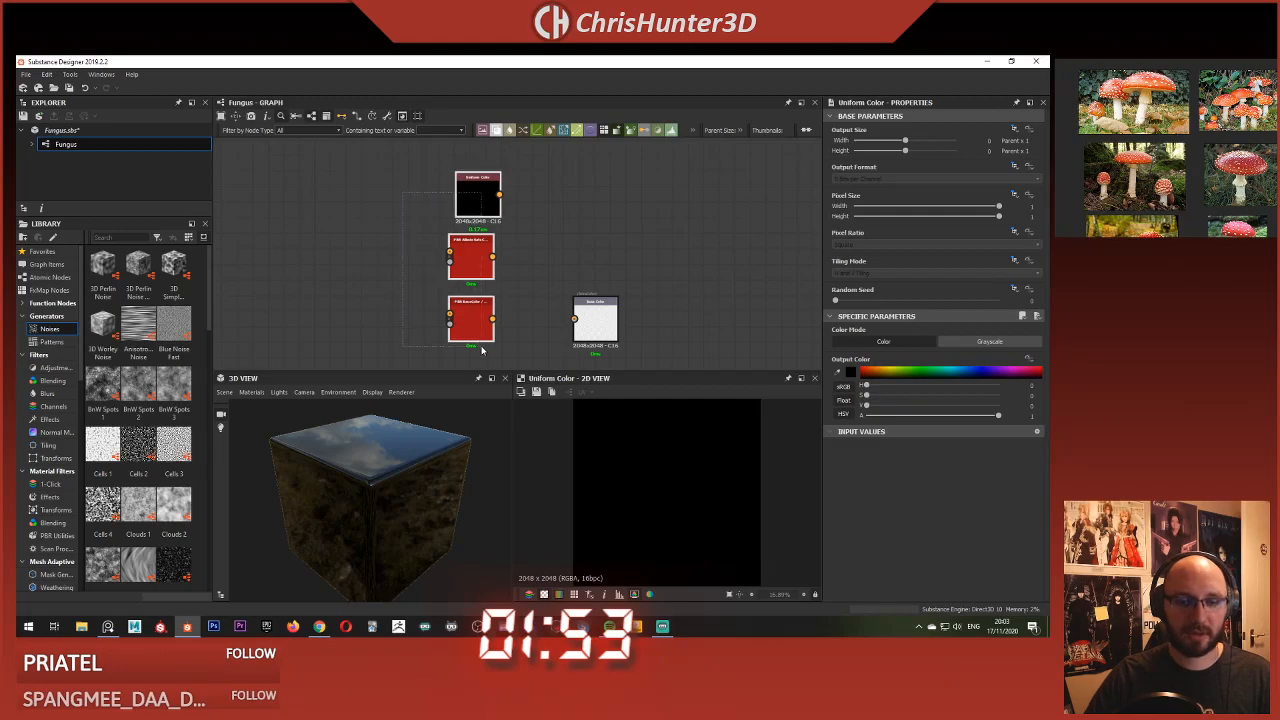
# Step: Set the Uniform Color node to a 0.5 grey and connect it to the Base Color output
pyautogui.click(514, 268)
pyautogui.moveTo(946, 412); pyautogui.dragTo(935, 410)
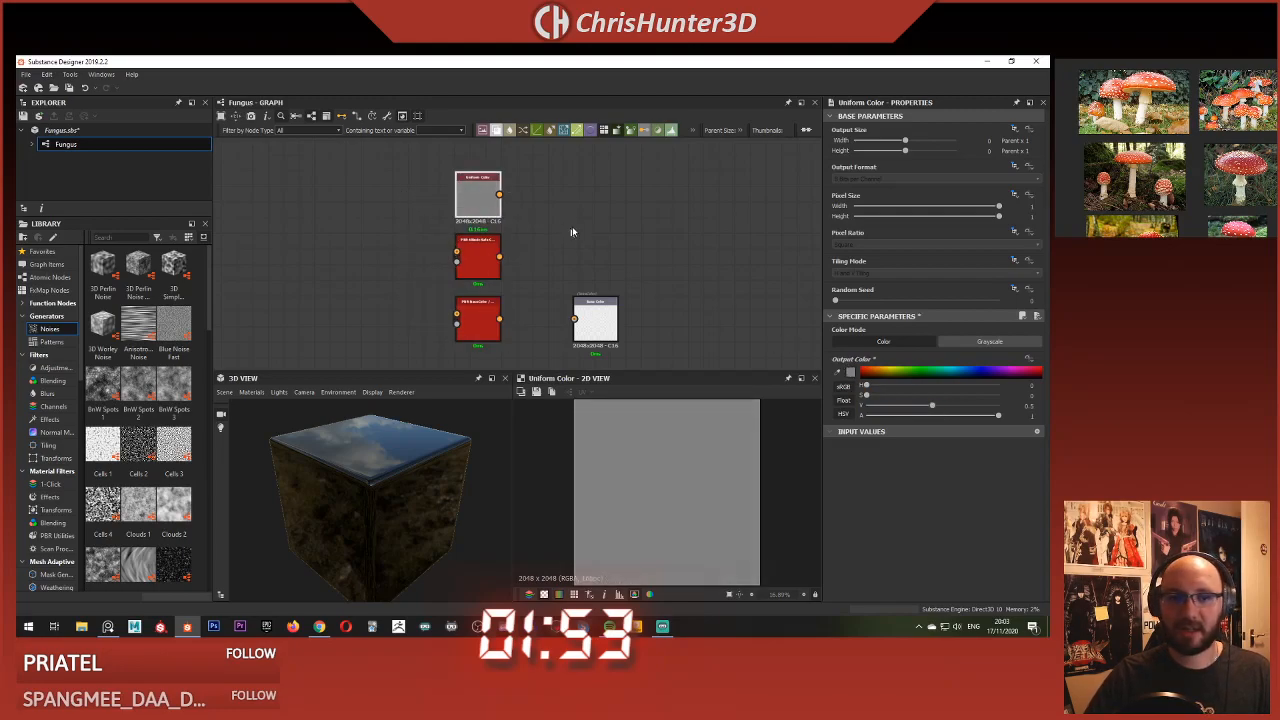
pyautogui.moveTo(598, 316); pyautogui.dragTo(596, 316)
pyautogui.scroll(-2, 530, 304)
pyautogui.moveTo(494, 289); pyautogui.dragTo(456, 142, button='middle')
pyautogui.scroll(-3, 468, 150)
pyautogui.scroll(2, 499, 227)
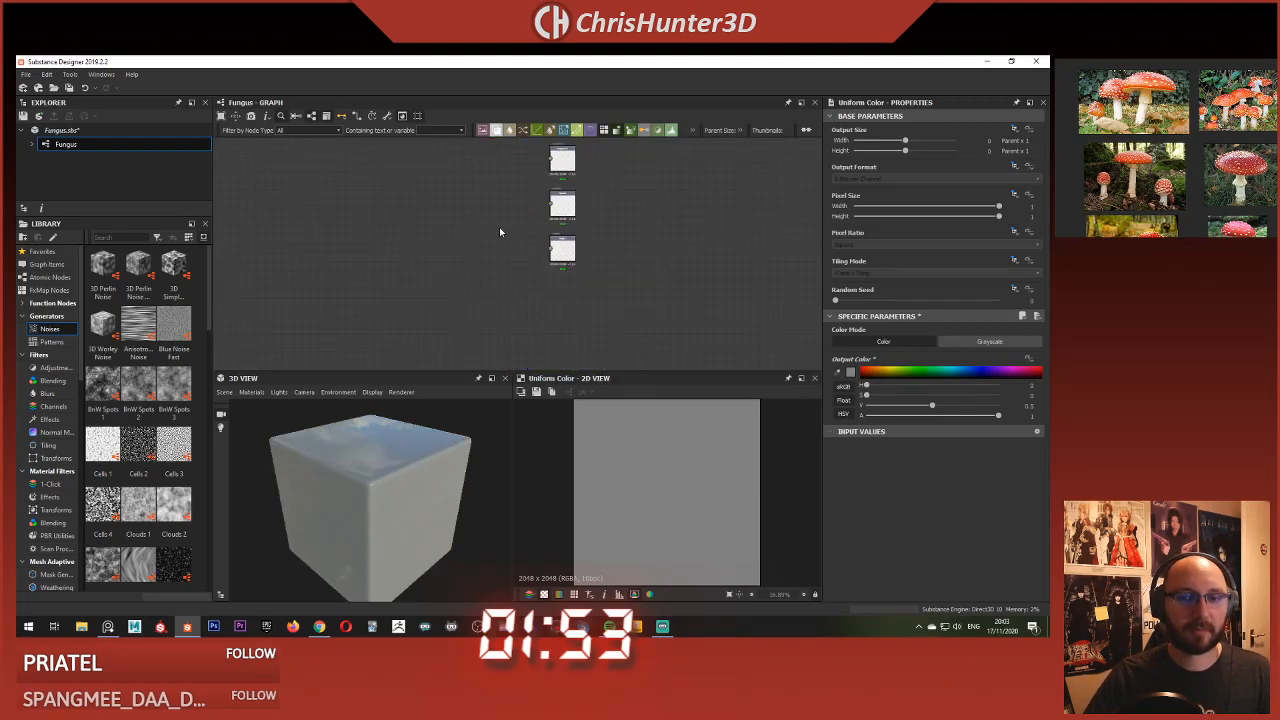
# Step: Place a second grey Uniform Color node beside the Roughness output and connect it to both the Roughness and Height outputs
pyautogui.scroll(4, 499, 227)
pyautogui.moveTo(509, 378); pyautogui.dragTo(495, 230)
pyautogui.scroll(-1, 495, 230)
pyautogui.moveTo(495, 230); pyautogui.dragTo(472, 309, button='middle')
pyautogui.moveTo(565, 225); pyautogui.dragTo(564, 225)
pyautogui.moveTo(492, 294); pyautogui.dragTo(508, 222)
pyautogui.scroll(-1, 492, 261)
pyautogui.moveTo(492, 261); pyautogui.dragTo(485, 213, button='middle')
pyautogui.moveTo(527, 320); pyautogui.dragTo(536, 338)
# Step: Save the Fungus package
pyautogui.press('space')
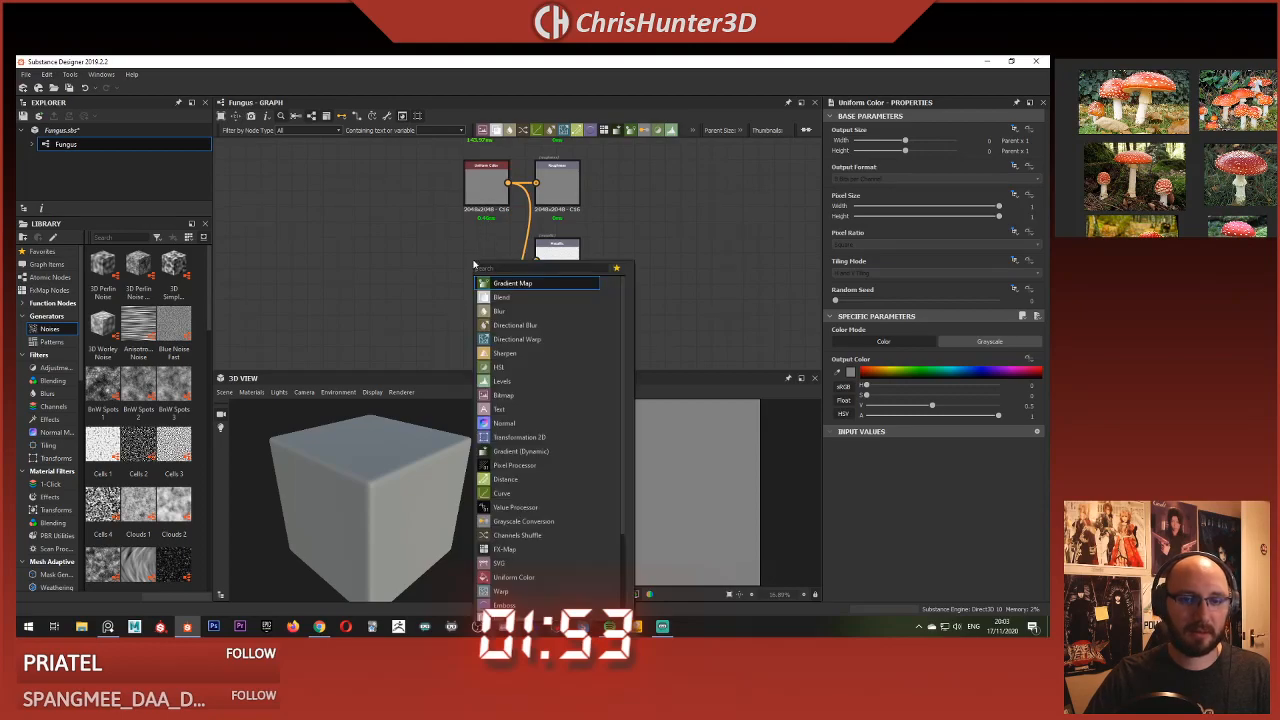
pyautogui.click(463, 234)
pyautogui.scroll(-3, 448, 246)
pyautogui.moveTo(432, 250); pyautogui.dragTo(523, 291, button='middle')
pyautogui.rightClick(437, 189)
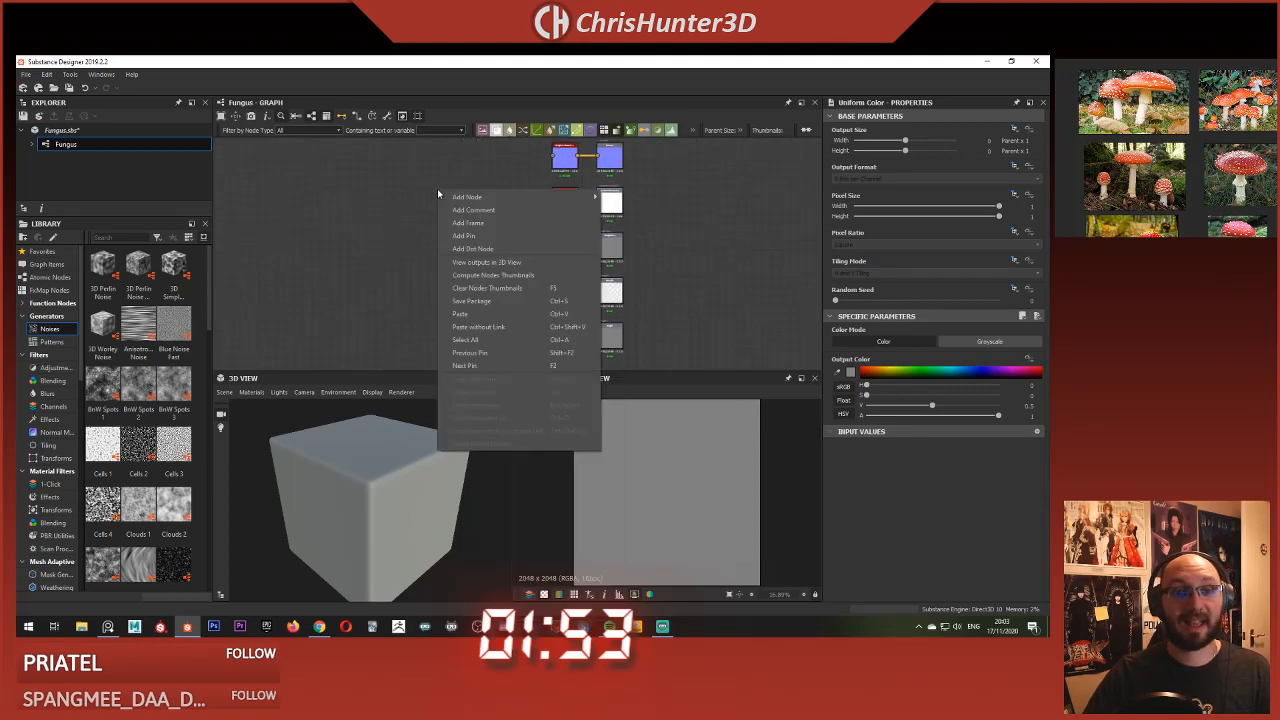
pyautogui.click(487, 302)
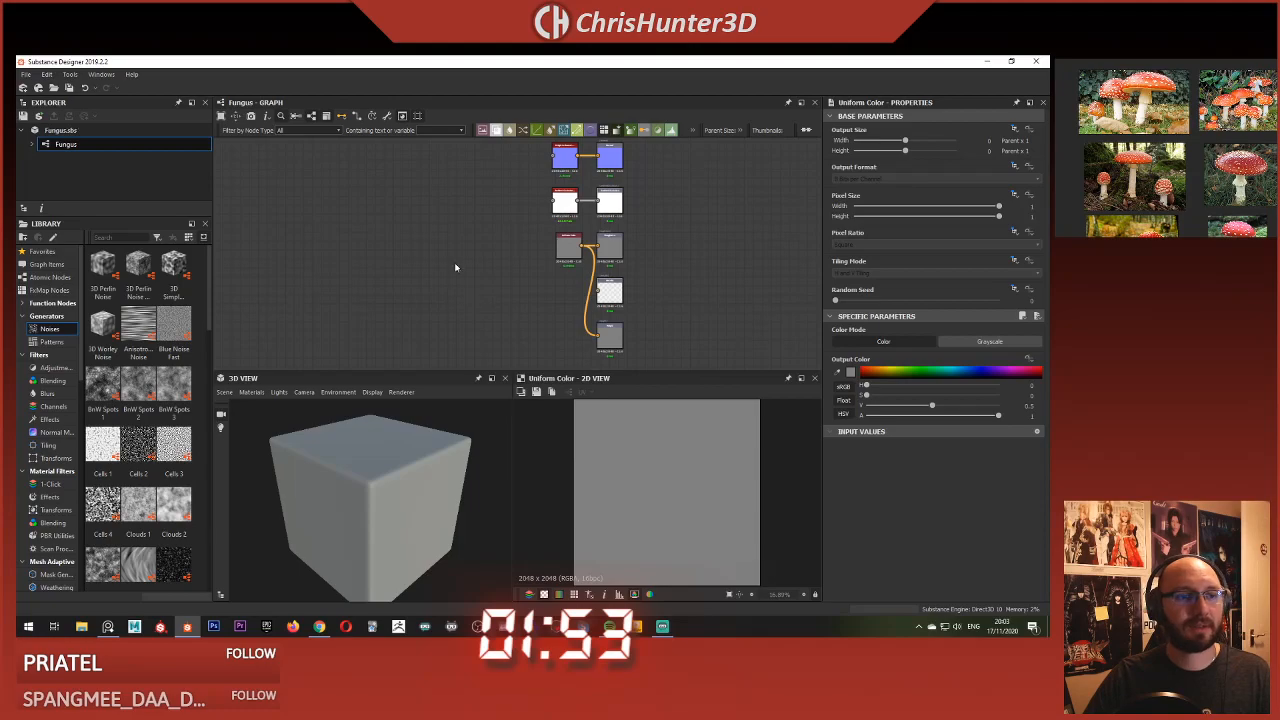
pyautogui.scroll(-2, 430, 473)
pyautogui.moveTo(429, 468); pyautogui.dragTo(372, 440)
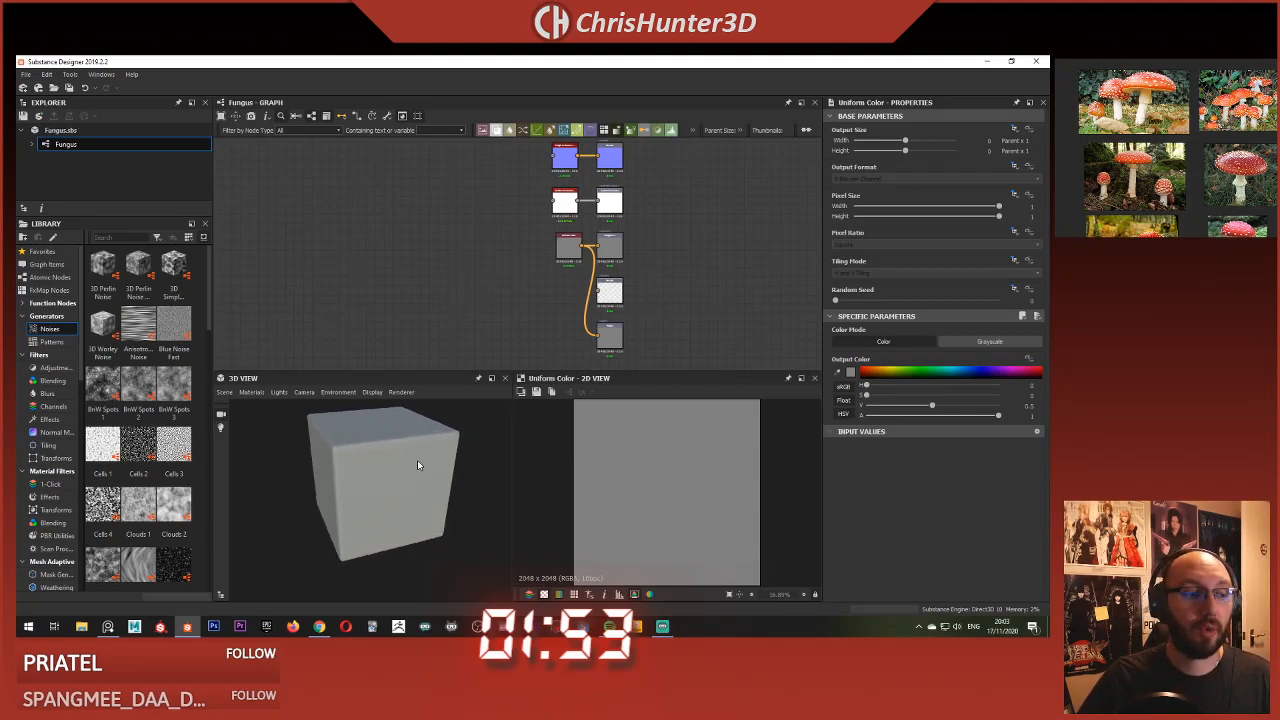
pyautogui.moveTo(417, 462); pyautogui.dragTo(403, 467)
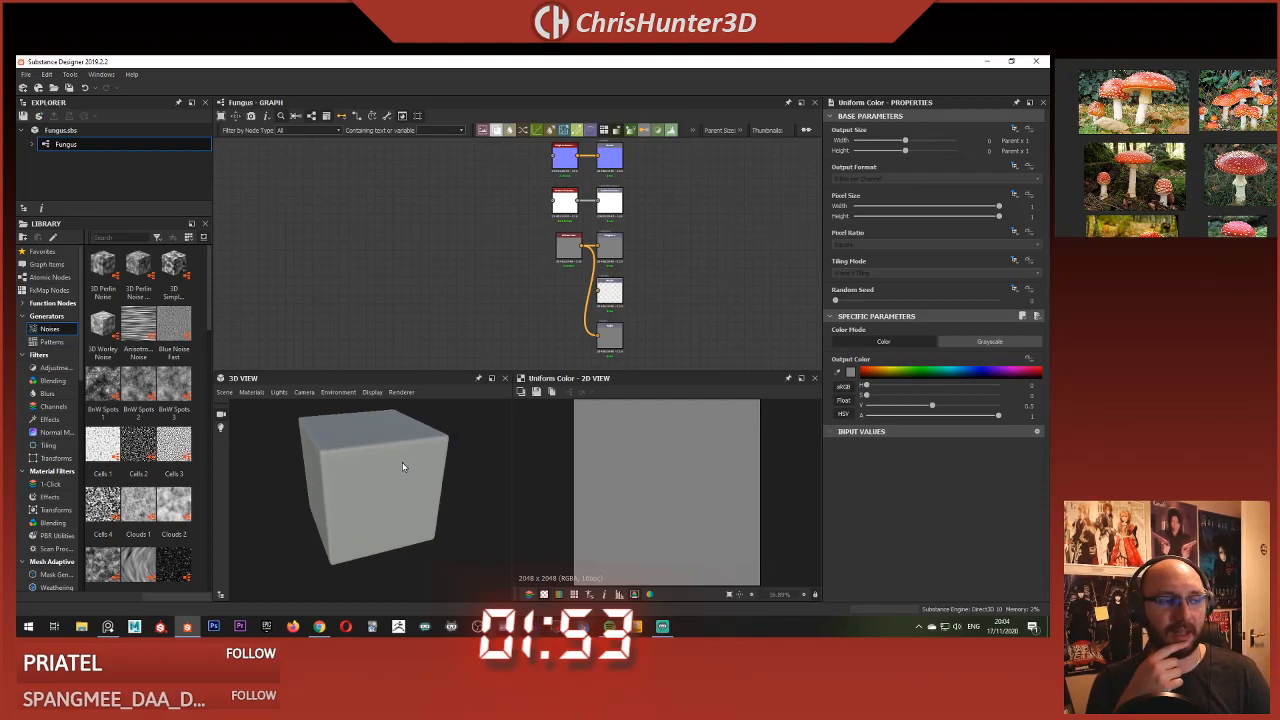
pyautogui.click(224, 392)
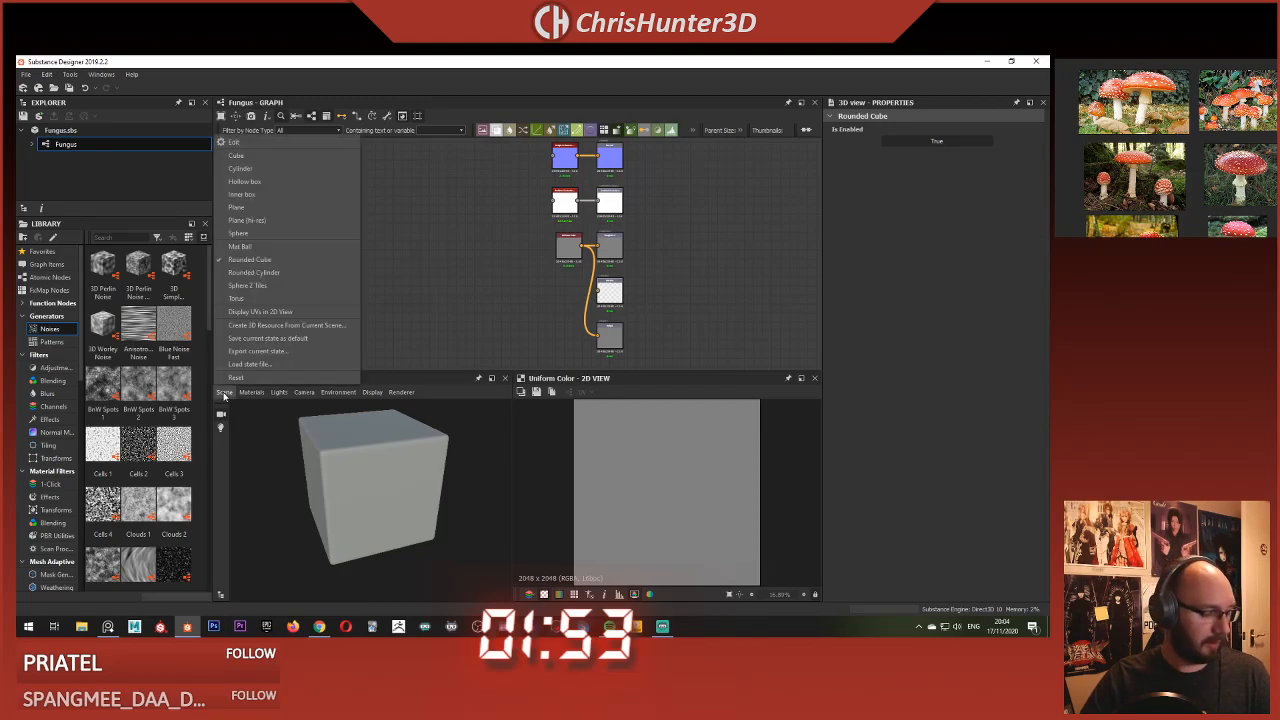
pyautogui.click(224, 393)
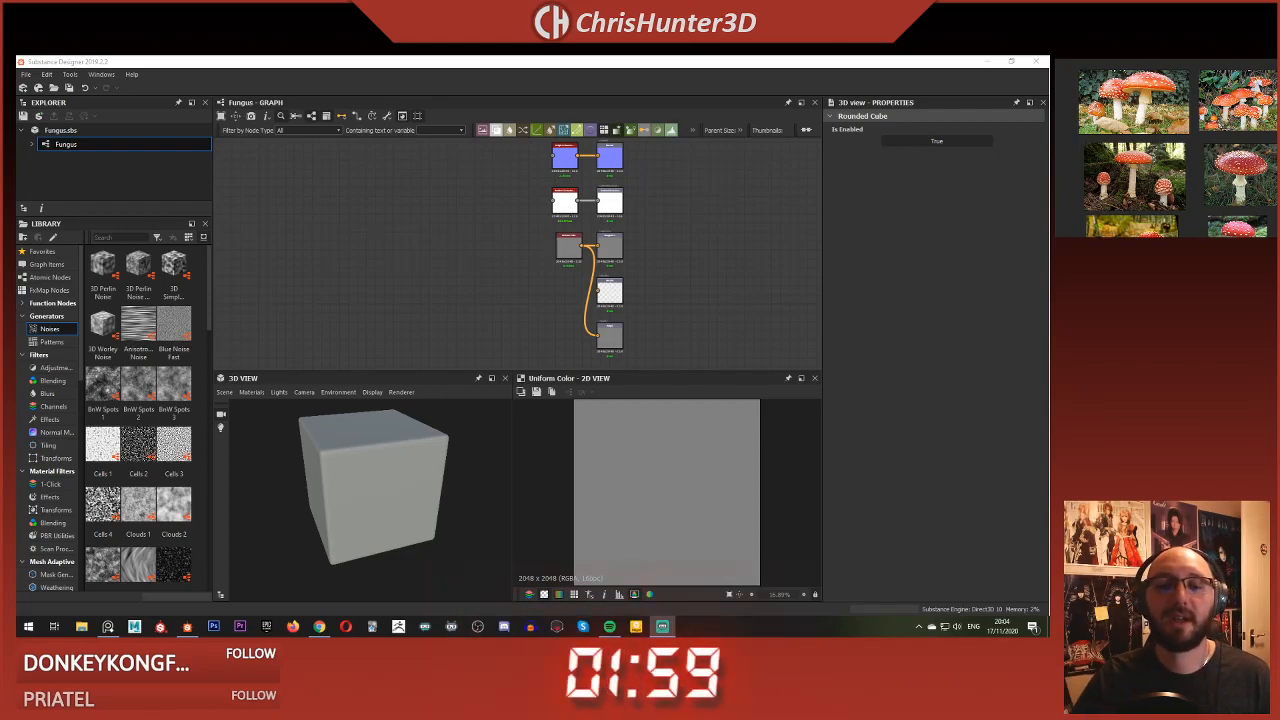
pyautogui.moveTo(450, 306); pyautogui.dragTo(541, 276, button='middle')
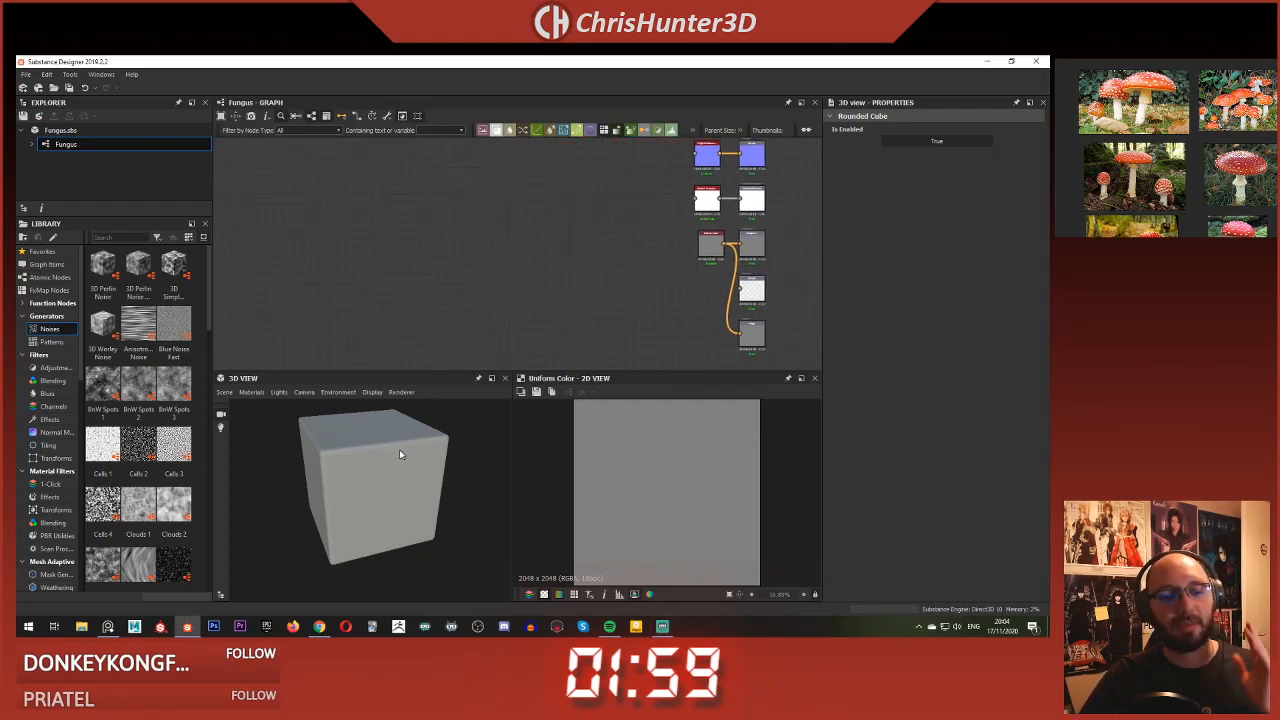
pyautogui.click(224, 392)
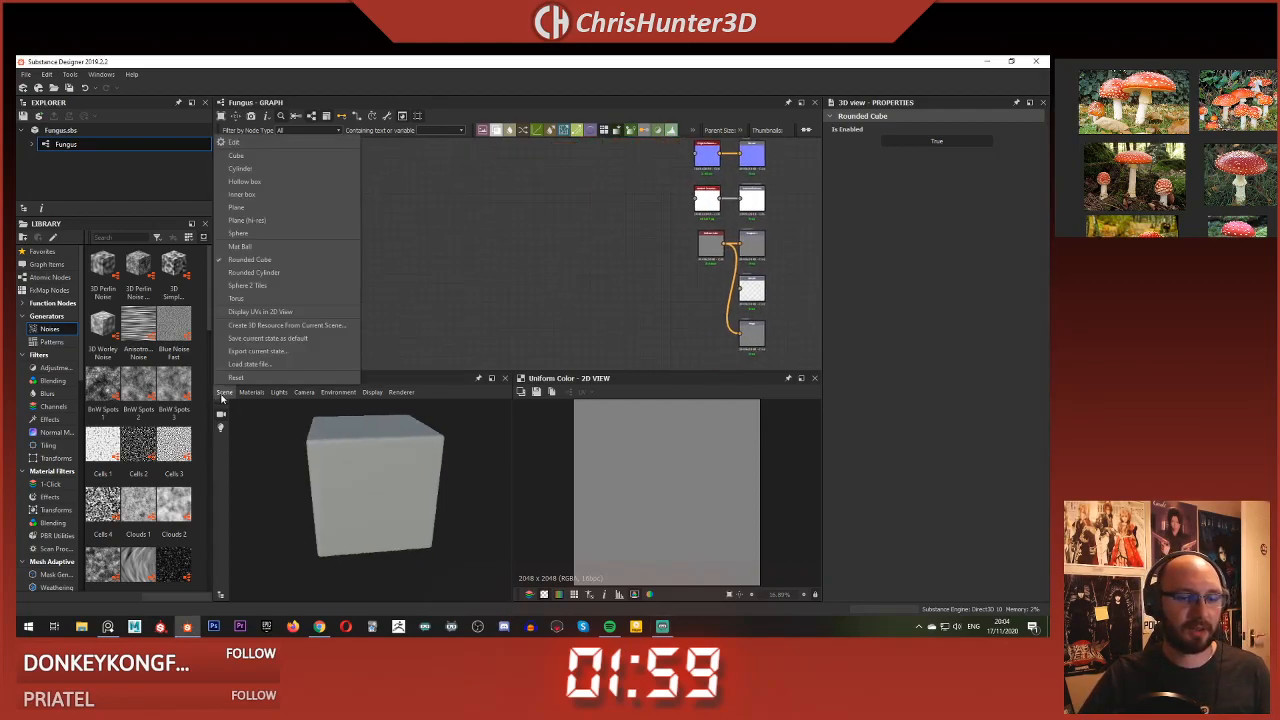
pyautogui.click(412, 237)
pyautogui.scroll(1, 423, 320)
pyautogui.moveTo(366, 454); pyautogui.dragTo(384, 446)
pyautogui.scroll(-3, 455, 298)
pyautogui.moveTo(494, 188); pyautogui.dragTo(549, 222, button='middle')
pyautogui.scroll(1, 505, 267)
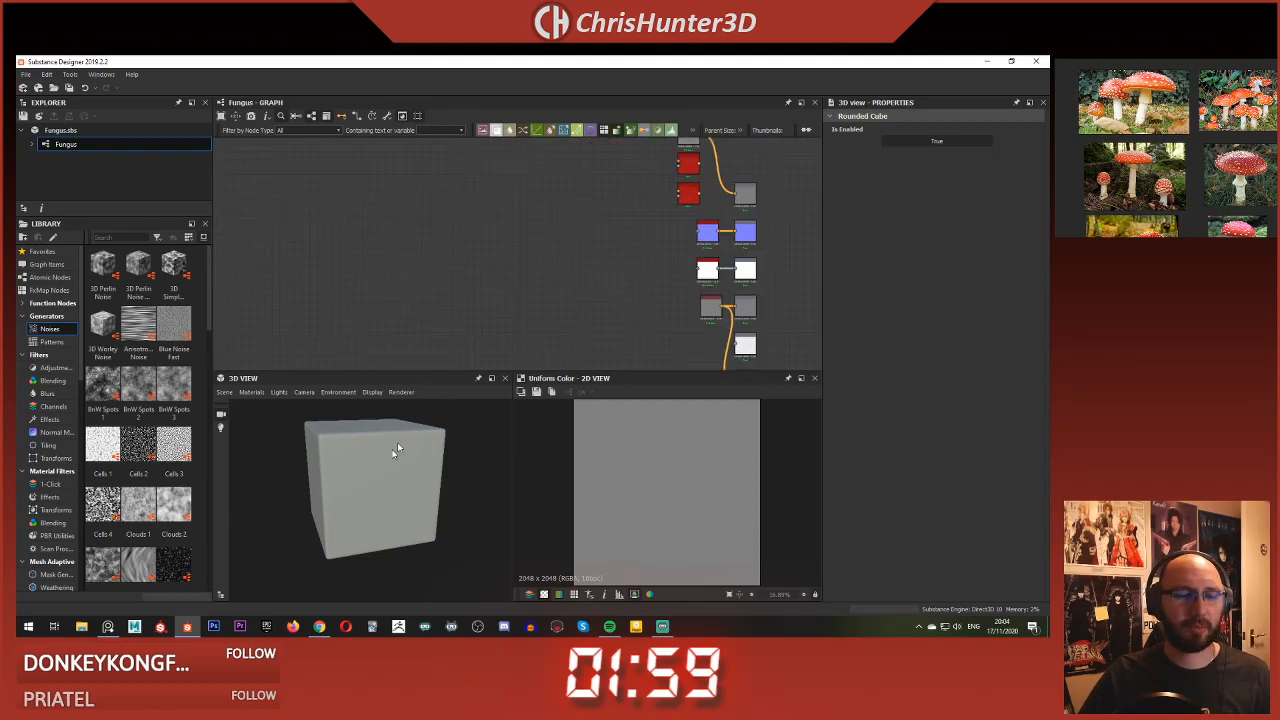
# Step: Add a Gradient Linear 1 node in the empty graph area well ahead of the output nodes
pyautogui.scroll(-1, 446, 286)
pyautogui.moveTo(459, 268); pyautogui.dragTo(421, 266, button='middle')
pyautogui.scroll(1, 478, 280)
pyautogui.scroll(1, 390, 267)
pyautogui.press('space')
pyautogui.write('gra')
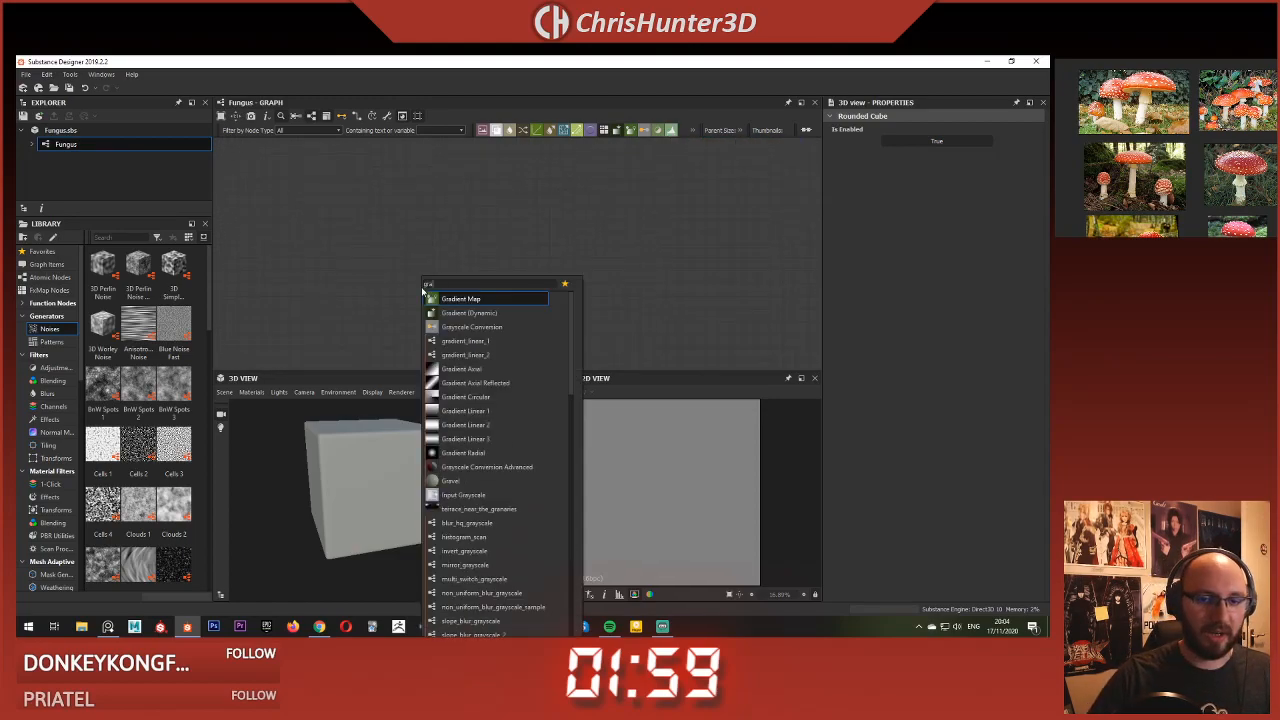
pyautogui.click(522, 414)
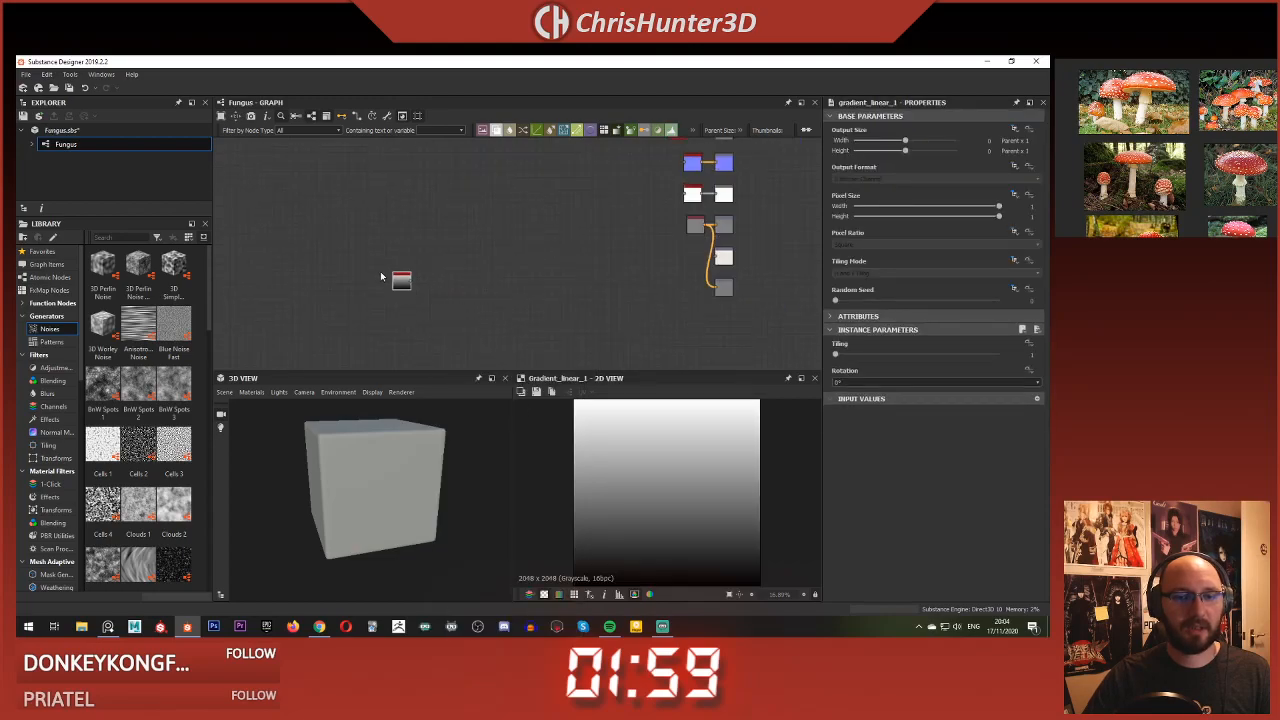
pyautogui.scroll(1, 450, 277)
pyautogui.moveTo(456, 270); pyautogui.dragTo(374, 250)
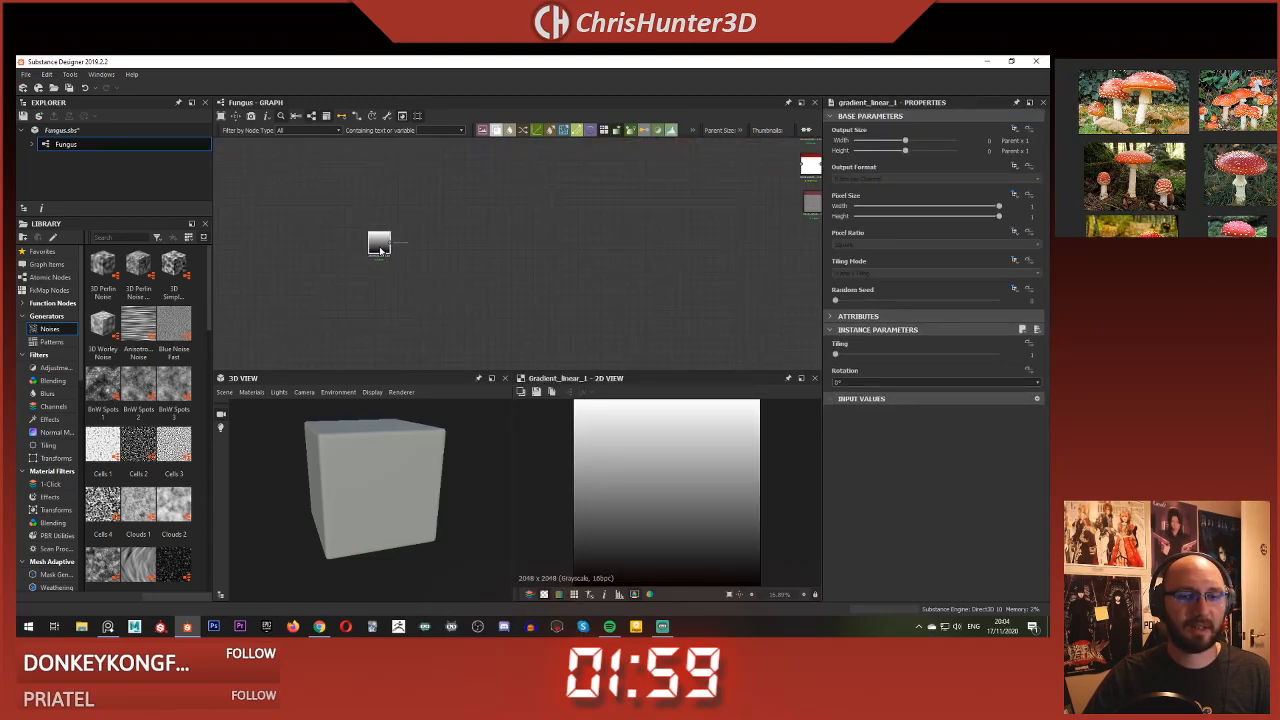
# Step: Add a Curve node after the Gradient Linear 1 node and feed the gradient into it
pyautogui.scroll(2, 380, 250)
pyautogui.press('space')
pyautogui.write('cur')
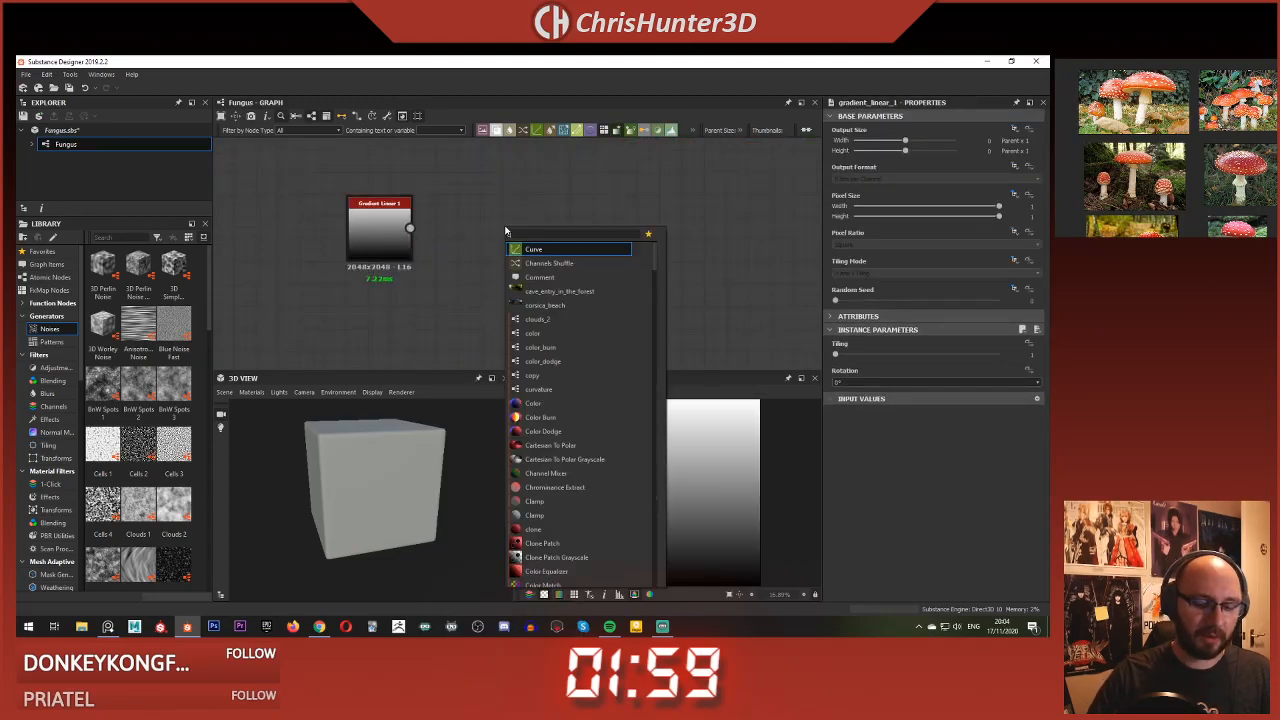
pyautogui.press('Return')
pyautogui.moveTo(412, 229); pyautogui.dragTo(473, 240)
pyautogui.moveTo(472, 241); pyautogui.dragTo(475, 252, button='middle')
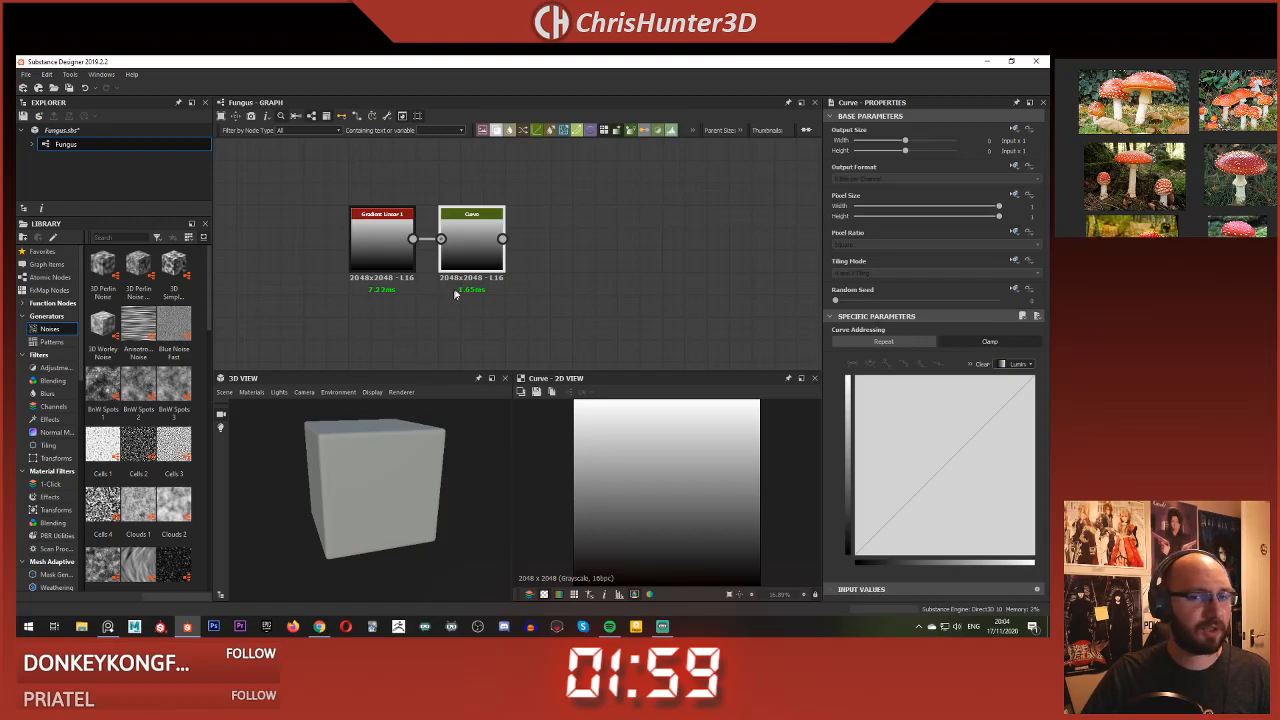
# Step: Connect the Curve node to the Height output and to the inputs of the Normal and Ambient Occlusion nodes
pyautogui.moveTo(454, 294); pyautogui.dragTo(374, 288, button='middle')
pyautogui.scroll(-5, 374, 280)
pyautogui.moveTo(514, 263); pyautogui.dragTo(364, 240, button='middle')
pyautogui.moveTo(259, 234); pyautogui.dragTo(682, 273)
pyautogui.moveTo(473, 242); pyautogui.dragTo(631, 280, button='middle')
pyautogui.scroll(1, 432, 270)
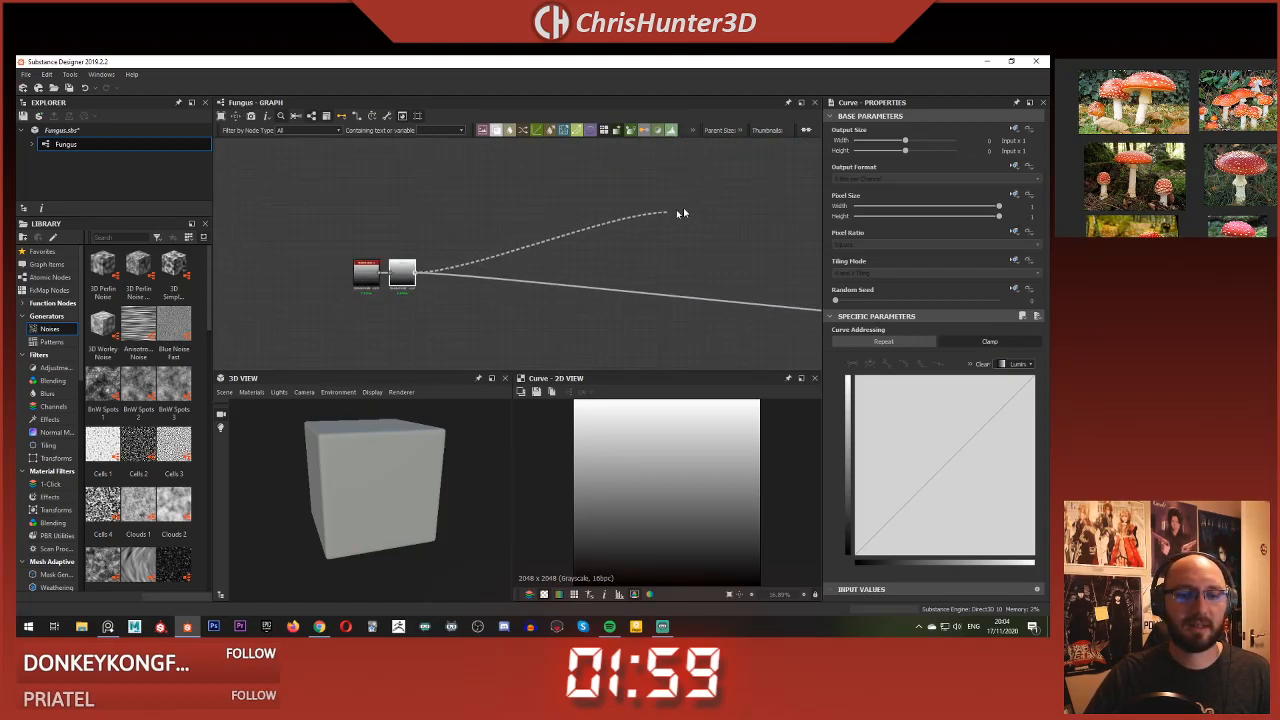
pyautogui.moveTo(762, 214); pyautogui.dragTo(400, 288, button='middle')
pyautogui.click(496, 214)
pyautogui.click(496, 258)
pyautogui.click(473, 241)
pyautogui.moveTo(426, 334); pyautogui.dragTo(586, 242, button='middle')
pyautogui.scroll(-1, 415, 454)
pyautogui.scroll(2, 415, 454)
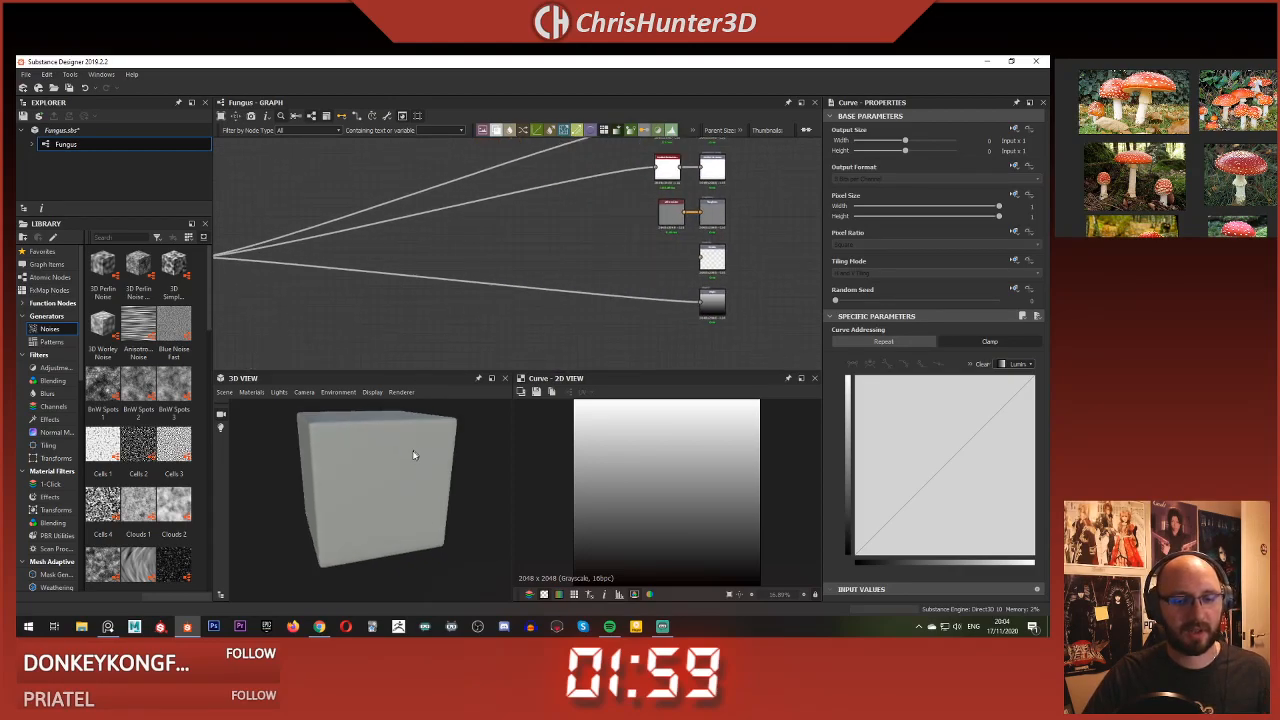
# Step: Switch the 3D view's default physically_metallic_roughness material to its Tessellation definition
pyautogui.scroll(-1, 380, 209)
pyautogui.scroll(1, 380, 209)
pyautogui.moveTo(380, 209); pyautogui.dragTo(480, 124, button='middle')
pyautogui.click(249, 392)
pyautogui.moveTo(270, 407)
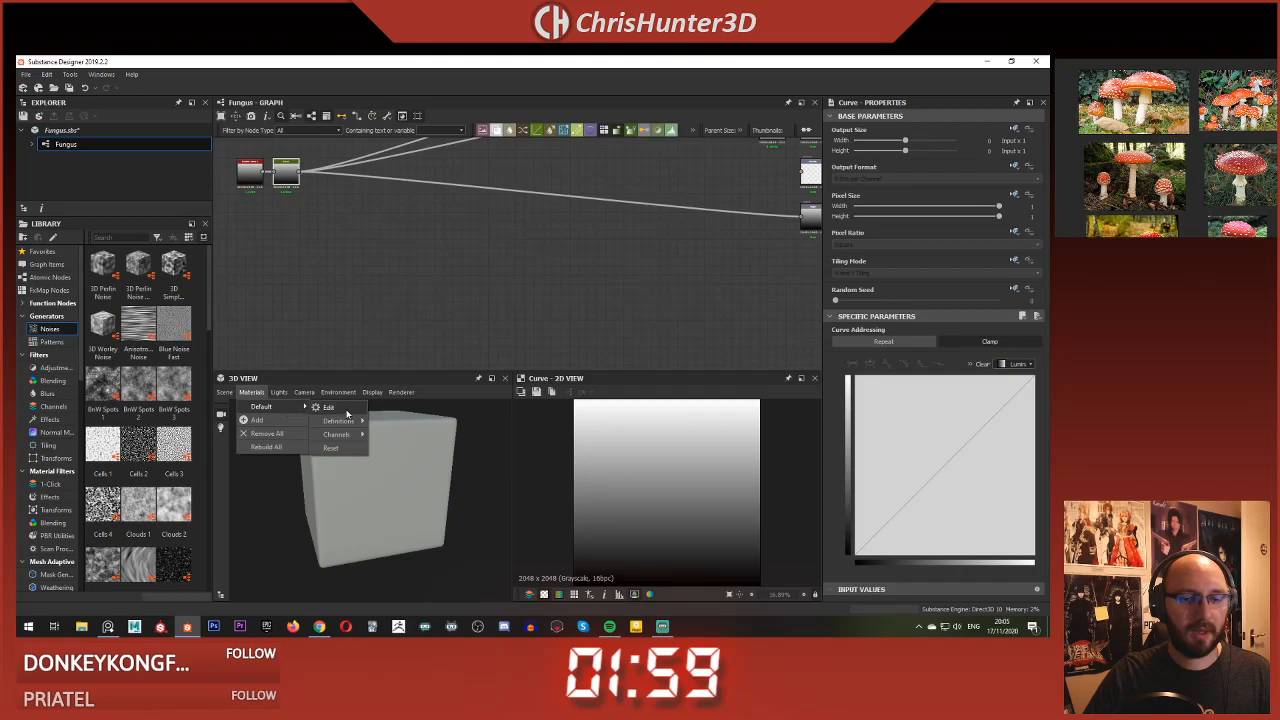
pyautogui.click(330, 407)
pyautogui.click(252, 392)
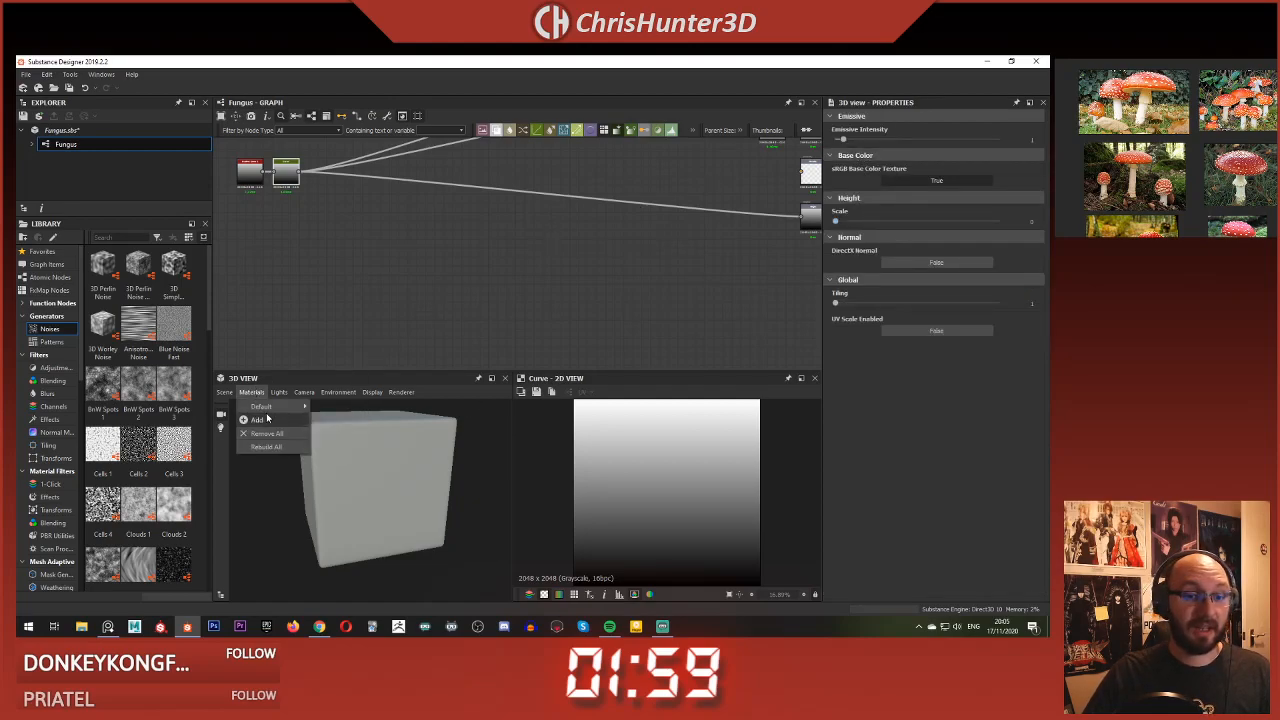
pyautogui.moveTo(362, 421)
pyautogui.moveTo(467, 423)
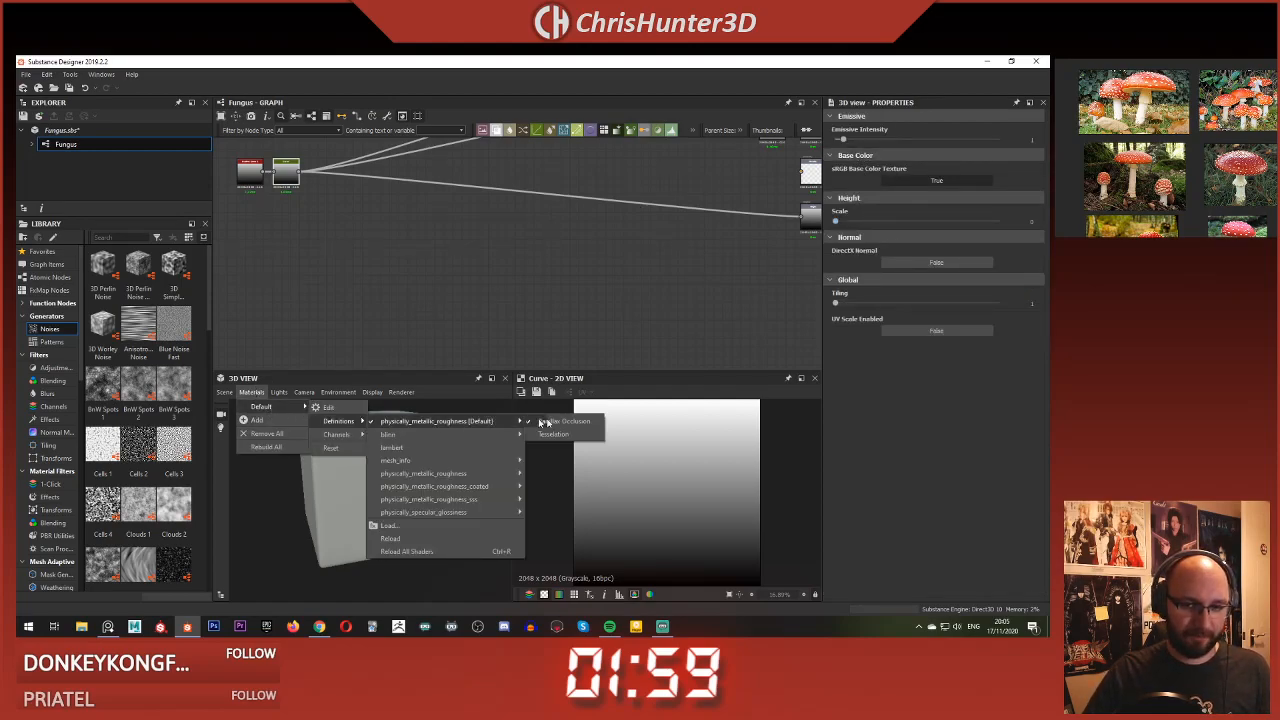
pyautogui.click(548, 420)
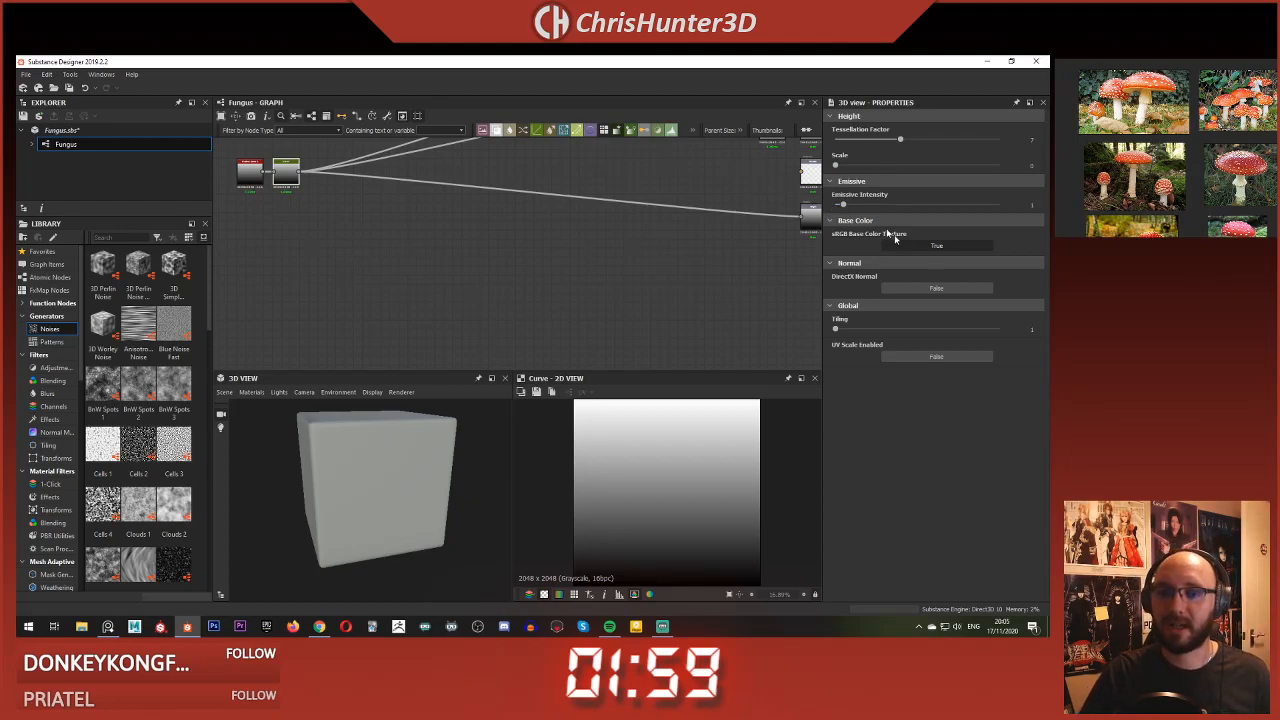
# Step: Set the material's DirectX Normal to True and raise its height scale for strong displacement on the preview cube
pyautogui.click(940, 302)
pyautogui.click(943, 291)
pyautogui.click(938, 306)
pyautogui.moveTo(530, 240); pyautogui.dragTo(530, 265, button='middle')
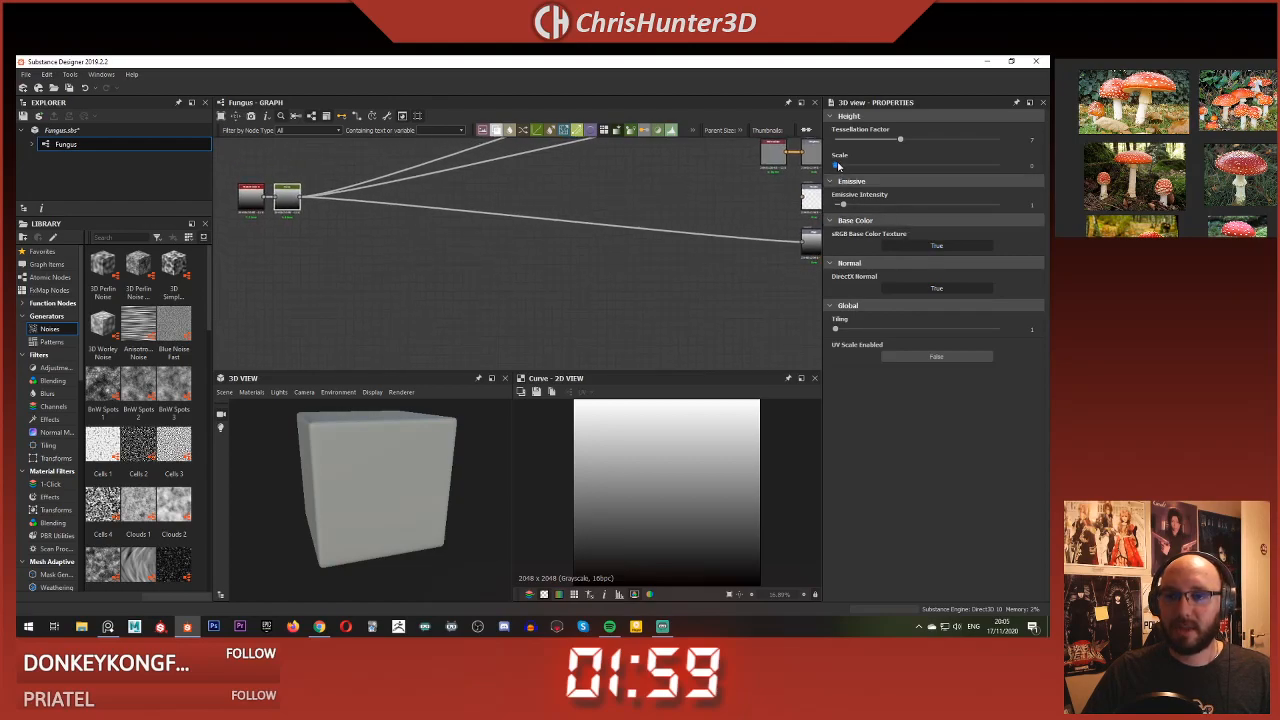
pyautogui.moveTo(836, 166); pyautogui.dragTo(976, 166)
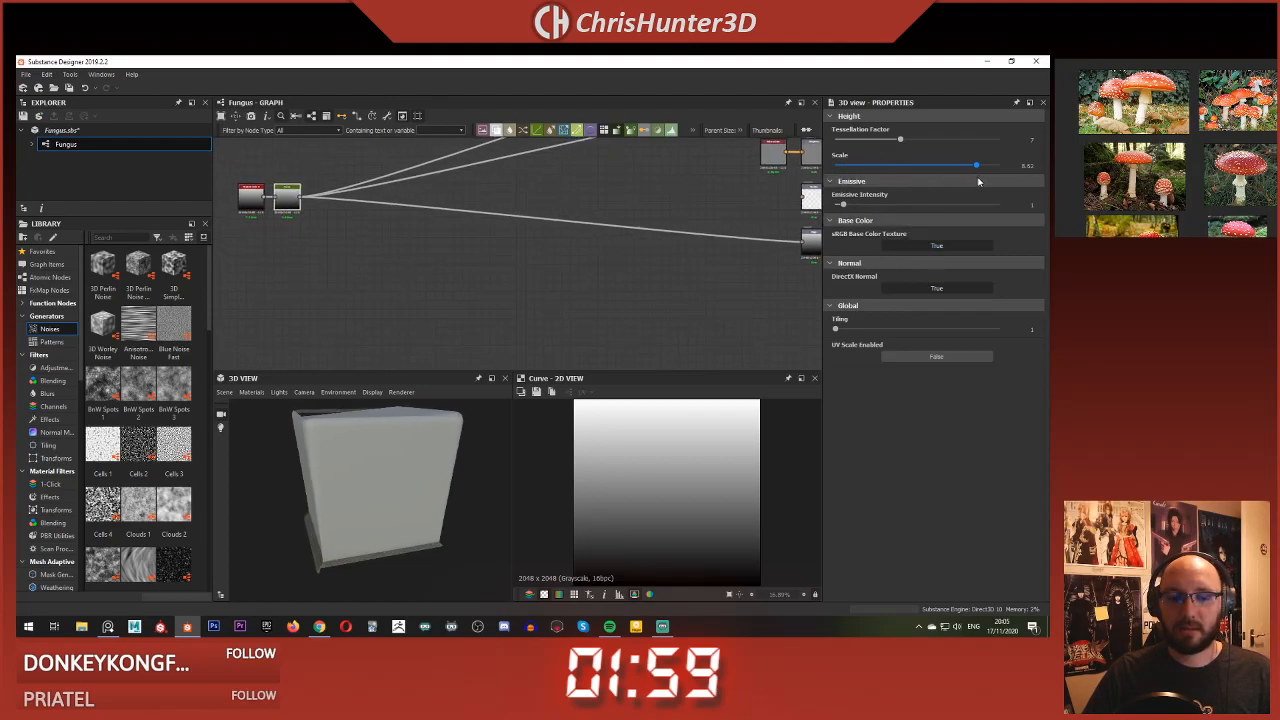
pyautogui.moveTo(474, 437); pyautogui.dragTo(411, 465)
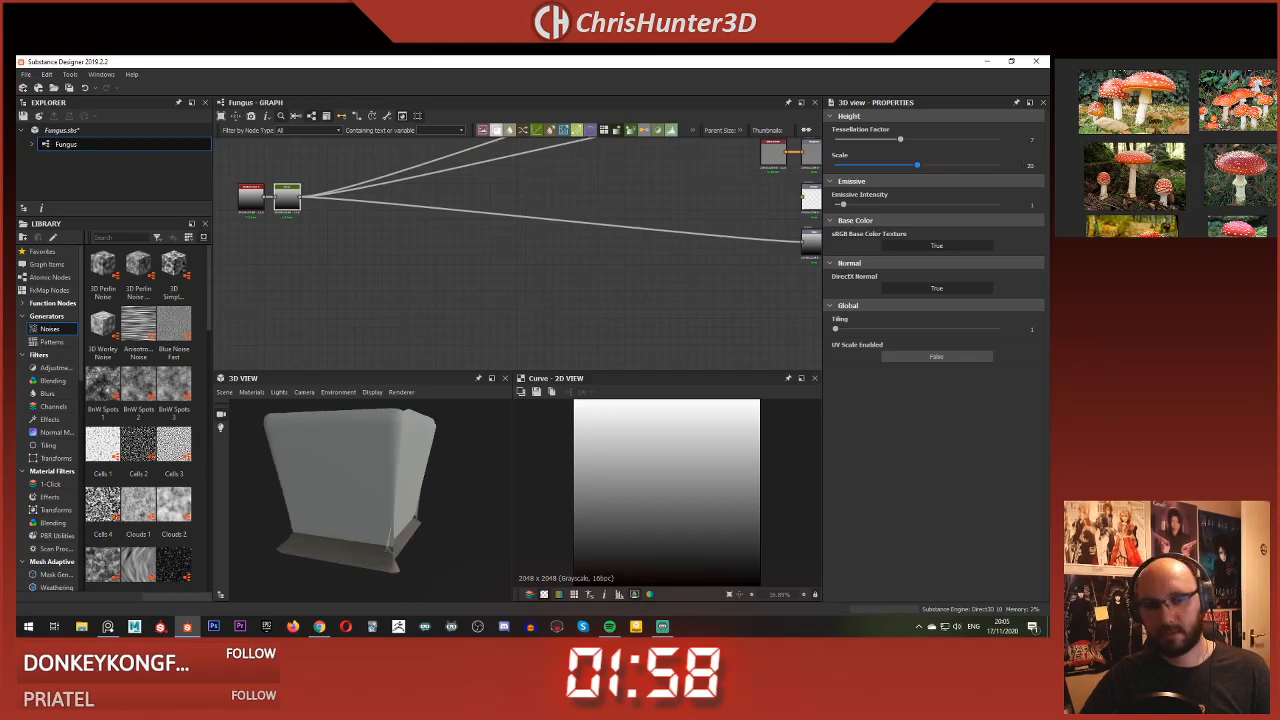
pyautogui.moveTo(355, 457); pyautogui.dragTo(320, 470)
# Step: Change the 3D preview mesh to Plane (hi-res)
pyautogui.click(254, 393)
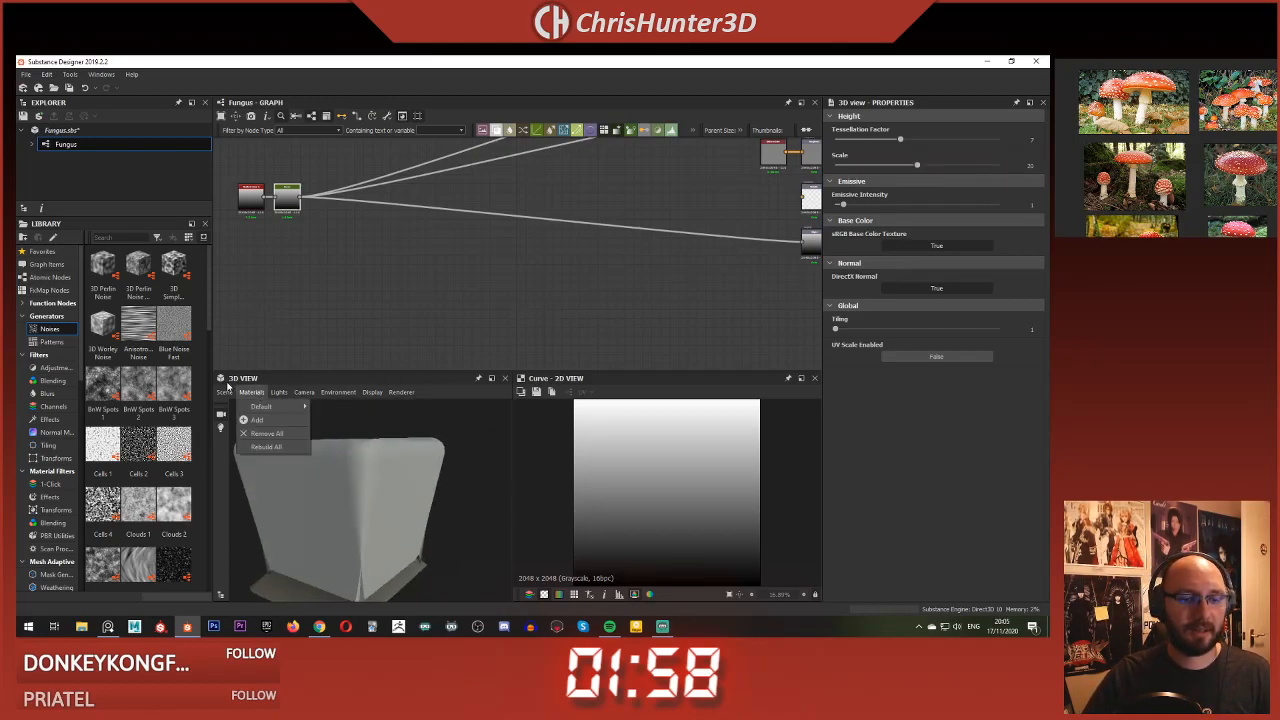
pyautogui.moveTo(222, 393)
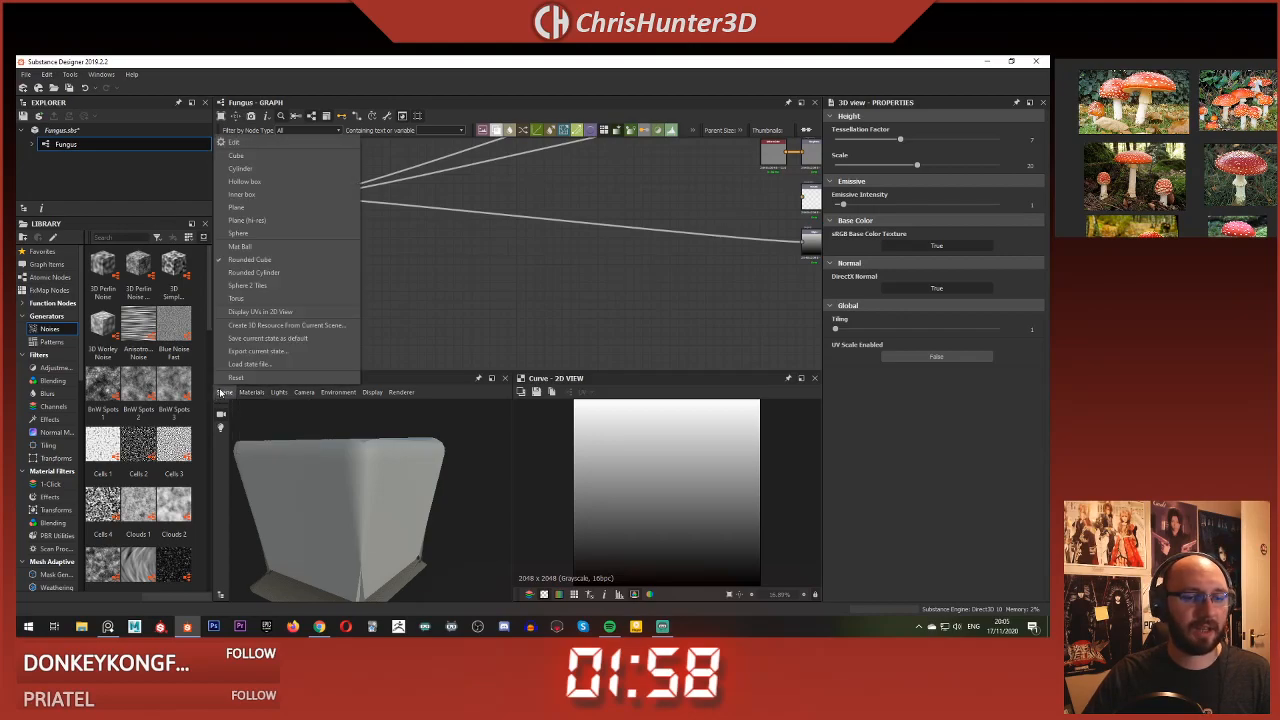
pyautogui.click(301, 220)
pyautogui.moveTo(371, 486); pyautogui.dragTo(400, 540)
pyautogui.scroll(4, 288, 256)
pyautogui.moveTo(288, 256); pyautogui.dragTo(490, 415, button='middle')
pyautogui.scroll(4, 680, 424)
pyautogui.scroll(-4, 680, 424)
pyautogui.moveTo(422, 286); pyautogui.dragTo(371, 250, button='middle')
pyautogui.scroll(-2, 392, 247)
# Step: Add a point to the Curve node's profile at about 0.25, 0.88 and tilt its tangent upward for a steep rise
pyautogui.click(428, 250)
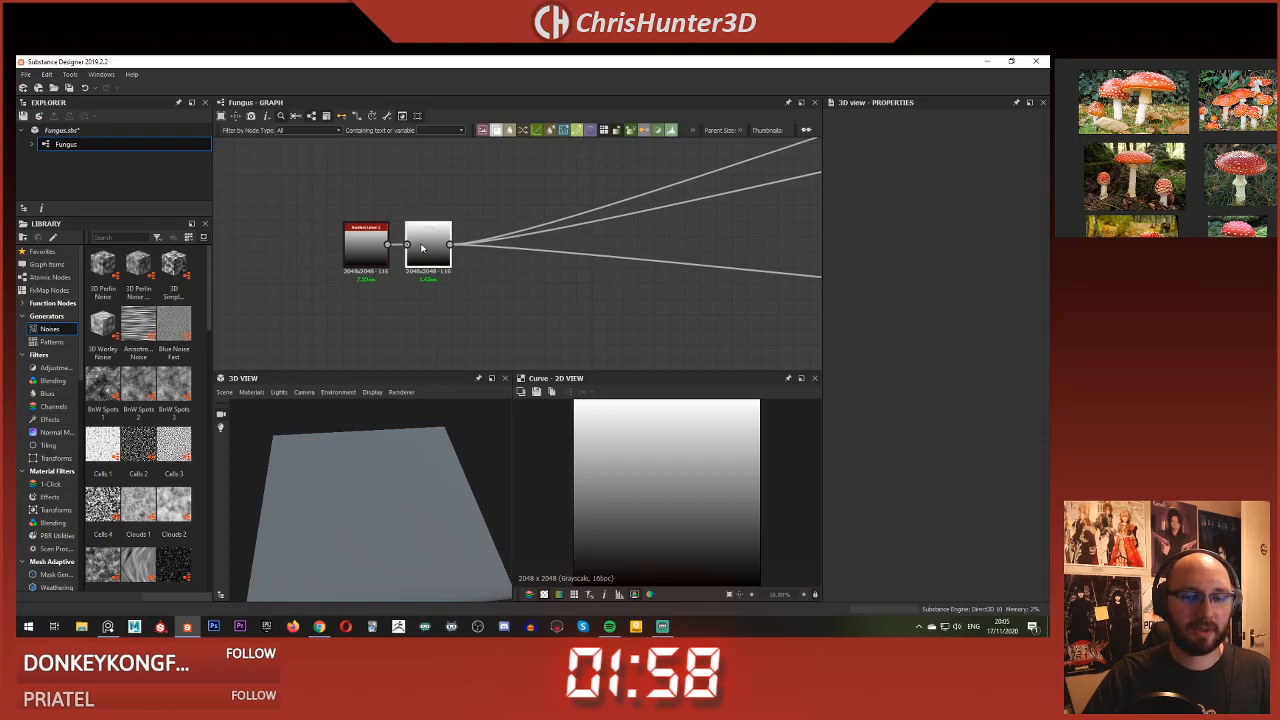
pyautogui.scroll(-2, 379, 465)
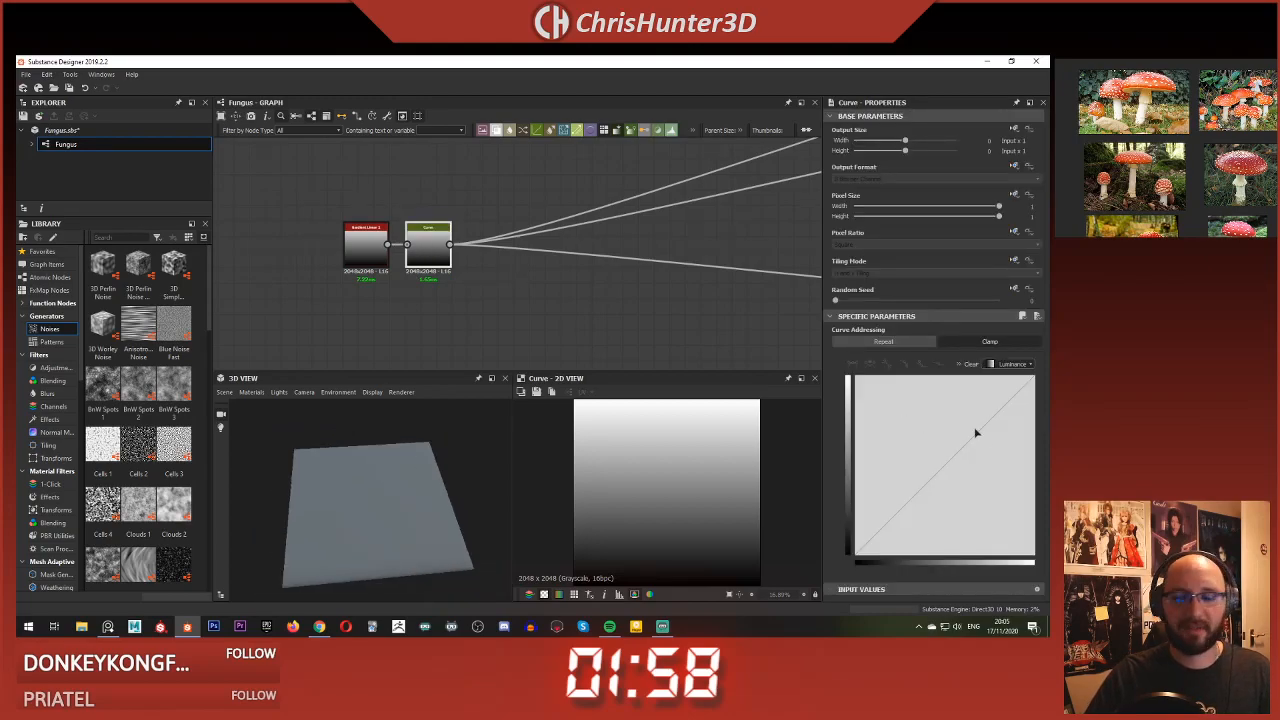
pyautogui.moveTo(948, 419); pyautogui.dragTo(904, 404)
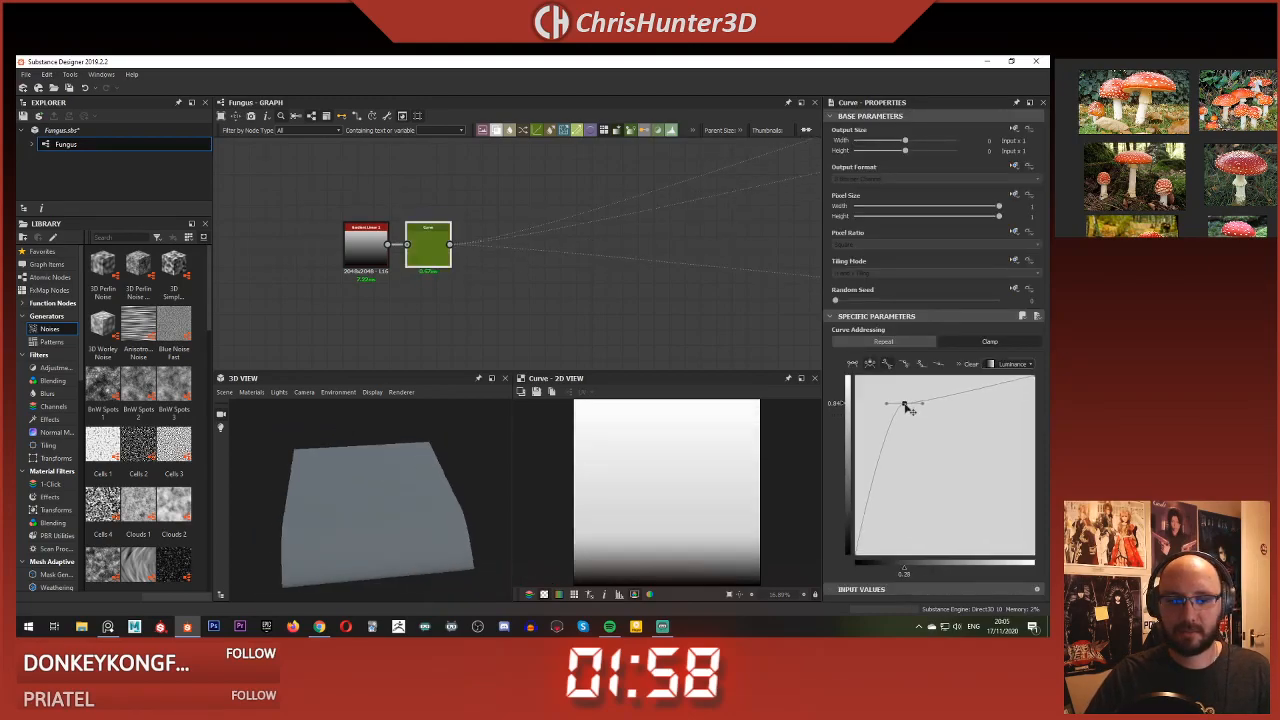
pyautogui.moveTo(369, 486); pyautogui.dragTo(490, 454)
pyautogui.moveTo(905, 404); pyautogui.dragTo(923, 388)
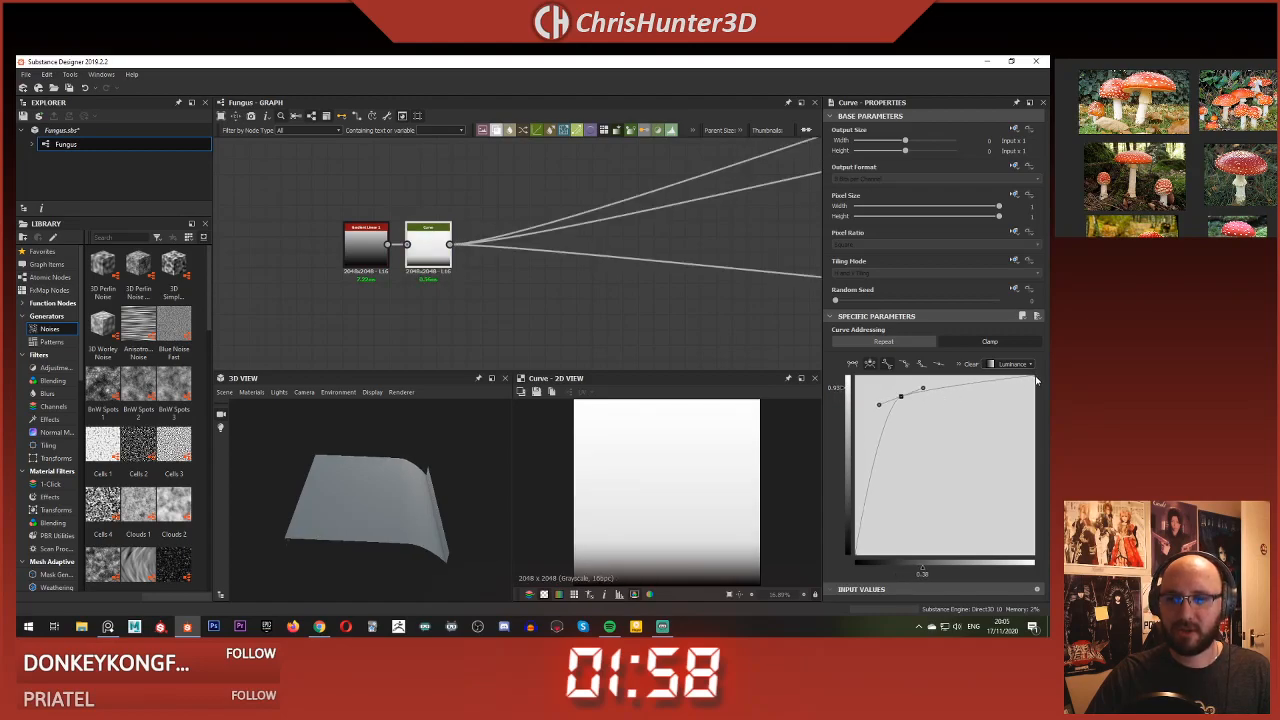
pyautogui.moveTo(1035, 380); pyautogui.dragTo(1037, 388)
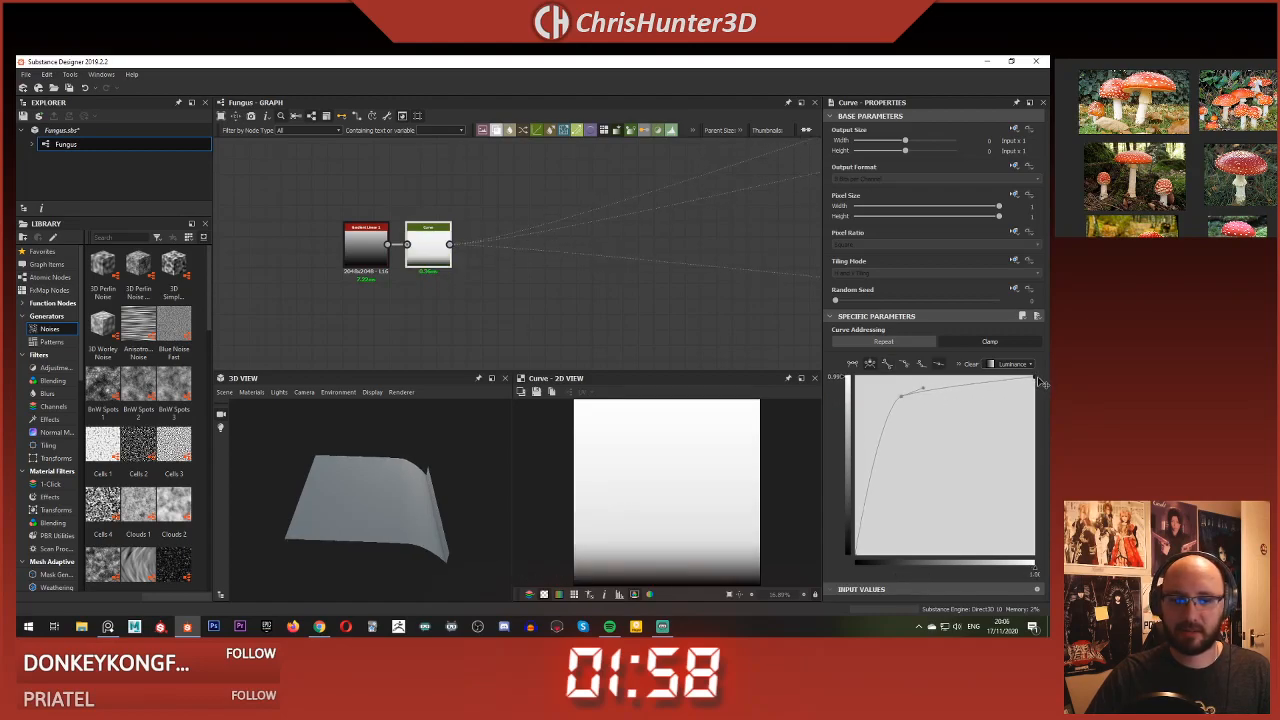
# Step: Reshape the profile into a sharp step, with a middle point at about 0.44, 0.52 and an upper point at about 0.73, 0.94
pyautogui.moveTo(902, 398); pyautogui.dragTo(947, 426)
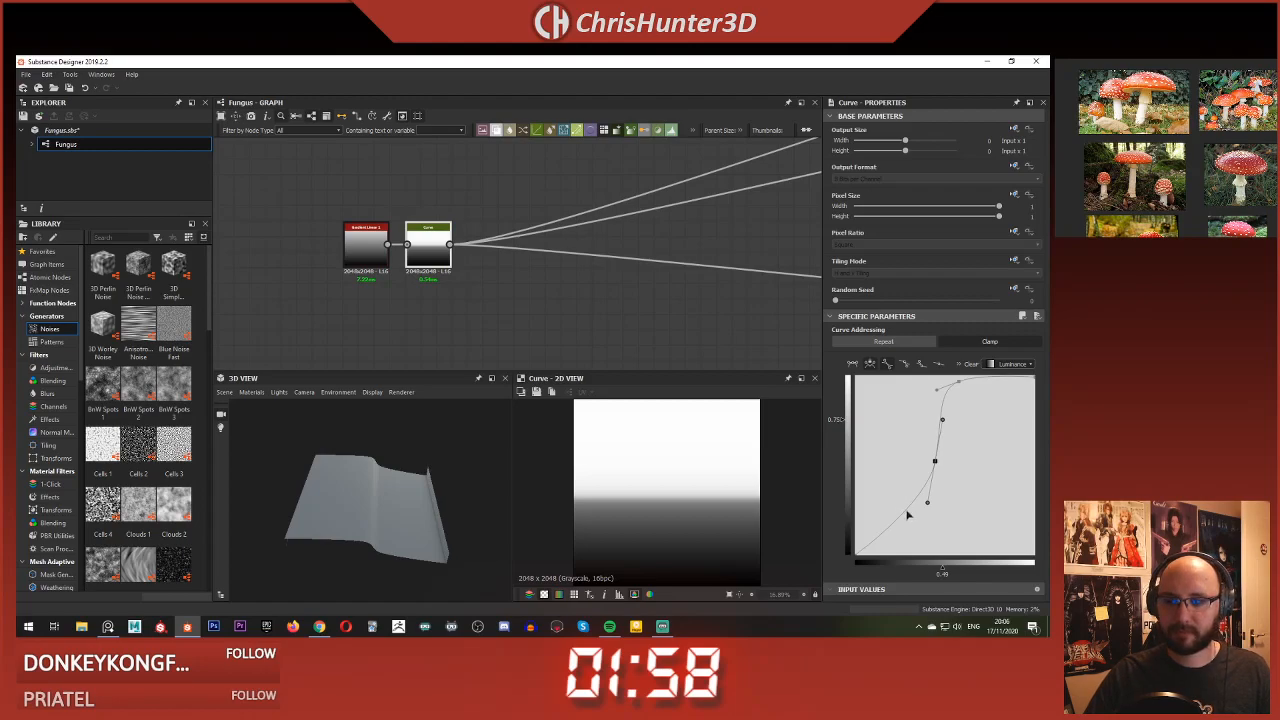
pyautogui.moveTo(904, 516); pyautogui.dragTo(934, 555)
pyautogui.moveTo(462, 520); pyautogui.dragTo(444, 427)
pyautogui.moveTo(958, 383); pyautogui.dragTo(986, 386)
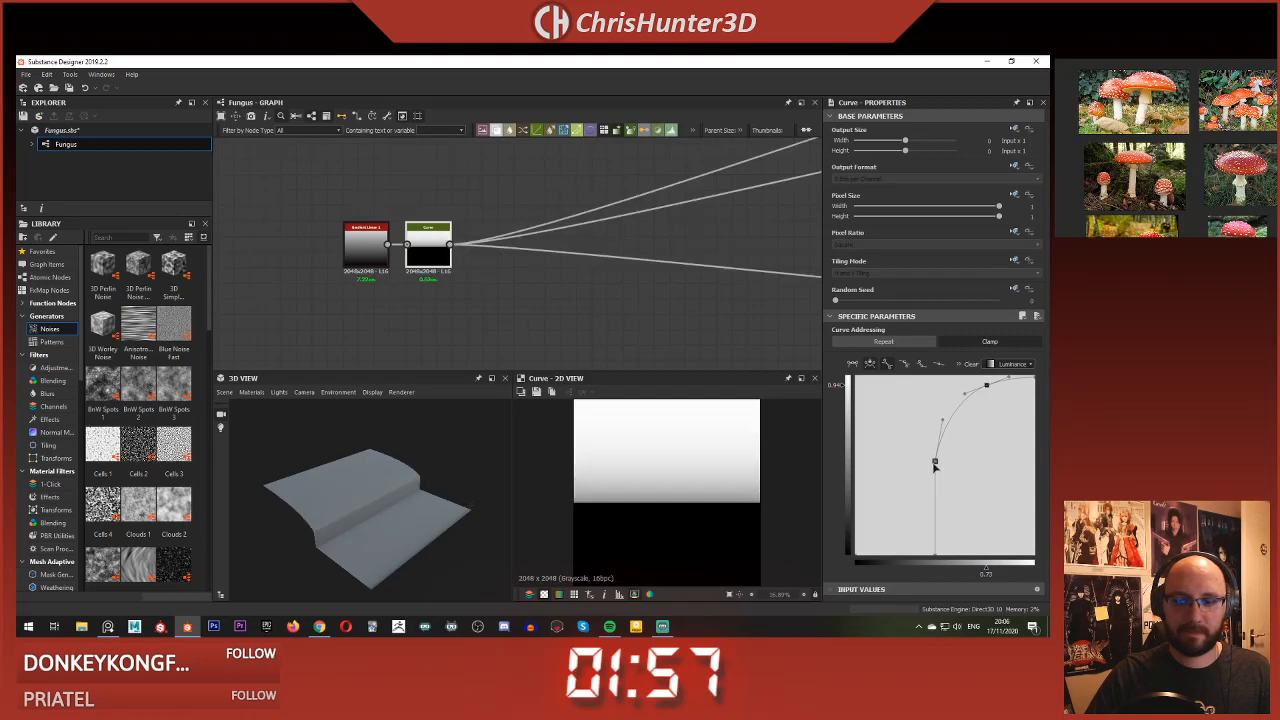
# Step: Soften the curve's step by raising its lower end tangent, moving the middle point to about 0.45, 0.35, and lengthening the upper point's tangent
pyautogui.moveTo(907, 462)
pyautogui.mouseDown()
pyautogui.moveTo(879, 465)
pyautogui.moveTo(935, 462)
pyautogui.moveTo(947, 442)
pyautogui.moveTo(891, 464)
pyautogui.mouseUp()
pyautogui.moveTo(935, 558); pyautogui.dragTo(857, 563)
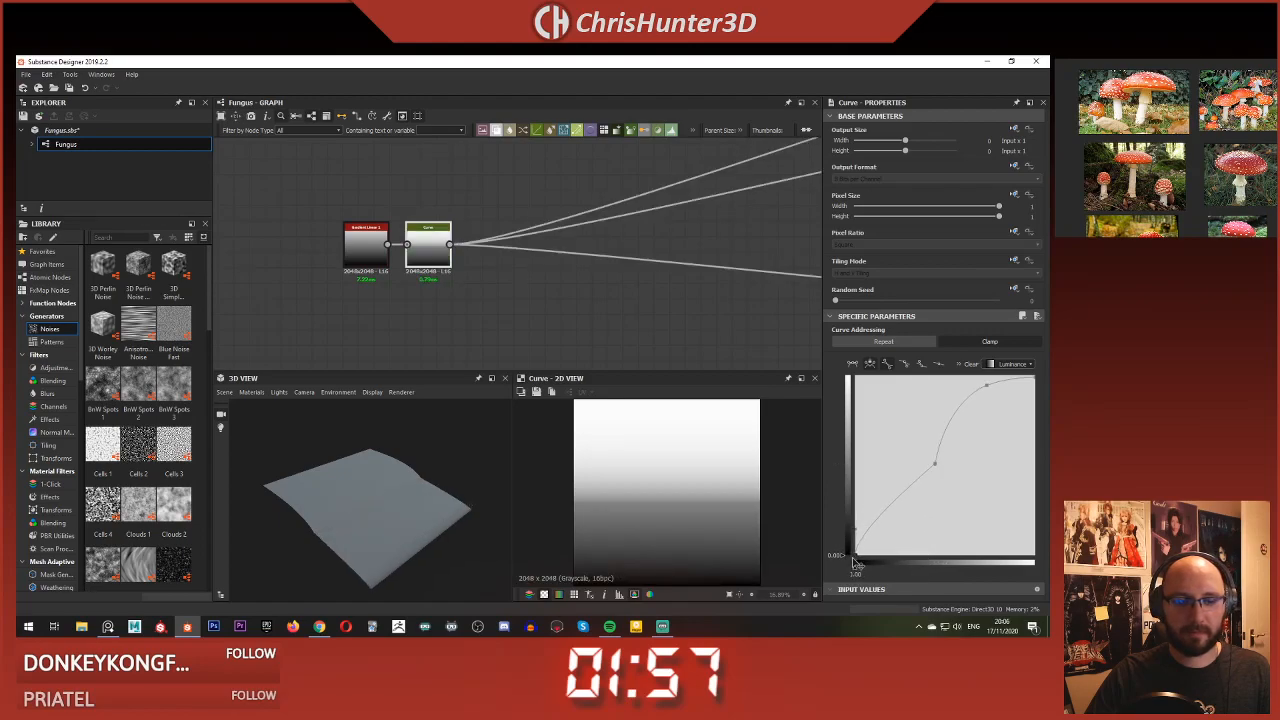
pyautogui.moveTo(935, 465); pyautogui.dragTo(936, 493)
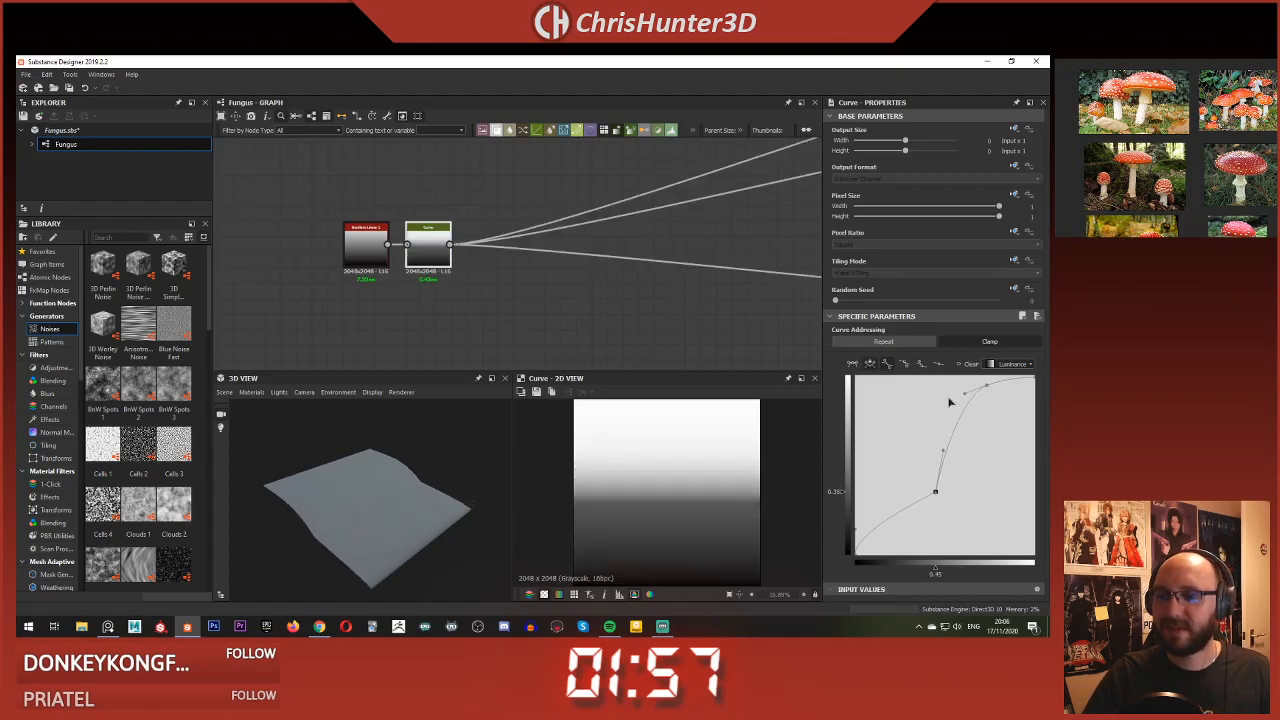
pyautogui.moveTo(966, 398); pyautogui.dragTo(934, 403)
pyautogui.moveTo(383, 492); pyautogui.dragTo(414, 479)
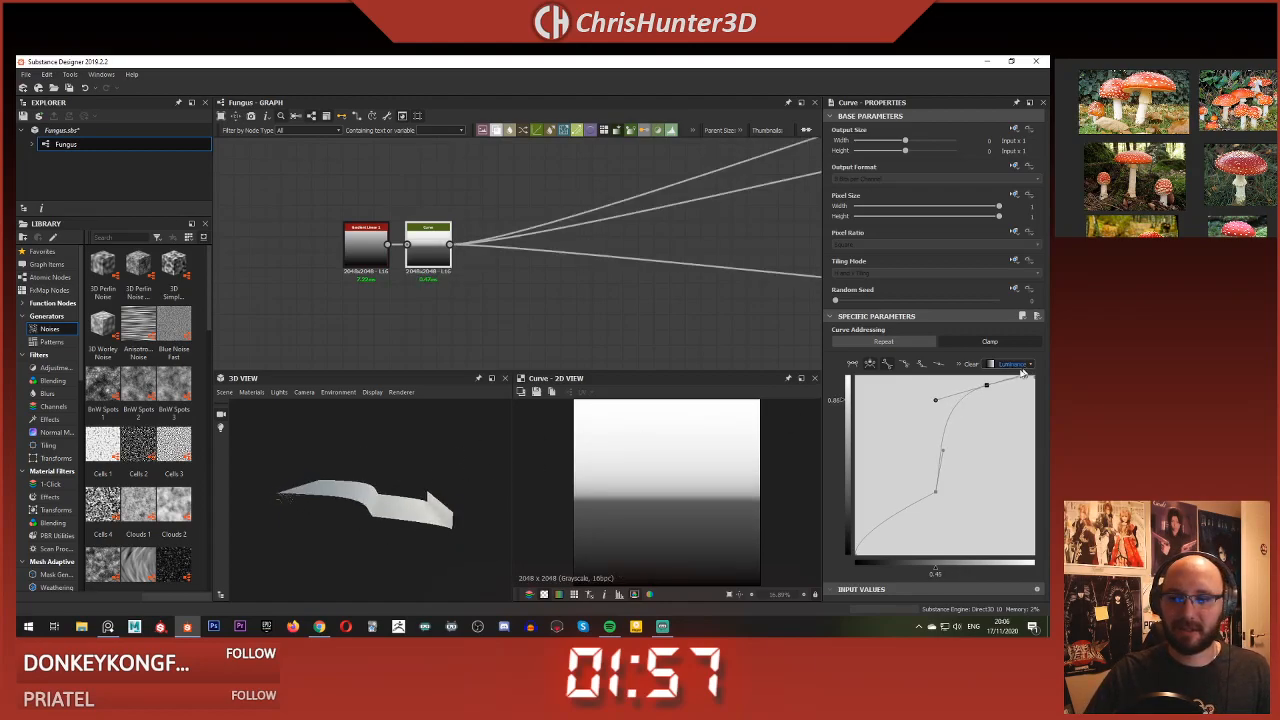
# Step: Reshape the curve's top, placing the end point at 1, 1 and the upper point at about 0.61, 0.84
pyautogui.moveTo(985, 390); pyautogui.dragTo(996, 418)
pyautogui.click(995, 415)
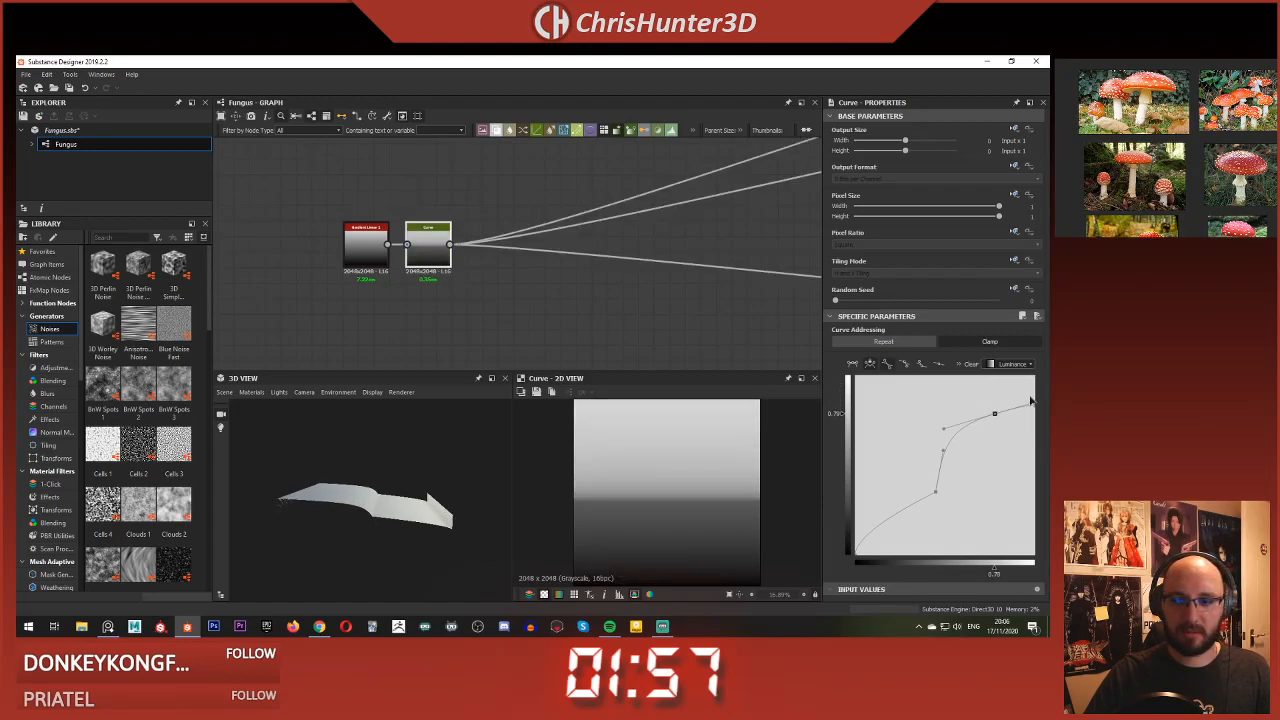
pyautogui.moveTo(1035, 406); pyautogui.dragTo(1046, 375)
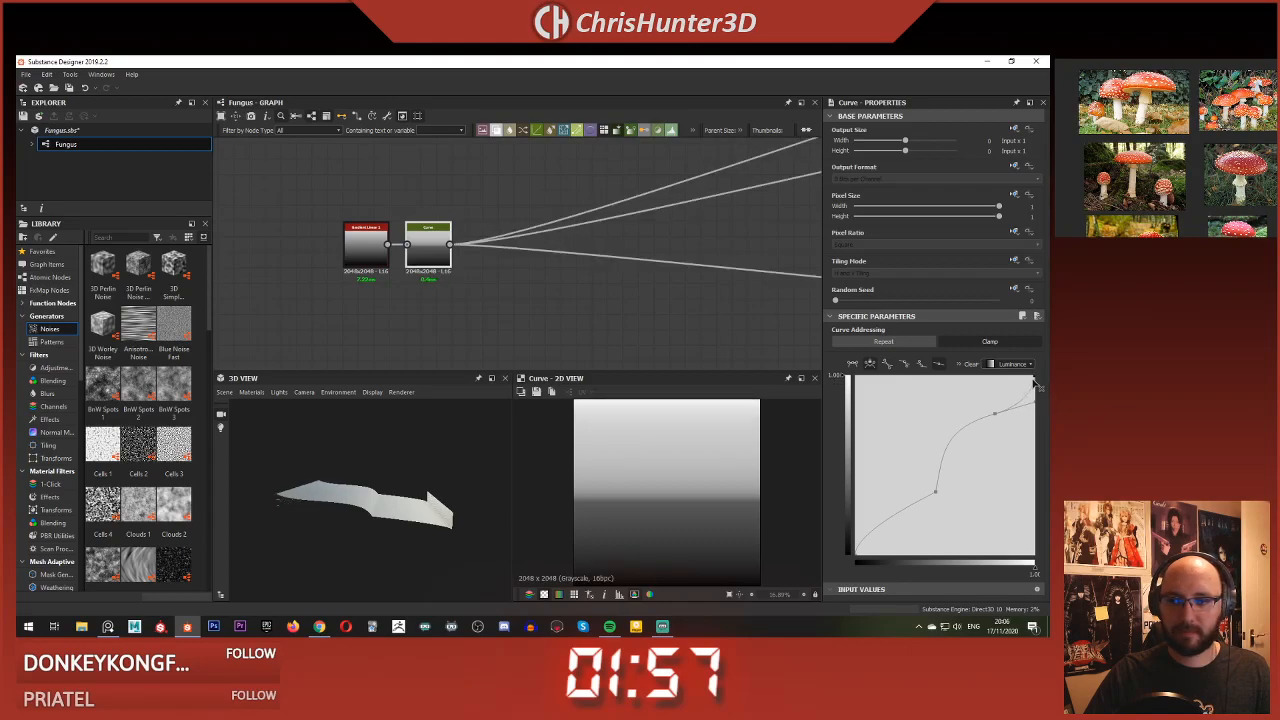
pyautogui.click(888, 365)
pyautogui.click(995, 415)
pyautogui.moveTo(1035, 403); pyautogui.dragTo(966, 404)
pyautogui.moveTo(395, 470); pyautogui.dragTo(380, 520)
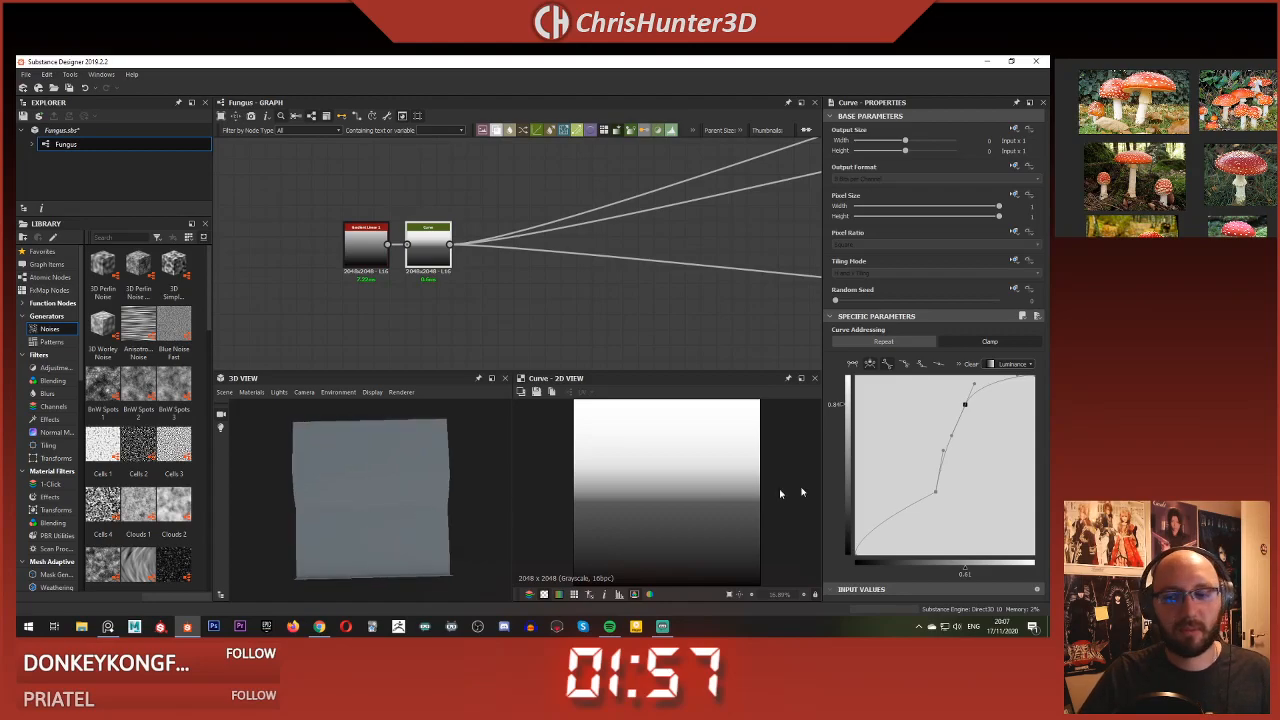
# Step: Move the curve's middle point to about 0.48, 0.58 and its upper point to about 0.66, 0.92
pyautogui.click(935, 492)
pyautogui.moveTo(935, 492); pyautogui.dragTo(948, 413)
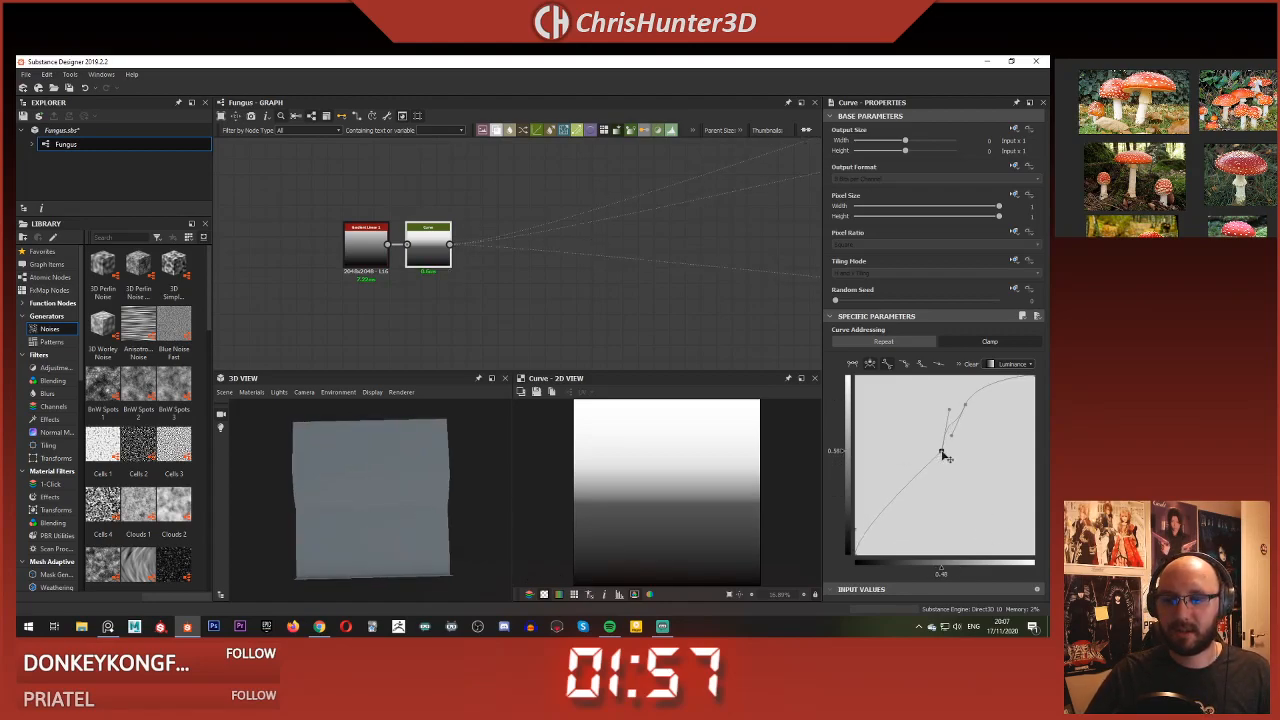
pyautogui.click(965, 405)
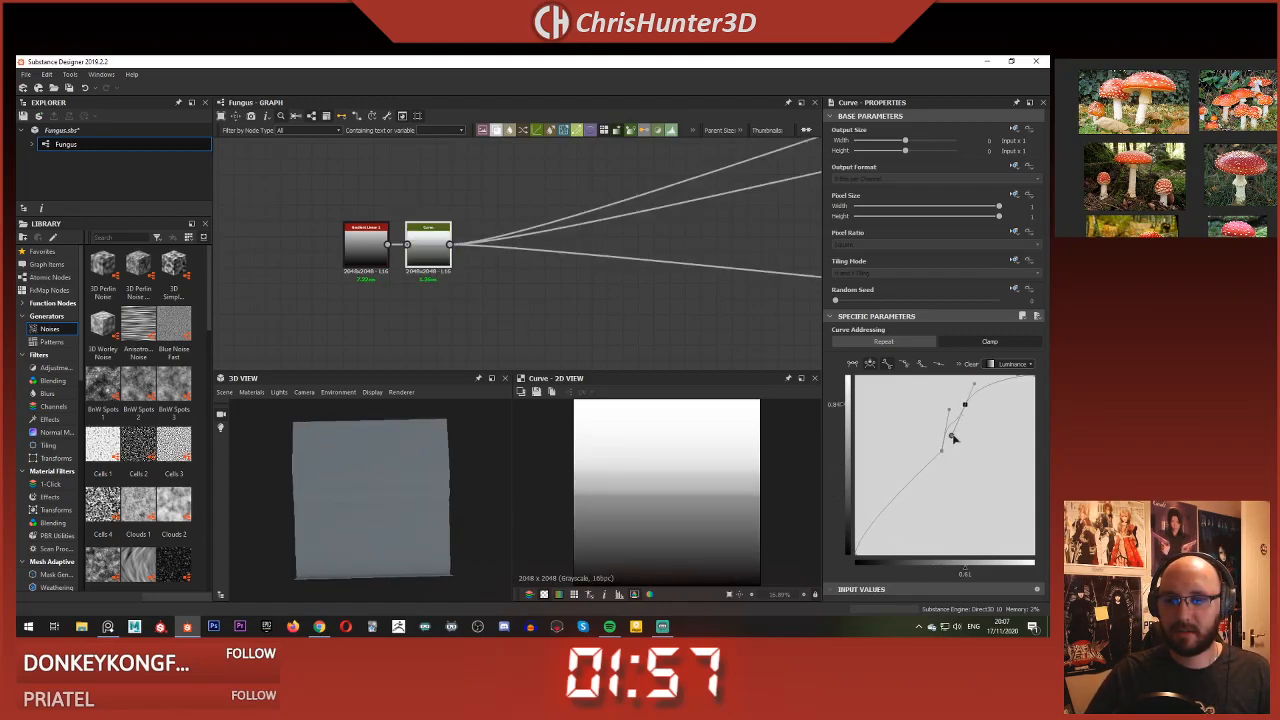
pyautogui.moveTo(965, 405); pyautogui.dragTo(975, 395)
pyautogui.moveTo(411, 473); pyautogui.dragTo(362, 476)
pyautogui.moveTo(443, 312); pyautogui.dragTo(530, 310, button='middle')
pyautogui.moveTo(388, 504)
pyautogui.mouseDown()
pyautogui.moveTo(380, 494)
pyautogui.moveTo(378, 506)
pyautogui.mouseUp()
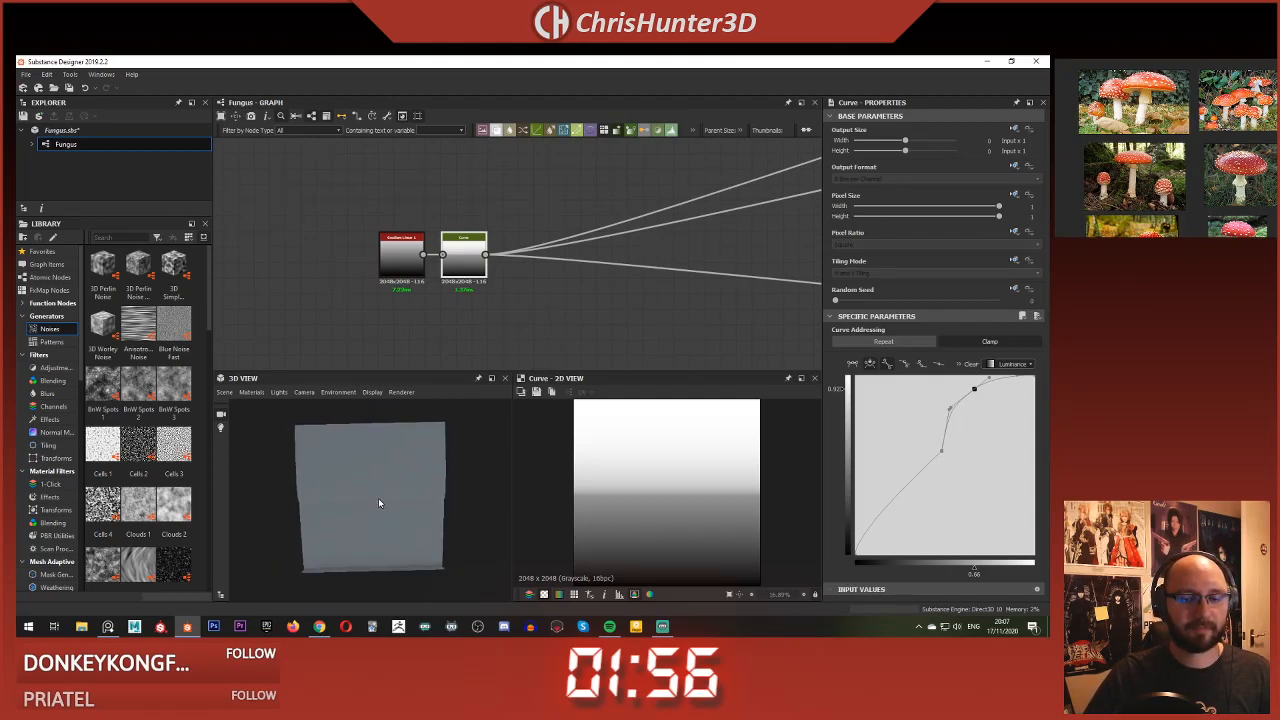
pyautogui.scroll(2, 493, 320)
pyautogui.scroll(1, 493, 322)
pyautogui.press('space')
pyautogui.write('blen')
pyautogui.press('Return')
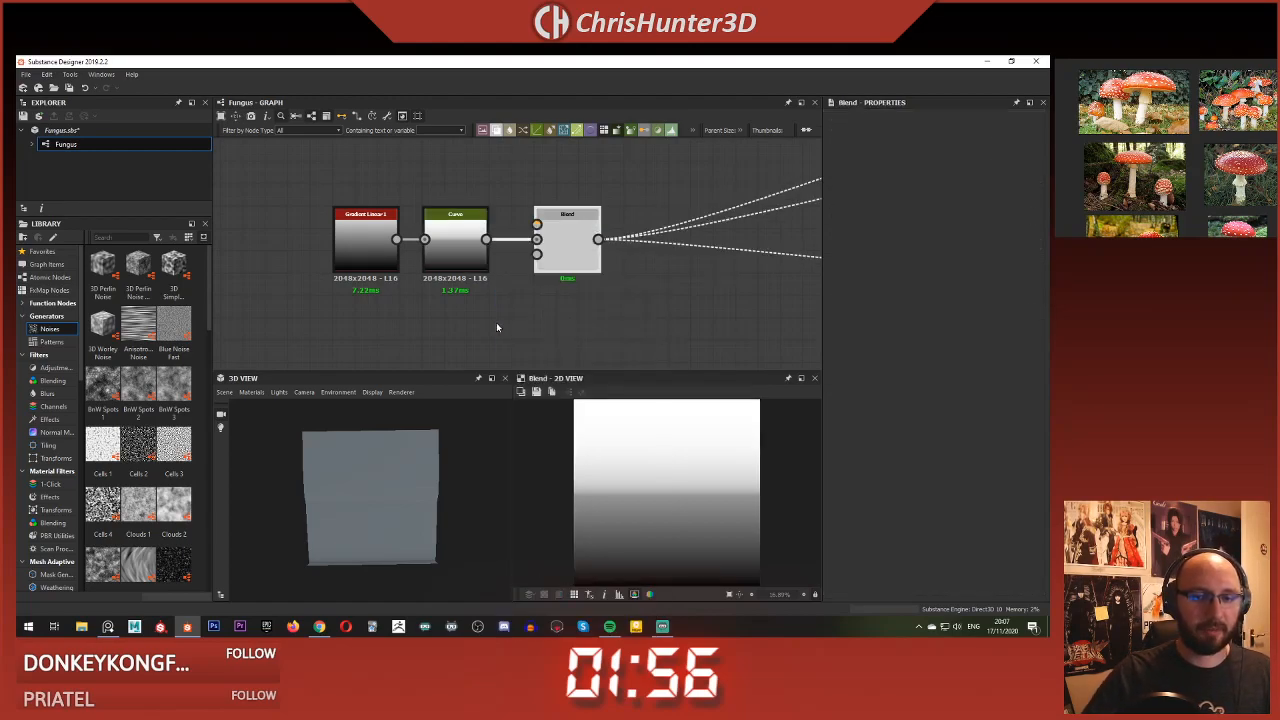
pyautogui.moveTo(494, 251); pyautogui.dragTo(426, 200, button='middle')
pyautogui.scroll(-1, 426, 200)
pyautogui.hotkey('ctrl', 'z')
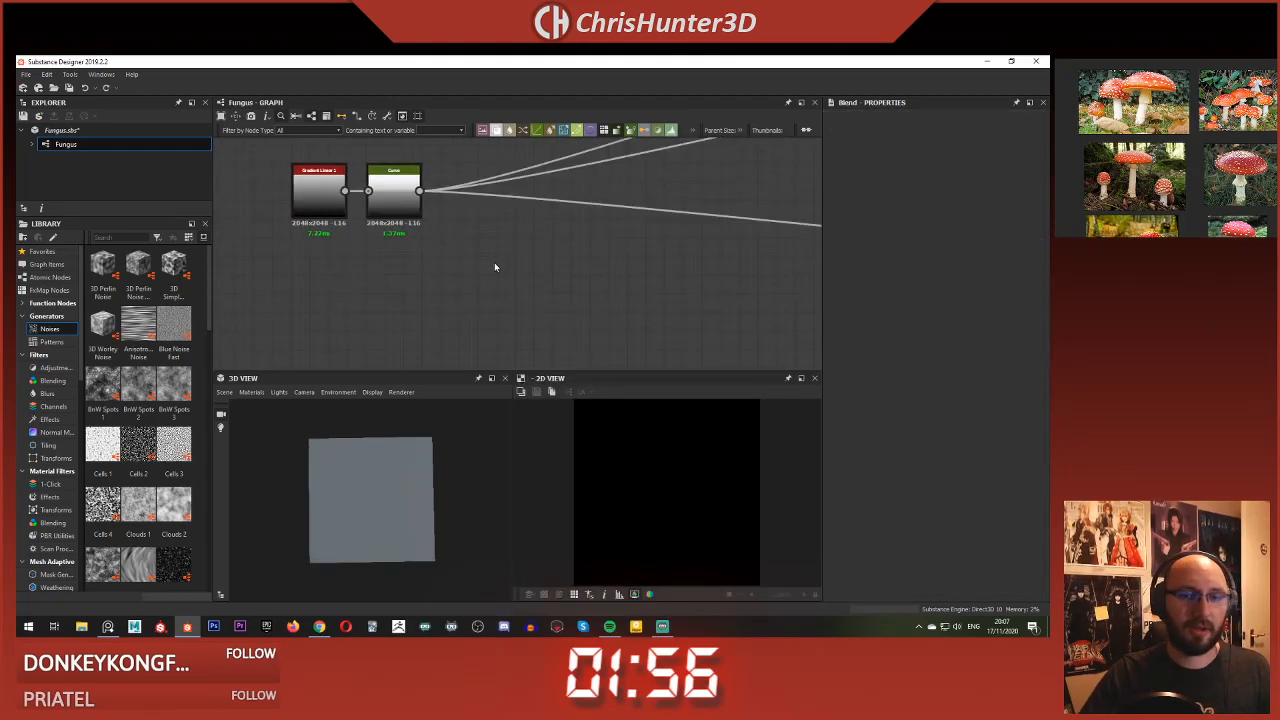
# Step: Add a Blend node below the Curve node and feed the Curve output into its background input
pyautogui.press('space')
pyautogui.write('blen')
pyautogui.press('Return')
pyautogui.scroll(2, 436, 224)
pyautogui.moveTo(385, 177); pyautogui.dragTo(472, 284)
pyautogui.moveTo(368, 271); pyautogui.dragTo(478, 246, button='middle')
pyautogui.scroll(-2, 466, 249)
# Step: Add a Shape node beside the Blend node and set its pattern to Paraboloid
pyautogui.press('space')
pyautogui.write('shape')
pyautogui.press('Return')
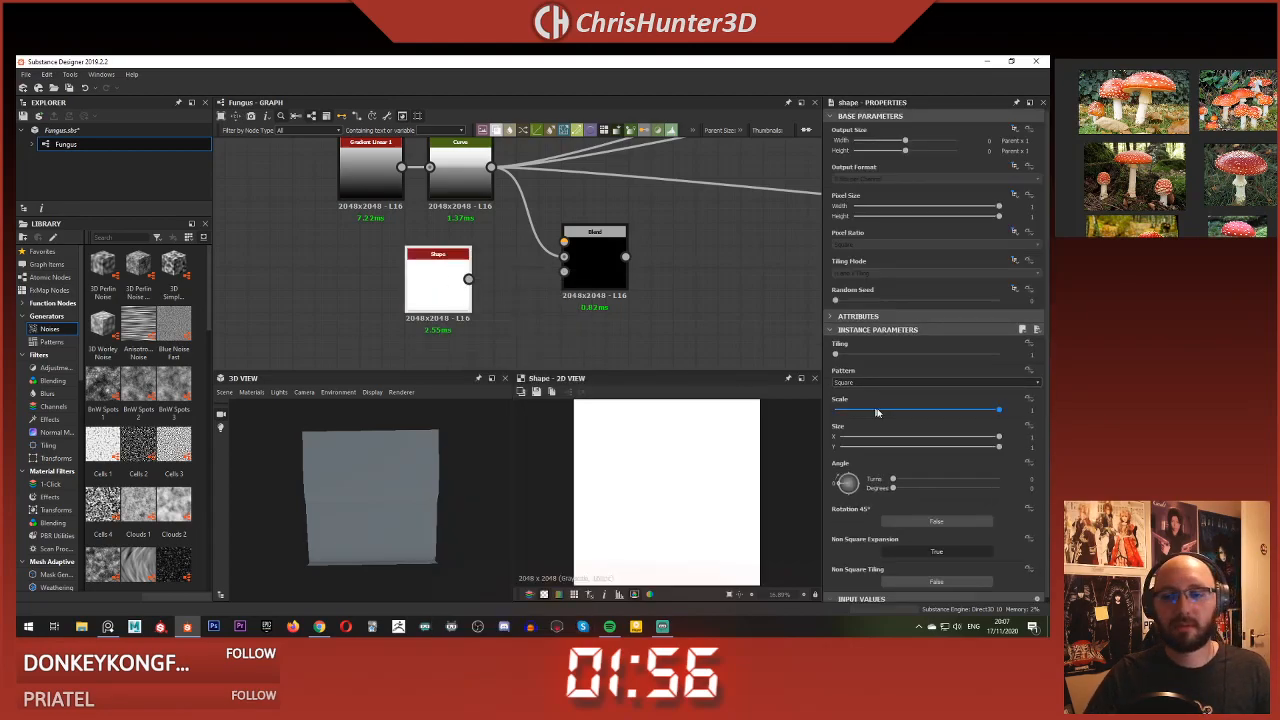
pyautogui.click(887, 382)
pyautogui.click(879, 414)
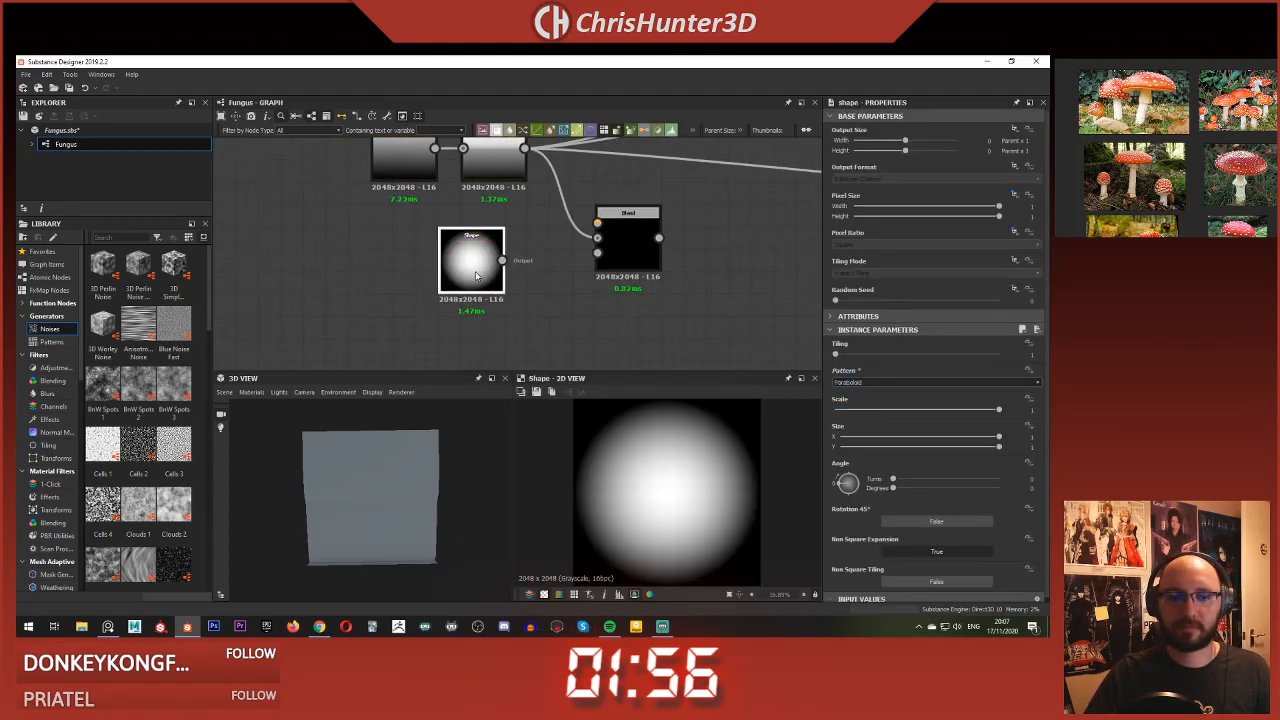
# Step: Add a Transformation 2D node after the Shape node and connect it to the Blend node's foreground input
pyautogui.moveTo(479, 276); pyautogui.dragTo(355, 272, button='middle')
pyautogui.moveTo(356, 273); pyautogui.dragTo(289, 273)
pyautogui.press('space')
pyautogui.write('trans')
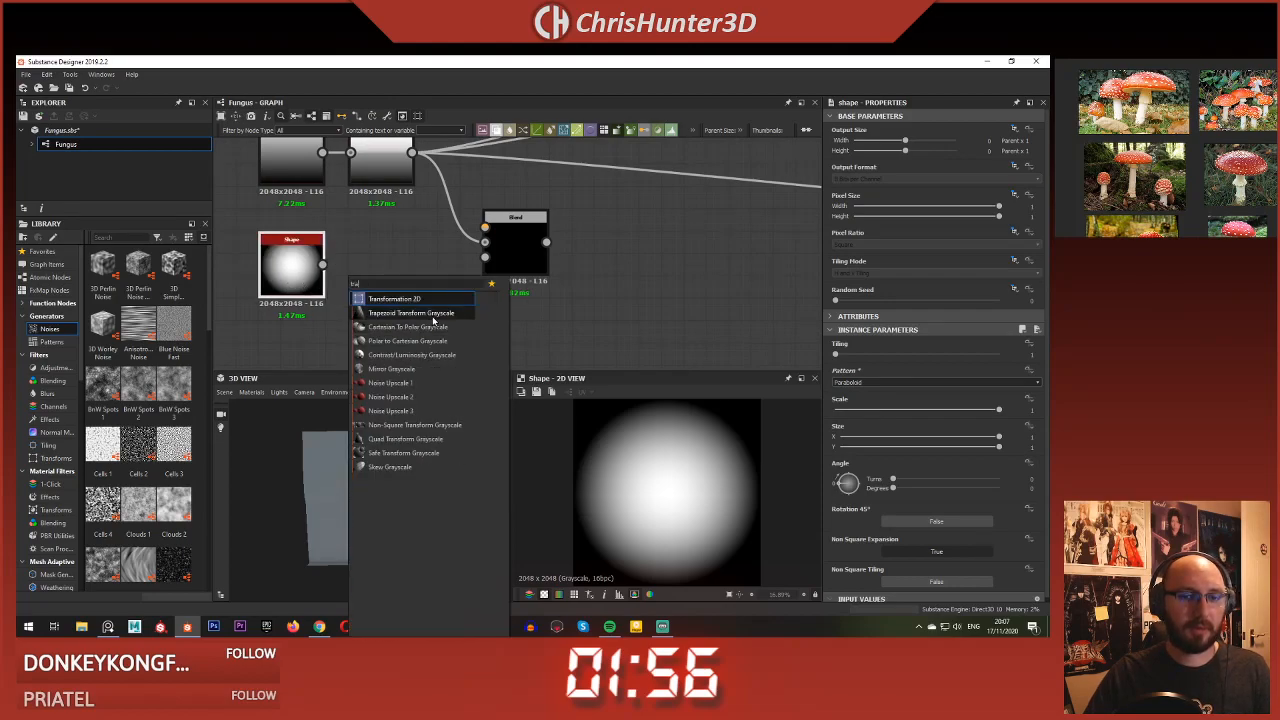
pyautogui.click(431, 314)
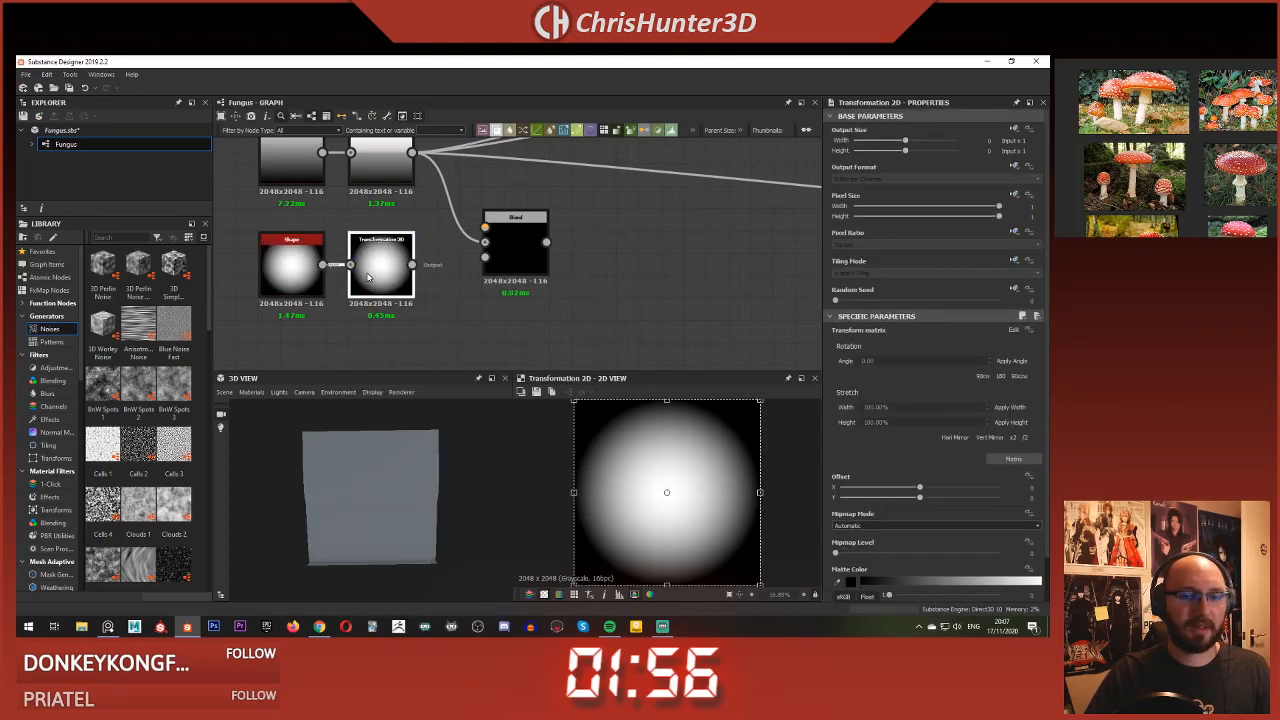
pyautogui.moveTo(412, 264); pyautogui.dragTo(486, 241)
pyautogui.press('Escape')
# Step: Squash the paraboloid vertically to about half its height in the Transformation 2D node while previewing the Blend result
pyautogui.doubleClick(513, 234)
pyautogui.click(383, 268)
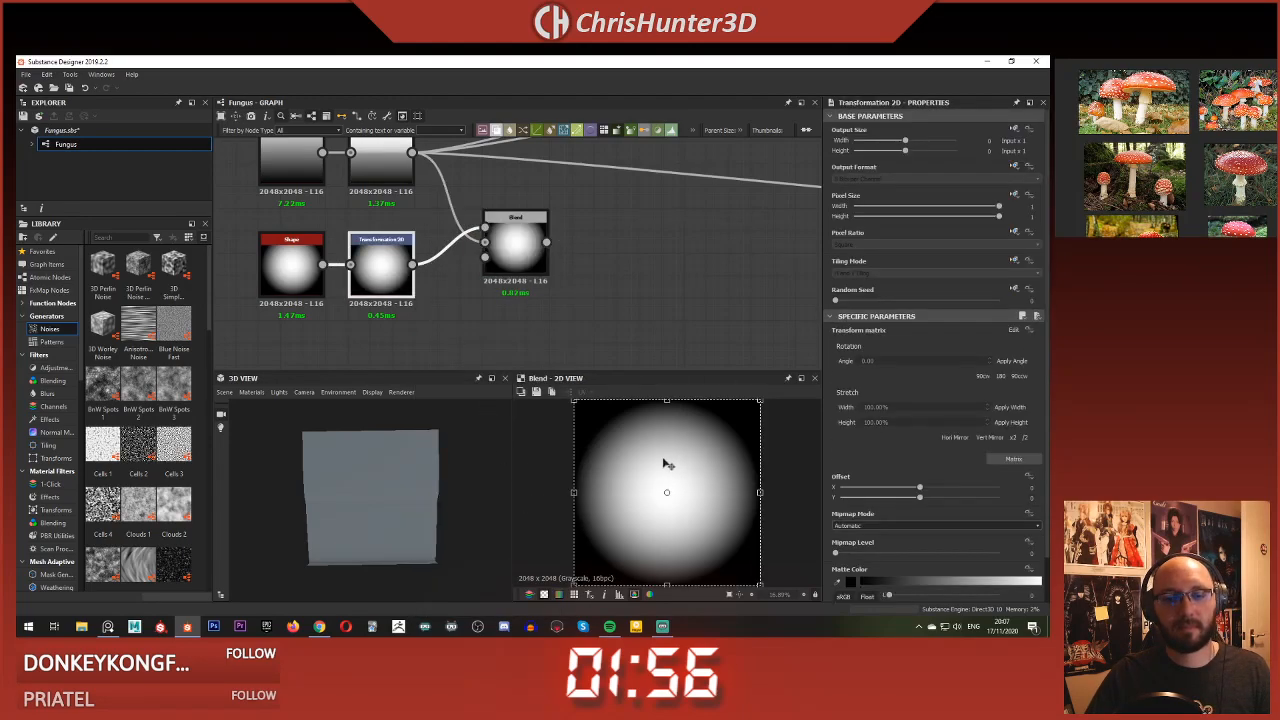
pyautogui.moveTo(666, 573); pyautogui.dragTo(666, 487)
pyautogui.moveTo(476, 314); pyautogui.dragTo(517, 312, button='middle')
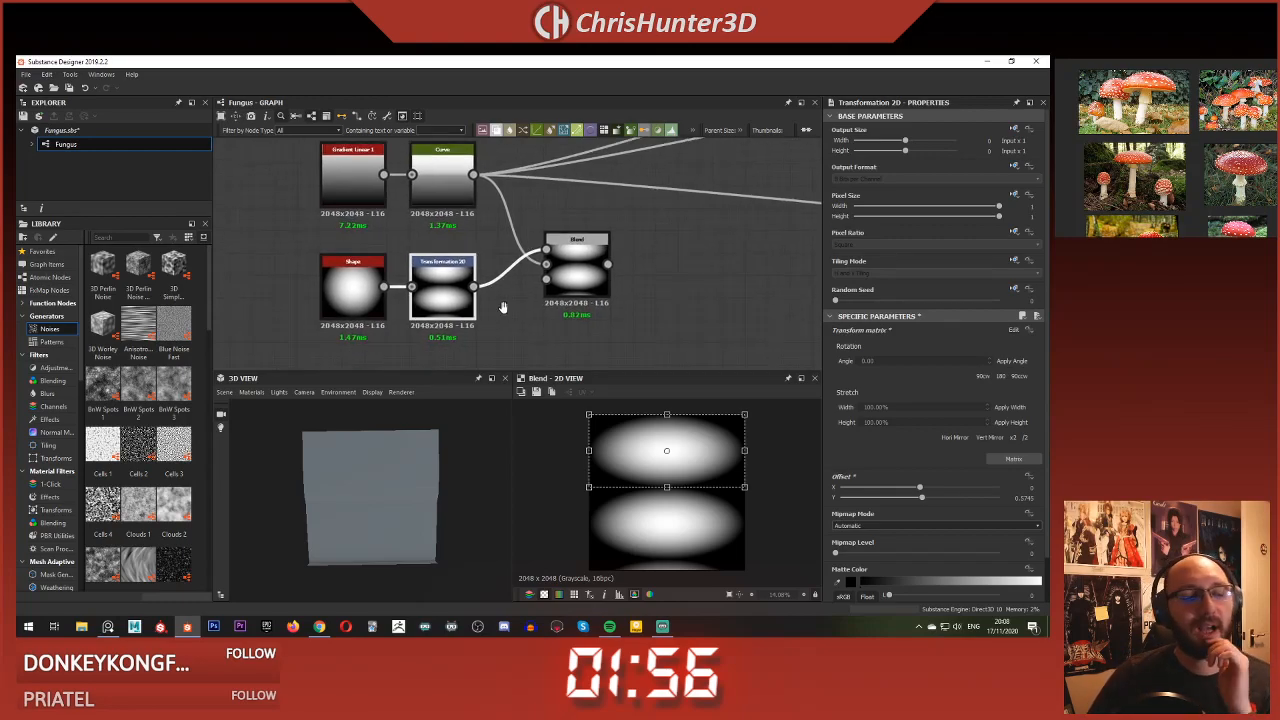
# Step: Add a Shape Extrude node below the Blend node
pyautogui.scroll(-3, 430, 287)
pyautogui.scroll(1, 430, 287)
pyautogui.press('space')
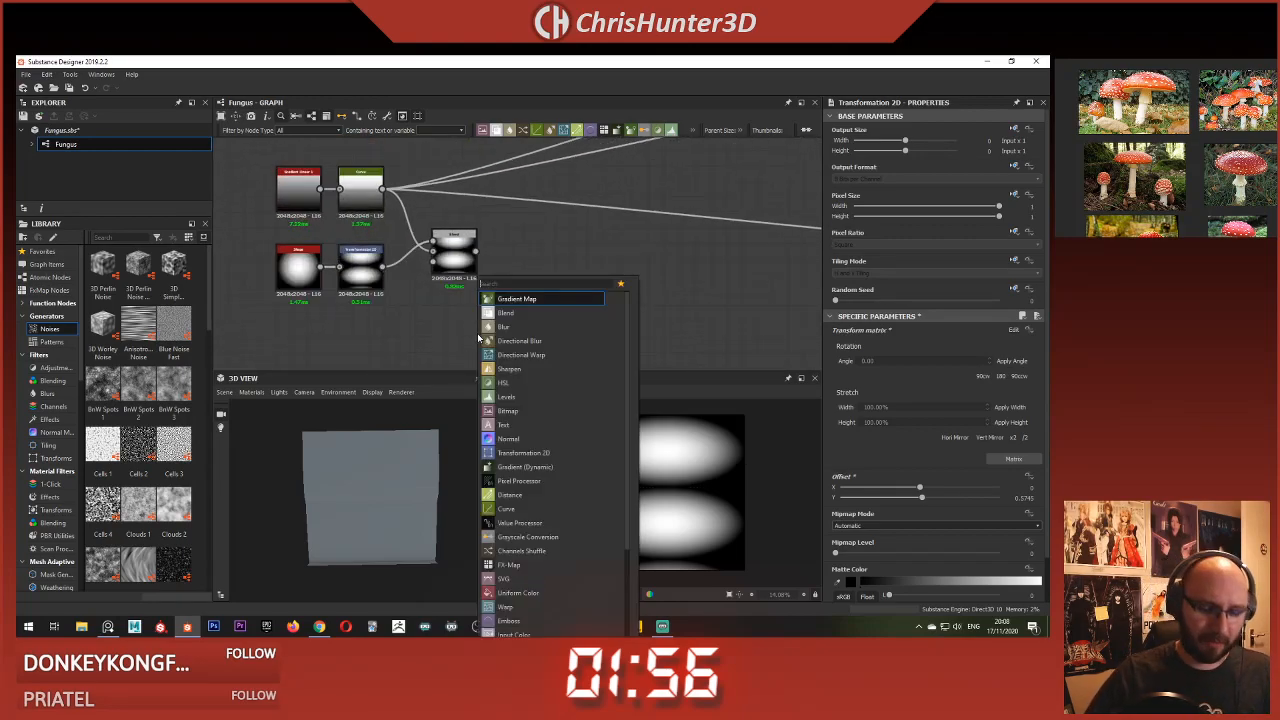
pyautogui.write('sha')
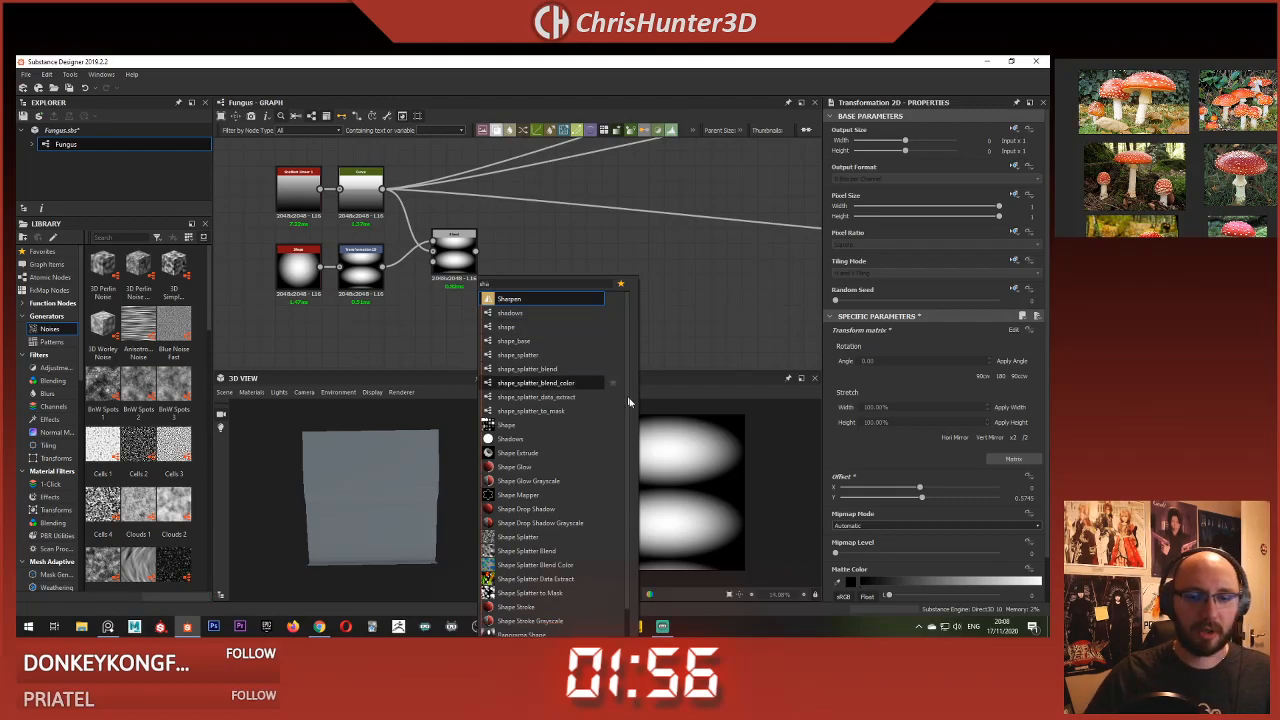
pyautogui.scroll(-1, 561, 460)
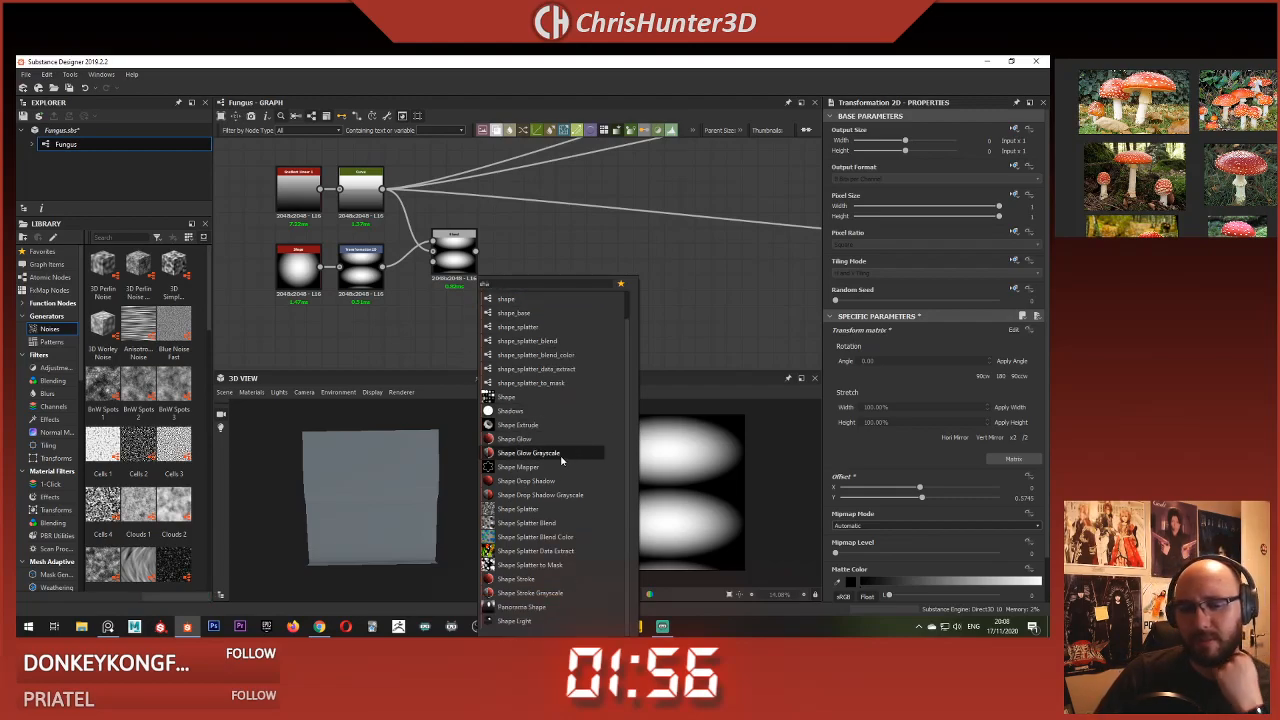
pyautogui.scroll(1, 561, 460)
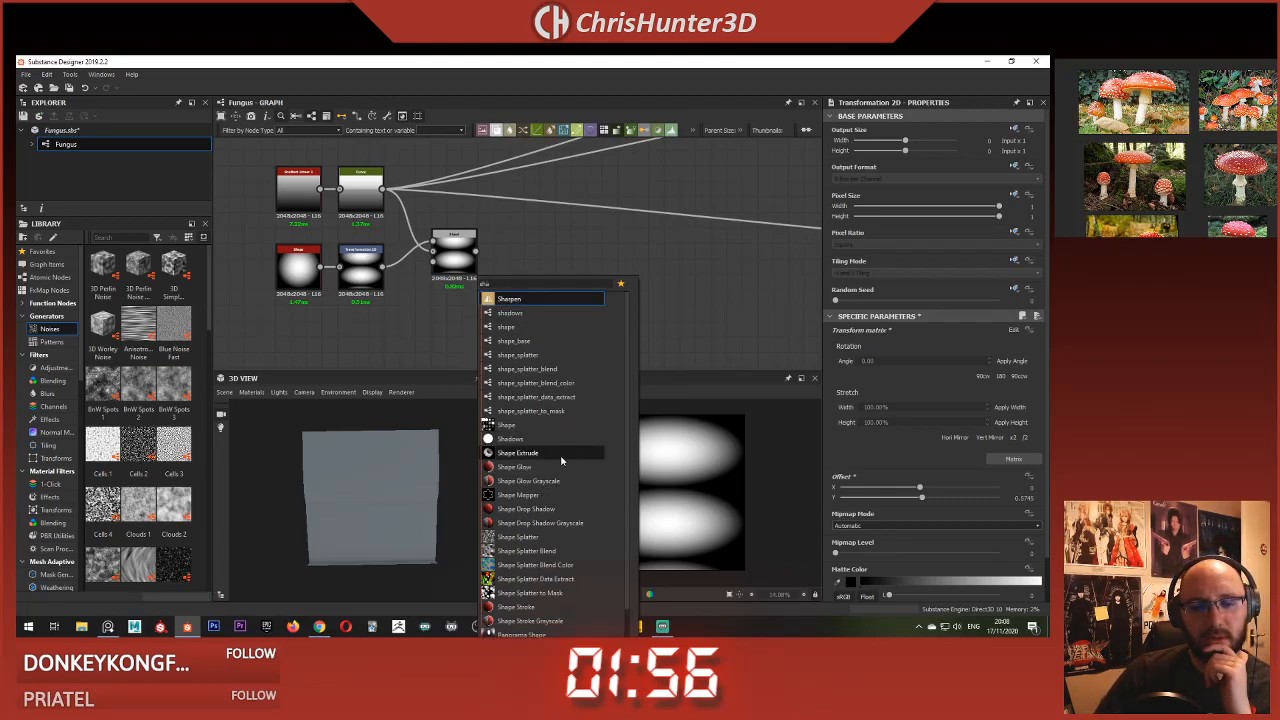
pyautogui.click(561, 460)
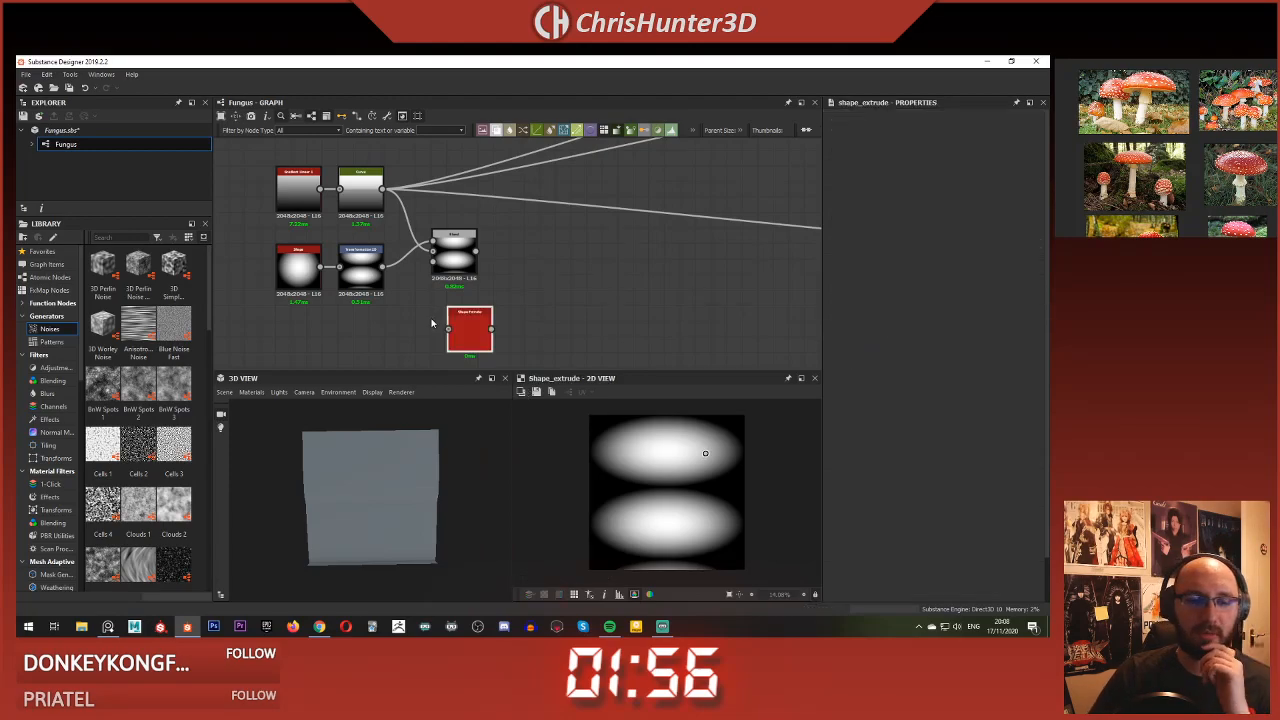
pyautogui.click(484, 293)
pyautogui.moveTo(478, 287); pyautogui.dragTo(460, 278)
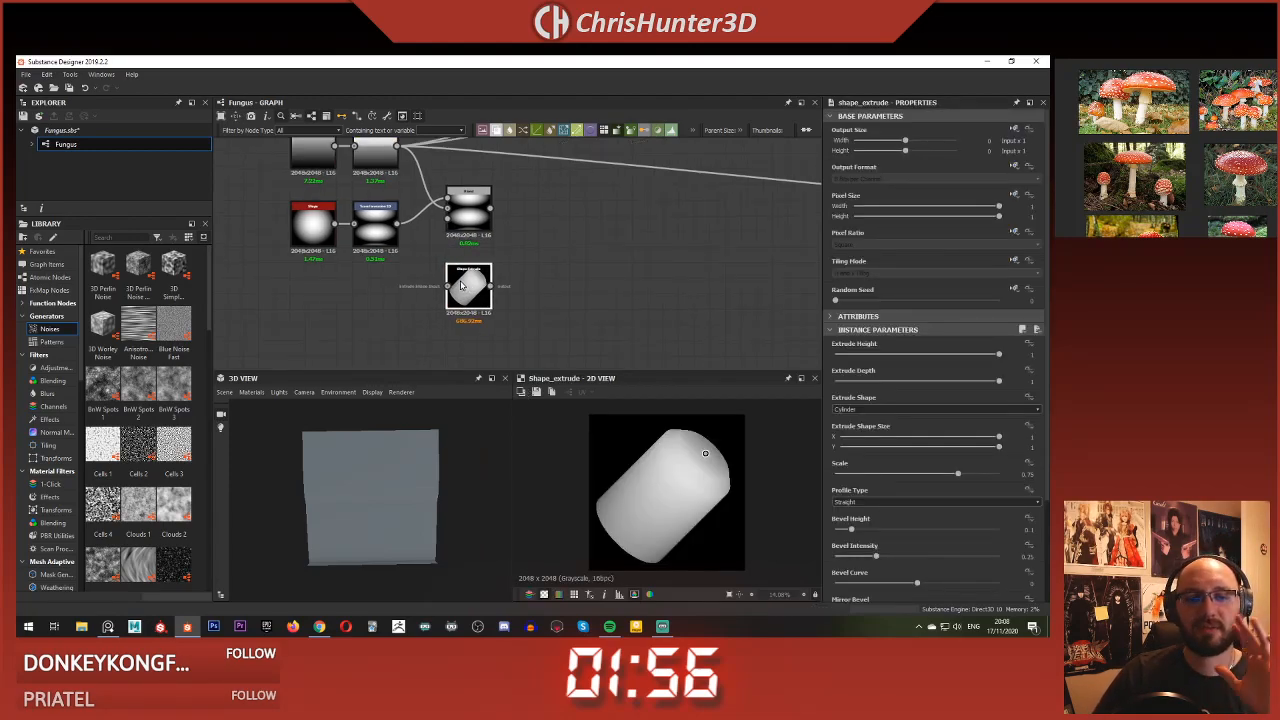
# Step: Connect the Shape output to the Shape Extrude node and set its Extrude Shape to Custom Input
pyautogui.moveTo(455, 270); pyautogui.dragTo(467, 301, button='middle')
pyautogui.moveTo(343, 256); pyautogui.dragTo(460, 317)
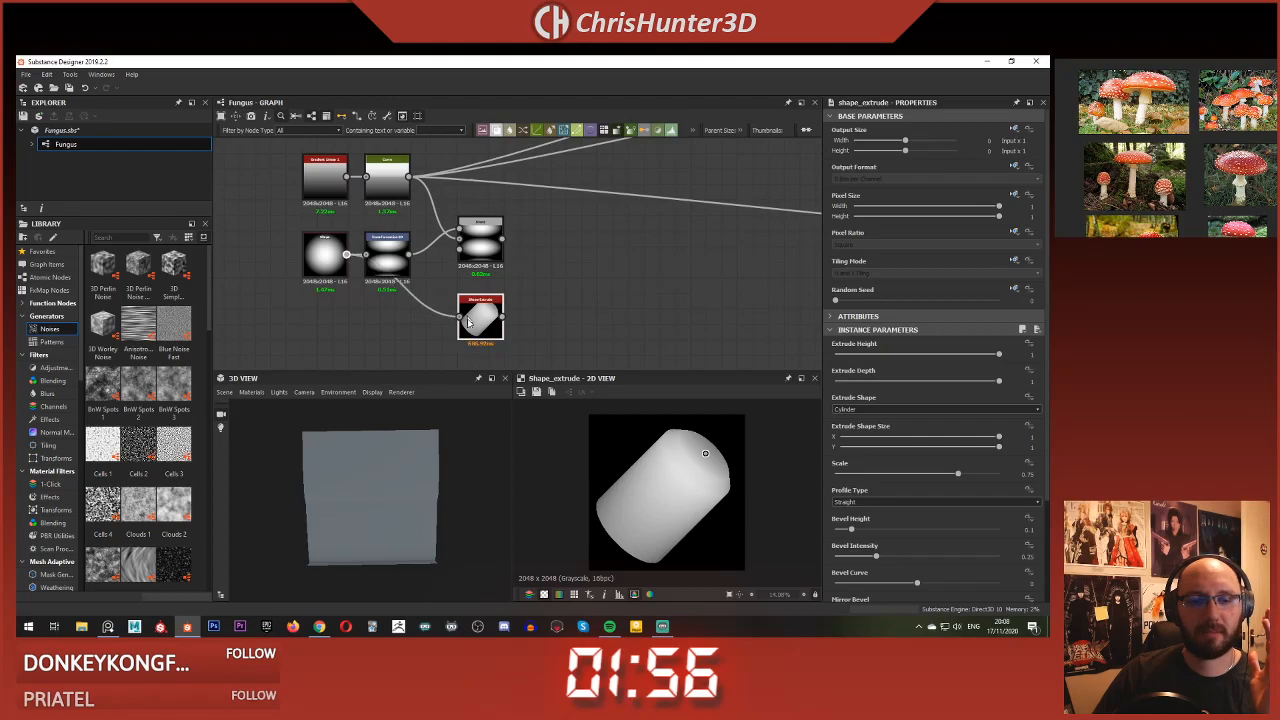
pyautogui.click(888, 410)
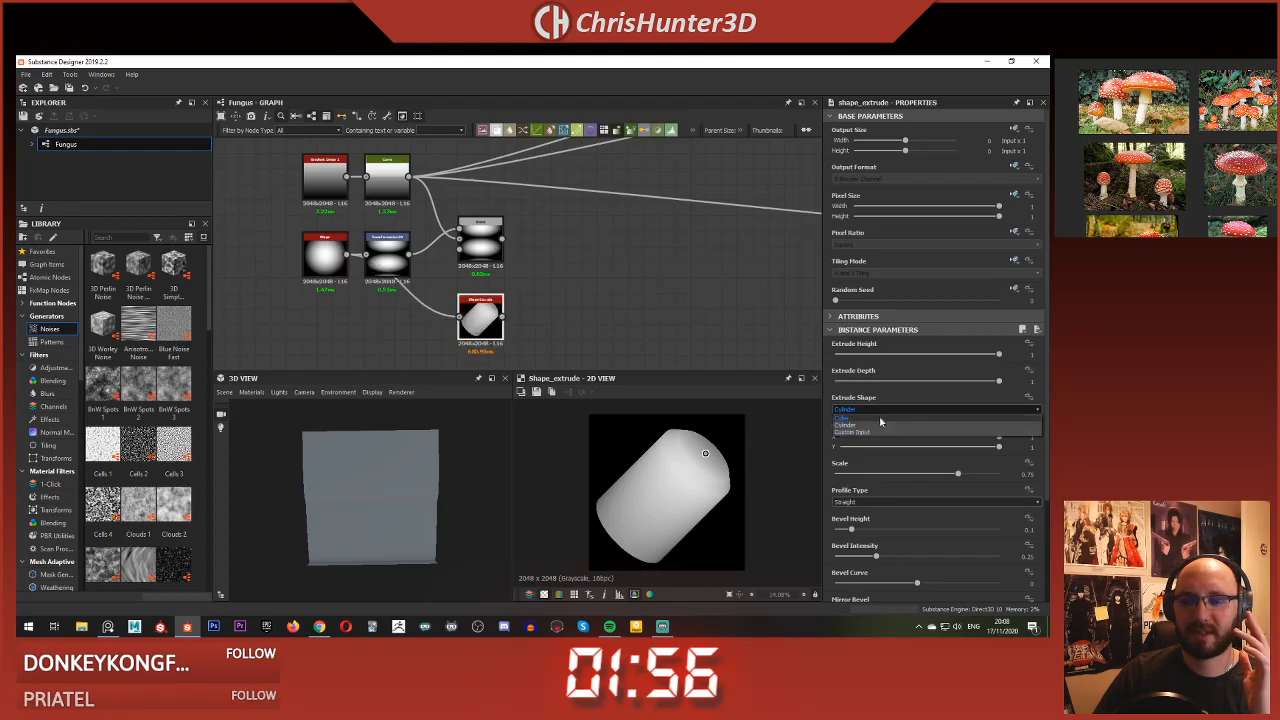
pyautogui.click(879, 433)
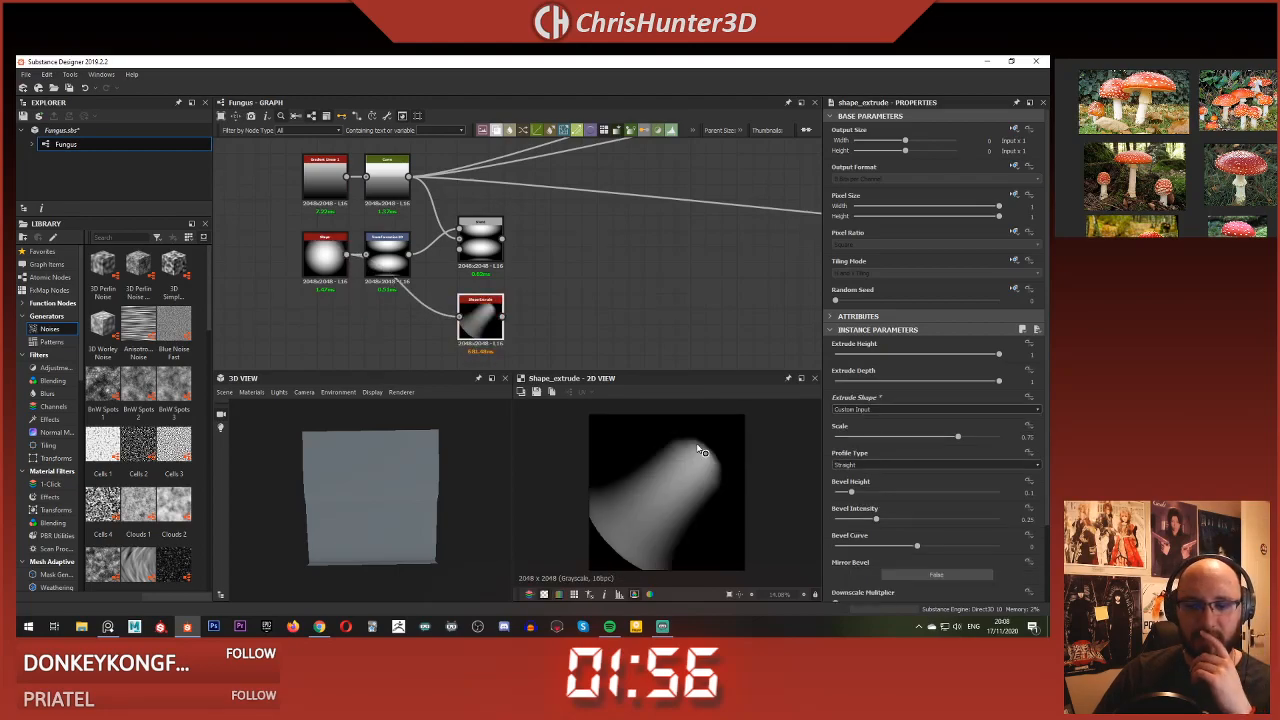
# Step: Set the Shape Extrude node's Extrude Depth to 0, Extrude Height to about 0.27 and Scale to 1
pyautogui.moveTo(998, 381); pyautogui.dragTo(812, 390)
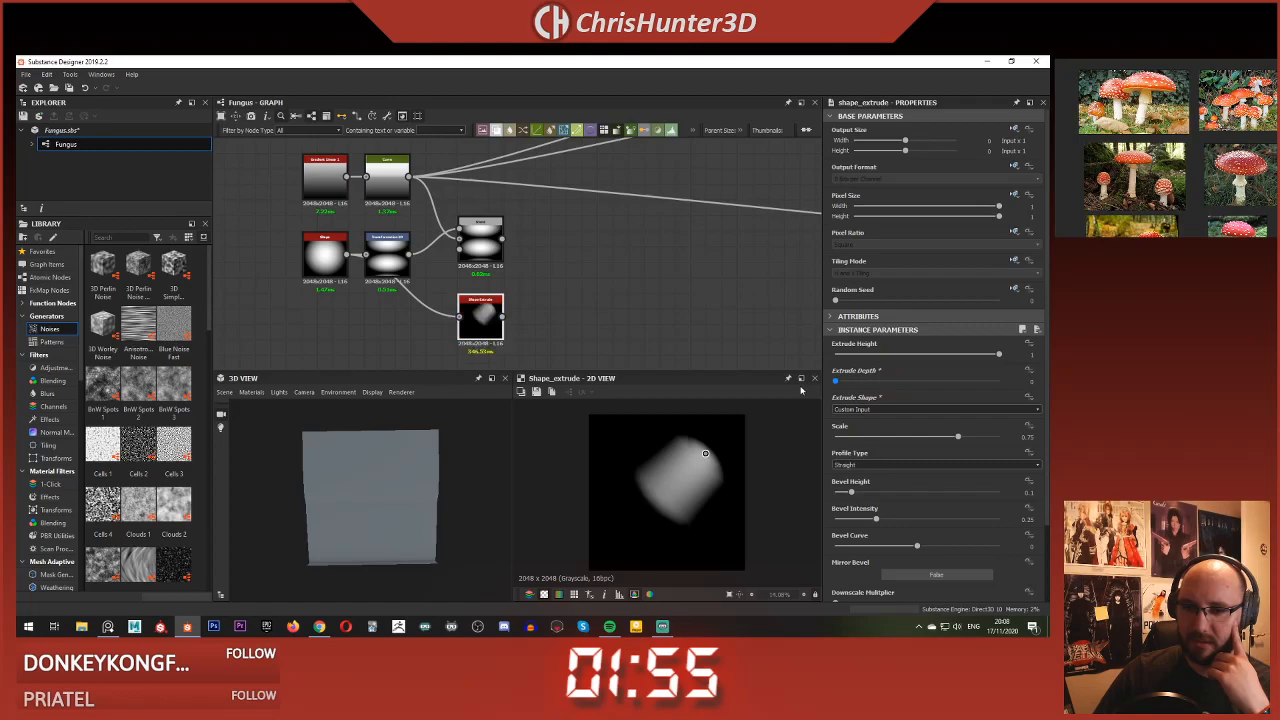
pyautogui.moveTo(998, 354); pyautogui.dragTo(880, 390)
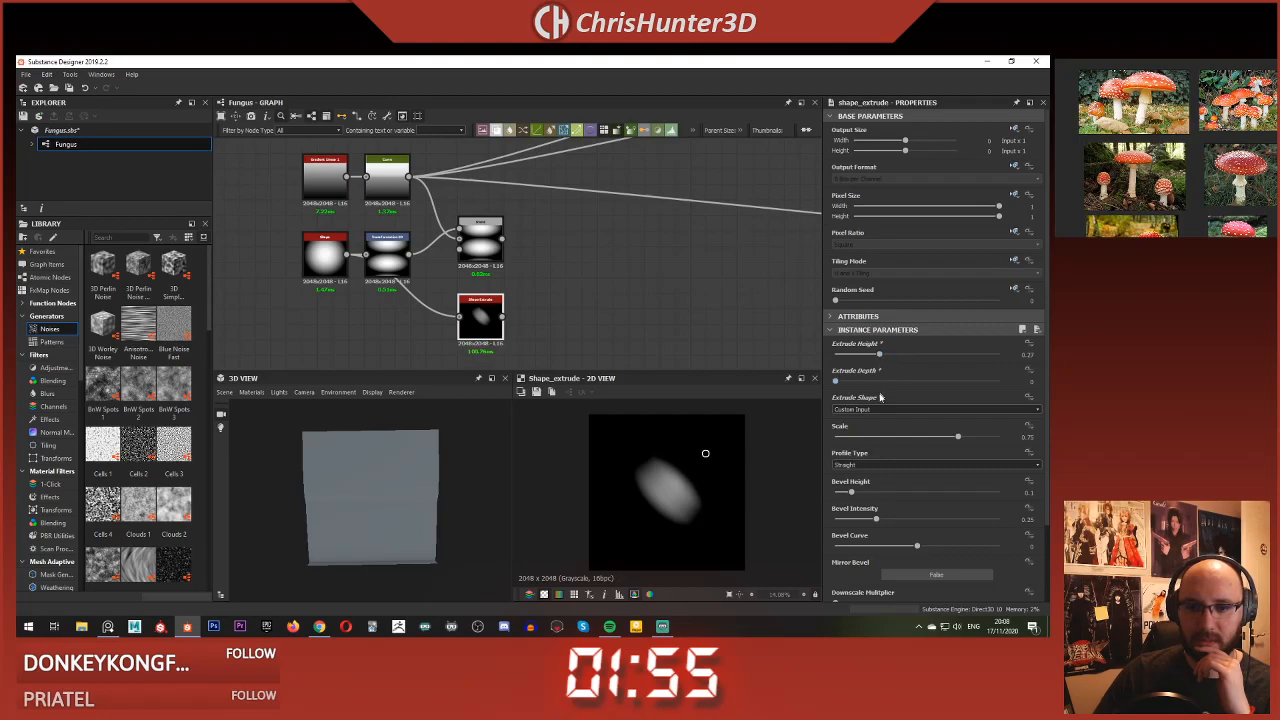
pyautogui.moveTo(958, 437); pyautogui.dragTo(1039, 451)
# Step: Set Bevel Height, Bevel Intensity and Bevel Curve to 0, and set the extrusion's position to about 0.51, 0.26
pyautogui.moveTo(851, 494); pyautogui.dragTo(789, 522)
pyautogui.moveTo(916, 545)
pyautogui.mouseDown()
pyautogui.moveTo(788, 550)
pyautogui.moveTo(920, 552)
pyautogui.mouseUp()
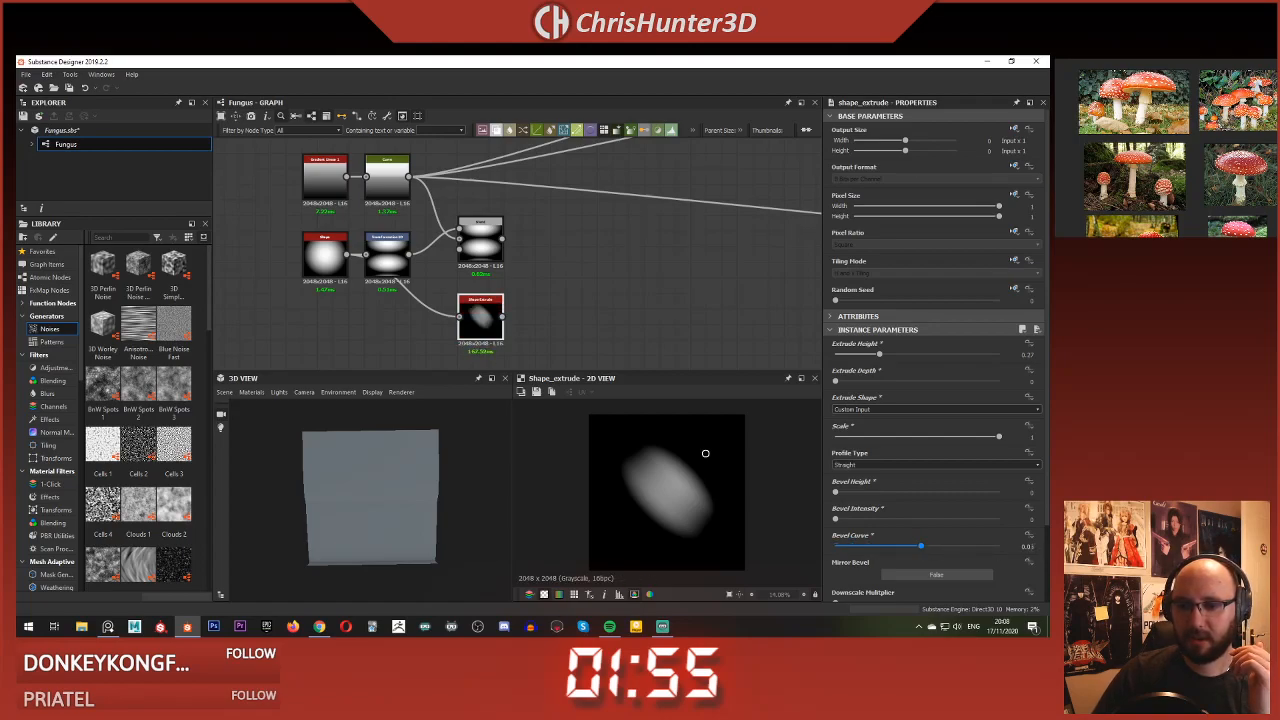
pyautogui.write('0')
pyautogui.press('Return')
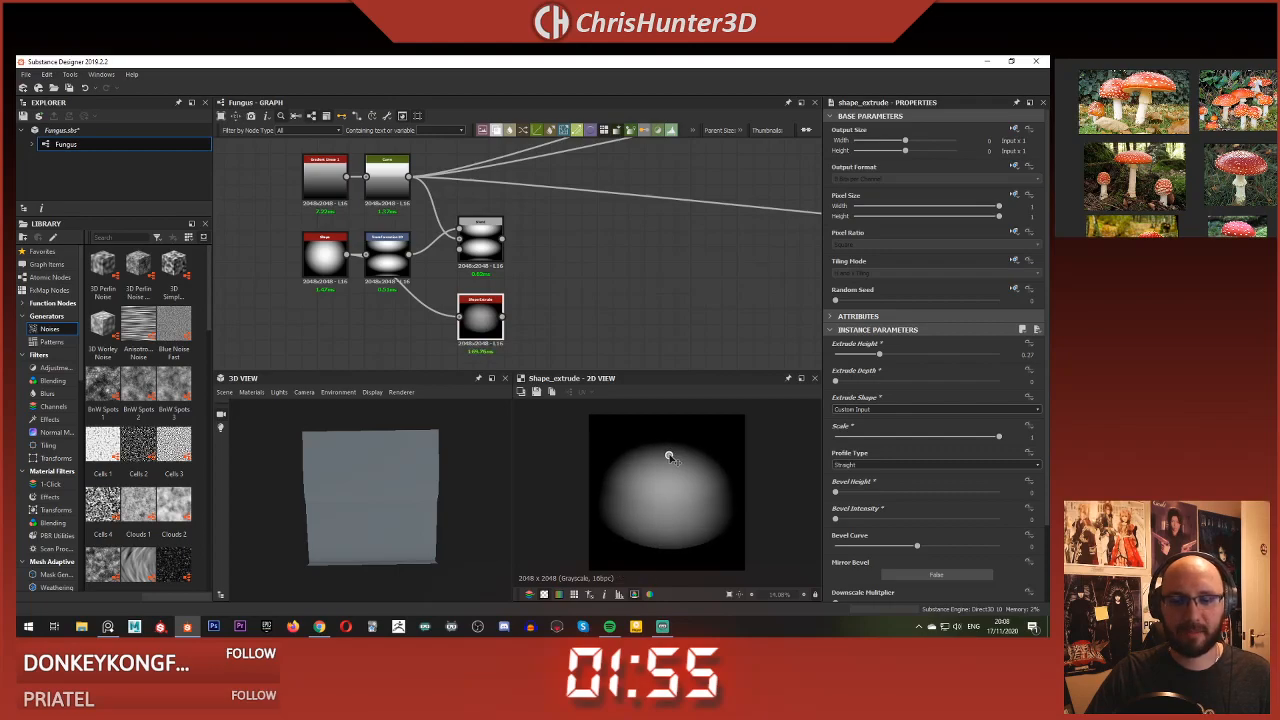
# Step: Try out the Shape Extrude node's Downscale Multiplier and return it to 0
pyautogui.scroll(3, 364, 310)
pyautogui.moveTo(562, 316); pyautogui.dragTo(522, 304, button='middle')
pyautogui.scroll(-1, 695, 490)
pyautogui.scroll(-3, 918, 509)
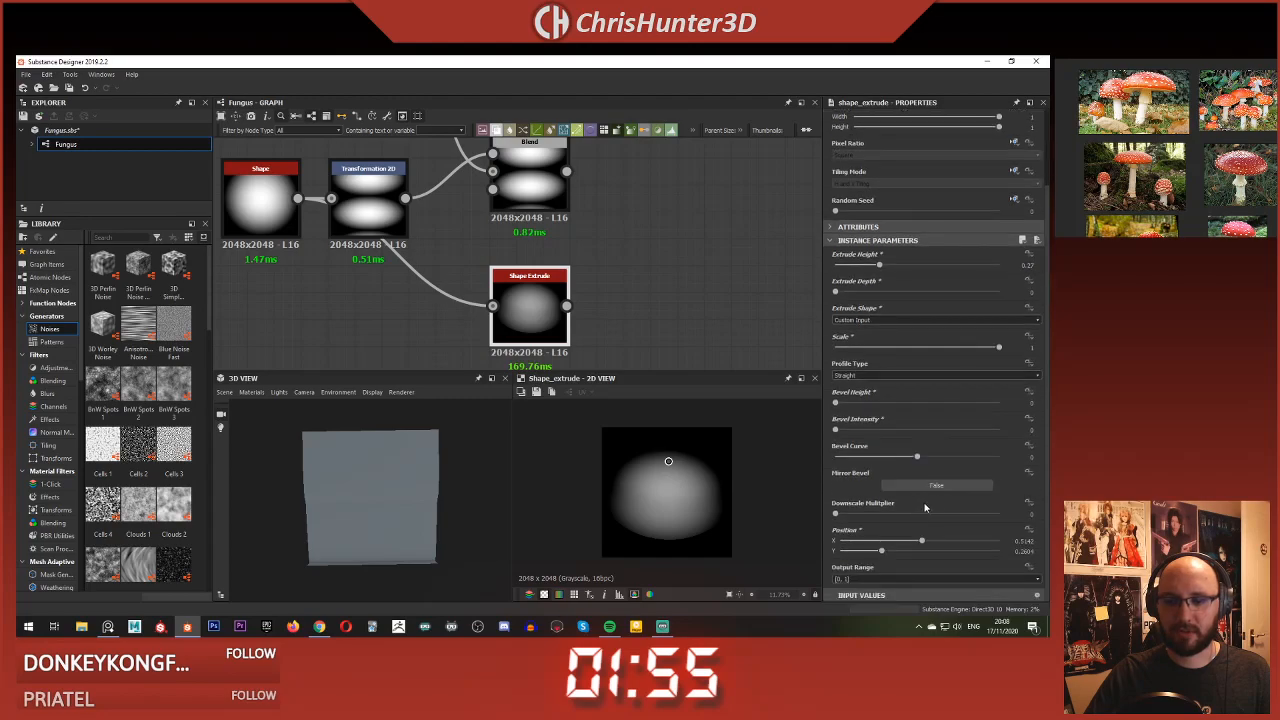
pyautogui.moveTo(873, 515); pyautogui.dragTo(837, 514)
pyautogui.scroll(6, 658, 487)
pyautogui.scroll(-2, 655, 484)
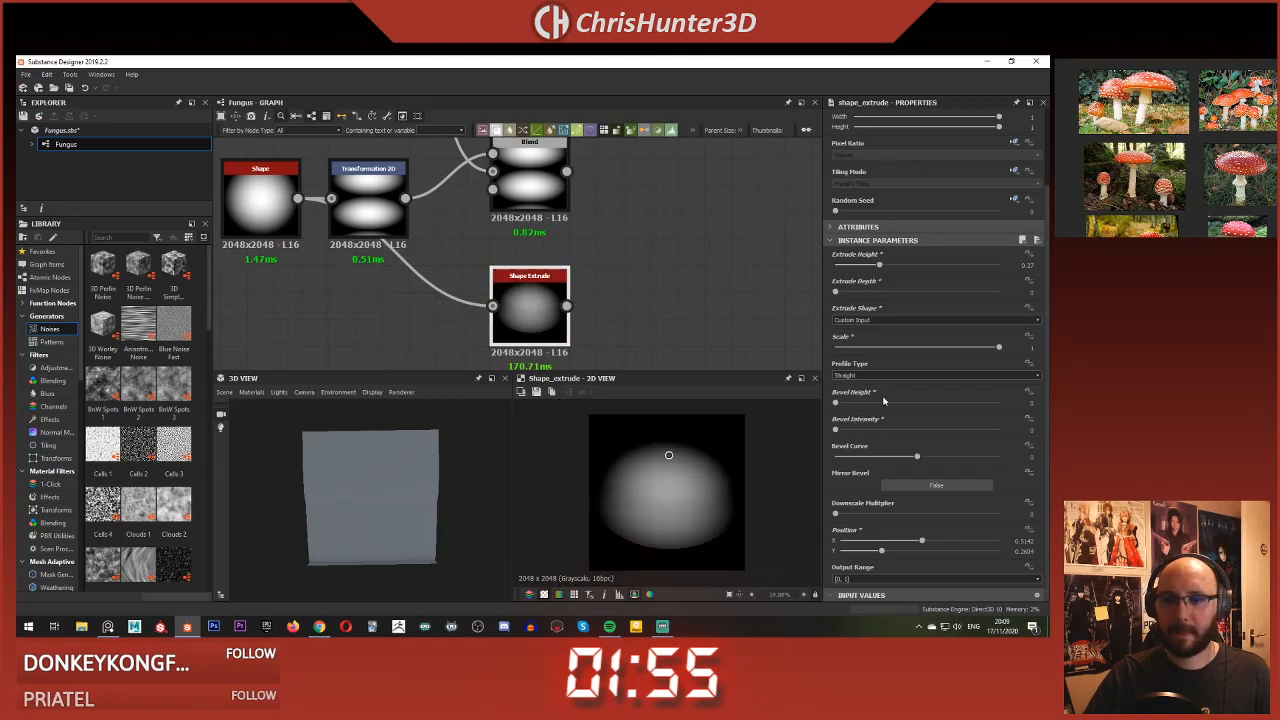
# Step: Set the Shape Extrude node's Extrude Height to 0 and deselect the node
pyautogui.scroll(2, 884, 401)
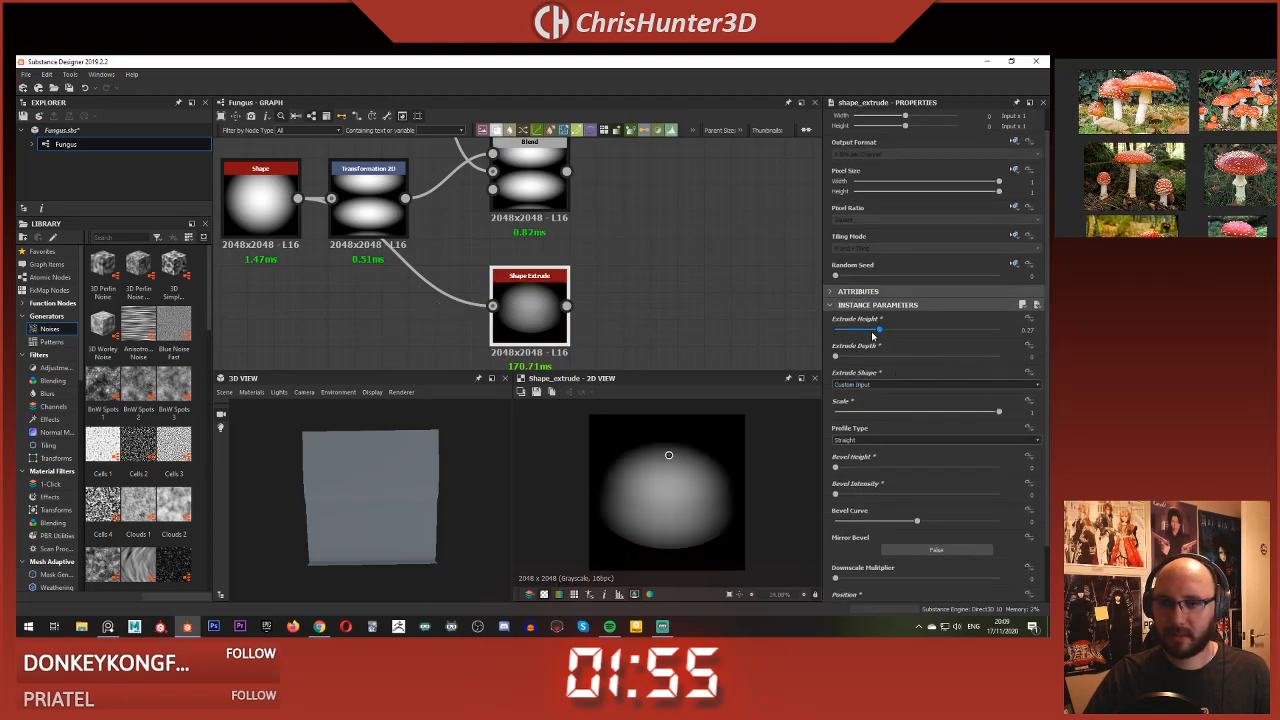
pyautogui.moveTo(872, 336); pyautogui.dragTo(803, 323)
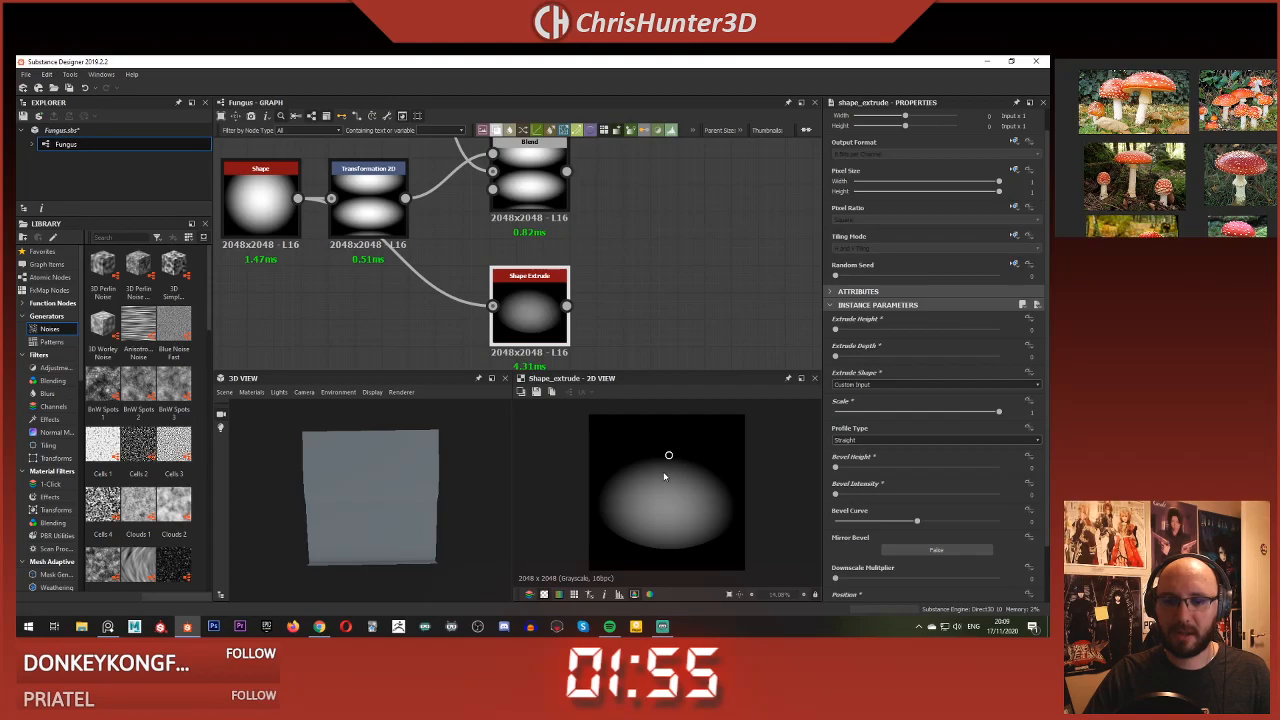
pyautogui.click(614, 286)
pyautogui.moveTo(616, 288); pyautogui.dragTo(603, 232, button='middle')
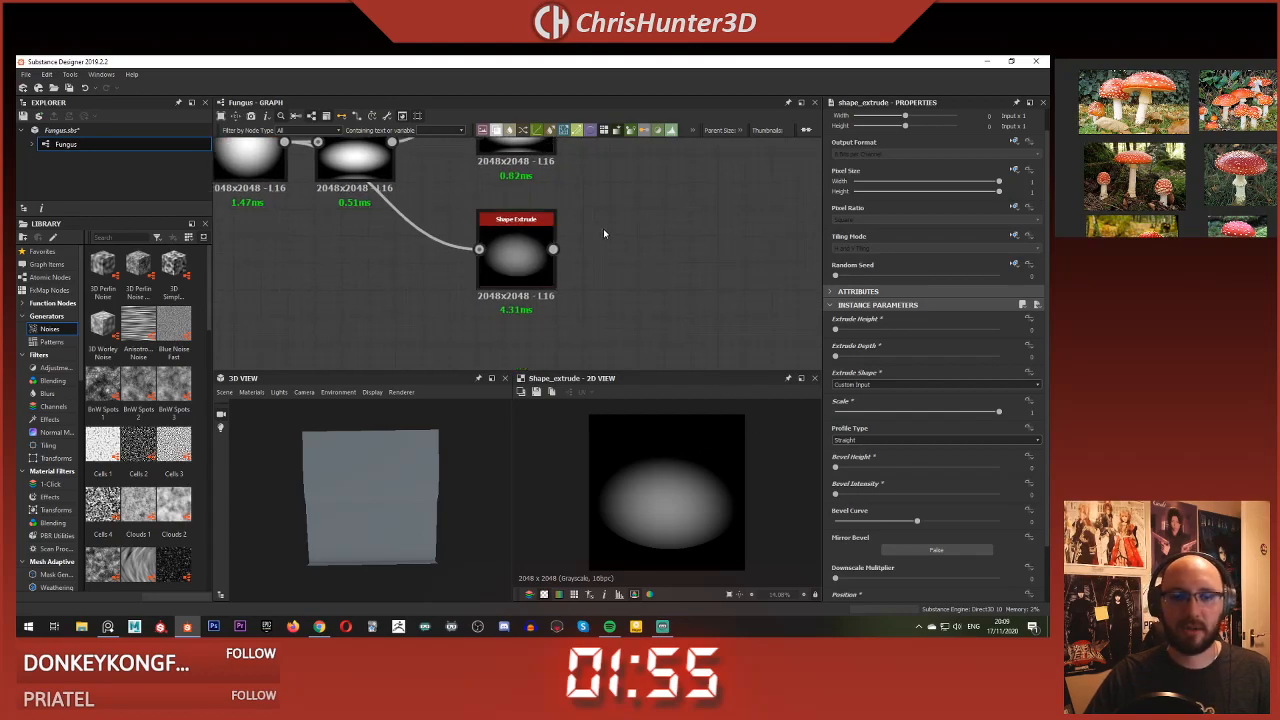
# Step: Add a Transformation 2D after the Shape Extrude, move the shape up and squash it vertically, with the Y offset about 0.26
pyautogui.press('space')
pyautogui.write('tr')
pyautogui.press('Return')
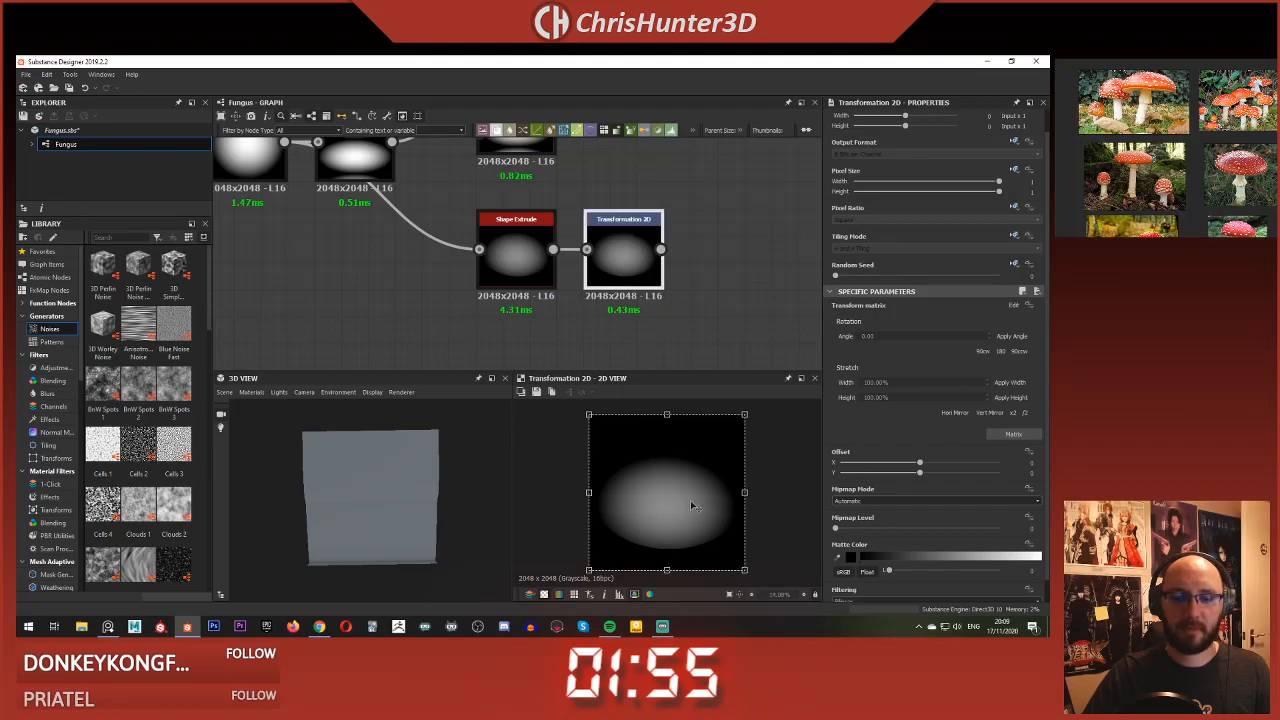
pyautogui.moveTo(685, 500); pyautogui.dragTo(682, 467)
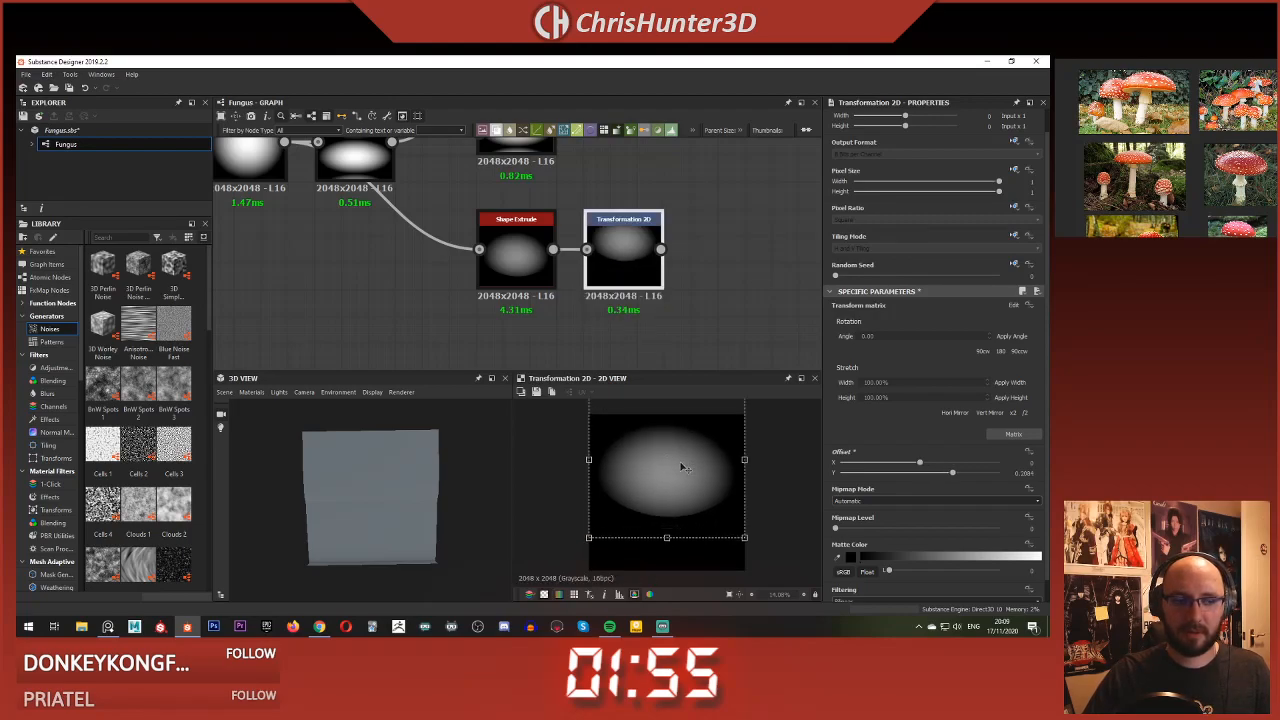
pyautogui.click(721, 264)
pyautogui.moveTo(721, 264); pyautogui.dragTo(689, 256, button='middle')
pyautogui.click(608, 250)
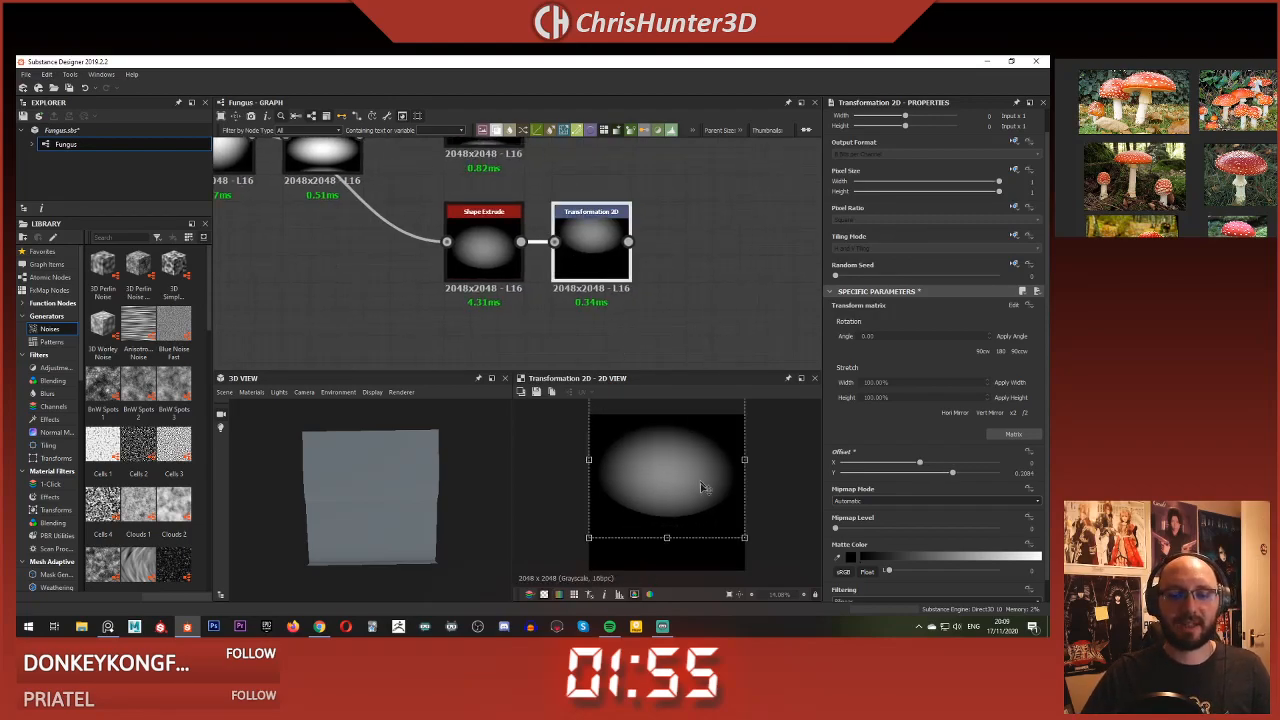
pyautogui.moveTo(666, 538); pyautogui.dragTo(666, 523)
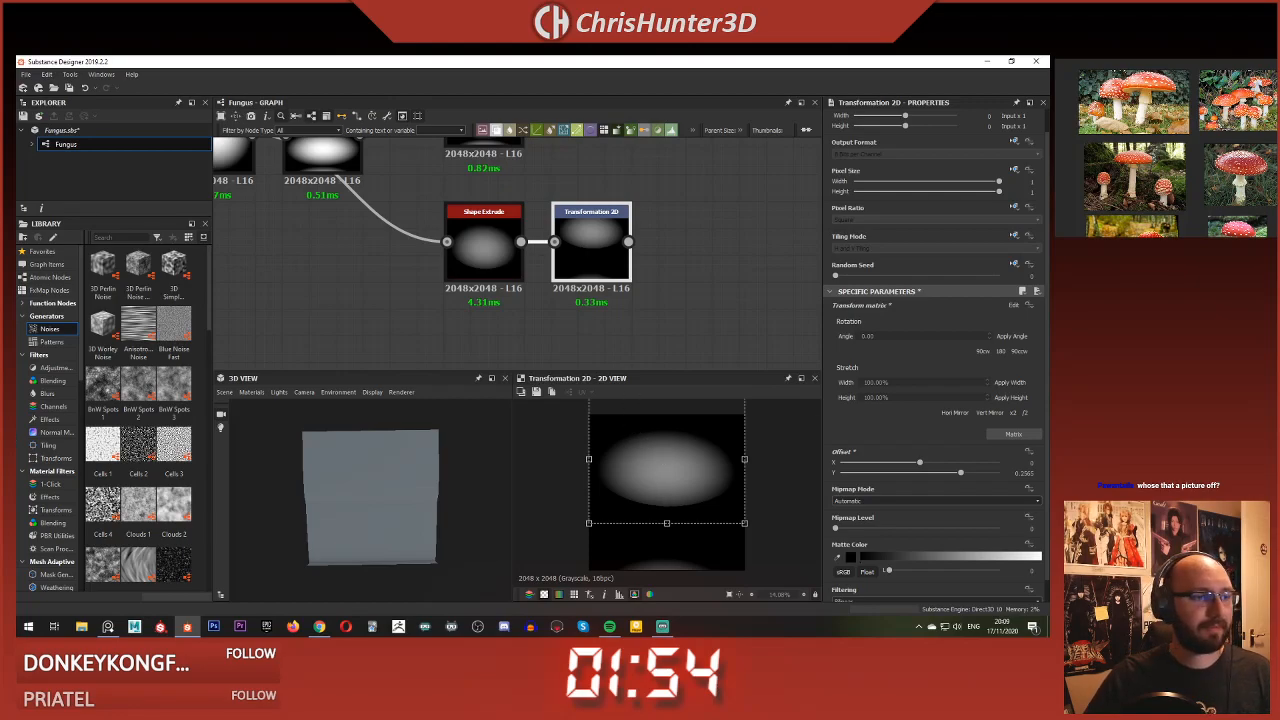
# Step: Examine the single upright red mushroom on the reference board for its cap and stem proportions
pyautogui.moveTo(1222, 184); pyautogui.dragTo(1144, 130, button='middle')
pyautogui.scroll(5, 1166, 148)
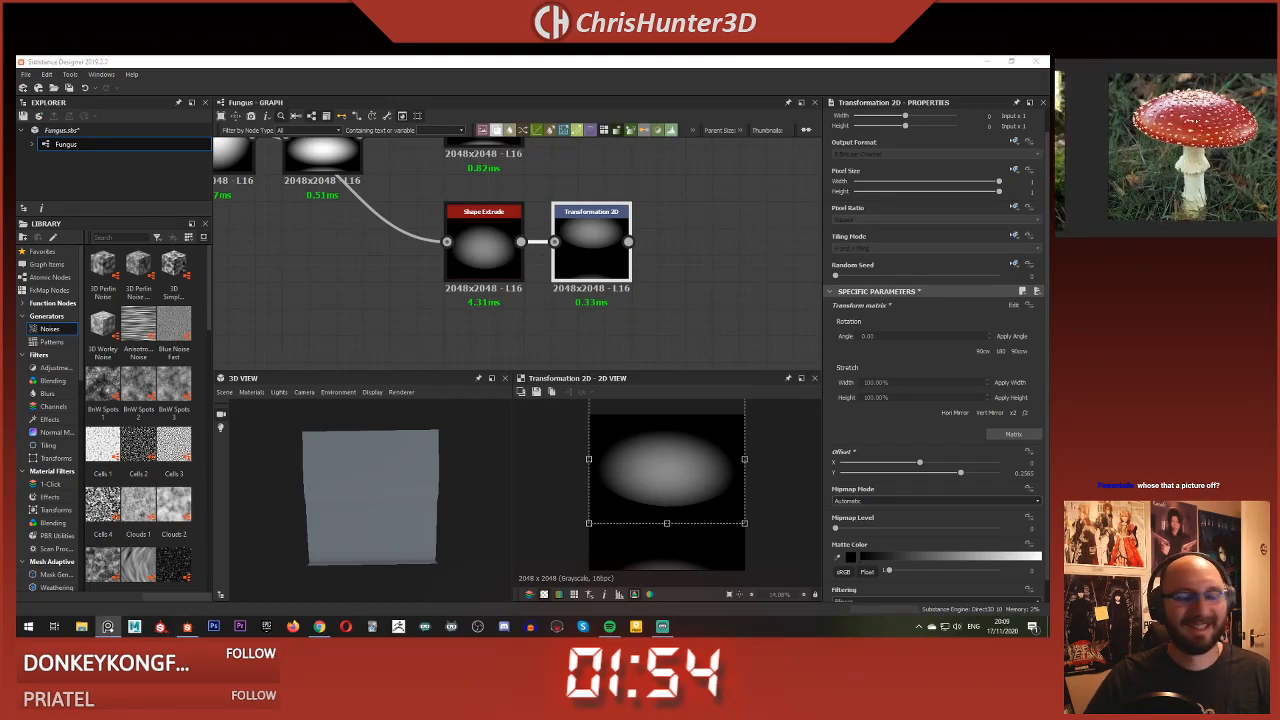
pyautogui.scroll(-5, 1166, 148)
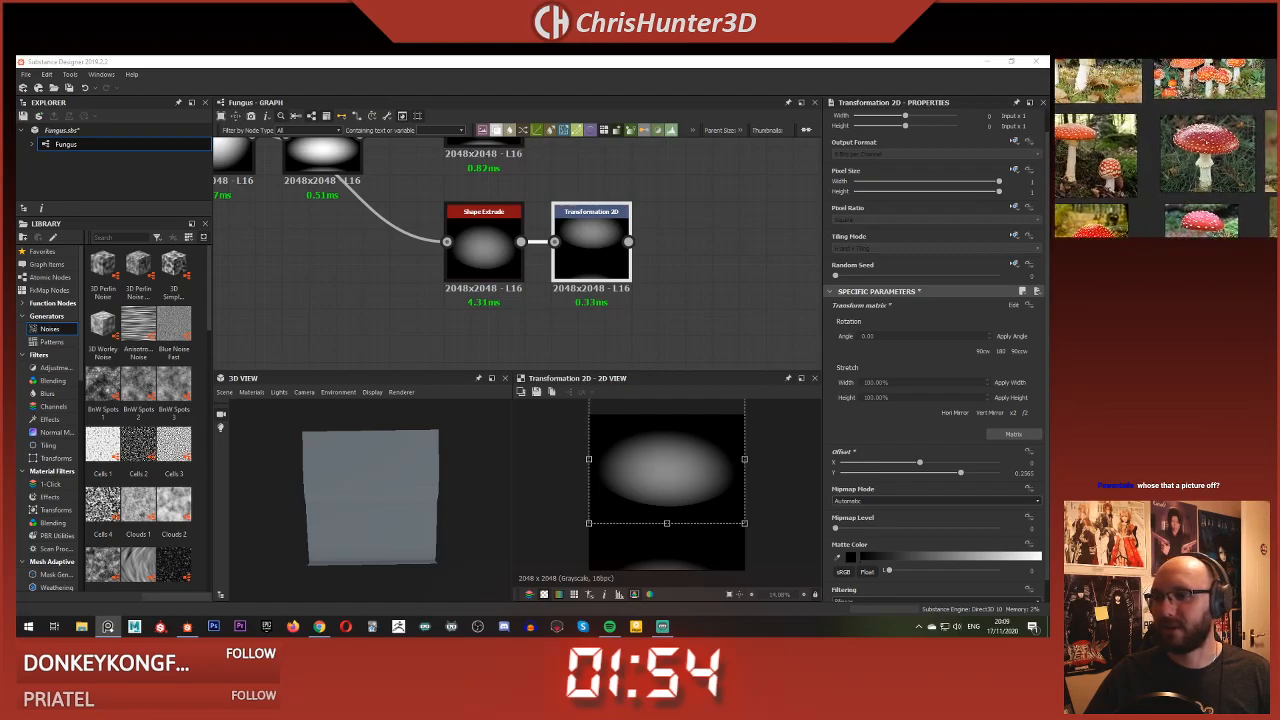
pyautogui.scroll(5, 1166, 148)
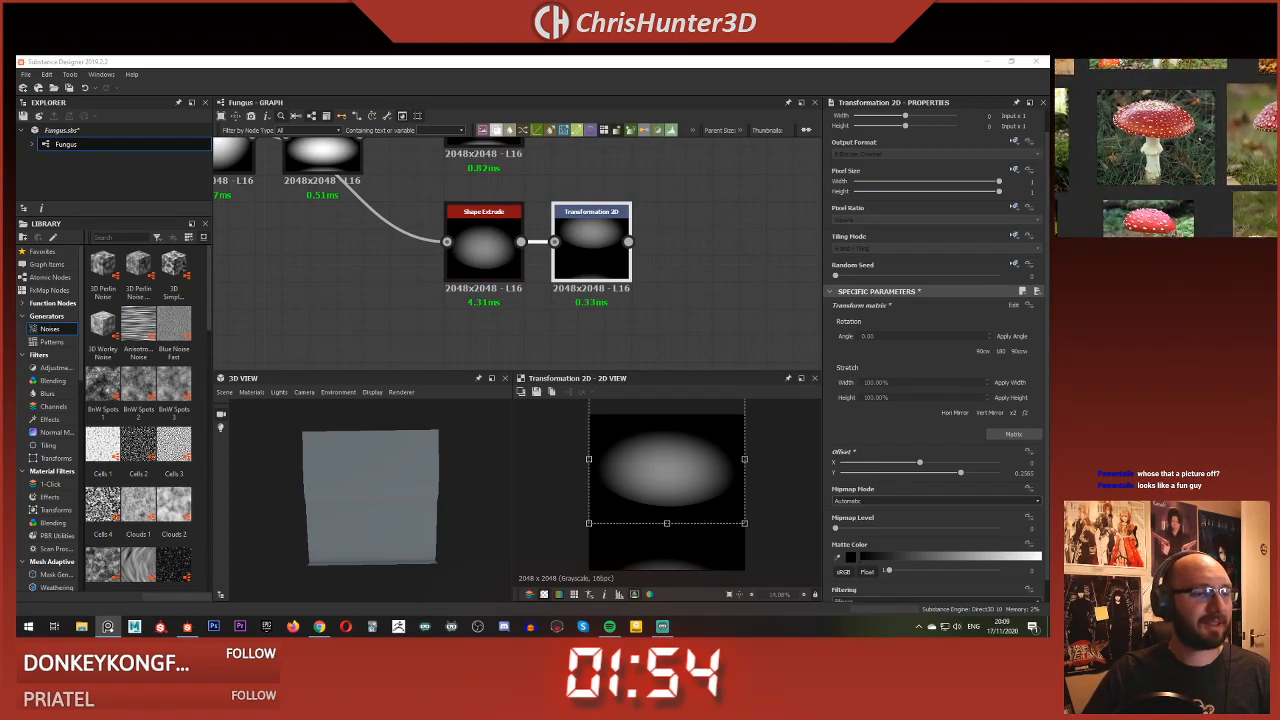
pyautogui.moveTo(1167, 142); pyautogui.dragTo(1187, 146, button='middle')
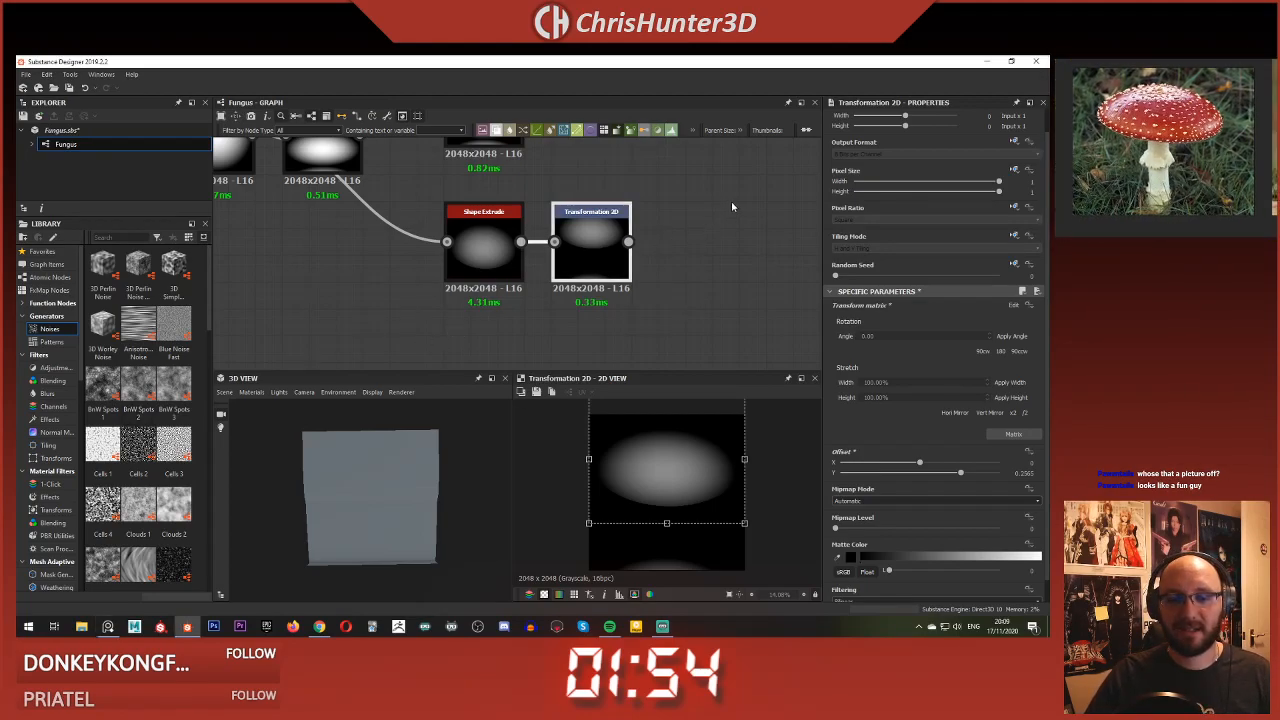
# Step: Set the Tiling Mode of the Transformation 2D after the Shape Extrude to No Tiling
pyautogui.scroll(-2, 663, 251)
pyautogui.scroll(-2, 616, 245)
pyautogui.scroll(3, 621, 233)
pyautogui.scroll(-3, 586, 228)
pyautogui.moveTo(628, 238)
pyautogui.mouseDown(button='middle')
pyautogui.moveTo(611, 284)
pyautogui.moveTo(626, 232)
pyautogui.mouseUp(button='middle')
pyautogui.click(582, 342)
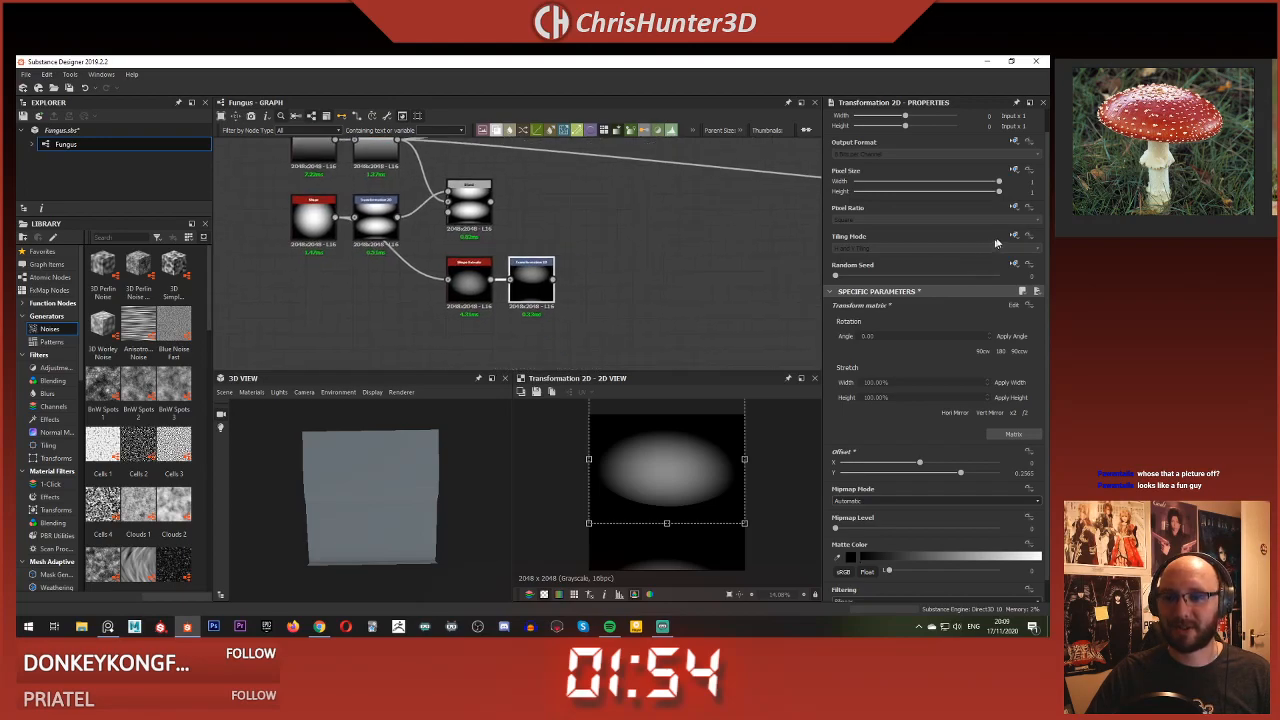
pyautogui.click(925, 248)
pyautogui.click(925, 255)
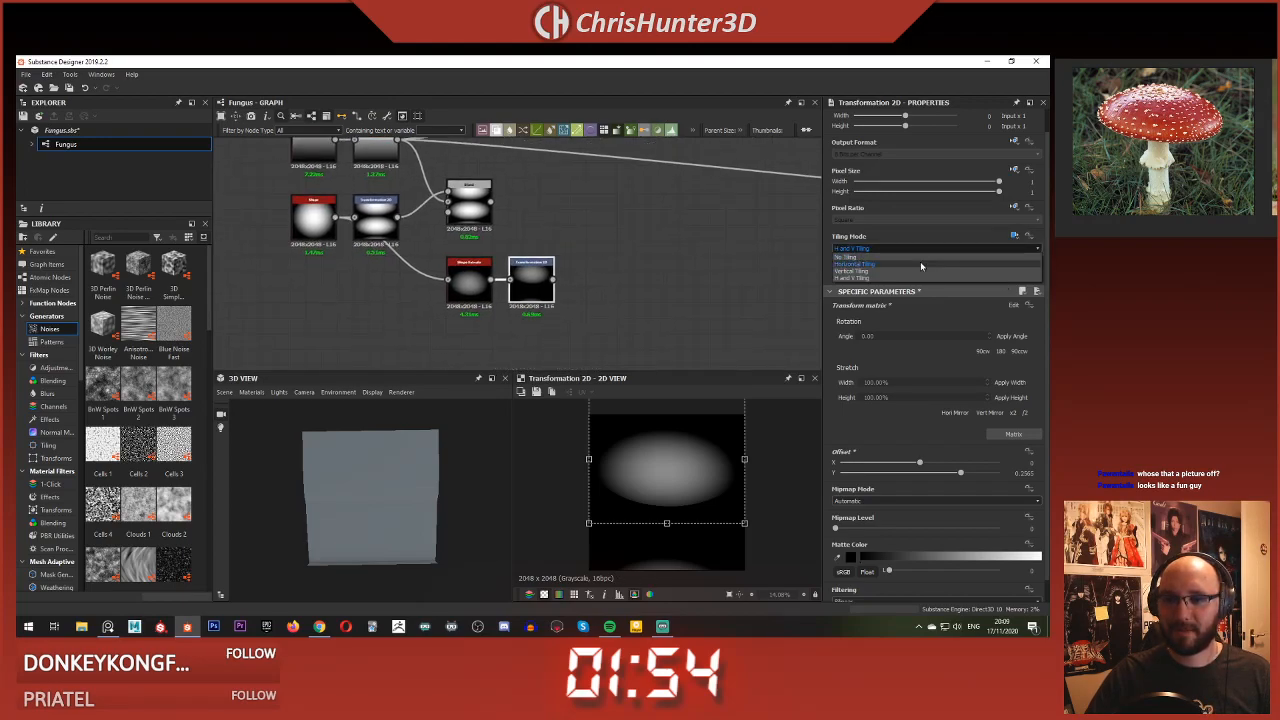
pyautogui.click(556, 214)
pyautogui.scroll(-2, 552, 200)
pyautogui.moveTo(552, 200); pyautogui.dragTo(592, 266, button='middle')
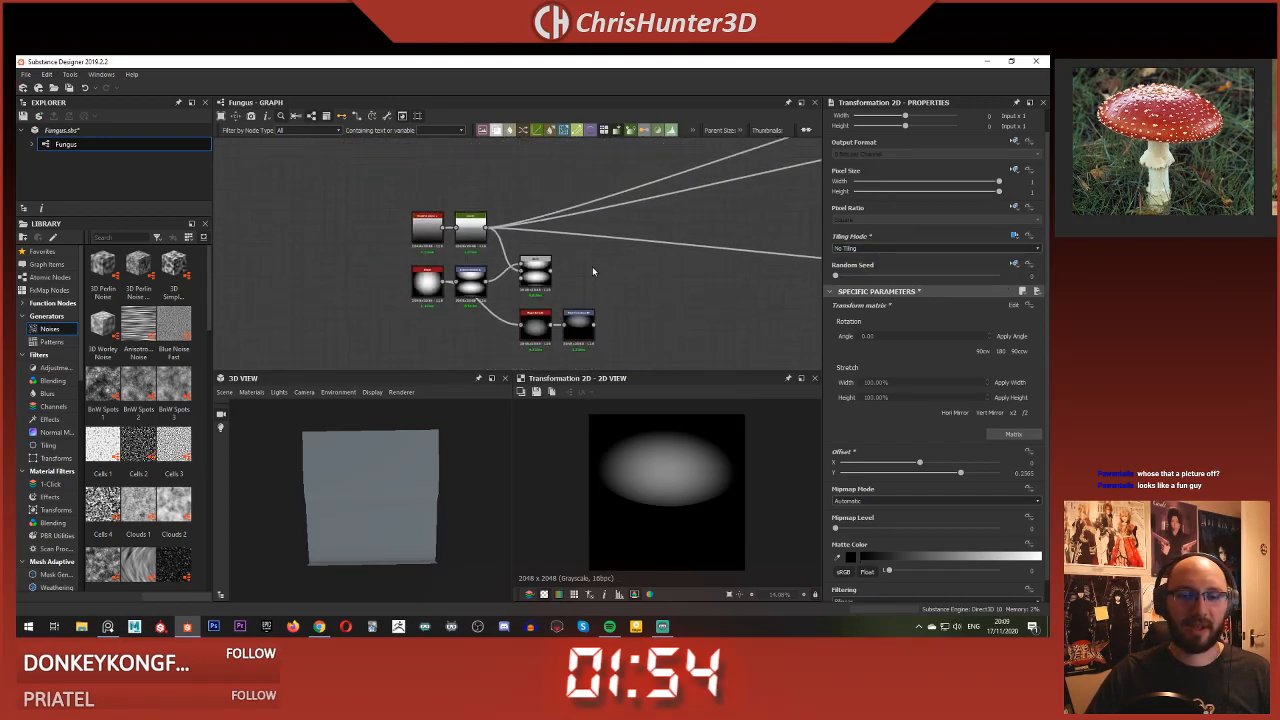
# Step: Move the cap shape up in the Transformation 2D node to a Y offset of about 0.3
pyautogui.click(582, 325)
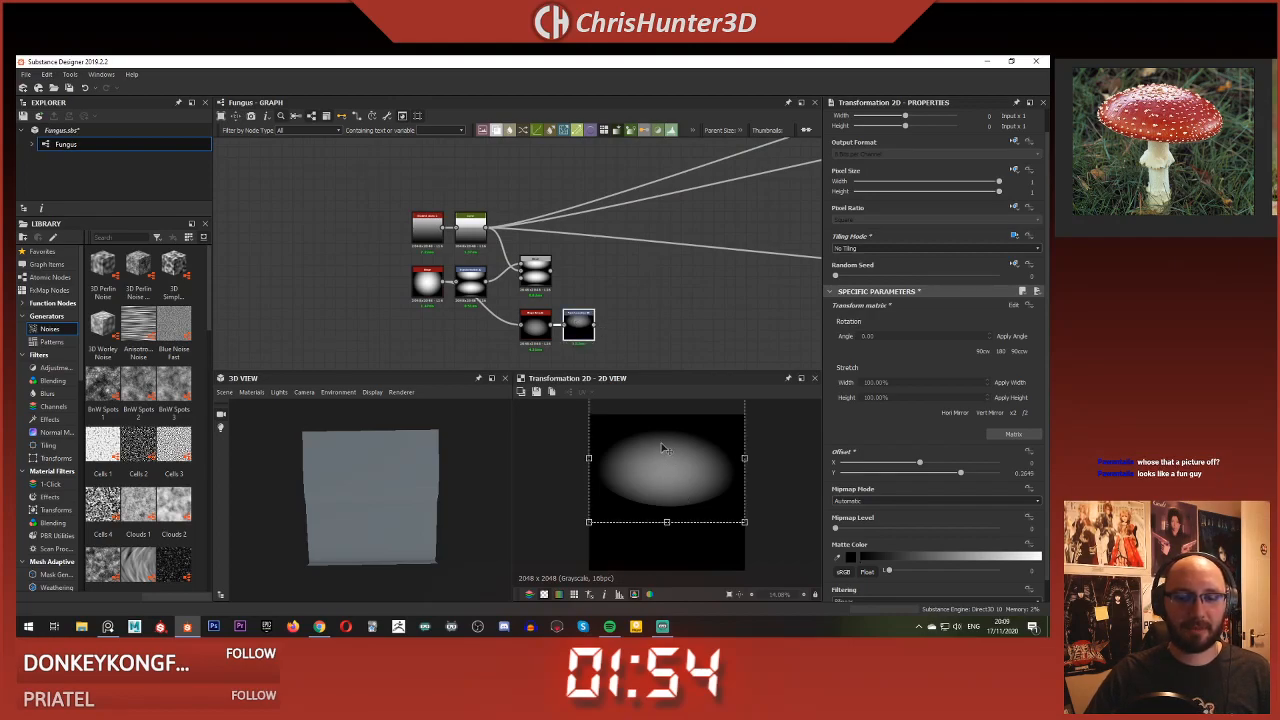
pyautogui.moveTo(662, 448); pyautogui.dragTo(660, 440)
pyautogui.click(663, 295)
pyautogui.moveTo(663, 296); pyautogui.dragTo(616, 262, button='middle')
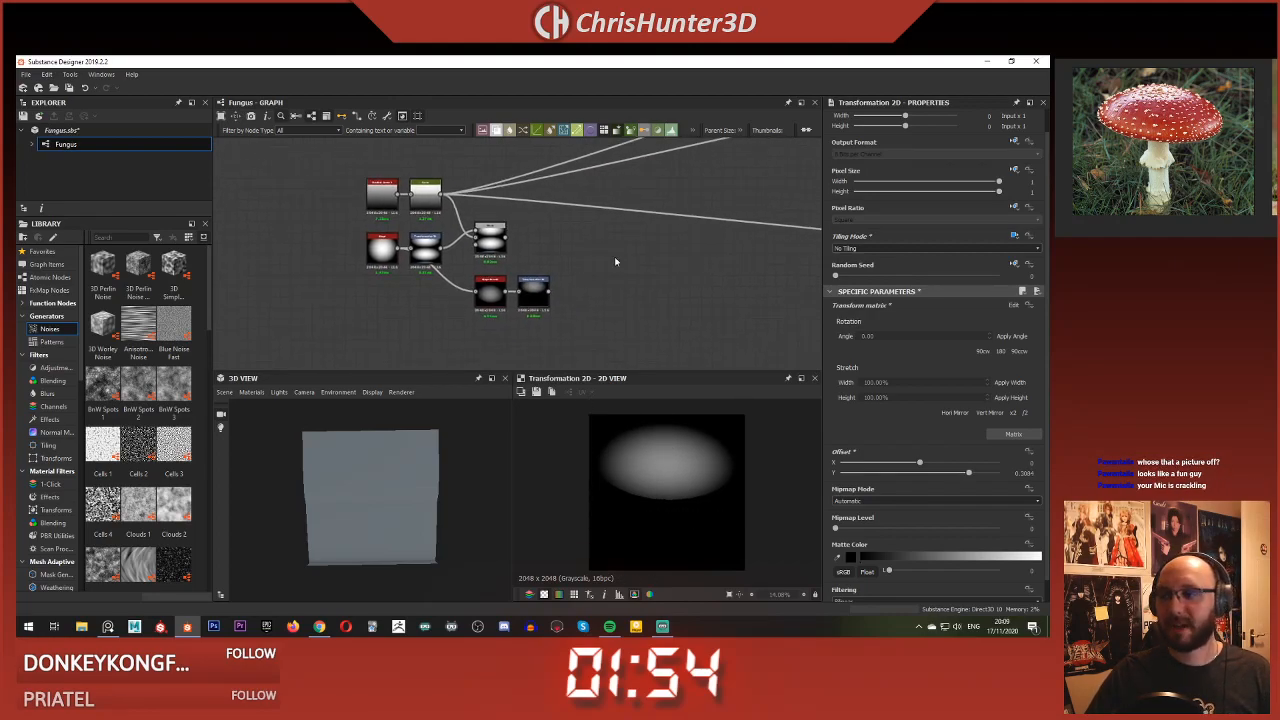
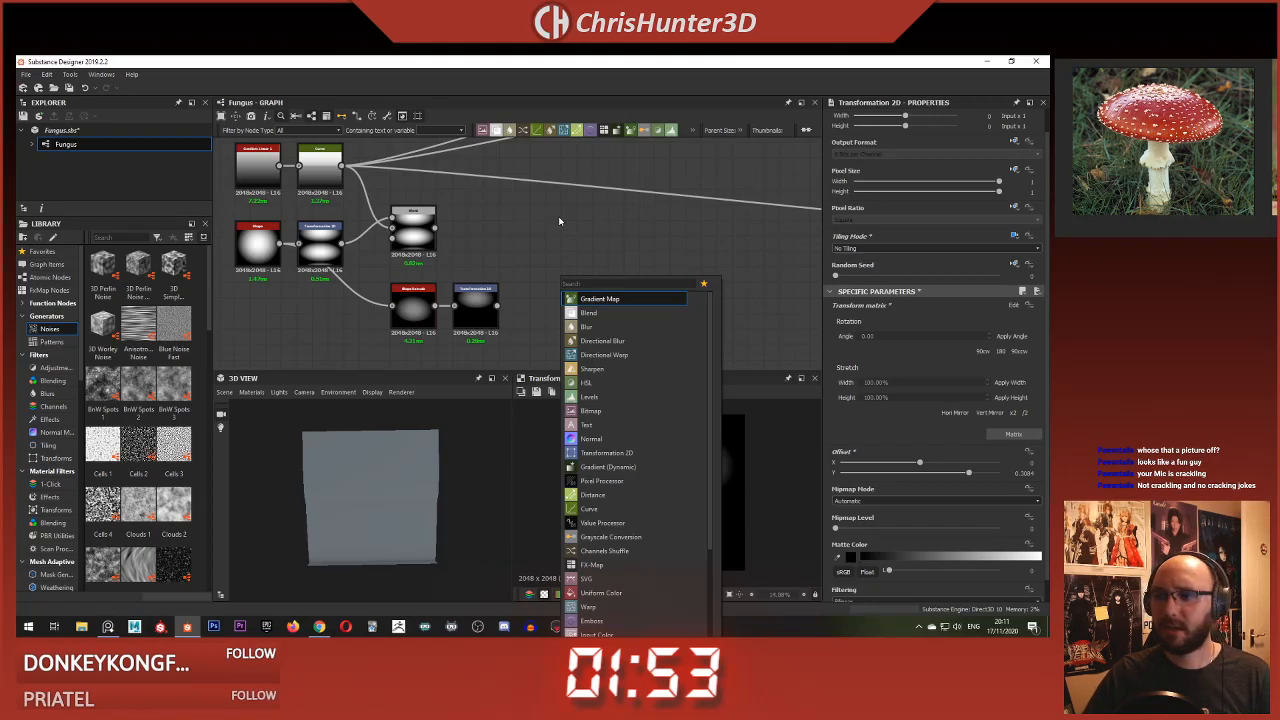
# Step: Add a new Shape node in the empty graph area beside the cap nodes
pyautogui.press('Escape')
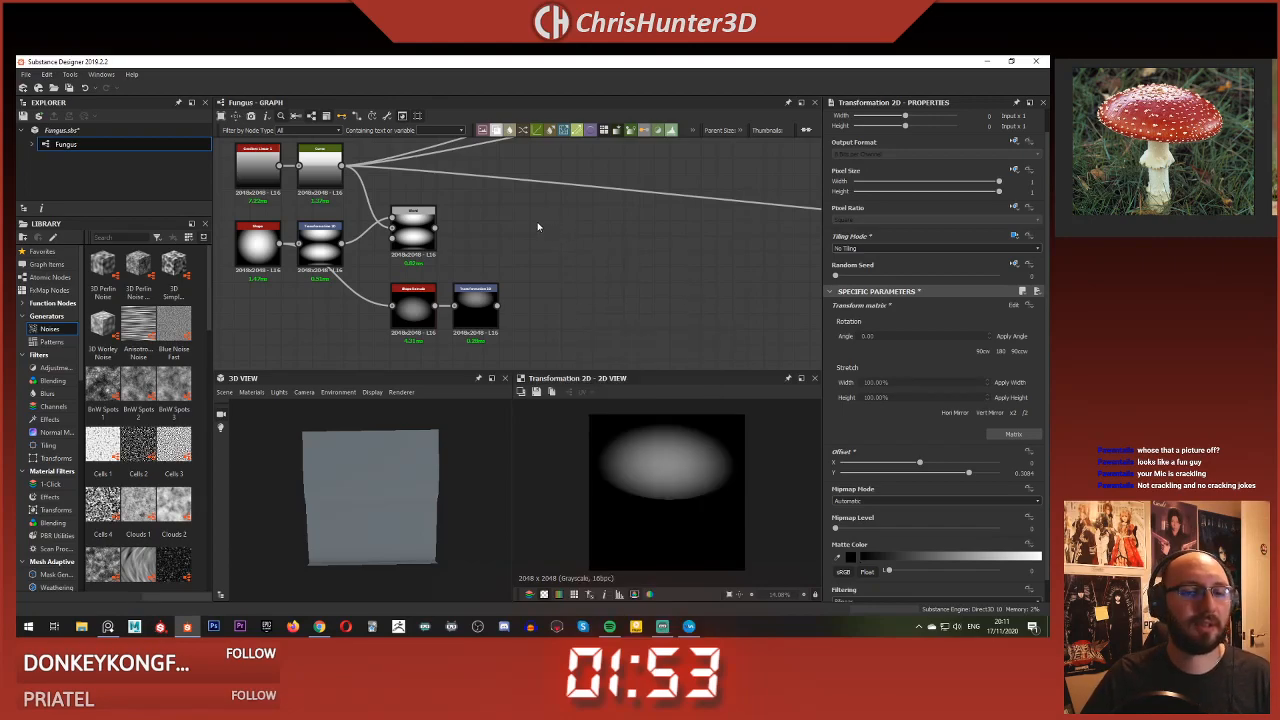
pyautogui.moveTo(538, 227)
pyautogui.mouseDown(button='middle')
pyautogui.moveTo(551, 239)
pyautogui.moveTo(524, 246)
pyautogui.mouseUp(button='middle')
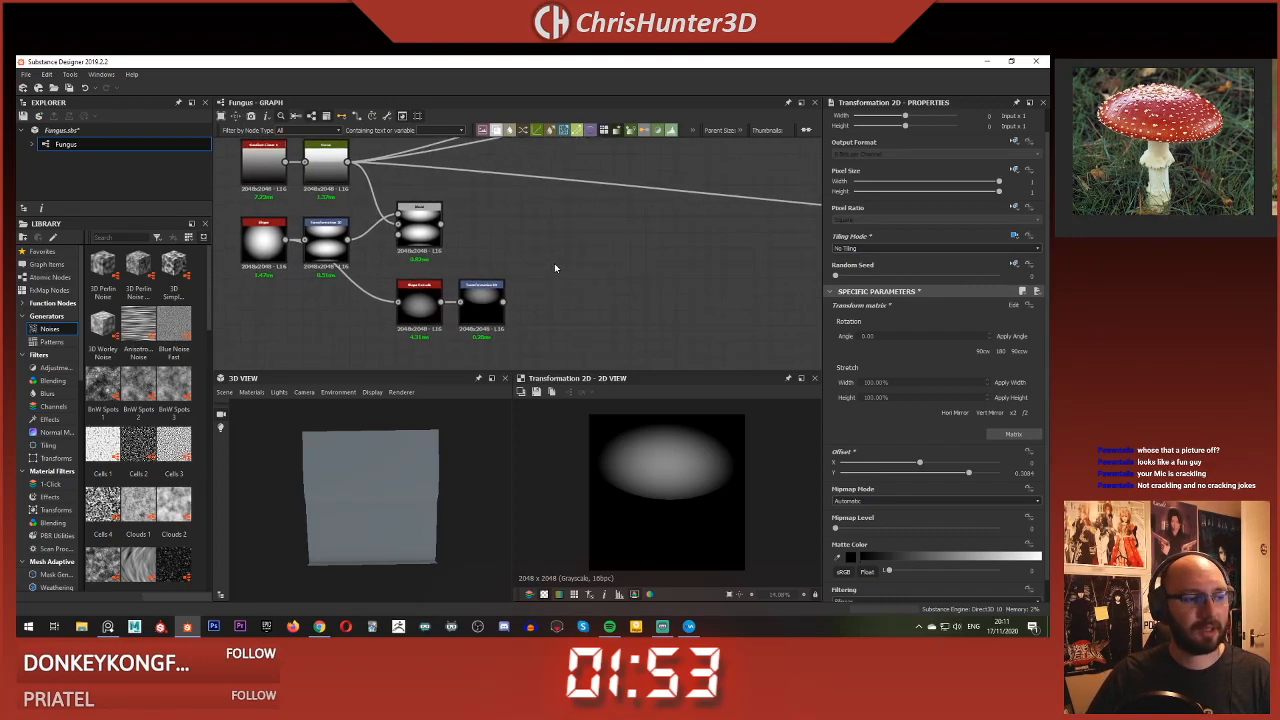
pyautogui.press('space')
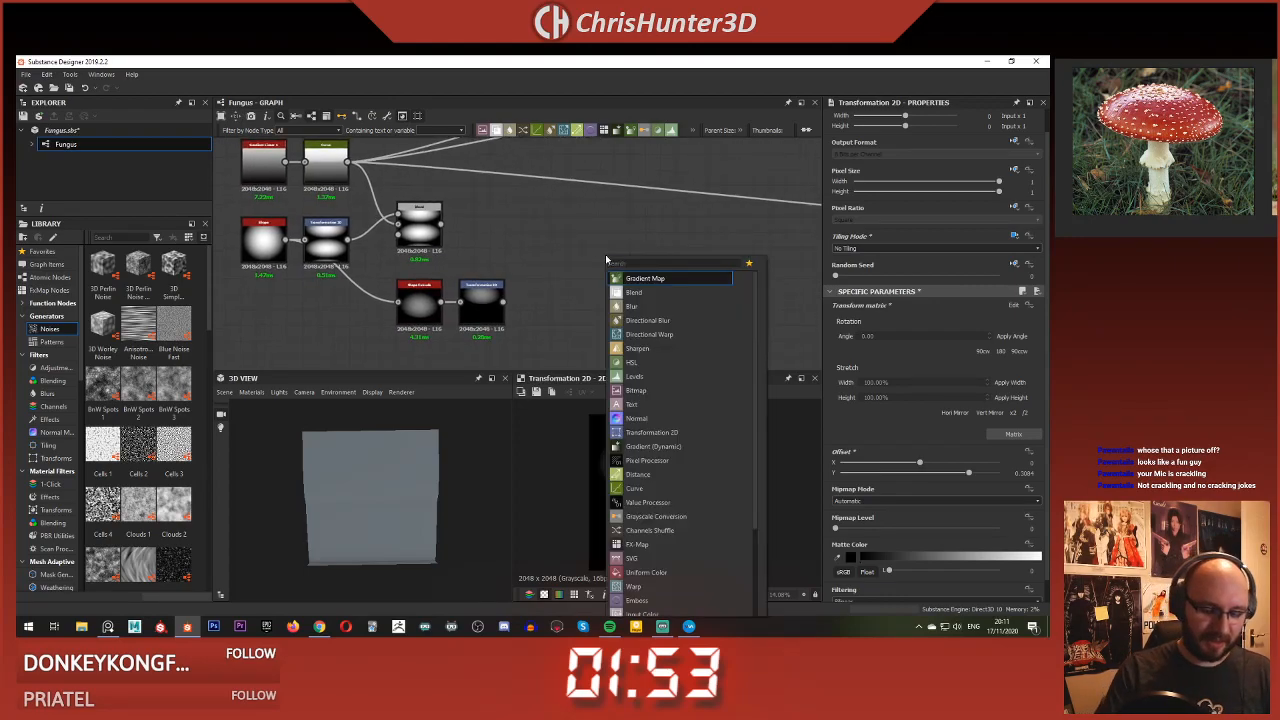
pyautogui.write('bn')
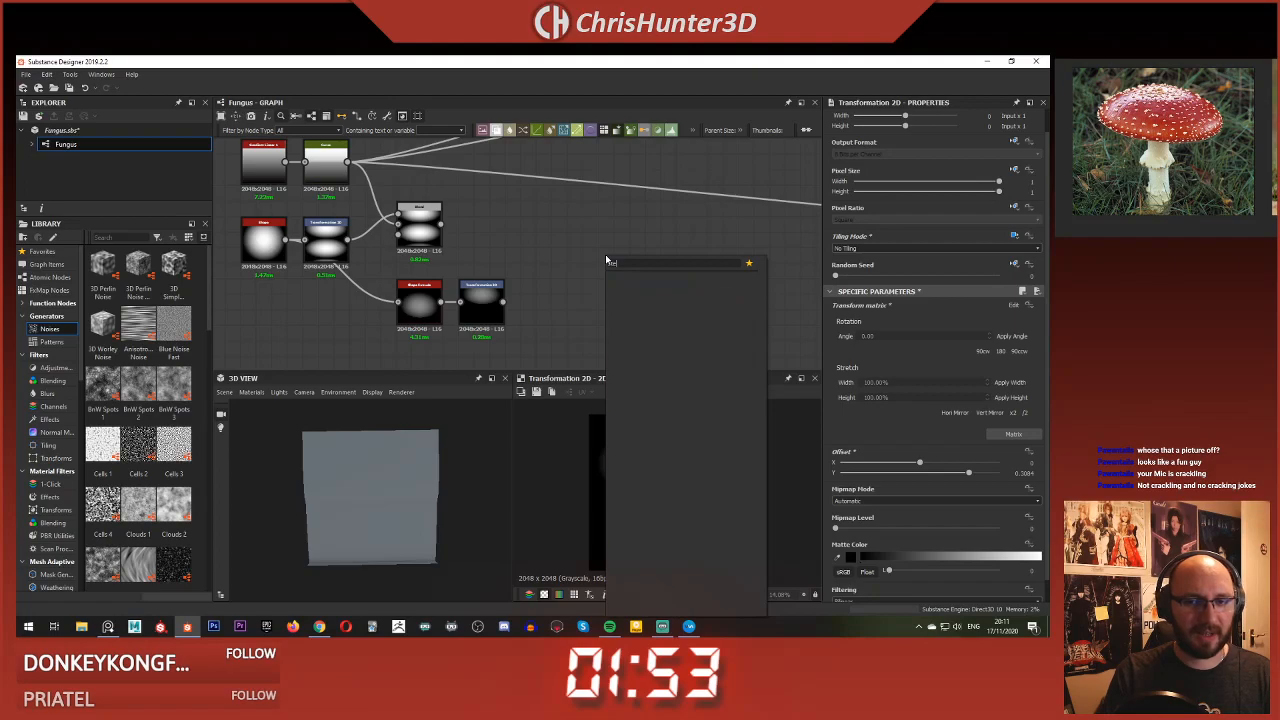
pyautogui.press('BackSpace')
pyautogui.press('BackSpace')
pyautogui.write('sha')
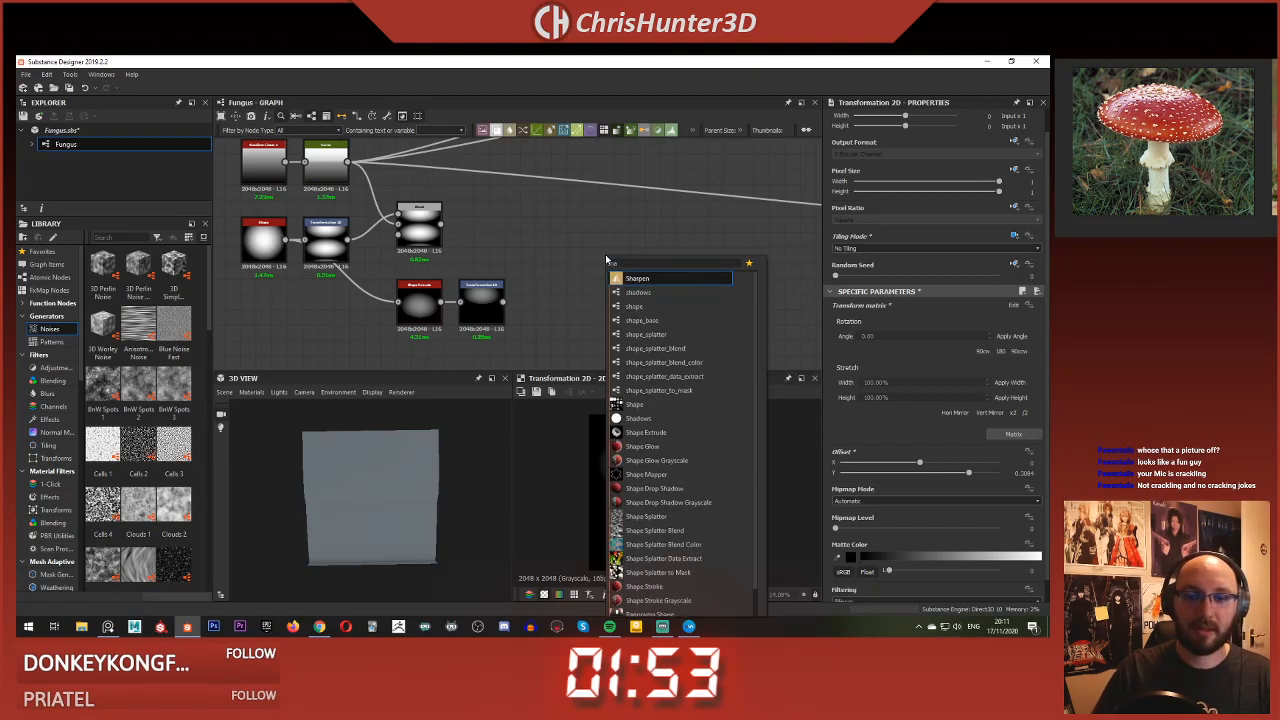
pyautogui.press('Down')
pyautogui.press('Down')
pyautogui.press('Down')
pyautogui.press('Up')
pyautogui.press('Return')
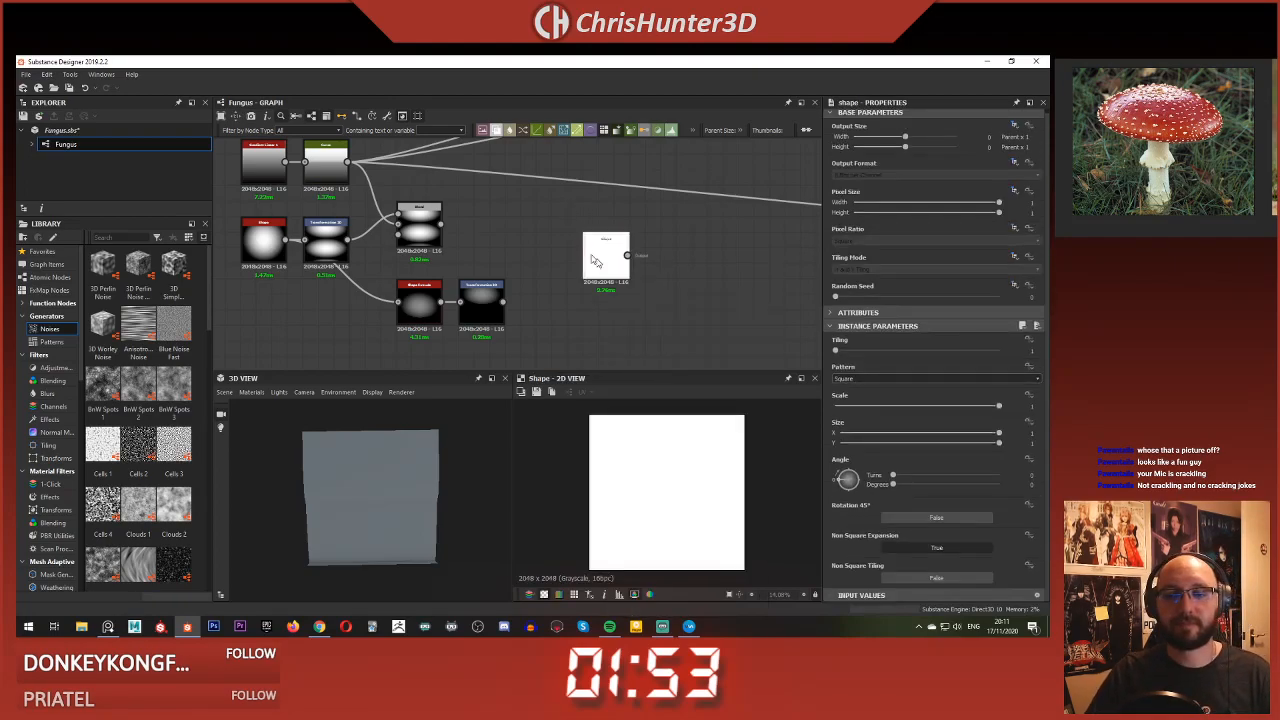
# Step: Set the new Shape node's Pattern to Capsule, Pattern Specific to about 0.55 and Angle to 90 degrees
pyautogui.click(916, 378)
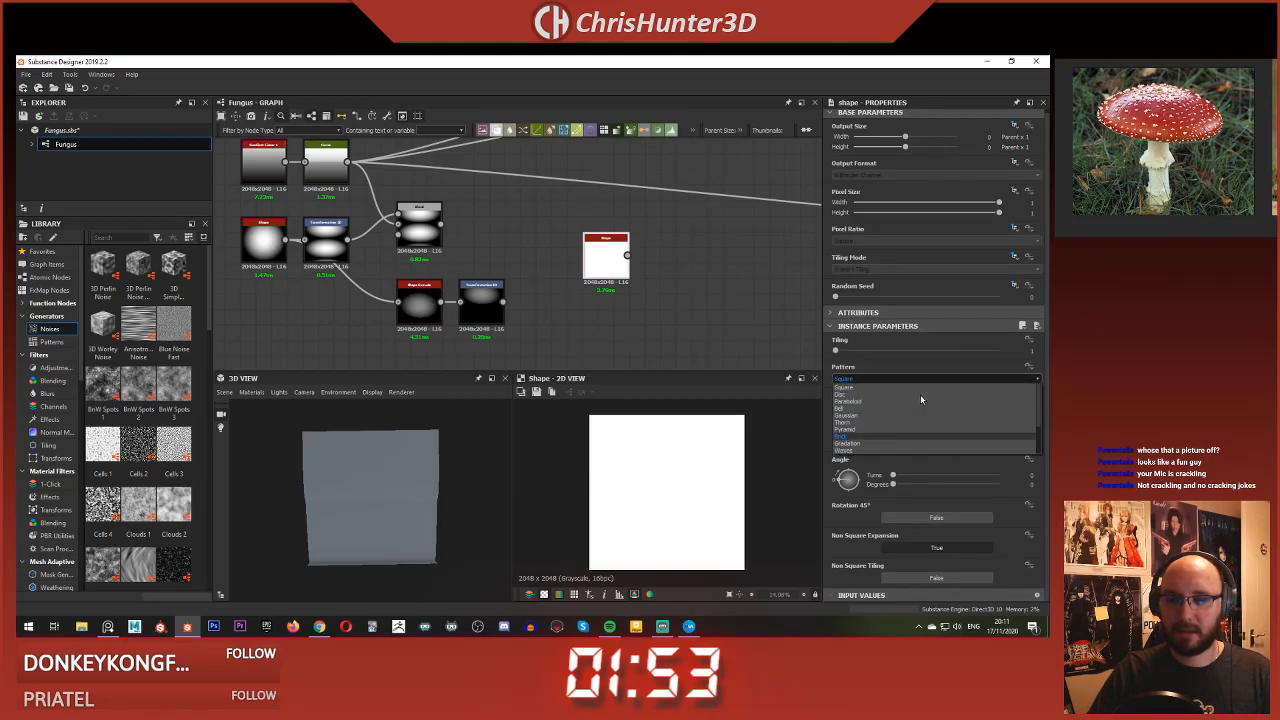
pyautogui.scroll(-2, 908, 417)
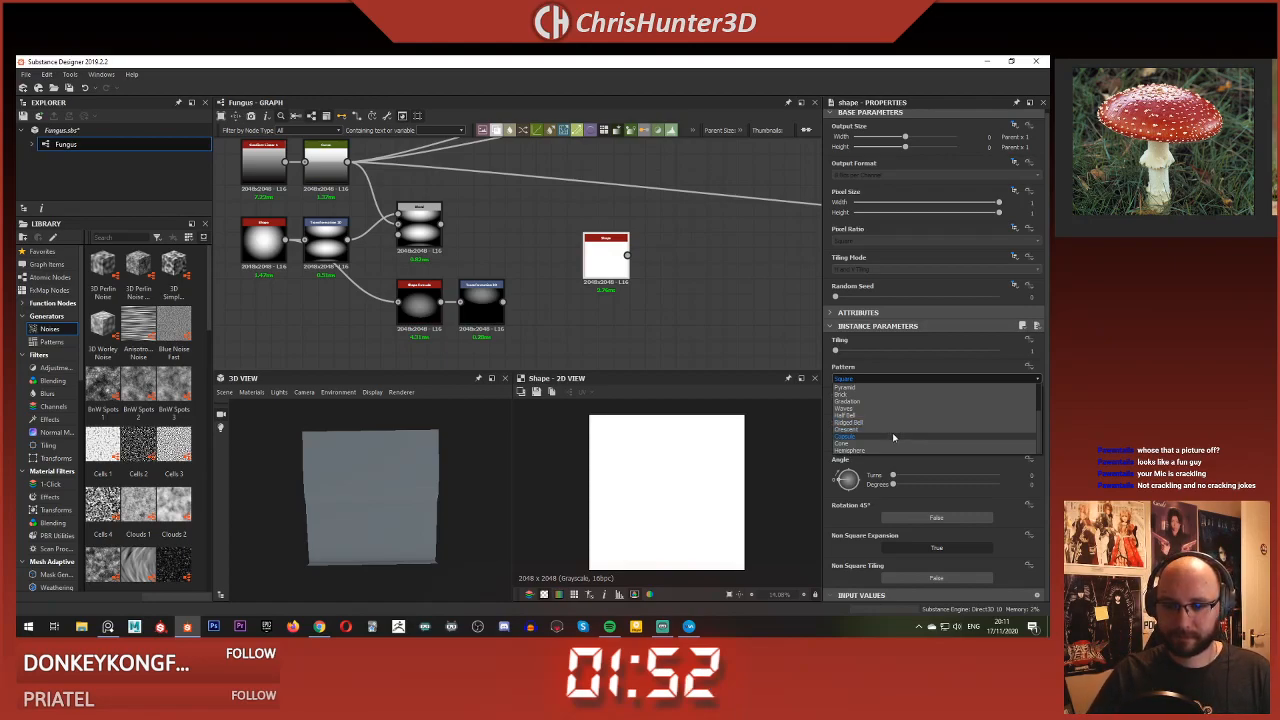
pyautogui.click(888, 437)
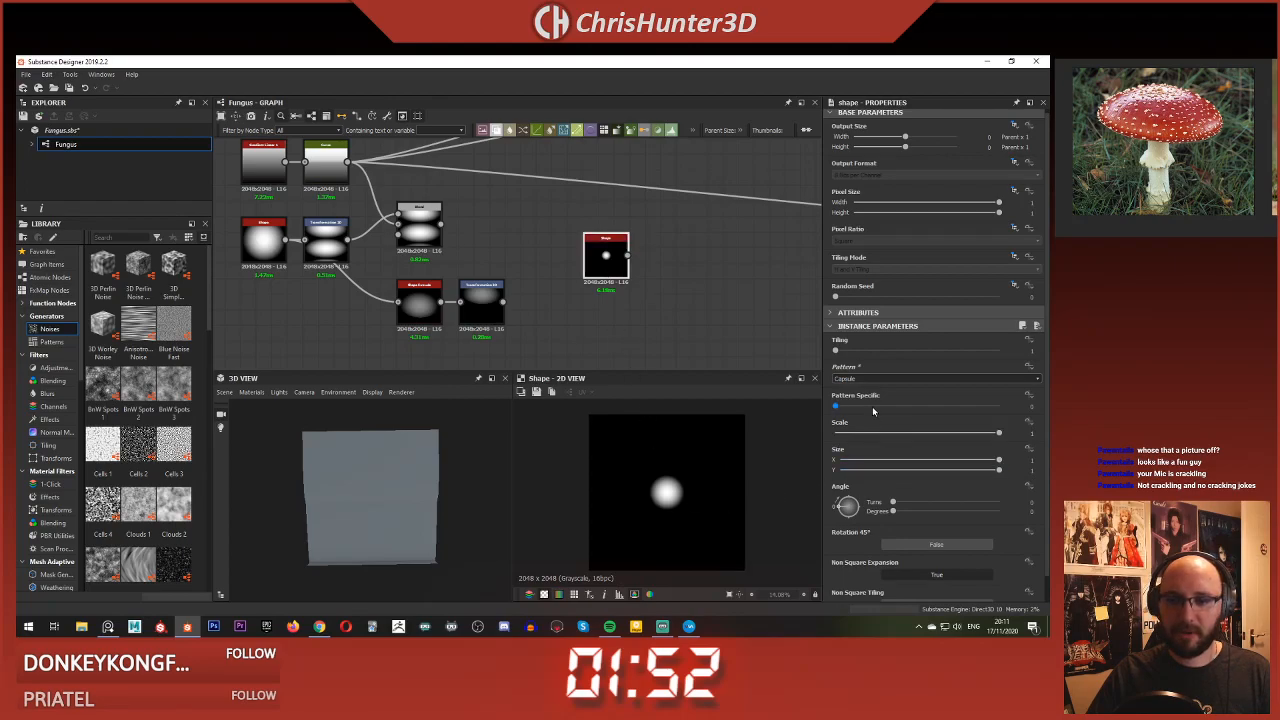
pyautogui.moveTo(873, 411); pyautogui.dragTo(926, 418)
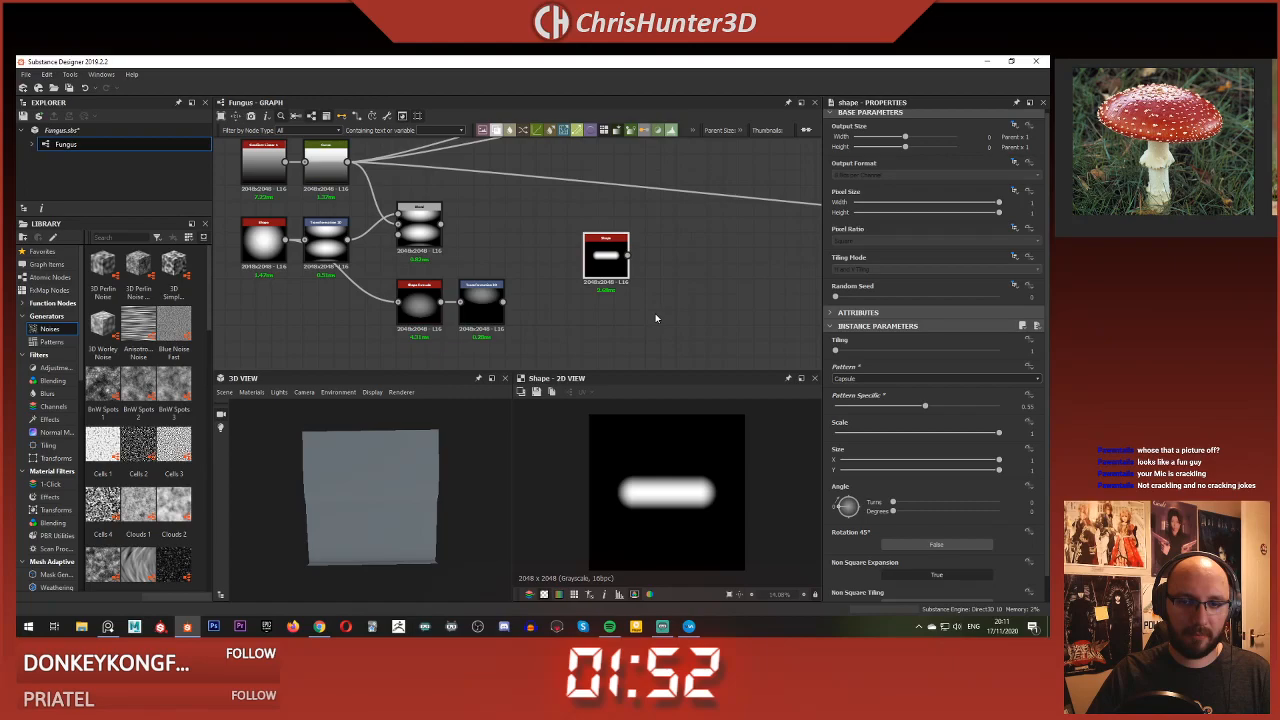
pyautogui.moveTo(607, 313); pyautogui.dragTo(602, 311, button='middle')
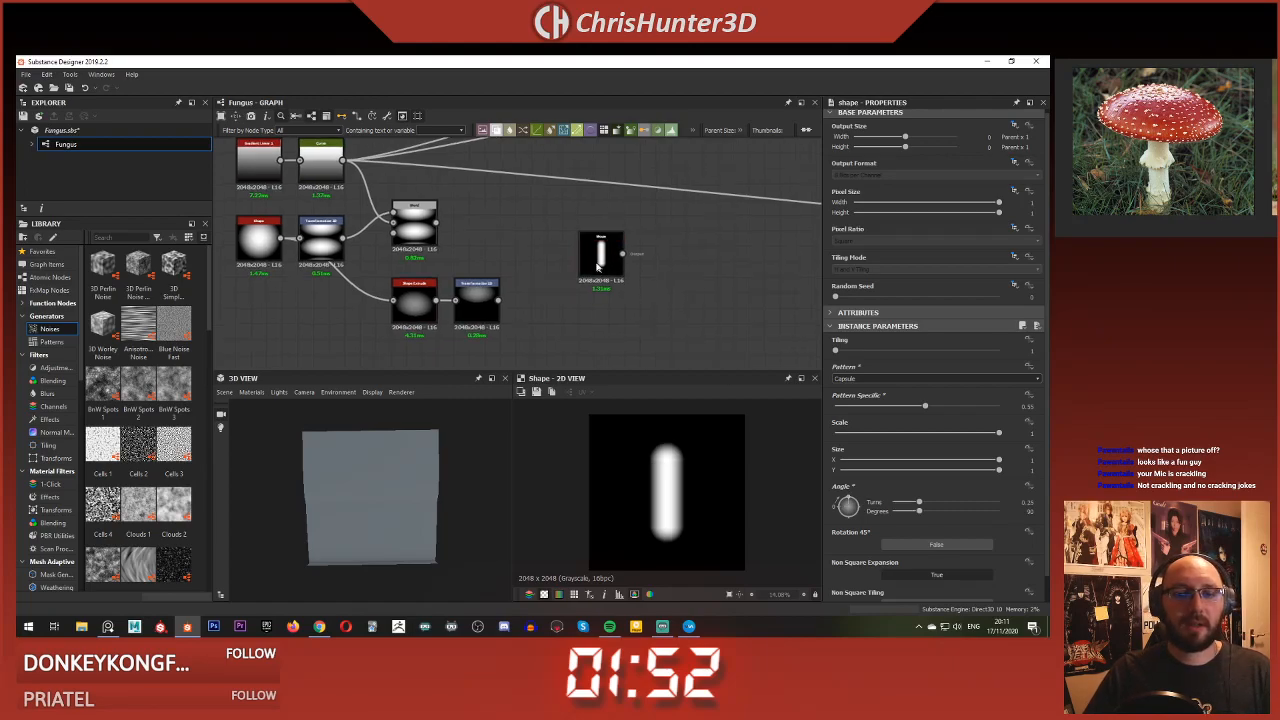
# Step: Place the capsule Shape node directly below the Transformation 2D node of the cap
pyautogui.moveTo(583, 256); pyautogui.dragTo(443, 349)
pyautogui.moveTo(443, 349); pyautogui.dragTo(468, 252, button='middle')
pyautogui.moveTo(481, 261); pyautogui.dragTo(498, 276)
pyautogui.scroll(2, 534, 274)
pyautogui.moveTo(624, 212); pyautogui.dragTo(617, 289, button='middle')
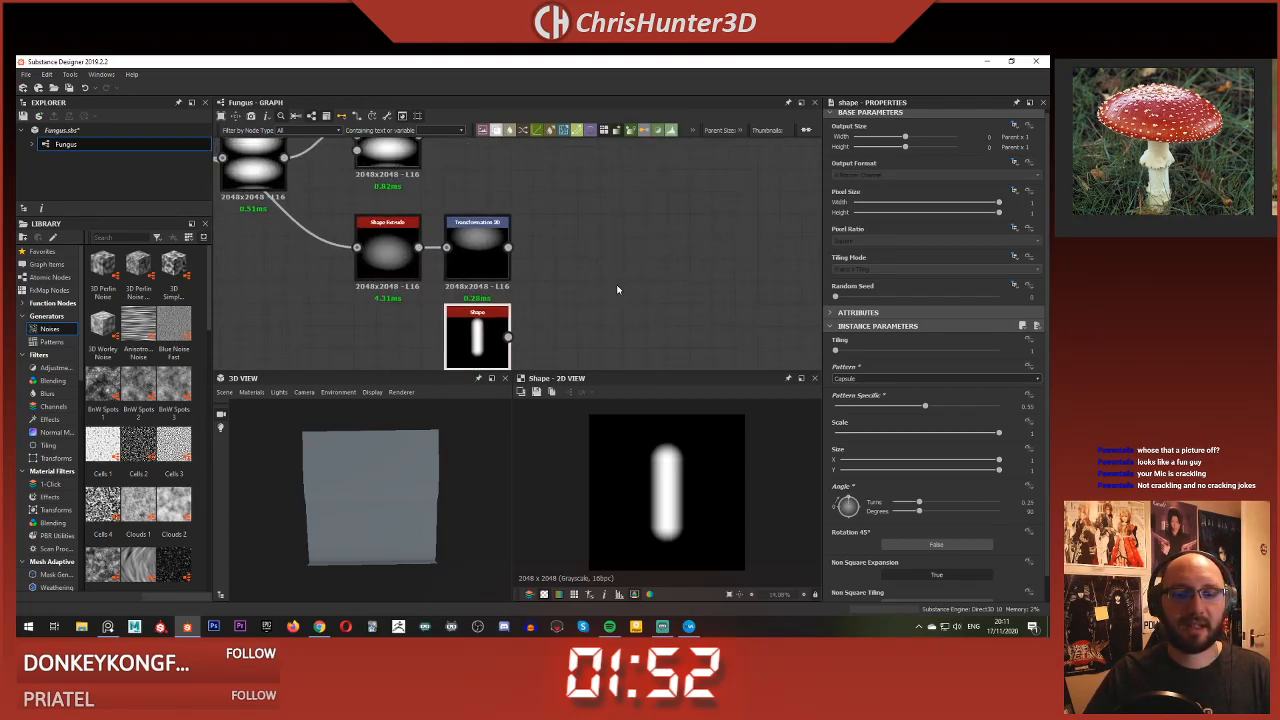
# Step: Add a Blend node with the cap's Transformation 2D as foreground and the capsule Shape as background, positioned between their rows
pyautogui.press('space')
pyautogui.write('bl')
pyautogui.press('Return')
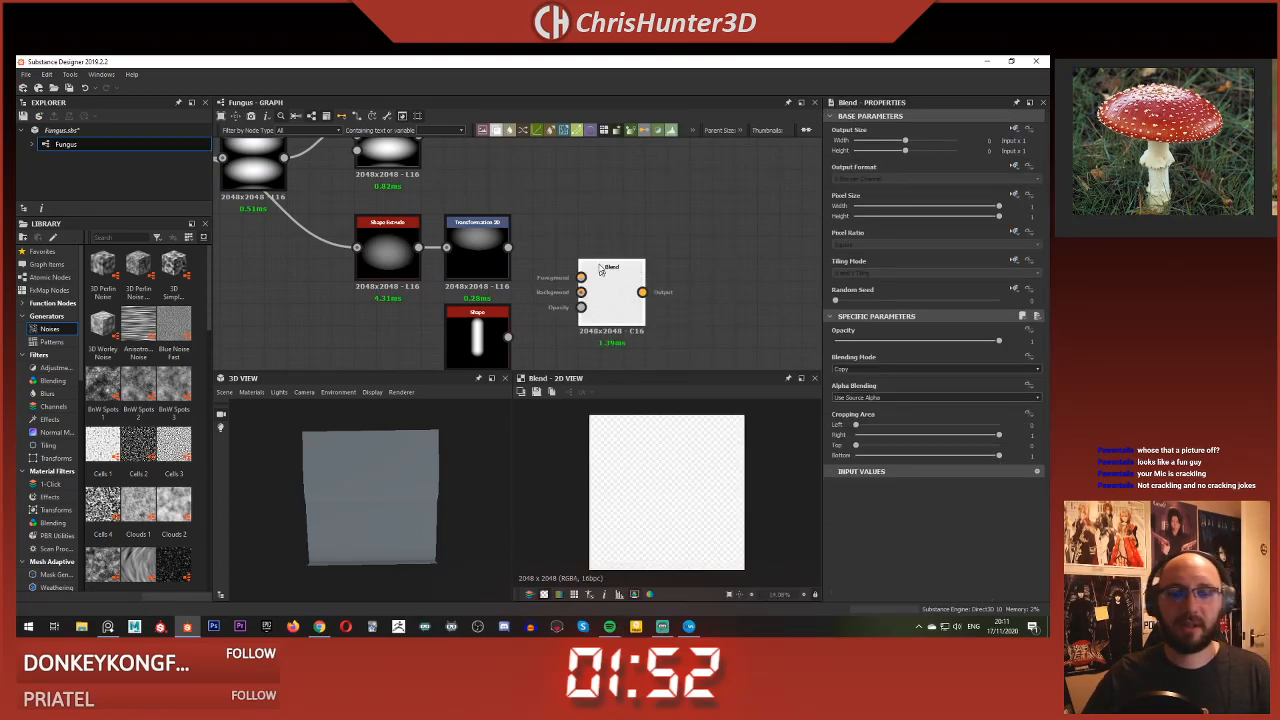
pyautogui.moveTo(607, 281); pyautogui.dragTo(610, 240)
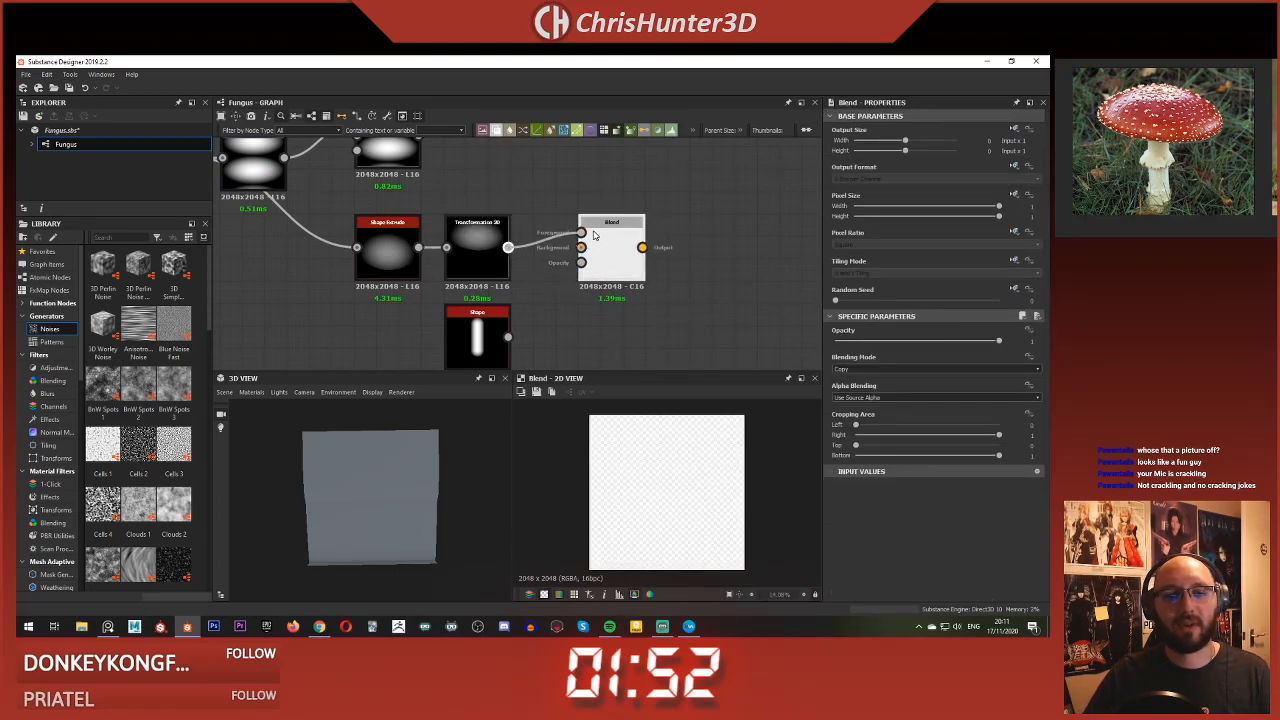
pyautogui.moveTo(508, 337); pyautogui.dragTo(580, 247)
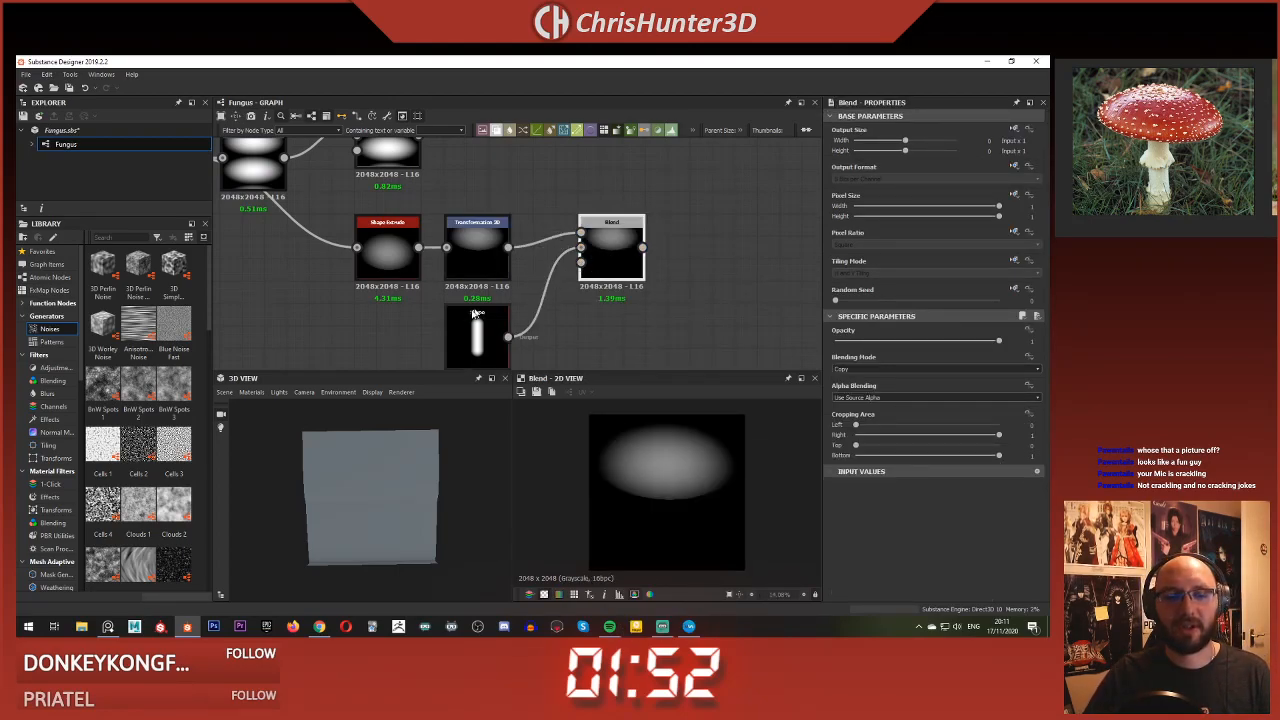
pyautogui.moveTo(607, 289); pyautogui.dragTo(575, 262, button='middle')
pyautogui.scroll(-1, 575, 262)
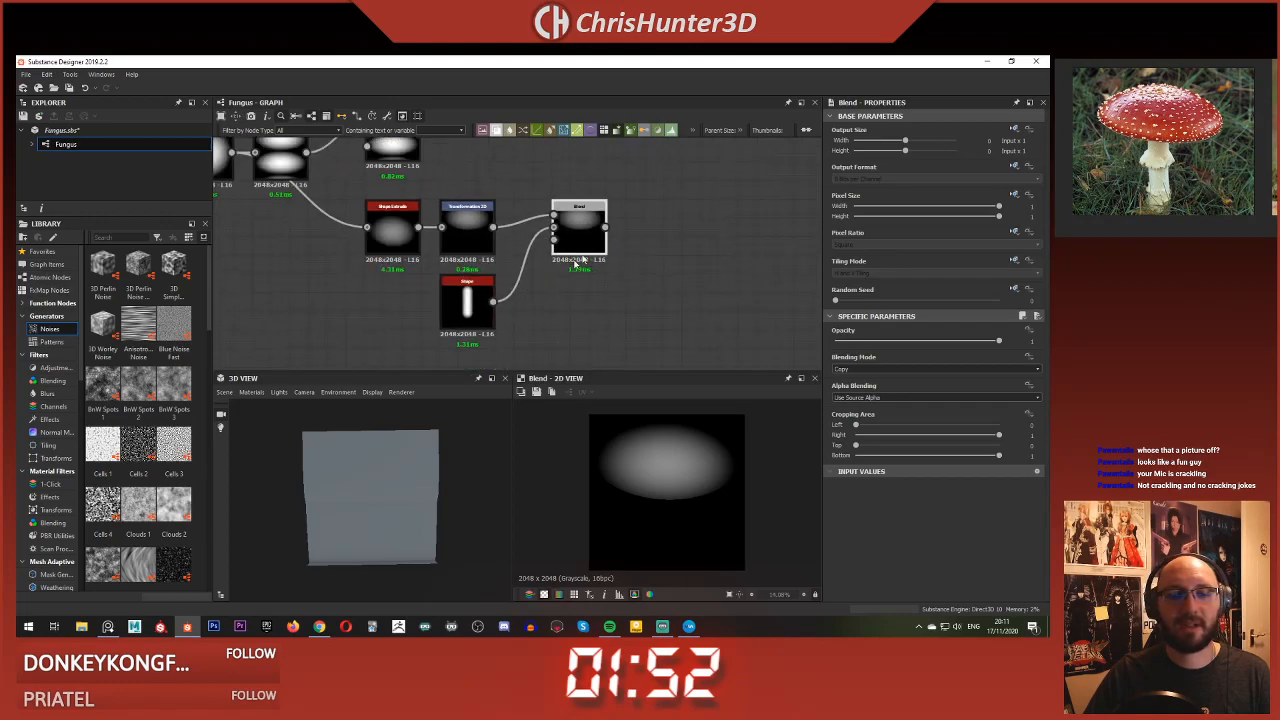
pyautogui.moveTo(591, 220); pyautogui.dragTo(610, 257)
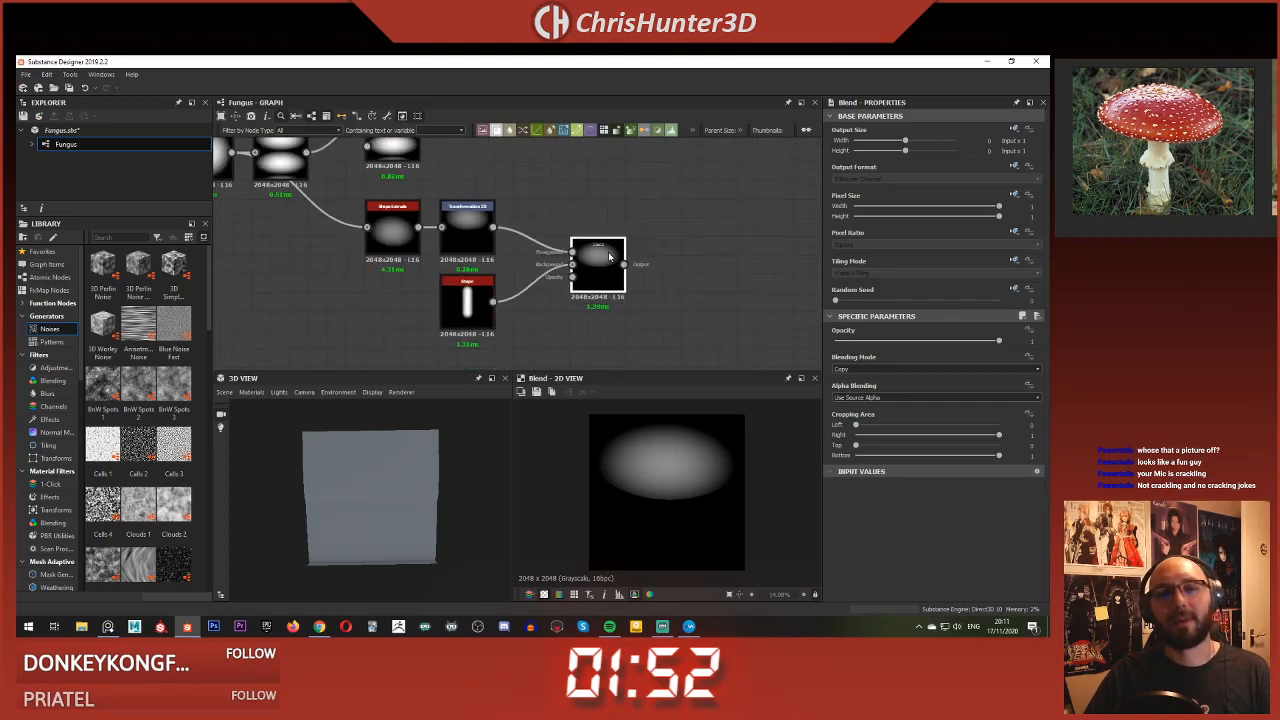
# Step: Delete the old Blend node and the old Transformation 2D node that followed the paraboloid Shape
pyautogui.moveTo(562, 260); pyautogui.dragTo(560, 302, button='middle')
pyautogui.moveTo(456, 186); pyautogui.dragTo(519, 268, button='middle')
pyautogui.scroll(-3, 462, 222)
pyautogui.scroll(1, 523, 266)
pyautogui.press('Delete')
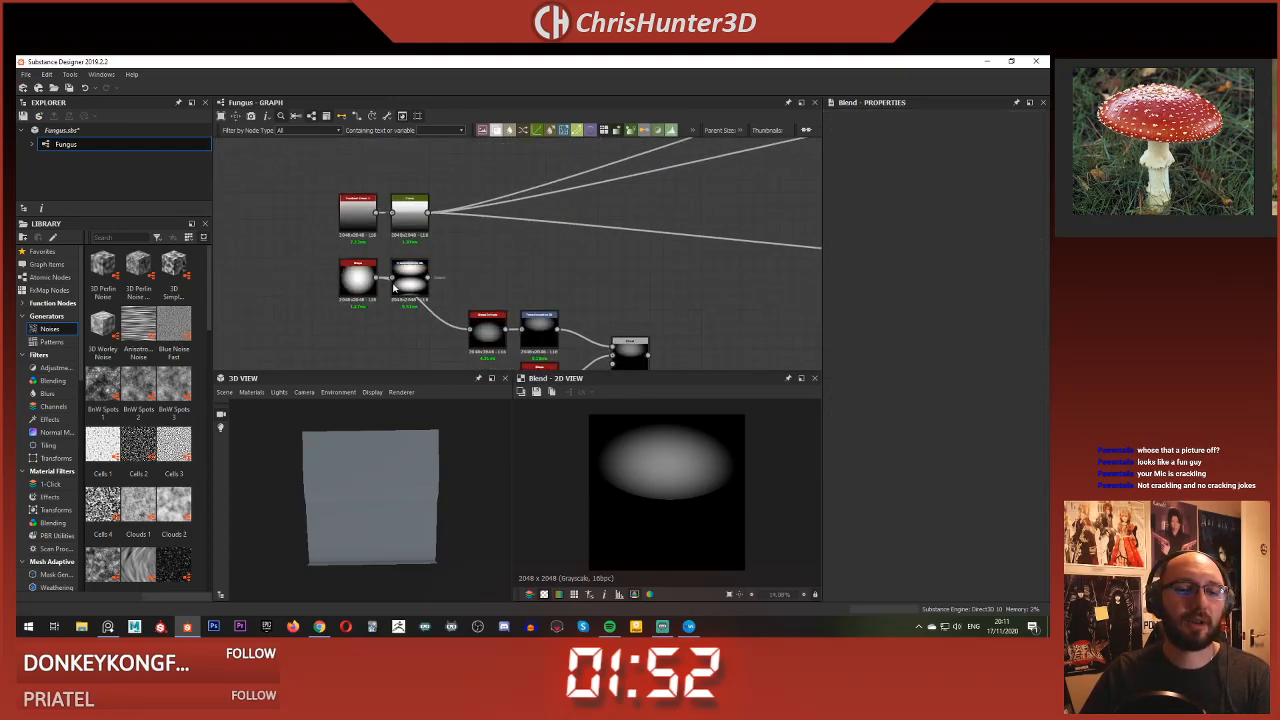
pyautogui.moveTo(405, 281); pyautogui.dragTo(431, 267)
pyautogui.press('Delete')
# Step: Place the paraboloid Shape node directly in front of the Shape Extrude and preview the Shape Extrude's output
pyautogui.moveTo(355, 278); pyautogui.dragTo(430, 327)
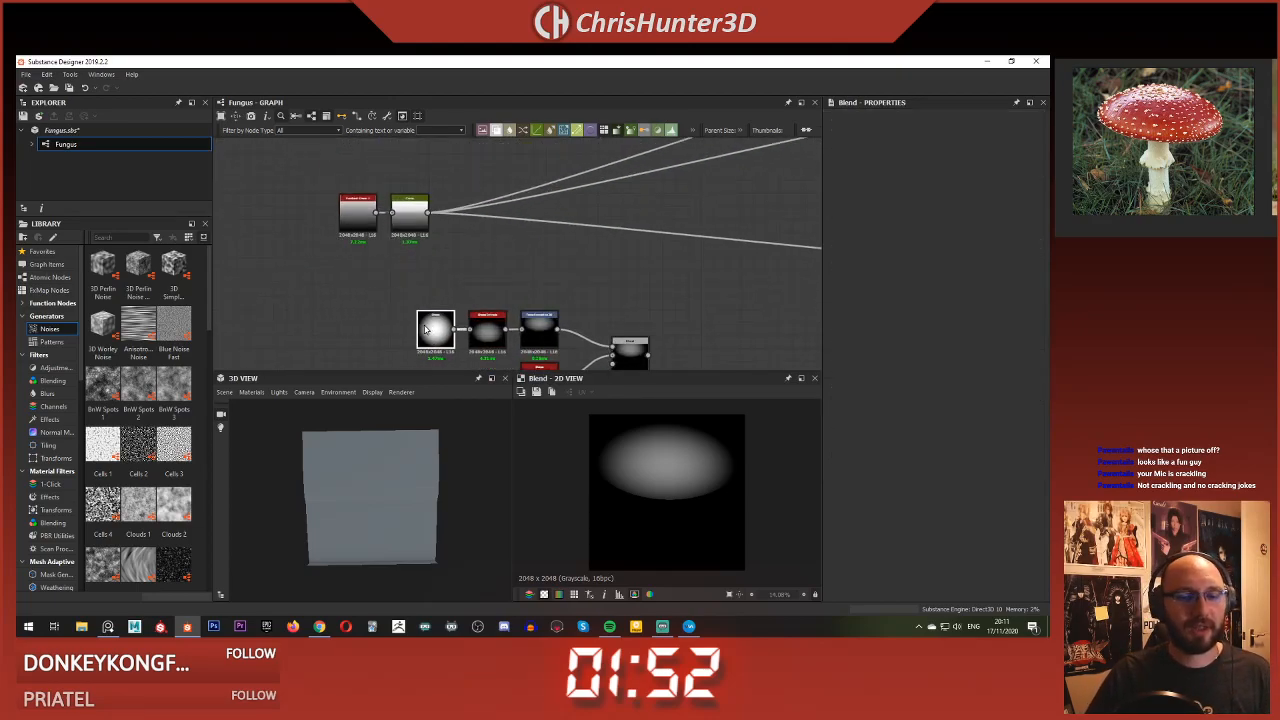
pyautogui.moveTo(429, 310); pyautogui.dragTo(395, 233, button='middle')
pyautogui.scroll(2, 420, 250)
pyautogui.click(470, 244)
pyautogui.moveTo(624, 308); pyautogui.dragTo(567, 320, button='middle')
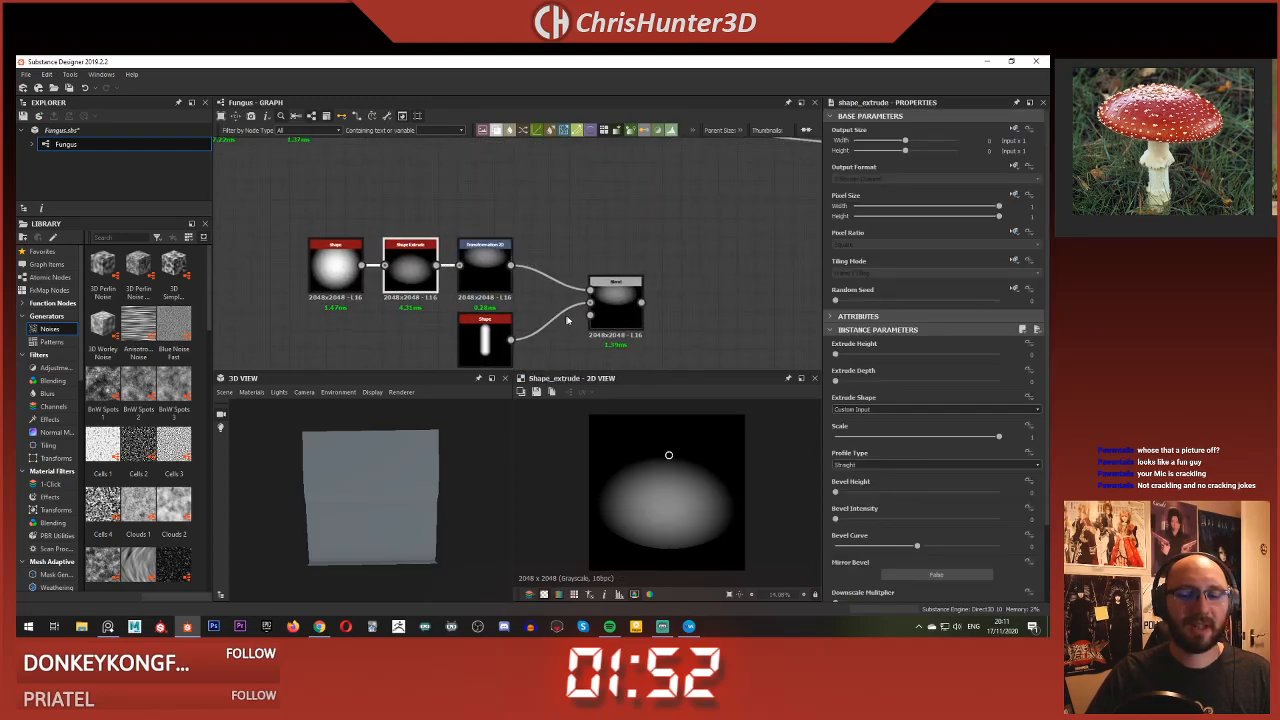
pyautogui.click(577, 243)
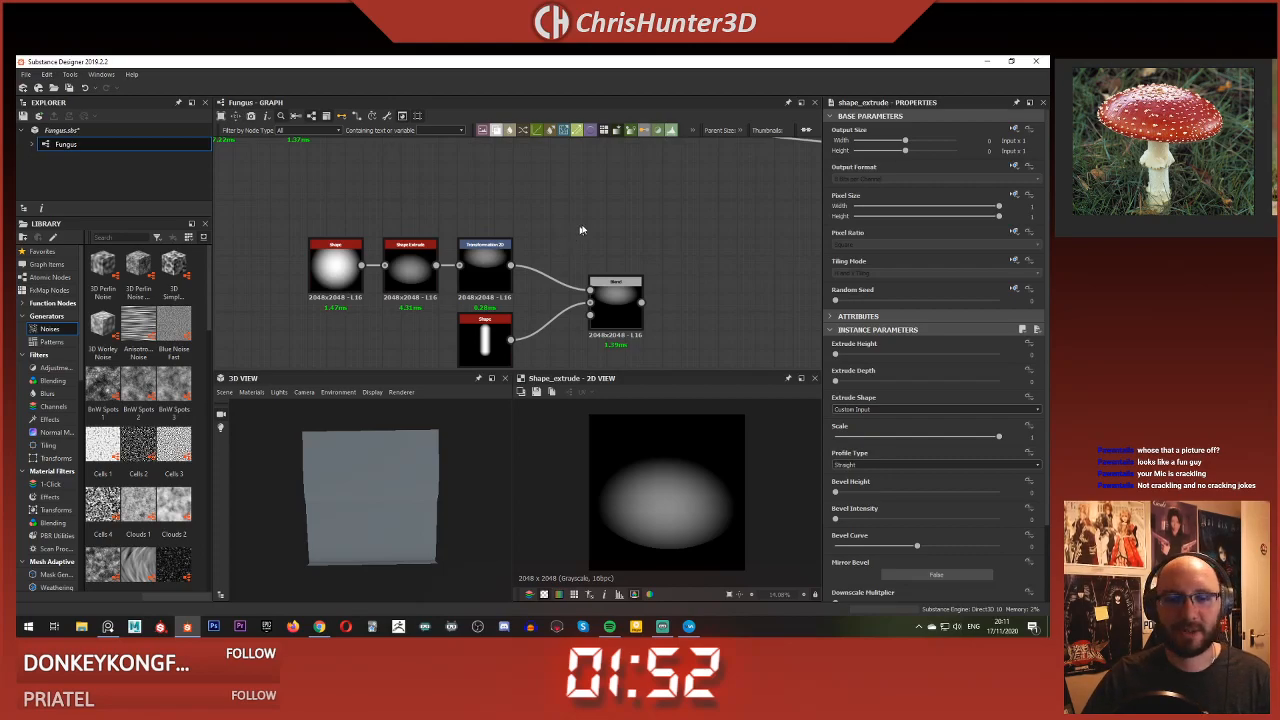
# Step: Move the Blend node closer to the cap's Transformation 2D and place the capsule Shape beneath the Shape Extrude
pyautogui.moveTo(605, 314); pyautogui.dragTo(551, 311)
pyautogui.click(626, 246)
pyautogui.moveTo(637, 301); pyautogui.dragTo(700, 268, button='middle')
pyautogui.scroll(2, 625, 258)
pyautogui.scroll(-2, 620, 278)
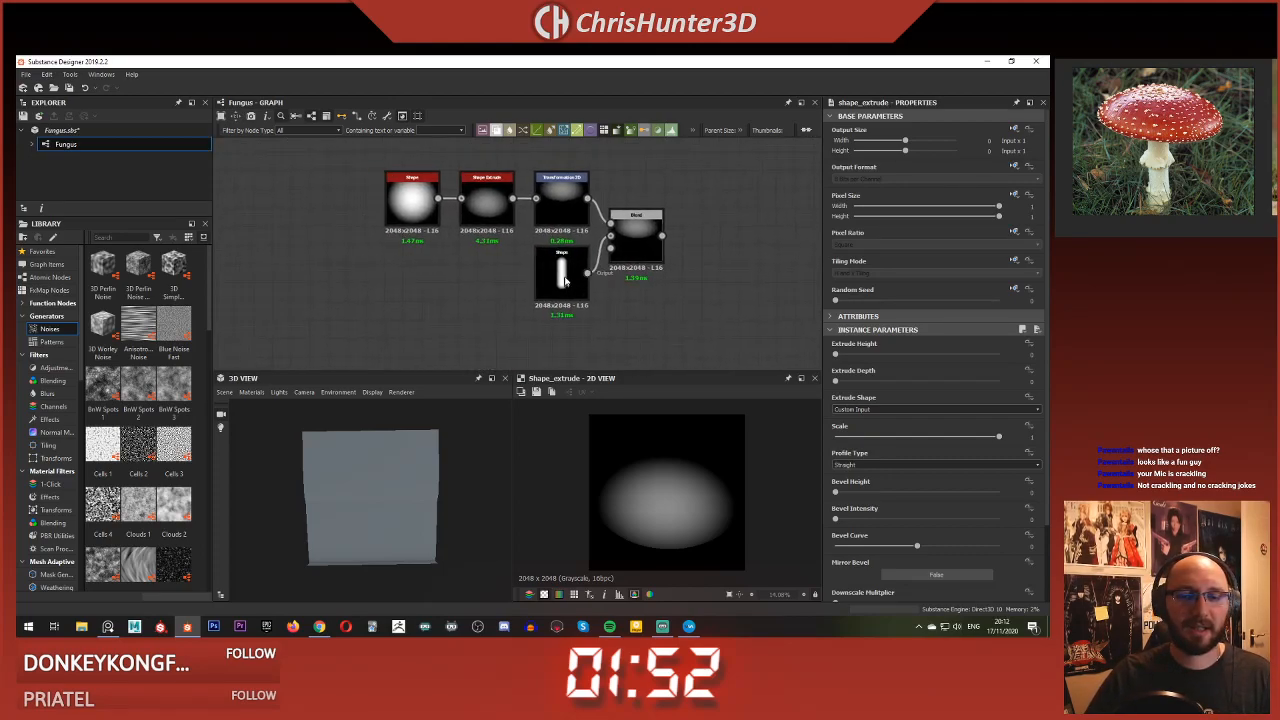
pyautogui.moveTo(563, 275); pyautogui.dragTo(488, 275)
pyautogui.scroll(2, 610, 262)
# Step: Set the Blend node's blending mode to Max (Lighten) and preview its output
pyautogui.click(648, 230)
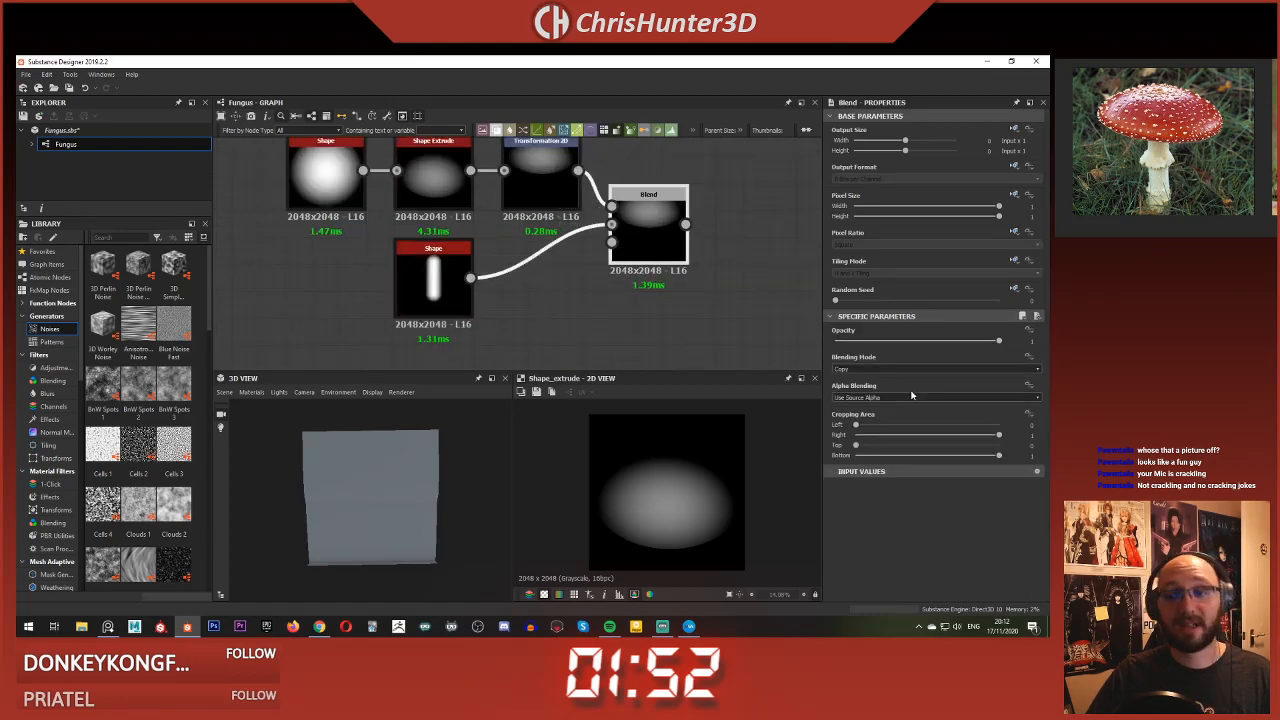
pyautogui.click(935, 369)
pyautogui.click(922, 385)
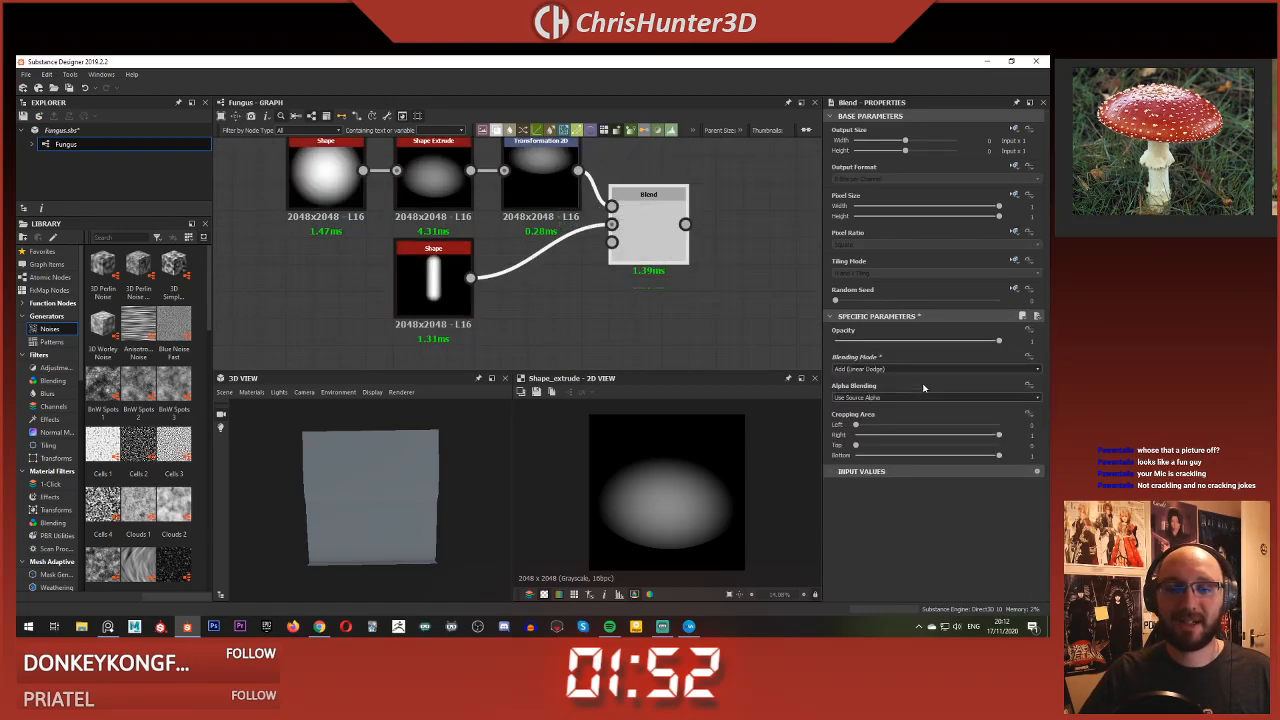
pyautogui.click(923, 370)
pyautogui.click(931, 410)
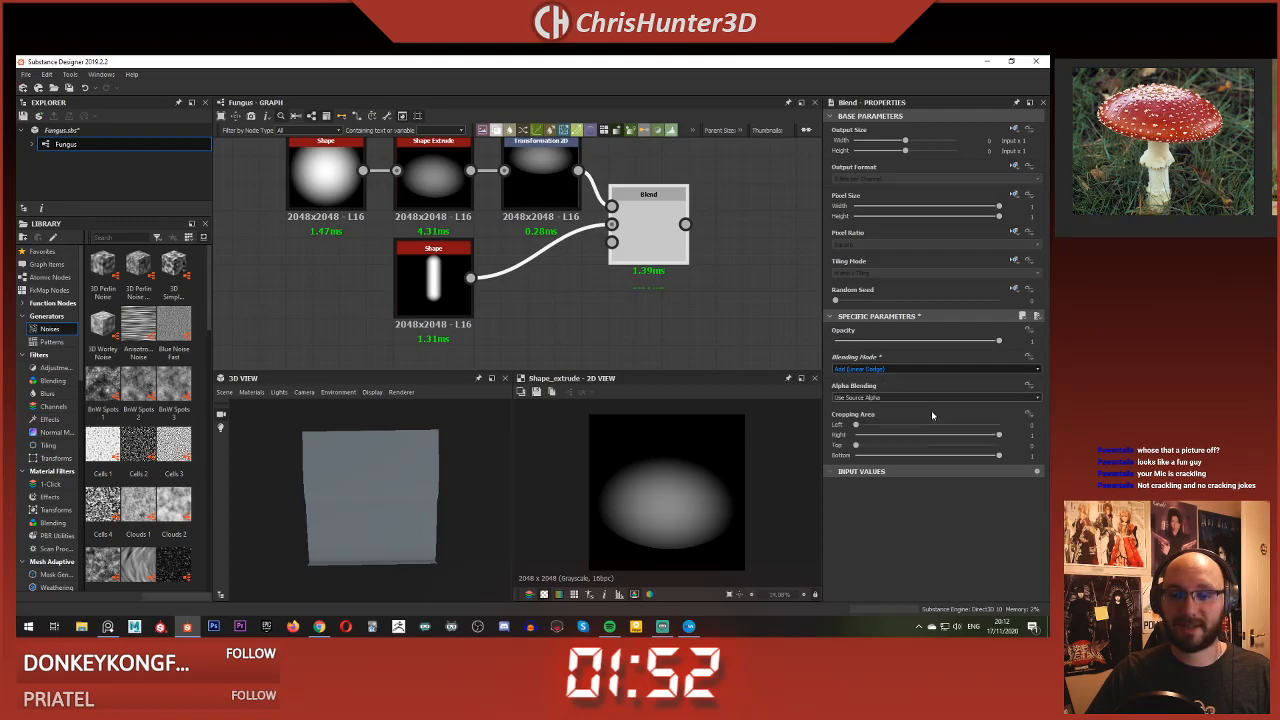
pyautogui.doubleClick(657, 254)
# Step: Insert a Levels node between the capsule Shape and the Blend, aligned in the stem row, and preview the Blend
pyautogui.moveTo(647, 266); pyautogui.dragTo(585, 310, button='middle')
pyautogui.scroll(-1, 570, 302)
pyautogui.click(540, 304)
pyautogui.press('space')
pyautogui.write('le')
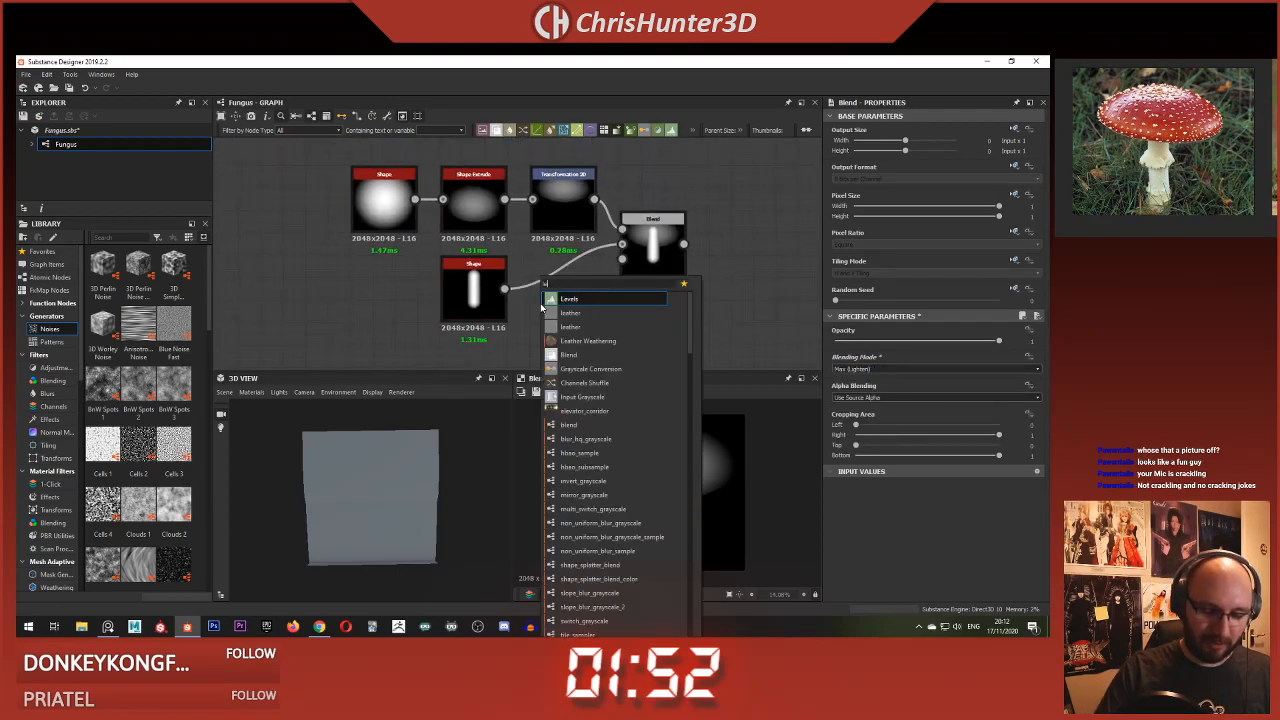
pyautogui.press('Return')
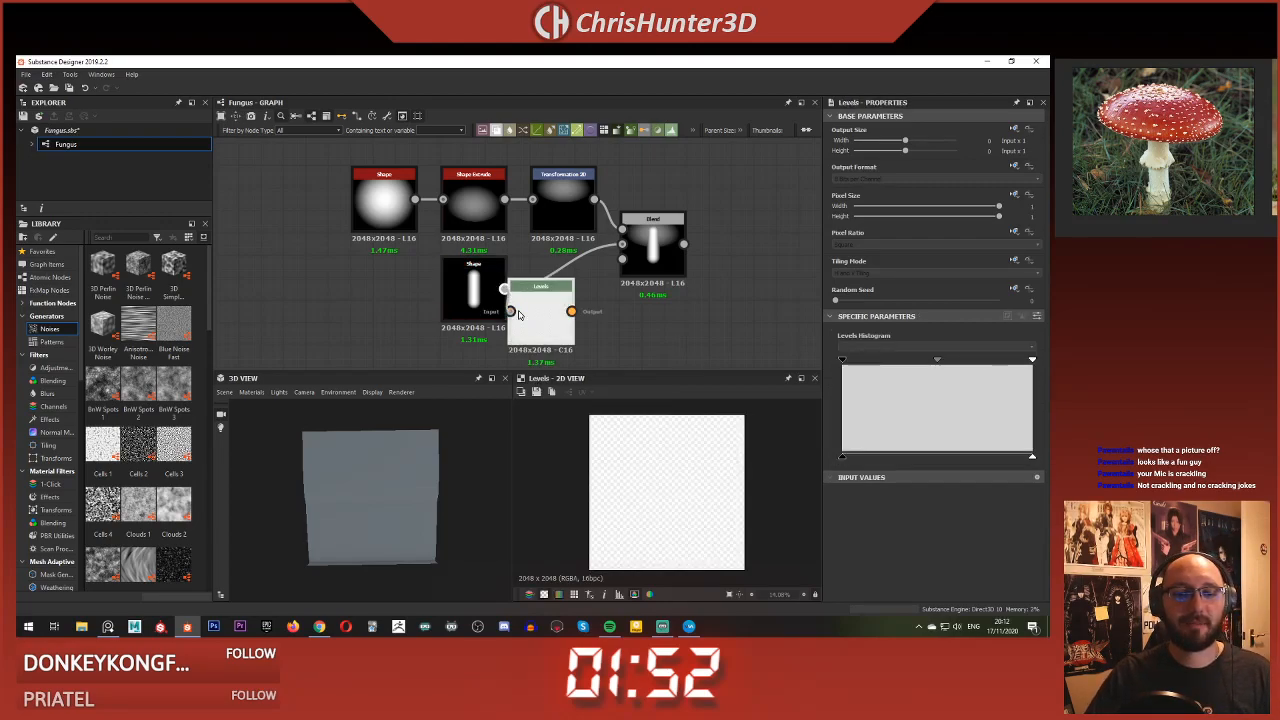
pyautogui.moveTo(519, 315); pyautogui.dragTo(552, 278)
pyautogui.click(671, 254)
pyautogui.doubleClick(653, 247)
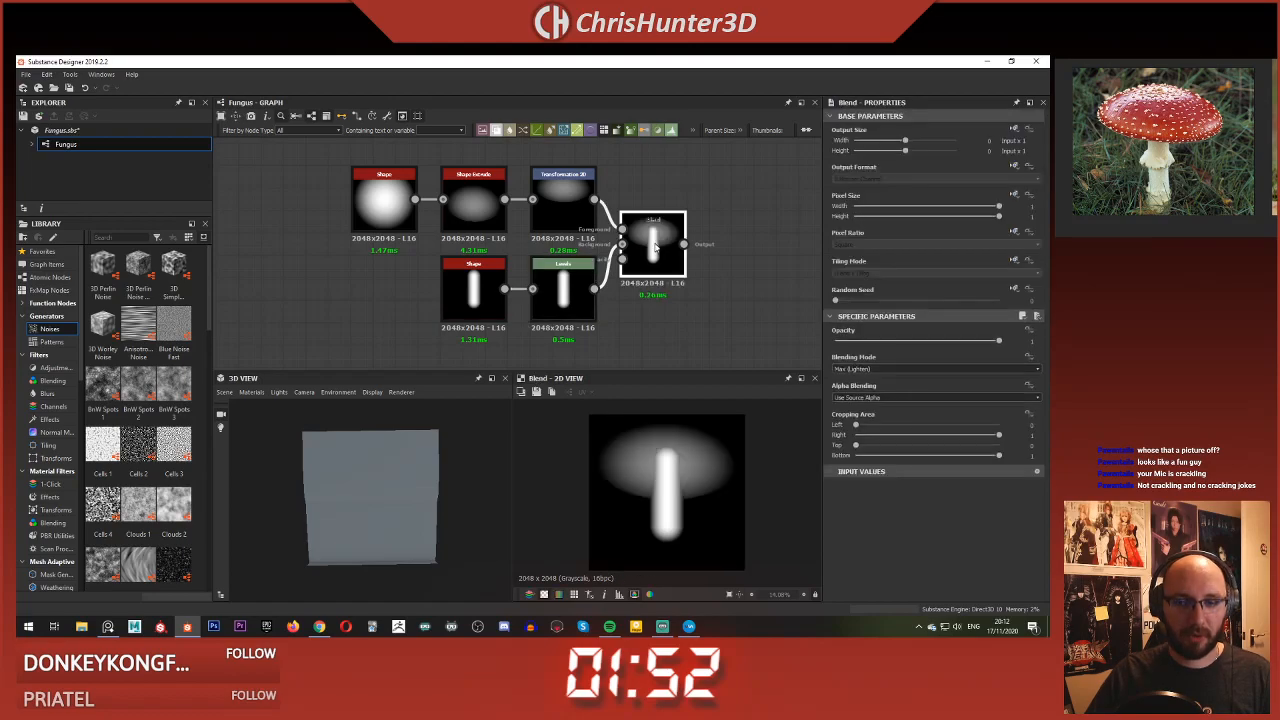
pyautogui.moveTo(655, 247); pyautogui.dragTo(652, 249, button='middle')
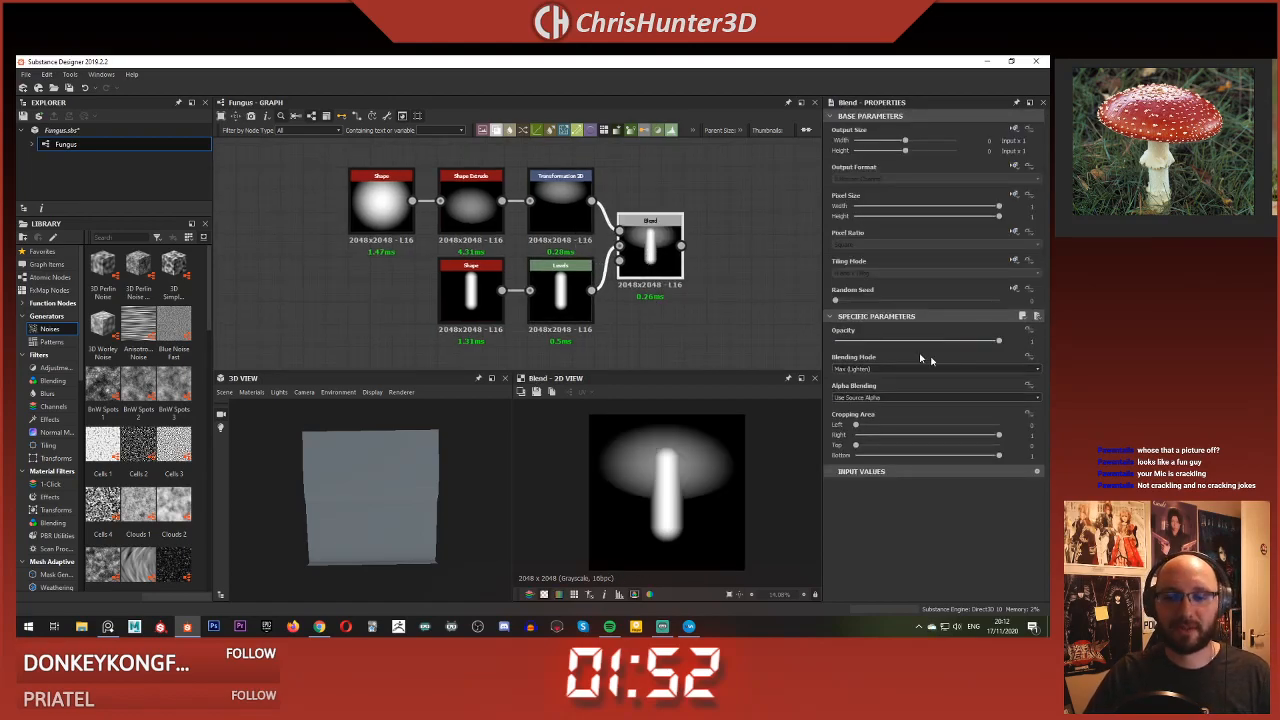
# Step: Lower the stem Levels node's maximum output level to about one third to darken the stem
pyautogui.click(560, 292)
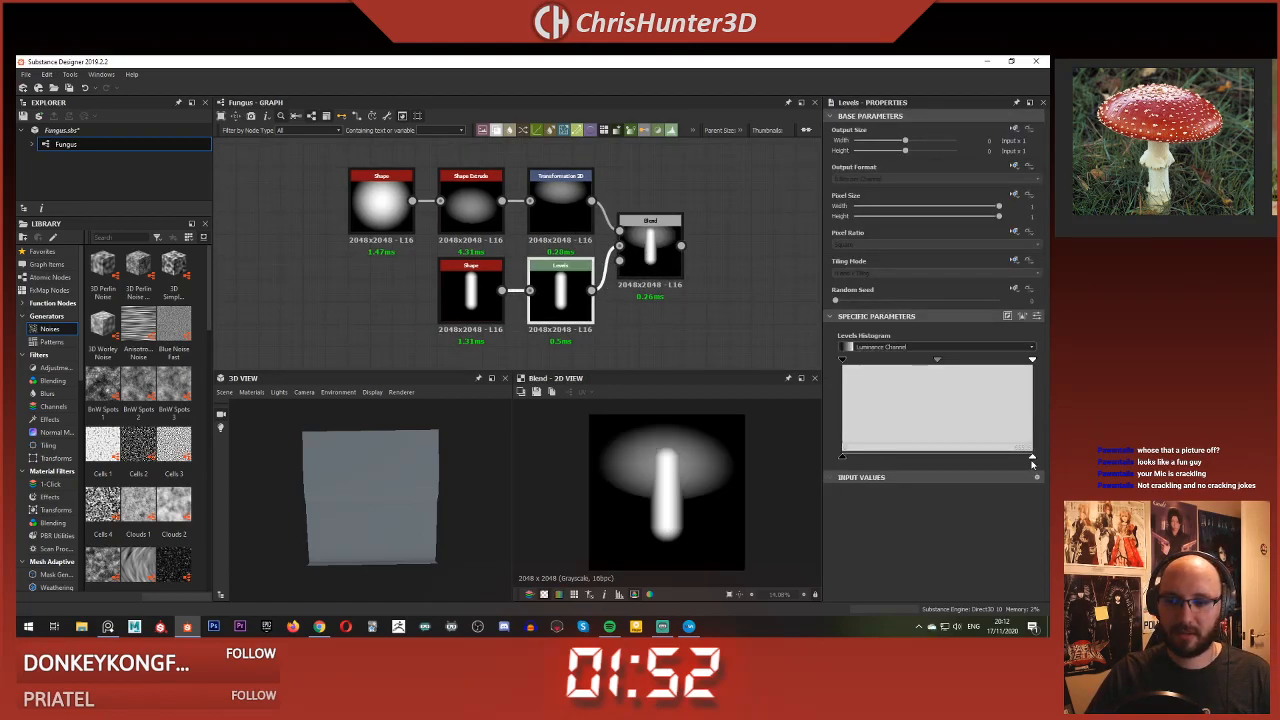
pyautogui.moveTo(1032, 460); pyautogui.dragTo(905, 455)
pyautogui.moveTo(674, 319); pyautogui.dragTo(634, 320, button='middle')
pyautogui.click(624, 267)
pyautogui.click(518, 300)
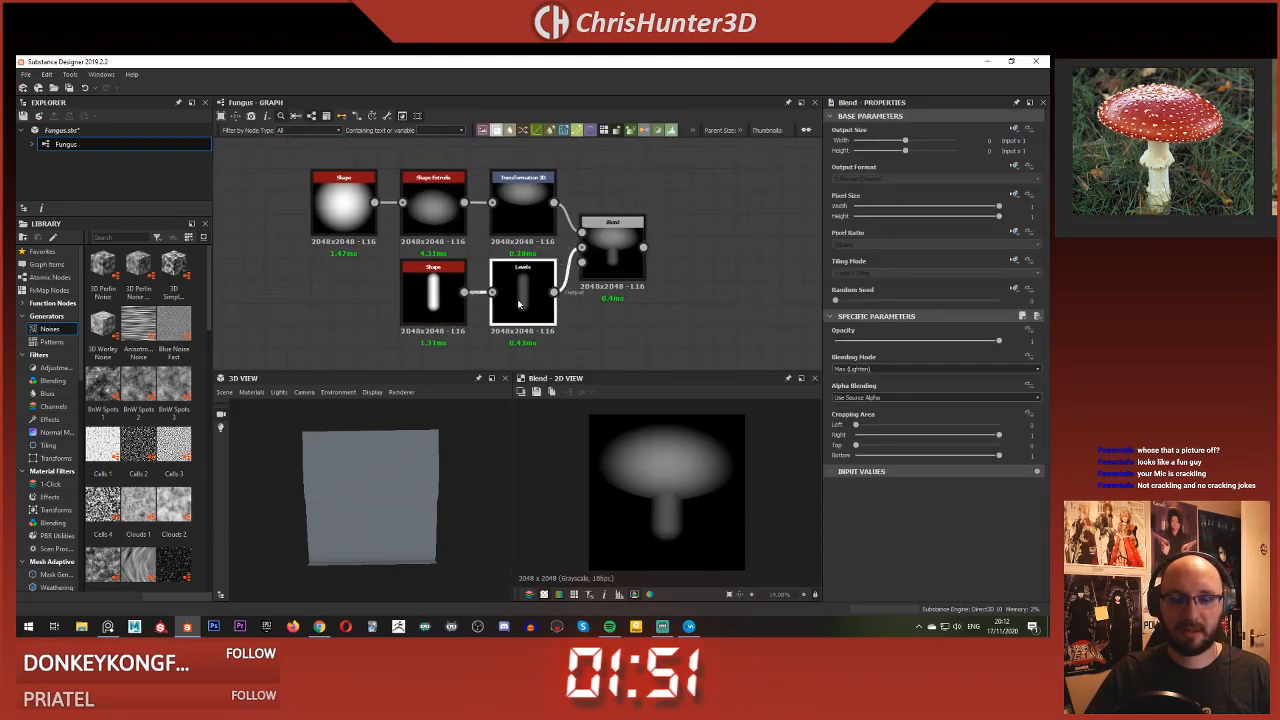
pyautogui.click(623, 271)
# Step: Shift the three cap nodes back and insert a Levels node between the cap's Transformation 2D and the Blend
pyautogui.moveTo(650, 275); pyautogui.dragTo(752, 355, button='middle')
pyautogui.scroll(-1, 752, 355)
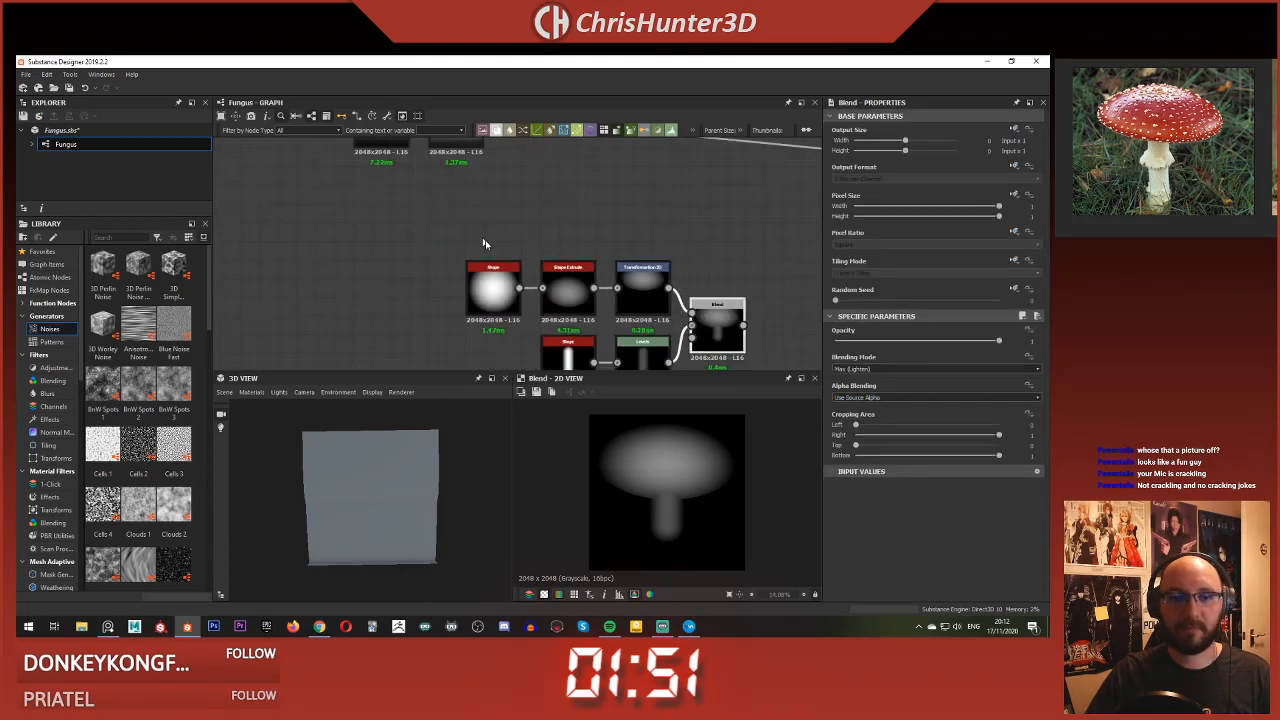
pyautogui.moveTo(486, 243); pyautogui.dragTo(600, 302)
pyautogui.moveTo(580, 290); pyautogui.dragTo(548, 242, button='middle')
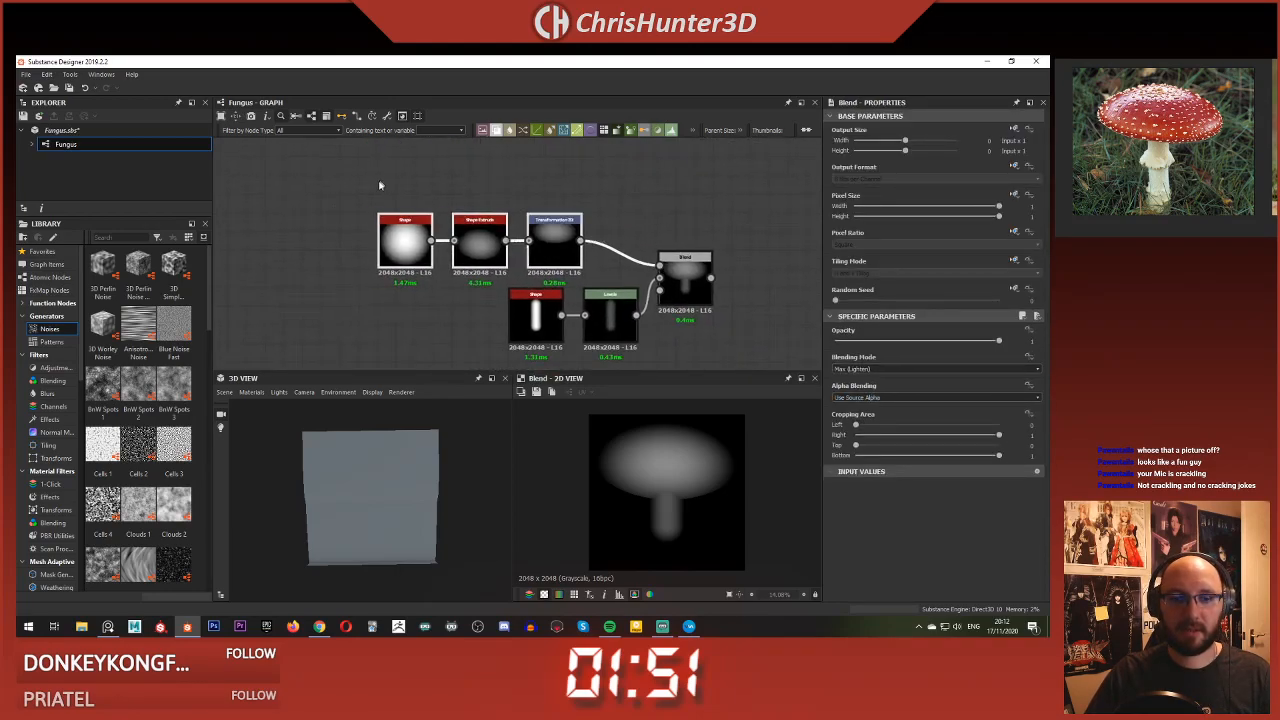
pyautogui.moveTo(540, 251); pyautogui.dragTo(622, 203)
pyautogui.click(641, 211)
pyautogui.press('space')
pyautogui.write('le')
pyautogui.press('Return')
pyautogui.moveTo(641, 214); pyautogui.dragTo(607, 252)
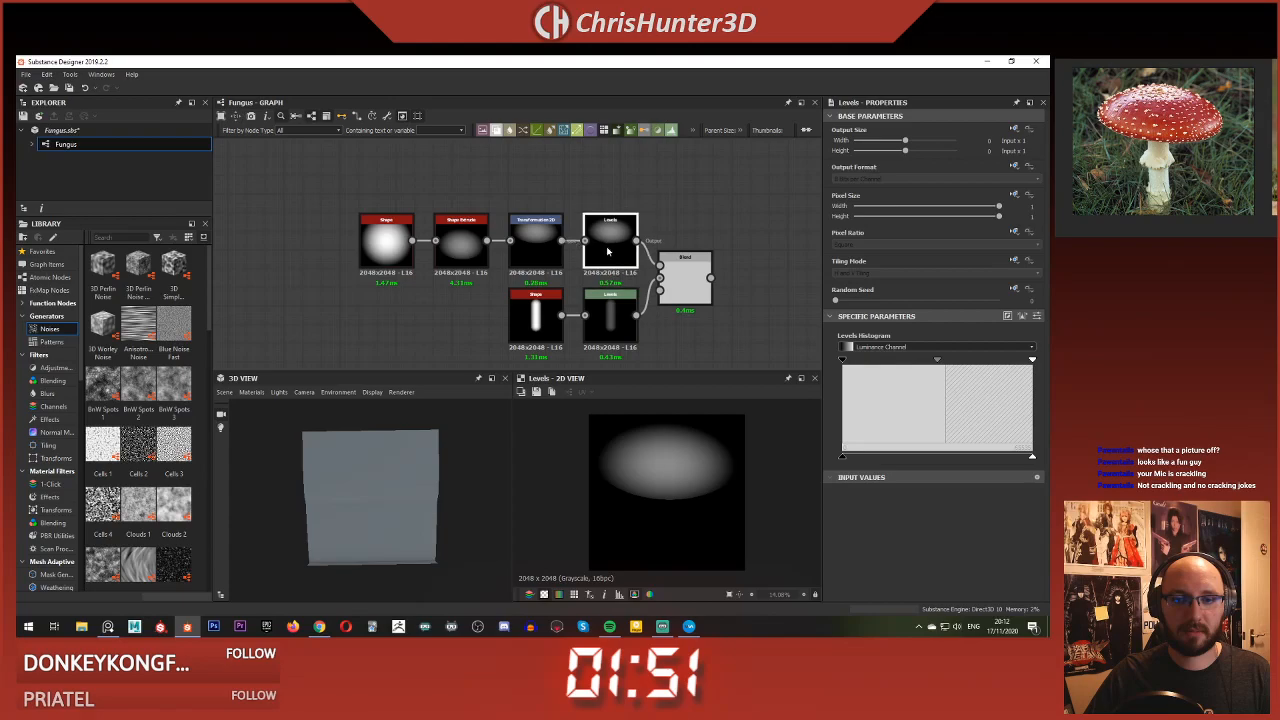
# Step: Brighten the cap in its Levels node by lowering the input white point to just above the midpoint and nudging the midtones down, with the Blend previewed
pyautogui.doubleClick(674, 280)
pyautogui.click(622, 259)
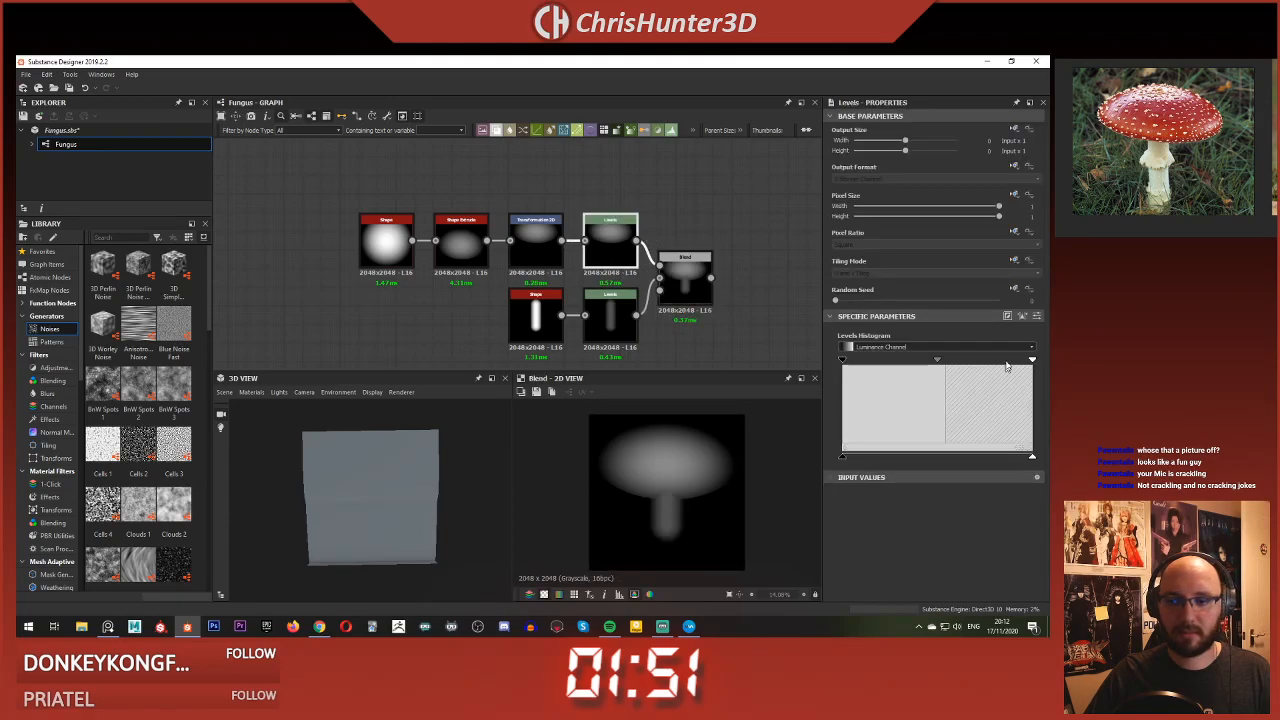
pyautogui.moveTo(1033, 362); pyautogui.dragTo(836, 362)
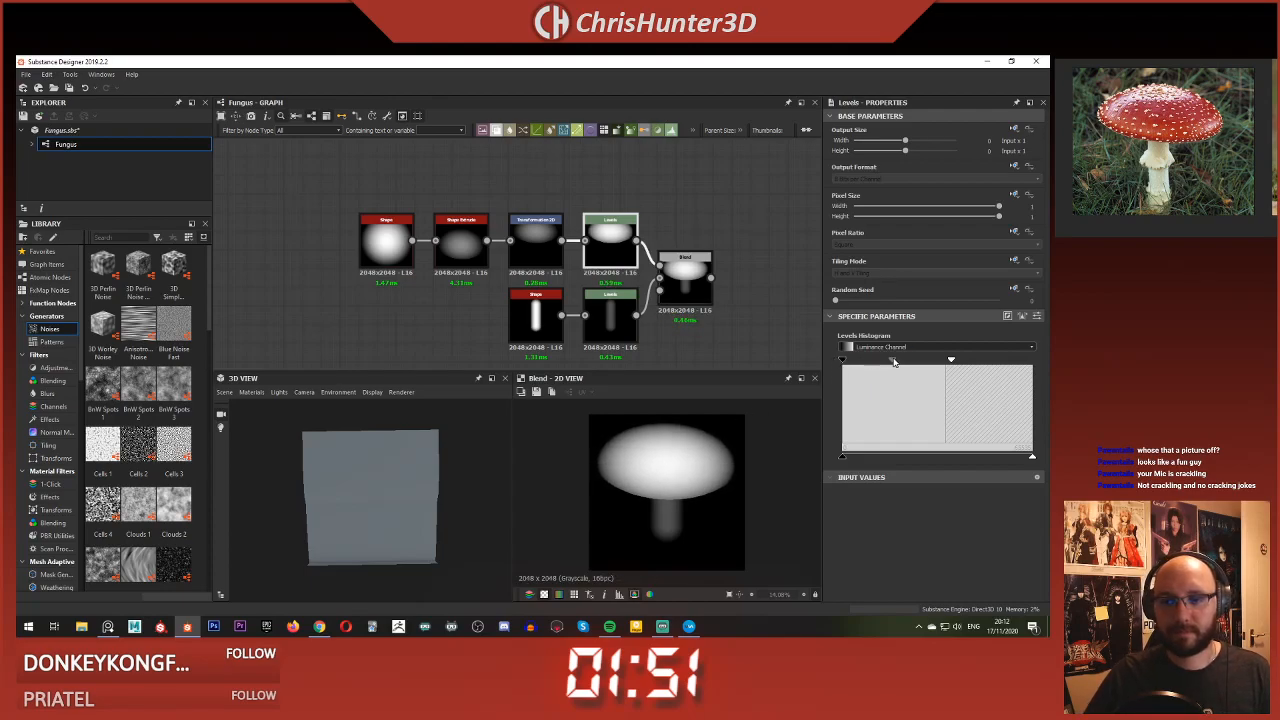
pyautogui.moveTo(894, 362); pyautogui.dragTo(889, 362)
pyautogui.scroll(1, 680, 450)
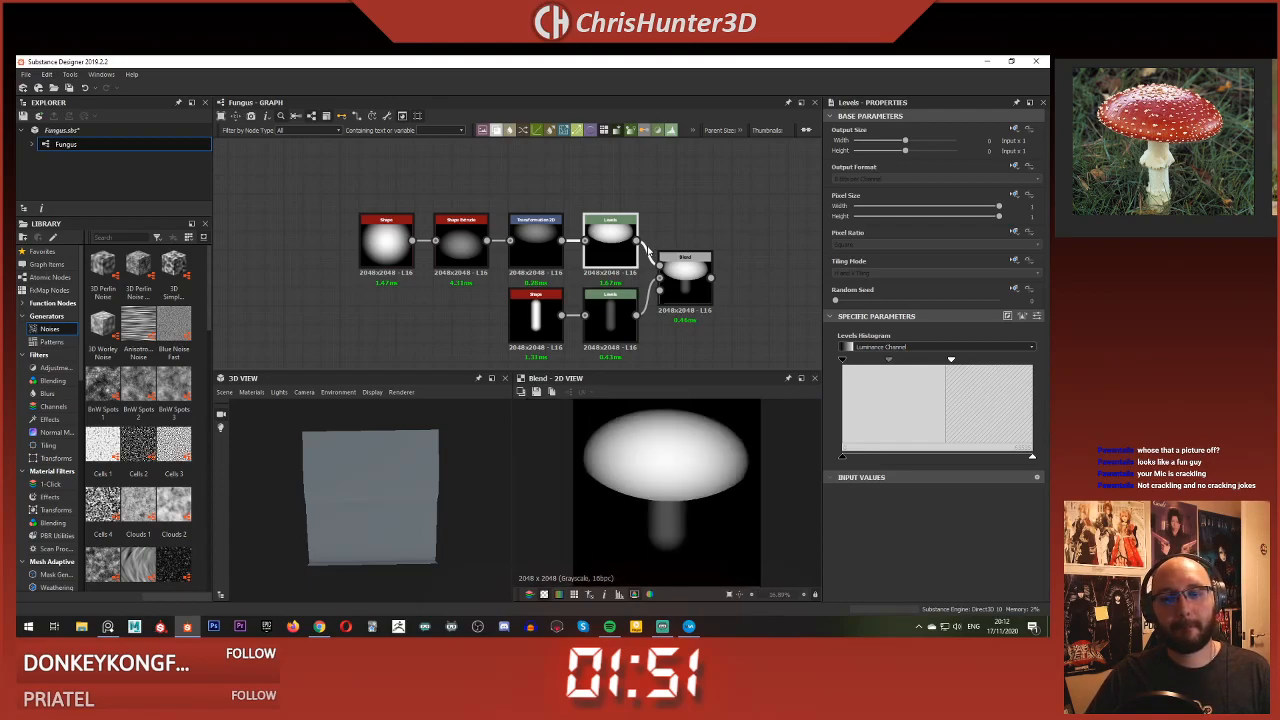
# Step: Move the capsule Shape and its Levels node back one column to make room before the Blend
pyautogui.moveTo(648, 250); pyautogui.dragTo(562, 172, button='middle')
pyautogui.scroll(-1, 577, 232)
pyautogui.click(604, 306)
pyautogui.moveTo(577, 234); pyautogui.dragTo(637, 271, button='middle')
pyautogui.click(609, 236)
pyautogui.click(522, 258)
pyautogui.click(502, 276)
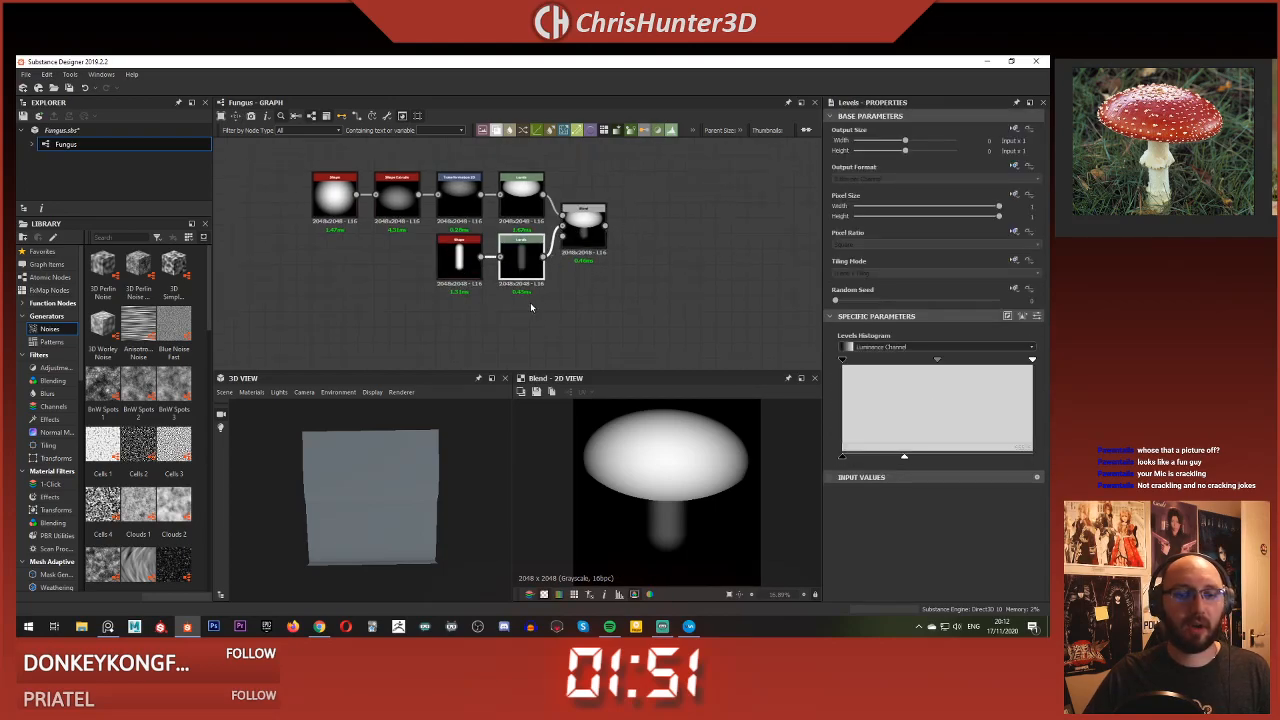
pyautogui.moveTo(447, 259); pyautogui.dragTo(385, 259)
# Step: Add a Transformation 2D node fed by the stem's Levels node and stretch its bottom edge slightly downward to lengthen the stem
pyautogui.click(508, 280)
pyautogui.press('space')
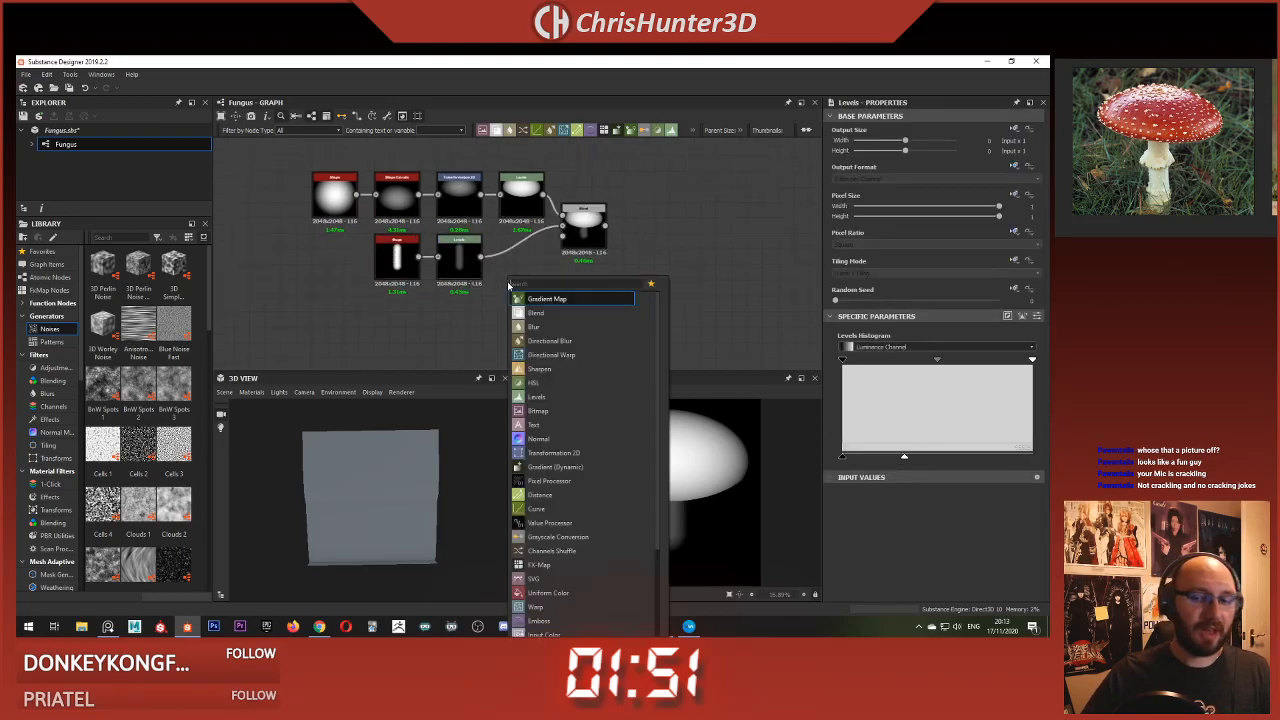
pyautogui.write('tr')
pyautogui.press('Return')
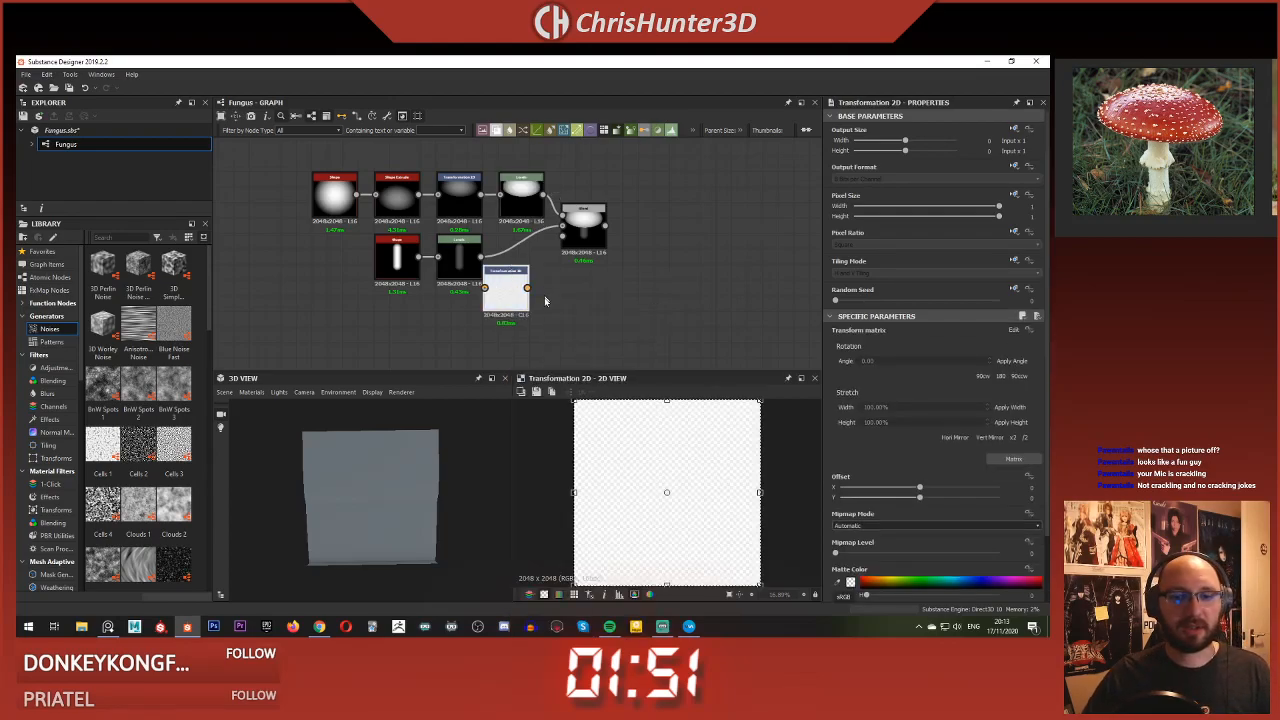
pyautogui.moveTo(504, 286); pyautogui.dragTo(519, 288)
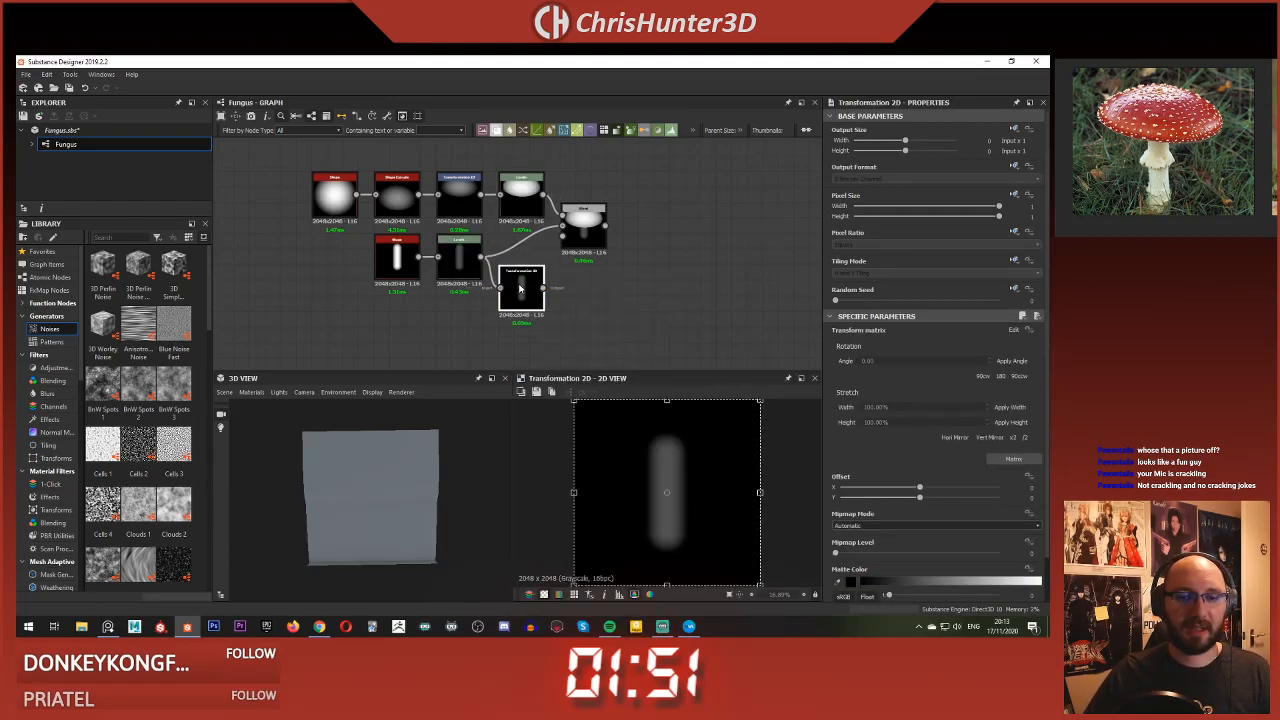
pyautogui.scroll(-1, 666, 583)
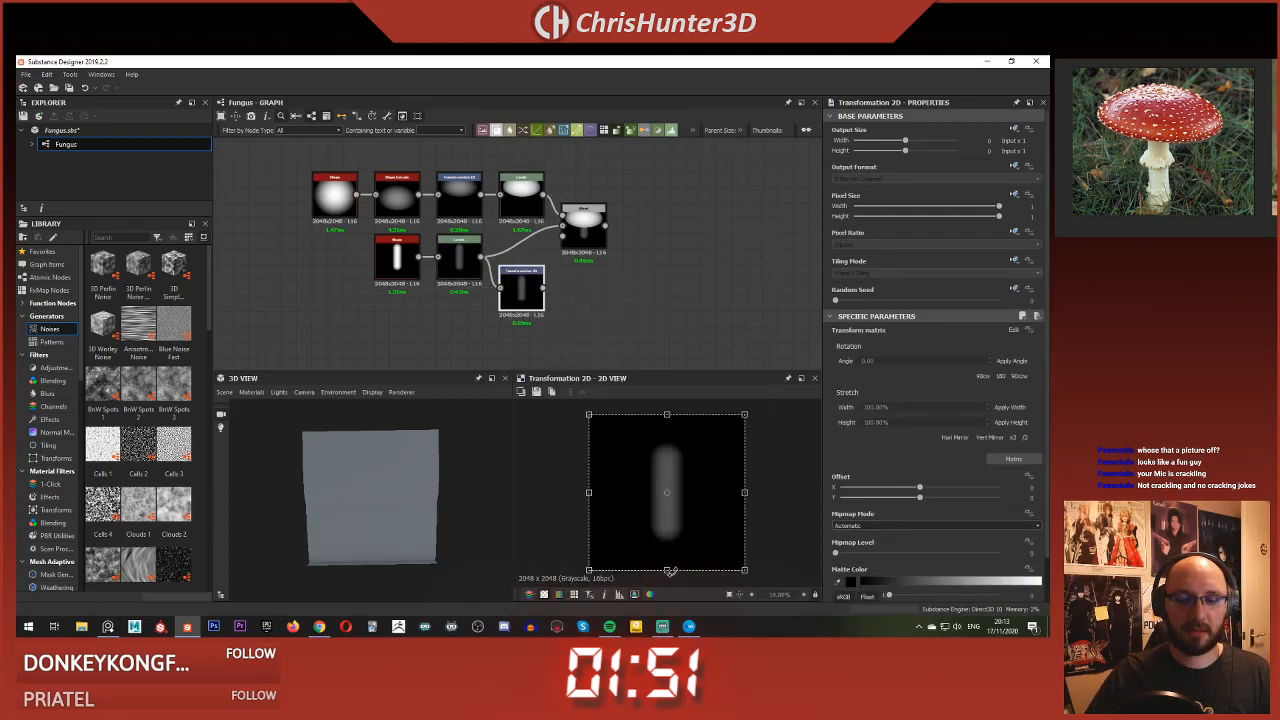
pyautogui.moveTo(666, 570); pyautogui.dragTo(666, 584)
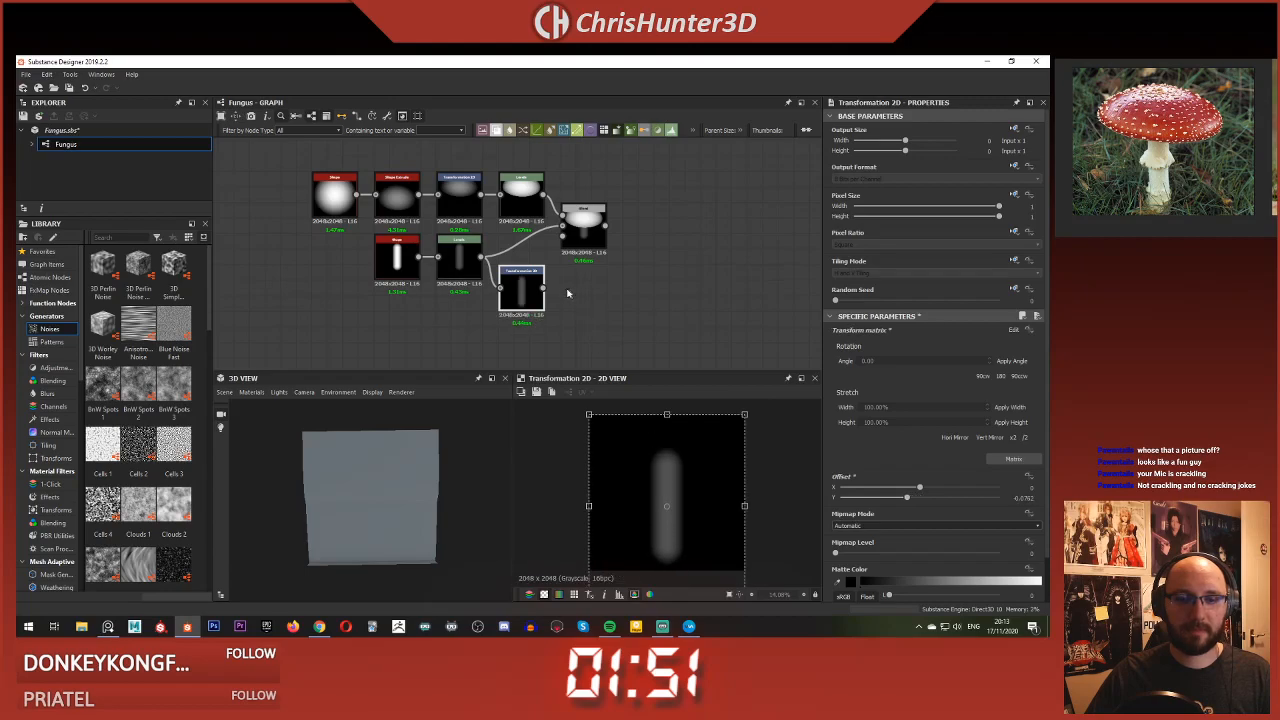
# Step: Connect the stem's Transformation 2D to the Blend's background, align it in the stem row, and preview the Blend
pyautogui.click(549, 284)
pyautogui.moveTo(563, 235); pyautogui.dragTo(543, 288)
pyautogui.press('Escape')
pyautogui.moveTo(525, 290); pyautogui.dragTo(525, 258)
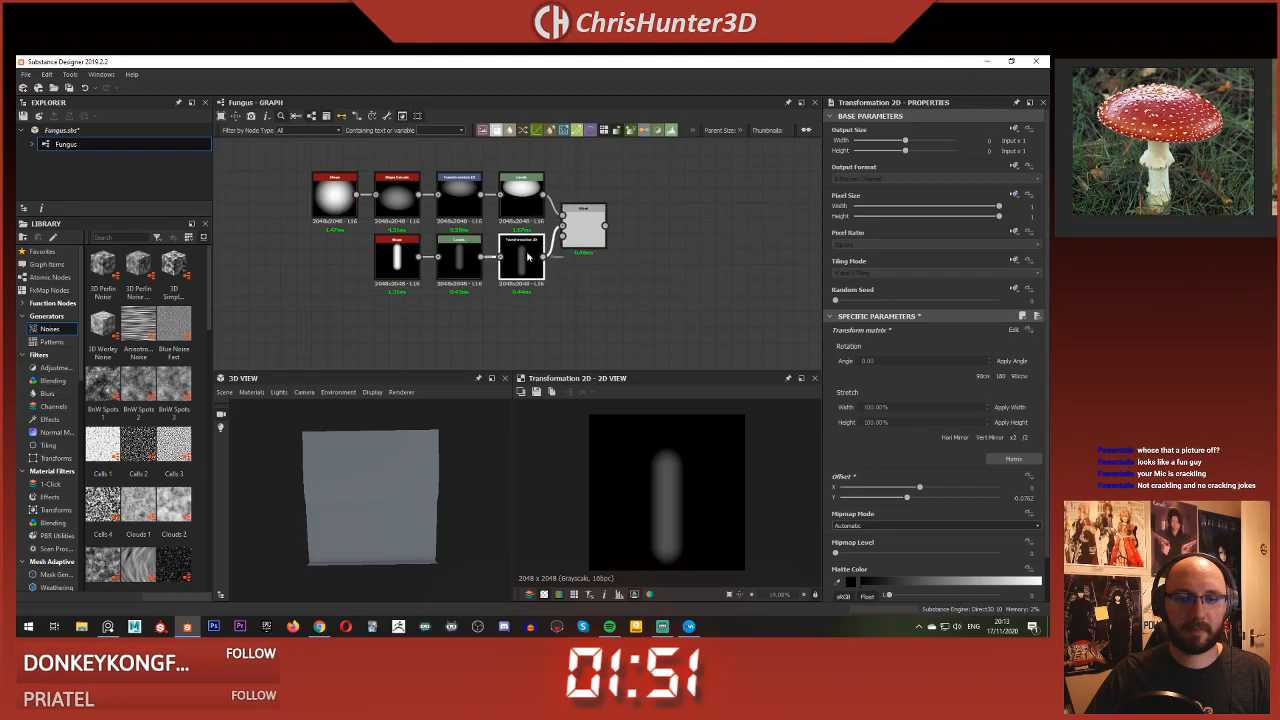
pyautogui.doubleClick(583, 226)
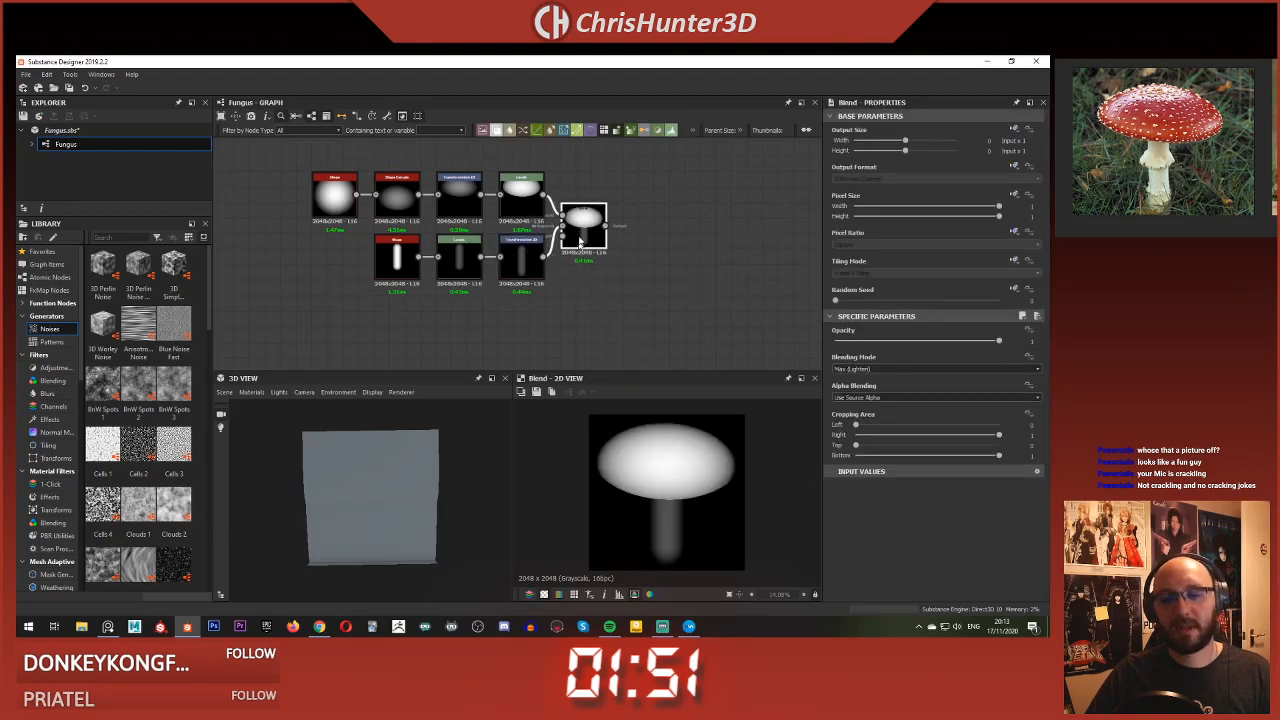
# Step: Transfer the material output connections from the old two-node chain's end to the mushroom's Blend node
pyautogui.scroll(-2, 580, 242)
pyautogui.scroll(-3, 549, 259)
pyautogui.moveTo(610, 231); pyautogui.dragTo(531, 297, button='middle')
pyautogui.keyDown('shift'); pyautogui.moveTo(399, 208); pyautogui.dragTo(485, 276); pyautogui.keyUp('shift')
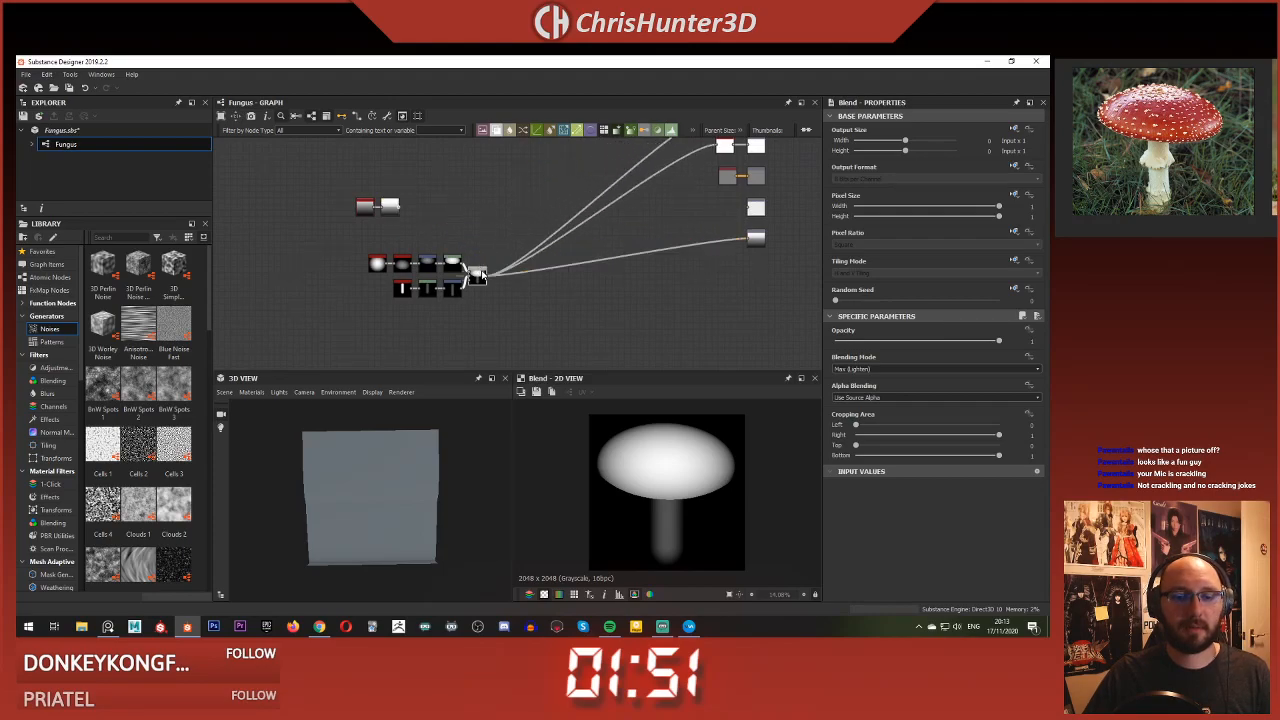
# Step: Examine the mushroom relief in the 3D view and the Blend's connections to the material outputs in the graph
pyautogui.scroll(2, 413, 532)
pyautogui.moveTo(413, 535); pyautogui.dragTo(403, 469)
pyautogui.moveTo(554, 271); pyautogui.dragTo(516, 245, button='middle')
pyautogui.scroll(3, 489, 271)
pyautogui.moveTo(495, 292); pyautogui.dragTo(481, 326, button='middle')
pyautogui.scroll(-3, 503, 346)
pyautogui.scroll(3, 516, 327)
pyautogui.scroll(-2, 481, 326)
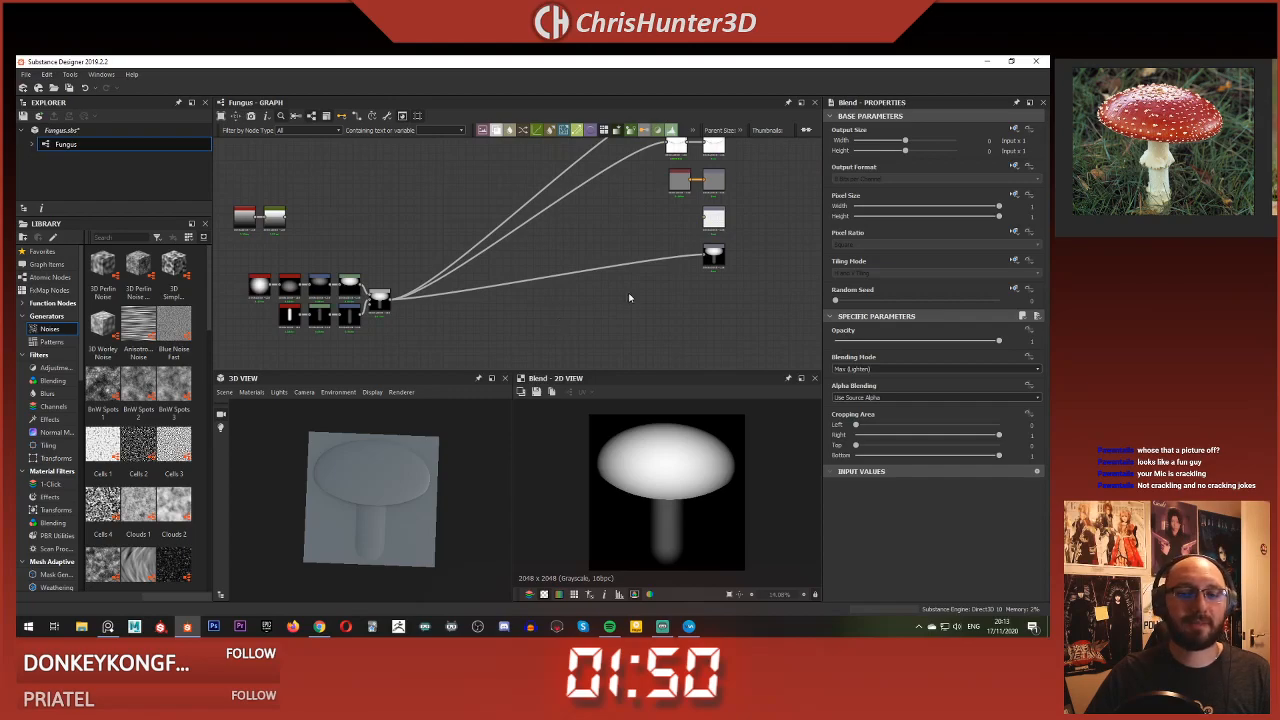
# Step: Add an Output node below the Height output and line the two nodes up vertically
pyautogui.scroll(3, 652, 286)
pyautogui.scroll(2, 589, 307)
pyautogui.moveTo(700, 262); pyautogui.dragTo(568, 219, button='middle')
pyautogui.rightClick(623, 234)
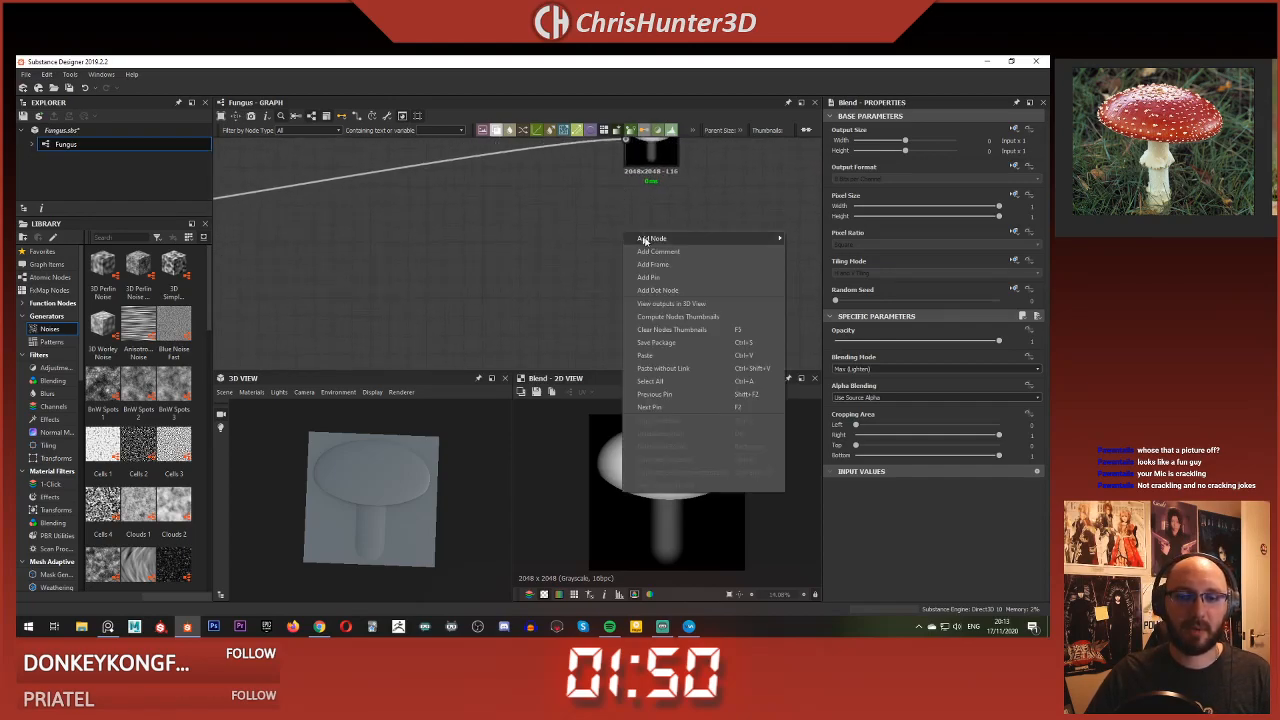
pyautogui.moveTo(686, 243)
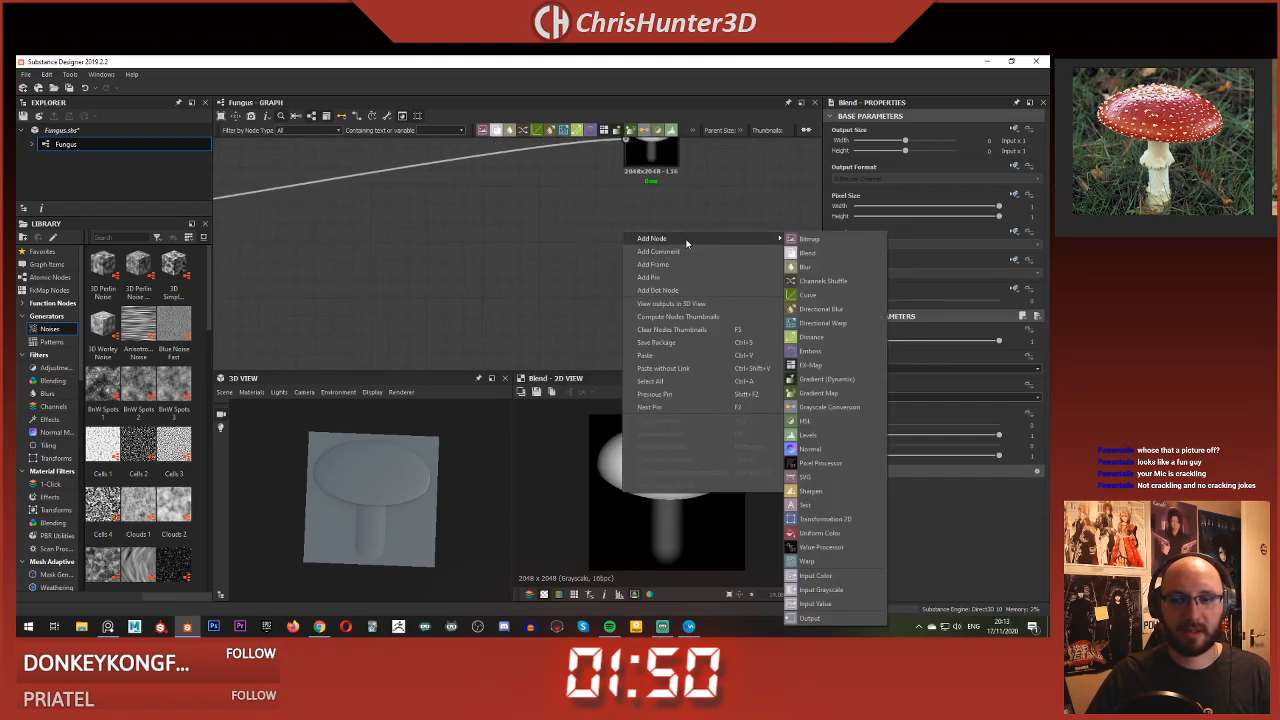
pyautogui.click(656, 206)
pyautogui.press('space')
pyautogui.write('out')
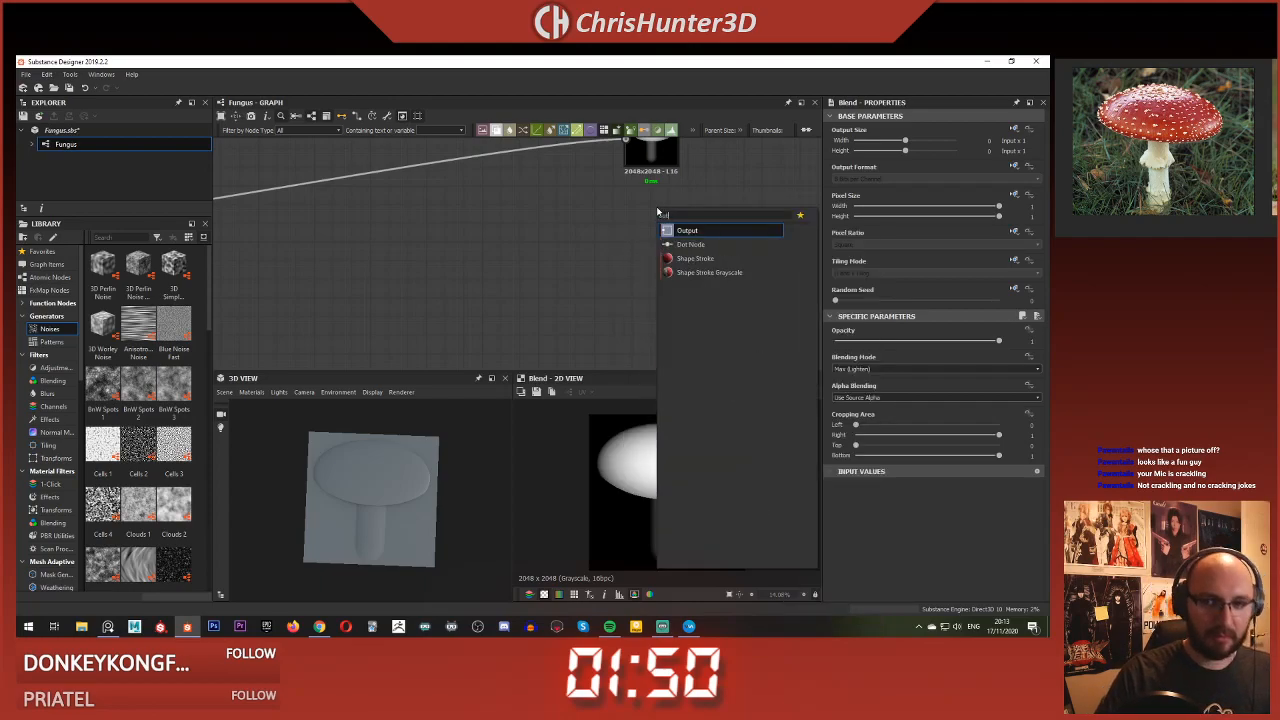
pyautogui.press('Return')
pyautogui.moveTo(657, 211); pyautogui.dragTo(621, 261, button='middle')
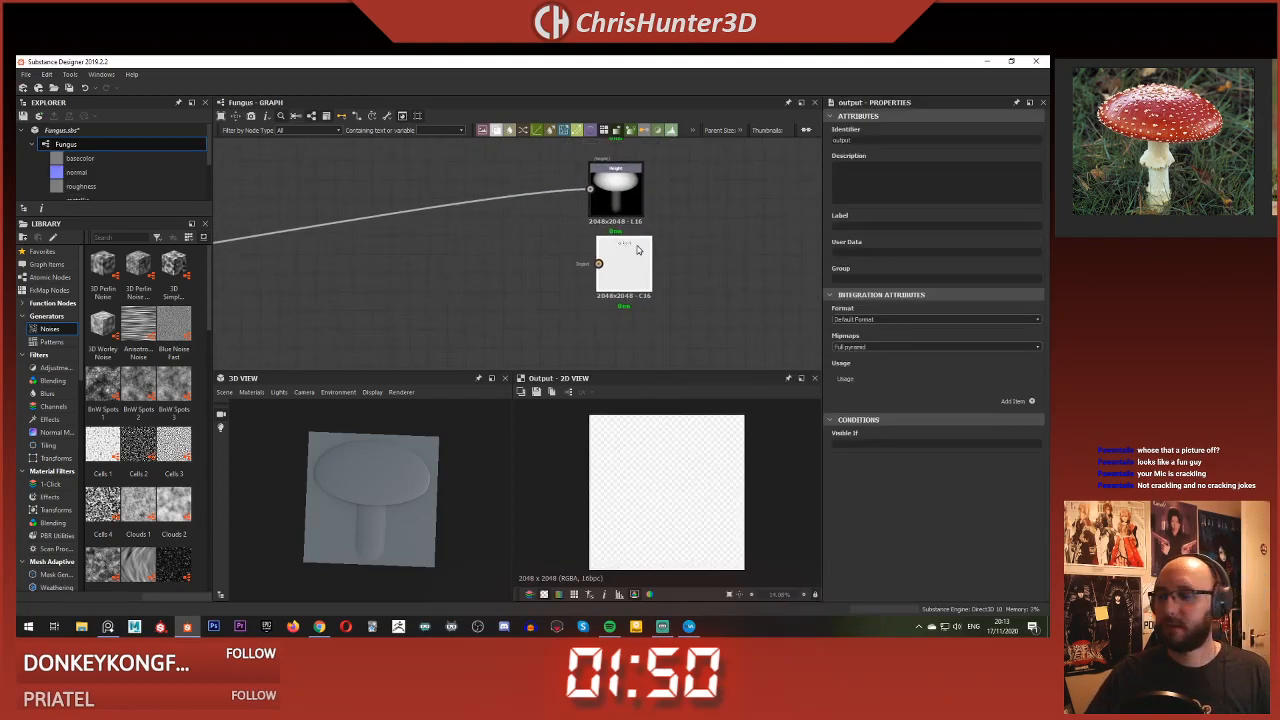
pyautogui.moveTo(632, 190); pyautogui.dragTo(639, 189)
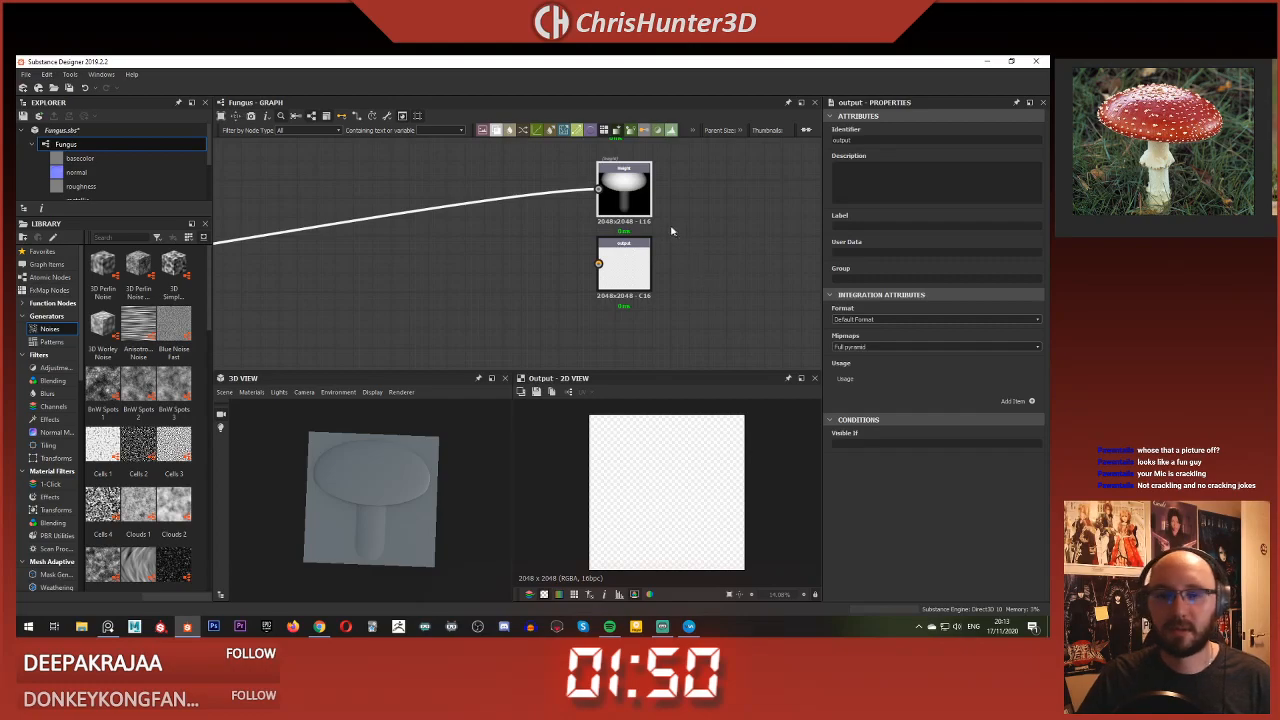
# Step: Give the new output node the identifier Opacity, the label Opacity and the group Material
pyautogui.scroll(-2, 671, 231)
pyautogui.scroll(4, 583, 276)
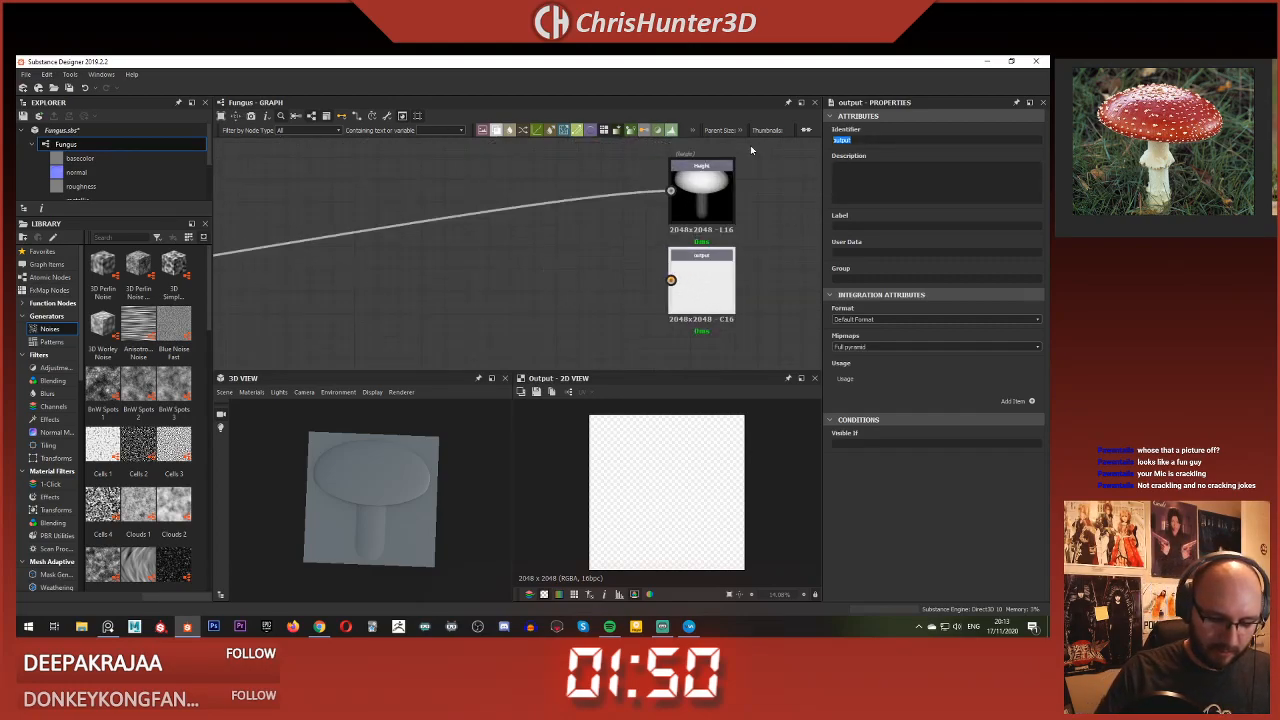
pyautogui.write('Opa')
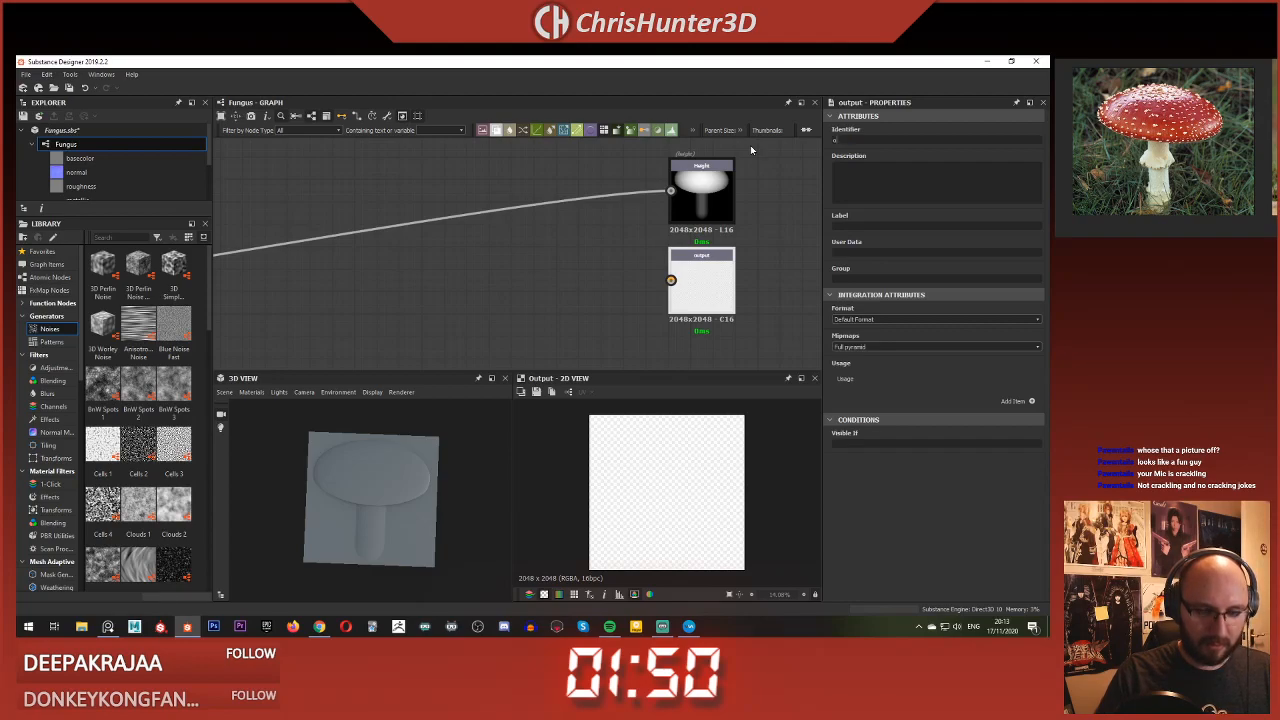
pyautogui.write('city')
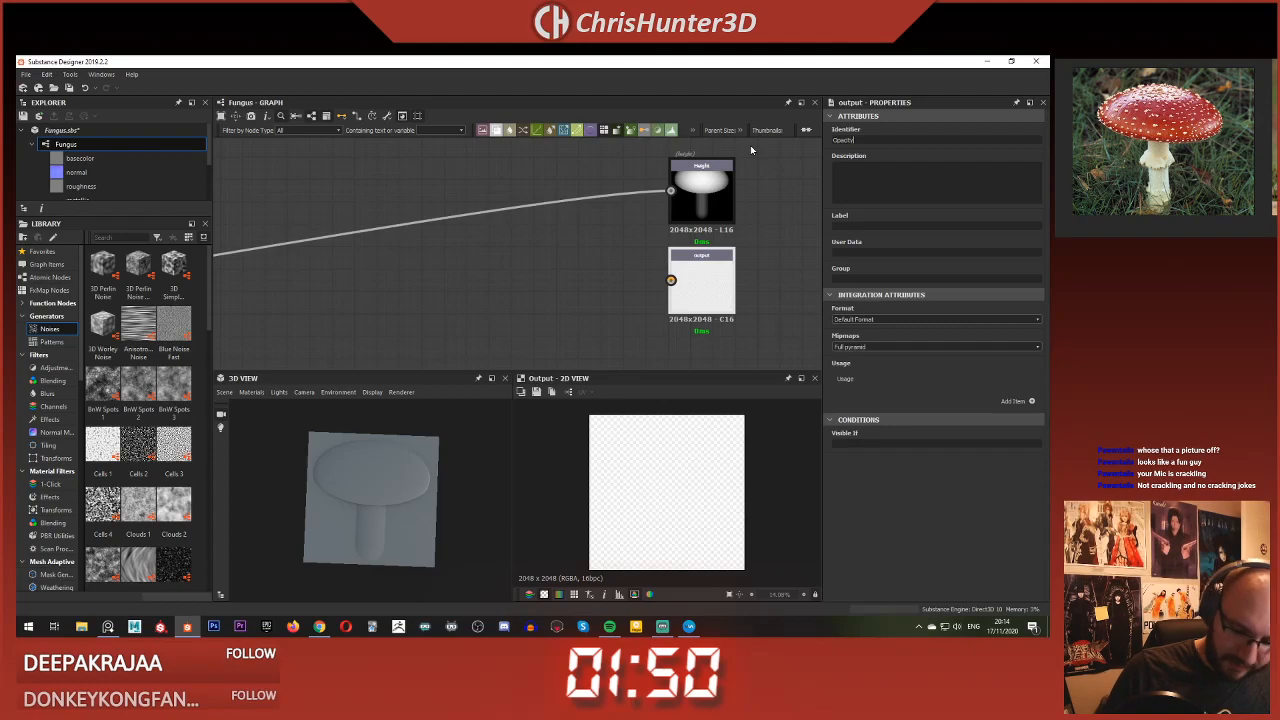
pyautogui.press('BackSpace')
pyautogui.press('BackSpace')
pyautogui.press('BackSpace')
pyautogui.press('BackSpace')
pyautogui.press('BackSpace')
pyautogui.press('BackSpace')
pyautogui.press('BackSpace')
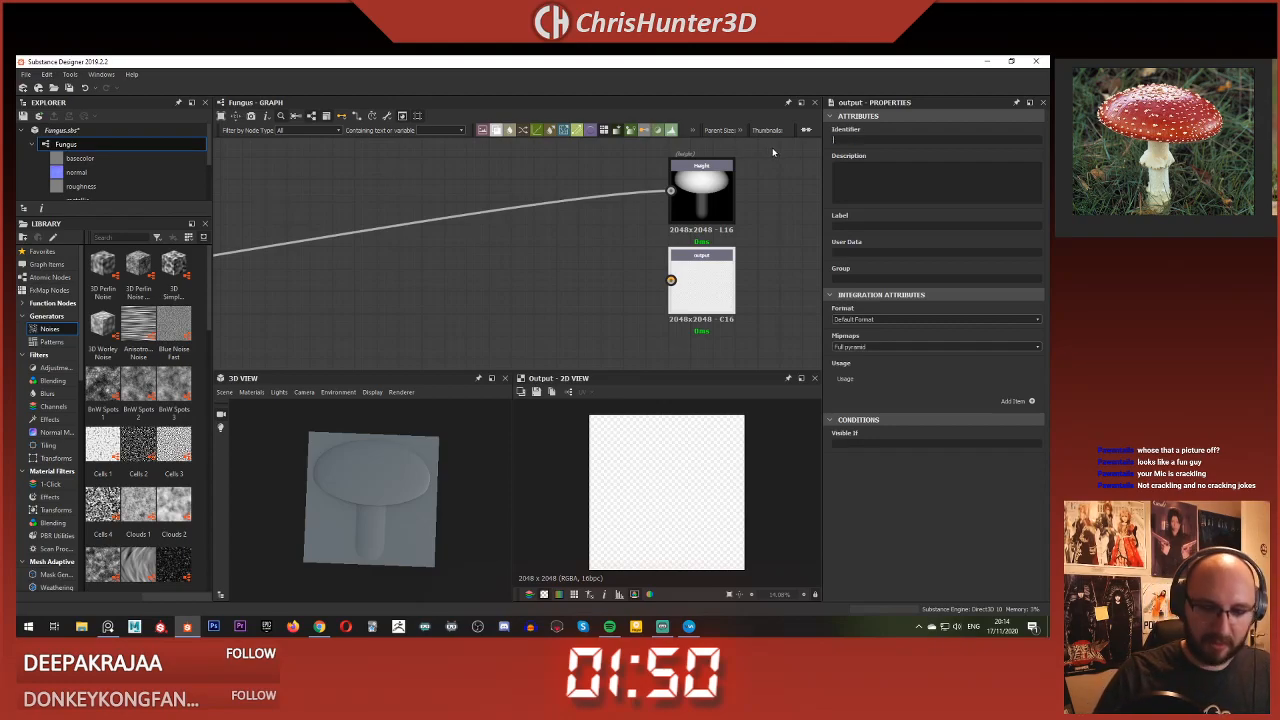
pyautogui.write('Opacity')
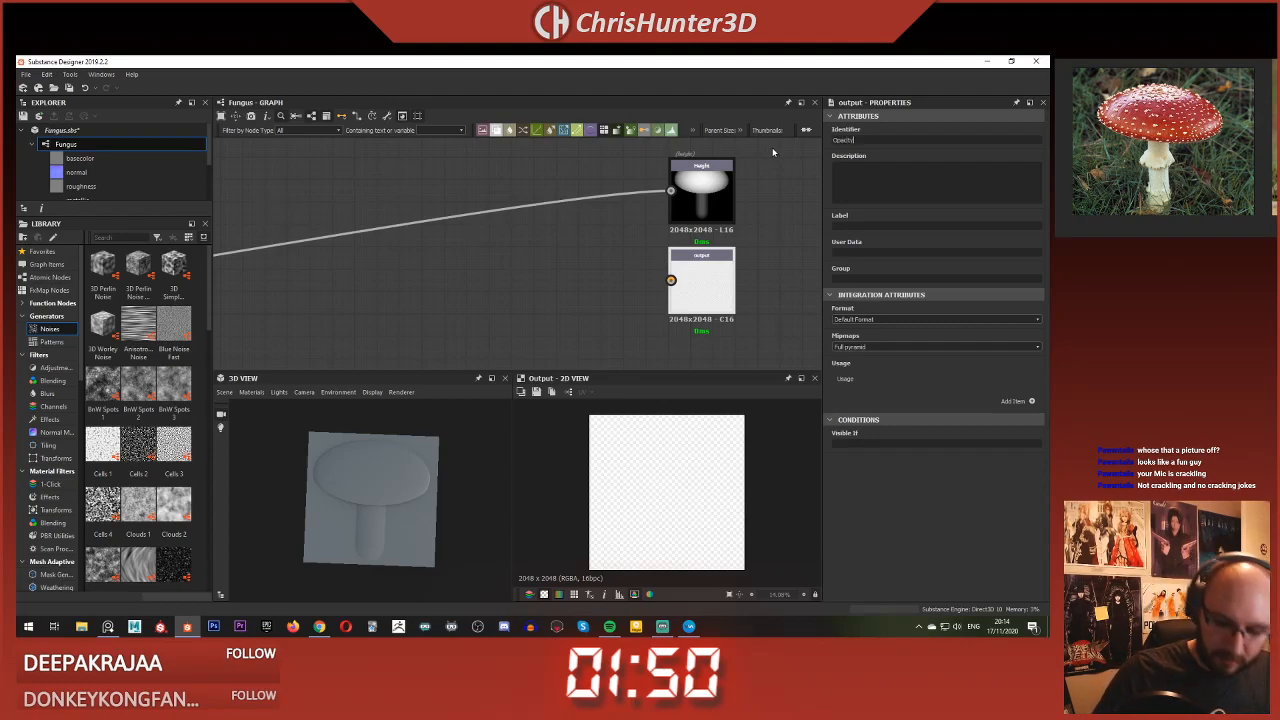
pyautogui.hotkey('ctrl', 'a')
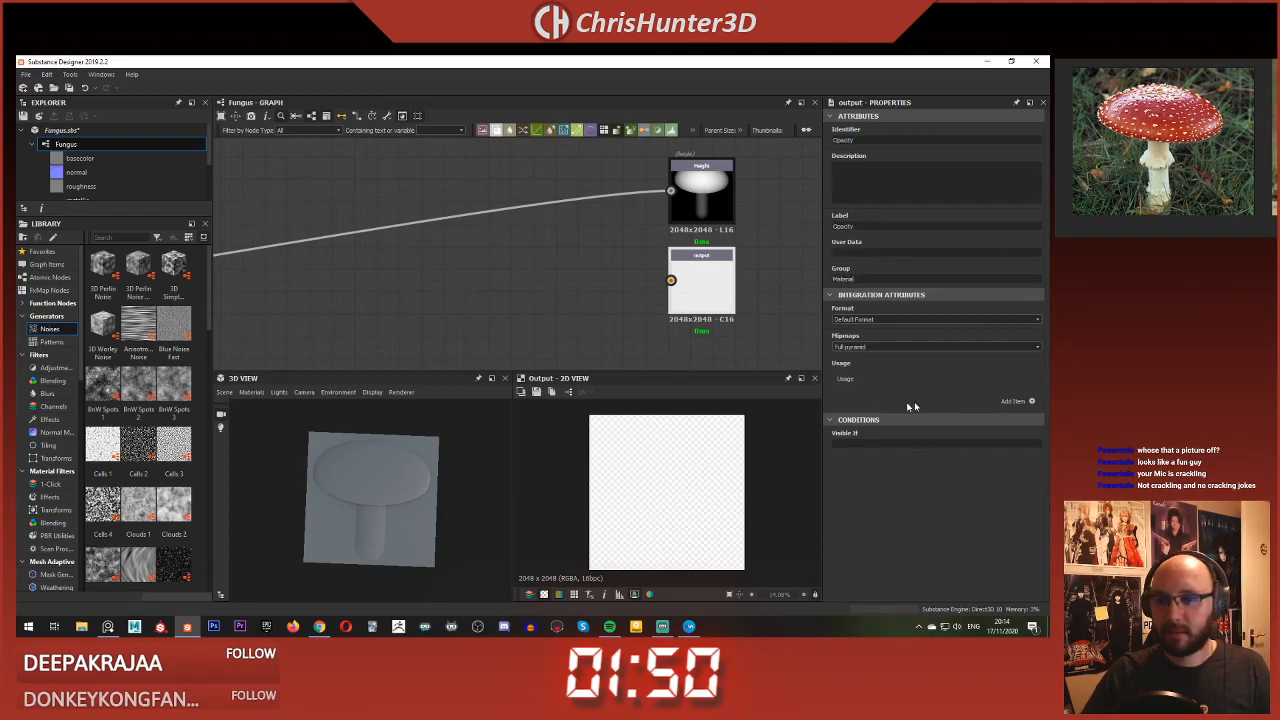
# Step: Add a usage entry to the Opacity output and set its usage to opacity
pyautogui.click(1032, 401)
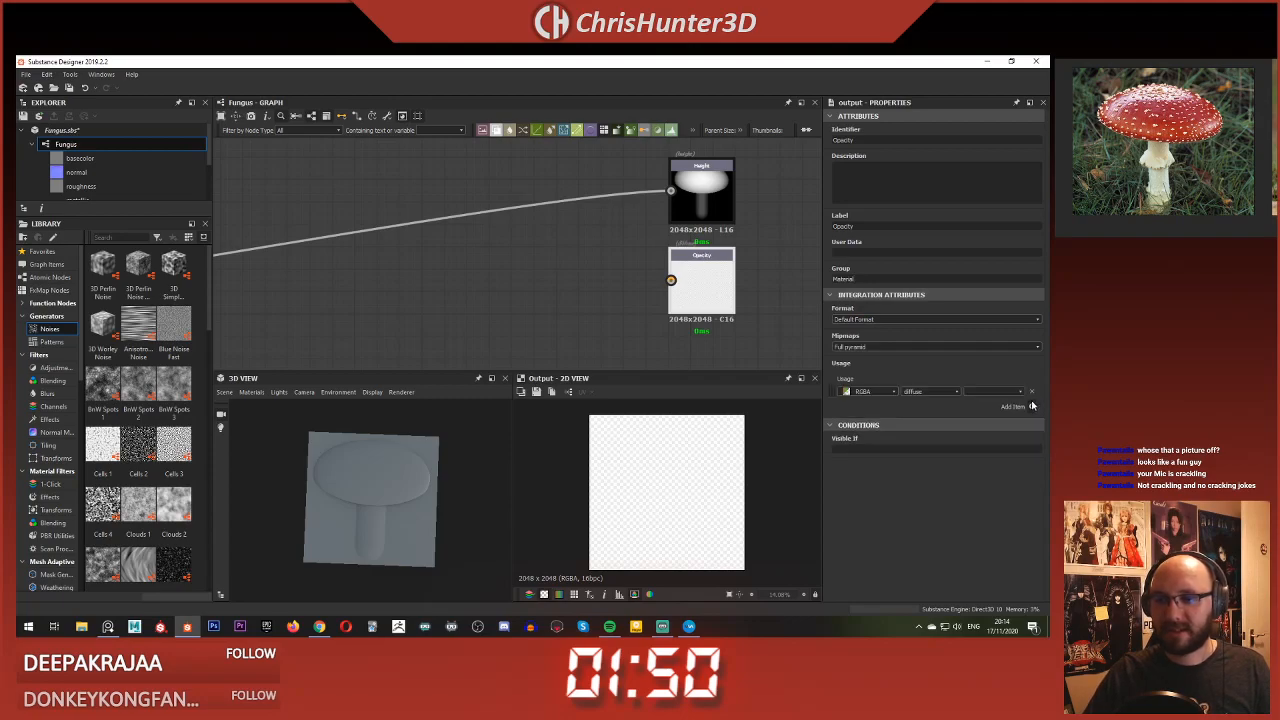
pyautogui.click(958, 392)
pyautogui.click(942, 415)
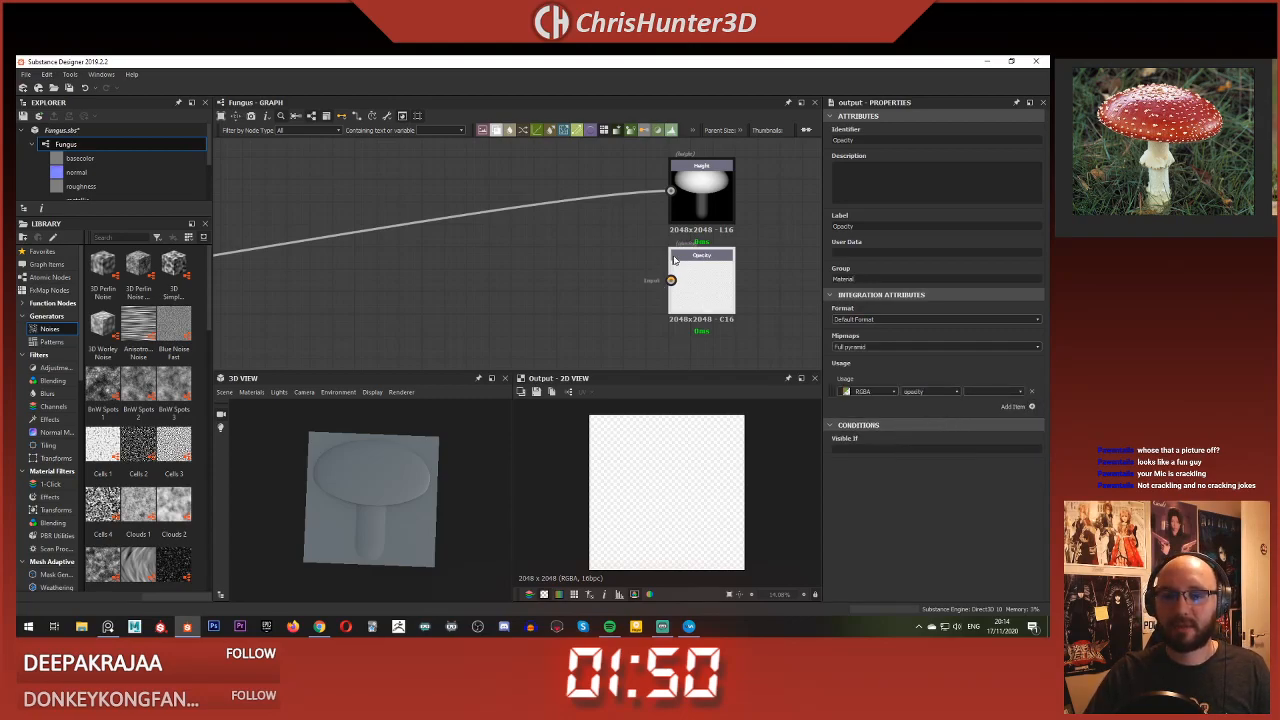
# Step: Add a Histogram Scan node in the space between the mushroom's Blend and the material outputs
pyautogui.scroll(-5, 611, 271)
pyautogui.moveTo(591, 280); pyautogui.dragTo(651, 257, button='middle')
pyautogui.scroll(2, 640, 258)
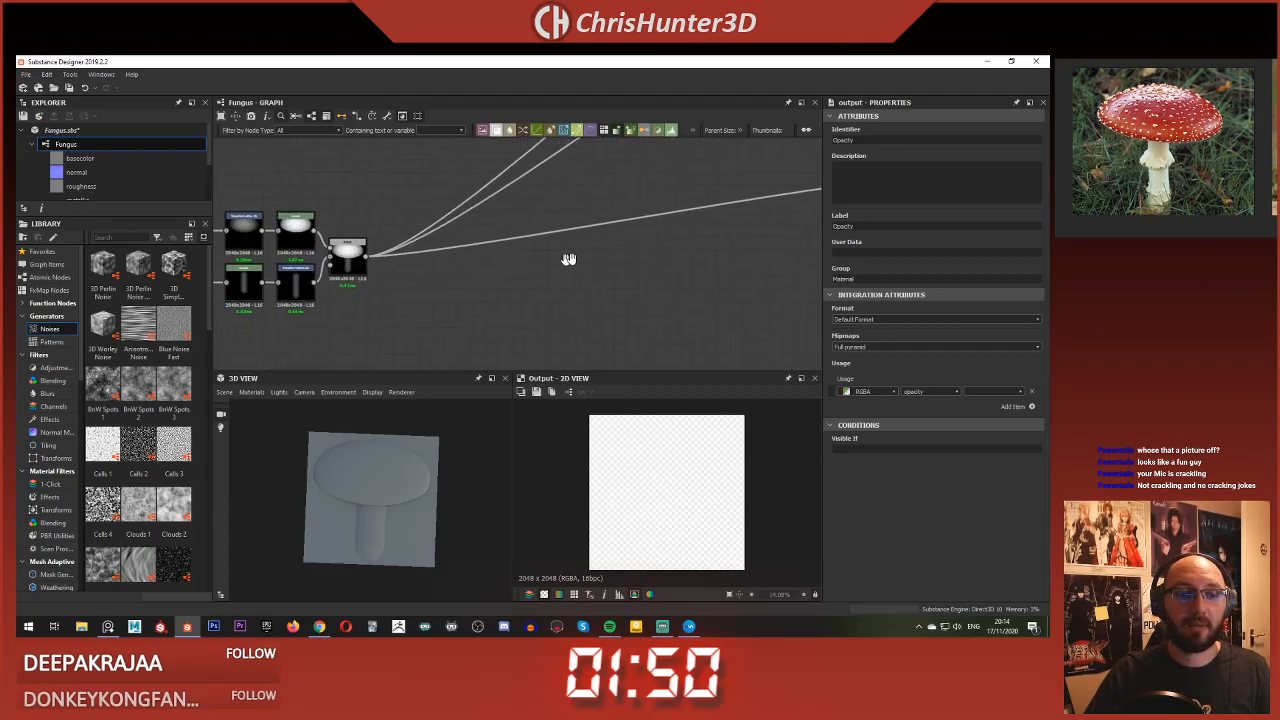
pyautogui.moveTo(569, 260); pyautogui.dragTo(622, 254, button='middle')
pyautogui.press('space')
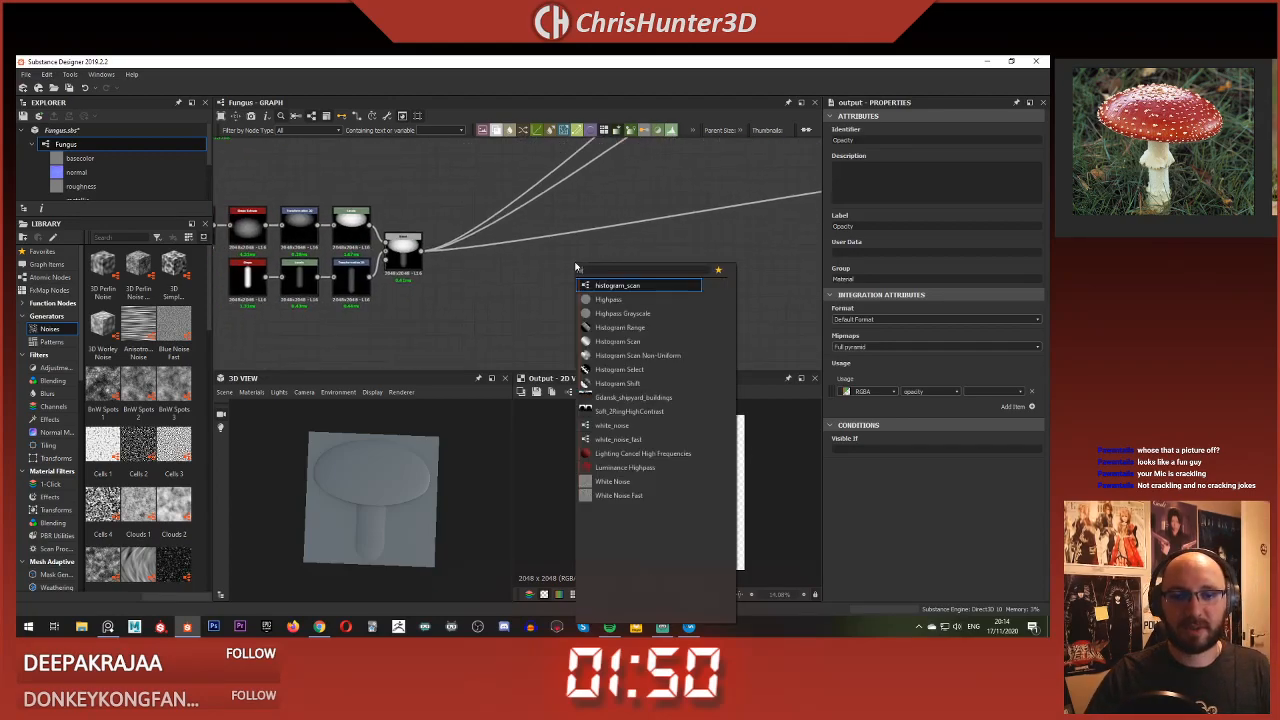
pyautogui.press('Down')
pyautogui.press('Down')
pyautogui.press('Down')
pyautogui.press('Down')
pyautogui.press('Return')
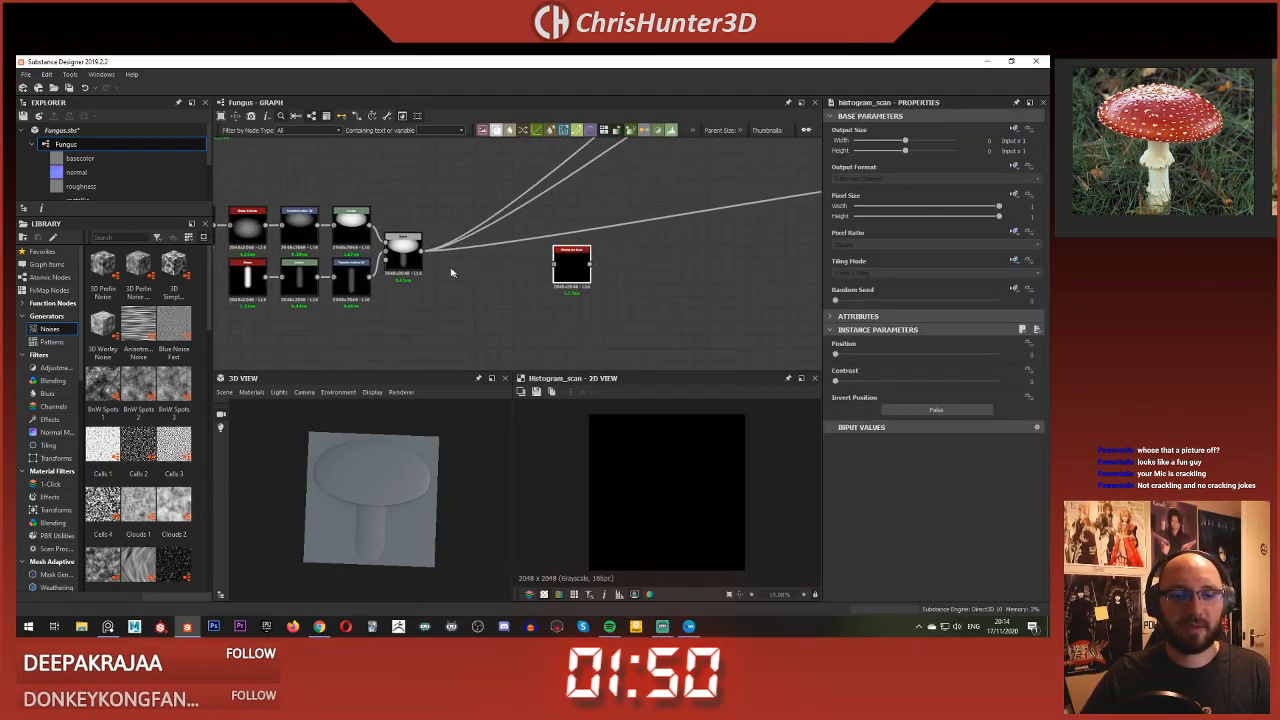
# Step: Wire the Histogram Scan between the mushroom's Blend and the Opacity output, and set its Position to 0.57
pyautogui.moveTo(462, 262); pyautogui.dragTo(750, 278)
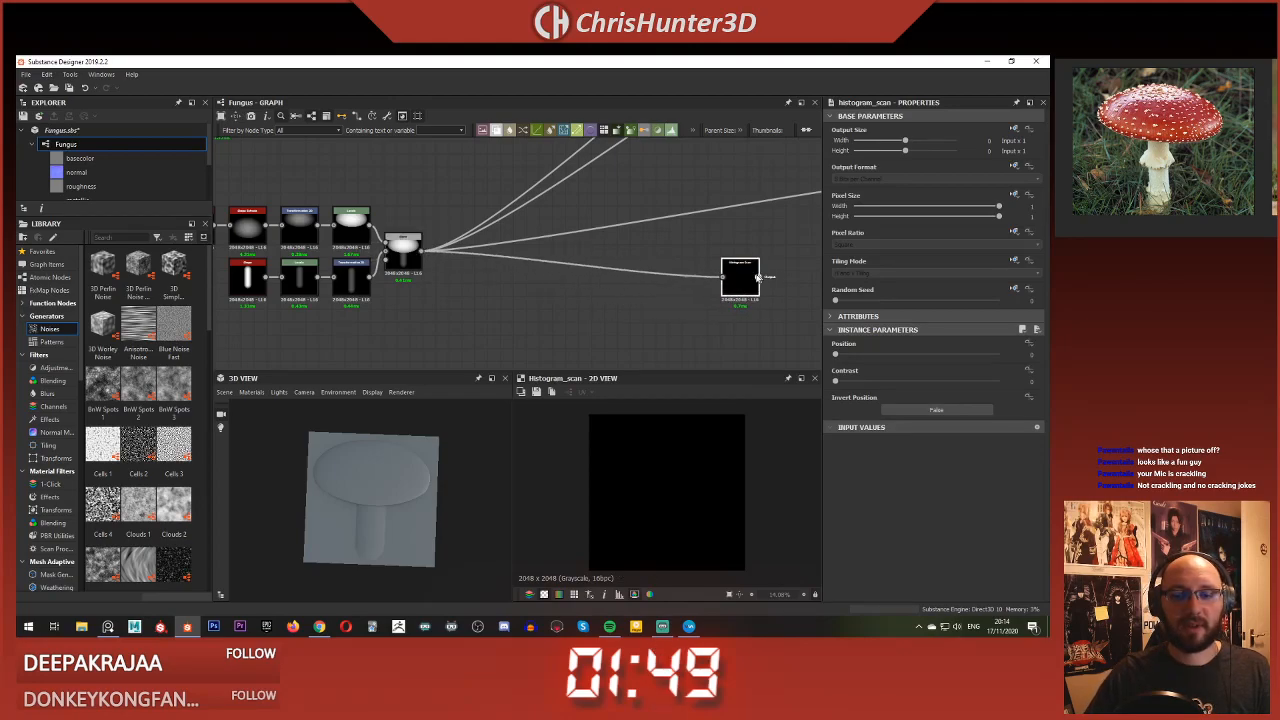
pyautogui.moveTo(750, 278); pyautogui.dragTo(560, 263, button='middle')
pyautogui.moveTo(757, 218); pyautogui.dragTo(779, 211)
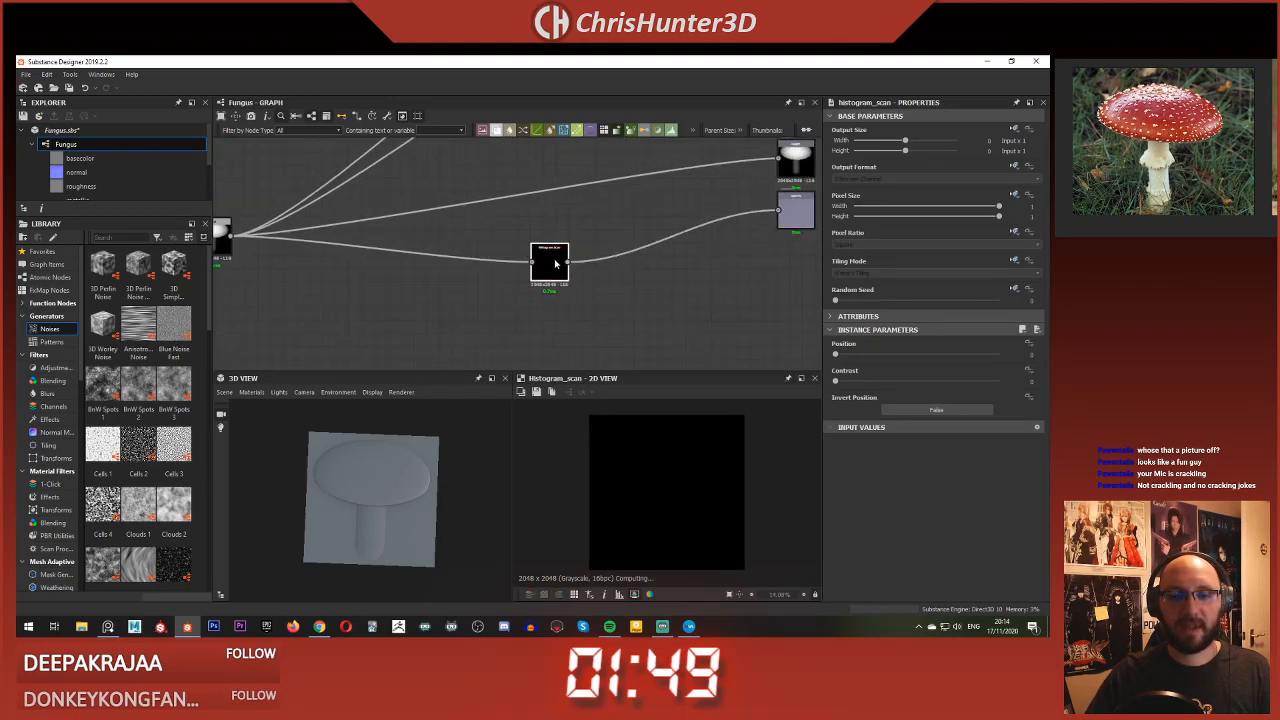
pyautogui.moveTo(836, 354); pyautogui.dragTo(928, 357)
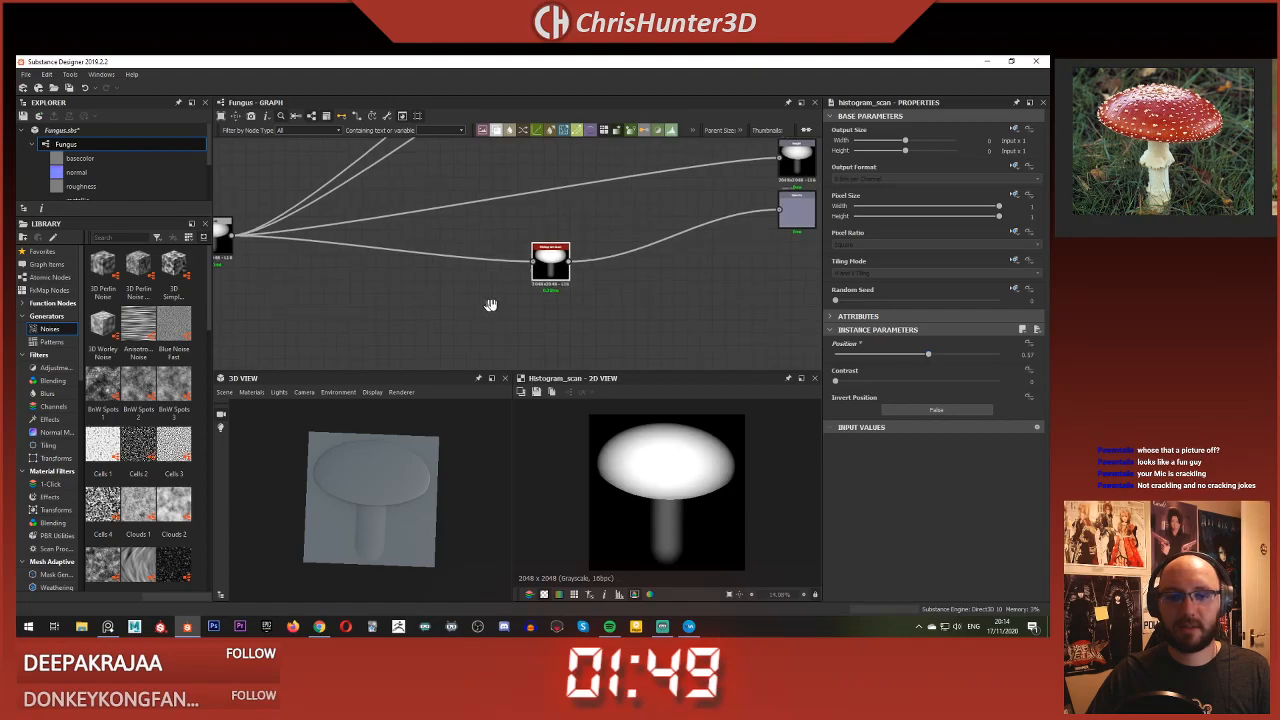
# Step: Try an Auto Levels node between the mushroom's Blend and the Histogram Scan, and delete it again
pyautogui.moveTo(442, 302); pyautogui.dragTo(558, 310, button='middle')
pyautogui.press('space')
pyautogui.write('aut')
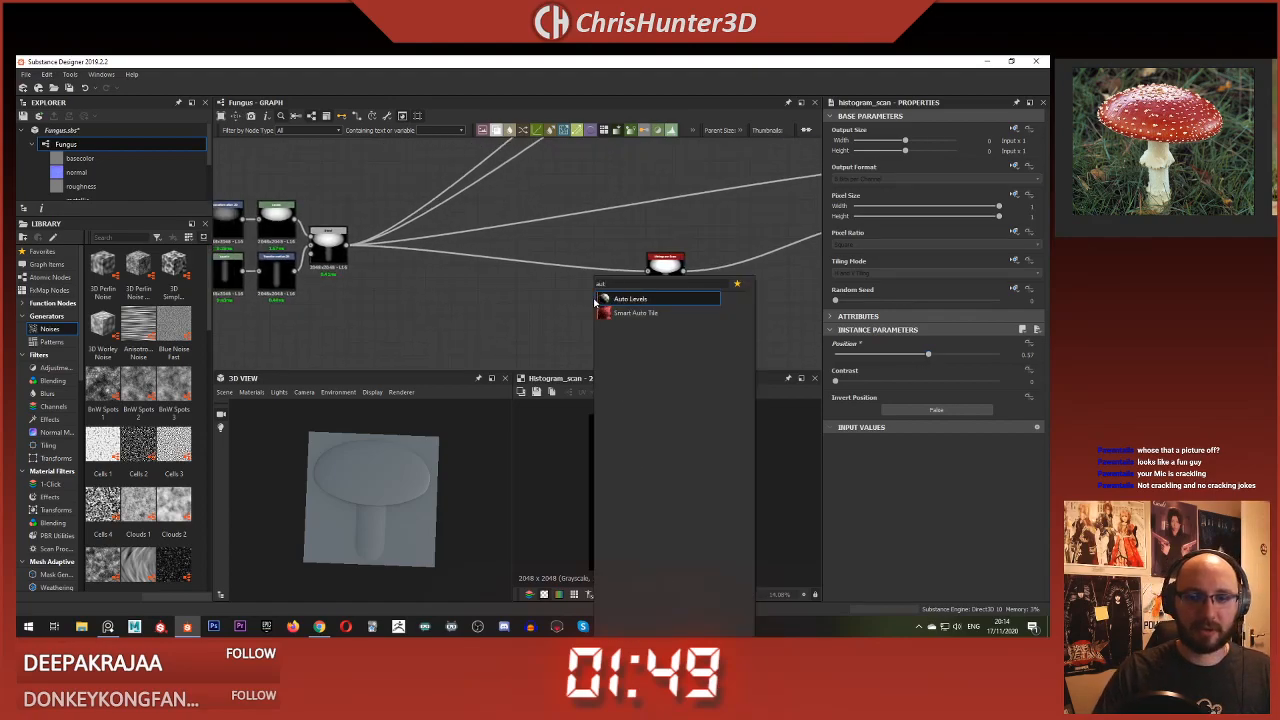
pyautogui.press('Return')
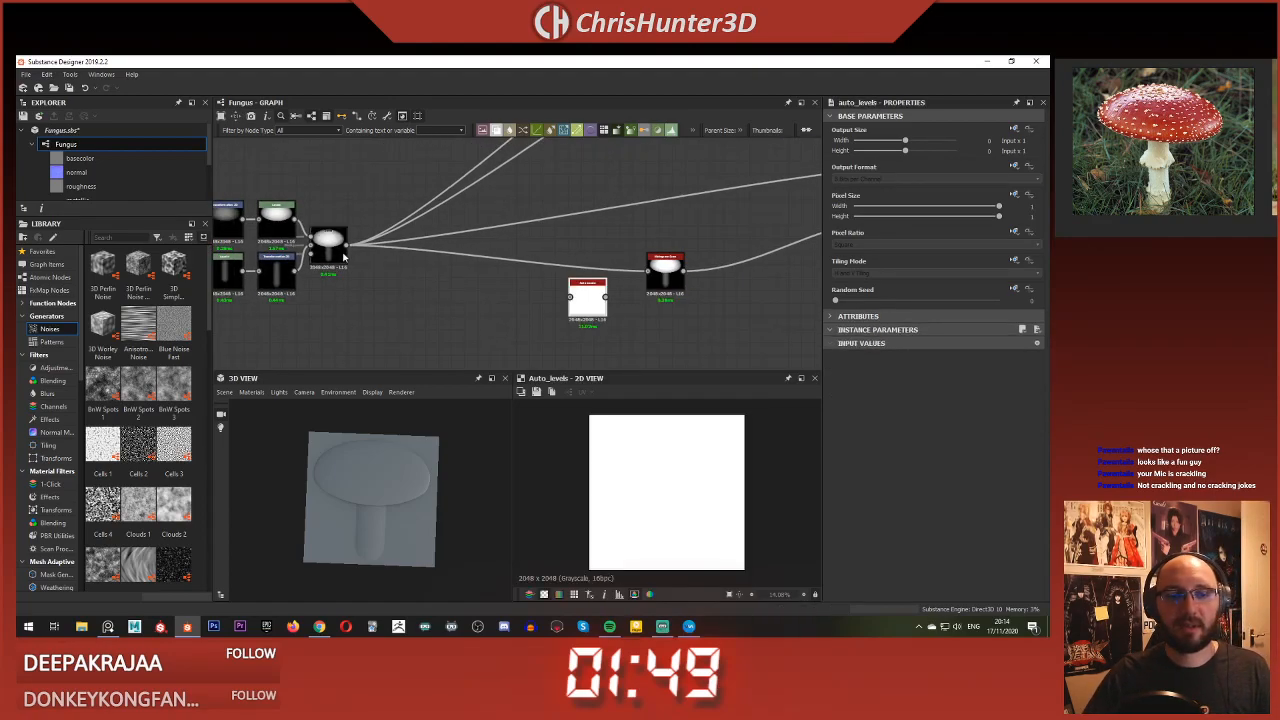
pyautogui.moveTo(345, 244); pyautogui.dragTo(650, 272)
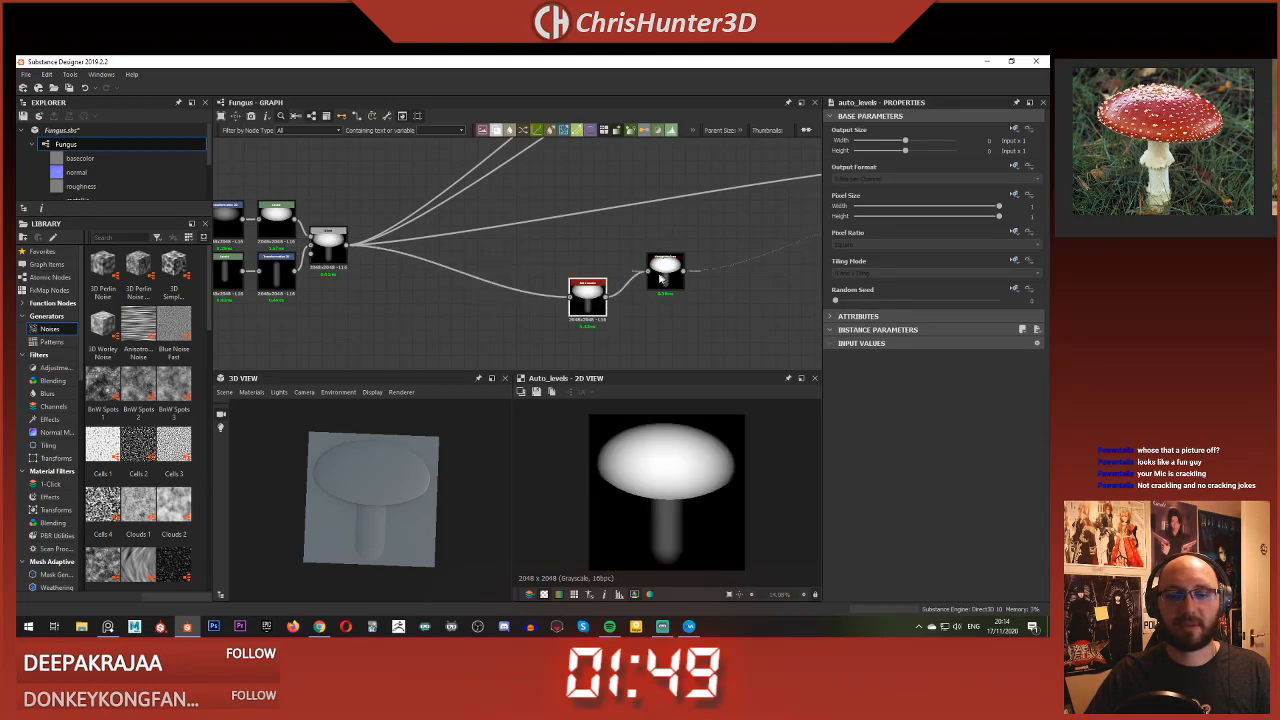
pyautogui.moveTo(590, 303); pyautogui.dragTo(616, 282)
pyautogui.moveTo(617, 286); pyautogui.dragTo(558, 289, button='middle')
pyautogui.doubleClick(611, 283)
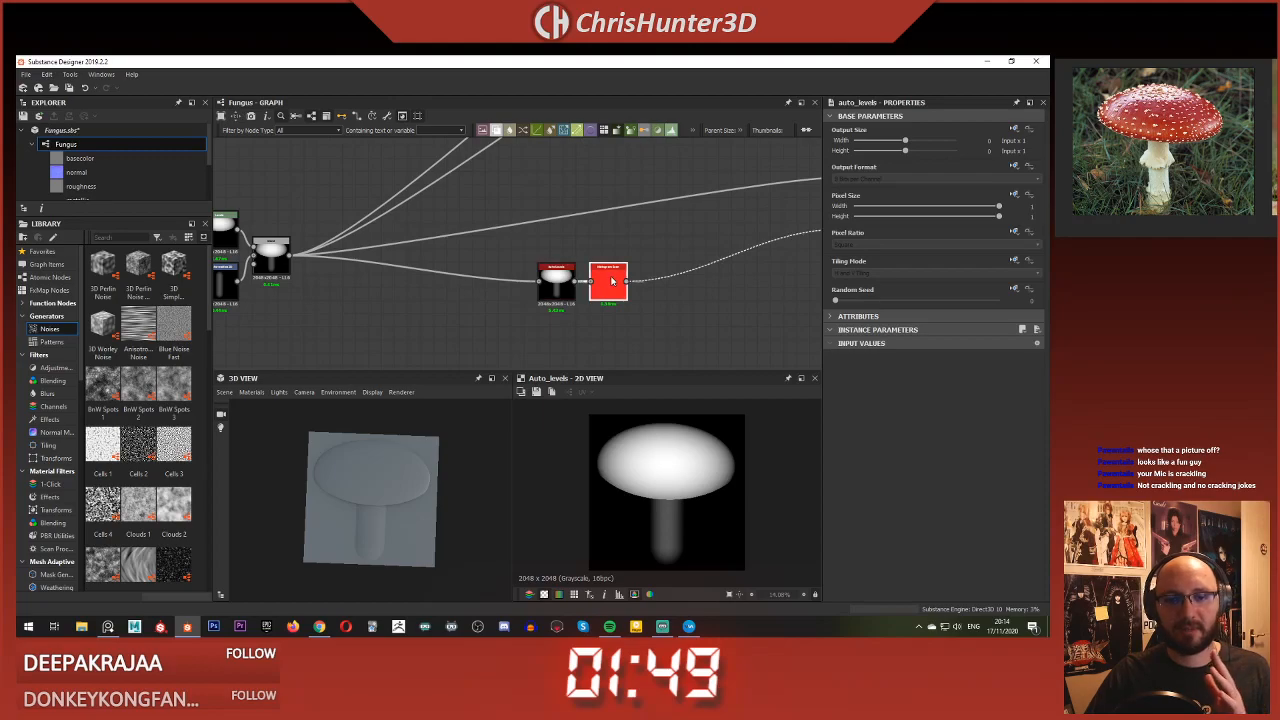
pyautogui.click(557, 289)
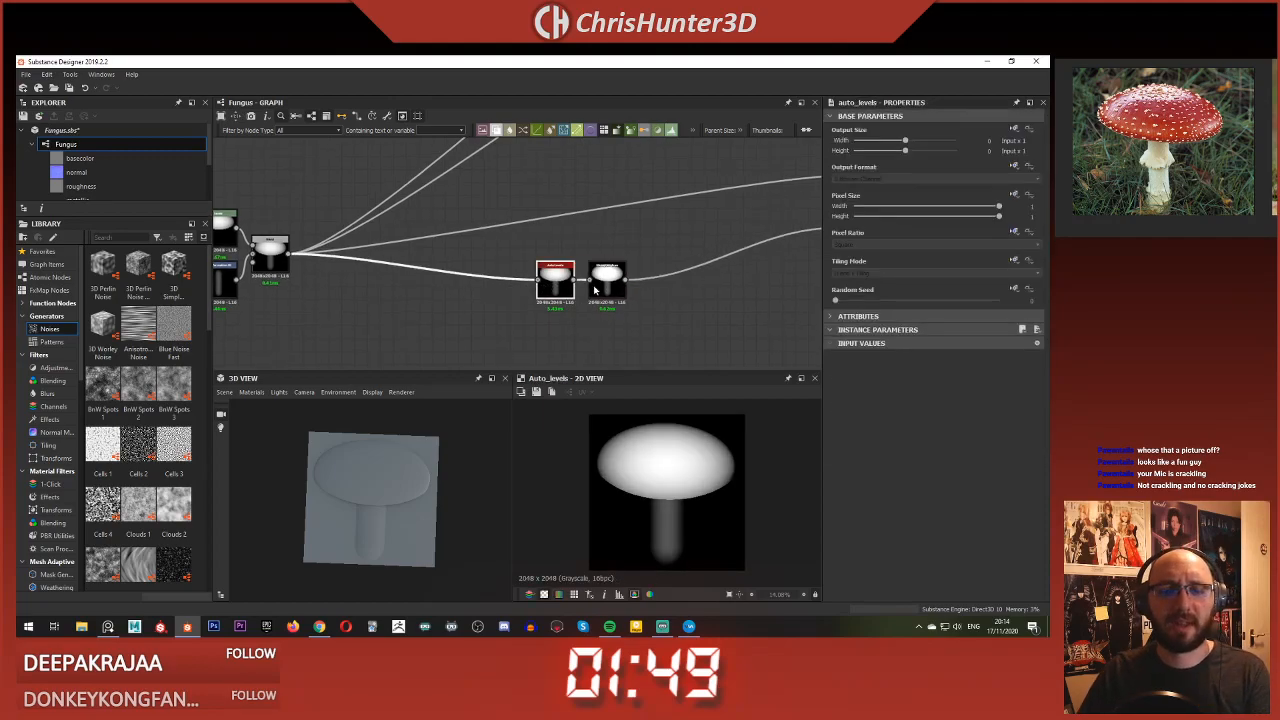
pyautogui.press('Delete')
# Step: Set the Histogram Scan's Contrast to 0.15 and Position to 0.98, and apply the graph's outputs to the 3D view
pyautogui.moveTo(836, 381); pyautogui.dragTo(860, 382)
pyautogui.moveTo(935, 357); pyautogui.dragTo(993, 364)
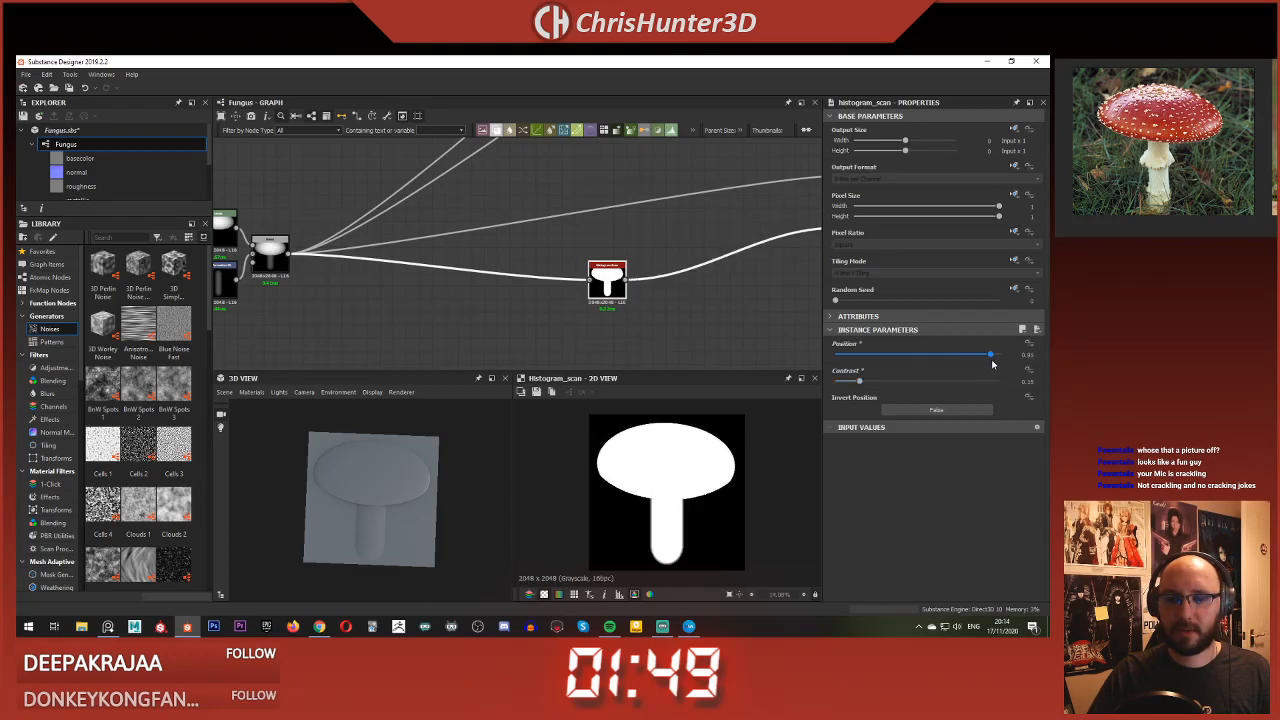
pyautogui.moveTo(684, 296); pyautogui.dragTo(591, 306, button='middle')
pyautogui.rightClick(668, 287)
pyautogui.click(748, 358)
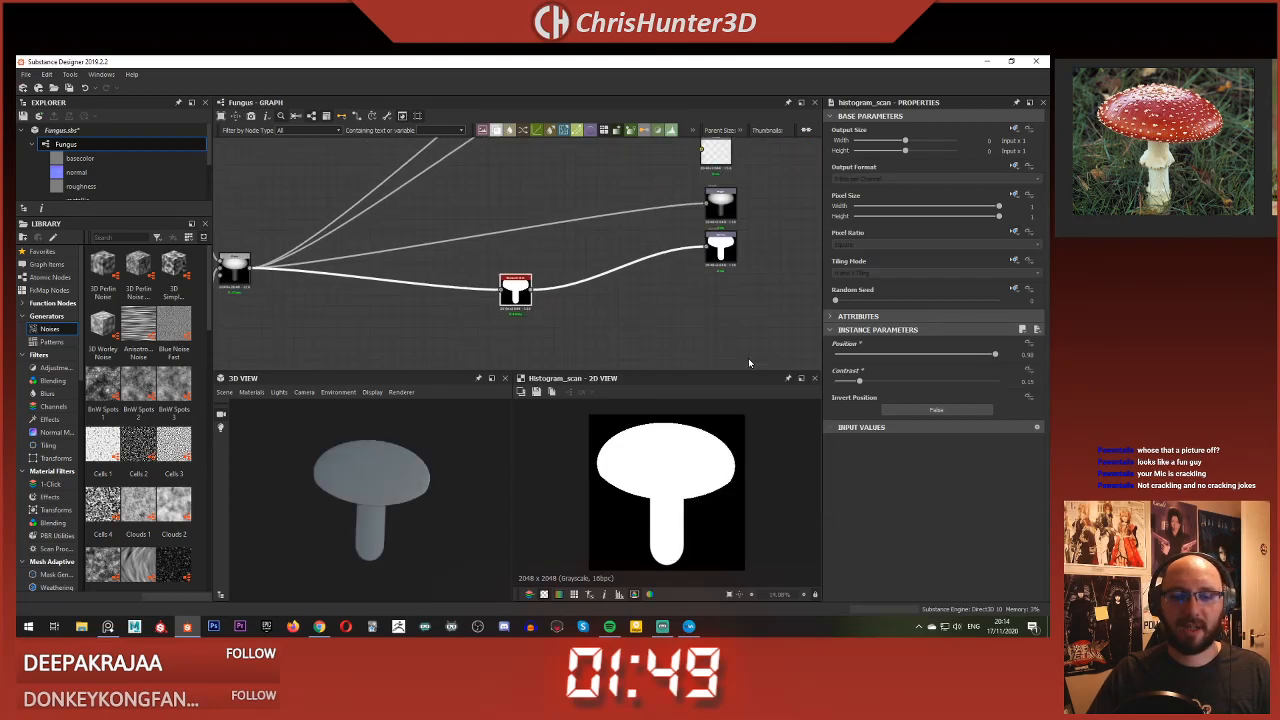
# Step: Examine the cut-out mushroom in the 3D view and the cap and stem node rows in the graph
pyautogui.moveTo(343, 526); pyautogui.dragTo(343, 483)
pyautogui.moveTo(344, 484); pyautogui.dragTo(391, 456, button='middle')
pyautogui.moveTo(391, 456); pyautogui.dragTo(362, 527)
pyautogui.scroll(-4, 368, 533)
pyautogui.moveTo(371, 535); pyautogui.dragTo(343, 498, button='middle')
pyautogui.moveTo(343, 498); pyautogui.dragTo(346, 450)
pyautogui.moveTo(343, 320); pyautogui.dragTo(800, 312, button='middle')
pyautogui.scroll(1, 588, 281)
pyautogui.scroll(2, 588, 287)
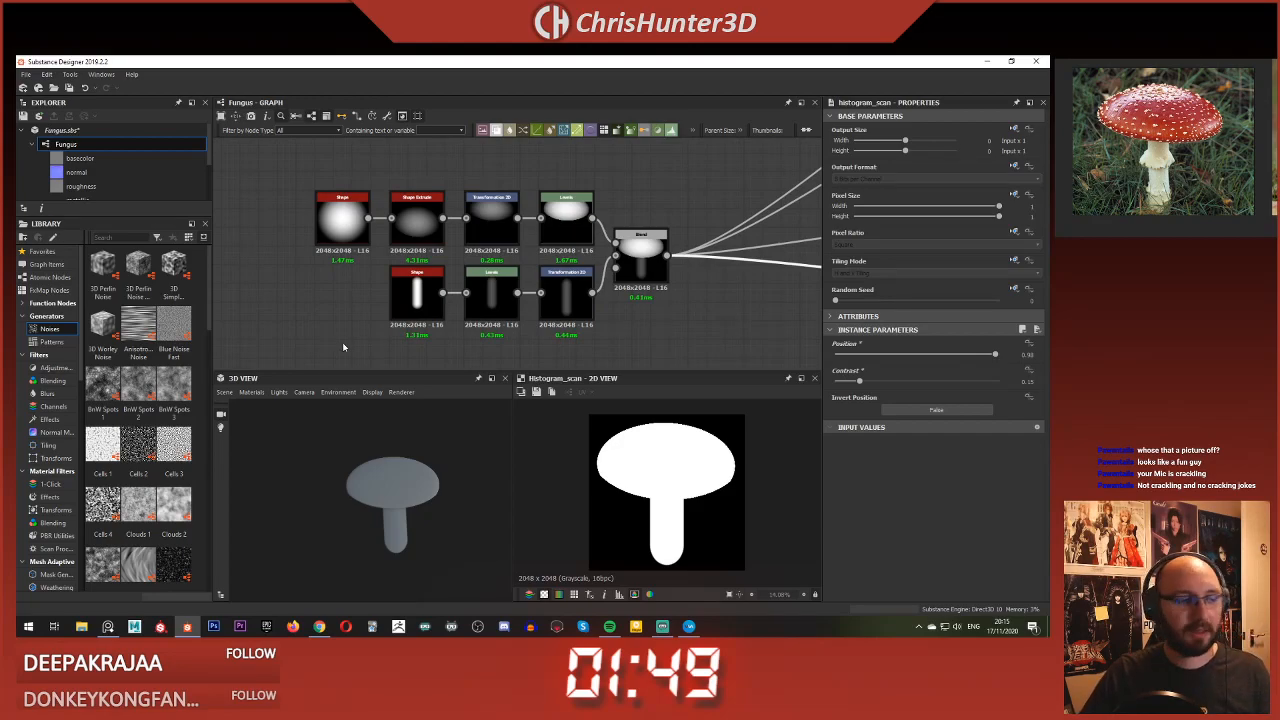
pyautogui.moveTo(461, 293); pyautogui.dragTo(476, 268, button='middle')
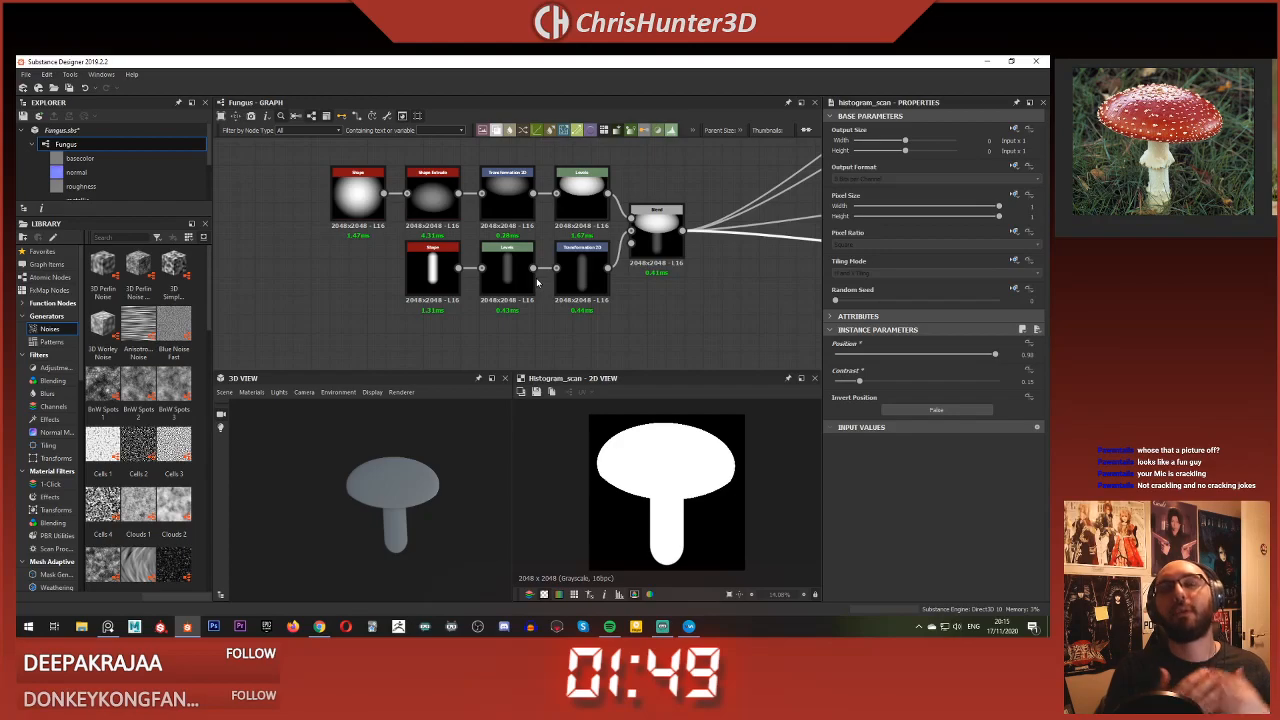
pyautogui.moveTo(344, 279)
pyautogui.mouseDown(button='middle')
pyautogui.moveTo(352, 272)
pyautogui.moveTo(342, 280)
pyautogui.mouseUp(button='middle')
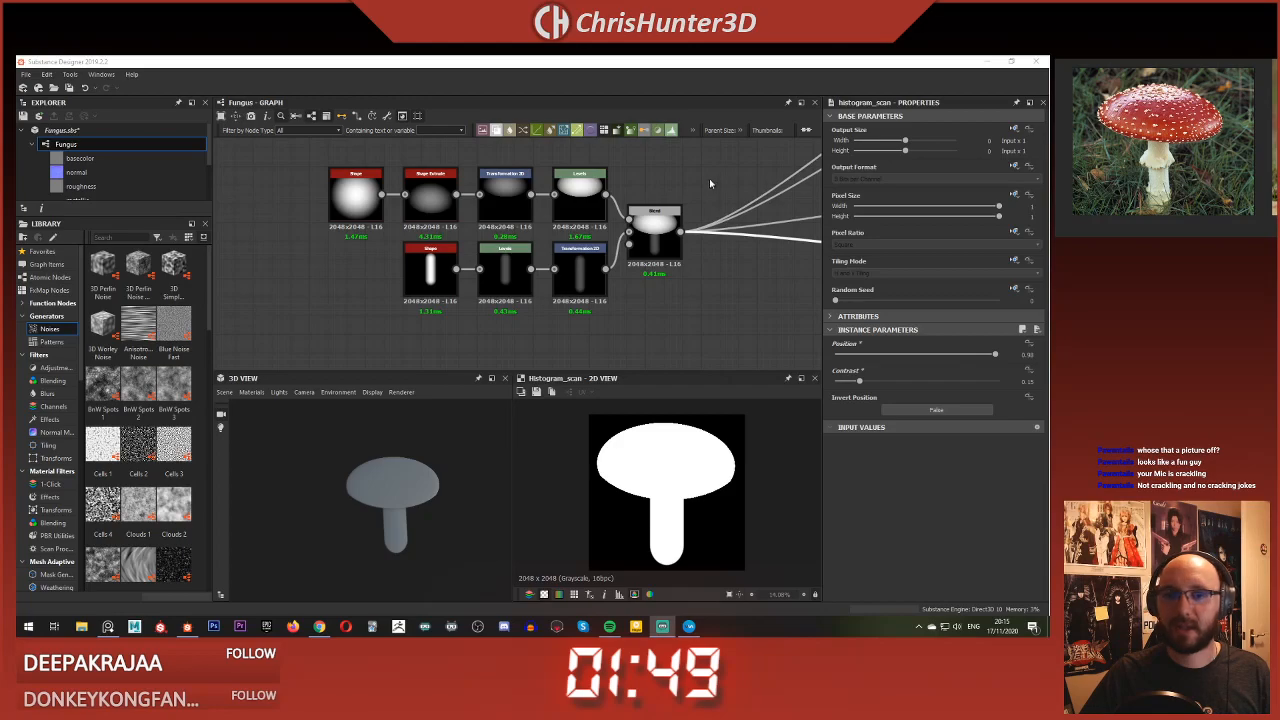
# Step: Squash the cap slightly from below and tilt it slightly clockwise using its Transformation 2D node
pyautogui.moveTo(709, 178); pyautogui.dragTo(645, 223, button='middle')
pyautogui.click(434, 196)
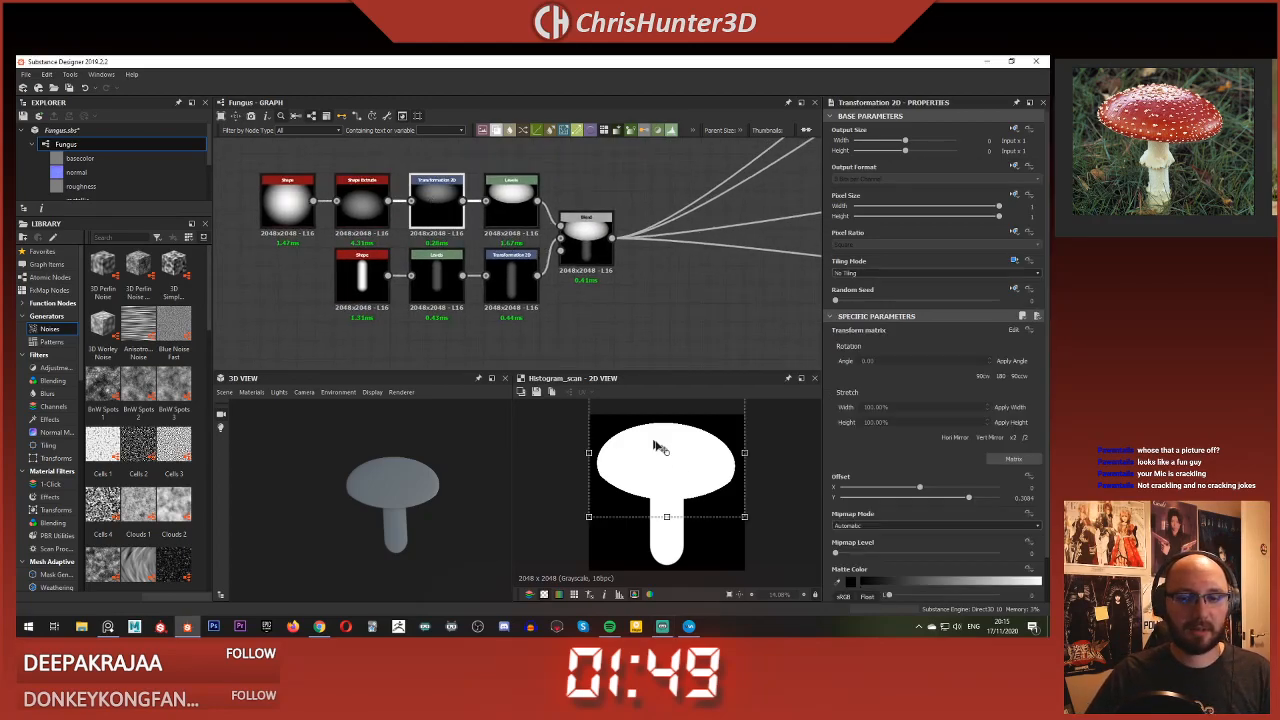
pyautogui.moveTo(666, 516); pyautogui.dragTo(667, 511)
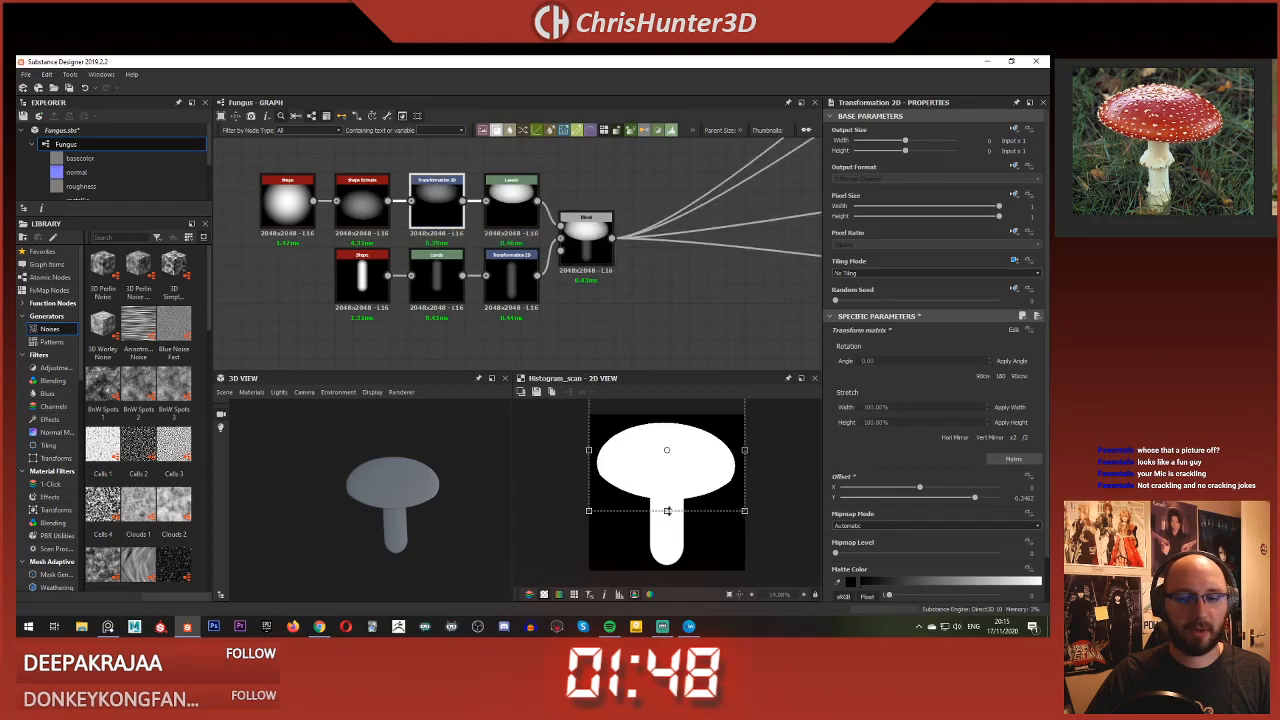
pyautogui.moveTo(752, 437); pyautogui.dragTo(766, 436)
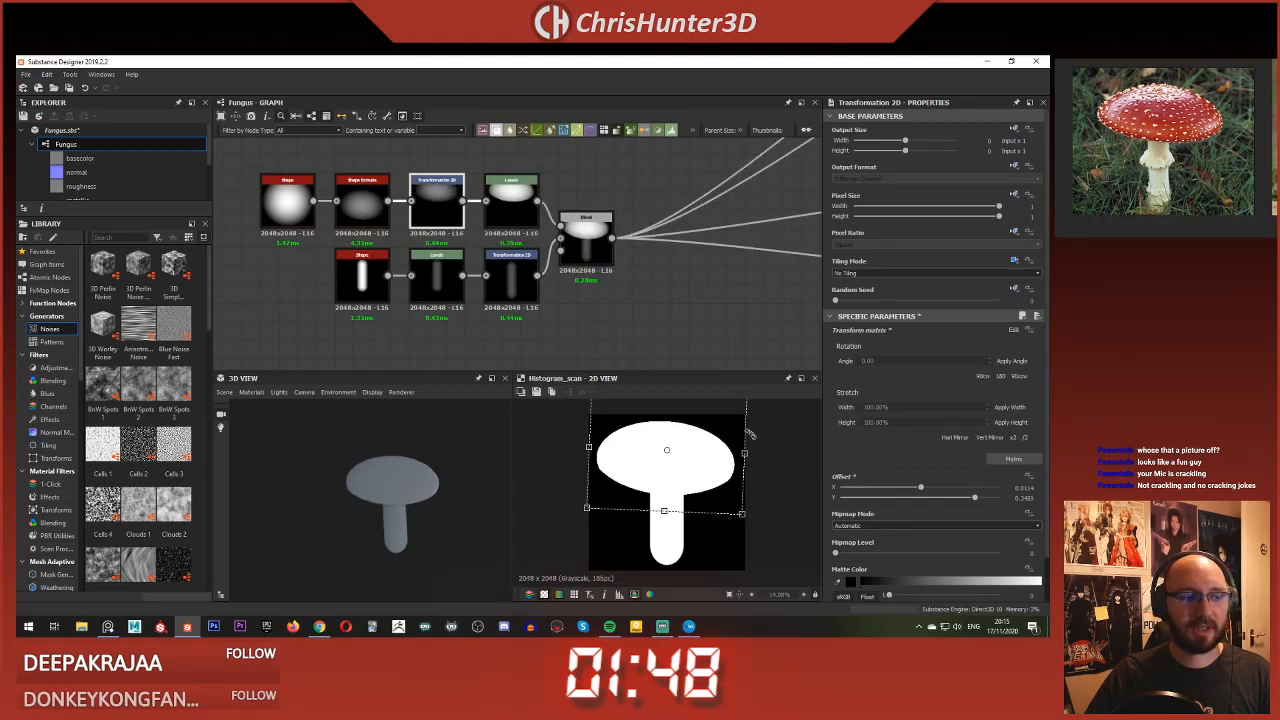
pyautogui.click(674, 294)
# Step: Move the Histogram Scan node along its connection so it sits close to the Opacity output
pyautogui.scroll(1, 557, 284)
pyautogui.scroll(-1, 557, 288)
pyautogui.moveTo(509, 303); pyautogui.dragTo(563, 278, button='middle')
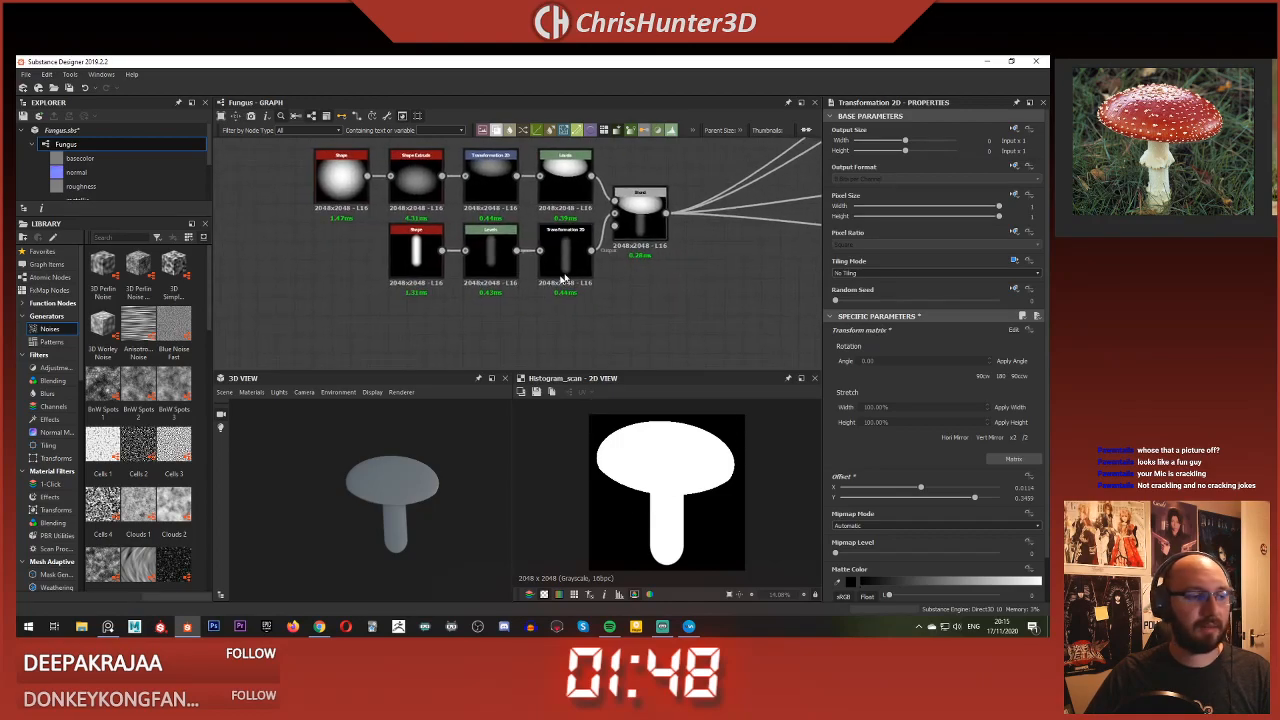
pyautogui.moveTo(409, 288); pyautogui.dragTo(419, 284, button='middle')
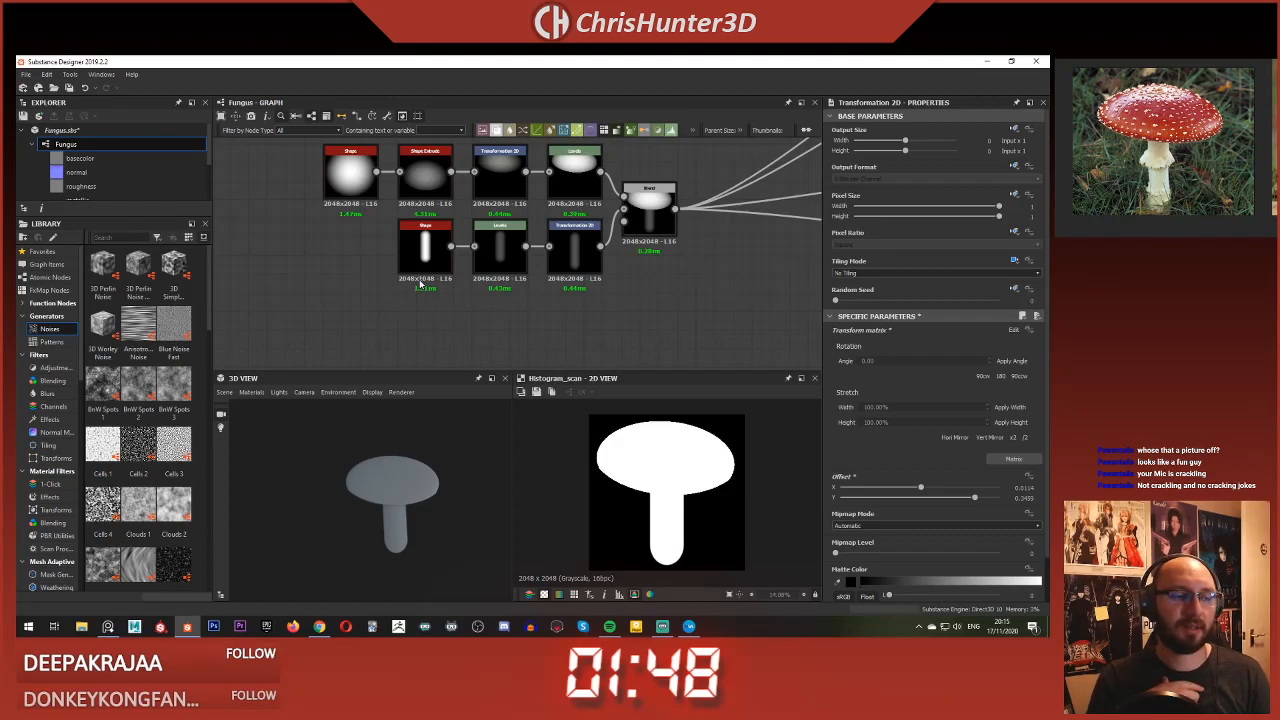
pyautogui.scroll(-3, 474, 205)
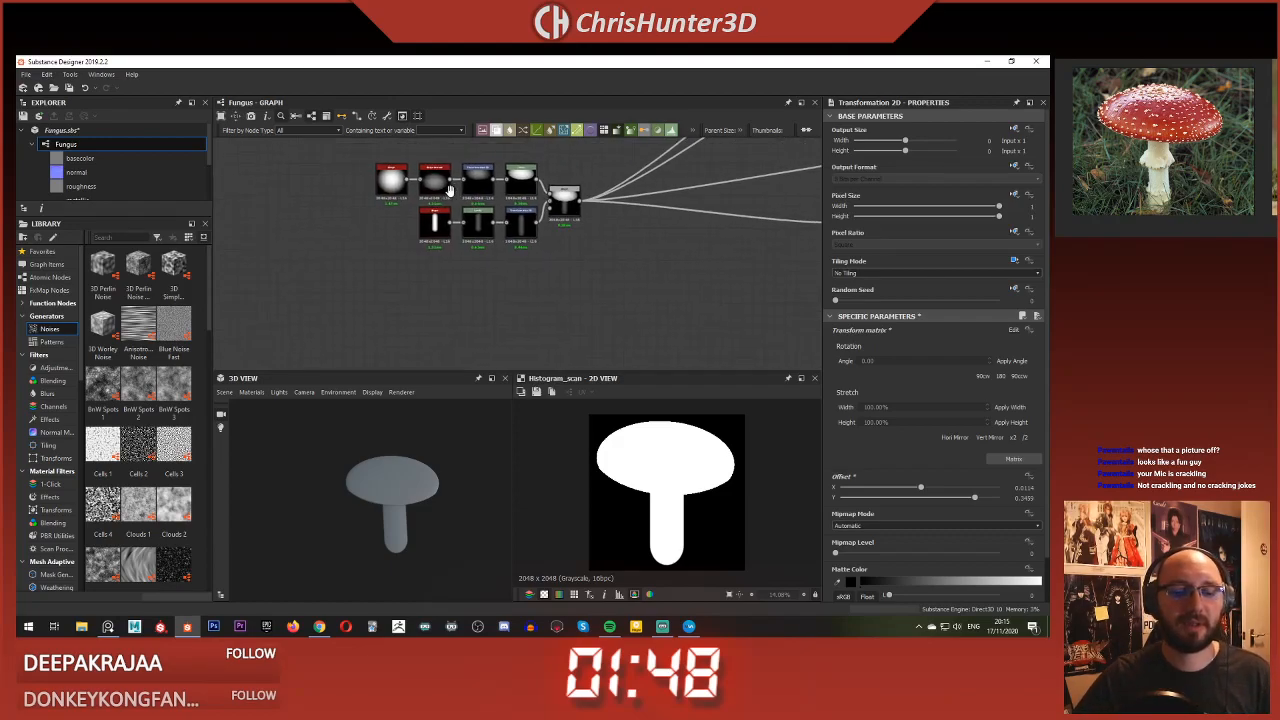
pyautogui.scroll(1, 432, 214)
pyautogui.moveTo(432, 217); pyautogui.dragTo(400, 258, button='middle')
pyautogui.moveTo(457, 311); pyautogui.dragTo(362, 280, button='middle')
pyautogui.scroll(-1, 362, 281)
pyautogui.moveTo(512, 301); pyautogui.dragTo(536, 294, button='middle')
pyautogui.moveTo(667, 272); pyautogui.dragTo(539, 275, button='middle')
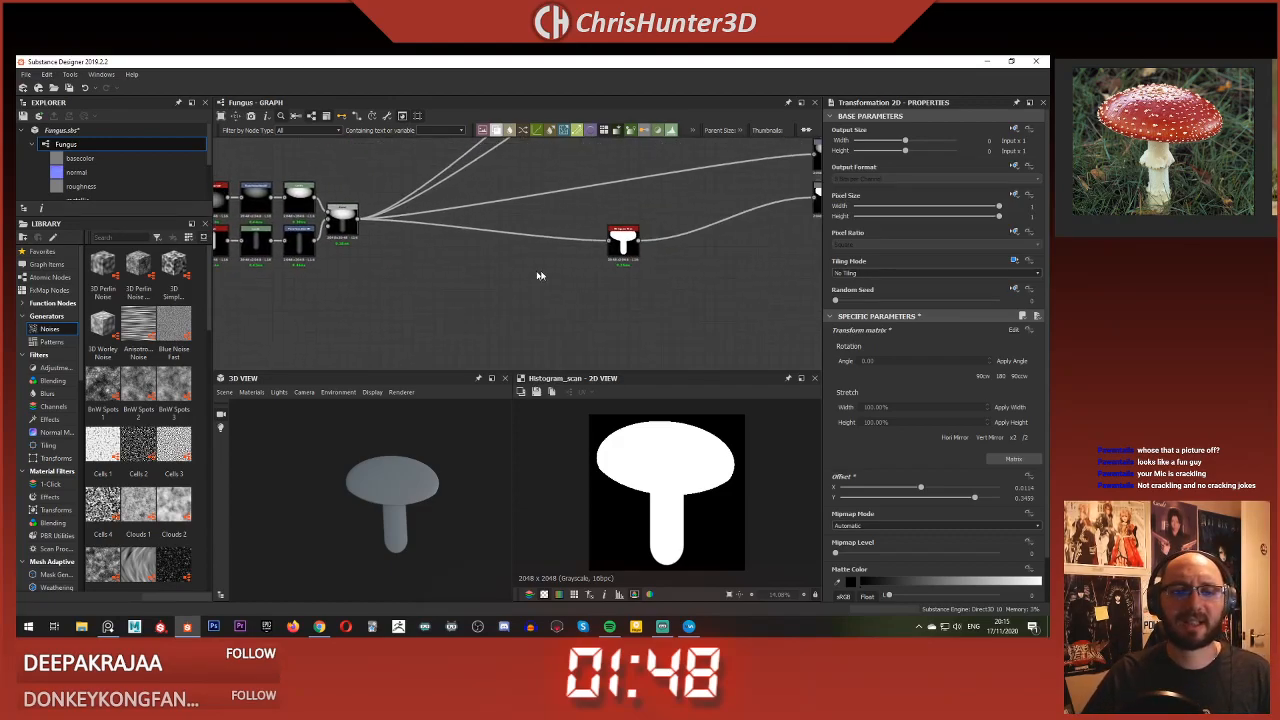
pyautogui.moveTo(614, 245); pyautogui.dragTo(781, 206)
# Step: Add a new Shape node and place it below the stem's node row
pyautogui.moveTo(568, 243); pyautogui.dragTo(742, 226, button='middle')
pyautogui.press('space')
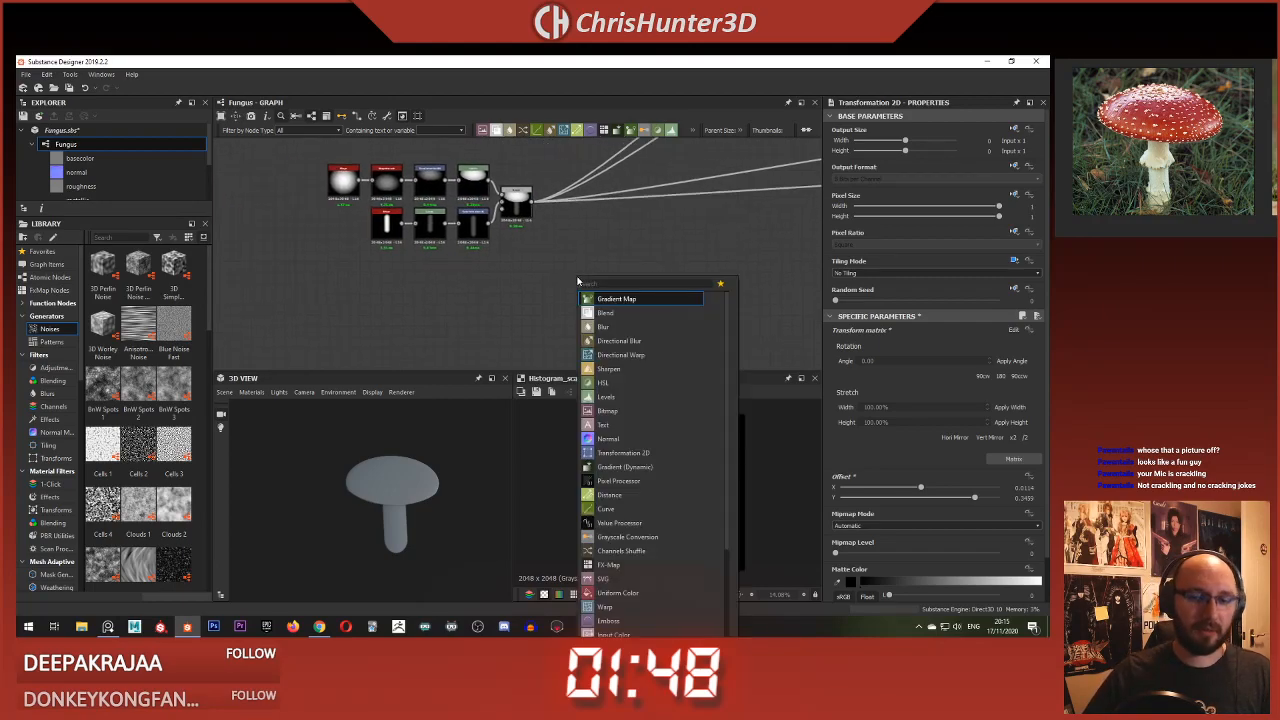
pyautogui.write('shape')
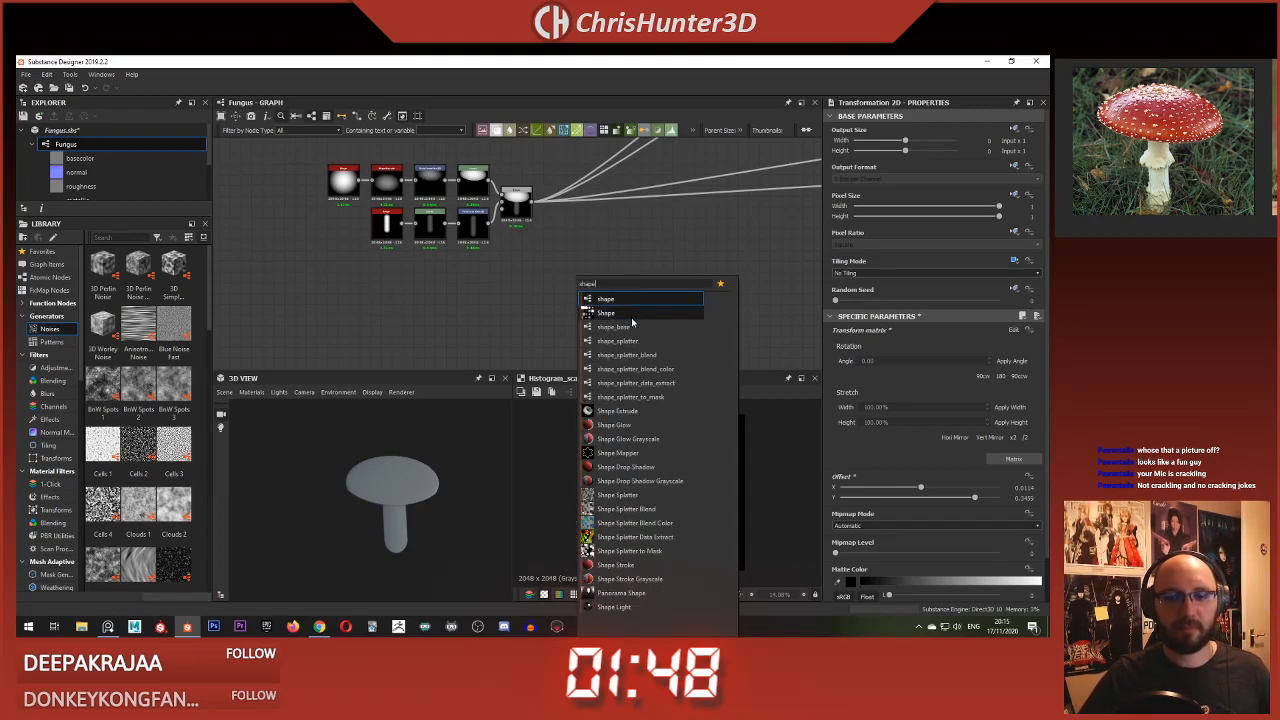
pyautogui.click(631, 312)
pyautogui.scroll(3, 440, 300)
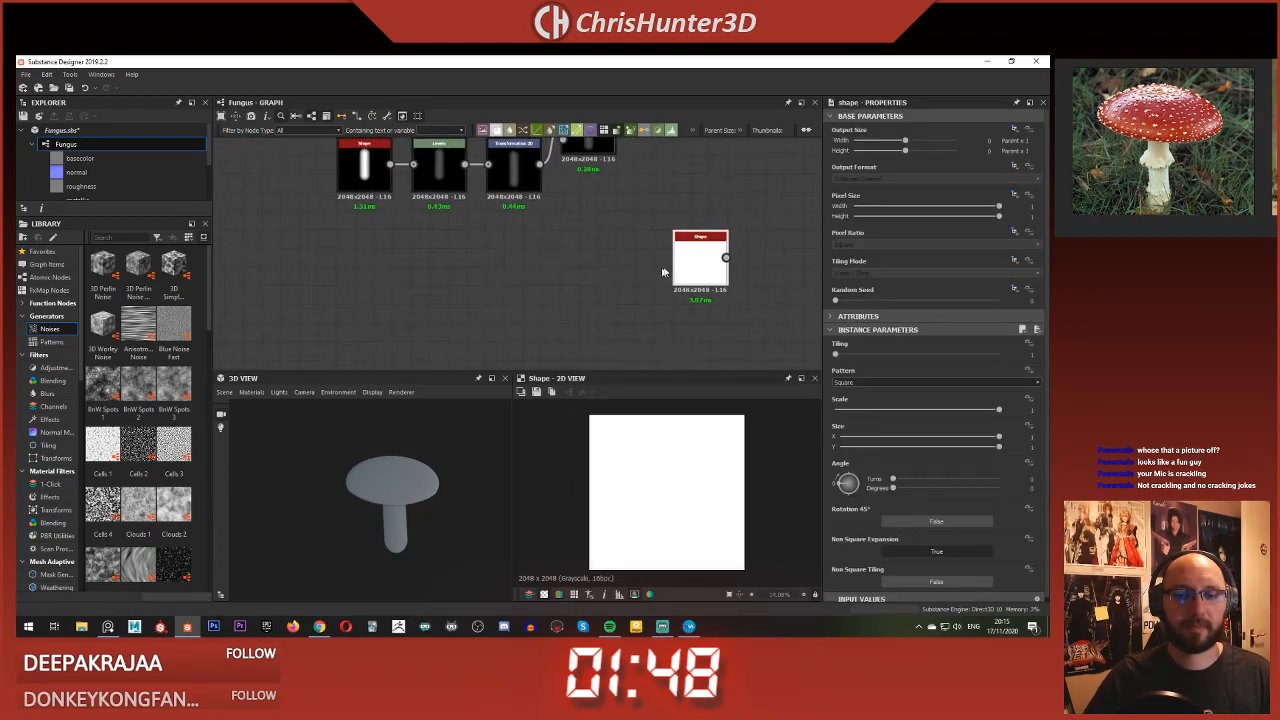
pyautogui.moveTo(697, 252); pyautogui.dragTo(417, 270)
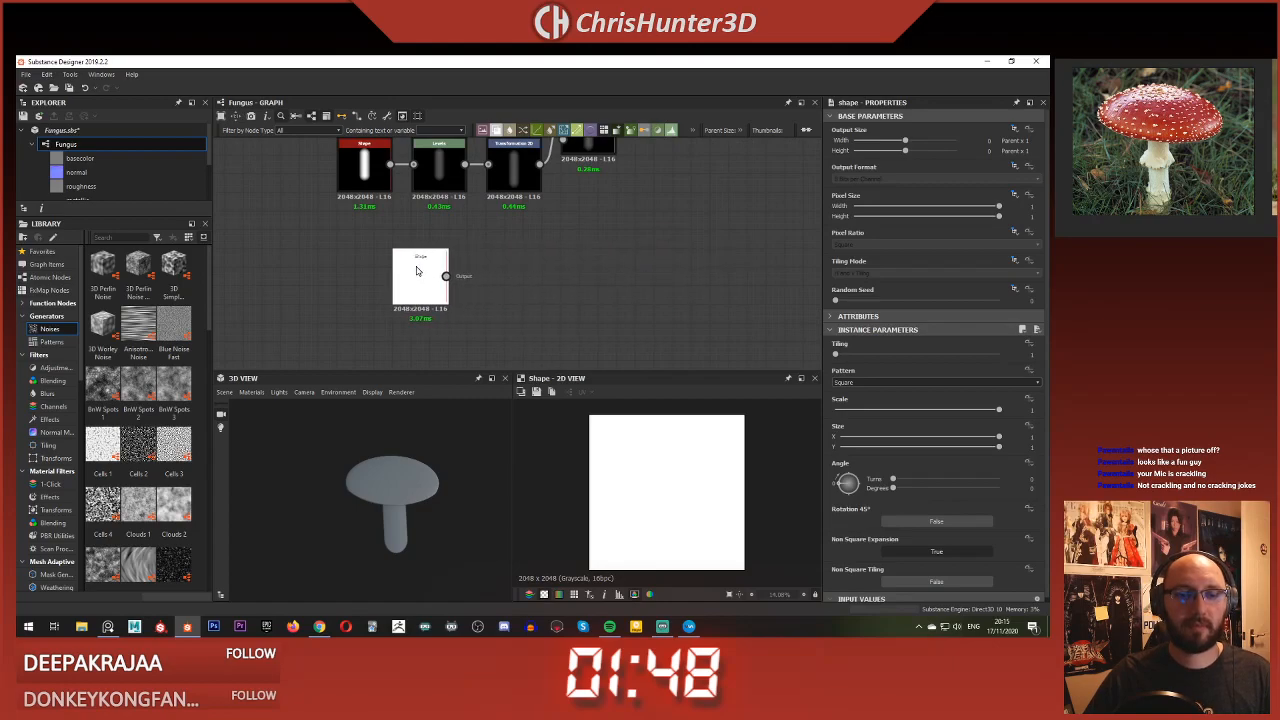
# Step: Narrow the new square Shape into a thin vertical bar by reducing its Scale slightly and setting its X size to 0.1
pyautogui.click(891, 384)
pyautogui.click(891, 386)
pyautogui.moveTo(988, 412); pyautogui.dragTo(857, 451)
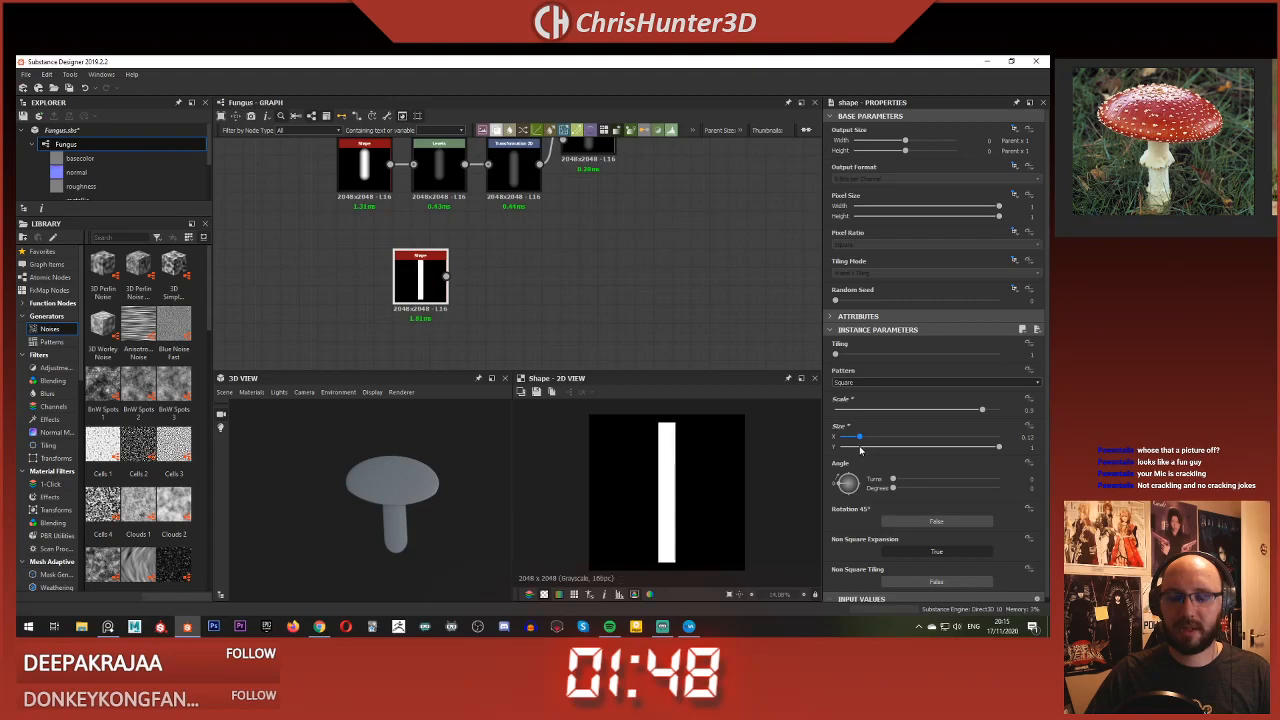
# Step: Move the bar Shape clear of the stem row and add a Directional Warp node fed by it
pyautogui.moveTo(541, 260); pyautogui.dragTo(579, 276, button='middle')
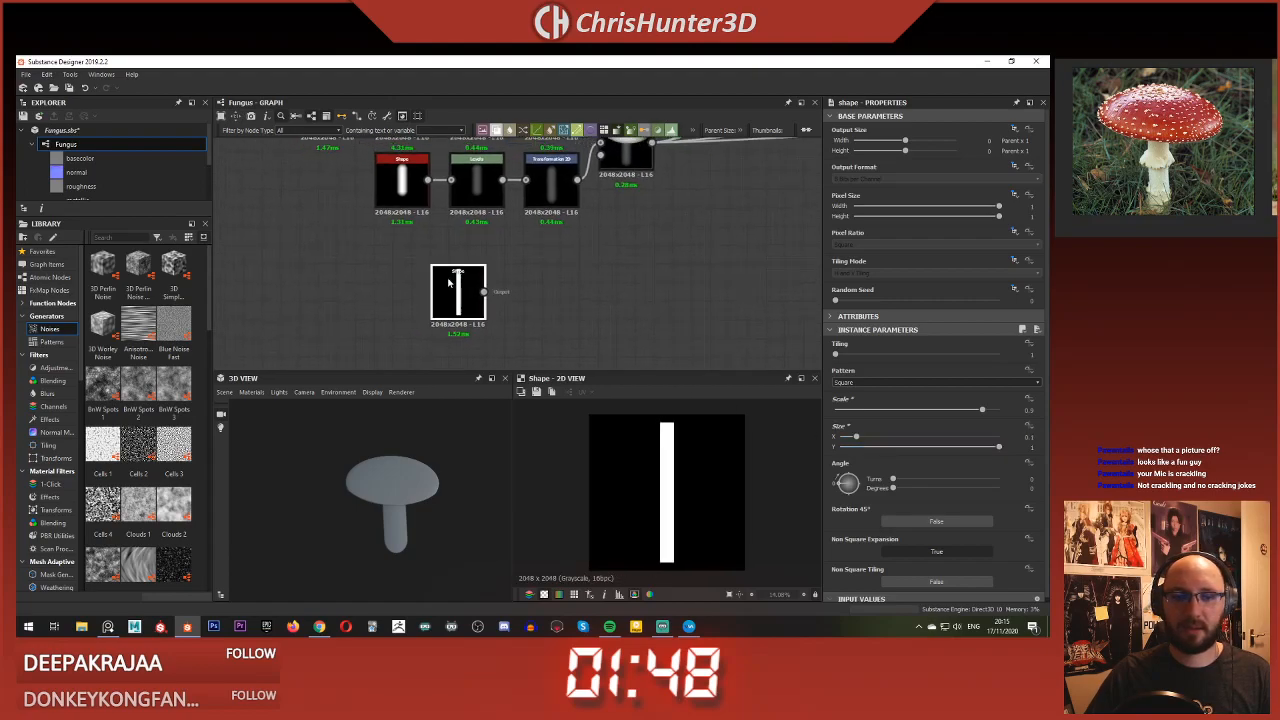
pyautogui.moveTo(449, 283); pyautogui.dragTo(412, 265)
pyautogui.press('space')
pyautogui.write('dire')
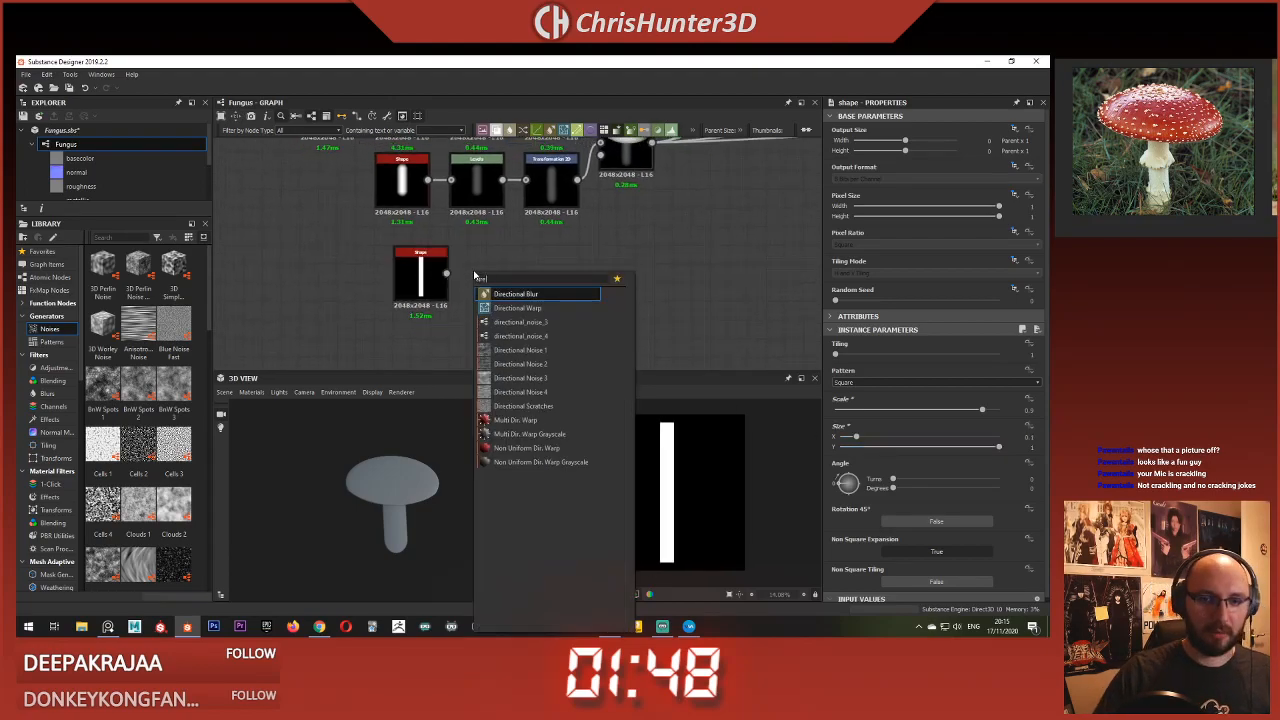
pyautogui.click(558, 308)
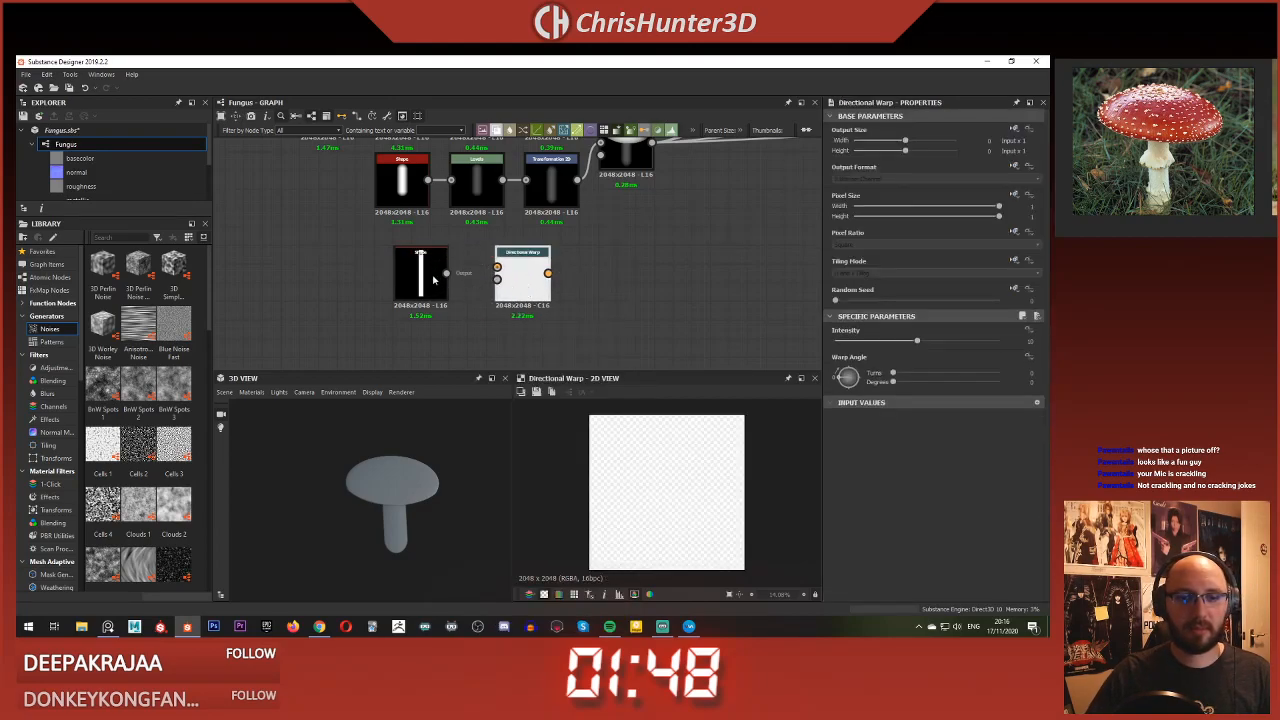
# Step: Add a Gradient Linear 2 node below the bar Shape and connect it to the Directional Warp's intensity input
pyautogui.press('space')
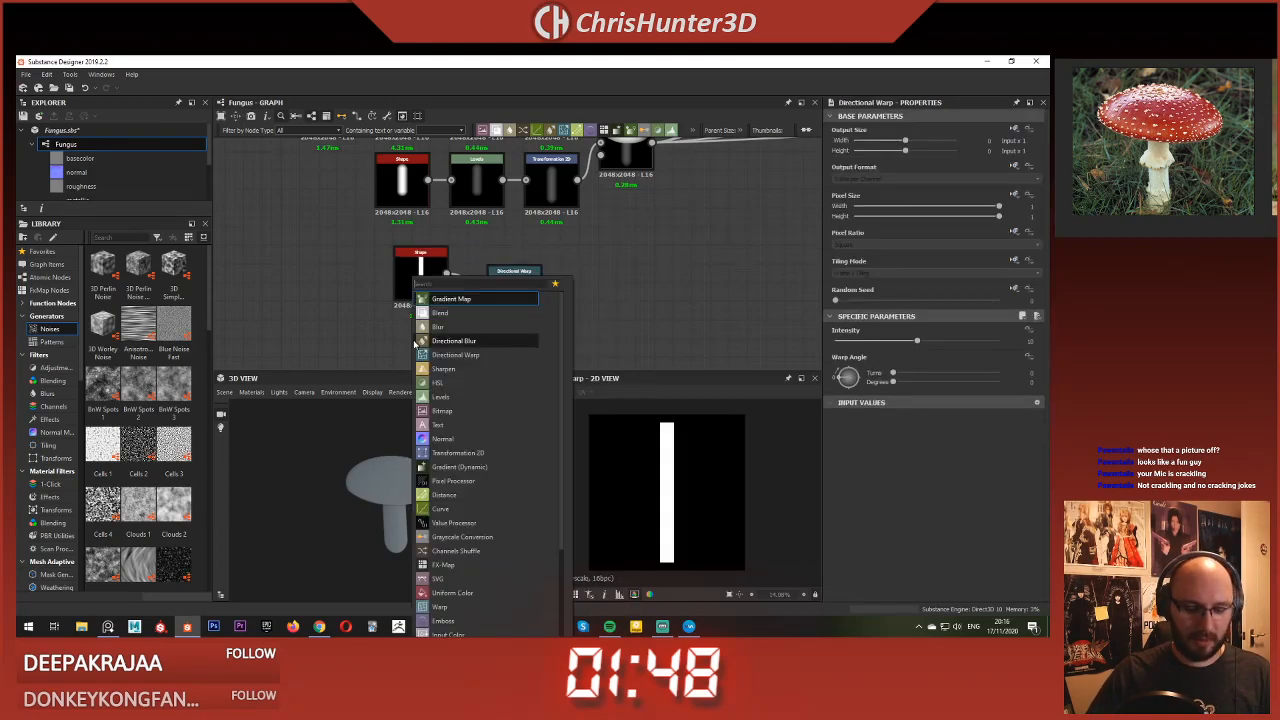
pyautogui.write('grad')
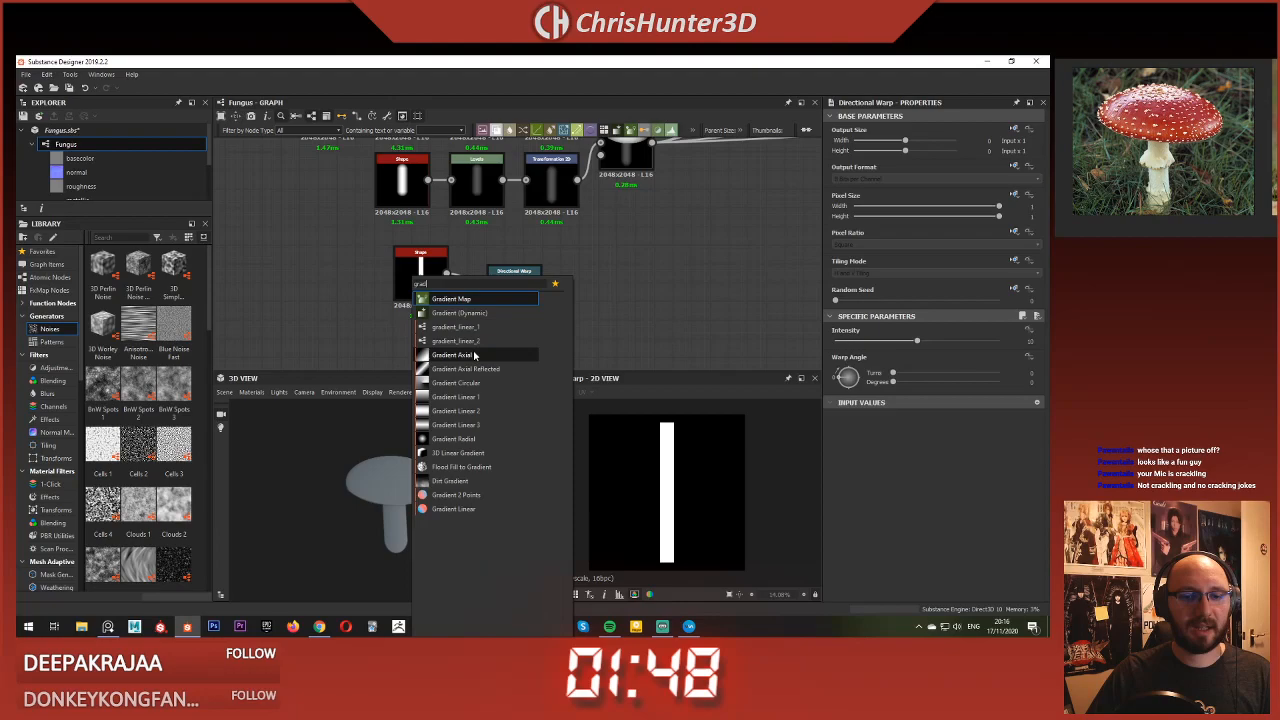
pyautogui.click(485, 411)
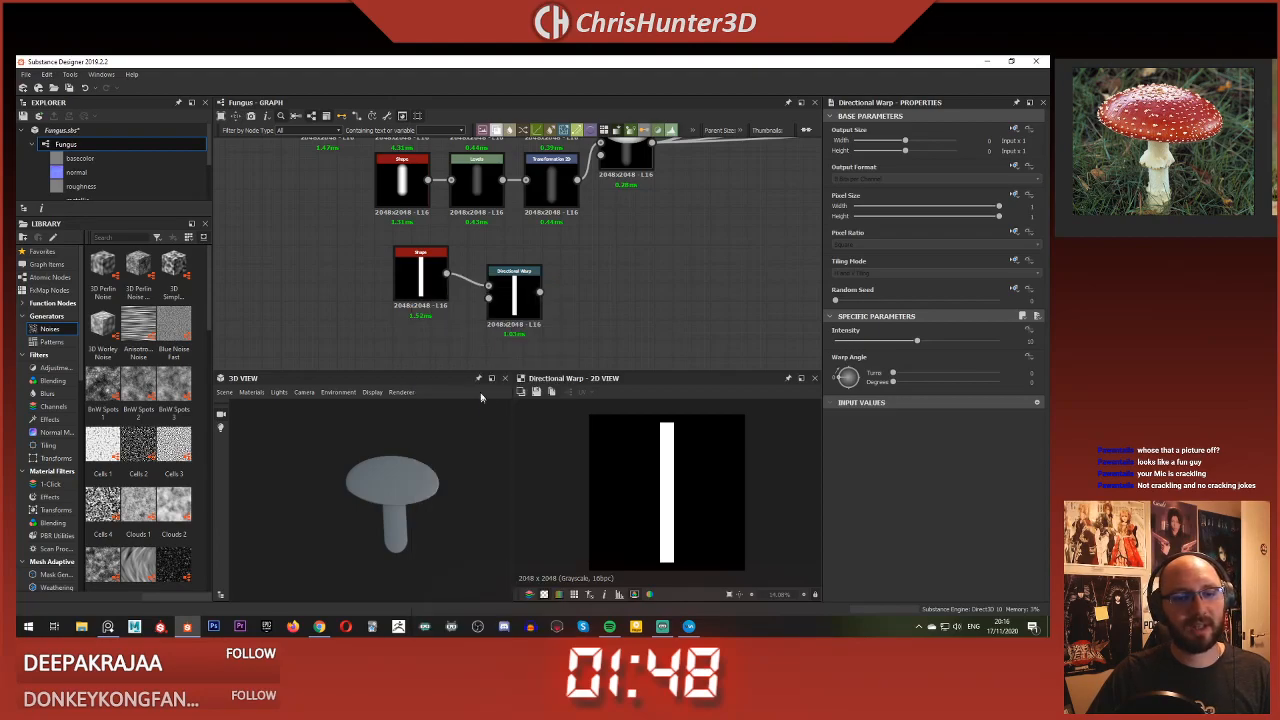
pyautogui.moveTo(503, 234); pyautogui.dragTo(497, 241)
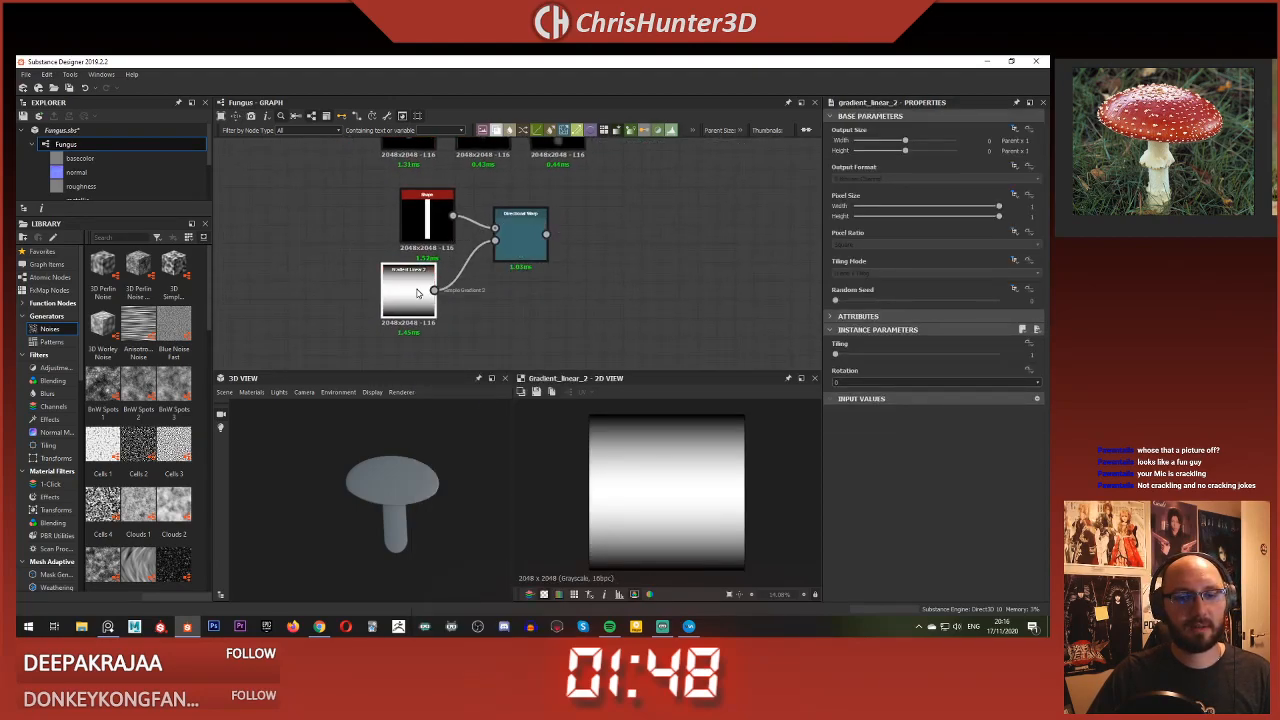
pyautogui.moveTo(418, 293); pyautogui.dragTo(437, 292)
# Step: Bend the bar using the Directional Warp by setting its warp angle to 147 degrees and its intensity to 50
pyautogui.doubleClick(515, 245)
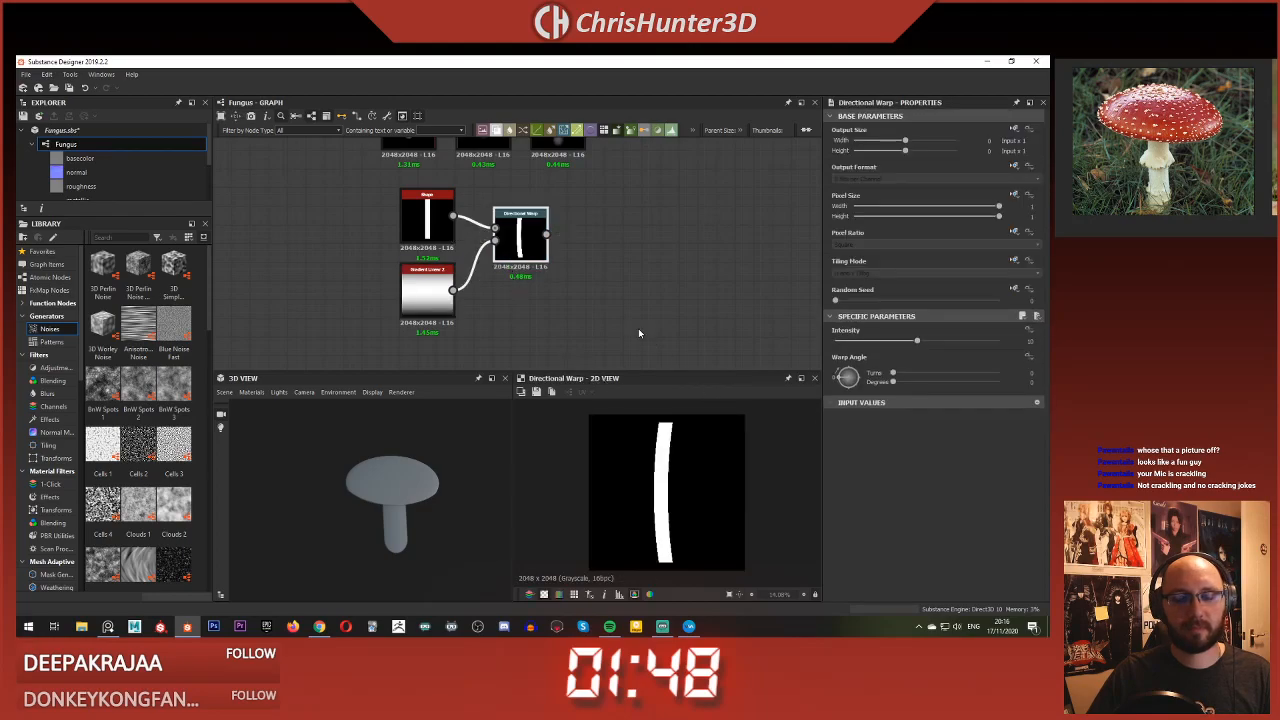
pyautogui.moveTo(843, 376); pyautogui.dragTo(870, 370)
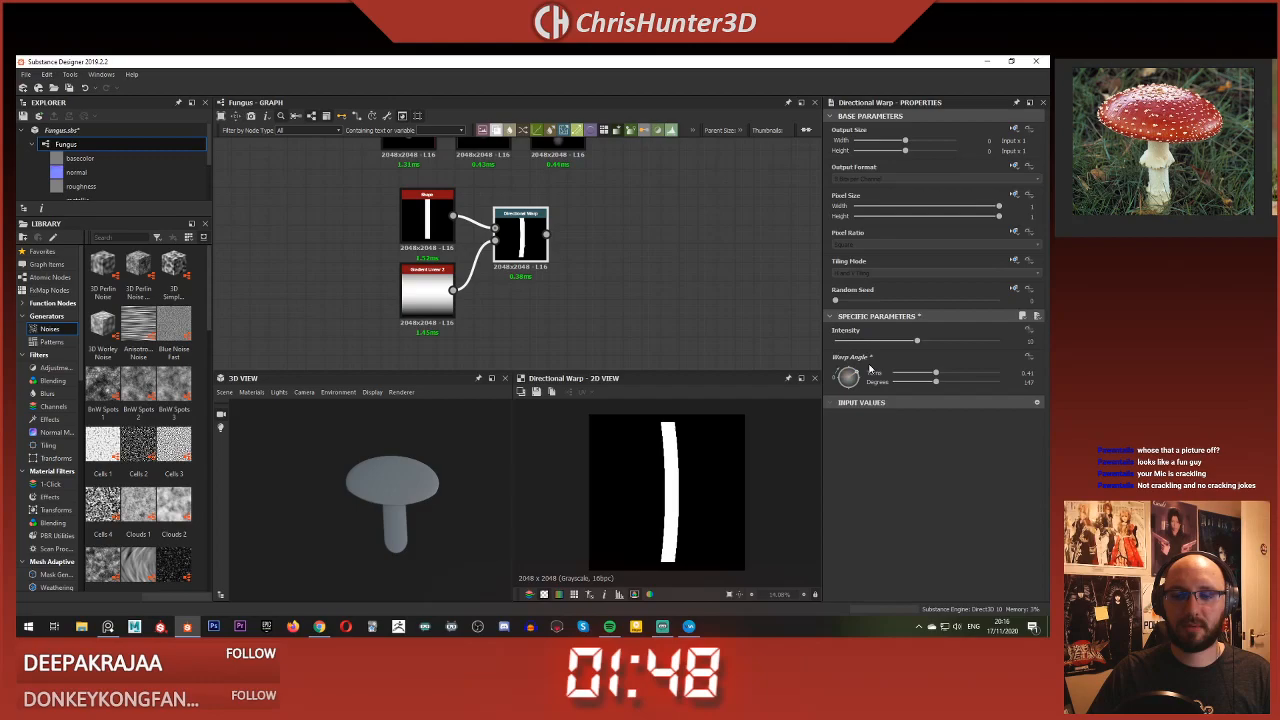
pyautogui.moveTo(936, 341); pyautogui.dragTo(999, 341)
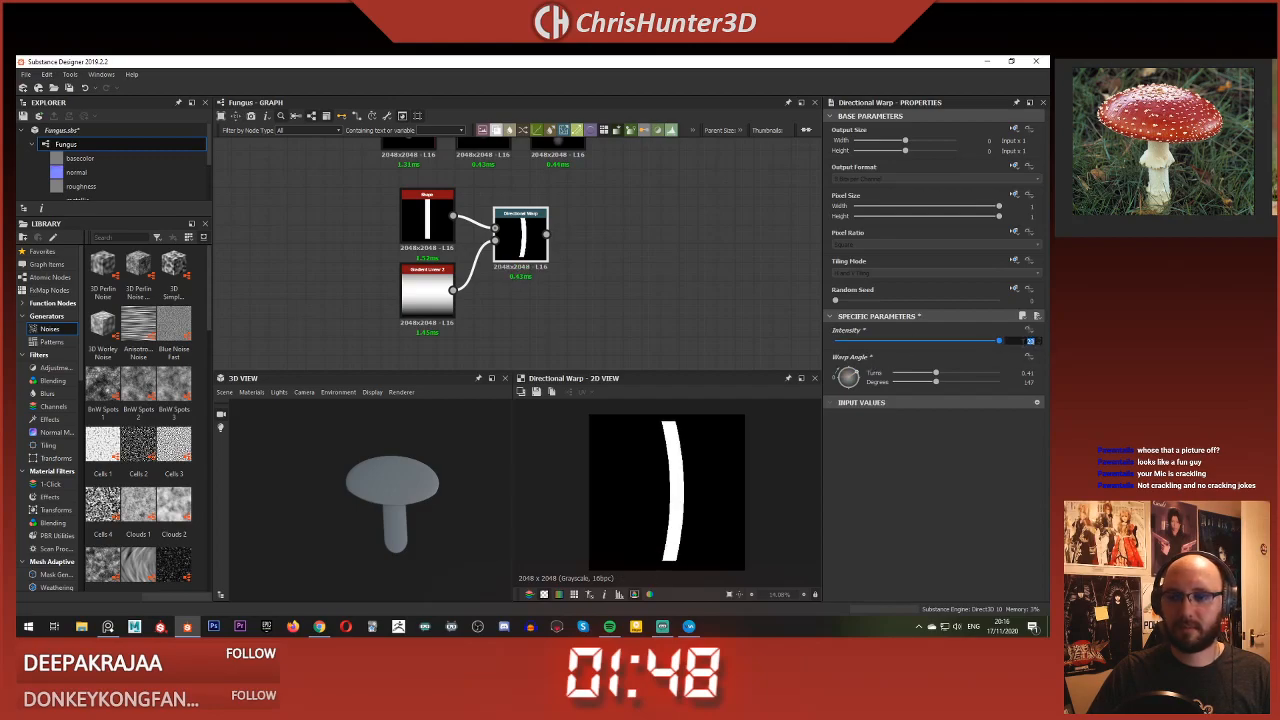
# Step: Insert a Transformation 2D node between the gradient and the Directional Warp, and rotate the gradient slightly clockwise
pyautogui.click(428, 292)
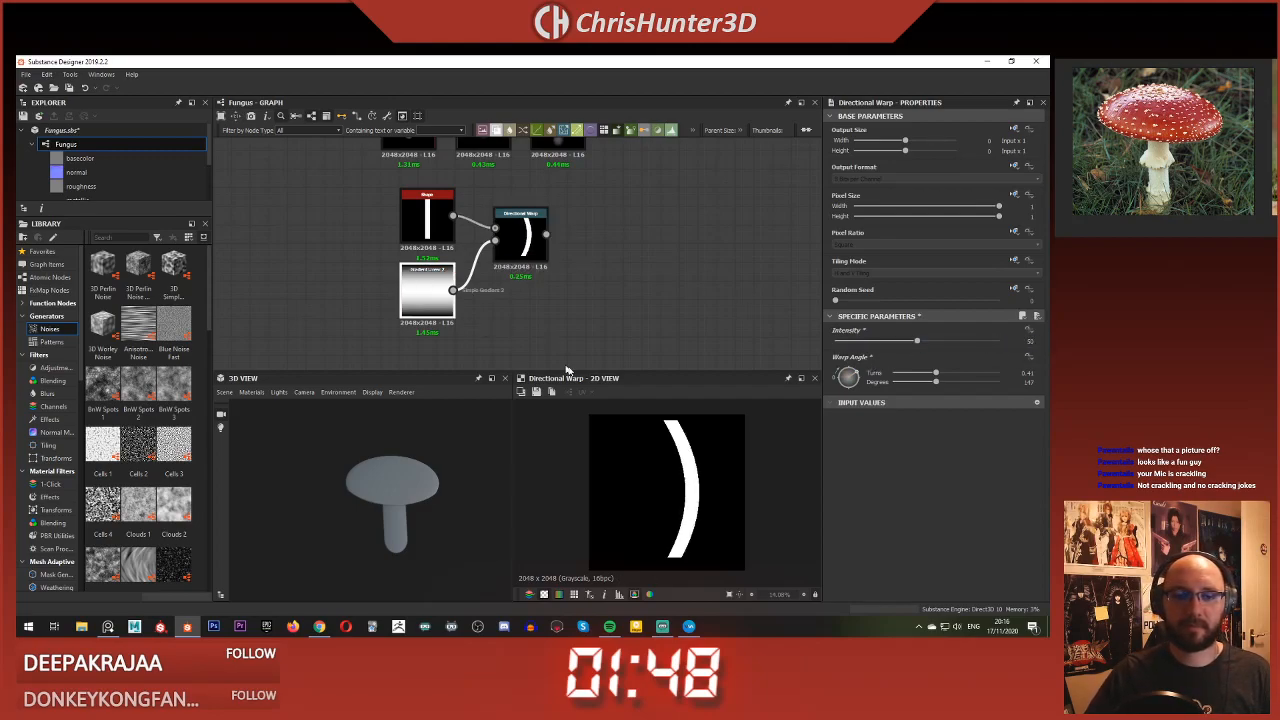
pyautogui.moveTo(592, 332); pyautogui.dragTo(687, 315, button='middle')
pyautogui.moveTo(530, 280); pyautogui.dragTo(590, 224)
pyautogui.click(533, 300)
pyautogui.press('space')
pyautogui.write('tra')
pyautogui.click(547, 300)
pyautogui.doubleClick(617, 234)
pyautogui.moveTo(512, 328); pyautogui.dragTo(512, 291)
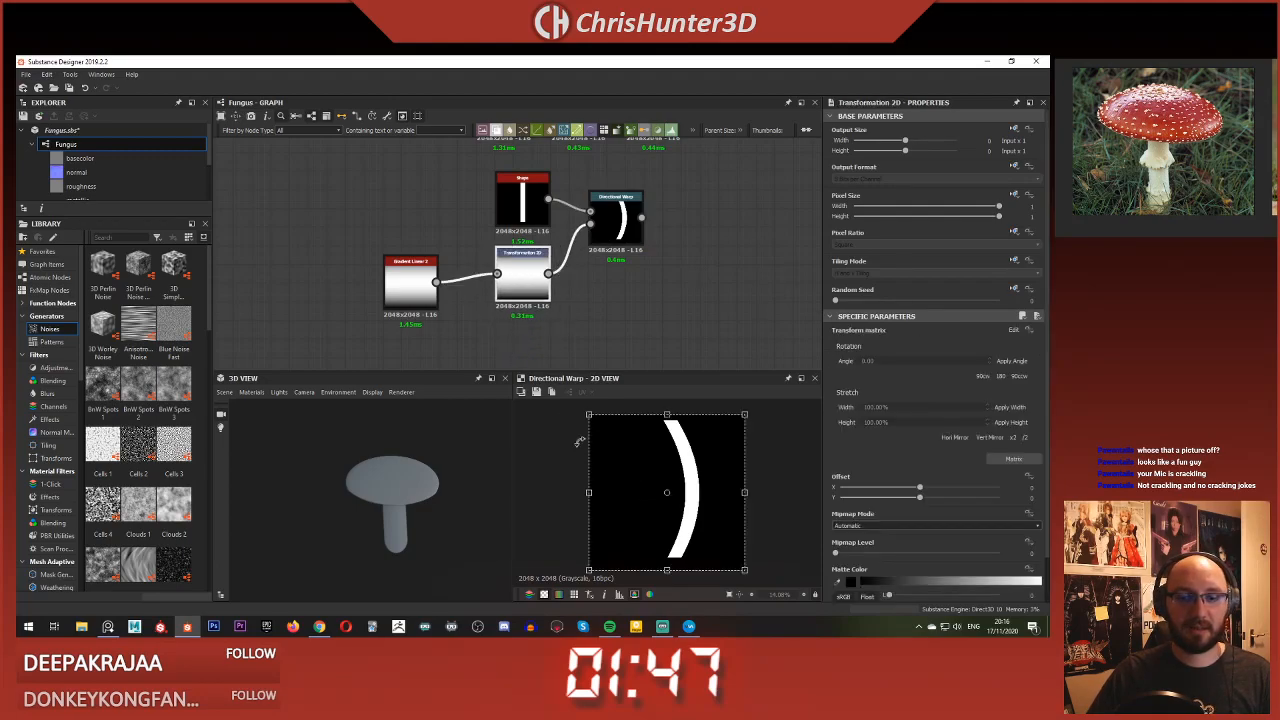
pyautogui.moveTo(563, 469); pyautogui.dragTo(657, 428)
# Step: Rearrange the bar Shape, gradient pair and Directional Warp to leave free space between the Shape and the warp
pyautogui.moveTo(594, 258); pyautogui.dragTo(723, 343, button='middle')
pyautogui.scroll(2, 723, 343)
pyautogui.moveTo(628, 256); pyautogui.dragTo(497, 256)
pyautogui.moveTo(497, 256); pyautogui.dragTo(457, 173, button='middle')
pyautogui.scroll(-2, 457, 173)
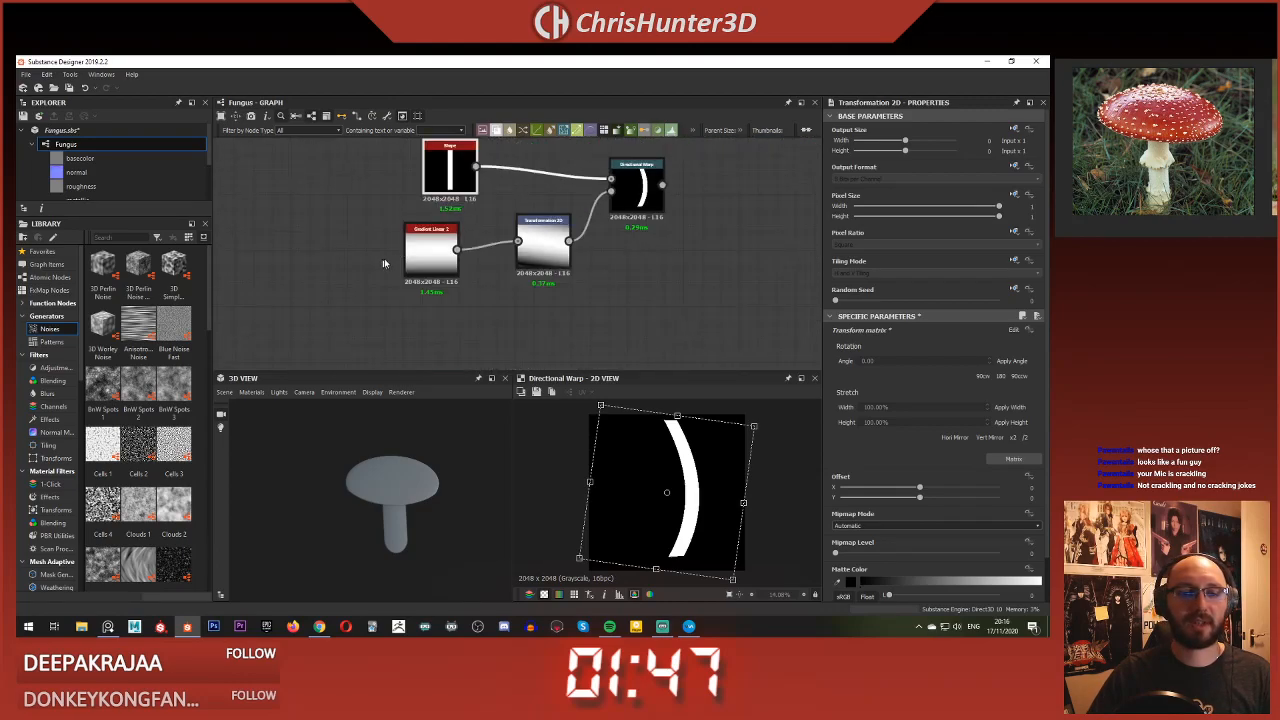
pyautogui.moveTo(408, 252); pyautogui.dragTo(567, 250)
pyautogui.moveTo(567, 249); pyautogui.dragTo(542, 299, button='middle')
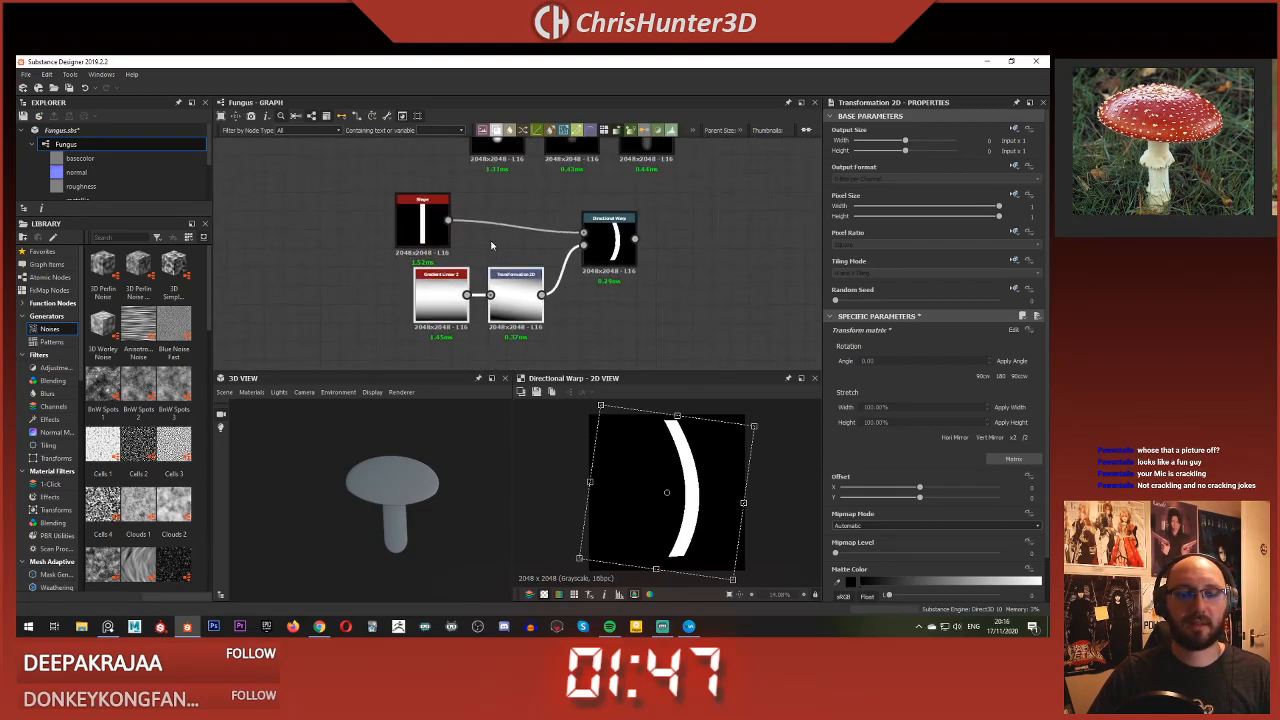
pyautogui.click(630, 257)
pyautogui.moveTo(630, 257); pyautogui.dragTo(750, 230)
pyautogui.moveTo(485, 285); pyautogui.dragTo(606, 290, button='middle')
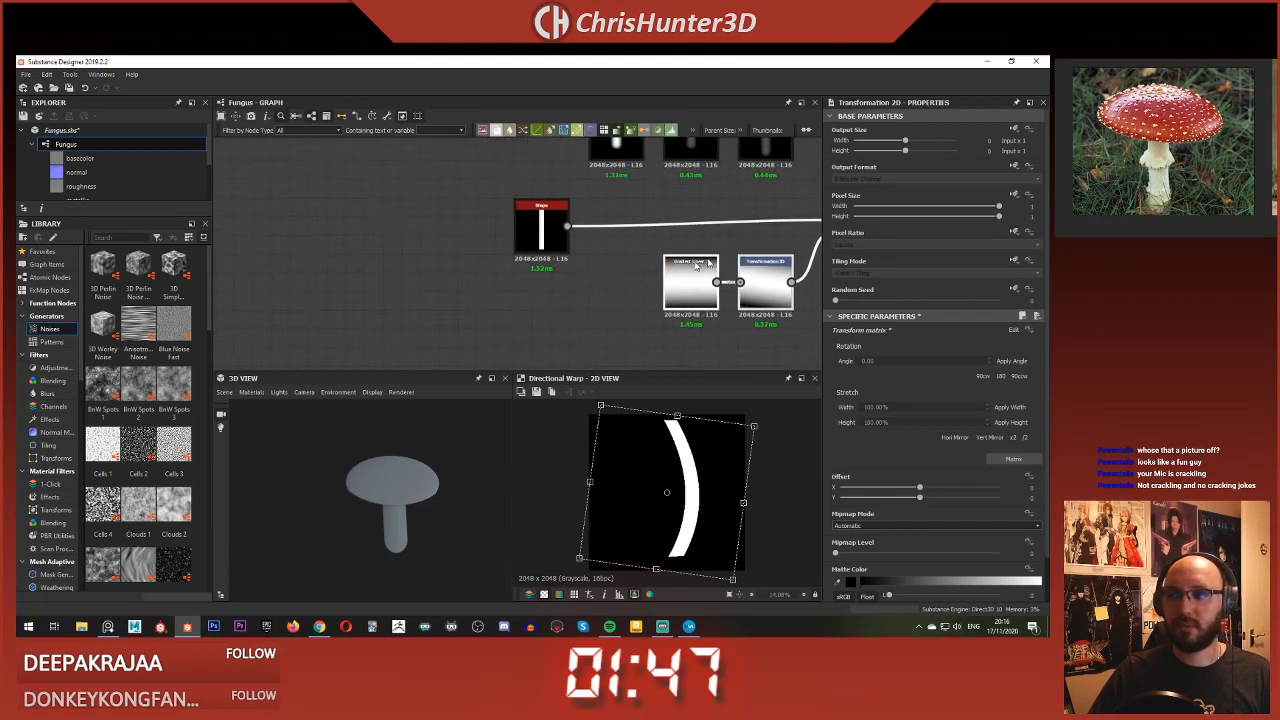
pyautogui.scroll(1, 606, 290)
pyautogui.moveTo(532, 233); pyautogui.dragTo(397, 233)
# Step: Add a Blend node beside the bar Shape and connect the bar to its background input
pyautogui.rightClick(490, 256)
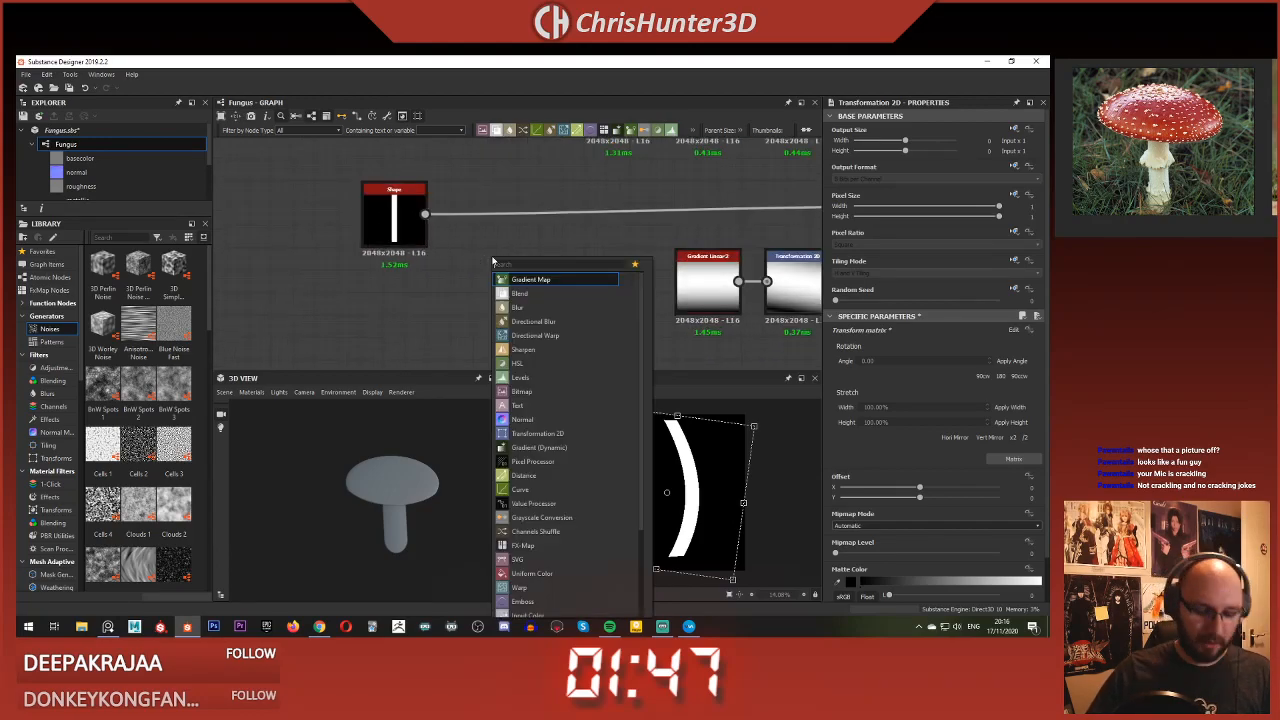
pyautogui.click(530, 275)
pyautogui.moveTo(527, 259); pyautogui.dragTo(549, 259)
pyautogui.moveTo(425, 214); pyautogui.dragTo(497, 243)
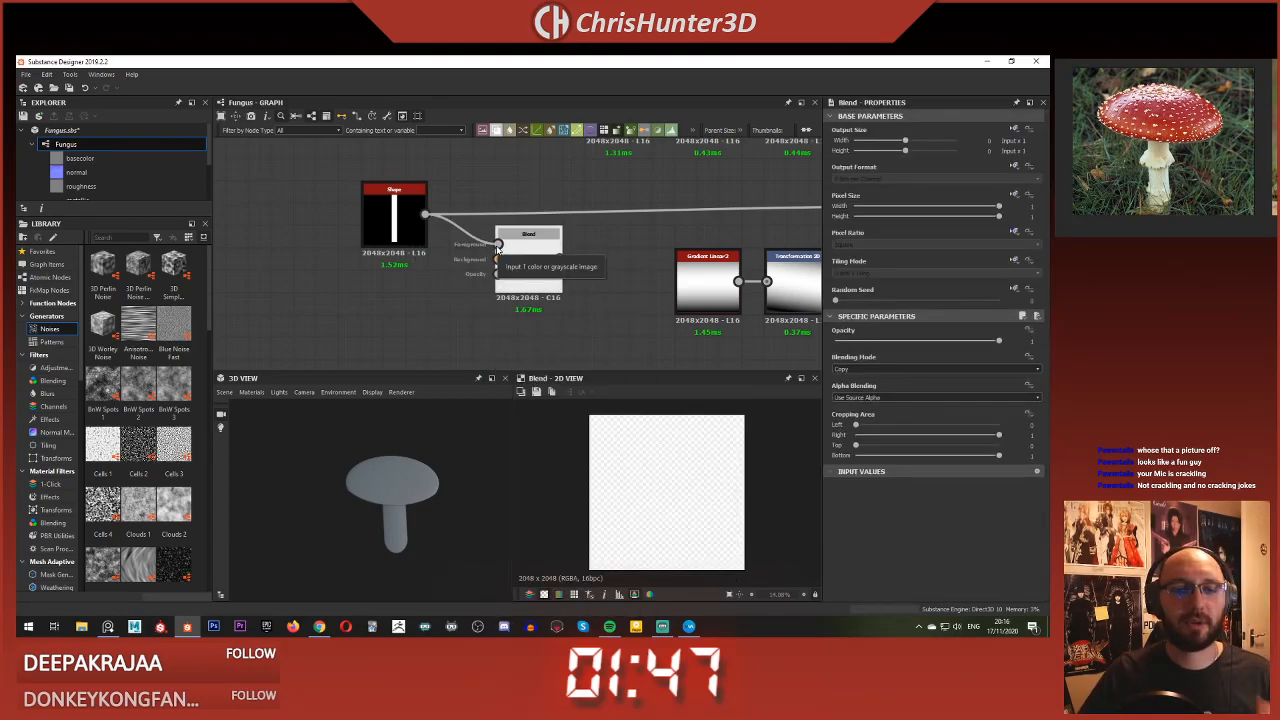
pyautogui.moveTo(496, 244)
pyautogui.mouseDown()
pyautogui.moveTo(485, 262)
pyautogui.moveTo(498, 259)
pyautogui.mouseUp()
# Step: Add a second Shape node and place it directly below the bar Shape
pyautogui.moveTo(369, 295); pyautogui.dragTo(395, 273, button='middle')
pyautogui.press('space')
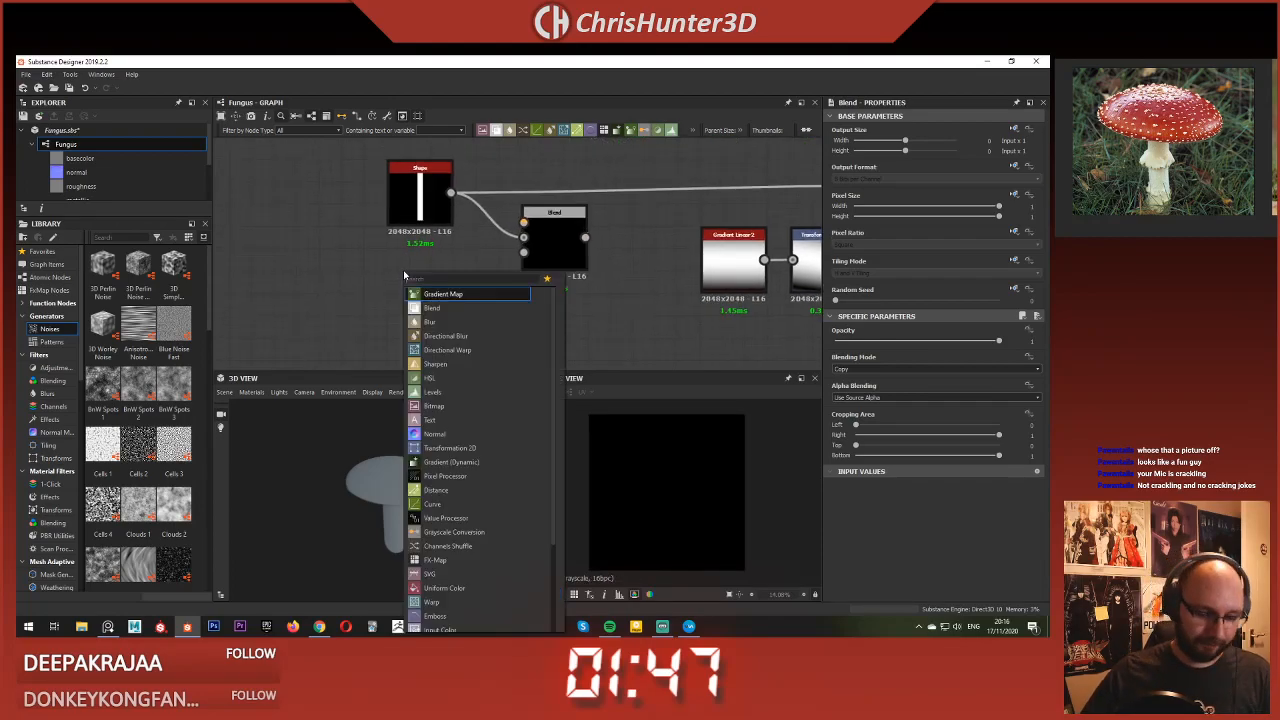
pyautogui.write('shape')
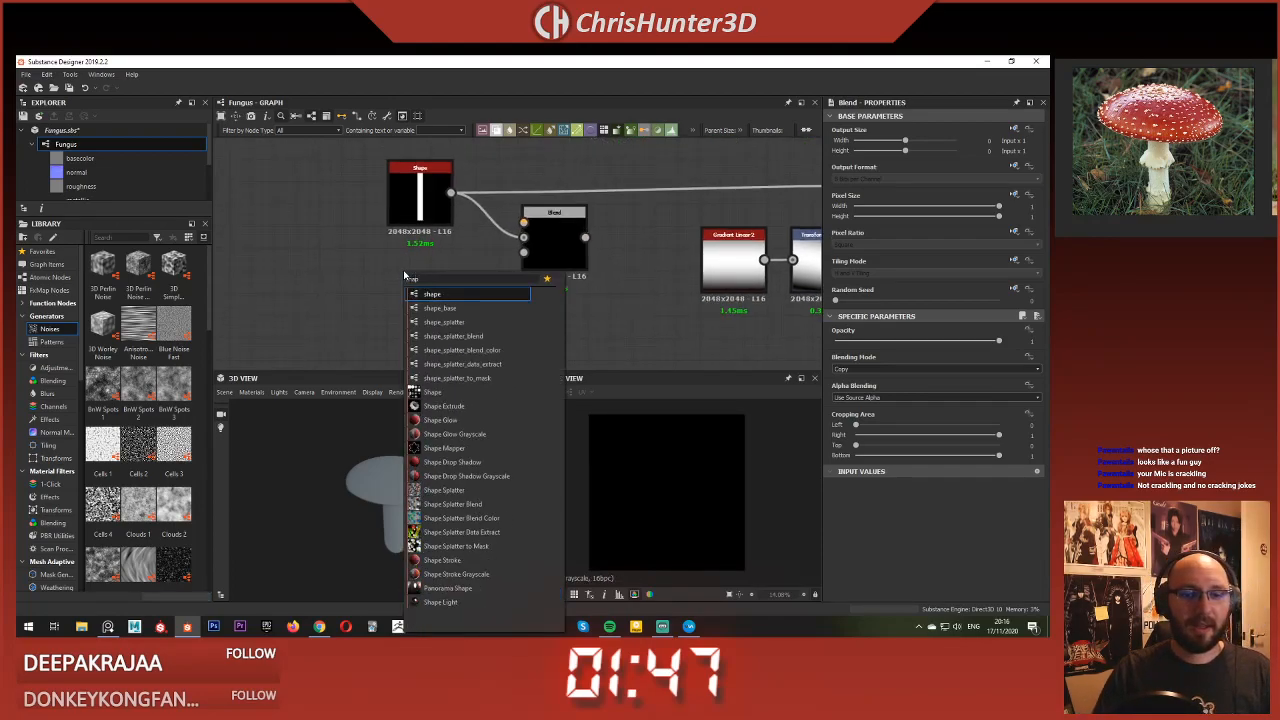
pyautogui.press('Return')
pyautogui.moveTo(428, 260); pyautogui.dragTo(450, 292)
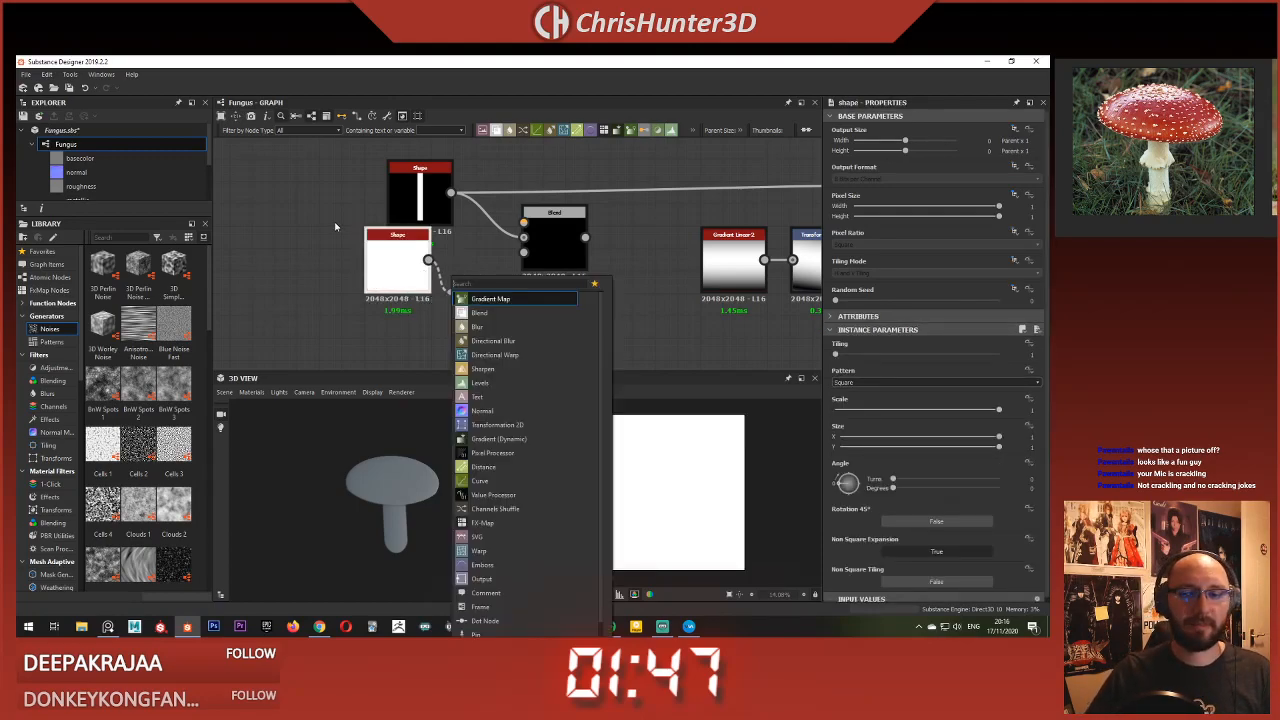
pyautogui.click(335, 227)
pyautogui.moveTo(374, 257); pyautogui.dragTo(394, 277)
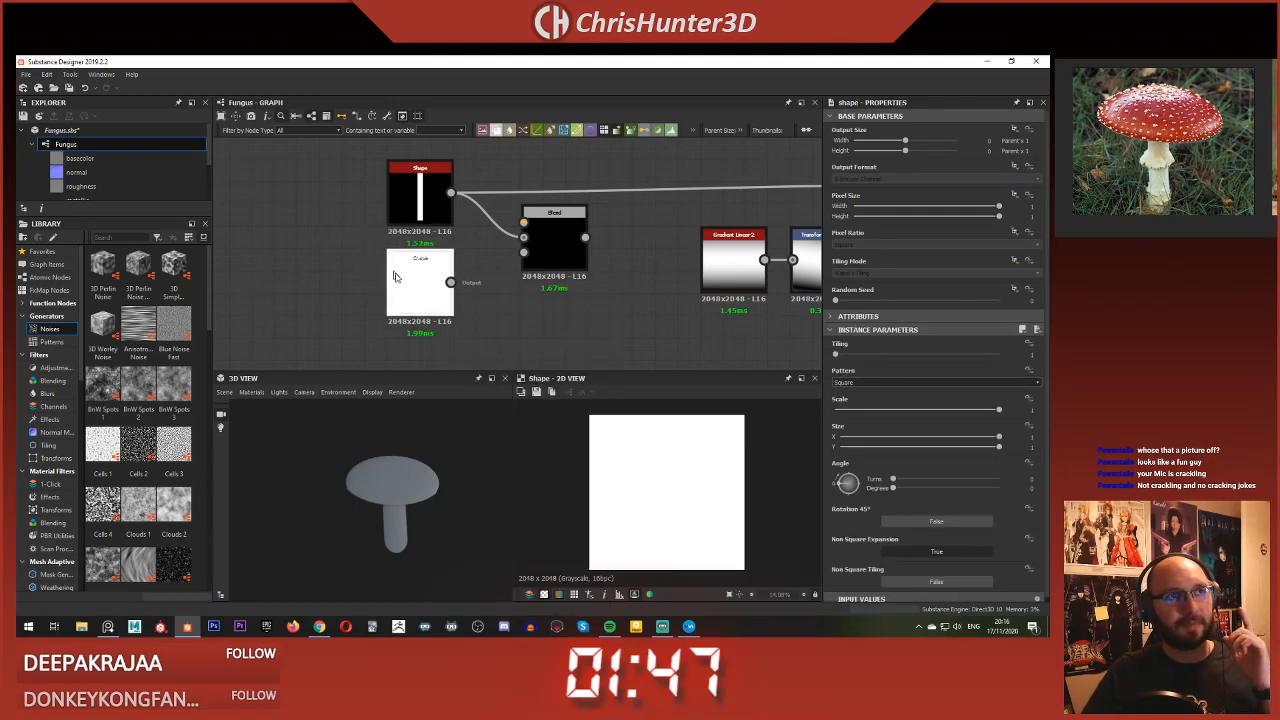
# Step: Shrink the second Shape's Scale slightly and feed it into a new Transformation 2D node below the bar Shape
pyautogui.moveTo(424, 291); pyautogui.dragTo(411, 289, button='middle')
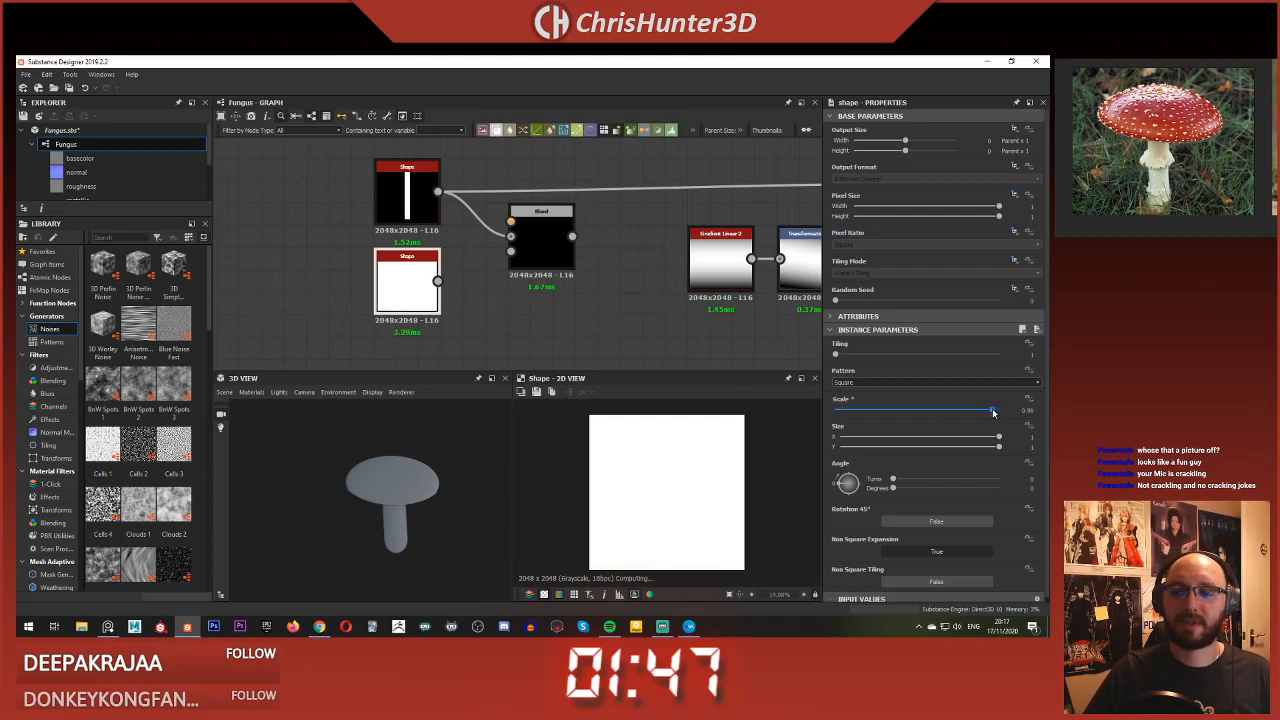
pyautogui.moveTo(993, 412); pyautogui.dragTo(989, 412)
pyautogui.moveTo(437, 280); pyautogui.dragTo(376, 303)
pyautogui.click(410, 313)
pyautogui.press('space')
pyautogui.write('tr')
pyautogui.click(437, 301)
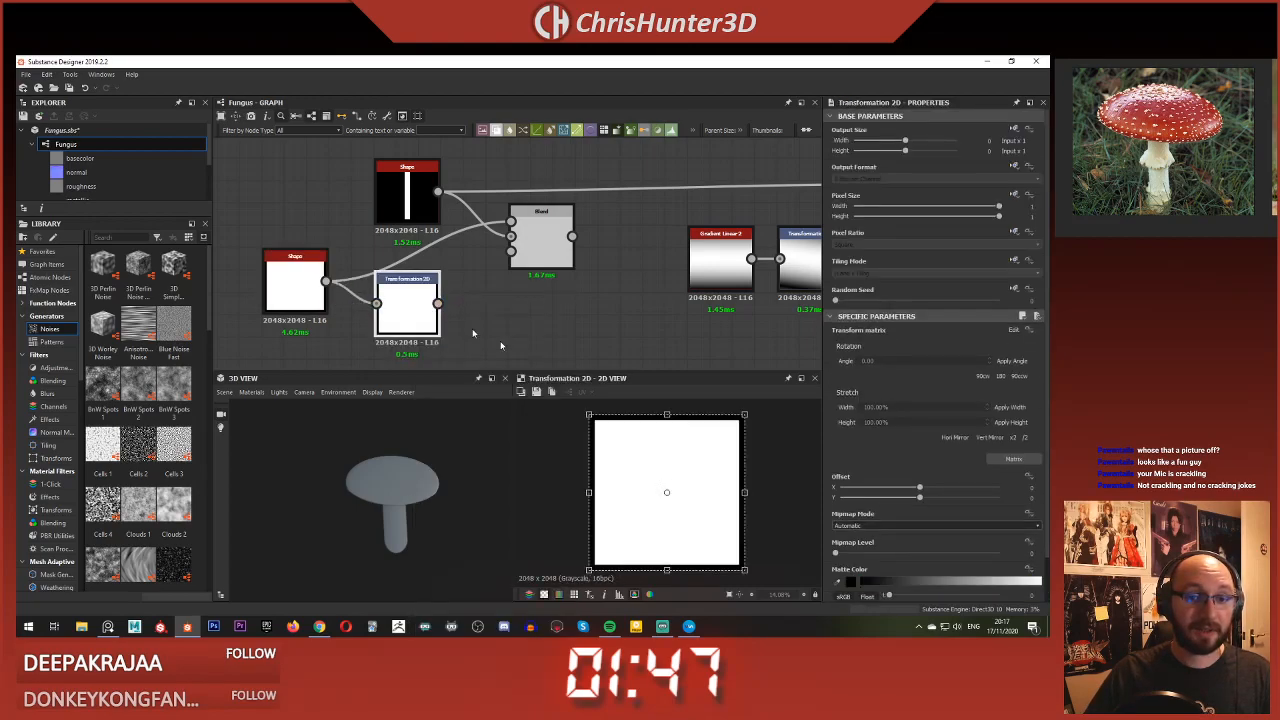
# Step: Override the Transformation 2D node's tiling mode with an absolute value of No Tiling
pyautogui.click(1017, 259)
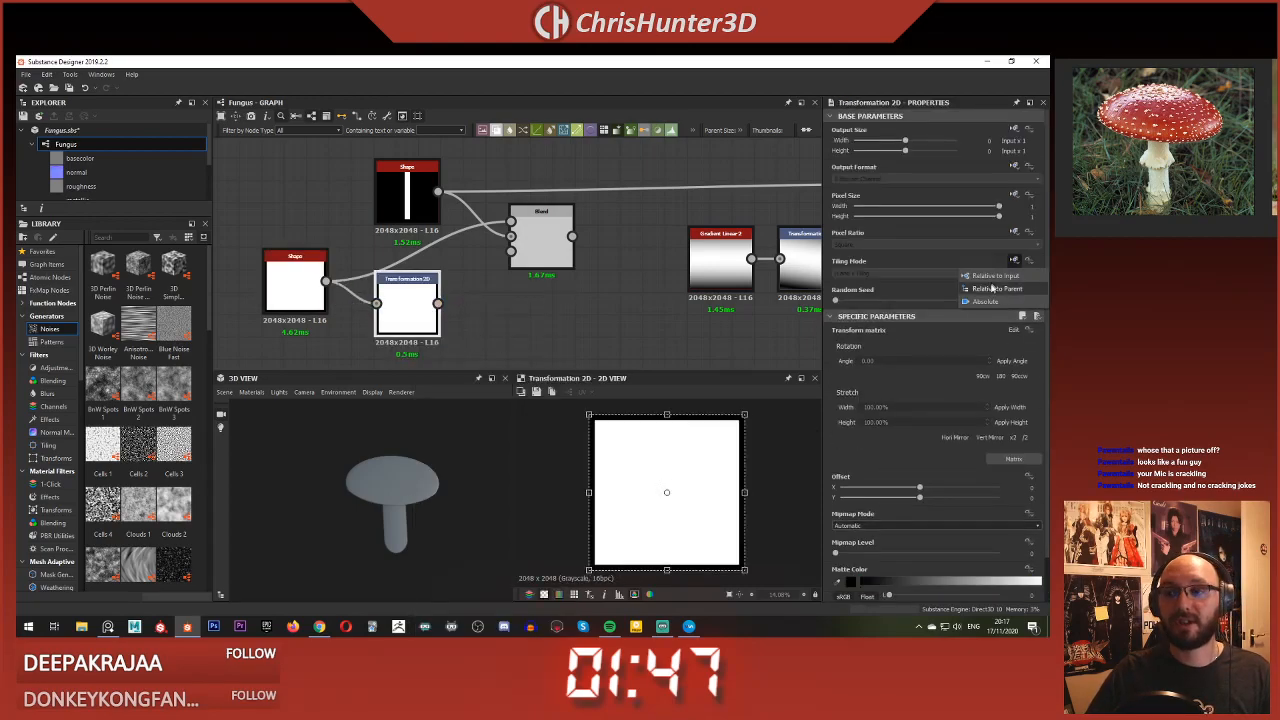
pyautogui.click(960, 288)
pyautogui.click(931, 275)
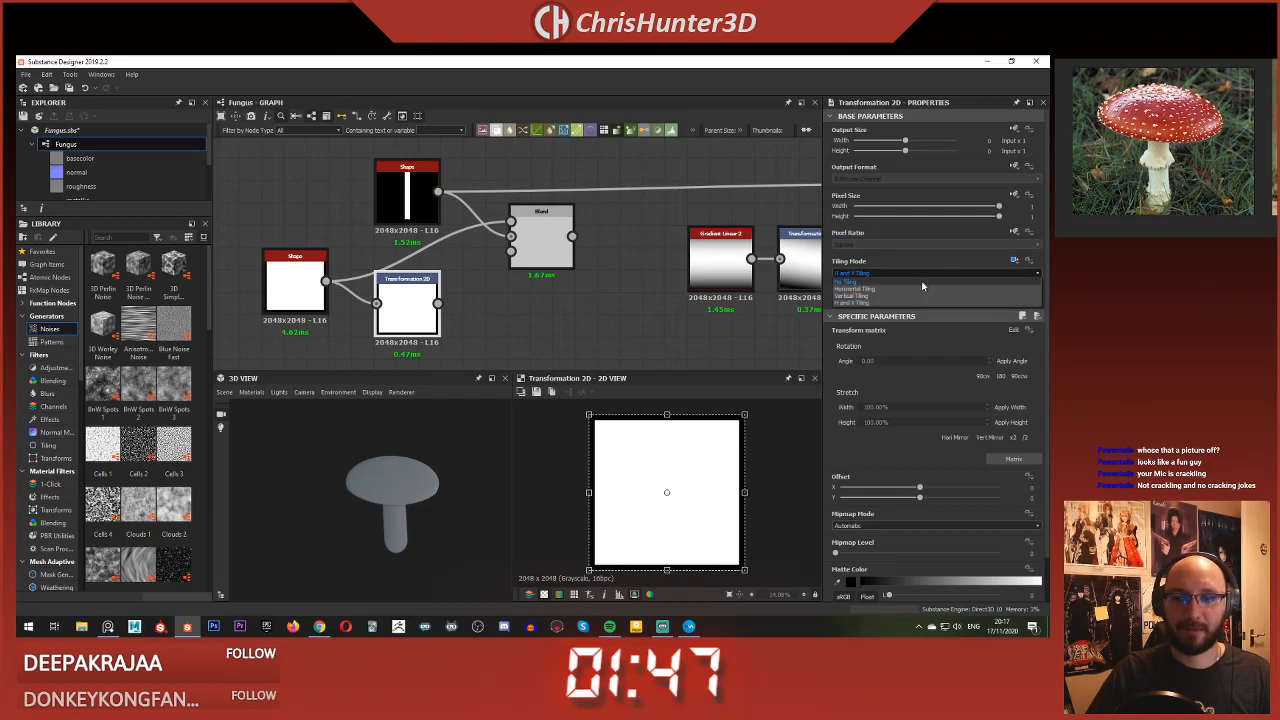
pyautogui.click(935, 302)
# Step: Subtract the transformed square from the bar in the Blend node, rotating and moving the square to cut the bar's upper end diagonally
pyautogui.moveTo(437, 303); pyautogui.dragTo(511, 250)
pyautogui.click(541, 245)
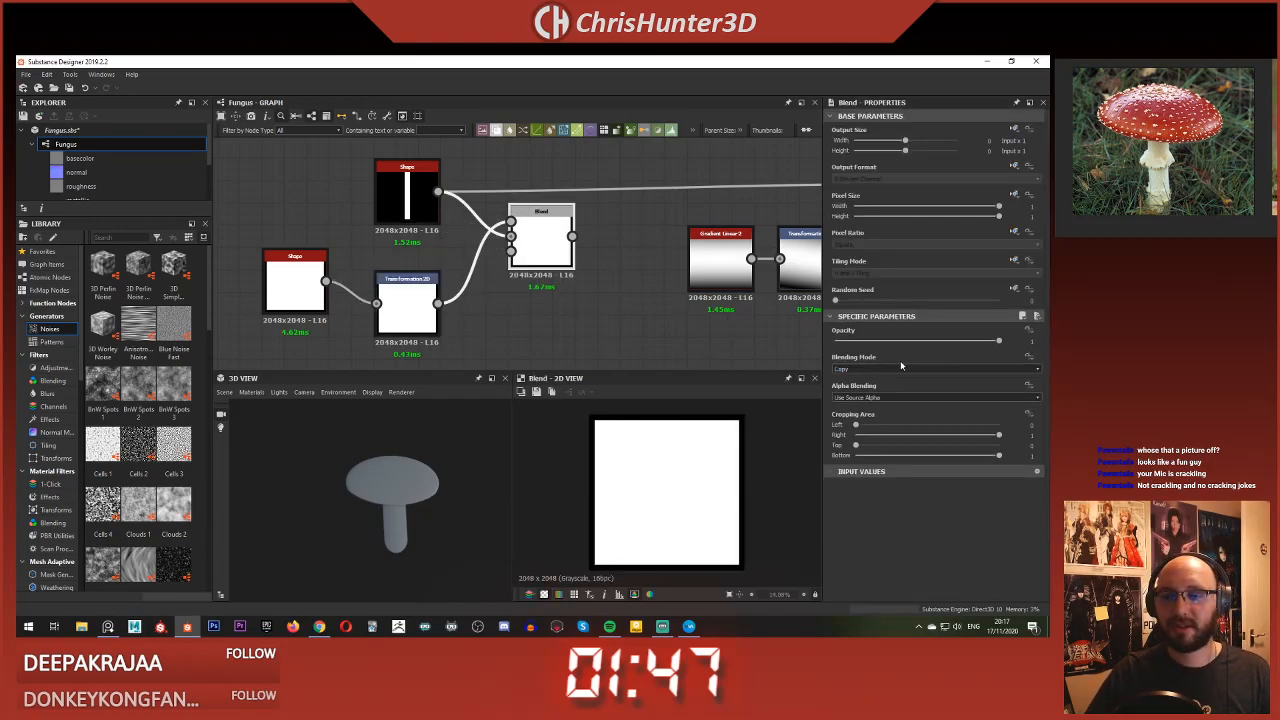
pyautogui.click(910, 370)
pyautogui.scroll(2, 911, 376)
pyautogui.click(913, 392)
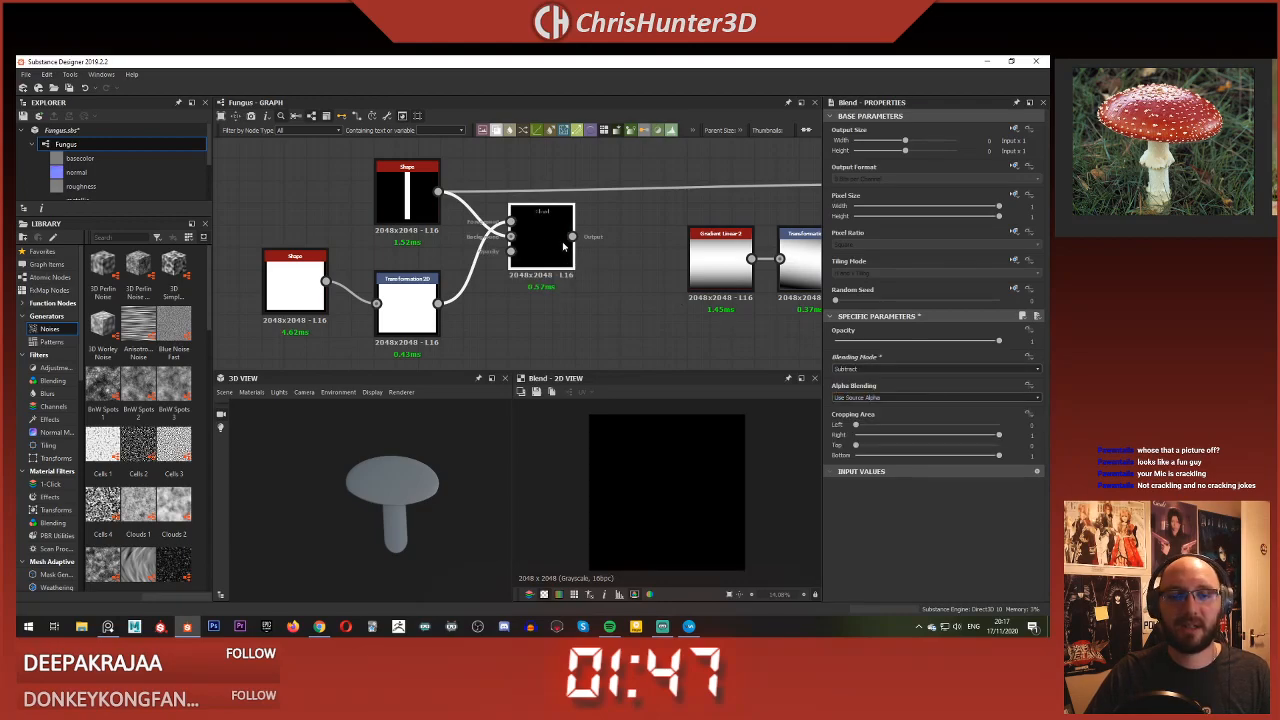
pyautogui.click(405, 314)
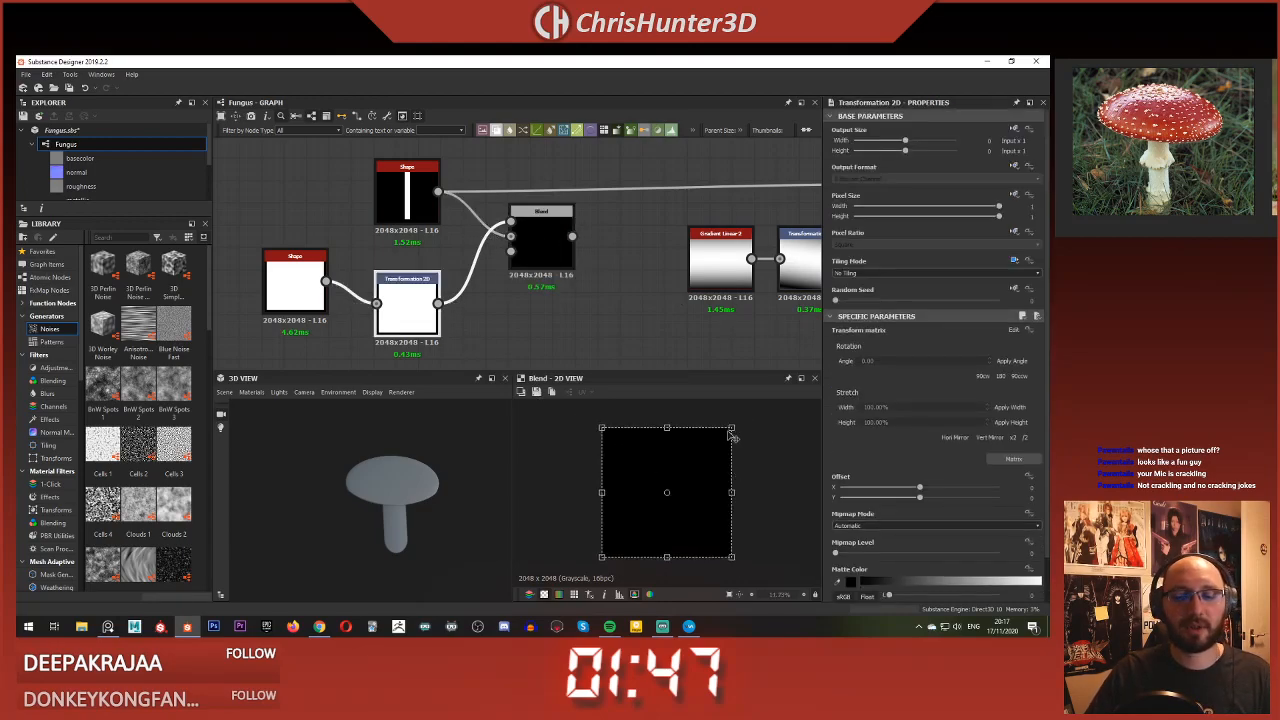
pyautogui.moveTo(732, 428); pyautogui.dragTo(672, 437)
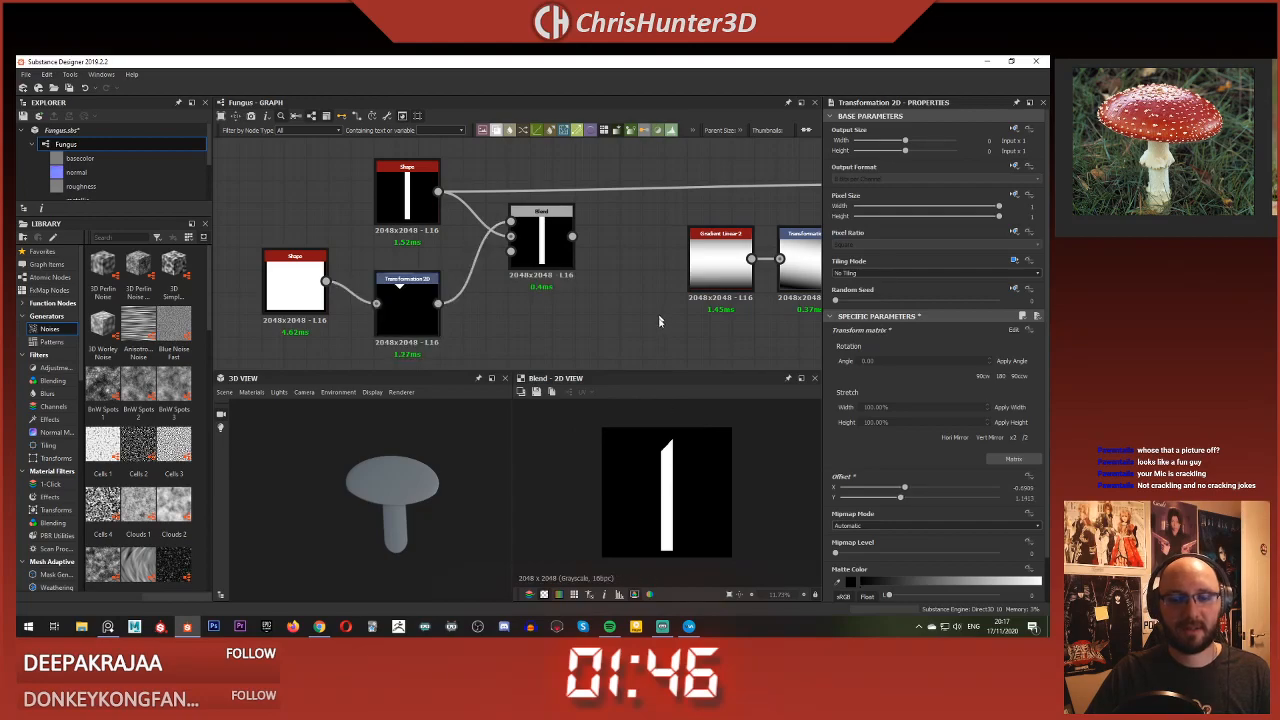
# Step: Connect the Blend output to the Directional Warp's main input in place of the bar Shape, and preview the bent bar
pyautogui.moveTo(650, 343); pyautogui.dragTo(559, 339, button='middle')
pyautogui.scroll(-2, 555, 325)
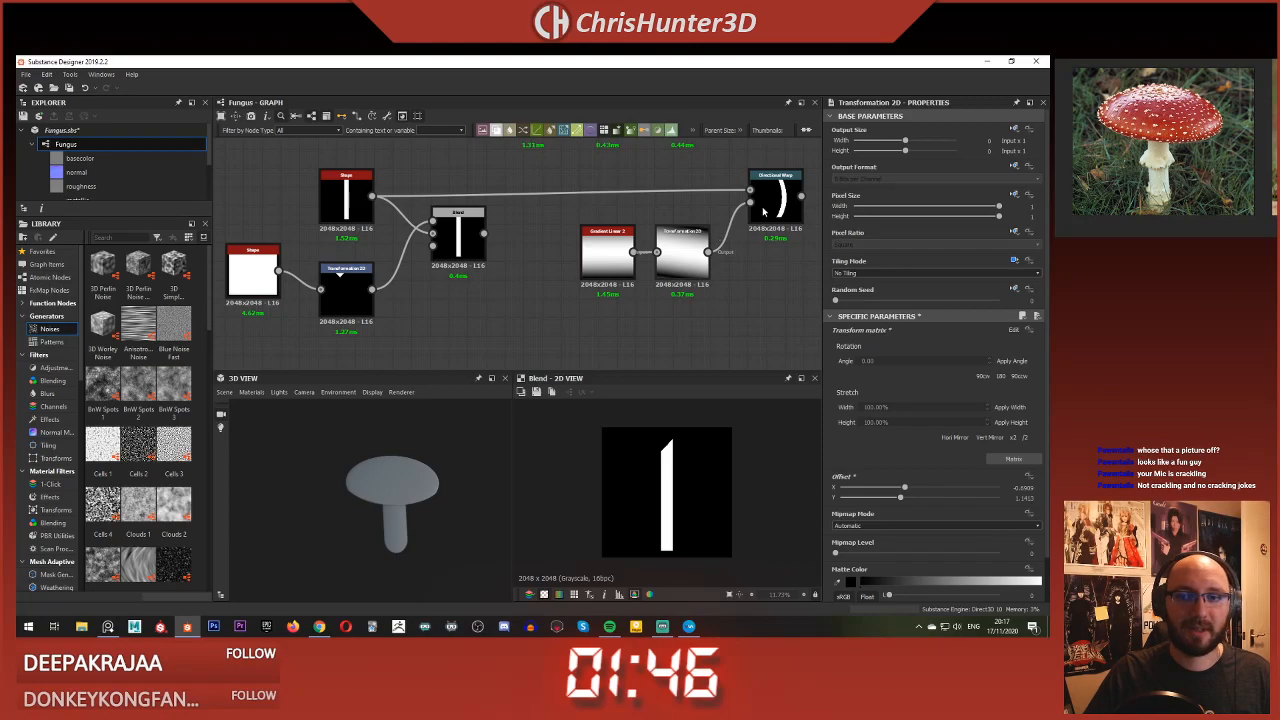
pyautogui.moveTo(660, 179); pyautogui.dragTo(508, 230, button='middle')
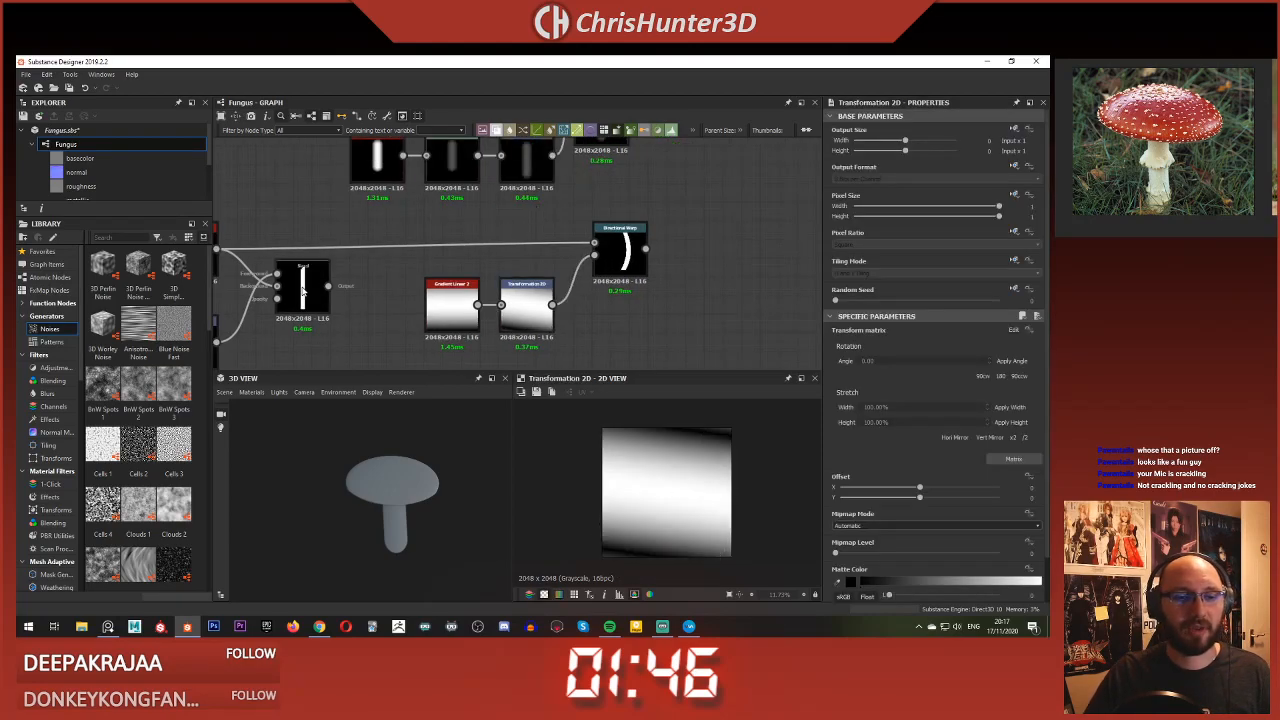
pyautogui.moveTo(329, 286); pyautogui.dragTo(596, 255)
pyautogui.doubleClick(620, 250)
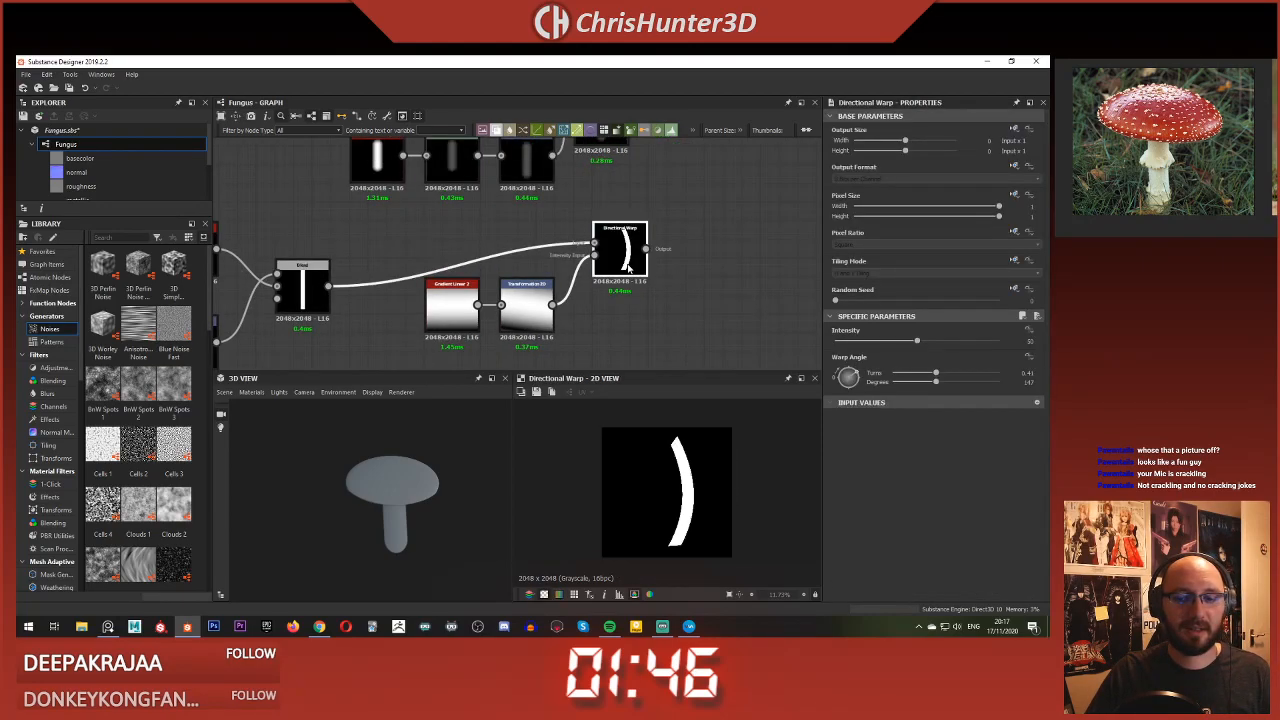
# Step: Add a Warp node just below and beyond the Directional Warp
pyautogui.moveTo(507, 347); pyautogui.dragTo(597, 291, button='middle')
pyautogui.scroll(1, 690, 282)
pyautogui.moveTo(712, 285); pyautogui.dragTo(611, 305, button='middle')
pyautogui.click(611, 306)
pyautogui.press('space')
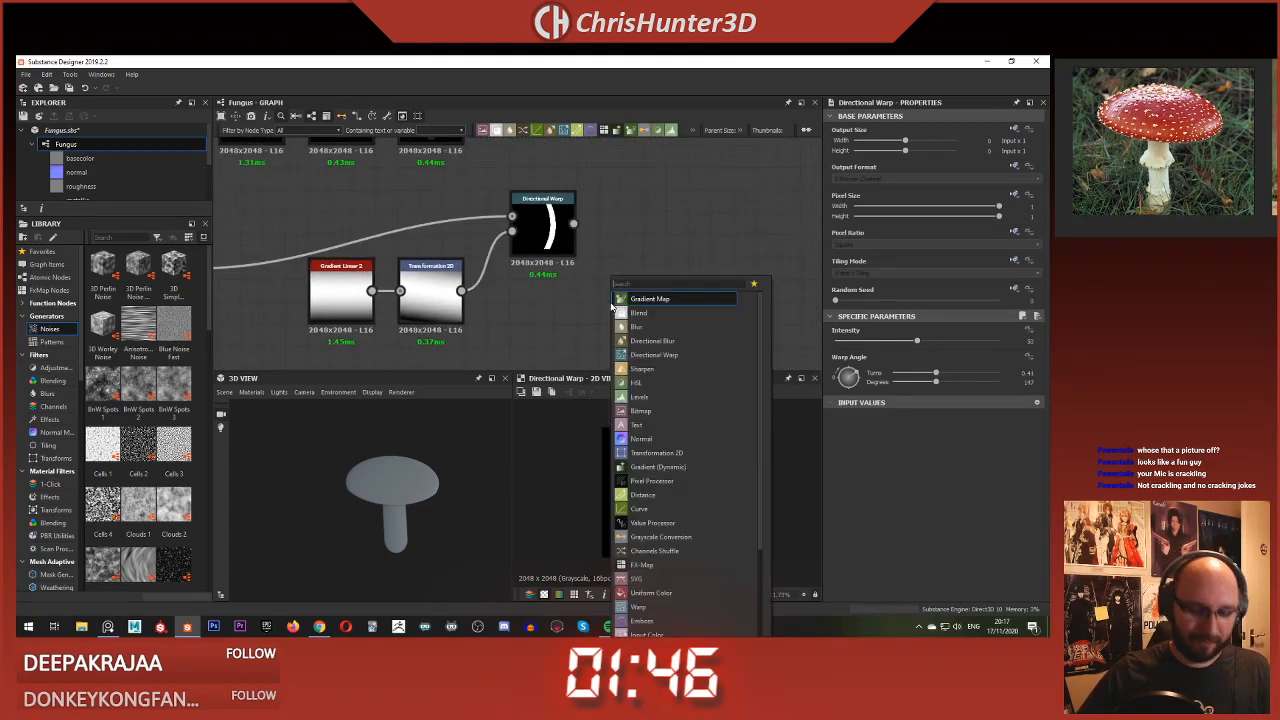
pyautogui.press('Return')
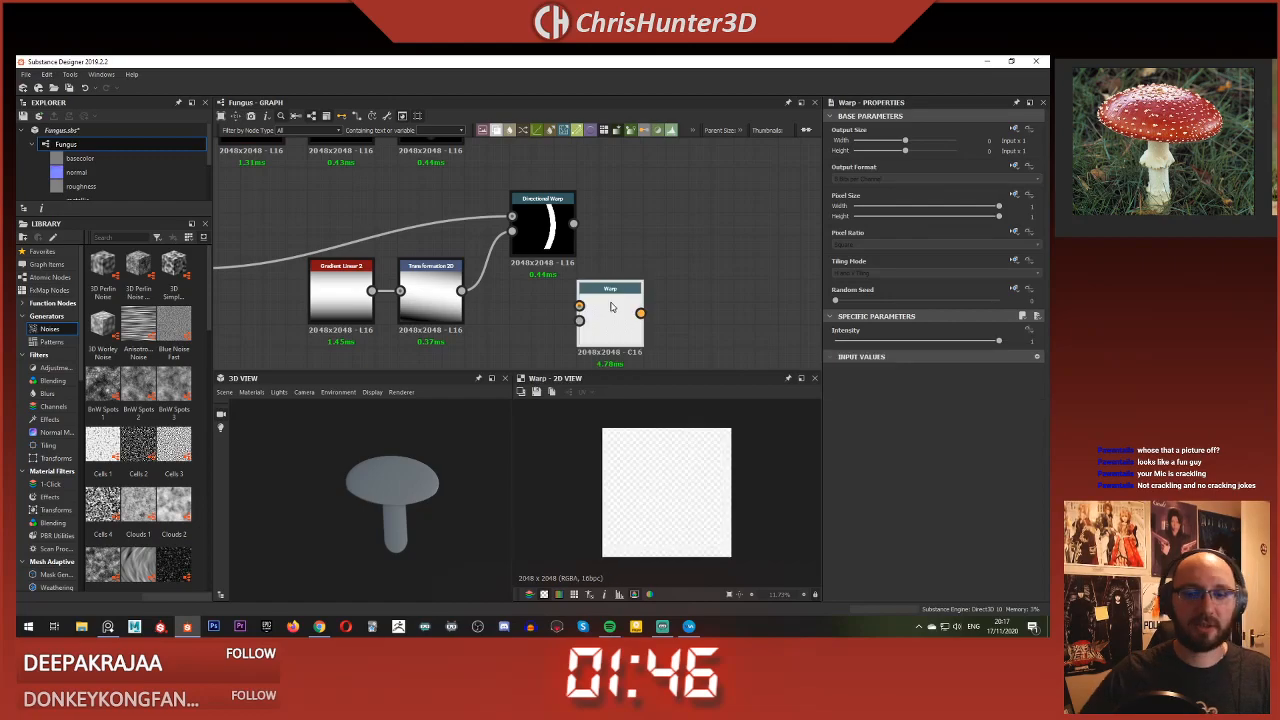
# Step: Connect the Directional Warp output to the Warp, feed a new Directional Noise 4 into its gradient input, and preview the warped blade
pyautogui.moveTo(573, 222); pyautogui.dragTo(613, 323)
pyautogui.moveTo(613, 323); pyautogui.dragTo(588, 267, button='middle')
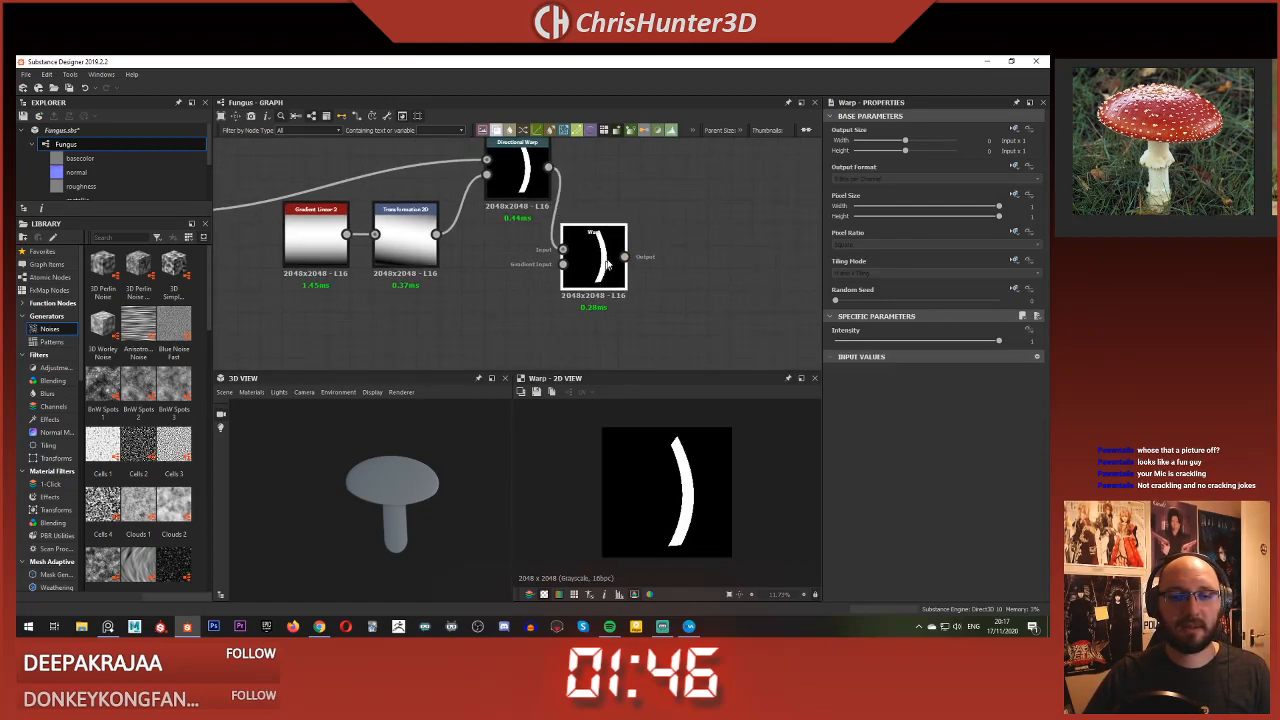
pyautogui.moveTo(588, 267); pyautogui.dragTo(610, 244)
pyautogui.click(574, 288)
pyautogui.press('space')
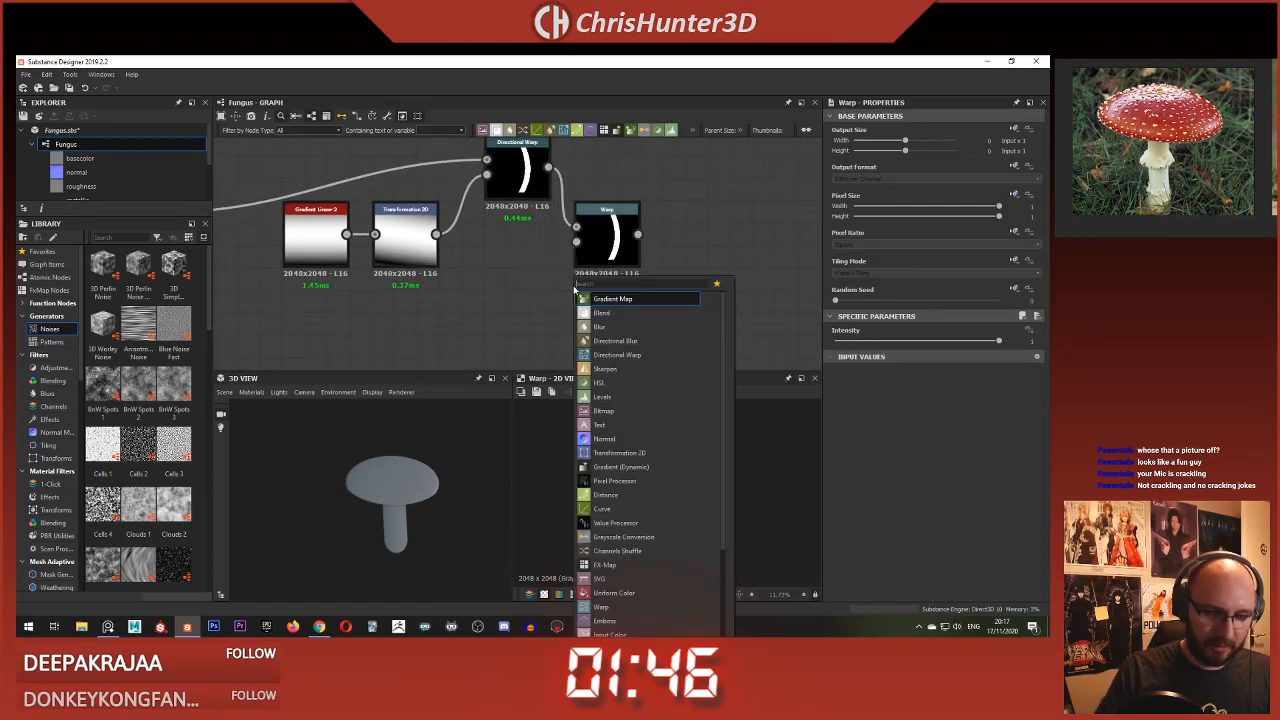
pyautogui.write('dir')
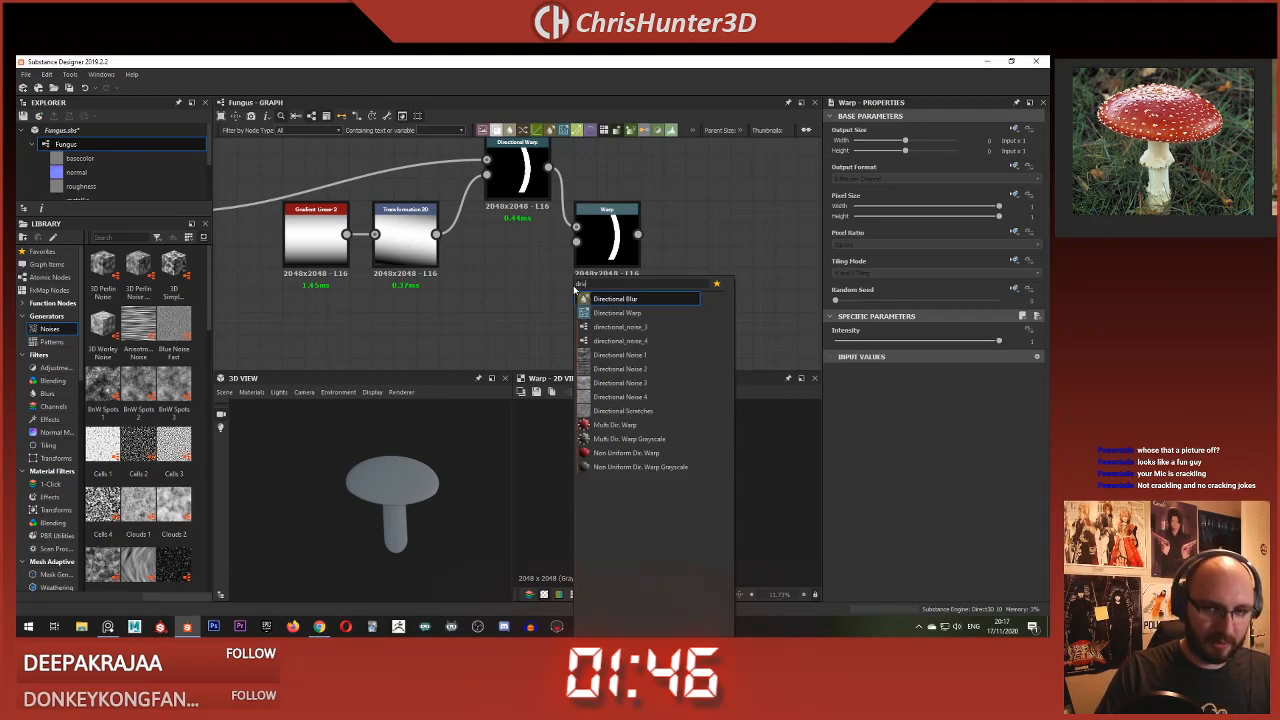
pyautogui.click(620, 397)
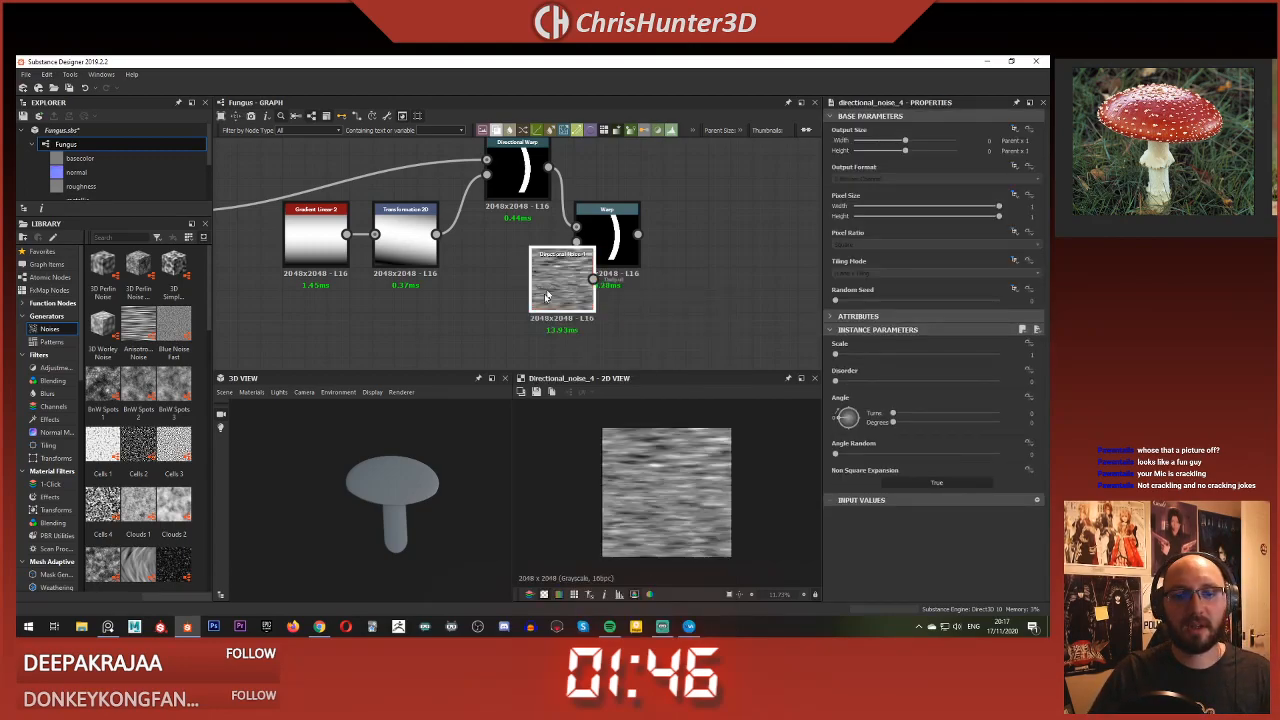
pyautogui.moveTo(537, 280)
pyautogui.mouseDown()
pyautogui.moveTo(505, 308)
pyautogui.moveTo(549, 301)
pyautogui.mouseUp()
pyautogui.click(592, 252)
pyautogui.doubleClick(610, 238)
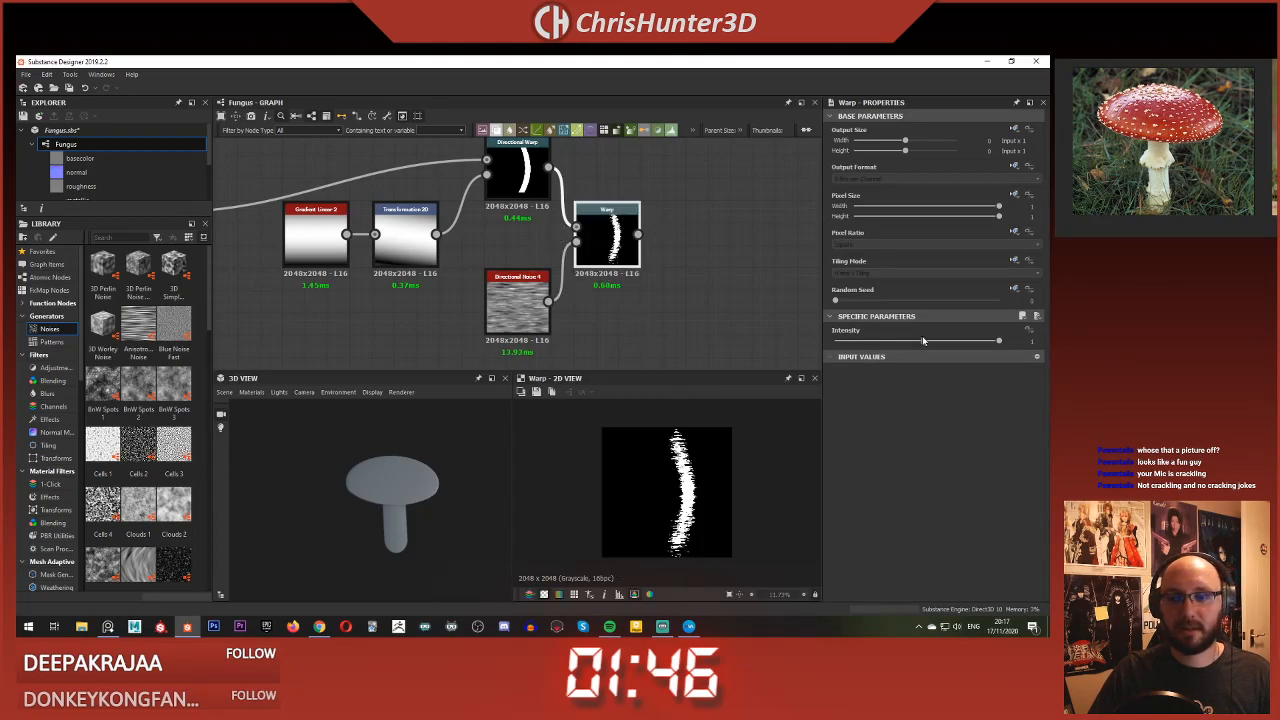
# Step: Insert a Transformation 2D between the Directional Noise 4 and the Warp, and scale the noise up with it
pyautogui.click(520, 312)
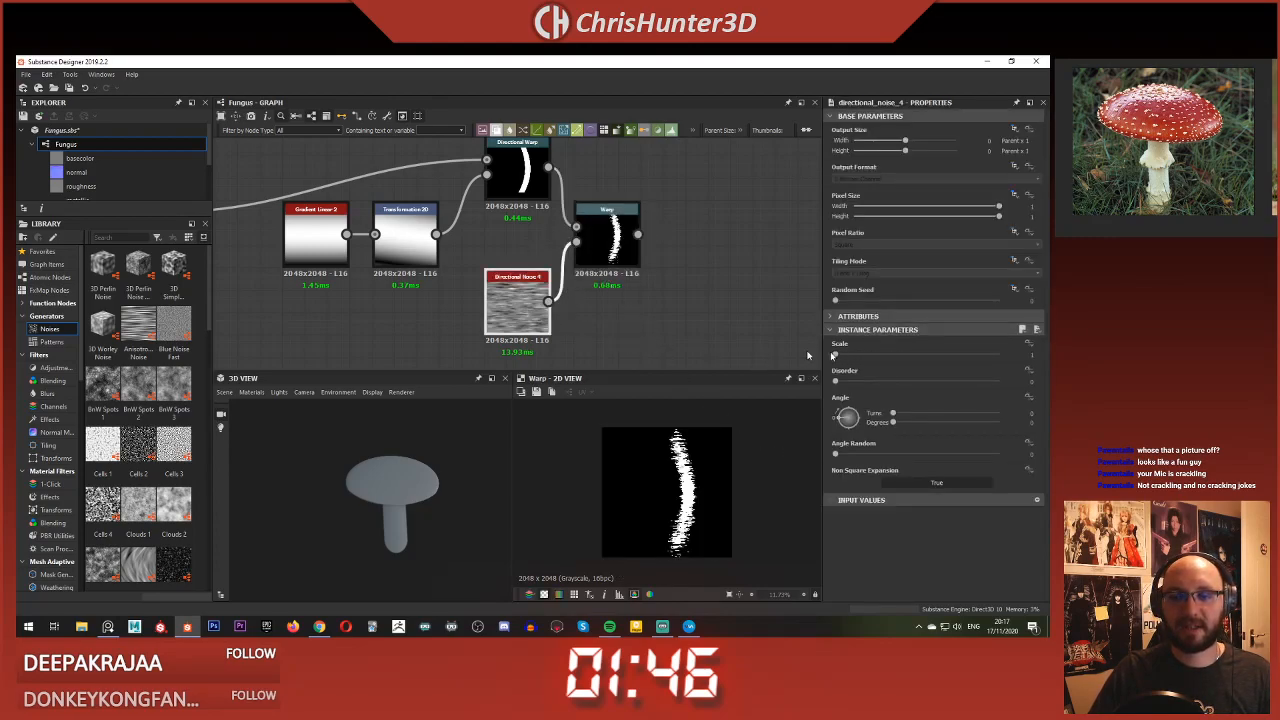
pyautogui.press('space')
pyautogui.press('Escape')
pyautogui.moveTo(519, 298); pyautogui.dragTo(577, 242)
pyautogui.click(520, 328)
pyautogui.press('space')
pyautogui.write('tra')
pyautogui.press('Return')
pyautogui.doubleClick(606, 234)
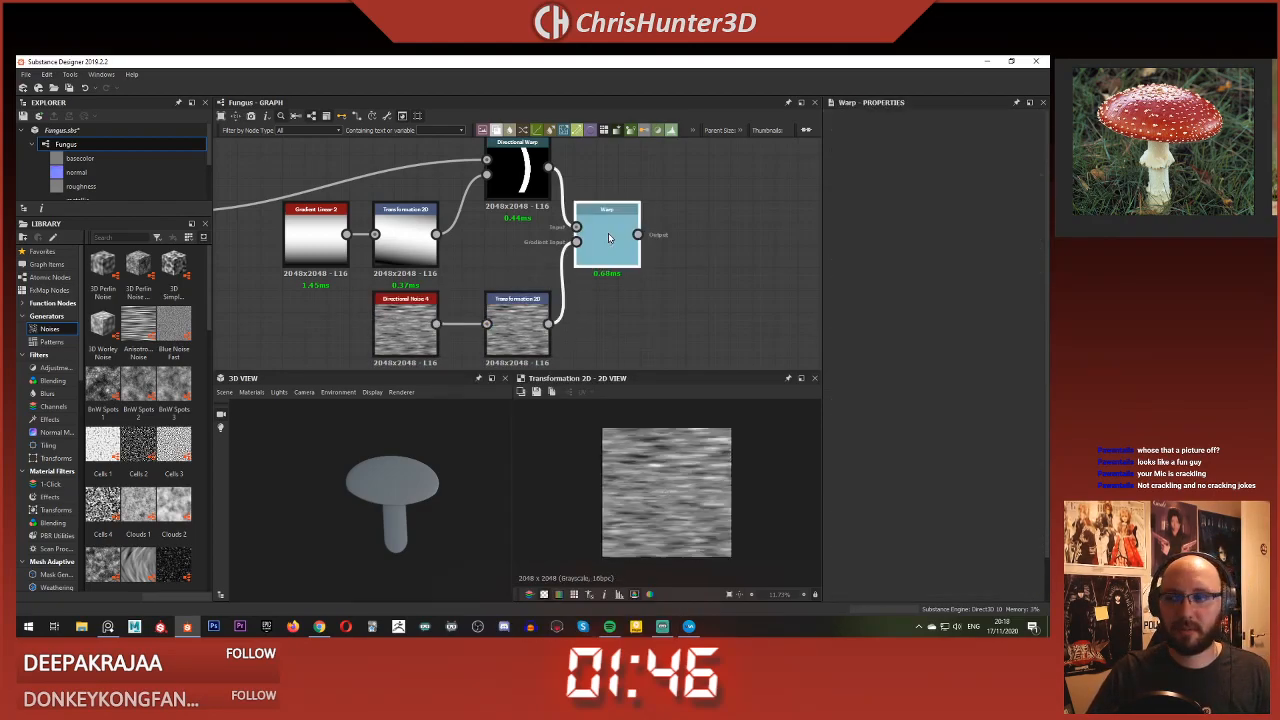
pyautogui.click(505, 325)
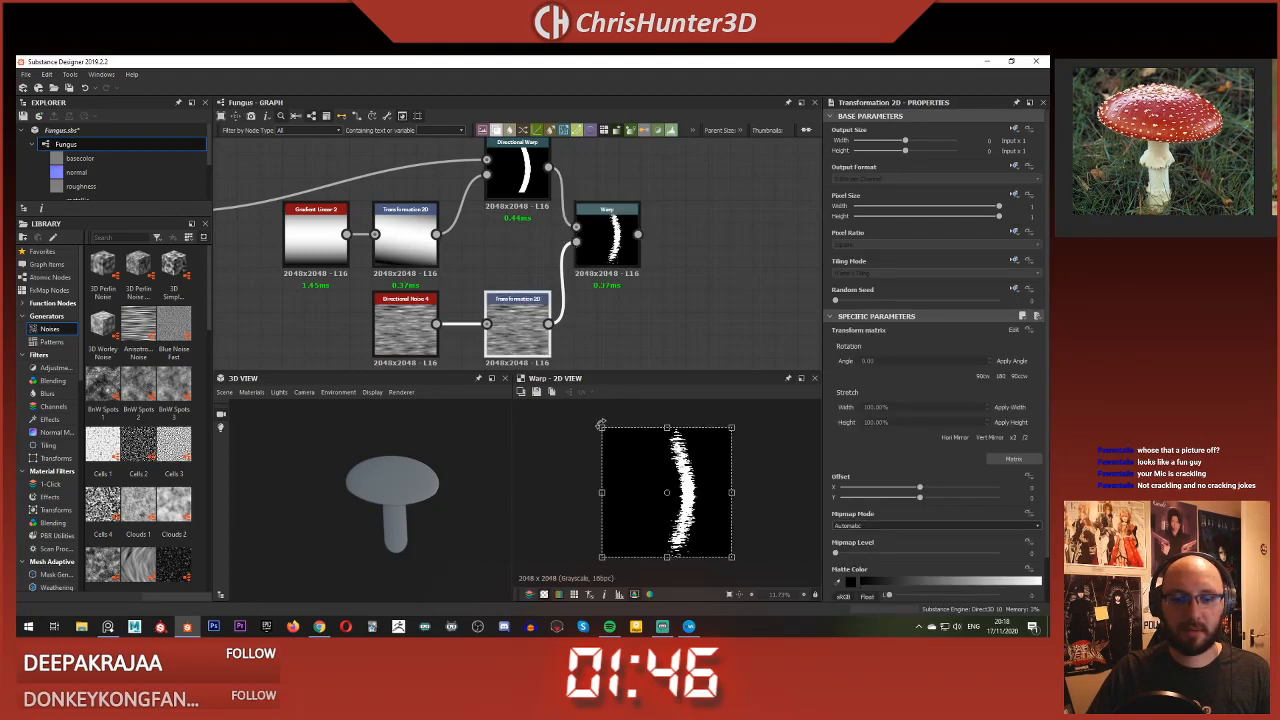
pyautogui.moveTo(602, 428); pyautogui.dragTo(358, 196)
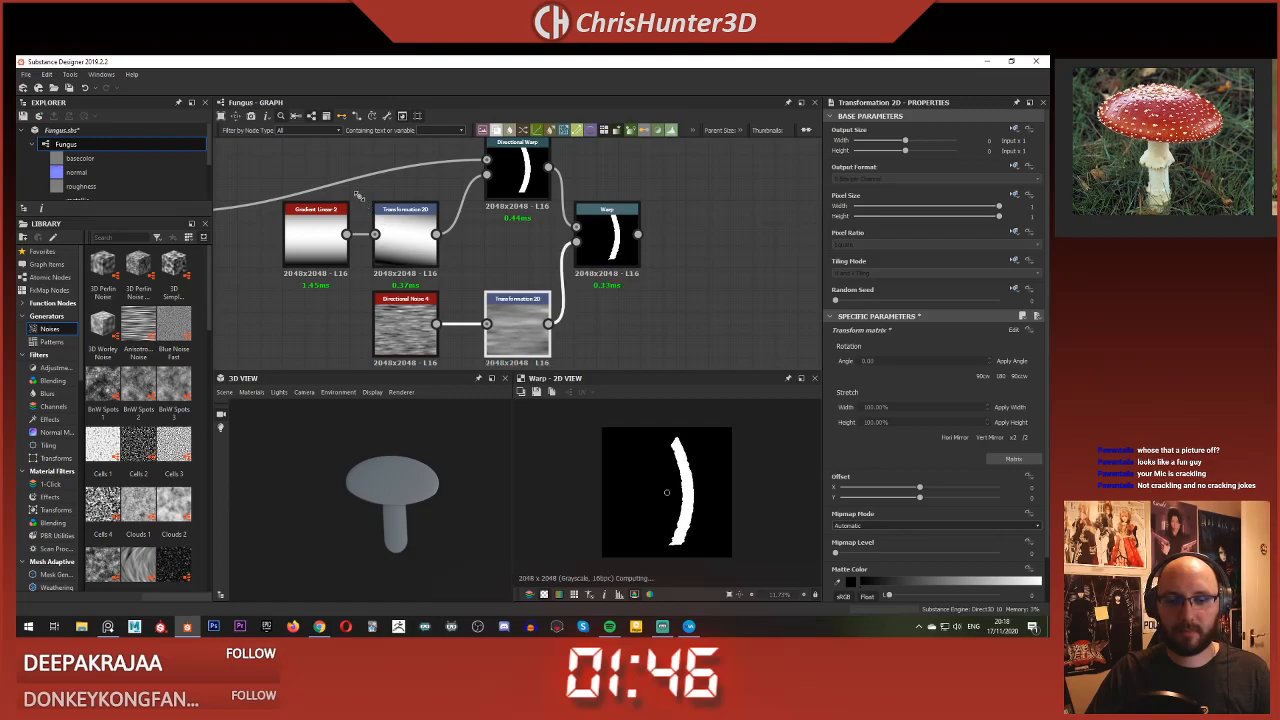
# Step: Move the Warp node farther along from its inputs and set its intensity to 2
pyautogui.moveTo(595, 310); pyautogui.dragTo(533, 304, button='middle')
pyautogui.moveTo(538, 233); pyautogui.dragTo(606, 233)
pyautogui.click(643, 300)
pyautogui.click(606, 233)
pyautogui.click(606, 232)
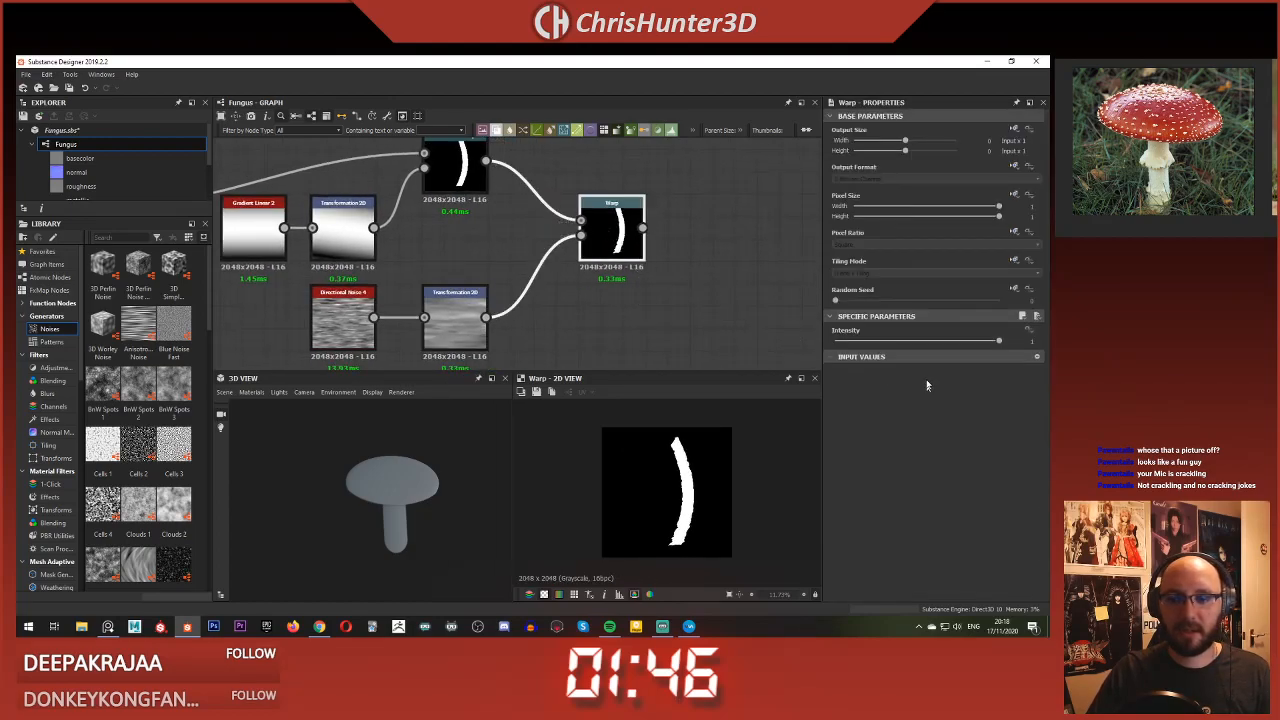
pyautogui.moveTo(961, 342); pyautogui.dragTo(1046, 345)
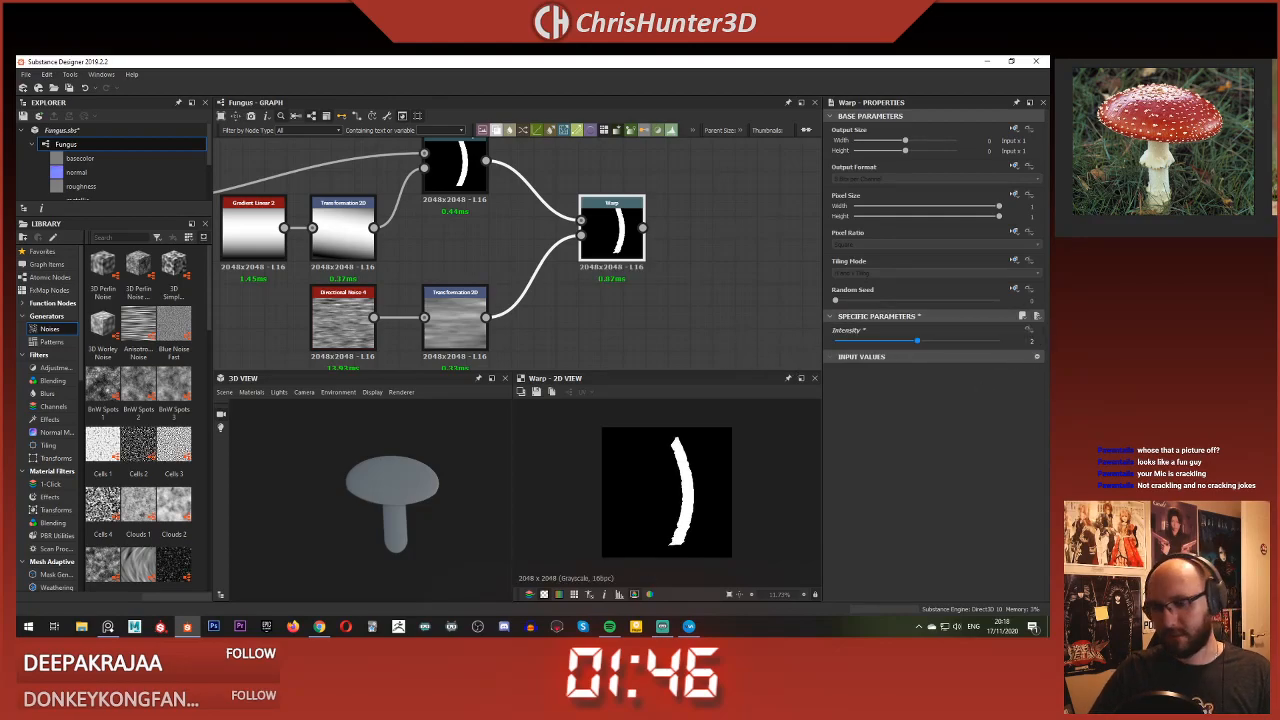
# Step: Insert a Blur HQ Grayscale node between the noise's Transformation 2D and the Warp, and lower its blur intensity
pyautogui.press('space')
pyautogui.write('blu')
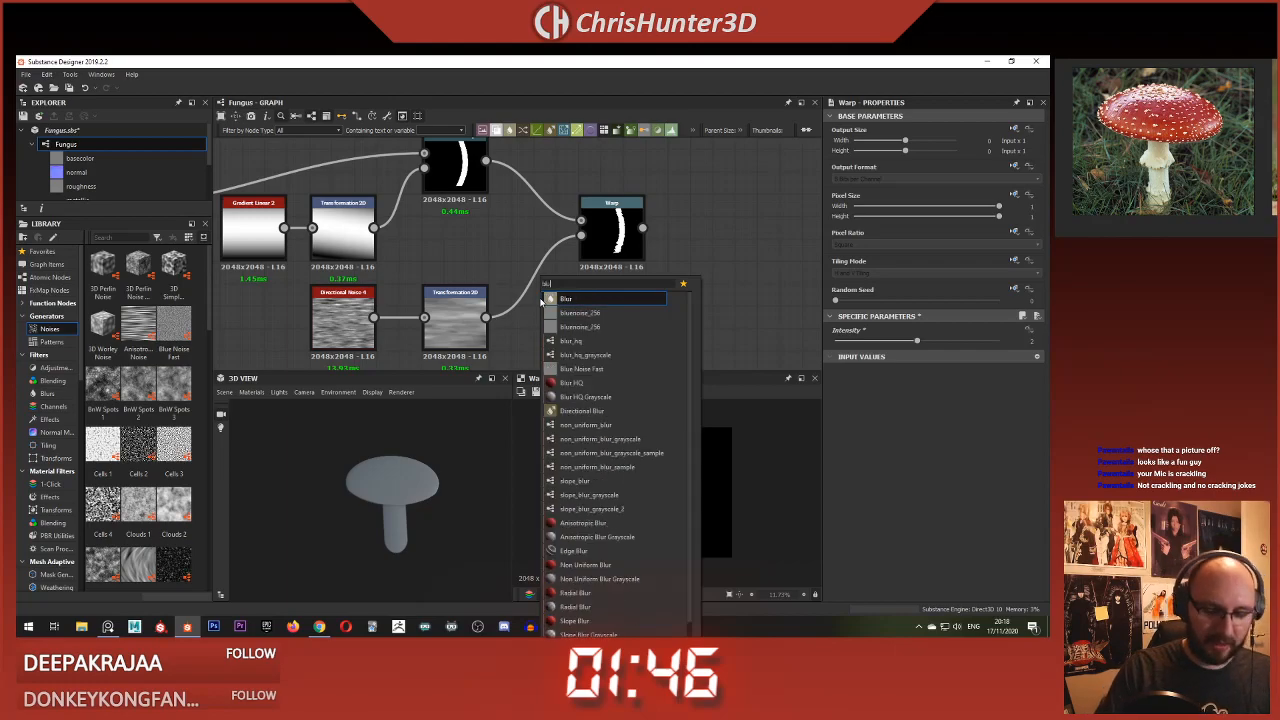
pyautogui.press('Down')
pyautogui.press('Down')
pyautogui.press('Down')
pyautogui.press('Escape')
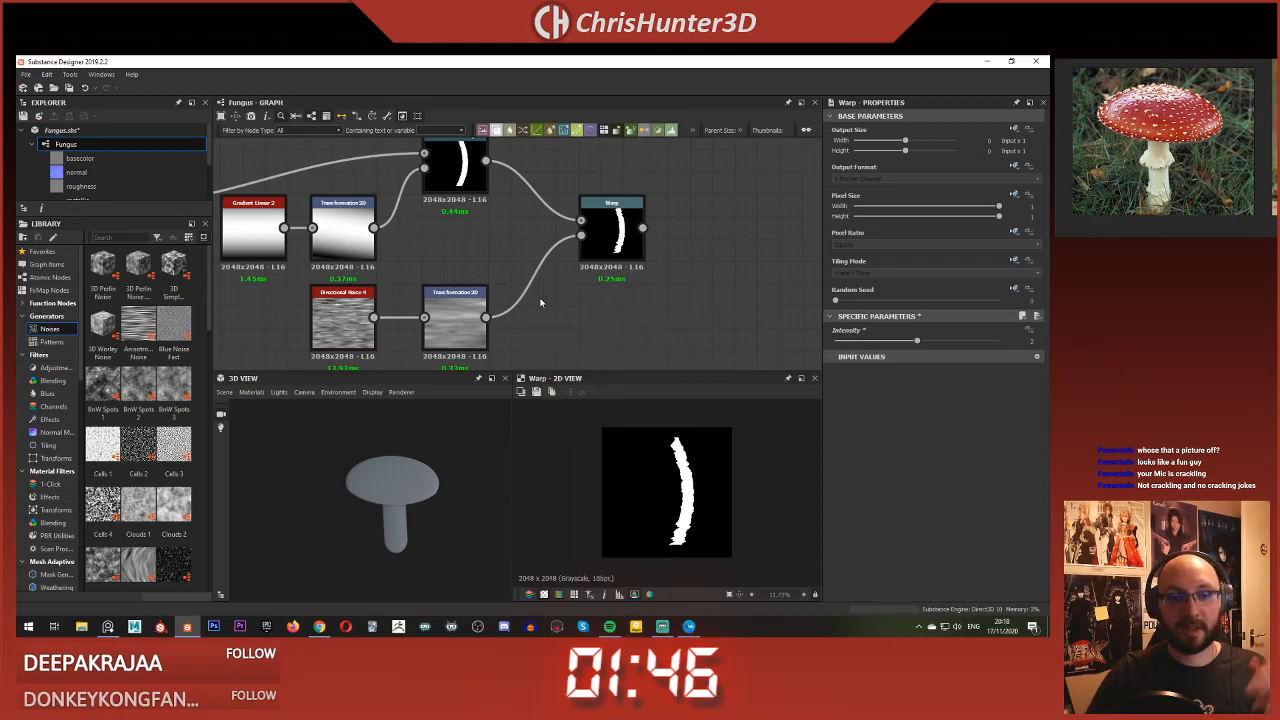
pyautogui.moveTo(540, 302); pyautogui.dragTo(526, 277, button='middle')
pyautogui.moveTo(473, 292); pyautogui.dragTo(568, 210)
pyautogui.doubleClick(597, 206)
pyautogui.click(544, 272)
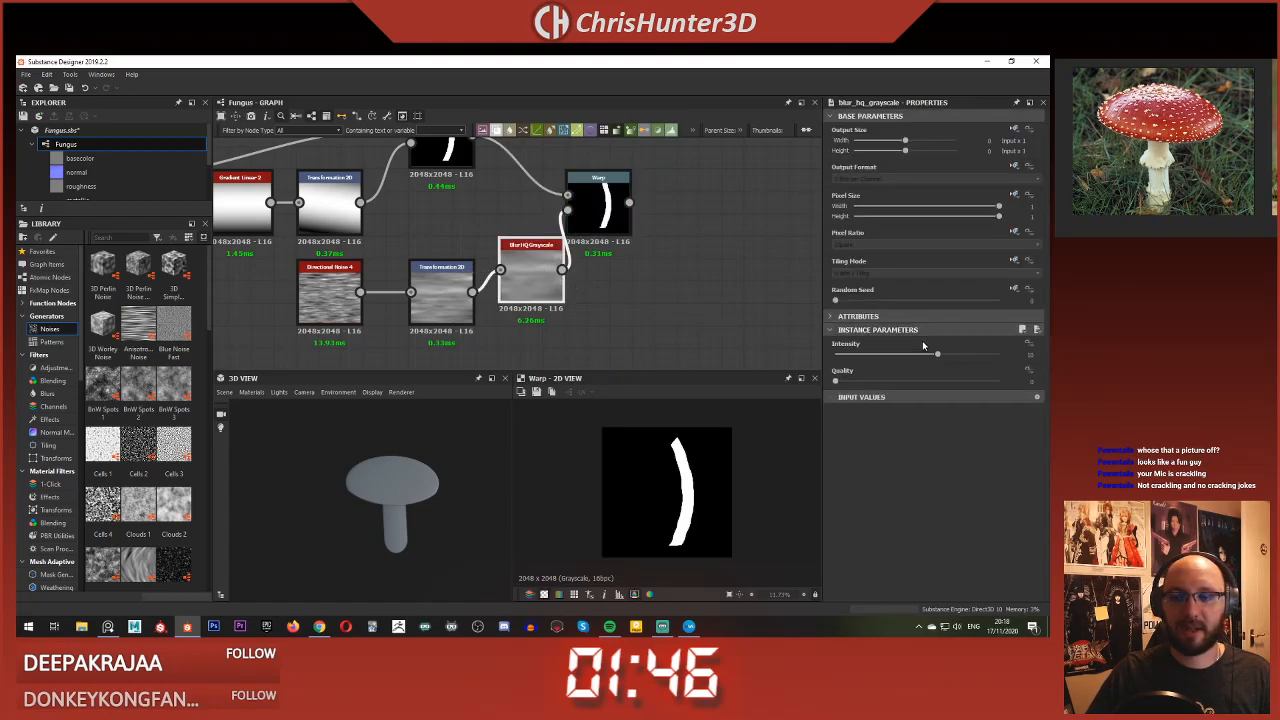
pyautogui.moveTo(932, 357); pyautogui.dragTo(903, 355)
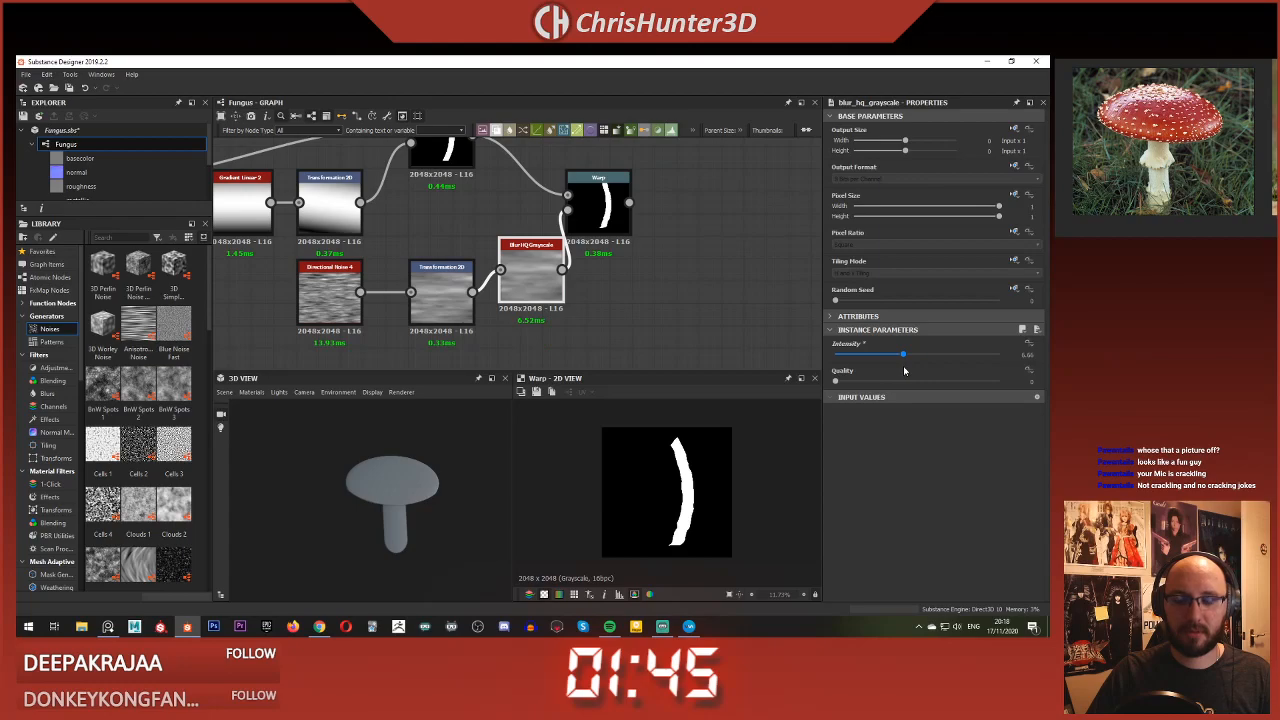
# Step: Enlarge, rotate and move the subtracted square in its Transformation 2D to cut the bar into a longer tapering point
pyautogui.moveTo(622, 268); pyautogui.dragTo(603, 322, button='middle')
pyautogui.moveTo(489, 285); pyautogui.dragTo(750, 288, button='middle')
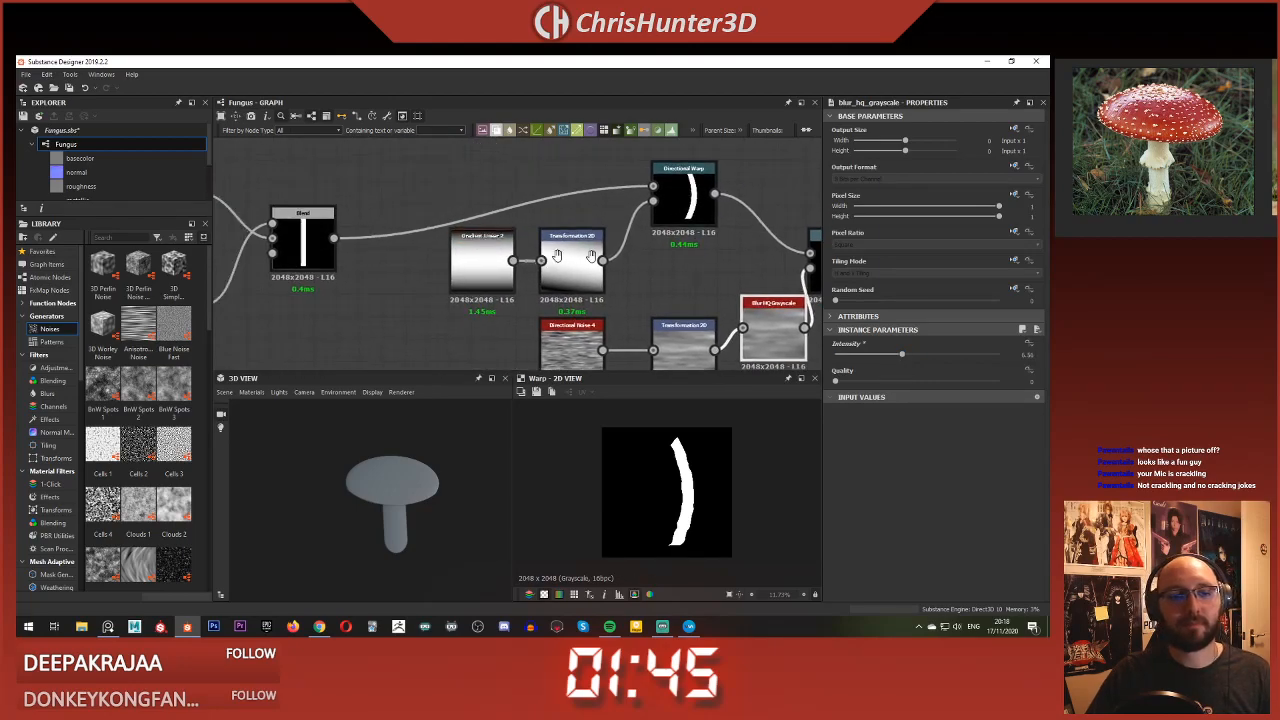
pyautogui.moveTo(250, 270); pyautogui.dragTo(481, 262, button='middle')
pyautogui.click(551, 216)
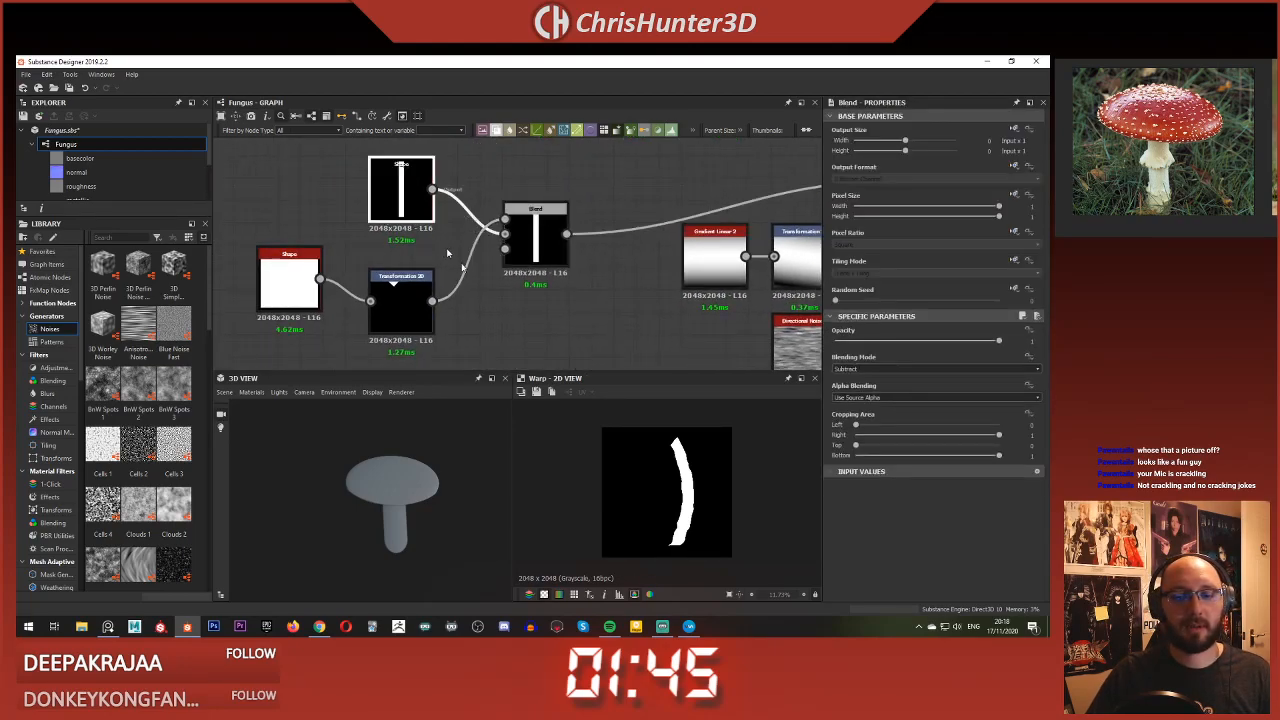
pyautogui.click(400, 190)
pyautogui.click(416, 295)
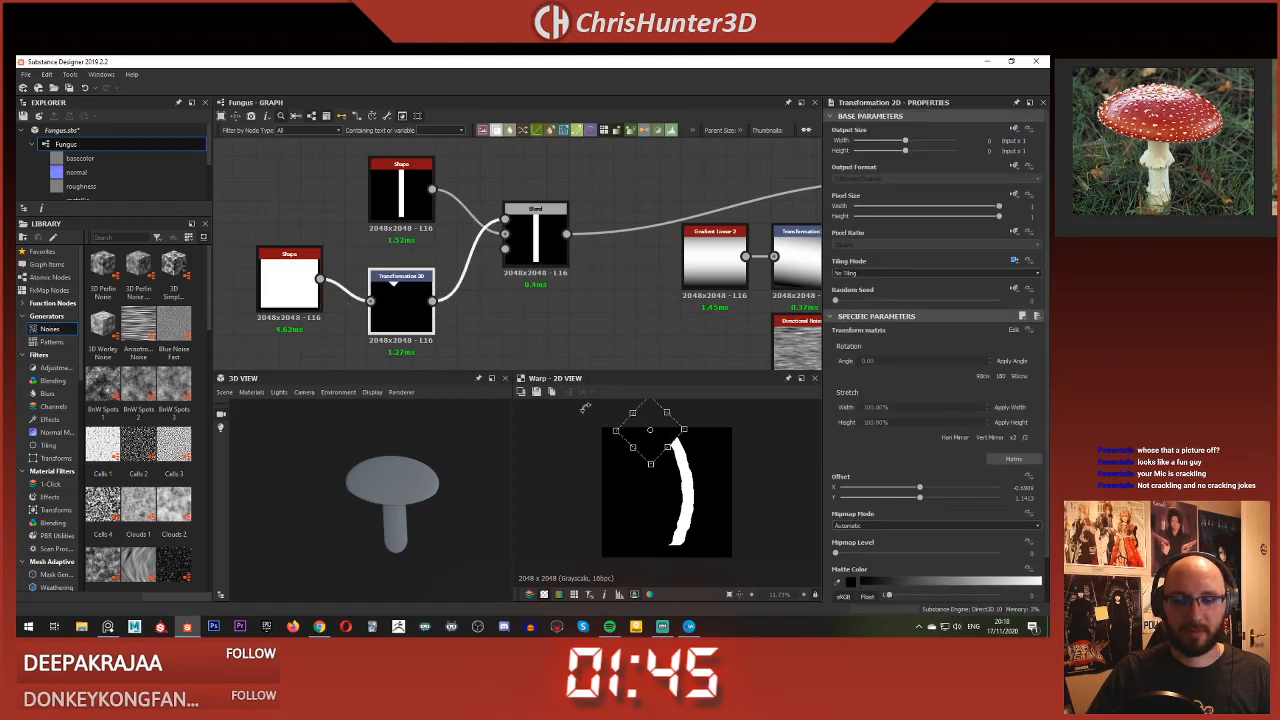
pyautogui.moveTo(673, 440)
pyautogui.mouseDown()
pyautogui.moveTo(628, 506)
pyautogui.moveTo(660, 452)
pyautogui.mouseUp()
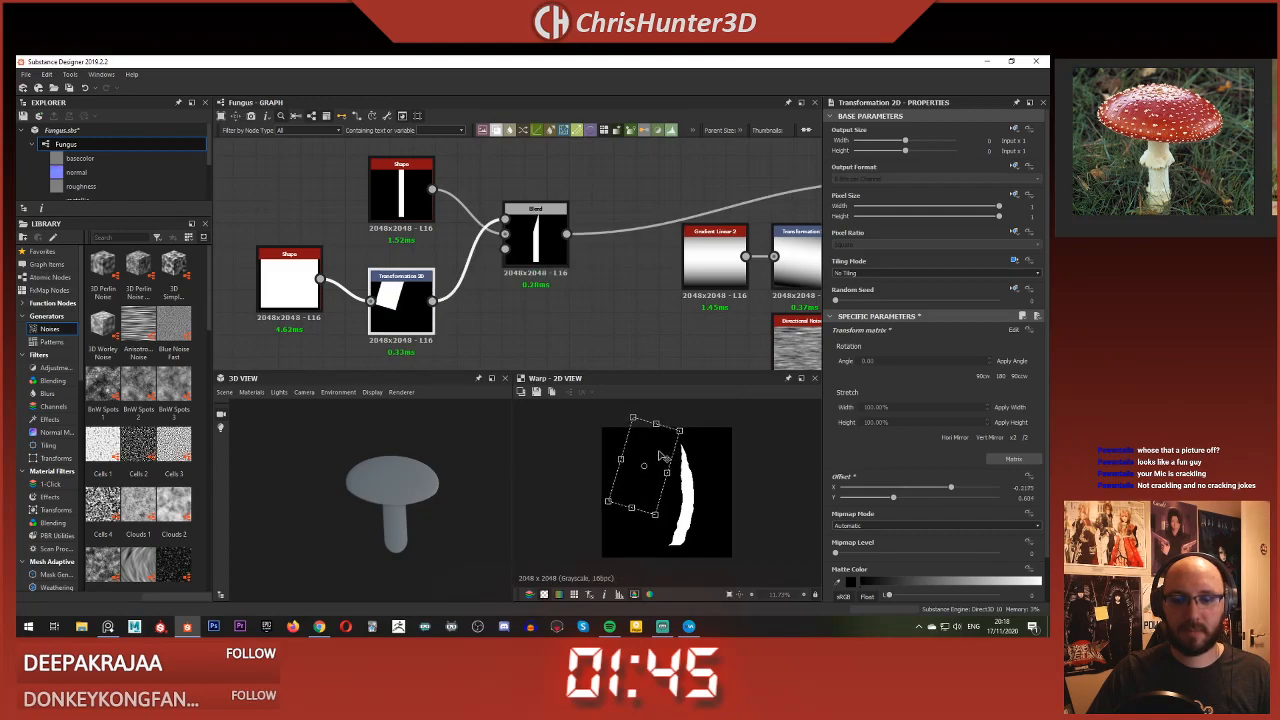
# Step: Set the Warp's intensity to 1 and the Blur HQ Grayscale's intensity to about 3.36
pyautogui.moveTo(633, 272); pyautogui.dragTo(530, 258, button='middle')
pyautogui.scroll(-4, 443, 268)
pyautogui.moveTo(716, 241); pyautogui.dragTo(631, 246, button='middle')
pyautogui.scroll(3, 631, 246)
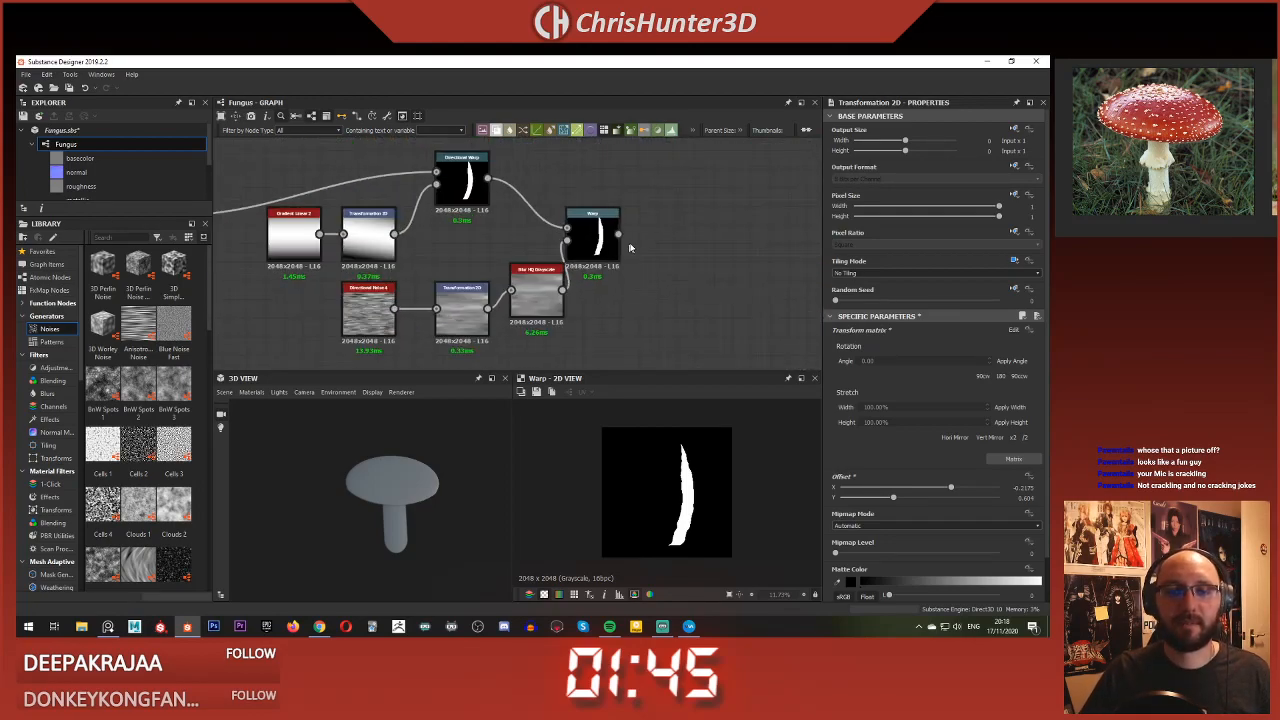
pyautogui.click(598, 236)
pyautogui.scroll(3, 588, 322)
pyautogui.scroll(-2, 606, 320)
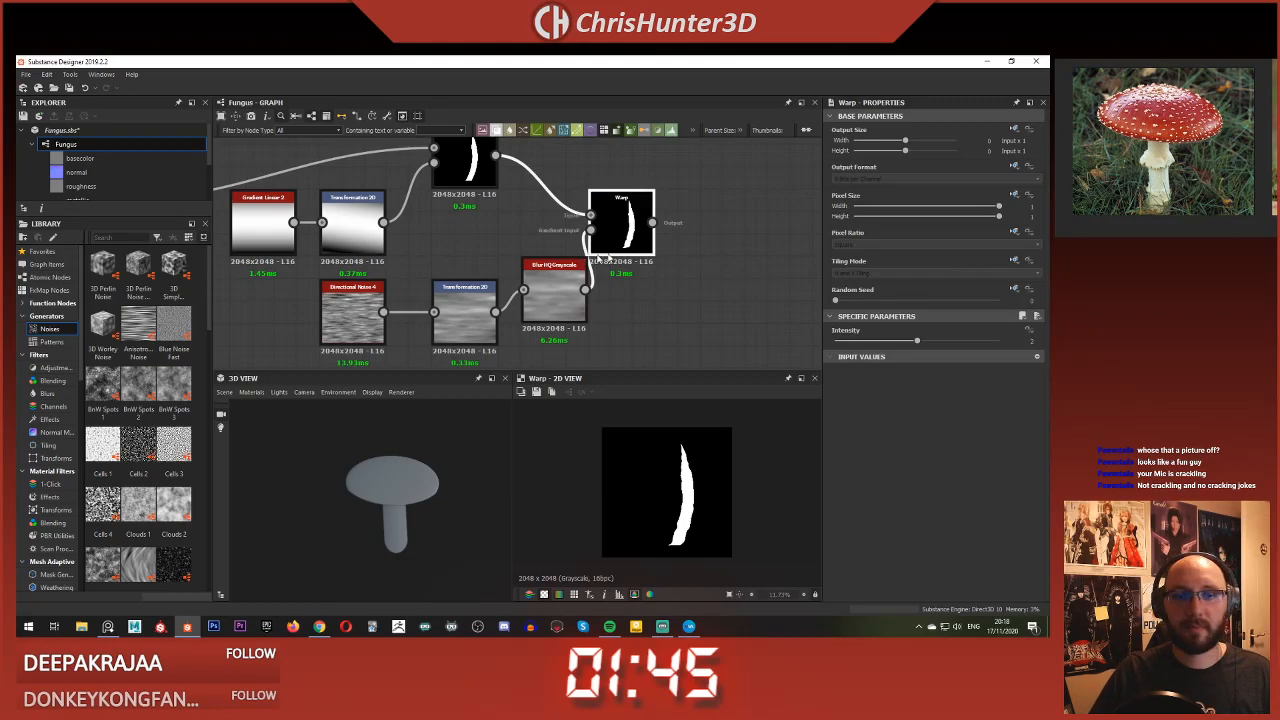
pyautogui.moveTo(916, 341); pyautogui.dragTo(877, 342)
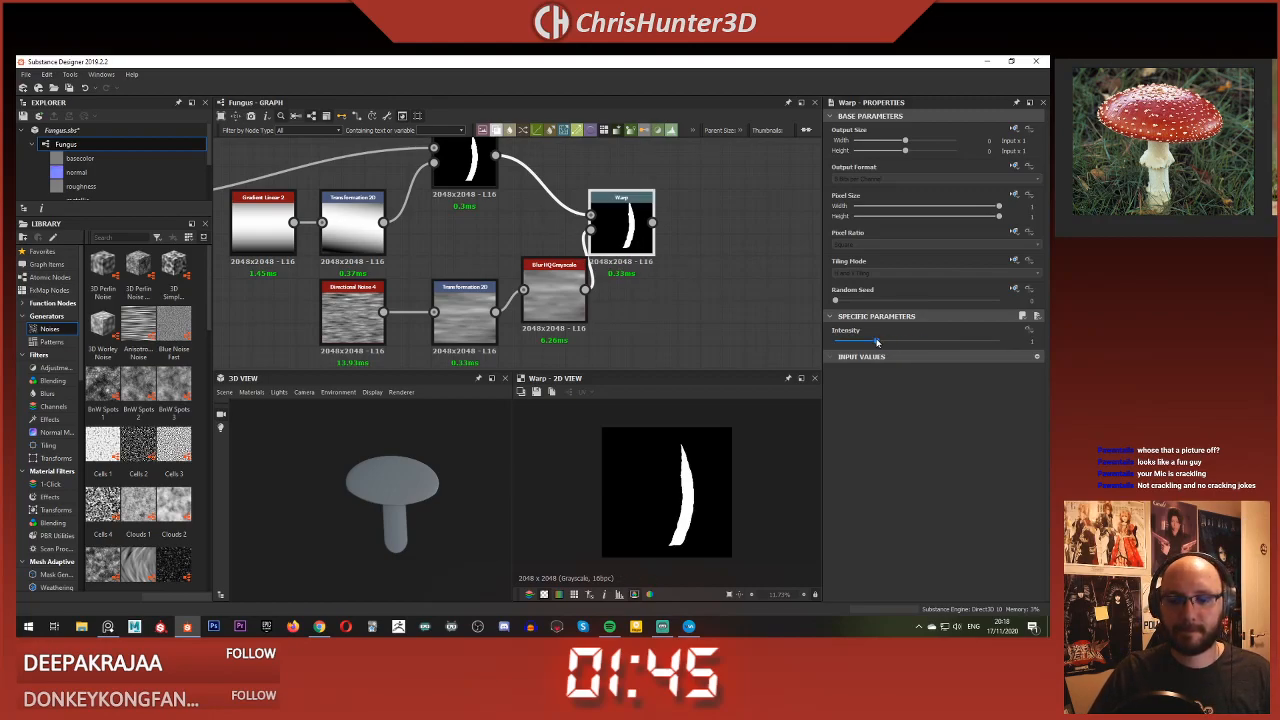
pyautogui.click(554, 292)
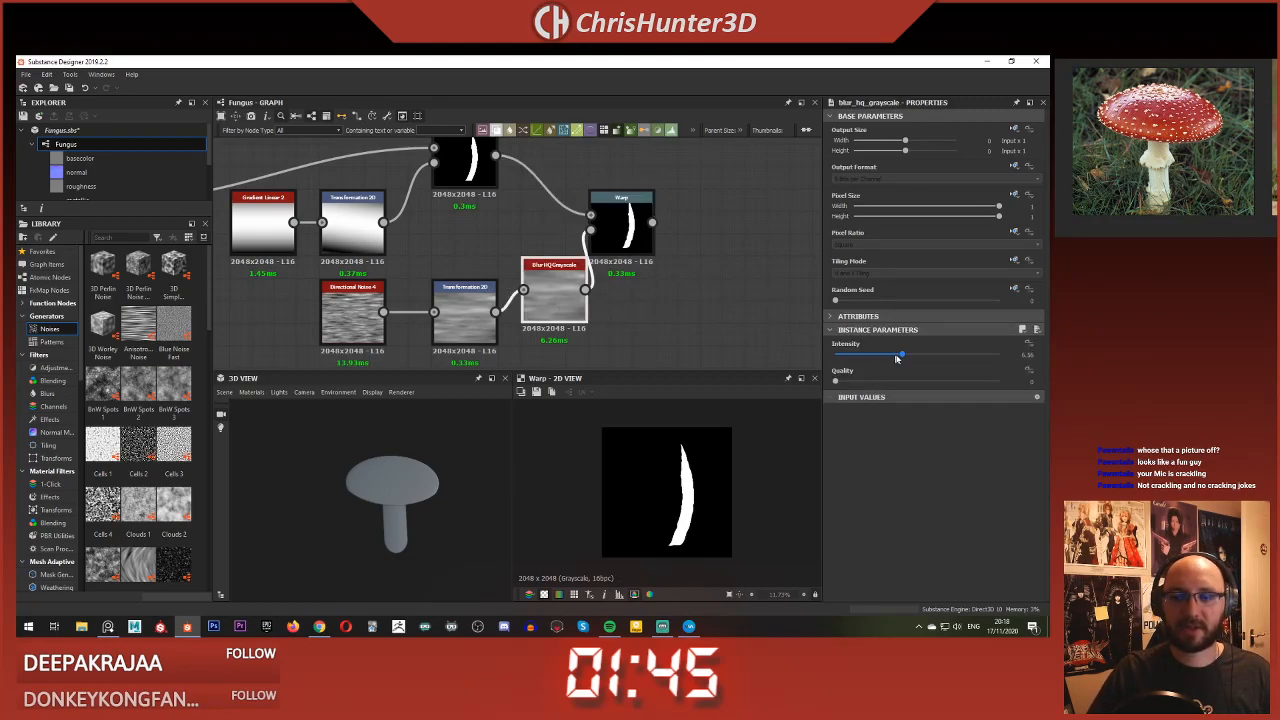
pyautogui.moveTo(938, 358); pyautogui.dragTo(870, 363)
# Step: Look over the blade's node chain and its place beside the mushroom nodes in the graph
pyautogui.scroll(-5, 654, 303)
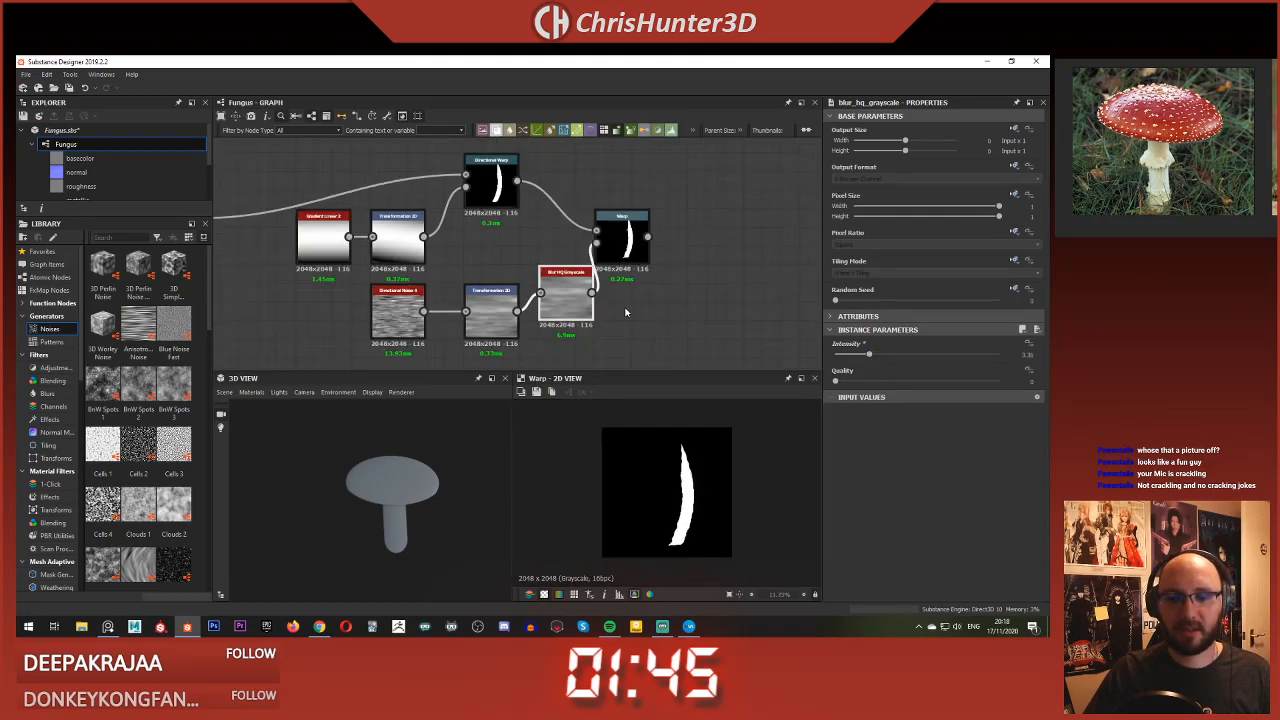
pyautogui.scroll(3, 696, 337)
pyautogui.moveTo(696, 337); pyautogui.dragTo(631, 334, button='middle')
pyautogui.scroll(-2, 682, 296)
pyautogui.moveTo(682, 296); pyautogui.dragTo(643, 297, button='middle')
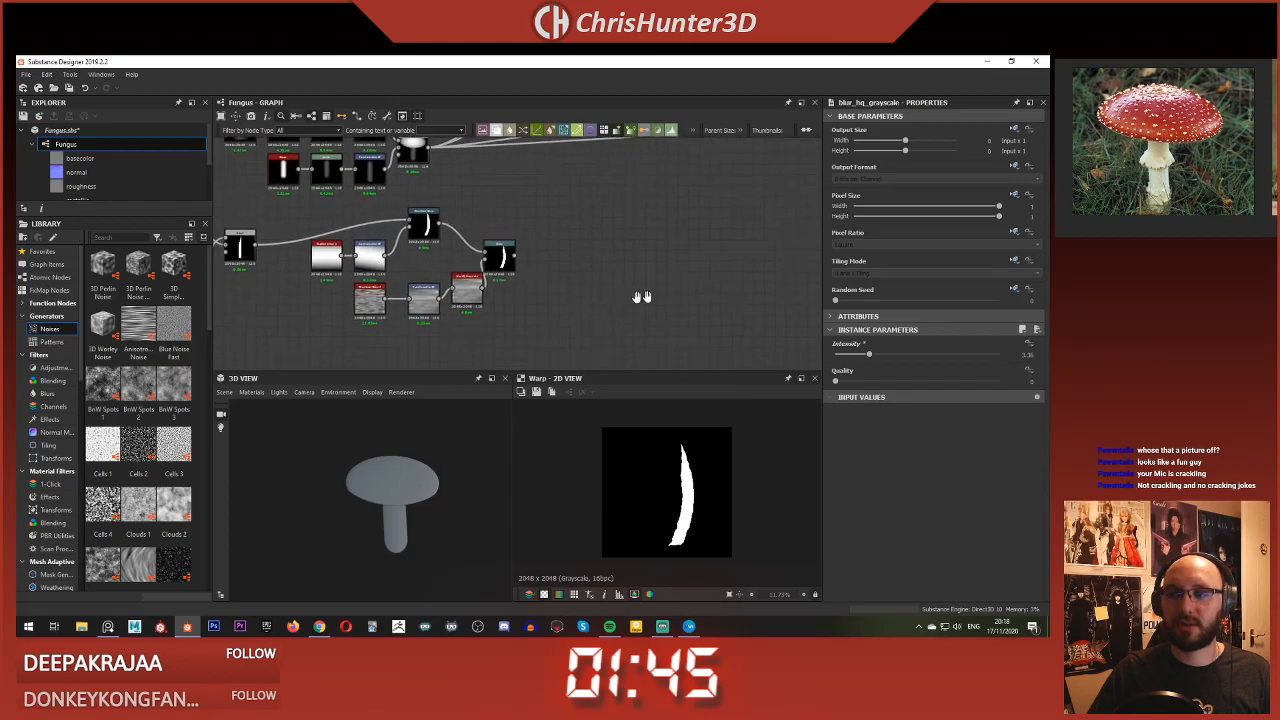
pyautogui.moveTo(535, 299); pyautogui.dragTo(555, 305, button='middle')
pyautogui.scroll(5, 555, 305)
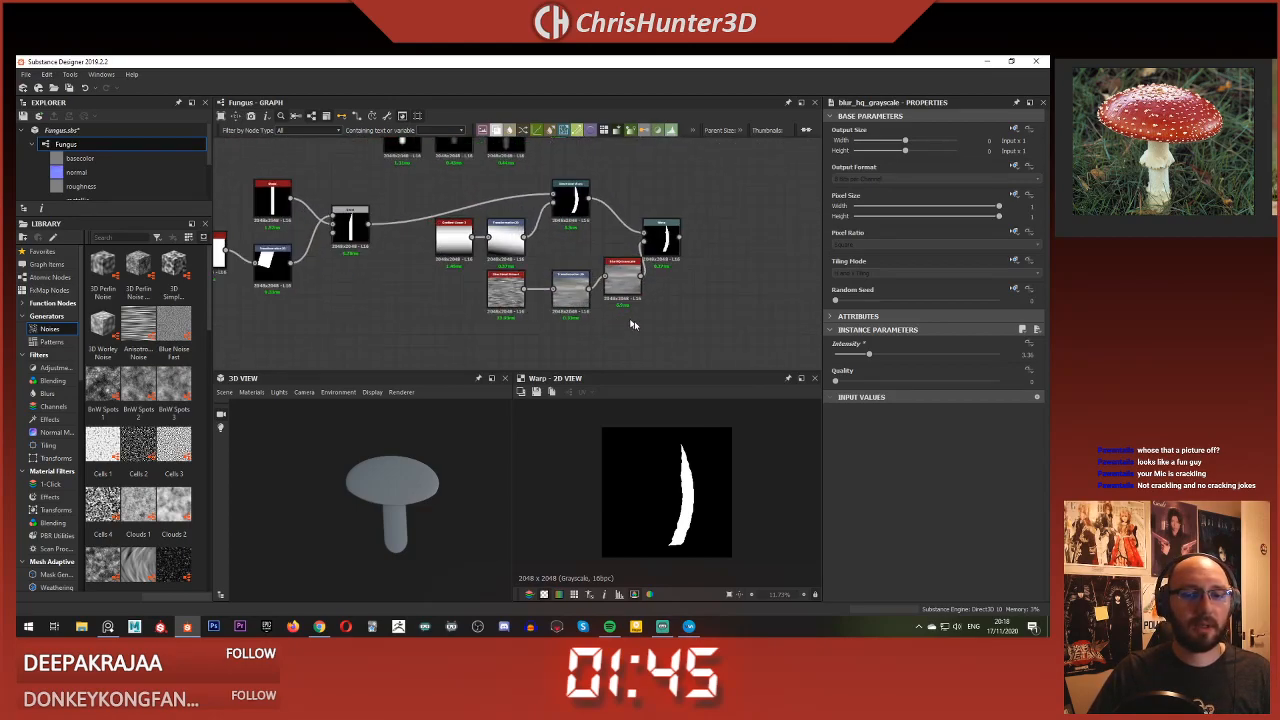
pyautogui.scroll(-4, 559, 321)
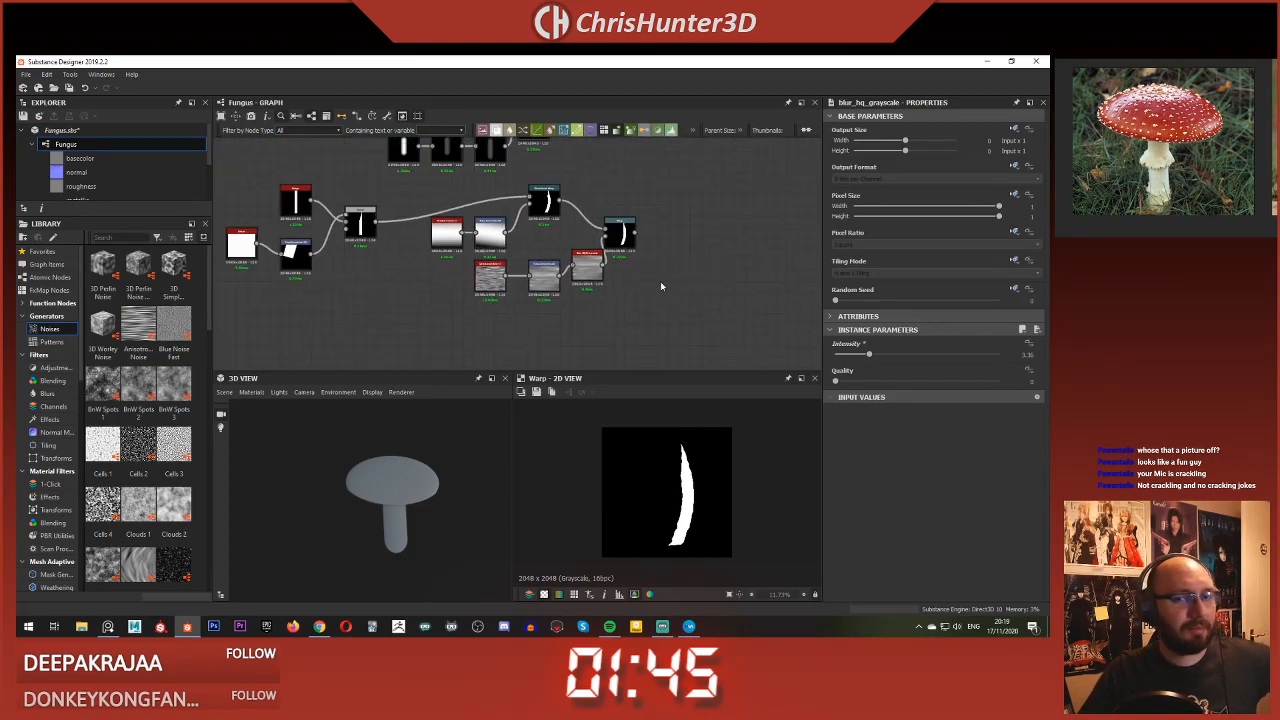
pyautogui.moveTo(660, 287); pyautogui.dragTo(643, 308, button='middle')
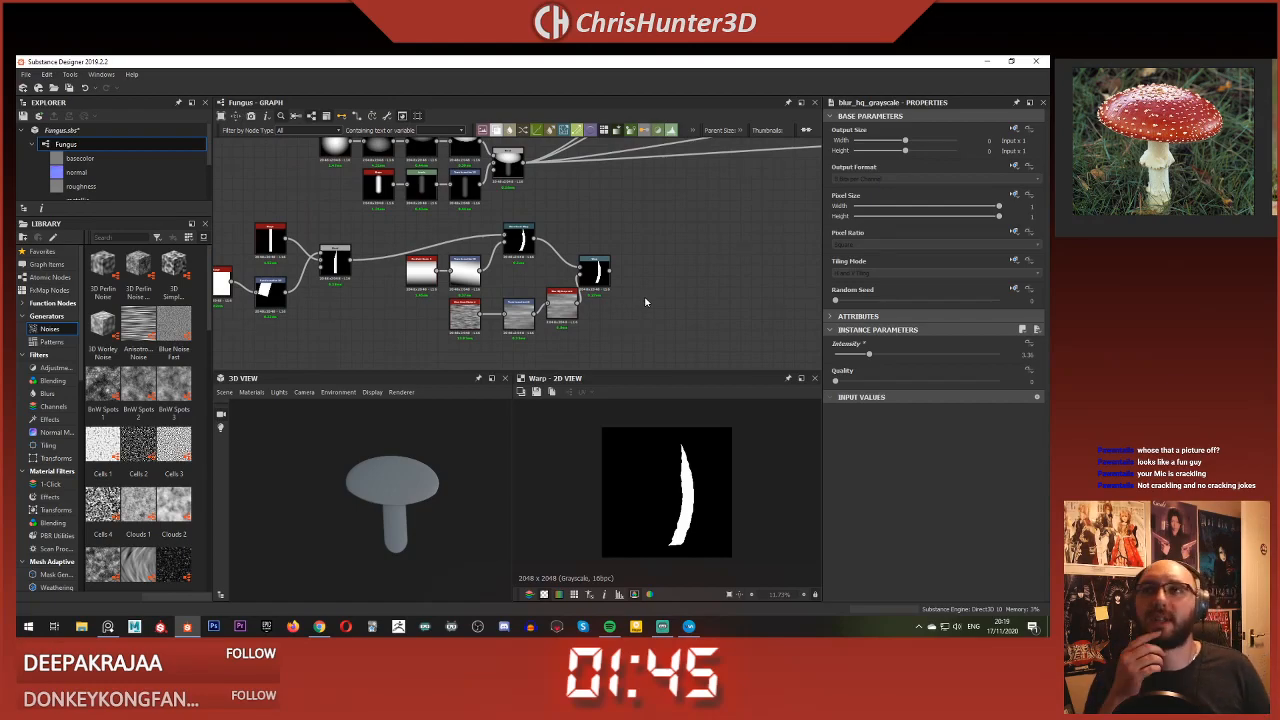
# Step: Add a Tile Sampler node beyond the Warp and connect the Warp output to its Pattern Input 1
pyautogui.press('space')
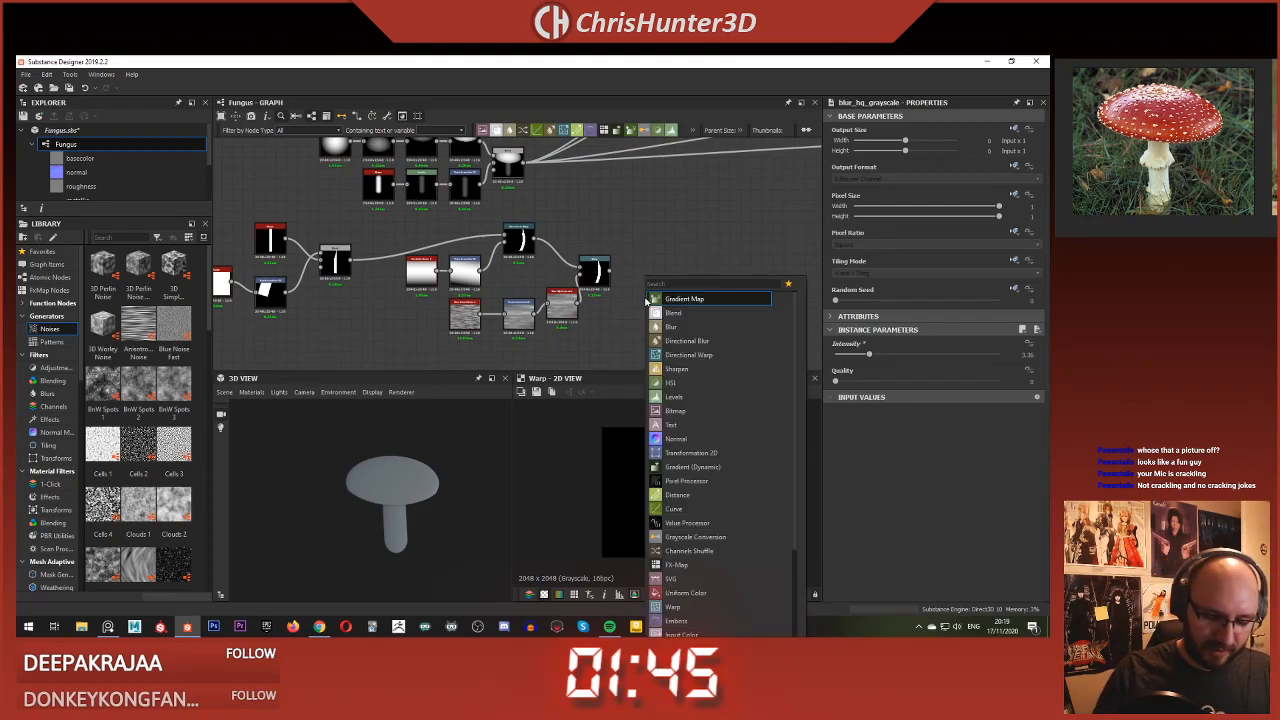
pyautogui.write('tile')
pyautogui.click(701, 442)
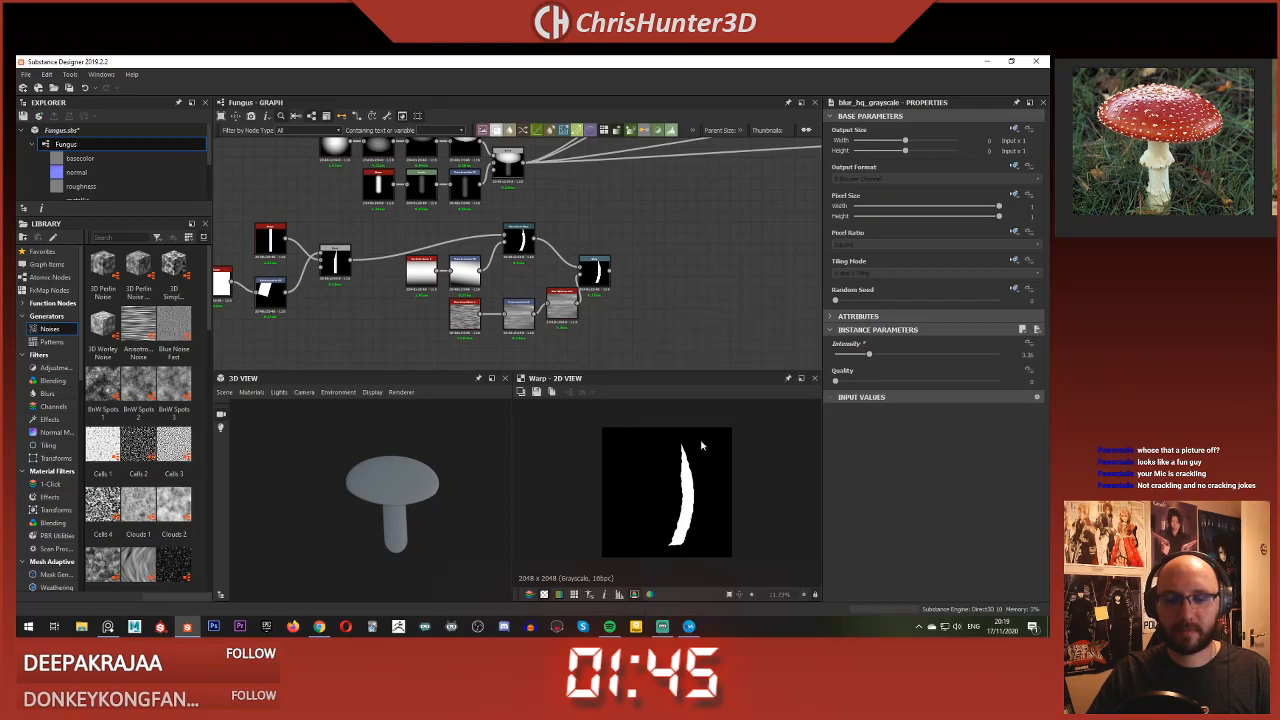
pyautogui.scroll(4, 656, 298)
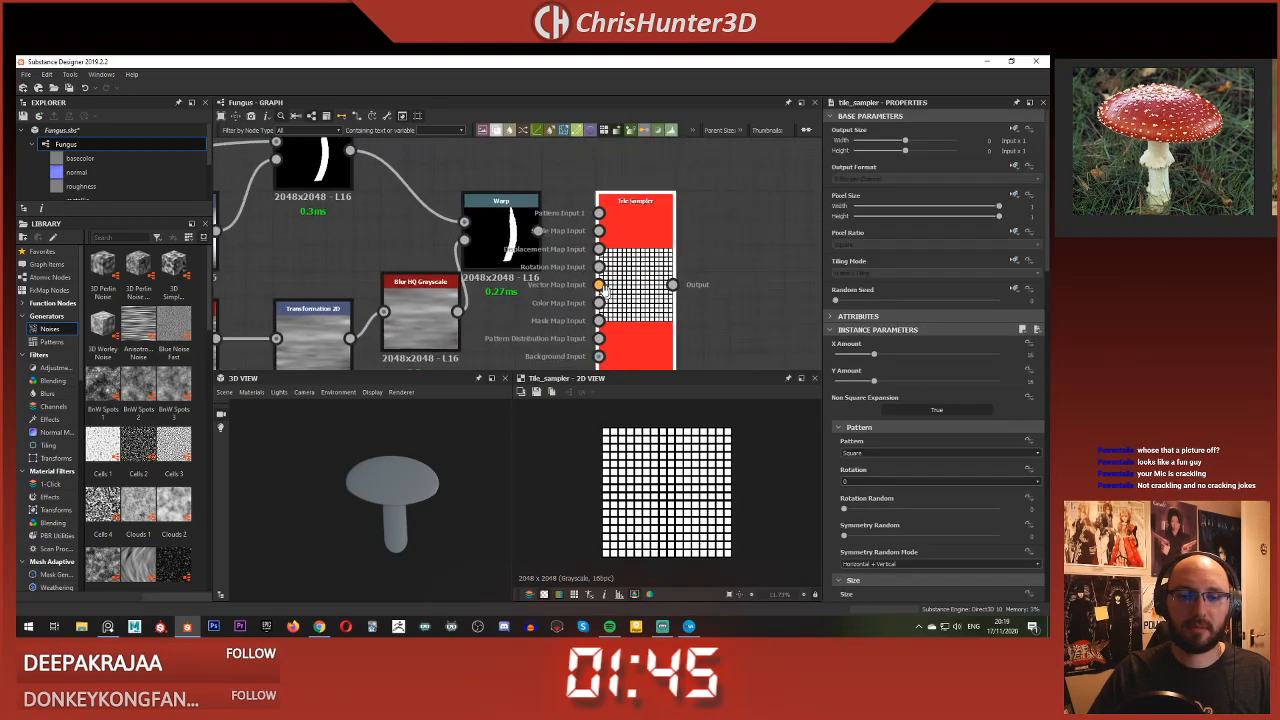
pyautogui.moveTo(529, 223); pyautogui.dragTo(592, 205)
pyautogui.moveTo(625, 238); pyautogui.dragTo(600, 175, button='middle')
pyautogui.moveTo(600, 175); pyautogui.dragTo(653, 229)
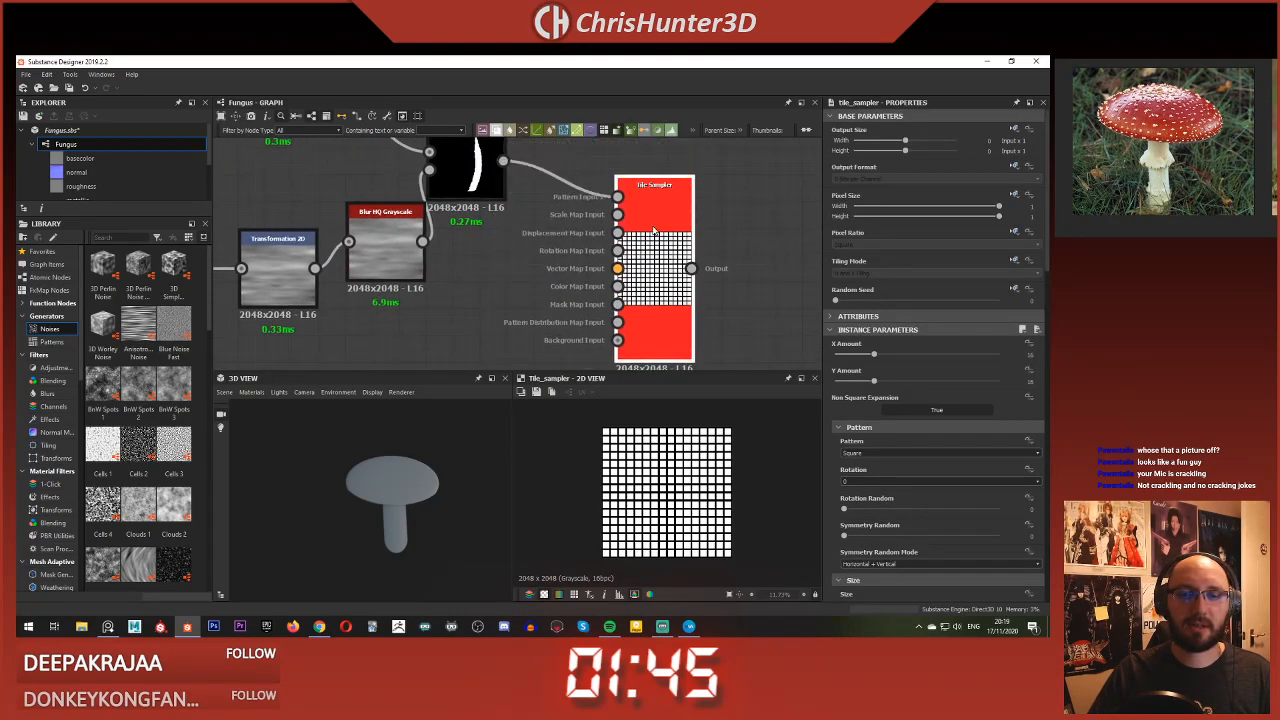
# Step: Set the Tile Sampler's pattern to Pattern Input and inspect the tiled blades
pyautogui.click(900, 453)
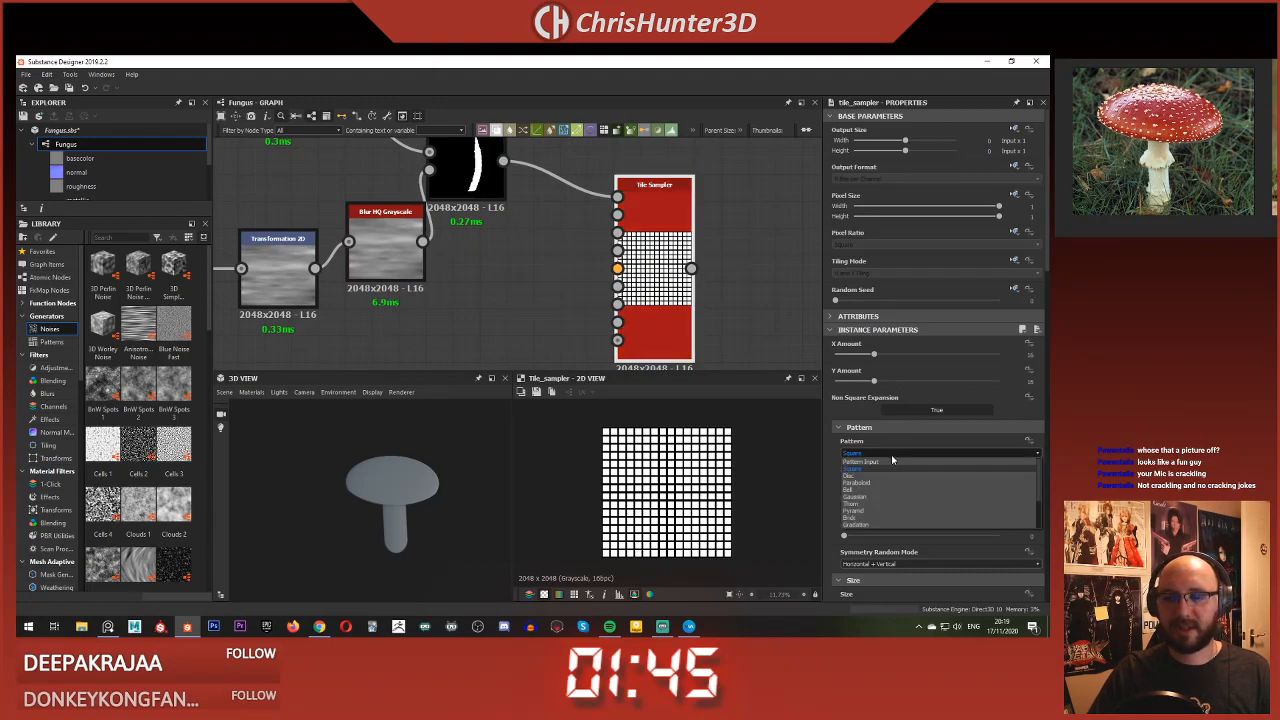
pyautogui.click(880, 465)
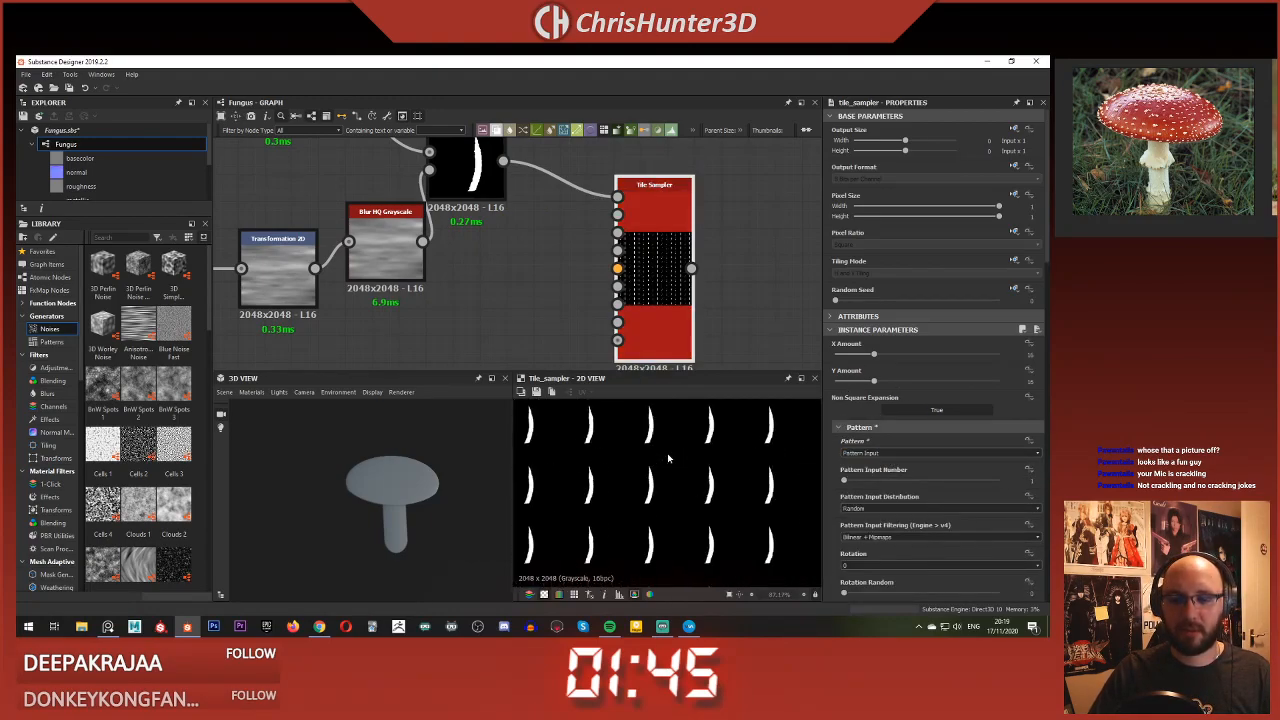
pyautogui.scroll(-1, 540, 273)
pyautogui.scroll(-2, 540, 273)
pyautogui.scroll(1, 532, 314)
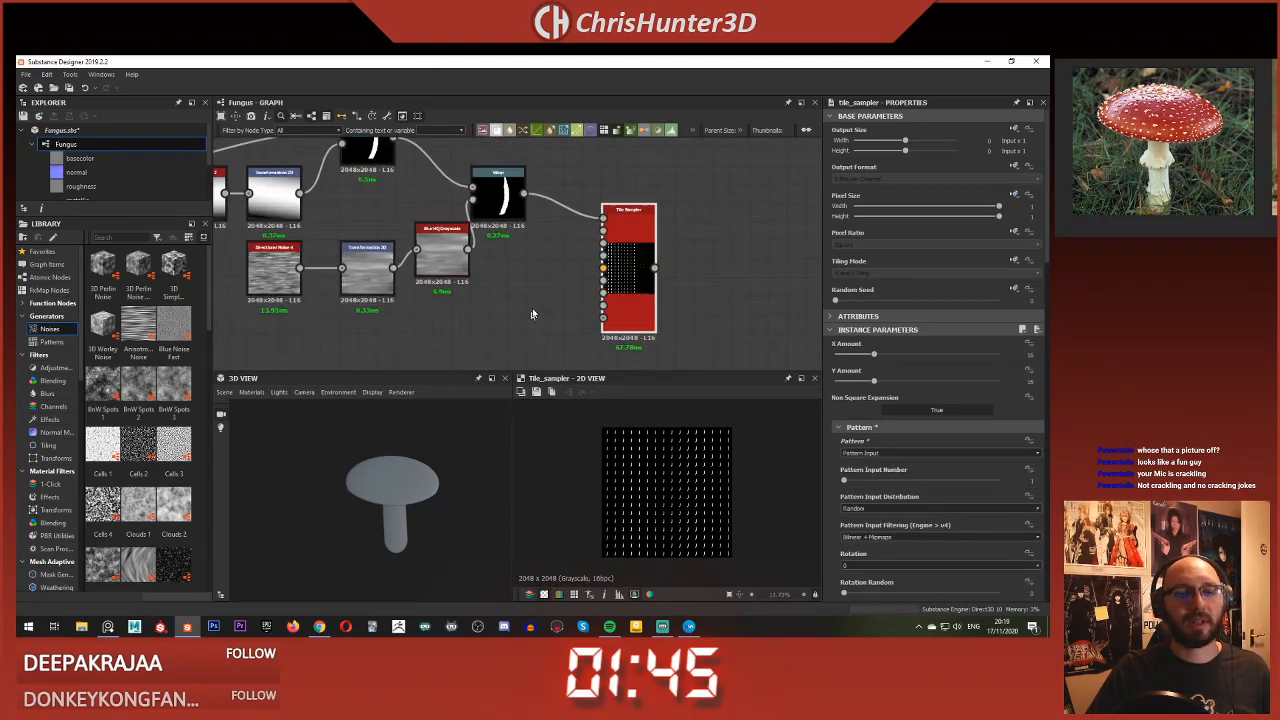
# Step: Set the Tile Sampler's Scale to 1
pyautogui.scroll(-3, 534, 304)
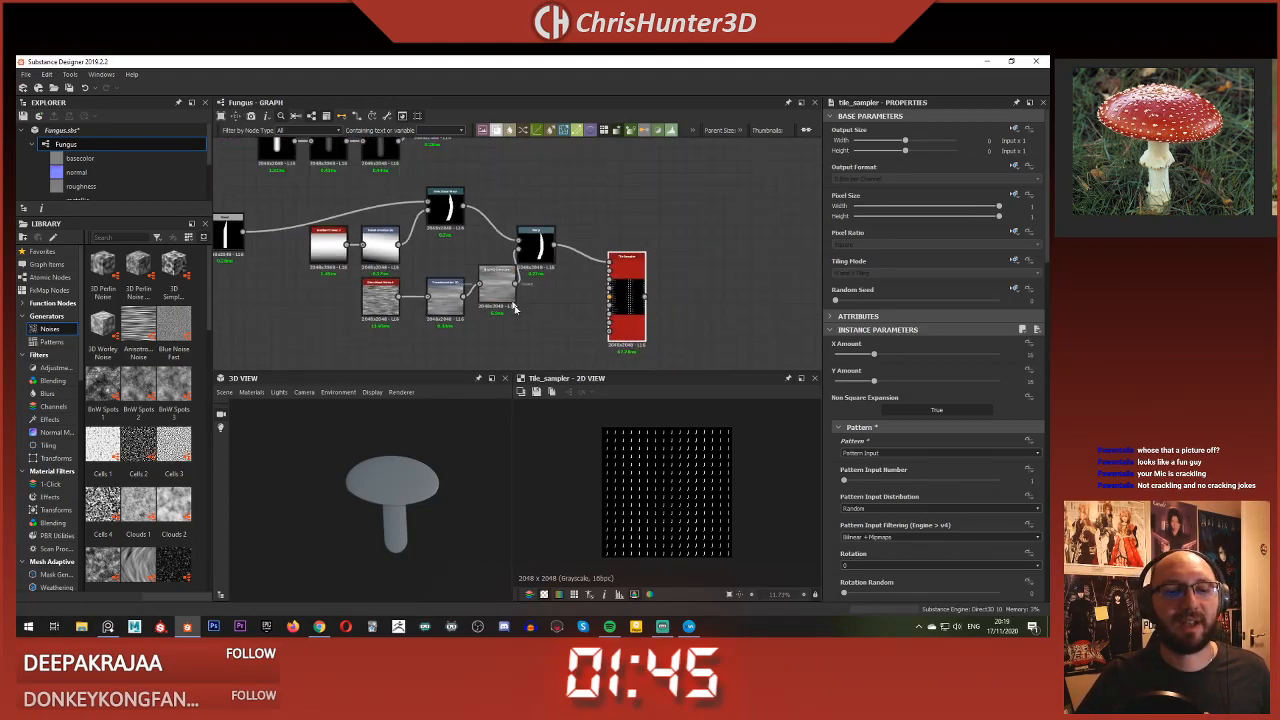
pyautogui.scroll(1, 572, 228)
pyautogui.scroll(3, 572, 228)
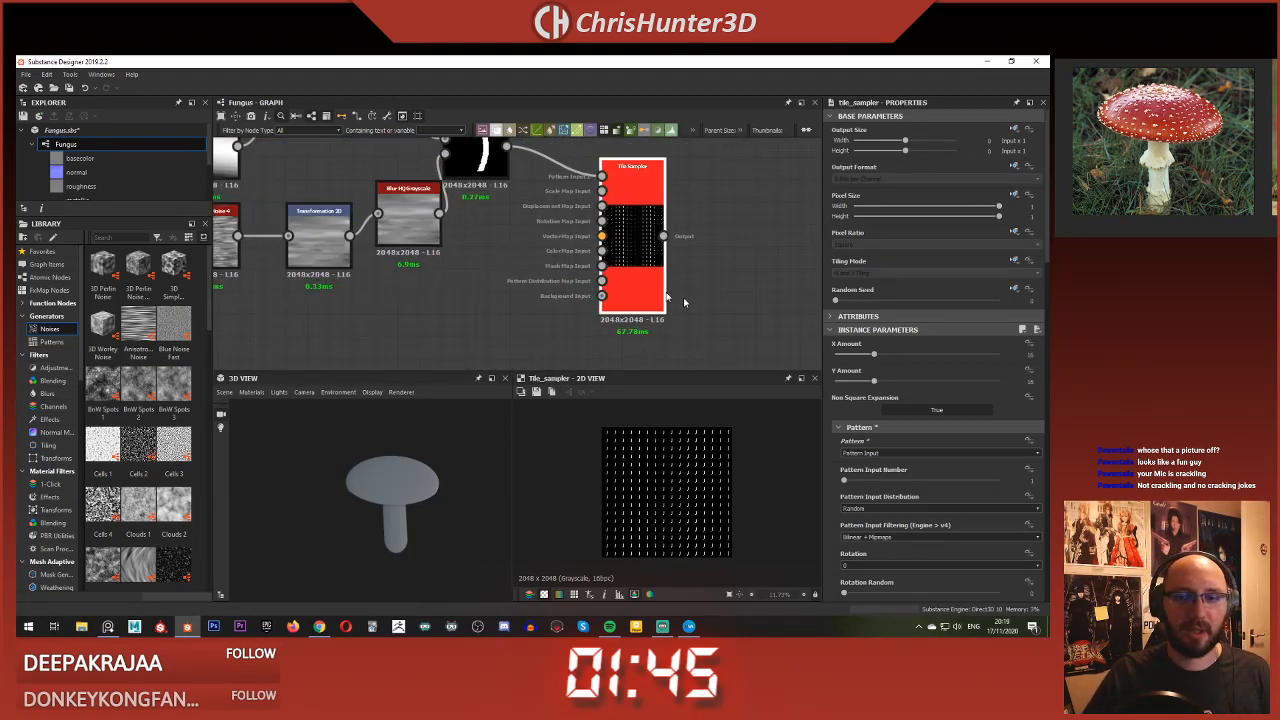
pyautogui.scroll(-2, 970, 460)
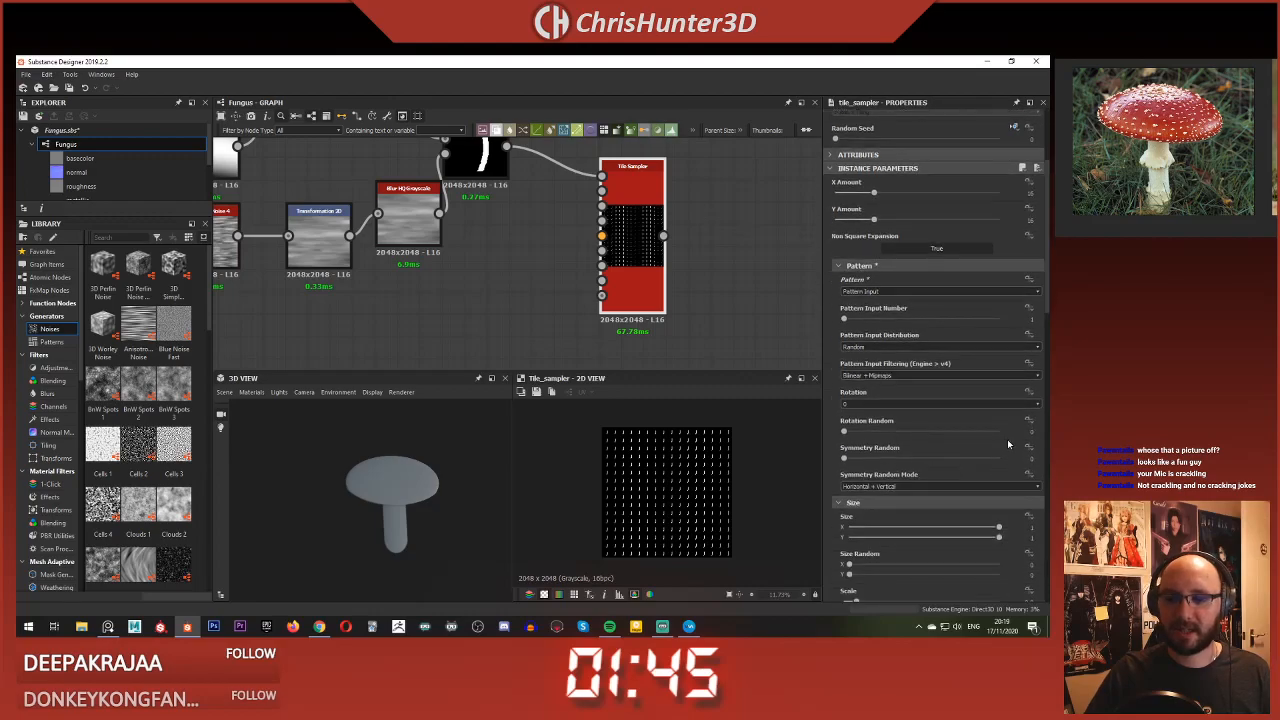
pyautogui.scroll(-2, 1007, 450)
pyautogui.click(1026, 506)
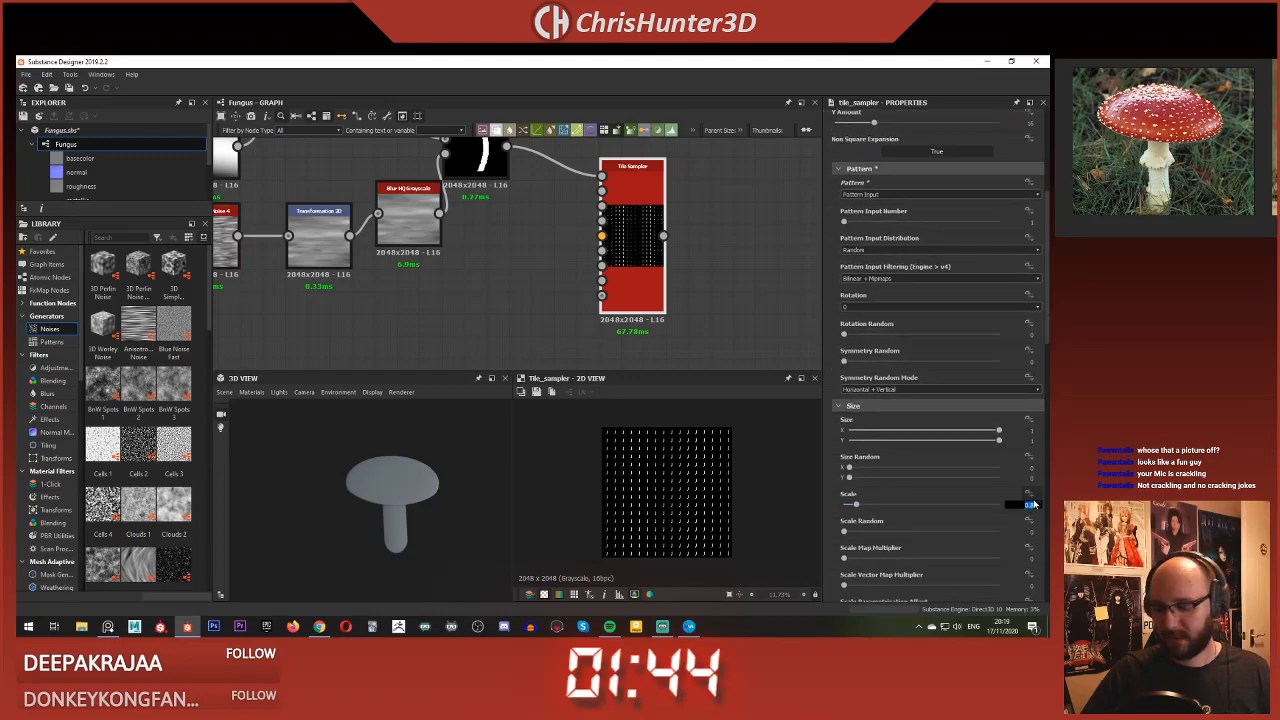
pyautogui.write('1')
pyautogui.press('Return')
pyautogui.scroll(4, 956, 297)
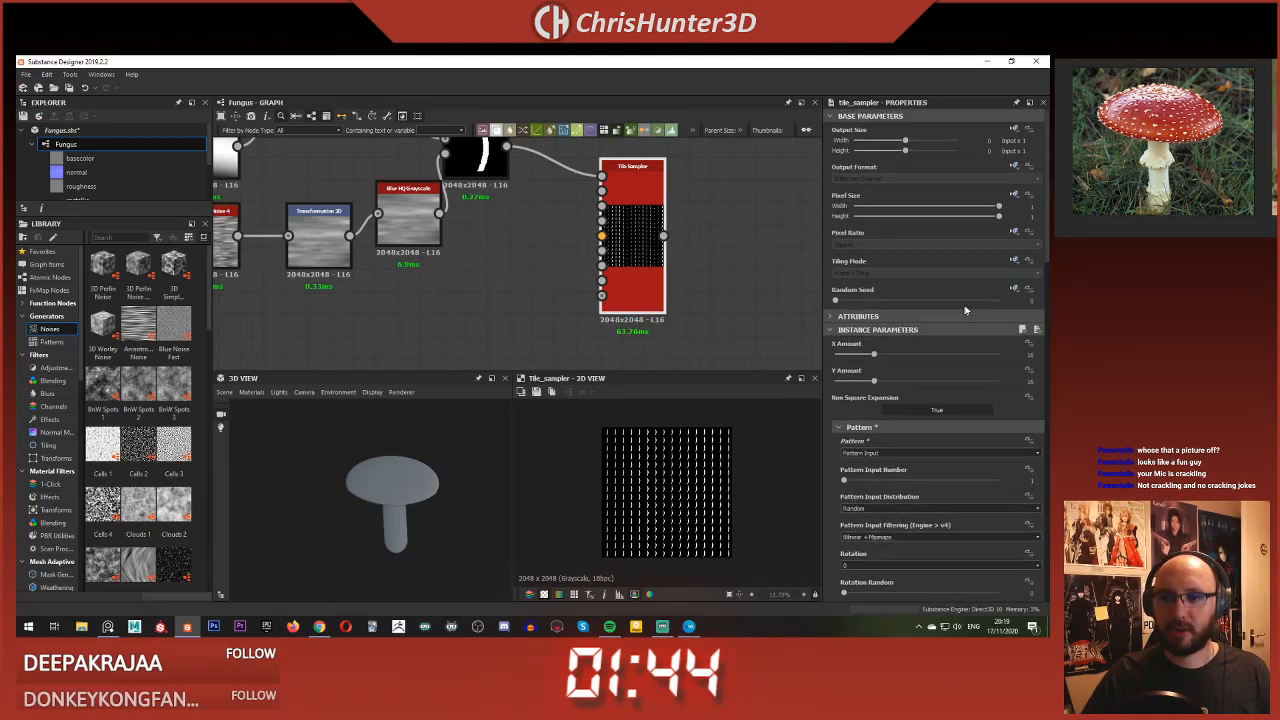
# Step: Try 6 for the Tile Sampler's X and Y Amounts, and raise them to about 20 and 10
pyautogui.click(1020, 354)
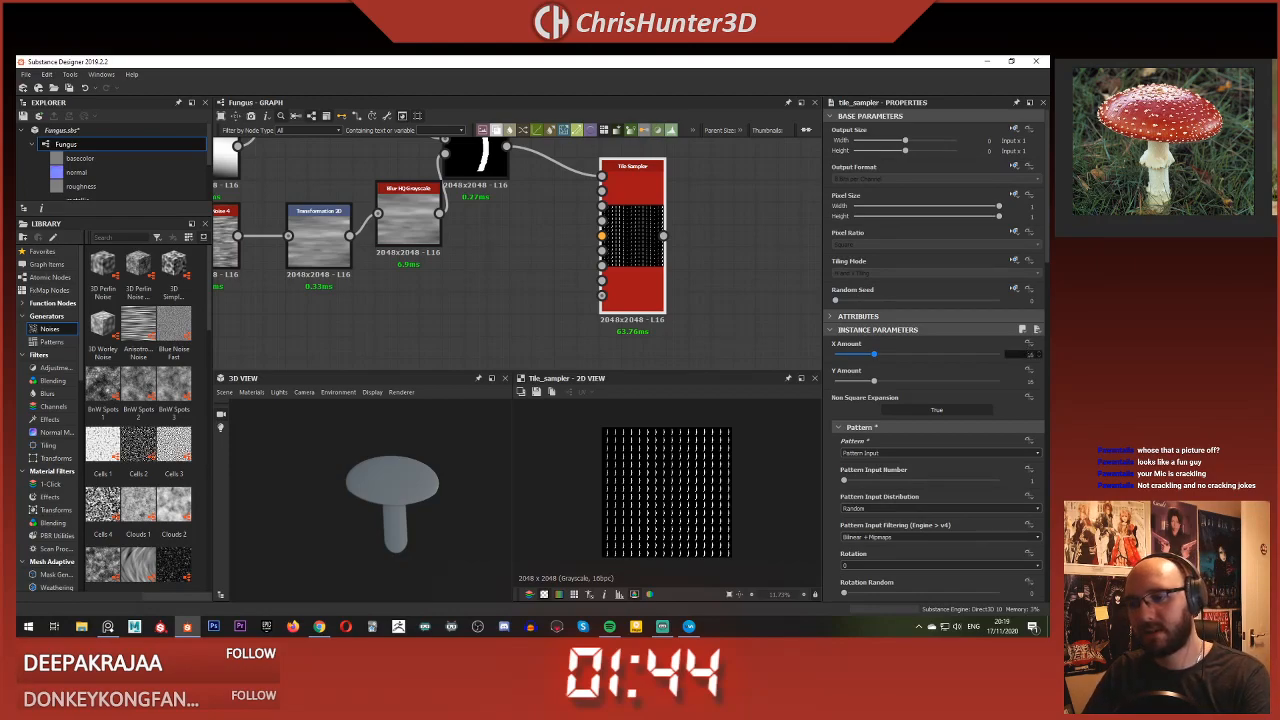
pyautogui.write('6')
pyautogui.press('Tab')
pyautogui.write('6')
pyautogui.press('Return')
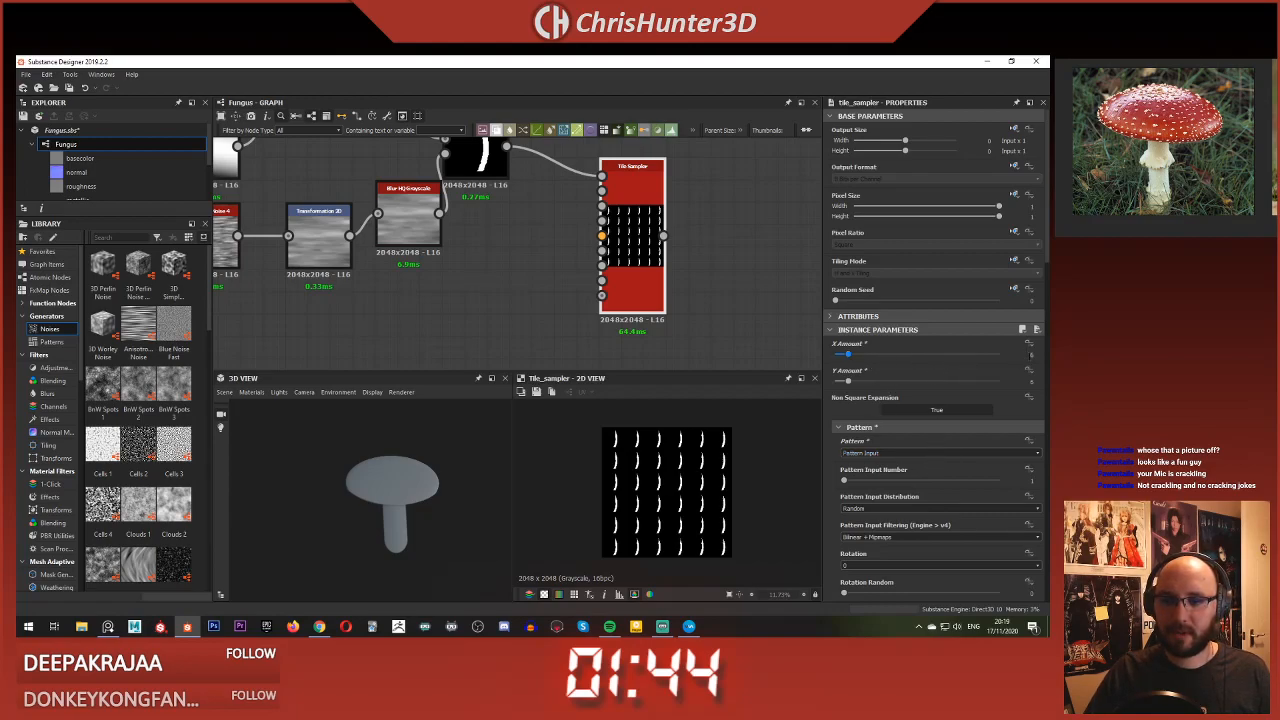
pyautogui.moveTo(845, 354); pyautogui.dragTo(860, 383)
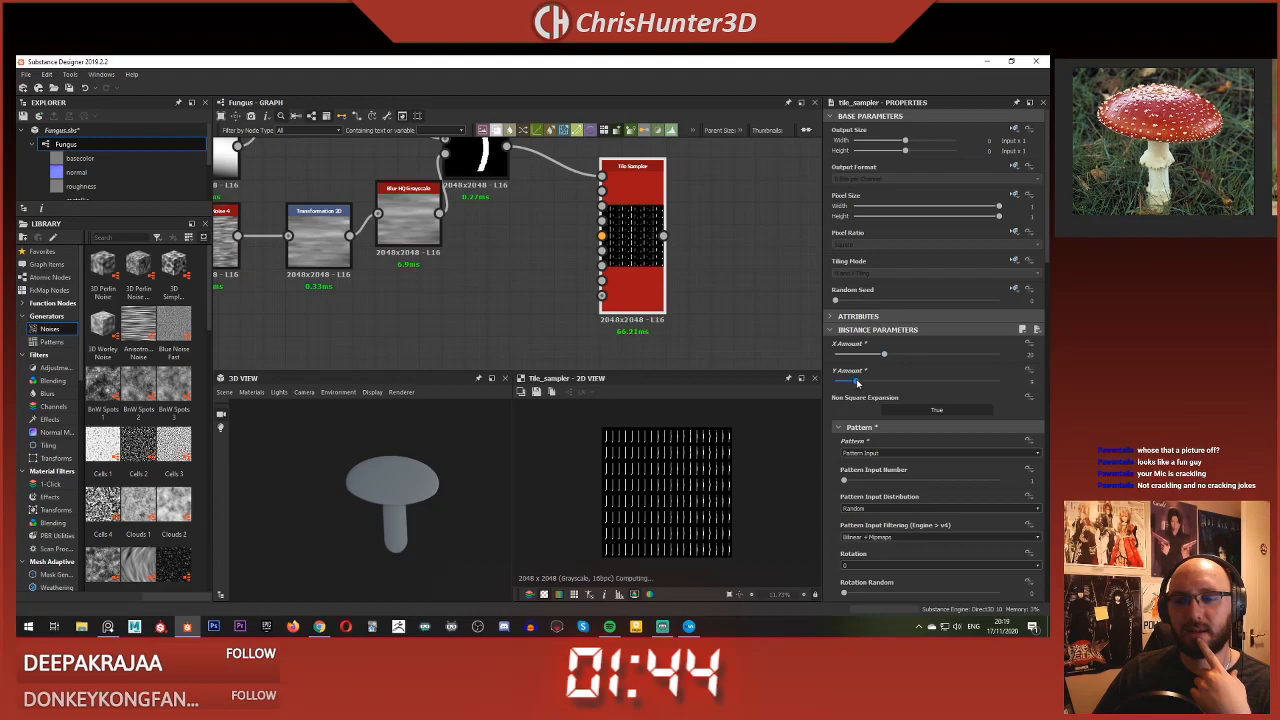
# Step: Try Size Y values of 2 and 0 on the Tile Sampler's blades
pyautogui.scroll(-8, 960, 371)
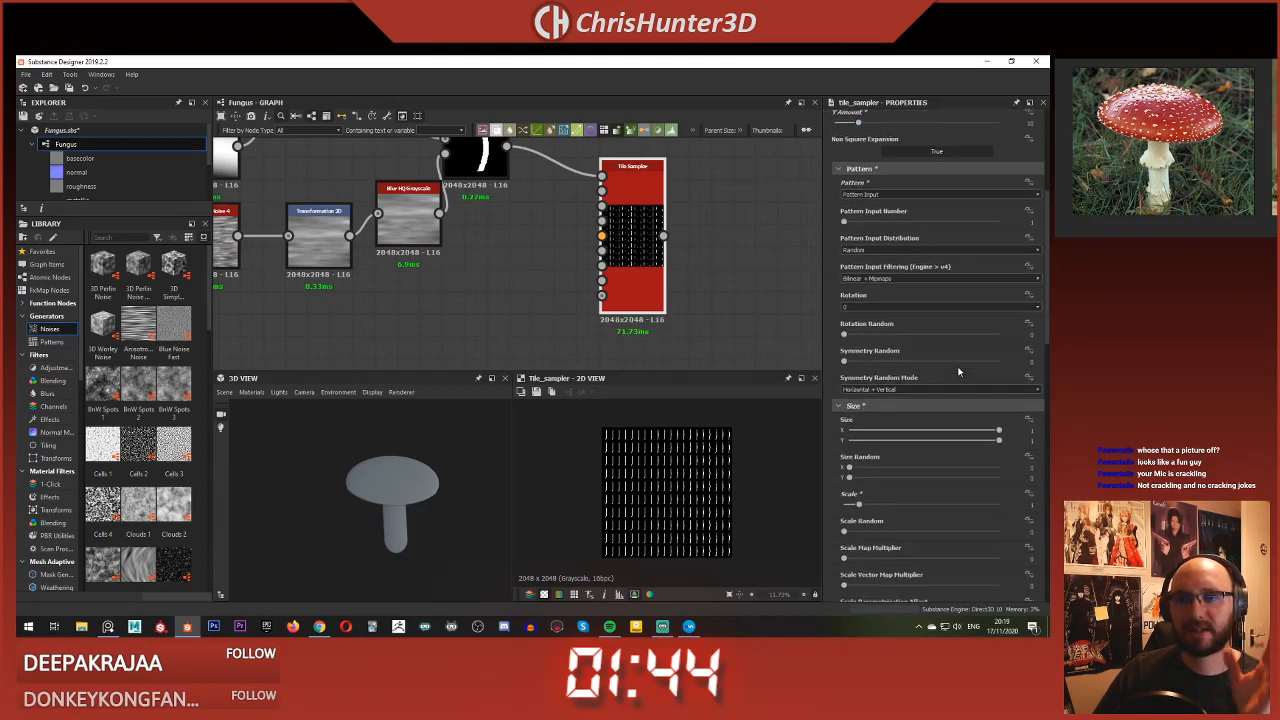
pyautogui.scroll(-3, 958, 372)
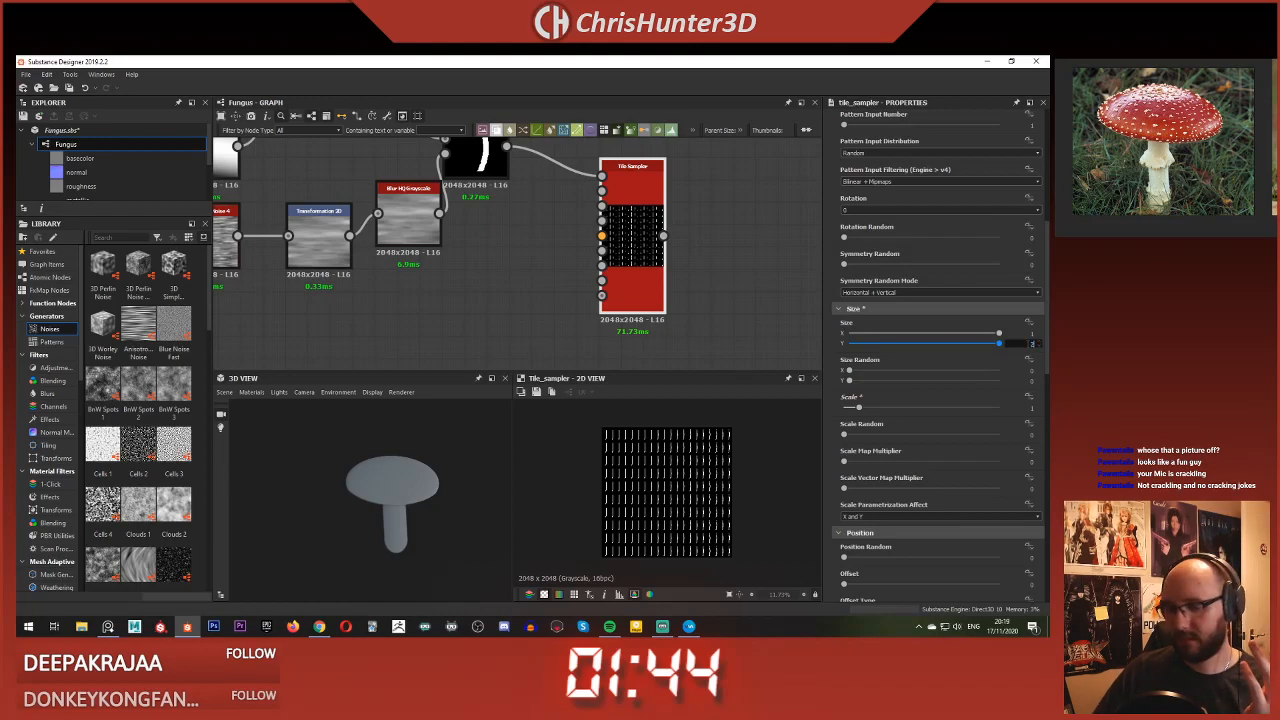
pyautogui.press('Return')
pyautogui.scroll(7, 680, 525)
pyautogui.scroll(-5, 690, 521)
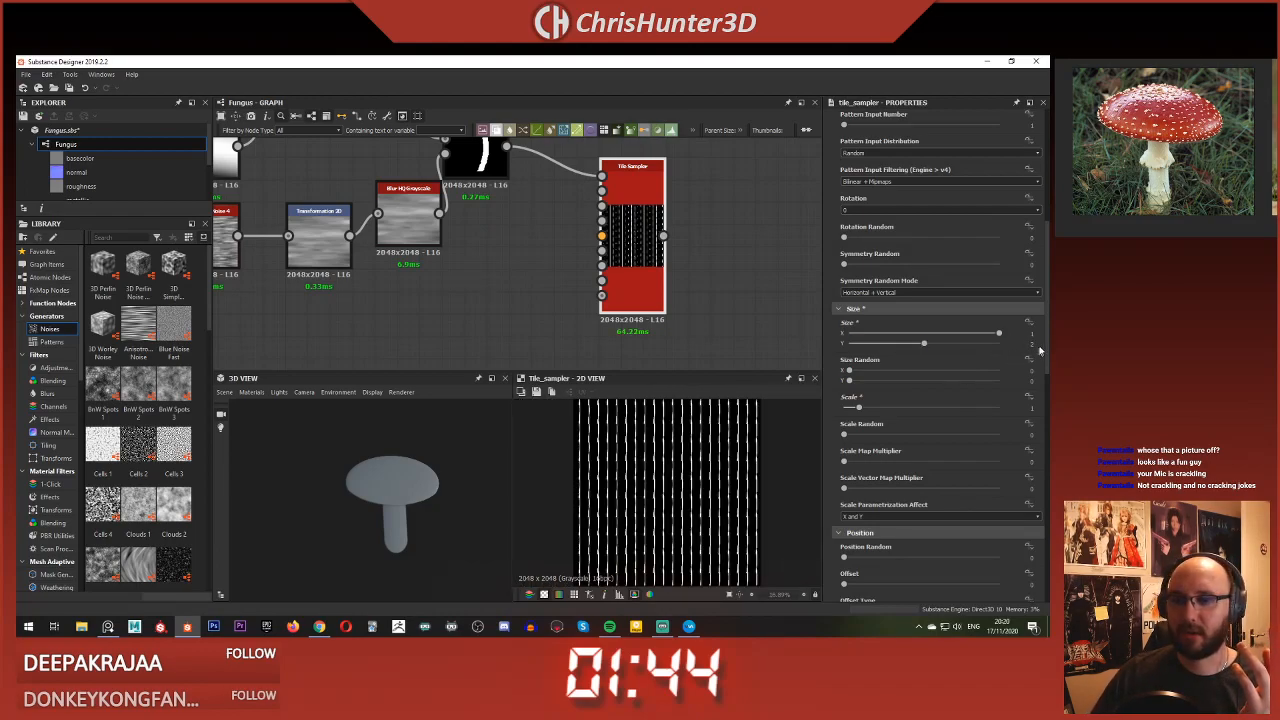
pyautogui.write('0')
pyautogui.press('Return')
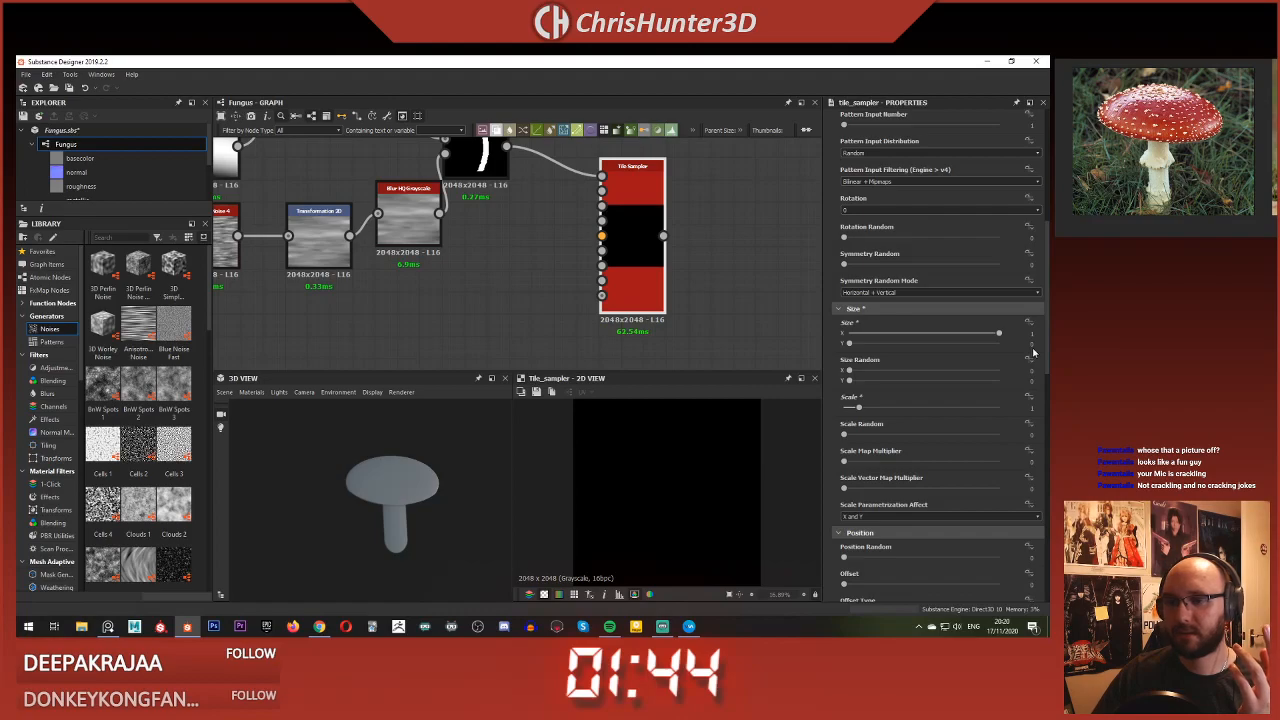
# Step: Set the Tile Sampler's Size to 2 in X and 1 in Y, and inspect the widened blades
pyautogui.write('1')
pyautogui.press('Return')
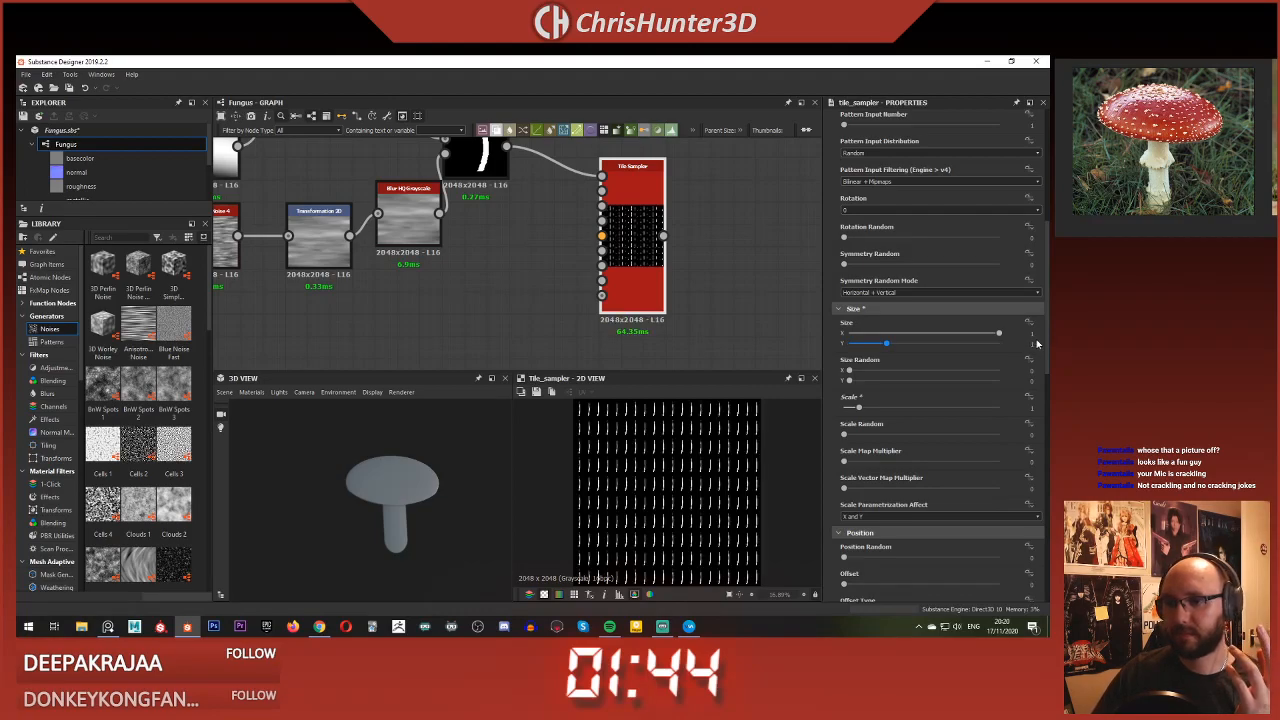
pyautogui.write('2')
pyautogui.press('Return')
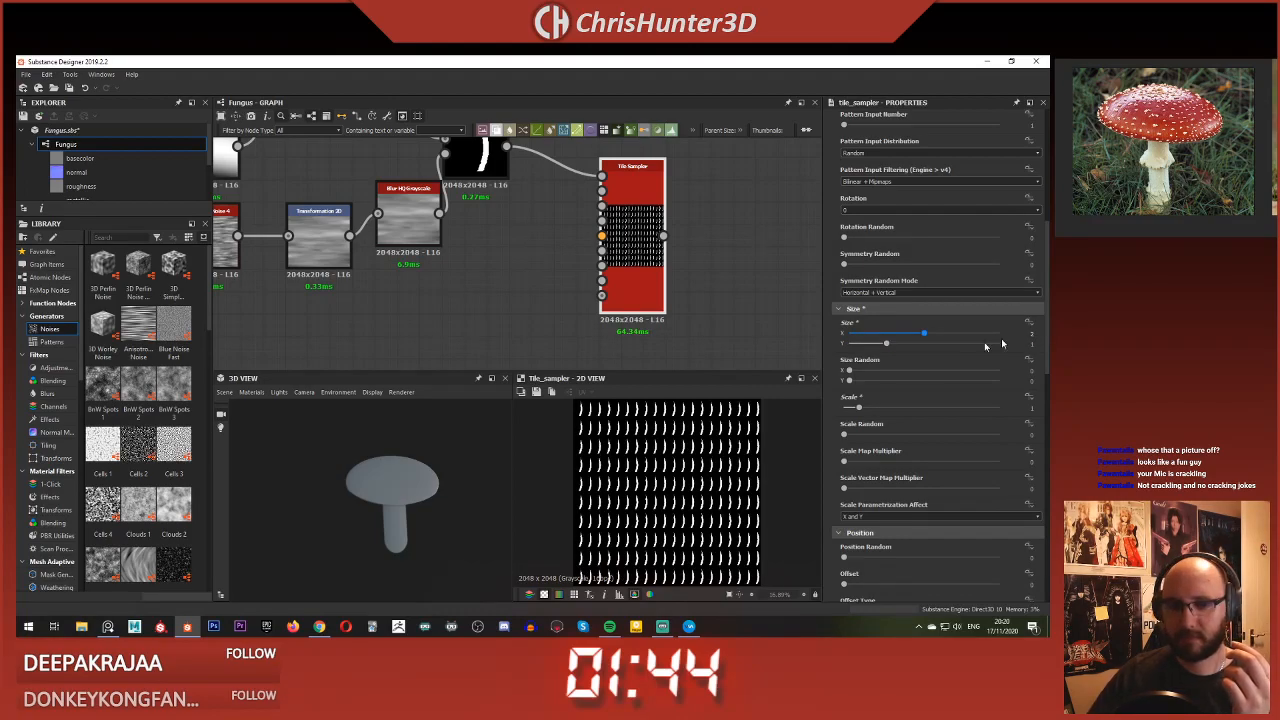
pyautogui.scroll(6, 691, 471)
pyautogui.scroll(-3, 673, 441)
pyautogui.scroll(-4, 680, 486)
pyautogui.scroll(5, 671, 440)
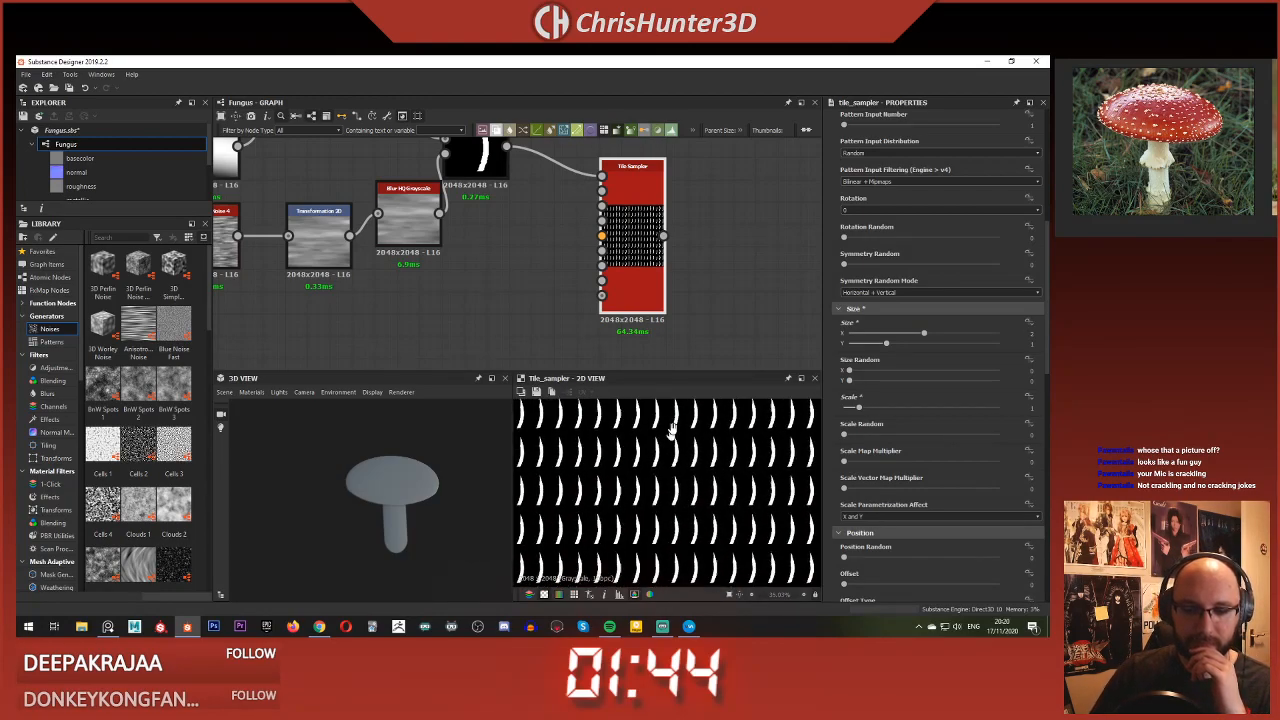
pyautogui.scroll(-5, 671, 434)
pyautogui.scroll(-3, 951, 460)
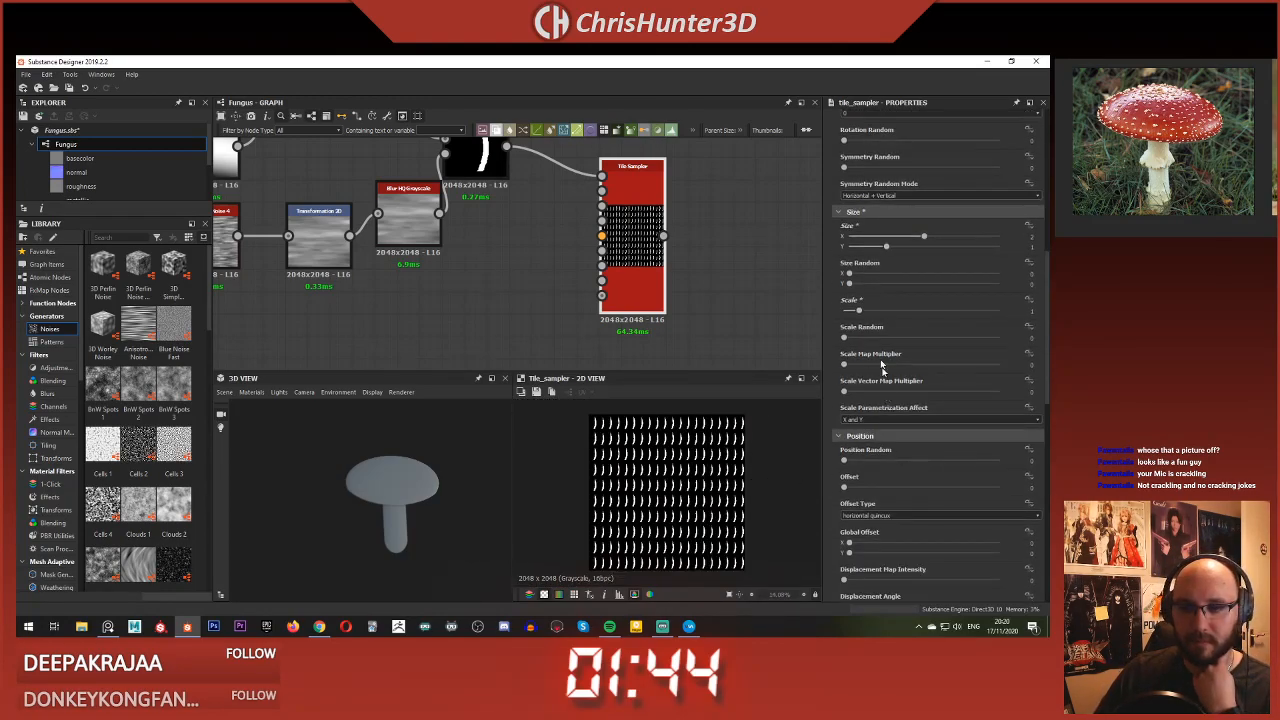
# Step: Increase the Tile Sampler's Scale to about 1.18 and raise Position Random to scatter the blades irregularly
pyautogui.moveTo(876, 315)
pyautogui.mouseDown()
pyautogui.moveTo(892, 314)
pyautogui.moveTo(863, 313)
pyautogui.mouseUp()
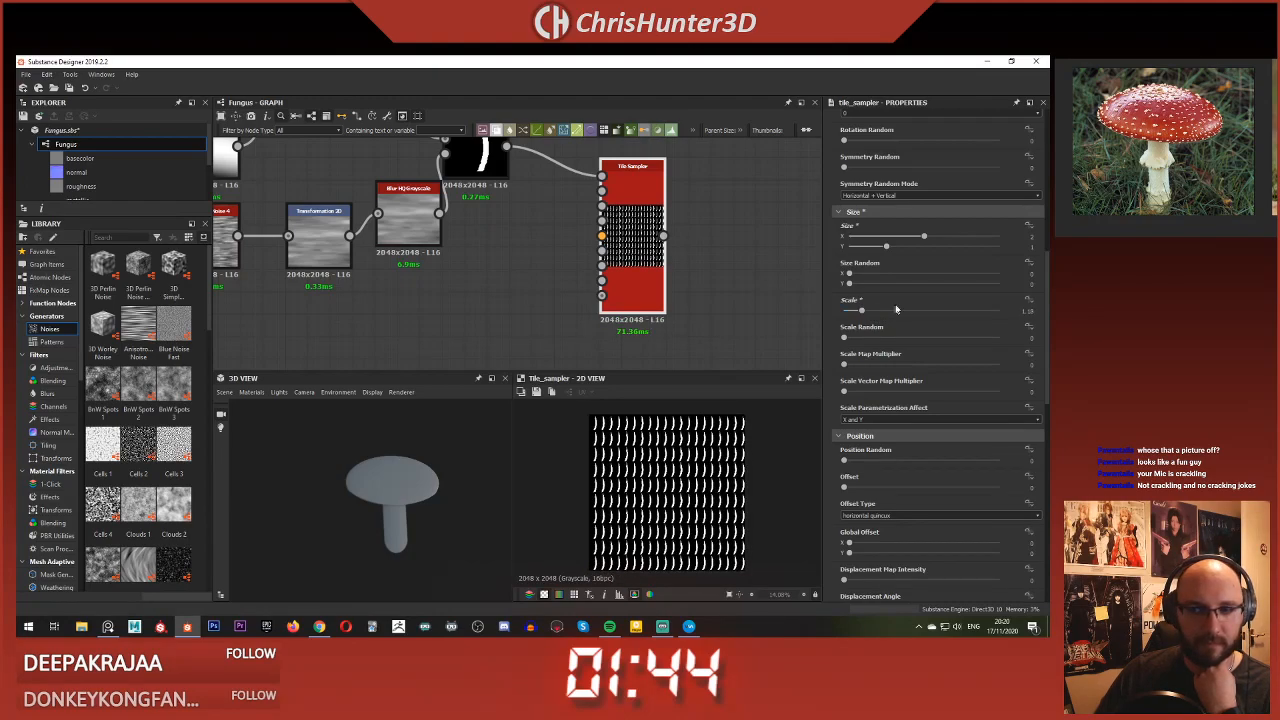
pyautogui.scroll(-1, 921, 336)
pyautogui.scroll(-1, 865, 363)
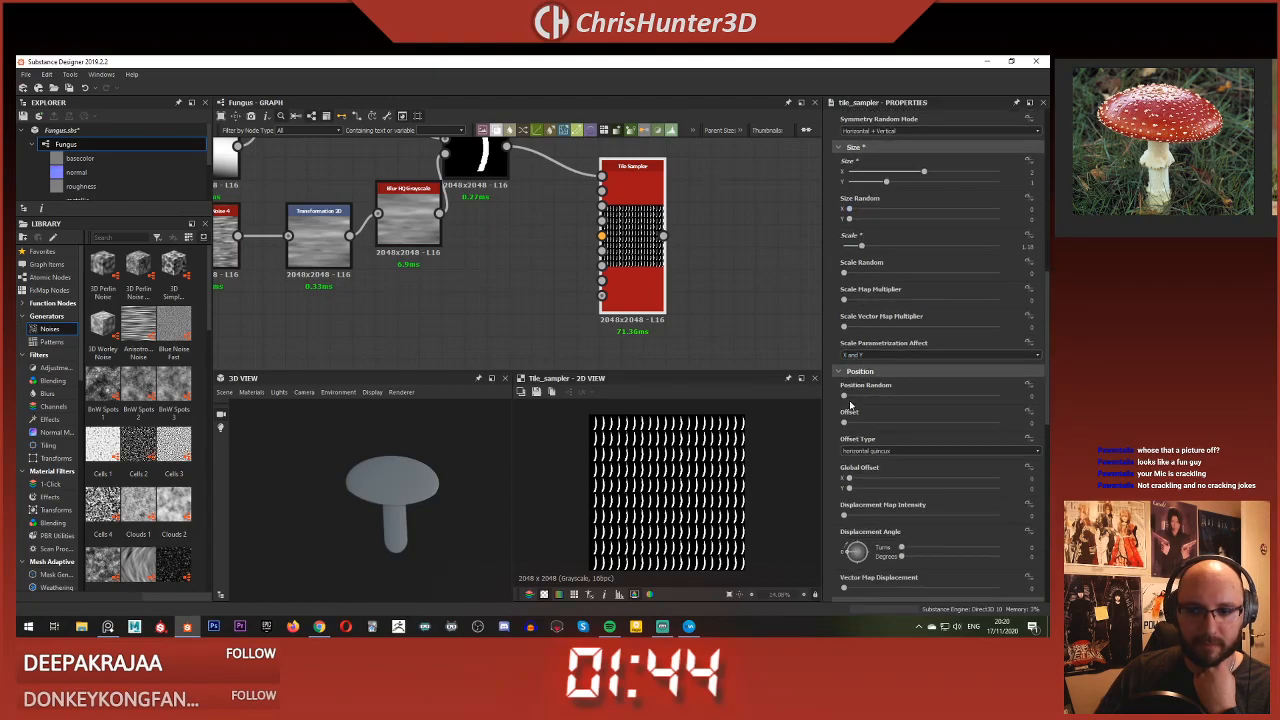
pyautogui.moveTo(856, 399); pyautogui.dragTo(924, 397)
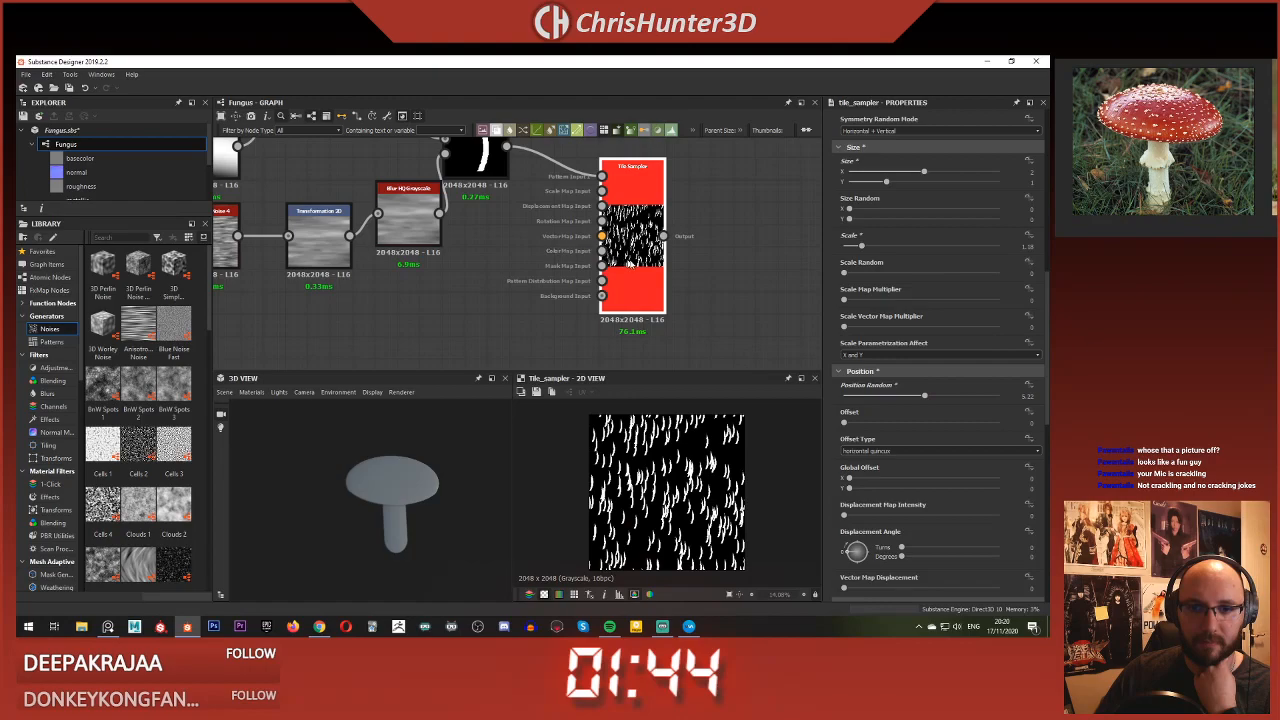
# Step: Add a Gradient Map and a Gradient Linear 1 node before the Tile Sampler, and connect the linear gradient into the Gradient Map
pyautogui.moveTo(632, 270); pyautogui.dragTo(716, 262, button='middle')
pyautogui.scroll(-1, 714, 261)
pyautogui.click(628, 278)
pyautogui.press('space')
pyautogui.write('gra')
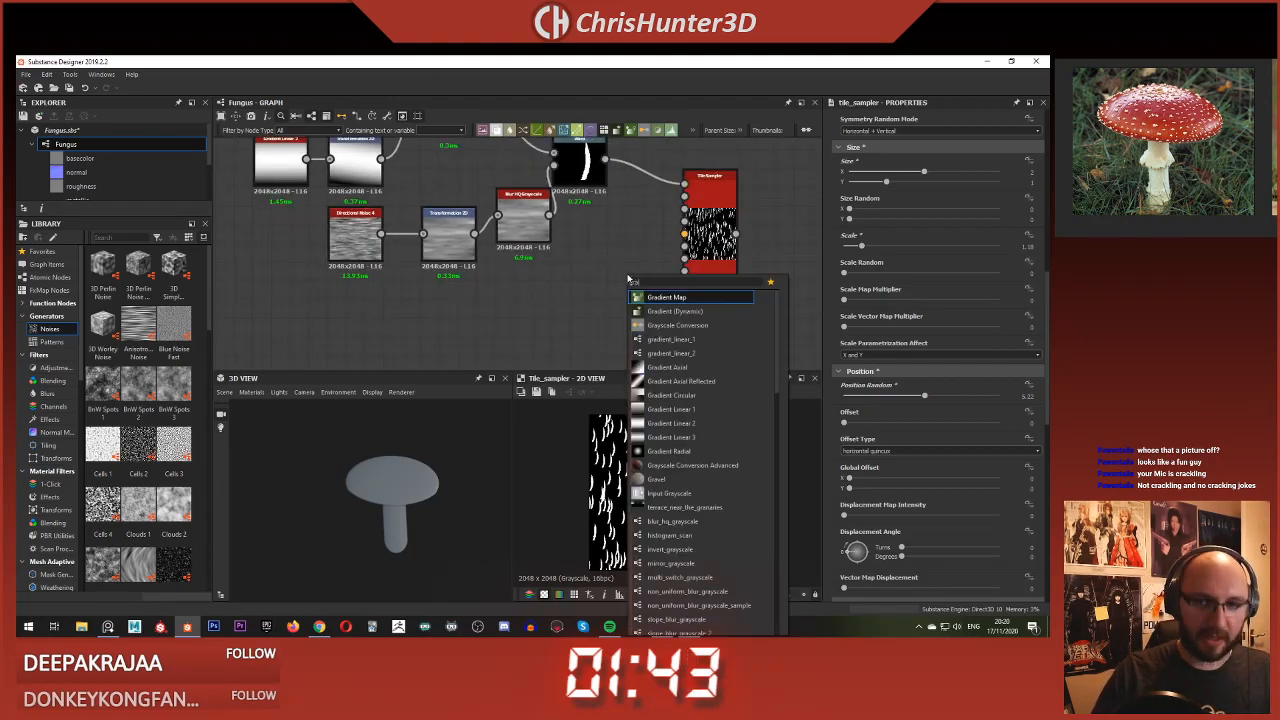
pyautogui.press('Return')
pyautogui.press('space')
pyautogui.write('grad')
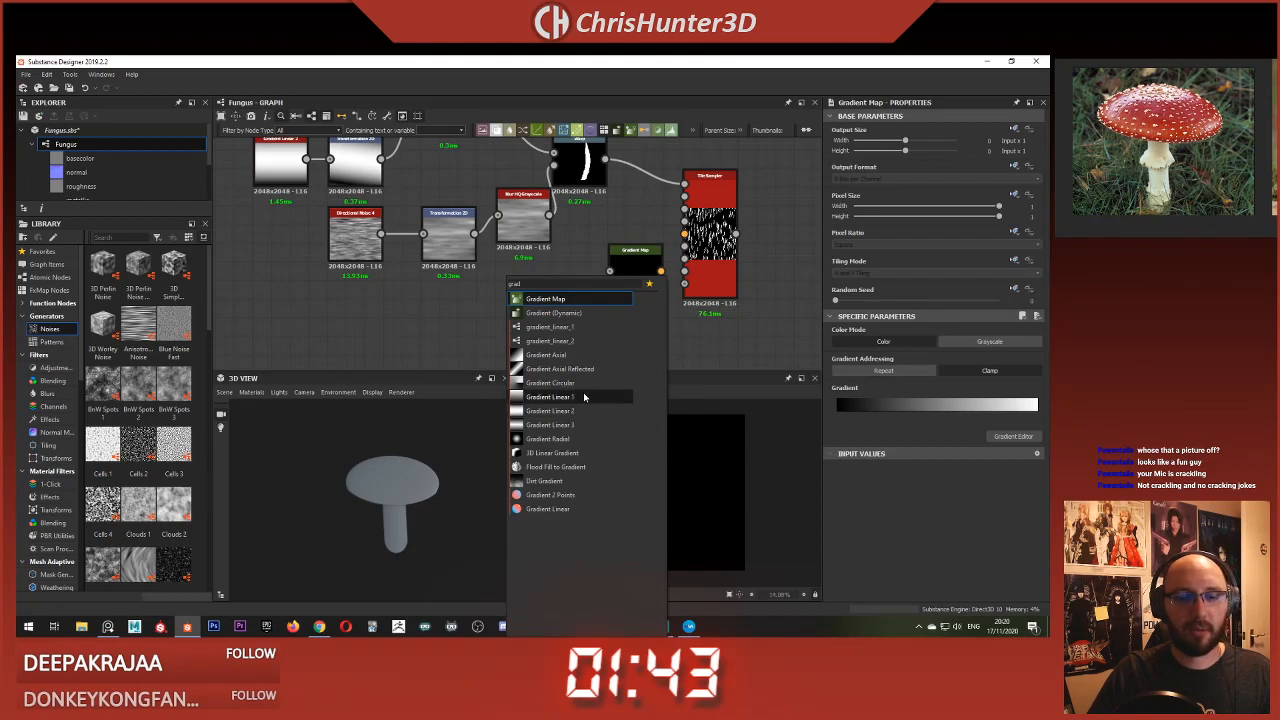
pyautogui.press('Escape')
pyautogui.moveTo(530, 290); pyautogui.dragTo(613, 273)
pyautogui.doubleClick(632, 277)
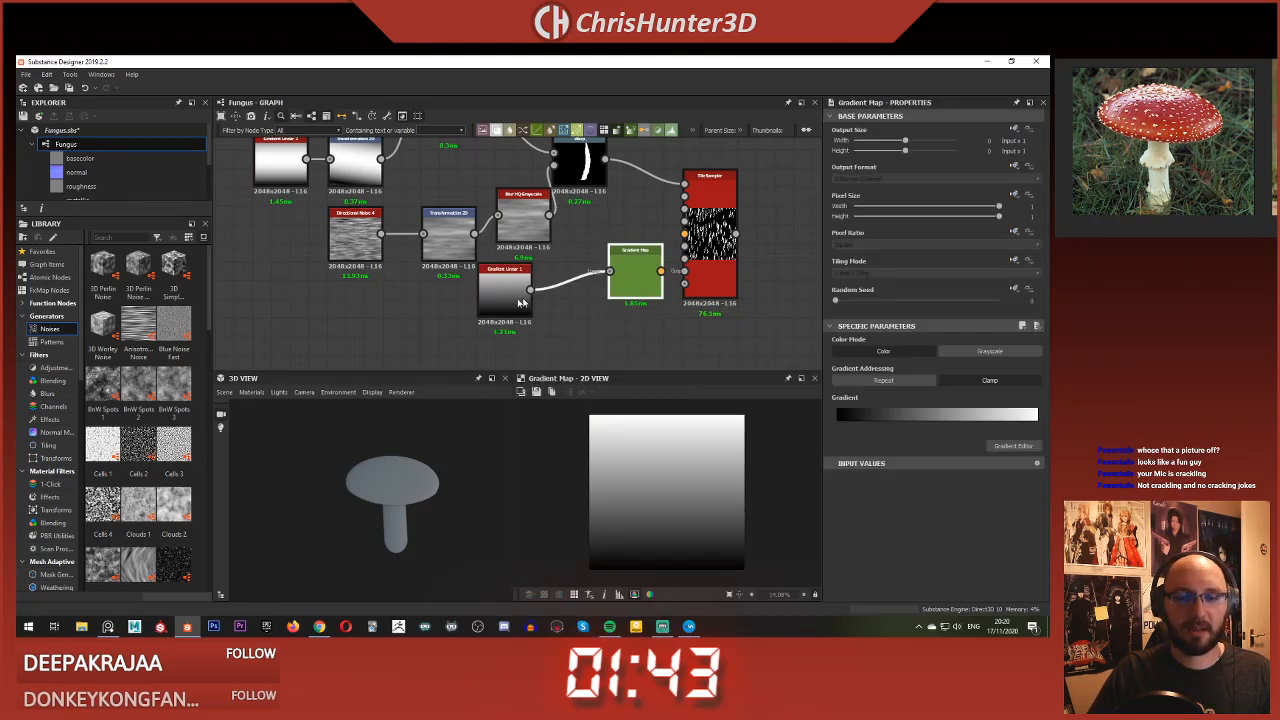
# Step: Set the Gradient Linear 1 node's Rotation to 180°
pyautogui.click(527, 314)
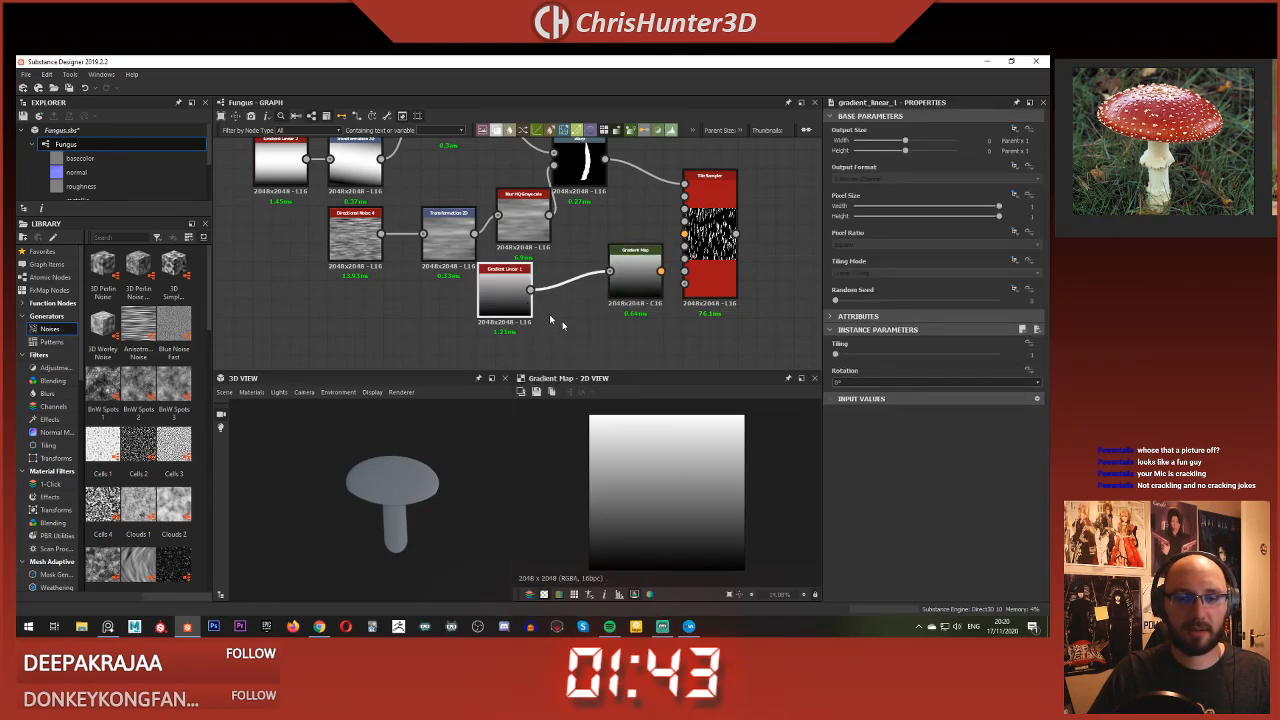
pyautogui.click(866, 383)
pyautogui.click(868, 406)
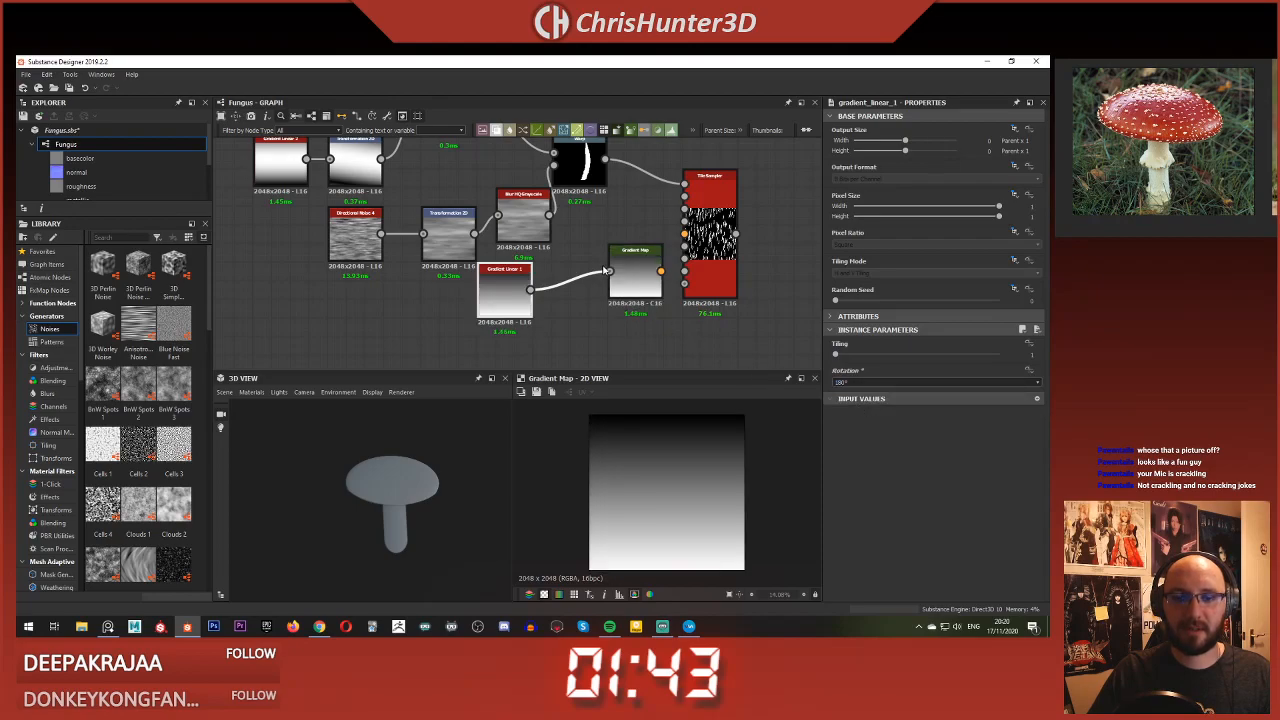
# Step: Set the Gradient Map to Grayscale and connect its output to the Tile Sampler's Pattern Distribution Map Input
pyautogui.moveTo(662, 272); pyautogui.dragTo(703, 237)
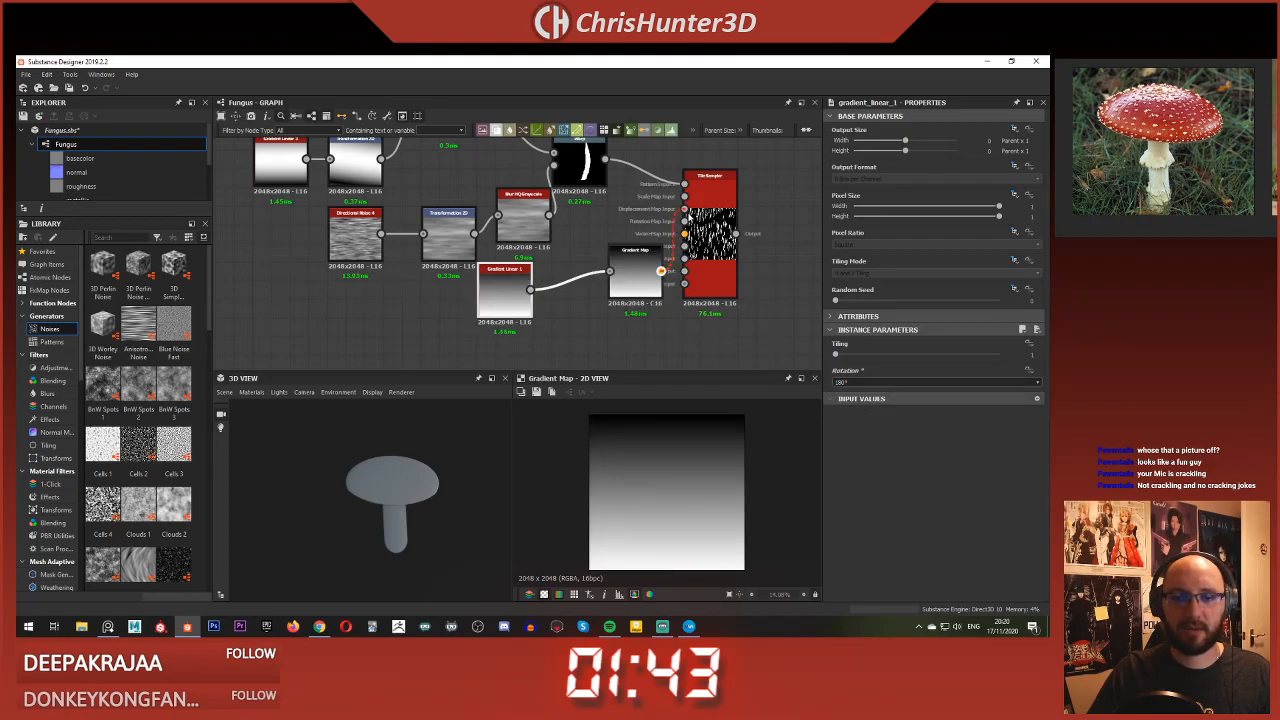
pyautogui.moveTo(633, 284); pyautogui.dragTo(686, 272)
pyautogui.click(989, 341)
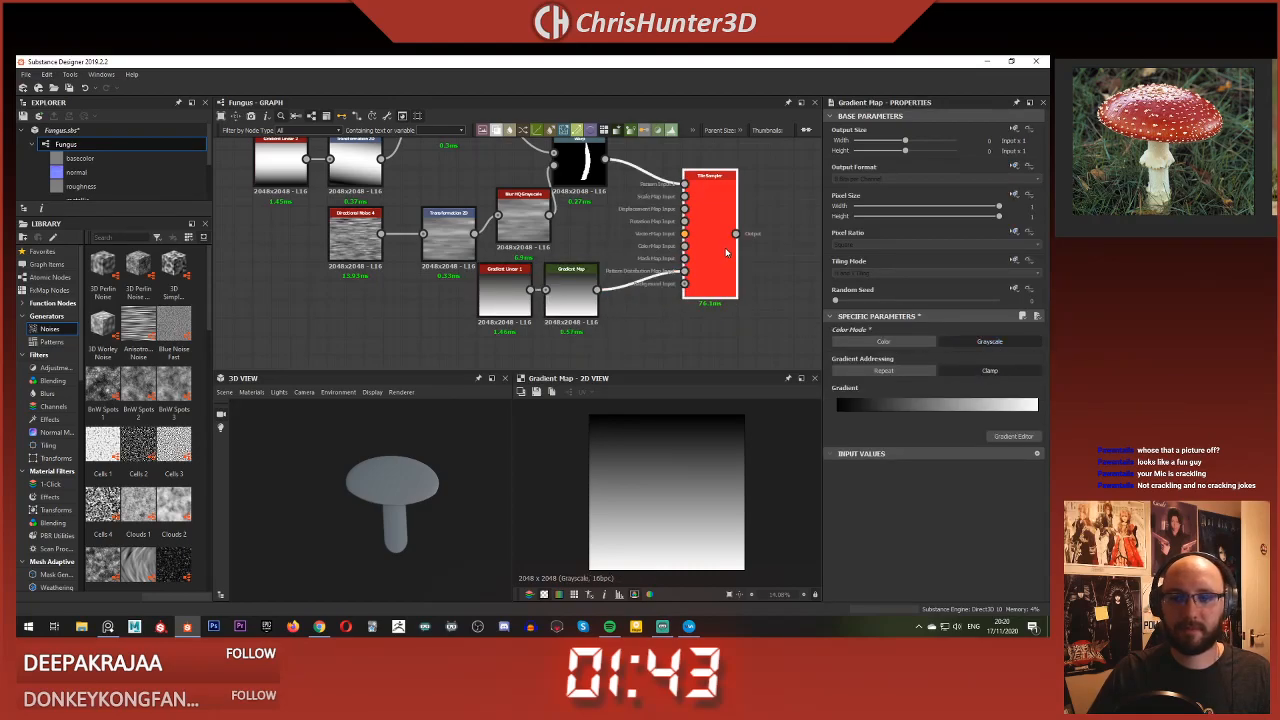
# Step: Set the Tile Sampler's Pattern Input Distribution to Distribution Map
pyautogui.click(711, 273)
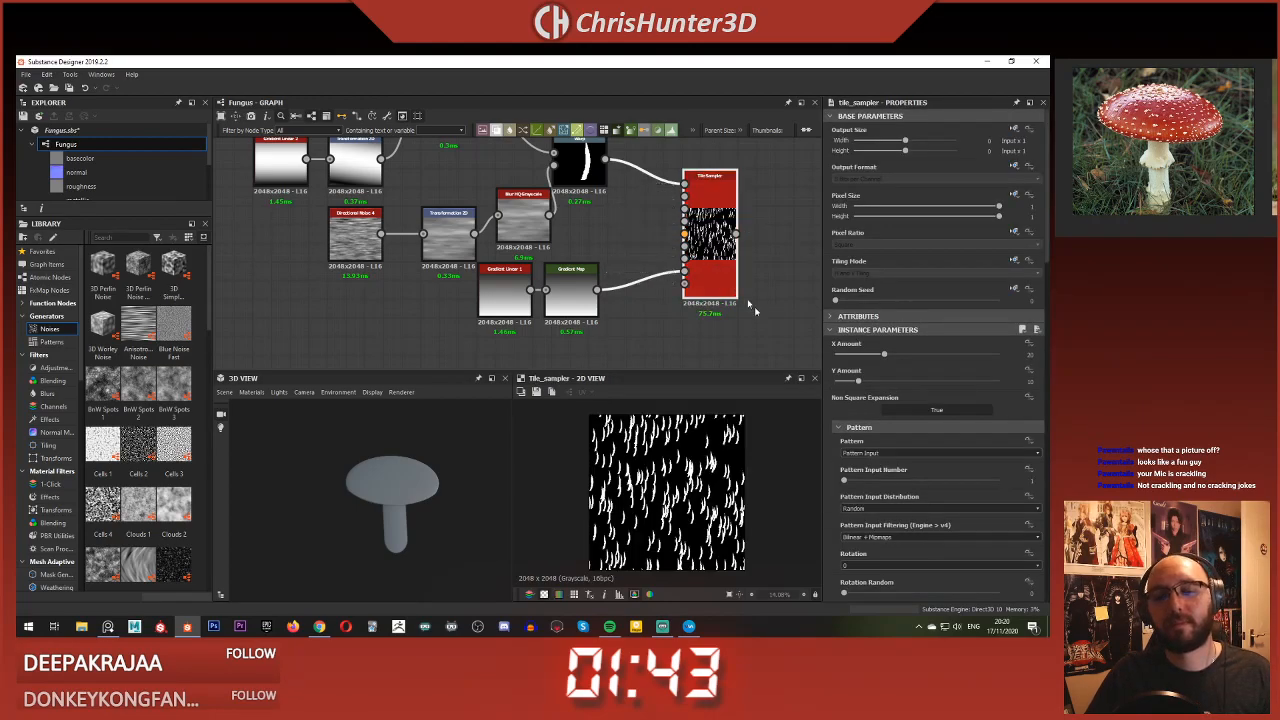
pyautogui.scroll(-2, 930, 415)
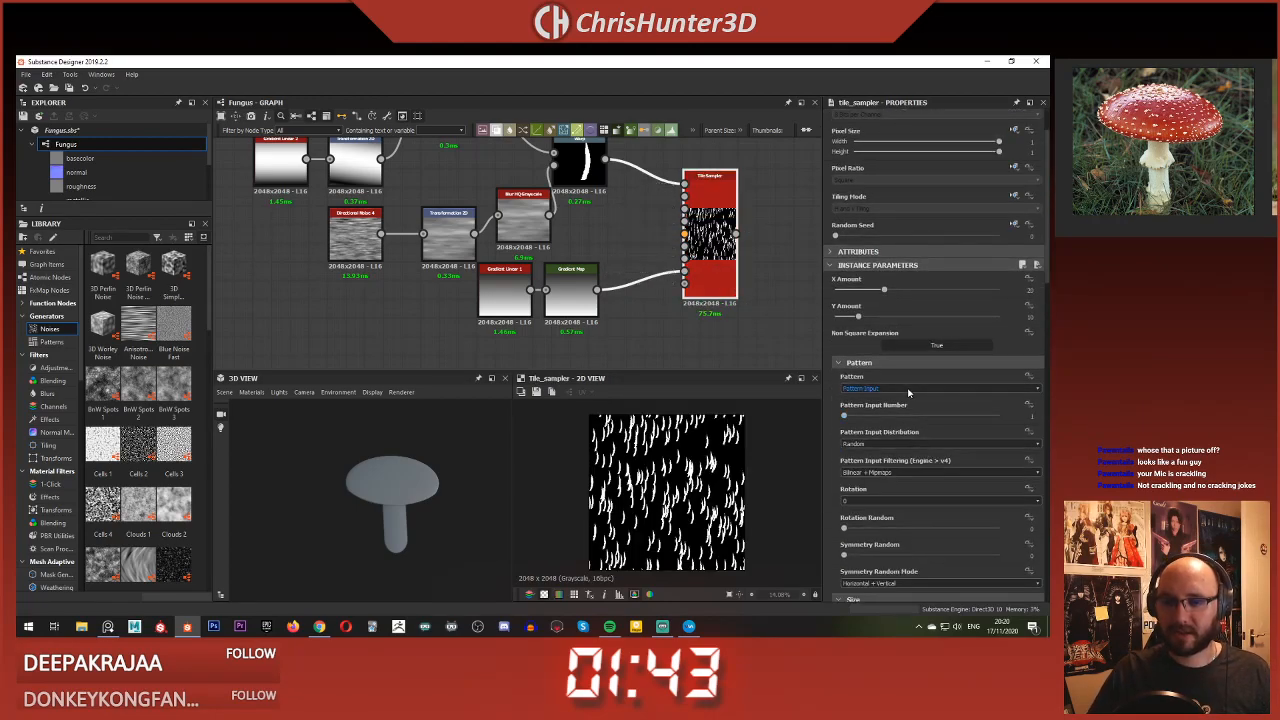
pyautogui.click(906, 445)
pyautogui.click(901, 463)
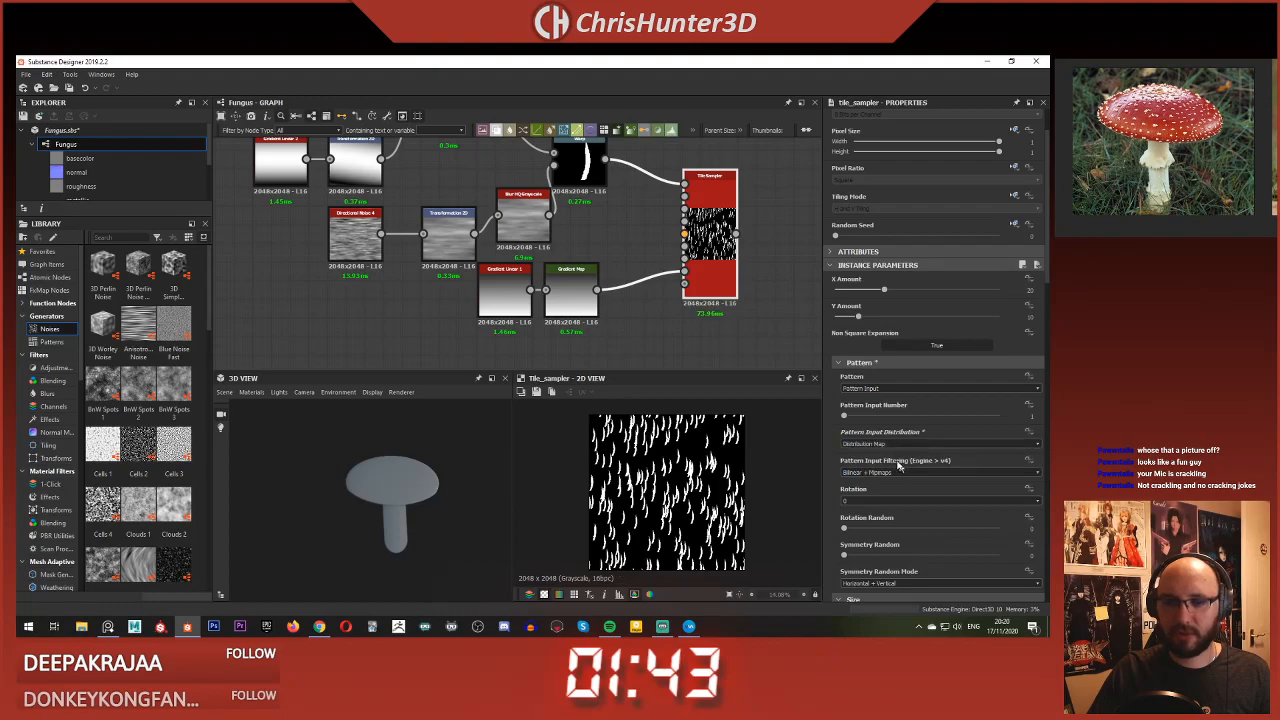
# Step: Add a key near the white end of the Gradient Map's gradient and move the black key close to it for a sharp falloff
pyautogui.click(568, 288)
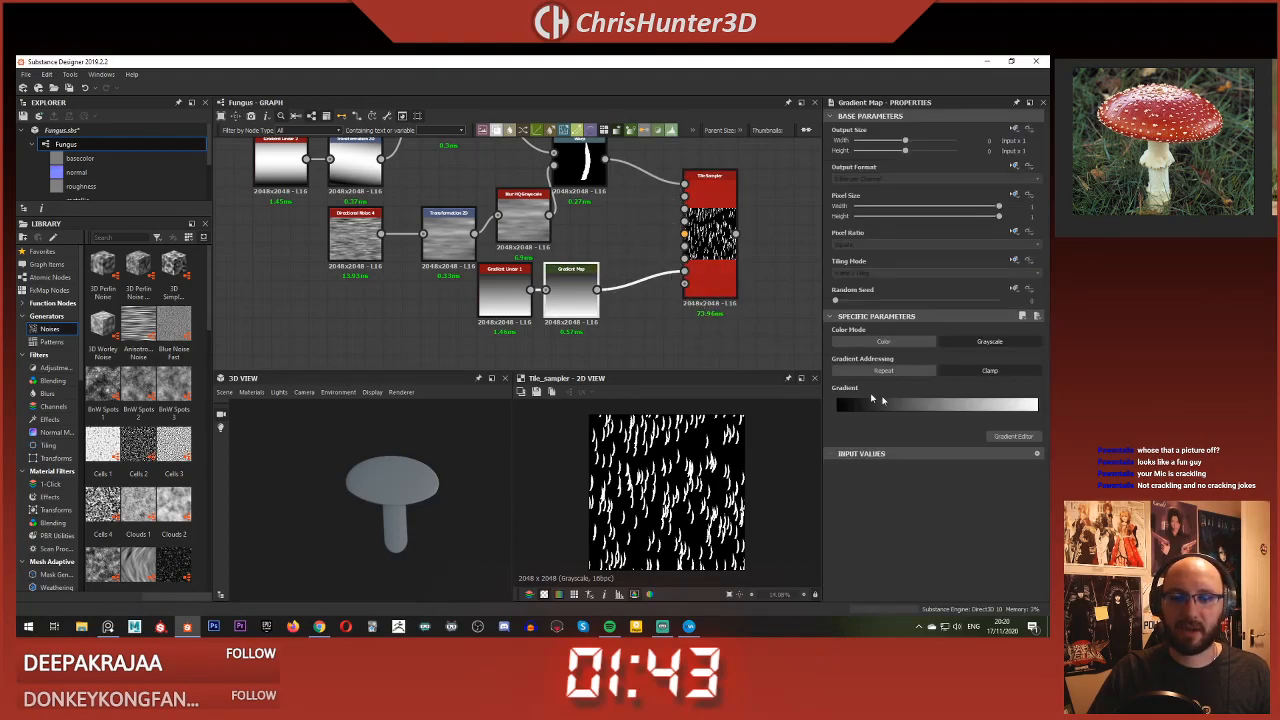
pyautogui.click(1014, 408)
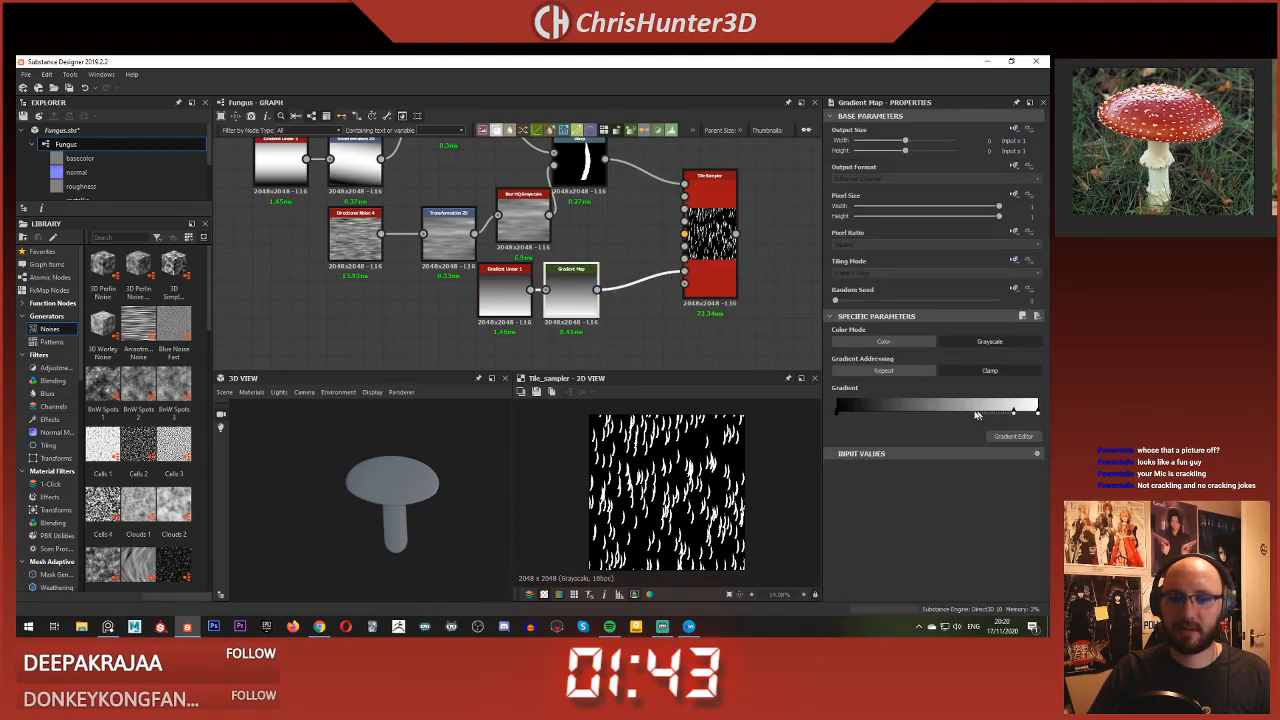
pyautogui.moveTo(1014, 412)
pyautogui.mouseDown()
pyautogui.moveTo(932, 416)
pyautogui.moveTo(1020, 412)
pyautogui.mouseUp()
pyautogui.moveTo(838, 418); pyautogui.dragTo(964, 424)
pyautogui.moveTo(986, 425); pyautogui.dragTo(1000, 425)
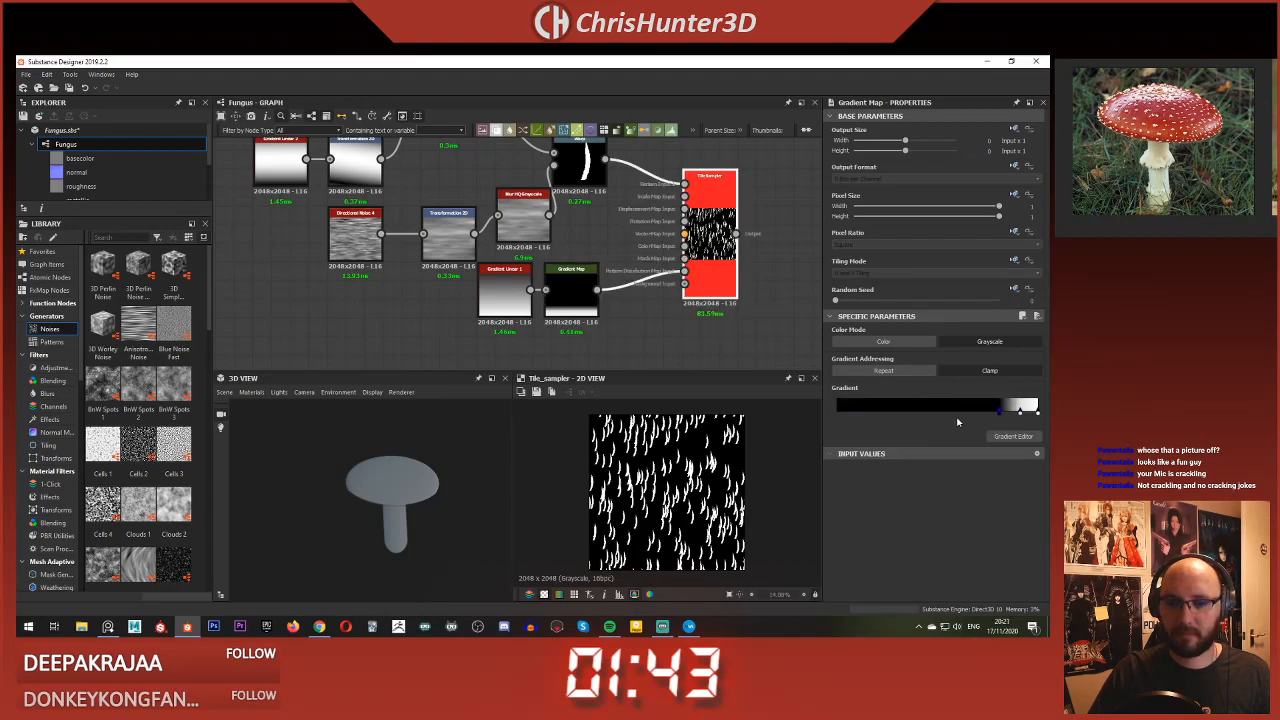
# Step: Try raising the Tile Sampler's Mask Map Threshold without a mask connected, and undo the change
pyautogui.scroll(-5, 971, 440)
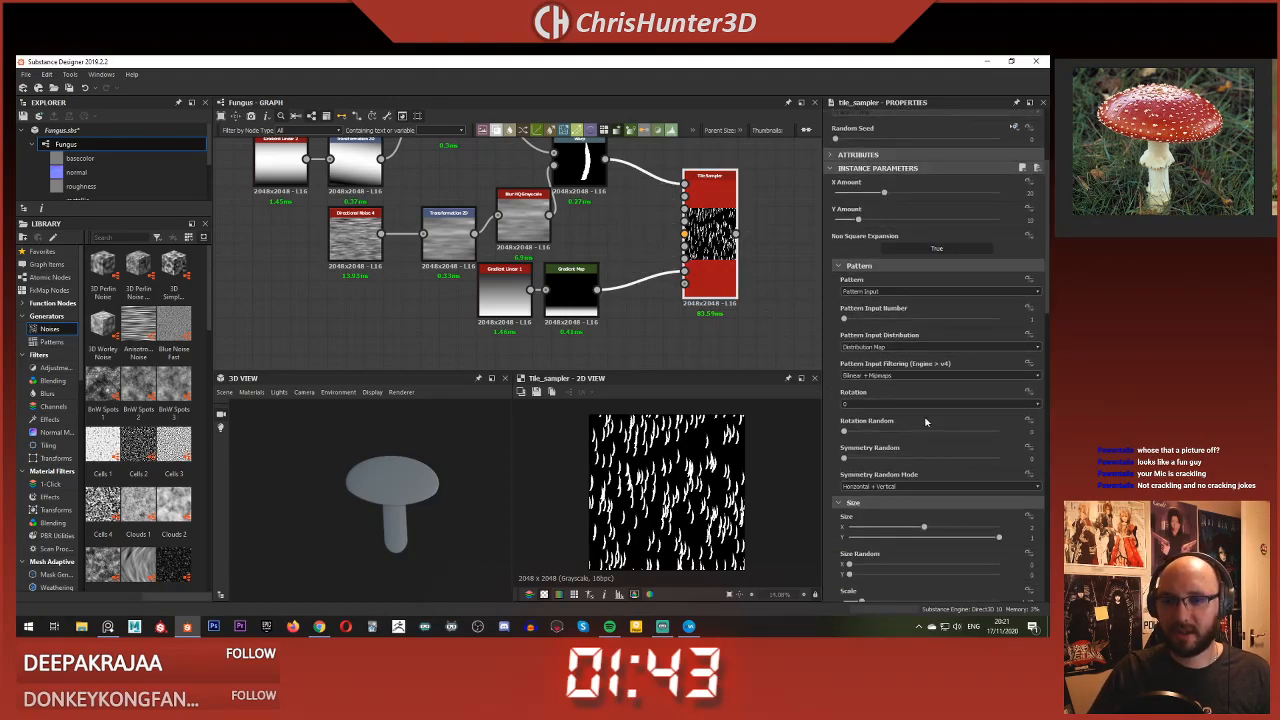
pyautogui.scroll(-10, 926, 369)
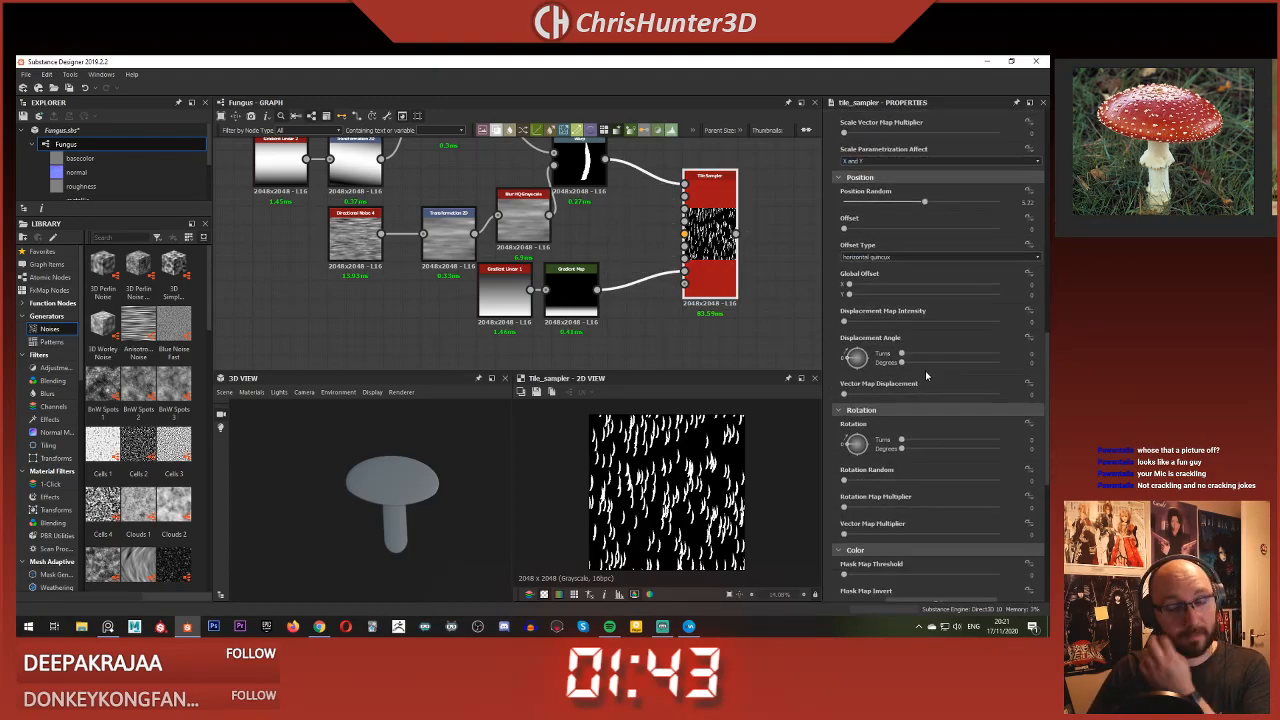
pyautogui.scroll(-6, 926, 374)
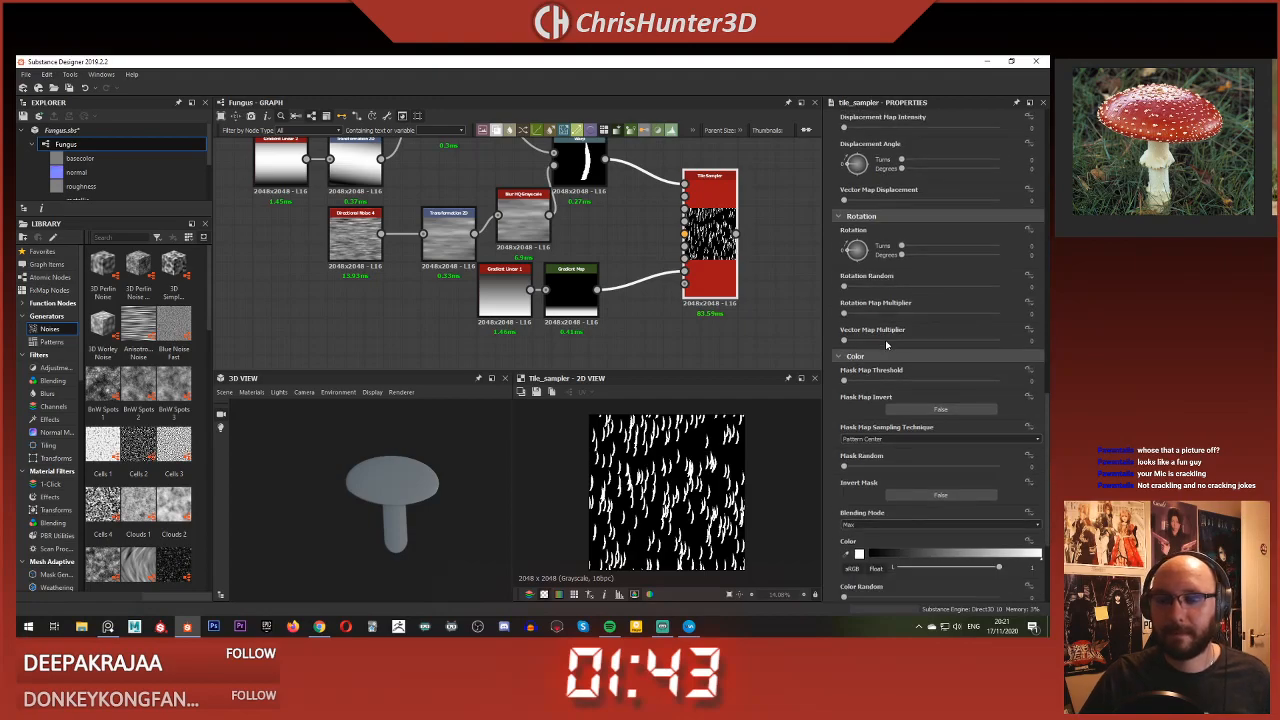
pyautogui.moveTo(880, 251); pyautogui.dragTo(946, 251)
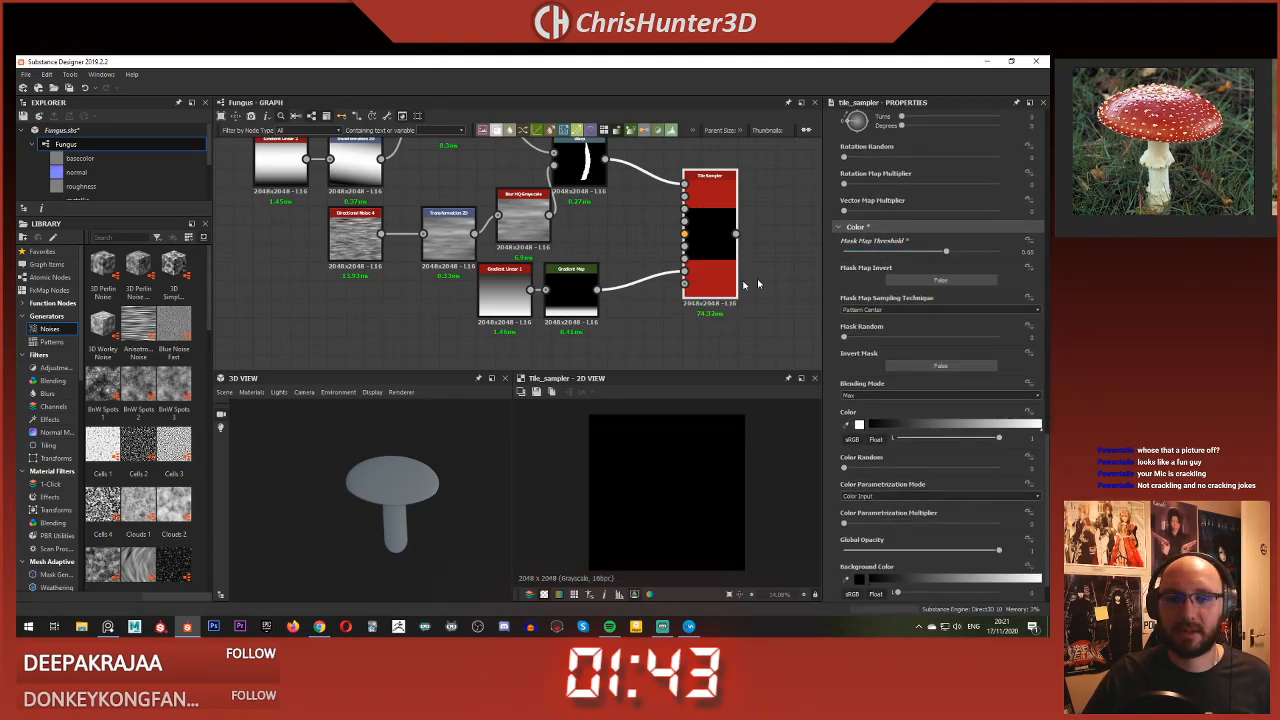
pyautogui.hotkey('ctrl', 'z')
pyautogui.scroll(1, 690, 227)
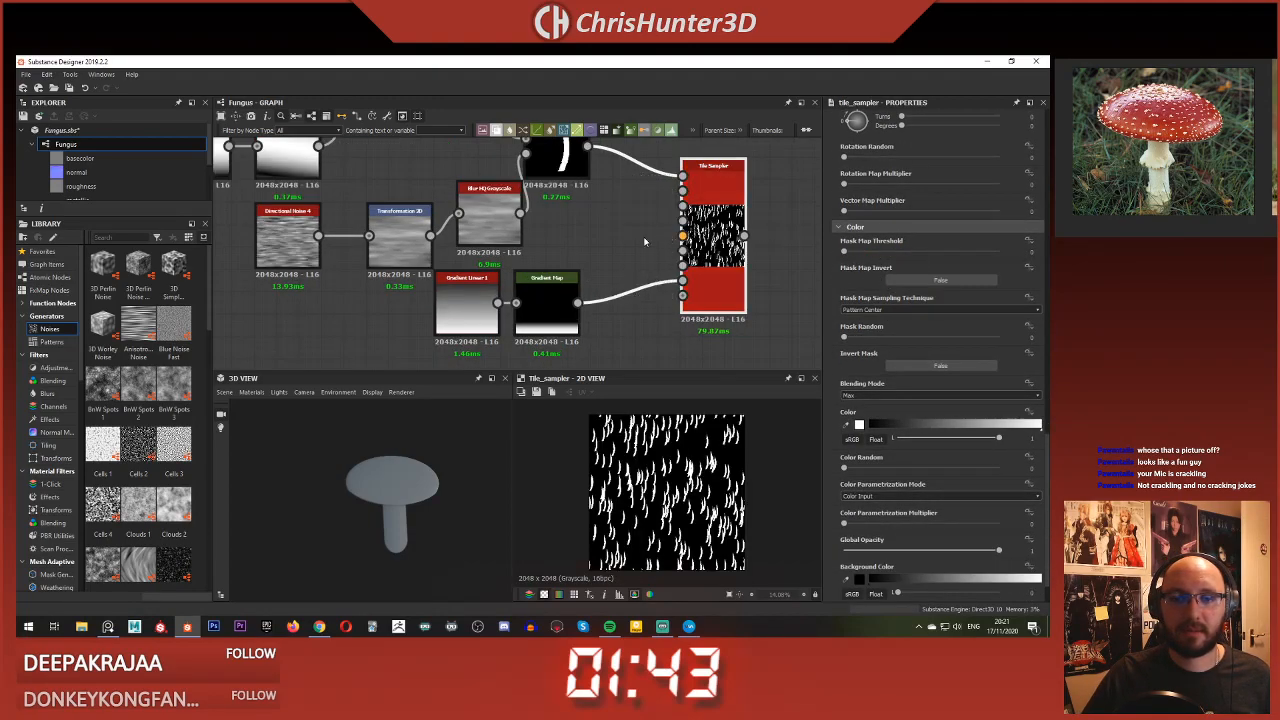
# Step: Connect the Gradient Map's output to the Tile Sampler's Mask Map Input and set Mask Map Threshold to about 0.25
pyautogui.moveTo(577, 302); pyautogui.dragTo(684, 266)
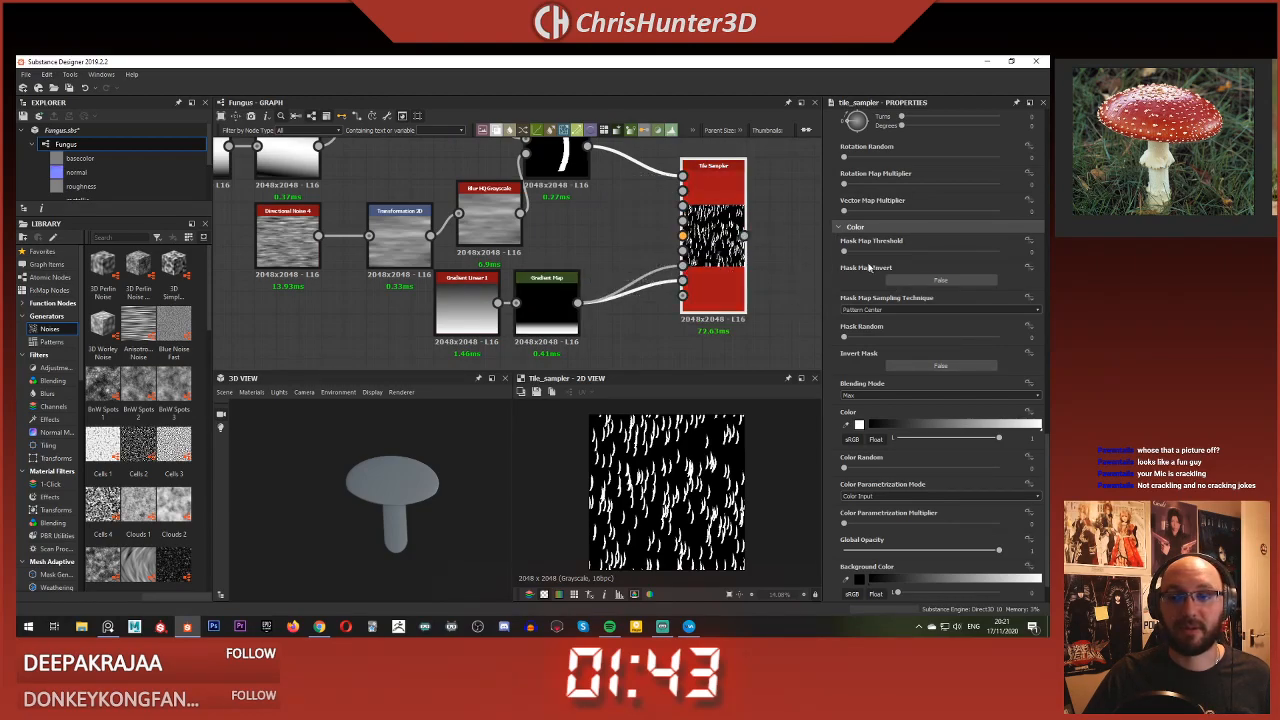
pyautogui.moveTo(854, 256); pyautogui.dragTo(883, 256)
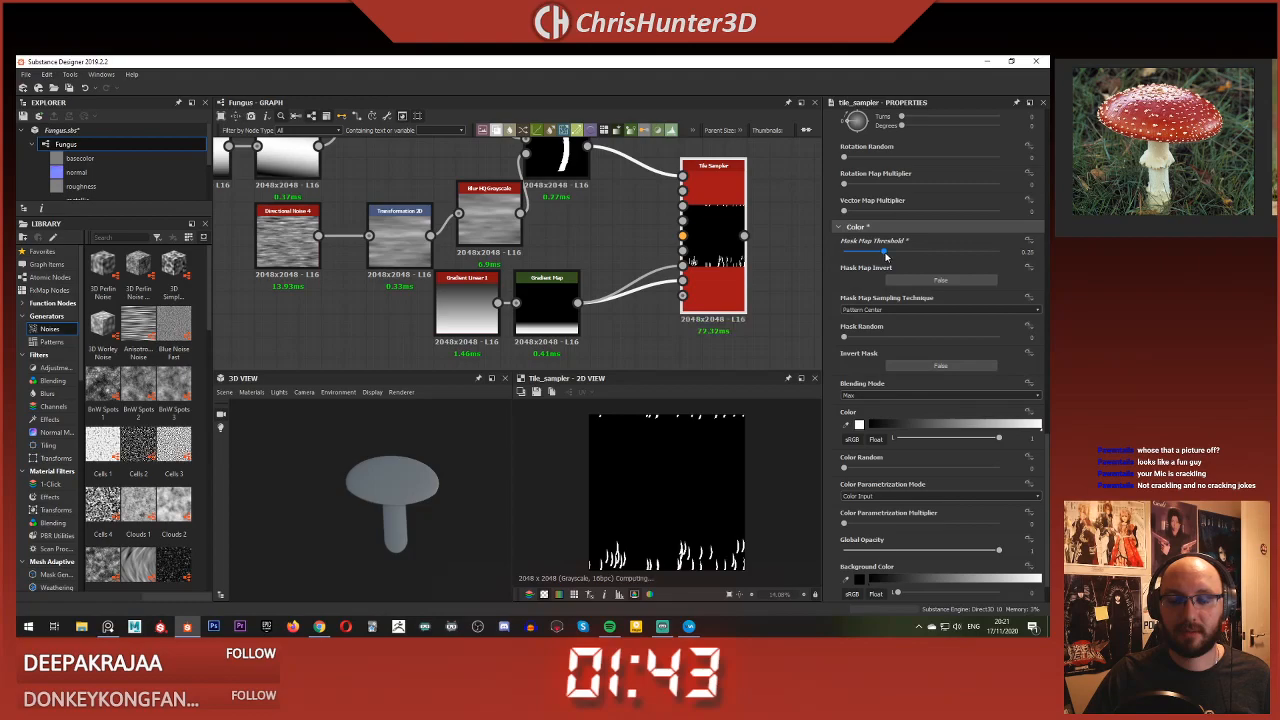
pyautogui.click(546, 300)
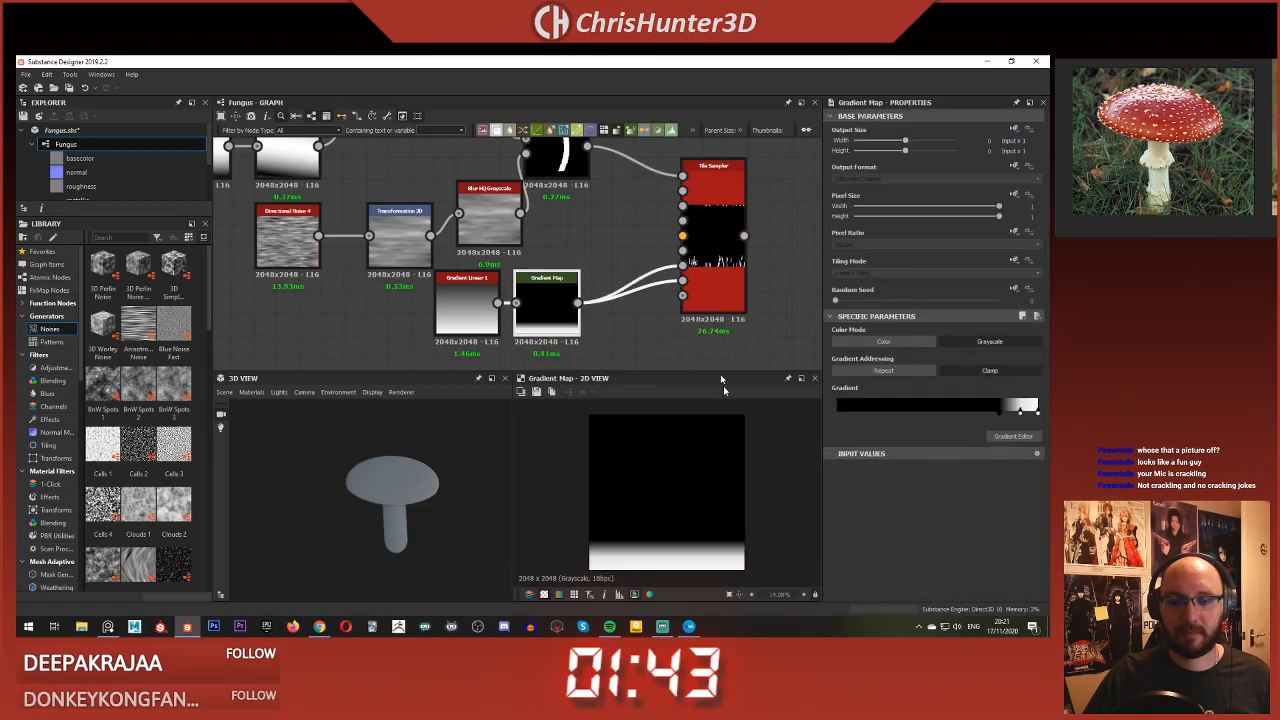
pyautogui.click(697, 279)
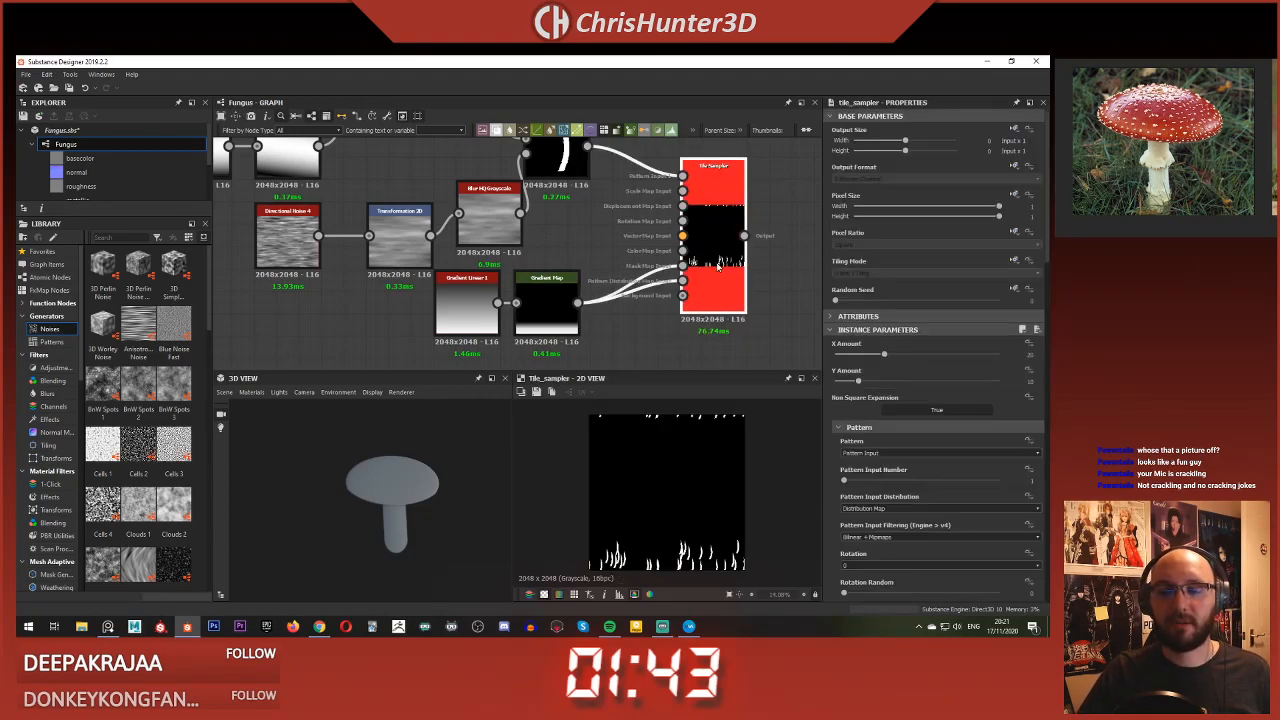
pyautogui.scroll(5, 665, 507)
pyautogui.moveTo(667, 507); pyautogui.dragTo(646, 466, button='middle')
pyautogui.scroll(-3, 660, 460)
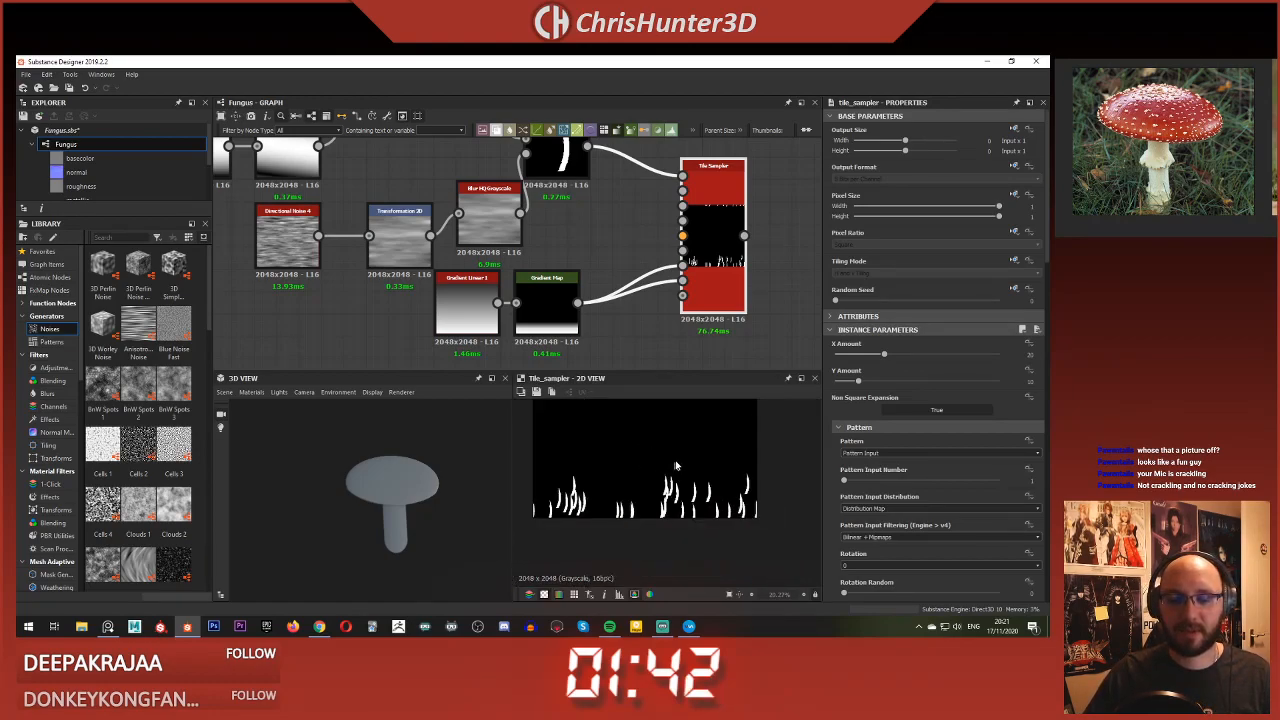
pyautogui.moveTo(725, 468); pyautogui.dragTo(769, 466, button='middle')
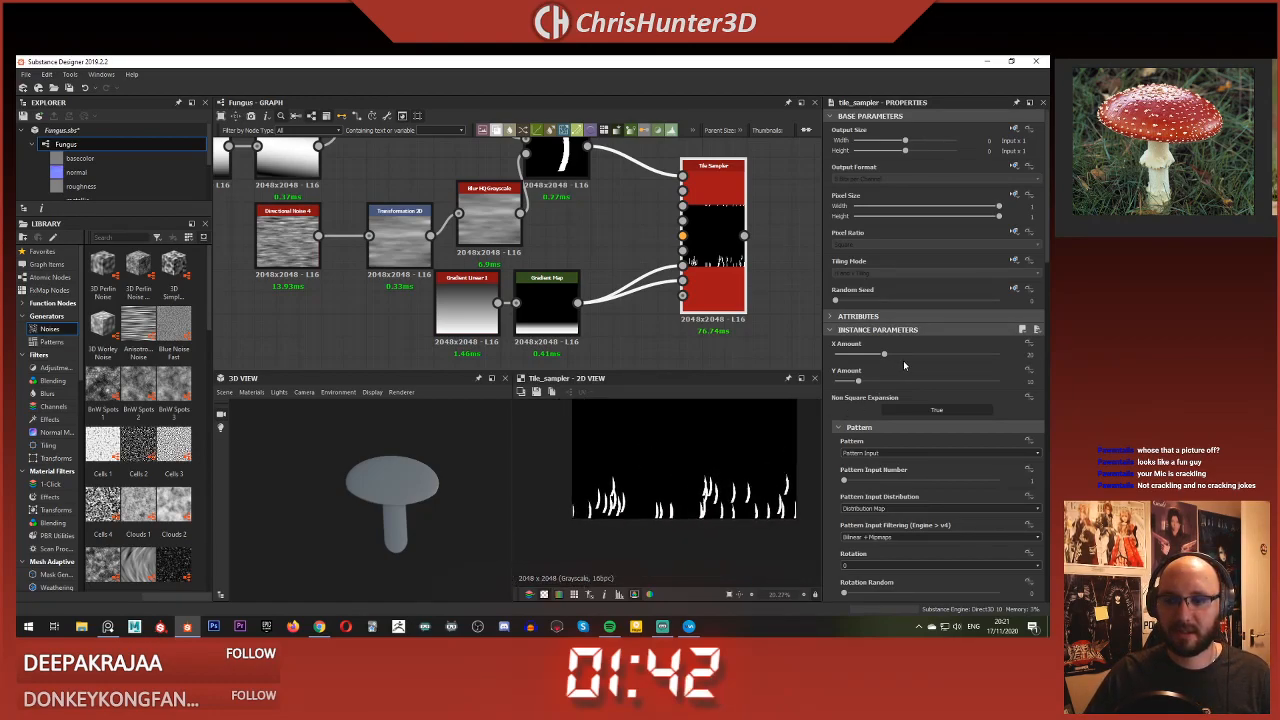
# Step: Set the Tile Sampler's Symmetry Random to 1 and Symmetry Random Mode to Horizontal
pyautogui.scroll(-4, 905, 362)
pyautogui.scroll(4, 914, 366)
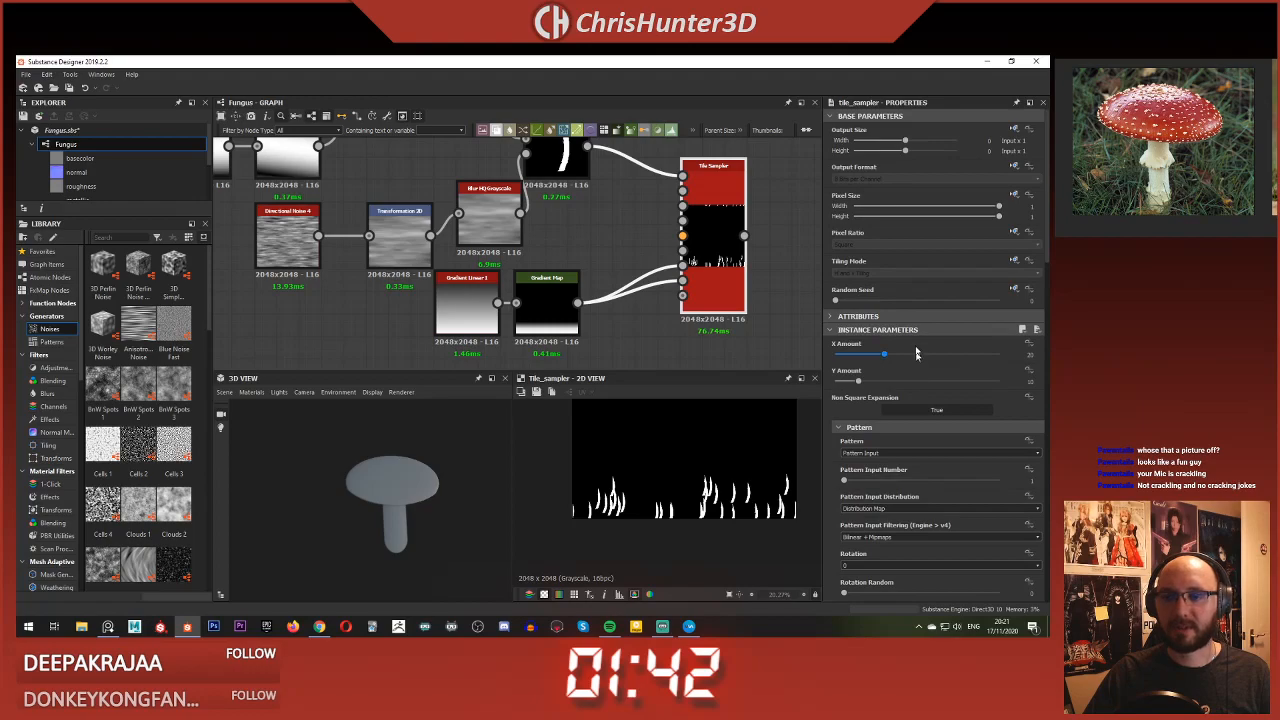
pyautogui.scroll(-3, 910, 374)
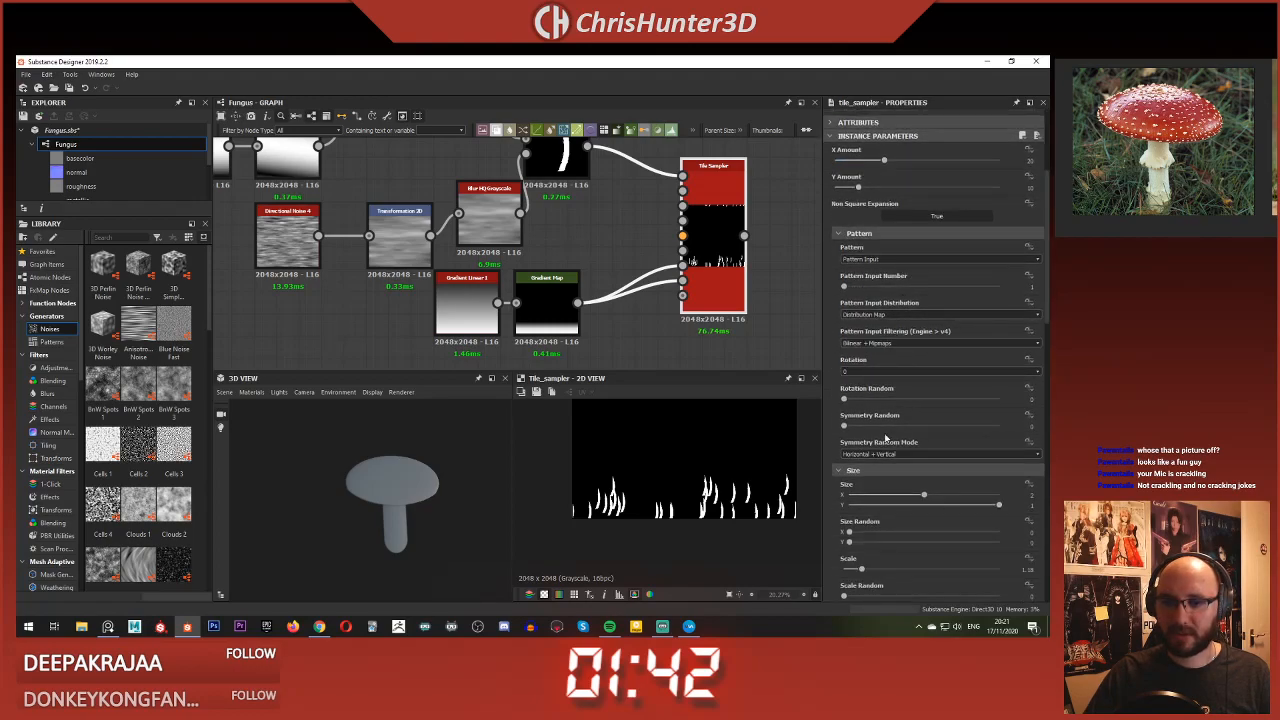
pyautogui.moveTo(865, 427); pyautogui.dragTo(998, 426)
pyautogui.click(940, 454)
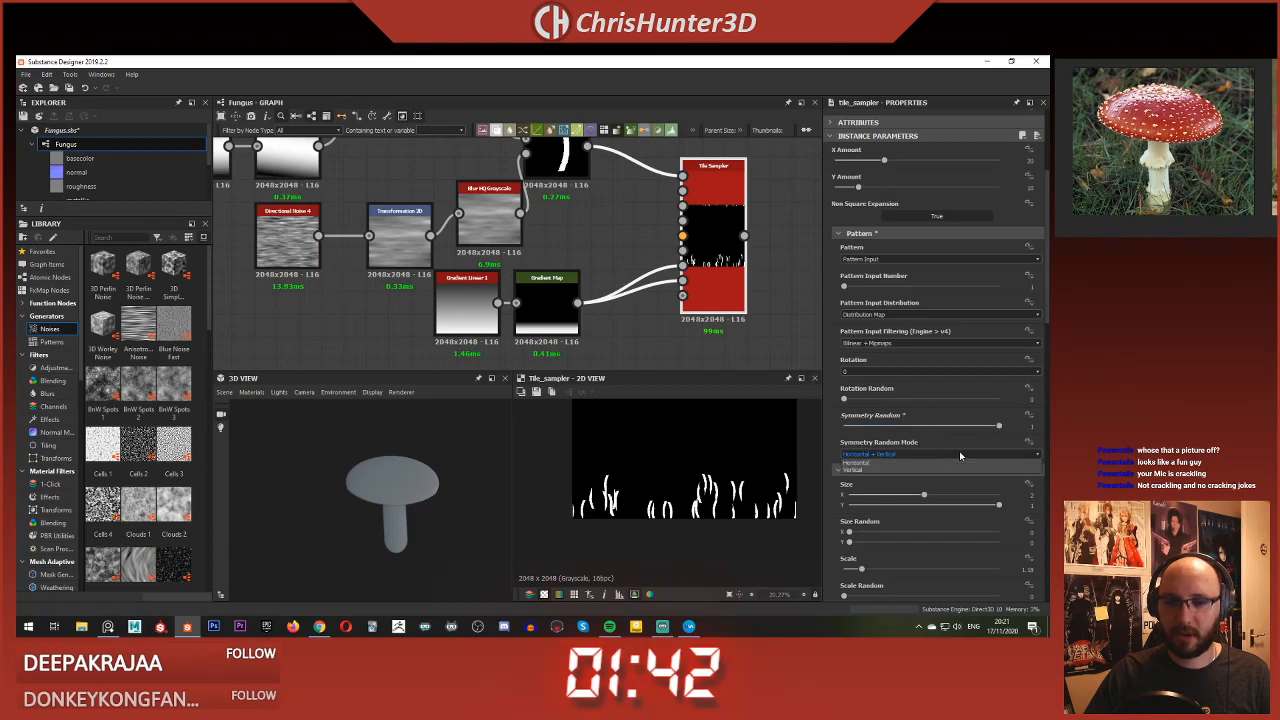
pyautogui.click(966, 475)
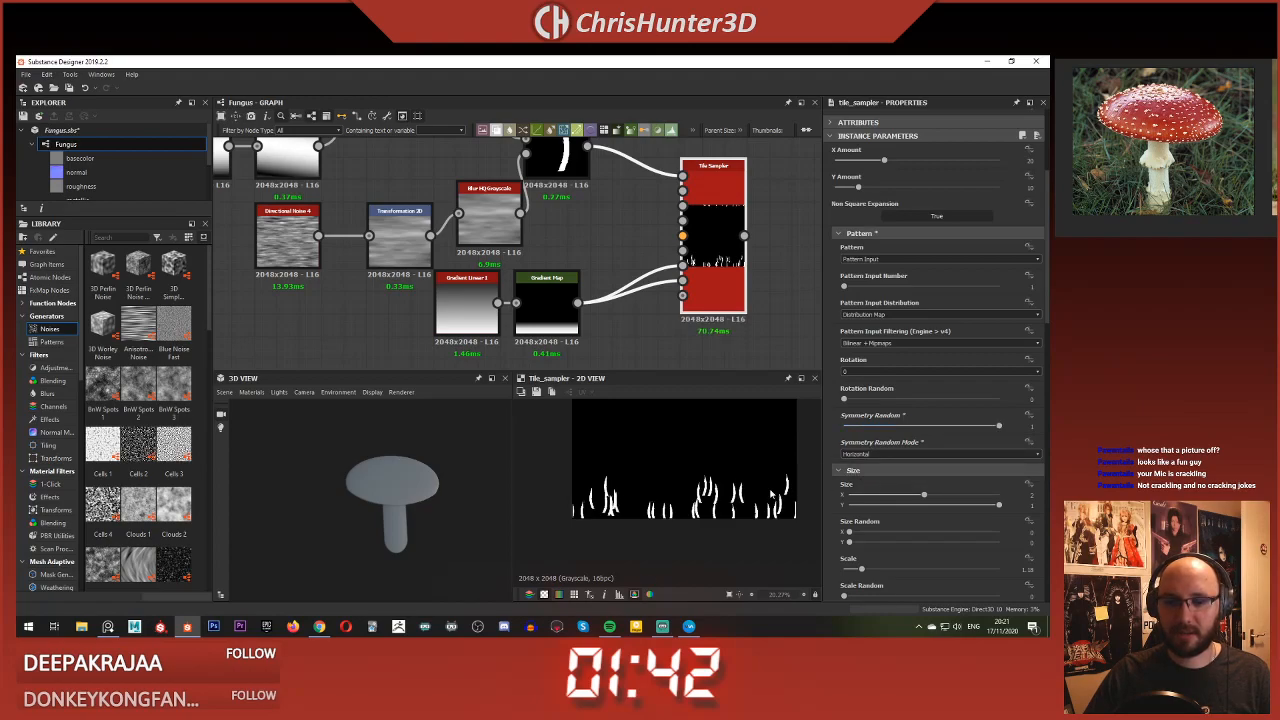
# Step: Set the Tile Sampler's Scale to about 2.7 and Scale Random to about 0.51
pyautogui.scroll(-3, 903, 448)
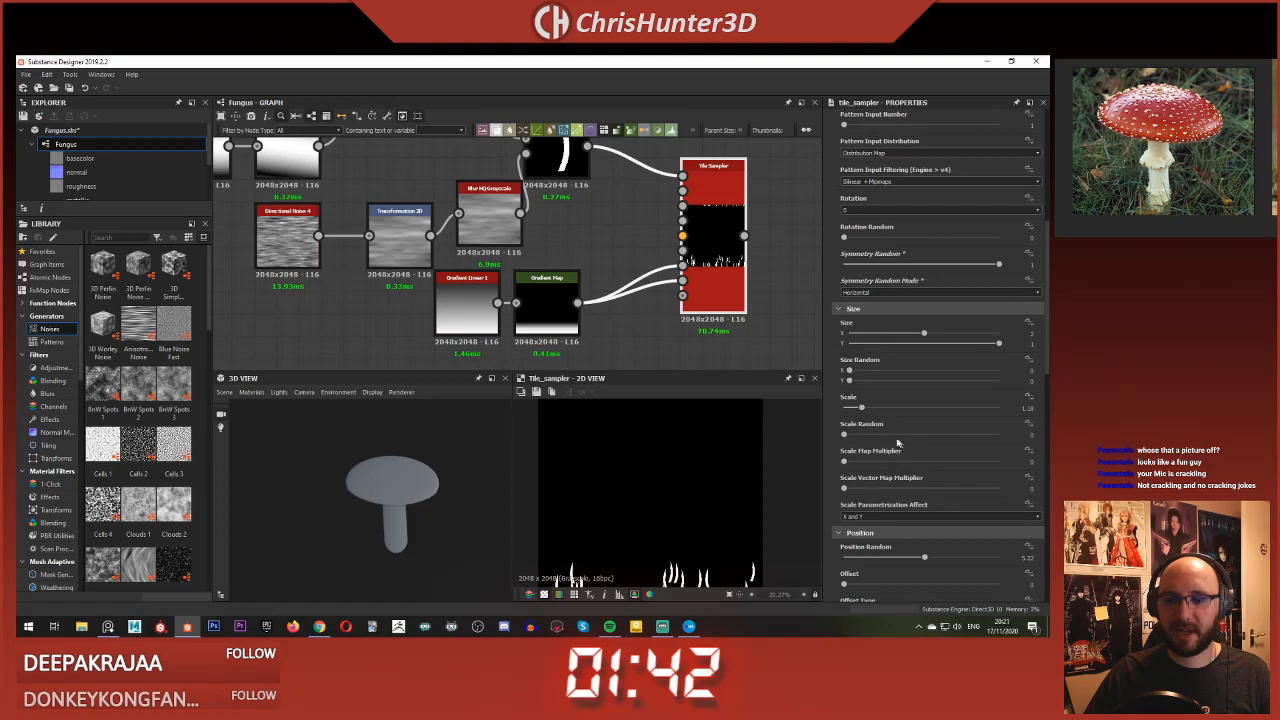
pyautogui.click(896, 435)
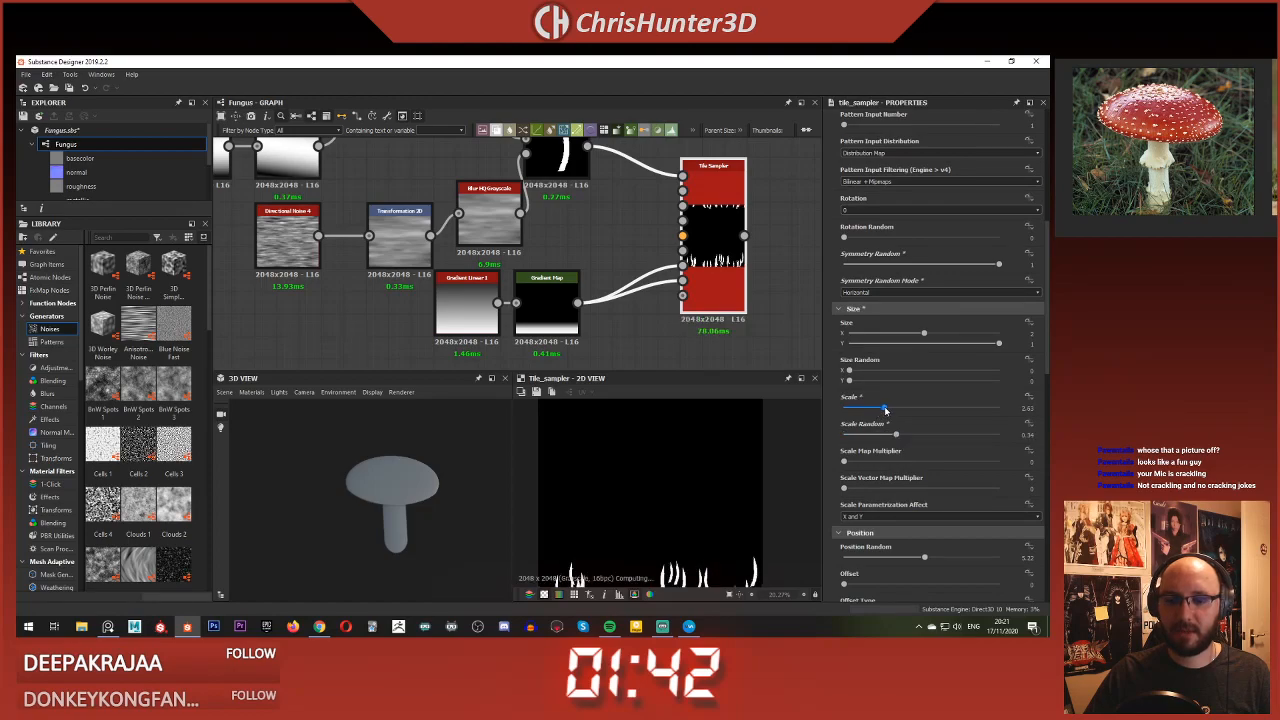
pyautogui.moveTo(863, 409); pyautogui.dragTo(885, 408)
pyautogui.scroll(-2, 688, 522)
pyautogui.scroll(3, 705, 510)
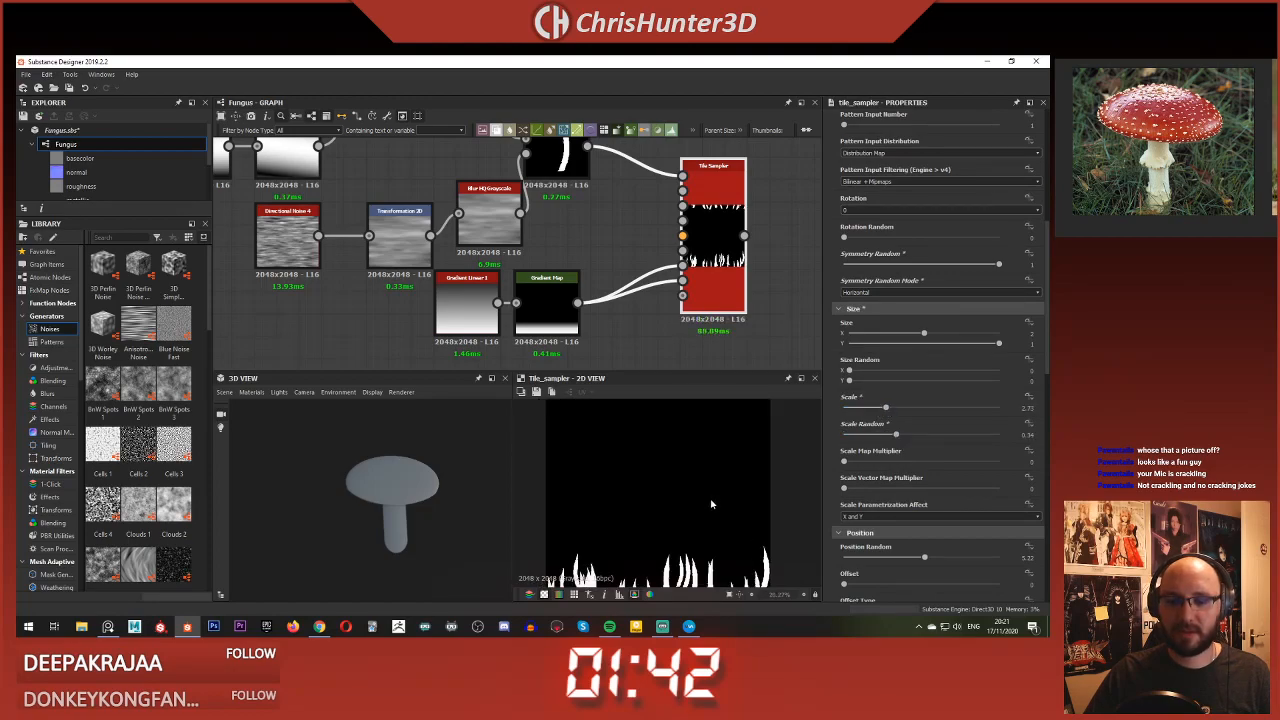
pyautogui.moveTo(898, 435); pyautogui.dragTo(922, 437)
pyautogui.scroll(-3, 887, 474)
pyautogui.scroll(-1, 888, 472)
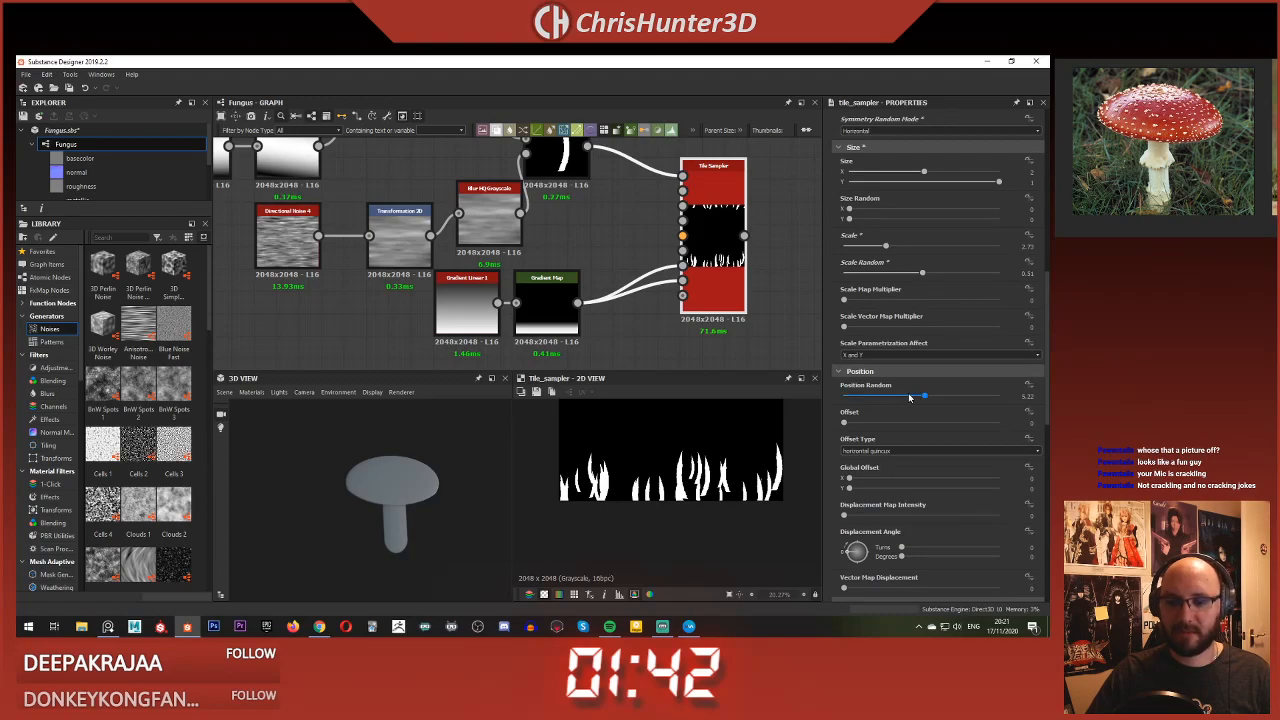
# Step: Set the Tile Sampler's Position Random to about 1.45 and Offset to about 0.68, and inspect the blades
pyautogui.moveTo(846, 423); pyautogui.dragTo(866, 405)
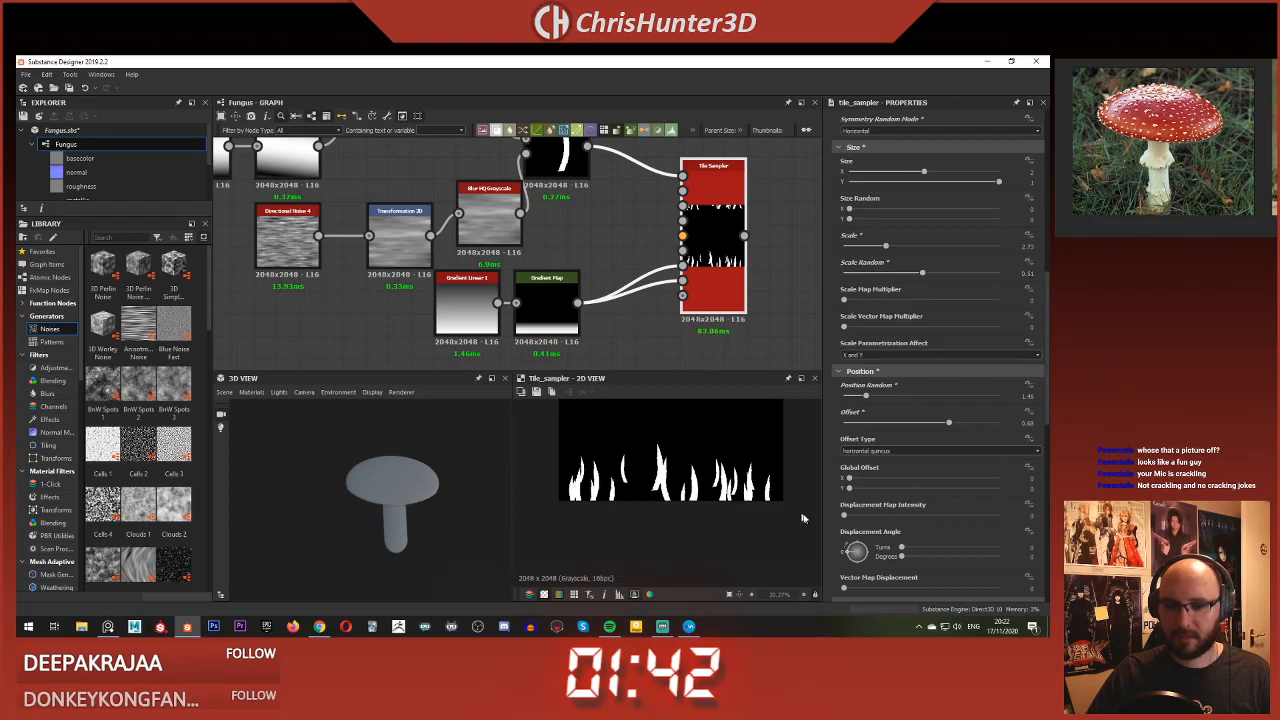
pyautogui.scroll(-3, 930, 530)
pyautogui.scroll(-5, 642, 454)
pyautogui.scroll(6, 657, 463)
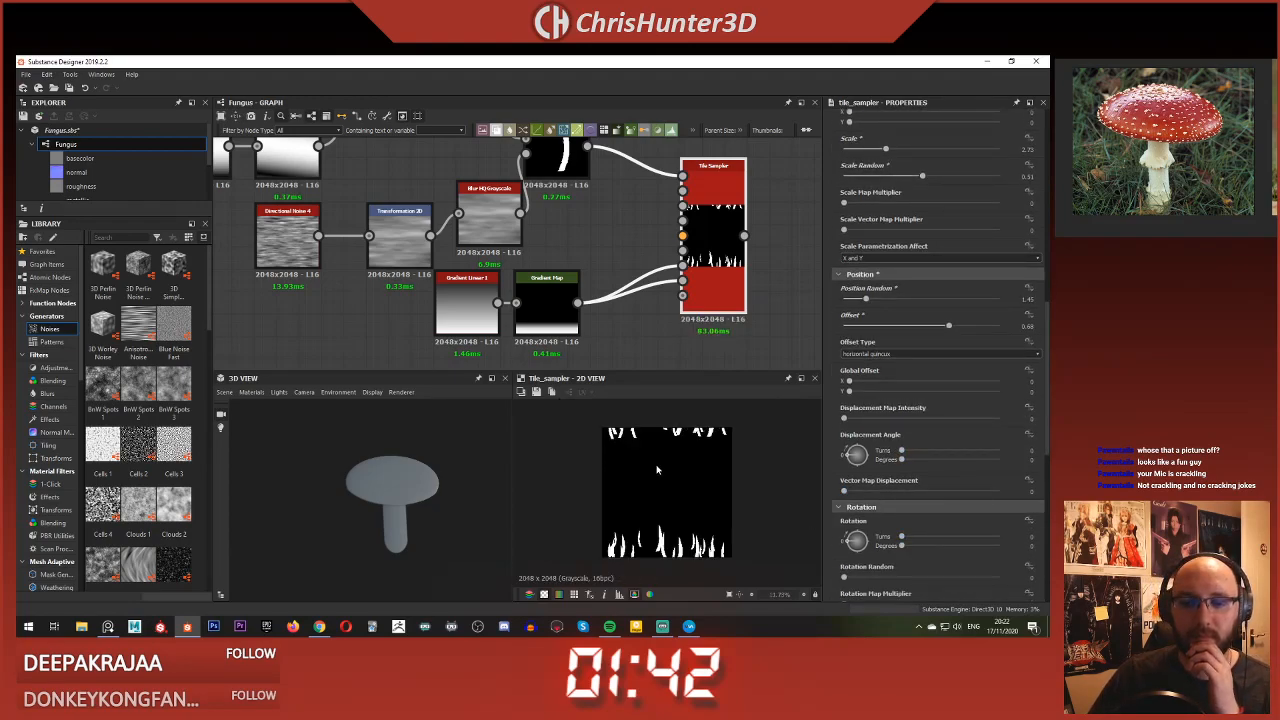
pyautogui.moveTo(660, 468); pyautogui.dragTo(661, 364, button='middle')
pyautogui.scroll(-1, 682, 463)
pyautogui.scroll(3, 912, 352)
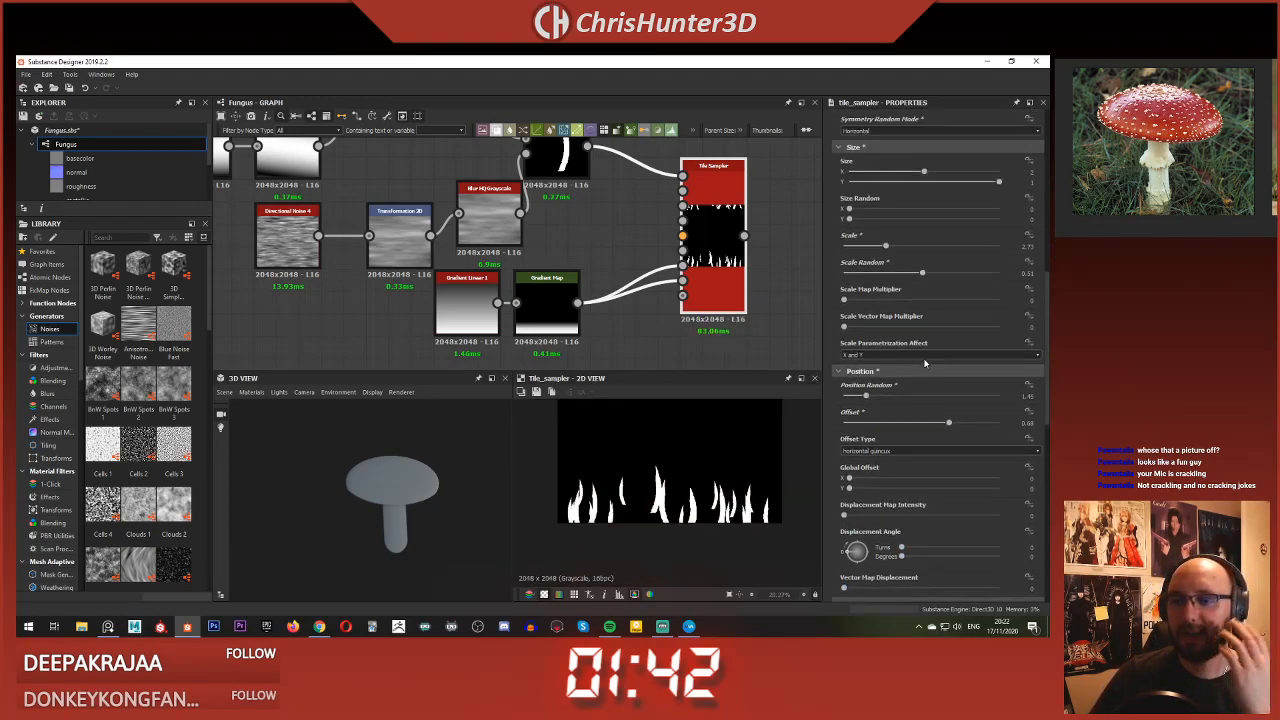
# Step: Set the Tile Sampler's X Amount to 40 and Y Amount to 20
pyautogui.scroll(8, 926, 364)
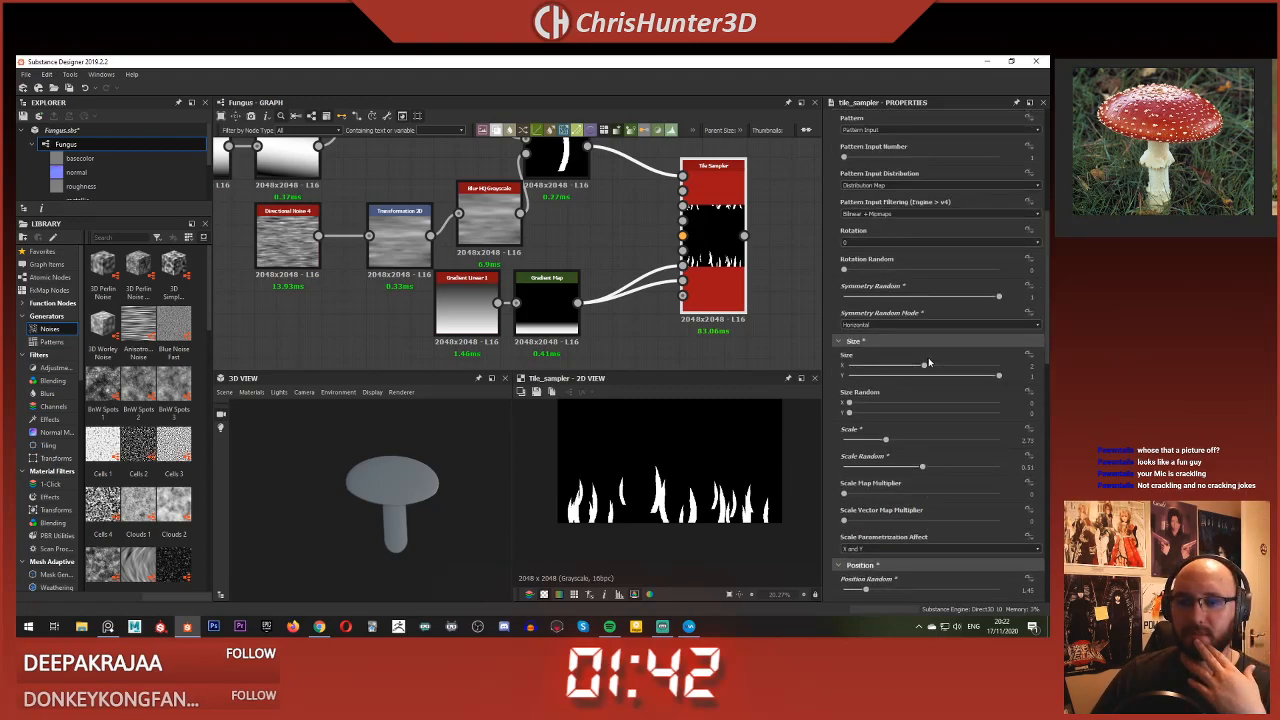
pyautogui.scroll(7, 952, 370)
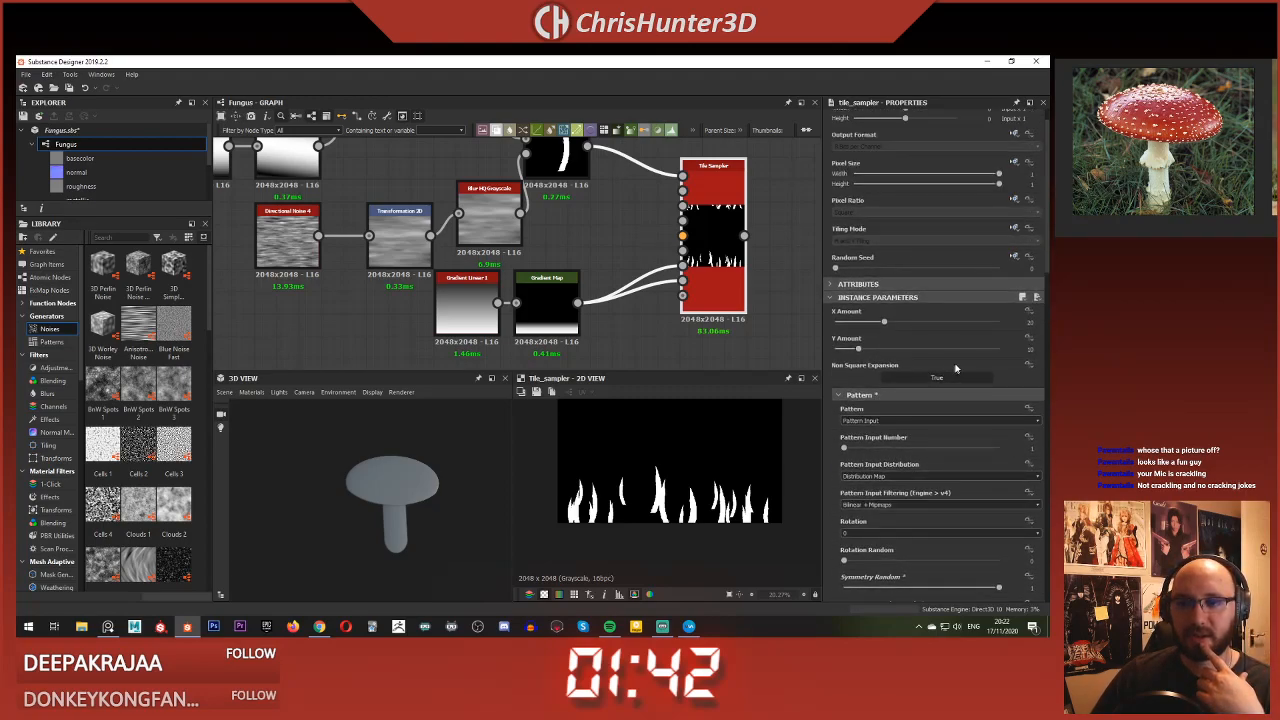
pyautogui.doubleClick(1030, 322)
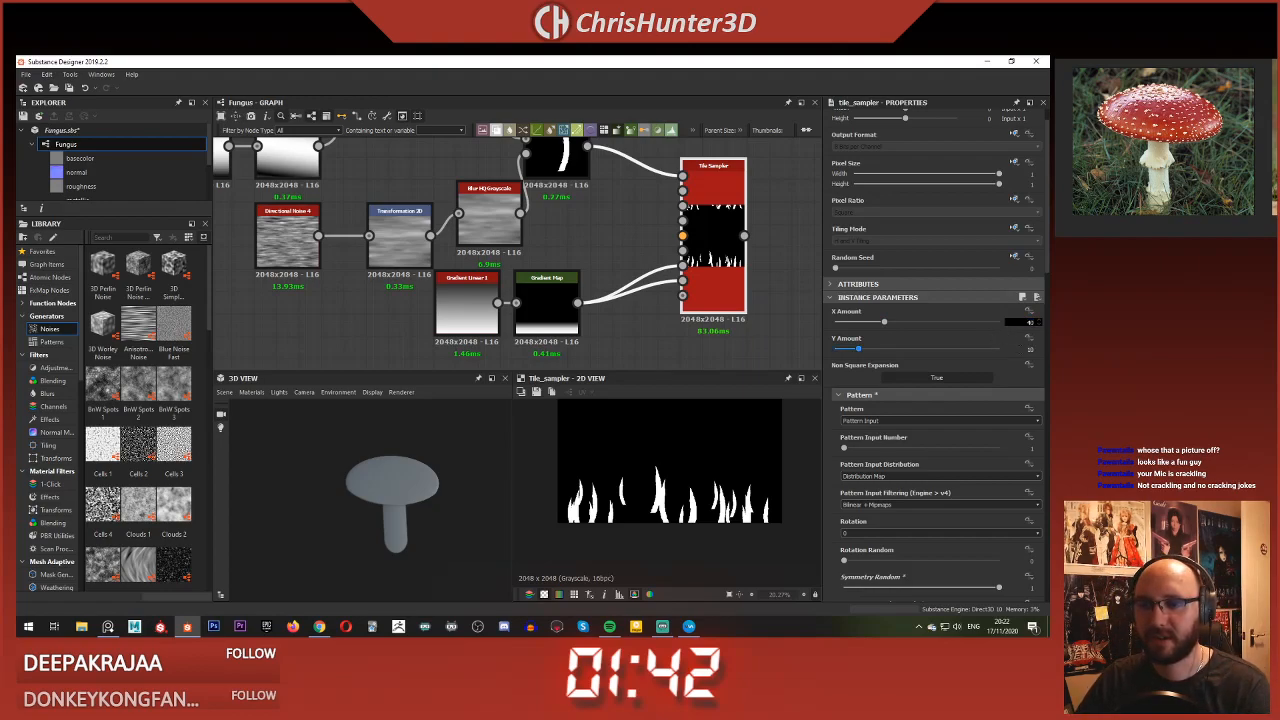
pyautogui.doubleClick(1030, 349)
pyautogui.write('20')
pyautogui.press('Return')
# Step: Set the Tile Sampler's Size to 4 in X and 2 in Y
pyautogui.scroll(-5, 905, 490)
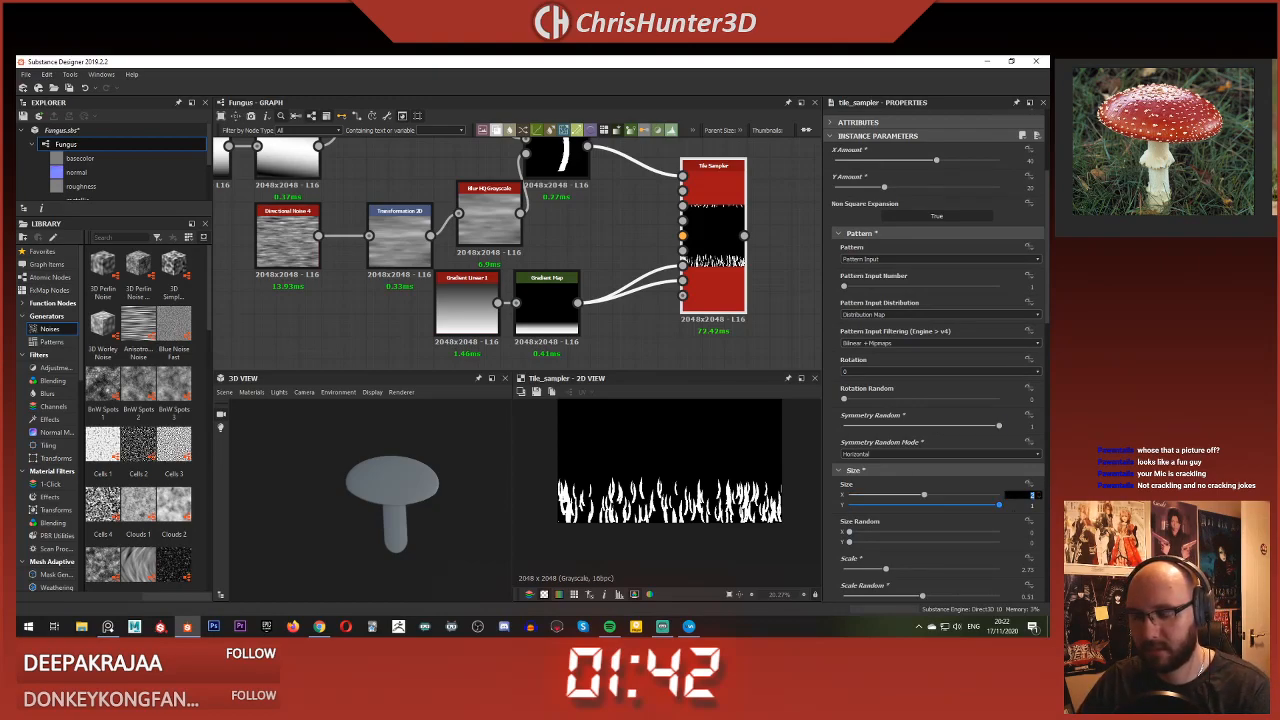
pyautogui.click(1032, 505)
pyautogui.write('2')
pyautogui.press('Return')
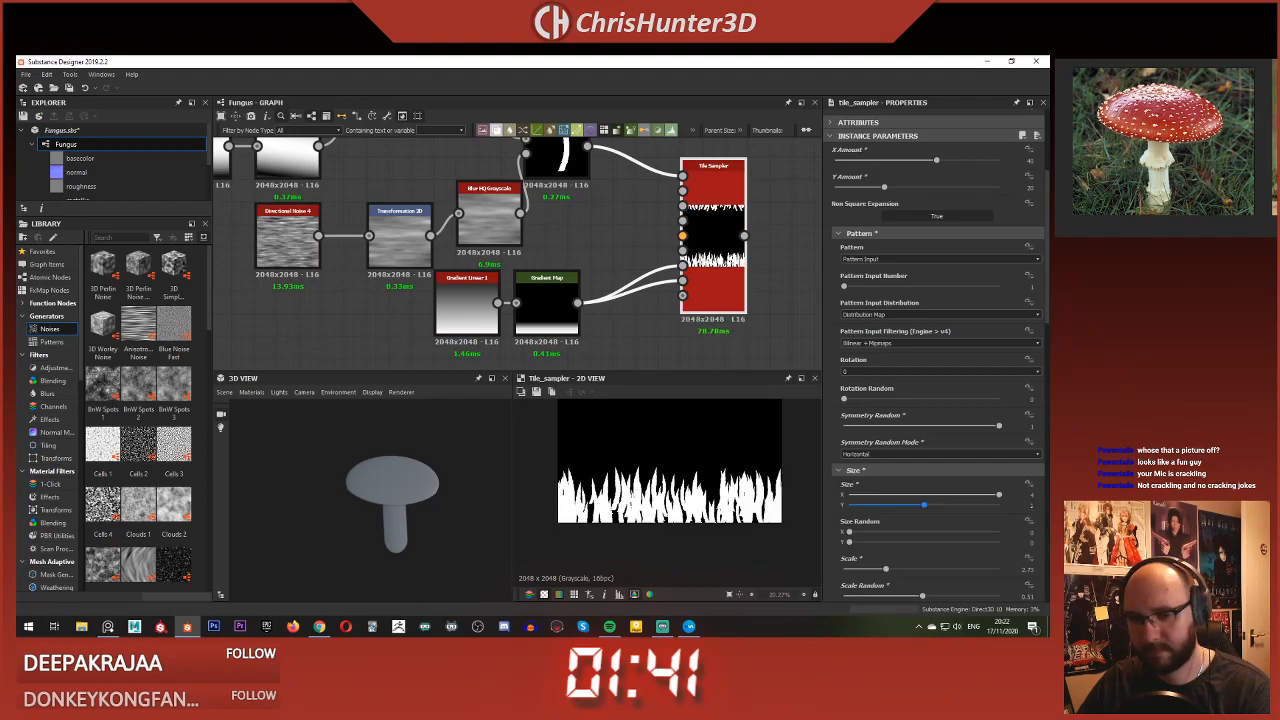
# Step: Increase the Tile Sampler's Scale Random to about 0.83 and Position Random to about 4.83
pyautogui.scroll(-3, 880, 510)
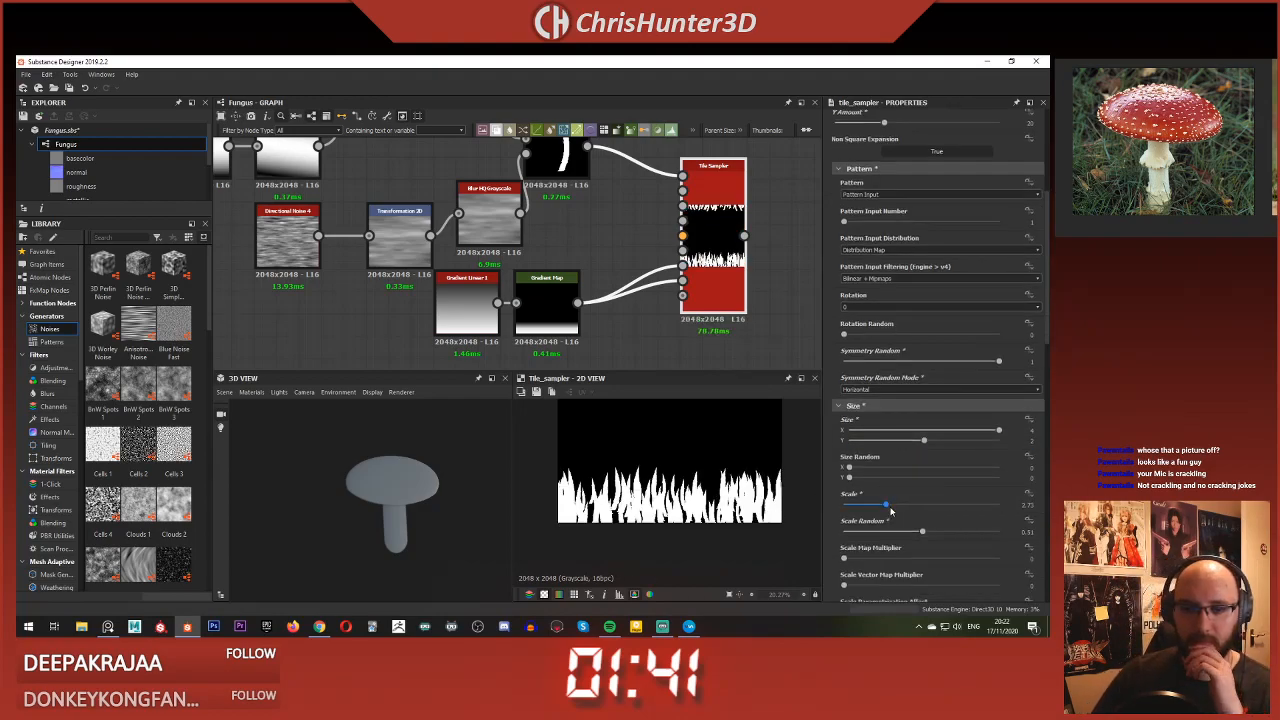
pyautogui.scroll(-1, 886, 482)
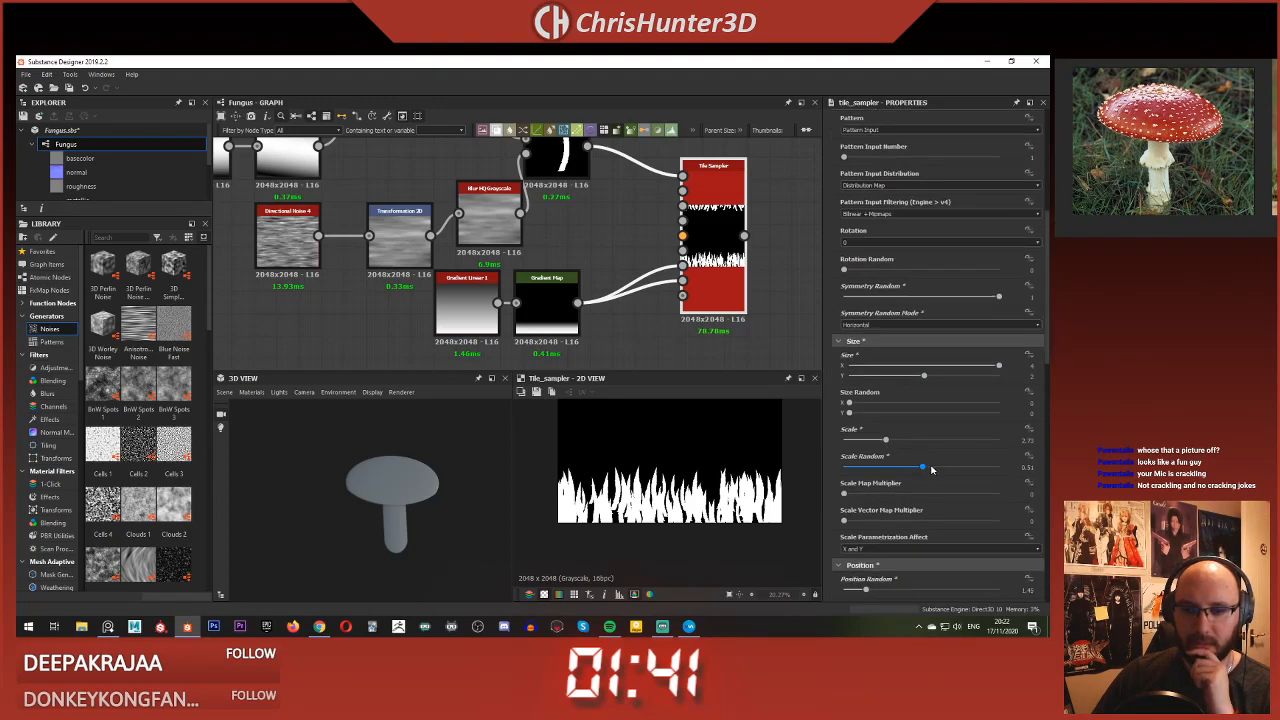
pyautogui.moveTo(931, 469); pyautogui.dragTo(975, 472)
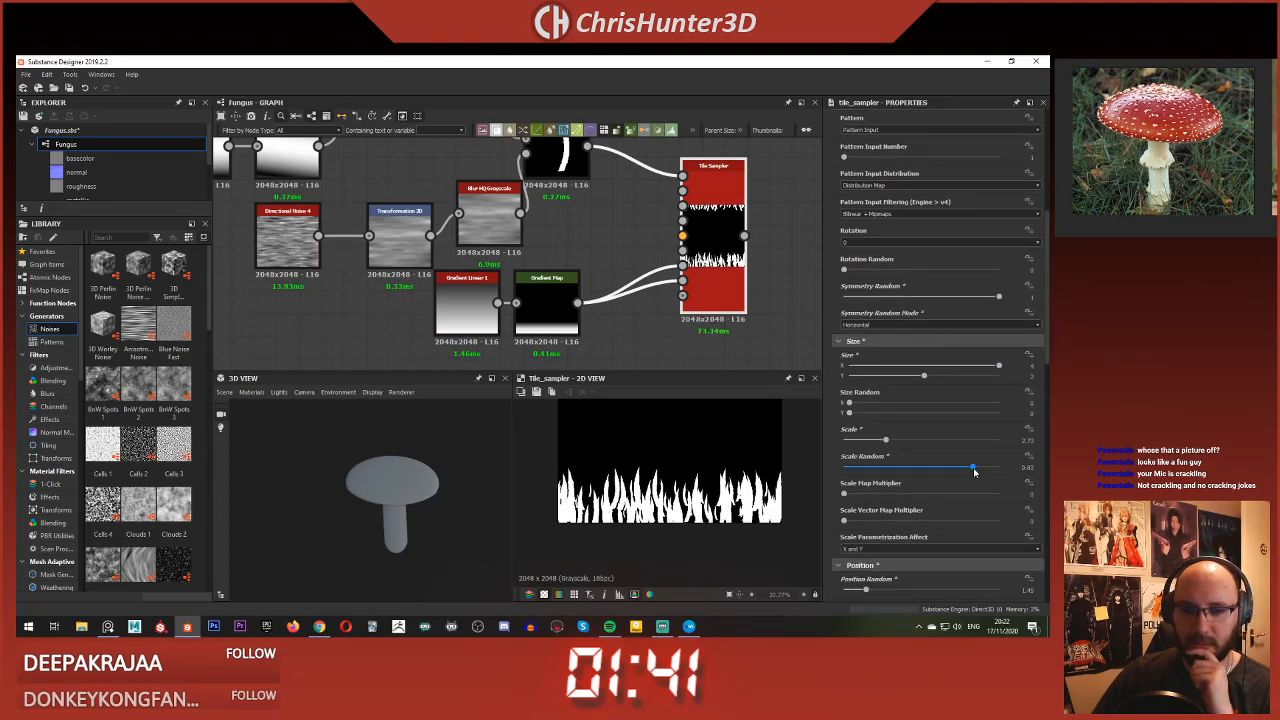
pyautogui.scroll(-4, 905, 474)
pyautogui.moveTo(875, 459); pyautogui.dragTo(920, 469)
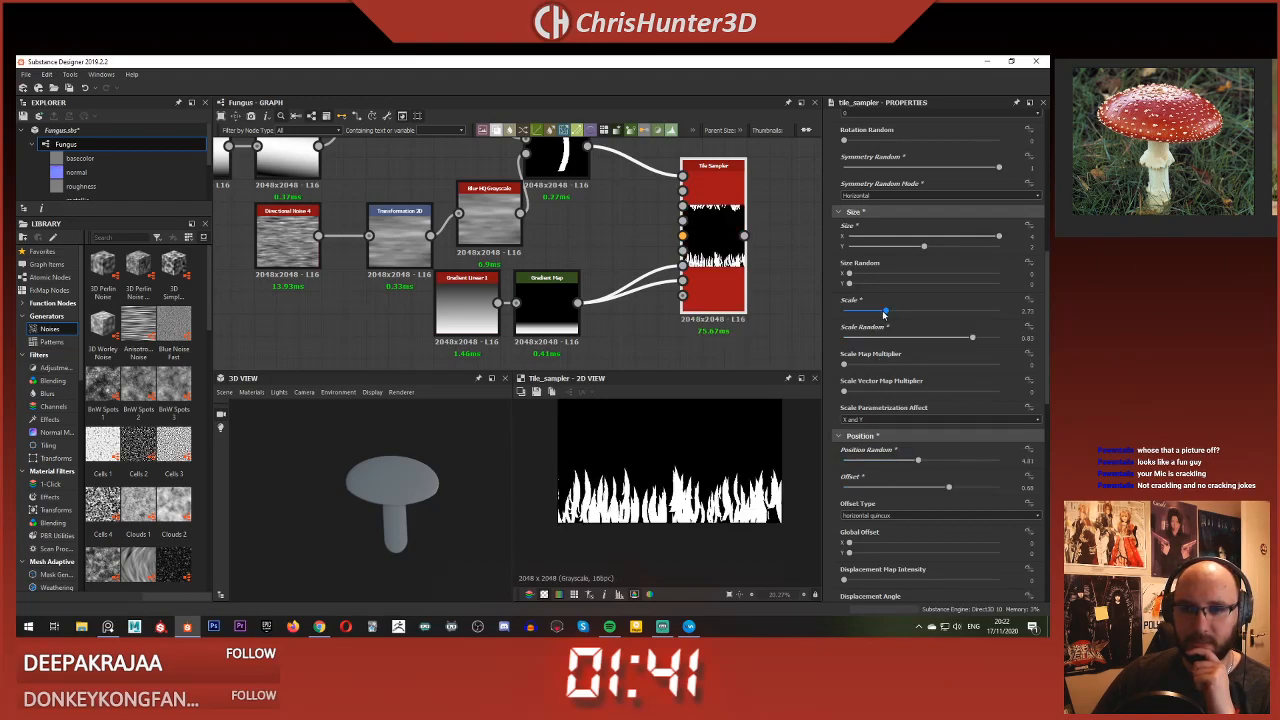
# Step: Reduce the Tile Sampler's Scale to about 1.6 and inspect the row of blades
pyautogui.moveTo(883, 314); pyautogui.dragTo(869, 326)
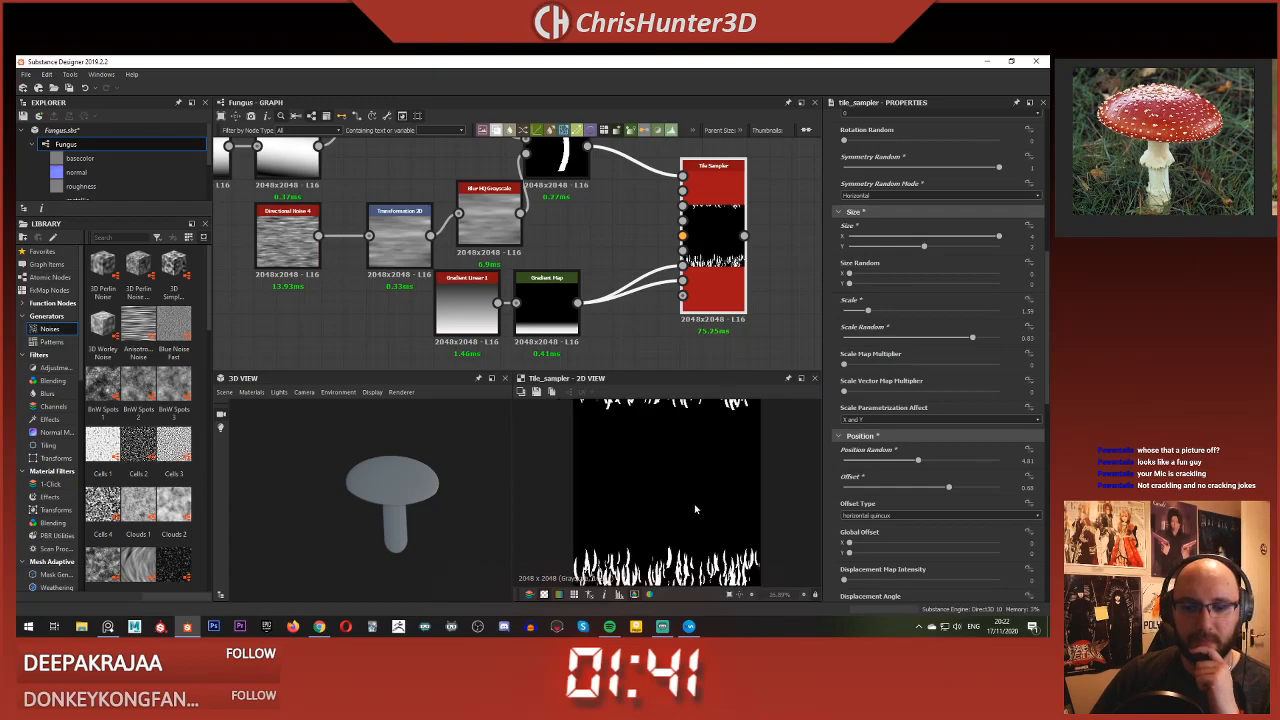
pyautogui.scroll(-2, 705, 437)
pyautogui.scroll(4, 705, 437)
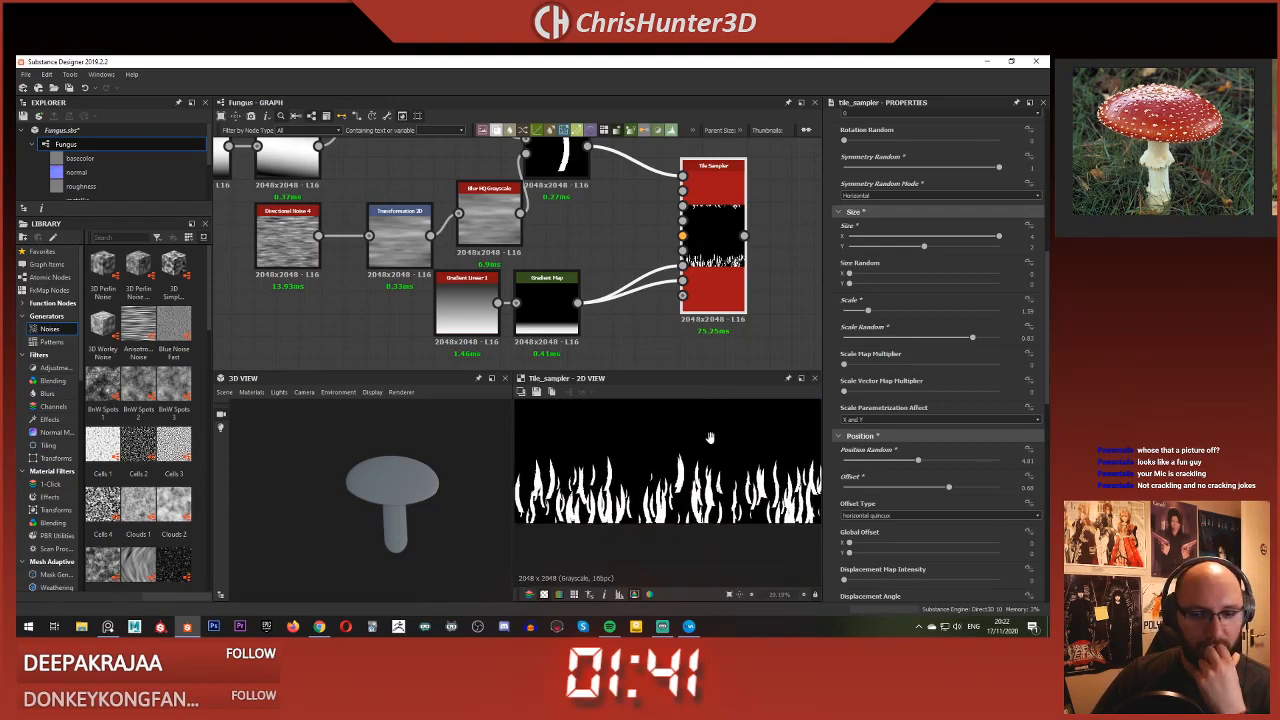
pyautogui.moveTo(705, 437); pyautogui.dragTo(690, 467, button='middle')
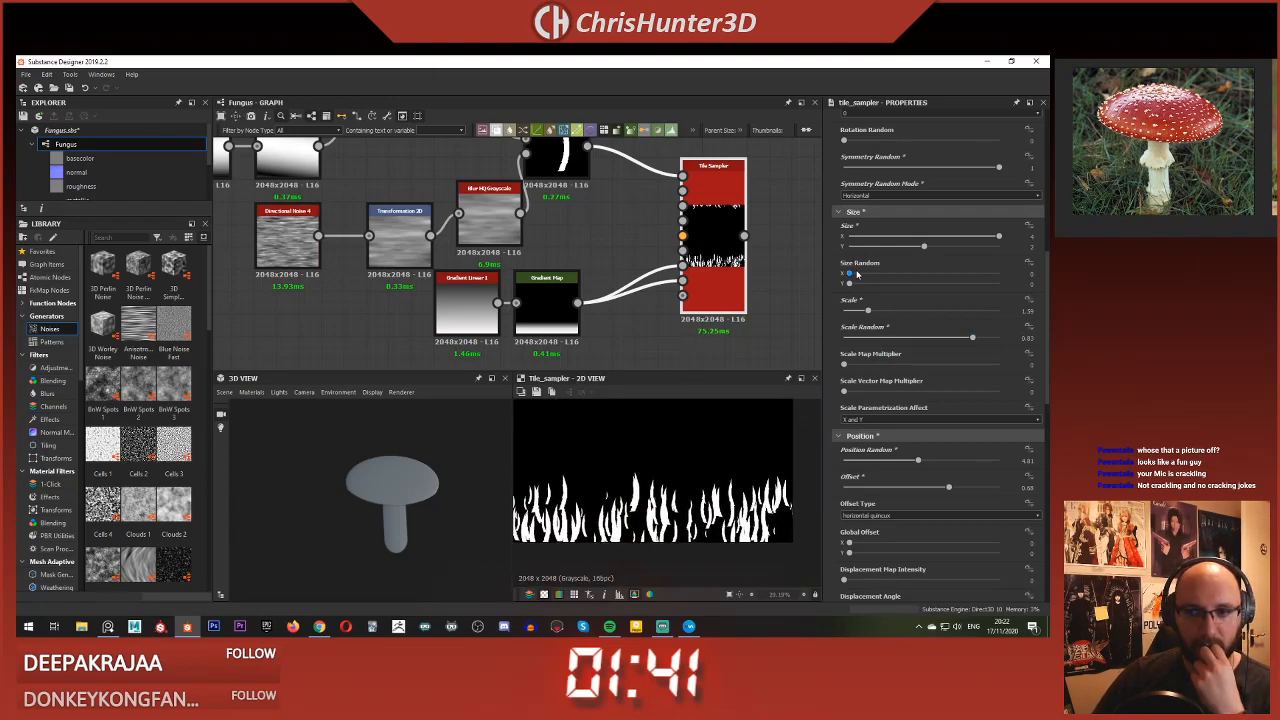
# Step: Set the Tile Sampler's Size Random to about 0.56 in X and 0.26 in Y
pyautogui.moveTo(850, 273); pyautogui.dragTo(932, 274)
pyautogui.moveTo(849, 284); pyautogui.dragTo(890, 286)
pyautogui.scroll(-4, 649, 509)
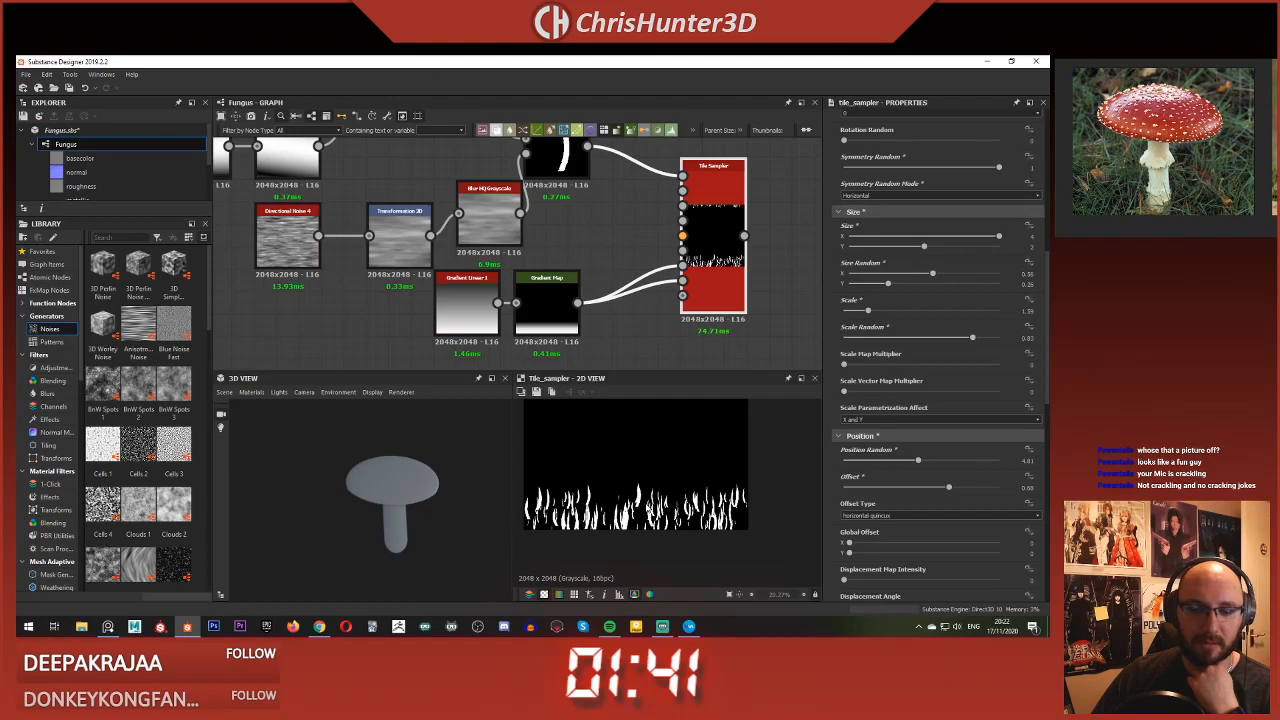
# Step: Raise the Tile Sampler's Mask Map Threshold to about 0.79 and set its Global Offset to about 0.78 in X and 0.5 in Y
pyautogui.scroll(3, 649, 509)
pyautogui.moveTo(649, 509); pyautogui.dragTo(637, 408, button='middle')
pyautogui.click(565, 322)
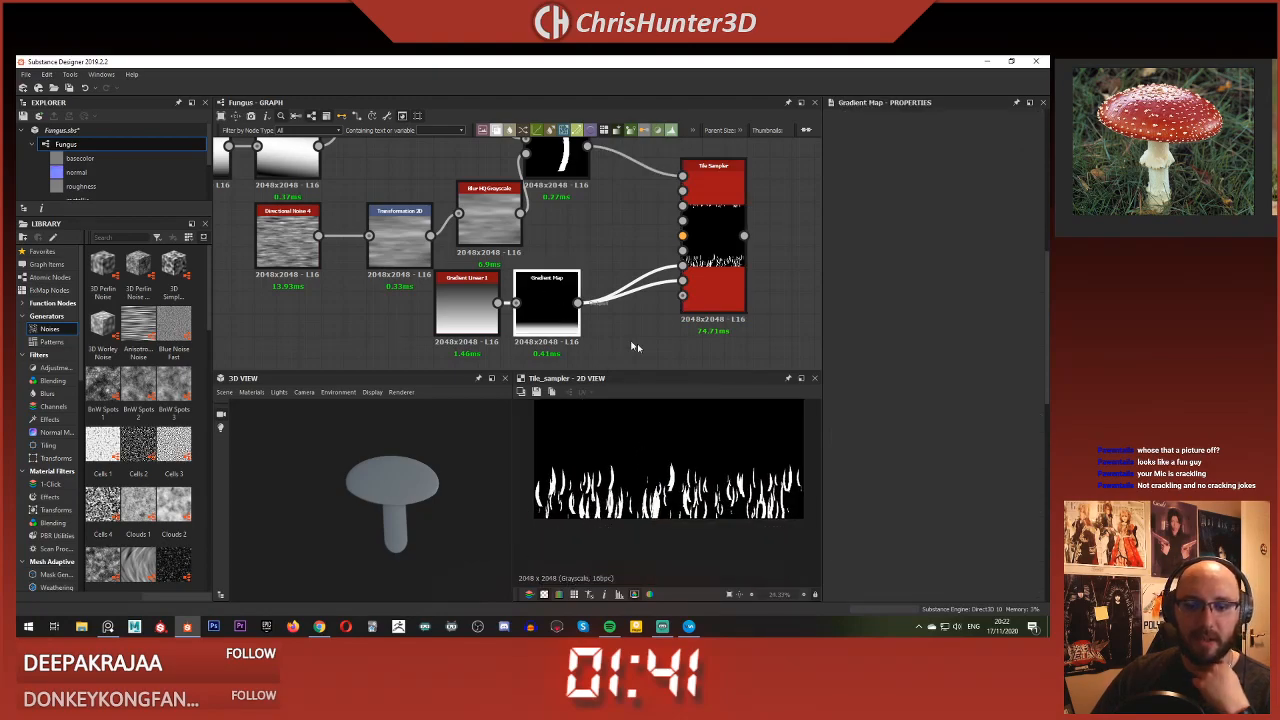
pyautogui.click(748, 258)
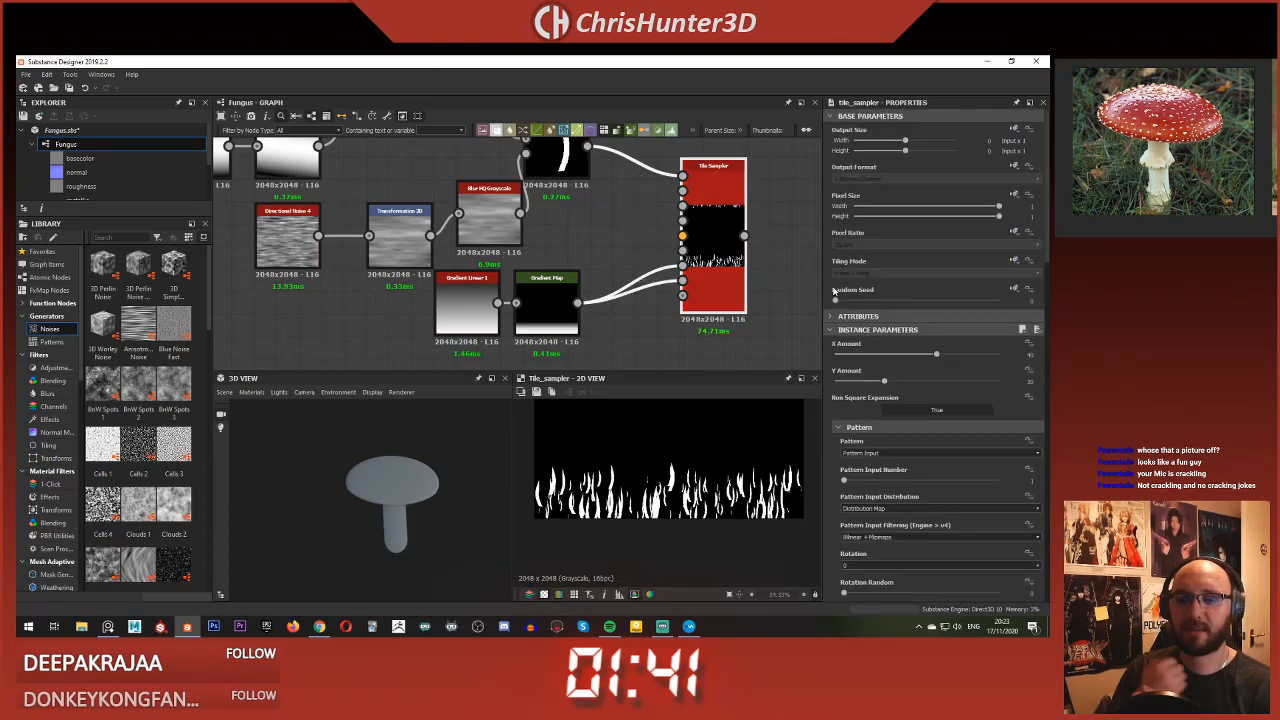
pyautogui.scroll(-3, 925, 452)
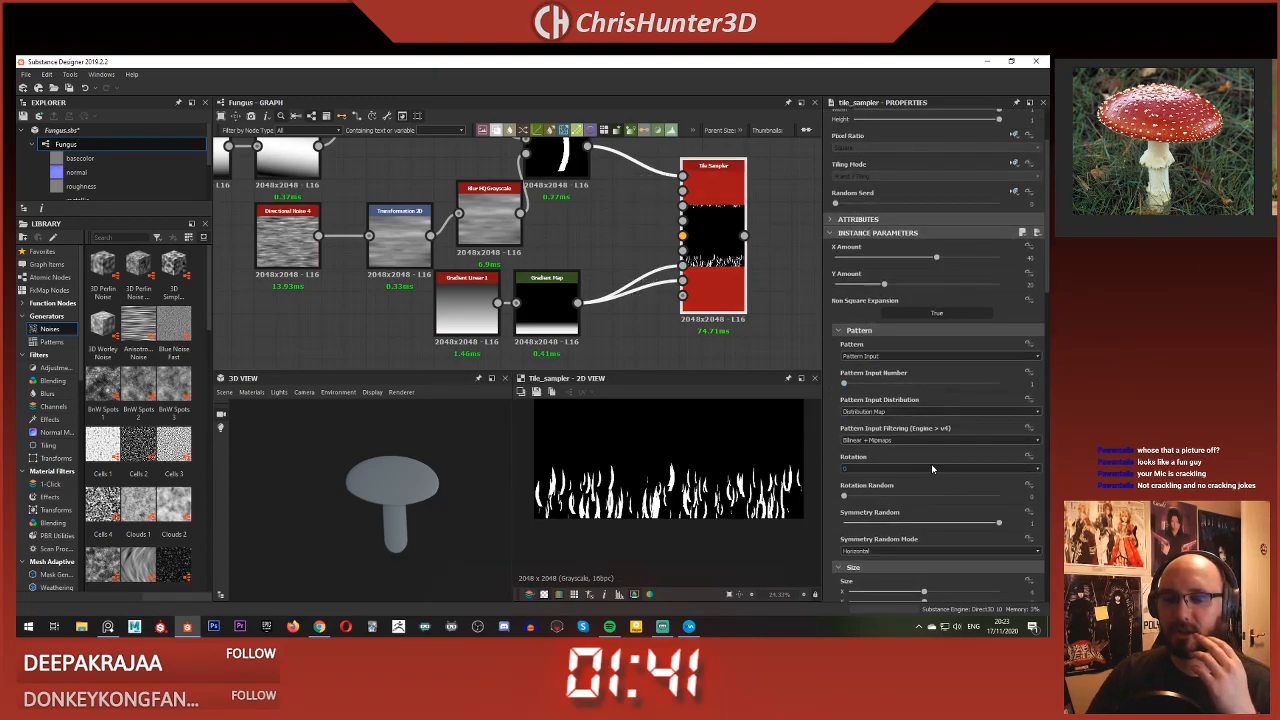
pyautogui.scroll(-1, 922, 451)
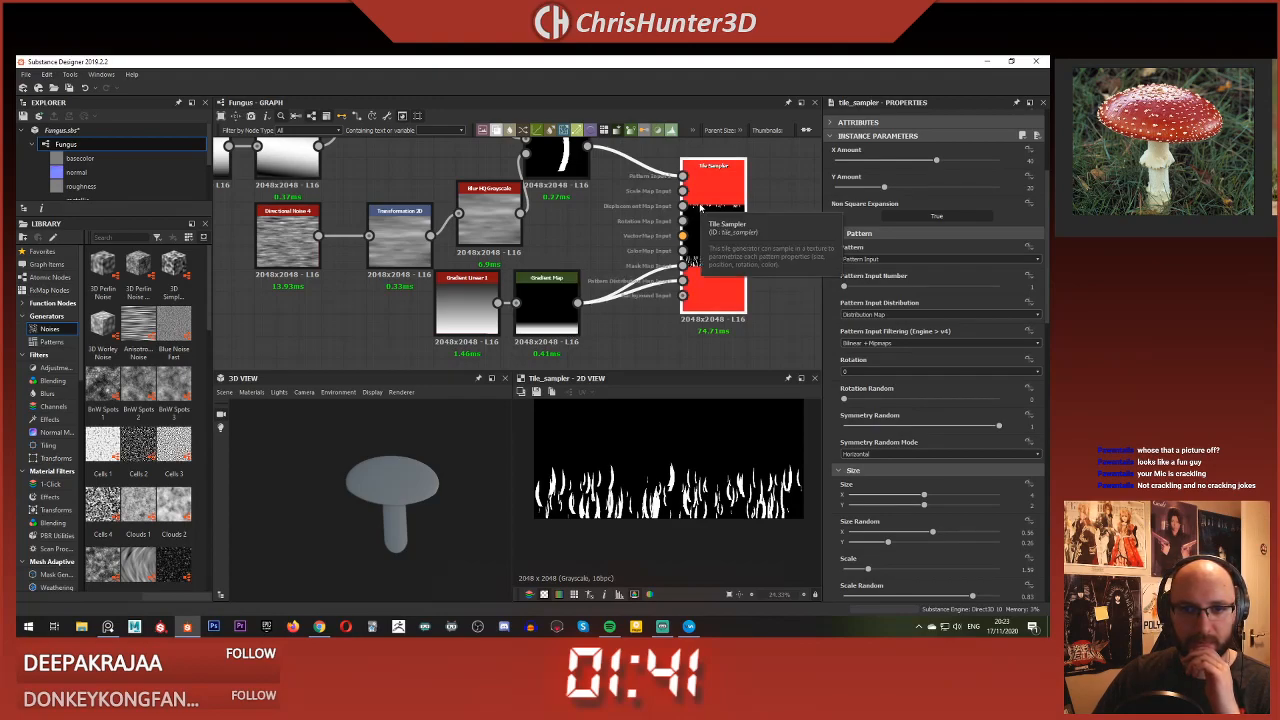
pyautogui.scroll(-7, 915, 365)
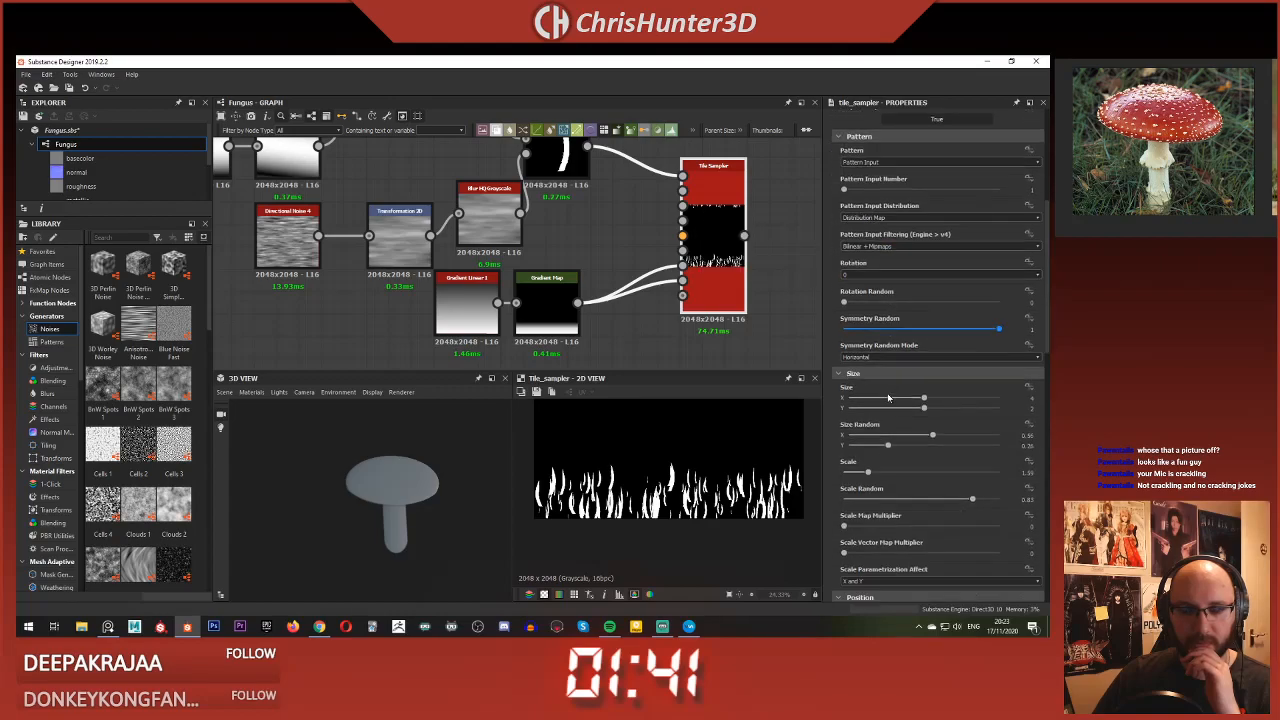
pyautogui.scroll(-1, 919, 363)
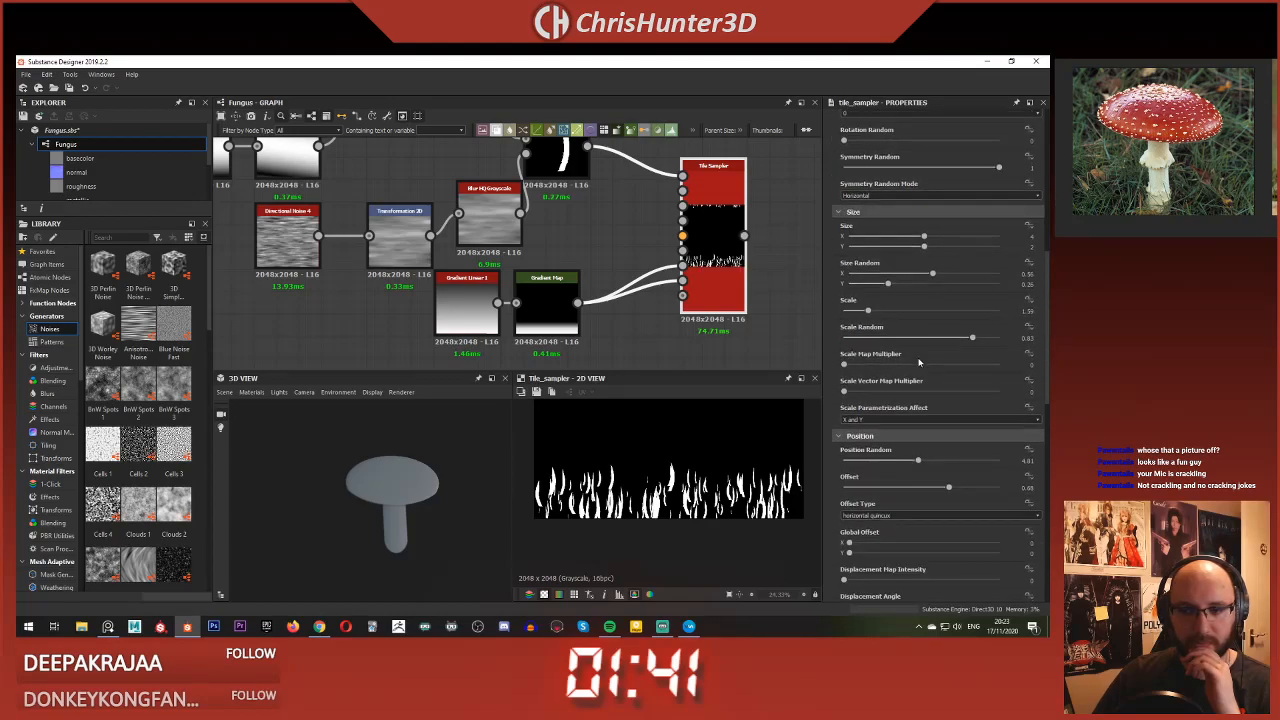
pyautogui.scroll(-15, 919, 363)
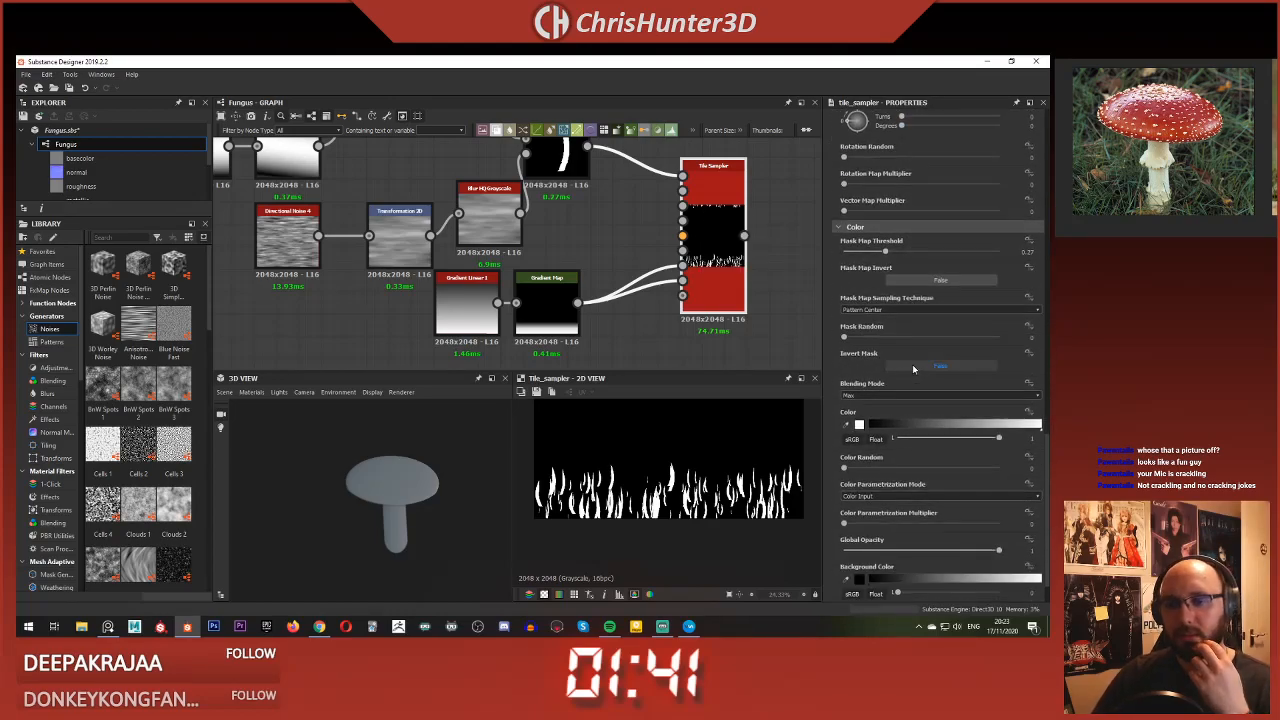
pyautogui.moveTo(885, 255); pyautogui.dragTo(966, 253)
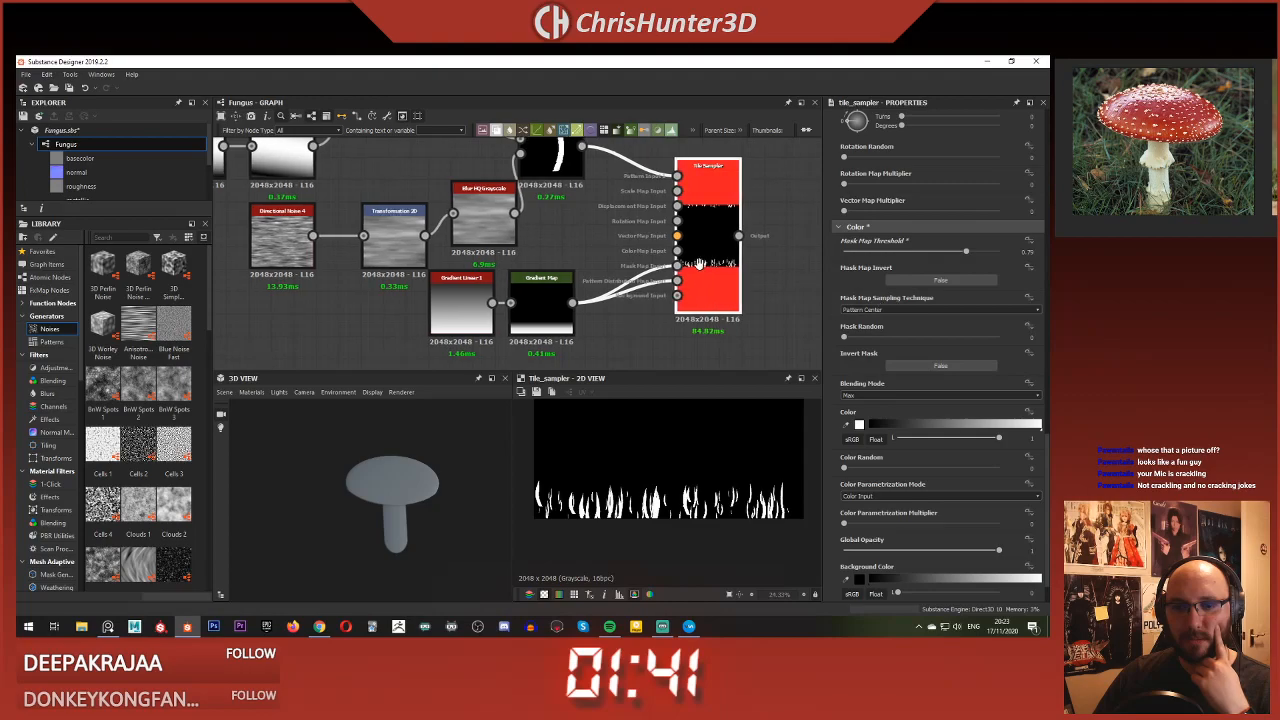
pyautogui.scroll(5, 927, 363)
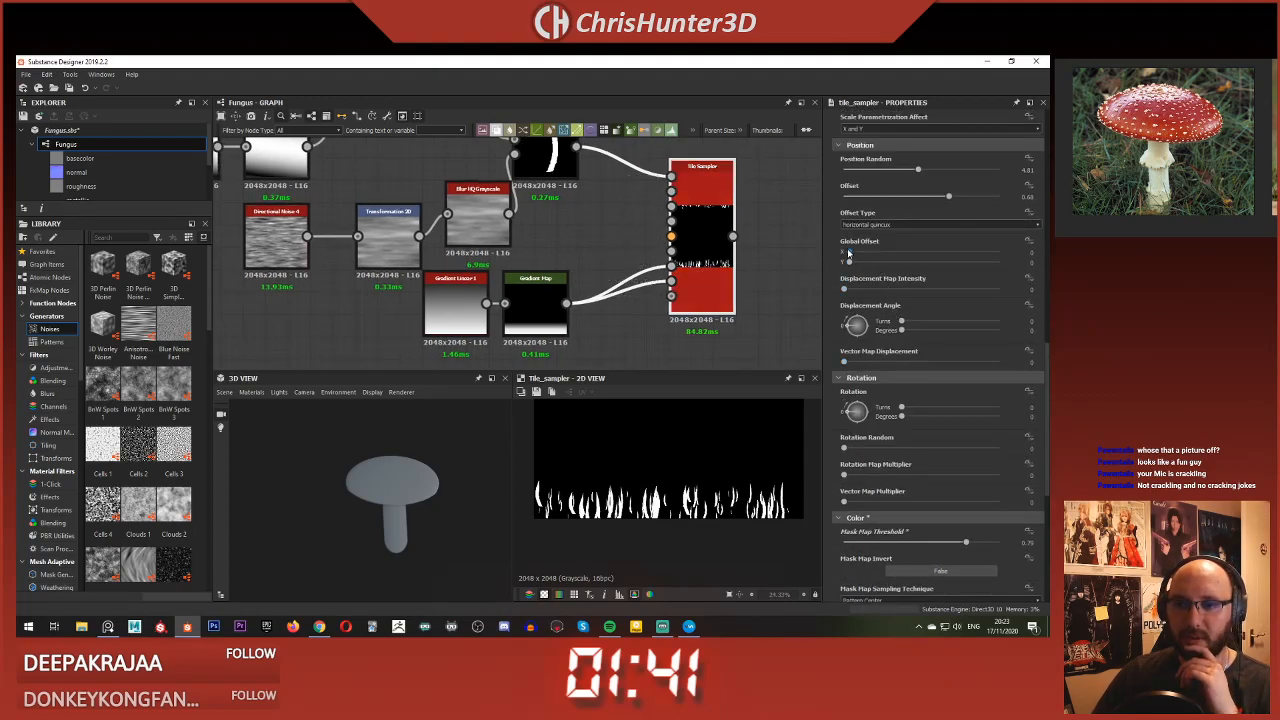
pyautogui.moveTo(849, 254); pyautogui.dragTo(906, 270)
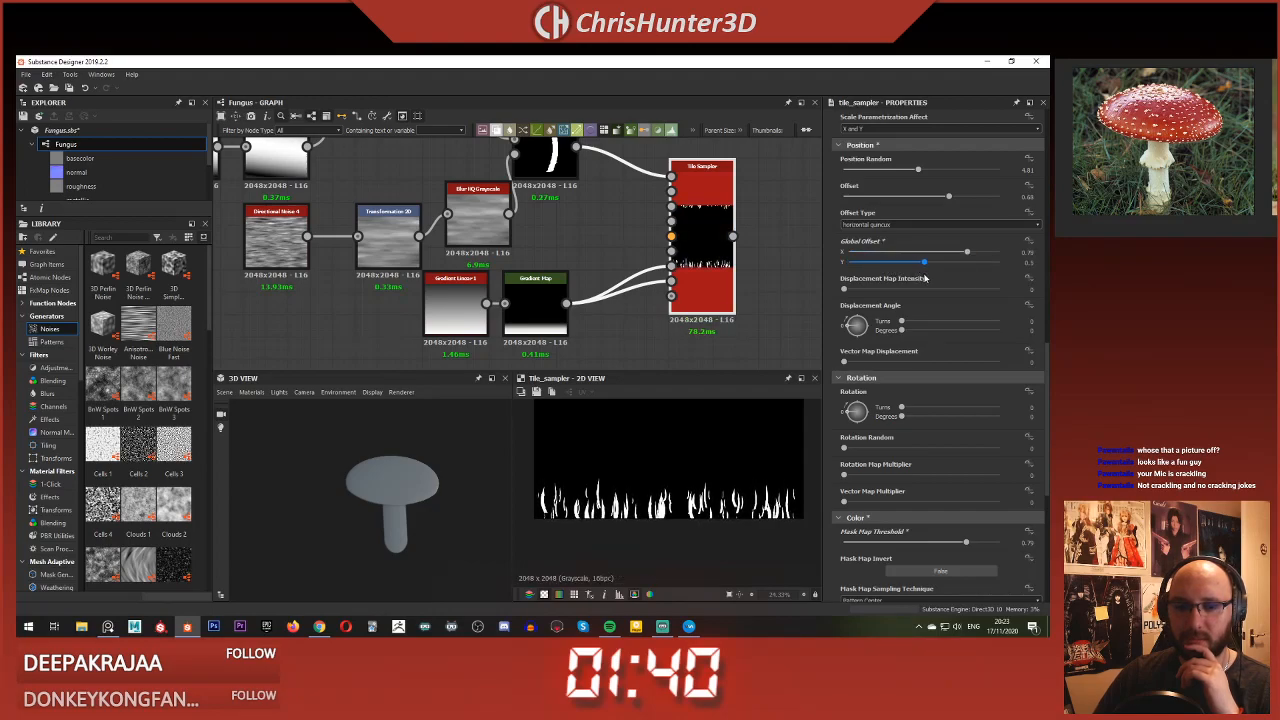
# Step: Tighten the Gradient Map's black-to-white transition by shifting its black key toward white, and inspect the Tile Sampler's blades
pyautogui.click(556, 314)
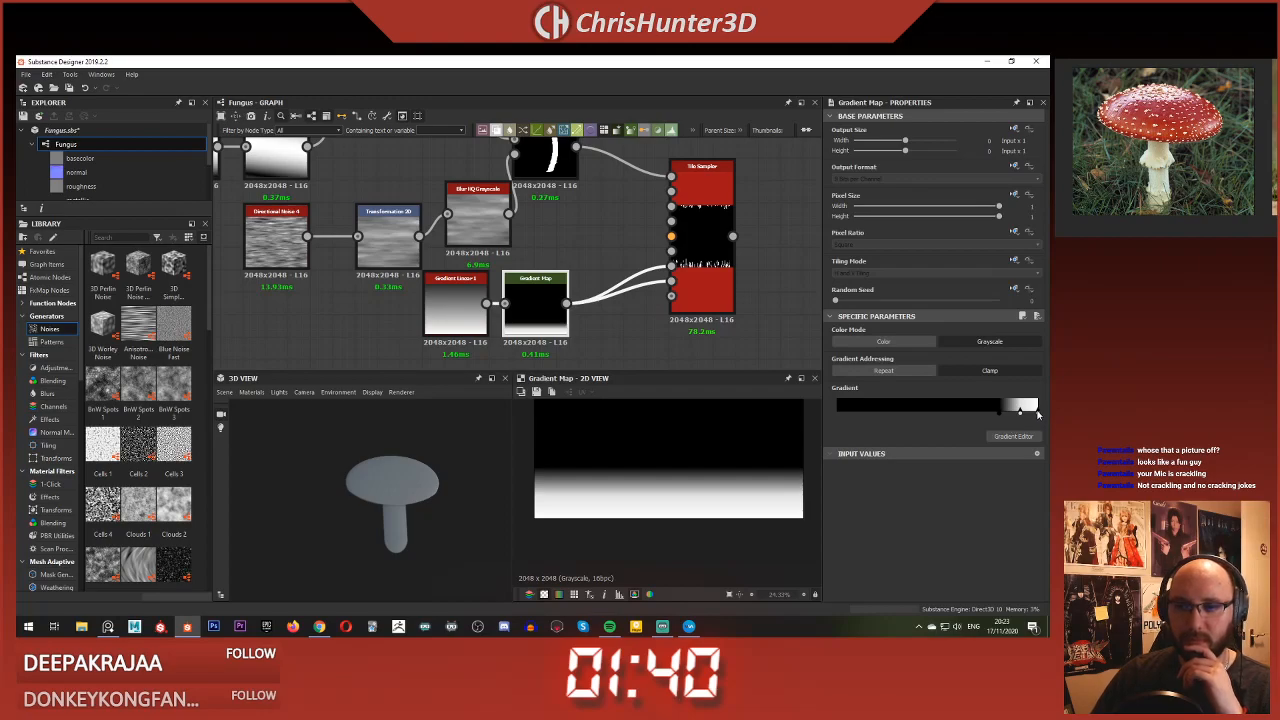
pyautogui.moveTo(1038, 413); pyautogui.dragTo(1014, 413)
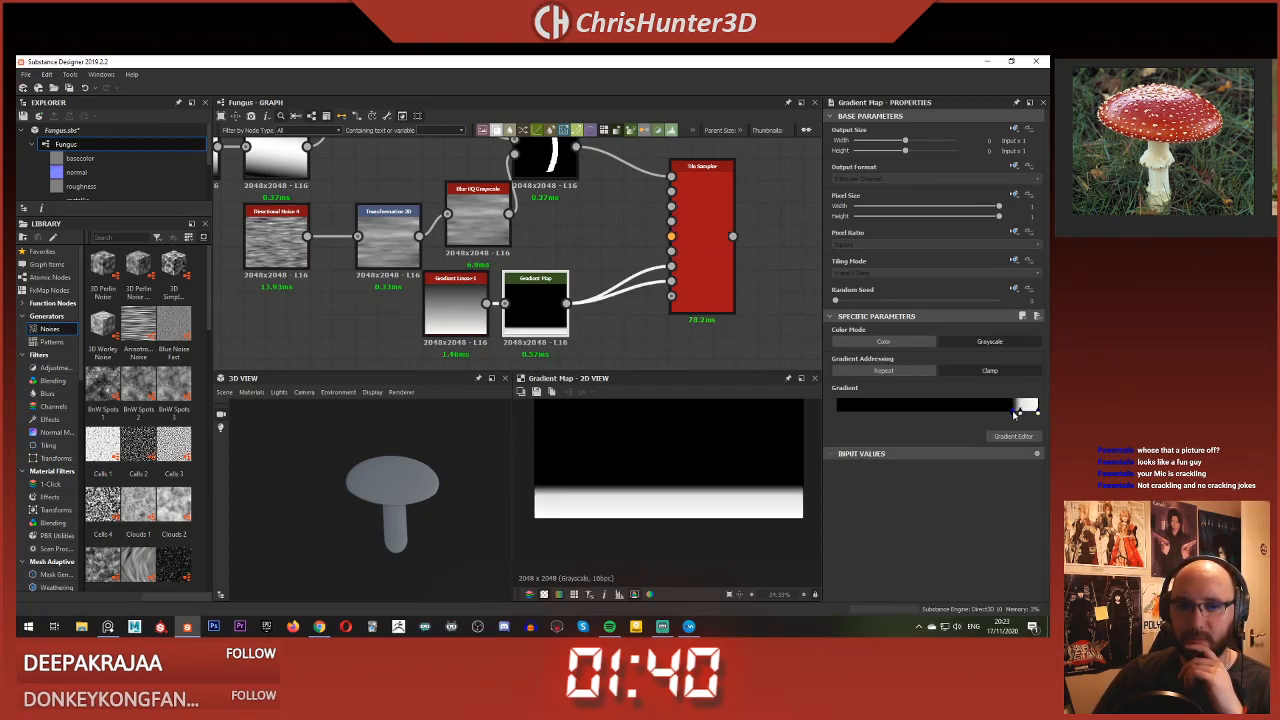
pyautogui.click(707, 283)
pyautogui.doubleClick(707, 287)
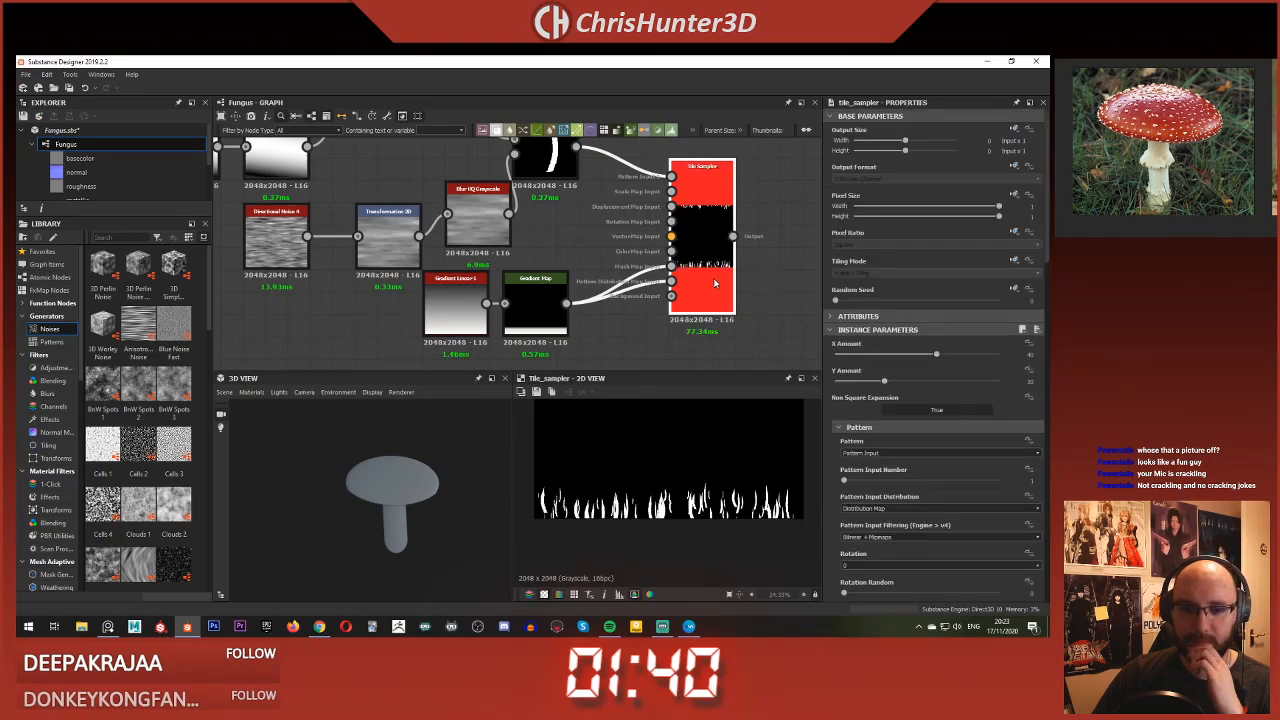
pyautogui.scroll(8, 684, 512)
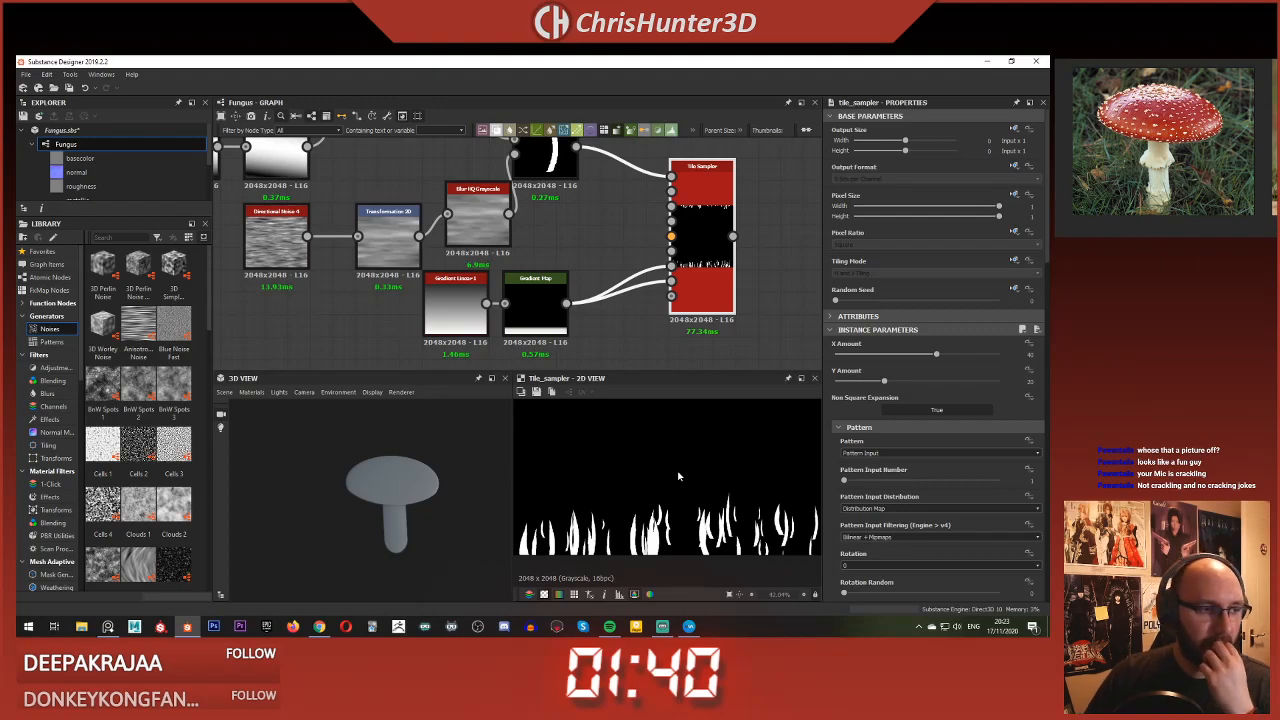
pyautogui.scroll(-2, 675, 477)
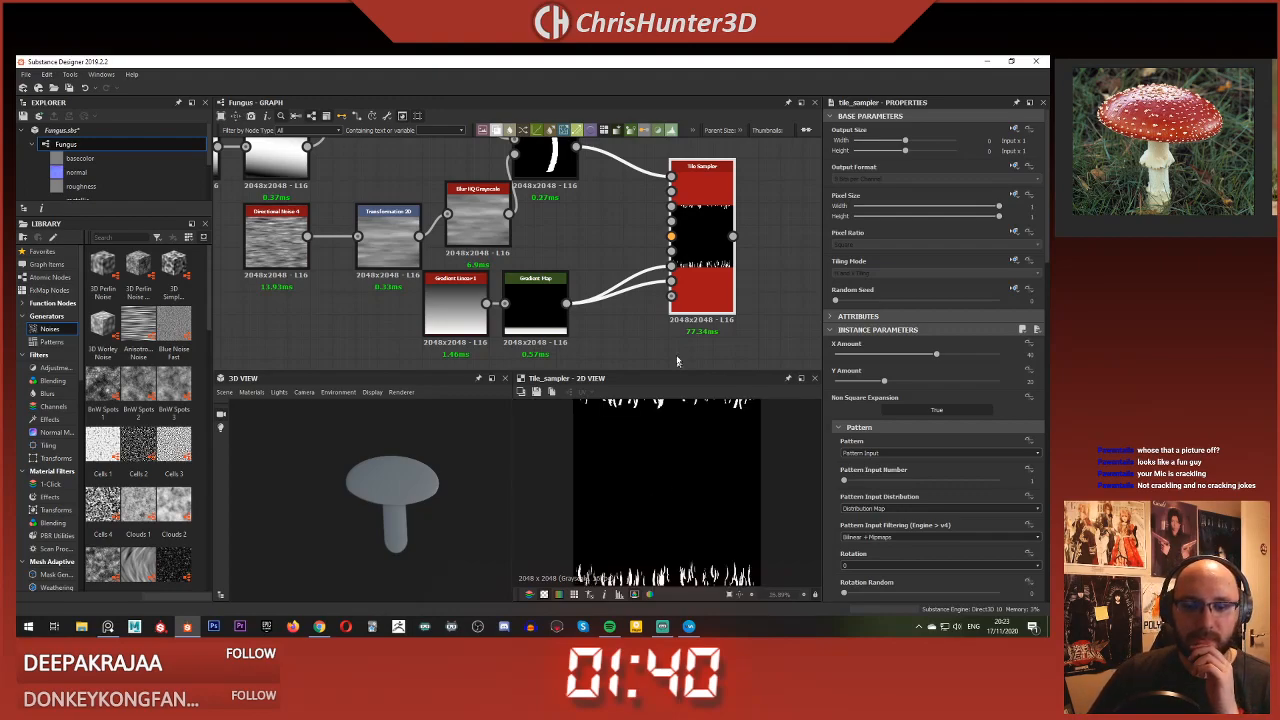
# Step: Reduce the Tile Sampler's X Amount to about 26 and Y Amount to about 13
pyautogui.moveTo(701, 283); pyautogui.dragTo(590, 217, button='middle')
pyautogui.scroll(-1, 665, 520)
pyautogui.moveTo(590, 314); pyautogui.dragTo(617, 311, button='middle')
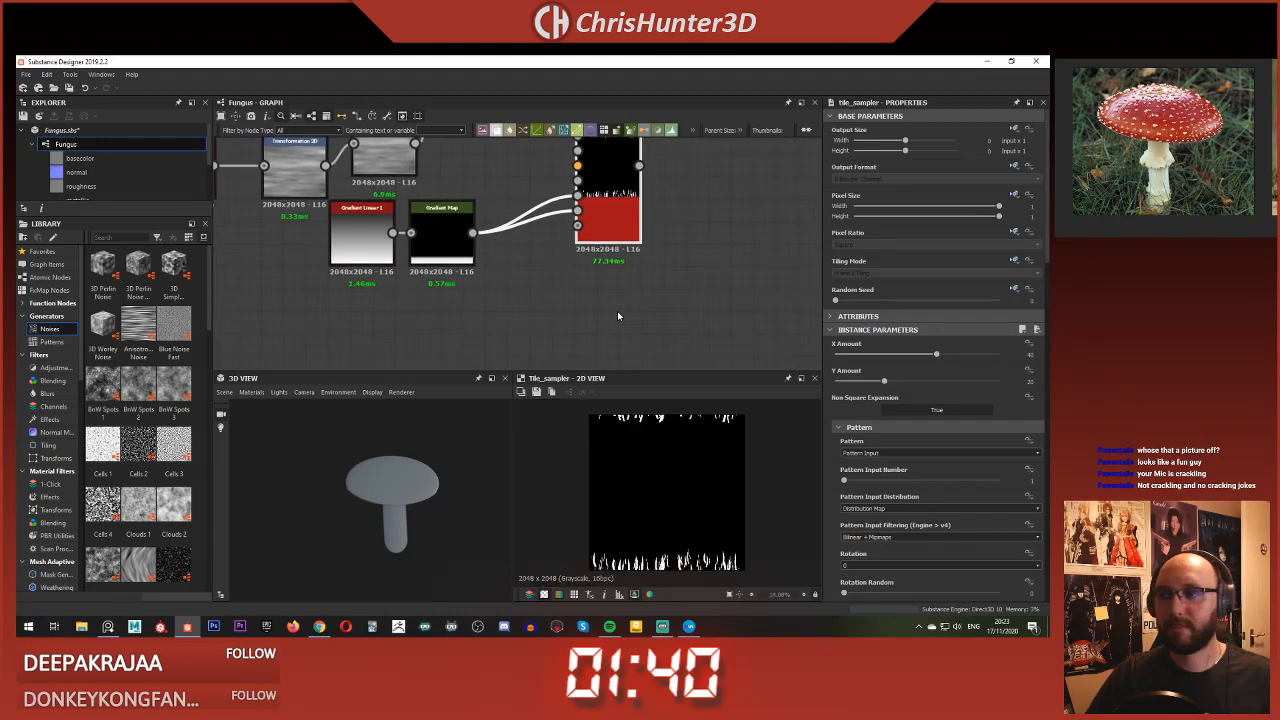
pyautogui.scroll(3, 617, 311)
pyautogui.scroll(3, 684, 447)
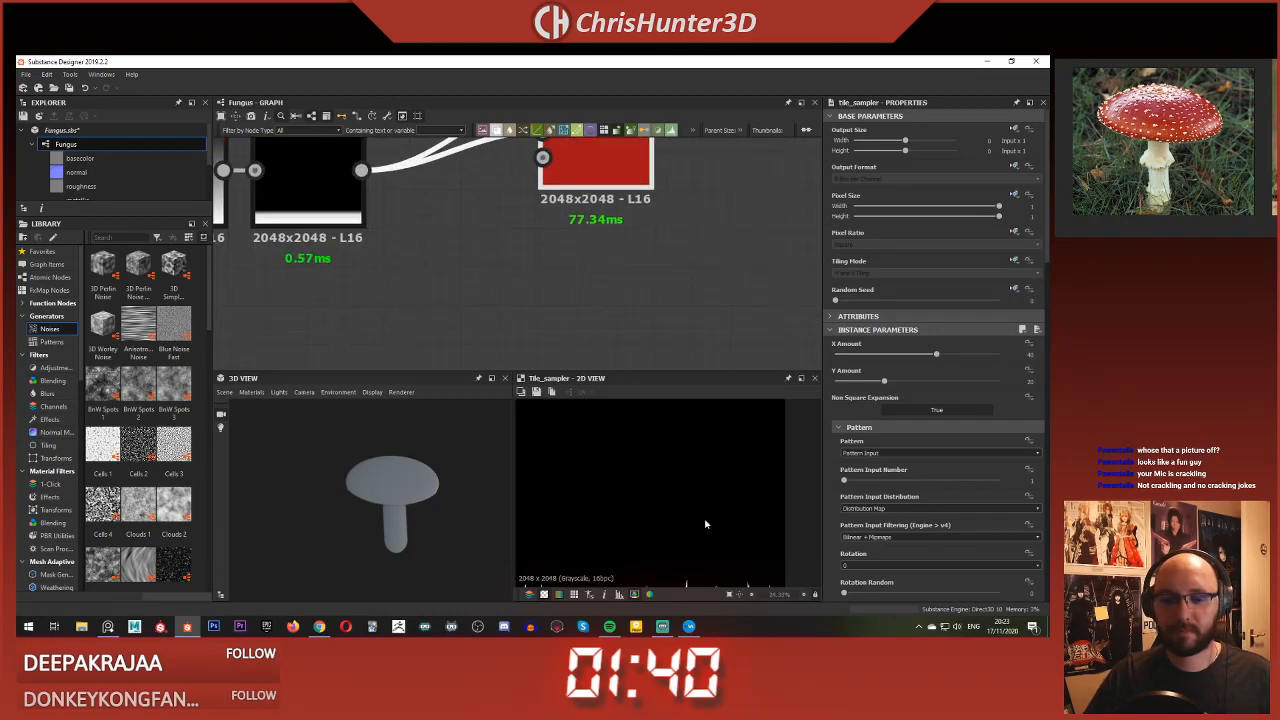
pyautogui.scroll(-2, 689, 544)
pyautogui.click(936, 354)
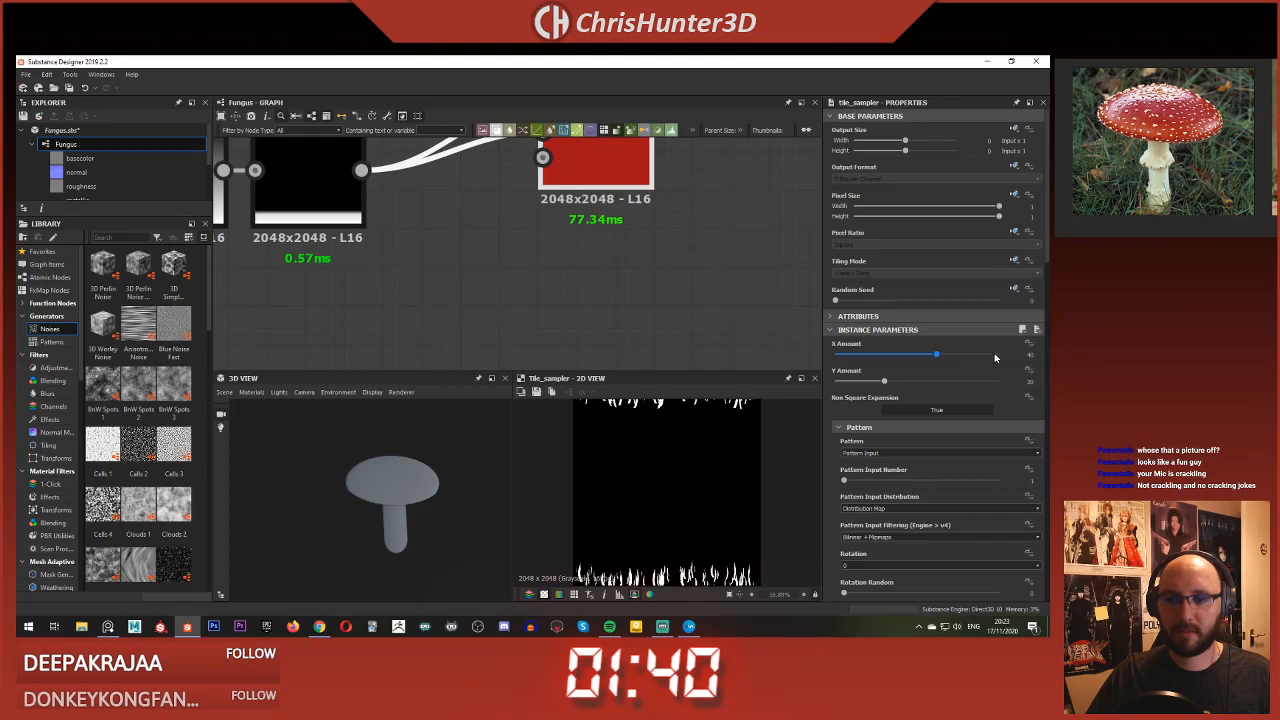
pyautogui.moveTo(936, 357); pyautogui.dragTo(865, 381)
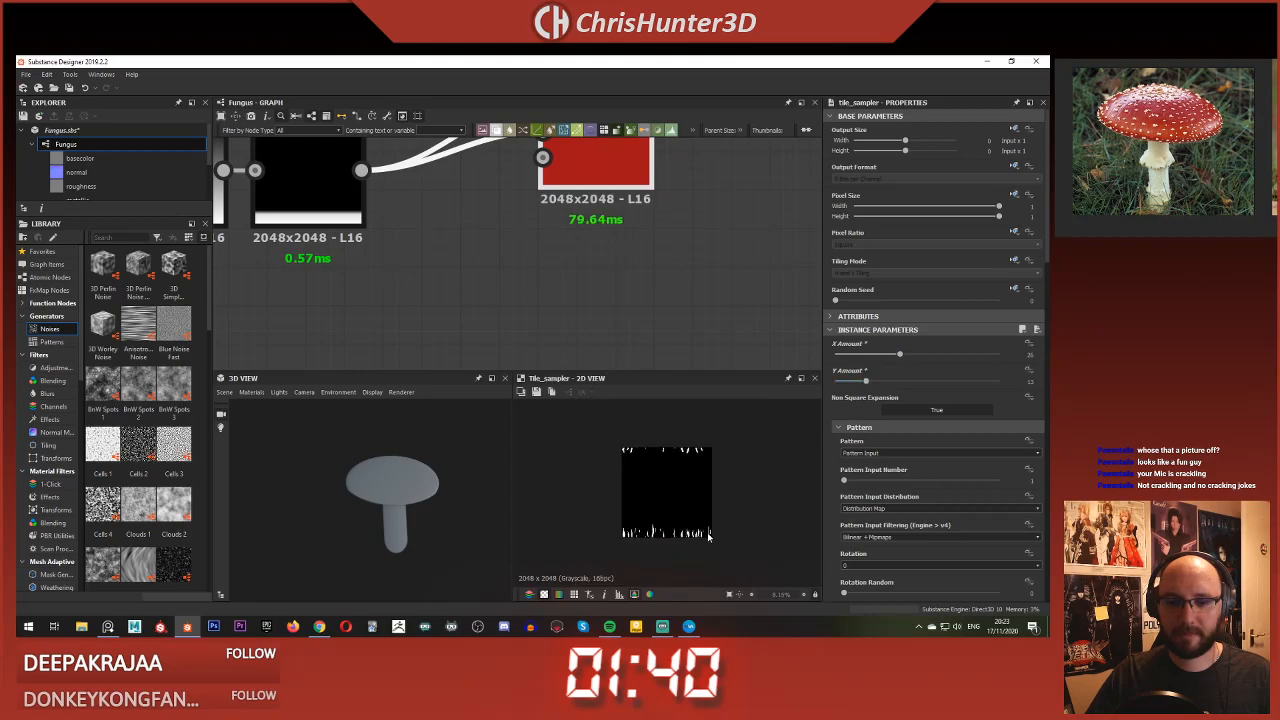
# Step: Add a Blend node beside the Tile Sampler and connect the sampler's output to its foreground input
pyautogui.scroll(2, 728, 481)
pyautogui.moveTo(710, 320); pyautogui.dragTo(665, 370, button='middle')
pyautogui.click(648, 306)
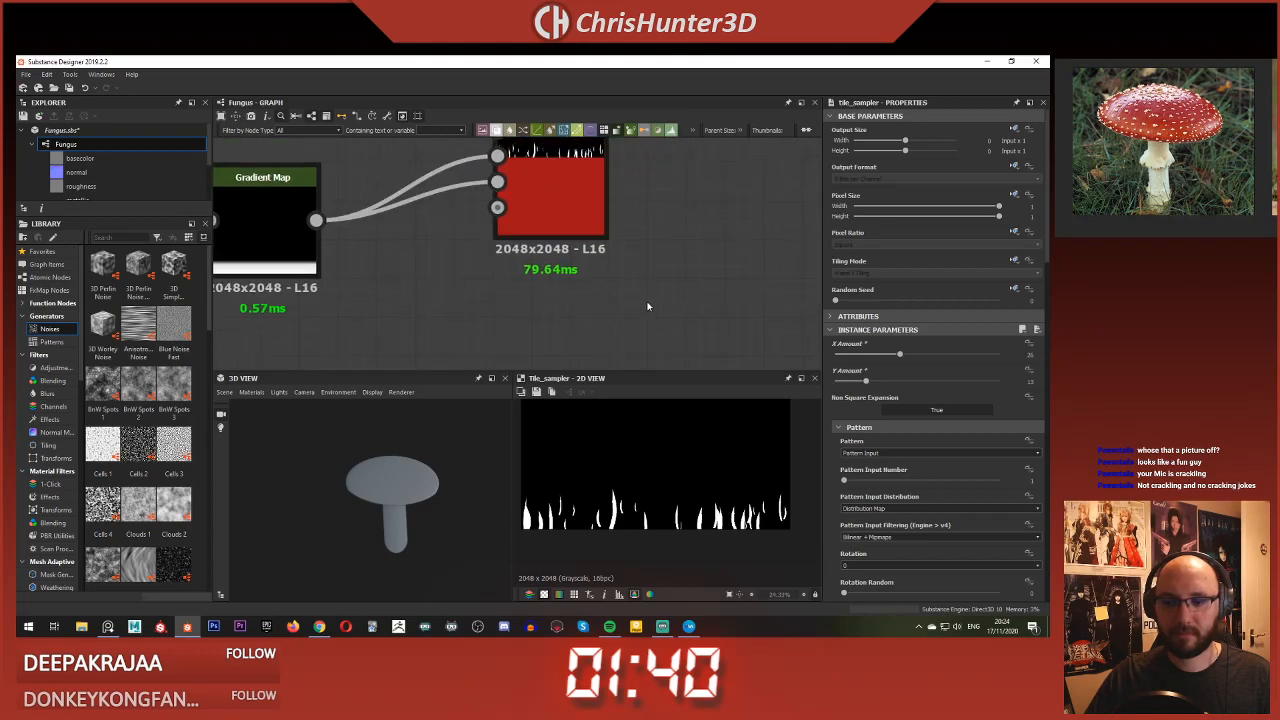
pyautogui.press('space')
pyautogui.write('blend')
pyautogui.press('Return')
pyautogui.scroll(-3, 597, 289)
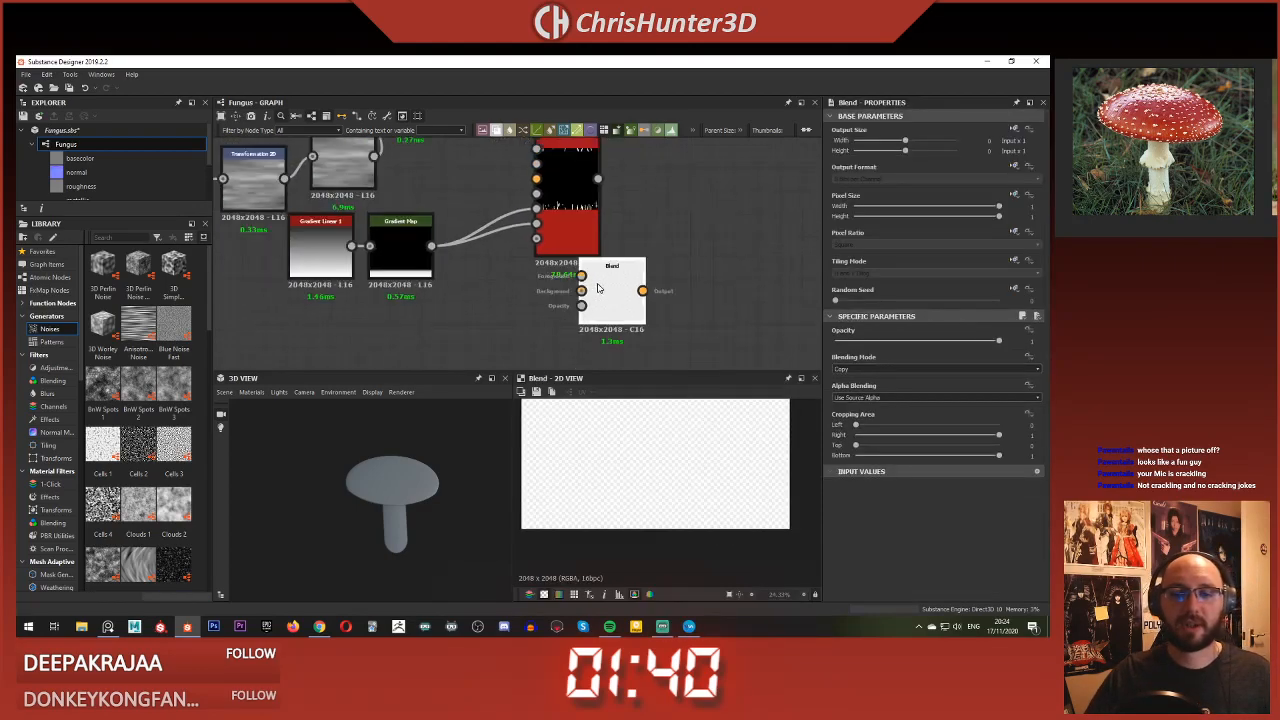
pyautogui.moveTo(597, 289); pyautogui.dragTo(534, 314, button='middle')
pyautogui.moveTo(558, 319); pyautogui.dragTo(622, 294)
pyautogui.moveTo(533, 205); pyautogui.dragTo(594, 276)
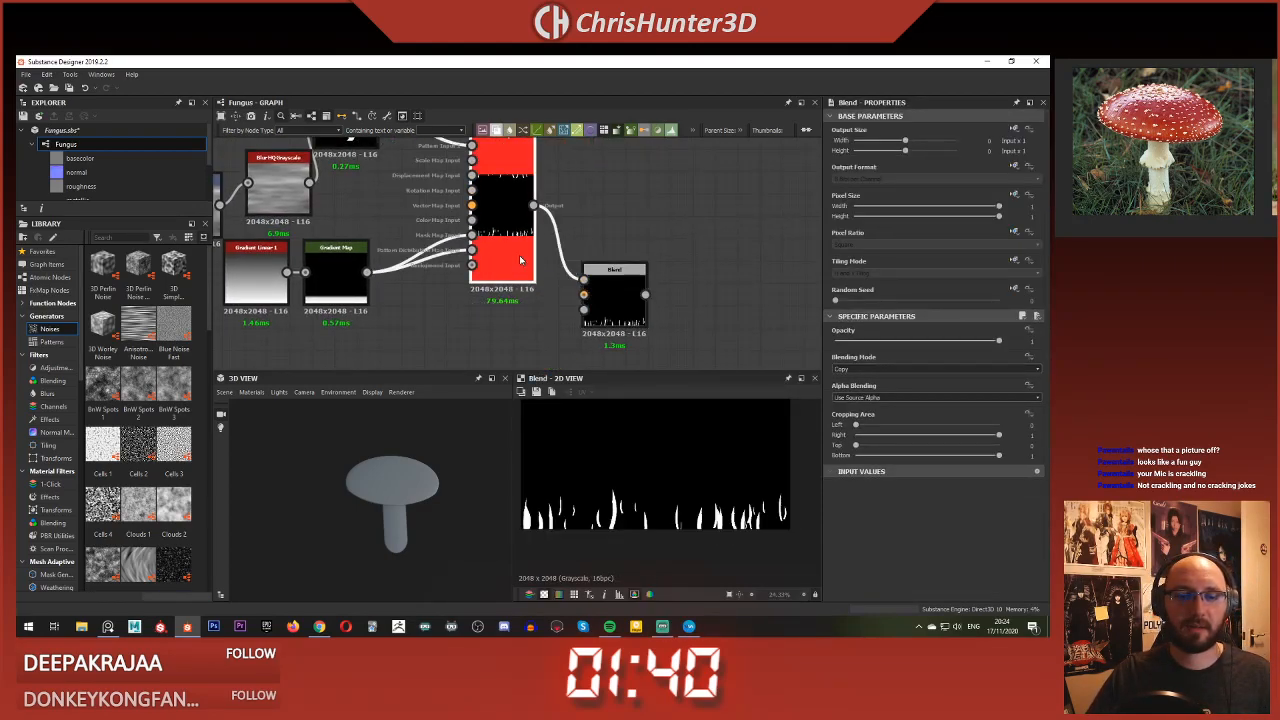
# Step: Duplicate the Tile Sampler below the original and connect the copy to the Blend node's background input
pyautogui.doubleClick(491, 247)
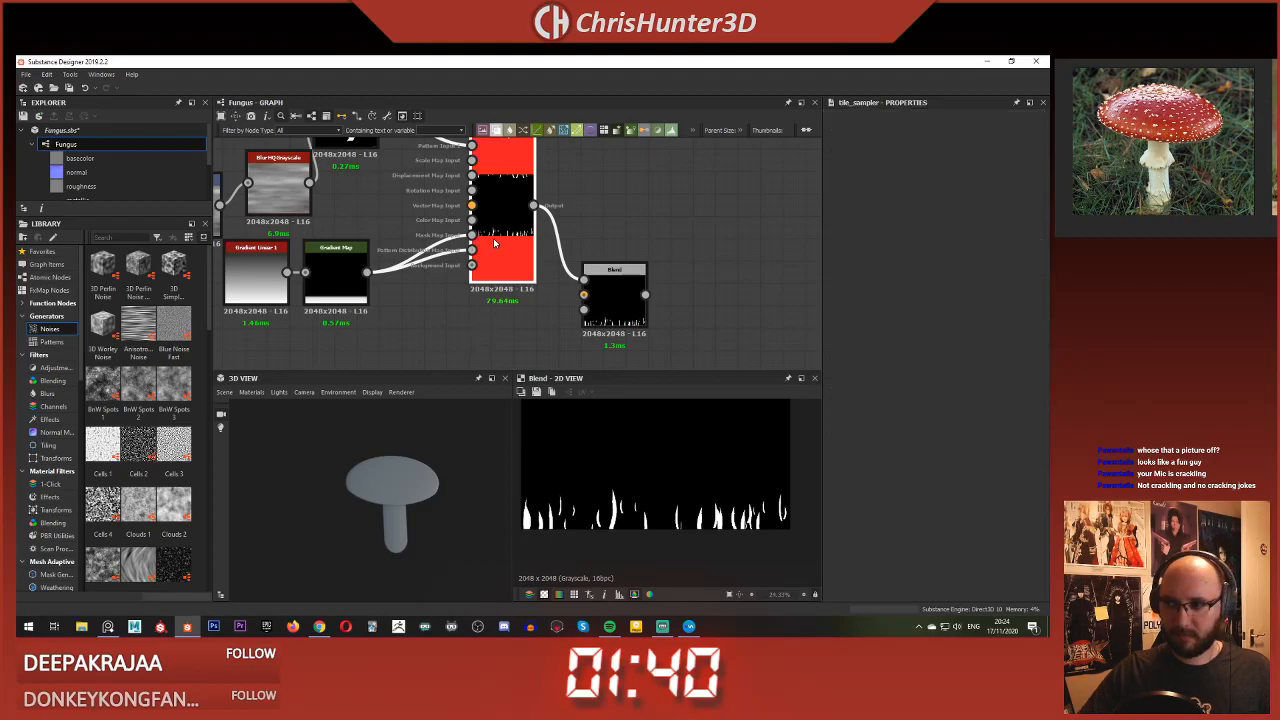
pyautogui.scroll(-1, 497, 245)
pyautogui.moveTo(497, 245); pyautogui.dragTo(495, 184, button='middle')
pyautogui.hotkey('ctrl', 'd')
pyautogui.scroll(-1, 508, 258)
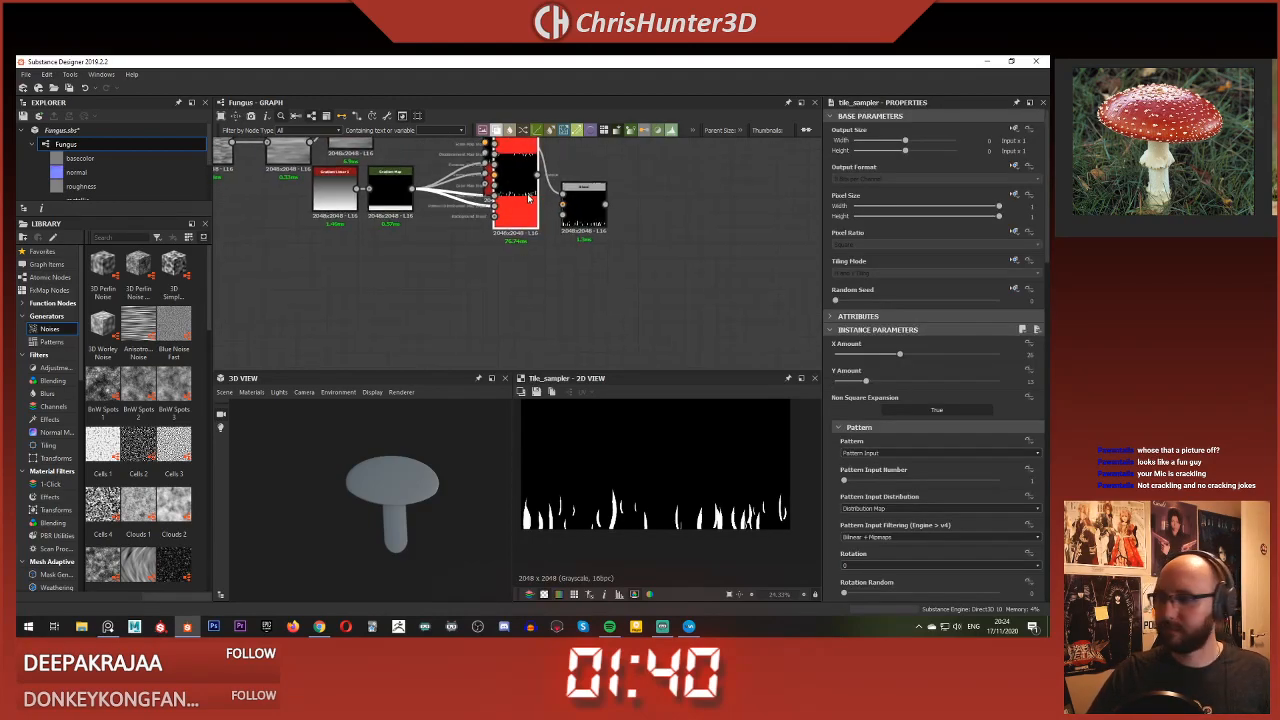
pyautogui.moveTo(509, 215); pyautogui.dragTo(562, 205)
# Step: Set the Blend node's blending mode to Max (Lighten)
pyautogui.click(584, 207)
pyautogui.click(877, 370)
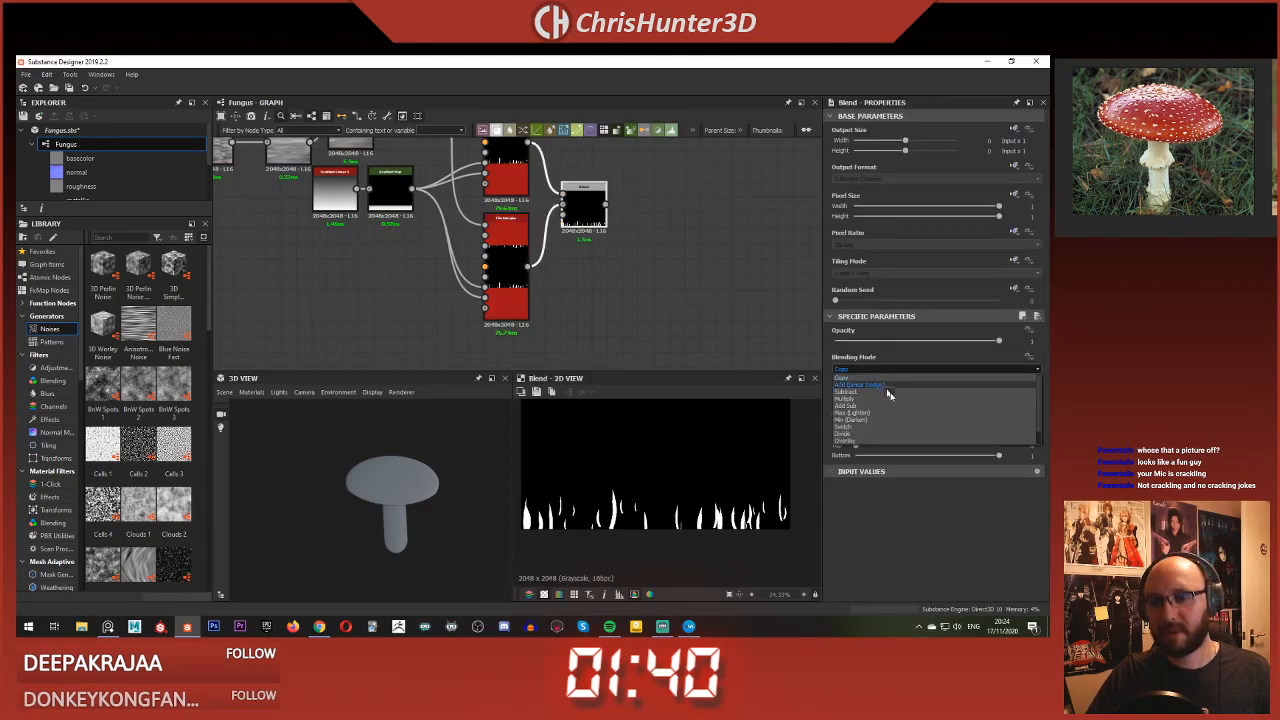
pyautogui.click(903, 409)
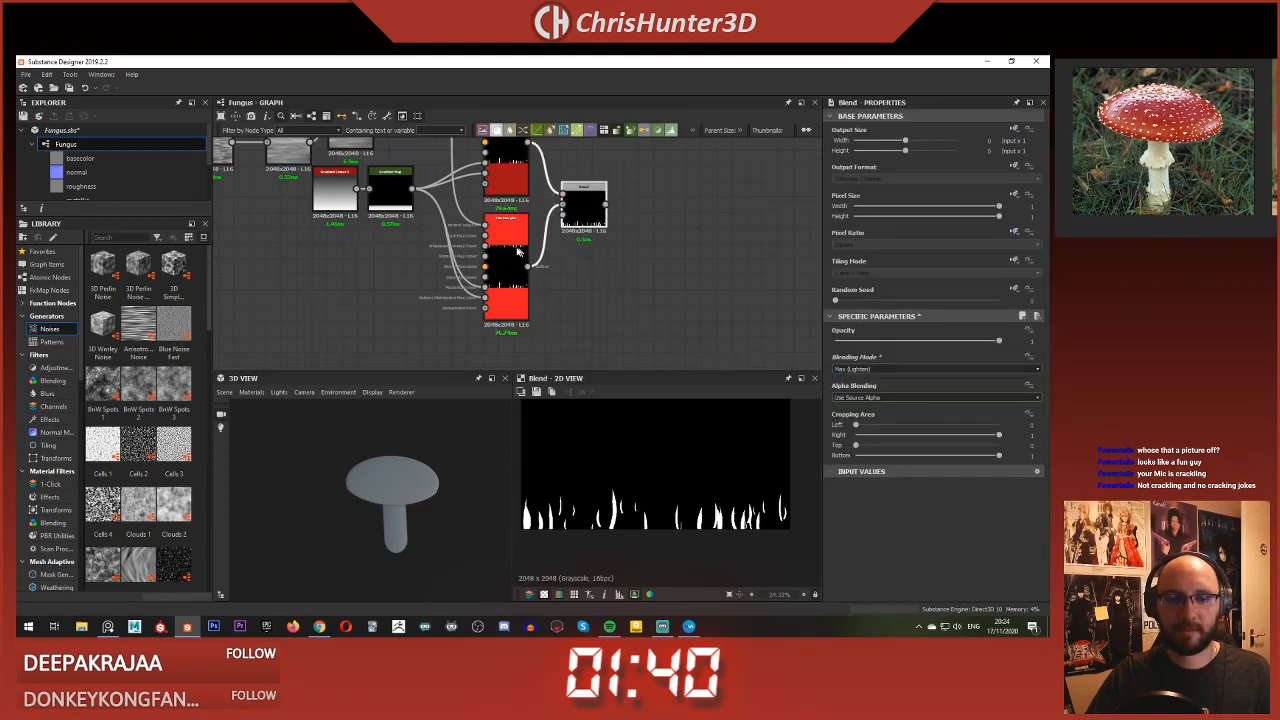
# Step: Set Reverse Rendering Order to True on the duplicated Tile Sampler
pyautogui.scroll(-15, 921, 456)
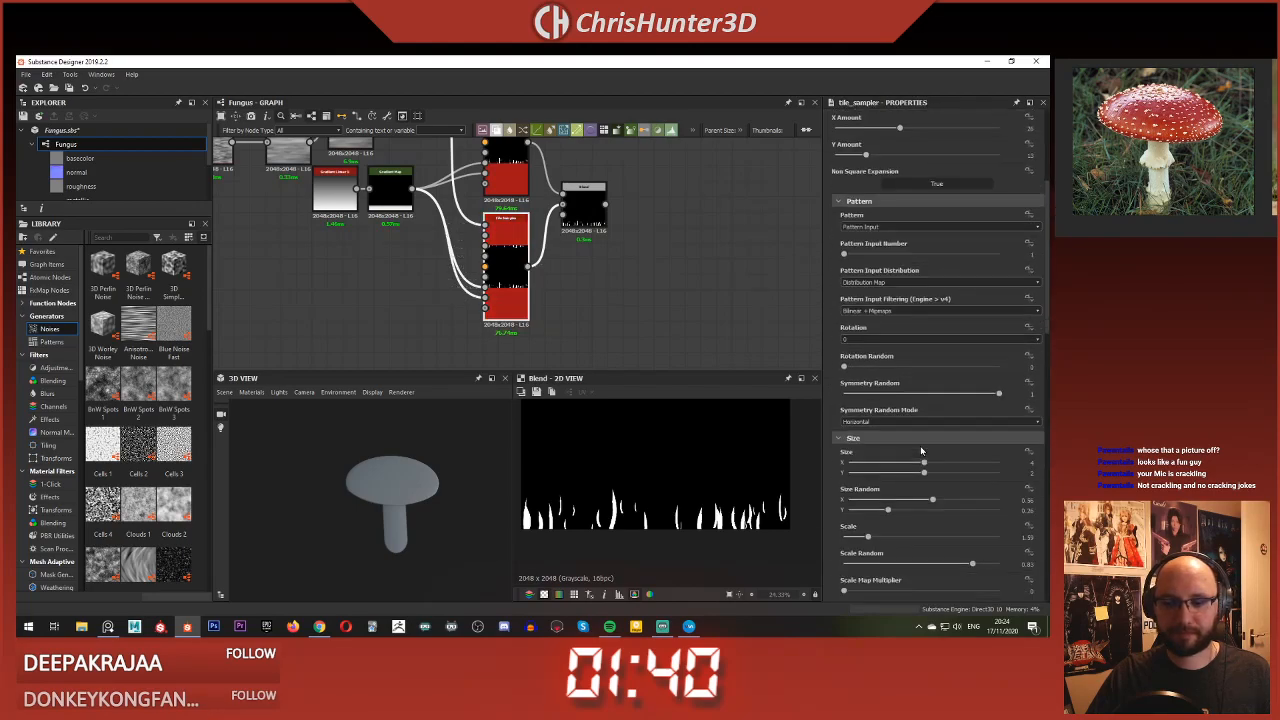
pyautogui.scroll(-3, 917, 461)
pyautogui.click(940, 578)
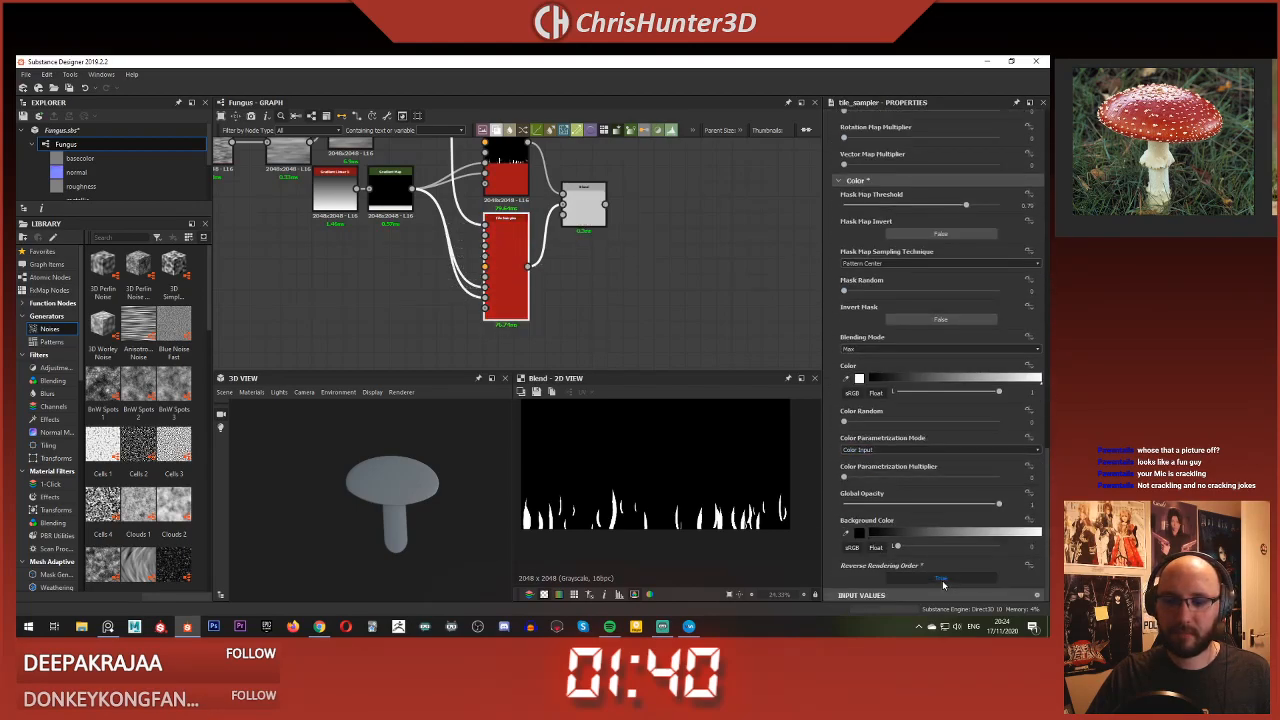
# Step: Try changing the Blend node's Cropping Area
pyautogui.click(576, 187)
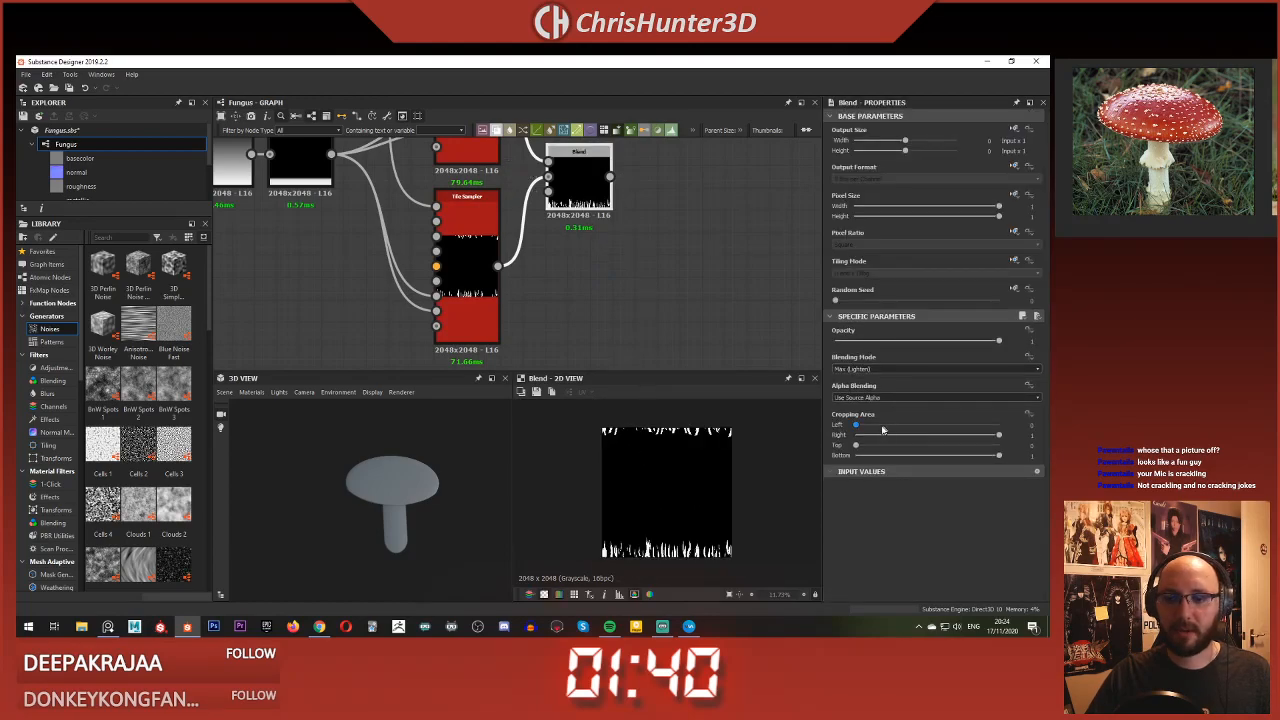
pyautogui.moveTo(883, 449); pyautogui.dragTo(939, 452)
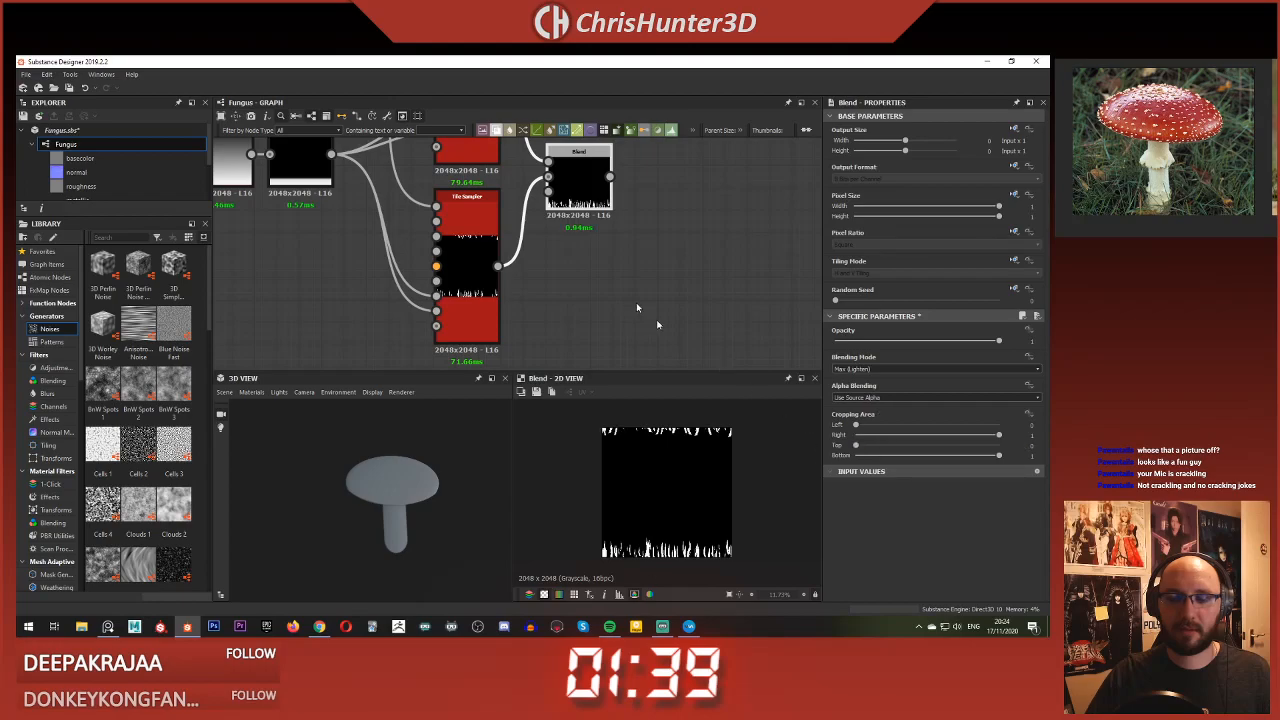
# Step: Try turning off Non Square Expansion on the original Tile Sampler
pyautogui.scroll(-4, 636, 302)
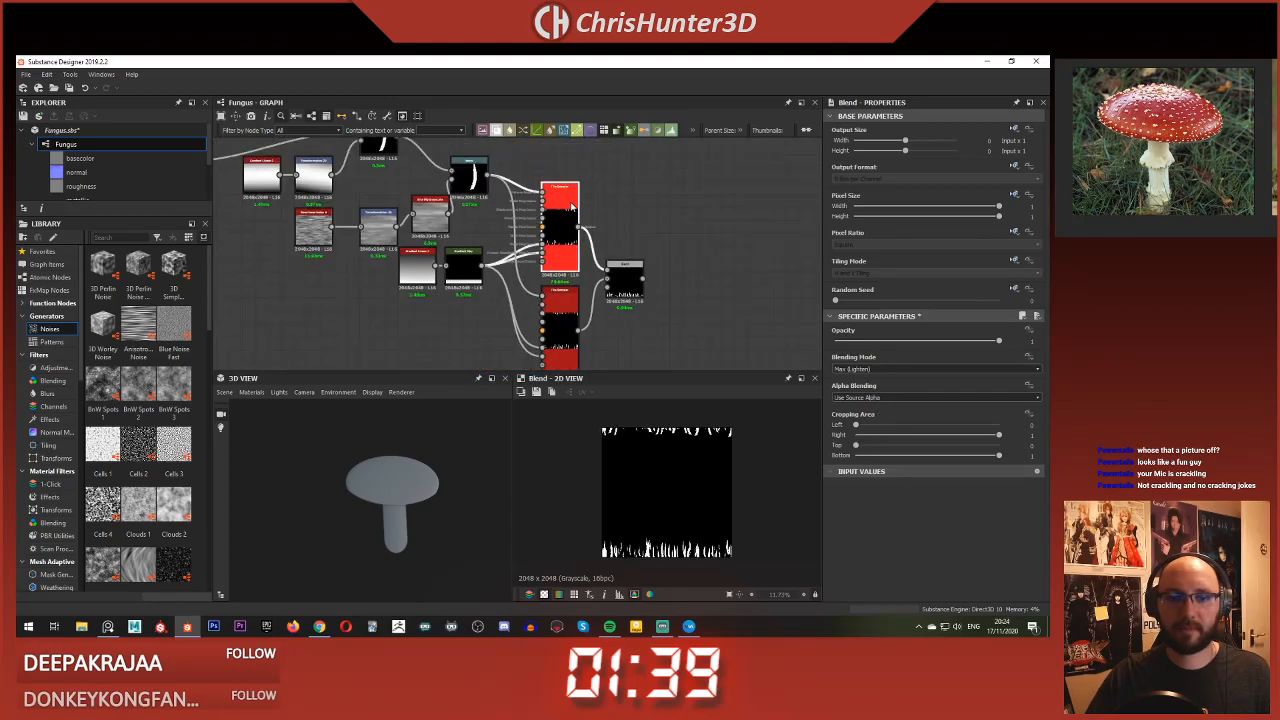
pyautogui.scroll(1, 600, 190)
pyautogui.scroll(2, 517, 212)
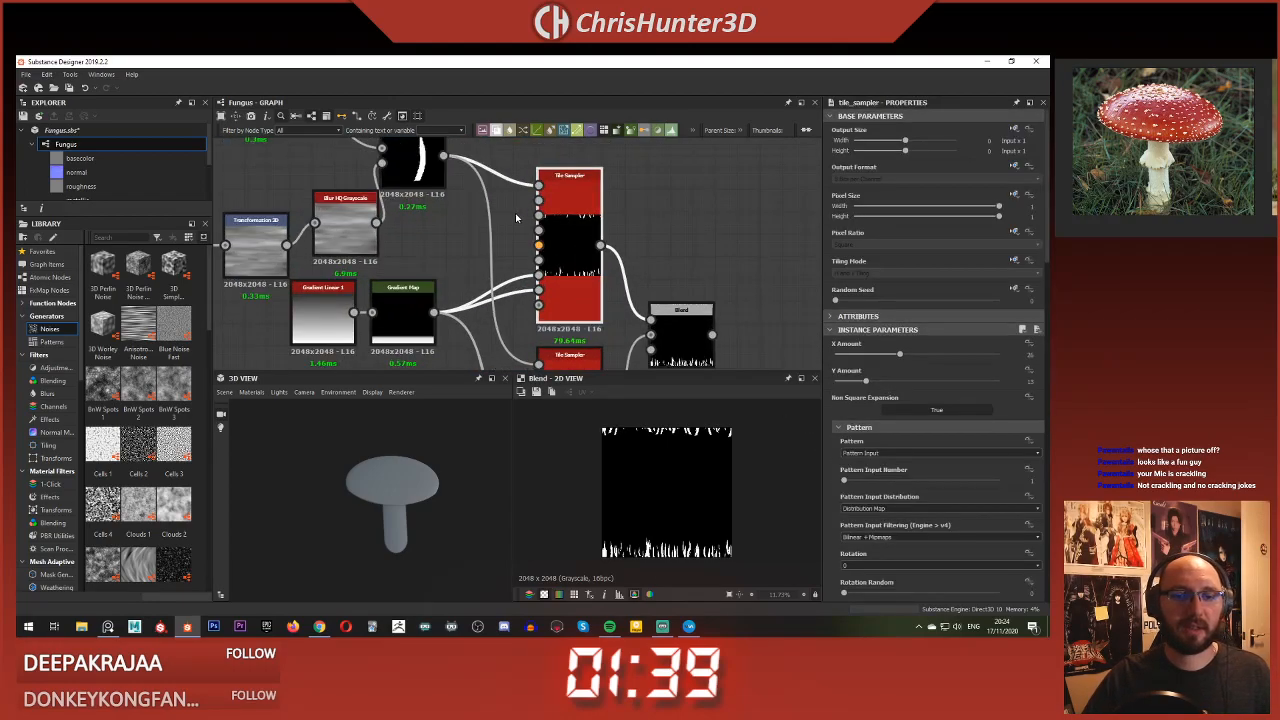
pyautogui.moveTo(554, 232); pyautogui.dragTo(603, 251, button='middle')
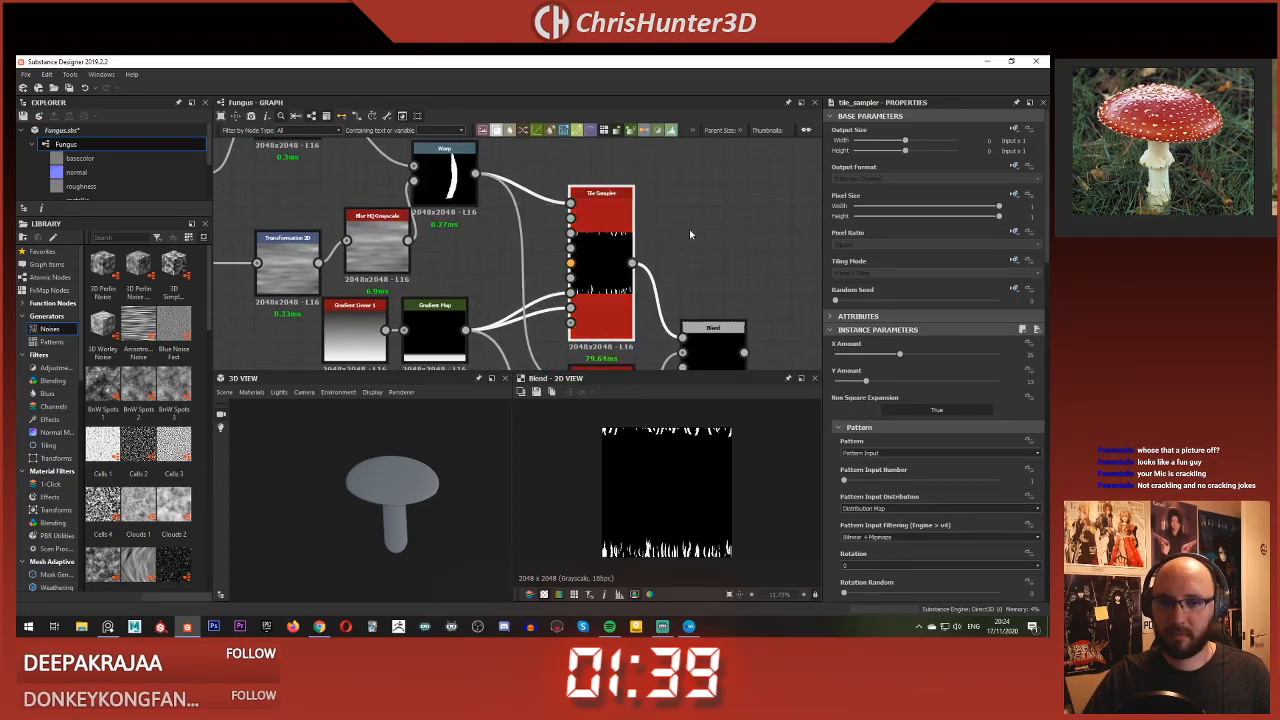
pyautogui.click(934, 411)
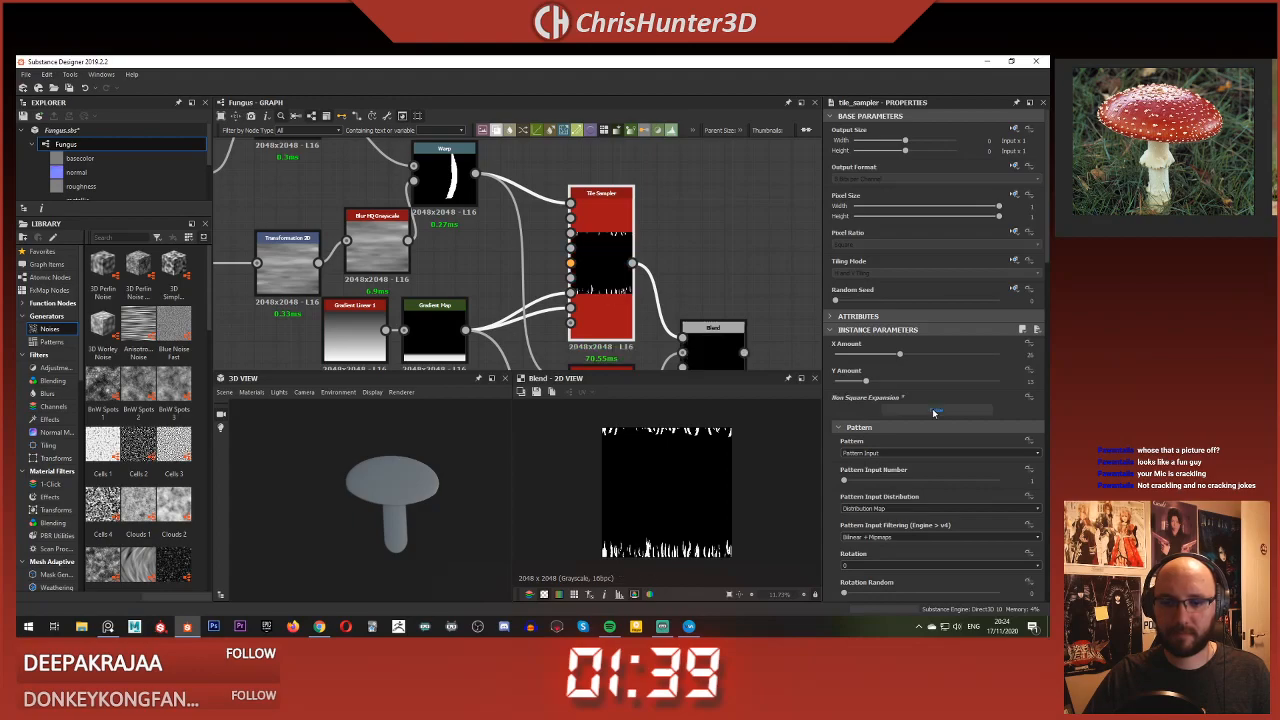
pyautogui.click(934, 411)
# Step: Try the Pattern Bounding Box (slower) Mask Map Sampling Technique on both Tile Samplers
pyautogui.scroll(-2, 900, 410)
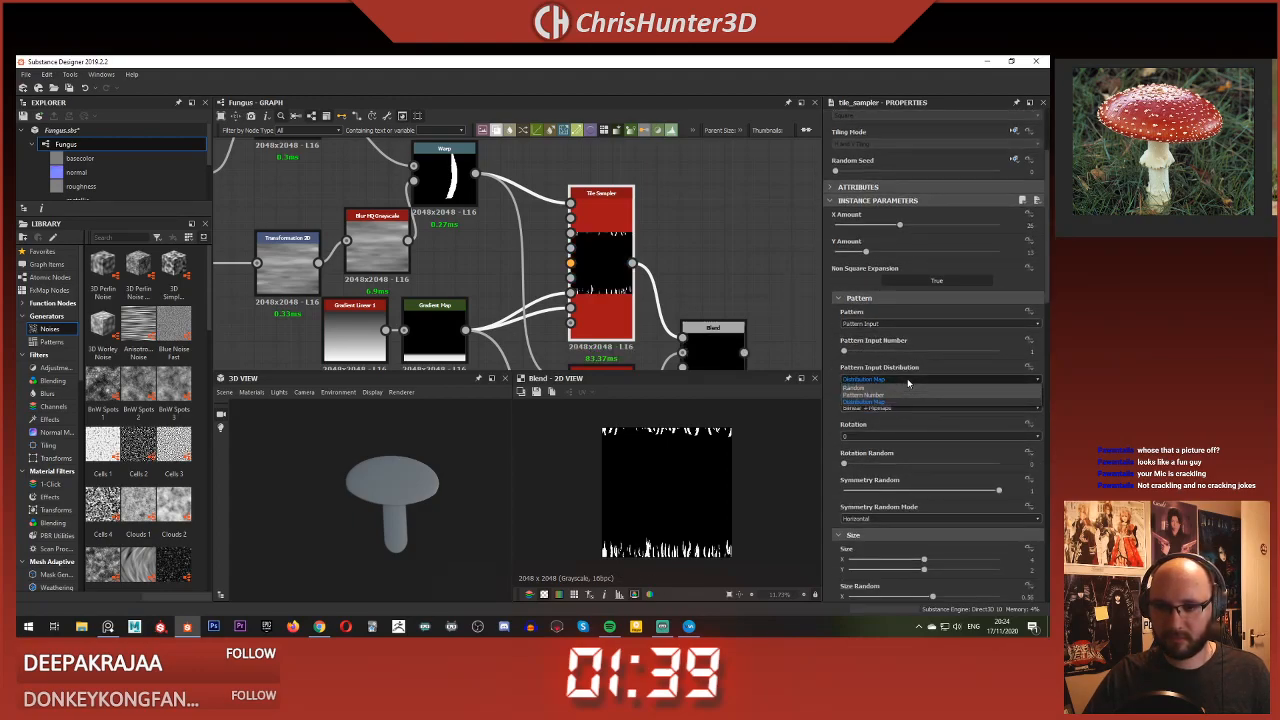
pyautogui.scroll(-10, 915, 412)
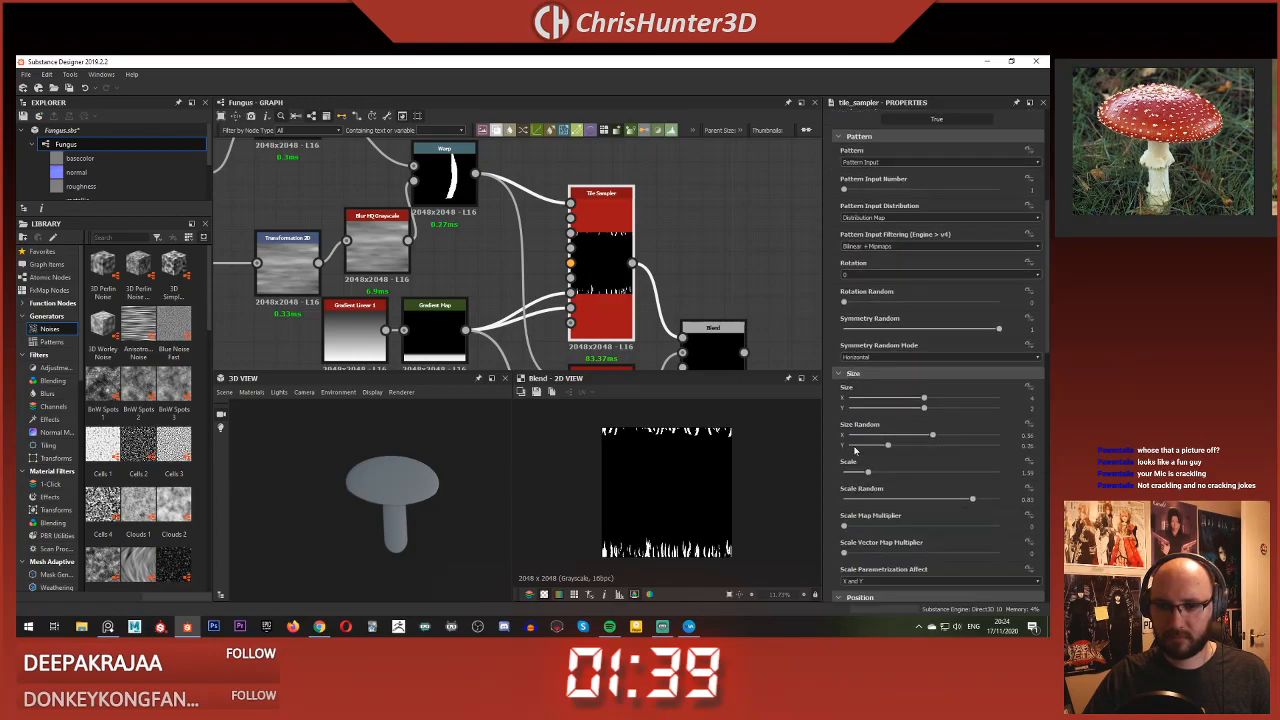
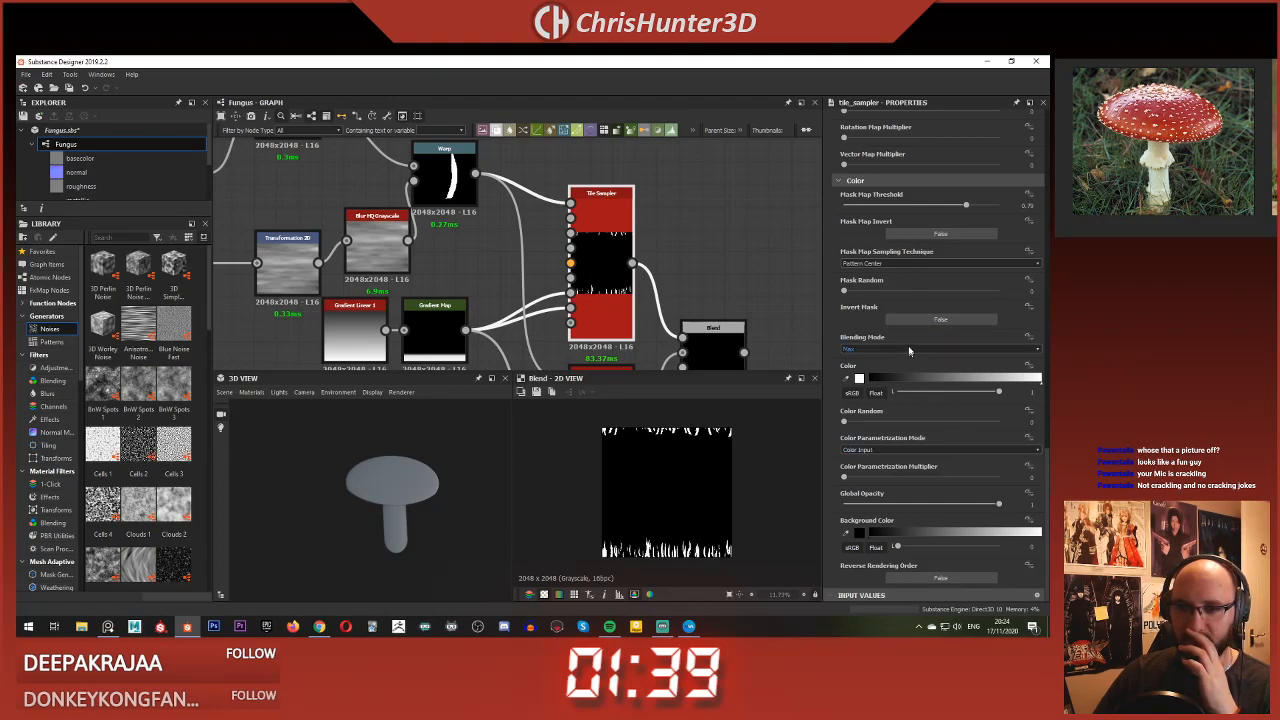
pyautogui.click(945, 262)
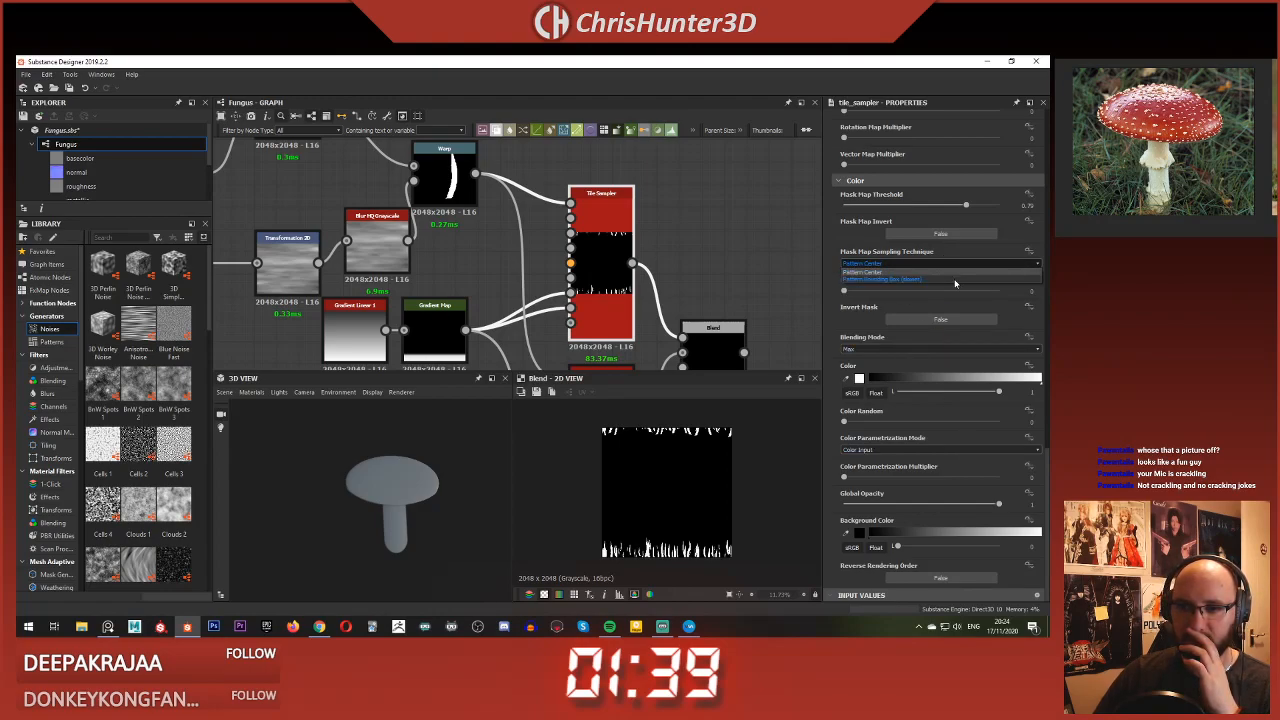
pyautogui.click(955, 284)
pyautogui.moveTo(607, 261); pyautogui.dragTo(596, 175, button='middle')
pyautogui.click(615, 308)
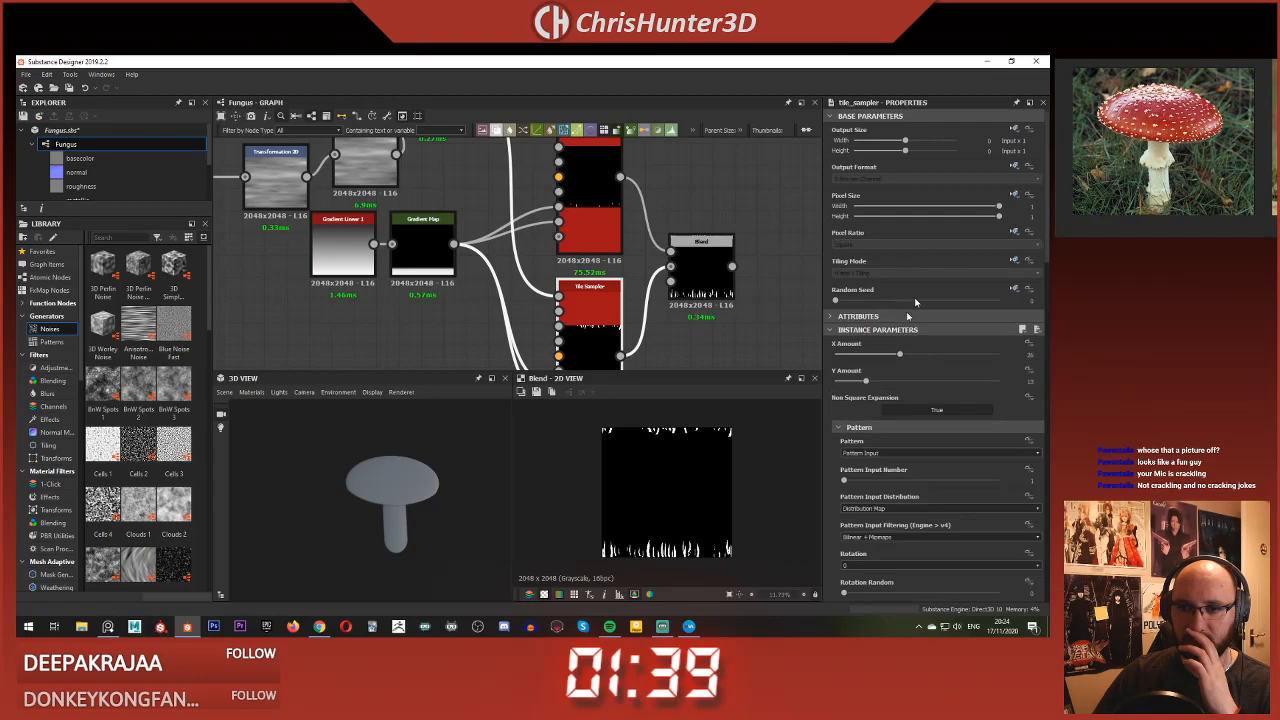
pyautogui.scroll(-10, 1048, 205)
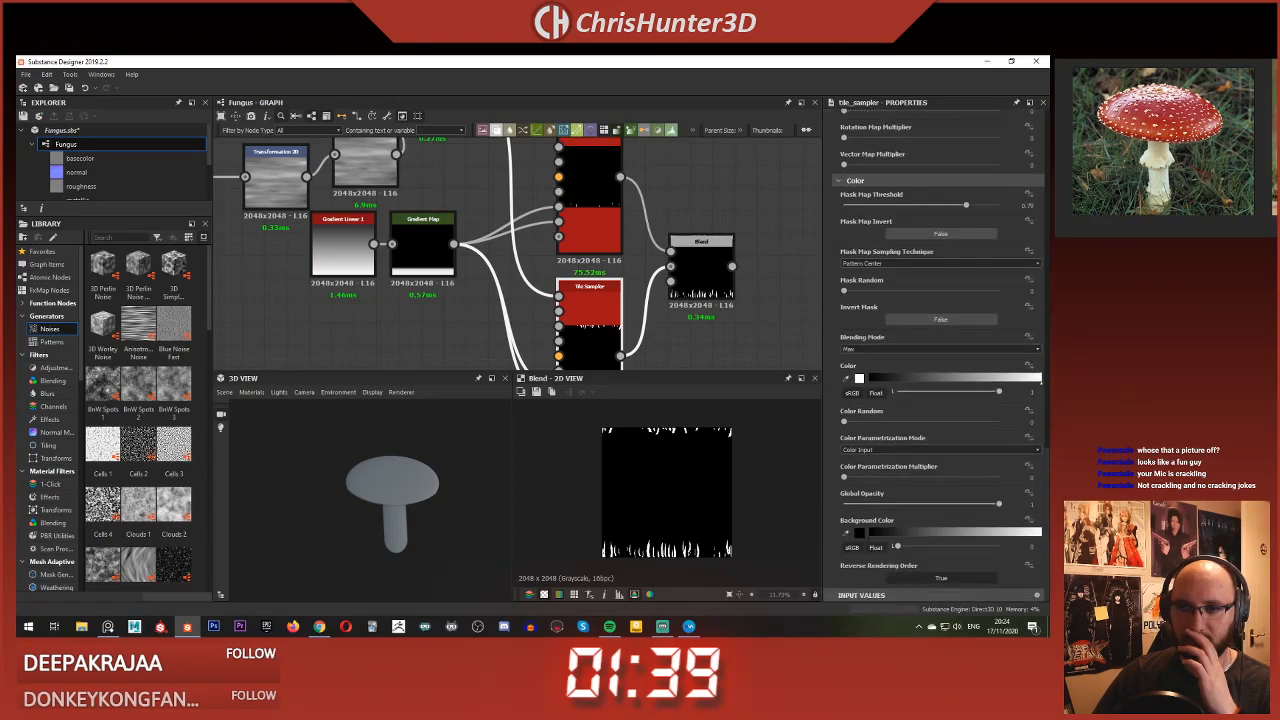
pyautogui.click(925, 263)
pyautogui.click(922, 280)
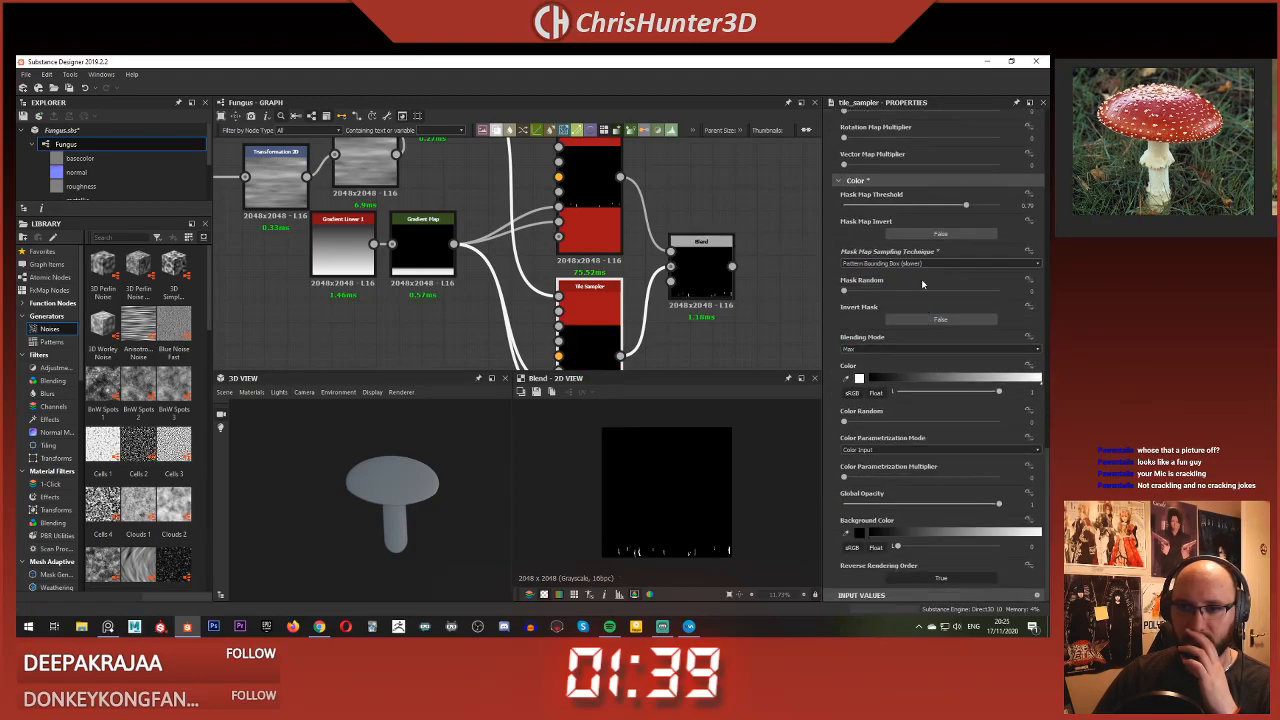
# Step: Return the Mask Map Sampling Technique to Pattern Center on both Tile Samplers
pyautogui.click(925, 263)
pyautogui.click(920, 272)
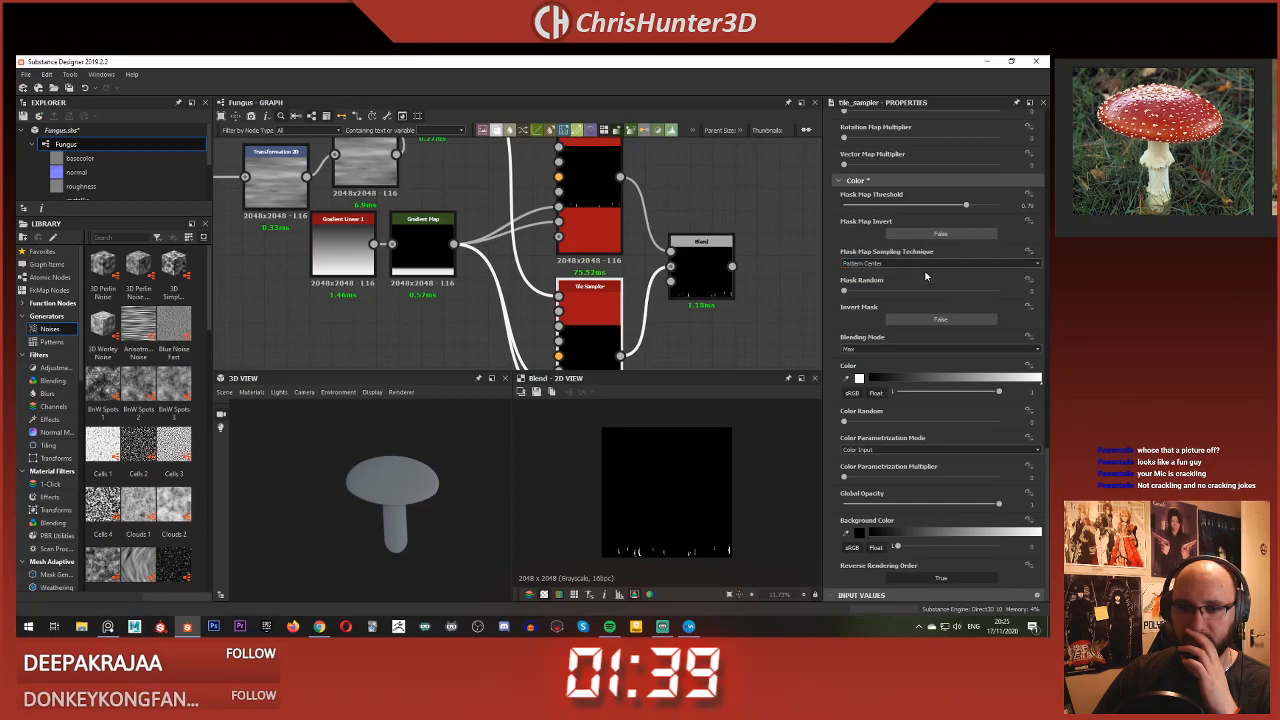
pyautogui.doubleClick(591, 210)
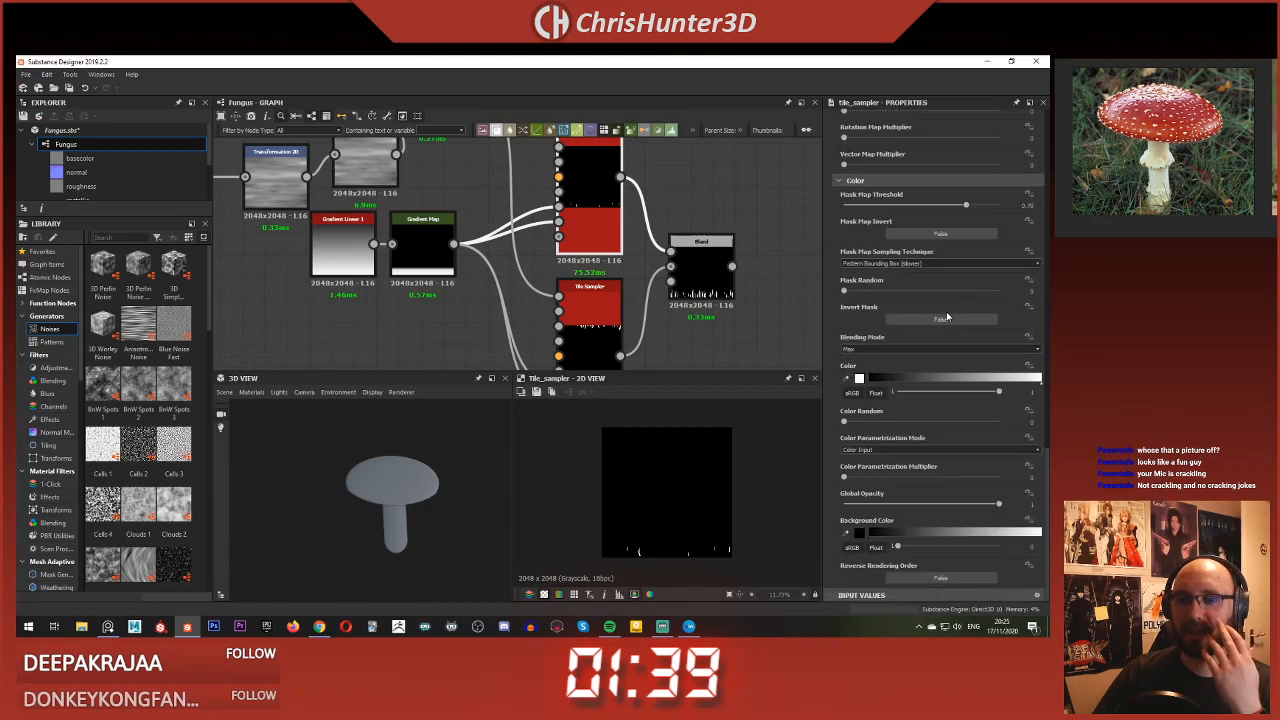
pyautogui.click(925, 263)
pyautogui.click(920, 272)
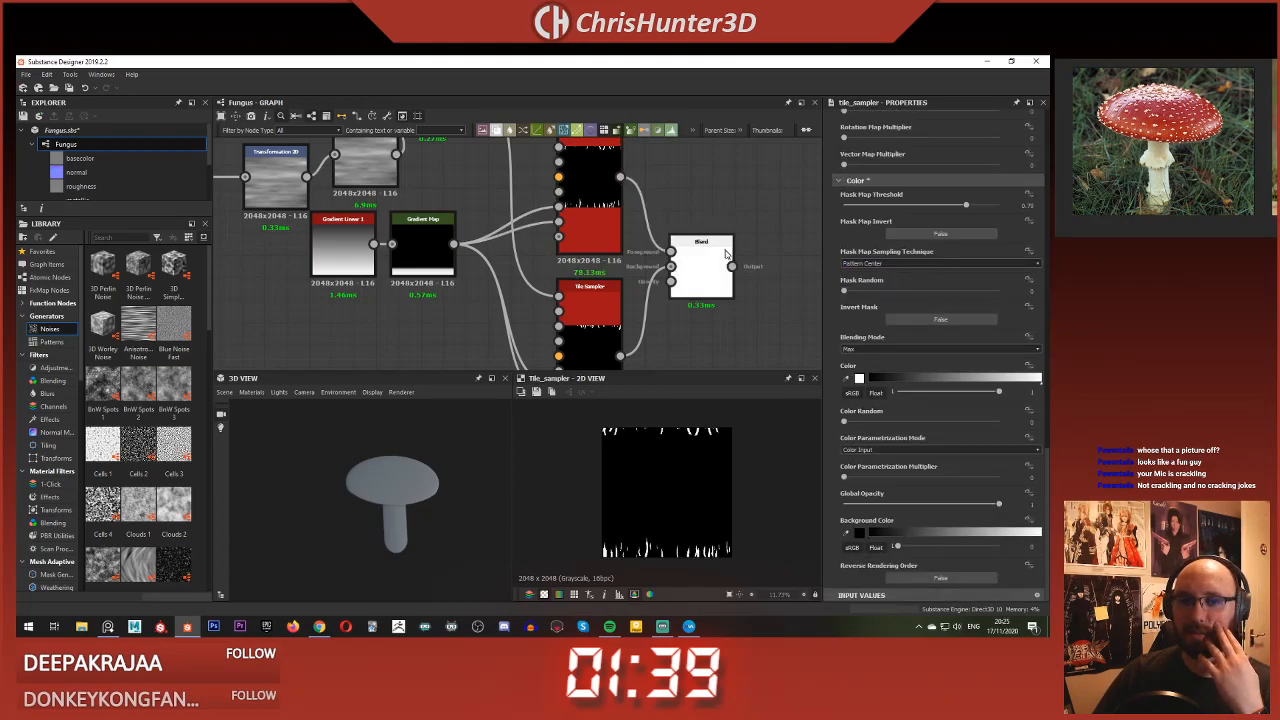
# Step: Add a second Blend node and feed the combined Tile Sampler blend into its background input
pyautogui.scroll(-2, 640, 260)
pyautogui.scroll(6, 700, 470)
pyautogui.moveTo(658, 560); pyautogui.dragTo(656, 410, button='middle')
pyautogui.scroll(-6, 667, 460)
pyautogui.scroll(-3, 662, 250)
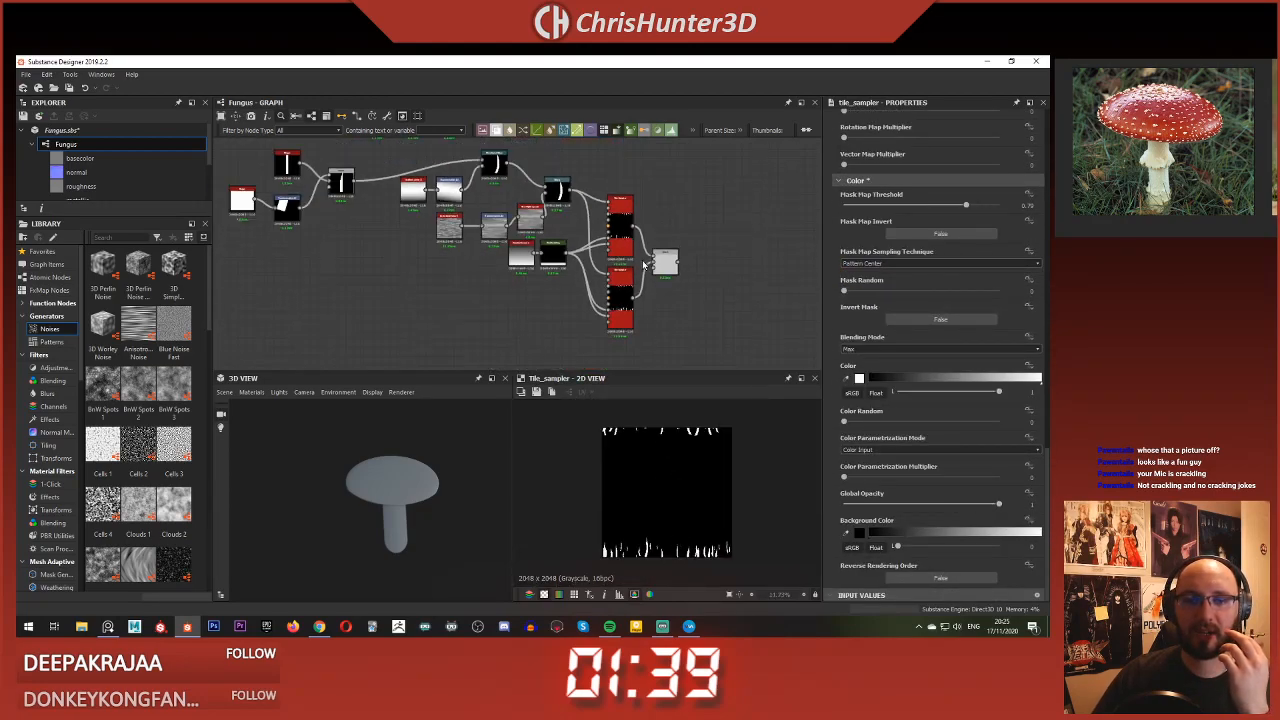
pyautogui.scroll(1, 662, 238)
pyautogui.moveTo(662, 238); pyautogui.dragTo(657, 308, button='middle')
pyautogui.scroll(2, 652, 316)
pyautogui.rightClick(689, 262)
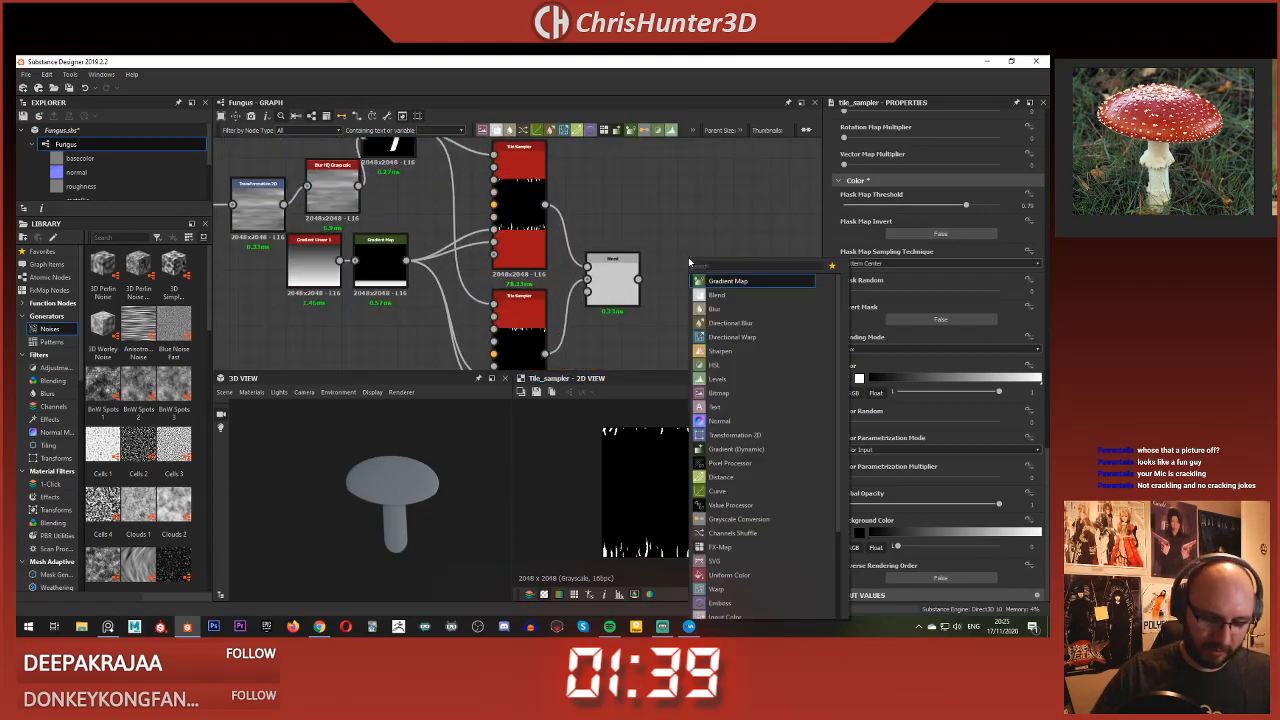
pyautogui.click(725, 274)
pyautogui.moveTo(638, 279); pyautogui.dragTo(662, 260)
pyautogui.moveTo(677, 250); pyautogui.dragTo(715, 268)
pyautogui.press('space')
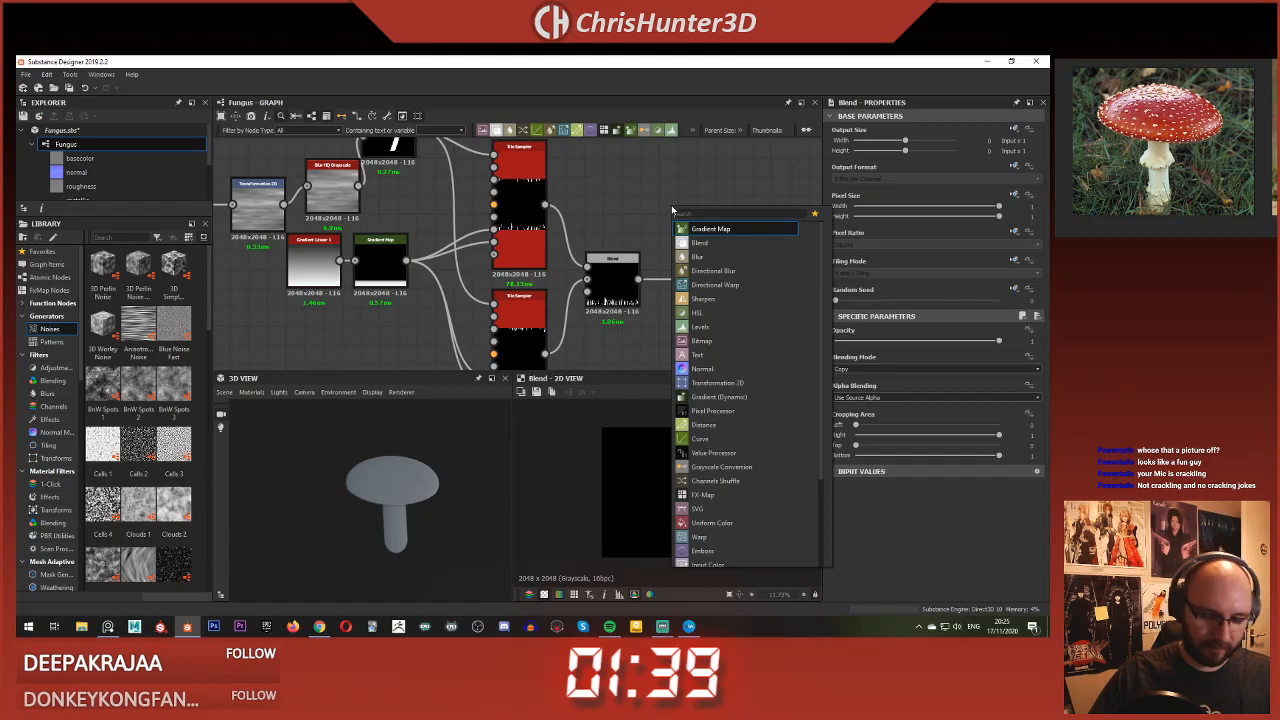
pyautogui.write('sha')
pyautogui.press('Return')
pyautogui.press('Delete')
# Step: Add a square Shape node with Scale 0.9 and connect it to the second Blend node's foreground input
pyautogui.press('space')
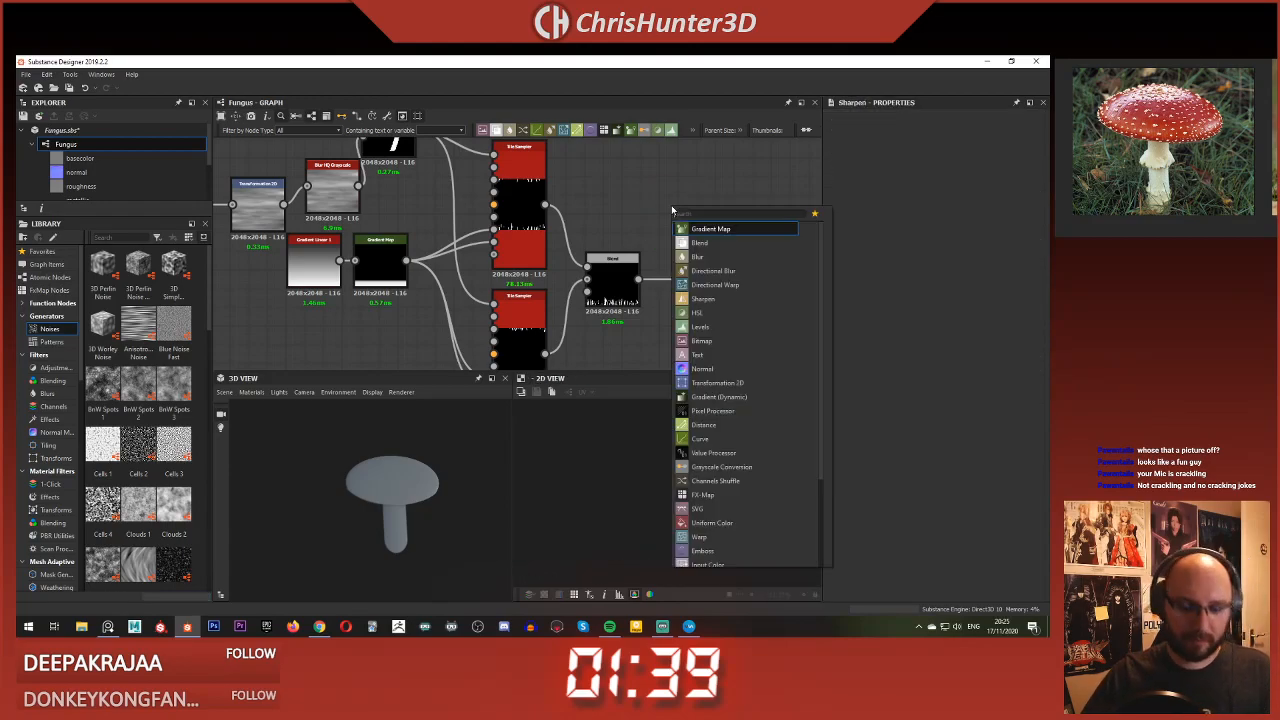
pyautogui.write('shape')
pyautogui.press('Down')
pyautogui.press('Return')
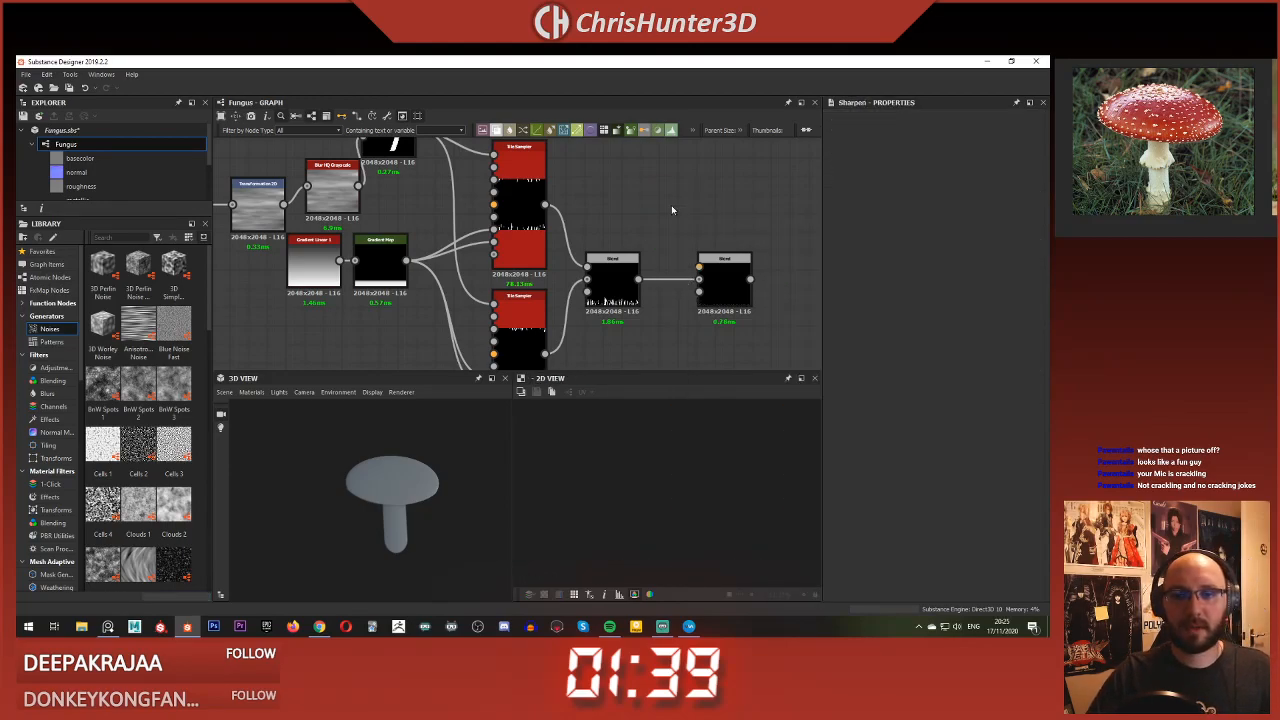
pyautogui.moveTo(672, 209); pyautogui.dragTo(629, 224, button='middle')
pyautogui.moveTo(998, 410); pyautogui.dragTo(982, 410)
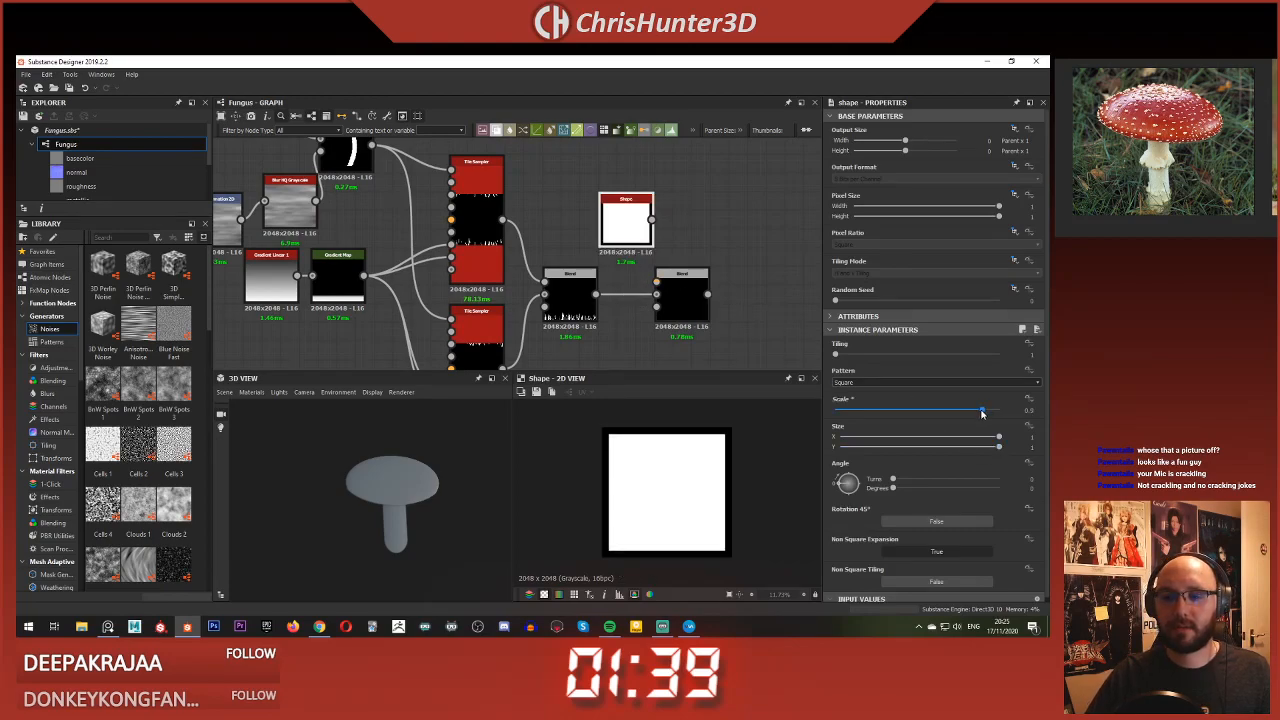
pyautogui.moveTo(670, 271); pyautogui.dragTo(657, 281)
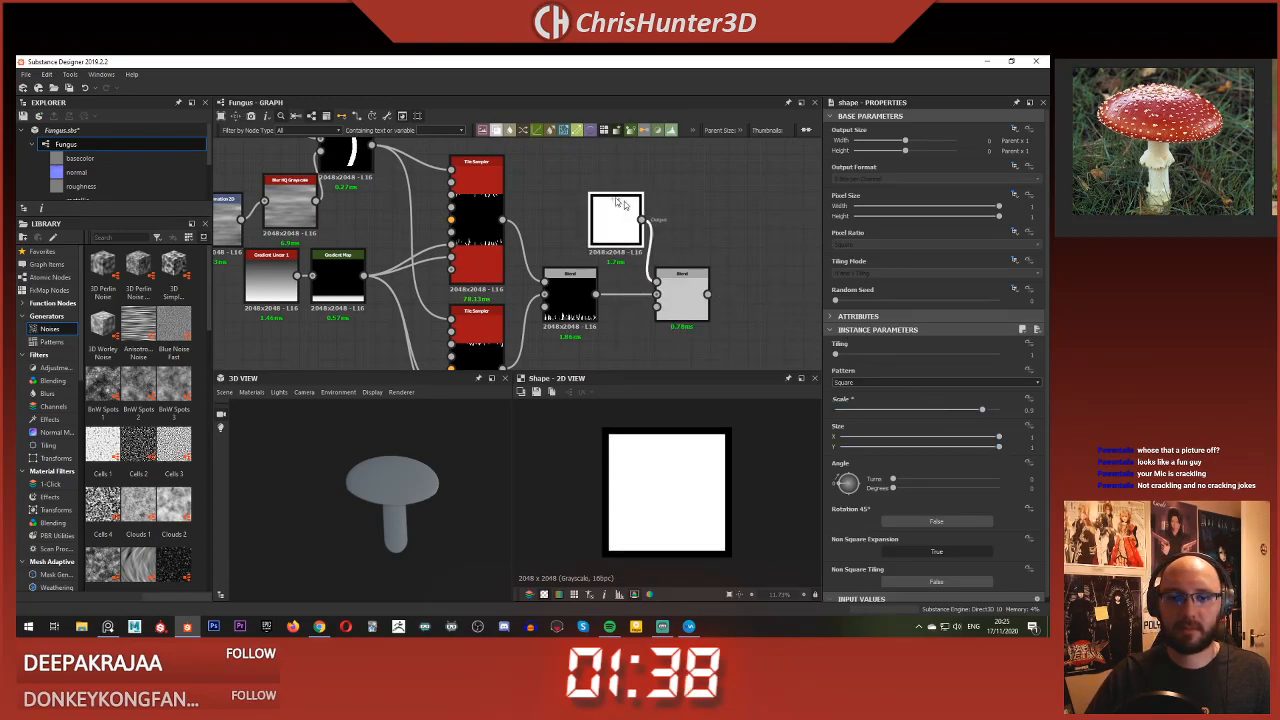
# Step: Insert a Transformation 2D node between the Shape and the second Blend node
pyautogui.moveTo(621, 203); pyautogui.dragTo(546, 174)
pyautogui.click(607, 238)
pyautogui.press('space')
pyautogui.click(620, 190)
pyautogui.click(612, 222)
pyautogui.press('space')
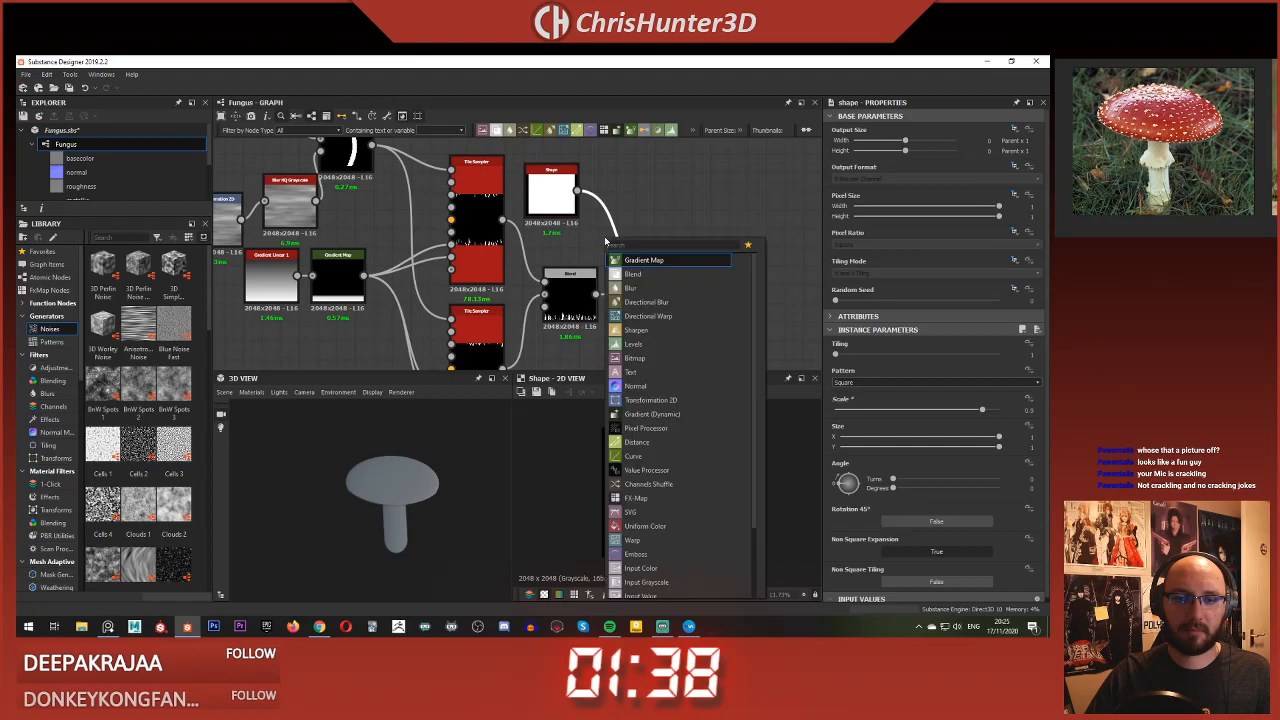
pyautogui.write('tgr')
pyautogui.press('BackSpace')
pyautogui.press('BackSpace')
pyautogui.write('ran')
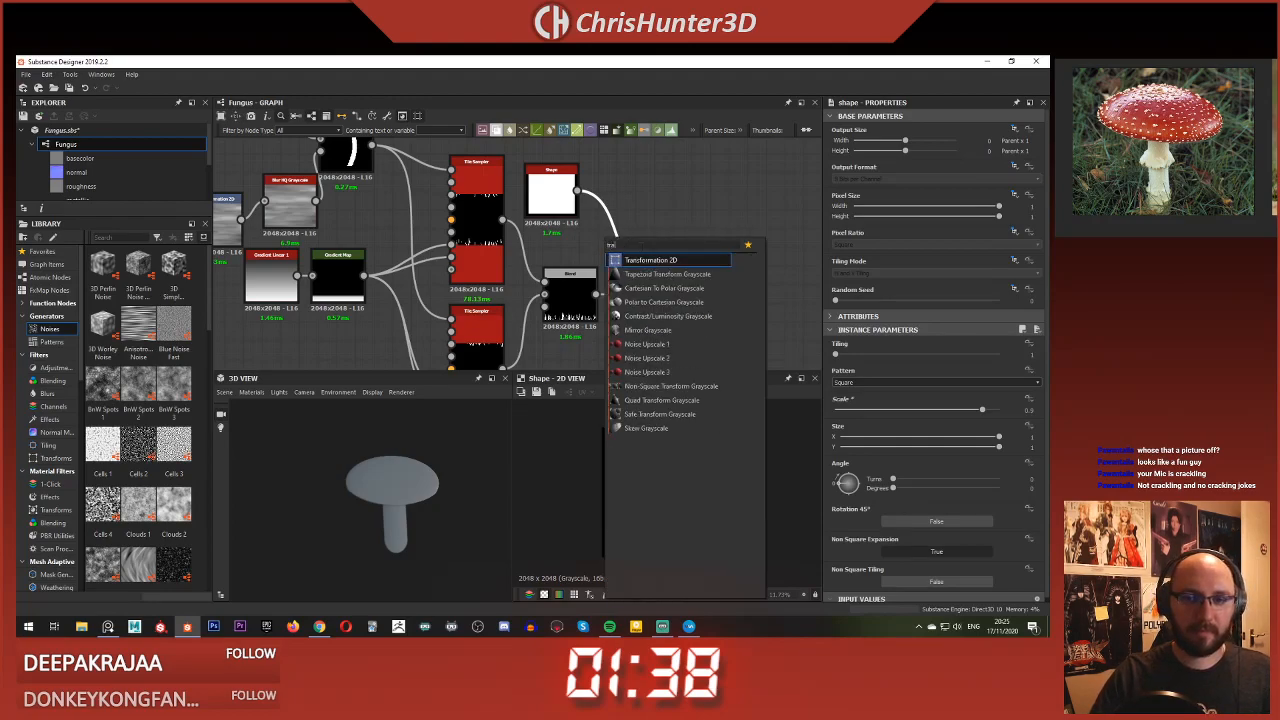
pyautogui.press('Return')
pyautogui.moveTo(624, 244); pyautogui.dragTo(634, 202)
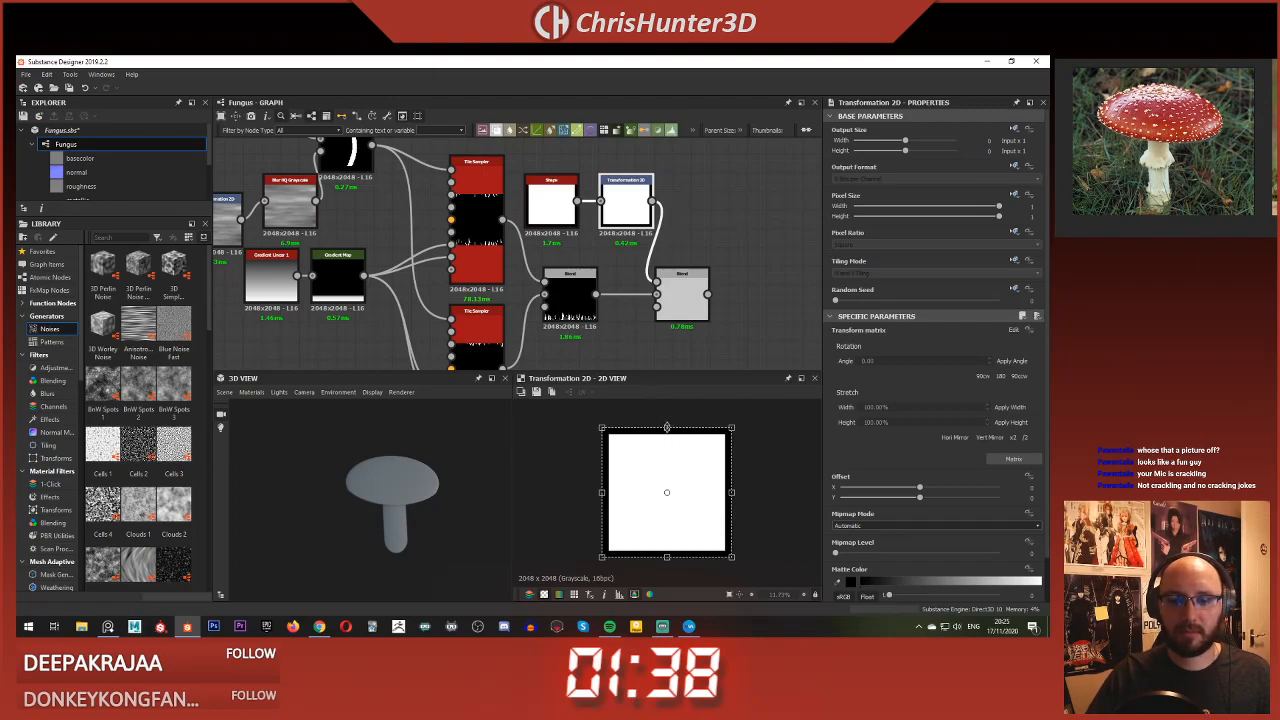
# Step: Squash the transformed square into a strip across the image's upper edge and set its Tiling Mode to No Tiling
pyautogui.moveTo(678, 492); pyautogui.dragTo(678, 429)
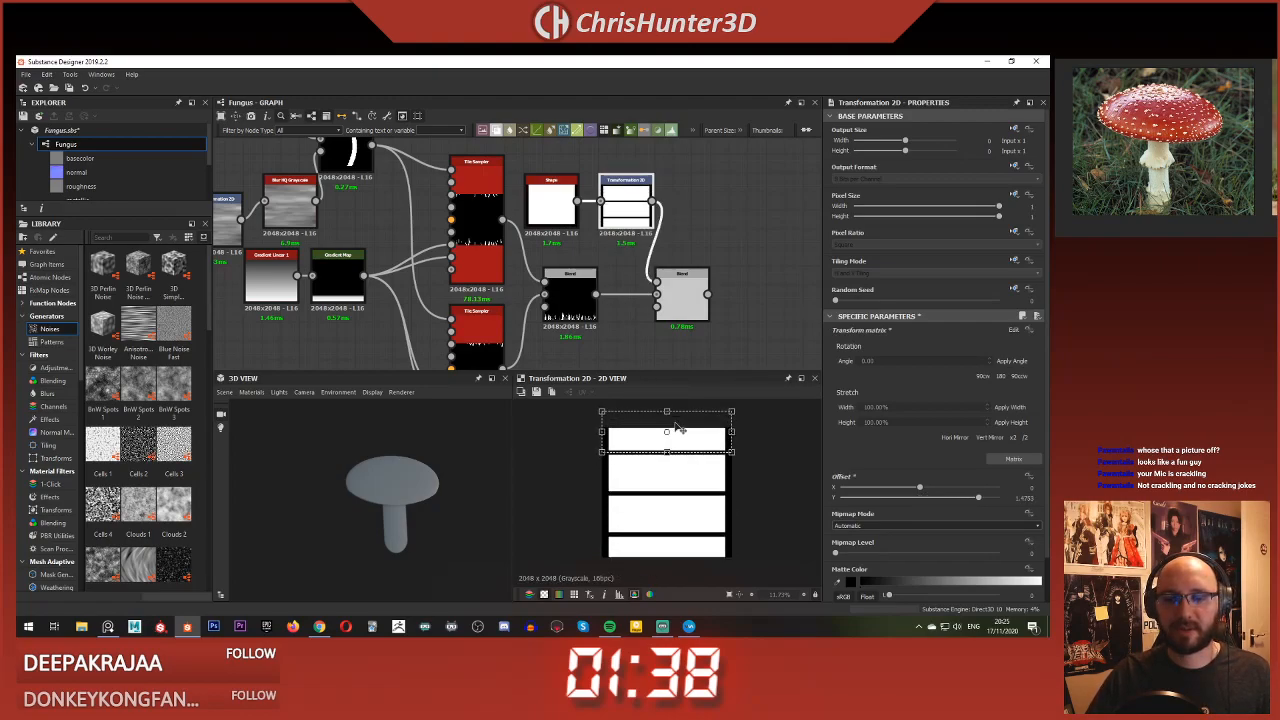
pyautogui.click(1027, 261)
pyautogui.click(1013, 261)
pyautogui.click(996, 301)
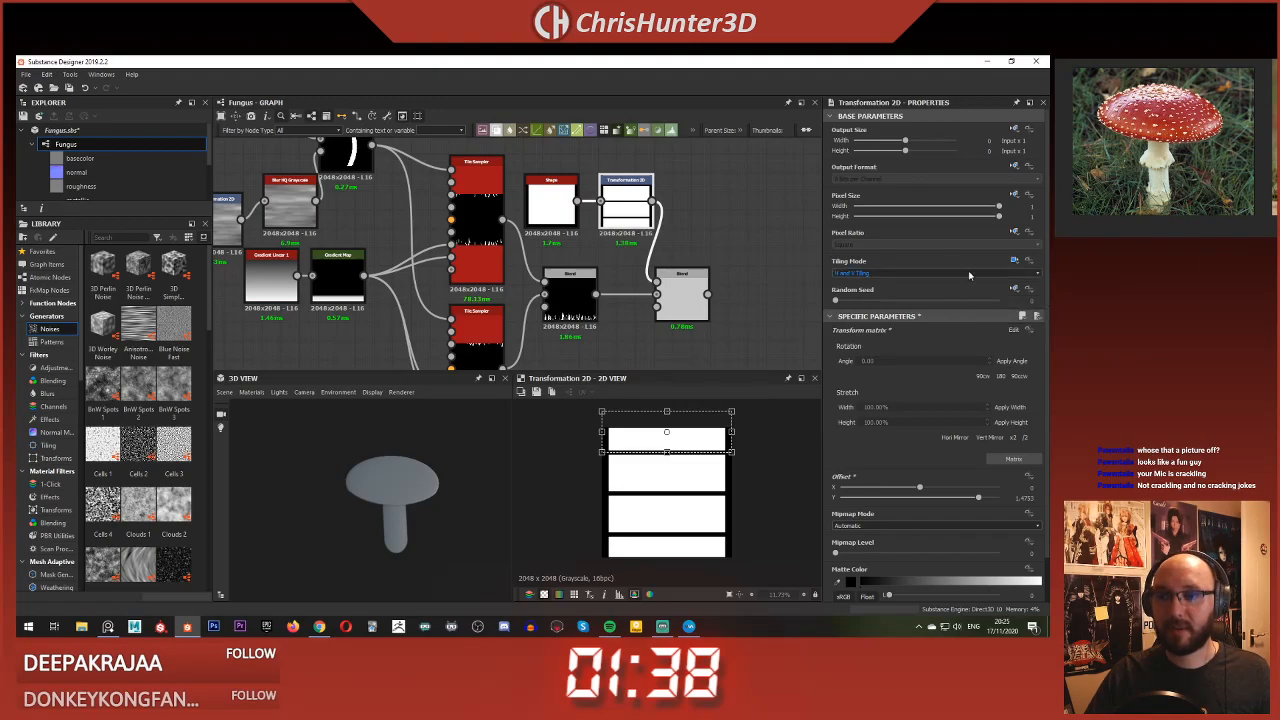
pyautogui.click(968, 274)
pyautogui.click(940, 302)
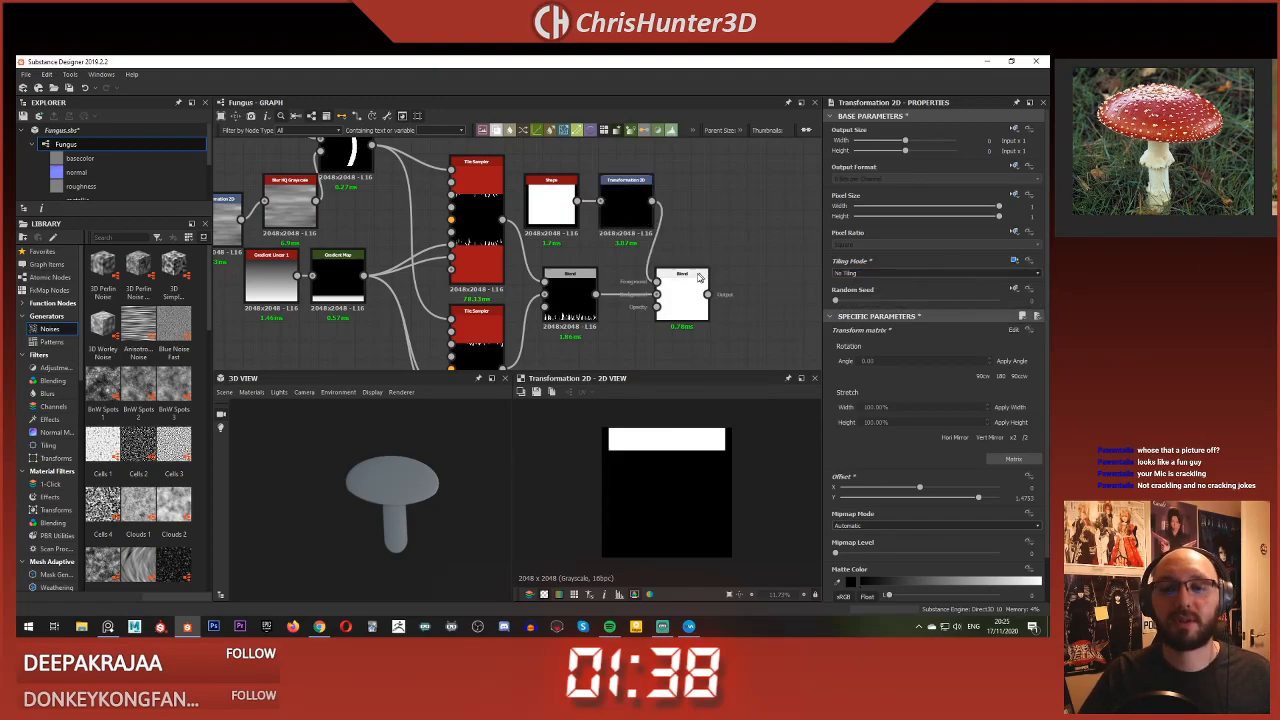
# Step: Set the second Blend node's blending mode to Subtract
pyautogui.doubleClick(698, 278)
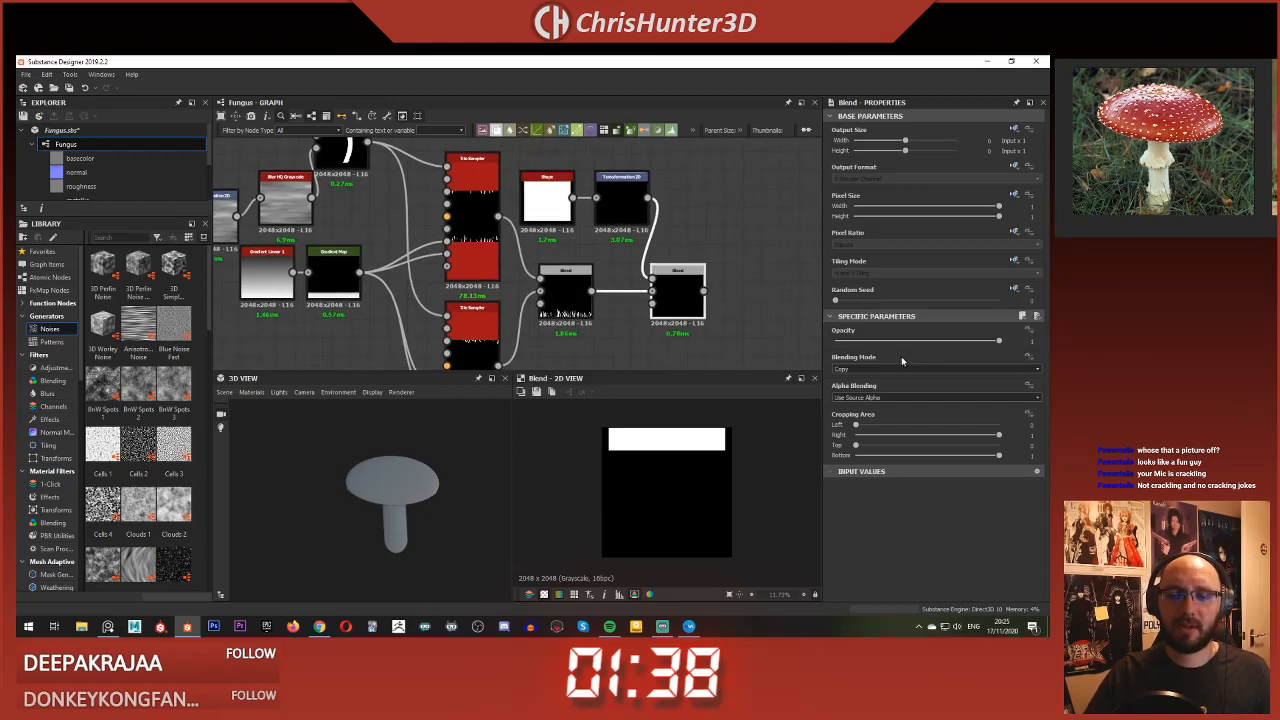
pyautogui.click(905, 369)
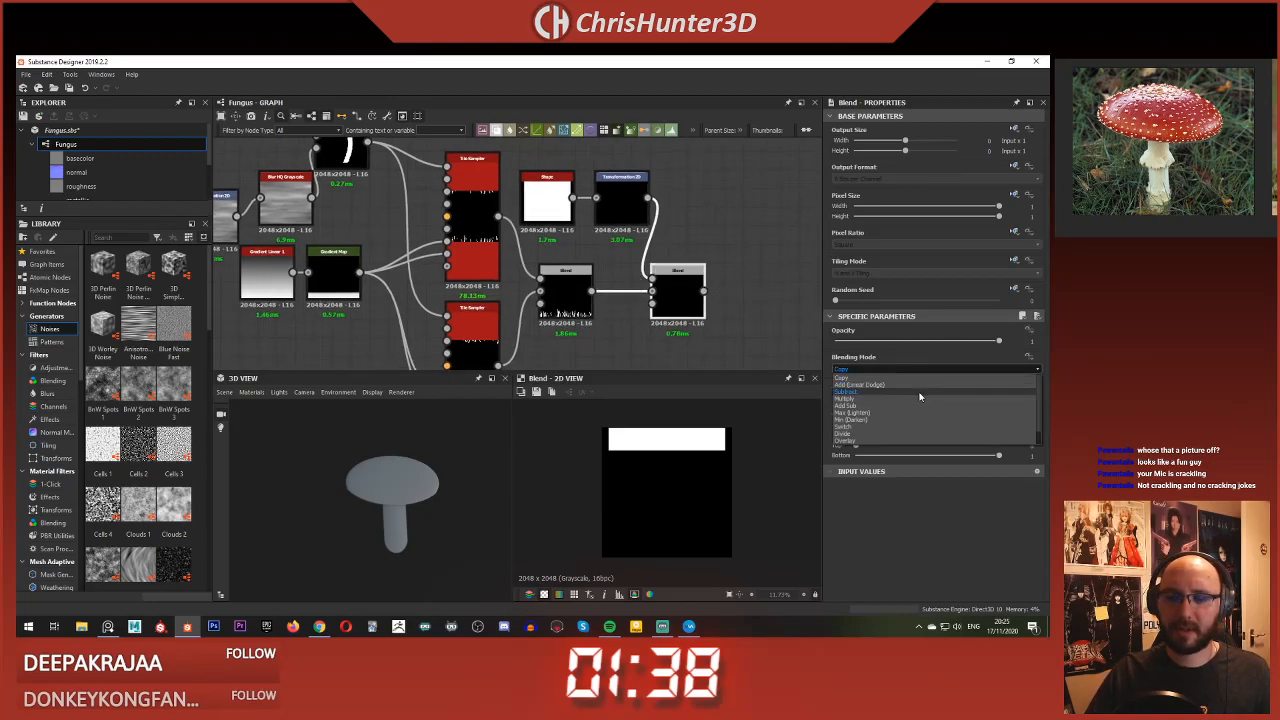
pyautogui.click(916, 392)
# Step: Widen the Transformation 2D strip past both sides of the image to cover the leftover blades in the upper corners
pyautogui.click(622, 198)
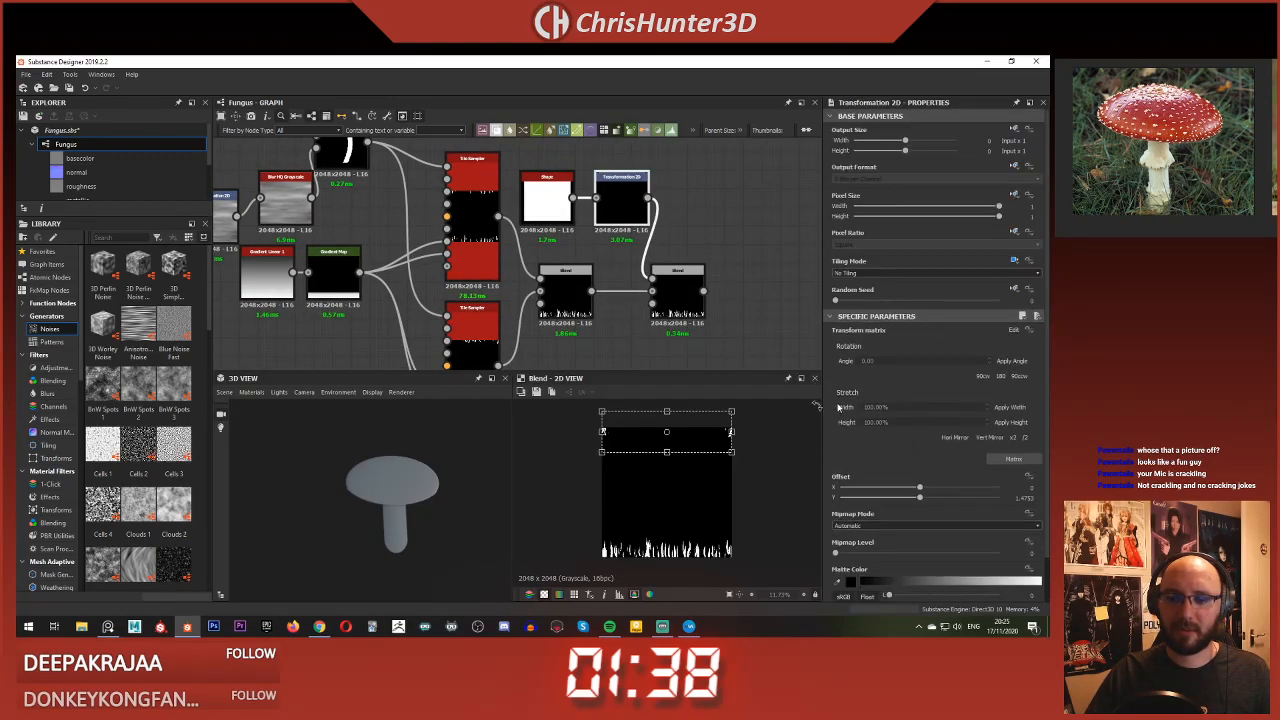
pyautogui.moveTo(731, 431); pyautogui.dragTo(741, 431)
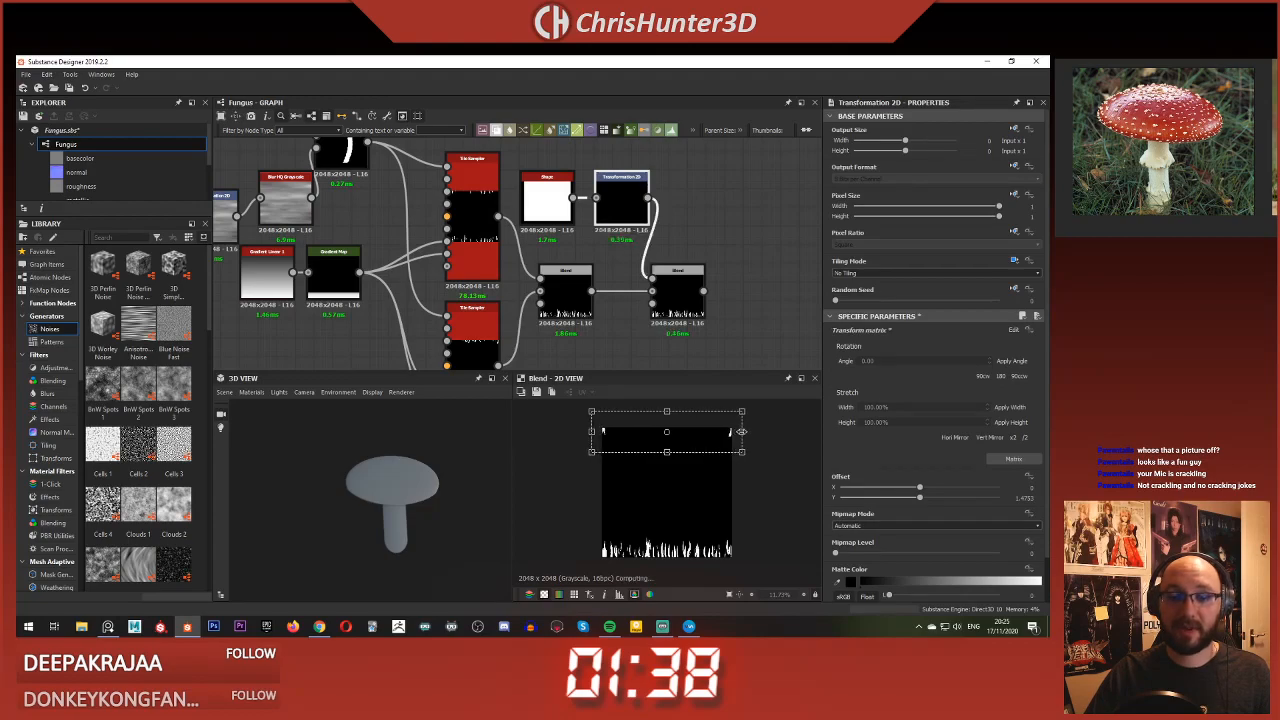
pyautogui.click(678, 284)
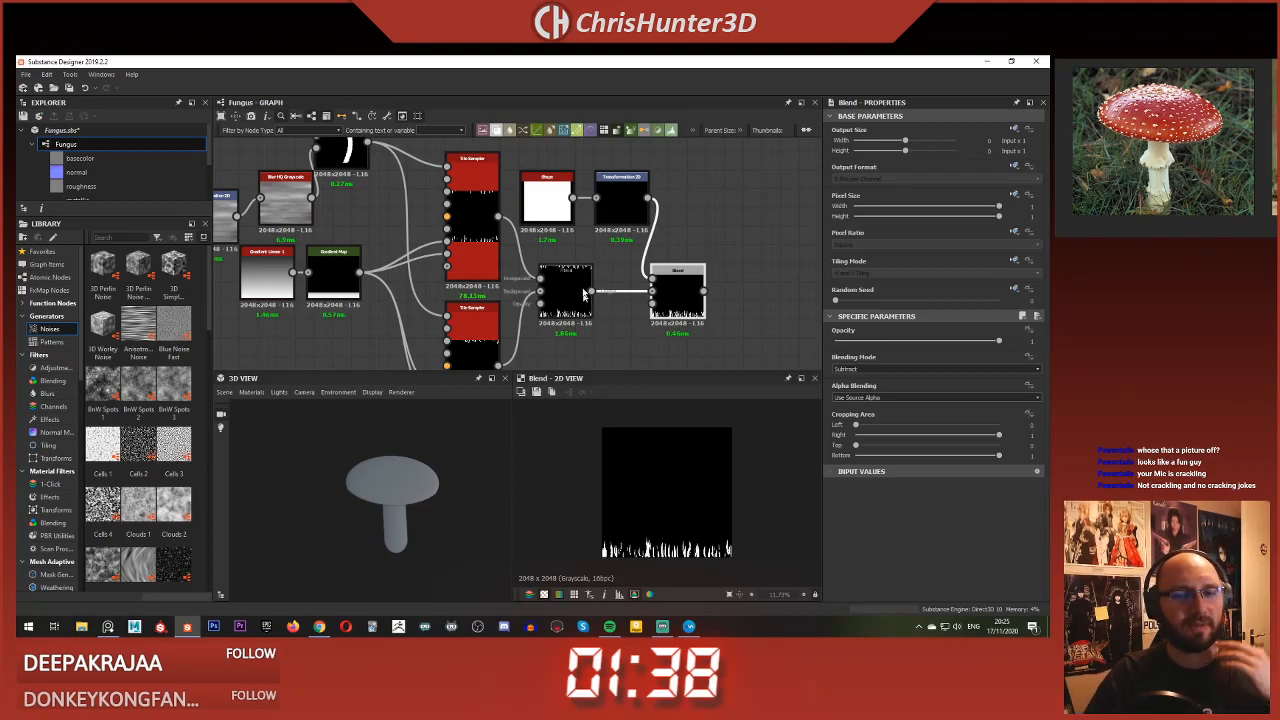
# Step: Reposition the two Blend nodes to tidy the layout after the Tile Samplers
pyautogui.moveTo(582, 290); pyautogui.dragTo(577, 267, button='middle')
pyautogui.moveTo(569, 263); pyautogui.dragTo(551, 263)
pyautogui.moveTo(551, 263); pyautogui.dragTo(531, 300, button='middle')
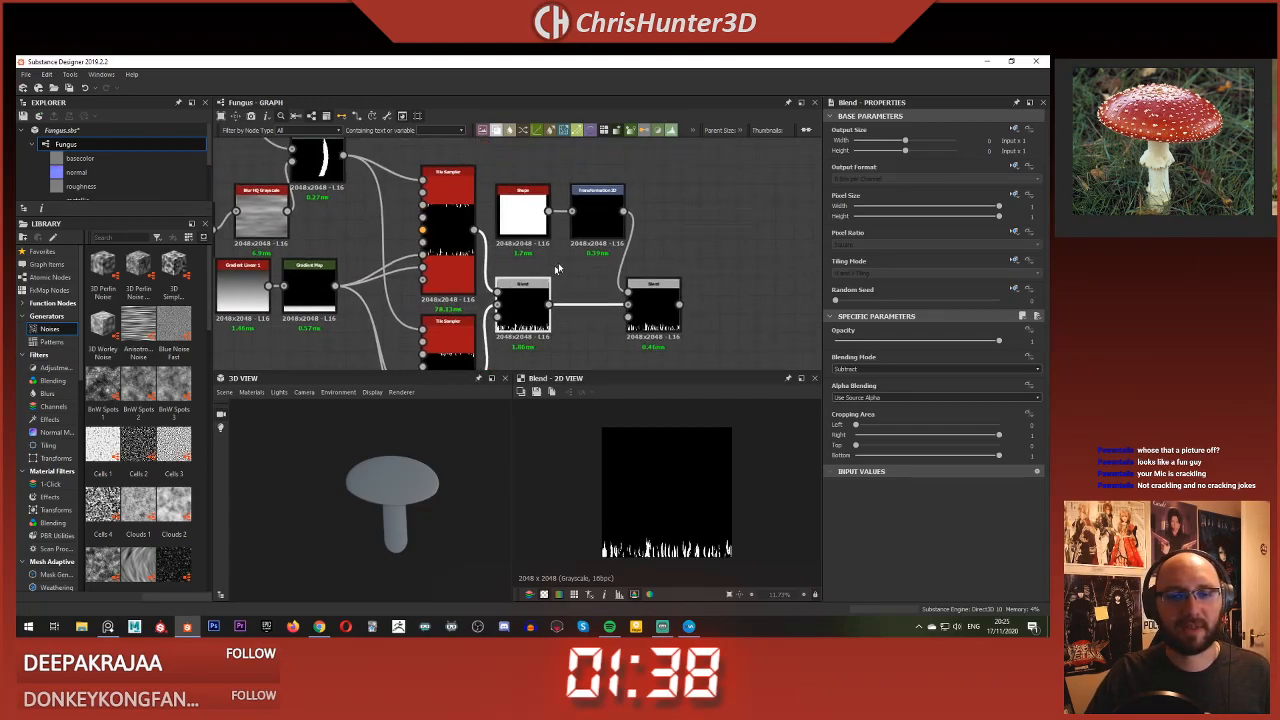
pyautogui.moveTo(651, 306); pyautogui.dragTo(671, 286)
pyautogui.moveTo(660, 275); pyautogui.dragTo(532, 301, button='middle')
# Step: Add a Blend node in the empty area between the mushroom shape nodes and the grass nodes
pyautogui.scroll(-4, 624, 276)
pyautogui.moveTo(512, 251); pyautogui.dragTo(563, 240, button='middle')
pyautogui.moveTo(491, 294); pyautogui.dragTo(556, 272, button='middle')
pyautogui.scroll(2, 557, 271)
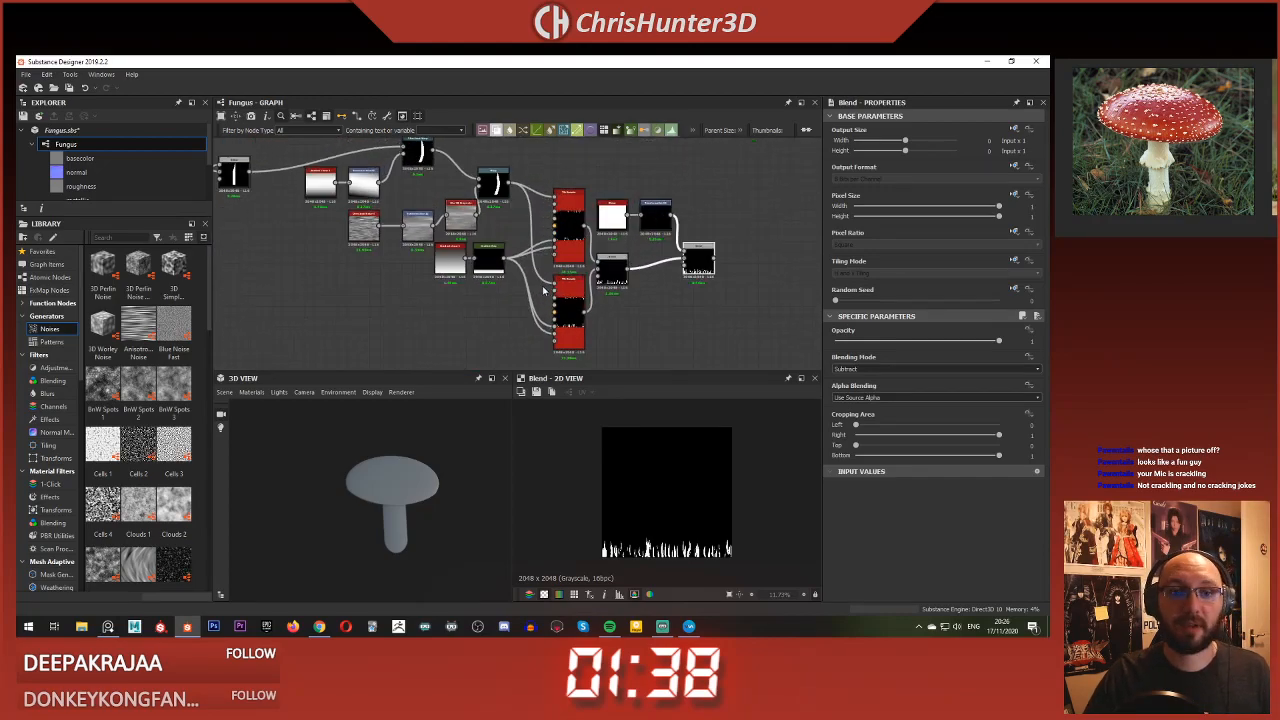
pyautogui.moveTo(638, 214); pyautogui.dragTo(666, 270, button='middle')
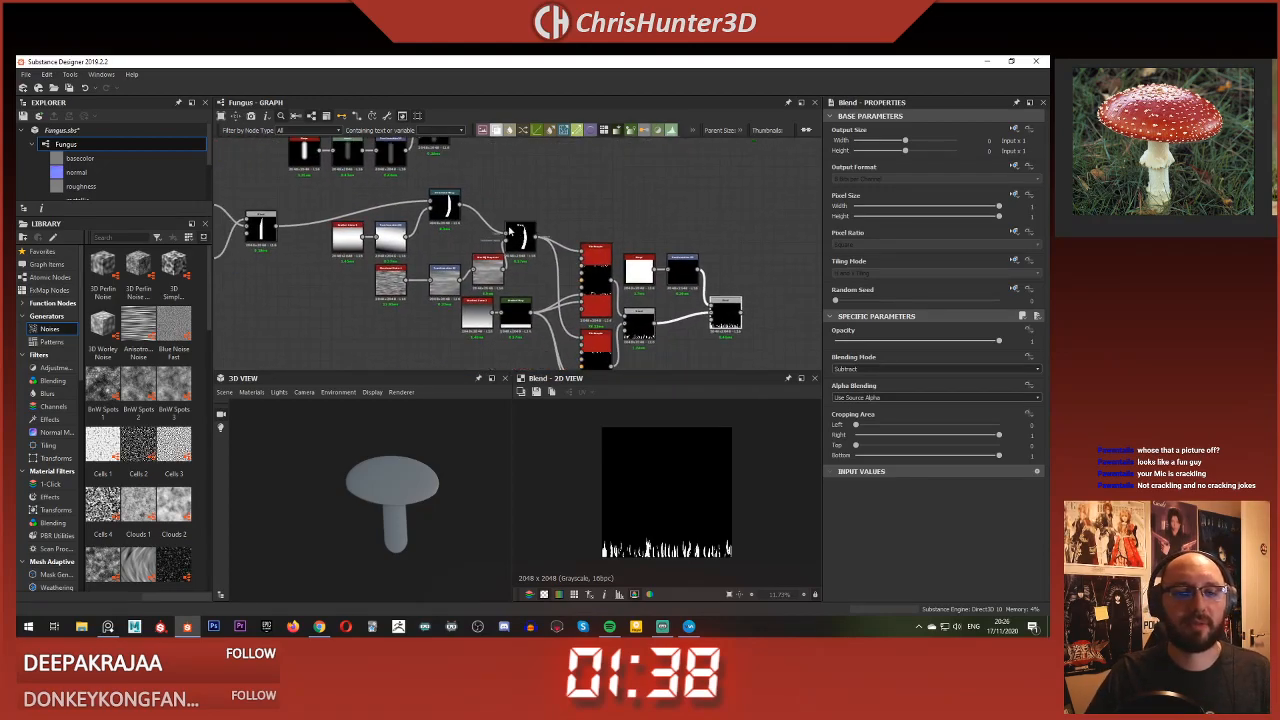
pyautogui.moveTo(500, 190); pyautogui.dragTo(497, 247, button='middle')
pyautogui.scroll(-1, 497, 247)
pyautogui.press('space')
pyautogui.write('bl')
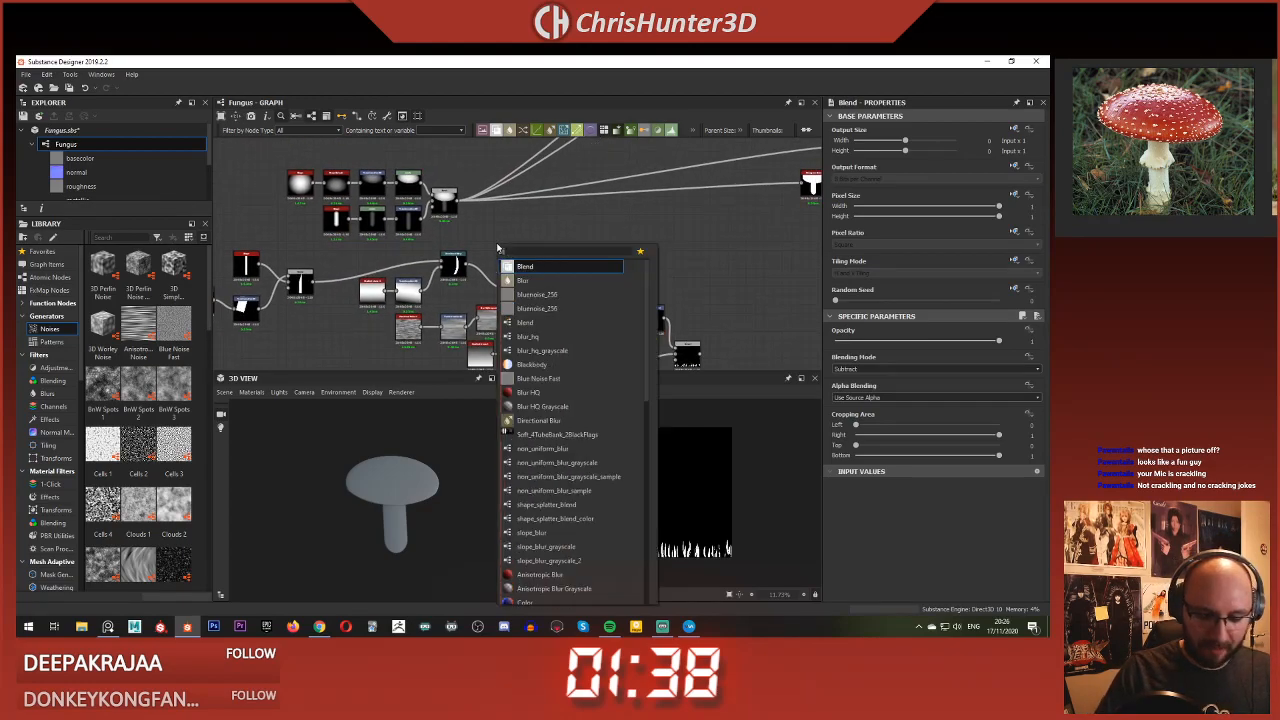
# Step: Add a Blend node that combines the grass output over the mushroom shape, using the Max (Lighten) blending mode
pyautogui.press('Return')
pyautogui.scroll(1, 497, 247)
pyautogui.scroll(3, 497, 247)
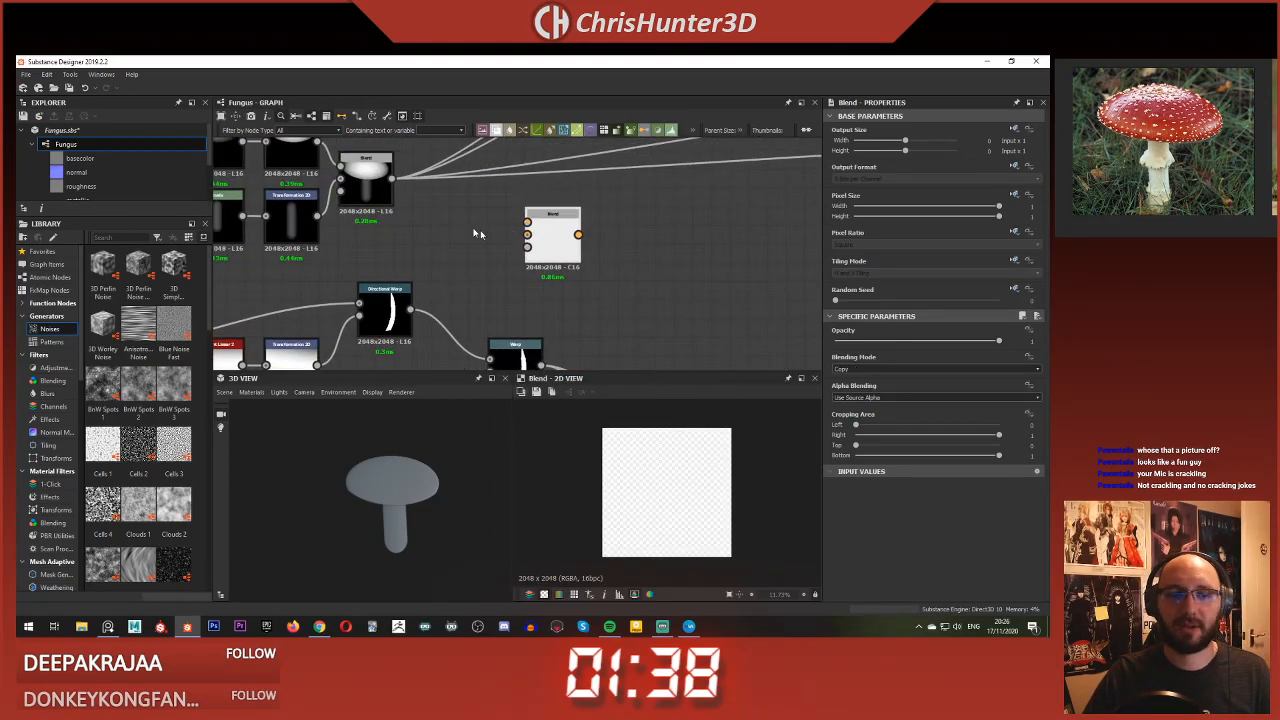
pyautogui.moveTo(521, 237); pyautogui.dragTo(526, 235)
pyautogui.scroll(-3, 638, 341)
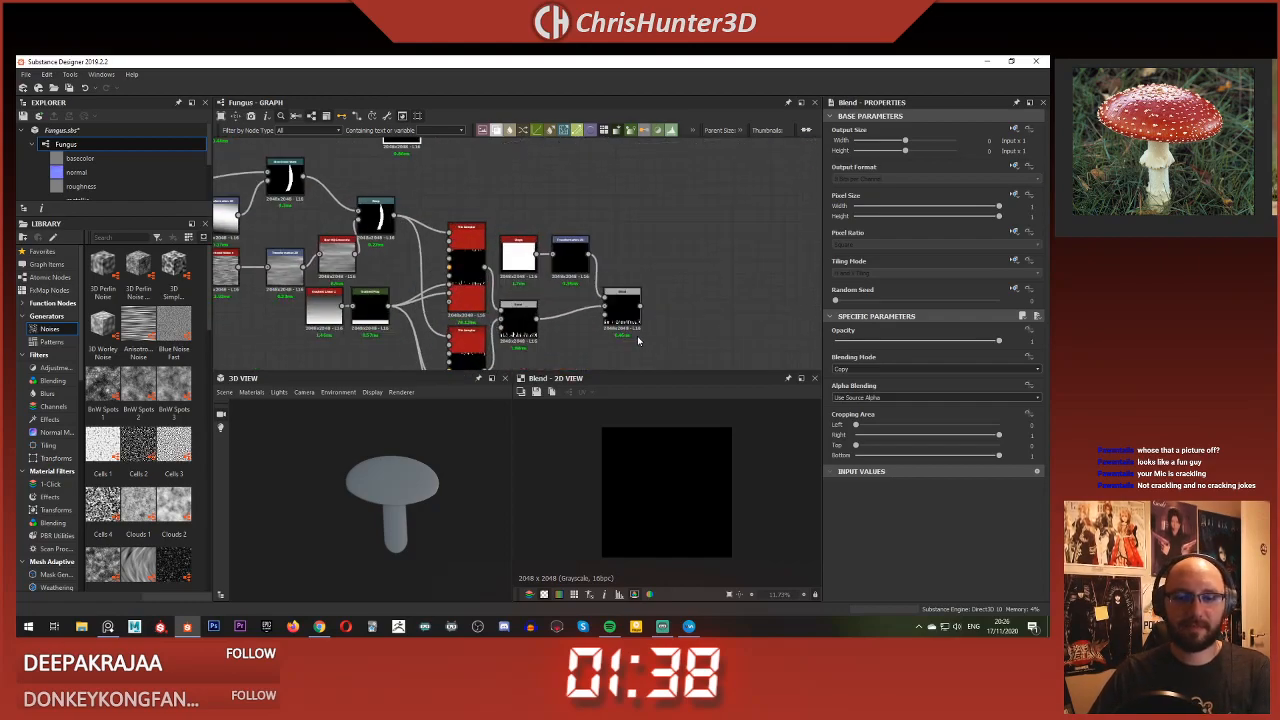
pyautogui.moveTo(508, 178); pyautogui.dragTo(644, 298, button='middle')
pyautogui.scroll(2, 581, 245)
pyautogui.click(494, 229)
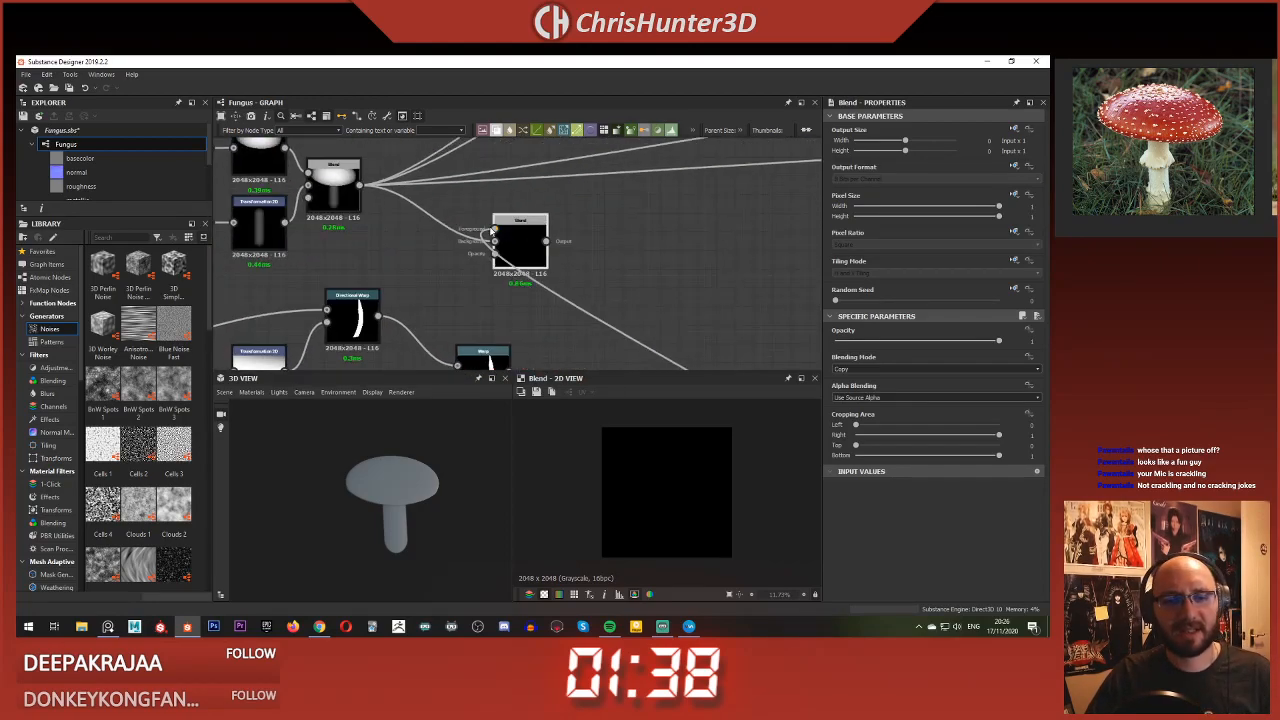
pyautogui.click(929, 369)
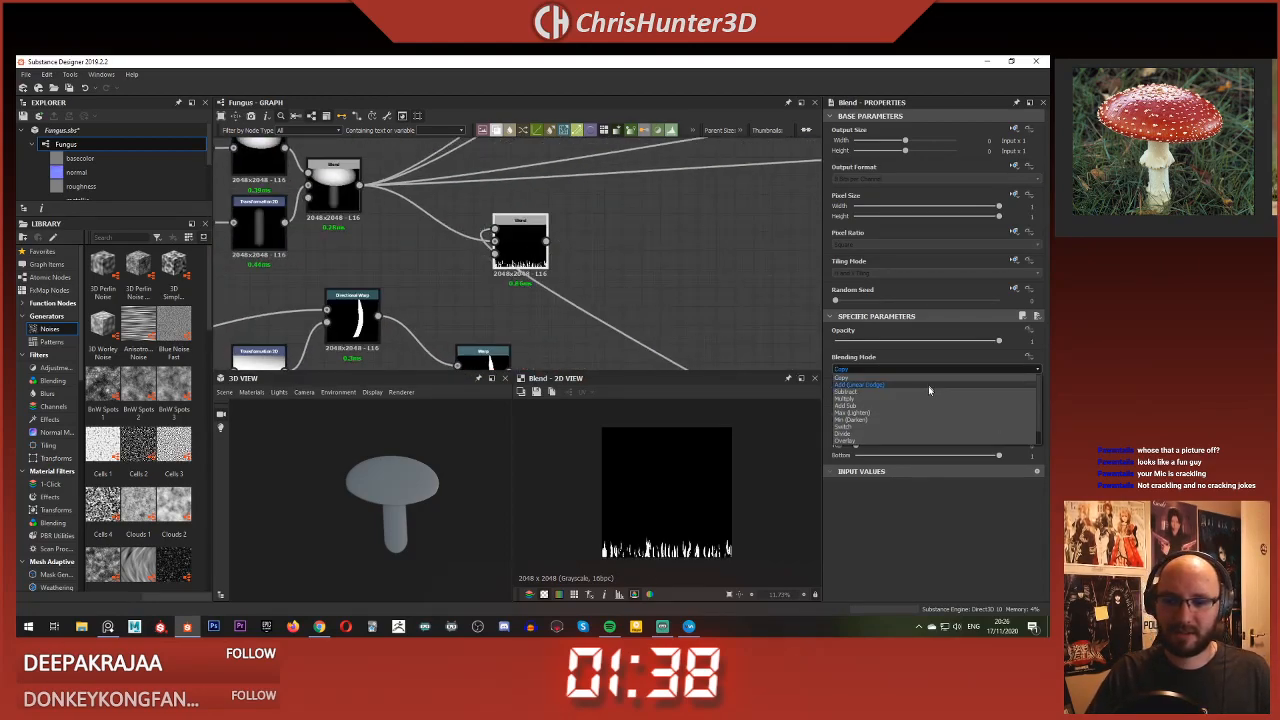
pyautogui.click(922, 412)
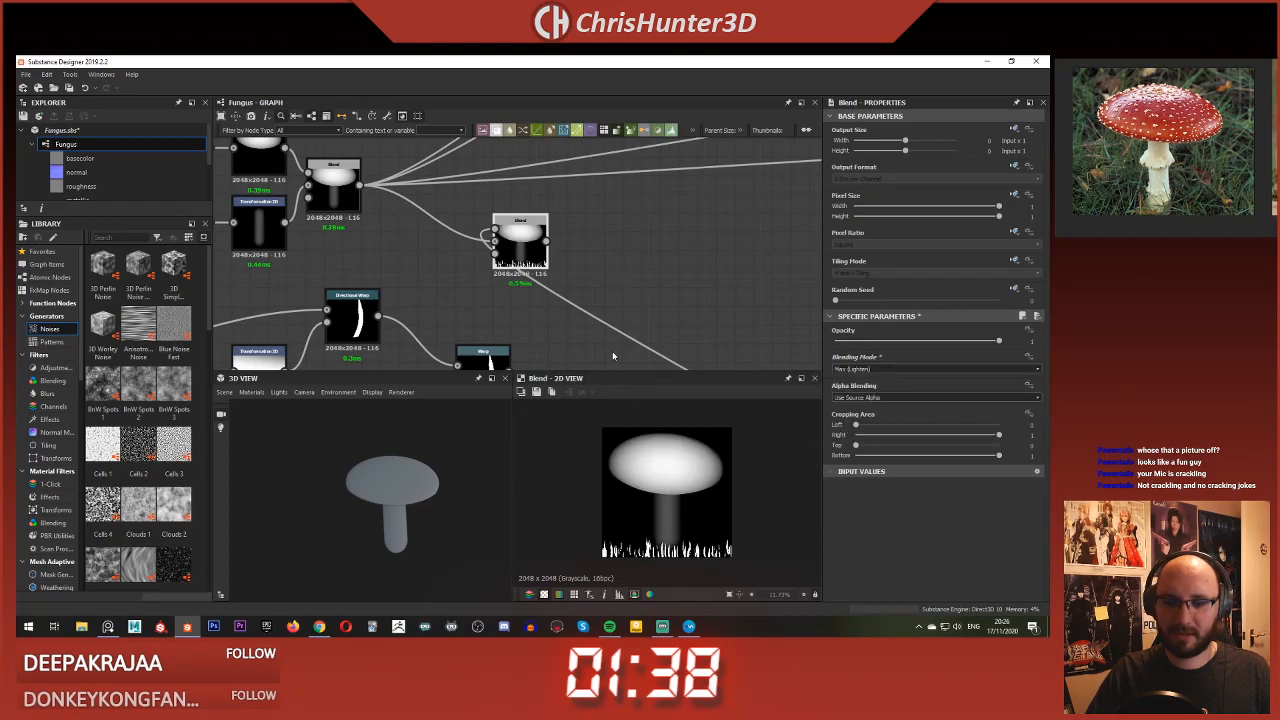
# Step: Reroute all outgoing links of the original mushroom Blend to the new mushroom-and-grass Blend, and check the 3D preview
pyautogui.scroll(-3, 613, 356)
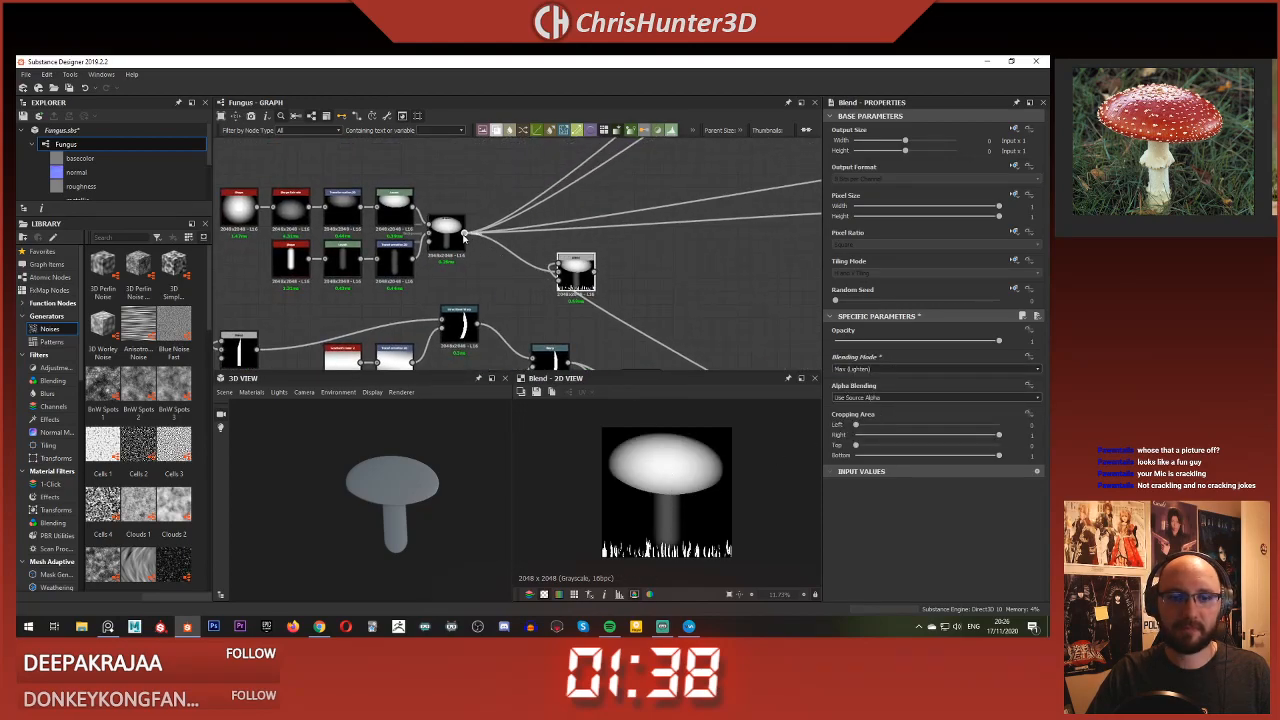
pyautogui.keyDown('shift'); pyautogui.moveTo(464, 234); pyautogui.dragTo(584, 271); pyautogui.keyUp('shift')
pyautogui.scroll(2, 403, 496)
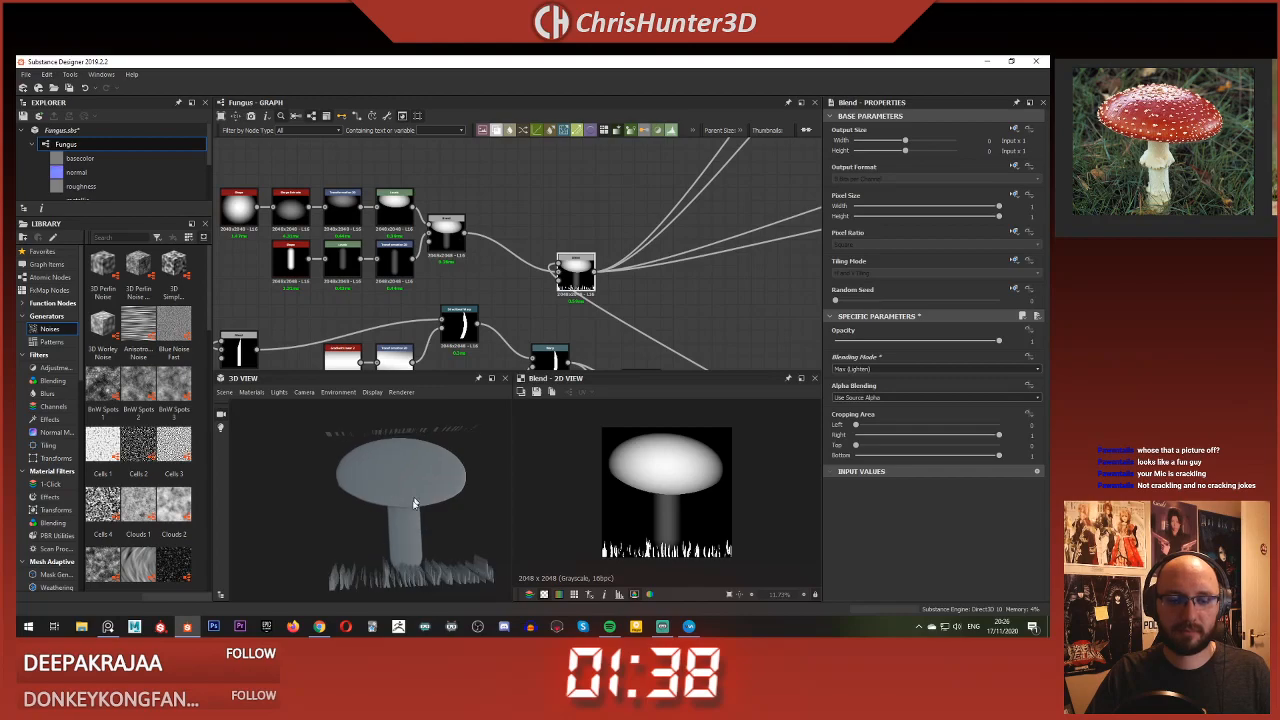
pyautogui.moveTo(414, 503); pyautogui.dragTo(390, 520)
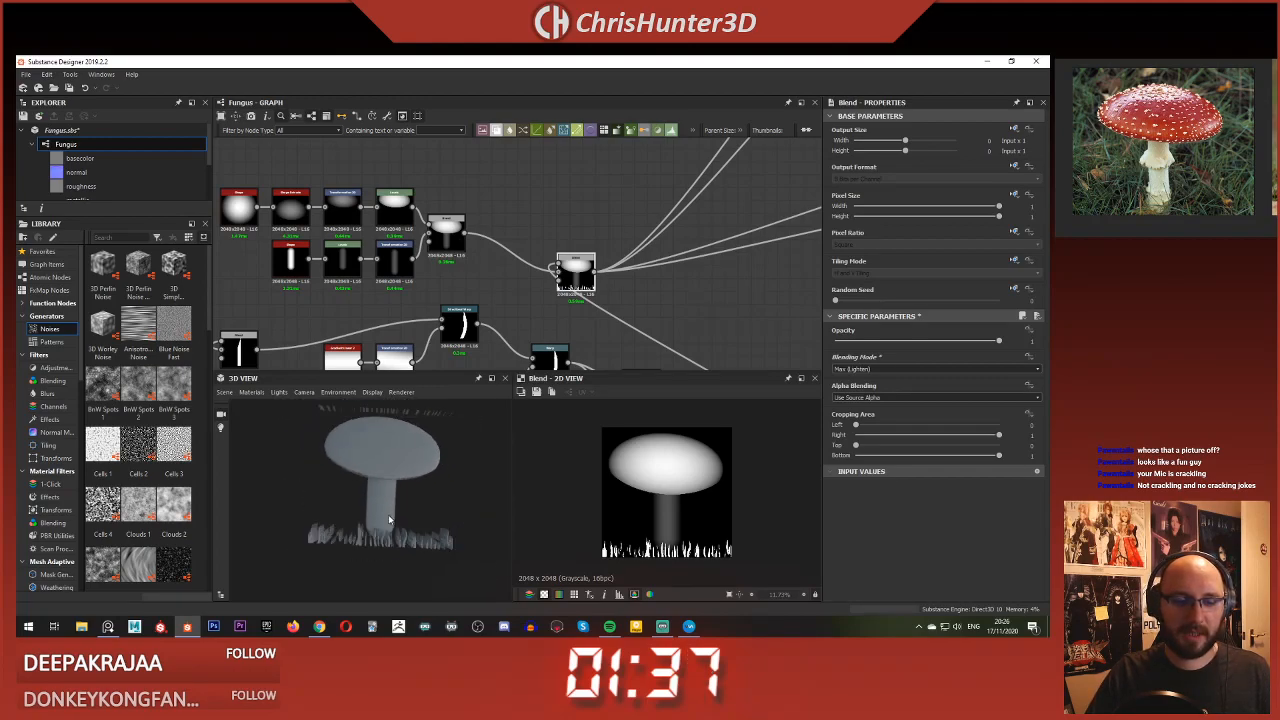
# Step: Set the lower grass Tile Sampler's Scale to about 4.46
pyautogui.scroll(-4, 564, 275)
pyautogui.scroll(4, 610, 330)
pyautogui.moveTo(610, 330); pyautogui.dragTo(562, 215, button='middle')
pyautogui.click(455, 231)
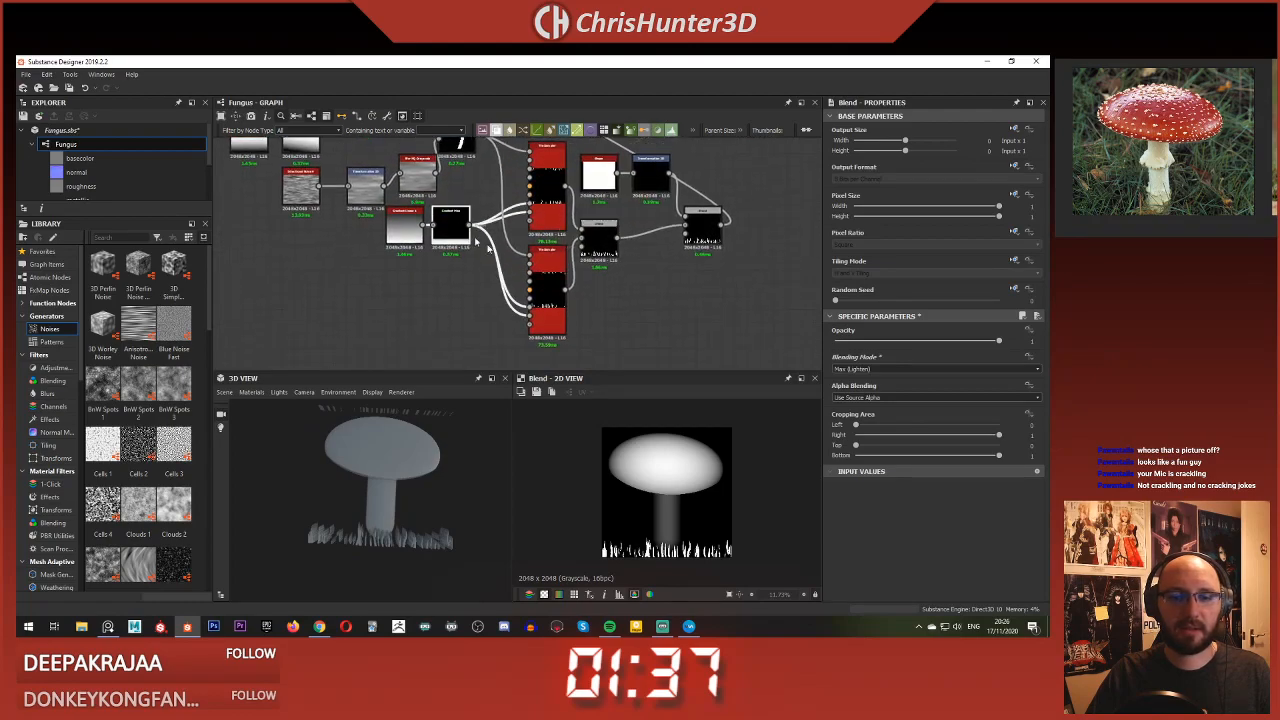
pyautogui.scroll(2, 553, 278)
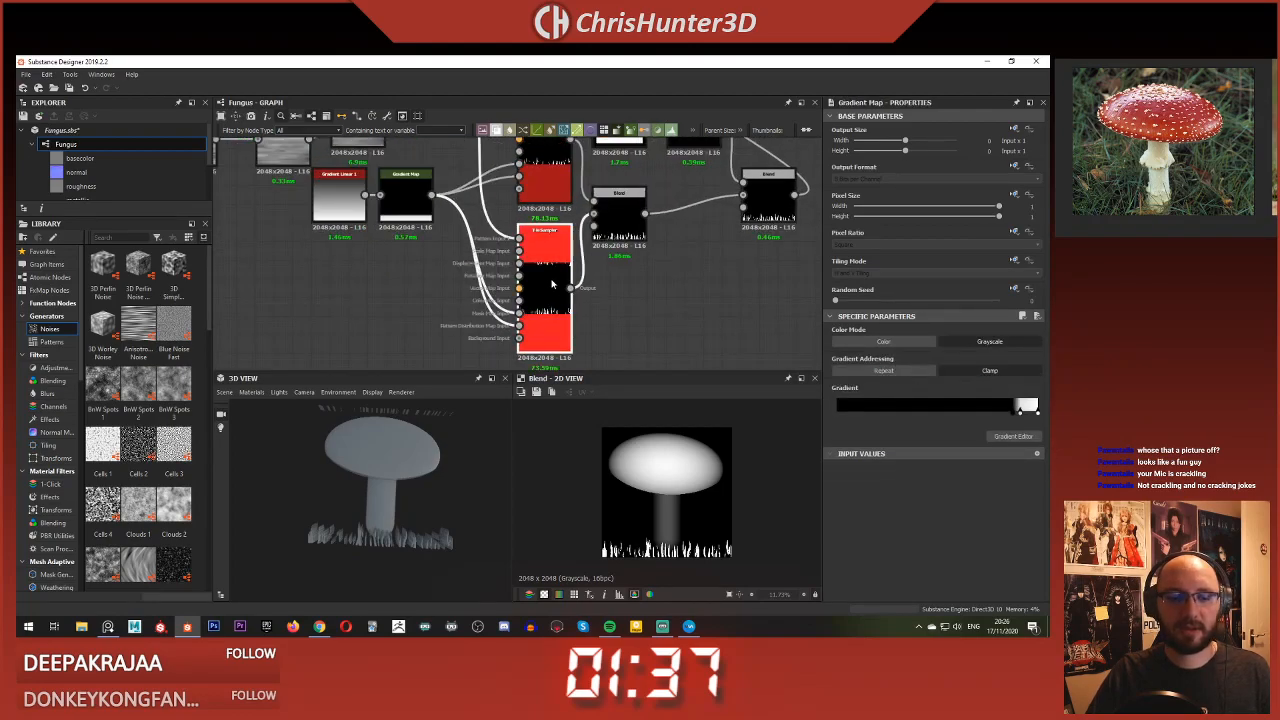
pyautogui.click(537, 260)
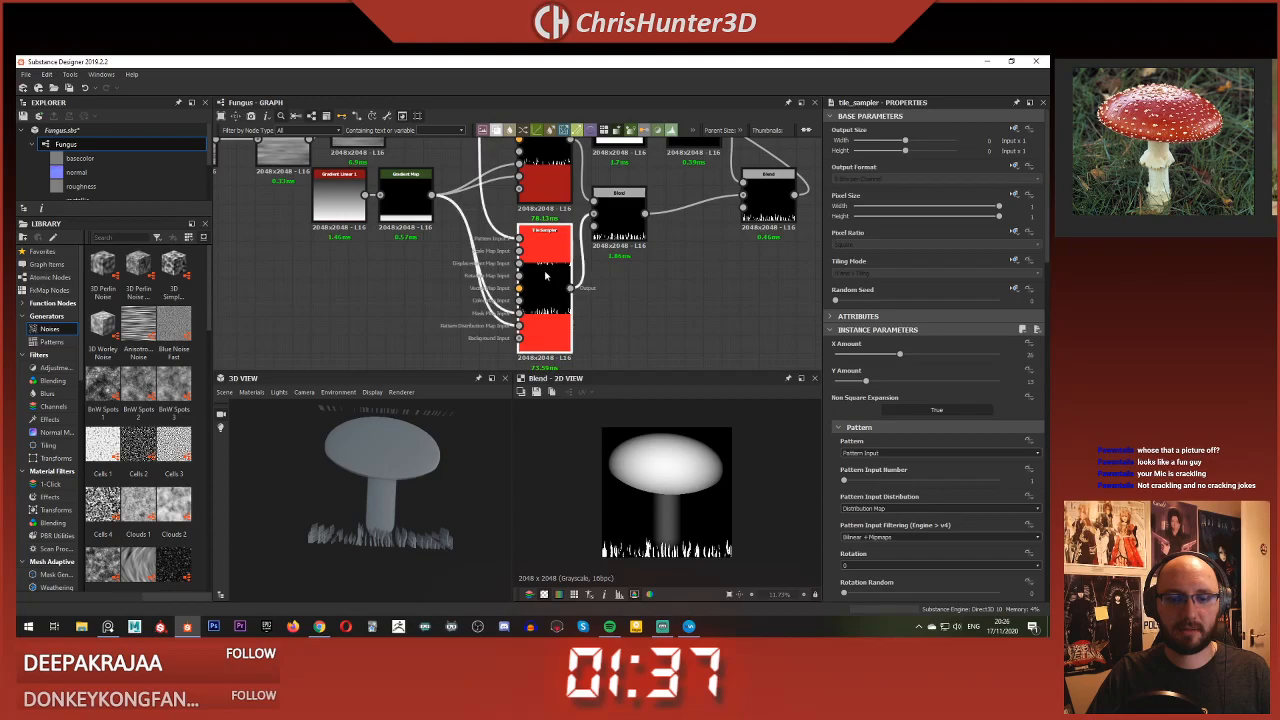
pyautogui.scroll(-3, 877, 375)
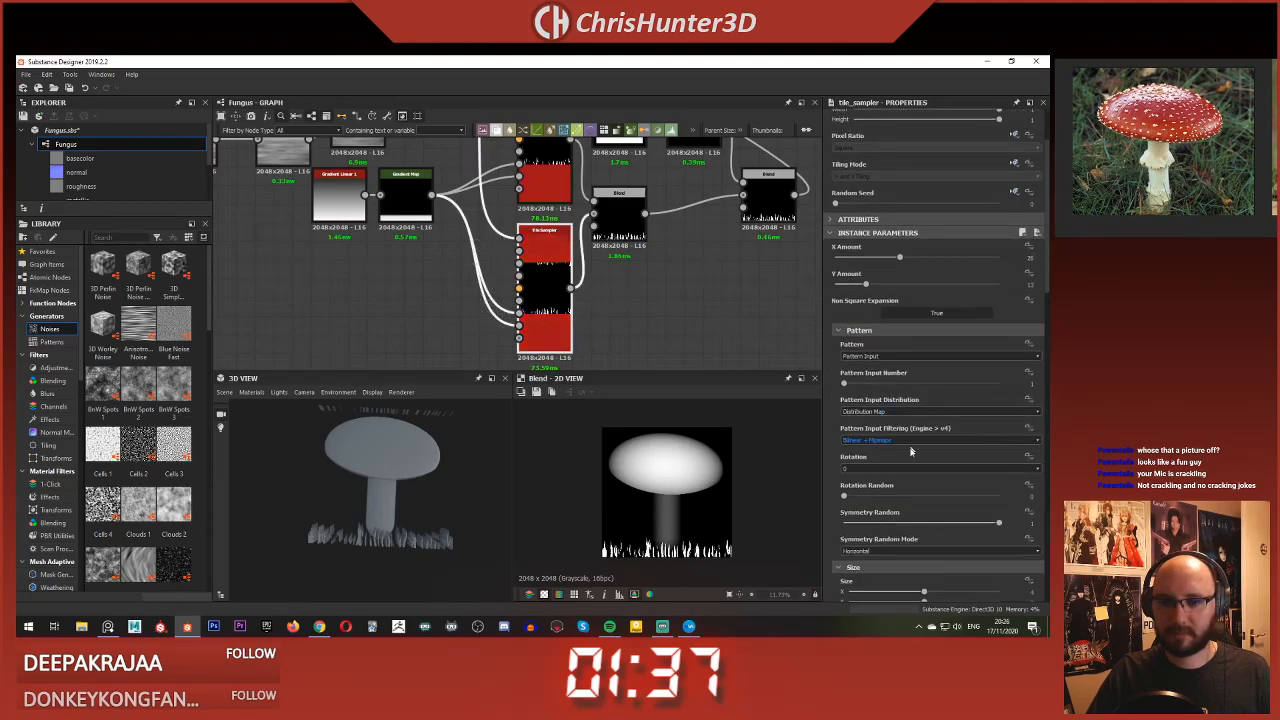
pyautogui.scroll(-6, 910, 452)
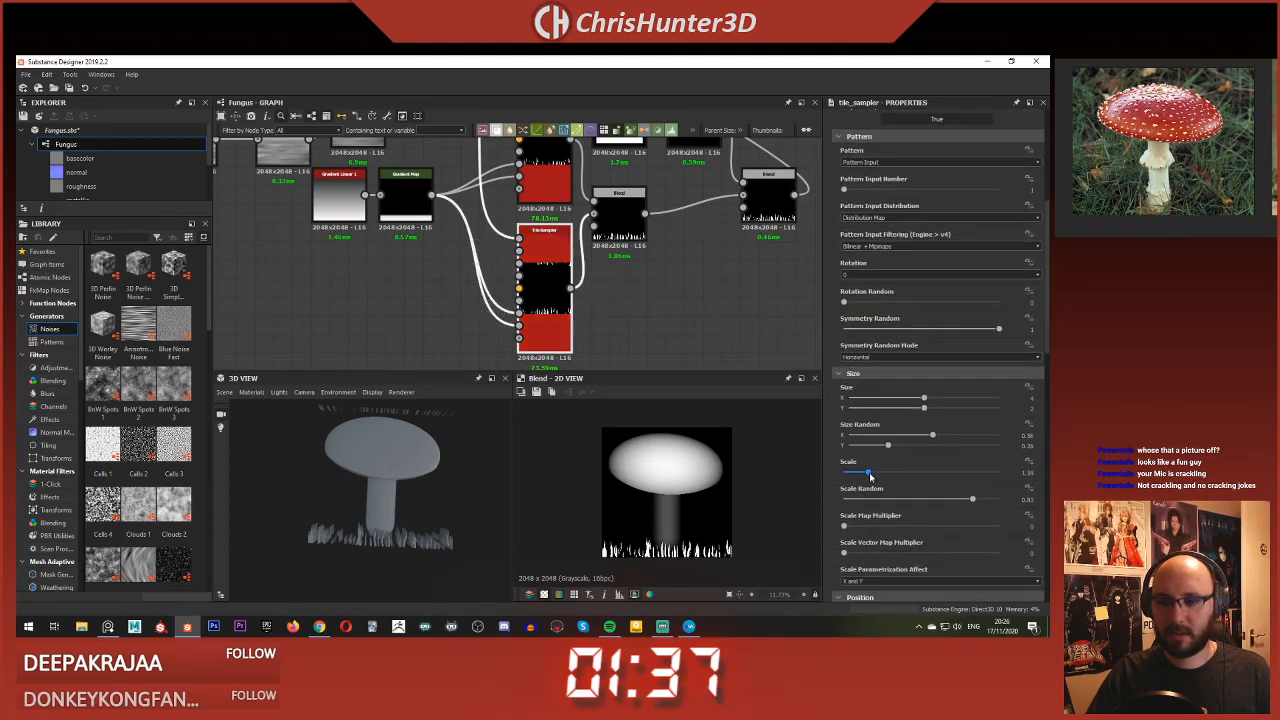
pyautogui.moveTo(869, 477); pyautogui.dragTo(913, 479)
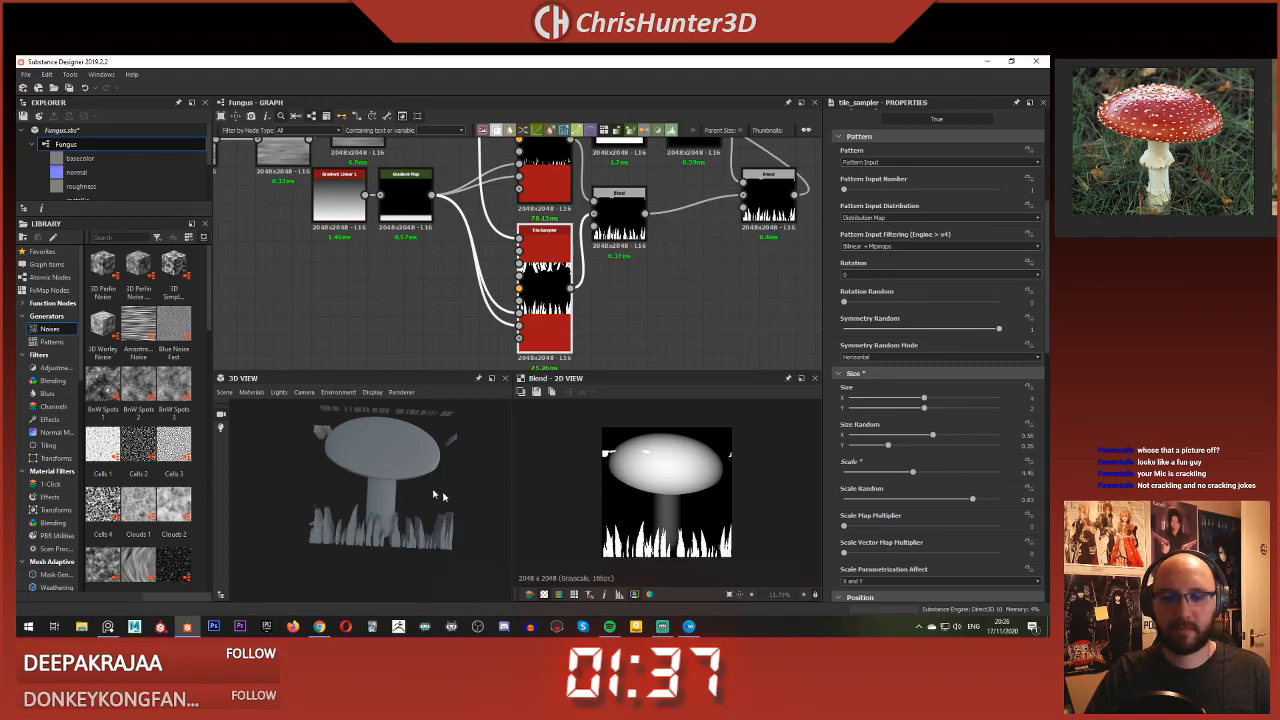
# Step: Stretch the white mask shape's Transformation 2D downward to cover the taller grass at the image's upper edge, and inspect the 3D preview
pyautogui.moveTo(627, 310); pyautogui.dragTo(658, 353, button='middle')
pyautogui.scroll(-1, 608, 343)
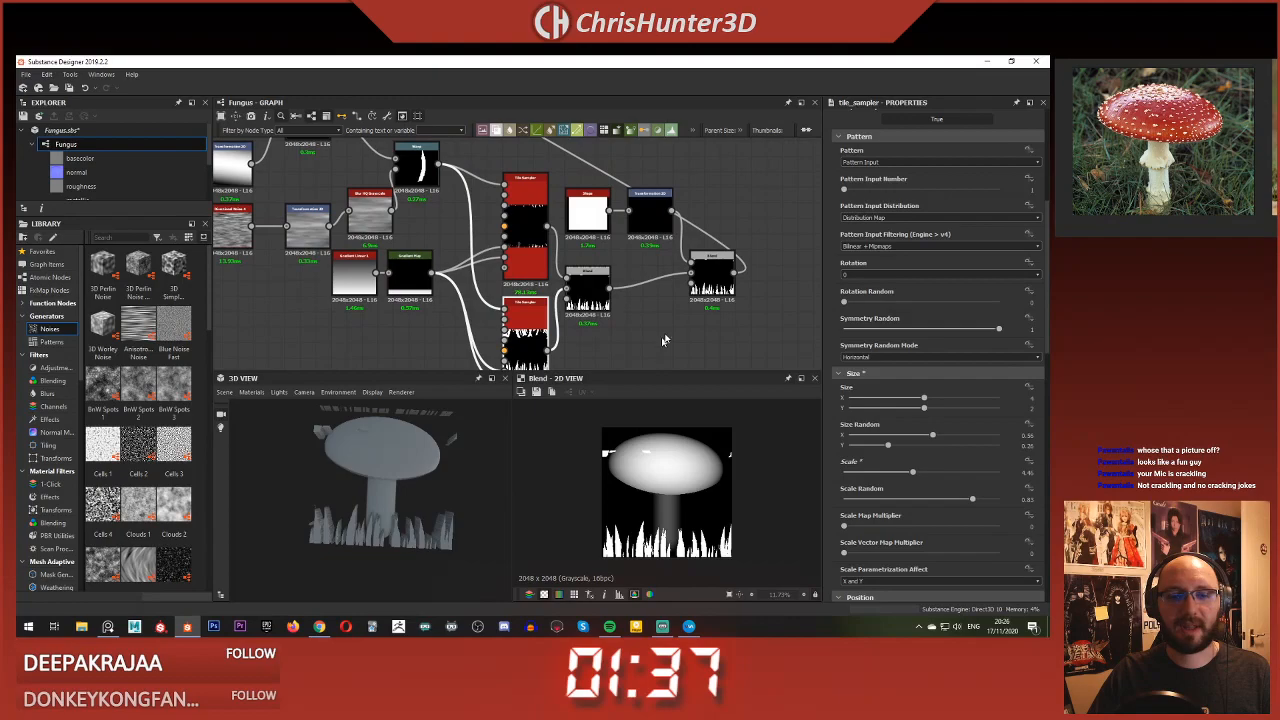
pyautogui.click(660, 216)
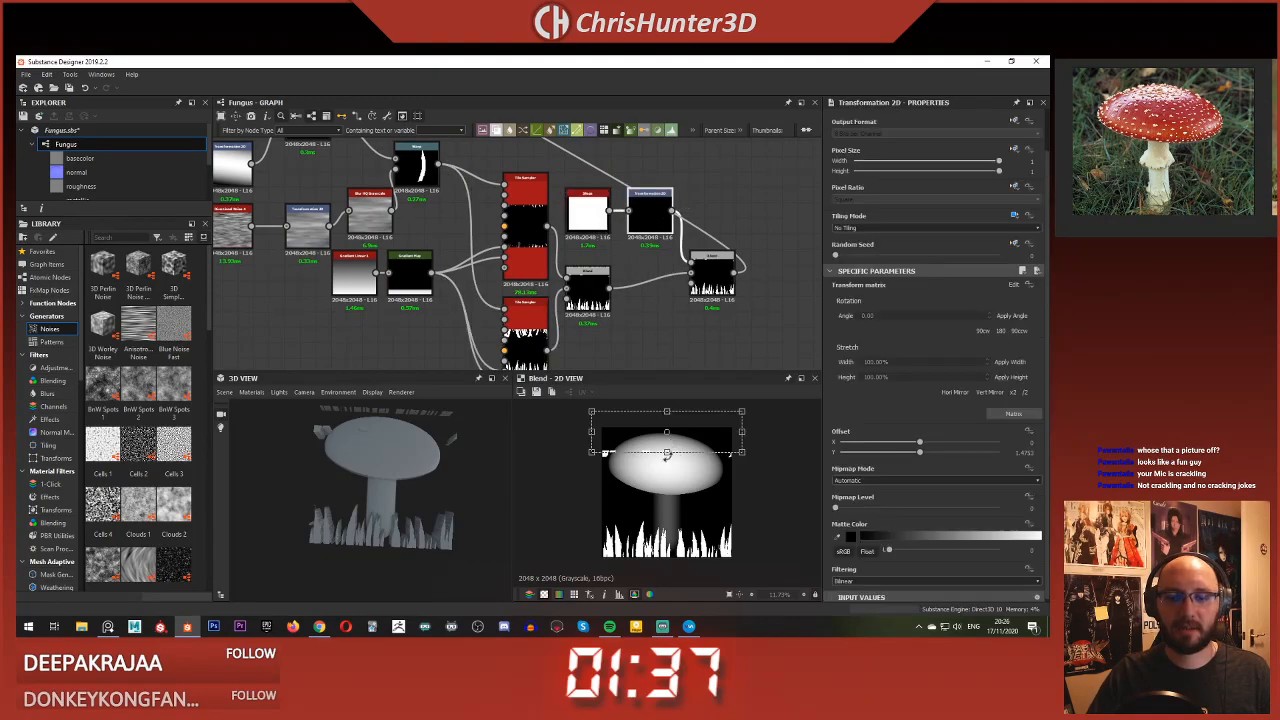
pyautogui.moveTo(667, 452); pyautogui.dragTo(674, 477)
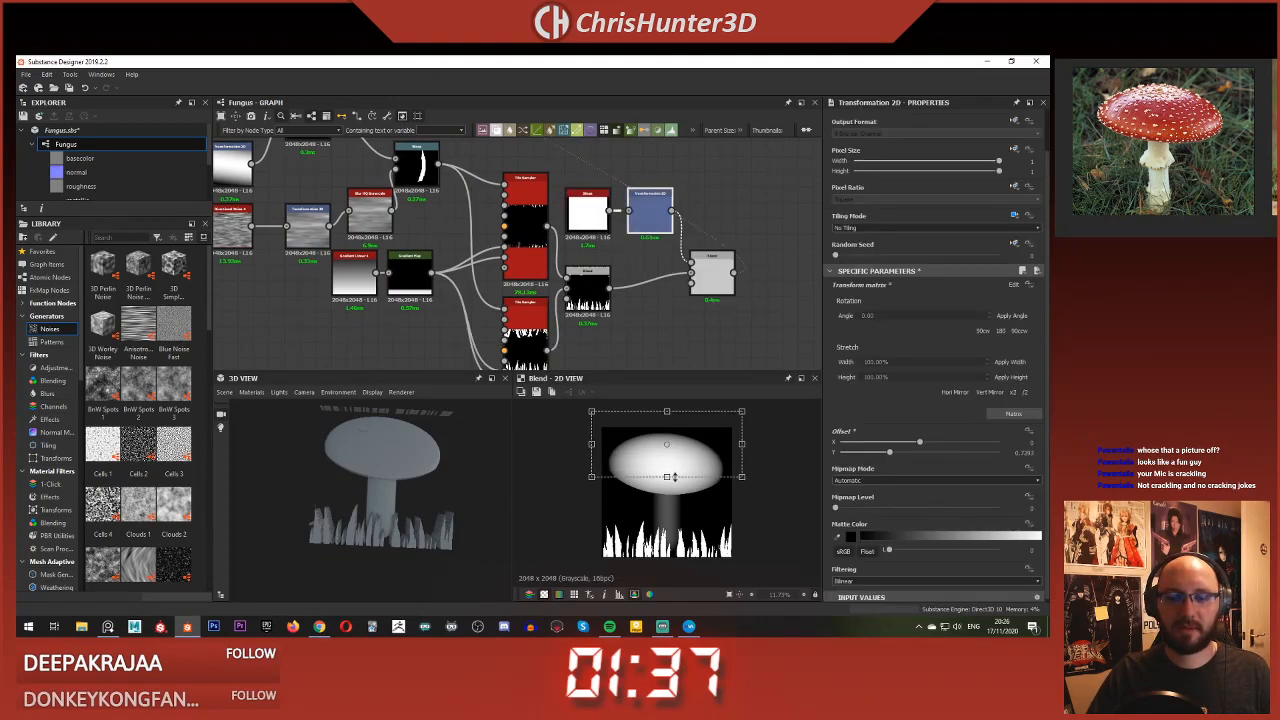
pyautogui.click(657, 334)
pyautogui.scroll(-1, 388, 483)
pyautogui.scroll(1, 388, 483)
pyautogui.moveTo(388, 483); pyautogui.dragTo(450, 425)
pyautogui.scroll(1, 547, 296)
pyautogui.scroll(-3, 547, 262)
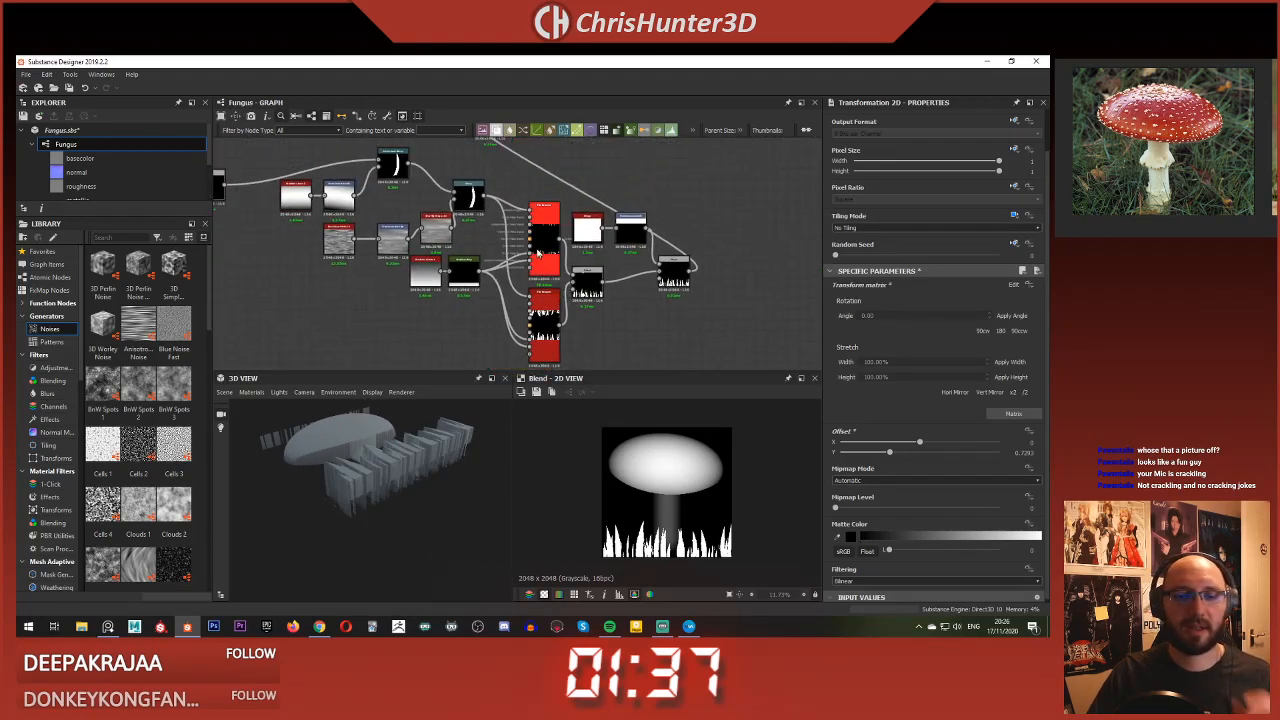
# Step: Examine the upper Tile Sampler's size settings and the combined grass output of the two samplers in the 2D view
pyautogui.scroll(3, 547, 238)
pyautogui.click(547, 238)
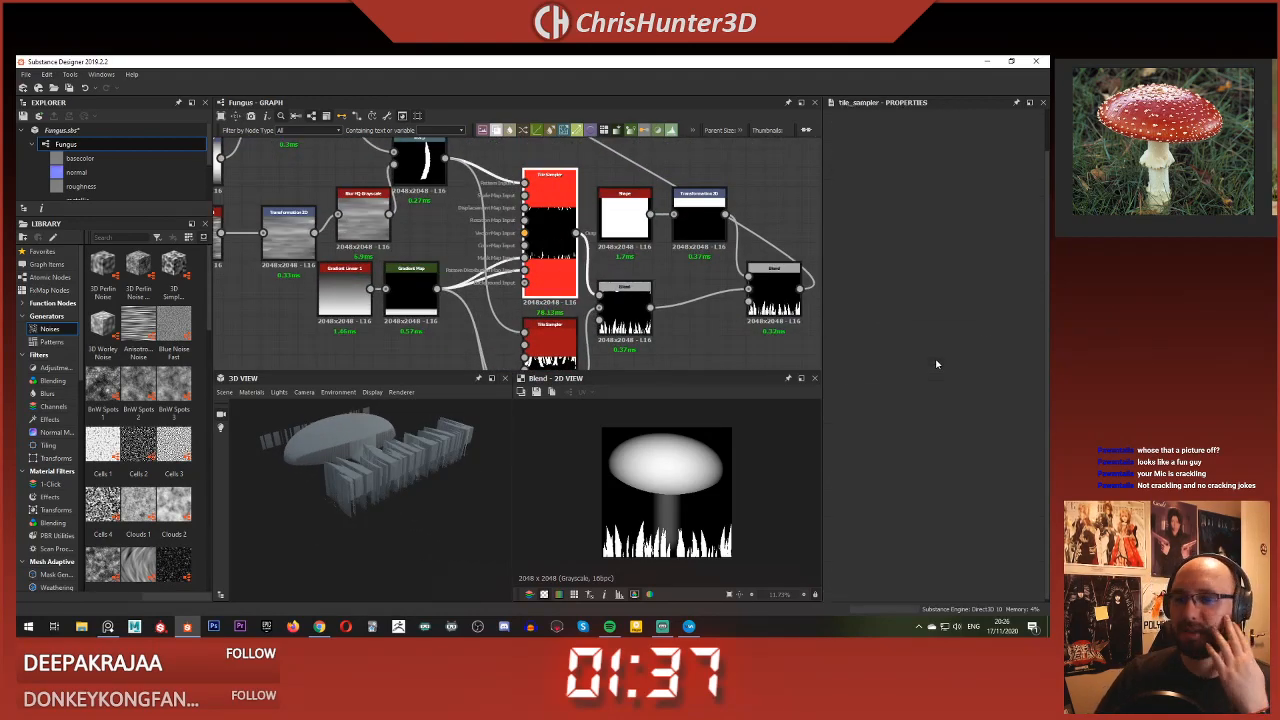
pyautogui.scroll(-5, 936, 368)
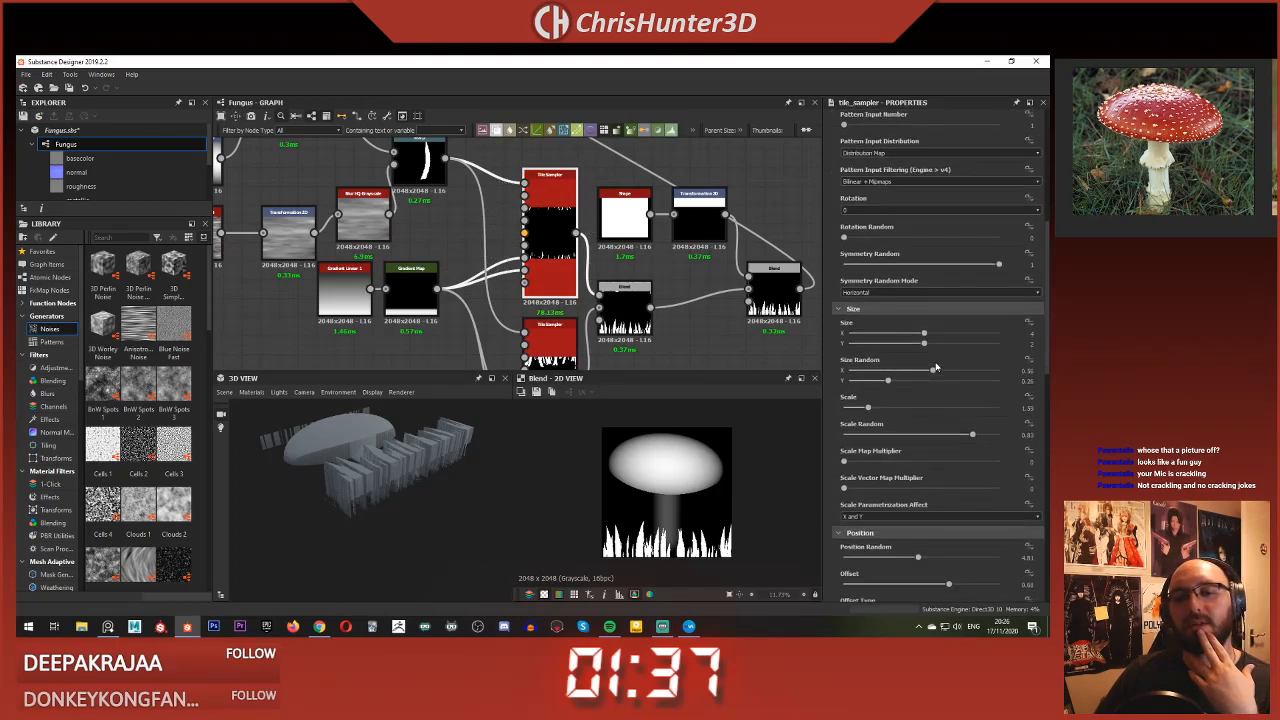
pyautogui.scroll(-3, 650, 305)
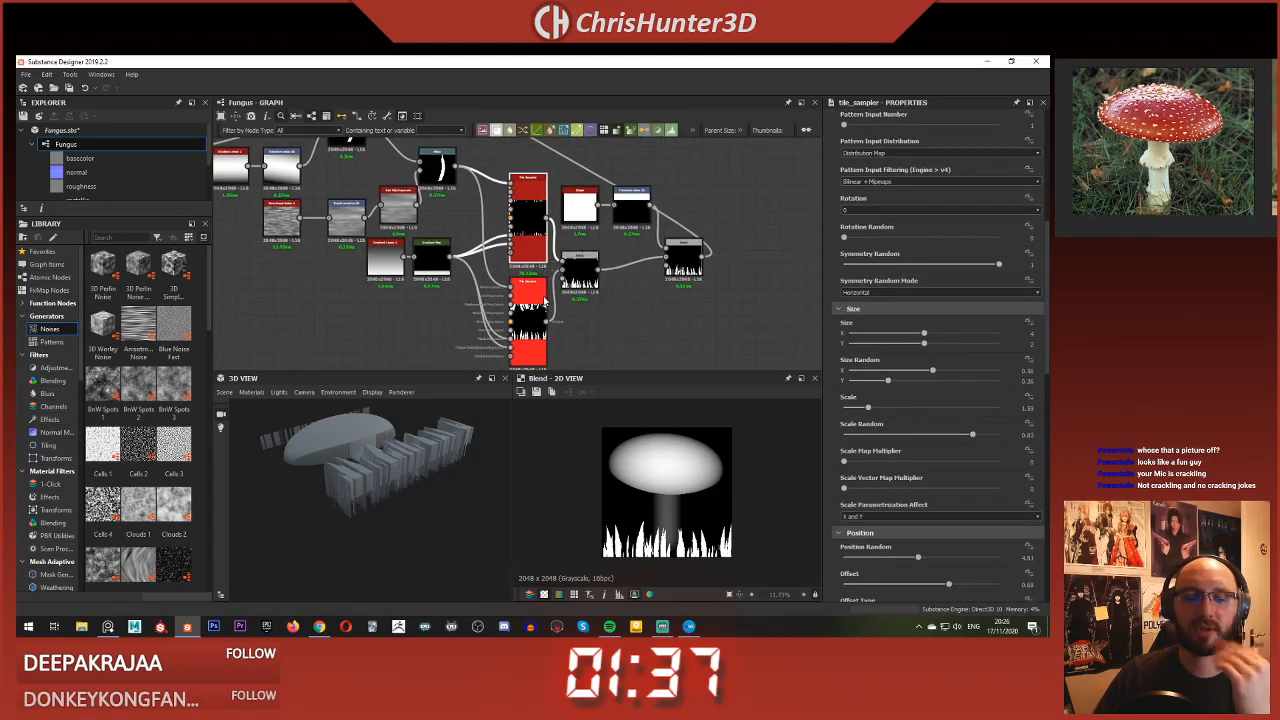
pyautogui.click(578, 276)
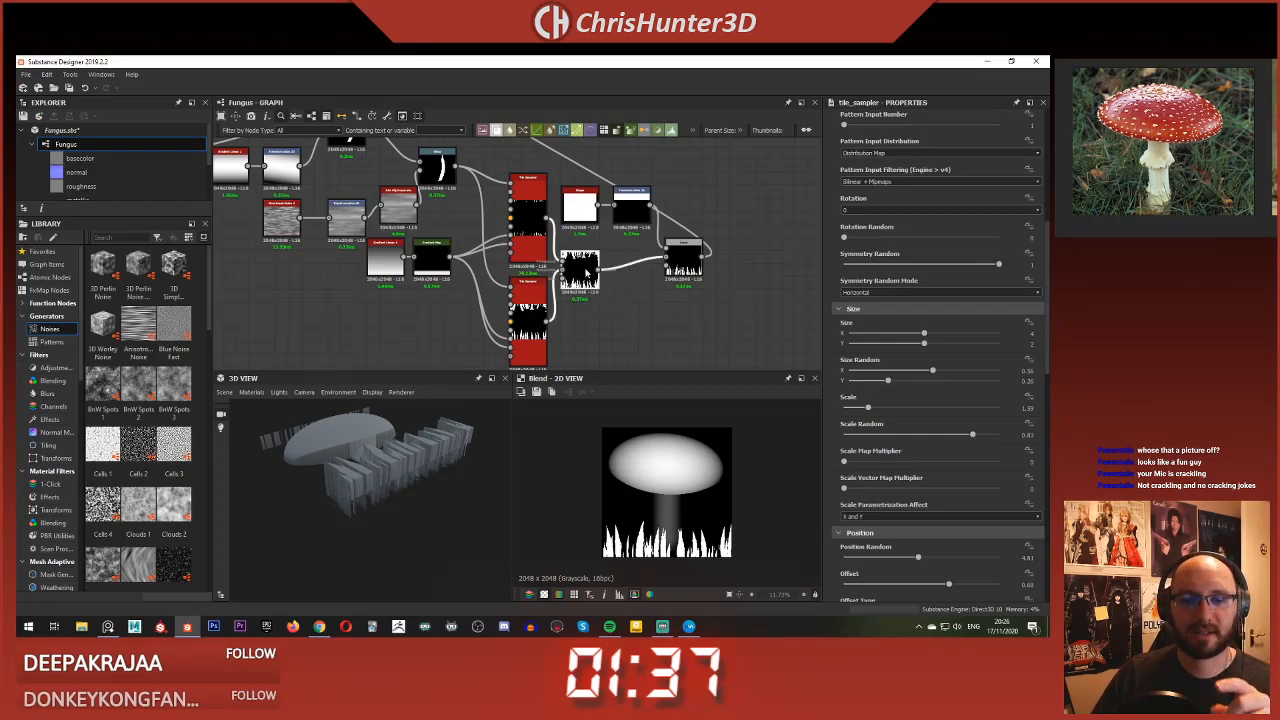
pyautogui.scroll(4, 695, 474)
pyautogui.scroll(2, 695, 474)
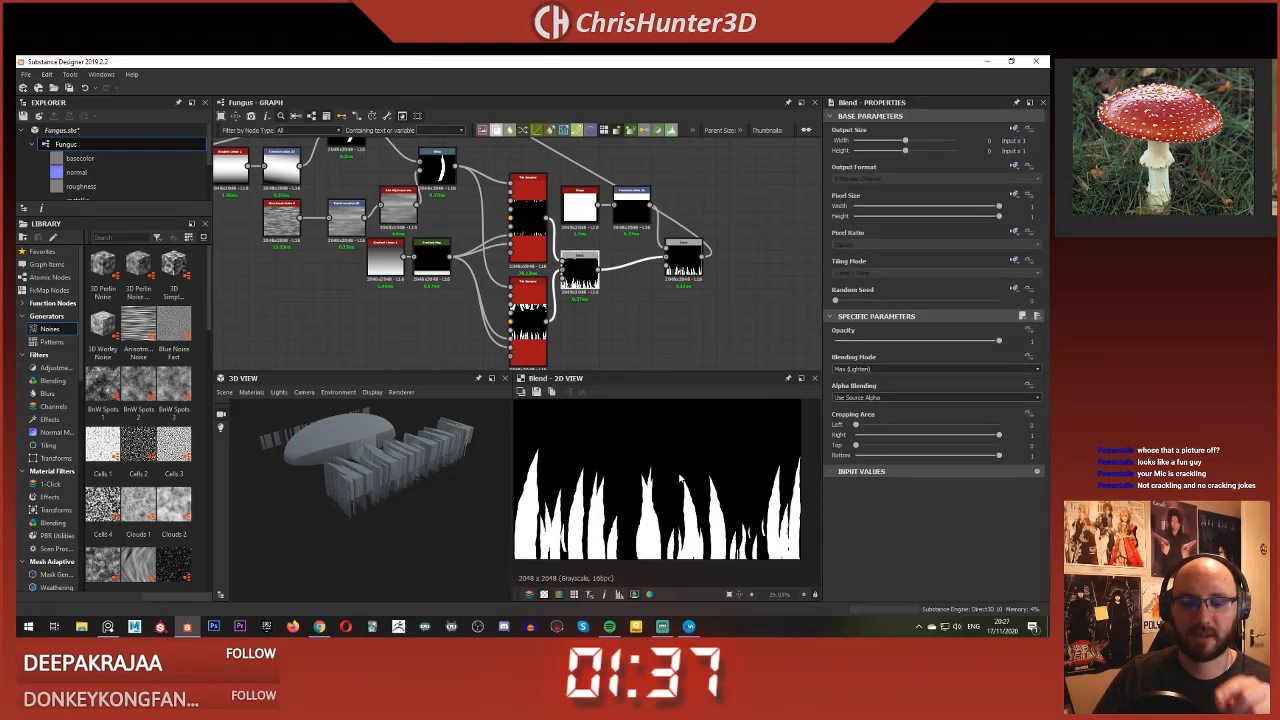
pyautogui.scroll(-3, 680, 478)
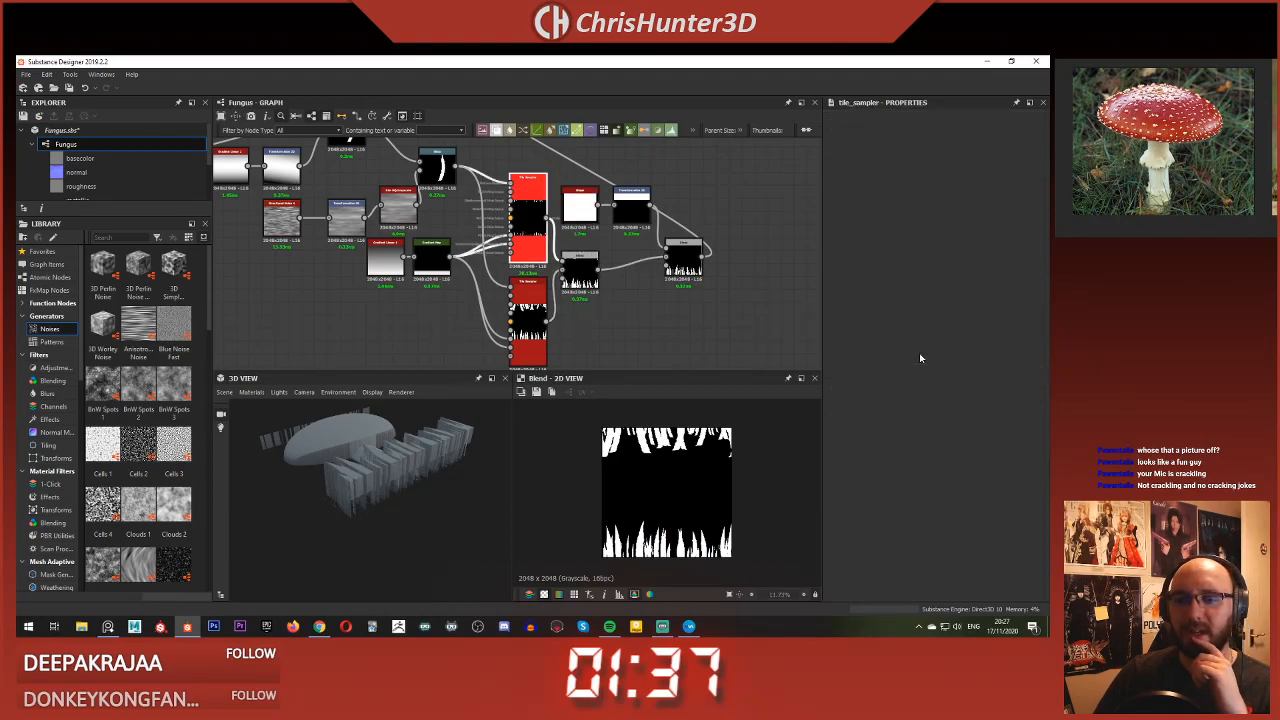
# Step: Set the upper Tile Sampler's Color Random to 0.43 and inspect the grass blades in the 2D view
pyautogui.scroll(-6, 920, 357)
pyautogui.scroll(-4, 921, 357)
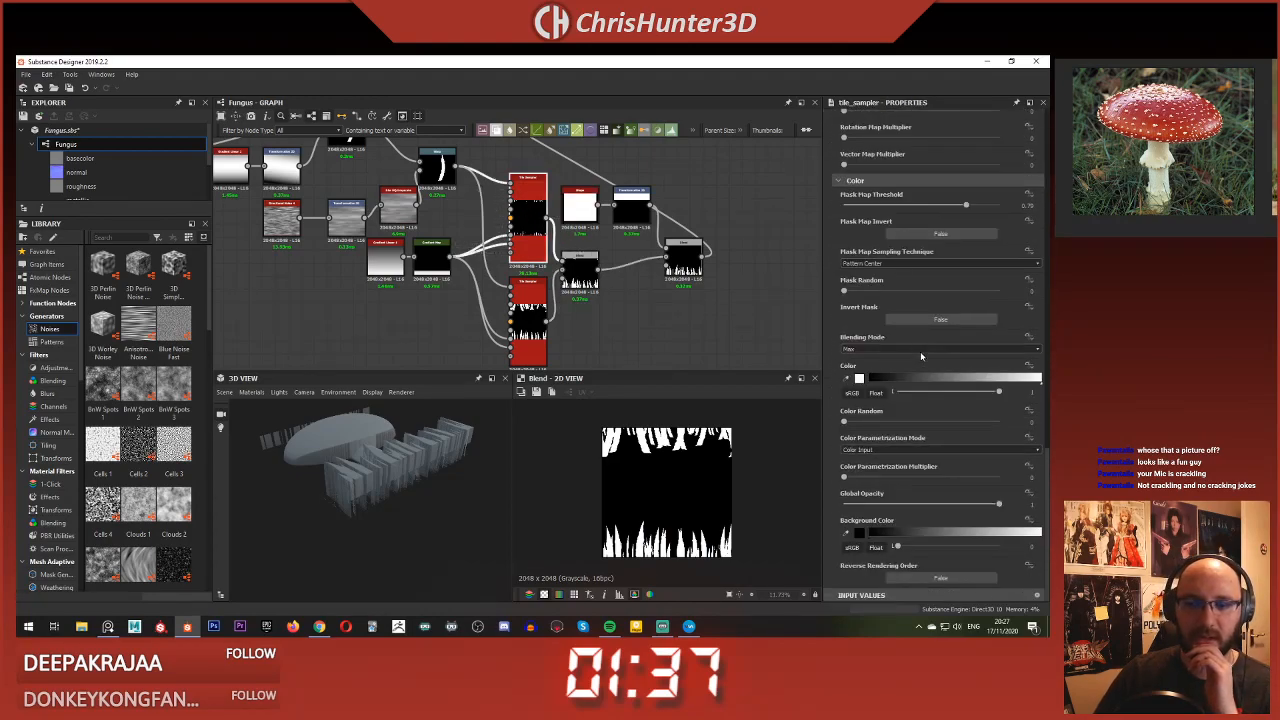
pyautogui.click(912, 424)
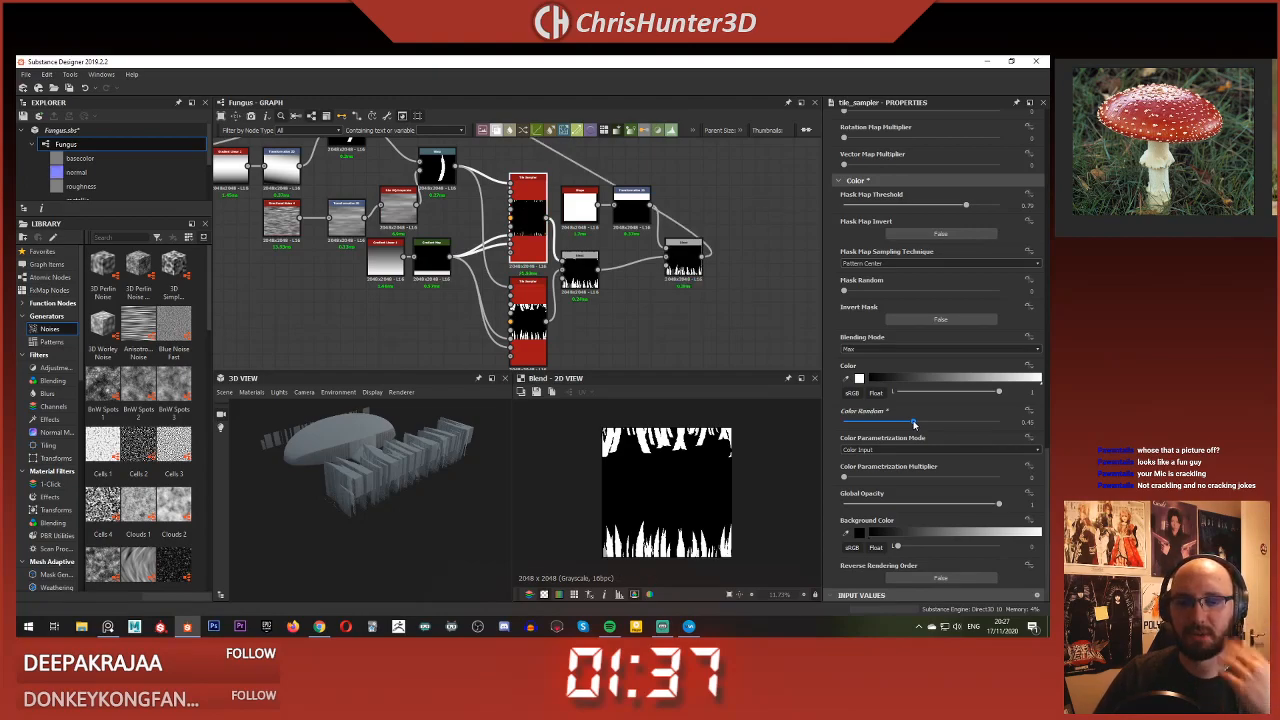
pyautogui.moveTo(913, 424)
pyautogui.mouseDown()
pyautogui.moveTo(989, 423)
pyautogui.moveTo(910, 421)
pyautogui.mouseUp()
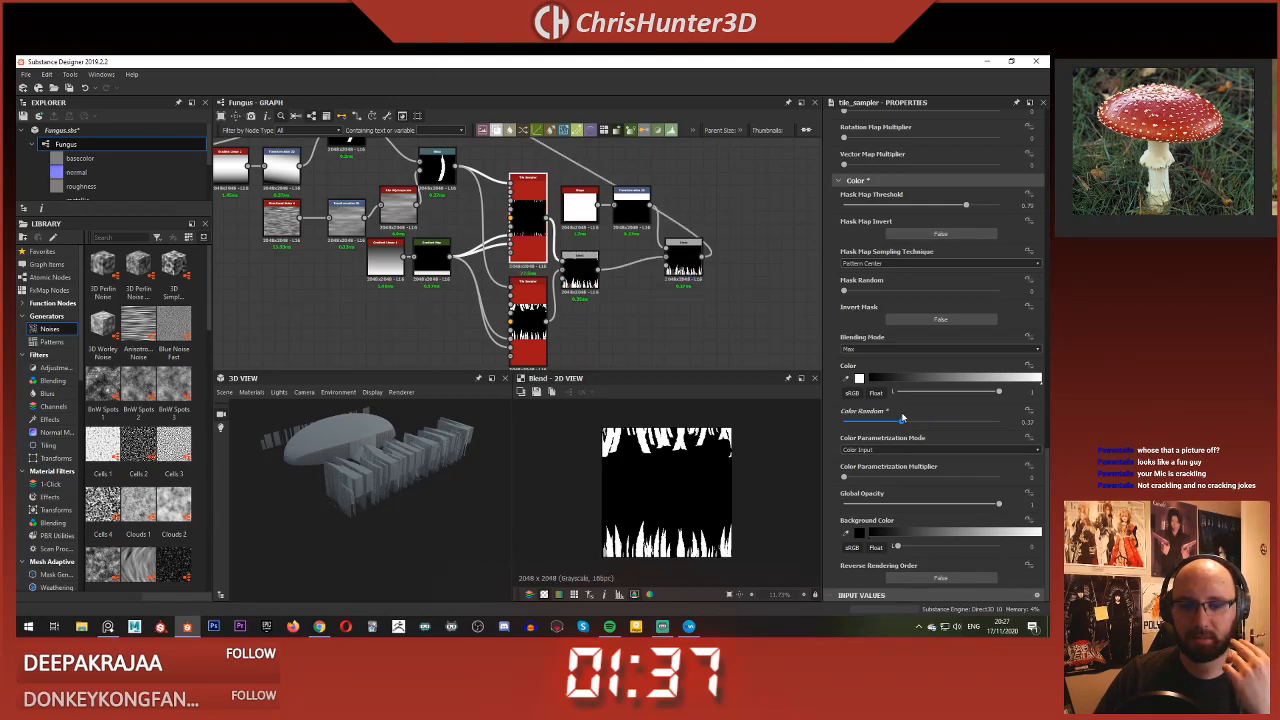
pyautogui.scroll(2, 672, 518)
pyautogui.moveTo(672, 518); pyautogui.dragTo(654, 402, button='middle')
pyautogui.scroll(2, 655, 405)
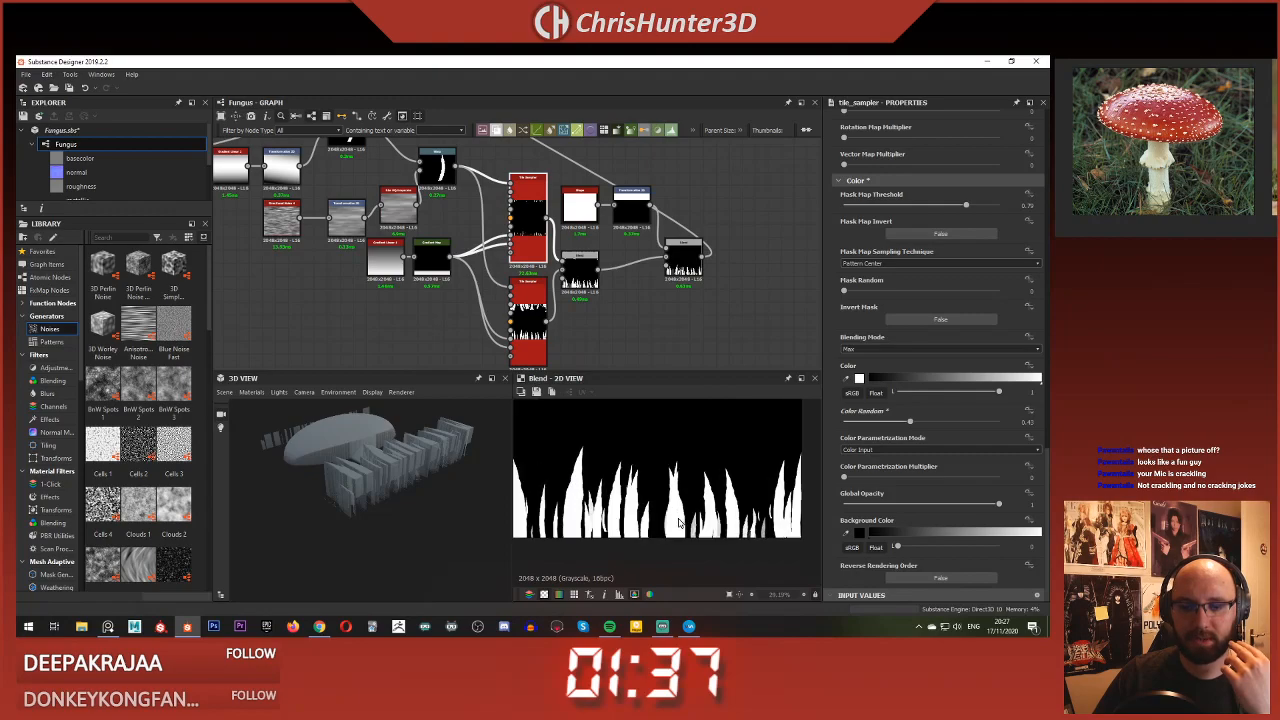
pyautogui.scroll(-5, 652, 418)
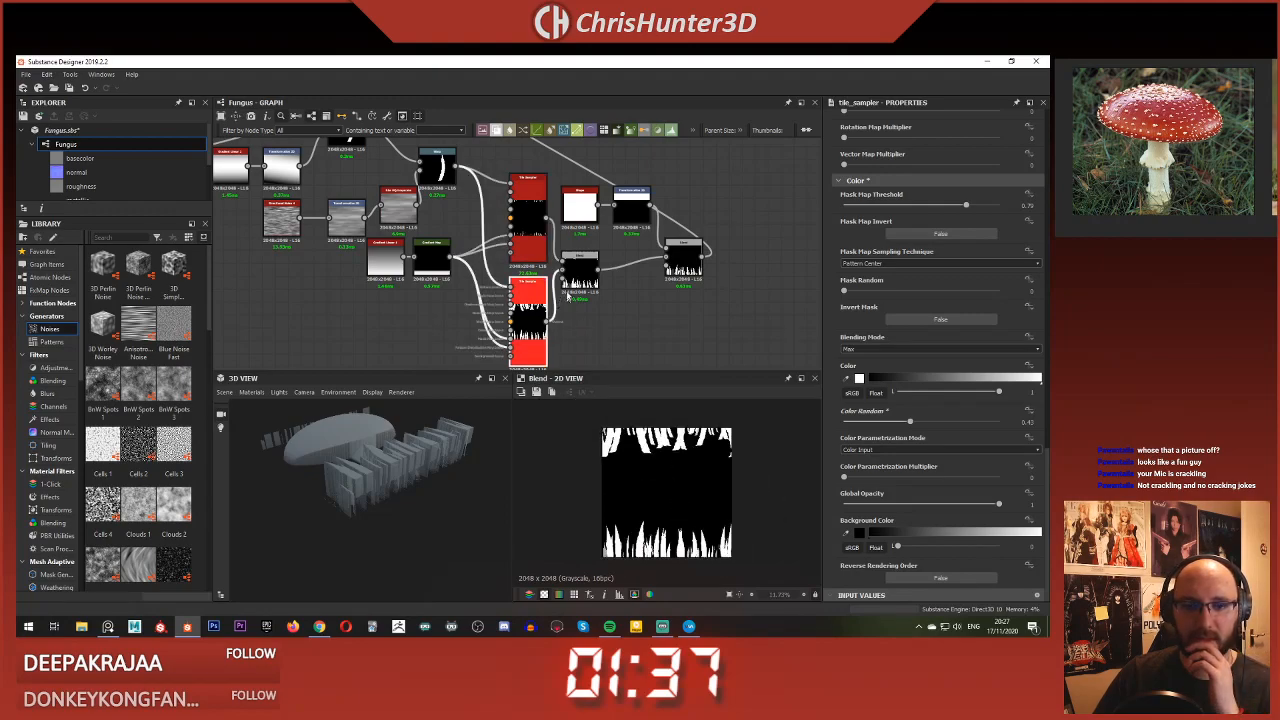
# Step: Compare the two Tile Samplers' settings and raise the upper one's Scale to about 2.46
pyautogui.click(523, 222)
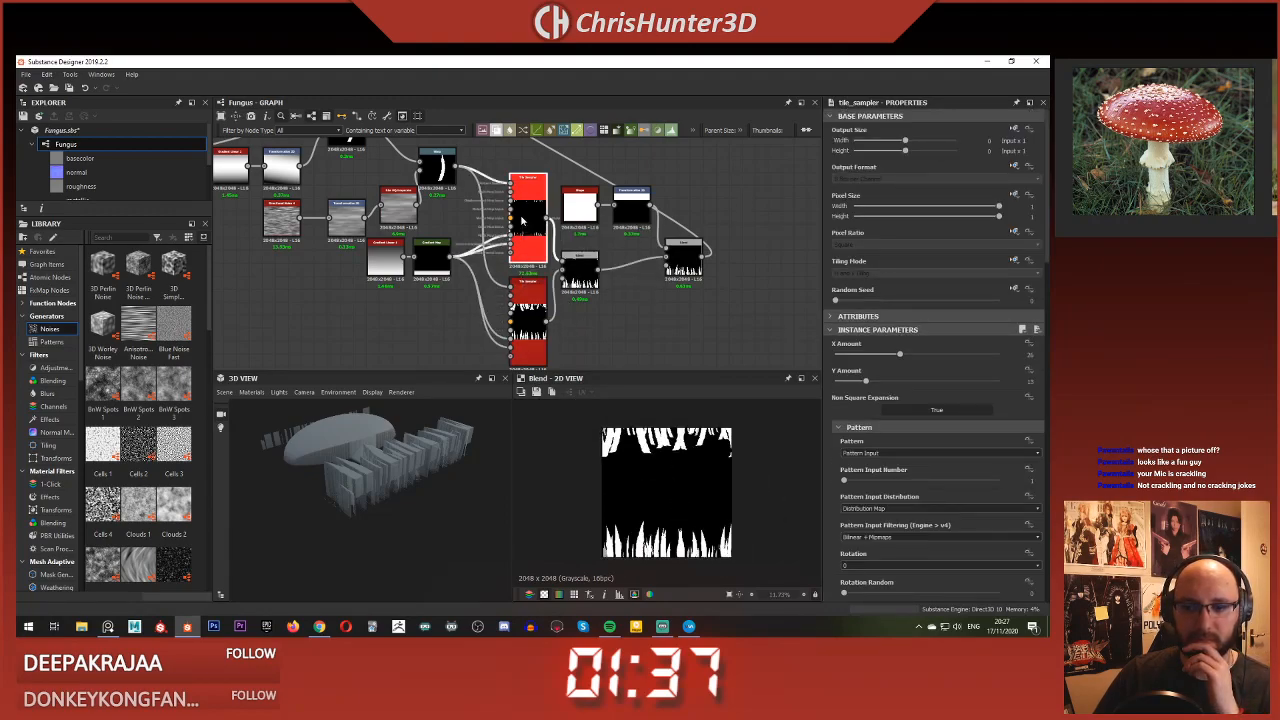
pyautogui.scroll(-3, 930, 388)
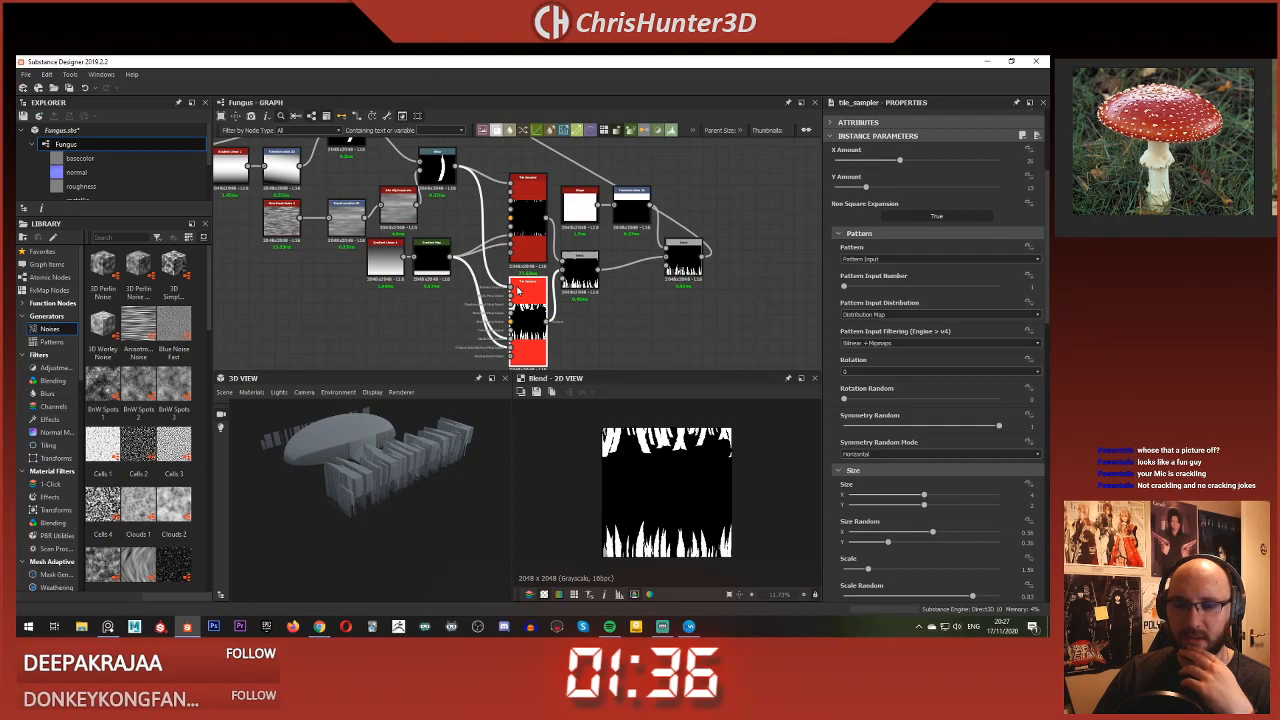
pyautogui.scroll(-4, 952, 377)
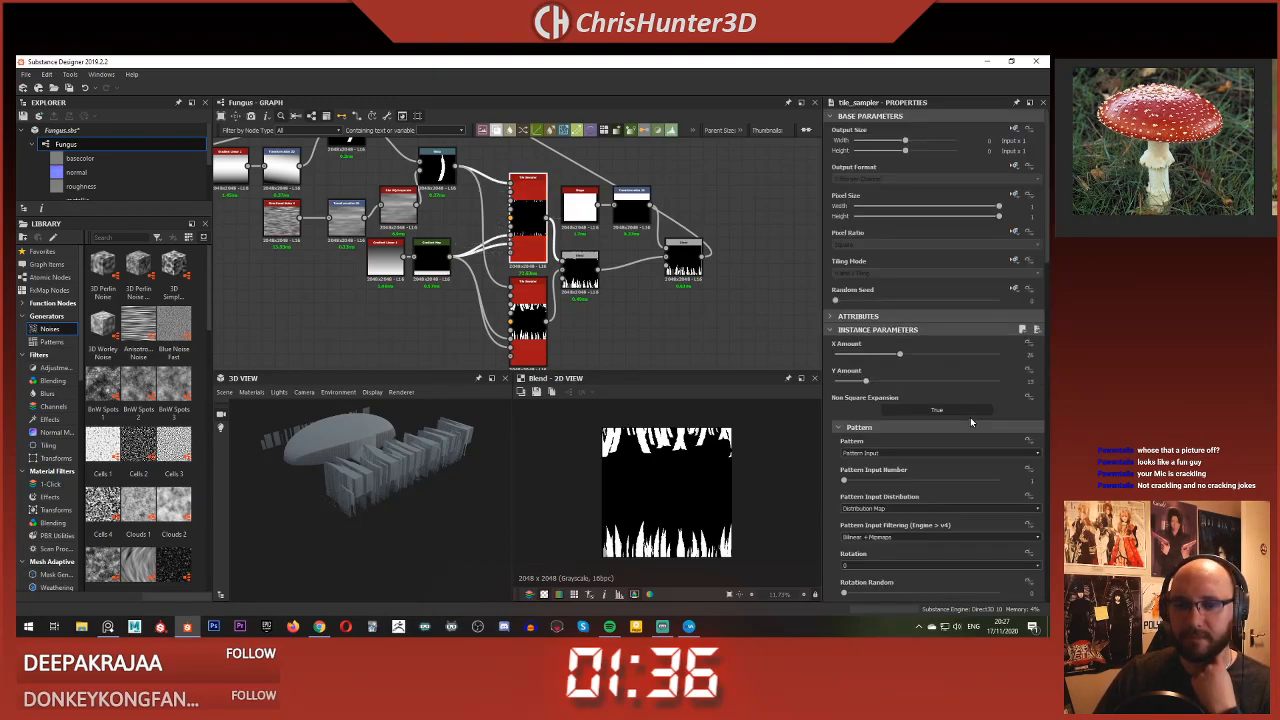
pyautogui.scroll(-10, 970, 421)
pyautogui.moveTo(868, 442); pyautogui.dragTo(882, 446)
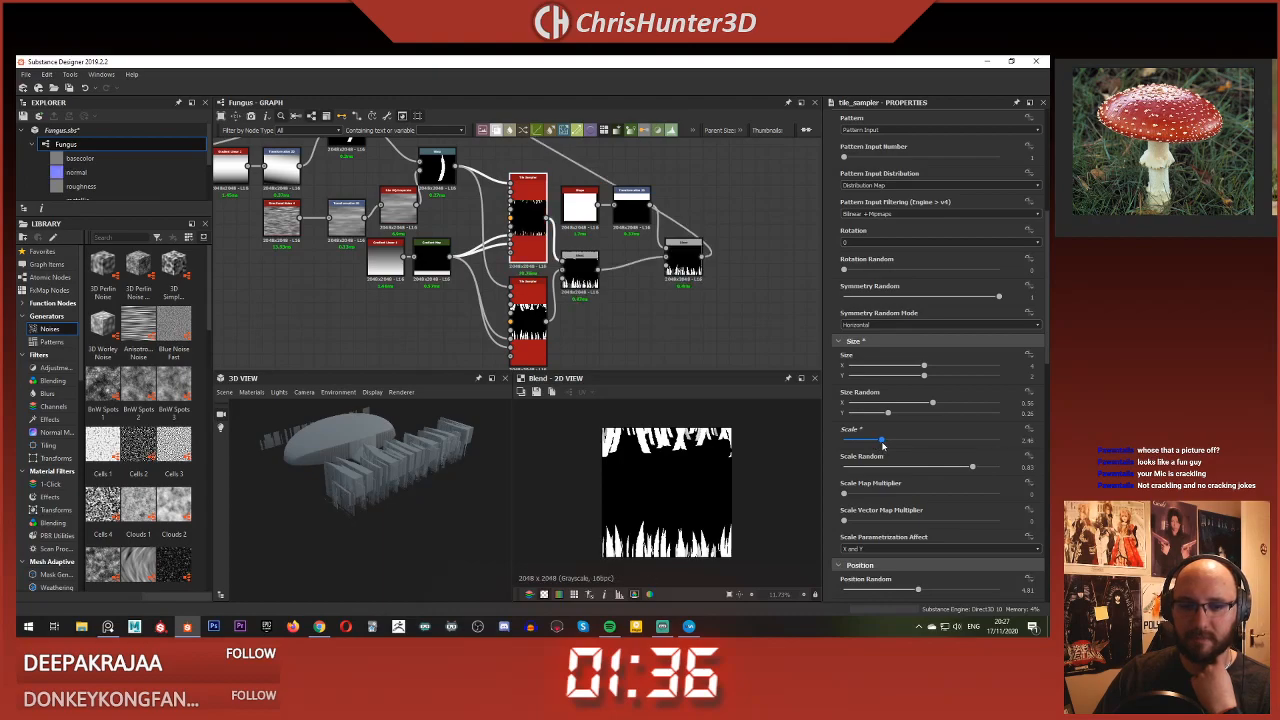
# Step: Set the lower Tile Sampler's Color Random to 0.47 and inspect the grass height variation in the 3D preview
pyautogui.scroll(-10, 920, 420)
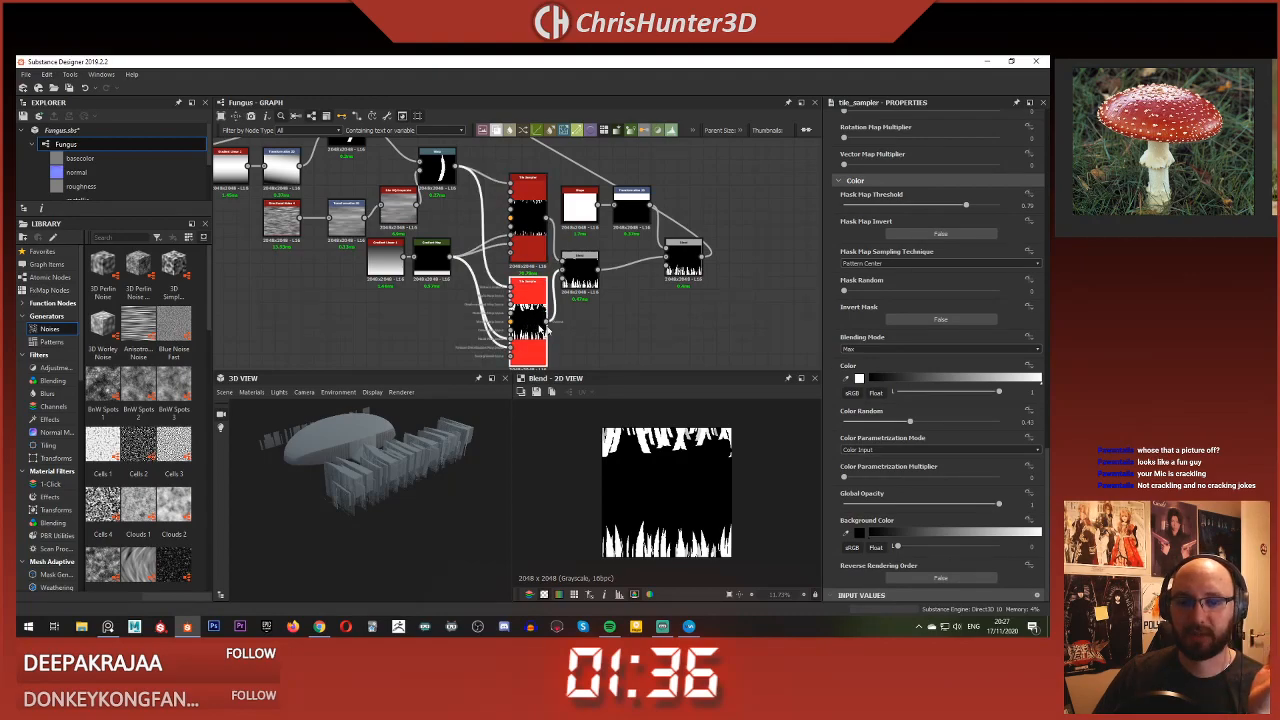
pyautogui.scroll(-10, 943, 432)
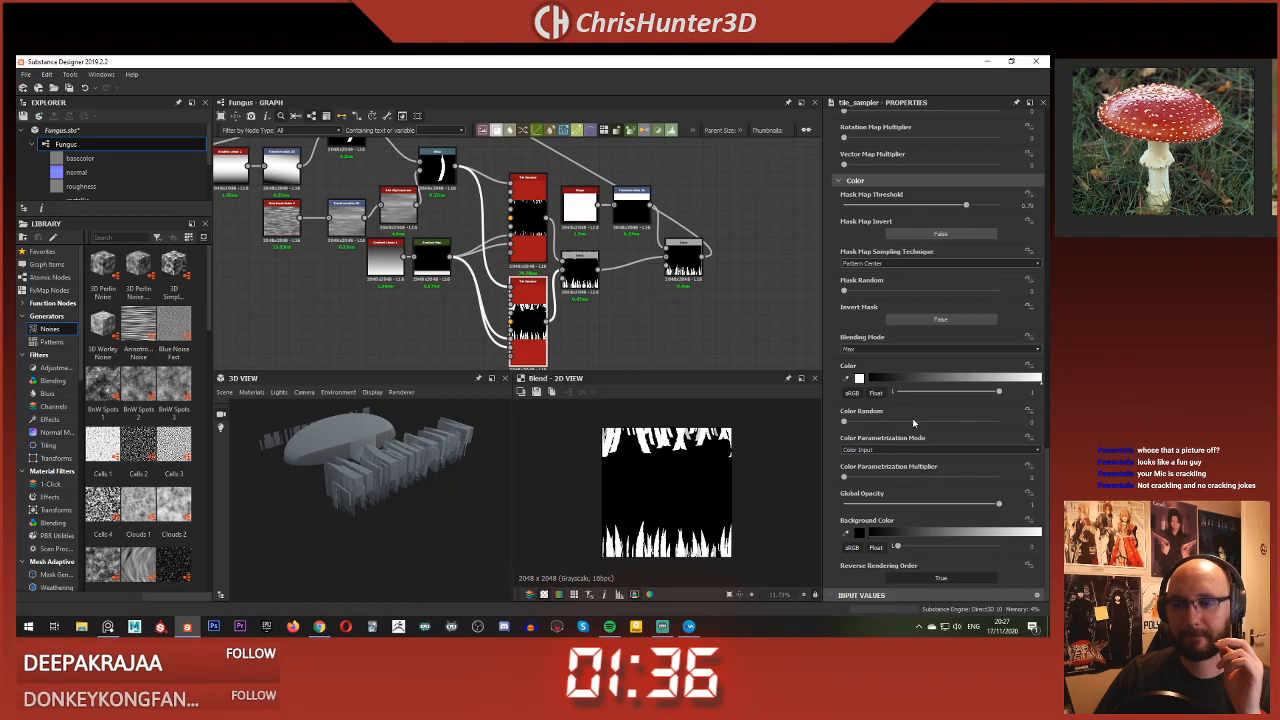
pyautogui.click(916, 422)
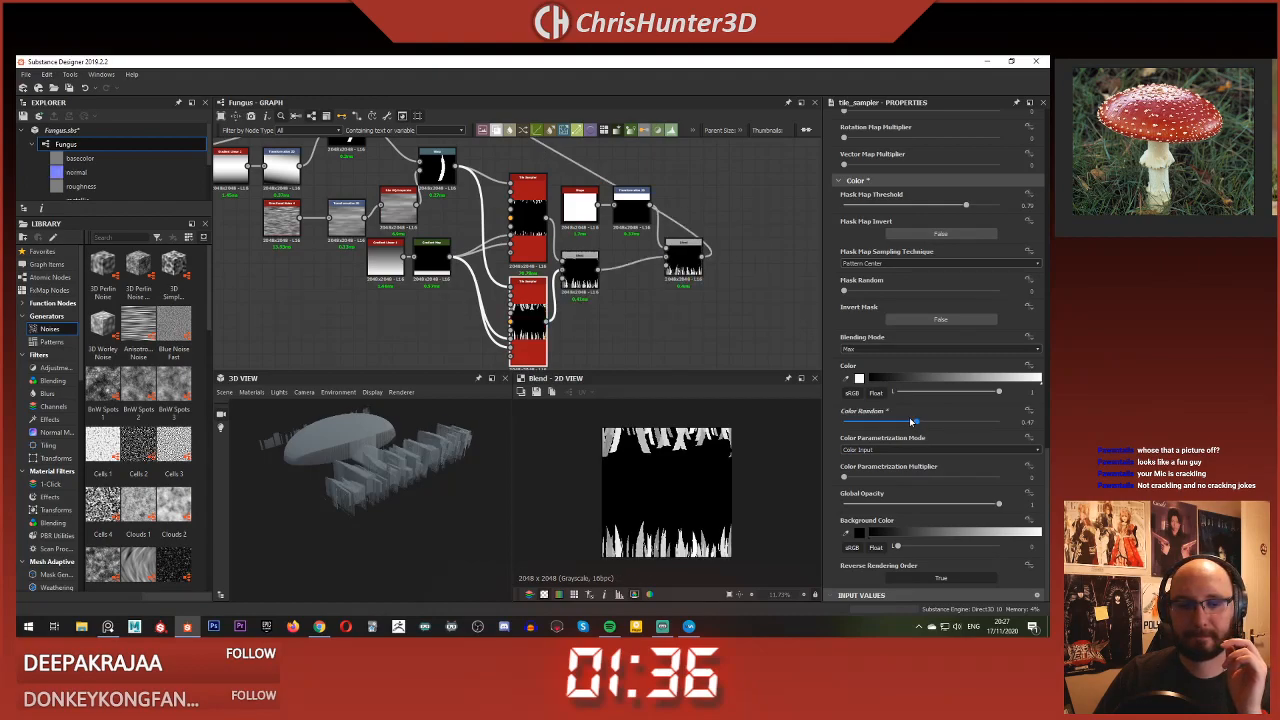
pyautogui.scroll(10, 410, 475)
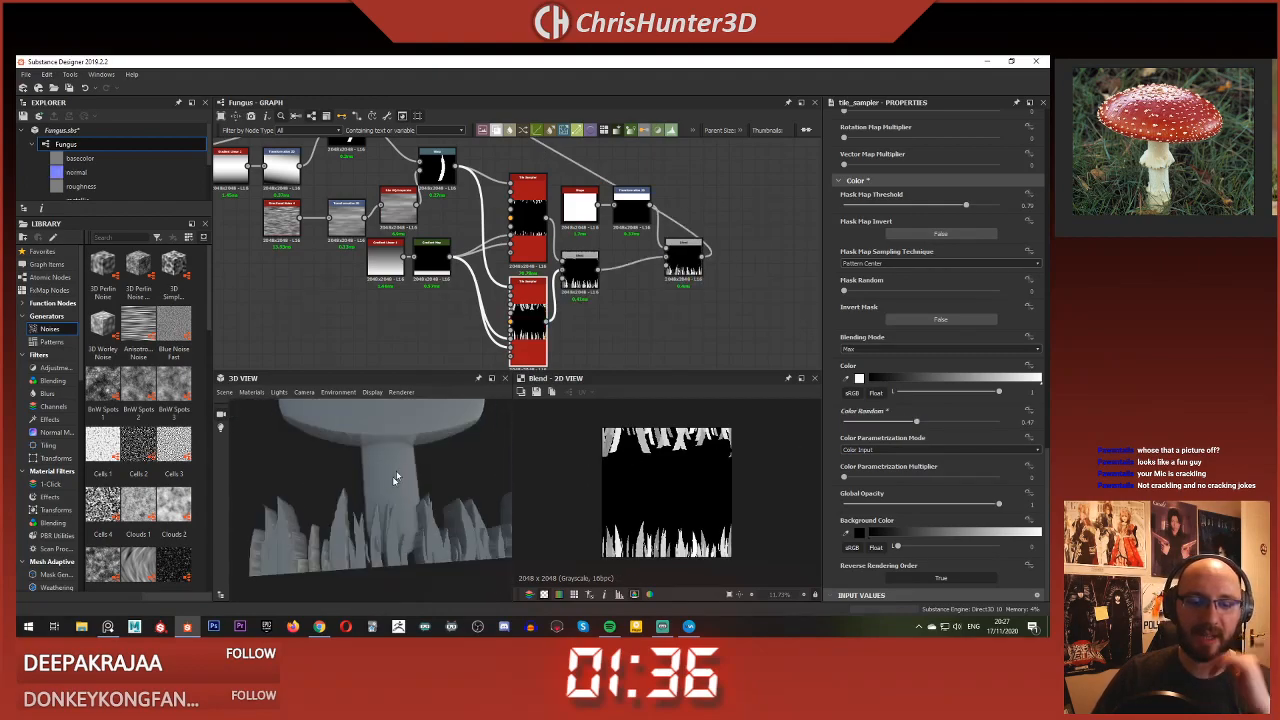
pyautogui.moveTo(396, 476); pyautogui.dragTo(387, 540)
pyautogui.scroll(-3, 410, 550)
pyautogui.scroll(3, 389, 544)
pyautogui.scroll(-3, 394, 485)
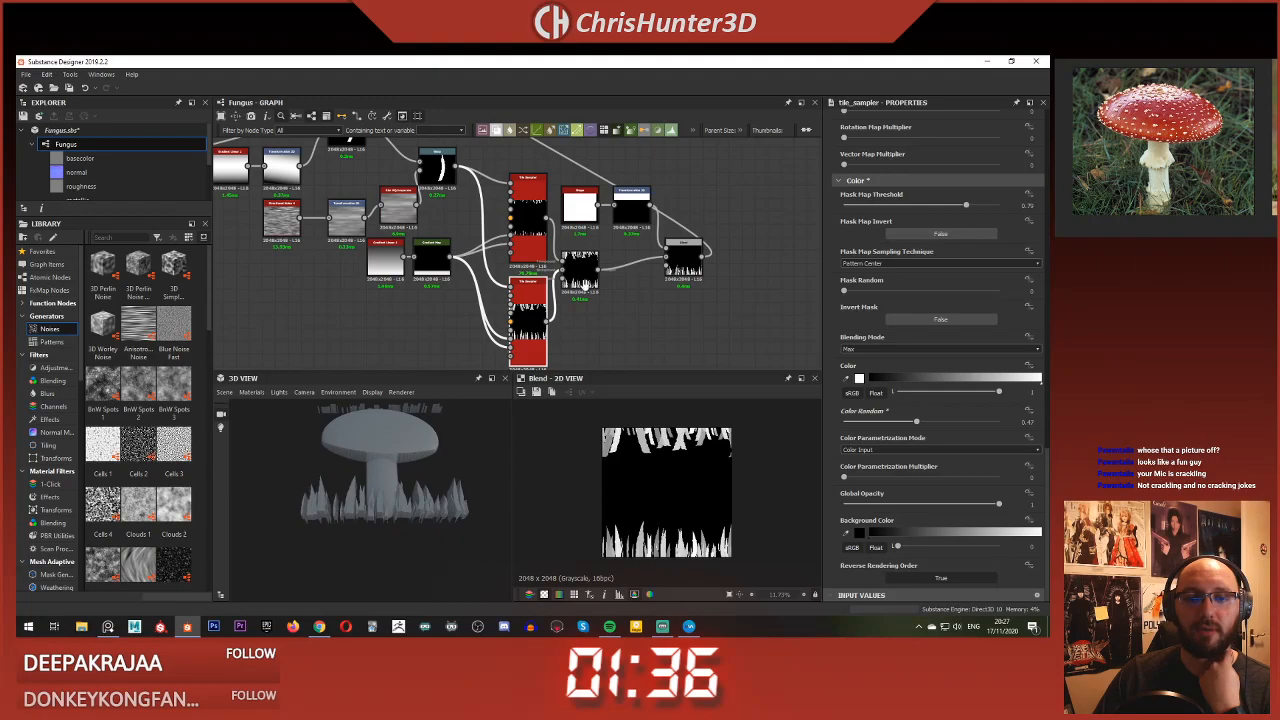
# Step: Add a Levels node after the masked grass Blend, darken its output white level, and move the Blend's outgoing connection onto it
pyautogui.scroll(4, 608, 288)
pyautogui.click(609, 290)
pyautogui.press('space')
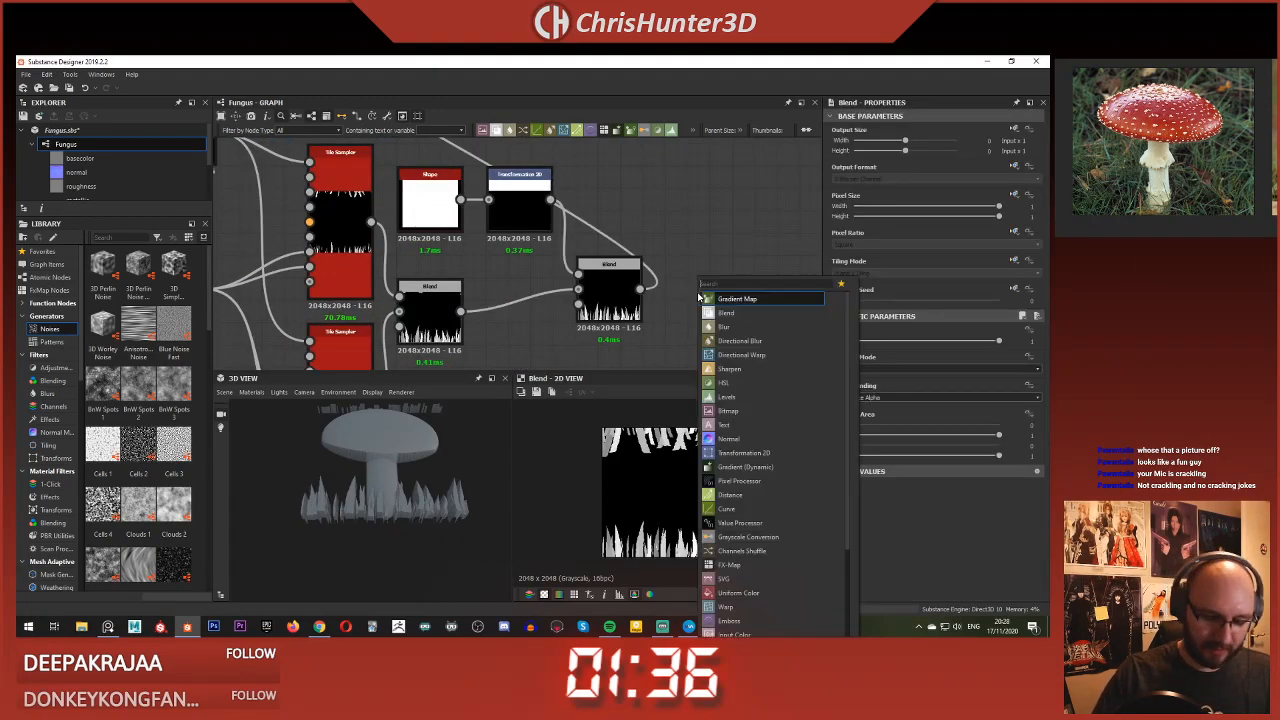
pyautogui.write('level')
pyautogui.press('Return')
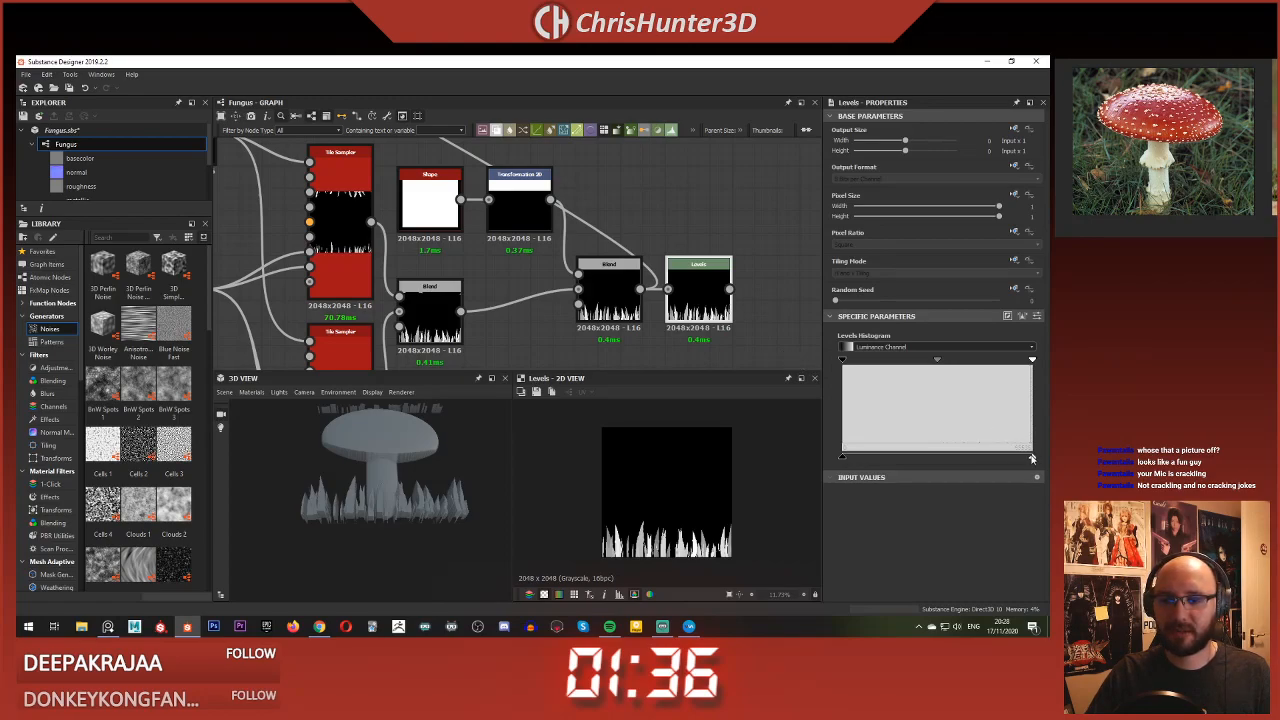
pyautogui.moveTo(1032, 458); pyautogui.dragTo(961, 455)
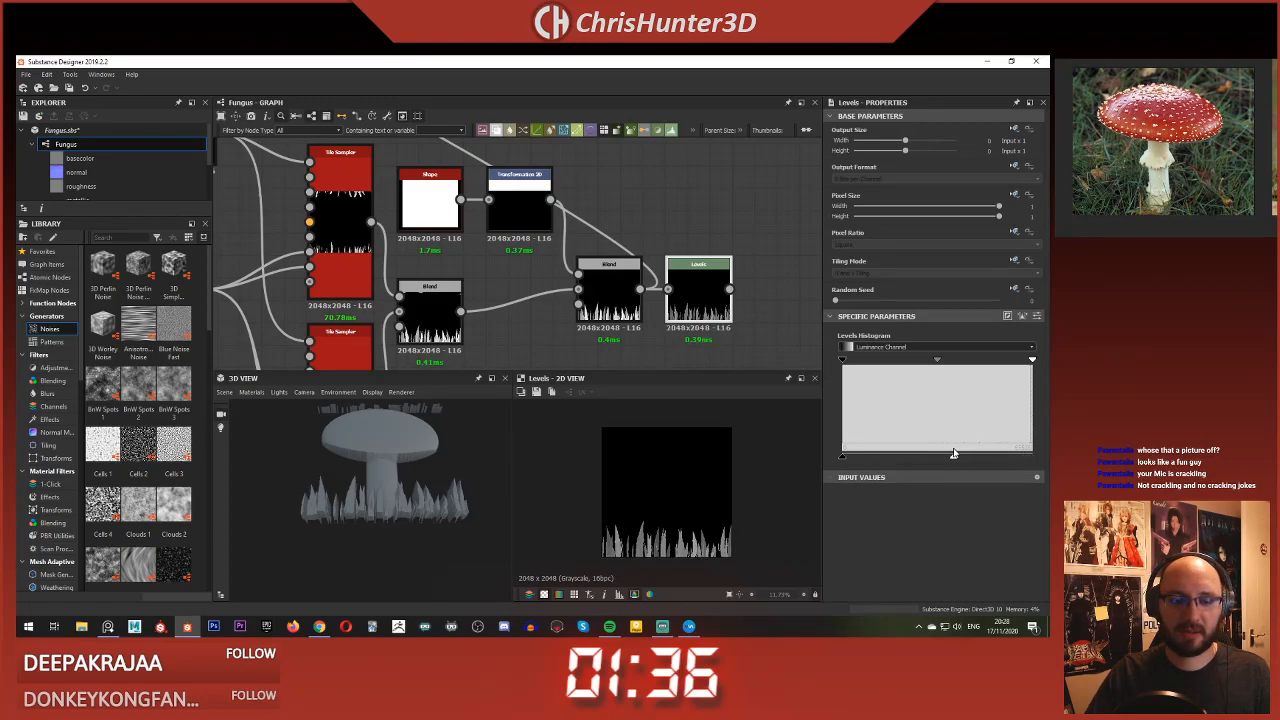
pyautogui.keyDown('shift'); pyautogui.moveTo(642, 289); pyautogui.dragTo(723, 272); pyautogui.keyUp('shift')
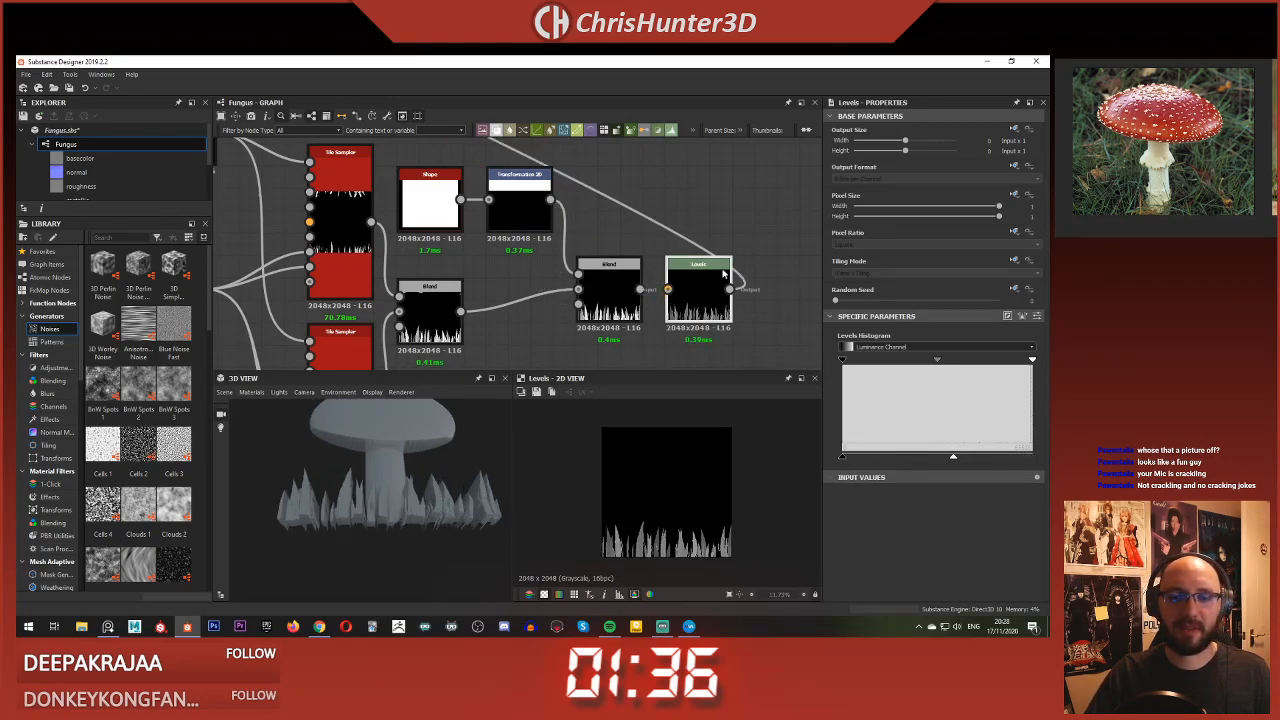
pyautogui.moveTo(330, 488); pyautogui.dragTo(489, 455)
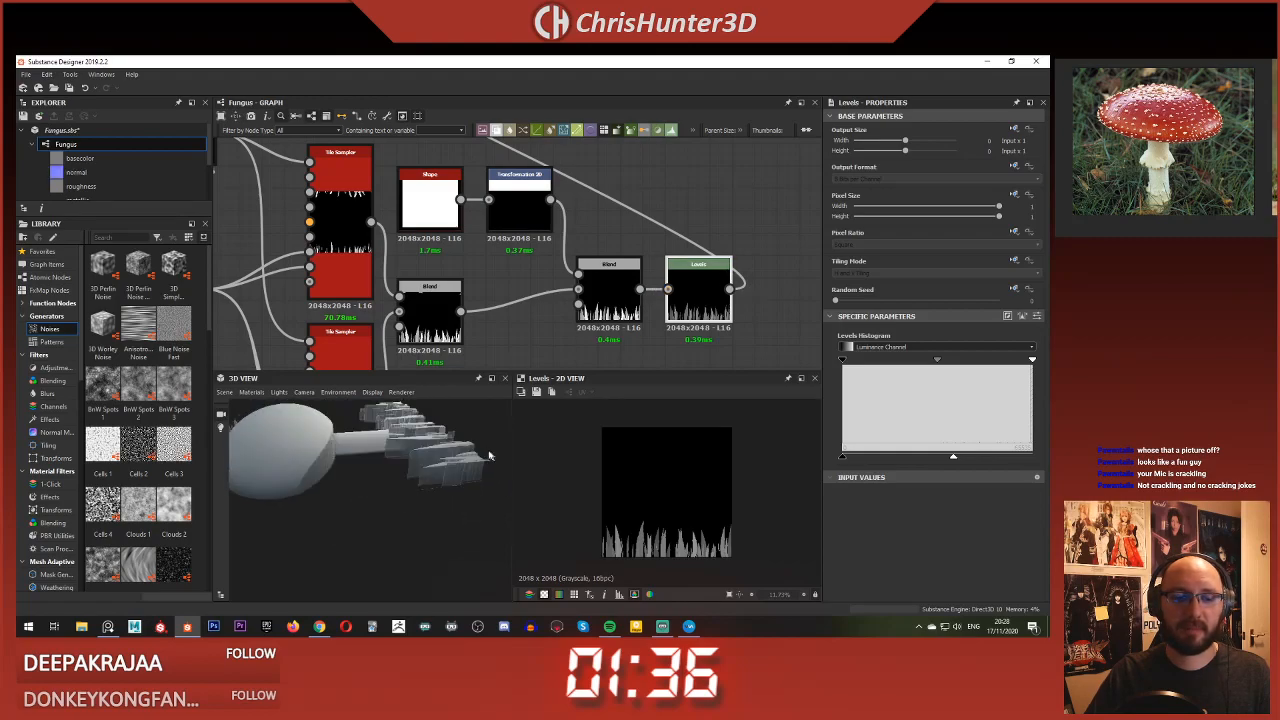
pyautogui.moveTo(392, 441); pyautogui.dragTo(400, 503)
pyautogui.scroll(-2, 349, 531)
pyautogui.scroll(-1, 466, 301)
# Step: Set the lower Tile Sampler's Global Offset to X 0 and Y 0.46
pyautogui.moveTo(466, 301); pyautogui.dragTo(533, 231, button='middle')
pyautogui.scroll(2, 533, 230)
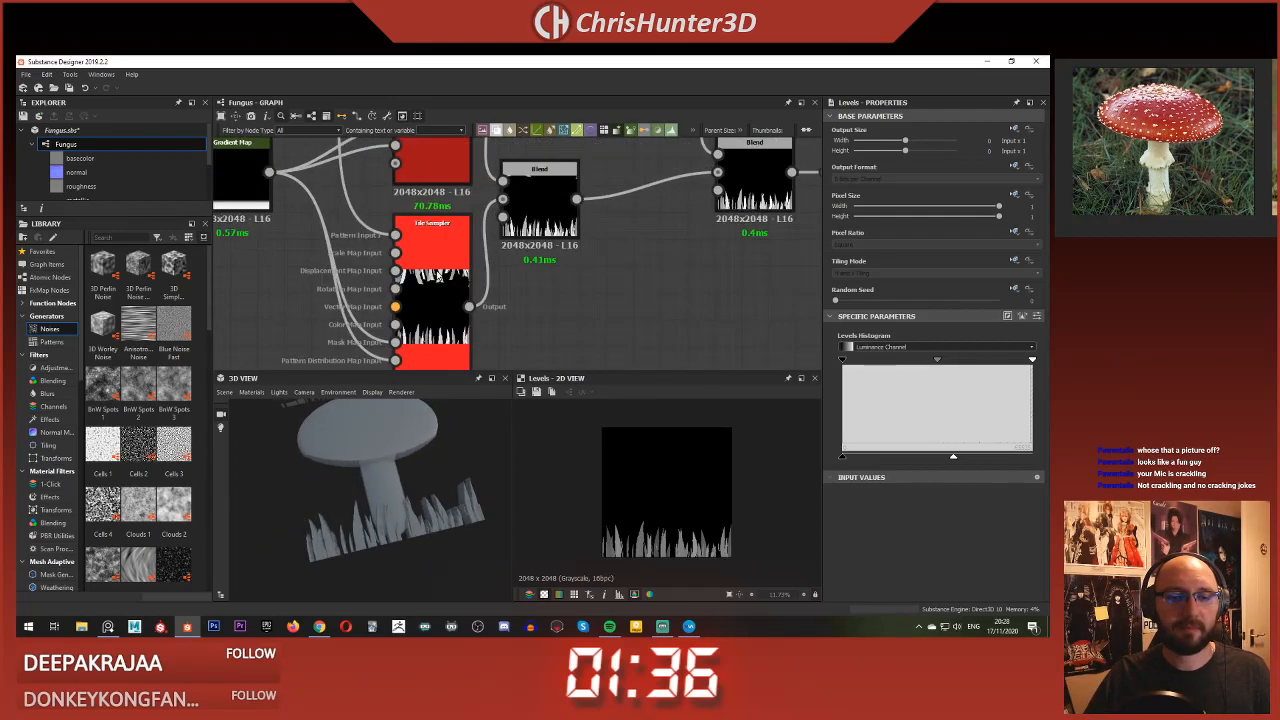
pyautogui.scroll(-10, 887, 413)
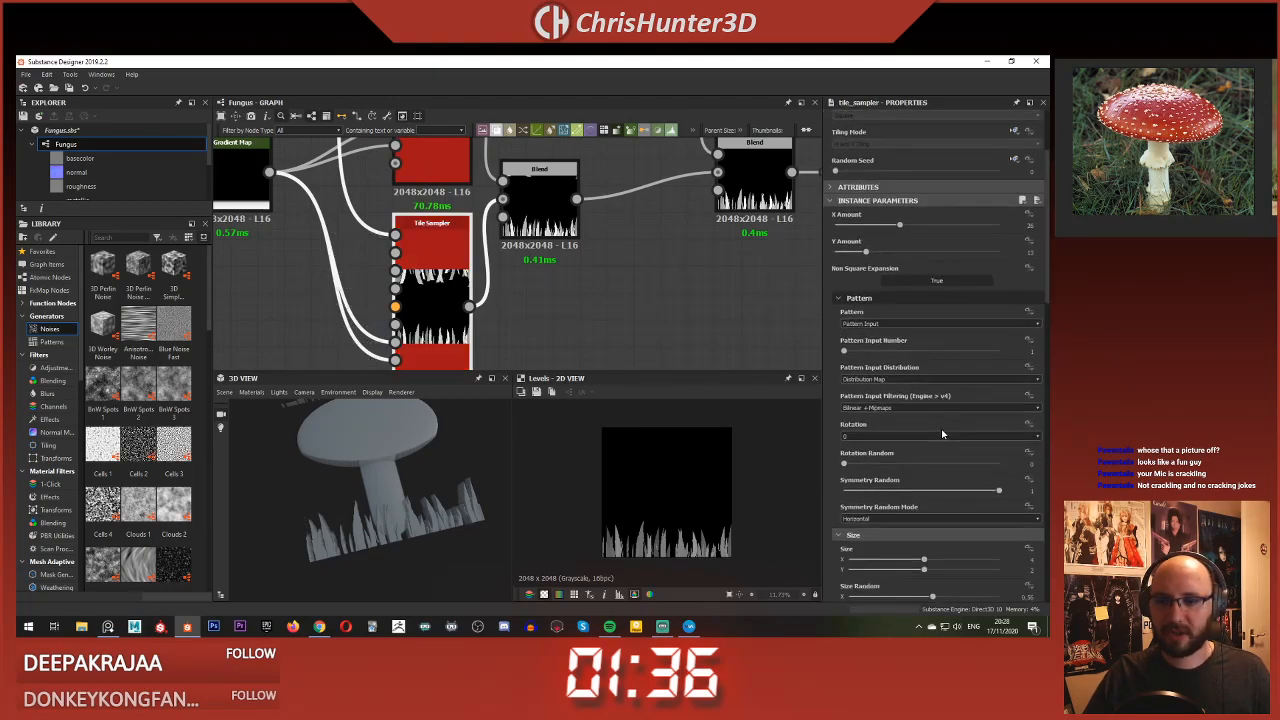
pyautogui.scroll(-2, 878, 450)
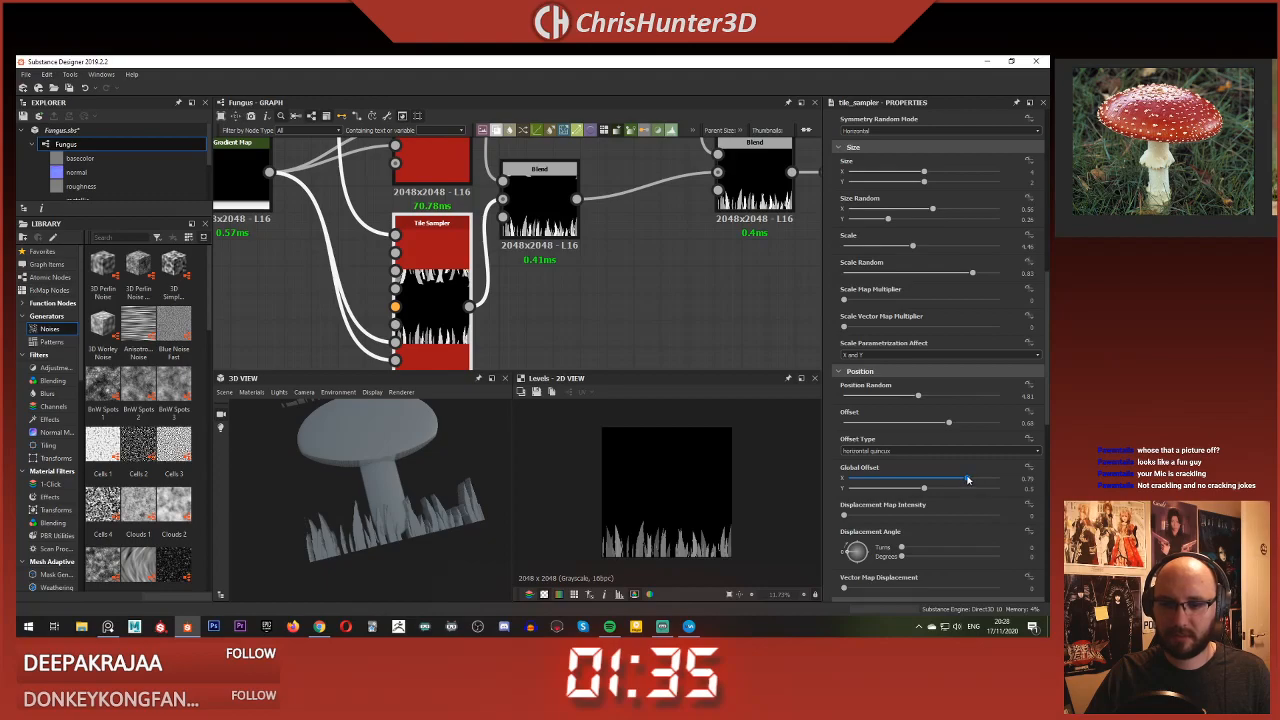
pyautogui.moveTo(967, 480); pyautogui.dragTo(850, 490)
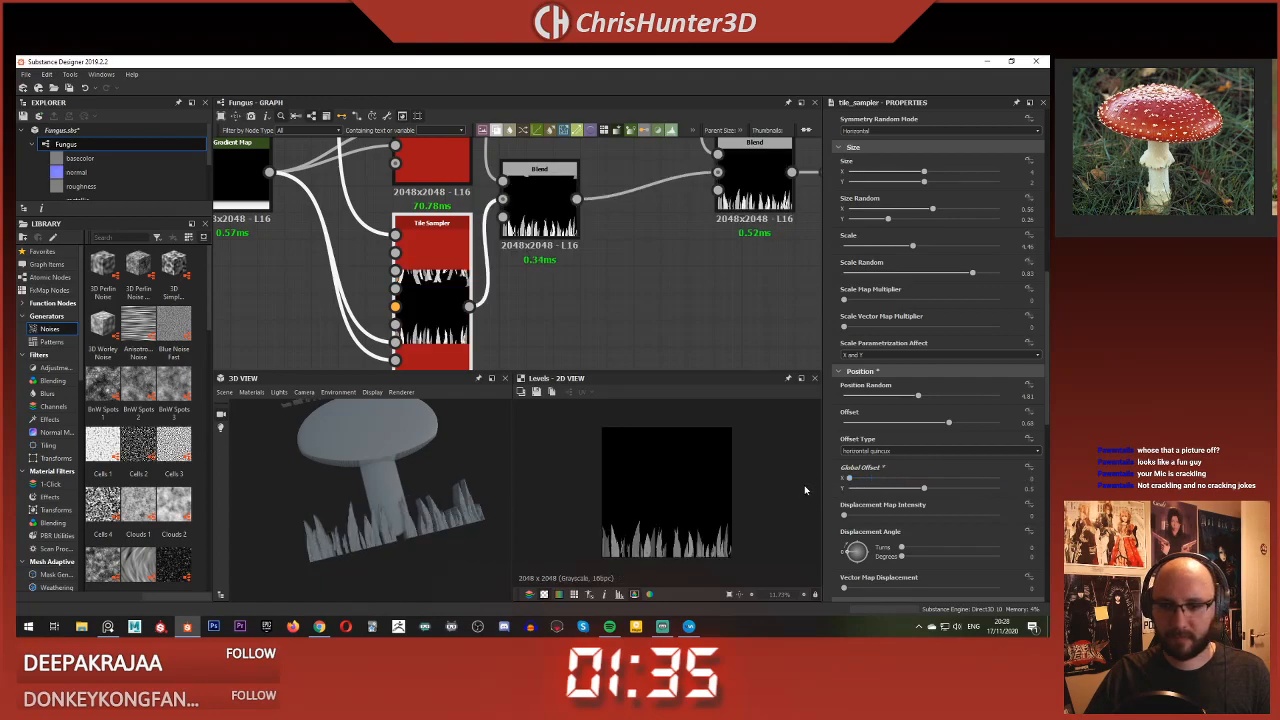
pyautogui.moveTo(922, 490)
pyautogui.mouseDown()
pyautogui.moveTo(900, 485)
pyautogui.moveTo(917, 487)
pyautogui.mouseUp()
# Step: Set the lower Tile Sampler's Offset Type to Horizontal global and its Global Offset X to about 2.48
pyautogui.click(916, 452)
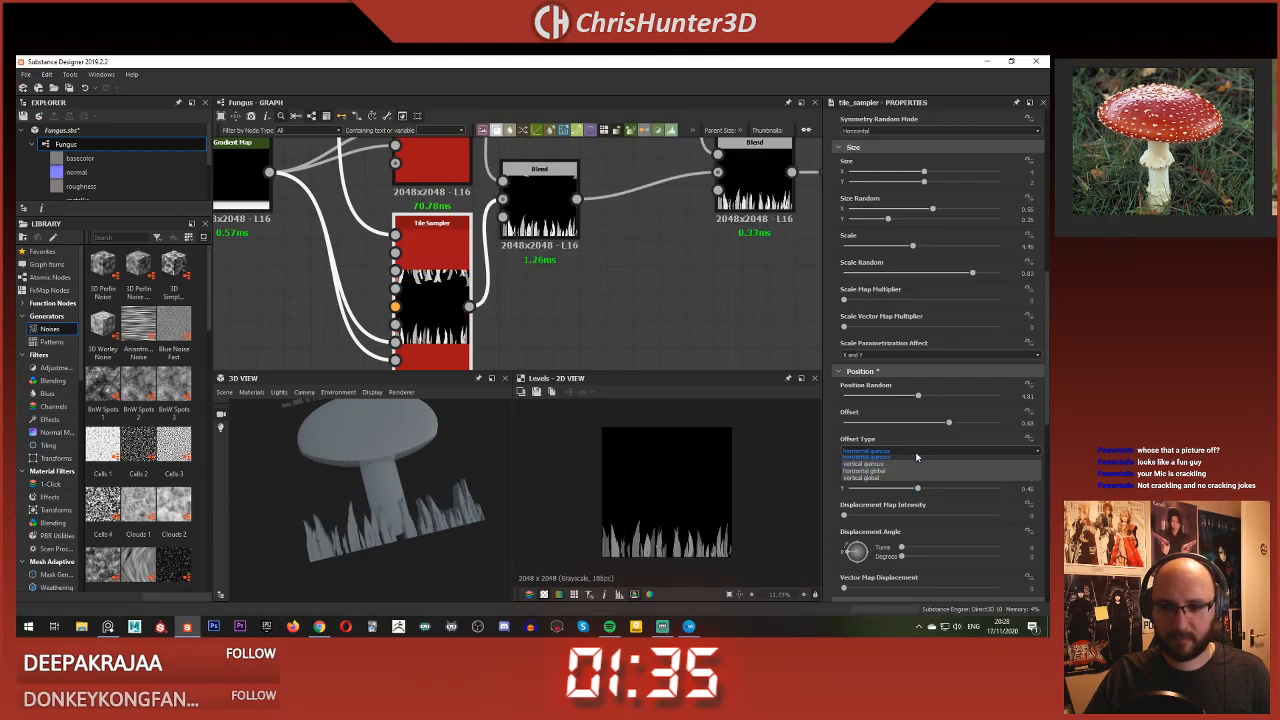
pyautogui.click(918, 471)
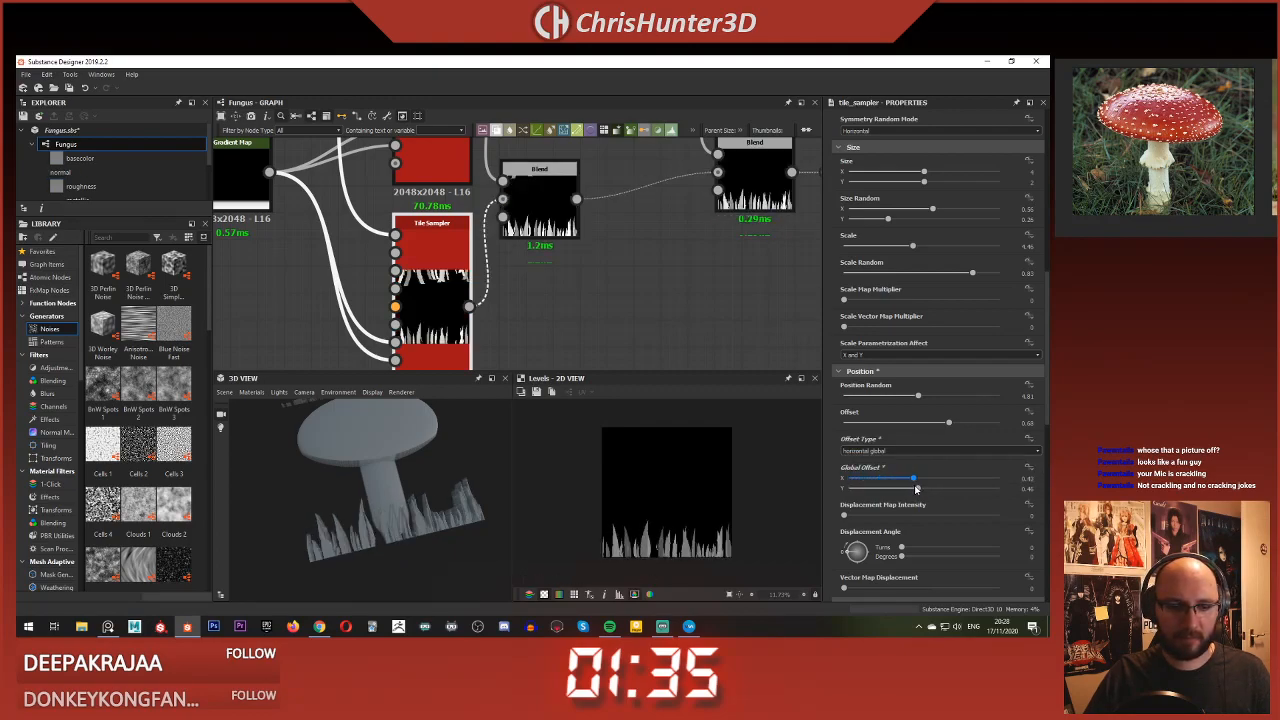
pyautogui.moveTo(853, 479); pyautogui.dragTo(645, 499)
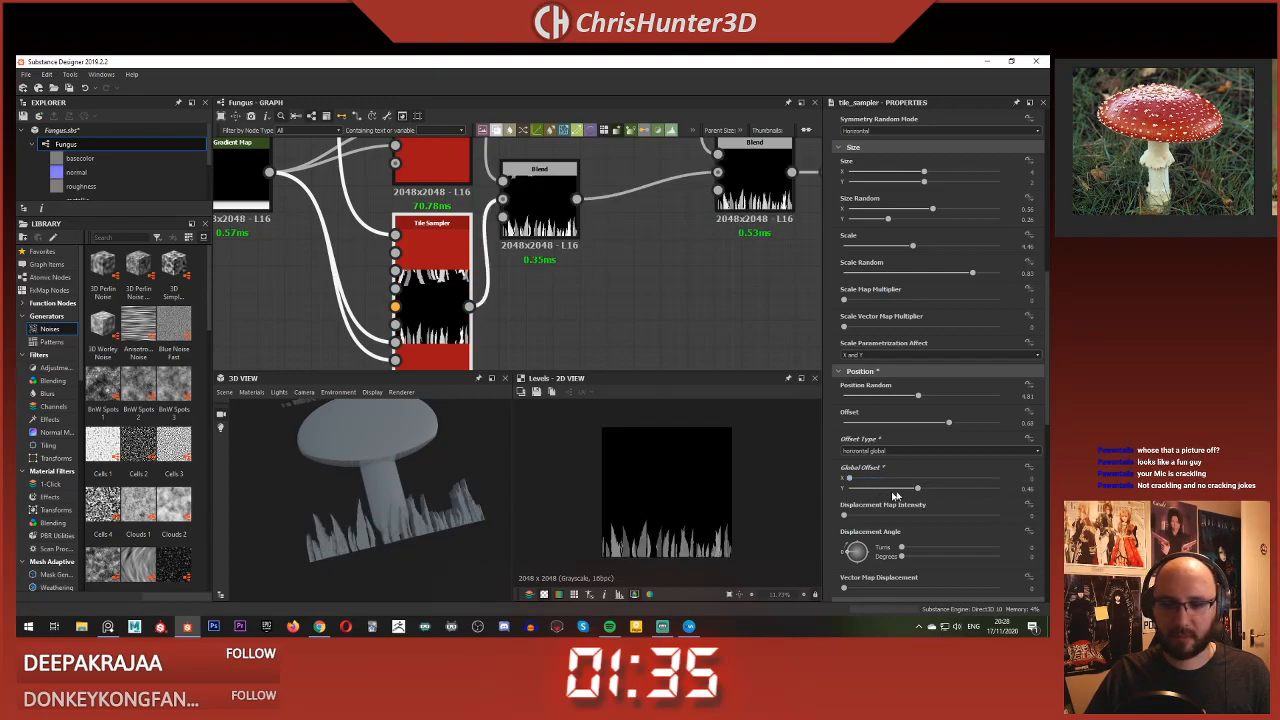
pyautogui.moveTo(1036, 479)
pyautogui.mouseDown()
pyautogui.moveTo(733, 487)
pyautogui.moveTo(1040, 487)
pyautogui.mouseUp()
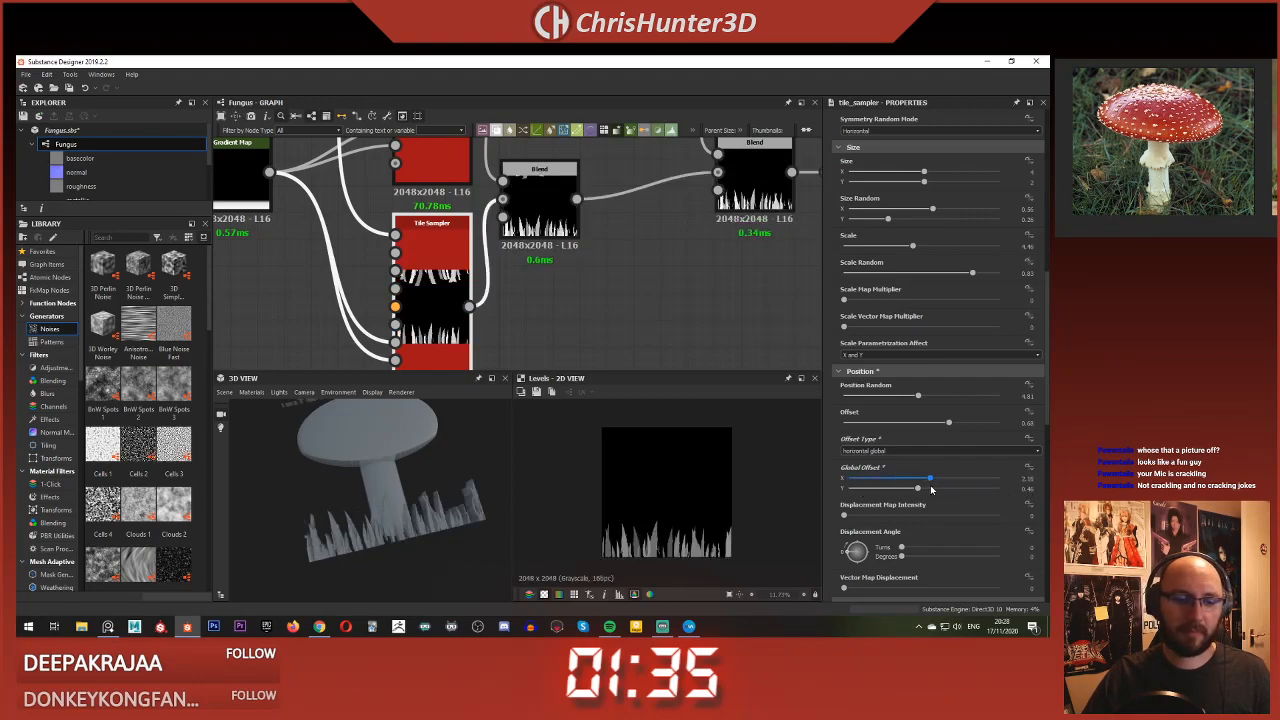
pyautogui.moveTo(998, 479); pyautogui.dragTo(940, 490)
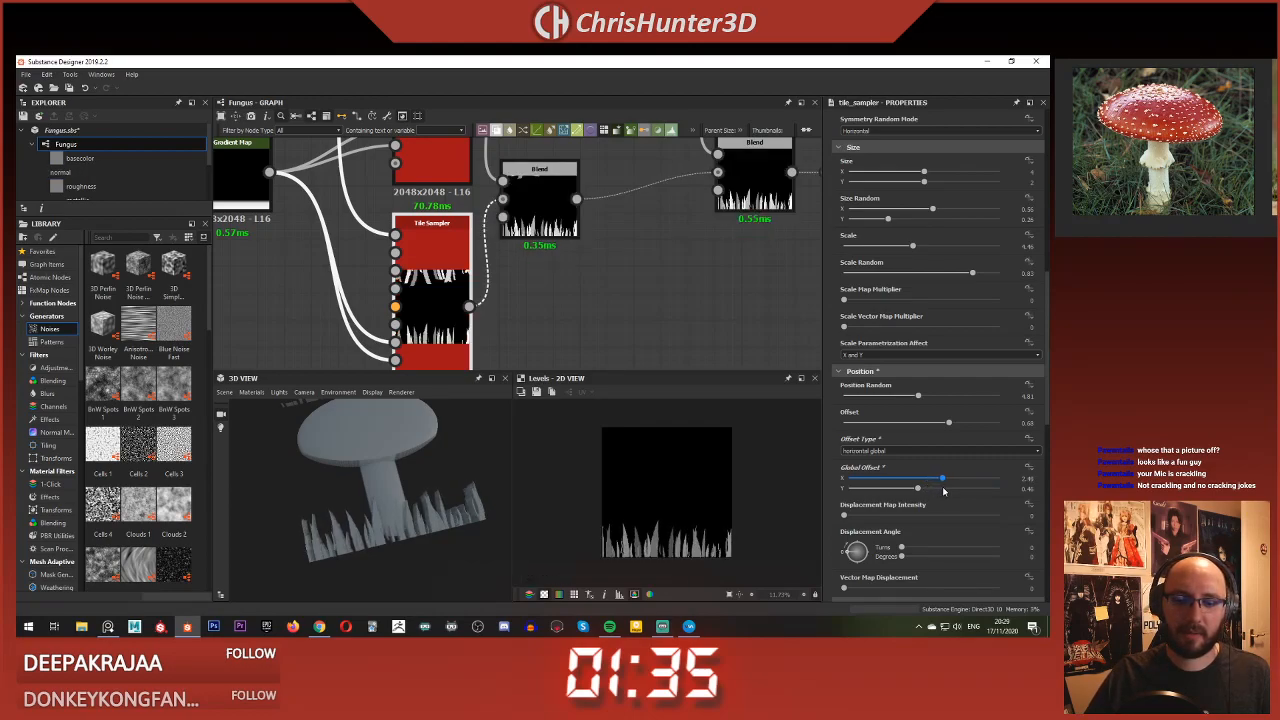
pyautogui.scroll(-3, 399, 545)
pyautogui.moveTo(398, 543)
pyautogui.mouseDown()
pyautogui.moveTo(384, 539)
pyautogui.moveTo(396, 543)
pyautogui.mouseUp()
pyautogui.scroll(3, 388, 544)
pyautogui.scroll(-4, 580, 290)
# Step: Stretch the white mask shape's Transformation 2D slightly at its lower and upper edges and check the 3D preview for stray grass
pyautogui.moveTo(583, 289); pyautogui.dragTo(582, 362, button='middle')
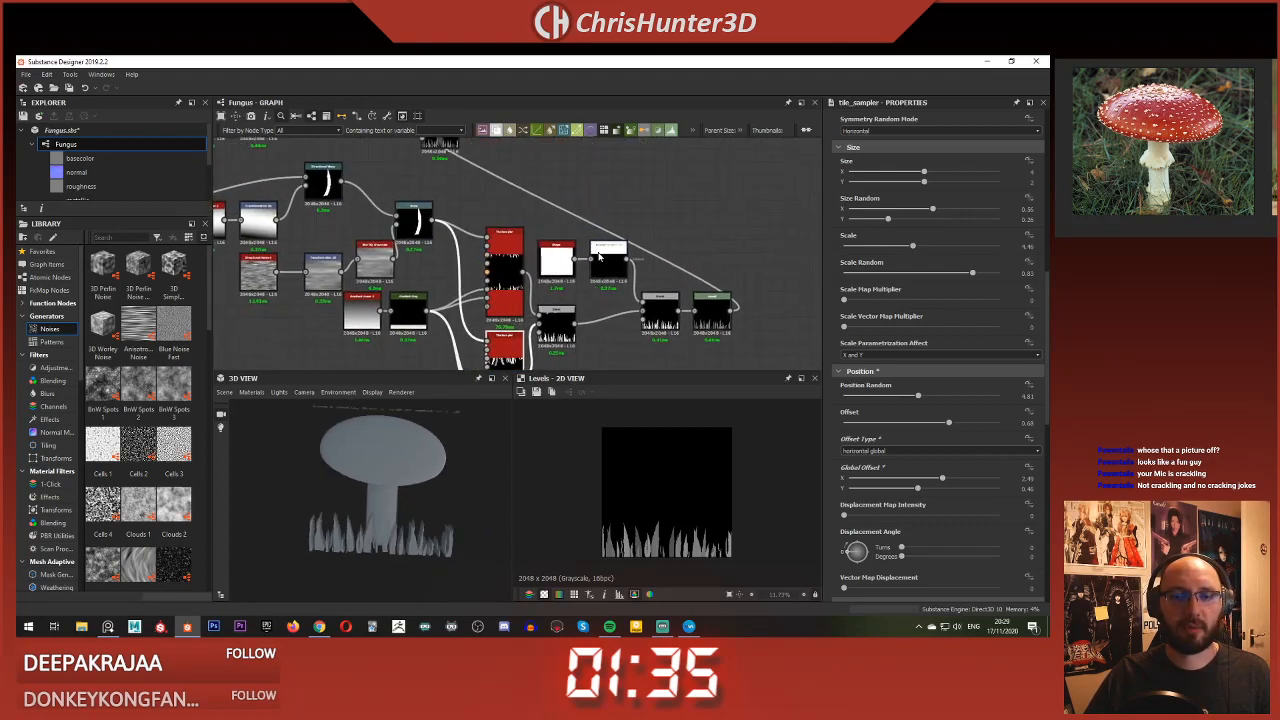
pyautogui.click(601, 257)
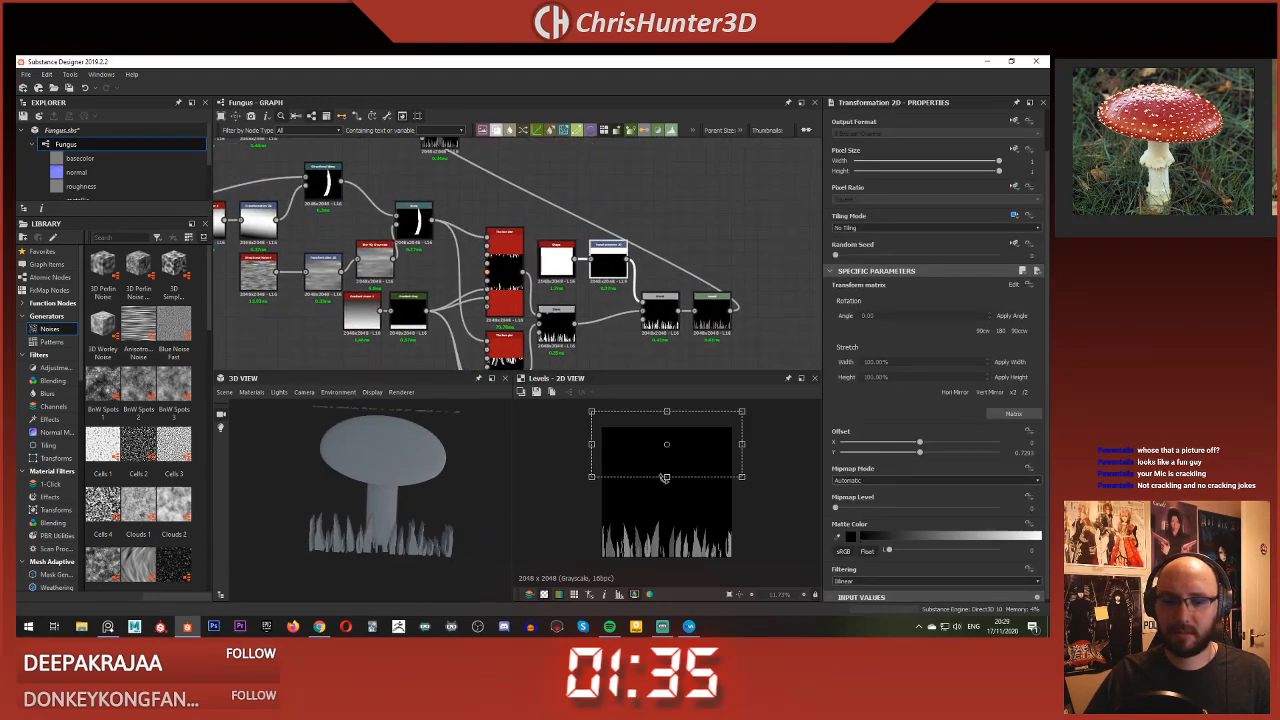
pyautogui.moveTo(666, 477); pyautogui.dragTo(674, 478)
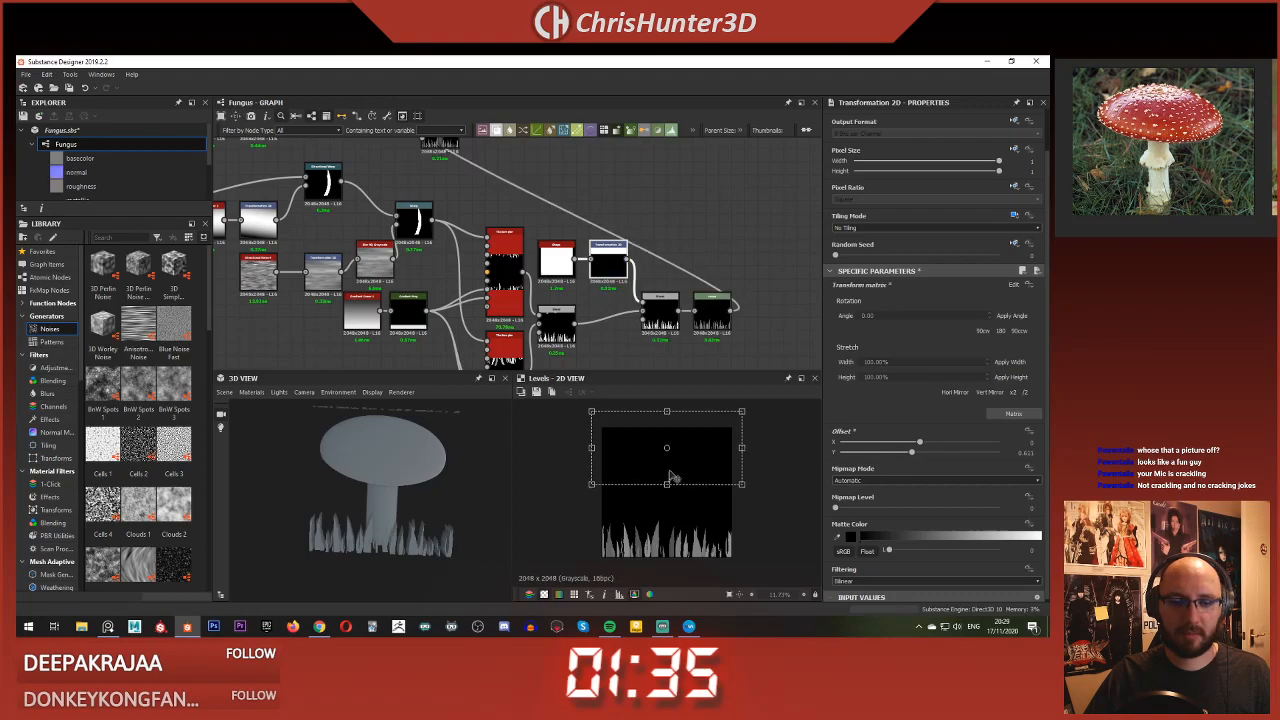
pyautogui.moveTo(666, 409); pyautogui.dragTo(657, 405)
pyautogui.scroll(-2, 386, 450)
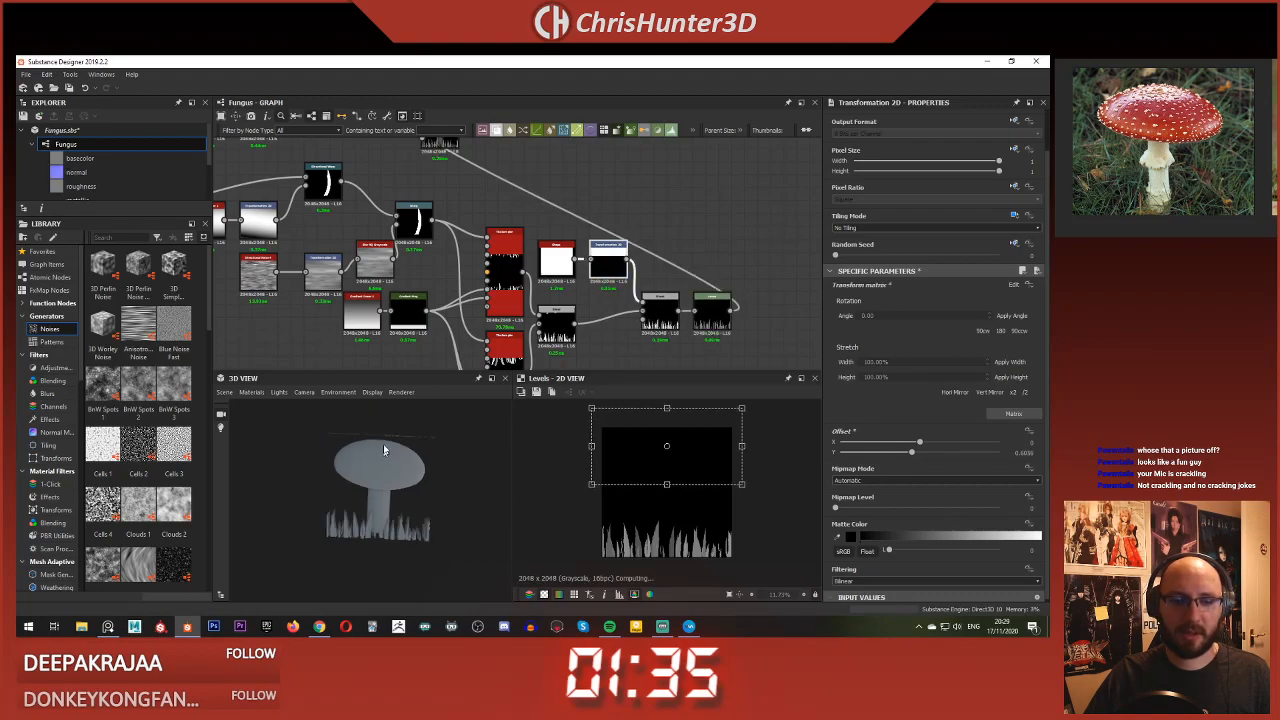
pyautogui.moveTo(386, 450); pyautogui.dragTo(429, 424)
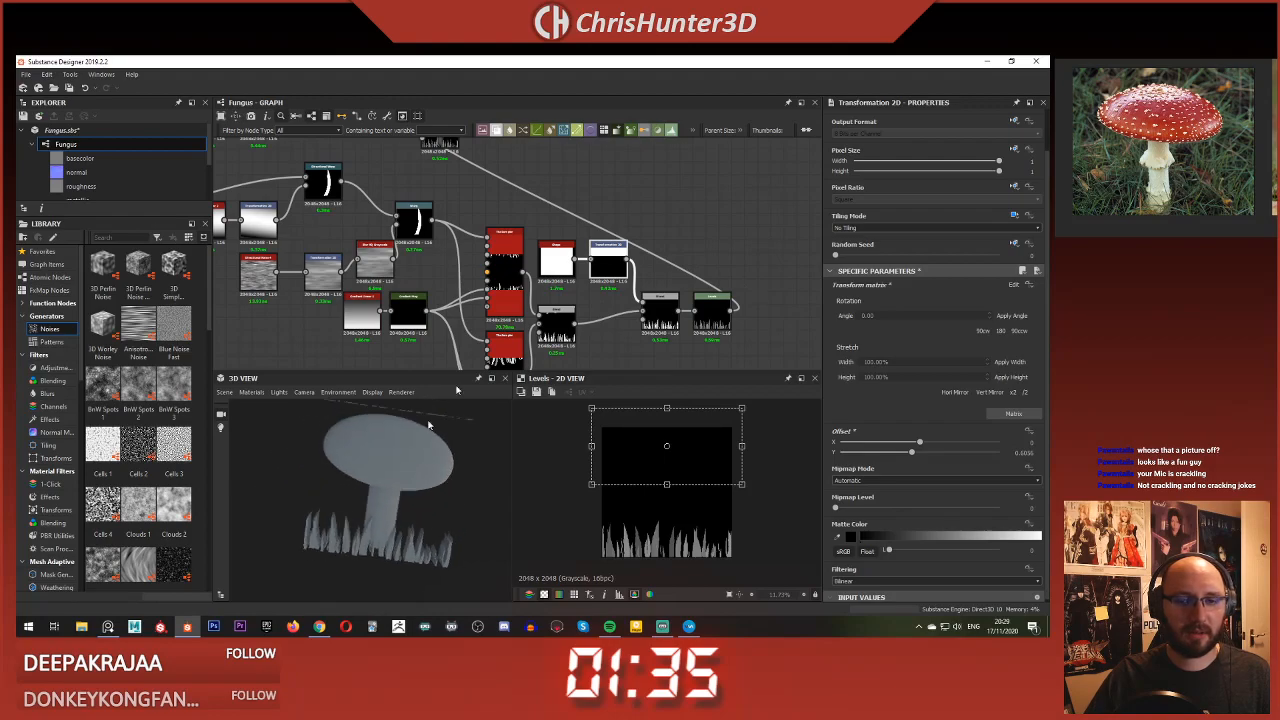
pyautogui.scroll(2, 672, 321)
# Step: Examine the Blend combining the mushroom and grass heights in the 2D view and the 3D preview
pyautogui.click(734, 312)
pyautogui.scroll(-3, 657, 443)
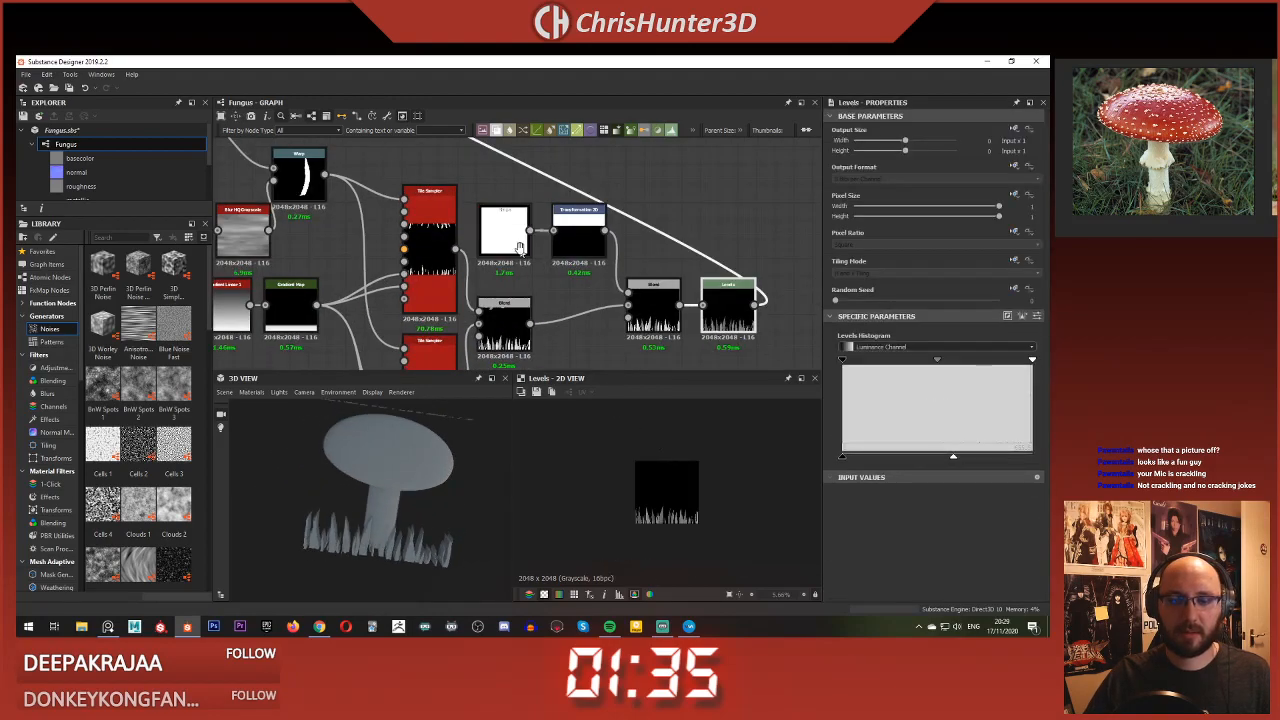
pyautogui.moveTo(400, 160); pyautogui.dragTo(530, 300, button='middle')
pyautogui.scroll(3, 526, 294)
pyautogui.doubleClick(545, 258)
pyautogui.scroll(6, 703, 466)
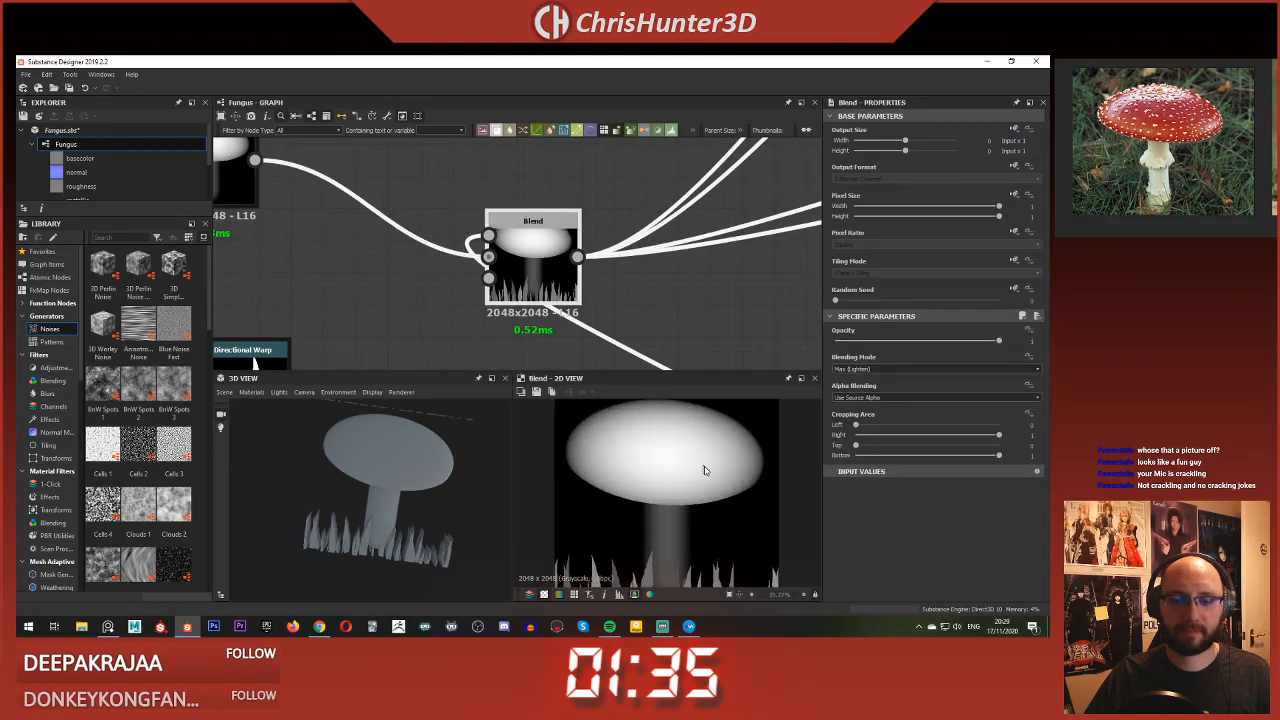
pyautogui.scroll(-6, 673, 510)
pyautogui.scroll(-3, 452, 307)
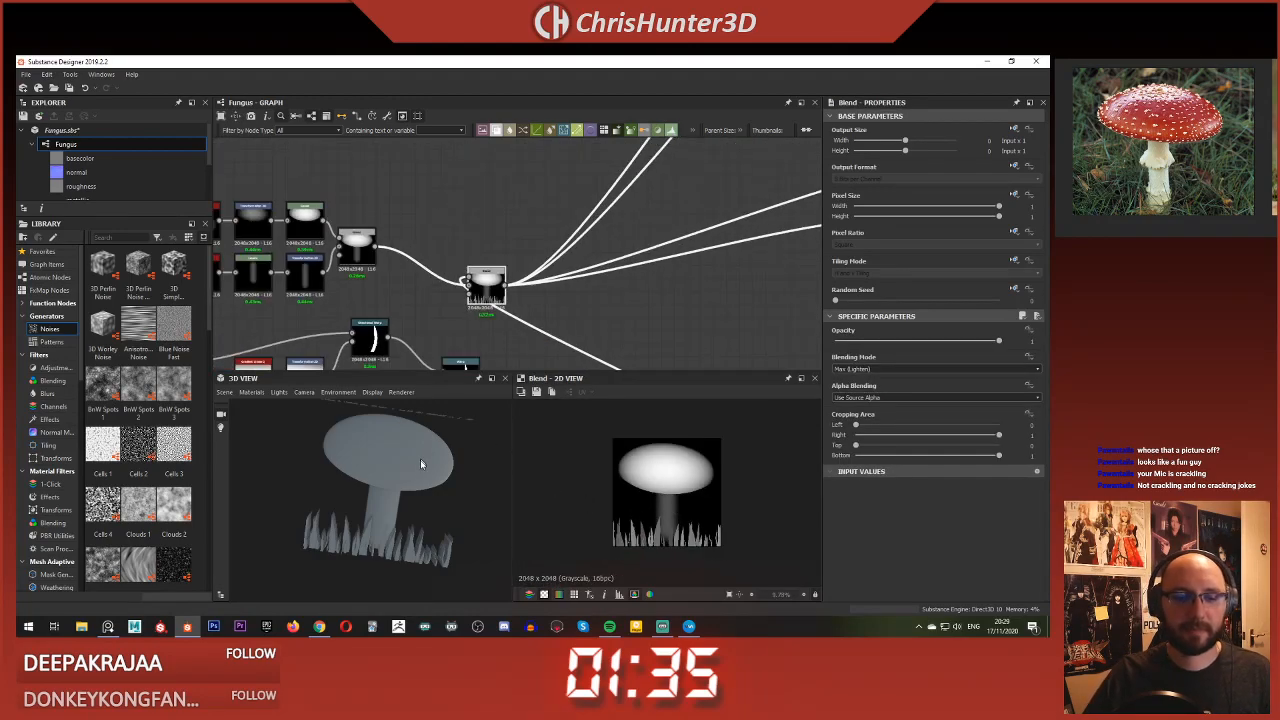
pyautogui.scroll(-3, 423, 457)
pyautogui.moveTo(404, 412); pyautogui.dragTo(388, 490)
pyautogui.scroll(5, 410, 482)
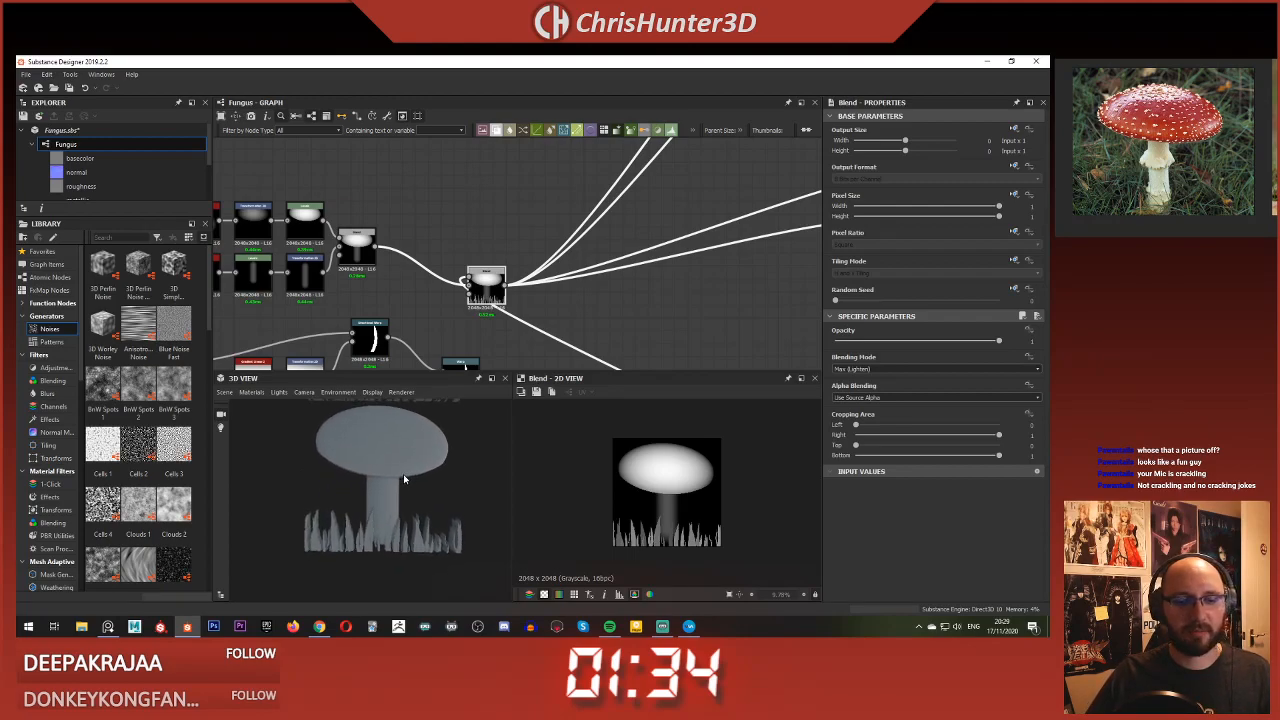
pyautogui.scroll(2, 404, 479)
# Step: Delete the unconnected pair of nodes above the mushroom shape's node chain
pyautogui.scroll(-4, 546, 220)
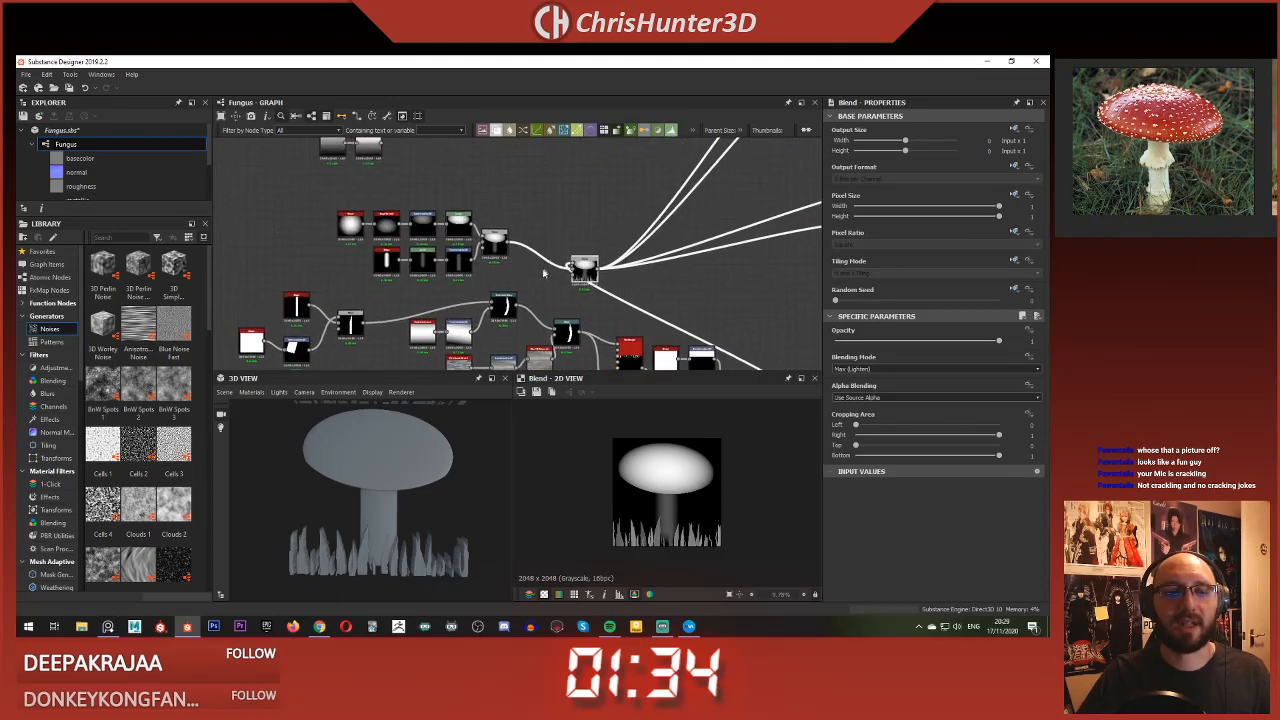
pyautogui.scroll(-1, 544, 272)
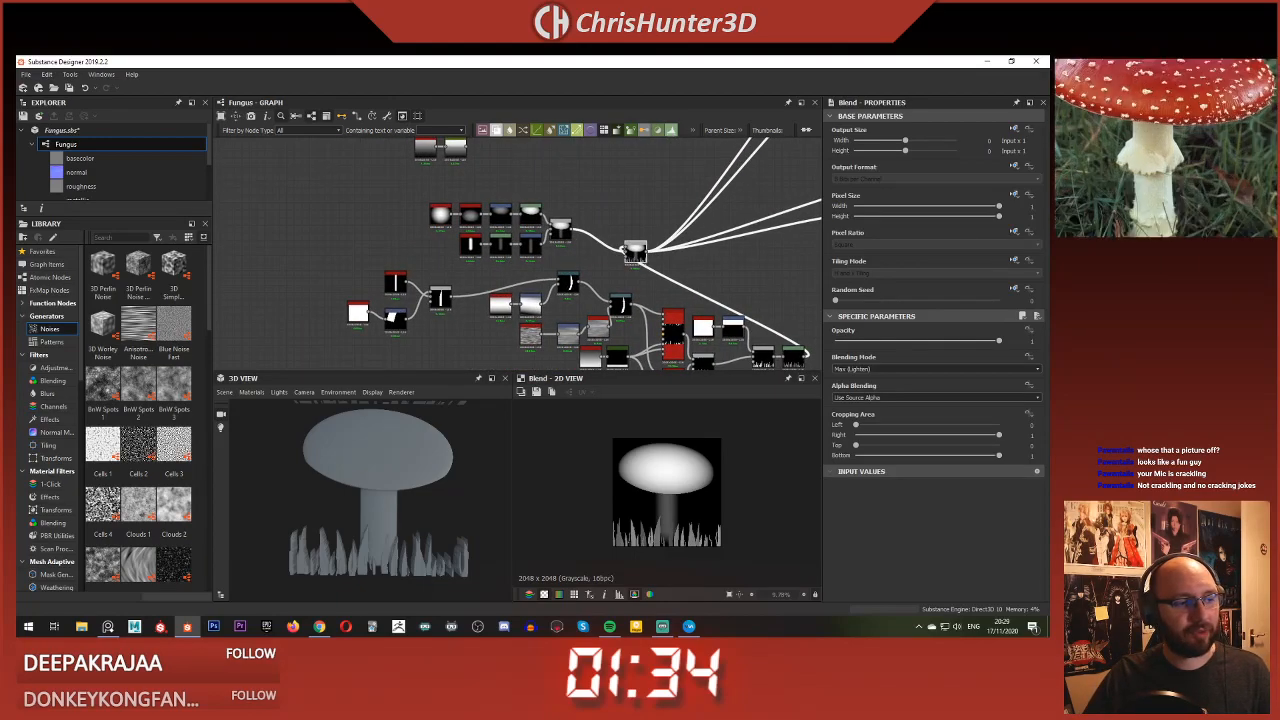
pyautogui.scroll(2, 412, 297)
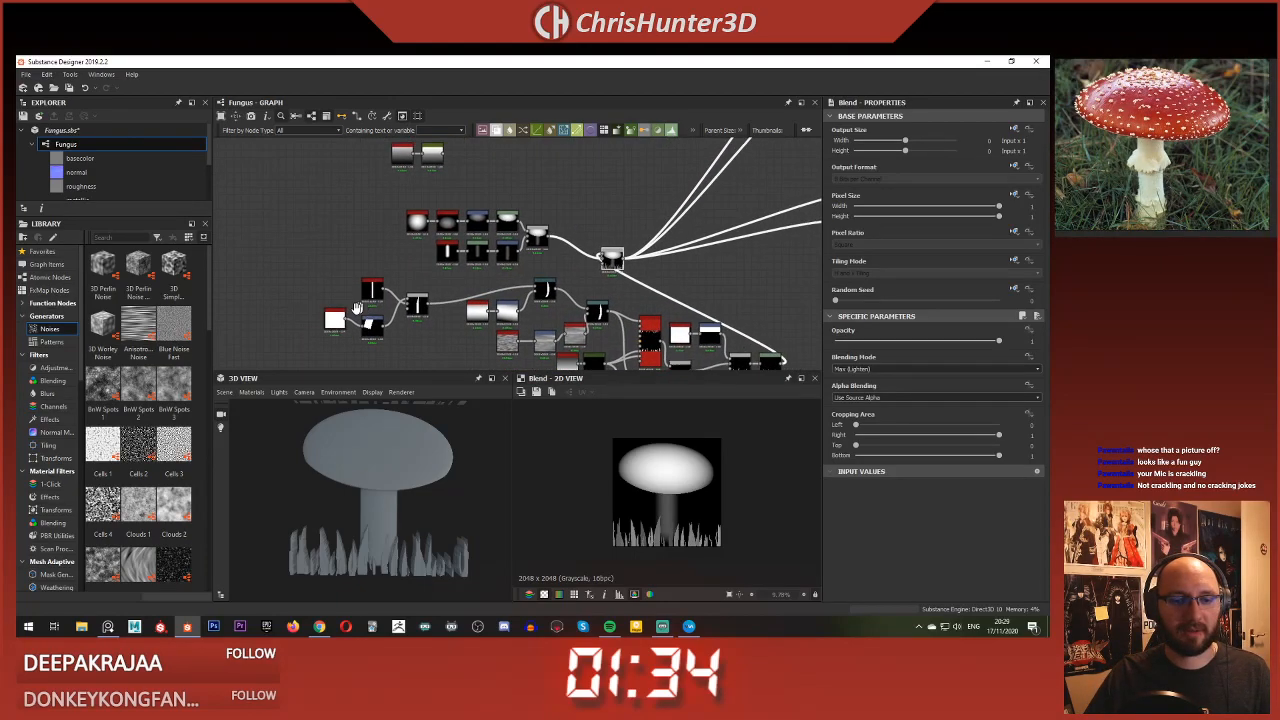
pyautogui.scroll(3, 481, 298)
pyautogui.scroll(-2, 350, 250)
pyautogui.moveTo(329, 222); pyautogui.dragTo(293, 229, button='middle')
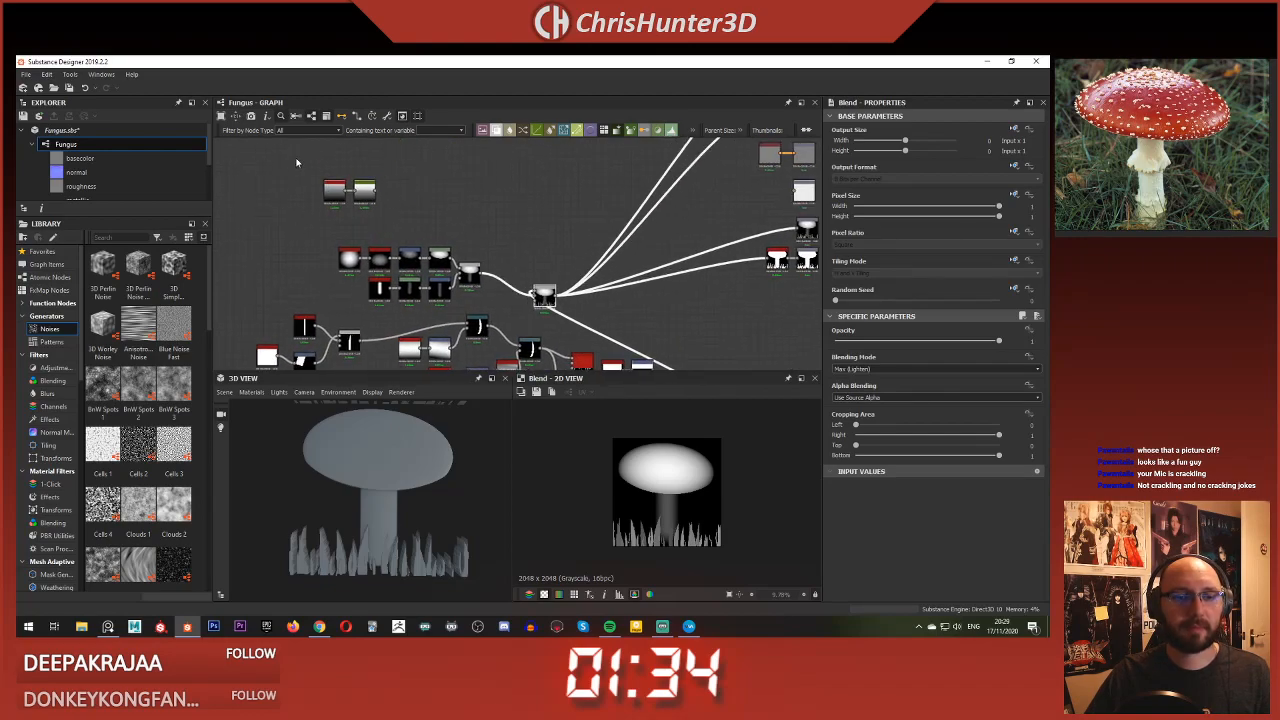
pyautogui.moveTo(296, 162); pyautogui.dragTo(398, 211)
pyautogui.press('Delete')
# Step: Move the mushroom stem's Shape, Levels and Transformation 2D nodes away from the cap nodes into an empty area of the graph
pyautogui.moveTo(301, 229); pyautogui.dragTo(440, 288)
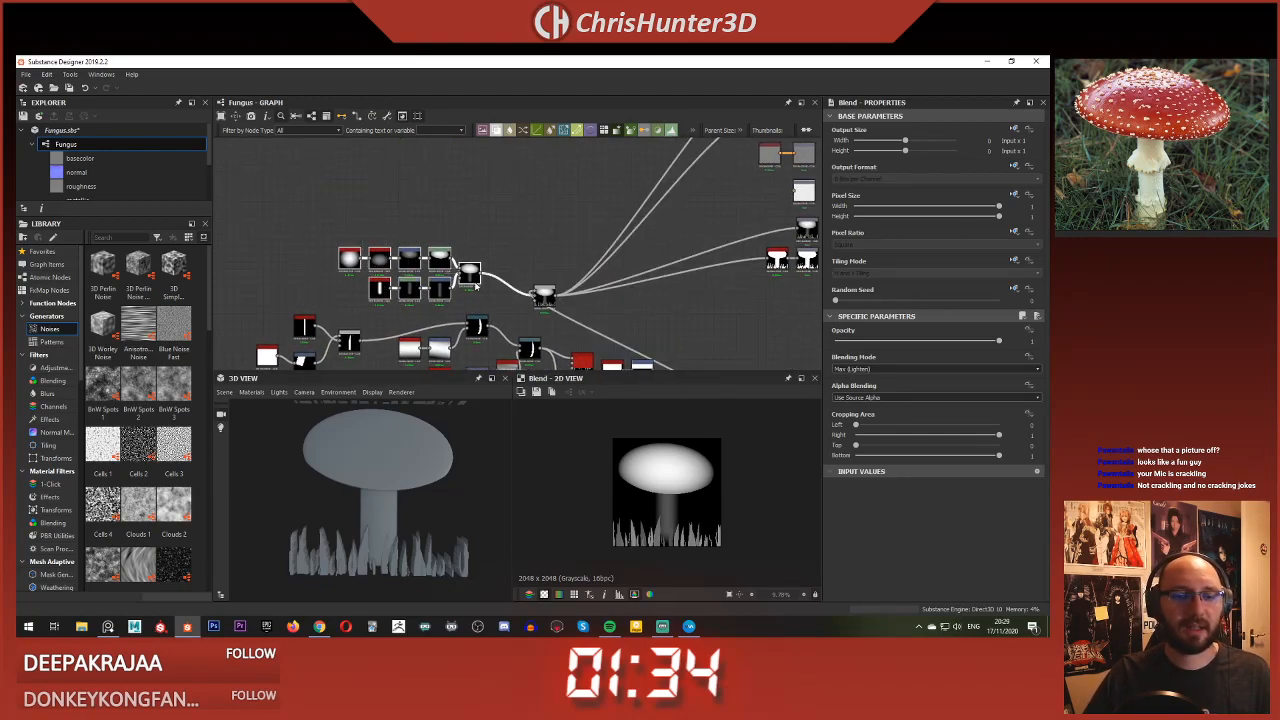
pyautogui.press('f')
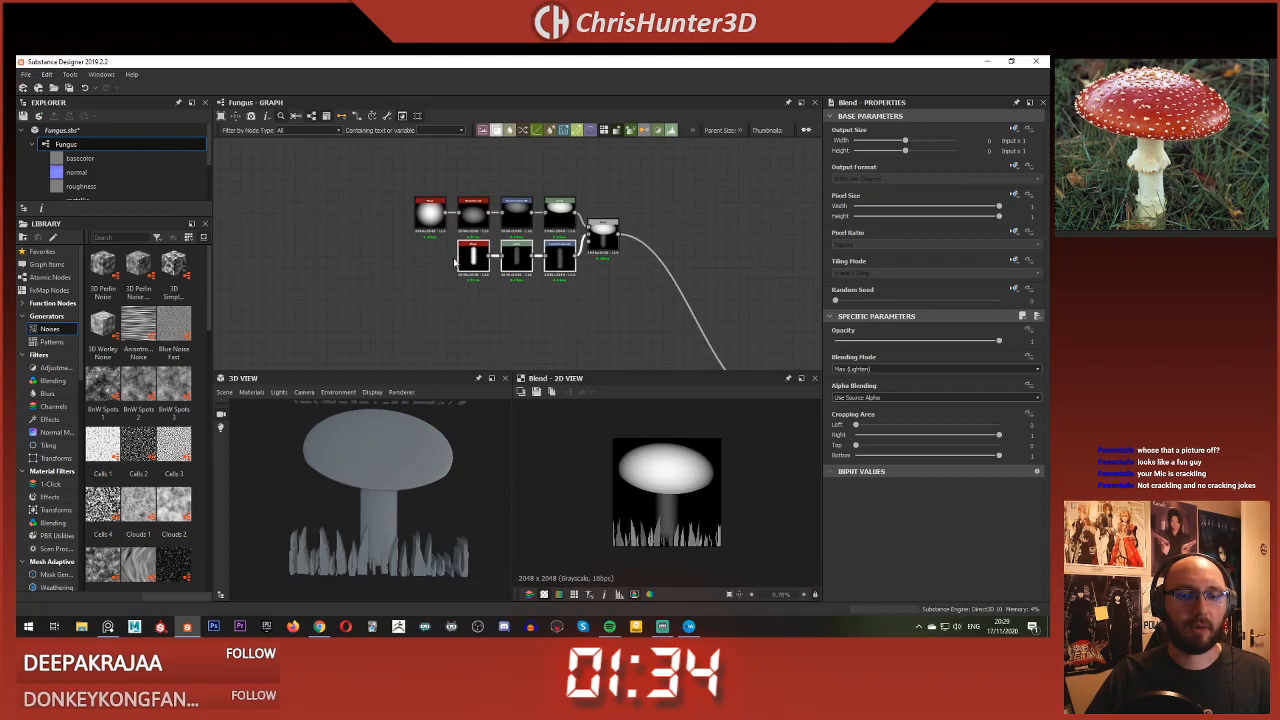
pyautogui.moveTo(471, 261); pyautogui.dragTo(218, 285)
pyautogui.scroll(-1, 333, 298)
pyautogui.moveTo(333, 298); pyautogui.dragTo(575, 252, button='middle')
pyautogui.scroll(3, 575, 252)
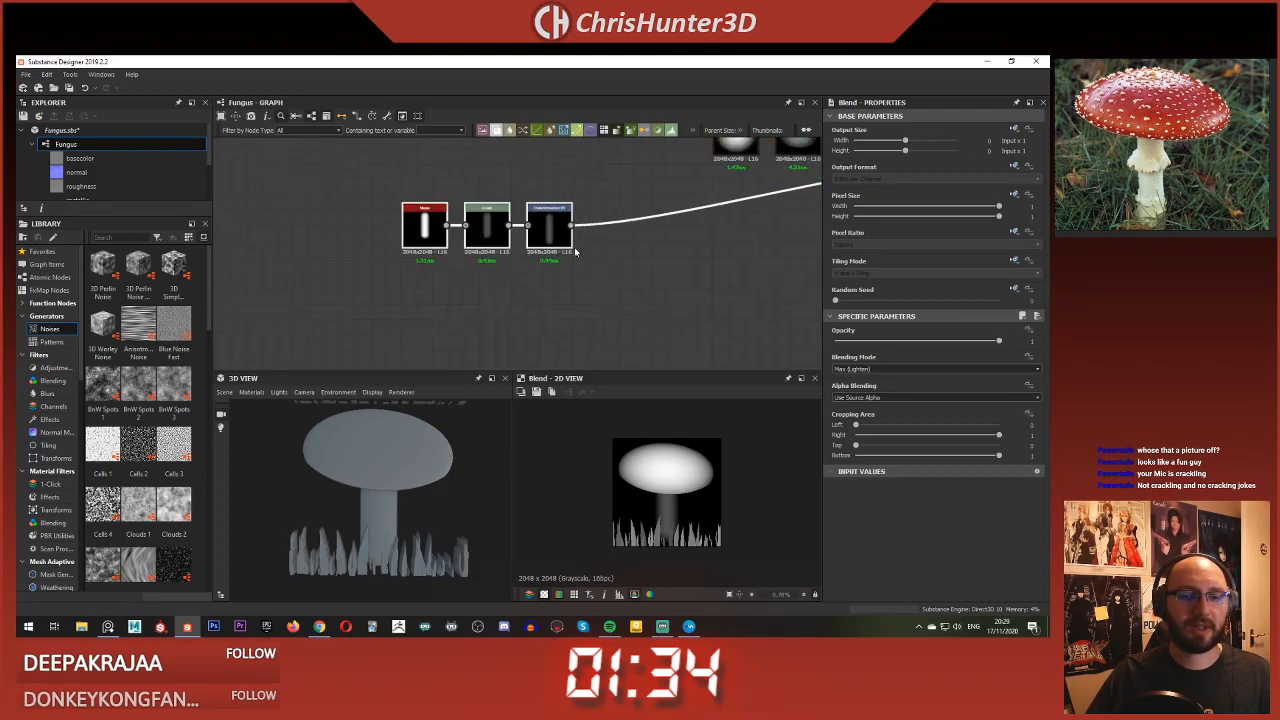
# Step: Add a Blend node beside the stem chain and connect the stem's Transformation 2D output to its background input
pyautogui.moveTo(575, 252); pyautogui.dragTo(480, 246)
pyautogui.press('space')
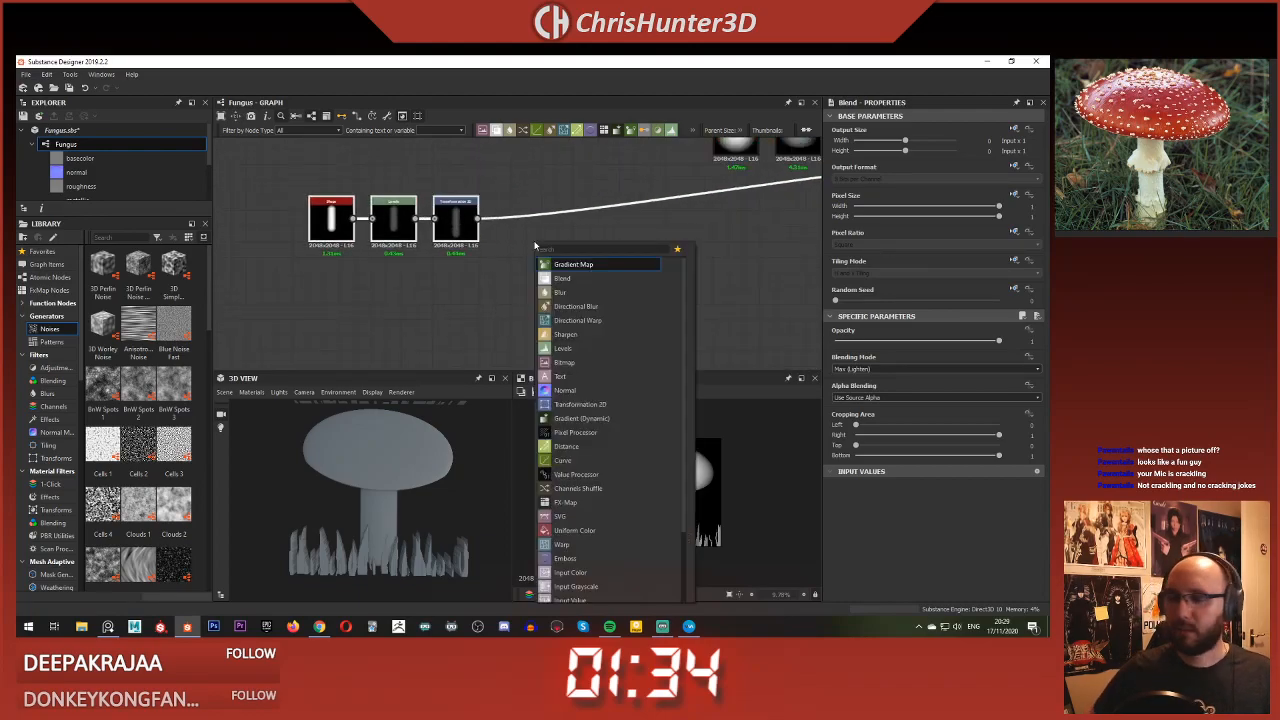
pyautogui.click(509, 225)
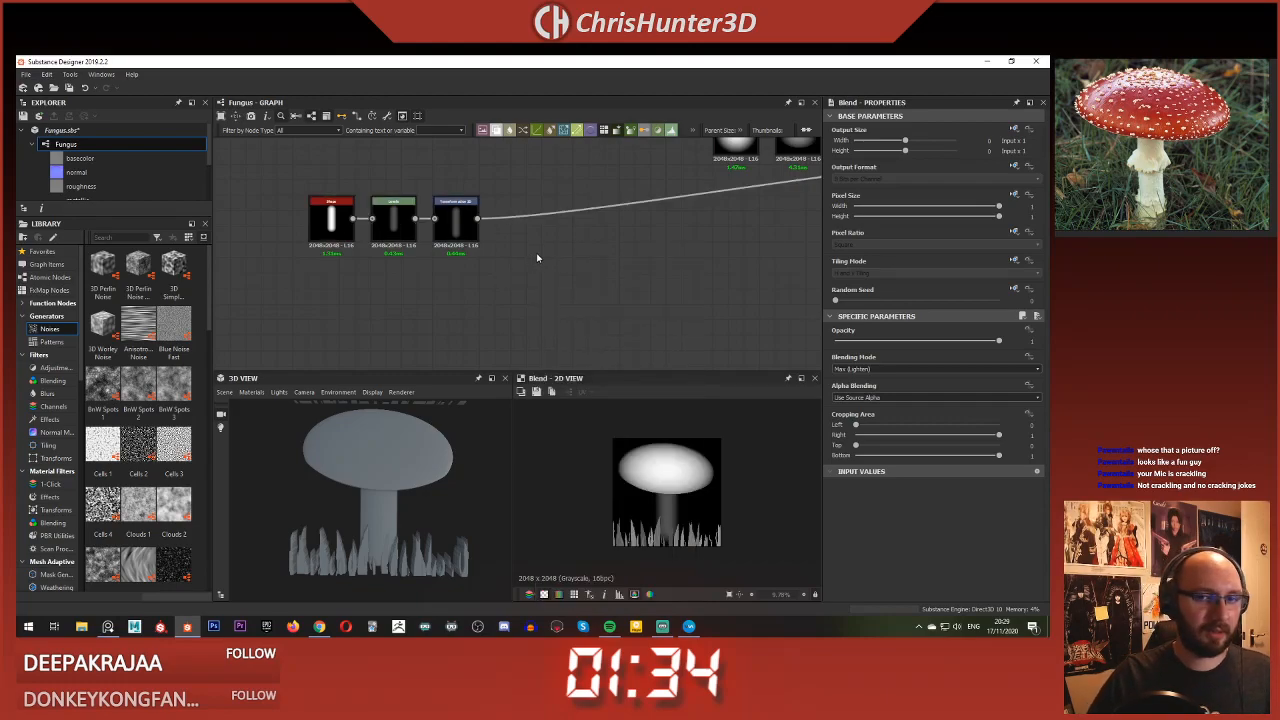
pyautogui.press('space')
pyautogui.write('blend')
pyautogui.press('Return')
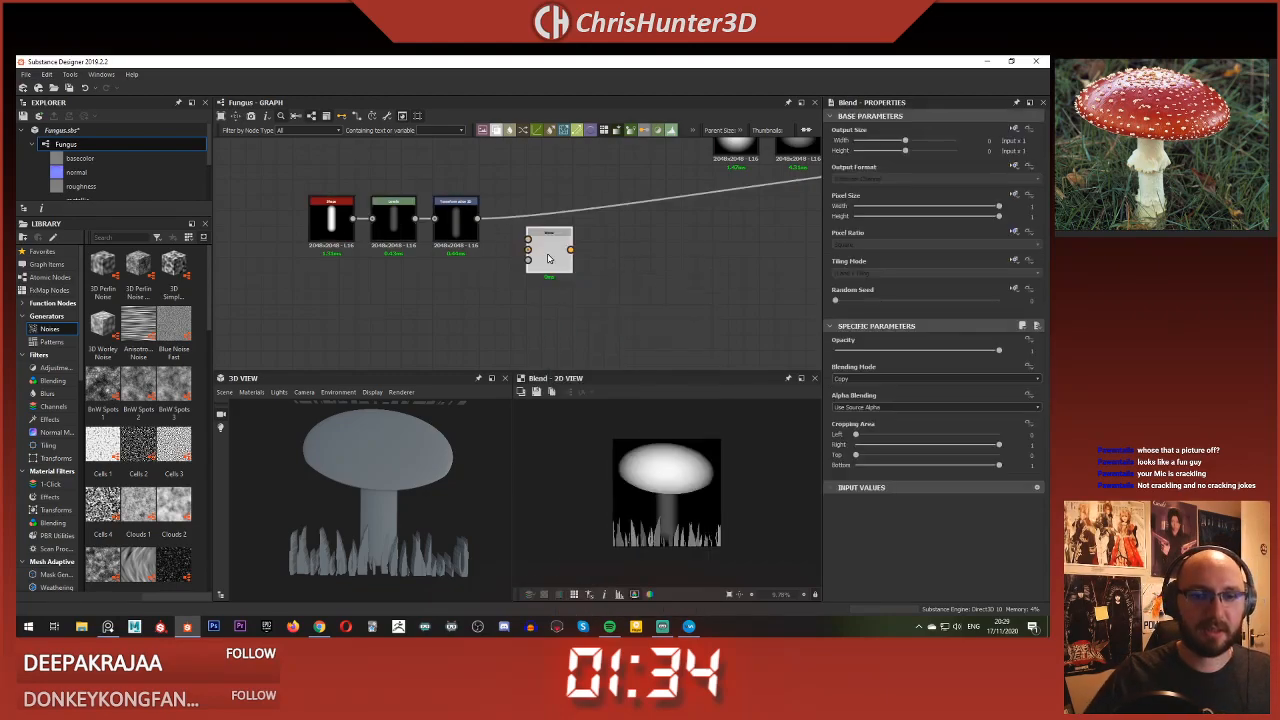
pyautogui.moveTo(548, 258); pyautogui.dragTo(580, 256)
pyautogui.click(473, 222)
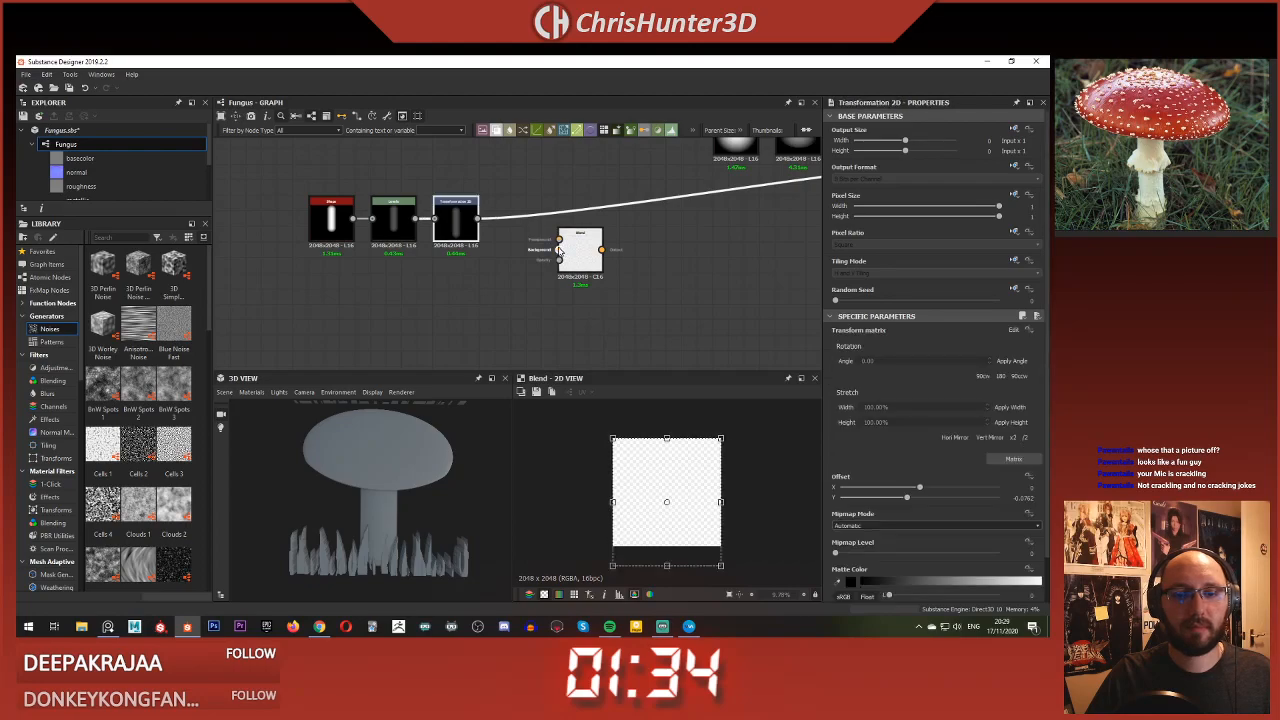
pyautogui.click(454, 289)
pyautogui.press('space')
pyautogui.write('sha')
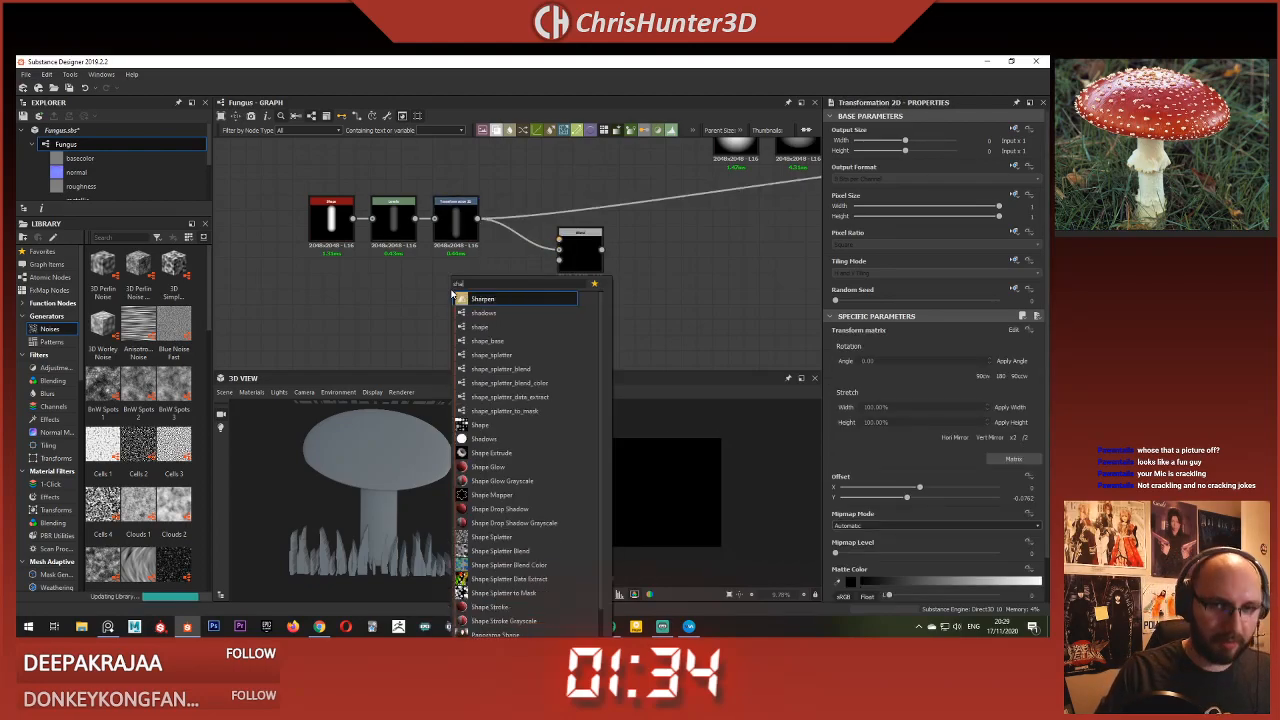
pyautogui.press('Return')
pyautogui.press('Delete')
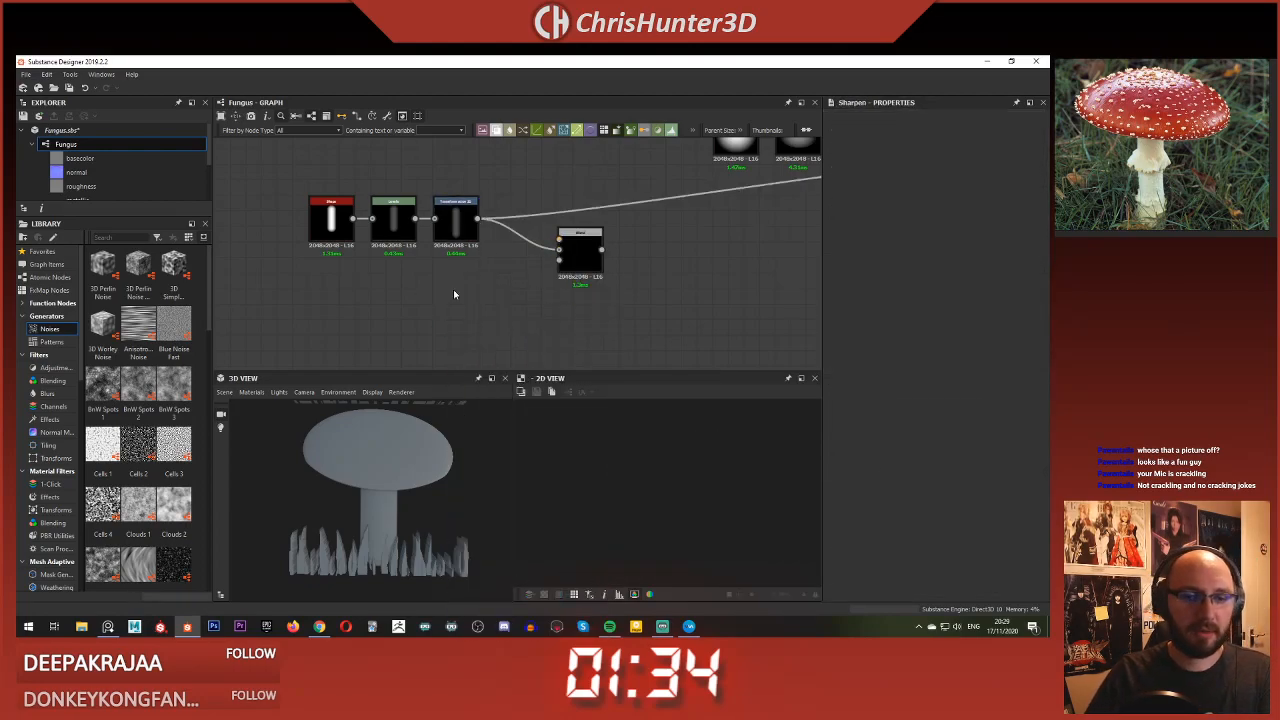
# Step: Add a Shape node below the stem's Shape and set its pattern to Paraboloid
pyautogui.press('space')
pyautogui.write('shape')
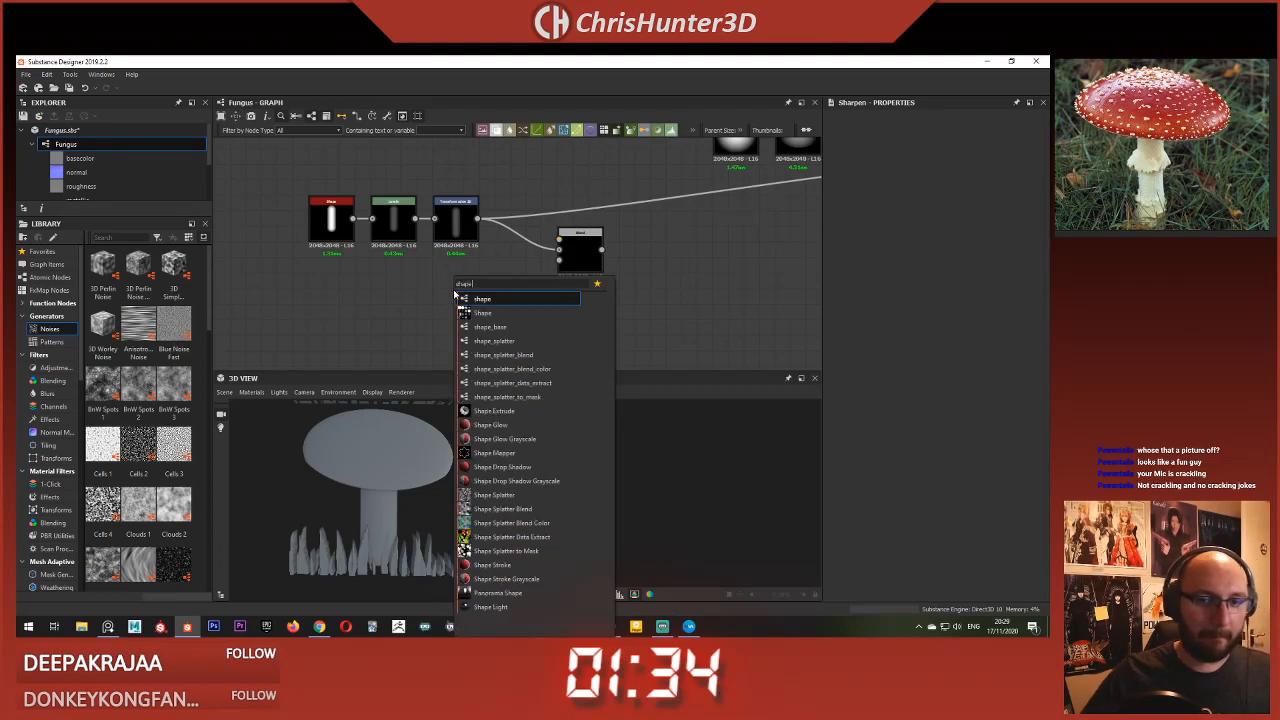
pyautogui.press('Return')
pyautogui.moveTo(450, 292); pyautogui.dragTo(340, 278)
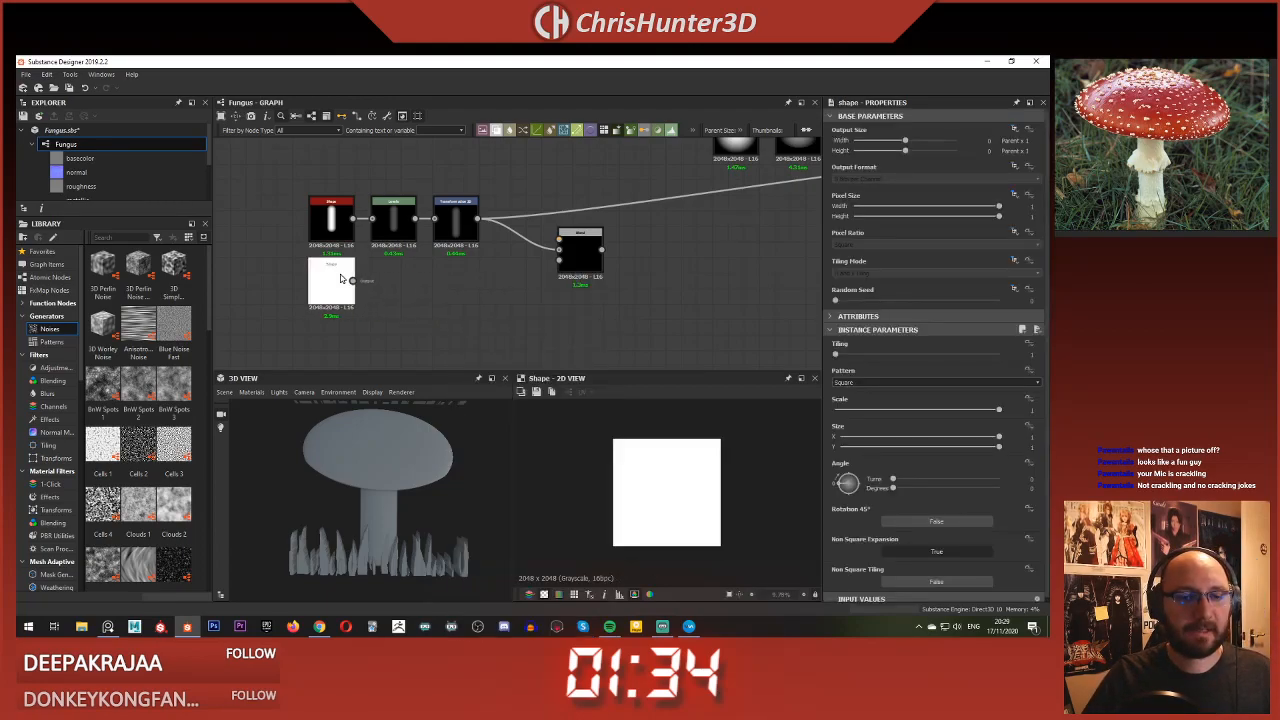
pyautogui.click(873, 382)
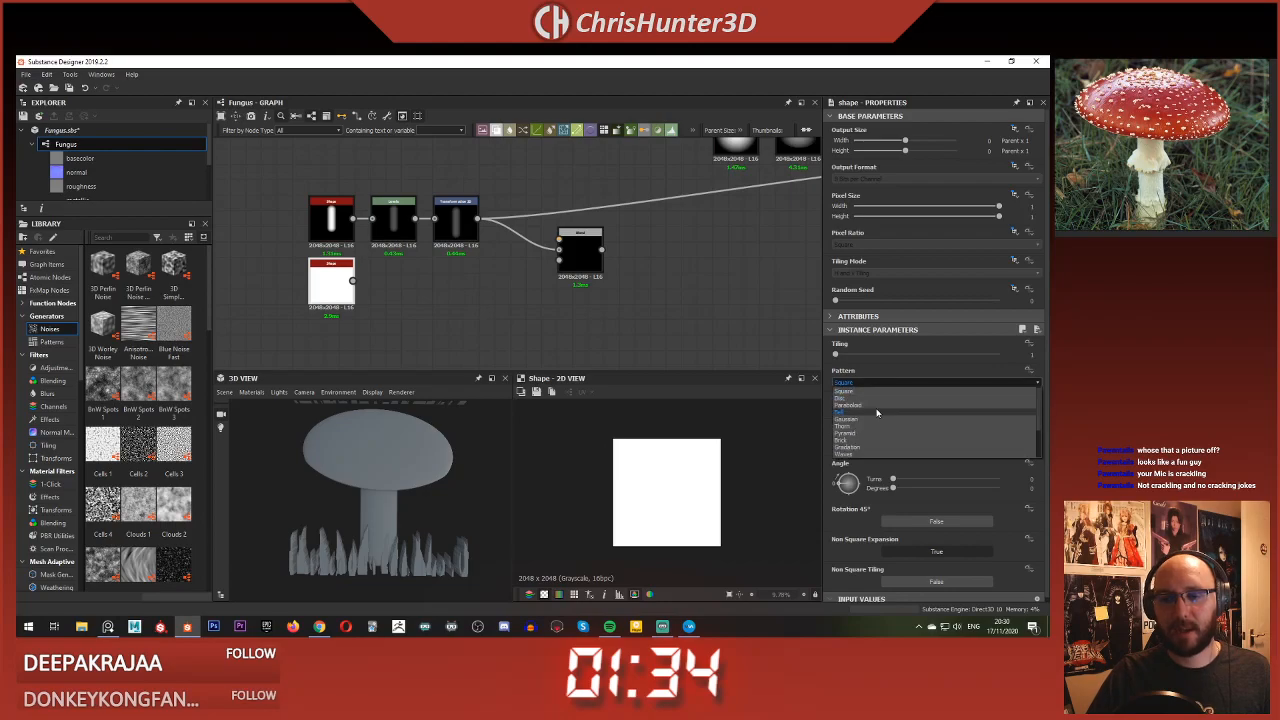
pyautogui.click(878, 410)
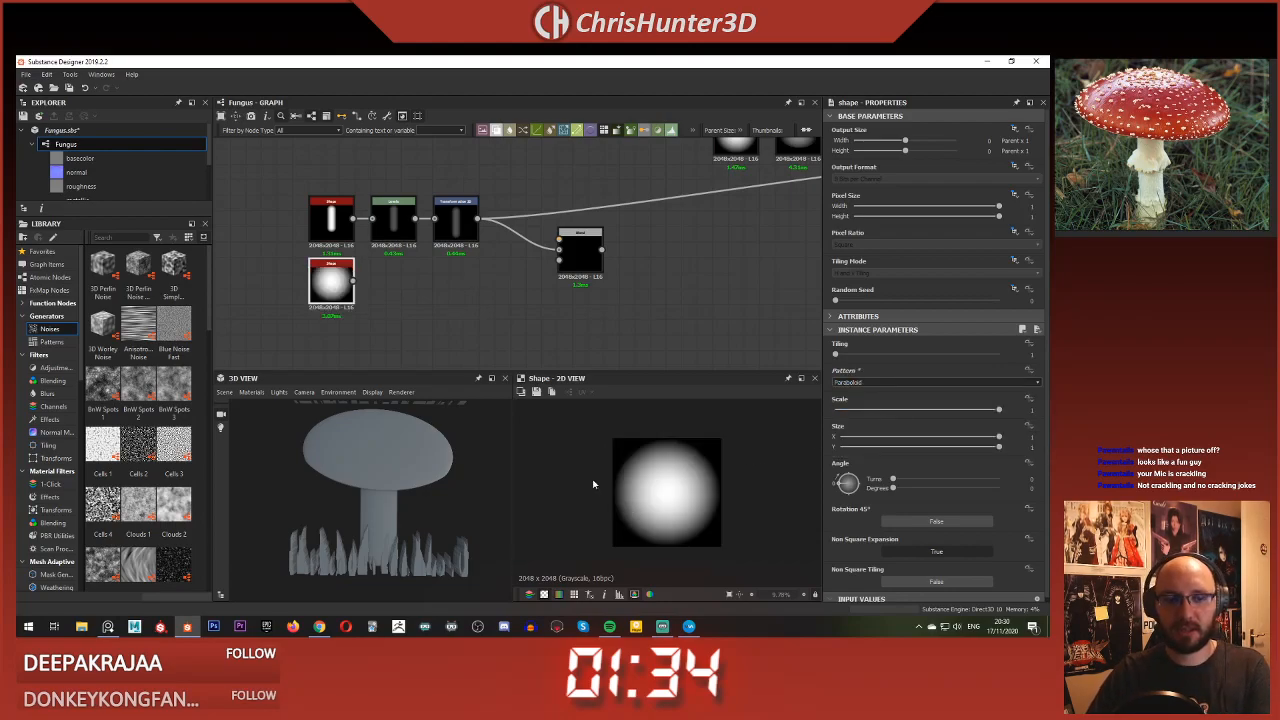
# Step: Copy the cap's Shape and Shape Extrude nodes and paste the pair near the stem's node chain
pyautogui.scroll(-4, 379, 303)
pyautogui.moveTo(379, 303); pyautogui.dragTo(370, 172, button='middle')
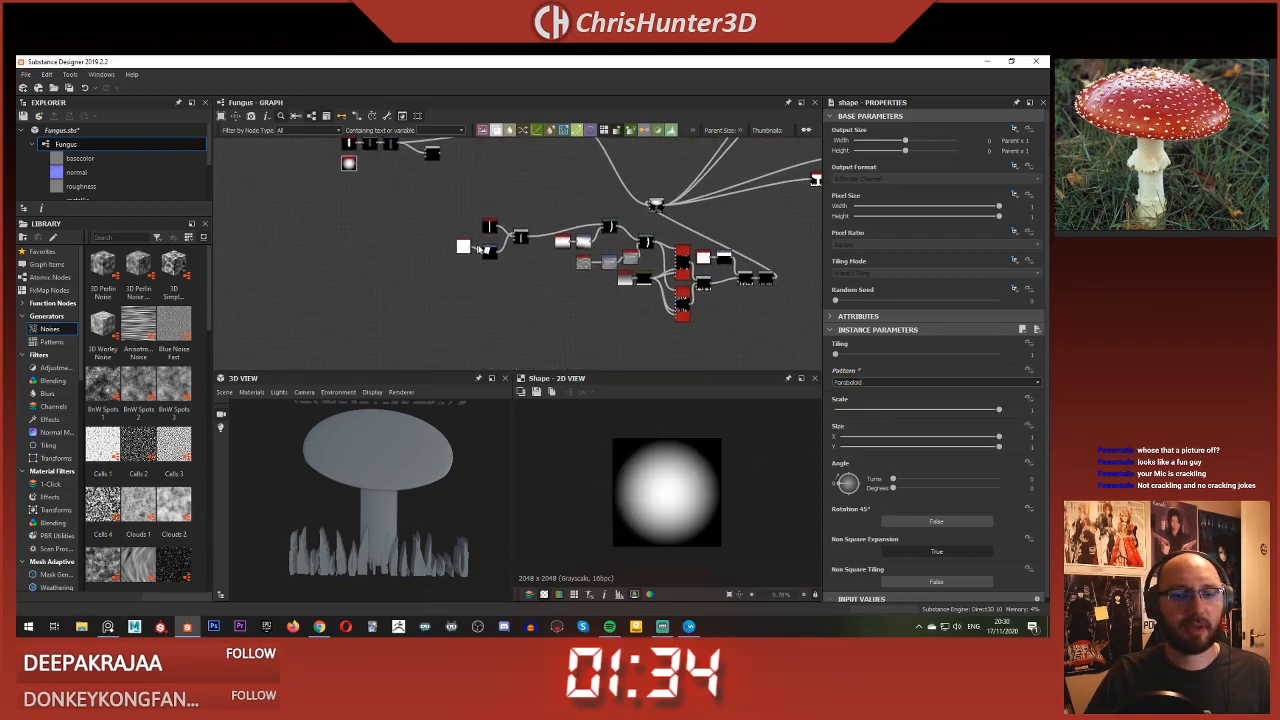
pyautogui.scroll(3, 485, 249)
pyautogui.moveTo(487, 249); pyautogui.dragTo(225, 212, button='middle')
pyautogui.scroll(-1, 556, 262)
pyautogui.moveTo(411, 265); pyautogui.dragTo(660, 376, button='middle')
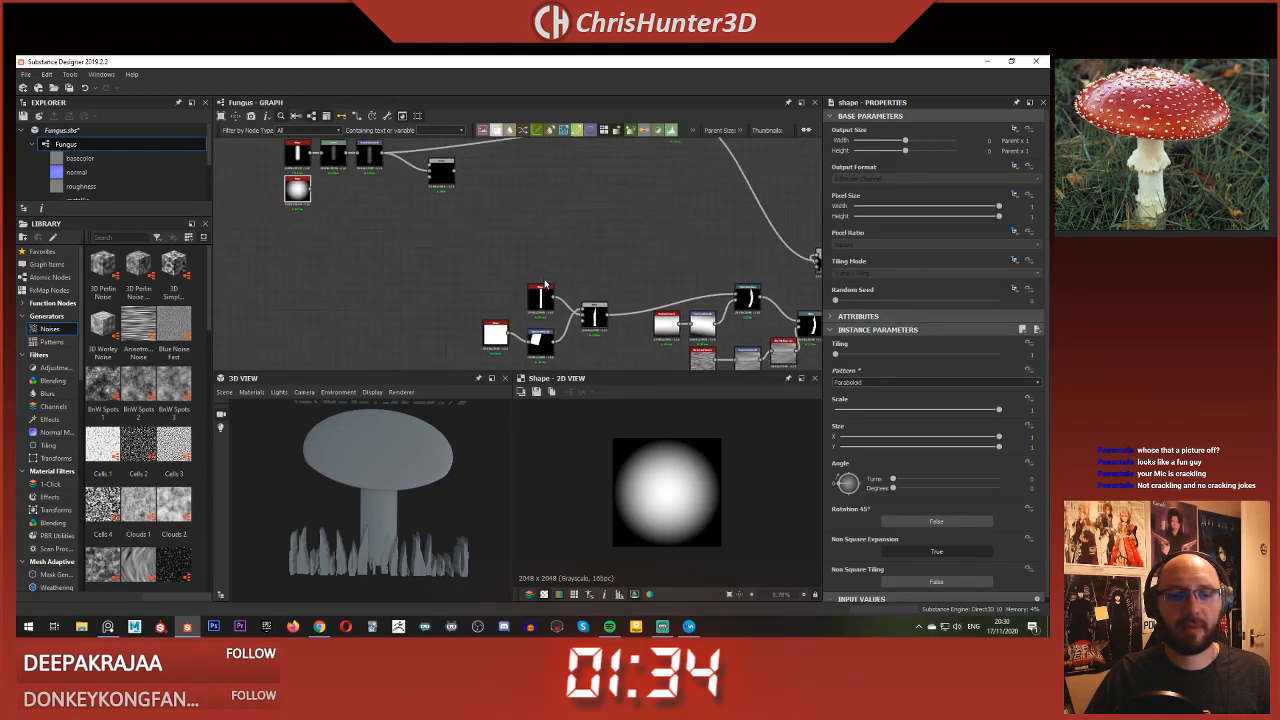
pyautogui.moveTo(554, 240); pyautogui.dragTo(614, 382, button='middle')
pyautogui.scroll(5, 617, 250)
pyautogui.moveTo(664, 268); pyautogui.dragTo(536, 266, button='middle')
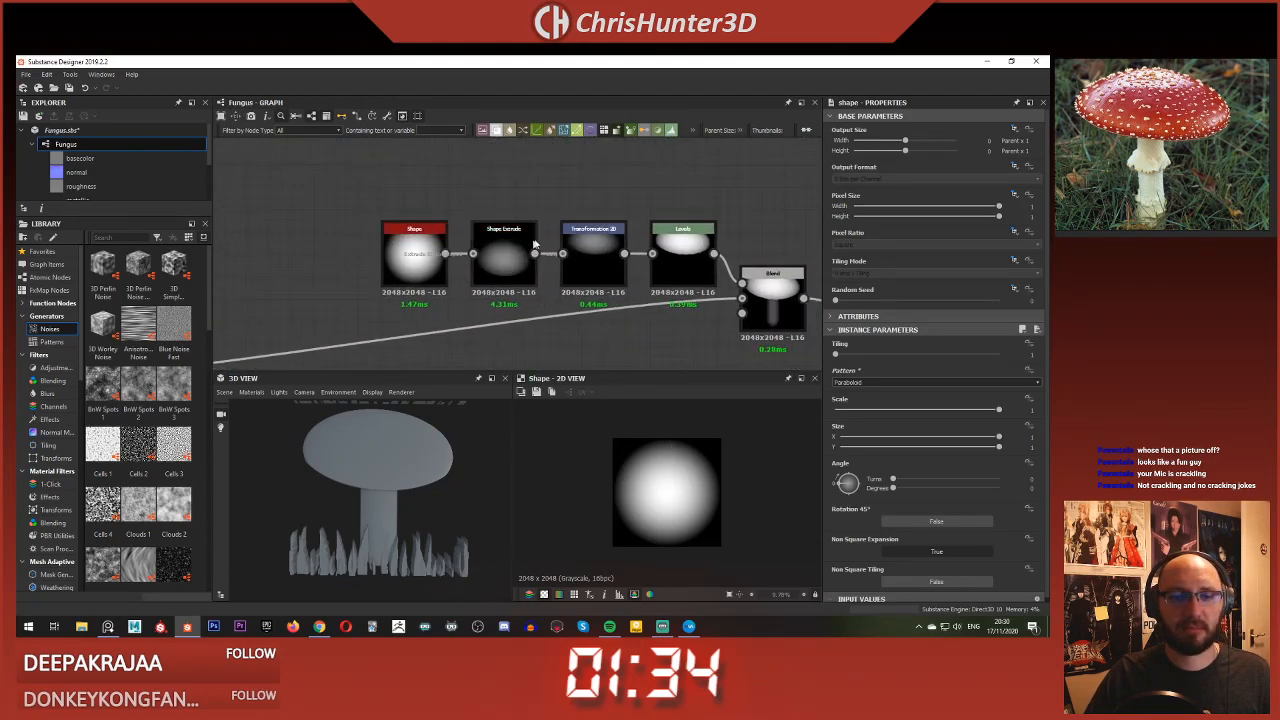
pyautogui.moveTo(482, 222); pyautogui.dragTo(456, 193, button='middle')
pyautogui.scroll(-1, 428, 172)
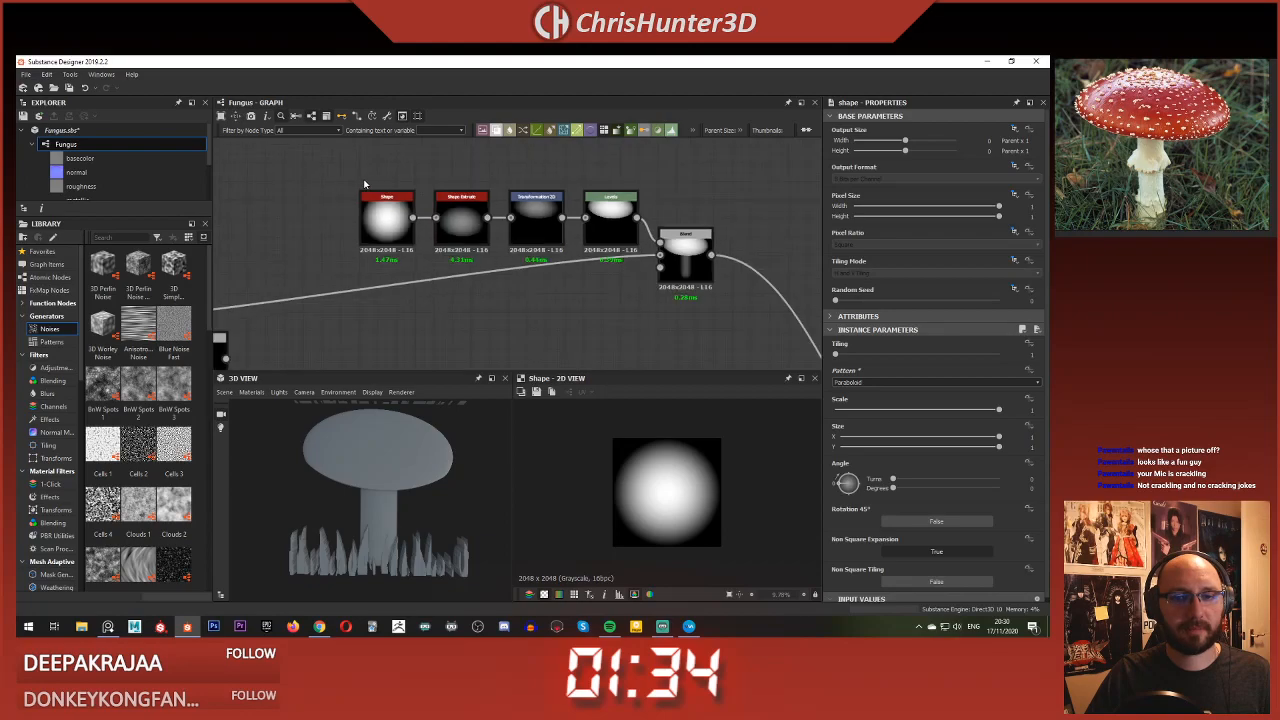
pyautogui.moveTo(344, 177); pyautogui.dragTo(446, 218)
pyautogui.scroll(-4, 462, 226)
pyautogui.moveTo(270, 303); pyautogui.dragTo(451, 260, button='middle')
pyautogui.scroll(1, 451, 260)
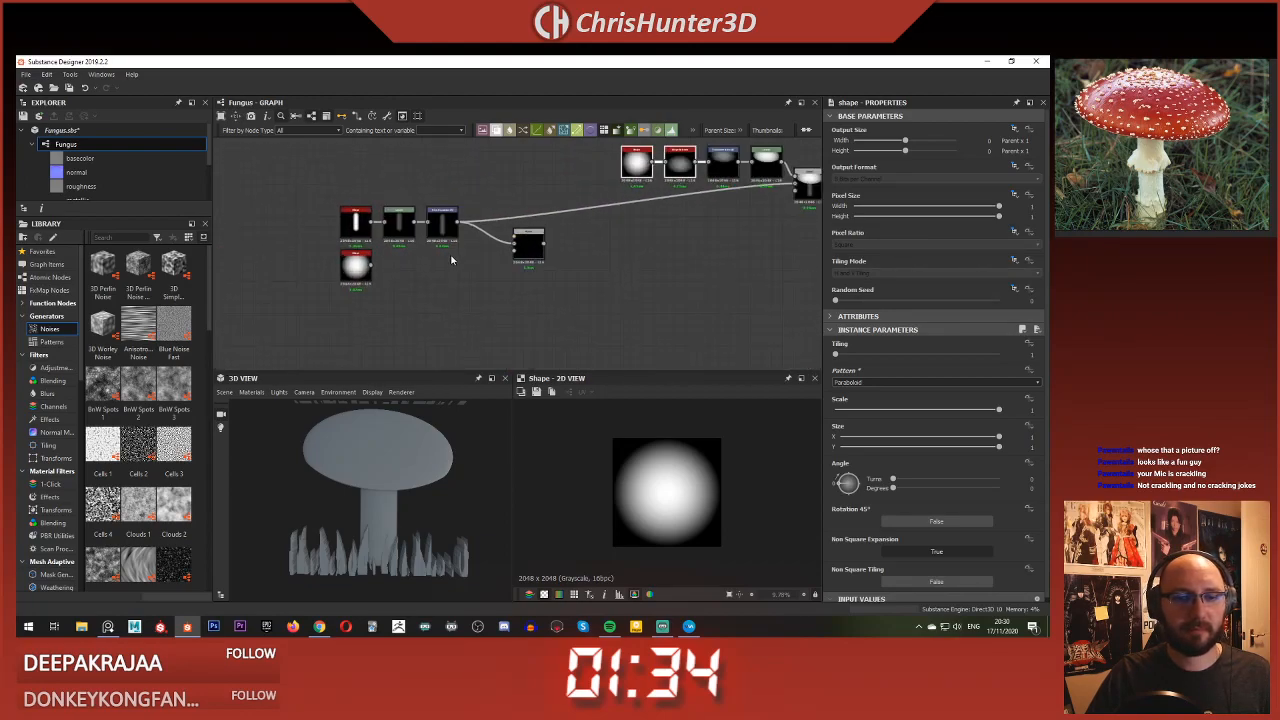
pyautogui.moveTo(565, 151); pyautogui.dragTo(451, 203, button='middle')
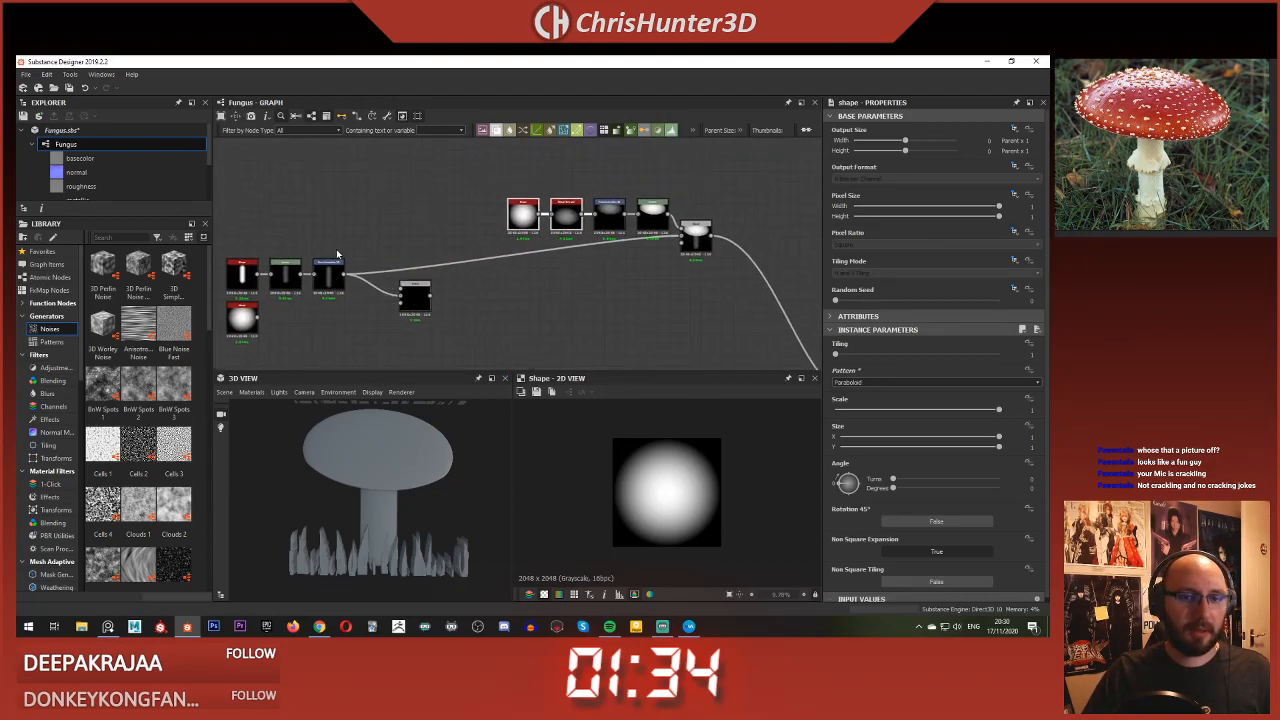
pyautogui.hotkey('ctrl', 'v')
pyautogui.moveTo(541, 250); pyautogui.dragTo(608, 191, button='middle')
pyautogui.moveTo(608, 191); pyautogui.dragTo(403, 292)
# Step: Delete the separate paraboloid Shape and move the copied Shape and Shape Extrude pair directly beneath the stem chain
pyautogui.scroll(4, 357, 276)
pyautogui.click(268, 252)
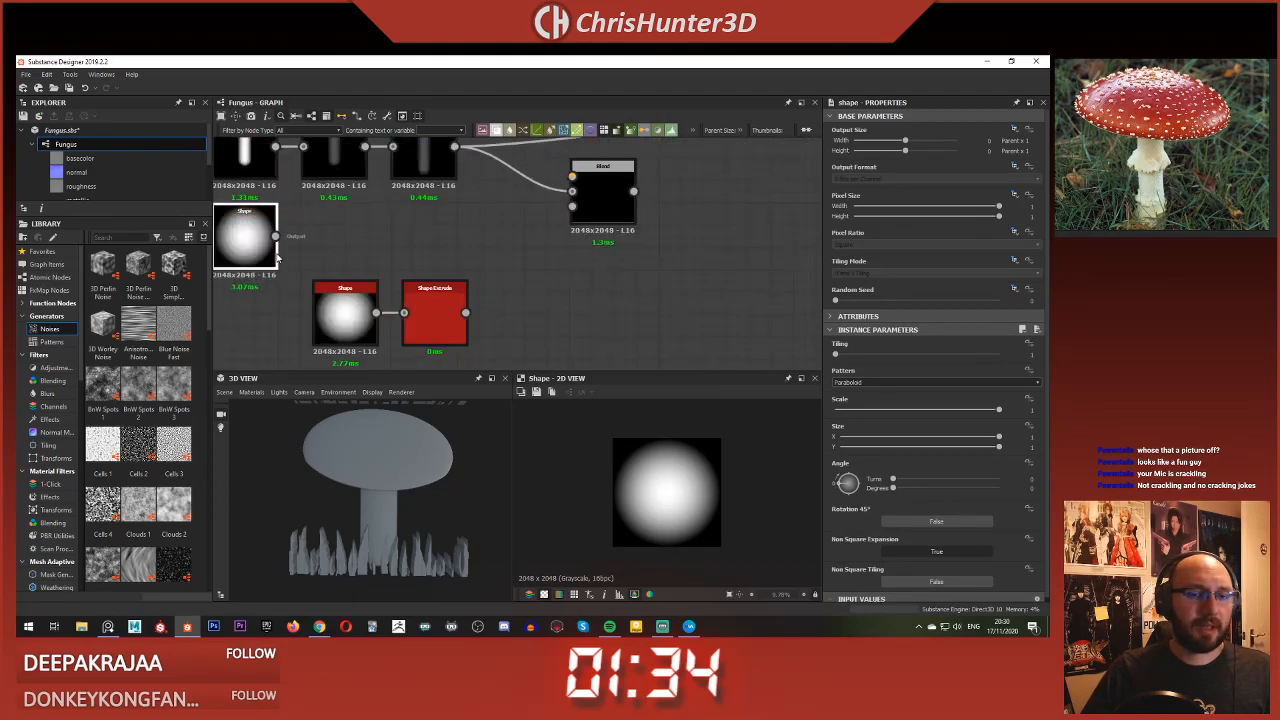
pyautogui.press('Delete')
pyautogui.moveTo(292, 265); pyautogui.dragTo(434, 323)
pyautogui.scroll(-3, 435, 238)
pyautogui.moveTo(435, 238); pyautogui.dragTo(568, 303, button='middle')
pyautogui.scroll(1, 565, 318)
pyautogui.moveTo(563, 319); pyautogui.dragTo(430, 303)
pyautogui.scroll(3, 449, 285)
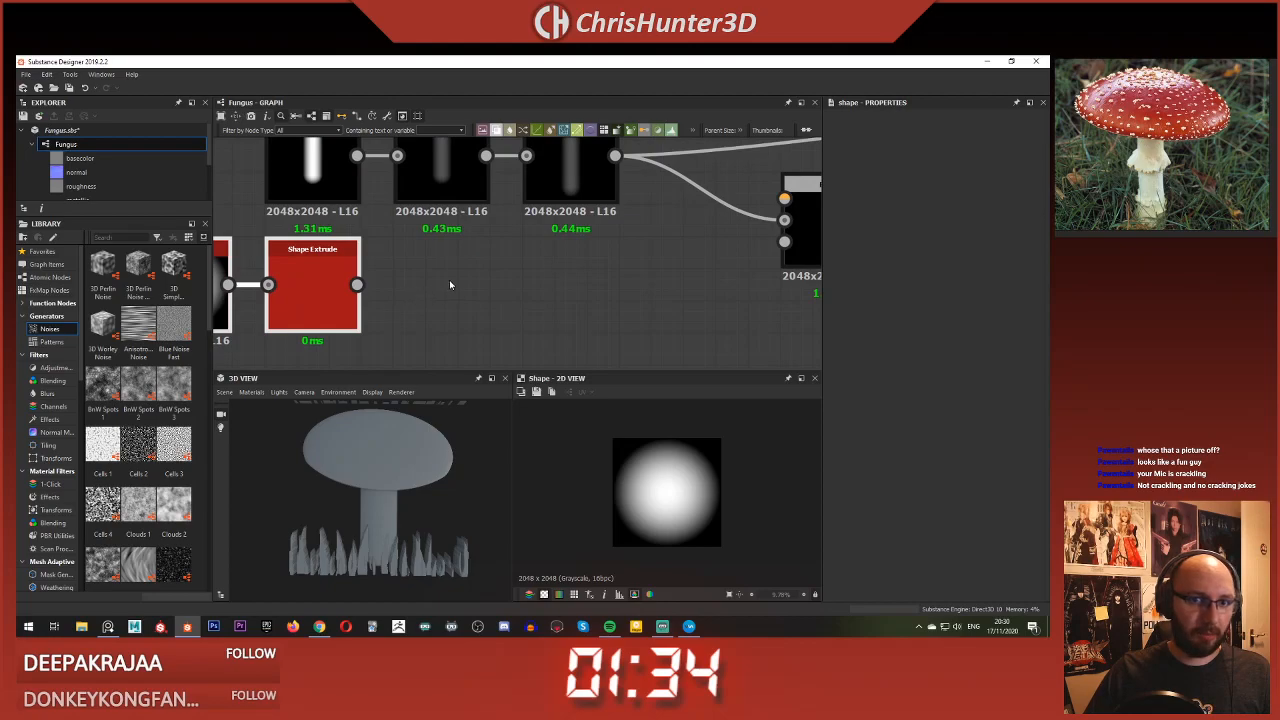
# Step: Examine how the stem chain feeds the cap's Blend and inspect the mushroom in the 3D preview
pyautogui.scroll(-2, 406, 298)
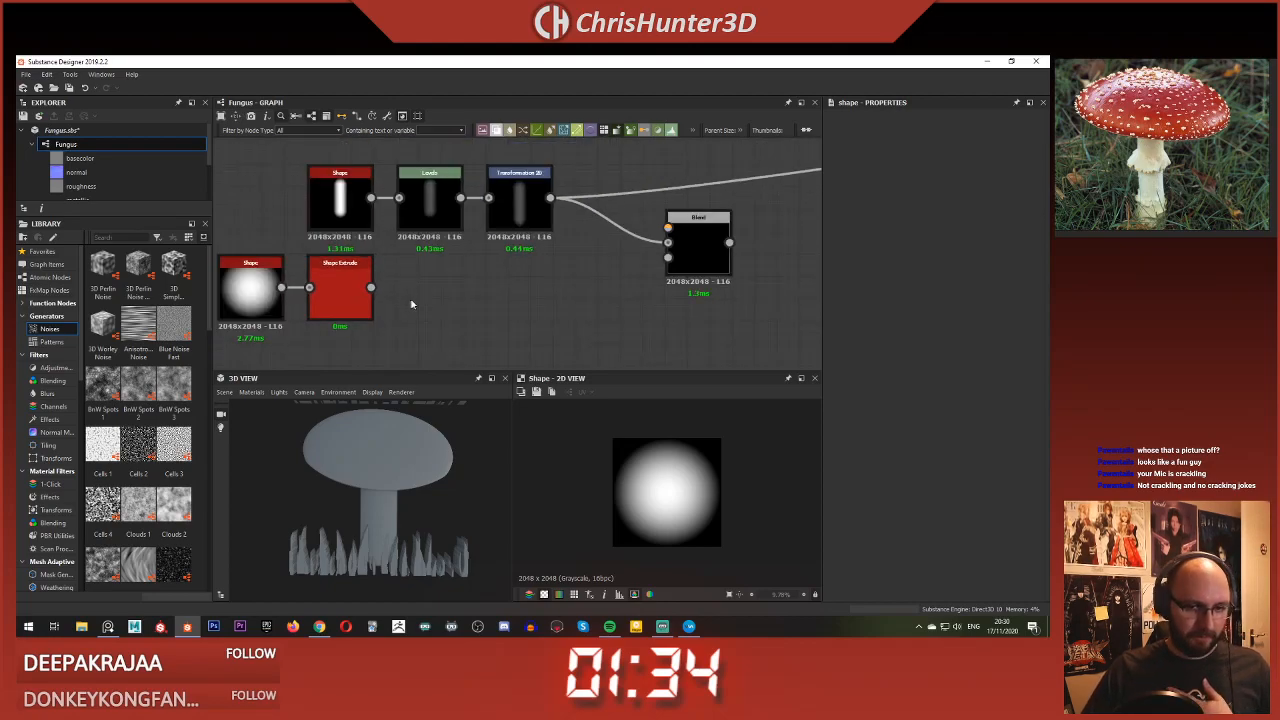
pyautogui.moveTo(427, 288); pyautogui.dragTo(408, 285, button='middle')
pyautogui.scroll(-3, 477, 259)
pyautogui.moveTo(477, 259); pyautogui.dragTo(440, 251, button='middle')
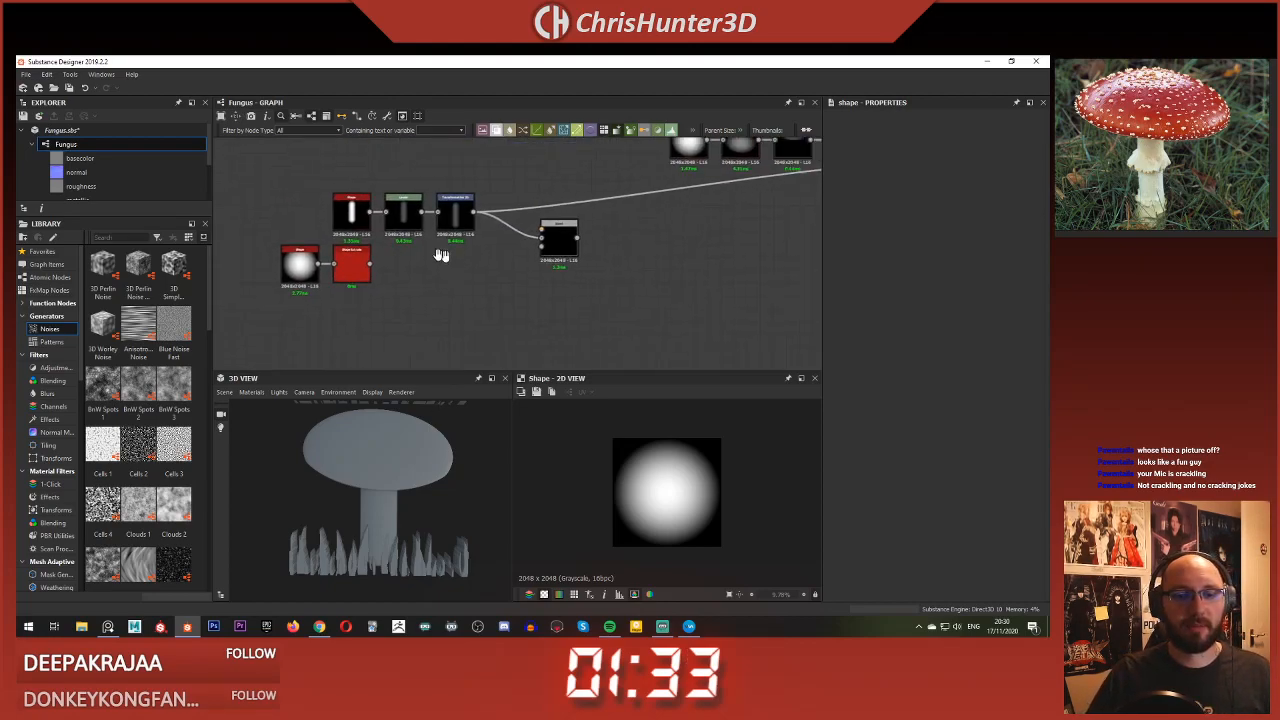
pyautogui.scroll(-1, 600, 275)
pyautogui.moveTo(620, 277); pyautogui.dragTo(354, 286, button='middle')
pyautogui.scroll(5, 552, 219)
pyautogui.moveTo(552, 219); pyautogui.dragTo(525, 363, button='middle')
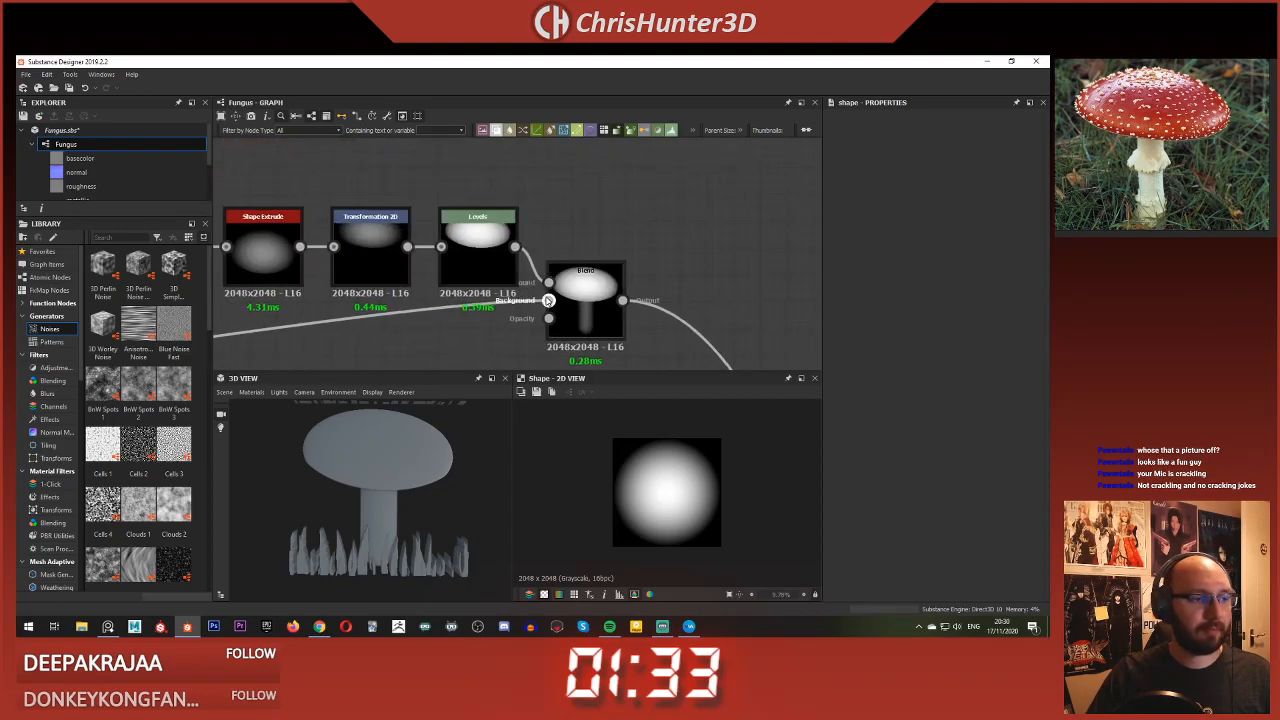
pyautogui.scroll(-4, 351, 302)
pyautogui.moveTo(222, 314); pyautogui.dragTo(654, 243, button='middle')
pyautogui.scroll(4, 460, 300)
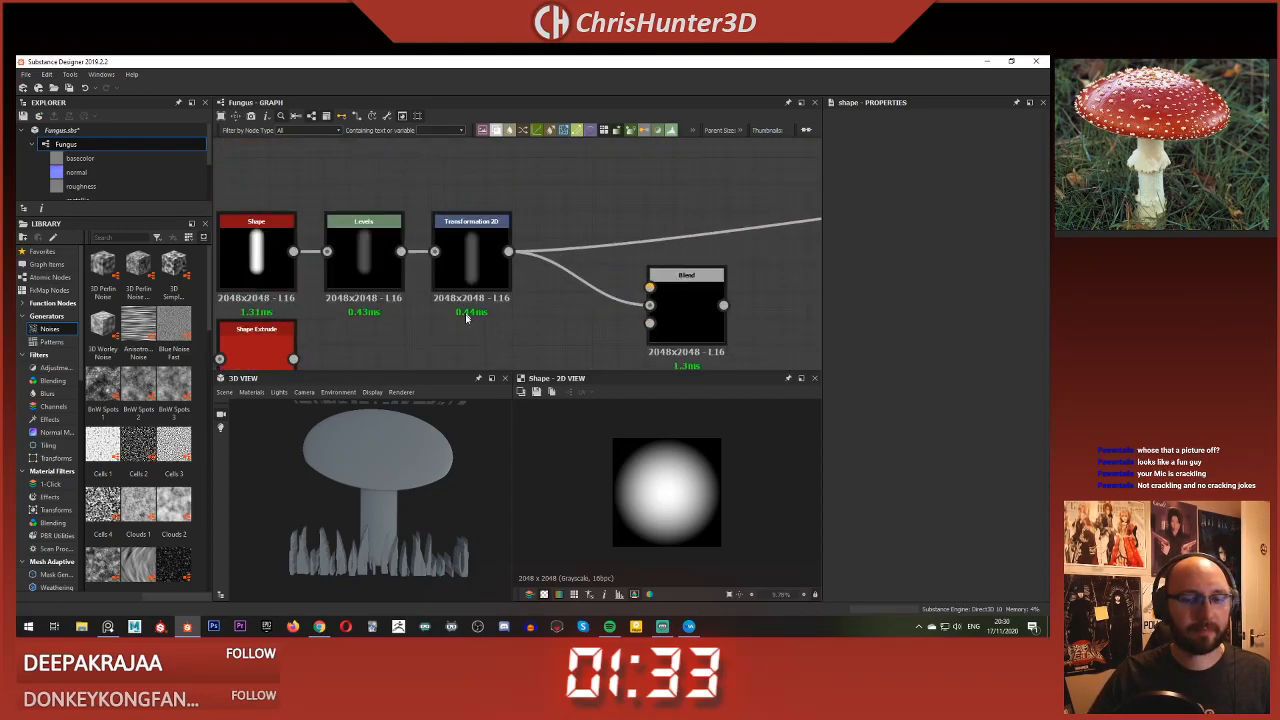
pyautogui.moveTo(466, 317); pyautogui.dragTo(542, 222, button='middle')
pyautogui.moveTo(383, 491)
pyautogui.mouseDown()
pyautogui.moveTo(394, 391)
pyautogui.moveTo(362, 395)
pyautogui.moveTo(373, 489)
pyautogui.moveTo(394, 410)
pyautogui.moveTo(404, 485)
pyautogui.moveTo(391, 491)
pyautogui.mouseUp()
pyautogui.moveTo(387, 263); pyautogui.dragTo(454, 255, button='middle')
# Step: Display the copied Shape Extrude node's output in the 2D view together with its parameters
pyautogui.press('space')
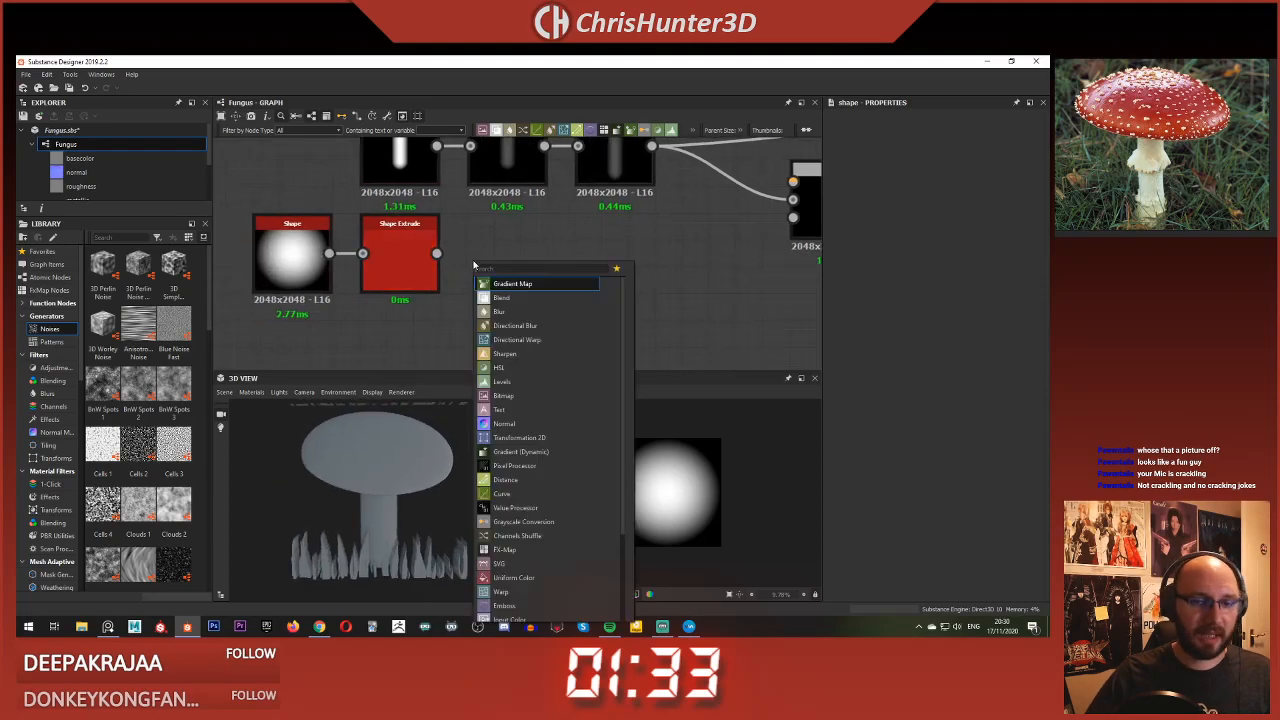
pyautogui.click(418, 260)
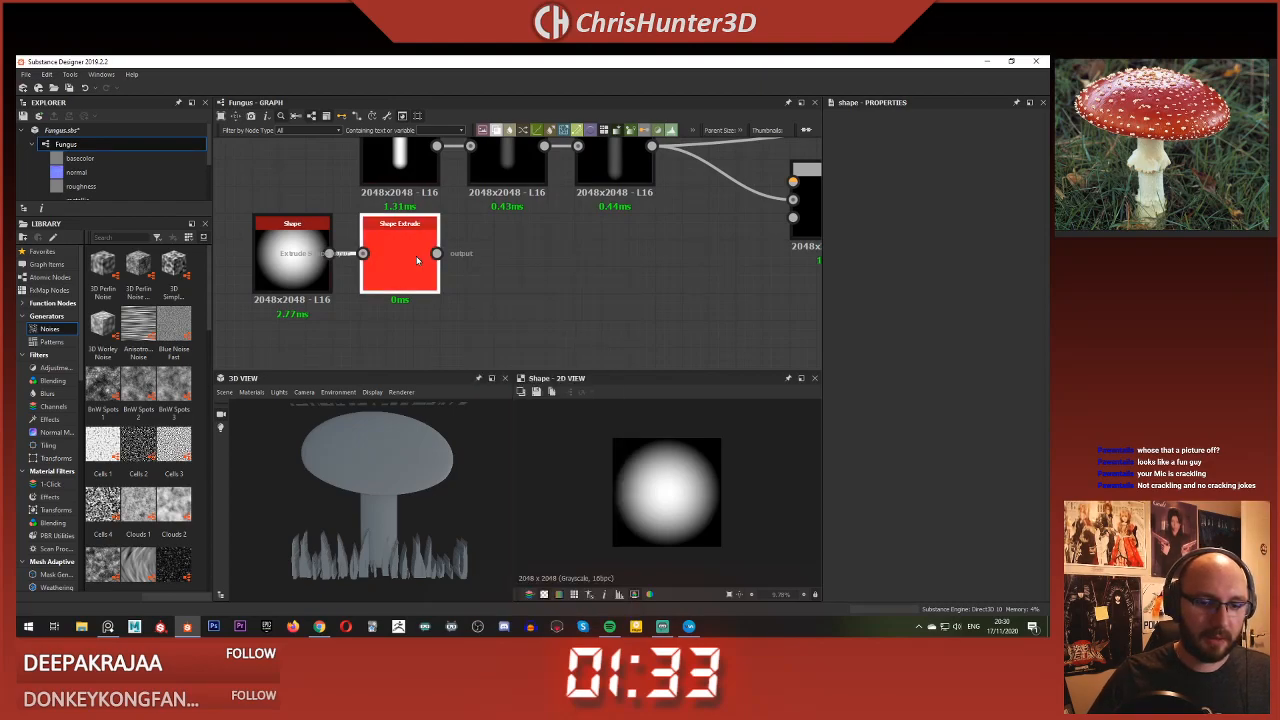
pyautogui.doubleClick(418, 260)
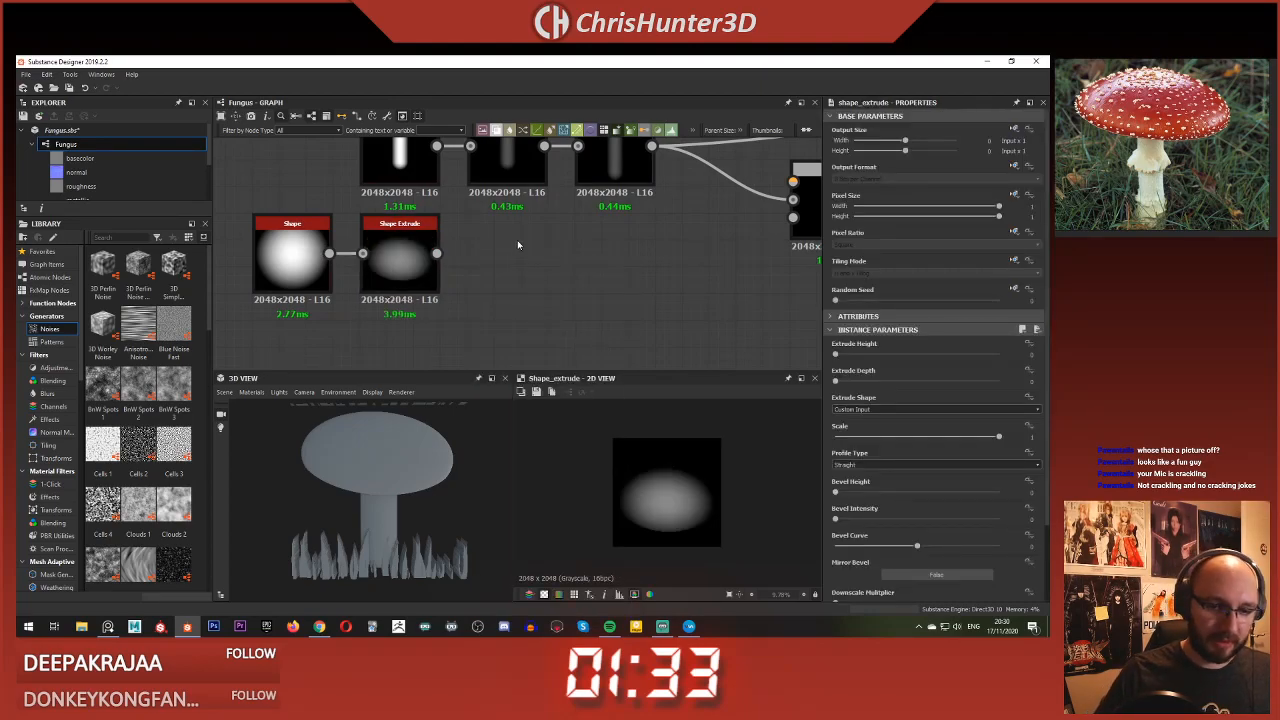
# Step: Add a Slope Blur Grayscale node after the copied Shape Extrude and connect the extrude's output to its grayscale input
pyautogui.press('space')
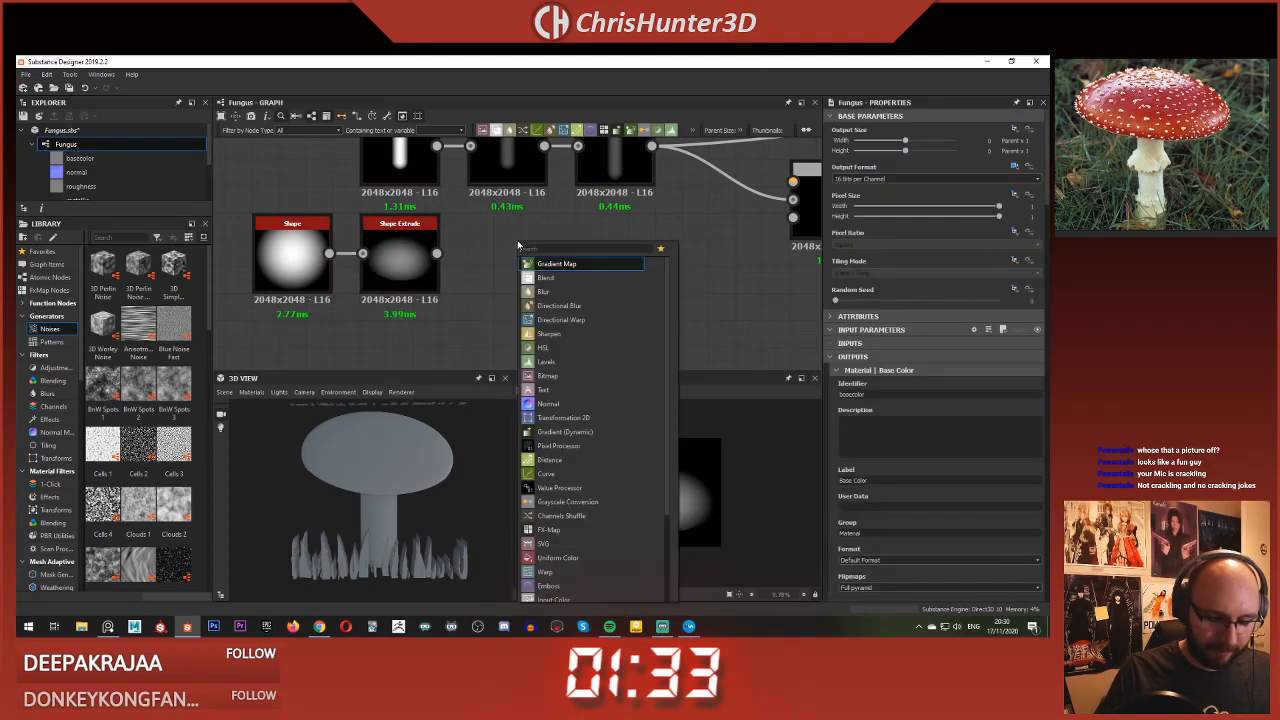
pyautogui.write('slope')
pyautogui.press('Down')
pyautogui.press('Down')
pyautogui.press('Down')
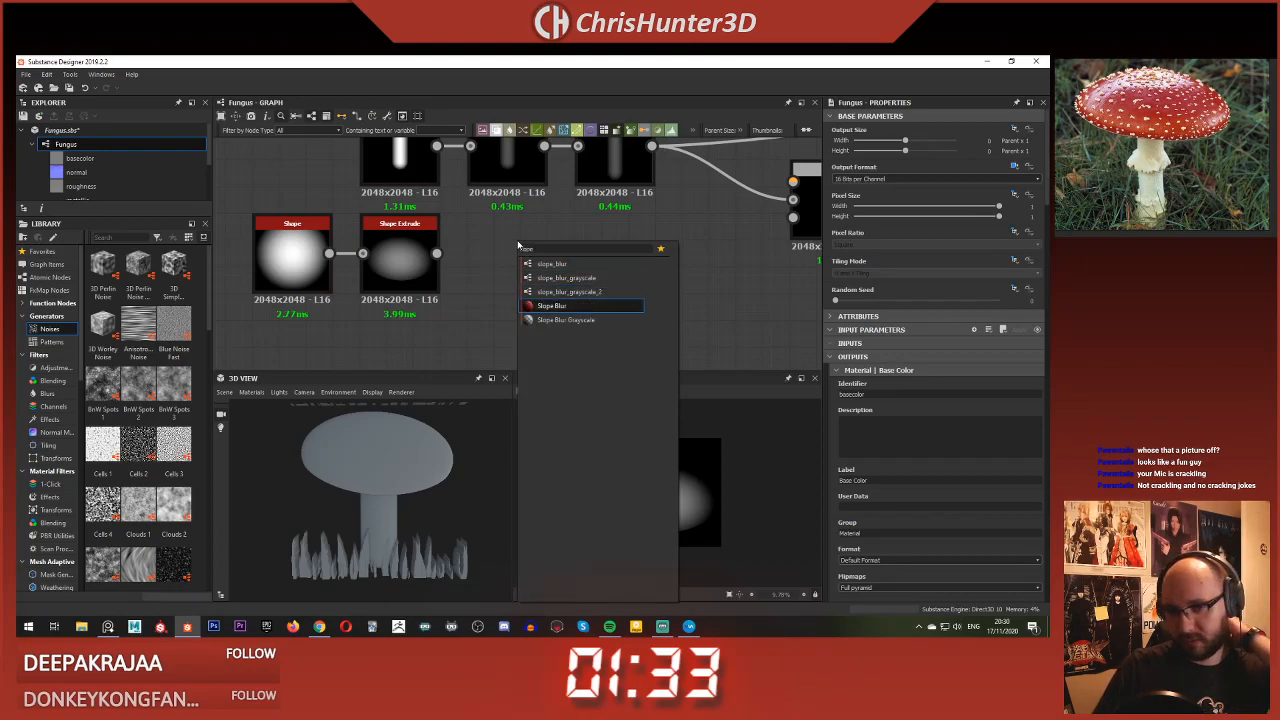
pyautogui.press('Down')
pyautogui.press('Return')
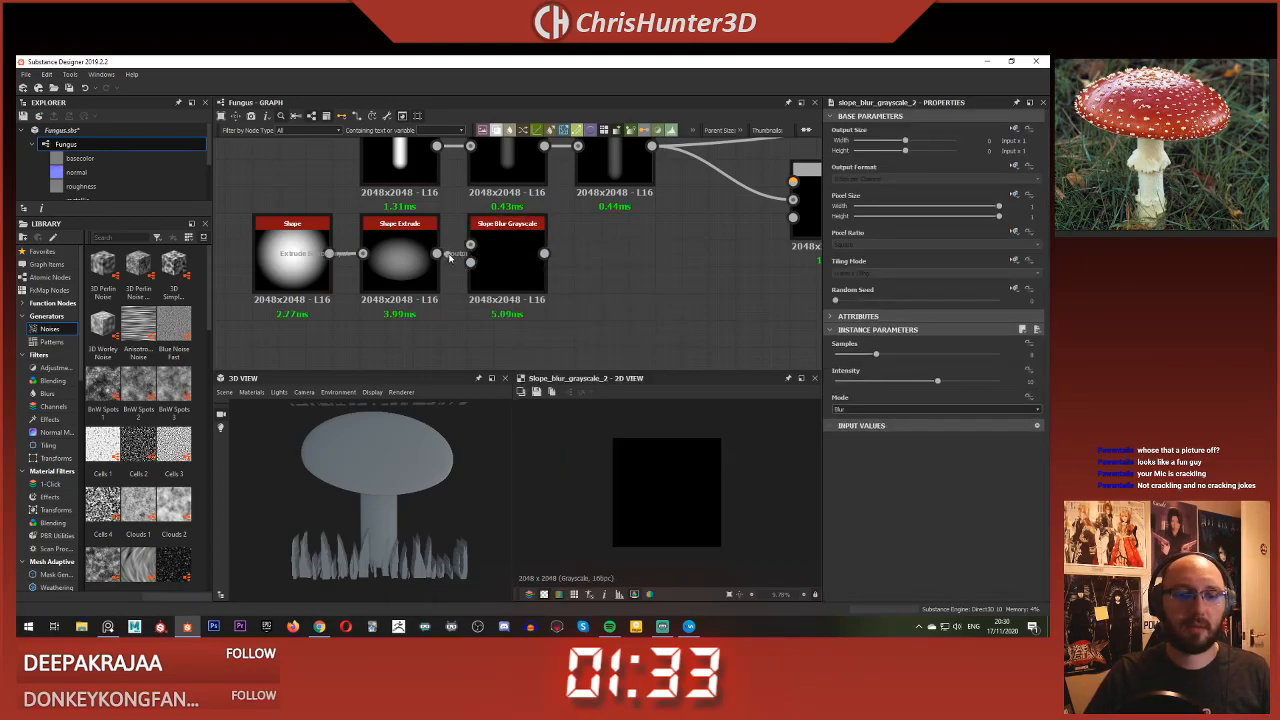
pyautogui.moveTo(449, 258); pyautogui.dragTo(514, 298)
# Step: Add a Directional Noise 4 node below the copied Shape Extrude and set its angle to 0.22 turns for near-vertical streaks
pyautogui.moveTo(514, 298); pyautogui.dragTo(564, 216, button='middle')
pyautogui.press('space')
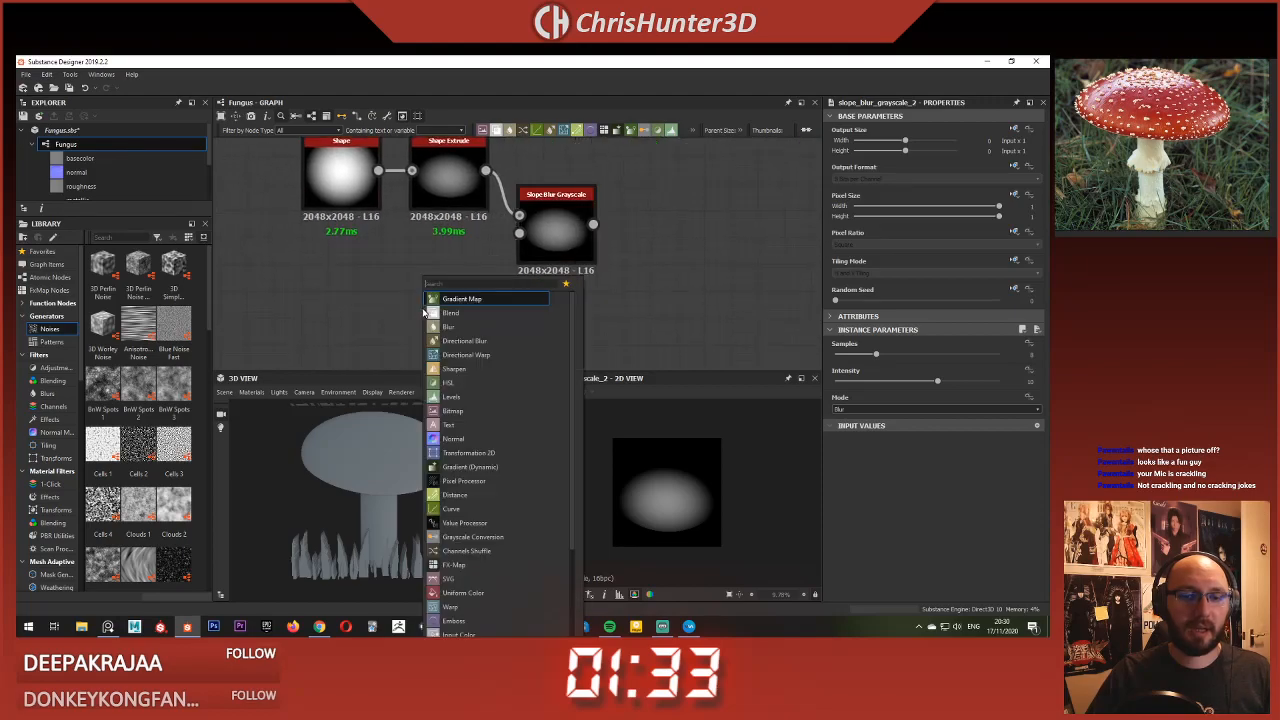
pyautogui.write('dire')
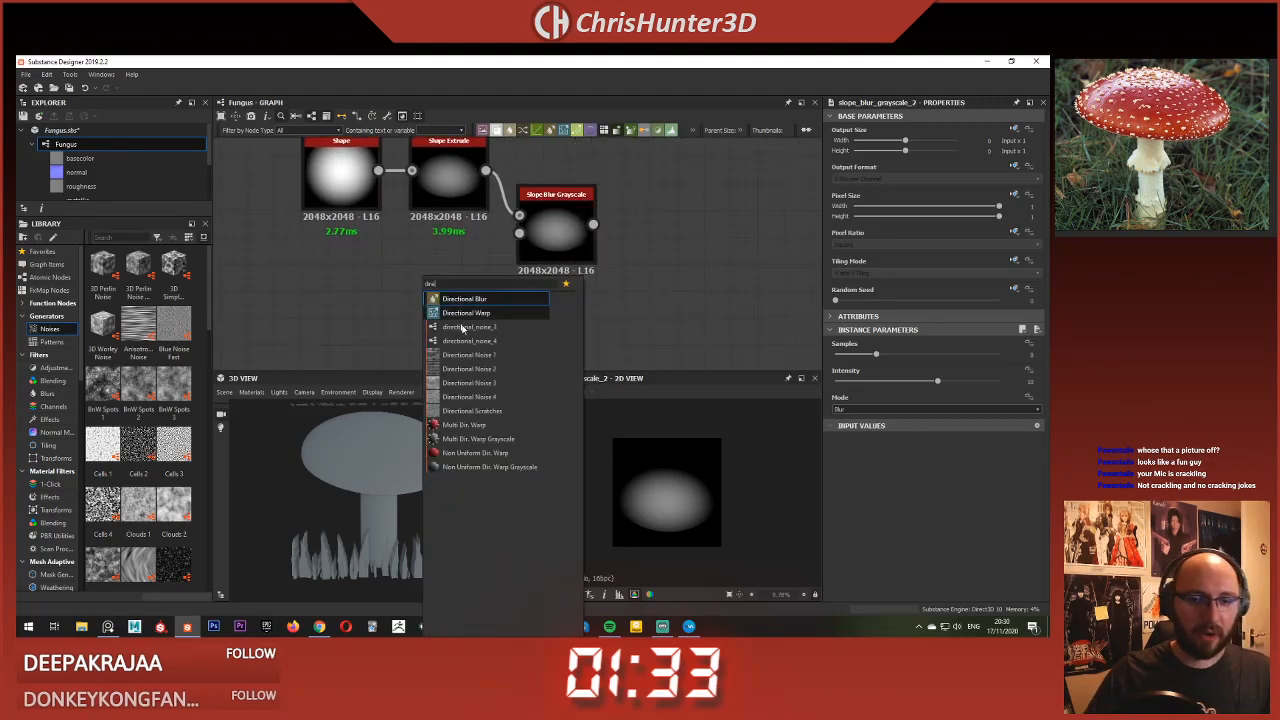
pyautogui.click(505, 397)
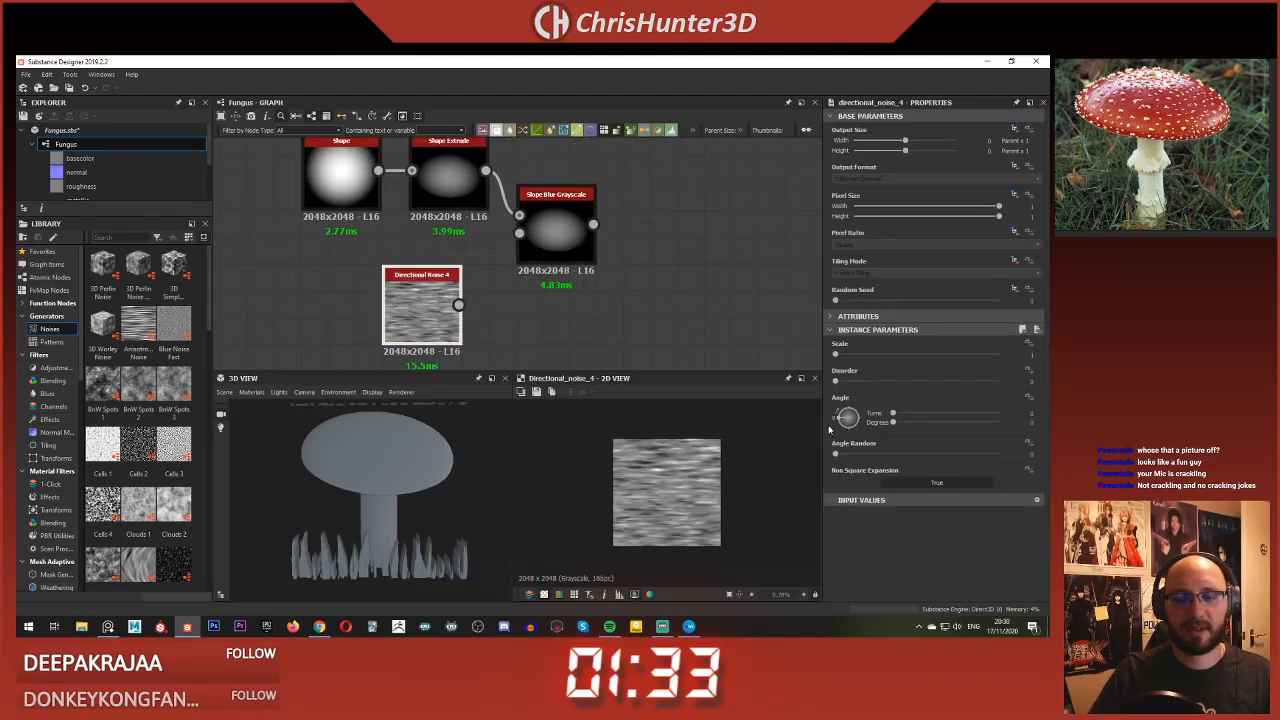
pyautogui.moveTo(847, 418); pyautogui.dragTo(851, 410)
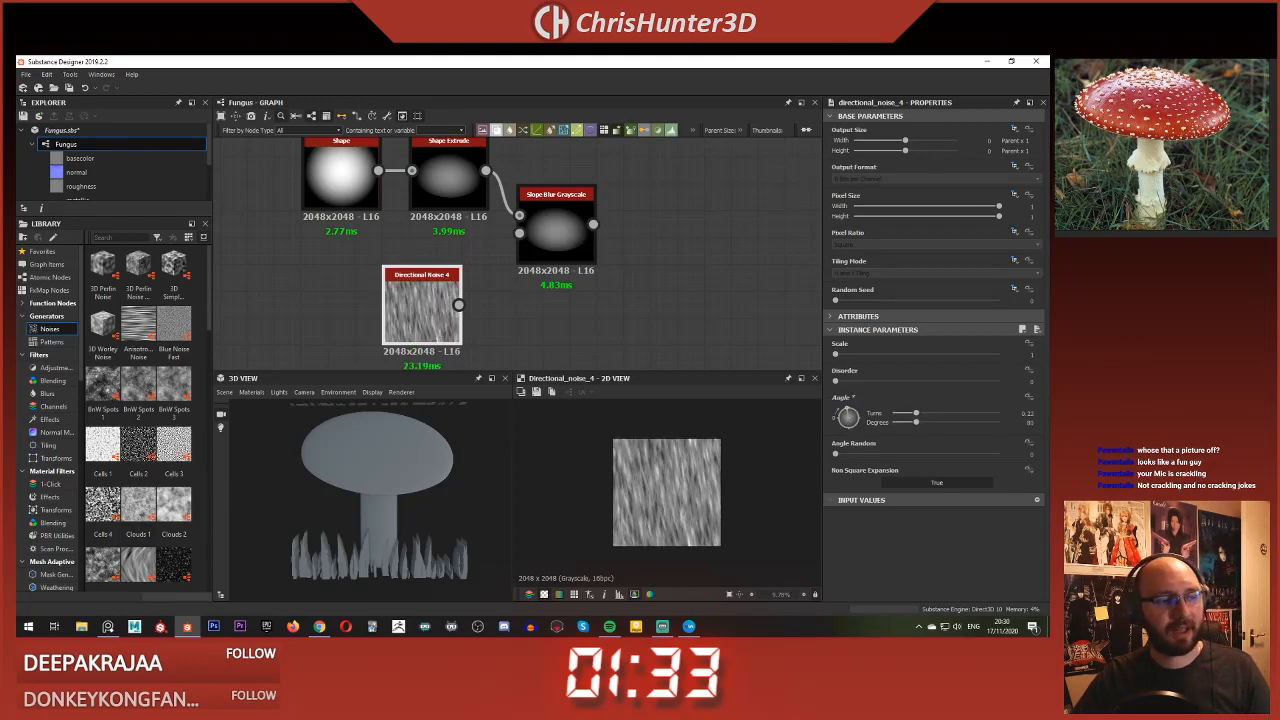
# Step: Space the Slope Blur Grayscale away from the extrude, connect Directional Noise 4 to its slope input, and display the result
pyautogui.scroll(1, 508, 278)
pyautogui.scroll(-3, 472, 290)
pyautogui.scroll(2, 428, 322)
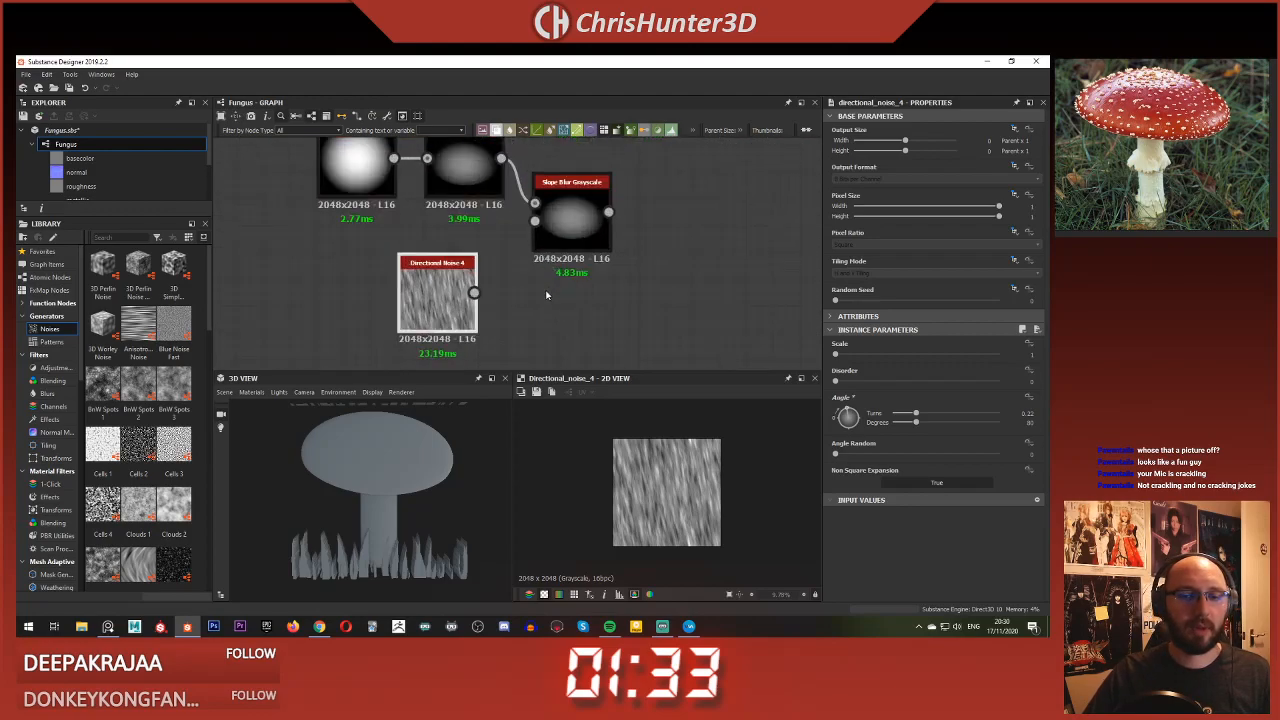
pyautogui.moveTo(577, 219); pyautogui.dragTo(652, 220)
pyautogui.moveTo(550, 265); pyautogui.dragTo(504, 273, button='middle')
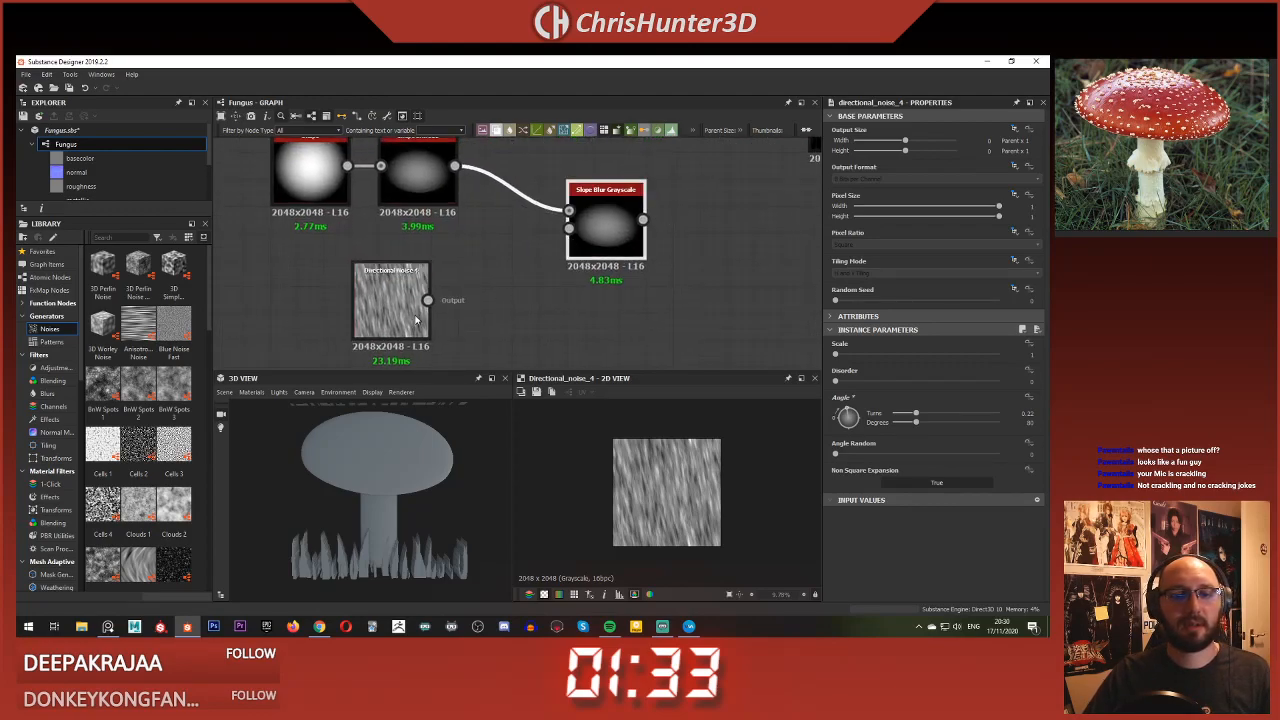
pyautogui.moveTo(428, 300); pyautogui.dragTo(568, 228)
pyautogui.click(576, 207)
pyautogui.doubleClick(593, 232)
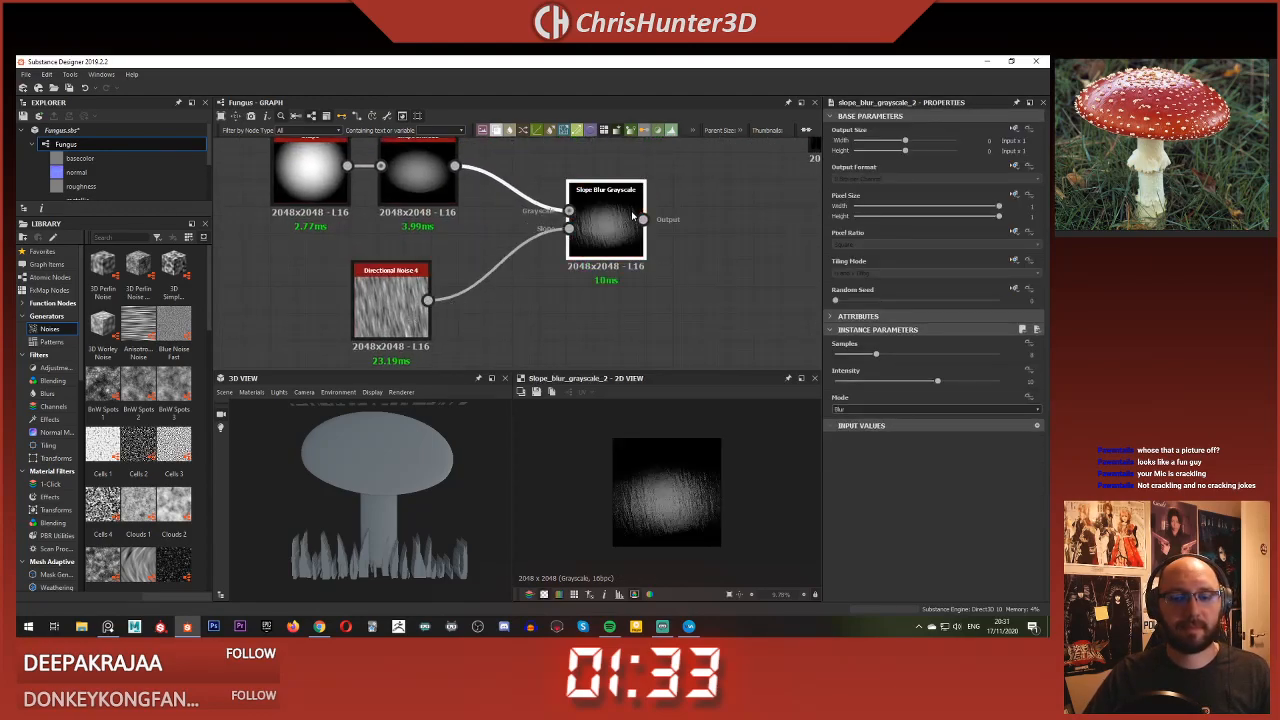
# Step: Set the Slope Blur Grayscale mode to Min, samples to 32 and intensity to about 6.87
pyautogui.click(891, 417)
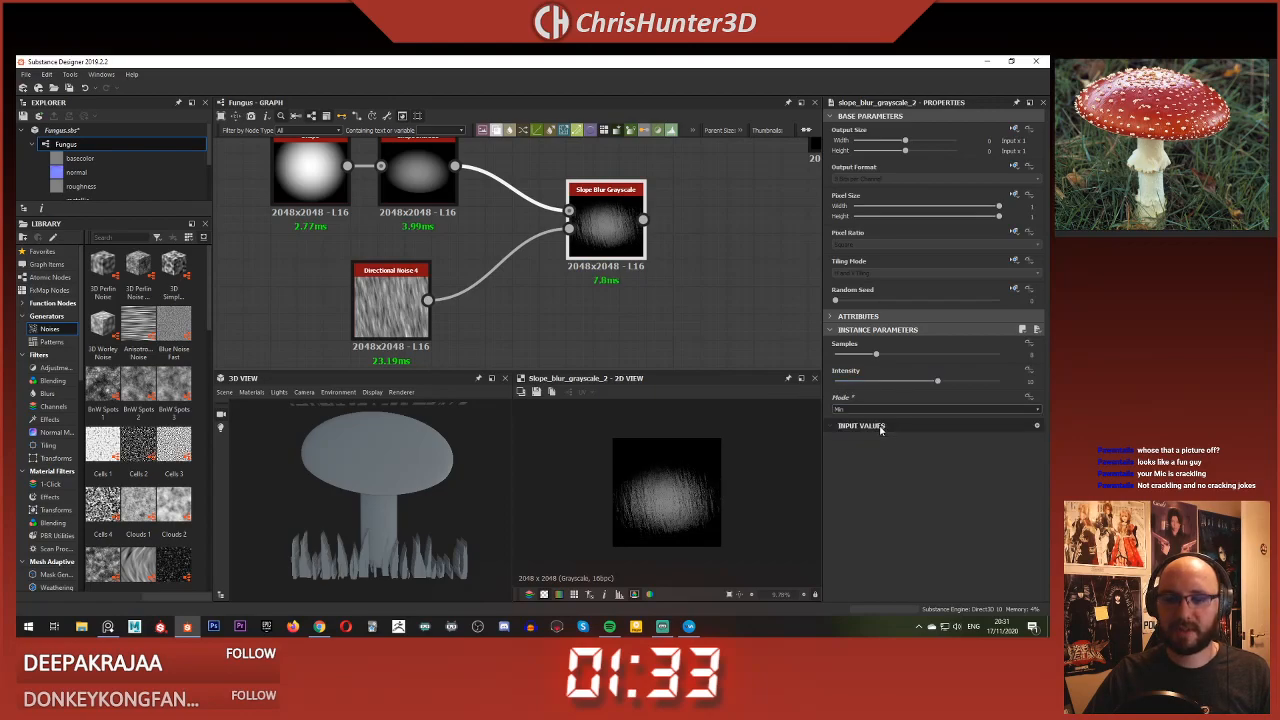
pyautogui.moveTo(876, 356); pyautogui.dragTo(857, 356)
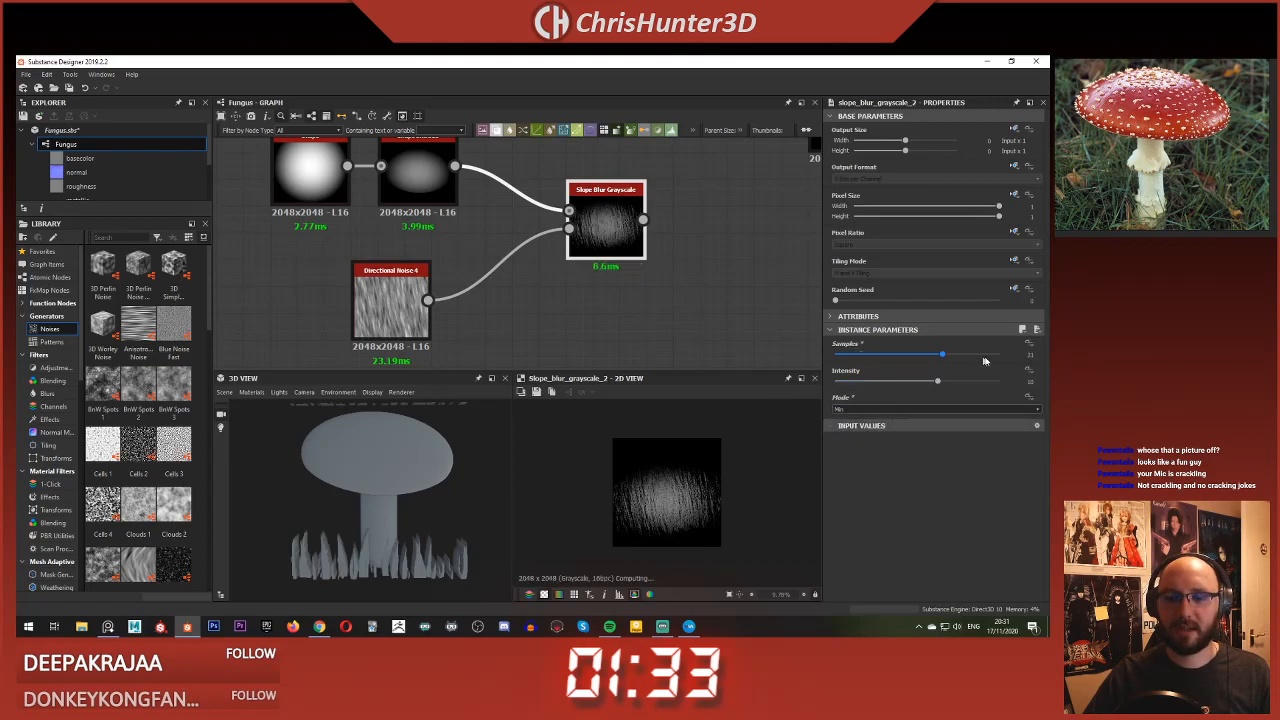
pyautogui.moveTo(984, 360); pyautogui.dragTo(1003, 359)
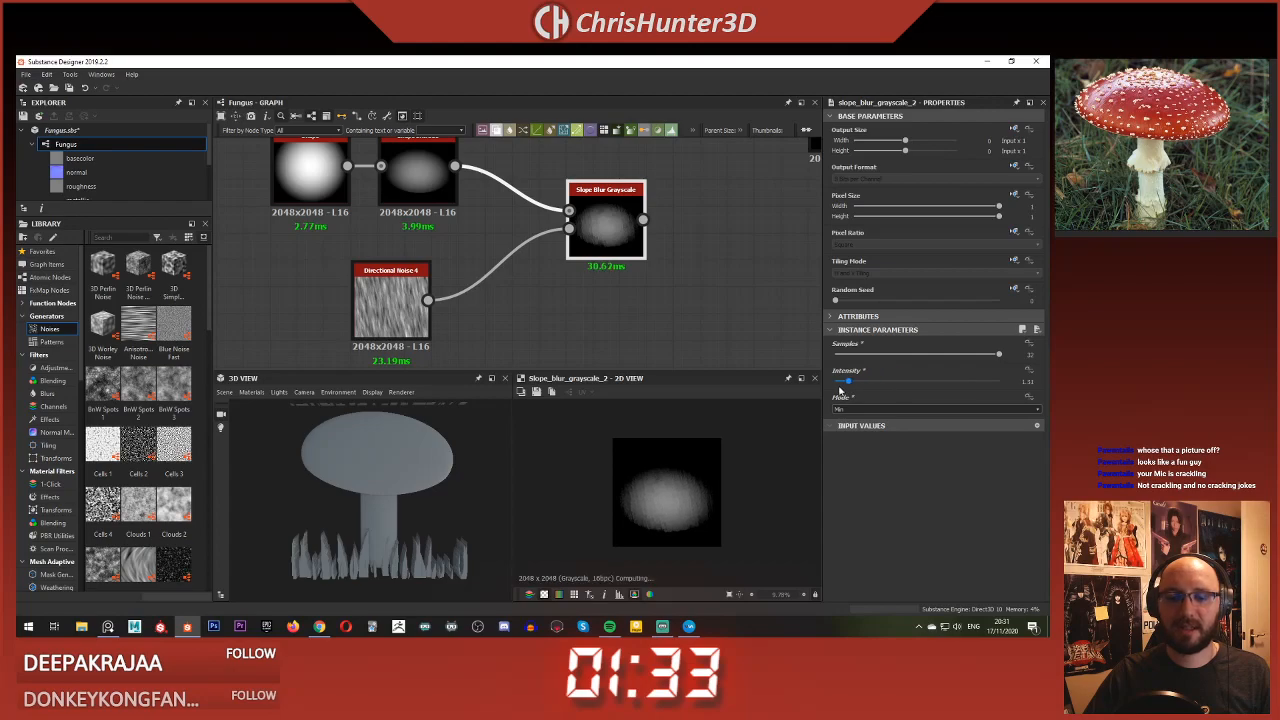
pyautogui.moveTo(867, 397); pyautogui.dragTo(897, 403)
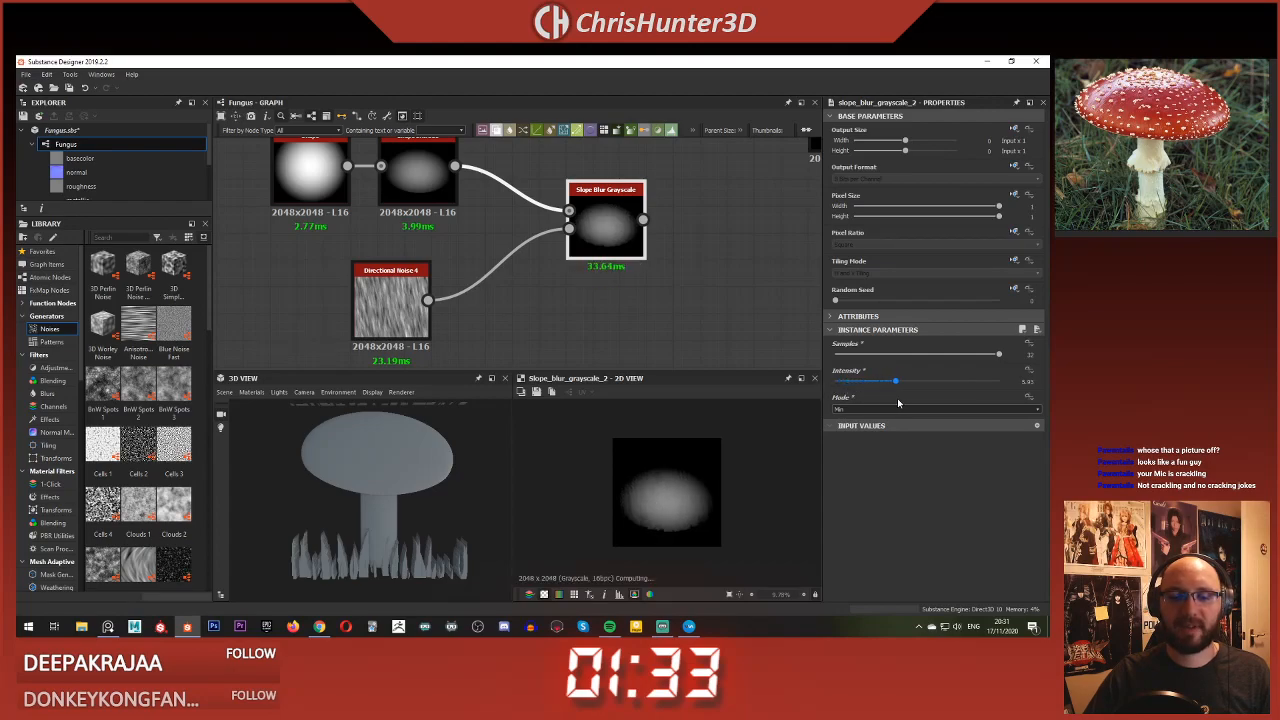
# Step: Set the Directional Noise 4 angle to 0.25 turns so its streaks run vertically
pyautogui.moveTo(411, 311); pyautogui.dragTo(482, 310, button='middle')
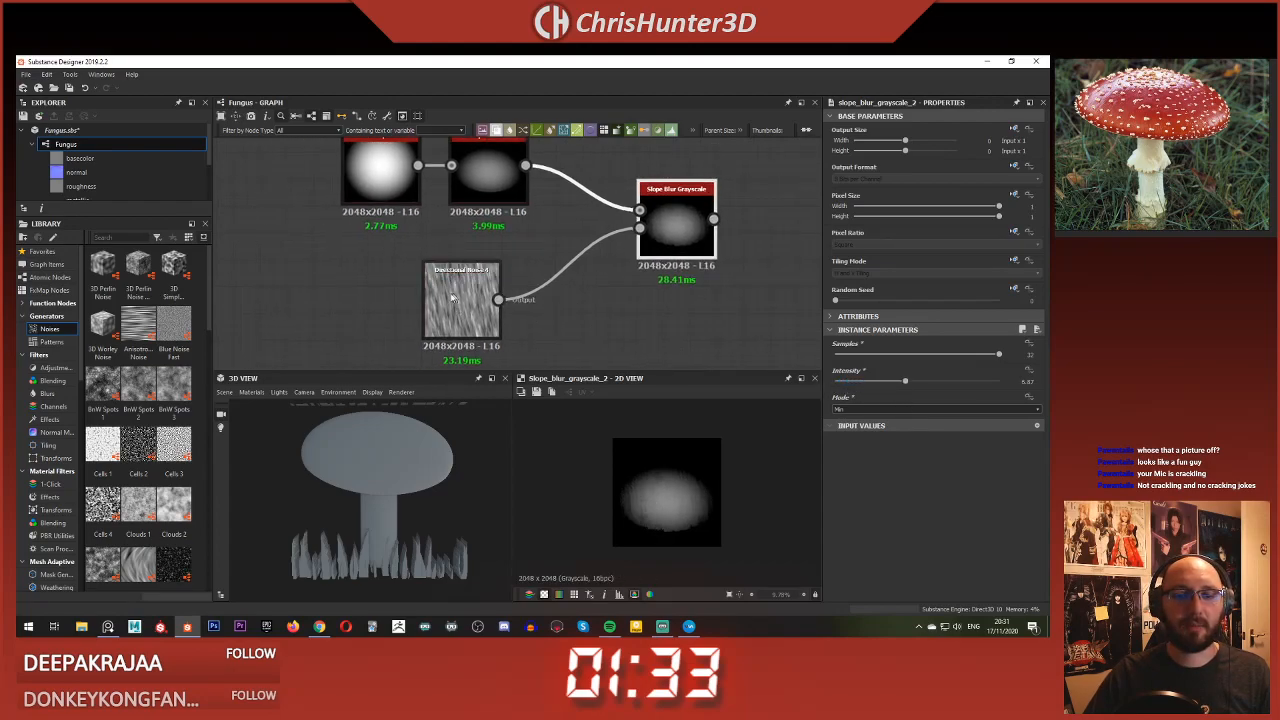
pyautogui.click(452, 297)
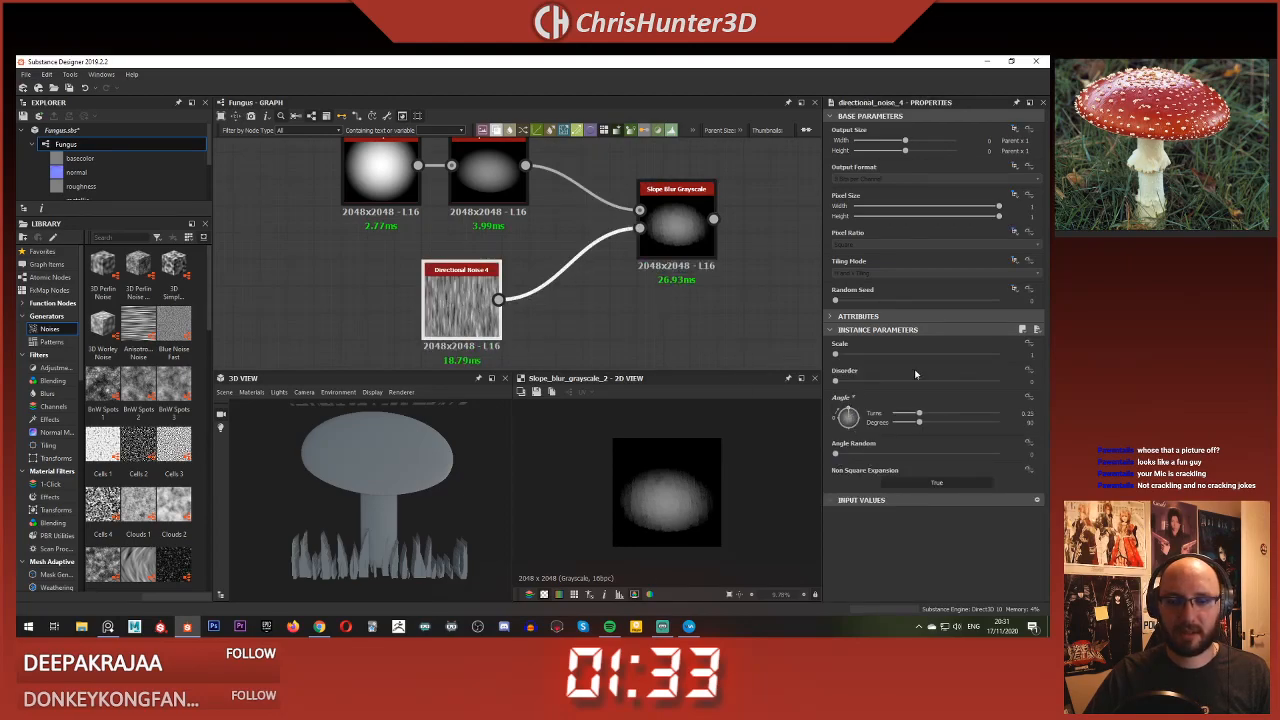
pyautogui.moveTo(835, 355)
pyautogui.mouseDown()
pyautogui.moveTo(871, 360)
pyautogui.moveTo(820, 356)
pyautogui.mouseUp()
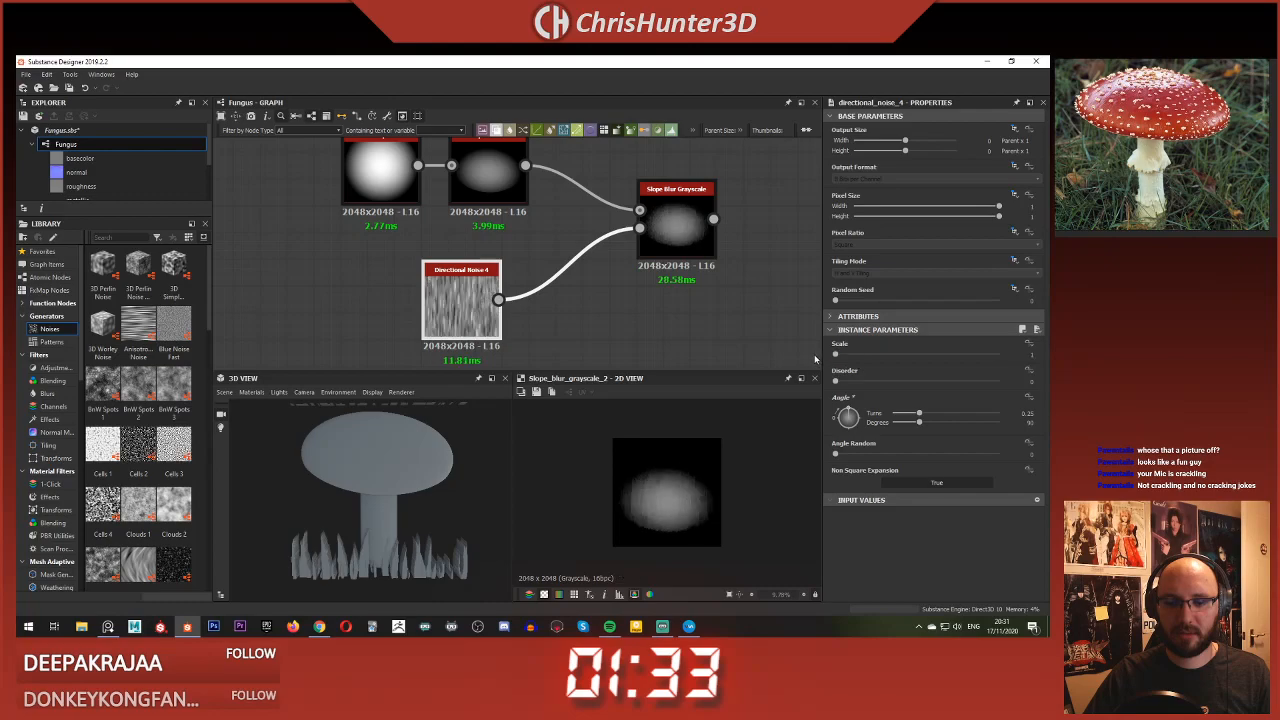
# Step: Insert a Levels node between Directional Noise 4 and the Slope Blur Grayscale's slope input
pyautogui.moveTo(624, 333); pyautogui.dragTo(652, 324, button='middle')
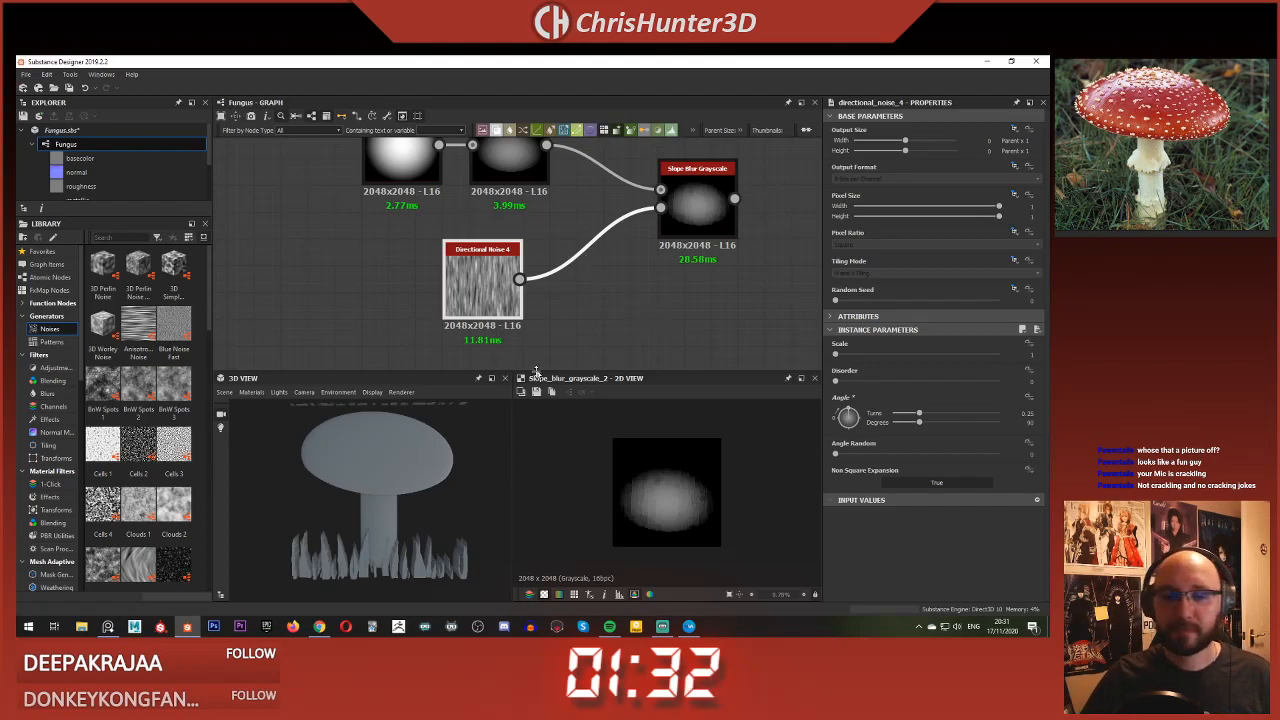
pyautogui.scroll(4, 469, 299)
pyautogui.scroll(-2, 466, 266)
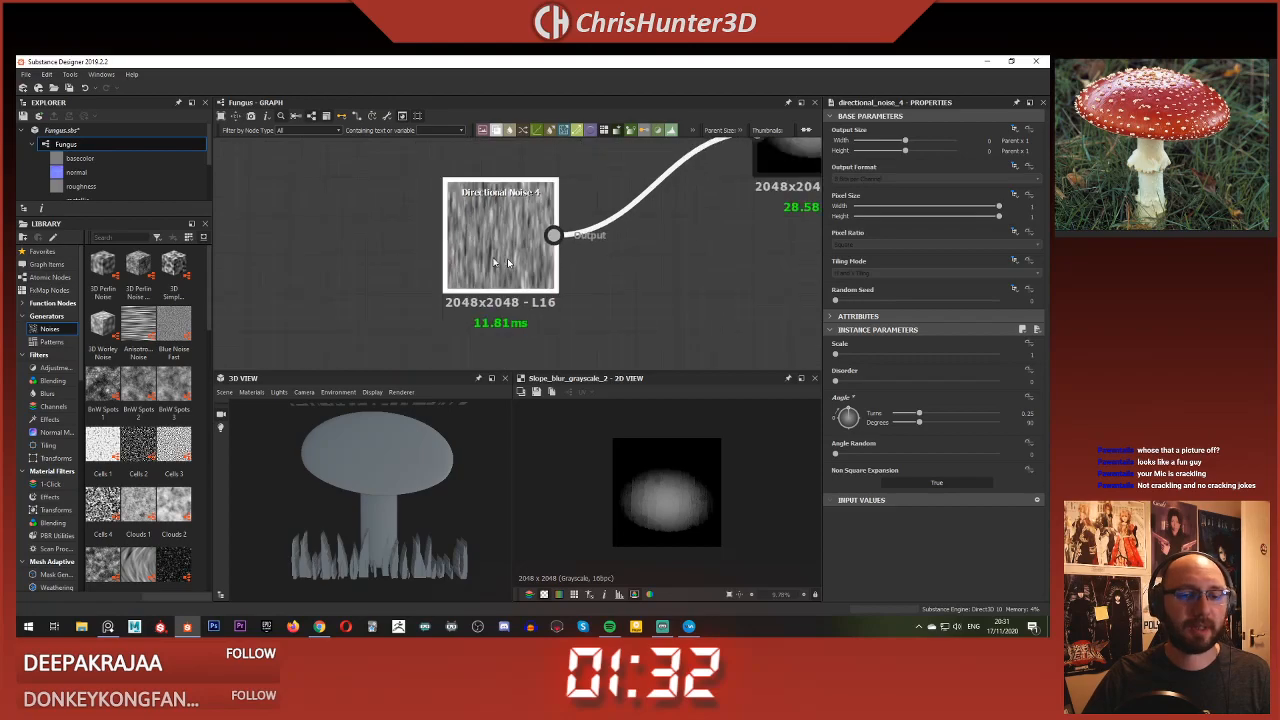
pyautogui.moveTo(507, 258); pyautogui.dragTo(385, 293, button='middle')
pyautogui.press('space')
pyautogui.write('le')
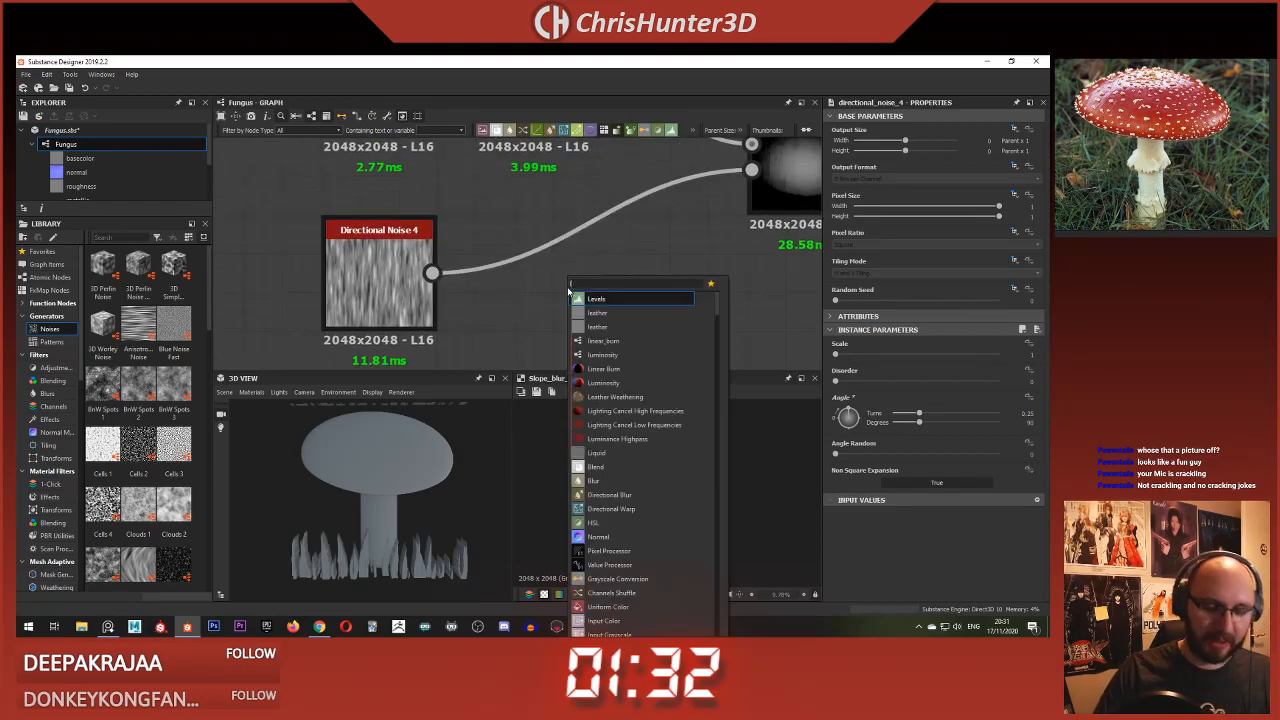
pyautogui.press('Return')
pyautogui.moveTo(432, 273); pyautogui.dragTo(519, 273)
pyautogui.moveTo(598, 293); pyautogui.dragTo(560, 293)
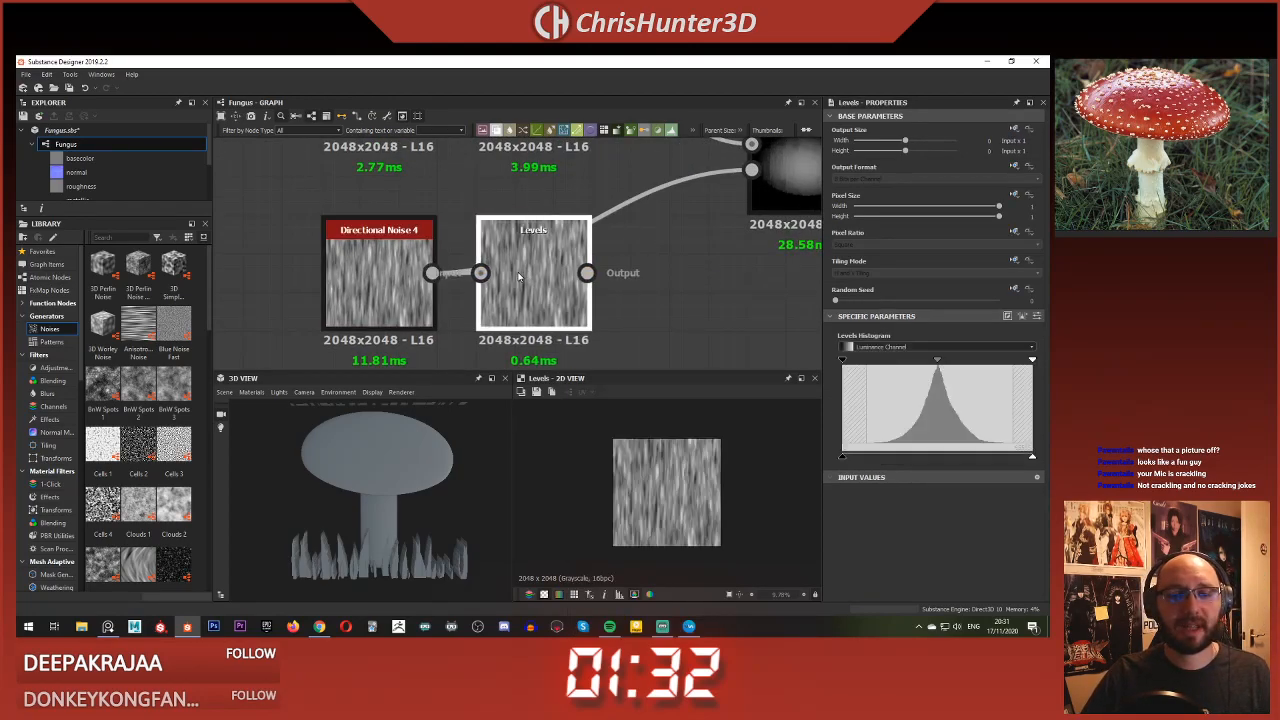
# Step: Auto-level the noise histogram and bring the input white and black points closer together for strong contrast
pyautogui.click(1022, 316)
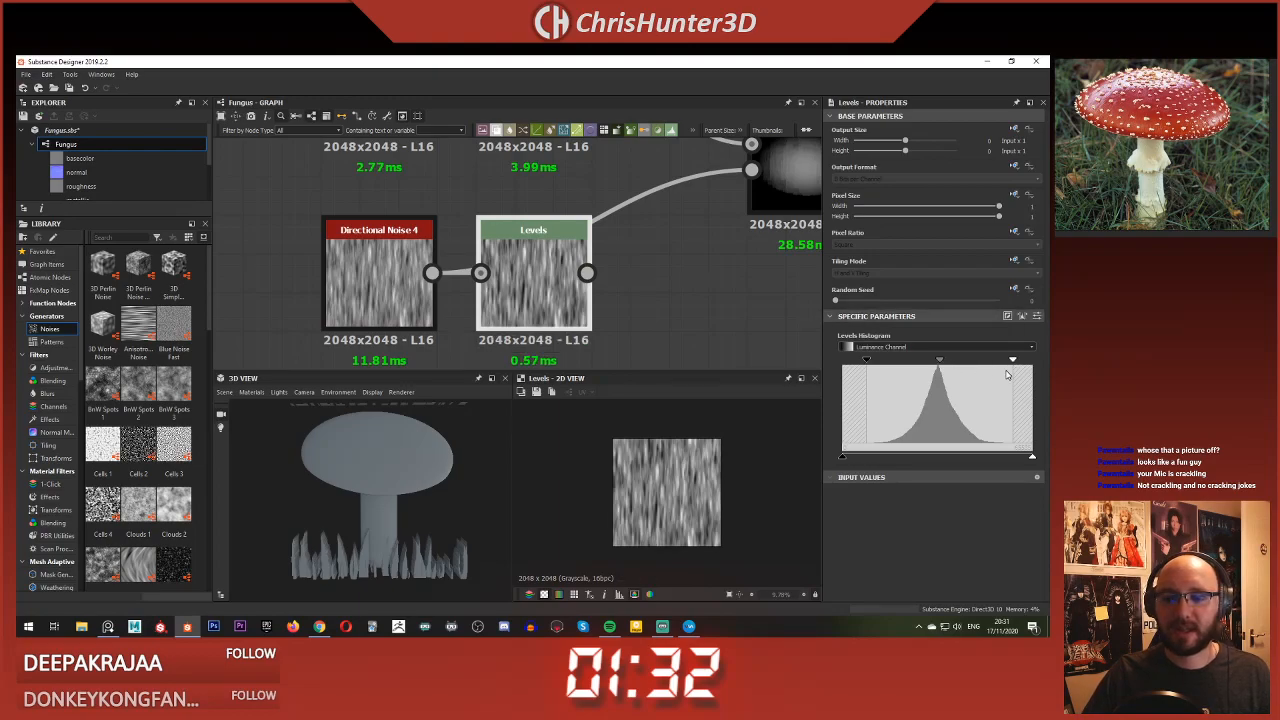
pyautogui.moveTo(1014, 361); pyautogui.dragTo(984, 361)
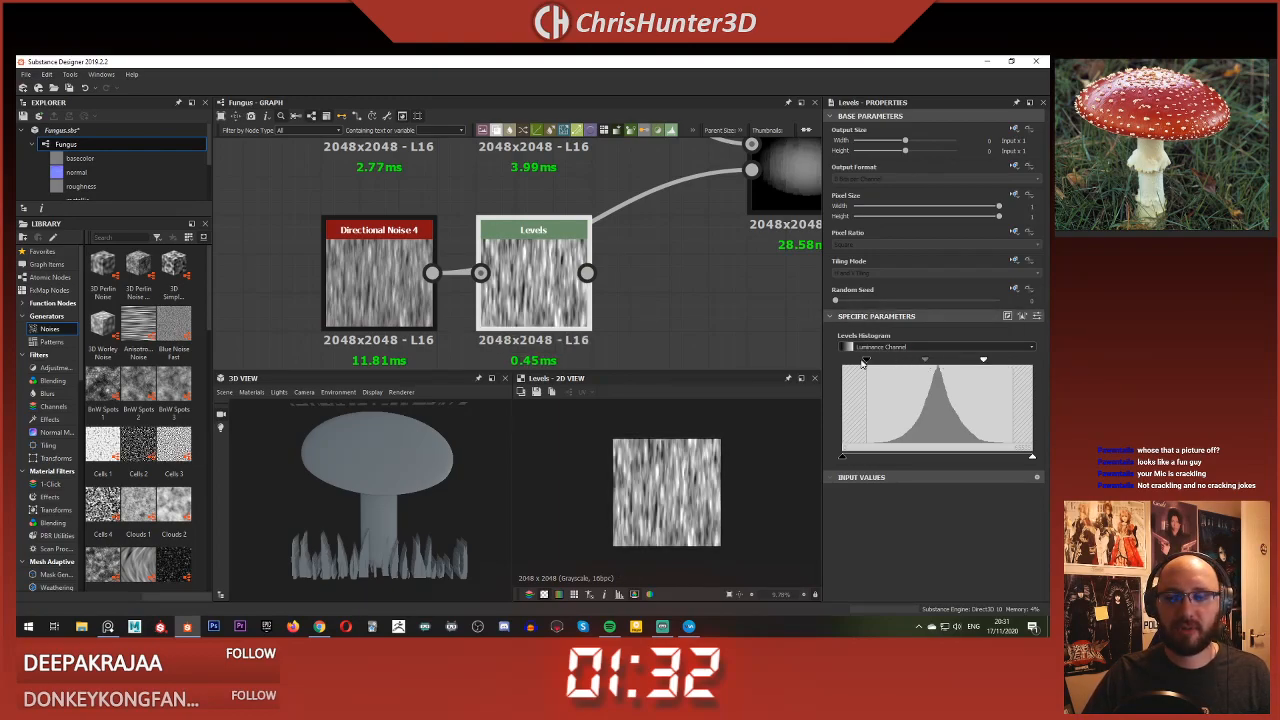
pyautogui.moveTo(868, 362); pyautogui.dragTo(918, 362)
# Step: Display the Slope Blur Grayscale result and examine its streaked edges up close in the 2D view
pyautogui.scroll(-2, 490, 300)
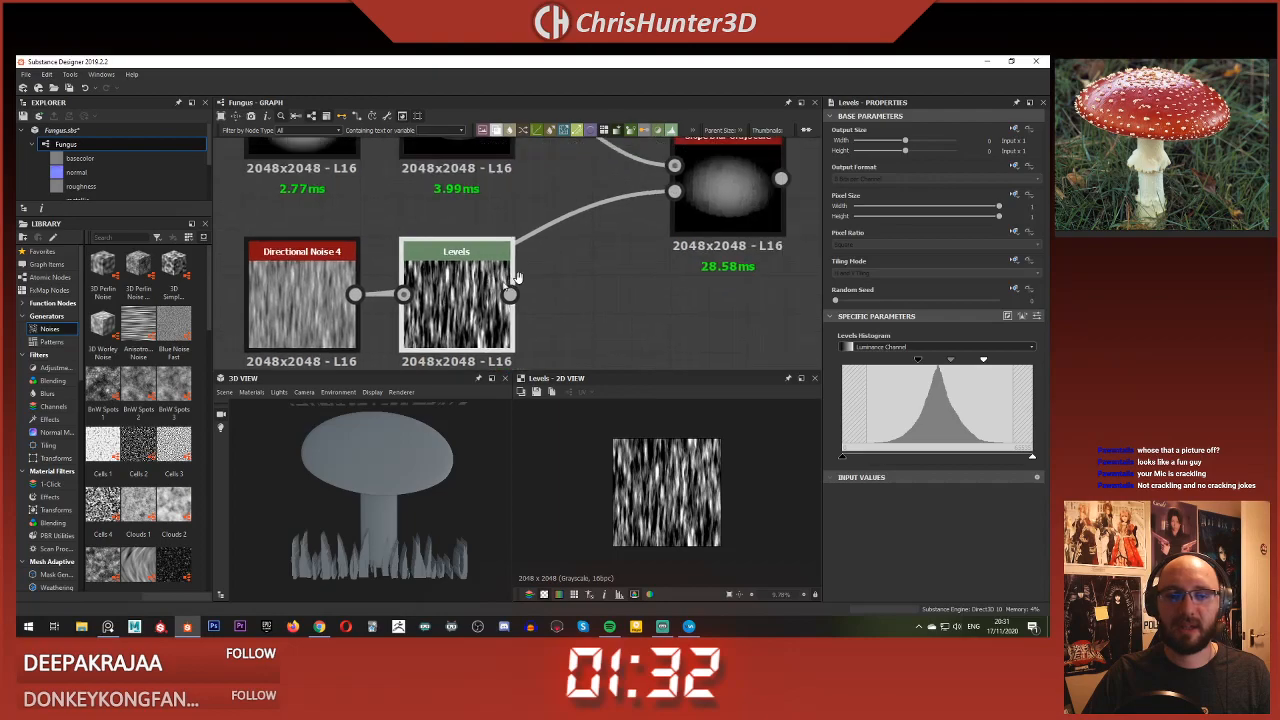
pyautogui.moveTo(616, 228); pyautogui.dragTo(611, 220)
pyautogui.doubleClick(648, 215)
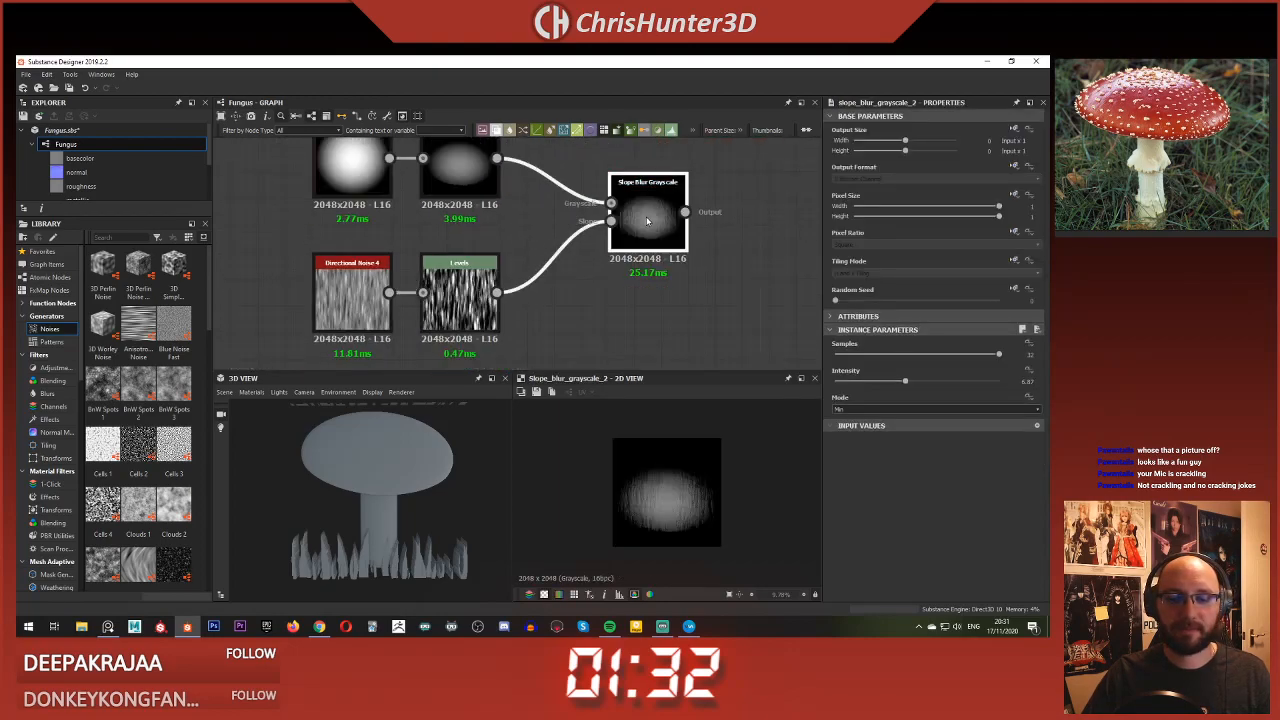
pyautogui.scroll(3, 690, 520)
pyautogui.scroll(2, 687, 522)
pyautogui.scroll(-2, 669, 546)
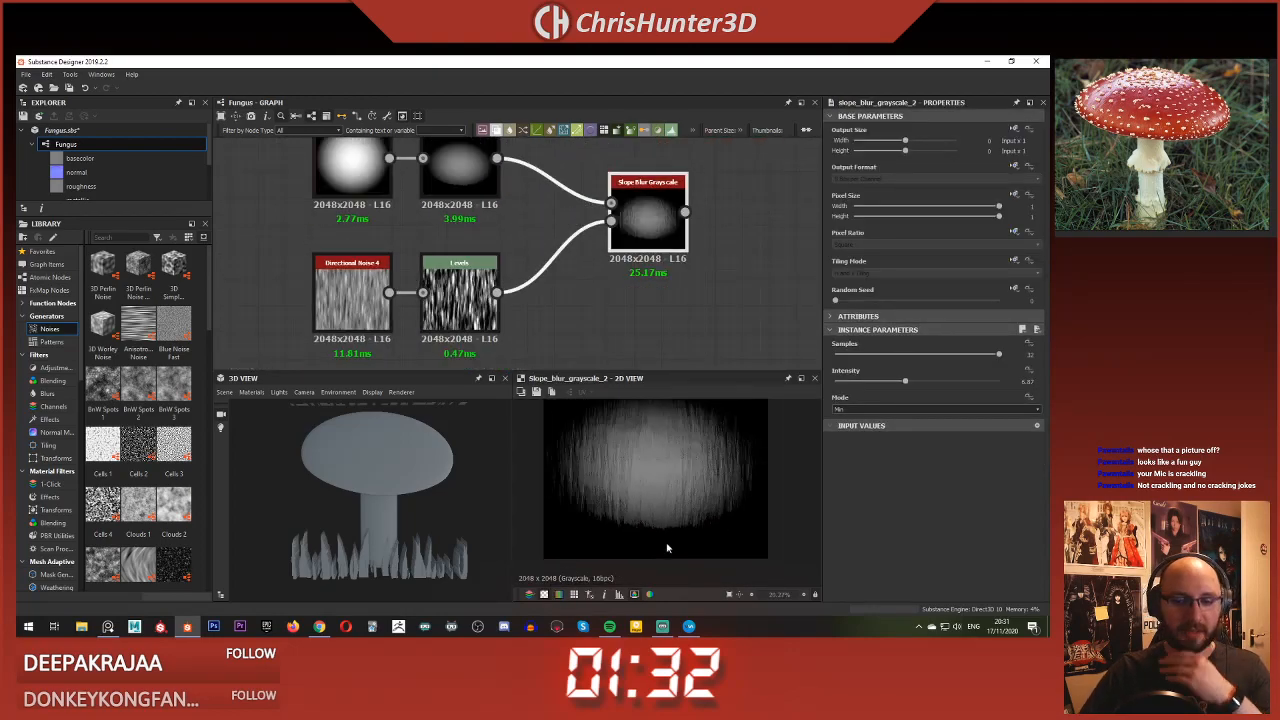
pyautogui.moveTo(669, 546); pyautogui.dragTo(671, 576, button='middle')
# Step: Space Directional Noise 4 away from Levels and insert a Transformation 2D node between them
pyautogui.click(356, 296)
pyautogui.moveTo(356, 296); pyautogui.dragTo(414, 284, button='middle')
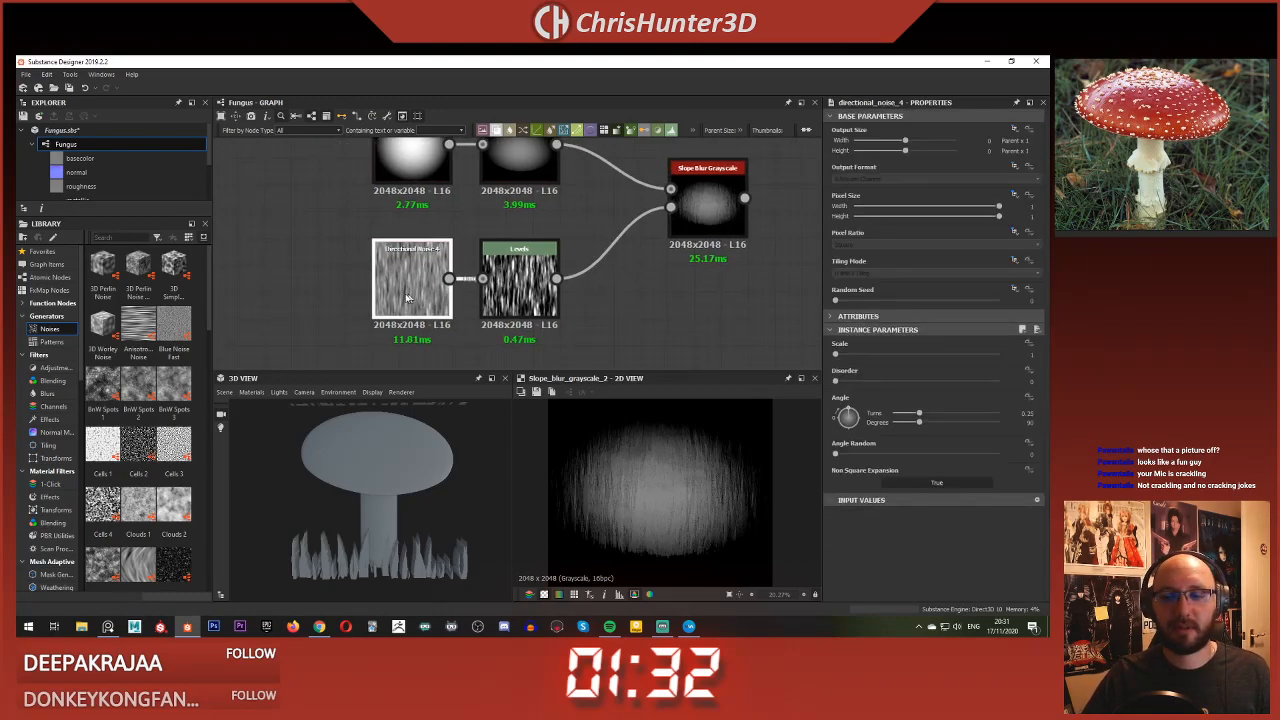
pyautogui.moveTo(414, 284); pyautogui.dragTo(280, 290)
pyautogui.press('space')
pyautogui.write('tra')
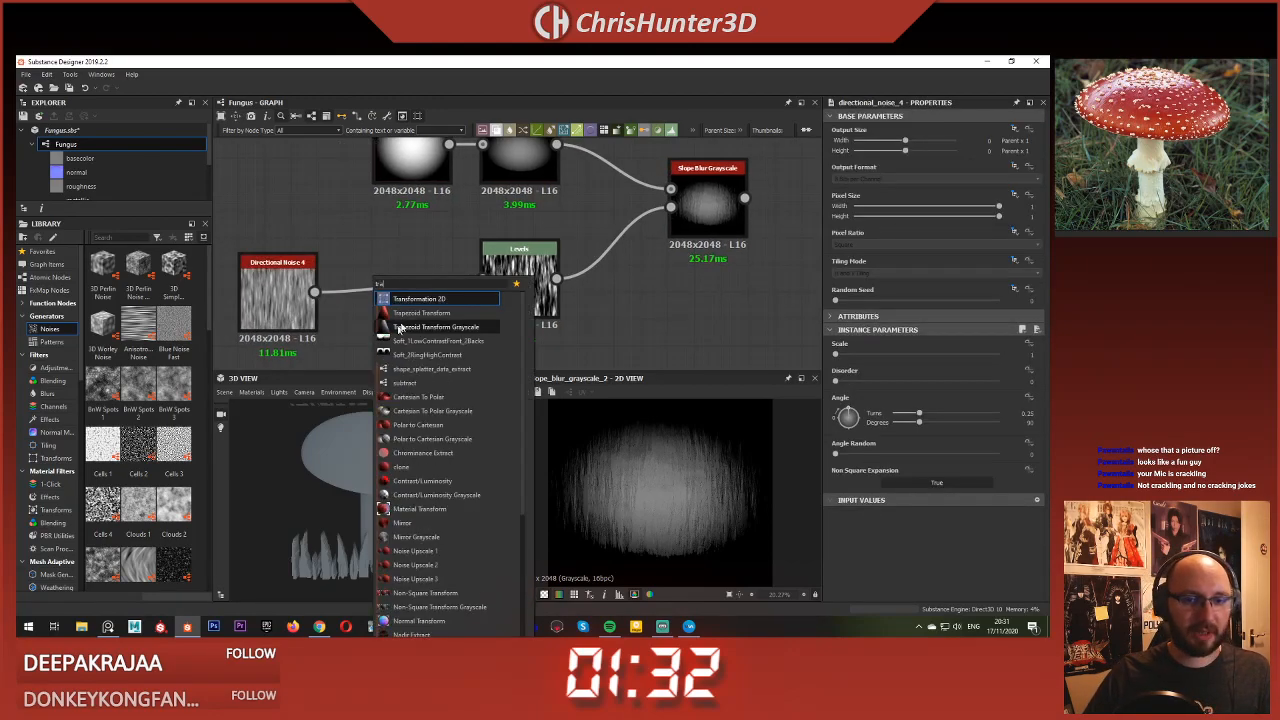
pyautogui.click(388, 298)
pyautogui.moveTo(314, 292); pyautogui.dragTo(483, 279)
pyautogui.moveTo(388, 318); pyautogui.dragTo(403, 267)
# Step: Squash the noise vertically with the Transformation 2D bounds in the 2D view and display the Slope Blur Grayscale result
pyautogui.scroll(-4, 638, 437)
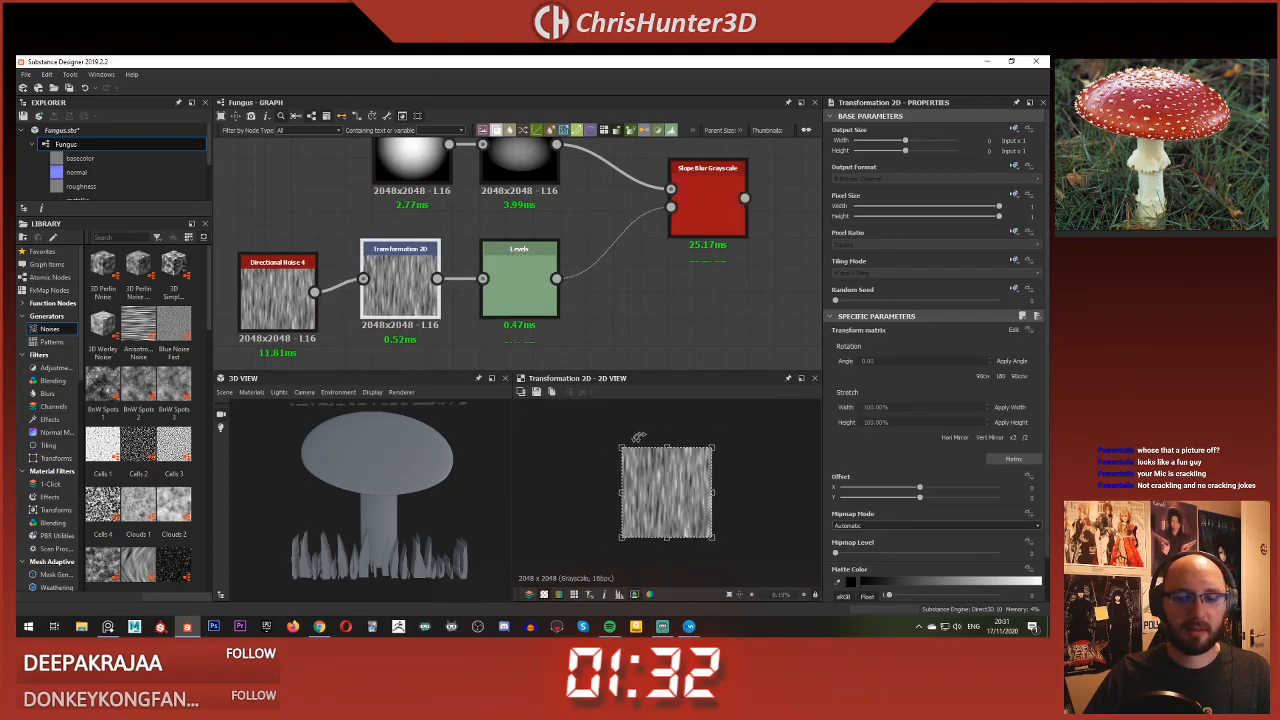
pyautogui.moveTo(666, 444); pyautogui.dragTo(668, 473)
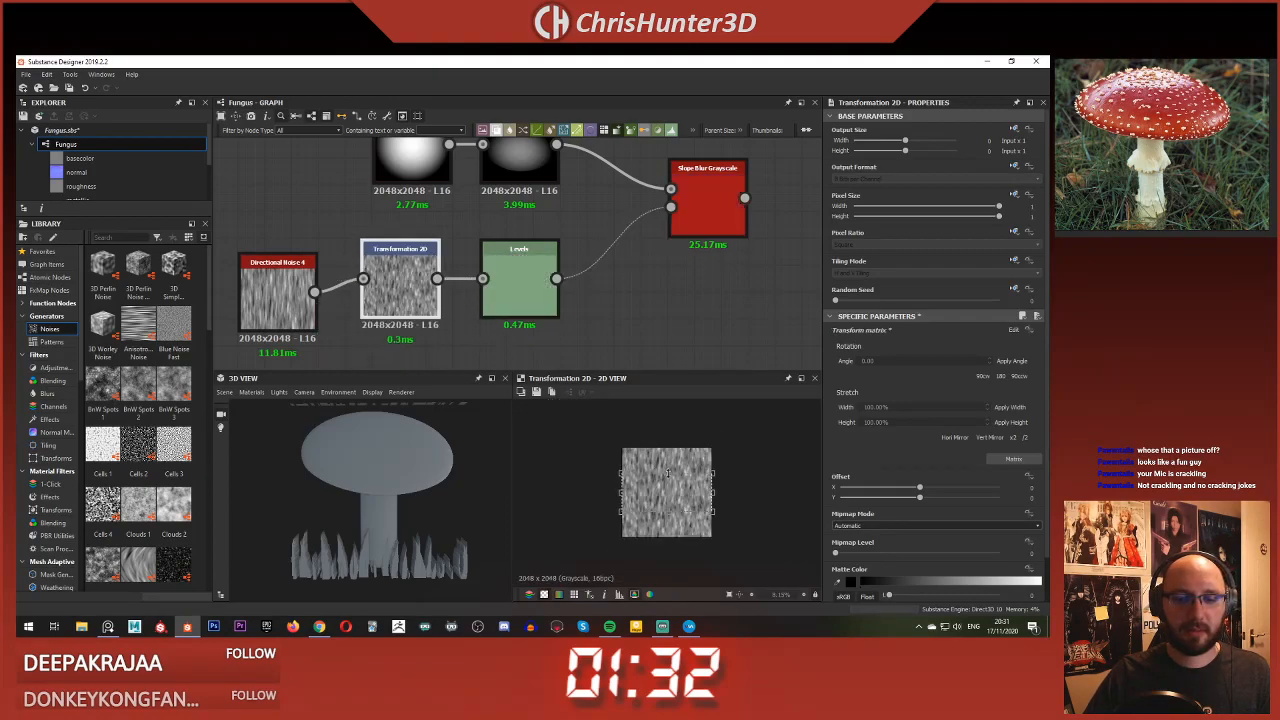
pyautogui.doubleClick(504, 276)
pyautogui.doubleClick(711, 216)
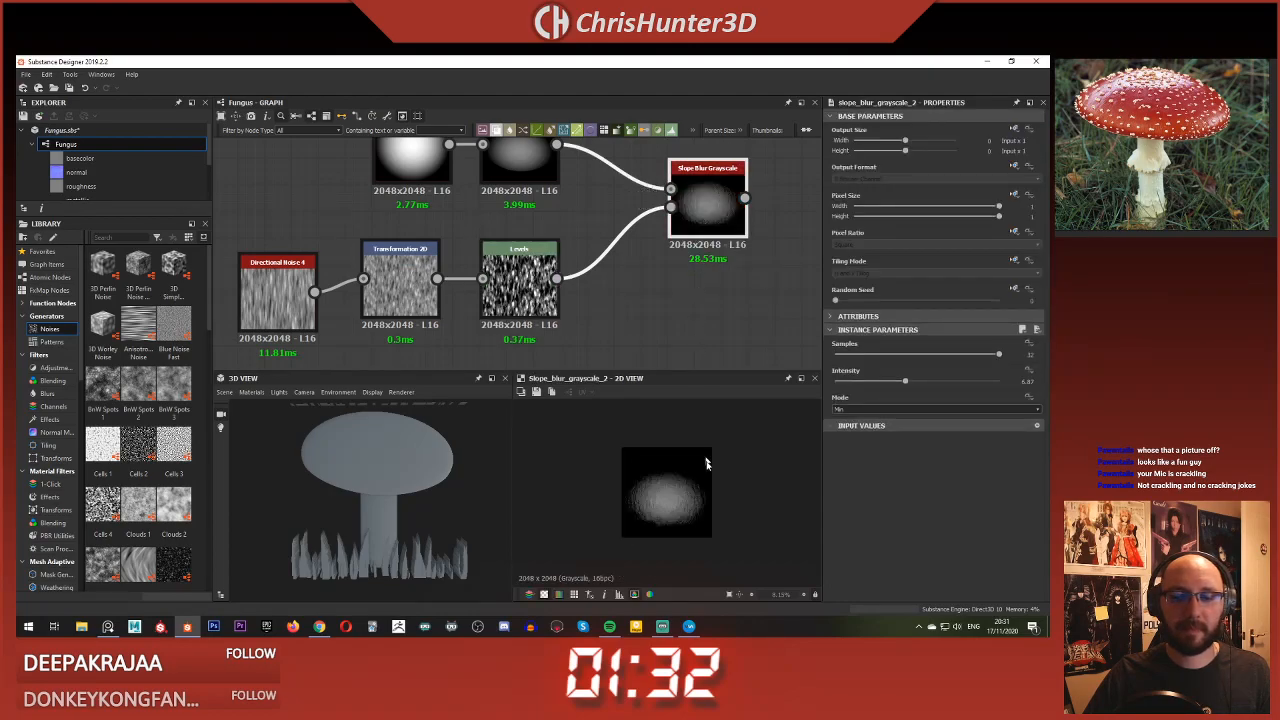
pyautogui.scroll(5, 686, 484)
pyautogui.moveTo(666, 537); pyautogui.dragTo(727, 484, button='middle')
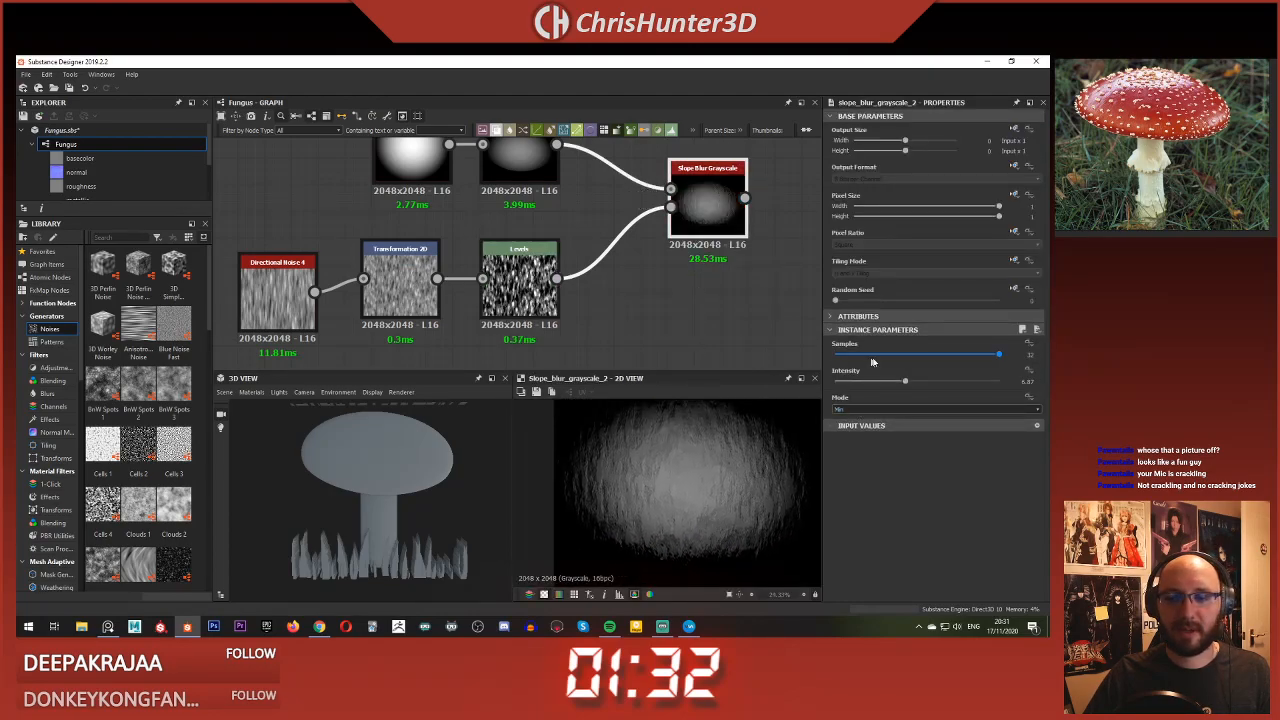
# Step: Lower the Slope Blur Grayscale intensity to about 2 and check the shape's edges
pyautogui.moveTo(848, 381); pyautogui.dragTo(832, 379)
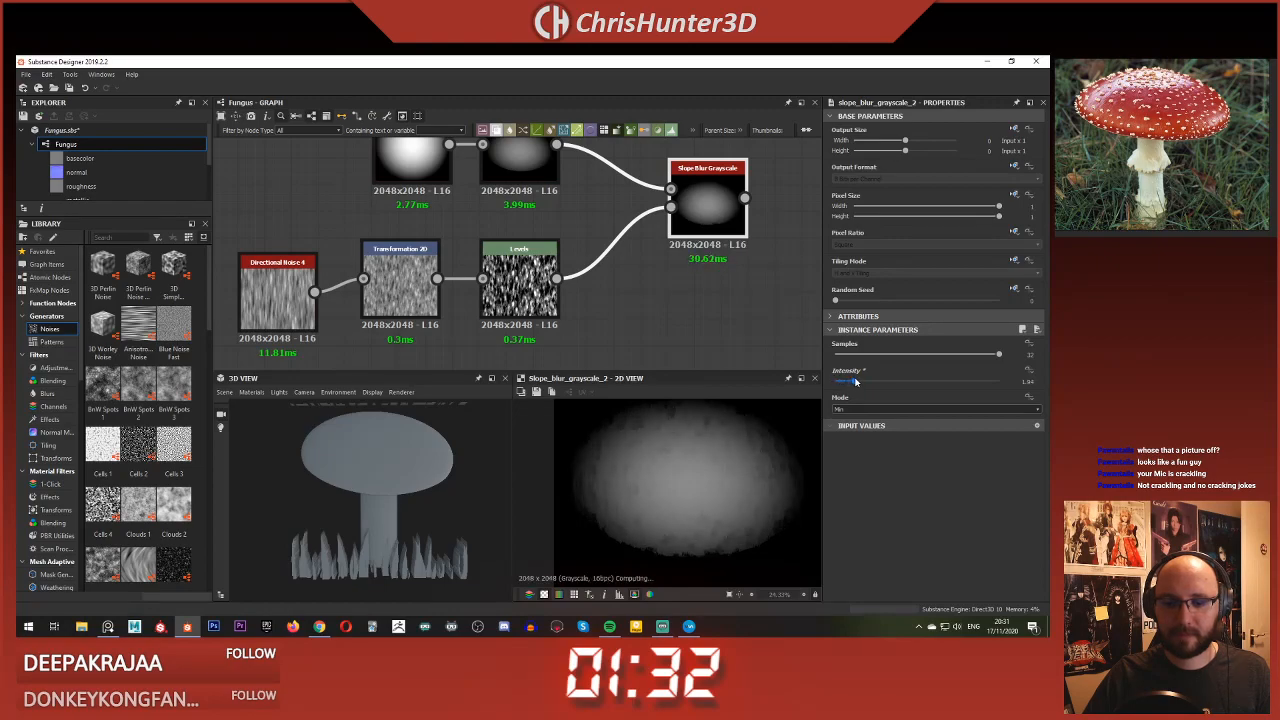
pyautogui.scroll(4, 626, 470)
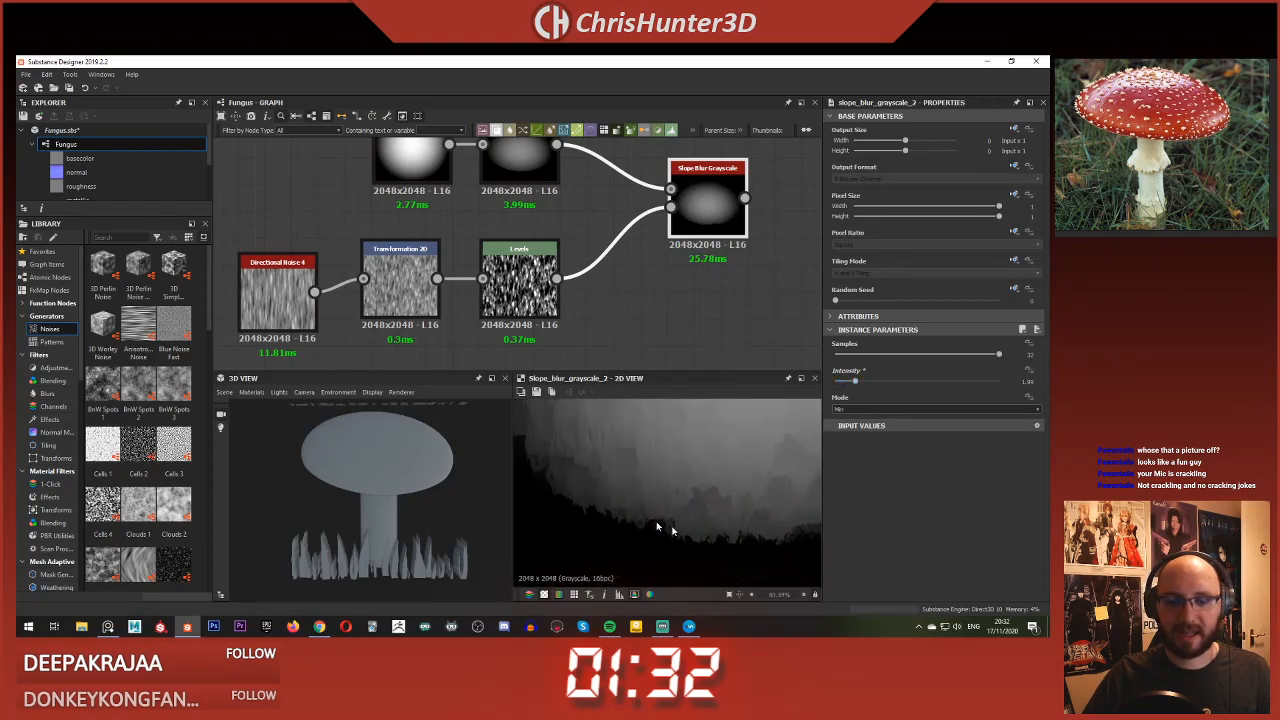
pyautogui.scroll(-5, 672, 527)
# Step: Add a Blur HQ Grayscale node after Levels and connect its output to the Slope Blur Grayscale's slope input
pyautogui.moveTo(539, 334); pyautogui.dragTo(471, 362, button='middle')
pyautogui.click(559, 329)
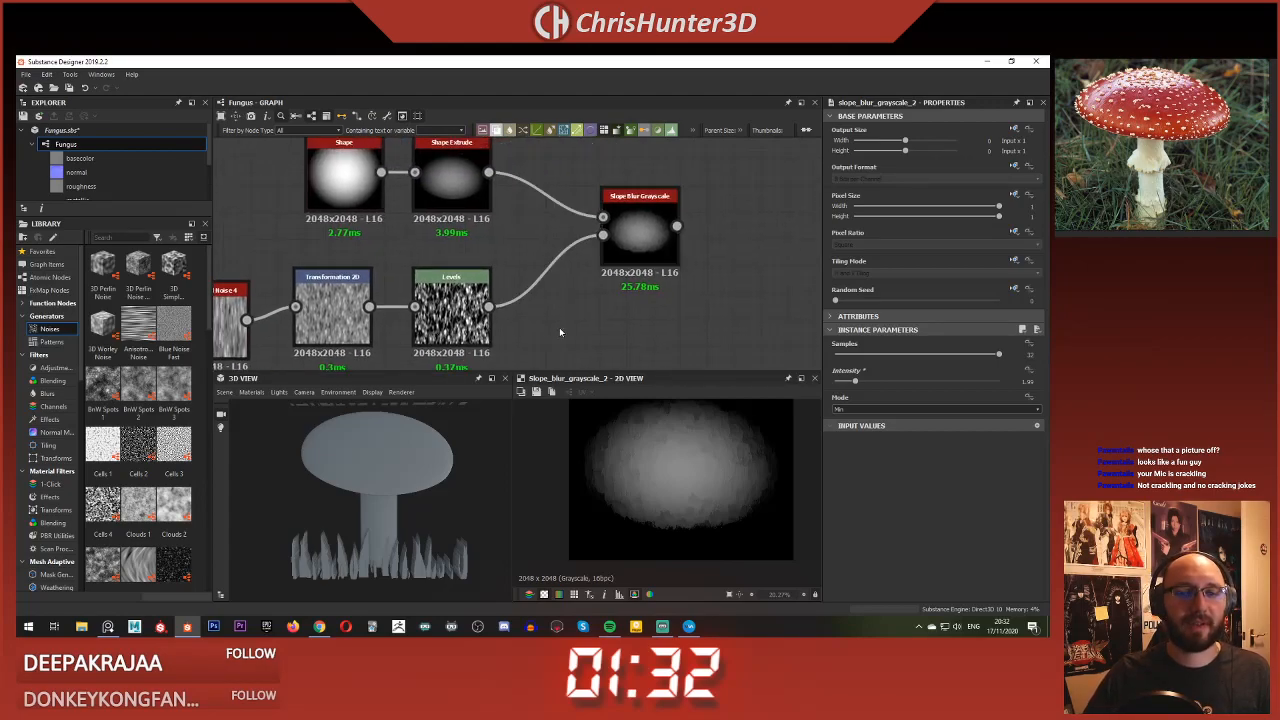
pyautogui.press('space')
pyautogui.write('blur')
pyautogui.press('Down')
pyautogui.press('Down')
pyautogui.press('Down')
pyautogui.press('Down')
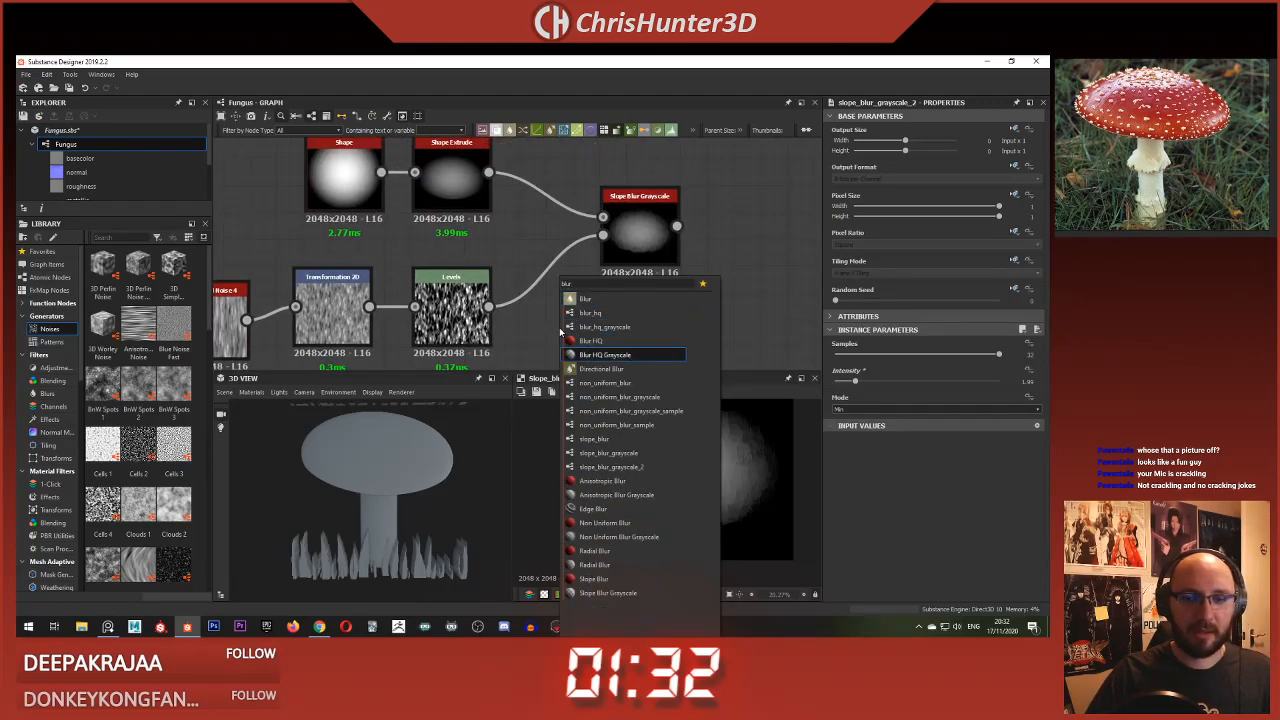
pyautogui.press('Return')
pyautogui.moveTo(490, 307); pyautogui.dragTo(521, 333)
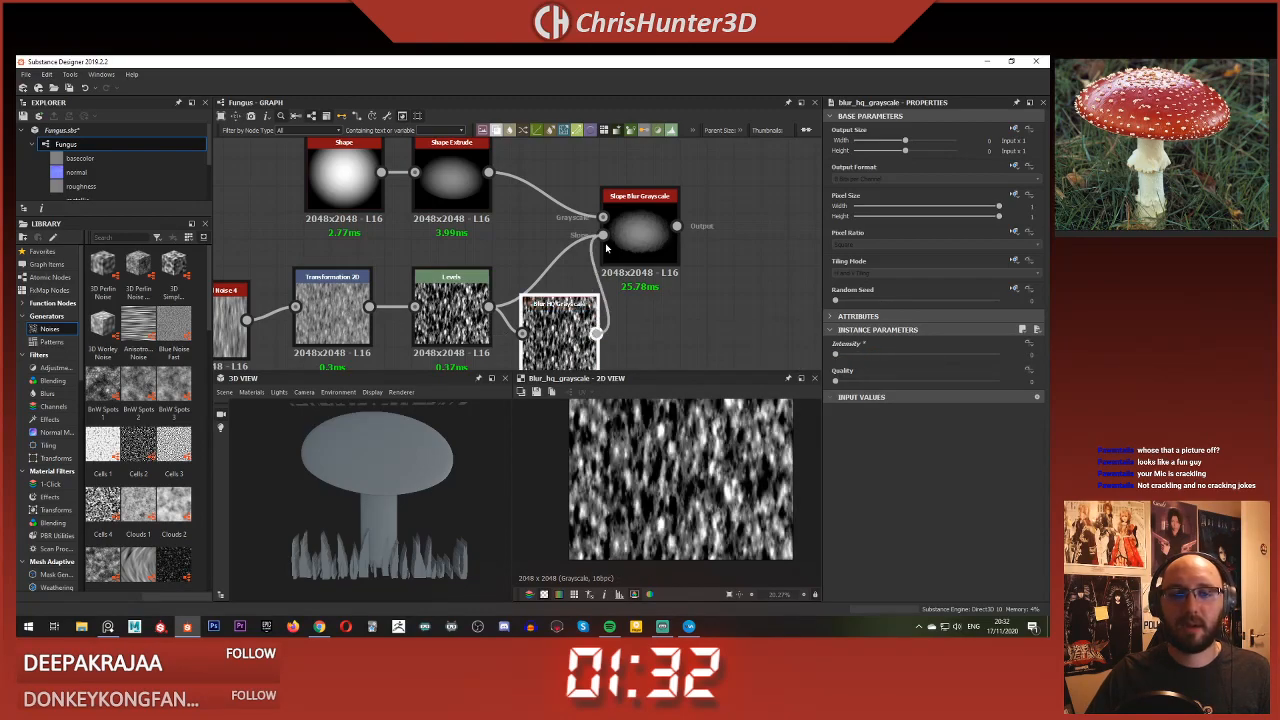
pyautogui.moveTo(606, 245); pyautogui.dragTo(604, 236)
# Step: Try a Blur HQ Grayscale intensity of about 6.3 while previewing the Slope Blur Grayscale output
pyautogui.doubleClick(636, 224)
pyautogui.click(575, 305)
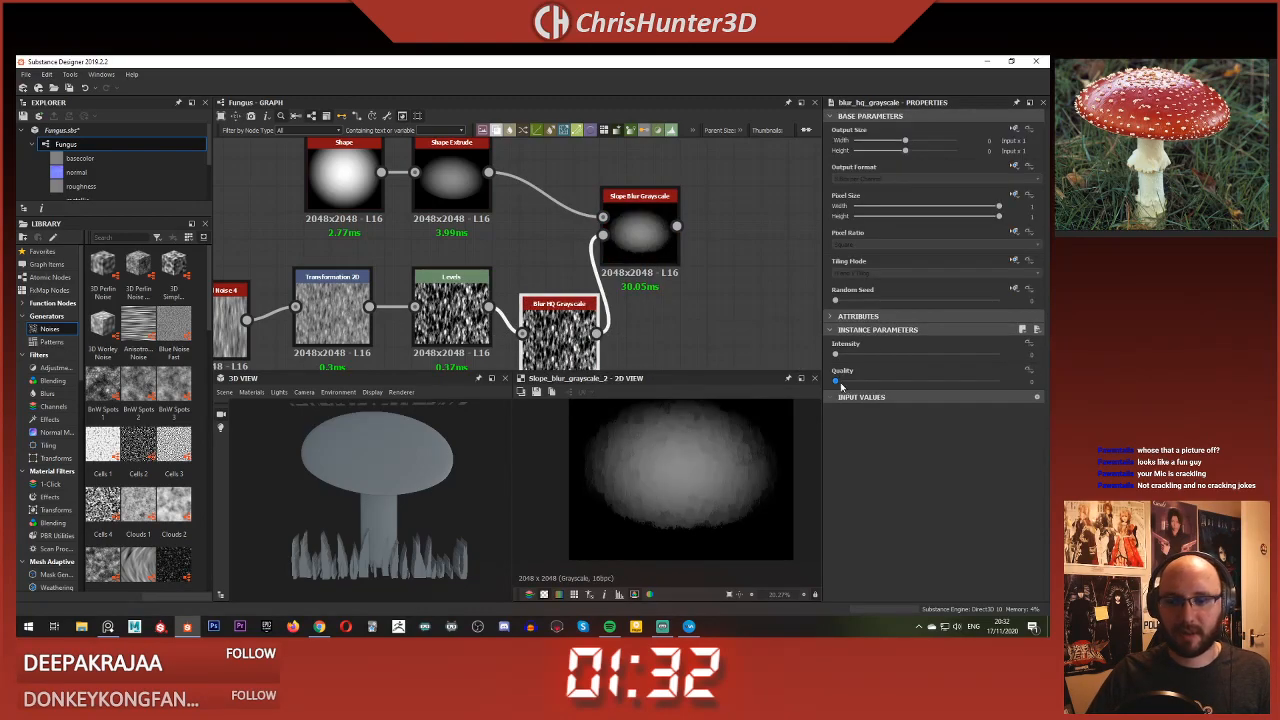
pyautogui.moveTo(838, 356); pyautogui.dragTo(871, 358)
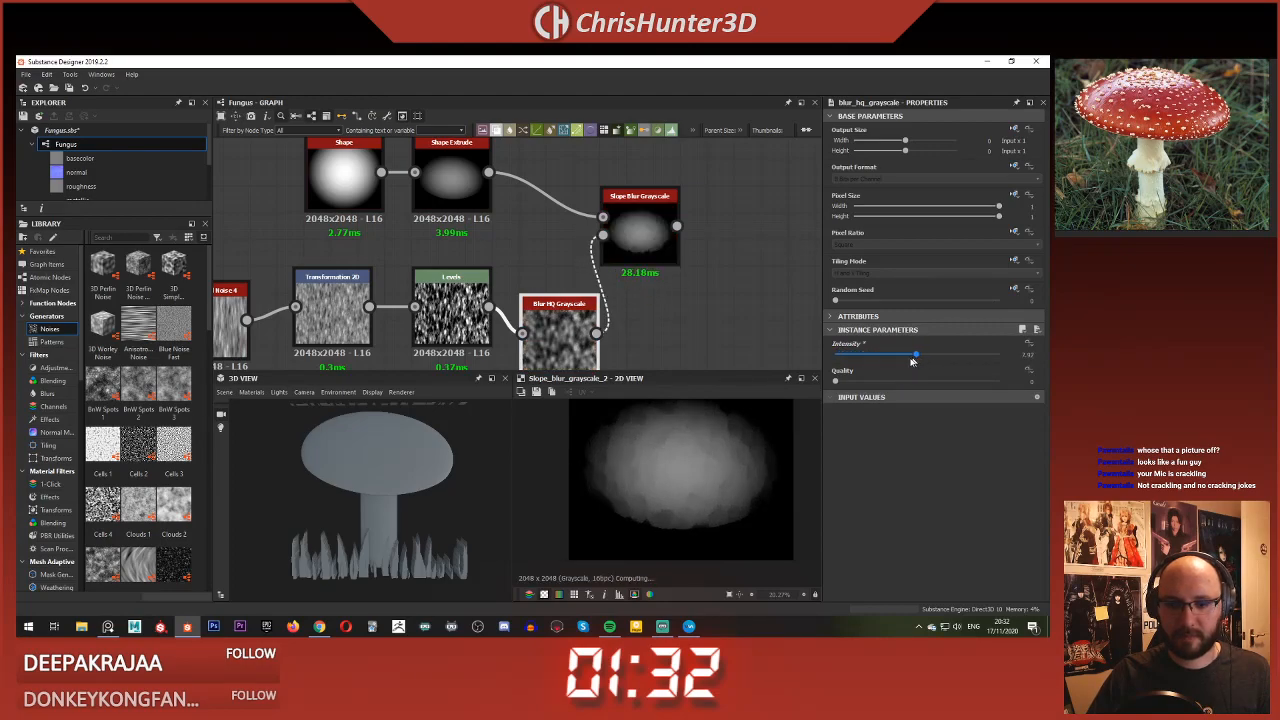
pyautogui.moveTo(899, 360)
pyautogui.mouseDown()
pyautogui.moveTo(995, 373)
pyautogui.moveTo(900, 374)
pyautogui.mouseUp()
pyautogui.scroll(-2, 630, 450)
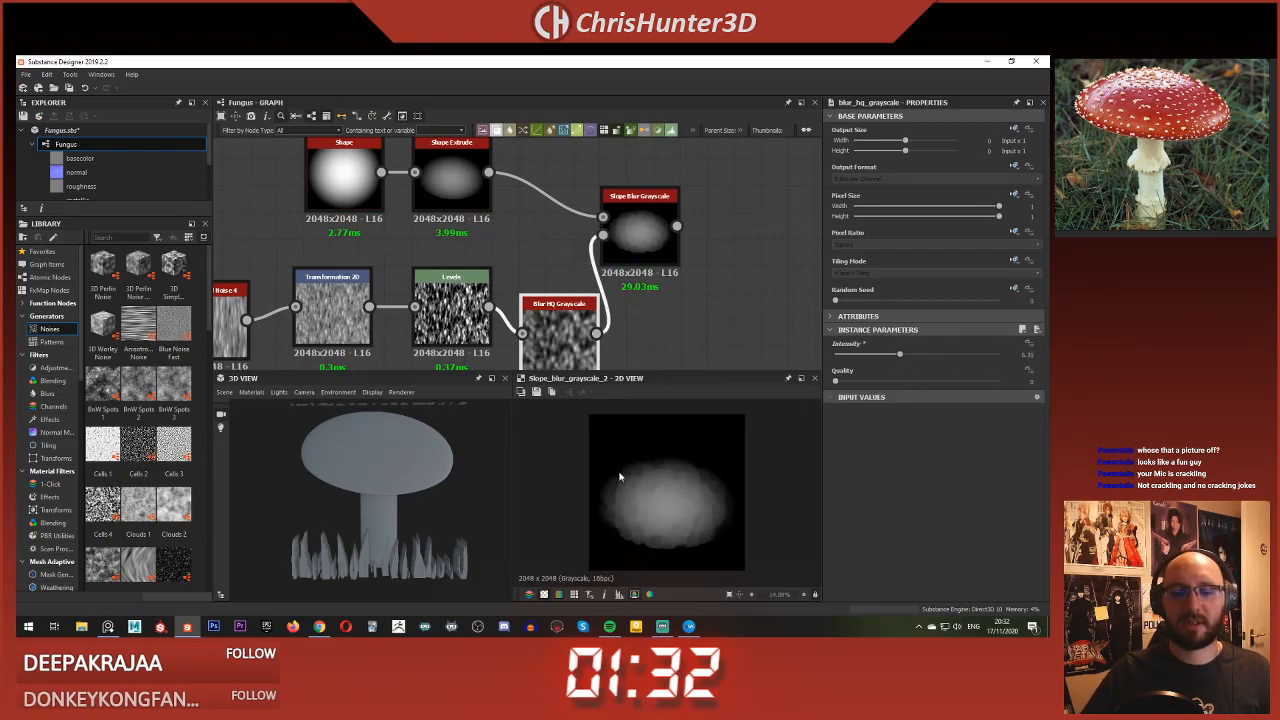
# Step: Slightly widen the Levels input range, reduce the Blur HQ Grayscale intensity to about 2, and display the slope-blurred shape
pyautogui.moveTo(666, 292); pyautogui.dragTo(652, 250, button='middle')
pyautogui.scroll(1, 600, 270)
pyautogui.scroll(-1, 441, 309)
pyautogui.click(445, 310)
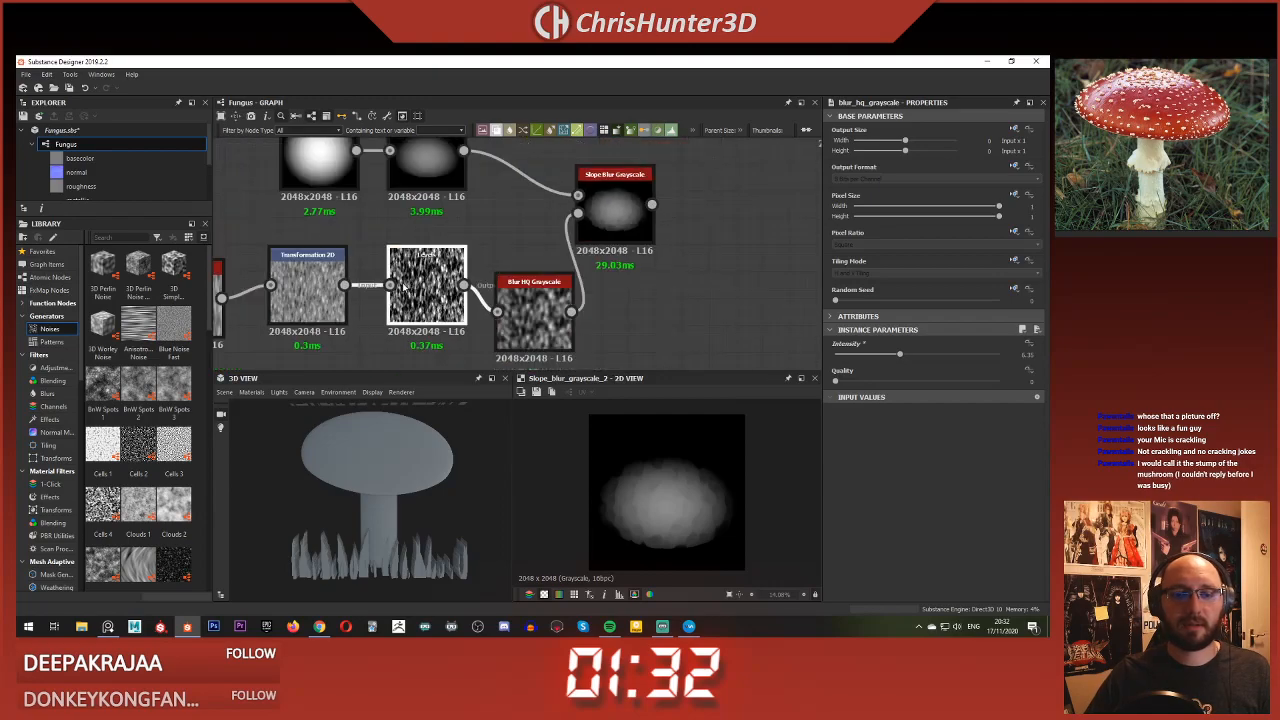
pyautogui.moveTo(918, 360); pyautogui.dragTo(851, 350)
pyautogui.doubleClick(543, 322)
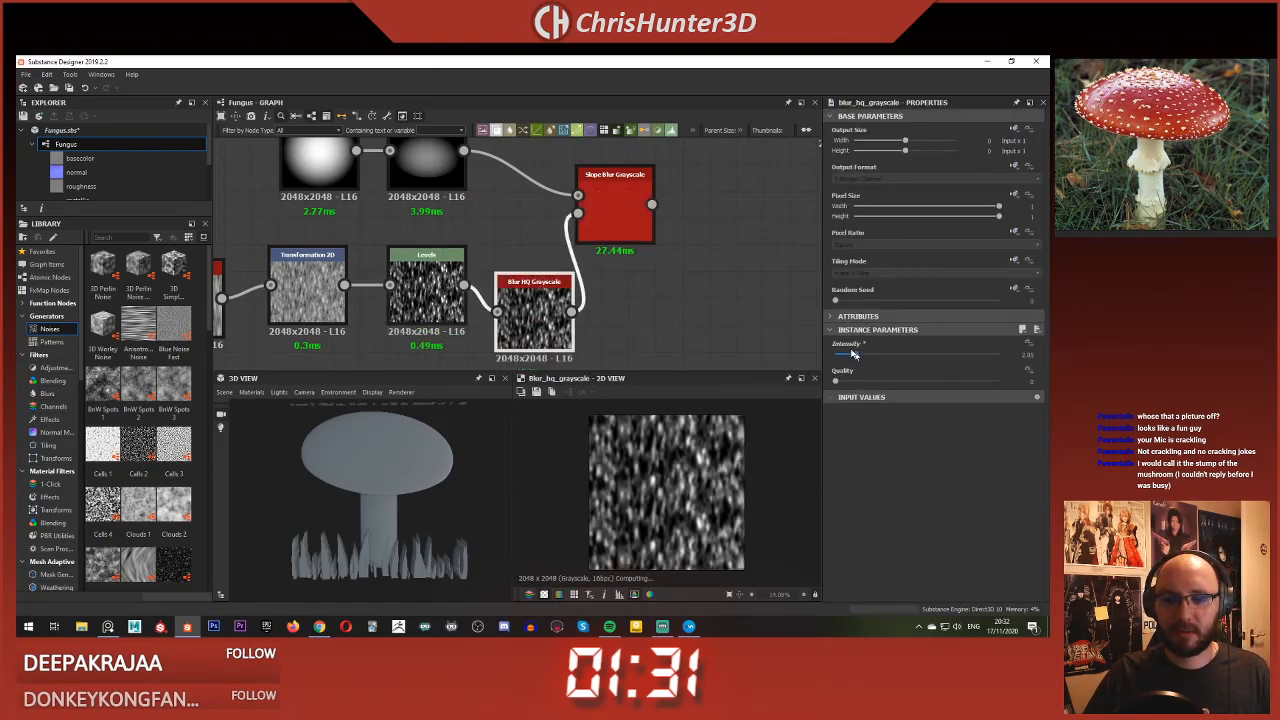
pyautogui.doubleClick(610, 215)
# Step: Squash the Transformation 2D pattern slightly further vertically while previewing the slope-blurred shape
pyautogui.moveTo(634, 284); pyautogui.dragTo(577, 284, button='middle')
pyautogui.moveTo(522, 358); pyautogui.dragTo(620, 345, button='middle')
pyautogui.click(466, 275)
pyautogui.click(358, 276)
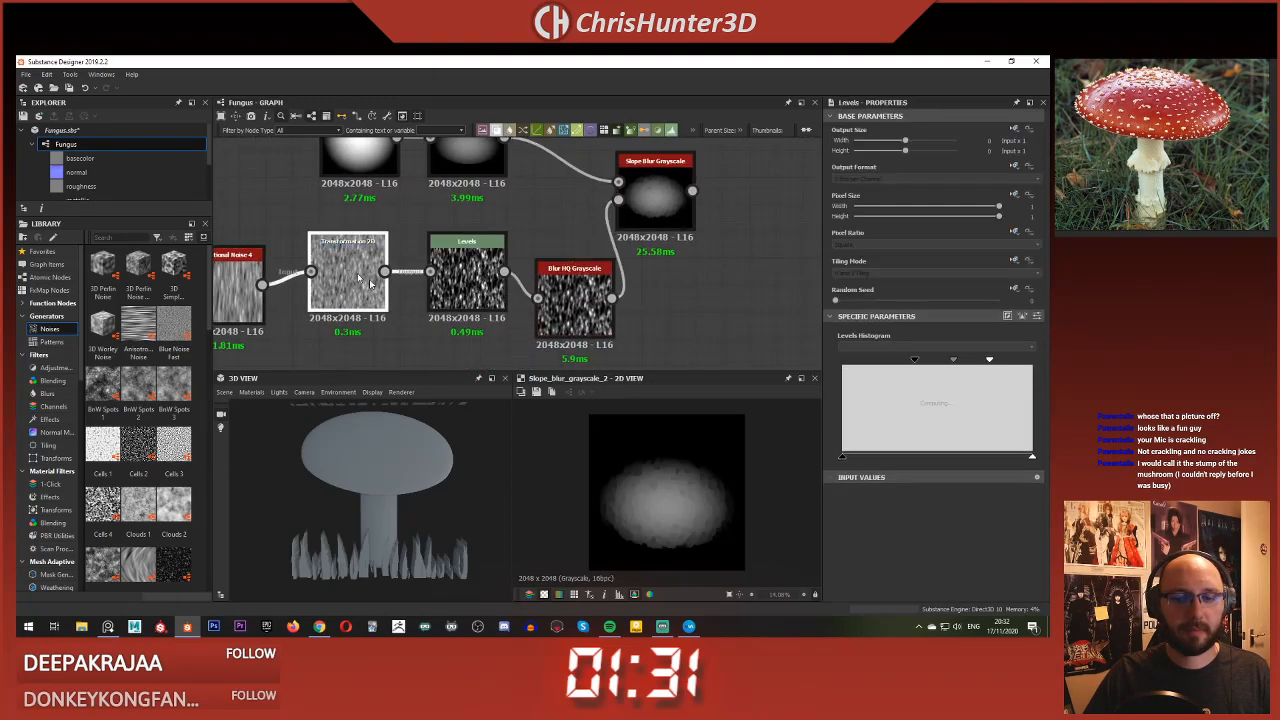
pyautogui.moveTo(667, 459)
pyautogui.mouseDown()
pyautogui.moveTo(667, 412)
pyautogui.moveTo(671, 463)
pyautogui.mouseUp()
pyautogui.scroll(-3, 690, 270)
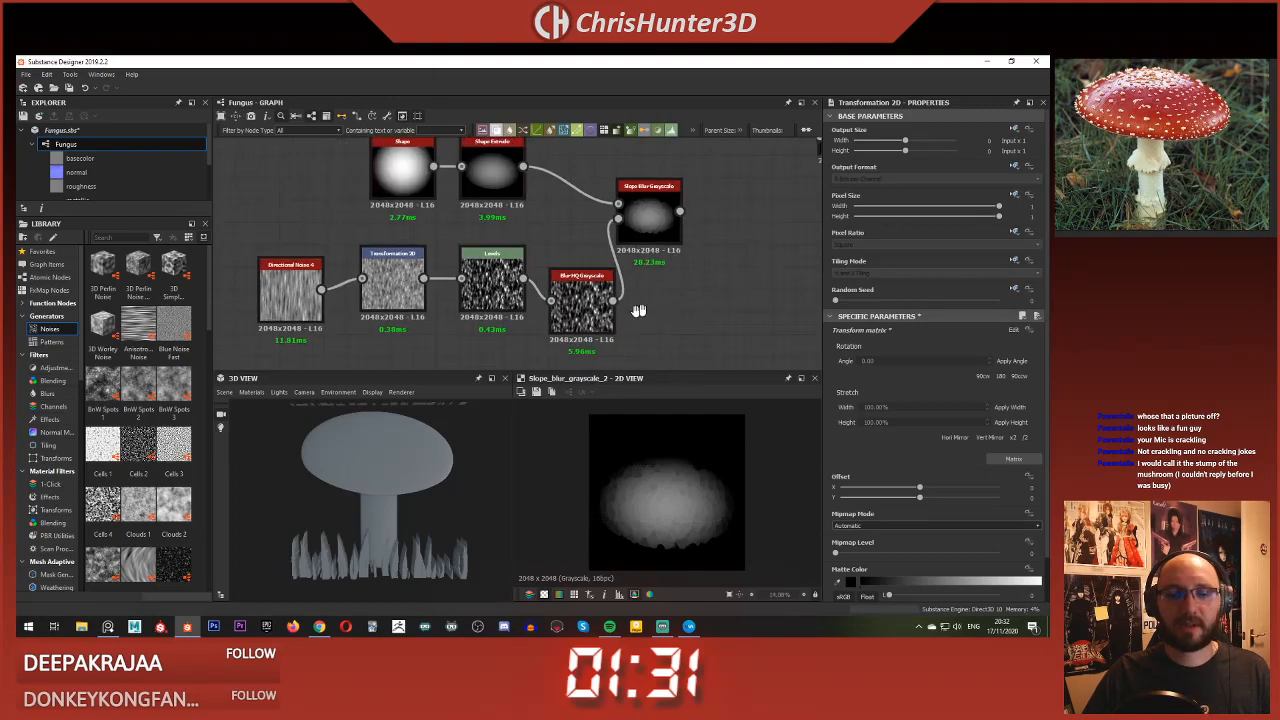
# Step: Align Directional Noise 4, Transformation 2D, Levels and Blur HQ Grayscale in one row below the shape nodes
pyautogui.moveTo(620, 300); pyautogui.dragTo(620, 281)
pyautogui.moveTo(628, 326); pyautogui.dragTo(445, 293)
pyautogui.moveTo(370, 281); pyautogui.dragTo(552, 273)
pyautogui.click(341, 254)
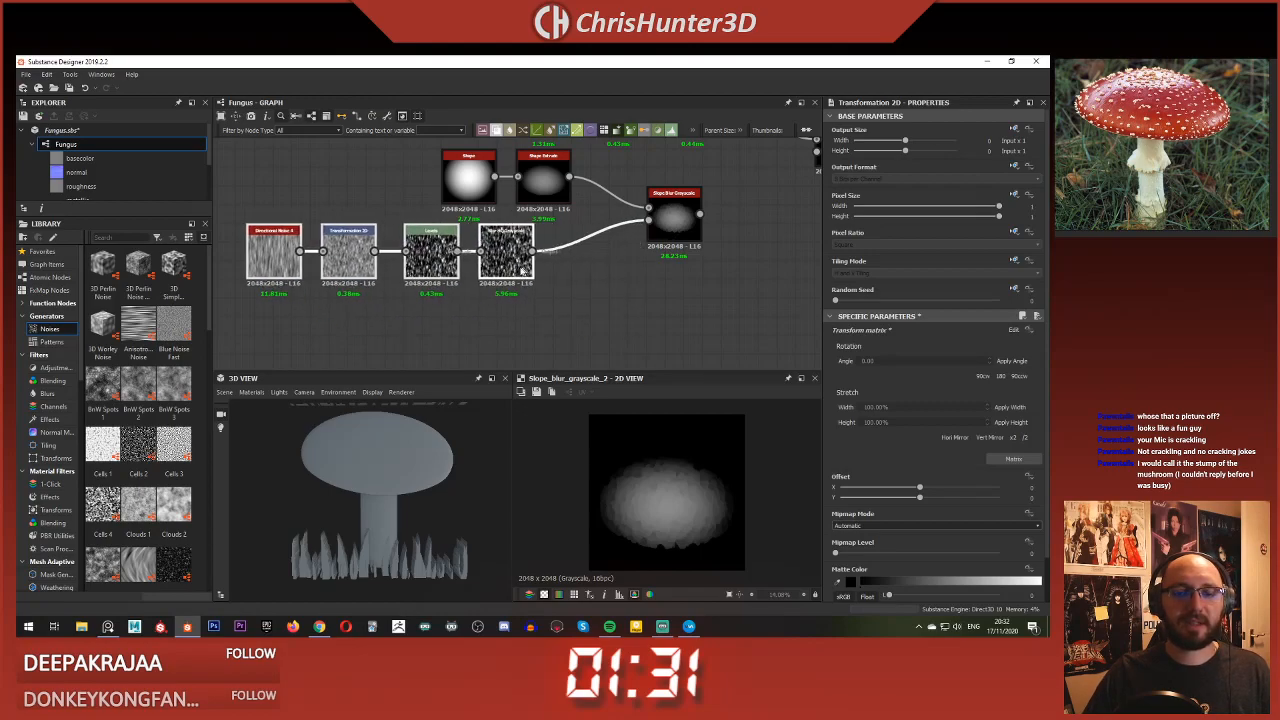
# Step: Add a Blend node after Slope Blur Grayscale and feed the slope-blurred shape into its background
pyautogui.moveTo(603, 258); pyautogui.dragTo(480, 344, button='middle')
pyautogui.moveTo(553, 305); pyautogui.dragTo(515, 305)
pyautogui.click(642, 318)
pyautogui.press('space')
pyautogui.write('blend')
pyautogui.press('Return')
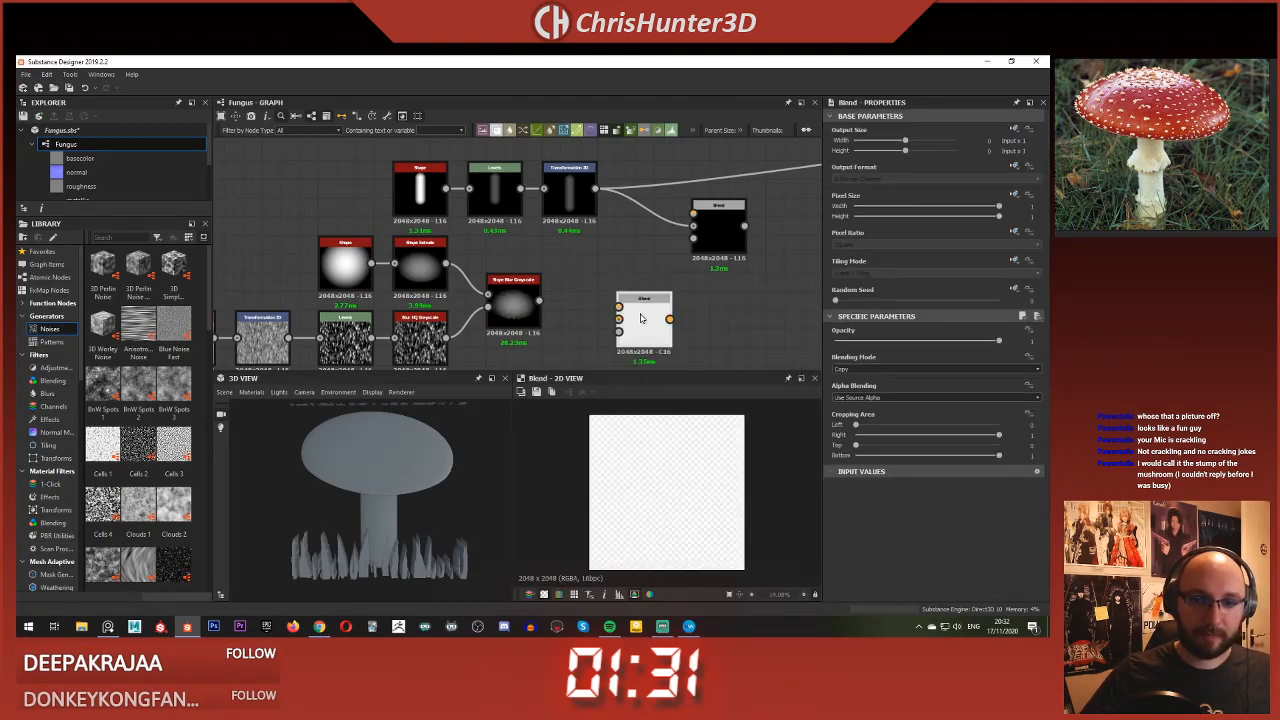
pyautogui.moveTo(646, 318); pyautogui.dragTo(665, 318)
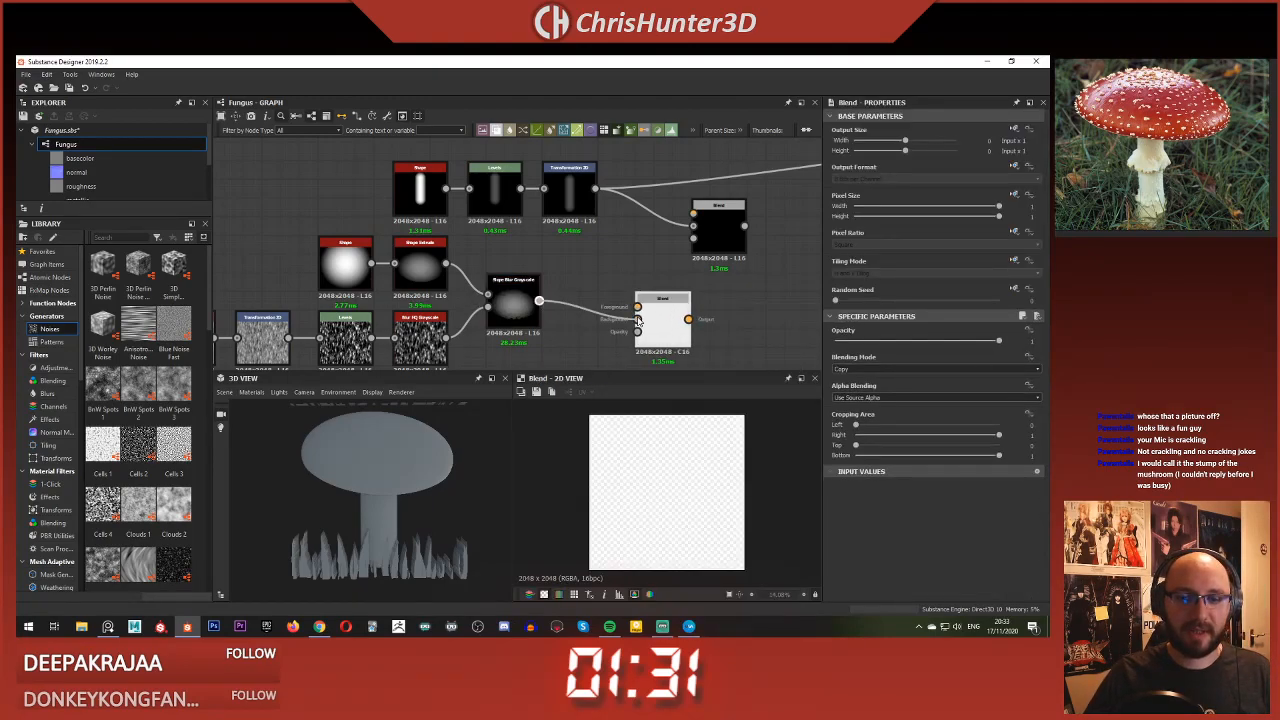
# Step: Add a Gradient Linear 1 node rotated 180° and connect it to the new Blend's foreground
pyautogui.press('Delete')
pyautogui.press('space')
pyautogui.write('gra')
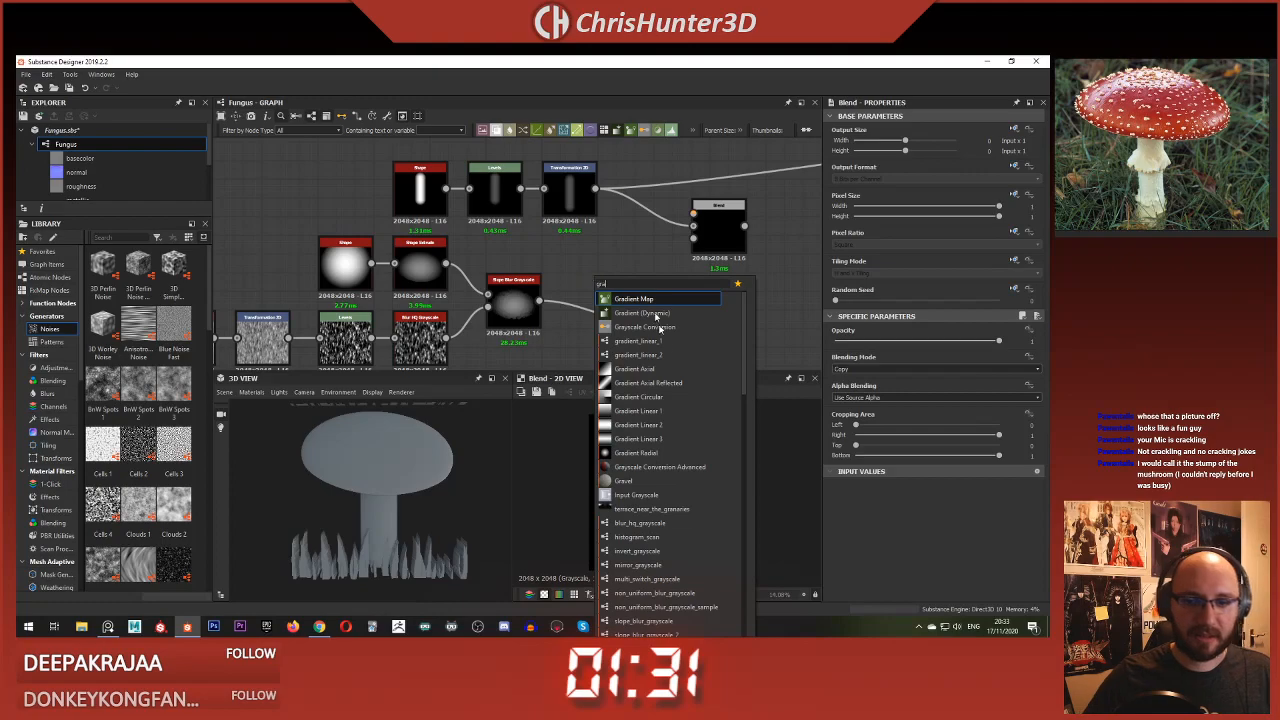
pyautogui.click(638, 410)
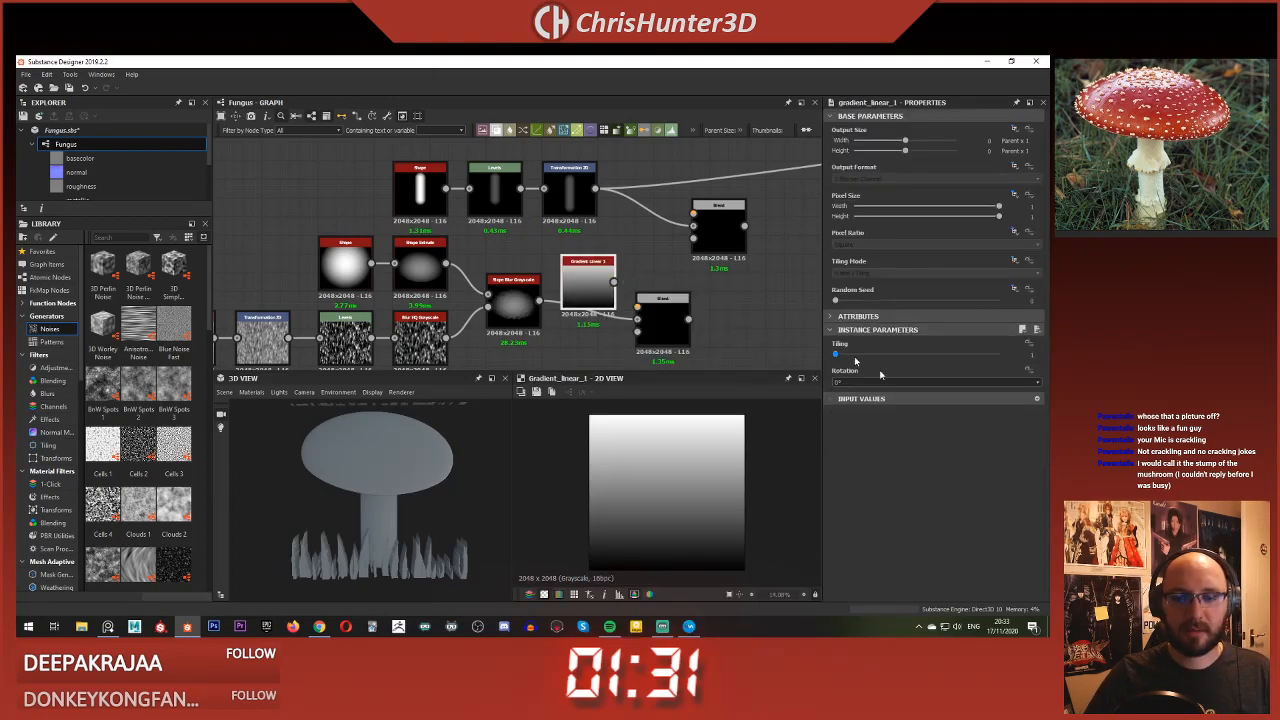
pyautogui.click(883, 381)
pyautogui.click(876, 403)
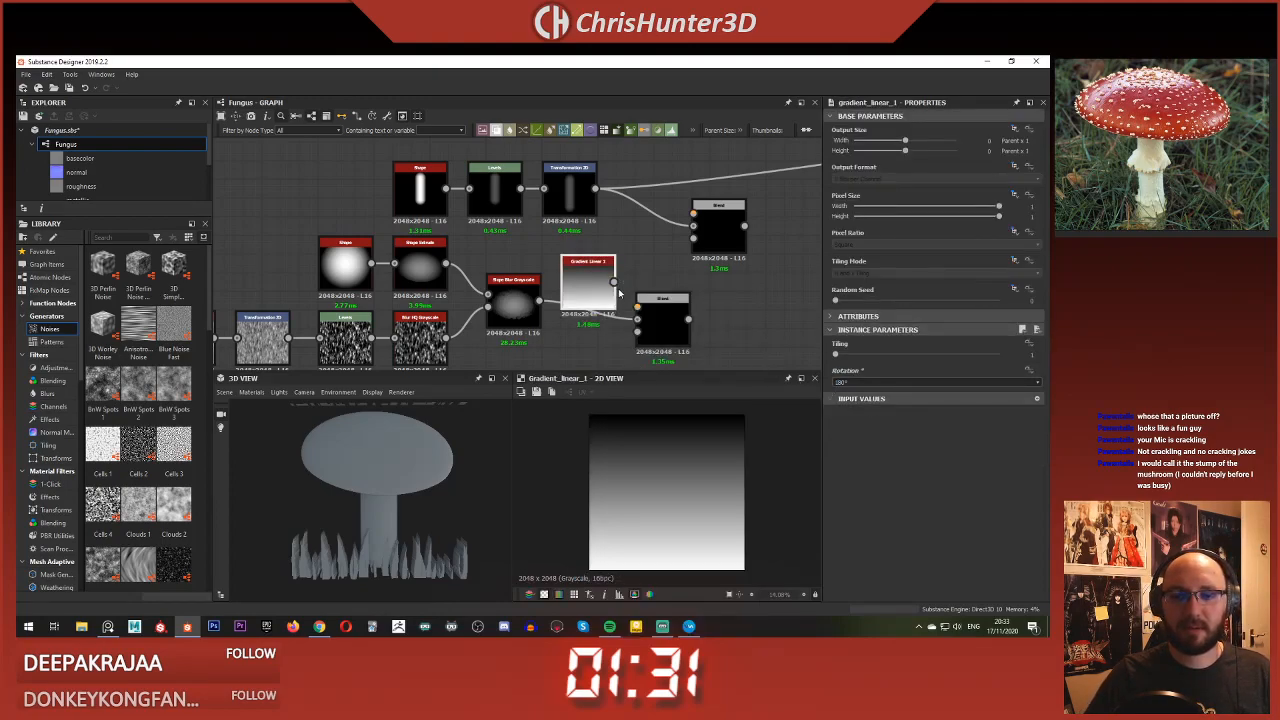
pyautogui.moveTo(638, 307); pyautogui.dragTo(637, 307)
# Step: Try the Multiply blending mode on the new Blend node
pyautogui.click(675, 311)
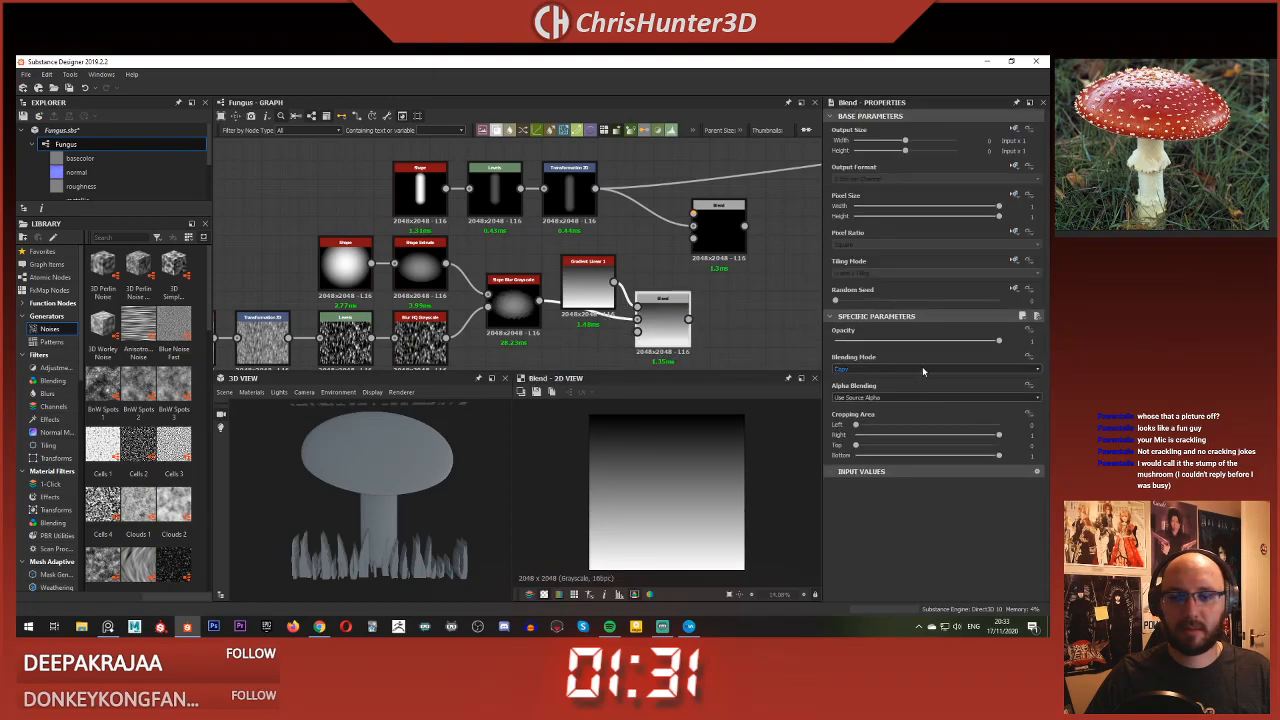
pyautogui.click(922, 369)
pyautogui.click(917, 399)
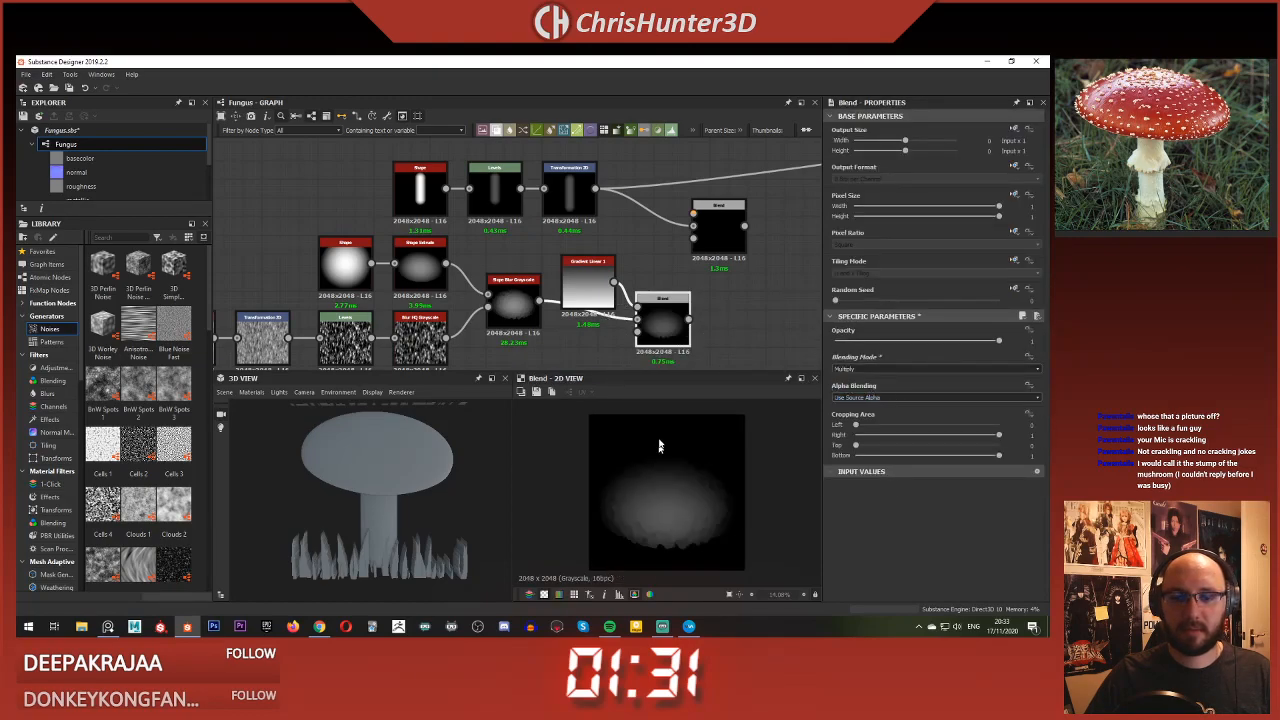
pyautogui.scroll(3, 662, 321)
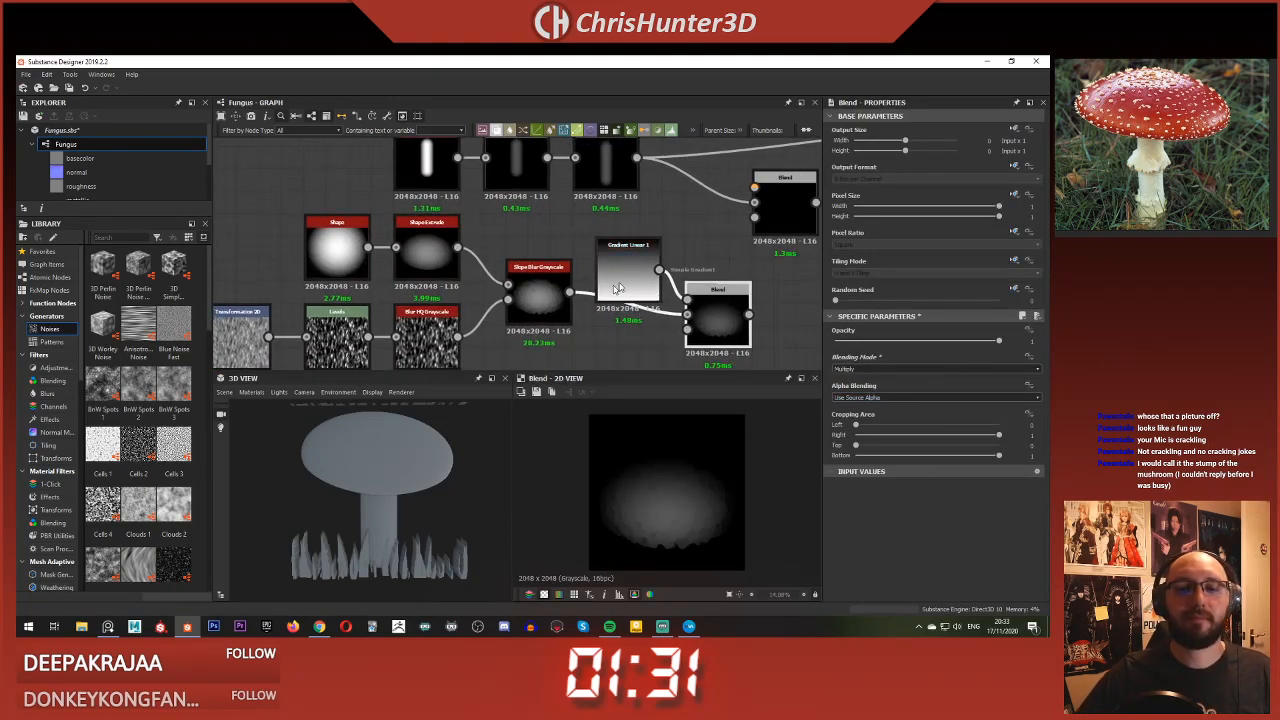
# Step: Rewire the Blend so the linear gradient drives its opacity and Shape Extrude feeds its foreground, with the gradient node placed below
pyautogui.moveTo(653, 275); pyautogui.dragTo(623, 242, button='middle')
pyautogui.moveTo(656, 300); pyautogui.dragTo(656, 297)
pyautogui.moveTo(600, 240); pyautogui.dragTo(600, 329)
pyautogui.moveTo(427, 214); pyautogui.dragTo(657, 267)
pyautogui.click(686, 287)
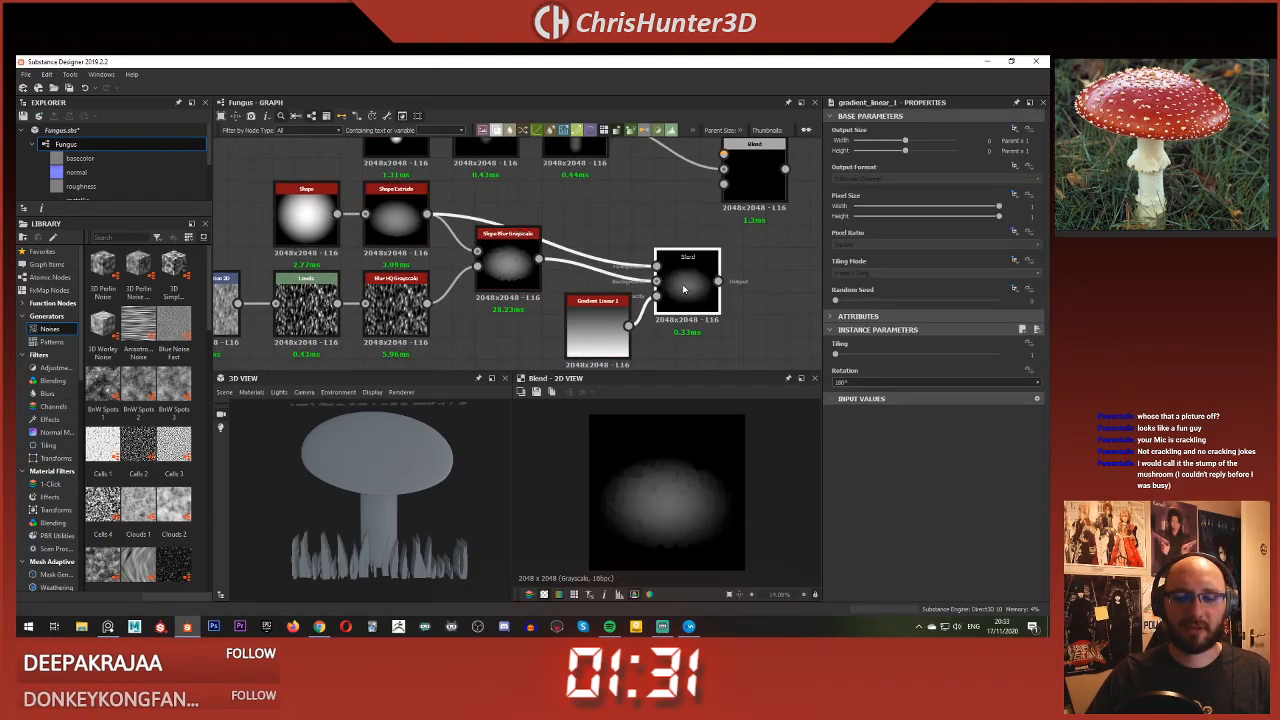
pyautogui.moveTo(686, 287); pyautogui.dragTo(651, 259, button='middle')
# Step: Set the gradient-masked Blend's blending mode to Copy
pyautogui.click(579, 287)
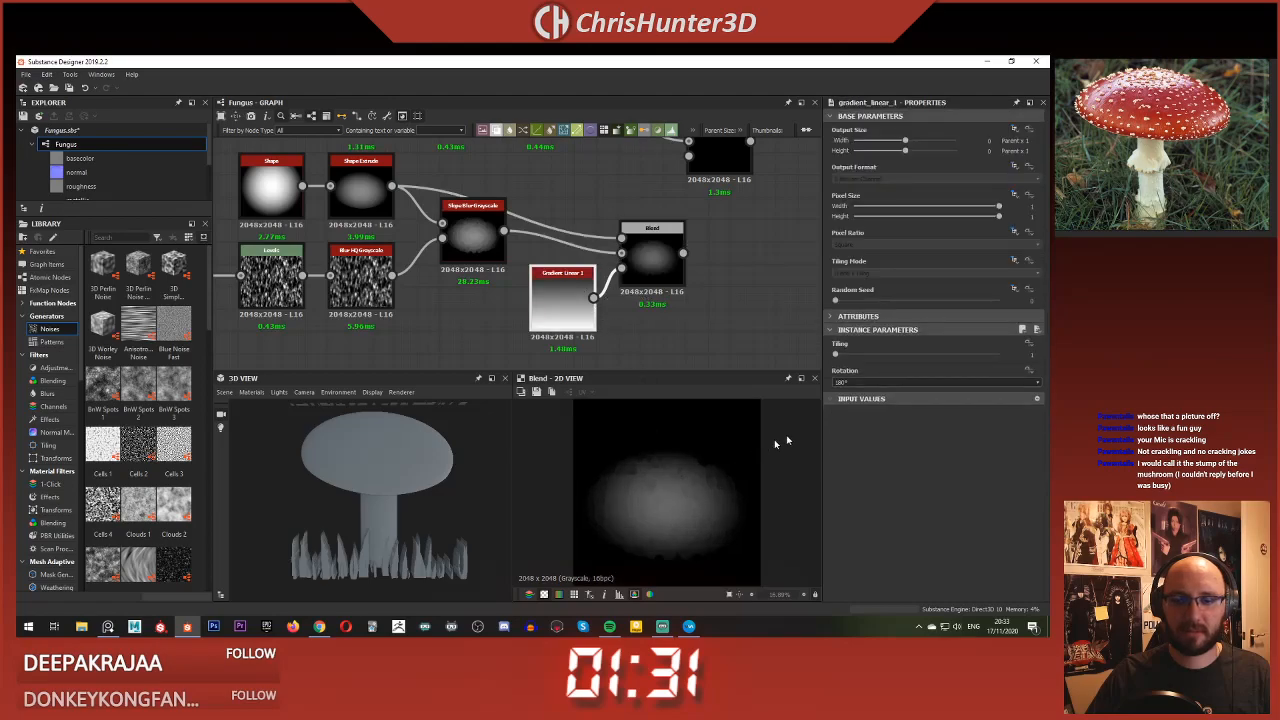
pyautogui.click(651, 255)
pyautogui.click(878, 370)
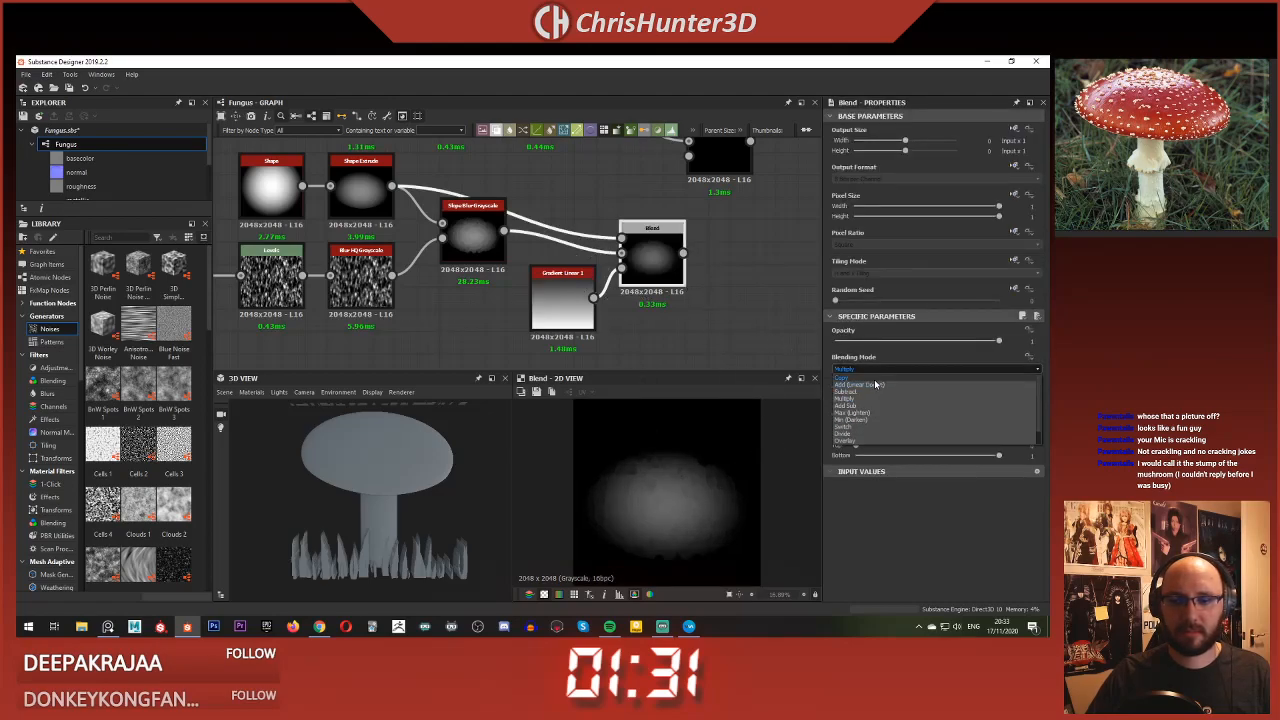
pyautogui.click(876, 384)
# Step: Set the Gradient Linear 1 rotation to 0°
pyautogui.click(563, 305)
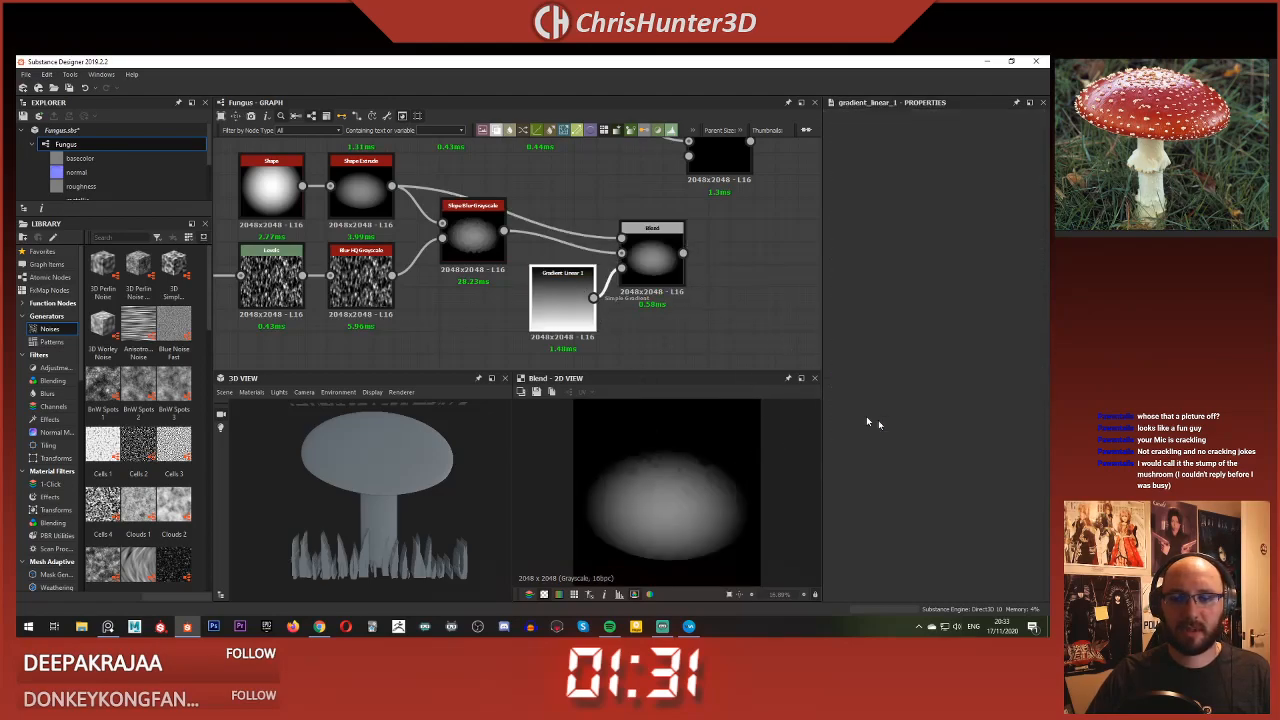
pyautogui.click(869, 383)
pyautogui.click(869, 386)
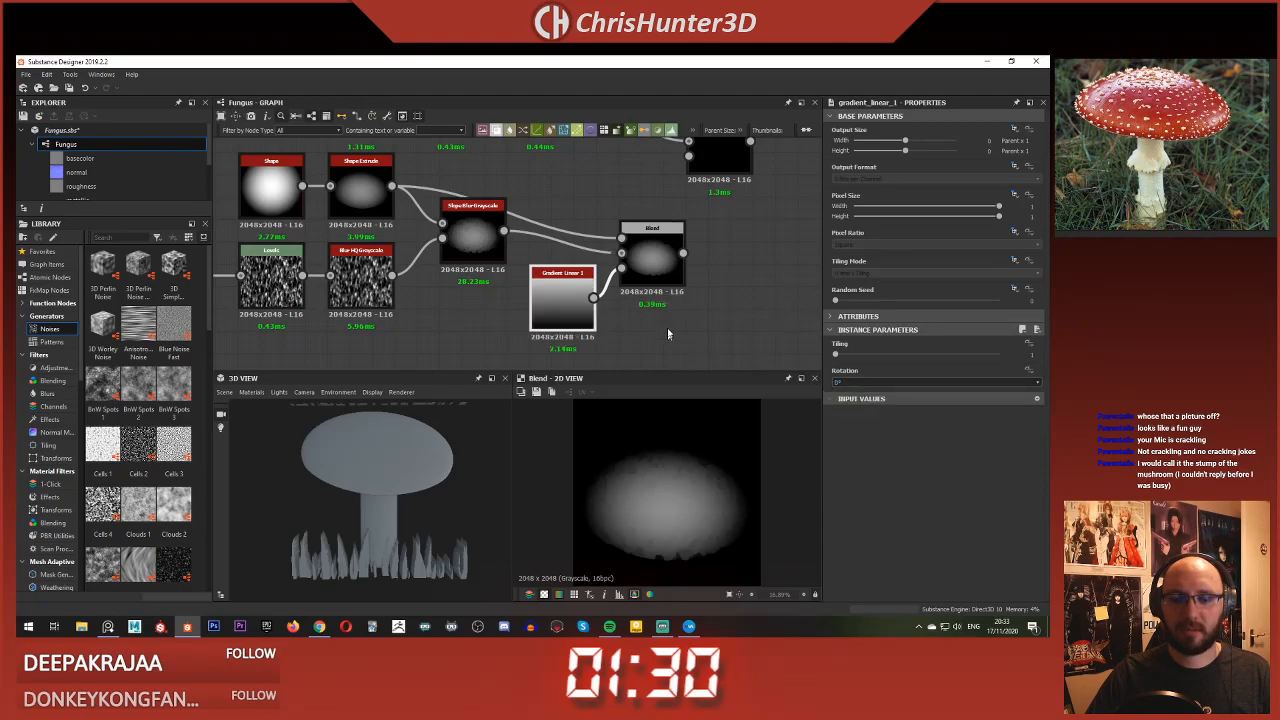
pyautogui.click(667, 262)
pyautogui.moveTo(667, 262); pyautogui.dragTo(684, 250, button='middle')
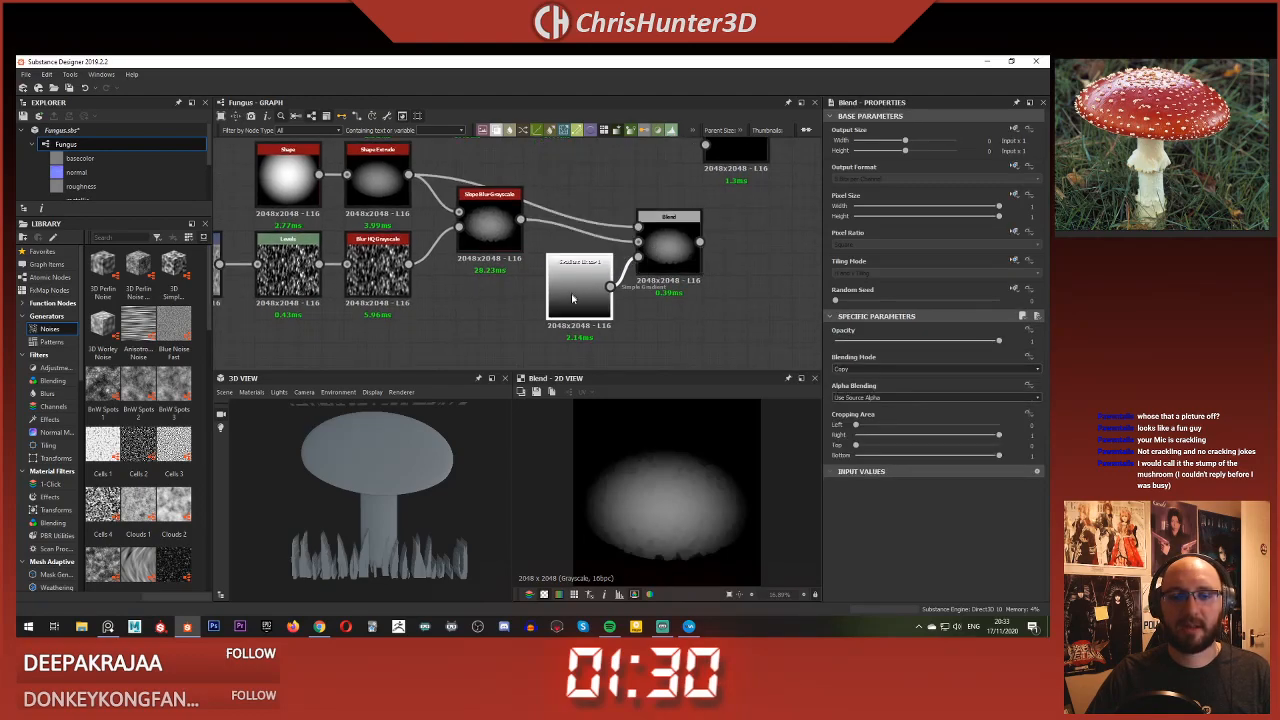
# Step: Place the linear gradient under Slope Blur Grayscale and insert a Gradient Map between it and the Blend's opacity
pyautogui.moveTo(580, 300); pyautogui.dragTo(489, 323)
pyautogui.press('space')
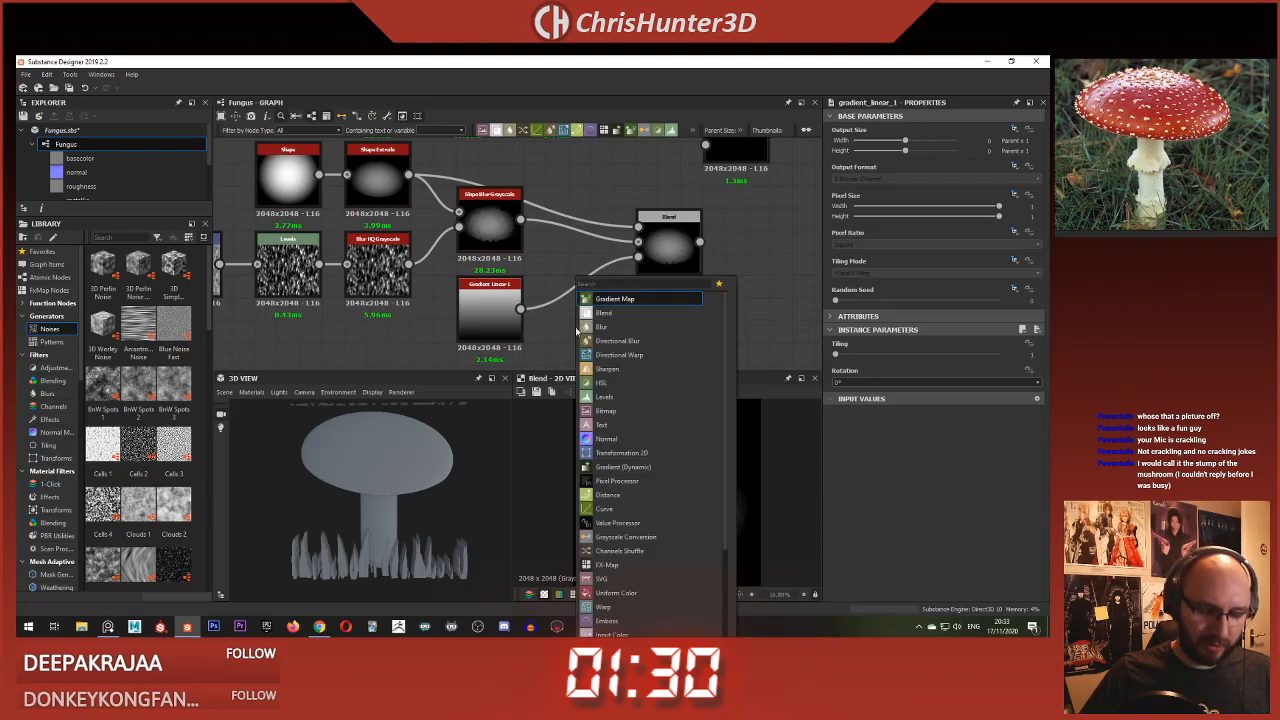
pyautogui.write('t')
pyautogui.press('BackSpace')
pyautogui.write('gra')
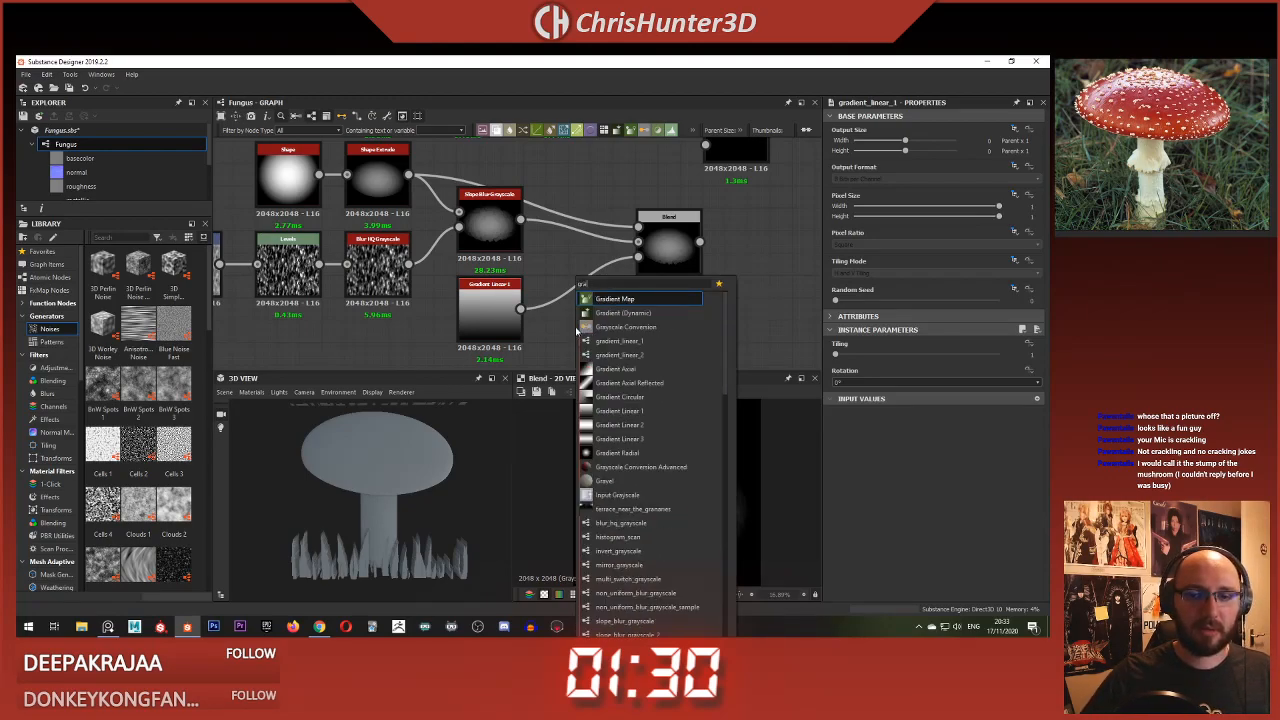
pyautogui.click(608, 300)
pyautogui.moveTo(564, 277); pyautogui.dragTo(526, 240, button='middle')
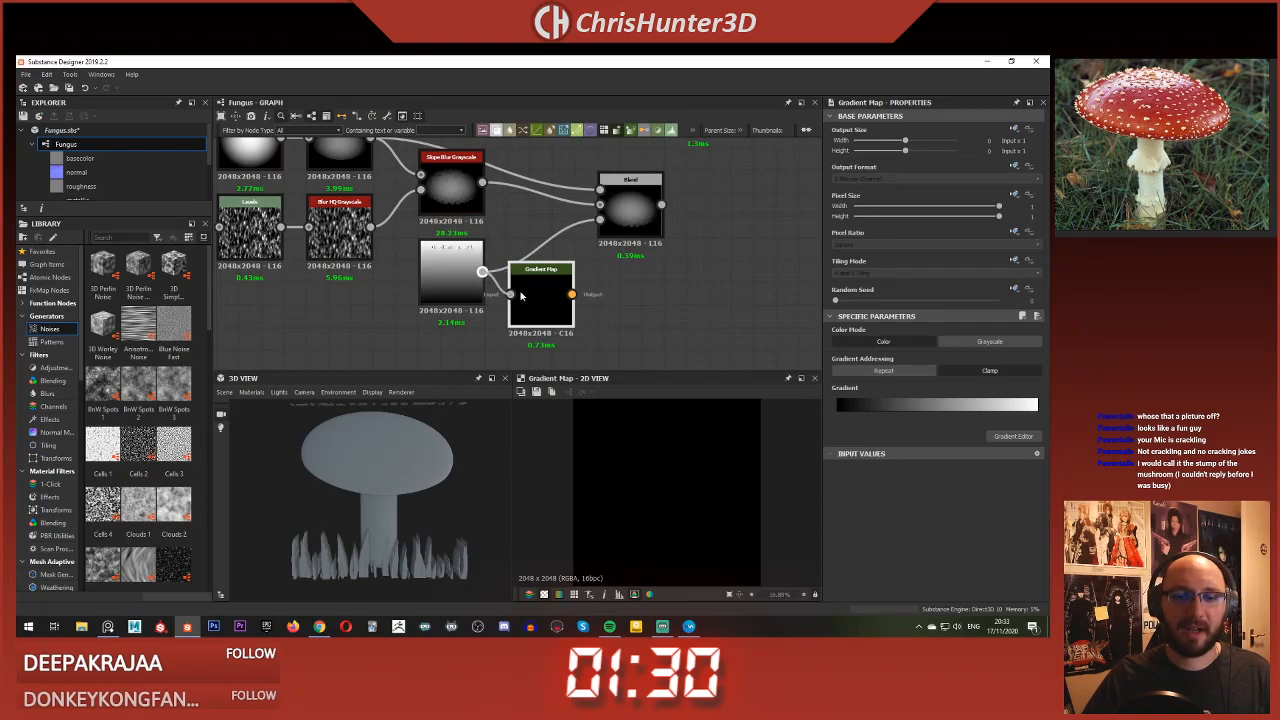
pyautogui.moveTo(603, 226); pyautogui.dragTo(602, 222)
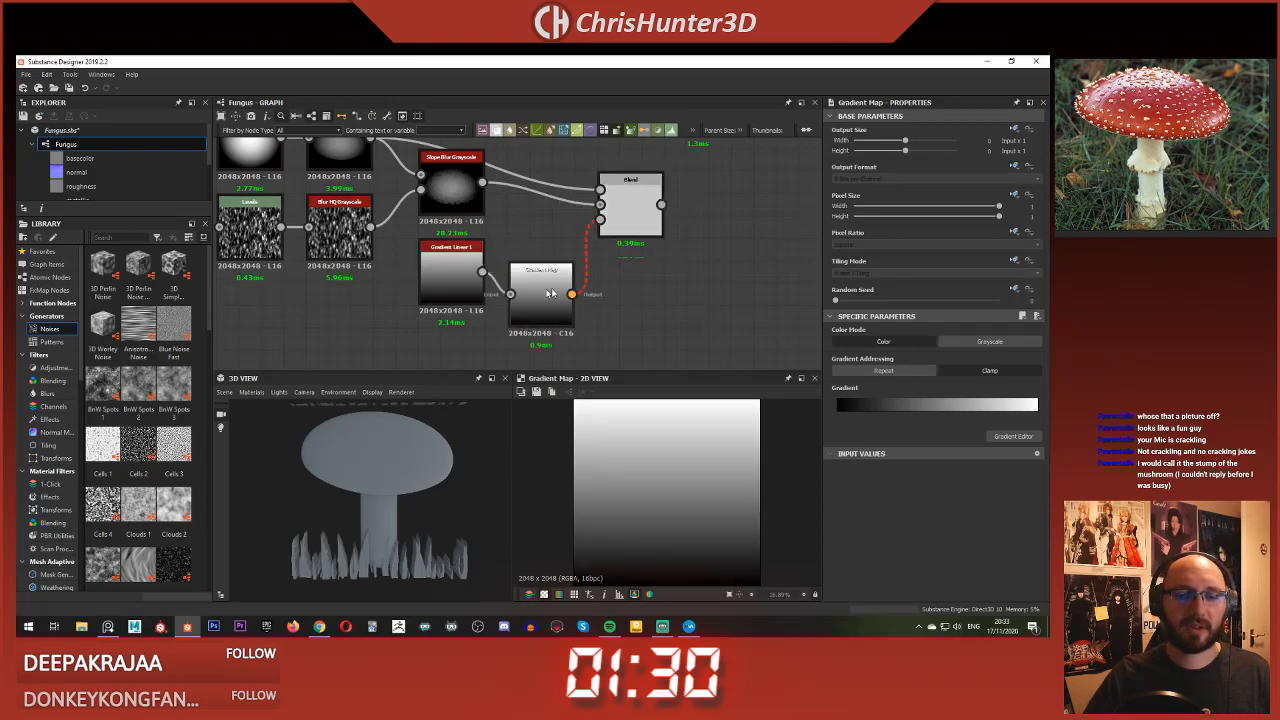
# Step: Set the Gradient Map's color mode to Grayscale and line the node up beside Gradient Linear 1
pyautogui.click(545, 292)
pyautogui.click(985, 343)
pyautogui.doubleClick(637, 212)
pyautogui.moveTo(637, 212); pyautogui.dragTo(644, 243, button='middle')
pyautogui.moveTo(559, 318); pyautogui.dragTo(559, 295)
pyautogui.doubleClick(560, 298)
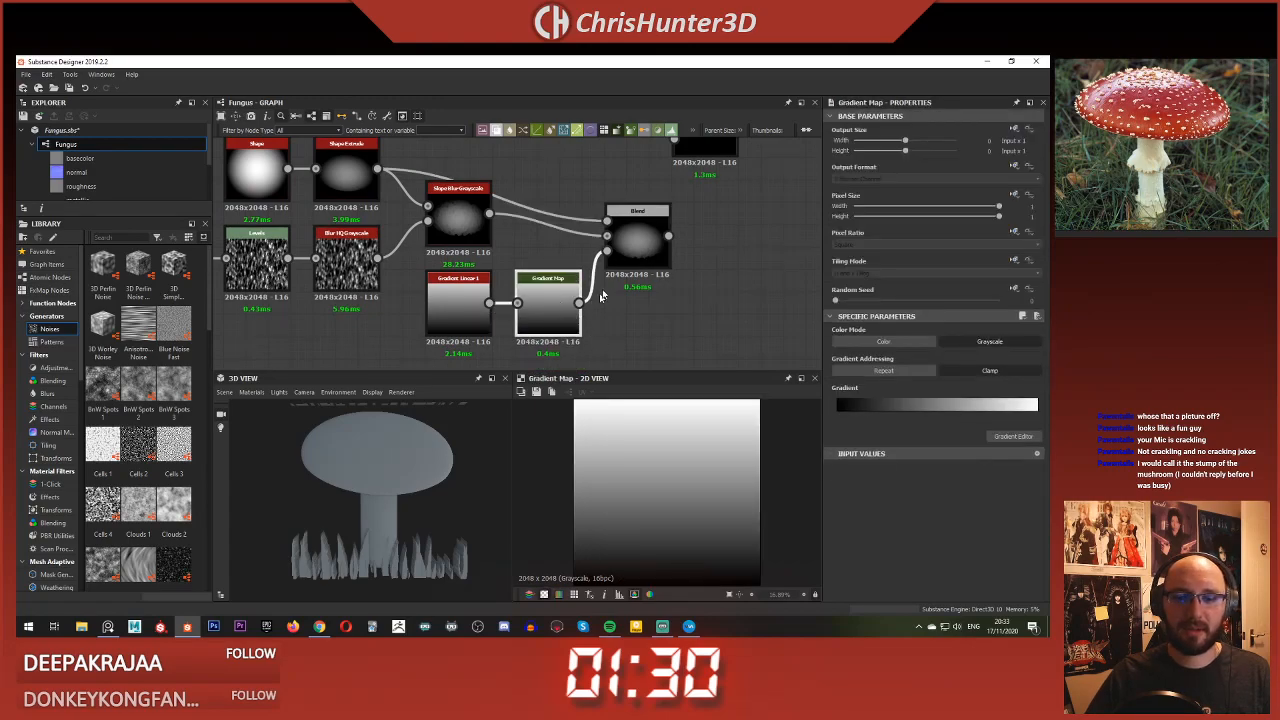
# Step: Add a light key to the Gradient Map's ramp just before the middle while previewing the Blend
pyautogui.doubleClick(641, 256)
pyautogui.click(560, 308)
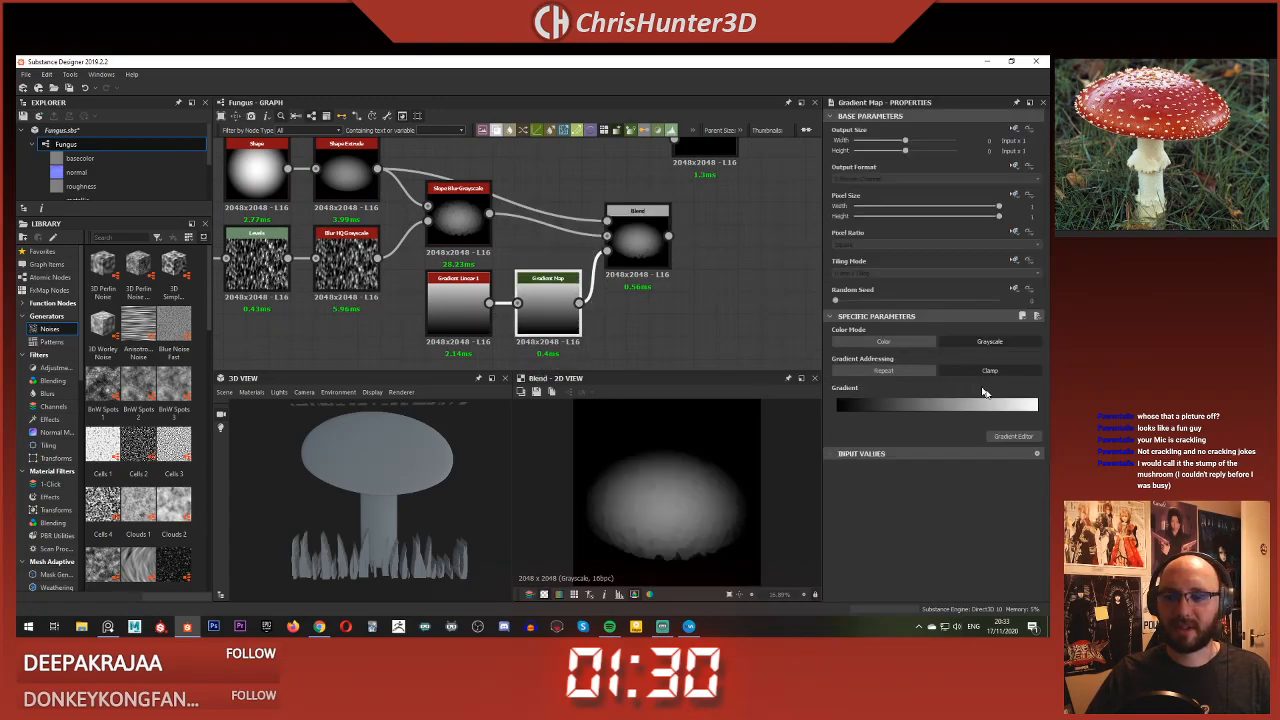
pyautogui.moveTo(996, 411); pyautogui.dragTo(926, 416)
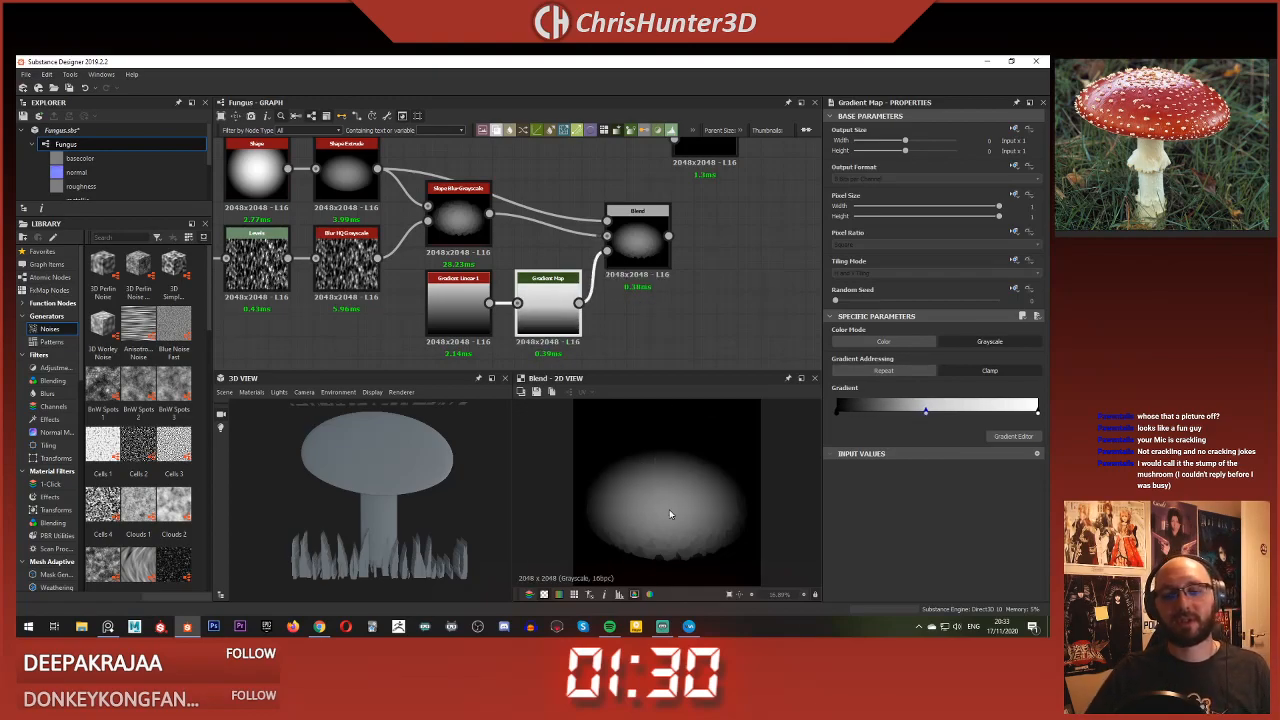
# Step: Examine the node chain from Directional Noise 4 through slope blur to the gradient-masked Blend
pyautogui.scroll(-3, 645, 318)
pyautogui.scroll(2, 655, 305)
pyautogui.moveTo(652, 300)
pyautogui.mouseDown(button='middle')
pyautogui.moveTo(579, 332)
pyautogui.moveTo(635, 281)
pyautogui.mouseUp(button='middle')
pyautogui.scroll(1, 637, 282)
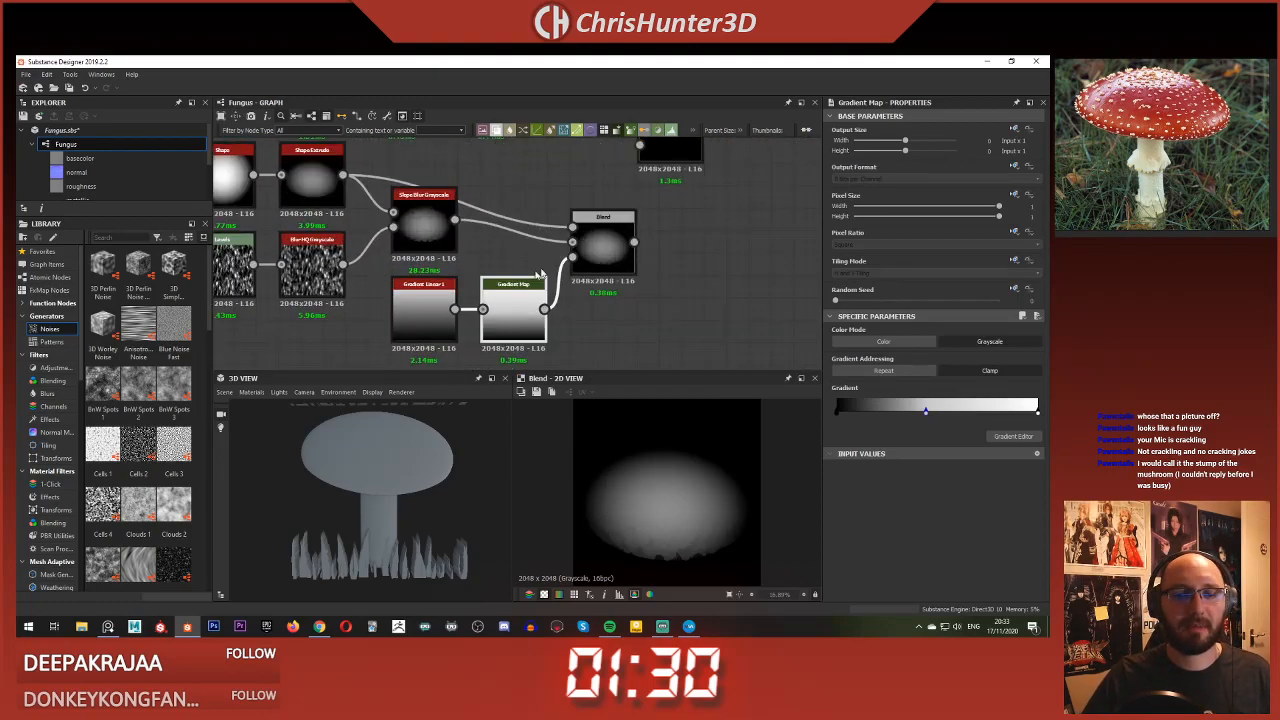
pyautogui.moveTo(538, 273); pyautogui.dragTo(632, 255, button='middle')
pyautogui.scroll(-1, 503, 288)
pyautogui.moveTo(518, 296); pyautogui.dragTo(428, 308, button='middle')
pyautogui.scroll(1, 525, 325)
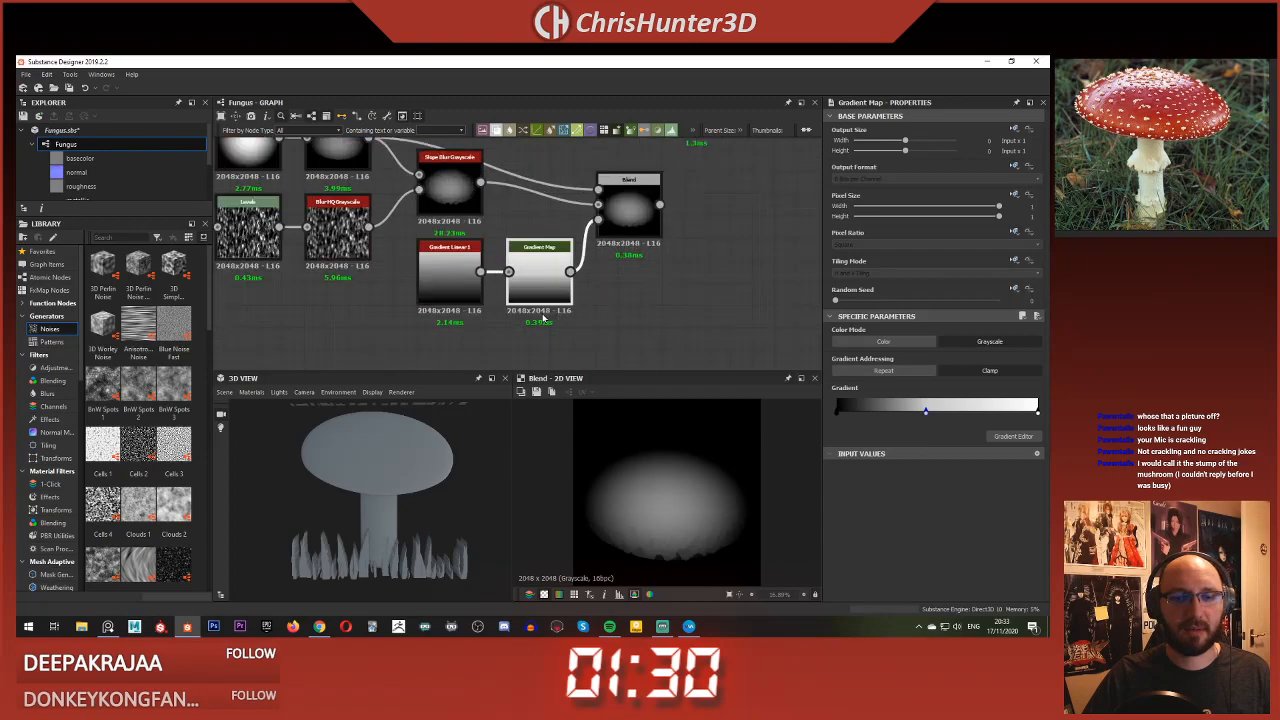
pyautogui.scroll(-2, 543, 318)
pyautogui.scroll(1, 636, 274)
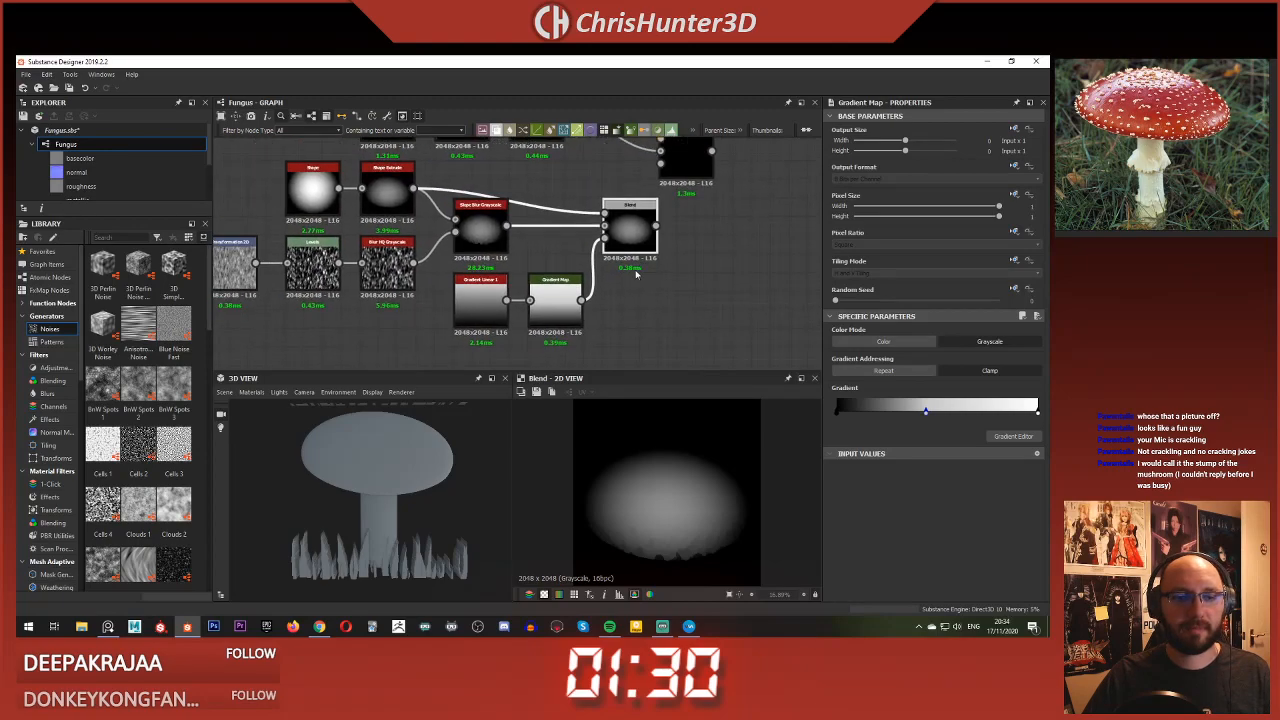
pyautogui.moveTo(636, 274); pyautogui.dragTo(646, 274, button='middle')
pyautogui.moveTo(516, 300); pyautogui.dragTo(483, 291, button='middle')
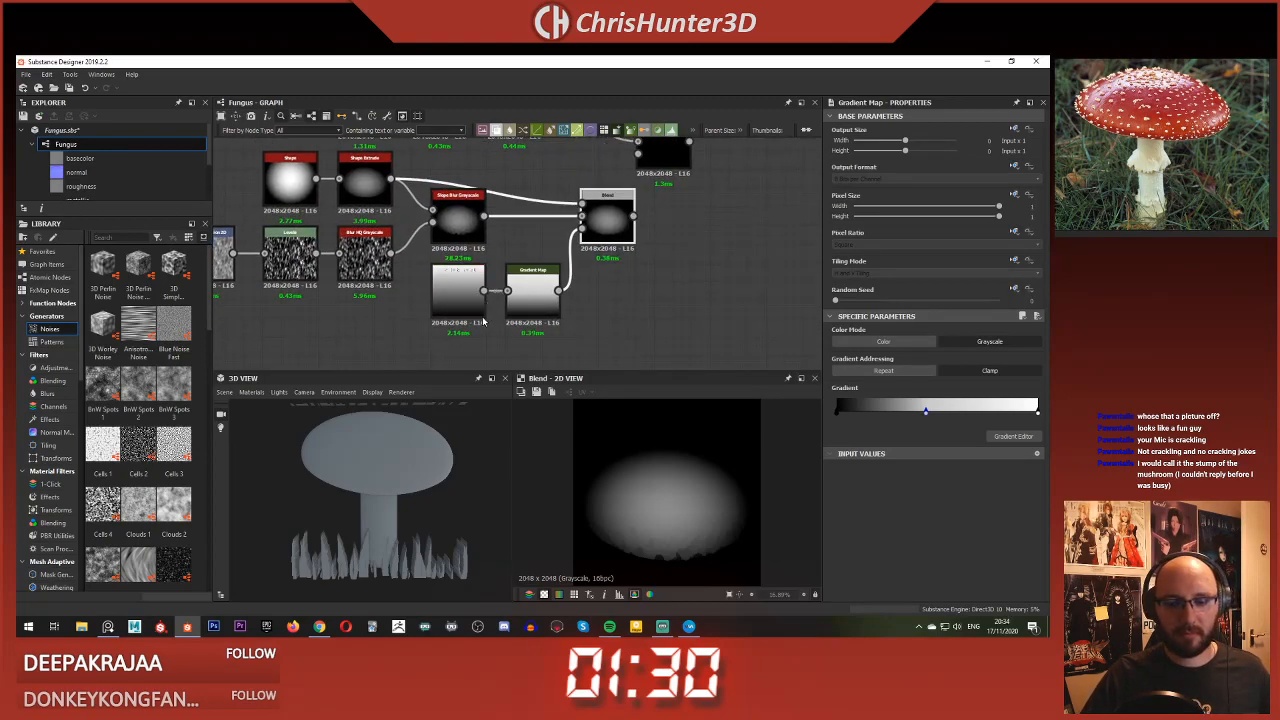
pyautogui.moveTo(318, 228); pyautogui.dragTo(516, 256, button='middle')
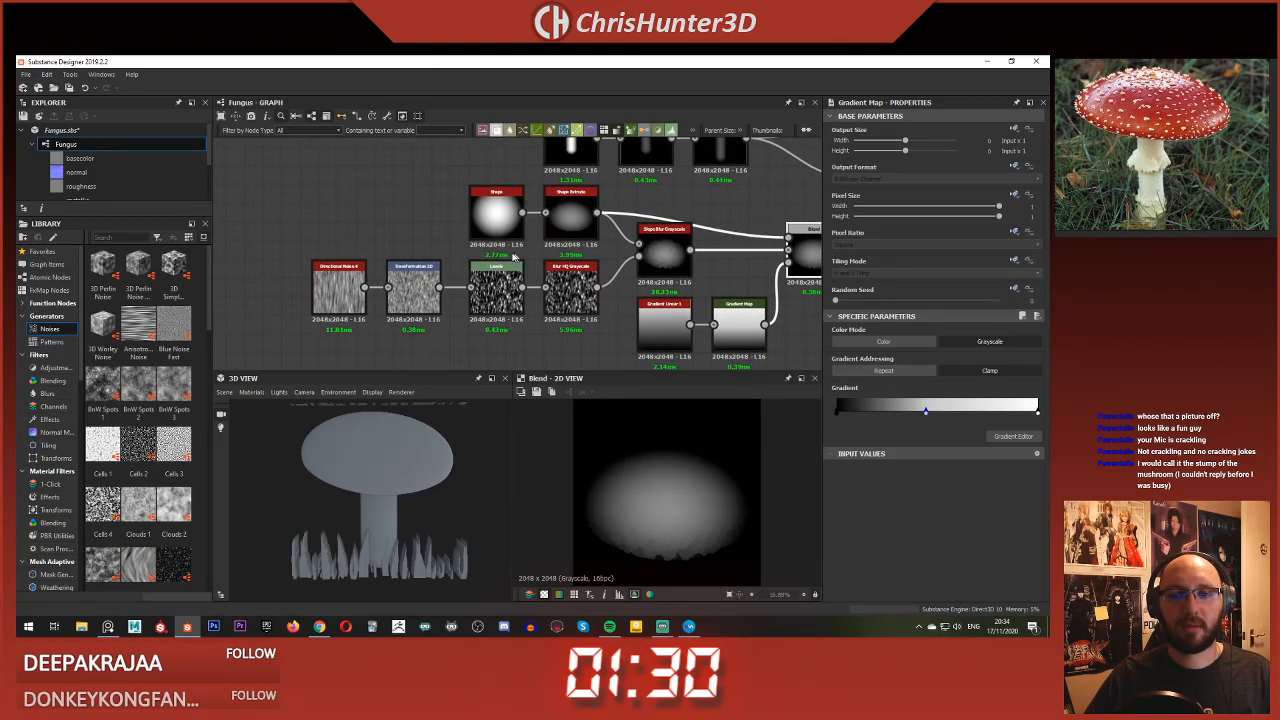
pyautogui.scroll(-1, 436, 250)
pyautogui.moveTo(590, 276); pyautogui.dragTo(441, 273, button='middle')
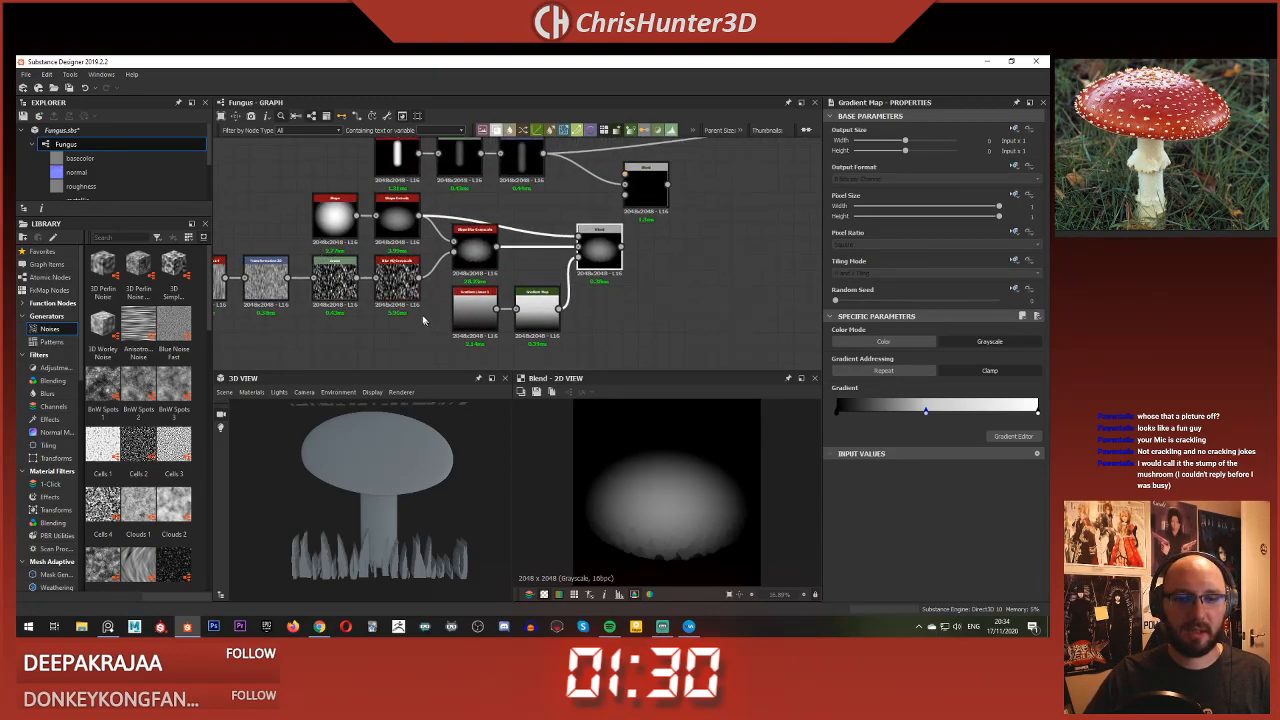
# Step: Reduce the Blur HQ Grayscale intensity to about 1.6
pyautogui.click(400, 298)
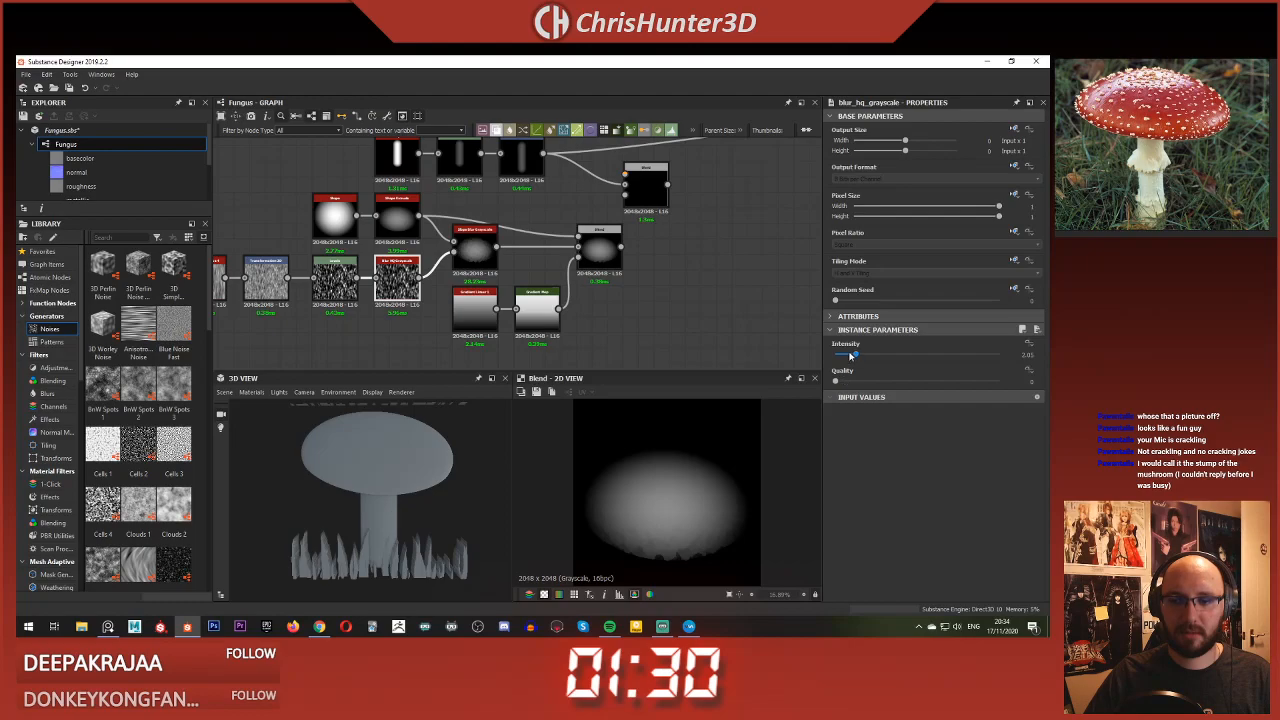
pyautogui.moveTo(832, 356); pyautogui.dragTo(856, 363)
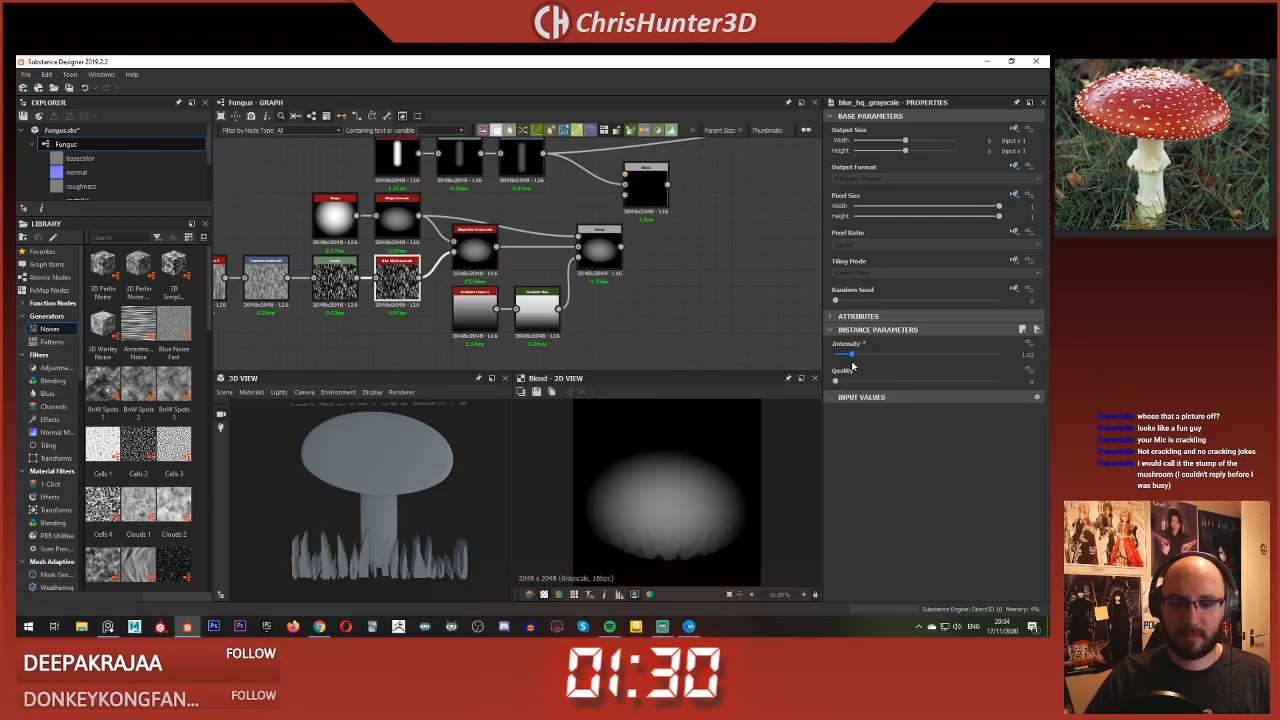
pyautogui.moveTo(600, 240); pyautogui.dragTo(569, 242, button='middle')
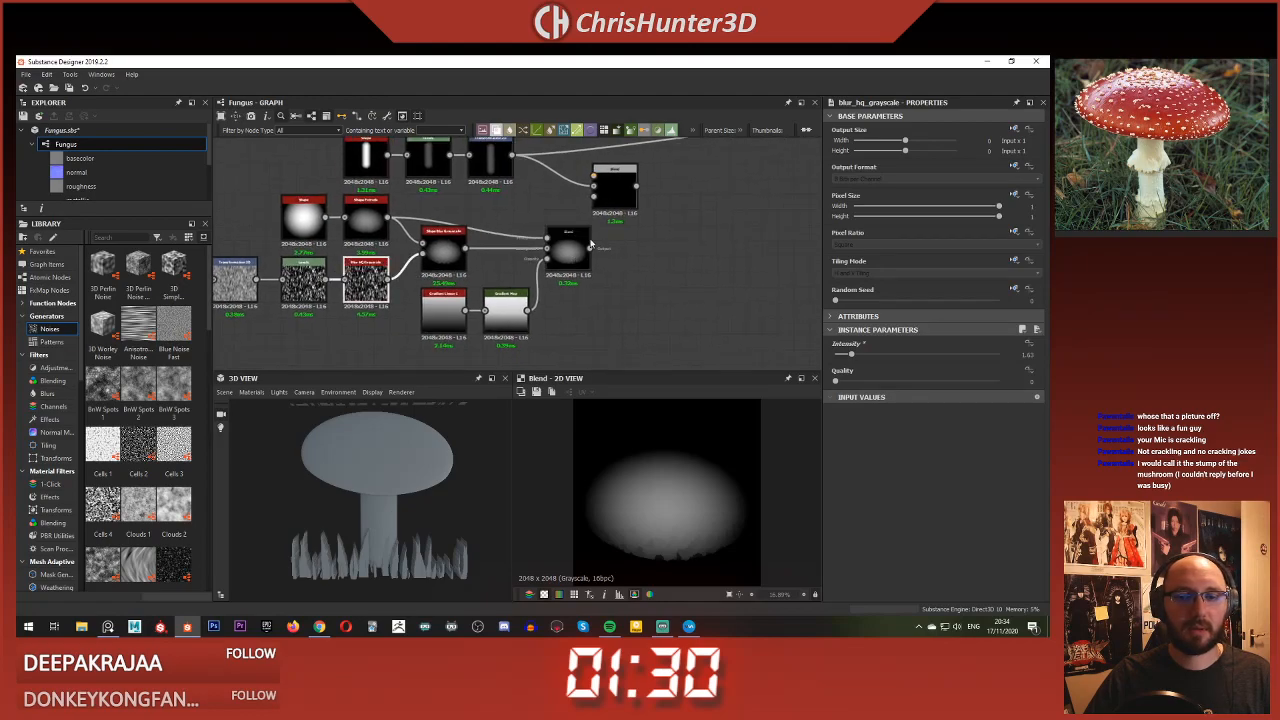
# Step: Connect the roughened shape to the foreground of the Blend with the stem and set its blending mode to Max (Lighten)
pyautogui.moveTo(604, 175); pyautogui.dragTo(604, 176)
pyautogui.scroll(3, 615, 208)
pyautogui.moveTo(615, 208); pyautogui.dragTo(585, 282, button='middle')
pyautogui.doubleClick(624, 251)
pyautogui.scroll(-2, 630, 270)
pyautogui.moveTo(585, 262); pyautogui.dragTo(641, 264)
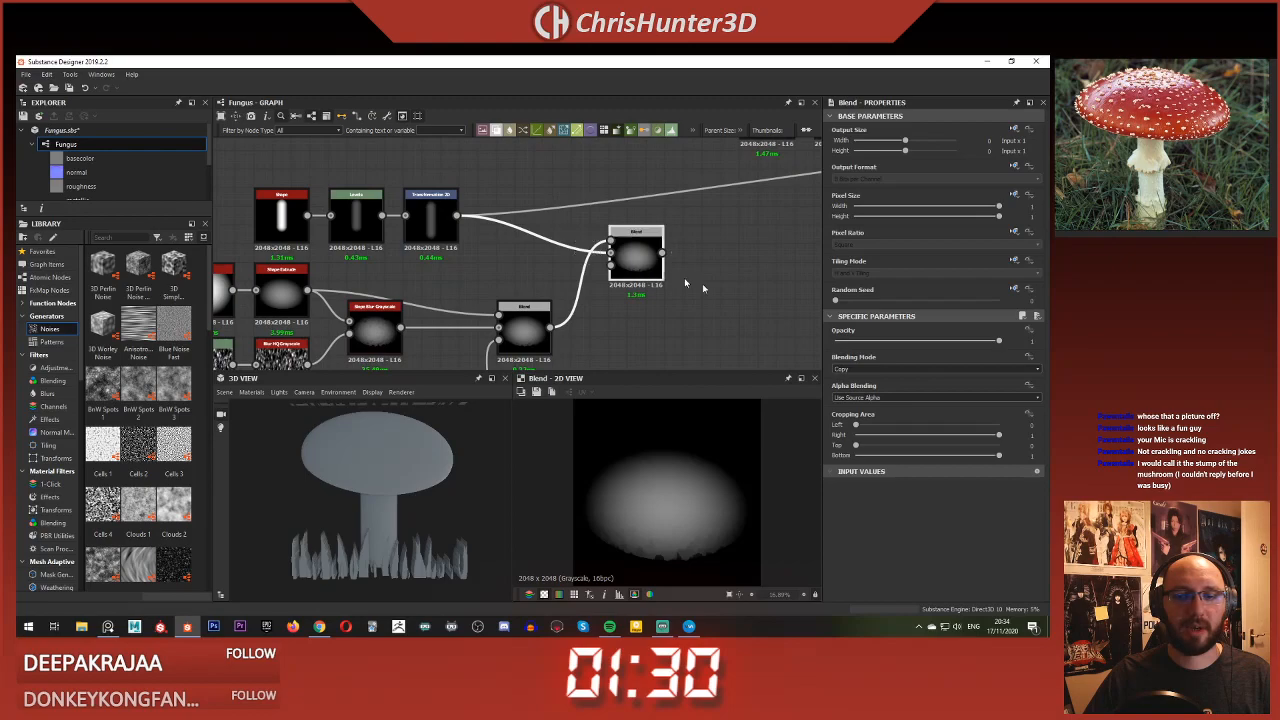
pyautogui.click(903, 413)
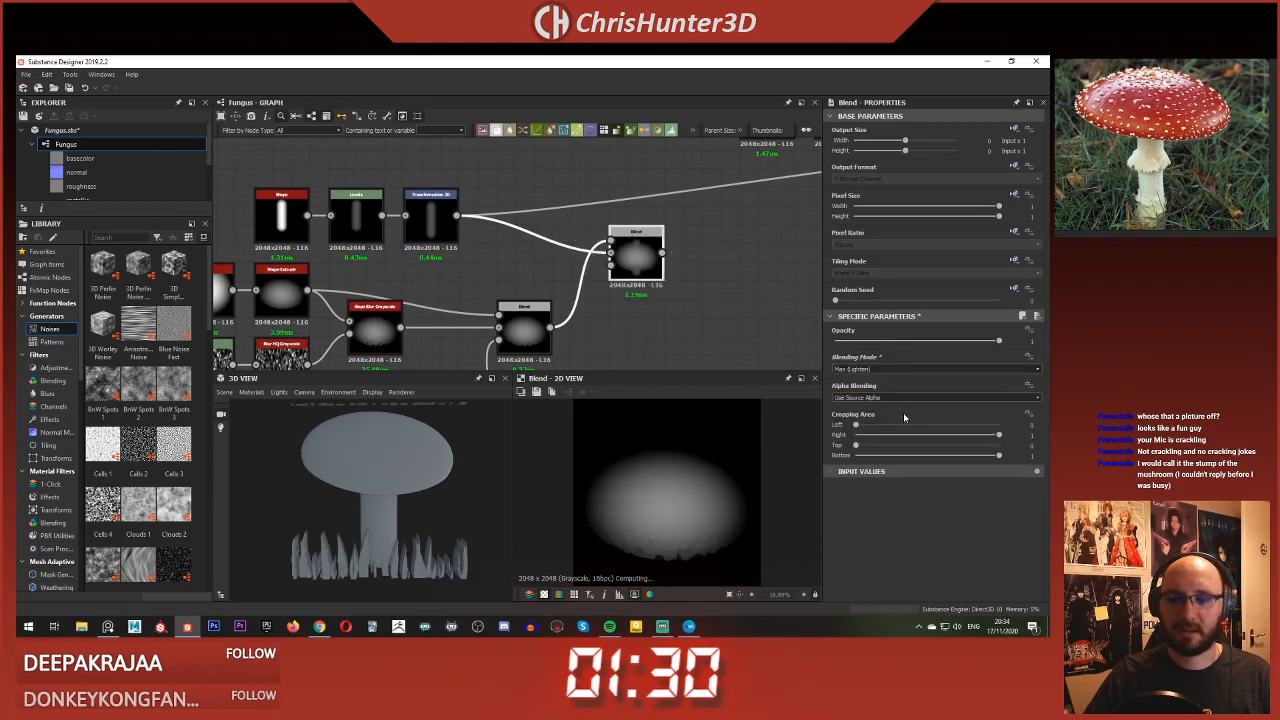
# Step: Add a Transformation 2D node before the stem Blend and feed the gradient-masked shape into it
pyautogui.scroll(1, 616, 302)
pyautogui.moveTo(603, 306); pyautogui.dragTo(647, 333, button='middle')
pyautogui.press('space')
pyautogui.write('tra')
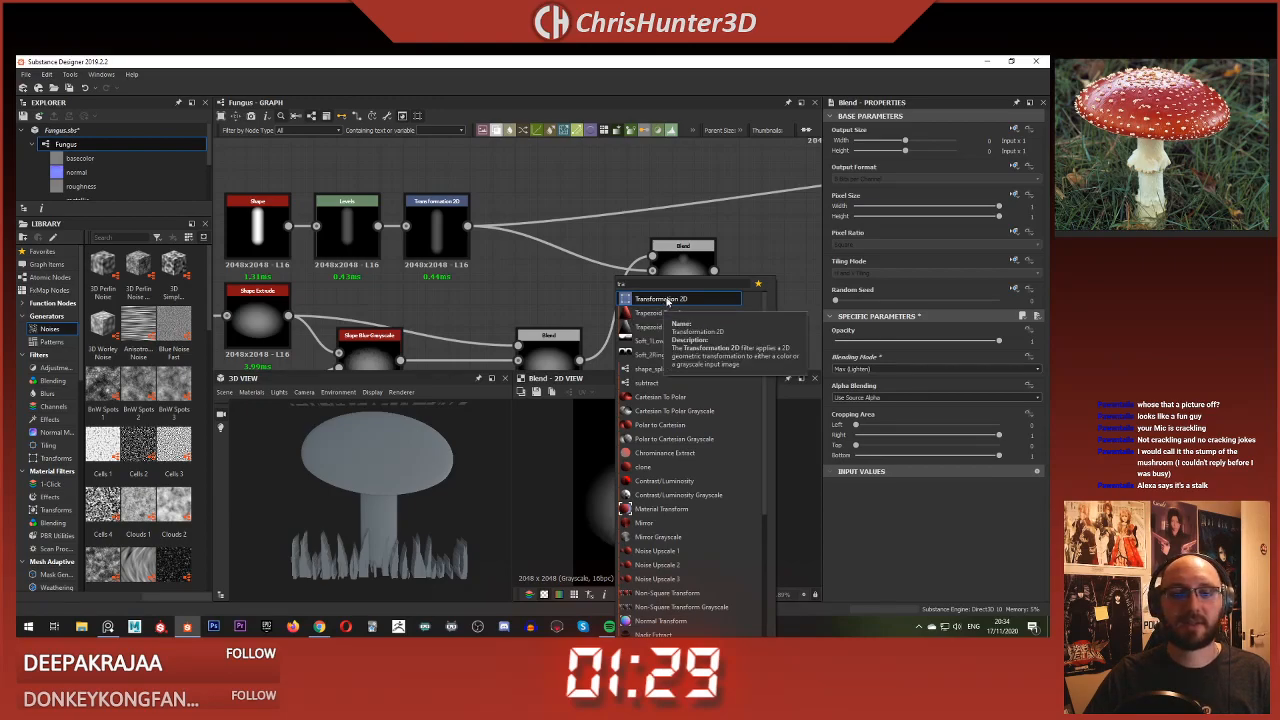
pyautogui.click(665, 299)
pyautogui.moveTo(513, 323); pyautogui.dragTo(539, 262, button='middle')
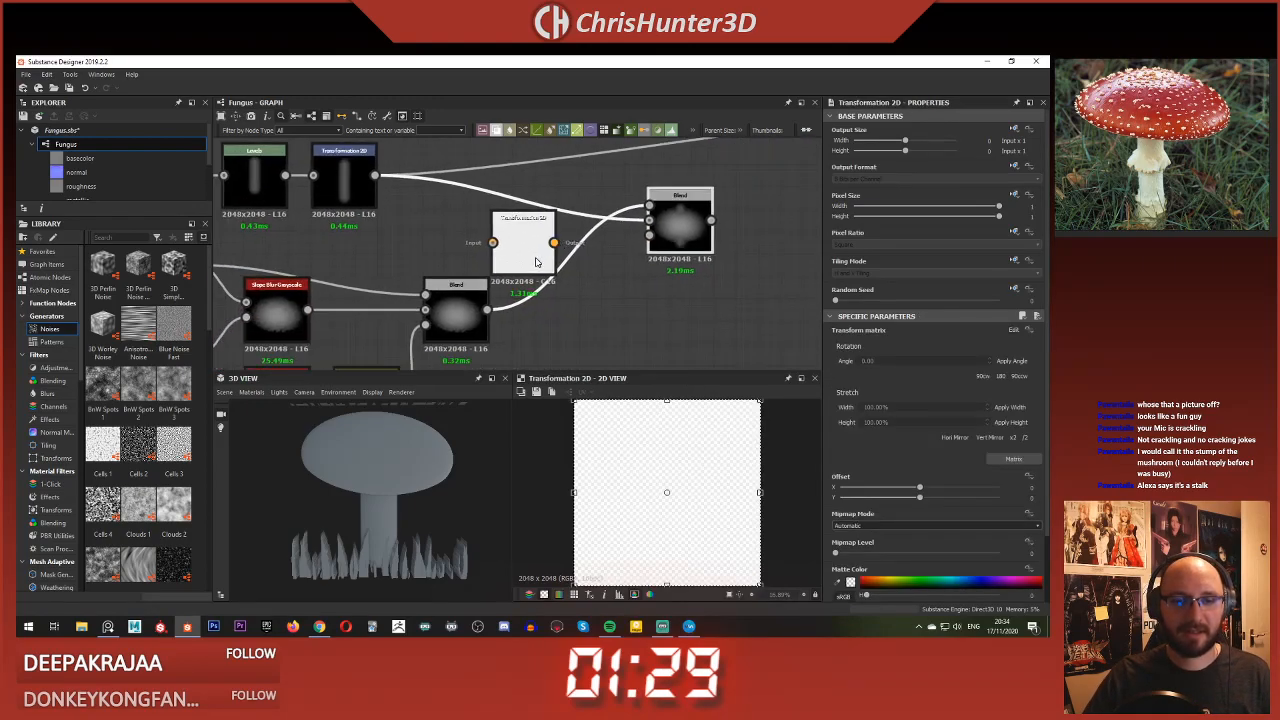
pyautogui.moveTo(487, 310); pyautogui.dragTo(493, 244)
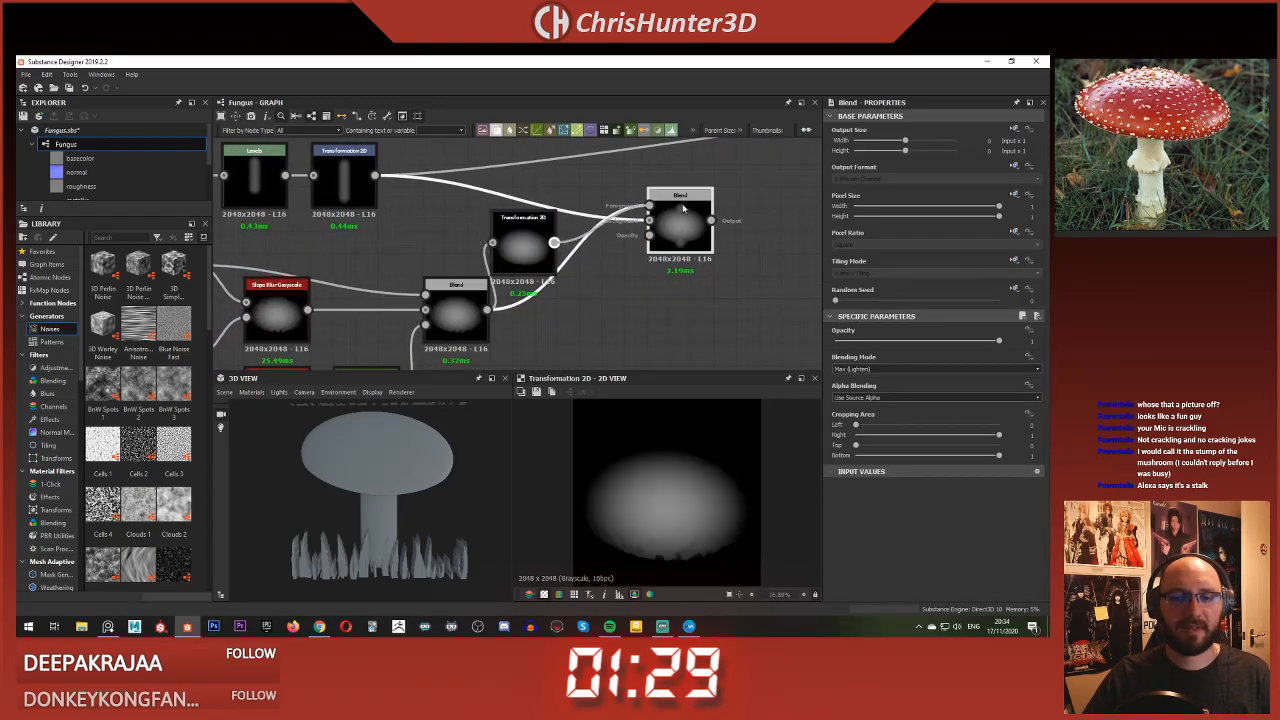
# Step: Scale the gradient-masked shape down to about half size in its Transformation 2D node and set the tiling mode to No Tiling
pyautogui.moveTo(683, 208); pyautogui.dragTo(683, 209)
pyautogui.doubleClick(683, 222)
pyautogui.moveTo(523, 243); pyautogui.dragTo(590, 266)
pyautogui.click(687, 233)
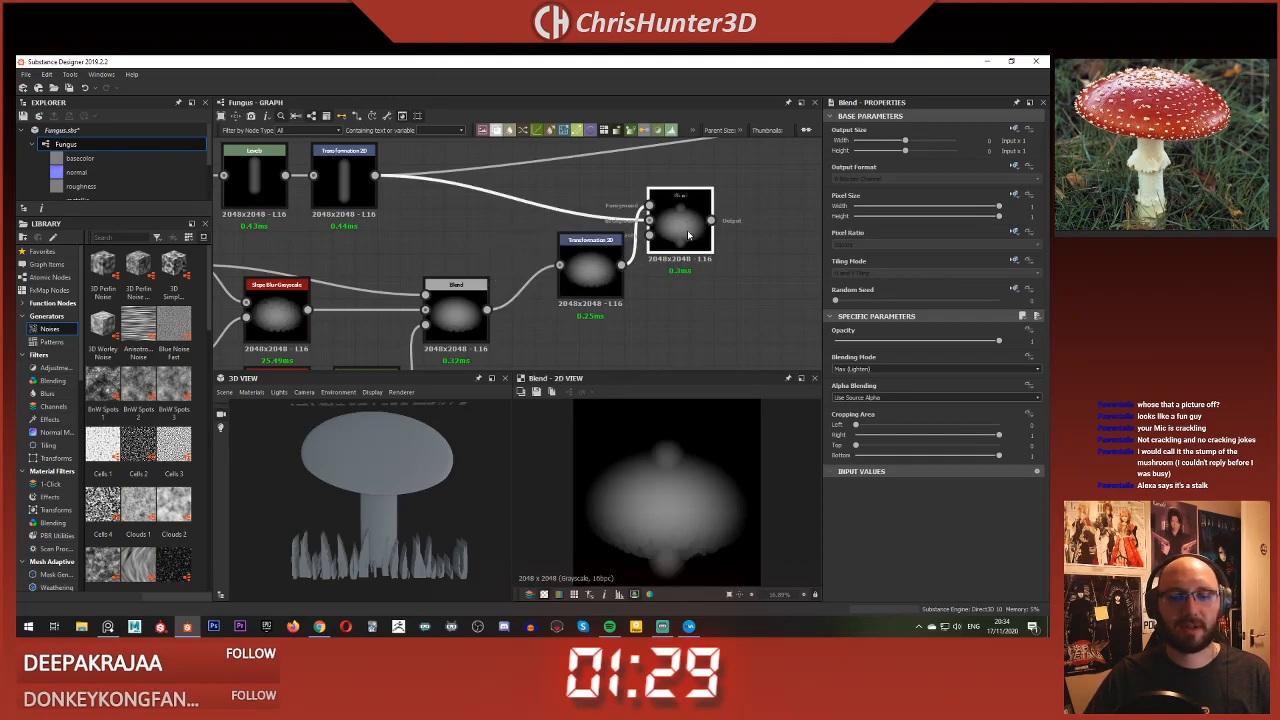
pyautogui.click(590, 262)
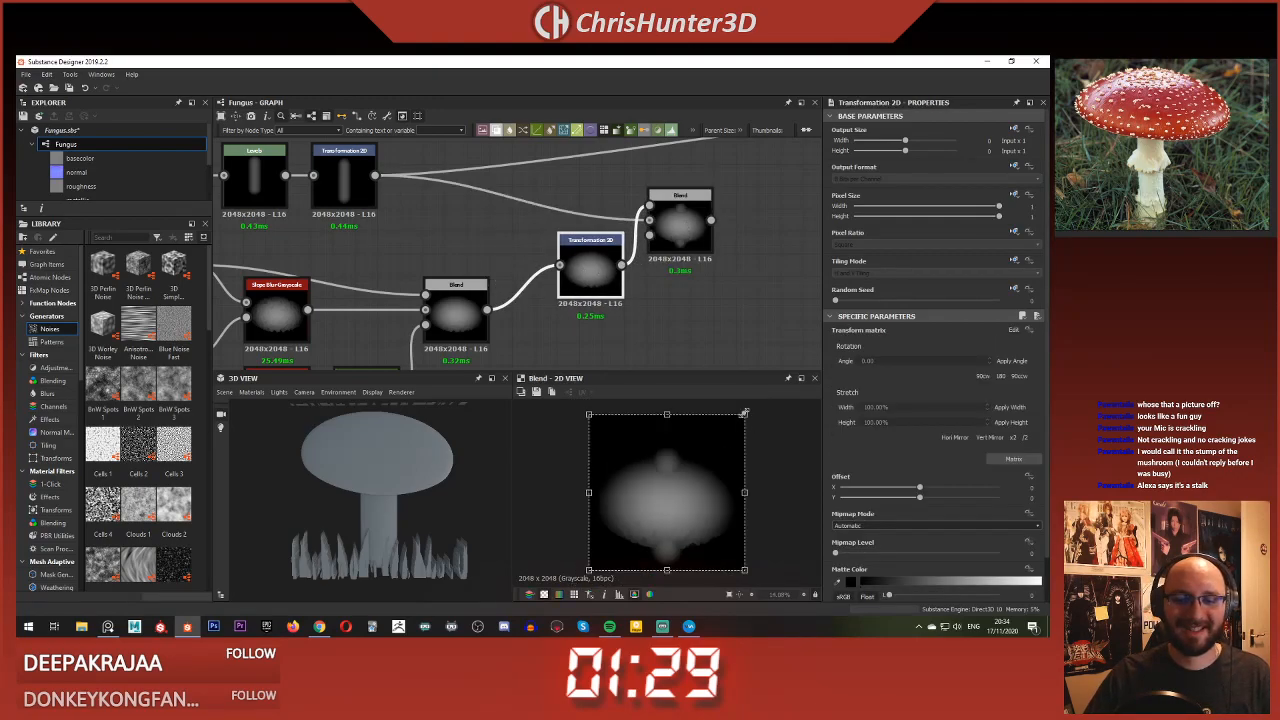
pyautogui.moveTo(743, 412); pyautogui.dragTo(740, 436)
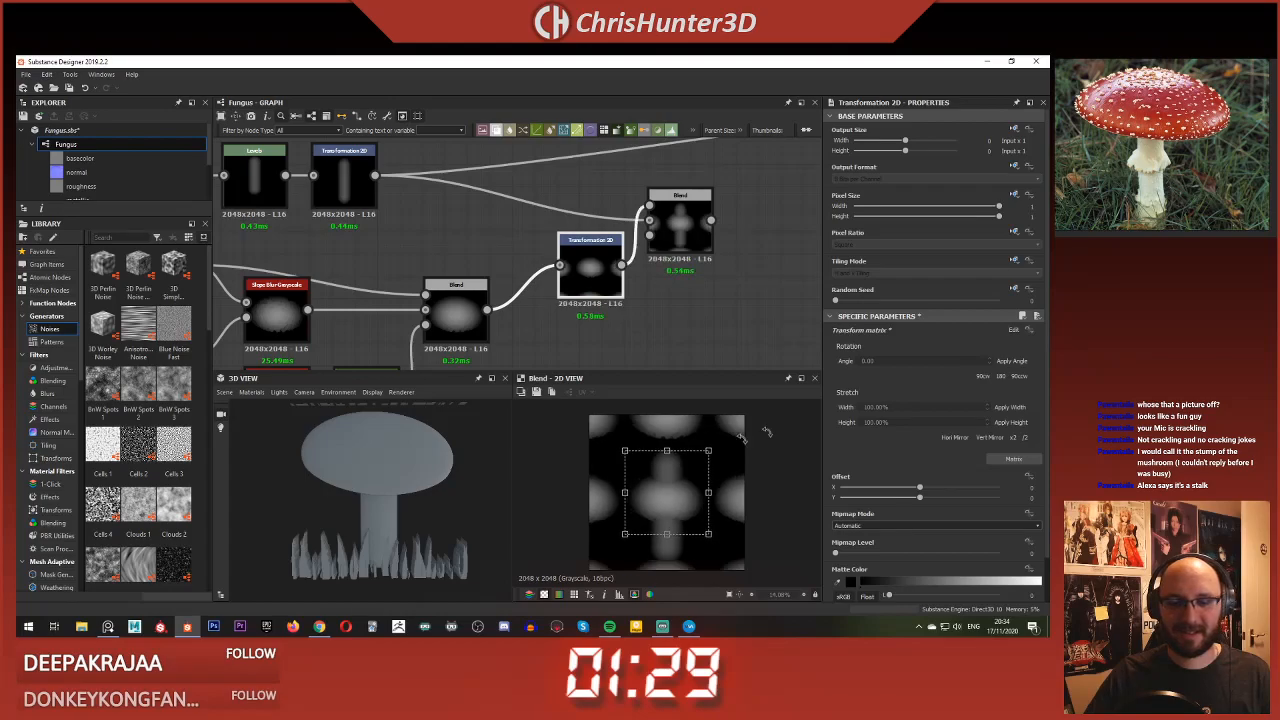
pyautogui.click(1014, 273)
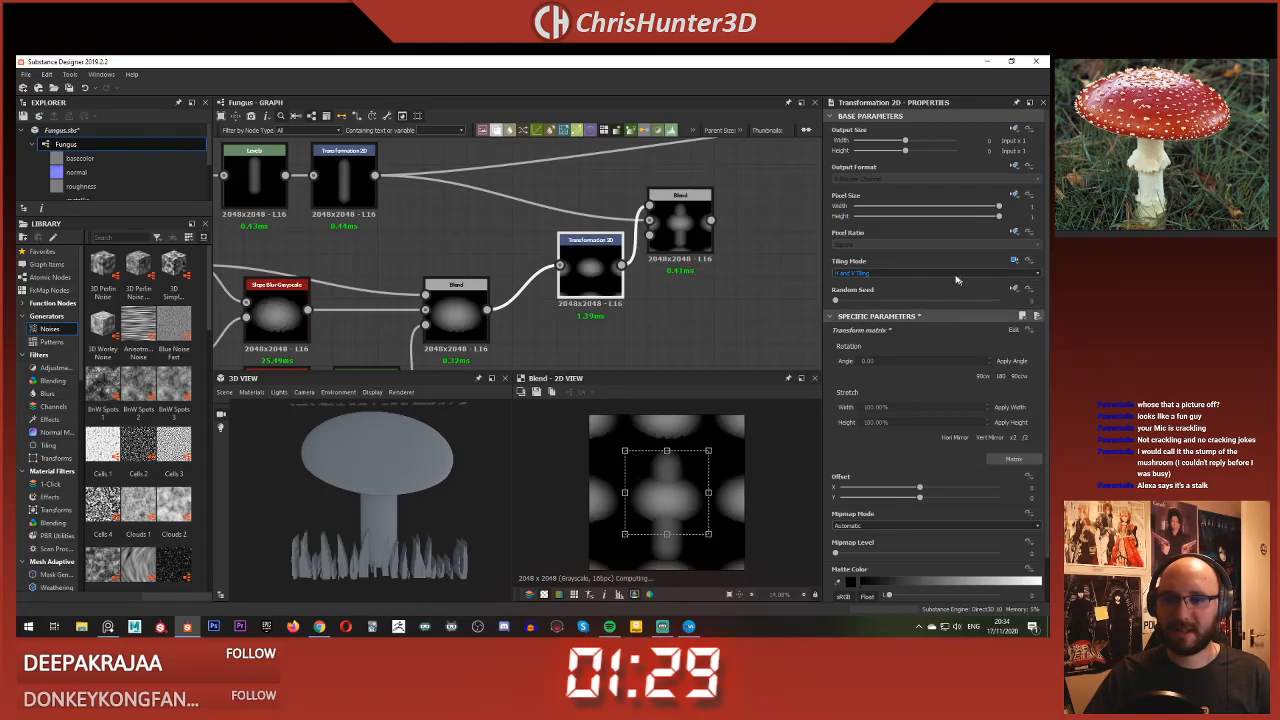
pyautogui.click(940, 282)
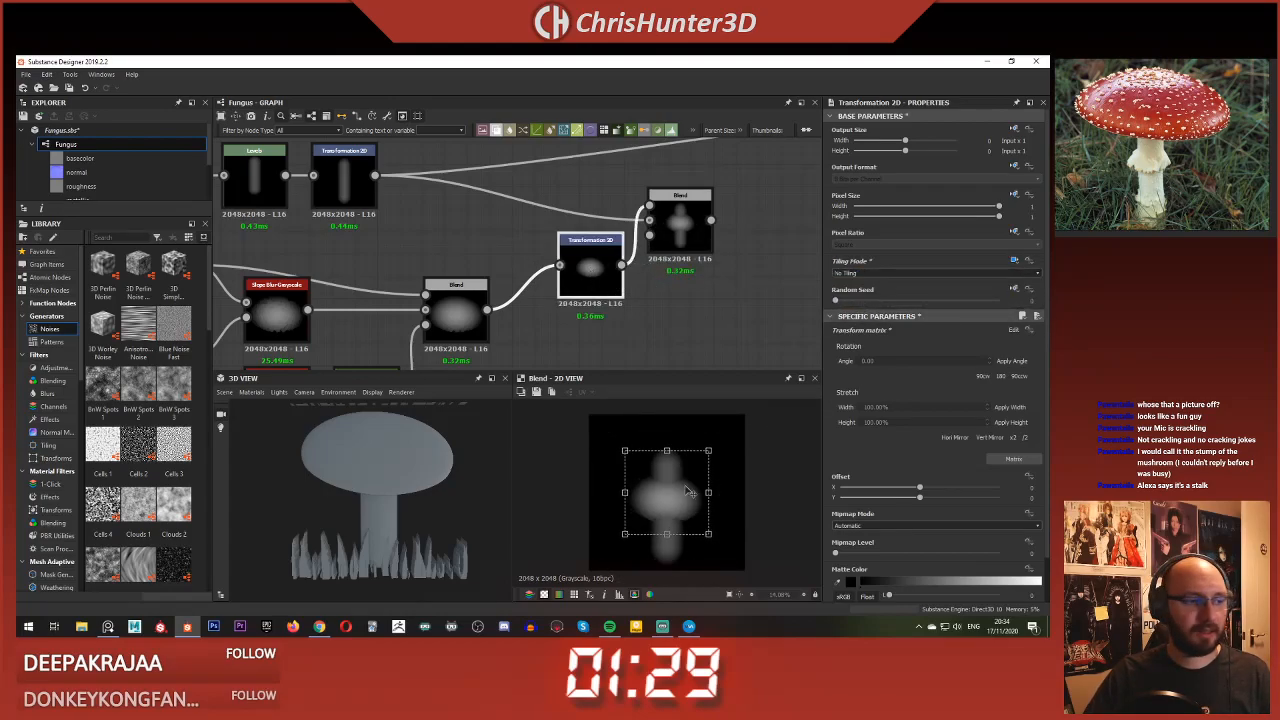
# Step: Move the scaled shape slightly down the stem and flatten it vertically with the Transformation 2D
pyautogui.moveTo(688, 491); pyautogui.dragTo(688, 503)
pyautogui.scroll(2, 688, 503)
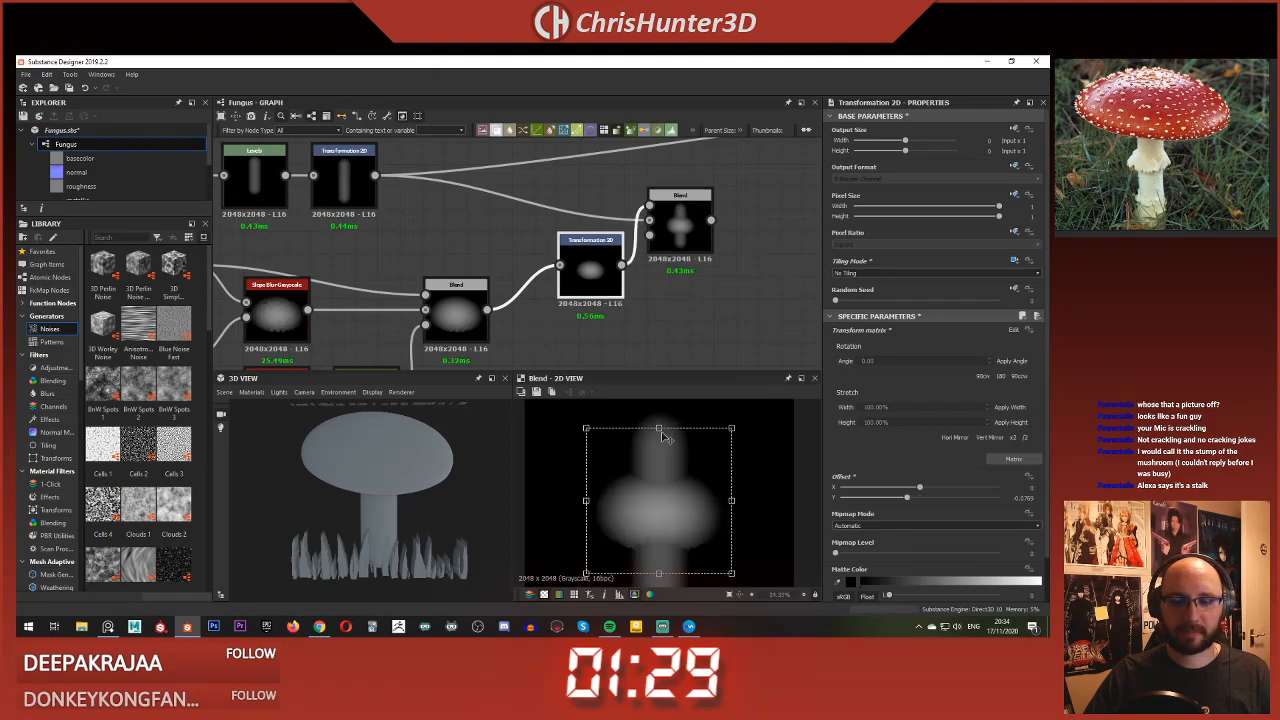
pyautogui.moveTo(660, 430); pyautogui.dragTo(659, 445)
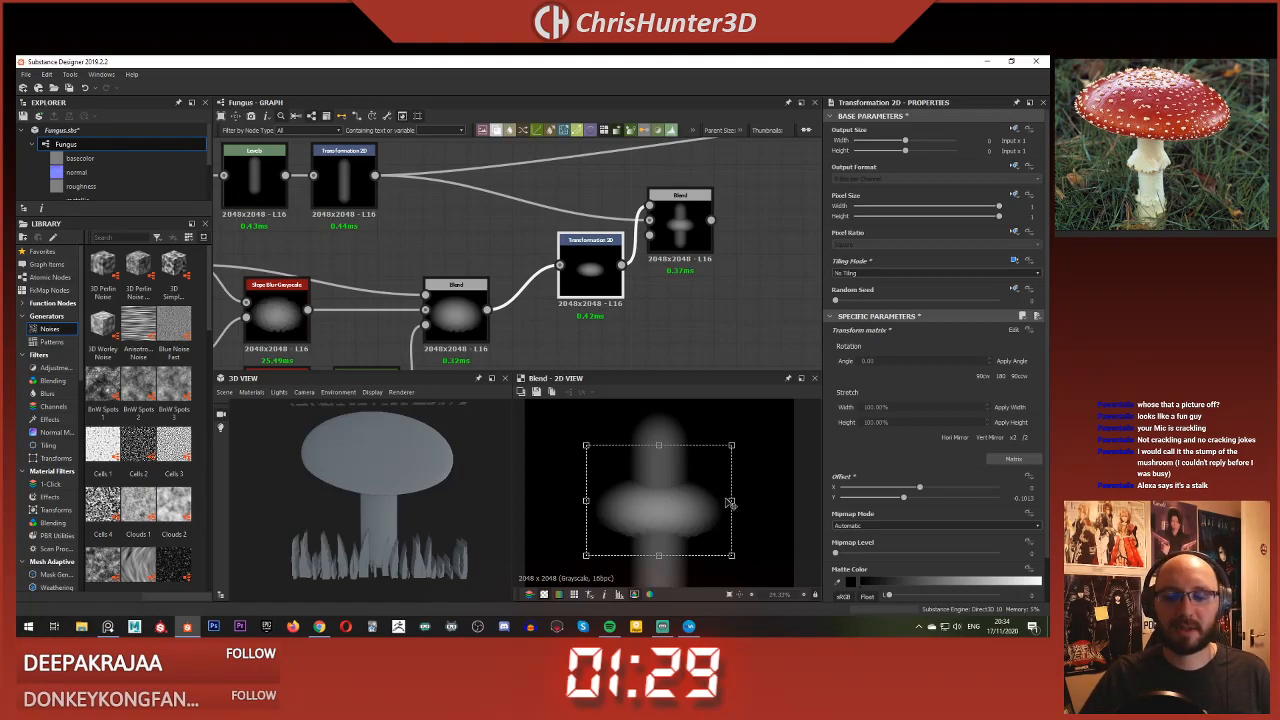
# Step: Add a Trapezoid Transform Grayscale node after the gradient-masked Blend and feed its output into the Transformation 2D
pyautogui.scroll(-2, 610, 265)
pyautogui.moveTo(470, 335); pyautogui.dragTo(496, 337, button='middle')
pyautogui.scroll(2, 631, 284)
pyautogui.scroll(-2, 676, 289)
pyautogui.click(586, 327)
pyautogui.press('space')
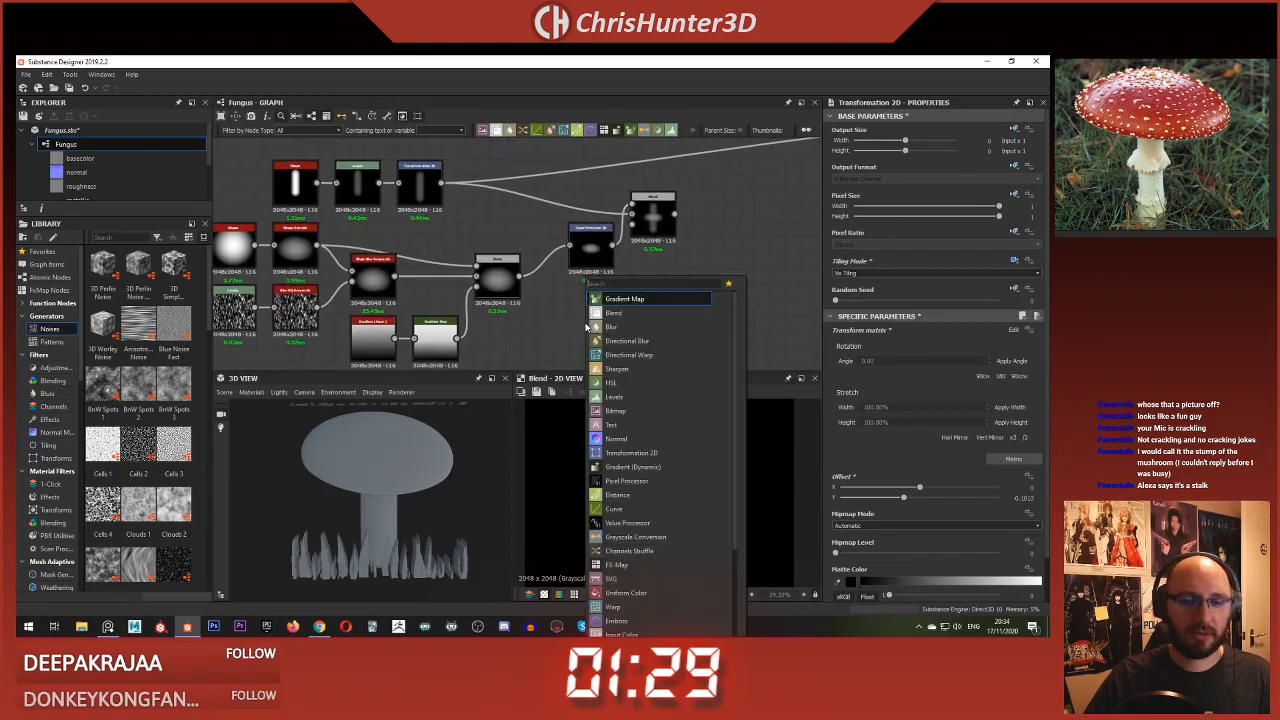
pyautogui.write('tra')
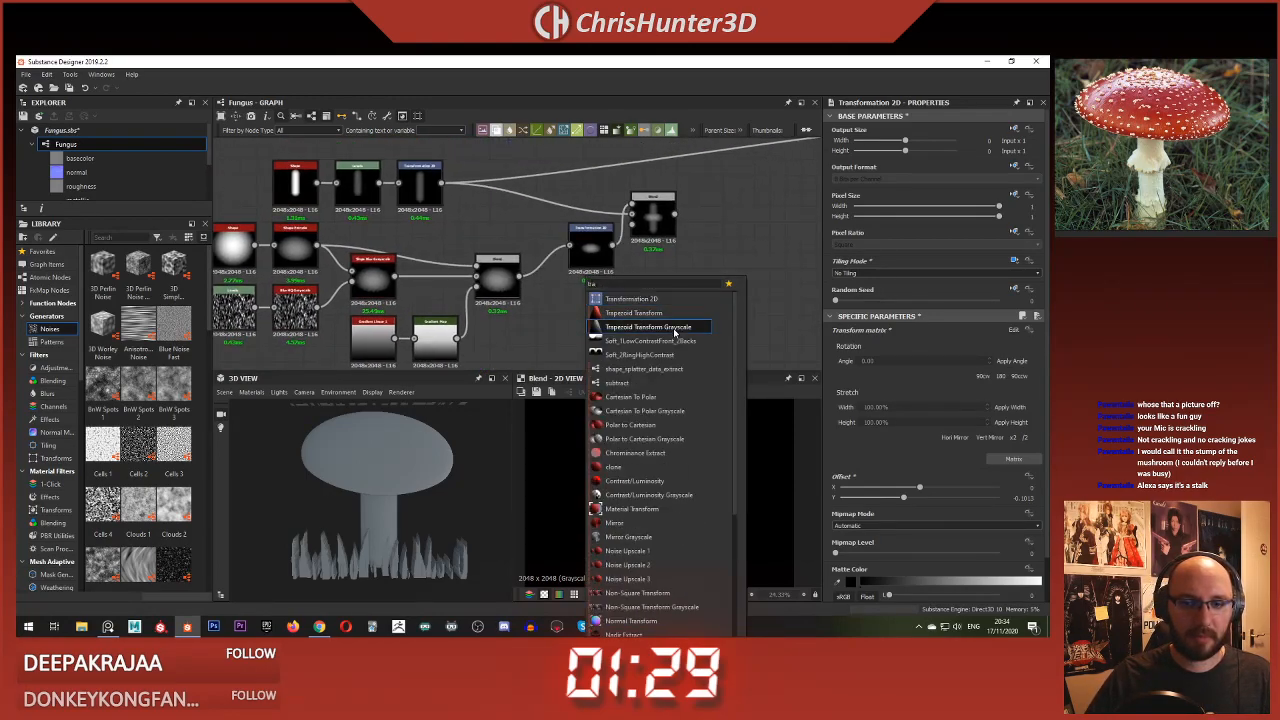
pyautogui.click(600, 327)
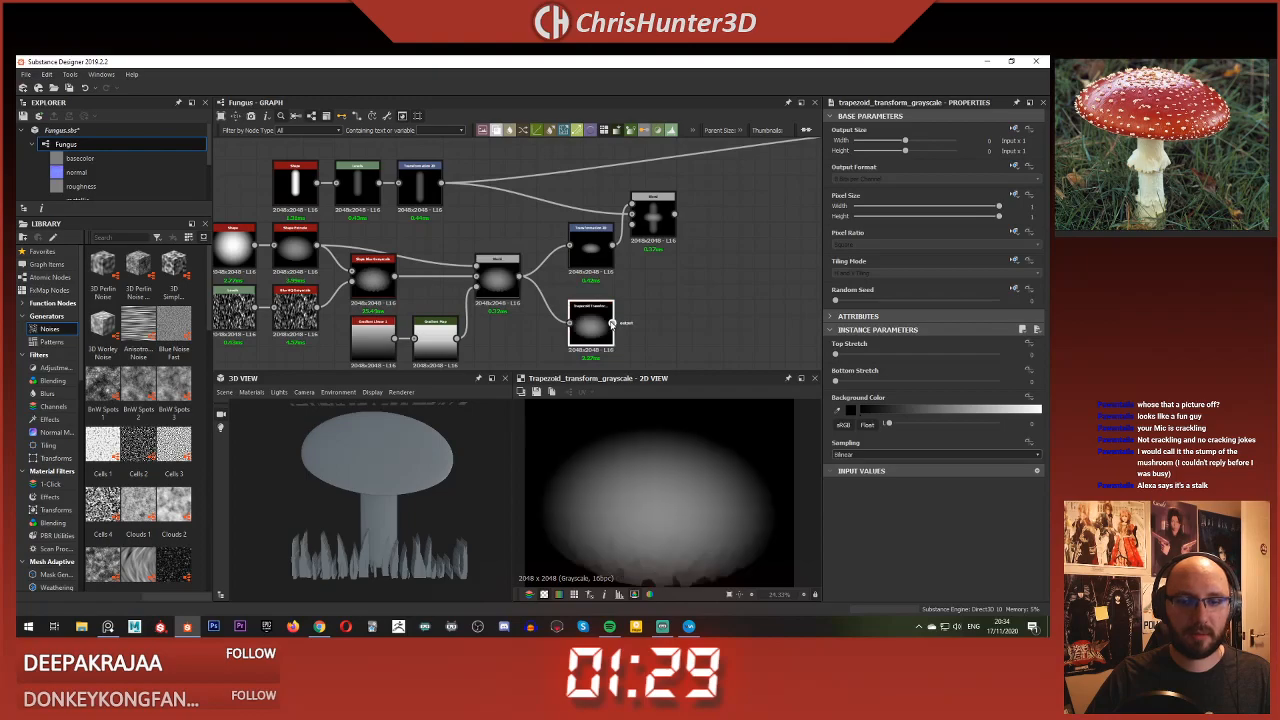
pyautogui.moveTo(587, 247); pyautogui.dragTo(590, 246)
pyautogui.doubleClick(590, 246)
pyautogui.doubleClick(659, 214)
# Step: Set the trapezoid transform's Top Stretch to about 0.74 and its tiling mode to No Tiling
pyautogui.click(590, 327)
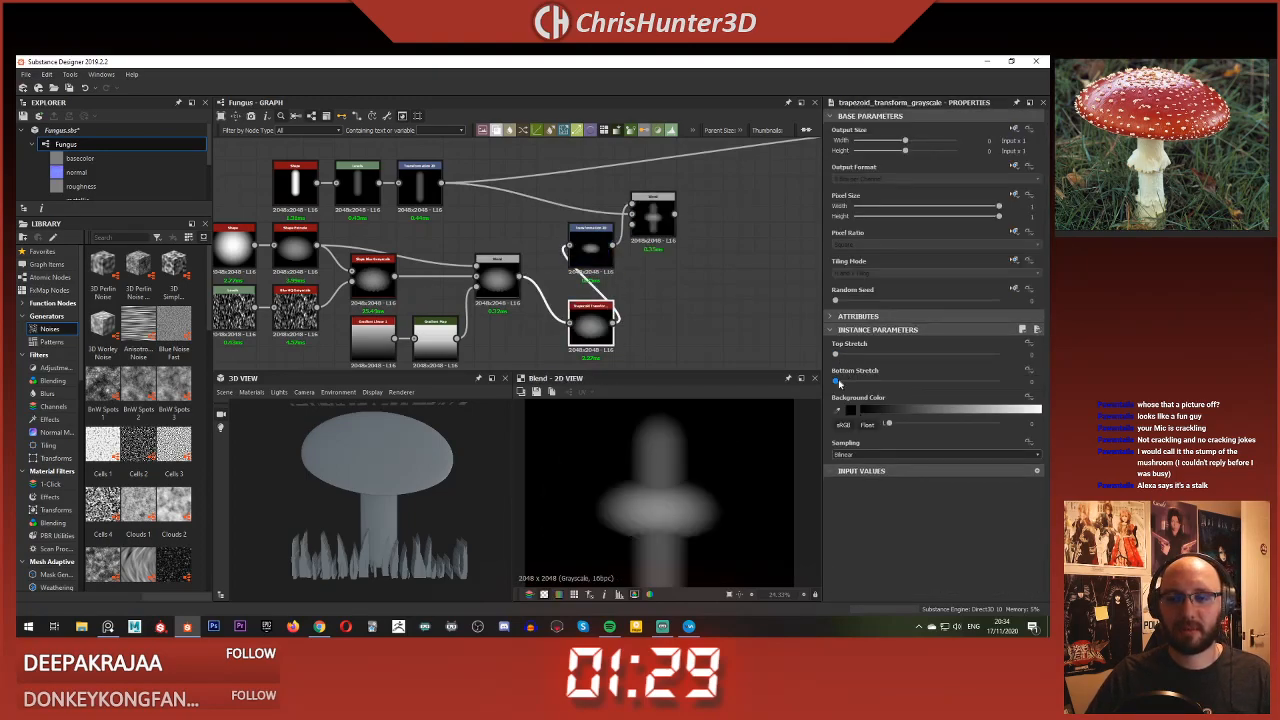
pyautogui.moveTo(838, 381); pyautogui.dragTo(949, 355)
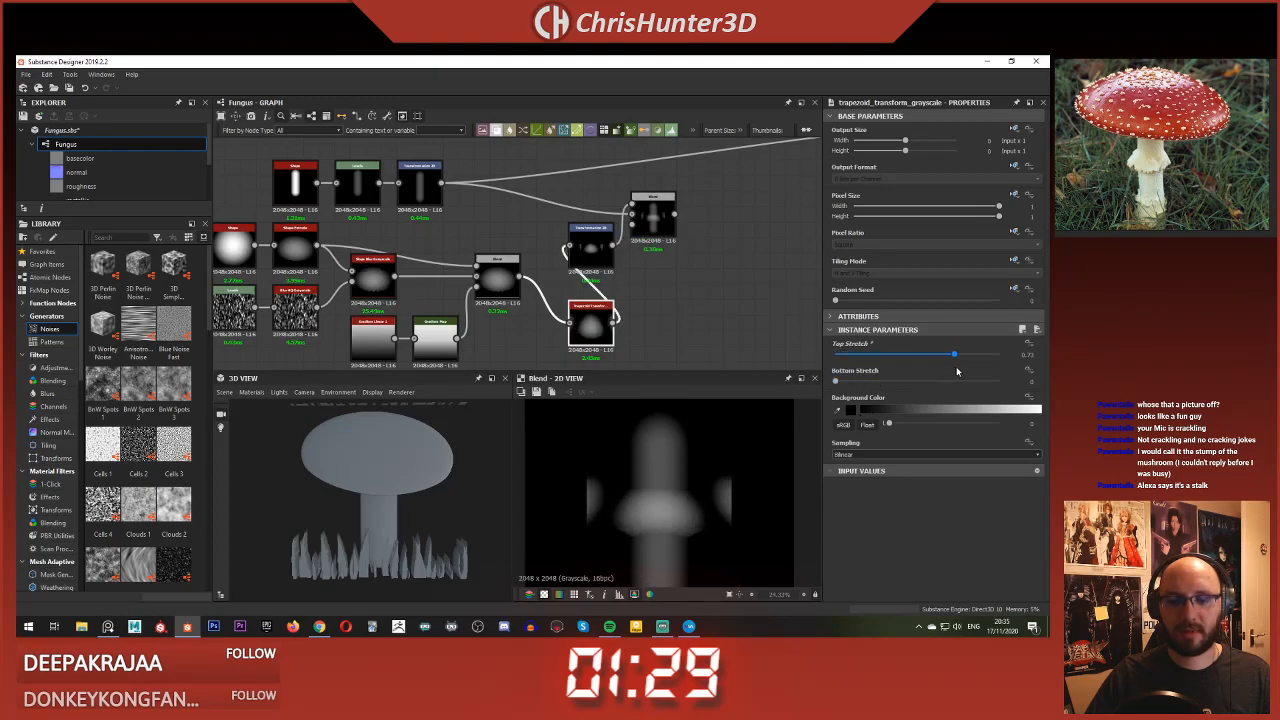
pyautogui.click(1014, 260)
pyautogui.click(983, 285)
pyautogui.click(967, 272)
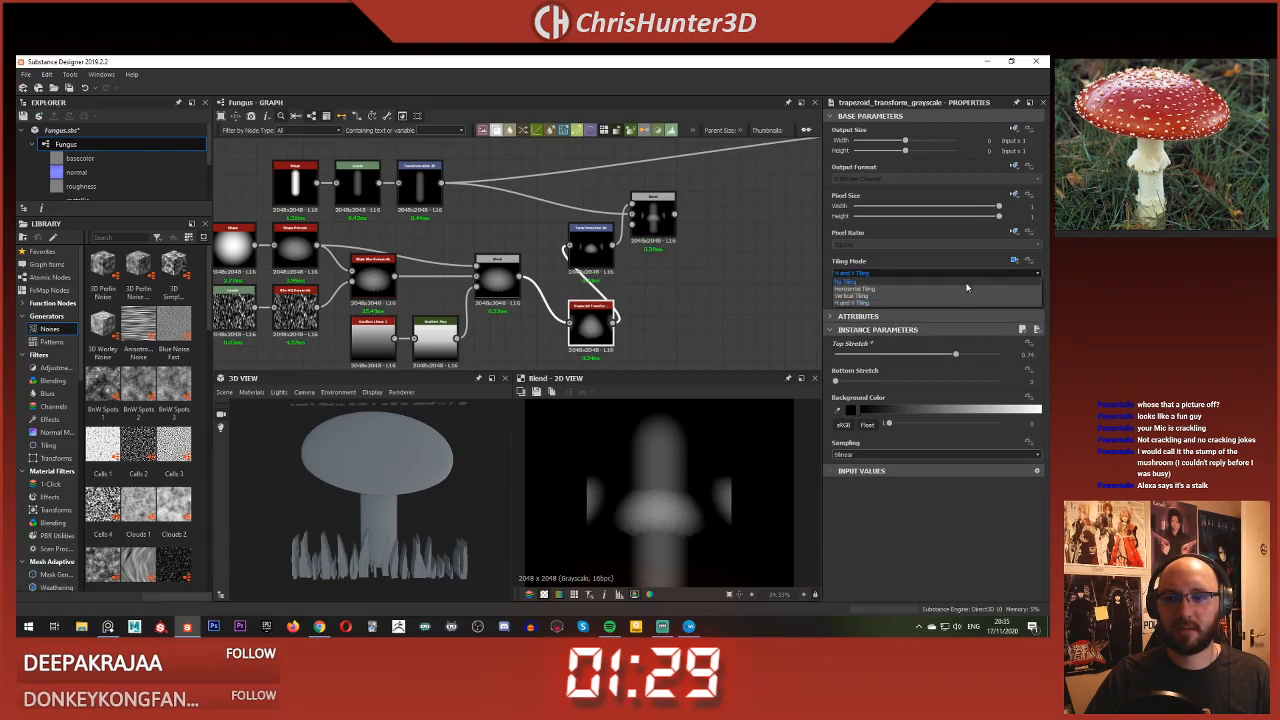
pyautogui.click(900, 280)
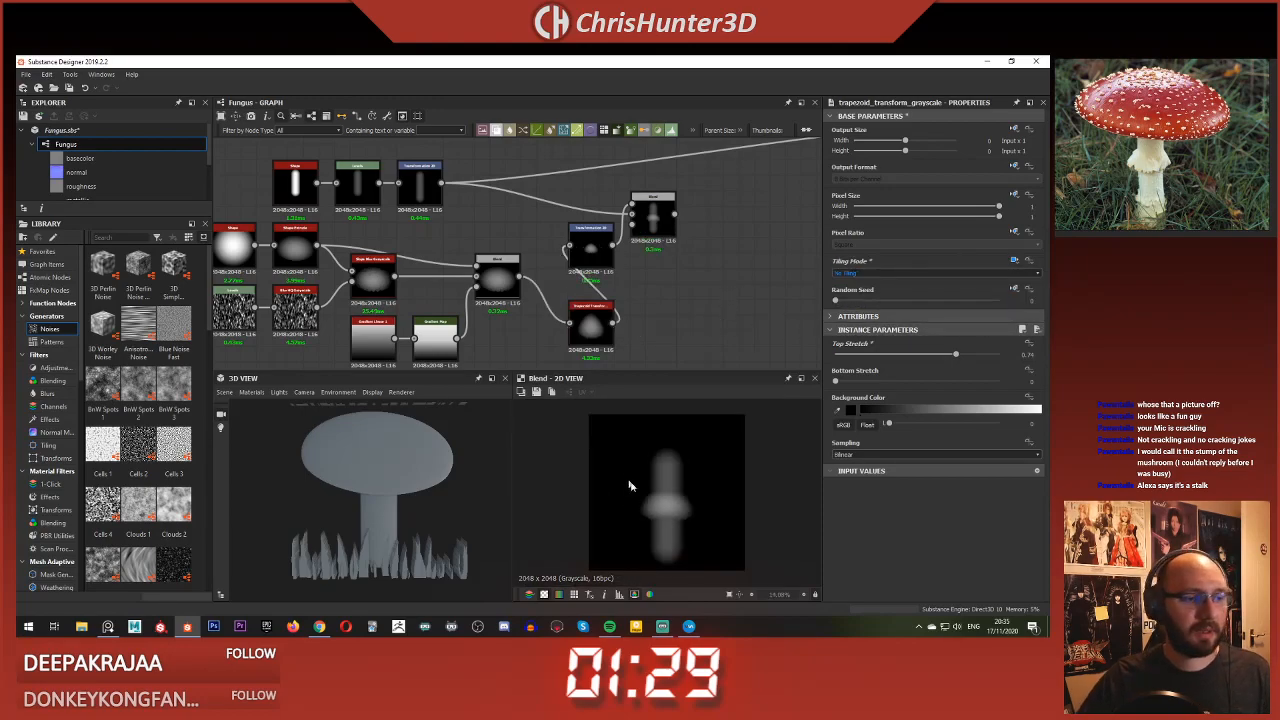
# Step: Reroute the stem's outgoing link through the stem-and-ring Blend and line up the trapezoid and Transformation 2D nodes feeding it
pyautogui.scroll(2, 688, 492)
pyautogui.moveTo(665, 262); pyautogui.dragTo(657, 263, button='middle')
pyautogui.moveTo(587, 309); pyautogui.dragTo(658, 283, button='middle')
pyautogui.moveTo(653, 285); pyautogui.dragTo(622, 285)
pyautogui.moveTo(699, 252); pyautogui.dragTo(651, 298, button='middle')
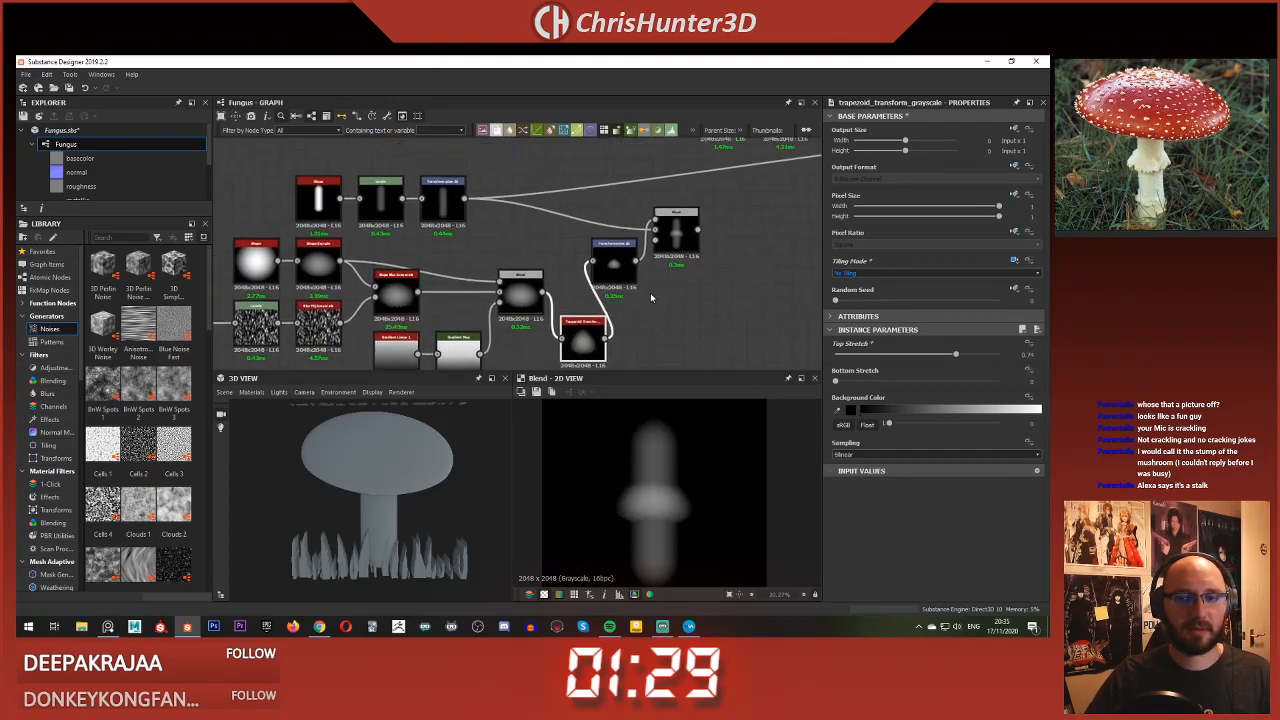
pyautogui.moveTo(619, 266); pyautogui.dragTo(635, 266)
pyautogui.click(677, 233)
pyautogui.keyDown('shift'); pyautogui.moveTo(465, 199); pyautogui.dragTo(685, 165); pyautogui.keyUp('shift')
pyautogui.moveTo(620, 260); pyautogui.dragTo(620, 230)
pyautogui.moveTo(562, 344); pyautogui.dragTo(565, 258)
pyautogui.moveTo(630, 225); pyautogui.dragTo(630, 255)
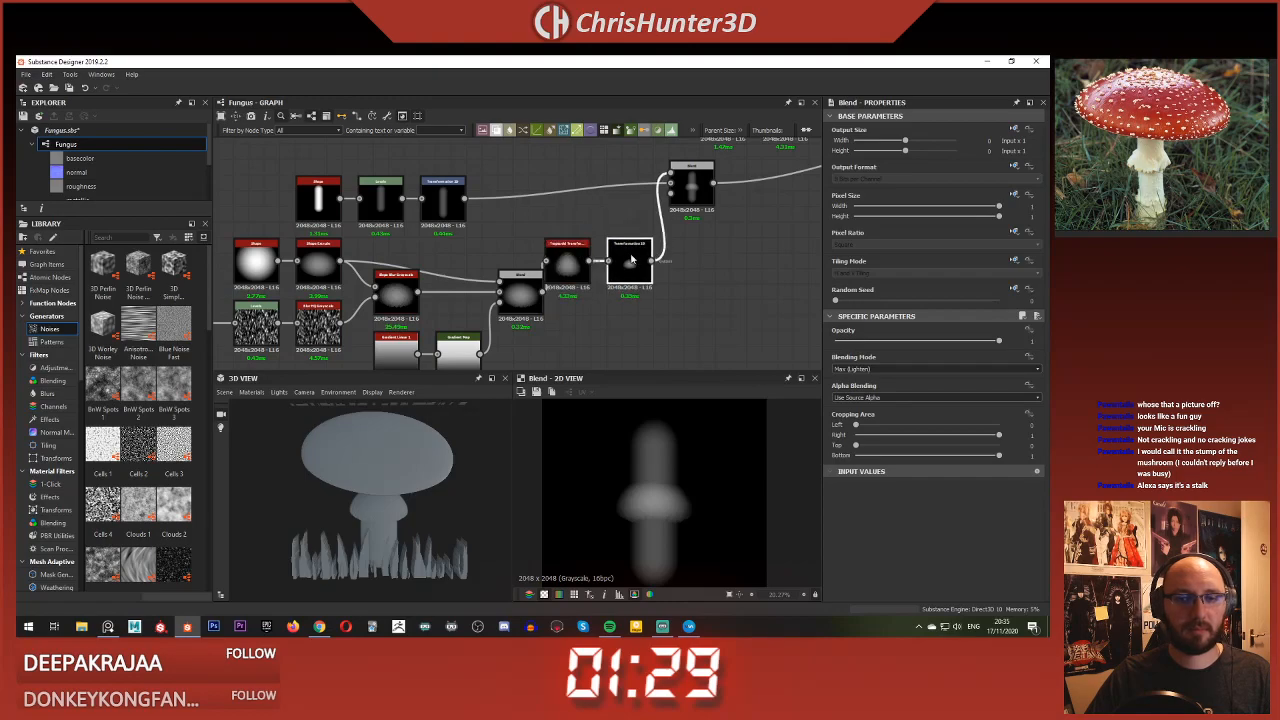
# Step: Arrange the stem and ring node chains in neat rows ahead of their Blend, below the cap nodes
pyautogui.moveTo(568, 262); pyautogui.dragTo(712, 257, button='middle')
pyautogui.moveTo(664, 291); pyautogui.dragTo(648, 261)
pyautogui.moveTo(540, 334); pyautogui.dragTo(550, 308, button='middle')
pyautogui.scroll(-1, 550, 308)
pyautogui.moveTo(436, 243); pyautogui.dragTo(347, 297, button='middle')
pyautogui.moveTo(374, 198); pyautogui.dragTo(668, 196)
pyautogui.scroll(-1, 579, 268)
pyautogui.moveTo(579, 268); pyautogui.dragTo(599, 203, button='middle')
pyautogui.moveTo(305, 212); pyautogui.dragTo(542, 253)
pyautogui.click(541, 169)
pyautogui.moveTo(526, 222); pyautogui.dragTo(431, 306, button='middle')
pyautogui.scroll(1, 432, 307)
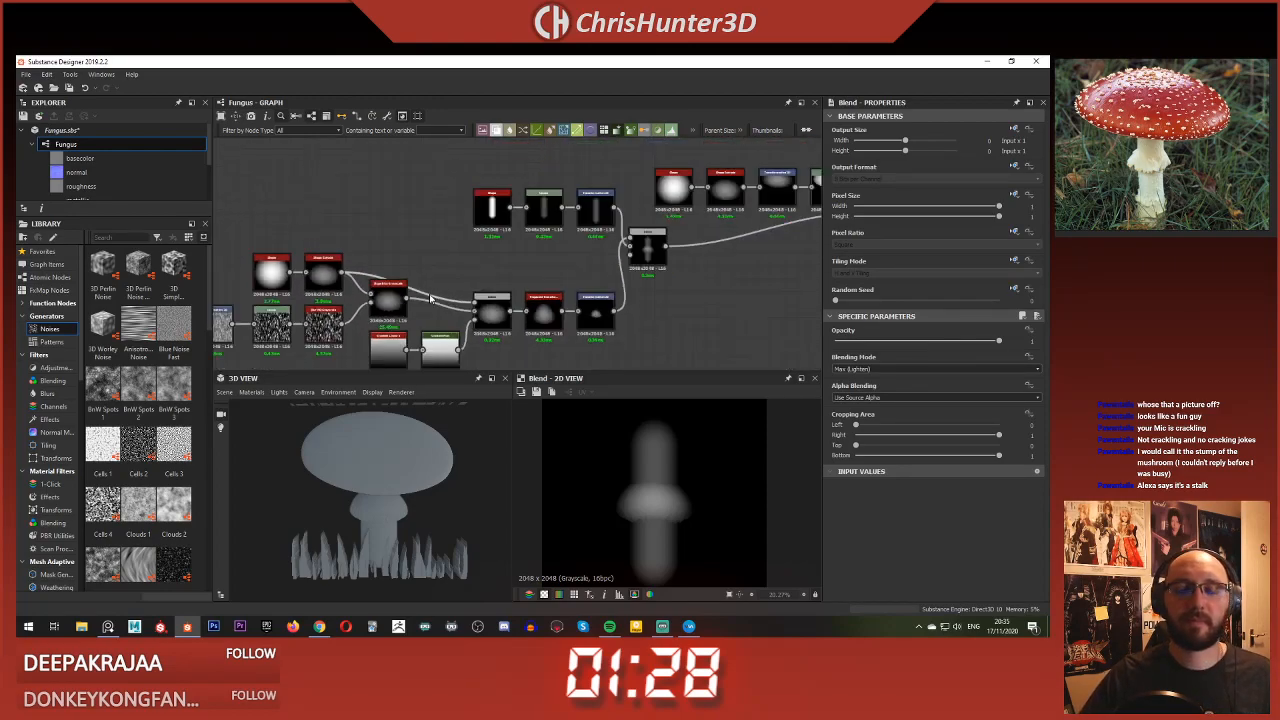
# Step: Shift the cap slightly upward with the Transformation 2D in the cap's node chain
pyautogui.scroll(3, 391, 508)
pyautogui.moveTo(400, 503); pyautogui.dragTo(383, 481)
pyautogui.scroll(-3, 398, 500)
pyautogui.scroll(-3, 597, 275)
pyautogui.moveTo(734, 231); pyautogui.dragTo(547, 267, button='middle')
pyautogui.scroll(1, 547, 267)
pyautogui.scroll(4, 547, 267)
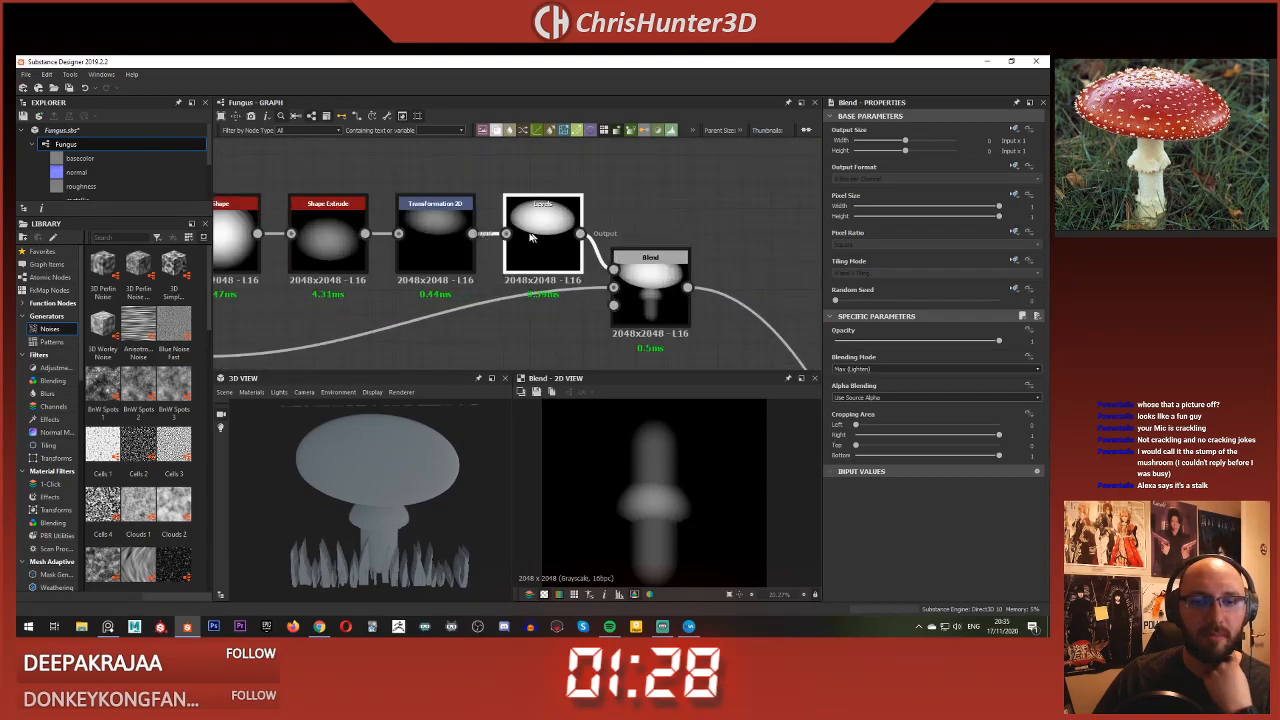
pyautogui.click(435, 238)
pyautogui.scroll(-1, 670, 495)
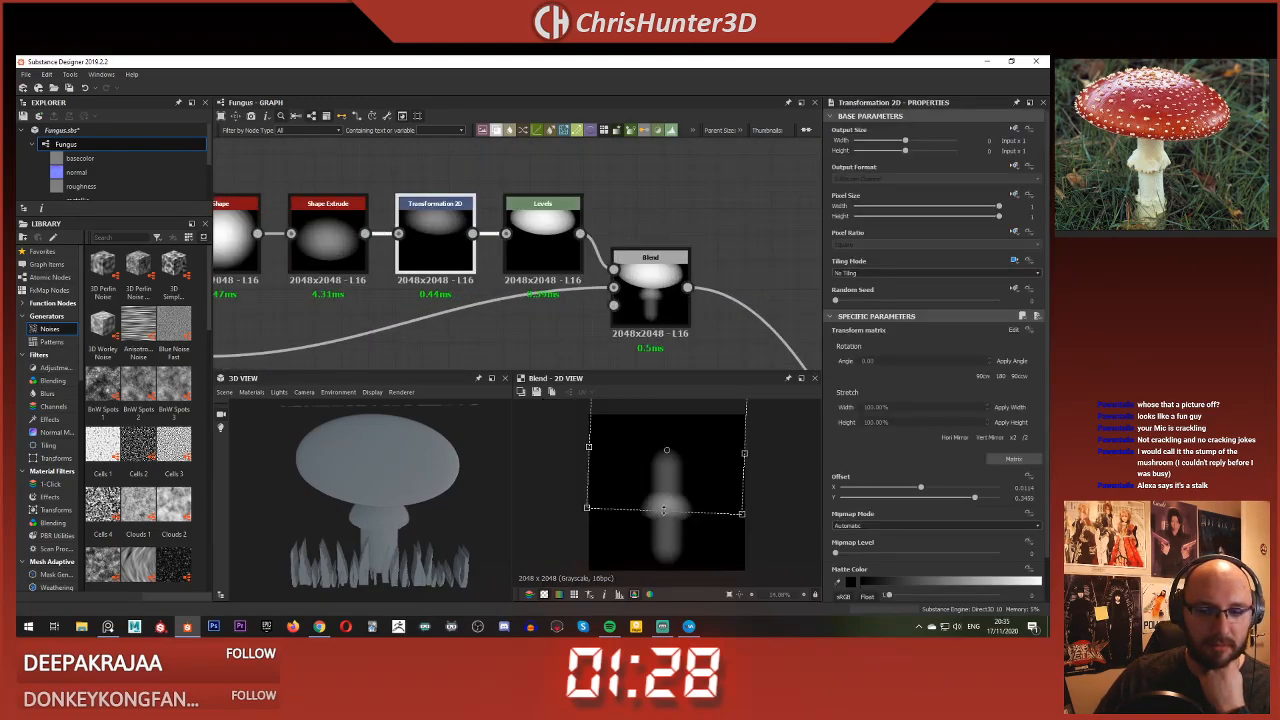
pyautogui.moveTo(663, 510); pyautogui.dragTo(668, 488)
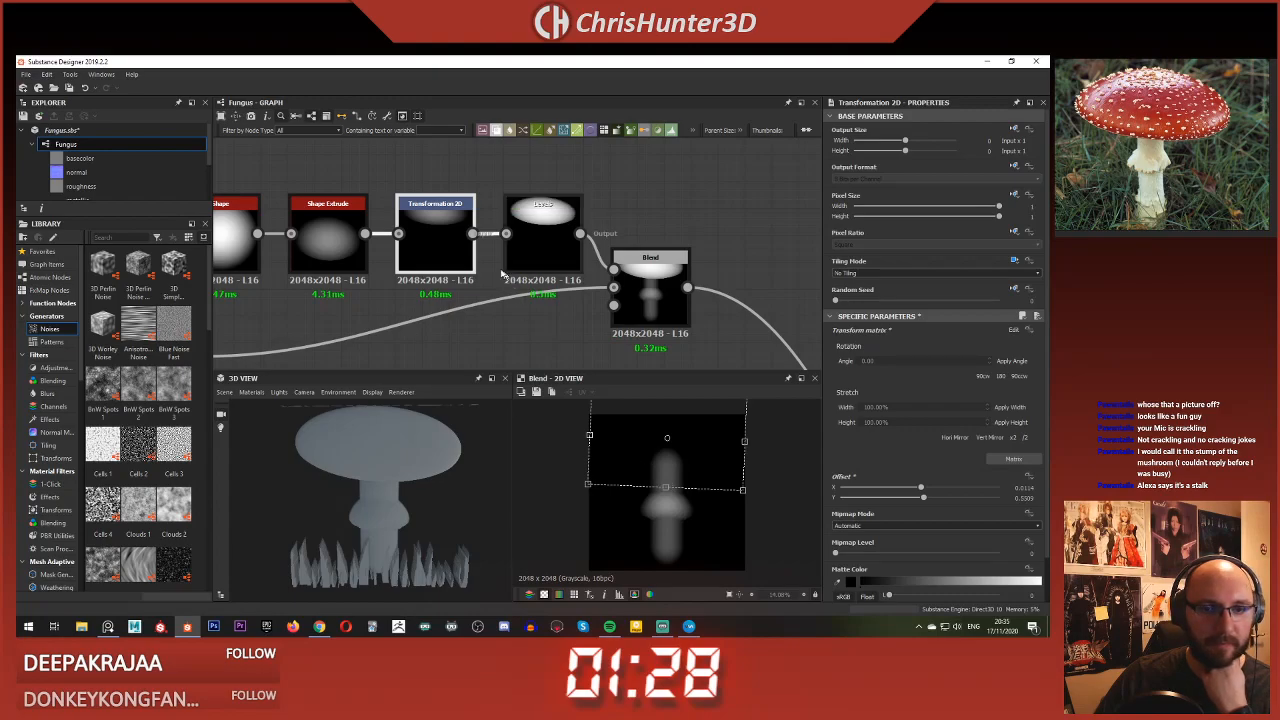
pyautogui.moveTo(705, 440); pyautogui.dragTo(704, 446)
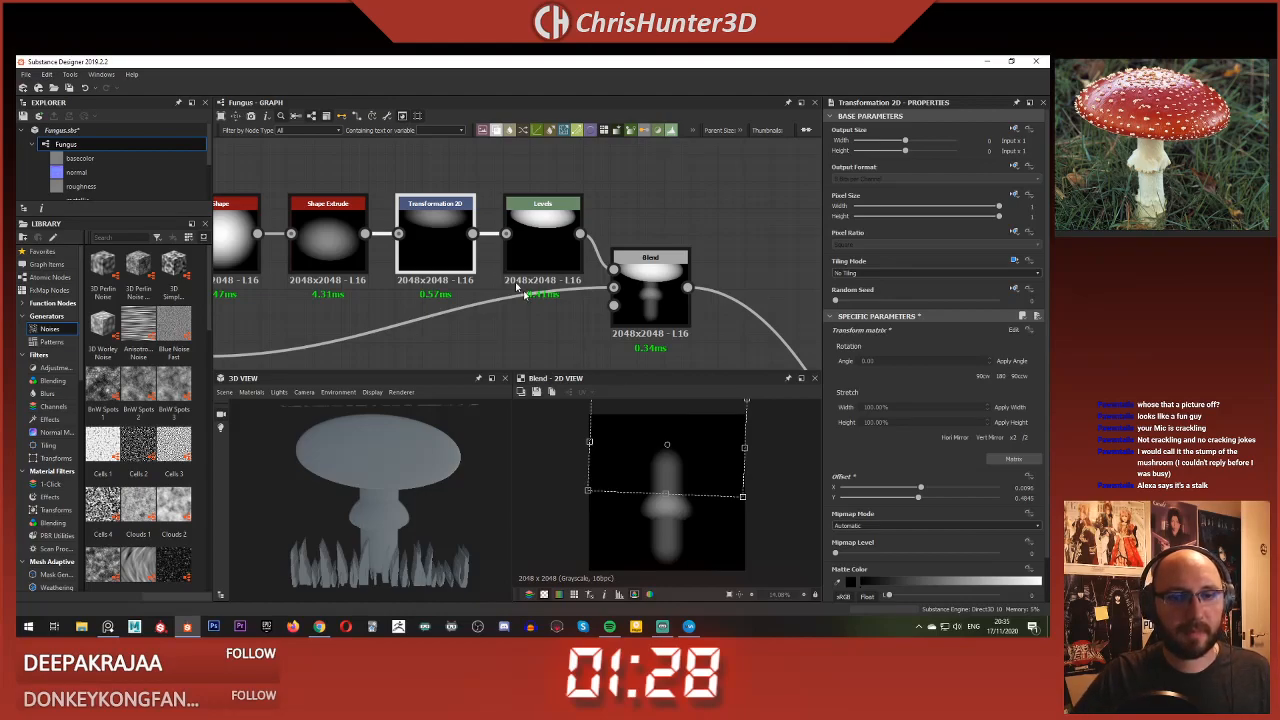
# Step: Spread out the cap's nodes to leave a gap between its Transformation 2D and Levels
pyautogui.moveTo(518, 288); pyautogui.dragTo(664, 275, button='middle')
pyautogui.moveTo(331, 184); pyautogui.dragTo(468, 210, button='middle')
pyautogui.moveTo(460, 192); pyautogui.dragTo(502, 194)
pyautogui.scroll(-2, 624, 251)
pyautogui.moveTo(624, 251); pyautogui.dragTo(505, 266, button='middle')
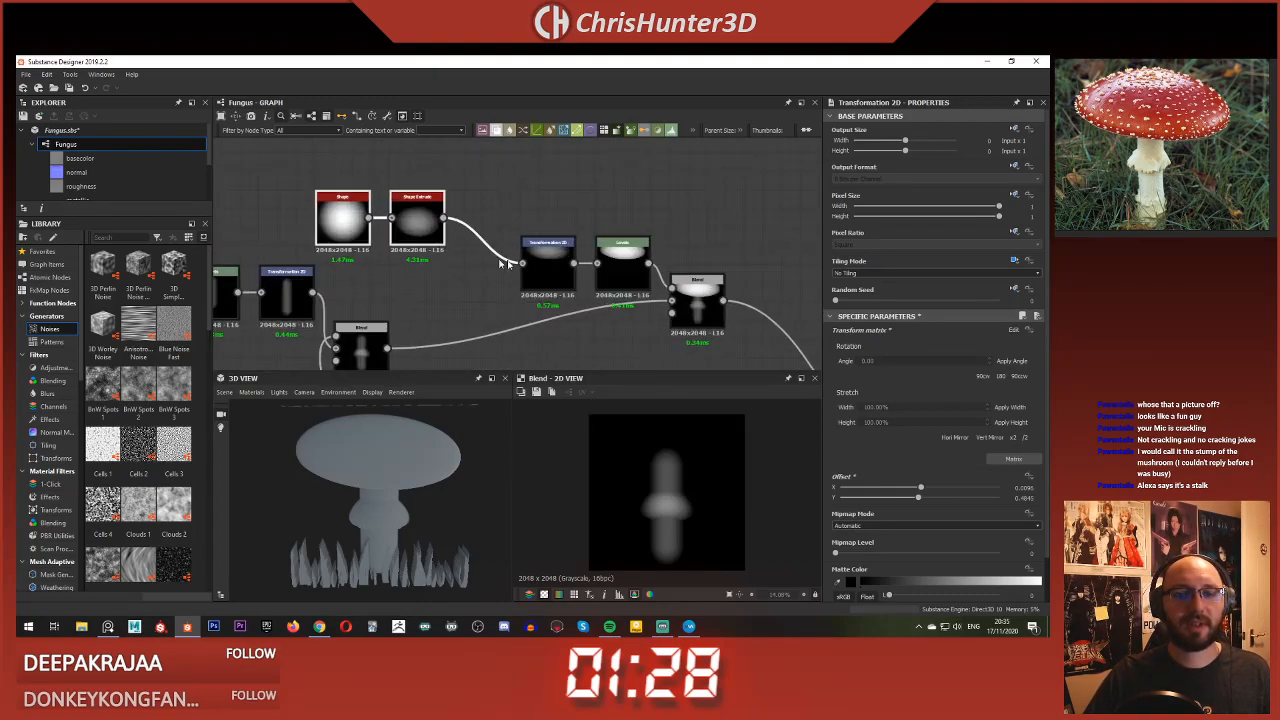
pyautogui.moveTo(547, 264); pyautogui.dragTo(510, 219)
pyautogui.moveTo(583, 232); pyautogui.dragTo(525, 218, button='middle')
pyautogui.moveTo(525, 218); pyautogui.dragTo(722, 282)
# Step: Add a Directional Warp node and feed both of its inputs from the cap's Transformation 2D
pyautogui.click(591, 215)
pyautogui.press('space')
pyautogui.write('dir')
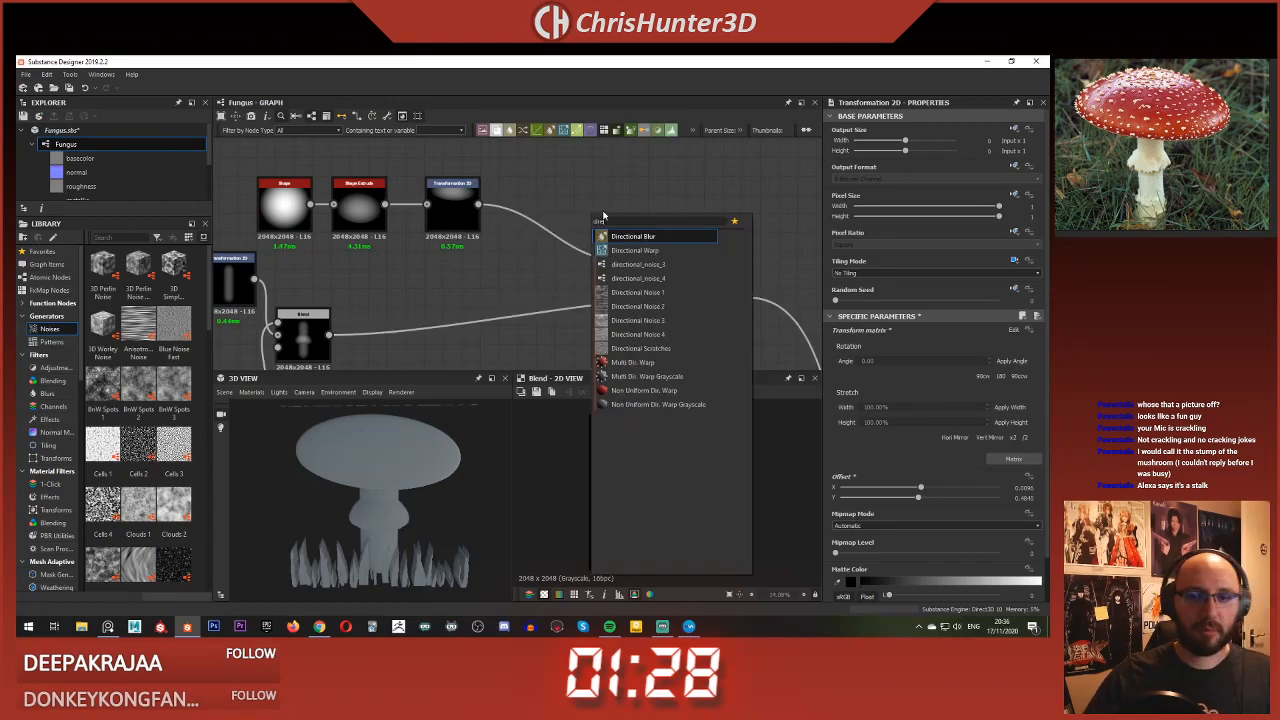
pyautogui.click(632, 250)
pyautogui.moveTo(576, 206); pyautogui.dragTo(480, 205)
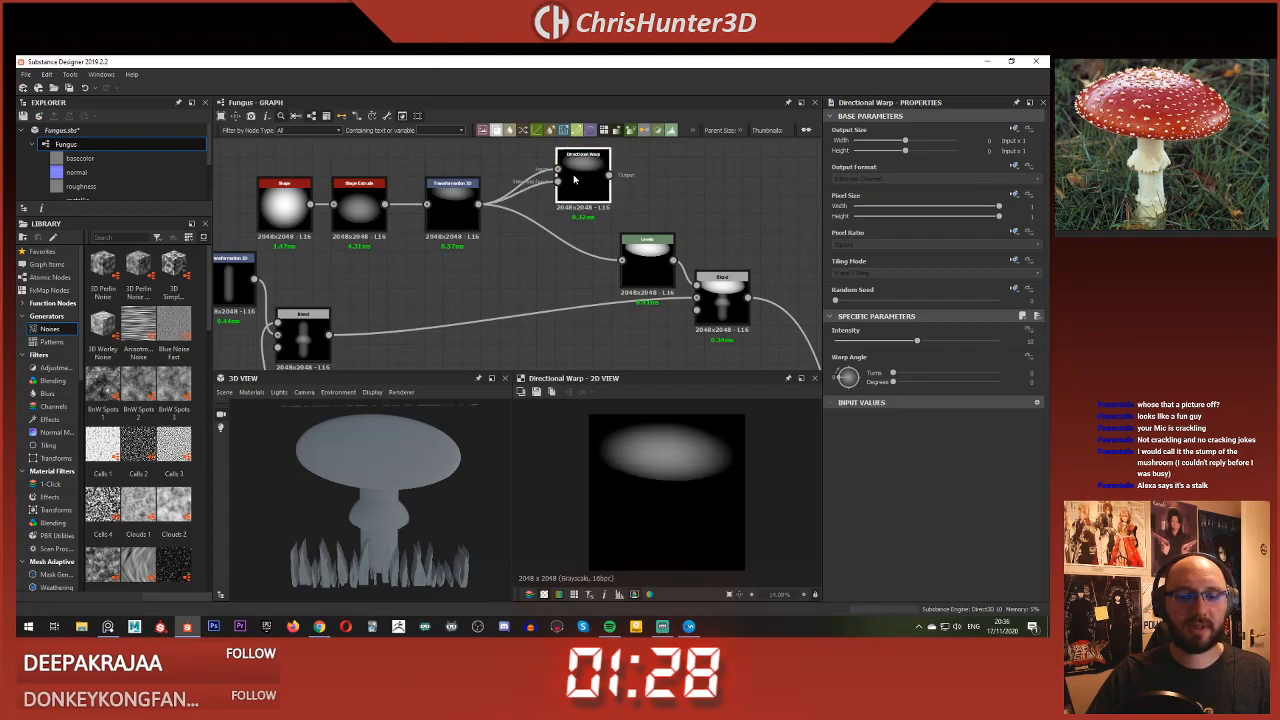
# Step: Set the Directional Warp's angle to 0.25 turns (90 degrees) and its intensity to 40
pyautogui.moveTo(853, 376); pyautogui.dragTo(998, 341)
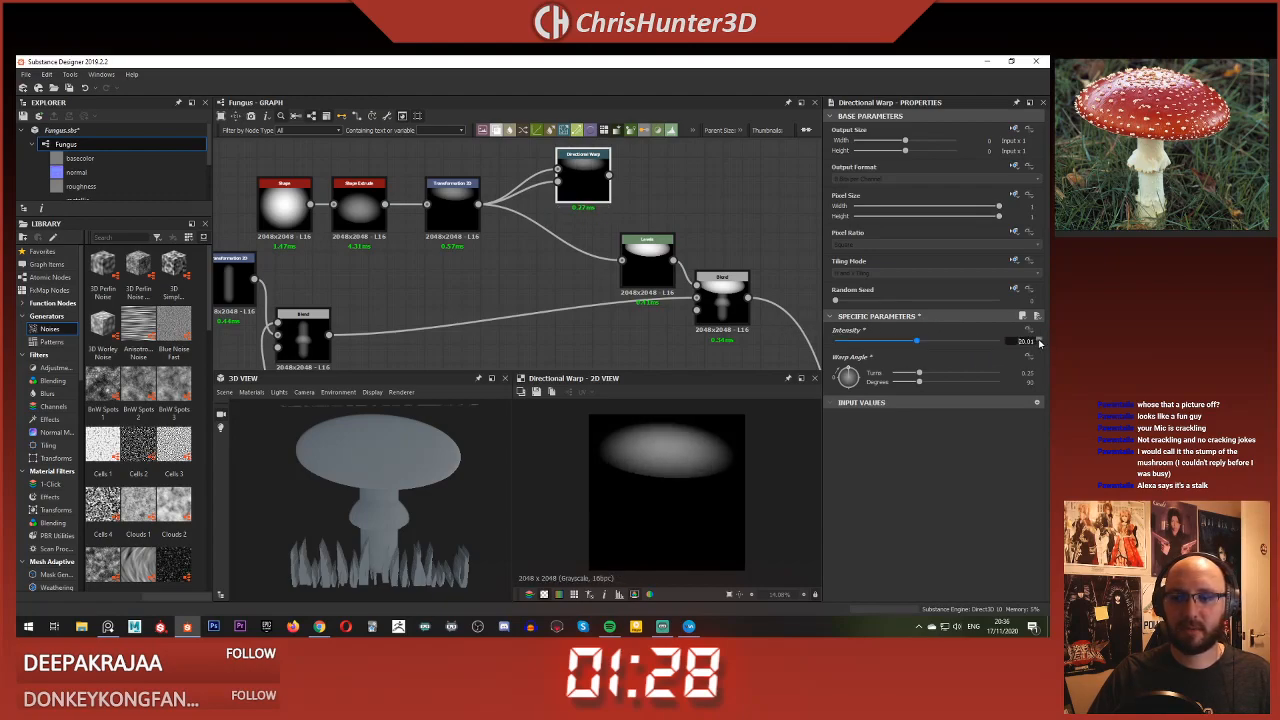
pyautogui.write('43')
pyautogui.press('Return')
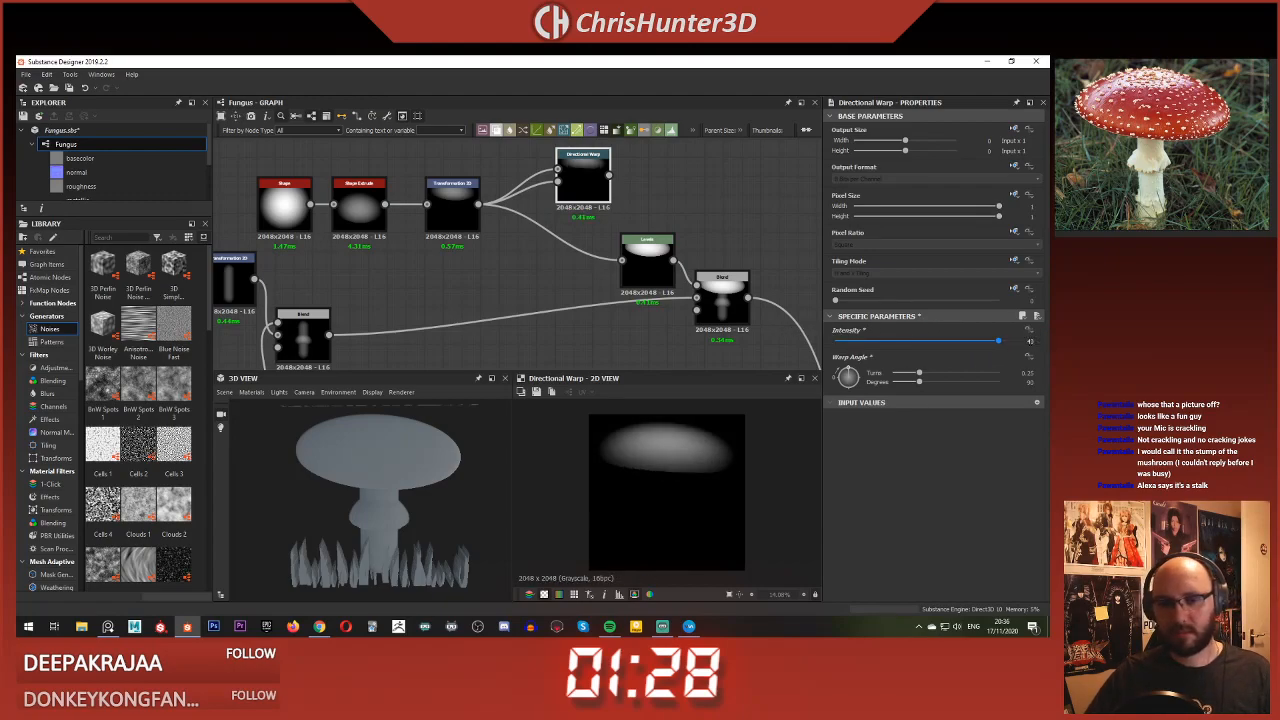
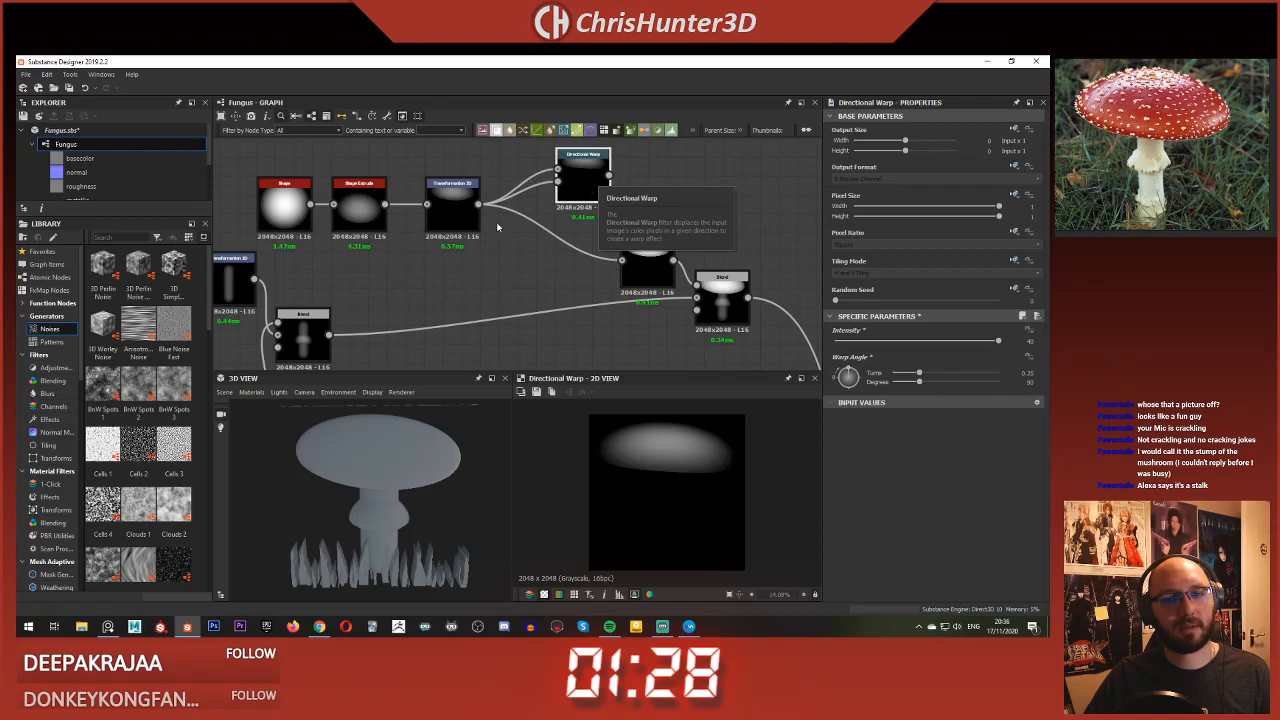
# Step: Connect the Directional Warp to the cap's Levels node and reduce the warp intensity to about 19
pyautogui.moveTo(629, 257); pyautogui.dragTo(622, 259)
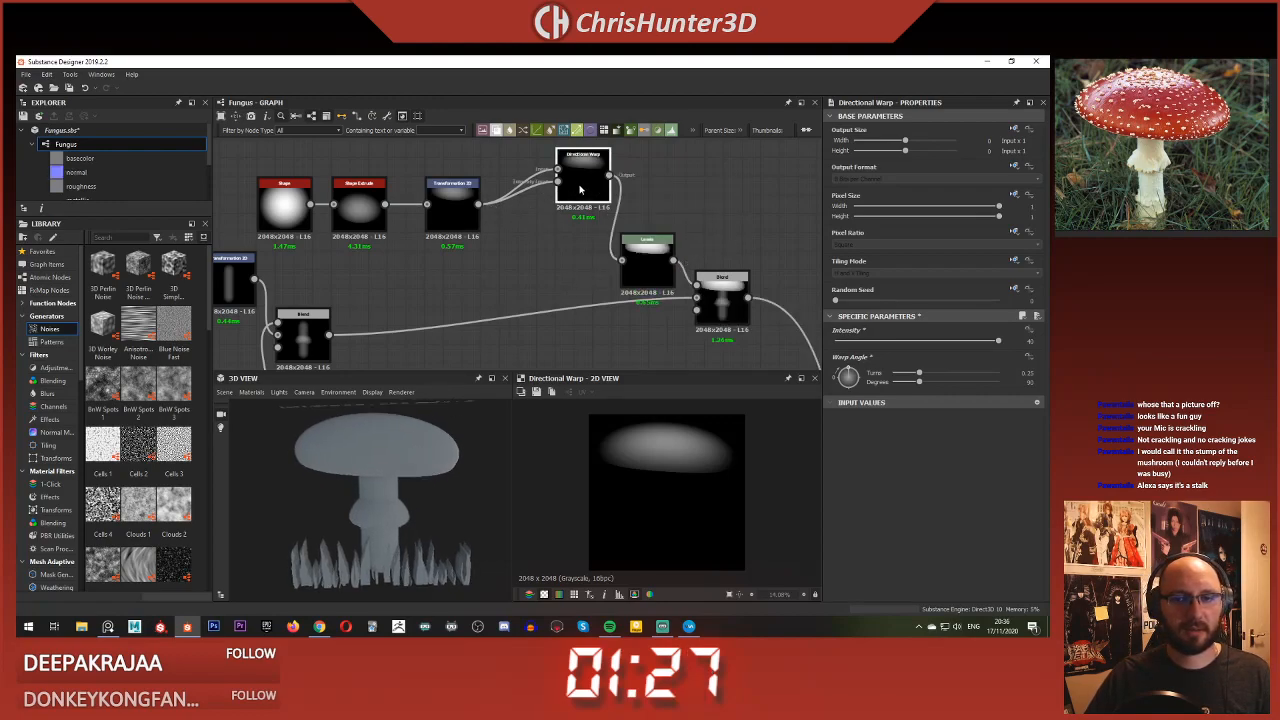
pyautogui.moveTo(999, 342); pyautogui.dragTo(876, 342)
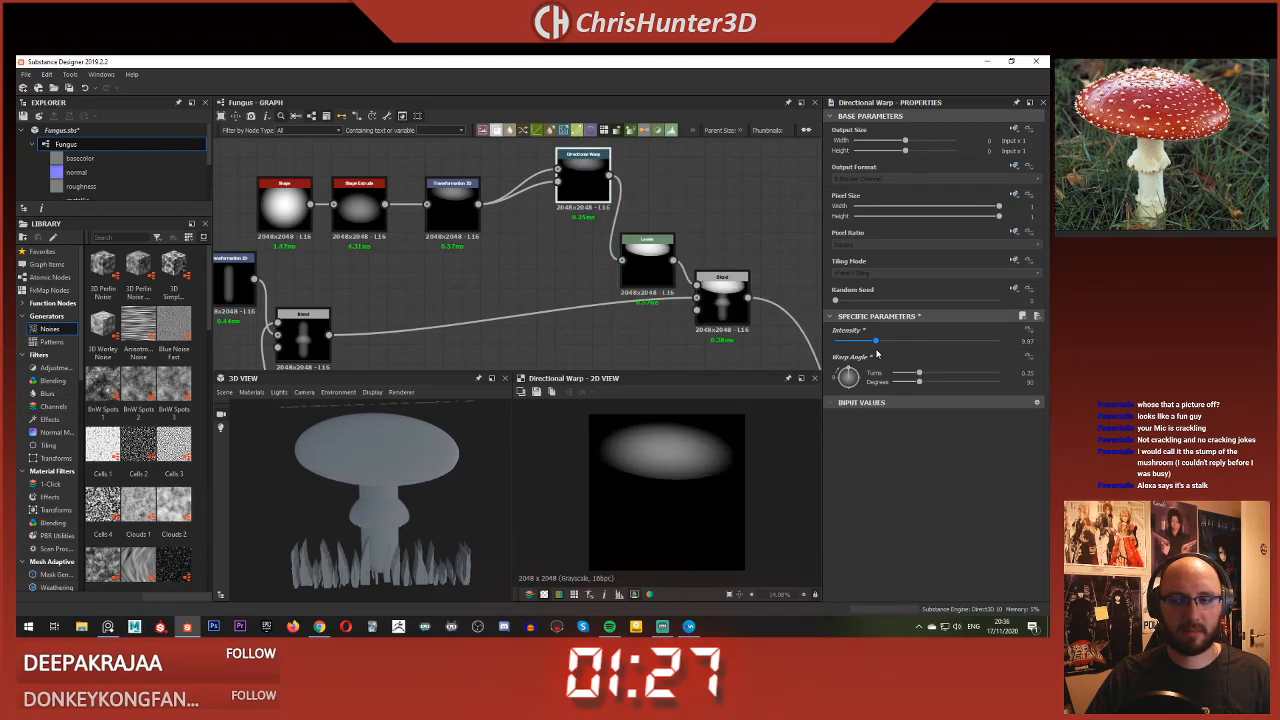
pyautogui.moveTo(876, 350); pyautogui.dragTo(913, 355)
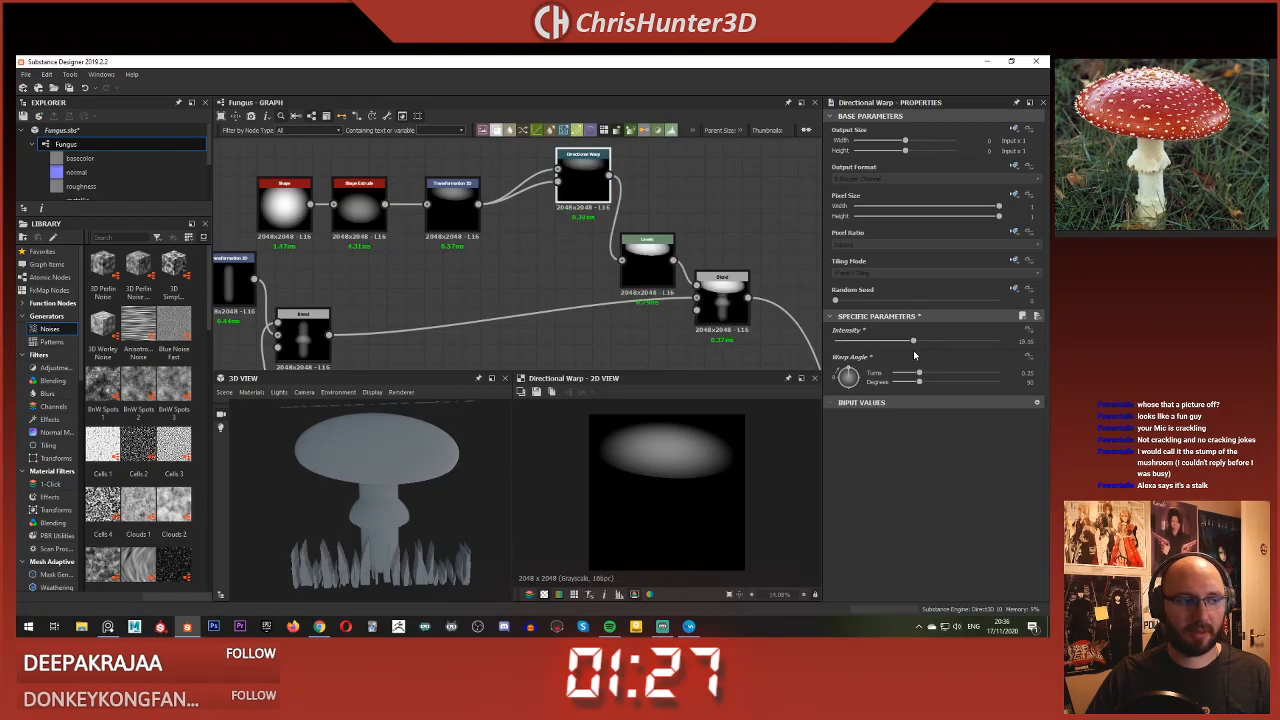
# Step: Line up the Directional Warp and Levels nodes in a row with the rest of the cap chain
pyautogui.moveTo(351, 506); pyautogui.dragTo(380, 488)
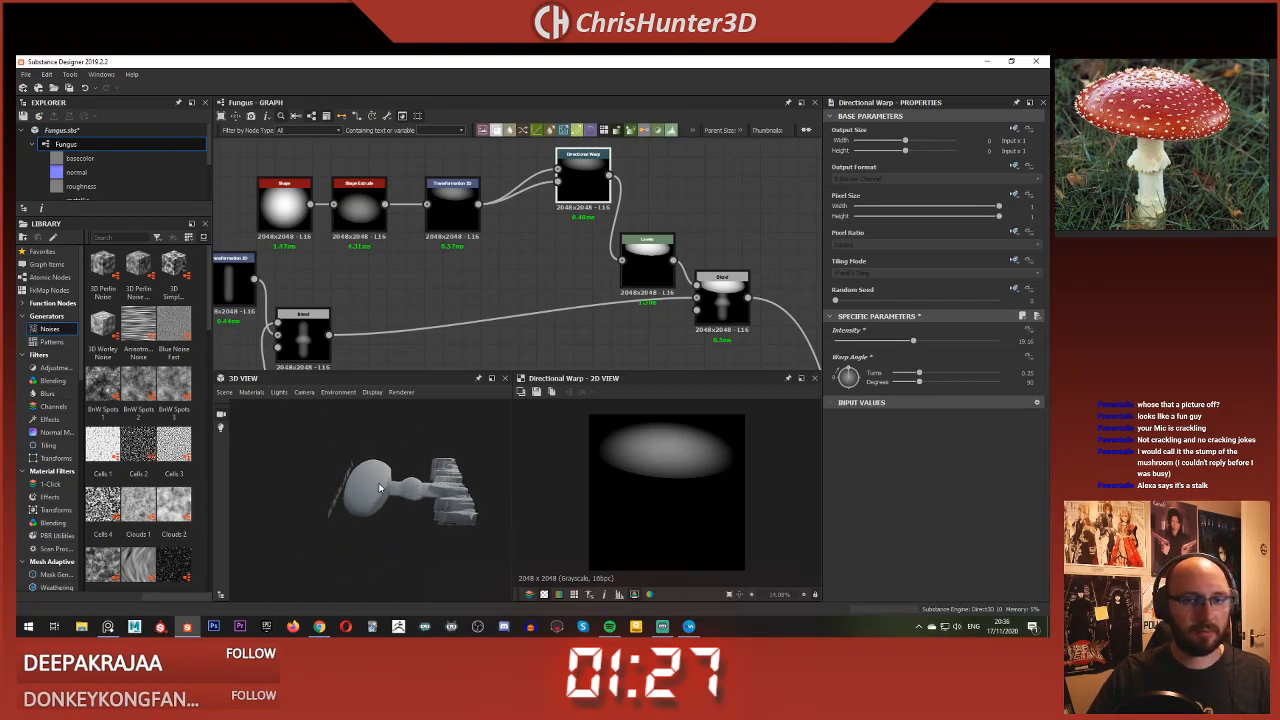
pyautogui.moveTo(443, 277); pyautogui.dragTo(535, 277, button='middle')
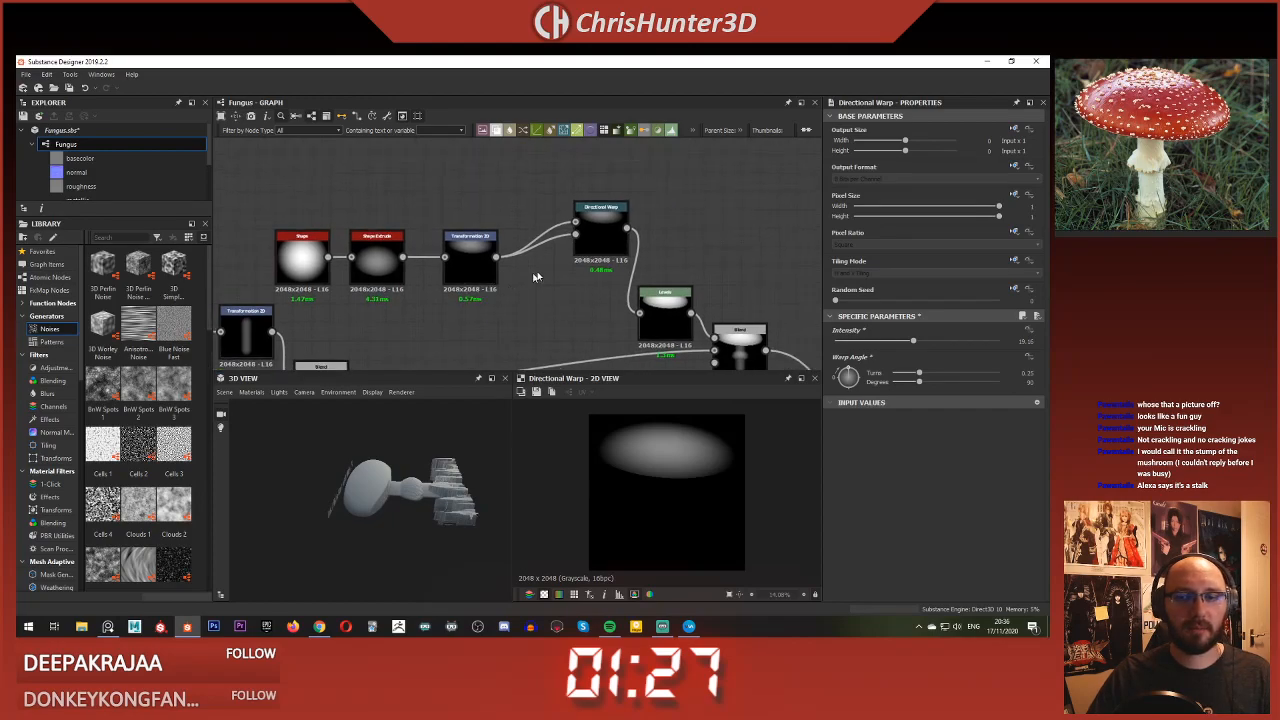
pyautogui.moveTo(597, 233); pyautogui.dragTo(541, 261)
pyautogui.moveTo(614, 324); pyautogui.dragTo(563, 294, button='middle')
pyautogui.moveTo(605, 291); pyautogui.dragTo(560, 235)
pyautogui.scroll(-1, 555, 262)
pyautogui.moveTo(556, 263); pyautogui.dragTo(563, 233, button='middle')
pyautogui.scroll(-2, 563, 233)
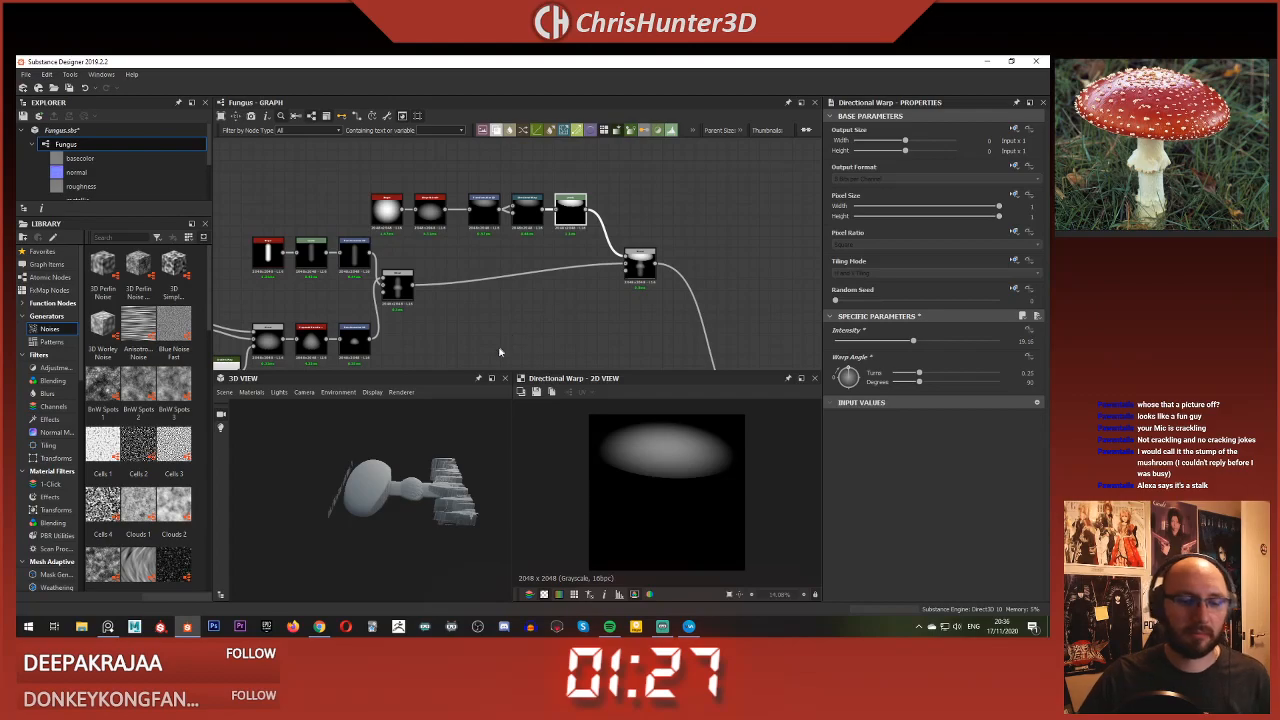
# Step: Examine the ring on the mushroom's stem up close from the front in the 3D preview
pyautogui.moveTo(418, 491)
pyautogui.mouseDown()
pyautogui.moveTo(408, 500)
pyautogui.moveTo(394, 472)
pyautogui.moveTo(390, 484)
pyautogui.moveTo(399, 478)
pyautogui.mouseUp()
pyautogui.scroll(-1, 399, 478)
pyautogui.scroll(3, 402, 482)
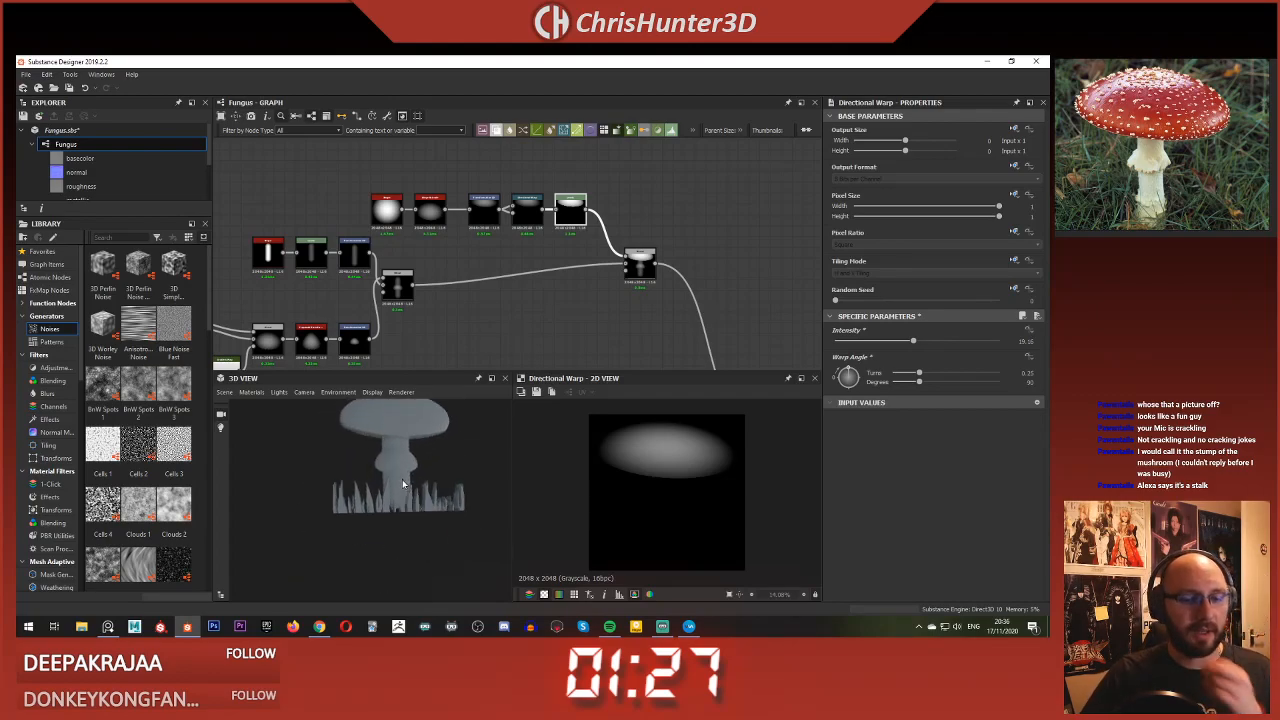
pyautogui.scroll(5, 413, 470)
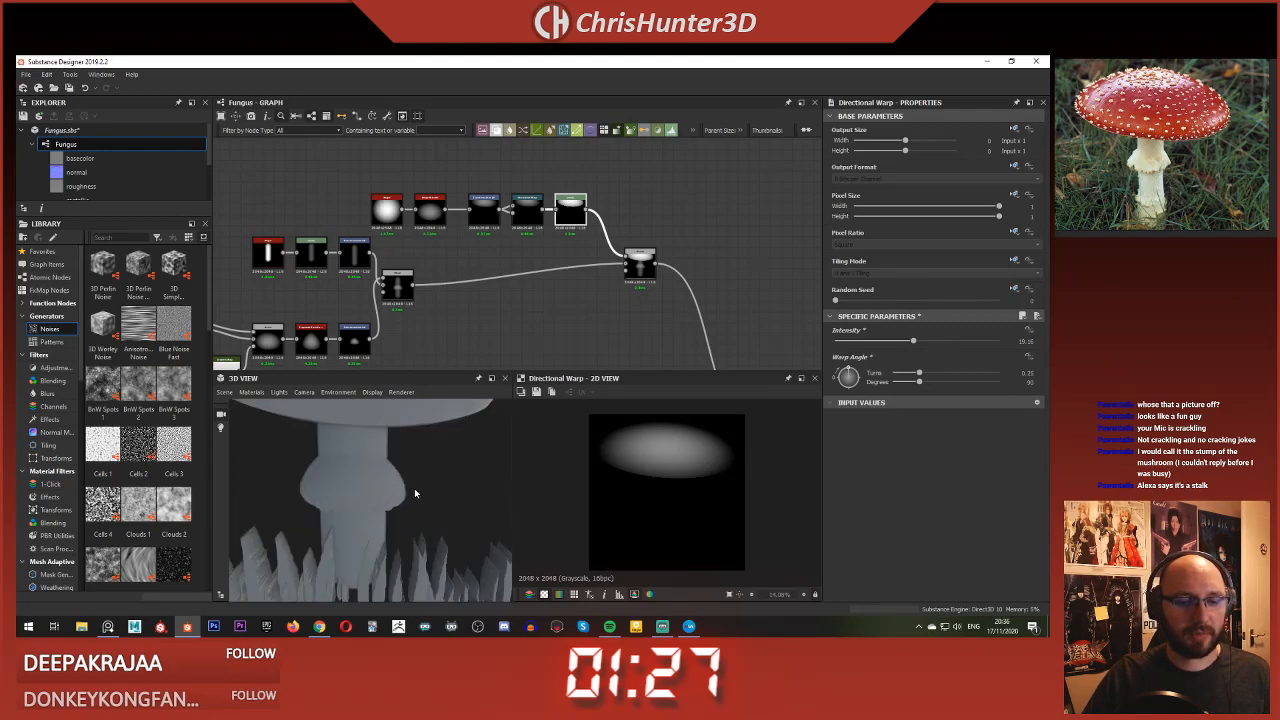
# Step: Examine the ring on the stem up close in the 3D preview and in the stem Blend's 2D output
pyautogui.moveTo(392, 479); pyautogui.dragTo(415, 417)
pyautogui.scroll(5, 324, 322)
pyautogui.doubleClick(507, 230)
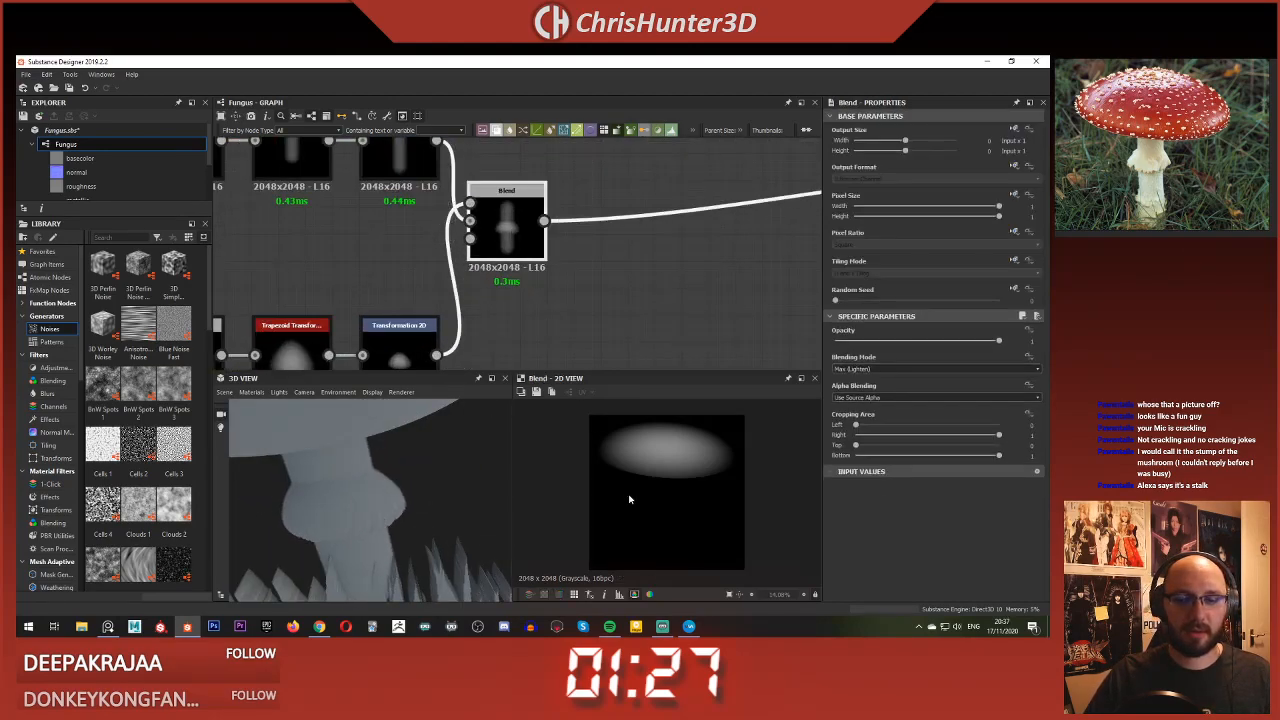
pyautogui.moveTo(686, 533); pyautogui.dragTo(654, 503, button='middle')
pyautogui.scroll(3, 654, 503)
pyautogui.scroll(-3, 654, 503)
pyautogui.scroll(-3, 400, 258)
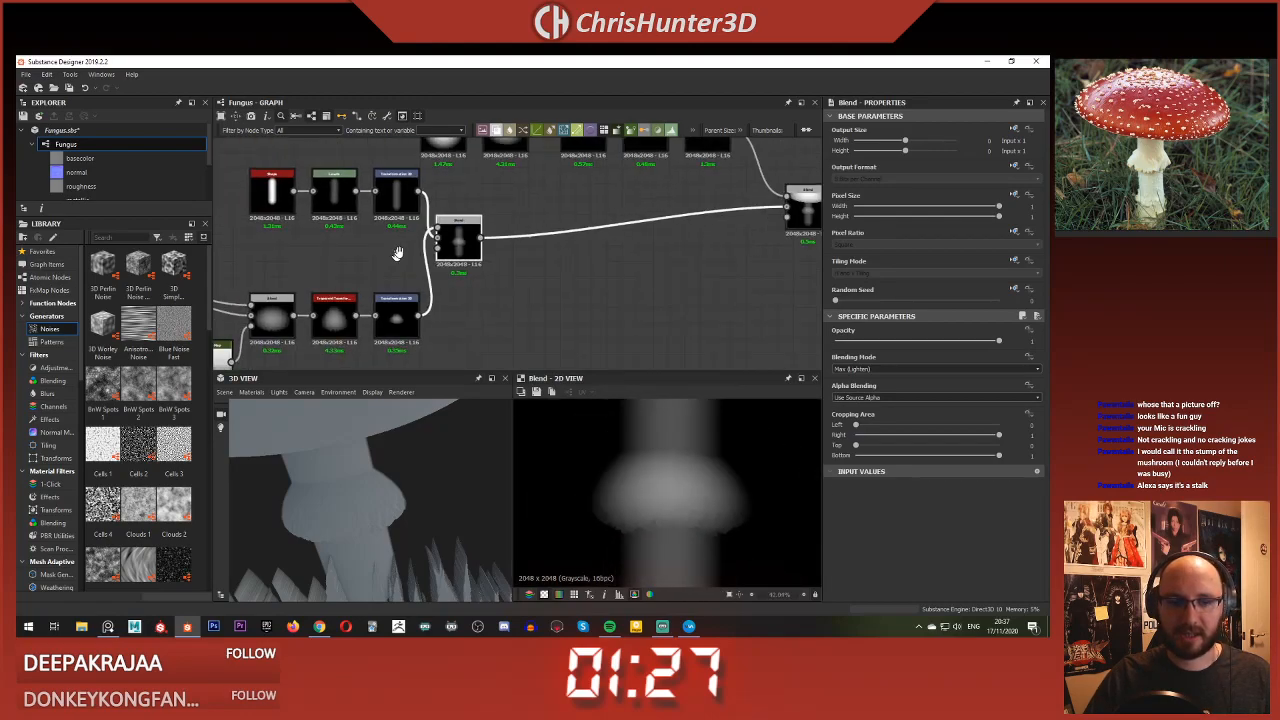
# Step: Inspect the 2D outputs of the ring's Transformation 2D and Trapezoid Transform nodes and trace the chain feeding them
pyautogui.moveTo(400, 251); pyautogui.dragTo(540, 200, button='middle')
pyautogui.scroll(5, 554, 271)
pyautogui.doubleClick(537, 277)
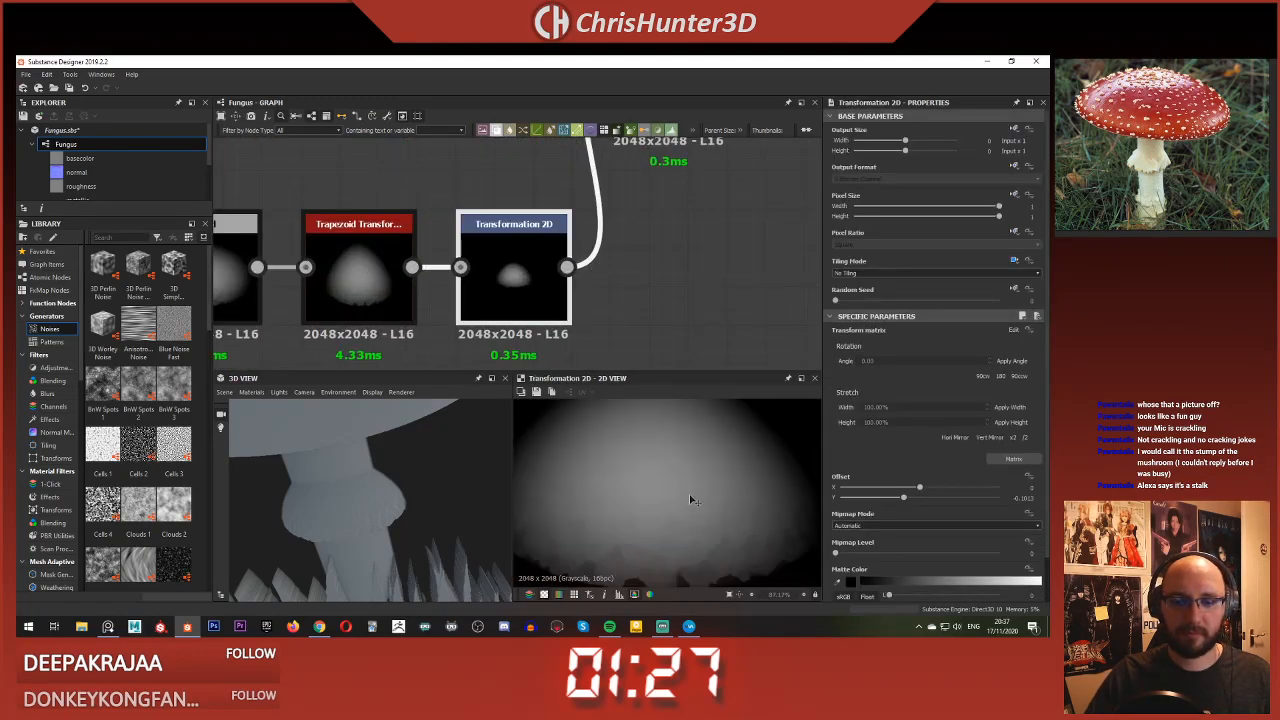
pyautogui.scroll(-1, 669, 494)
pyautogui.scroll(-3, 578, 249)
pyautogui.moveTo(515, 282); pyautogui.dragTo(573, 336, button='middle')
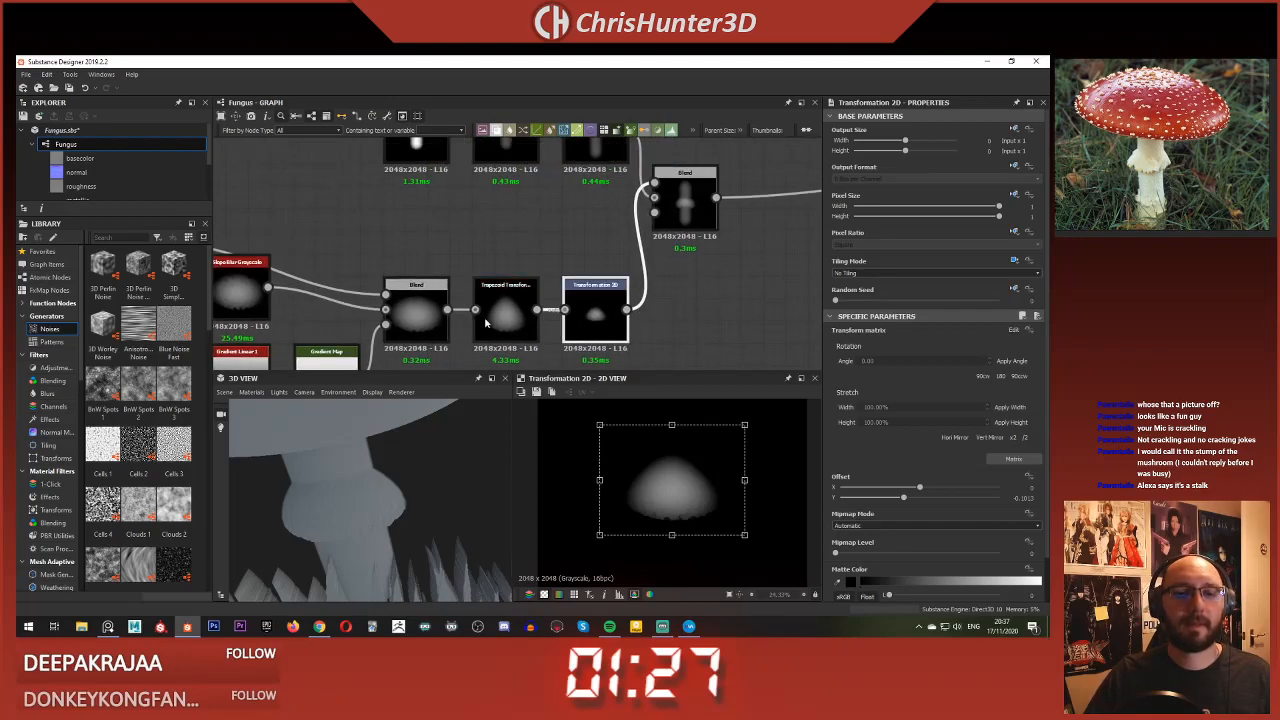
pyautogui.scroll(-2, 620, 290)
pyautogui.moveTo(601, 279); pyautogui.dragTo(652, 216, button='middle')
pyautogui.scroll(1, 540, 258)
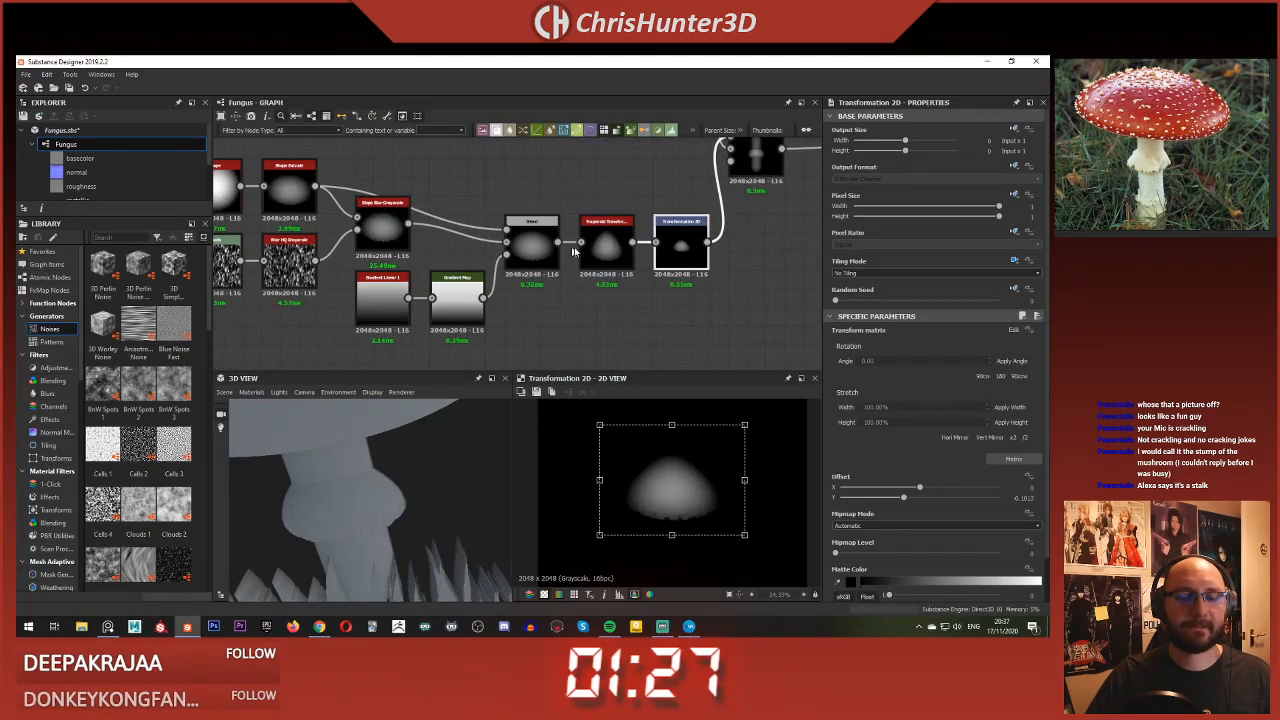
pyautogui.doubleClick(604, 245)
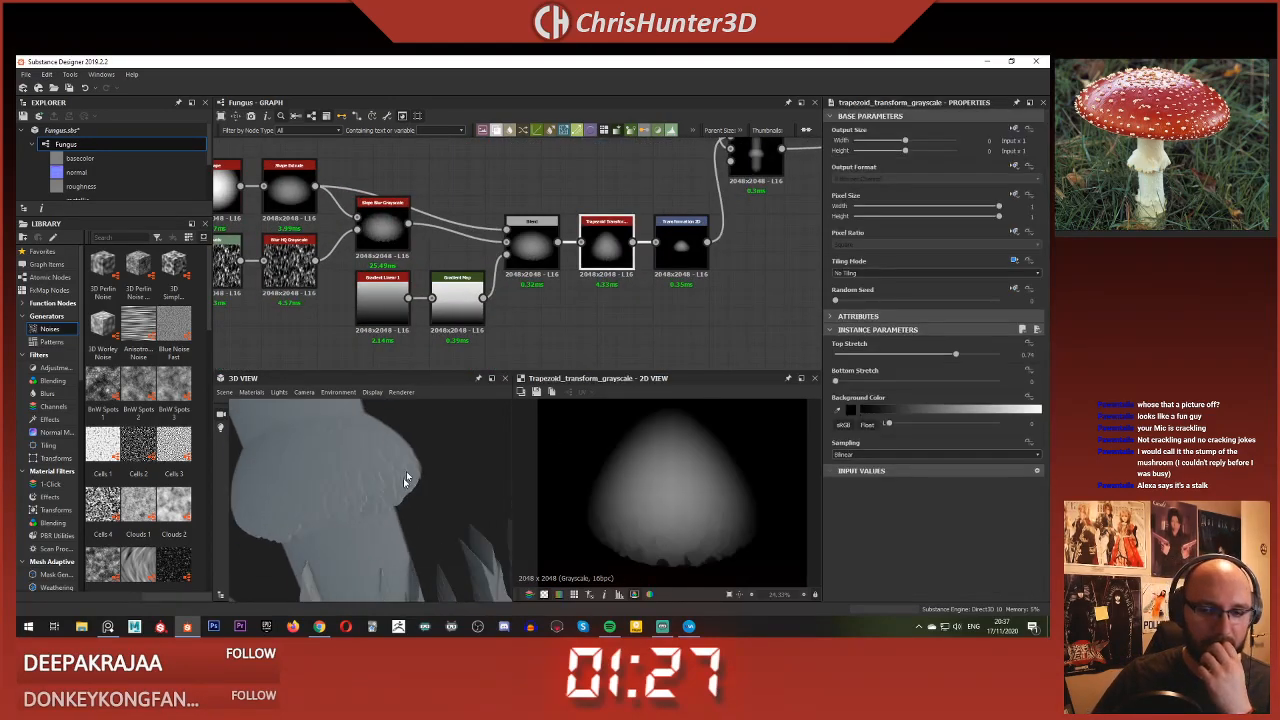
pyautogui.moveTo(623, 290); pyautogui.dragTo(559, 287, button='middle')
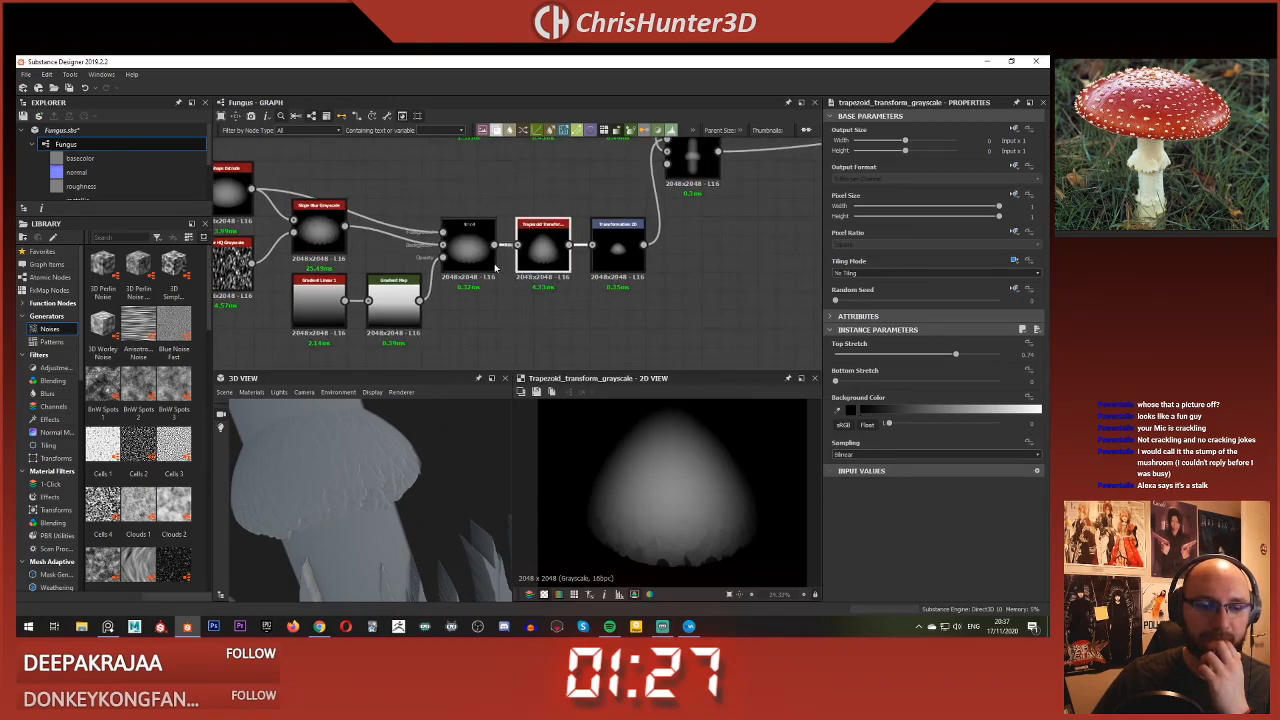
pyautogui.moveTo(494, 263); pyautogui.dragTo(652, 256, button='middle')
# Step: Try a different opacity on the ring's Blend node between Slope Blur and Trapezoid Transform, ending back at 1
pyautogui.click(477, 225)
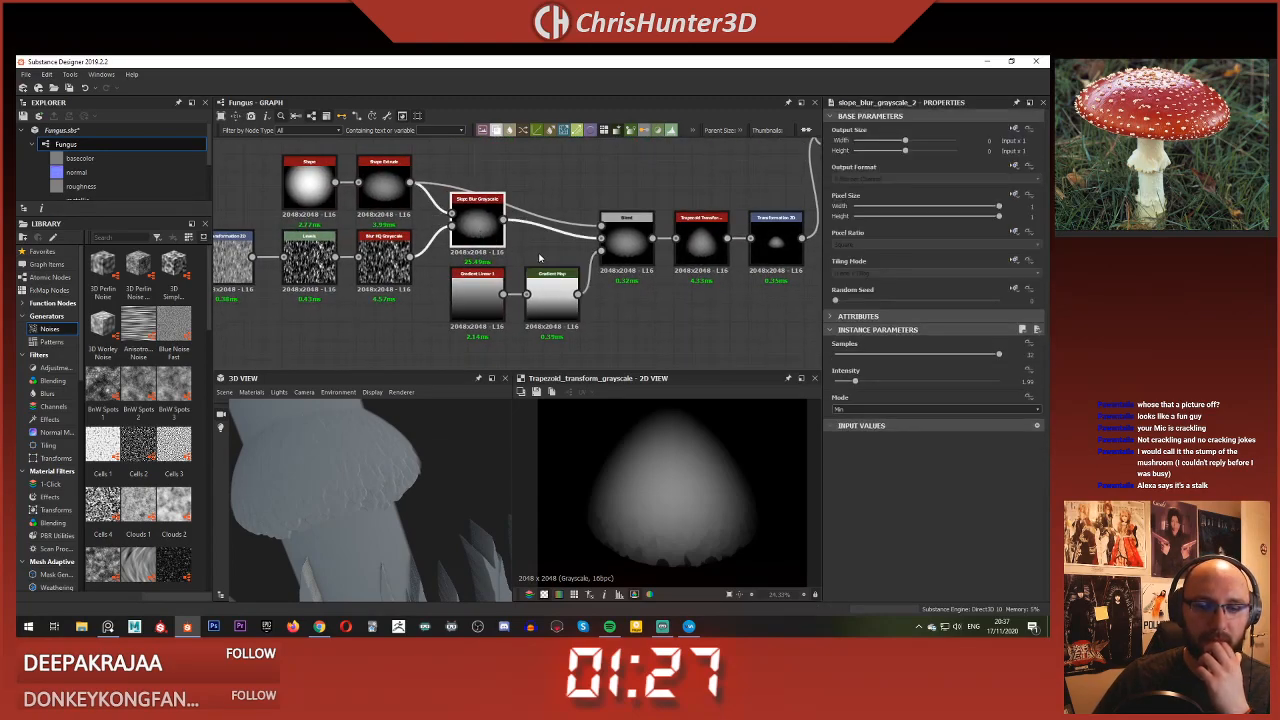
pyautogui.moveTo(593, 288); pyautogui.dragTo(559, 300, button='middle')
pyautogui.click(593, 252)
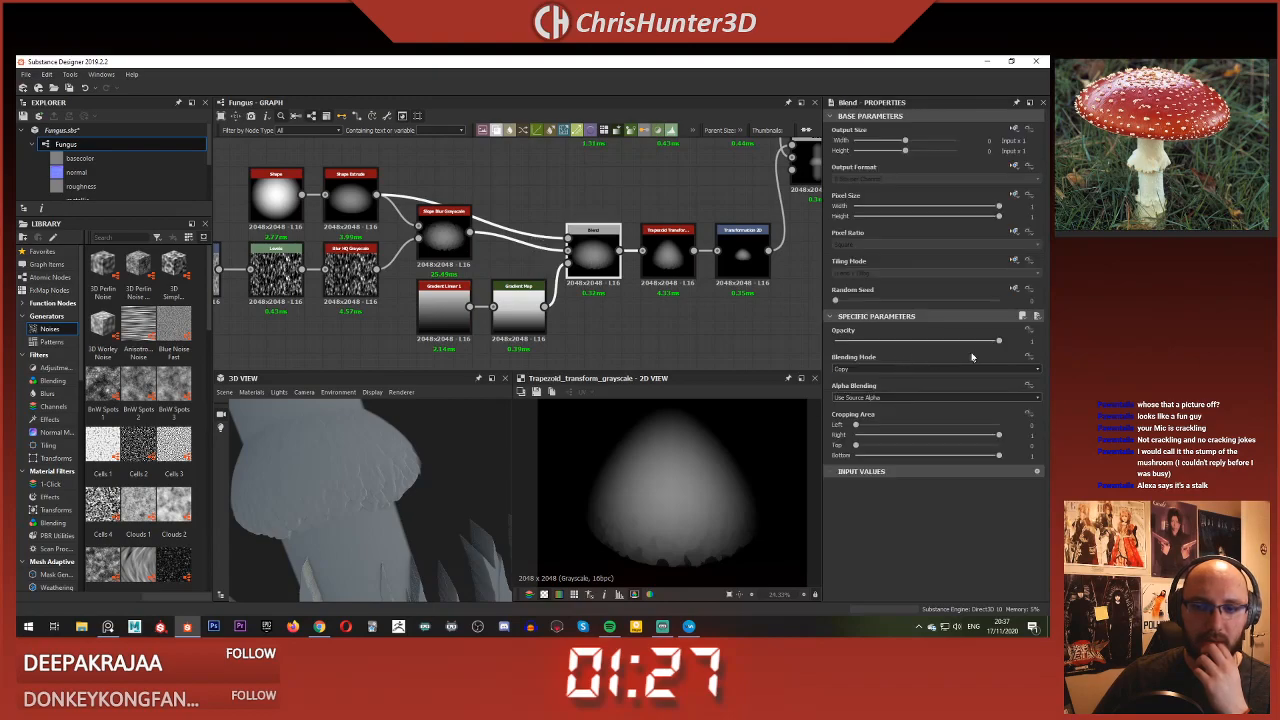
pyautogui.moveTo(977, 342)
pyautogui.mouseDown()
pyautogui.moveTo(718, 344)
pyautogui.moveTo(999, 341)
pyautogui.mouseUp()
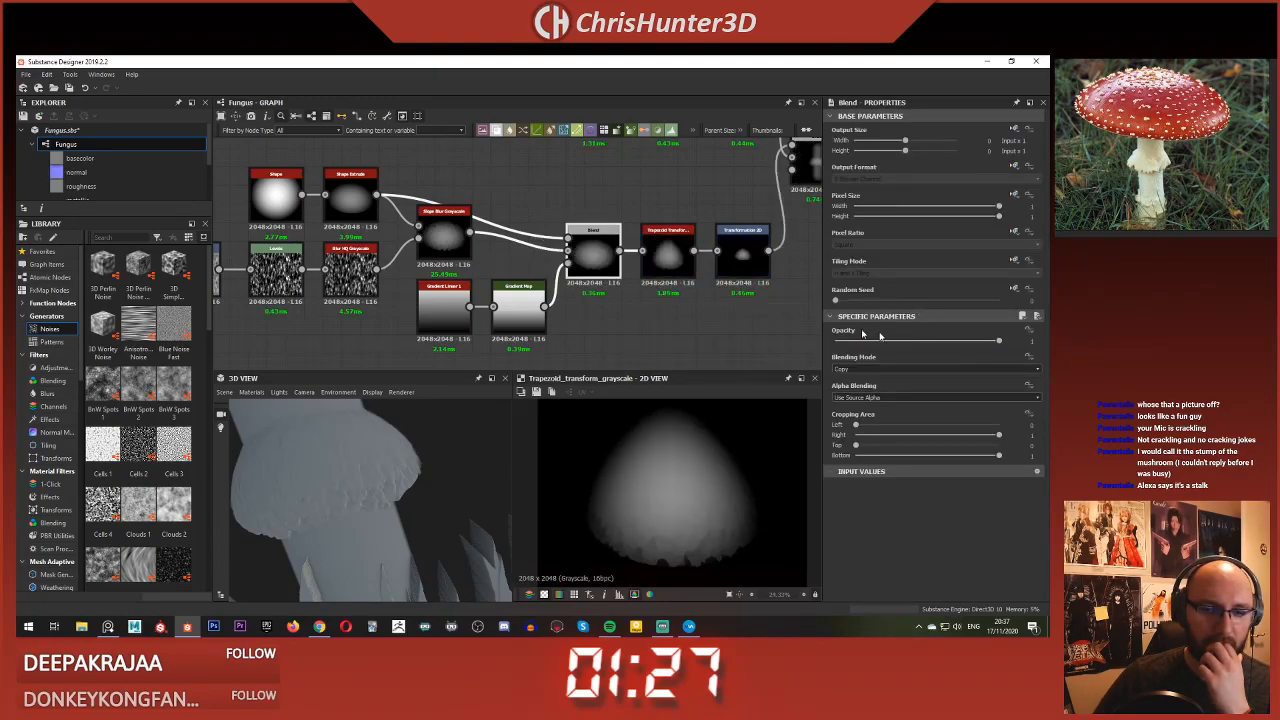
# Step: Shift the ring Gradient Map's middle stop slightly towards the dark end and move its black stop inward
pyautogui.click(518, 305)
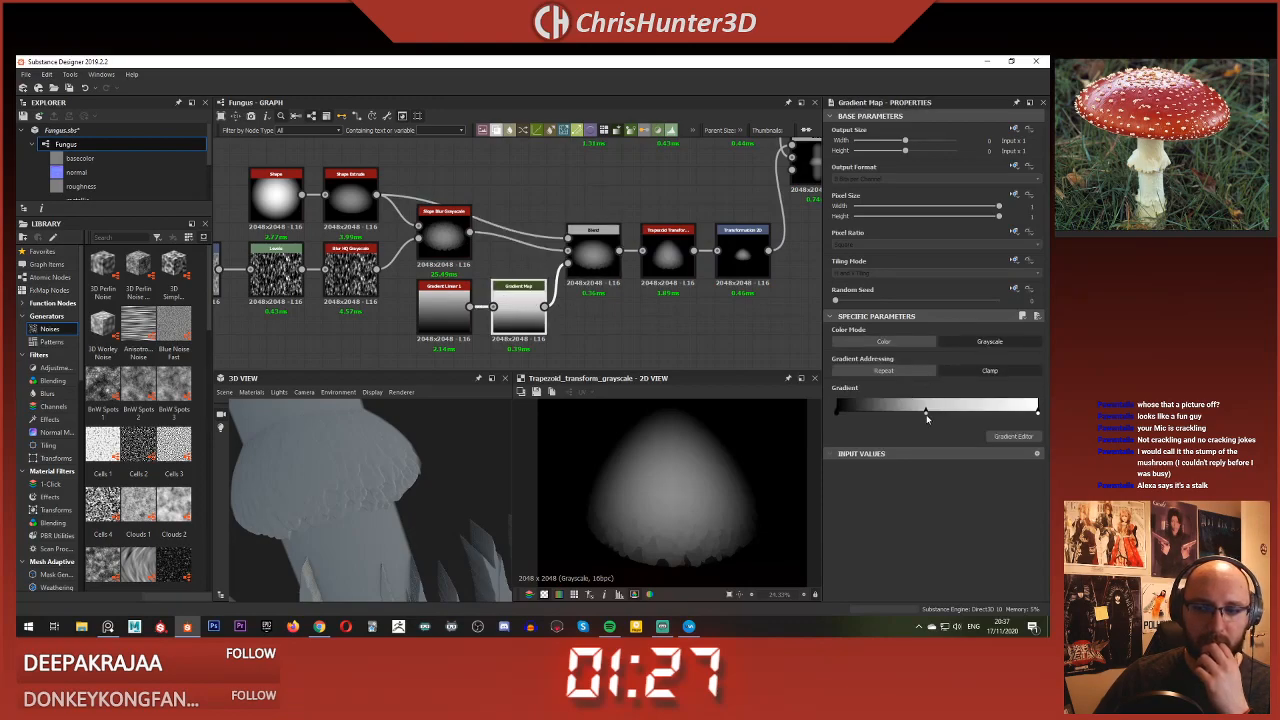
pyautogui.moveTo(927, 418)
pyautogui.mouseDown()
pyautogui.moveTo(978, 418)
pyautogui.moveTo(848, 414)
pyautogui.moveTo(918, 418)
pyautogui.mouseUp()
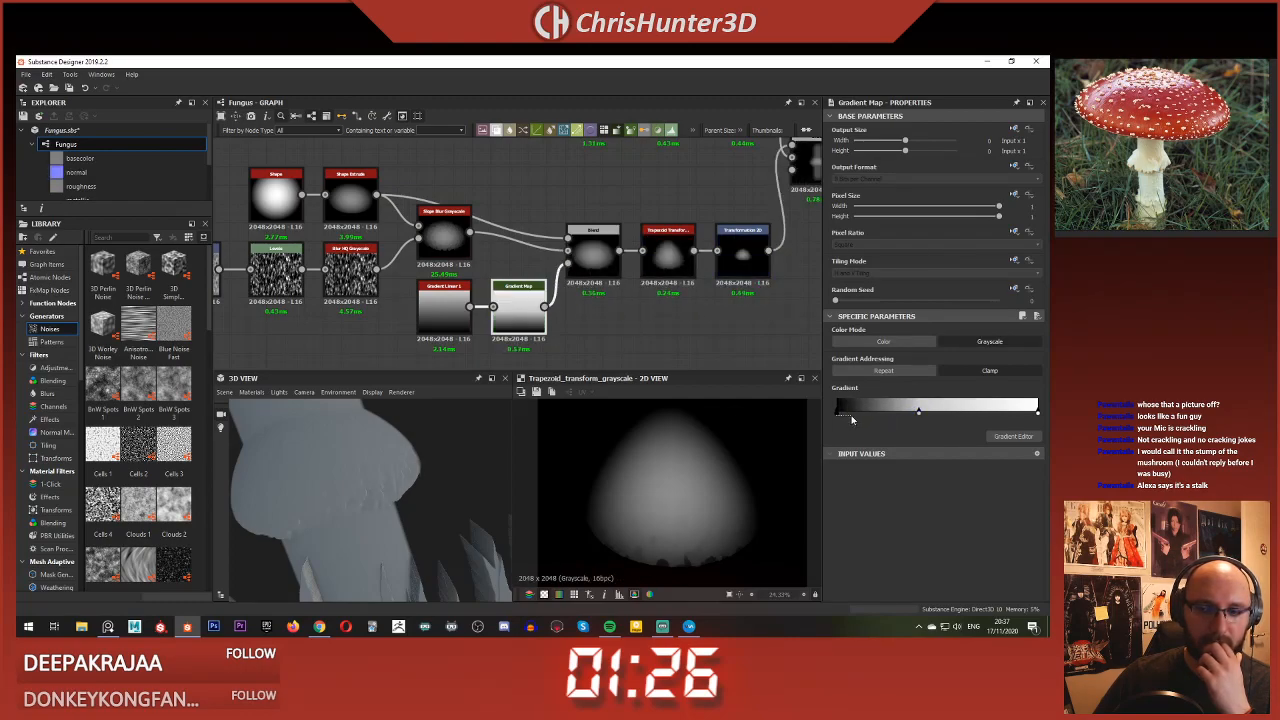
pyautogui.moveTo(838, 418); pyautogui.dragTo(854, 420)
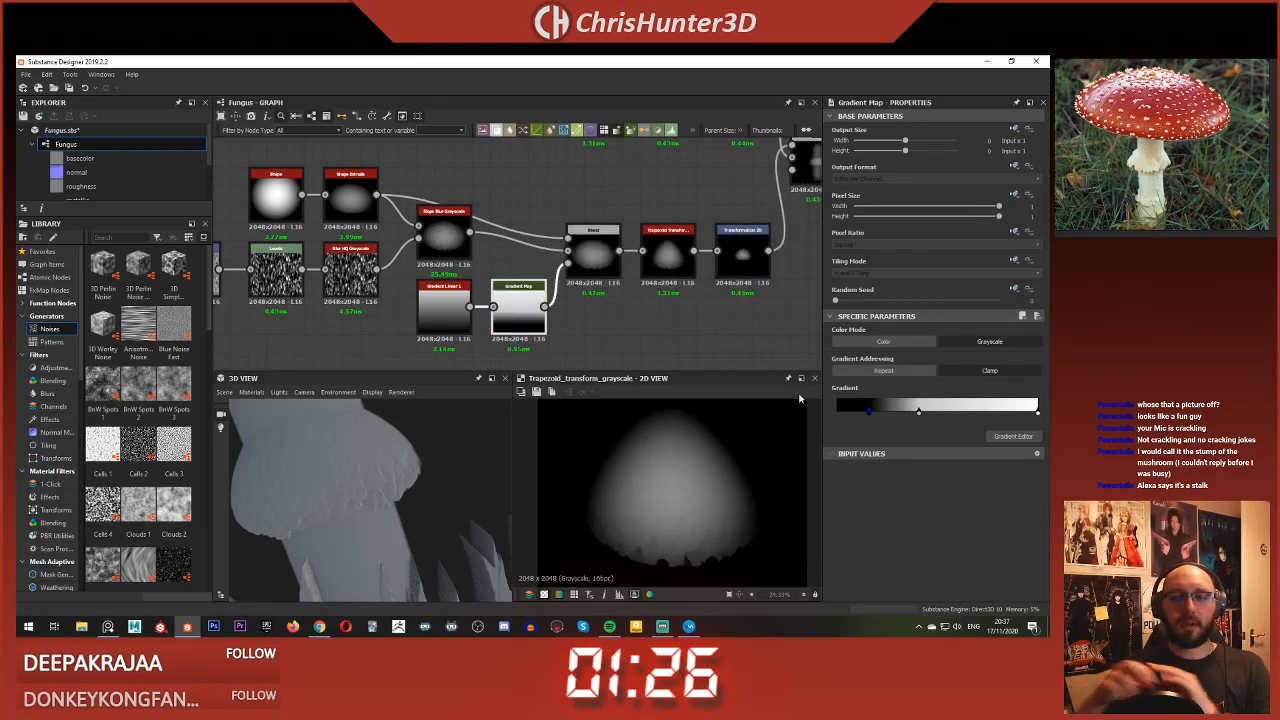
# Step: Add a Blur HQ Grayscale node fed by the ring's Blend output and place it above that Blend
pyautogui.moveTo(521, 212); pyautogui.dragTo(623, 254, button='middle')
pyautogui.scroll(1, 588, 209)
pyautogui.click(586, 203)
pyautogui.press('space')
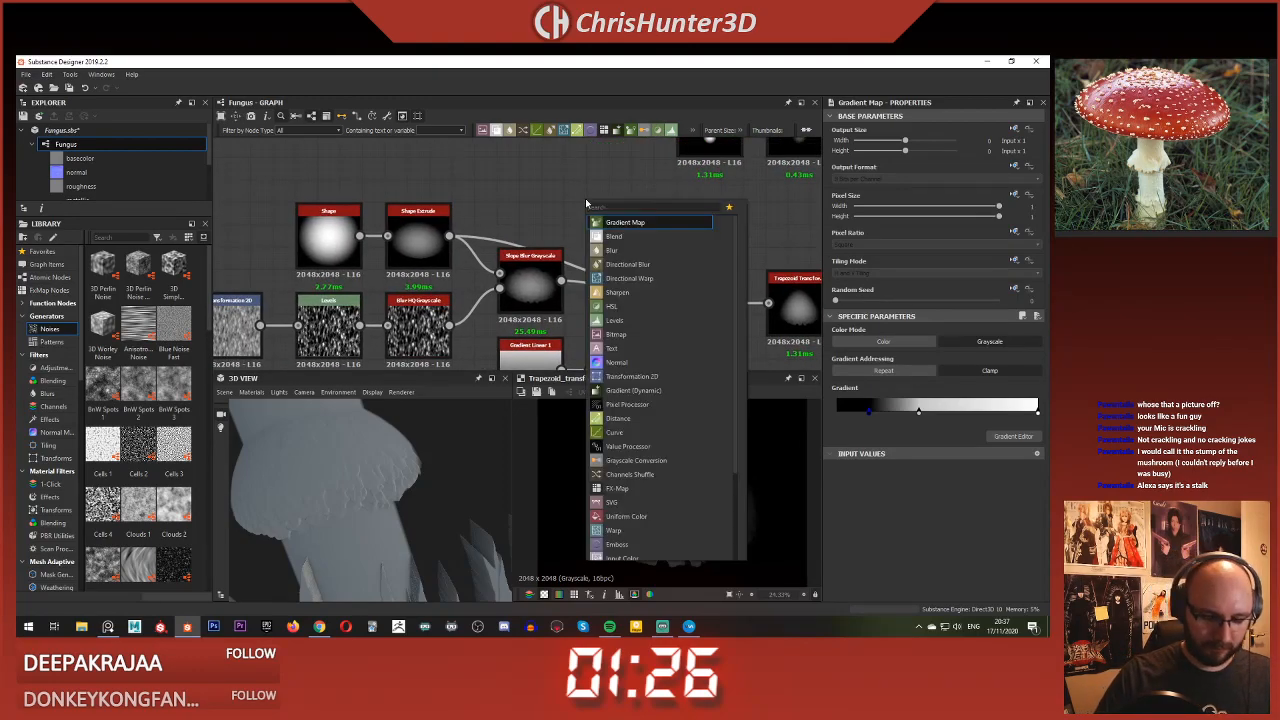
pyautogui.write('blur')
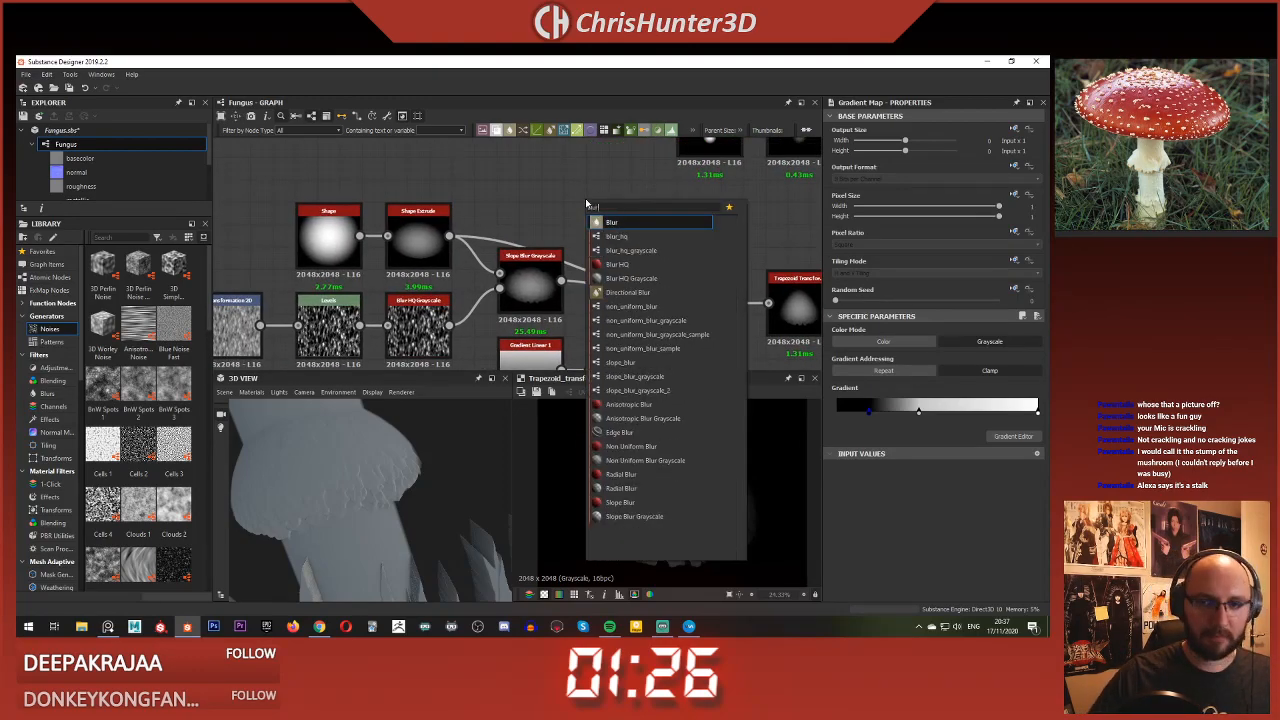
pyautogui.click(650, 280)
pyautogui.moveTo(611, 223); pyautogui.dragTo(499, 210, button='middle')
pyautogui.moveTo(455, 192); pyautogui.dragTo(590, 212)
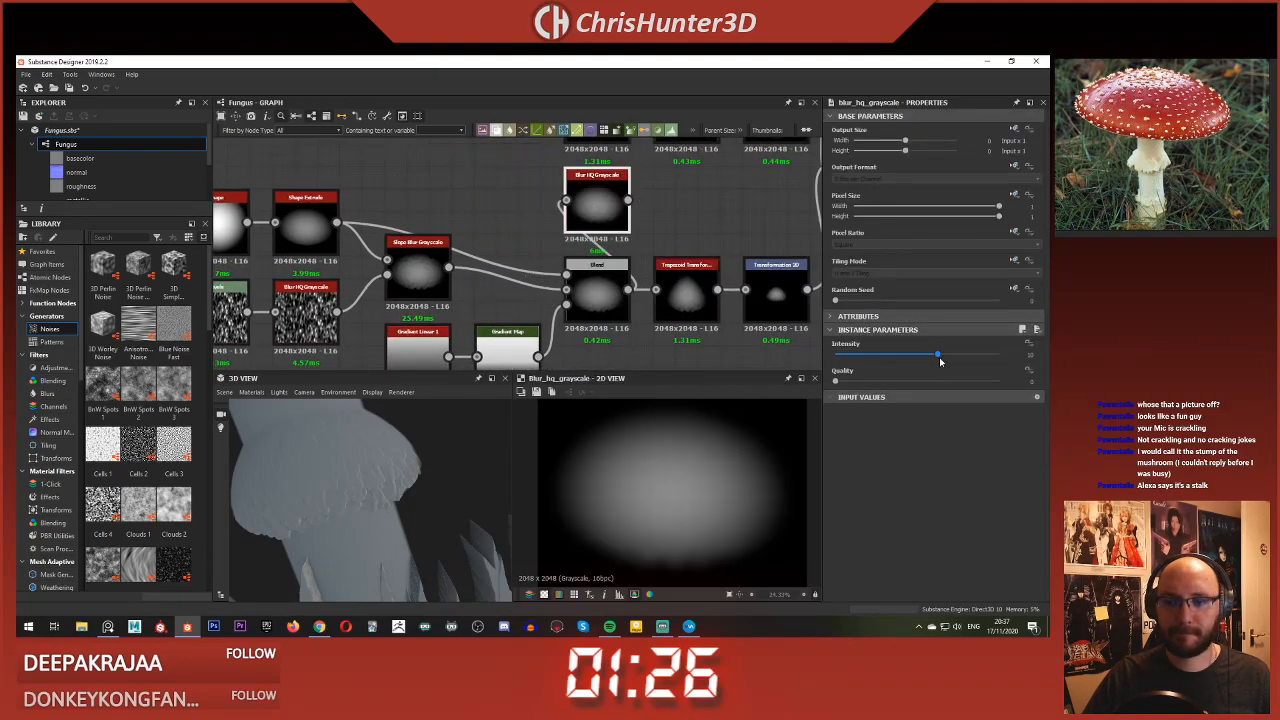
# Step: Connect the Blur HQ Grayscale to the ring's Trapezoid Transform and set the blur intensity to about 2.7
pyautogui.moveTo(813, 355); pyautogui.dragTo(784, 350)
pyautogui.moveTo(657, 275); pyautogui.dragTo(656, 290)
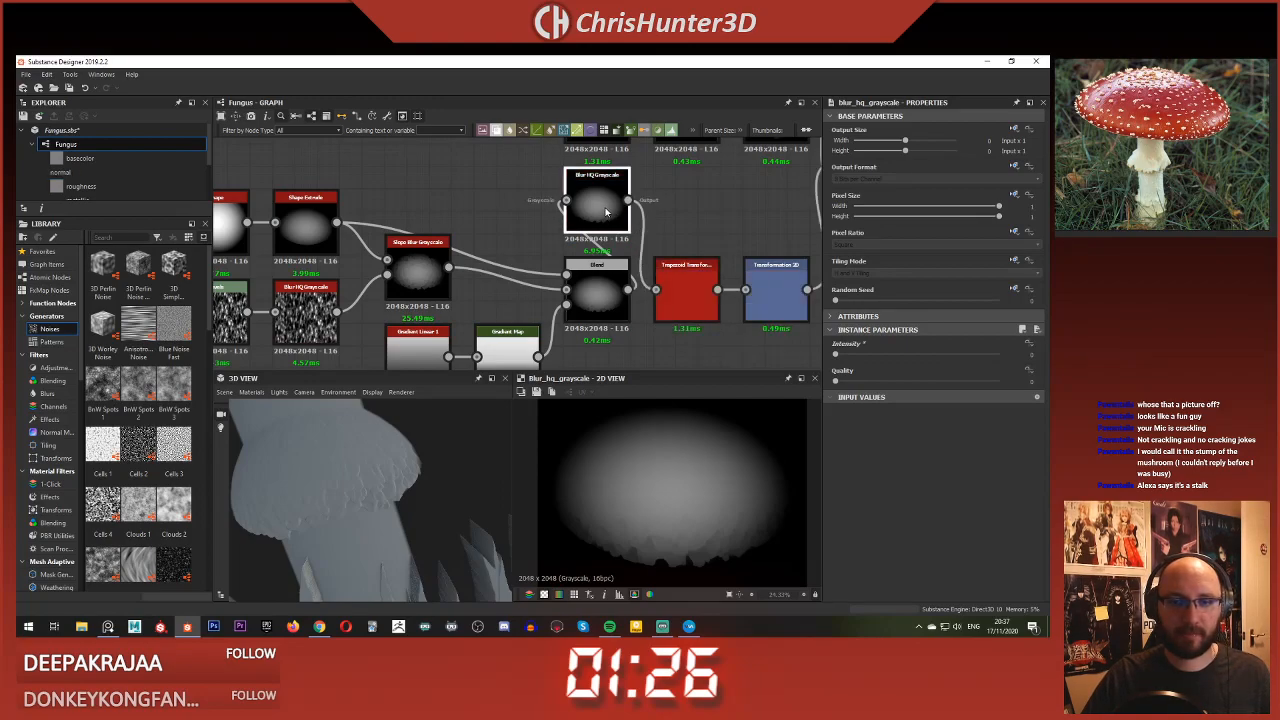
pyautogui.moveTo(838, 357); pyautogui.dragTo(866, 362)
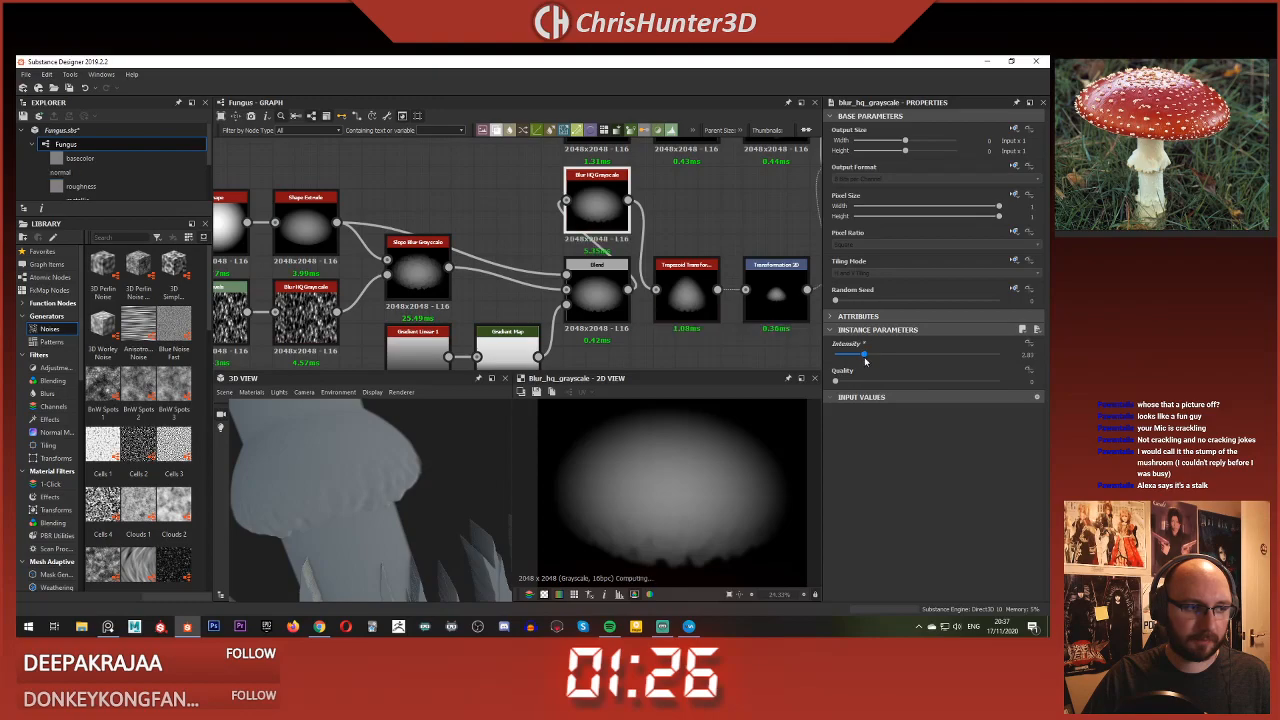
pyautogui.scroll(-5, 631, 251)
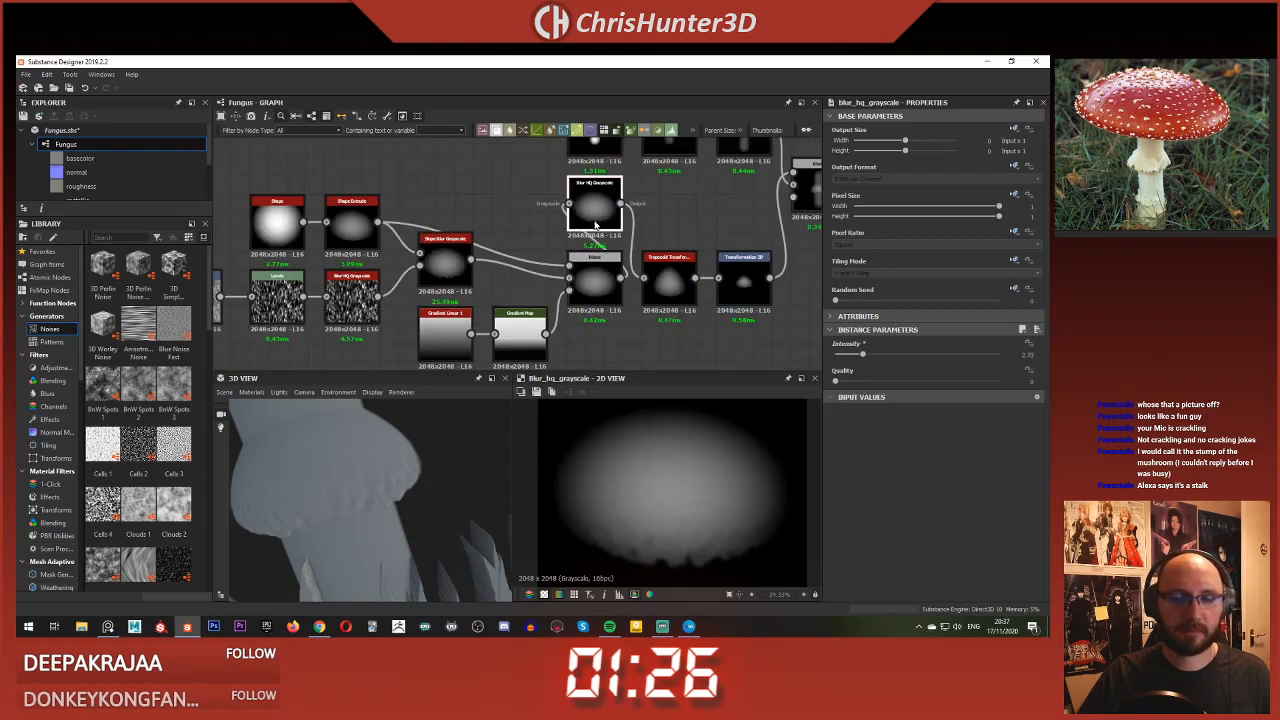
# Step: Add a Blend node after the ring's Transformation 2D and connect the transformation to its background input
pyautogui.moveTo(632, 252); pyautogui.dragTo(670, 236, button='middle')
pyautogui.moveTo(402, 443); pyautogui.dragTo(418, 470)
pyautogui.scroll(-2, 418, 470)
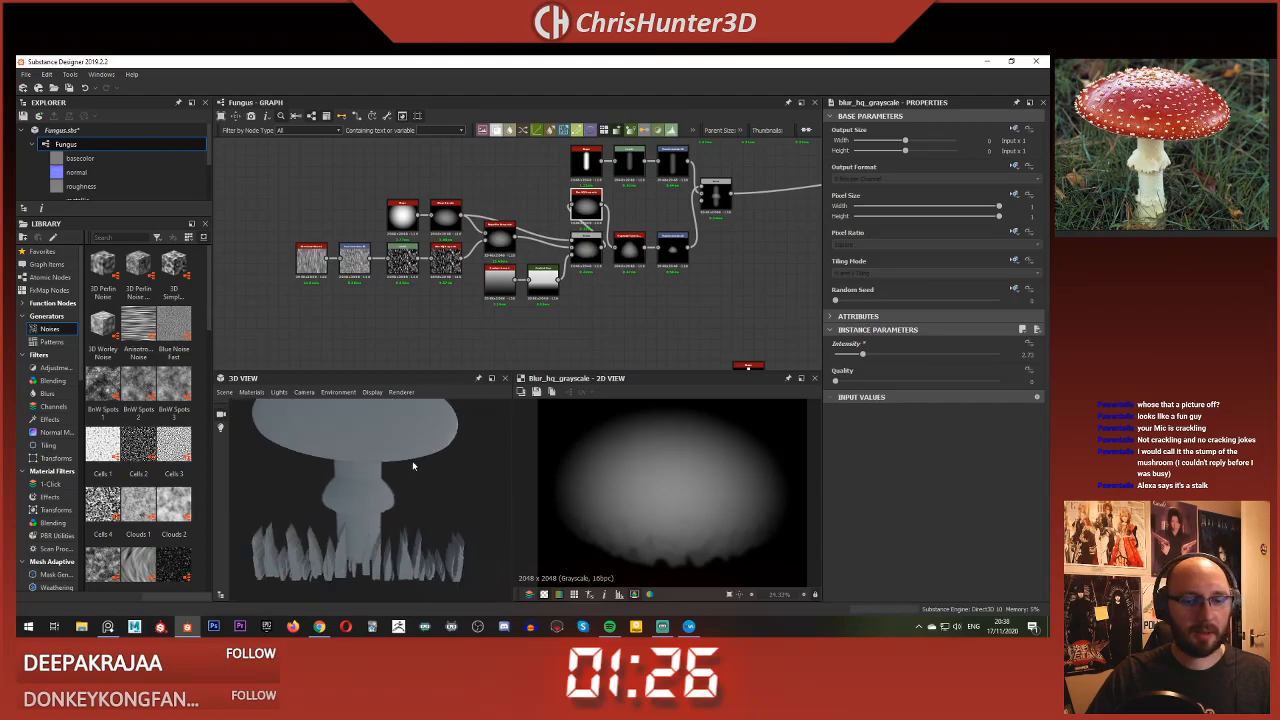
pyautogui.scroll(-1, 542, 296)
pyautogui.moveTo(658, 263); pyautogui.dragTo(566, 296, button='middle')
pyautogui.scroll(5, 566, 296)
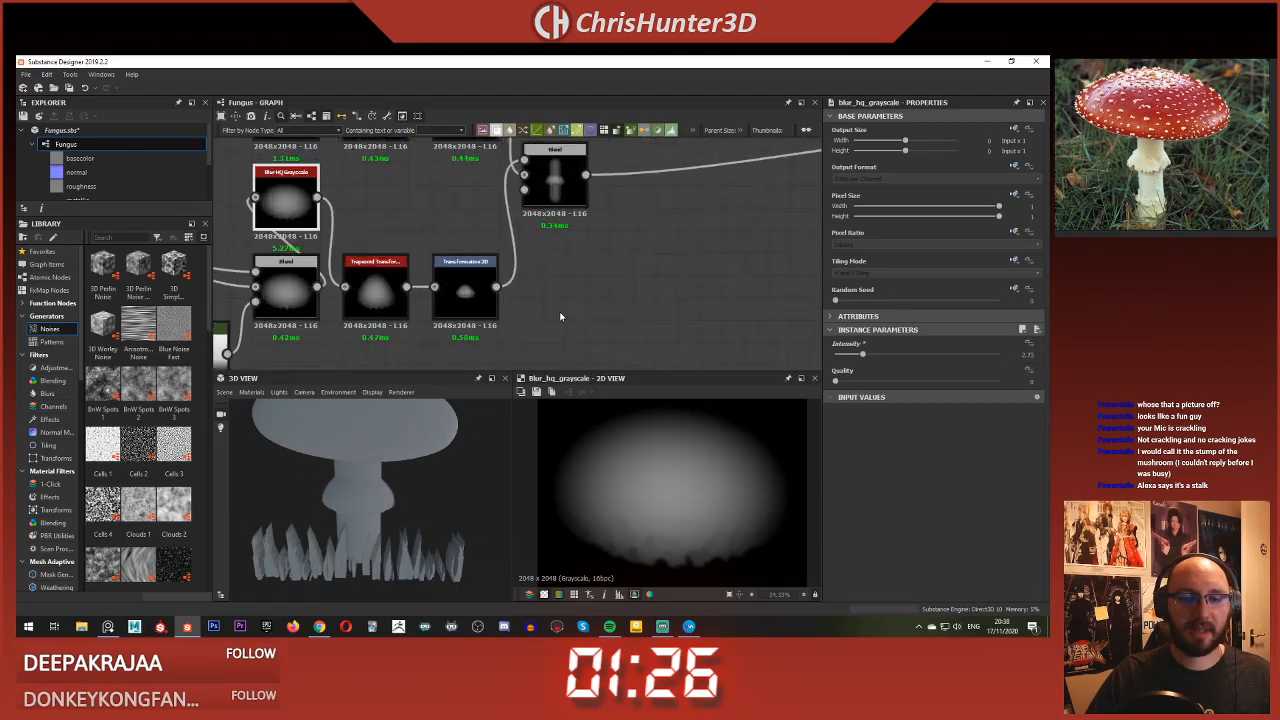
pyautogui.press('space')
pyautogui.write('bl')
pyautogui.press('Return')
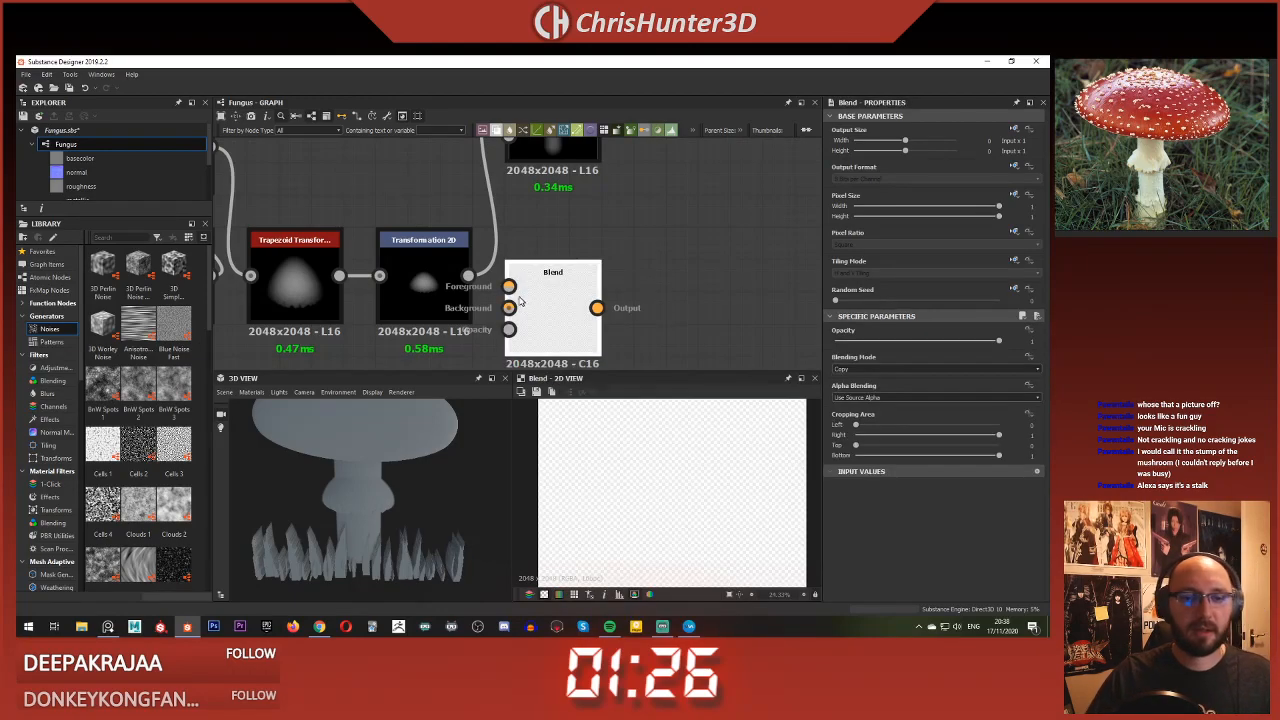
pyautogui.scroll(-2, 562, 318)
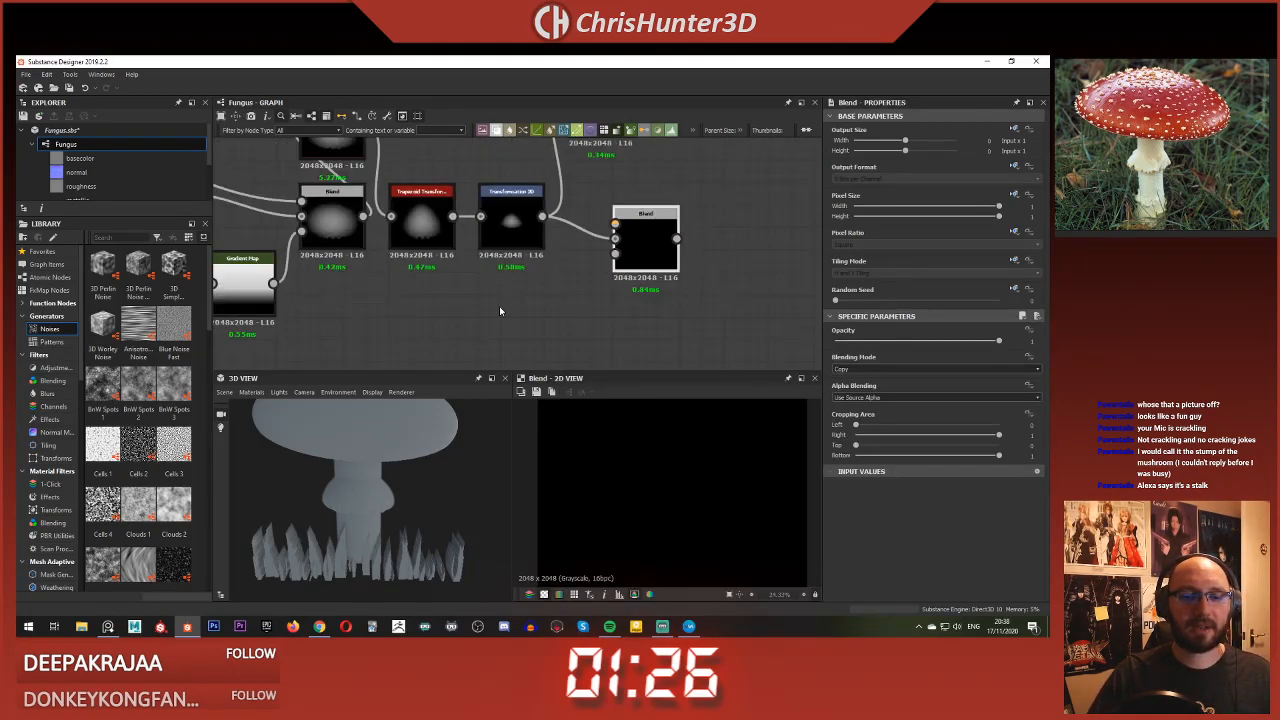
# Step: Add a Directional Noise 4 node below the ring's Trapezoid Transform and set its angle to 0.25 turns (90 degrees)
pyautogui.press('space')
pyautogui.write('du')
pyautogui.press('BackSpace')
pyautogui.write('ire')
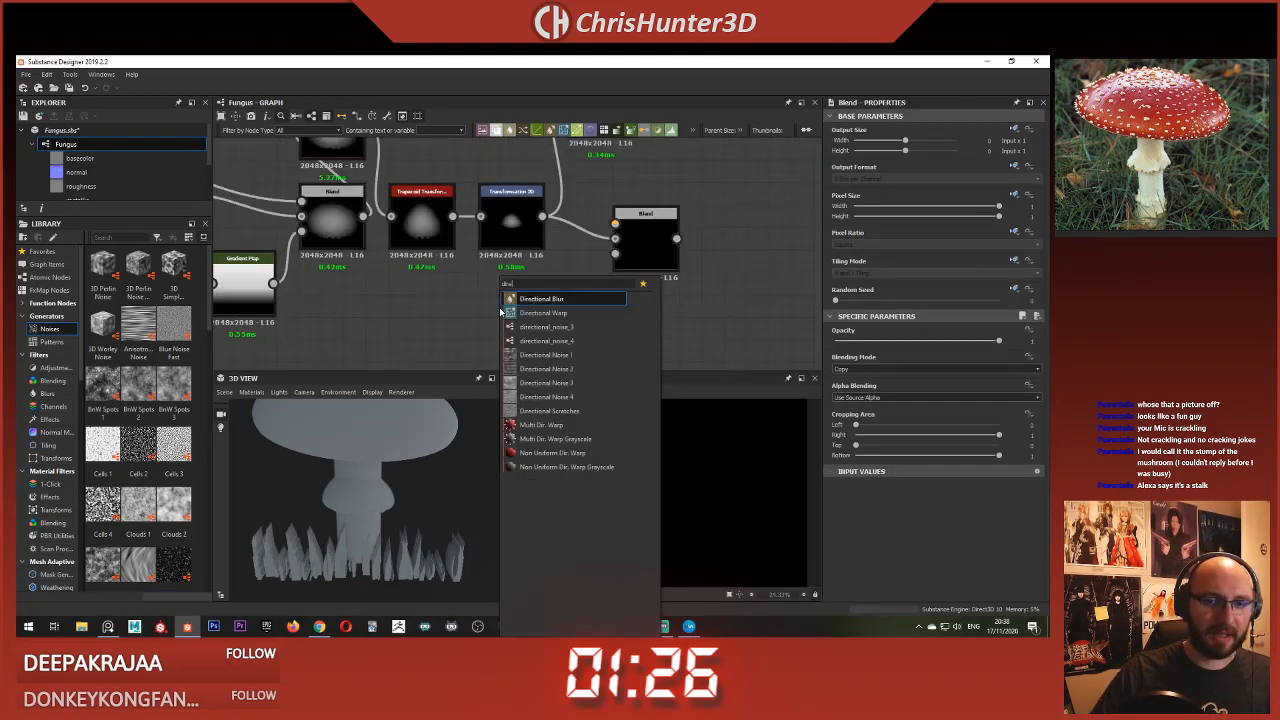
pyautogui.click(570, 397)
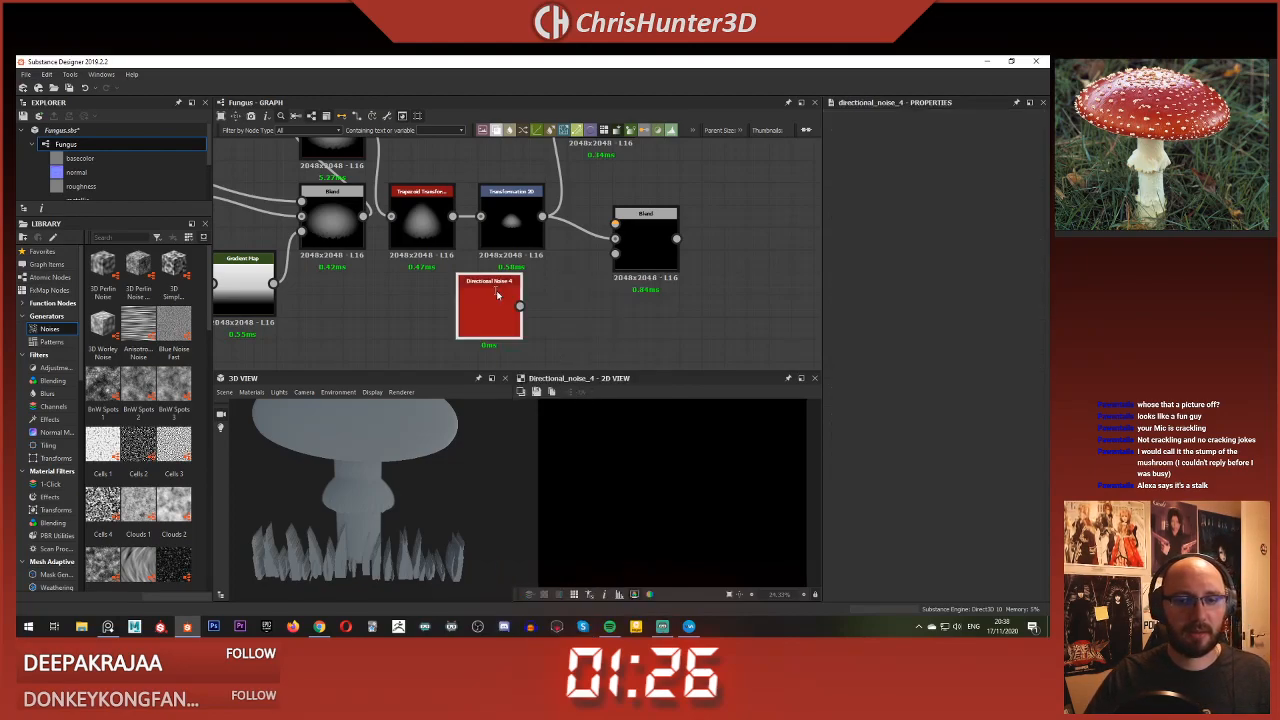
pyautogui.click(848, 412)
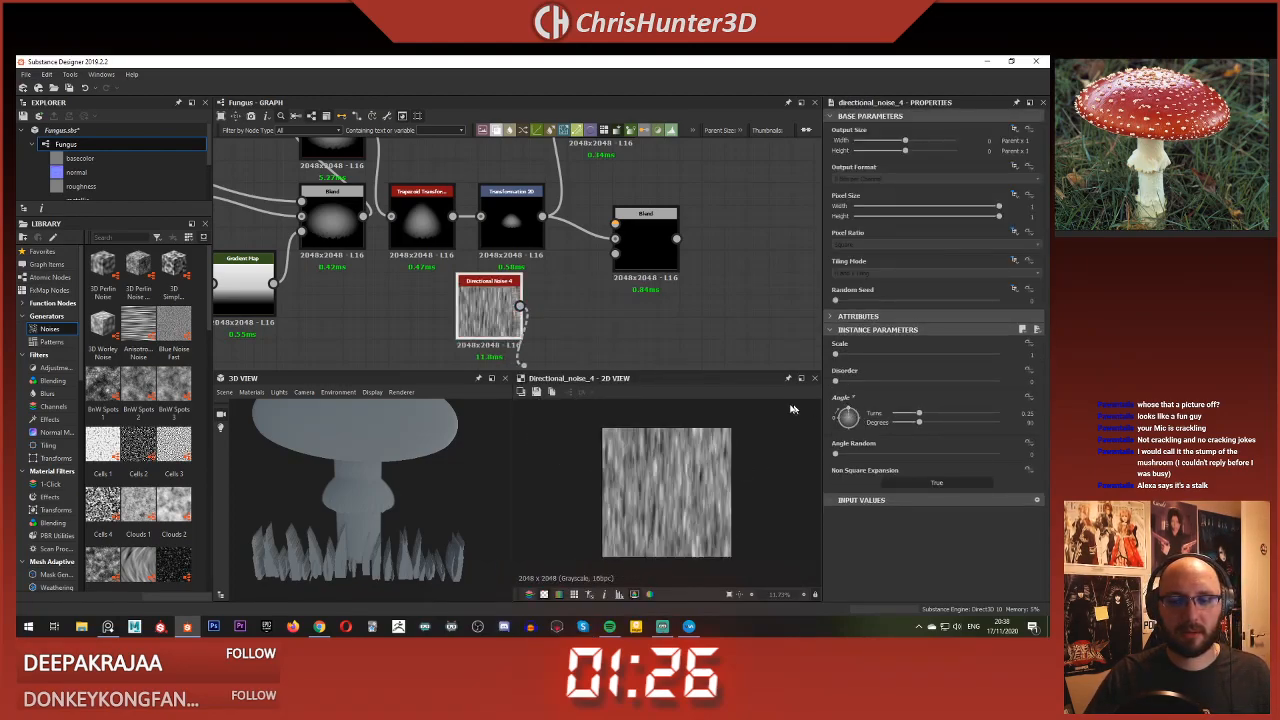
pyautogui.scroll(2, 563, 318)
pyautogui.moveTo(455, 310); pyautogui.dragTo(413, 311)
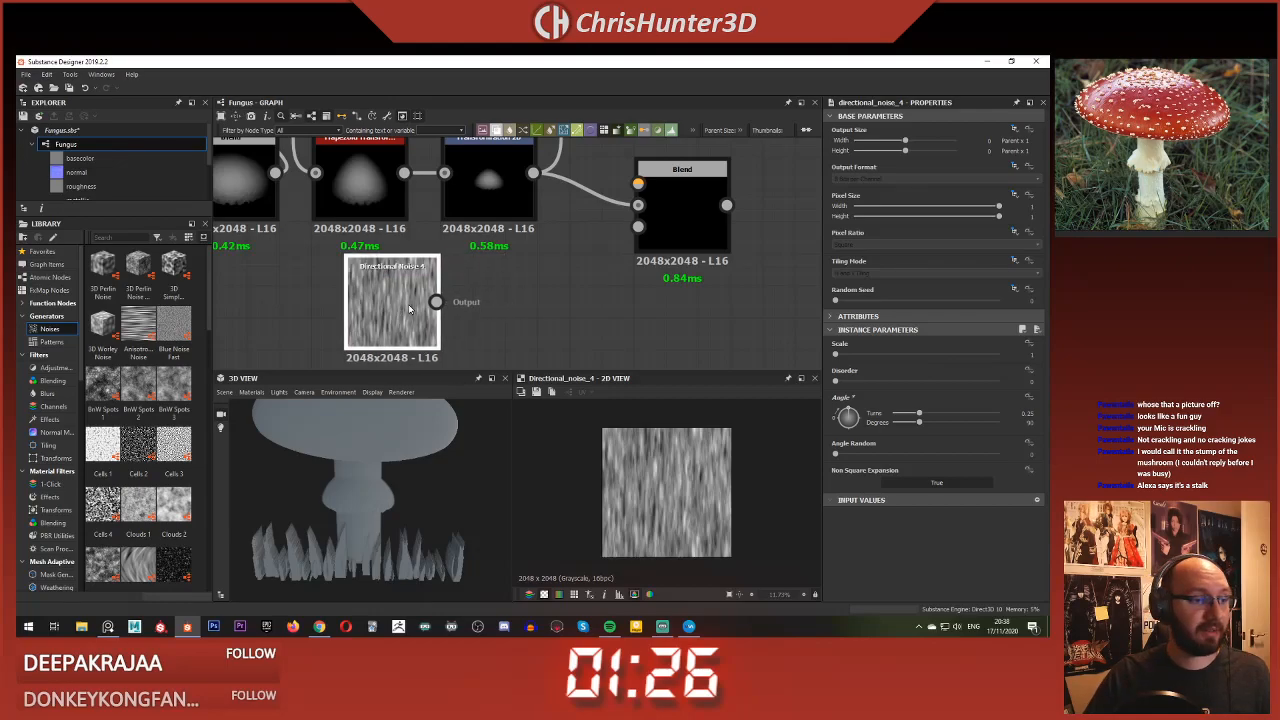
pyautogui.moveTo(488, 319); pyautogui.dragTo(516, 307, button='middle')
pyautogui.moveTo(414, 312); pyautogui.dragTo(382, 312)
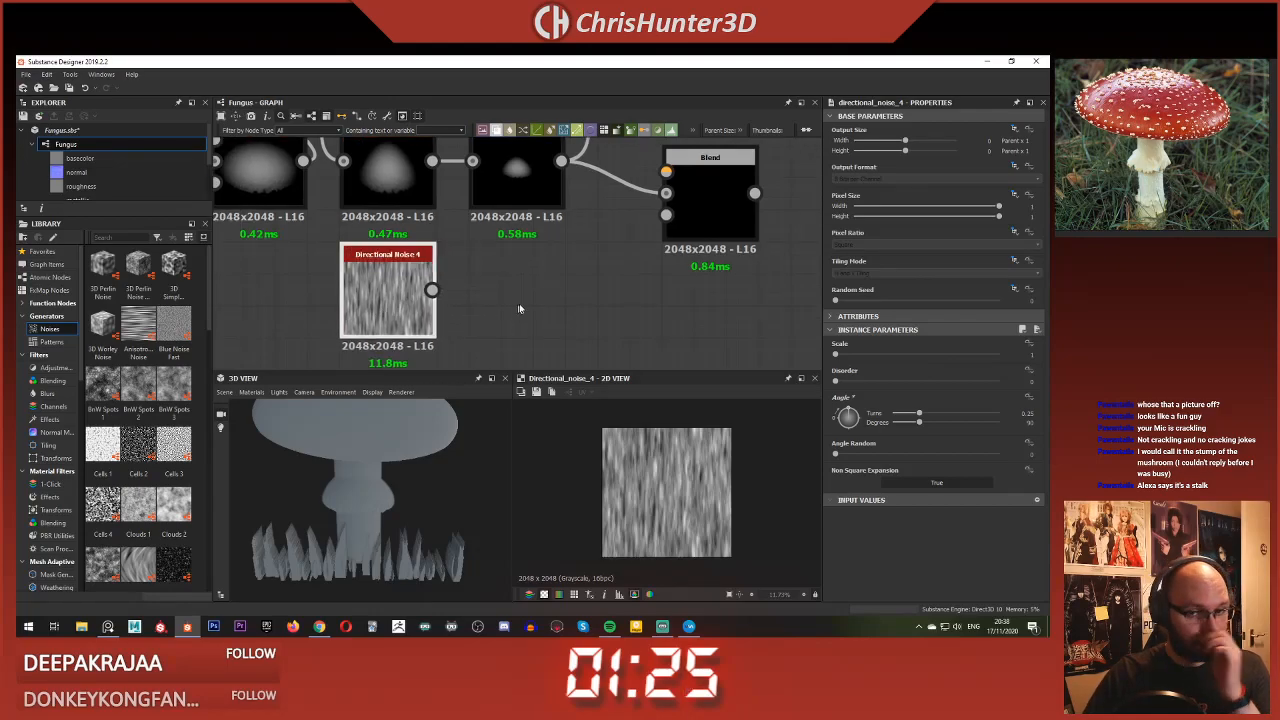
# Step: Add a Transformation 2D node next to the Directional Noise 4 to process the noise
pyautogui.press('space')
pyautogui.write('tra')
pyautogui.press('Return')
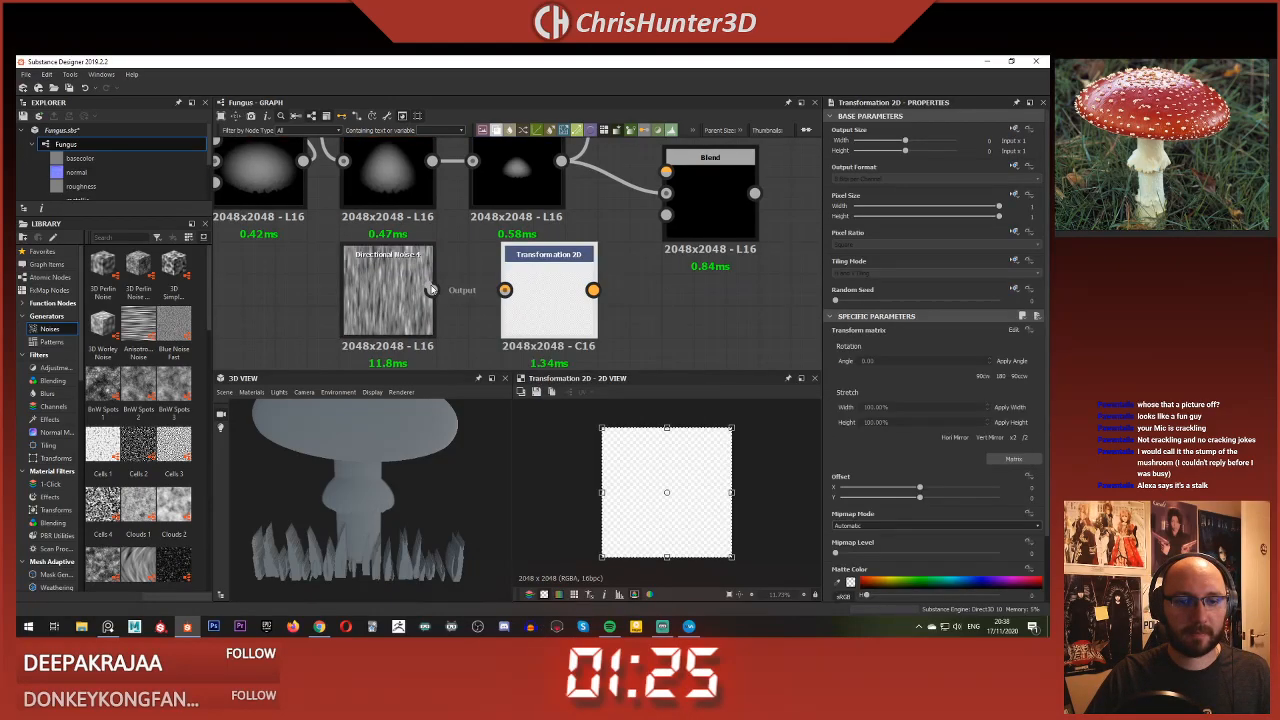
pyautogui.press('space')
pyautogui.click(623, 316)
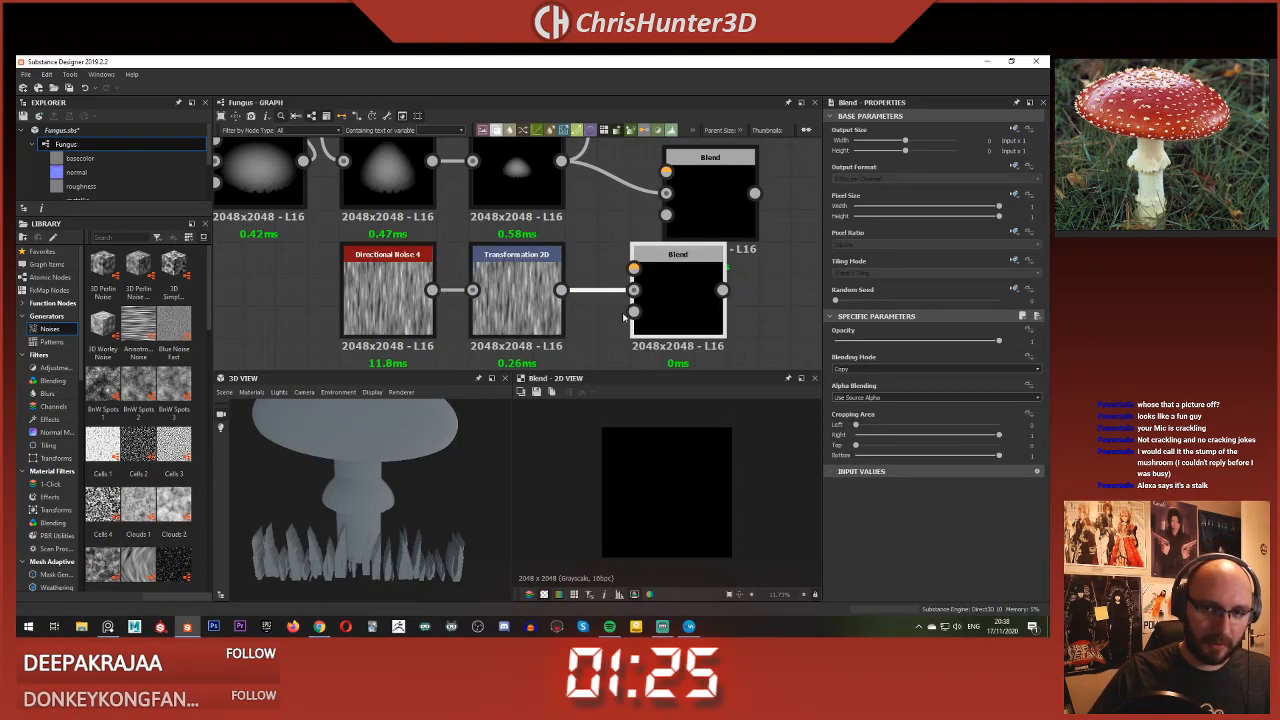
pyautogui.press('Delete')
# Step: Add a Blur HQ Grayscale node after the noise's Transformation 2D and reduce its intensity to a light blur
pyautogui.press('space')
pyautogui.write('blur')
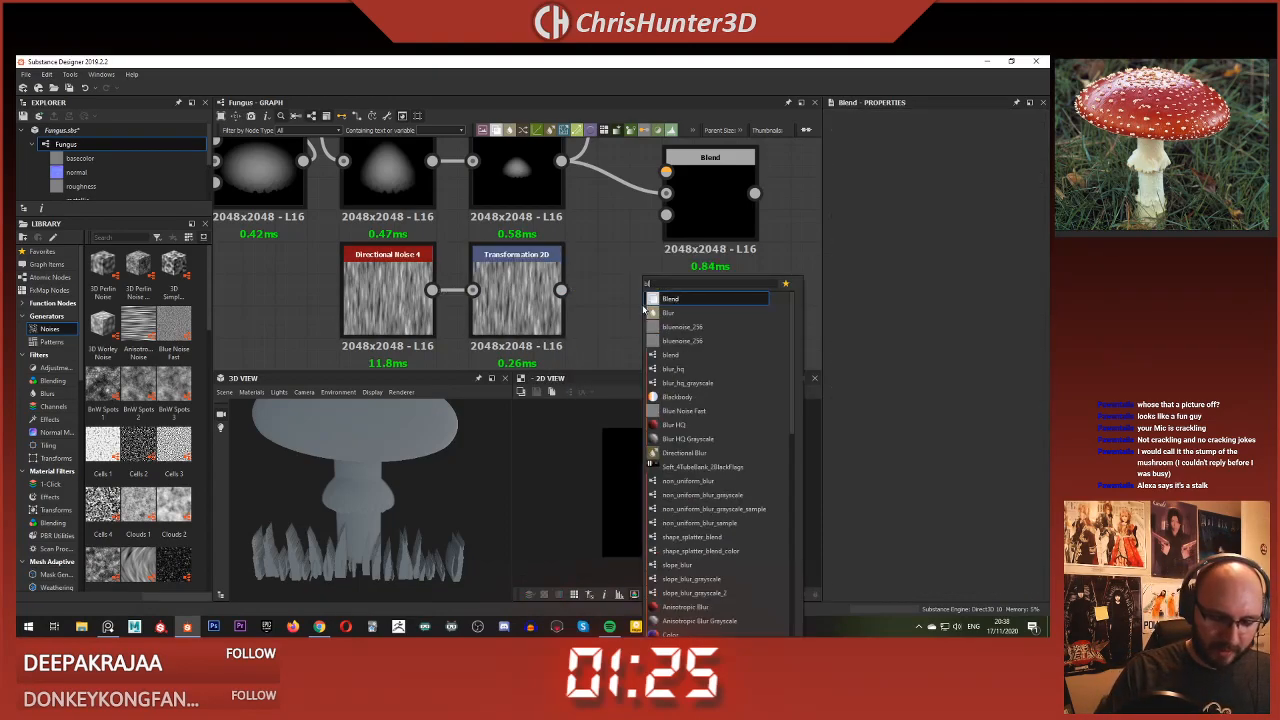
pyautogui.press('Down')
pyautogui.press('Down')
pyautogui.press('Return')
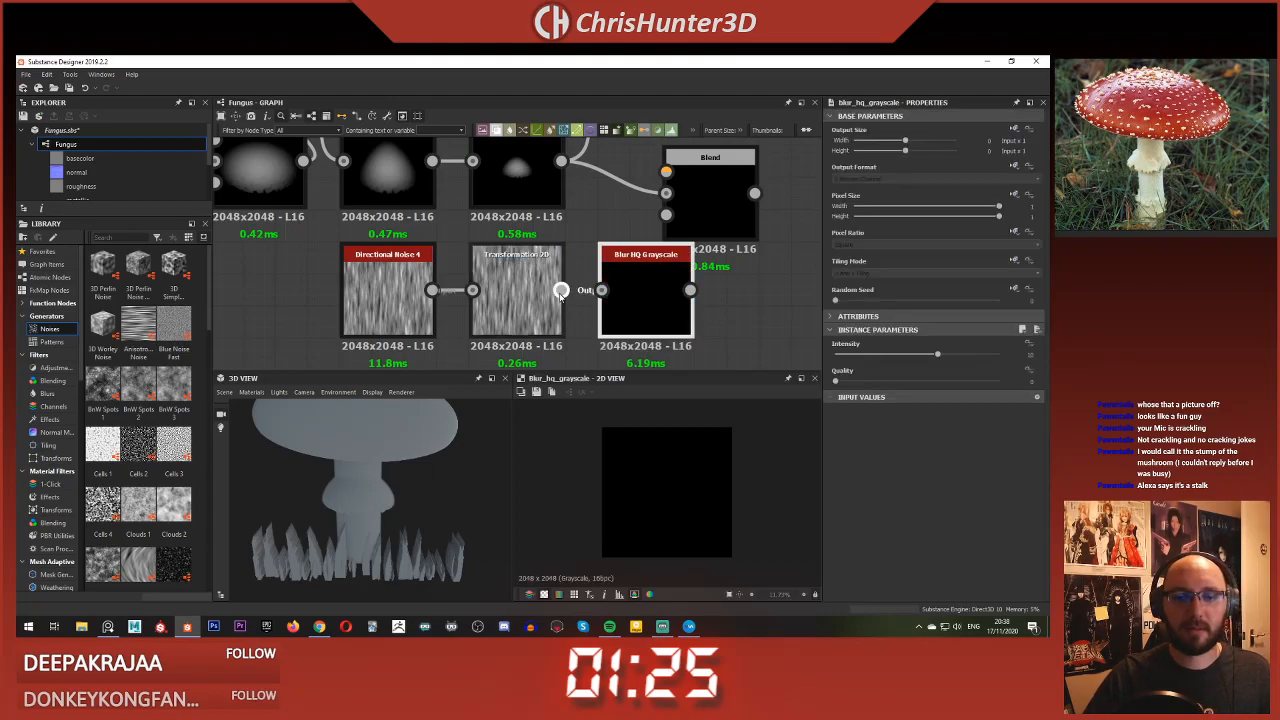
pyautogui.moveTo(620, 307); pyautogui.dragTo(538, 322, button='middle')
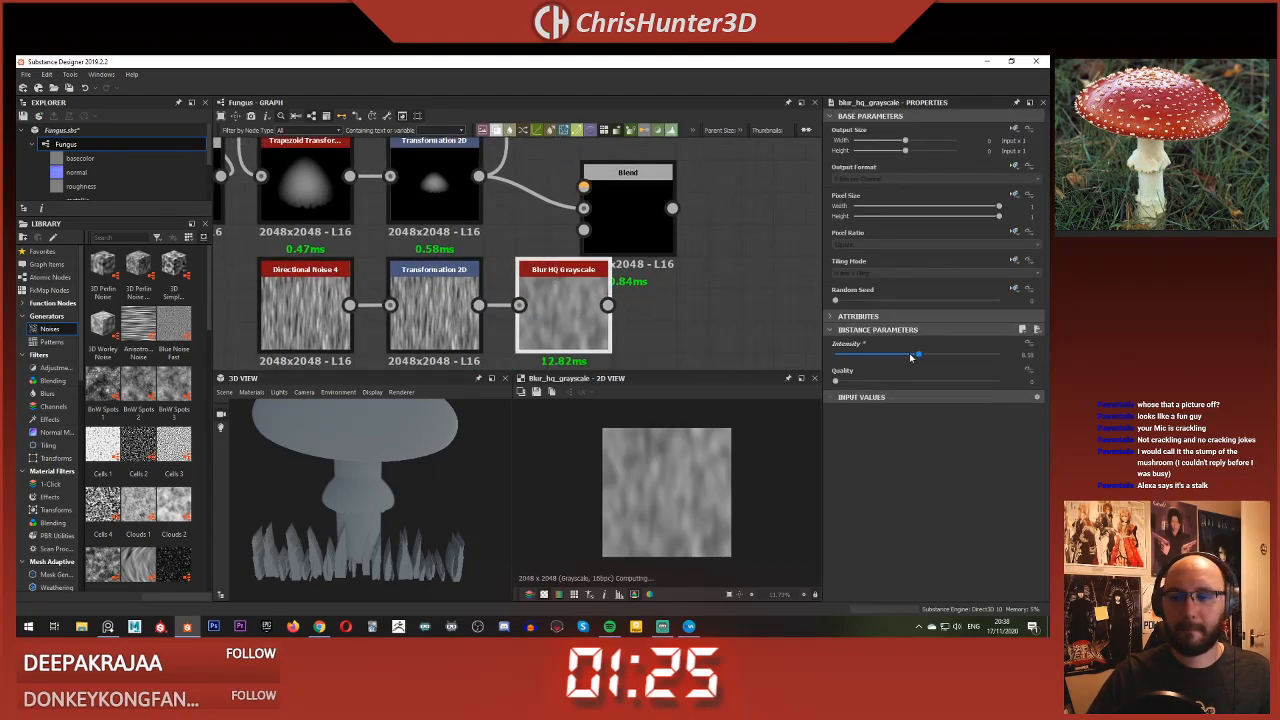
pyautogui.moveTo(910, 357); pyautogui.dragTo(850, 357)
# Step: Connect the noise's Blur HQ Grayscale to the Blend's foreground, using Multiply mode and an opacity of roughly 0.5
pyautogui.moveTo(595, 181); pyautogui.dragTo(666, 186)
pyautogui.doubleClick(694, 208)
pyautogui.scroll(1, 669, 196)
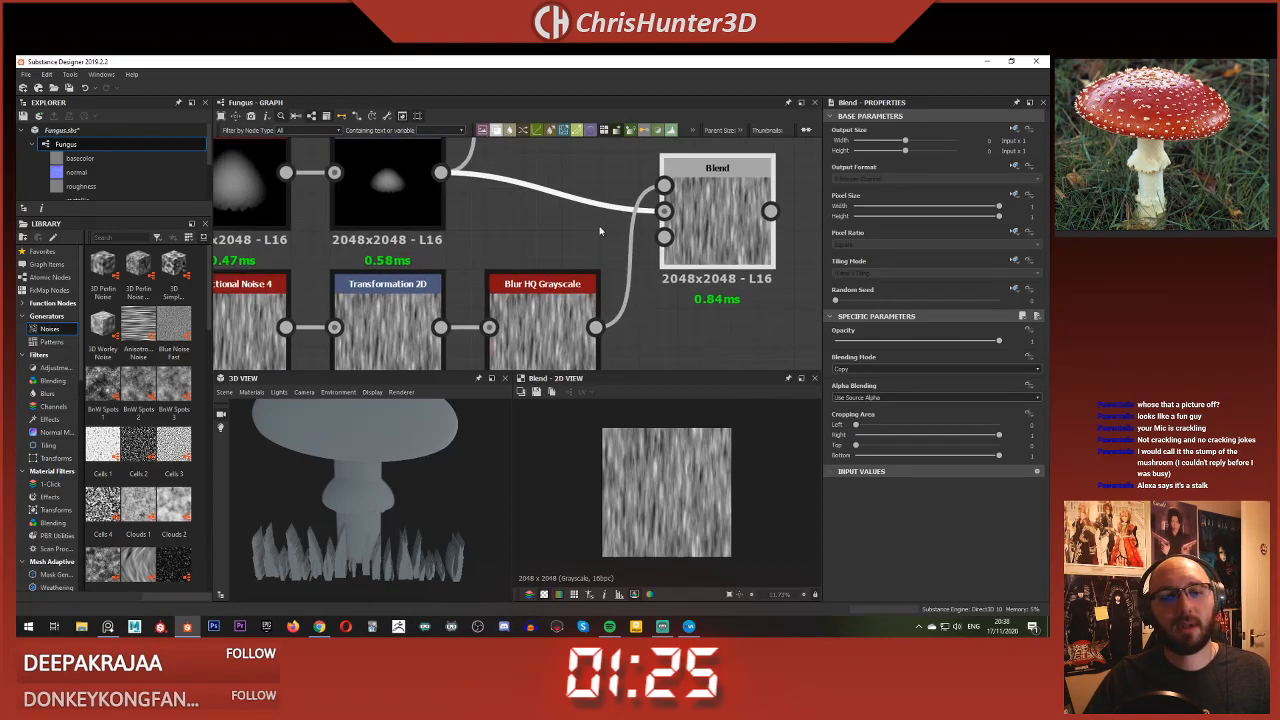
pyautogui.scroll(-1, 600, 232)
pyautogui.click(928, 368)
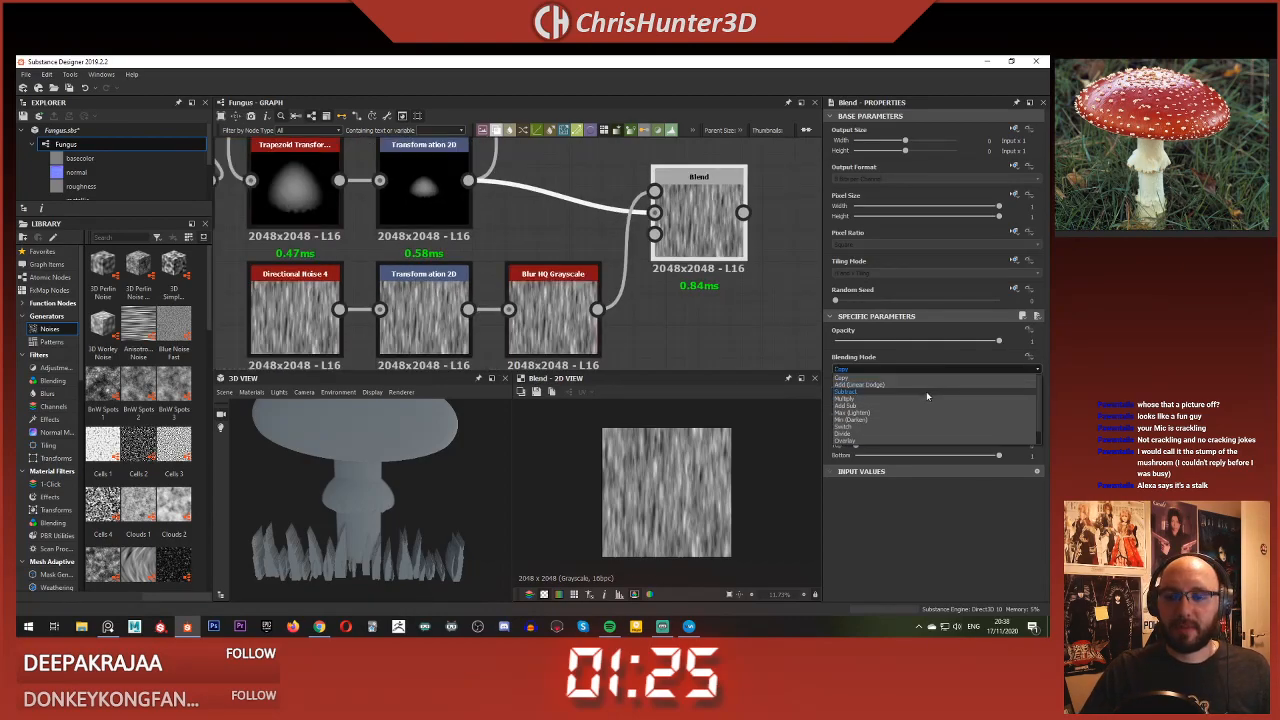
pyautogui.click(927, 398)
pyautogui.scroll(4, 707, 518)
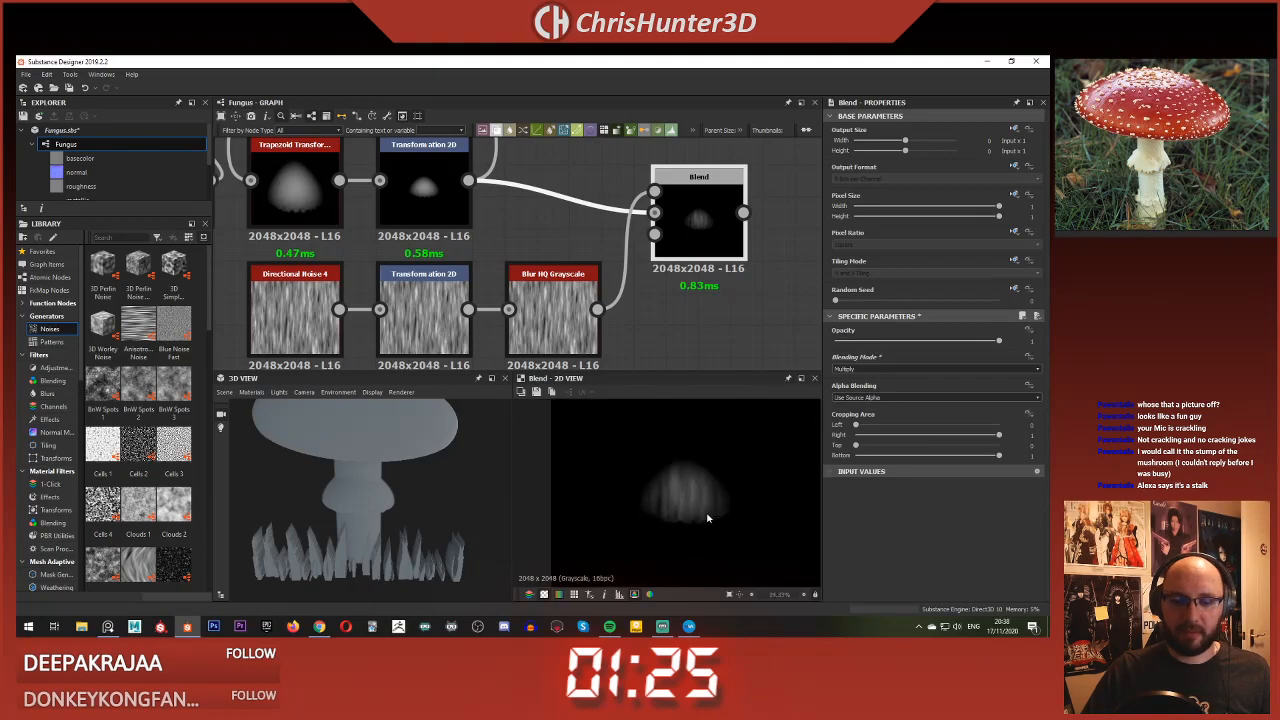
pyautogui.moveTo(942, 342); pyautogui.dragTo(906, 349)
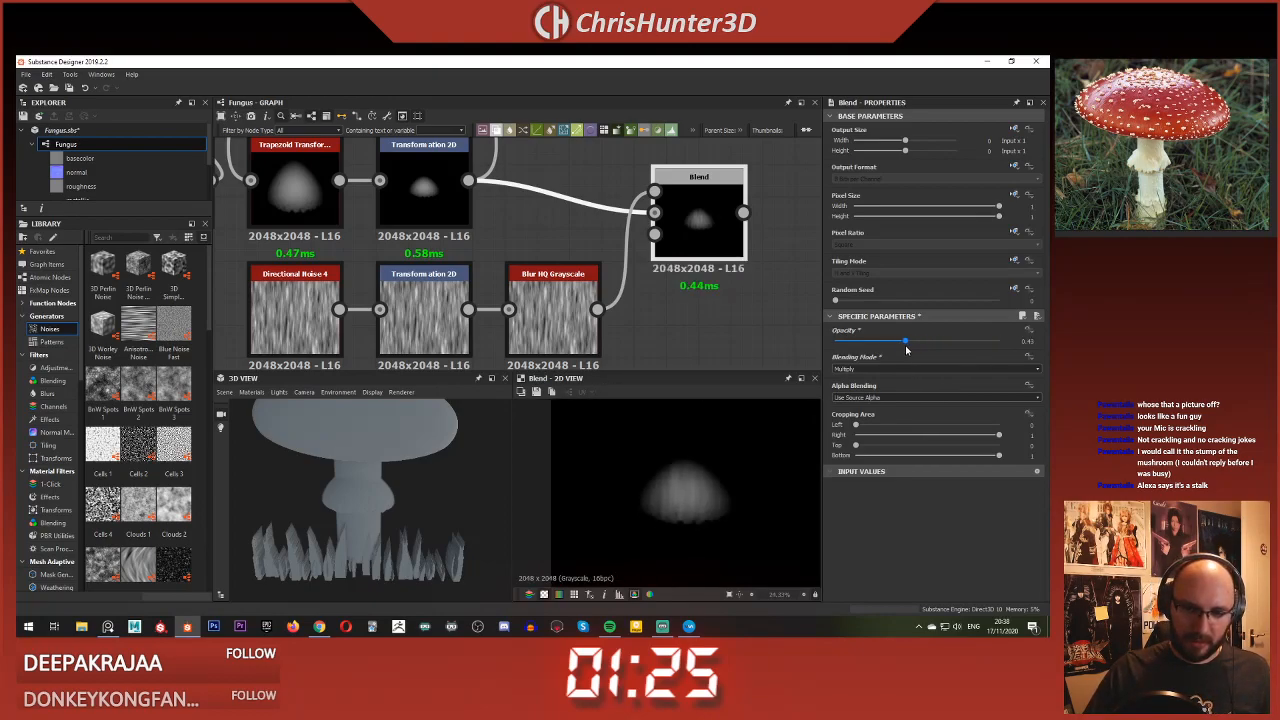
# Step: Stretch the noise's Transformation 2D horizontally and shift its offset to about -0.13 in X and 0.04 in Y
pyautogui.click(424, 318)
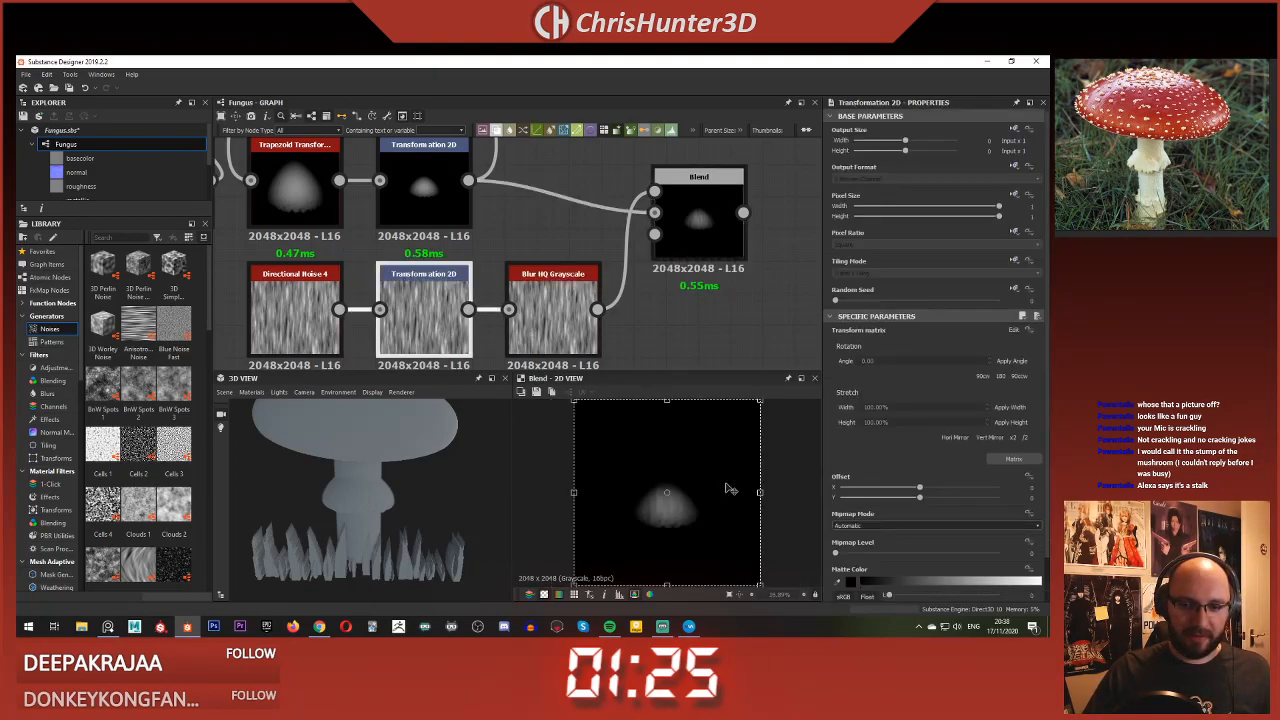
pyautogui.moveTo(759, 492); pyautogui.dragTo(822, 492)
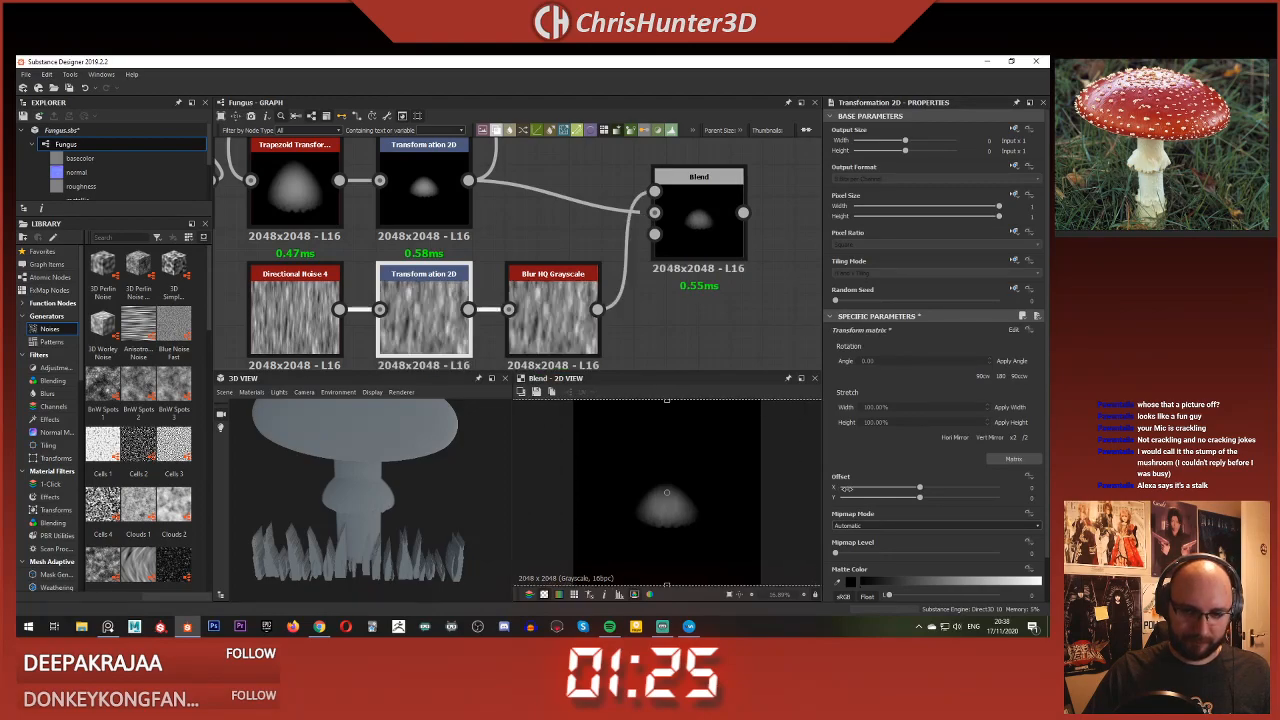
pyautogui.scroll(3, 656, 532)
pyautogui.moveTo(604, 518)
pyautogui.mouseDown()
pyautogui.moveTo(704, 502)
pyautogui.moveTo(718, 485)
pyautogui.mouseUp()
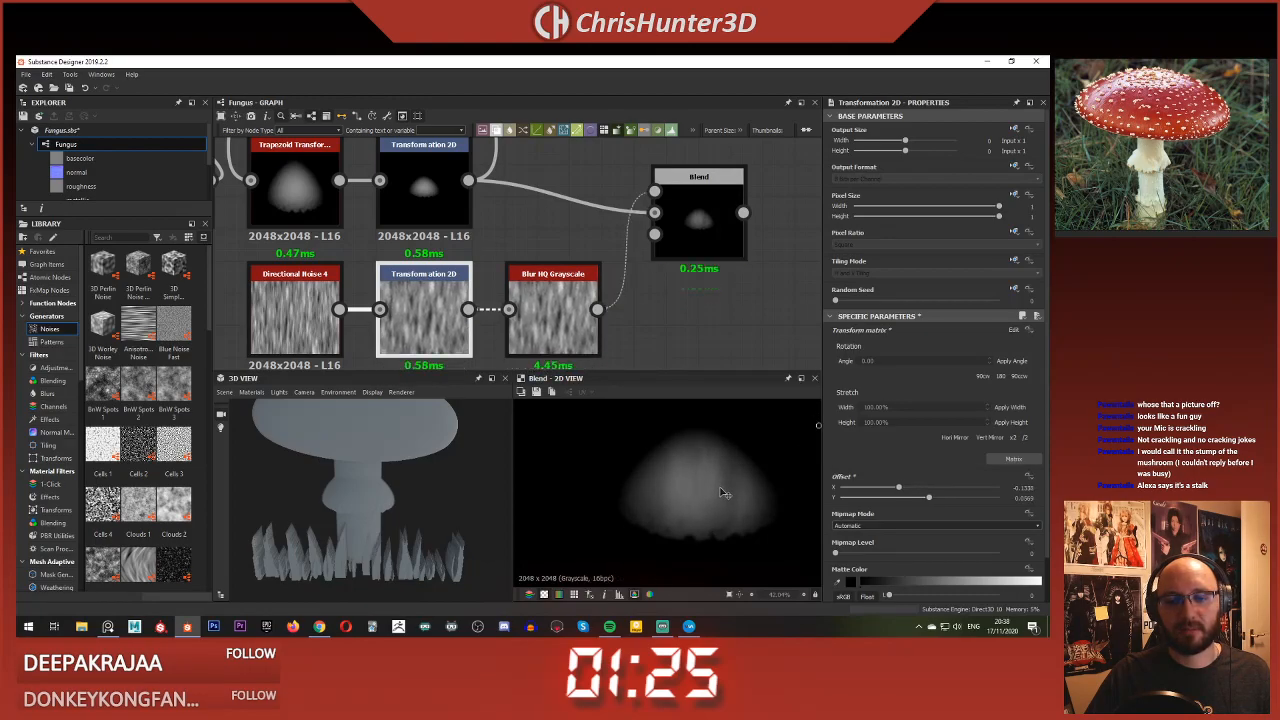
pyautogui.scroll(-2, 697, 476)
# Step: Compare the ring's Transformation 2D with its noise Blend, connect the Blend's output to the stem Blend, and inspect the ring in 3D
pyautogui.click(708, 218)
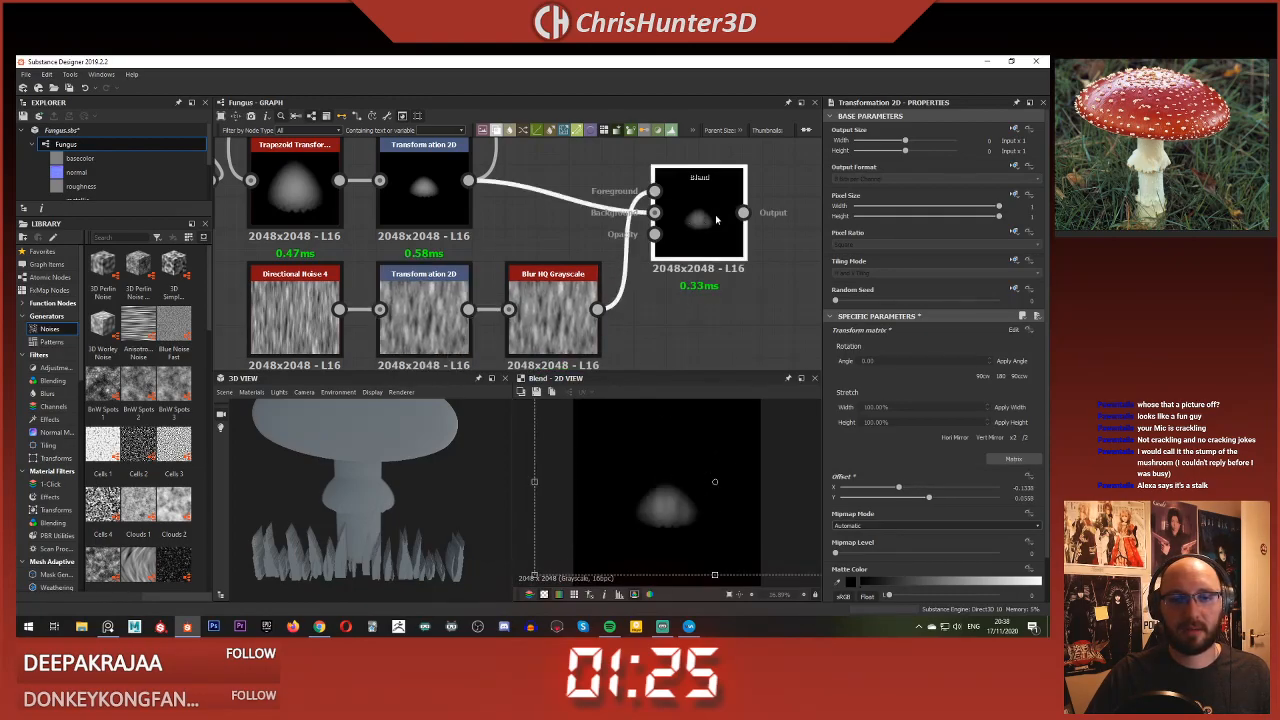
pyautogui.doubleClick(434, 189)
pyautogui.click(709, 228)
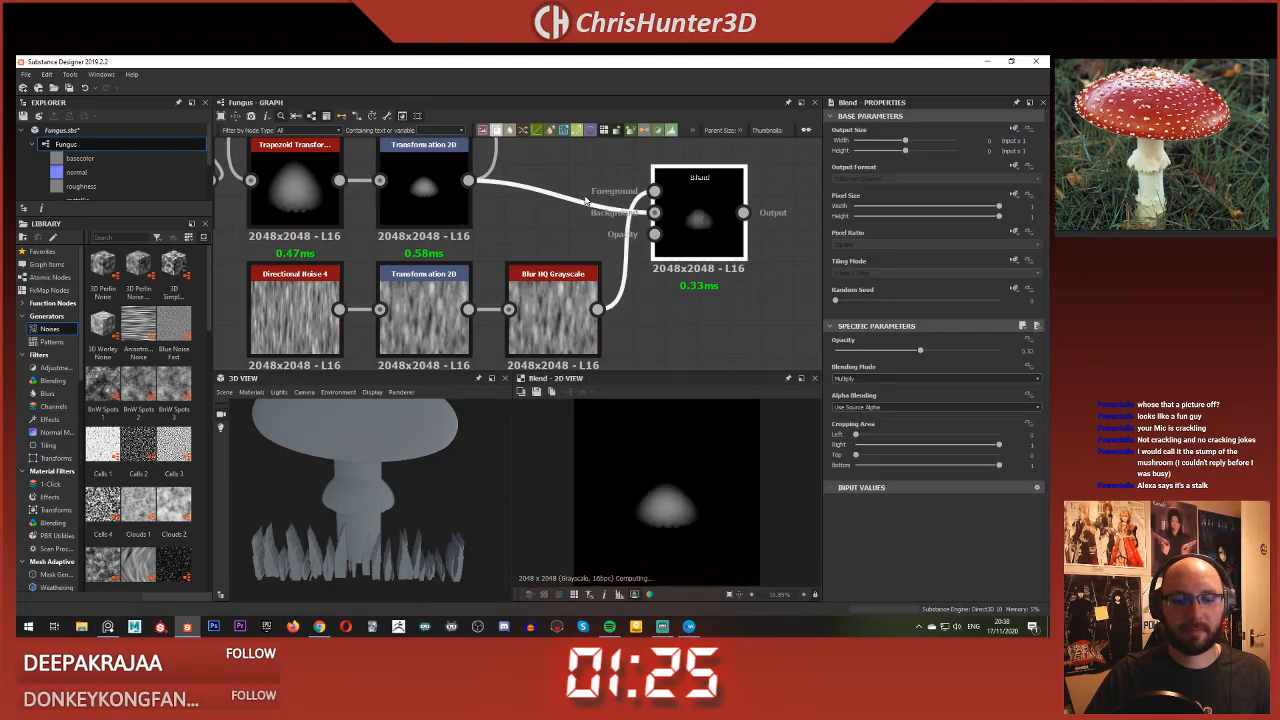
pyautogui.scroll(-2, 545, 265)
pyautogui.scroll(-3, 580, 210)
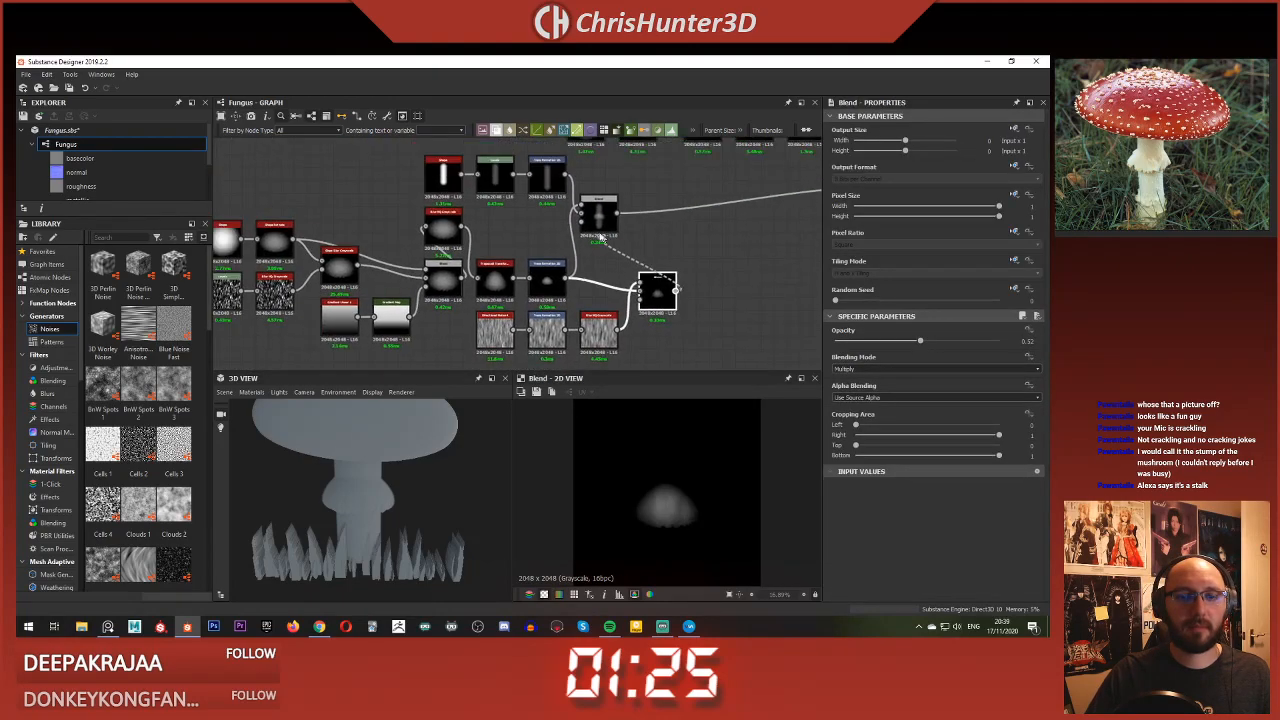
pyautogui.scroll(4, 580, 200)
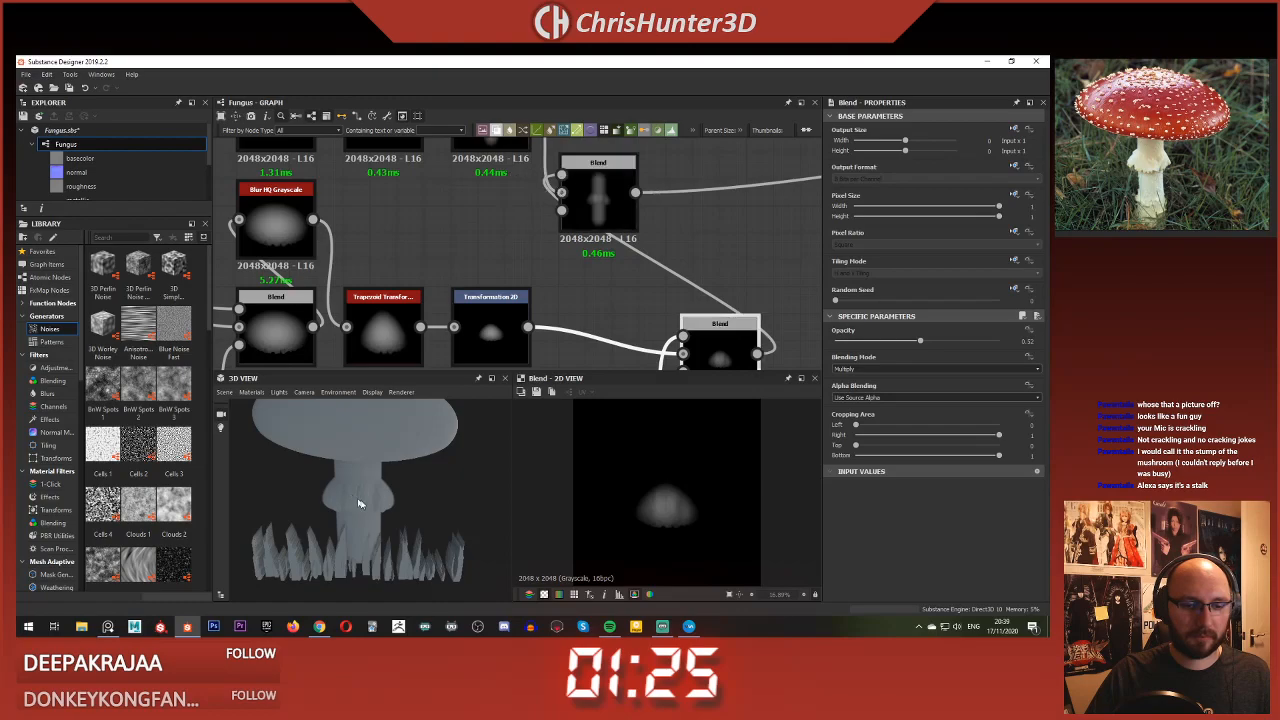
pyautogui.scroll(3, 362, 502)
pyautogui.moveTo(391, 509); pyautogui.dragTo(390, 428, button='middle')
pyautogui.moveTo(390, 428); pyautogui.dragTo(384, 488)
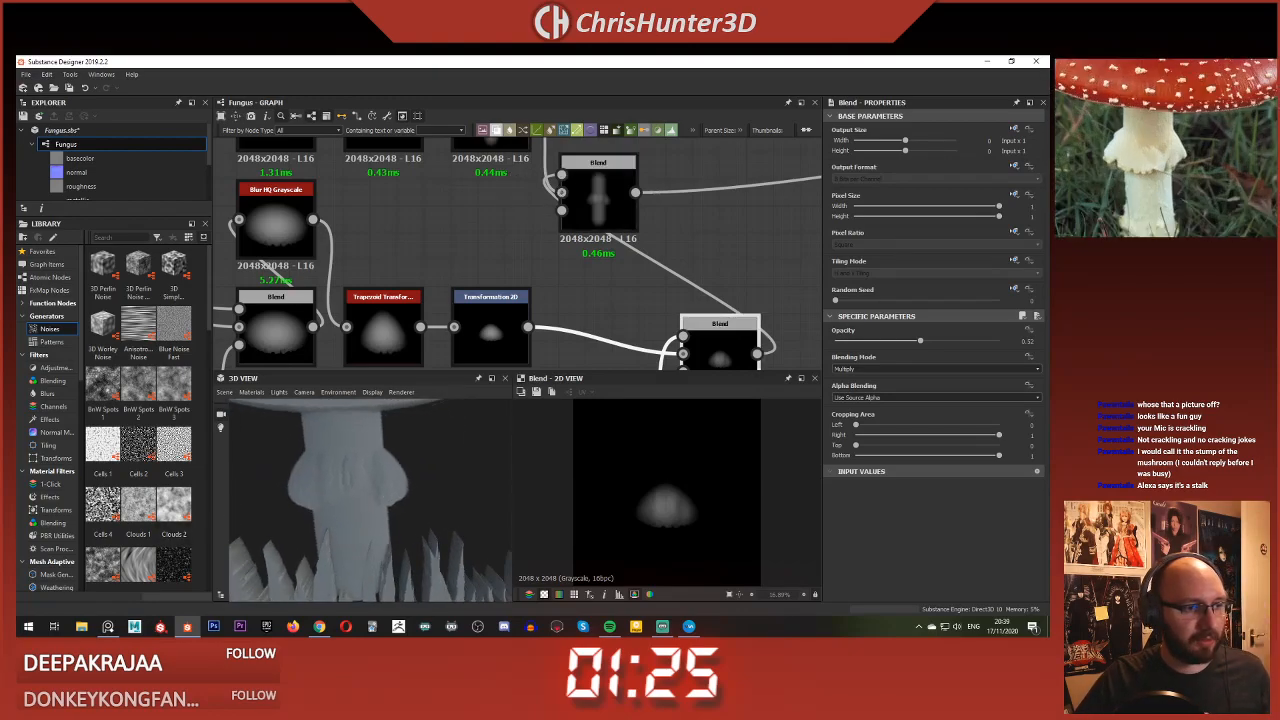
# Step: Reduce the ring's Multiply Blend opacity to 0.28 and check the softer streaks on the 3D ring
pyautogui.moveTo(658, 284); pyautogui.dragTo(627, 207, button='middle')
pyautogui.scroll(-1, 627, 207)
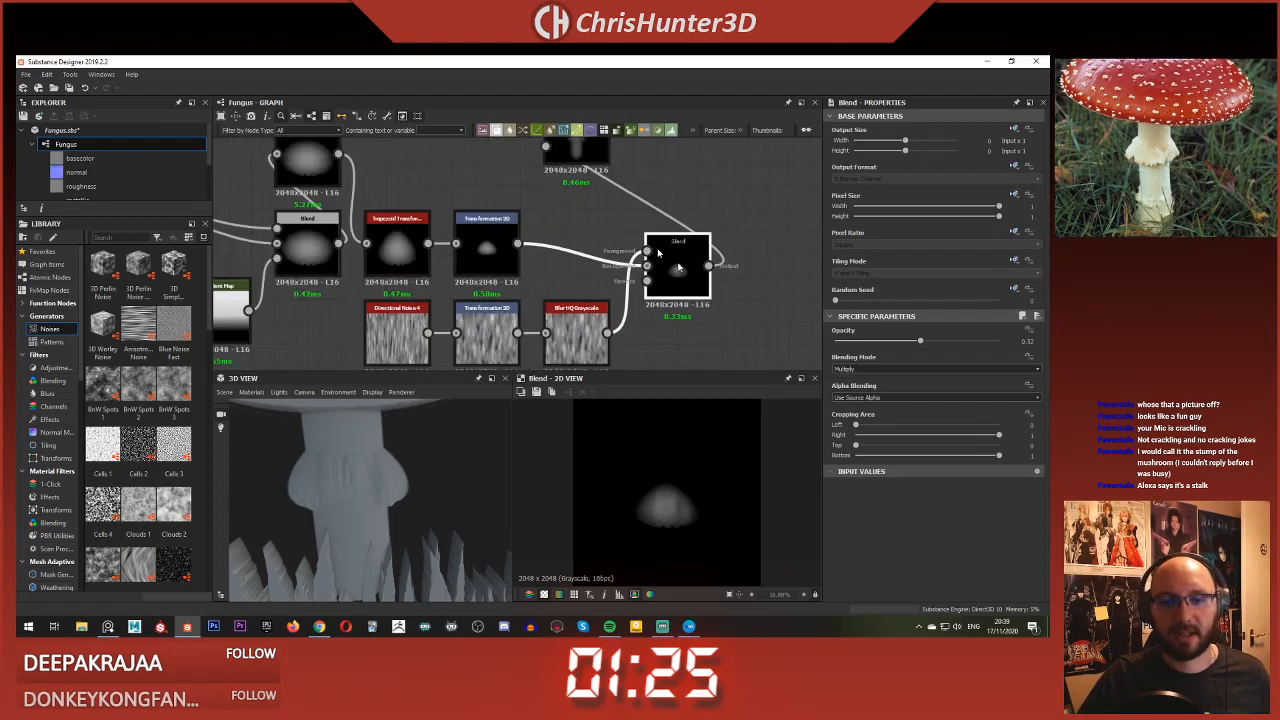
pyautogui.moveTo(913, 343); pyautogui.dragTo(881, 343)
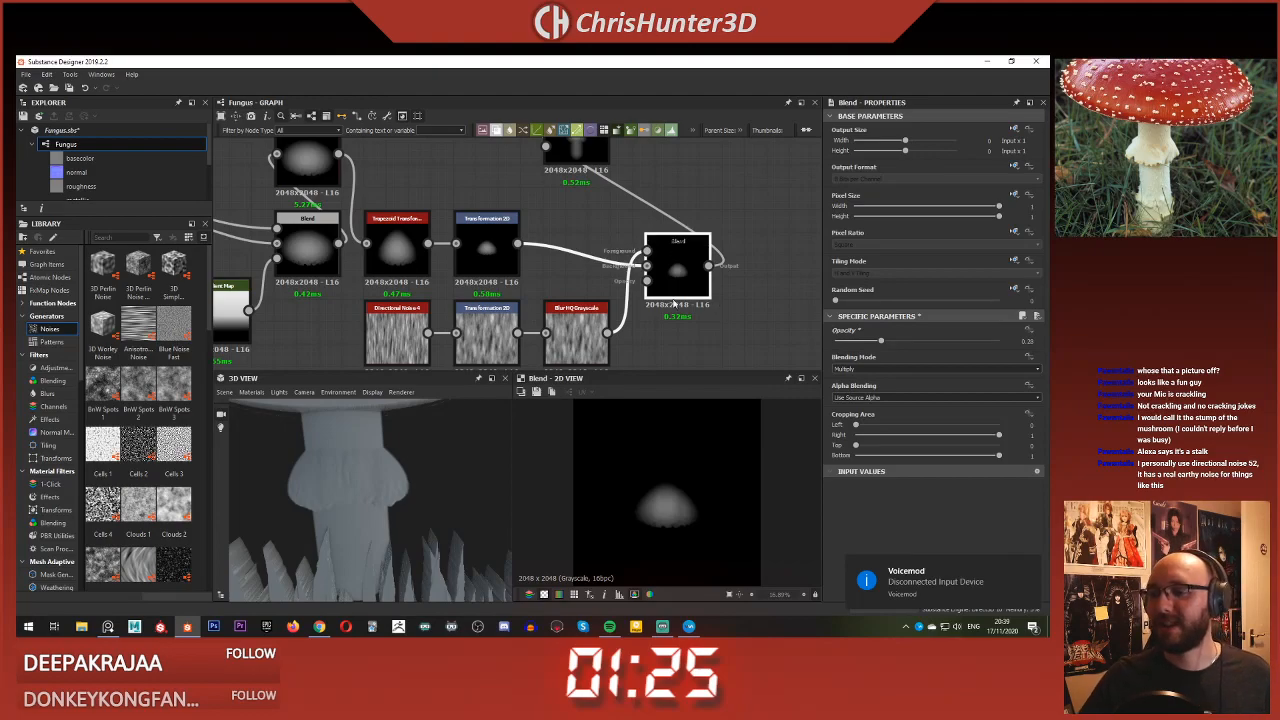
pyautogui.scroll(-3, 418, 254)
pyautogui.scroll(5, 336, 507)
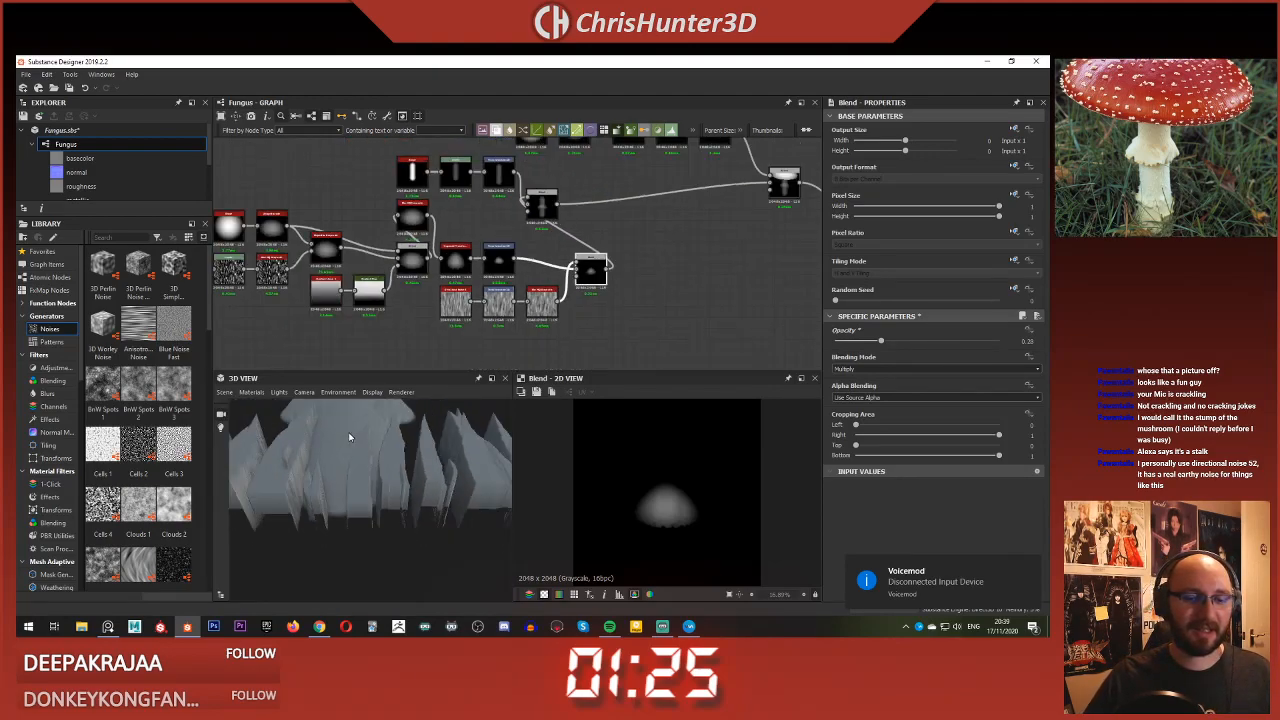
pyautogui.moveTo(349, 437); pyautogui.dragTo(357, 508)
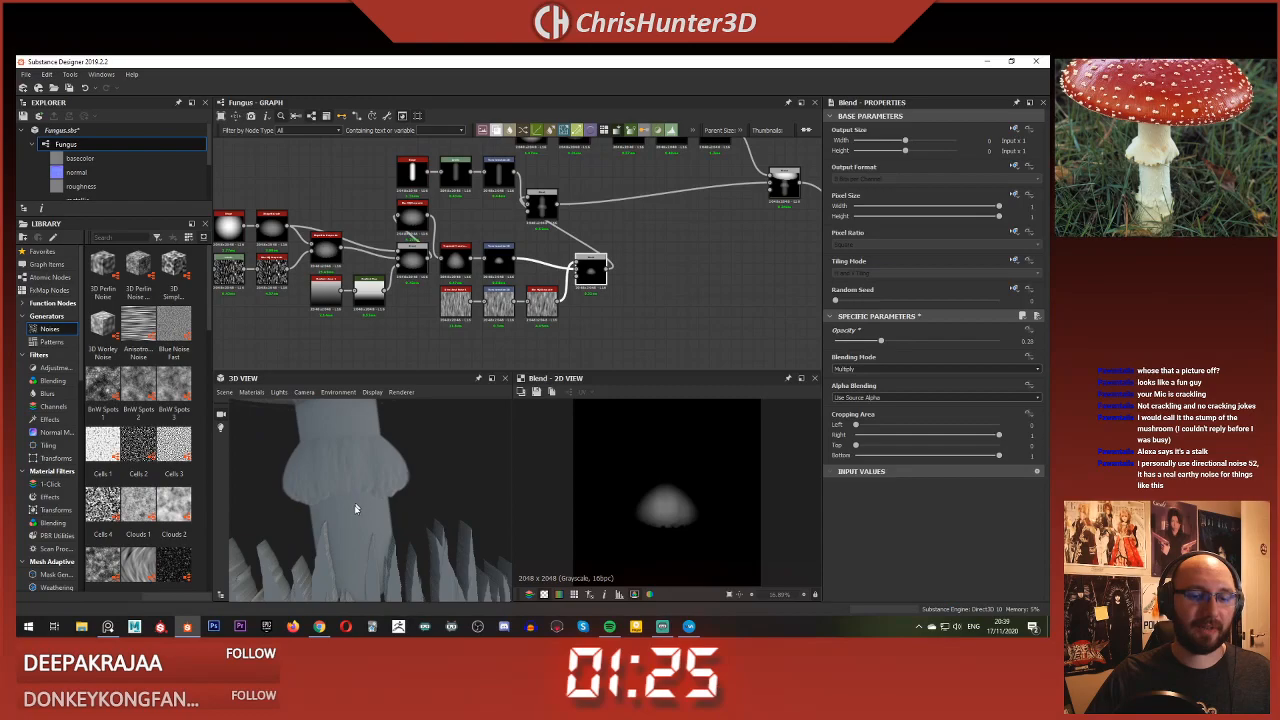
pyautogui.moveTo(357, 508); pyautogui.dragTo(356, 522, button='middle')
pyautogui.press('space')
pyautogui.write('dire')
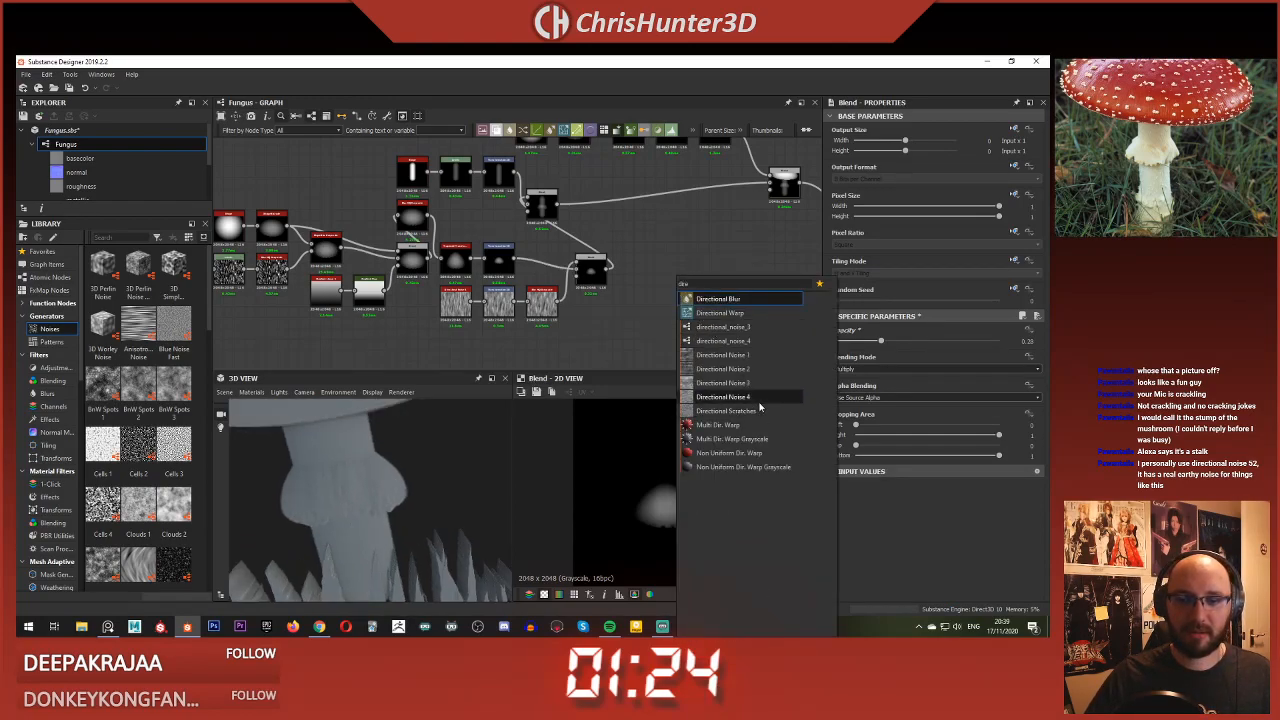
pyautogui.click(602, 302)
# Step: Examine the stem ring on the 3D mushroom and the noise nodes feeding it
pyautogui.scroll(-4, 590, 306)
pyautogui.moveTo(582, 308); pyautogui.dragTo(634, 282, button='middle')
pyautogui.scroll(4, 634, 282)
pyautogui.moveTo(394, 480)
pyautogui.mouseDown()
pyautogui.moveTo(370, 427)
pyautogui.moveTo(350, 434)
pyautogui.moveTo(456, 572)
pyautogui.moveTo(359, 569)
pyautogui.moveTo(367, 485)
pyautogui.moveTo(380, 499)
pyautogui.mouseUp()
pyautogui.scroll(5, 632, 286)
pyautogui.moveTo(620, 276); pyautogui.dragTo(582, 291, button='middle')
pyautogui.scroll(-4, 496, 324)
pyautogui.scroll(3, 600, 310)
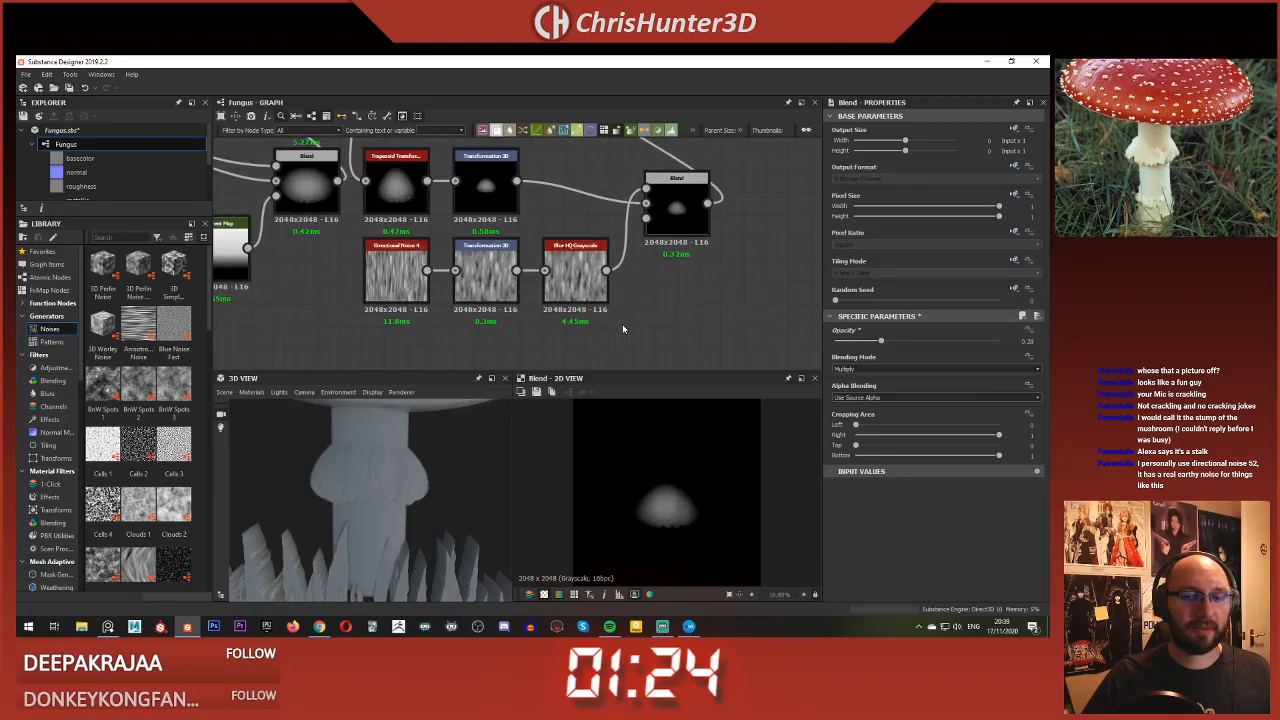
# Step: Move the directional noise chain and the ring's Multiply Blend back in the graph to free up space after them
pyautogui.moveTo(560, 344); pyautogui.dragTo(614, 387, button='middle')
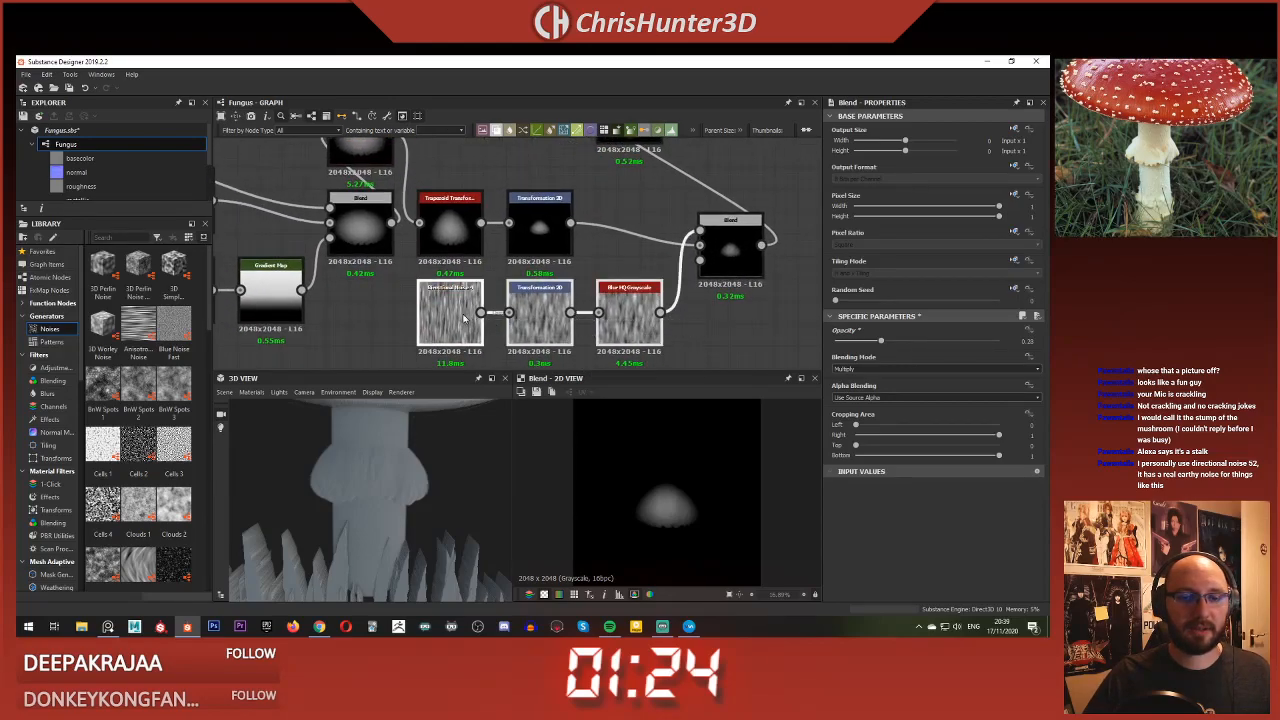
pyautogui.moveTo(463, 318); pyautogui.dragTo(379, 319)
pyautogui.scroll(-3, 380, 317)
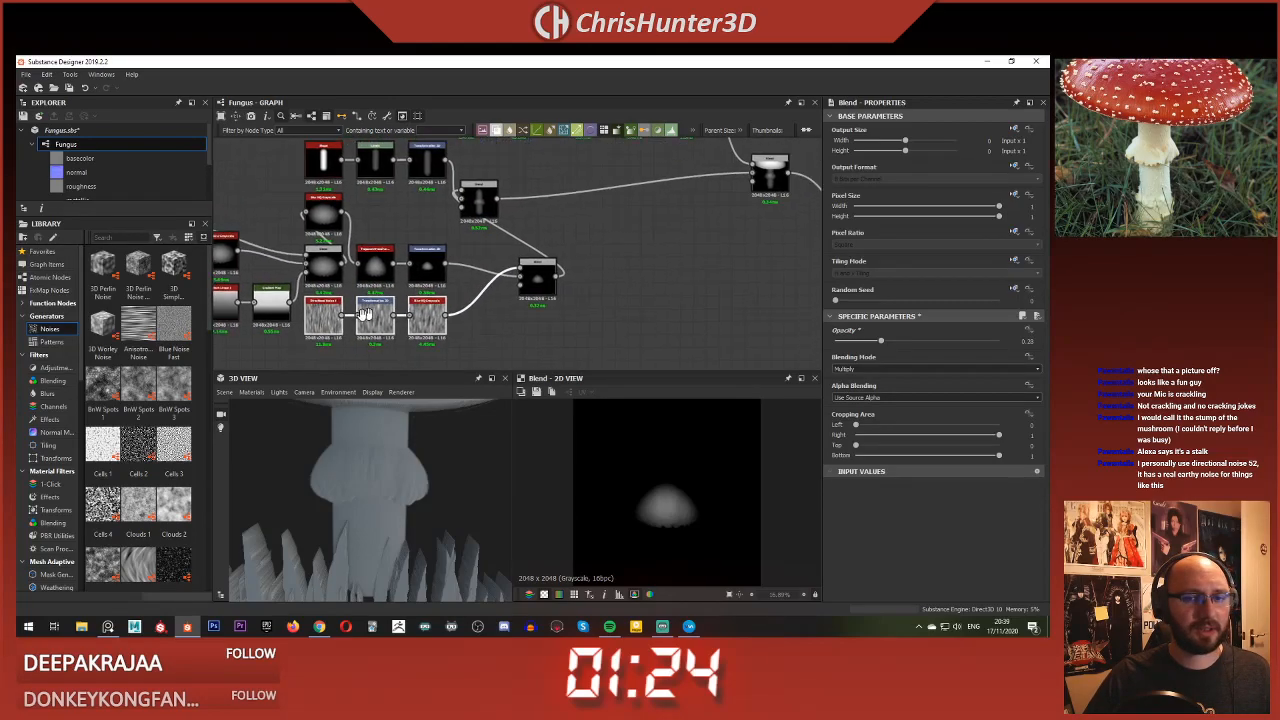
pyautogui.moveTo(493, 299); pyautogui.dragTo(453, 302, button='middle')
pyautogui.scroll(1, 497, 290)
pyautogui.moveTo(497, 282); pyautogui.dragTo(428, 298)
# Step: Add a Perlin Noise node beyond the ring's Blend and sharply reduce its scale to get larger blotches
pyautogui.click(535, 304)
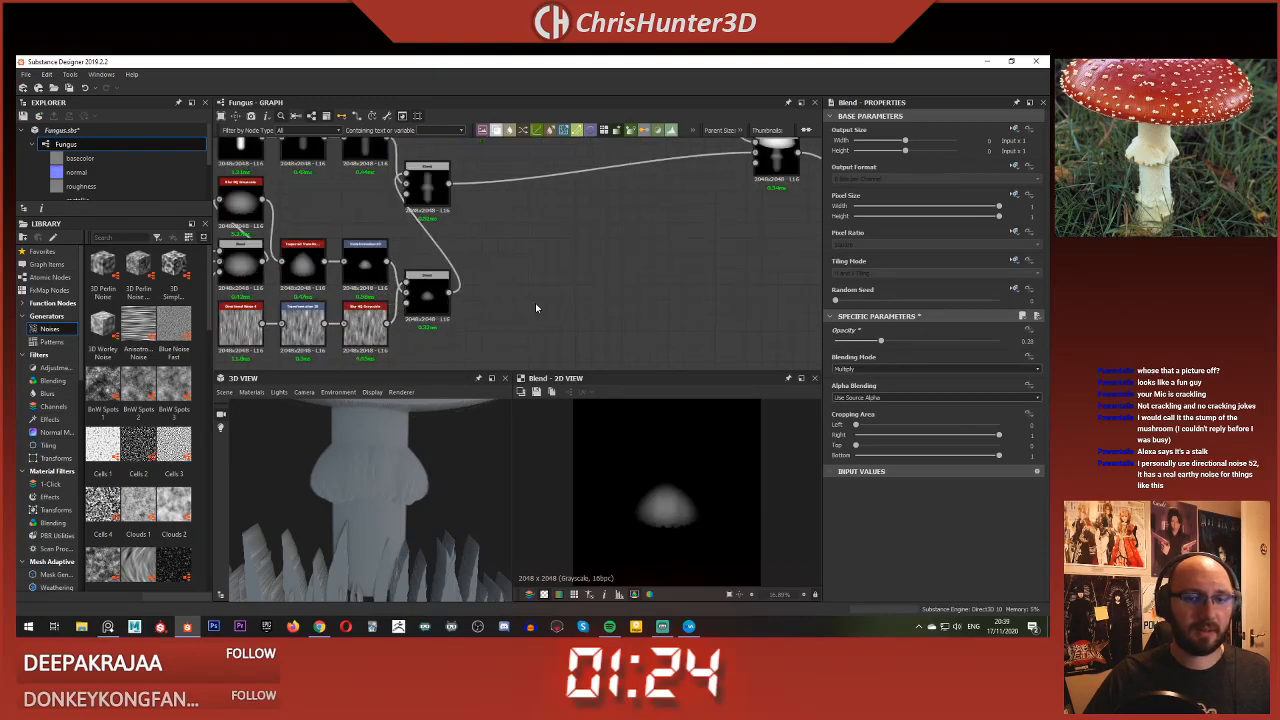
pyautogui.press('space')
pyautogui.write('perl')
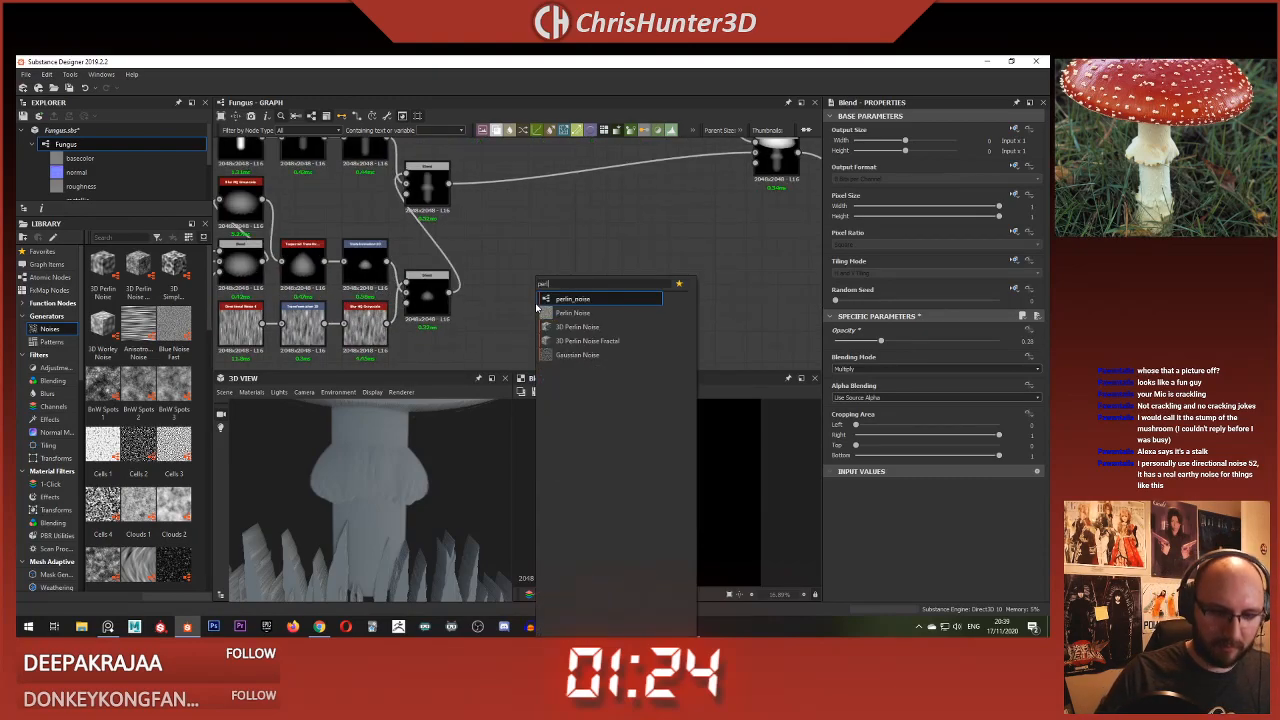
pyautogui.click(628, 313)
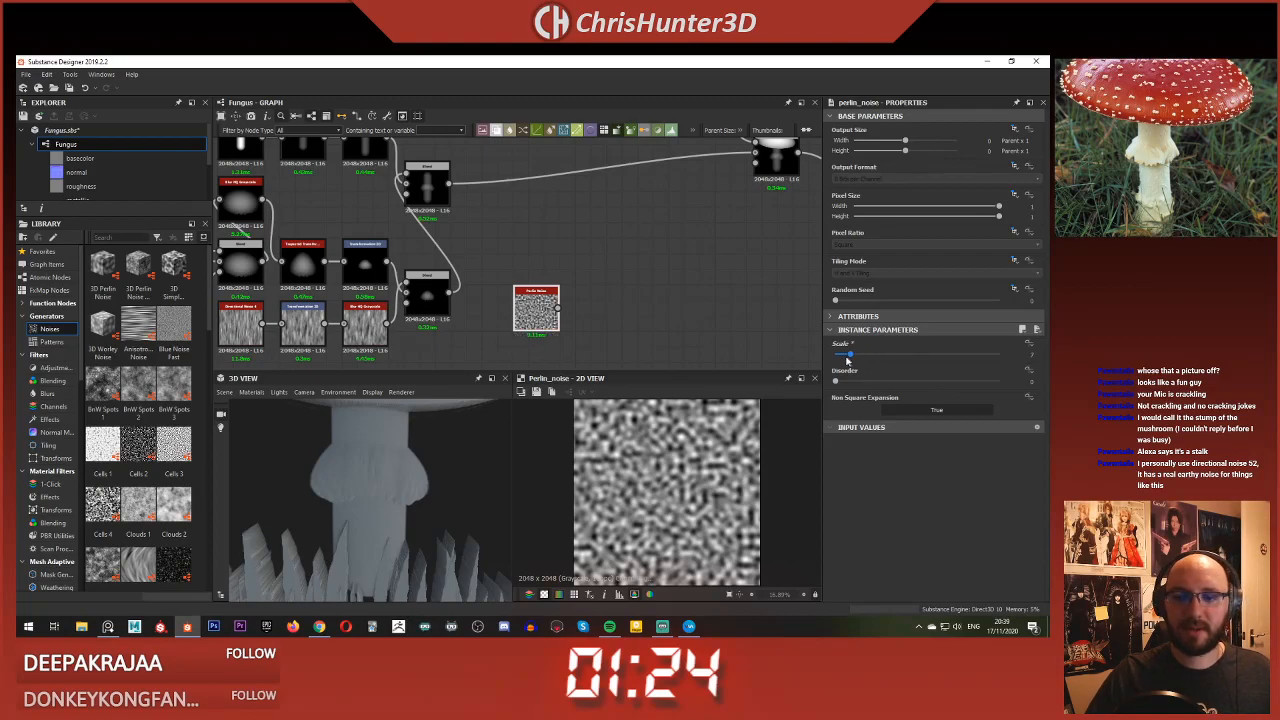
pyautogui.moveTo(533, 316); pyautogui.dragTo(549, 238)
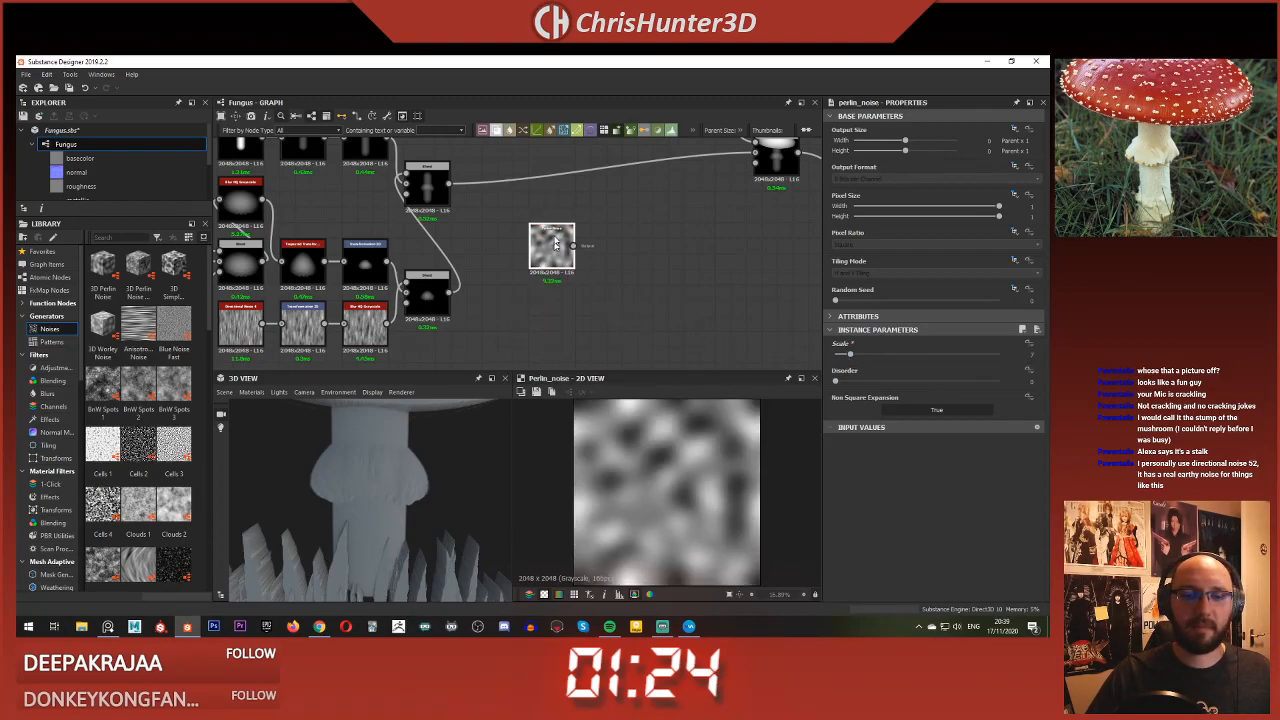
# Step: Add a Blend node combining the Perlin Noise as foreground with the ring's Blend as background, placed in line with the ring's Blend
pyautogui.press('space')
pyautogui.write('blend')
pyautogui.press('Return')
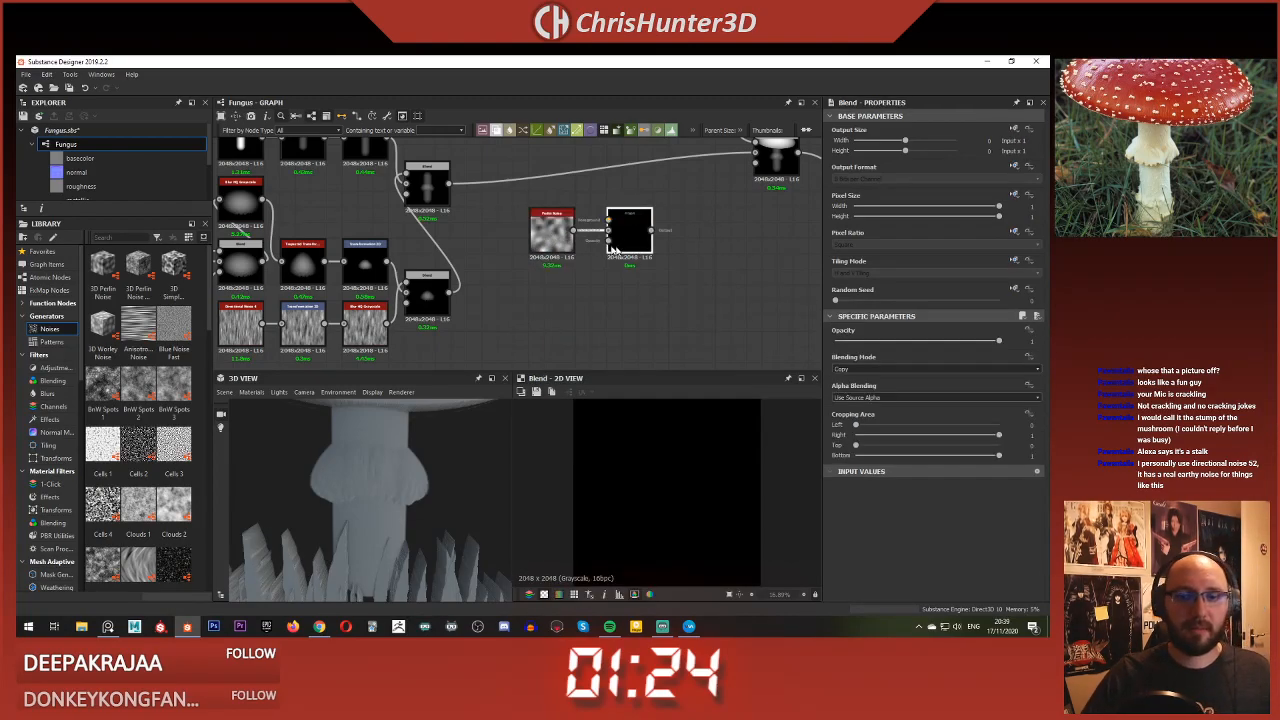
pyautogui.moveTo(629, 222); pyautogui.dragTo(648, 293)
# Step: Set the Perlin Noise Blend to Subtract mode with an opacity of 0.26
pyautogui.click(856, 370)
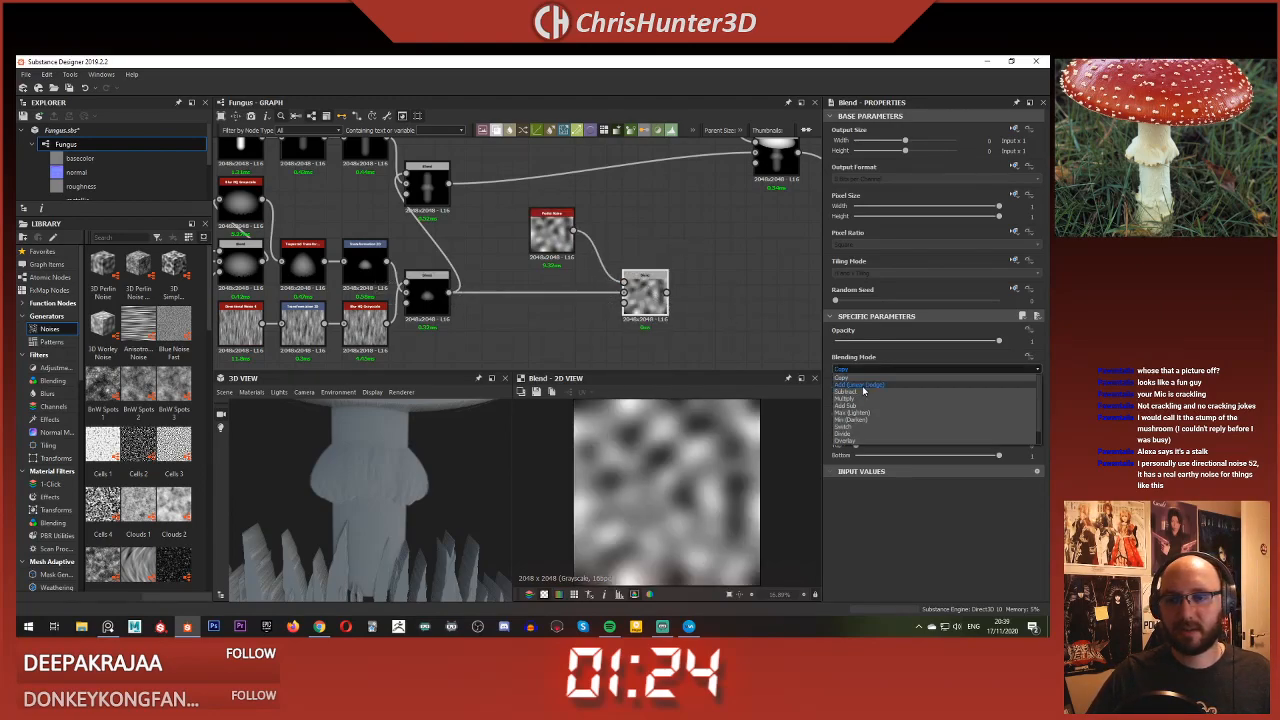
pyautogui.click(851, 397)
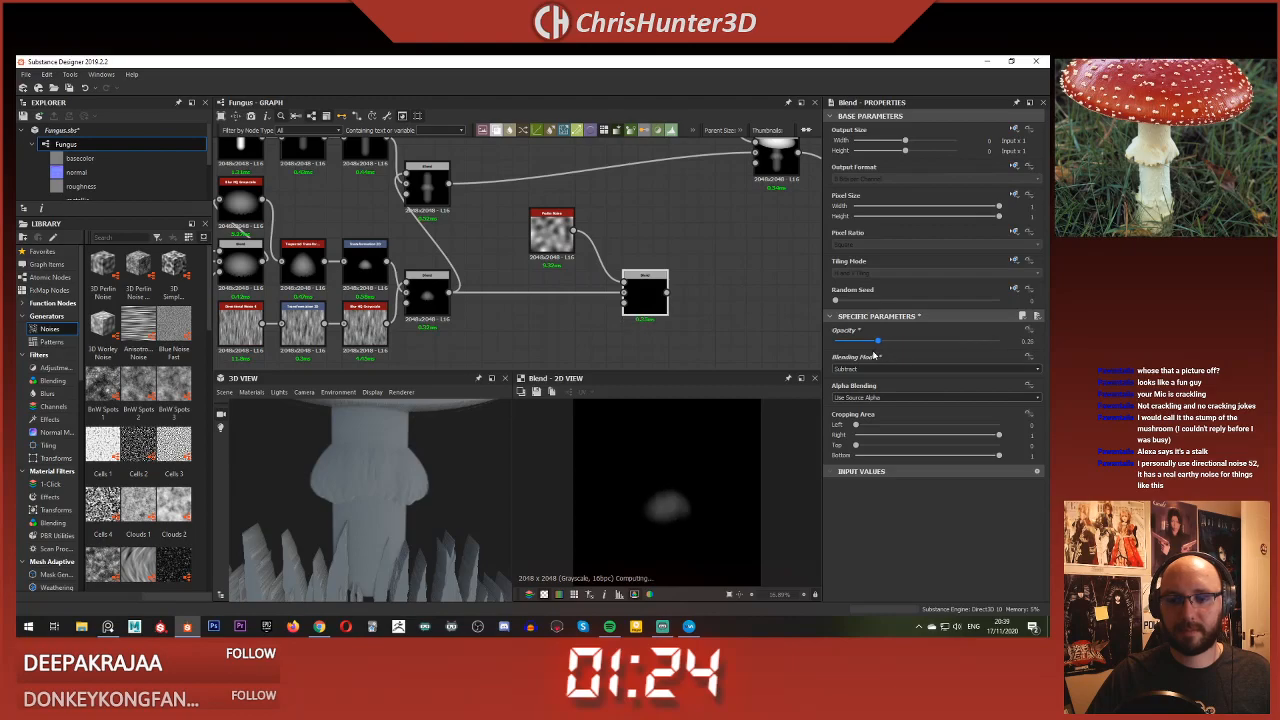
pyautogui.moveTo(875, 354); pyautogui.dragTo(869, 355)
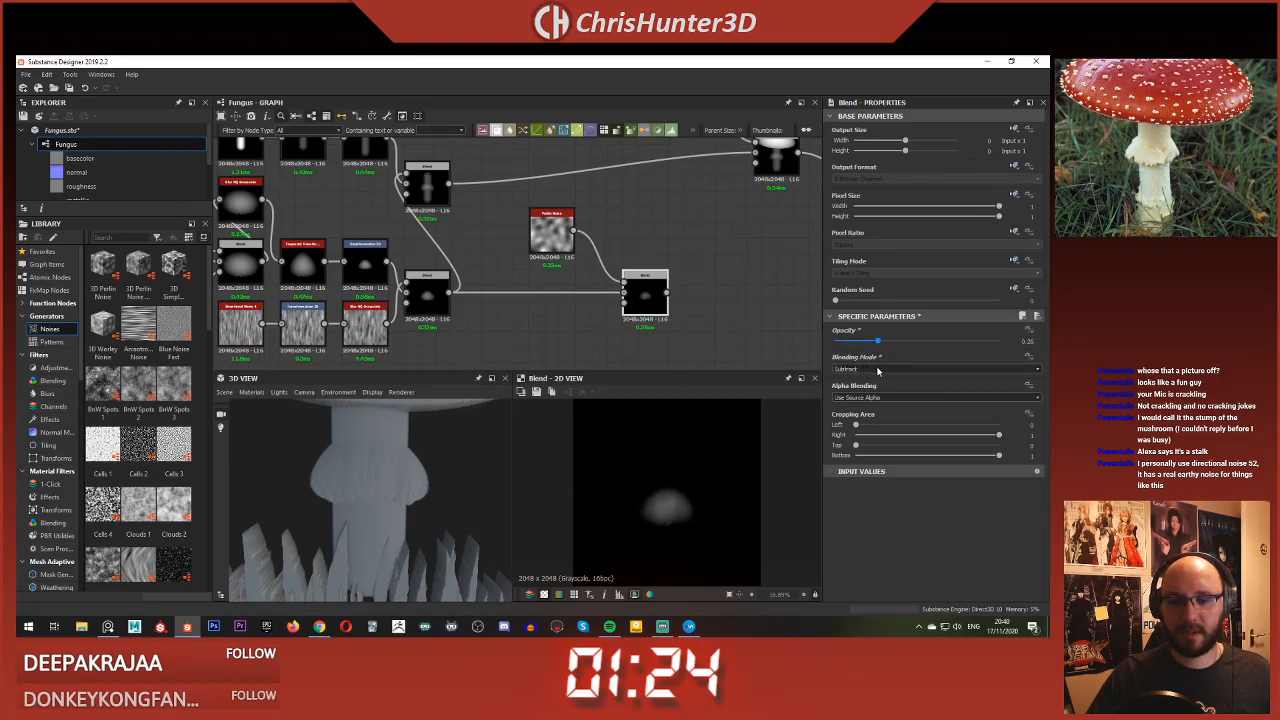
# Step: Connect the ring's Gradient Map output to the opacity input of the Subtract Blend as a mask
pyautogui.moveTo(330, 300); pyautogui.dragTo(474, 262, button='middle')
pyautogui.scroll(-2, 330, 305)
pyautogui.scroll(4, 661, 295)
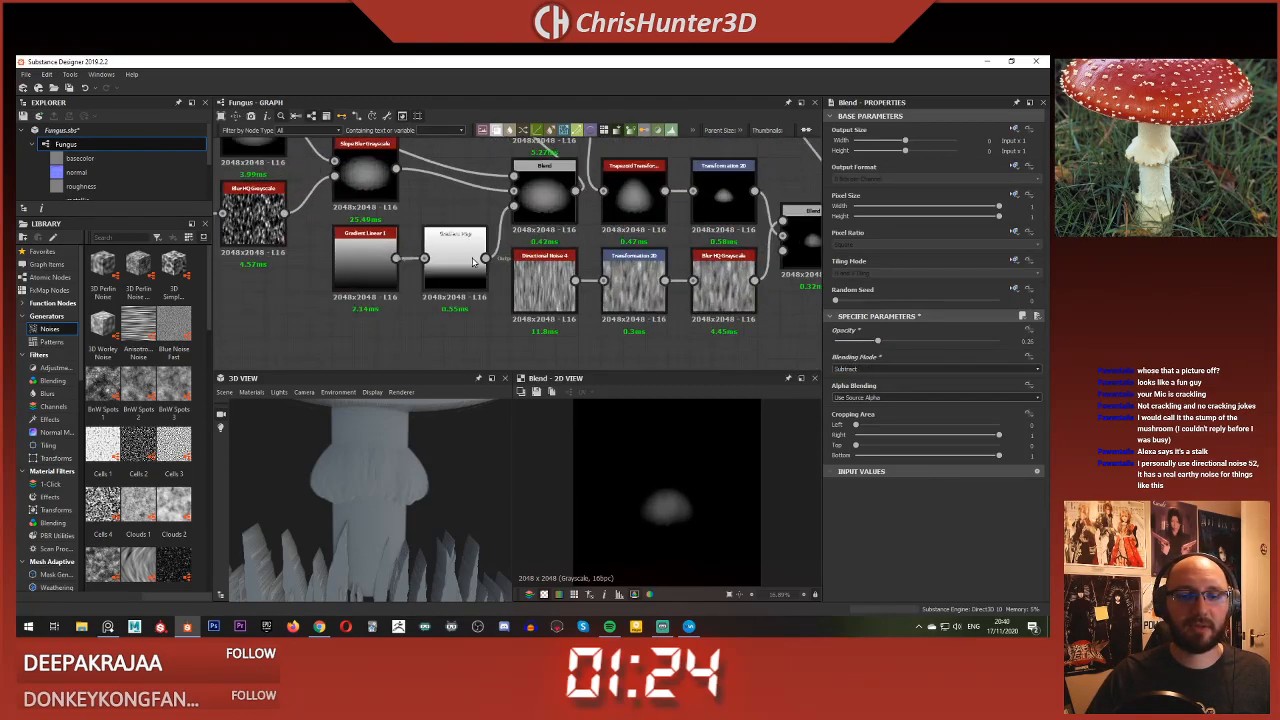
pyautogui.click(488, 258)
pyautogui.moveTo(600, 231); pyautogui.dragTo(278, 239, button='middle')
pyautogui.click(774, 257)
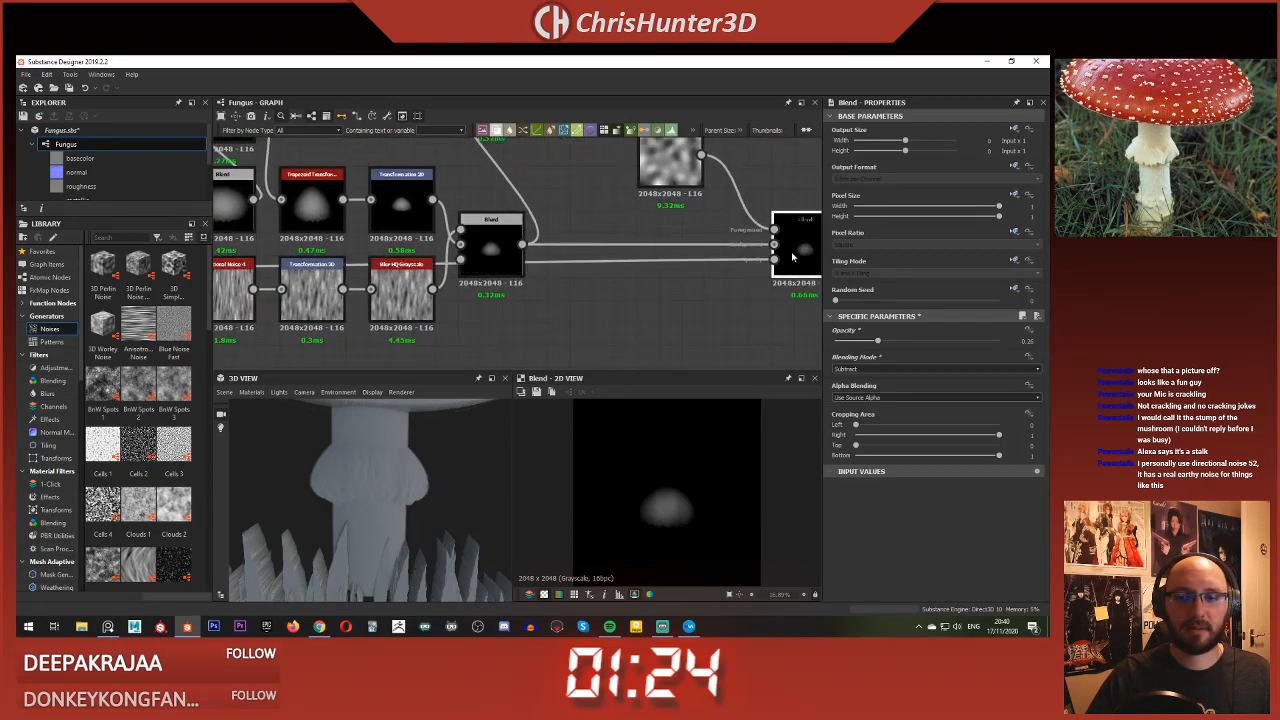
# Step: Try a different opacity on the masked Subtract Blend while viewing the ring up close in 2D
pyautogui.moveTo(719, 270); pyautogui.dragTo(598, 264, button='middle')
pyautogui.scroll(2, 688, 526)
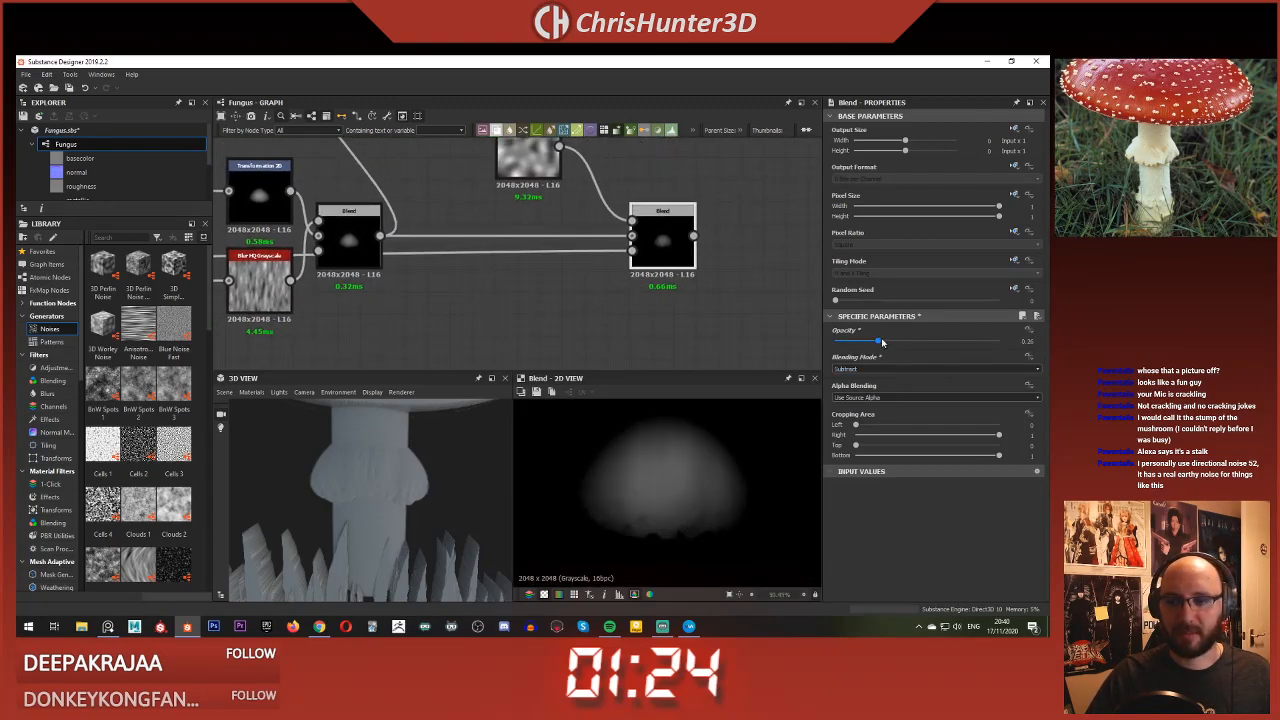
pyautogui.moveTo(881, 342)
pyautogui.mouseDown()
pyautogui.moveTo(838, 342)
pyautogui.moveTo(990, 342)
pyautogui.moveTo(860, 344)
pyautogui.mouseUp()
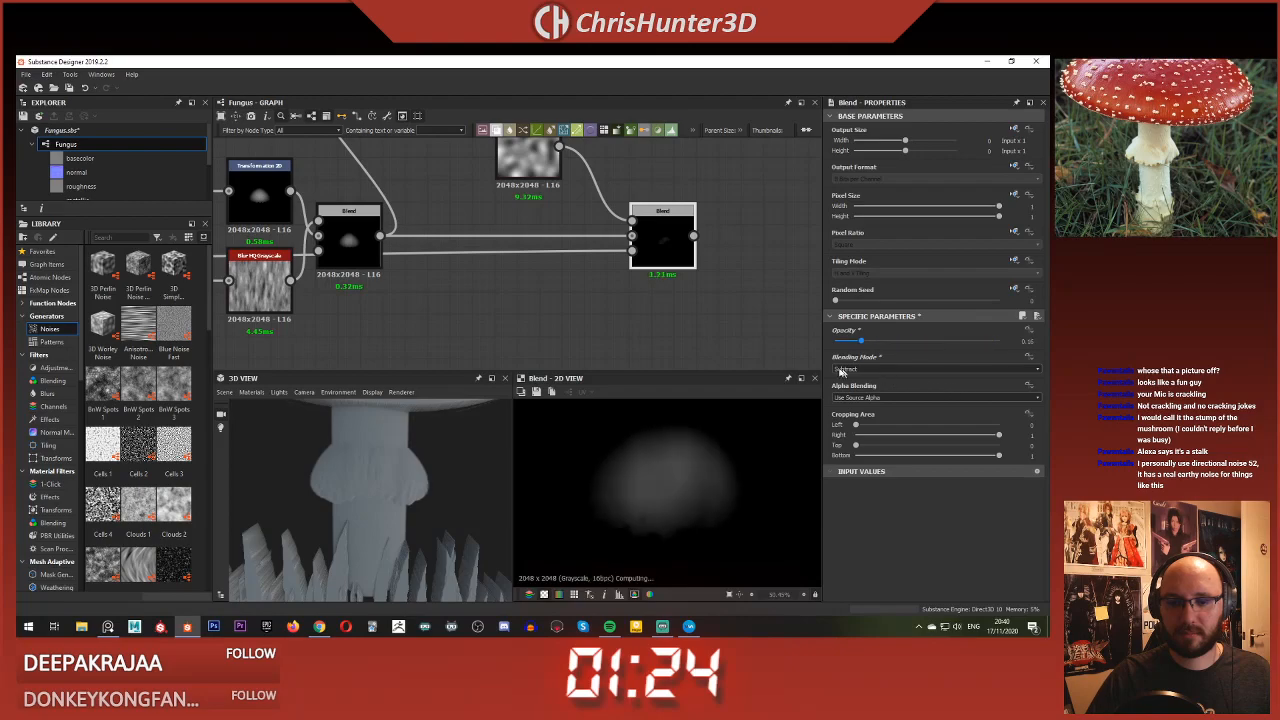
pyautogui.scroll(-2, 468, 257)
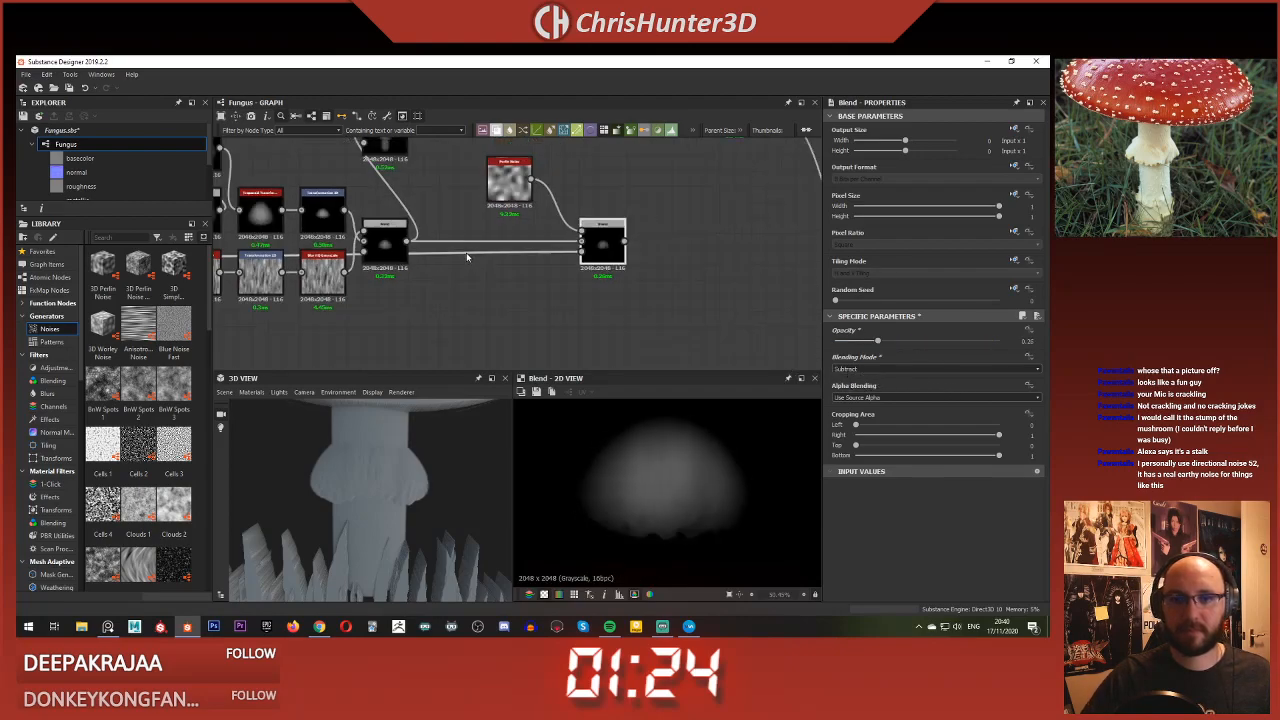
# Step: Reposition the Perlin Noise node closer to its Blend's inputs and raise the Subtract Blend's opacity to 1
pyautogui.moveTo(543, 245); pyautogui.dragTo(583, 289, button='middle')
pyautogui.scroll(1, 583, 250)
pyautogui.moveTo(538, 211); pyautogui.dragTo(520, 229)
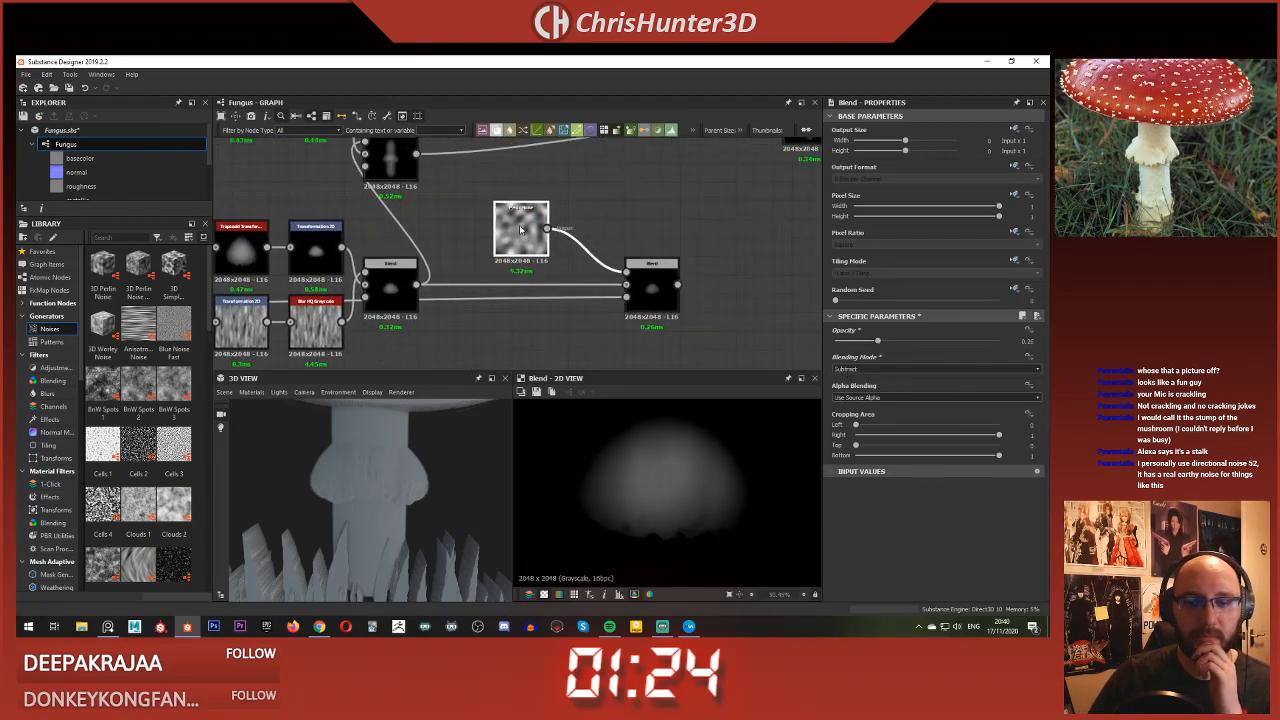
pyautogui.moveTo(888, 344); pyautogui.dragTo(1035, 357)
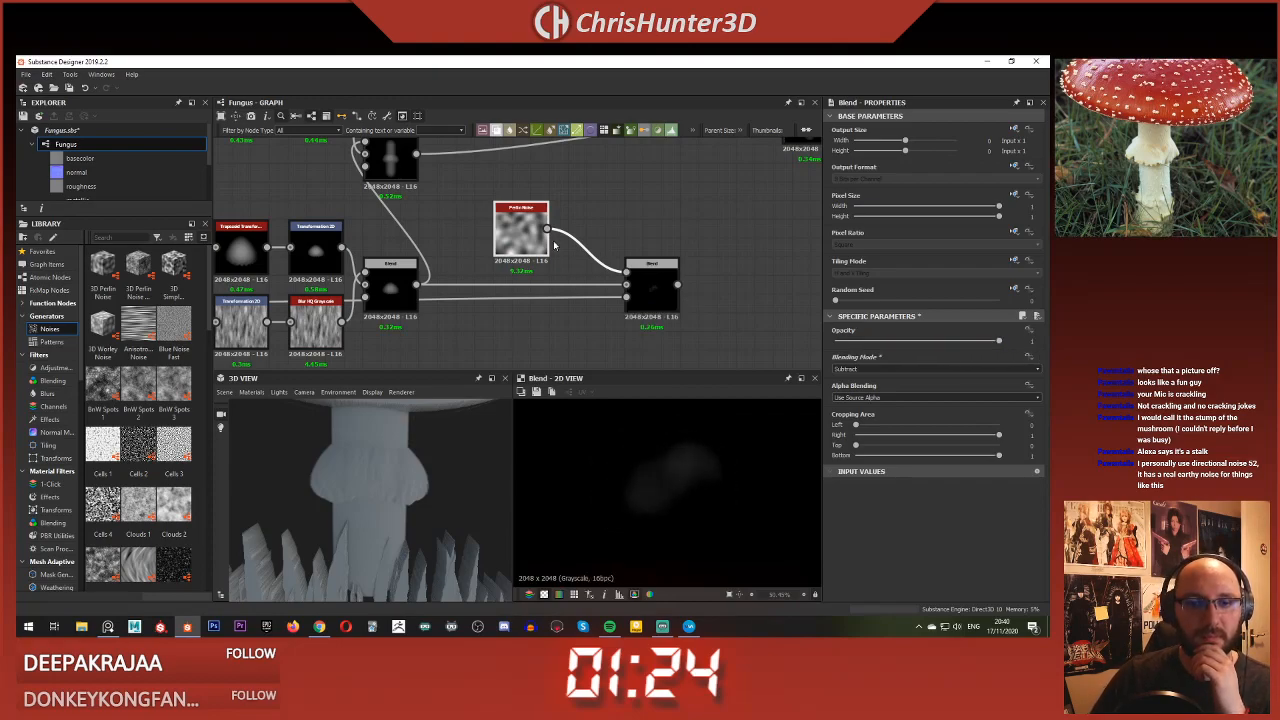
# Step: Set the Perlin Noise scale to 17 and inspect the ring's Gradient Map
pyautogui.moveTo(909, 358); pyautogui.dragTo(869, 350)
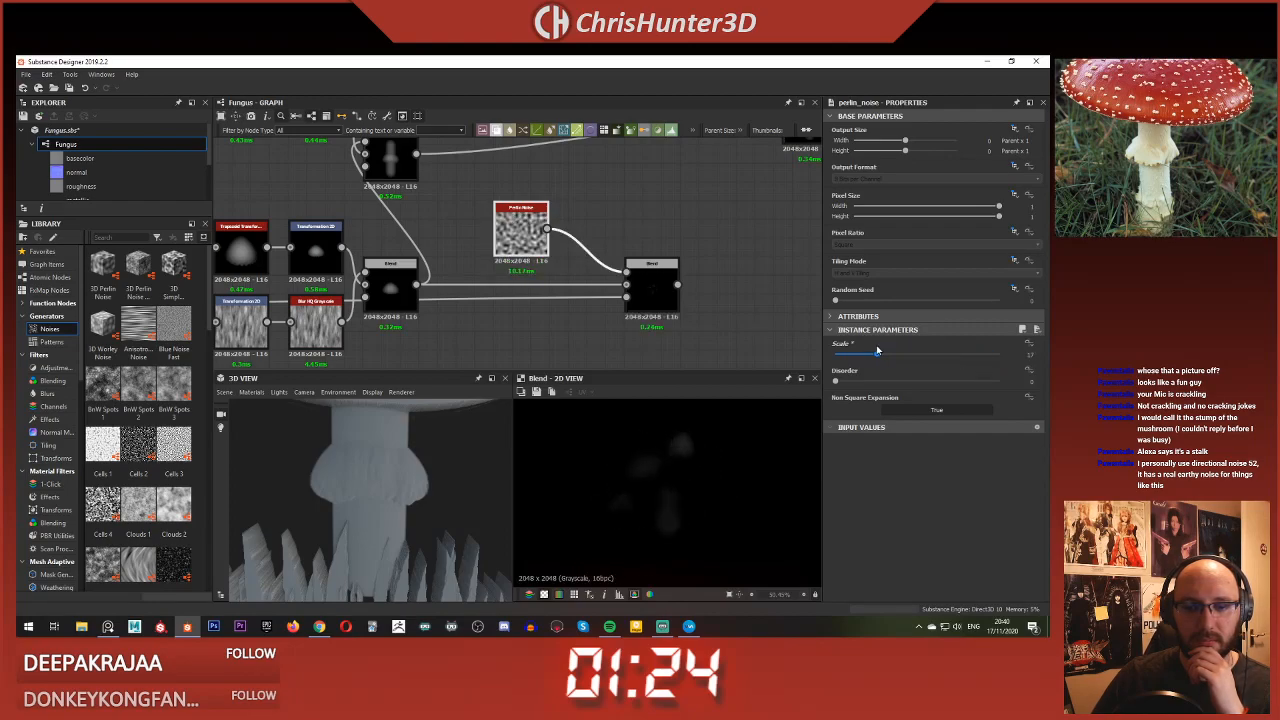
pyautogui.scroll(-3, 509, 300)
pyautogui.moveTo(440, 316); pyautogui.dragTo(606, 306, button='middle')
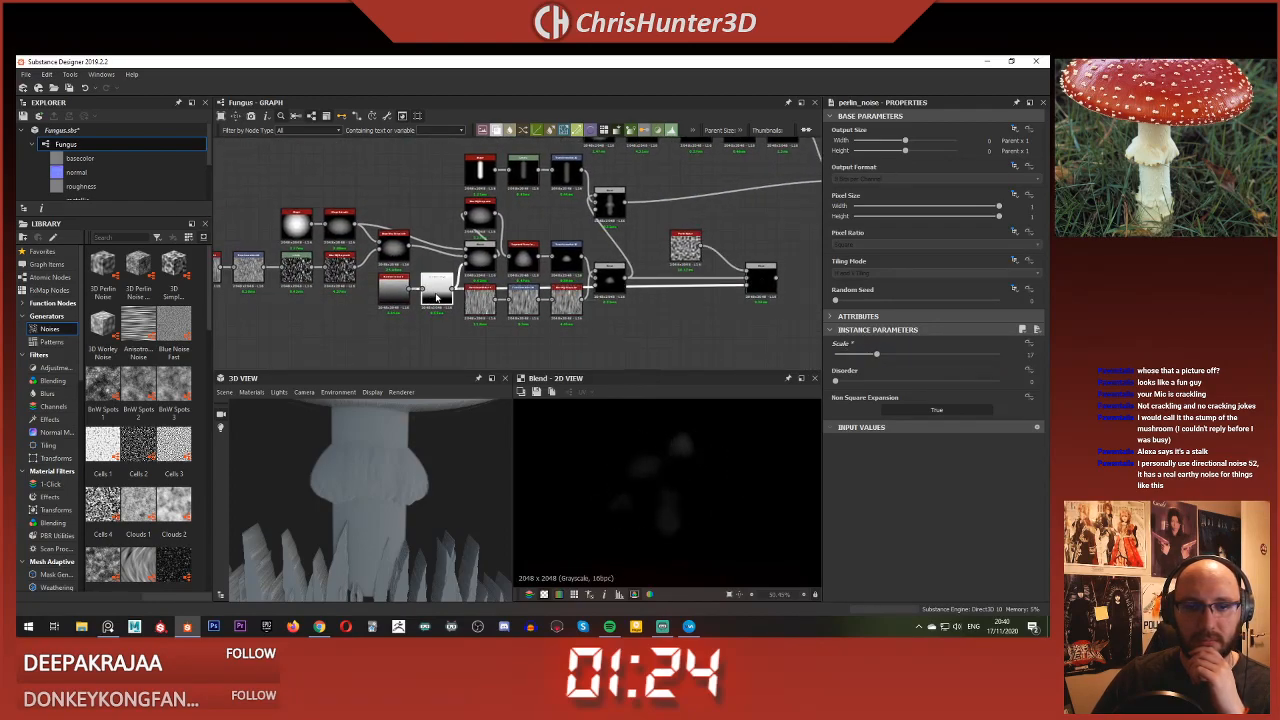
pyautogui.click(436, 297)
pyautogui.moveTo(721, 318); pyautogui.dragTo(637, 318, button='middle')
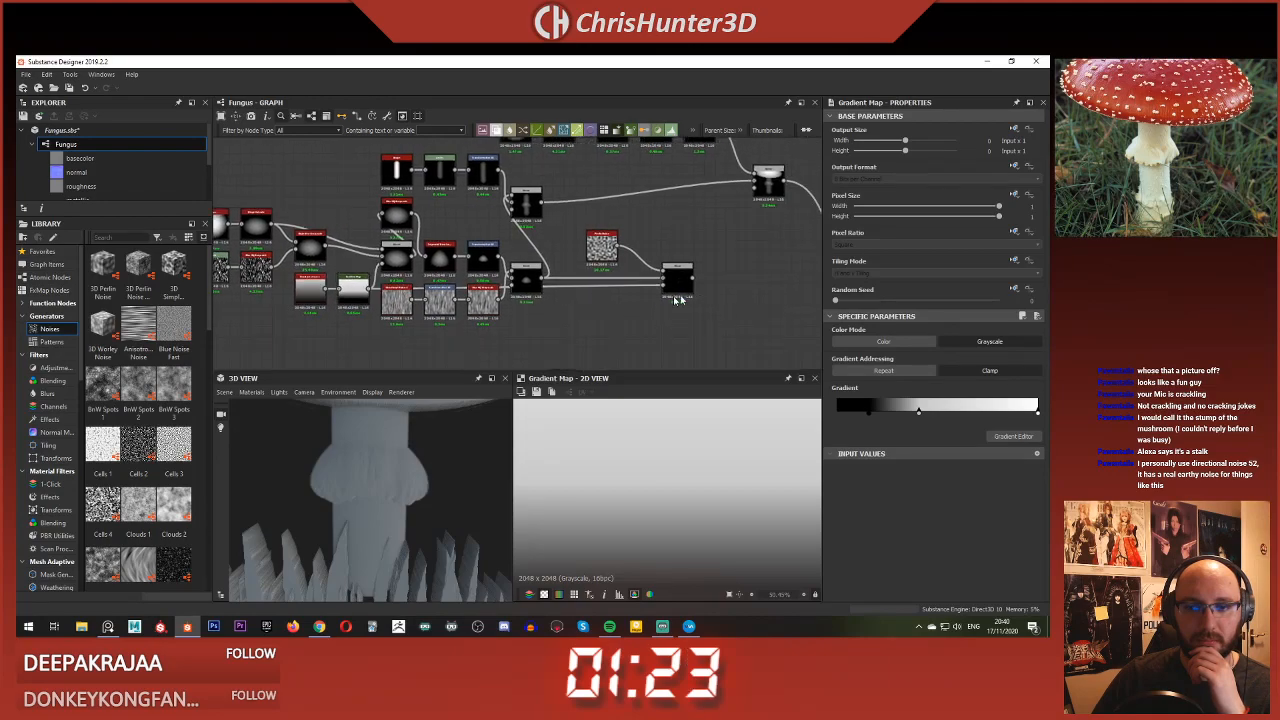
# Step: Insert an Invert Grayscale node between the ring's Gradient Map and the Subtract Blend's opacity input
pyautogui.press('space')
pyautogui.write('invert')
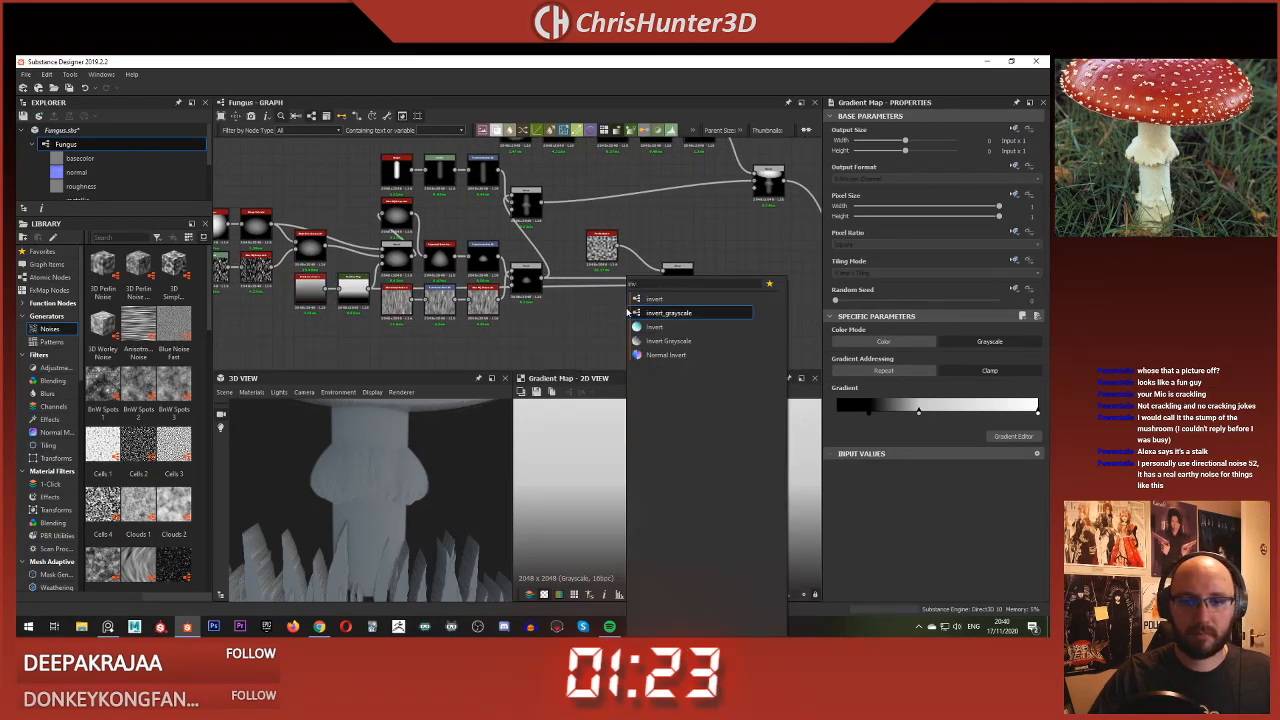
pyautogui.press('Return')
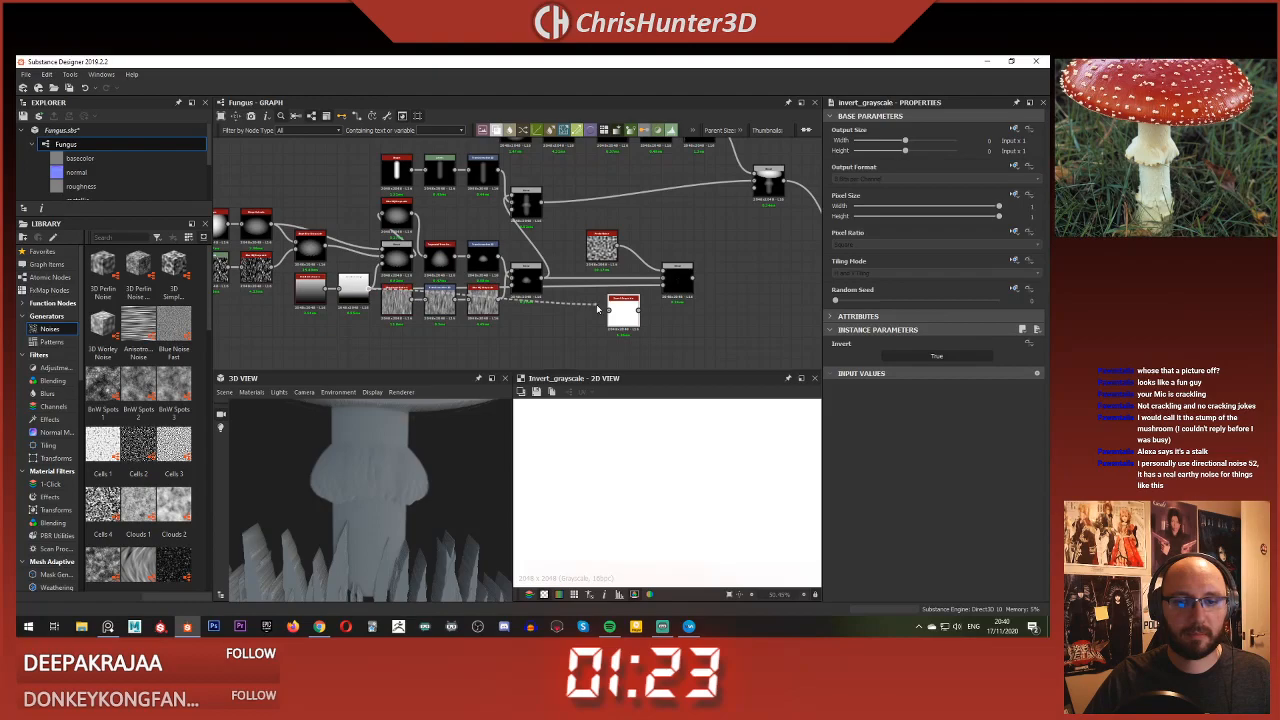
pyautogui.moveTo(598, 309); pyautogui.dragTo(608, 310)
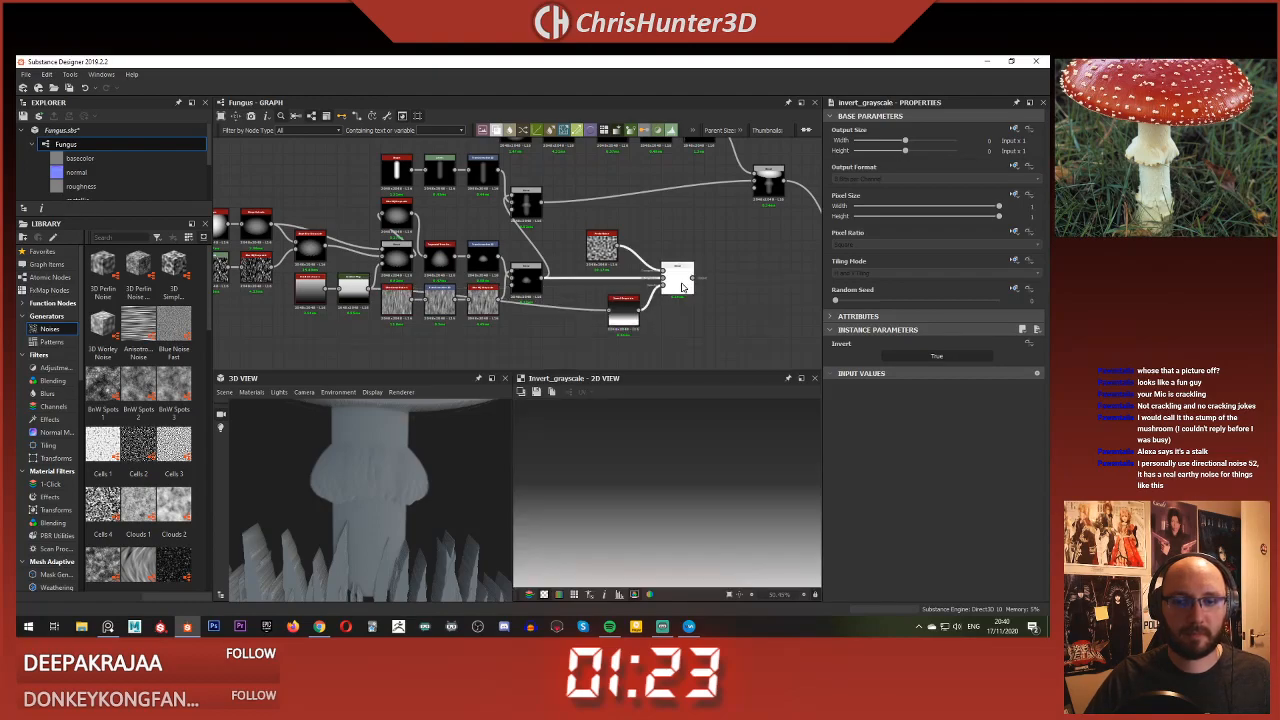
# Step: Preview the Subtract Blend in 2D and set its opacity to 0.28
pyautogui.doubleClick(681, 284)
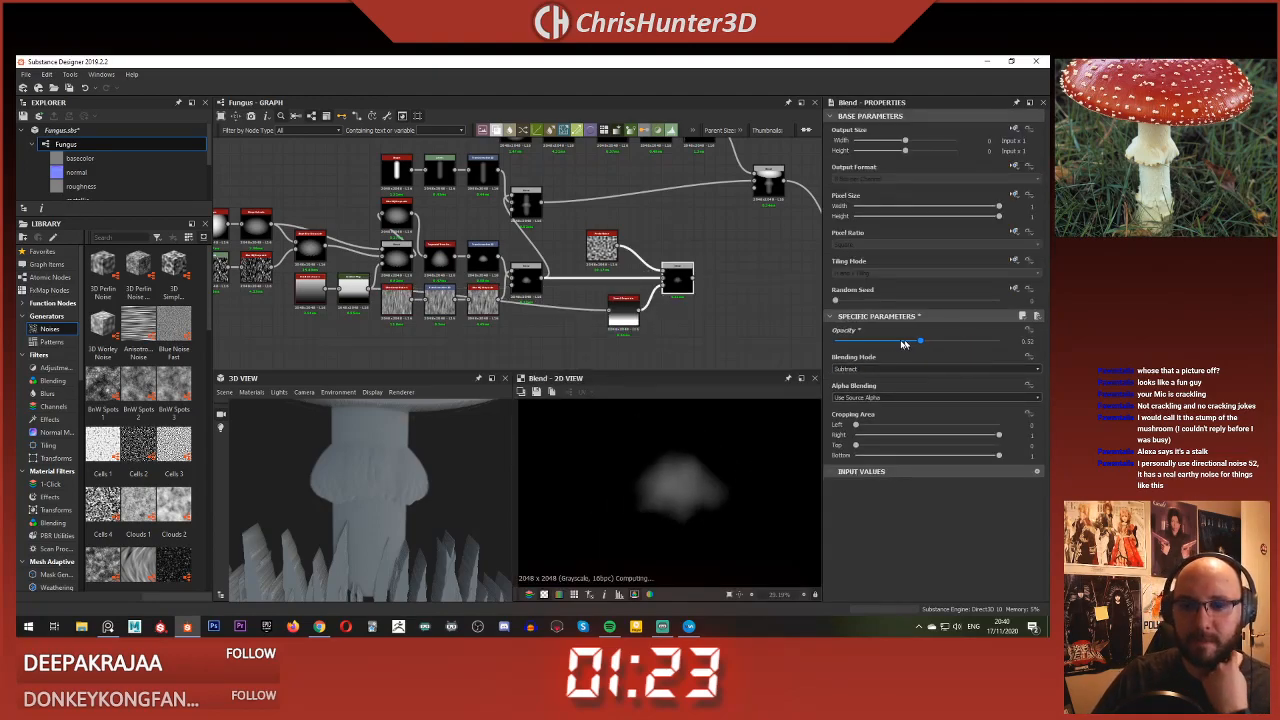
pyautogui.moveTo(903, 344); pyautogui.dragTo(769, 352)
pyautogui.moveTo(881, 342); pyautogui.dragTo(891, 367)
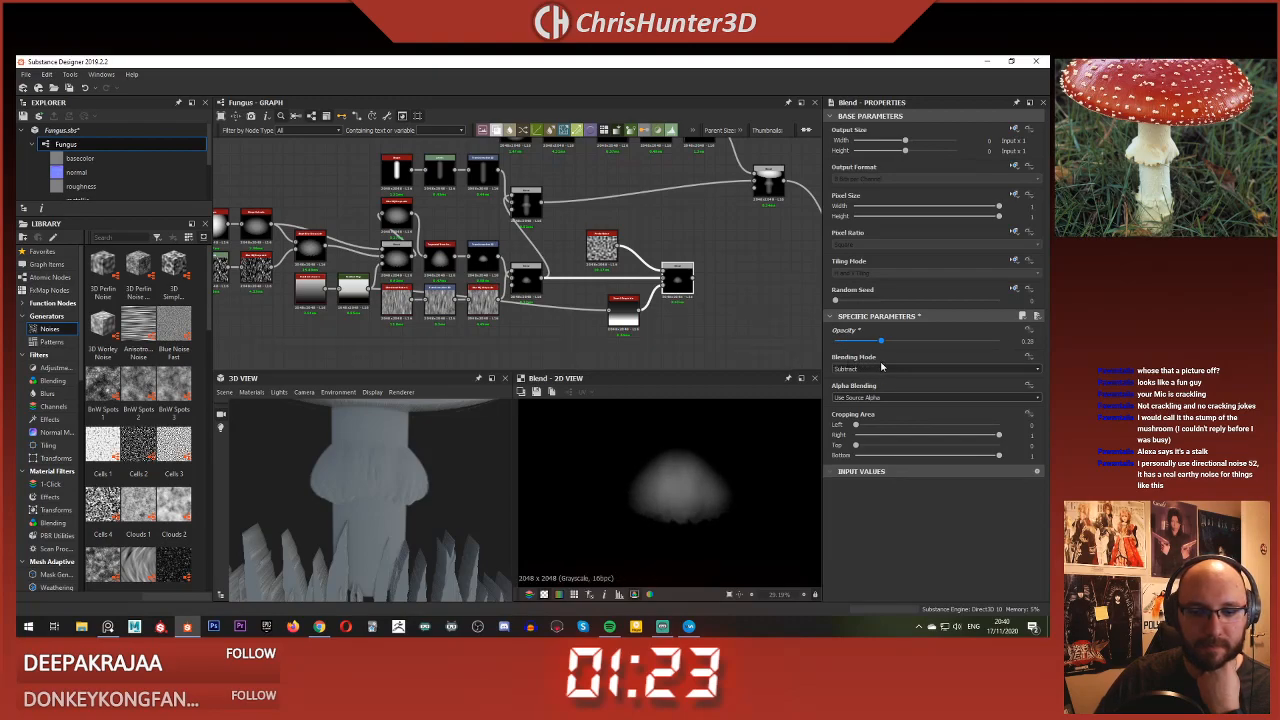
pyautogui.scroll(5, 617, 277)
pyautogui.scroll(-3, 607, 267)
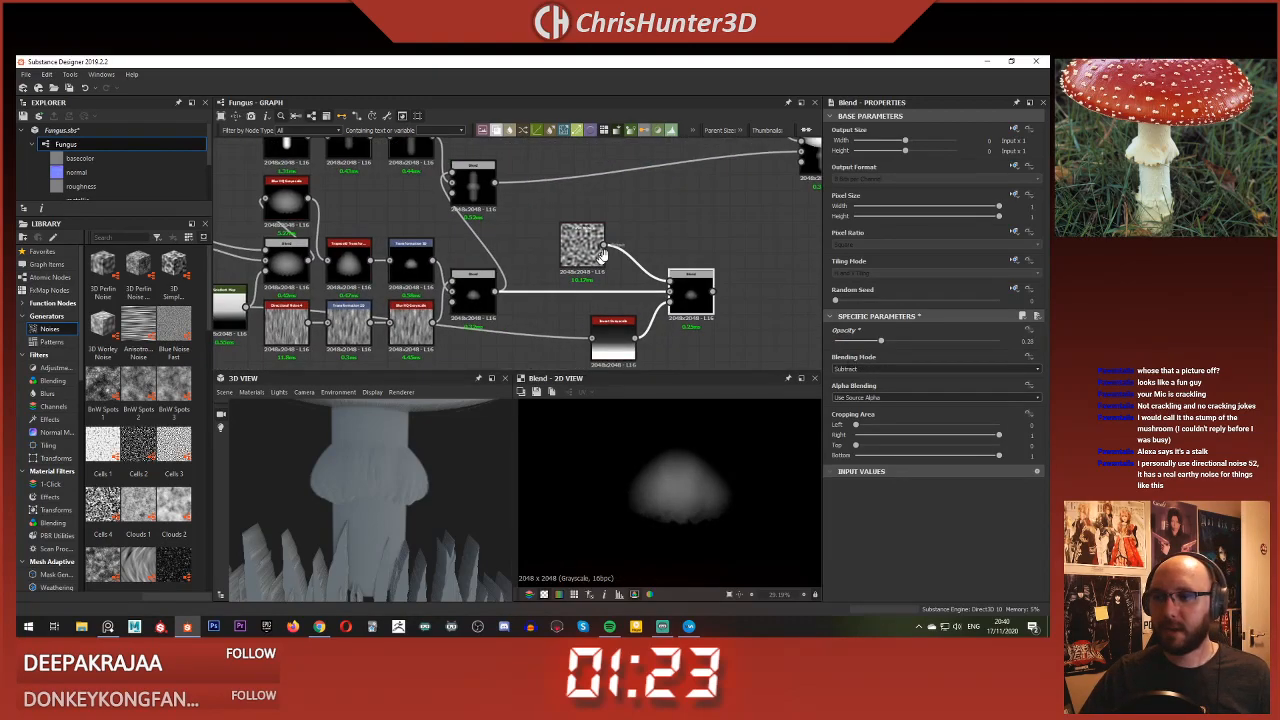
# Step: Raise the Perlin Noise scale to 26 and its disorder to about 0.39
pyautogui.moveTo(584, 246); pyautogui.dragTo(607, 218, button='middle')
pyautogui.click(607, 218)
pyautogui.click(606, 218)
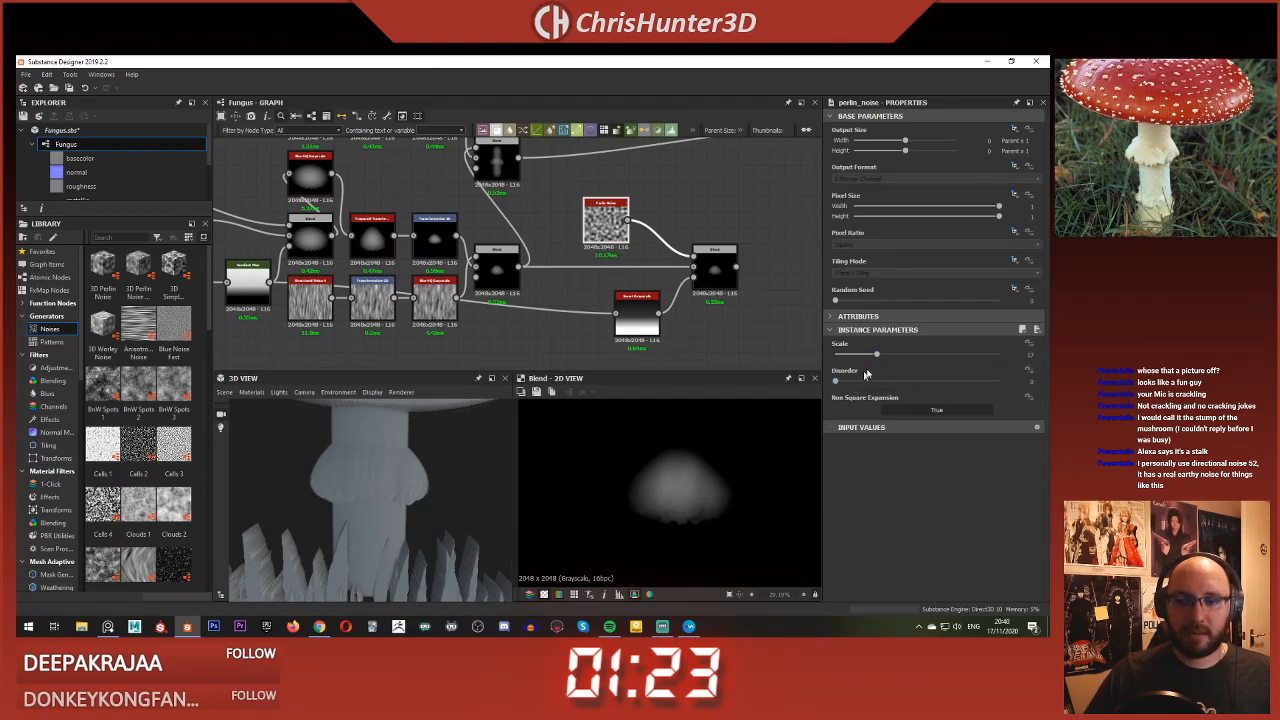
pyautogui.moveTo(876, 354); pyautogui.dragTo(907, 384)
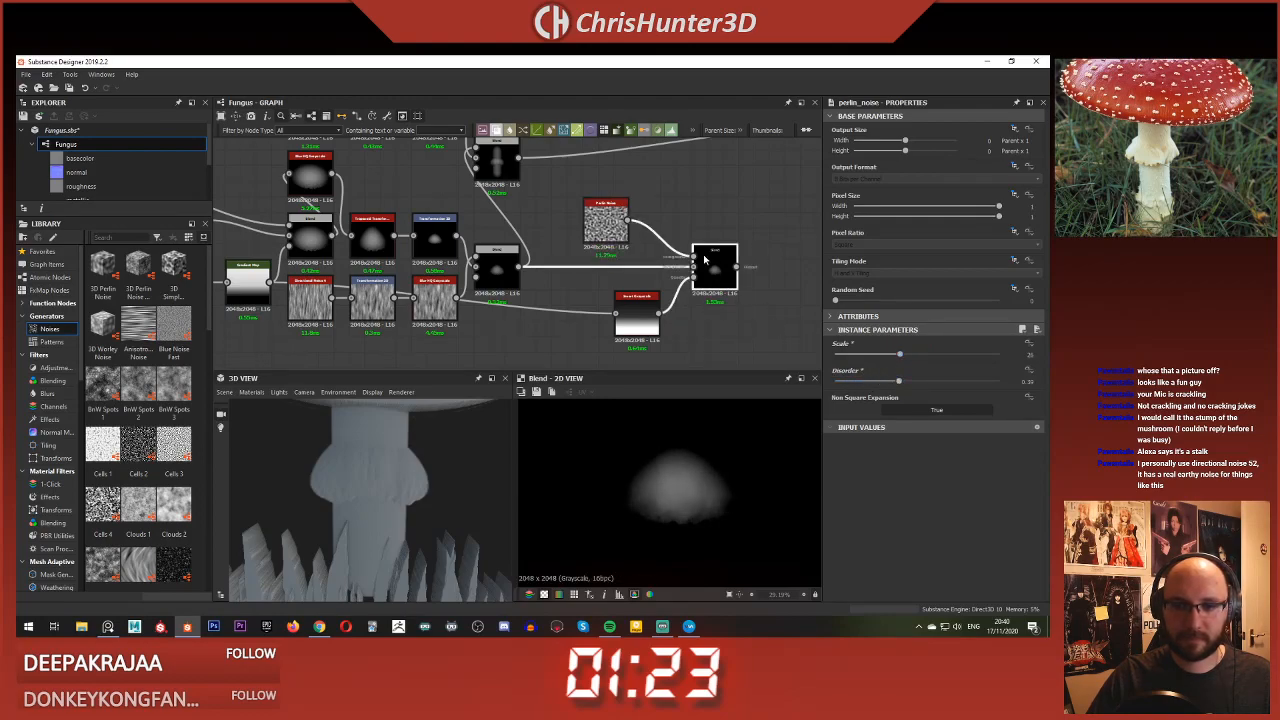
# Step: Compare the Invert Grayscale output with the original Gradient Map in the 2D view
pyautogui.doubleClick(637, 319)
pyautogui.moveTo(637, 319); pyautogui.dragTo(598, 320)
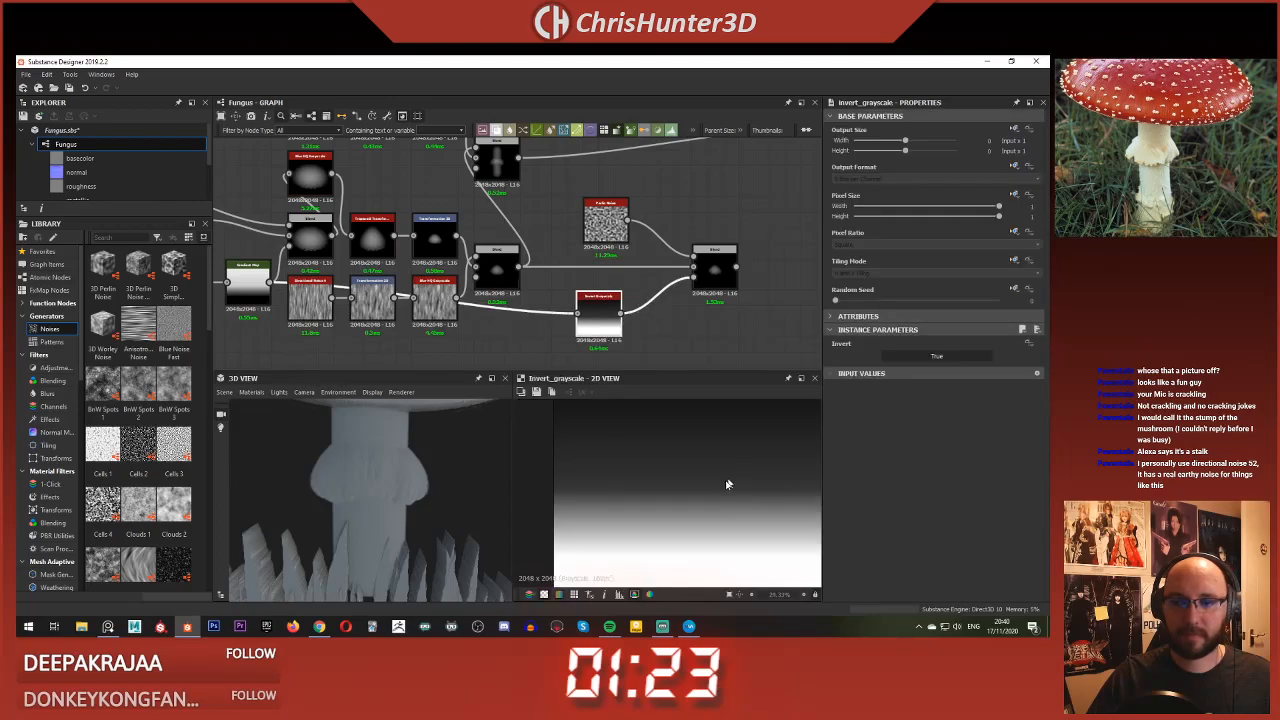
pyautogui.moveTo(340, 345); pyautogui.dragTo(548, 306, button='middle')
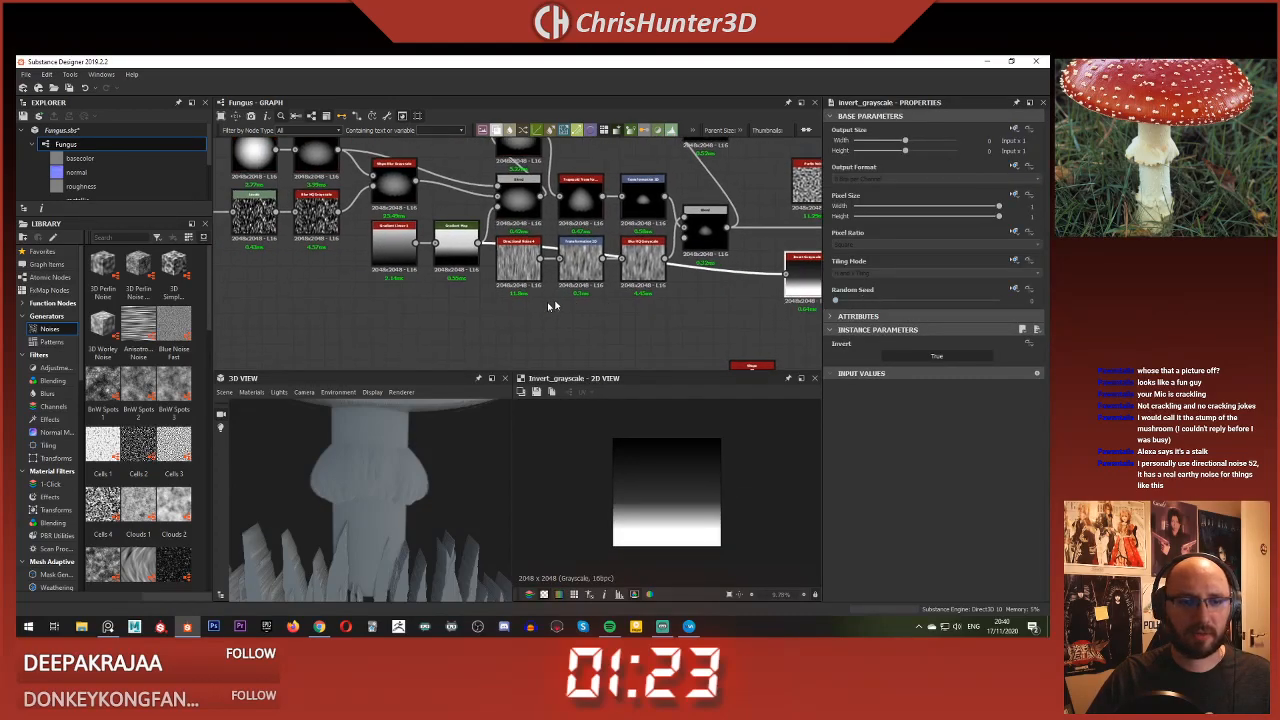
pyautogui.doubleClick(447, 250)
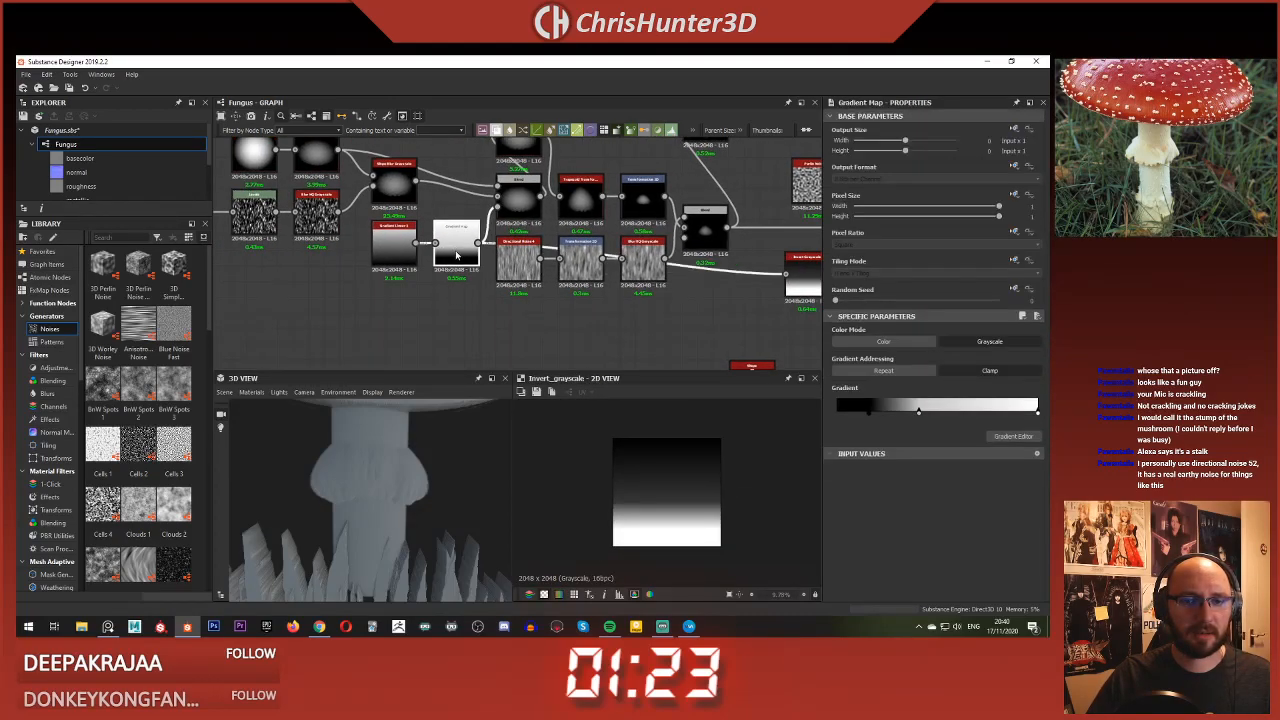
pyautogui.moveTo(584, 282); pyautogui.dragTo(522, 285, button='middle')
pyautogui.doubleClick(731, 284)
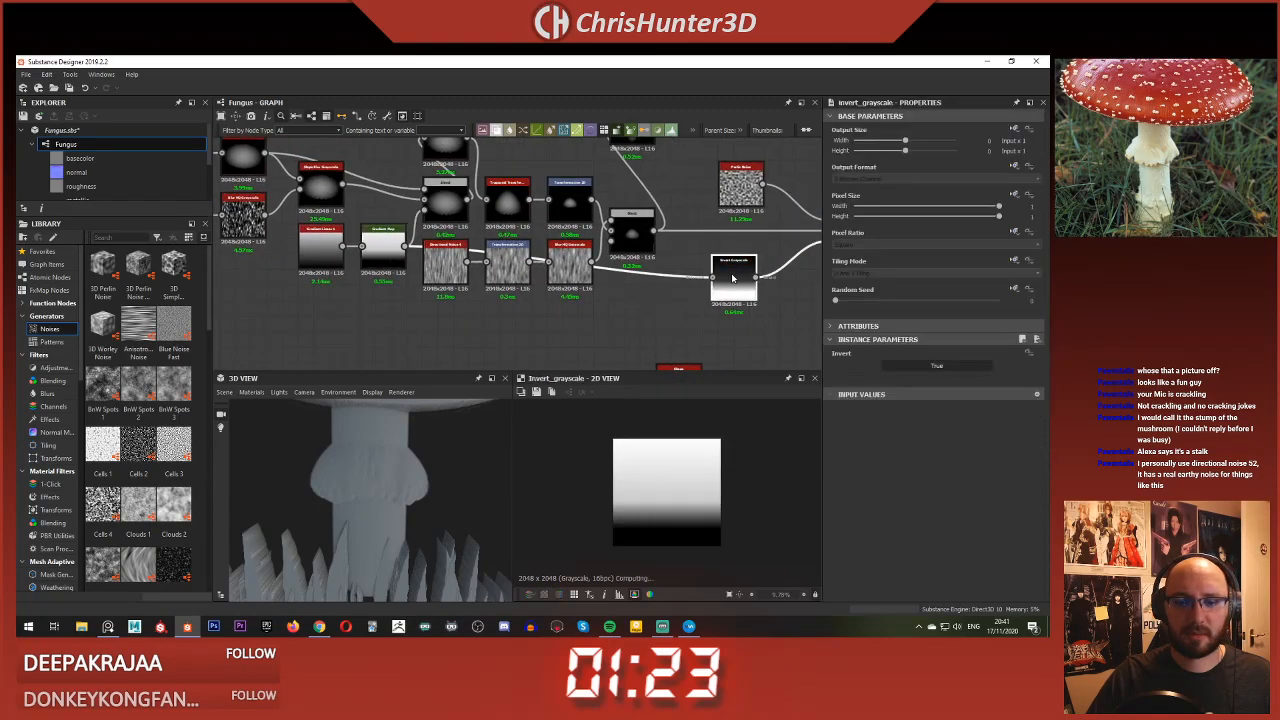
pyautogui.click(377, 260)
pyautogui.doubleClick(376, 259)
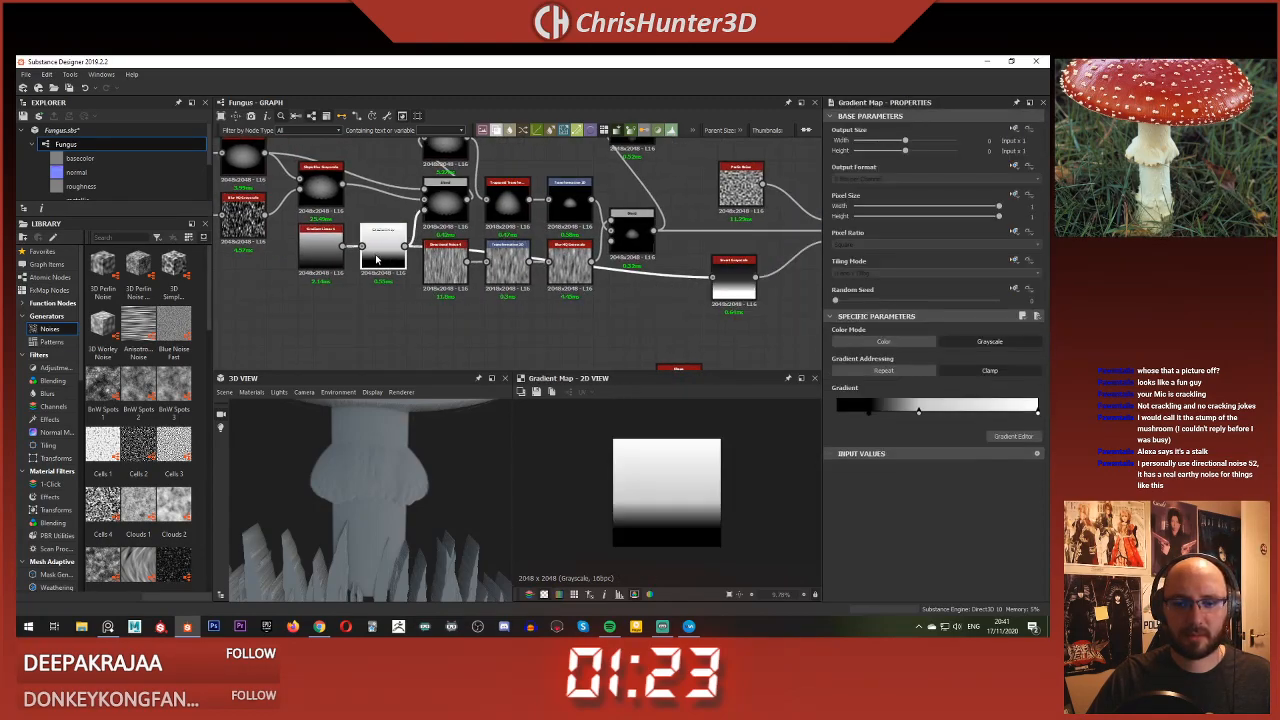
pyautogui.scroll(2, 693, 530)
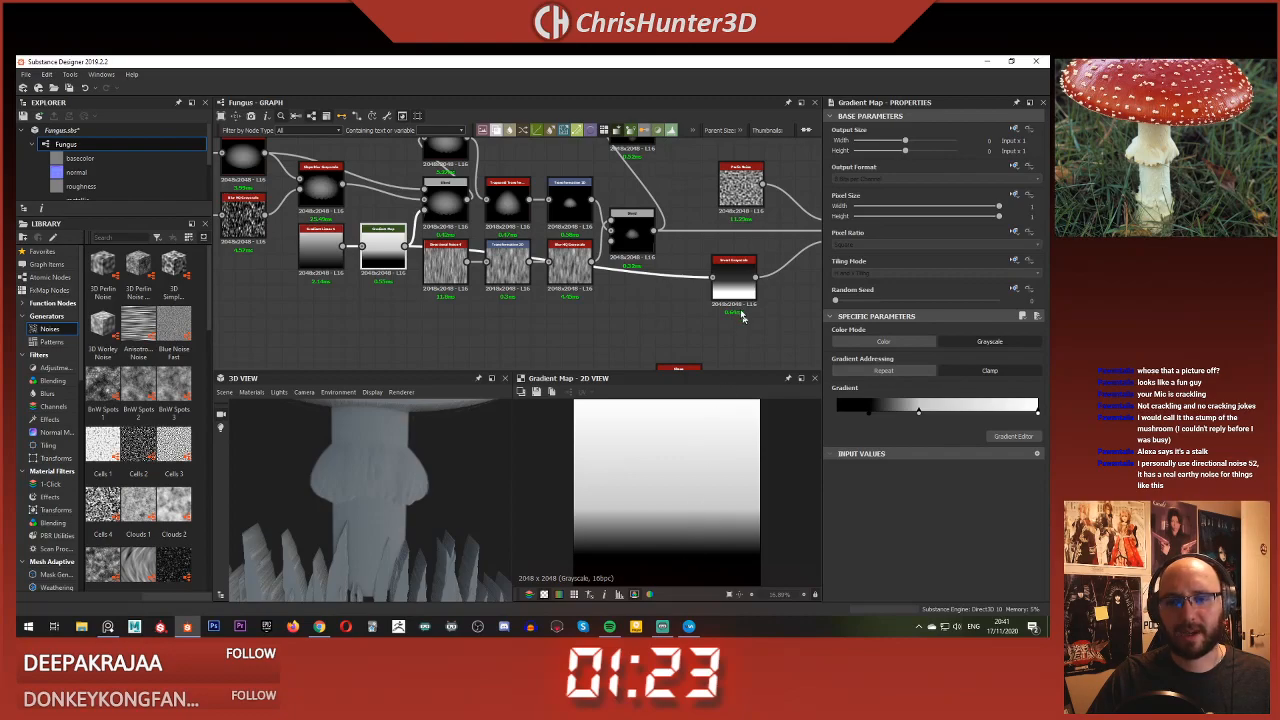
pyautogui.doubleClick(735, 285)
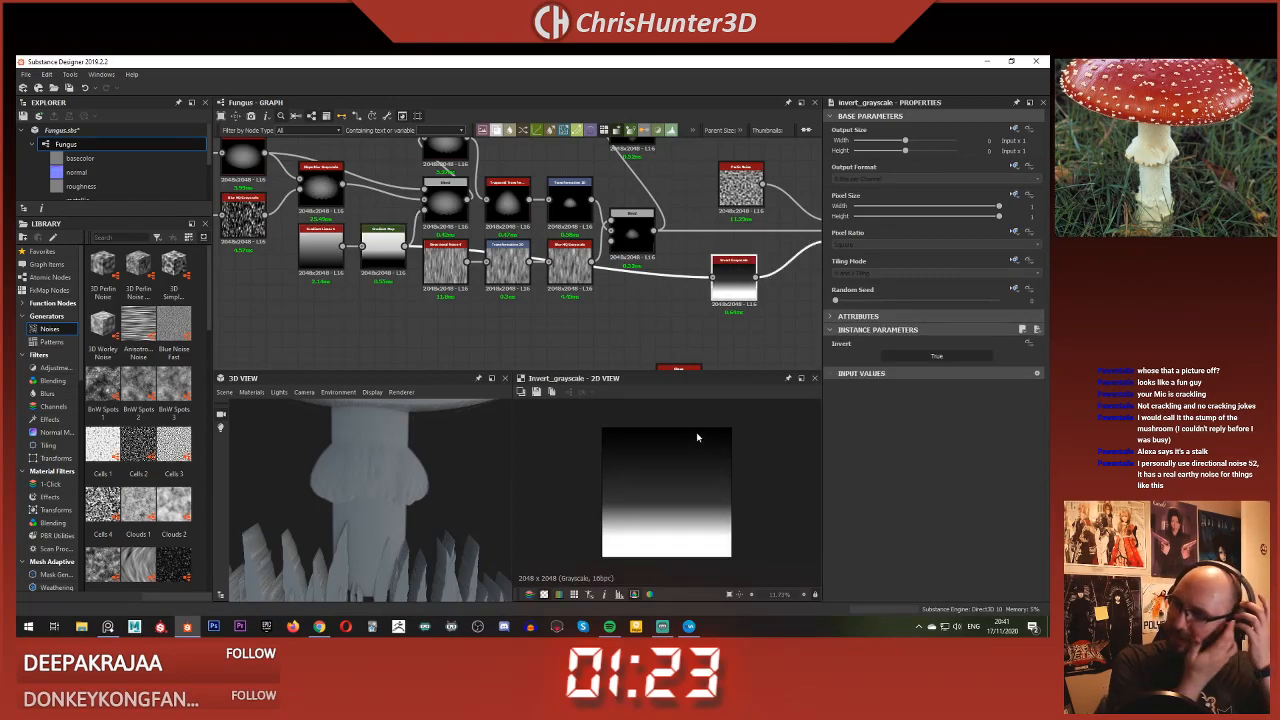
# Step: Delete the Invert Grayscale node so the Gradient Map directly masks the Subtract Blend
pyautogui.click(755, 334)
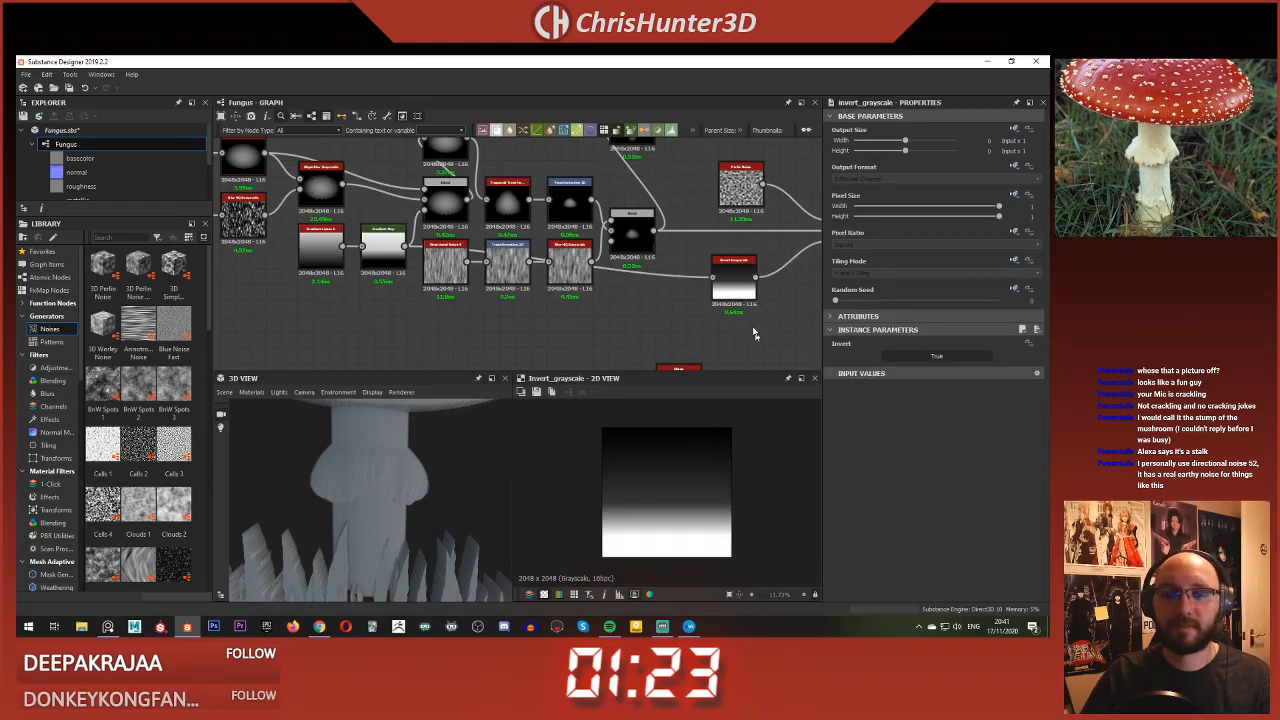
pyautogui.press('BackSpace')
pyautogui.doubleClick(383, 261)
pyautogui.moveTo(509, 320); pyautogui.dragTo(366, 325, button='middle')
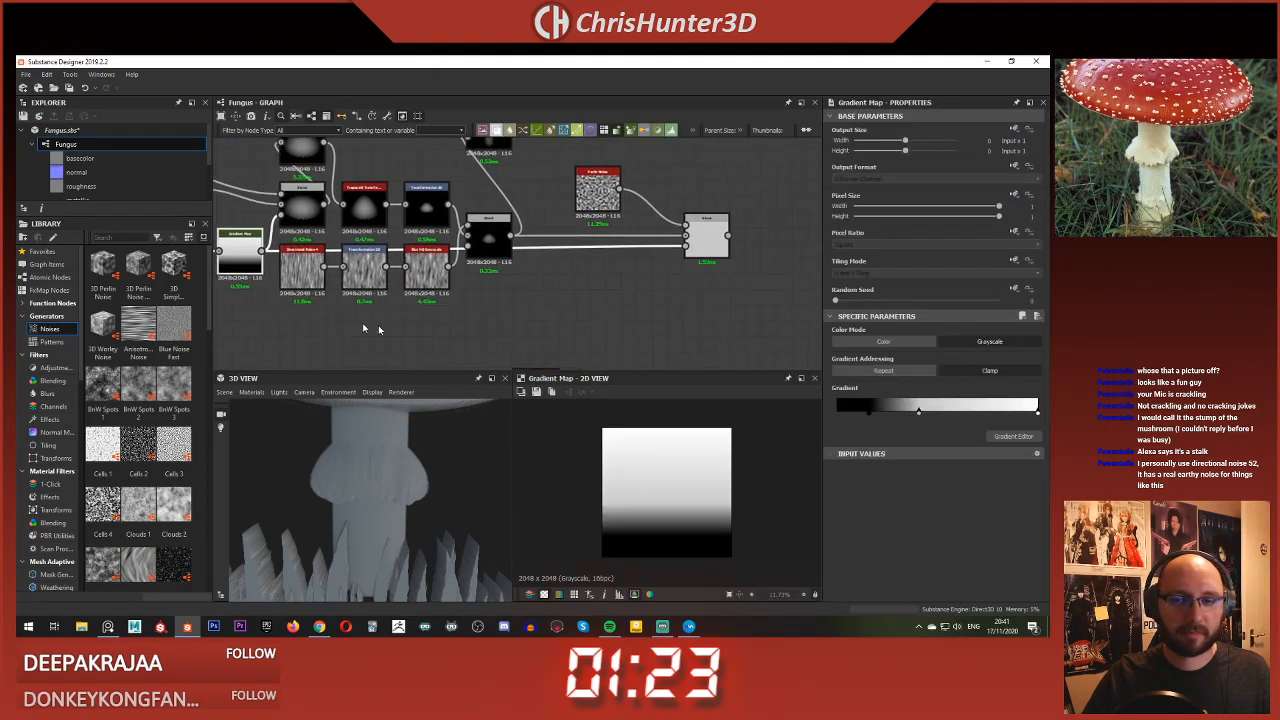
# Step: Preview the Subtract Blend in 2D and lower its opacity to 0.12
pyautogui.click(716, 244)
pyautogui.doubleClick(716, 244)
pyautogui.scroll(3, 714, 496)
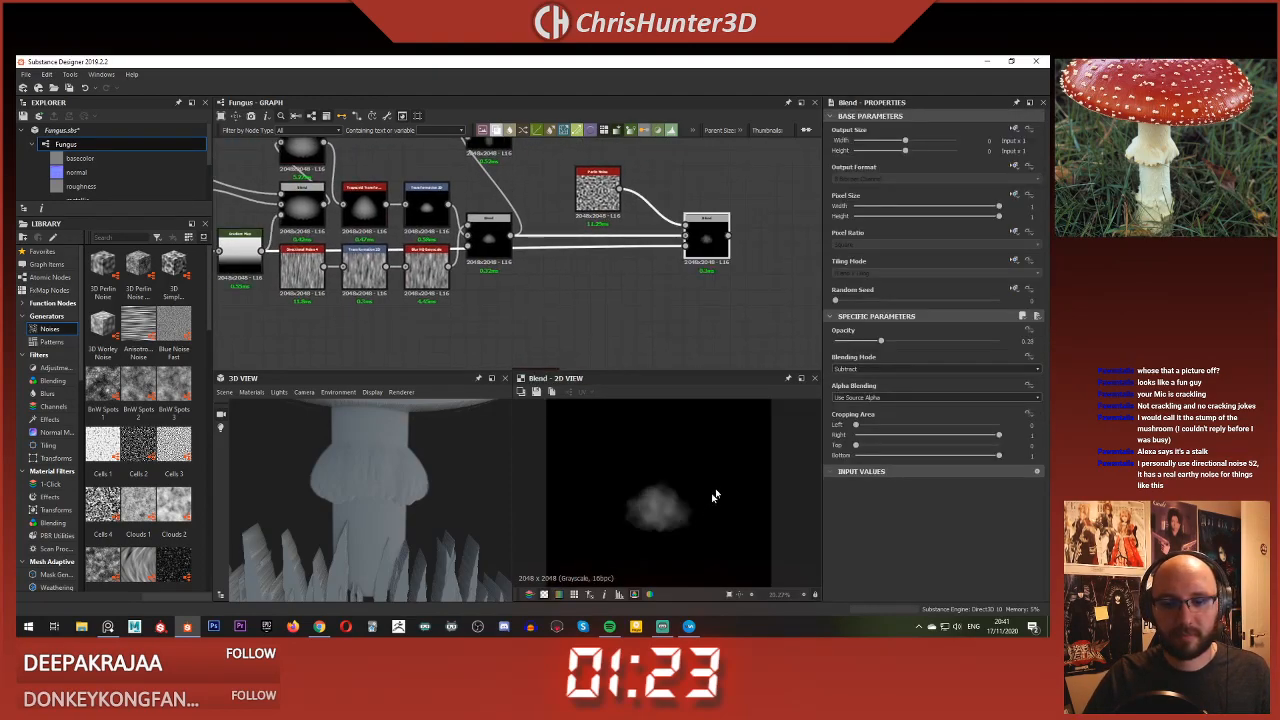
pyautogui.moveTo(850, 341)
pyautogui.mouseDown()
pyautogui.moveTo(839, 340)
pyautogui.moveTo(886, 346)
pyautogui.moveTo(836, 342)
pyautogui.mouseUp()
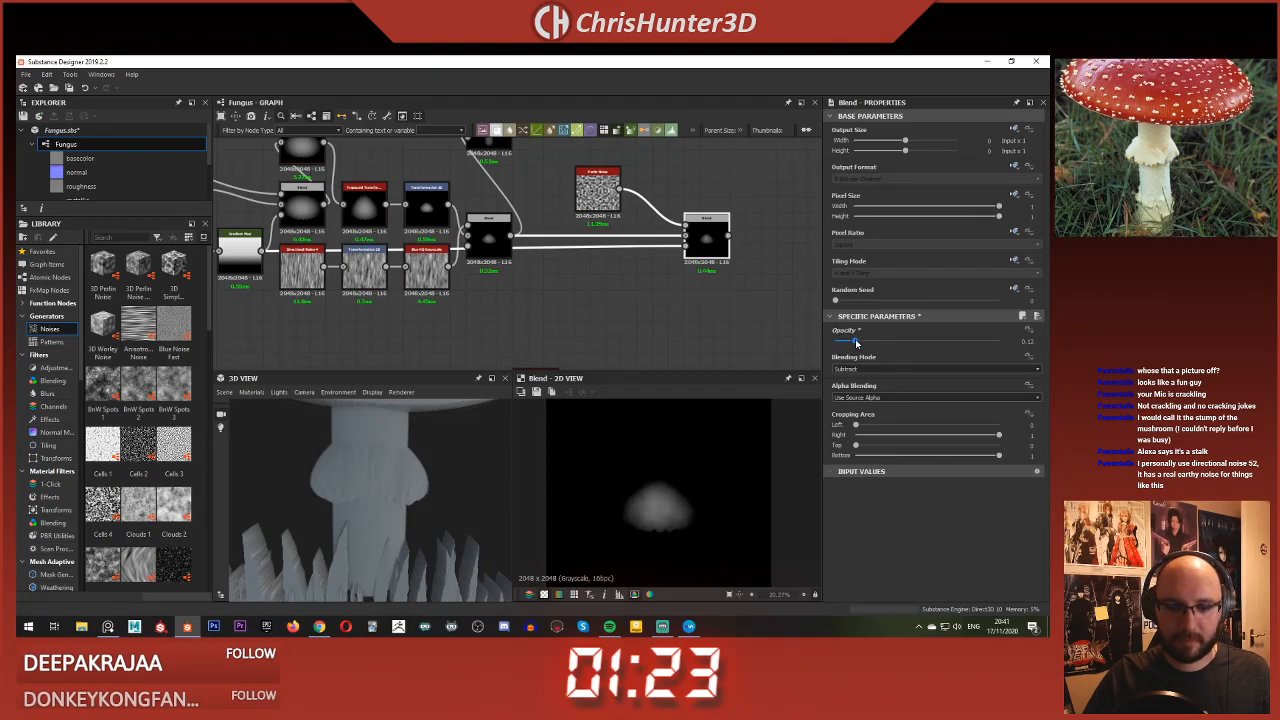
# Step: Connect the Subtract Blend's output to the stem Blend's foreground input and inspect the ring in 3D
pyautogui.scroll(-2, 611, 256)
pyautogui.moveTo(697, 214); pyautogui.dragTo(703, 262, button='middle')
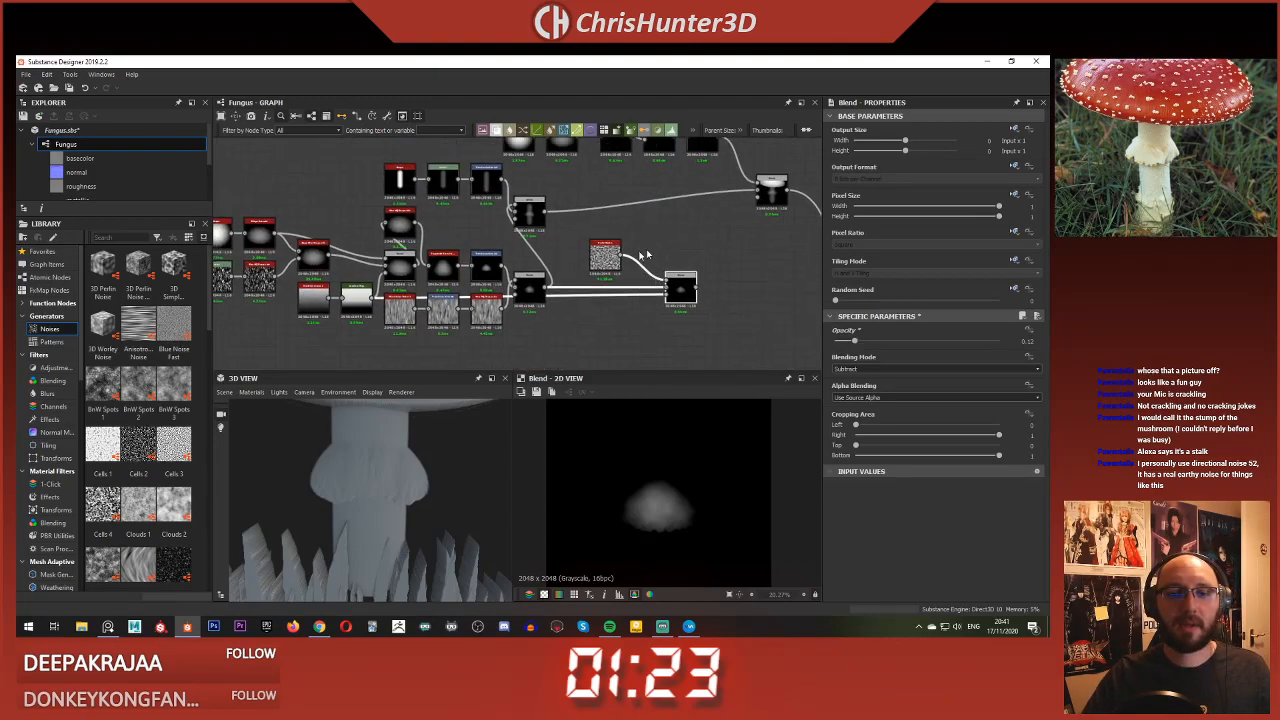
pyautogui.scroll(3, 637, 256)
pyautogui.moveTo(741, 312); pyautogui.dragTo(430, 171)
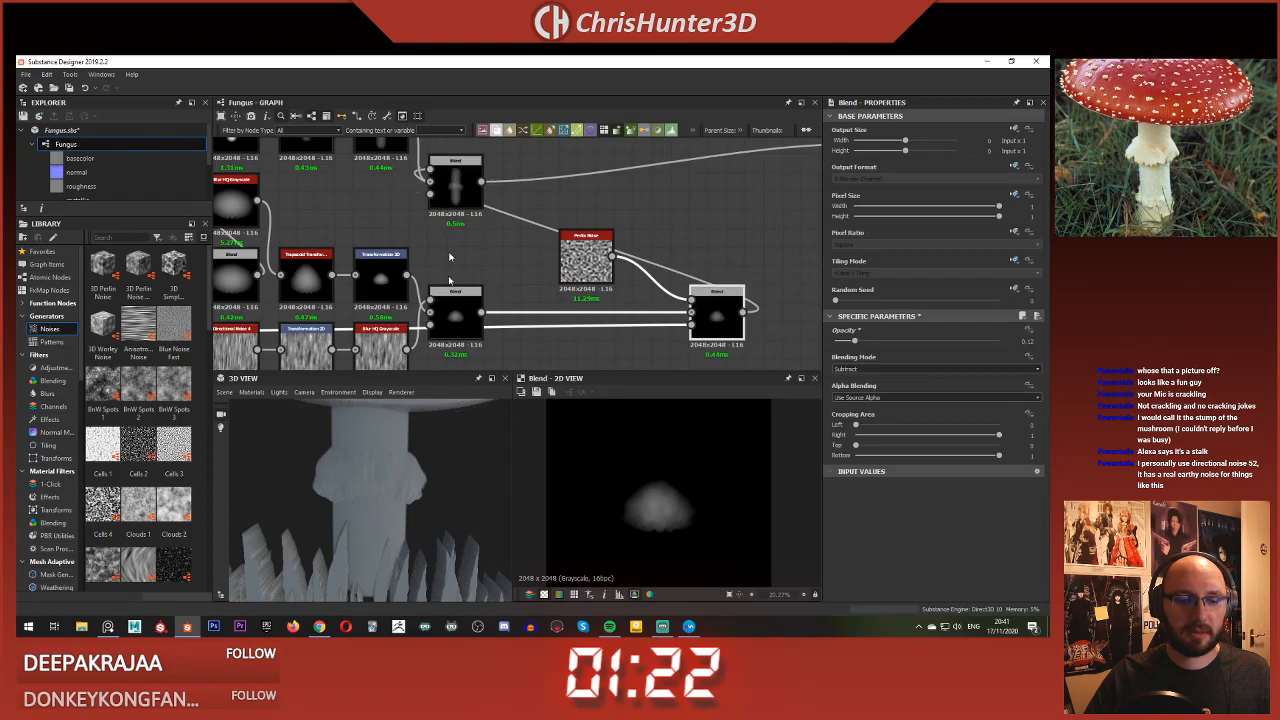
pyautogui.moveTo(430, 528); pyautogui.dragTo(392, 540)
pyautogui.scroll(-5, 540, 258)
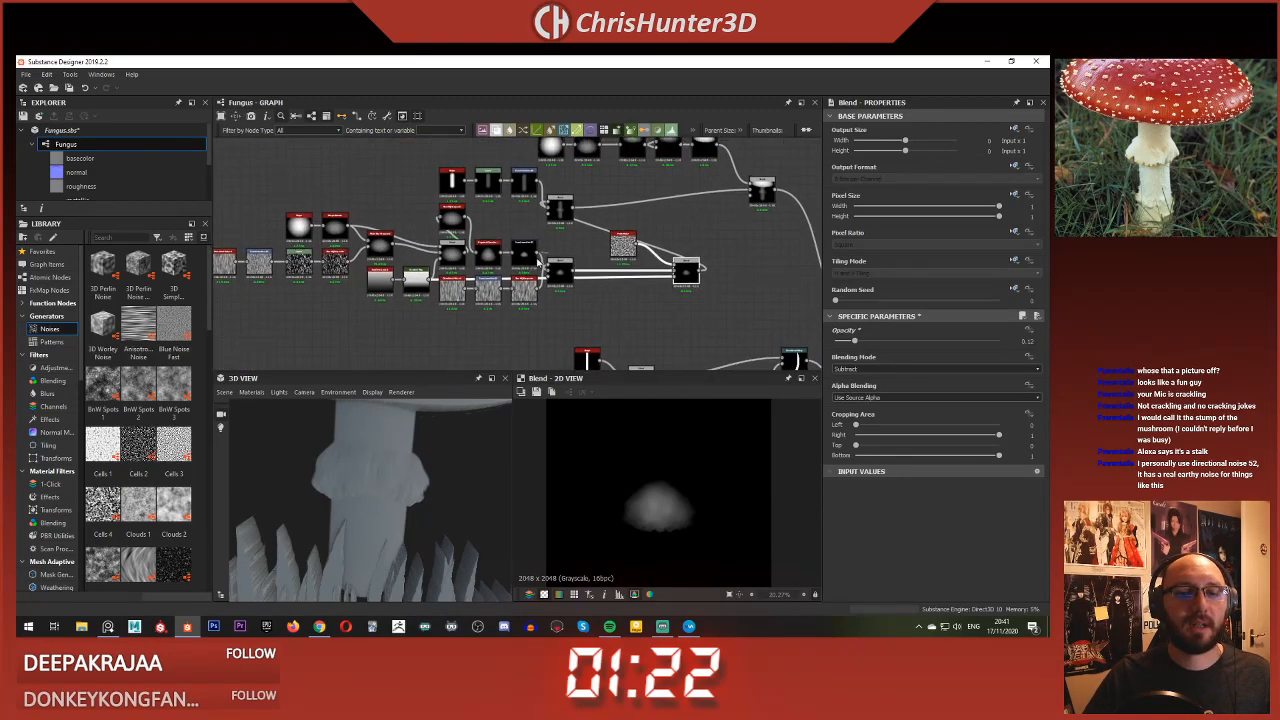
pyautogui.scroll(5, 540, 260)
pyautogui.scroll(-2, 565, 264)
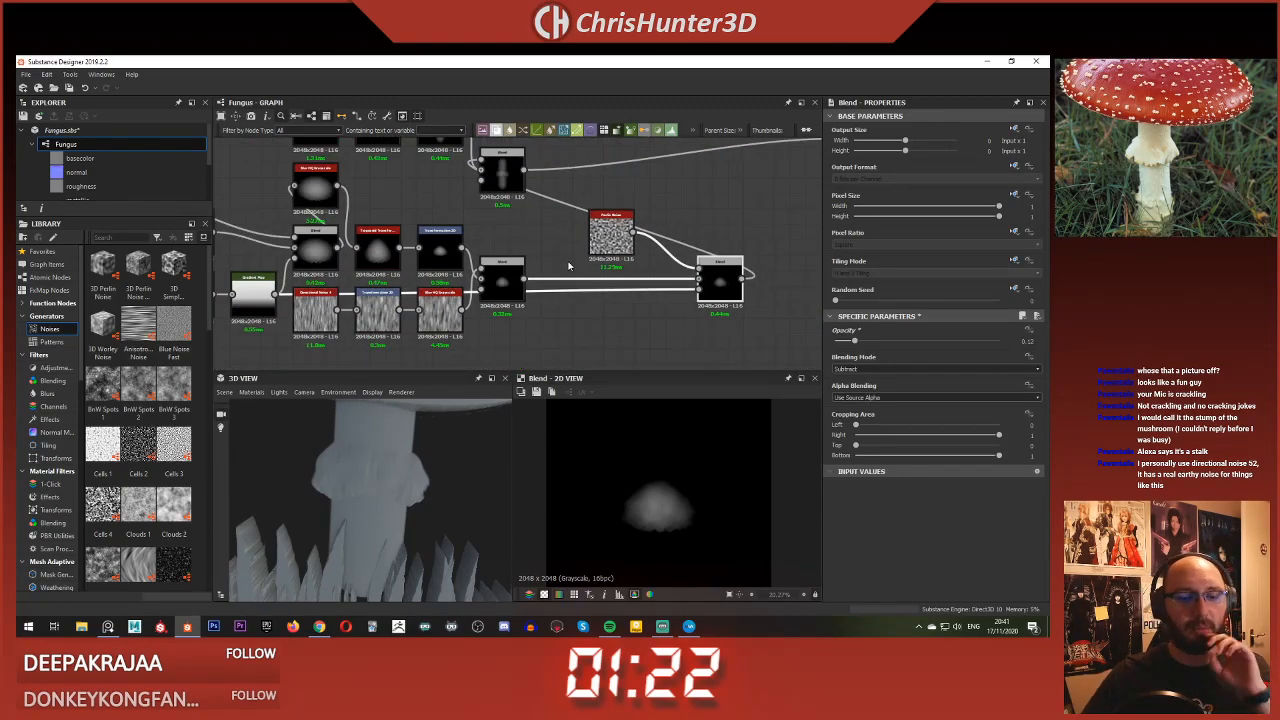
# Step: Move the Perlin Noise node and its Subtract Blend closer to the preceding ring Blend
pyautogui.moveTo(617, 244); pyautogui.dragTo(573, 246)
pyautogui.moveTo(718, 281); pyautogui.dragTo(628, 281)
pyautogui.scroll(-3, 564, 274)
pyautogui.moveTo(564, 274); pyautogui.dragTo(496, 315, button='middle')
pyautogui.scroll(-3, 497, 316)
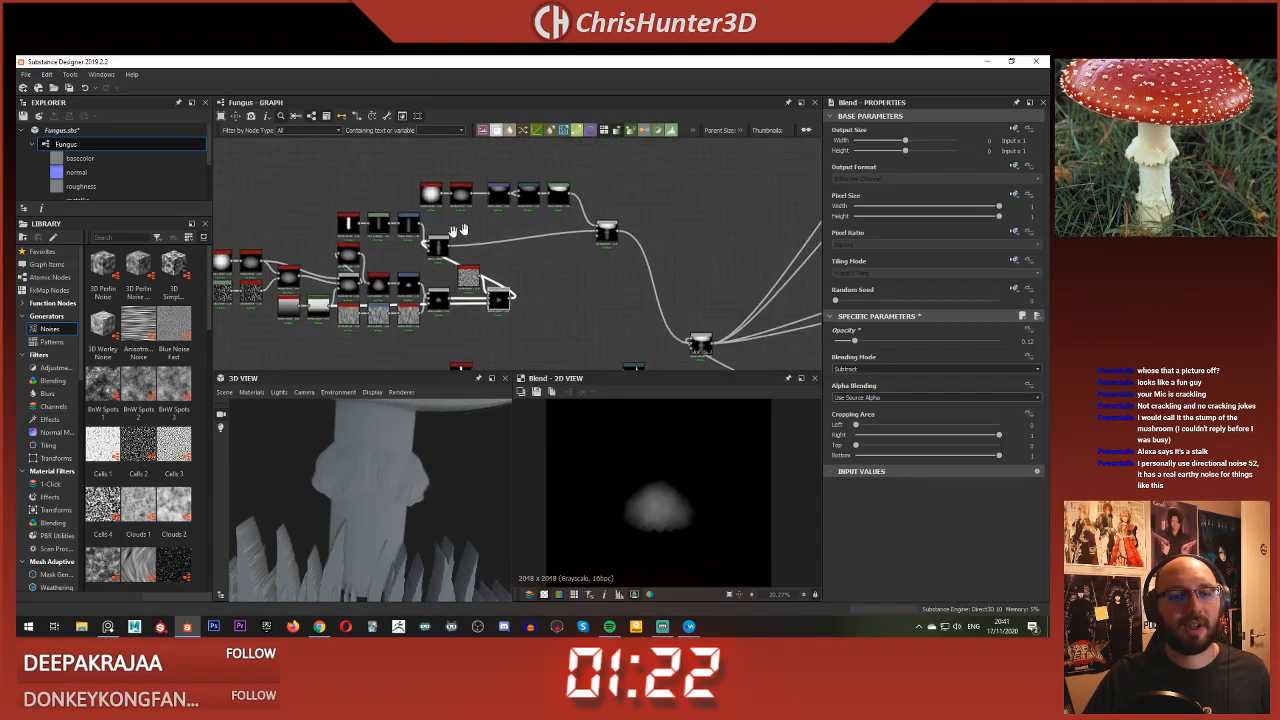
# Step: Shift the whole ring node group away from the stem Blend to make room for more nodes
pyautogui.moveTo(254, 243); pyautogui.dragTo(527, 316)
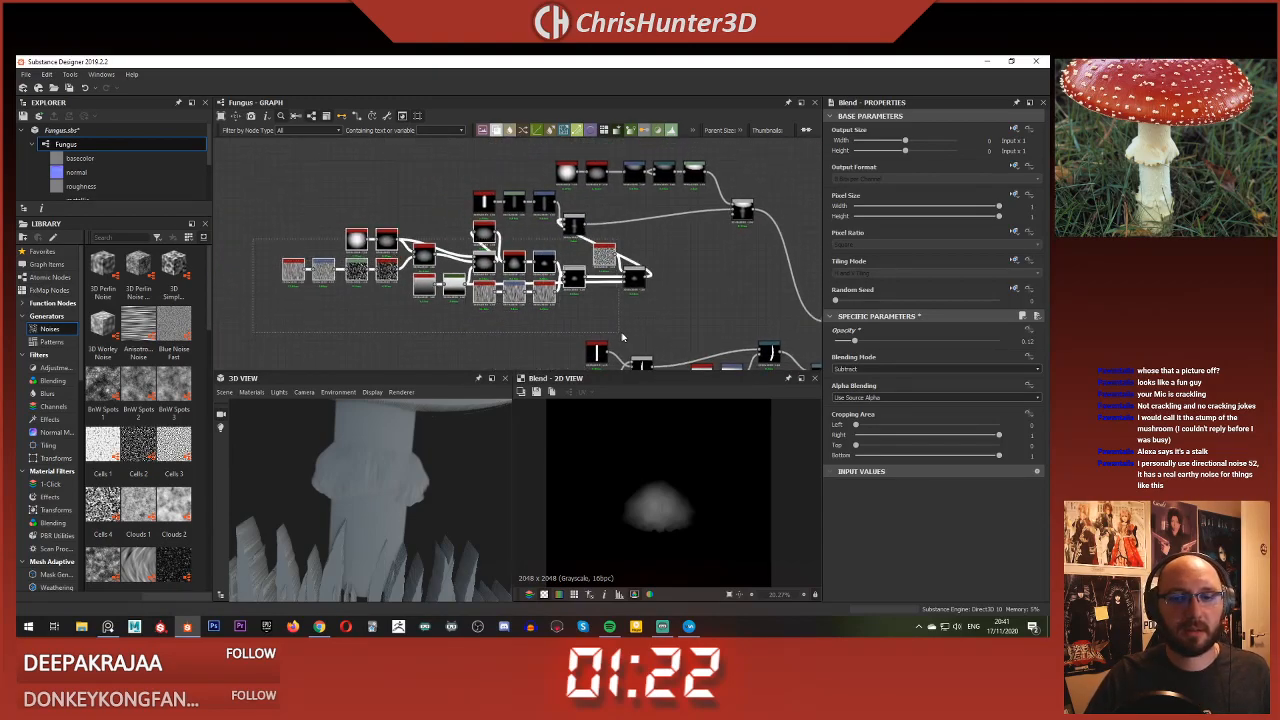
pyautogui.moveTo(604, 258); pyautogui.dragTo(450, 236)
pyautogui.scroll(-3, 431, 238)
pyautogui.scroll(5, 422, 250)
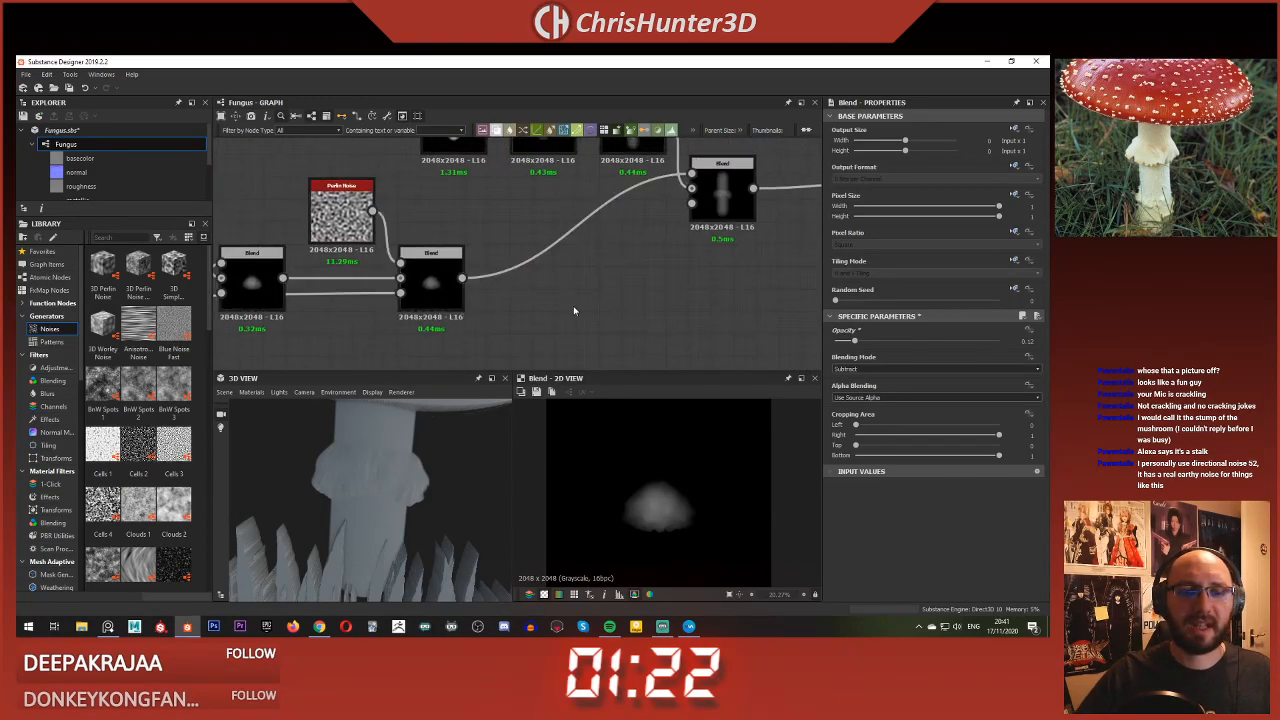
# Step: Add a Blend node after the Subtract Blend and connect the Subtract Blend's output to its background input
pyautogui.press('space')
pyautogui.click(592, 313)
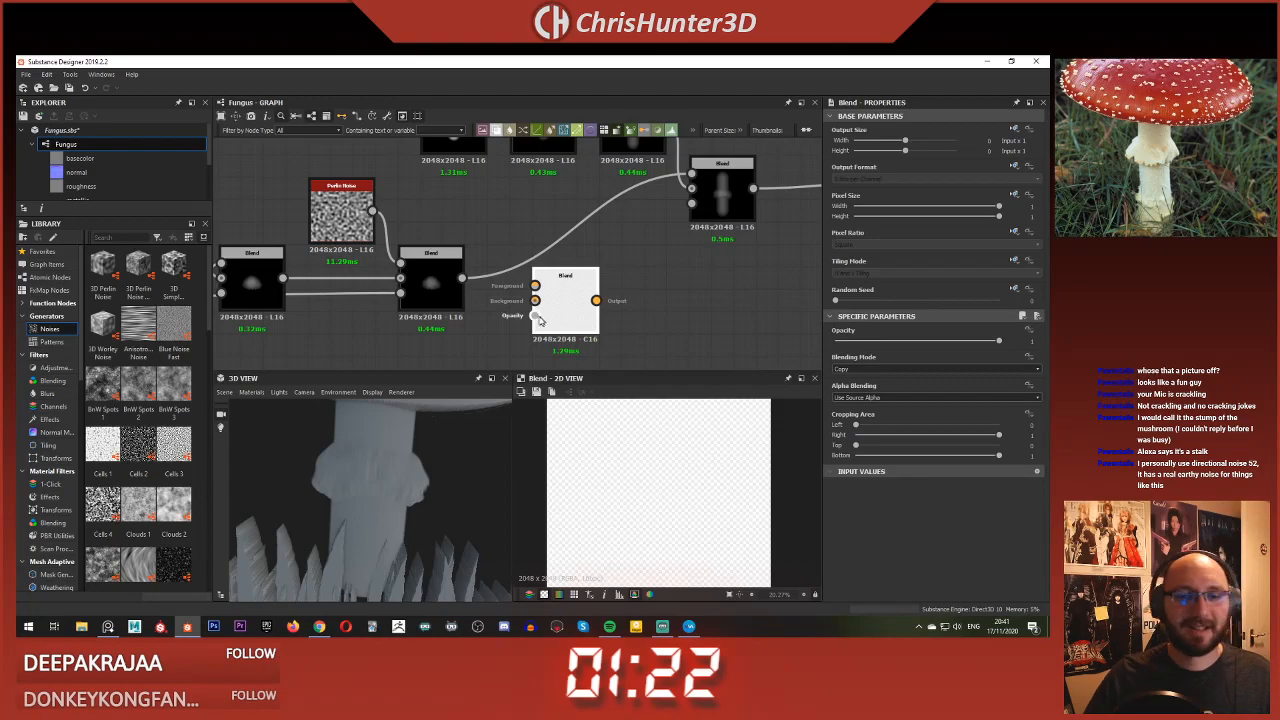
pyautogui.moveTo(537, 305); pyautogui.dragTo(536, 301)
pyautogui.moveTo(563, 304); pyautogui.dragTo(631, 308)
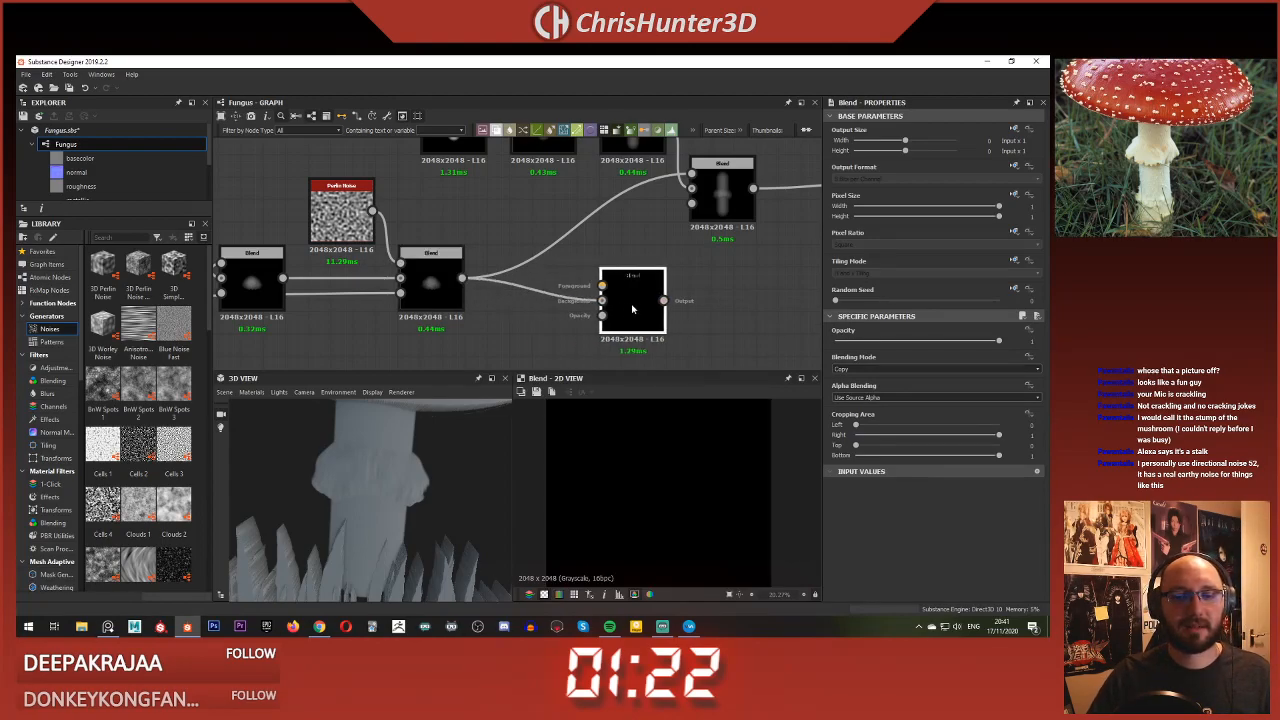
# Step: Add a Gradient Linear 1 node and place it between the Subtract Blend and the new Blend
pyautogui.press('space')
pyautogui.write('gra')
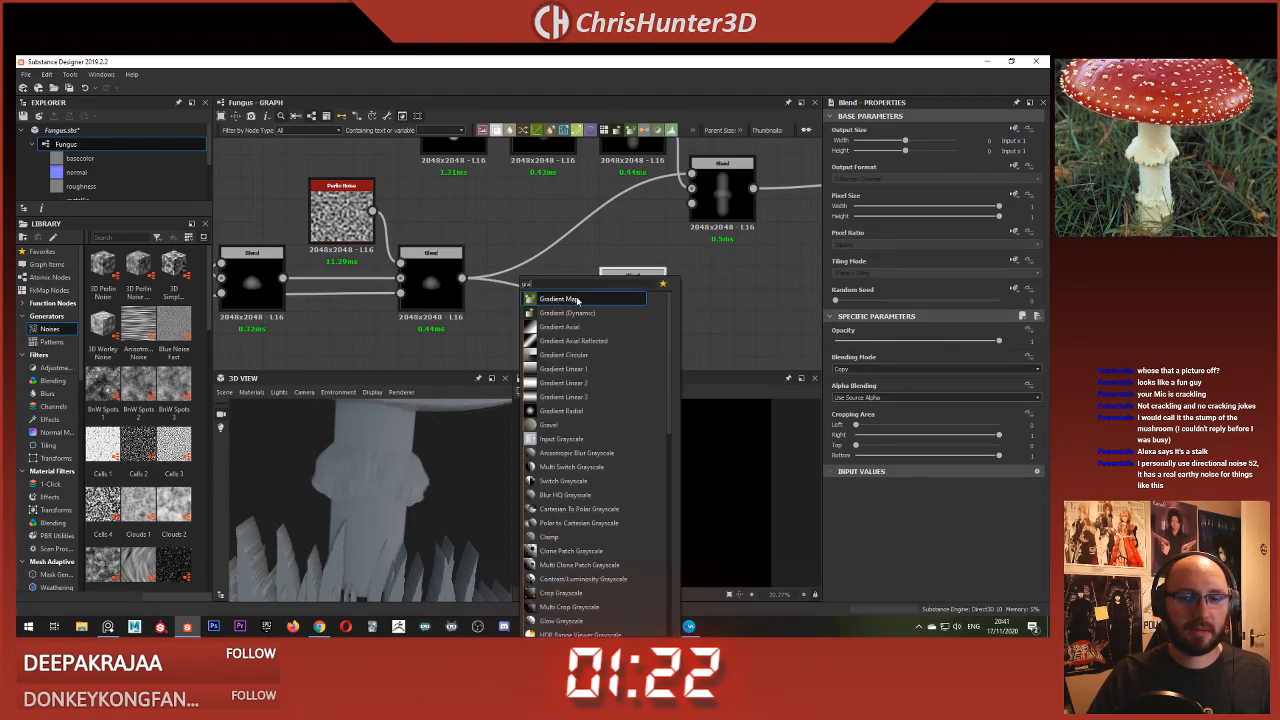
pyautogui.click(563, 369)
pyautogui.moveTo(551, 300); pyautogui.dragTo(527, 322, button='middle')
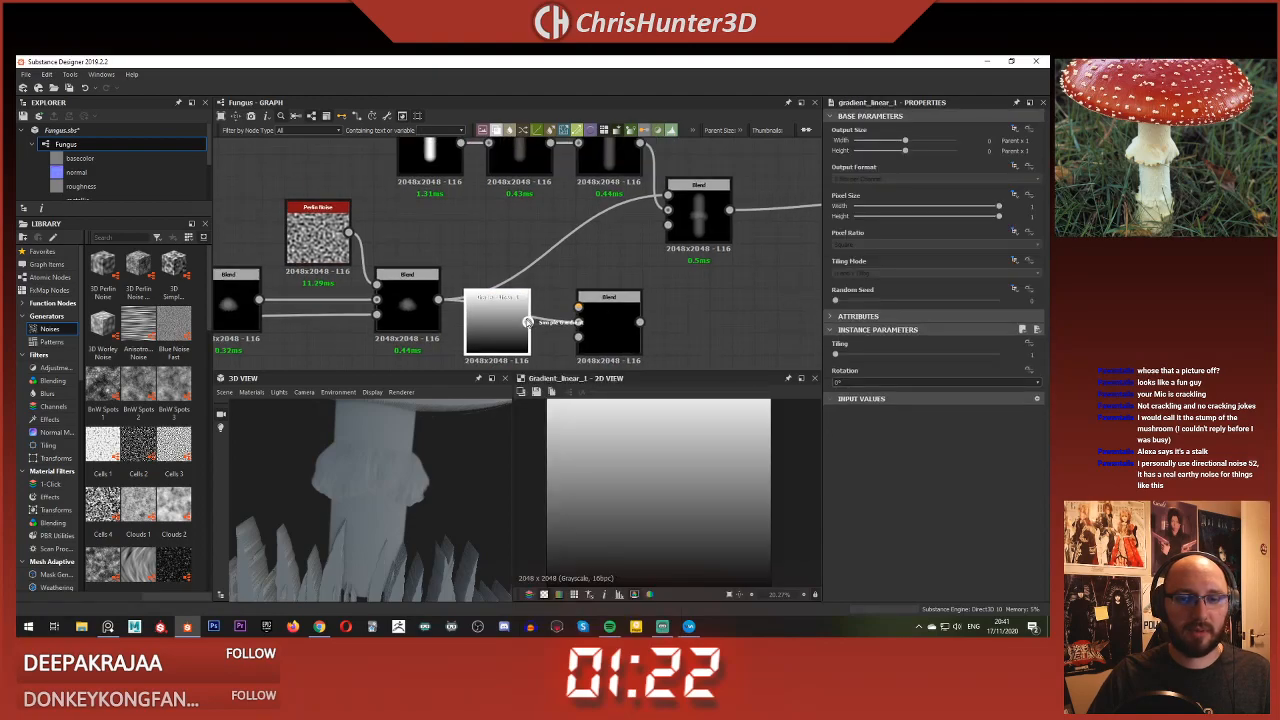
pyautogui.moveTo(525, 281); pyautogui.dragTo(498, 264)
pyautogui.moveTo(522, 256); pyautogui.dragTo(475, 242, button='middle')
# Step: Move the new Blend farther from the gradient and add a Transformation 2D node beside Gradient Linear 1
pyautogui.press('space')
pyautogui.click(508, 234)
pyautogui.moveTo(560, 304); pyautogui.dragTo(604, 326)
pyautogui.press('space')
pyautogui.write('rea')
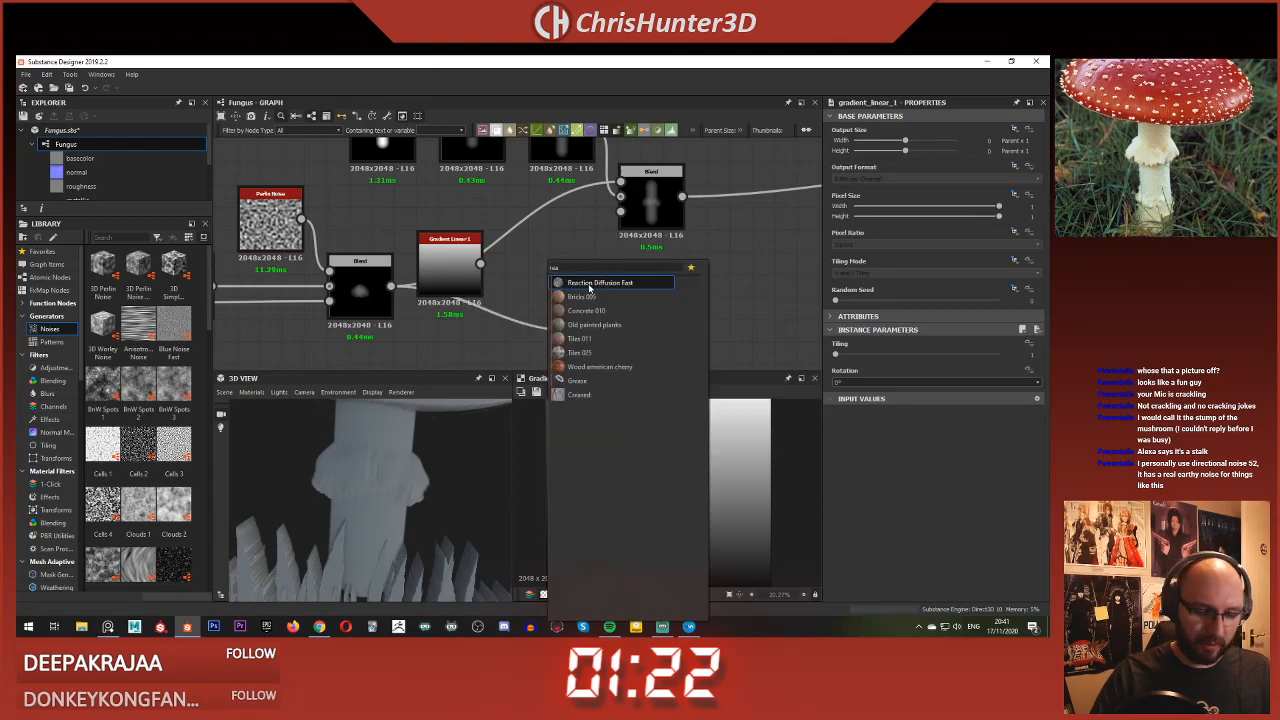
pyautogui.press('BackSpace')
pyautogui.press('BackSpace')
pyautogui.press('BackSpace')
pyautogui.write('tra')
pyautogui.press('Return')
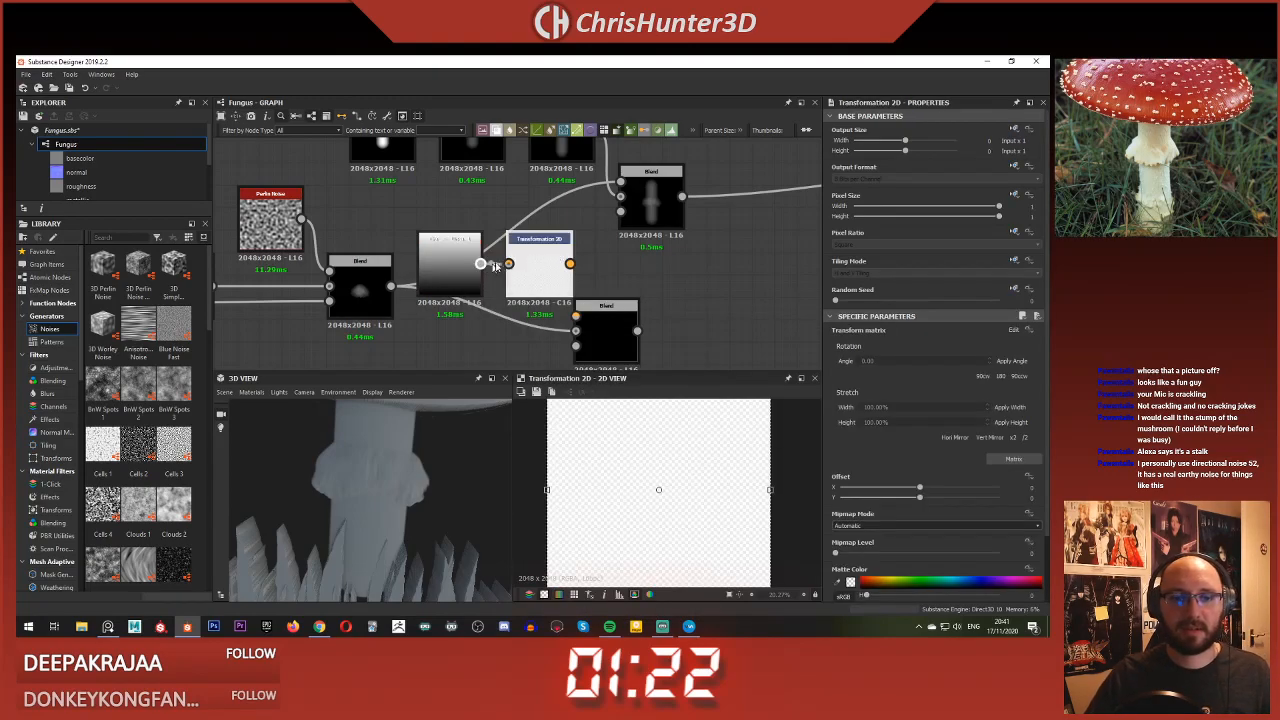
# Step: Route Gradient Linear 1 through the Transformation 2D node into the new Blend's foreground and preview that Blend
pyautogui.moveTo(494, 265); pyautogui.dragTo(644, 334)
pyautogui.doubleClick(609, 332)
# Step: Scale the gradient down to about a third around its centre in Transformation 2D and set its tiling mode to No Tiling
pyautogui.click(525, 268)
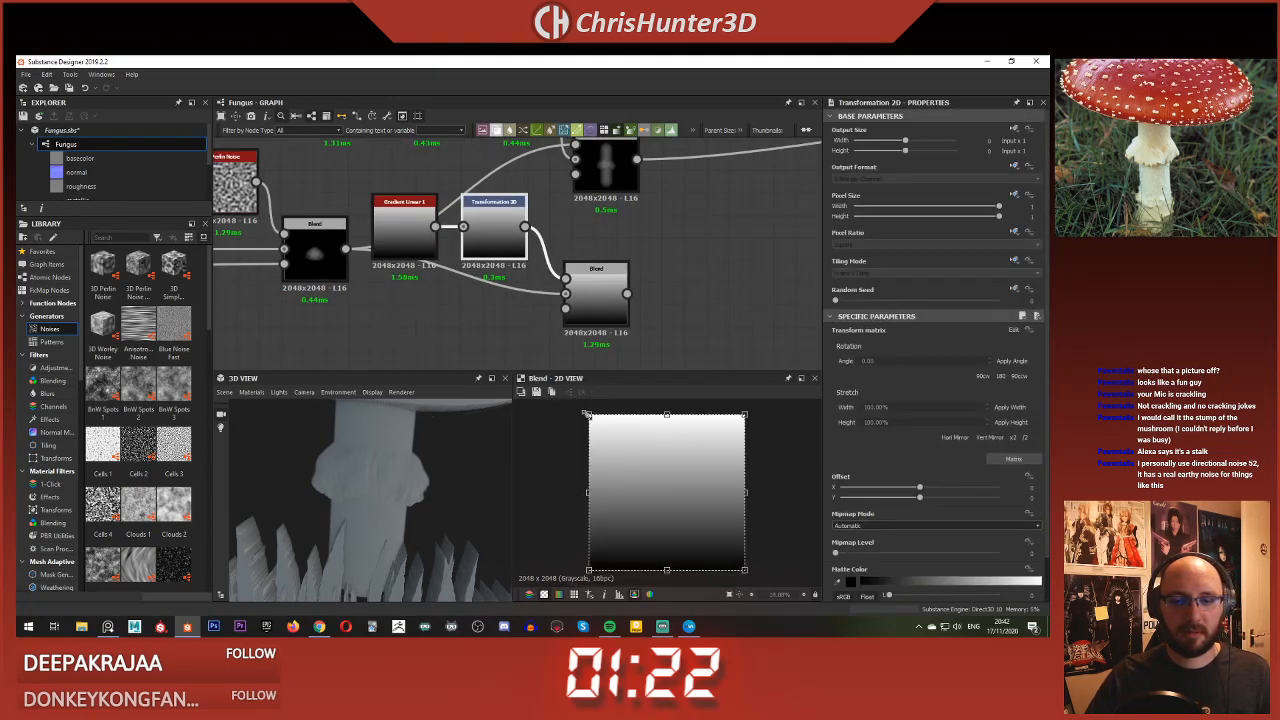
pyautogui.moveTo(586, 414); pyautogui.dragTo(640, 467)
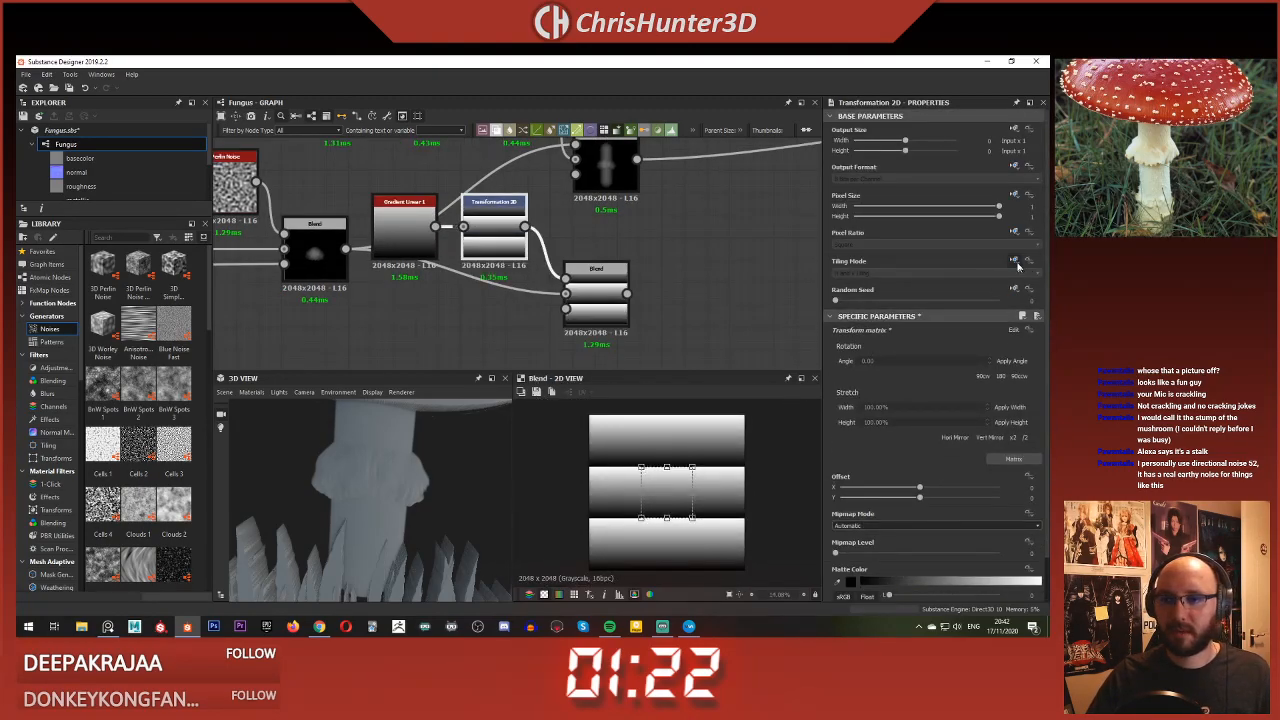
pyautogui.click(964, 271)
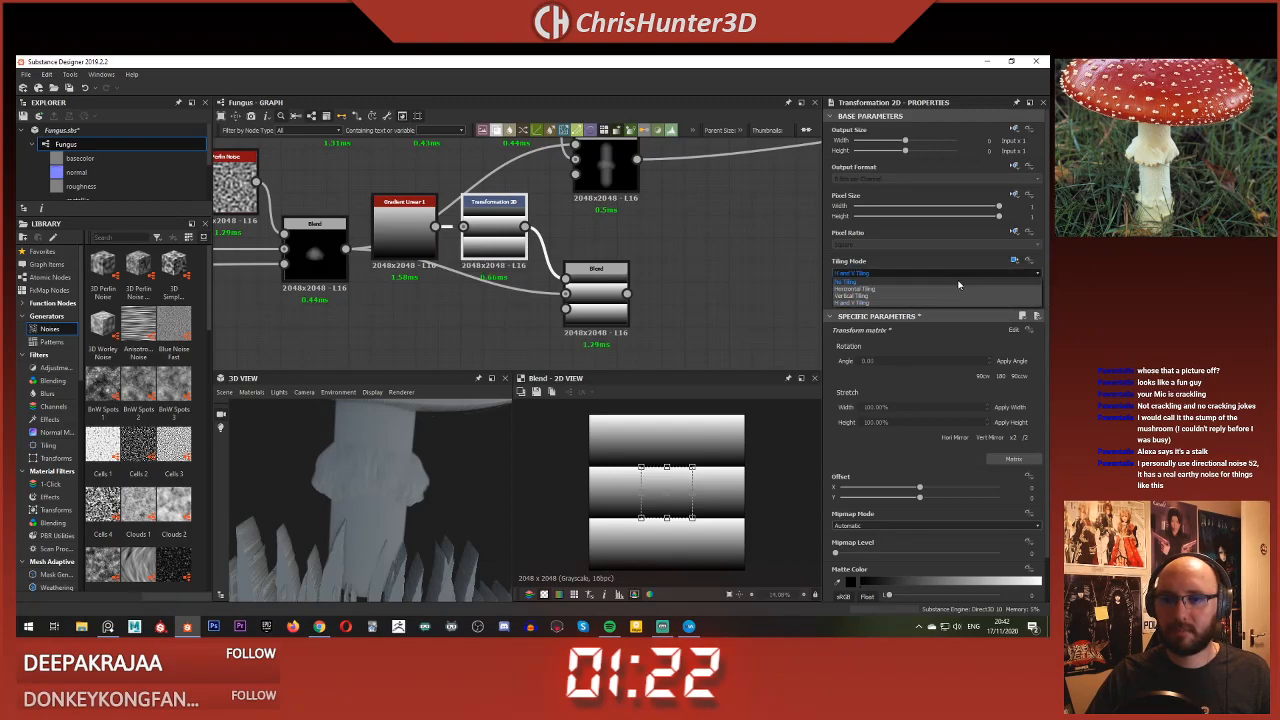
pyautogui.click(958, 282)
# Step: Set the gradient Blend's blending mode to Add (Linear Dodge)
pyautogui.click(597, 308)
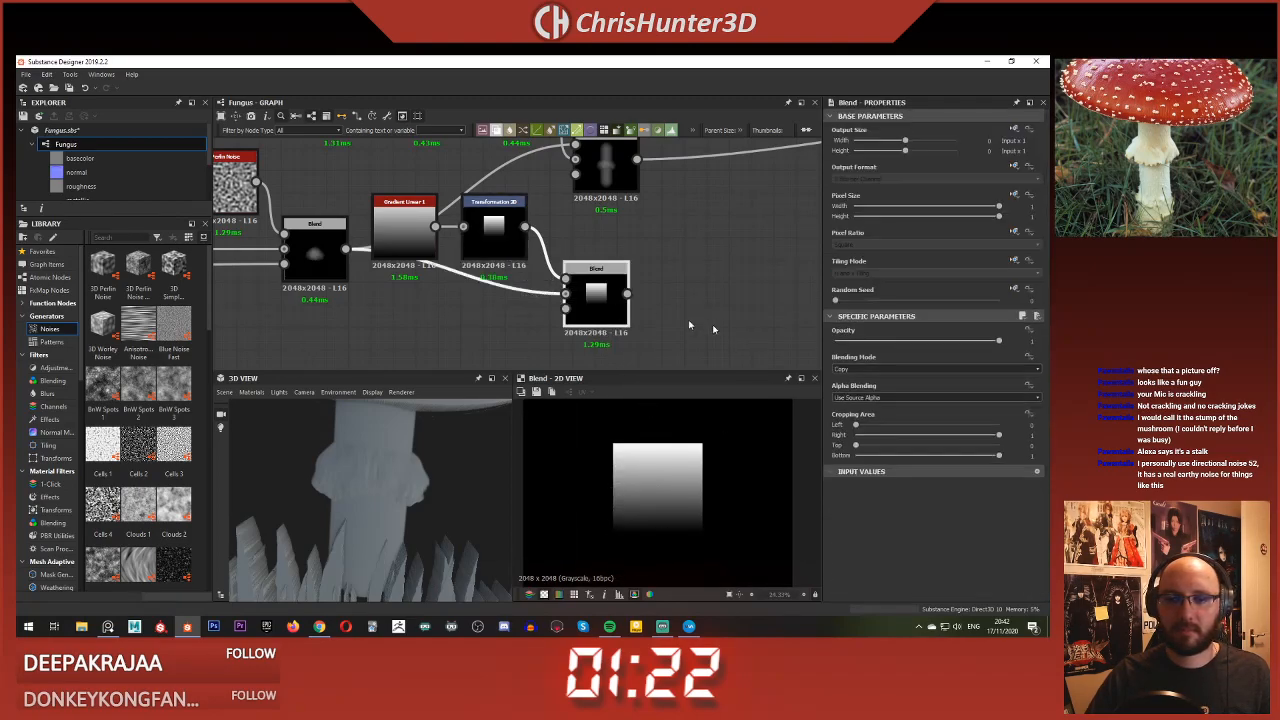
pyautogui.click(900, 369)
pyautogui.click(891, 389)
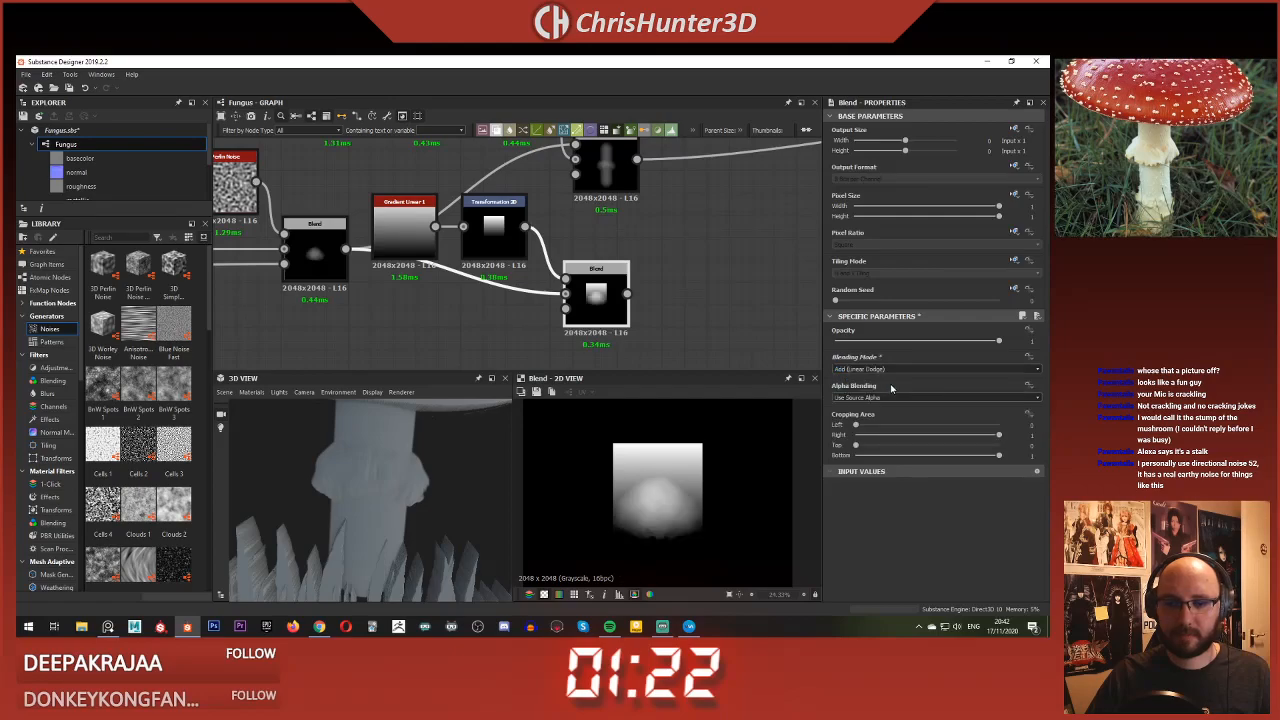
# Step: Shorten the gradient rectangle from its upper edge in Transformation 2D so it fits around the ring shape
pyautogui.moveTo(616, 320); pyautogui.dragTo(598, 272, button='middle')
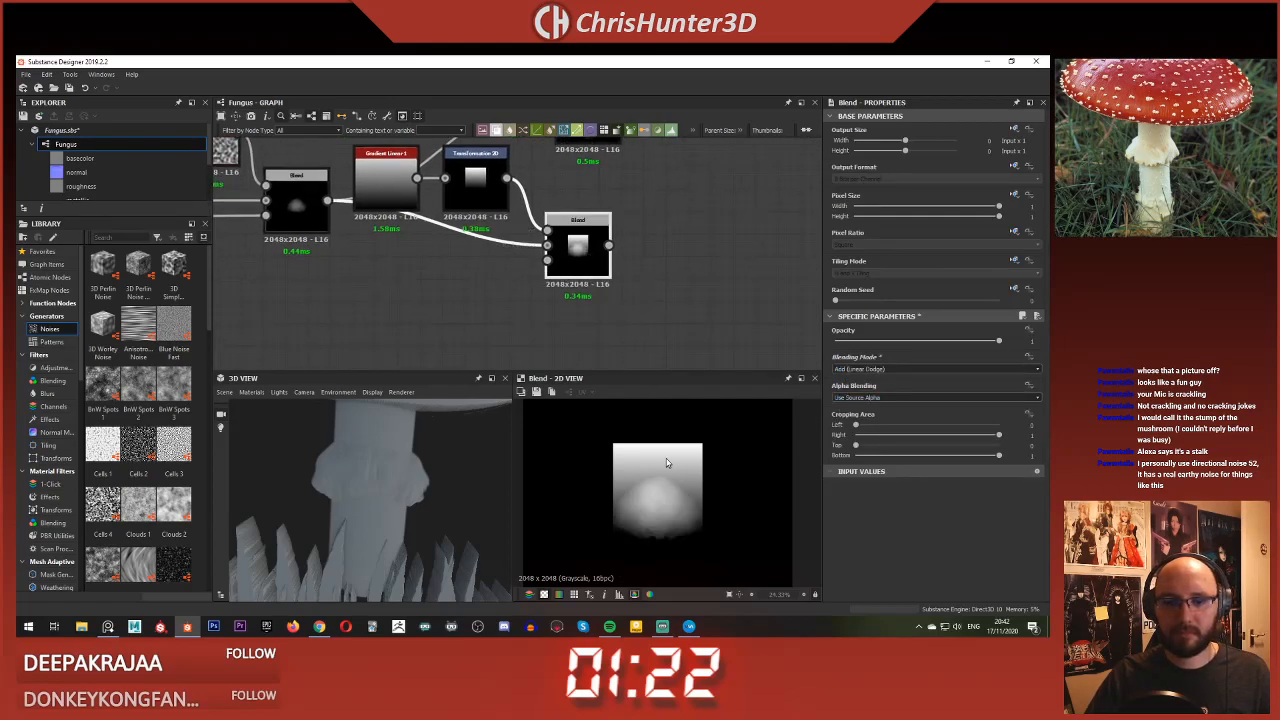
pyautogui.click(480, 177)
pyautogui.moveTo(692, 470); pyautogui.dragTo(658, 474)
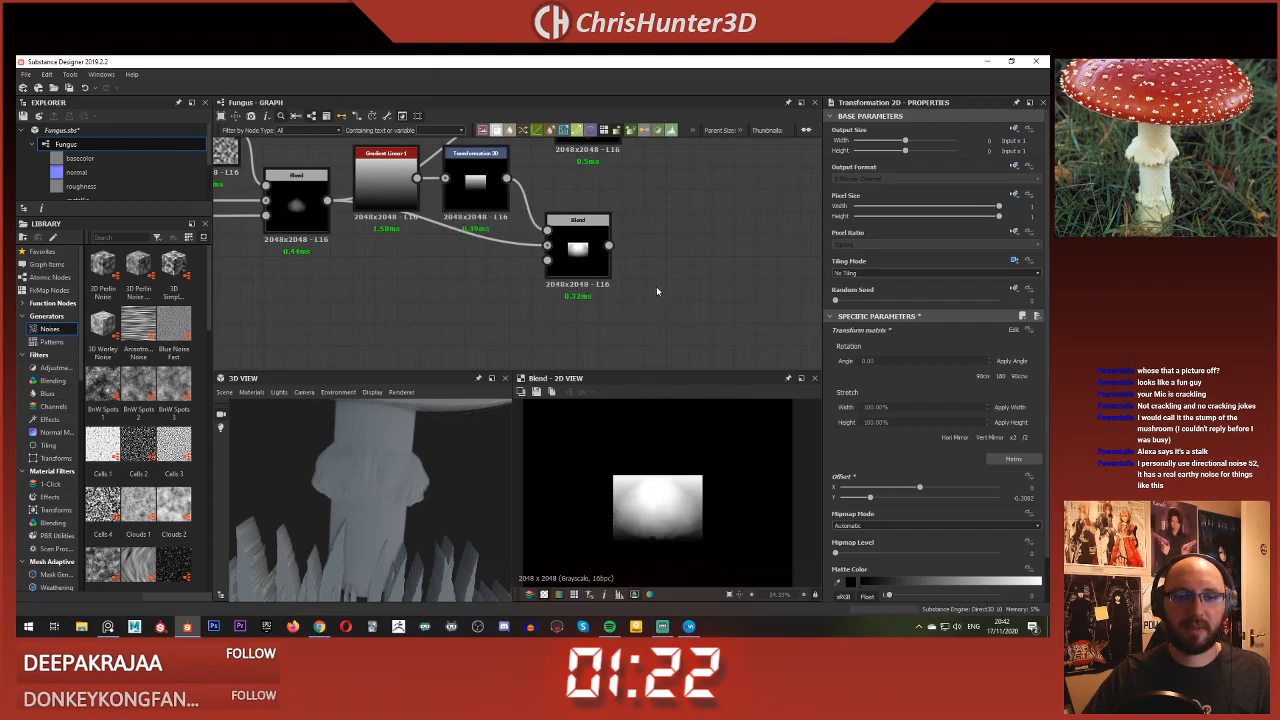
# Step: Rotate Gradient Linear 1 by 180° to flip its direction vertically
pyautogui.scroll(2, 470, 215)
pyautogui.moveTo(508, 232); pyautogui.dragTo(536, 224, button='middle')
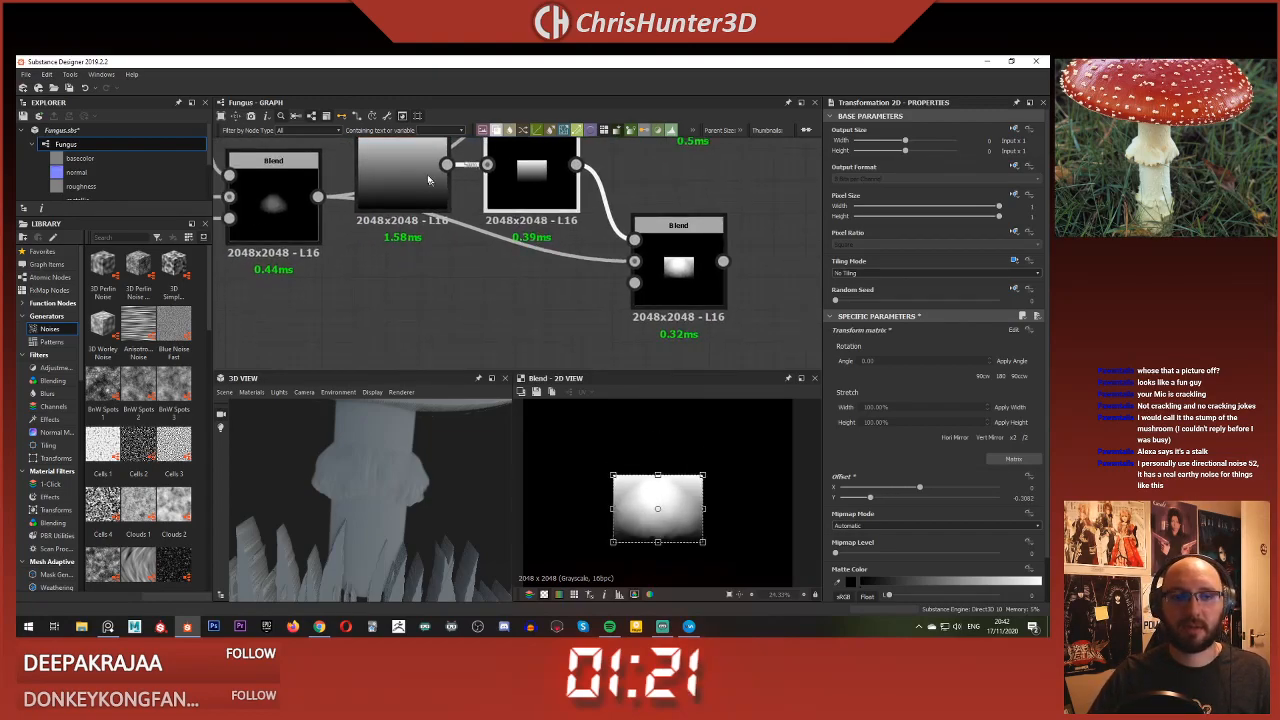
pyautogui.click(406, 160)
pyautogui.click(858, 382)
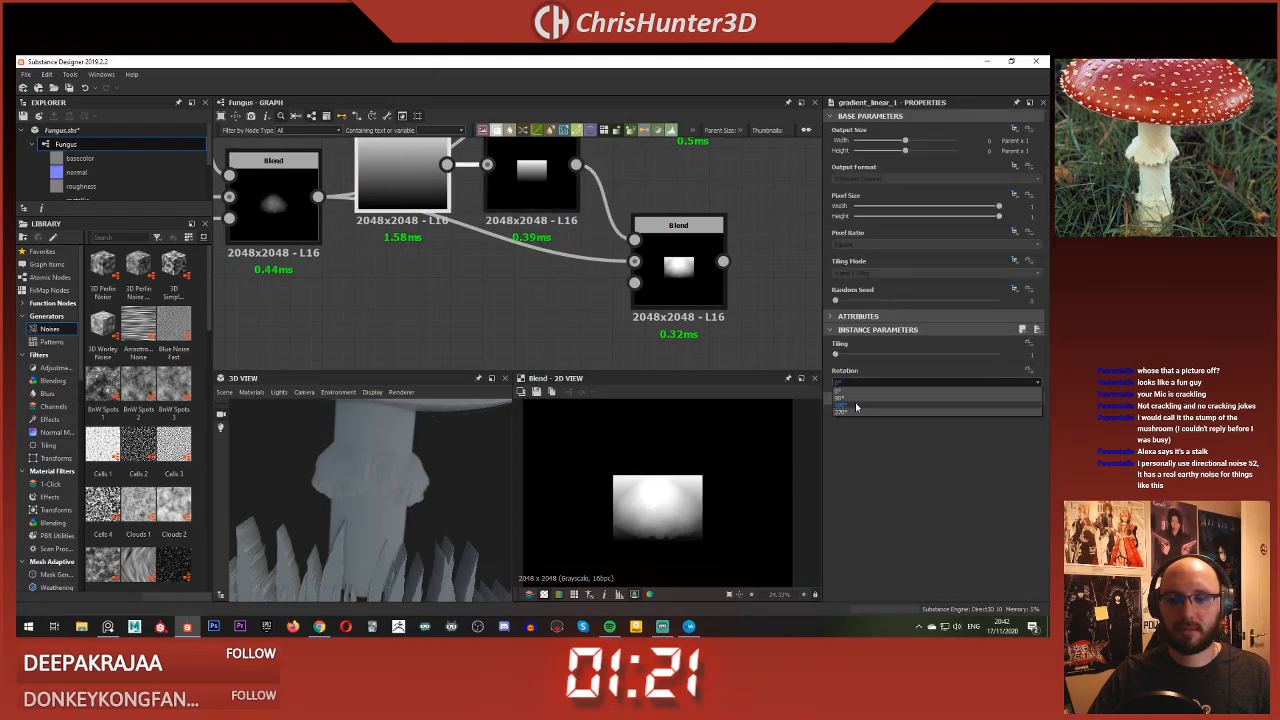
pyautogui.click(854, 398)
# Step: Try Max (Lighten) on the gradient Blend, return it to Add (Linear Dodge), and lower its opacity to 0.11
pyautogui.click(768, 292)
pyautogui.click(672, 284)
pyautogui.moveTo(672, 284); pyautogui.dragTo(643, 315, button='middle')
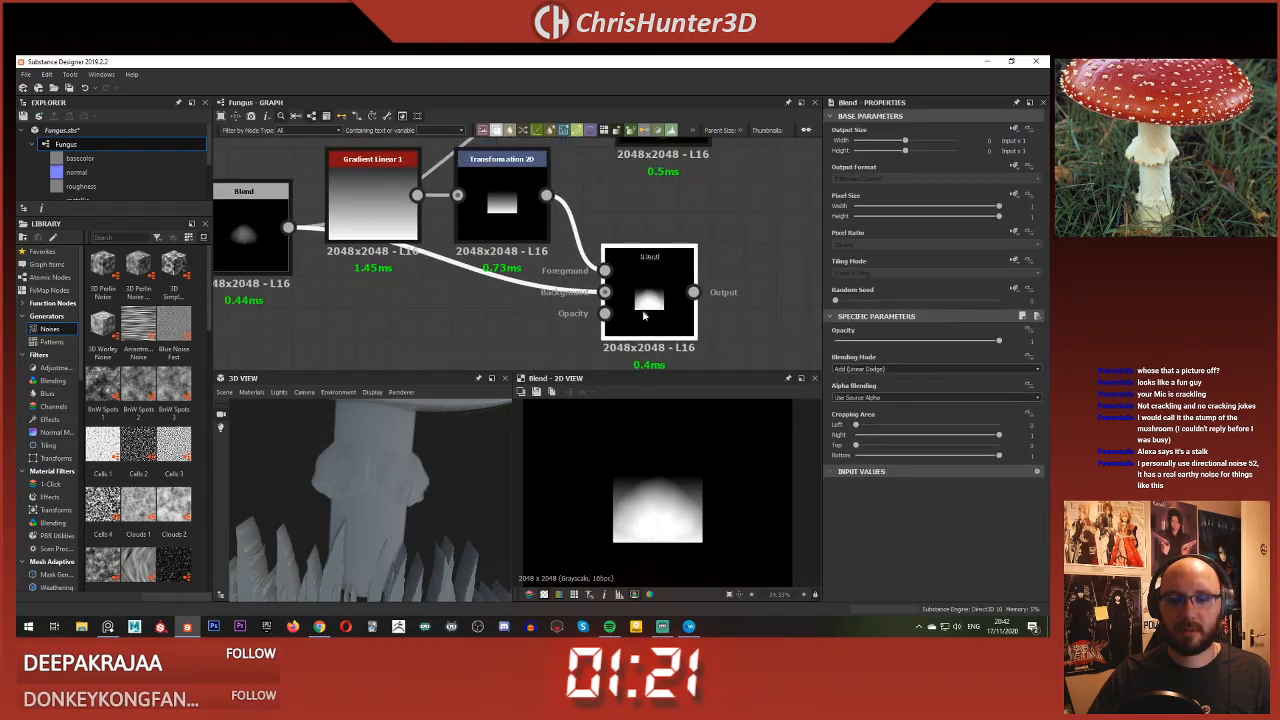
pyautogui.click(880, 369)
pyautogui.click(893, 414)
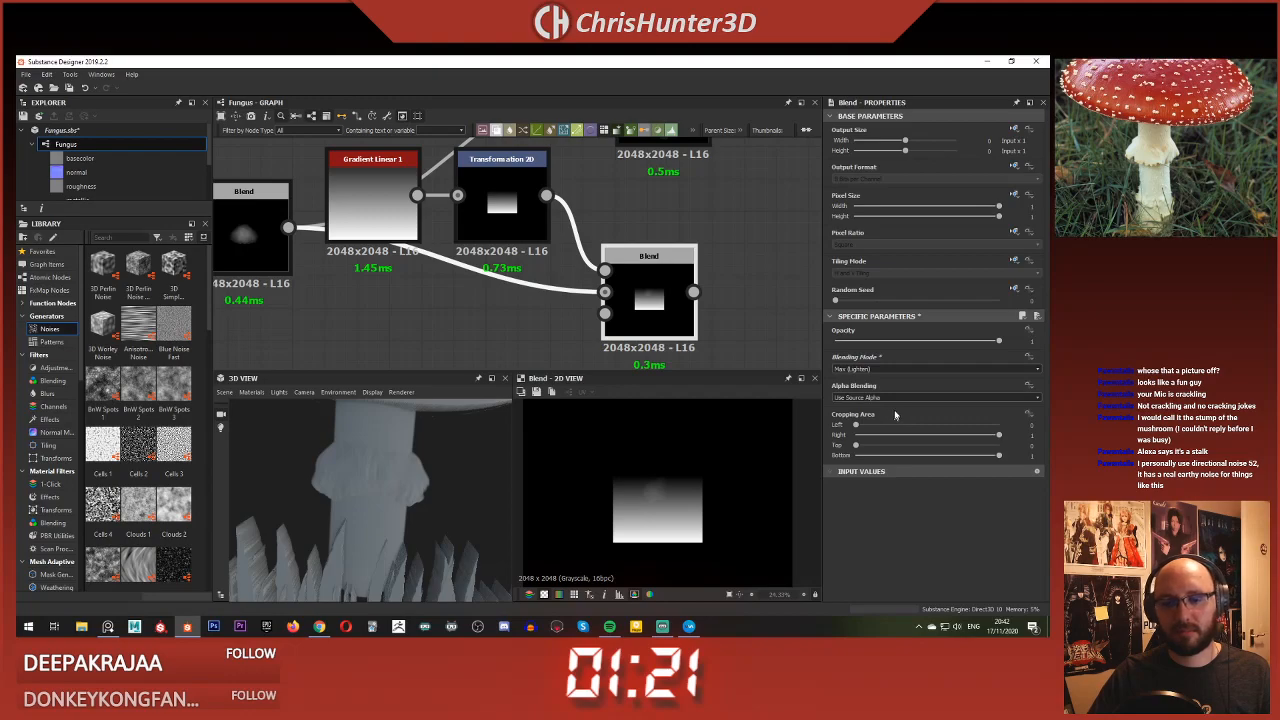
pyautogui.click(940, 369)
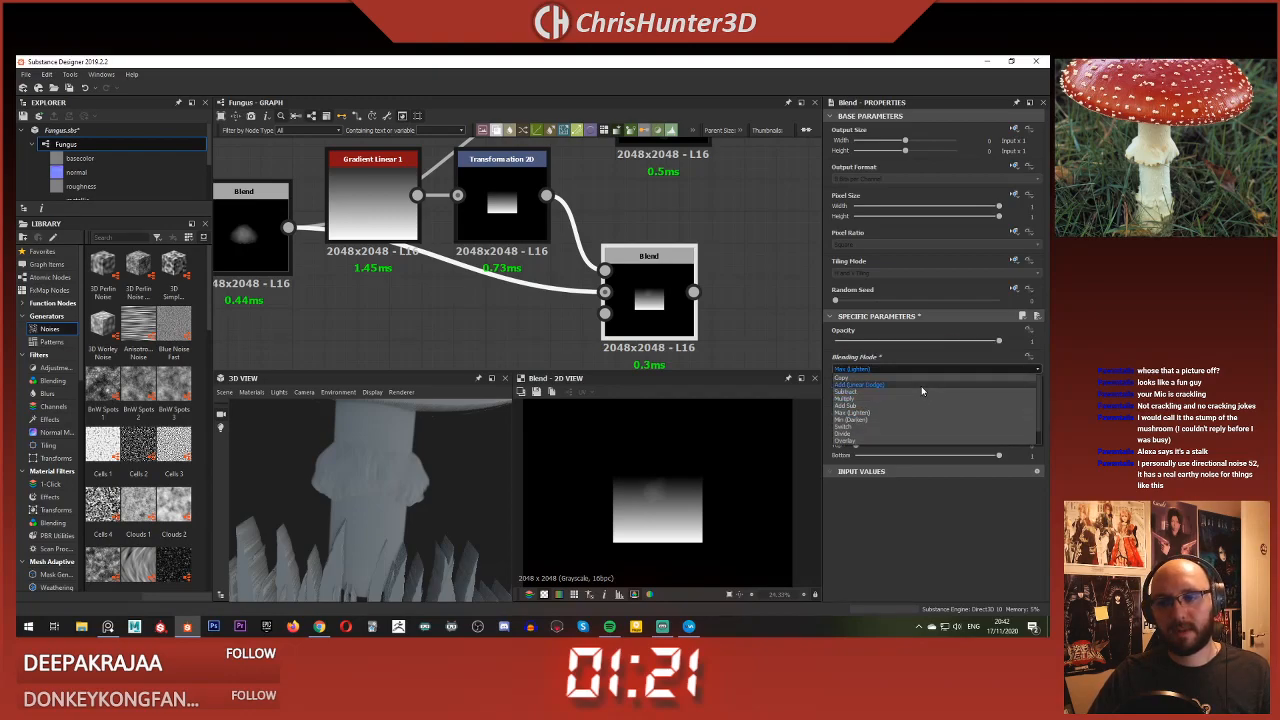
pyautogui.click(921, 386)
pyautogui.moveTo(972, 343); pyautogui.dragTo(855, 358)
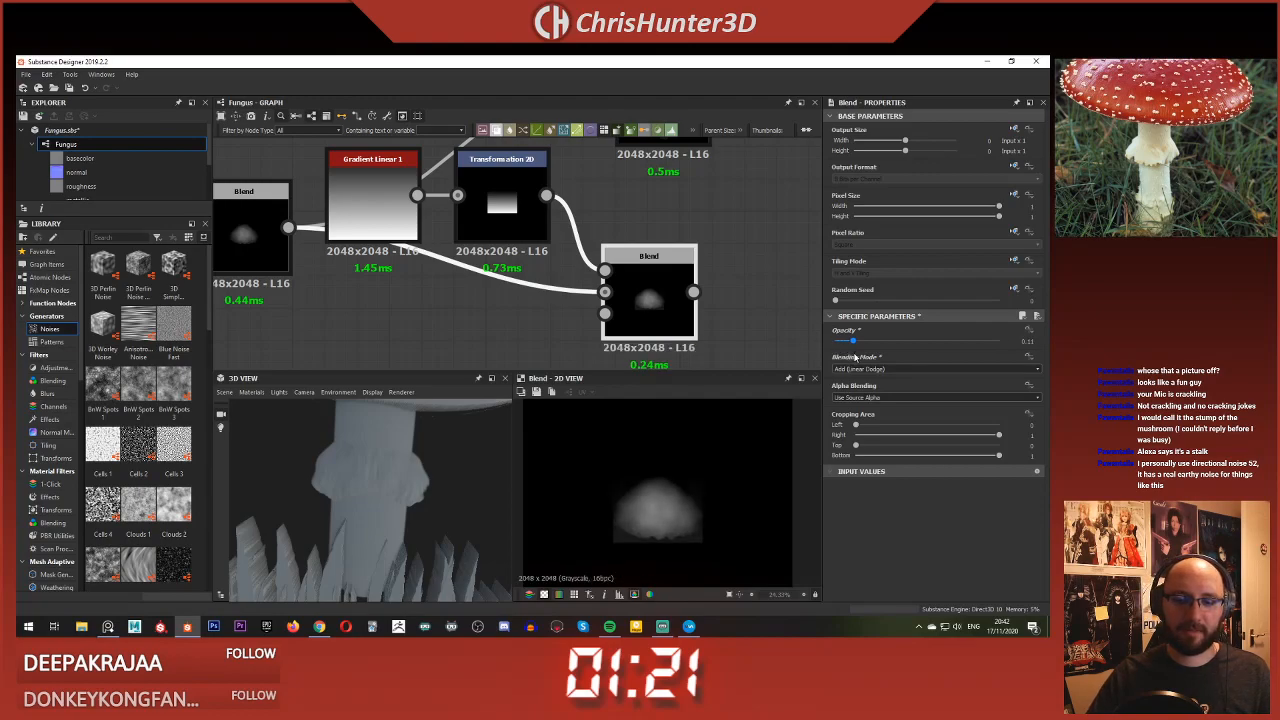
# Step: Connect the Subtract Blend's output to the gradient Blend's opacity input to mask the gradient with the ring shape
pyautogui.scroll(-4, 560, 203)
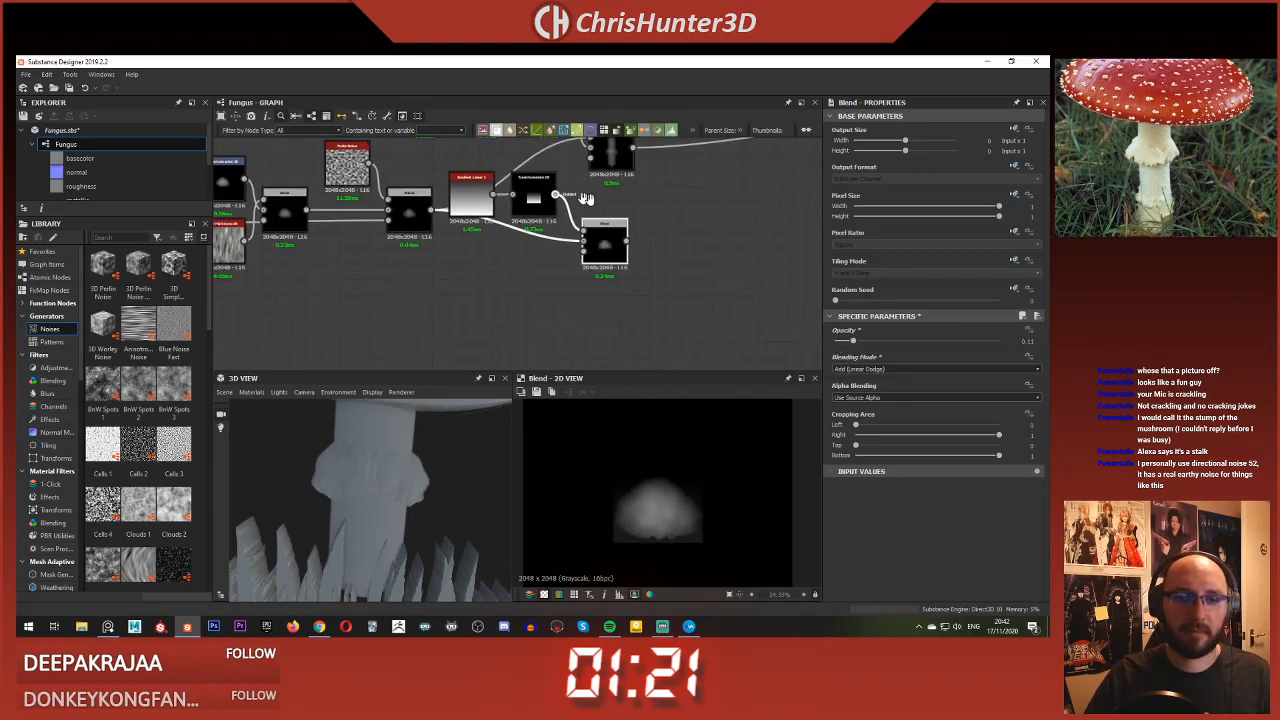
pyautogui.moveTo(582, 205); pyautogui.dragTo(683, 227, button='middle')
pyautogui.scroll(1, 683, 227)
pyautogui.click(495, 238)
pyautogui.click(494, 237)
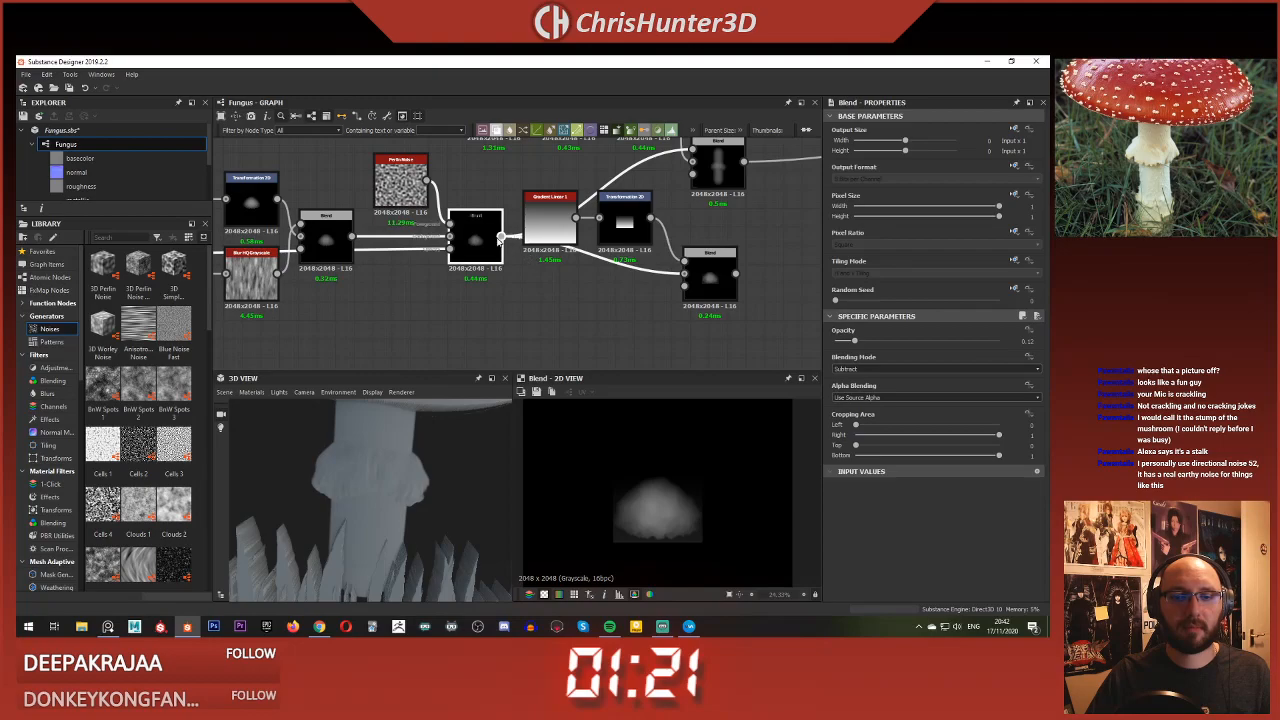
pyautogui.click(688, 286)
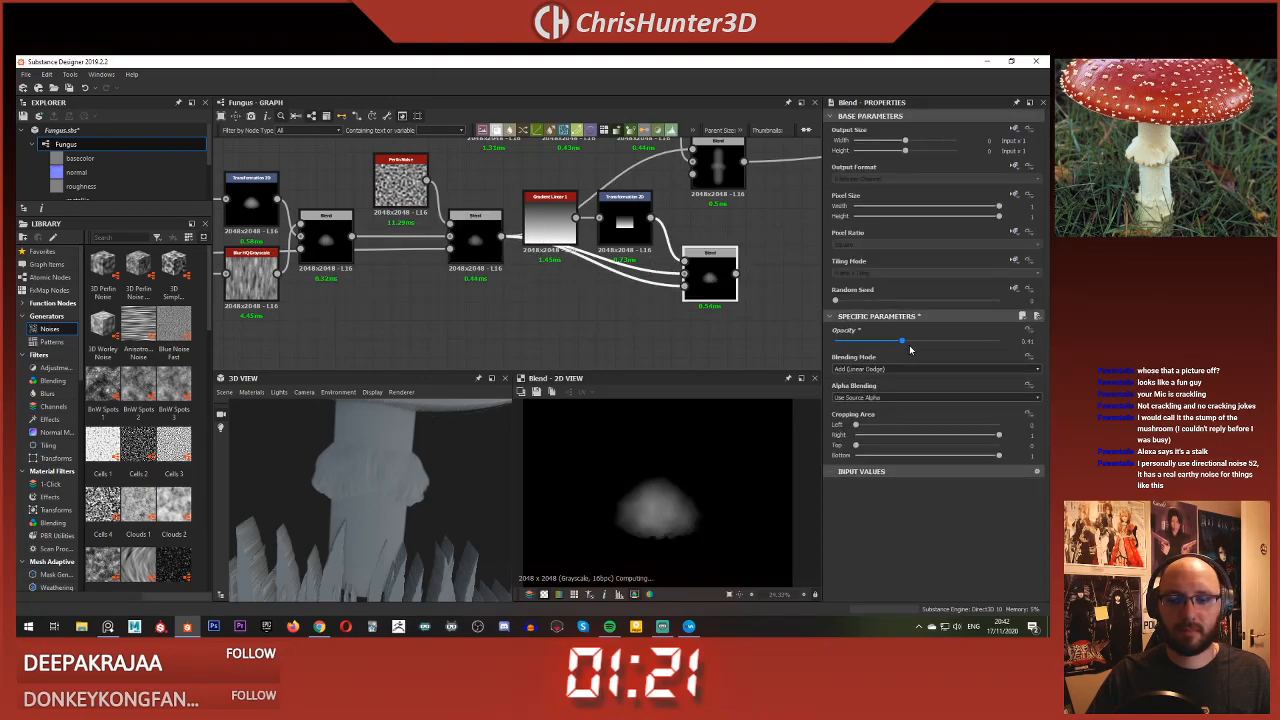
# Step: Test lower opacities on the masked gradient Blend, set its opacity to 1, and compare using undo and redo
pyautogui.moveTo(988, 341); pyautogui.dragTo(782, 350)
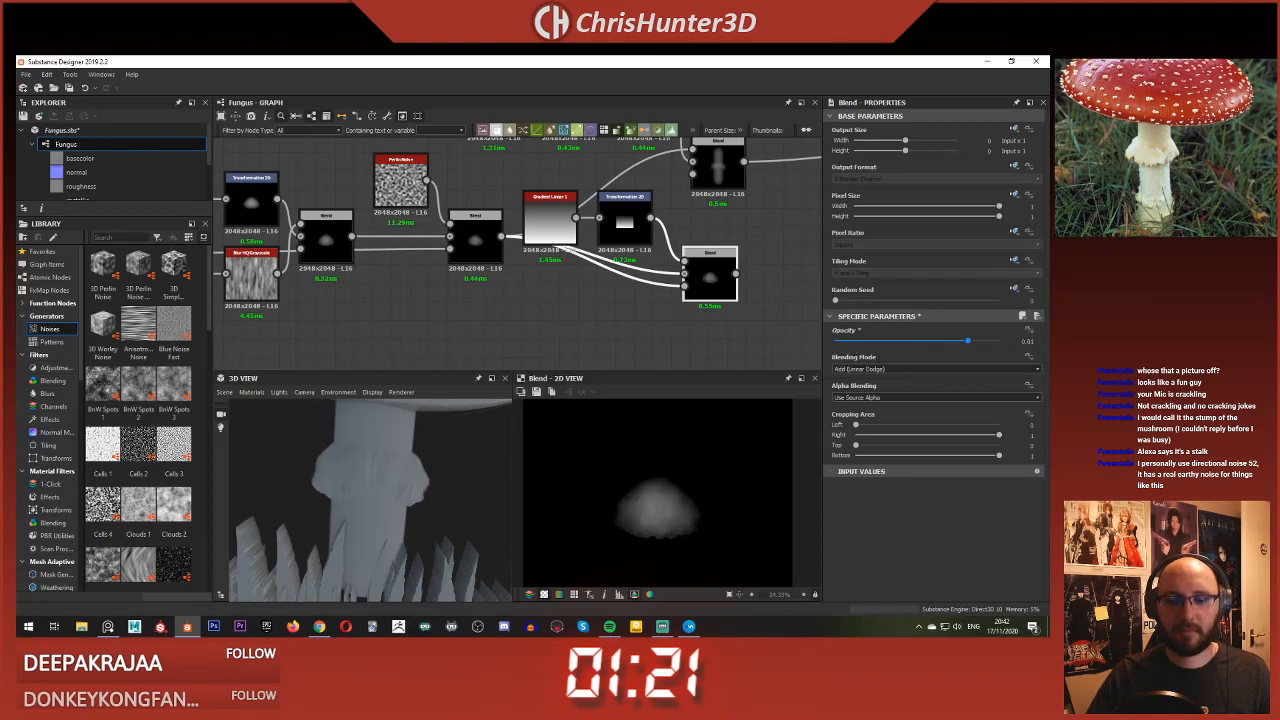
pyautogui.moveTo(968, 341); pyautogui.dragTo(999, 341)
pyautogui.scroll(1, 688, 268)
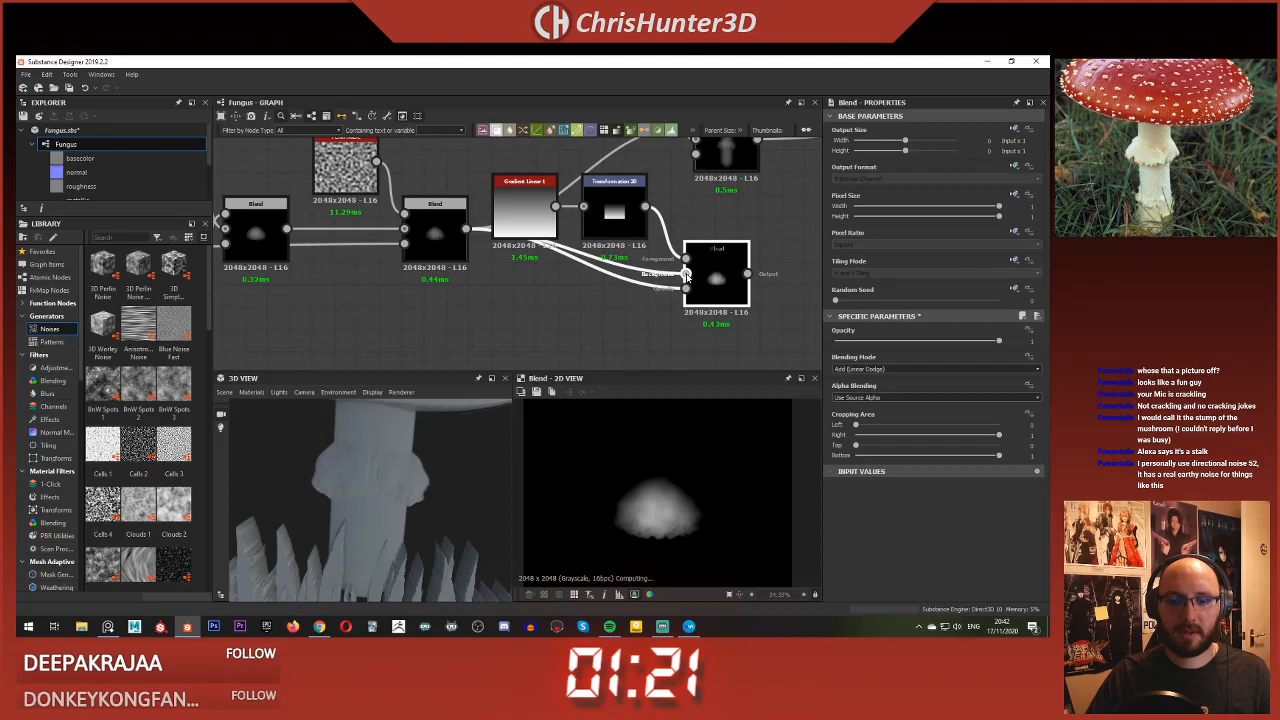
pyautogui.scroll(2, 686, 430)
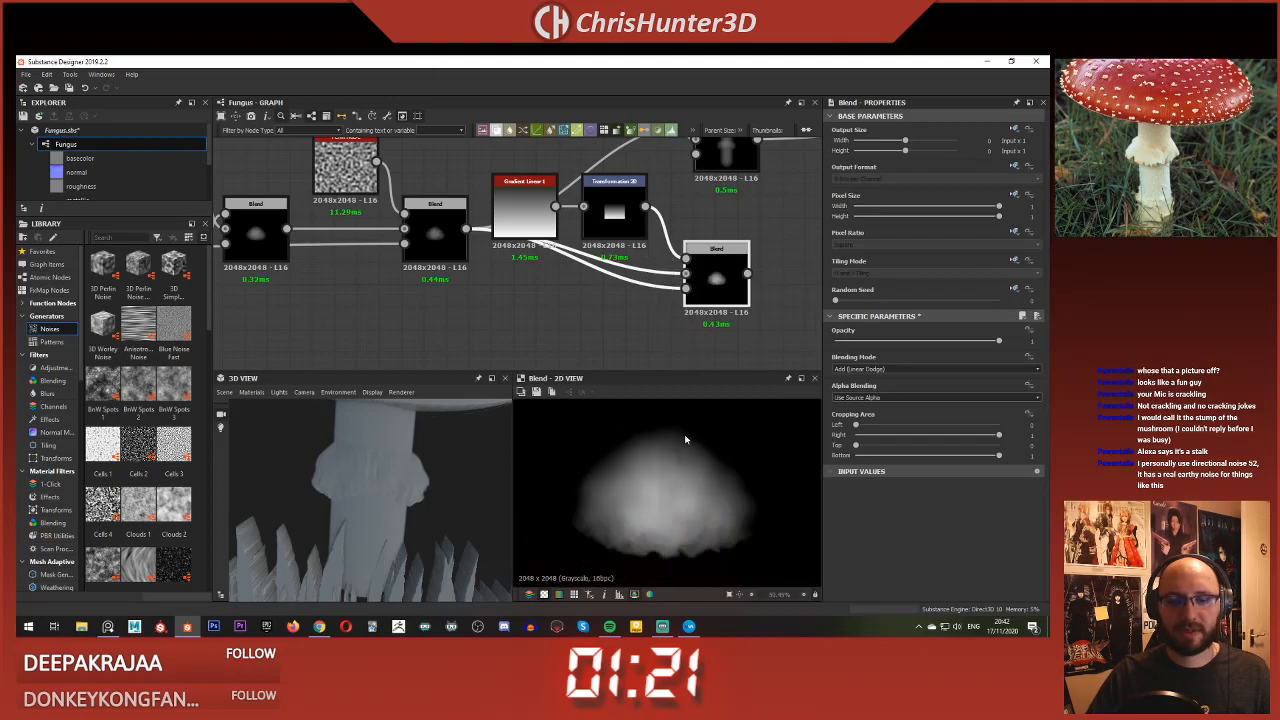
pyautogui.hotkey('ctrl', 'z')
pyautogui.hotkey('ctrl', 'y')
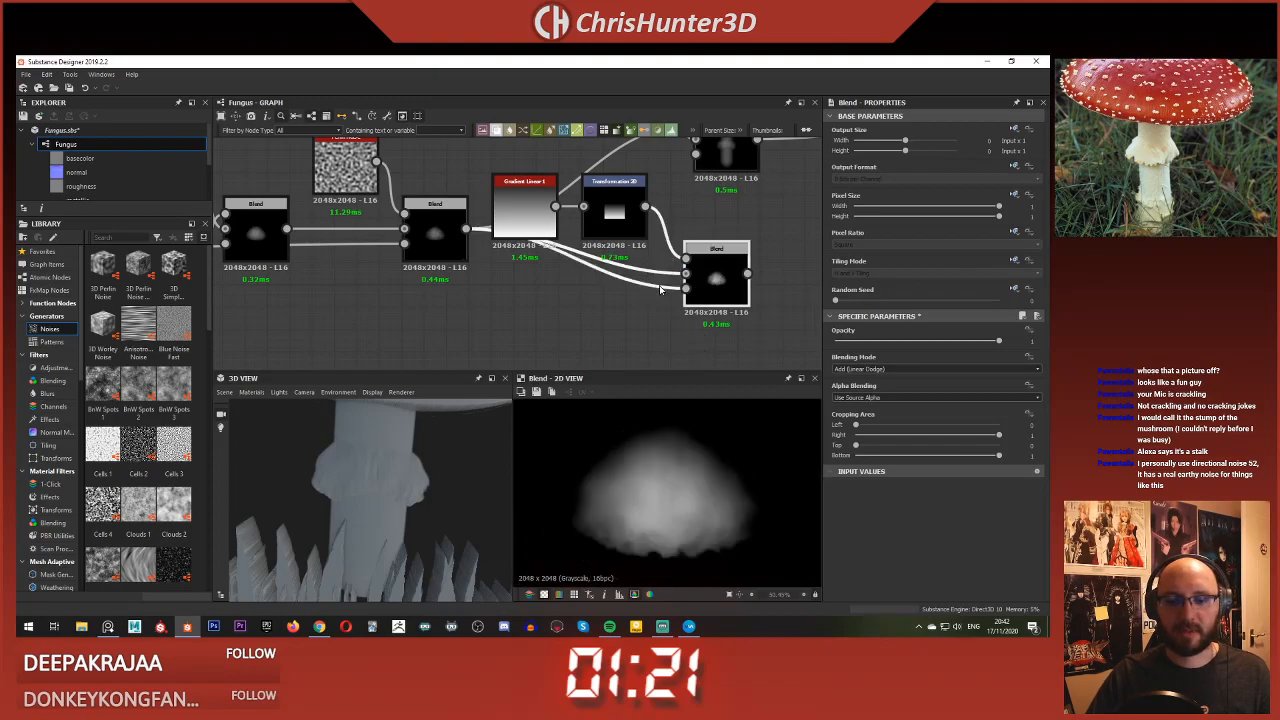
# Step: Connect the gradient Blend's output to the stem Blend in place of the Subtract Blend and inspect the ring from the side in 3D
pyautogui.scroll(-4, 659, 285)
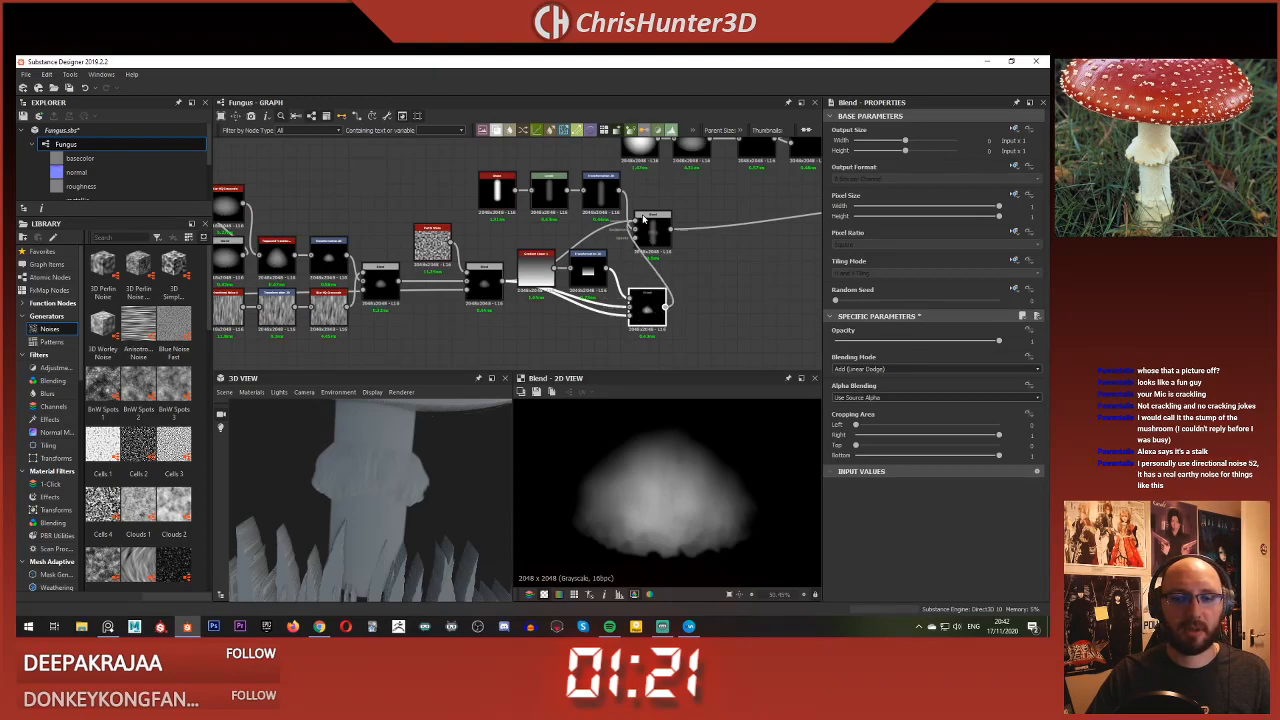
pyautogui.moveTo(479, 454); pyautogui.dragTo(430, 480)
pyautogui.scroll(3, 640, 271)
pyautogui.moveTo(509, 249); pyautogui.dragTo(545, 213, button='middle')
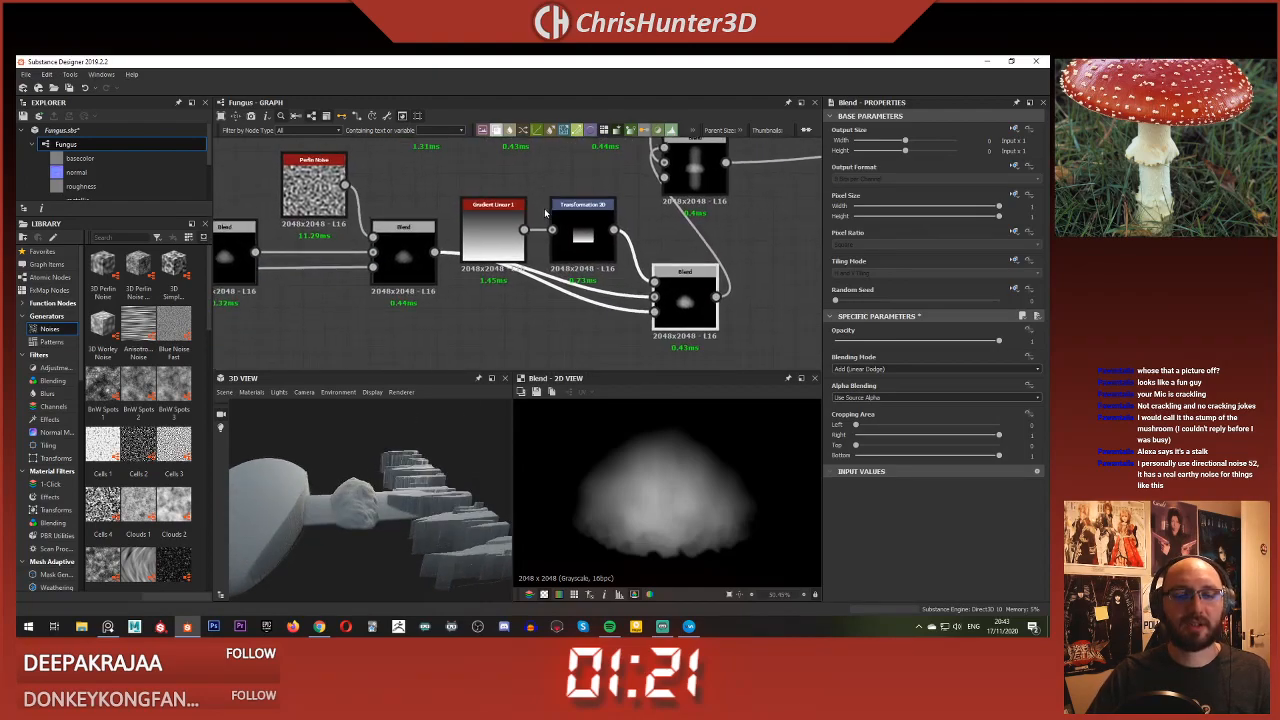
pyautogui.scroll(-1, 545, 215)
pyautogui.moveTo(584, 271); pyautogui.dragTo(569, 291, button='middle')
pyautogui.scroll(1, 569, 291)
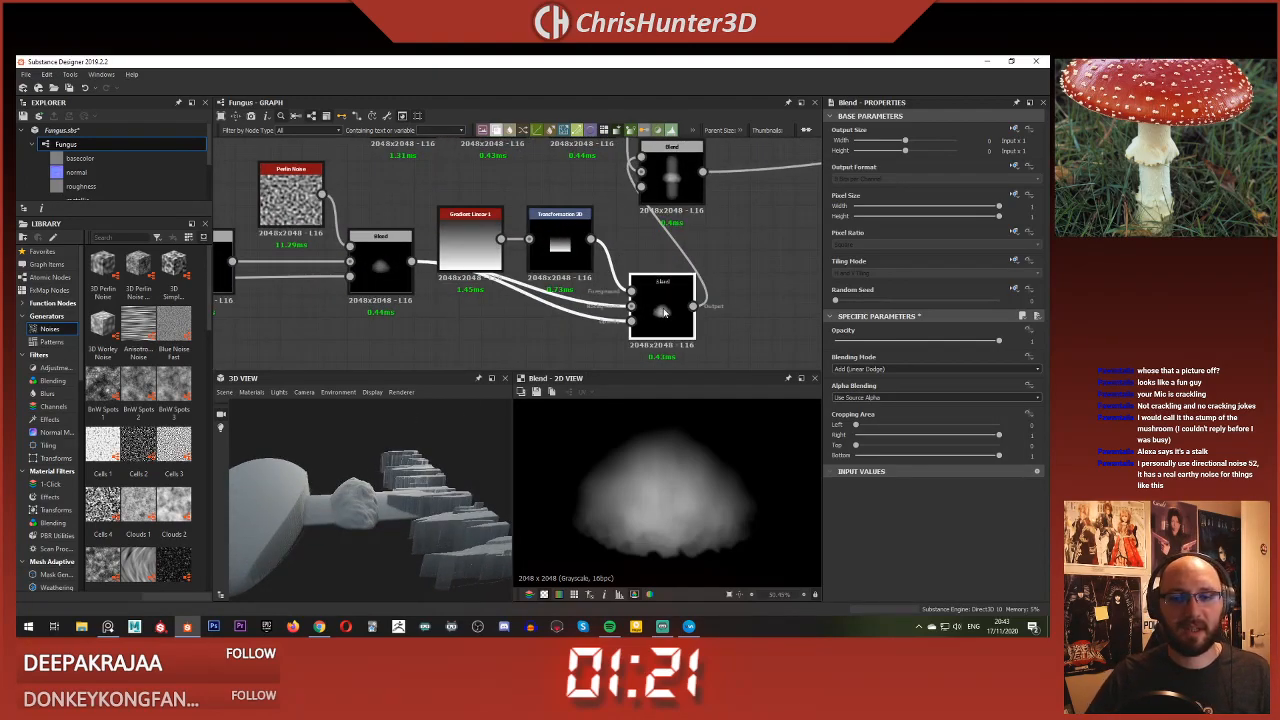
# Step: Shift the stem Blend, gradient Blend and Transformation 2D nodes away from Gradient Linear 1 to make room for another node
pyautogui.scroll(-3, 664, 312)
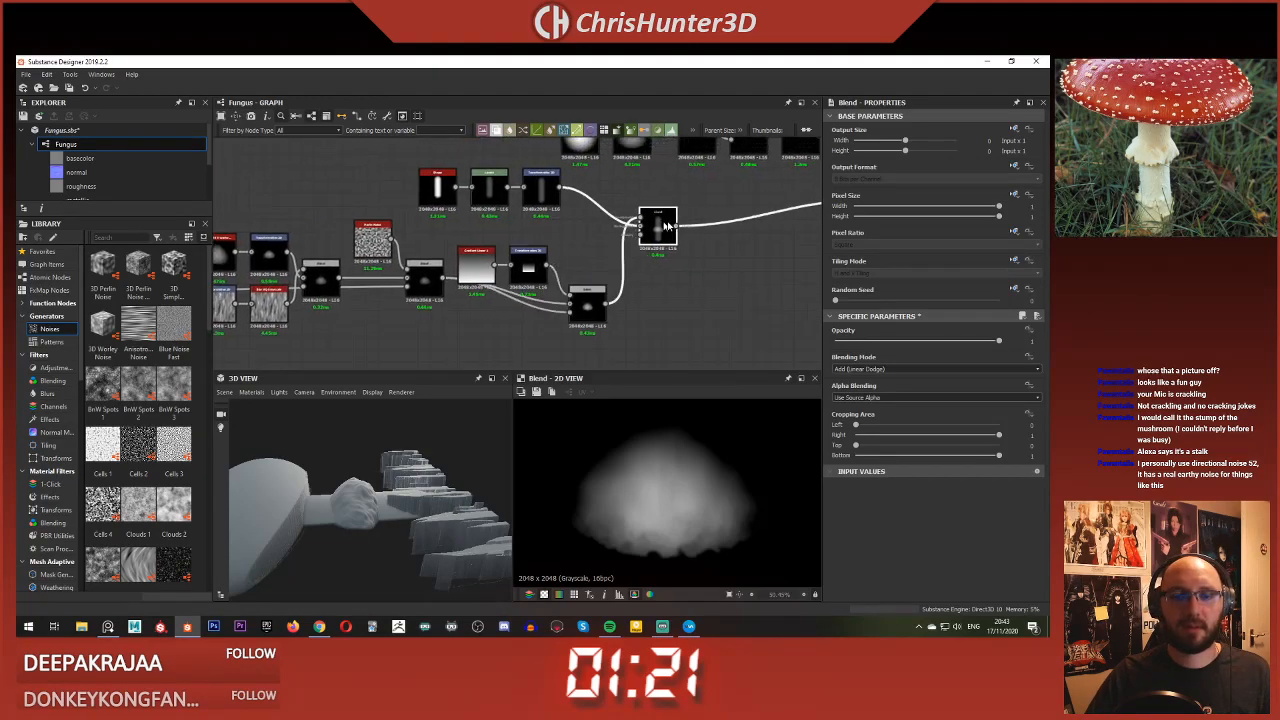
pyautogui.moveTo(666, 226); pyautogui.dragTo(705, 226)
pyautogui.moveTo(589, 304); pyautogui.dragTo(607, 304)
pyautogui.moveTo(526, 265); pyautogui.dragTo(564, 258)
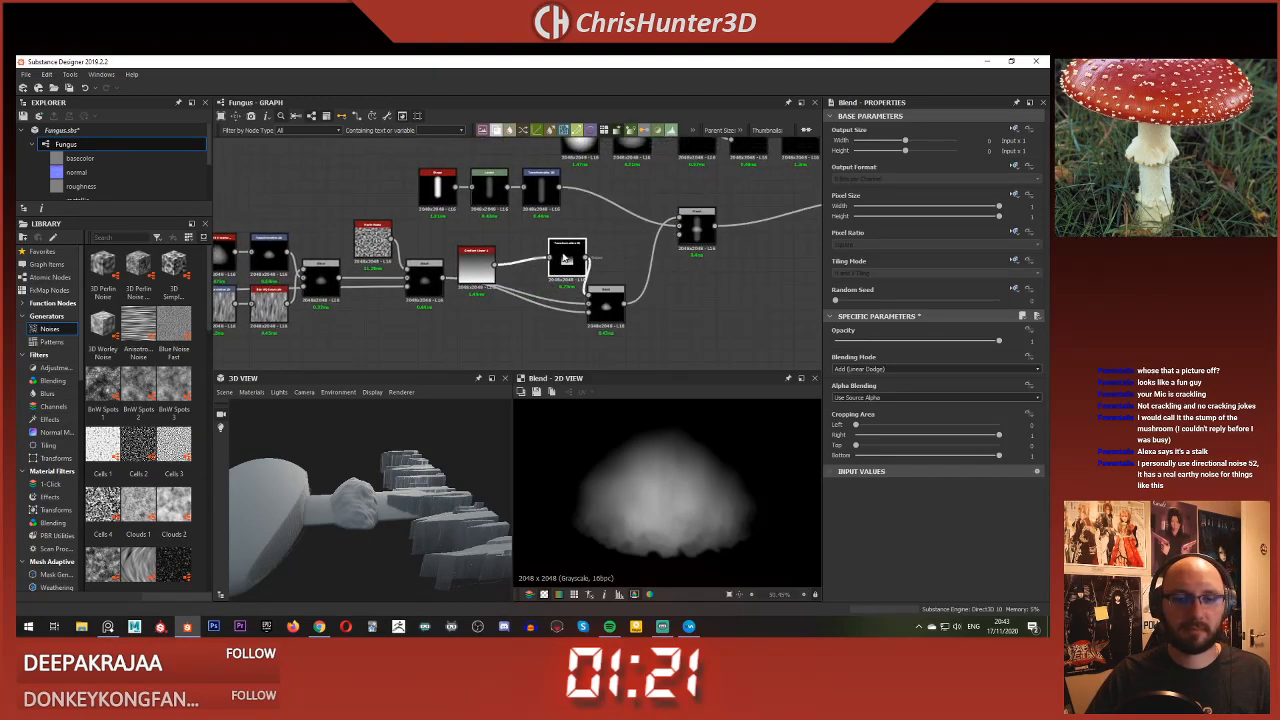
pyautogui.scroll(1, 549, 256)
pyautogui.press('space')
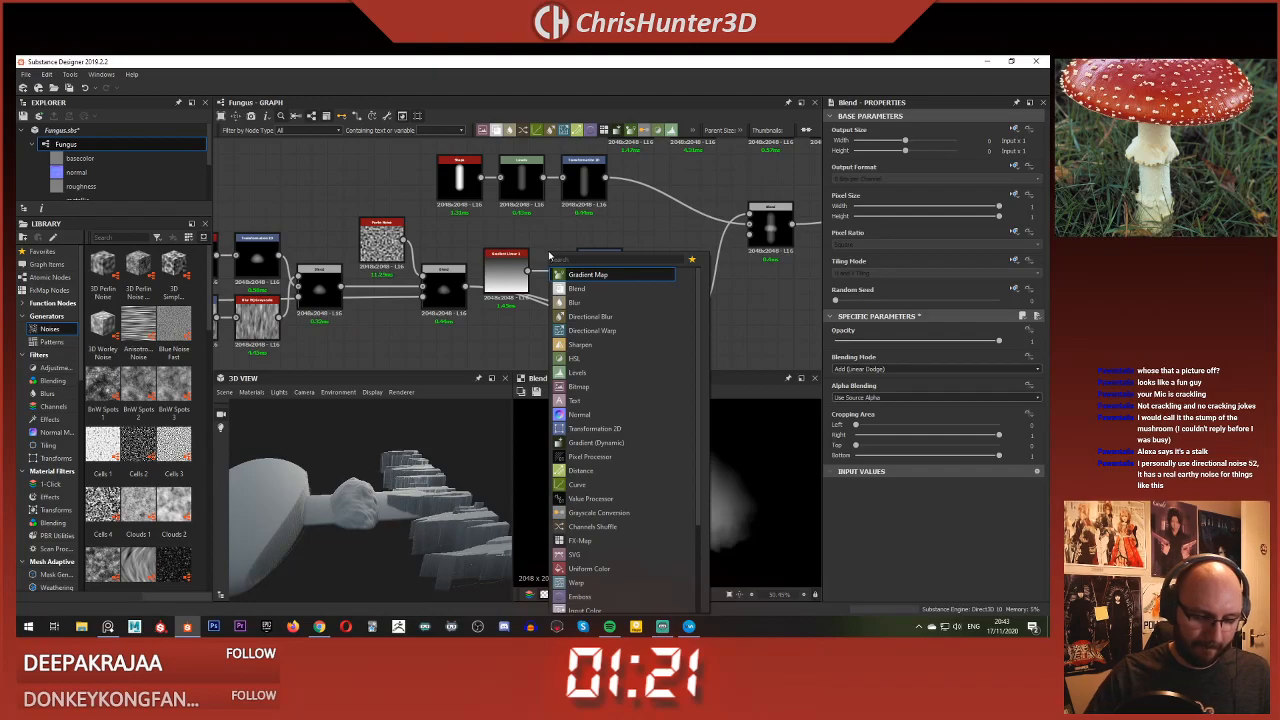
pyautogui.write('curv')
pyautogui.click(574, 288)
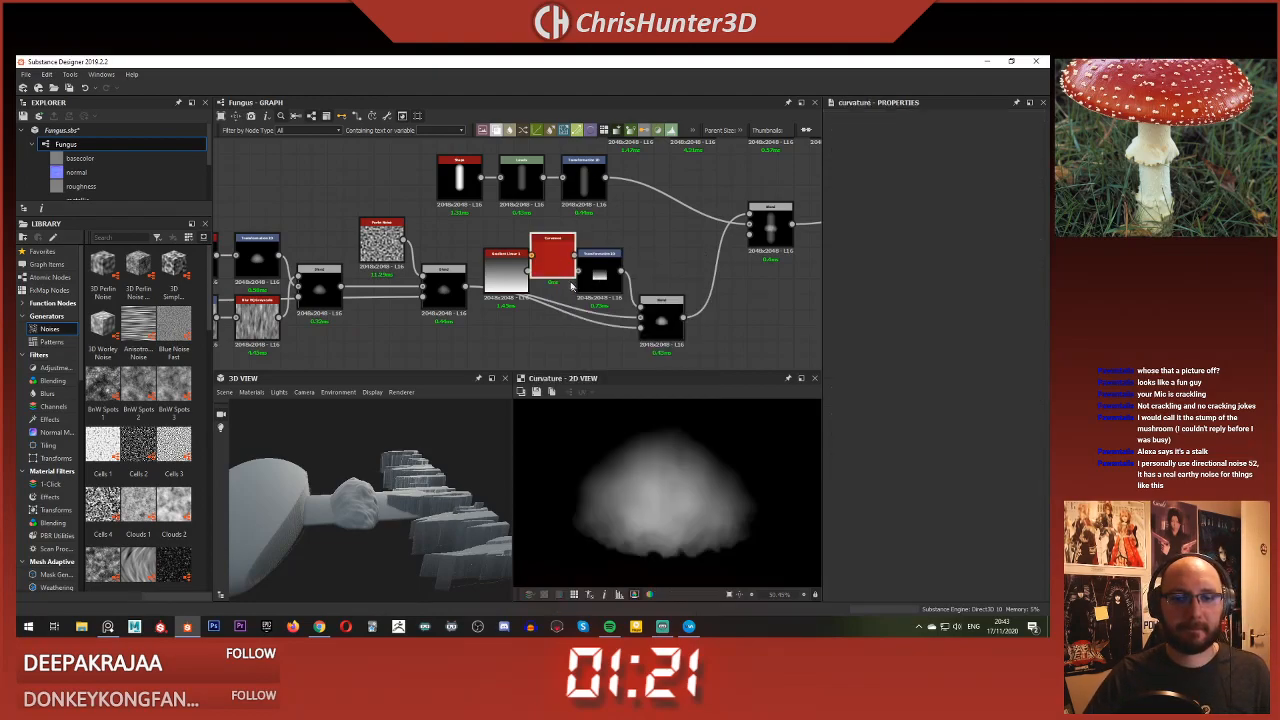
pyautogui.doubleClick(598, 270)
pyautogui.click(557, 258)
pyautogui.press('Delete')
# Step: Insert a Curve node between Gradient Linear 1 and Transformation 2D and space out the nodes that follow it
pyautogui.press('space')
pyautogui.write('c')
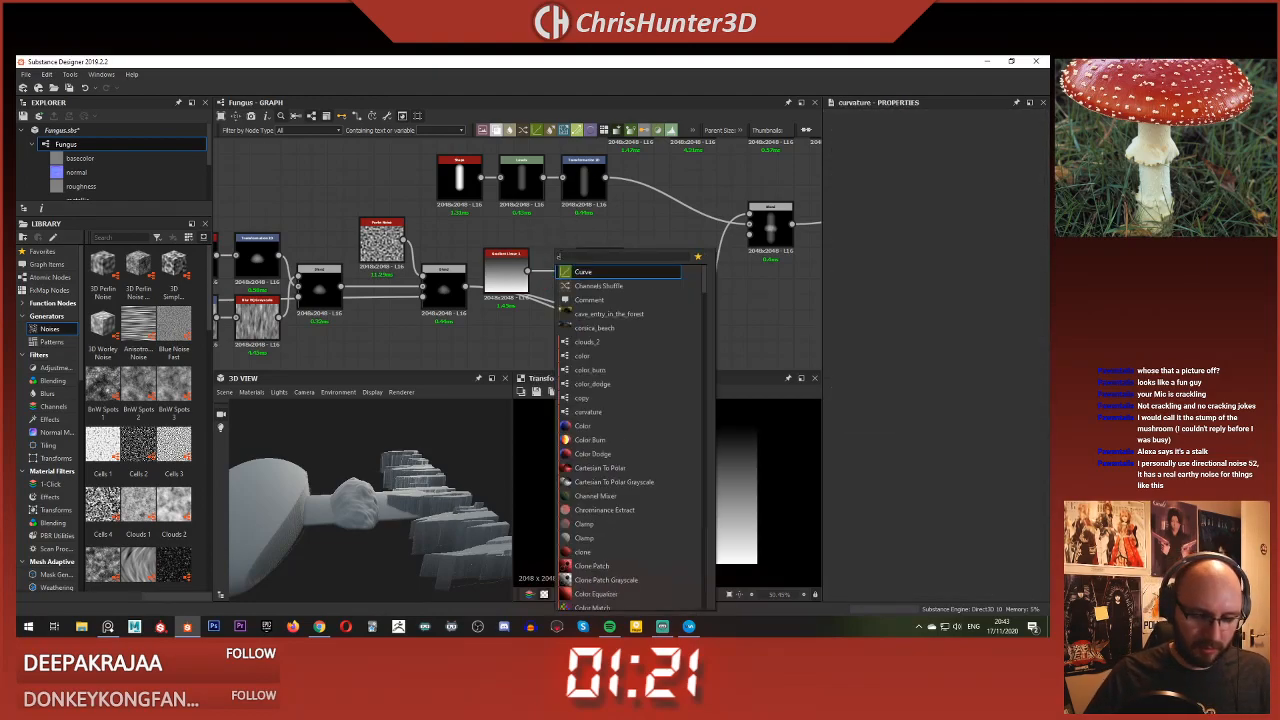
pyautogui.write('urve')
pyautogui.click(595, 275)
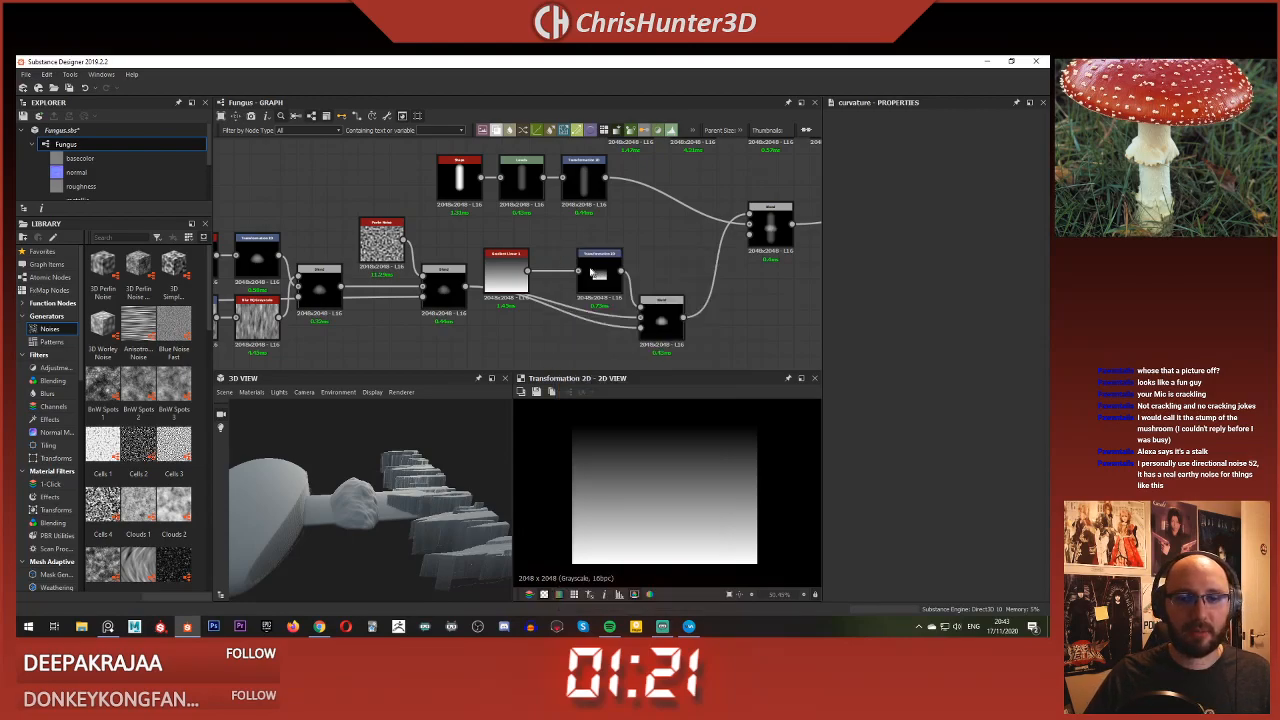
pyautogui.moveTo(526, 271); pyautogui.dragTo(576, 275)
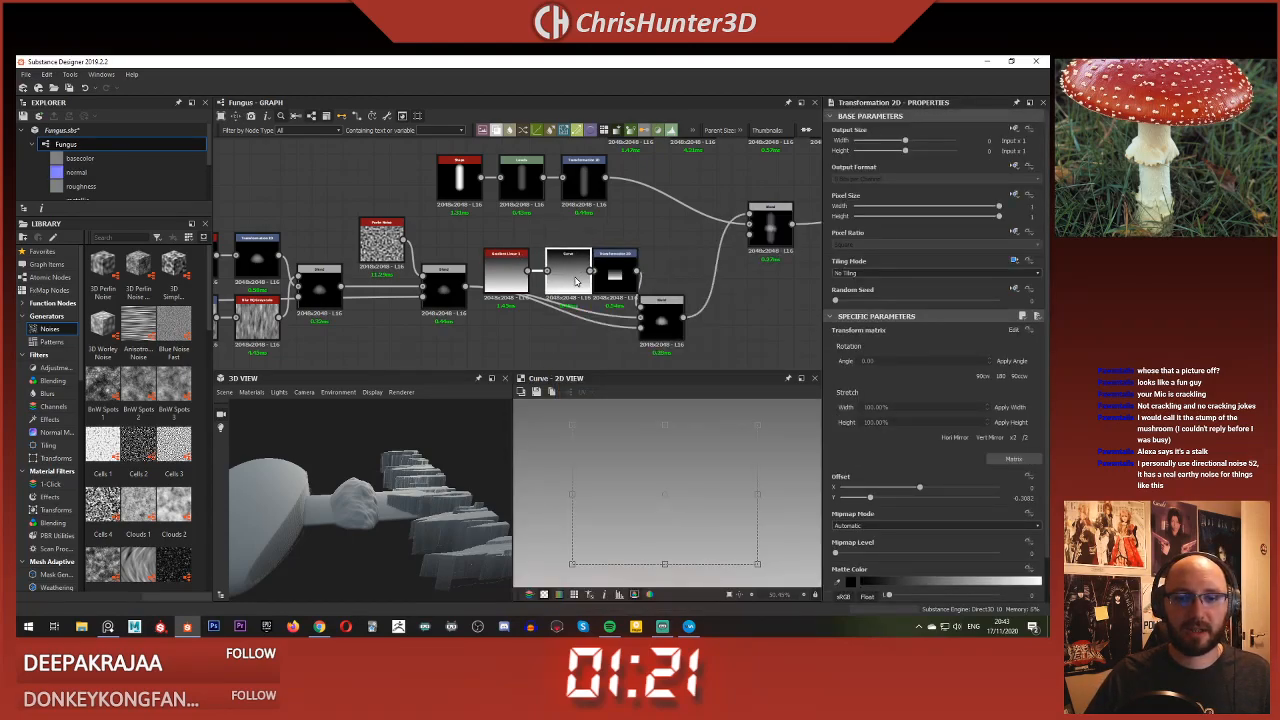
pyautogui.moveTo(642, 254); pyautogui.dragTo(581, 217, button='middle')
pyautogui.moveTo(581, 217); pyautogui.dragTo(630, 285)
pyautogui.click(604, 230)
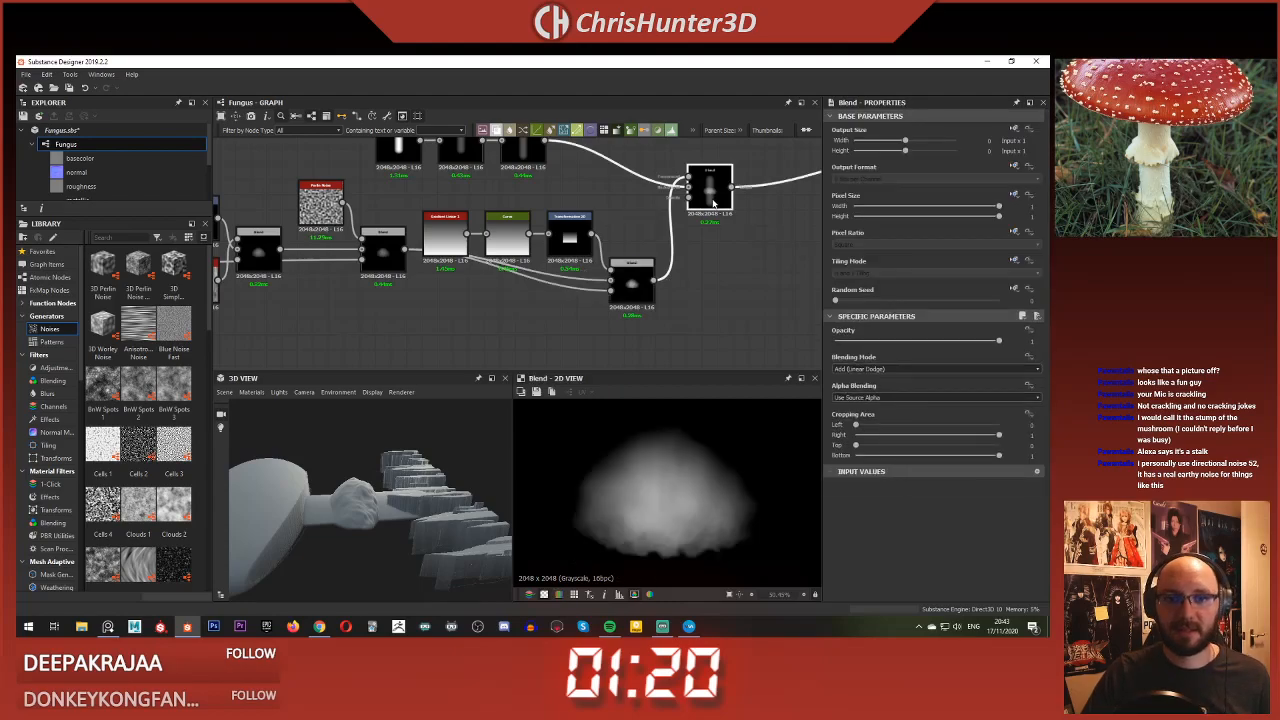
# Step: Add a point to the Curve node's luminance curve and bend the curve's upper part toward full white
pyautogui.click(507, 248)
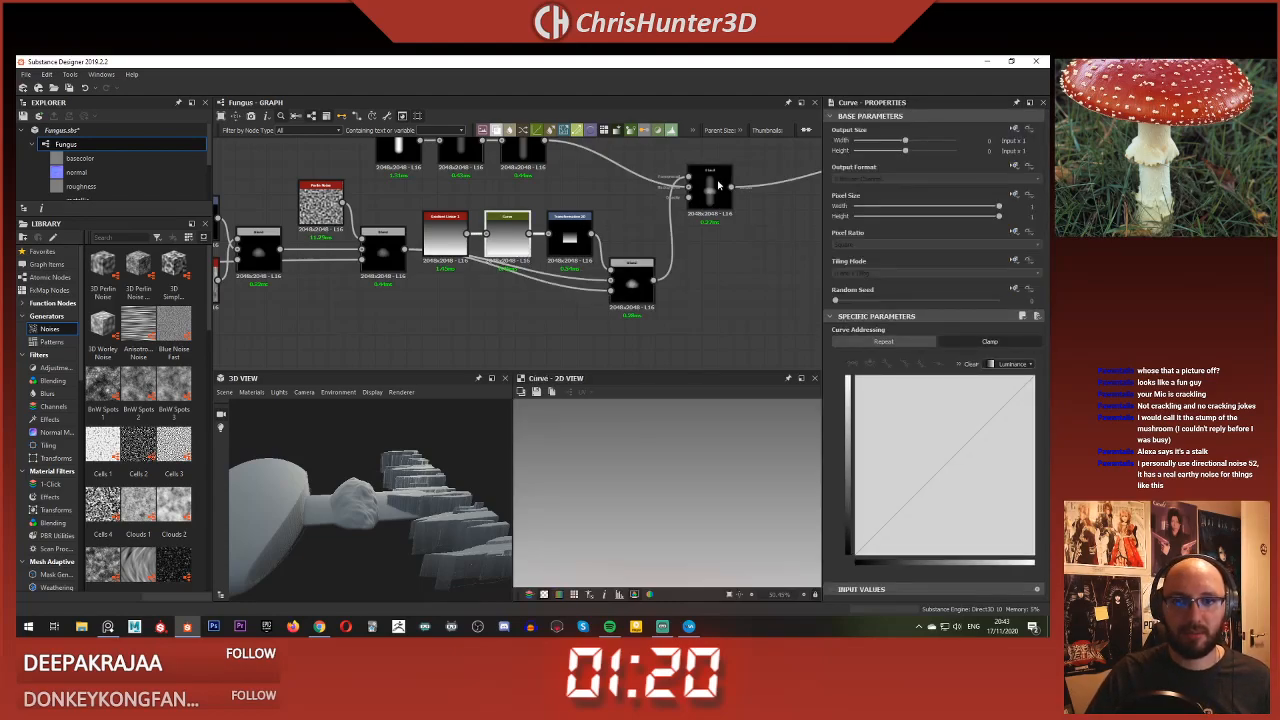
pyautogui.click(718, 184)
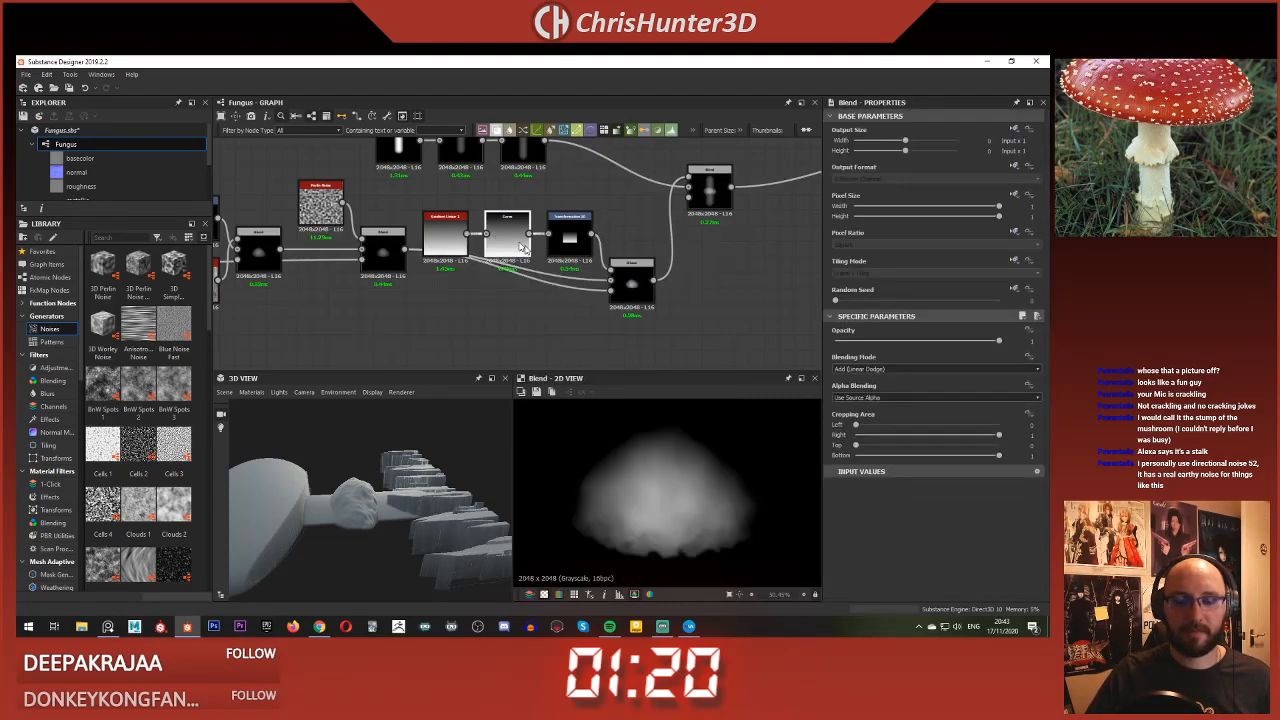
pyautogui.click(959, 441)
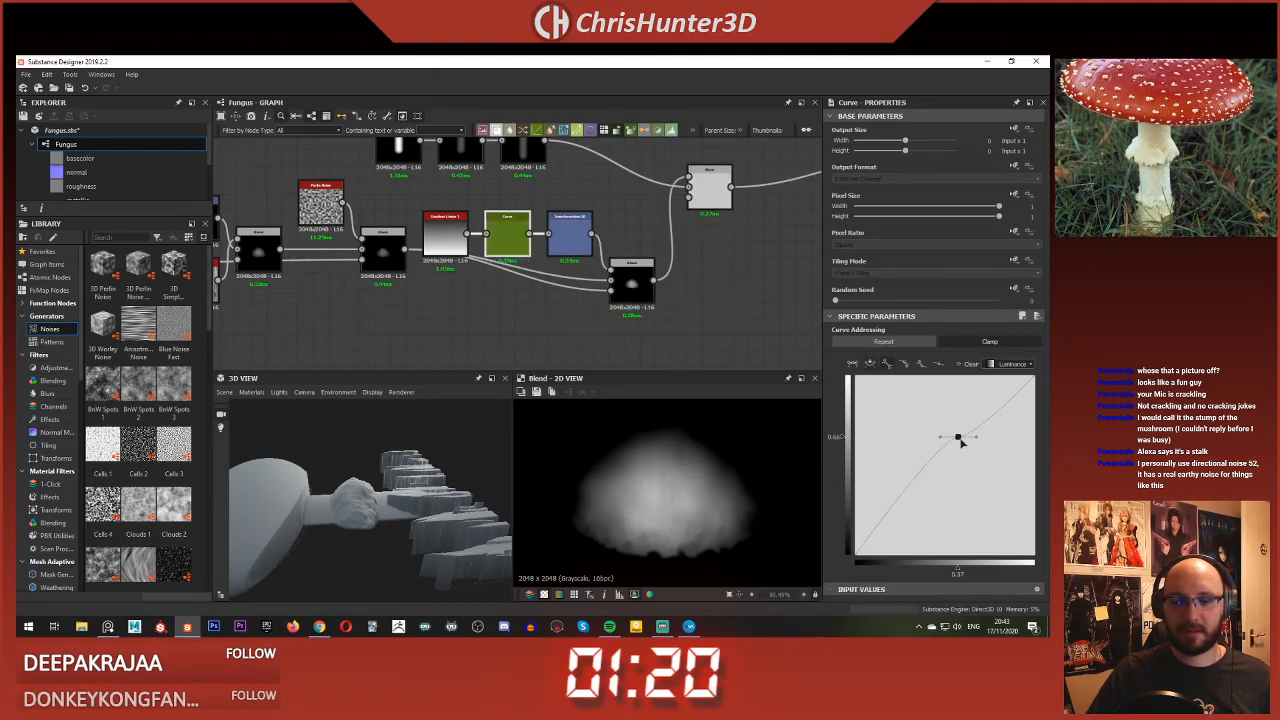
pyautogui.moveTo(958, 440); pyautogui.dragTo(1053, 374)
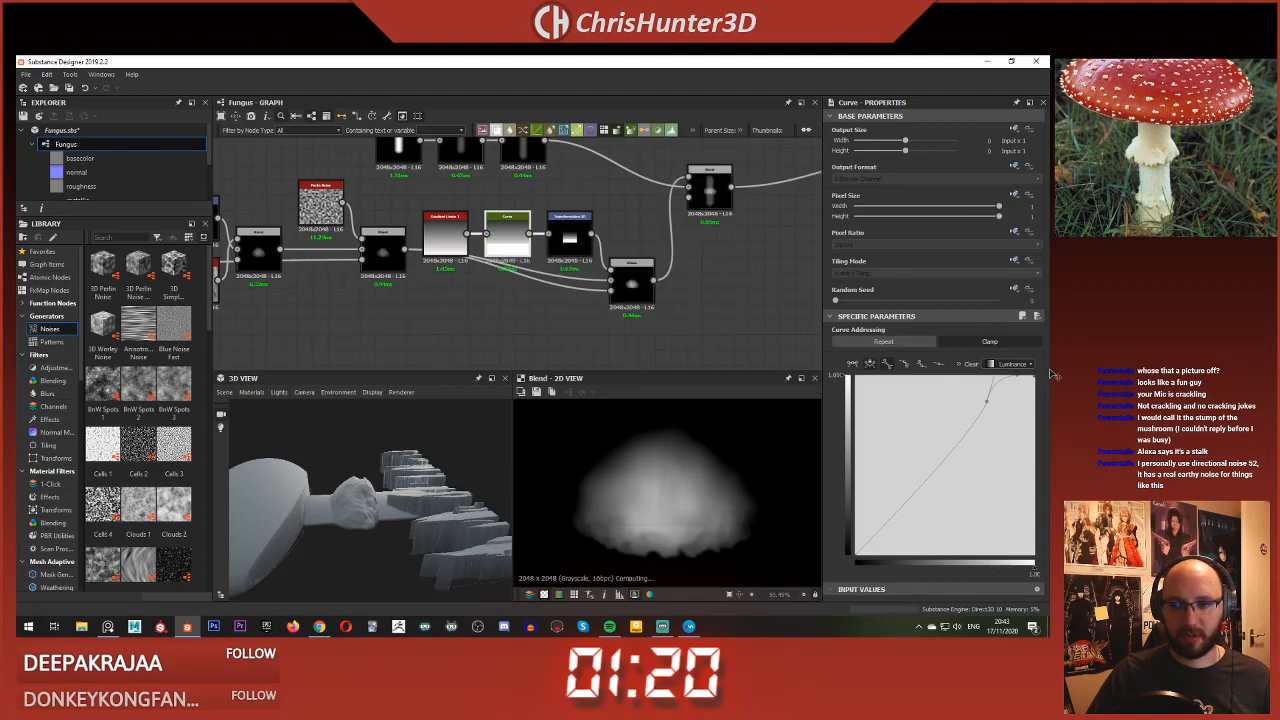
# Step: Make the luminance curve's lower segment straight and pull its point down to about 0.71, 0.45
pyautogui.moveTo(987, 404)
pyautogui.mouseDown()
pyautogui.moveTo(990, 365)
pyautogui.moveTo(996, 384)
pyautogui.mouseUp()
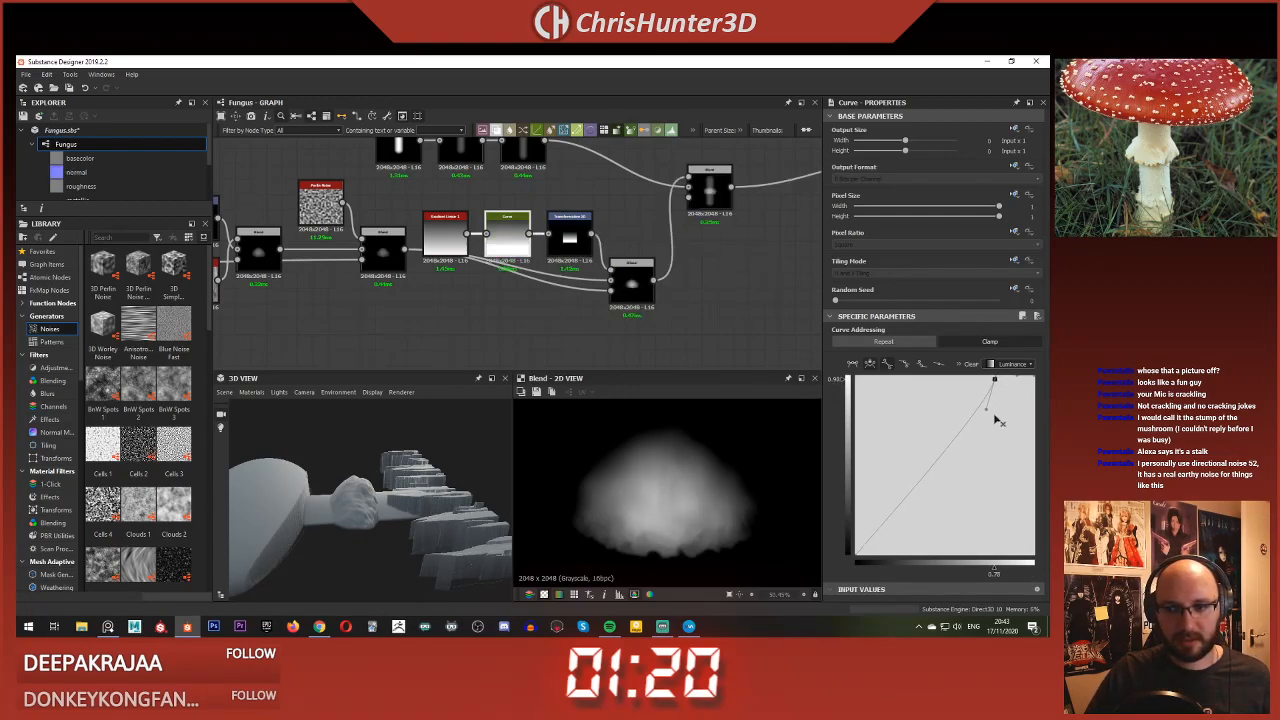
pyautogui.click(905, 366)
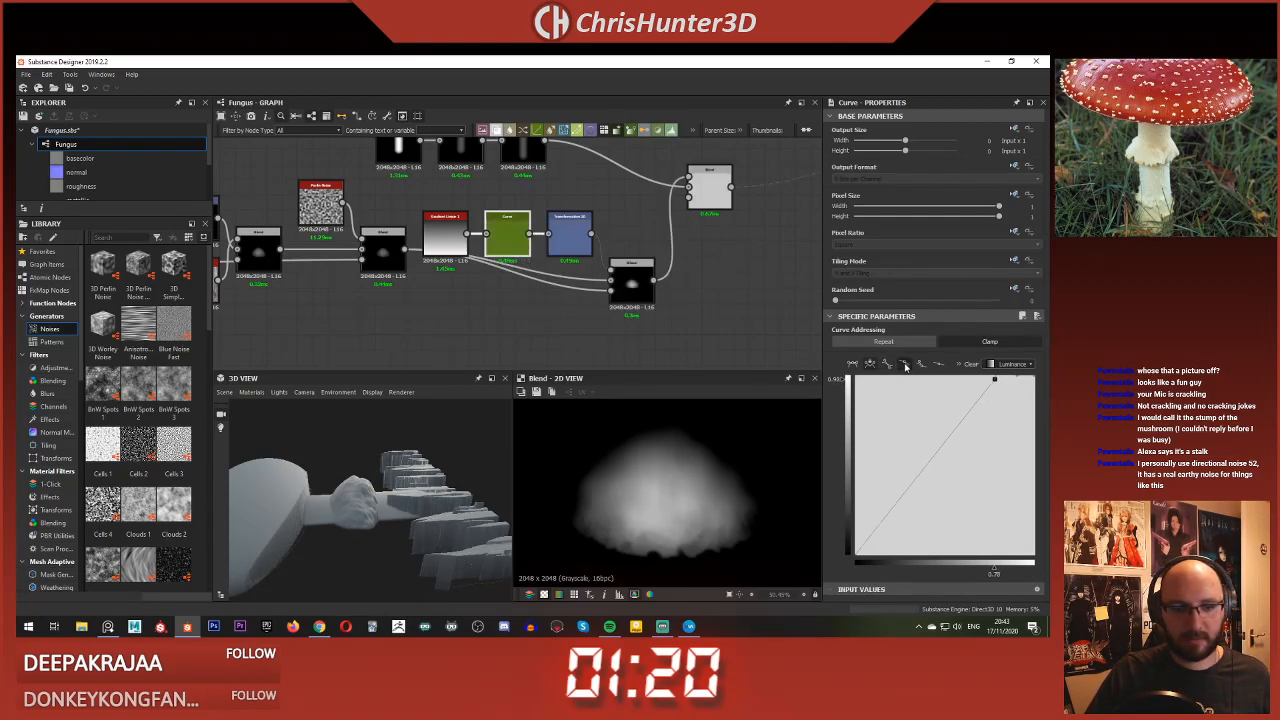
pyautogui.moveTo(996, 381); pyautogui.dragTo(987, 479)
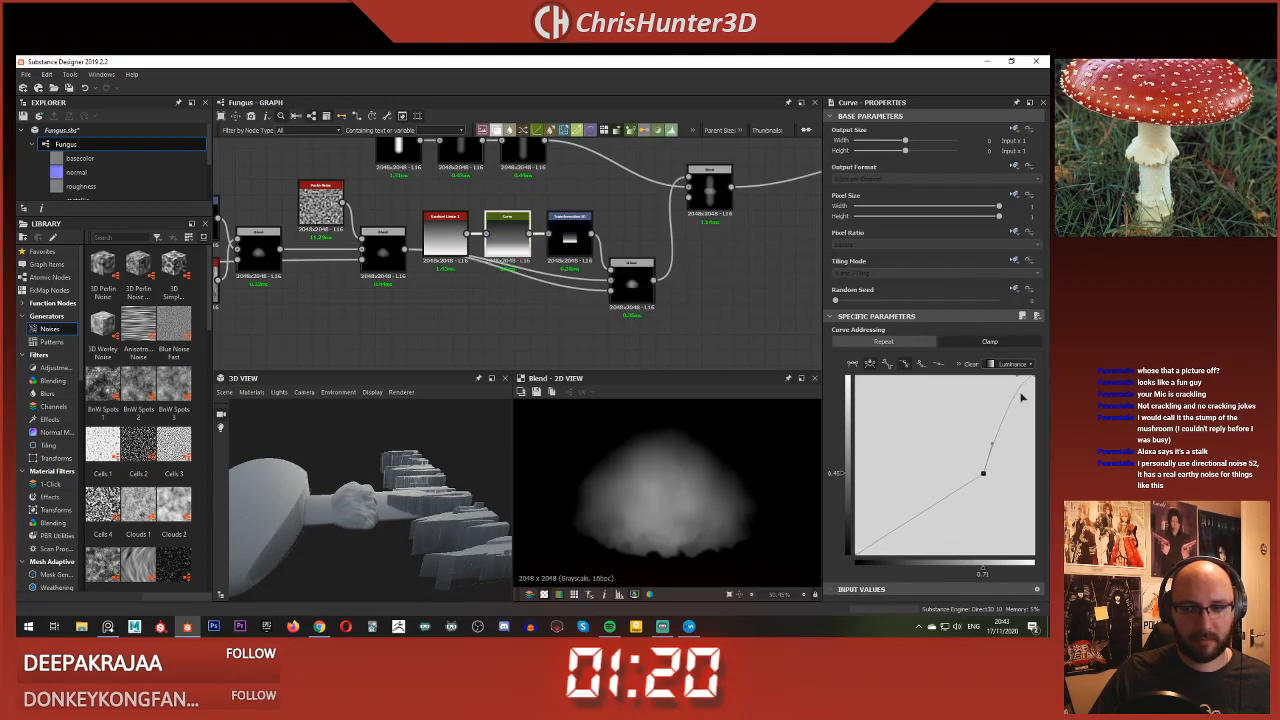
# Step: Try an extra point near the luminance curve's upper end and reshape the steep section with its handles
pyautogui.moveTo(1021, 397); pyautogui.dragTo(1023, 389)
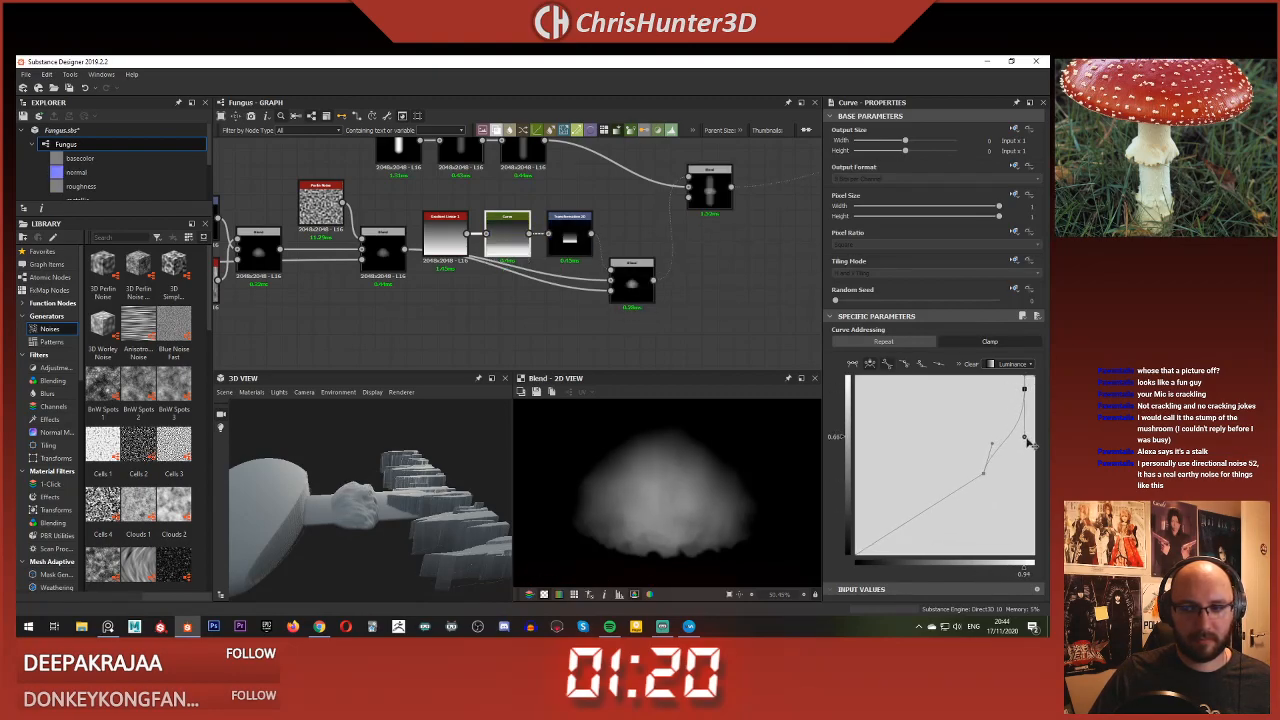
pyautogui.moveTo(1021, 437); pyautogui.dragTo(986, 397)
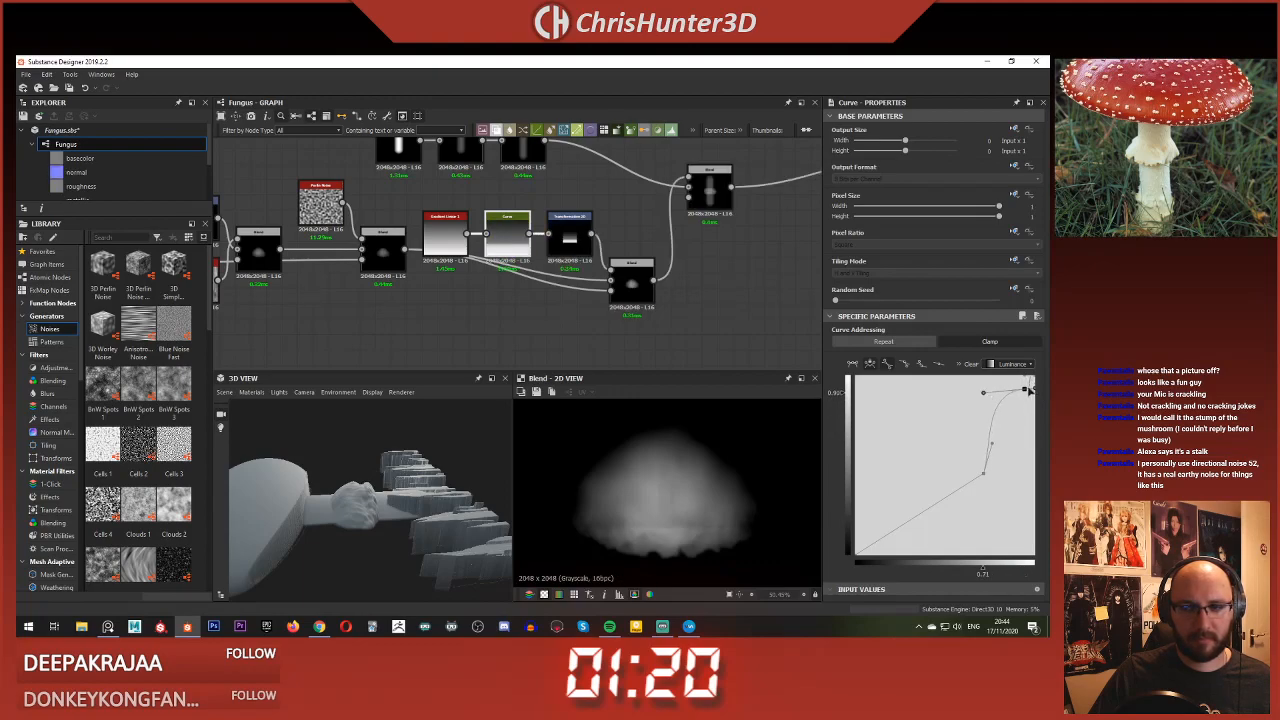
pyautogui.moveTo(1025, 378)
pyautogui.mouseDown()
pyautogui.moveTo(1024, 418)
pyautogui.moveTo(1015, 402)
pyautogui.moveTo(1032, 392)
pyautogui.mouseUp()
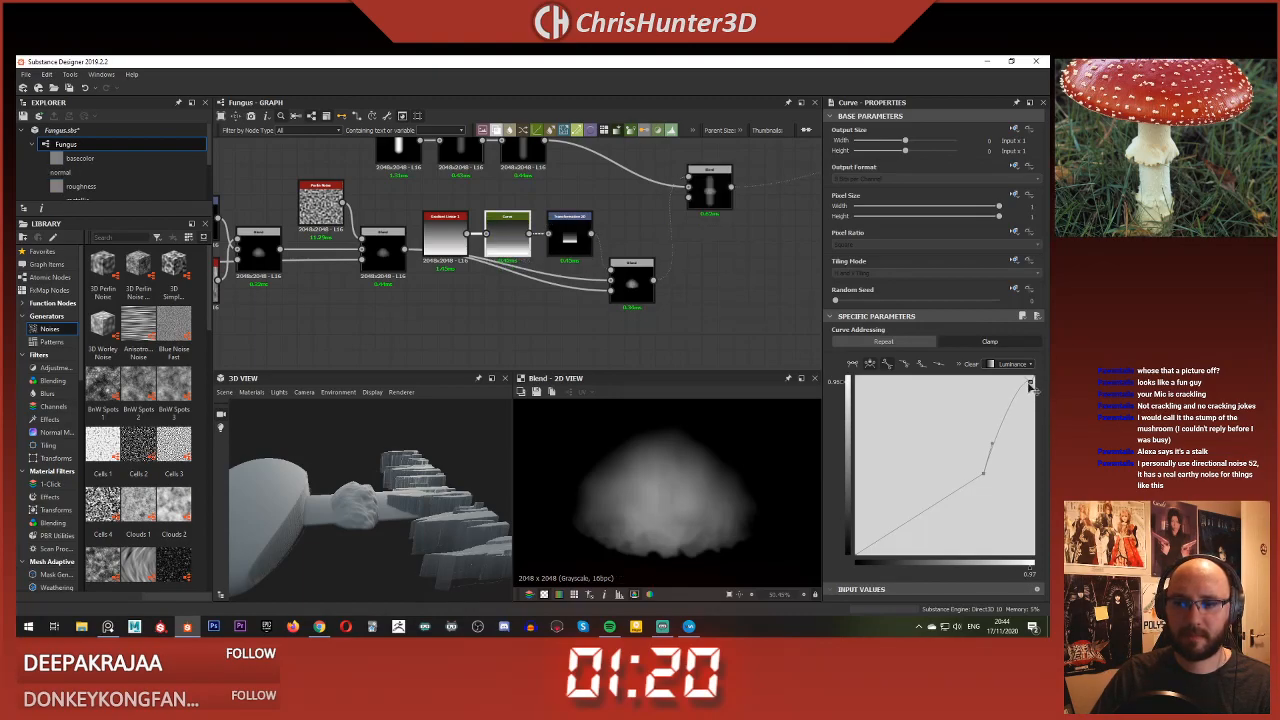
pyautogui.moveTo(1036, 381); pyautogui.dragTo(1012, 400)
pyautogui.moveTo(1020, 417); pyautogui.dragTo(1034, 430)
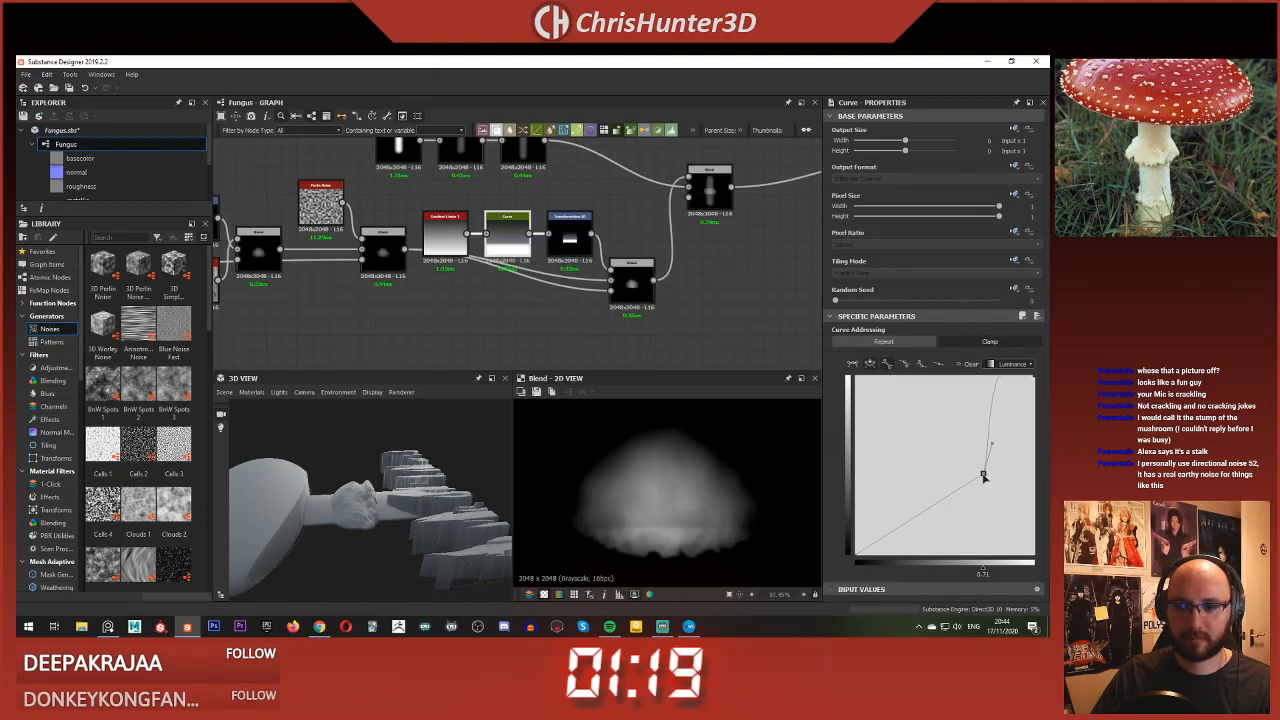
# Step: Raise the upper curve point to full white at about 0.80, add a lower point at about 0.50, 0.20, and check the ring in 3D
pyautogui.moveTo(983, 477); pyautogui.dragTo(1003, 360)
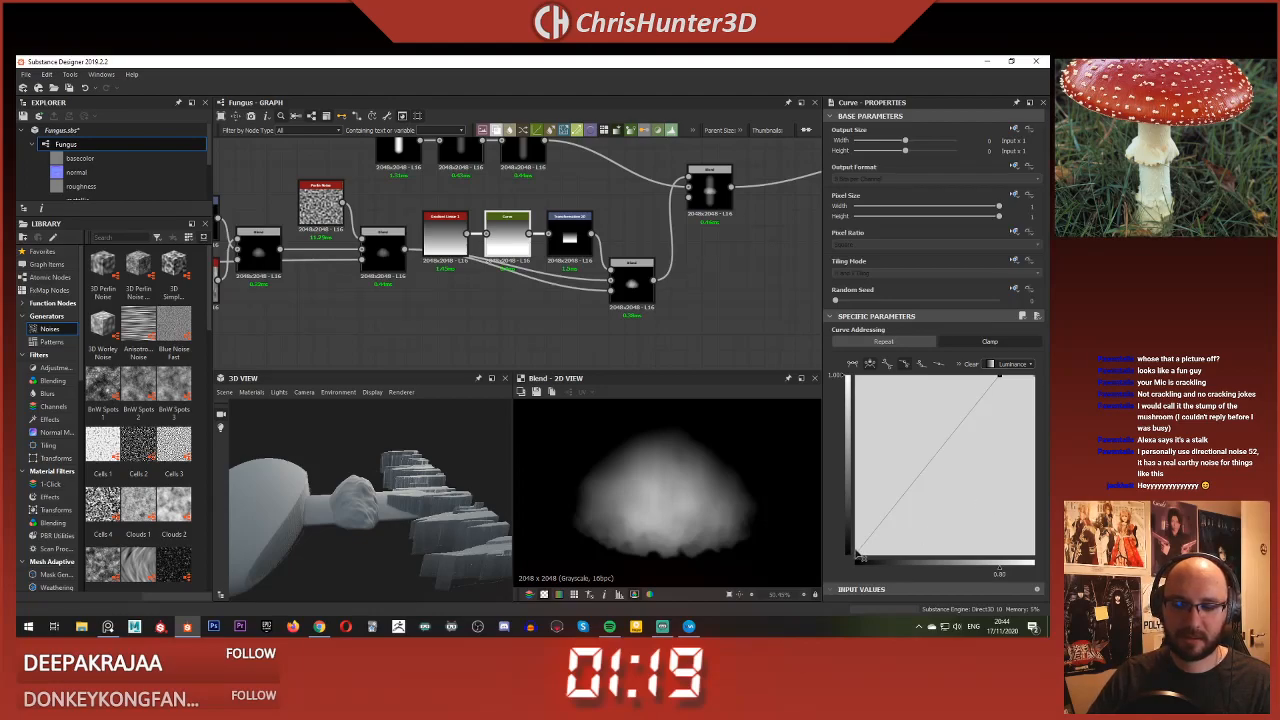
pyautogui.moveTo(856, 557); pyautogui.dragTo(852, 638)
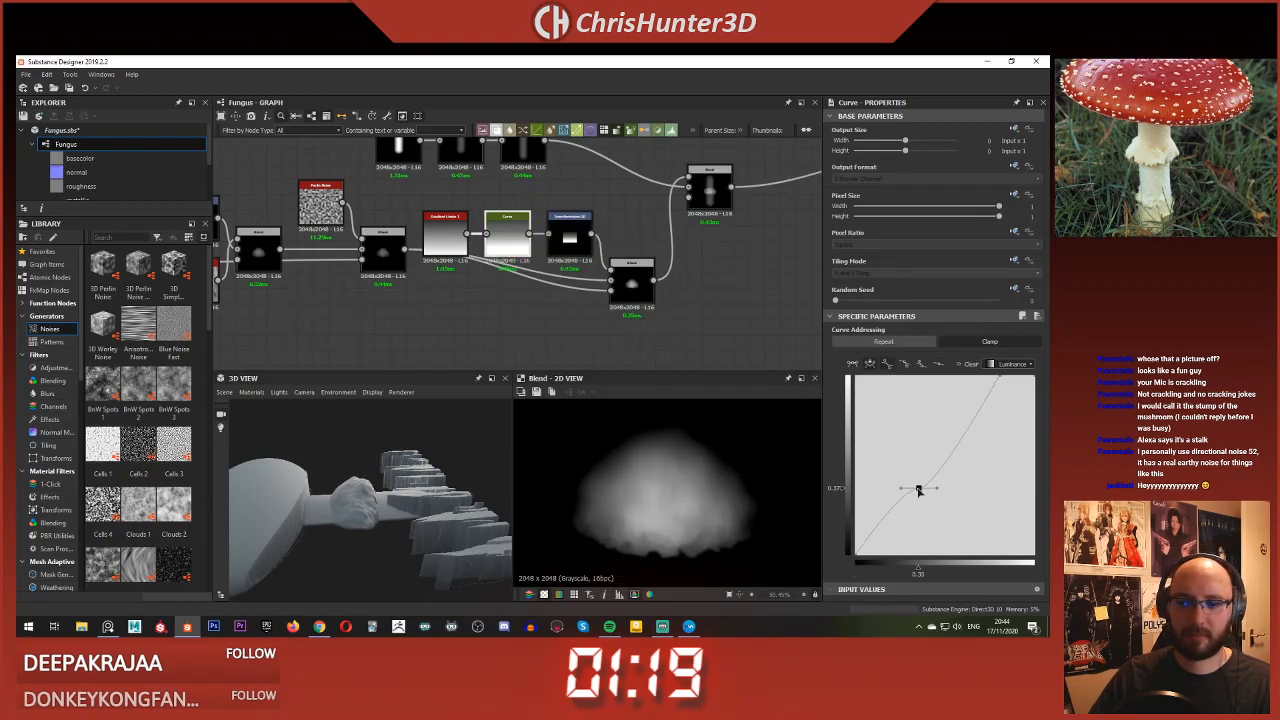
pyautogui.moveTo(923, 489); pyautogui.dragTo(949, 525)
pyautogui.moveTo(440, 527); pyautogui.dragTo(359, 550)
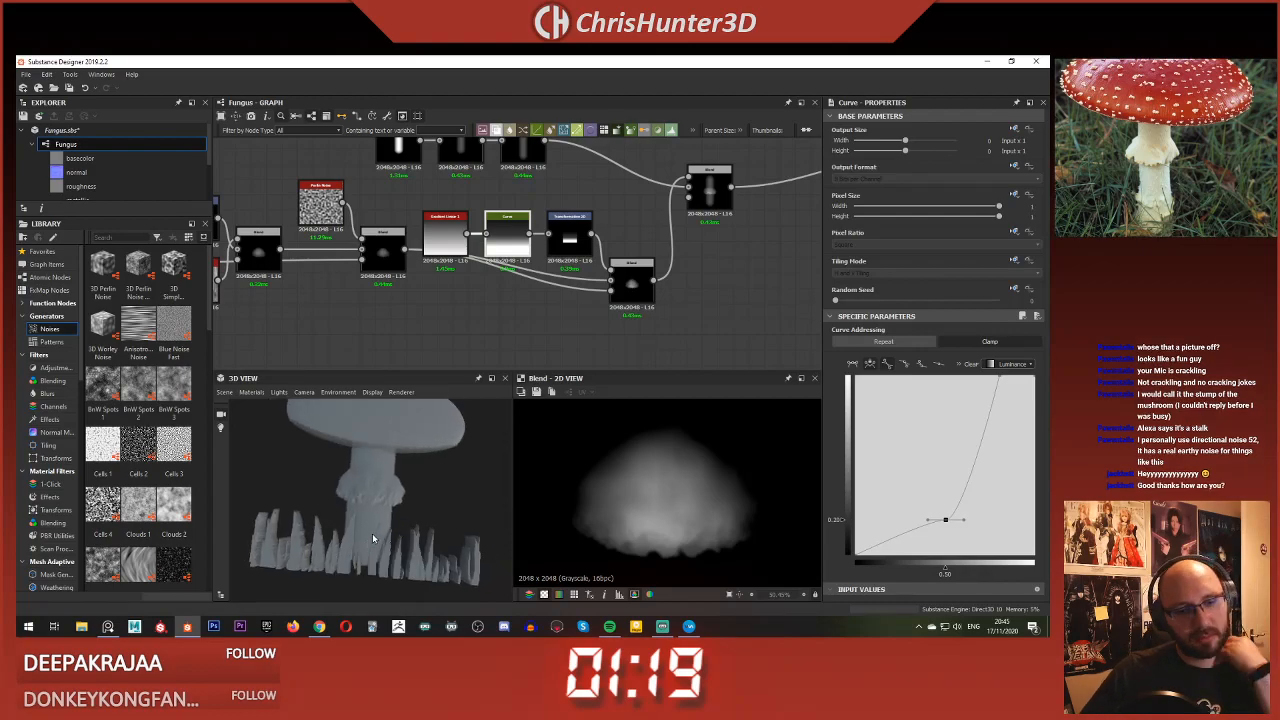
pyautogui.moveTo(371, 536); pyautogui.dragTo(405, 511, button='right')
pyautogui.moveTo(404, 508); pyautogui.dragTo(385, 512)
# Step: Preview the gradient Blend and the stem Blend in 2D, and inspect the mushroom's cap and ring in 3D
pyautogui.doubleClick(642, 271)
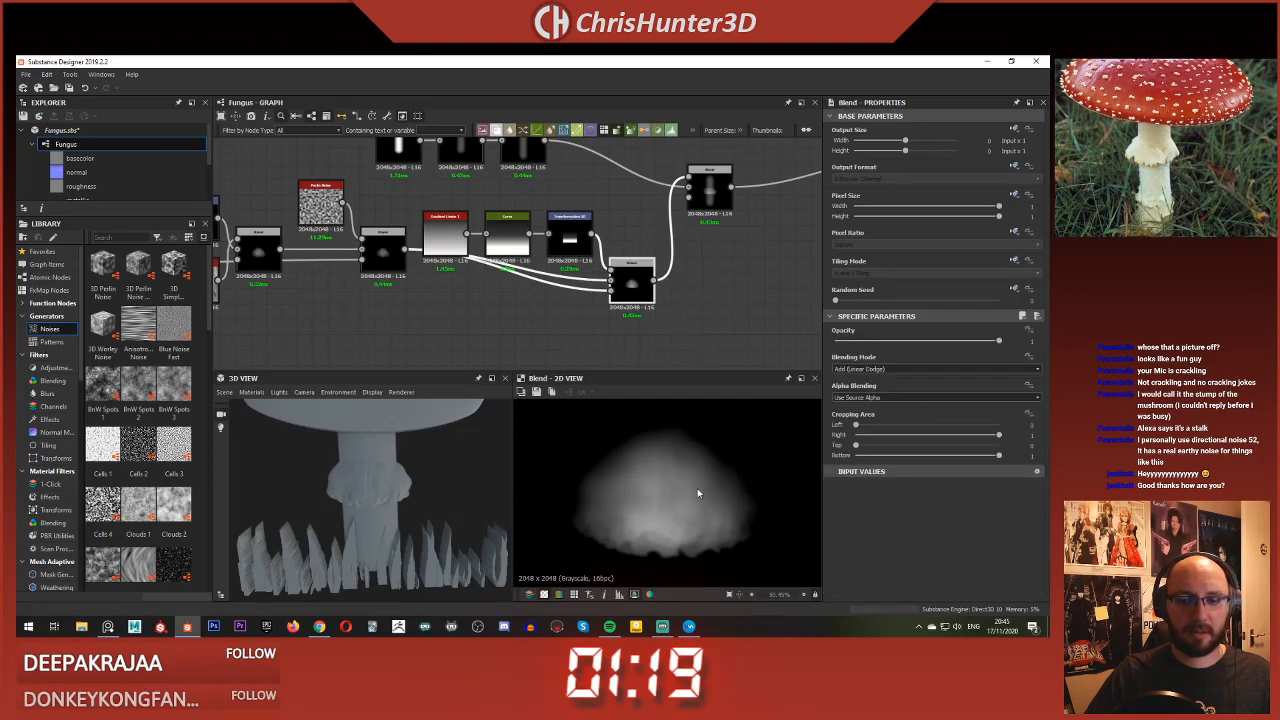
pyautogui.scroll(-4, 697, 488)
pyautogui.doubleClick(716, 190)
pyautogui.scroll(3, 688, 510)
pyautogui.scroll(-2, 688, 513)
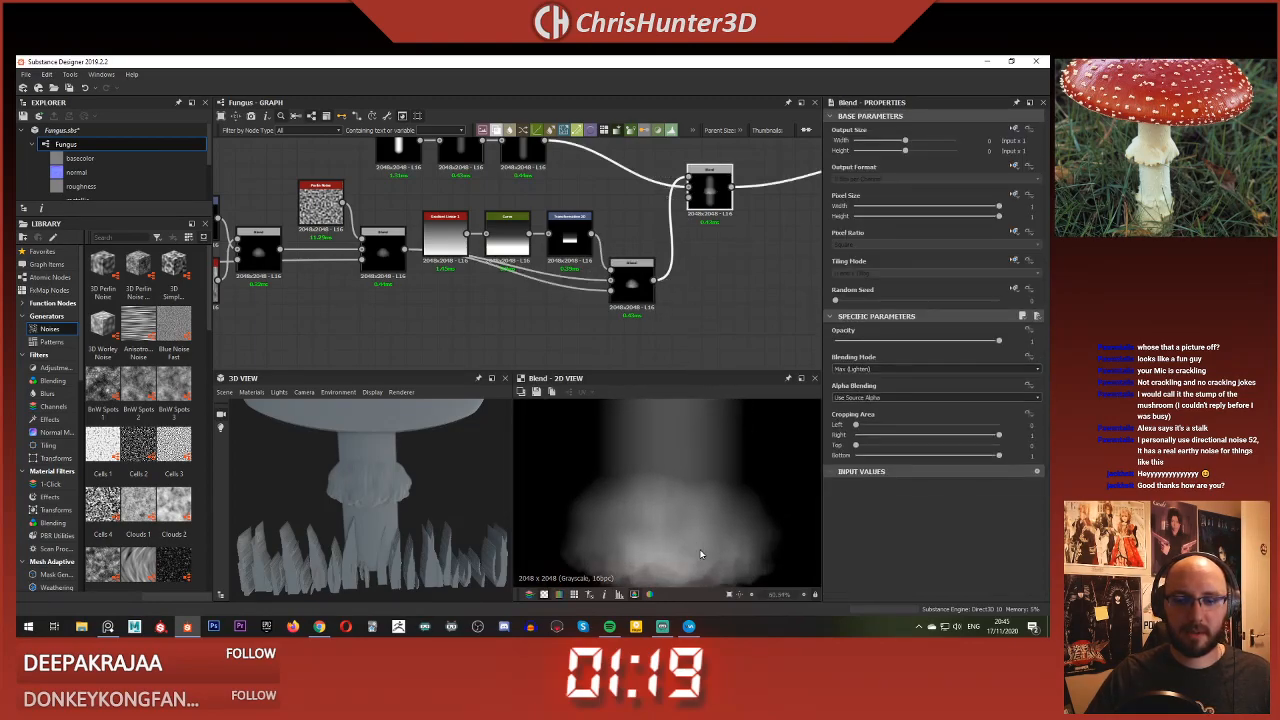
pyautogui.moveTo(998, 343)
pyautogui.mouseDown()
pyautogui.moveTo(931, 342)
pyautogui.moveTo(1005, 342)
pyautogui.mouseUp()
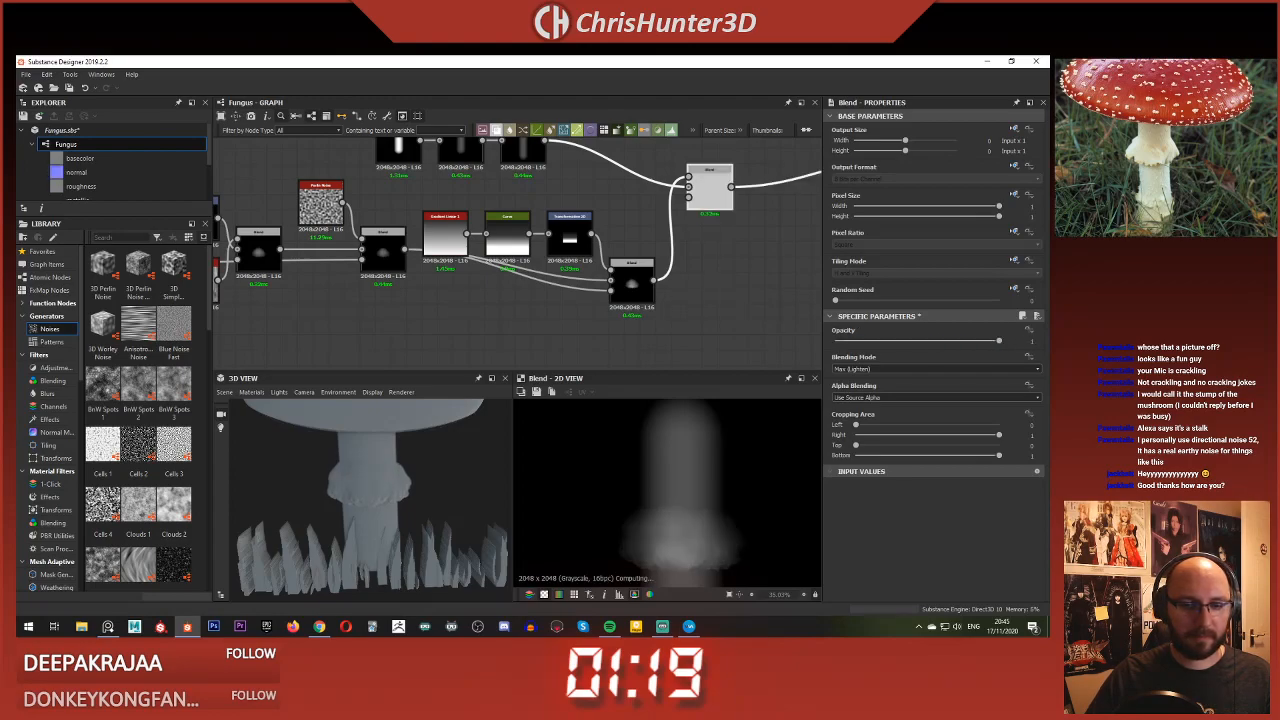
pyautogui.scroll(-2, 685, 470)
pyautogui.moveTo(372, 484); pyautogui.dragTo(402, 412)
pyautogui.scroll(1, 386, 529)
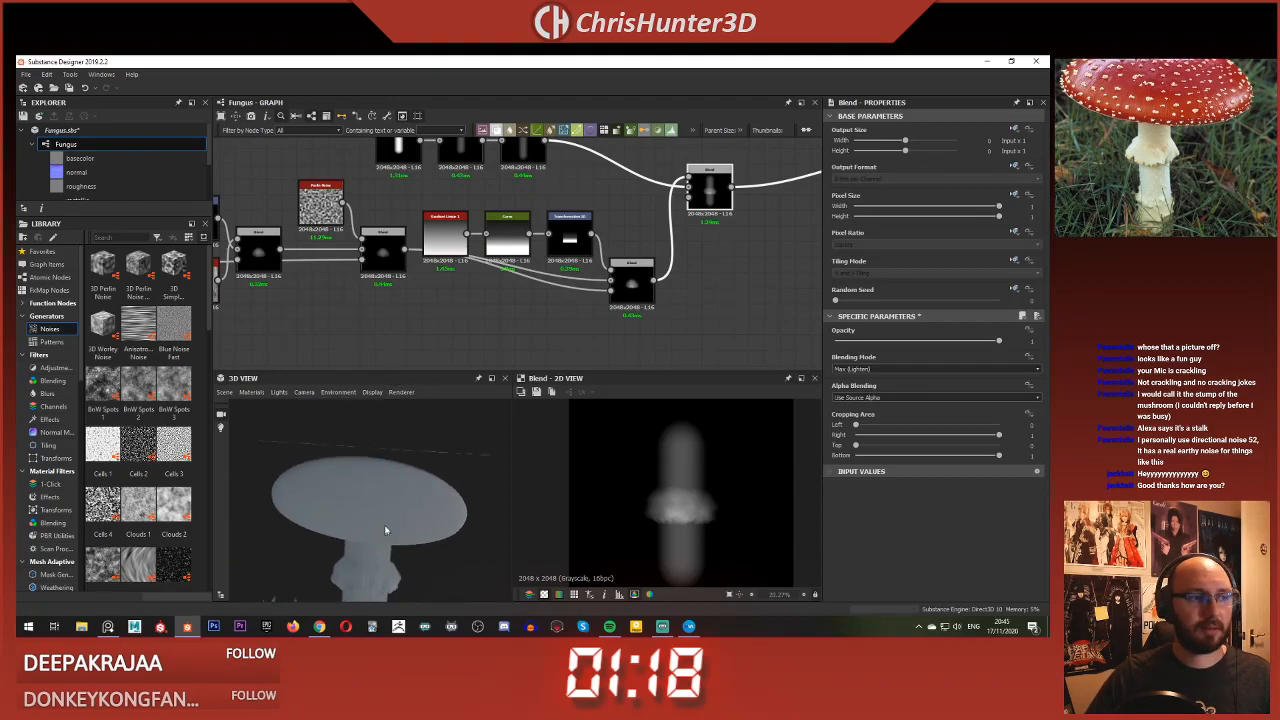
pyautogui.scroll(-3, 465, 297)
pyautogui.scroll(2, 512, 228)
# Step: Move the gradient Blend up, closer in line with the ring's Transformation 2D node
pyautogui.scroll(-4, 510, 235)
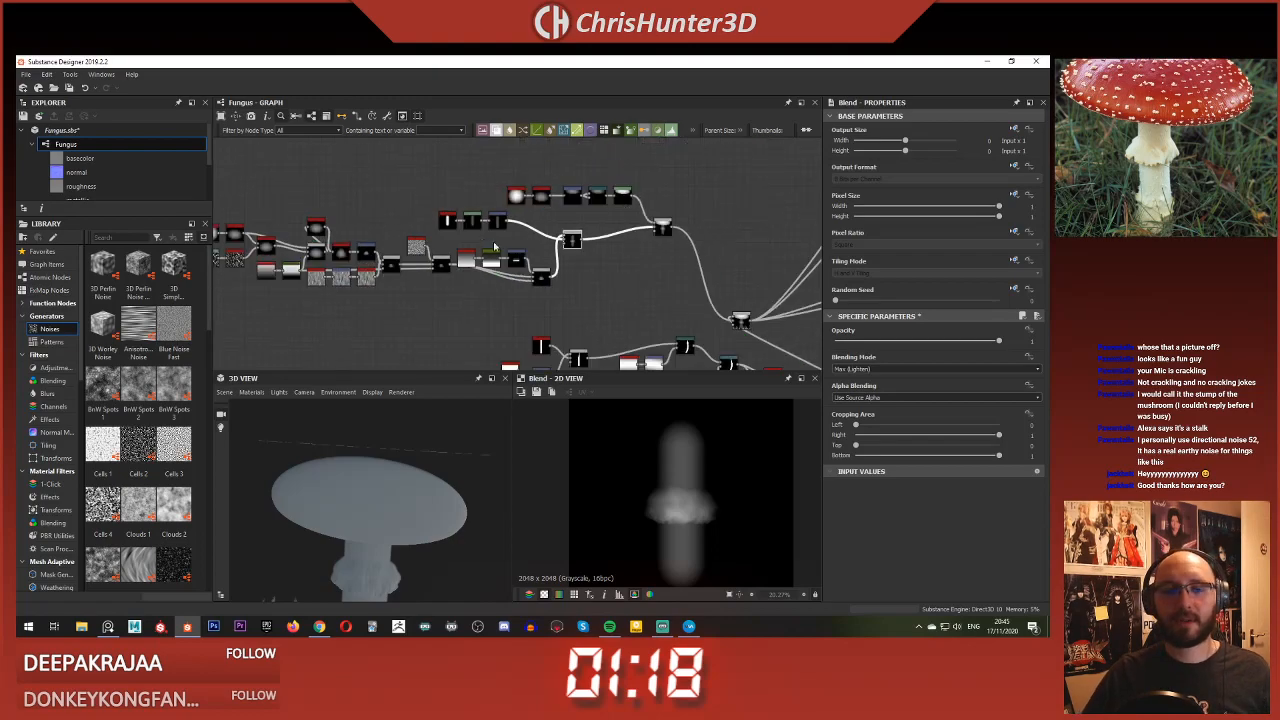
pyautogui.moveTo(503, 249); pyautogui.dragTo(512, 208, button='middle')
pyautogui.scroll(5, 537, 214)
pyautogui.moveTo(583, 333); pyautogui.dragTo(627, 291, button='middle')
pyautogui.moveTo(632, 264); pyautogui.dragTo(634, 248)
pyautogui.scroll(-4, 606, 246)
pyautogui.moveTo(660, 229); pyautogui.dragTo(545, 254, button='middle')
pyautogui.scroll(4, 562, 251)
pyautogui.moveTo(380, 228); pyautogui.dragTo(578, 261, button='middle')
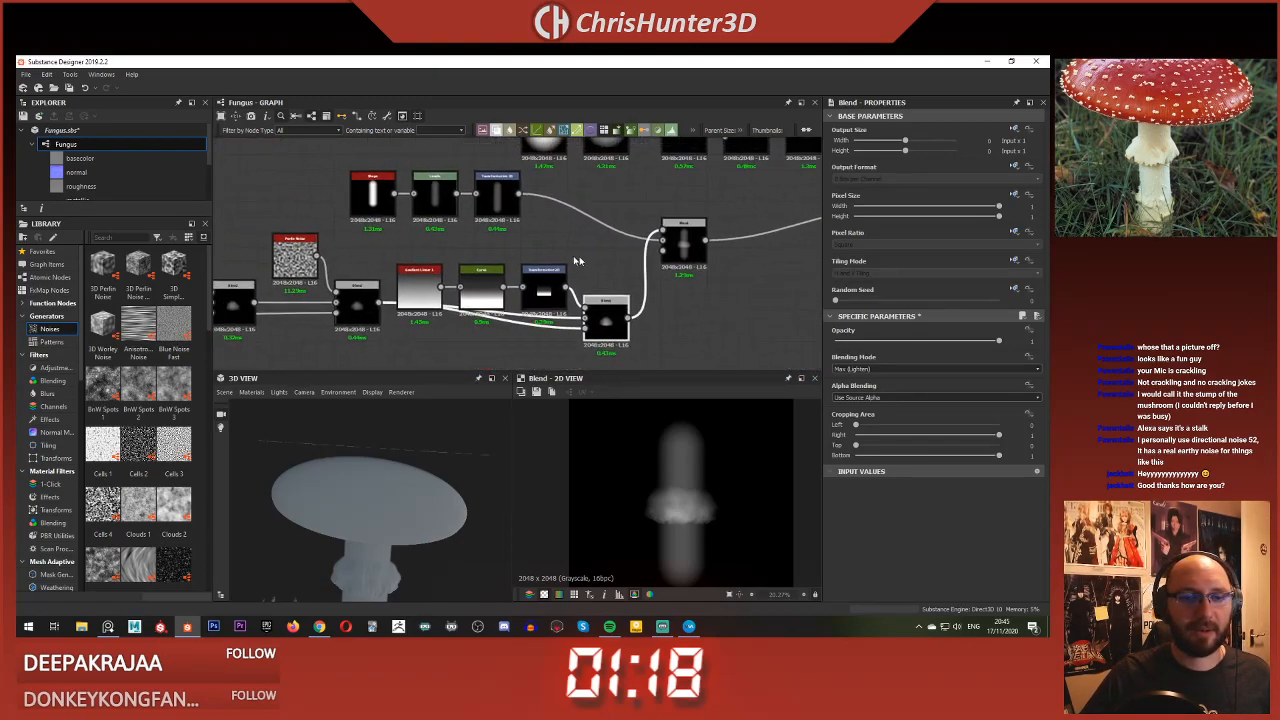
# Step: Stack the stem's Shape, Levels and Transformation 2D nodes directly above the gradient nodes and bring the stem Blend closer
pyautogui.moveTo(332, 160); pyautogui.dragTo(543, 226)
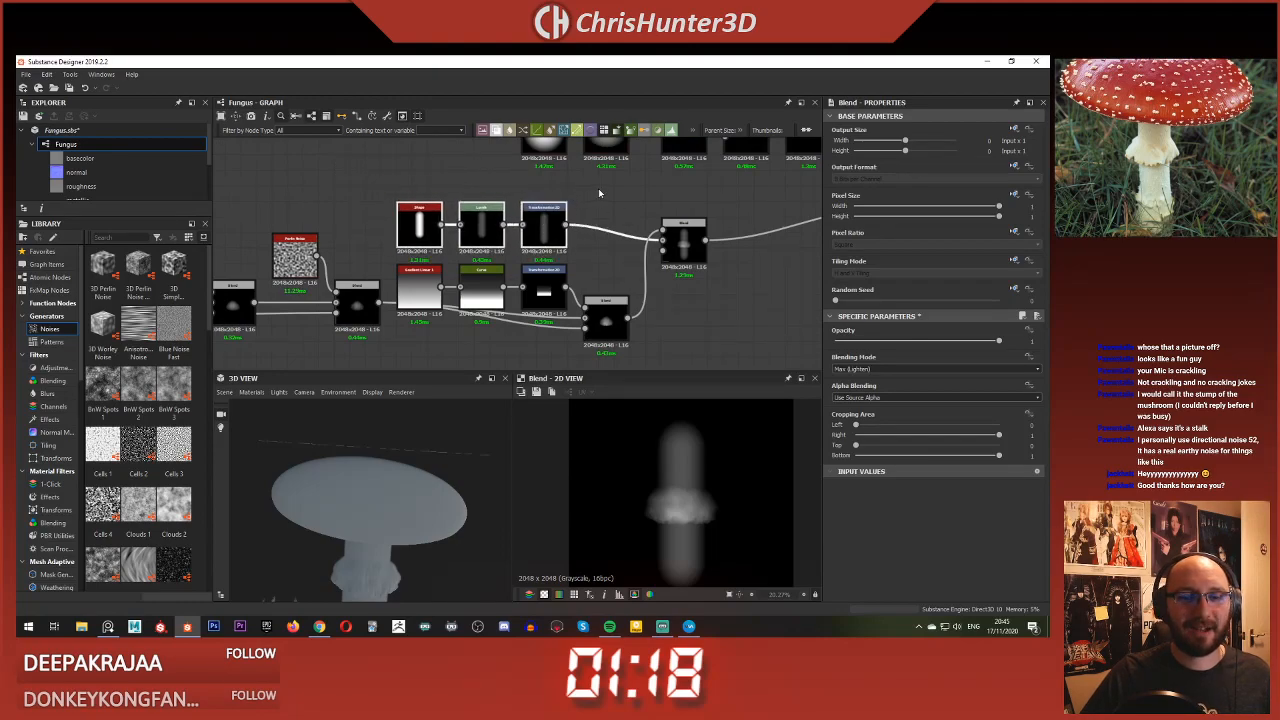
pyautogui.click(598, 188)
pyautogui.moveTo(636, 221); pyautogui.dragTo(573, 221, button='middle')
pyautogui.moveTo(619, 236); pyautogui.dragTo(604, 282)
# Step: Move the cap's five-node chain closer to the stem nodes and pull the cap Blend in beside it
pyautogui.scroll(-3, 625, 242)
pyautogui.moveTo(640, 233); pyautogui.dragTo(499, 254, button='middle')
pyautogui.moveTo(427, 185); pyautogui.dragTo(437, 187)
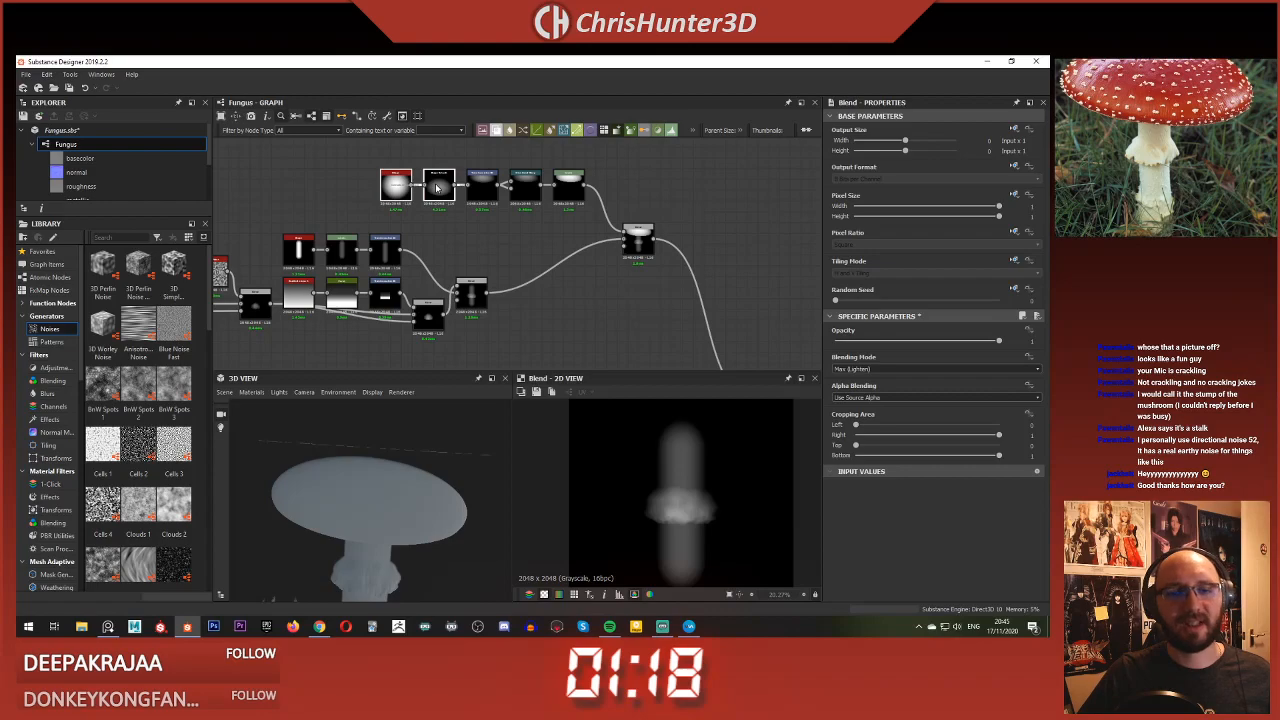
pyautogui.moveTo(350, 154); pyautogui.dragTo(414, 191, button='middle')
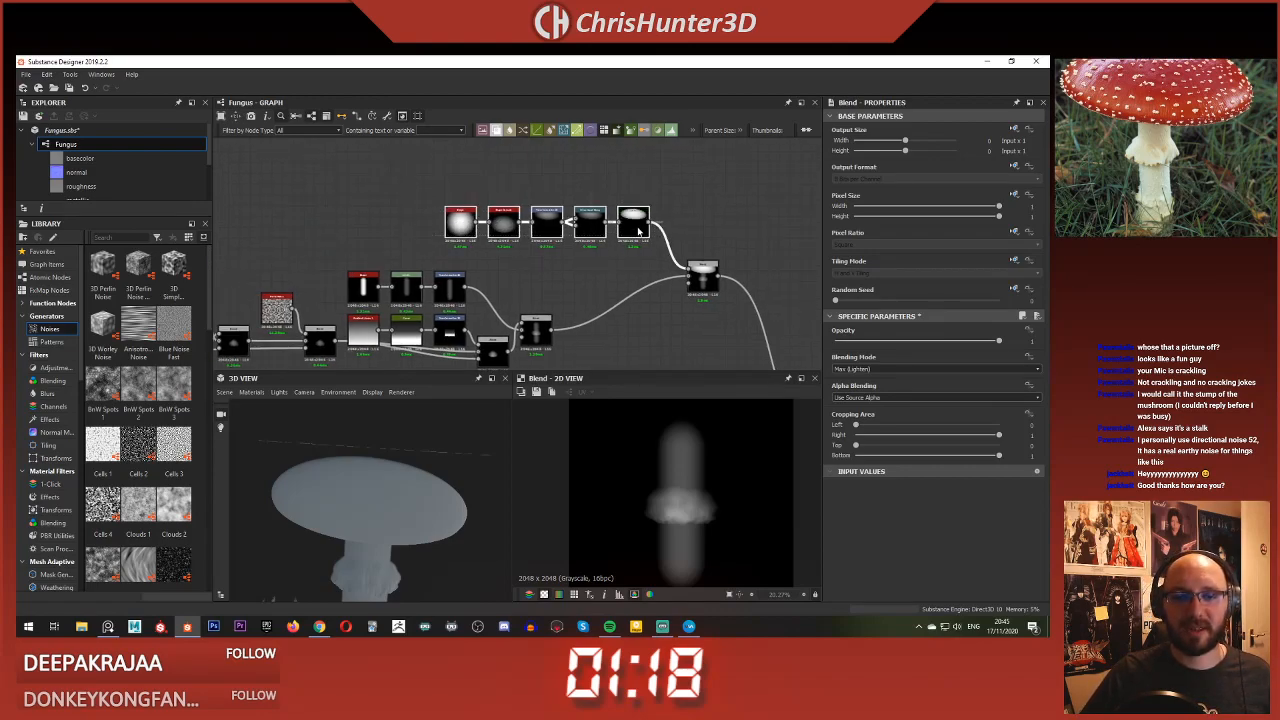
pyautogui.moveTo(639, 231)
pyautogui.mouseDown()
pyautogui.moveTo(606, 243)
pyautogui.moveTo(627, 252)
pyautogui.mouseUp()
pyautogui.moveTo(734, 234); pyautogui.dragTo(642, 178, button='middle')
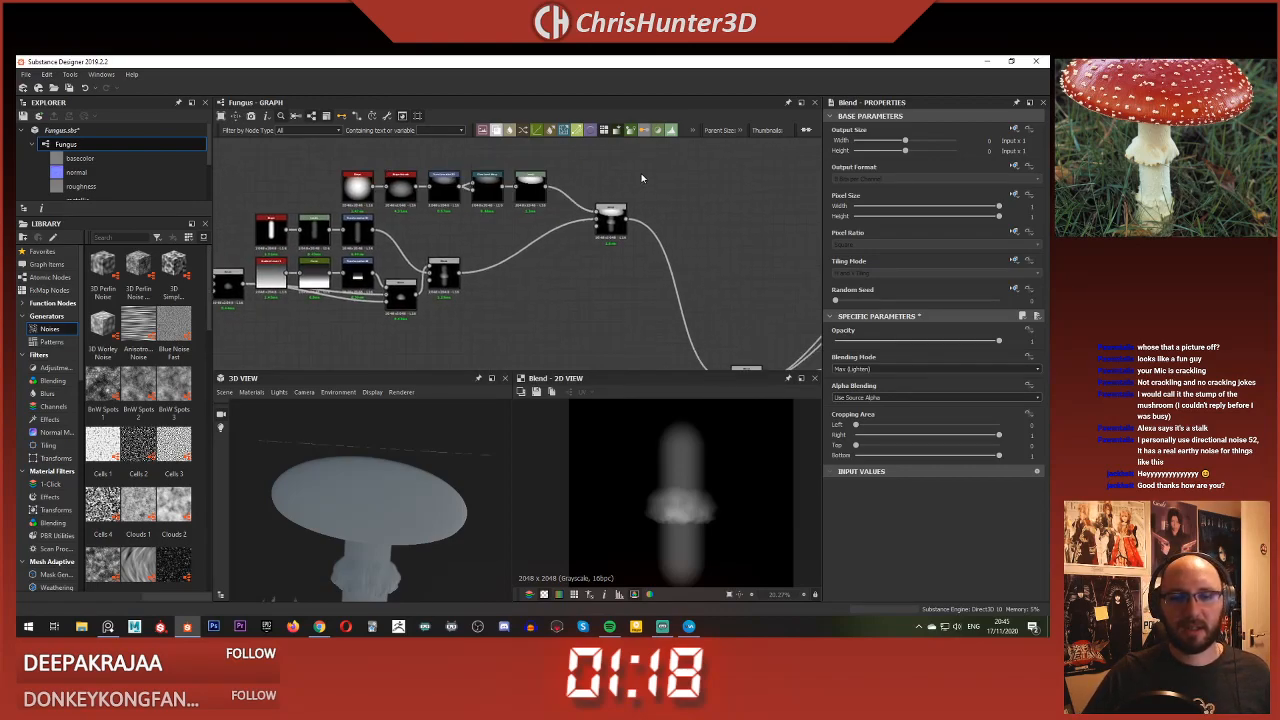
pyautogui.moveTo(619, 226); pyautogui.dragTo(594, 247)
# Step: Select the whole mushroom node network and move it away from the grass and output nodes
pyautogui.scroll(-5, 584, 246)
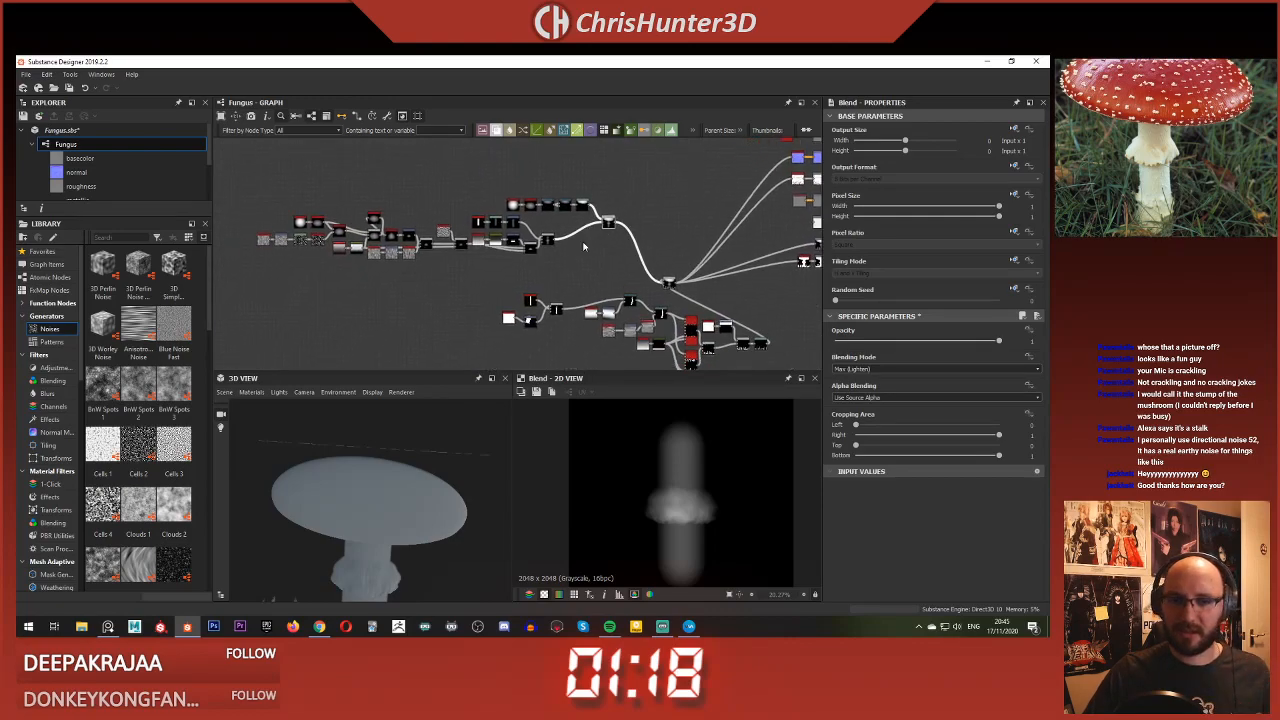
pyautogui.moveTo(547, 254); pyautogui.dragTo(609, 258, button='middle')
pyautogui.moveTo(296, 187); pyautogui.dragTo(538, 248)
pyautogui.scroll(3, 538, 248)
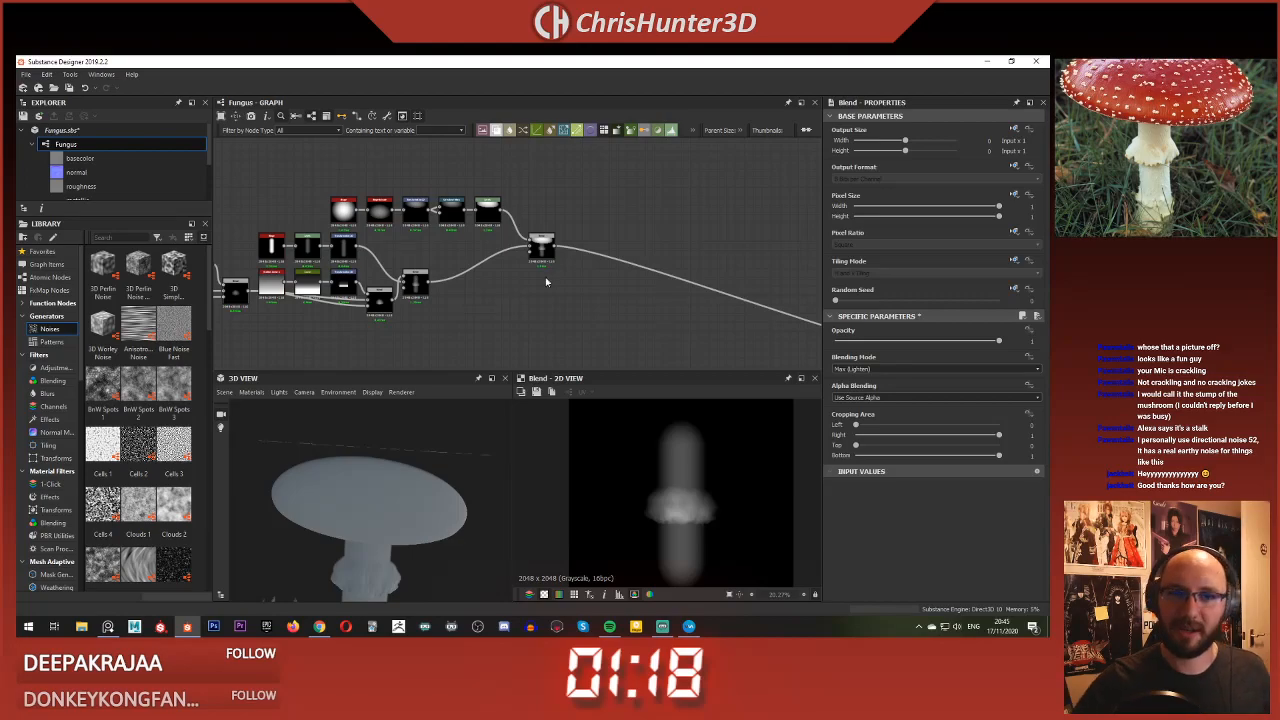
pyautogui.scroll(3, 552, 282)
pyautogui.moveTo(576, 275); pyautogui.dragTo(623, 303, button='middle')
pyautogui.scroll(-5, 542, 343)
pyautogui.moveTo(566, 334); pyautogui.dragTo(618, 298, button='middle')
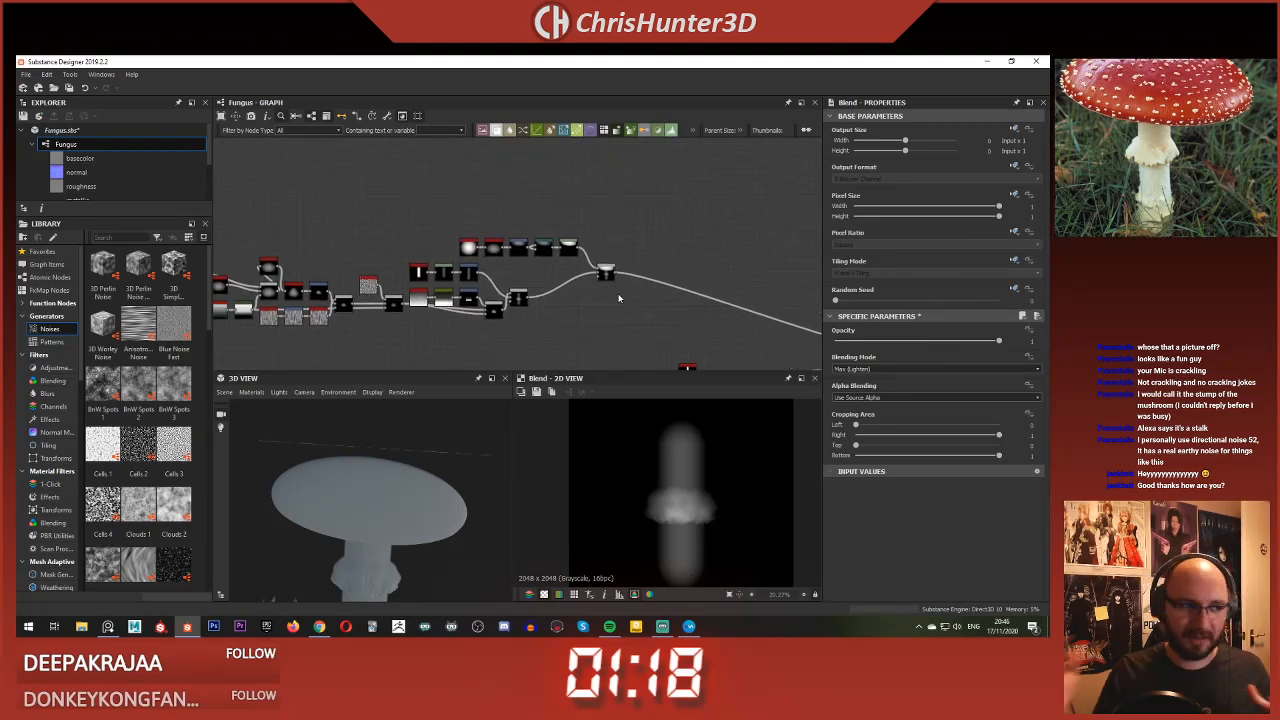
pyautogui.scroll(2, 607, 298)
pyautogui.scroll(-2, 634, 291)
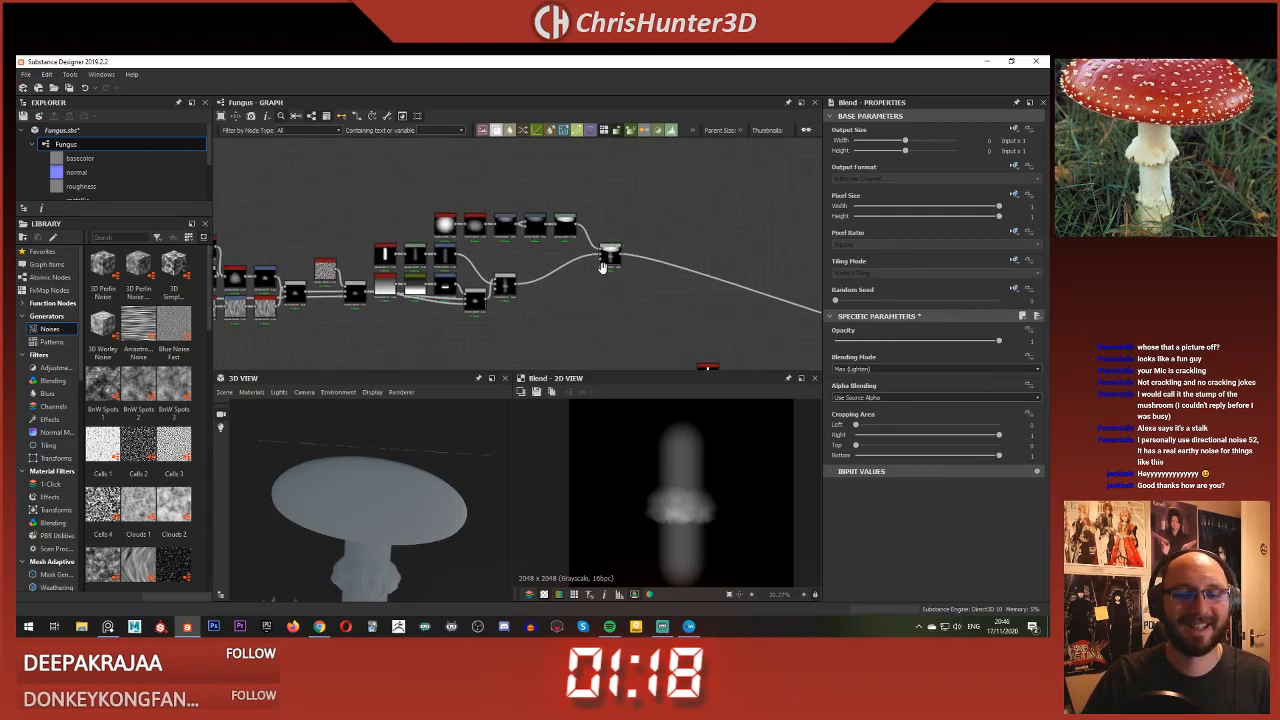
pyautogui.scroll(3, 605, 262)
pyautogui.scroll(-3, 597, 255)
pyautogui.scroll(1, 569, 251)
pyautogui.moveTo(597, 255); pyautogui.dragTo(595, 321, button='middle')
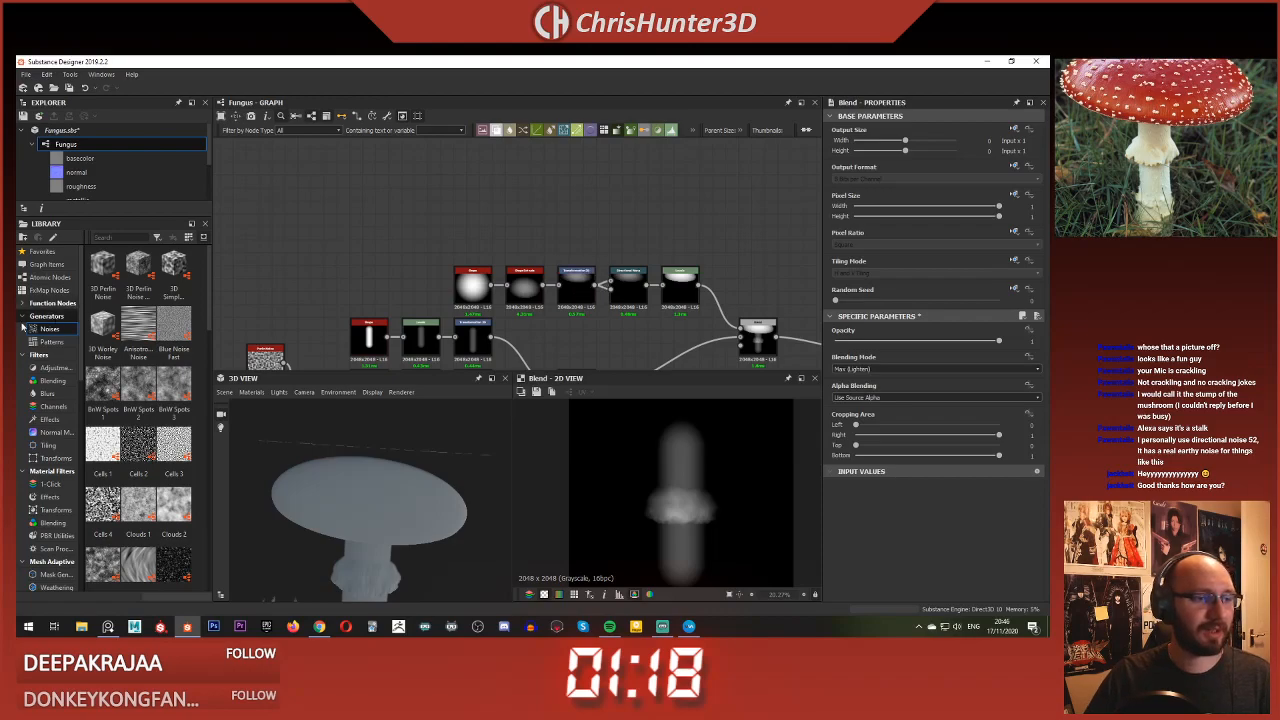
pyautogui.scroll(-1, 388, 248)
# Step: Compare the mushroom's stem ring and cap in 3D with the reference photo
pyautogui.moveTo(335, 550); pyautogui.dragTo(340, 594)
pyautogui.scroll(4, 1167, 148)
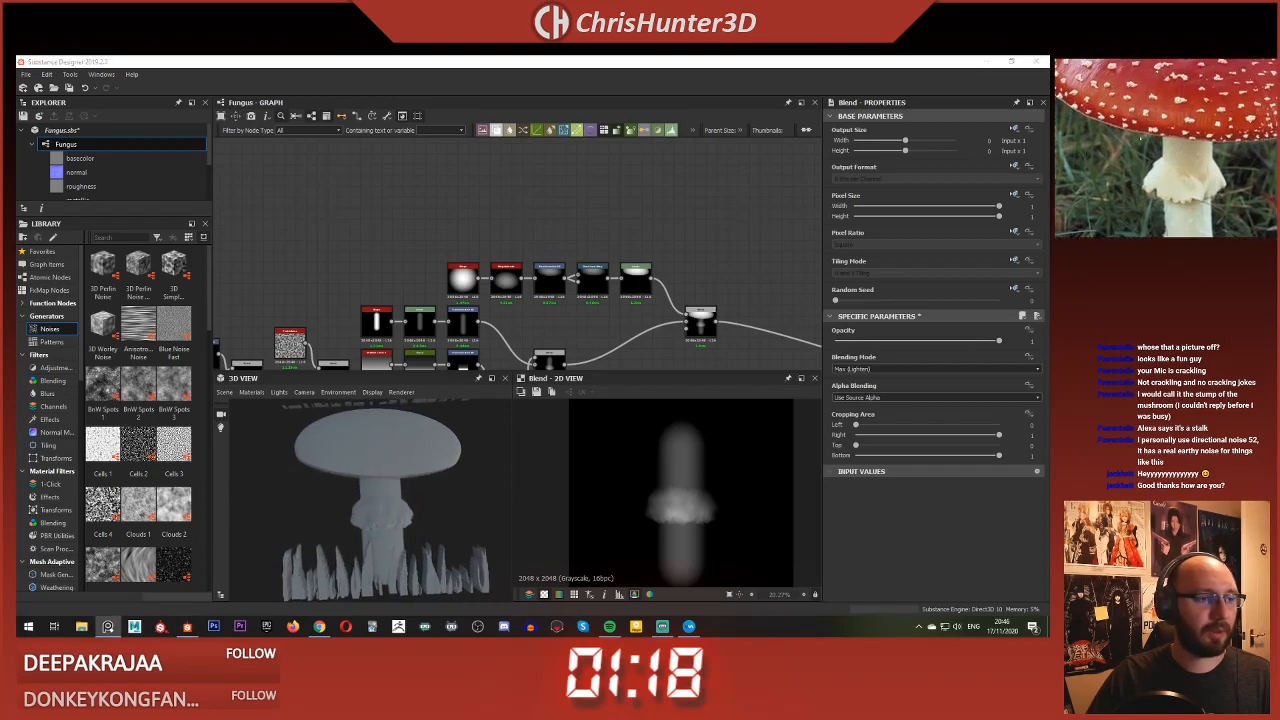
pyautogui.scroll(-2, 1167, 148)
pyautogui.scroll(2, 1167, 148)
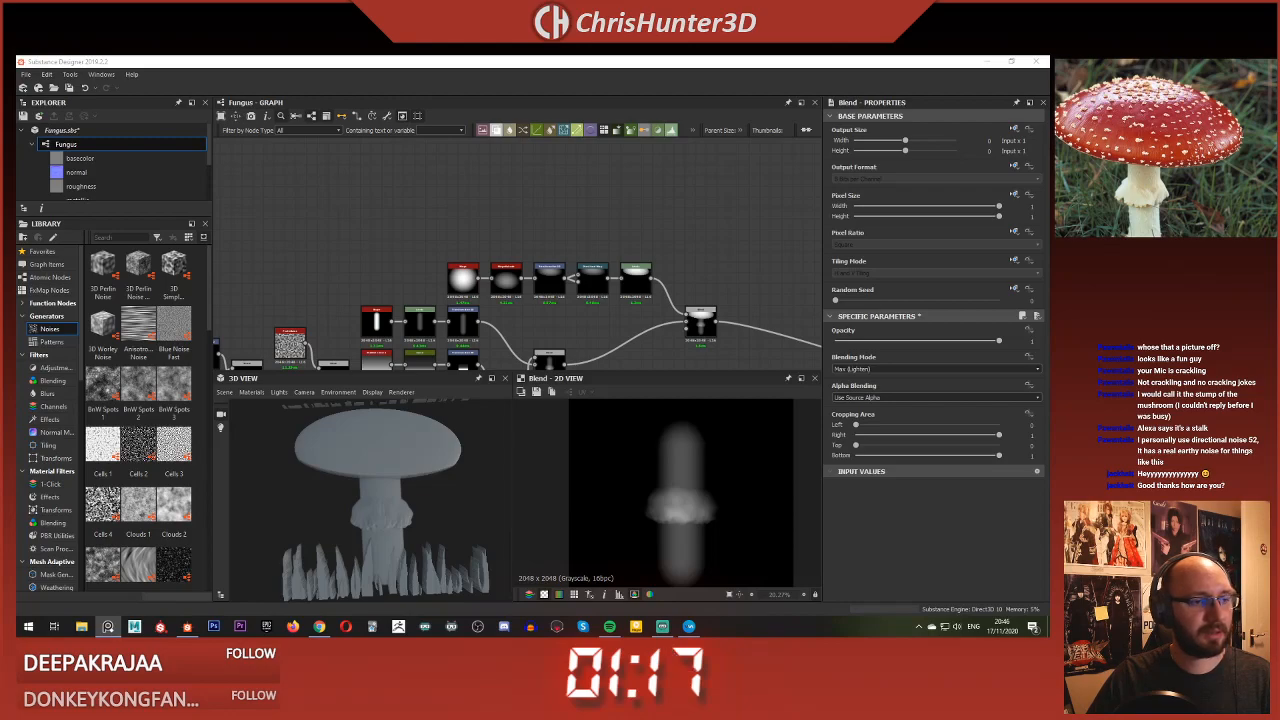
# Step: Move the cap Blend away from the cap's Levels node to make room for more nodes
pyautogui.moveTo(568, 314); pyautogui.dragTo(457, 271, button='middle')
pyautogui.scroll(2, 457, 271)
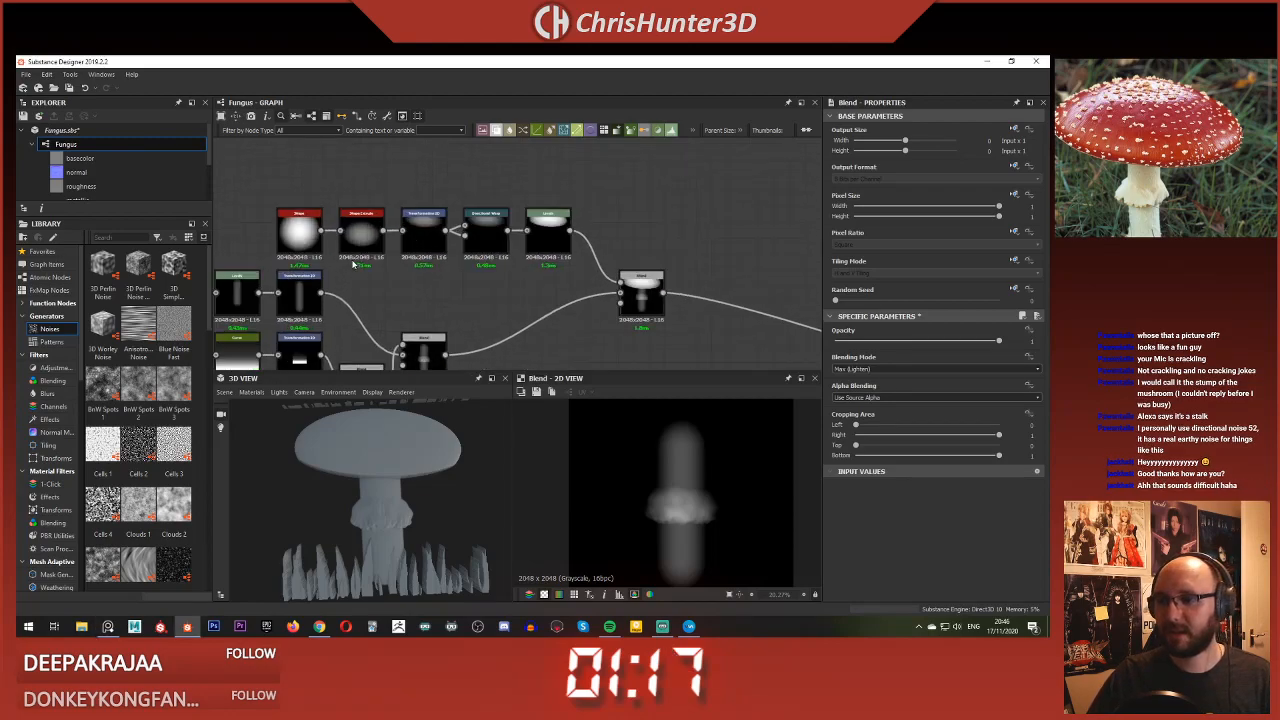
pyautogui.scroll(-3, 410, 272)
pyautogui.scroll(1, 498, 305)
pyautogui.moveTo(533, 295); pyautogui.dragTo(613, 293)
# Step: Search for a directional node to add in the free space after the cap's Levels node
pyautogui.moveTo(499, 199); pyautogui.dragTo(548, 259, button='middle')
pyautogui.scroll(2, 548, 259)
pyautogui.press('space')
pyautogui.write('dire')
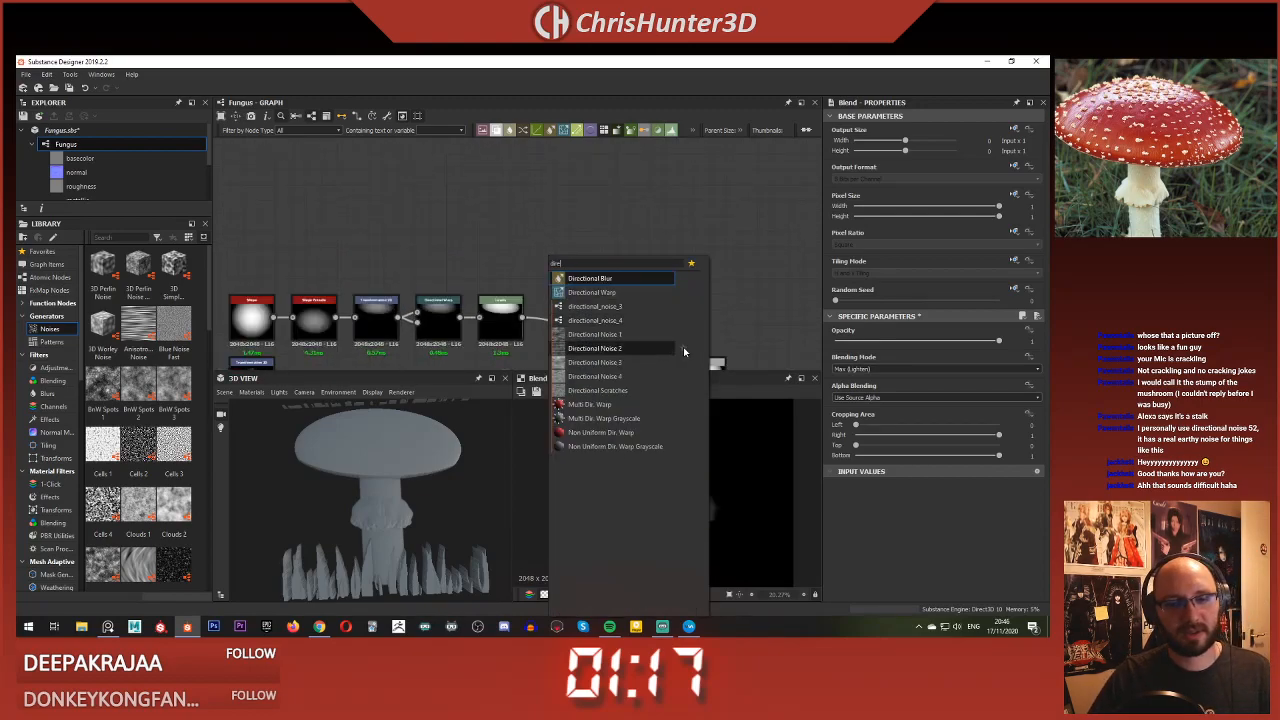
# Step: Add a Directional Noise 2 node in the empty graph area above the mushroom cap's node chain
pyautogui.press('Escape')
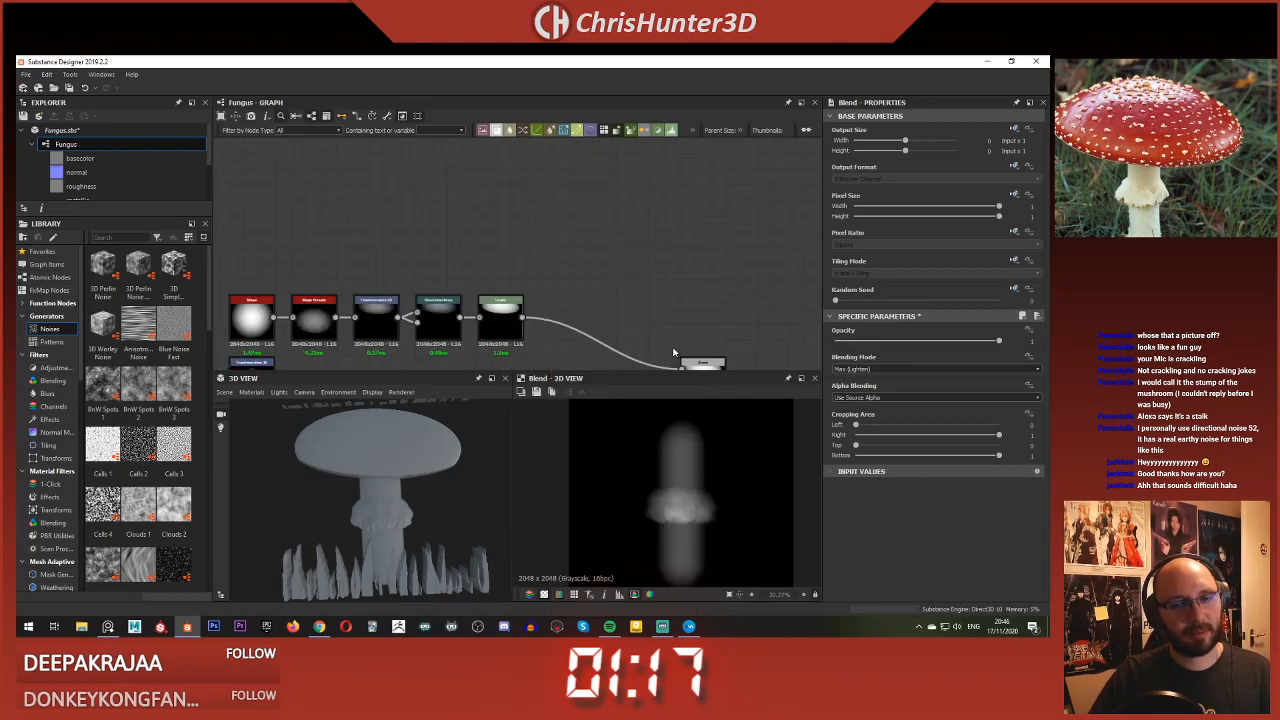
pyautogui.scroll(3, 690, 498)
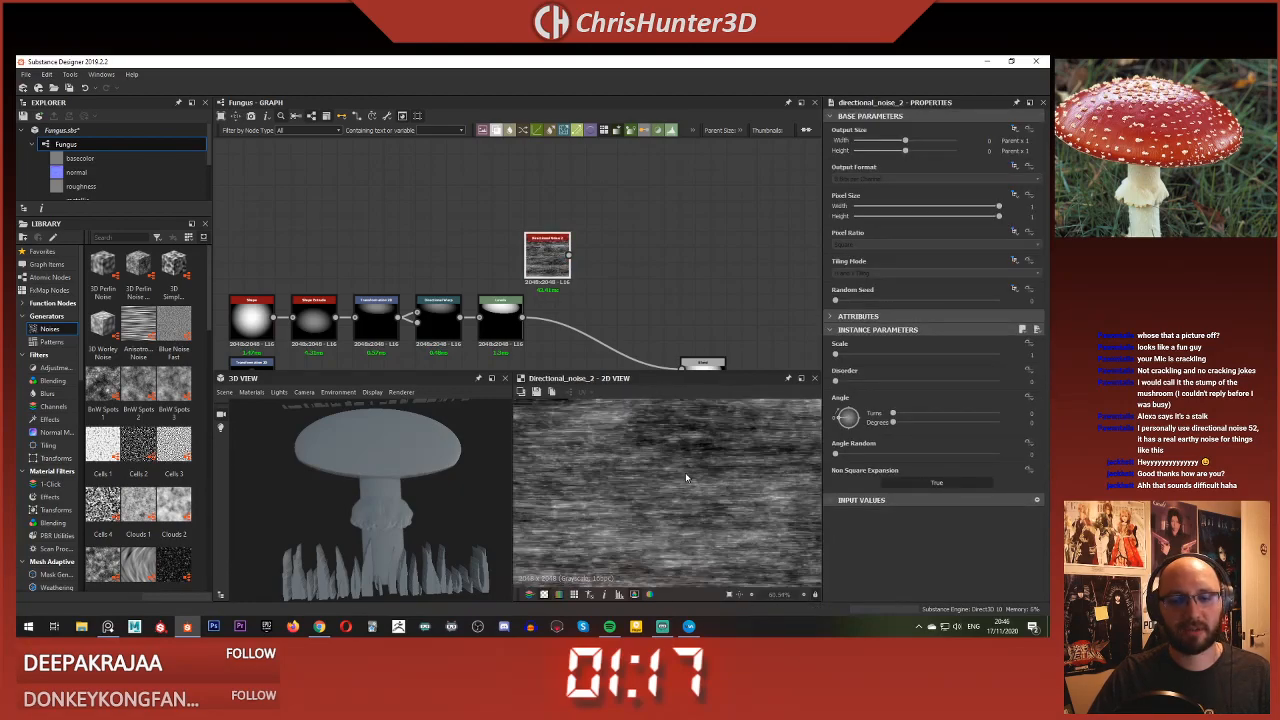
pyautogui.moveTo(519, 205); pyautogui.dragTo(520, 234, button='middle')
pyautogui.scroll(2, 543, 280)
pyautogui.moveTo(545, 292); pyautogui.dragTo(402, 236)
pyautogui.moveTo(414, 245); pyautogui.dragTo(428, 219, button='middle')
pyautogui.moveTo(428, 220); pyautogui.dragTo(415, 208)
pyautogui.moveTo(415, 208); pyautogui.dragTo(420, 231, button='middle')
# Step: Try converting the directional noise with a Polar to Cartesian Grayscale node and rotating the noise angle to 0.62 turns
pyautogui.click(509, 249)
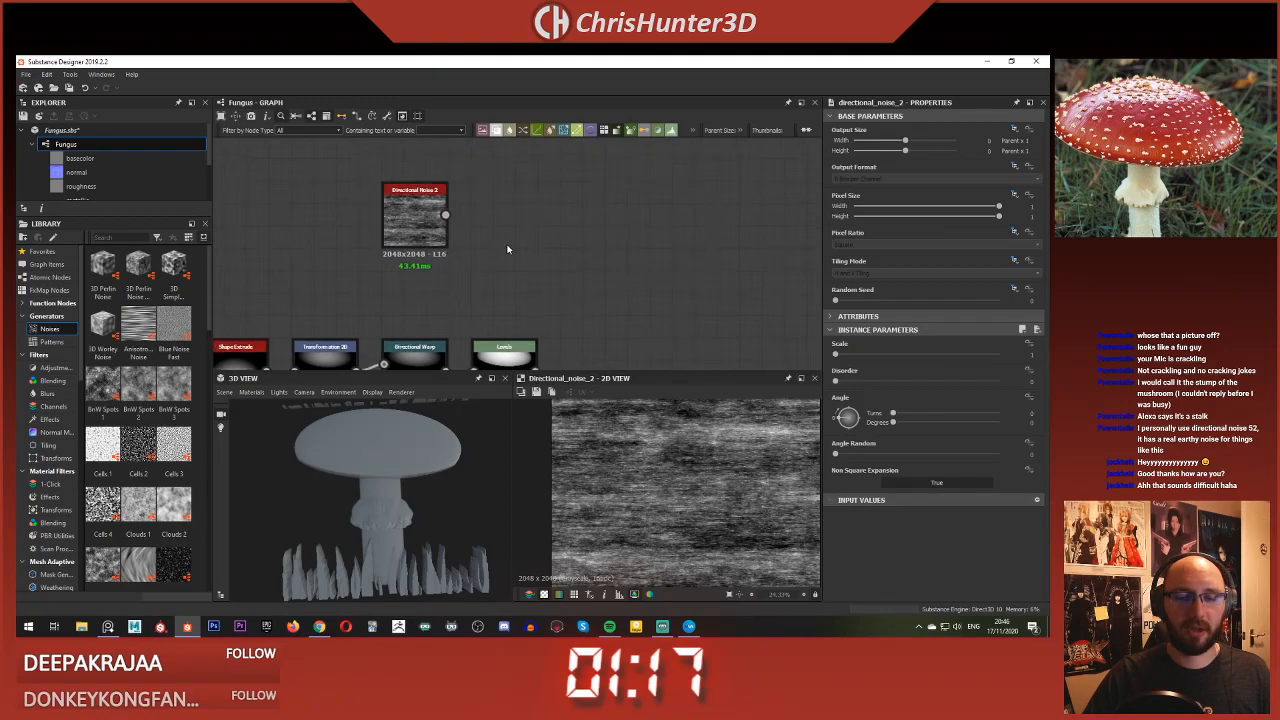
pyautogui.press('space')
pyautogui.write('pol')
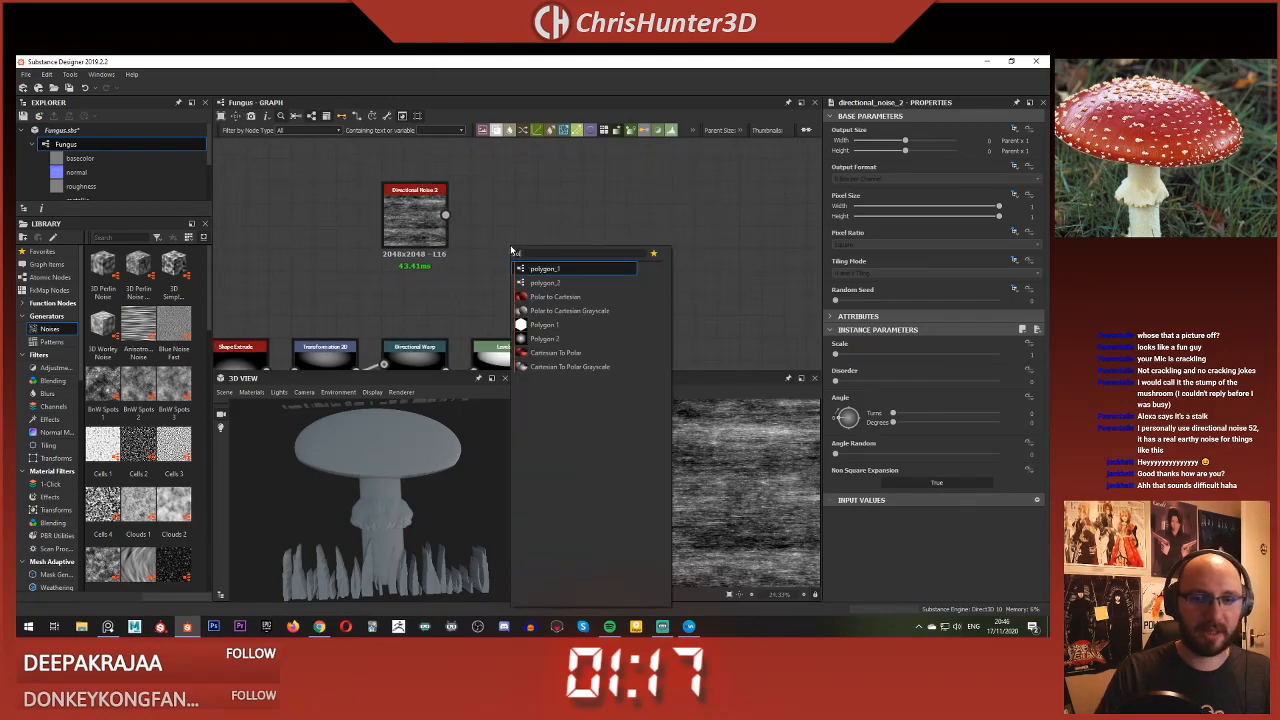
pyautogui.click(594, 314)
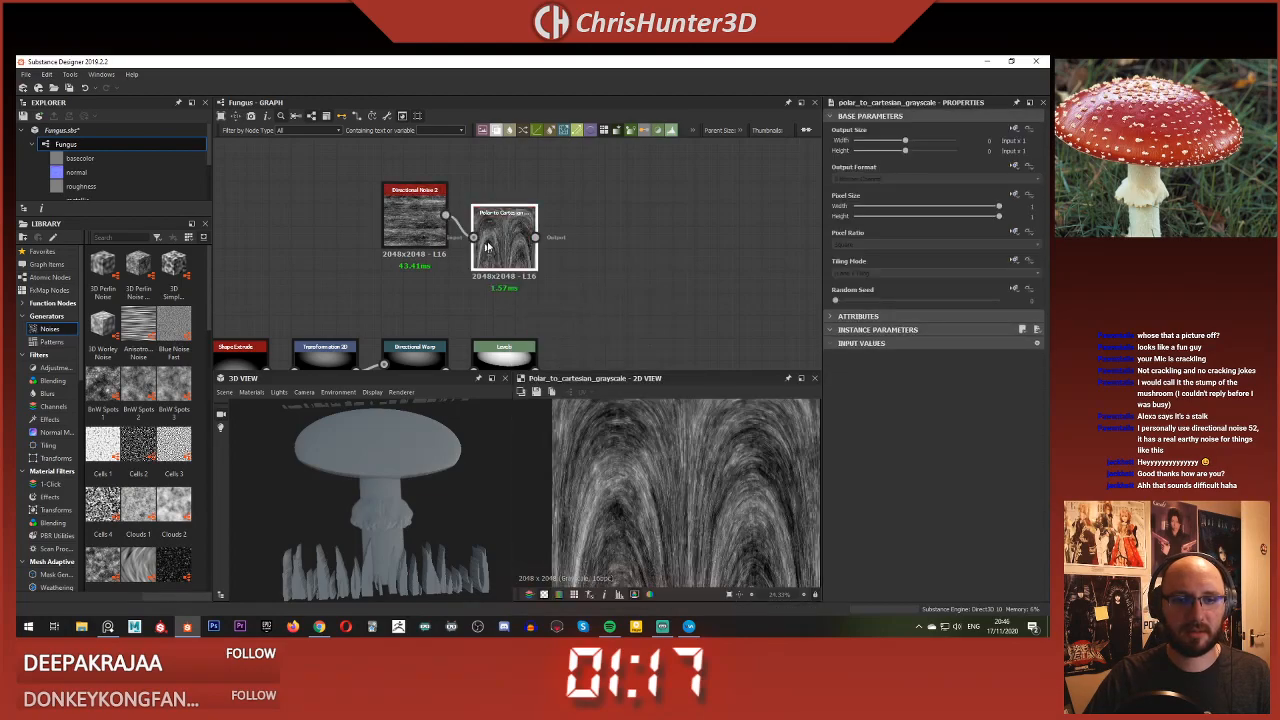
pyautogui.scroll(-4, 666, 466)
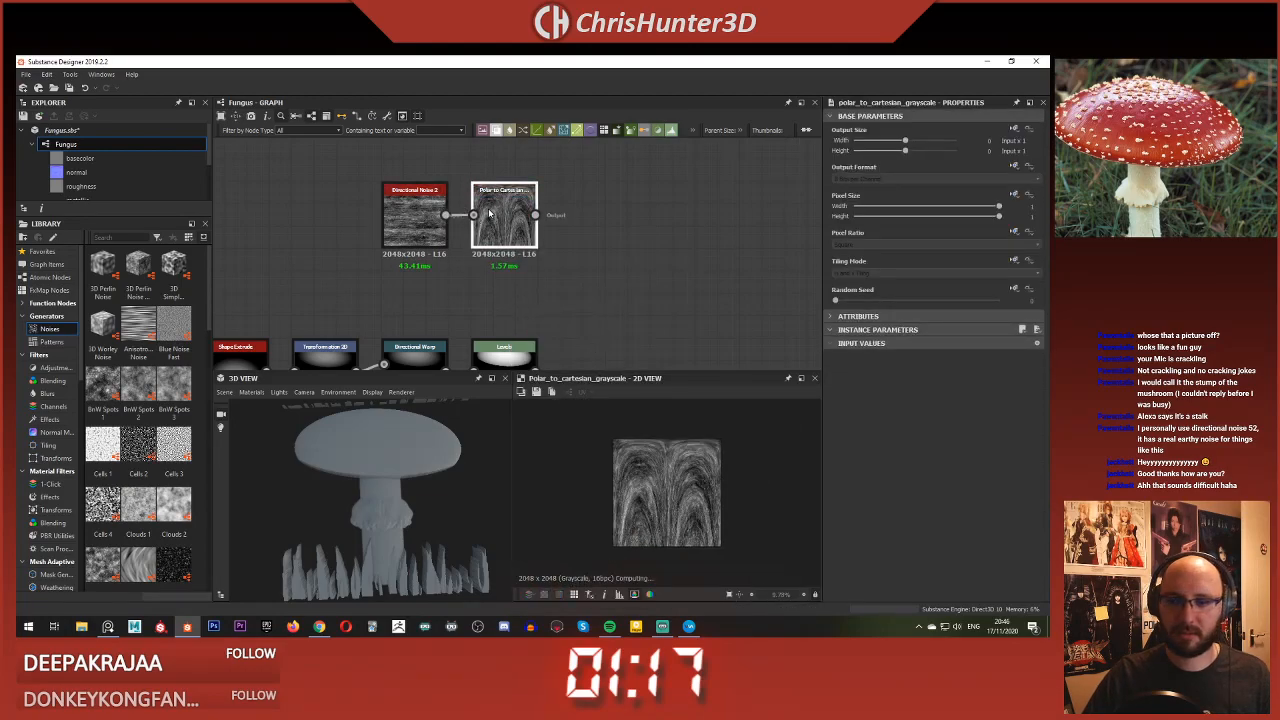
pyautogui.click(422, 225)
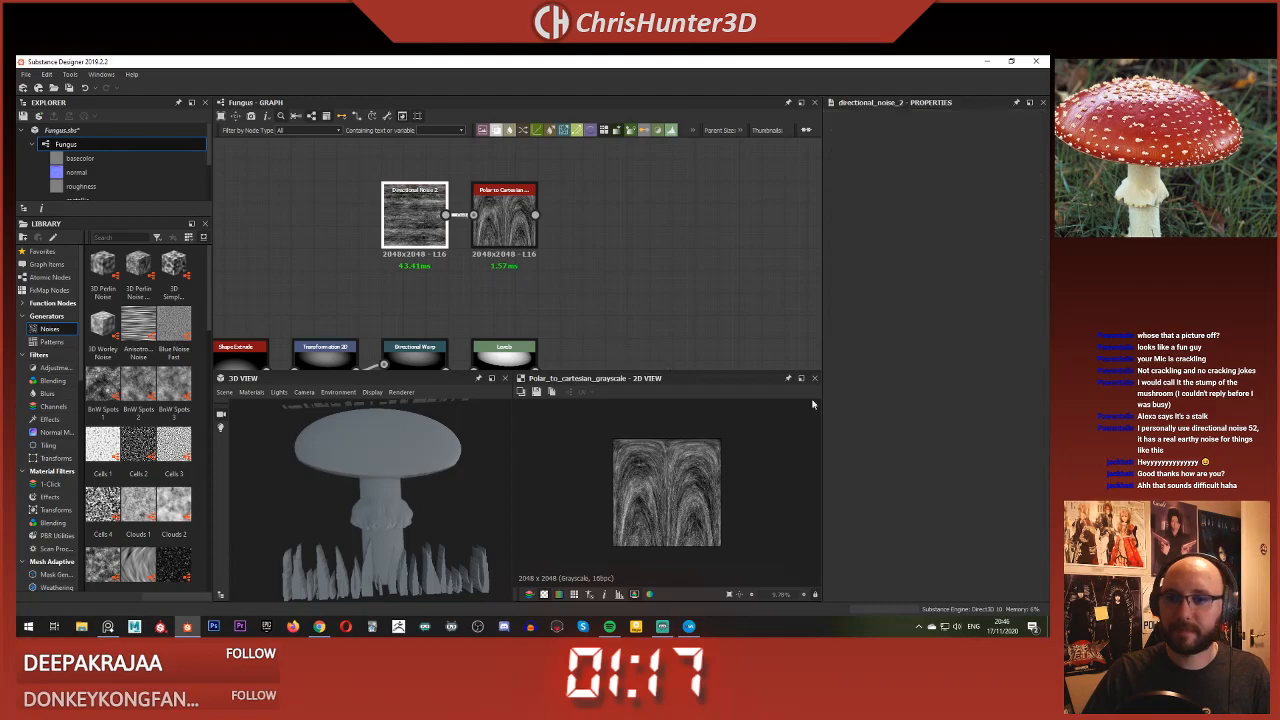
pyautogui.moveTo(845, 417)
pyautogui.mouseDown()
pyautogui.moveTo(845, 394)
pyautogui.moveTo(851, 422)
pyautogui.mouseUp()
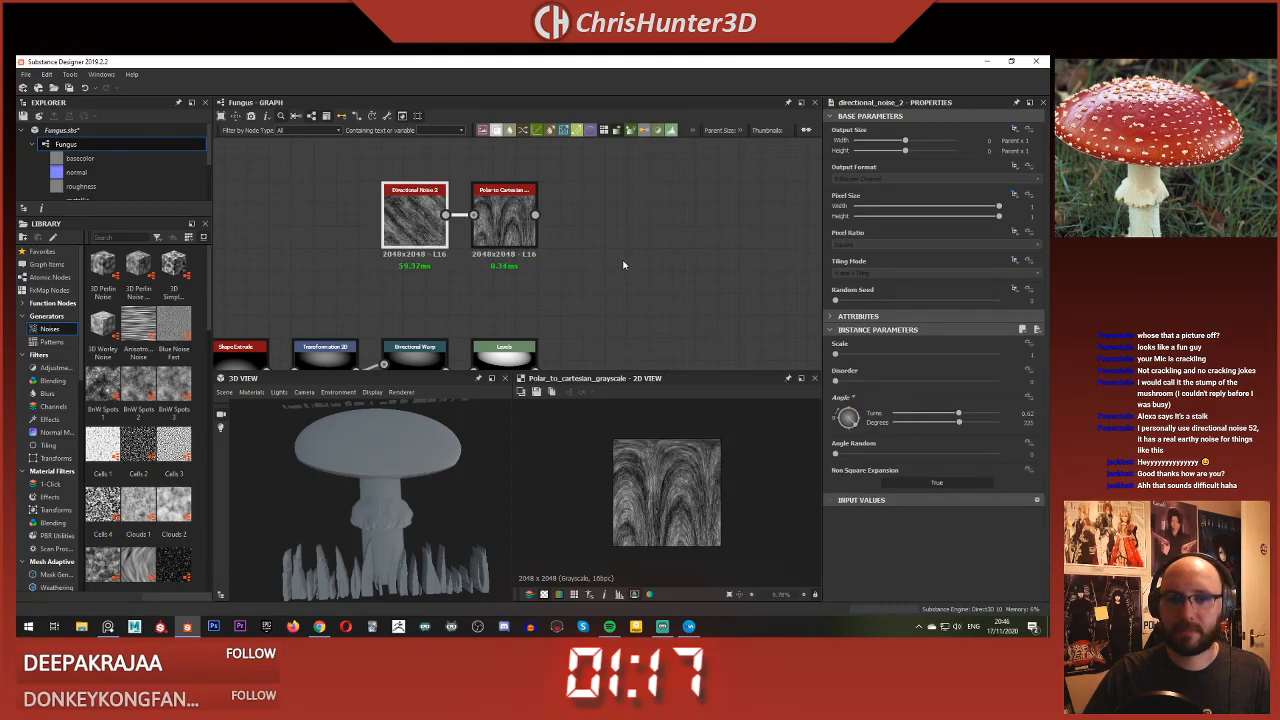
# Step: Replace the Polar to Cartesian node with a Cartesian To Polar Grayscale node fed by the directional noise
pyautogui.click(492, 226)
pyautogui.press('Delete')
pyautogui.press('space')
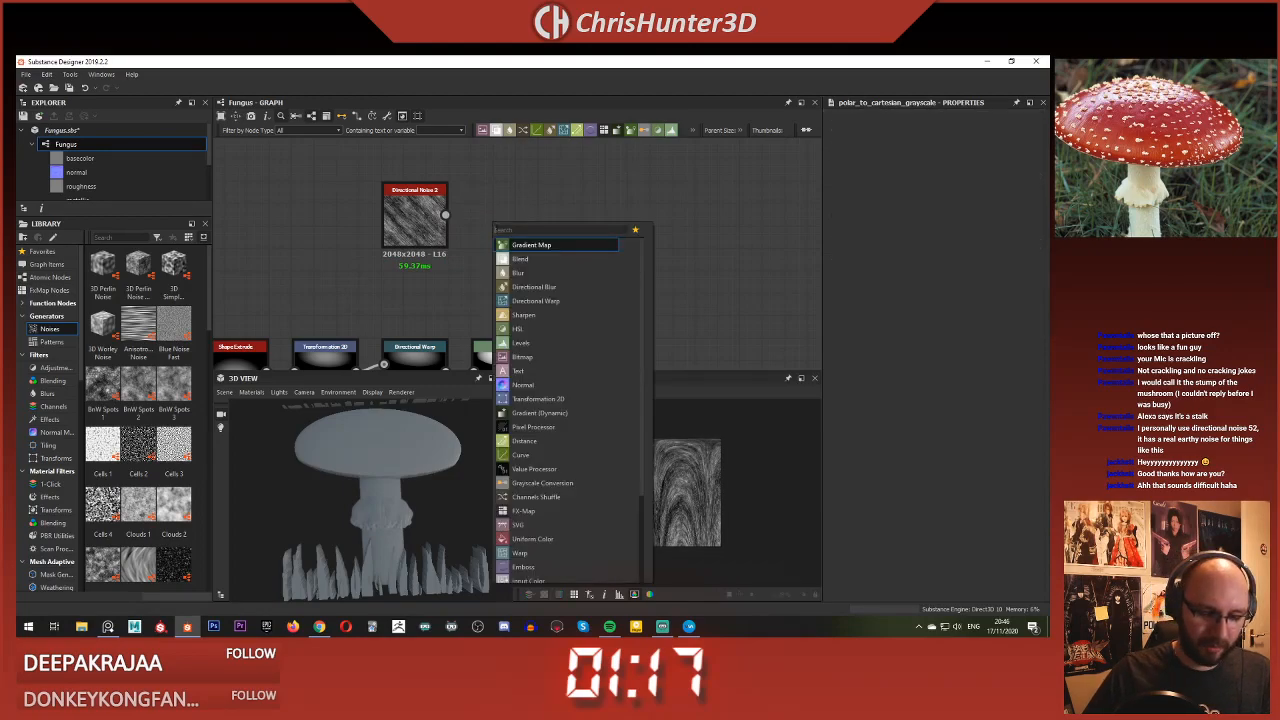
pyautogui.write('cart')
pyautogui.click(555, 258)
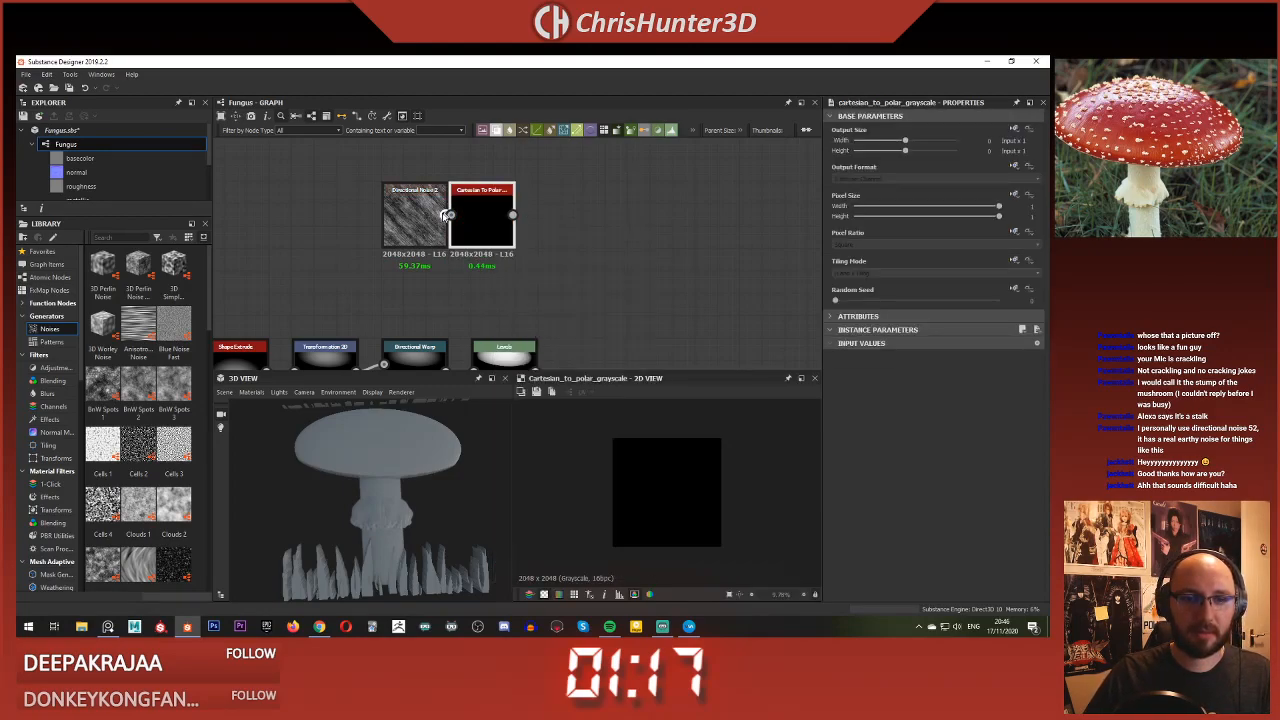
pyautogui.moveTo(483, 218); pyautogui.dragTo(445, 215)
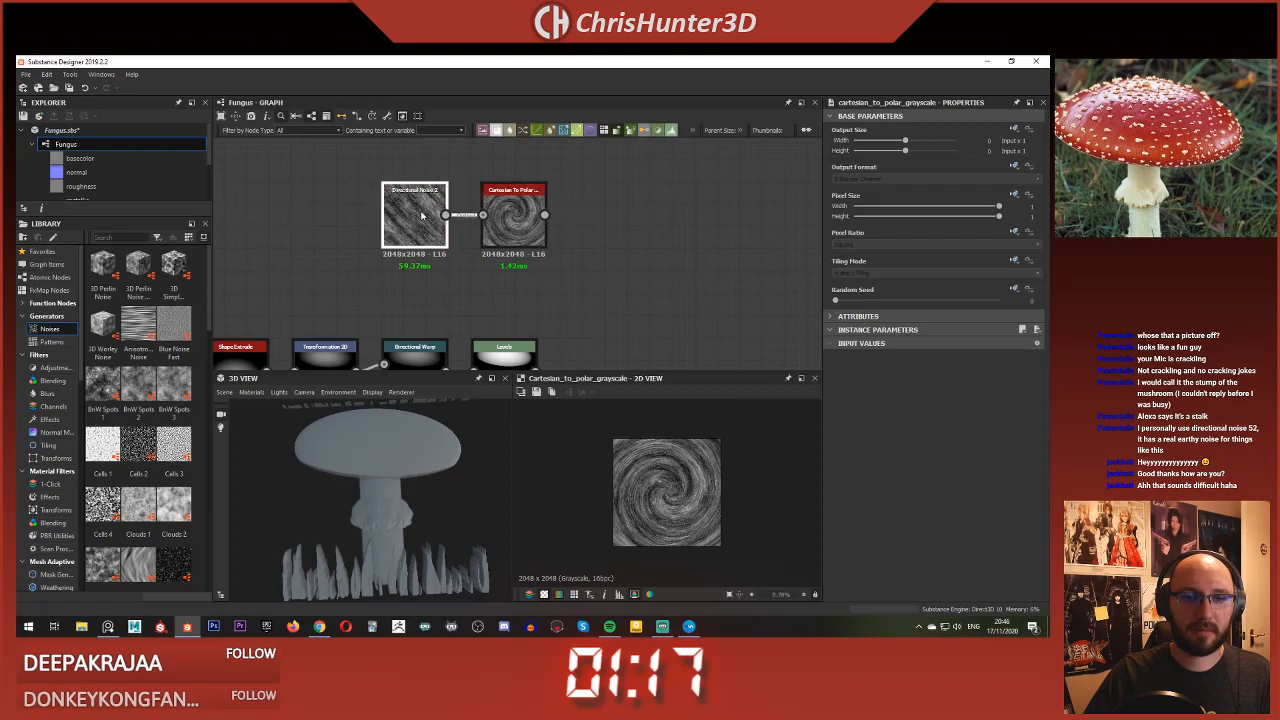
# Step: Set the Directional Noise 2 angle to 0.75 turns so the streaks radiate from the centre
pyautogui.scroll(-3, 657, 500)
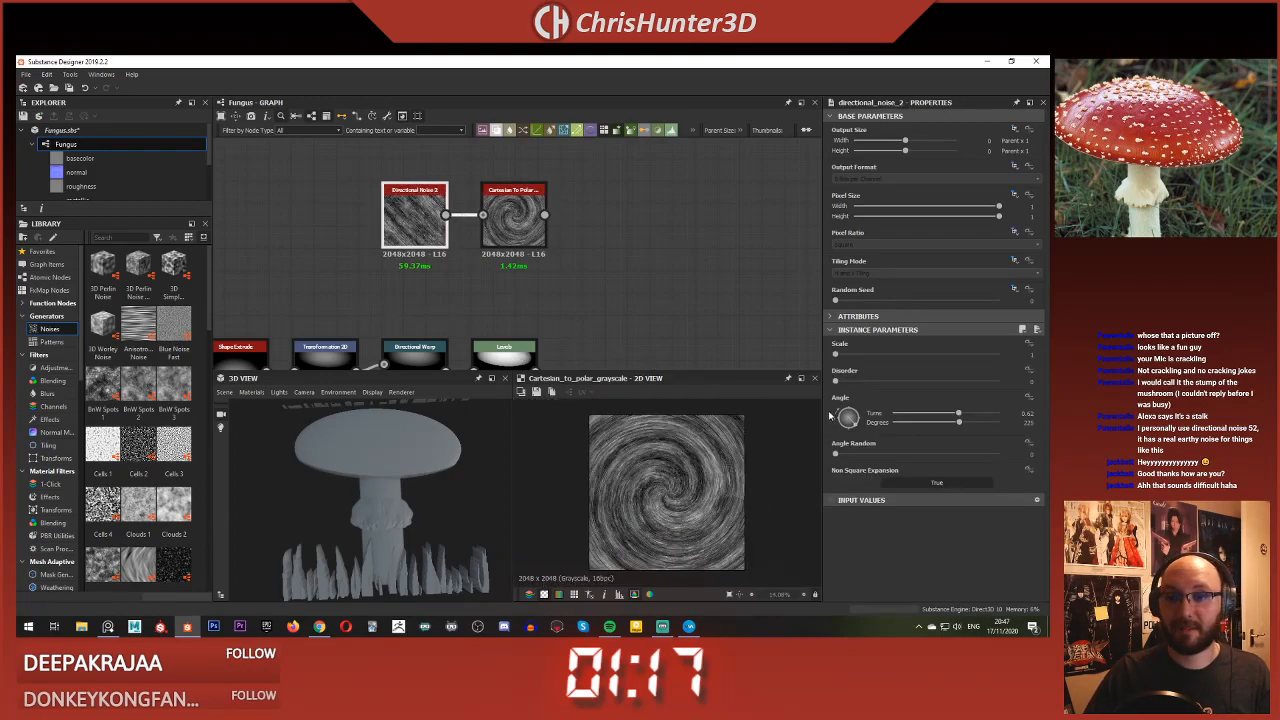
pyautogui.moveTo(830, 416); pyautogui.dragTo(857, 443)
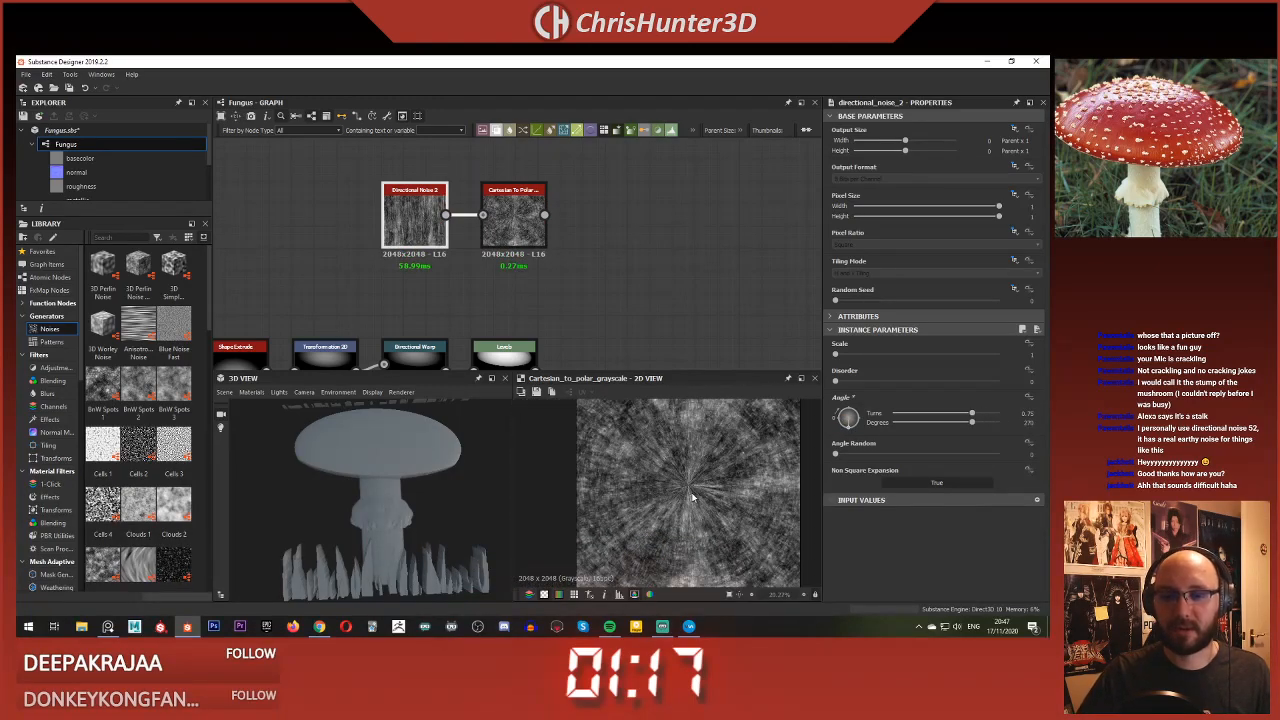
pyautogui.moveTo(532, 331); pyautogui.dragTo(524, 287, button='middle')
pyautogui.moveTo(495, 246); pyautogui.dragTo(479, 272, button='middle')
pyautogui.scroll(-1, 534, 229)
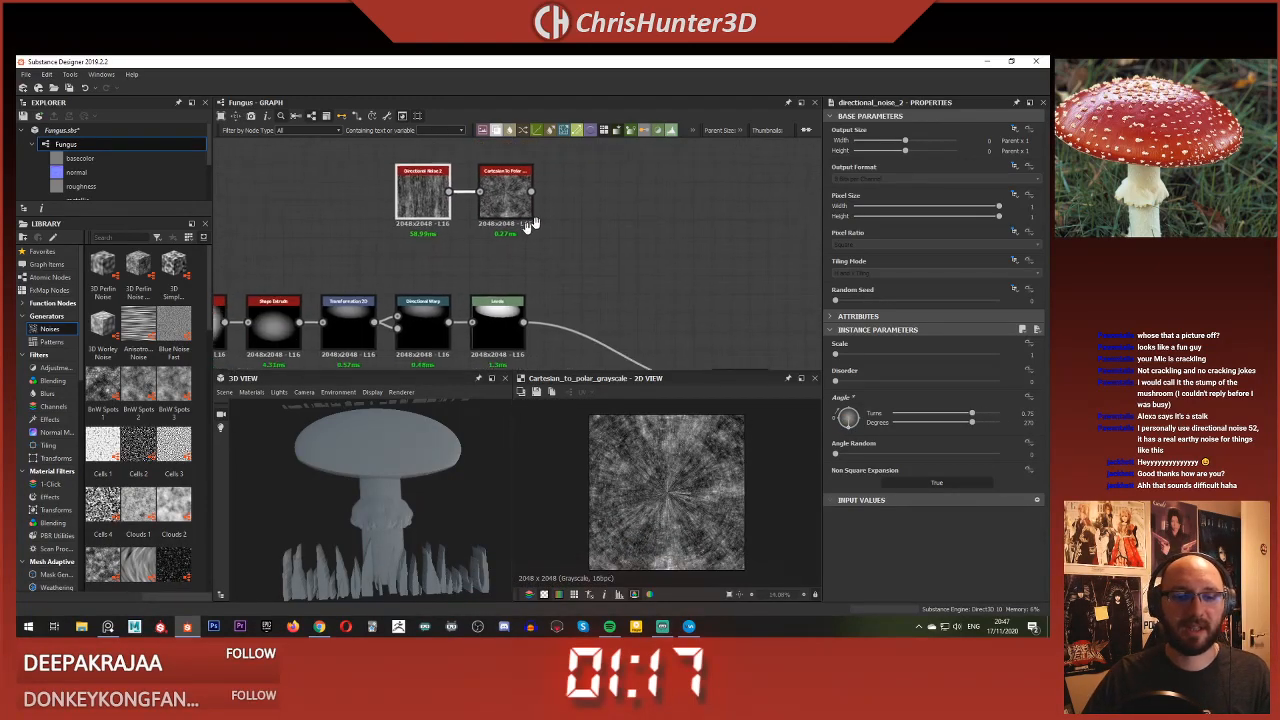
# Step: Add a Transformation 2D node and connect the Cartesian To Polar output to its input
pyautogui.moveTo(534, 229); pyautogui.dragTo(574, 201, button='middle')
pyautogui.scroll(1, 463, 266)
pyautogui.moveTo(463, 266); pyautogui.dragTo(457, 284, button='middle')
pyautogui.click(392, 328)
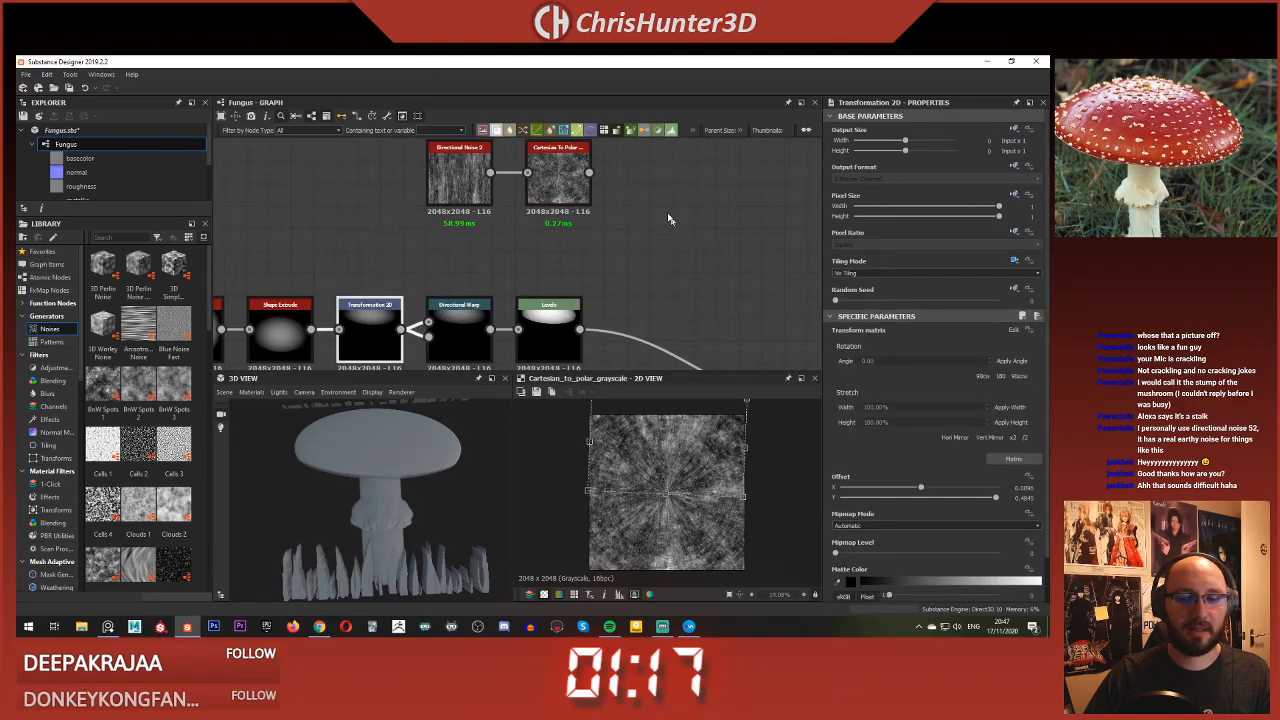
pyautogui.moveTo(659, 201); pyautogui.dragTo(614, 257, button='middle')
pyautogui.press('space')
pyautogui.write('tra')
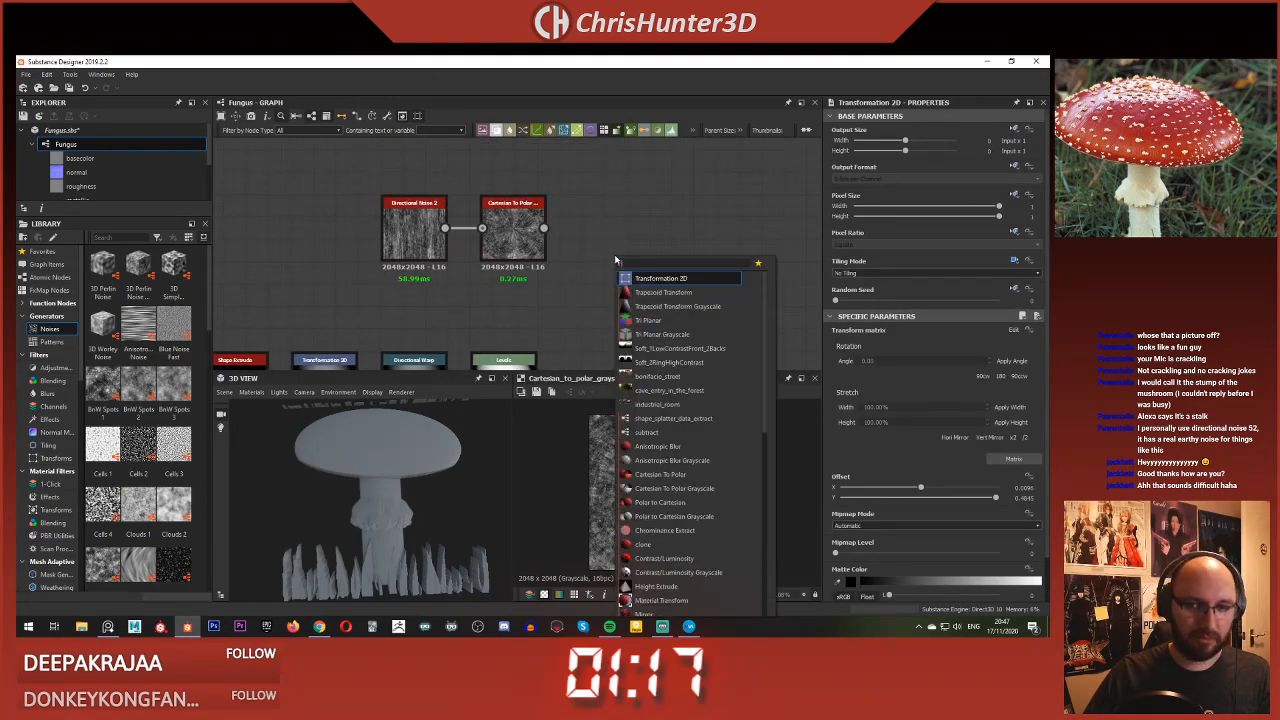
pyautogui.click(663, 280)
pyautogui.moveTo(482, 308); pyautogui.dragTo(500, 278, button='middle')
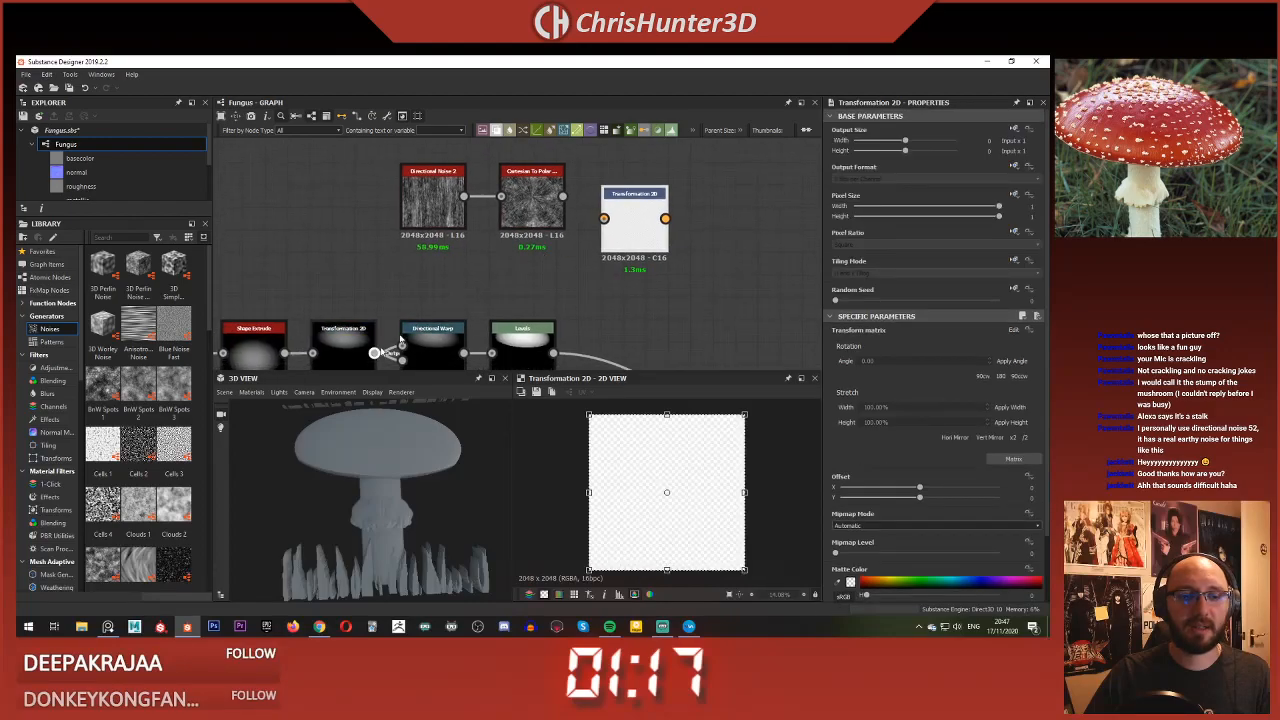
pyautogui.moveTo(608, 222); pyautogui.dragTo(605, 219)
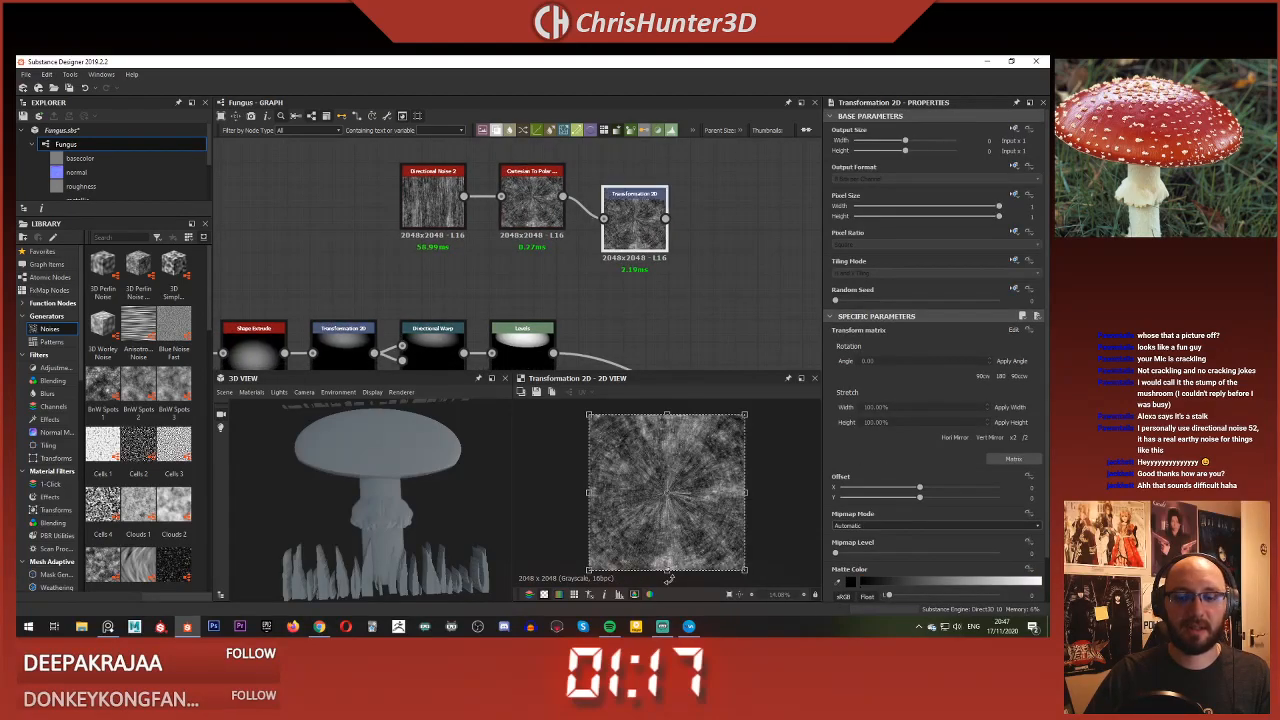
# Step: Squash the radial noise vertically to about half its height in the new Transformation 2D and tilt it slightly
pyautogui.moveTo(666, 570); pyautogui.dragTo(681, 453)
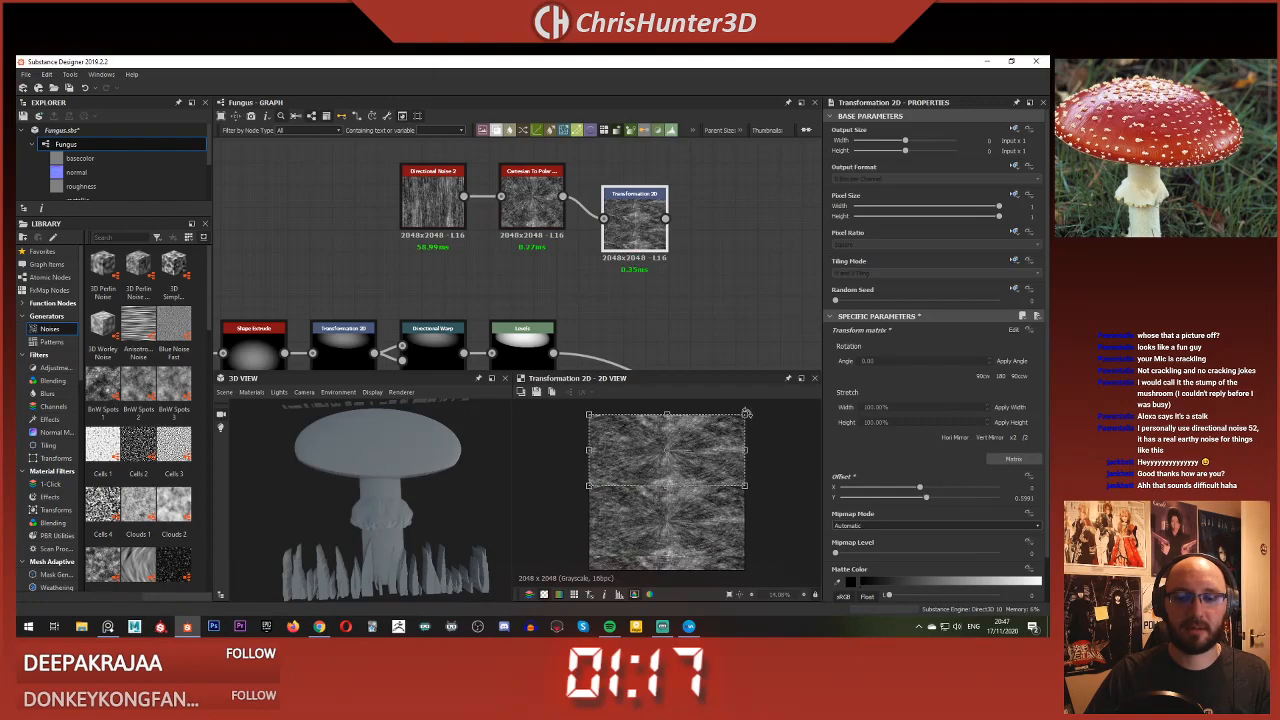
pyautogui.moveTo(746, 412); pyautogui.dragTo(669, 433)
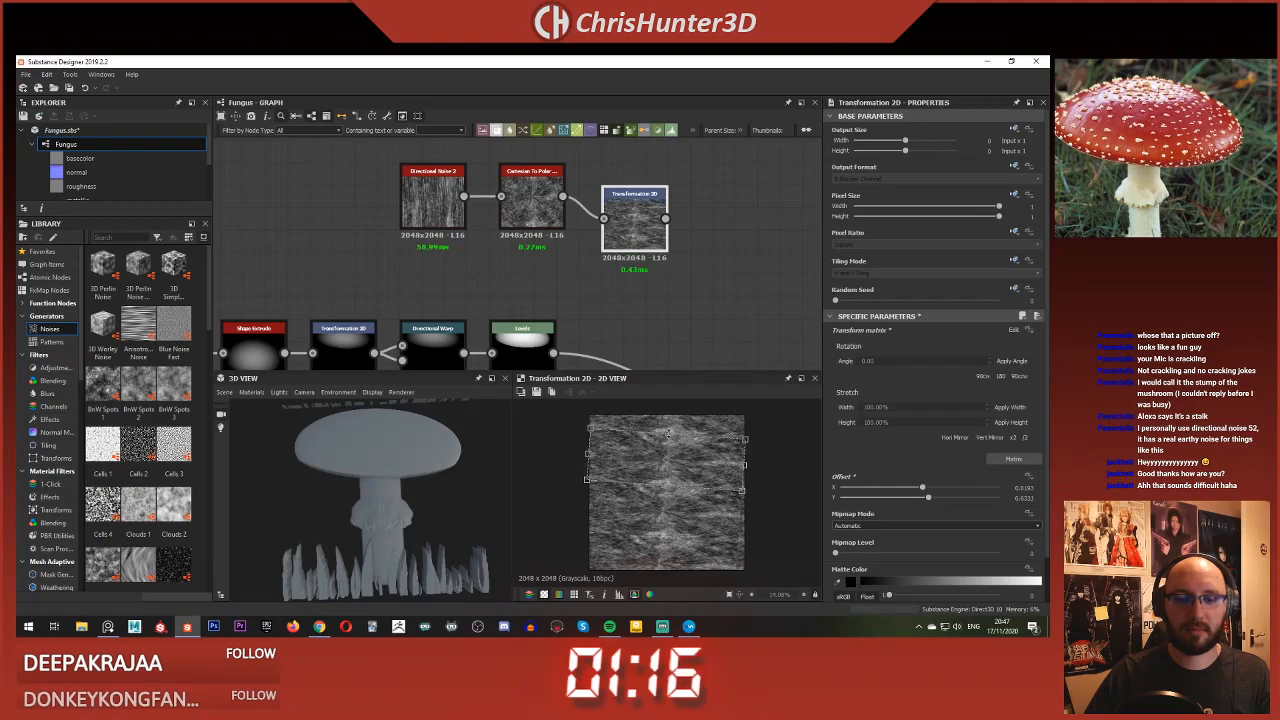
pyautogui.scroll(2, 697, 296)
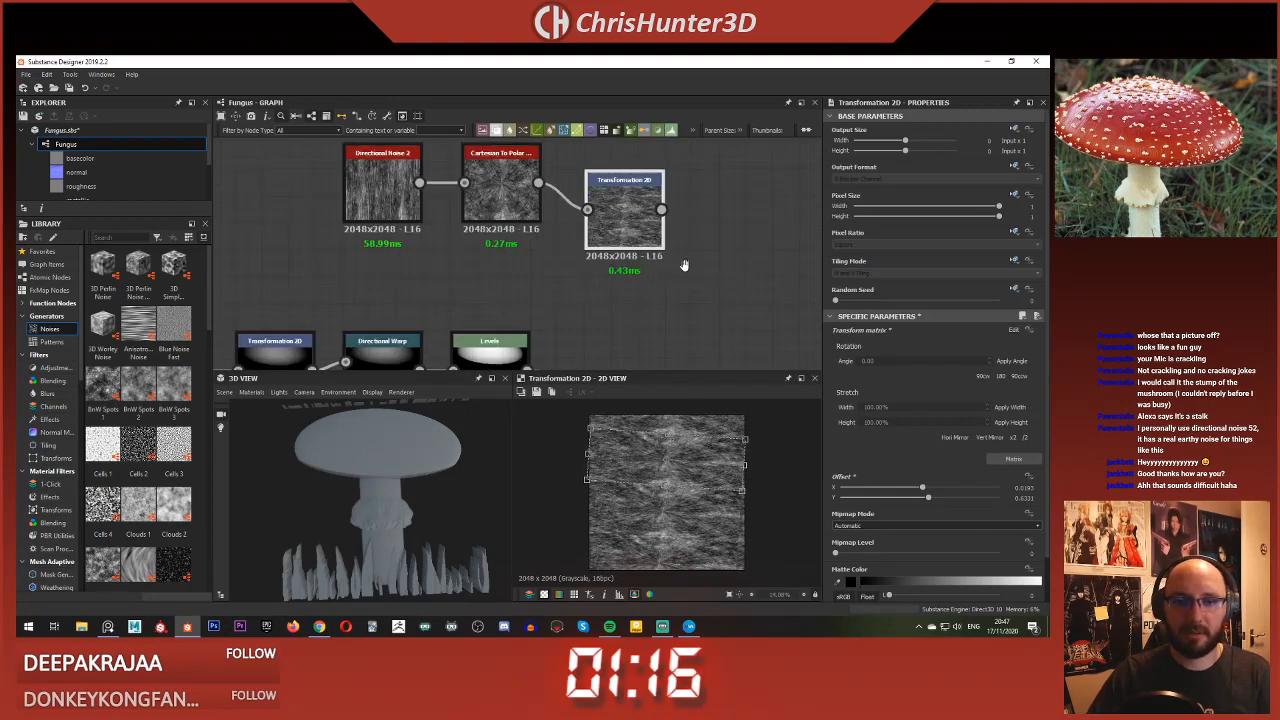
# Step: Add a Skew Grayscale node and feed it from the new Transformation 2D
pyautogui.press('space')
pyautogui.write('skew')
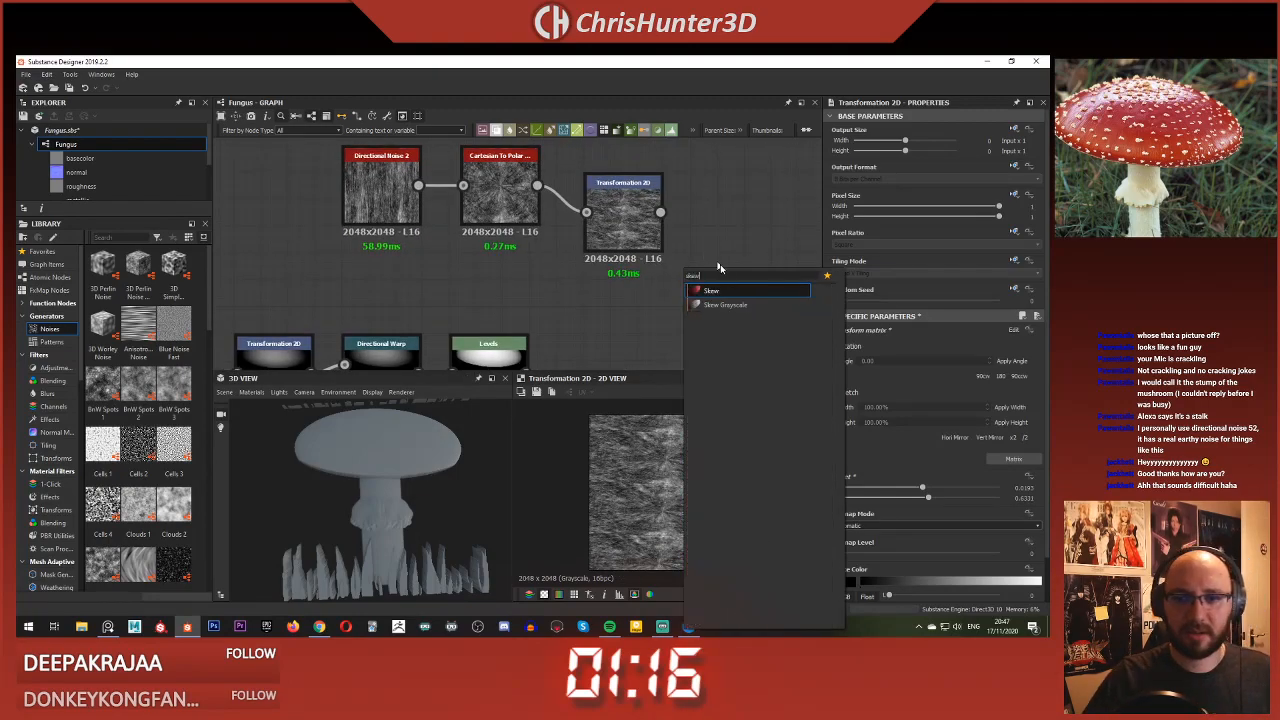
pyautogui.click(724, 304)
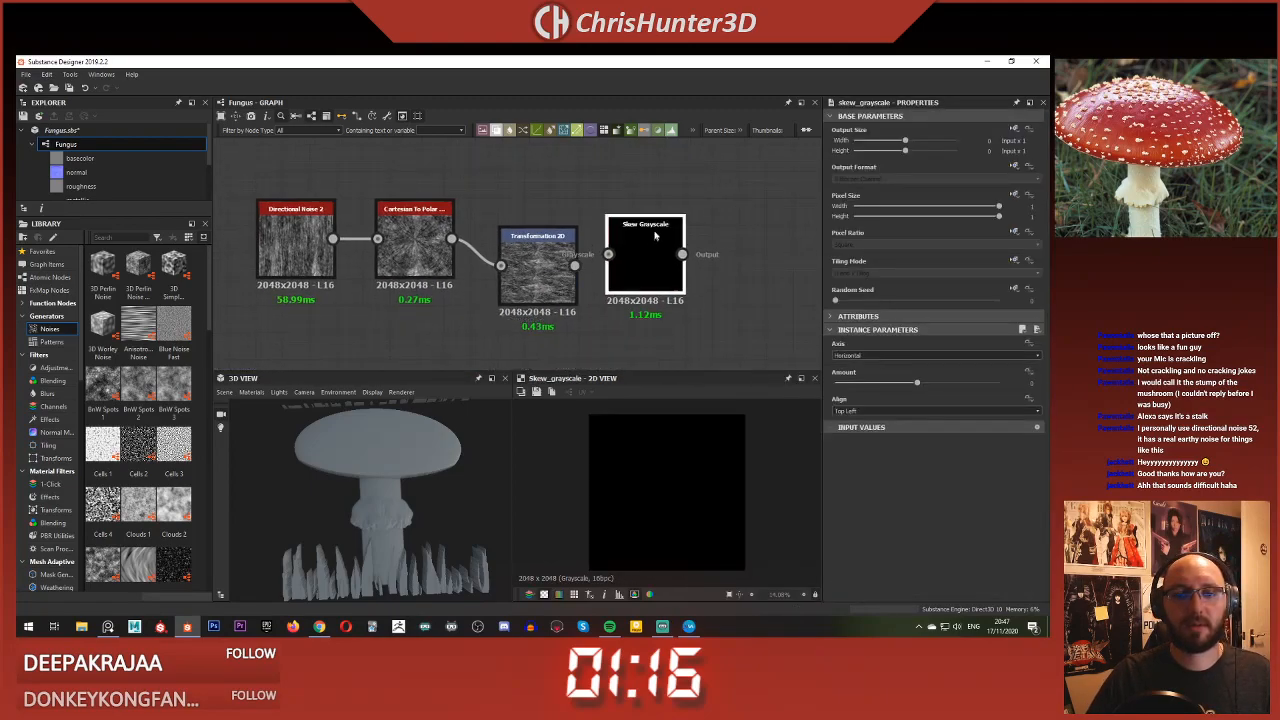
pyautogui.moveTo(575, 265); pyautogui.dragTo(608, 254)
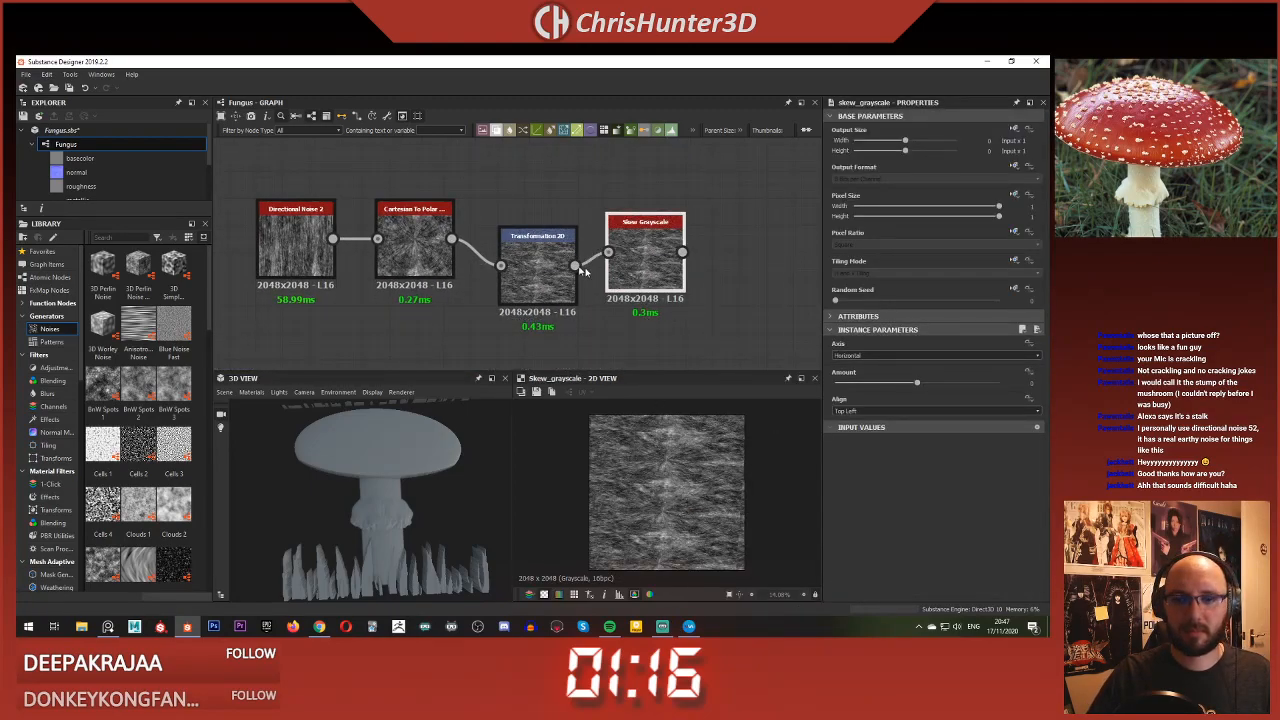
# Step: Set the Skew Grayscale amount to 0.13 on the horizontal axis
pyautogui.doubleClick(553, 279)
pyautogui.doubleClick(622, 270)
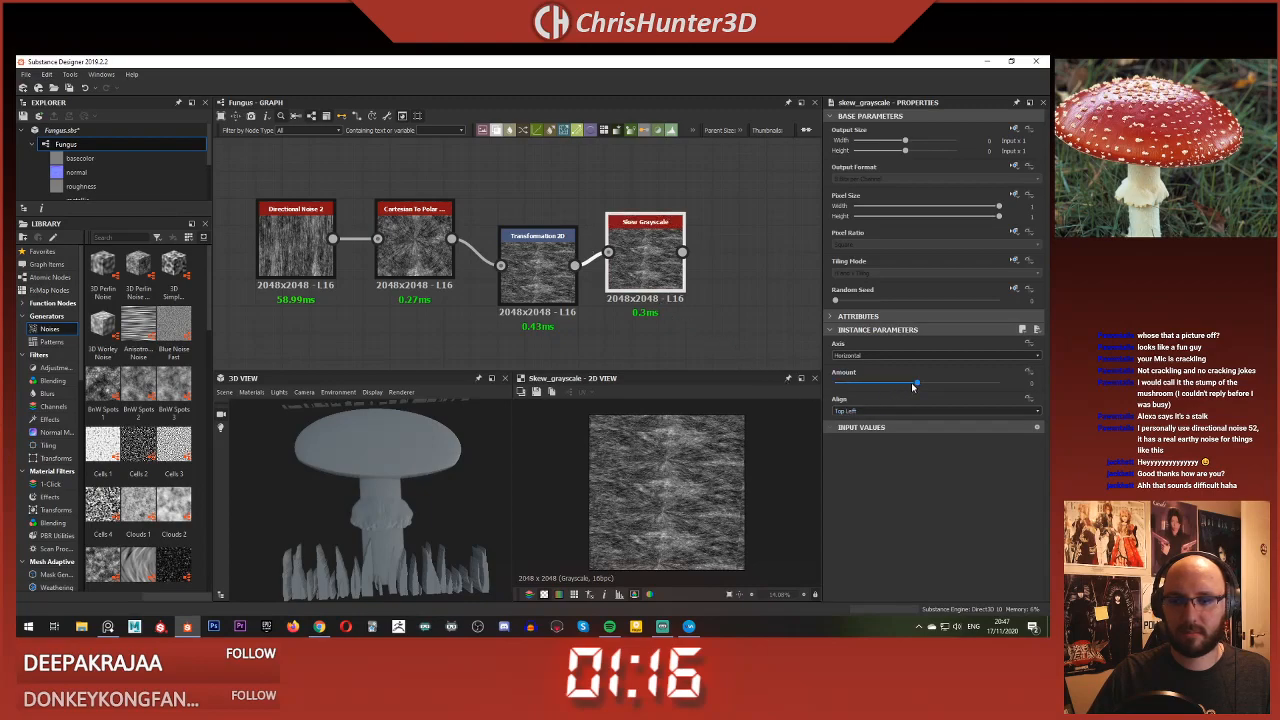
pyautogui.moveTo(913, 384); pyautogui.dragTo(929, 405)
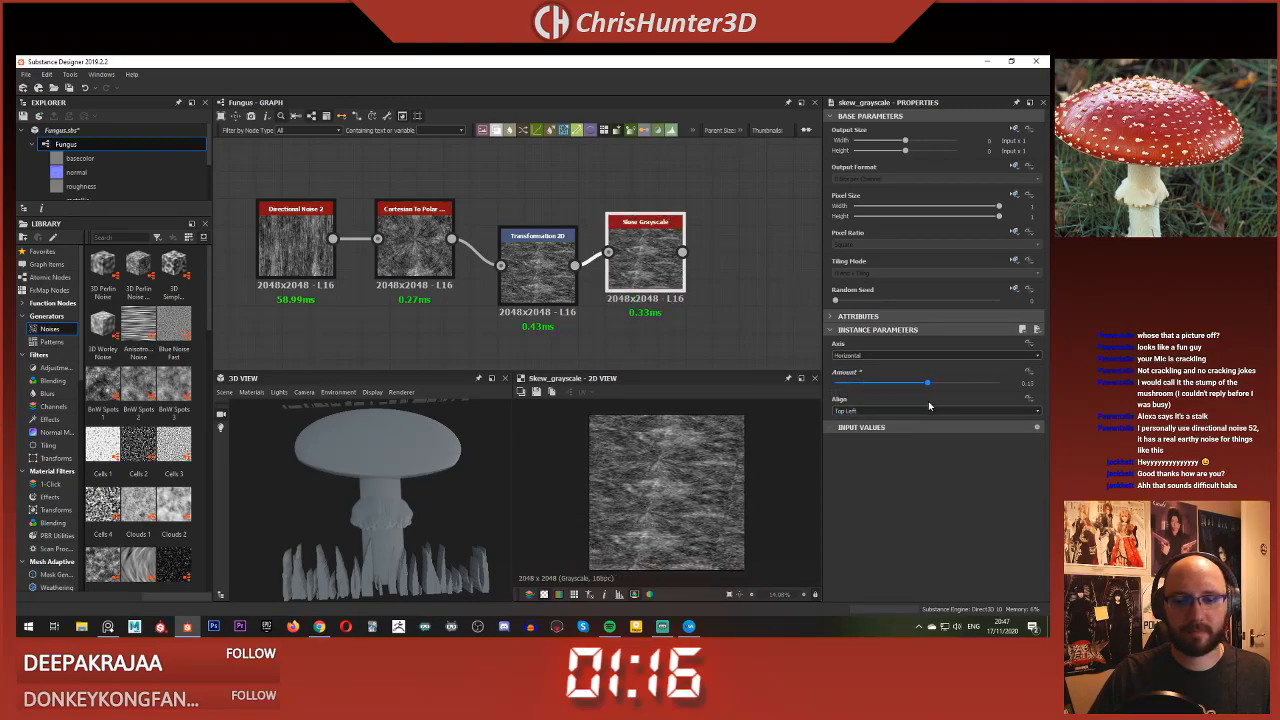
pyautogui.click(650, 262)
# Step: Reorder the noise chain so Cartesian To Polar feeds Skew Grayscale, which in turn feeds the Transformation 2D
pyautogui.moveTo(664, 277); pyautogui.dragTo(630, 293, button='middle')
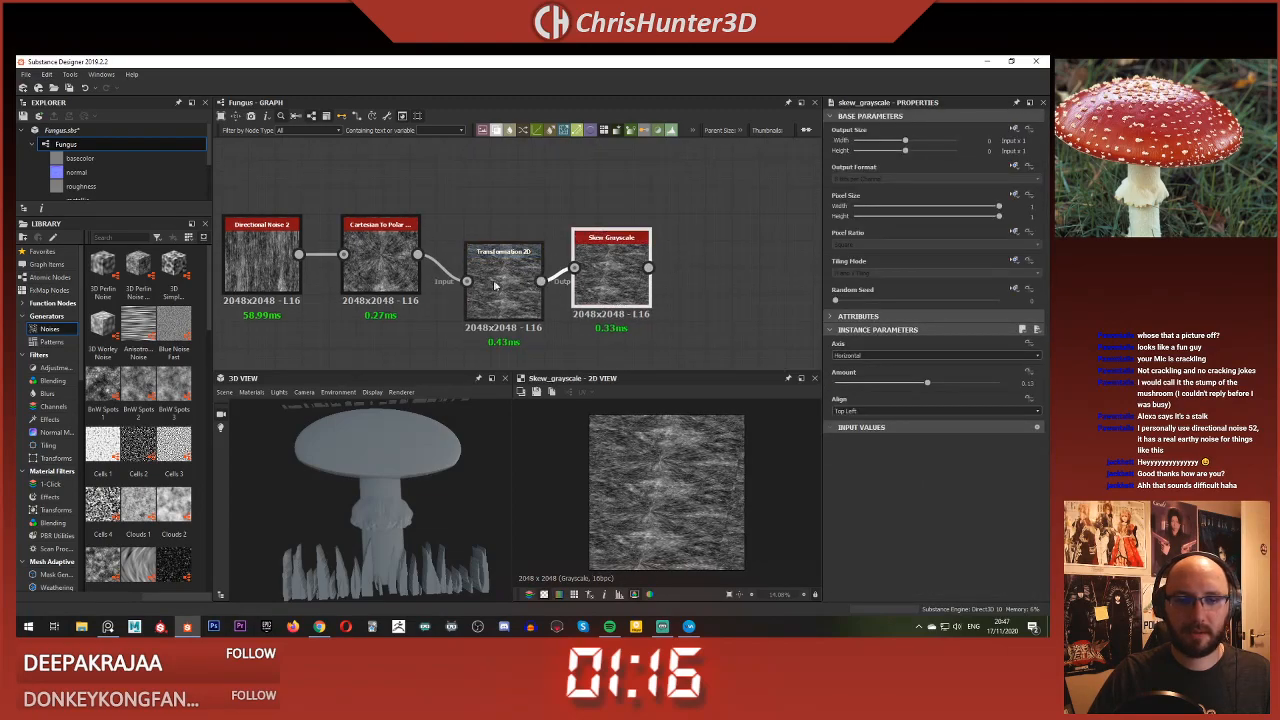
pyautogui.moveTo(417, 254); pyautogui.dragTo(490, 228)
pyautogui.moveTo(503, 305); pyautogui.dragTo(623, 266)
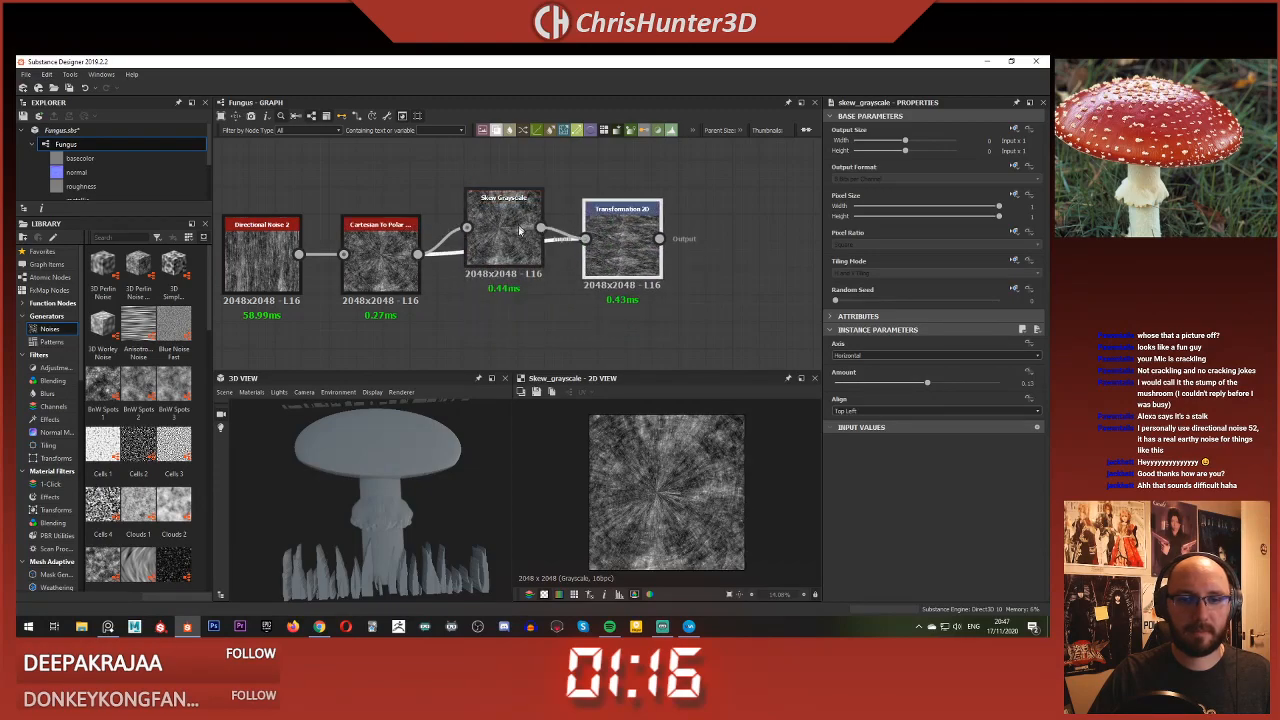
pyautogui.moveTo(519, 230); pyautogui.dragTo(515, 262)
# Step: Preview the noise chain's Transformation 2D and nudge its squashed pattern slightly to the right
pyautogui.click(613, 258)
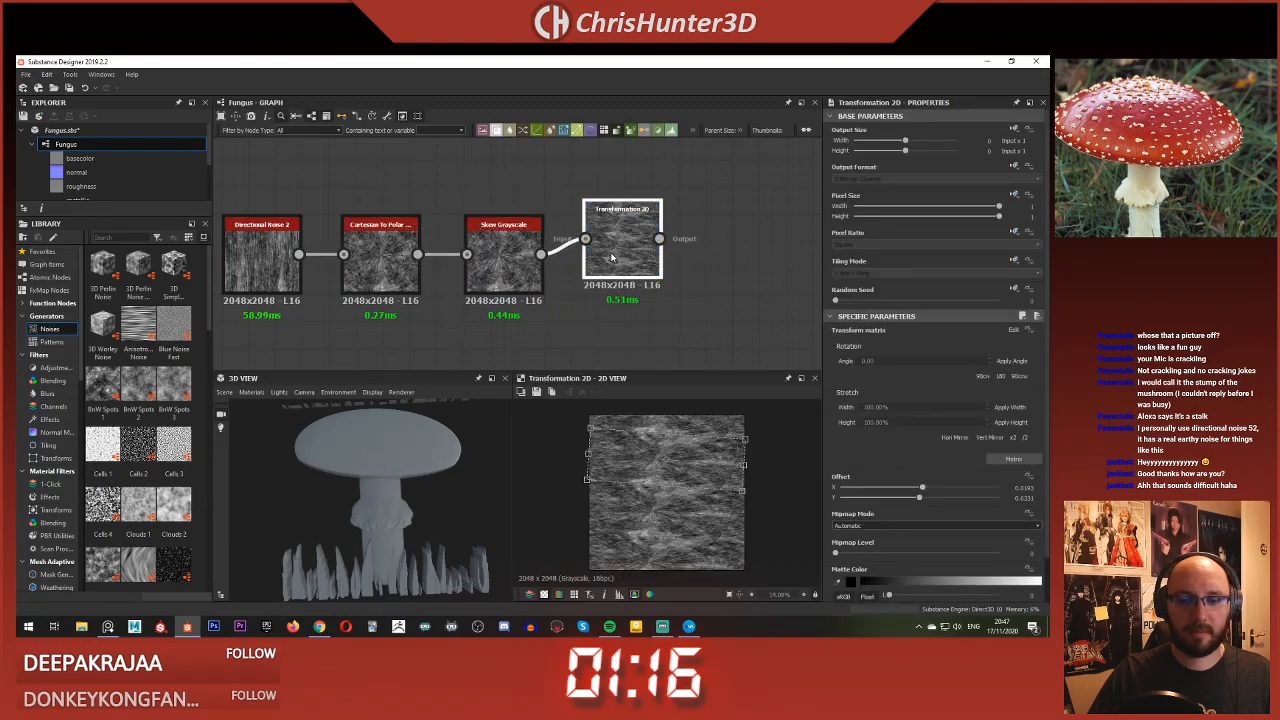
pyautogui.moveTo(615, 260); pyautogui.dragTo(545, 248, button='middle')
pyautogui.scroll(3, 652, 493)
pyautogui.scroll(-2, 682, 457)
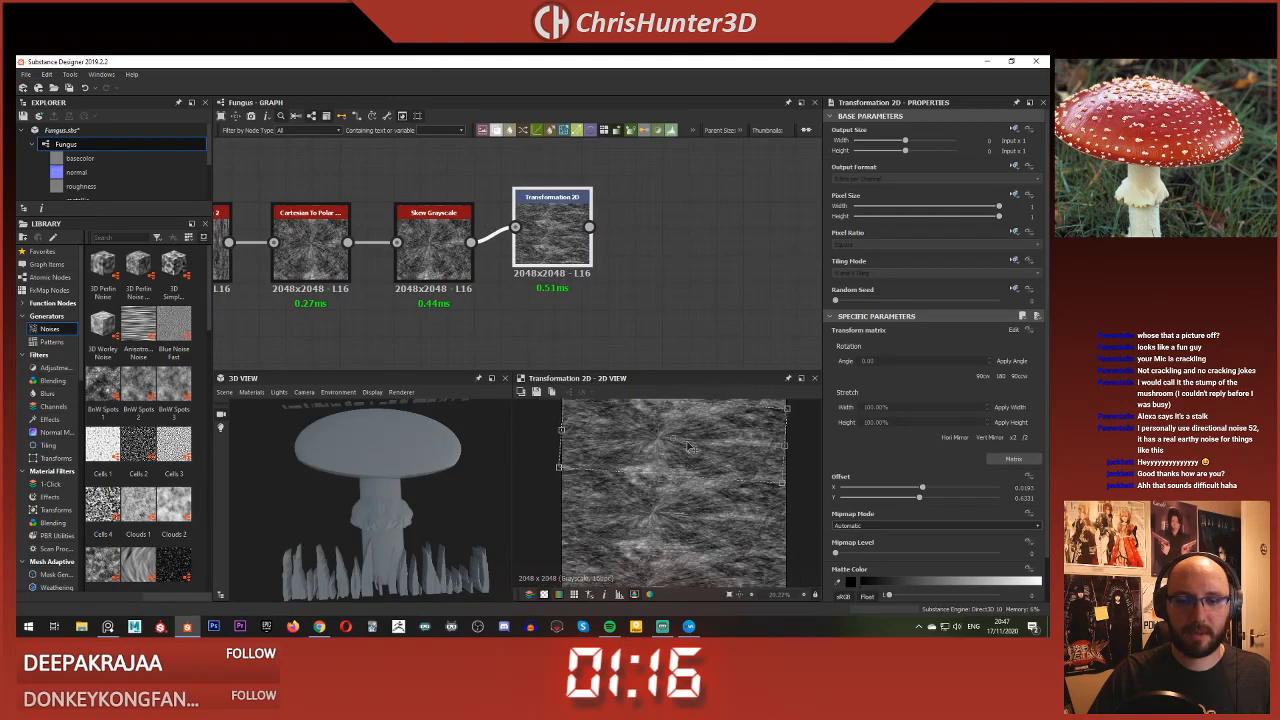
pyautogui.moveTo(703, 439); pyautogui.dragTo(712, 434)
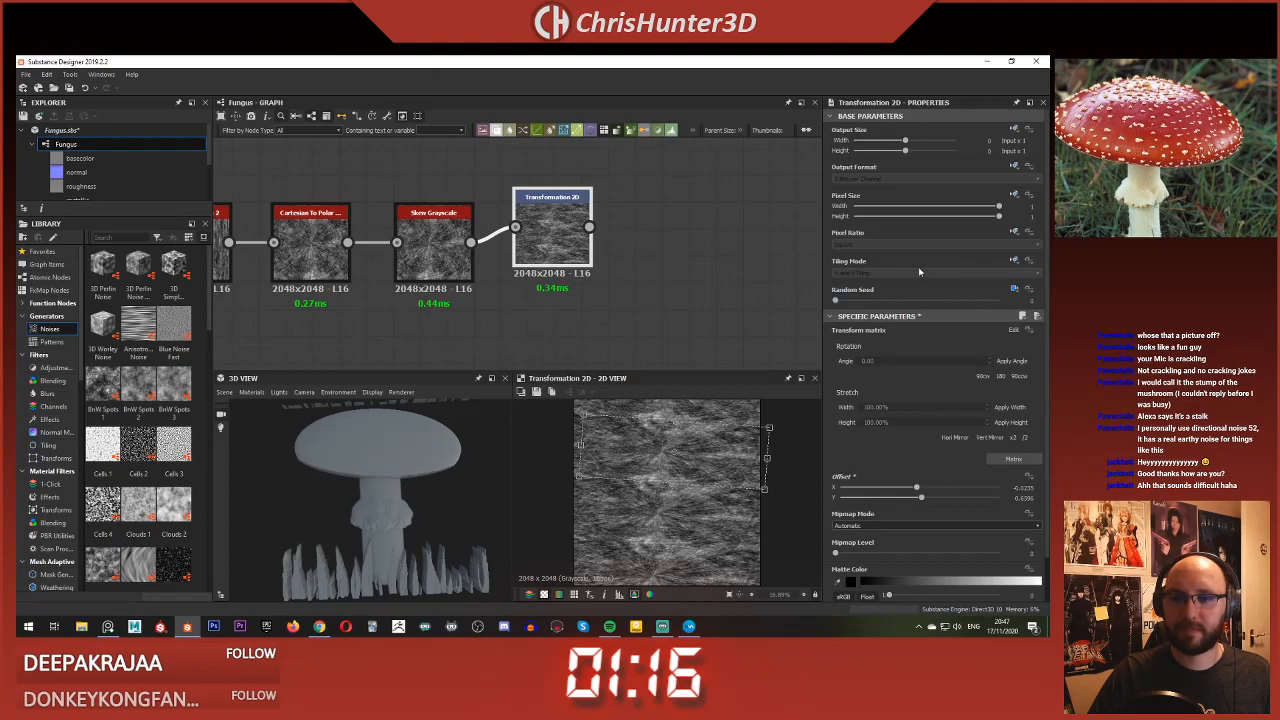
# Step: Override the inherited tiling mode of the noise chain's Transformation 2D and set it to No Tiling
pyautogui.click(1014, 289)
pyautogui.click(1011, 303)
pyautogui.click(1014, 263)
pyautogui.click(990, 303)
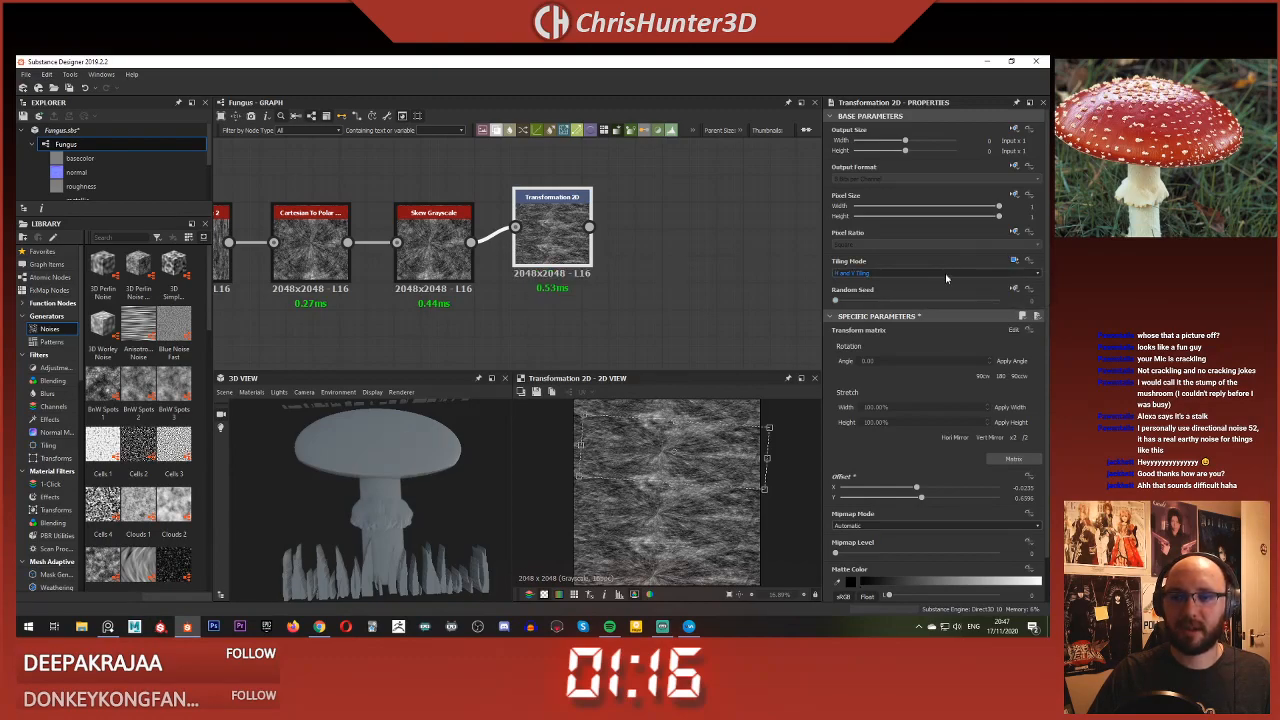
pyautogui.click(945, 273)
pyautogui.click(928, 282)
# Step: Add a Blend node between the noise chain and the mushroom cap chain, beyond the Levels node
pyautogui.scroll(-3, 579, 277)
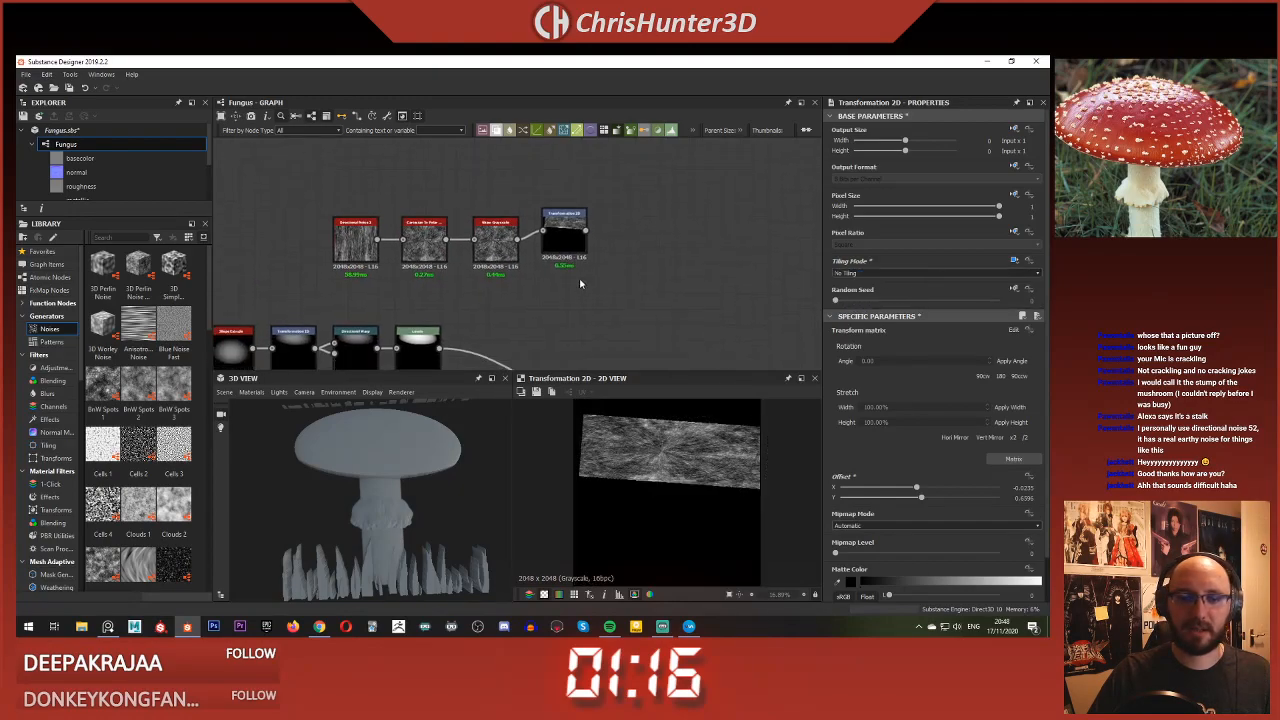
pyautogui.moveTo(536, 233); pyautogui.dragTo(513, 195, button='middle')
pyautogui.press('space')
pyautogui.write('bl')
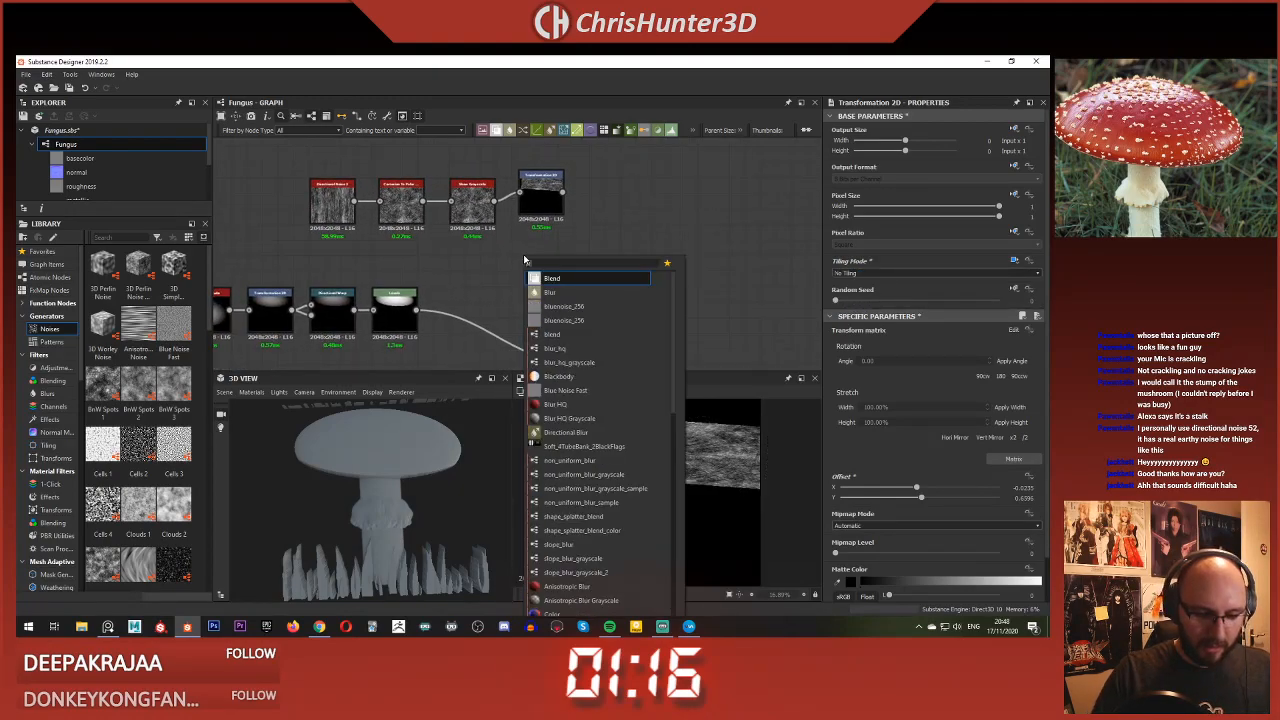
pyautogui.press('Return')
pyautogui.scroll(3, 536, 248)
pyautogui.moveTo(569, 255); pyautogui.dragTo(628, 277)
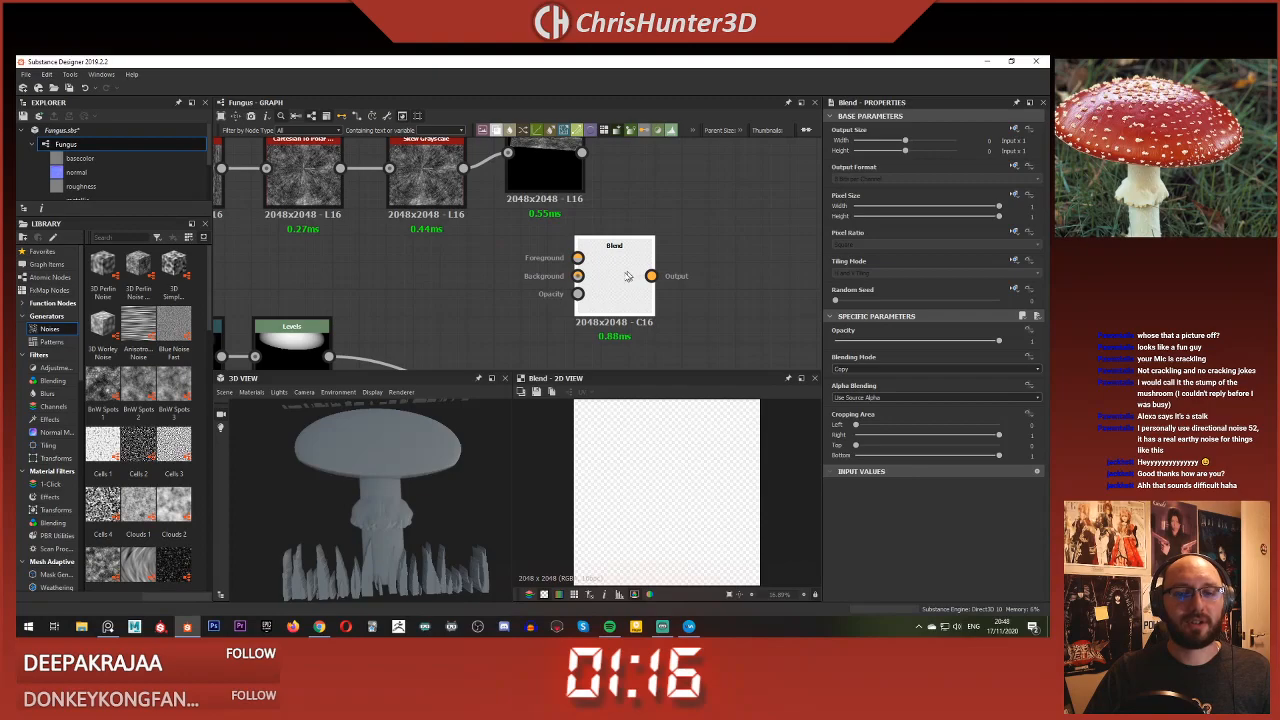
# Step: Connect the noise chain's Transformation 2D to the Blend's foreground and the cap's Levels to its background
pyautogui.moveTo(617, 277); pyautogui.dragTo(592, 268, button='middle')
pyautogui.scroll(-3, 590, 268)
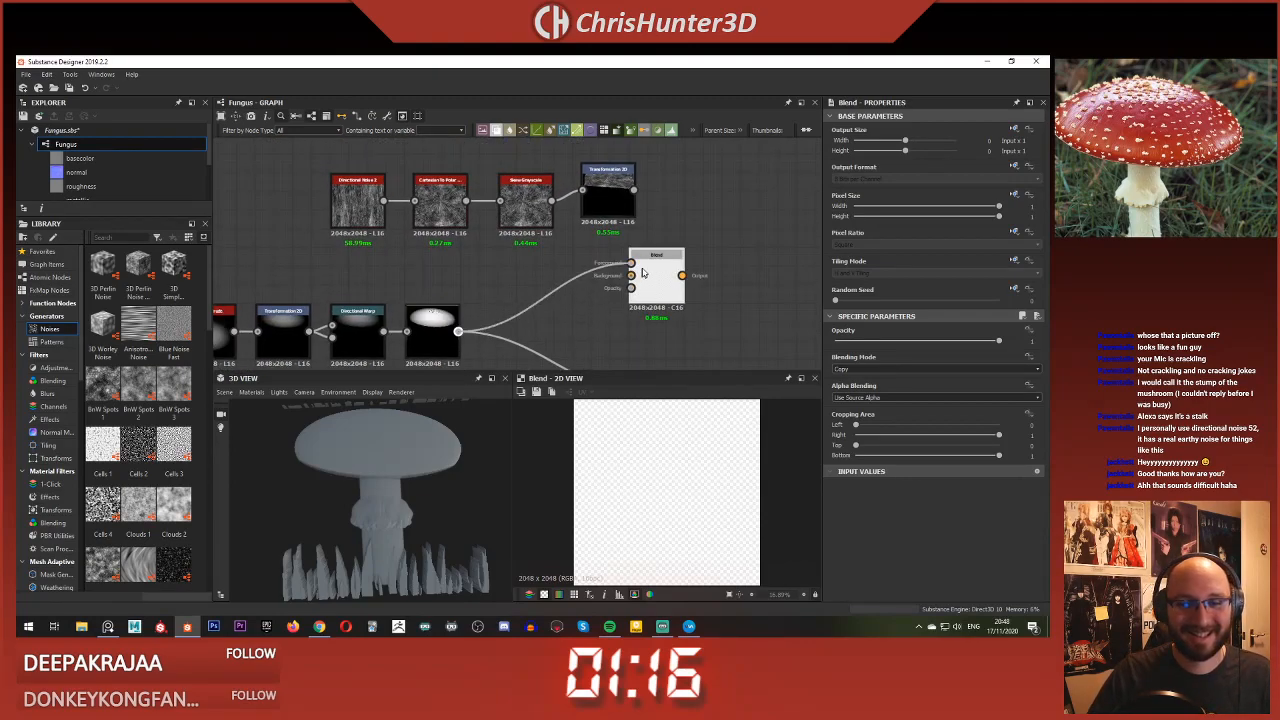
pyautogui.moveTo(642, 272); pyautogui.dragTo(632, 262)
pyautogui.scroll(-1, 540, 250)
pyautogui.moveTo(540, 250); pyautogui.dragTo(563, 272, button='middle')
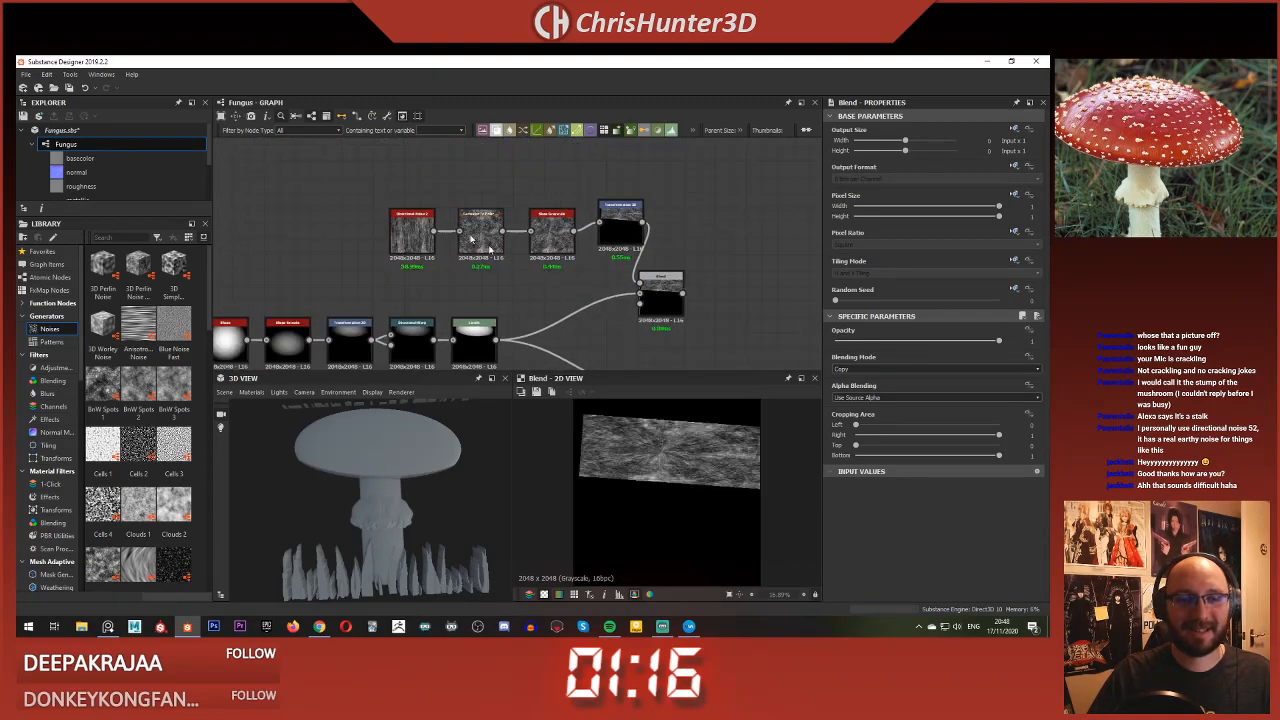
# Step: Align and evenly space the four noise nodes in a row above the mushroom cap chain
pyautogui.moveTo(400, 195); pyautogui.dragTo(561, 234)
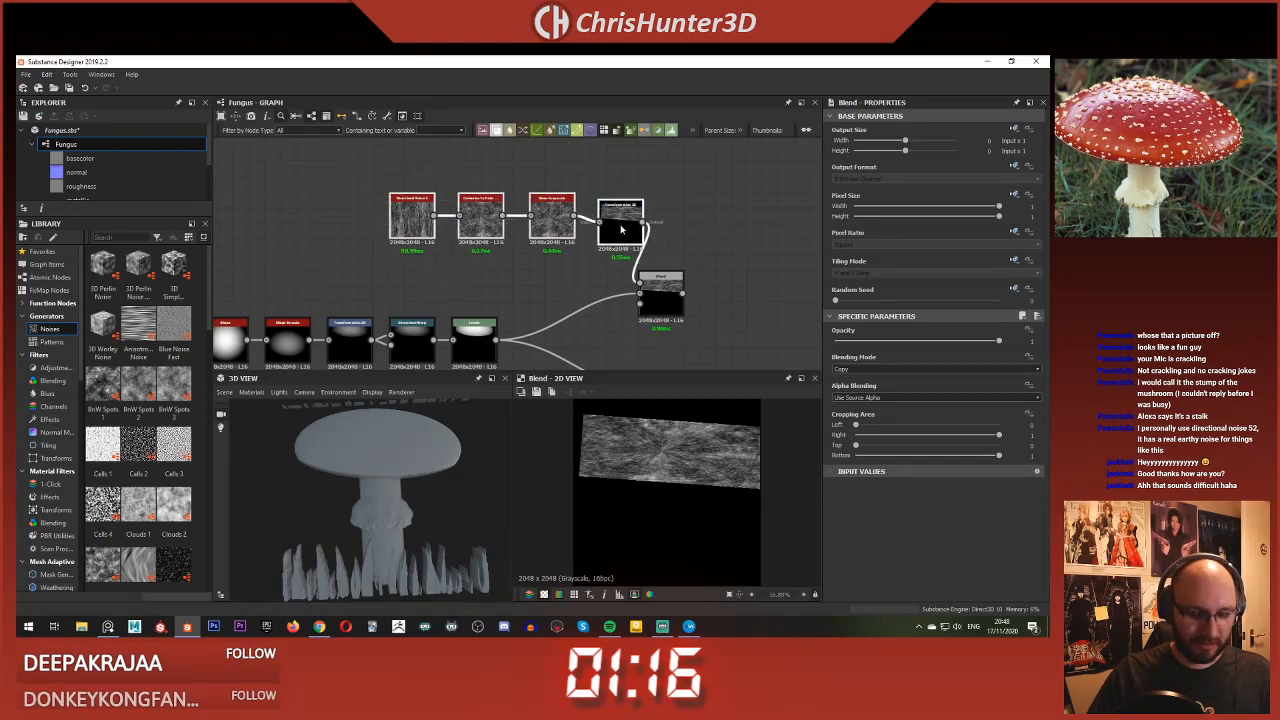
pyautogui.press('s')
pyautogui.moveTo(405, 176); pyautogui.dragTo(560, 230)
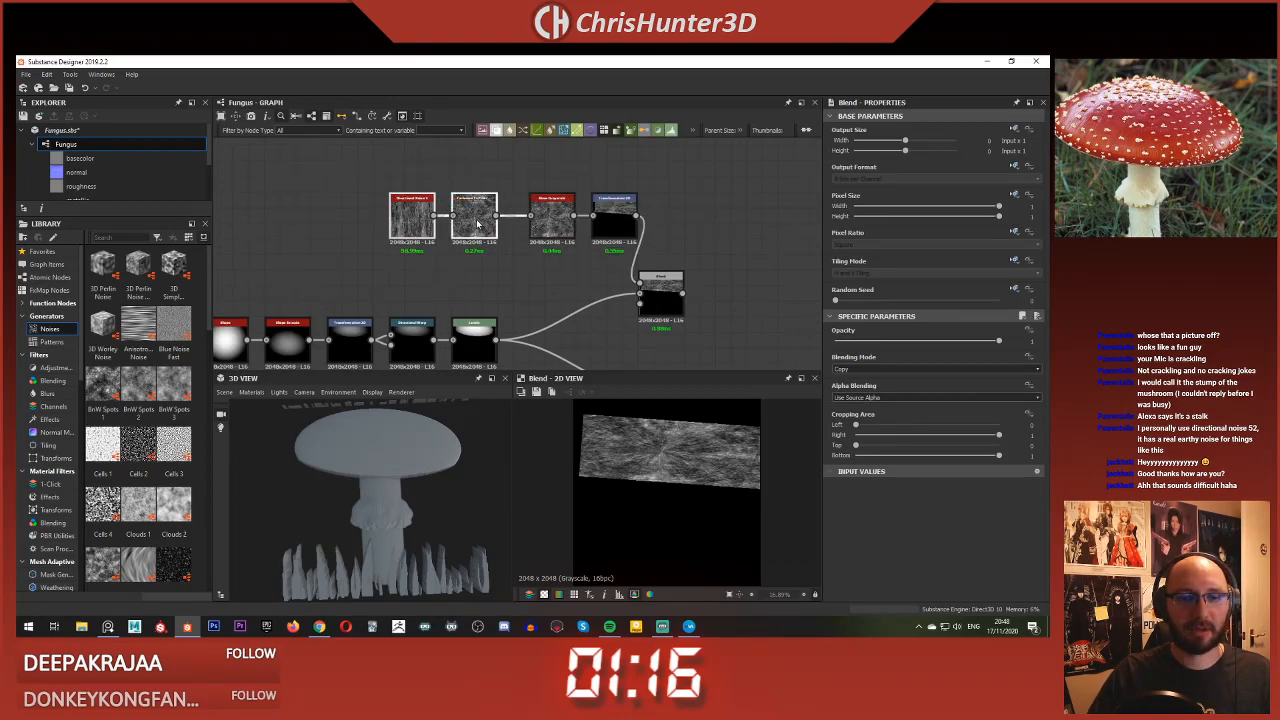
pyautogui.moveTo(478, 225); pyautogui.dragTo(494, 225)
pyautogui.moveTo(378, 177); pyautogui.dragTo(536, 250)
pyautogui.doubleClick(538, 250)
# Step: Preview the Blend node and set its blending mode to Subtract
pyautogui.doubleClick(670, 290)
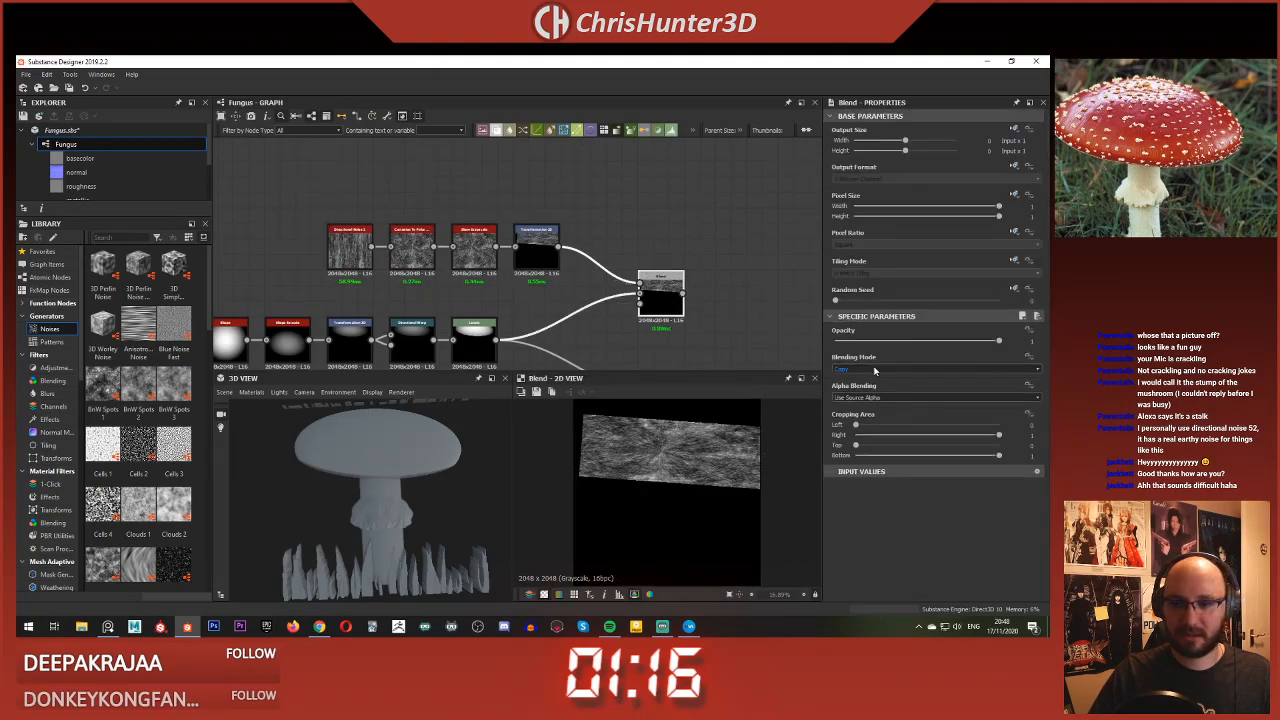
pyautogui.click(878, 369)
pyautogui.click(881, 395)
pyautogui.scroll(3, 717, 410)
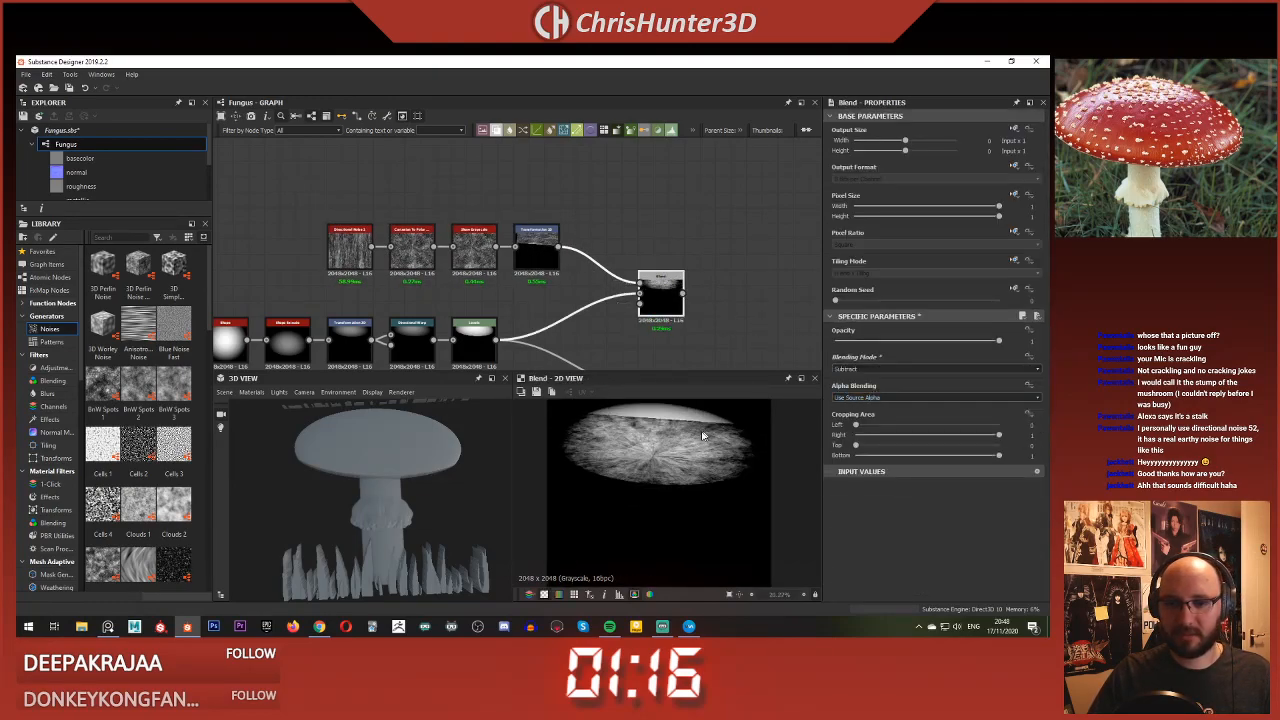
pyautogui.scroll(-1, 683, 428)
# Step: Stretch the upper edge of the noise chain's Transformation 2D upward so the noise covers the whole cap
pyautogui.moveTo(574, 311); pyautogui.dragTo(609, 306, button='middle')
pyautogui.click(562, 252)
pyautogui.doubleClick(563, 256)
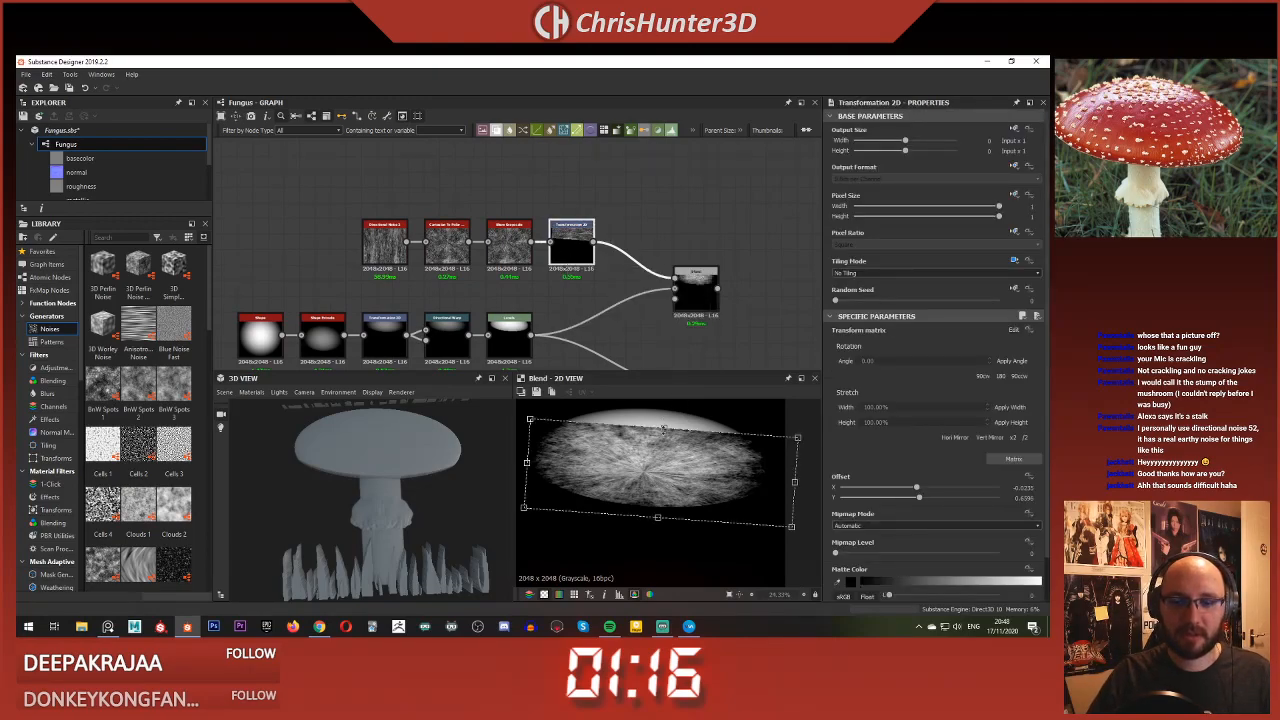
pyautogui.moveTo(663, 428); pyautogui.dragTo(669, 404)
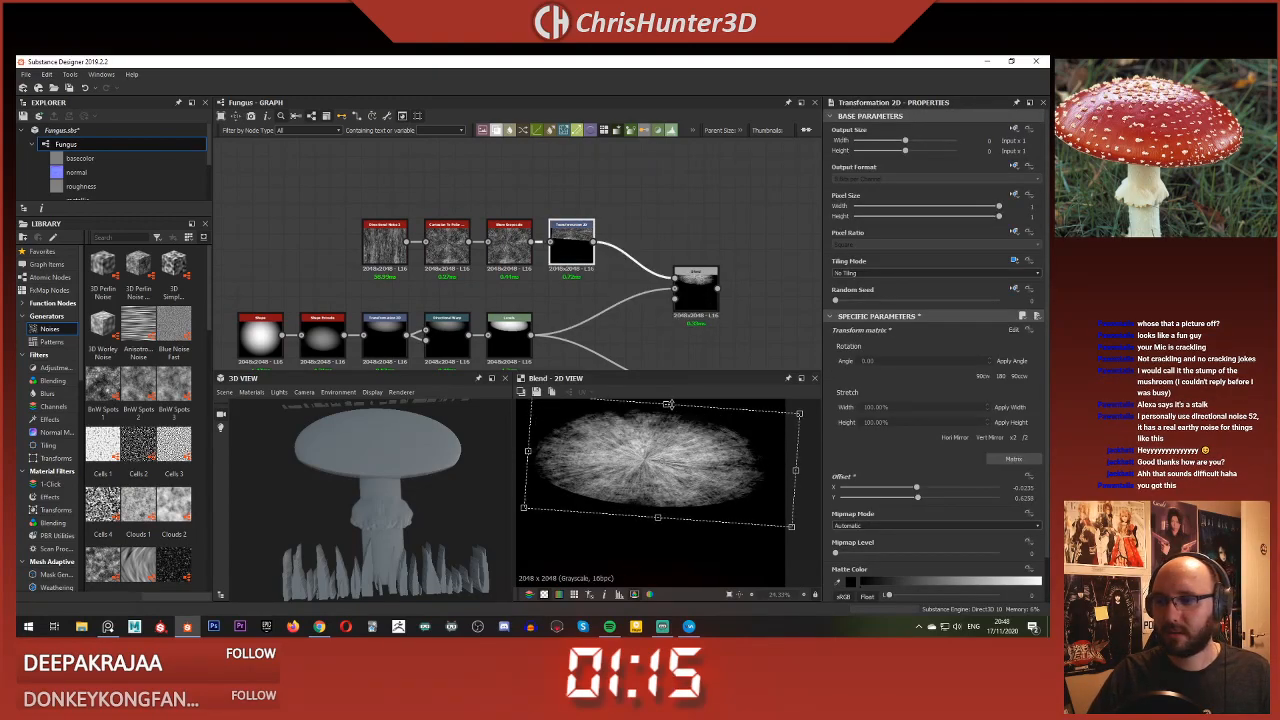
# Step: Raise the Skew Grayscale node's Amount to about 0.65
pyautogui.scroll(3, 528, 352)
pyautogui.moveTo(580, 240); pyautogui.dragTo(598, 258, button='middle')
pyautogui.click(508, 228)
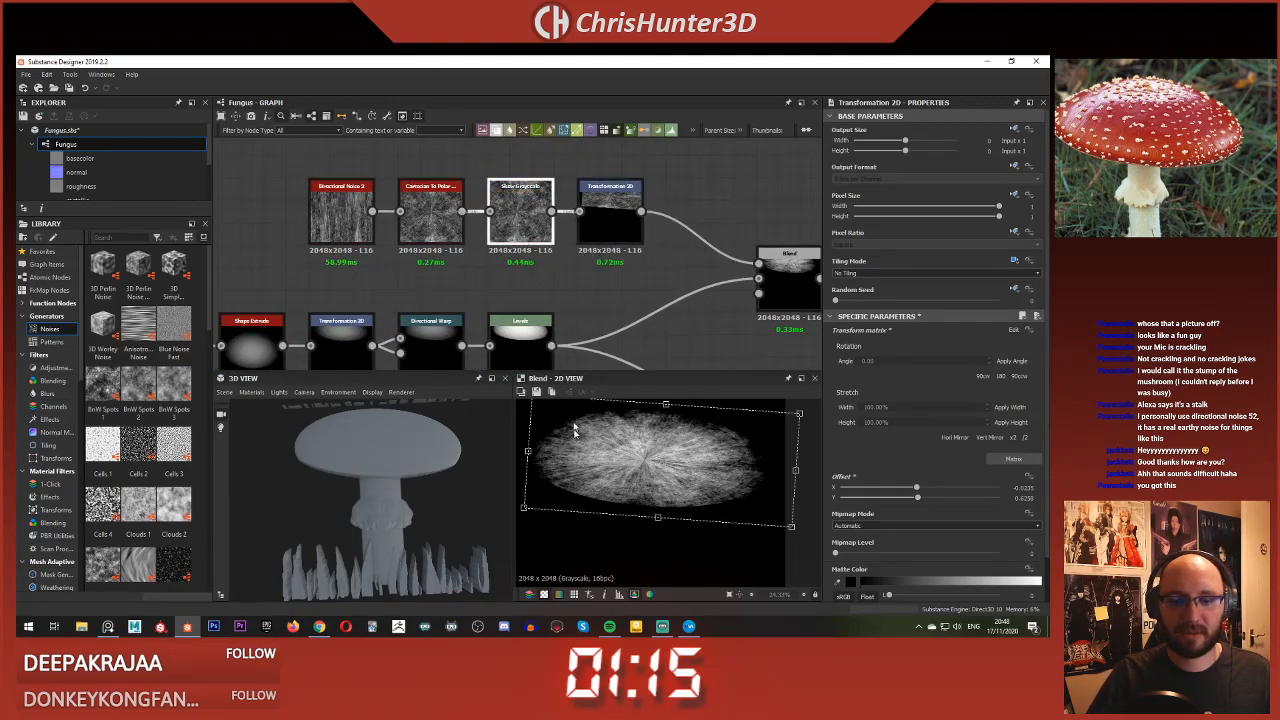
pyautogui.scroll(-2, 560, 320)
pyautogui.scroll(-2, 659, 534)
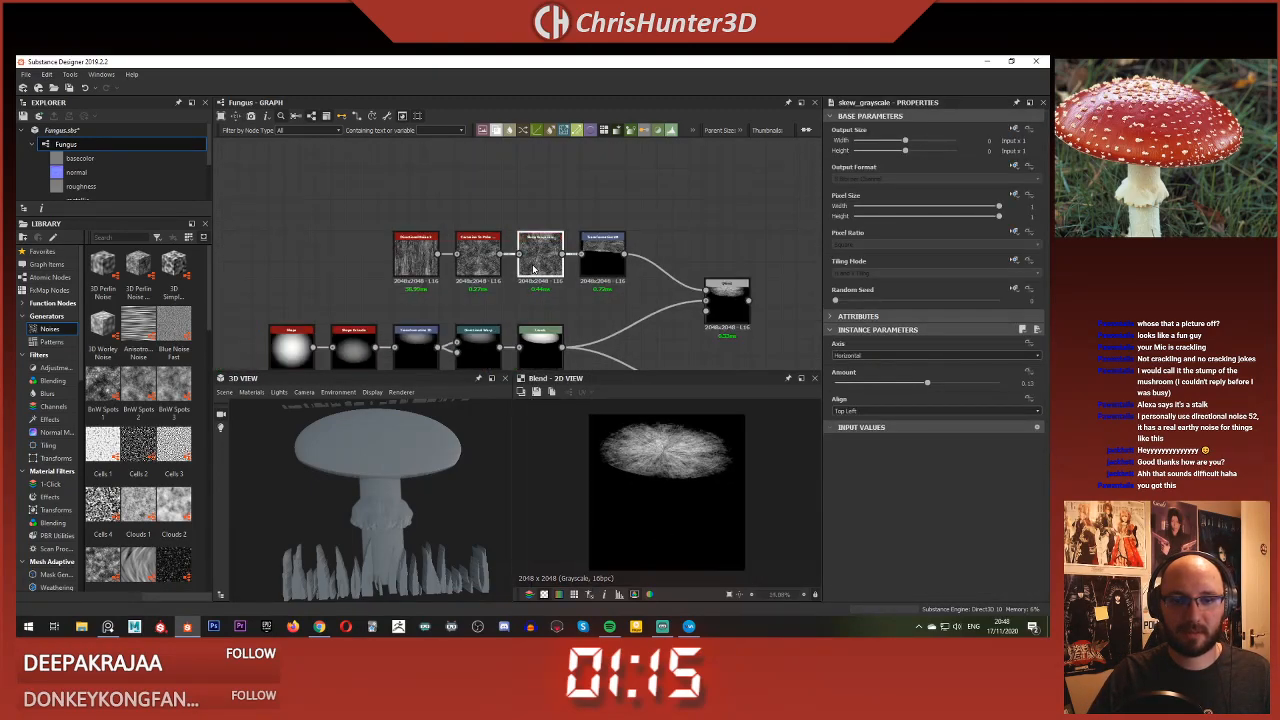
pyautogui.moveTo(925, 384); pyautogui.dragTo(973, 397)
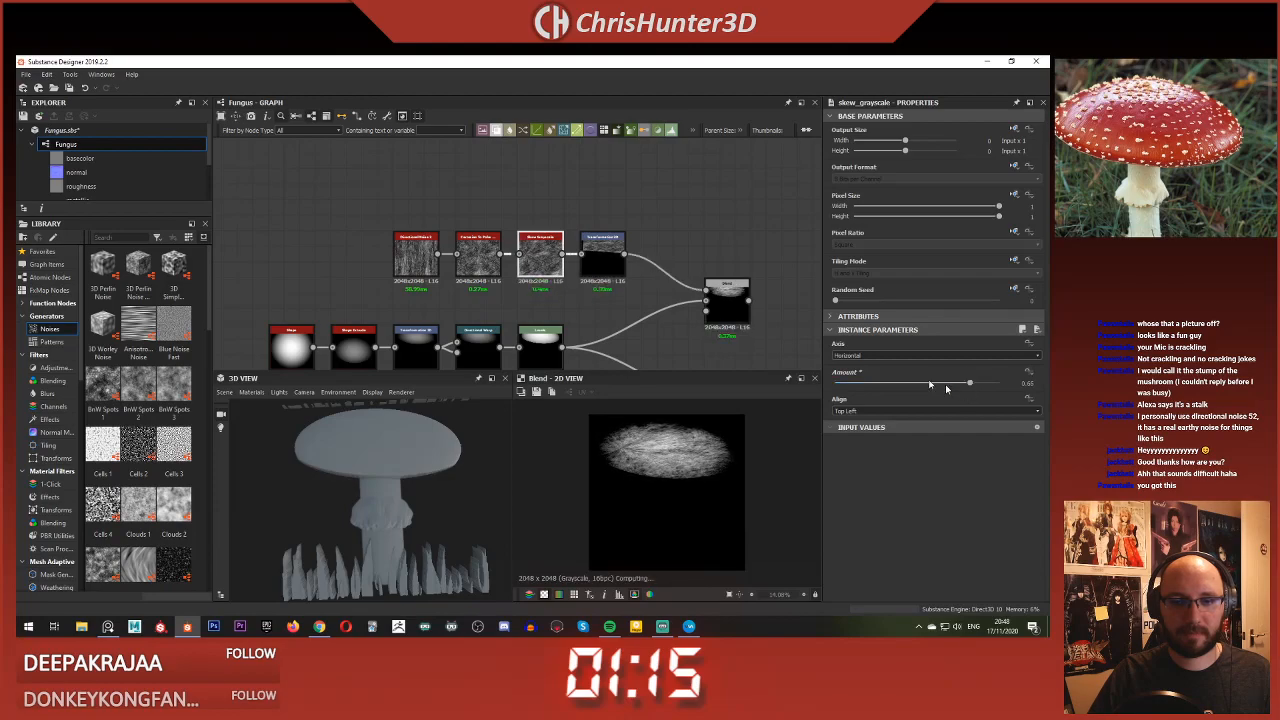
# Step: Shift the noise chain's Transformation 2D pattern to the right and stretch its left and lower edges outward over the cap
pyautogui.click(592, 255)
pyautogui.moveTo(686, 449); pyautogui.dragTo(697, 447)
pyautogui.scroll(3, 499, 256)
pyautogui.moveTo(537, 269); pyautogui.dragTo(469, 222, button='middle')
pyautogui.click(374, 206)
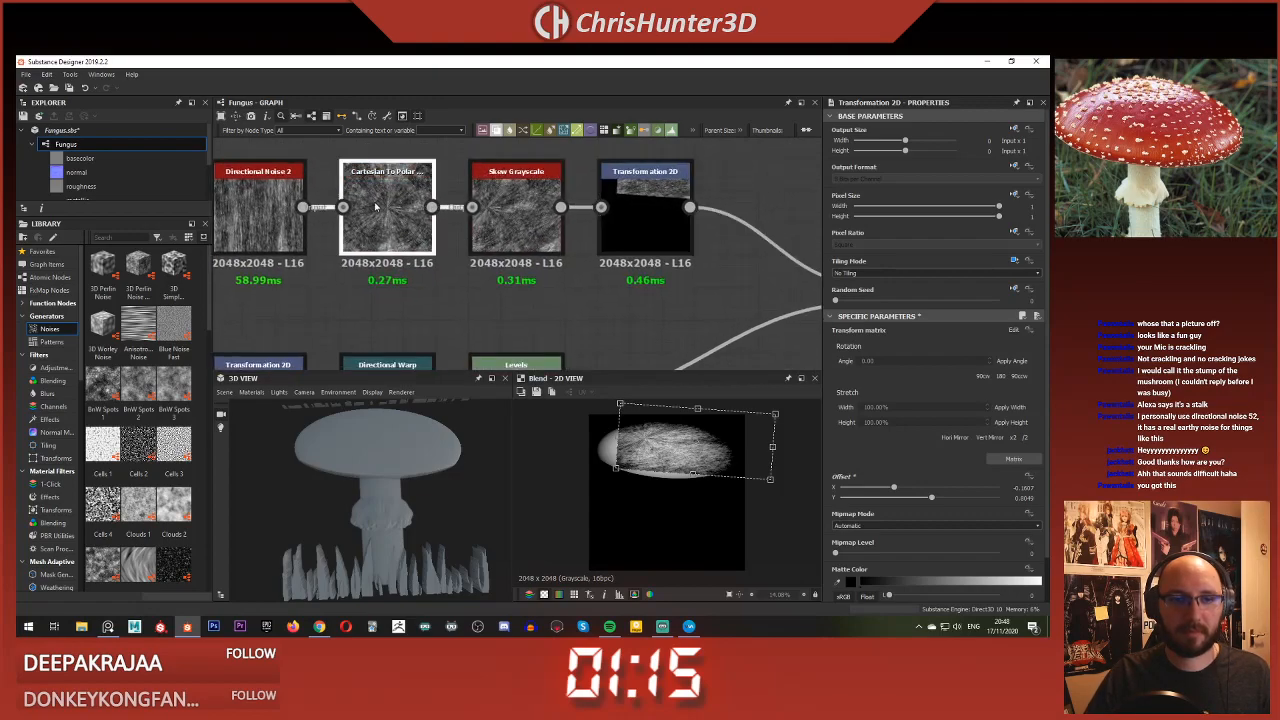
pyautogui.moveTo(494, 275); pyautogui.dragTo(443, 276, button='middle')
pyautogui.click(638, 243)
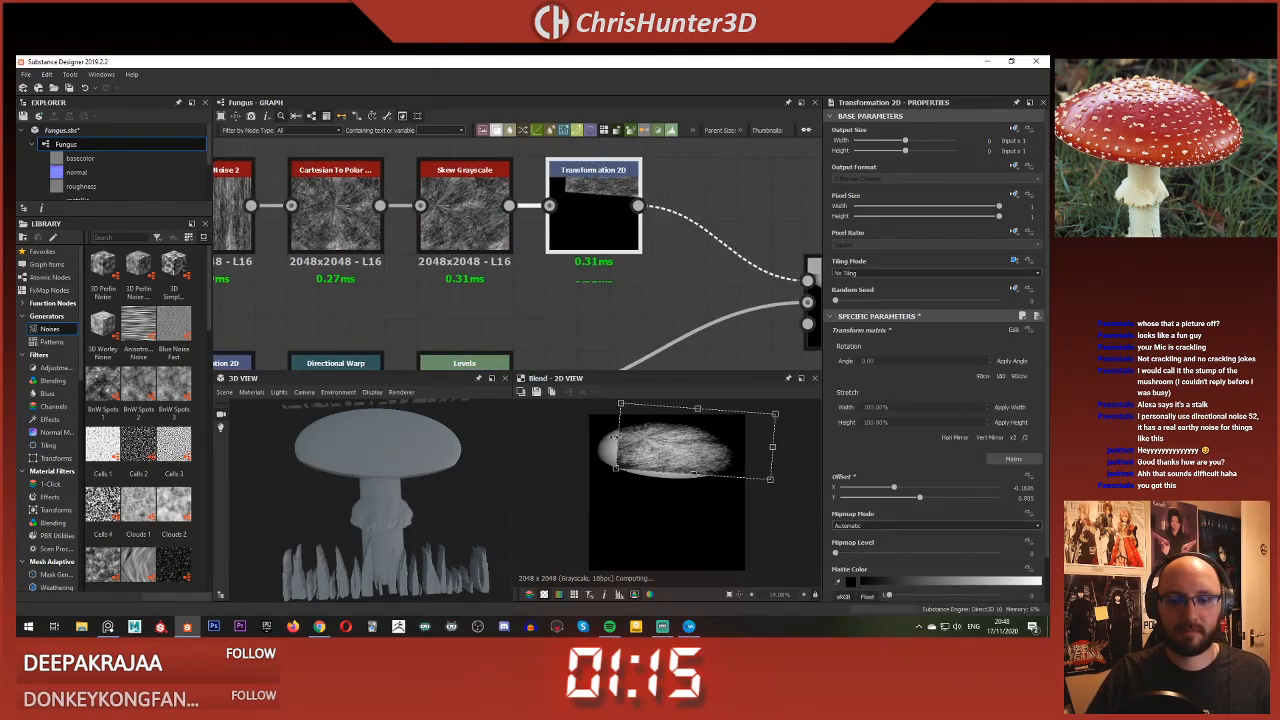
pyautogui.moveTo(619, 437); pyautogui.dragTo(573, 436)
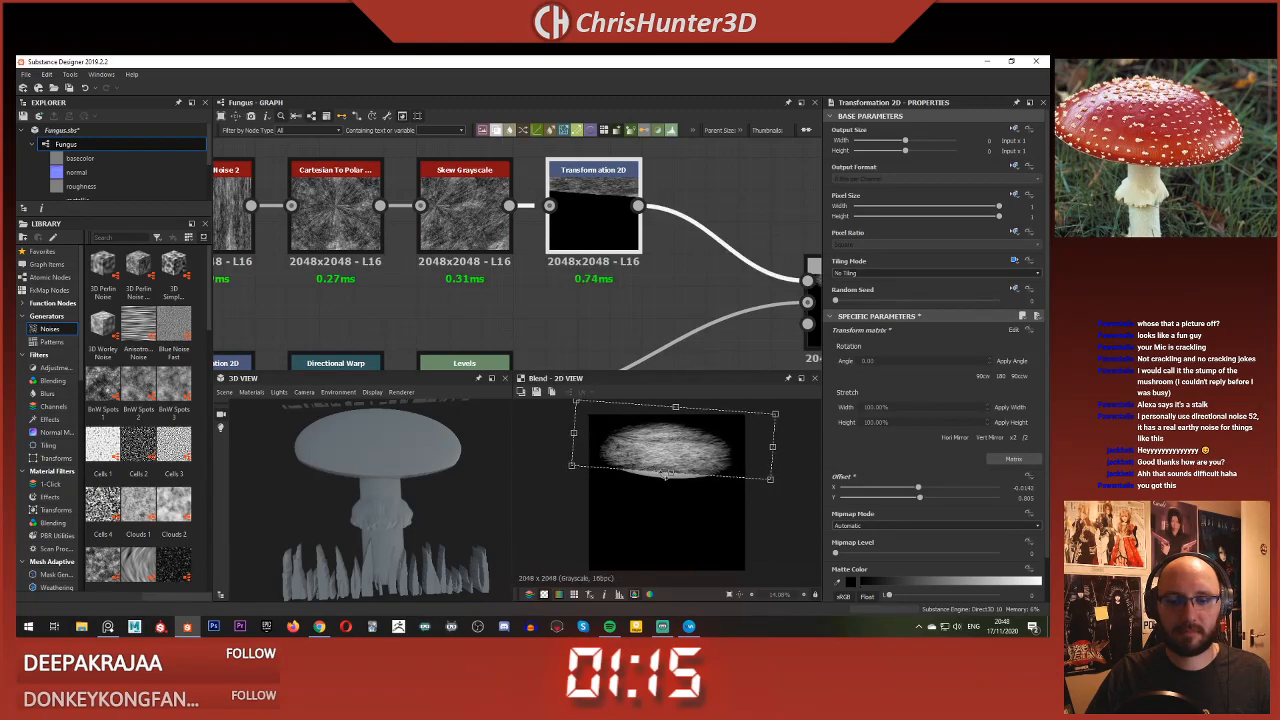
pyautogui.moveTo(671, 475); pyautogui.dragTo(691, 447)
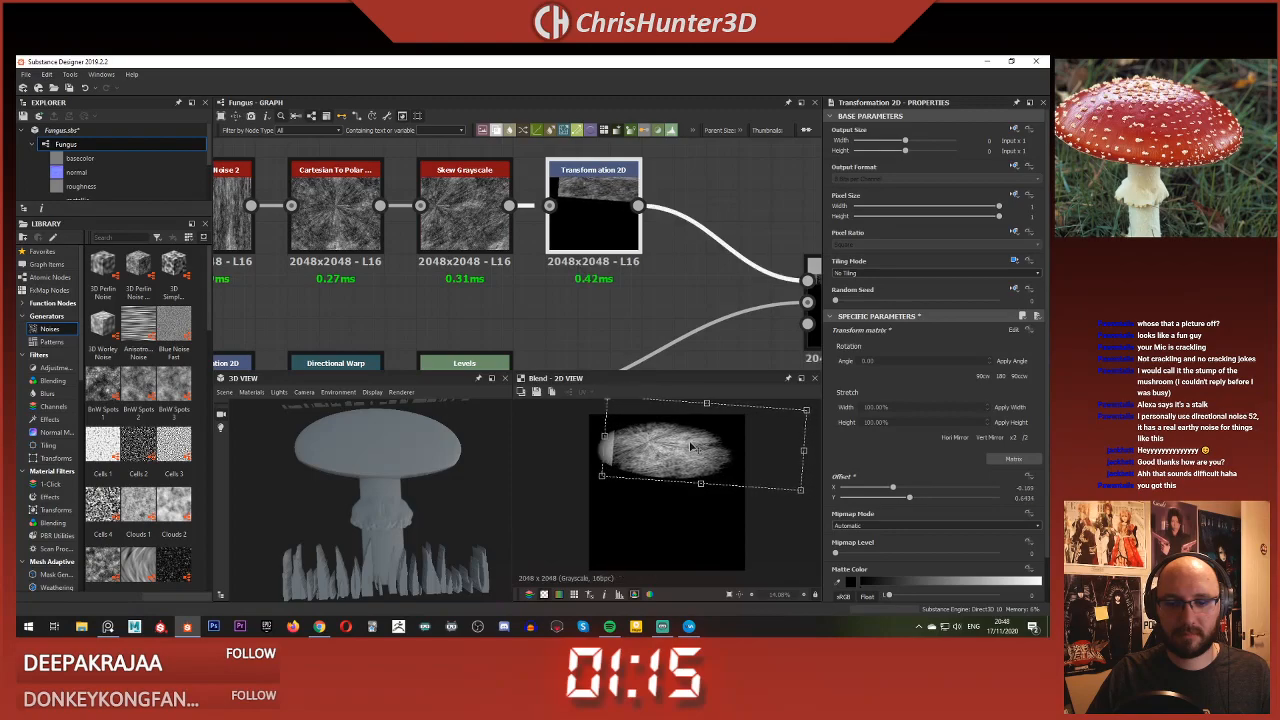
# Step: Try the Vertical axis on the Skew Grayscale node, preview its output, and undo the axis change
pyautogui.moveTo(375, 255); pyautogui.dragTo(505, 295, button='middle')
pyautogui.click(586, 258)
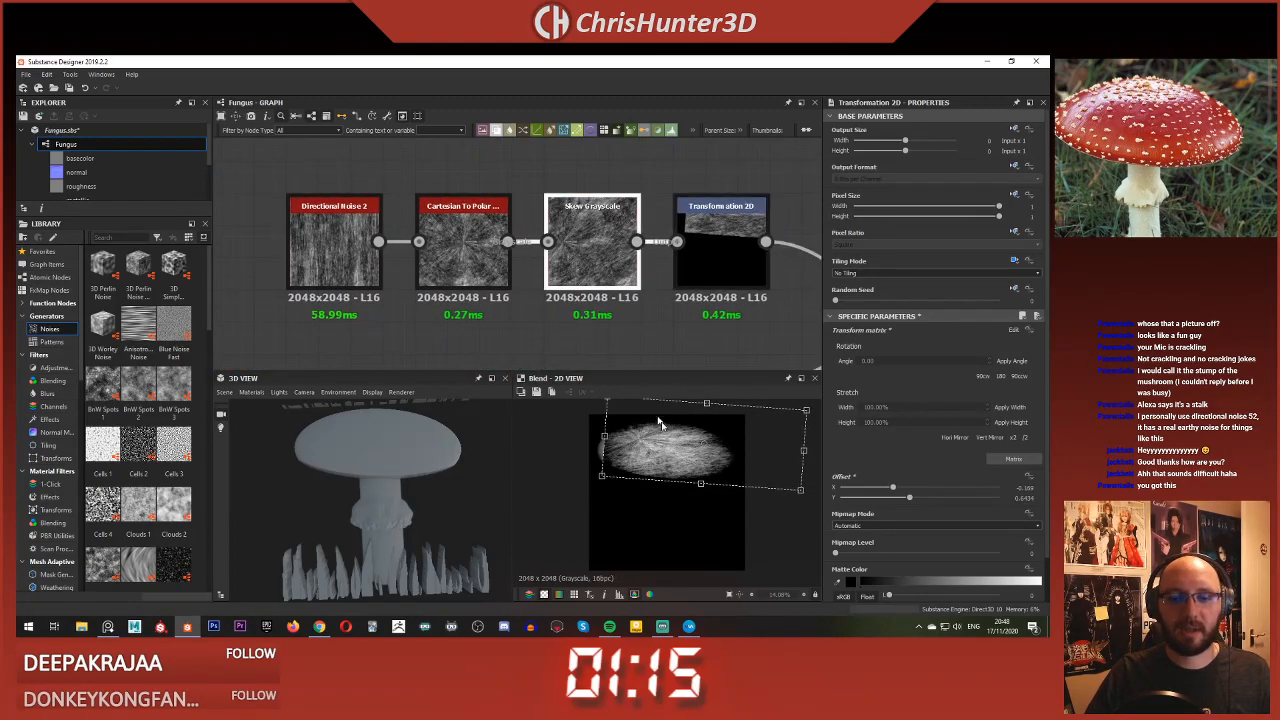
pyautogui.click(918, 356)
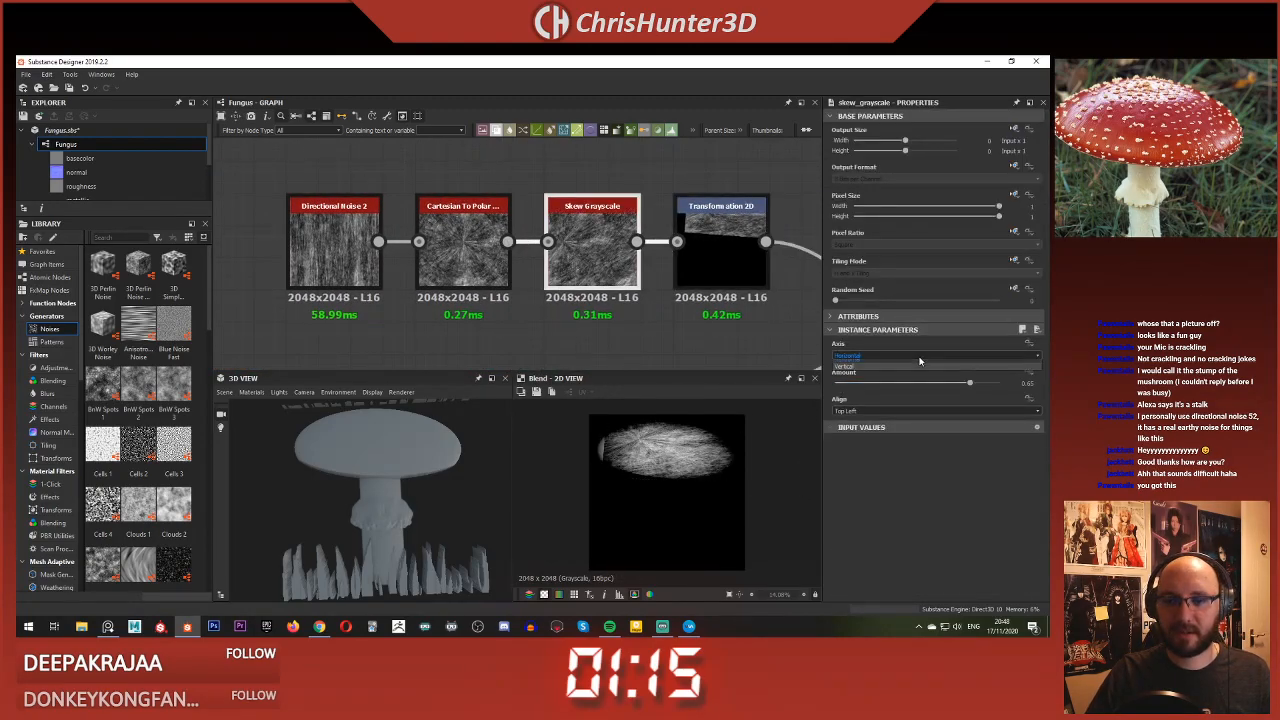
pyautogui.click(918, 366)
pyautogui.moveTo(595, 255); pyautogui.dragTo(531, 277, button='middle')
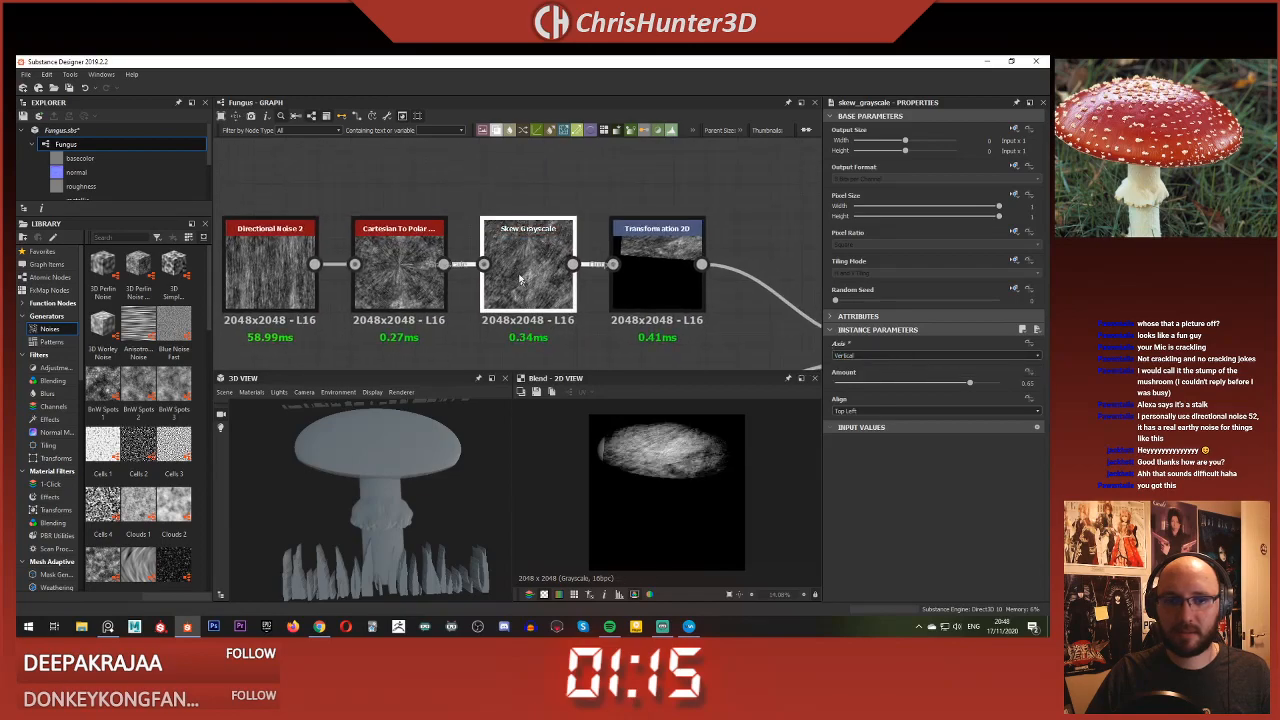
pyautogui.doubleClick(531, 277)
pyautogui.scroll(2, 636, 482)
pyautogui.scroll(-1, 636, 482)
pyautogui.scroll(-1, 636, 483)
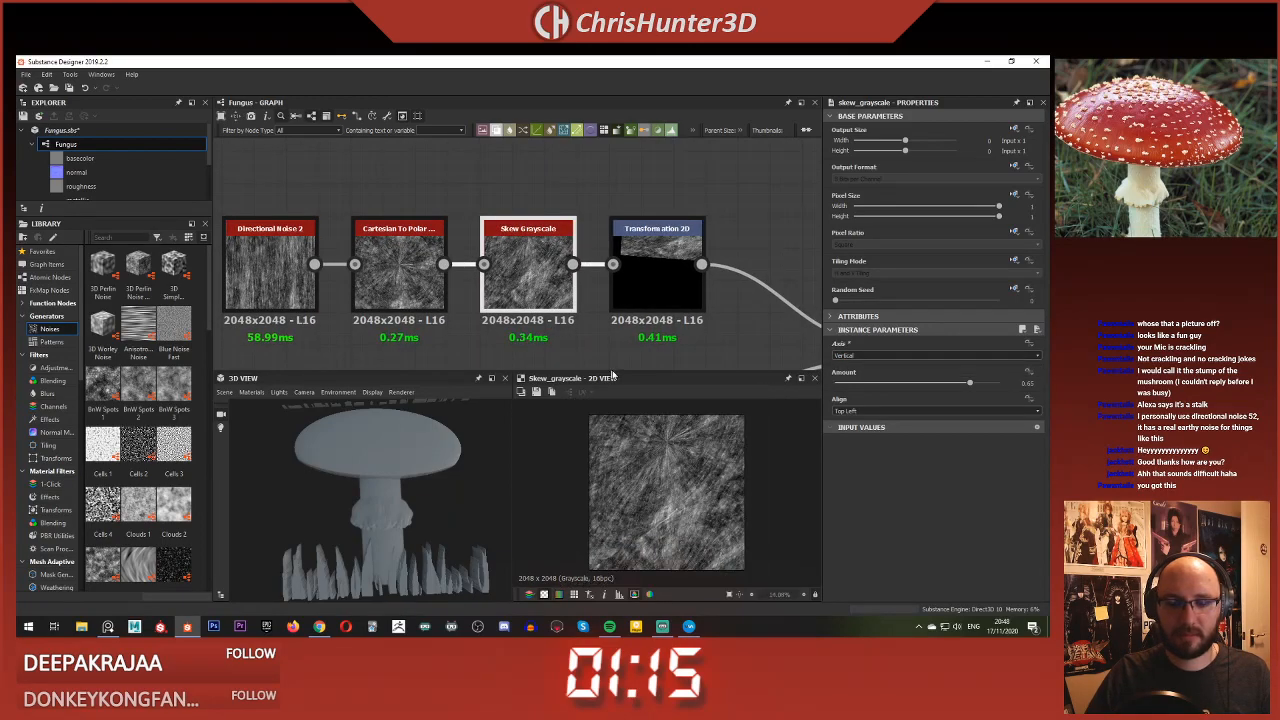
pyautogui.hotkey('ctrl', 'z')
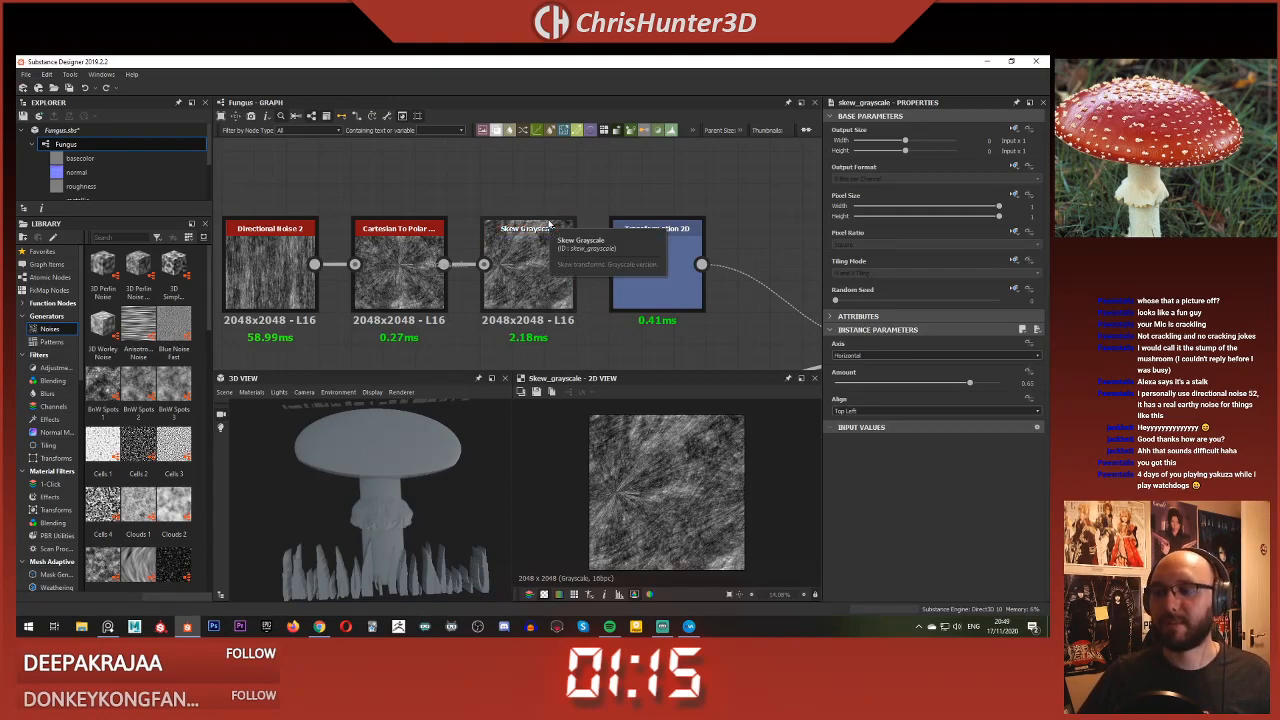
# Step: Preview the noise chain's Transformation 2D output and the subtracted Blend result on the cap
pyautogui.doubleClick(629, 296)
pyautogui.moveTo(629, 296); pyautogui.dragTo(553, 251, button='middle')
pyautogui.moveTo(667, 318); pyautogui.dragTo(540, 277, button='middle')
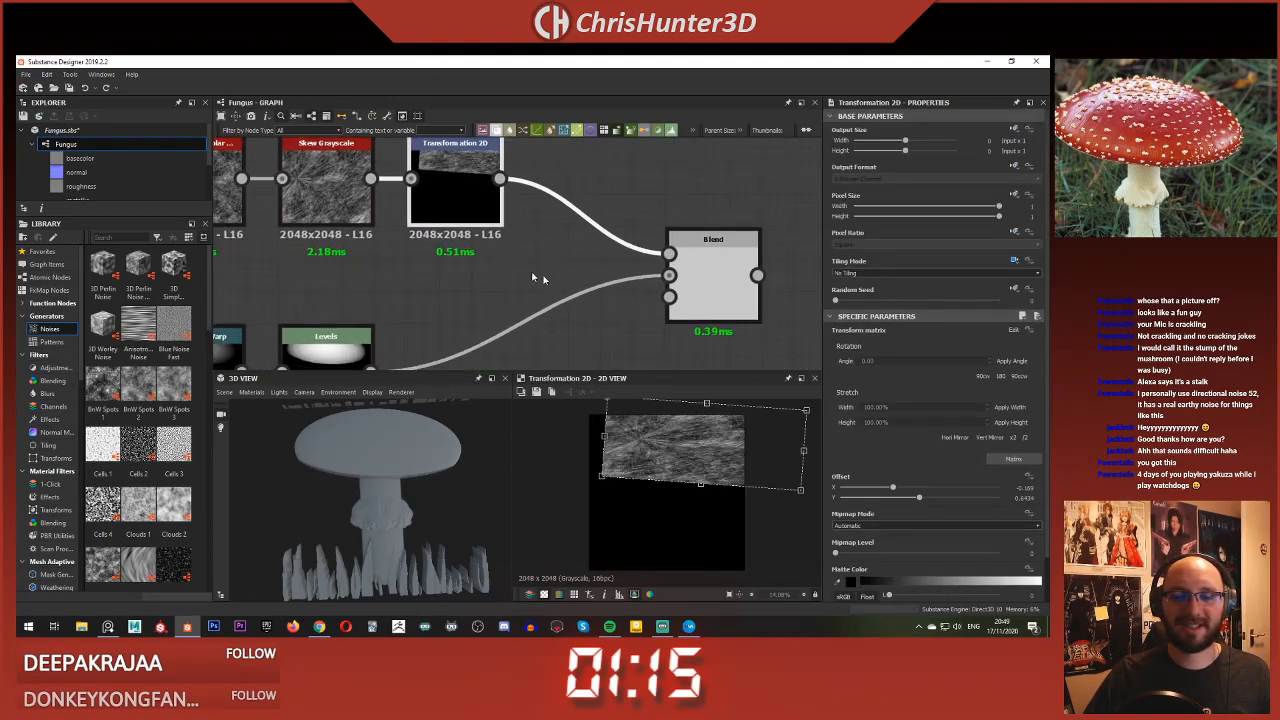
pyautogui.scroll(-1, 540, 277)
pyautogui.doubleClick(683, 263)
# Step: Examine the Directional Noise 2 and Skew Grayscale outputs to check where the radial pattern is centred
pyautogui.scroll(1, 580, 273)
pyautogui.moveTo(392, 228); pyautogui.dragTo(711, 291, button='middle')
pyautogui.scroll(-1, 711, 291)
pyautogui.moveTo(427, 192); pyautogui.dragTo(576, 254)
pyautogui.moveTo(578, 257); pyautogui.dragTo(475, 246, button='middle')
pyautogui.click(463, 172)
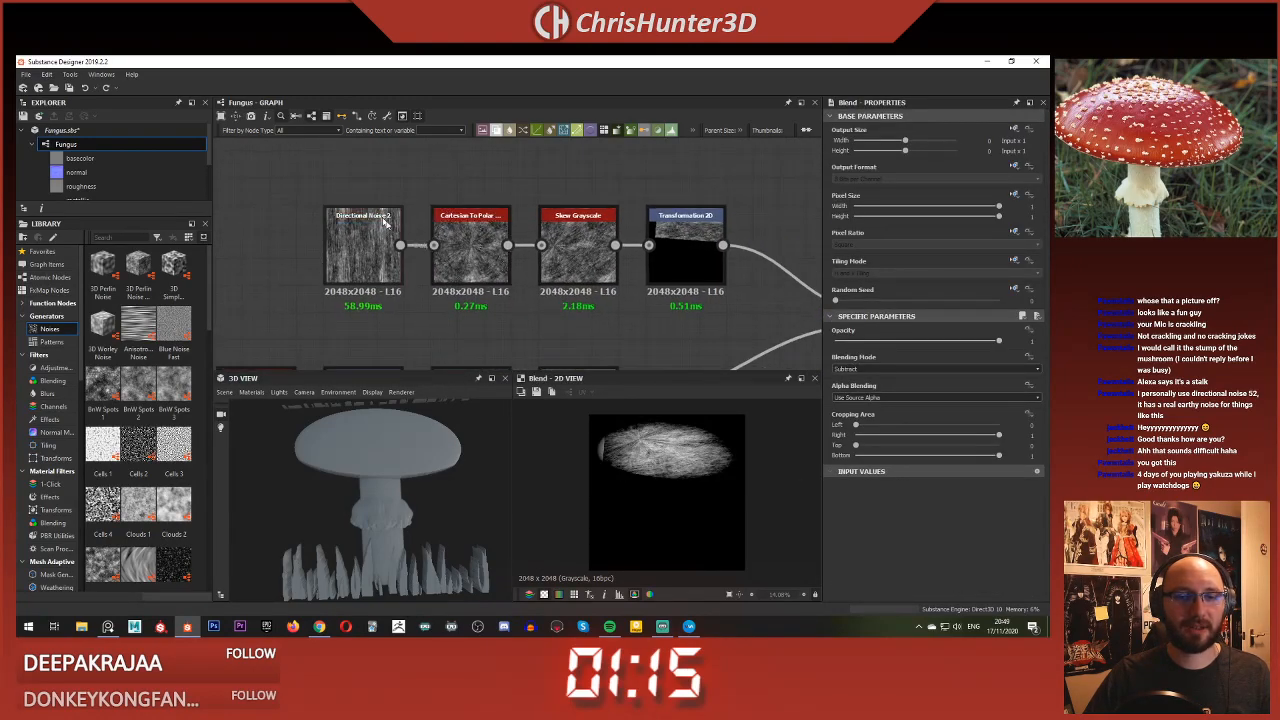
pyautogui.doubleClick(463, 246)
pyautogui.doubleClick(357, 244)
pyautogui.click(466, 260)
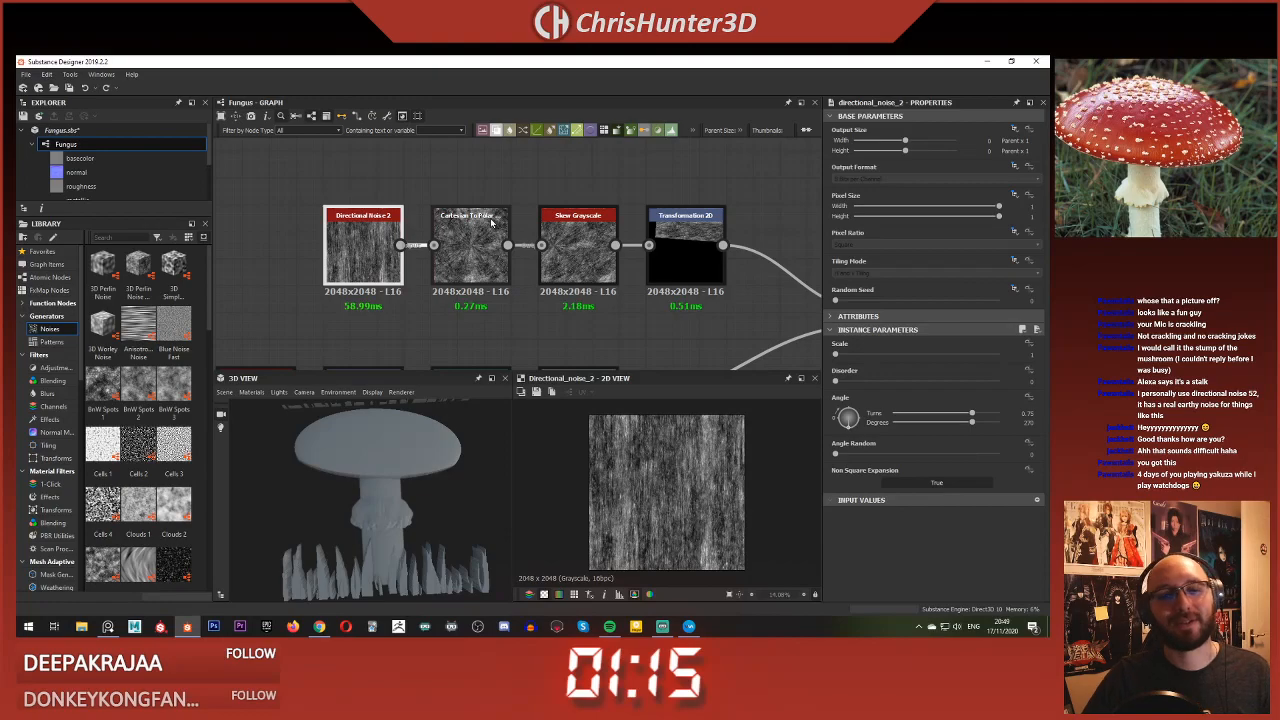
pyautogui.moveTo(486, 245); pyautogui.dragTo(473, 268, button='middle')
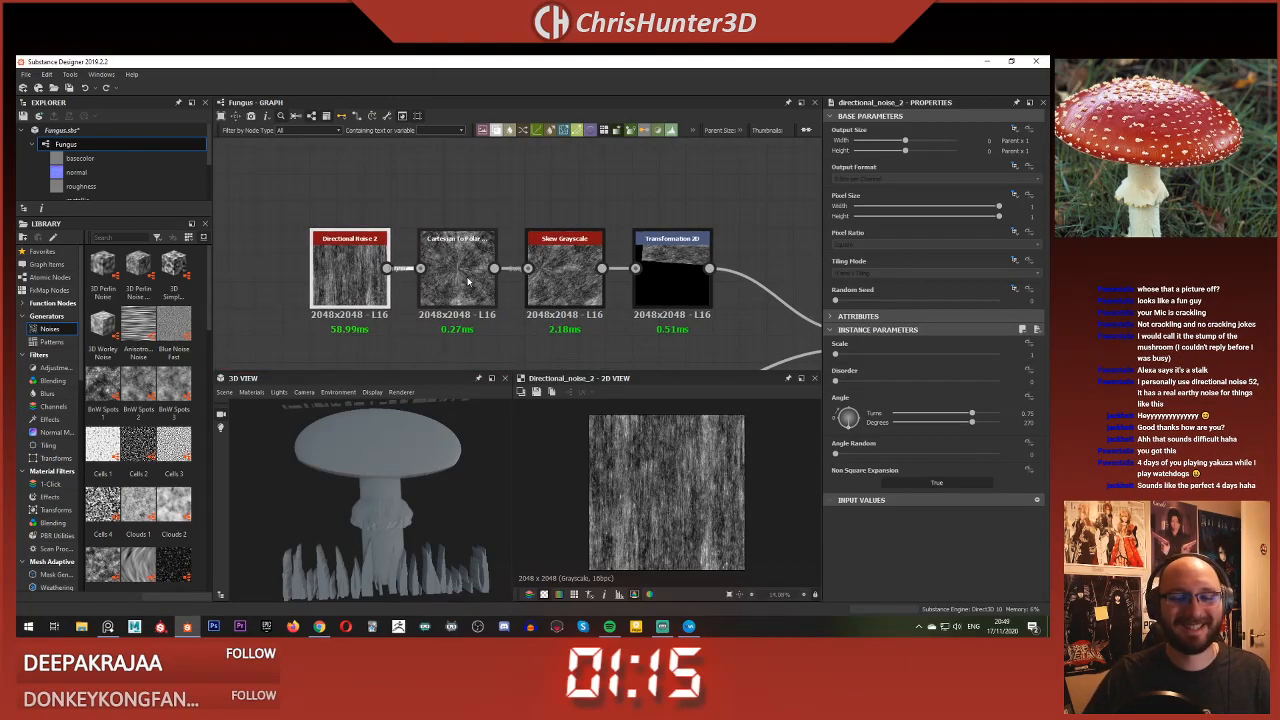
pyautogui.doubleClick(563, 275)
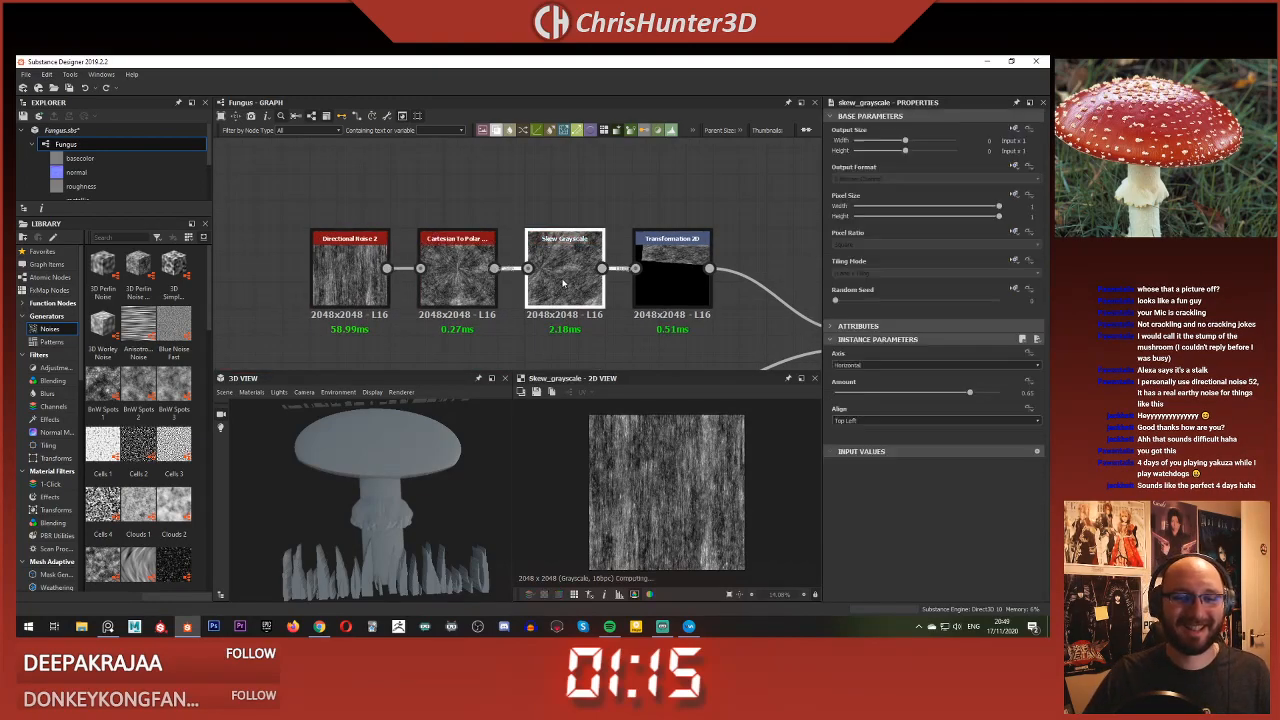
# Step: Move the first three noise nodes left and insert a new Transformation 2D between Skew Grayscale and the existing Transformation 2D
pyautogui.click(445, 283)
pyautogui.moveTo(316, 214); pyautogui.dragTo(447, 285)
pyautogui.press('space')
pyautogui.write('tra')
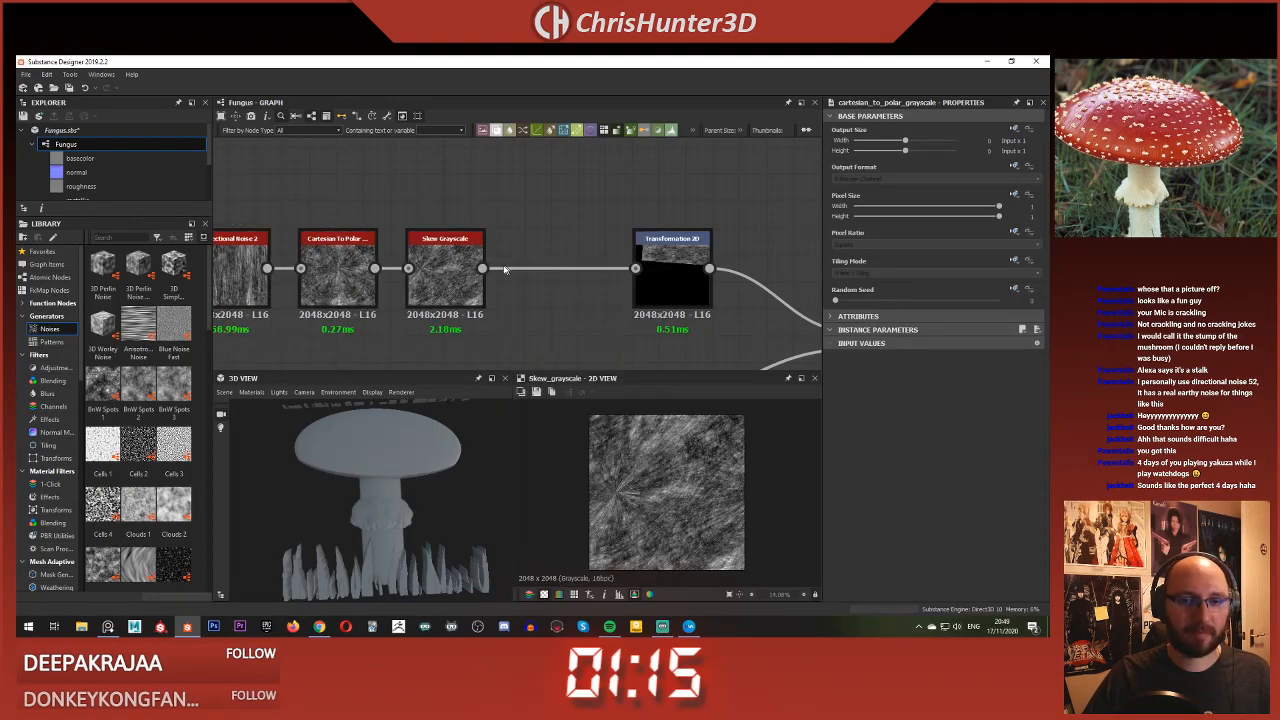
pyautogui.click(578, 247)
pyautogui.moveTo(550, 215); pyautogui.dragTo(569, 284)
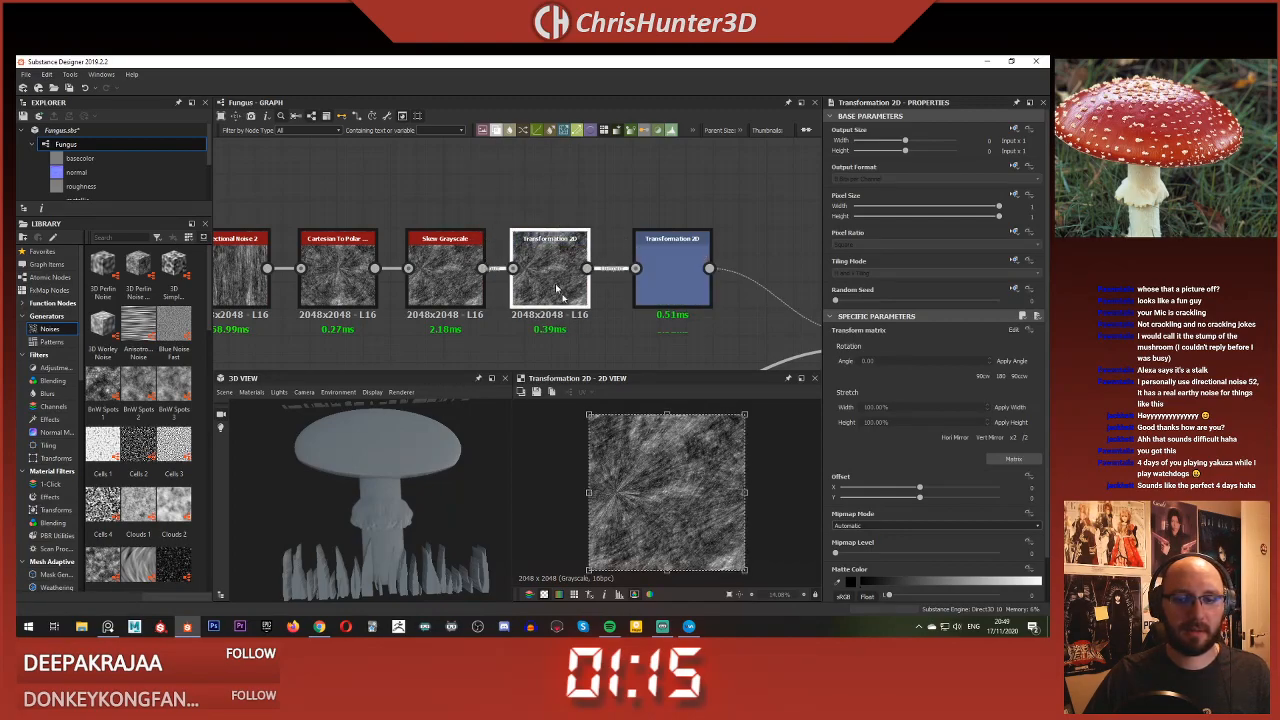
# Step: Shift the new Transformation 2D's pattern right to recentre the radial burst, and move the following Transformation 2D closer to it
pyautogui.moveTo(692, 474); pyautogui.dragTo(727, 474)
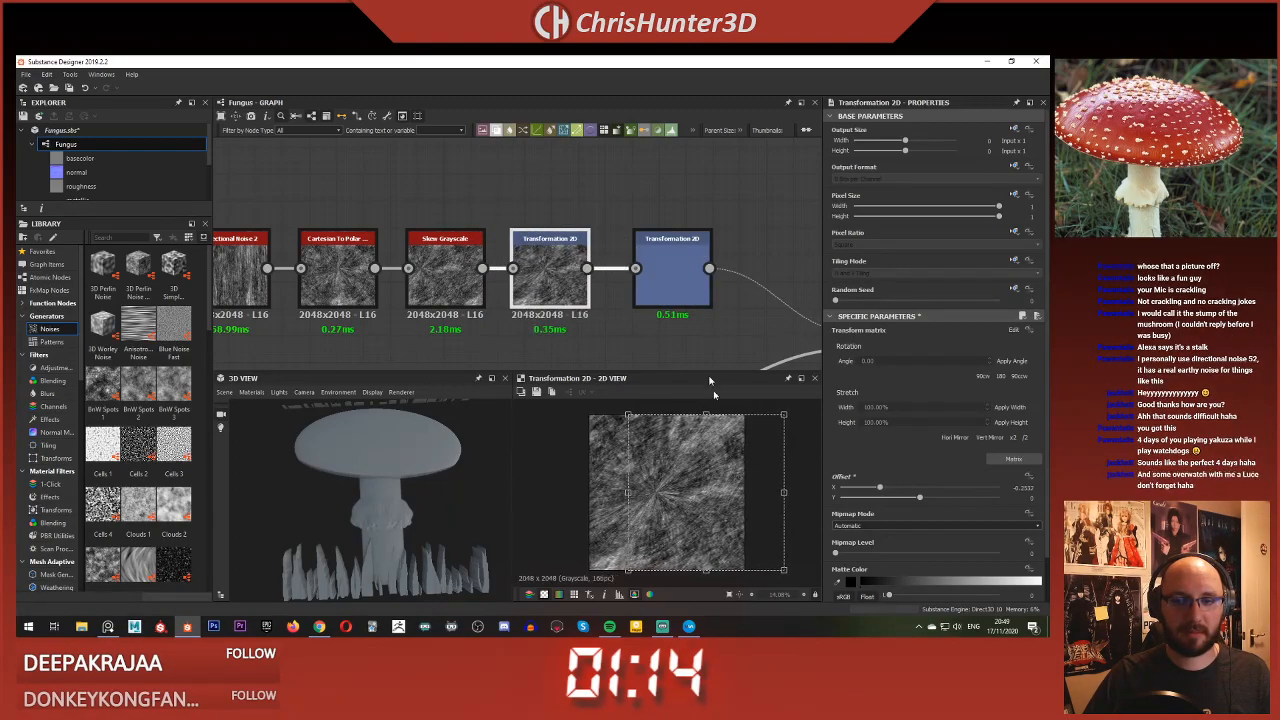
pyautogui.moveTo(669, 264); pyautogui.dragTo(659, 279)
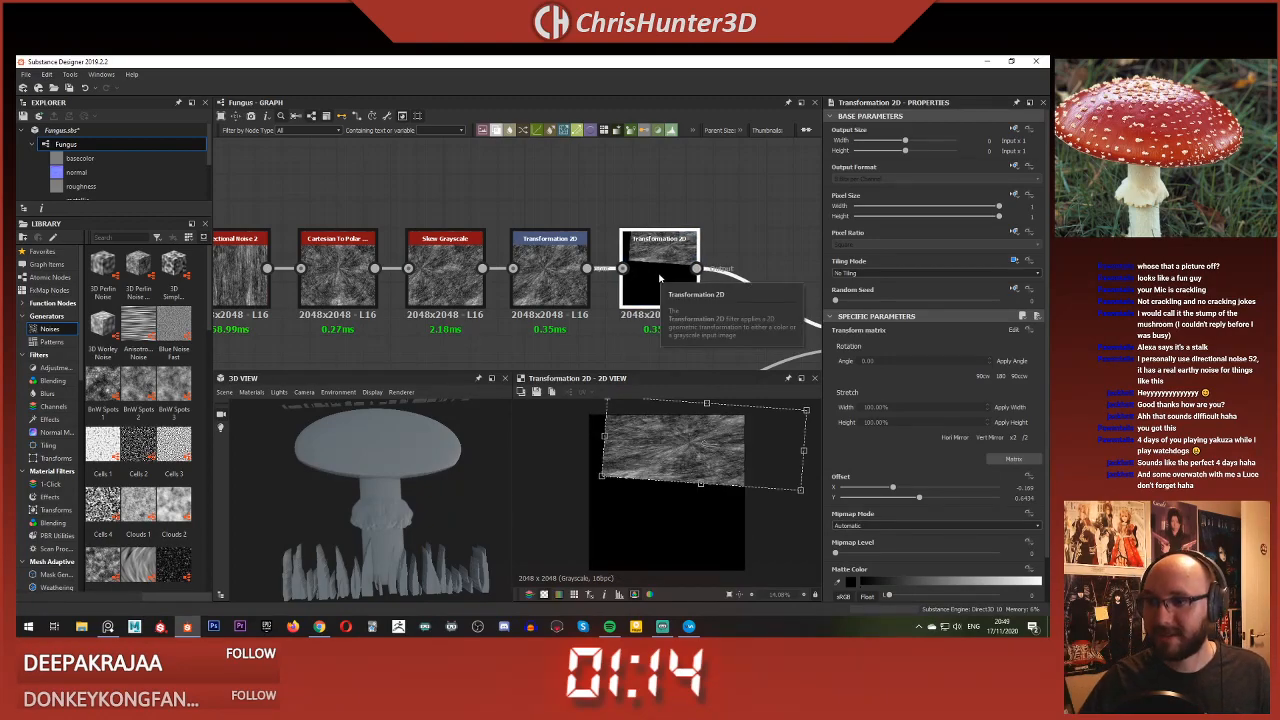
pyautogui.moveTo(669, 304); pyautogui.dragTo(561, 274, button='middle')
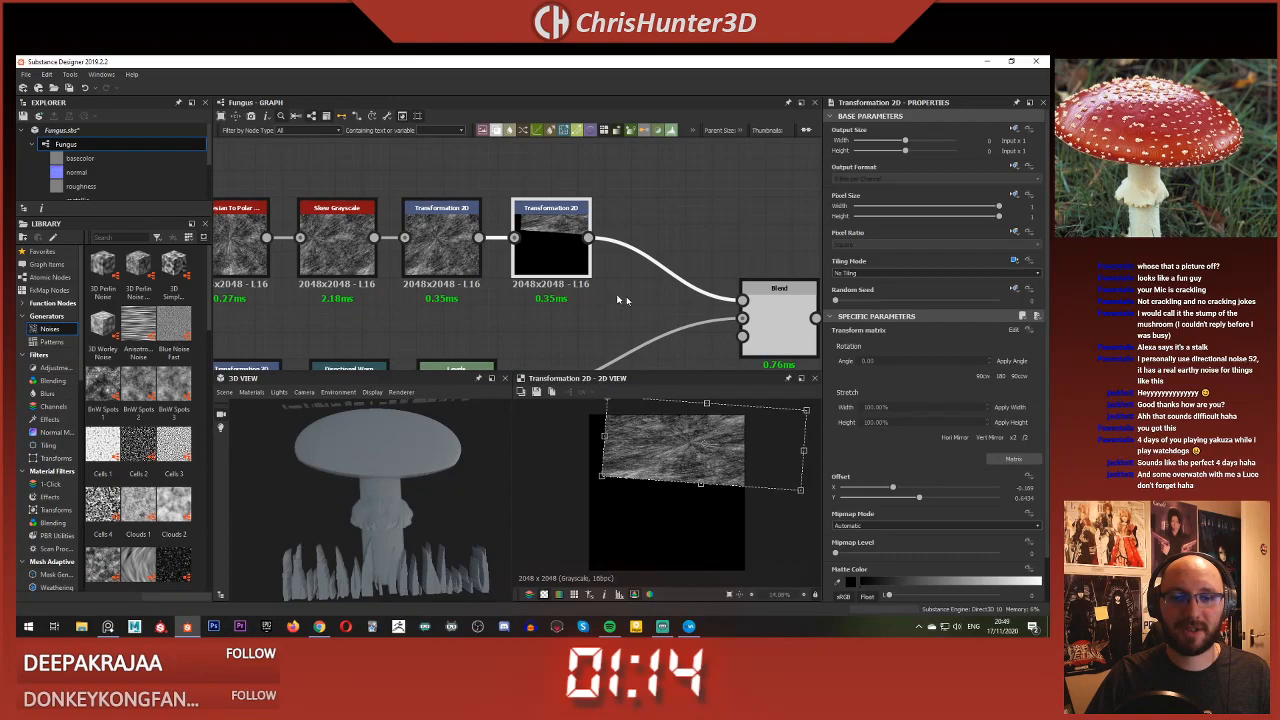
# Step: Preview the Blend and reposition the final Transformation 2D's pattern so the radial burst is centred on the cap
pyautogui.doubleClick(779, 331)
pyautogui.scroll(1, 650, 289)
pyautogui.moveTo(650, 289); pyautogui.dragTo(630, 271, button='middle')
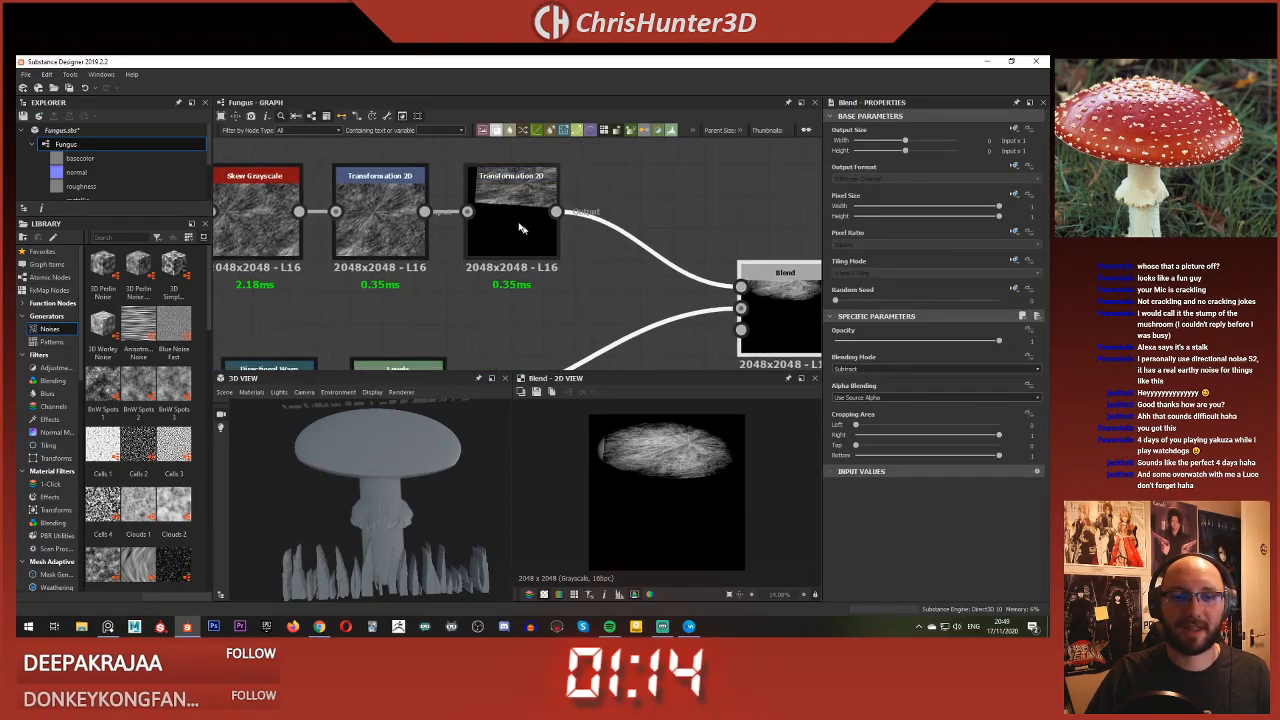
pyautogui.click(511, 225)
pyautogui.moveTo(663, 447); pyautogui.dragTo(655, 443)
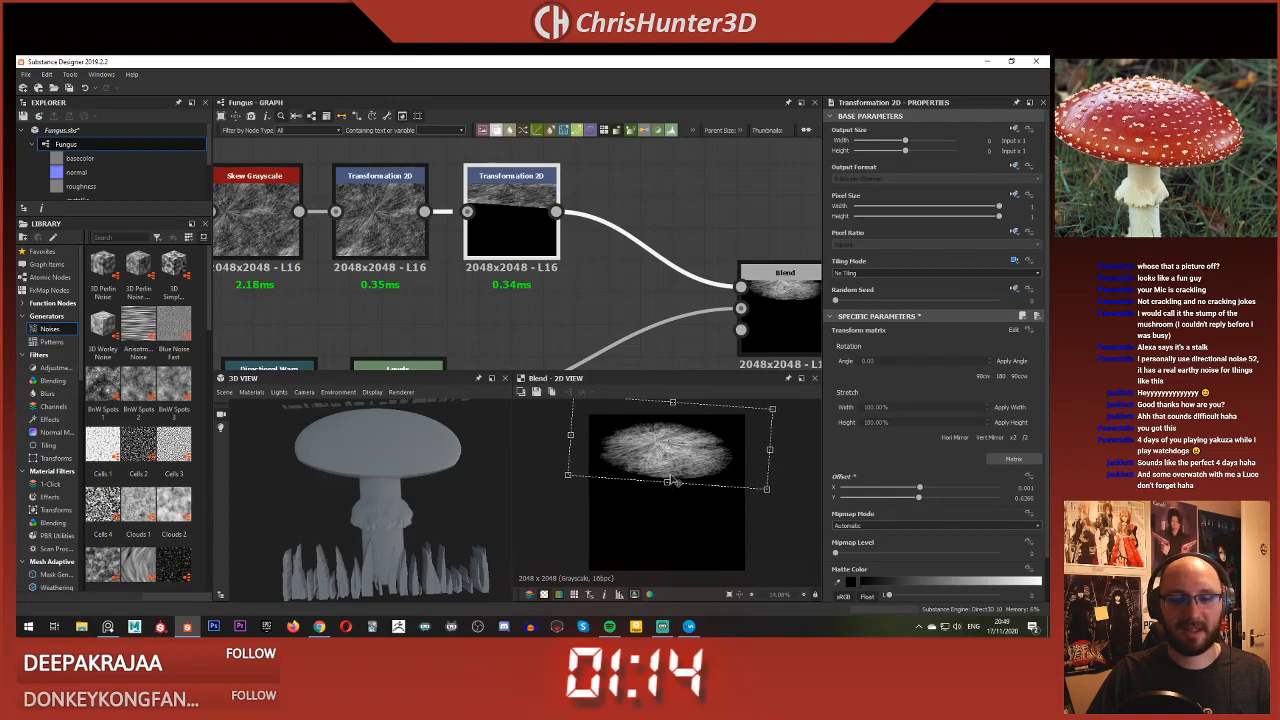
# Step: Raise the Skew Grayscale node's horizontal skew Amount to 1
pyautogui.click(380, 215)
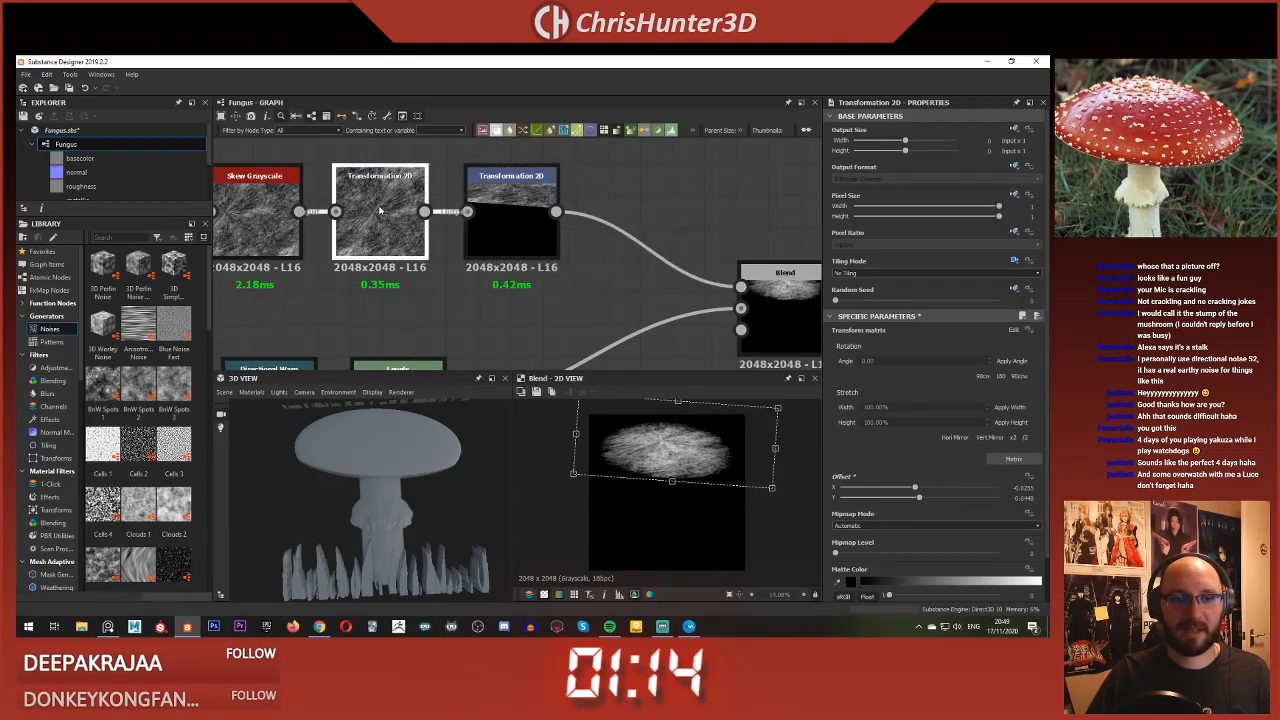
pyautogui.click(511, 215)
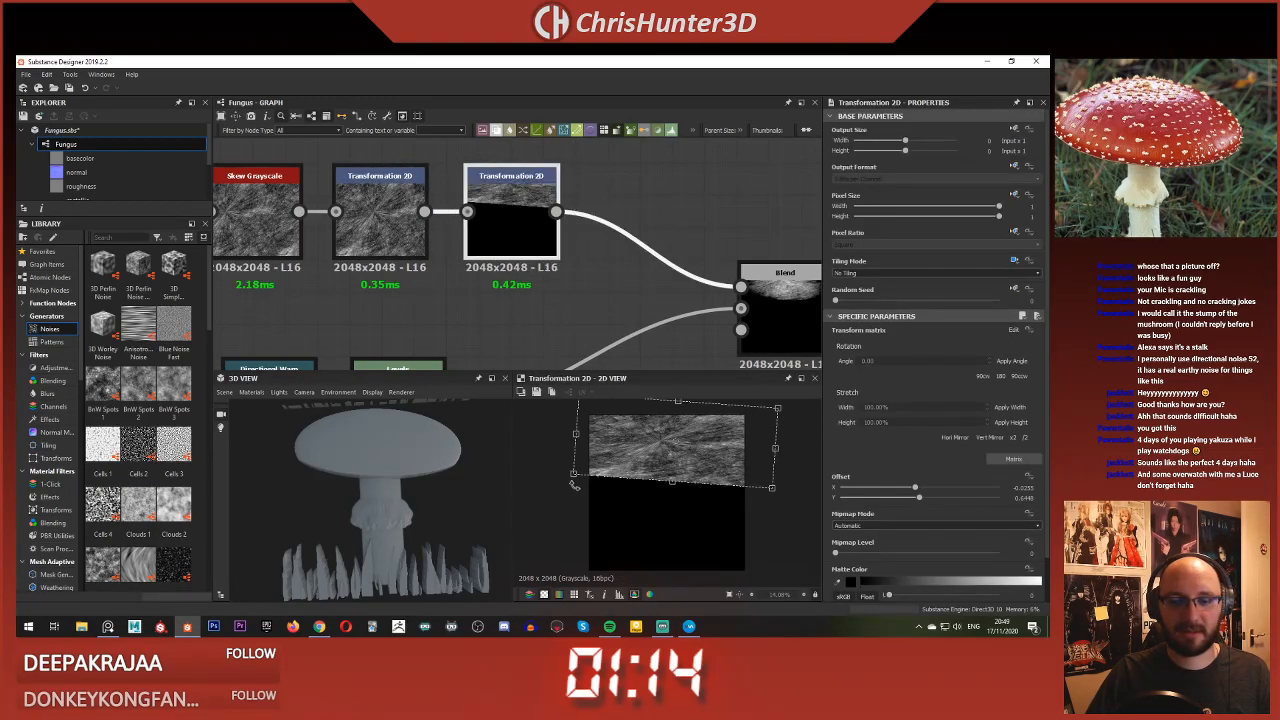
pyautogui.click(262, 215)
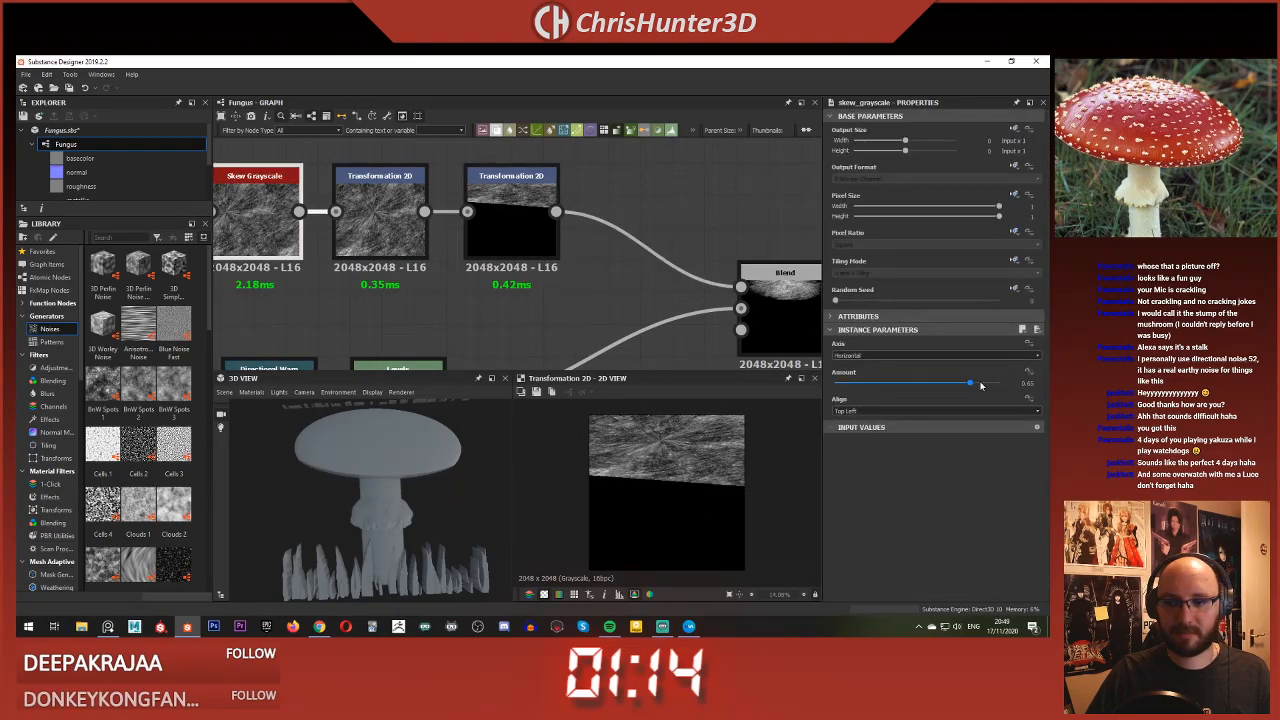
pyautogui.moveTo(980, 385); pyautogui.dragTo(1023, 390)
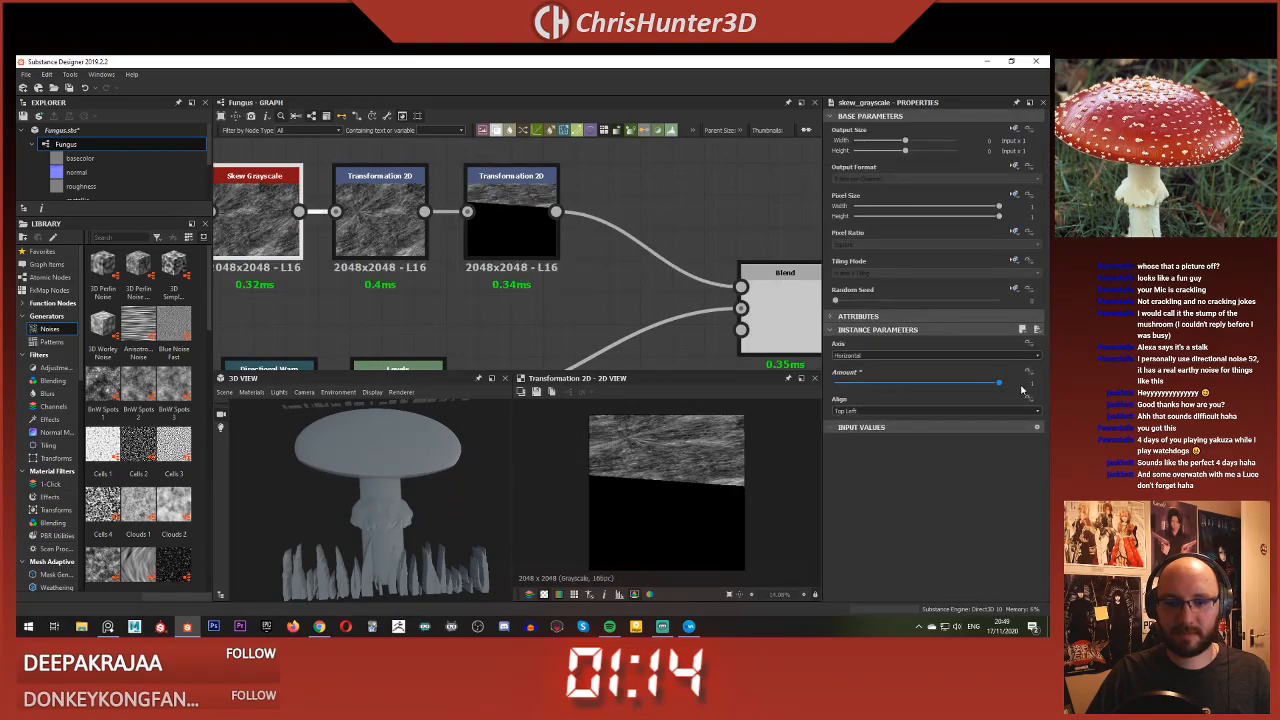
# Step: Preview the Blend, then shift and rotate the final Transformation 2D's pattern clockwise over the mushroom cap
pyautogui.click(528, 222)
pyautogui.doubleClick(789, 309)
pyautogui.moveTo(722, 318); pyautogui.dragTo(654, 293, button='middle')
pyautogui.click(439, 185)
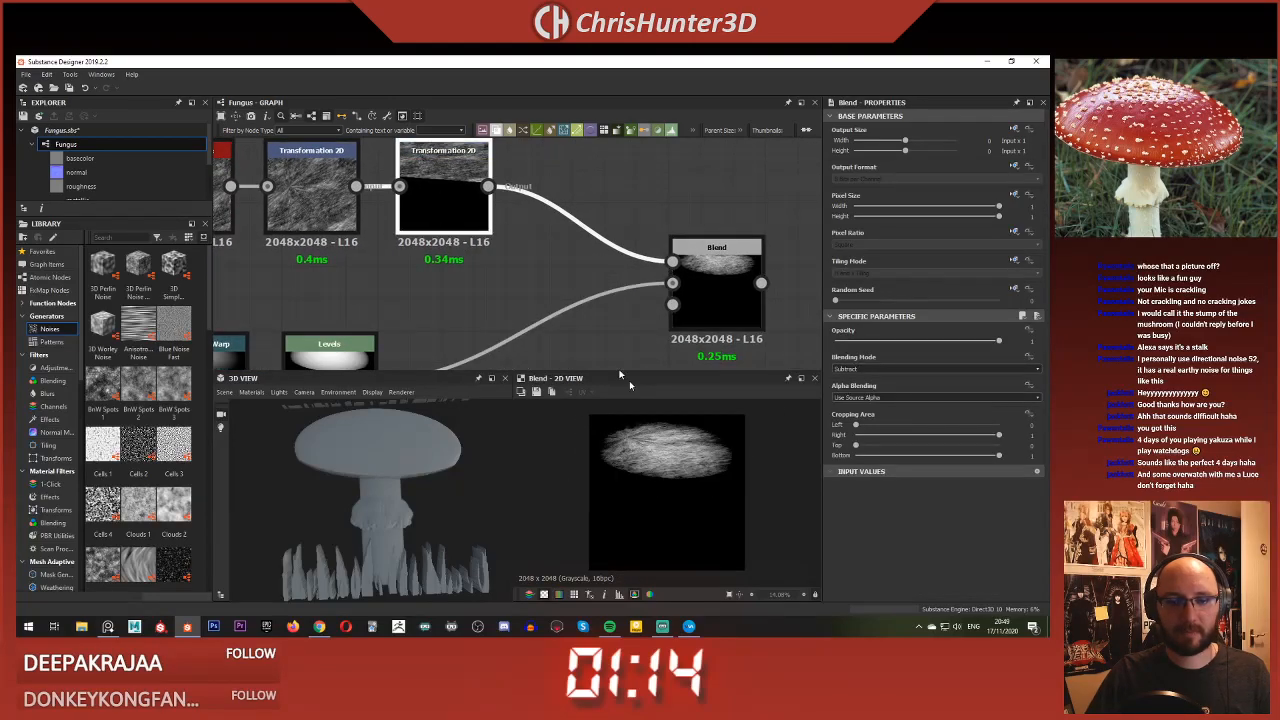
pyautogui.moveTo(730, 441); pyautogui.dragTo(719, 434)
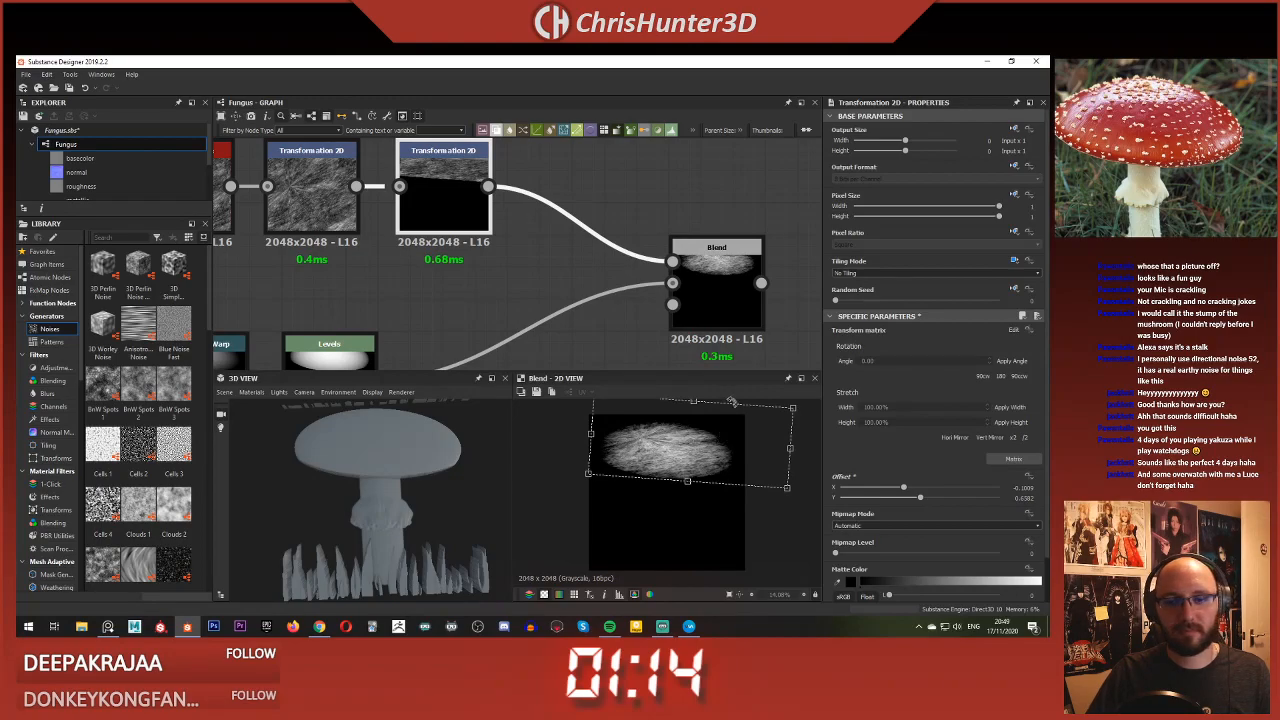
pyautogui.moveTo(793, 402); pyautogui.dragTo(769, 448)
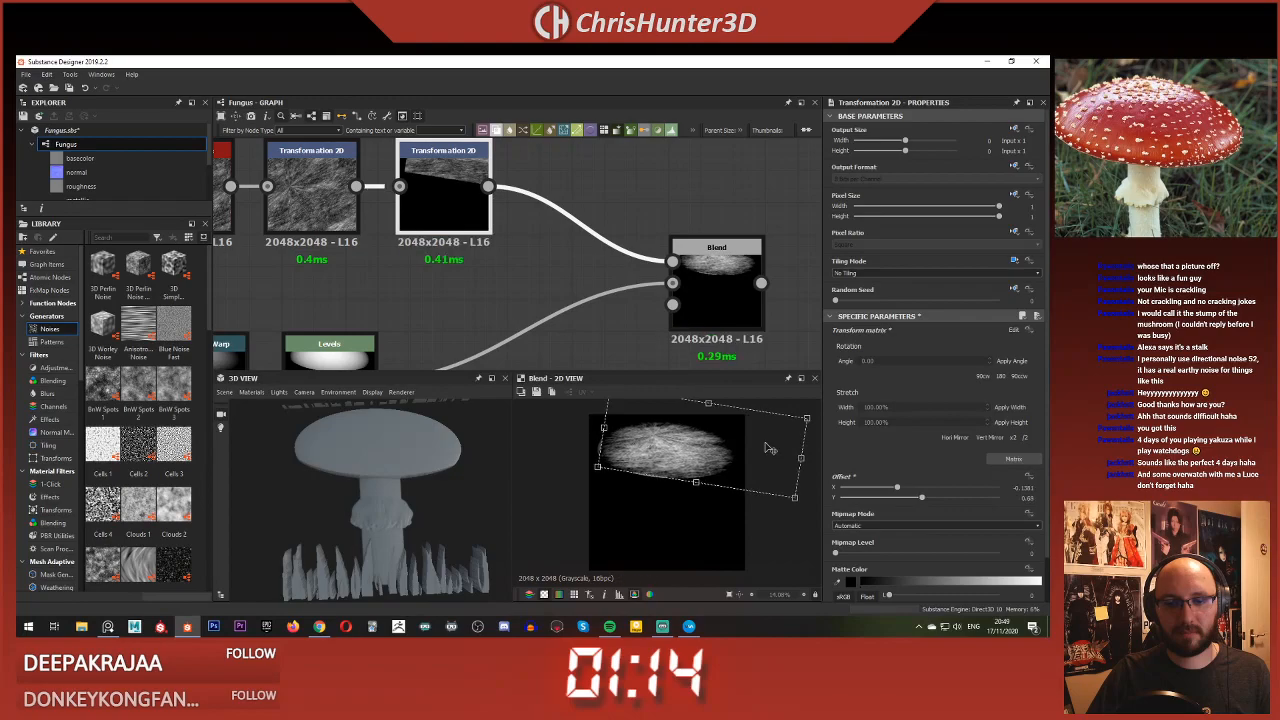
# Step: Enlarge the final Transformation 2D's pattern slightly and reposition it so the noise covers the whole cap
pyautogui.scroll(-3, 515, 264)
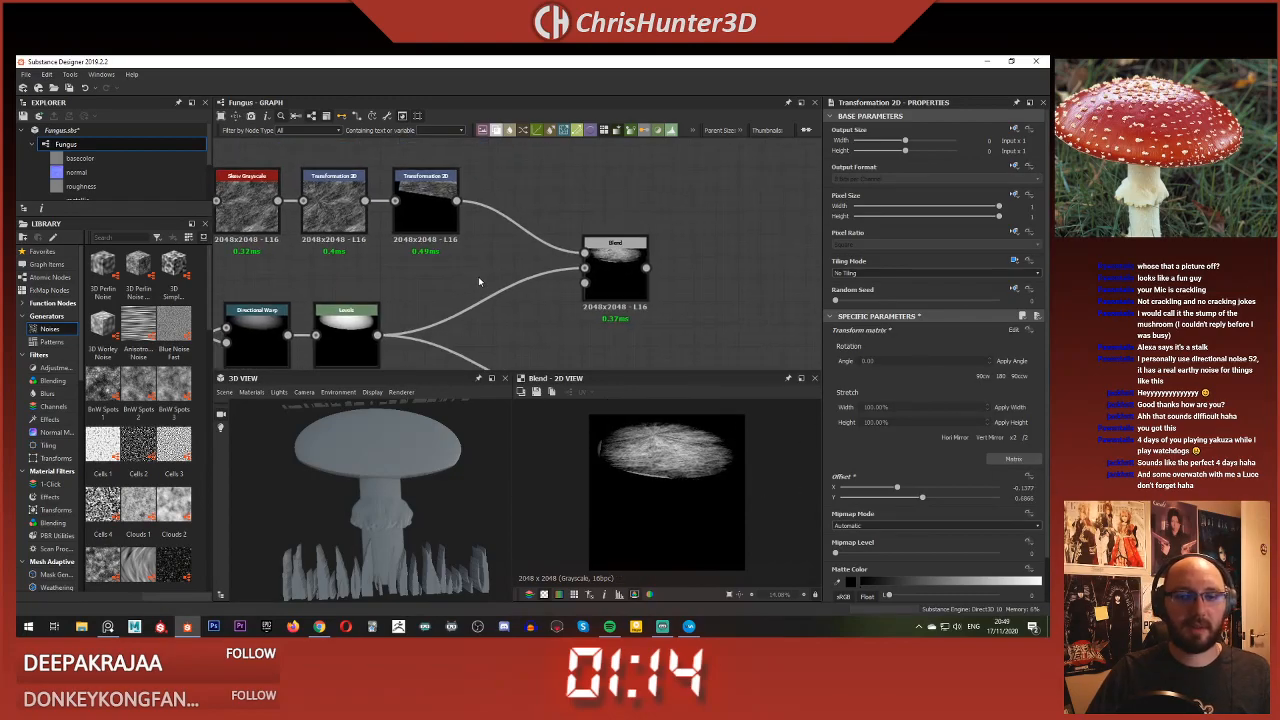
pyautogui.press('space')
pyautogui.click(507, 232)
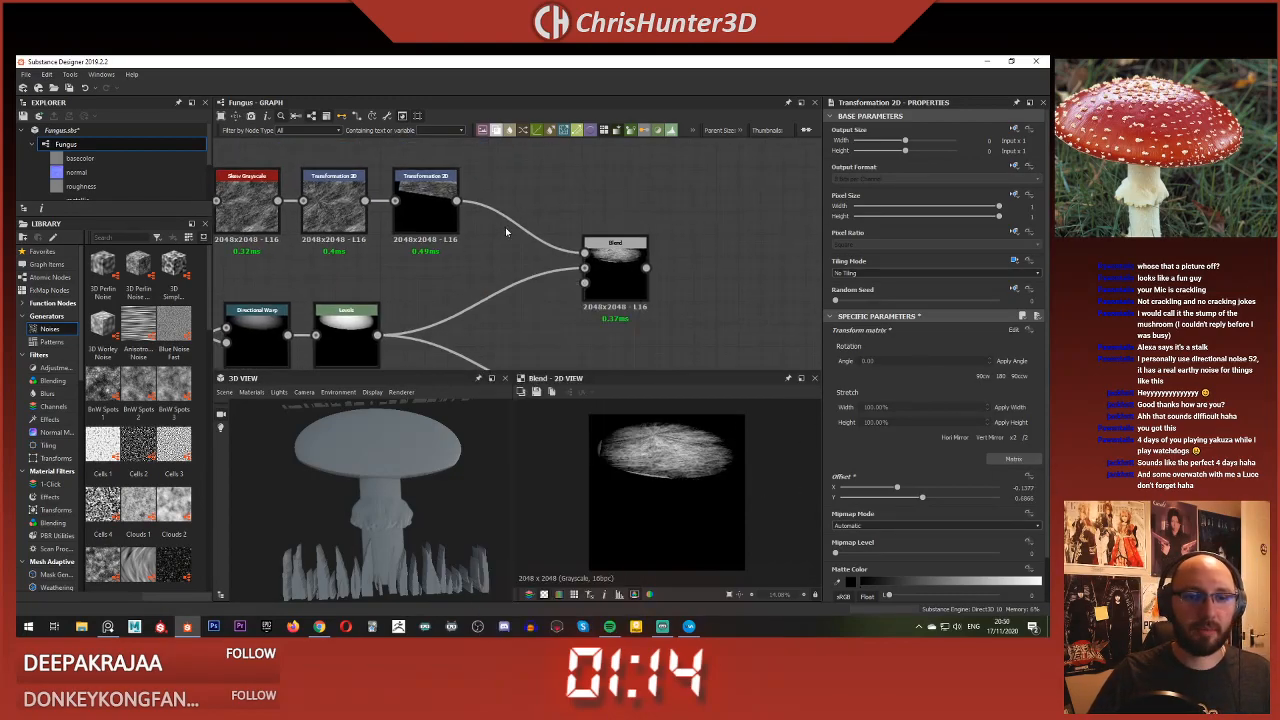
pyautogui.click(434, 208)
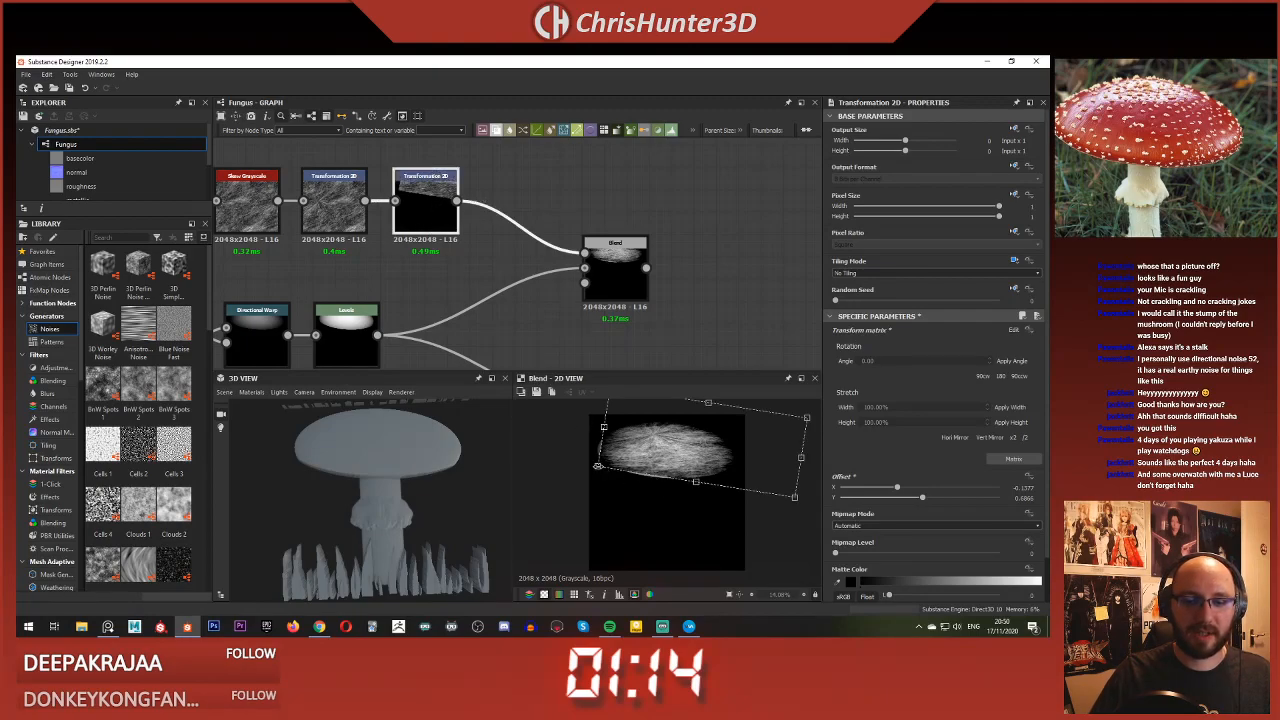
pyautogui.moveTo(597, 466); pyautogui.dragTo(640, 457)
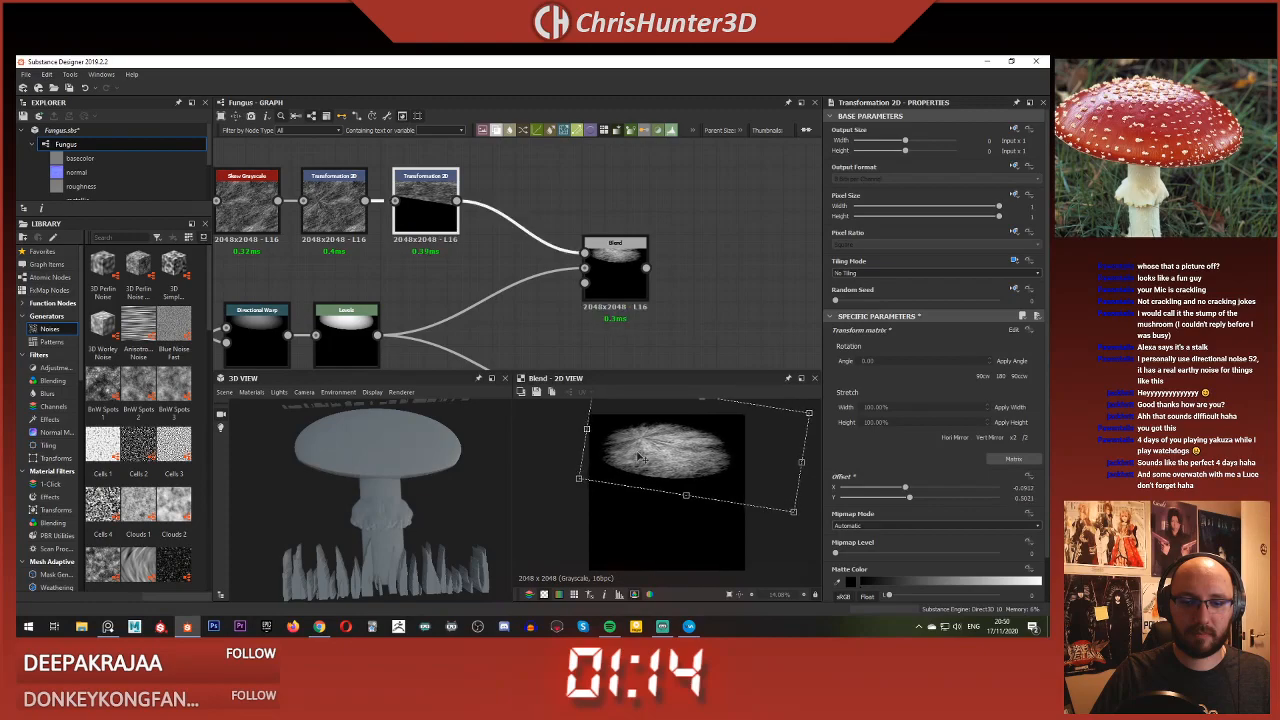
# Step: Add a Vector Morph Grayscale node and place it beside the Blend node
pyautogui.moveTo(520, 266); pyautogui.dragTo(503, 283, button='middle')
pyautogui.press('space')
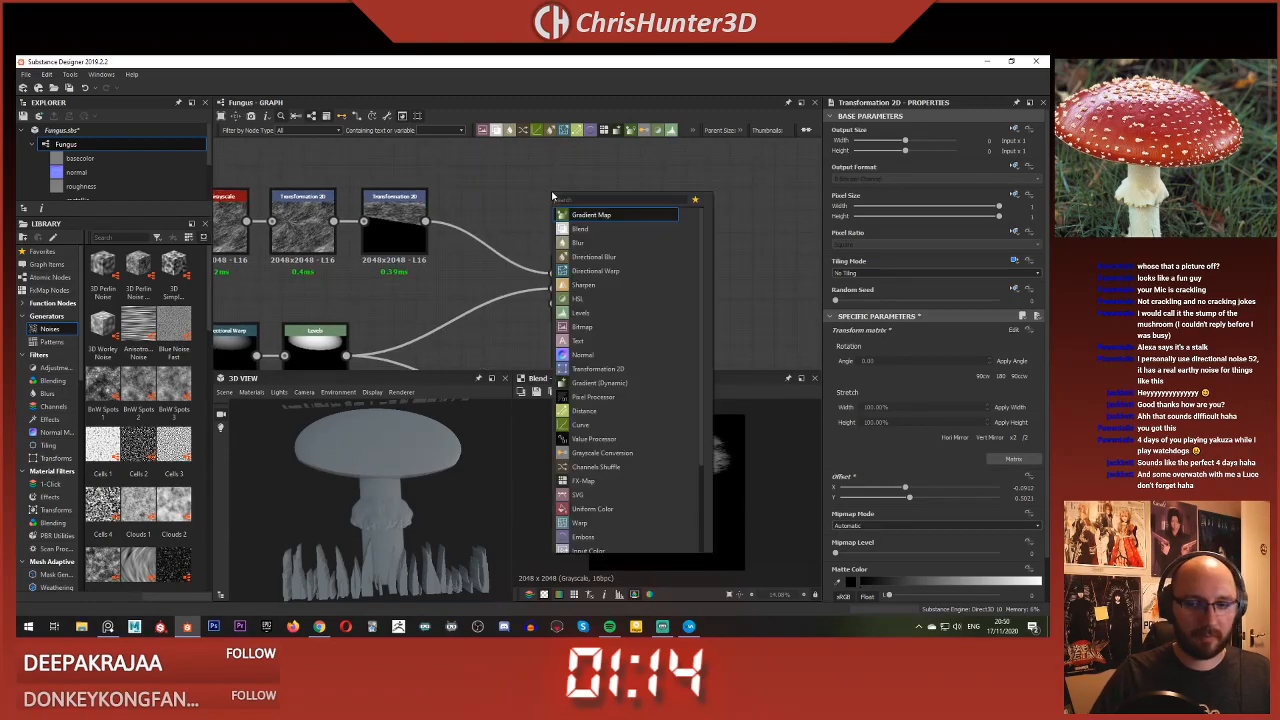
pyautogui.write('vect')
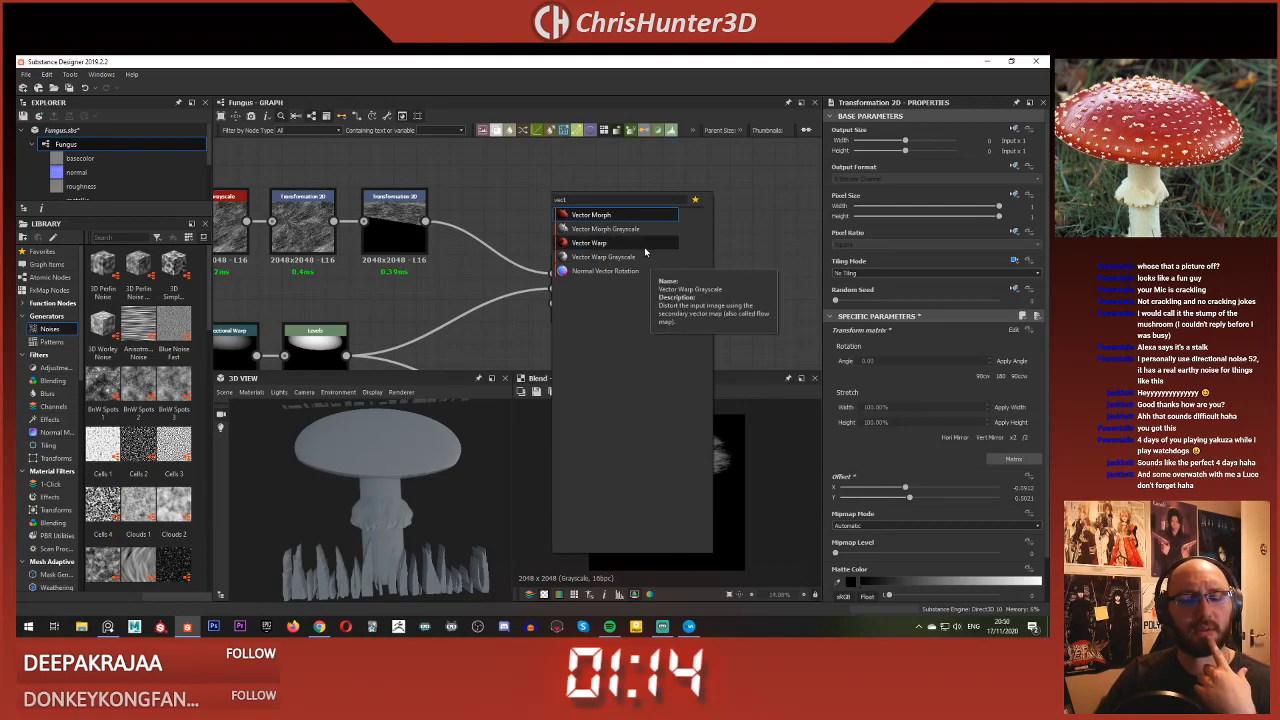
pyautogui.click(640, 229)
pyautogui.scroll(-1, 489, 198)
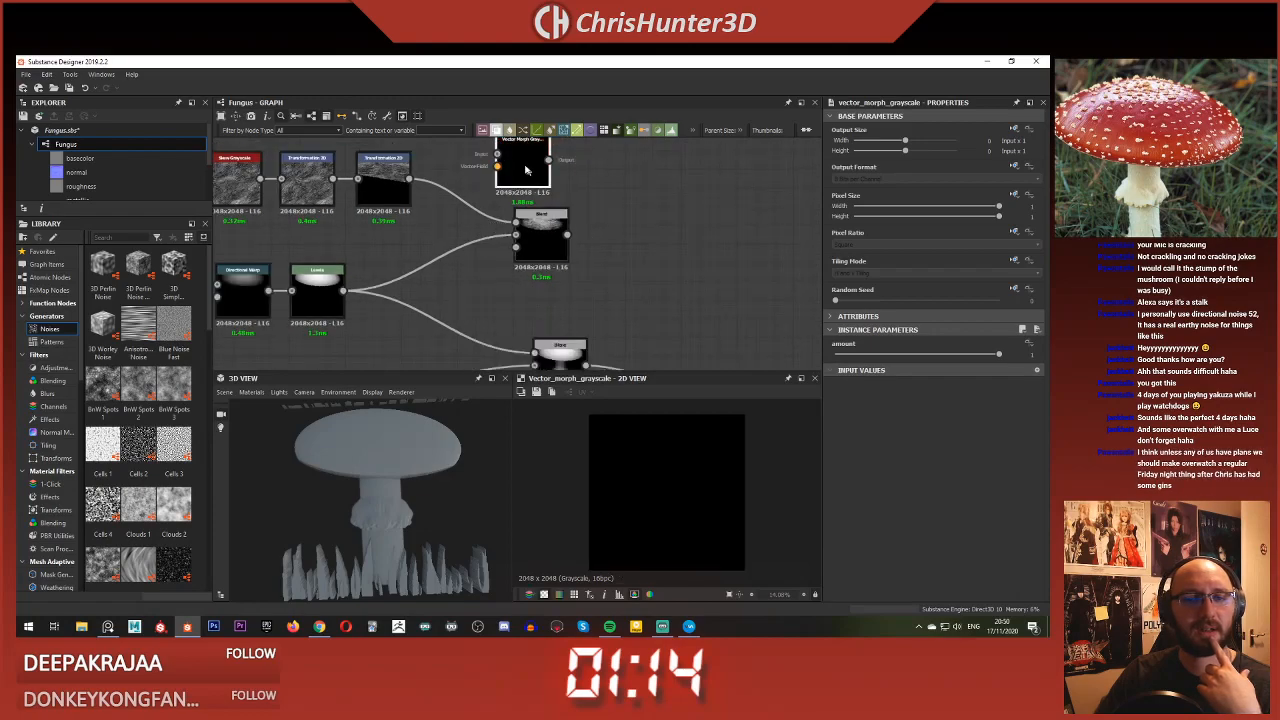
pyautogui.moveTo(526, 171); pyautogui.dragTo(626, 203)
pyautogui.moveTo(510, 280); pyautogui.dragTo(478, 301, button='middle')
# Step: Add a Normal node, place it above the Blend, and set its normal format to DirectX
pyautogui.press('space')
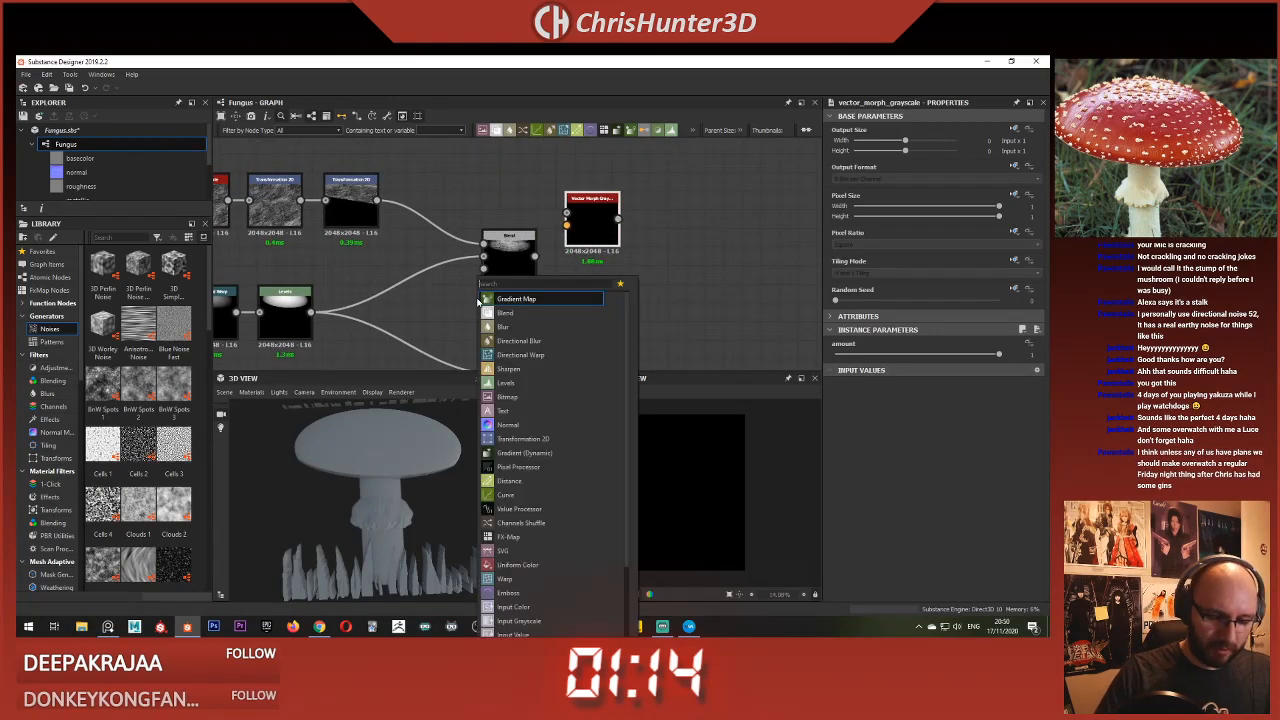
pyautogui.write('norma')
pyautogui.press('Return')
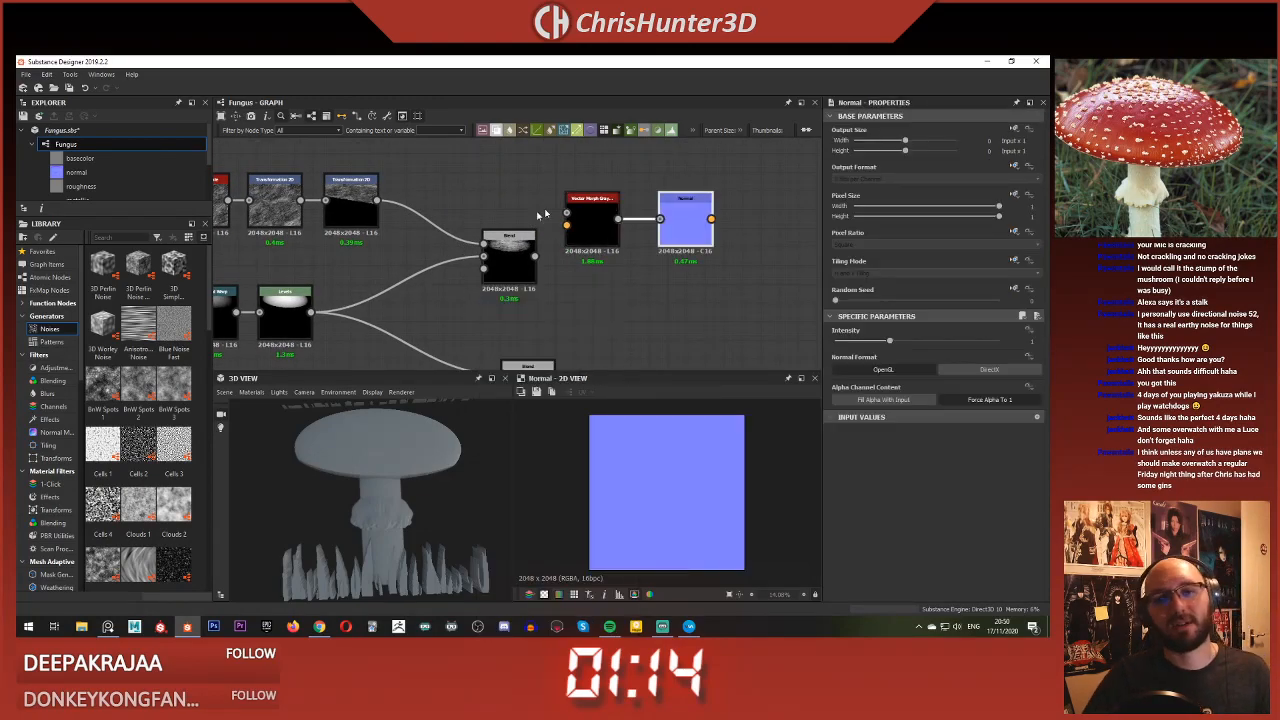
pyautogui.moveTo(706, 242); pyautogui.dragTo(510, 189)
pyautogui.click(990, 368)
pyautogui.moveTo(395, 221); pyautogui.dragTo(450, 237, button='middle')
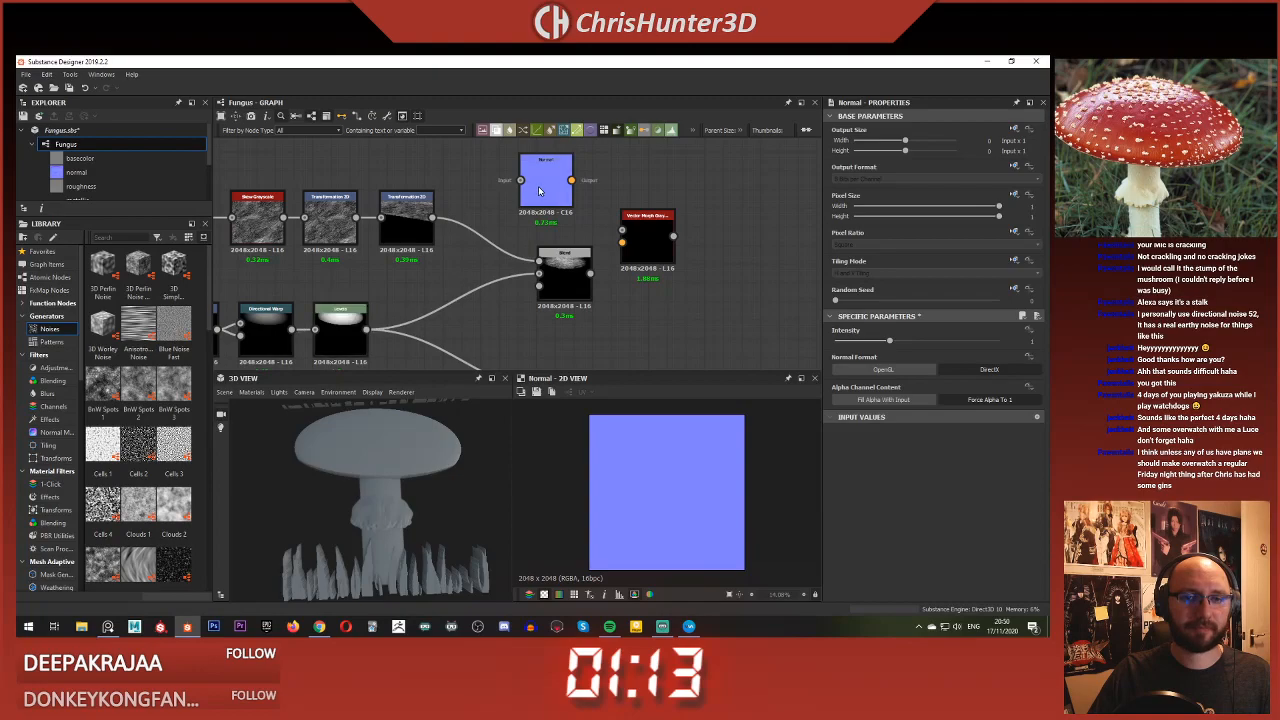
# Step: Feed the cap's Levels output into the Normal node and set its Intensity to 20
pyautogui.moveTo(465, 278); pyautogui.dragTo(520, 180)
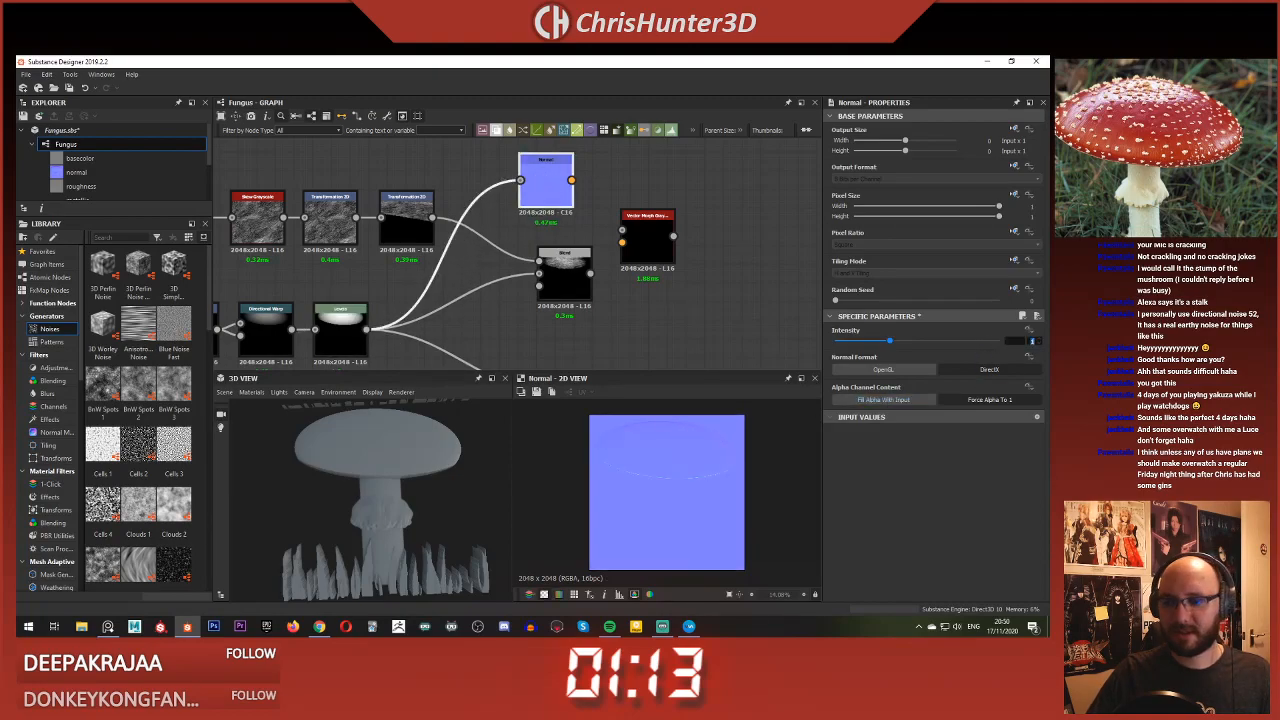
pyautogui.write('20')
pyautogui.press('Return')
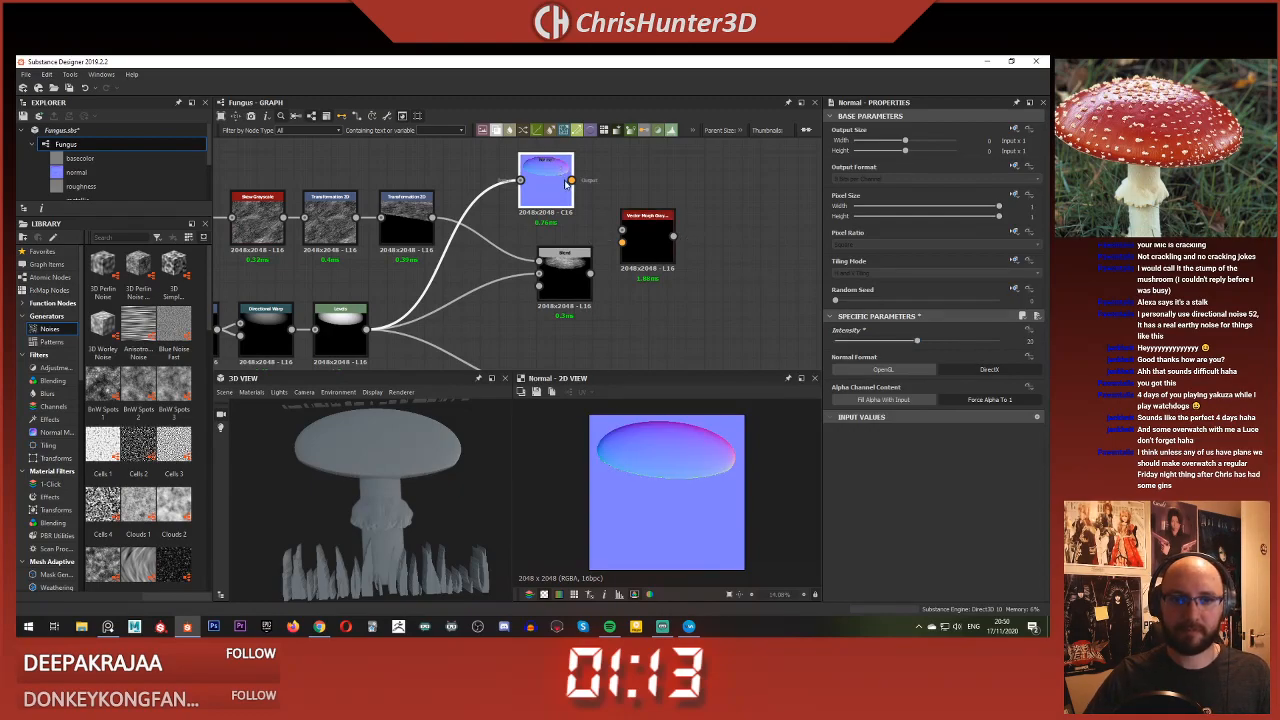
# Step: Feed the Normal and final Transformation 2D into the Vector Morph Grayscale and lower its amount to 0
pyautogui.doubleClick(643, 248)
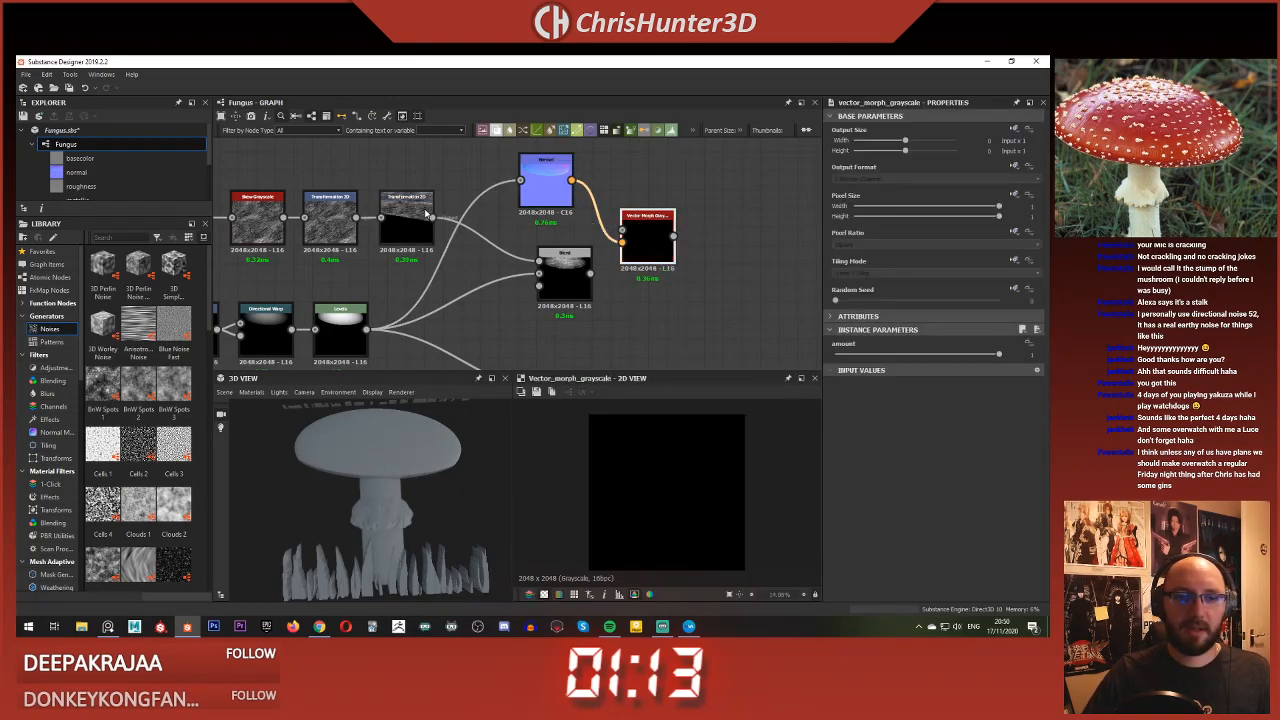
pyautogui.scroll(3, 697, 514)
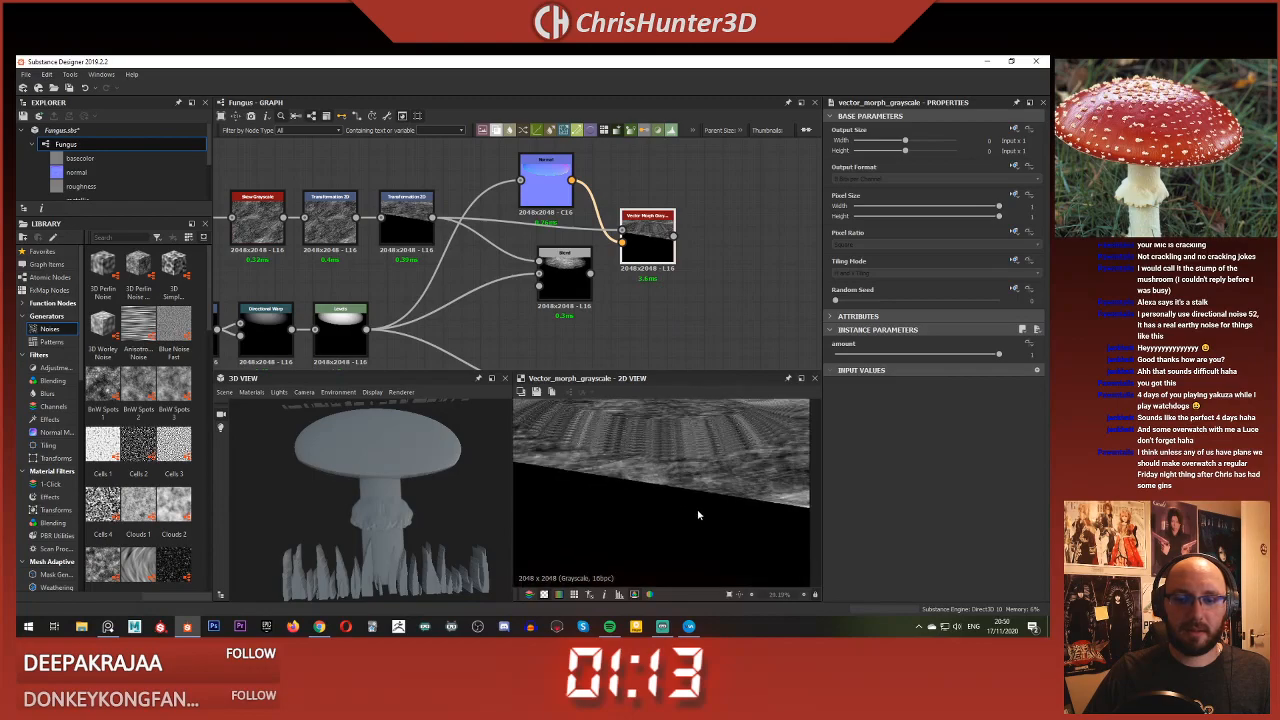
pyautogui.moveTo(697, 505); pyautogui.dragTo(757, 586, button='middle')
pyautogui.moveTo(903, 355); pyautogui.dragTo(812, 370)
# Step: Add a Vector Warp Grayscale node near the Vector Morph Grayscale
pyautogui.scroll(2, 655, 216)
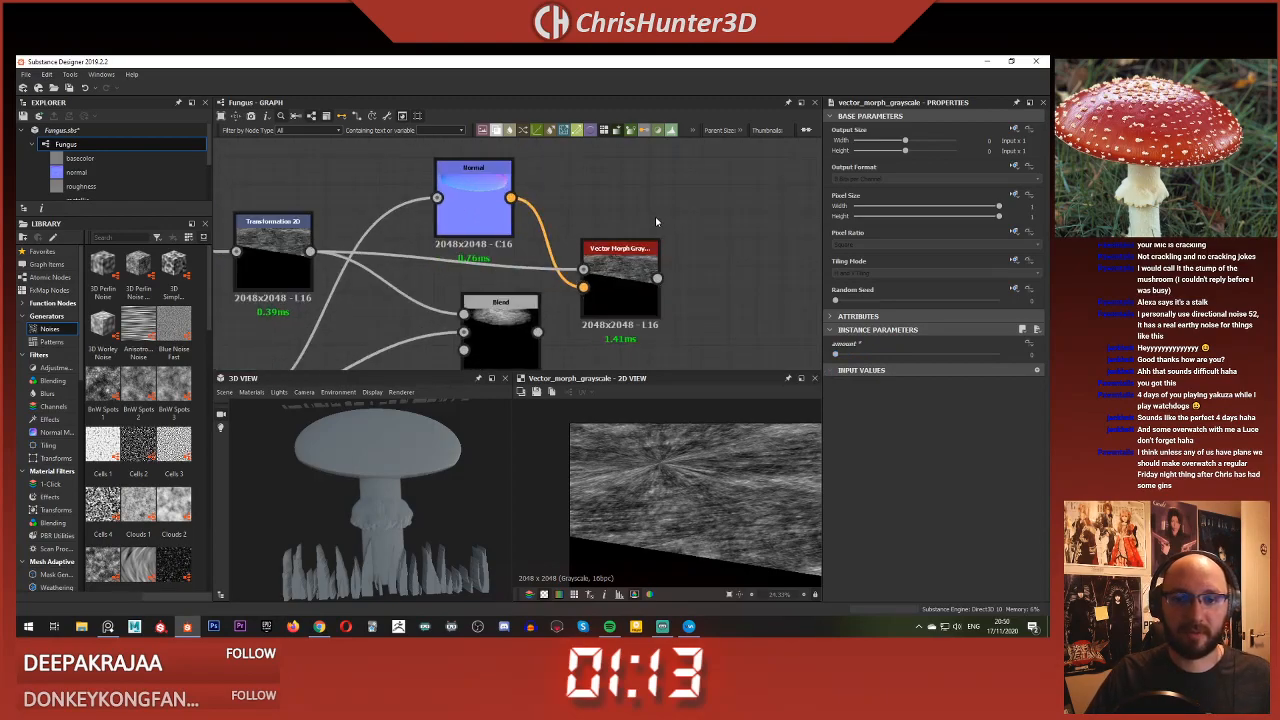
pyautogui.press('space')
pyautogui.write('vec')
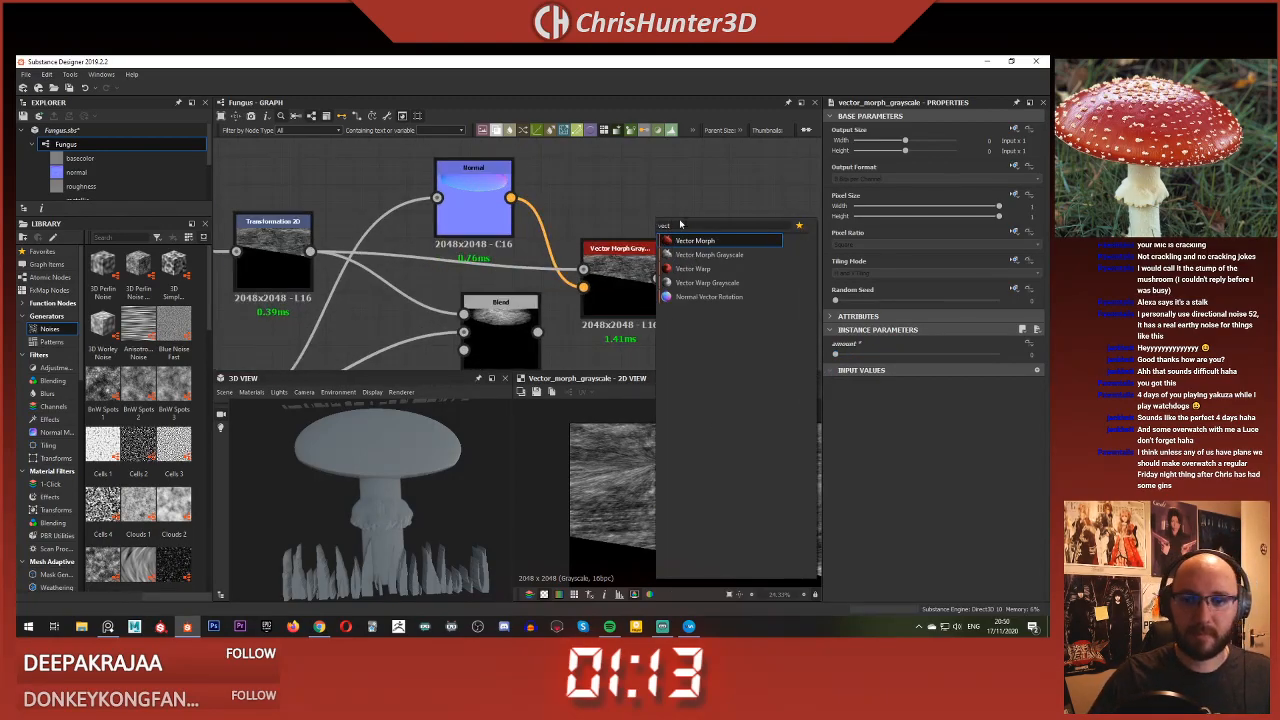
pyautogui.write('t')
pyautogui.click(712, 282)
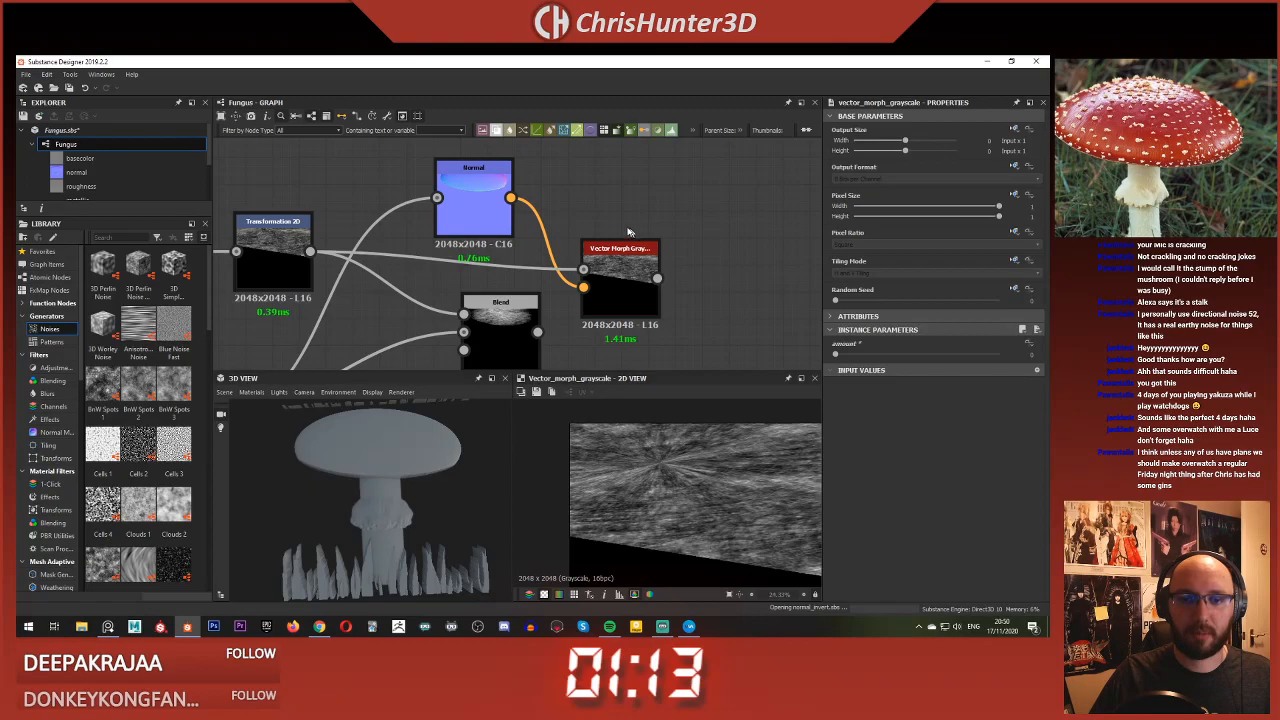
# Step: Connect the Normal and final Transformation 2D to the Vector Warp Grayscale and reduce its Intensity to 0
pyautogui.moveTo(510, 197); pyautogui.dragTo(624, 233)
pyautogui.moveTo(310, 251); pyautogui.dragTo(625, 215)
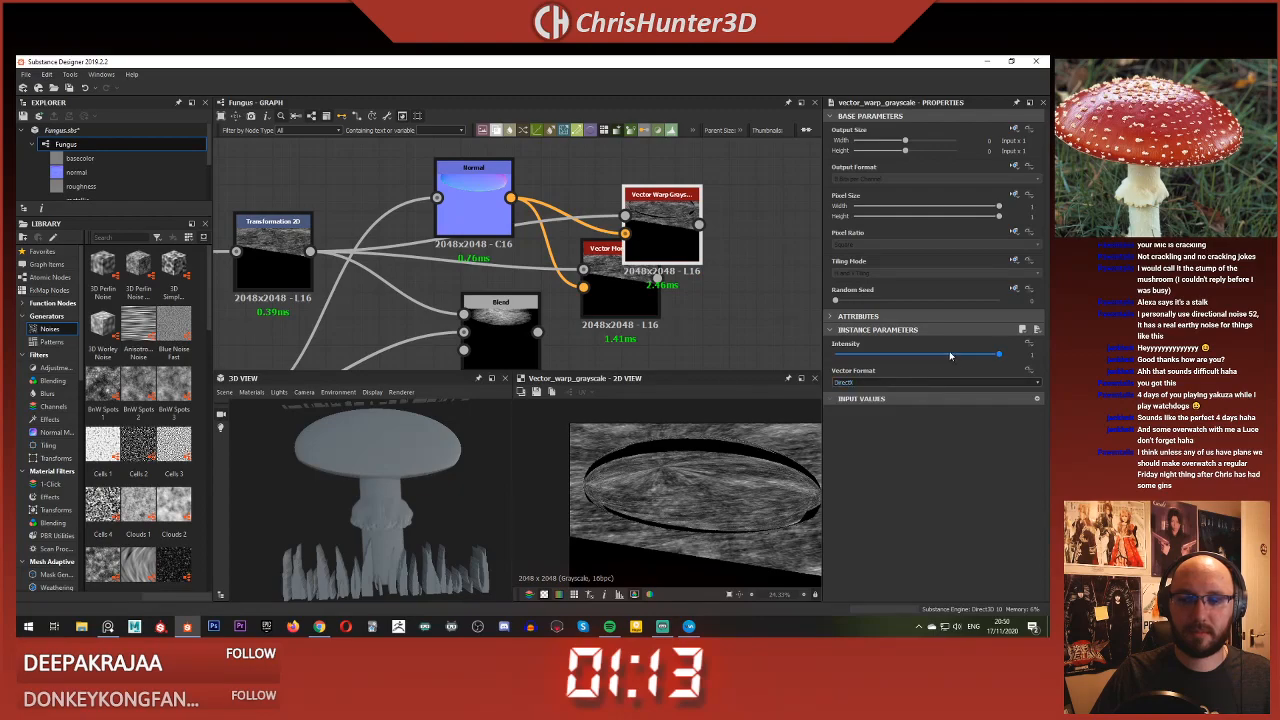
pyautogui.moveTo(949, 351); pyautogui.dragTo(852, 357)
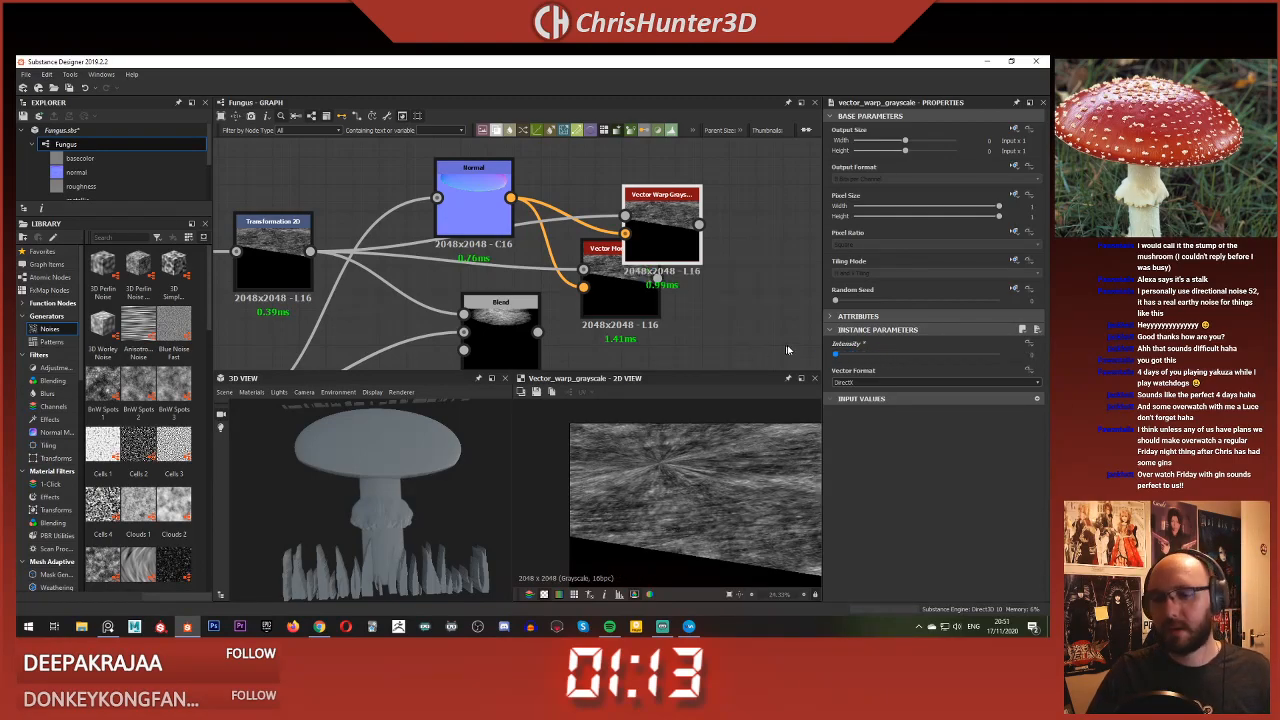
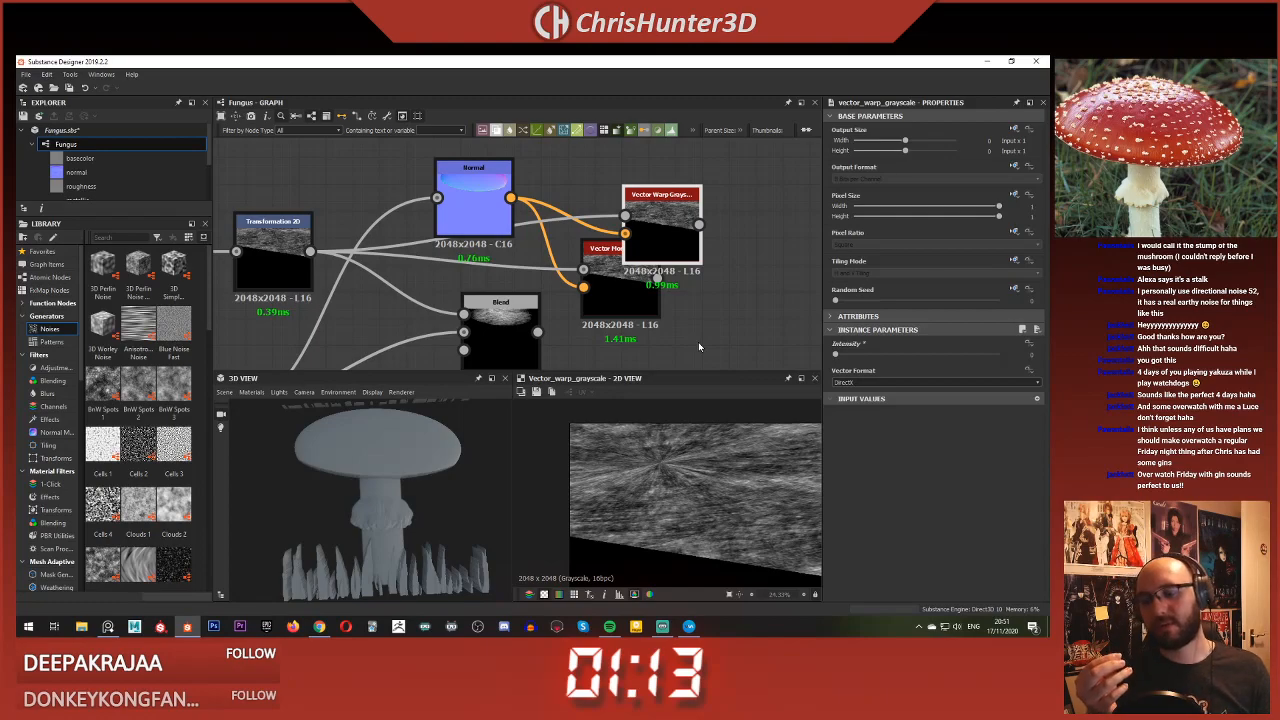
# Step: Stack the Vector Warp Grayscale above the Vector Morph Grayscale beside the Normal node and compare their outputs
pyautogui.scroll(-3, 698, 347)
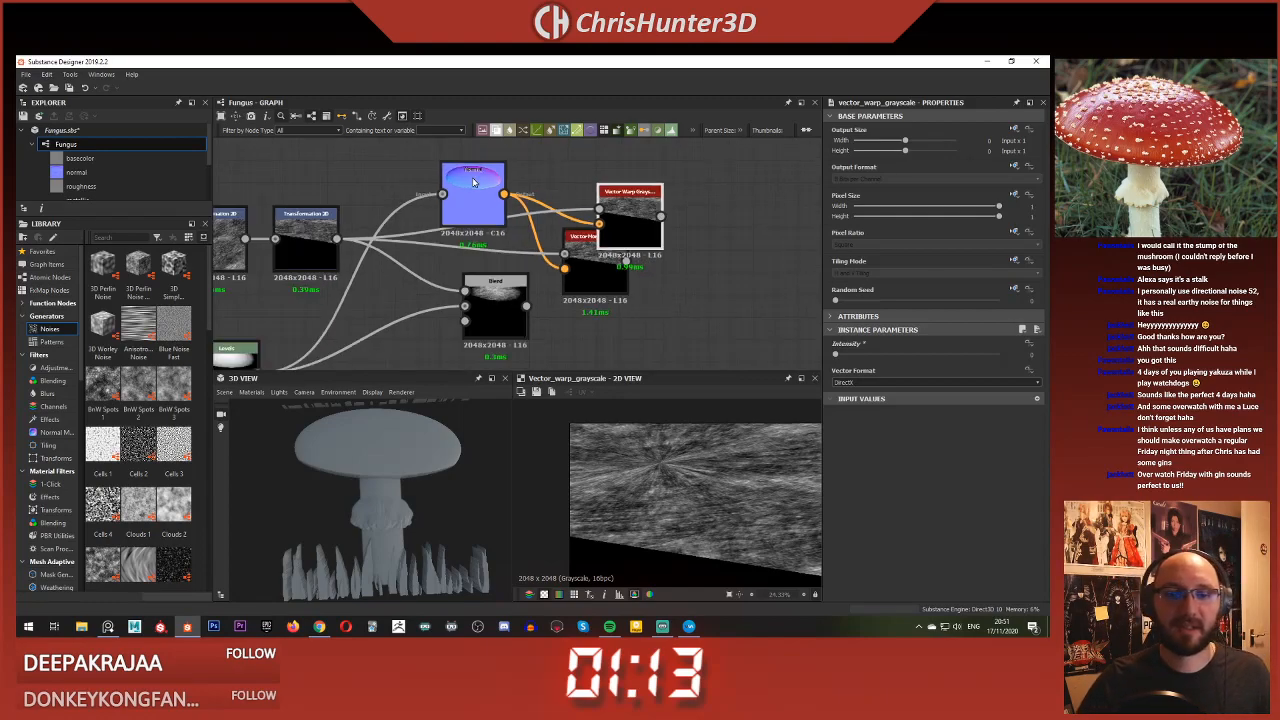
pyautogui.moveTo(533, 235); pyautogui.dragTo(514, 196)
pyautogui.moveTo(484, 263); pyautogui.dragTo(495, 263)
pyautogui.doubleClick(495, 263)
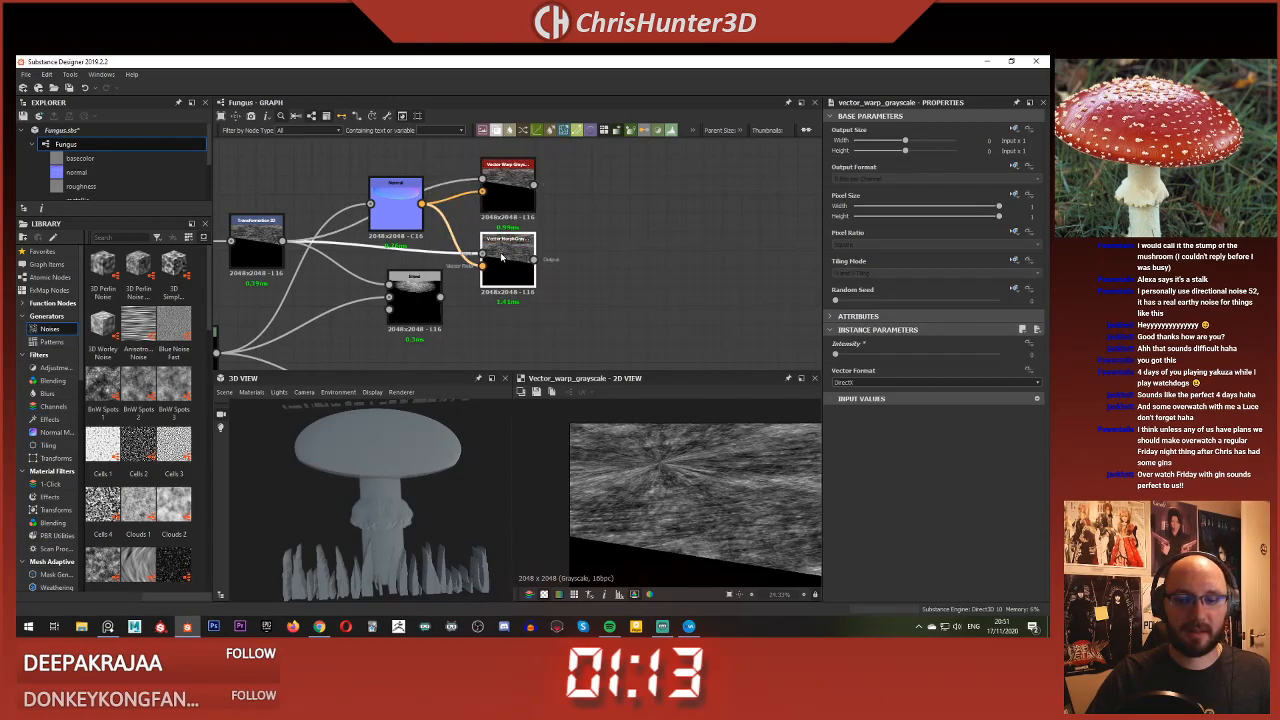
pyautogui.doubleClick(508, 180)
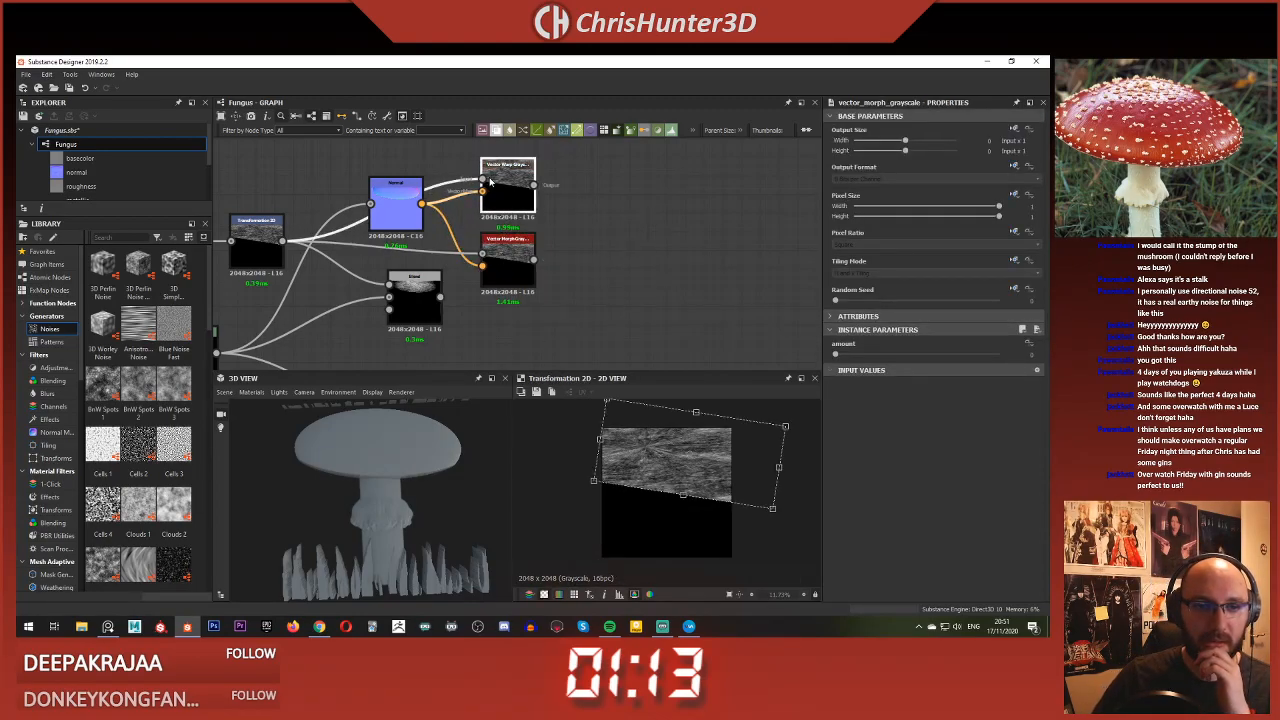
pyautogui.moveTo(578, 233); pyautogui.dragTo(614, 237, button='middle')
pyautogui.click(614, 237)
pyautogui.doubleClick(558, 200)
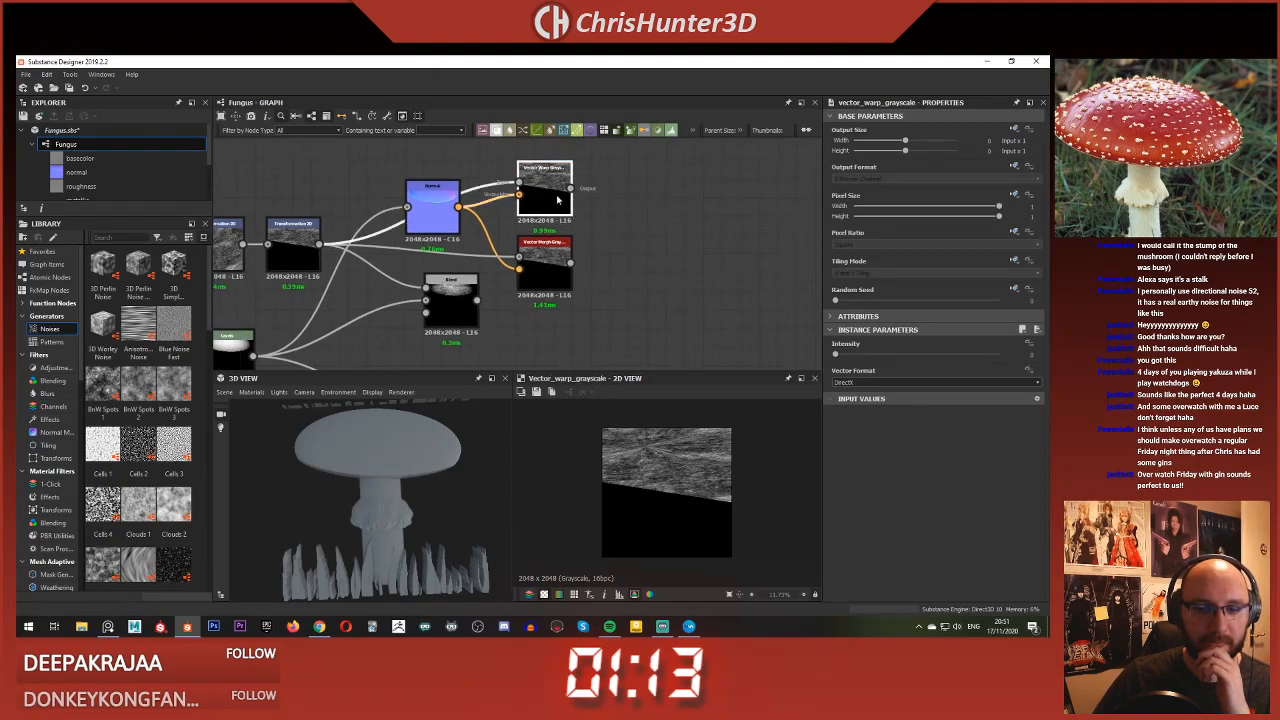
# Step: Preview the Vector Morph Grayscale, adjust its amount, and lower the Normal node's Intensity to about 4.53
pyautogui.doubleClick(544, 262)
pyautogui.scroll(3, 544, 262)
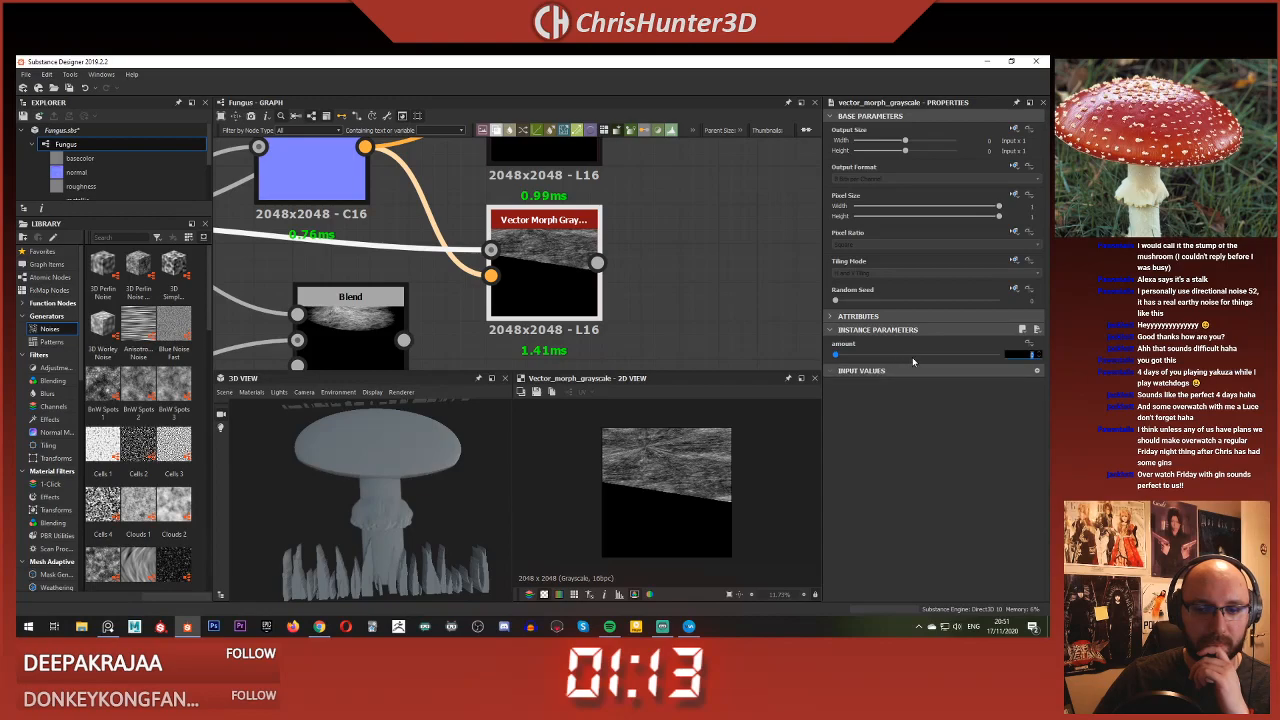
pyautogui.moveTo(902, 356); pyautogui.dragTo(855, 363)
pyautogui.click(311, 178)
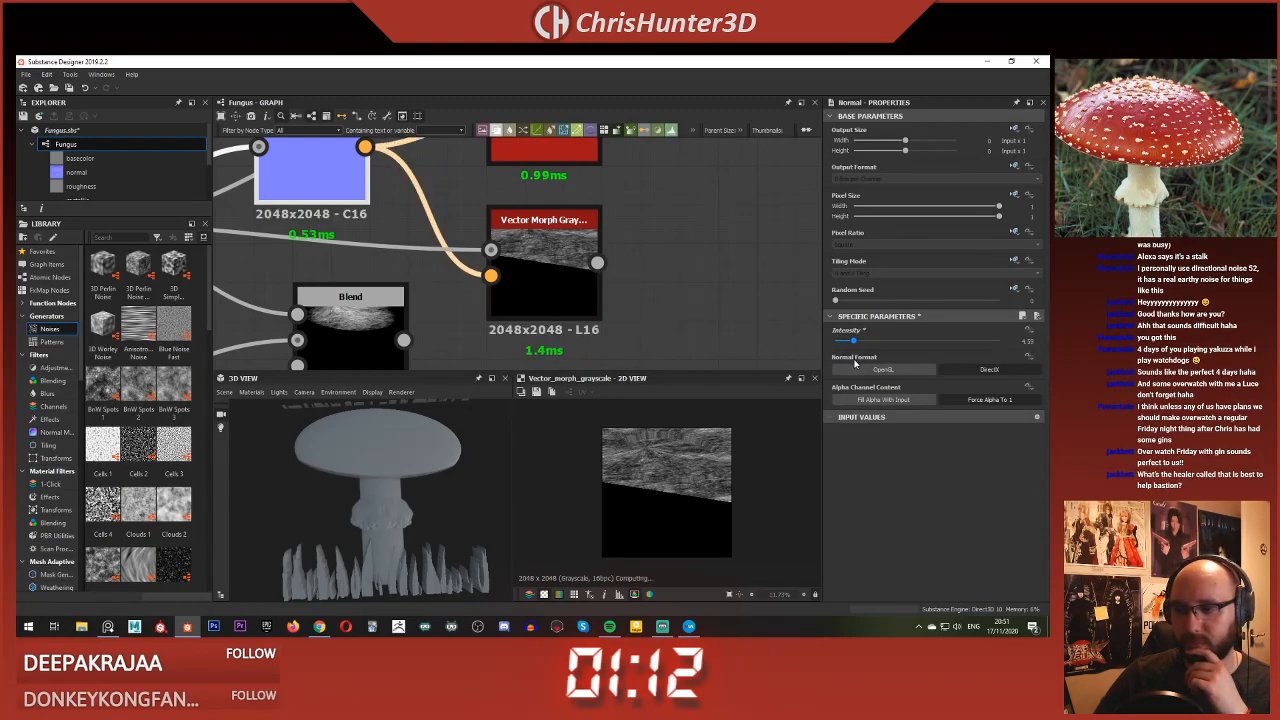
pyautogui.scroll(3, 669, 509)
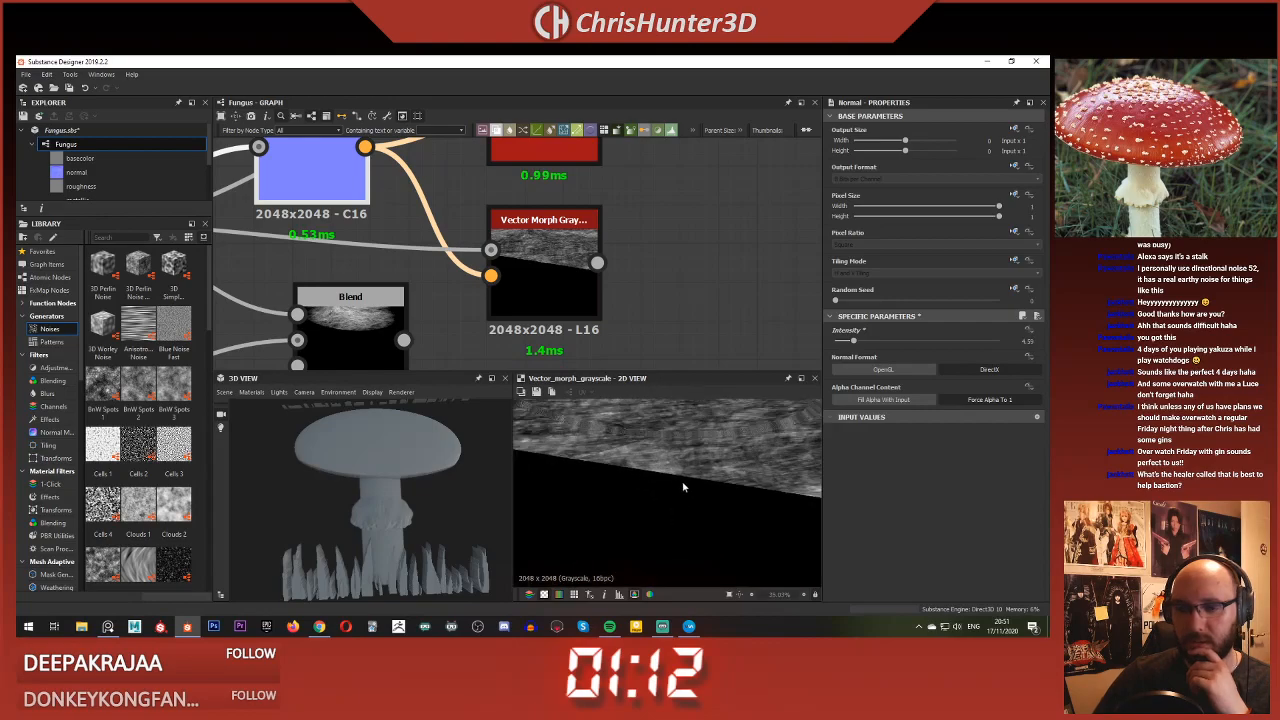
pyautogui.scroll(-3, 577, 279)
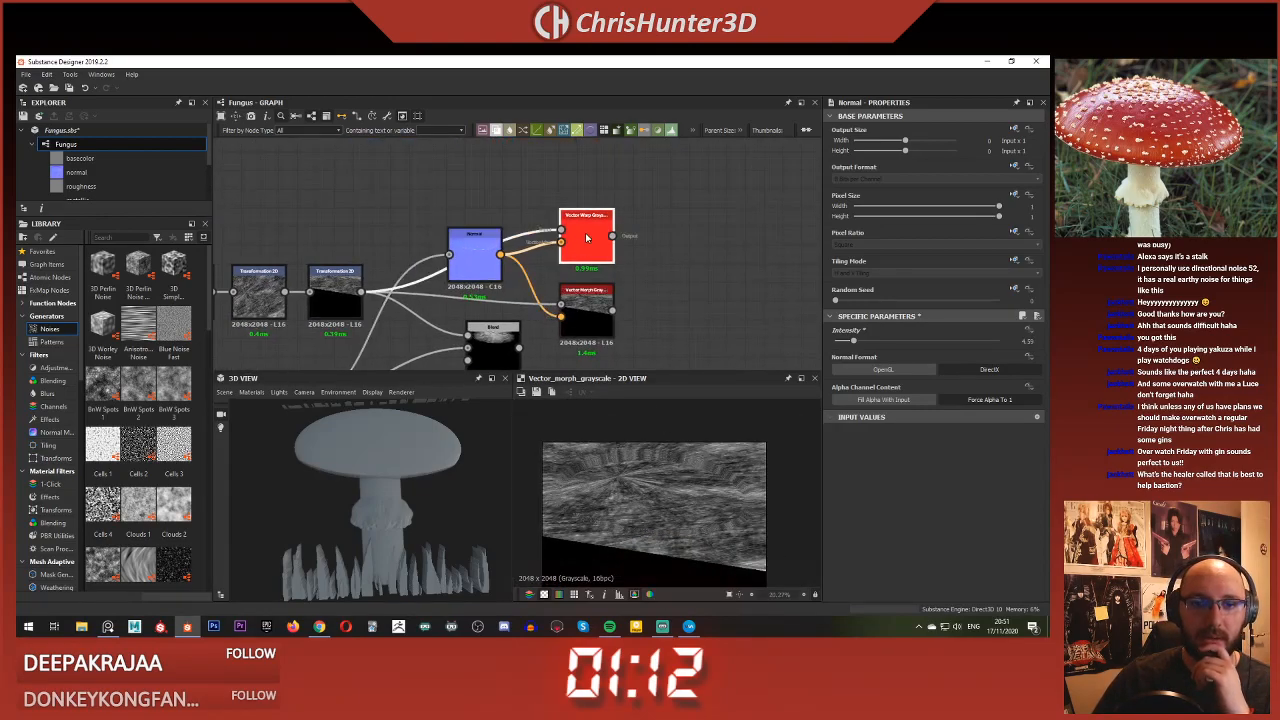
# Step: Preview the Vector Warp Grayscale output and set its Intensity to about 0.39
pyautogui.click(591, 240)
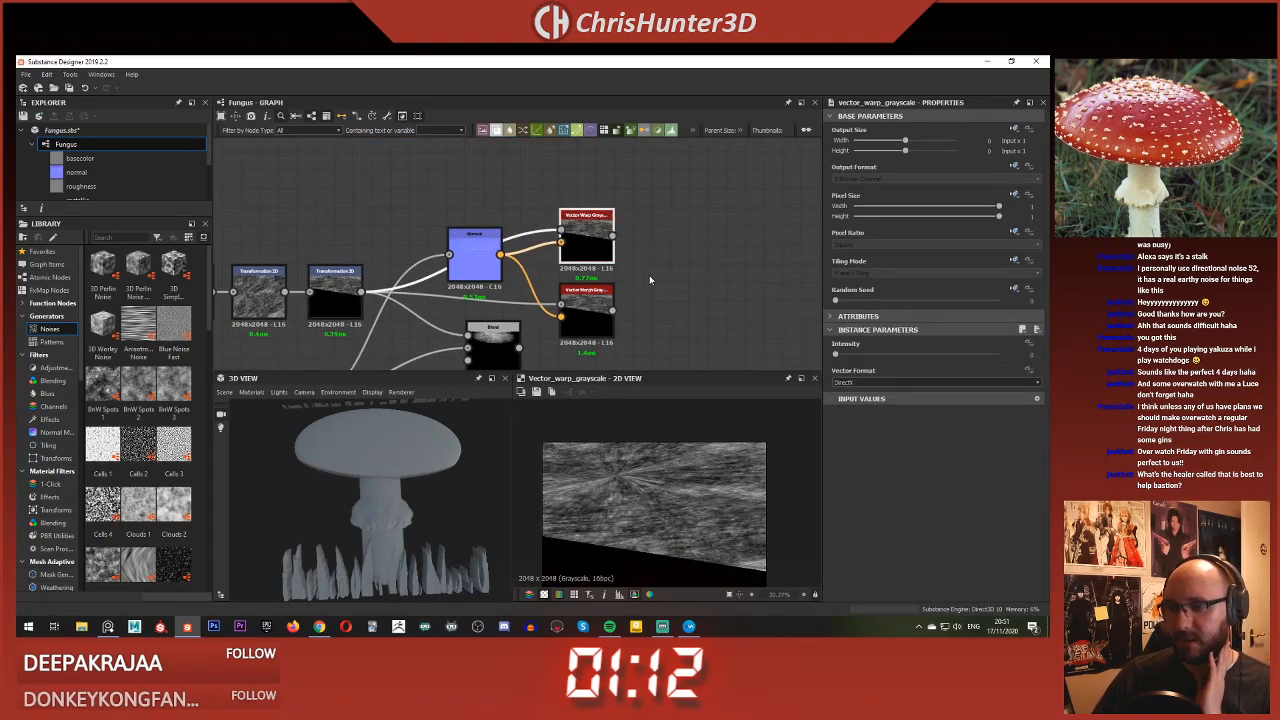
pyautogui.scroll(5, 613, 272)
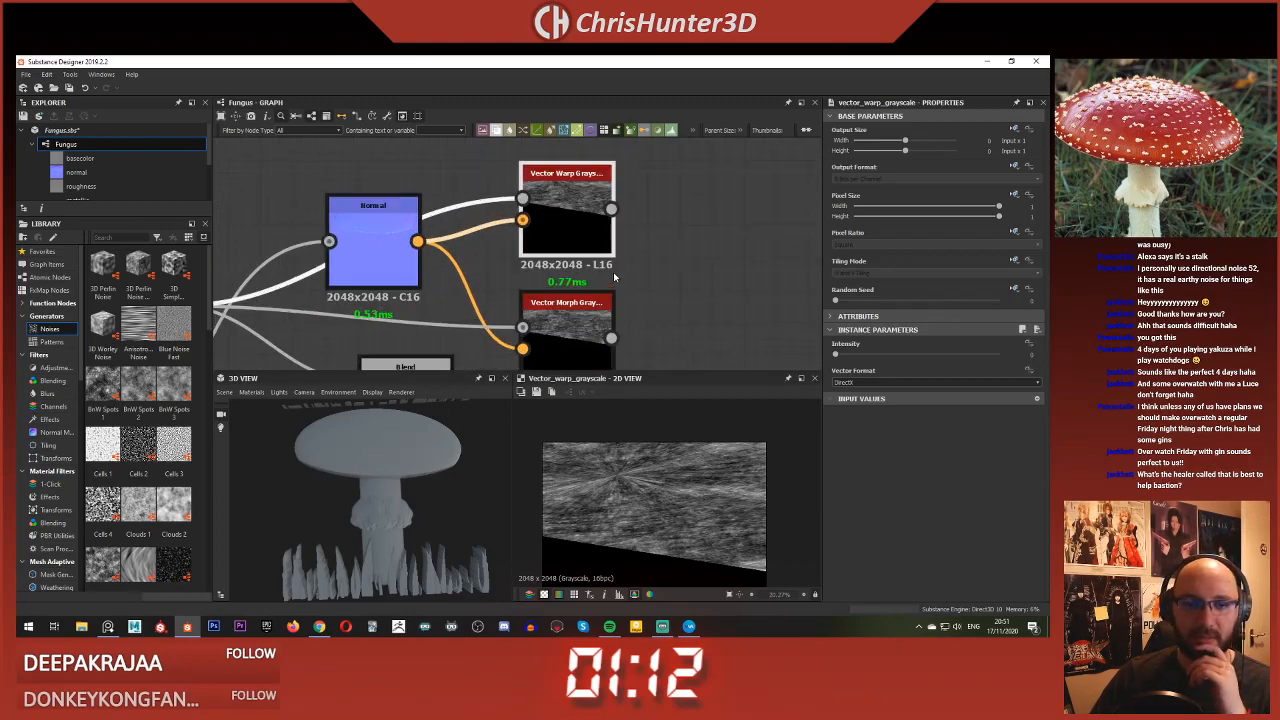
pyautogui.scroll(1, 656, 507)
pyautogui.moveTo(656, 507); pyautogui.dragTo(656, 511, button='middle')
pyautogui.scroll(-3, 563, 252)
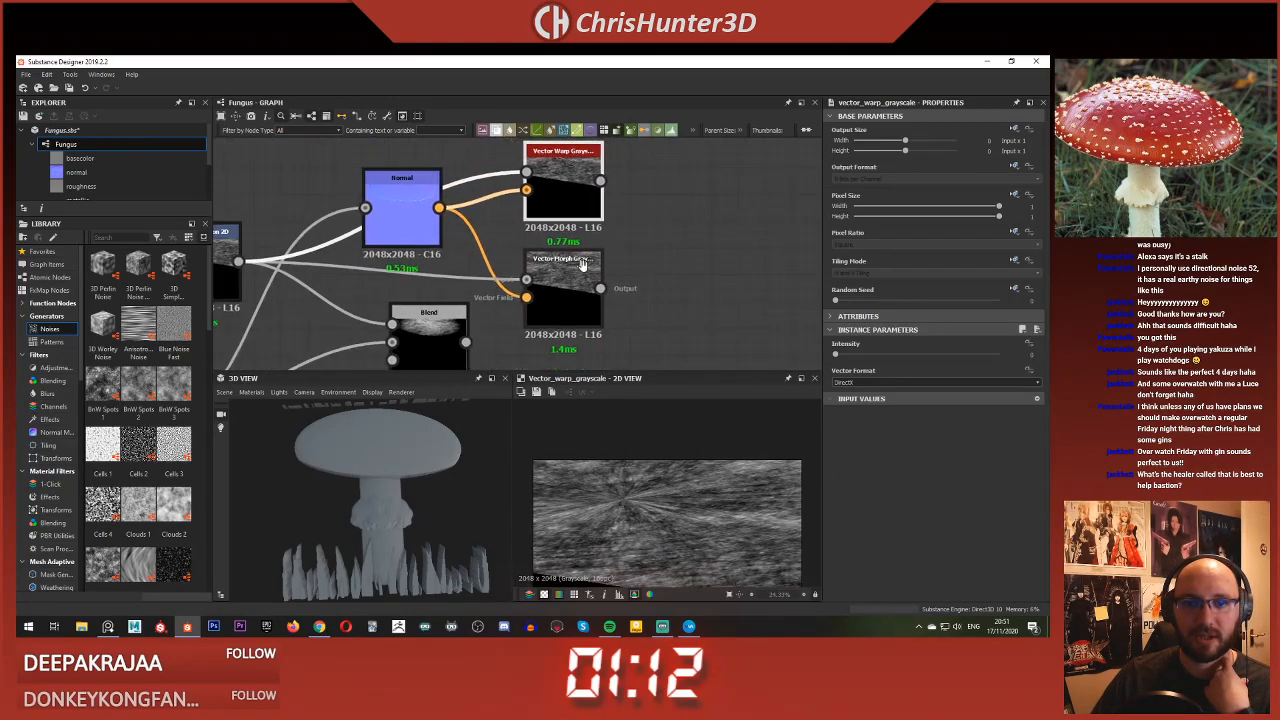
pyautogui.moveTo(583, 266); pyautogui.dragTo(616, 303, button='middle')
pyautogui.moveTo(851, 360)
pyautogui.mouseDown()
pyautogui.moveTo(913, 358)
pyautogui.moveTo(826, 357)
pyautogui.mouseUp()
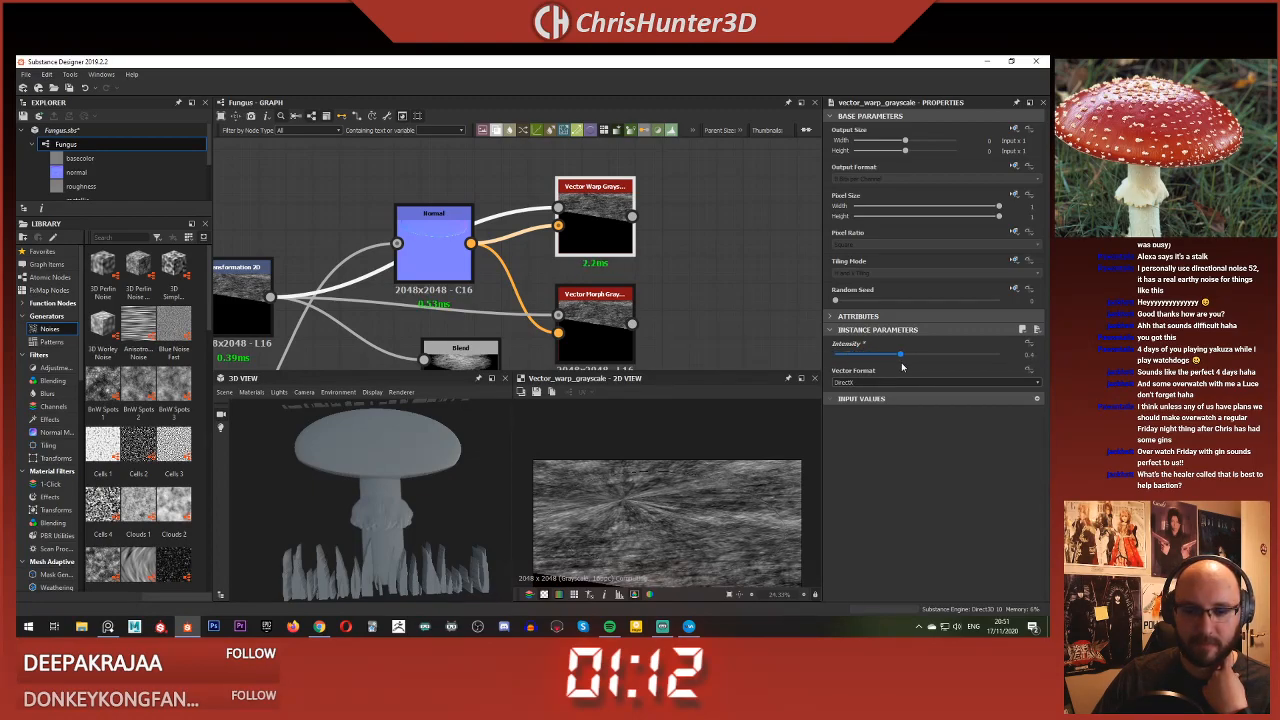
pyautogui.moveTo(902, 367)
pyautogui.mouseDown()
pyautogui.moveTo(877, 373)
pyautogui.moveTo(900, 377)
pyautogui.mouseUp()
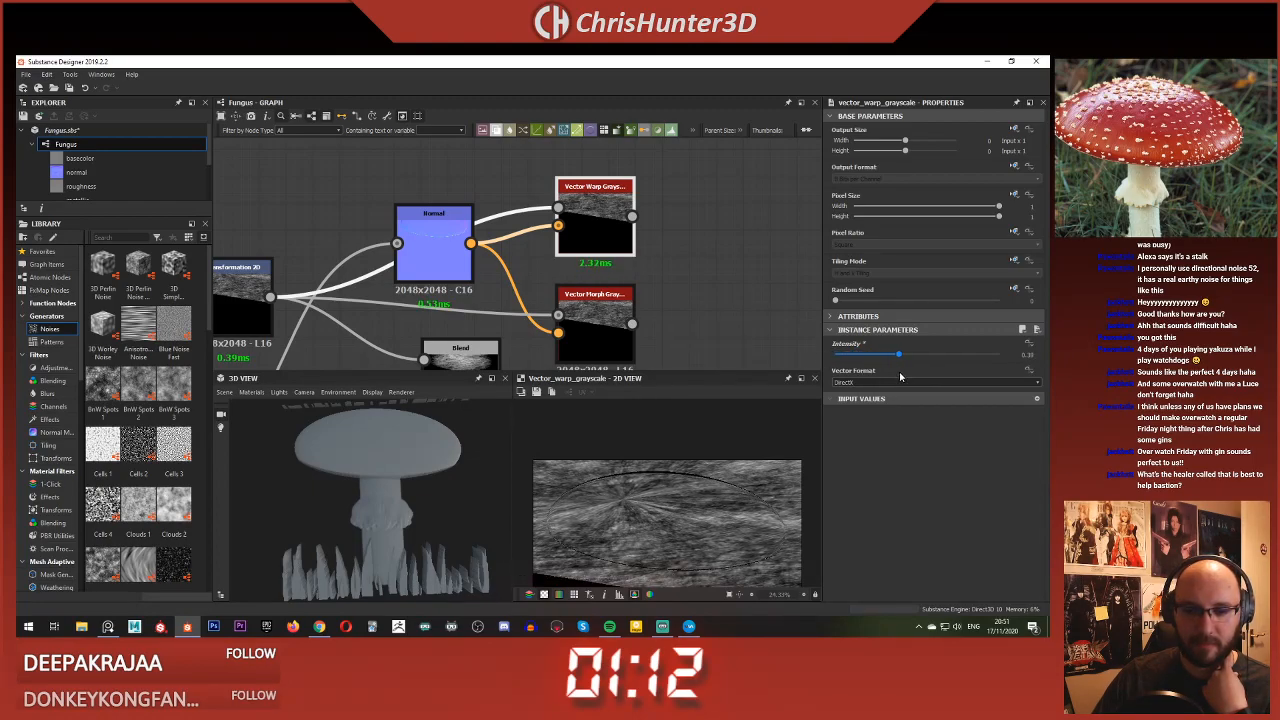
# Step: Preview the cap's Subtract Blend and feed its foreground from the Vector Warp Grayscale instead of the Transformation 2D
pyautogui.moveTo(486, 267); pyautogui.dragTo(516, 198, button='middle')
pyautogui.scroll(-2, 516, 198)
pyautogui.doubleClick(510, 280)
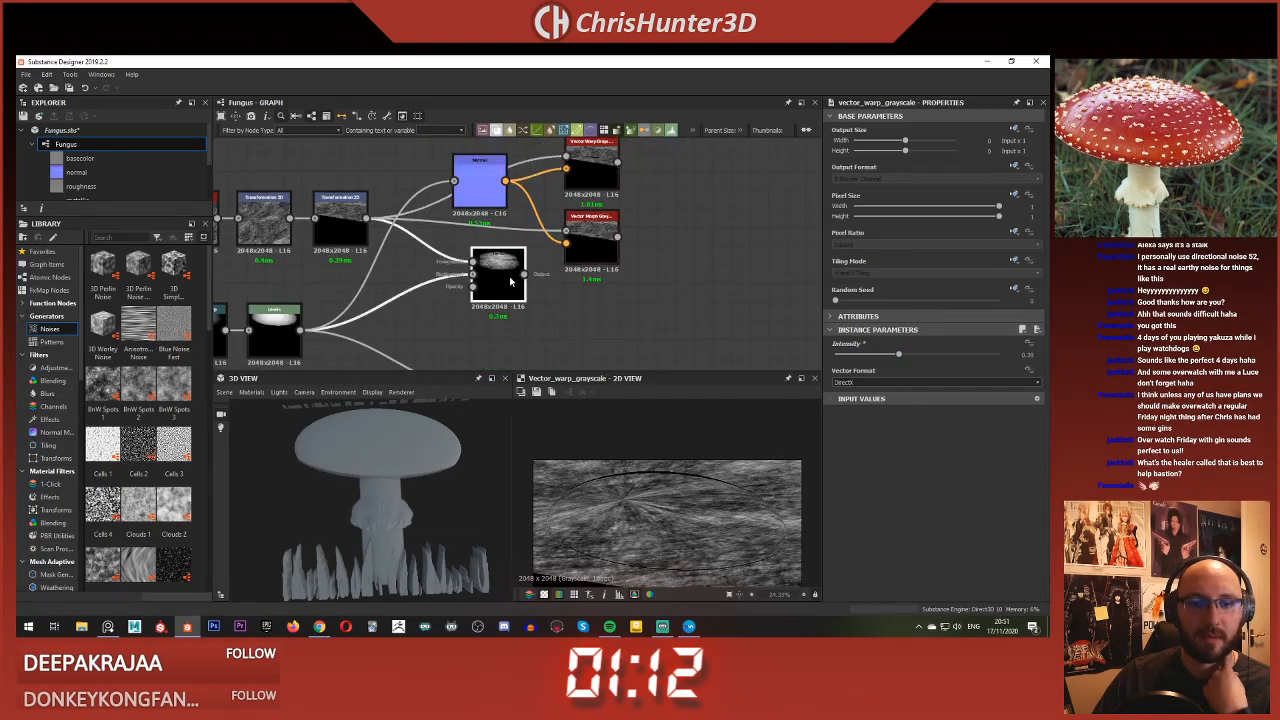
pyautogui.moveTo(618, 162); pyautogui.dragTo(472, 262)
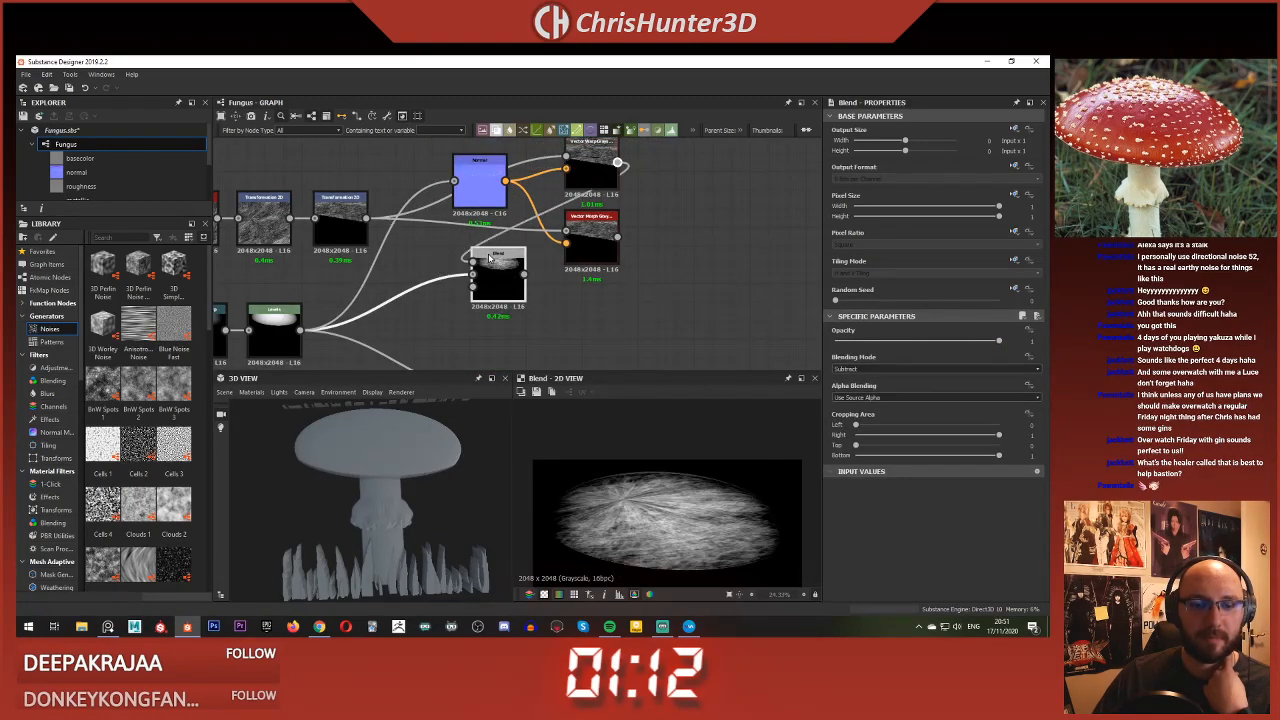
pyautogui.scroll(2, 676, 526)
pyautogui.scroll(-1, 685, 497)
# Step: Try nudging the upper edge of the final Transformation 2D before the Normal node
pyautogui.click(352, 224)
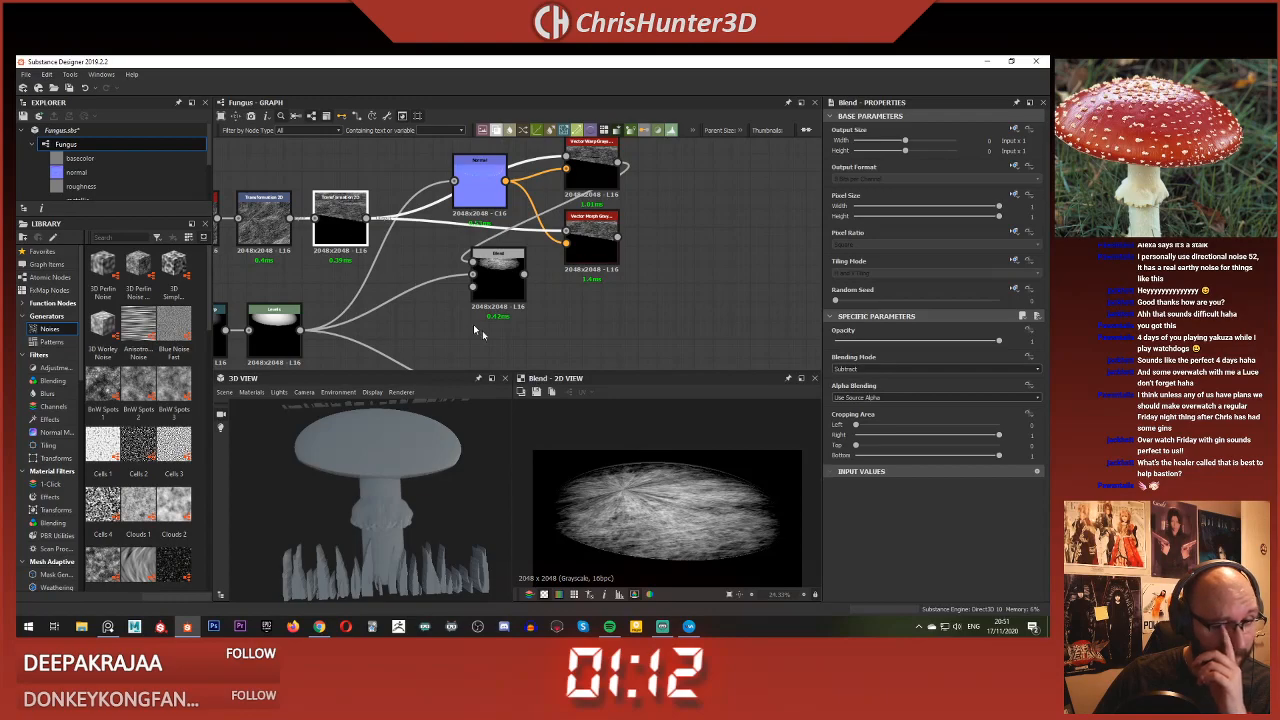
pyautogui.moveTo(727, 417); pyautogui.dragTo(728, 414)
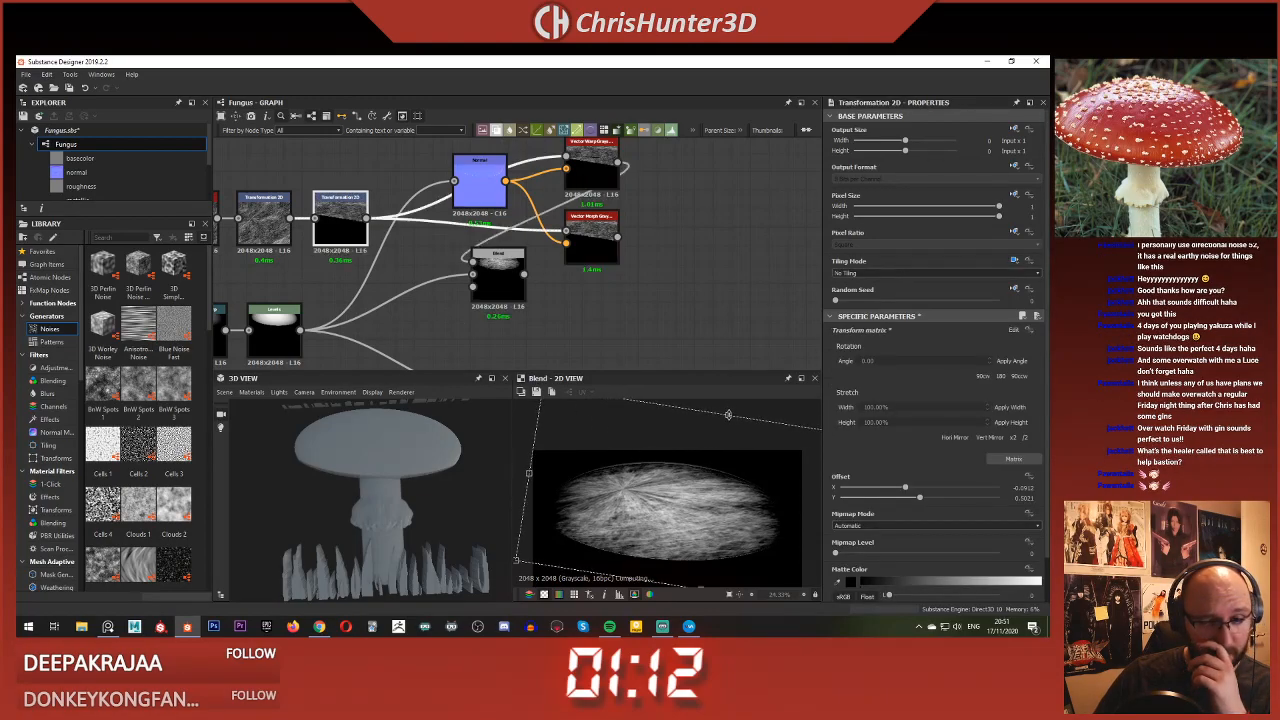
pyautogui.moveTo(686, 281); pyautogui.dragTo(655, 346, button='middle')
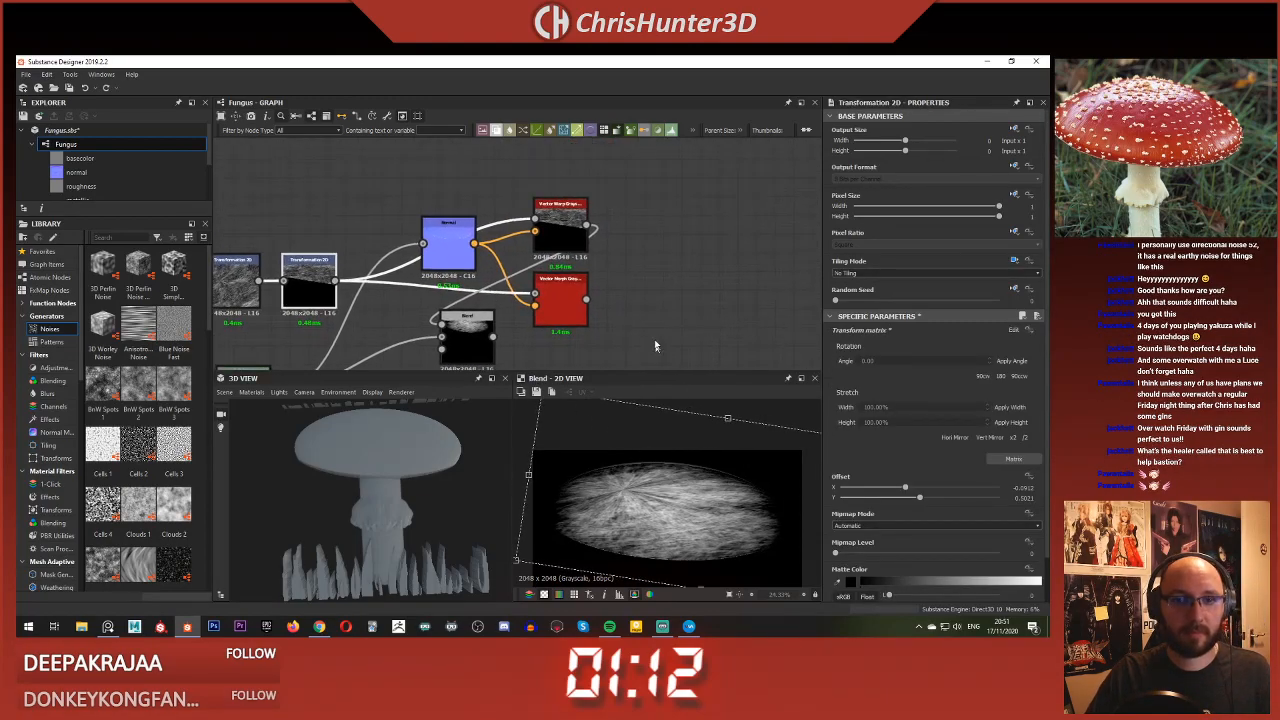
# Step: Try feeding the Vector Warp Grayscale from the earlier Transformation 2D and compare it with the final Transformation 2D's output
pyautogui.click(628, 277)
pyautogui.scroll(-2, 686, 165)
pyautogui.click(517, 227)
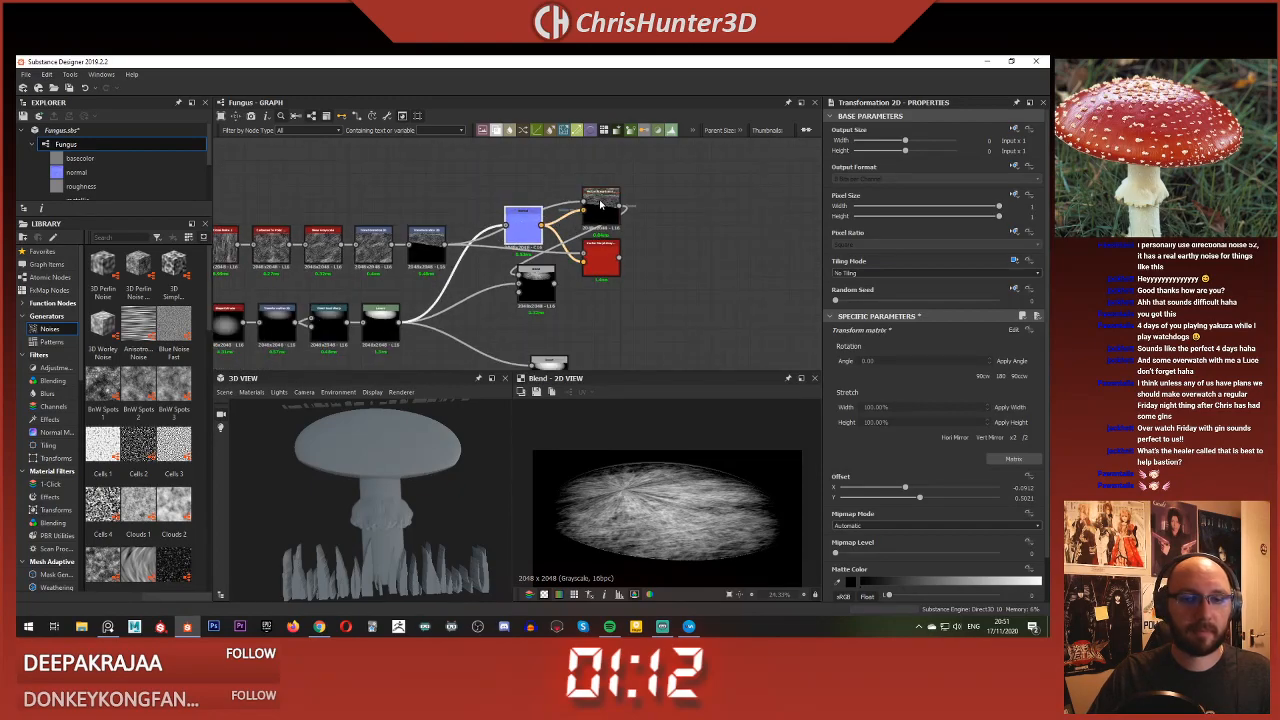
pyautogui.moveTo(601, 205); pyautogui.dragTo(471, 186)
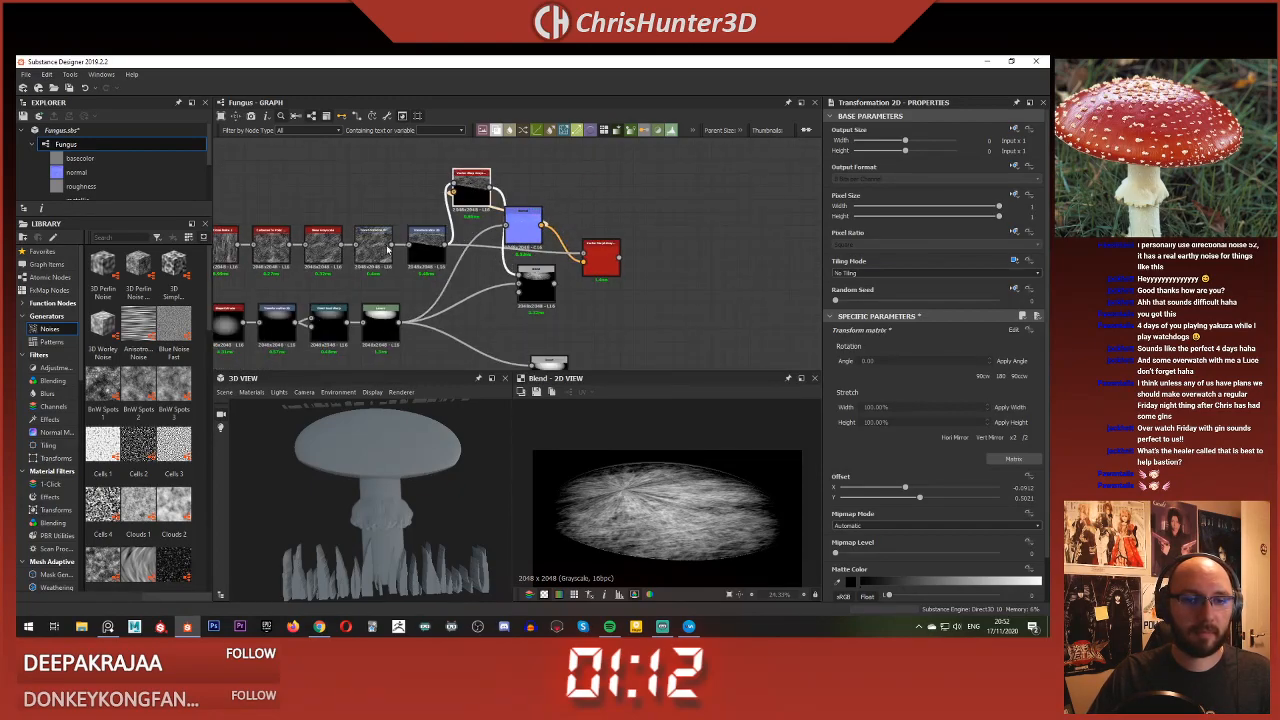
pyautogui.click(461, 184)
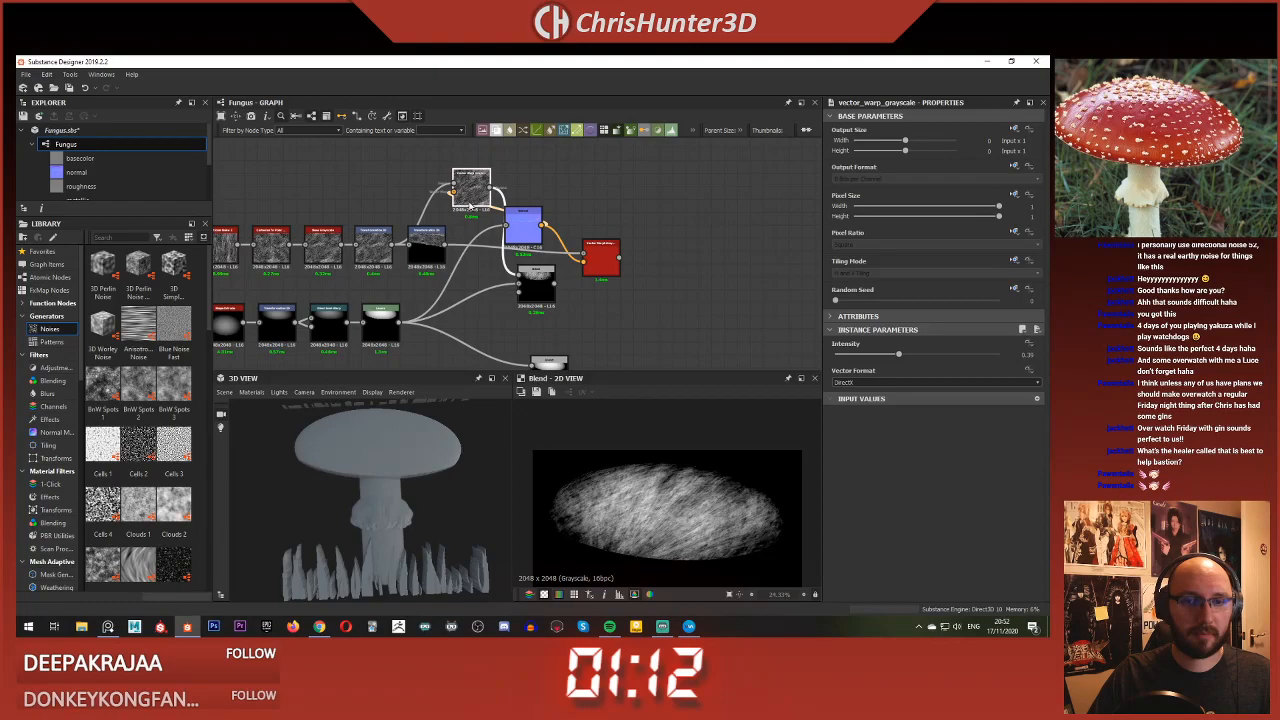
pyautogui.doubleClick(472, 204)
pyautogui.doubleClick(427, 254)
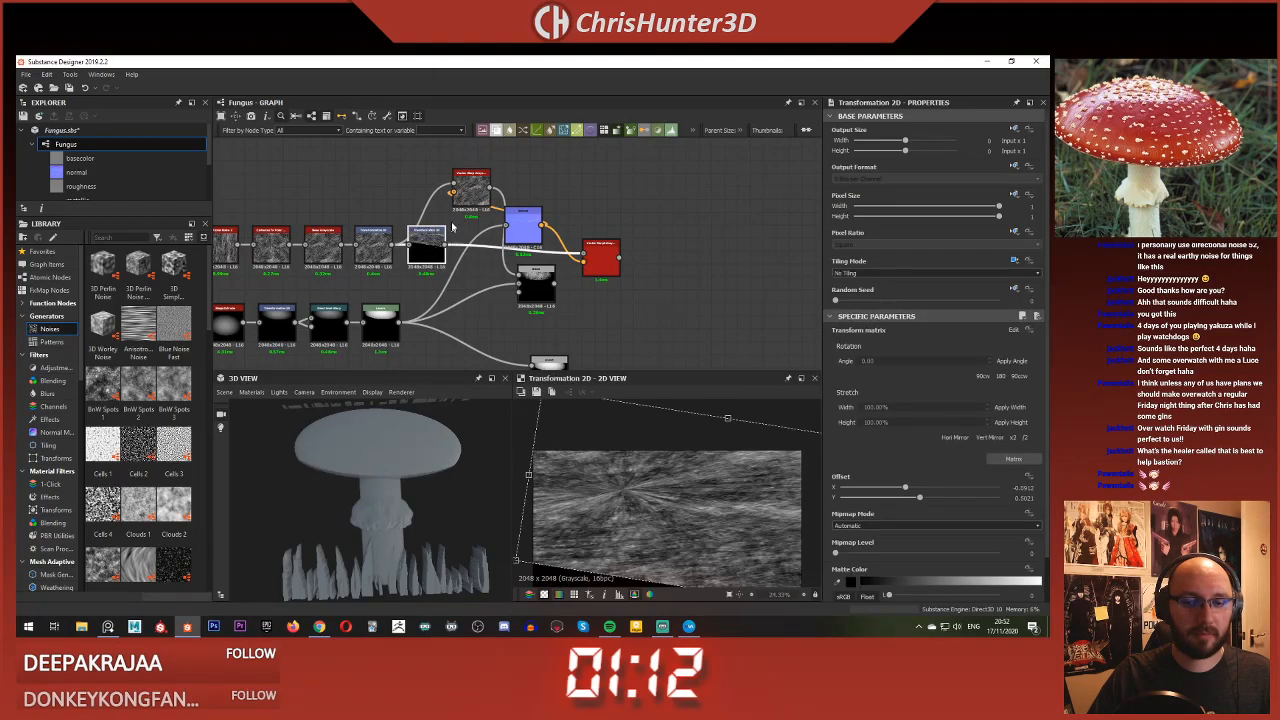
pyautogui.doubleClick(471, 186)
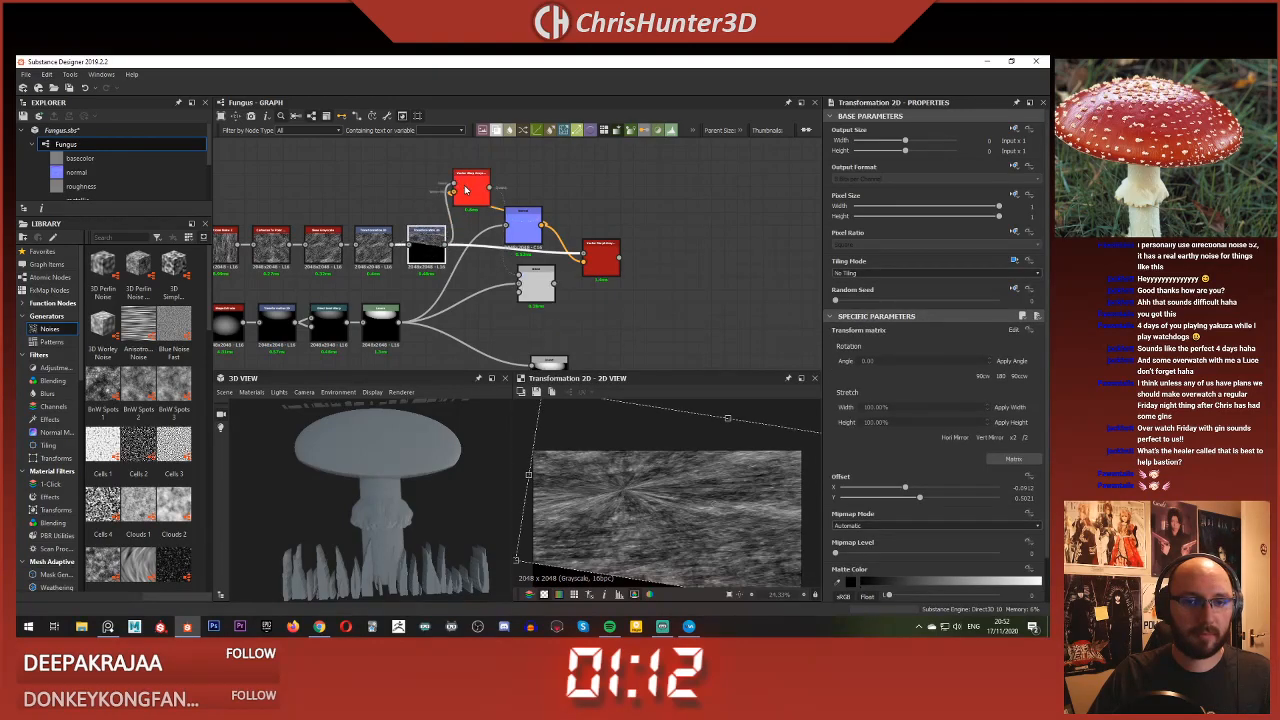
# Step: Delete the Vector Morph Grayscale and rearrange the Normal, Vector Warp Grayscale and Blend nodes to leave space before the Blend
pyautogui.moveTo(523, 225); pyautogui.dragTo(471, 252)
pyautogui.moveTo(474, 199); pyautogui.dragTo(538, 211)
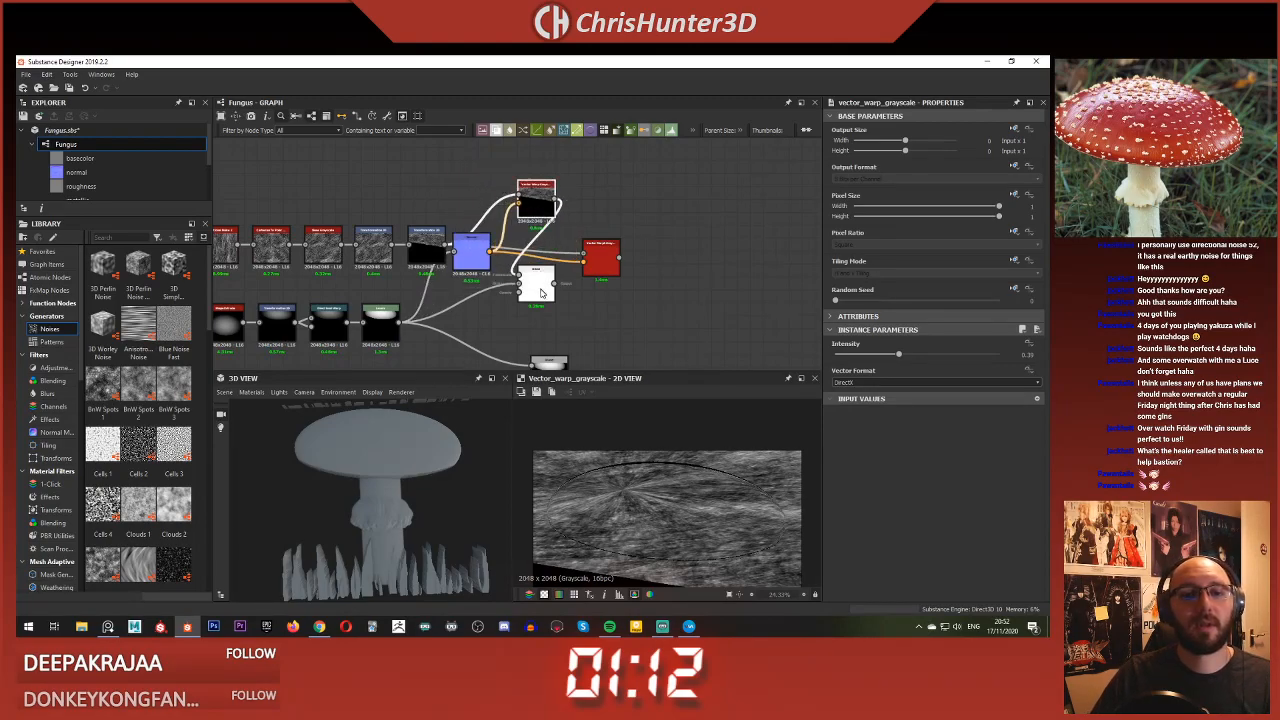
pyautogui.moveTo(537, 288); pyautogui.dragTo(654, 307)
pyautogui.click(602, 260)
pyautogui.press('Delete')
pyautogui.moveTo(524, 203); pyautogui.dragTo(510, 223)
# Step: Insert a Transformation 2D between the Vector Warp Grayscale and the Blend, and preview the Blend
pyautogui.press('space')
pyautogui.write('tra')
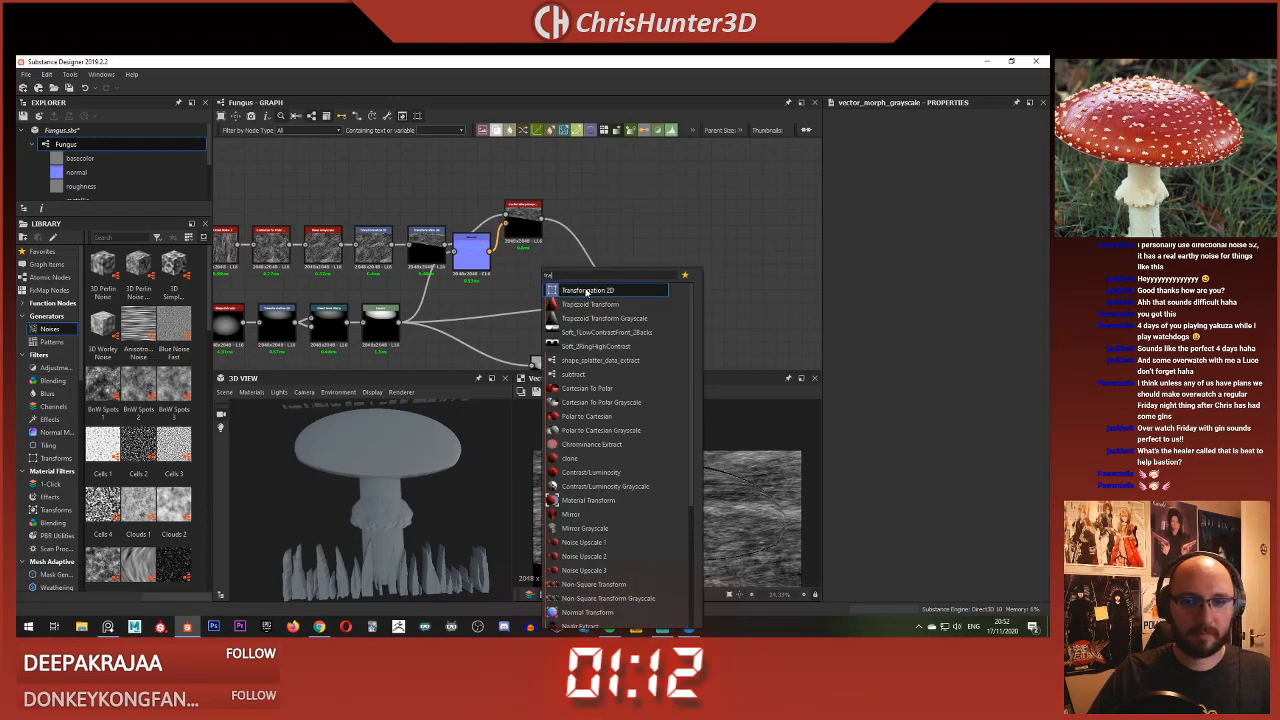
pyautogui.click(583, 291)
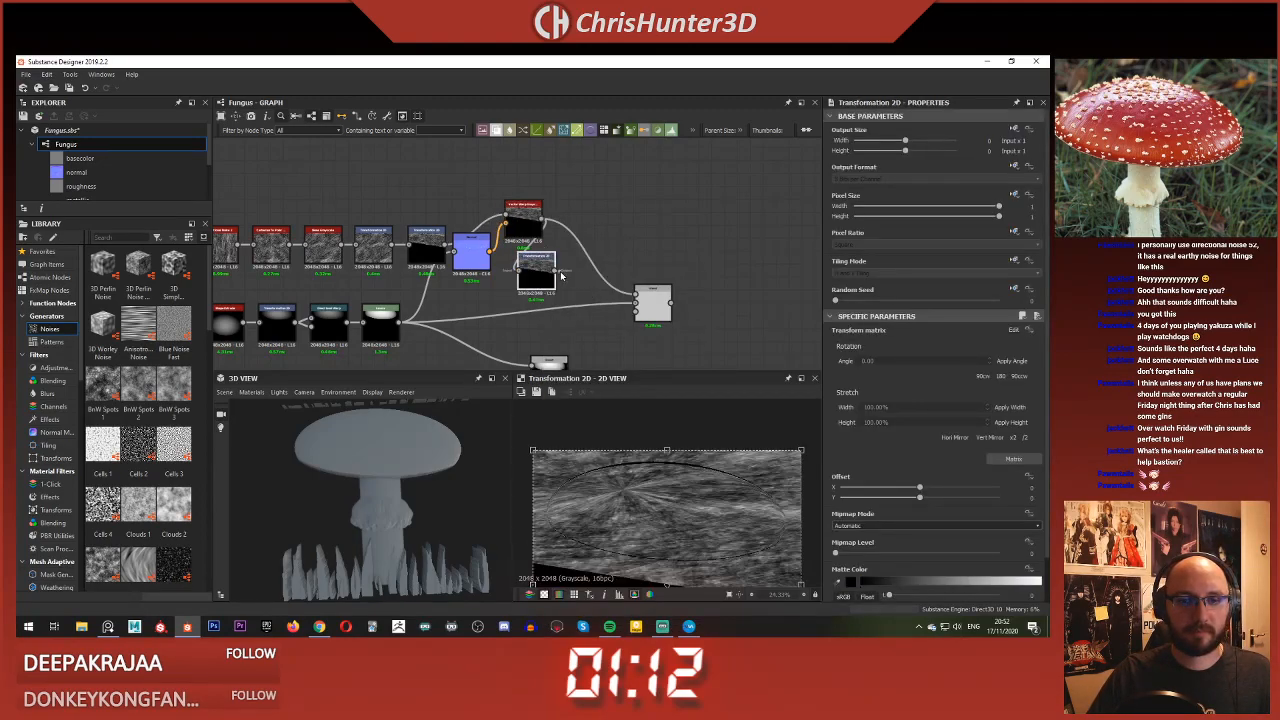
pyautogui.moveTo(638, 296); pyautogui.dragTo(636, 295)
pyautogui.doubleClick(652, 305)
# Step: Shift the new Transformation 2D slightly upward, to a Y offset of about -0.015, to align the warped noise with the cap
pyautogui.click(540, 273)
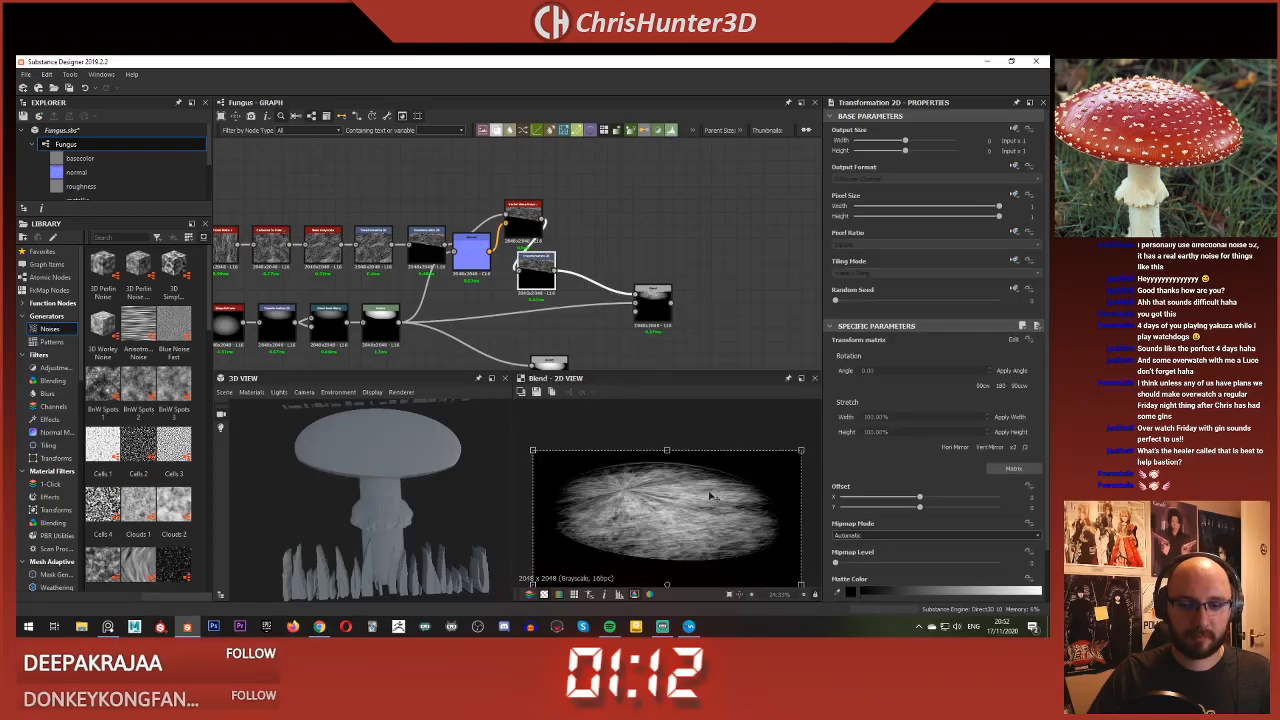
pyautogui.moveTo(666, 447); pyautogui.dragTo(668, 431)
pyautogui.moveTo(671, 481); pyautogui.dragTo(672, 490)
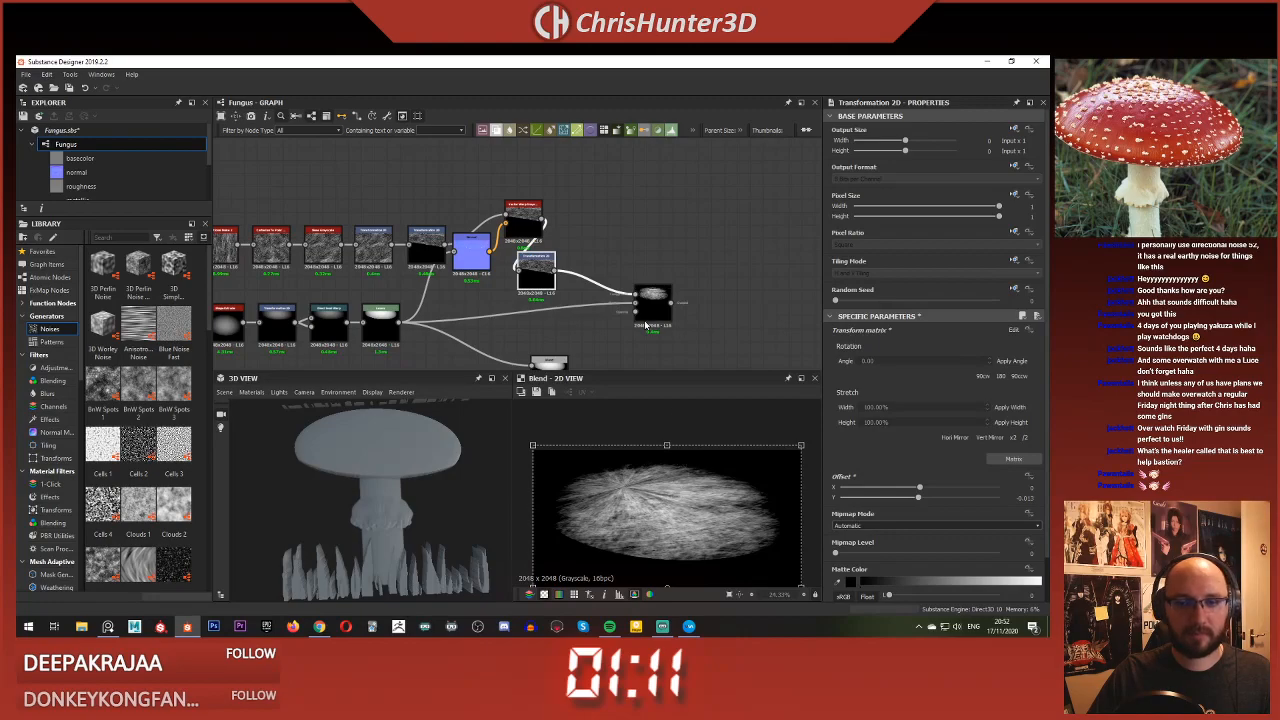
# Step: Space out the new Transformation 2D, the cap noise Blend and the cap-and-stalk Blend in the graph
pyautogui.moveTo(646, 325); pyautogui.dragTo(605, 327)
pyautogui.click(540, 275)
pyautogui.moveTo(530, 236); pyautogui.dragTo(492, 188, button='middle')
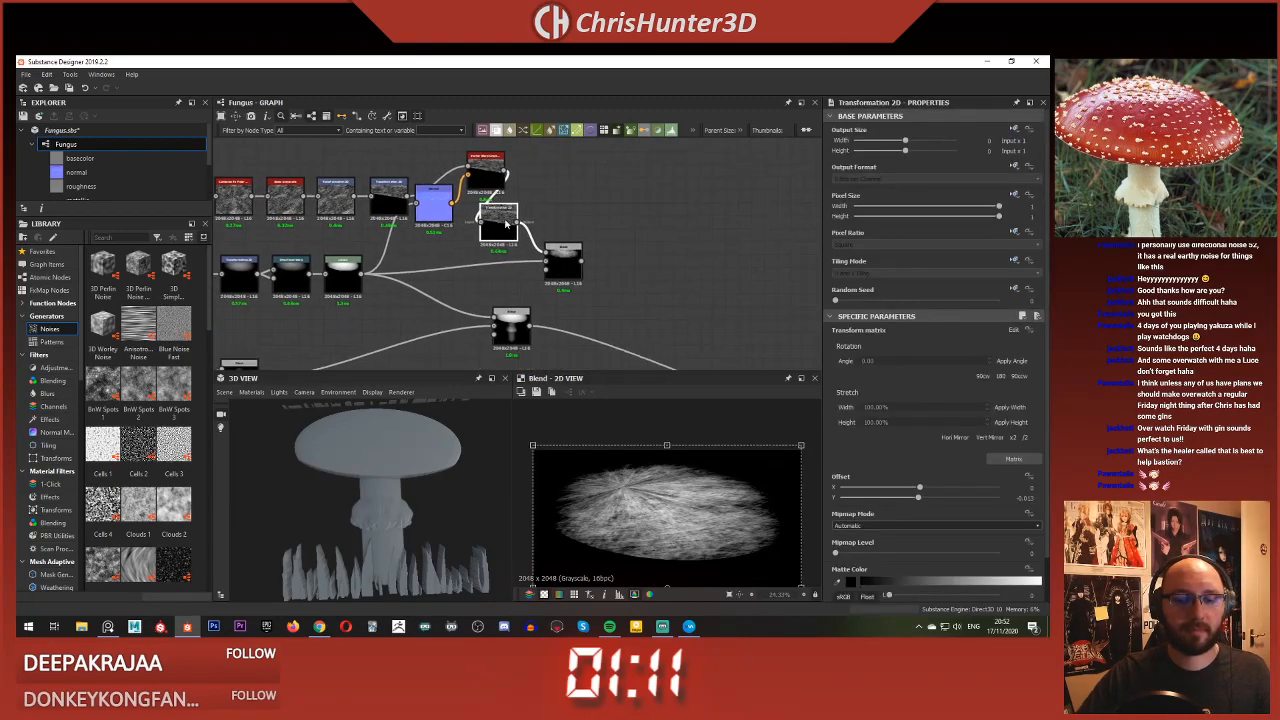
pyautogui.moveTo(507, 224); pyautogui.dragTo(598, 265)
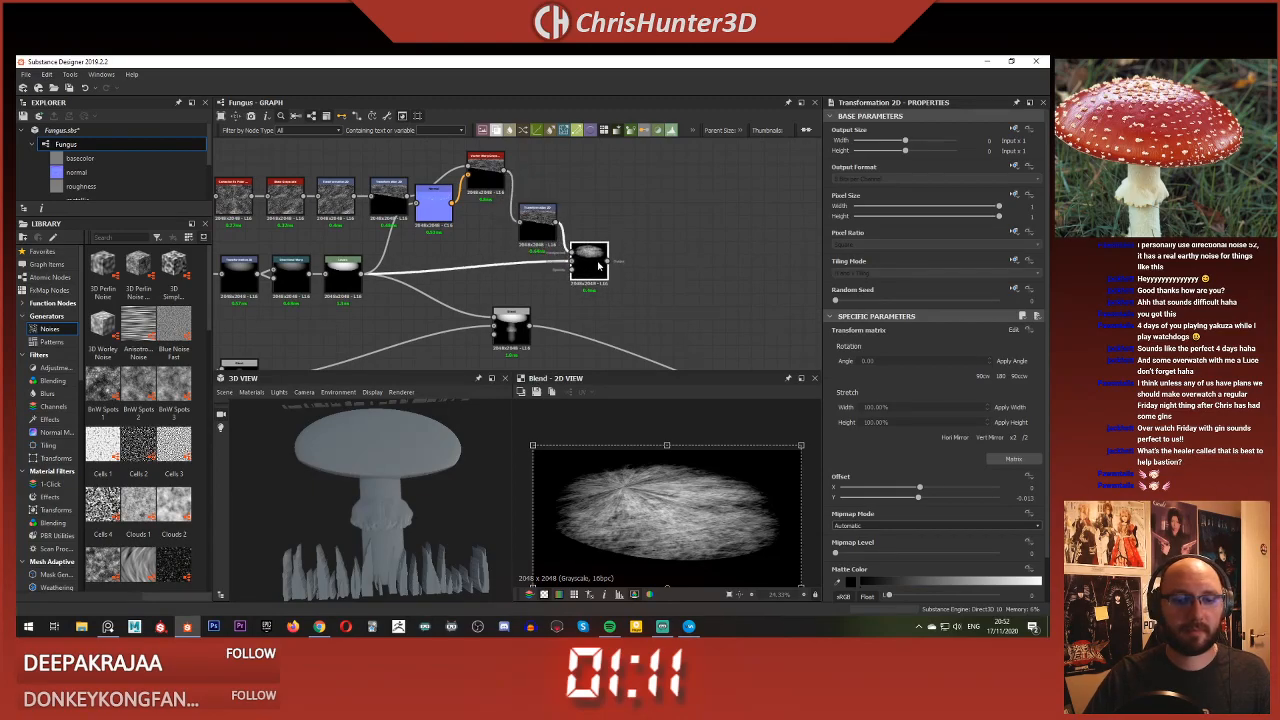
pyautogui.scroll(-2, 430, 318)
pyautogui.moveTo(430, 318); pyautogui.dragTo(417, 284, button='middle')
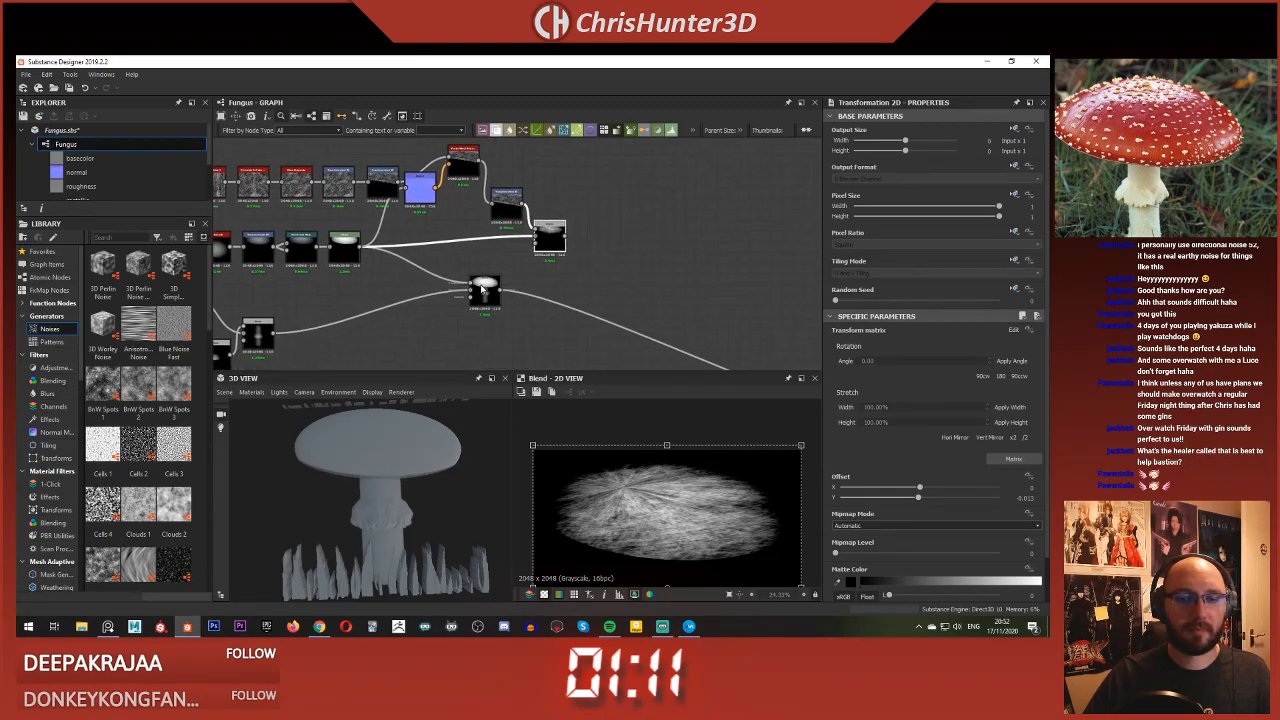
pyautogui.moveTo(487, 291); pyautogui.dragTo(609, 290)
# Step: Reduce the cap noise Blend's Opacity to about 0.17
pyautogui.click(610, 245)
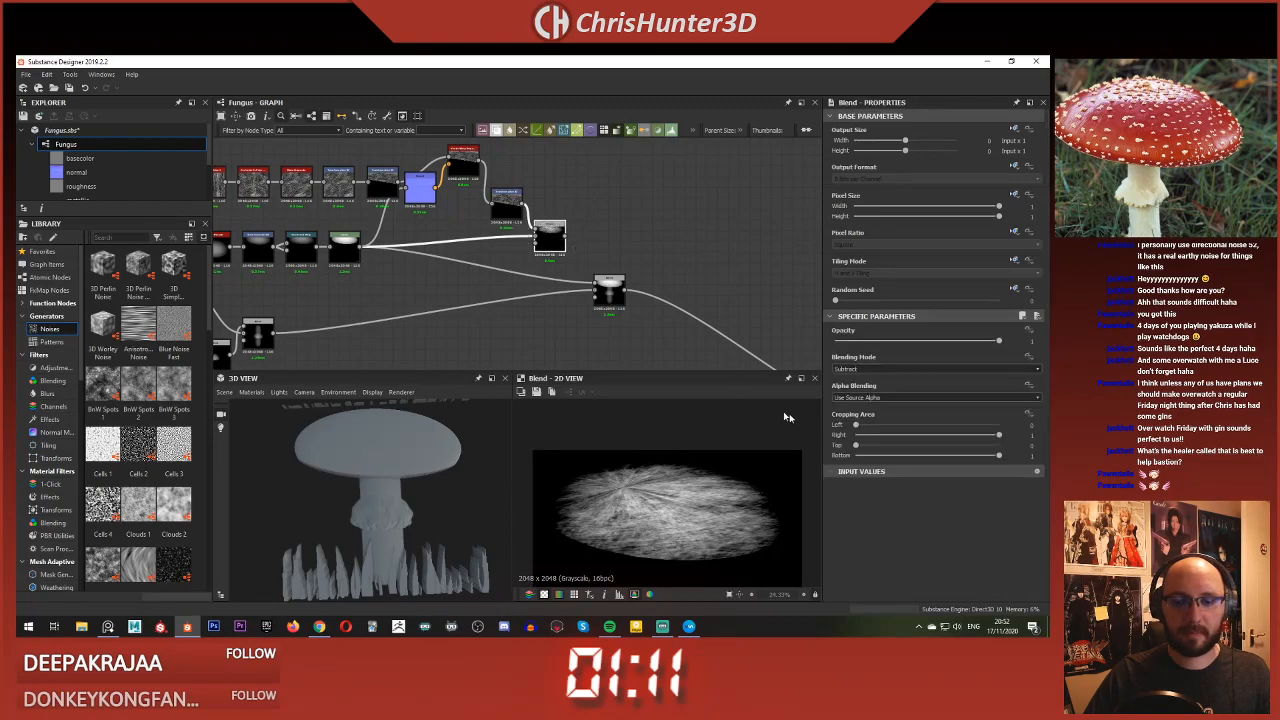
pyautogui.moveTo(949, 342); pyautogui.dragTo(857, 350)
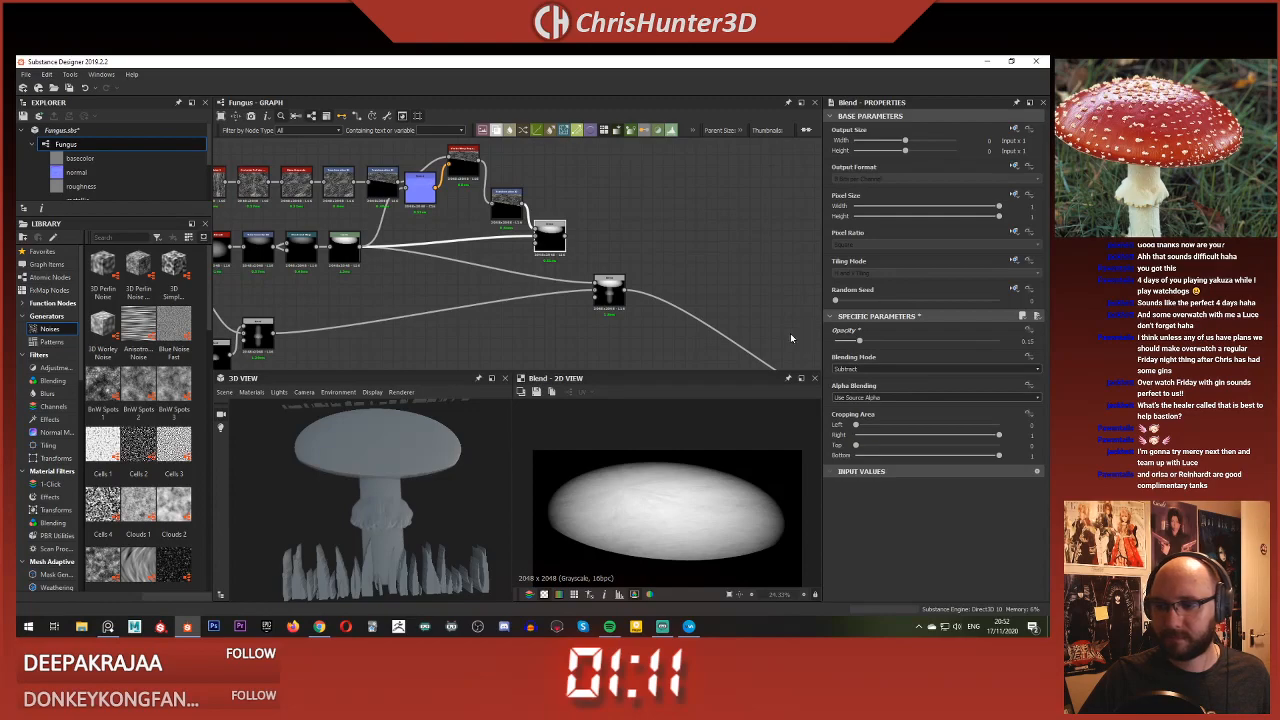
pyautogui.moveTo(838, 342); pyautogui.dragTo(864, 347)
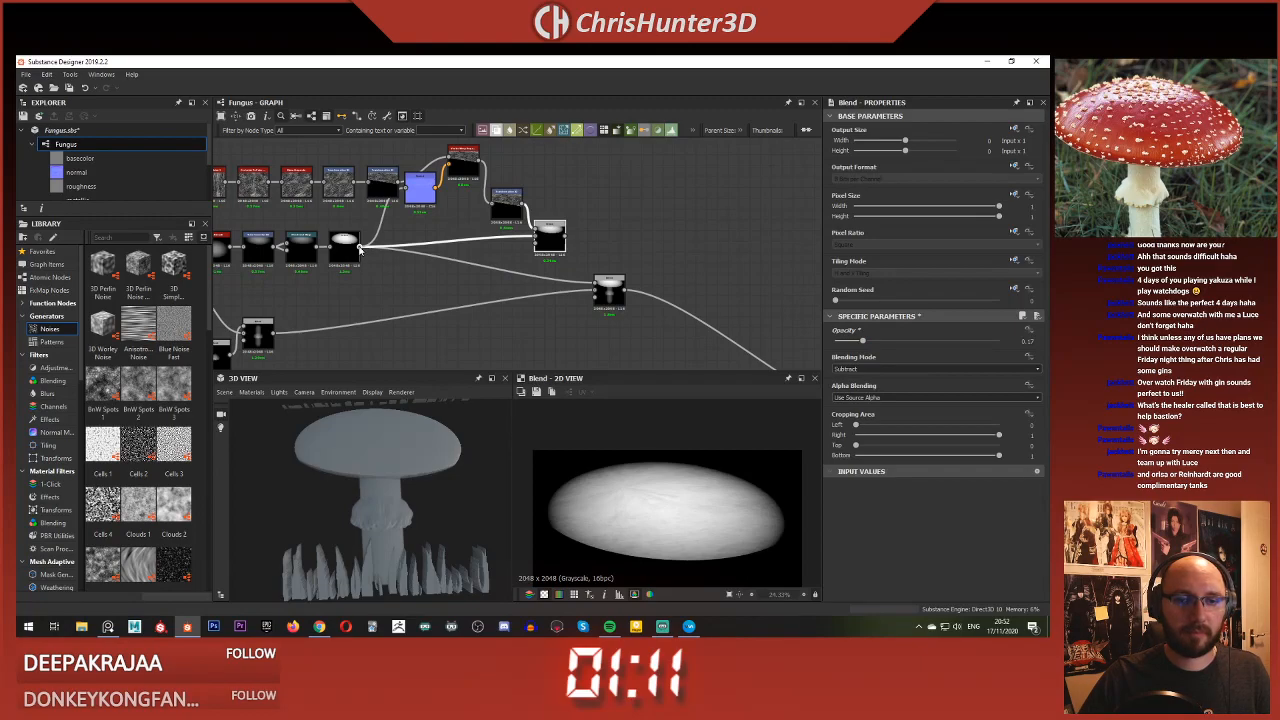
# Step: Route the cap noise Blend into the cap-and-stalk Blend in place of the Levels output, and inspect the cap in 3D
pyautogui.keyDown('shift'); pyautogui.moveTo(359, 247); pyautogui.dragTo(565, 243); pyautogui.keyUp('shift')
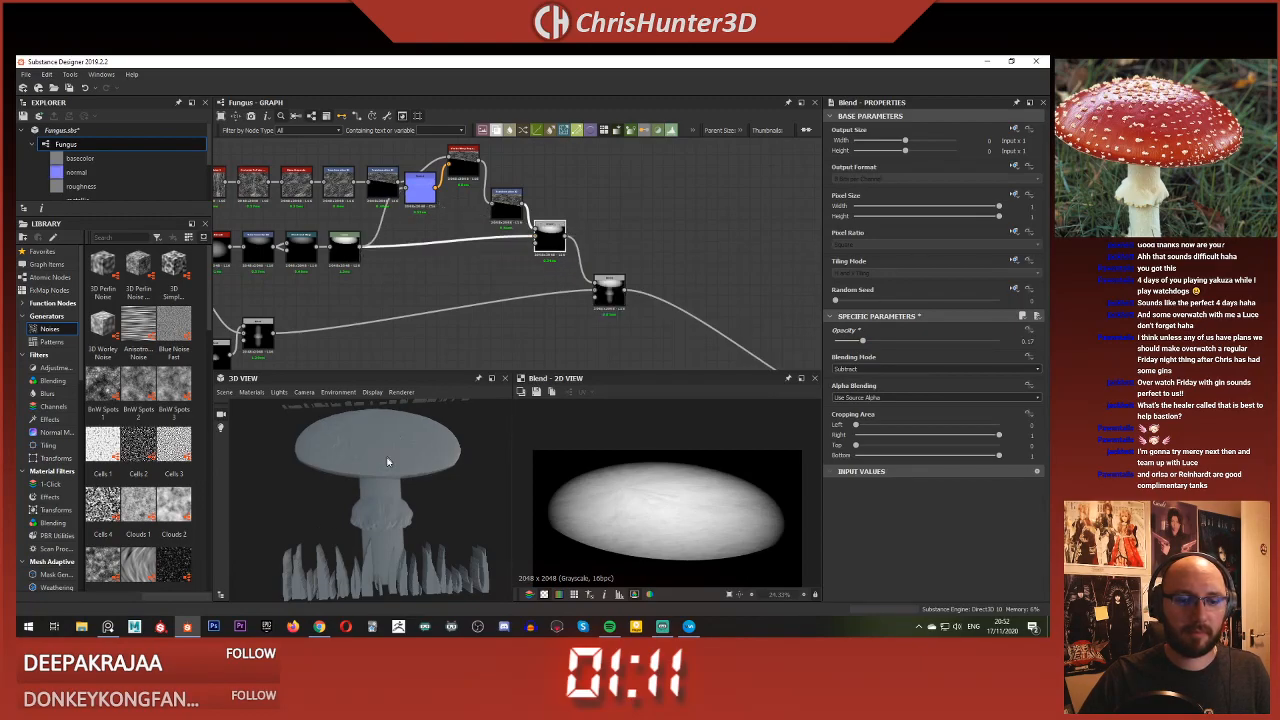
pyautogui.scroll(5, 394, 459)
pyautogui.moveTo(394, 484)
pyautogui.mouseDown(button='middle')
pyautogui.moveTo(404, 520)
pyautogui.moveTo(405, 464)
pyautogui.moveTo(419, 478)
pyautogui.moveTo(431, 464)
pyautogui.moveTo(400, 496)
pyautogui.mouseUp(button='middle')
pyautogui.scroll(5, 407, 456)
pyautogui.scroll(-3, 414, 481)
pyautogui.scroll(-3, 405, 486)
pyautogui.scroll(-2, 440, 206)
# Step: Move the Directional Noise 2 node farther from the Cartesian To Polar node and preview its output
pyautogui.moveTo(330, 200); pyautogui.dragTo(484, 230, button='middle')
pyautogui.scroll(4, 482, 229)
pyautogui.click(379, 218)
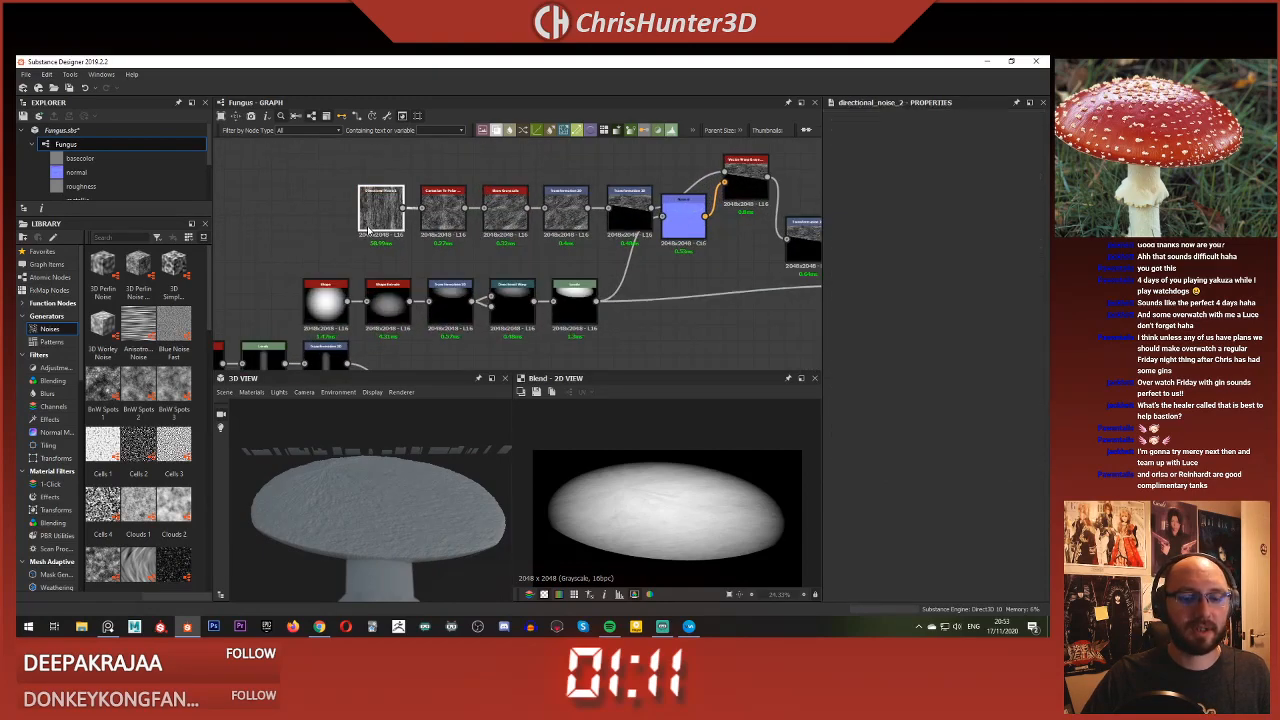
pyautogui.moveTo(379, 218); pyautogui.dragTo(468, 230, button='middle')
pyautogui.moveTo(487, 224); pyautogui.dragTo(432, 224)
pyautogui.scroll(-4, 671, 478)
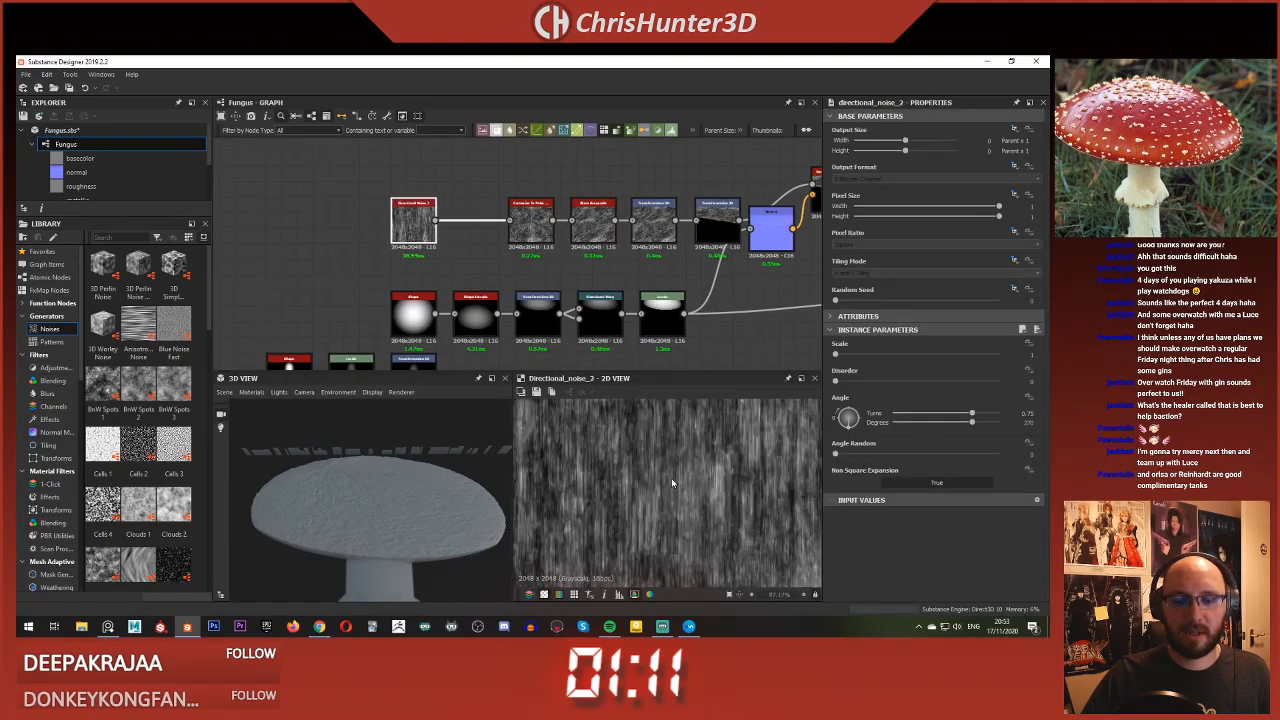
pyautogui.scroll(2, 455, 200)
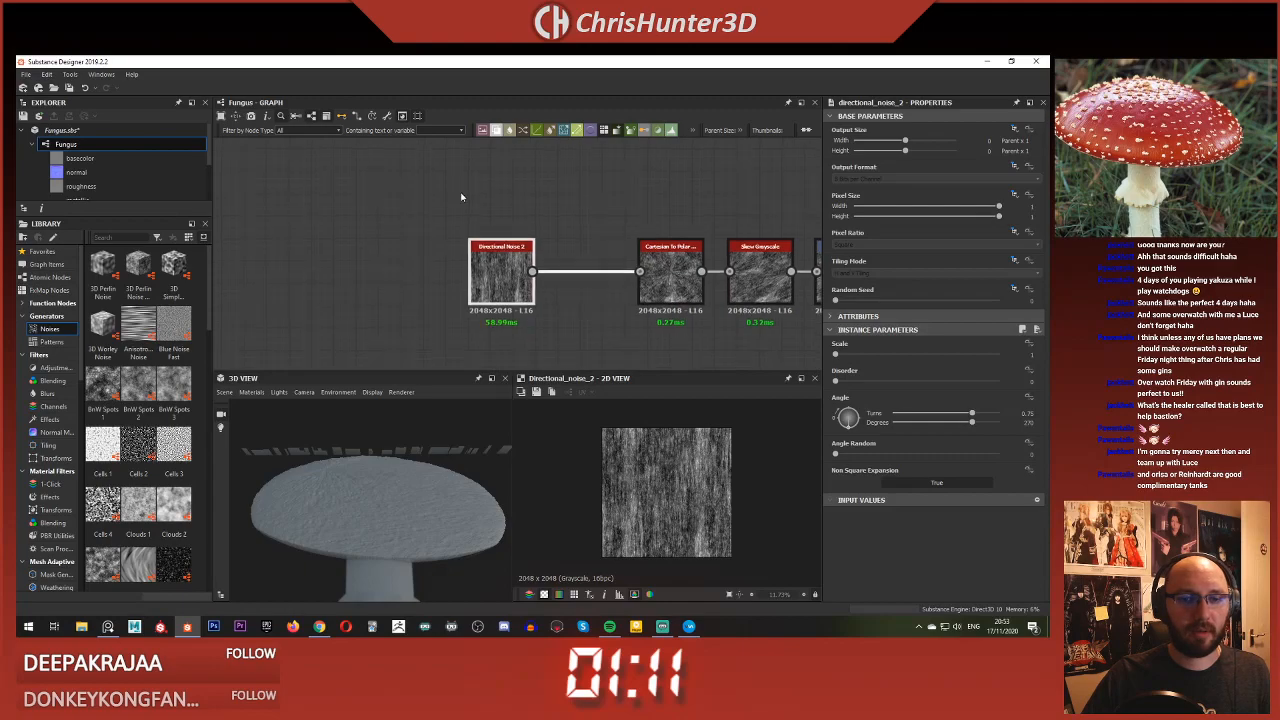
# Step: Add an Anisotropic Noise node above Directional Noise 2, with Rotate set to True and X Amount reduced to 1
pyautogui.press('space')
pyautogui.write('anis')
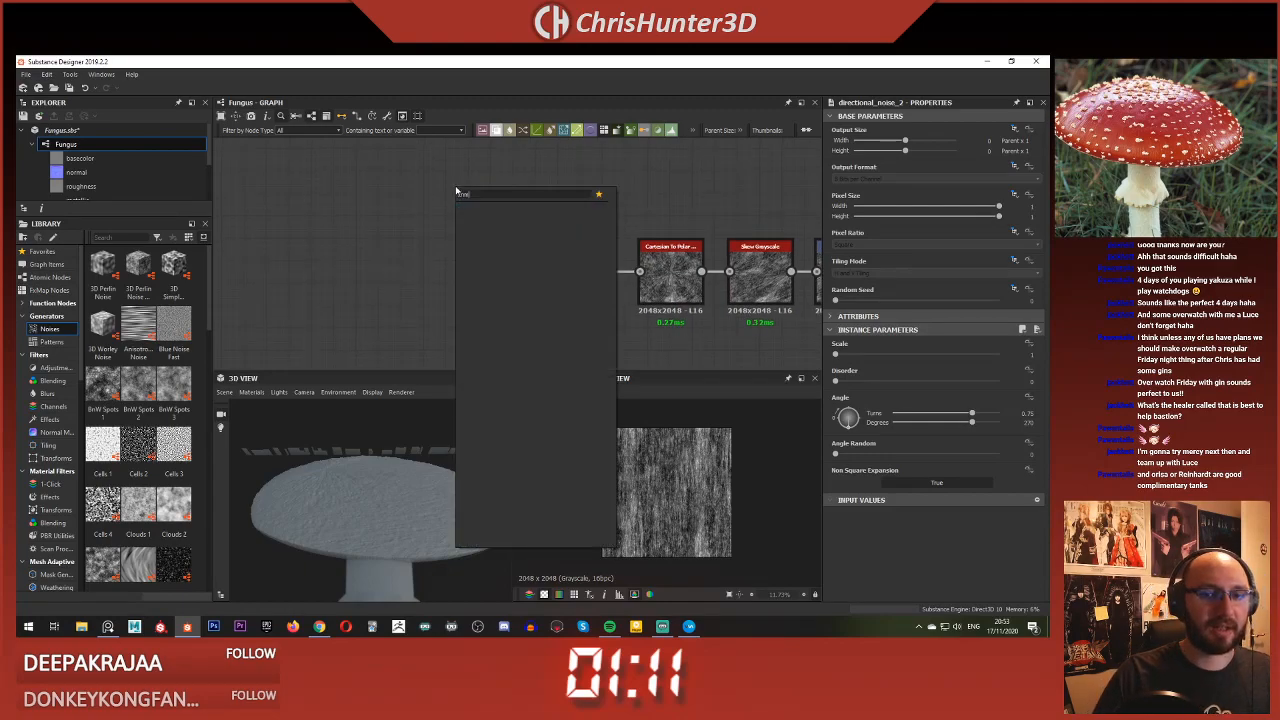
pyautogui.press('BackSpace')
pyautogui.press('BackSpace')
pyautogui.press('BackSpace')
pyautogui.write('anis')
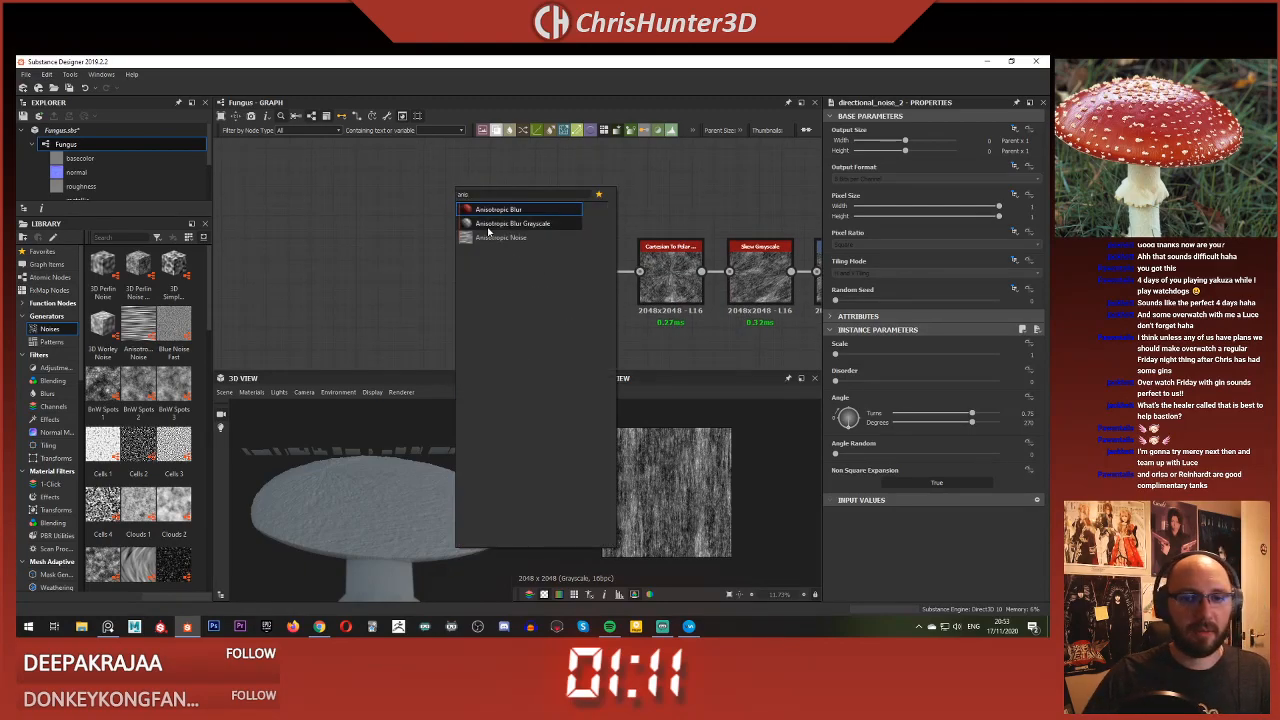
pyautogui.click(492, 237)
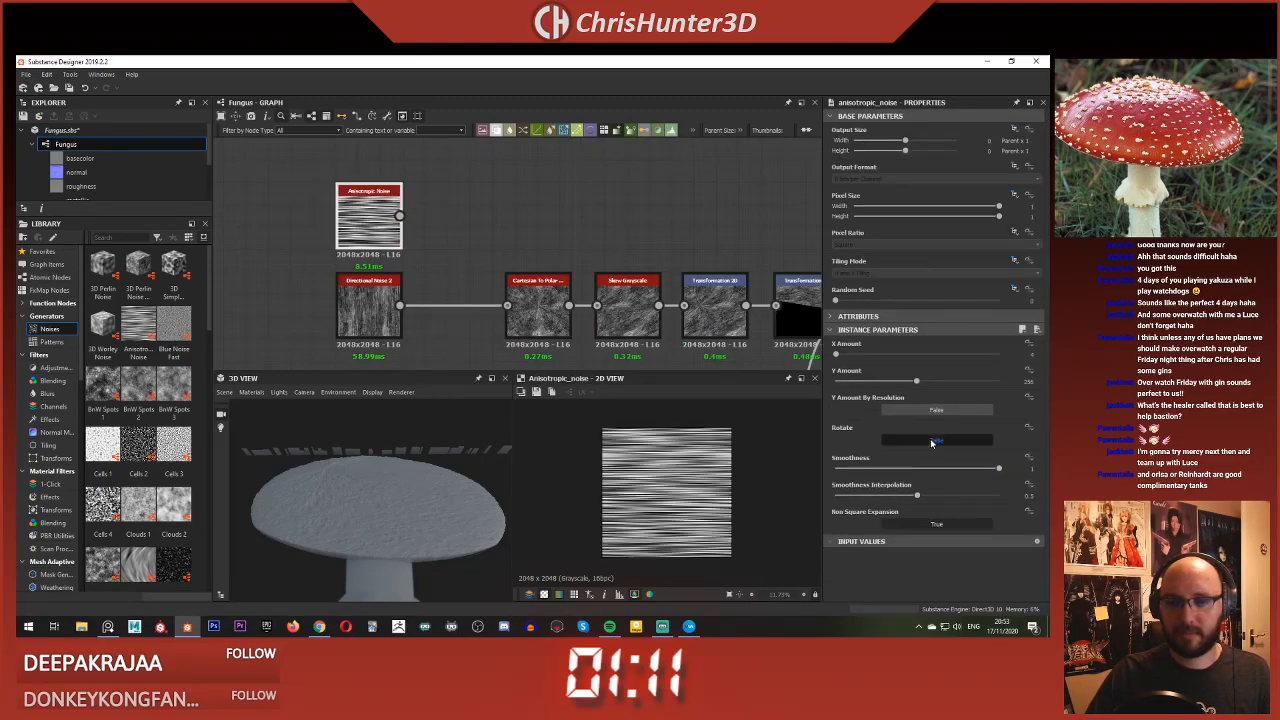
pyautogui.click(900, 438)
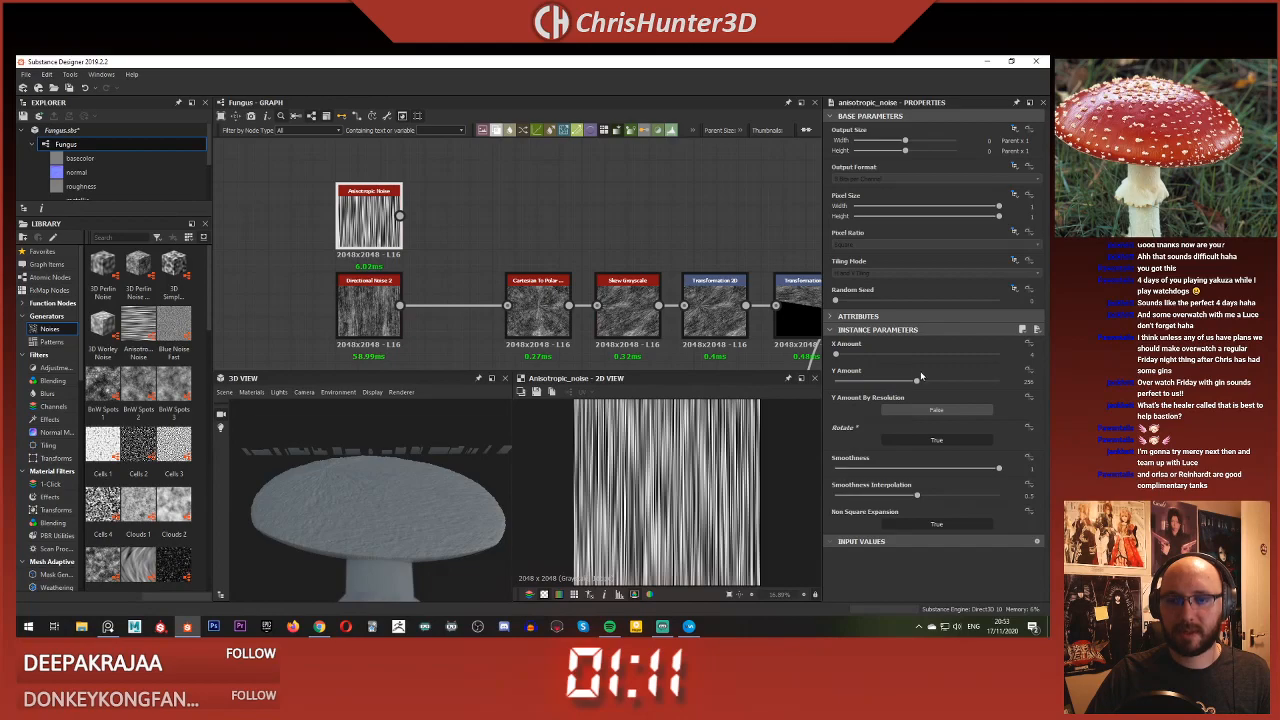
pyautogui.moveTo(839, 355); pyautogui.dragTo(810, 355)
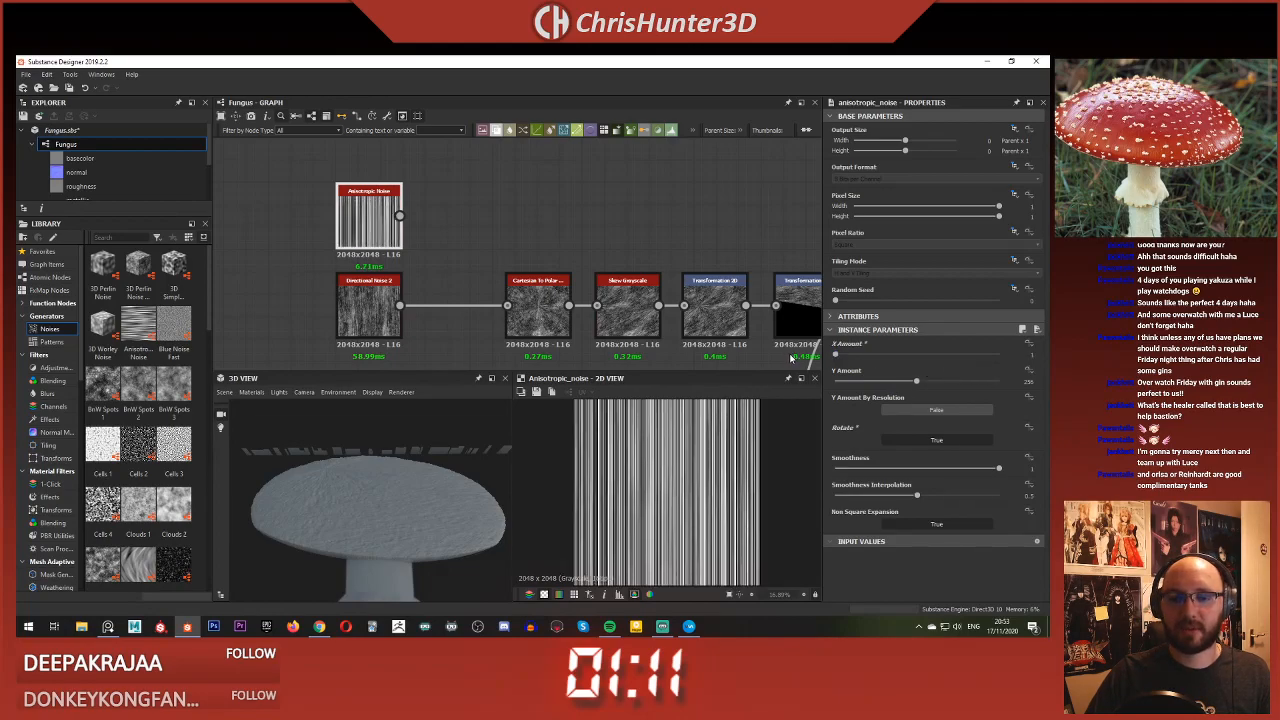
# Step: Connect the Anisotropic Noise output to the Cartesian To Polar input in place of Directional Noise 2 and inspect the cap
pyautogui.scroll(3, 618, 514)
pyautogui.scroll(-7, 646, 470)
pyautogui.moveTo(384, 261); pyautogui.dragTo(358, 214, button='middle')
pyautogui.scroll(1, 358, 214)
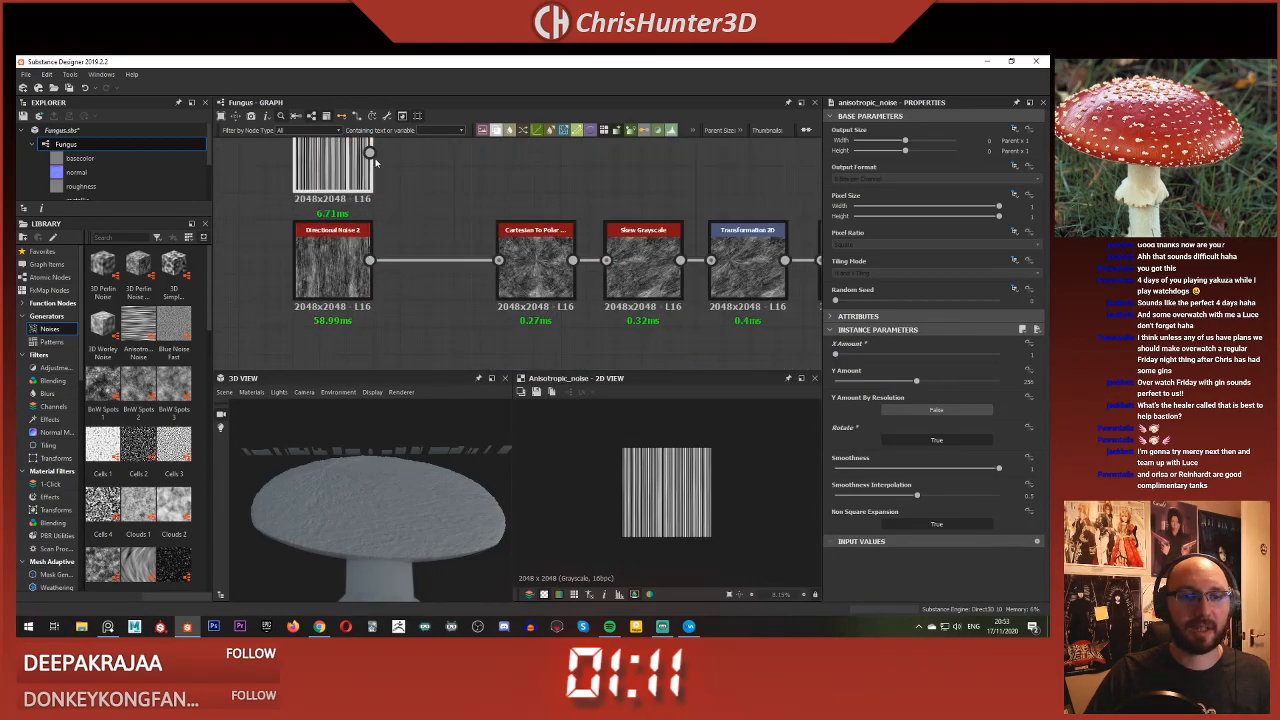
pyautogui.moveTo(501, 261); pyautogui.dragTo(501, 261)
pyautogui.moveTo(558, 263); pyautogui.dragTo(425, 265, button='middle')
pyautogui.scroll(3, 397, 516)
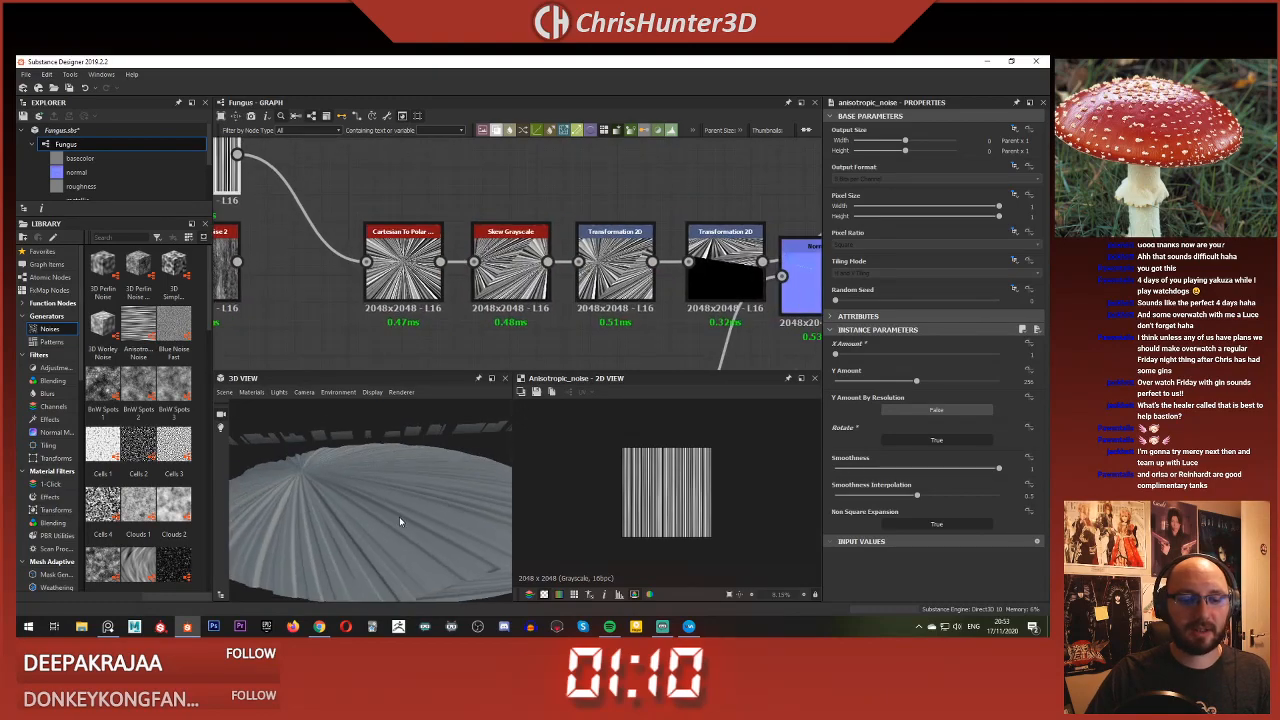
# Step: Preview the Vector Warp Grayscale and the Transformation 2D after it to check the warped radial streaks
pyautogui.scroll(-3, 398, 516)
pyautogui.scroll(-1, 546, 248)
pyautogui.moveTo(738, 282); pyautogui.dragTo(467, 241, button='middle')
pyautogui.scroll(2, 546, 248)
pyautogui.doubleClick(548, 216)
pyautogui.doubleClick(688, 185)
pyautogui.scroll(1, 720, 250)
pyautogui.moveTo(720, 250); pyautogui.dragTo(625, 245, button='middle')
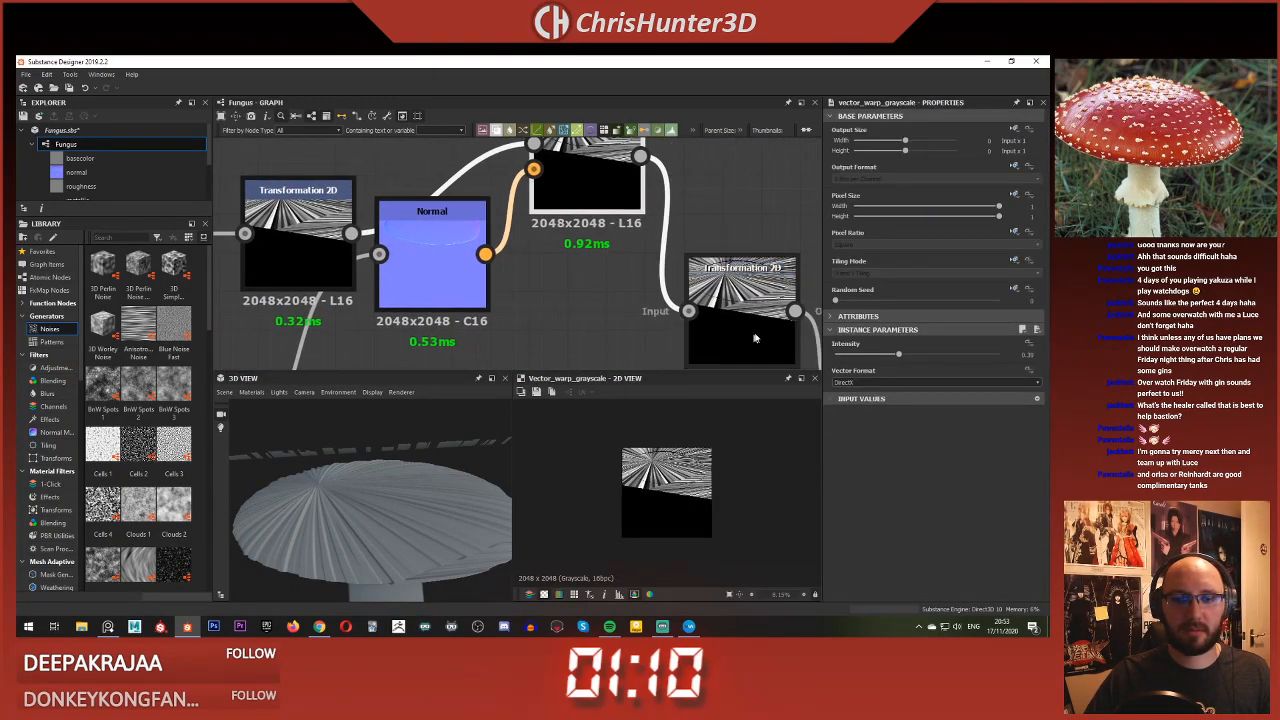
pyautogui.click(766, 309)
pyautogui.doubleClick(767, 312)
pyautogui.scroll(-3, 401, 273)
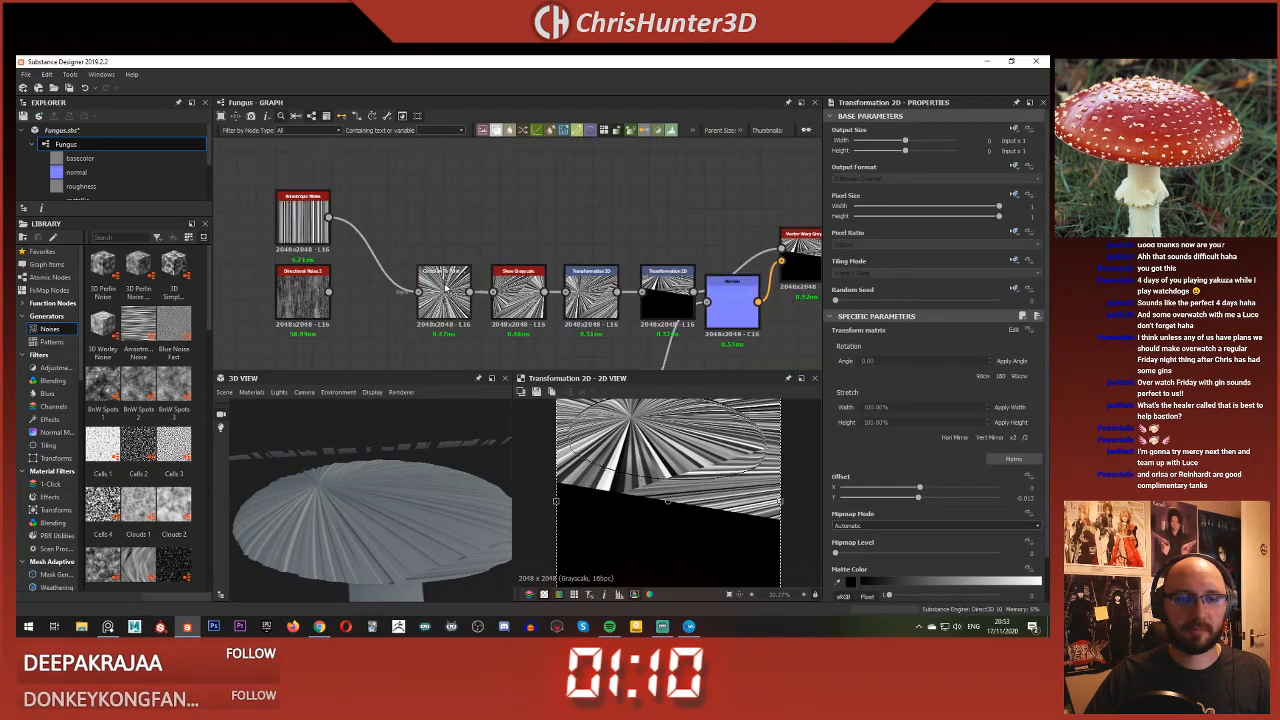
# Step: Raise the Anisotropic Noise node's Y Amount to 512 for finer streaks
pyautogui.moveTo(220, 240); pyautogui.dragTo(530, 237, button='middle')
pyautogui.click(608, 222)
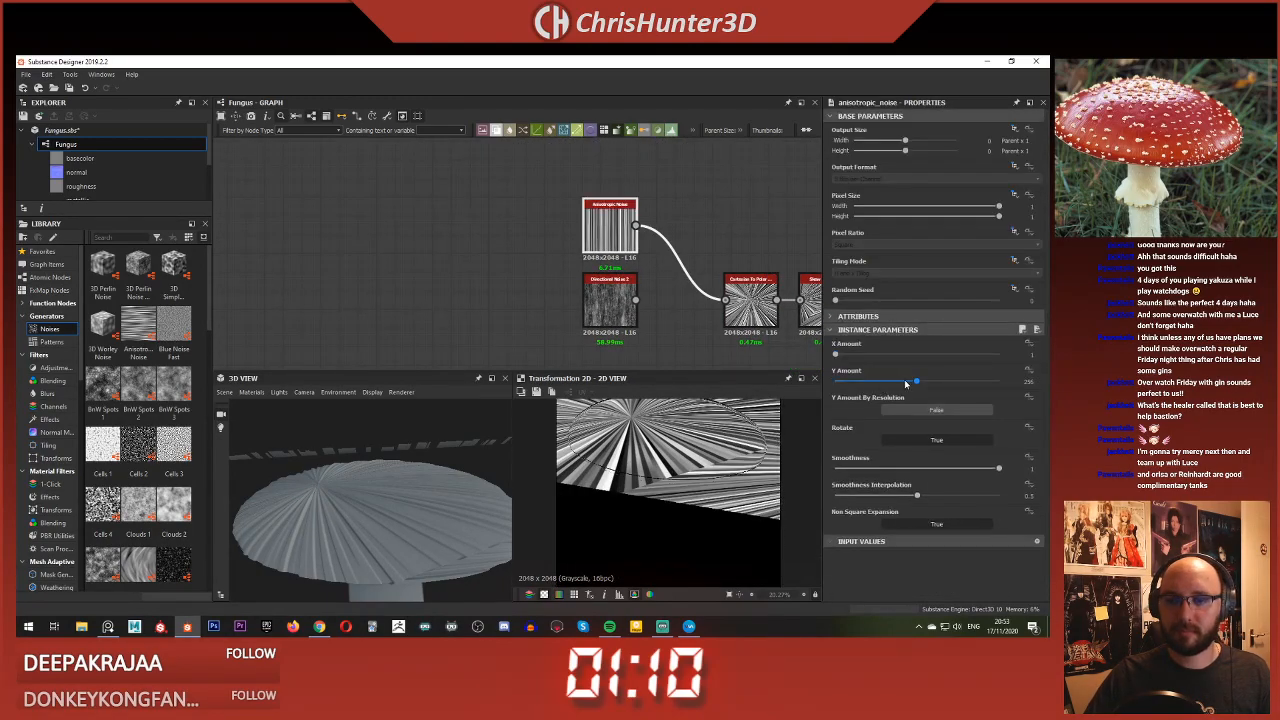
pyautogui.moveTo(905, 383); pyautogui.dragTo(998, 382)
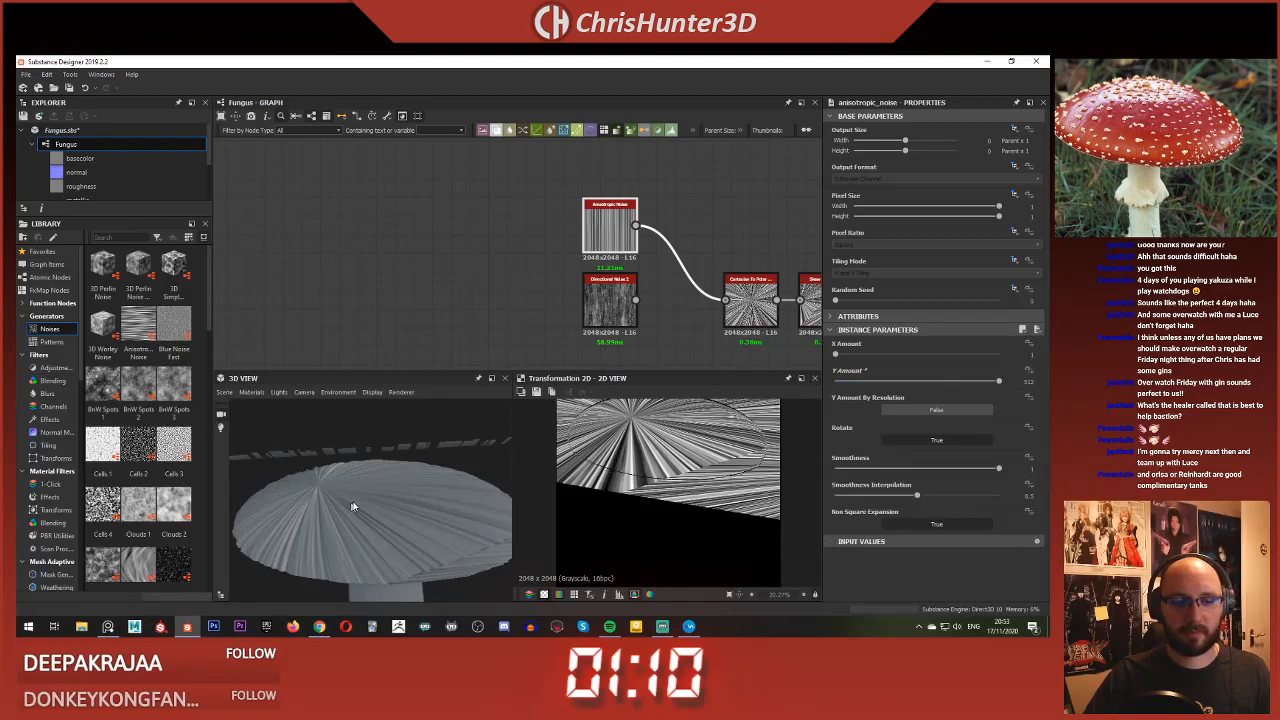
# Step: Reduce the cap noise Blend's Opacity to 0.02 and inspect the cap in 3D
pyautogui.scroll(-3, 352, 507)
pyautogui.moveTo(685, 310); pyautogui.dragTo(385, 280, button='middle')
pyautogui.moveTo(788, 282); pyautogui.dragTo(536, 255, button='middle')
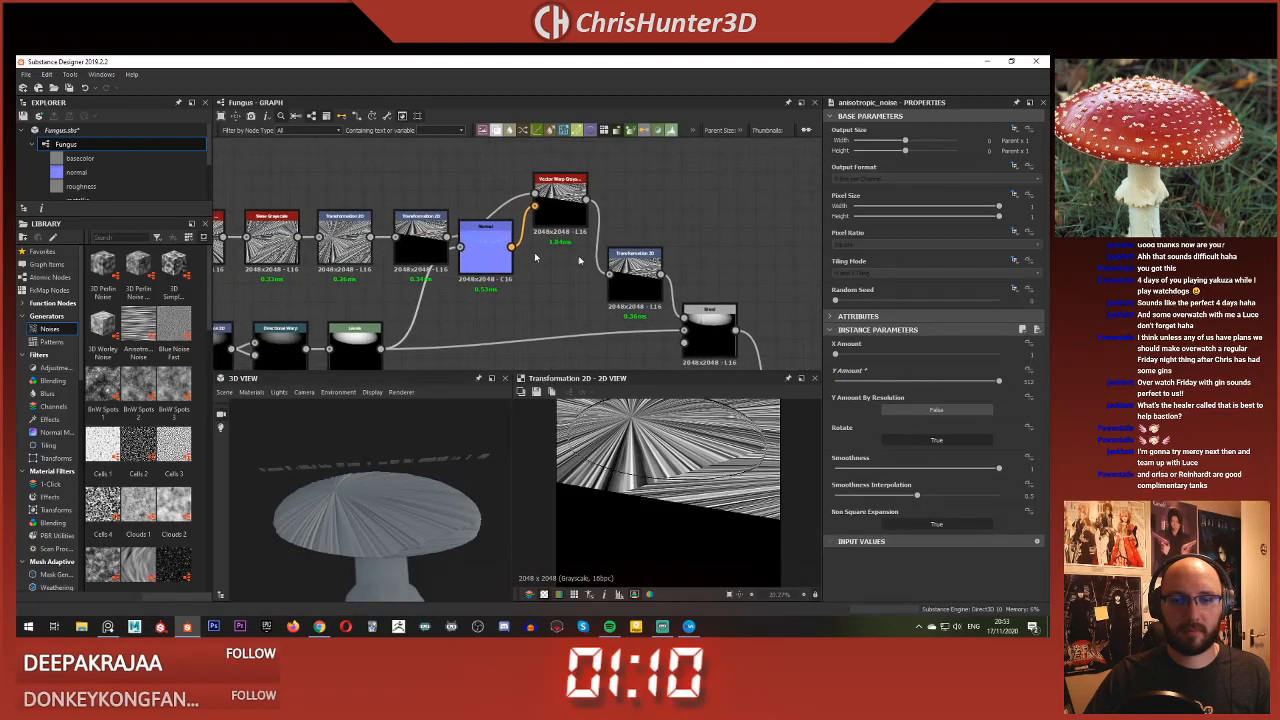
pyautogui.scroll(3, 630, 295)
pyautogui.moveTo(725, 344); pyautogui.dragTo(599, 251, button='middle')
pyautogui.click(598, 253)
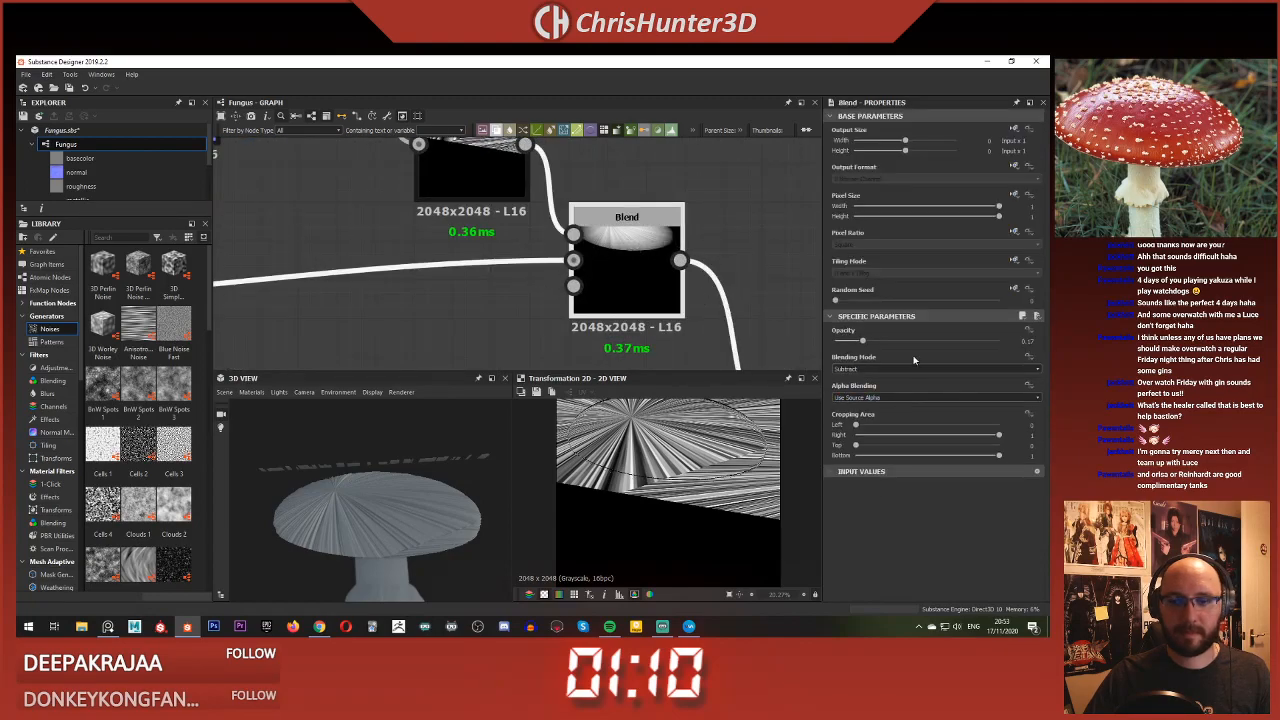
pyautogui.moveTo(860, 343); pyautogui.dragTo(839, 343)
pyautogui.moveTo(302, 516); pyautogui.dragTo(351, 514)
pyautogui.scroll(-1, 351, 514)
pyautogui.scroll(-2, 414, 310)
# Step: Go back through the noise chain to the Skew Grayscale node and adjust its Amount
pyautogui.moveTo(414, 310); pyautogui.dragTo(525, 352, button='middle')
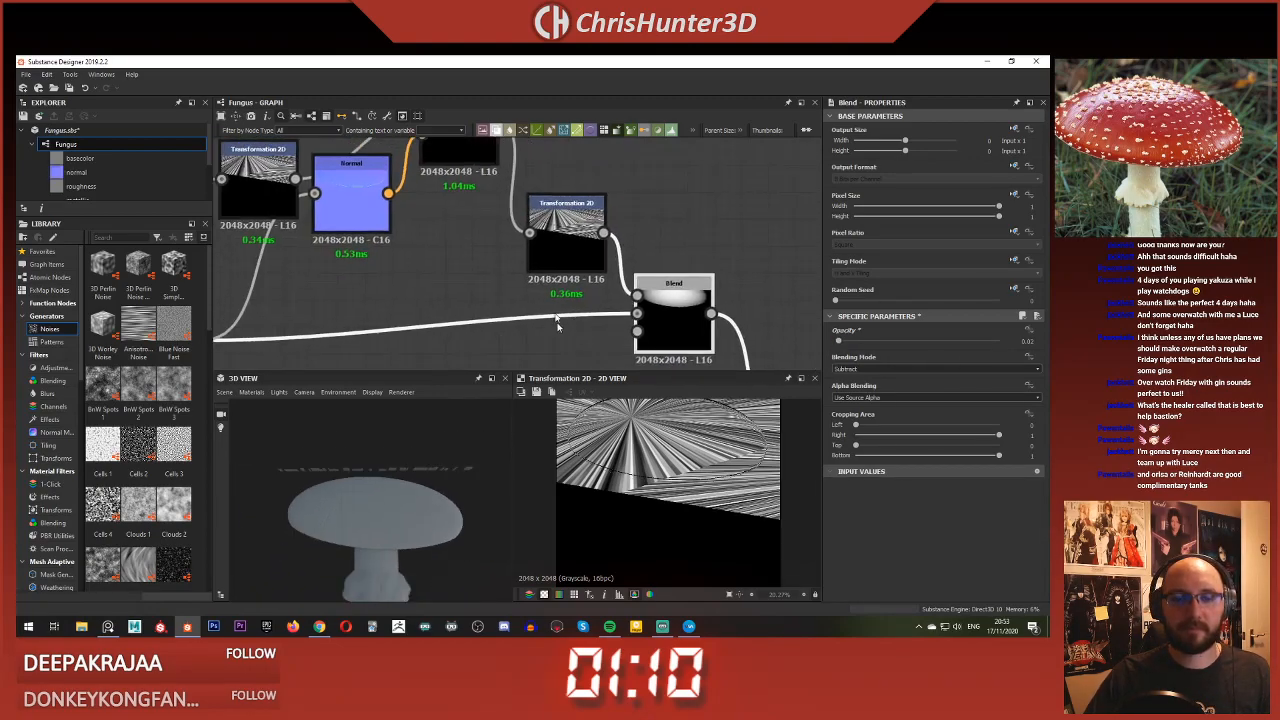
pyautogui.scroll(1, 549, 312)
pyautogui.click(569, 240)
pyautogui.moveTo(464, 273); pyautogui.dragTo(576, 382, button='middle')
pyautogui.click(554, 214)
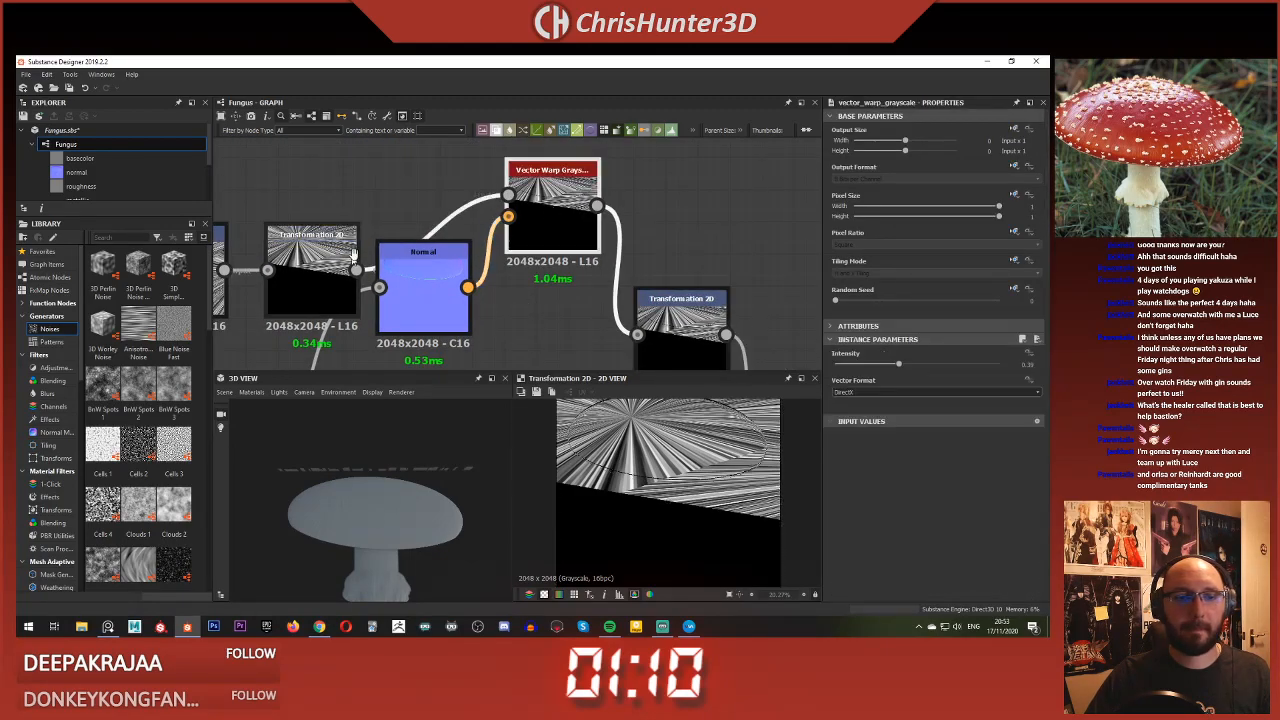
pyautogui.moveTo(316, 272); pyautogui.dragTo(479, 242, button='middle')
pyautogui.click(342, 258)
pyautogui.moveTo(337, 268); pyautogui.dragTo(640, 268, button='middle')
pyautogui.click(519, 244)
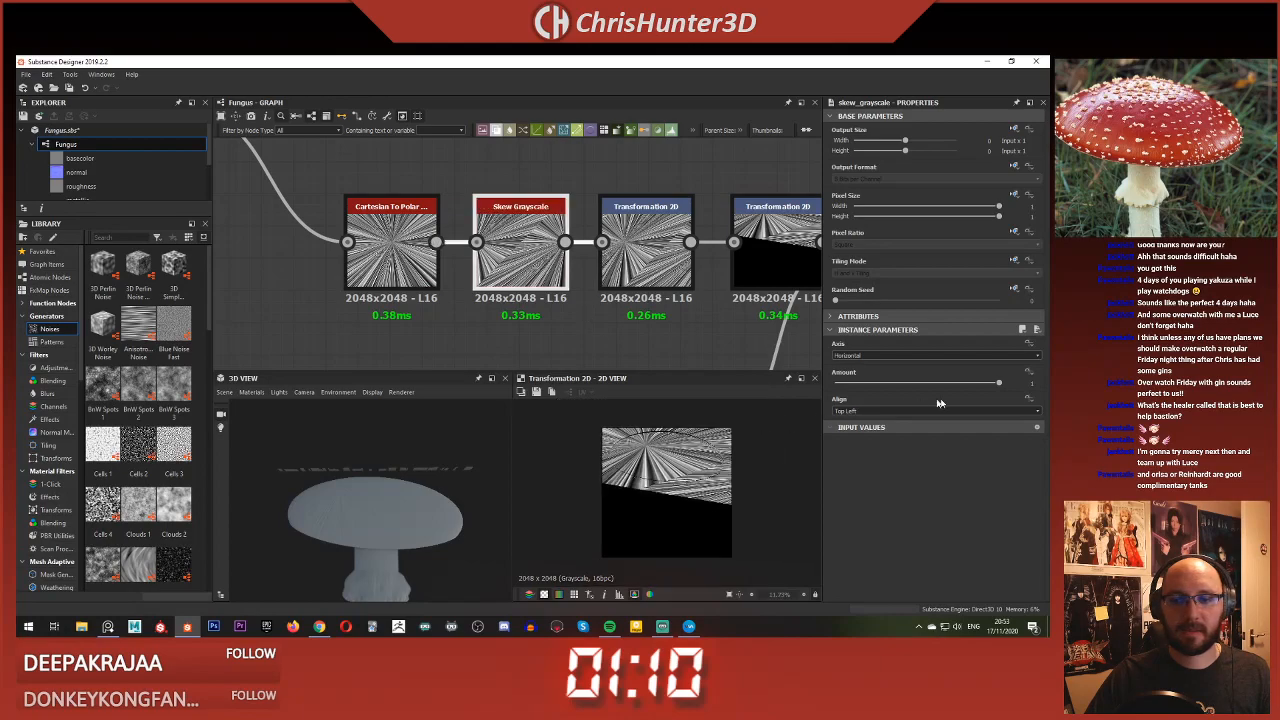
pyautogui.moveTo(980, 388)
pyautogui.mouseDown()
pyautogui.moveTo(920, 388)
pyautogui.moveTo(983, 392)
pyautogui.mouseUp()
# Step: Check the Transformation 2D, Normal, Vector Warp and cap noise Blend nodes downstream of the skew, previewing the Blend's output
pyautogui.moveTo(654, 261); pyautogui.dragTo(470, 264, button='middle')
pyautogui.doubleClick(470, 264)
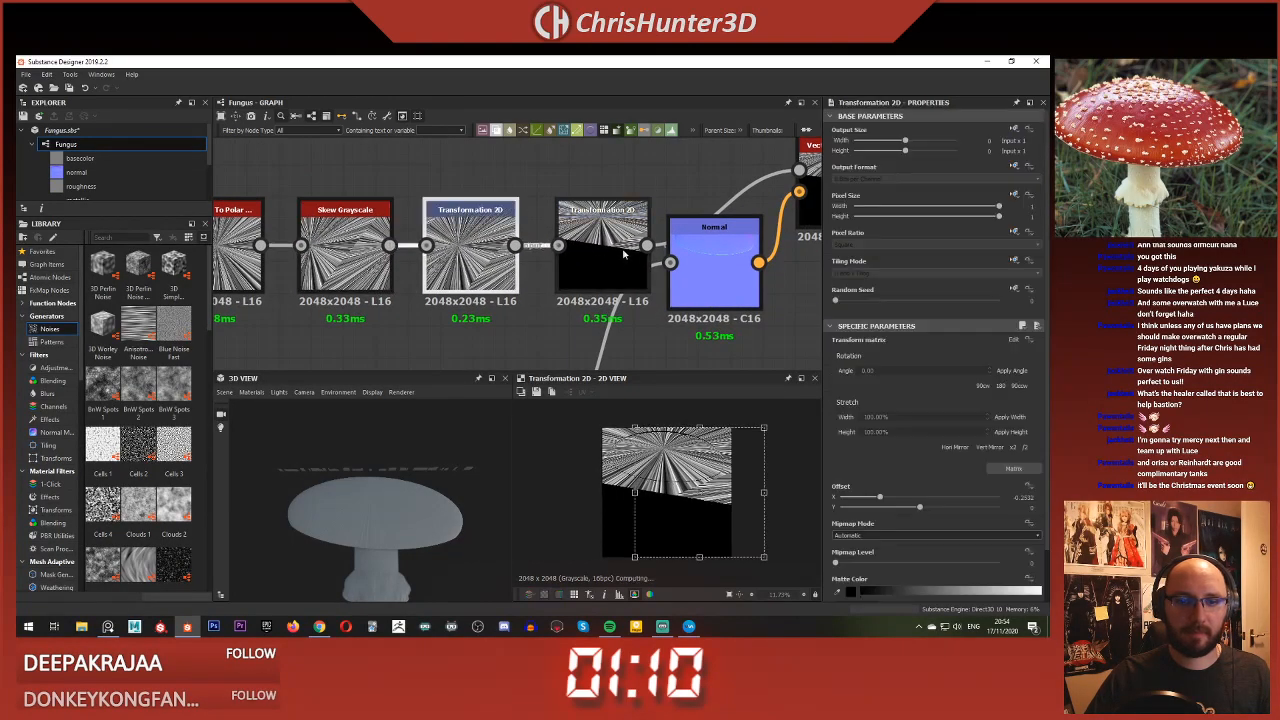
pyautogui.click(625, 252)
pyautogui.moveTo(657, 295); pyautogui.dragTo(496, 297, button='middle')
pyautogui.click(680, 200)
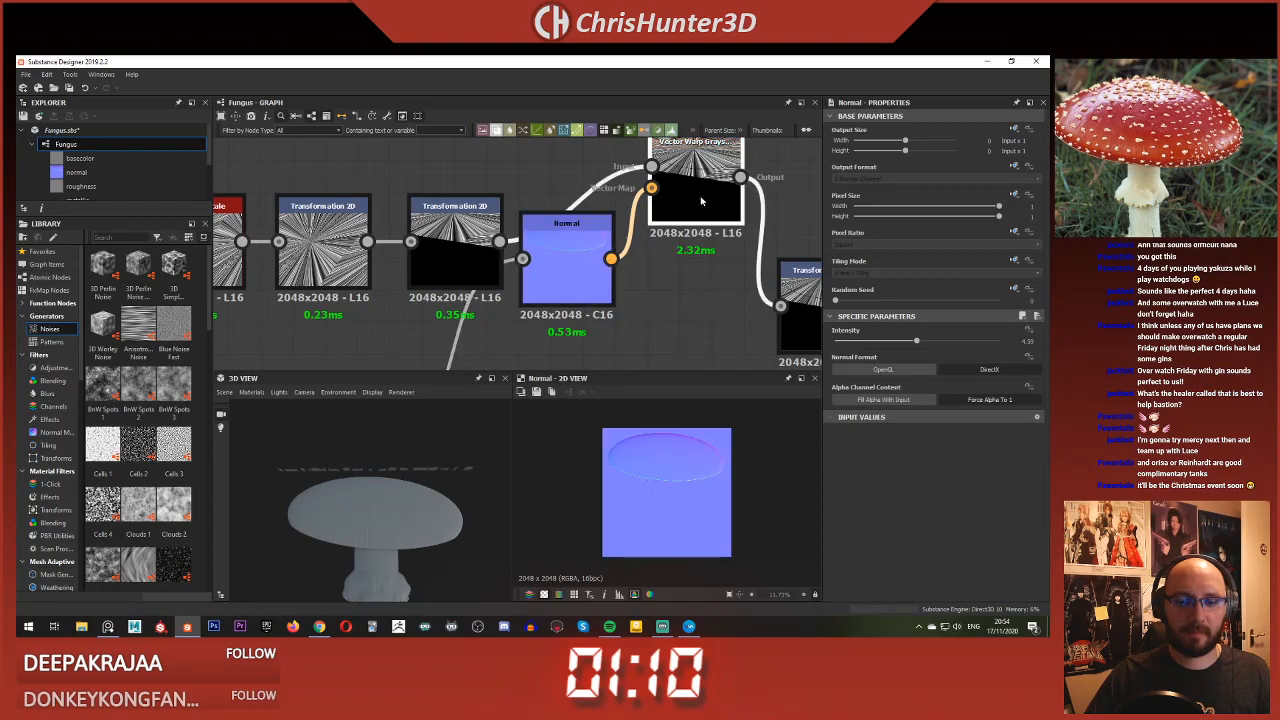
pyautogui.moveTo(670, 262); pyautogui.dragTo(501, 218, button='middle')
pyautogui.click(640, 245)
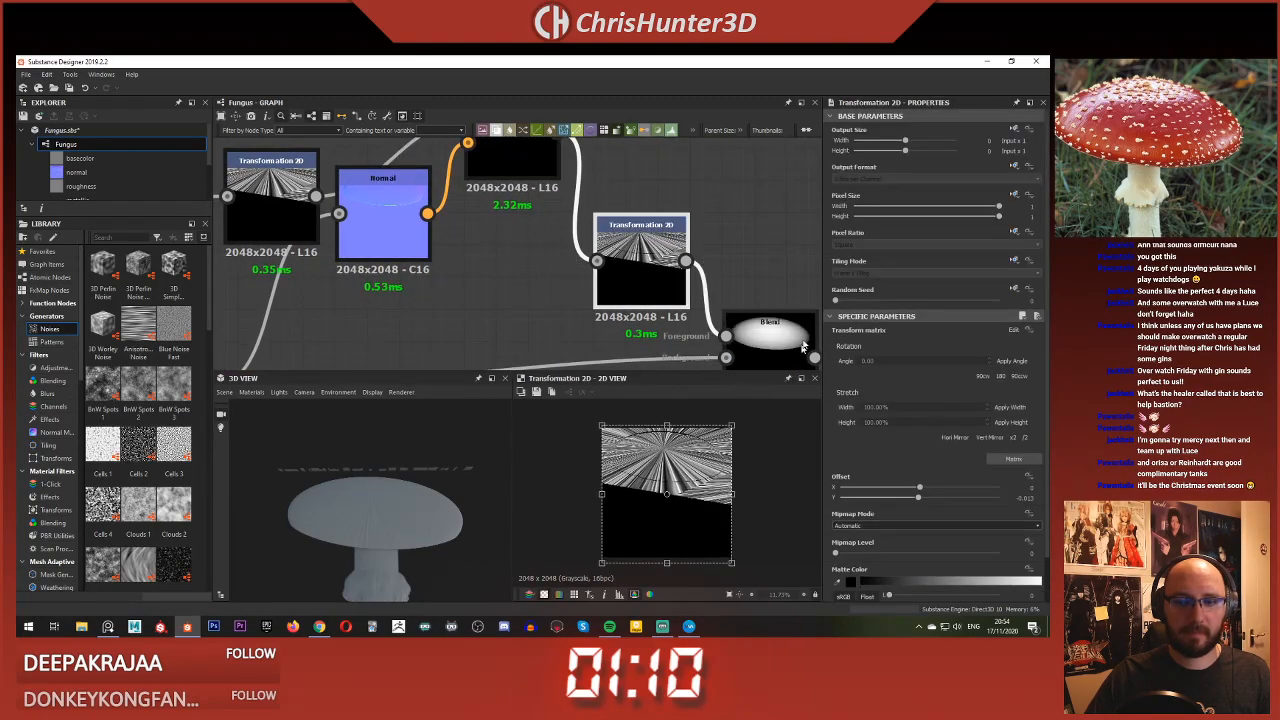
pyautogui.click(770, 328)
pyautogui.scroll(4, 688, 492)
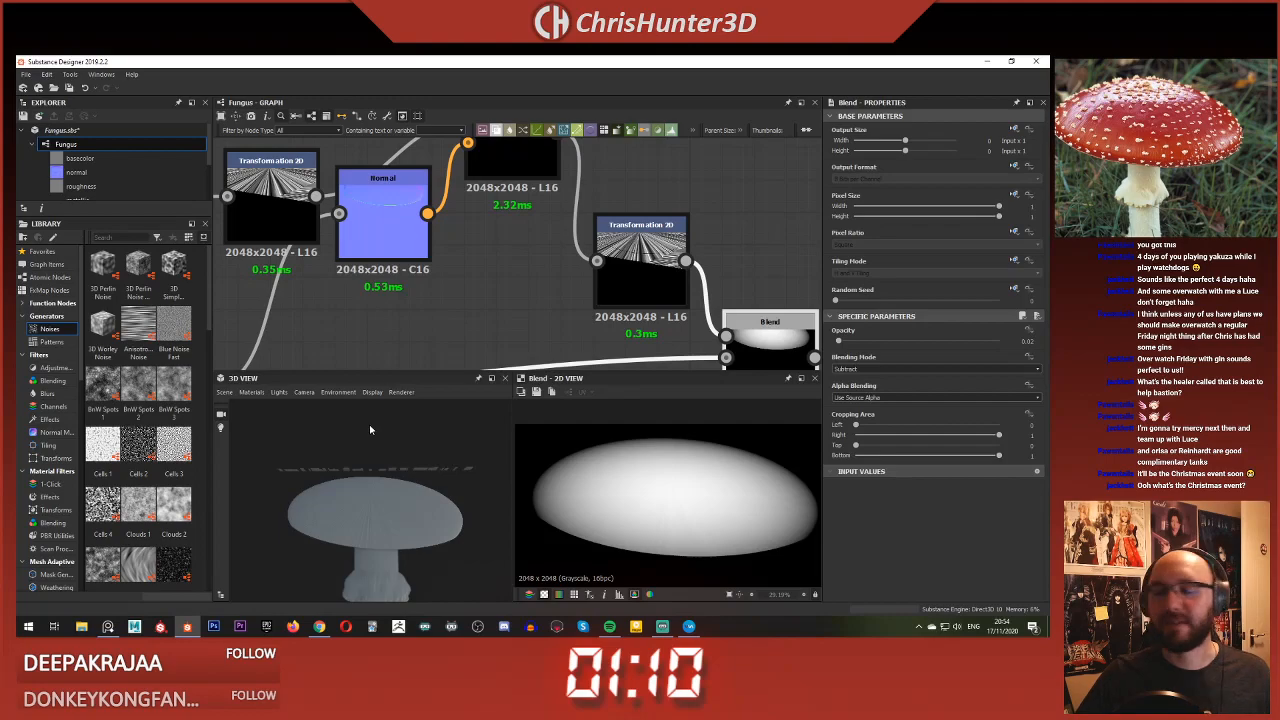
pyautogui.scroll(-2, 518, 275)
pyautogui.scroll(3, 548, 248)
pyautogui.moveTo(540, 300); pyautogui.dragTo(478, 291, button='middle')
# Step: Preview the Vector Warp Grayscale and shift the Transformation 2D feeding it to reposition the centre of the radial streaks
pyautogui.click(617, 226)
pyautogui.press('f')
pyautogui.moveTo(342, 225); pyautogui.dragTo(601, 311, button='middle')
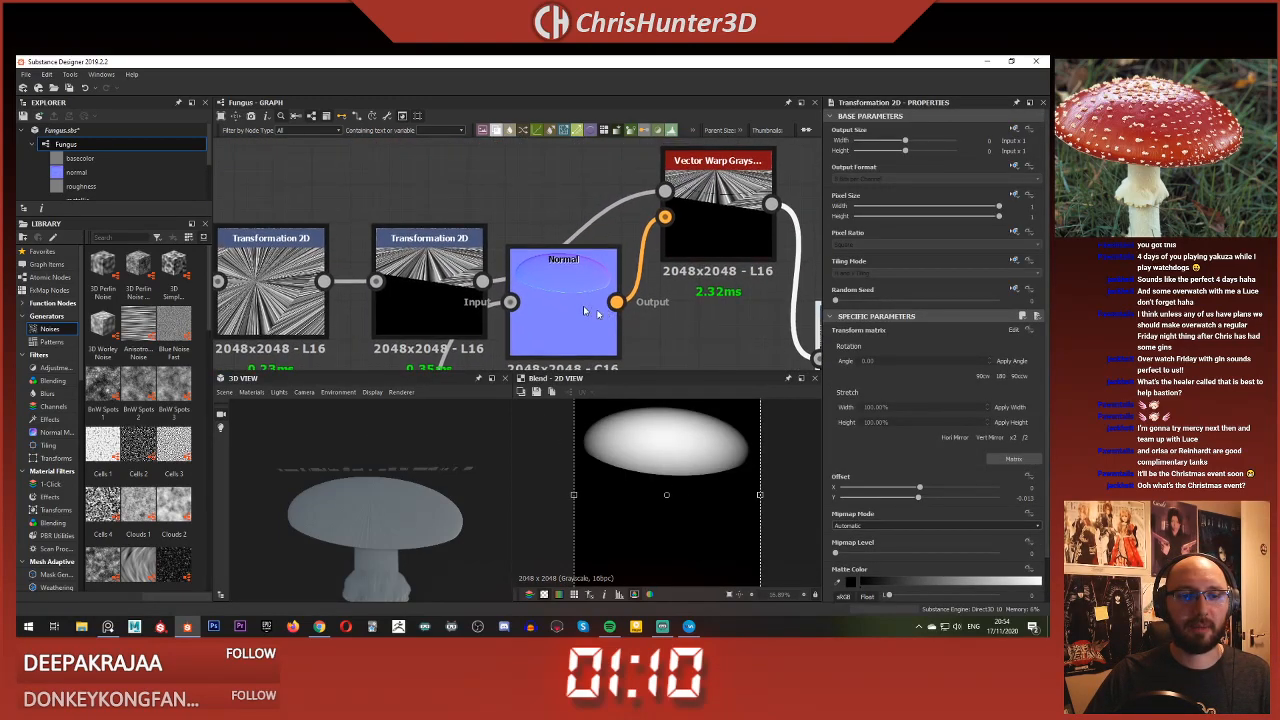
pyautogui.doubleClick(707, 208)
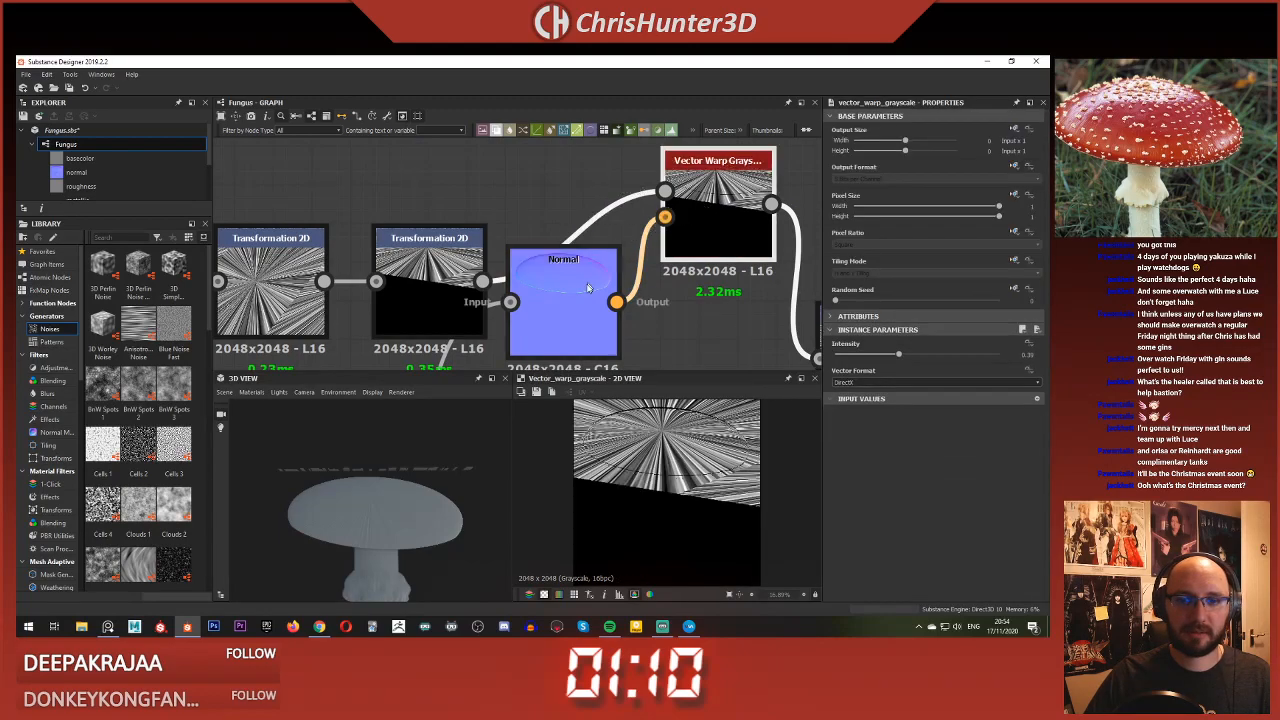
pyautogui.click(586, 290)
pyautogui.click(406, 273)
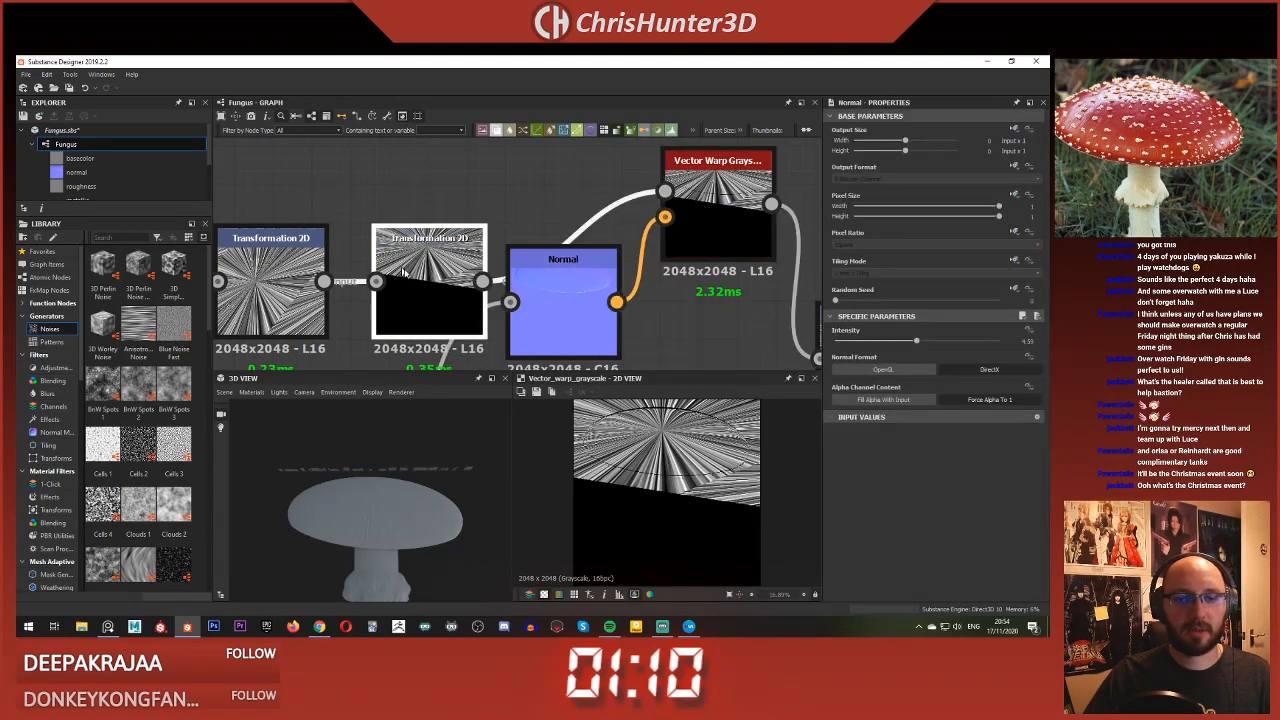
pyautogui.moveTo(670, 437); pyautogui.dragTo(676, 428)
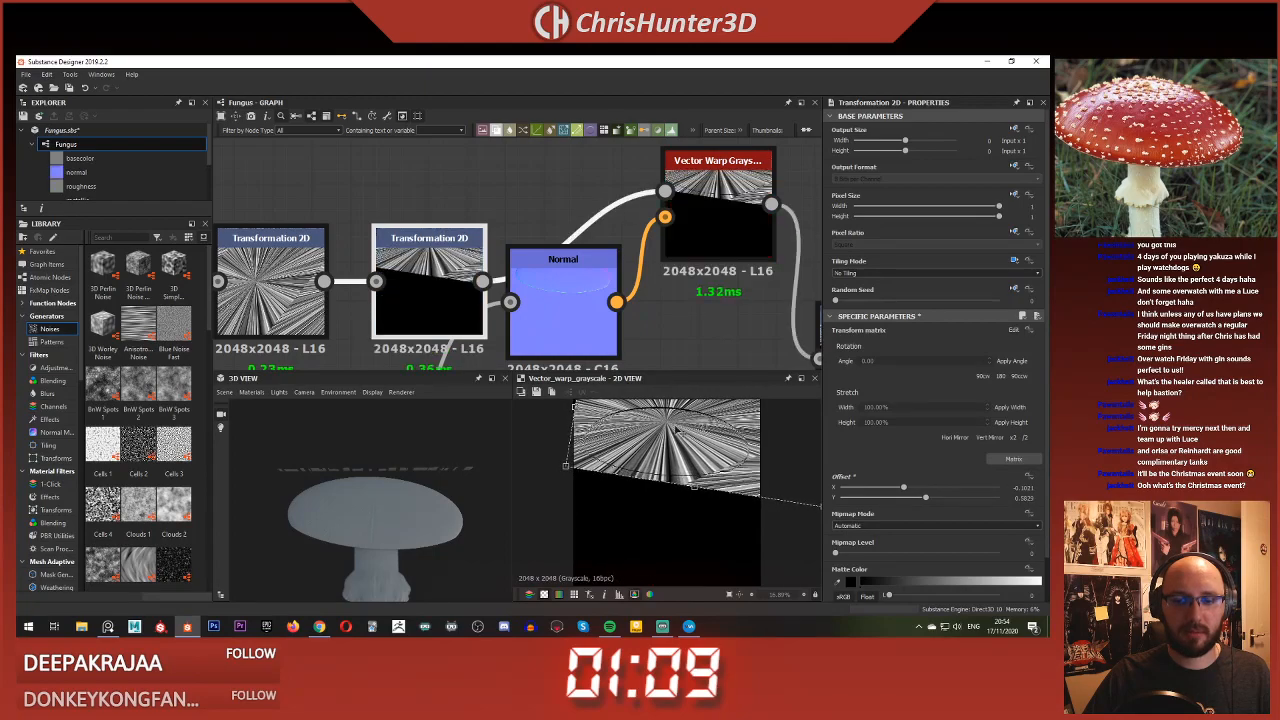
# Step: Examine how the repositioned streaks follow the mushroom cap in the 3D preview
pyautogui.click(697, 281)
pyautogui.moveTo(697, 281); pyautogui.dragTo(565, 210, button='middle')
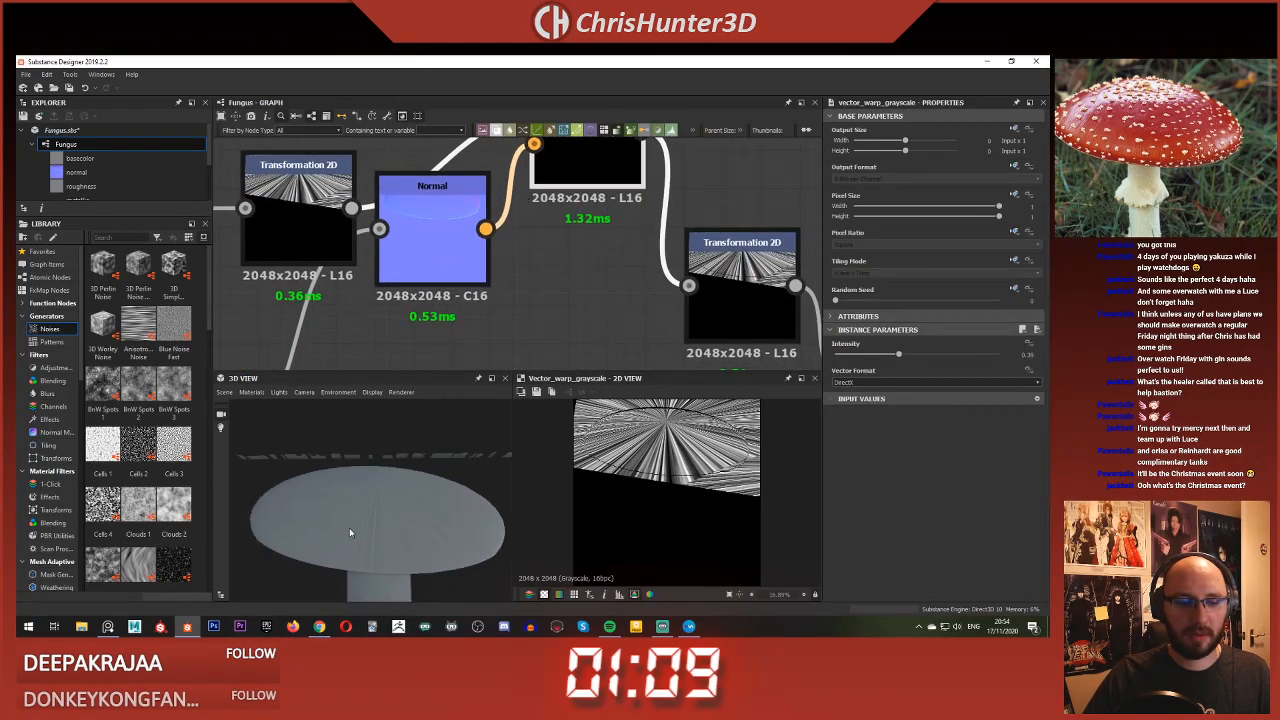
pyautogui.moveTo(388, 487); pyautogui.dragTo(415, 499)
pyautogui.scroll(2, 414, 493)
pyautogui.scroll(-2, 416, 503)
pyautogui.scroll(-3, 448, 308)
pyautogui.moveTo(550, 346); pyautogui.dragTo(584, 309, button='middle')
pyautogui.scroll(3, 414, 286)
pyautogui.scroll(-1, 530, 277)
pyautogui.scroll(-3, 536, 318)
pyautogui.scroll(-1, 584, 309)
# Step: Move the cap-and-stalk Blend farther from the cap noise Blend to make room in the graph
pyautogui.moveTo(708, 364); pyautogui.dragTo(500, 266, button='middle')
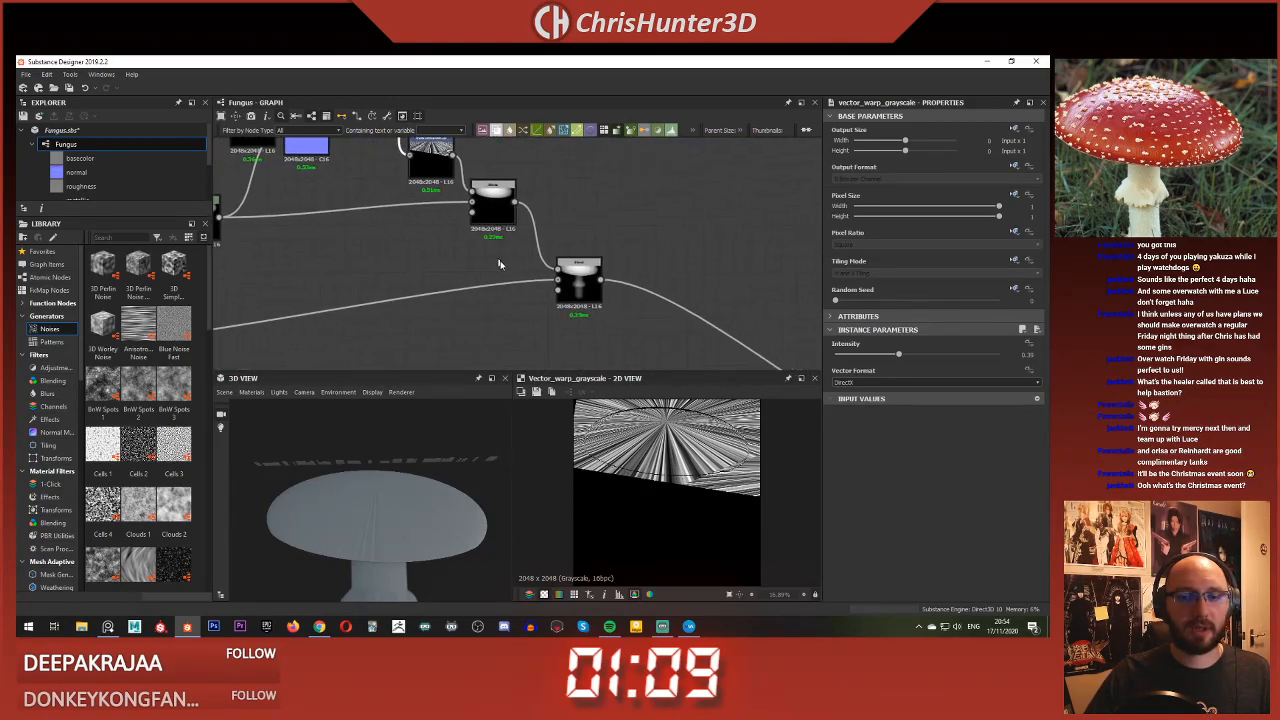
pyautogui.scroll(2, 521, 273)
pyautogui.click(604, 294)
pyautogui.moveTo(604, 294); pyautogui.dragTo(648, 295)
pyautogui.moveTo(554, 248); pyautogui.dragTo(567, 313, button='middle')
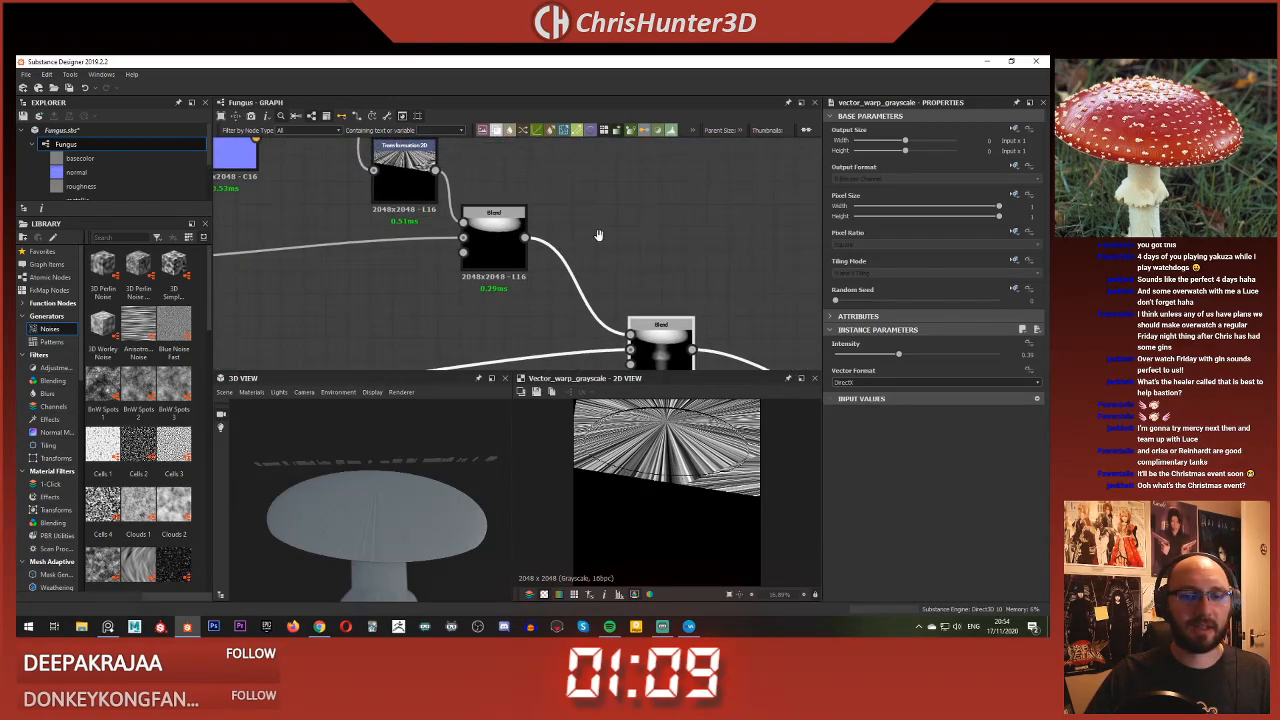
# Step: Add a Blend node beside the cap noise Blend and feed that Blend's output into its foreground
pyautogui.moveTo(599, 235); pyautogui.dragTo(563, 236, button='middle')
pyautogui.press('space')
pyautogui.write('bl')
pyautogui.press('Return')
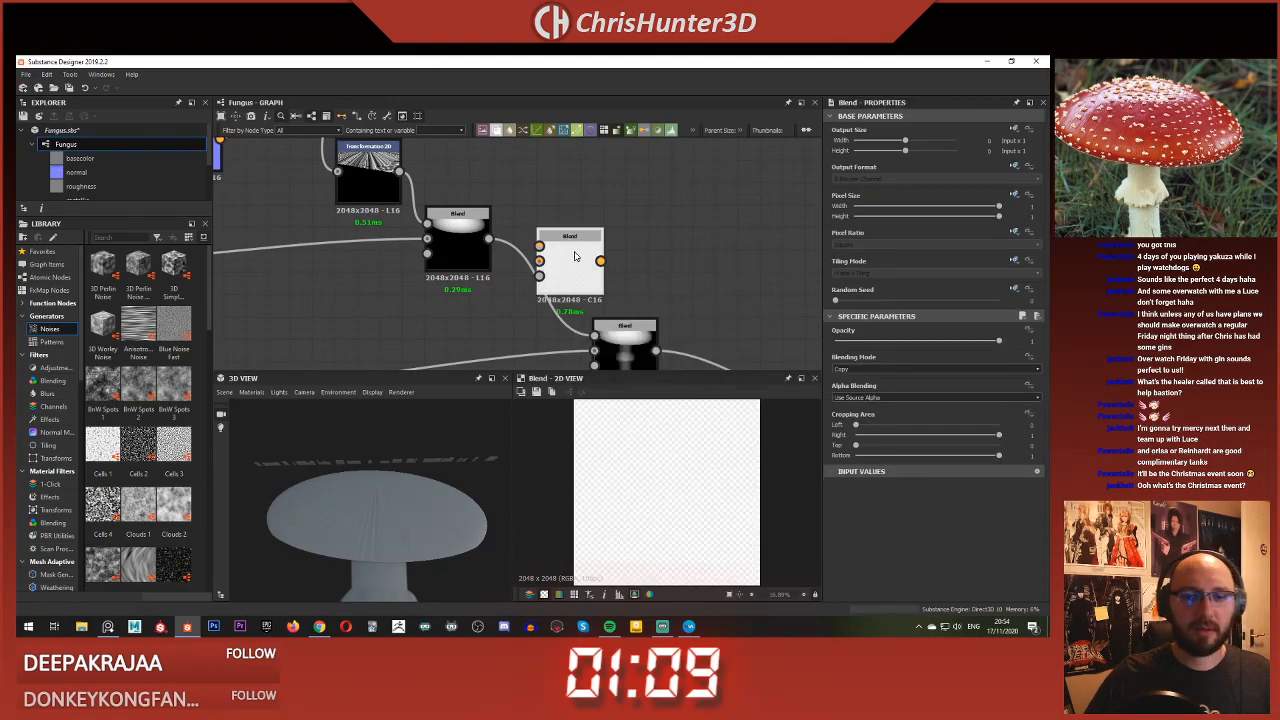
pyautogui.moveTo(541, 266); pyautogui.dragTo(626, 243)
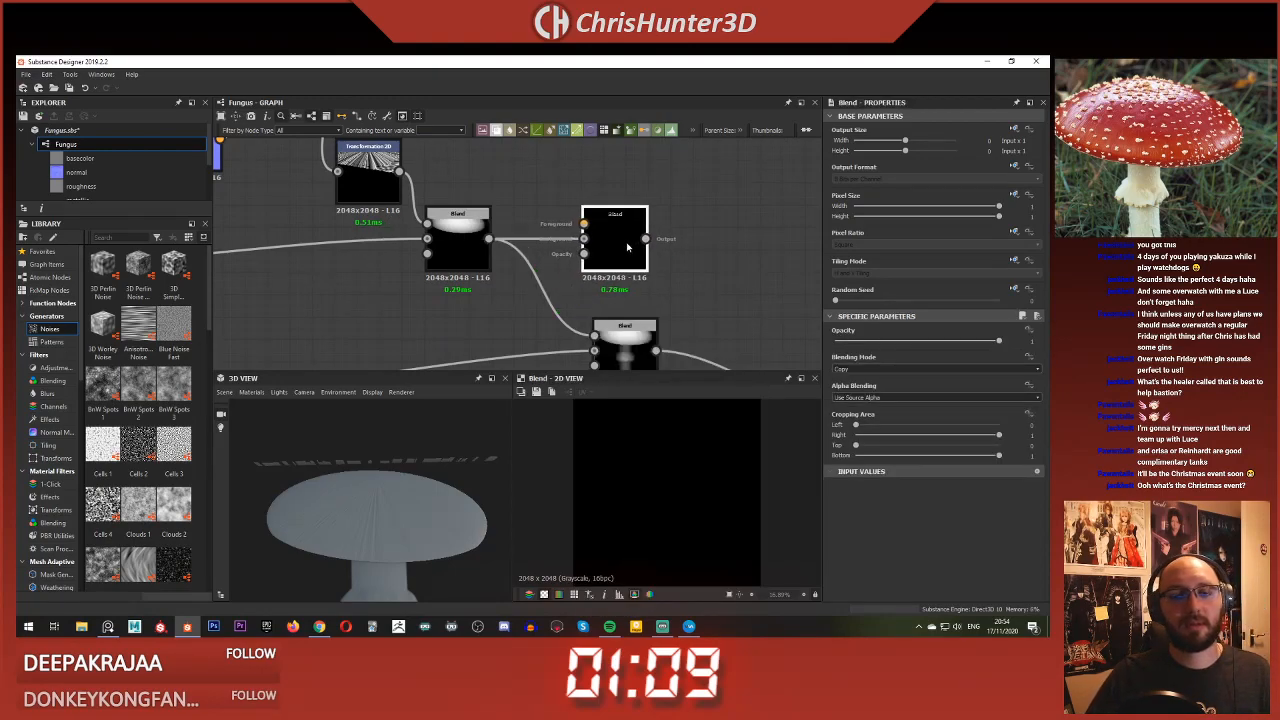
pyautogui.moveTo(610, 243); pyautogui.dragTo(559, 232, button='middle')
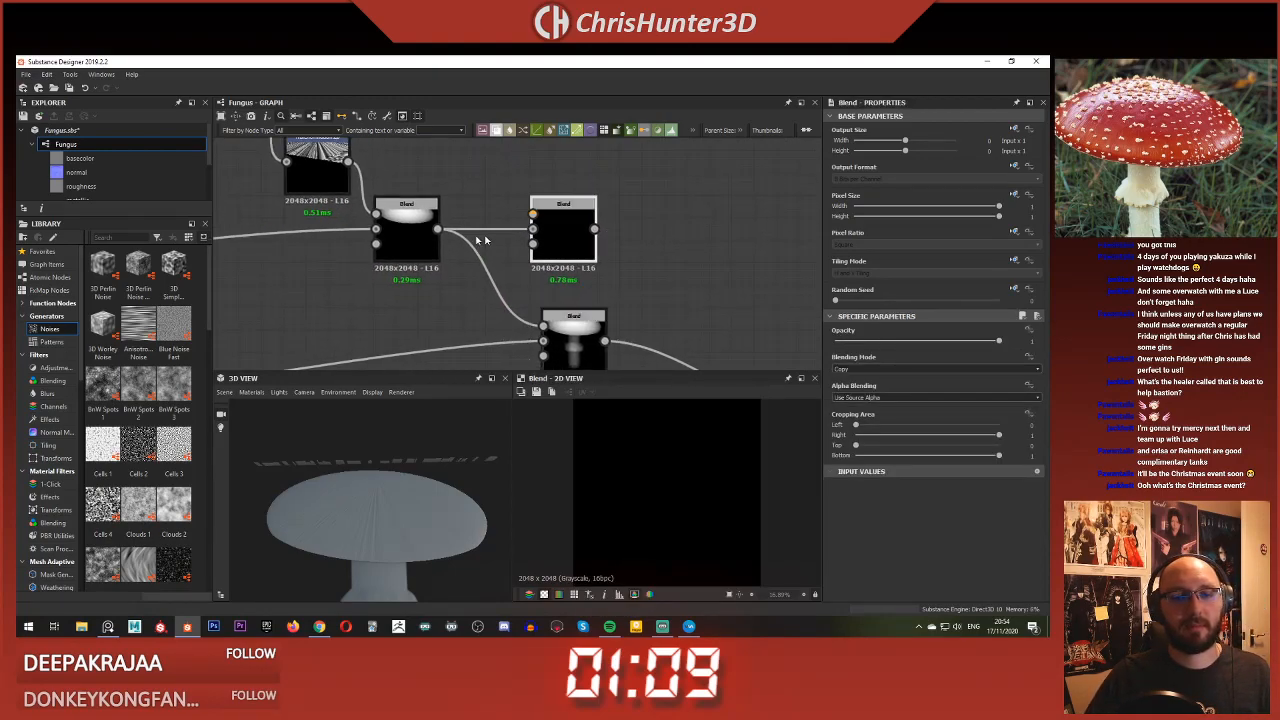
pyautogui.keyDown('shift'); pyautogui.moveTo(441, 229); pyautogui.dragTo(532, 214); pyautogui.keyUp('shift')
# Step: Add a Transformation 2D node and feed it the cap shape from the Levels output
pyautogui.scroll(-2, 583, 270)
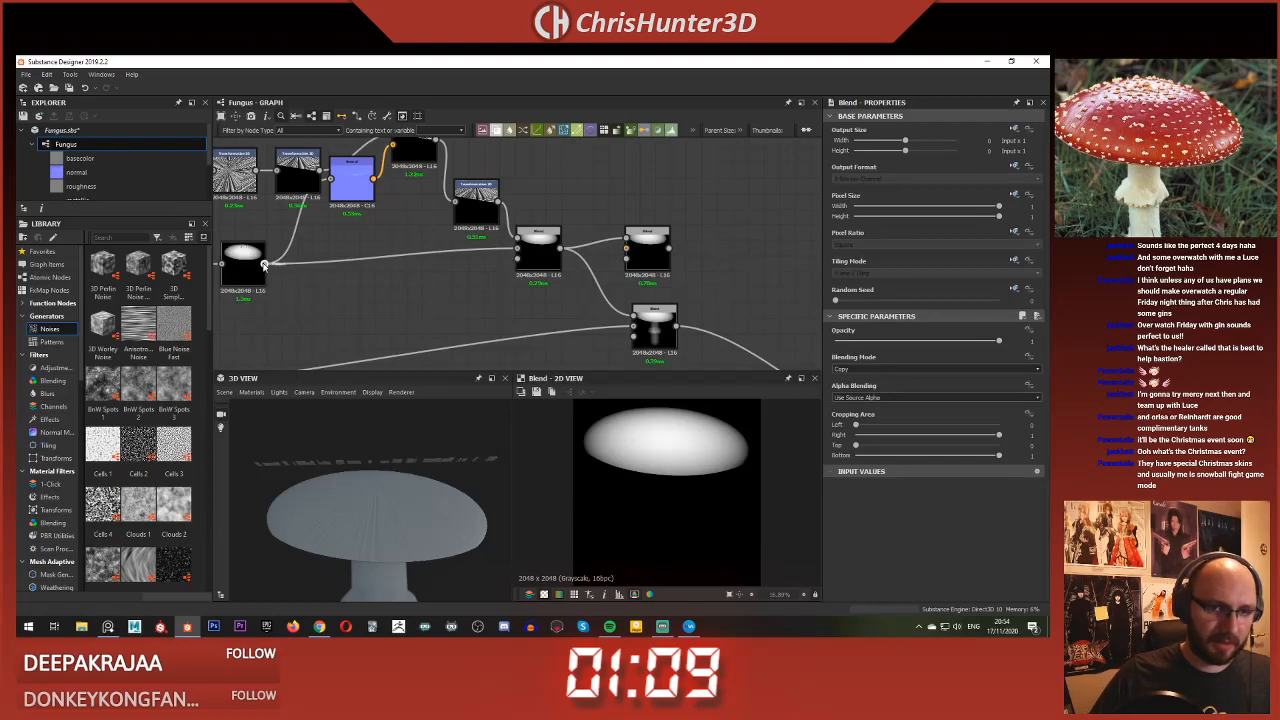
pyautogui.press('space')
pyautogui.write('tra')
pyautogui.click(589, 210)
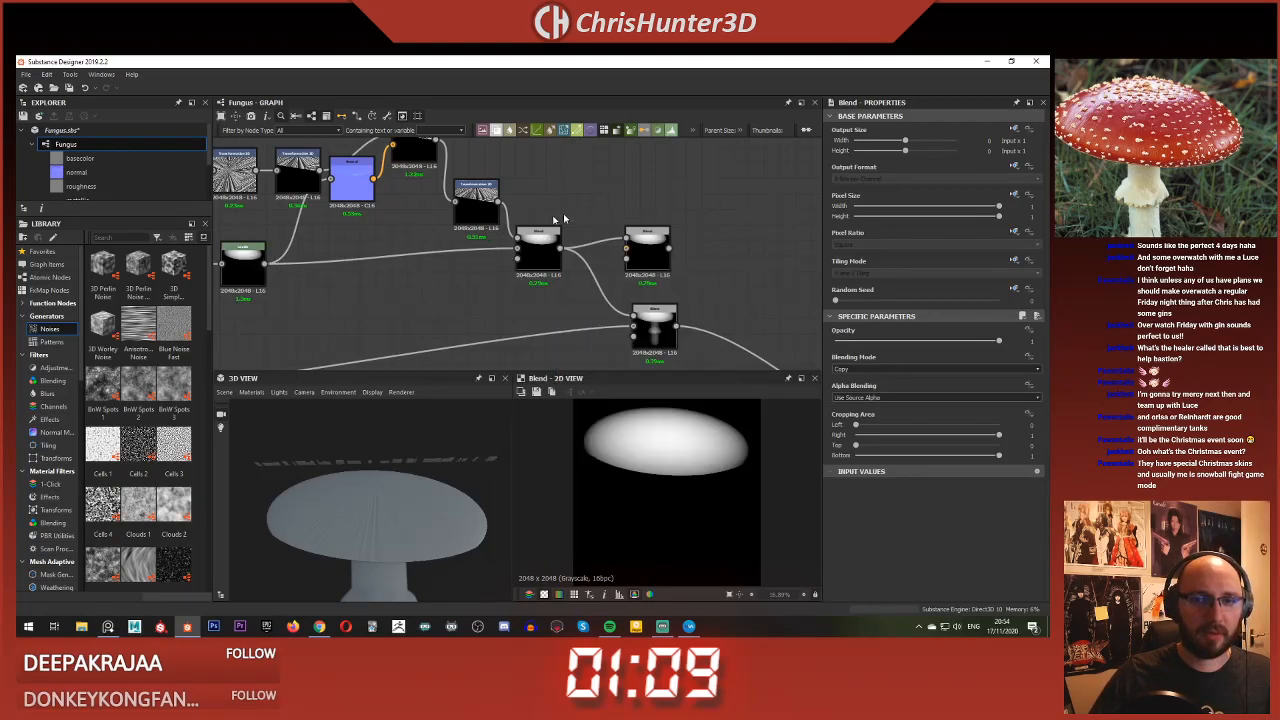
pyautogui.moveTo(265, 267); pyautogui.dragTo(570, 201)
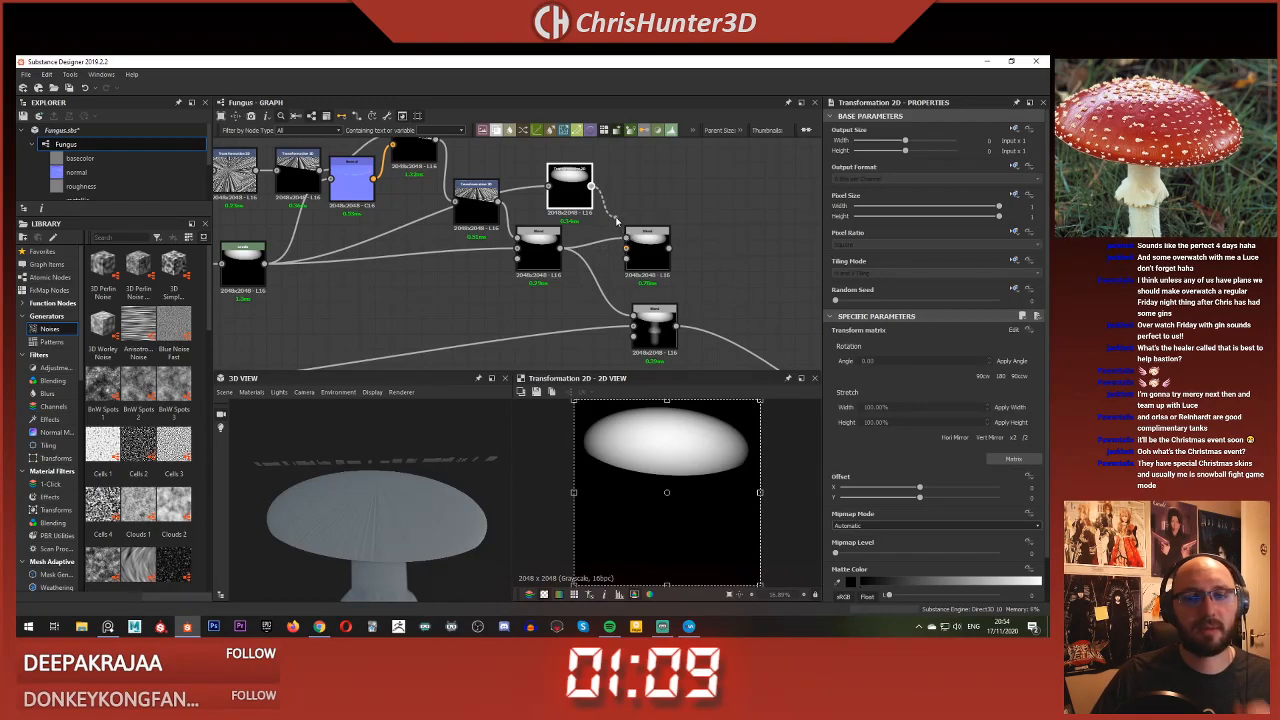
# Step: Wire the new Transformation 2D into the extra Blend's foreground and the cap noise Blend into its background
pyautogui.moveTo(625, 240); pyautogui.dragTo(561, 250)
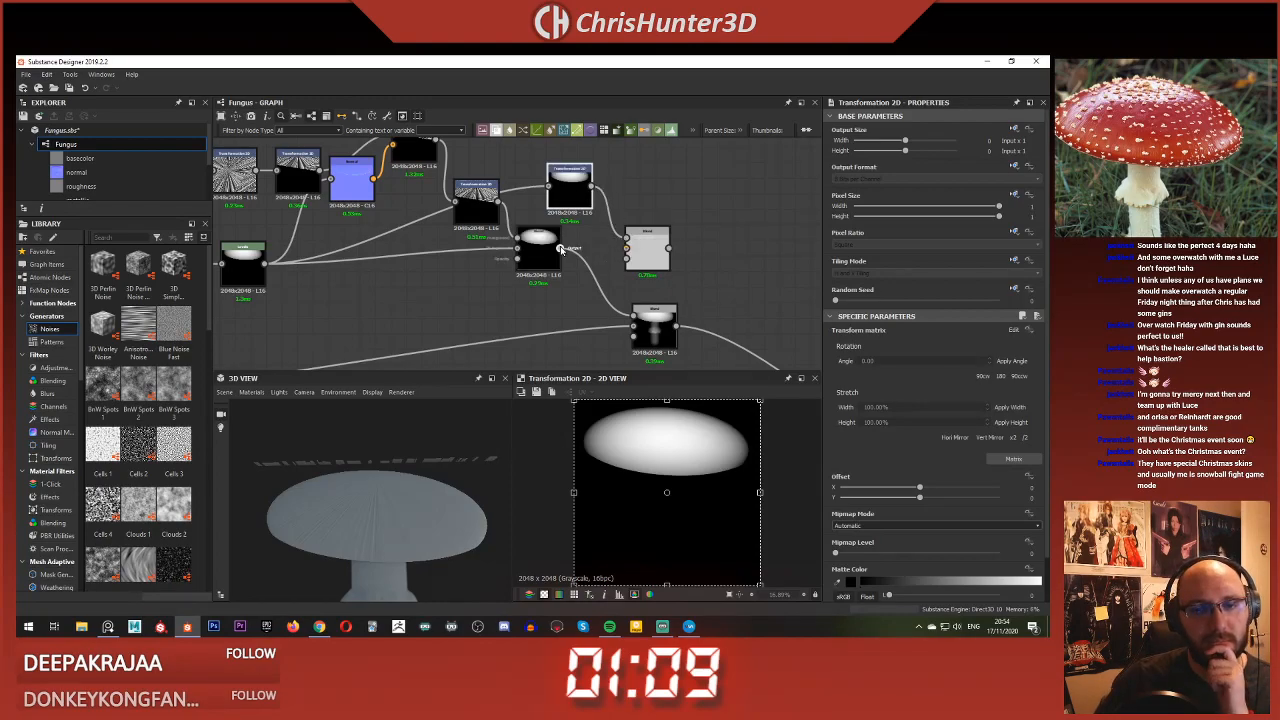
pyautogui.click(641, 252)
pyautogui.click(544, 257)
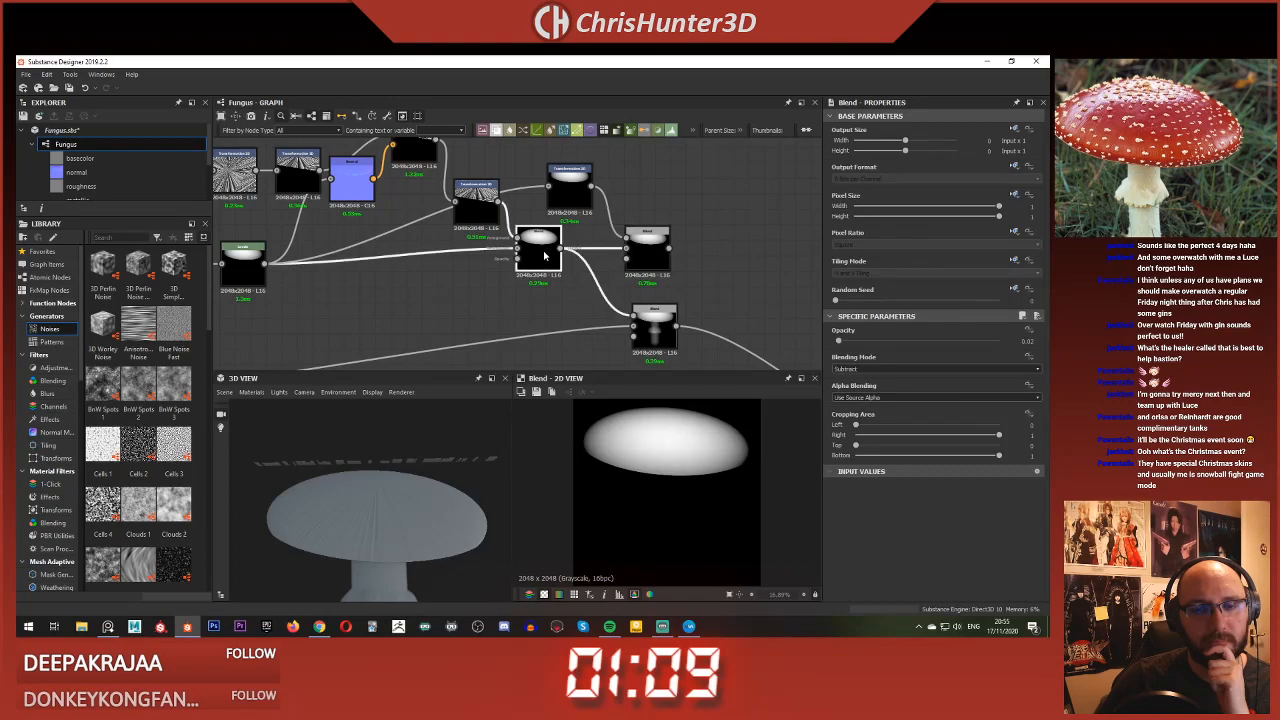
# Step: Remove the extra Blend and connect the new Transformation 2D to the cap noise Blend's opacity input as a mask
pyautogui.moveTo(636, 256); pyautogui.dragTo(517, 258)
pyautogui.click(537, 257)
pyautogui.scroll(1, 506, 278)
pyautogui.moveTo(506, 278); pyautogui.dragTo(548, 288, button='middle')
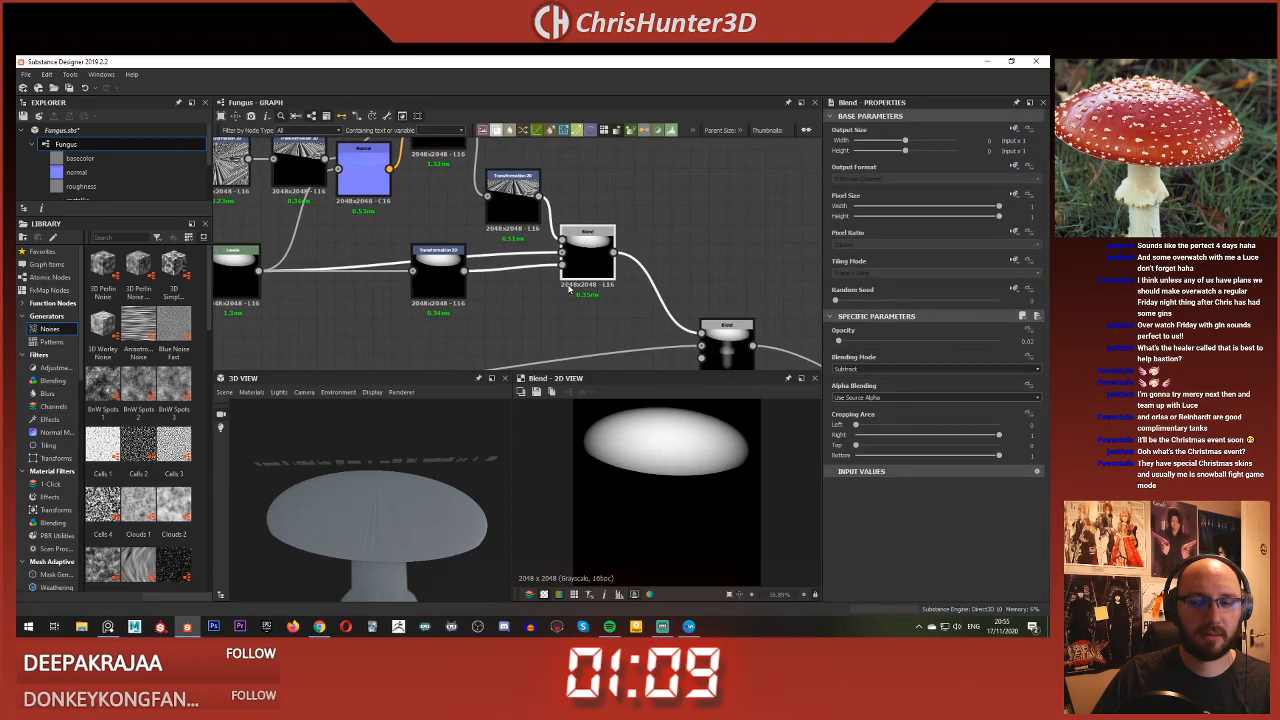
# Step: Raise the cap noise Blend's Opacity to 0.14
pyautogui.click(540, 288)
pyautogui.click(587, 255)
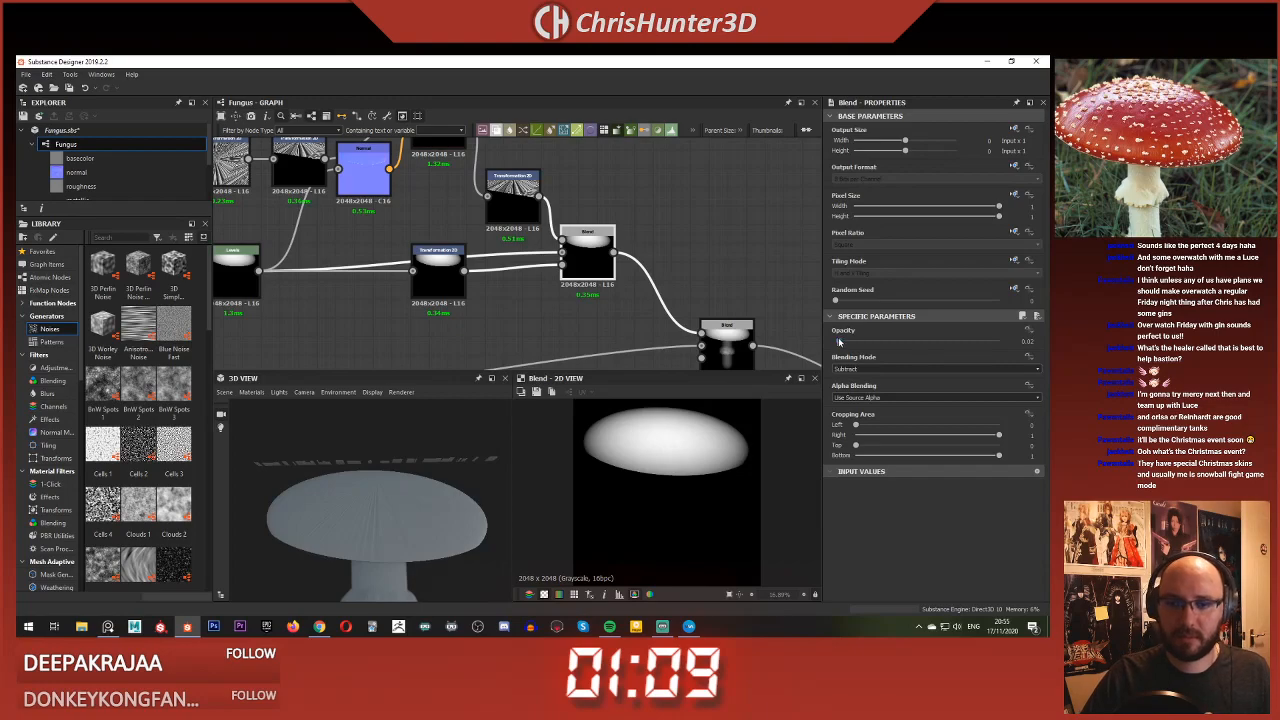
pyautogui.moveTo(839, 343); pyautogui.dragTo(859, 343)
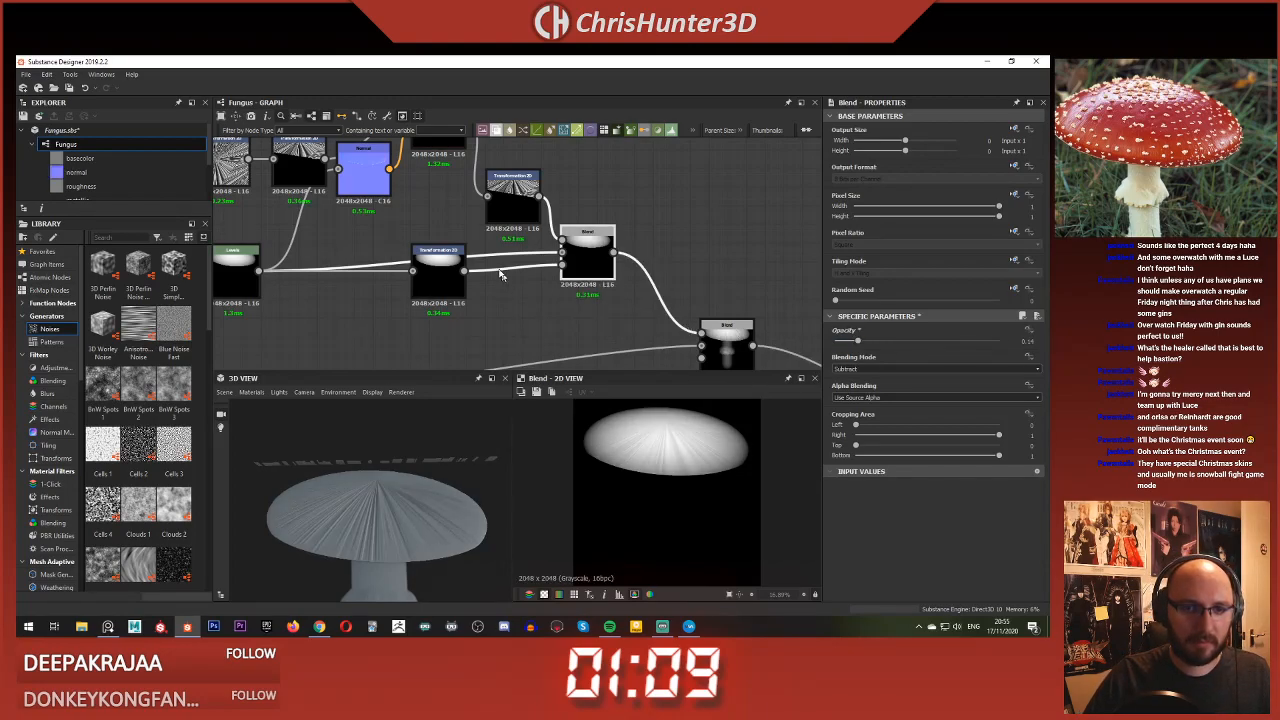
# Step: Shrink the mask Transformation 2D over the cap's centre and move its node below the link between Levels and Blend
pyautogui.click(440, 266)
pyautogui.moveTo(660, 452)
pyautogui.mouseDown()
pyautogui.moveTo(657, 480)
pyautogui.moveTo(654, 443)
pyautogui.moveTo(590, 445)
pyautogui.moveTo(580, 428)
pyautogui.moveTo(648, 490)
pyautogui.moveTo(674, 431)
pyautogui.moveTo(679, 443)
pyautogui.mouseUp()
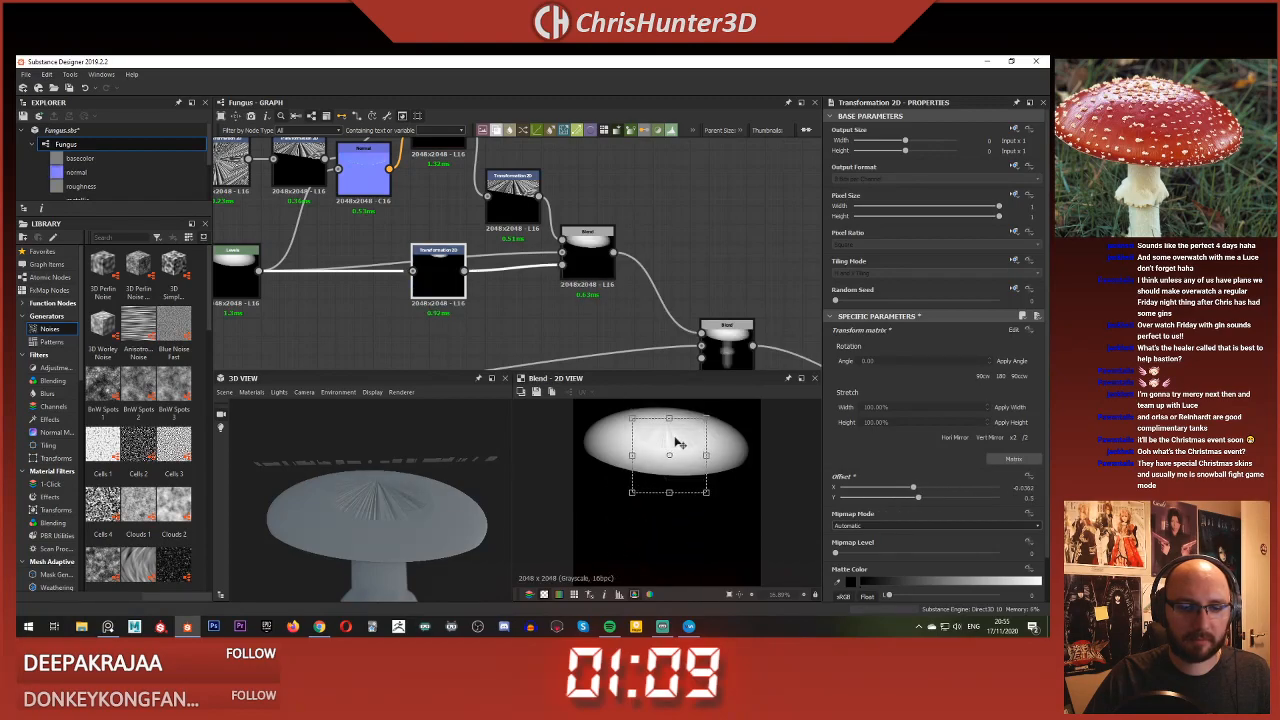
pyautogui.moveTo(449, 283); pyautogui.dragTo(412, 312)
pyautogui.click(481, 287)
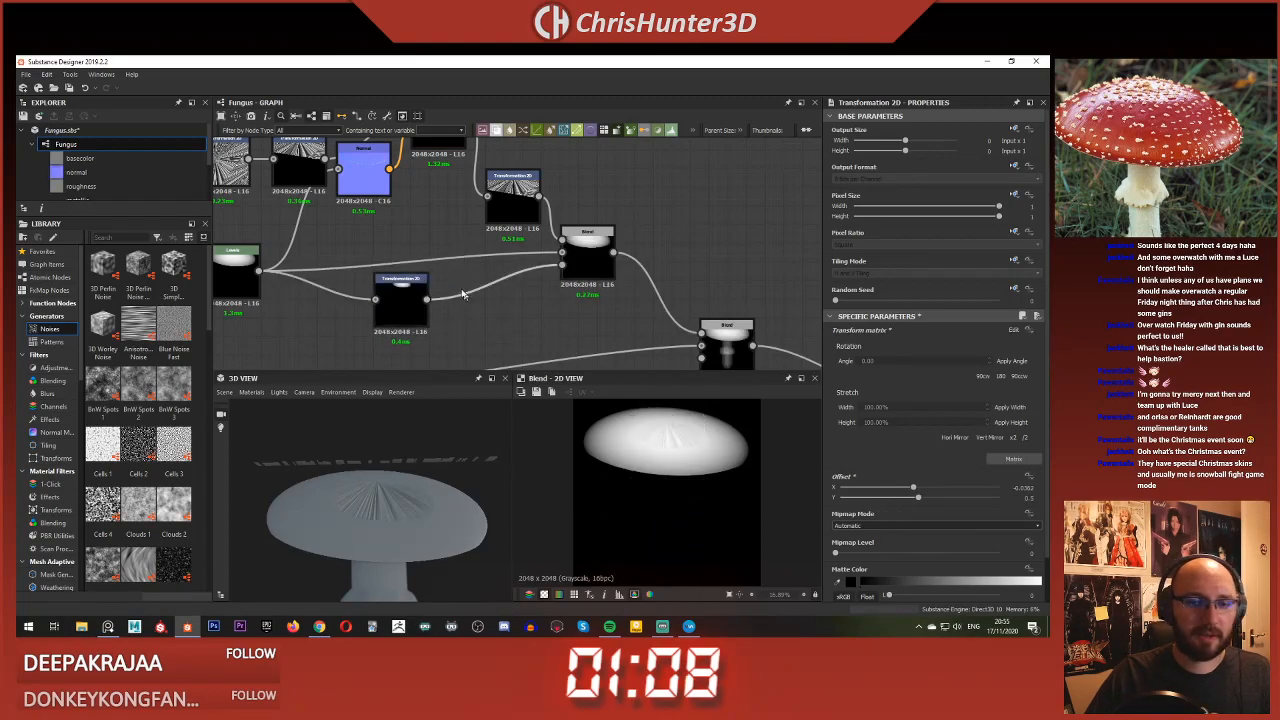
# Step: Insert an Invert Grayscale between the mask Transformation 2D and the cap noise Blend's opacity input
pyautogui.press('space')
pyautogui.write('inv')
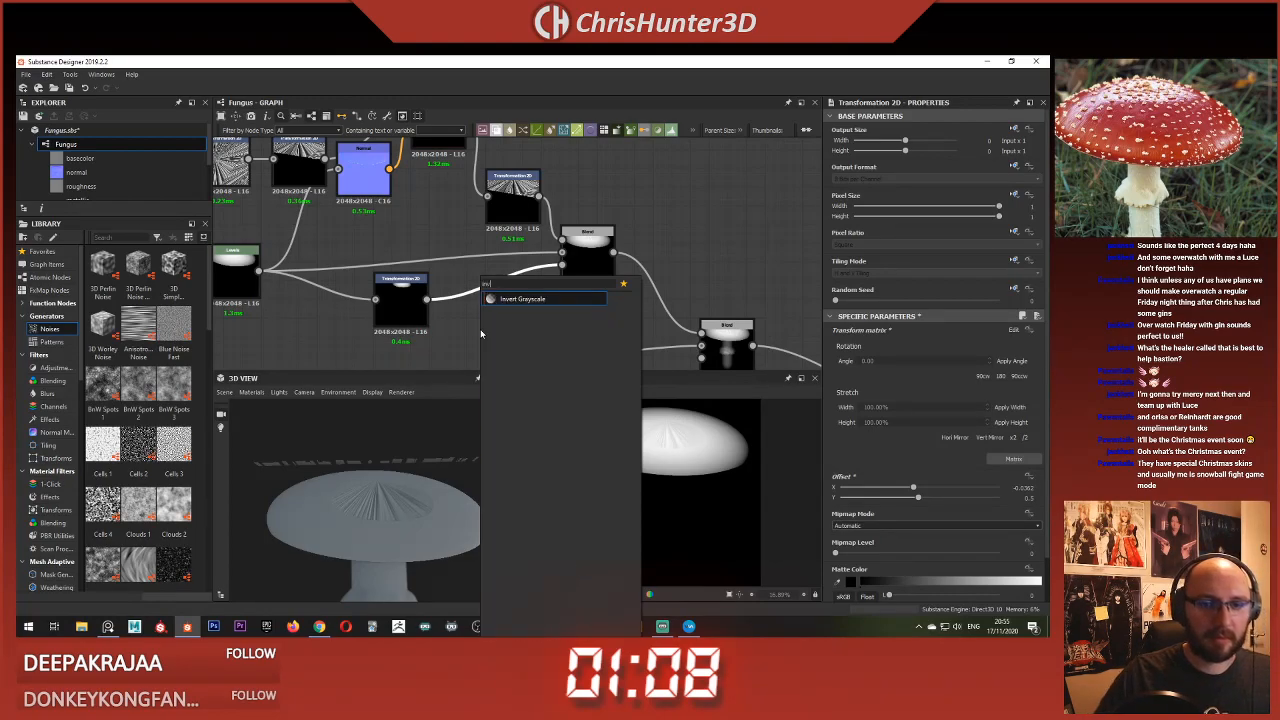
pyautogui.press('Return')
pyautogui.click(590, 276)
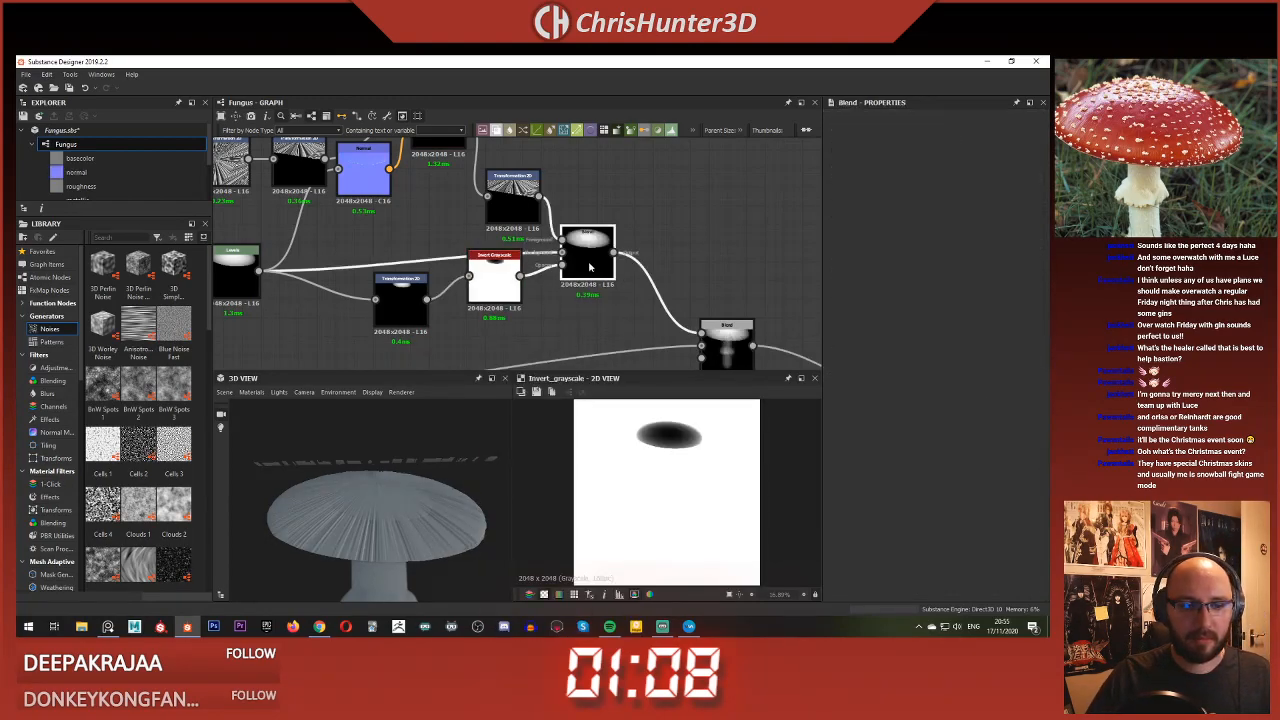
pyautogui.click(502, 272)
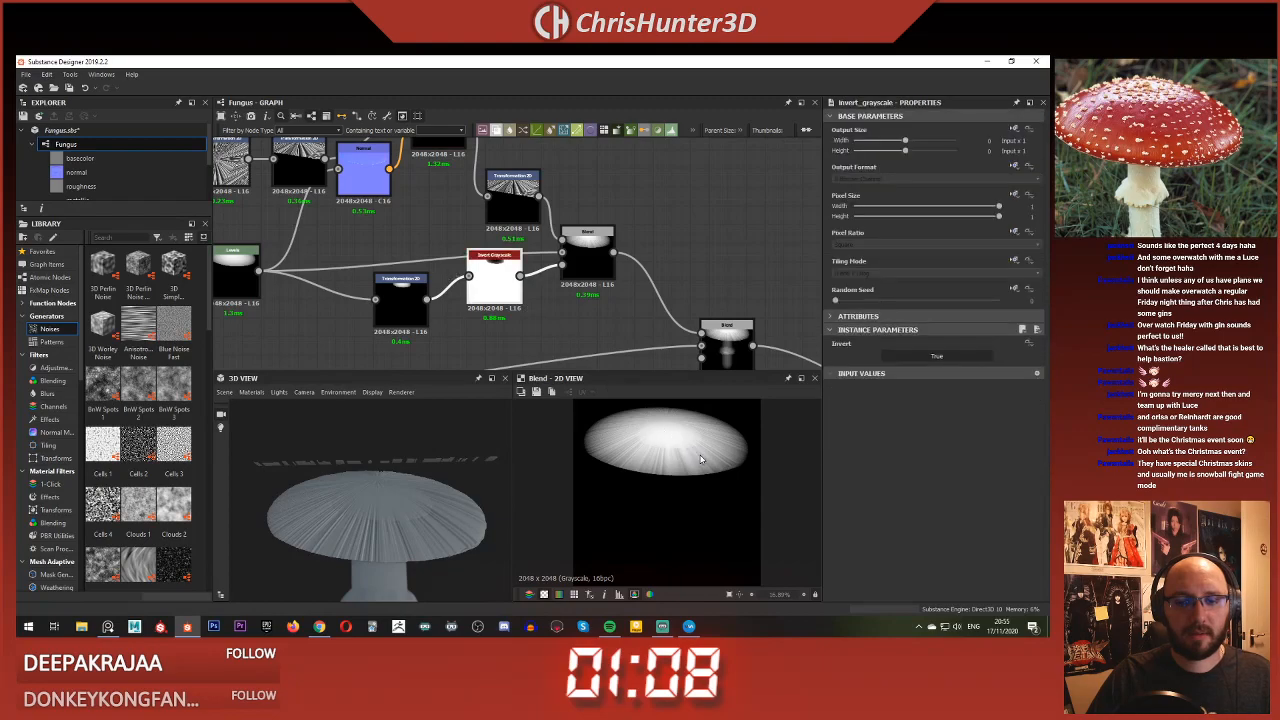
# Step: Enlarge the mask Transformation 2D until it covers most of the cap, and preview the cap noise Blend
pyautogui.scroll(-2, 648, 437)
pyautogui.click(400, 290)
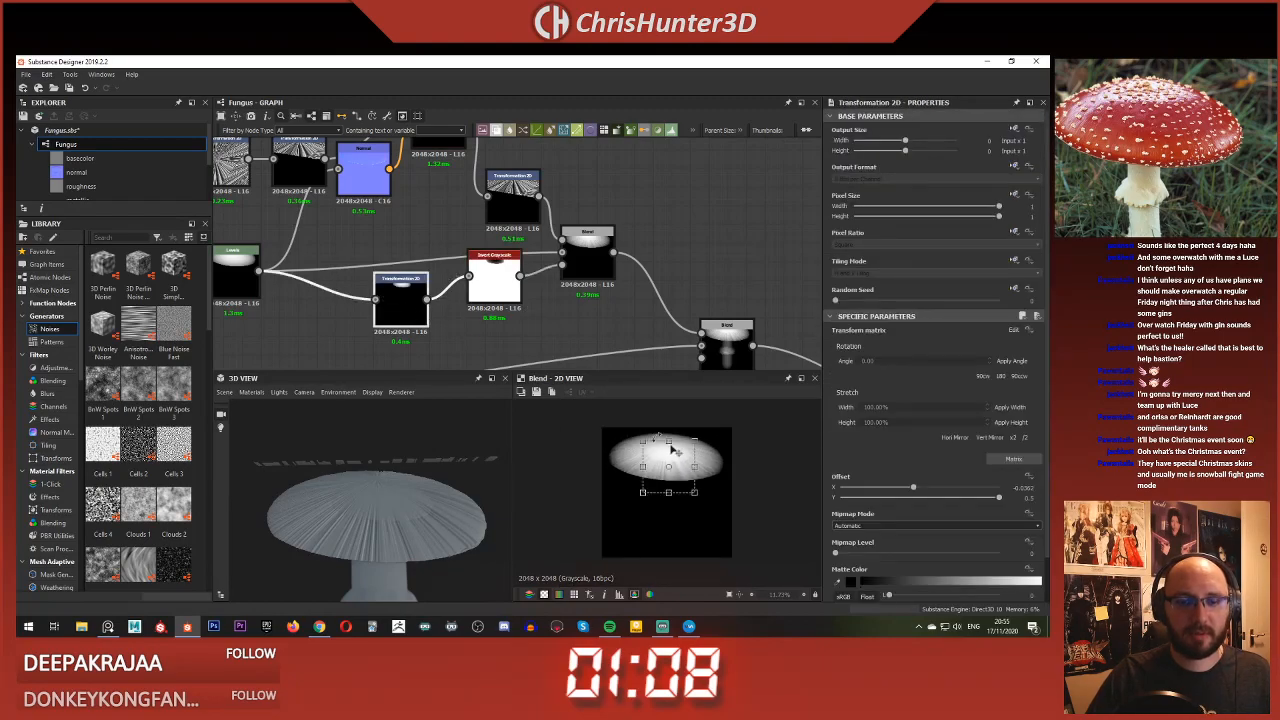
pyautogui.moveTo(695, 493); pyautogui.dragTo(725, 510)
pyautogui.moveTo(698, 440); pyautogui.dragTo(699, 451)
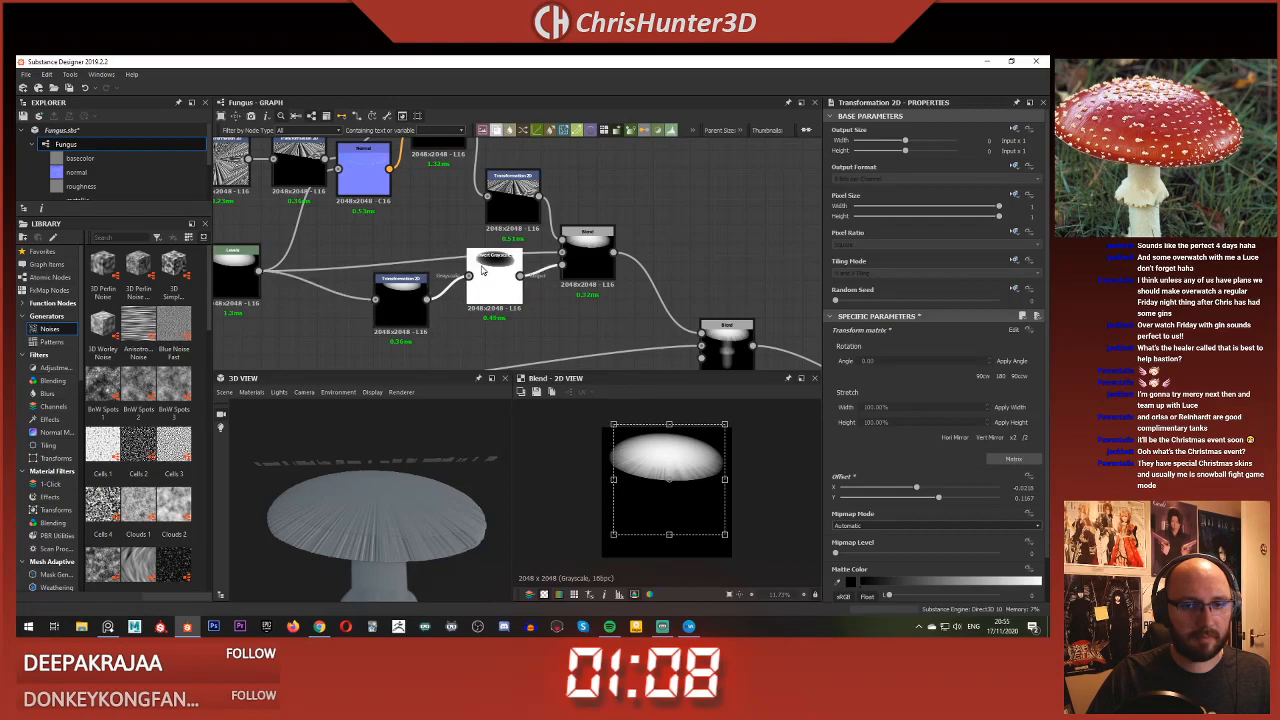
pyautogui.doubleClick(483, 272)
pyautogui.doubleClick(591, 260)
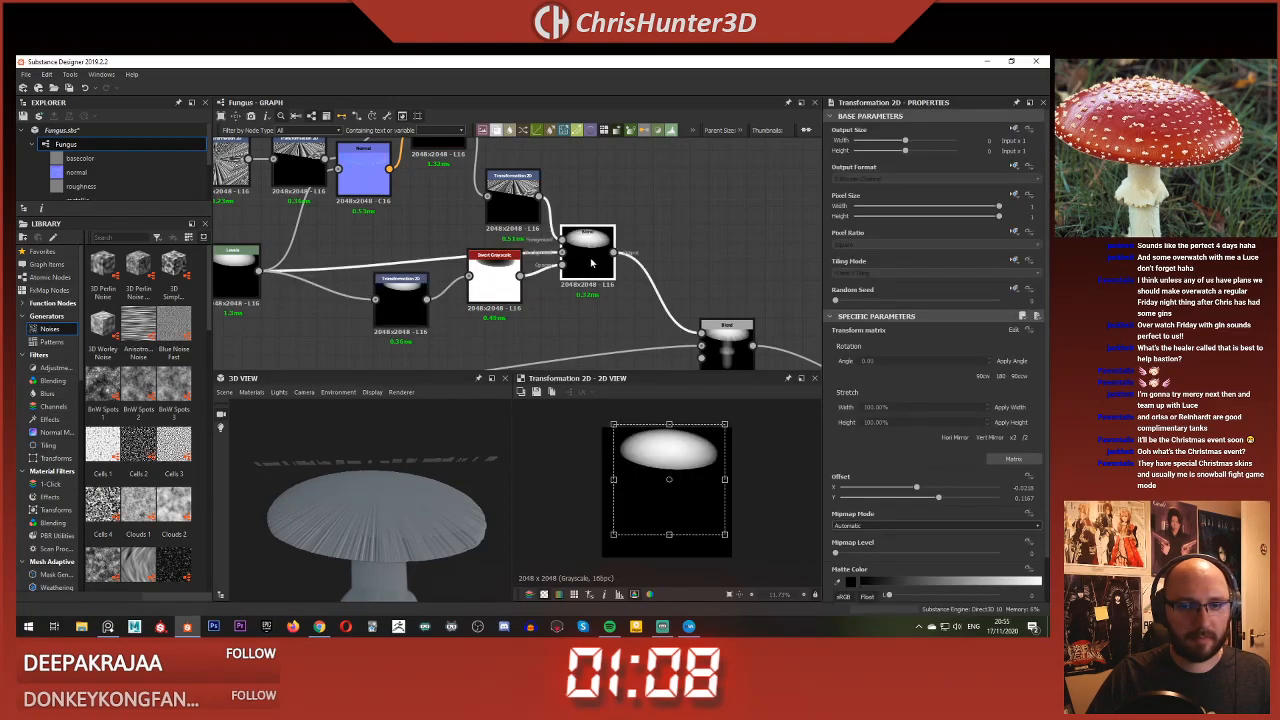
pyautogui.doubleClick(591, 262)
pyautogui.scroll(4, 591, 262)
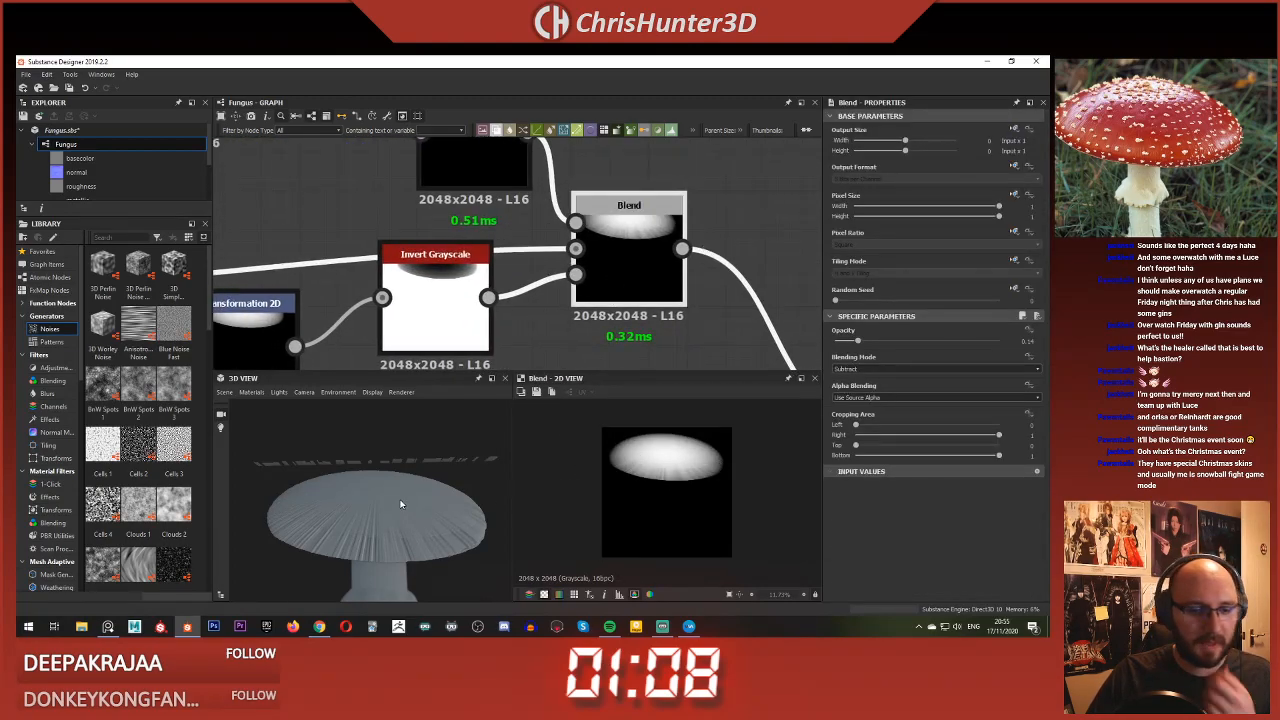
# Step: Delete the Invert Grayscale and disconnect the mask Transformation 2D from the cap noise Blend's opacity input
pyautogui.scroll(-2, 463, 307)
pyautogui.moveTo(463, 309); pyautogui.dragTo(493, 286, button='middle')
pyautogui.moveTo(535, 340); pyautogui.dragTo(506, 306)
pyautogui.press('BackSpace')
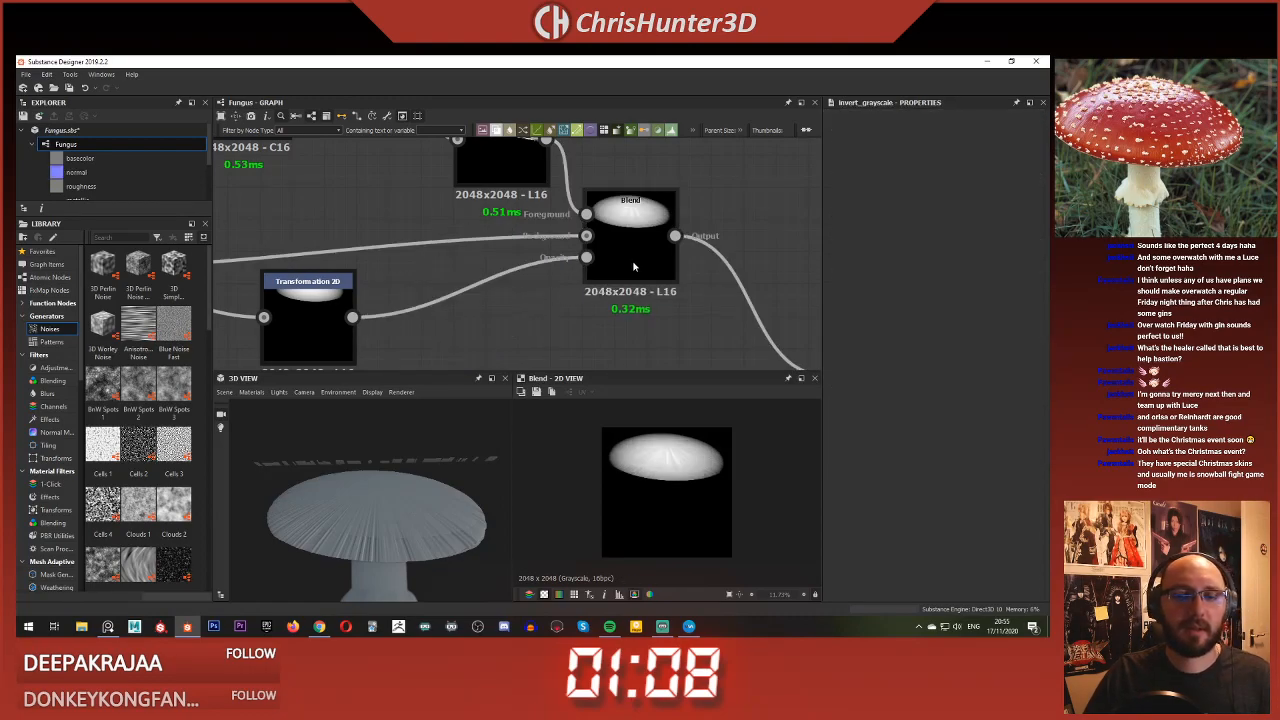
pyautogui.click(633, 266)
pyautogui.scroll(-1, 633, 266)
pyautogui.moveTo(633, 266); pyautogui.dragTo(596, 278, button='middle')
pyautogui.scroll(-1, 539, 257)
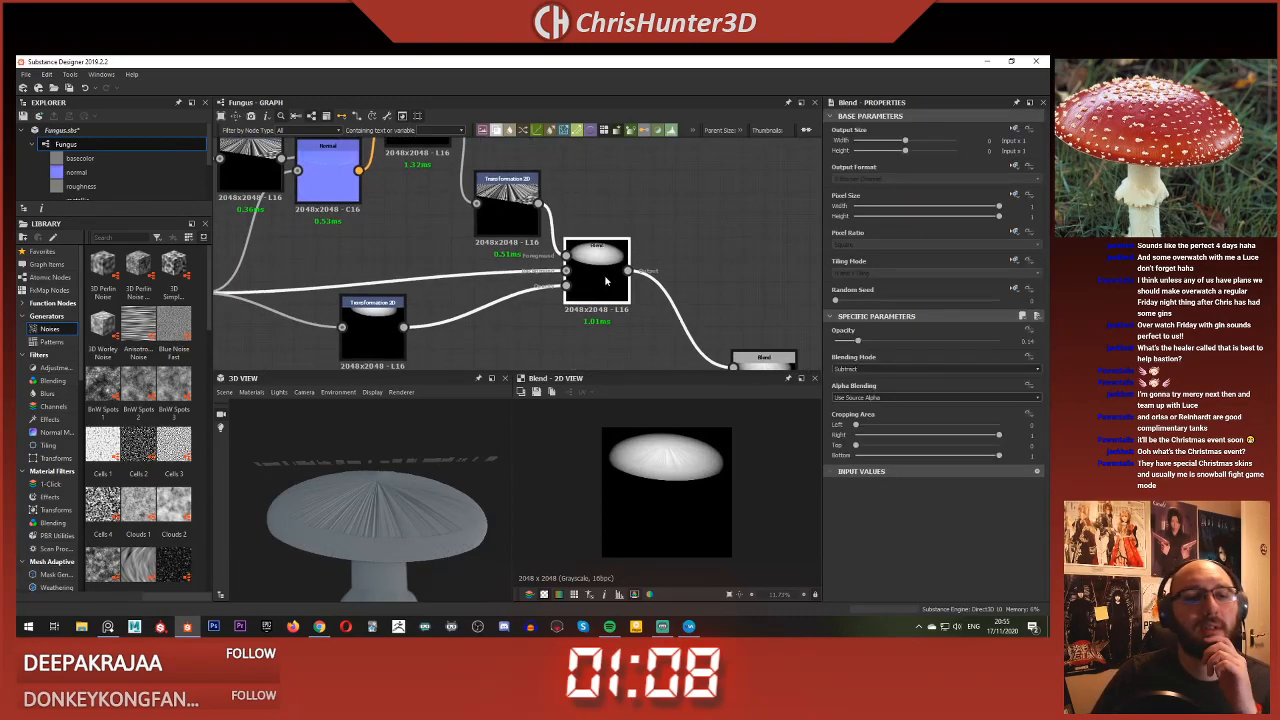
pyautogui.click(518, 305)
pyautogui.click(590, 278)
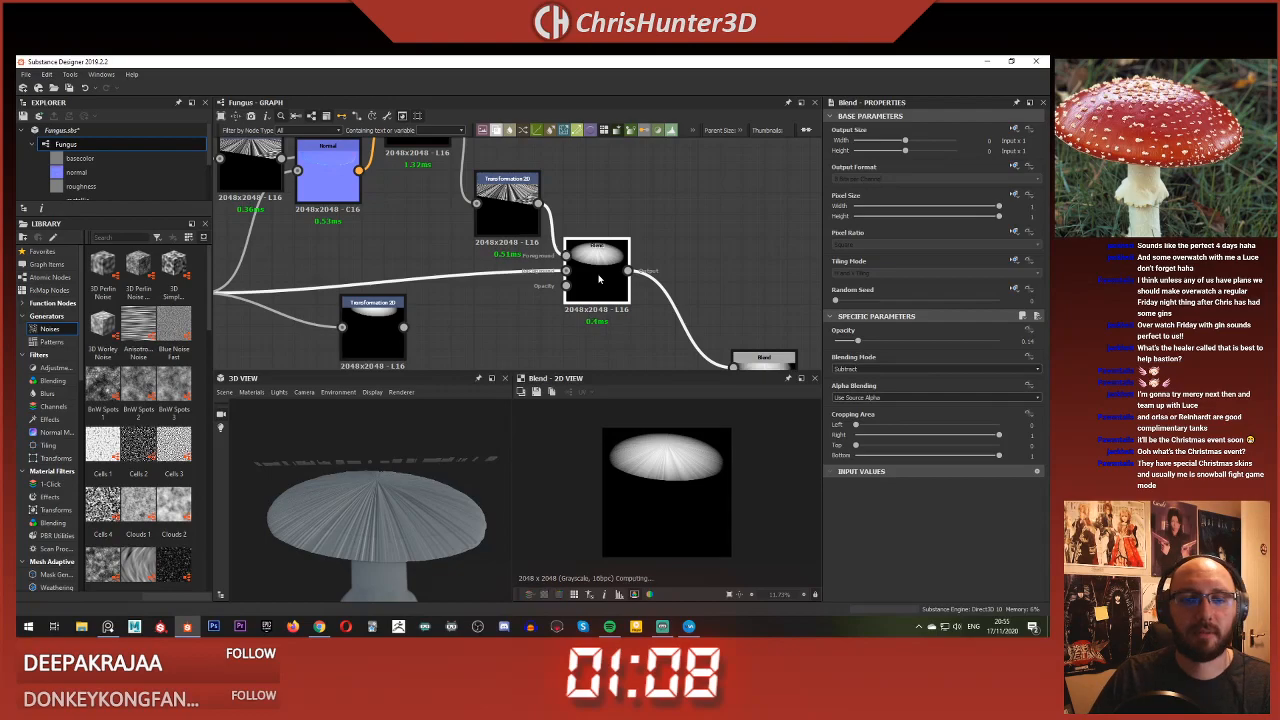
# Step: Move the cap noise Blend farther along and place the noise Transformation 2D beside the Vector Warp node to make room
pyautogui.moveTo(569, 292); pyautogui.dragTo(532, 291, button='middle')
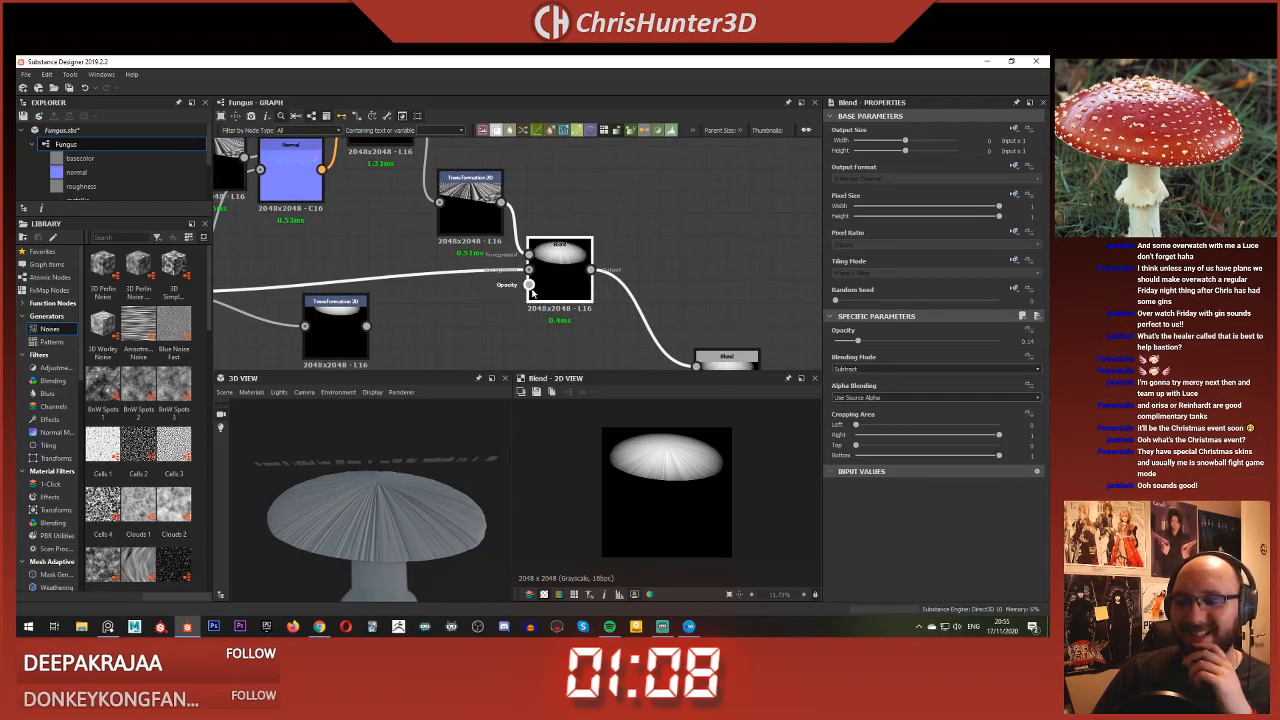
pyautogui.moveTo(566, 285); pyautogui.dragTo(610, 285)
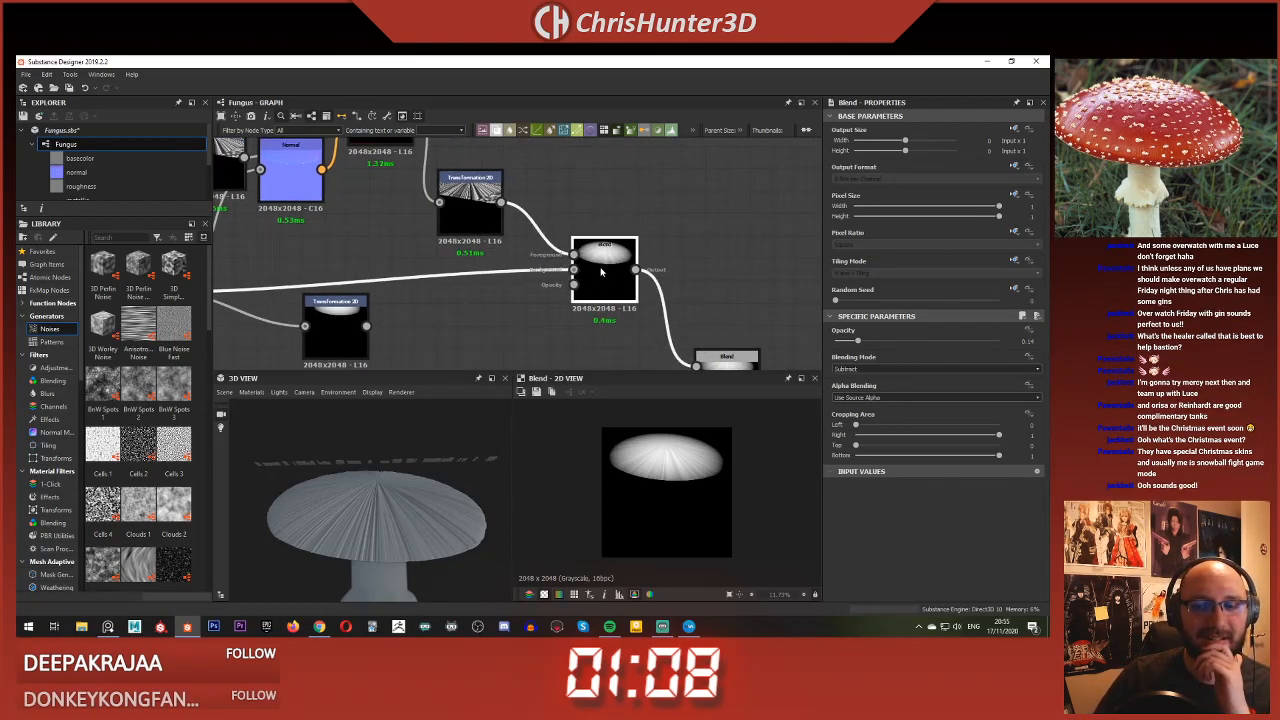
pyautogui.moveTo(444, 241); pyautogui.dragTo(521, 202, button='middle')
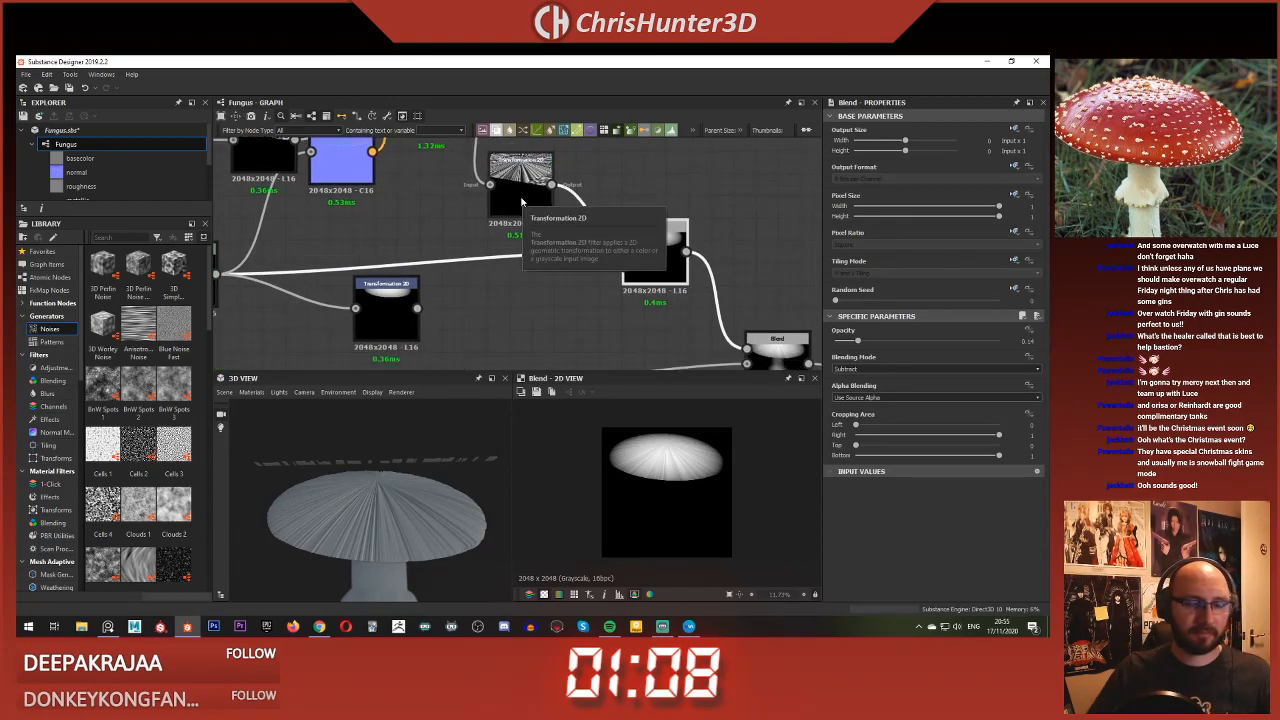
pyautogui.scroll(-1, 484, 249)
pyautogui.moveTo(480, 246); pyautogui.dragTo(538, 312, button='middle')
pyautogui.moveTo(583, 268); pyautogui.dragTo(589, 194)
# Step: Add a Blend set to Subtract, with the mask Transformation 2D as foreground and the noise Transformation 2D as background
pyautogui.press('space')
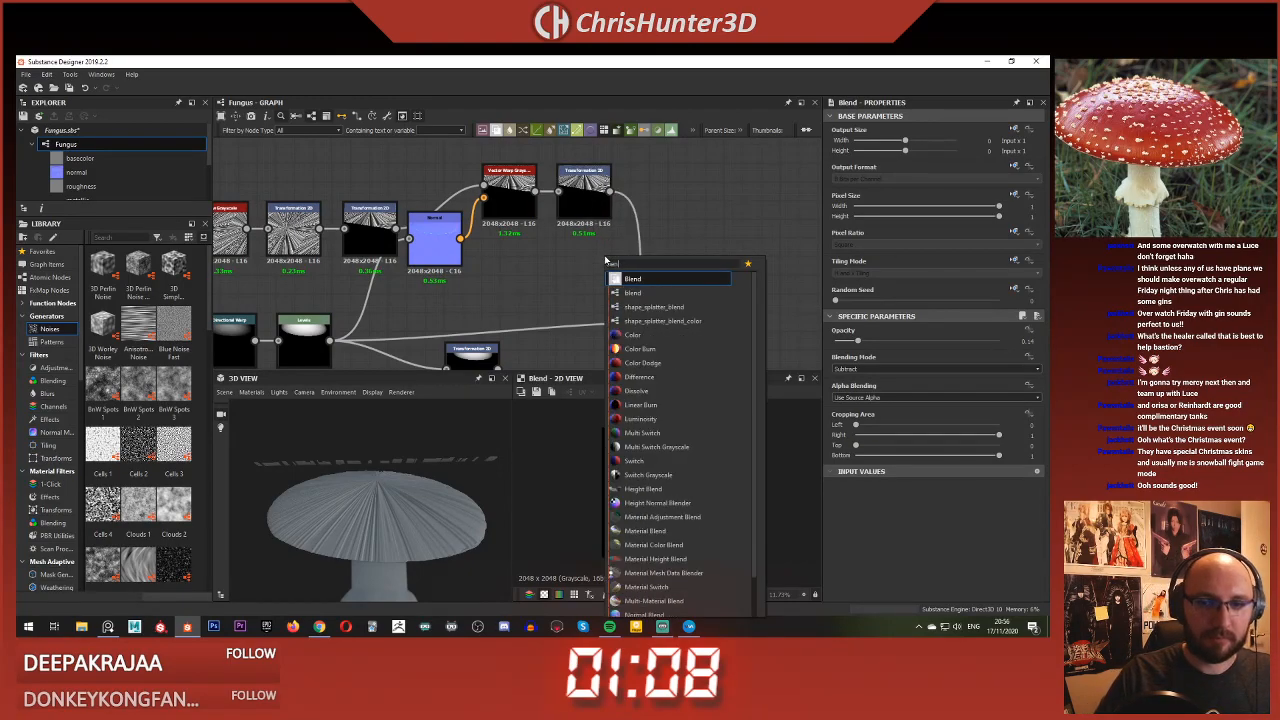
pyautogui.click(633, 292)
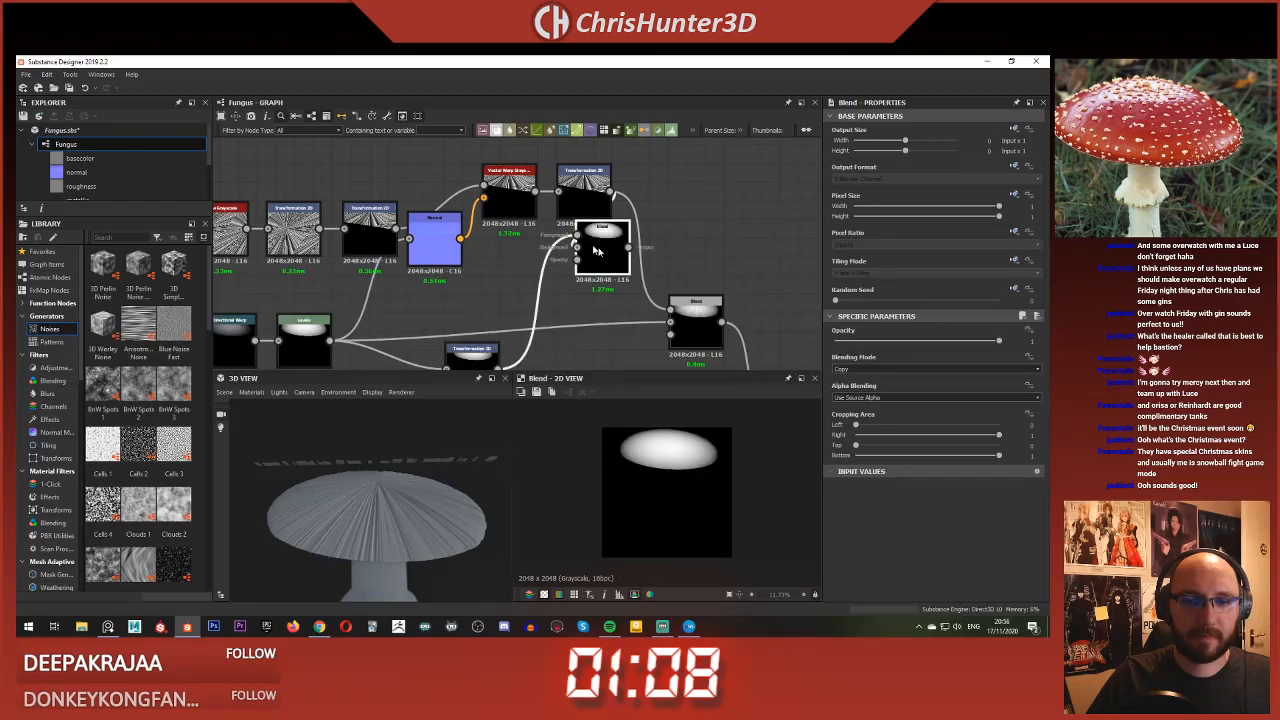
pyautogui.click(900, 369)
pyautogui.click(878, 394)
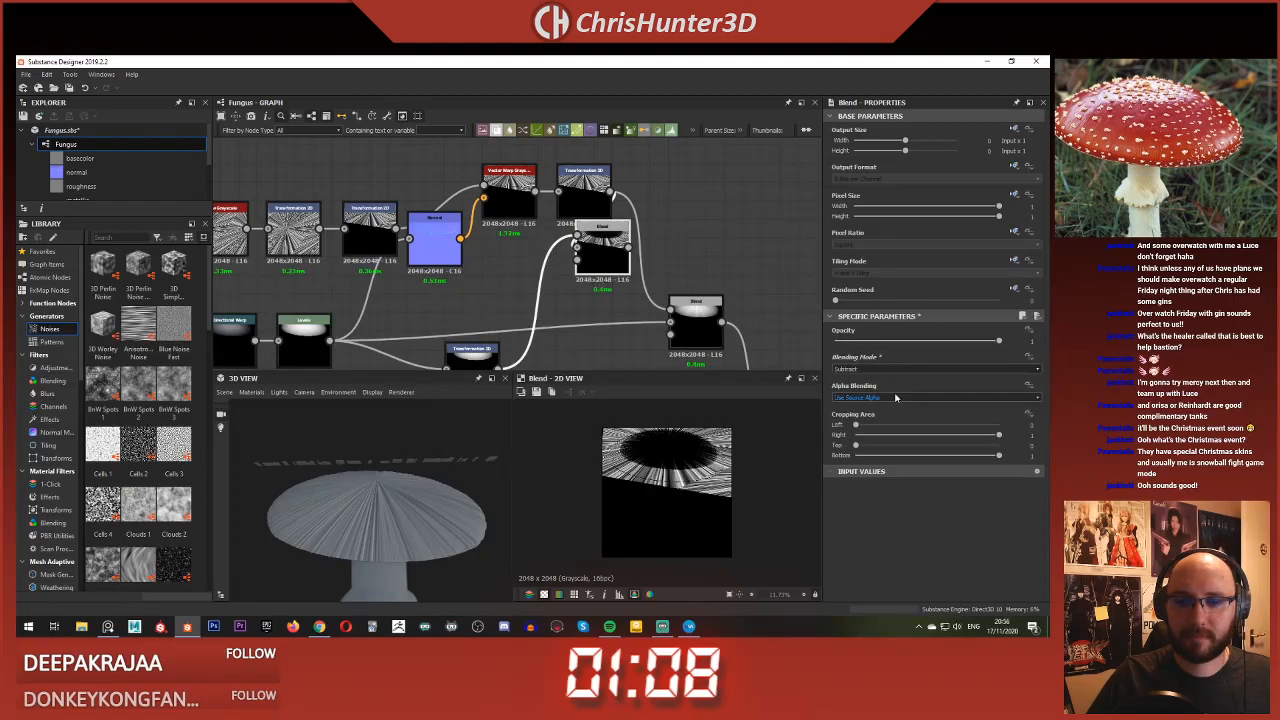
pyautogui.scroll(2, 694, 482)
pyautogui.moveTo(694, 482); pyautogui.dragTo(680, 519, button='middle')
pyautogui.scroll(-2, 560, 268)
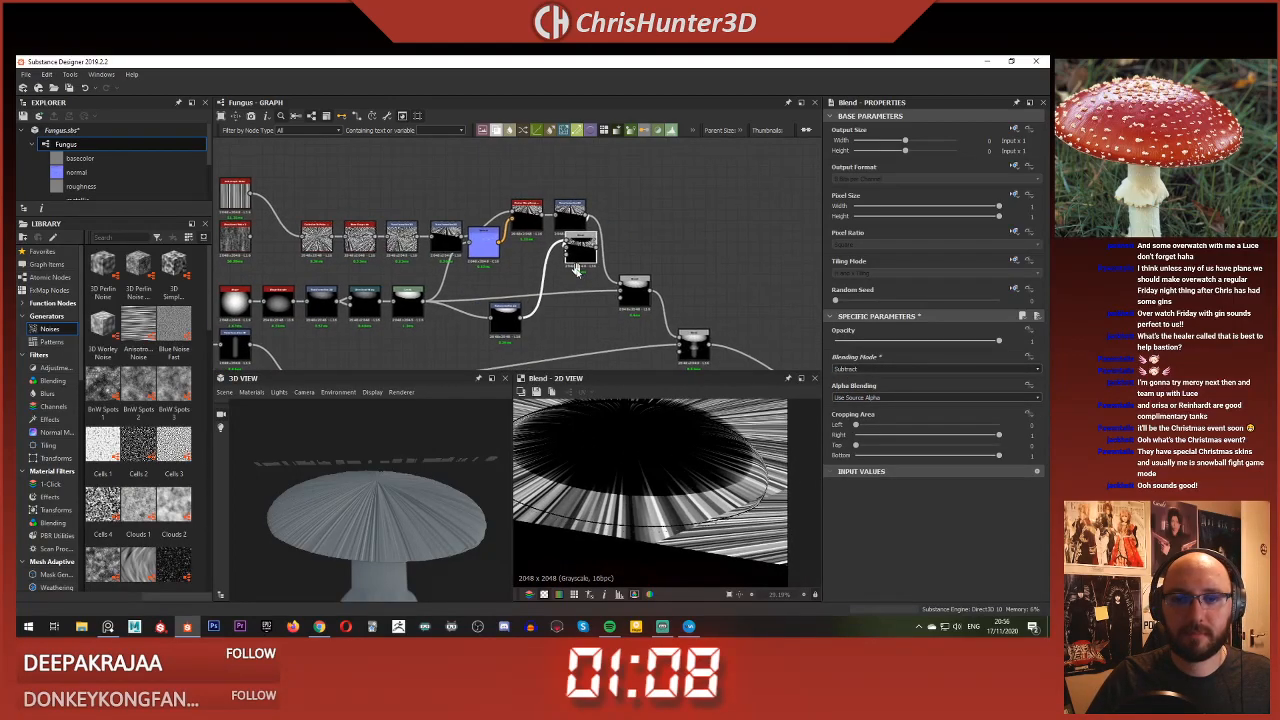
# Step: Move the new Subtract Blend above the cap noise Blend and feed its output into that node's foreground
pyautogui.moveTo(571, 245); pyautogui.dragTo(628, 245)
pyautogui.scroll(3, 628, 245)
pyautogui.moveTo(653, 258); pyautogui.dragTo(632, 241, button='middle')
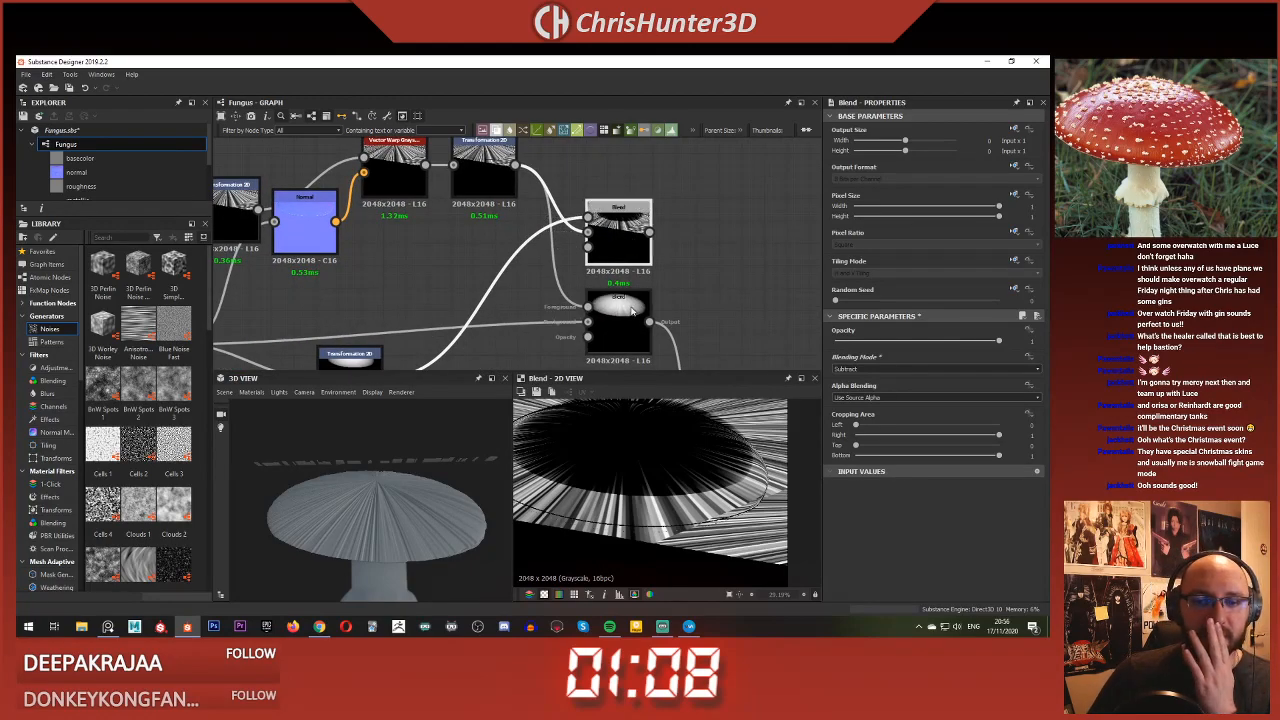
pyautogui.doubleClick(630, 313)
pyautogui.hotkey('ctrl', 'z')
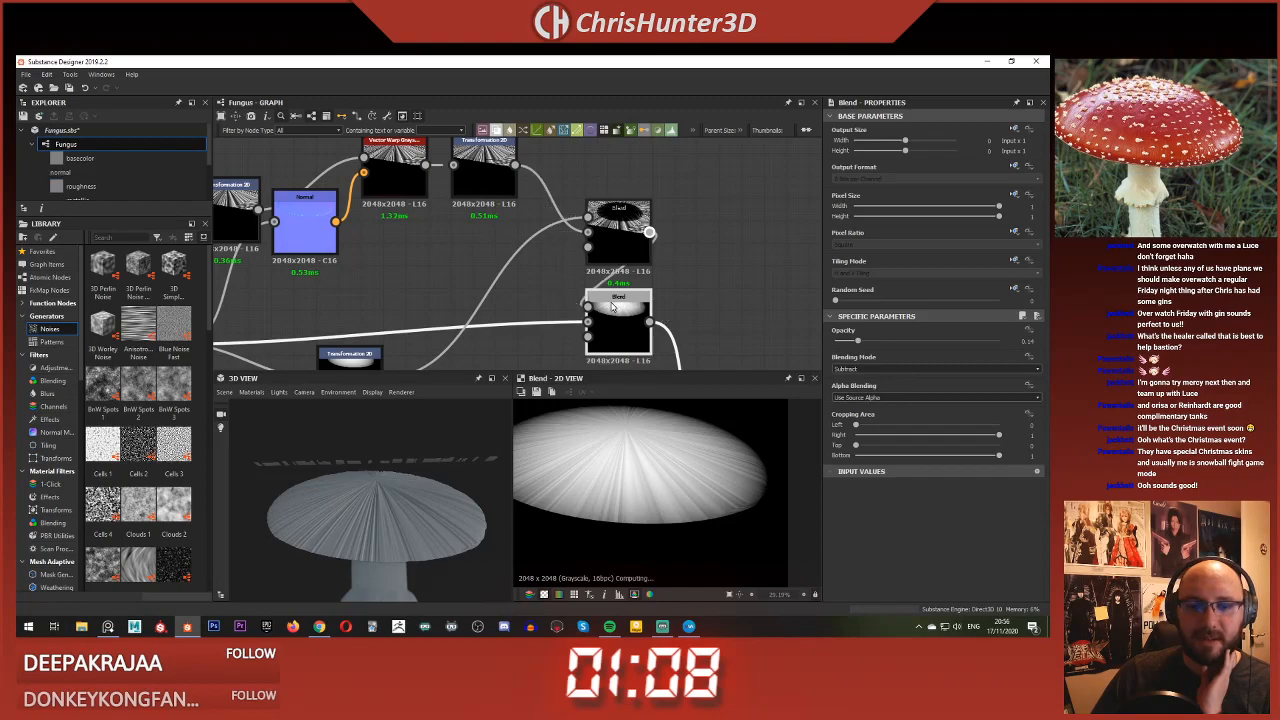
pyautogui.scroll(-2, 614, 307)
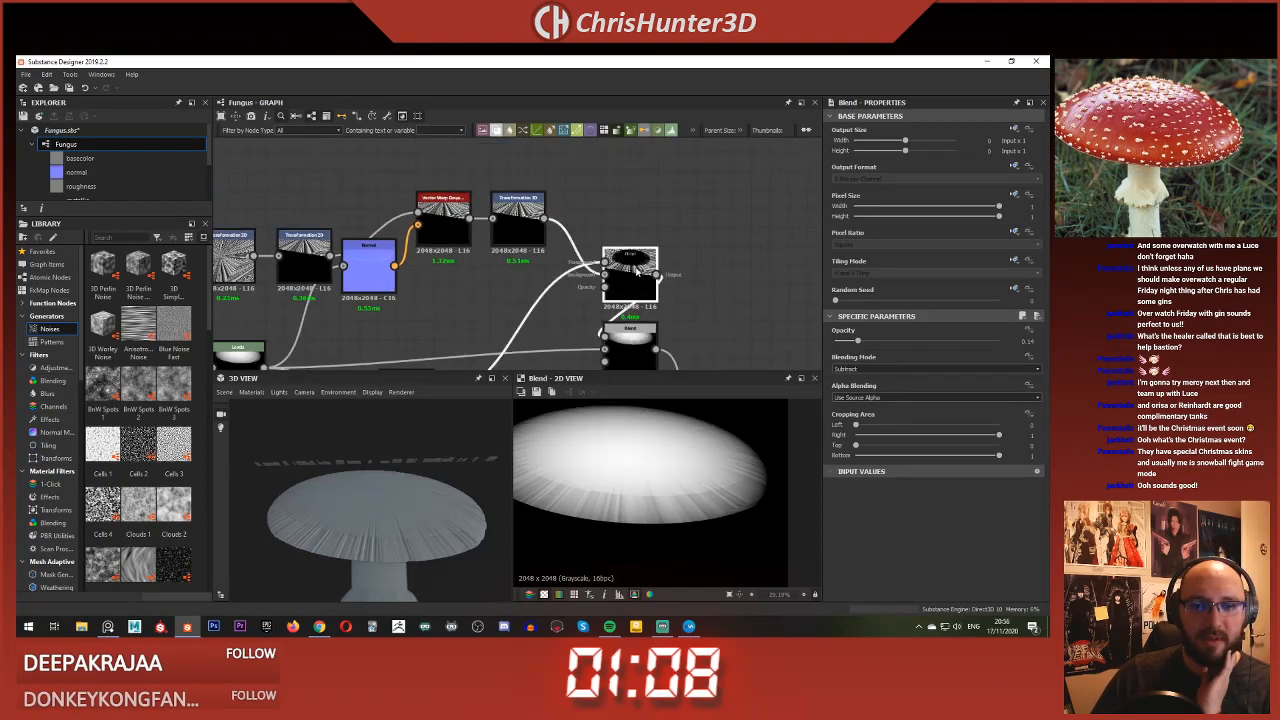
pyautogui.moveTo(909, 346); pyautogui.dragTo(1000, 346)
# Step: Insert a Blur HQ Grayscale between the mask Transformation 2D and the Subtract Blend's foreground
pyautogui.moveTo(464, 315); pyautogui.dragTo(537, 197, button='middle')
pyautogui.scroll(2, 530, 284)
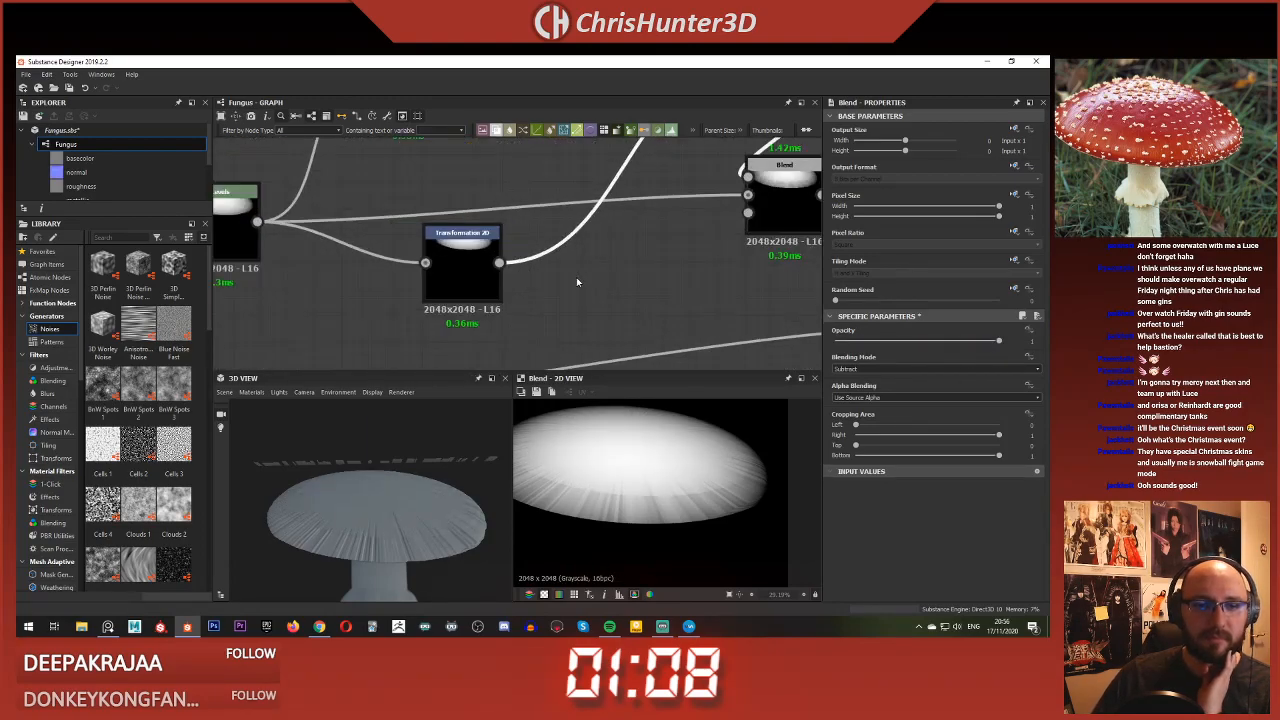
pyautogui.click(578, 279)
pyautogui.press('space')
pyautogui.write('blur')
pyautogui.press('Down')
pyautogui.press('Down')
pyautogui.press('Down')
pyautogui.press('Down')
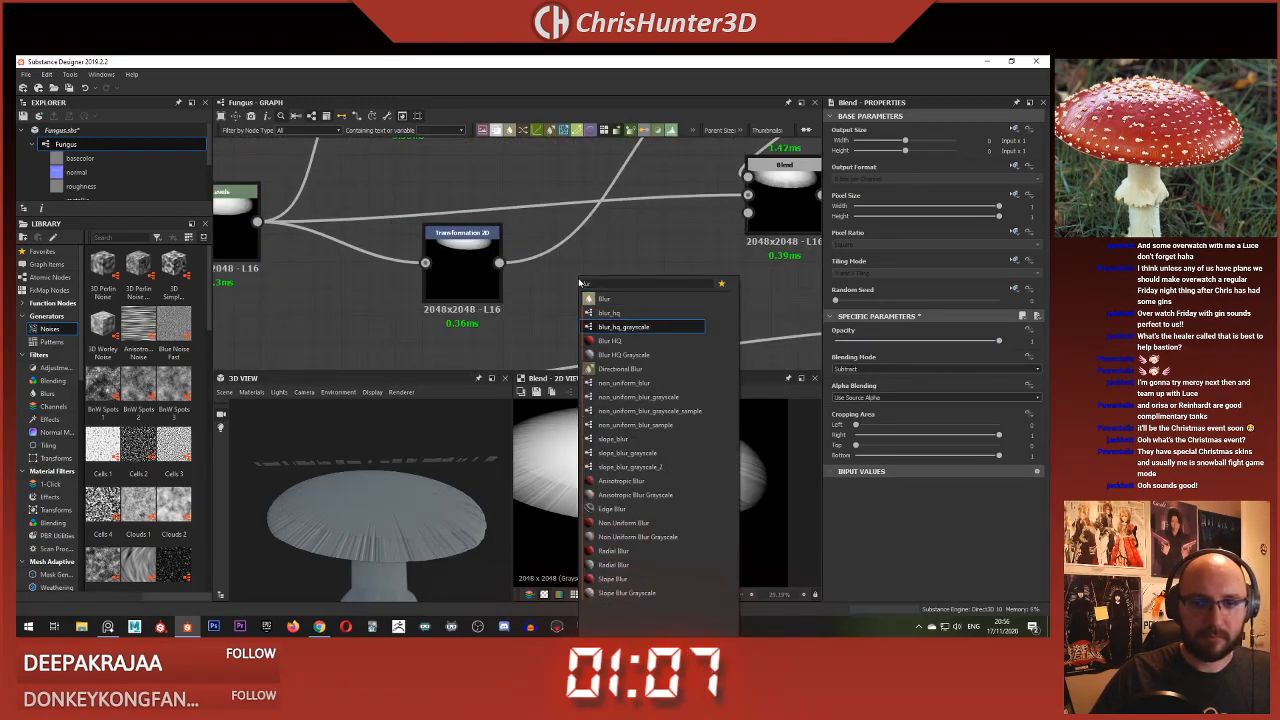
pyautogui.press('Return')
pyautogui.scroll(-3, 508, 288)
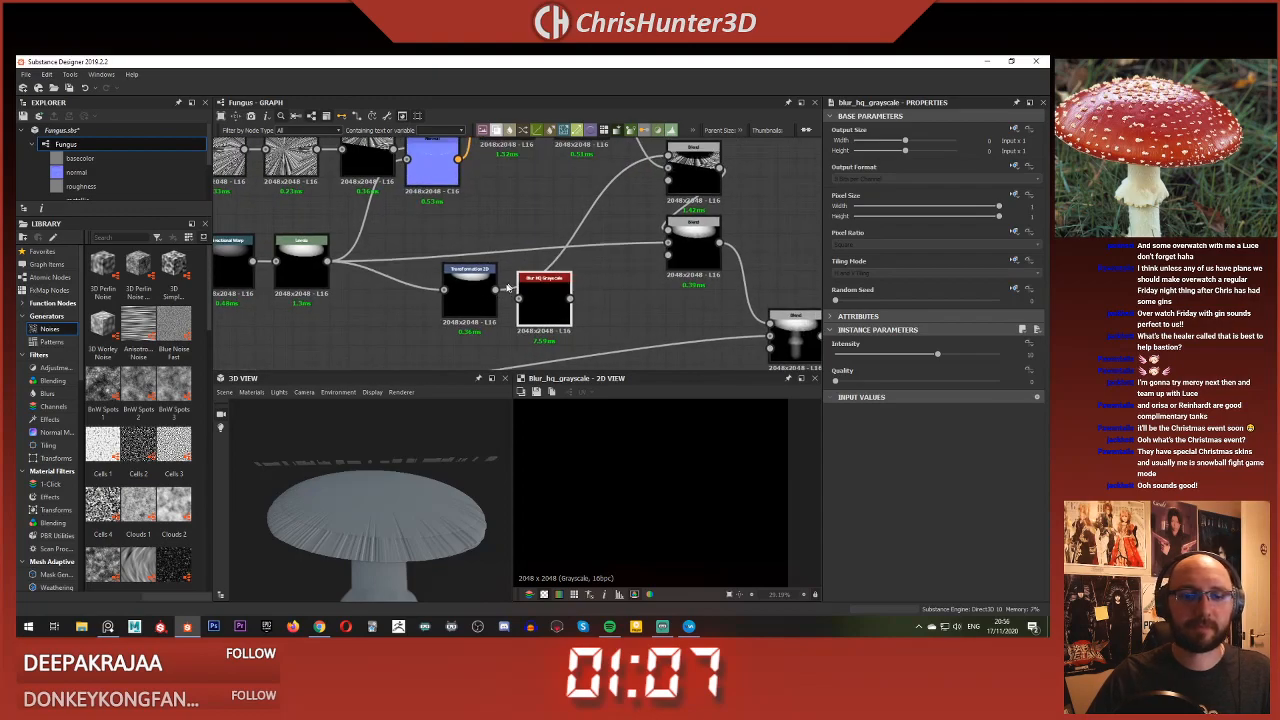
pyautogui.moveTo(688, 151); pyautogui.dragTo(672, 156)
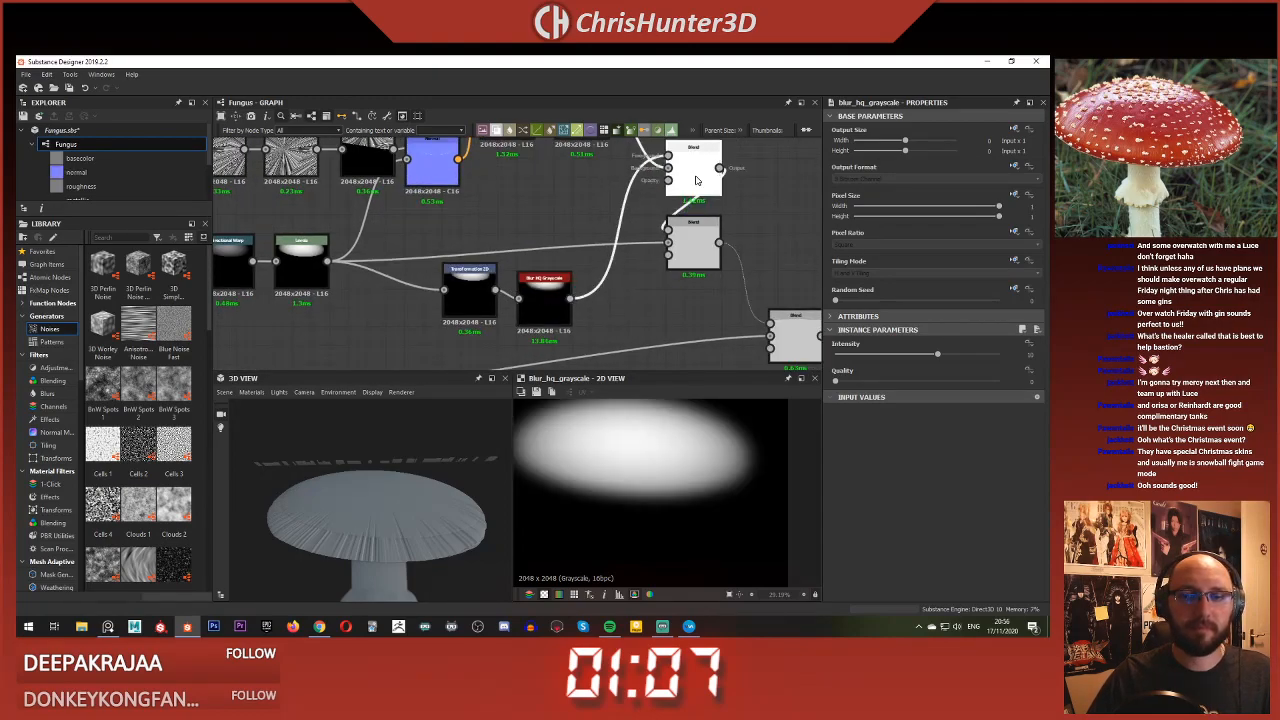
# Step: Set the Blur HQ Grayscale's Intensity to 4.2 after previewing the blurred mask's effect on the cap
pyautogui.doubleClick(695, 176)
pyautogui.click(544, 298)
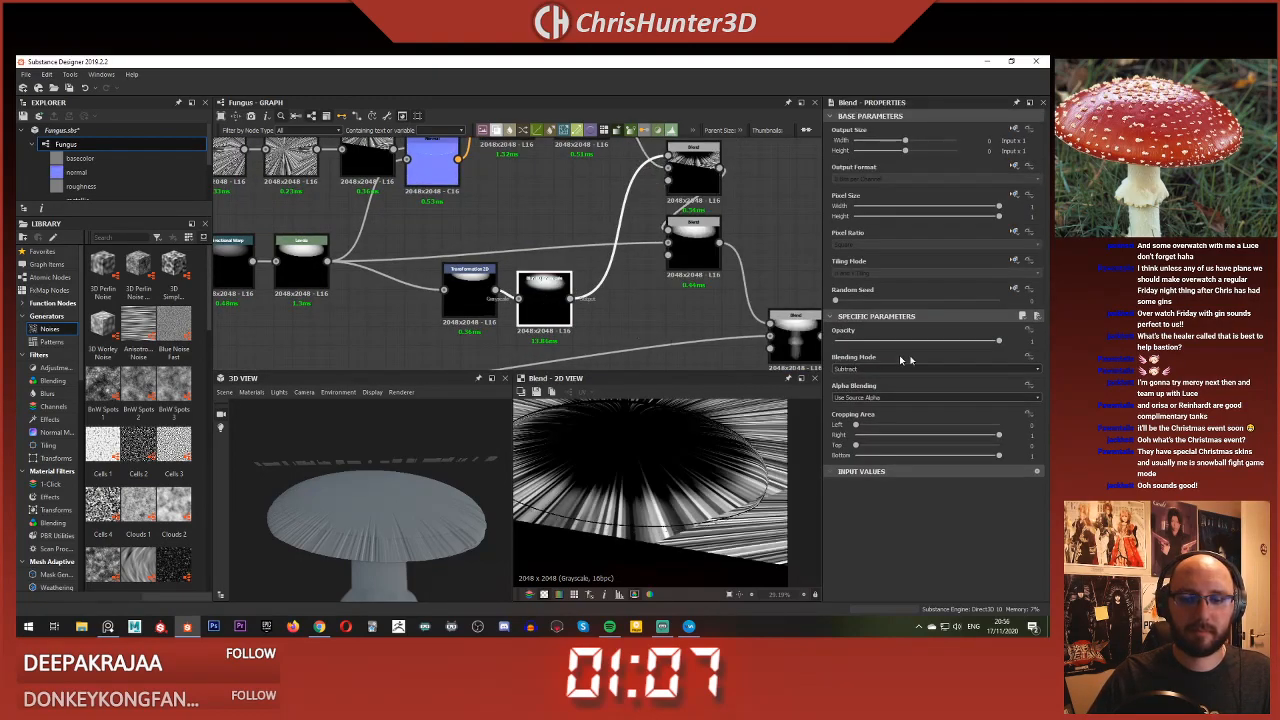
pyautogui.click(687, 229)
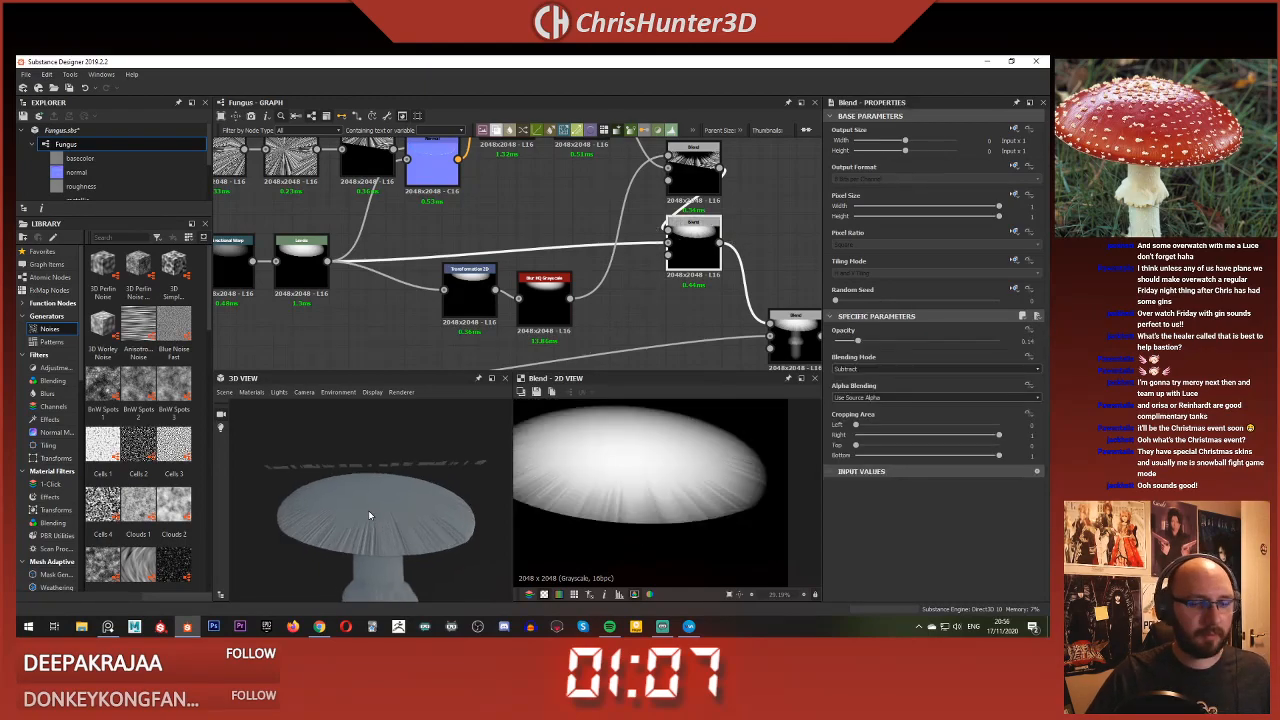
pyautogui.scroll(2, 368, 515)
pyautogui.click(544, 290)
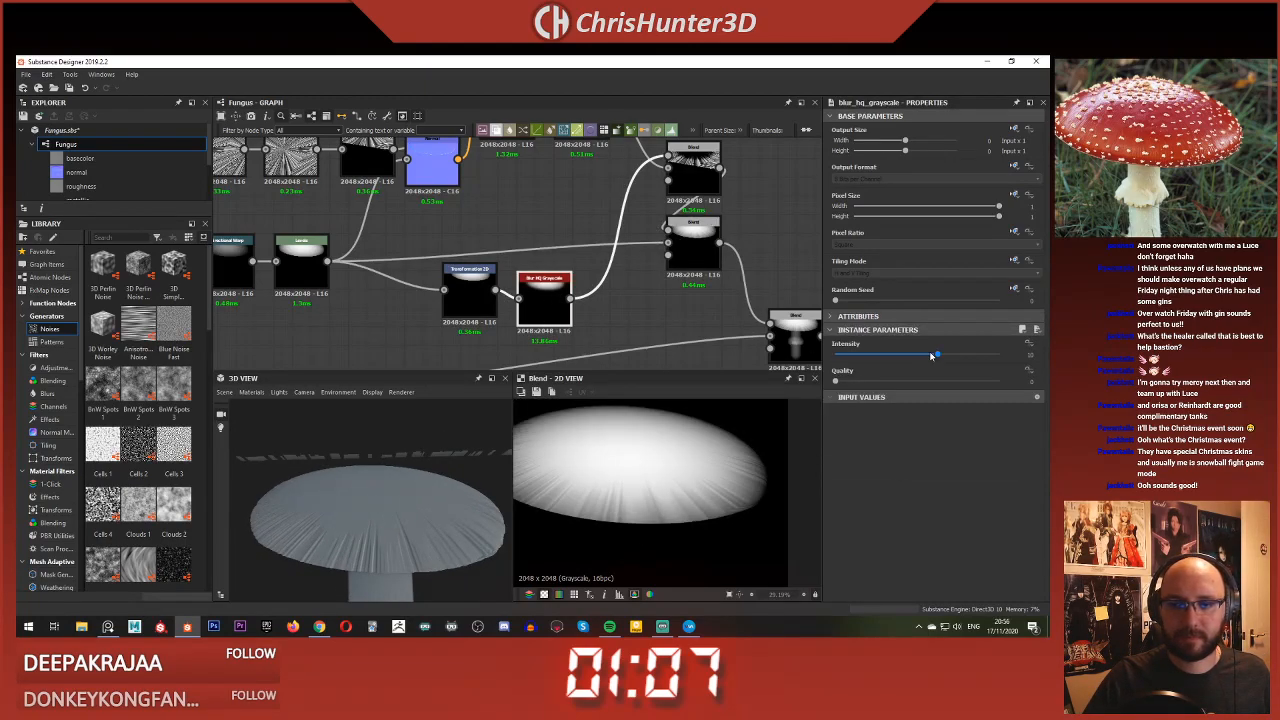
pyautogui.moveTo(932, 355); pyautogui.dragTo(879, 355)
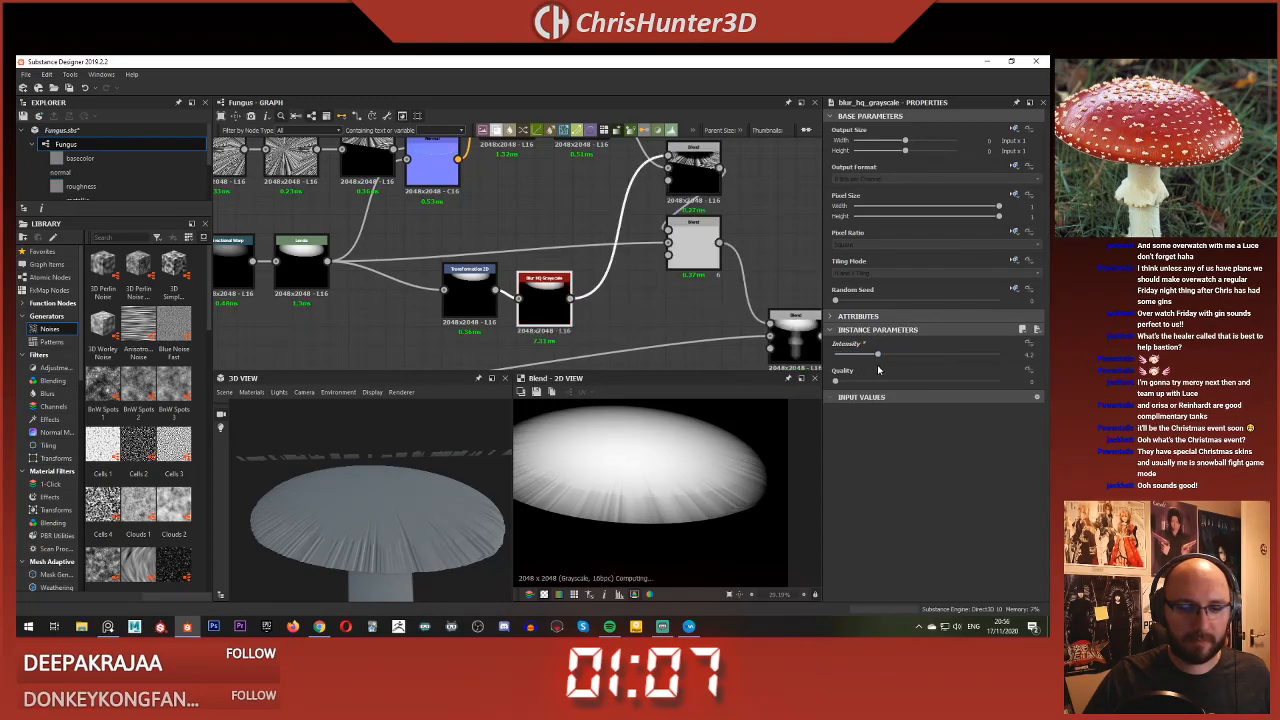
pyautogui.scroll(-2, 490, 296)
# Step: Move the Subtract Blend away from the cap noise Blend and set the cap noise Blend's blending mode to Multiply
pyautogui.click(657, 265)
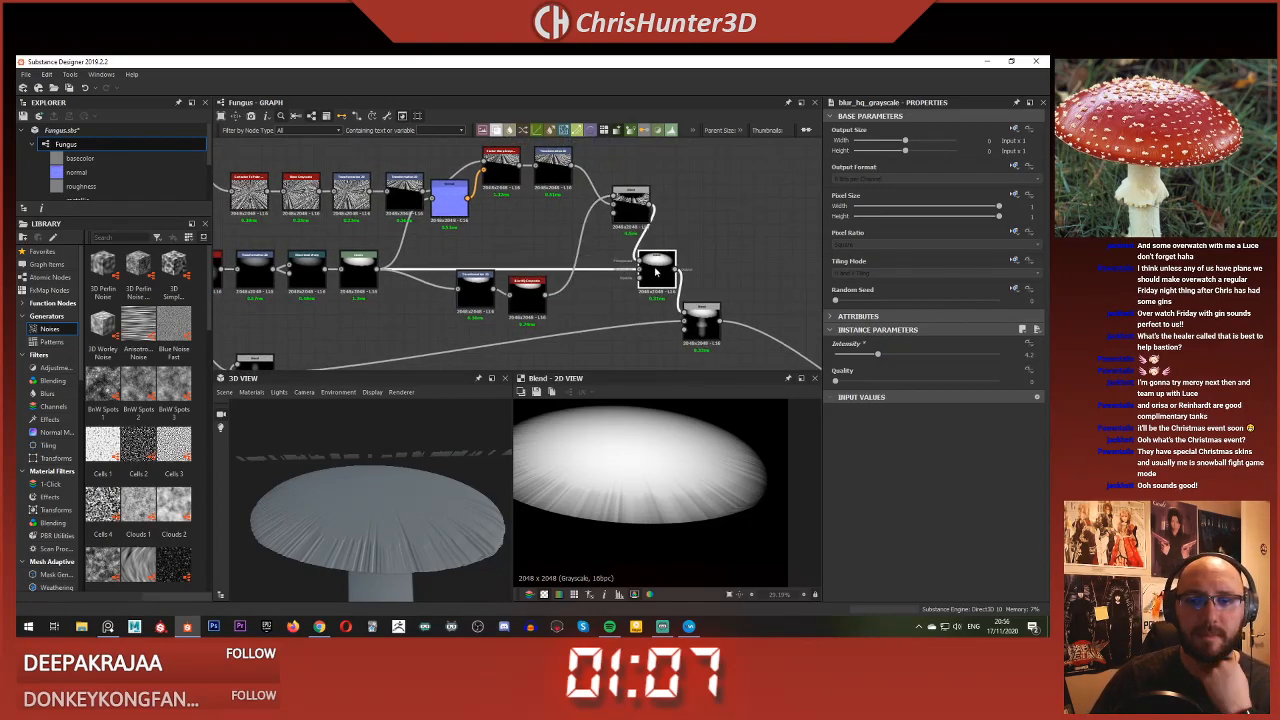
pyautogui.moveTo(625, 210); pyautogui.dragTo(600, 209)
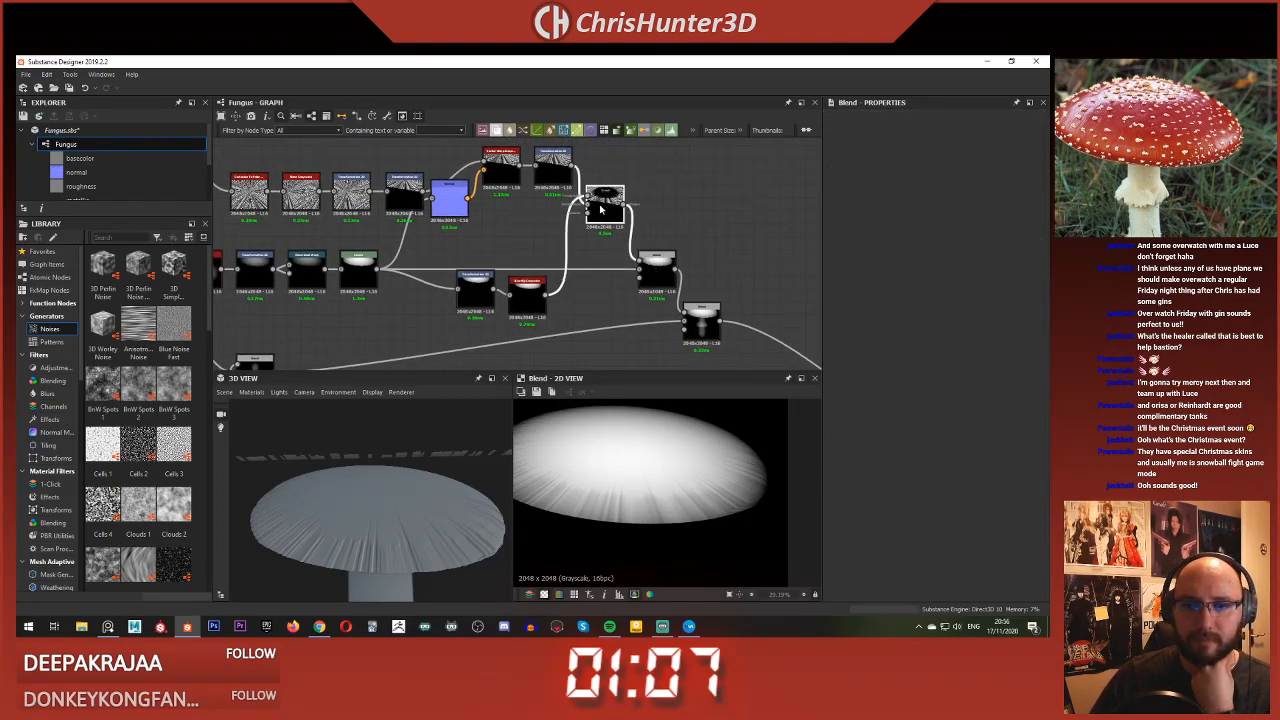
pyautogui.click(664, 270)
pyautogui.click(941, 370)
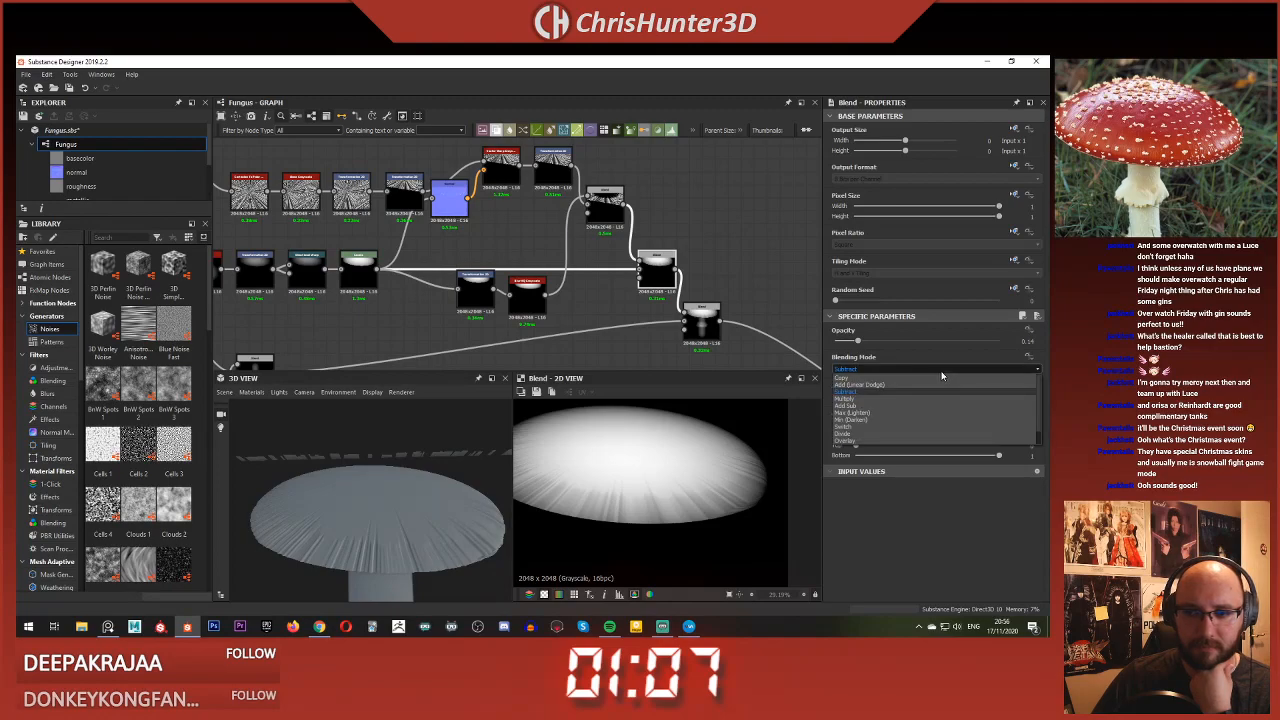
pyautogui.click(935, 399)
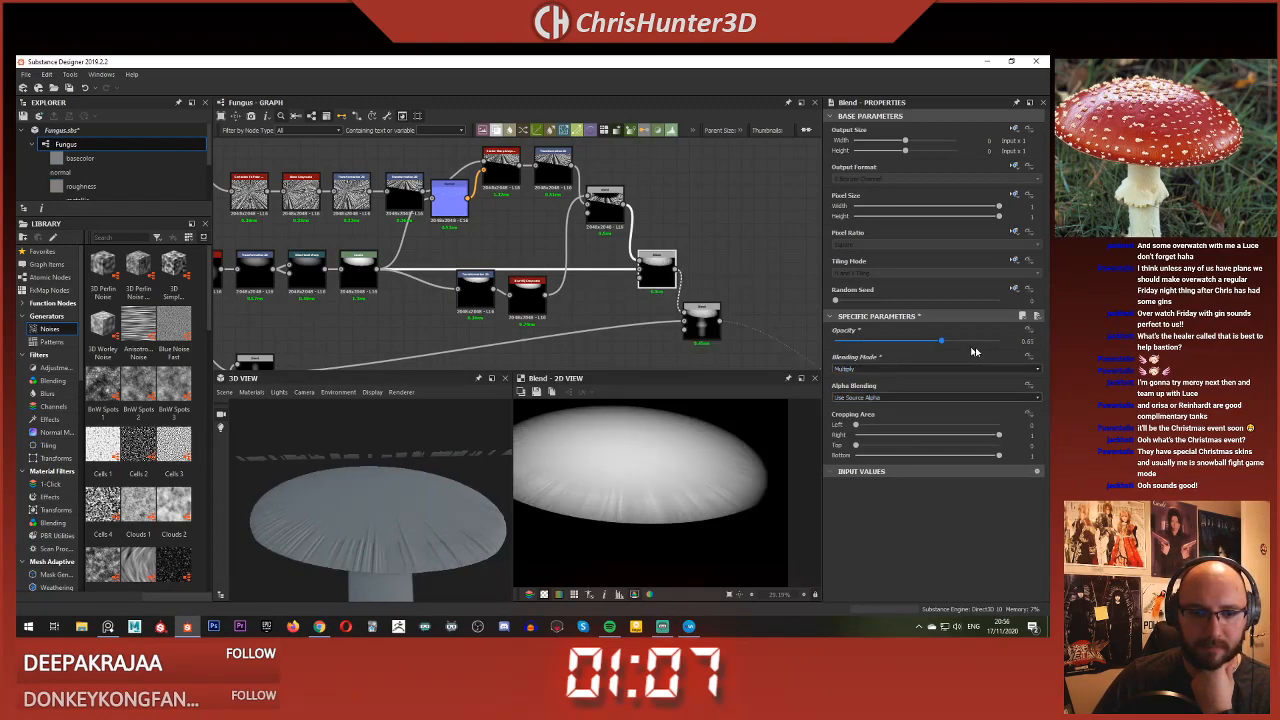
# Step: Lower the cap noise Blend's Opacity to 0.04 and inspect the cap's underside edge in 3D
pyautogui.moveTo(941, 341); pyautogui.dragTo(843, 356)
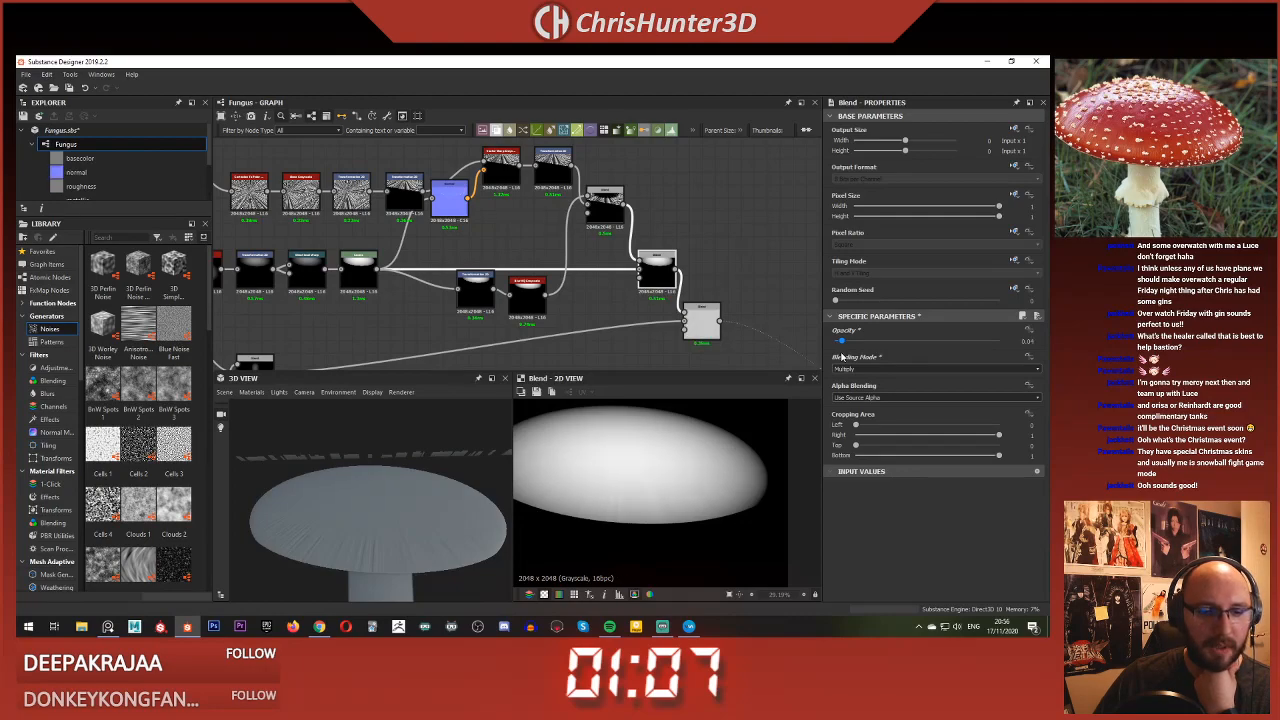
pyautogui.scroll(-3, 334, 535)
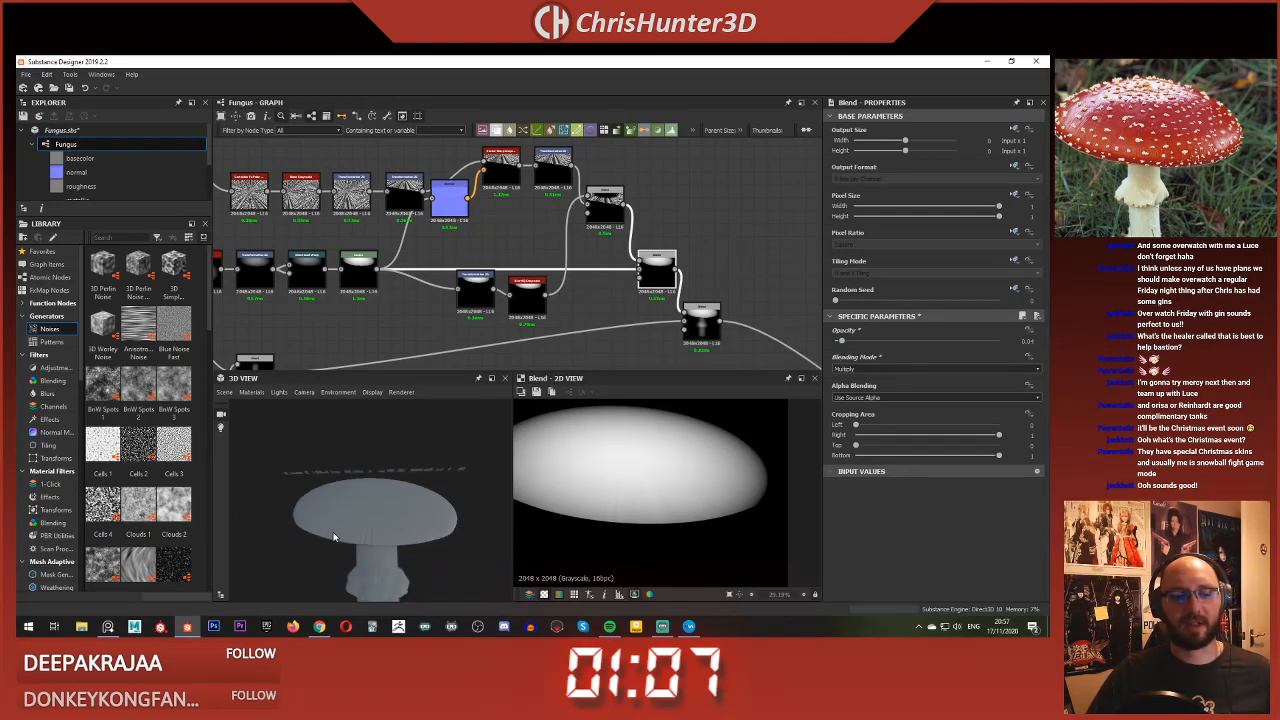
pyautogui.moveTo(334, 535); pyautogui.dragTo(377, 535)
pyautogui.scroll(-2, 369, 525)
pyautogui.scroll(4, 370, 521)
pyautogui.moveTo(377, 535); pyautogui.dragTo(388, 489, button='middle')
pyautogui.scroll(4, 410, 485)
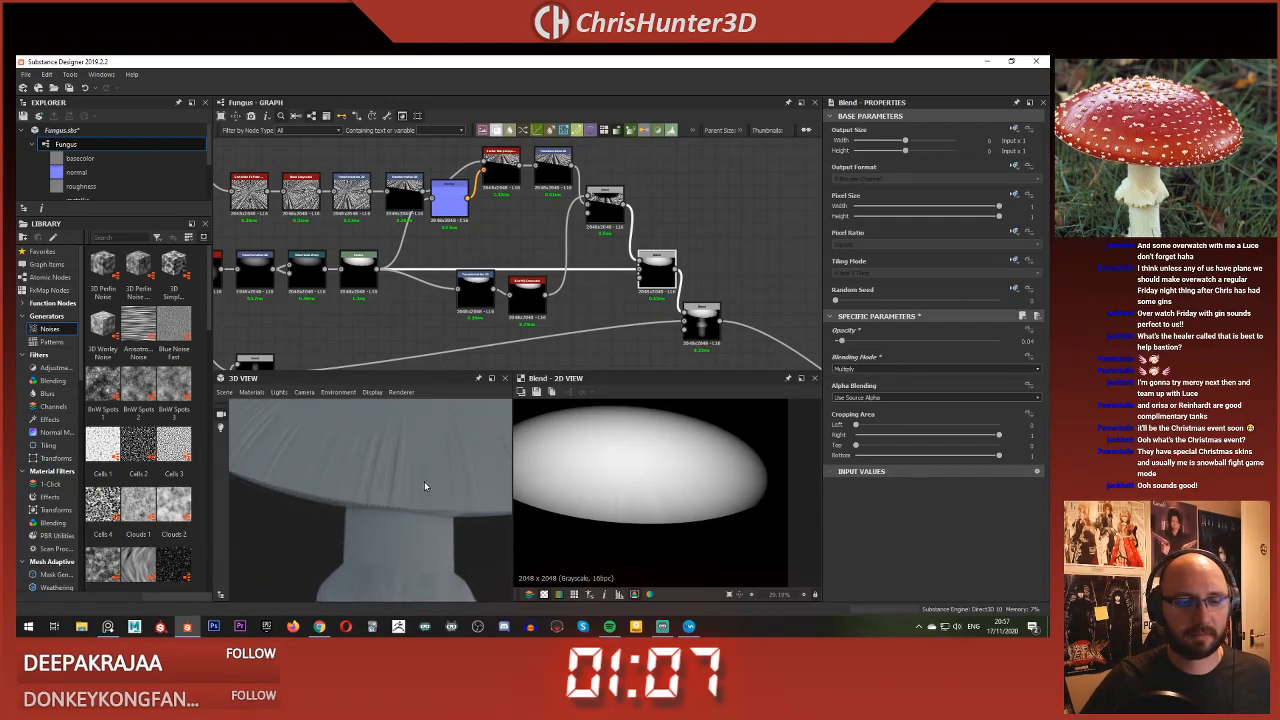
# Step: Add a Blur HQ Grayscale node beside the Anisotropic Noise after checking the cap's ridges in 3D
pyautogui.scroll(-2, 424, 488)
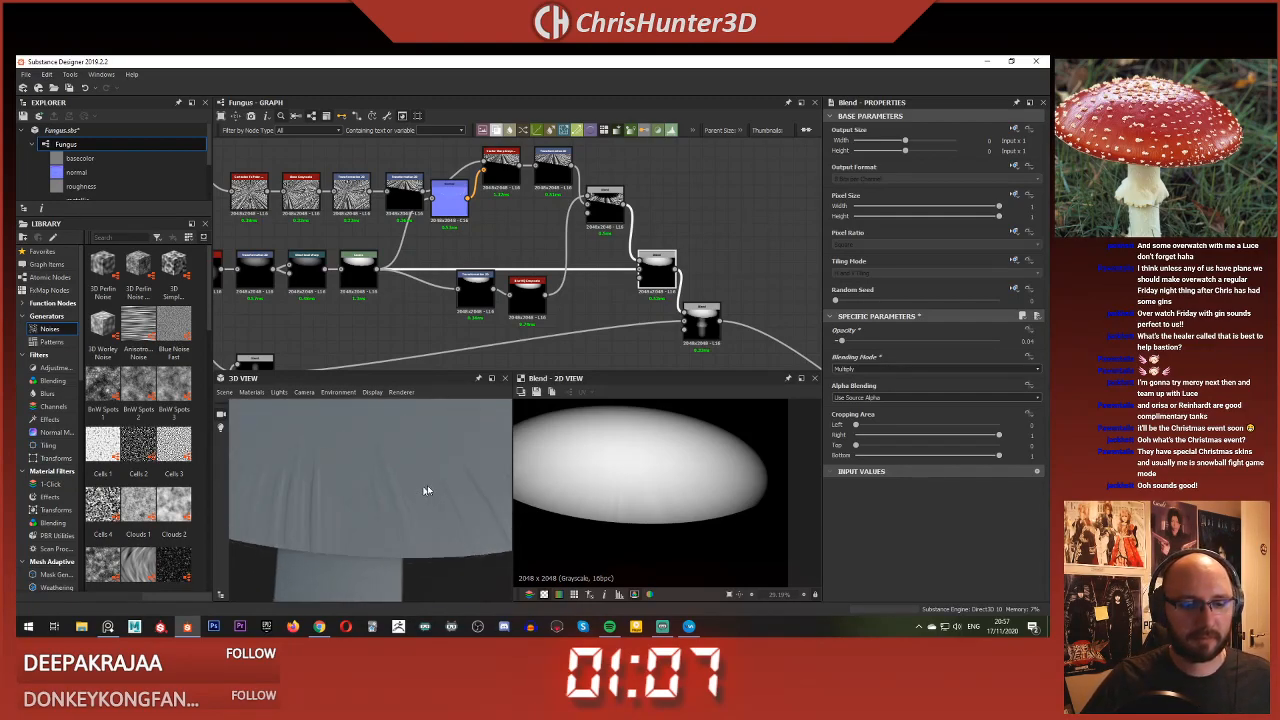
pyautogui.moveTo(424, 490); pyautogui.dragTo(360, 480)
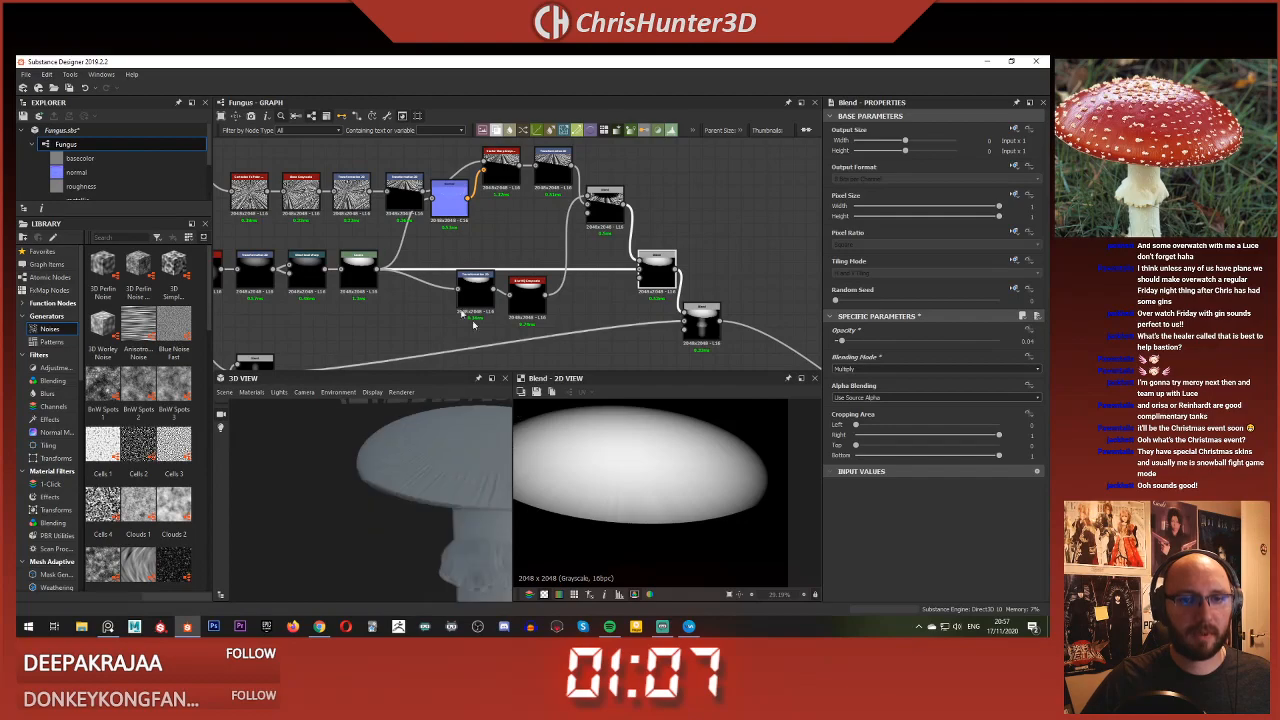
pyautogui.scroll(8, 633, 247)
pyautogui.scroll(-2, 600, 245)
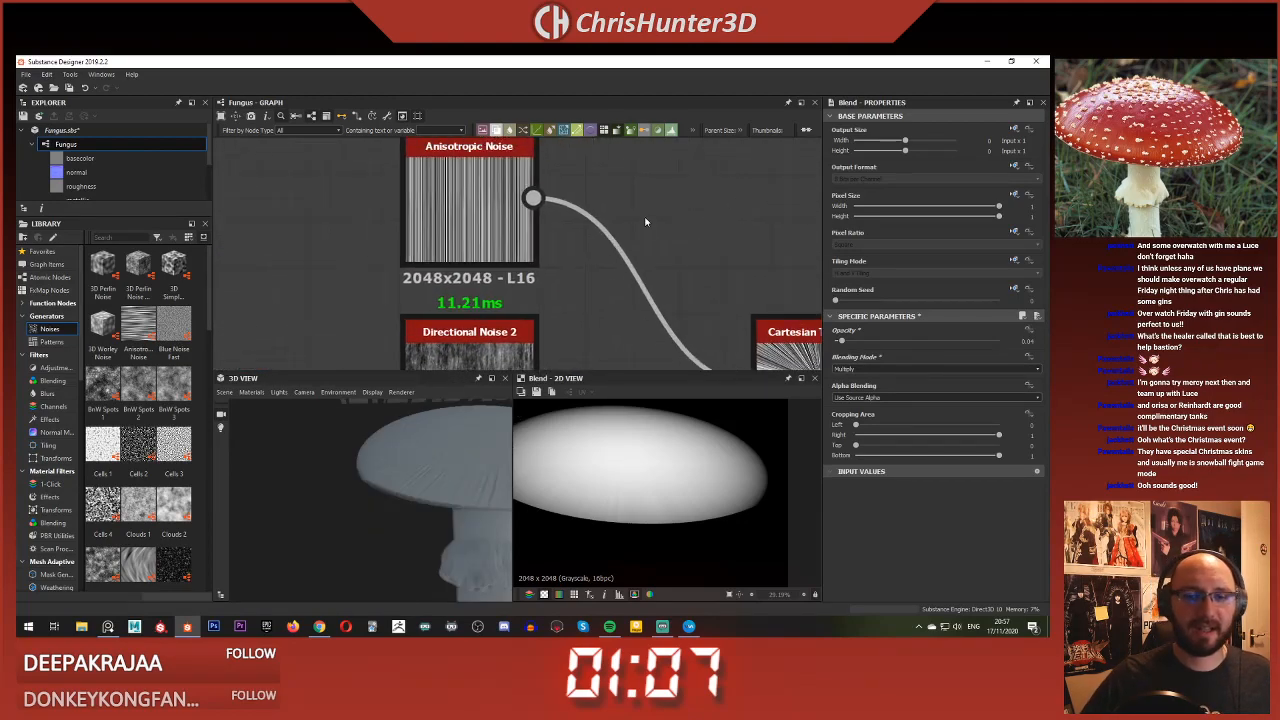
pyautogui.press('space')
pyautogui.write('blu')
pyautogui.press('BackSpace')
pyautogui.press('BackSpace')
pyautogui.press('BackSpace')
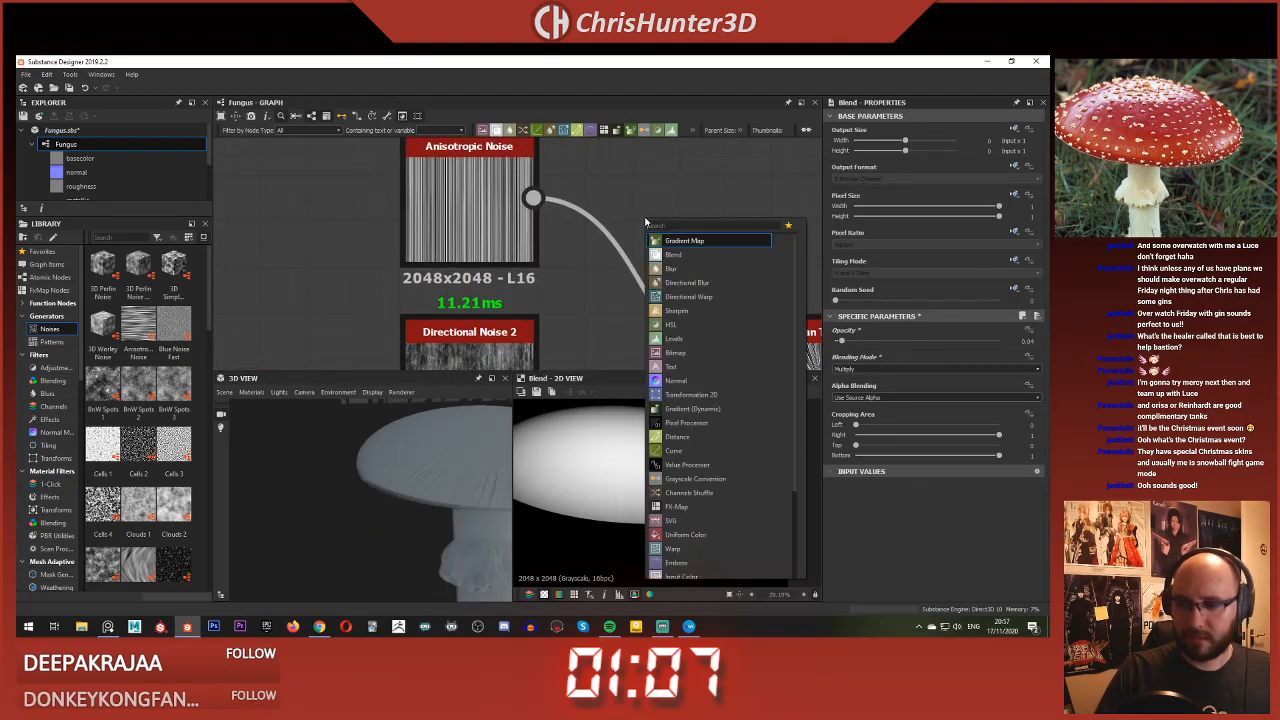
pyautogui.write('blu')
pyautogui.press('Down')
pyautogui.press('Down')
pyautogui.press('Down')
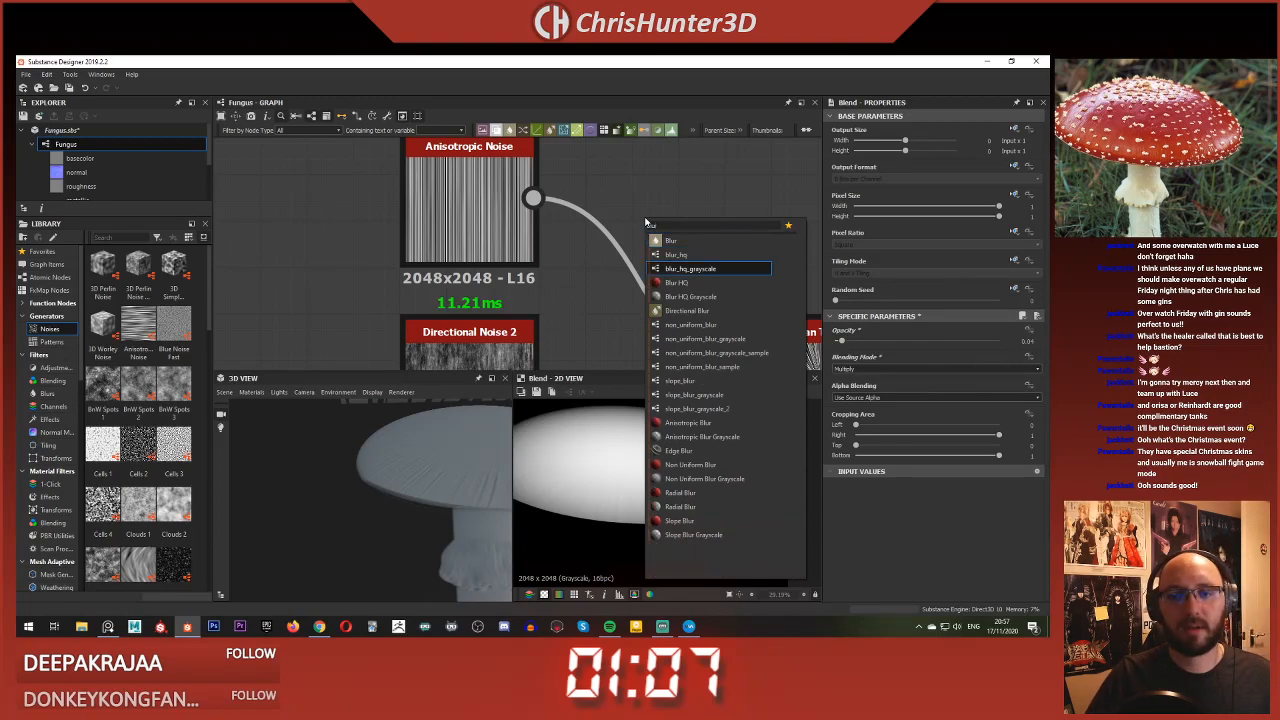
pyautogui.press('Down')
pyautogui.press('Return')
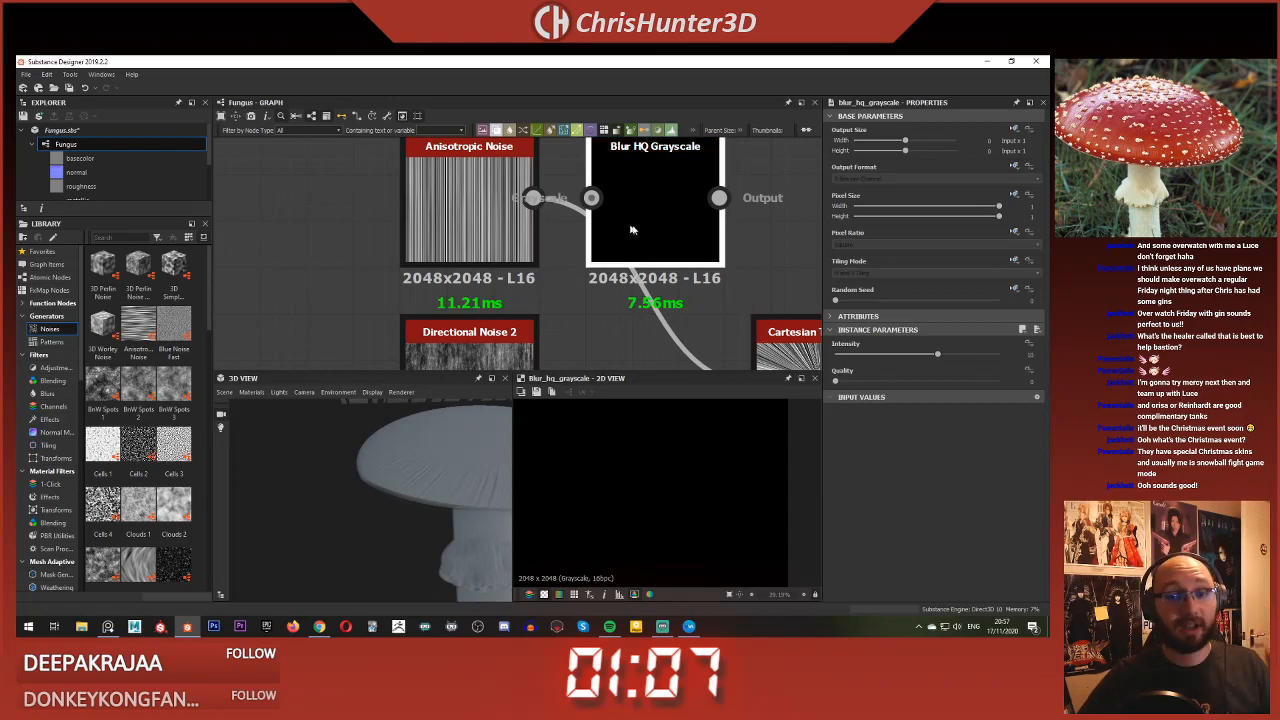
# Step: Insert the new Blur HQ Grayscale between the Anisotropic Noise and Cartesian To Polar, with its Intensity lowered to 0.35
pyautogui.scroll(-1, 631, 229)
pyautogui.moveTo(631, 229); pyautogui.dragTo(573, 233, button='middle')
pyautogui.moveTo(491, 207); pyautogui.dragTo(540, 208)
pyautogui.scroll(-3, 684, 479)
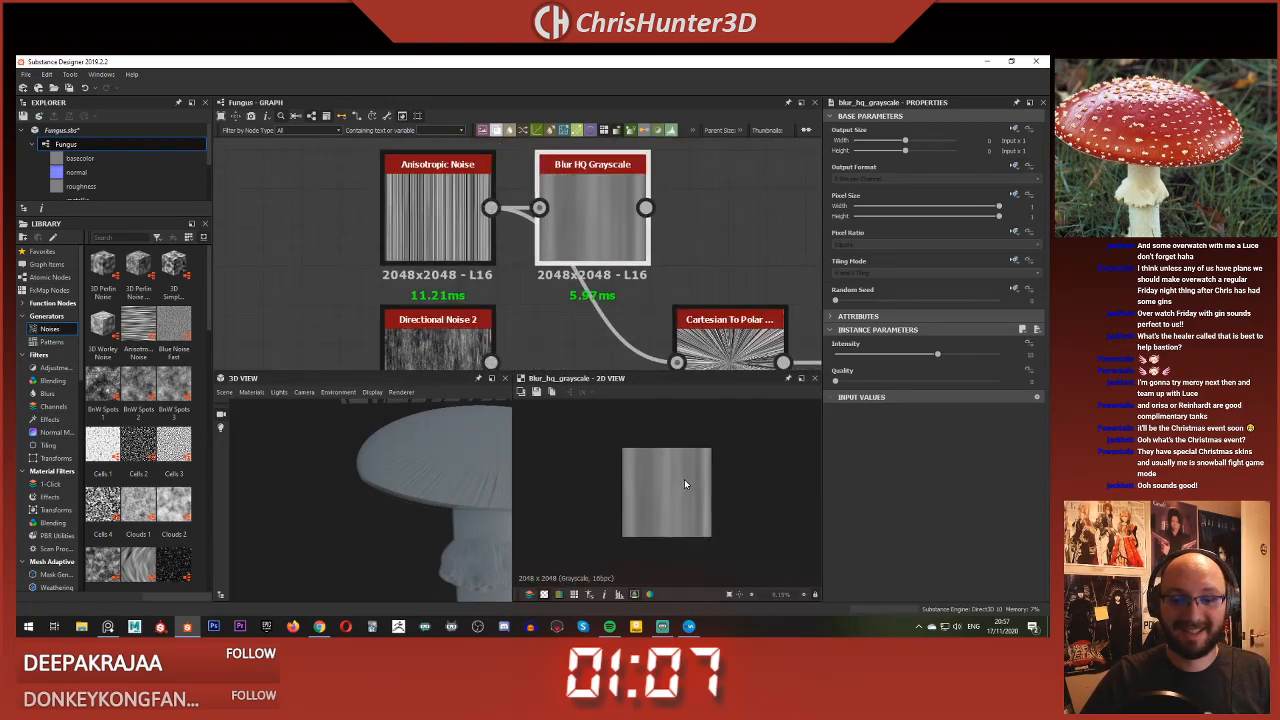
pyautogui.moveTo(865, 354); pyautogui.dragTo(832, 356)
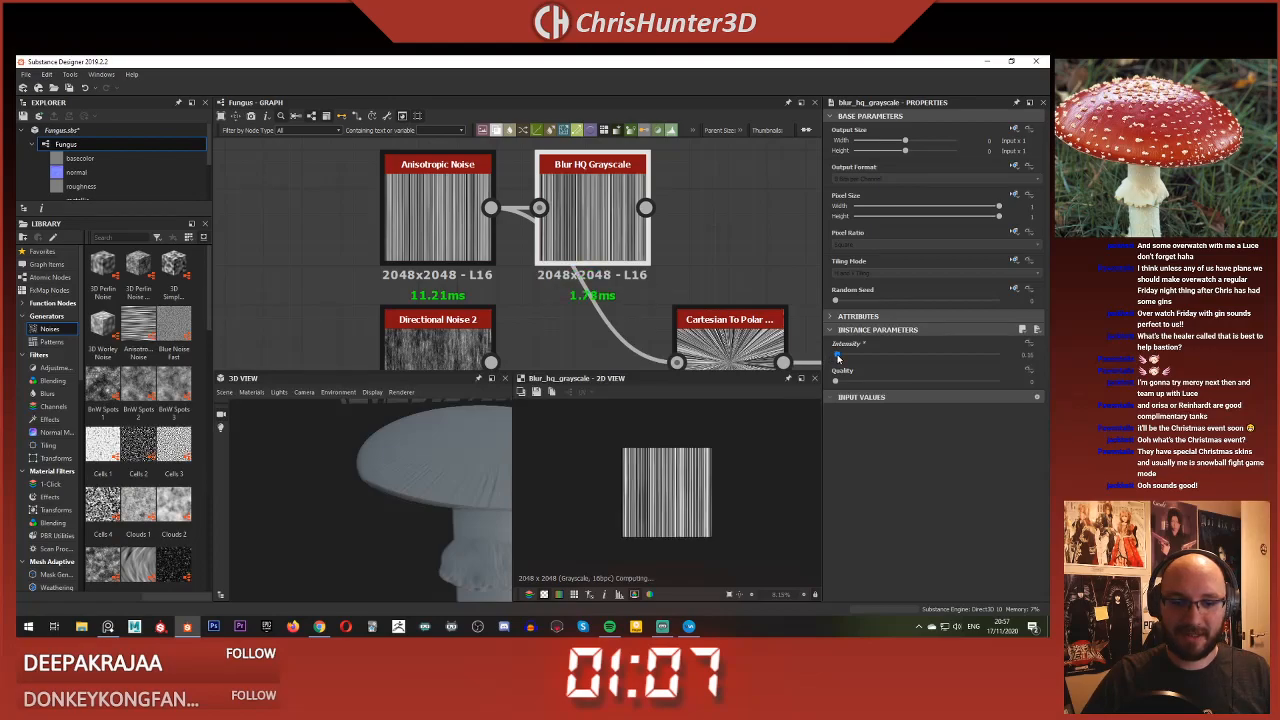
pyautogui.keyDown('shift'); pyautogui.moveTo(491, 207); pyautogui.dragTo(612, 214); pyautogui.keyUp('shift')
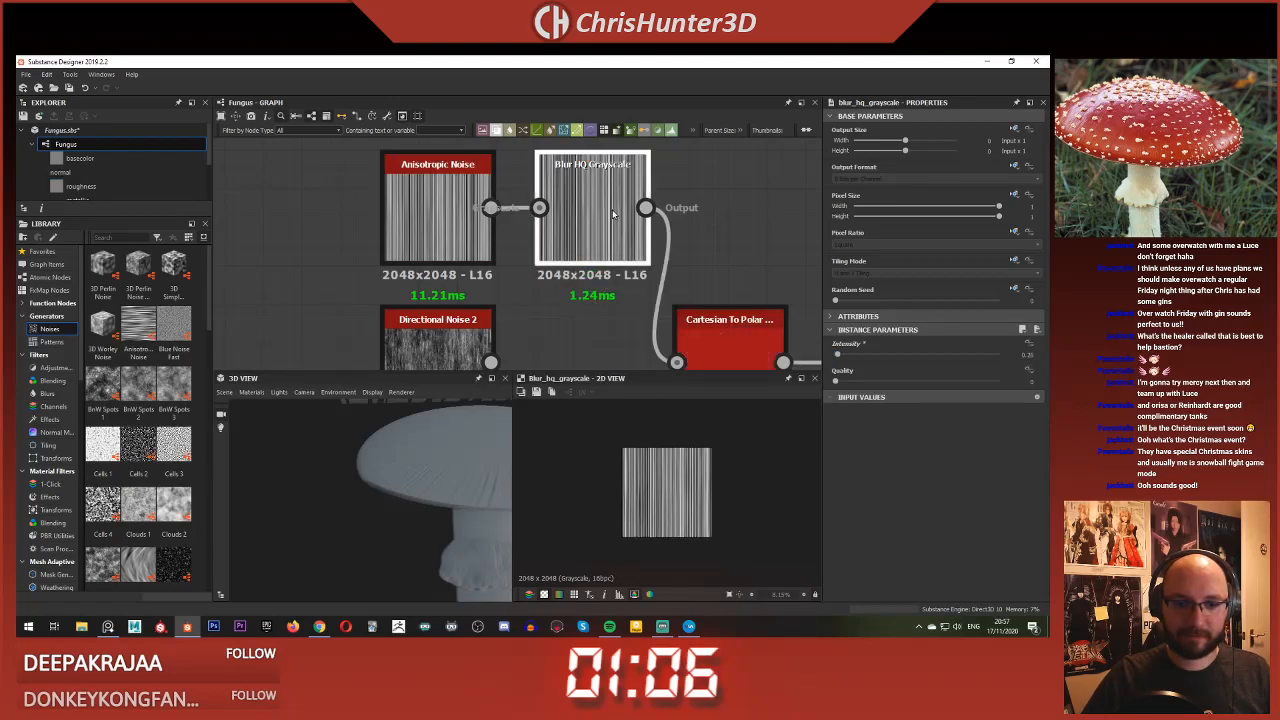
pyautogui.moveTo(389, 475); pyautogui.dragTo(372, 478)
pyautogui.moveTo(370, 478); pyautogui.dragTo(351, 476, button='middle')
pyautogui.moveTo(351, 476); pyautogui.dragTo(387, 473)
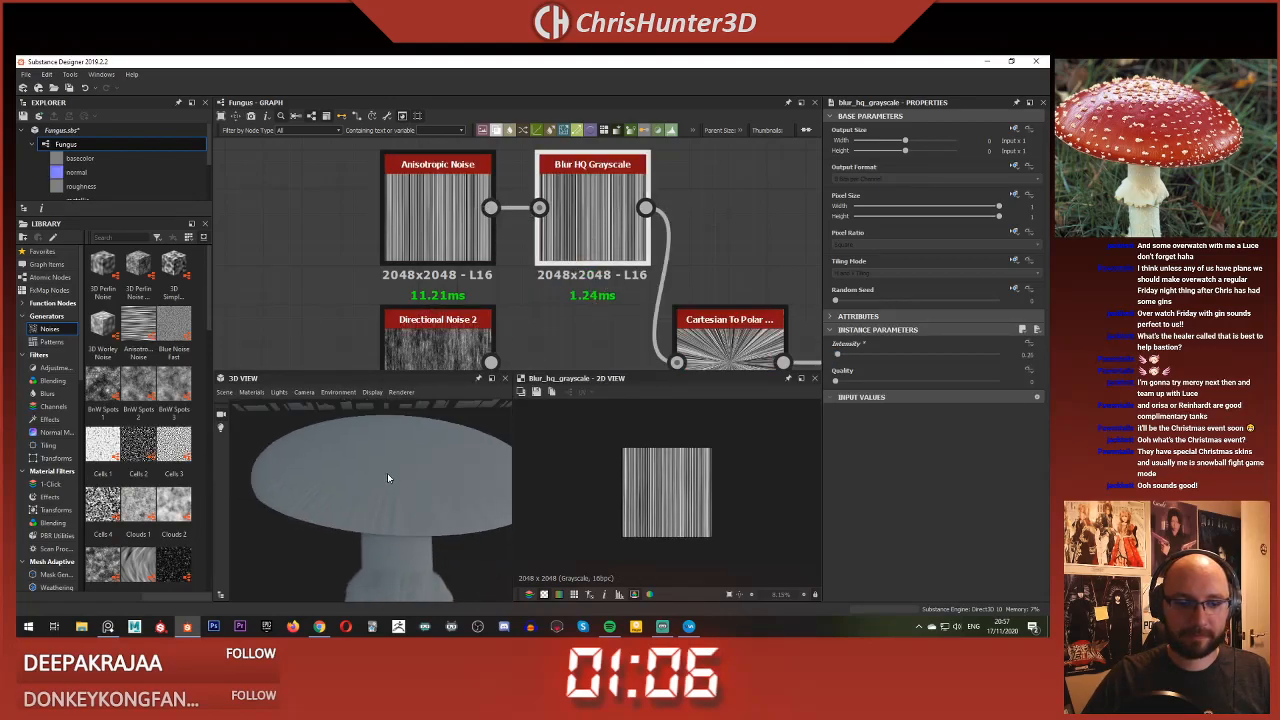
pyautogui.scroll(-2, 394, 470)
# Step: Raise the Anisotropic Noise's Y Amount to 1024, reduce it to about 840, and check the cap in 3D
pyautogui.click(437, 215)
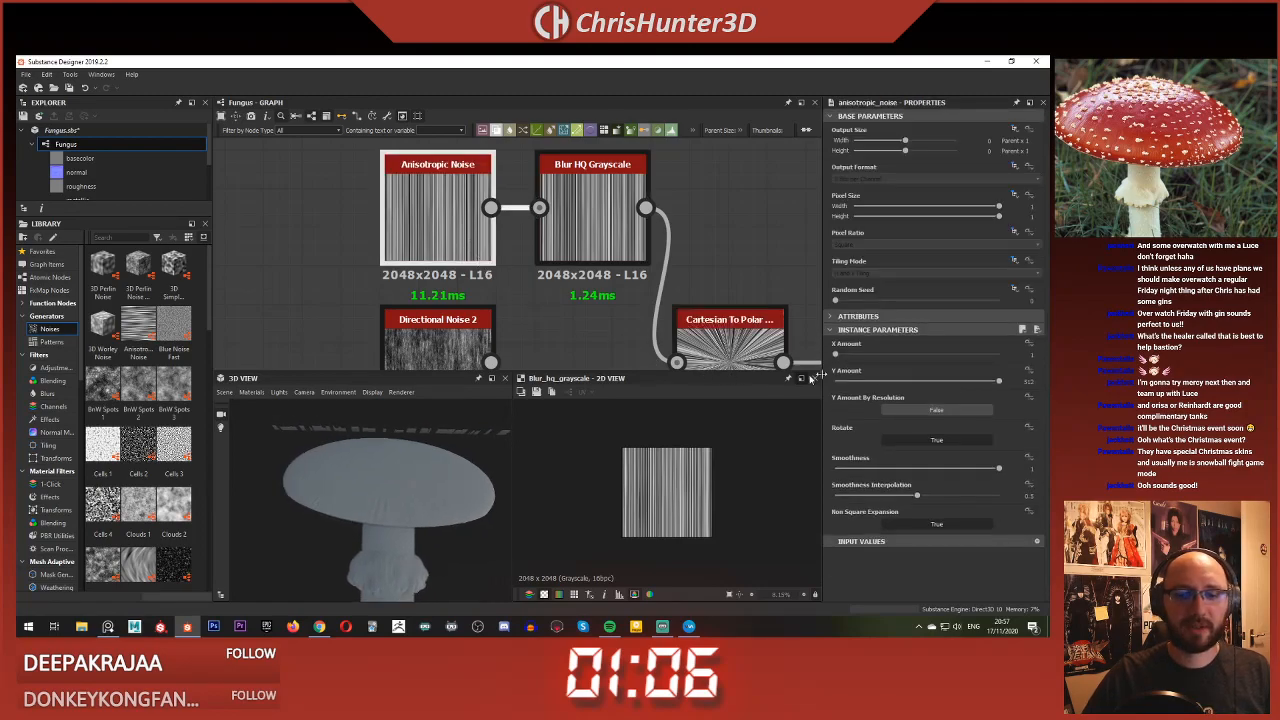
pyautogui.click(1014, 381)
pyautogui.write('102')
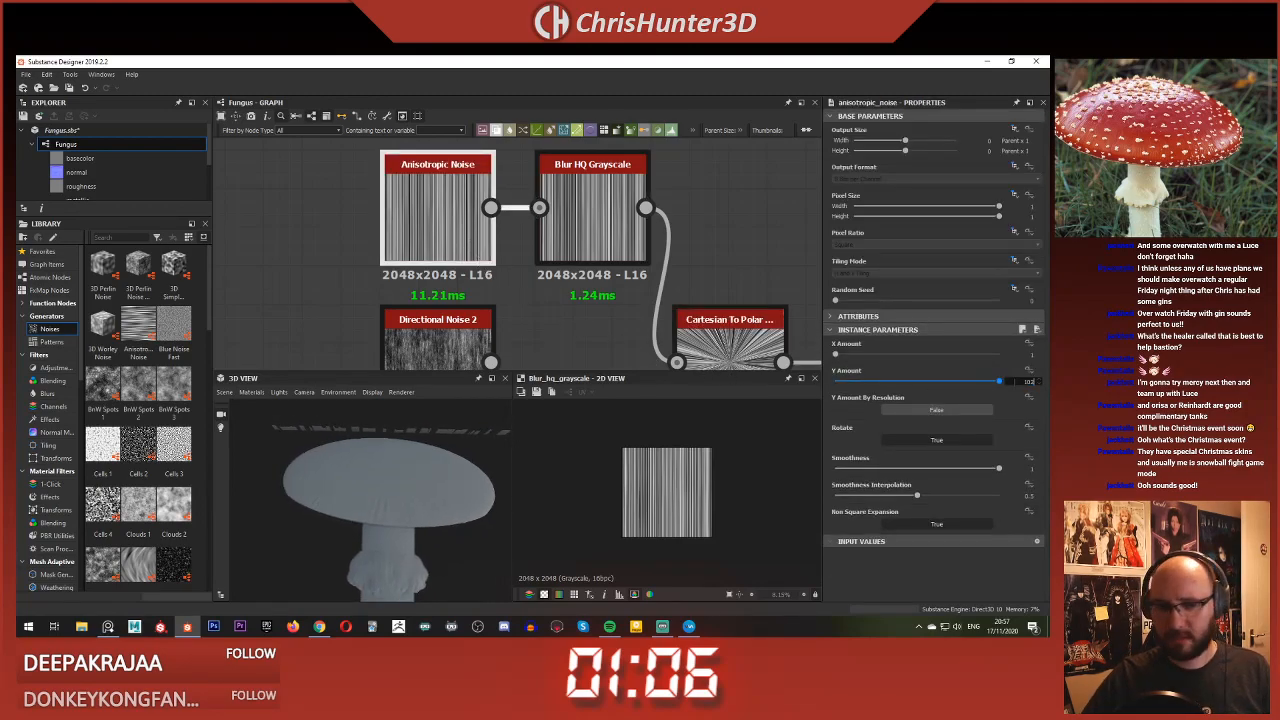
pyautogui.write('4')
pyautogui.press('Return')
pyautogui.scroll(2, 388, 500)
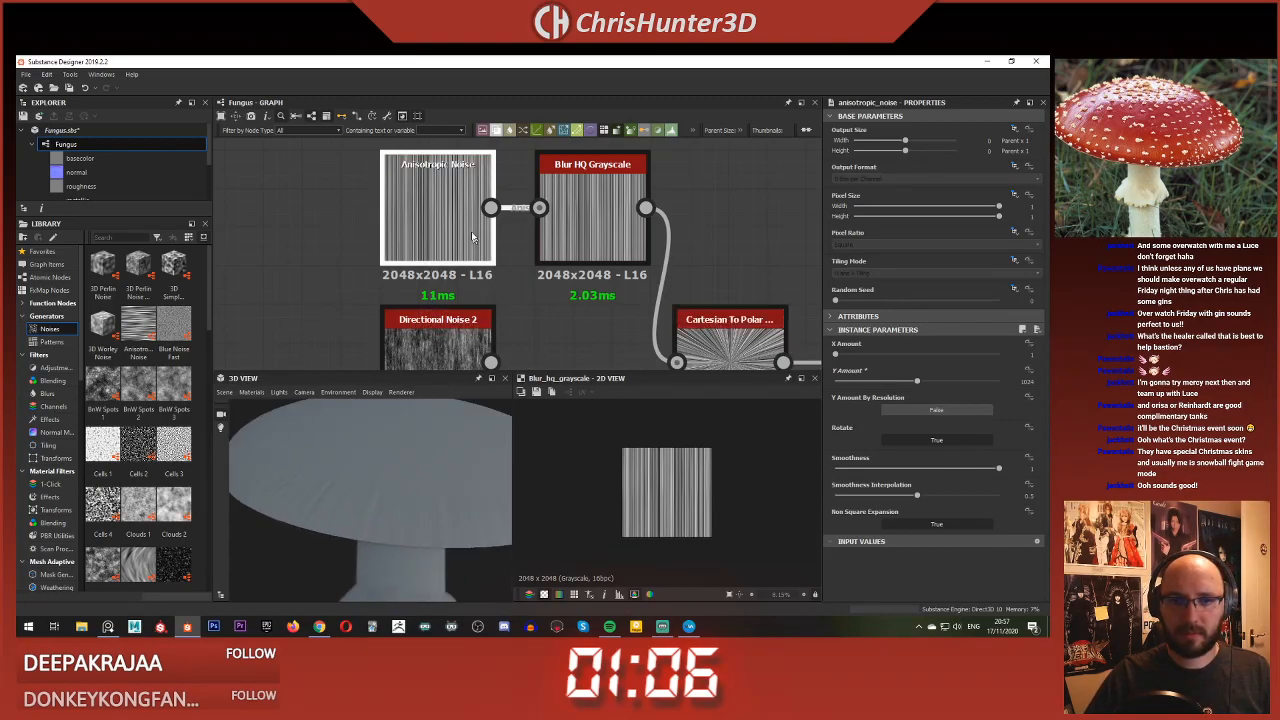
pyautogui.moveTo(916, 383); pyautogui.dragTo(903, 383)
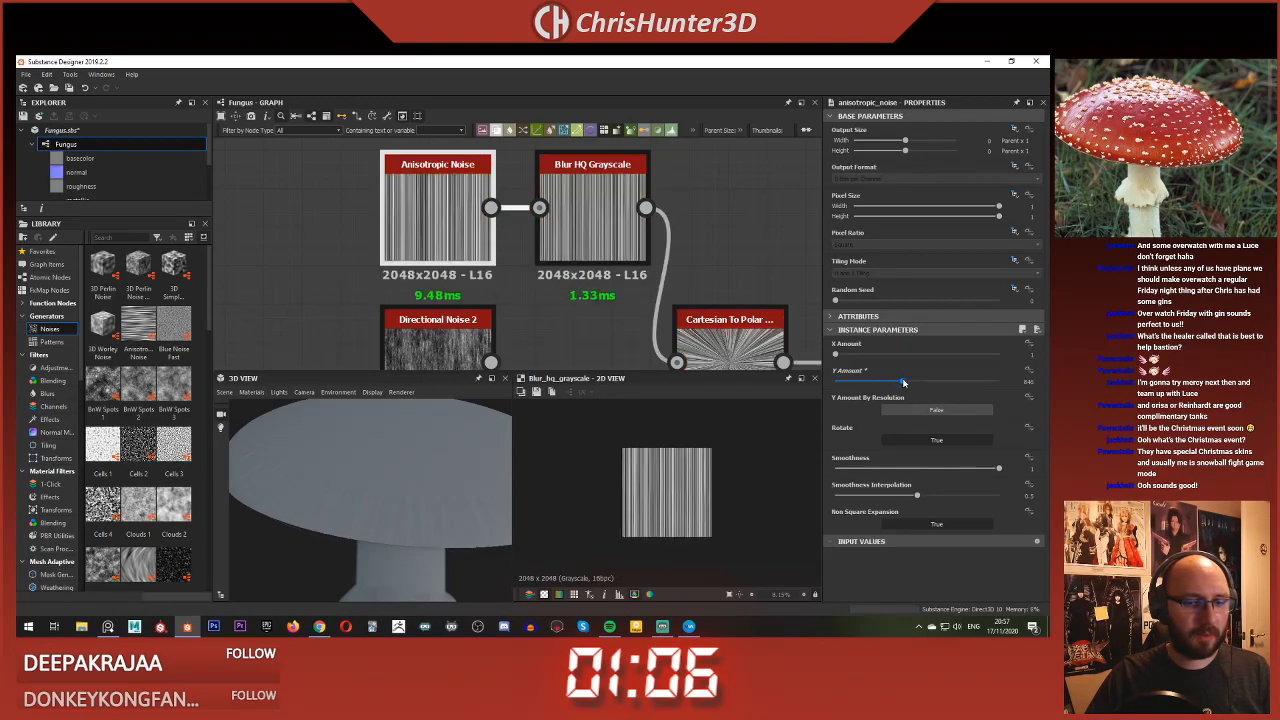
pyautogui.scroll(-3, 403, 478)
pyautogui.moveTo(403, 478); pyautogui.dragTo(409, 486)
pyautogui.scroll(-3, 578, 290)
# Step: Reduce the Intensity of the mask's Blur HQ Grayscale to about 2
pyautogui.moveTo(697, 306); pyautogui.dragTo(471, 163, button='middle')
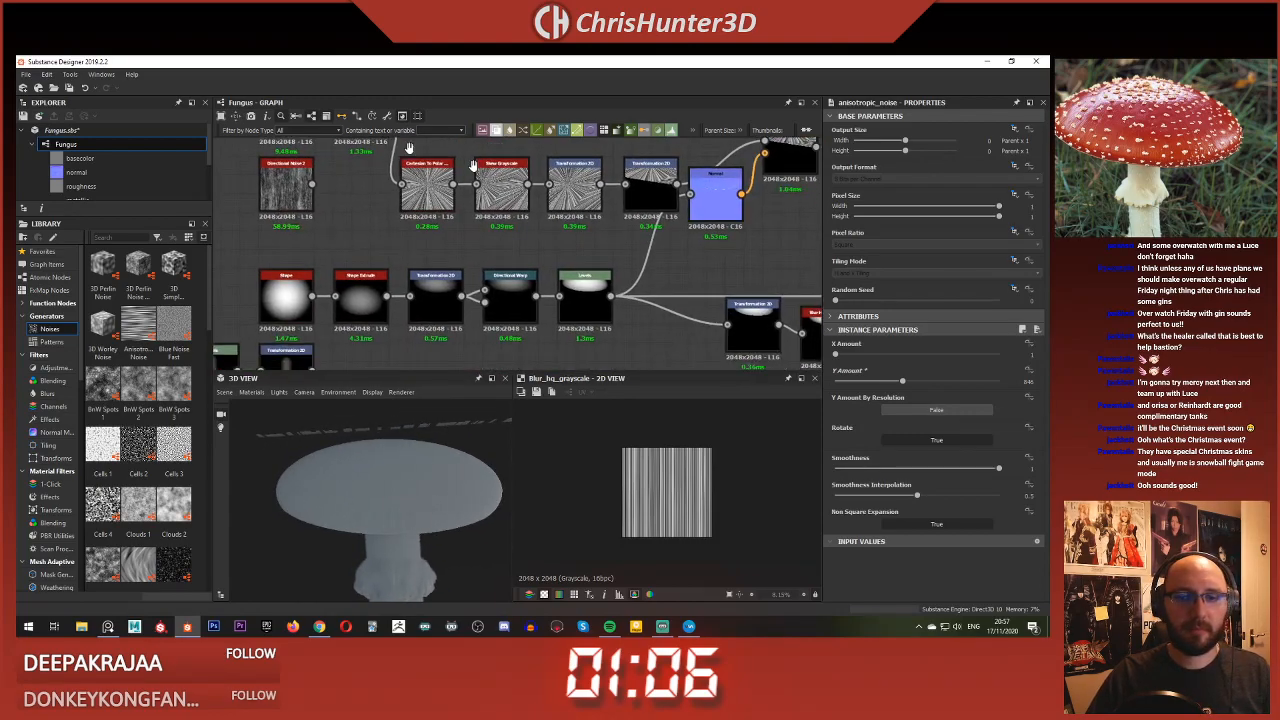
pyautogui.moveTo(643, 306); pyautogui.dragTo(322, 225, button='middle')
pyautogui.scroll(3, 480, 252)
pyautogui.click(505, 243)
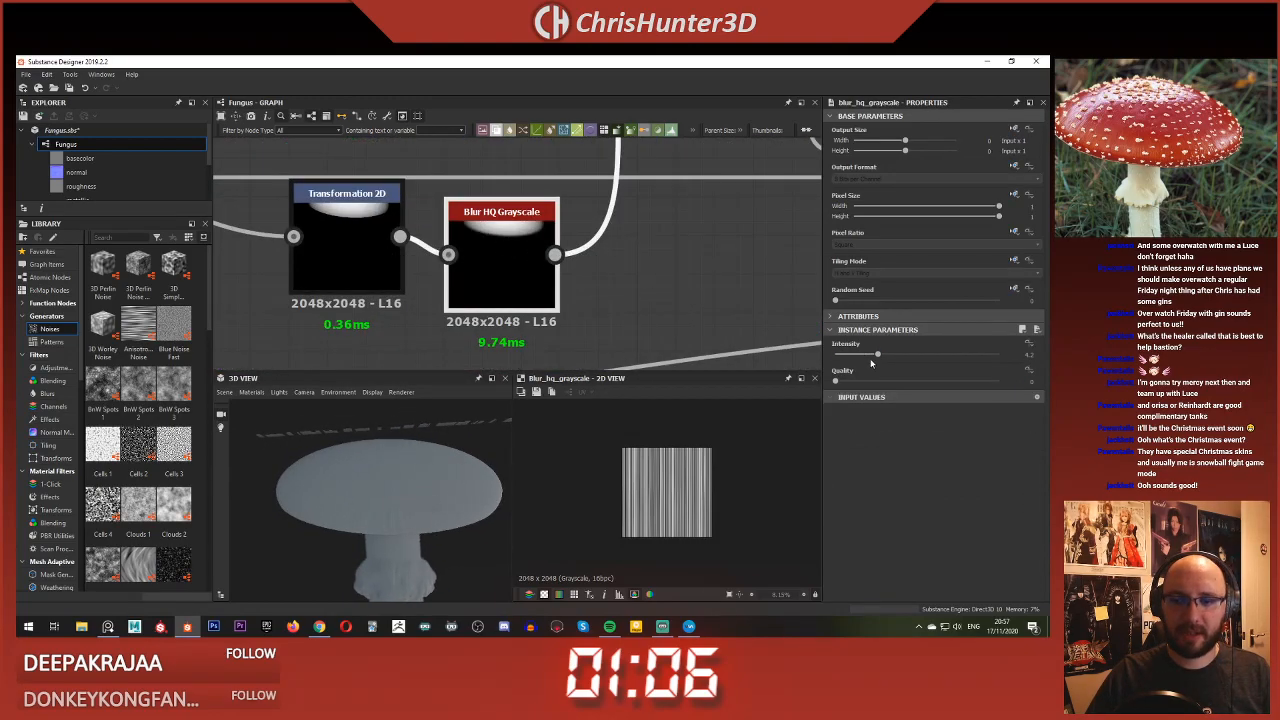
pyautogui.moveTo(874, 358)
pyautogui.mouseDown()
pyautogui.moveTo(836, 357)
pyautogui.moveTo(856, 362)
pyautogui.mouseUp()
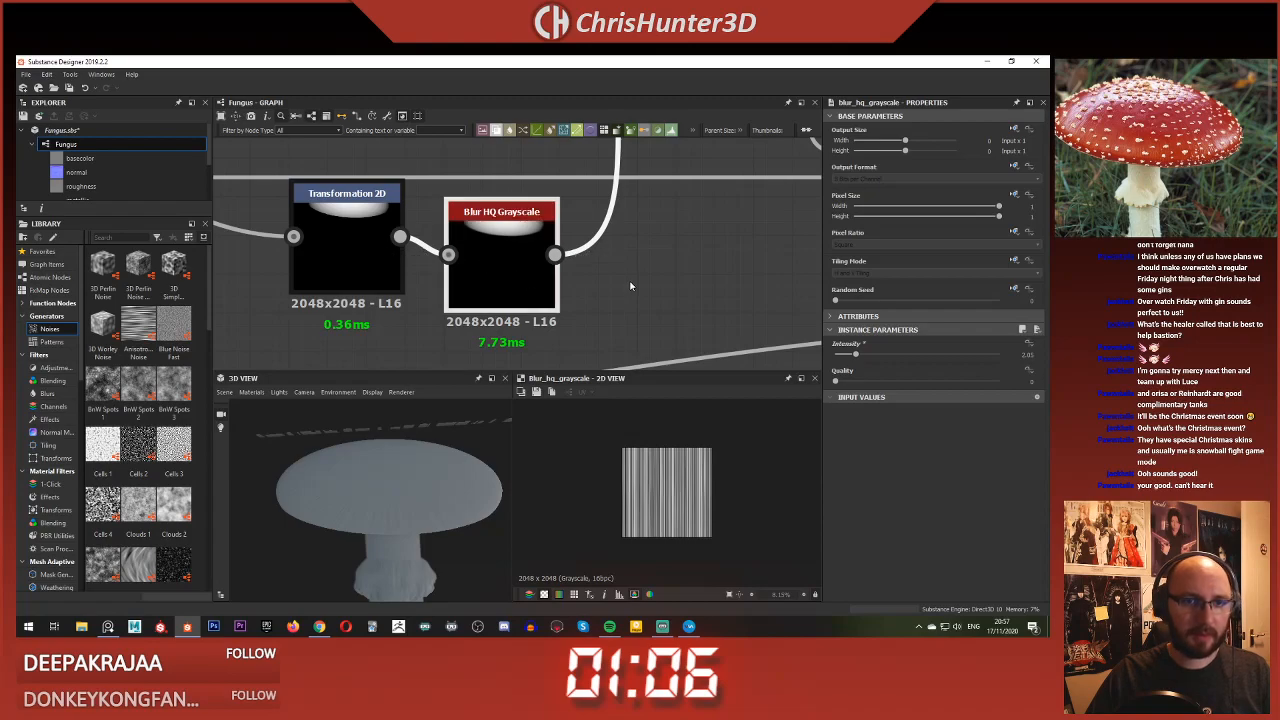
# Step: Shift the mask's Transformation 2D to an offset of about X 0.03 and Y 0.11, checking the cap in 3D
pyautogui.scroll(-2, 420, 265)
pyautogui.click(381, 273)
pyautogui.scroll(-5, 381, 273)
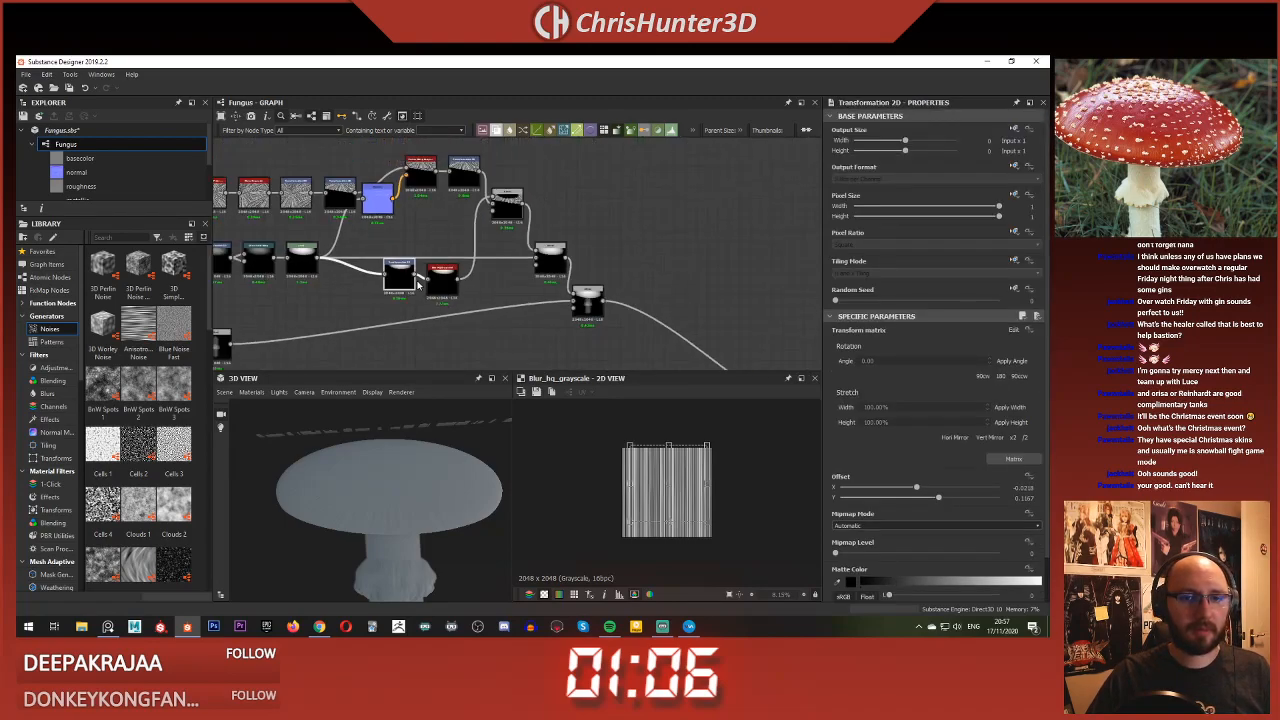
pyautogui.scroll(4, 518, 272)
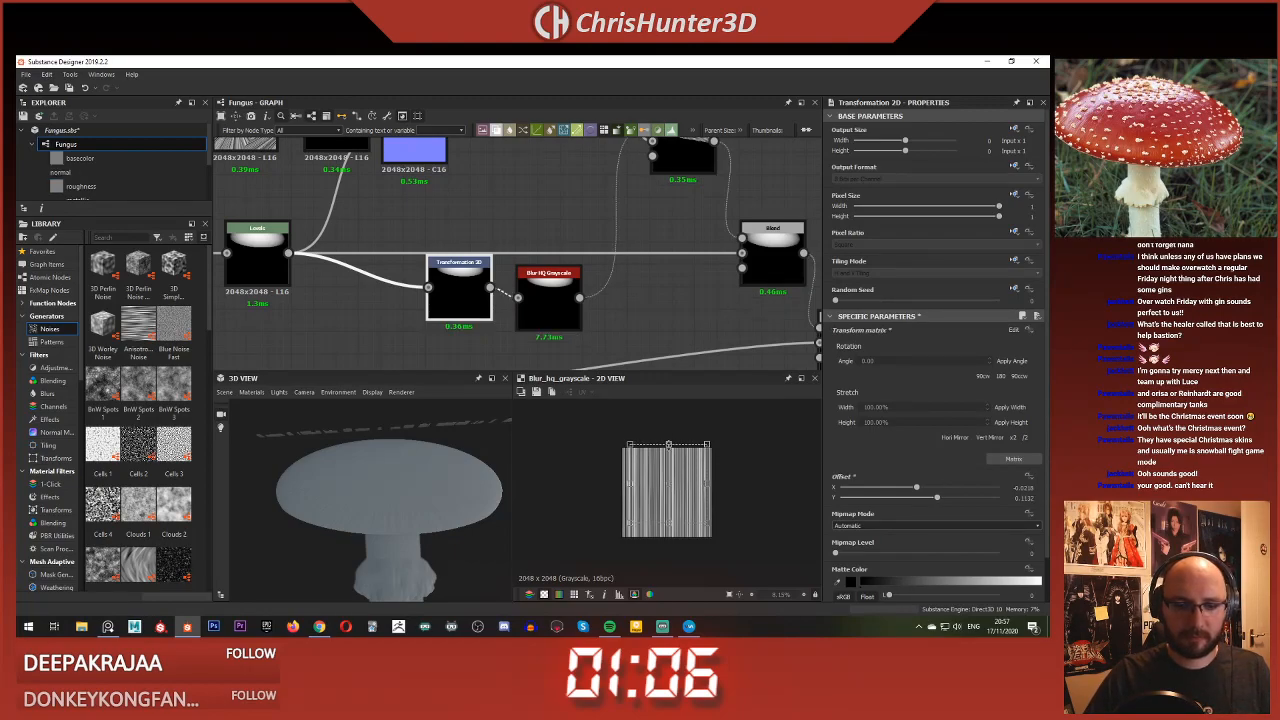
pyautogui.moveTo(668, 443); pyautogui.dragTo(671, 487)
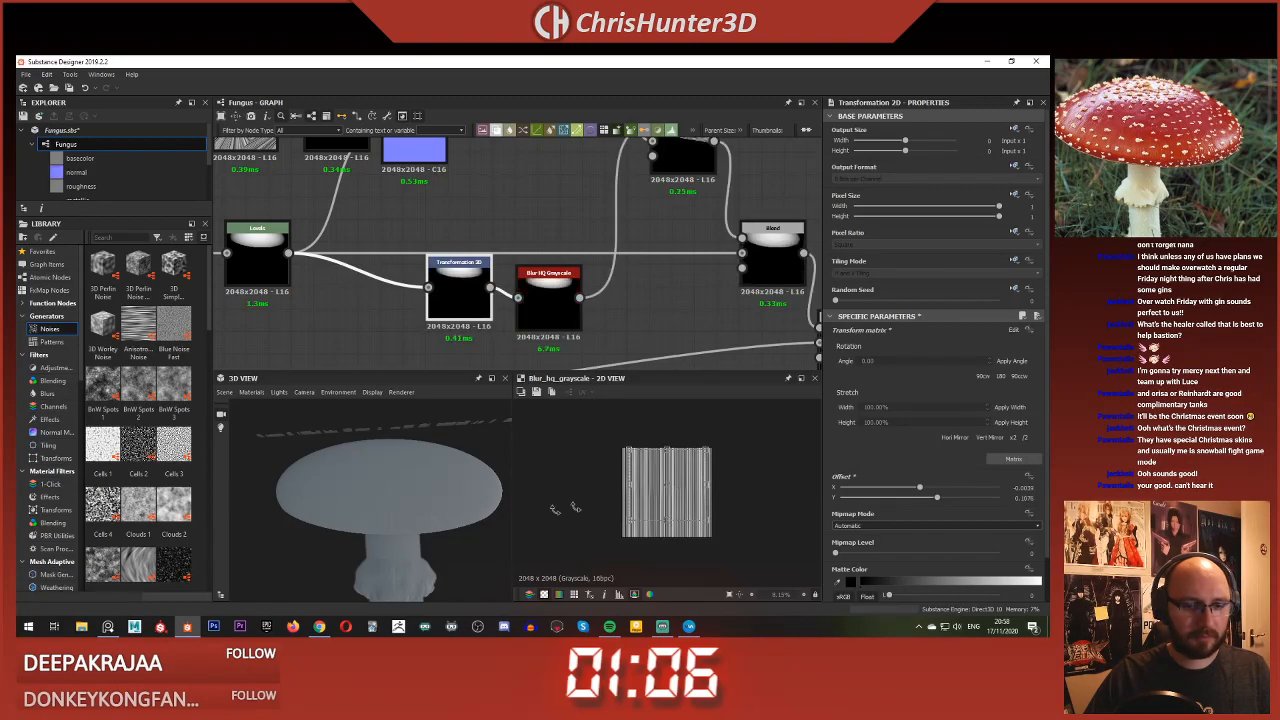
pyautogui.scroll(3, 429, 531)
pyautogui.moveTo(429, 531)
pyautogui.mouseDown(button='middle')
pyautogui.moveTo(354, 531)
pyautogui.moveTo(391, 534)
pyautogui.moveTo(444, 512)
pyautogui.mouseUp(button='middle')
pyautogui.scroll(-1, 392, 532)
pyautogui.moveTo(686, 488); pyautogui.dragTo(684, 489)
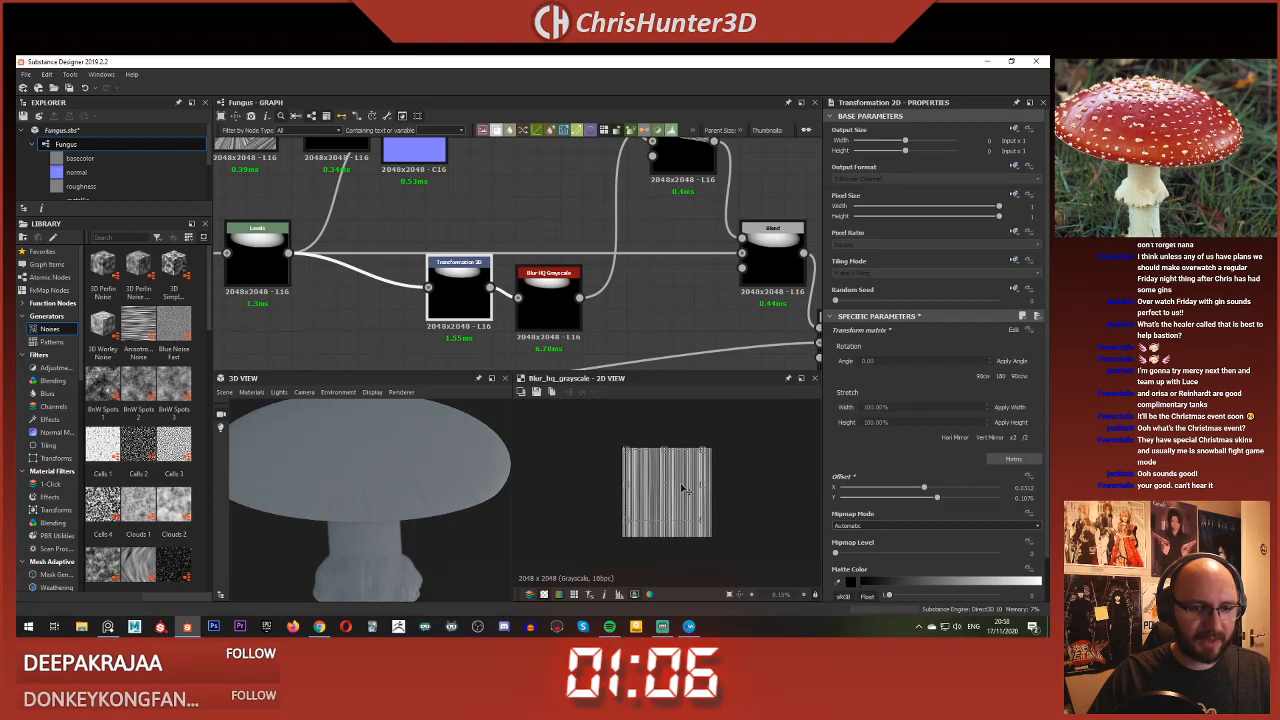
pyautogui.scroll(-3, 381, 481)
pyautogui.moveTo(381, 481); pyautogui.dragTo(371, 440)
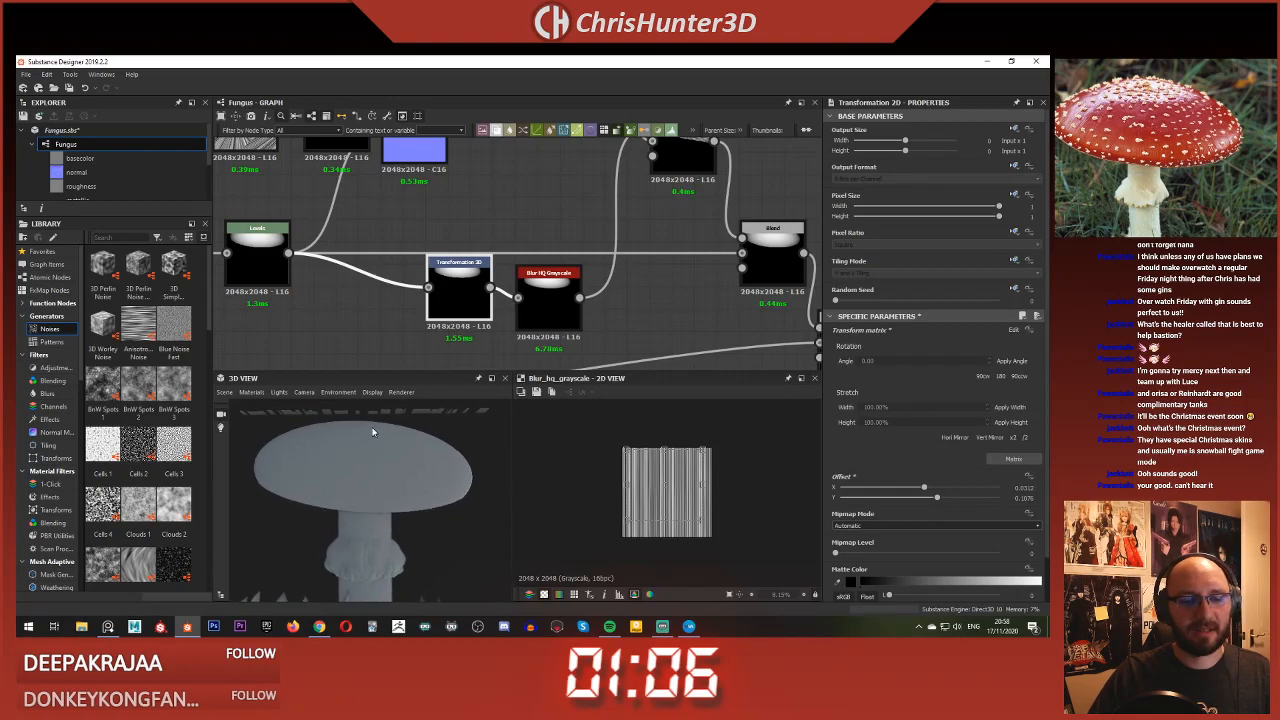
# Step: Move the mask's Blur HQ Grayscale slightly up and the cap-and-stem Blend farther along the graph to make room
pyautogui.scroll(-2, 543, 237)
pyautogui.scroll(-2, 490, 230)
pyautogui.moveTo(543, 237); pyautogui.dragTo(571, 301, button='middle')
pyautogui.scroll(4, 571, 295)
pyautogui.moveTo(517, 284); pyautogui.dragTo(516, 260)
pyautogui.scroll(-3, 505, 264)
pyautogui.moveTo(497, 266); pyautogui.dragTo(368, 239, button='middle')
pyautogui.scroll(-2, 368, 239)
pyautogui.scroll(5, 453, 294)
pyautogui.moveTo(453, 294); pyautogui.dragTo(534, 356, button='middle')
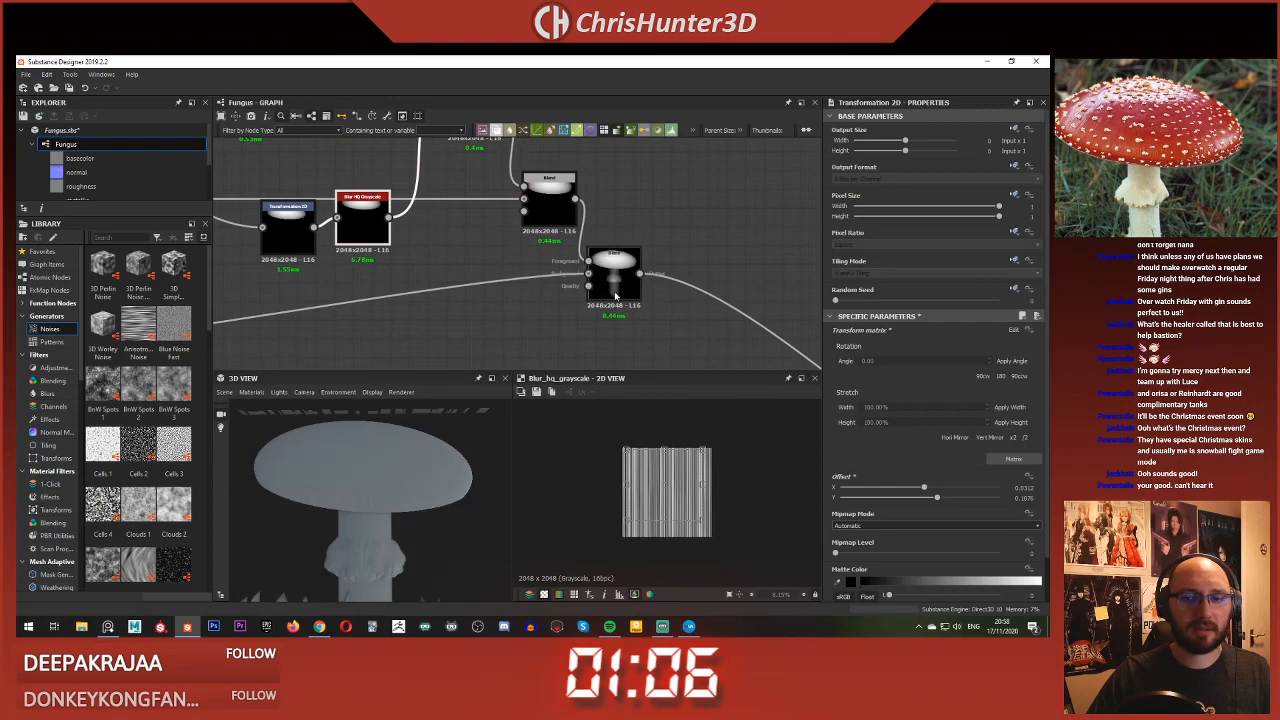
pyautogui.moveTo(618, 288); pyautogui.dragTo(778, 356)
# Step: Preview the cap noise Blend's output in the 2D view
pyautogui.scroll(-3, 428, 304)
pyautogui.moveTo(428, 304); pyautogui.dragTo(631, 246, button='middle')
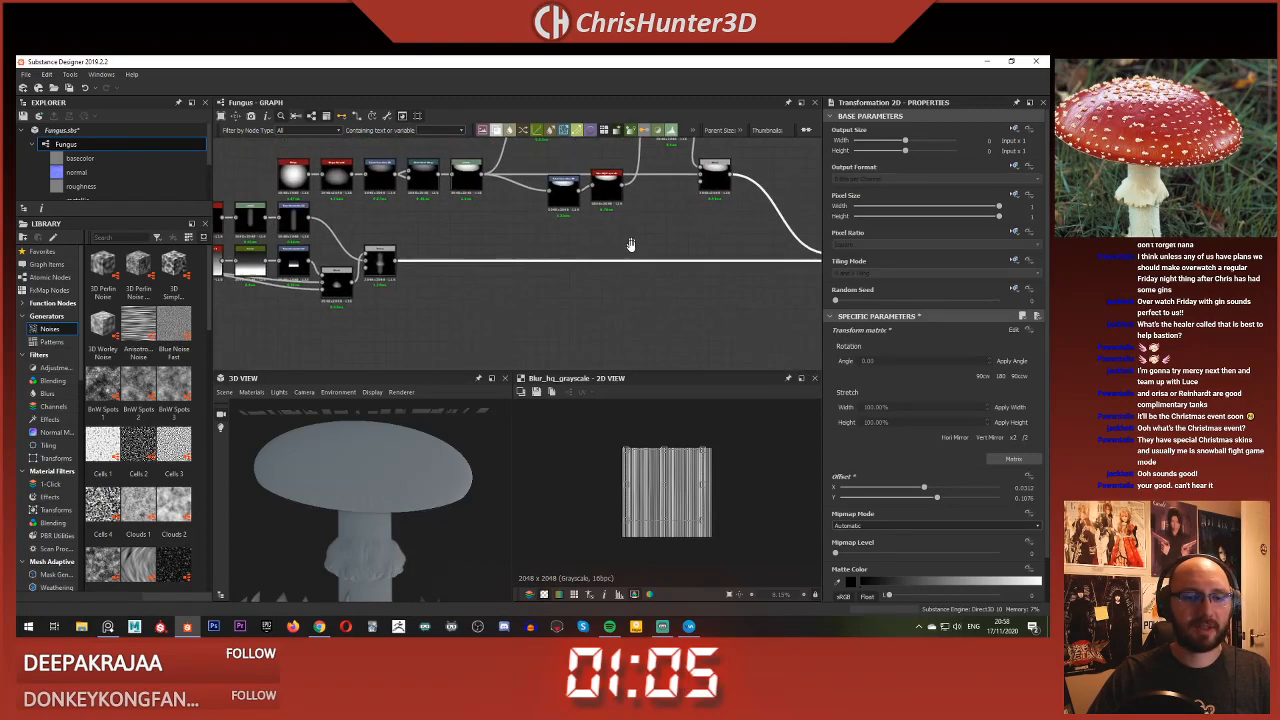
pyautogui.scroll(5, 730, 216)
pyautogui.moveTo(730, 216); pyautogui.dragTo(603, 355, button='middle')
pyautogui.doubleClick(549, 226)
pyautogui.press('f')
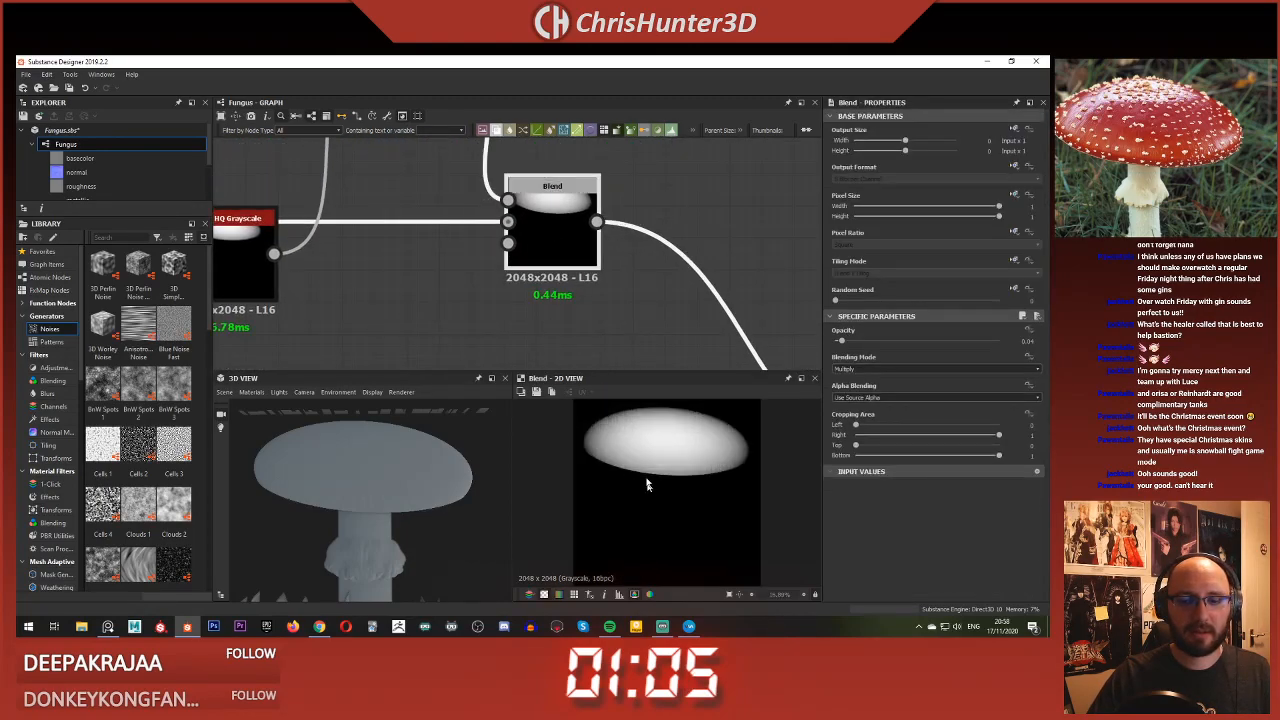
pyautogui.scroll(-3, 525, 208)
pyautogui.moveTo(525, 208); pyautogui.dragTo(537, 271, button='middle')
pyautogui.scroll(-2, 537, 270)
# Step: Add a Blend node below the cap noise Blend and feed the cap noise Blend's output into its background
pyautogui.press('space')
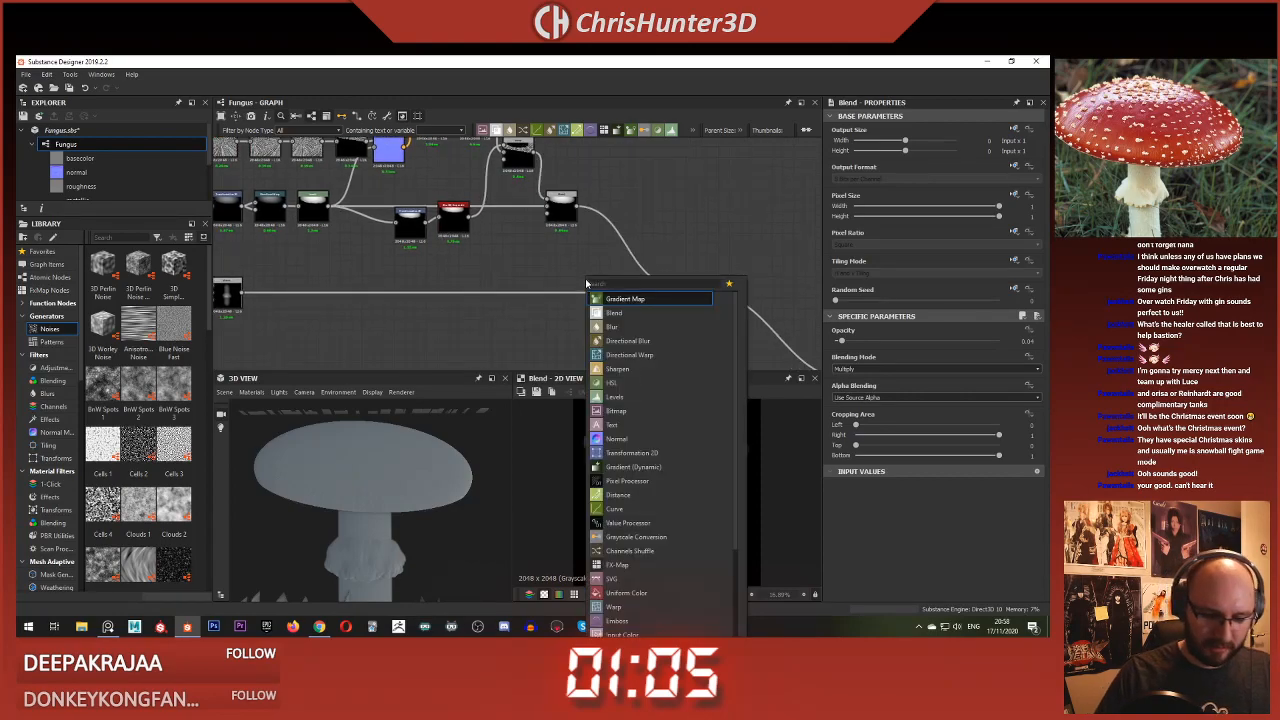
pyautogui.click(614, 313)
pyautogui.scroll(3, 585, 280)
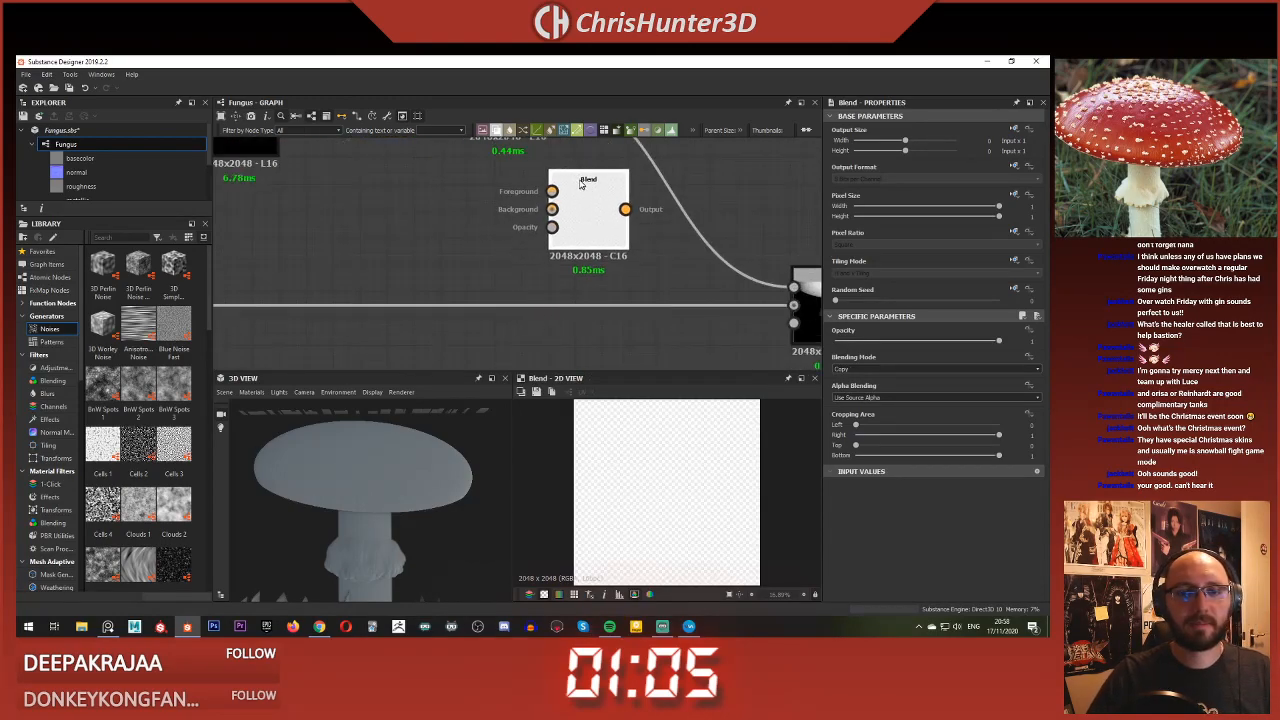
pyautogui.moveTo(582, 184); pyautogui.dragTo(597, 230, button='middle')
pyautogui.moveTo(620, 249); pyautogui.dragTo(635, 271)
pyautogui.moveTo(603, 219); pyautogui.dragTo(655, 236, button='middle')
pyautogui.scroll(-1, 655, 236)
pyautogui.moveTo(676, 288); pyautogui.dragTo(663, 283)
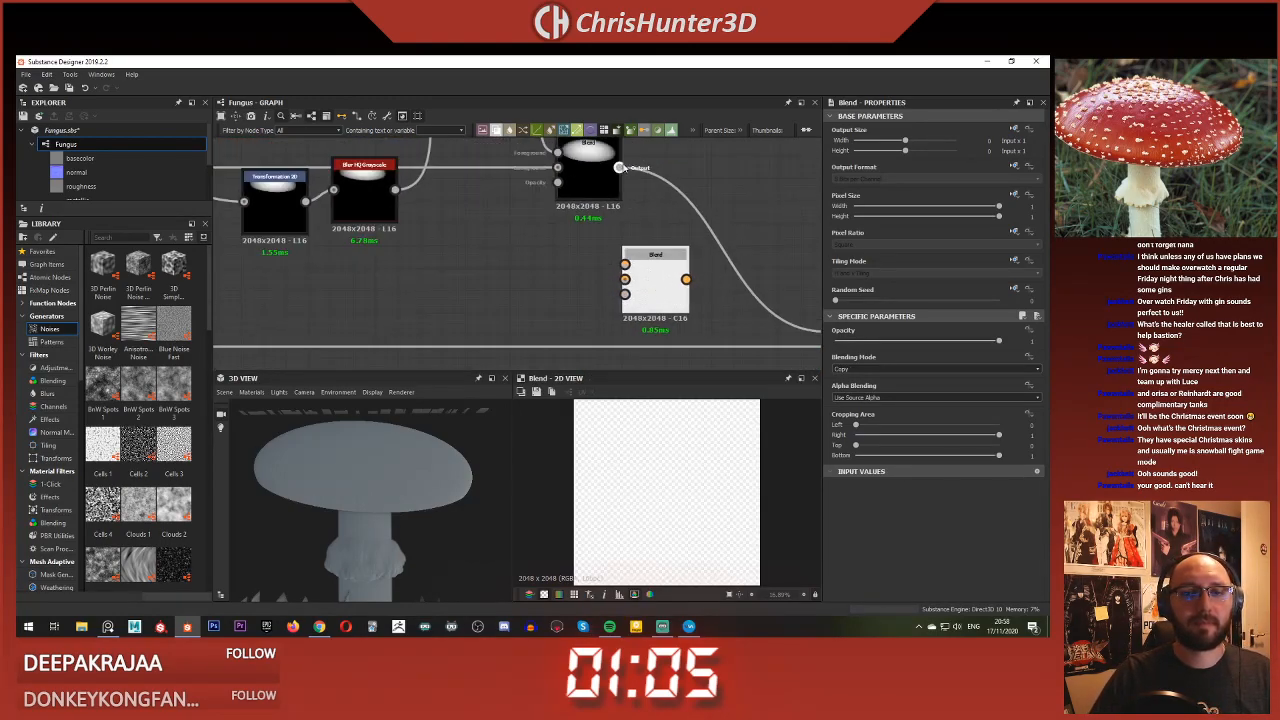
pyautogui.moveTo(620, 168); pyautogui.dragTo(625, 279)
# Step: Add a Transformation 2D below the mask's Blur HQ Grayscale and feed it from the cap's Levels node
pyautogui.scroll(-1, 457, 247)
pyautogui.moveTo(457, 247); pyautogui.dragTo(521, 249, button='middle')
pyautogui.press('space')
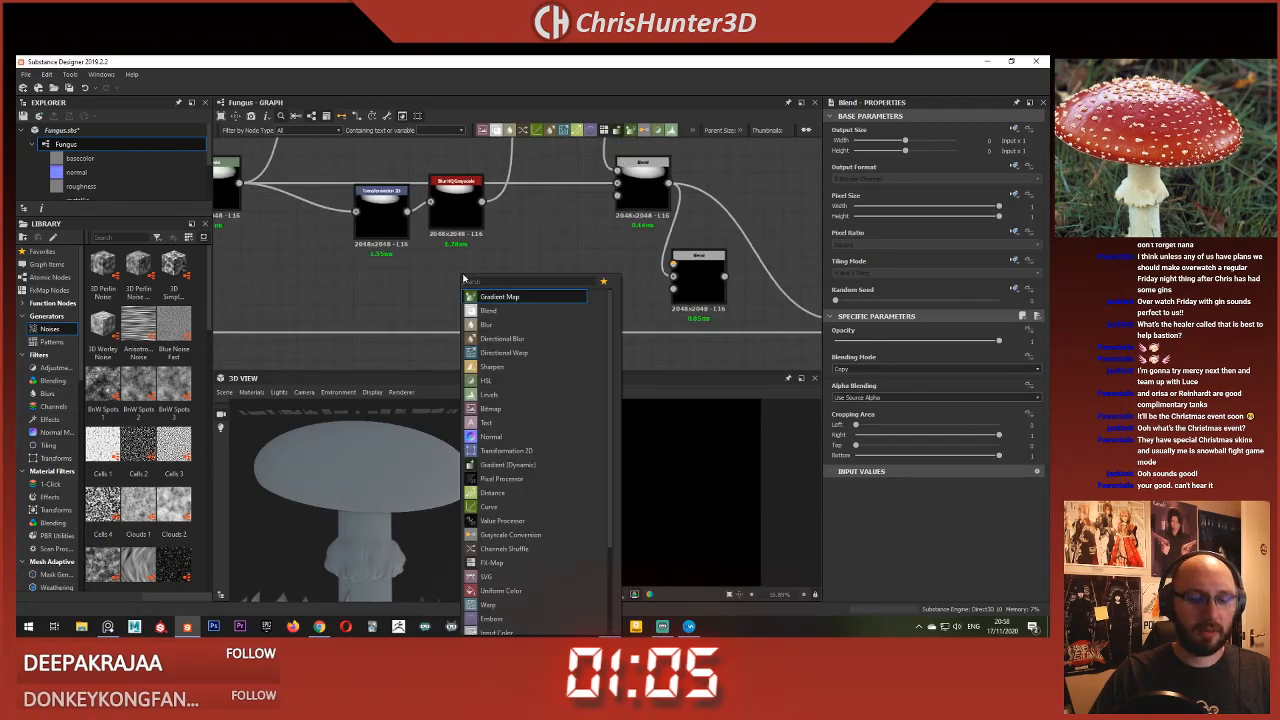
pyautogui.write('trans')
pyautogui.click(510, 296)
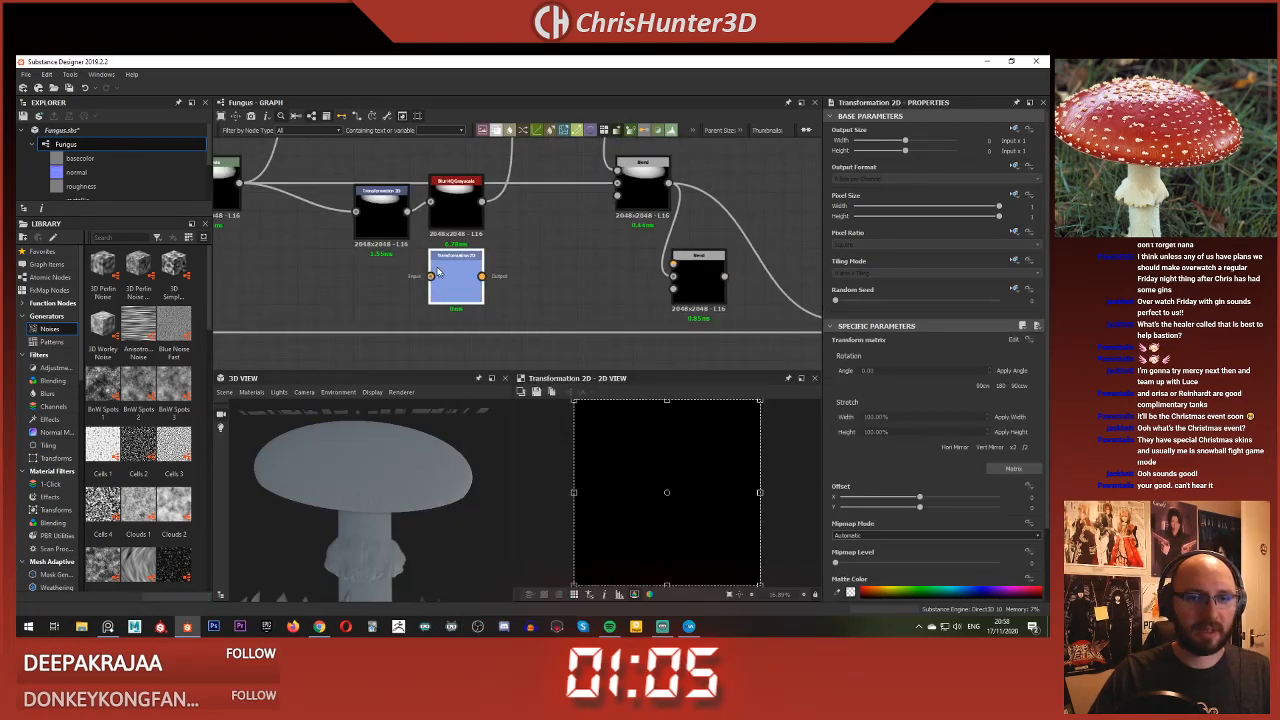
pyautogui.moveTo(297, 238); pyautogui.dragTo(420, 240, button='middle')
pyautogui.doubleClick(352, 193)
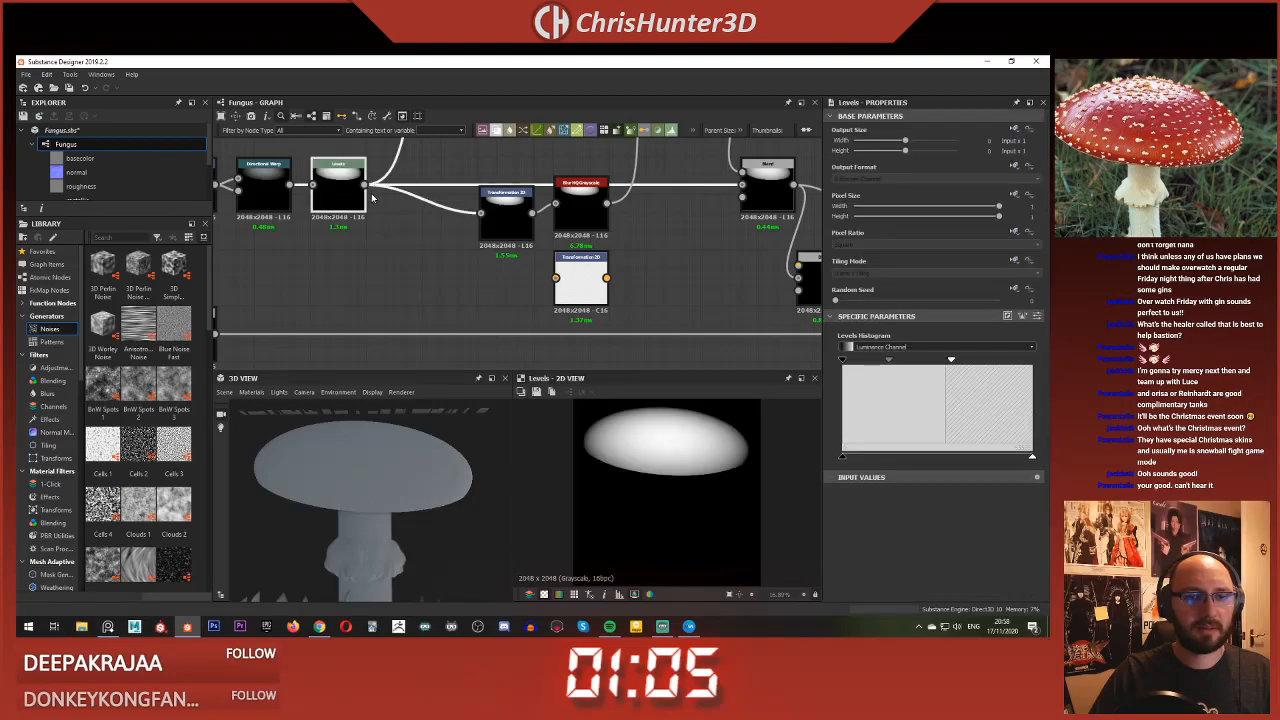
pyautogui.moveTo(364, 185); pyautogui.dragTo(556, 278)
pyautogui.moveTo(611, 280); pyautogui.dragTo(543, 280, button='middle')
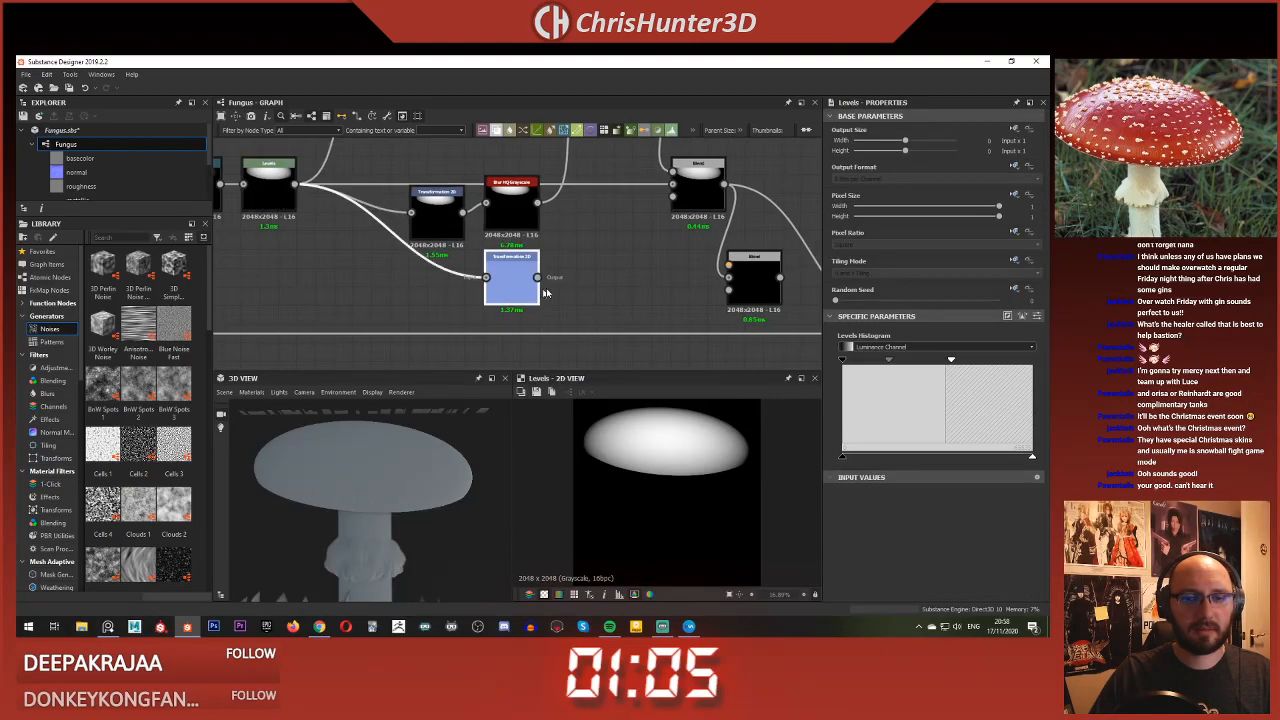
# Step: Connect the new Transformation 2D's output to the new Blend's foreground
pyautogui.click(537, 279)
pyautogui.moveTo(543, 280); pyautogui.dragTo(729, 265)
pyautogui.click(752, 285)
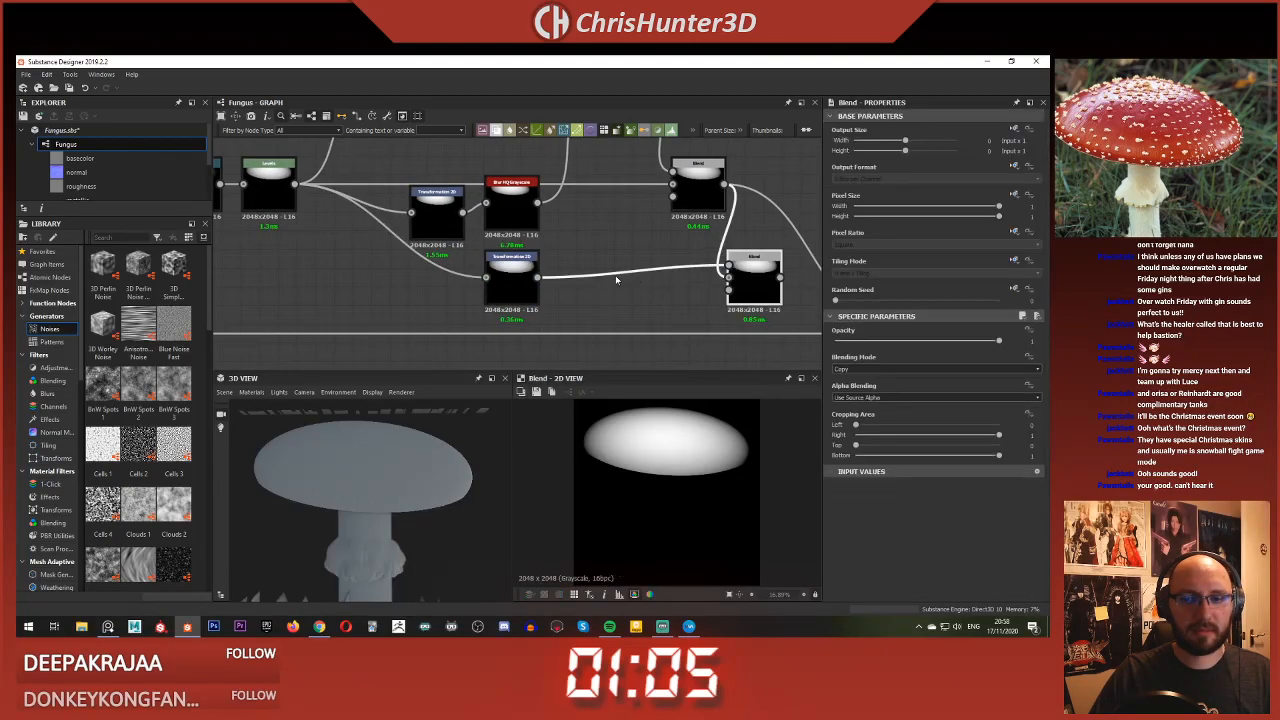
pyautogui.moveTo(615, 275); pyautogui.dragTo(571, 270, button='middle')
pyautogui.scroll(3, 565, 324)
pyautogui.moveTo(565, 321); pyautogui.dragTo(549, 337, button='middle')
# Step: Open the parameters of the new Transformation 2D that feeds the new Blend
pyautogui.click(371, 241)
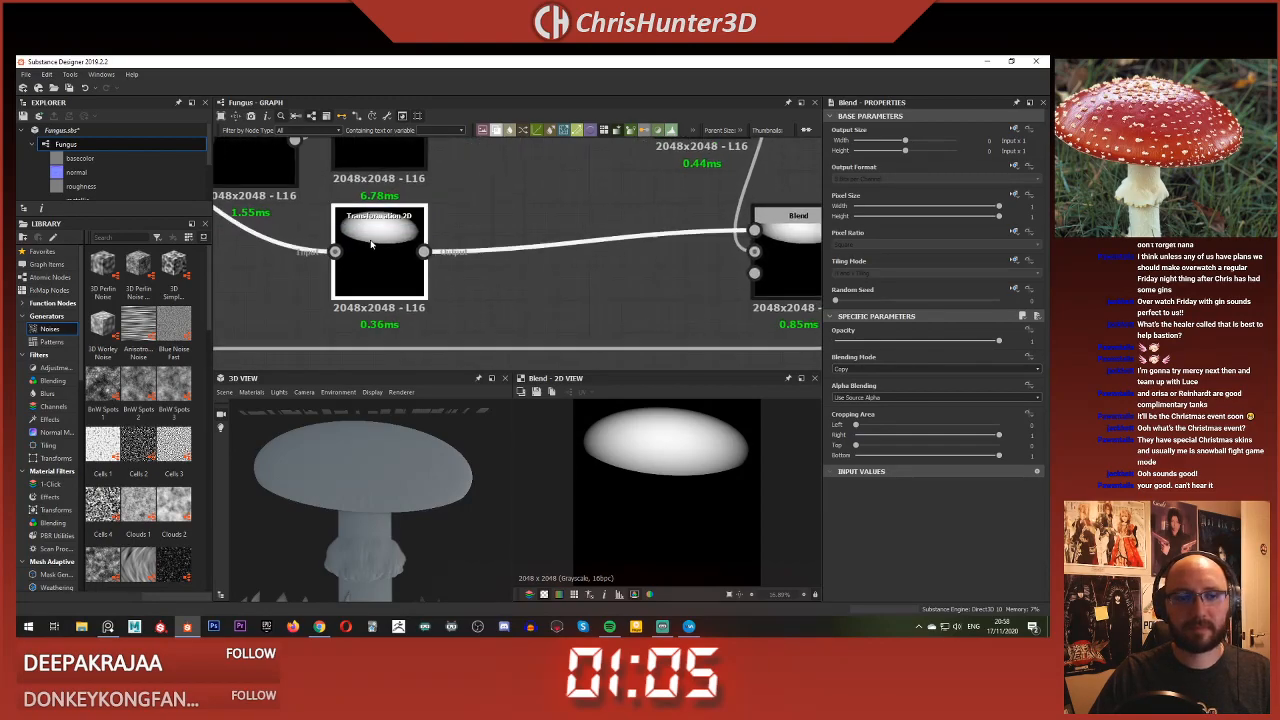
pyautogui.scroll(-1, 547, 273)
pyautogui.scroll(-2, 549, 274)
pyautogui.moveTo(549, 274); pyautogui.dragTo(563, 243, button='middle')
pyautogui.scroll(3, 561, 250)
pyautogui.click(542, 256)
pyautogui.moveTo(543, 200); pyautogui.dragTo(586, 280, button='middle')
pyautogui.scroll(-2, 586, 281)
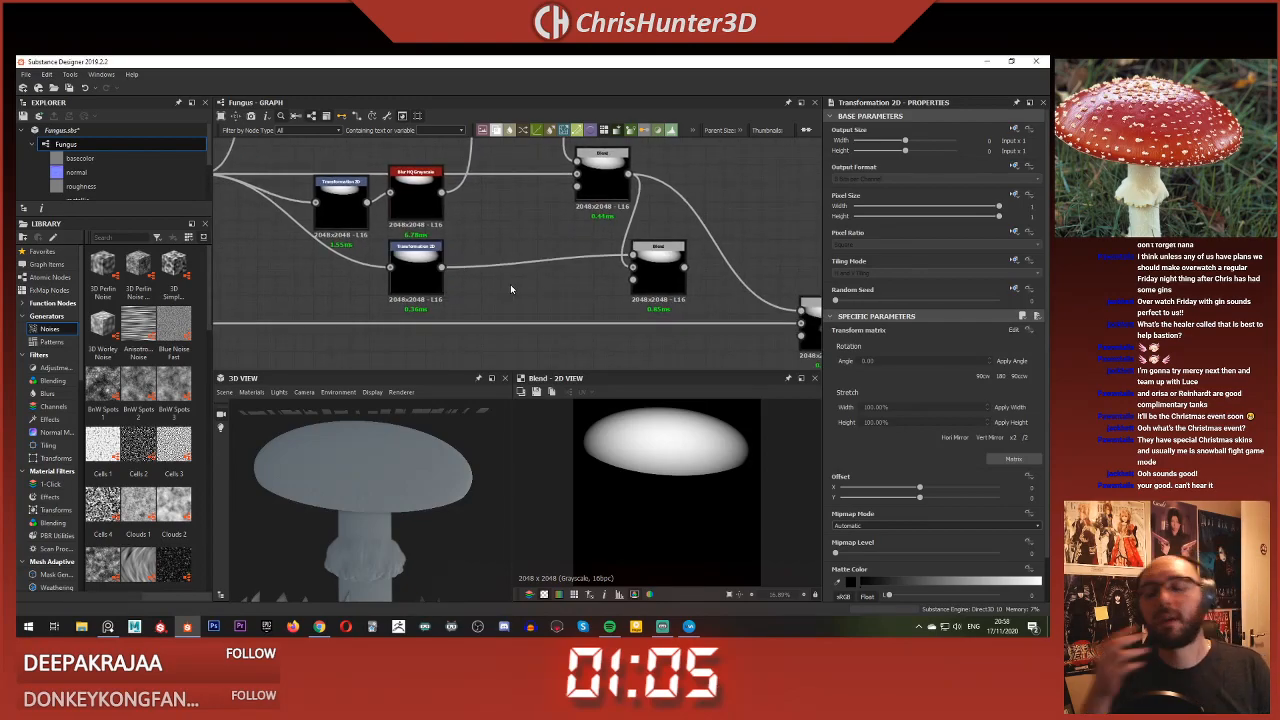
pyautogui.press('space')
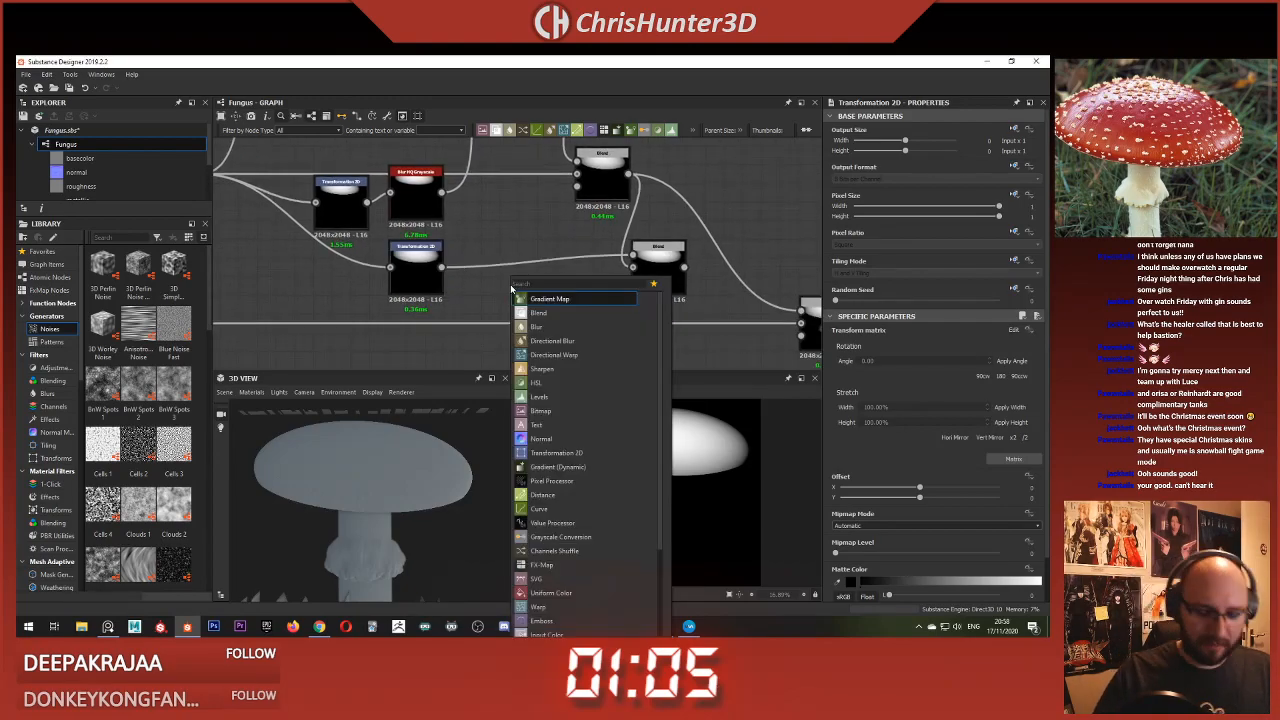
pyautogui.write('non')
pyautogui.press('Down')
pyautogui.press('Down')
pyautogui.press('Down')
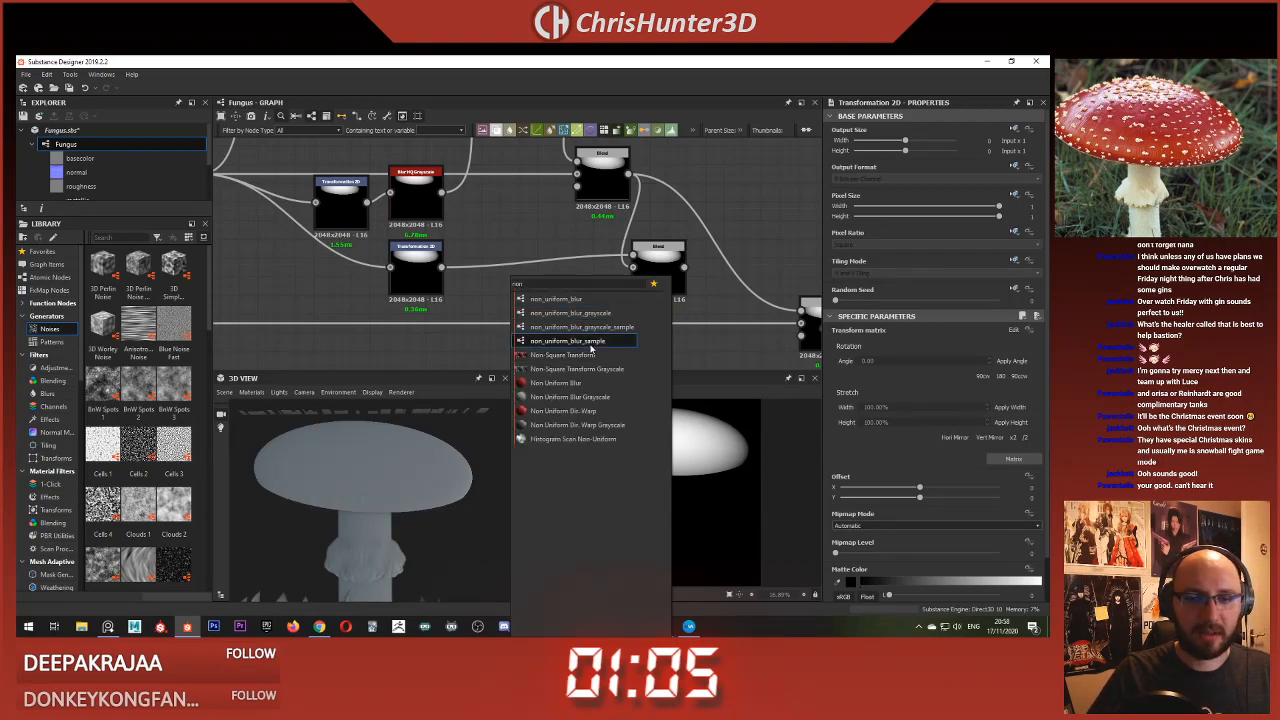
pyautogui.press('Return')
pyautogui.press('Delete')
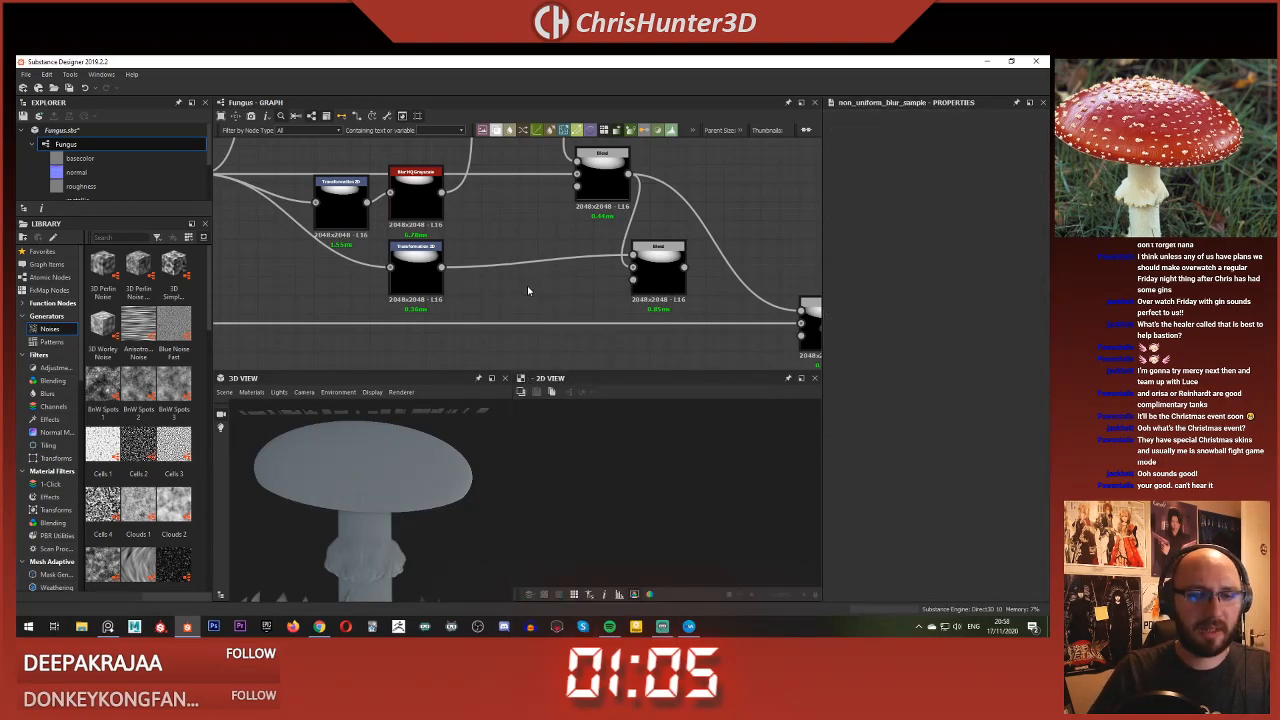
# Step: Add a Non Uniform Blur Grayscale node beside the lower Transformation 2D and feed both its inputs from that node
pyautogui.press('space')
pyautogui.write('non')
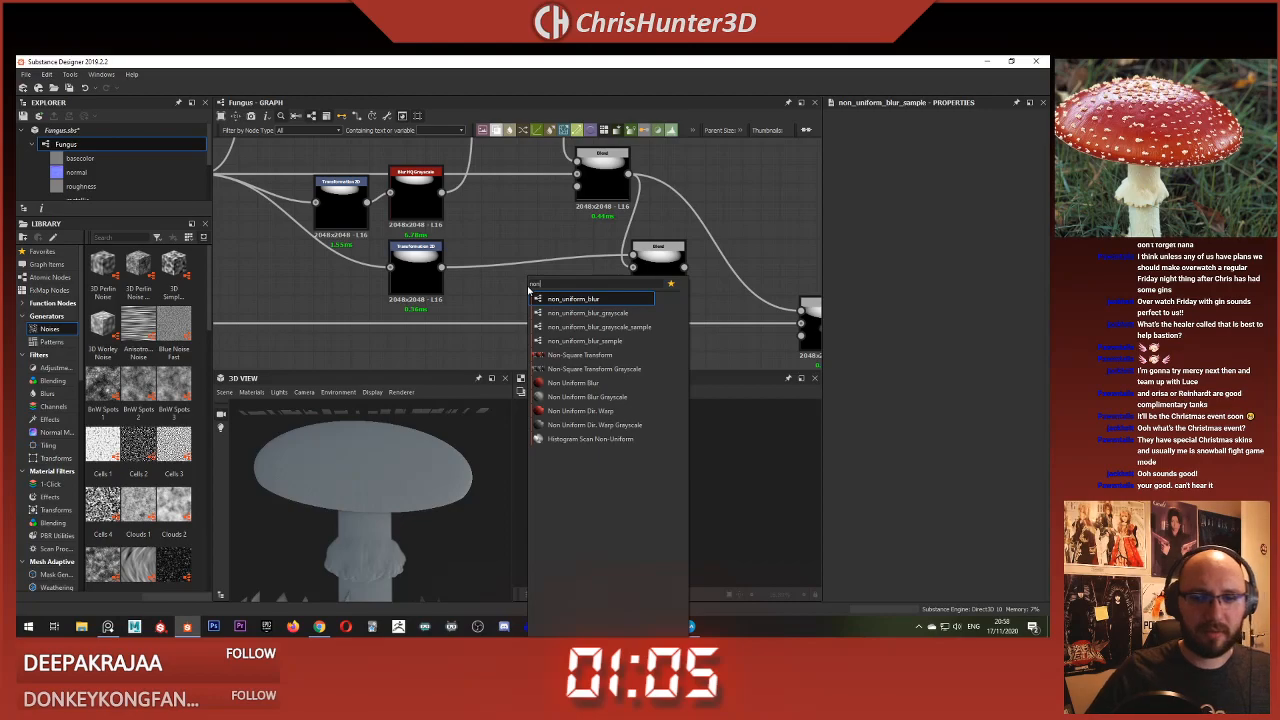
pyautogui.click(586, 396)
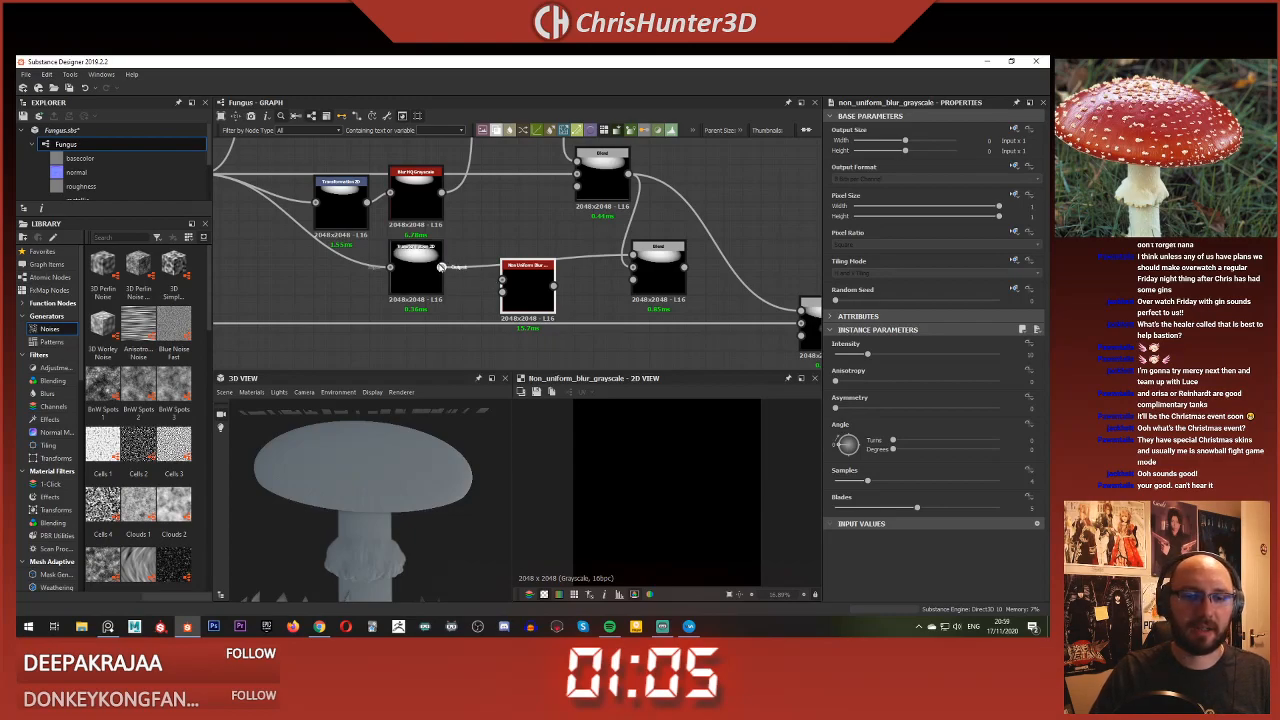
pyautogui.moveTo(503, 298); pyautogui.dragTo(502, 291)
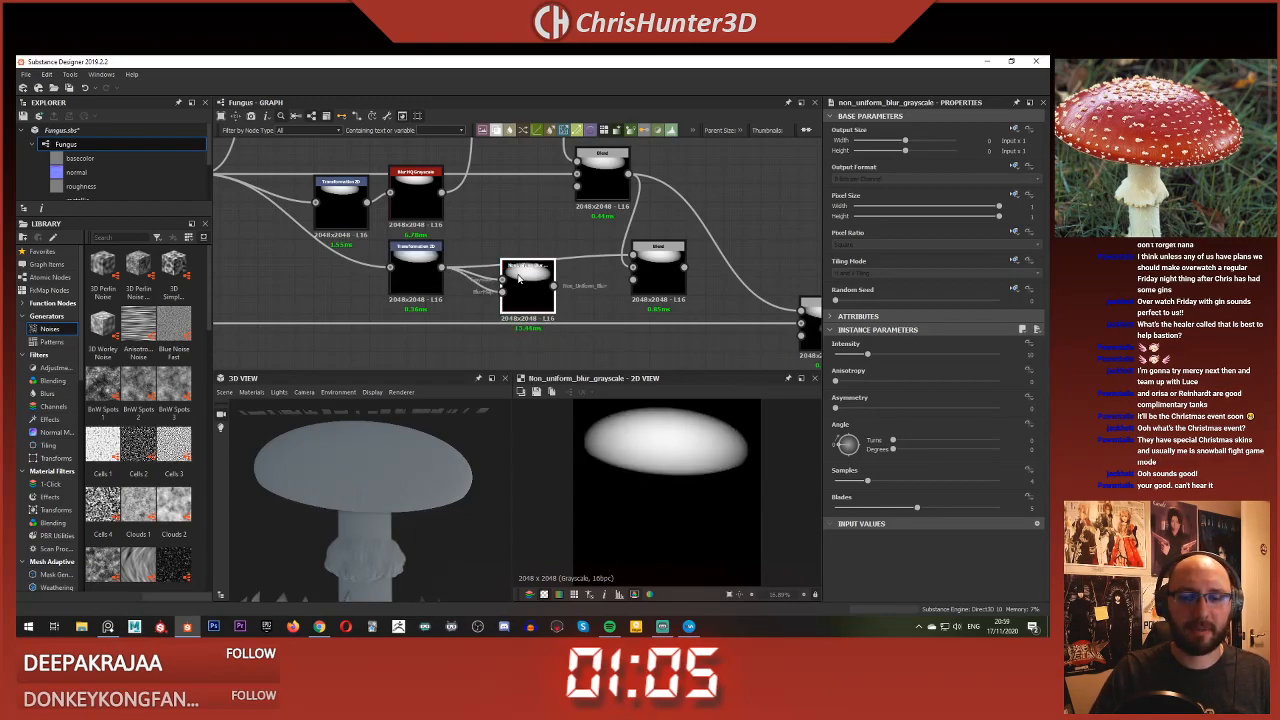
# Step: Set the Non Uniform Blur's intensity to about 30.16 and raise its samples and blades to their maximum
pyautogui.moveTo(996, 354); pyautogui.dragTo(929, 354)
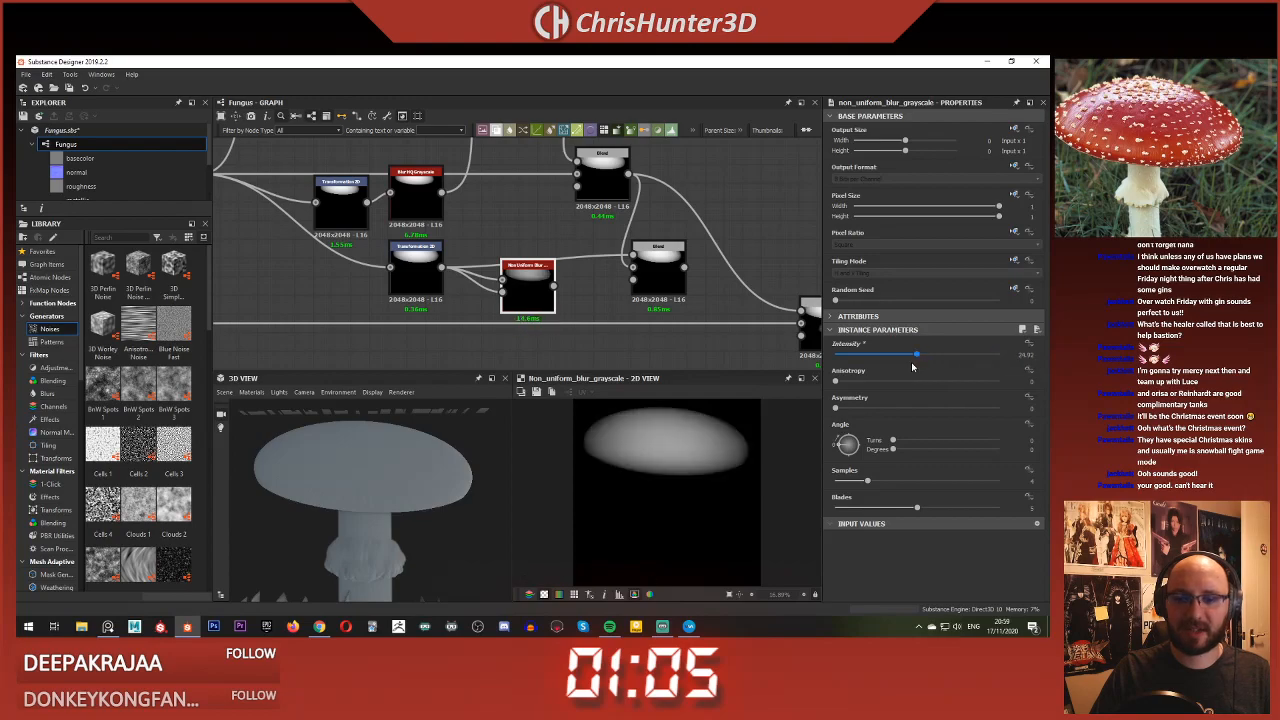
pyautogui.moveTo(913, 484); pyautogui.dragTo(998, 482)
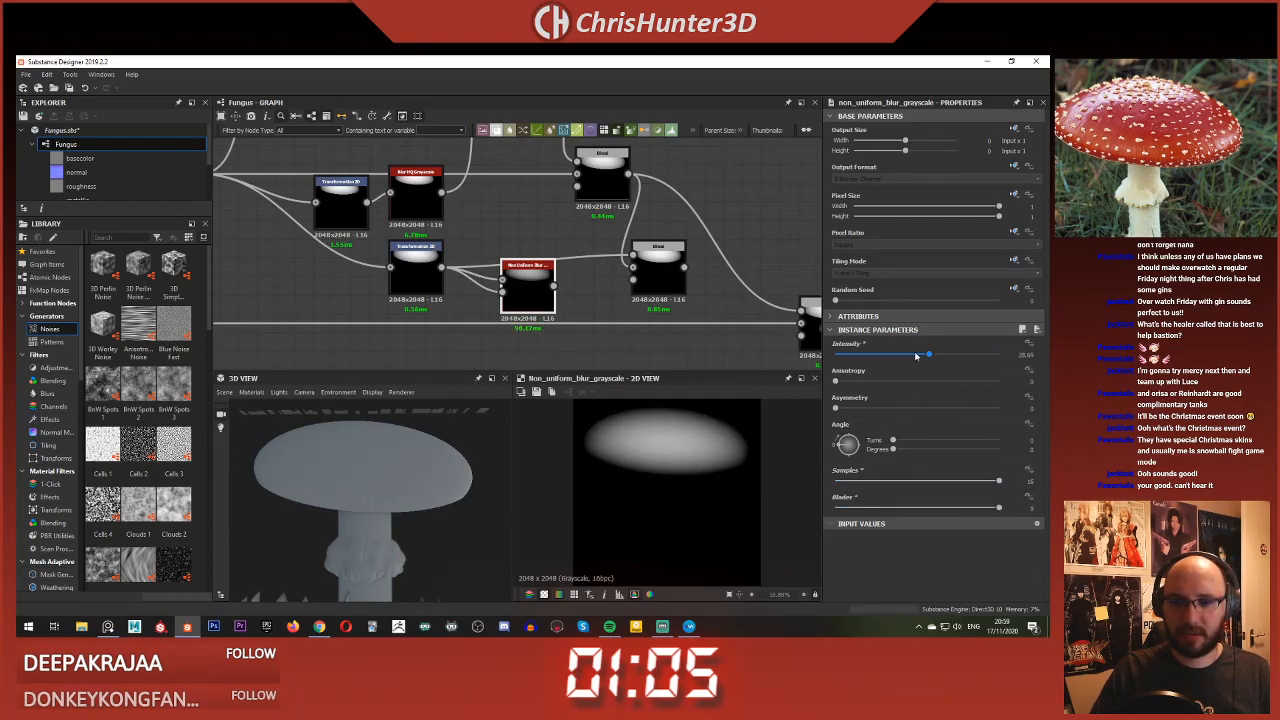
pyautogui.moveTo(916, 356)
pyautogui.mouseDown()
pyautogui.moveTo(962, 357)
pyautogui.moveTo(934, 357)
pyautogui.mouseUp()
# Step: Place the Non Uniform Blur below the Transformation 2D and feed its output into a new Invert Grayscale node
pyautogui.moveTo(533, 294); pyautogui.dragTo(573, 242, button='middle')
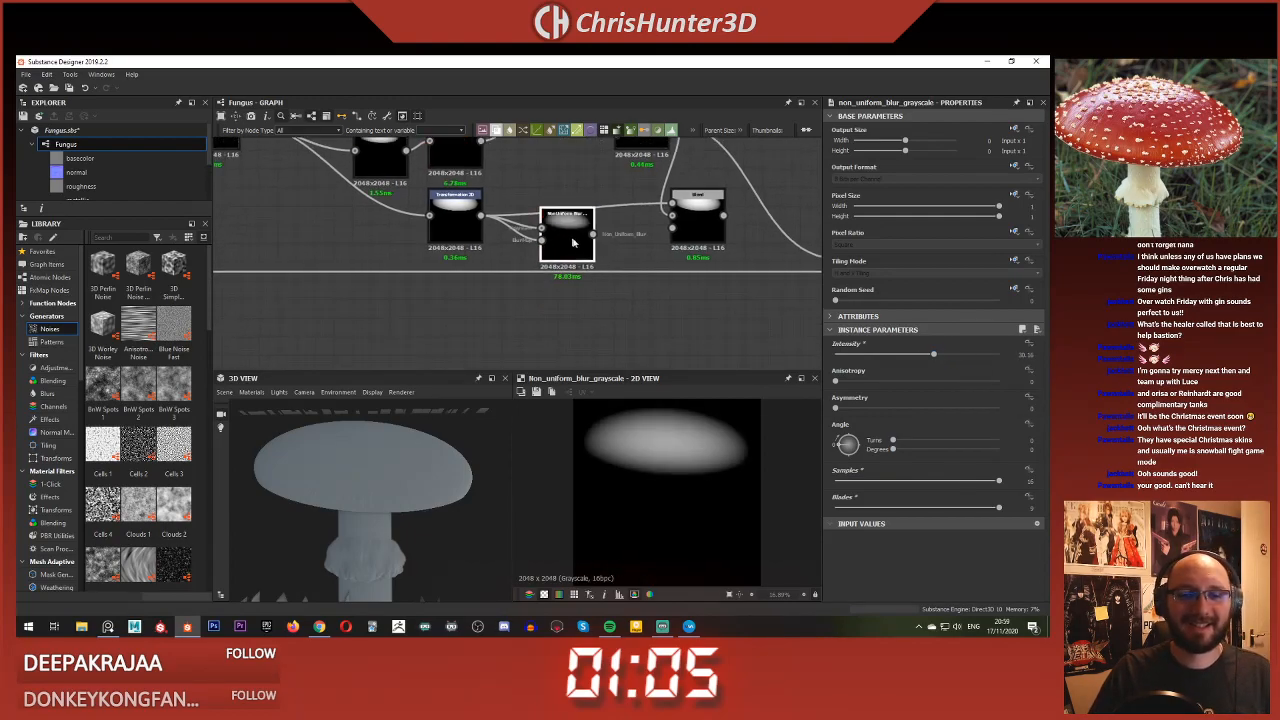
pyautogui.moveTo(574, 242); pyautogui.dragTo(536, 314)
pyautogui.click(603, 323)
pyautogui.press('space')
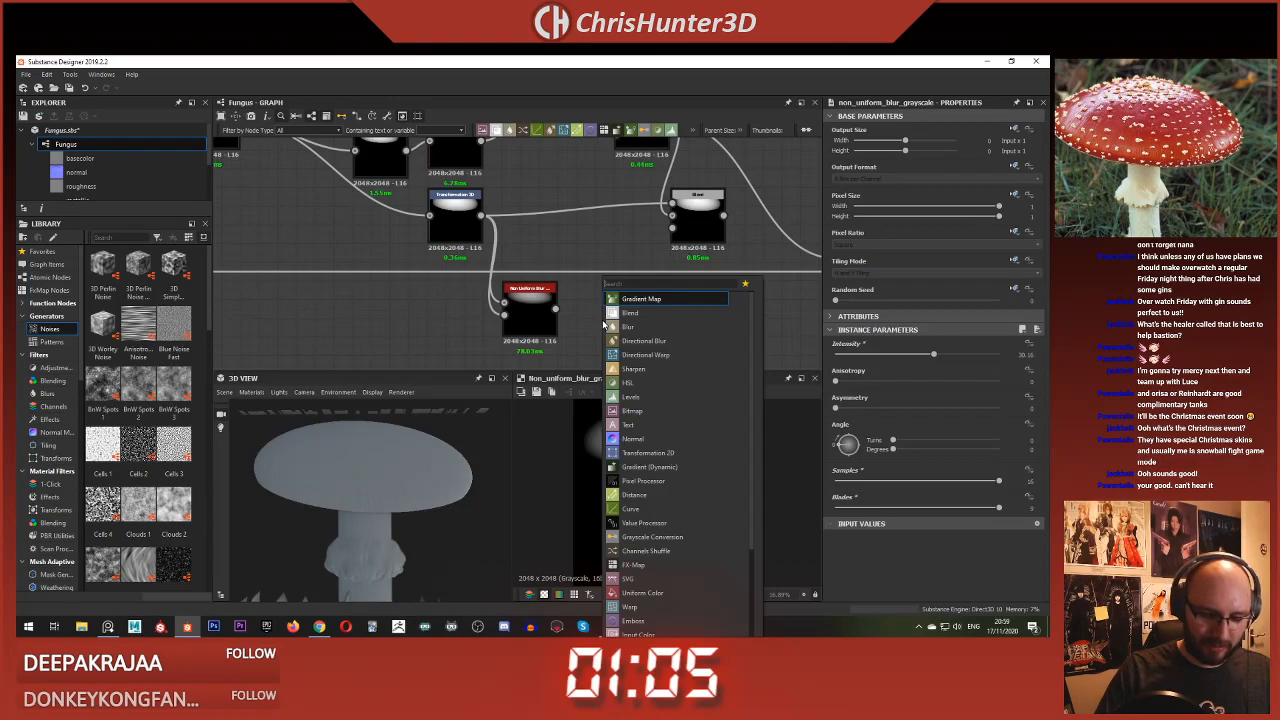
pyautogui.write('inv')
pyautogui.press('Down')
pyautogui.press('Return')
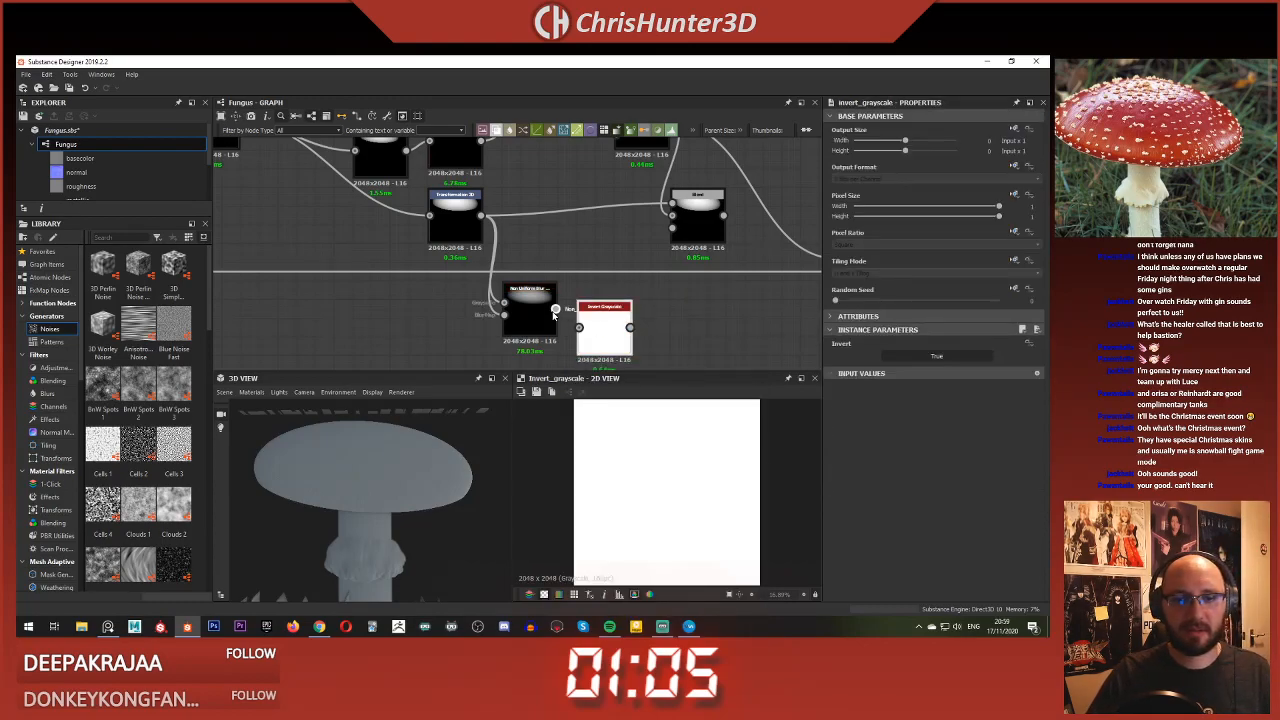
pyautogui.moveTo(555, 310); pyautogui.dragTo(600, 310)
# Step: Move the new Blend node farther from the Transformation 2D and open its parameters
pyautogui.moveTo(612, 237); pyautogui.dragTo(535, 246, button='middle')
pyautogui.click(535, 246)
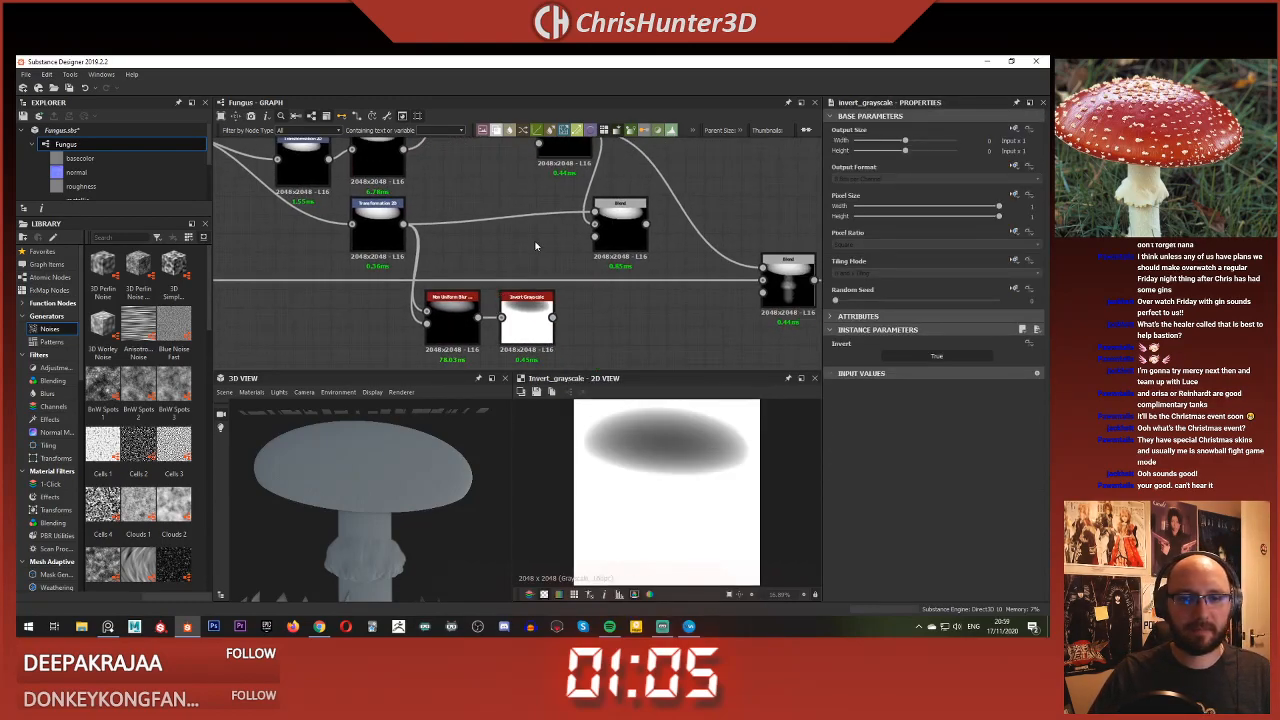
pyautogui.moveTo(629, 231); pyautogui.dragTo(666, 233)
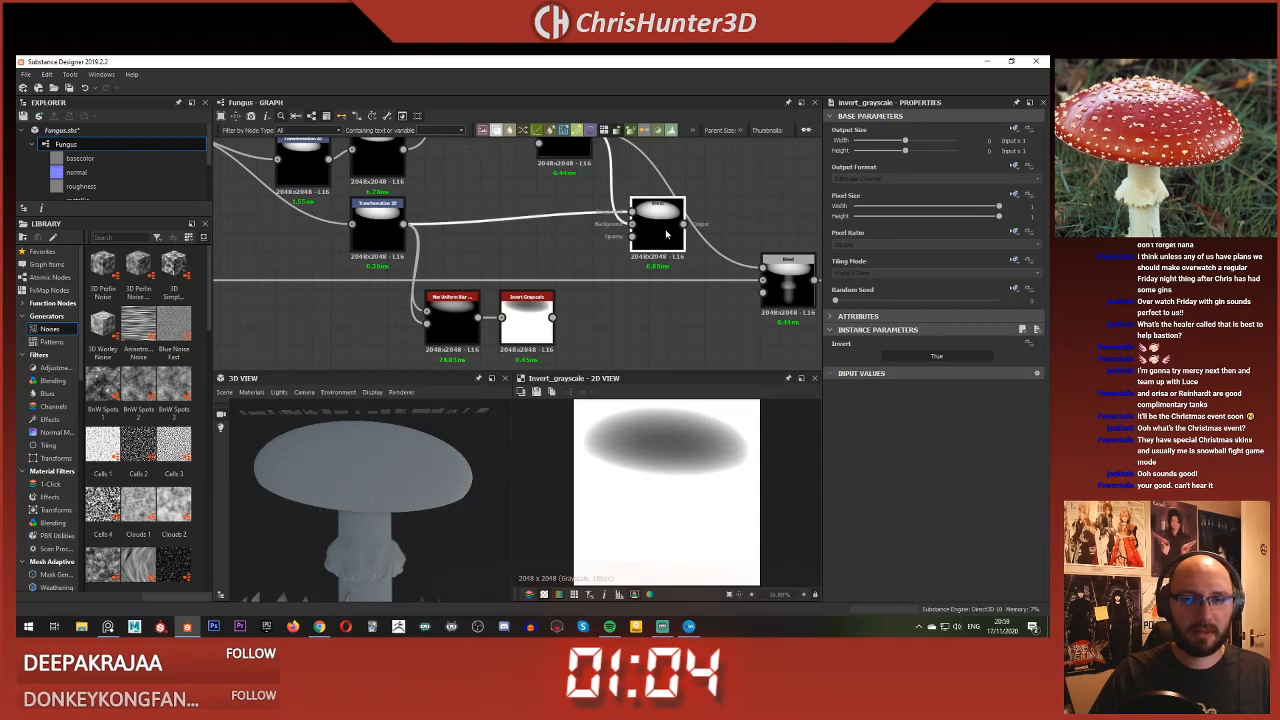
pyautogui.doubleClick(666, 233)
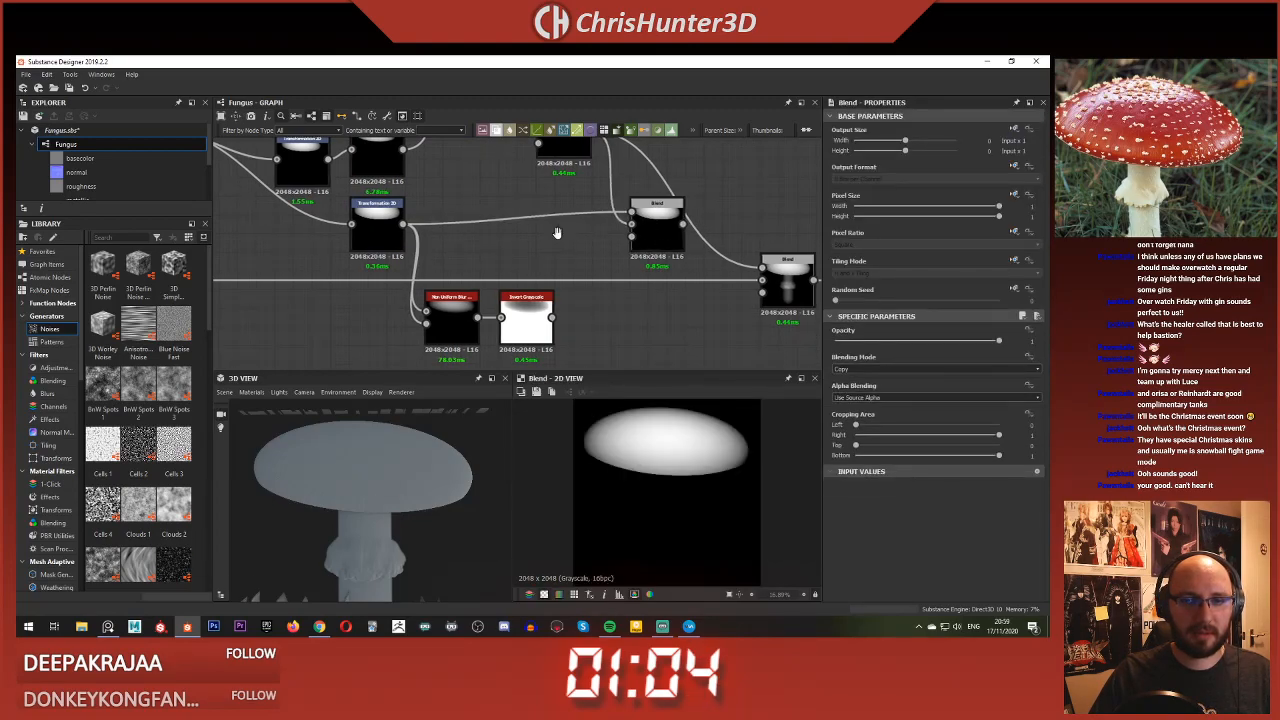
pyautogui.moveTo(557, 230); pyautogui.dragTo(527, 246, button='middle')
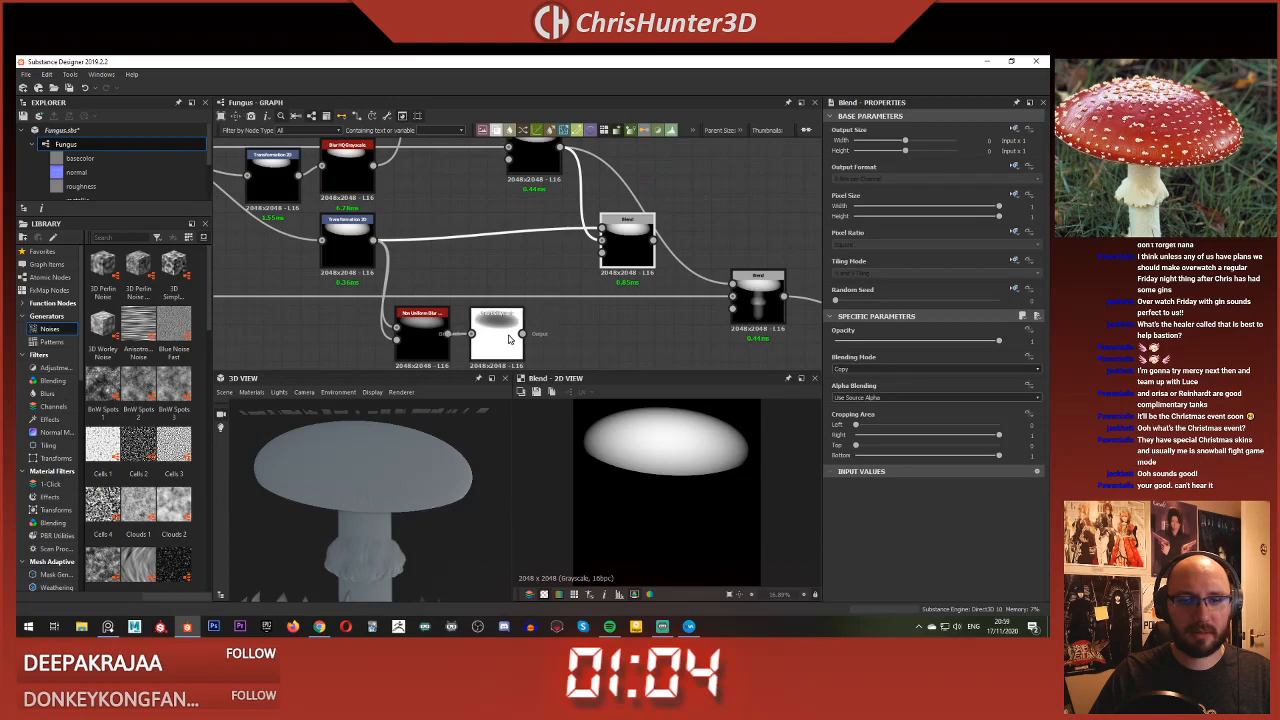
pyautogui.moveTo(355, 237); pyautogui.dragTo(405, 221, button='middle')
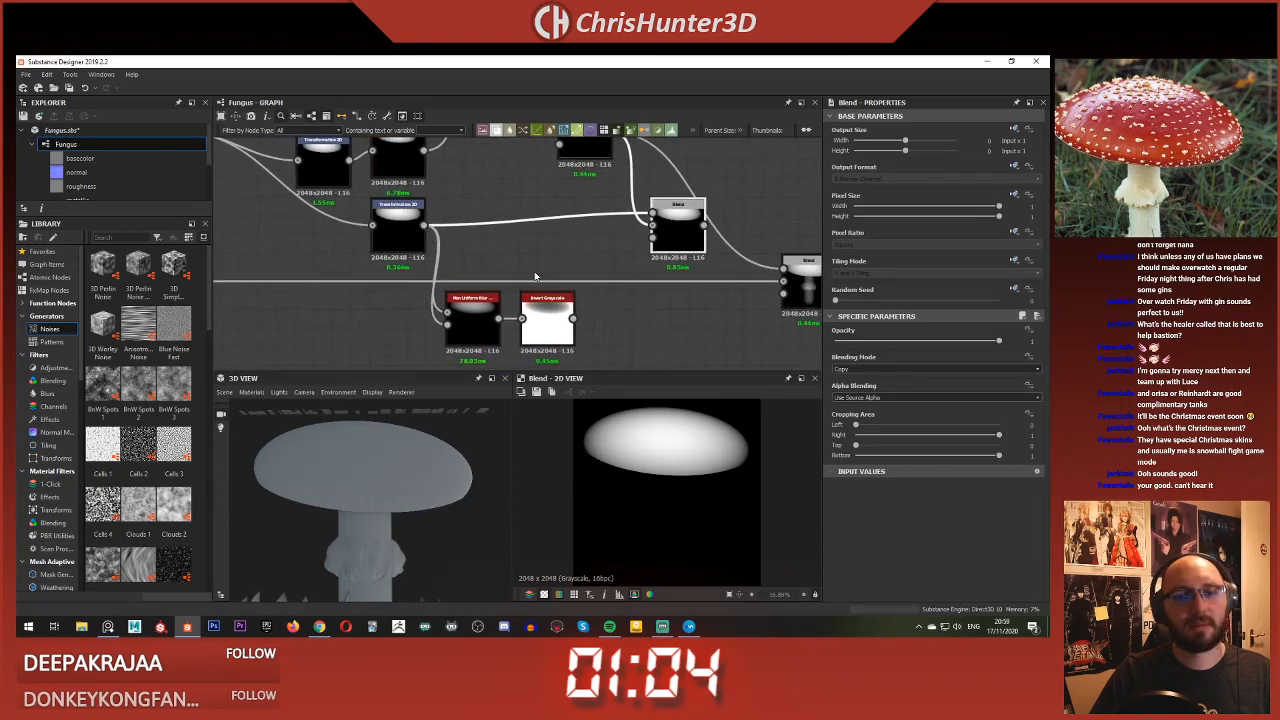
# Step: Feed the Non Uniform Blur from the cap's Levels node, then rearrange and connect Invert Grayscale into the lower Transformation 2D
pyautogui.scroll(-3, 345, 228)
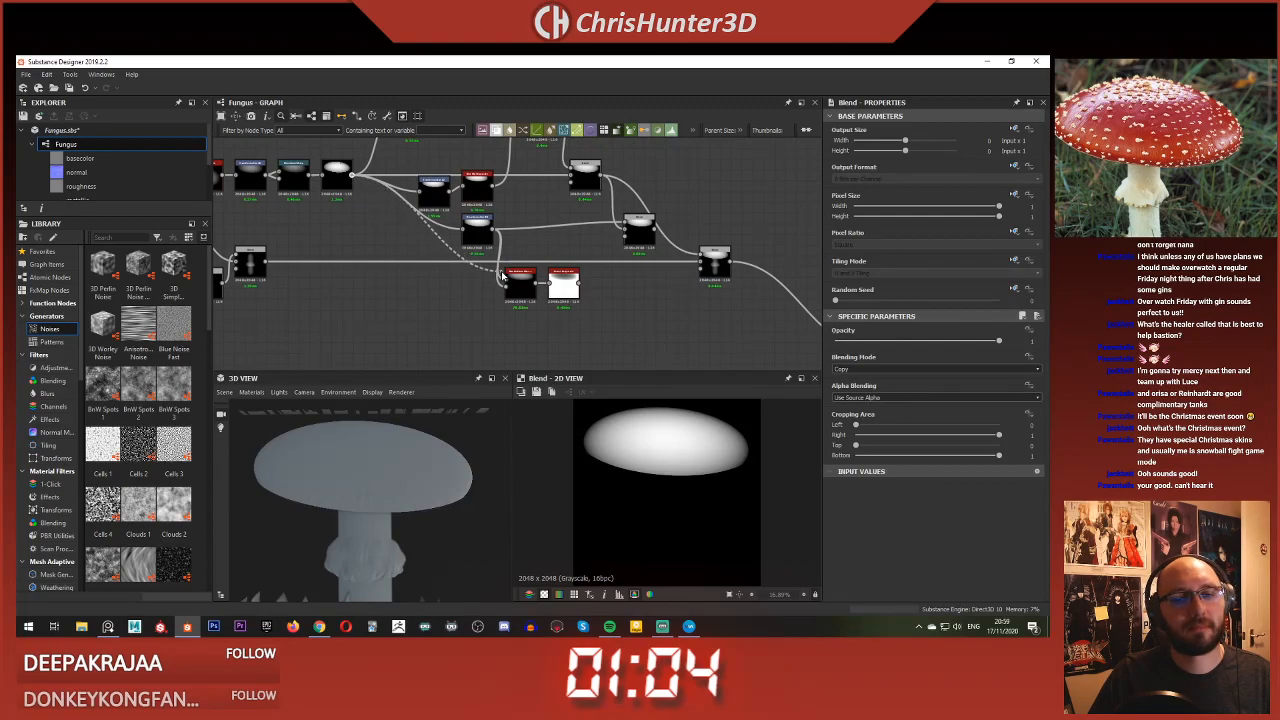
pyautogui.click(506, 280)
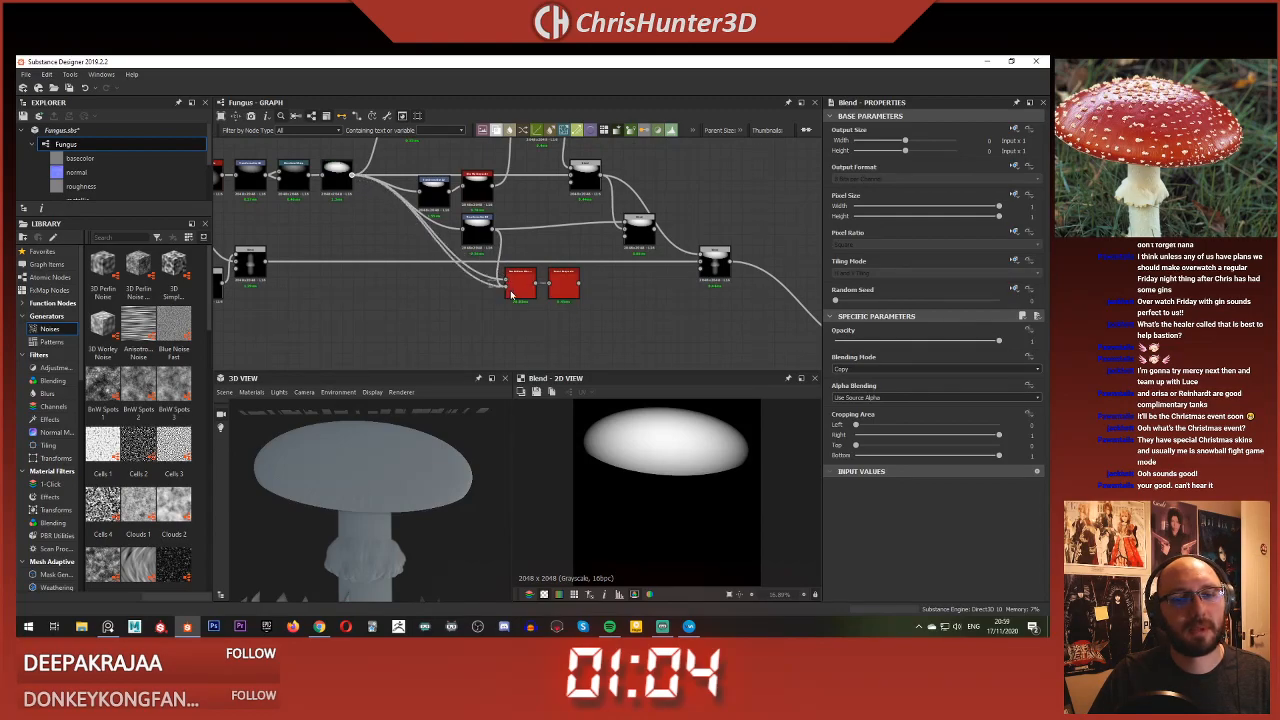
pyautogui.moveTo(474, 238); pyautogui.dragTo(504, 232)
pyautogui.moveTo(583, 334); pyautogui.dragTo(412, 258)
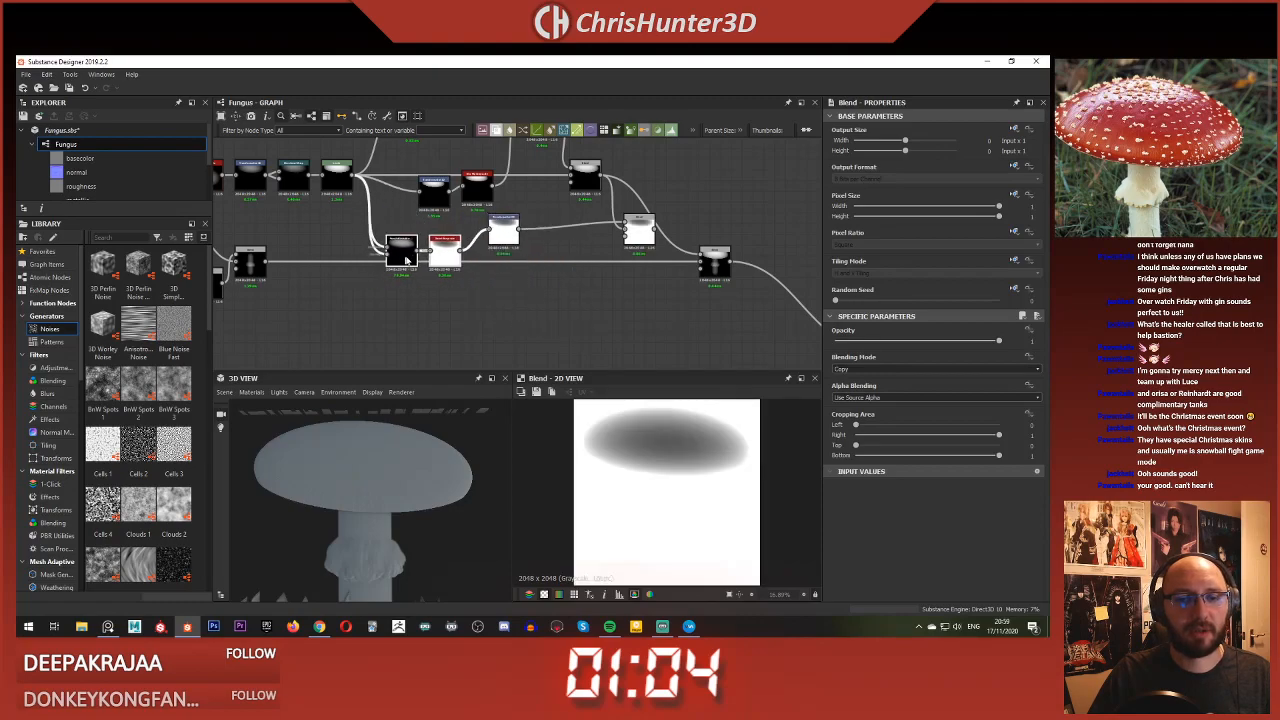
pyautogui.click(489, 258)
pyautogui.scroll(4, 514, 258)
pyautogui.moveTo(526, 257); pyautogui.dragTo(543, 295, button='middle')
pyautogui.scroll(-3, 502, 268)
pyautogui.scroll(2, 530, 272)
pyautogui.press('space')
pyautogui.press('Escape')
pyautogui.scroll(-3, 462, 271)
pyautogui.scroll(-1, 459, 272)
pyautogui.moveTo(459, 272); pyautogui.dragTo(576, 271, button='middle')
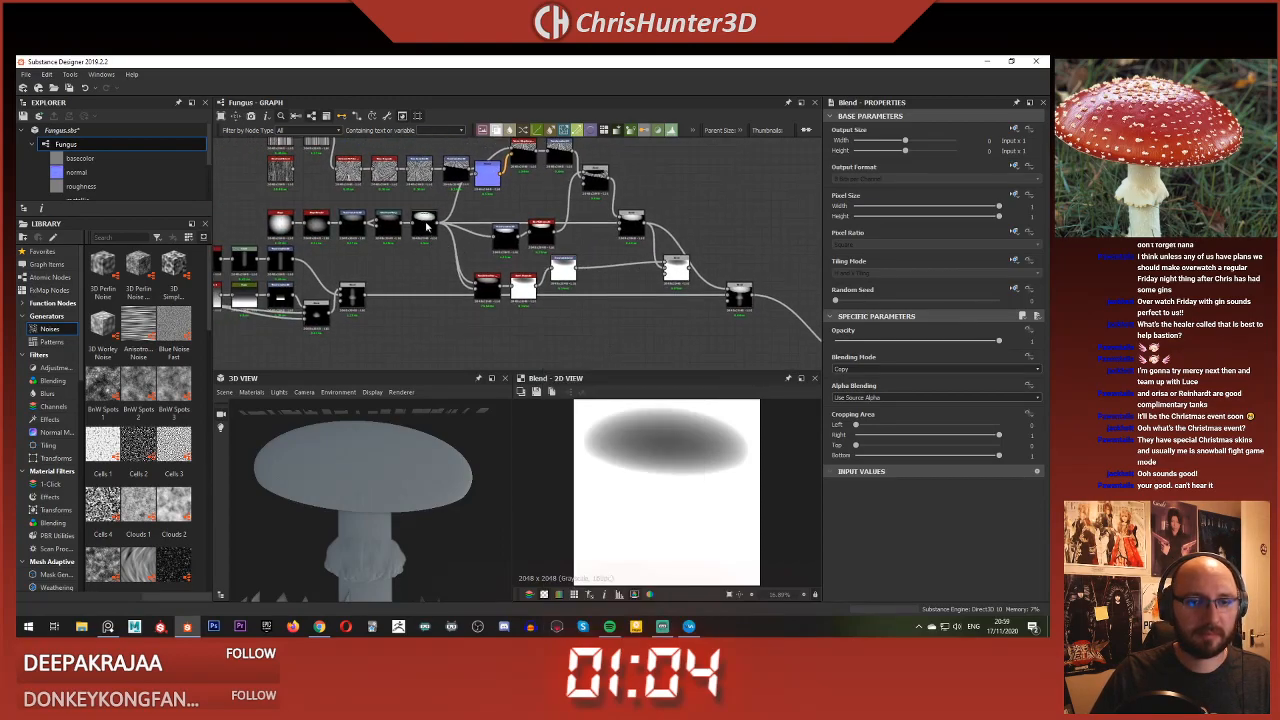
pyautogui.scroll(5, 592, 280)
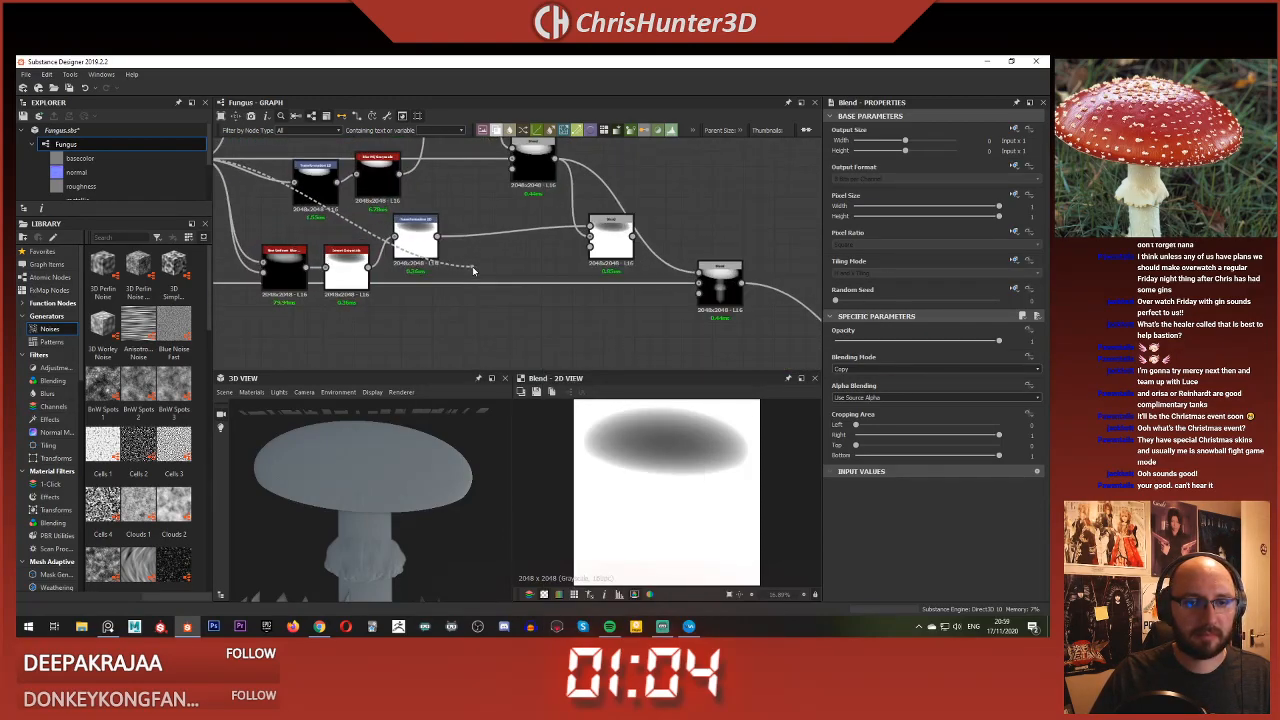
pyautogui.press('space')
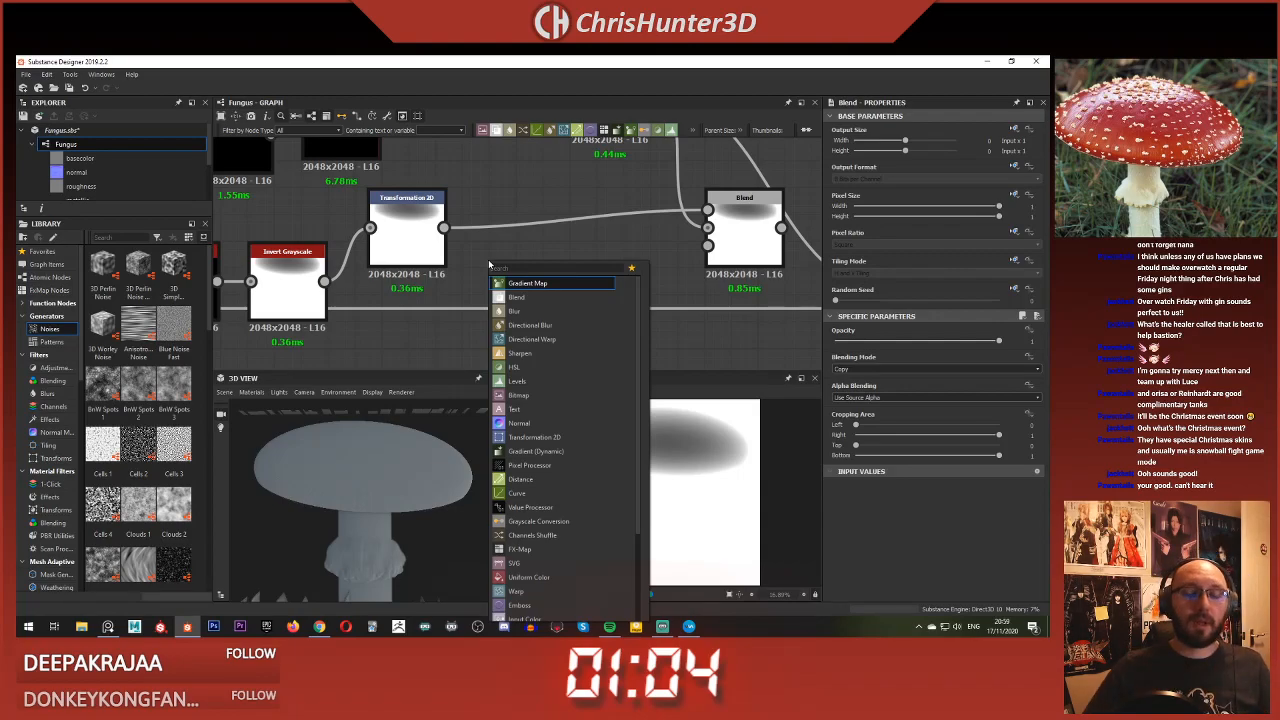
pyautogui.click(515, 169)
pyautogui.moveTo(515, 169); pyautogui.dragTo(412, 222, button='middle')
pyautogui.scroll(-2, 414, 222)
# Step: Set the new Blend node's blending mode to Subtract with the inverted cap shape as foreground
pyautogui.click(570, 250)
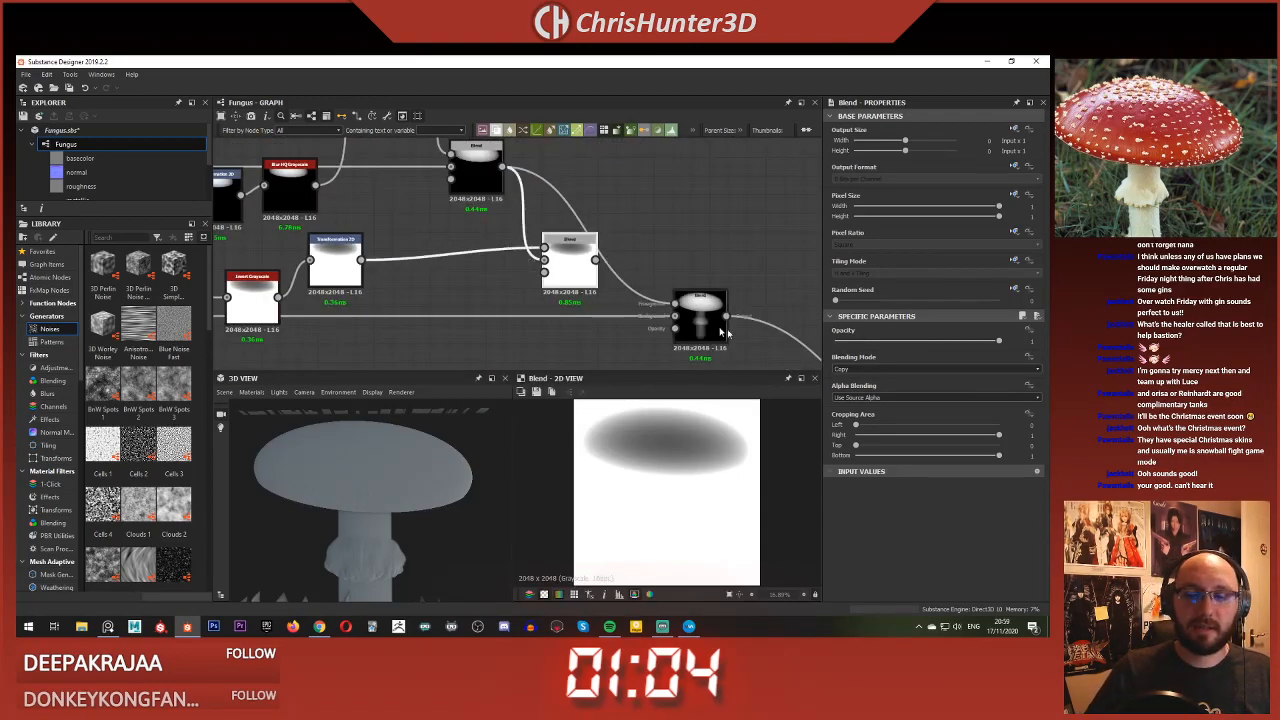
pyautogui.click(906, 371)
pyautogui.click(906, 390)
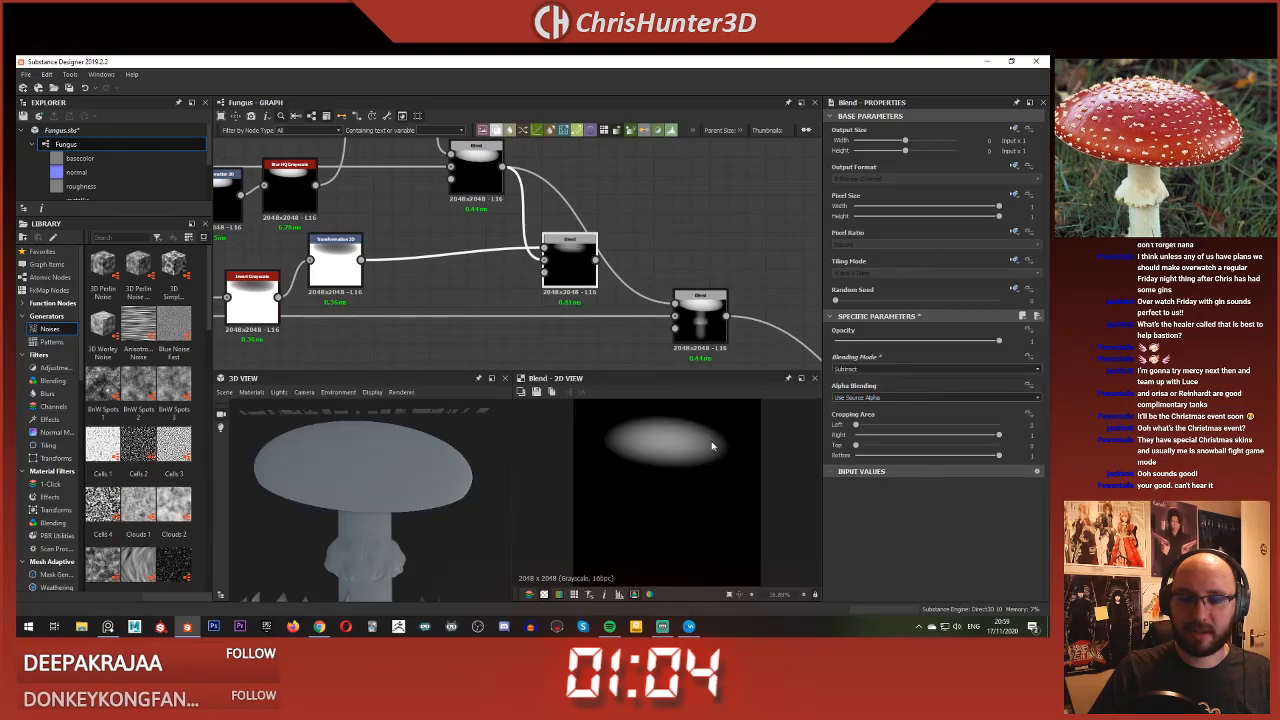
# Step: Scale the lower Transformation 2D's shape to about half size and position it over the top of the cap
pyautogui.click(335, 262)
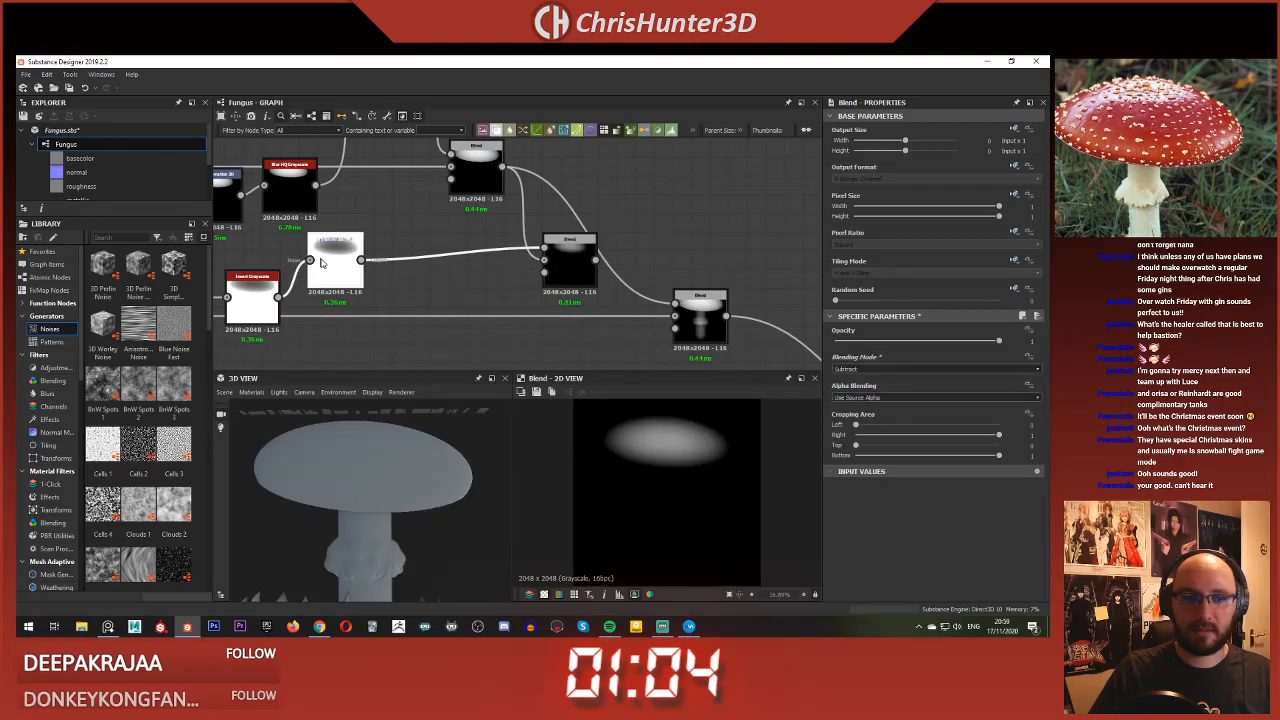
pyautogui.moveTo(661, 433); pyautogui.dragTo(657, 402)
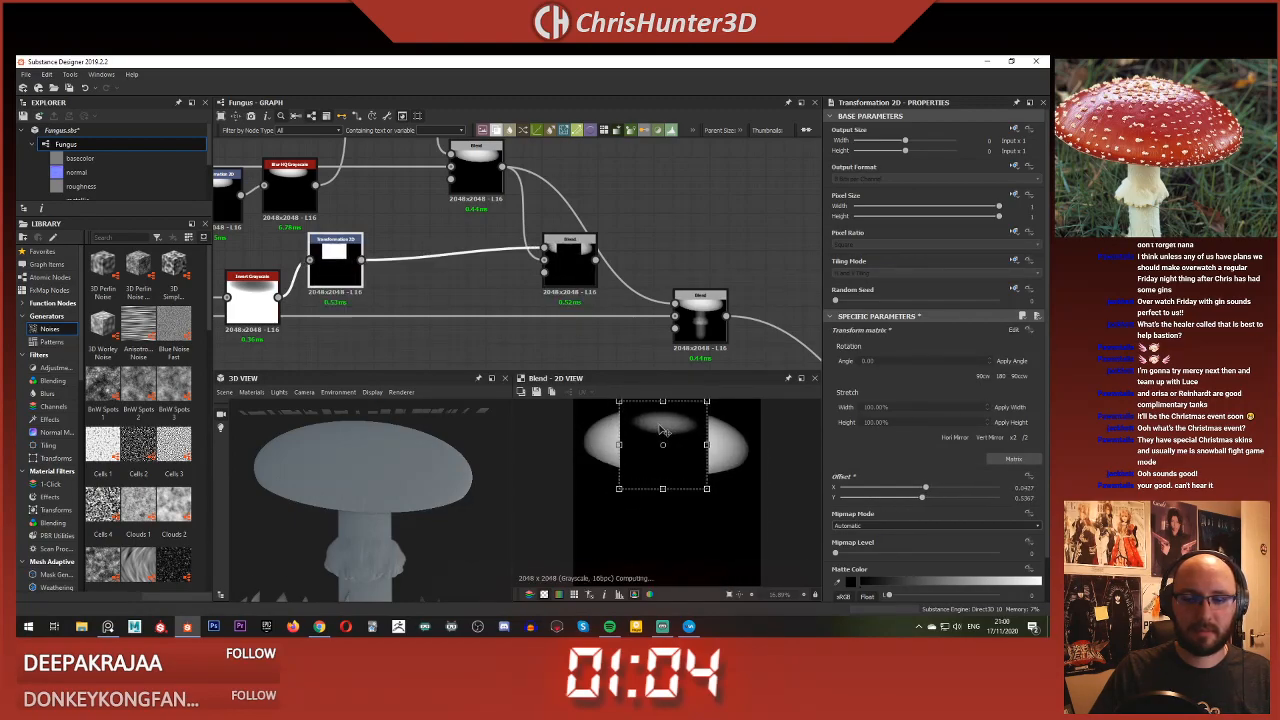
# Step: Change the new Blend node's blending mode to Min (Darken)
pyautogui.click(570, 262)
pyautogui.click(878, 370)
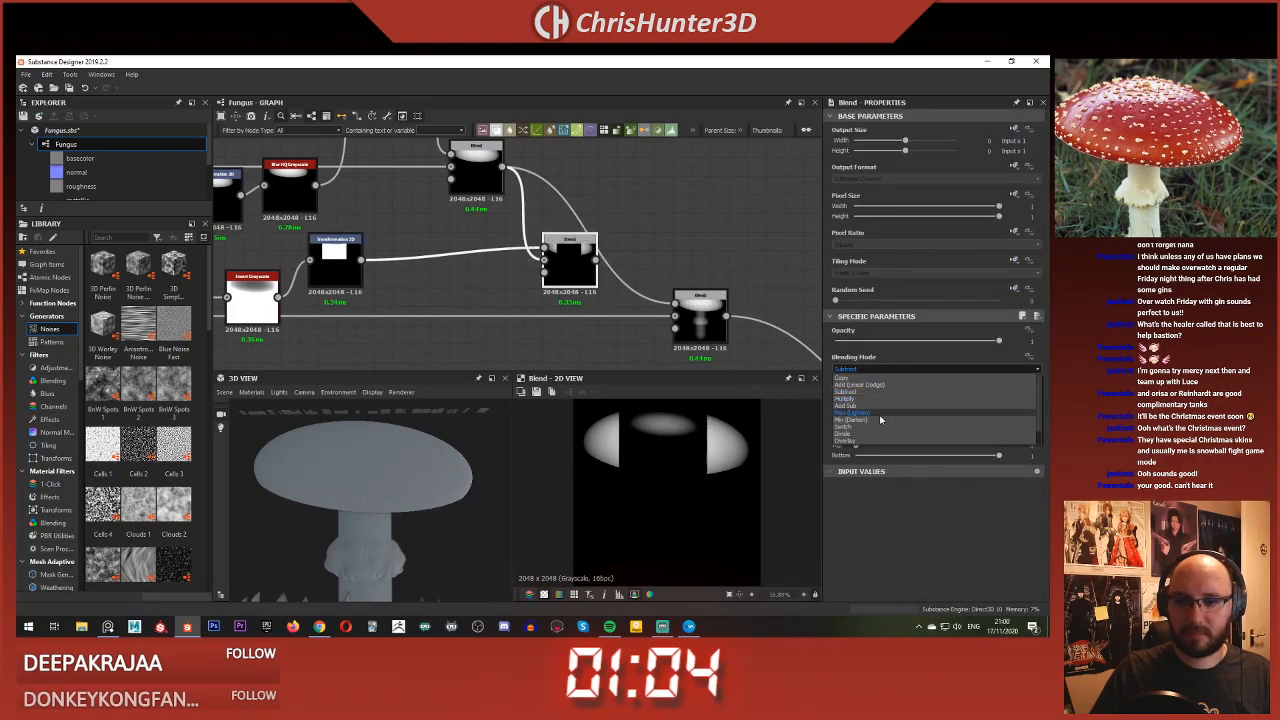
pyautogui.click(879, 422)
# Step: Connect the Non Uniform Blur directly to the lower Transformation 2D and delete the Invert Grayscale node
pyautogui.moveTo(460, 265); pyautogui.dragTo(597, 265, button='middle')
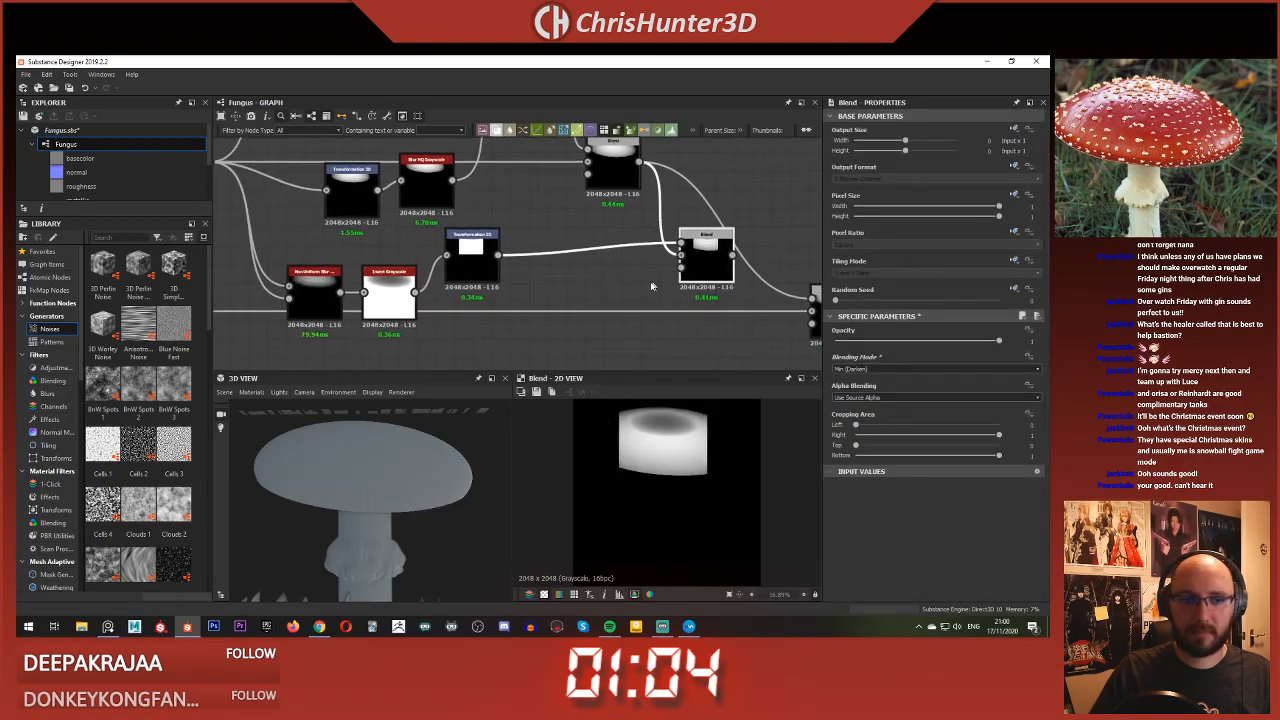
pyautogui.click(483, 259)
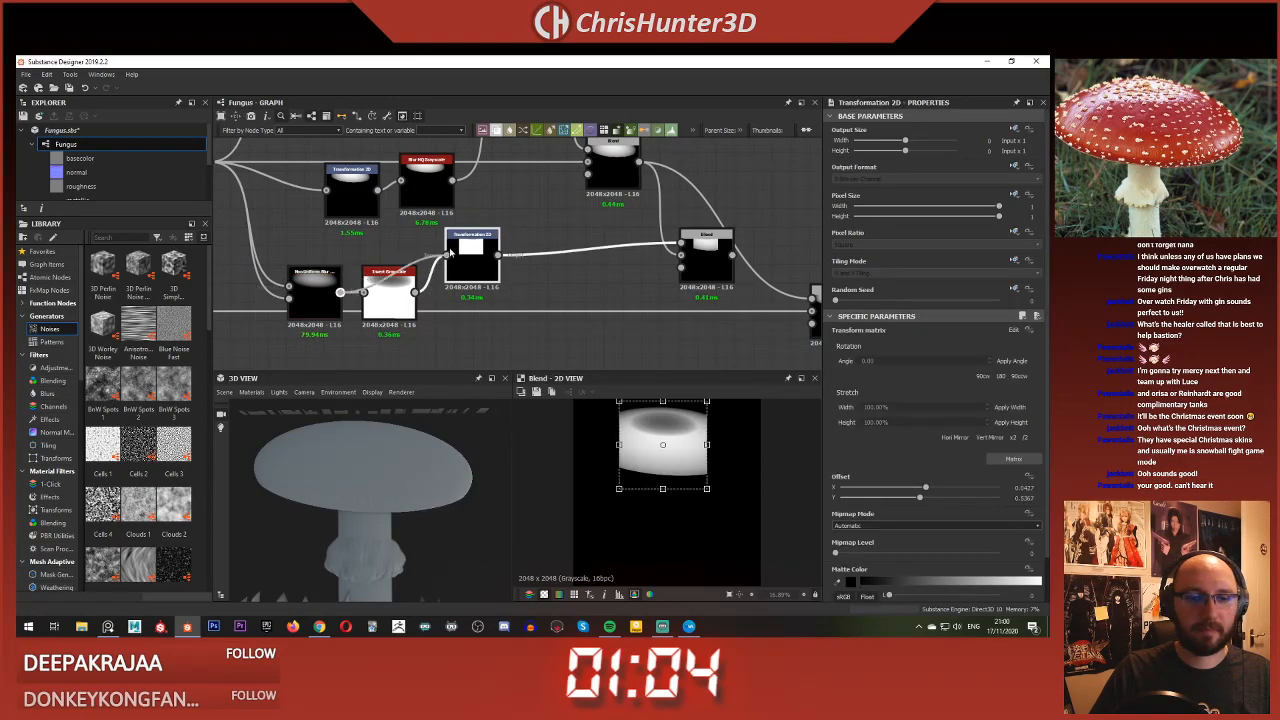
pyautogui.moveTo(450, 252); pyautogui.dragTo(447, 255)
pyautogui.click(394, 291)
pyautogui.press('Delete')
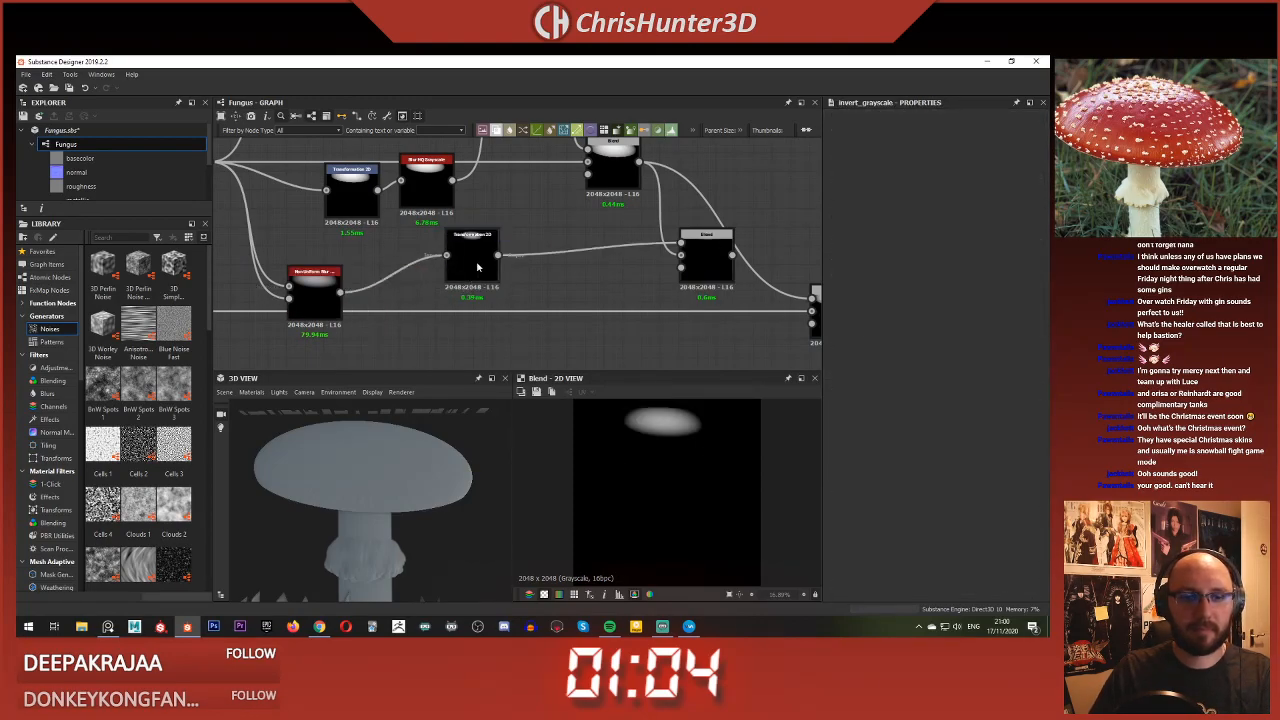
# Step: Switch the new Blend node back to Subtract and move it slightly closer to the Transformation 2D
pyautogui.click(707, 258)
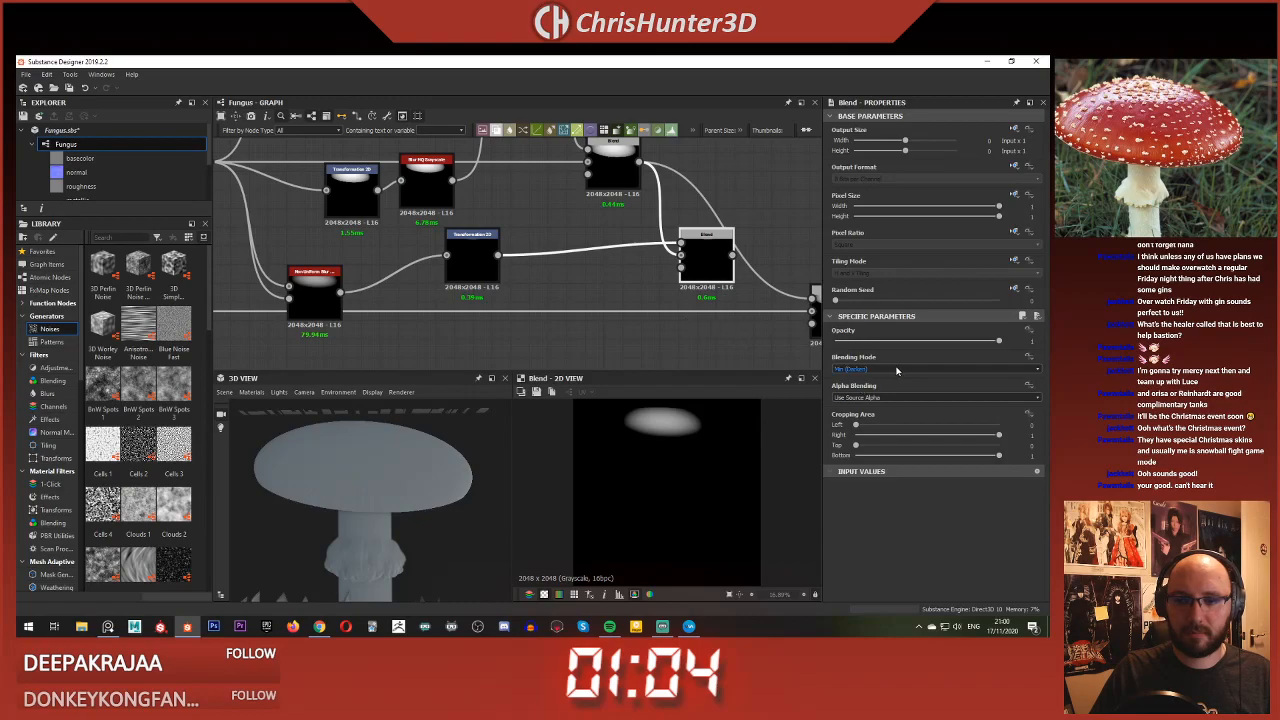
pyautogui.click(897, 371)
pyautogui.click(860, 392)
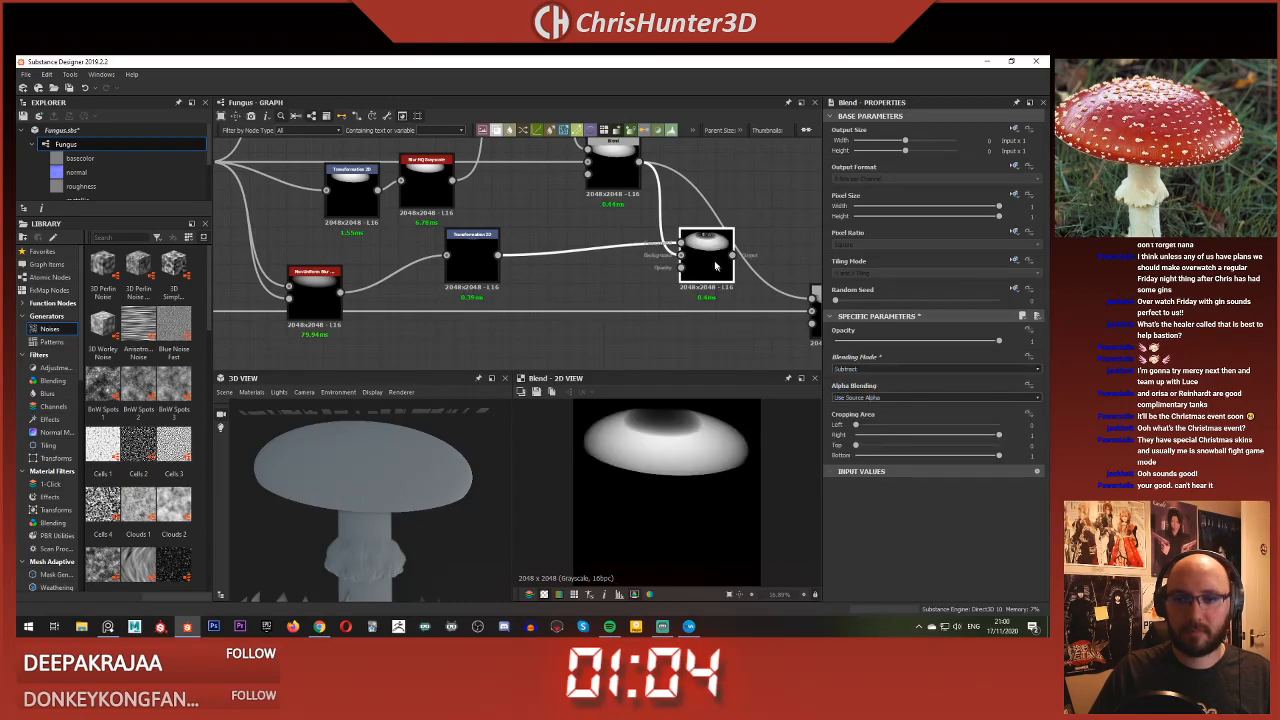
pyautogui.moveTo(707, 258); pyautogui.dragTo(678, 253)
# Step: Shift the subtracted shape slightly down the cap, to an offset of about X 0.07 and Y 0.46
pyautogui.click(471, 256)
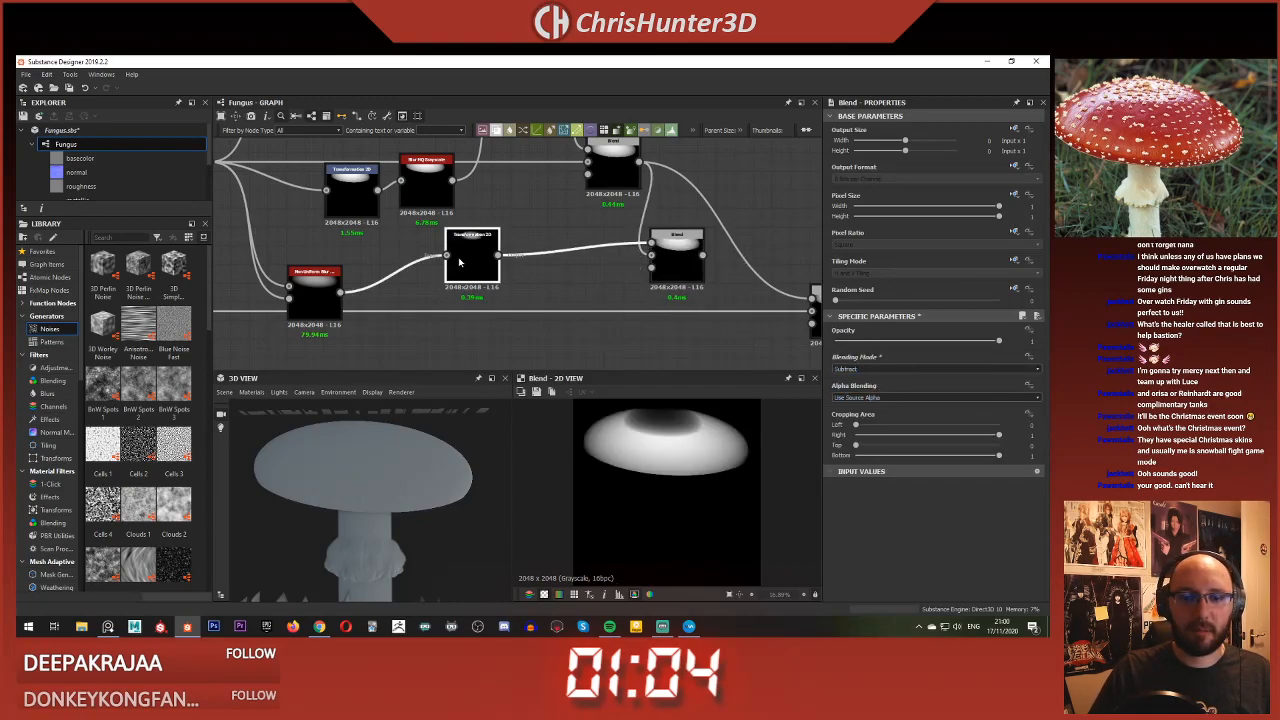
pyautogui.moveTo(686, 412); pyautogui.dragTo(678, 422)
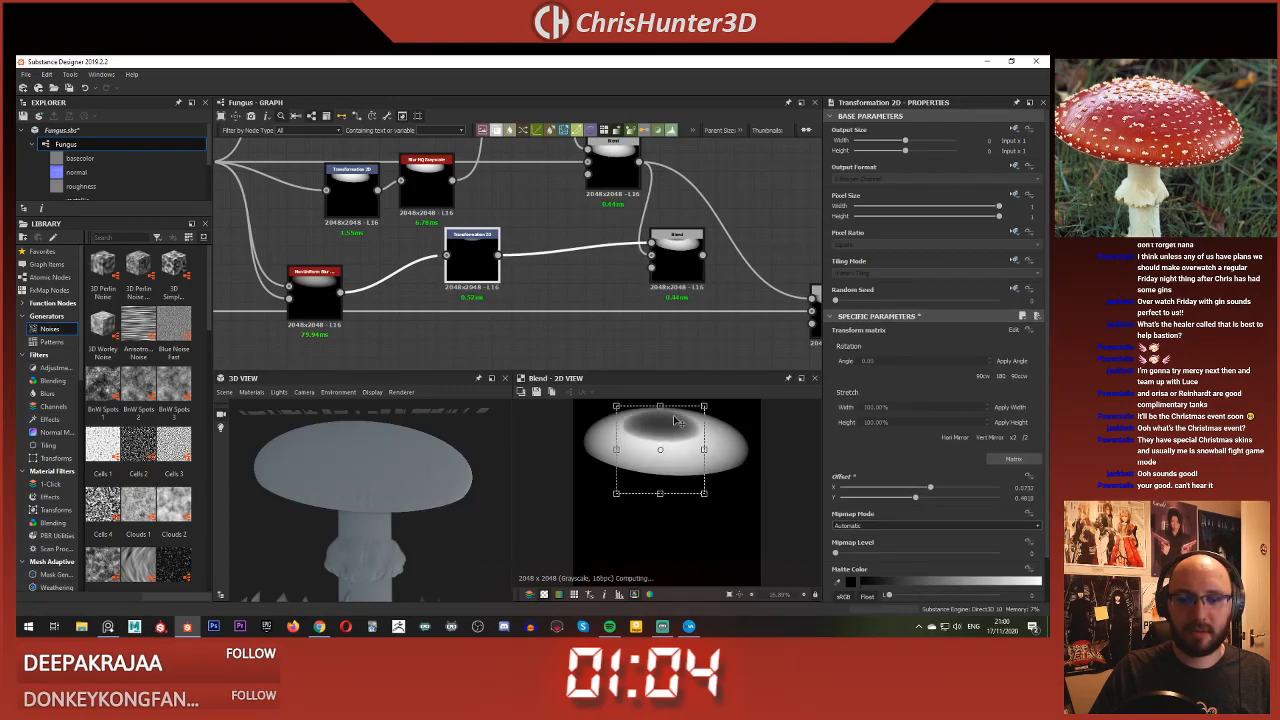
pyautogui.scroll(1, 500, 290)
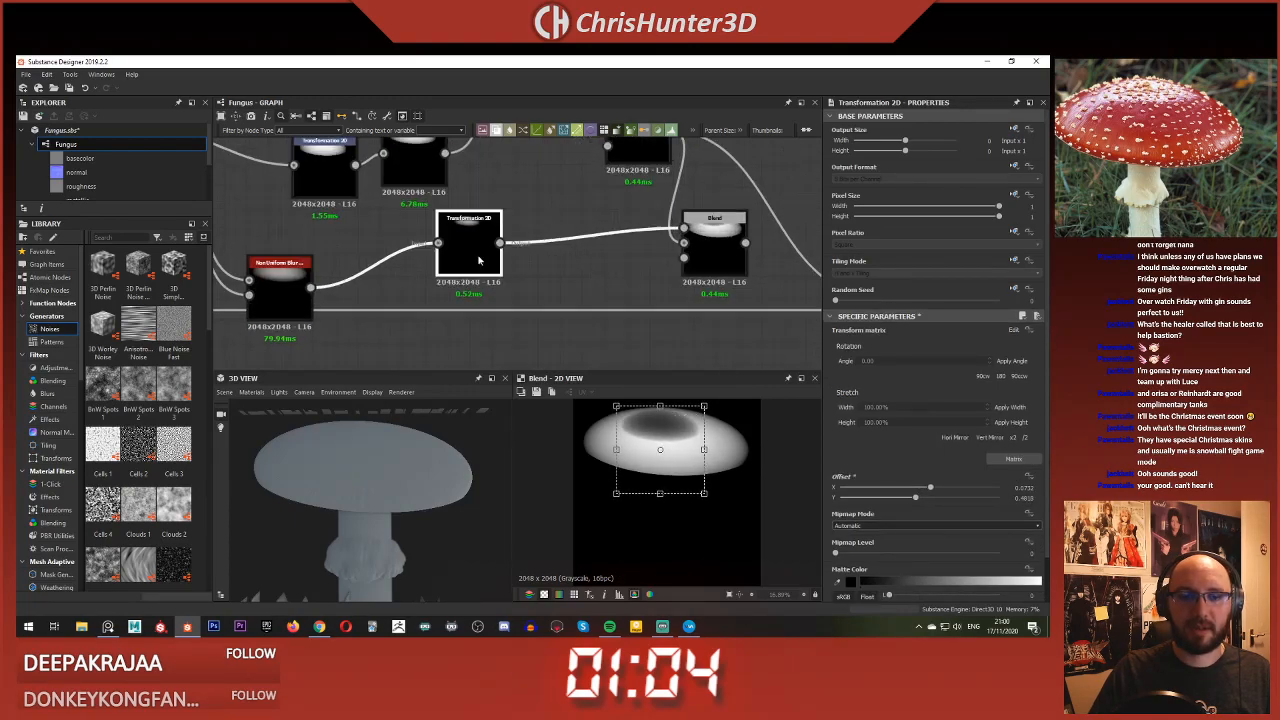
# Step: Add a Levels node beside the lower Transformation 2D and feed it from that node's output
pyautogui.moveTo(480, 260); pyautogui.dragTo(563, 254, button='middle')
pyautogui.scroll(-1, 545, 272)
pyautogui.click(587, 275)
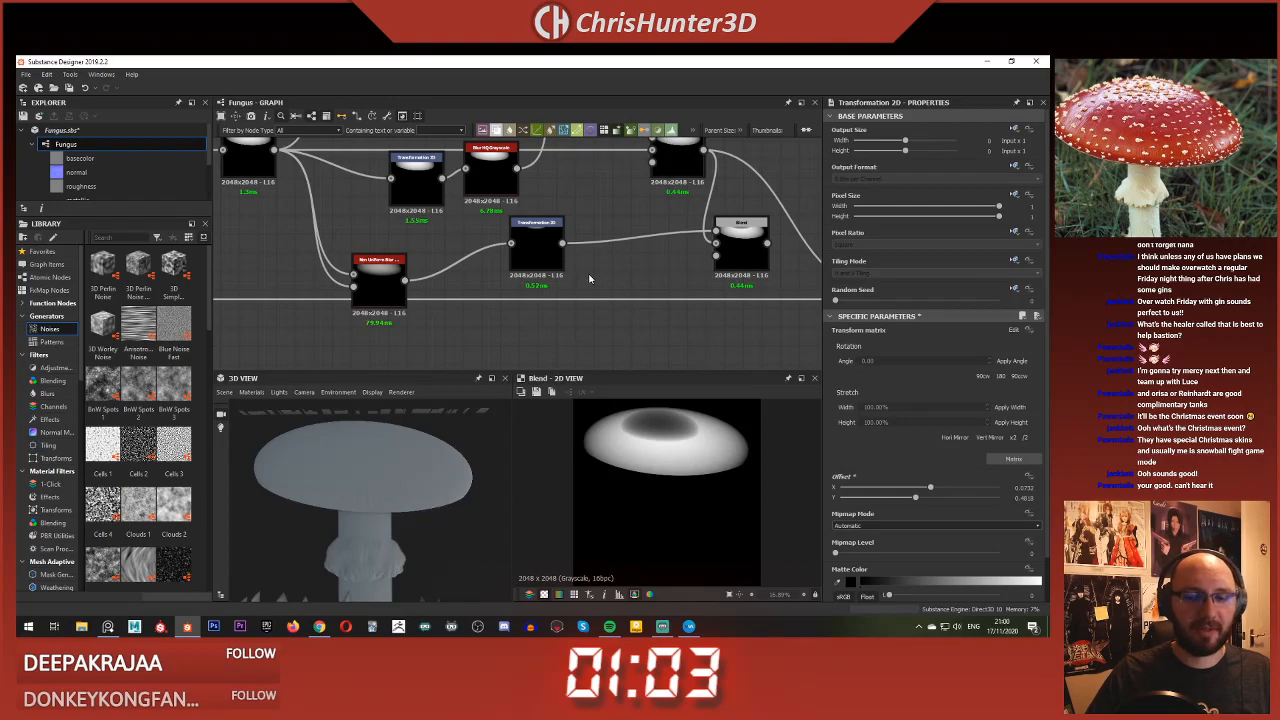
pyautogui.rightClick(589, 279)
pyautogui.click(640, 470)
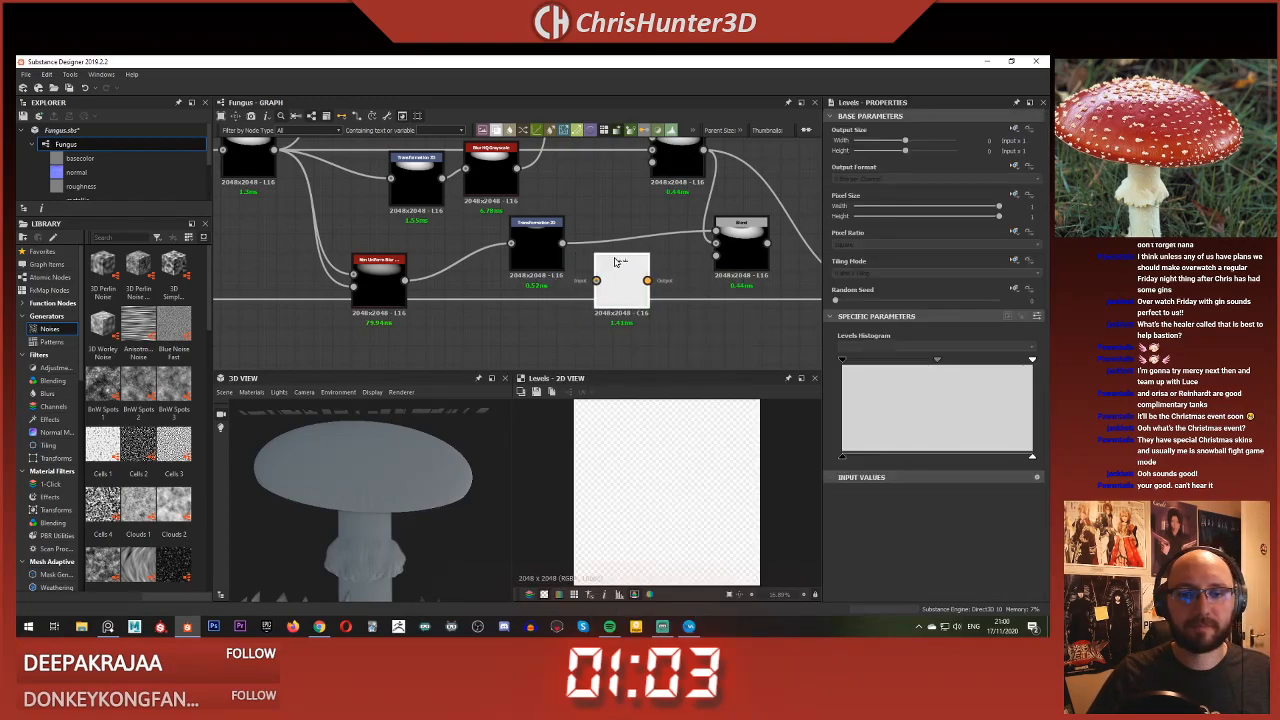
pyautogui.moveTo(562, 243); pyautogui.dragTo(596, 280)
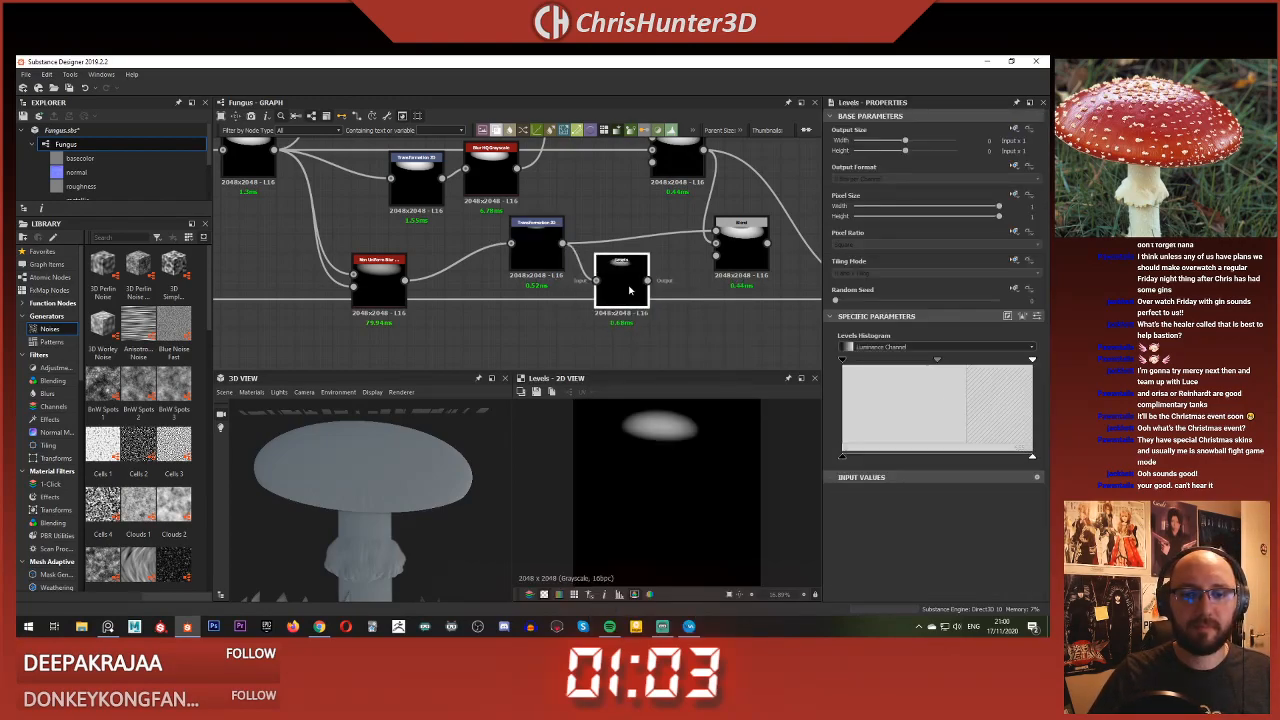
# Step: Set the Levels node's black output back to zero and connect it to the foreground of the subtracting Blend
pyautogui.doubleClick(752, 257)
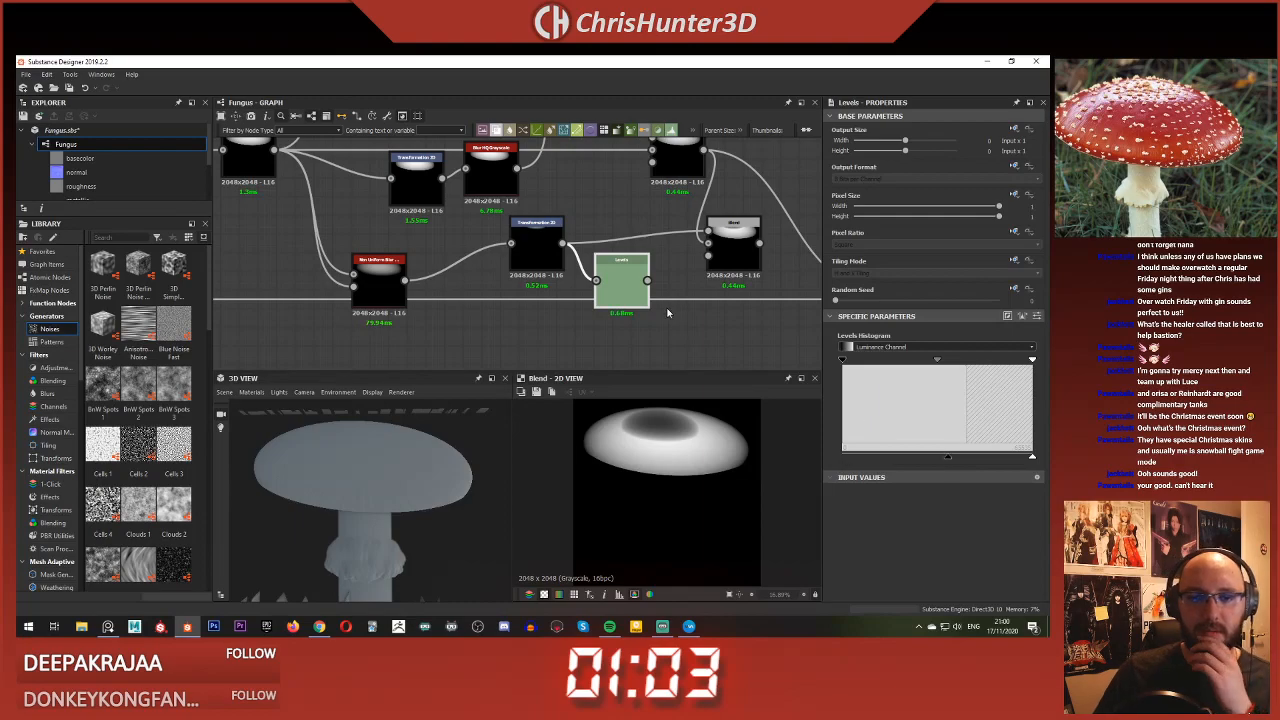
pyautogui.doubleClick(628, 288)
pyautogui.moveTo(649, 301); pyautogui.dragTo(577, 313, button='middle')
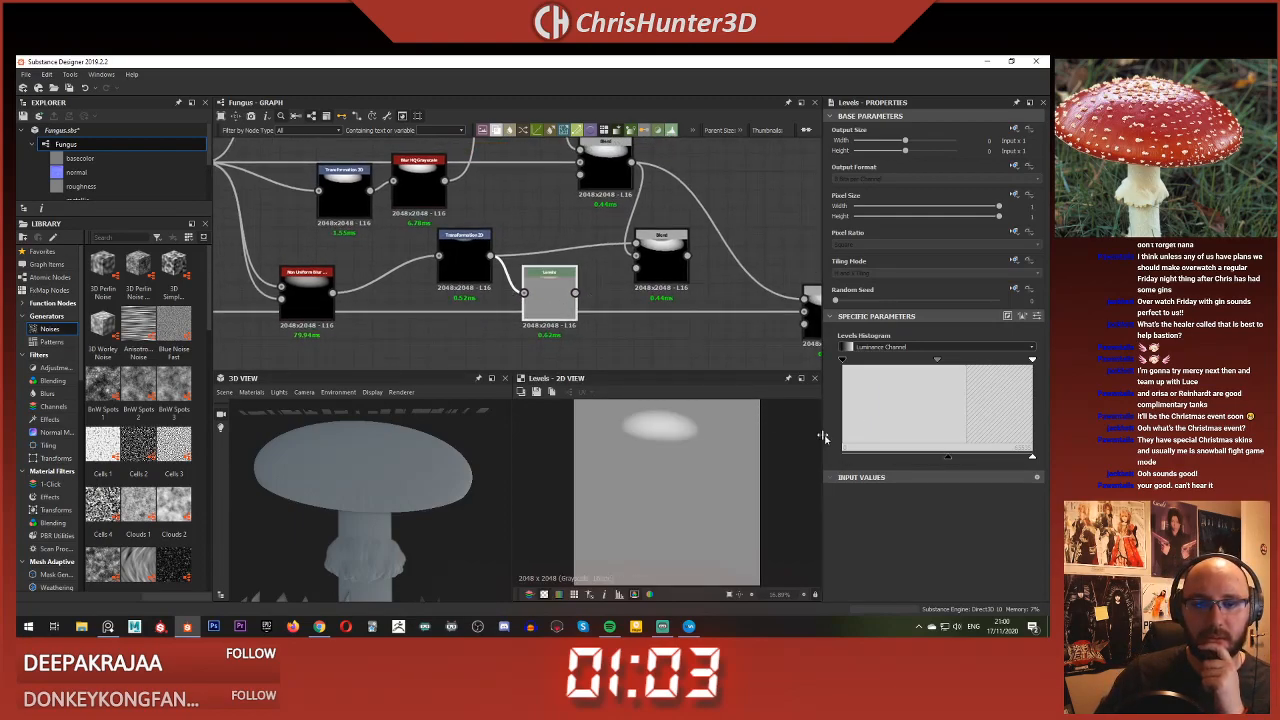
pyautogui.moveTo(847, 456); pyautogui.dragTo(841, 456)
pyautogui.moveTo(576, 293); pyautogui.dragTo(636, 243)
pyautogui.click(660, 252)
# Step: Shift the Levels midtone towards white to soften the dip in the cap
pyautogui.click(575, 290)
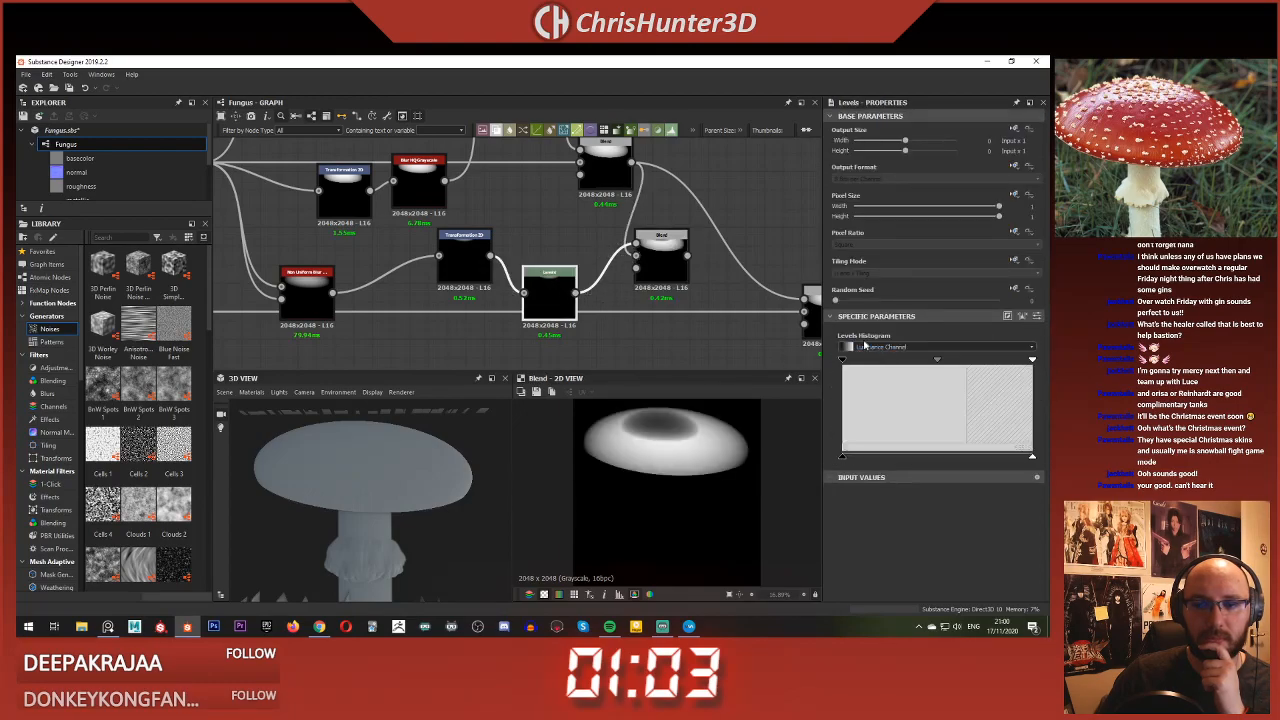
pyautogui.moveTo(935, 363); pyautogui.dragTo(970, 366)
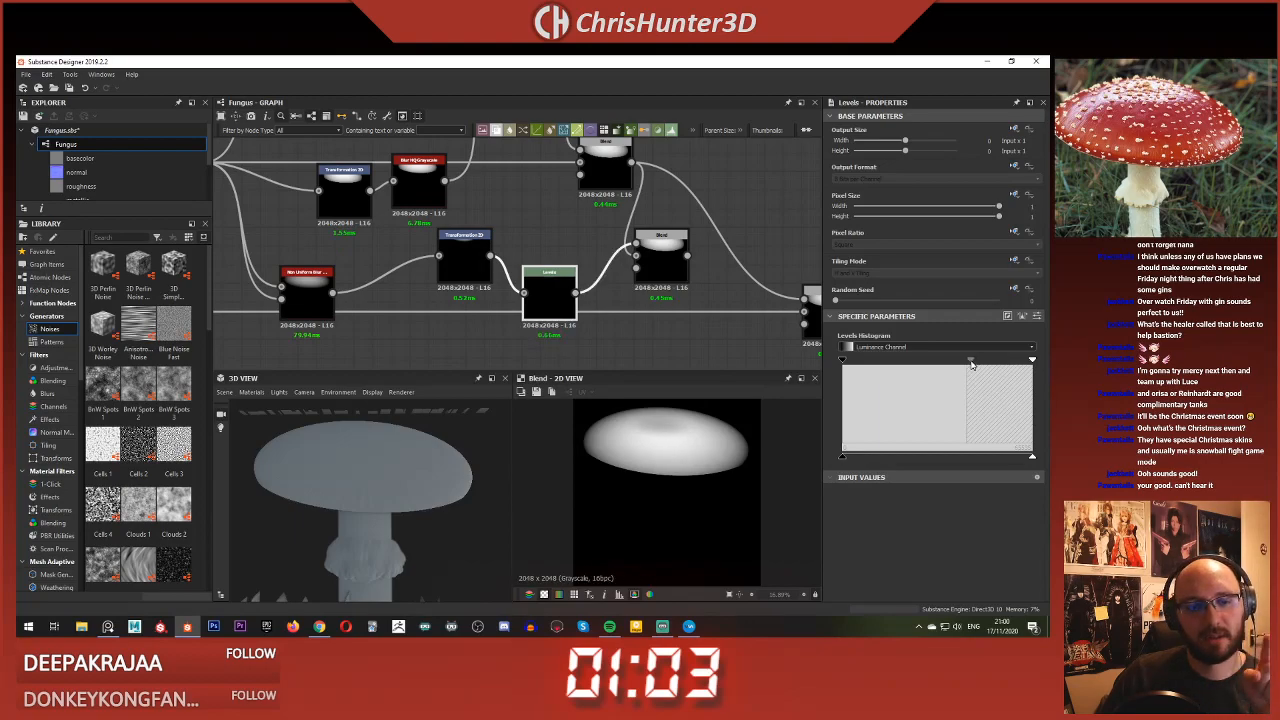
pyautogui.moveTo(591, 307); pyautogui.dragTo(533, 317, button='middle')
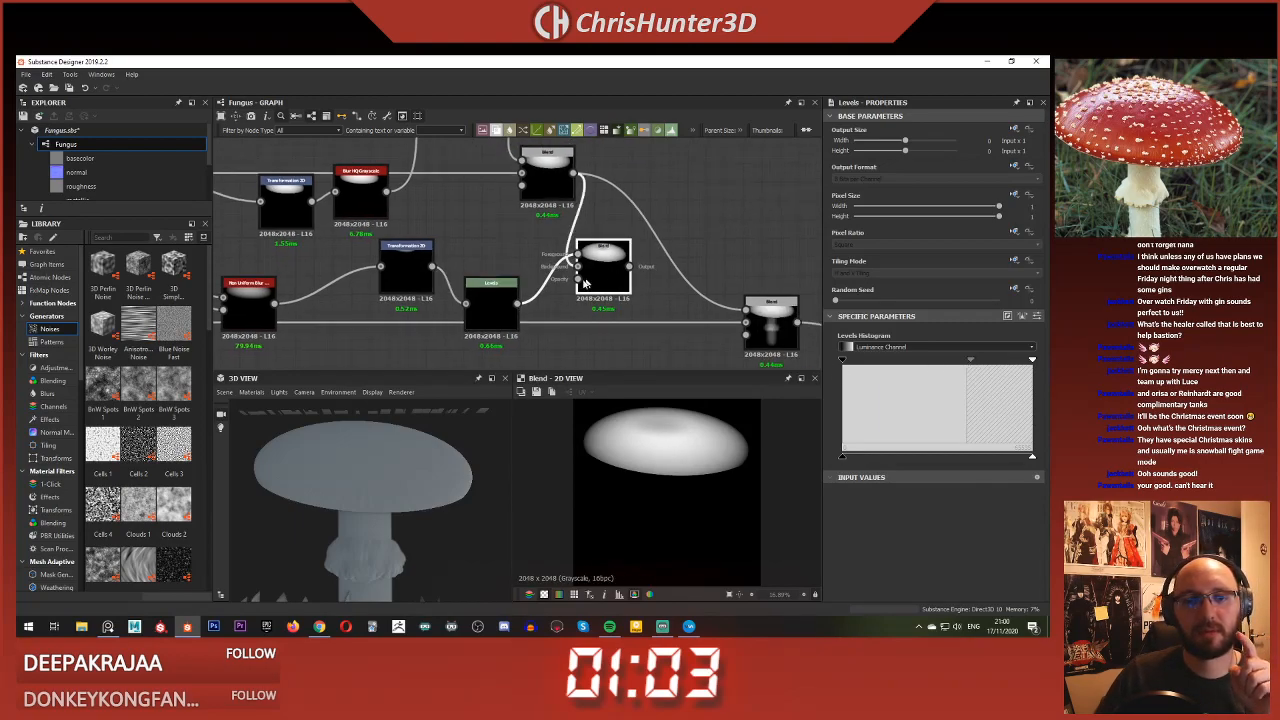
# Step: Move the subtracted shape to an offset of about X 0.10 and Y 0.51, and feed the dipped cap into the Blend joining cap and stem
pyautogui.click(405, 268)
pyautogui.moveTo(656, 438); pyautogui.dragTo(660, 430)
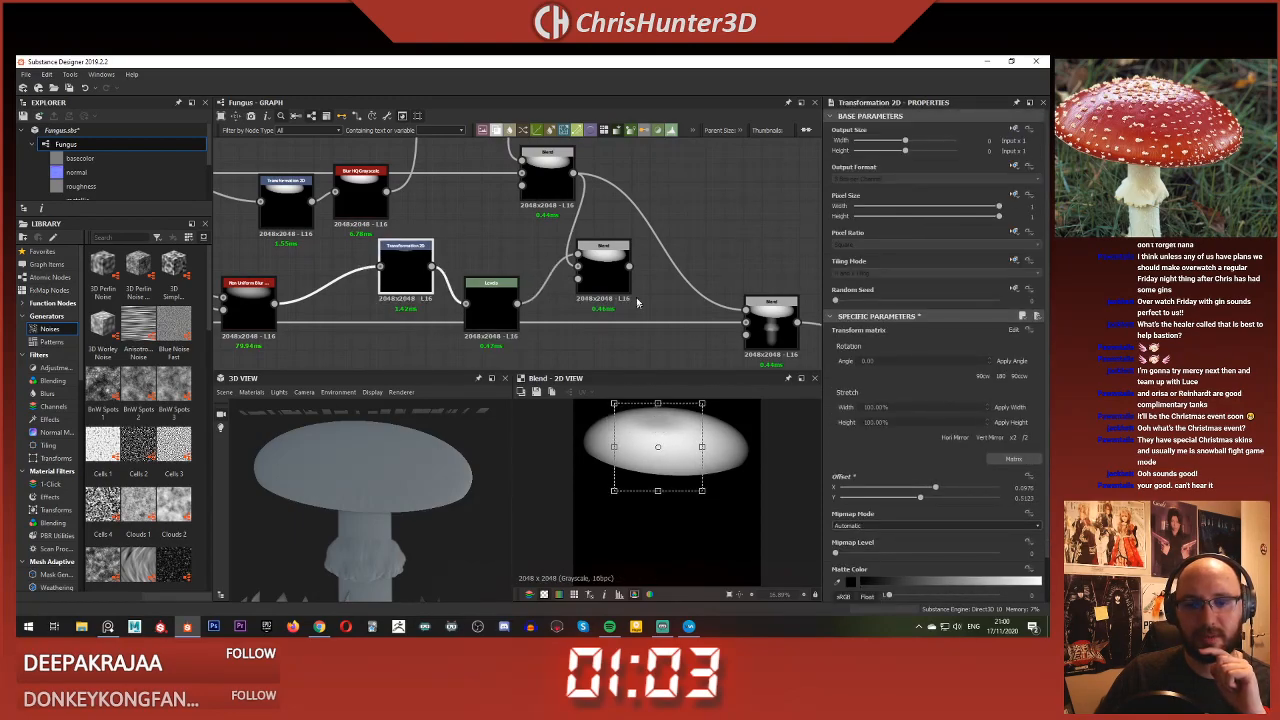
pyautogui.scroll(-2, 556, 241)
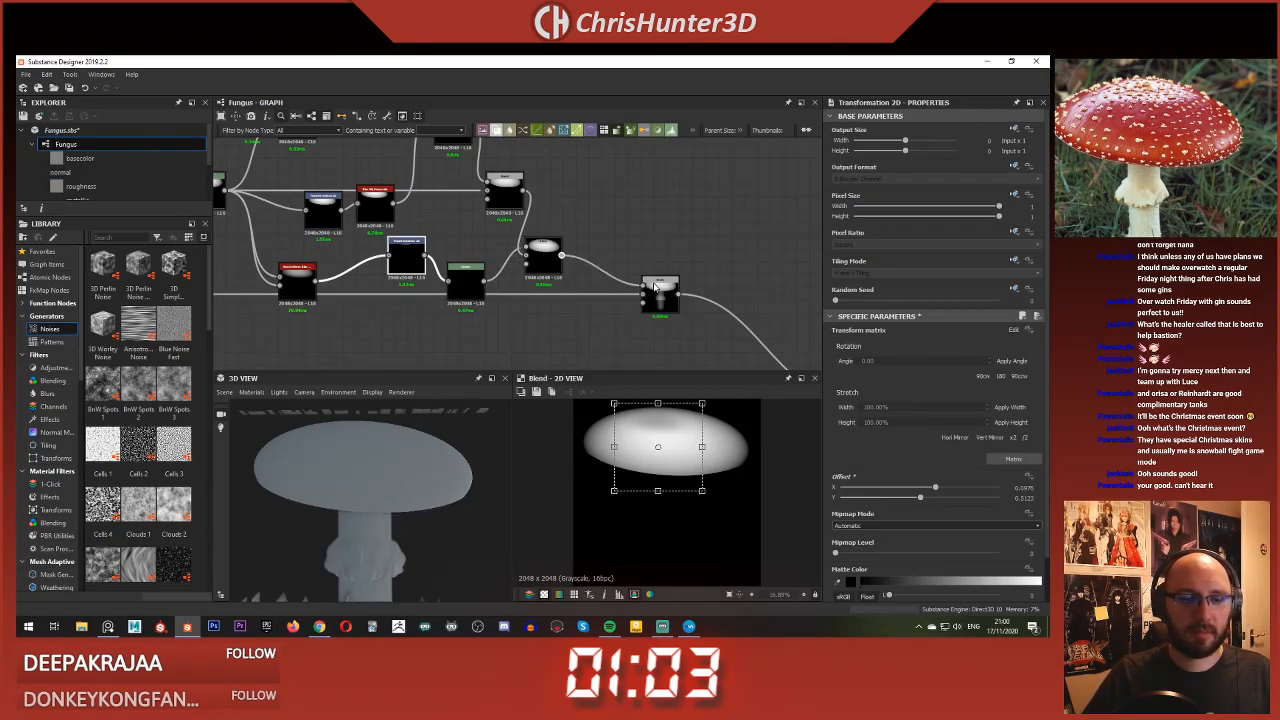
pyautogui.scroll(2, 347, 481)
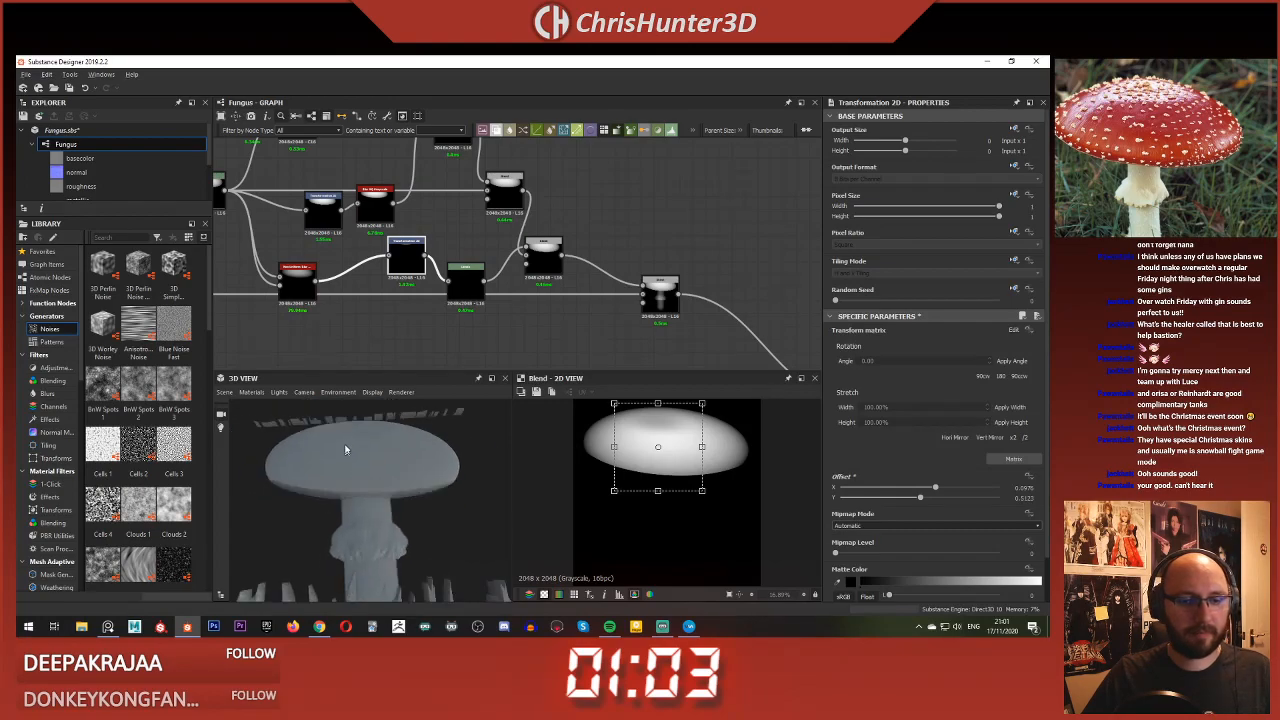
pyautogui.moveTo(345, 450); pyautogui.dragTo(405, 432)
pyautogui.scroll(2, 530, 264)
# Step: Align the Levels node in a row between the lower Transformation 2D and the subtracting Blend
pyautogui.moveTo(530, 264); pyautogui.dragTo(629, 251, button='middle')
pyautogui.click(533, 276)
pyautogui.moveTo(532, 278); pyautogui.dragTo(525, 250)
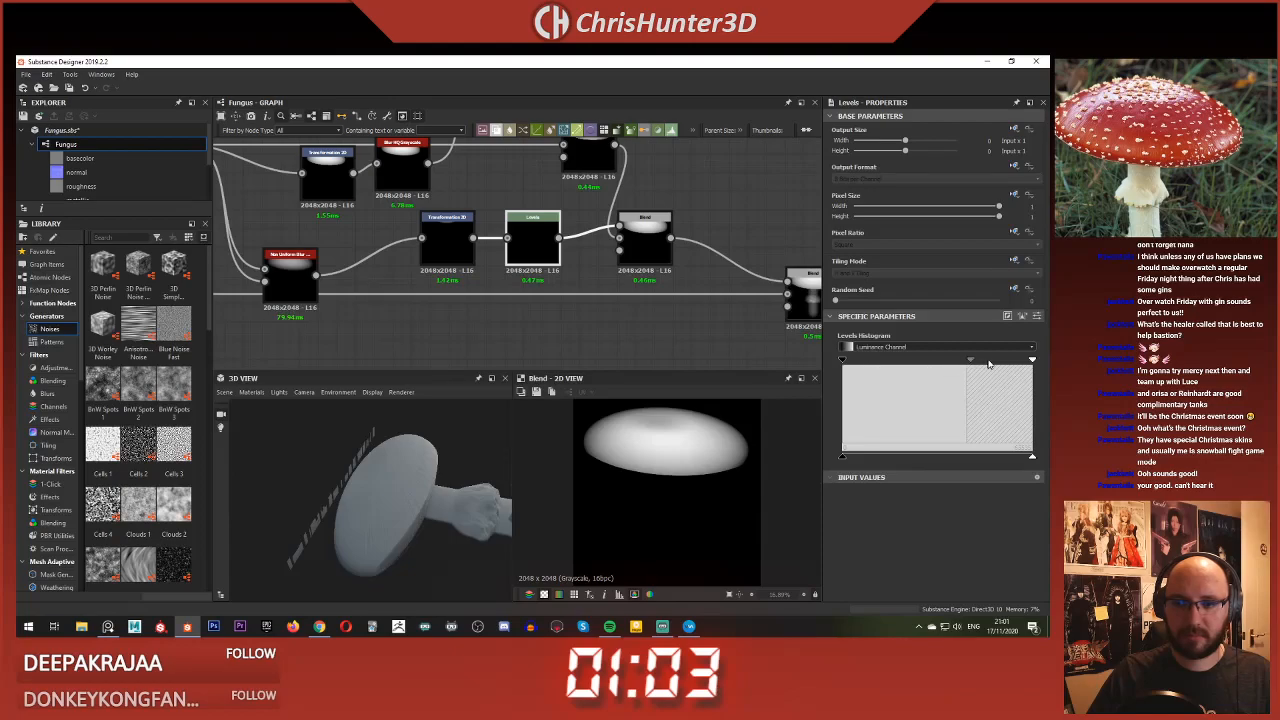
# Step: Lower the Levels white input slightly and readjust the midtone to refine the depth of the dip
pyautogui.moveTo(1021, 362); pyautogui.dragTo(1019, 362)
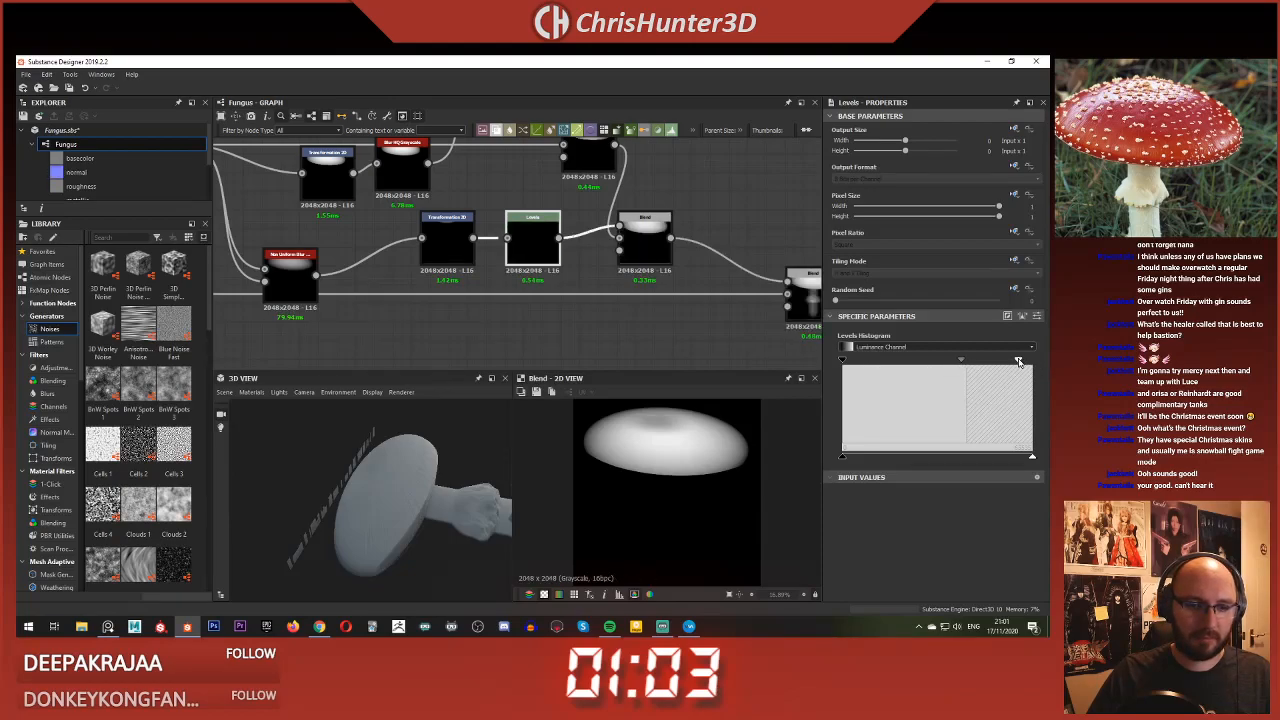
pyautogui.scroll(3, 421, 474)
pyautogui.moveTo(446, 479); pyautogui.dragTo(480, 469)
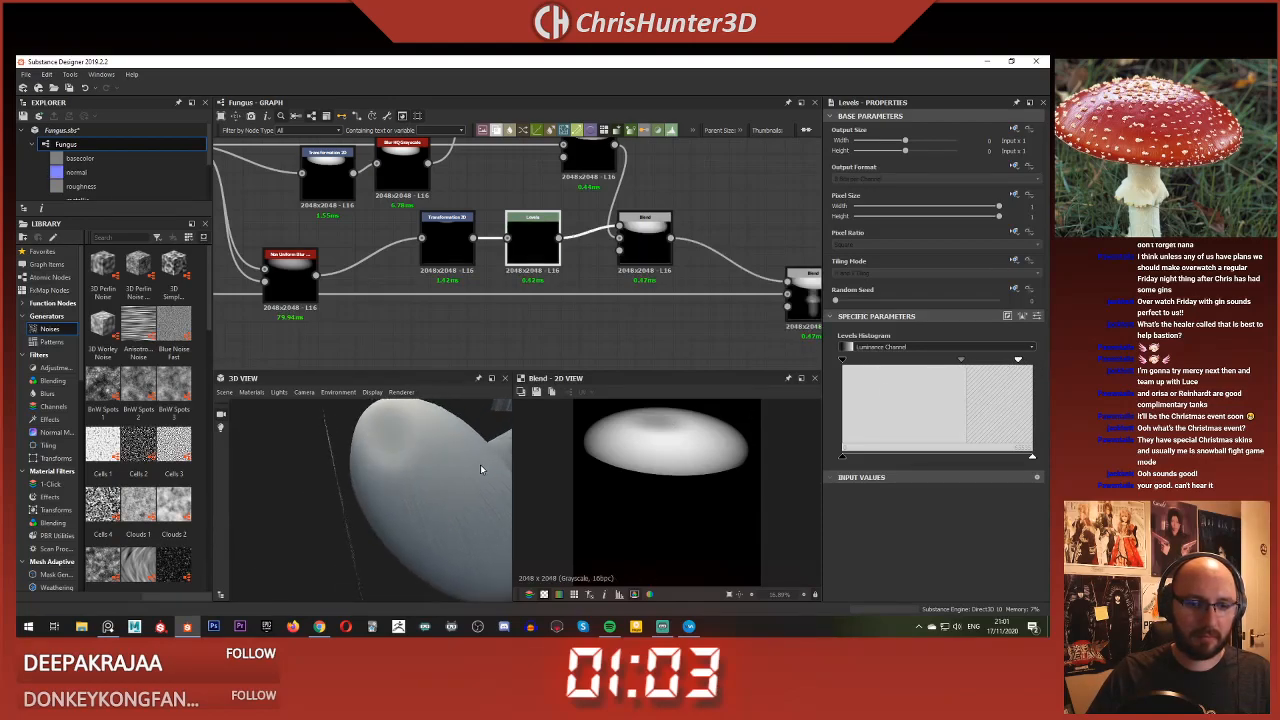
pyautogui.moveTo(946, 361); pyautogui.dragTo(965, 363)
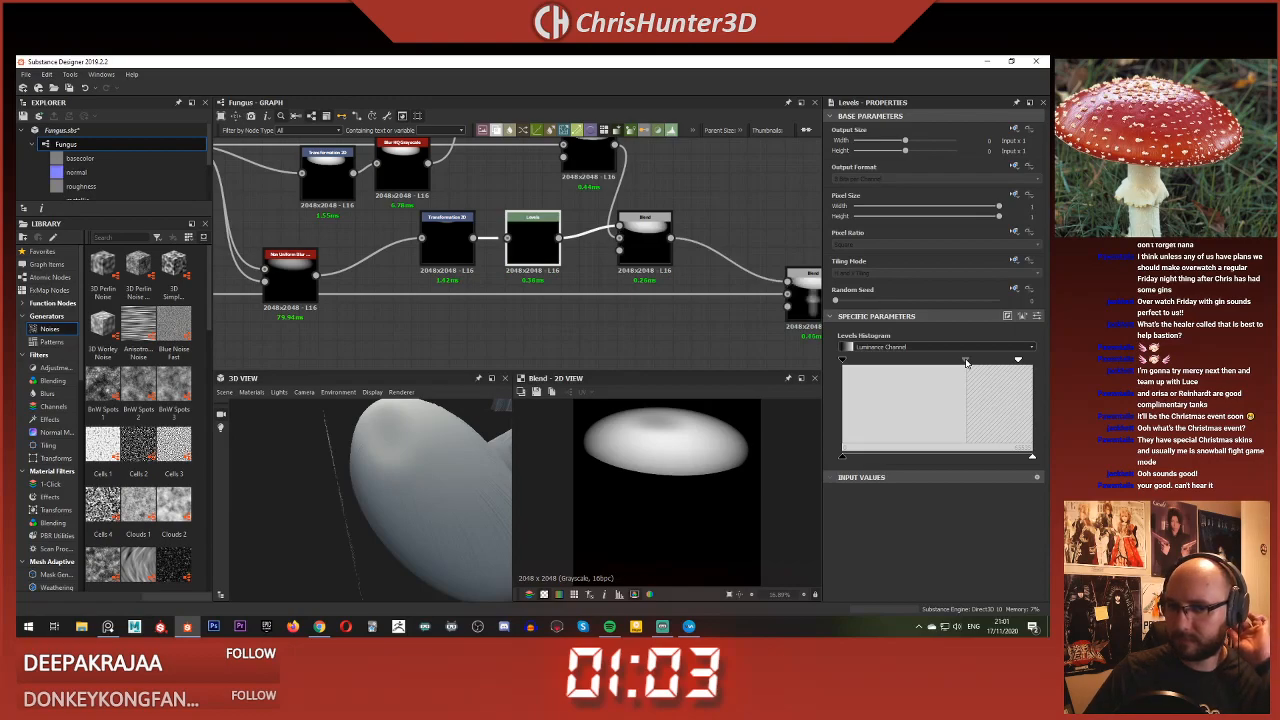
# Step: Lower the Levels white output slightly to make the dip in the cap shallower
pyautogui.moveTo(405, 440)
pyautogui.mouseDown()
pyautogui.moveTo(410, 467)
pyautogui.moveTo(369, 514)
pyautogui.moveTo(309, 549)
pyautogui.moveTo(366, 479)
pyautogui.moveTo(420, 471)
pyautogui.moveTo(410, 451)
pyautogui.mouseUp()
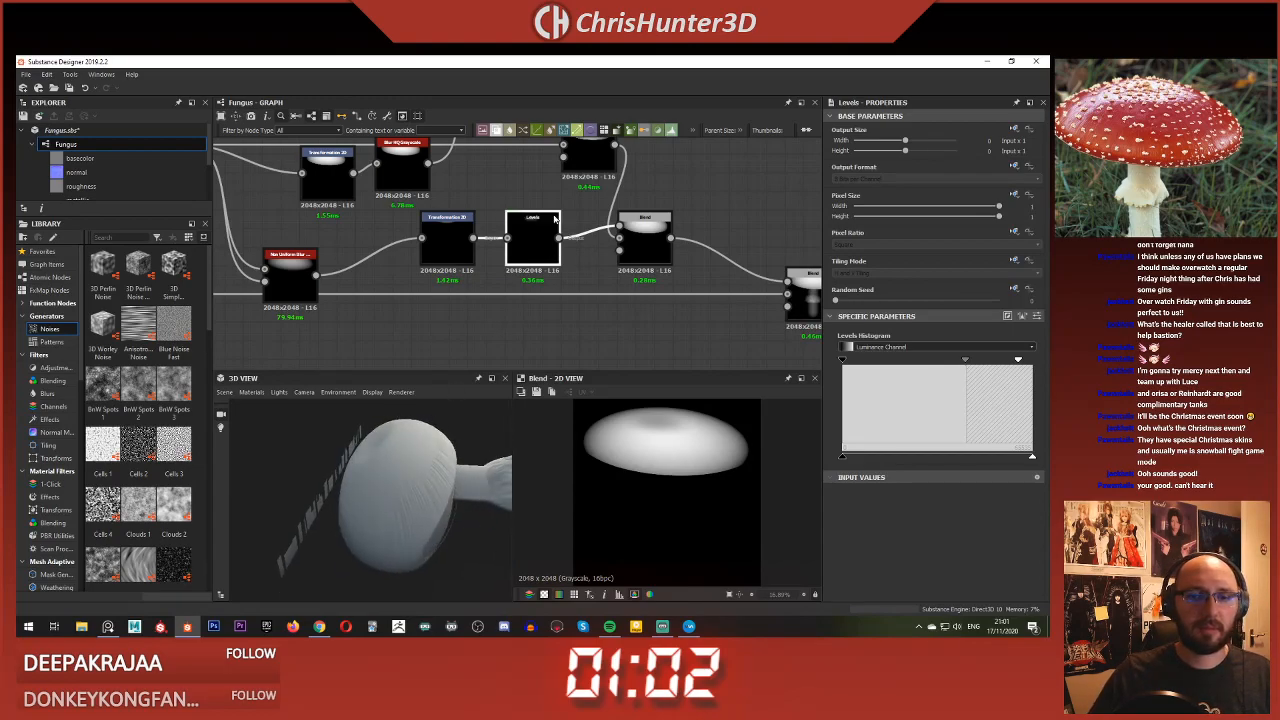
pyautogui.moveTo(1032, 458); pyautogui.dragTo(997, 457)
pyautogui.moveTo(422, 472); pyautogui.dragTo(450, 434)
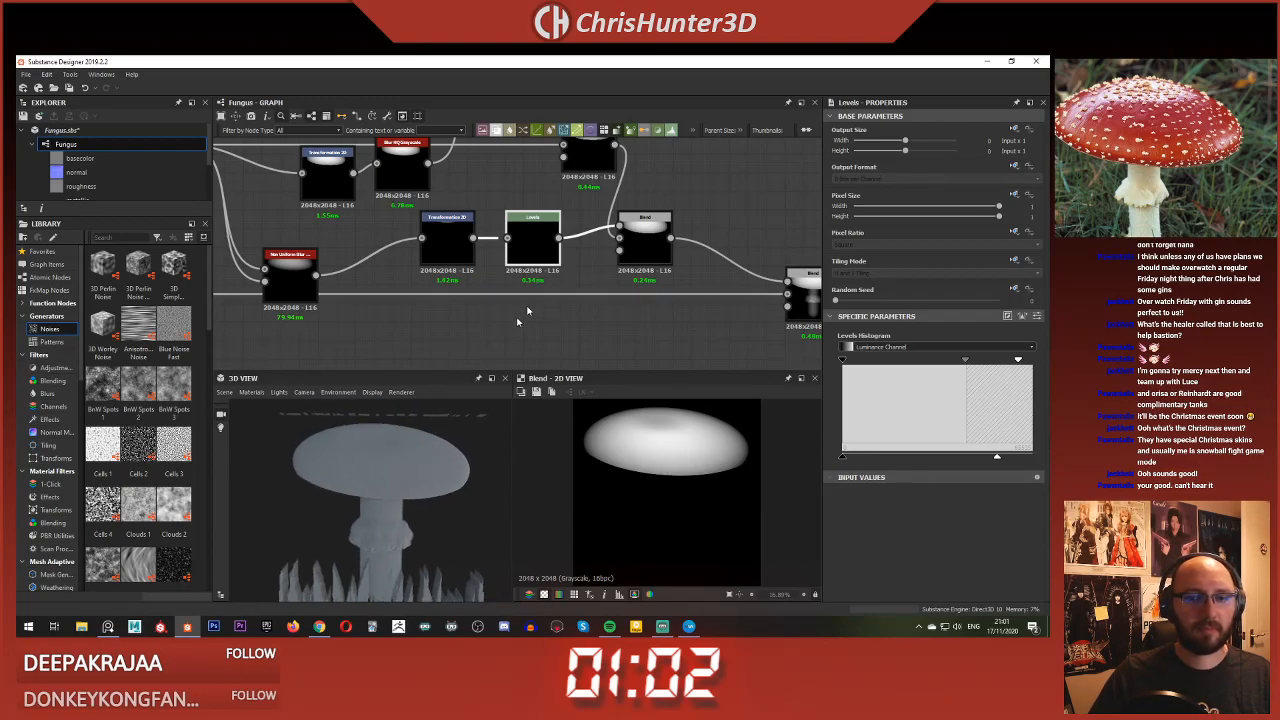
# Step: Nudge the subtracted shape sideways with the lower Transformation 2D, to an X offset of about 0.11
pyautogui.click(455, 237)
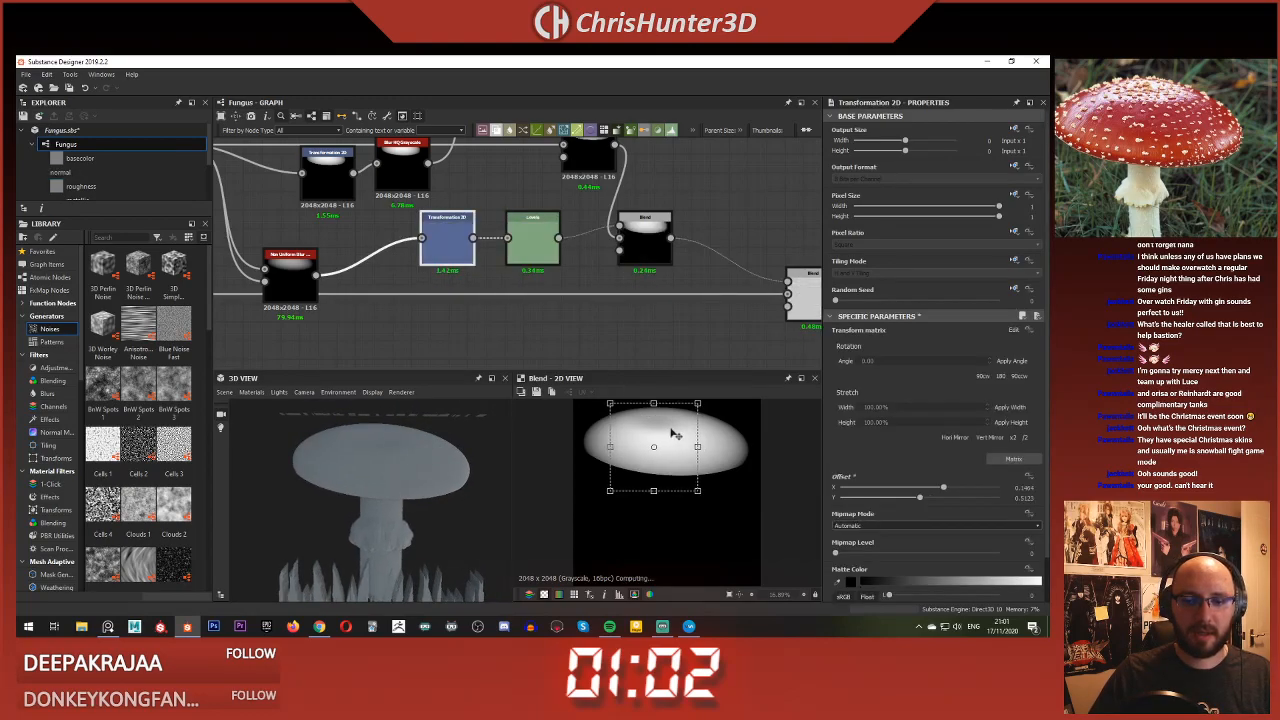
pyautogui.moveTo(671, 429); pyautogui.dragTo(675, 429)
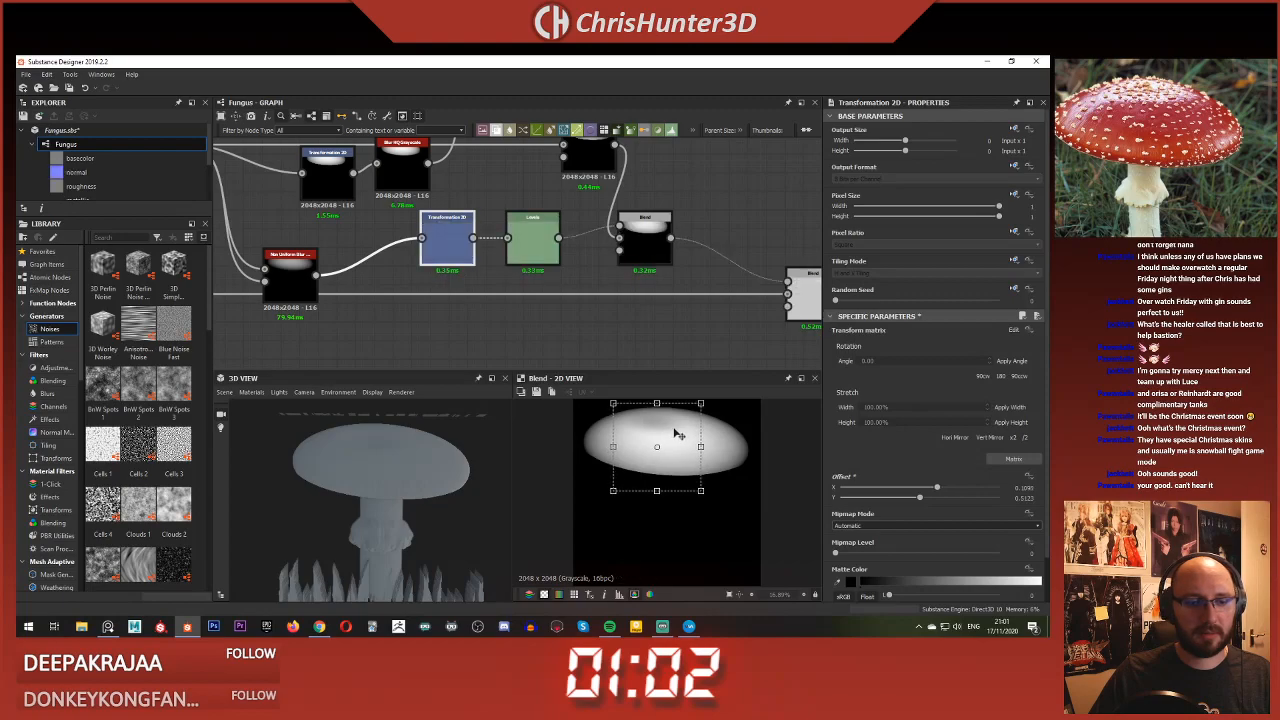
# Step: Examine the mushroom cap's dip and overall shape from several angles in the 3D preview
pyautogui.moveTo(381, 441); pyautogui.dragTo(397, 480)
pyautogui.scroll(3, 409, 475)
pyautogui.scroll(-4, 1166, 147)
pyautogui.scroll(3, 1166, 147)
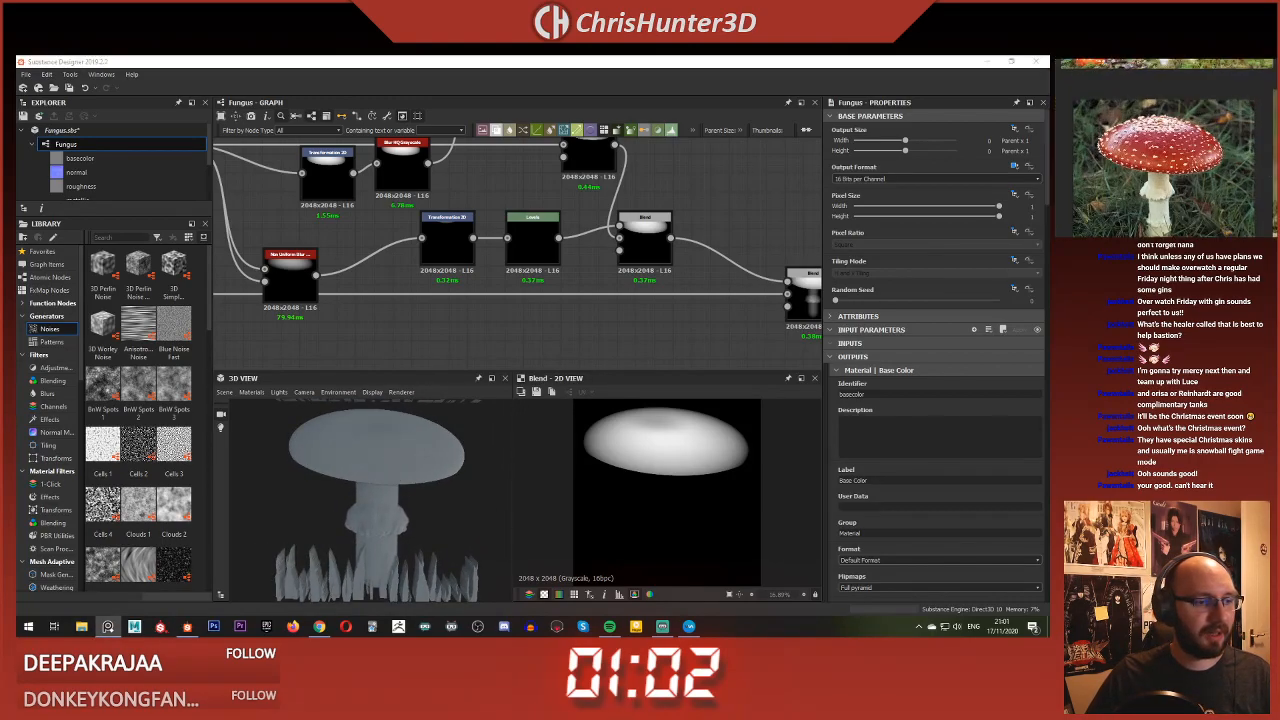
pyautogui.scroll(2, 326, 430)
pyautogui.moveTo(326, 436)
pyautogui.mouseDown()
pyautogui.moveTo(305, 415)
pyautogui.moveTo(389, 425)
pyautogui.moveTo(401, 493)
pyautogui.moveTo(412, 412)
pyautogui.moveTo(422, 420)
pyautogui.moveTo(399, 468)
pyautogui.moveTo(310, 566)
pyautogui.moveTo(235, 488)
pyautogui.moveTo(291, 537)
pyautogui.moveTo(291, 555)
pyautogui.moveTo(350, 522)
pyautogui.moveTo(391, 524)
pyautogui.moveTo(340, 456)
pyautogui.mouseUp()
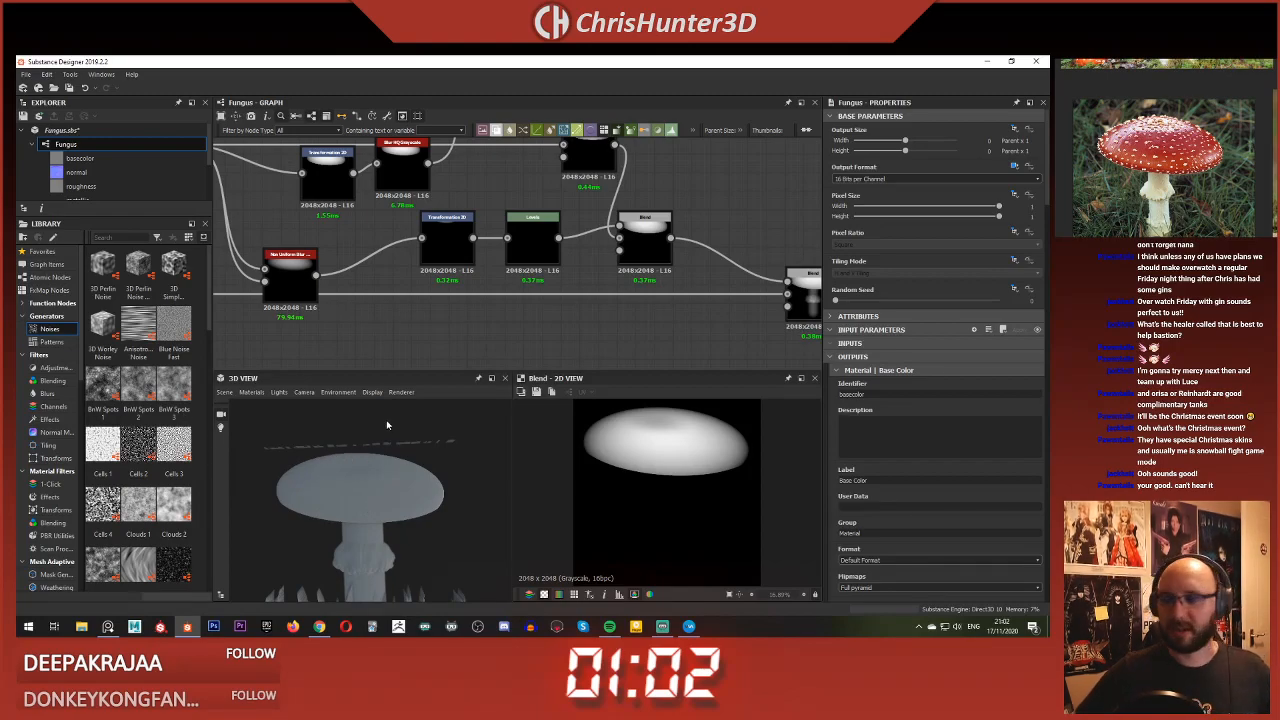
pyautogui.moveTo(293, 455); pyautogui.dragTo(332, 487)
pyautogui.scroll(-3, 329, 482)
pyautogui.moveTo(329, 482); pyautogui.dragTo(367, 437, button='middle')
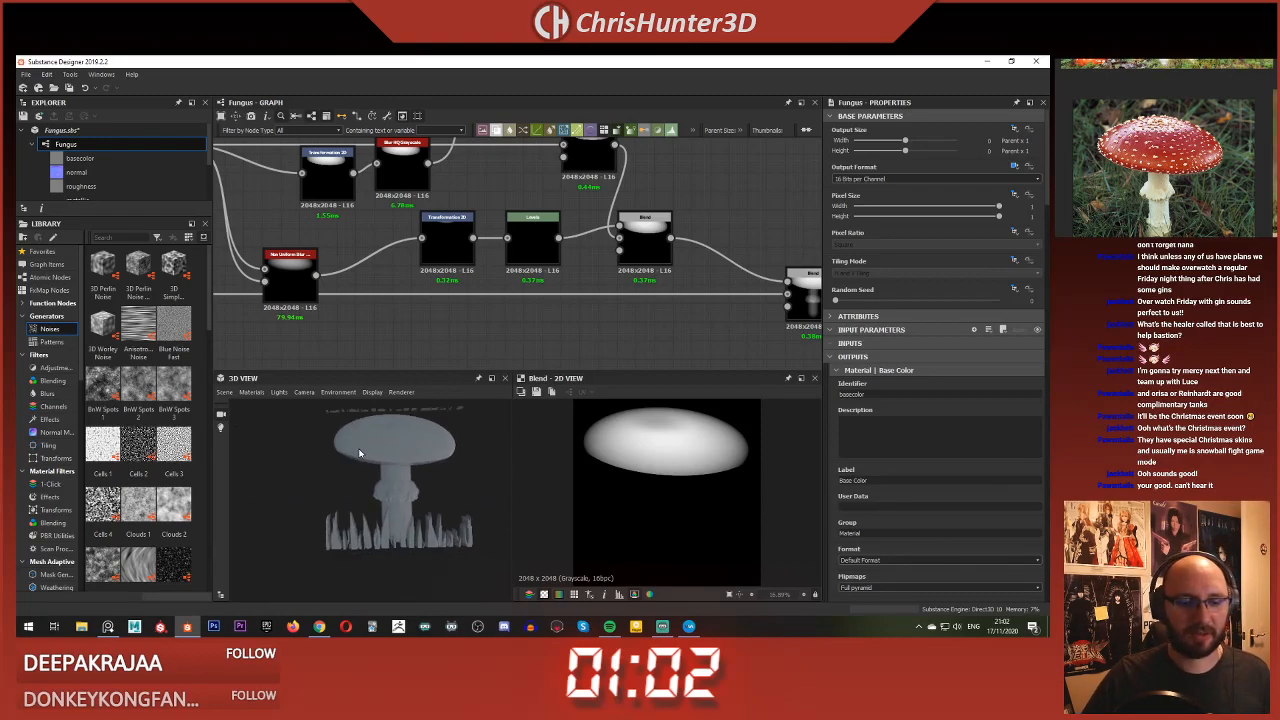
pyautogui.moveTo(367, 437); pyautogui.dragTo(385, 432)
pyautogui.scroll(-2, 482, 270)
# Step: Save the Fungus package
pyautogui.scroll(-4, 497, 270)
pyautogui.rightClick(459, 307)
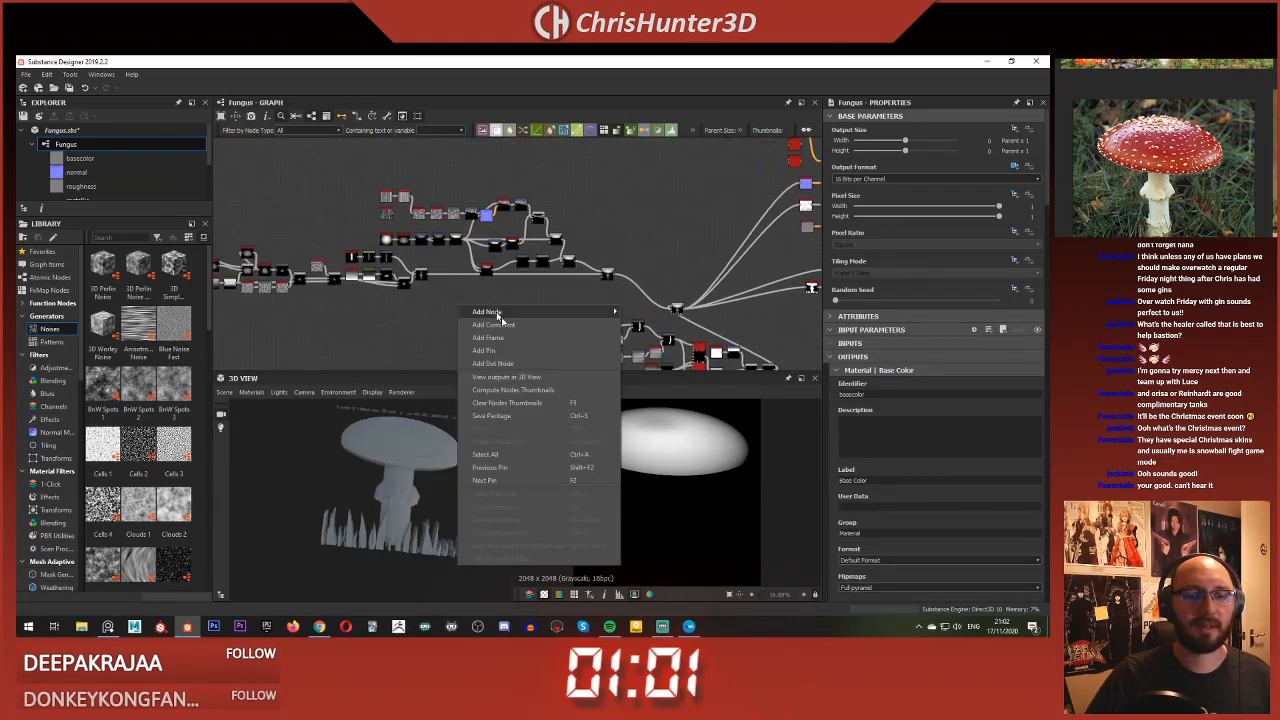
pyautogui.click(537, 419)
# Step: Select the whole chain of mushroom shape nodes and move it farther from the output nodes to make room
pyautogui.scroll(-2, 518, 296)
pyautogui.moveTo(518, 296); pyautogui.dragTo(630, 288, button='middle')
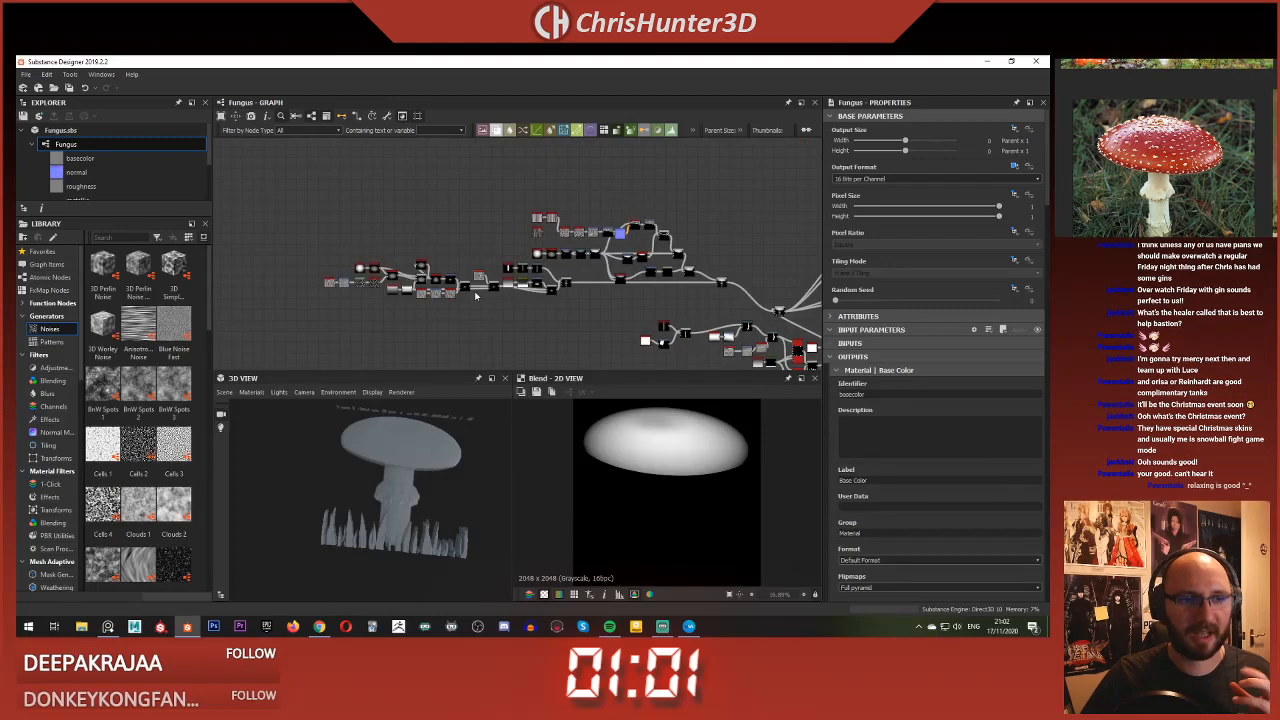
pyautogui.scroll(4, 540, 280)
pyautogui.scroll(-3, 549, 286)
pyautogui.moveTo(549, 286); pyautogui.dragTo(449, 284, button='middle')
pyautogui.scroll(-3, 450, 284)
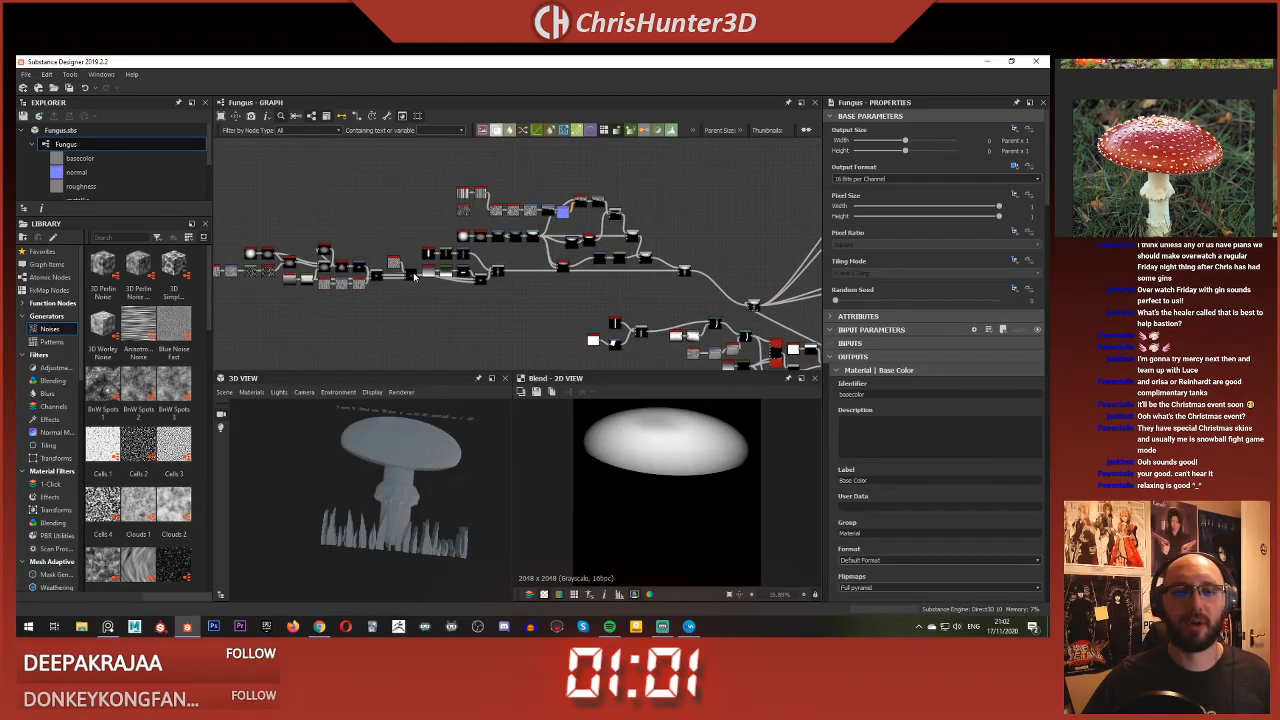
pyautogui.moveTo(362, 174); pyautogui.dragTo(520, 259)
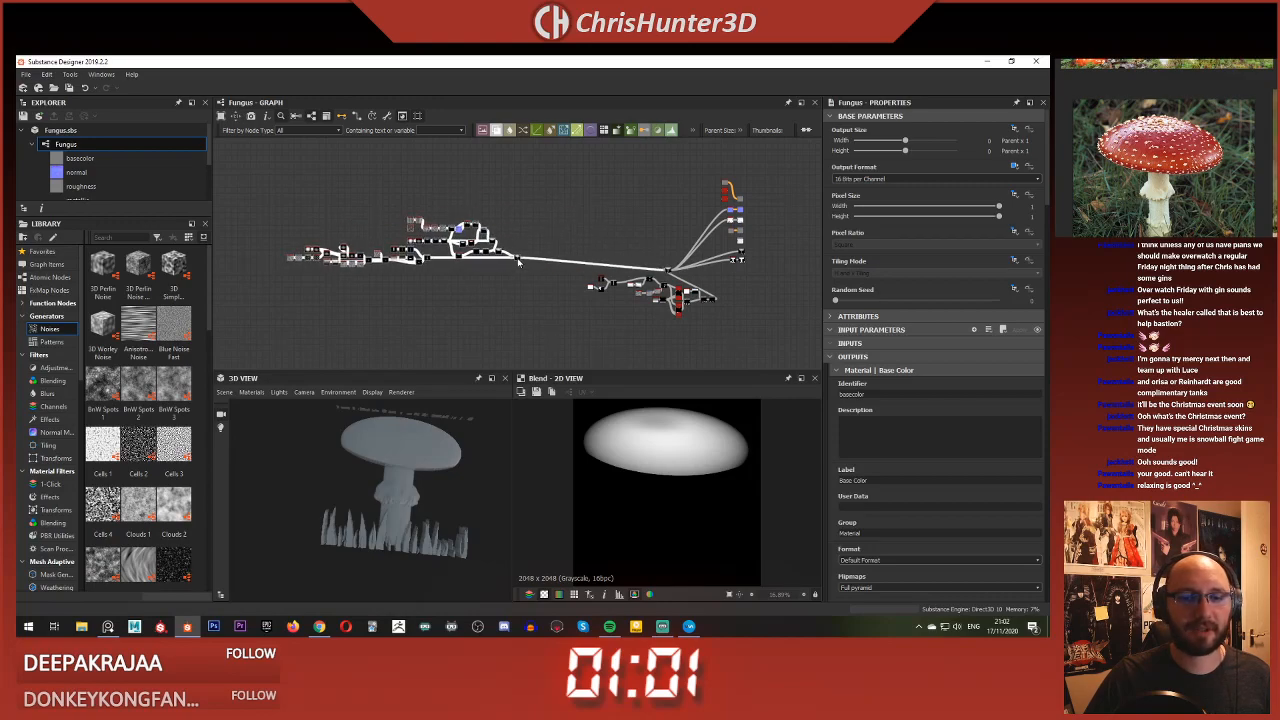
# Step: Add a Blend node after the cap-and-stem Blend, connect that Blend to its background and place it slightly lower
pyautogui.scroll(4, 523, 262)
pyautogui.scroll(3, 500, 230)
pyautogui.scroll(-3, 491, 243)
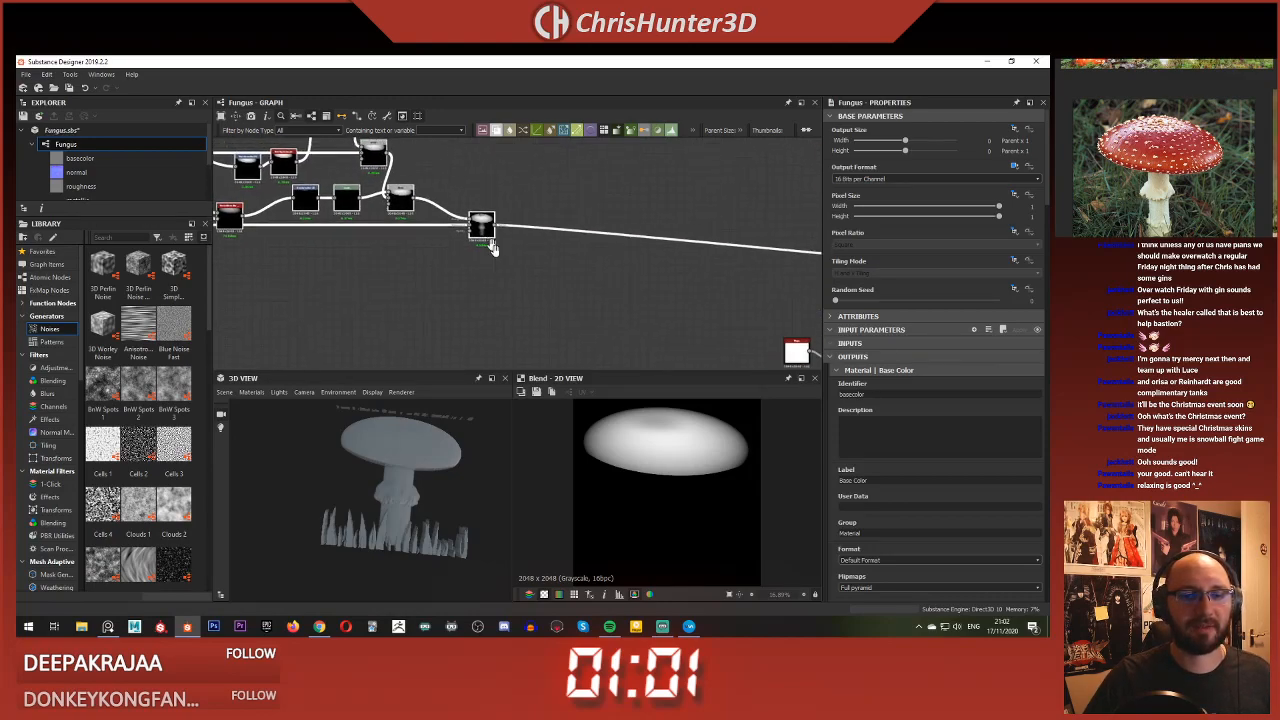
pyautogui.scroll(4, 563, 310)
pyautogui.moveTo(616, 285); pyautogui.dragTo(640, 342, button='middle')
pyautogui.press('space')
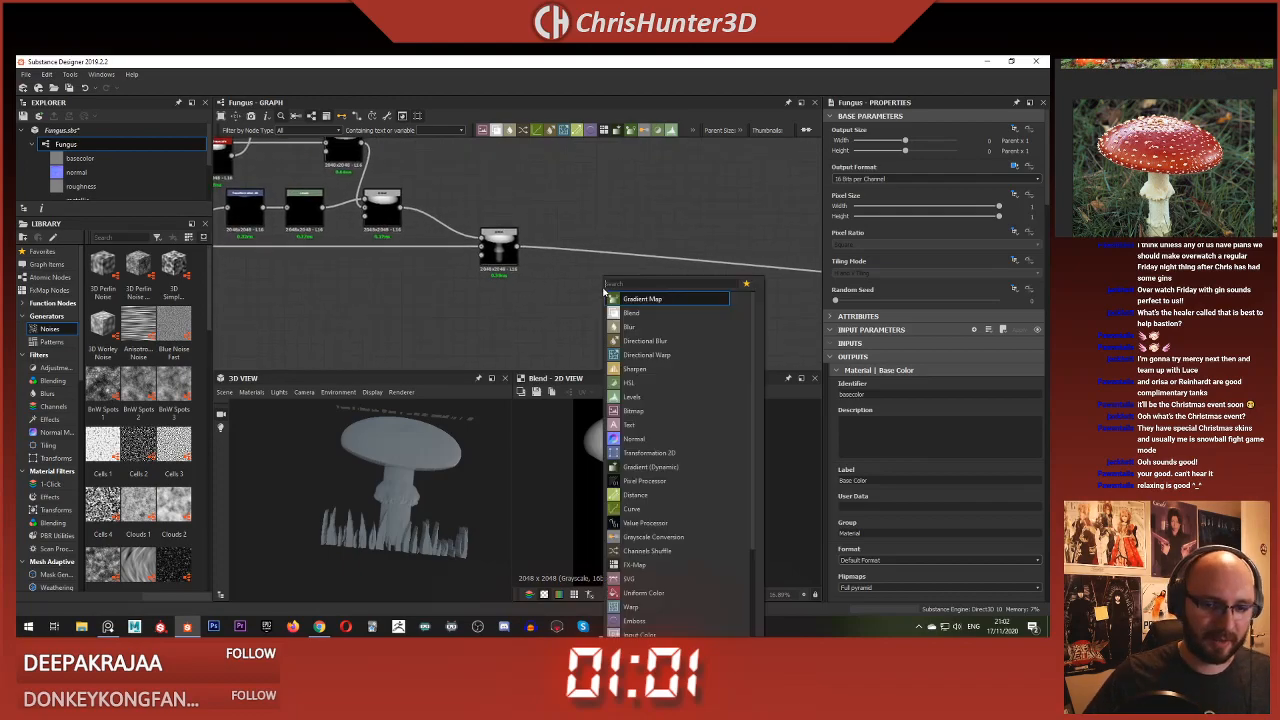
pyautogui.click(631, 312)
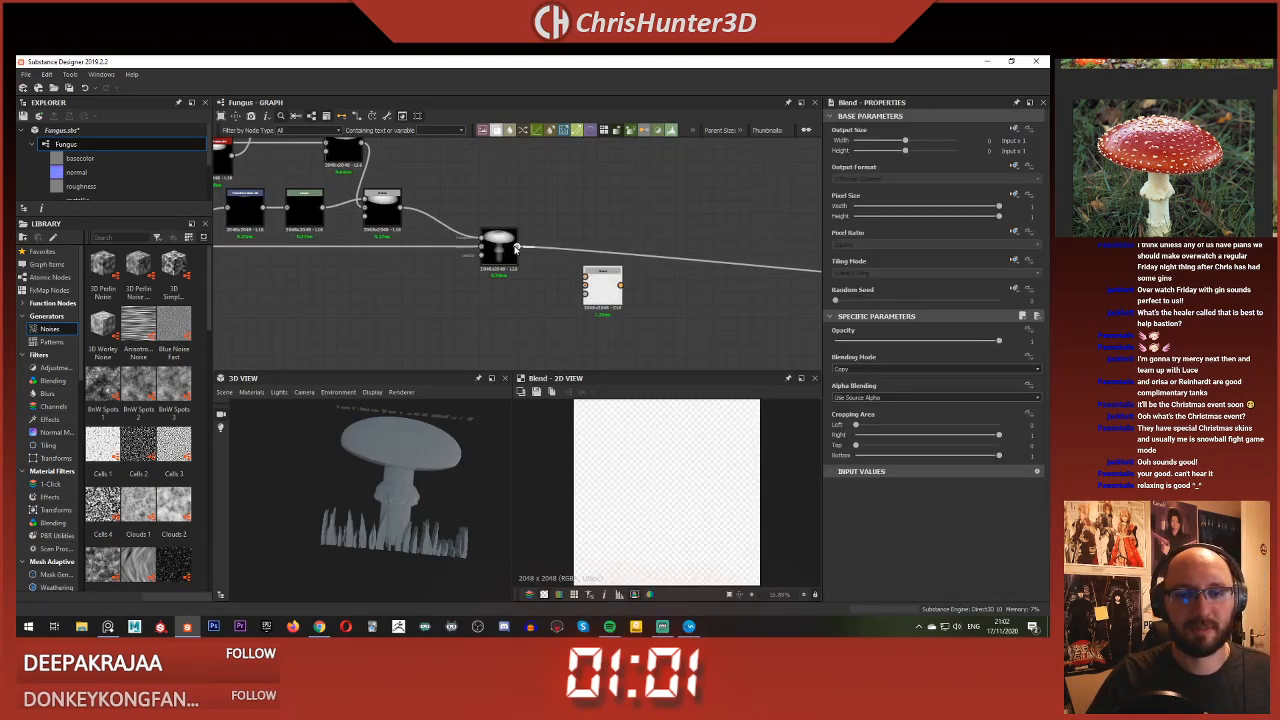
pyautogui.moveTo(577, 291); pyautogui.dragTo(665, 313)
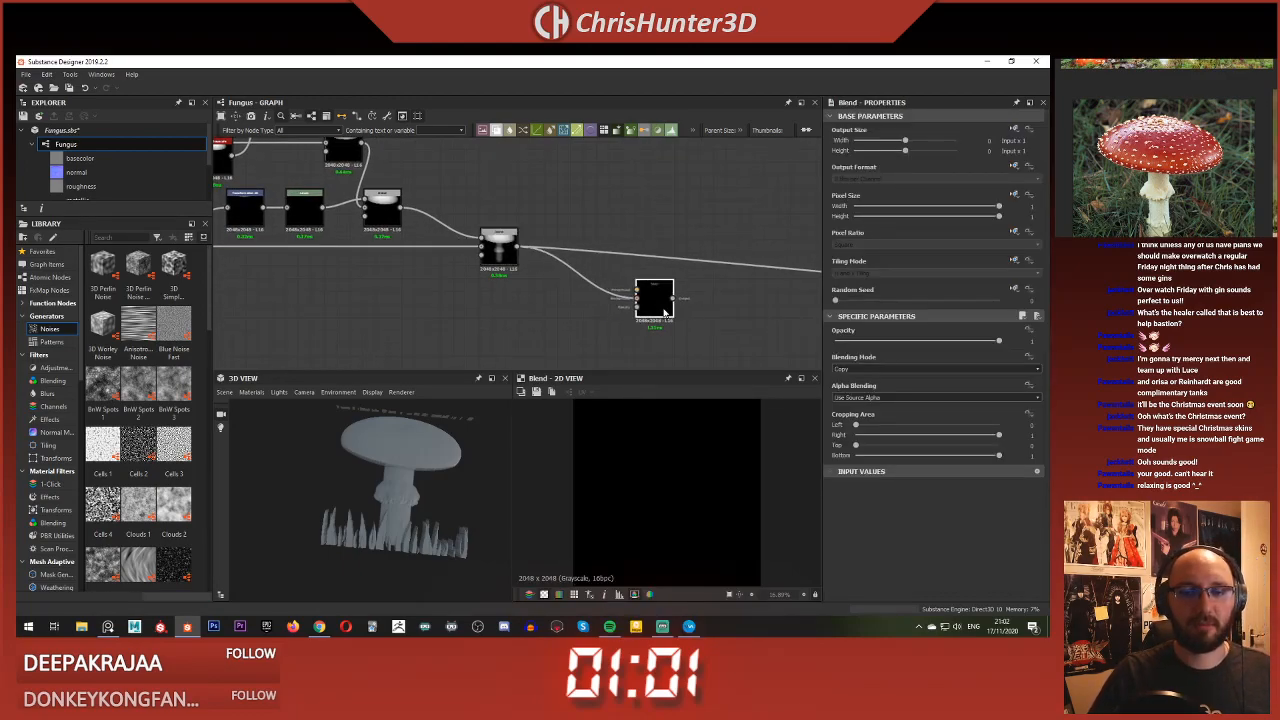
# Step: Examine the mushroom reference photos and review the existing cap and stem nodes in the graph
pyautogui.scroll(4, 1165, 150)
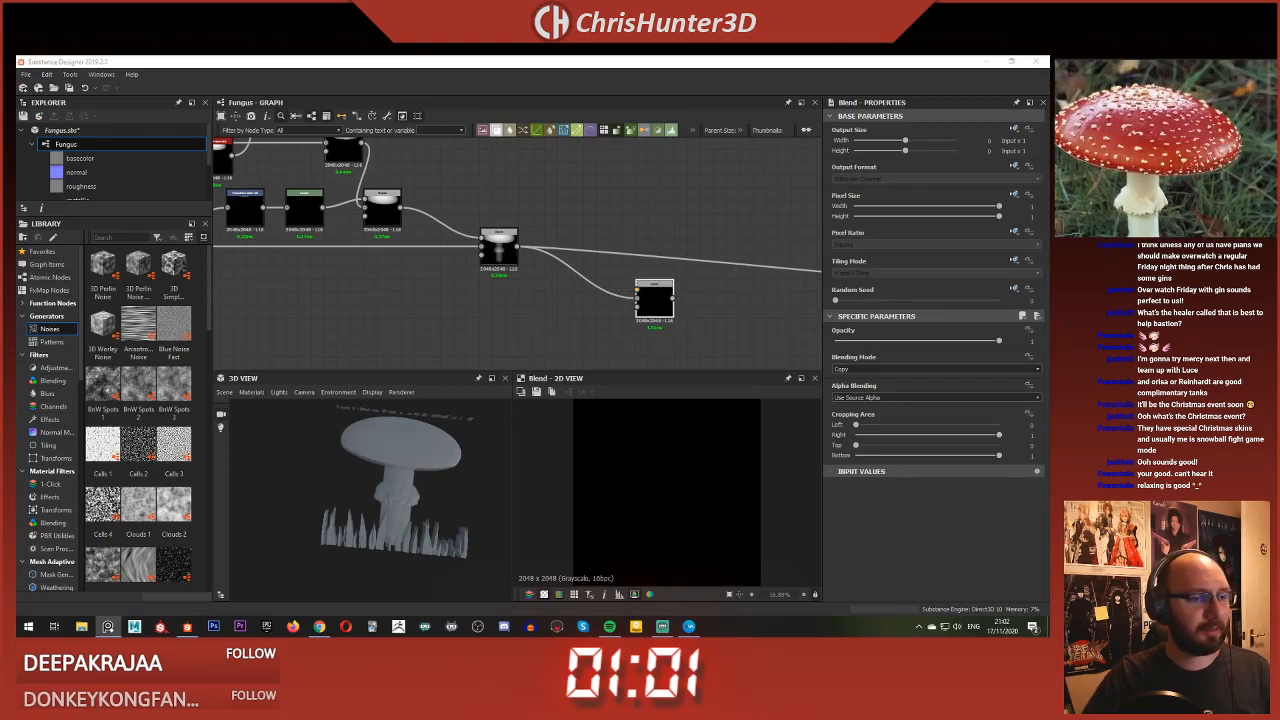
pyautogui.scroll(-3, 1120, 130)
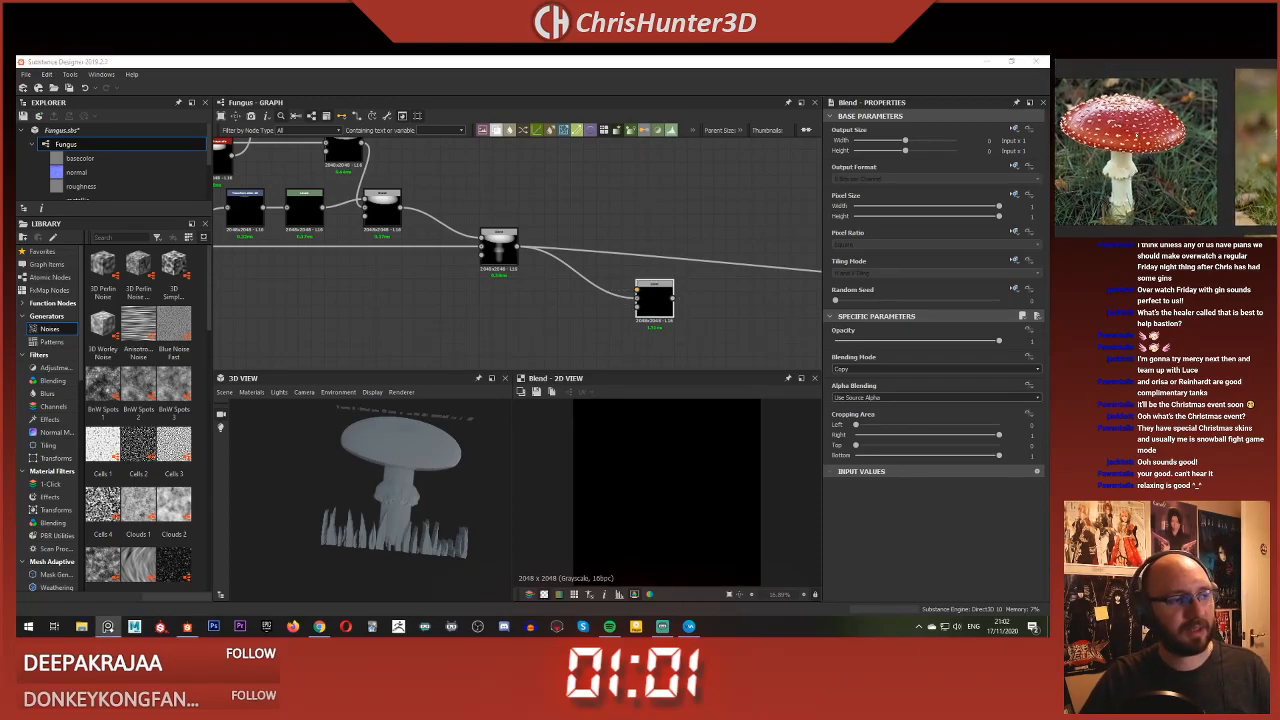
pyautogui.scroll(-3, 323, 238)
pyautogui.moveTo(326, 263); pyautogui.dragTo(501, 320, button='middle')
pyautogui.scroll(-1, 579, 265)
pyautogui.scroll(1, 556, 289)
pyautogui.scroll(1, 503, 287)
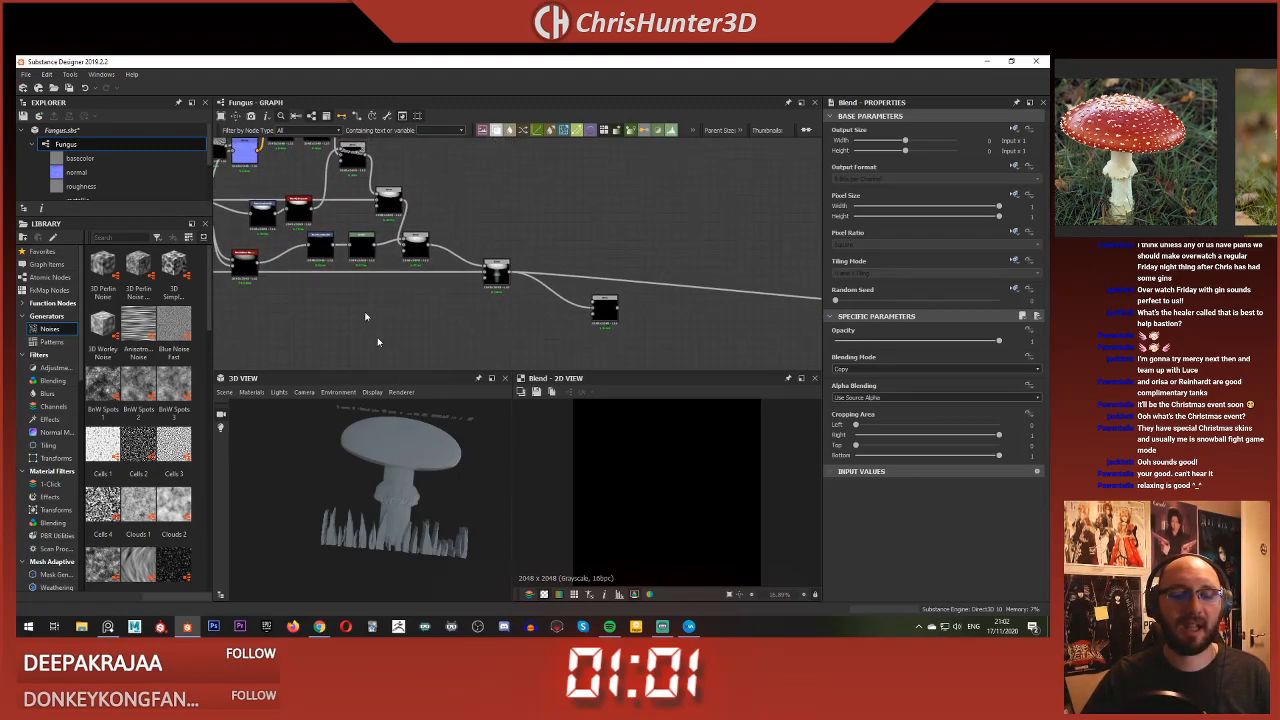
pyautogui.scroll(-3, 487, 292)
pyautogui.scroll(5, 533, 290)
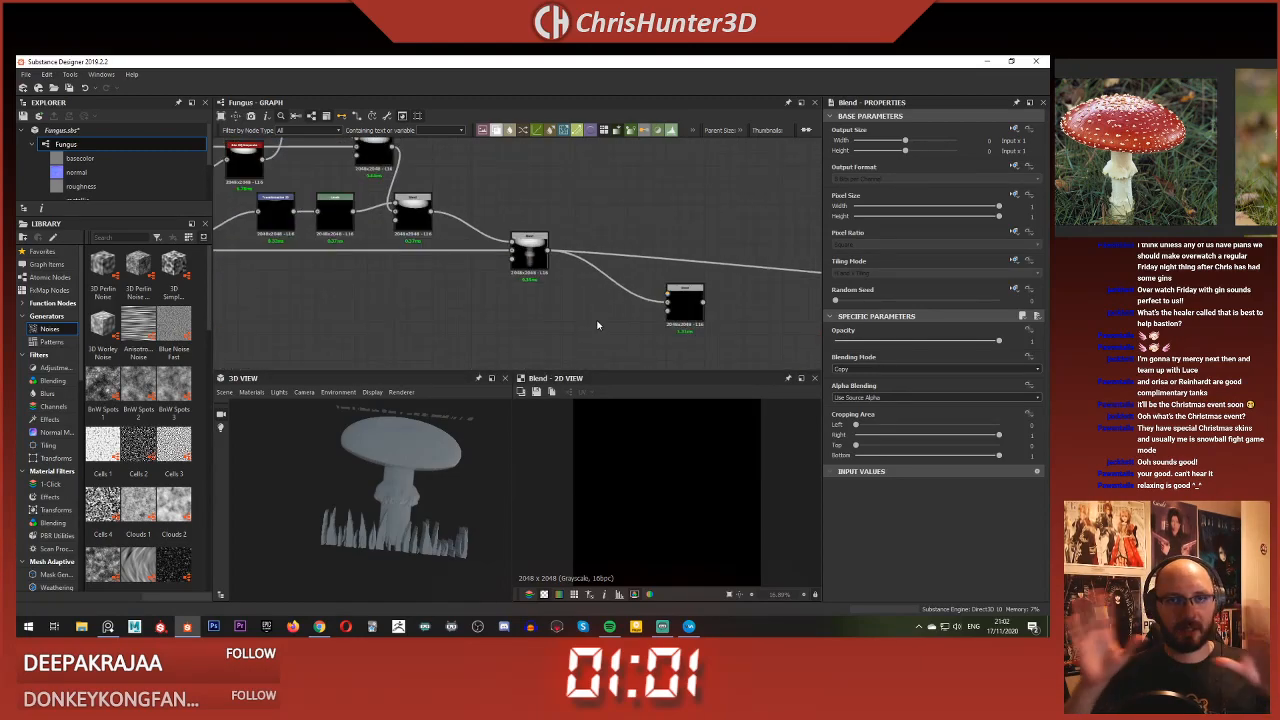
# Step: Add a Tile Sampler node below the combined cap-and-stem Blend, ahead of the new empty Blend
pyautogui.moveTo(590, 318); pyautogui.dragTo(657, 283, button='middle')
pyautogui.scroll(2, 571, 338)
pyautogui.press('space')
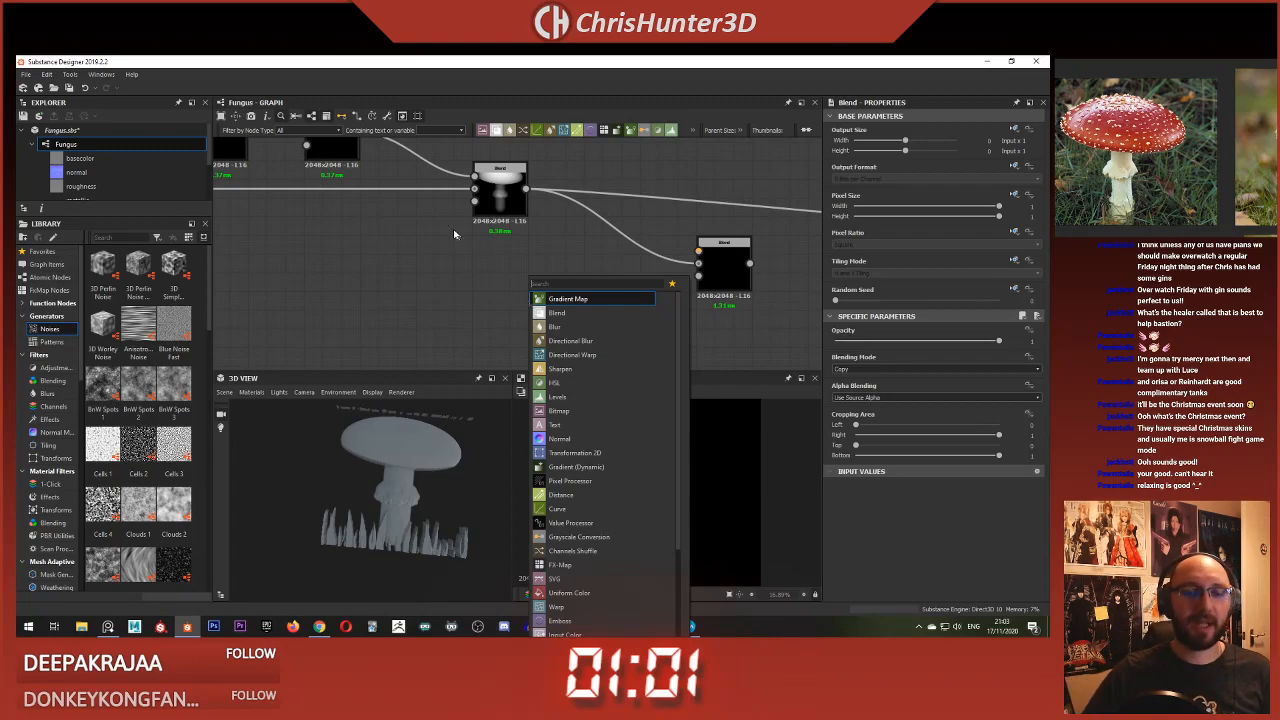
pyautogui.press('Escape')
pyautogui.press('space')
pyautogui.write('tile')
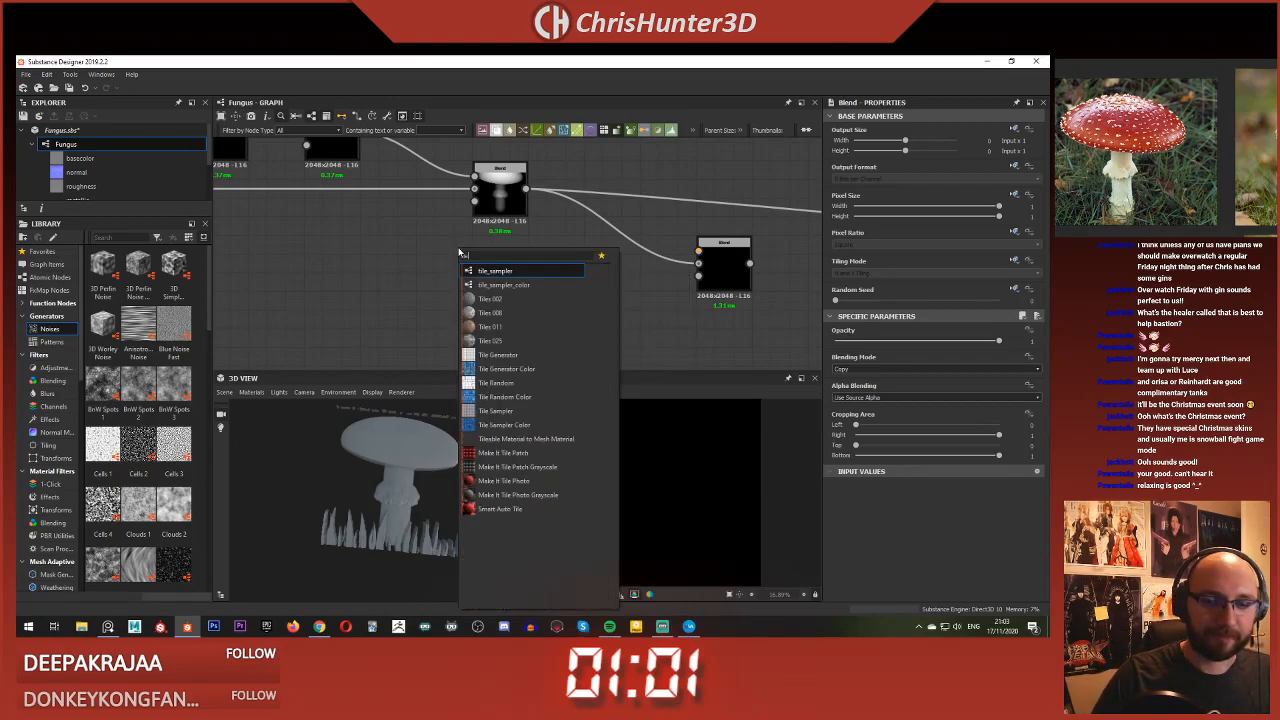
pyautogui.click(562, 413)
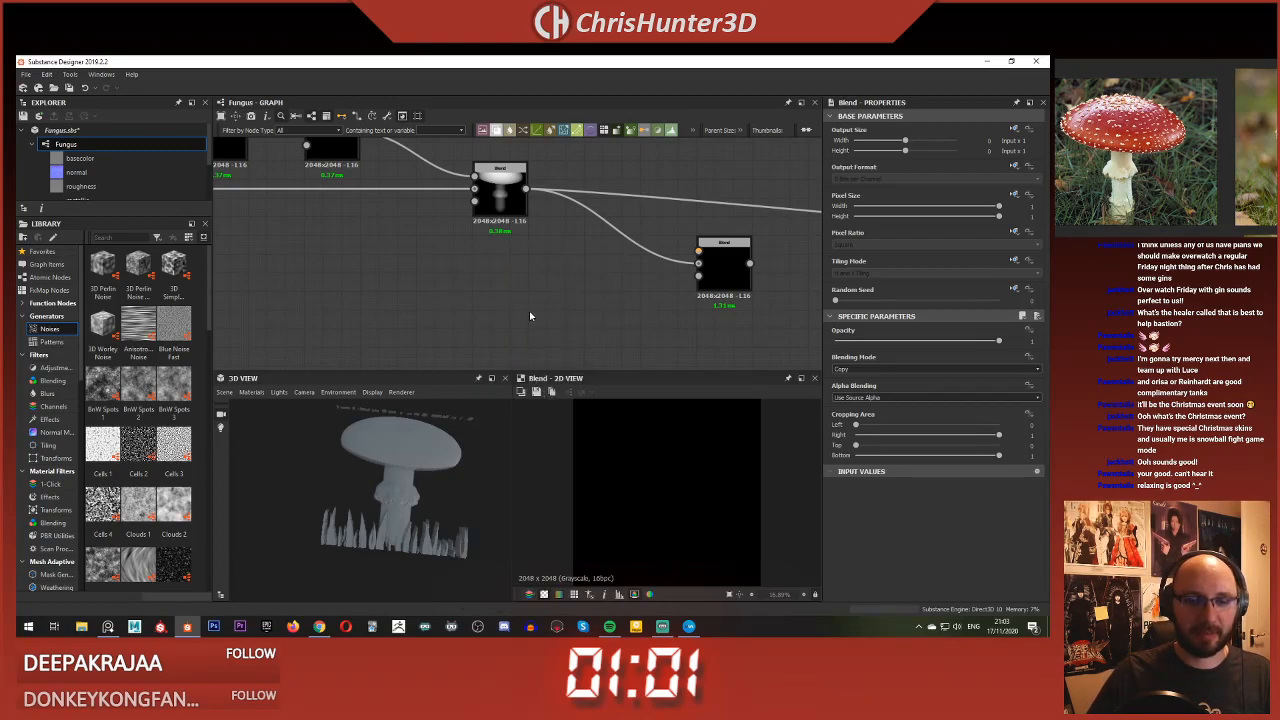
pyautogui.scroll(-1, 519, 271)
pyautogui.moveTo(519, 271); pyautogui.dragTo(509, 228, button='middle')
pyautogui.moveTo(462, 239); pyautogui.dragTo(552, 319)
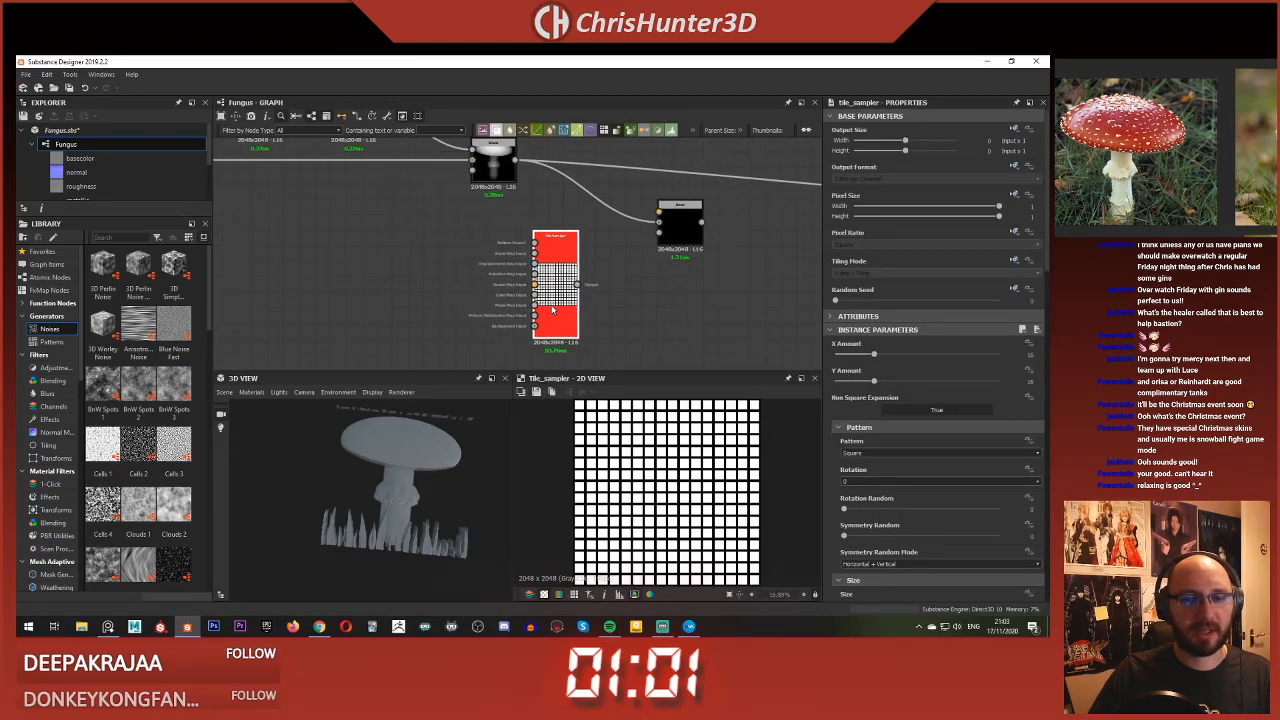
# Step: Add a Shape node with the Paraboloid pattern and Scale 0.92, placed well before the Tile Sampler
pyautogui.press('space')
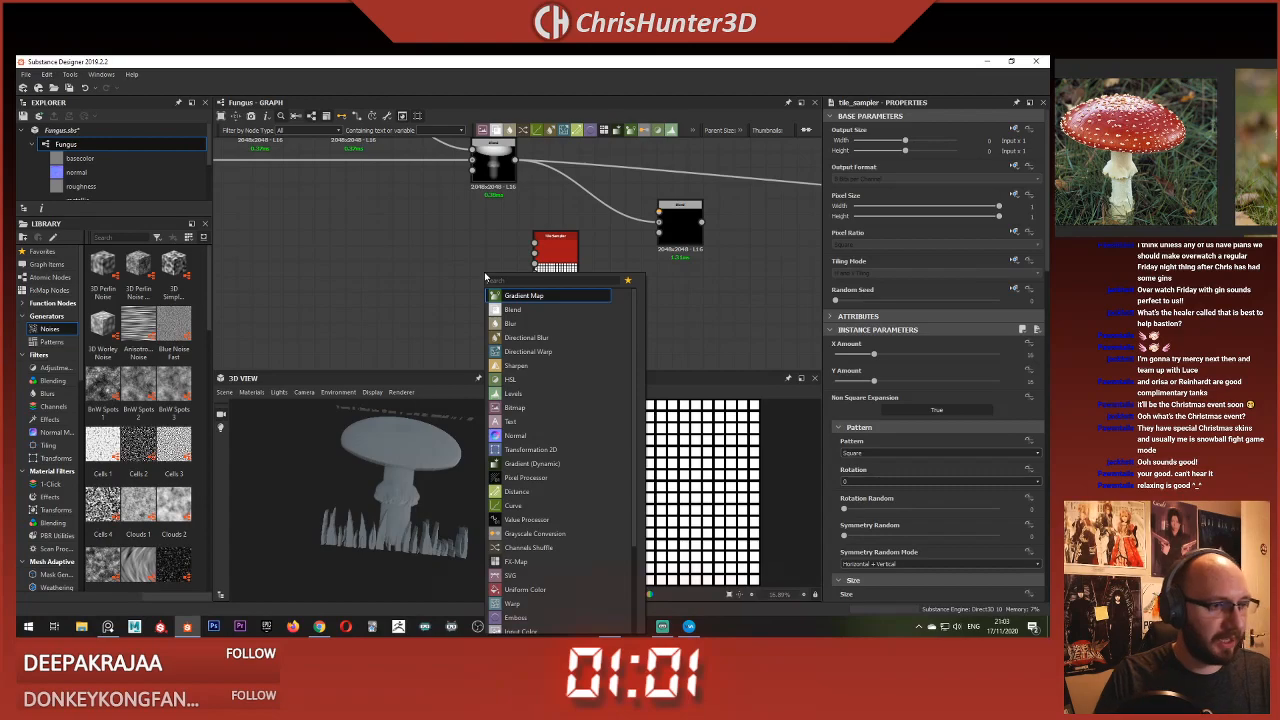
pyautogui.write('sha')
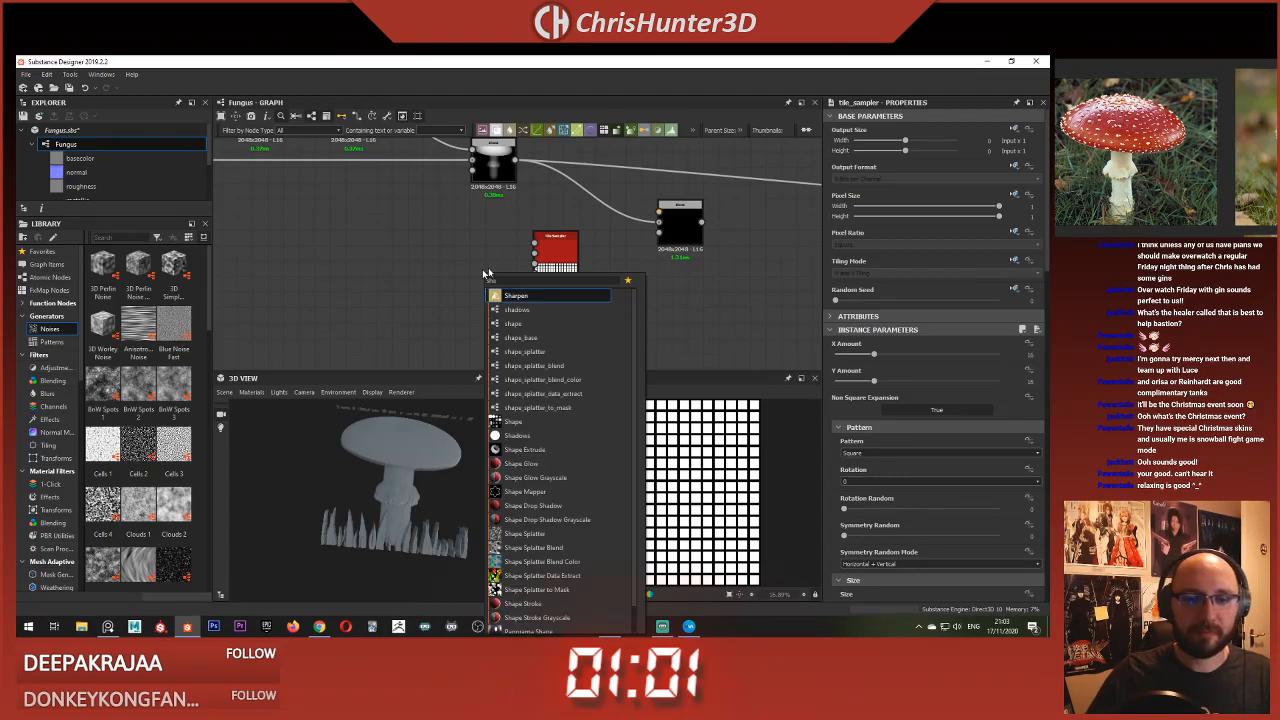
pyautogui.click(512, 323)
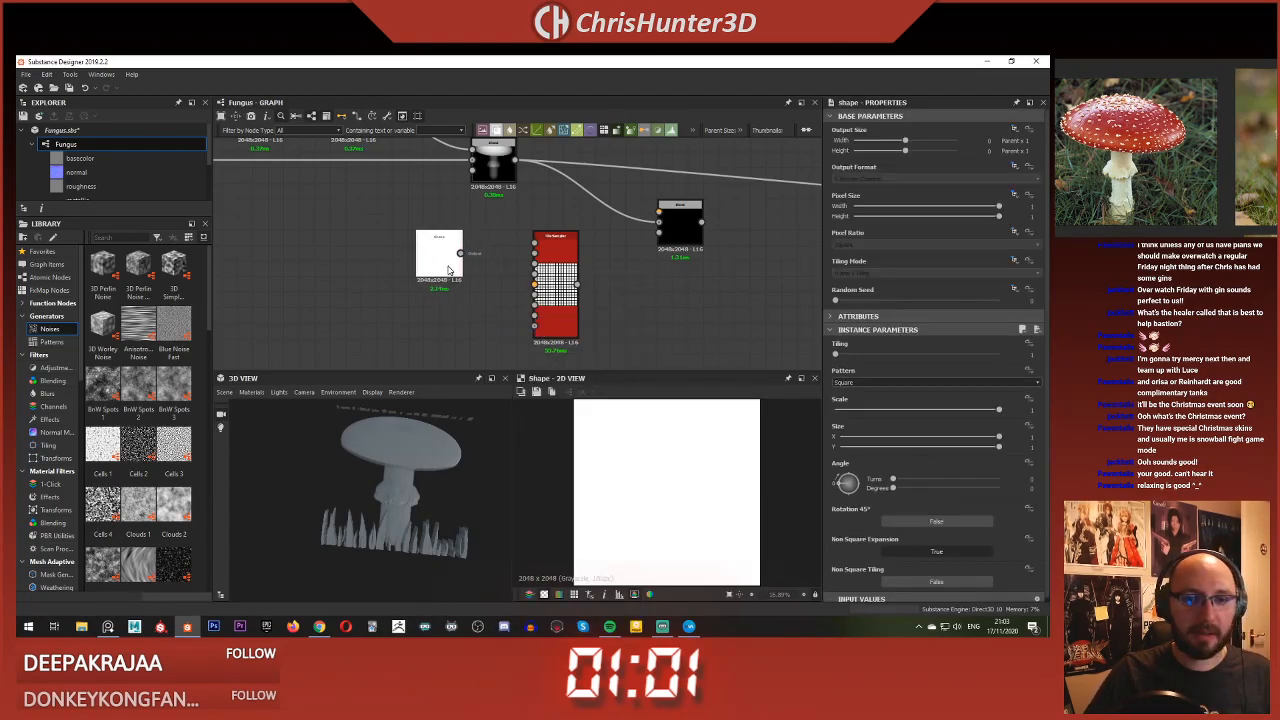
pyautogui.click(867, 383)
pyautogui.click(867, 410)
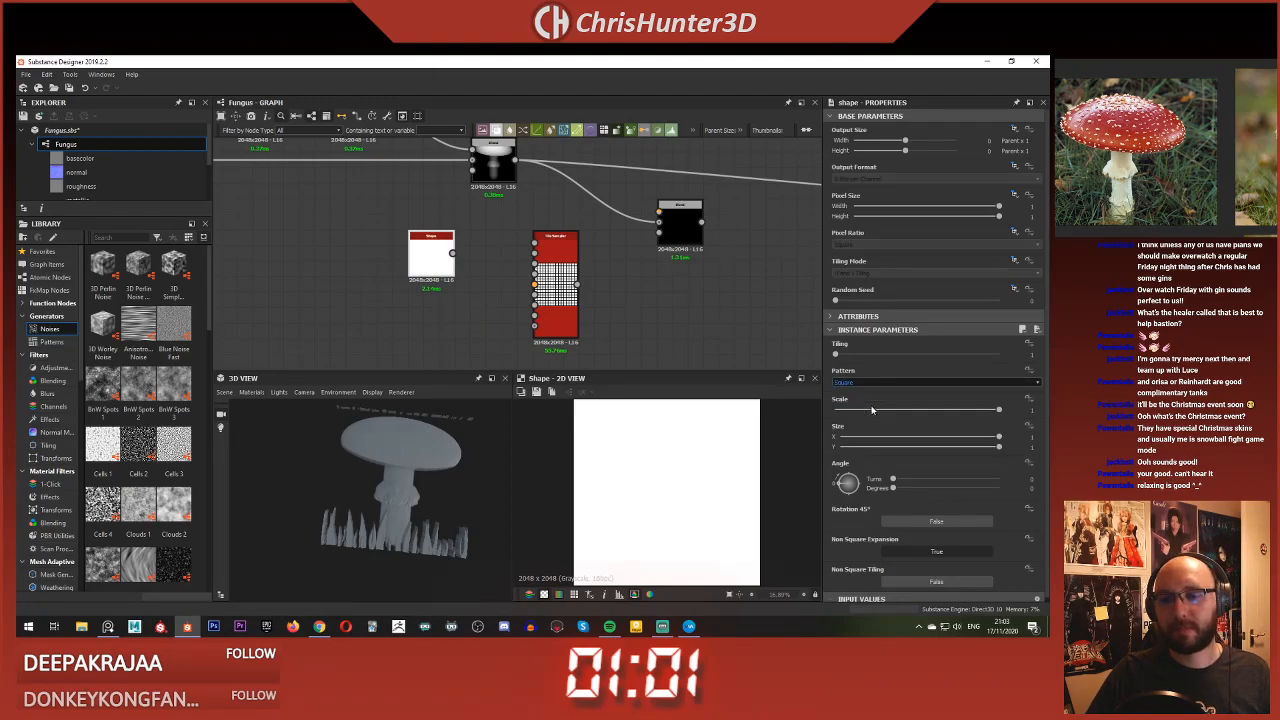
pyautogui.scroll(2, 323, 296)
pyautogui.scroll(-2, 520, 270)
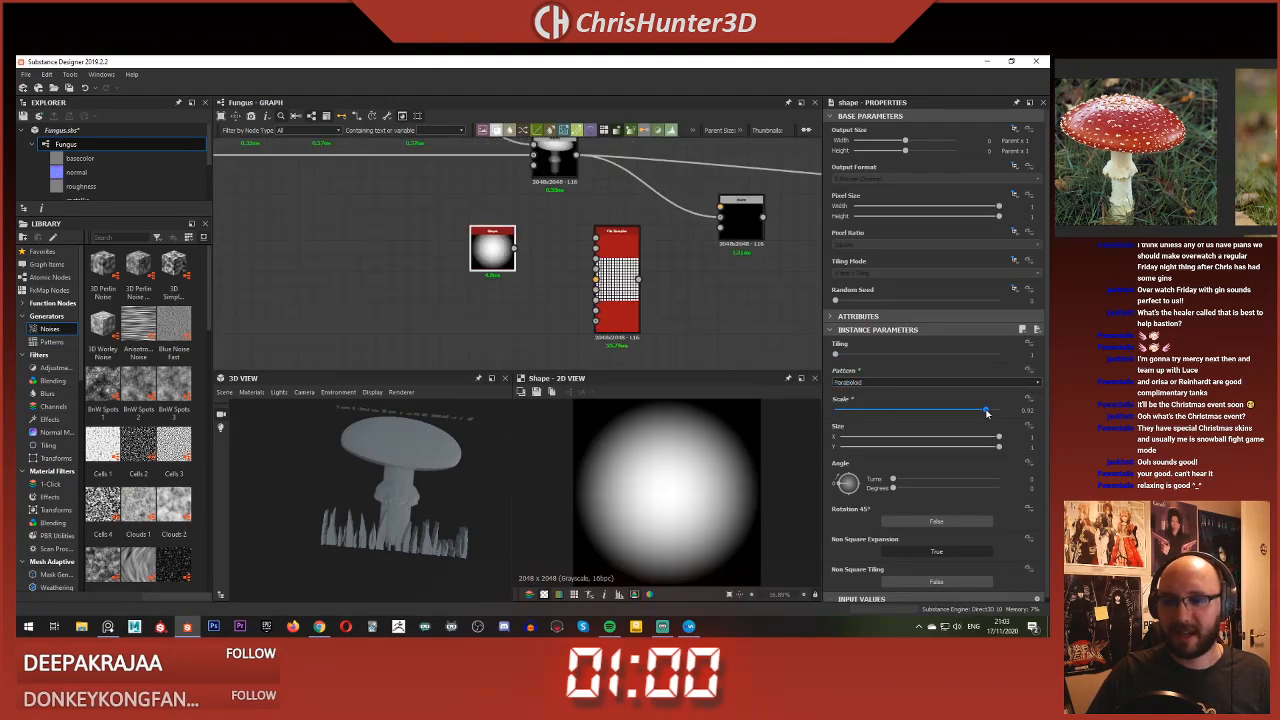
pyautogui.moveTo(496, 255); pyautogui.dragTo(369, 260)
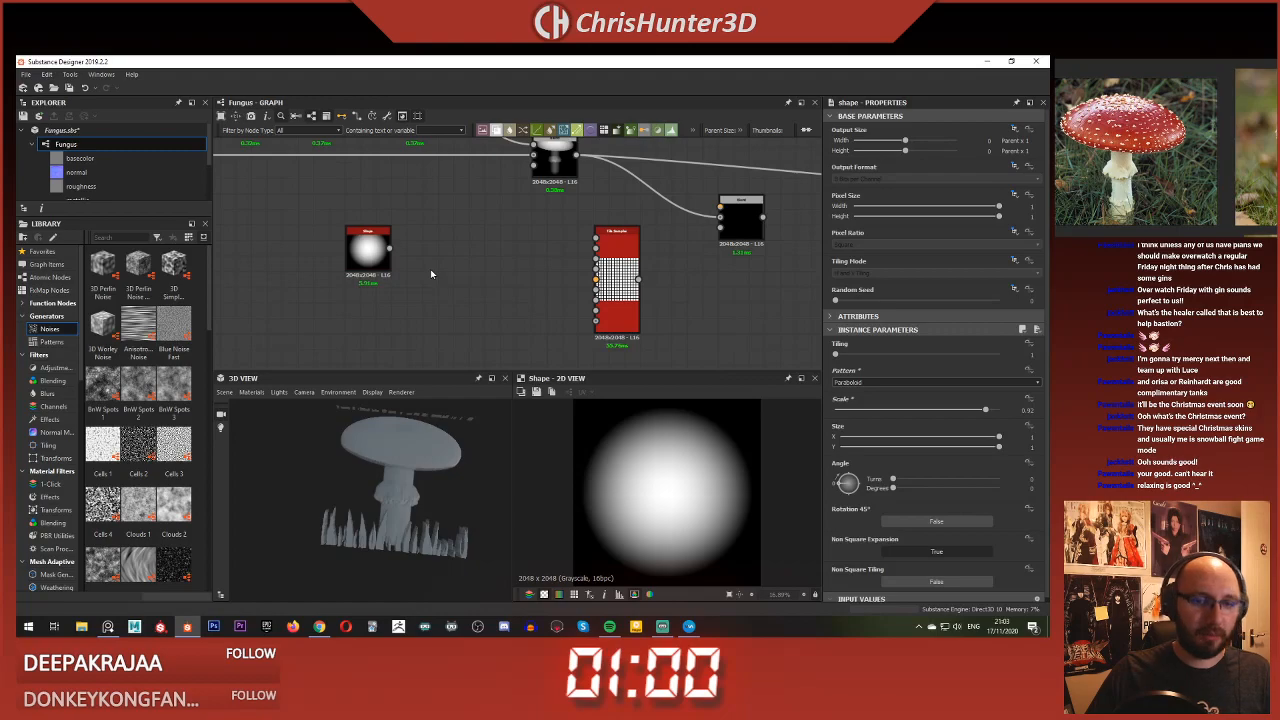
# Step: Add a Slope Blur Grayscale node beside the Shape node and feed the Shape into its grayscale input
pyautogui.press('space')
pyautogui.write('sl')
pyautogui.press('Down')
pyautogui.press('Down')
pyautogui.press('Down')
pyautogui.press('Down')
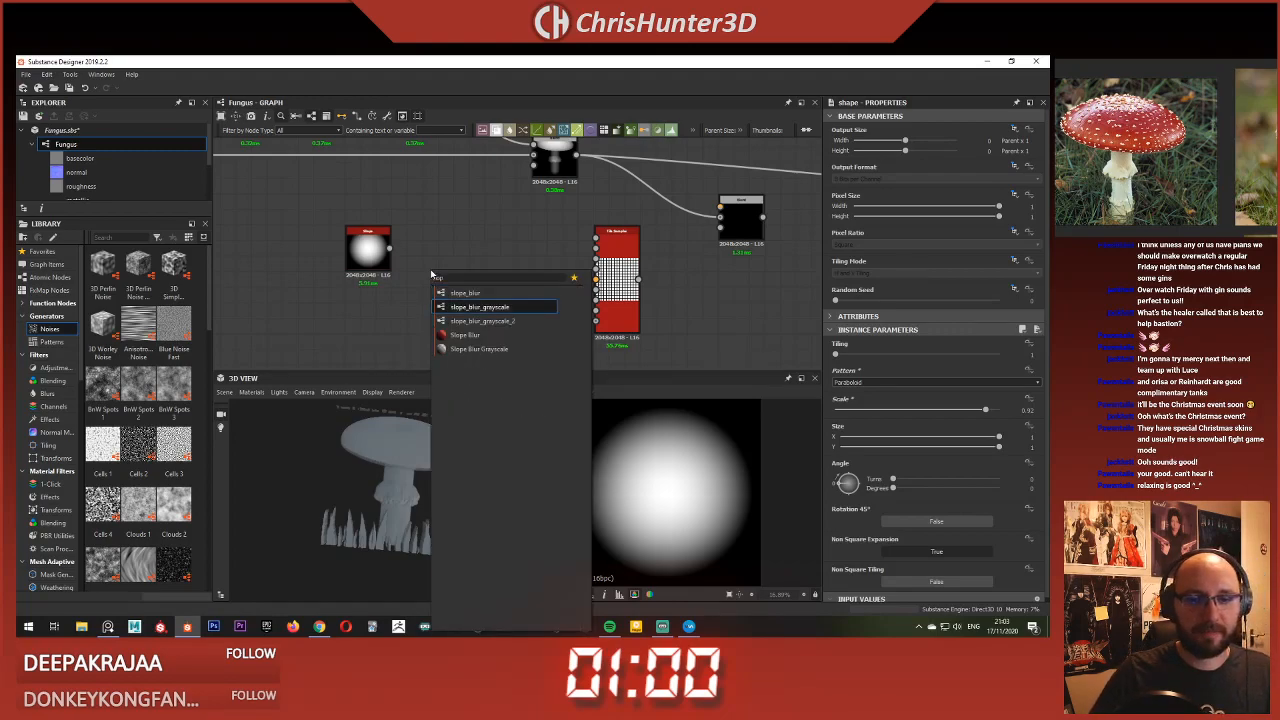
pyautogui.press('Return')
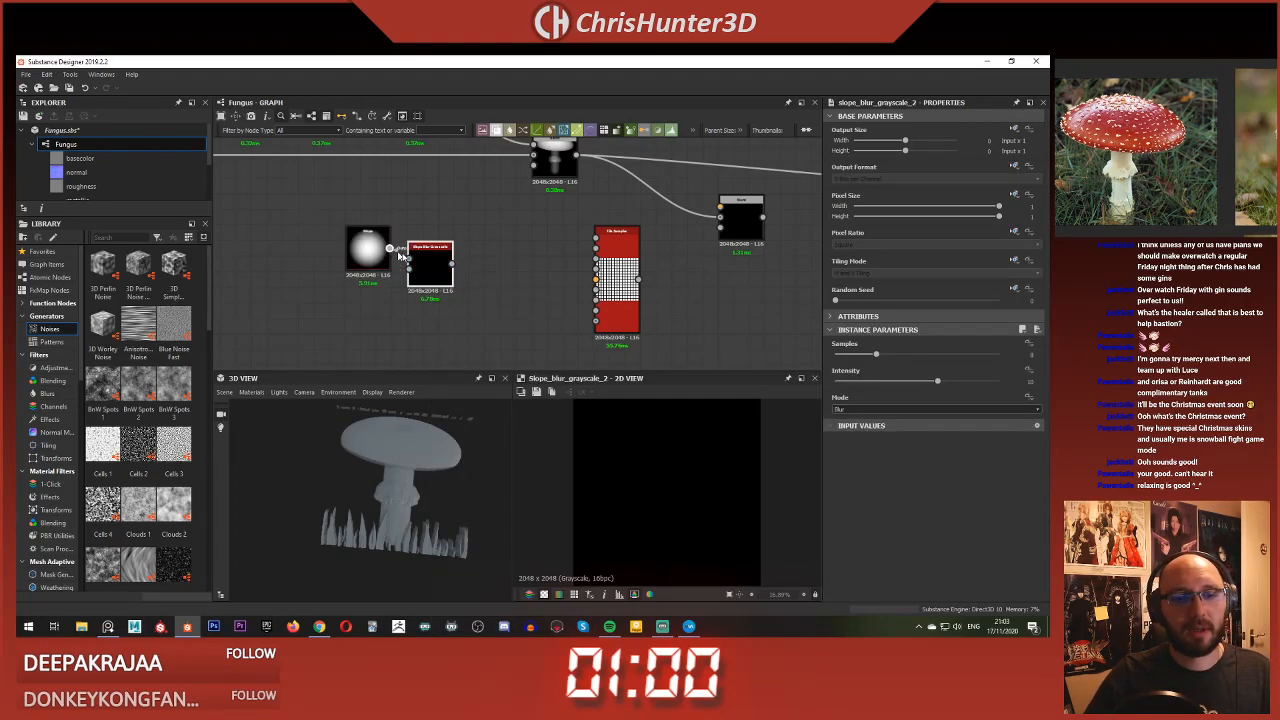
pyautogui.moveTo(399, 256); pyautogui.dragTo(370, 290)
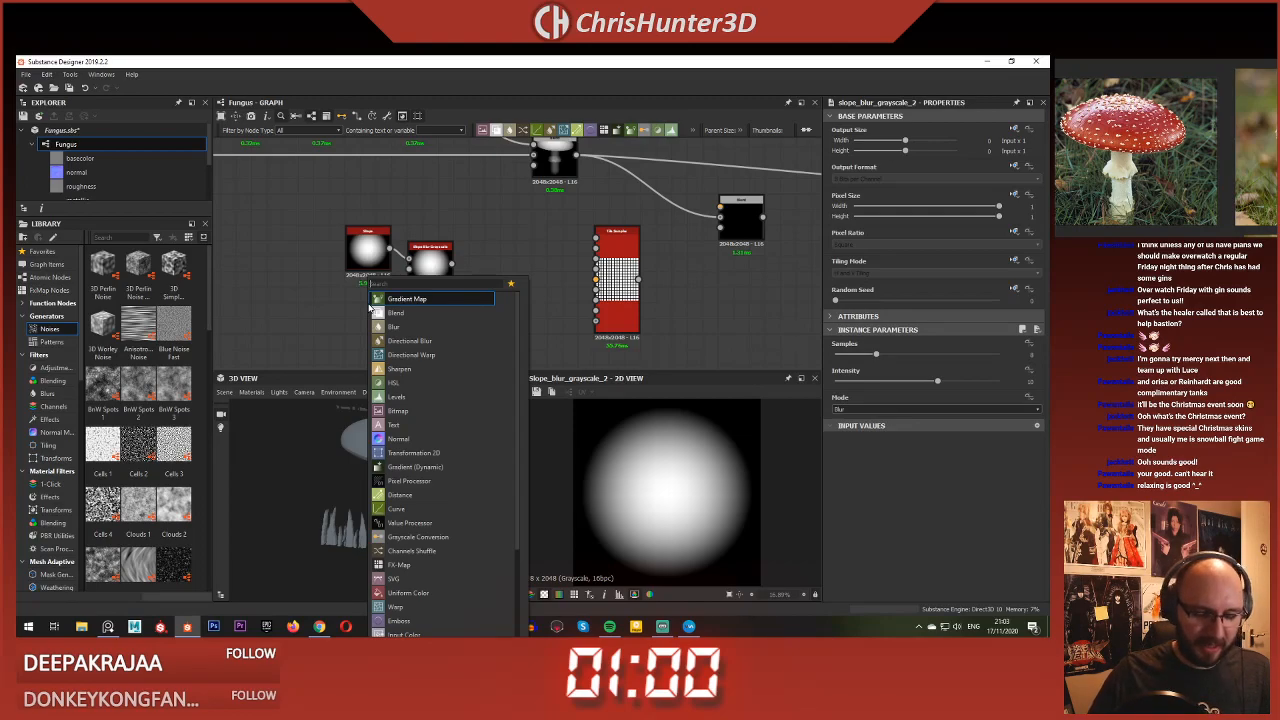
# Step: Add a Gaussian Noise node below the Shape, connect it to the Slope Blur's slope input and preview the blur
pyautogui.write('ga')
pyautogui.click(451, 300)
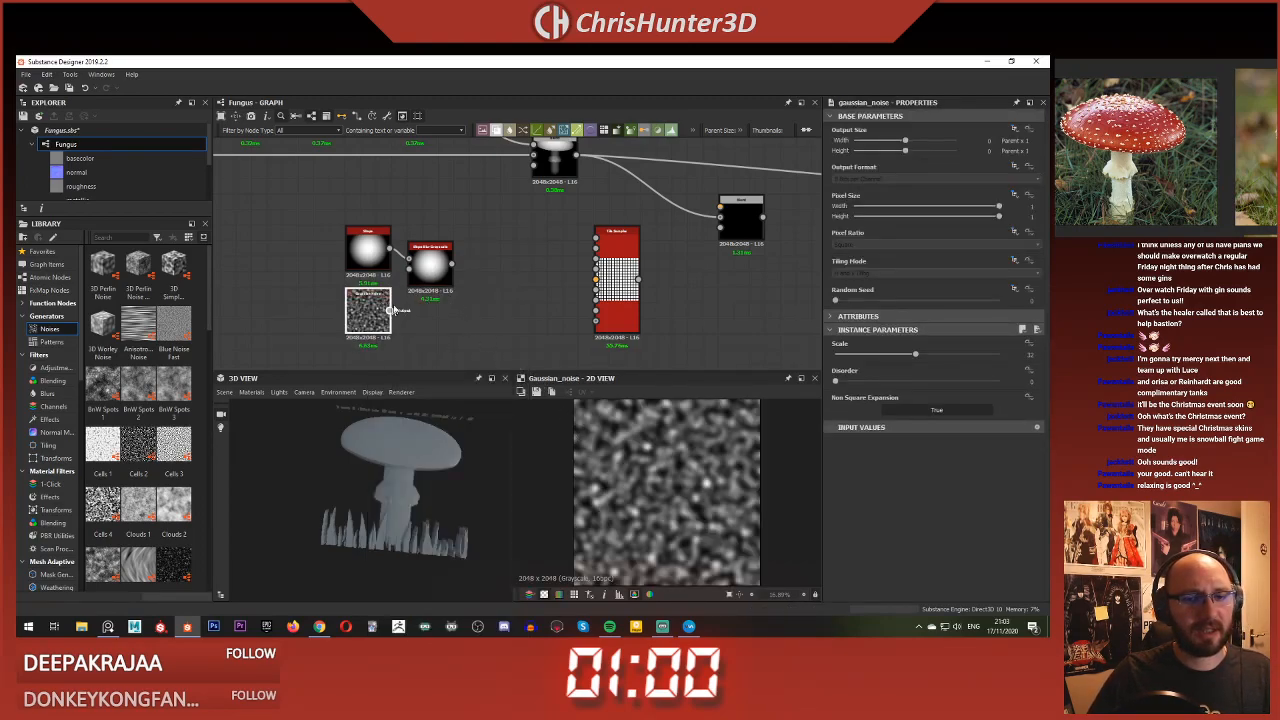
pyautogui.doubleClick(430, 262)
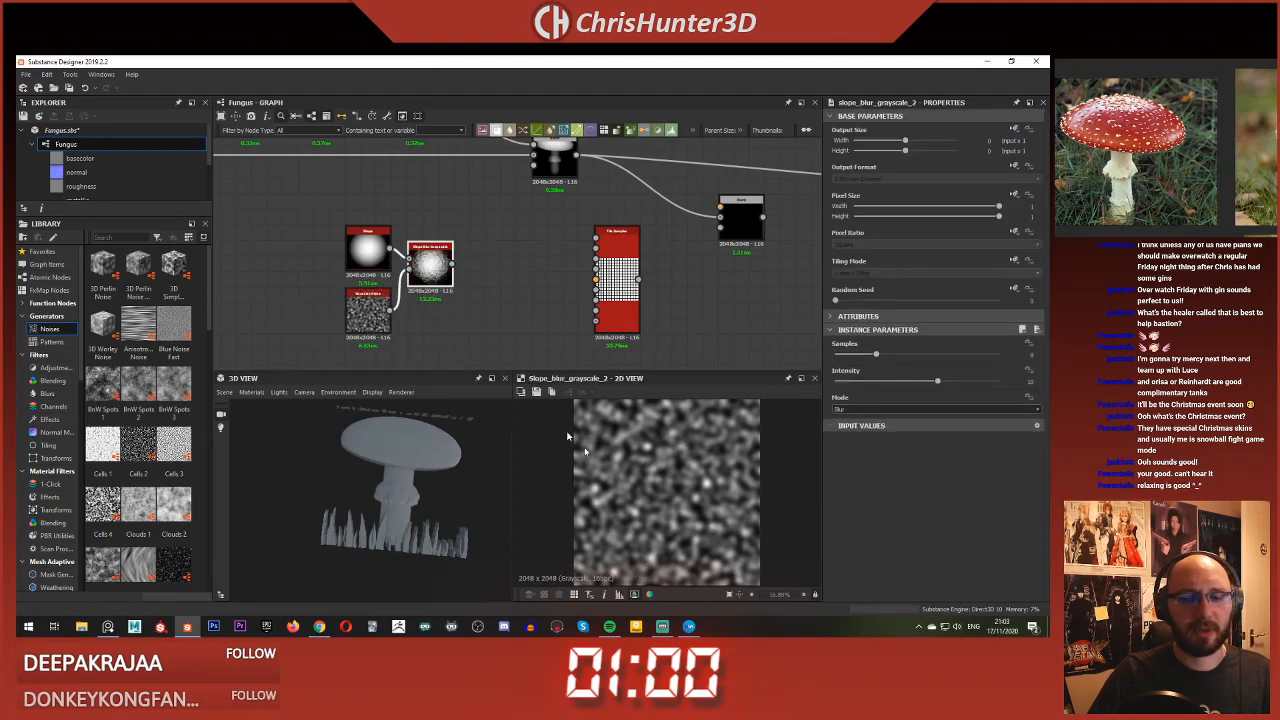
# Step: Set the Slope Blur to Min mode with 32 samples and lower its intensity to about 5
pyautogui.click(906, 409)
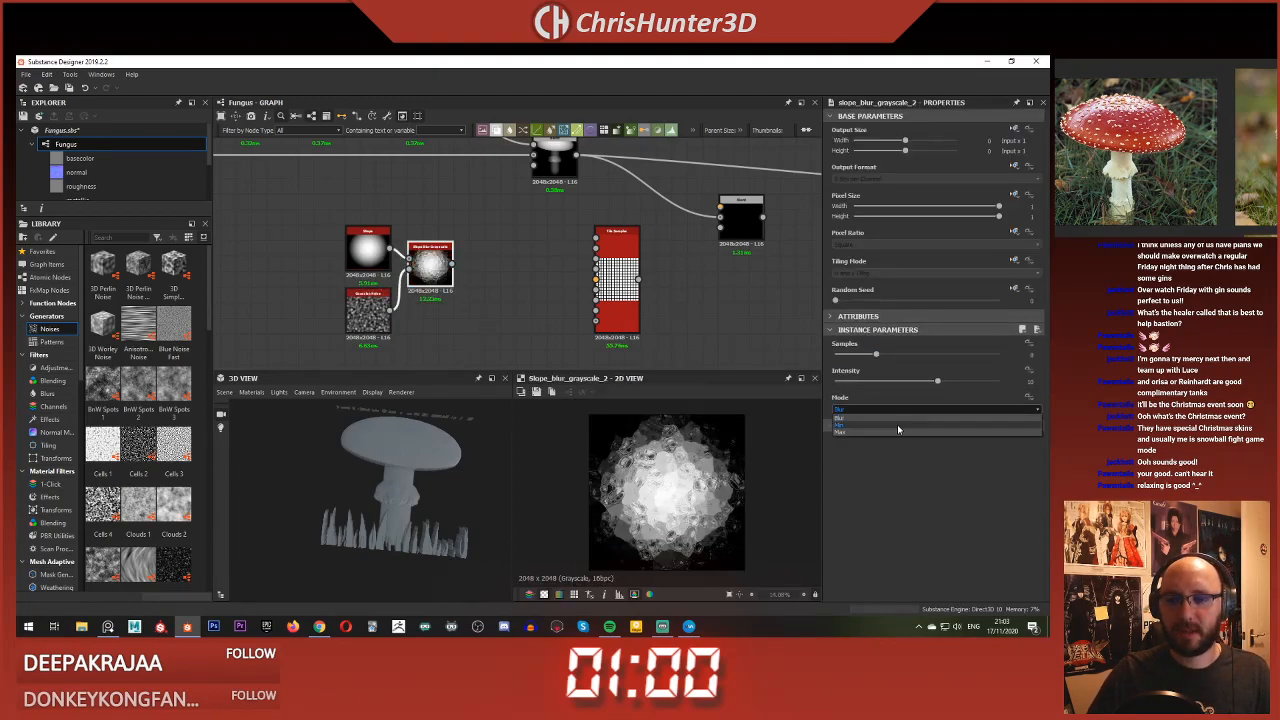
pyautogui.click(897, 426)
pyautogui.moveTo(876, 354); pyautogui.dragTo(998, 354)
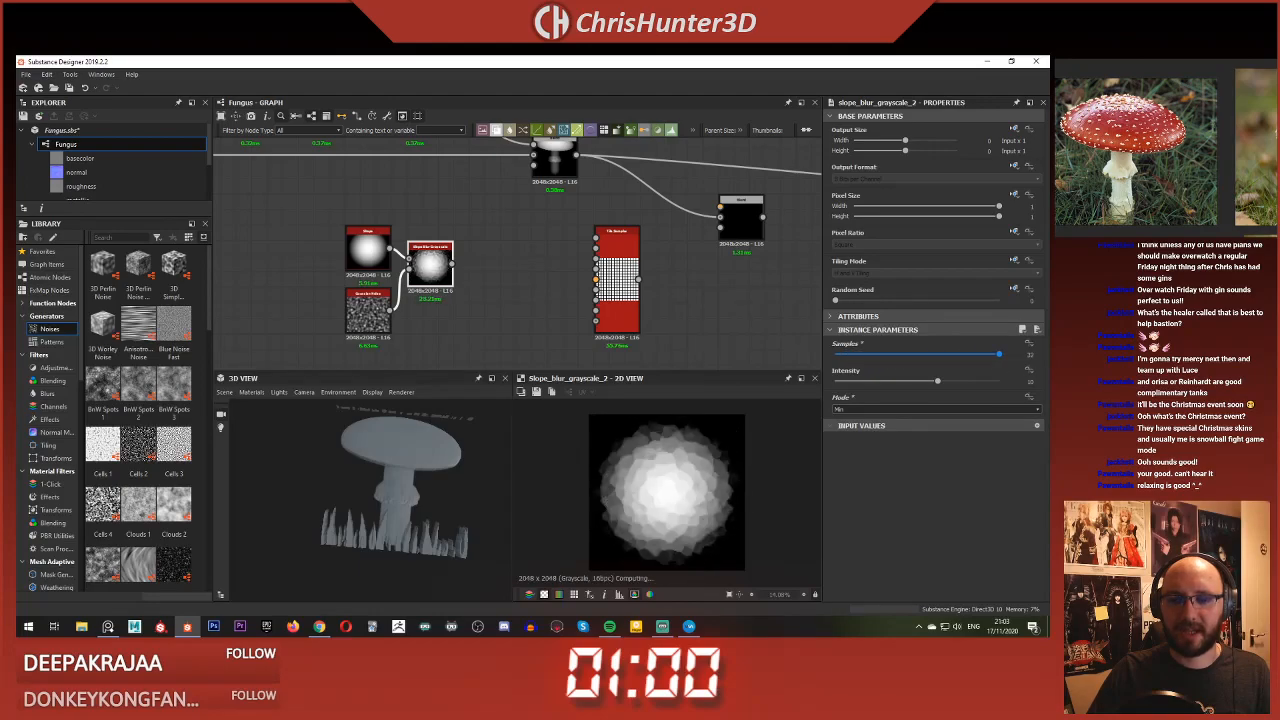
pyautogui.moveTo(866, 380); pyautogui.dragTo(802, 372)
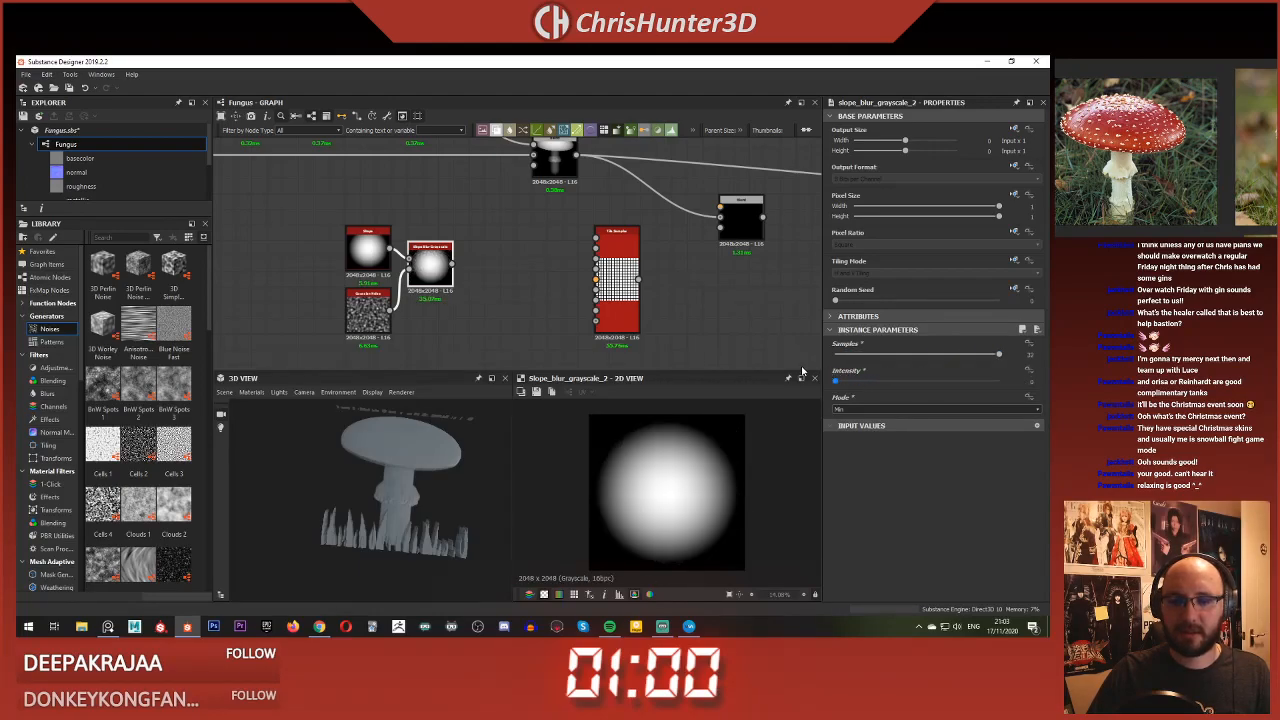
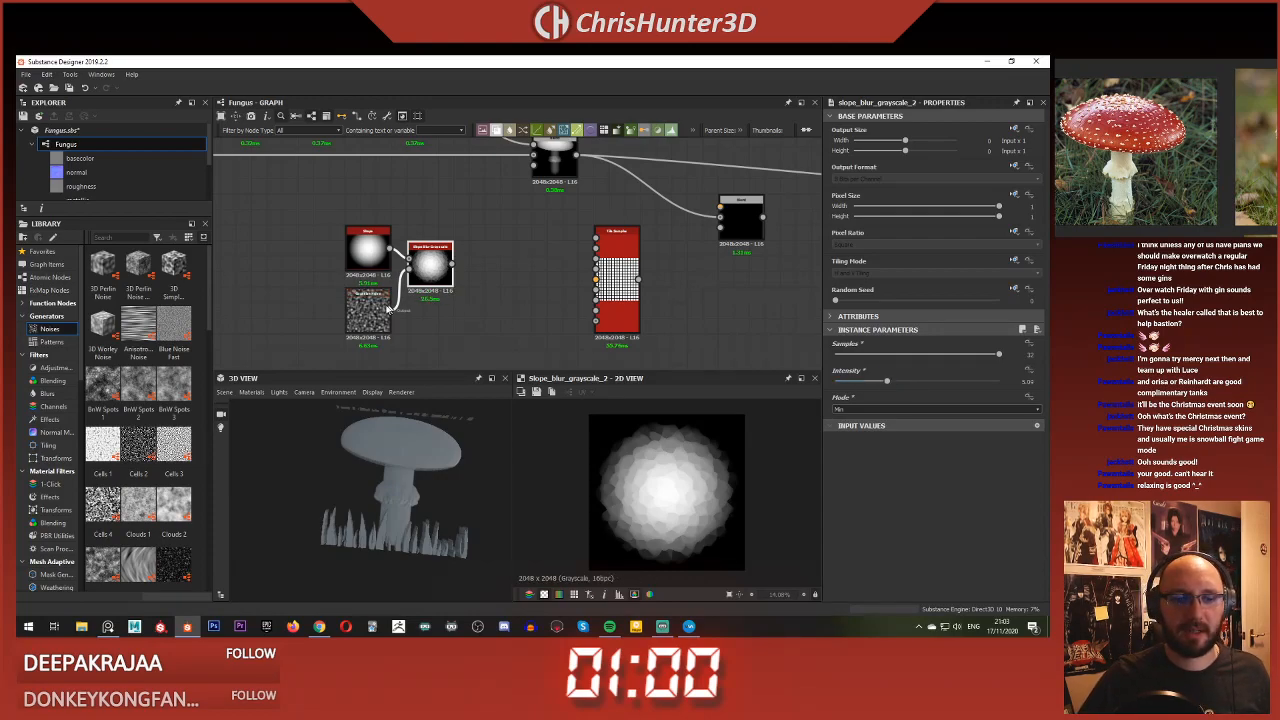
# Step: Set the Gaussian Noise to Scale 47 and Disorder 0.47, and move it and the Shape node farther from the Slope Blur
pyautogui.moveTo(860, 355); pyautogui.dragTo(914, 383)
pyautogui.moveTo(386, 280); pyautogui.dragTo(479, 259, button='middle')
pyautogui.scroll(3, 479, 260)
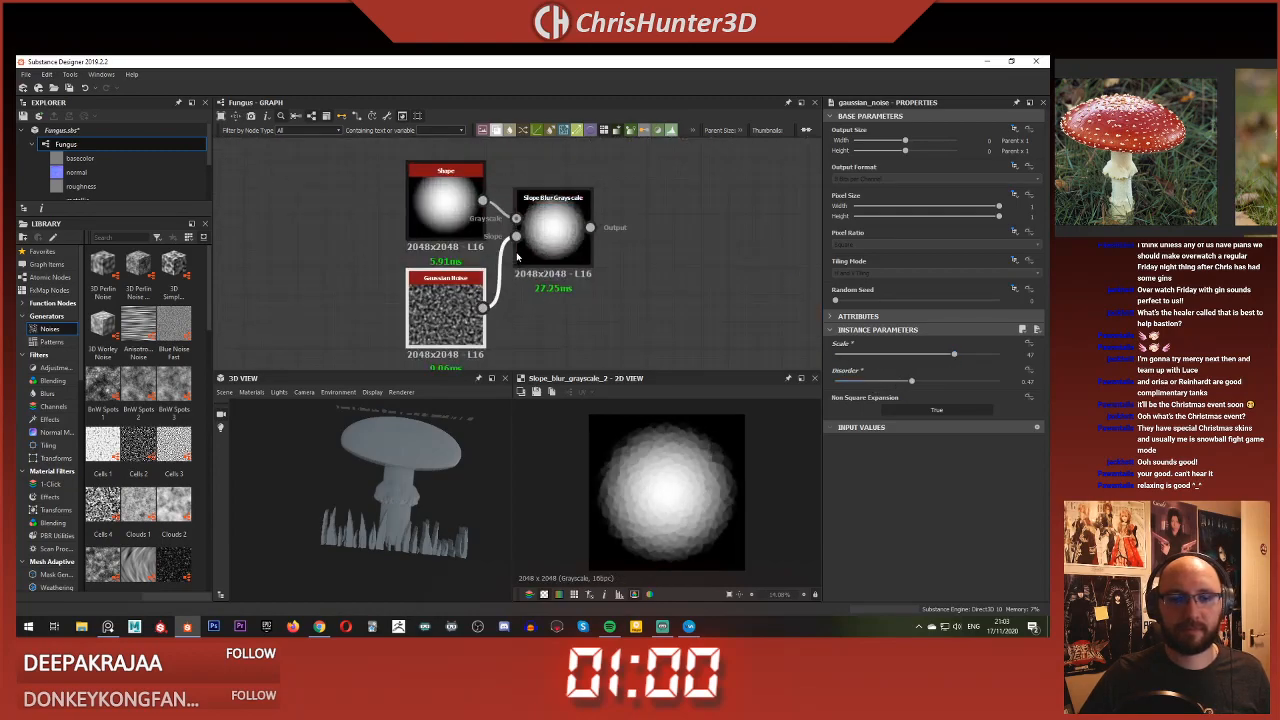
pyautogui.moveTo(433, 303); pyautogui.dragTo(299, 303)
pyautogui.moveTo(445, 205); pyautogui.dragTo(311, 205)
pyautogui.click(433, 303)
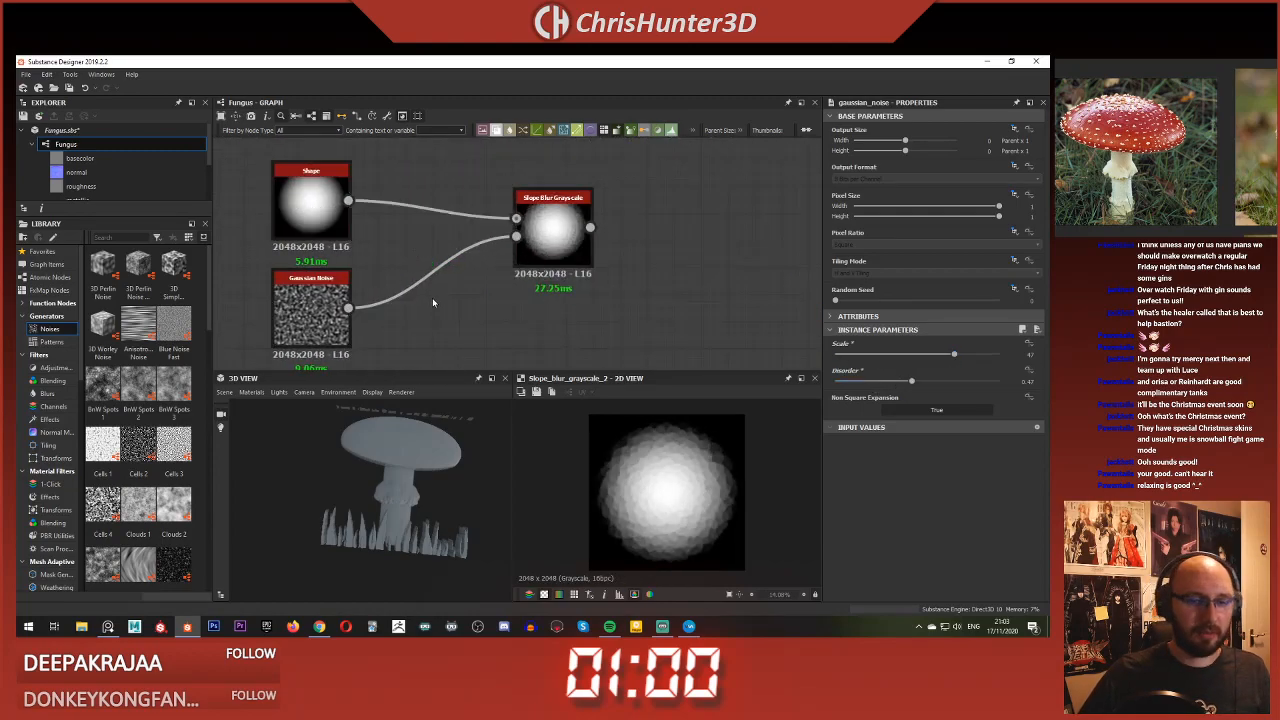
# Step: Try brightening the Gaussian Noise with a Levels node before the Slope Blur's slope input, and delete that Levels node
pyautogui.press('space')
pyautogui.write('lev')
pyautogui.press('Return')
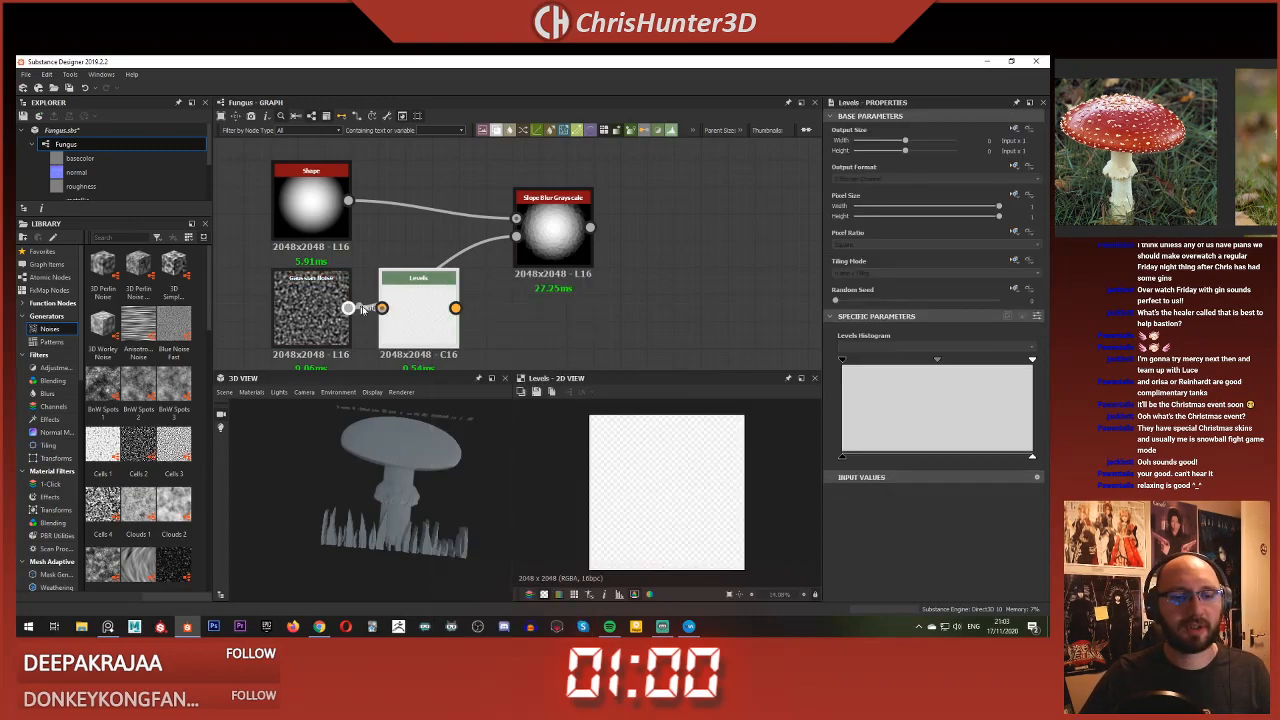
pyautogui.moveTo(363, 309); pyautogui.dragTo(348, 308)
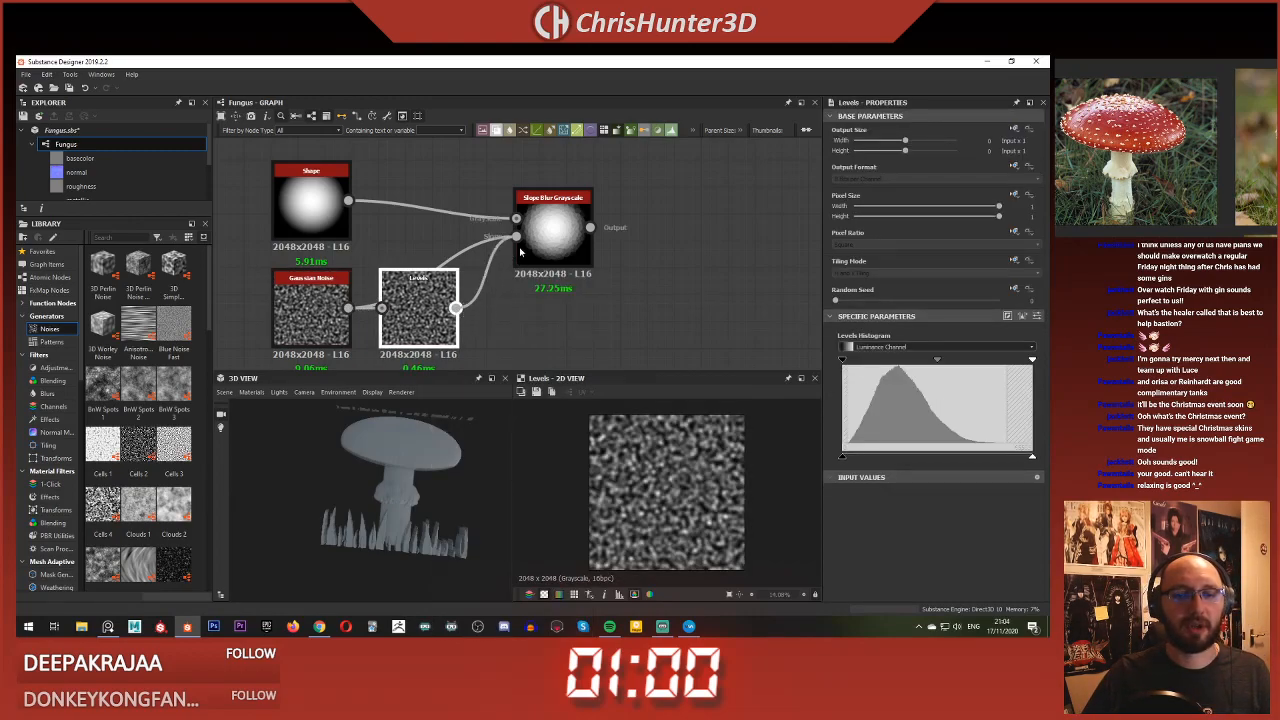
pyautogui.moveTo(520, 252); pyautogui.dragTo(518, 240)
pyautogui.doubleClick(563, 238)
pyautogui.click(420, 298)
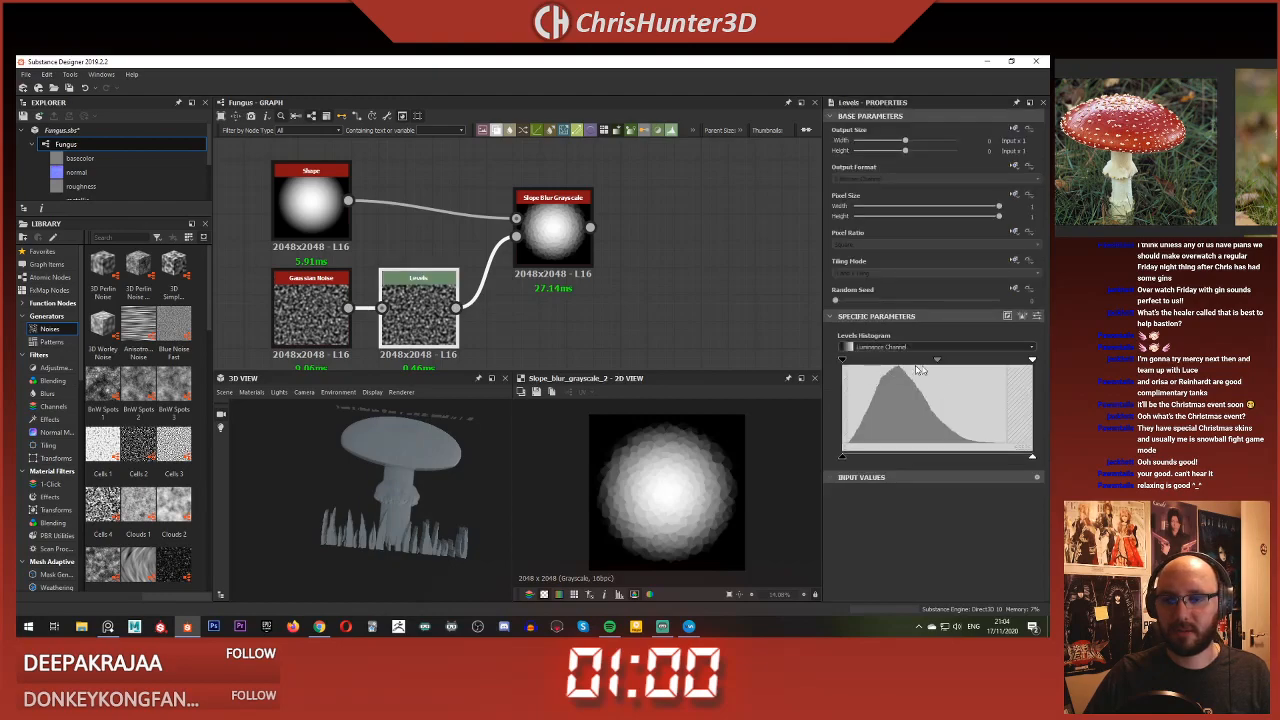
pyautogui.moveTo(1034, 361); pyautogui.dragTo(998, 360)
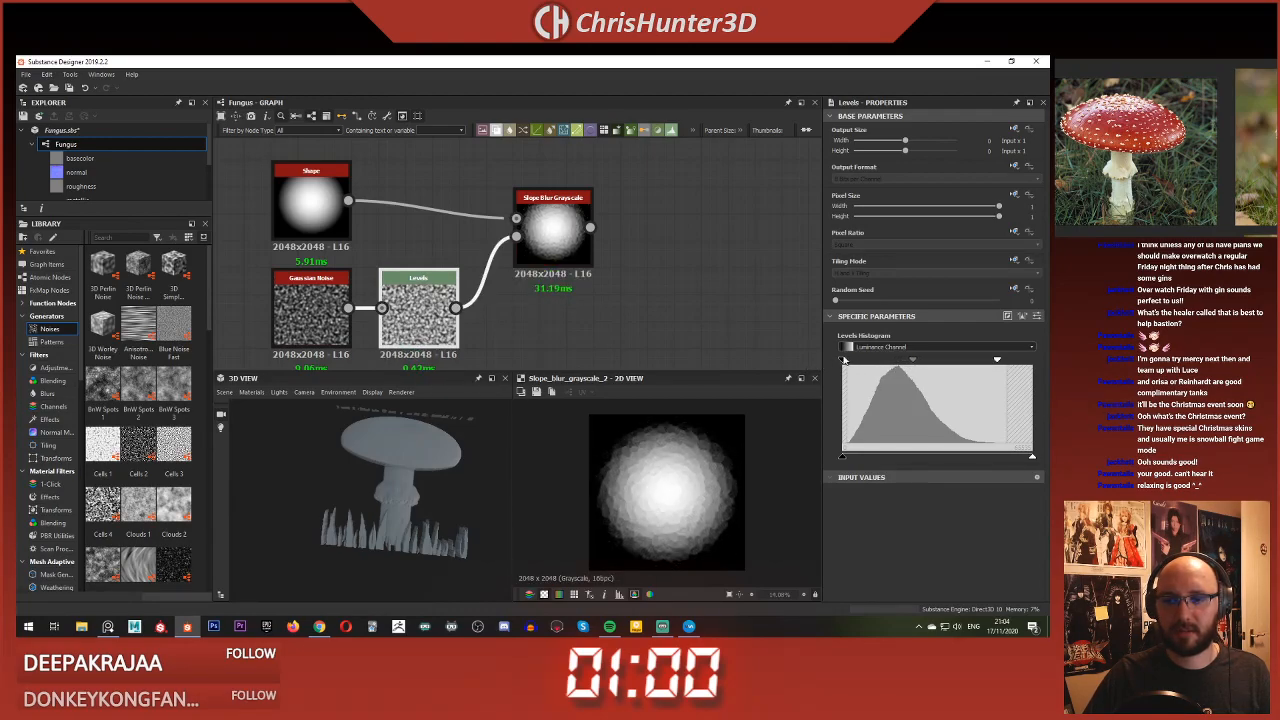
pyautogui.moveTo(870, 362); pyautogui.dragTo(779, 363)
pyautogui.press('Delete')
# Step: Add a Blend node after the Slope Blur, with the Slope Blur as background and the Gaussian Noise as foreground
pyautogui.press('space')
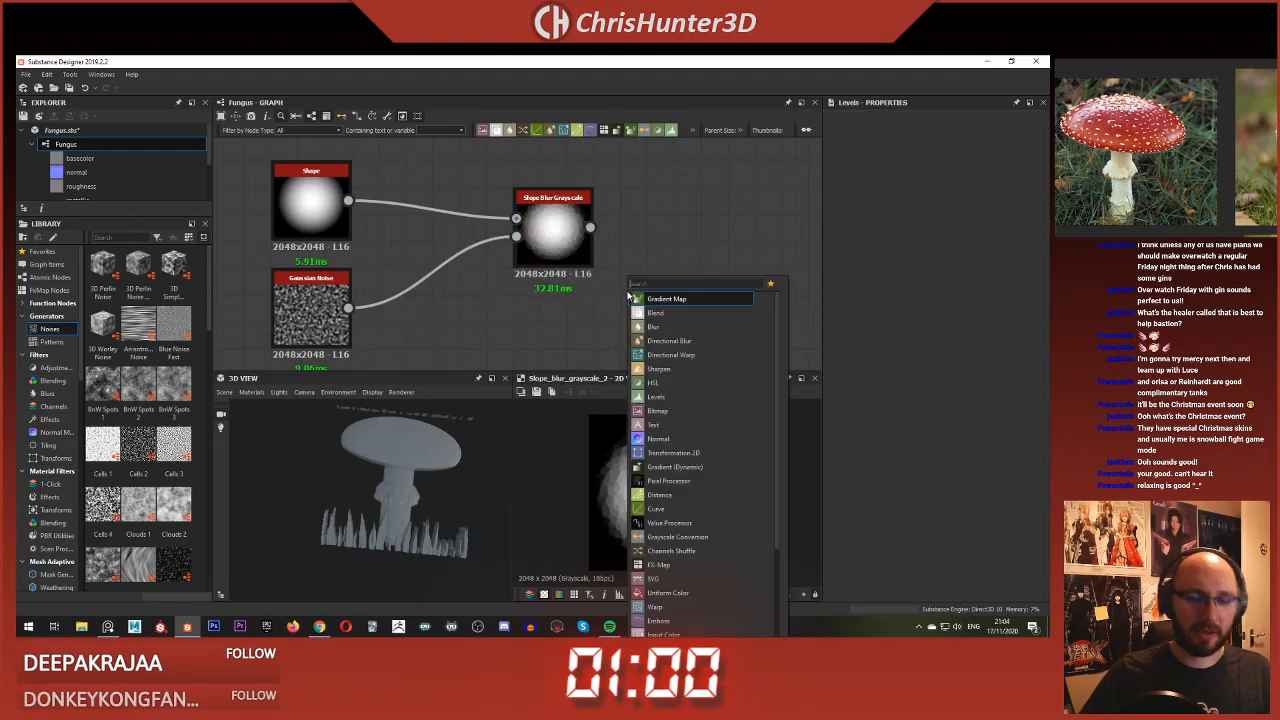
pyautogui.click(655, 312)
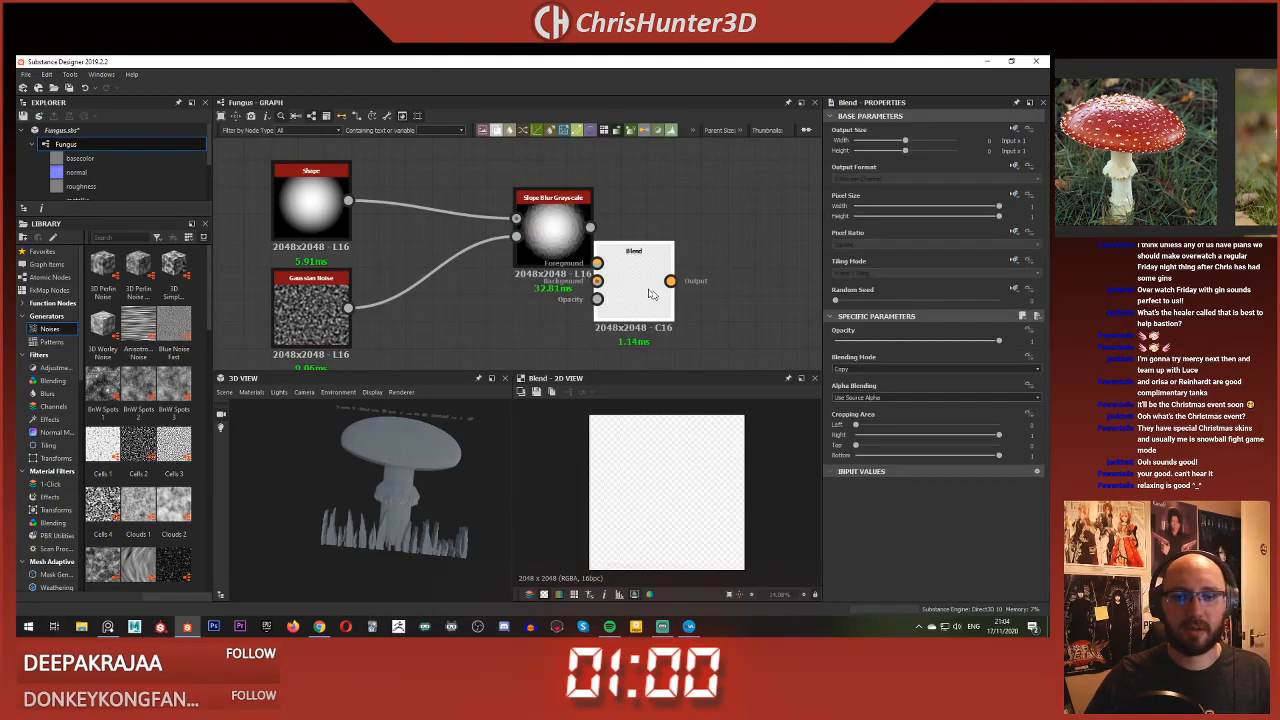
pyautogui.moveTo(348, 200); pyautogui.dragTo(650, 309)
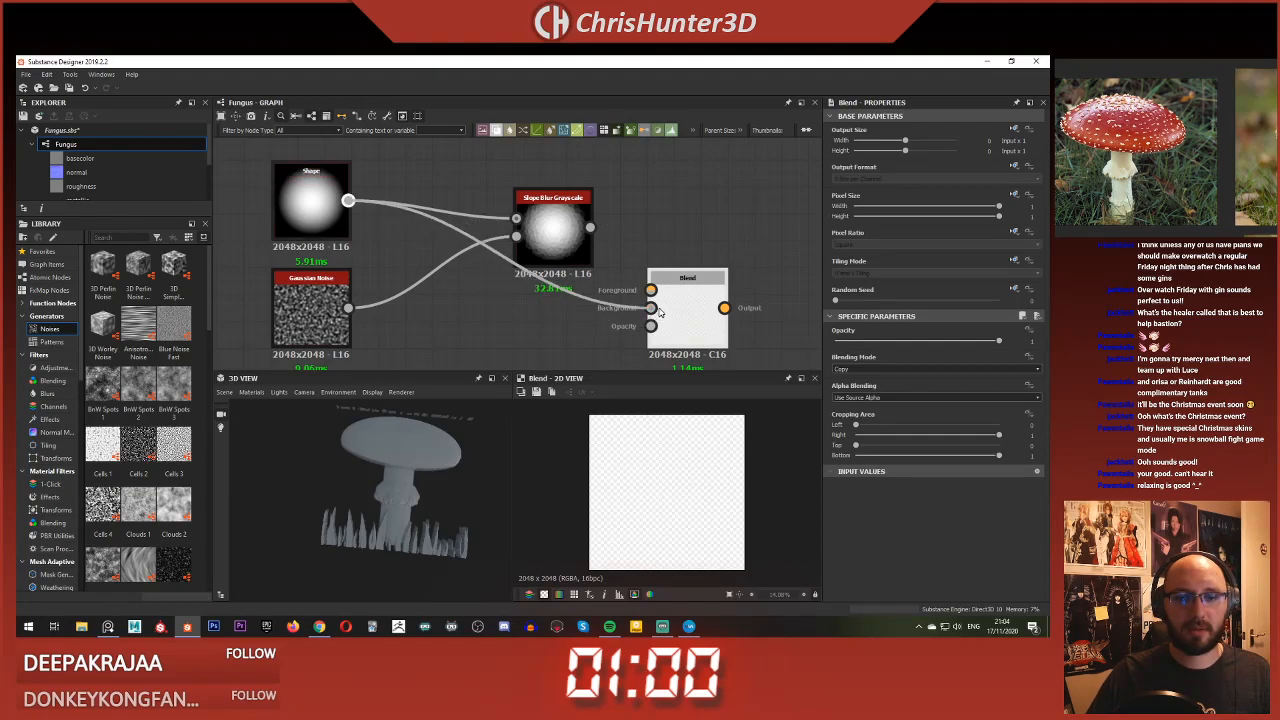
pyautogui.moveTo(658, 301); pyautogui.dragTo(652, 309)
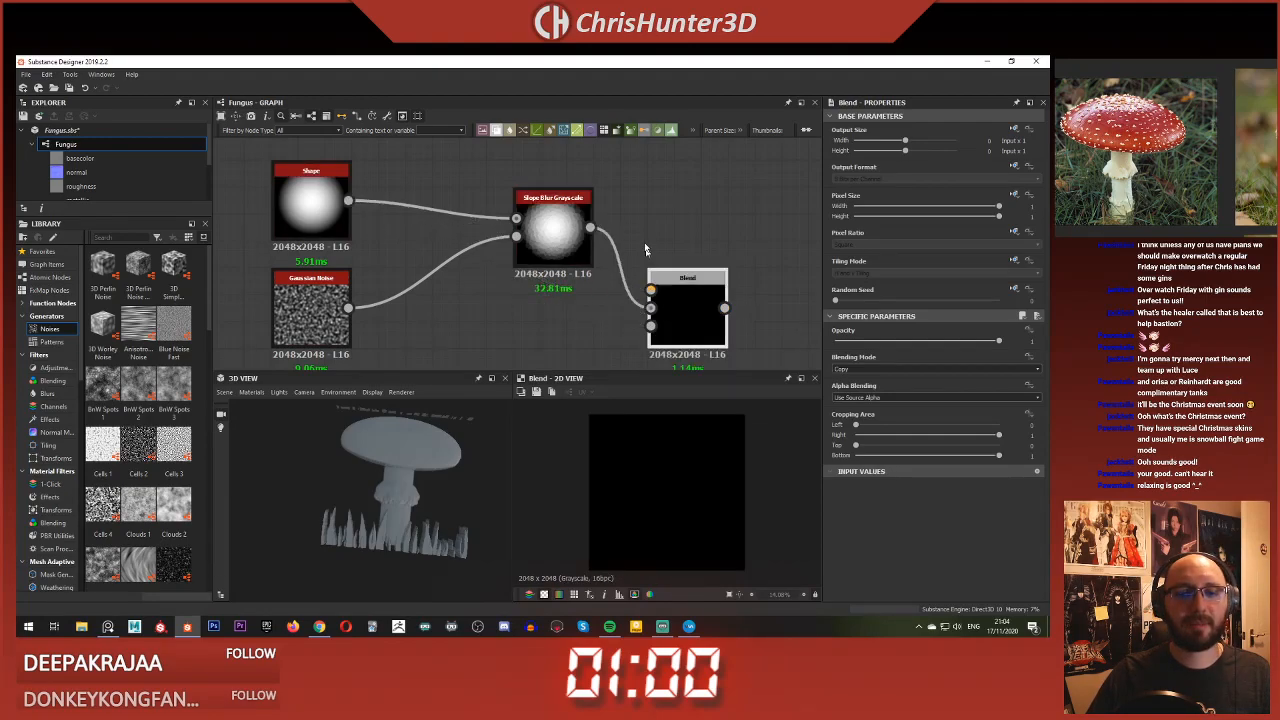
pyautogui.click(683, 294)
pyautogui.moveTo(368, 308); pyautogui.dragTo(651, 290)
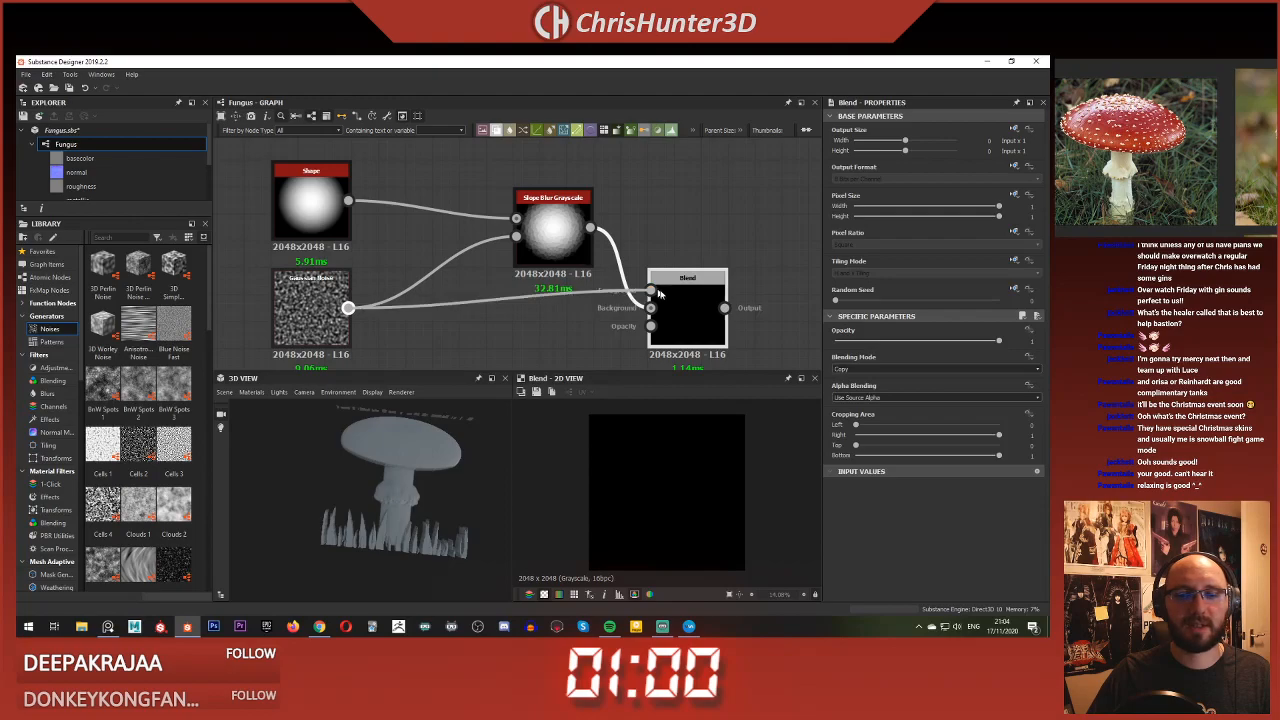
# Step: Set the new Blend to Add Sub, mask it by connecting the Shape to its opacity input, and set Opacity to 0.31
pyautogui.click(901, 368)
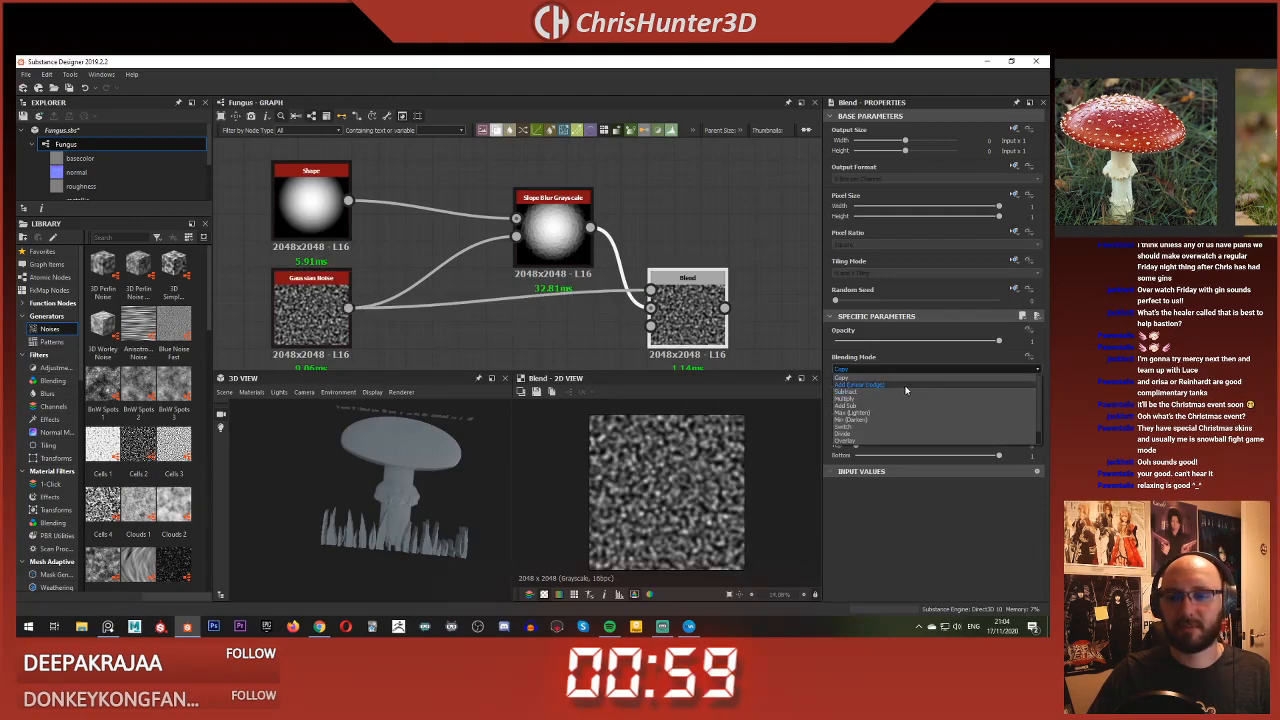
pyautogui.click(907, 407)
pyautogui.moveTo(584, 357); pyautogui.dragTo(526, 337, button='middle')
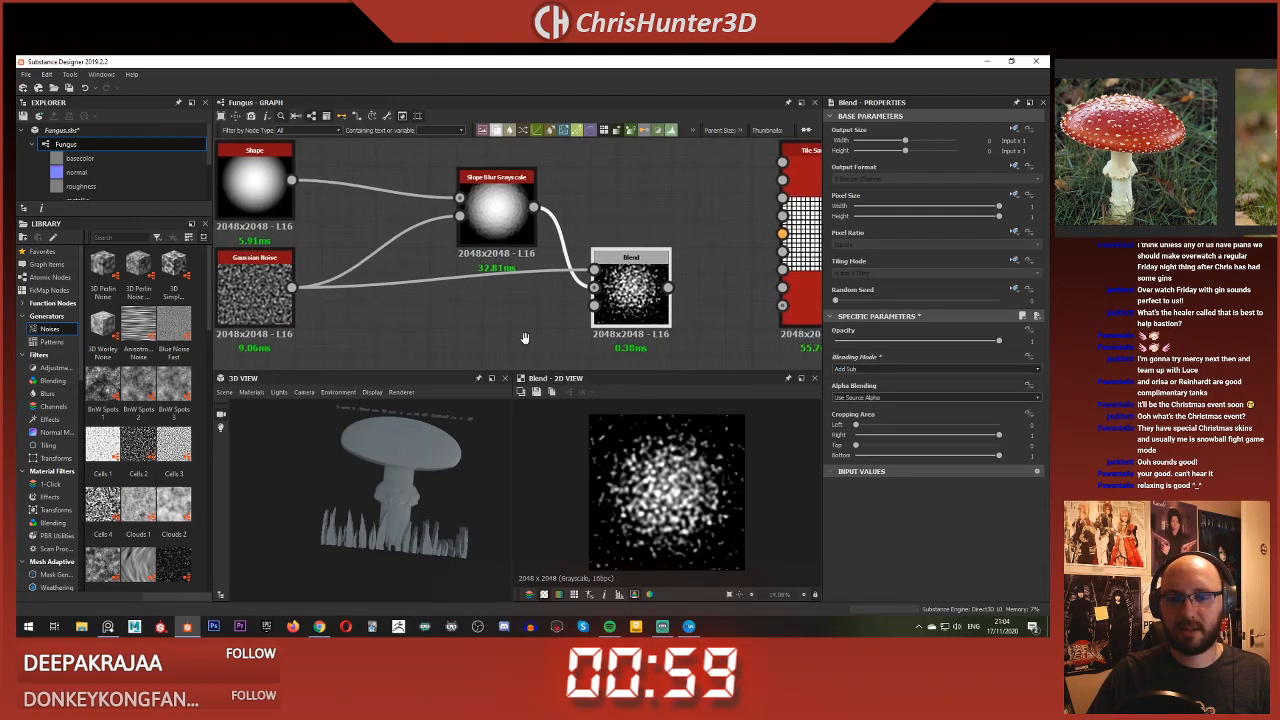
pyautogui.scroll(2, 682, 454)
pyautogui.scroll(-1, 742, 461)
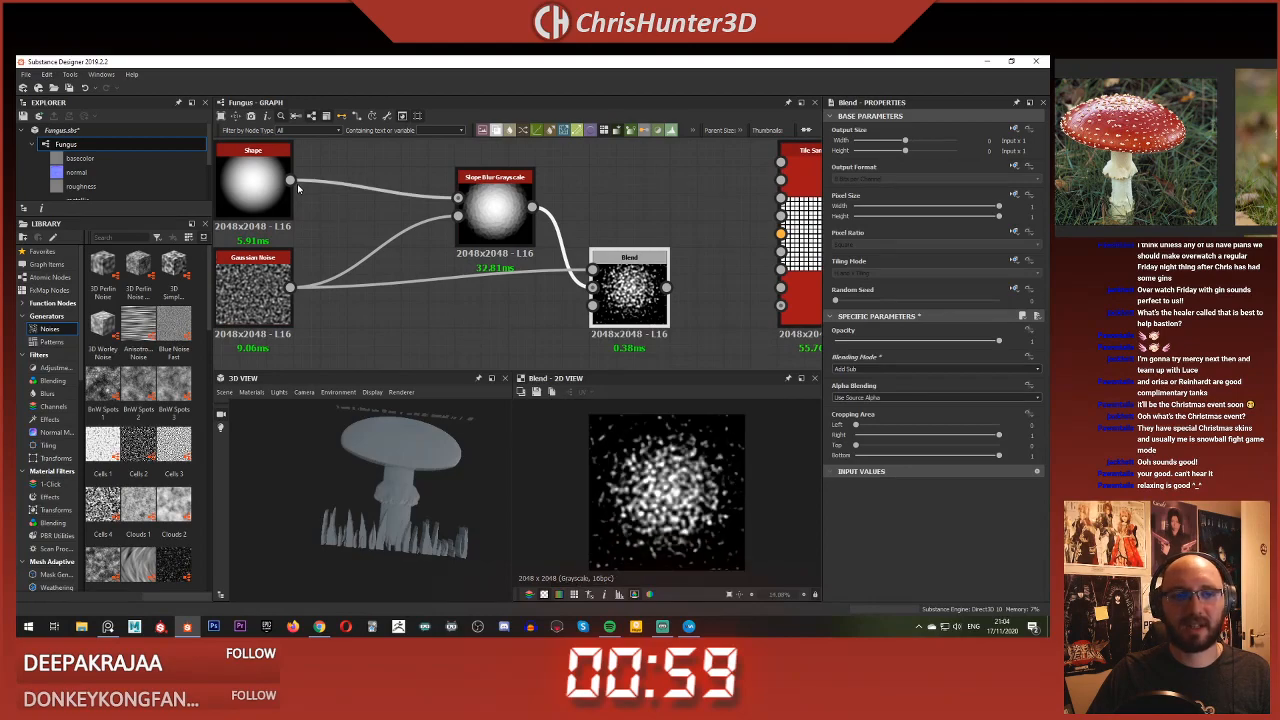
pyautogui.moveTo(291, 181); pyautogui.dragTo(593, 304)
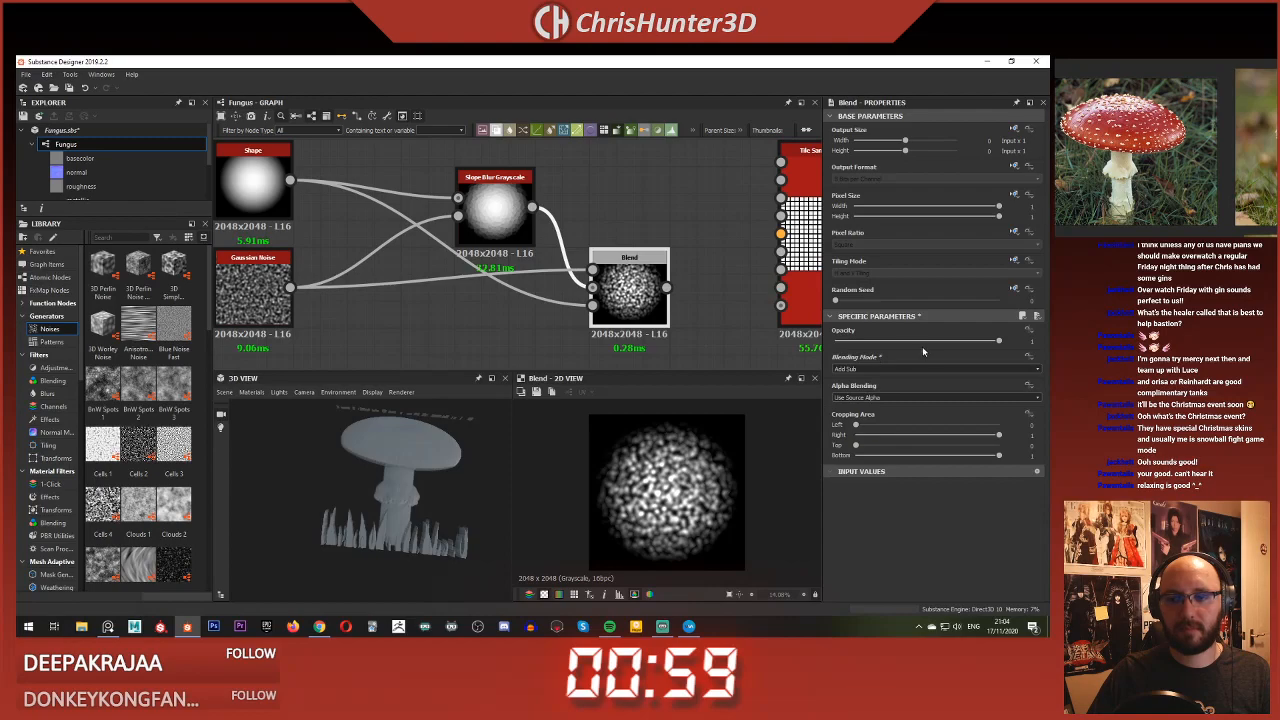
pyautogui.moveTo(898, 342)
pyautogui.mouseDown()
pyautogui.moveTo(820, 338)
pyautogui.moveTo(892, 354)
pyautogui.mouseUp()
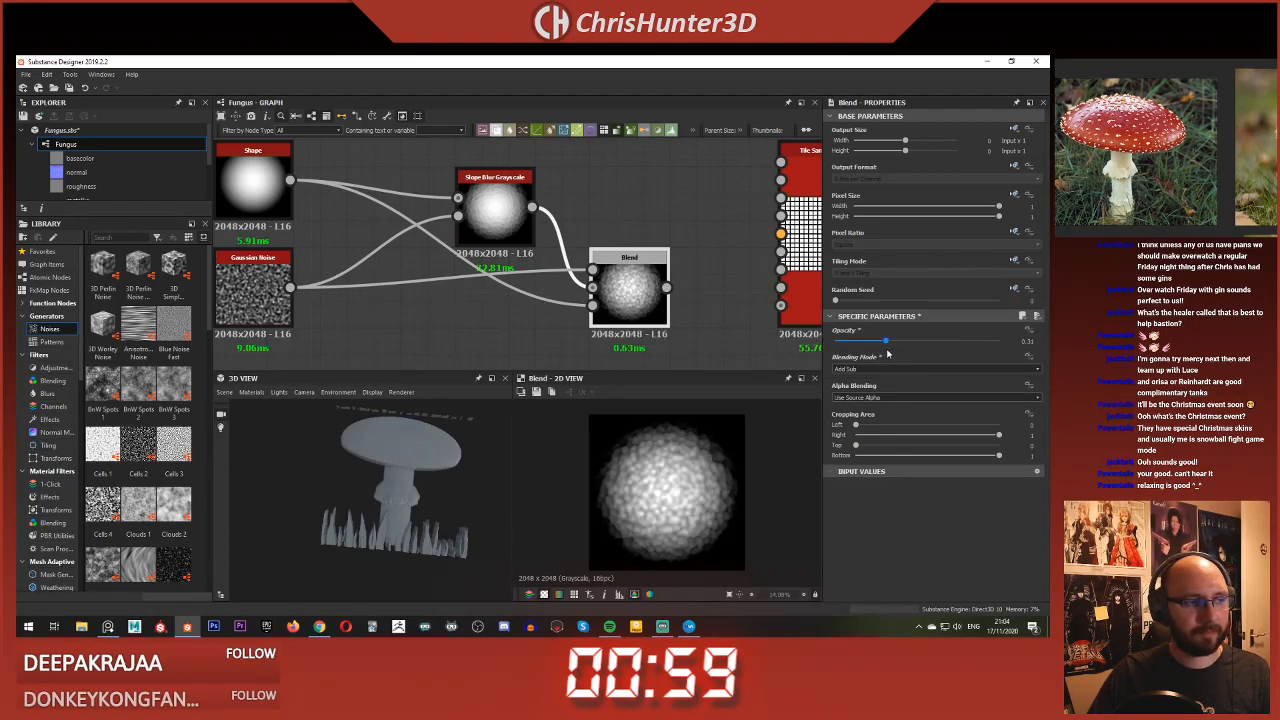
# Step: Lower the opacity of the Blend node that adds the Gaussian Noise to the wart to 0.24
pyautogui.moveTo(886, 353); pyautogui.dragTo(875, 355)
pyautogui.scroll(-5, 530, 246)
pyautogui.scroll(4, 447, 259)
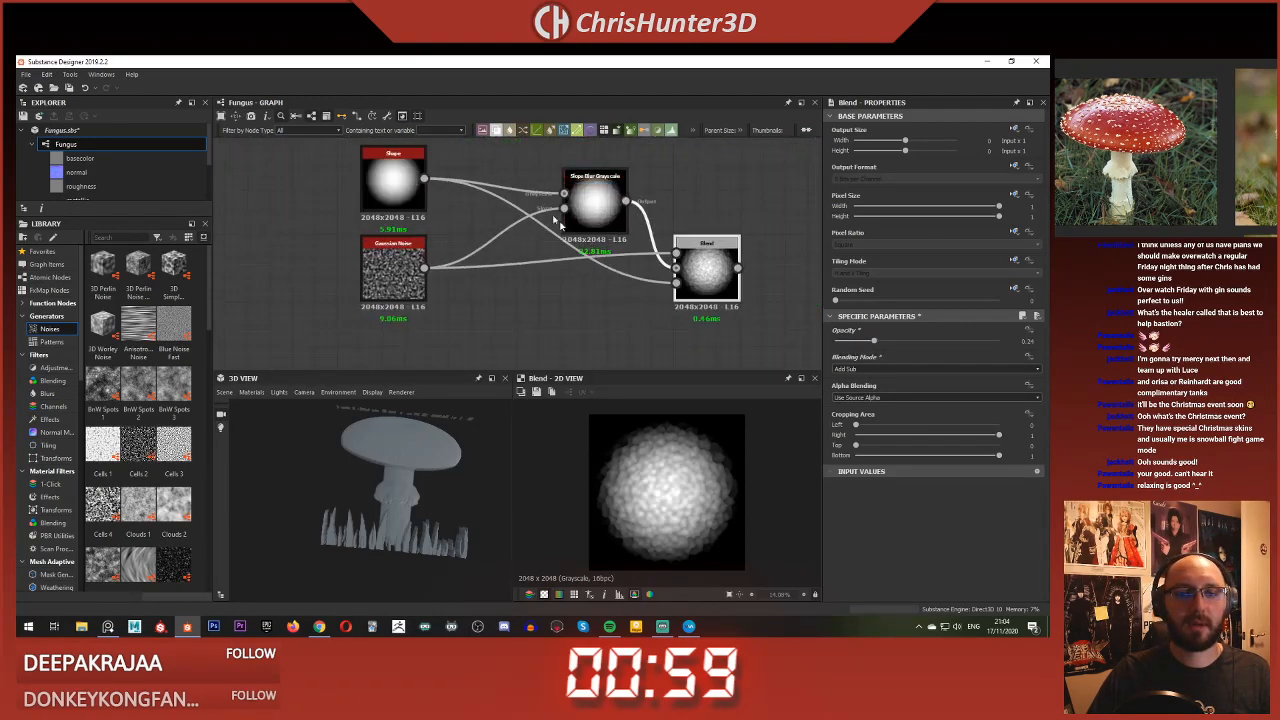
pyautogui.moveTo(542, 155); pyautogui.dragTo(614, 256)
pyautogui.click(639, 325)
# Step: Add a Warp node after the Blend and connect the Blend's output to the Warp's main input
pyautogui.scroll(1, 639, 325)
pyautogui.moveTo(639, 326); pyautogui.dragTo(588, 331, button='middle')
pyautogui.press('space')
pyautogui.write('warp')
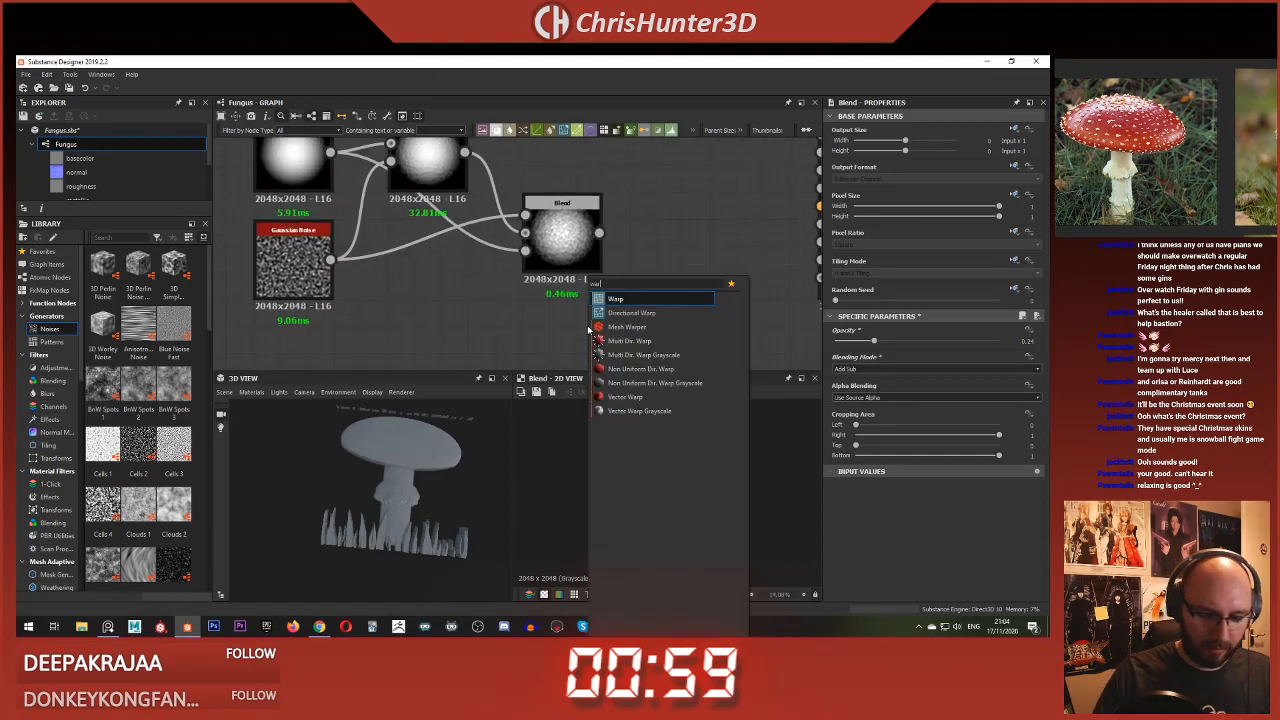
pyautogui.click(660, 302)
pyautogui.moveTo(666, 309); pyautogui.dragTo(613, 294, button='middle')
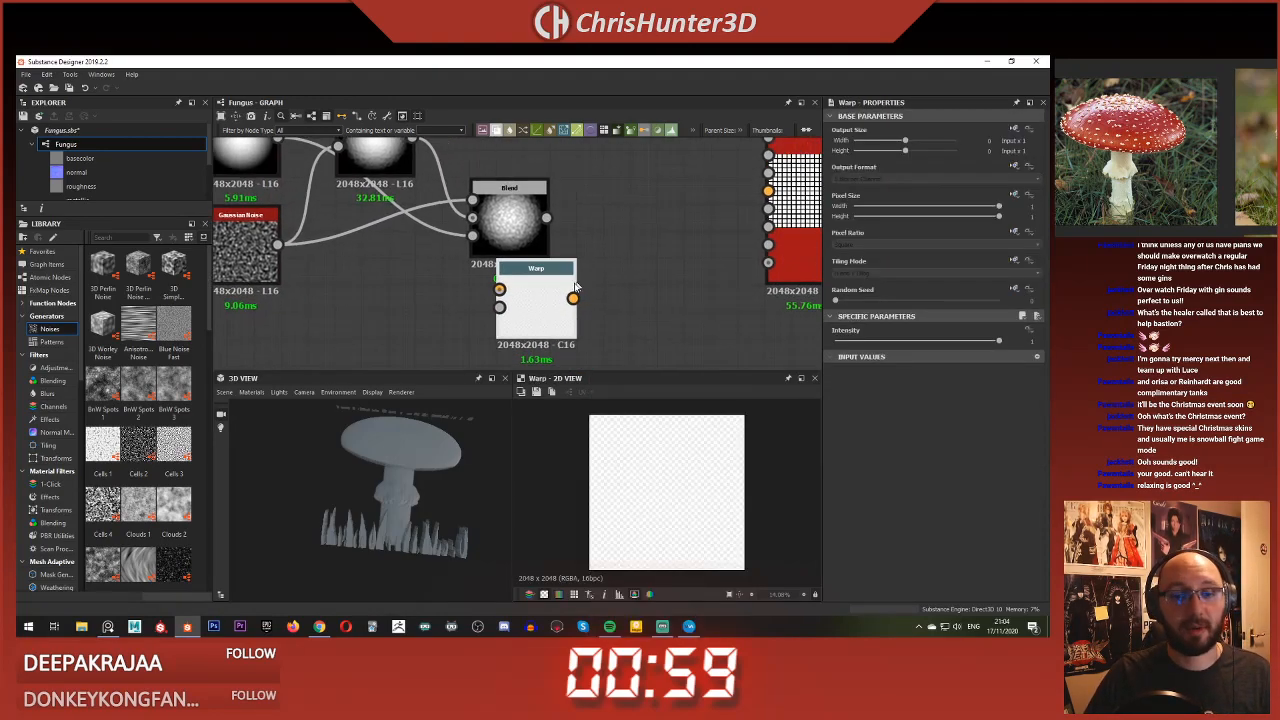
pyautogui.moveTo(537, 314); pyautogui.dragTo(643, 314)
pyautogui.moveTo(546, 217); pyautogui.dragTo(606, 290)
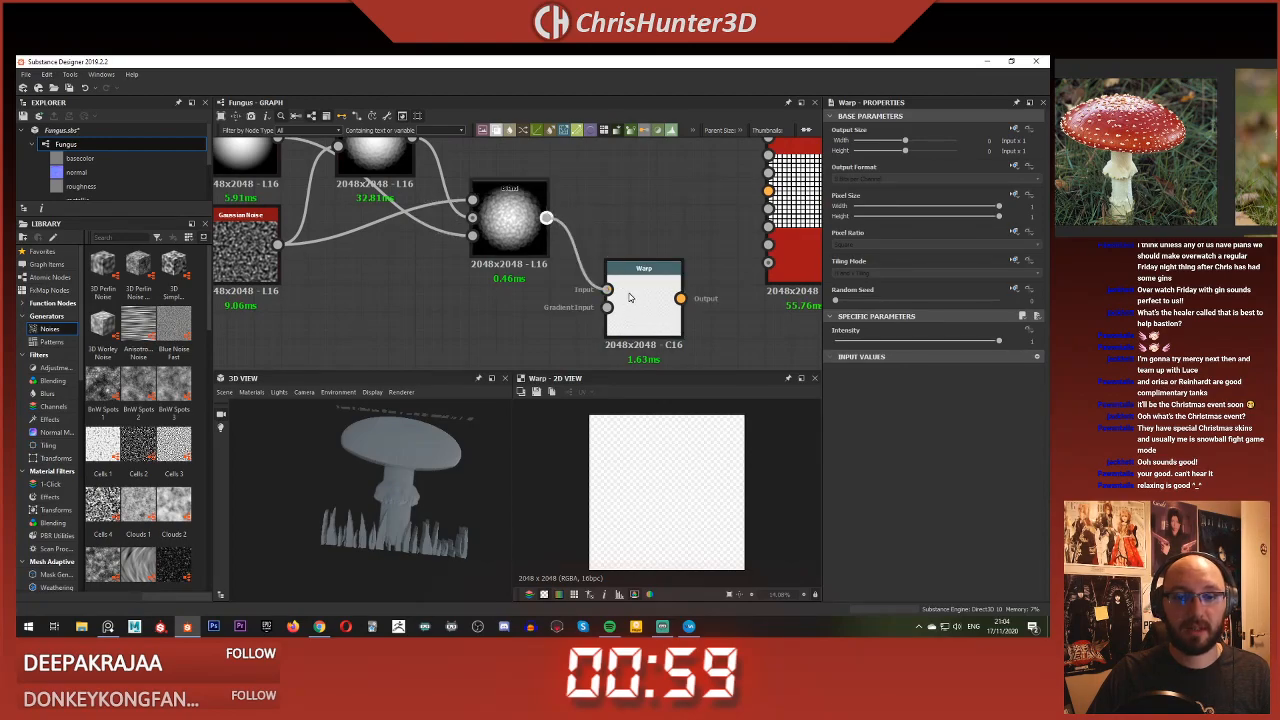
# Step: Add a Perlin Noise node, connect it to the Warp's gradient input, and preview the Warp
pyautogui.press('space')
pyautogui.write('perl')
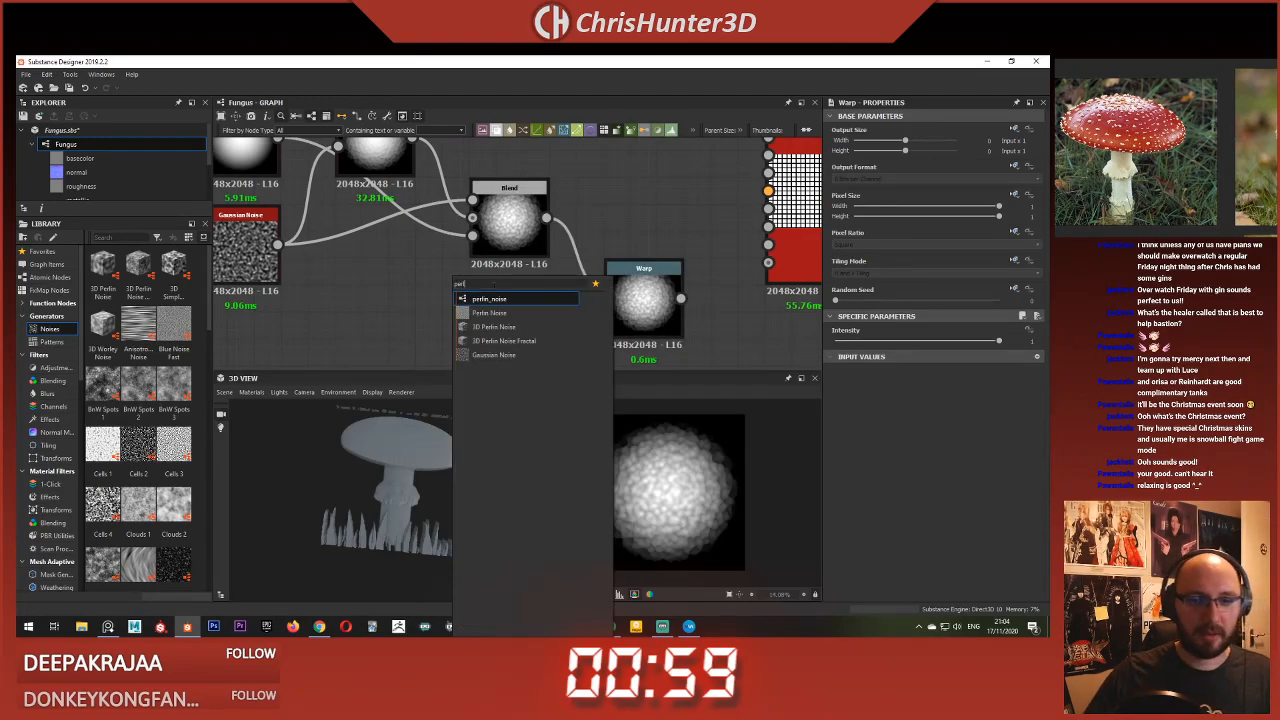
pyautogui.click(486, 314)
pyautogui.moveTo(488, 298); pyautogui.dragTo(528, 326)
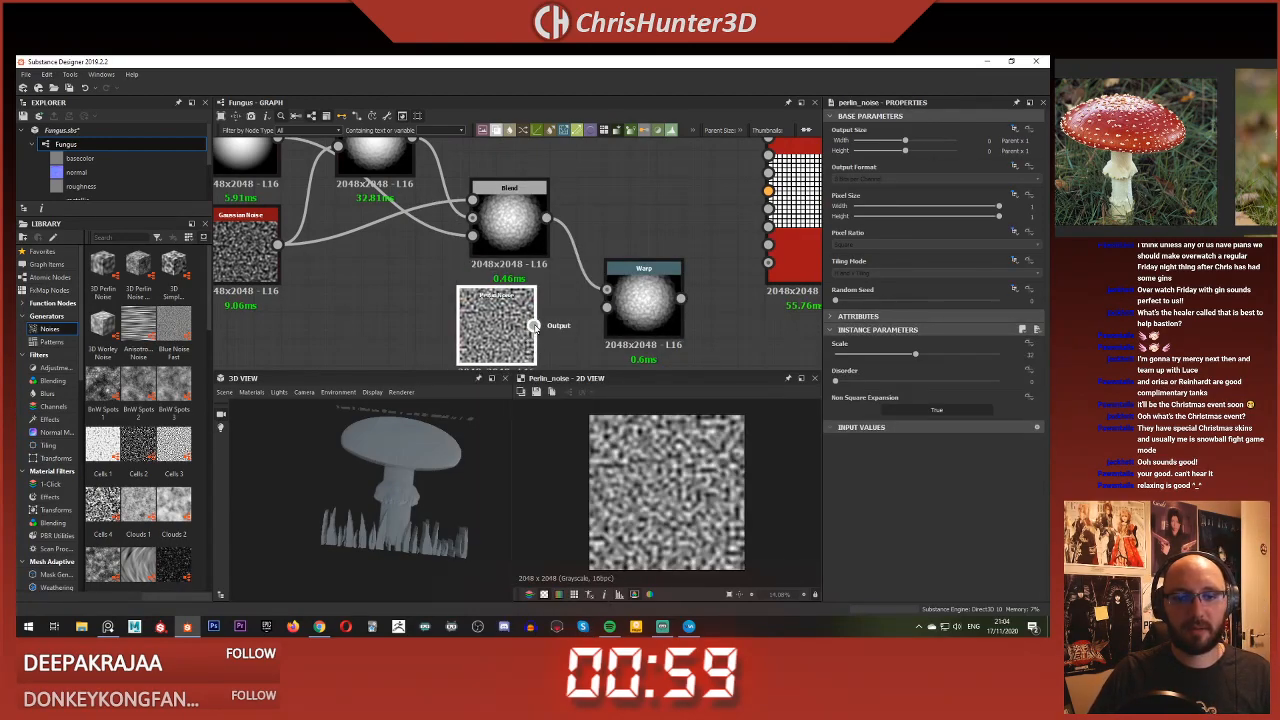
pyautogui.moveTo(626, 311); pyautogui.dragTo(628, 311)
pyautogui.doubleClick(642, 308)
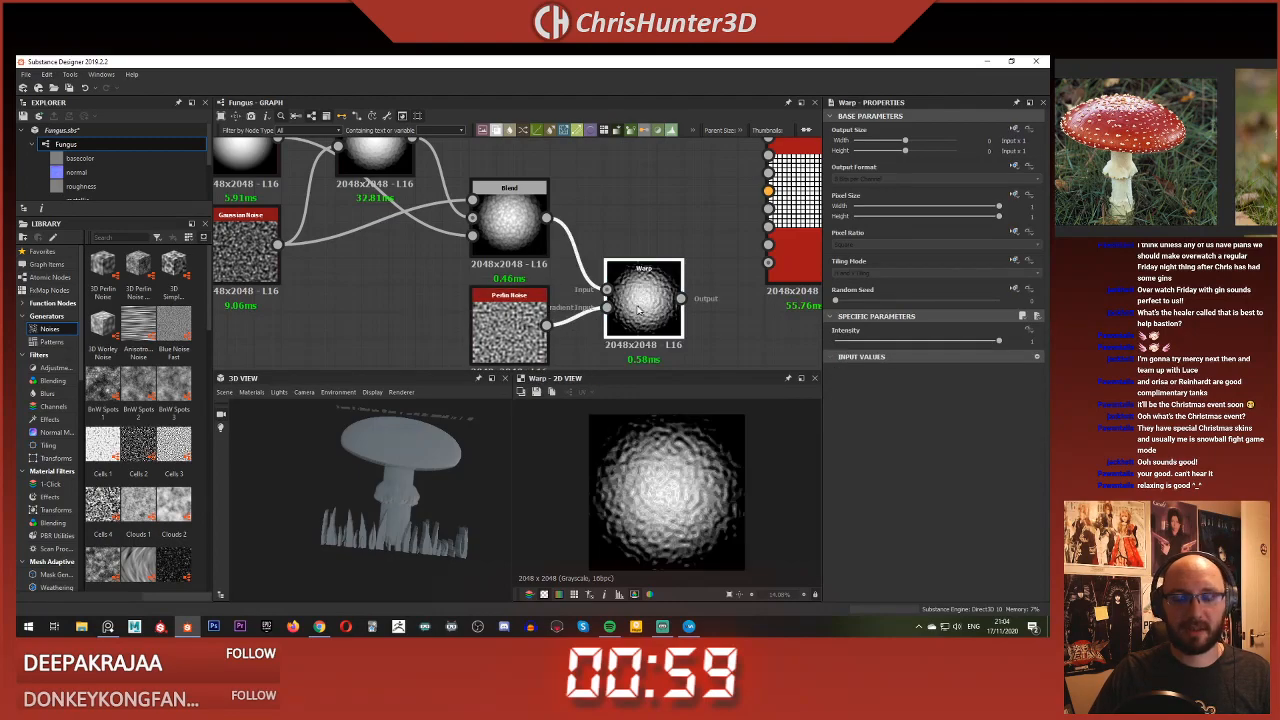
# Step: Lower the Perlin Noise's Scale well below its default so the Warp distorts the wart in broader patches
pyautogui.moveTo(660, 315); pyautogui.dragTo(610, 287, button='middle')
pyautogui.click(497, 308)
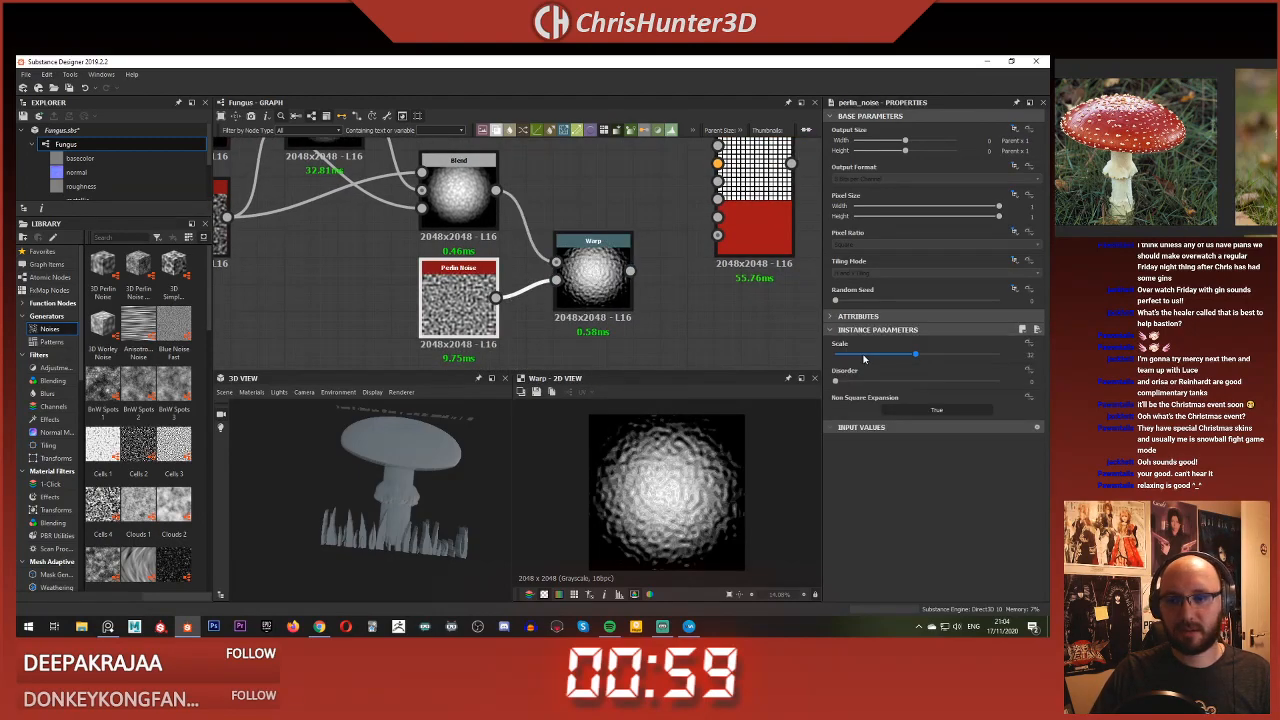
pyautogui.moveTo(864, 357); pyautogui.dragTo(857, 357)
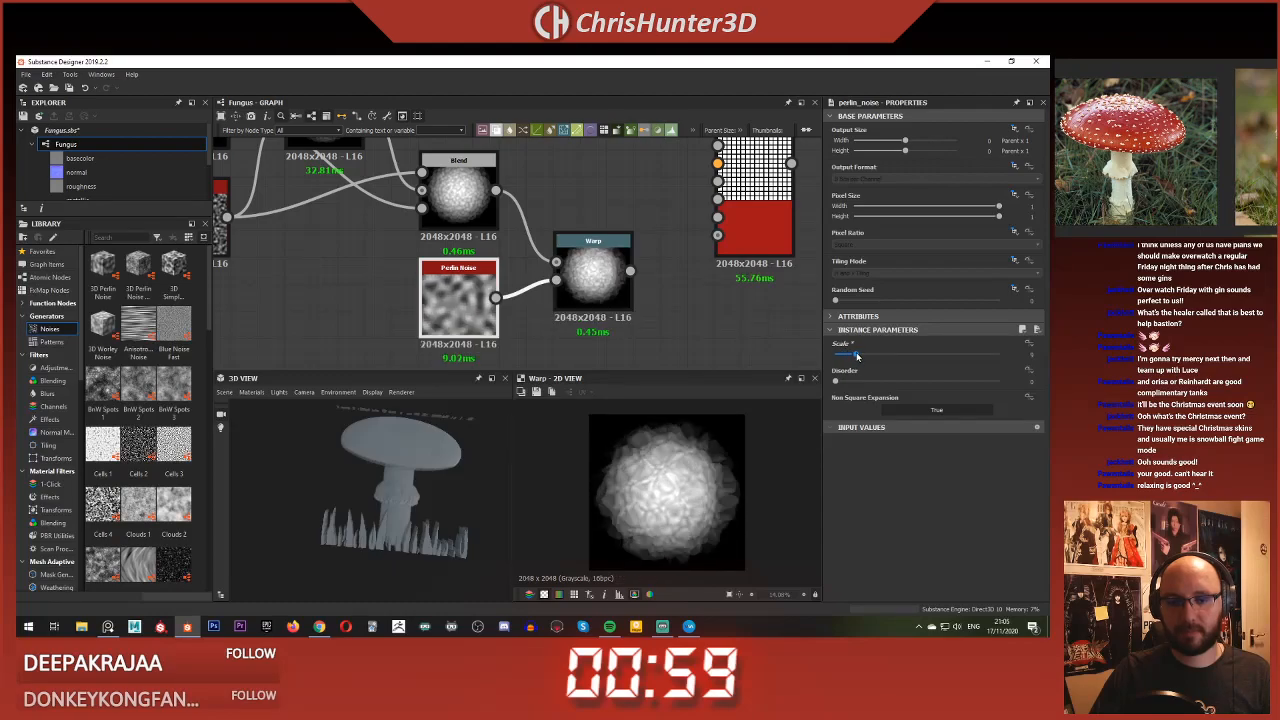
pyautogui.click(598, 292)
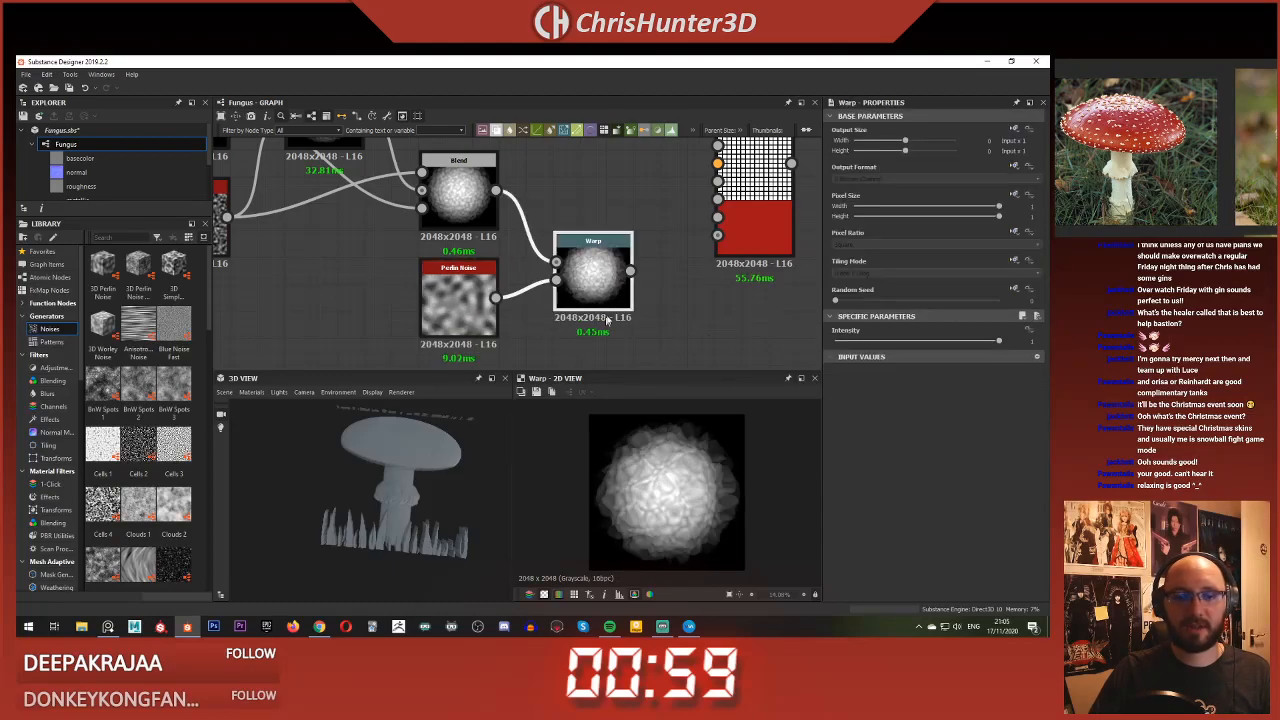
# Step: Compare the Blend and Warp outputs up close in the 2D preview to judge the wart's outline and surface
pyautogui.moveTo(606, 318); pyautogui.dragTo(584, 327, button='middle')
pyautogui.scroll(-1, 589, 340)
pyautogui.scroll(-3, 668, 480)
pyautogui.click(469, 237)
pyautogui.scroll(7, 668, 488)
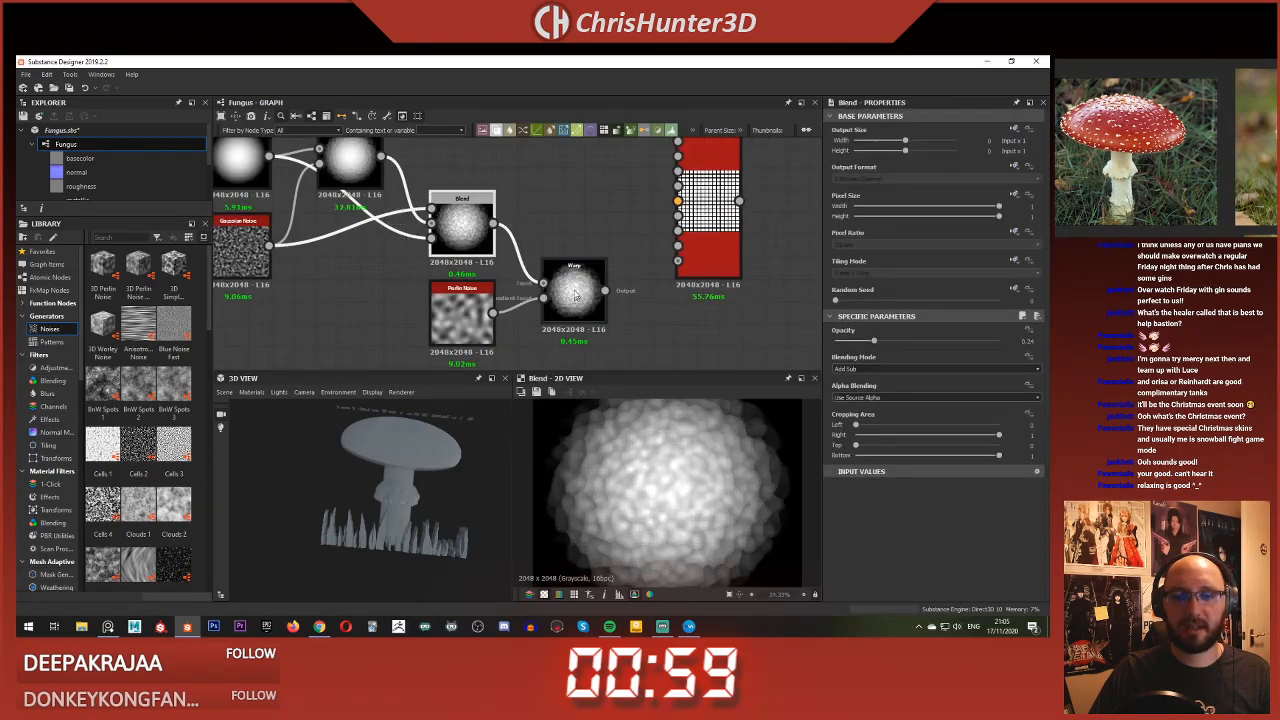
pyautogui.doubleClick(576, 292)
pyautogui.scroll(-5, 673, 487)
pyautogui.scroll(2, 674, 487)
pyautogui.scroll(-4, 674, 487)
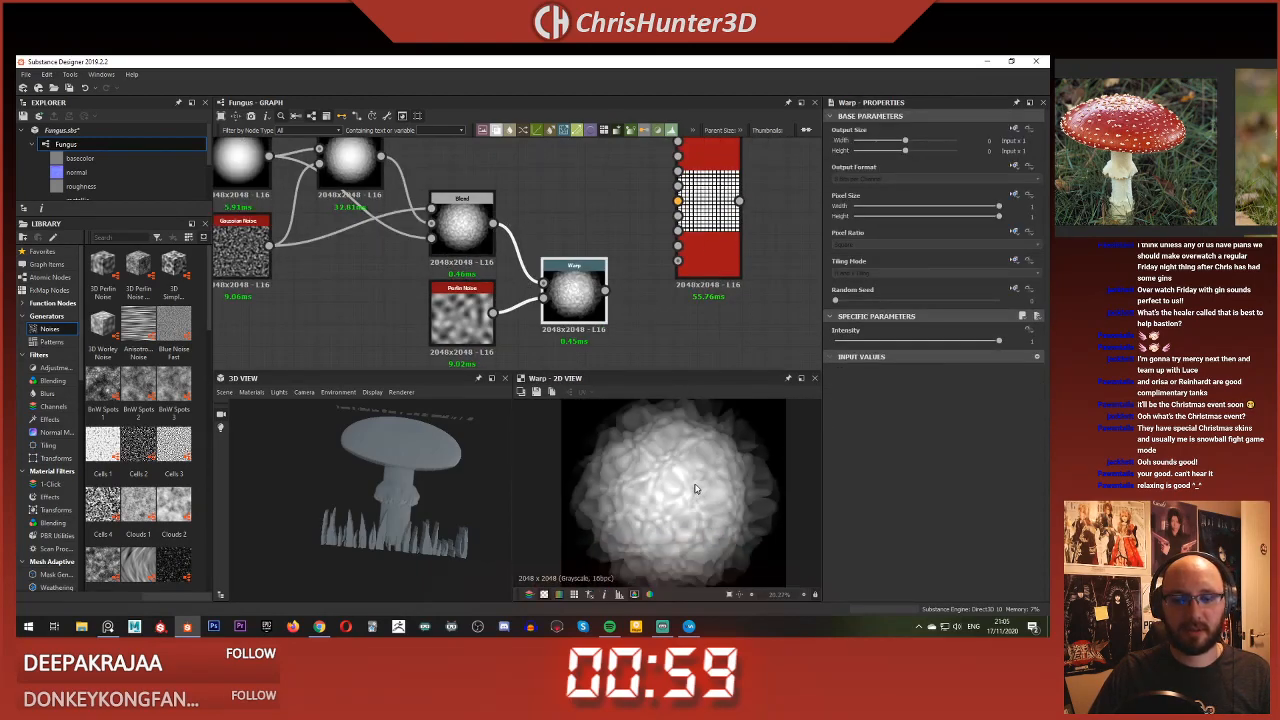
pyautogui.scroll(-3, 577, 225)
pyautogui.scroll(1, 532, 233)
pyautogui.moveTo(314, 160); pyautogui.dragTo(522, 250)
pyautogui.click(521, 231)
pyautogui.moveTo(509, 182); pyautogui.dragTo(534, 208, button='middle')
pyautogui.scroll(2, 560, 242)
pyautogui.scroll(-2, 584, 288)
# Step: Add a Transformation 2D node after the Warp and squash the wart vertically into a wide oval
pyautogui.moveTo(586, 291); pyautogui.dragTo(488, 275, button='middle')
pyautogui.scroll(2, 482, 298)
pyautogui.press('space')
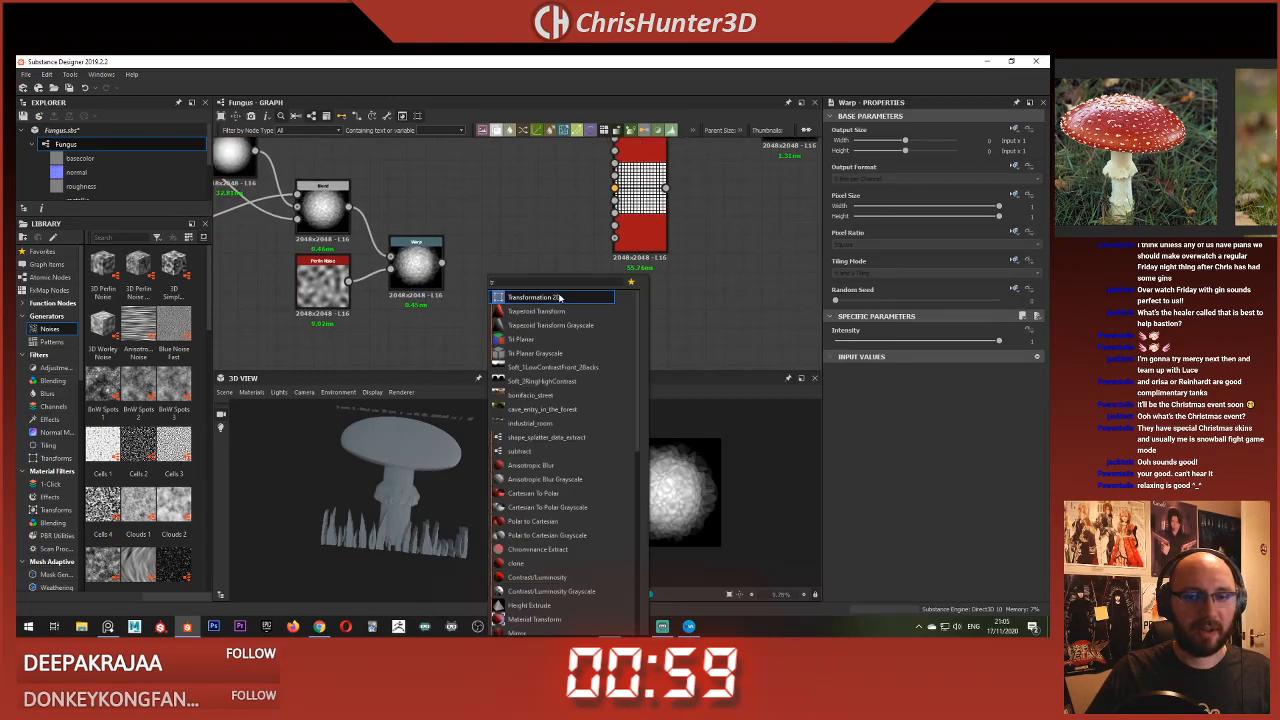
pyautogui.click(560, 298)
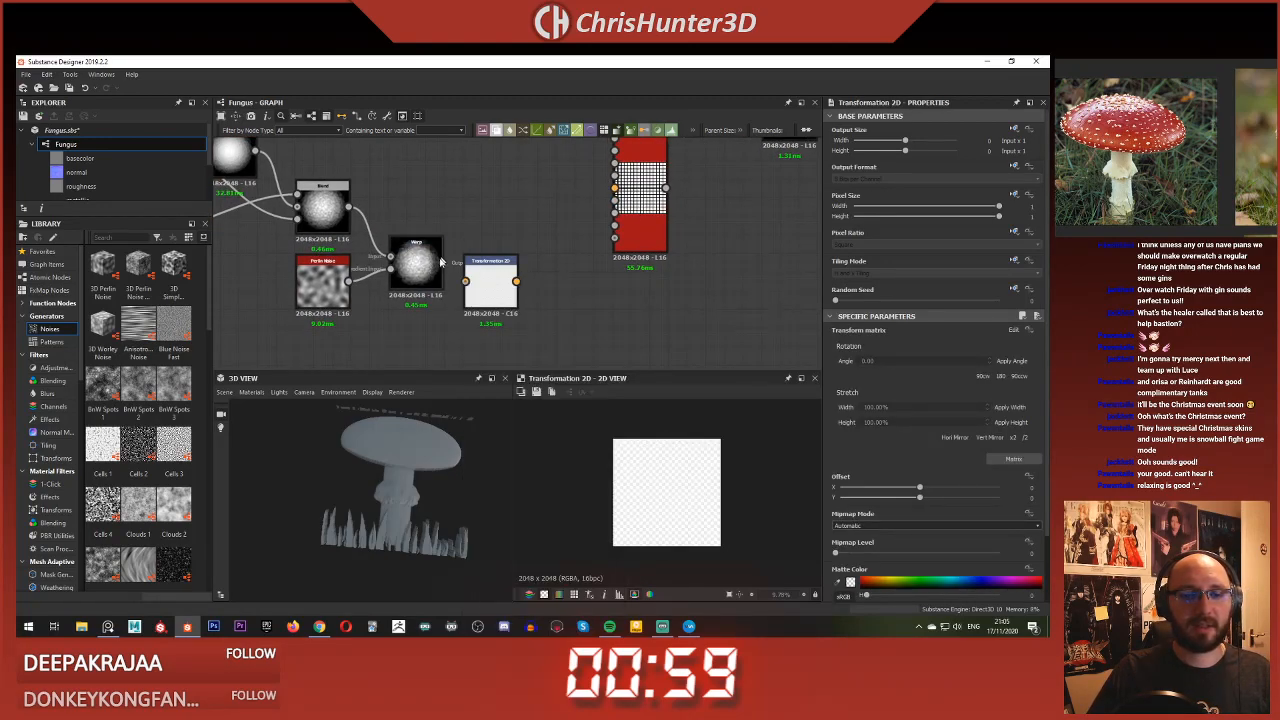
pyautogui.moveTo(668, 437); pyautogui.dragTo(668, 456)
# Step: Switch the Transformation 2D's Tiling Mode to Absolute and set it to No Tiling
pyautogui.click(1014, 261)
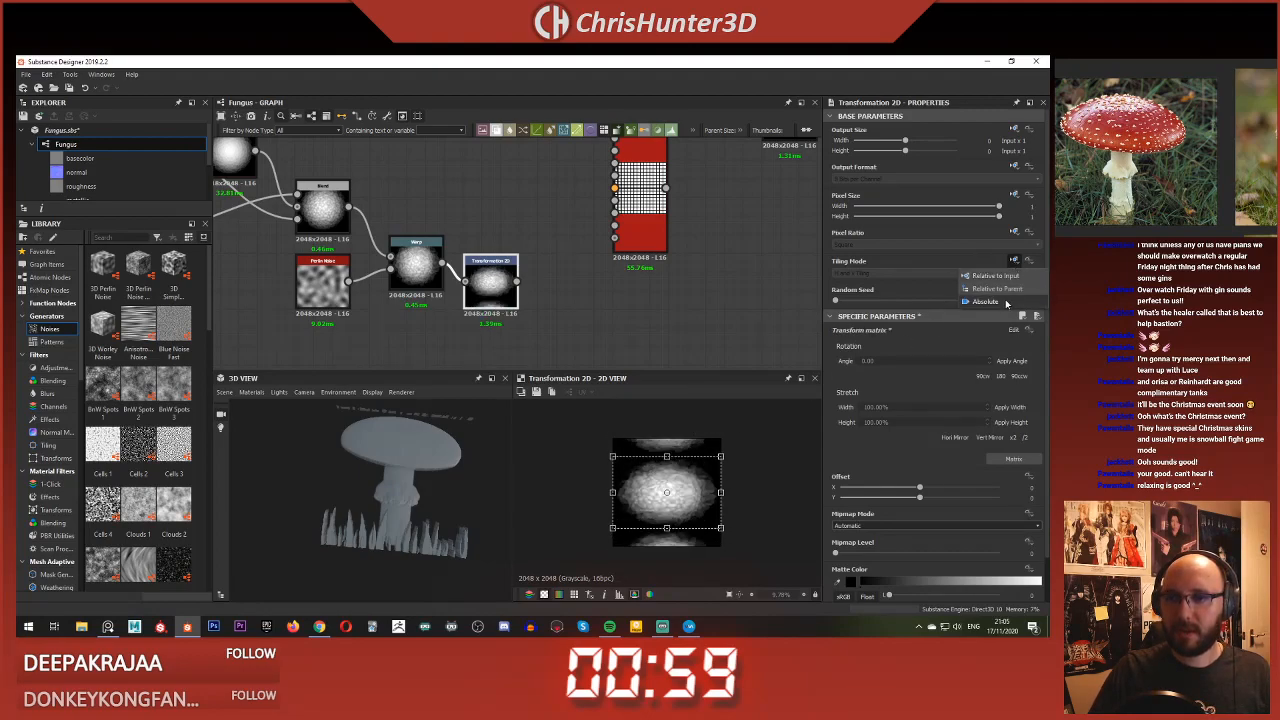
pyautogui.click(1006, 301)
pyautogui.click(964, 273)
pyautogui.click(955, 283)
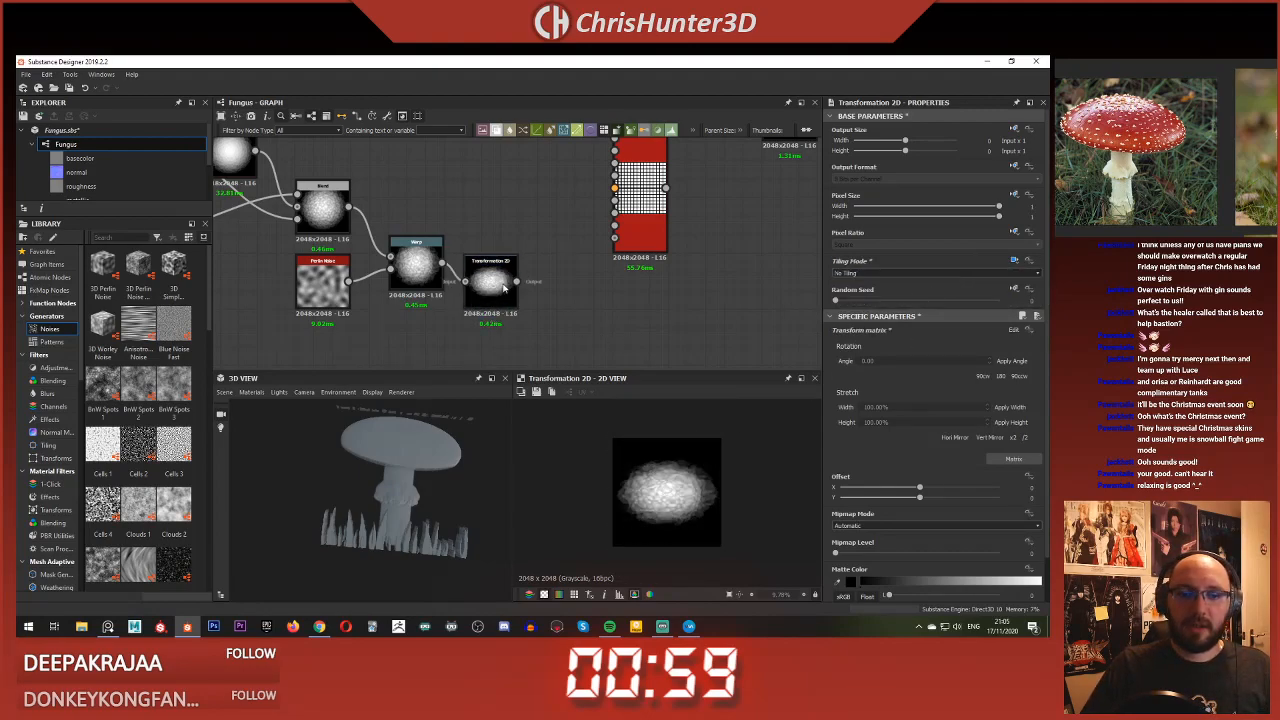
# Step: Shift the Transformation 2D node slightly down and duplicate it, placing the copy directly beneath with the same Warp input
pyautogui.moveTo(512, 329); pyautogui.dragTo(551, 294, button='middle')
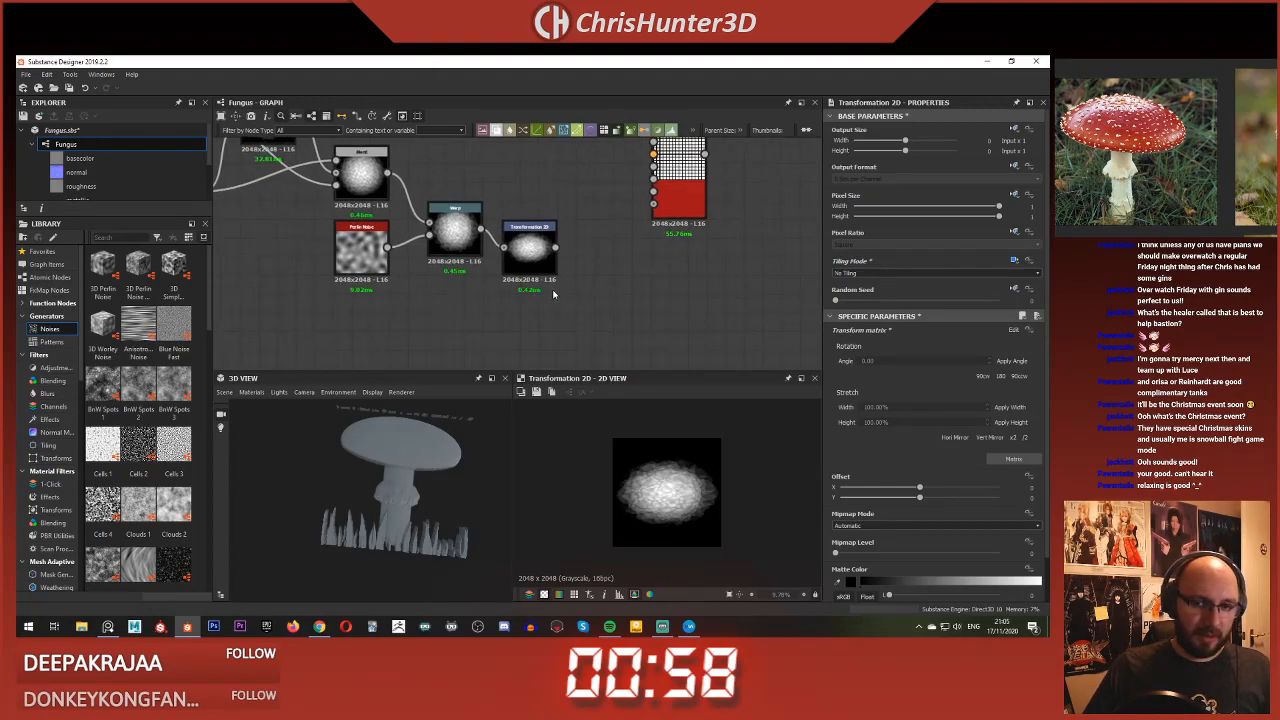
pyautogui.moveTo(532, 271); pyautogui.dragTo(533, 298)
pyautogui.moveTo(541, 320); pyautogui.dragTo(537, 280, button='middle')
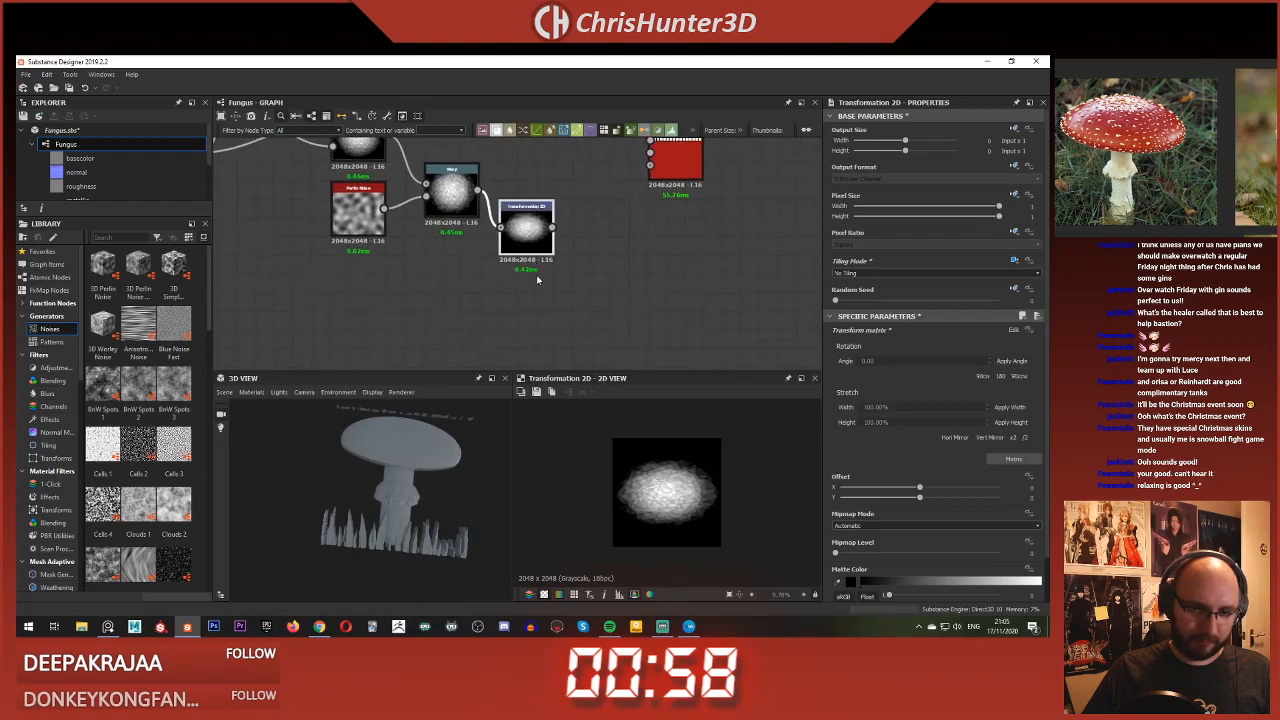
pyautogui.click(527, 225)
pyautogui.hotkey('ctrl', 'd')
pyautogui.moveTo(520, 248); pyautogui.dragTo(530, 297)
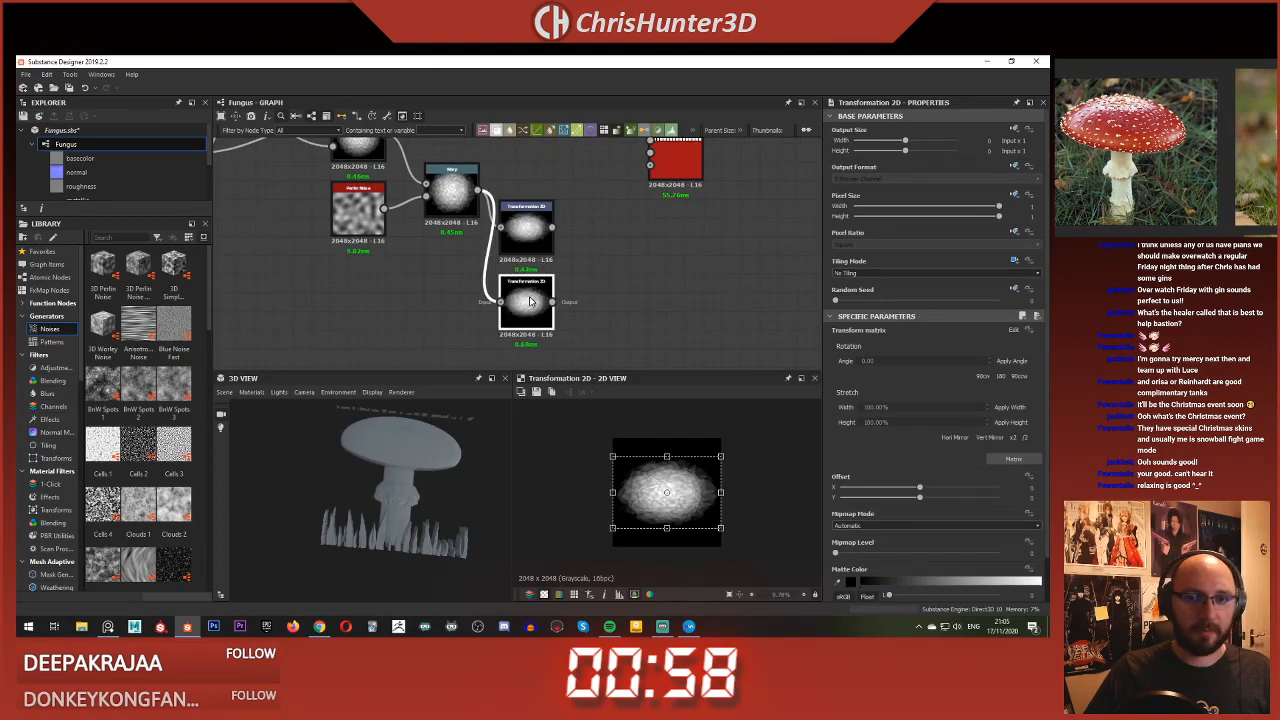
# Step: Rotate and reshape the duplicated Transformation 2D into a rounder wart variation, and compare it with the Warp output
pyautogui.moveTo(720, 492); pyautogui.dragTo(641, 480)
pyautogui.click(621, 294)
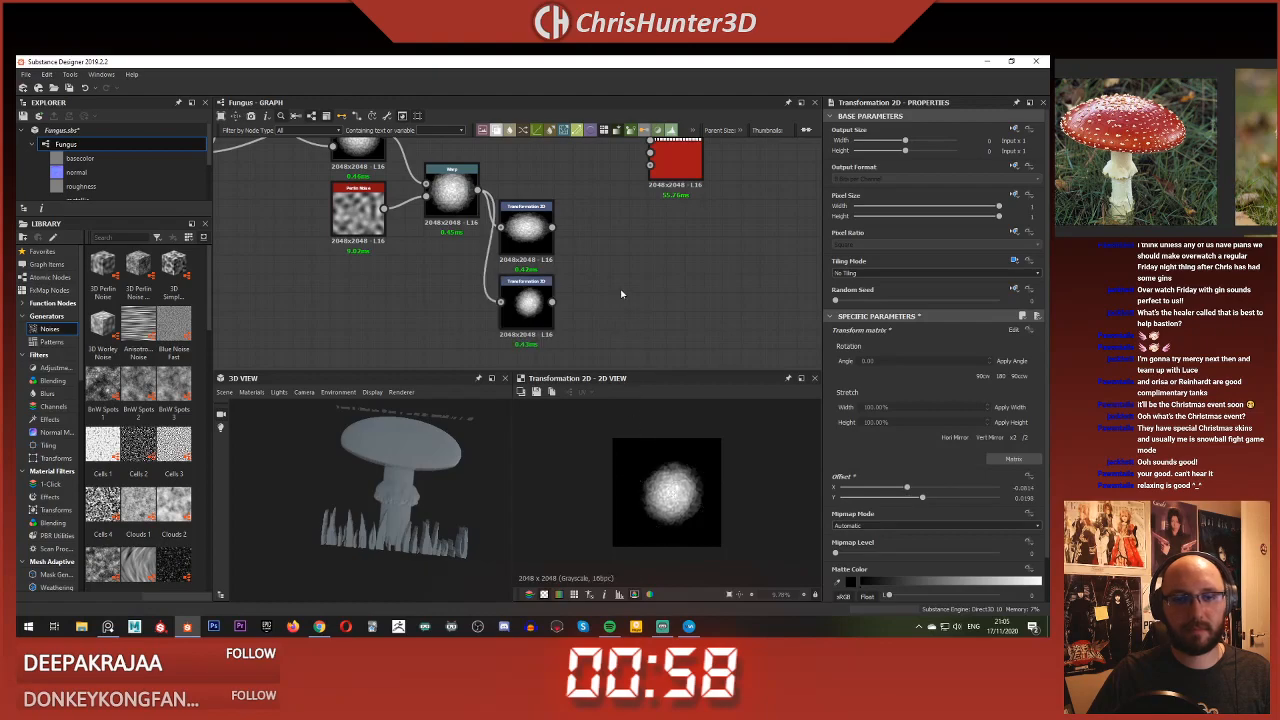
pyautogui.click(452, 192)
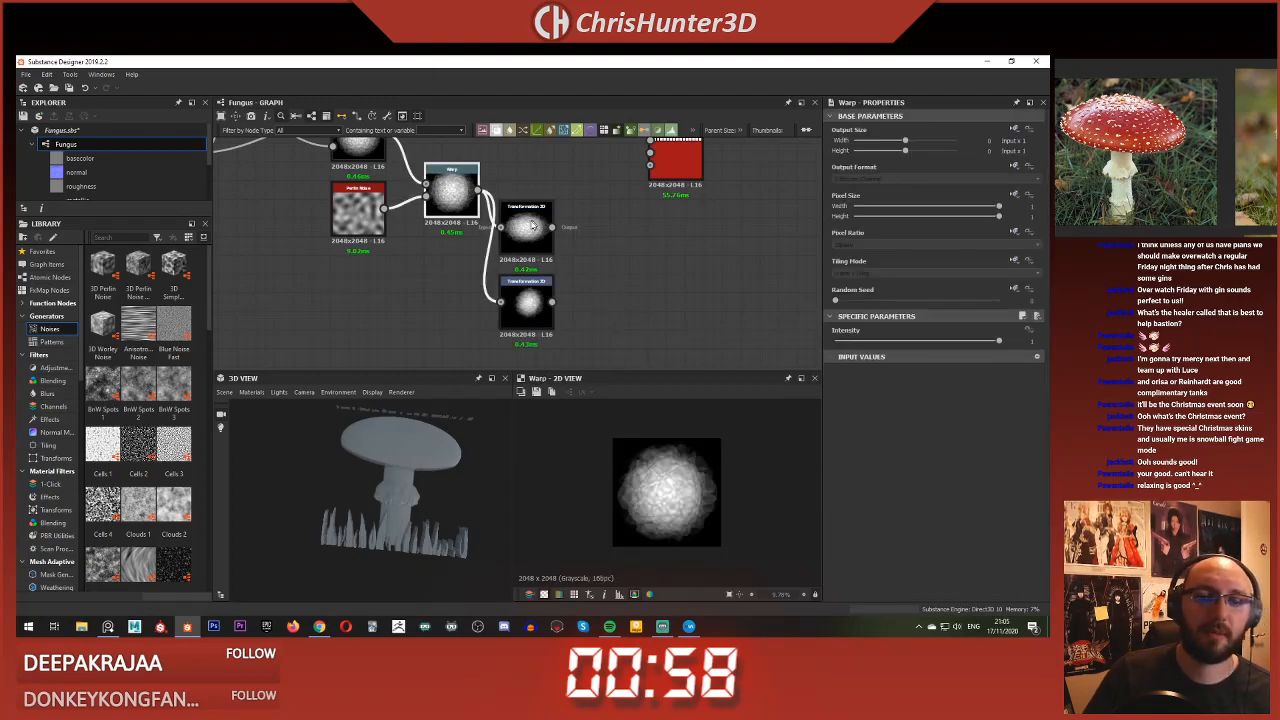
pyautogui.click(530, 306)
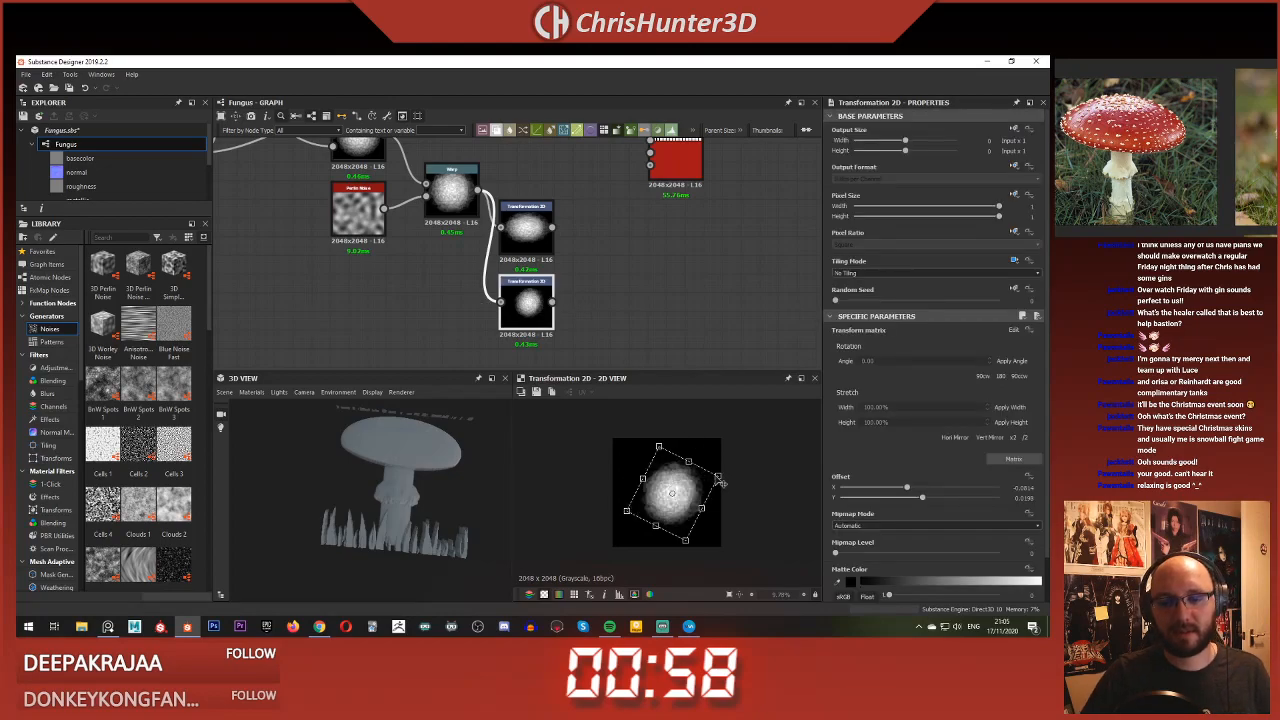
pyautogui.moveTo(719, 476); pyautogui.dragTo(678, 491)
pyautogui.click(606, 276)
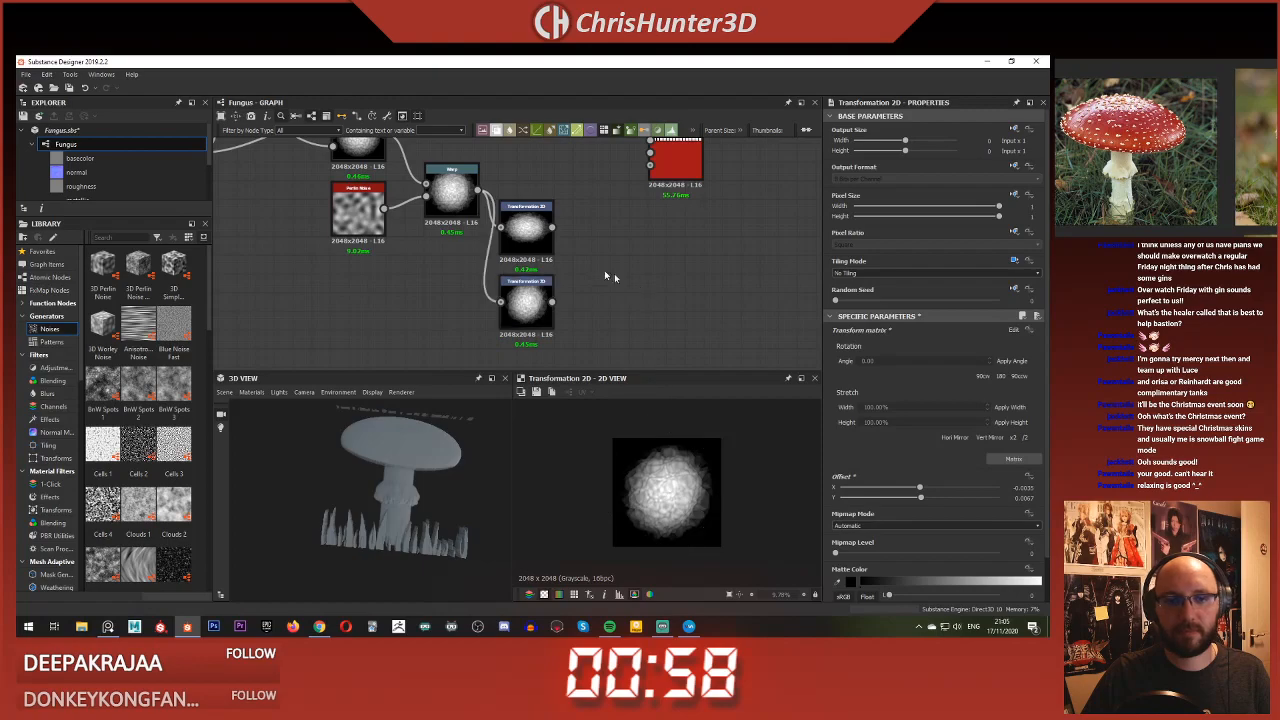
pyautogui.click(443, 203)
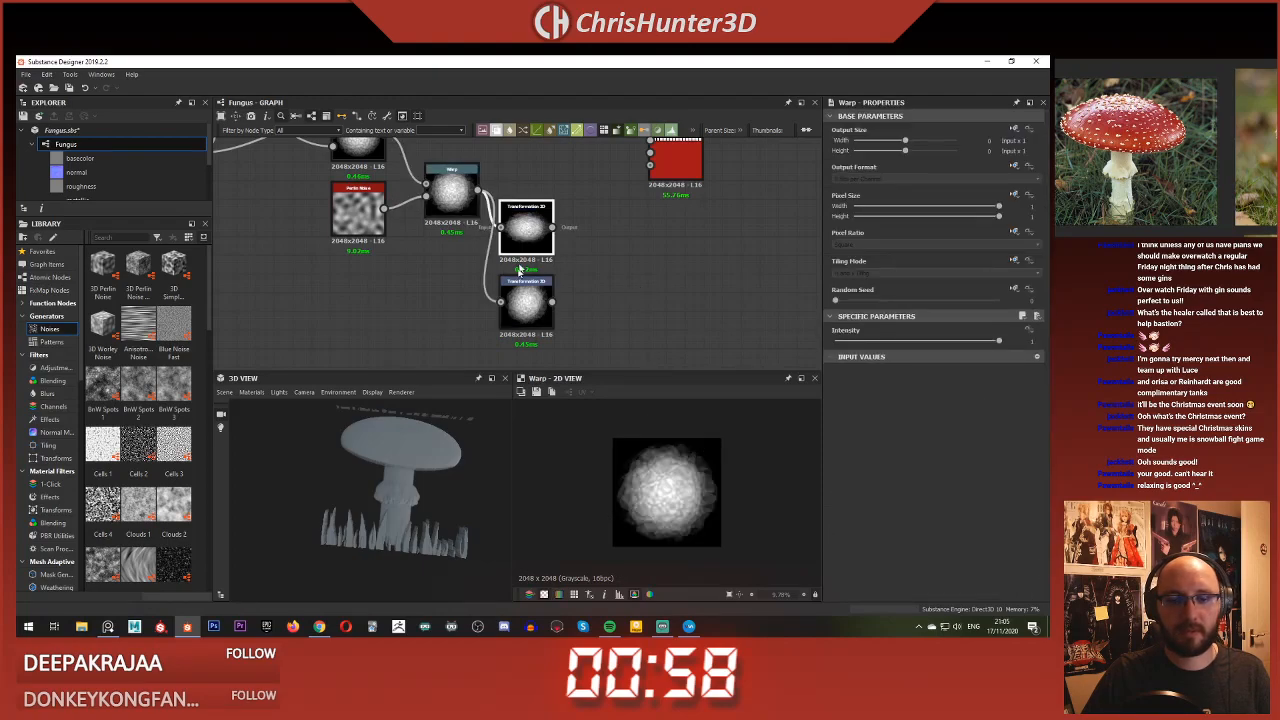
pyautogui.click(526, 300)
# Step: Set the Tile Sampler's Pattern to Pattern Input and its Pattern Input Number to 3
pyautogui.scroll(-2, 599, 255)
pyautogui.scroll(3, 599, 255)
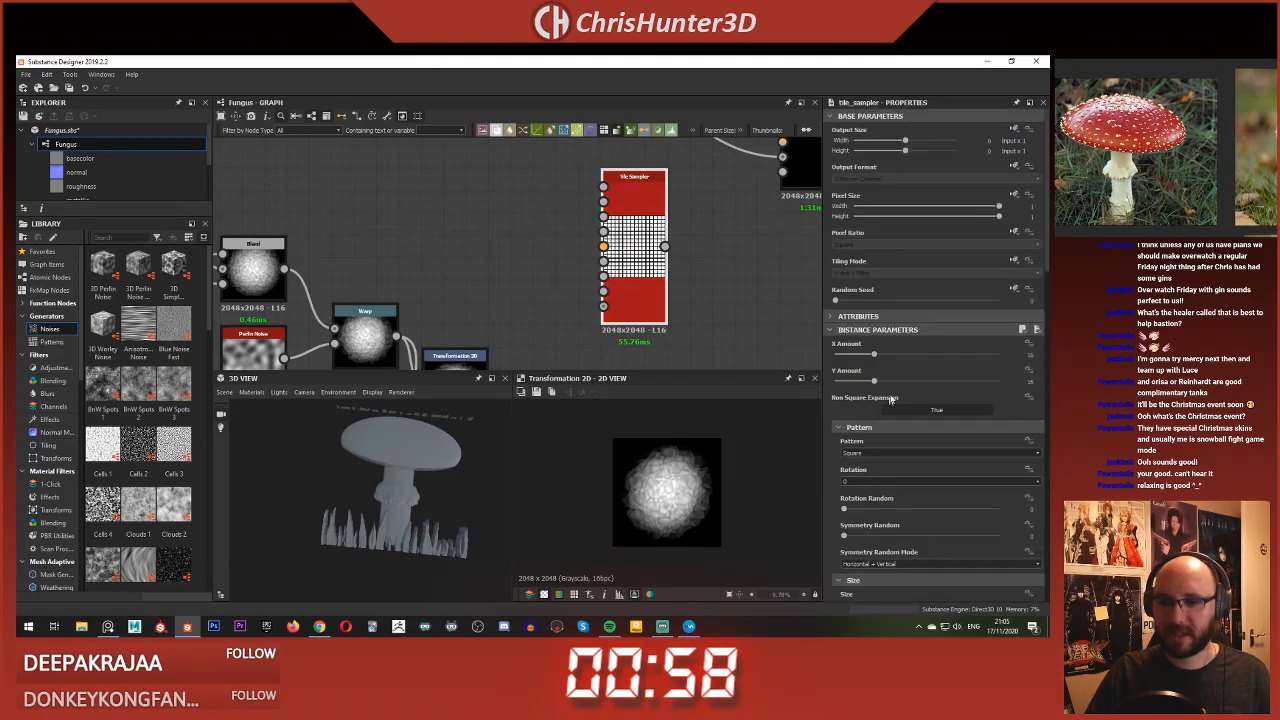
pyautogui.click(897, 452)
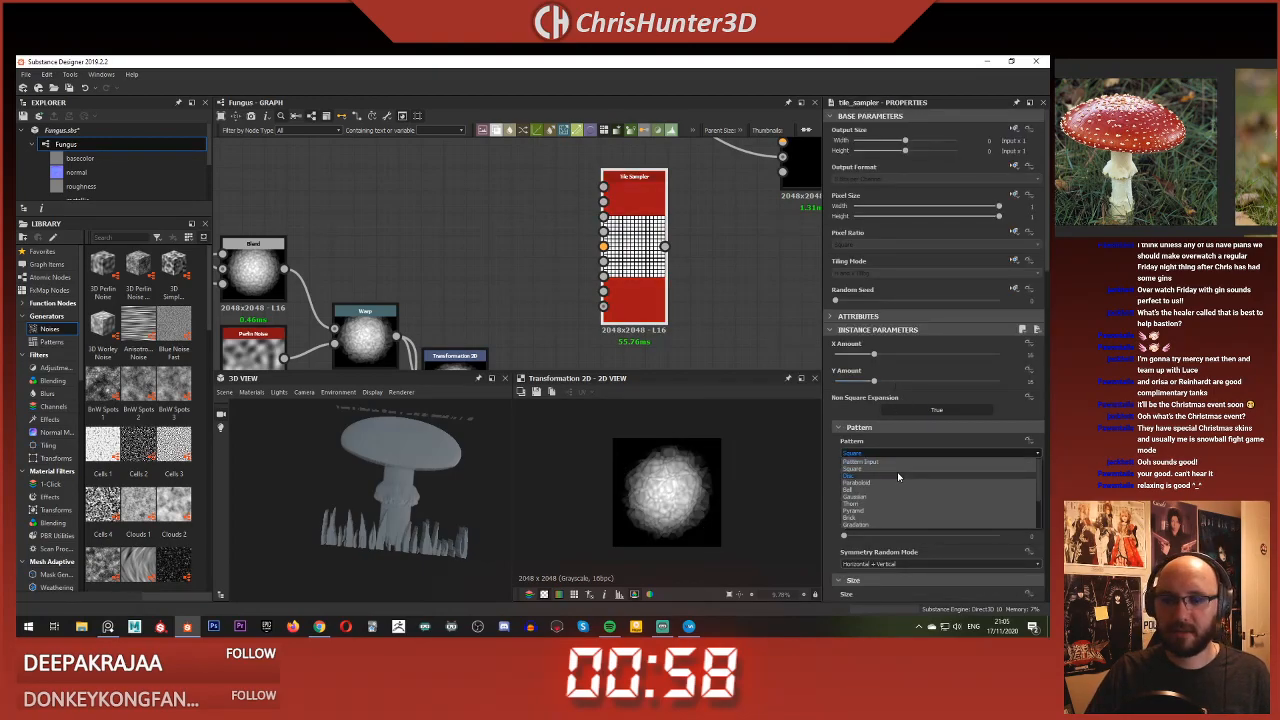
pyautogui.click(897, 462)
pyautogui.scroll(1, 735, 345)
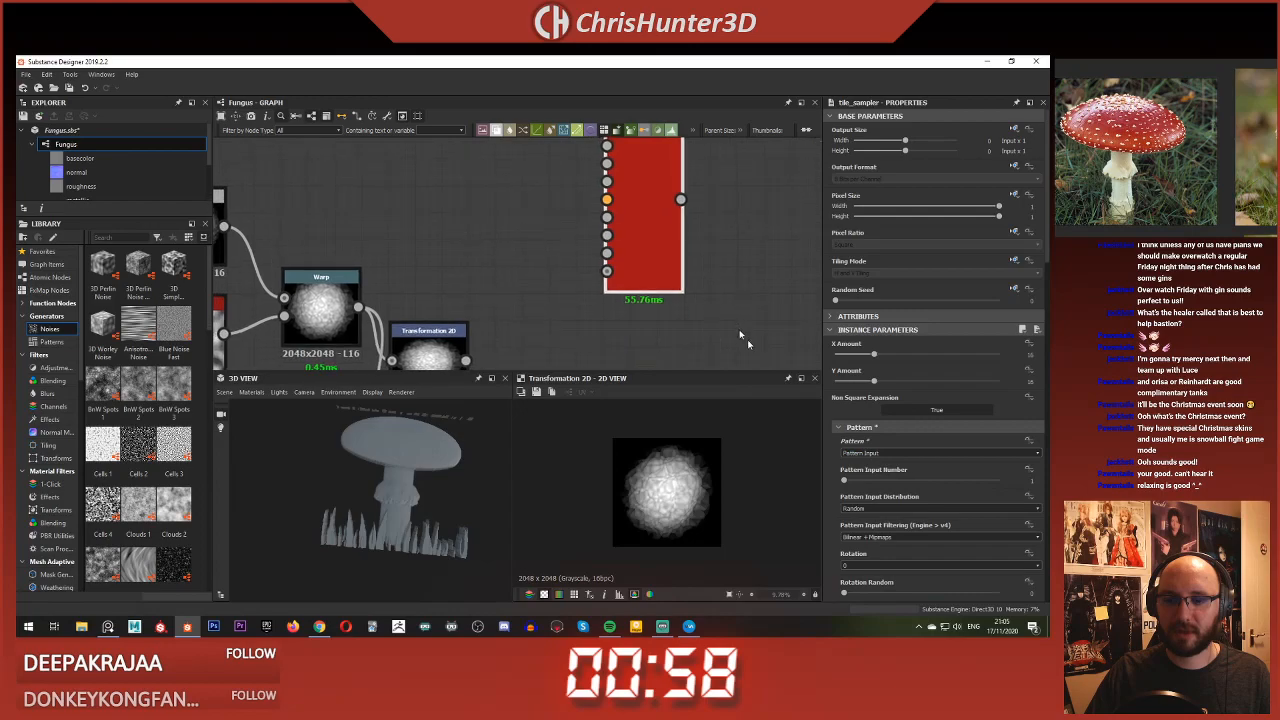
pyautogui.moveTo(850, 484); pyautogui.dragTo(906, 484)
pyautogui.scroll(-3, 482, 322)
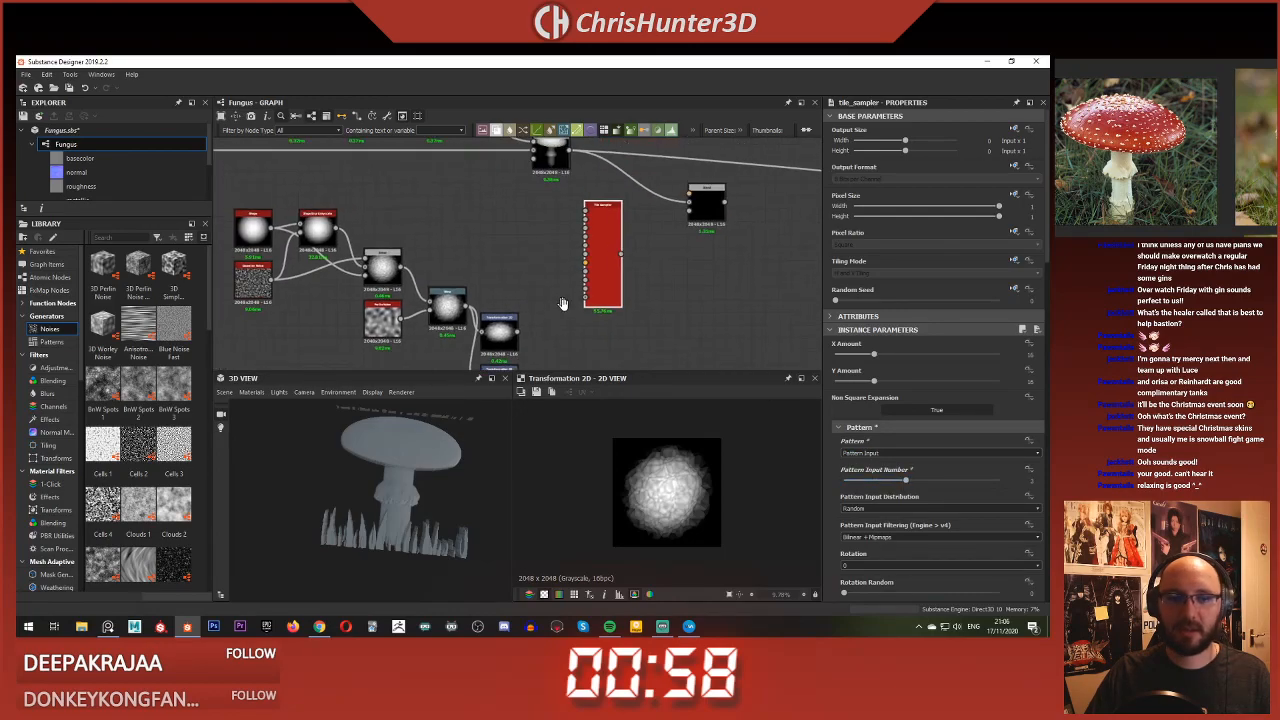
# Step: Connect the Warp node and both Transformation 2D nodes to the Tile Sampler's first three pattern inputs, and preview the result
pyautogui.moveTo(476, 314); pyautogui.dragTo(607, 220)
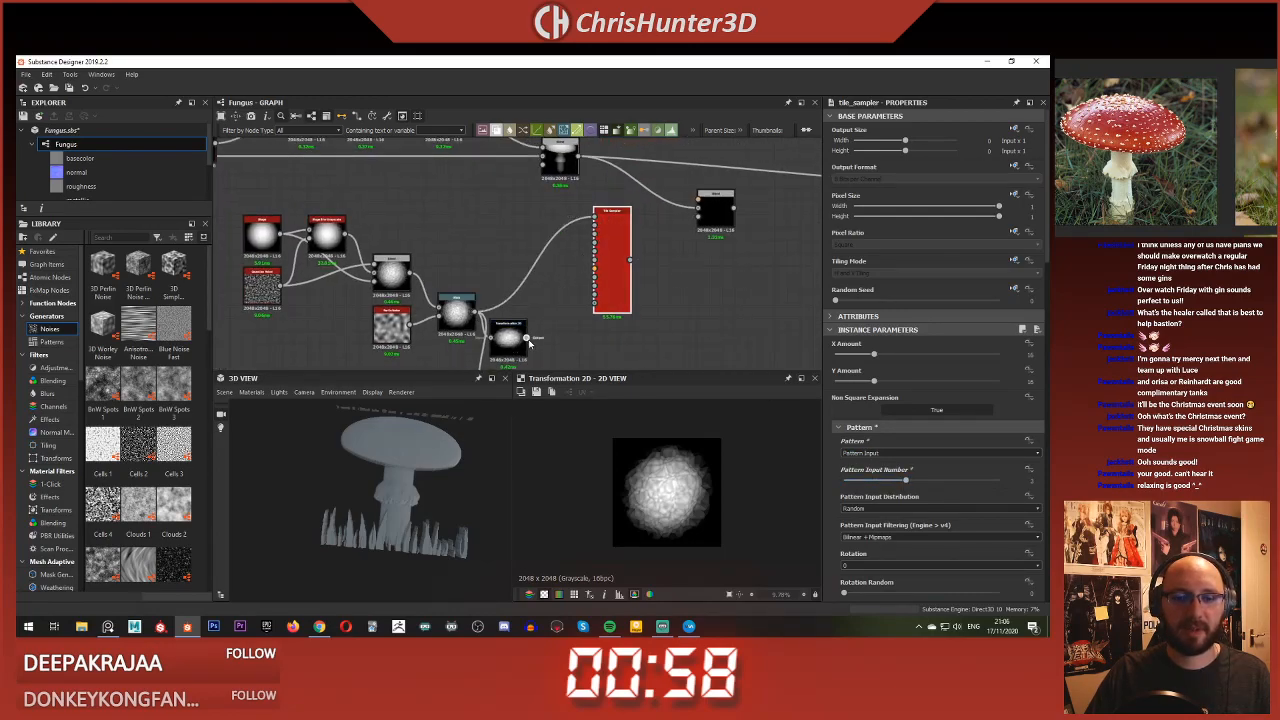
pyautogui.moveTo(527, 338); pyautogui.dragTo(595, 223)
pyautogui.moveTo(484, 286); pyautogui.dragTo(483, 192, button='middle')
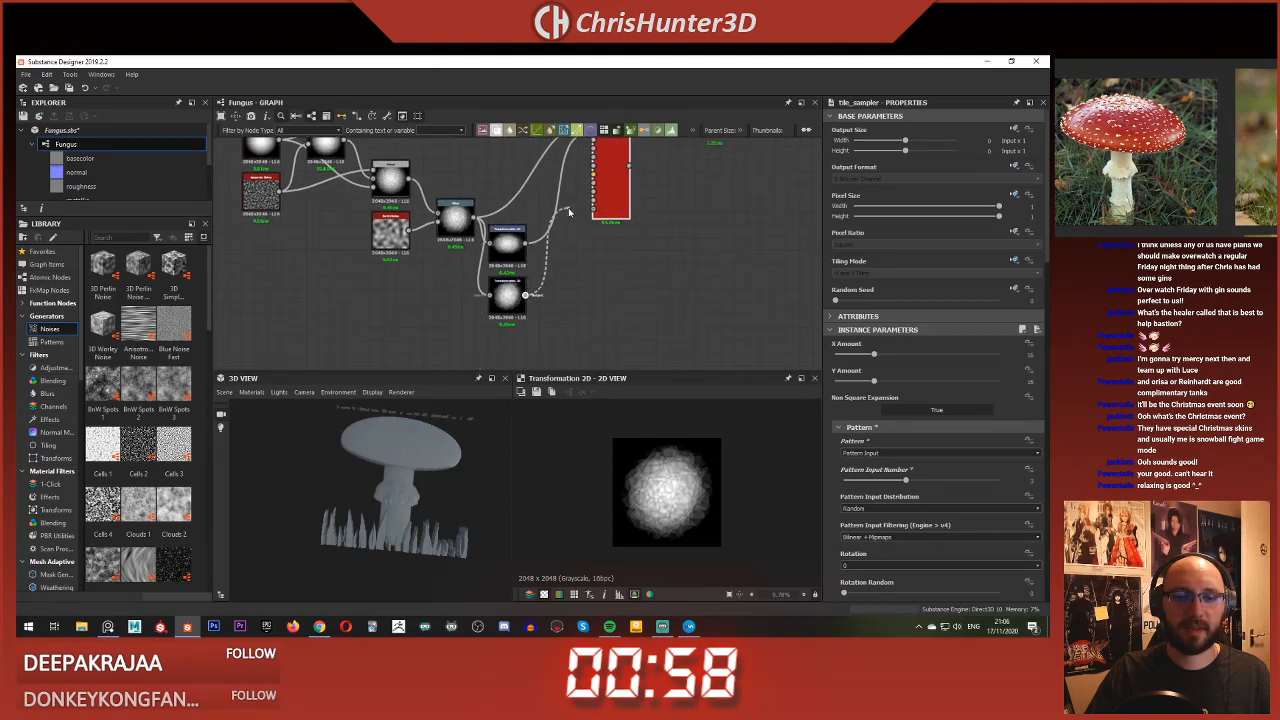
pyautogui.moveTo(568, 212); pyautogui.dragTo(560, 271)
pyautogui.moveTo(574, 164); pyautogui.dragTo(560, 271, button='middle')
pyautogui.scroll(4, 560, 271)
pyautogui.moveTo(560, 271); pyautogui.dragTo(597, 221)
pyautogui.doubleClick(634, 223)
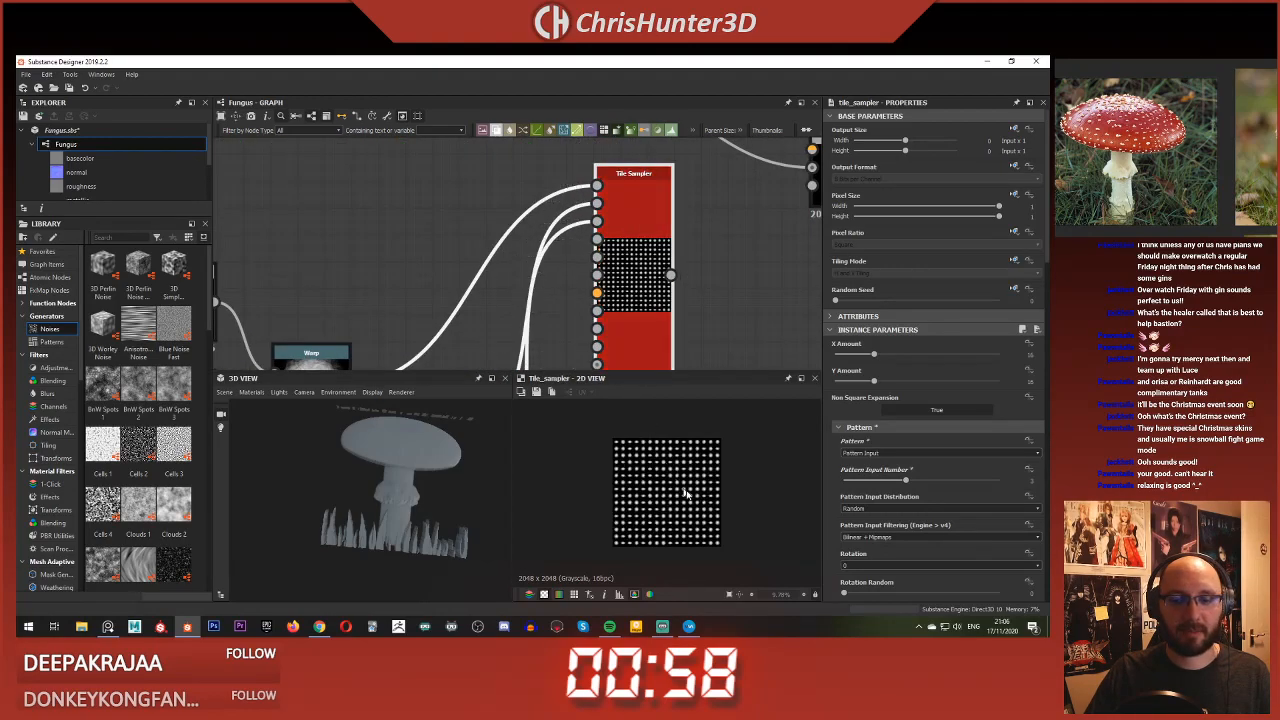
# Step: Reduce the Tile Sampler's pattern Scale to 0.59 and check the spots in the 2D preview
pyautogui.scroll(5, 688, 492)
pyautogui.scroll(-4, 700, 490)
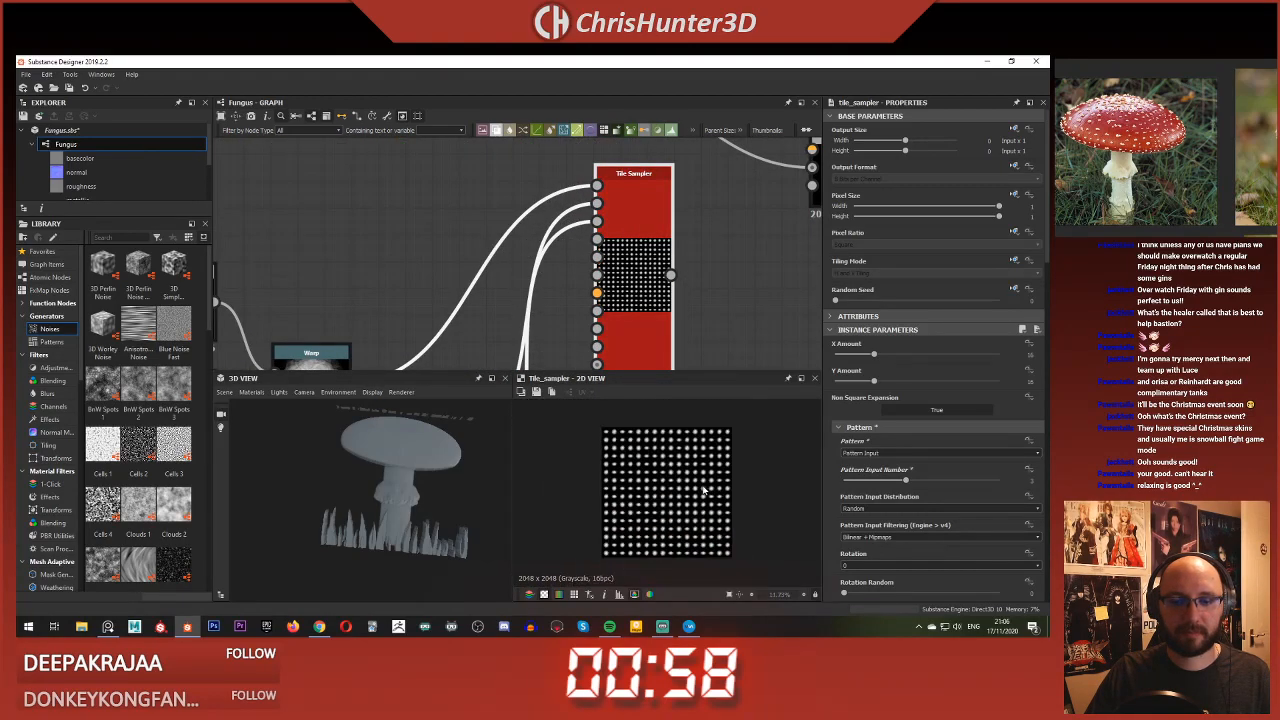
pyautogui.scroll(3, 703, 490)
pyautogui.scroll(-3, 698, 488)
pyautogui.scroll(1, 692, 487)
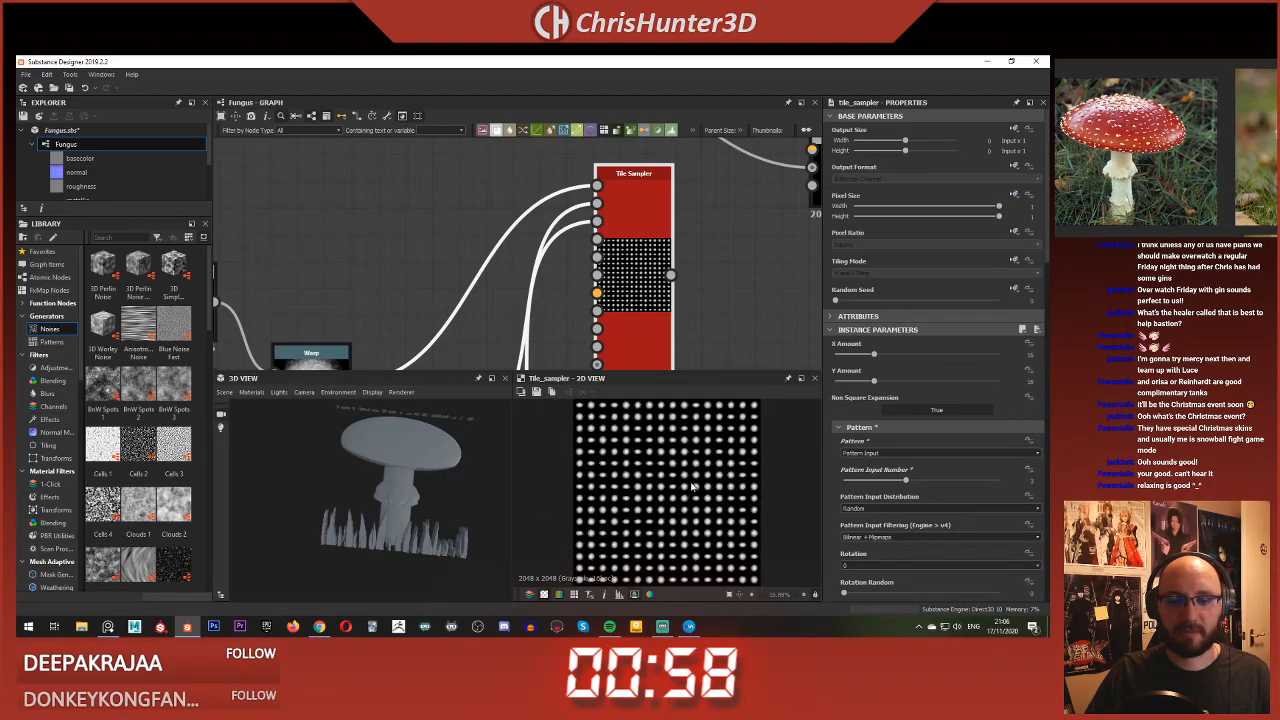
pyautogui.scroll(-1, 691, 488)
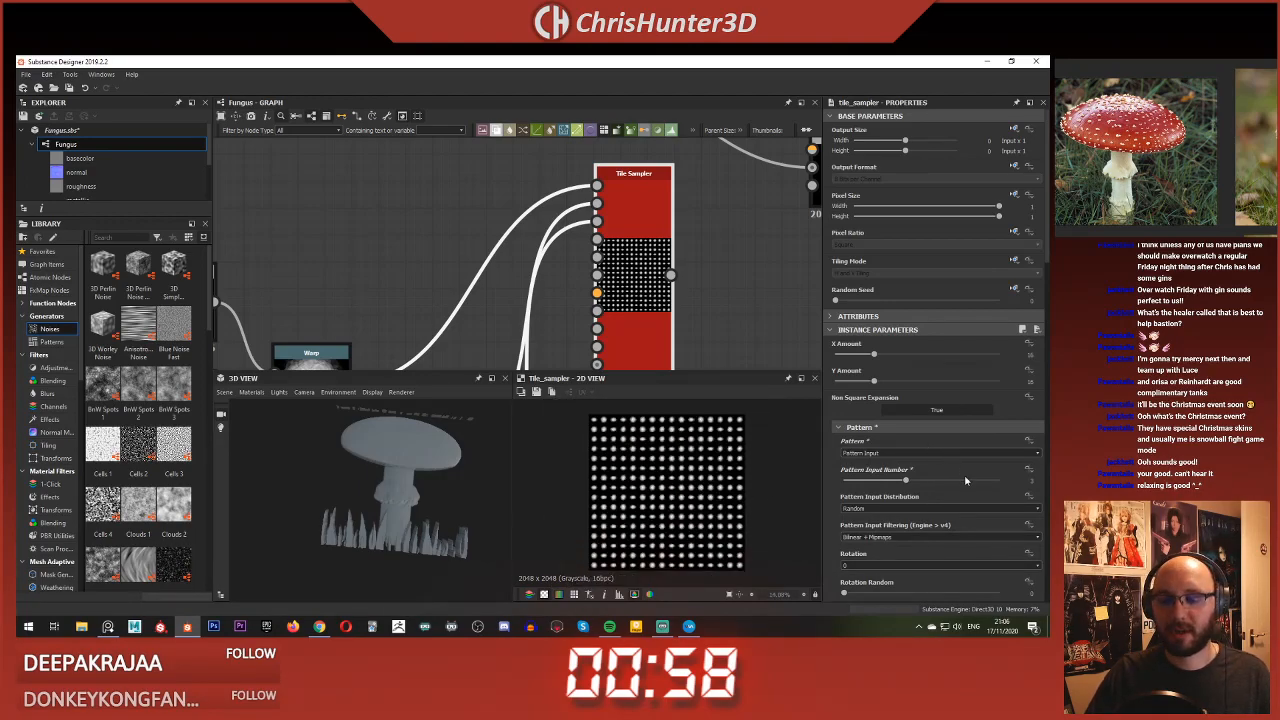
pyautogui.scroll(-4, 965, 481)
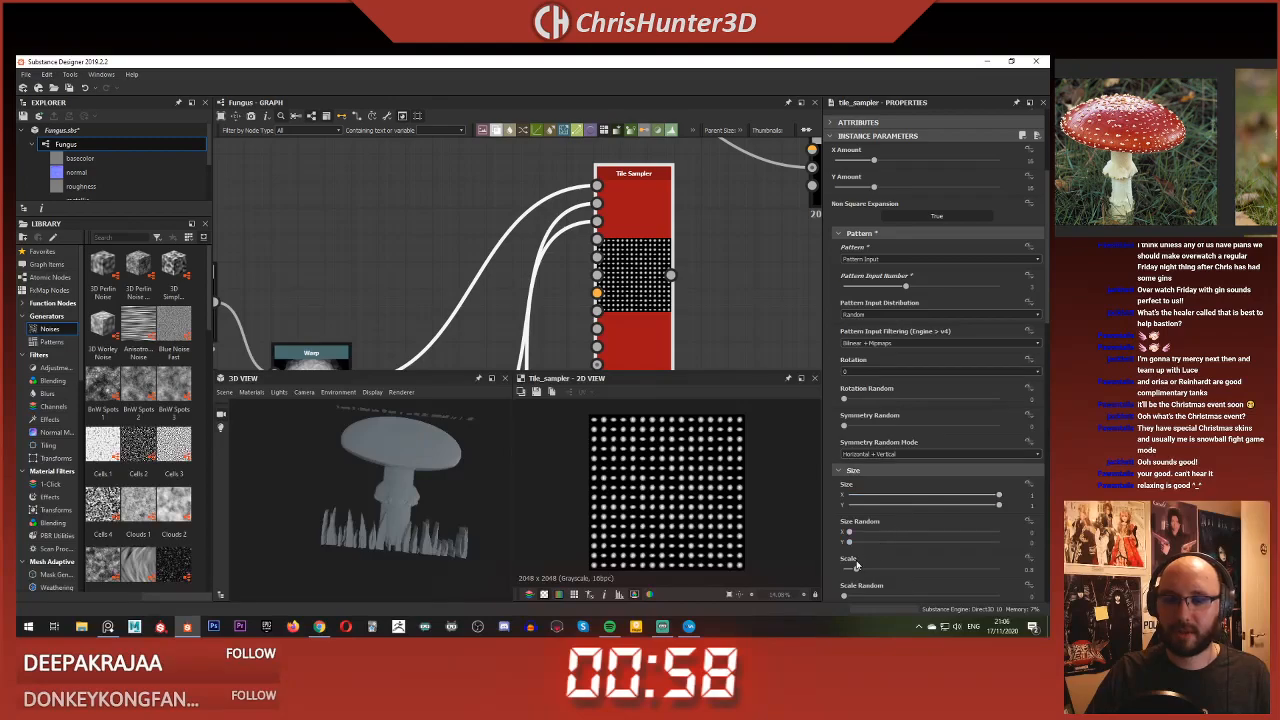
pyautogui.moveTo(853, 570); pyautogui.dragTo(851, 571)
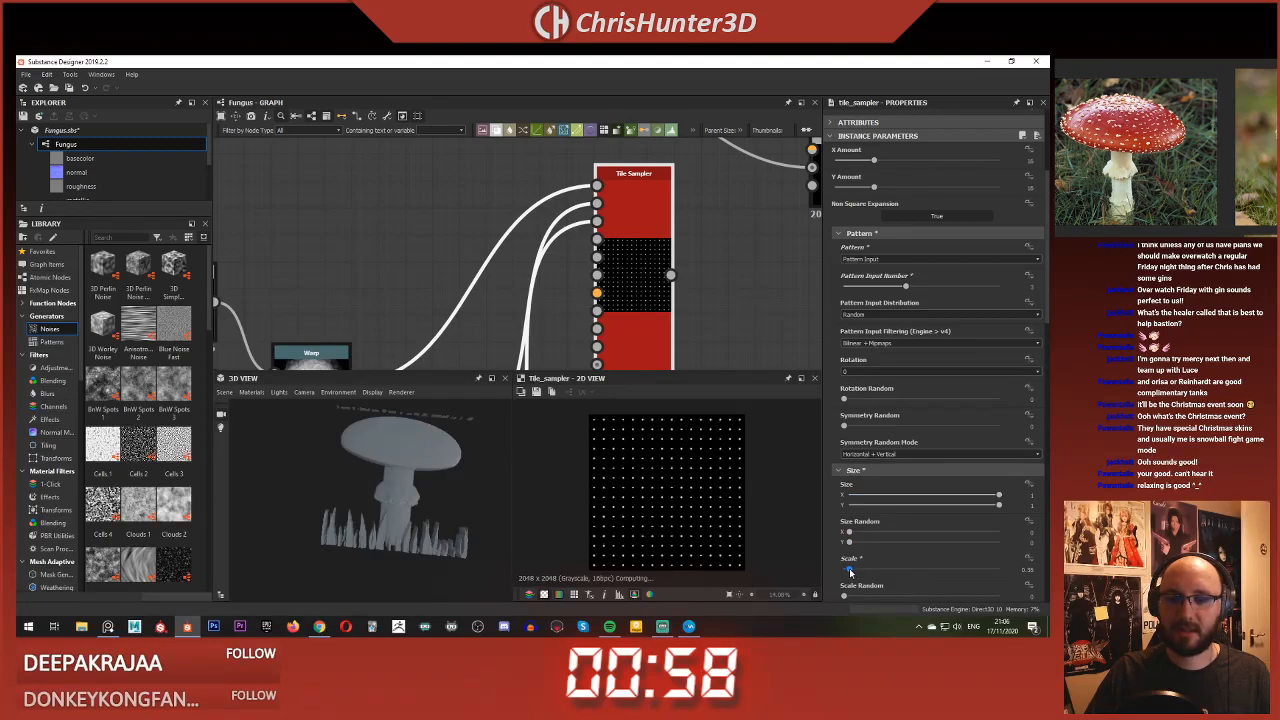
pyautogui.scroll(6, 730, 450)
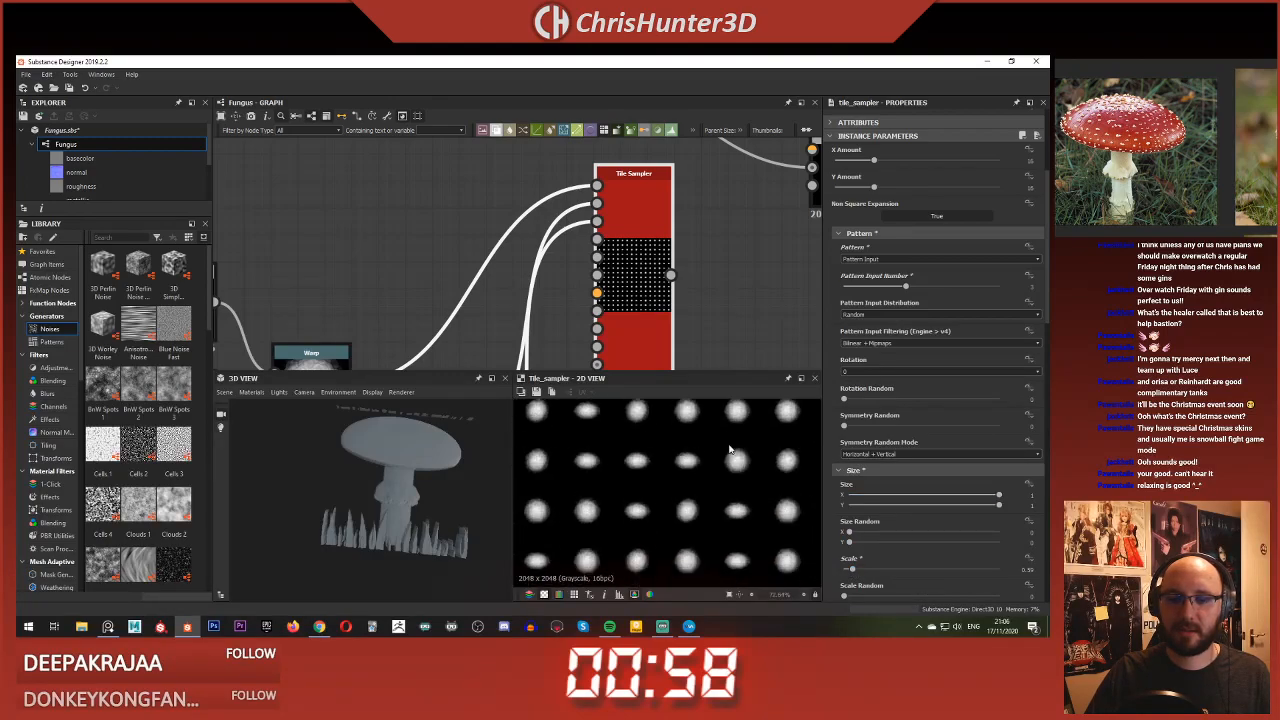
pyautogui.scroll(-10, 695, 521)
# Step: Examine the mushroom's radial gill node chain, from the noise and Cartesian To Polar nodes to its Subtract Blend
pyautogui.scroll(-5, 466, 276)
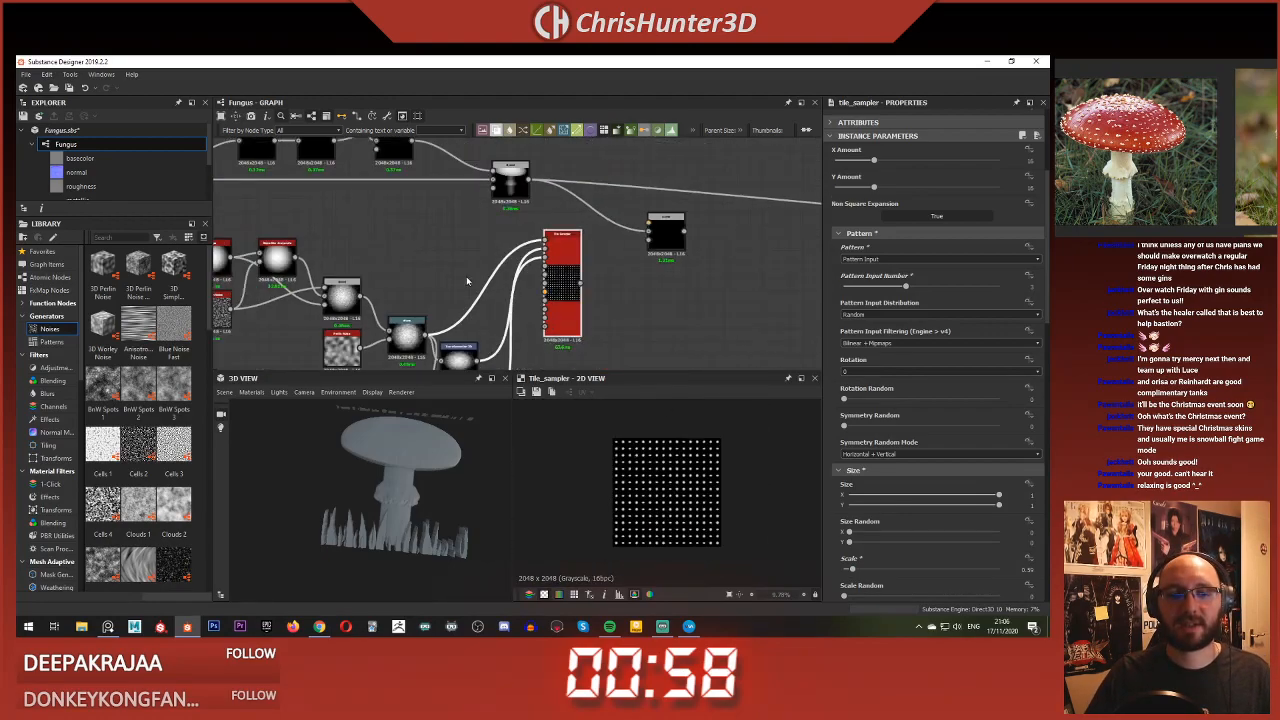
pyautogui.moveTo(420, 201); pyautogui.dragTo(743, 291, button='middle')
pyautogui.scroll(5, 590, 243)
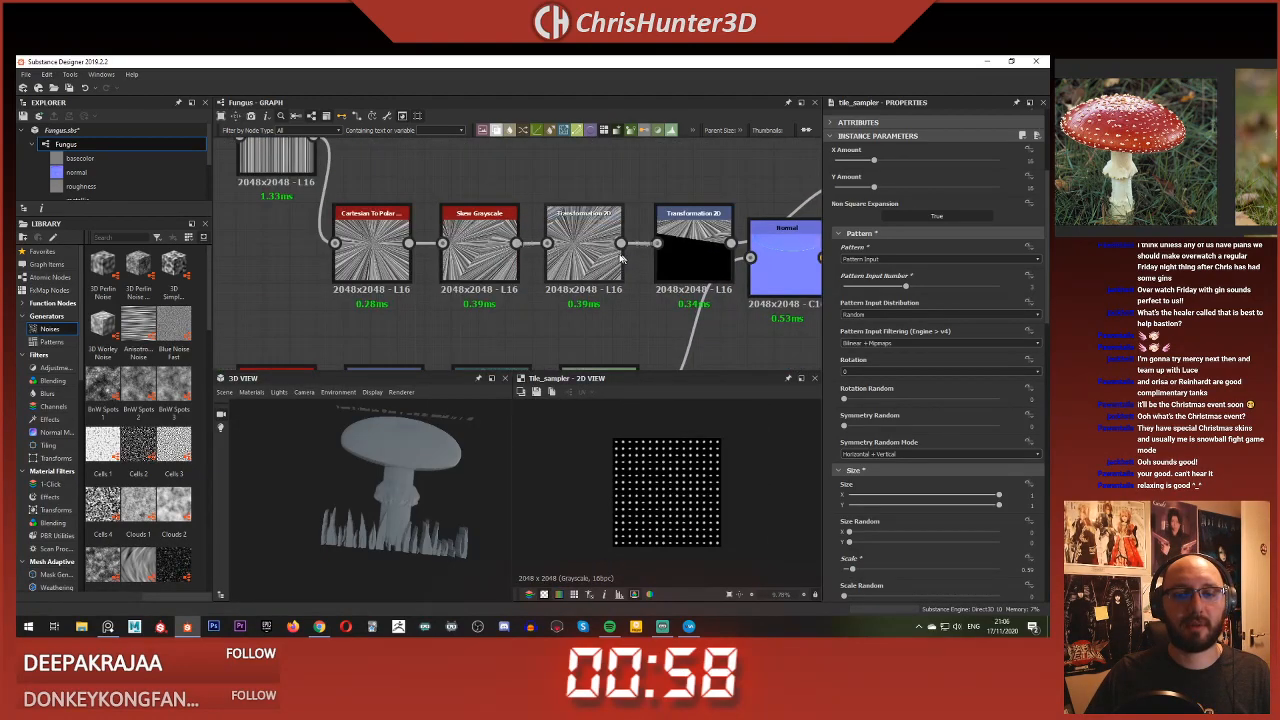
pyautogui.scroll(-3, 520, 255)
pyautogui.moveTo(538, 272); pyautogui.dragTo(532, 230, button='middle')
pyautogui.scroll(3, 486, 255)
pyautogui.scroll(-4, 486, 251)
pyautogui.scroll(-1, 531, 256)
pyautogui.scroll(3, 561, 252)
pyautogui.click(729, 214)
pyautogui.scroll(-3, 578, 224)
pyautogui.scroll(-2, 577, 231)
pyautogui.scroll(-1, 546, 200)
pyautogui.scroll(1, 266, 158)
pyautogui.moveTo(266, 158); pyautogui.dragTo(299, 184, button='middle')
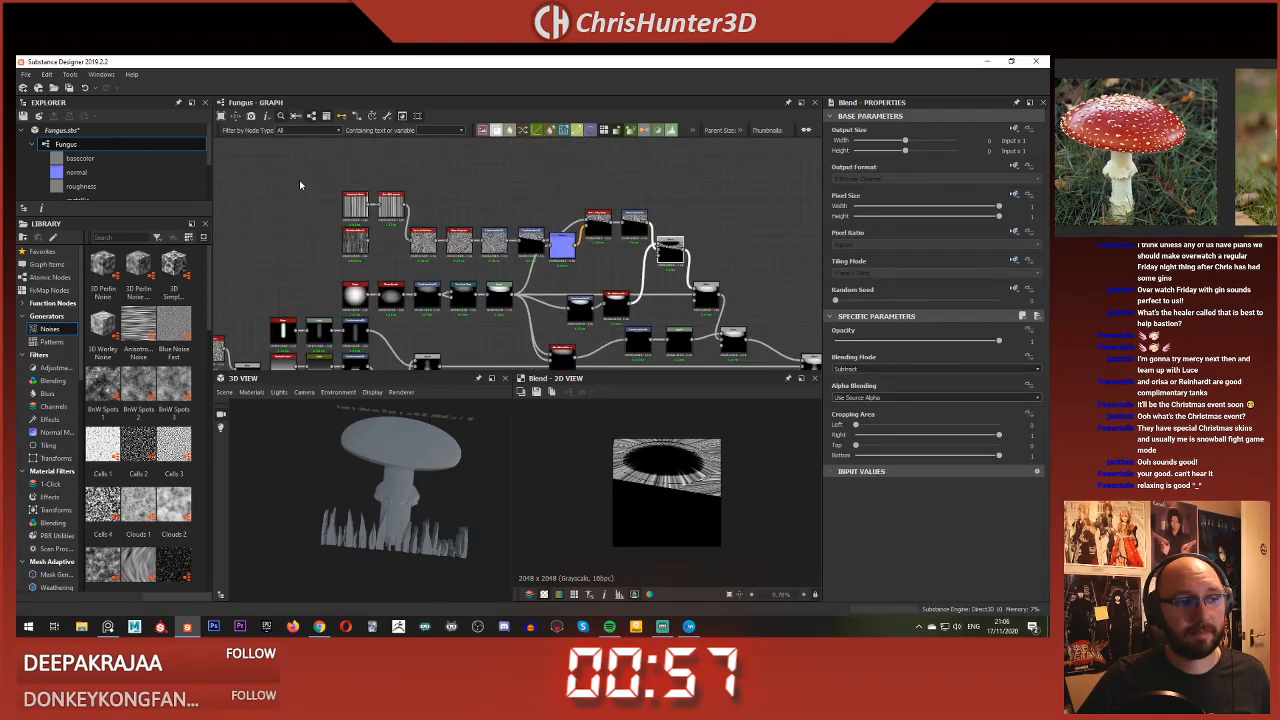
# Step: Duplicate the radial gill node chain, from Anisotropic Noise through the vector warp, and place the copy below the spot nodes
pyautogui.moveTo(309, 173); pyautogui.dragTo(602, 238)
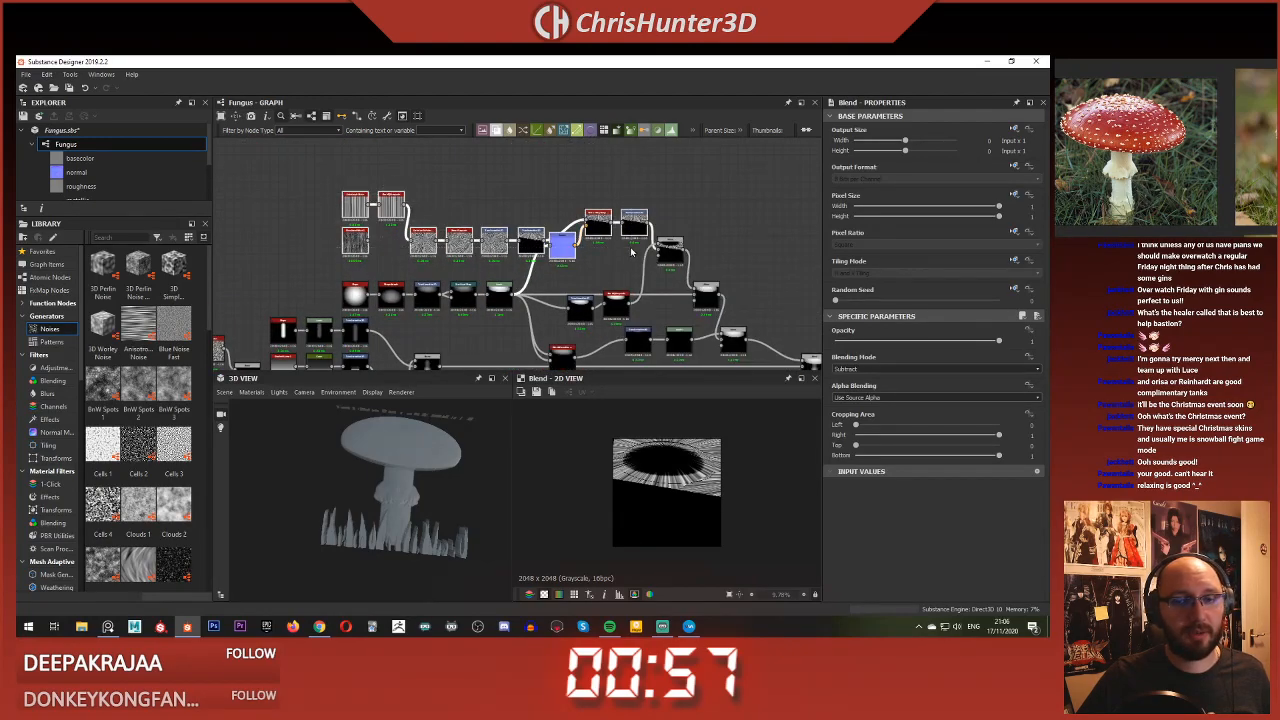
pyautogui.scroll(-3, 631, 252)
pyautogui.moveTo(706, 362); pyautogui.dragTo(628, 279, button='middle')
pyautogui.click(625, 261)
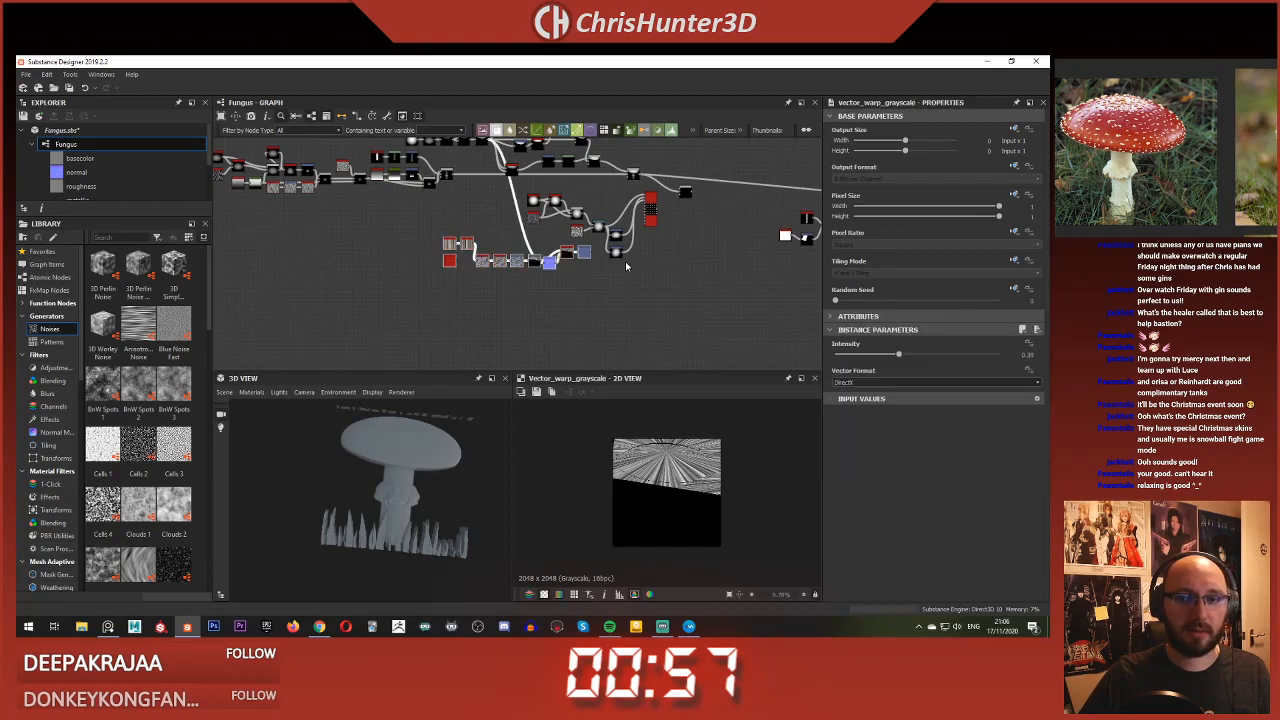
pyautogui.scroll(5, 625, 261)
pyautogui.scroll(-3, 538, 289)
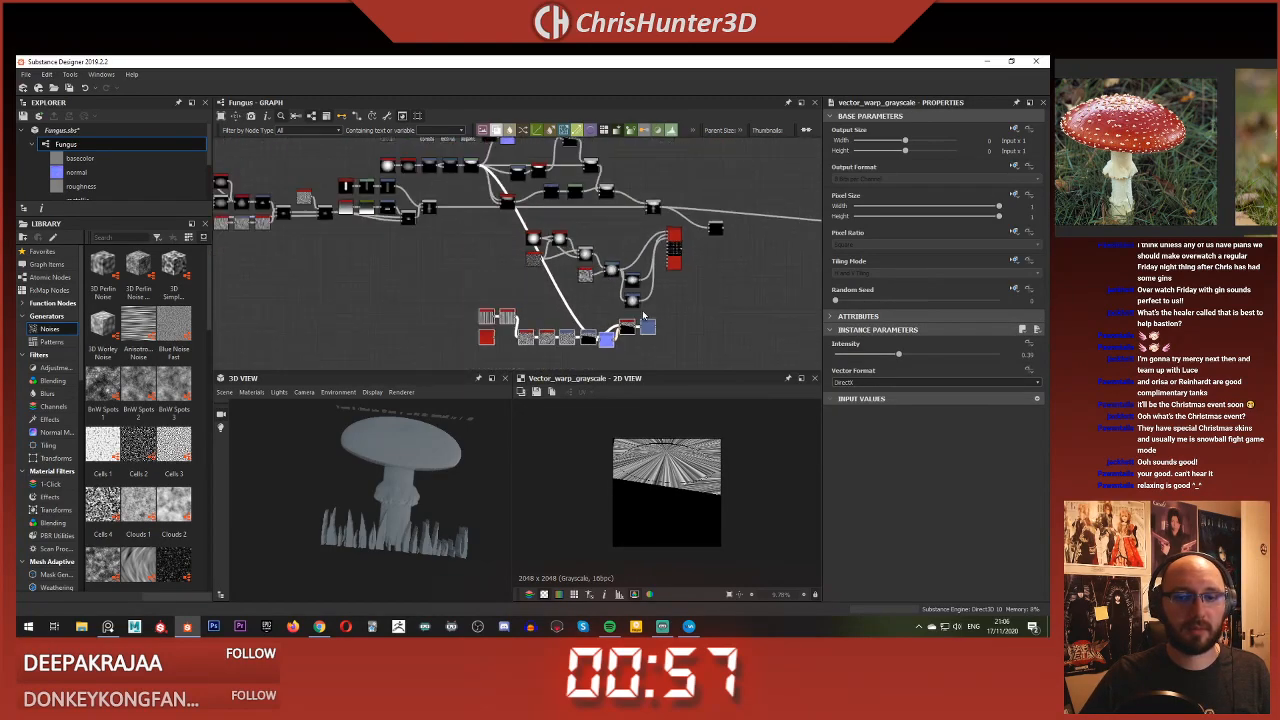
# Step: Move the spot shape nodes together with the Tile Sampler to just before the start of the copied gill chain
pyautogui.moveTo(455, 210); pyautogui.dragTo(641, 299)
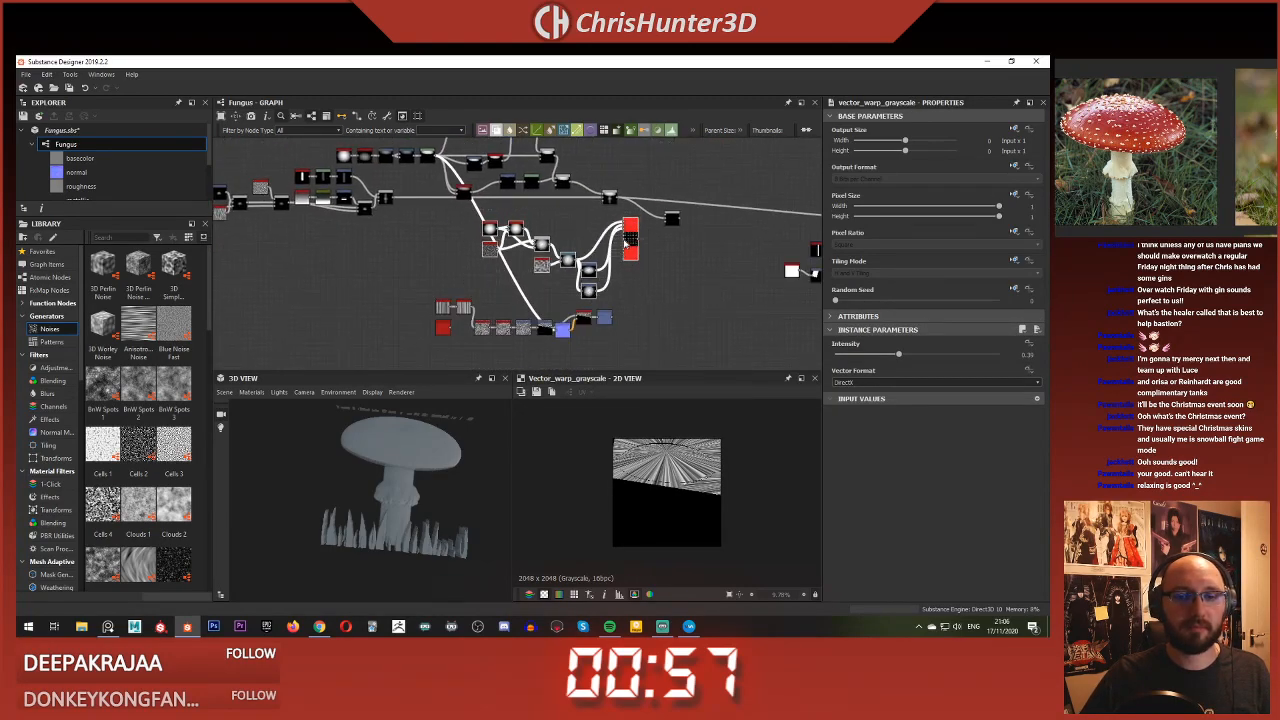
pyautogui.moveTo(408, 273); pyautogui.dragTo(422, 262)
pyautogui.moveTo(456, 221); pyautogui.dragTo(651, 294)
pyautogui.moveTo(629, 241); pyautogui.dragTo(418, 315)
# Step: Try feeding the Tile Sampler output into the copied Blur HQ Grayscale node and inspect the warped result
pyautogui.scroll(5, 419, 312)
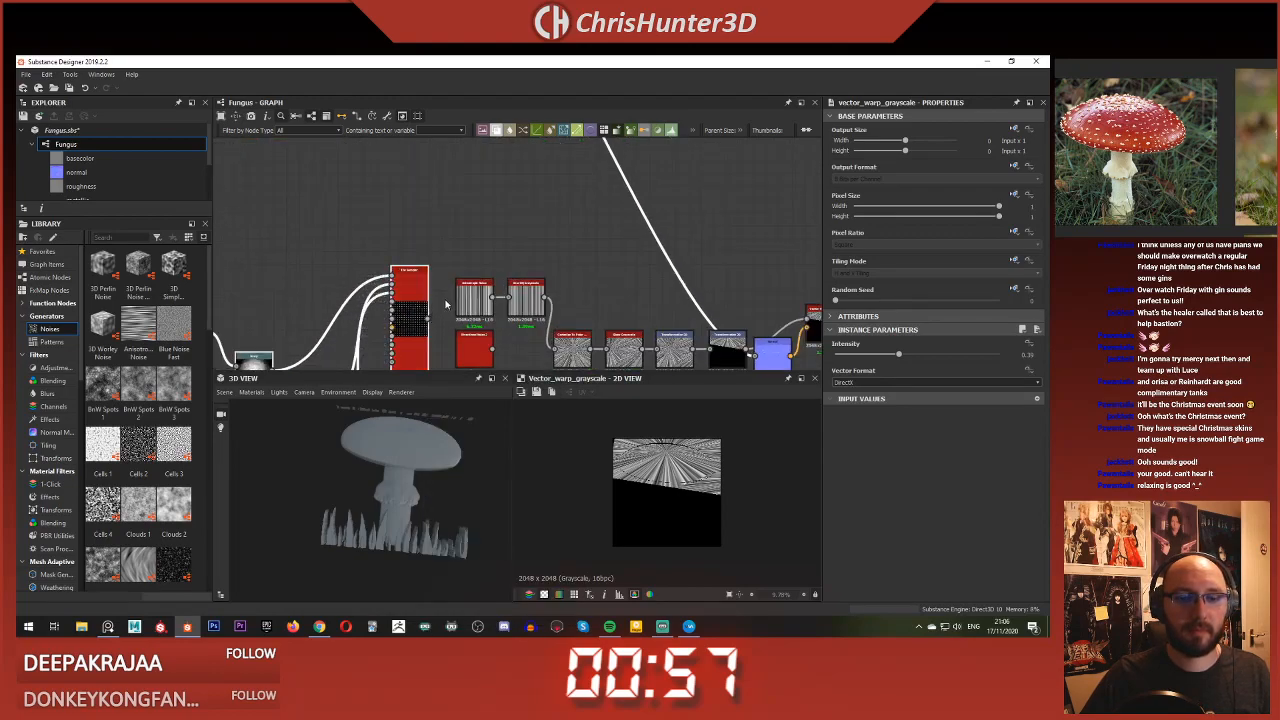
pyautogui.moveTo(482, 292); pyautogui.dragTo(469, 202, button='middle')
pyautogui.scroll(3, 469, 202)
pyautogui.scroll(2, 469, 202)
pyautogui.moveTo(366, 273); pyautogui.dragTo(546, 241)
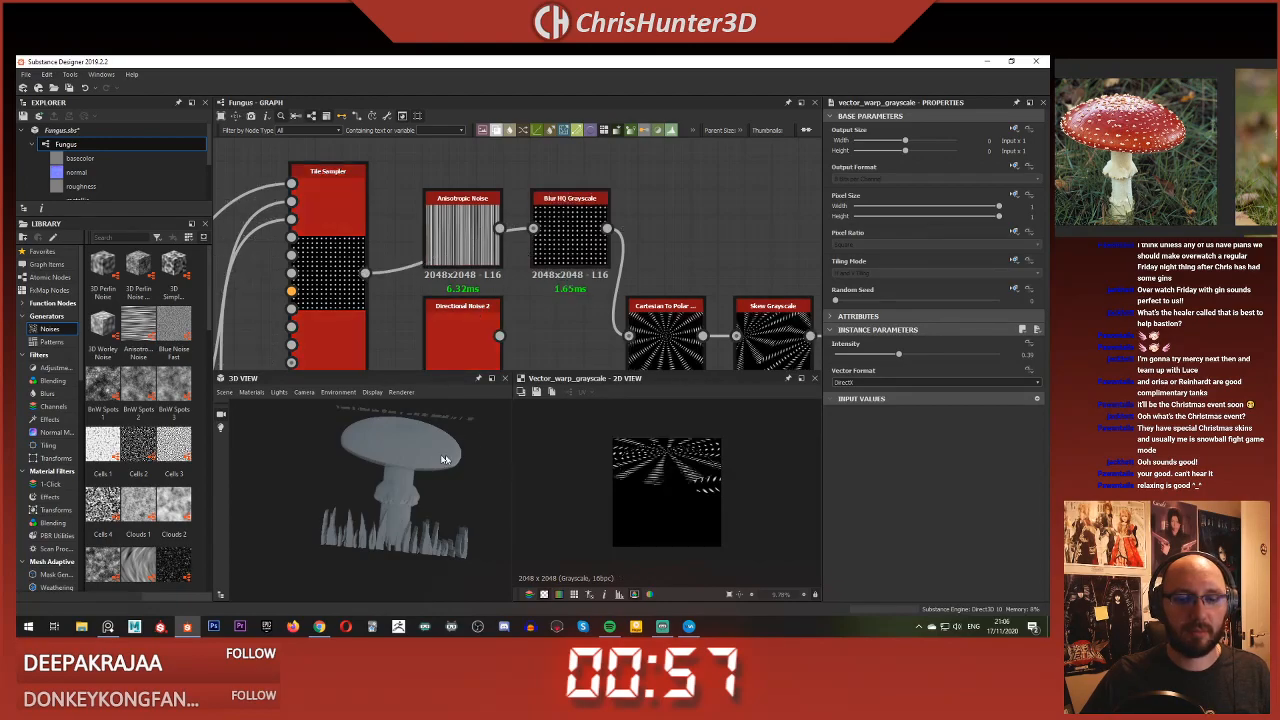
pyautogui.scroll(8, 688, 455)
pyautogui.scroll(-3, 670, 490)
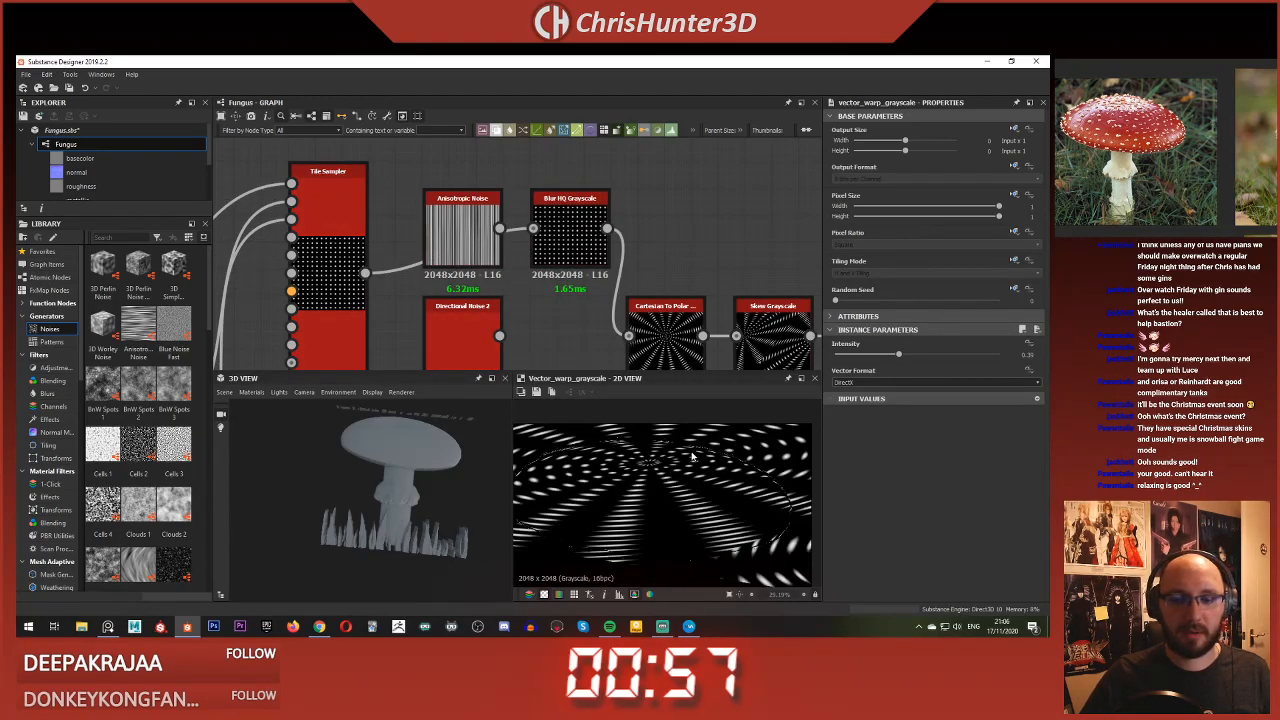
pyautogui.scroll(-2, 576, 243)
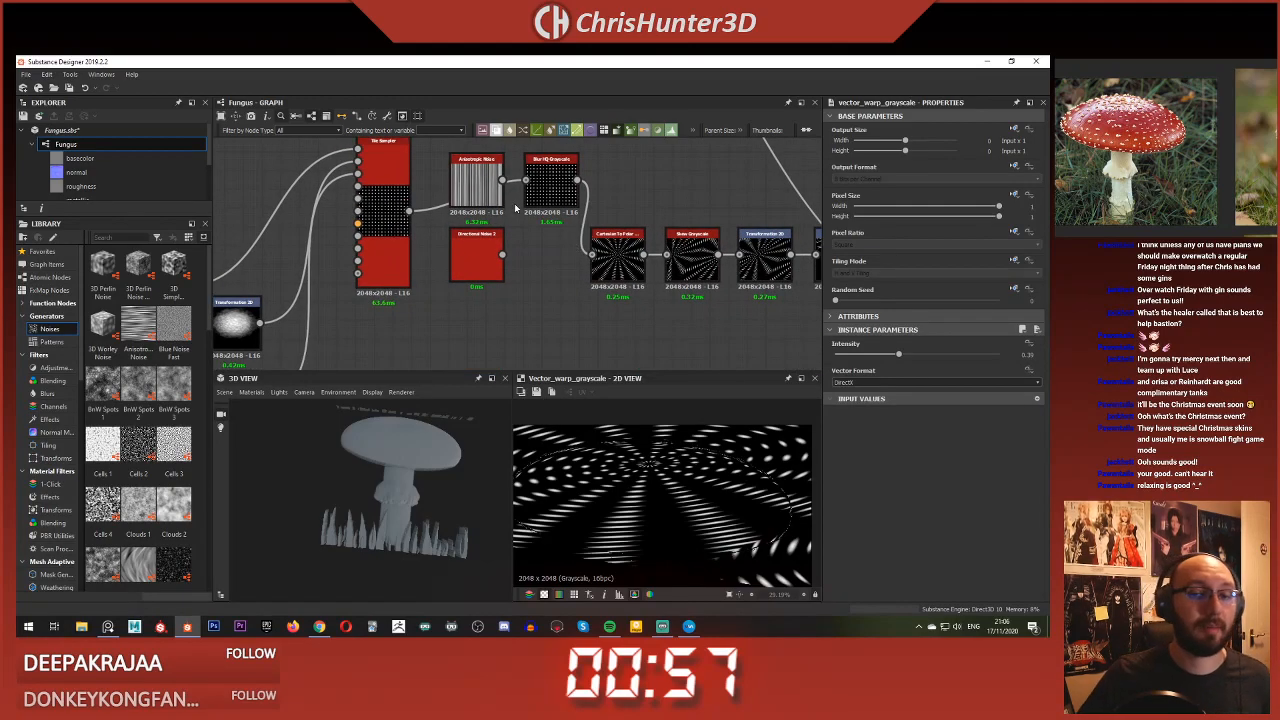
# Step: Try wiring the Tile Sampler directly into the copied Cartesian To Polar node, with Anisotropic Noise moved aside, and preview the radial spots
pyautogui.moveTo(490, 195); pyautogui.dragTo(471, 158)
pyautogui.moveTo(487, 178); pyautogui.dragTo(500, 271, button='middle')
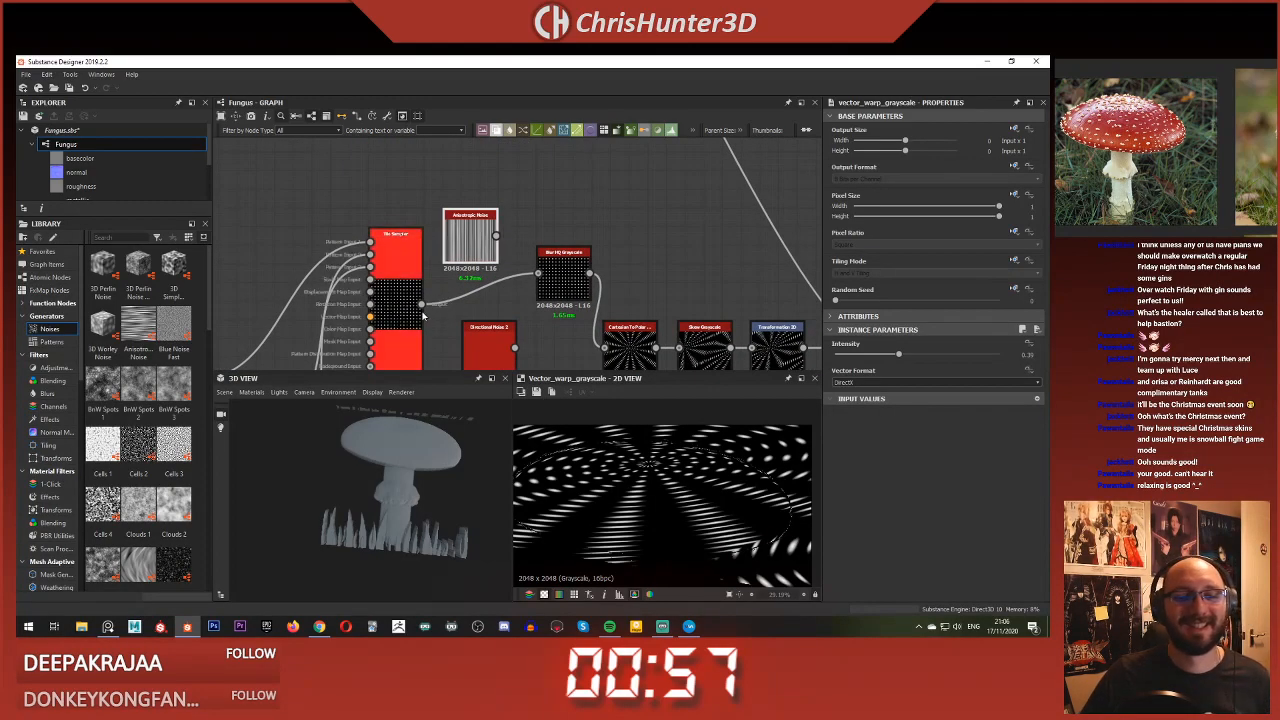
pyautogui.moveTo(628, 345); pyautogui.dragTo(612, 302, button='middle')
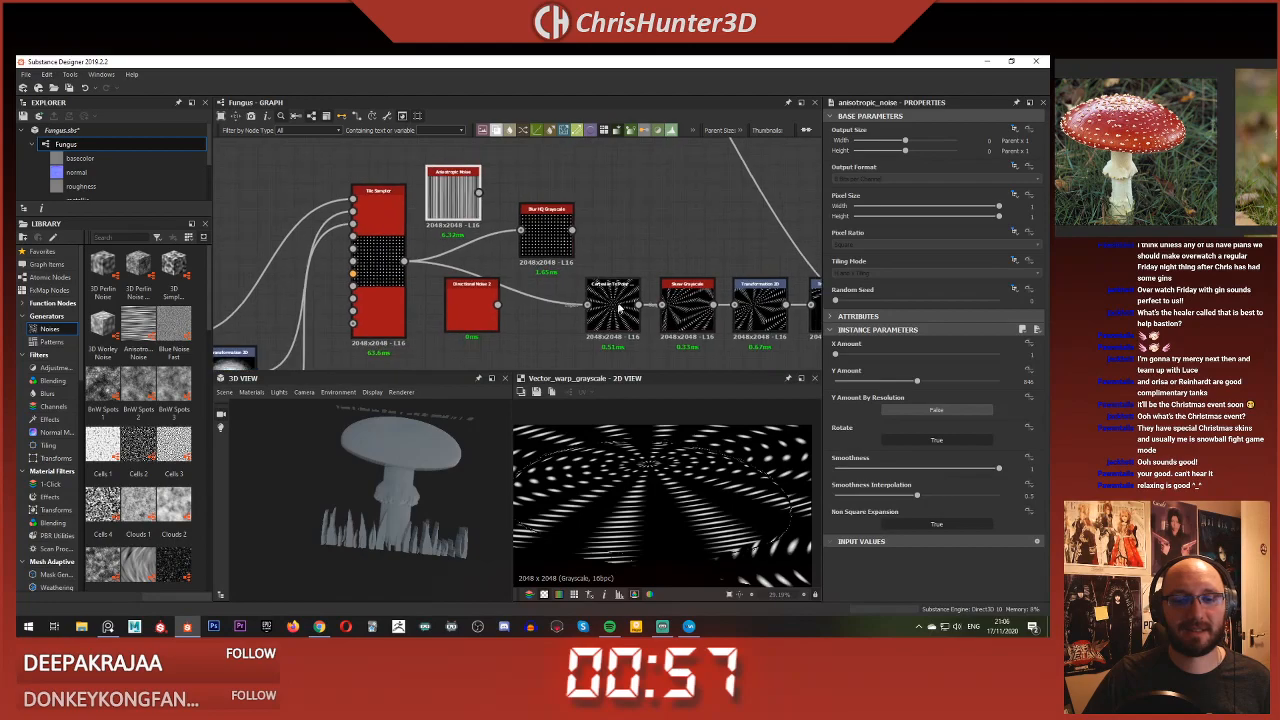
pyautogui.click(620, 298)
pyautogui.doubleClick(620, 298)
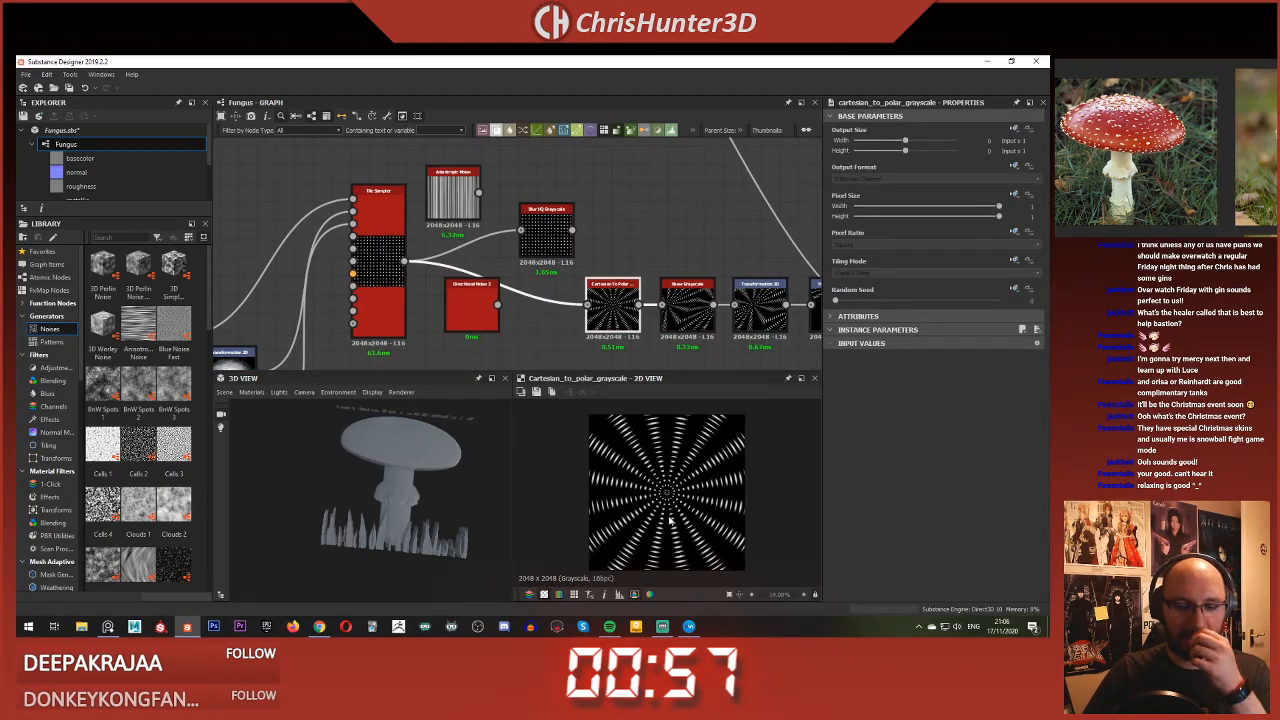
pyautogui.scroll(3, 681, 517)
pyautogui.scroll(1, 560, 278)
pyautogui.moveTo(560, 278); pyautogui.dragTo(662, 297, button='middle')
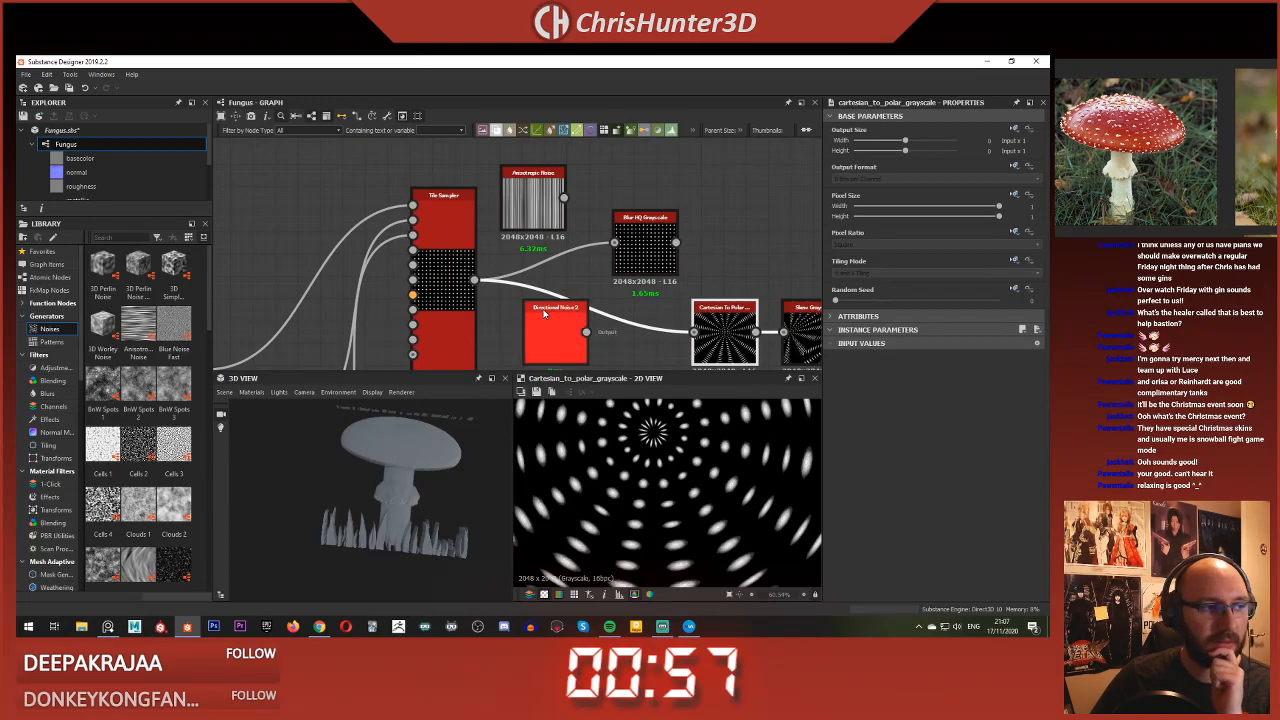
# Step: Move the copied Normal node clear of the gill chain and delete all the other copied nodes
pyautogui.scroll(-5, 544, 314)
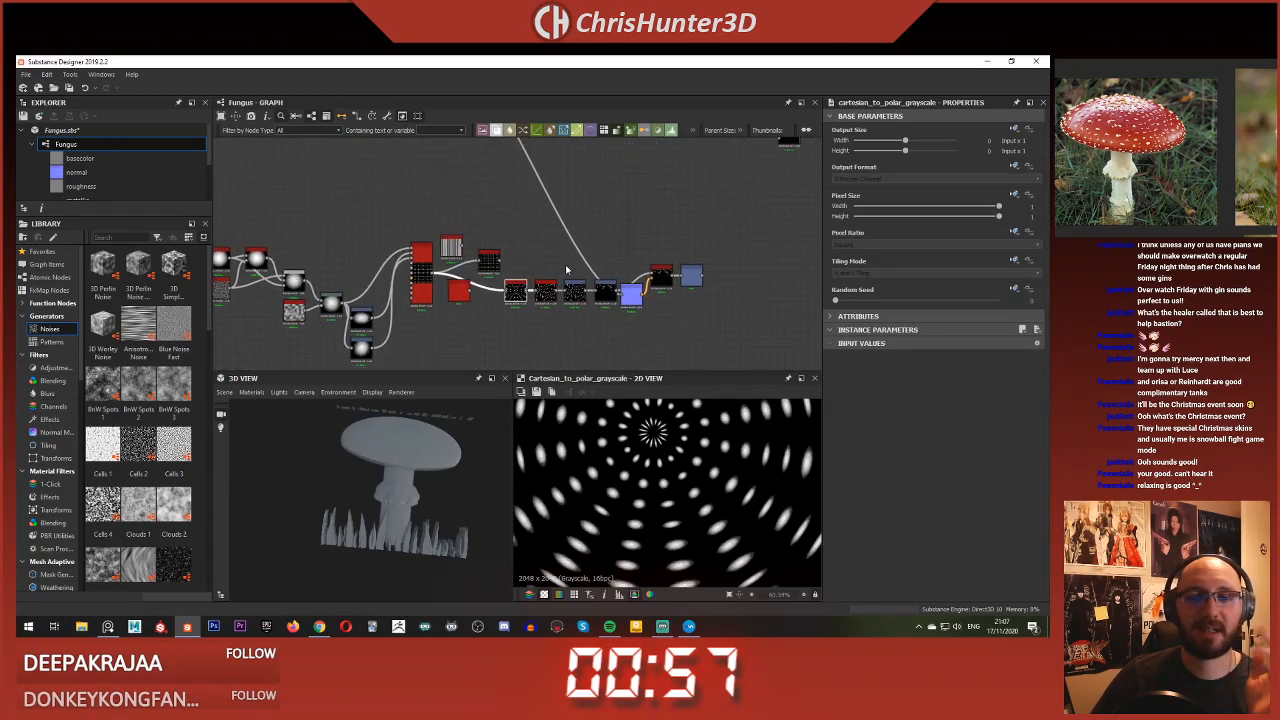
pyautogui.scroll(1, 566, 270)
pyautogui.scroll(-3, 586, 272)
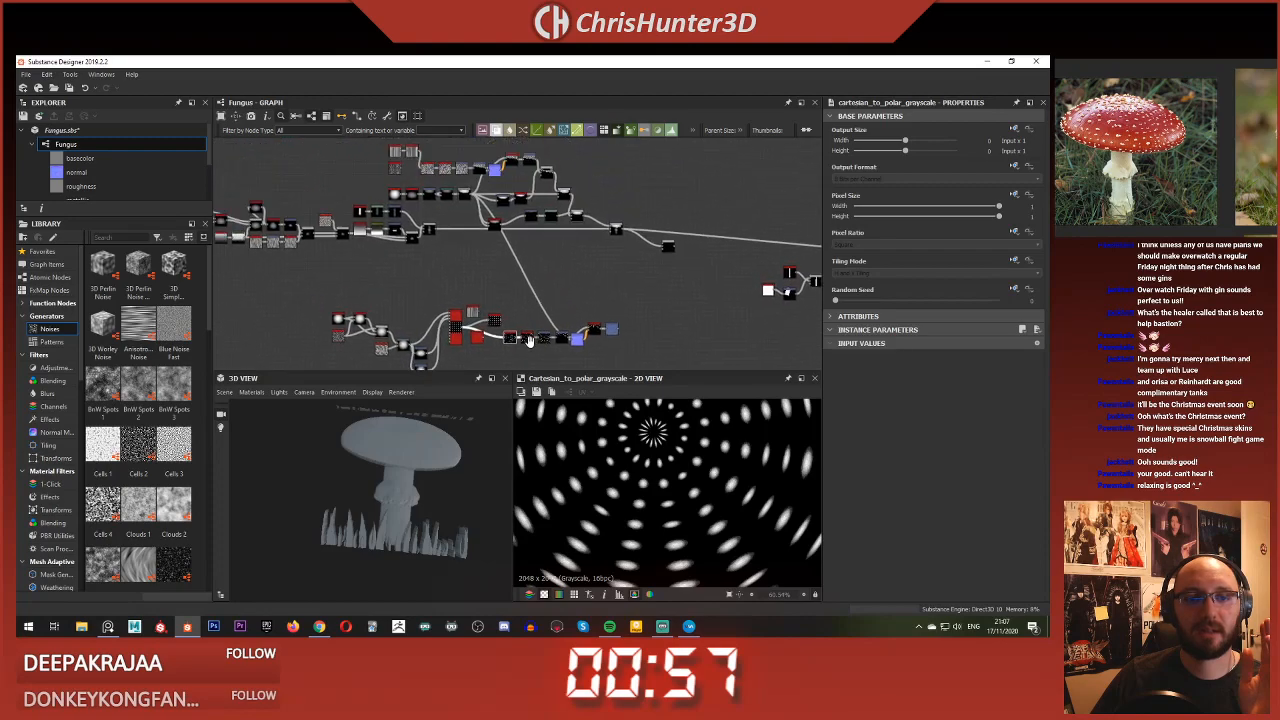
pyautogui.scroll(3, 519, 226)
pyautogui.click(446, 218)
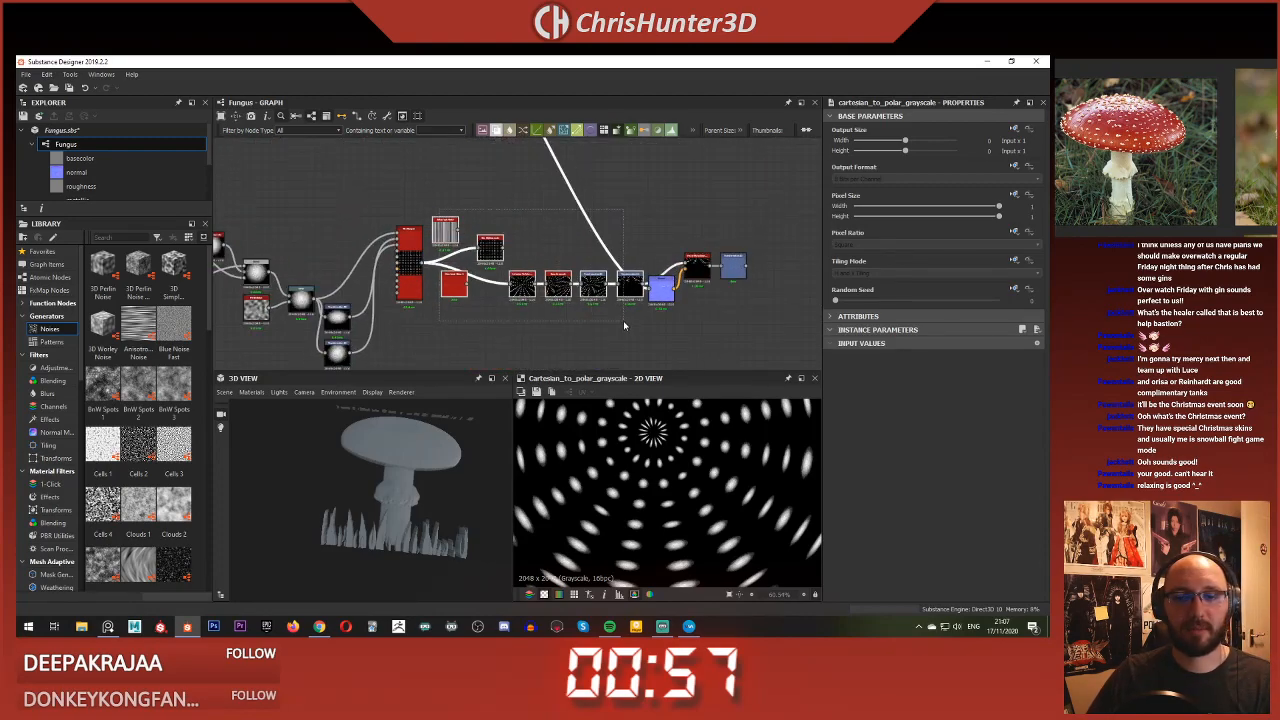
pyautogui.click(578, 251)
pyautogui.moveTo(660, 291); pyautogui.dragTo(596, 210)
pyautogui.press('Delete')
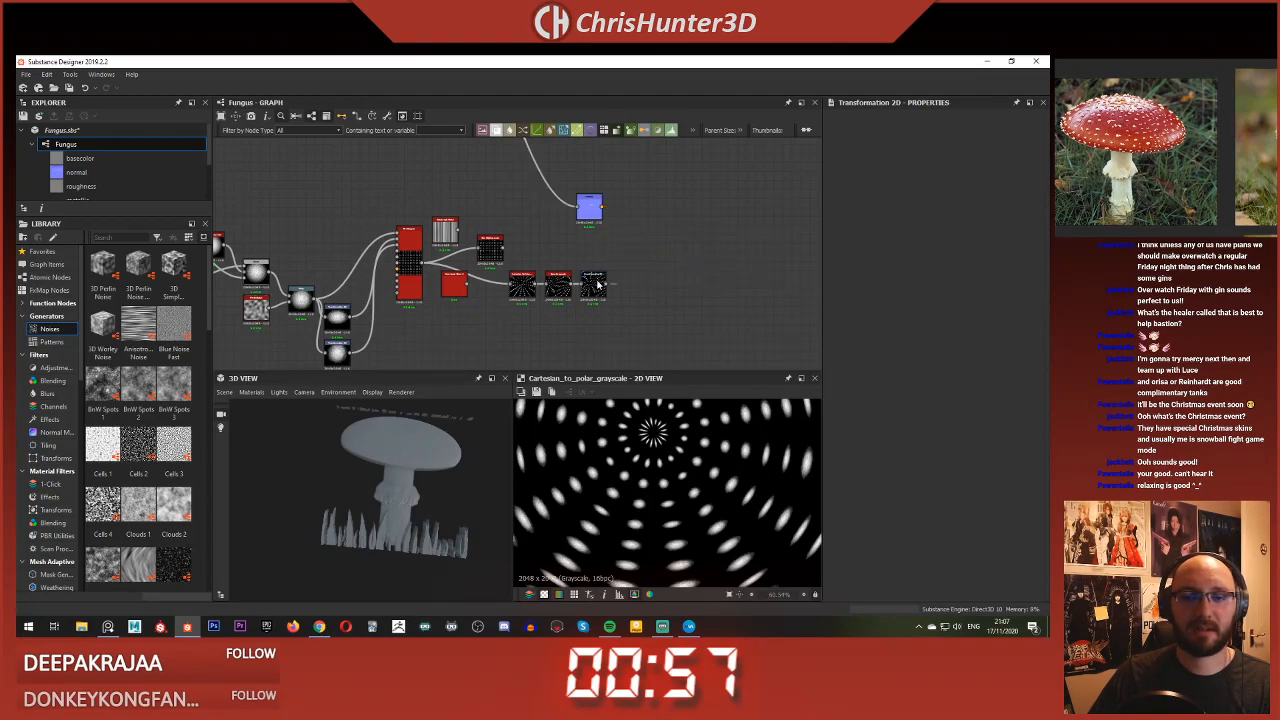
pyautogui.press('Delete')
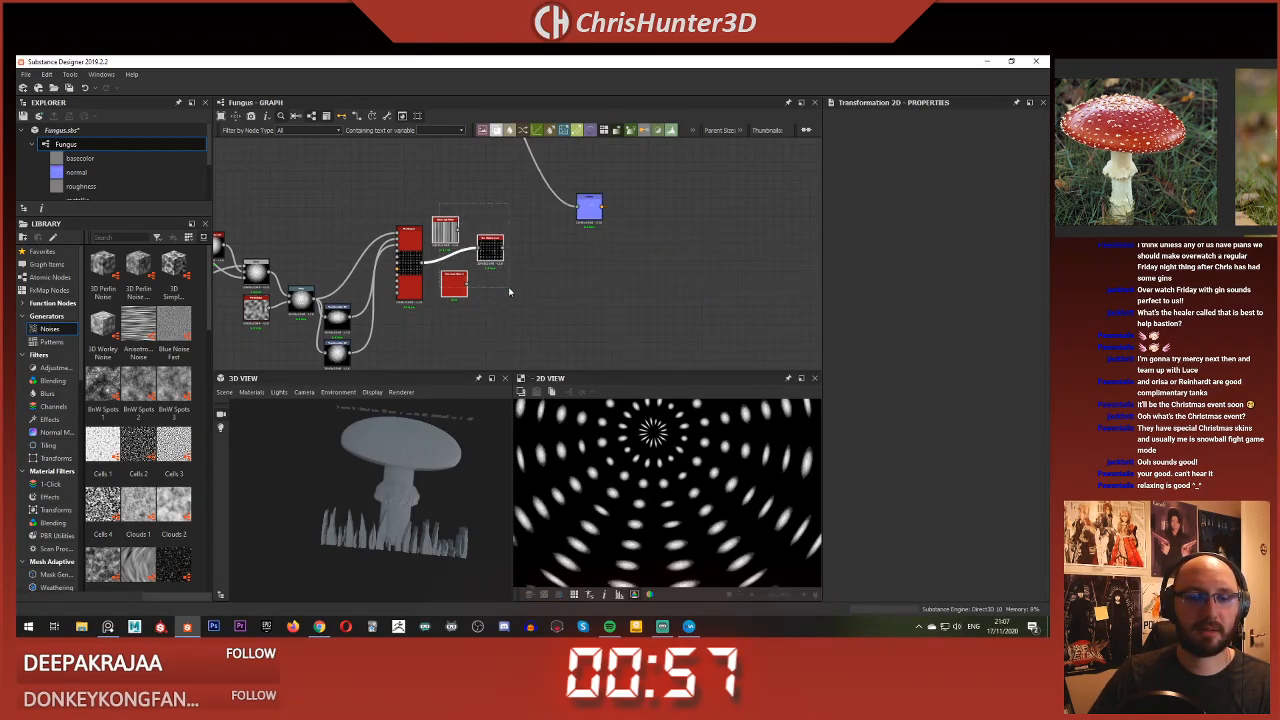
pyautogui.press('Delete')
# Step: Place the Normal node beside the Tile Sampler and connect its output to the Vector Map Input
pyautogui.moveTo(590, 208); pyautogui.dragTo(355, 229)
pyautogui.scroll(4, 355, 229)
pyautogui.moveTo(355, 229); pyautogui.dragTo(508, 207, button='middle')
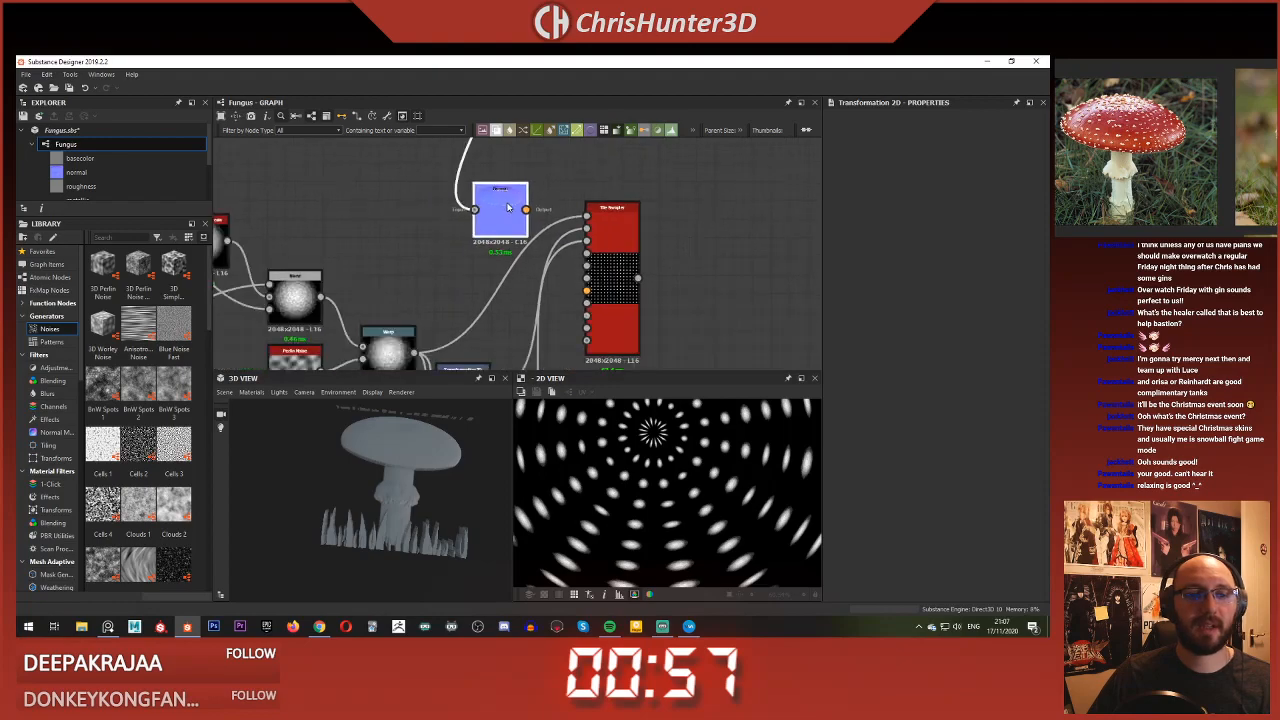
pyautogui.doubleClick(506, 208)
pyautogui.scroll(-2, 593, 304)
pyautogui.scroll(2, 600, 300)
pyautogui.moveTo(611, 295); pyautogui.dragTo(606, 234, button='middle')
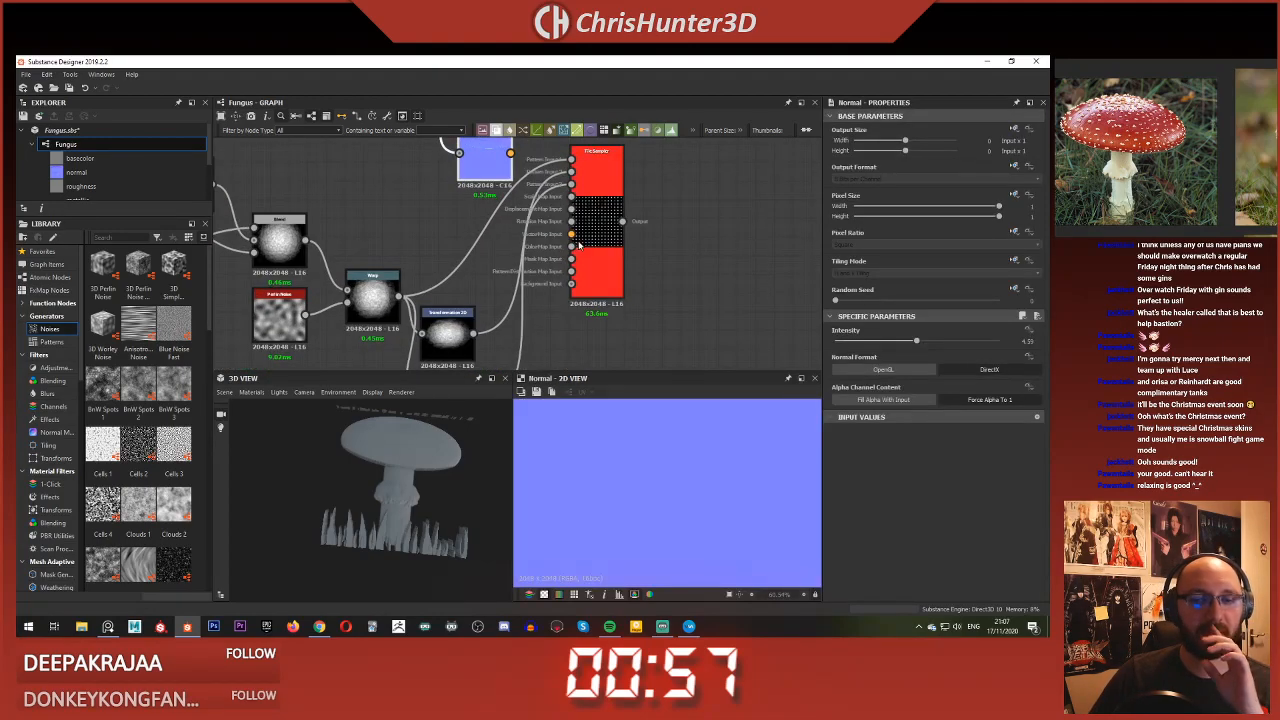
pyautogui.click(605, 234)
pyautogui.click(598, 251)
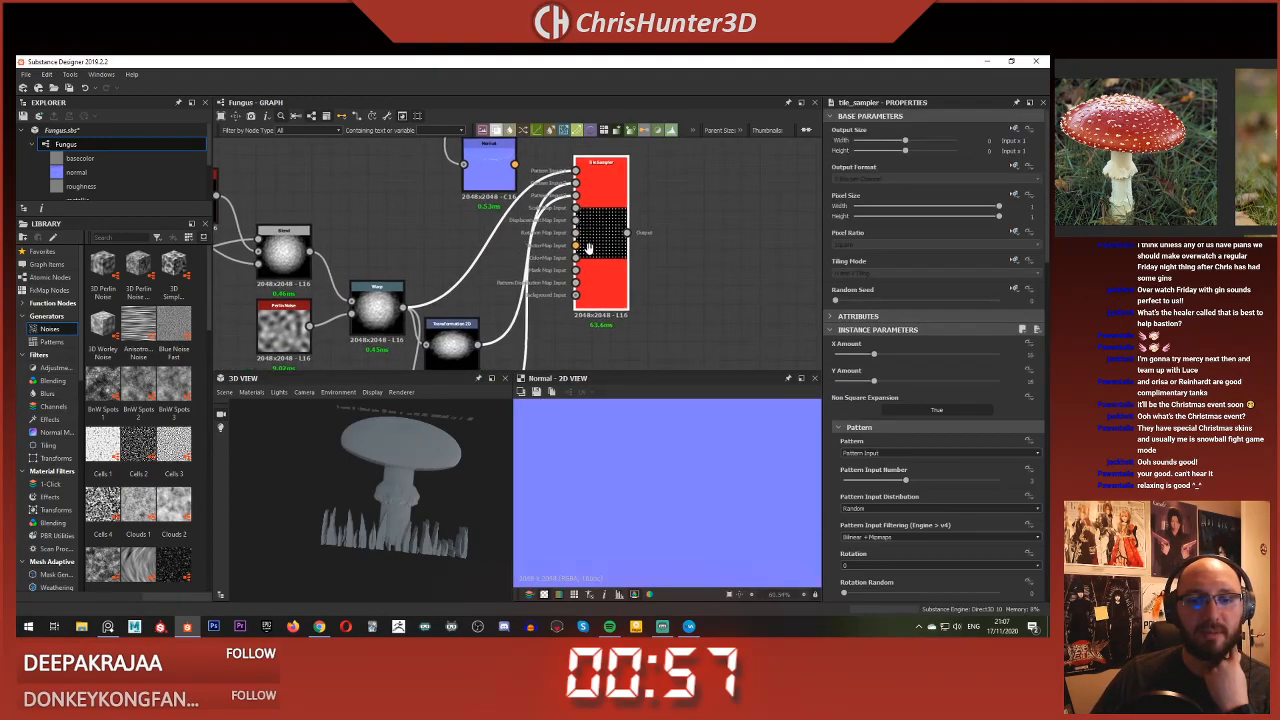
pyautogui.moveTo(559, 234); pyautogui.dragTo(574, 253)
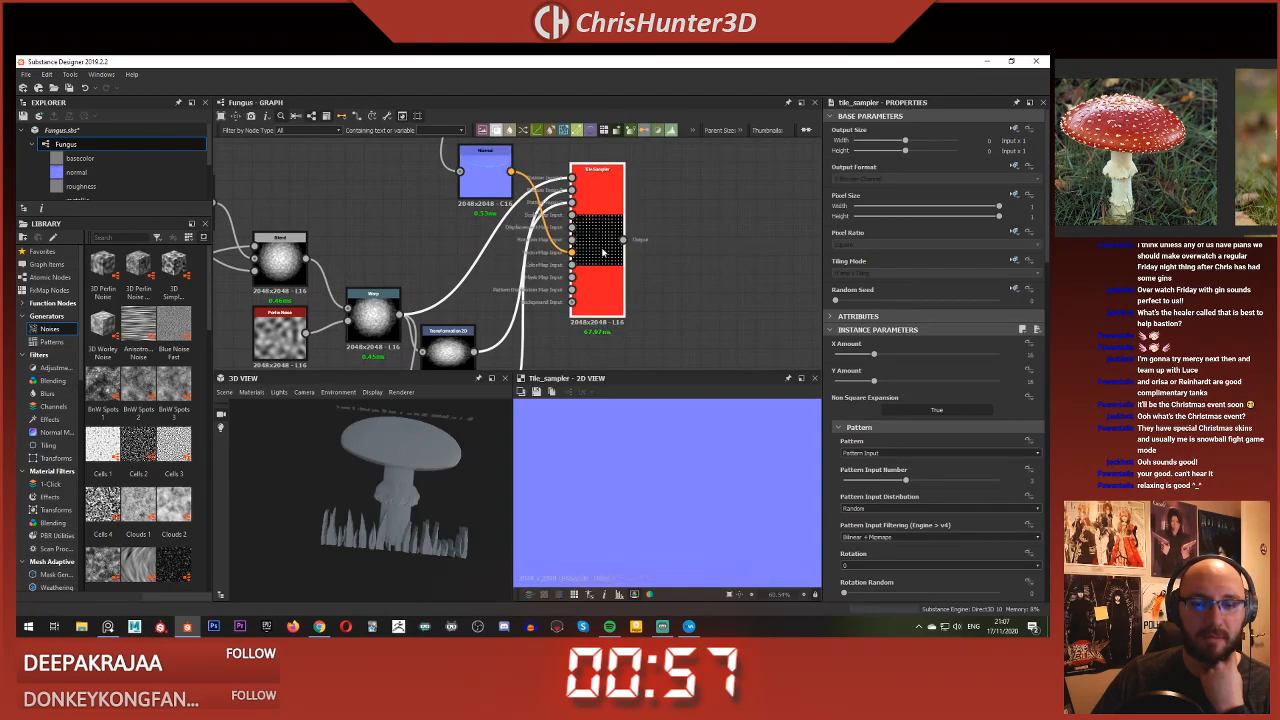
# Step: Try a Vector Map Displacement of 0.95 on the Tile Sampler and reduce it to about 0.36
pyautogui.scroll(-3, 698, 494)
pyautogui.scroll(-3, 956, 393)
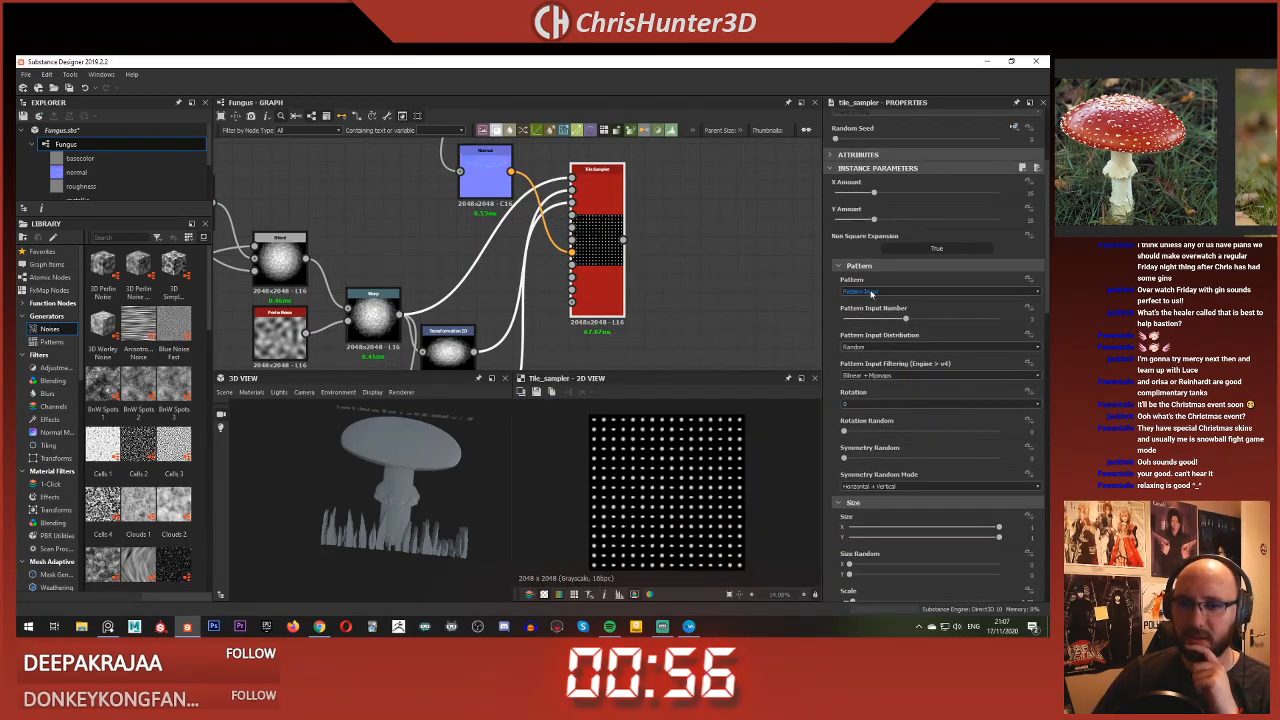
pyautogui.scroll(-7, 916, 395)
pyautogui.scroll(-2, 906, 345)
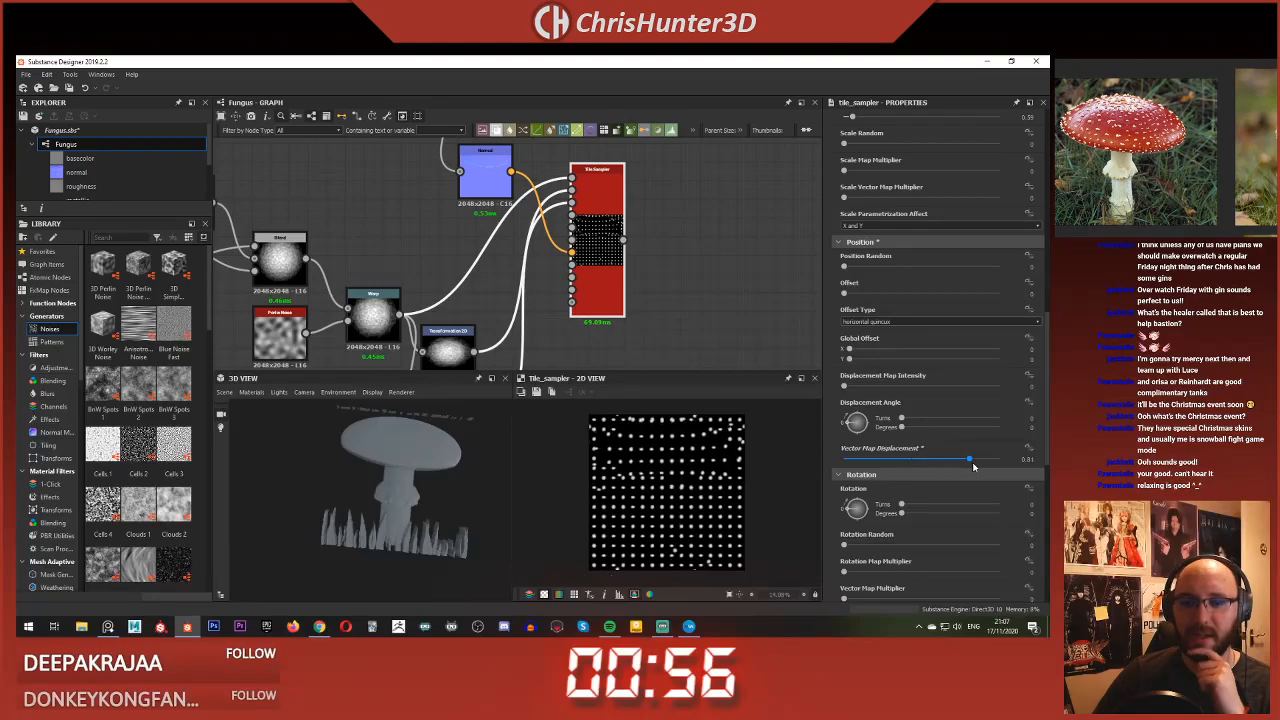
pyautogui.scroll(1, 556, 329)
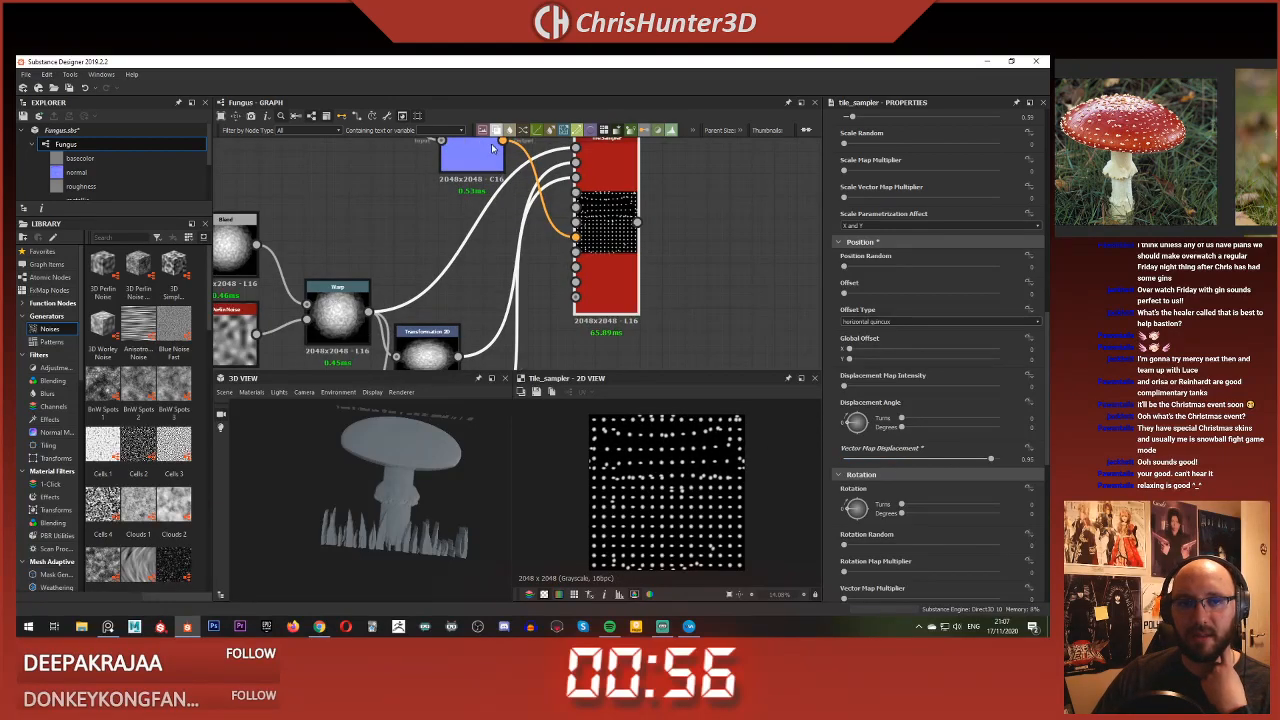
pyautogui.moveTo(558, 292); pyautogui.dragTo(560, 346, button='middle')
pyautogui.scroll(6, 740, 449)
pyautogui.scroll(-5, 805, 464)
pyautogui.scroll(-2, 832, 464)
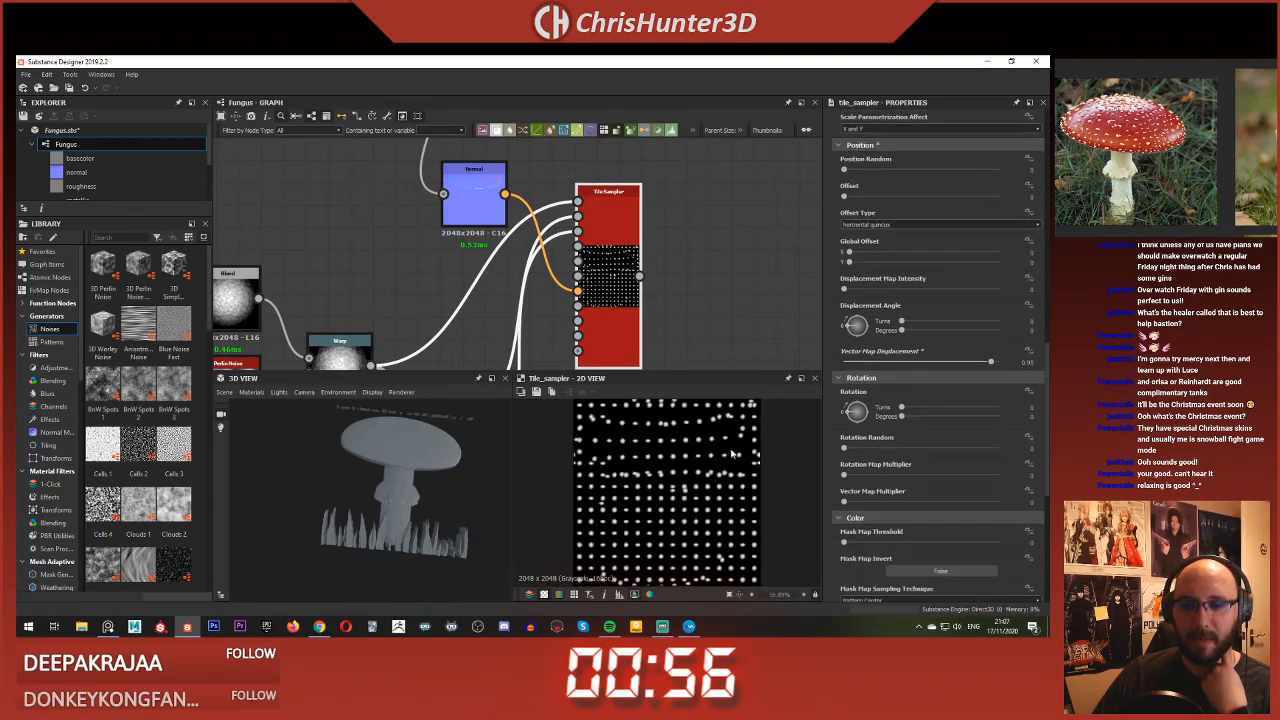
pyautogui.moveTo(969, 367); pyautogui.dragTo(924, 377)
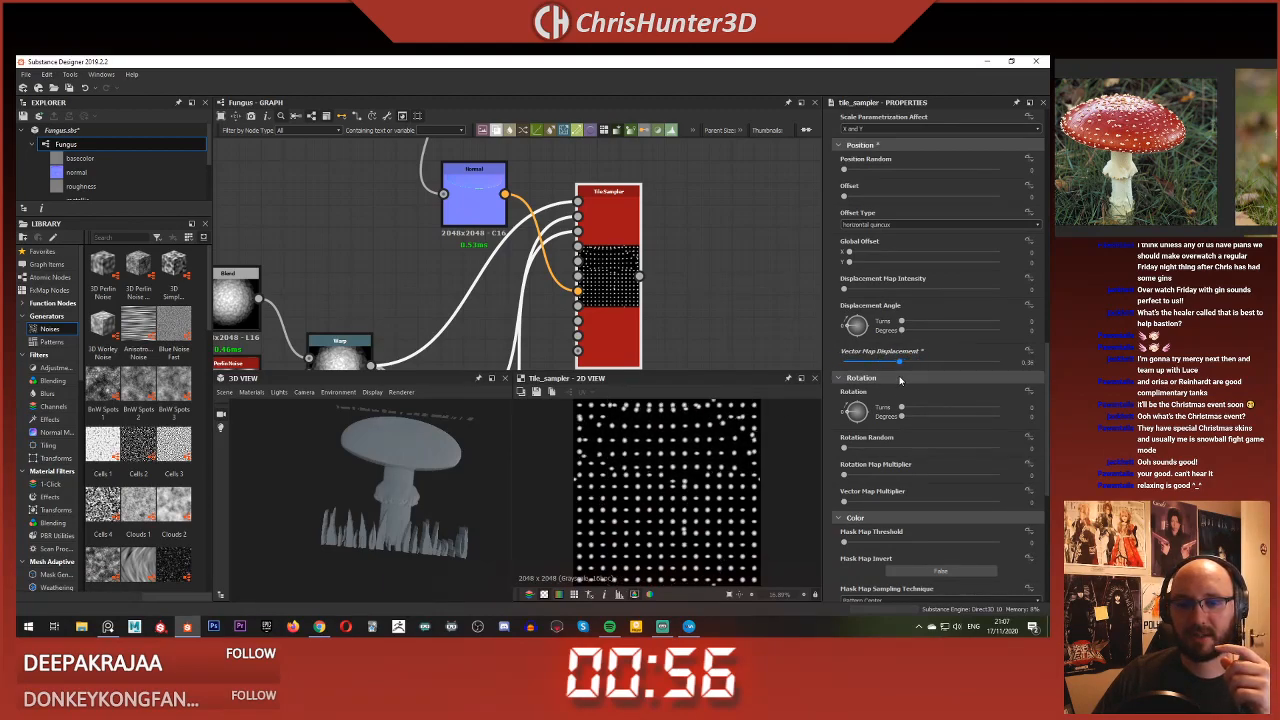
# Step: Preview the Levels node that feeds the cap's Normal node and switch that Normal node's format to OpenGL
pyautogui.scroll(-2, 521, 292)
pyautogui.moveTo(560, 231); pyautogui.dragTo(513, 307, button='middle')
pyautogui.scroll(-1, 513, 307)
pyautogui.click(547, 253)
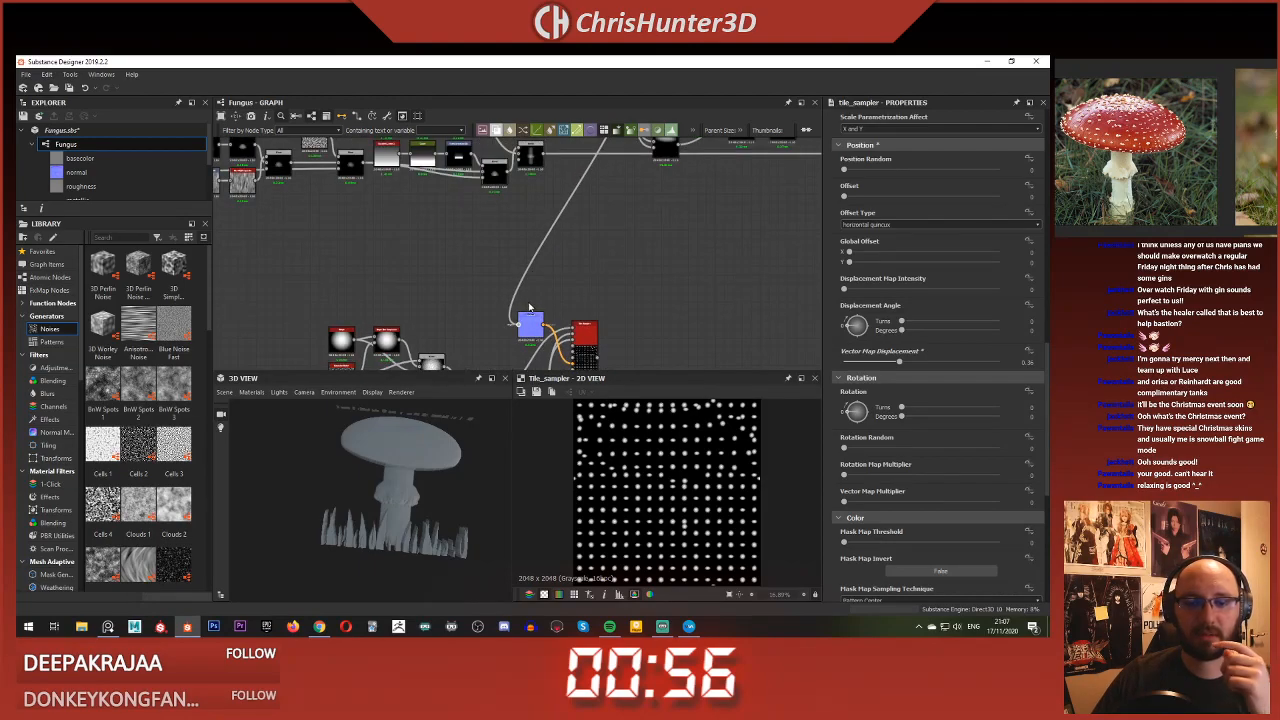
pyautogui.doubleClick(520, 324)
pyautogui.scroll(3, 569, 291)
pyautogui.moveTo(569, 291); pyautogui.dragTo(637, 234, button='middle')
pyautogui.scroll(3, 608, 257)
pyautogui.click(626, 247)
pyautogui.scroll(-2, 626, 243)
pyautogui.click(872, 369)
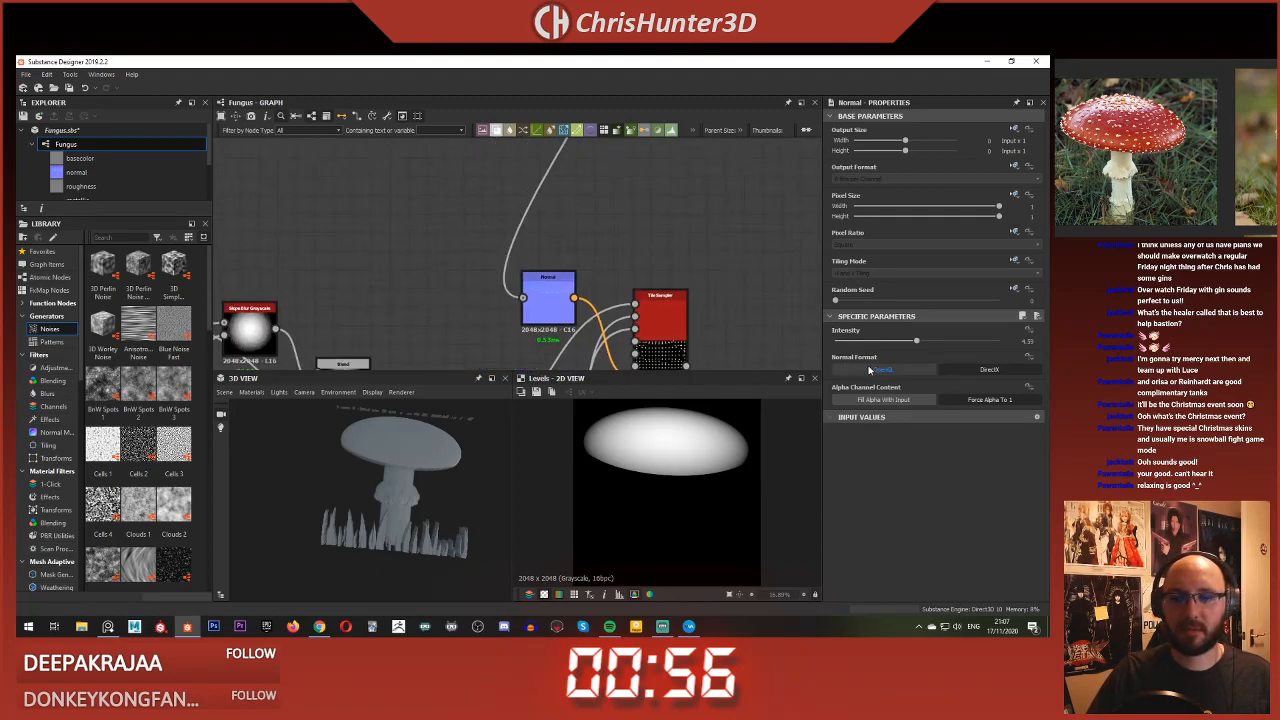
pyautogui.moveTo(661, 290); pyautogui.dragTo(619, 220, button='middle')
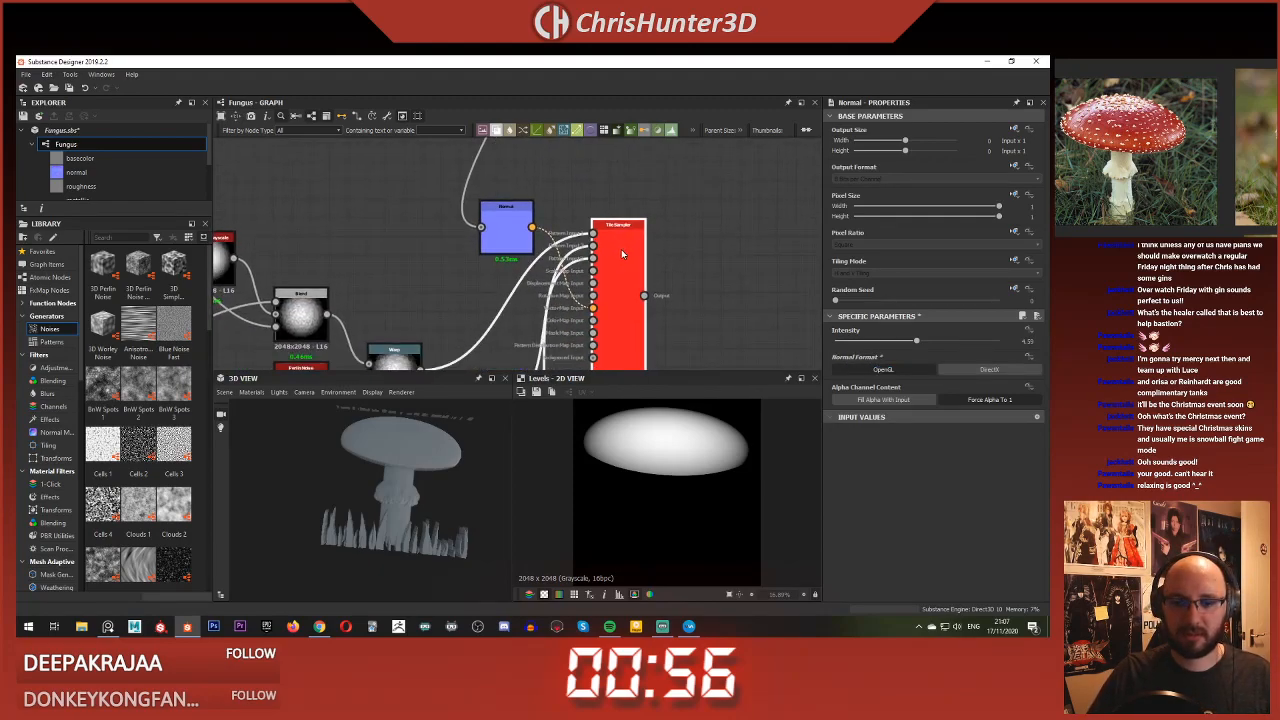
# Step: Preview the Tile Sampler and try Vector Map Displacement values between 0 and about 0.41 with the changed normal format
pyautogui.click(621, 249)
pyautogui.scroll(-10, 940, 383)
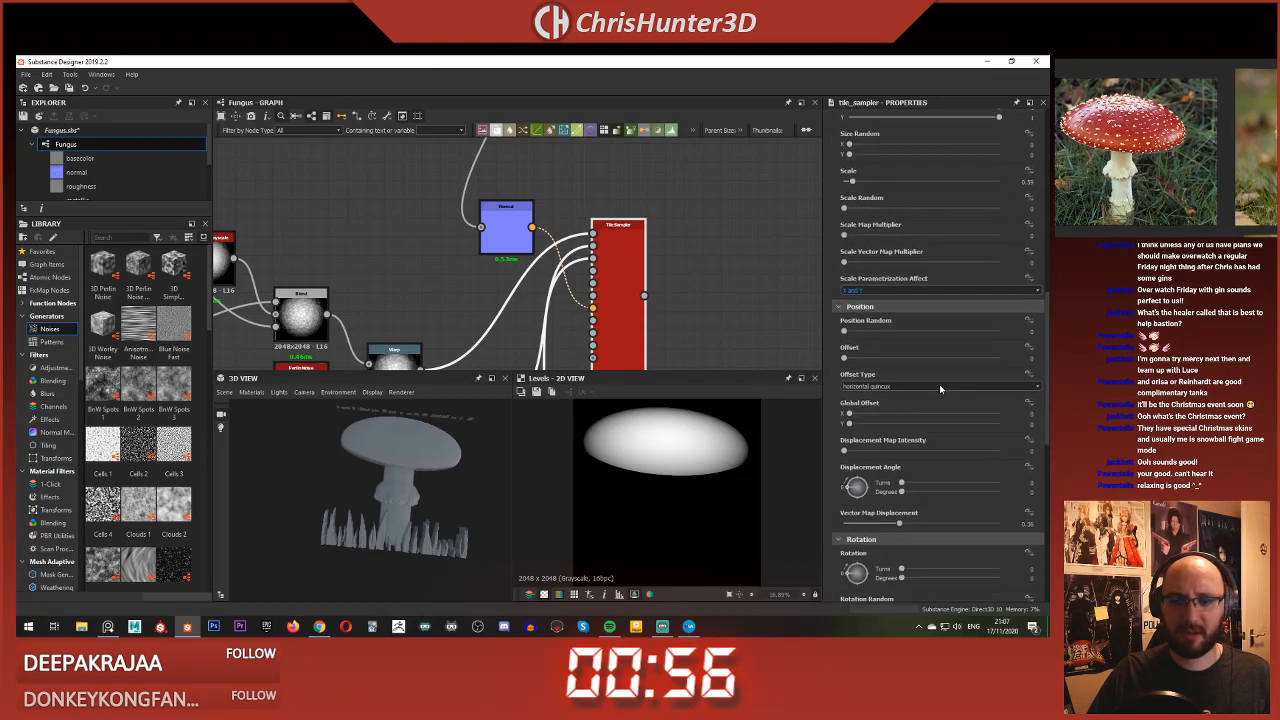
pyautogui.scroll(-2, 939, 384)
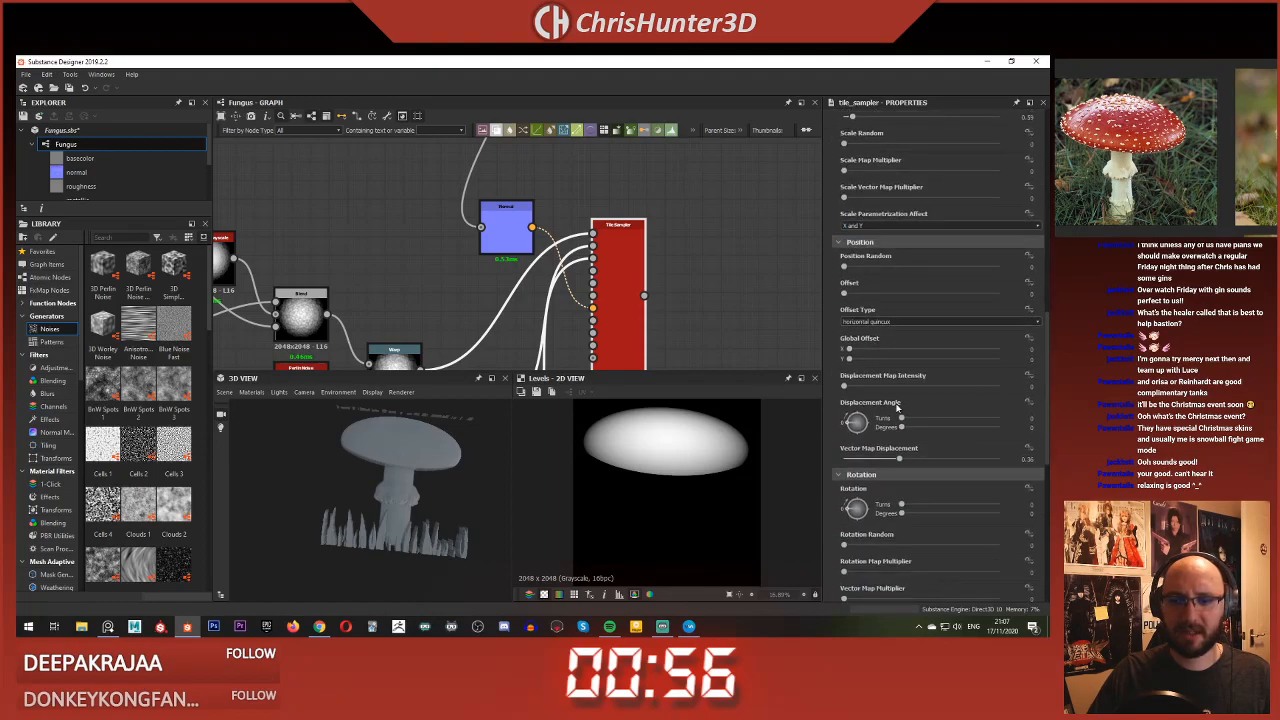
pyautogui.doubleClick(640, 338)
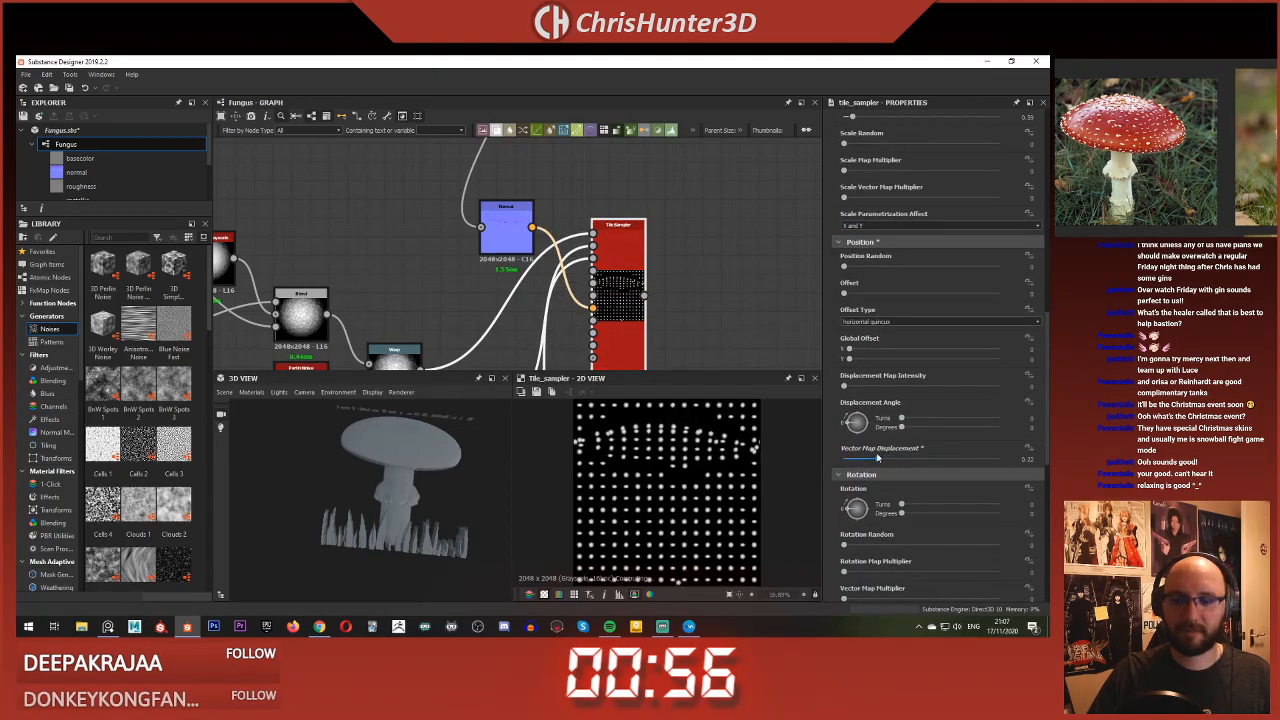
pyautogui.moveTo(877, 456); pyautogui.dragTo(700, 460)
pyautogui.moveTo(843, 457); pyautogui.dragTo(915, 461)
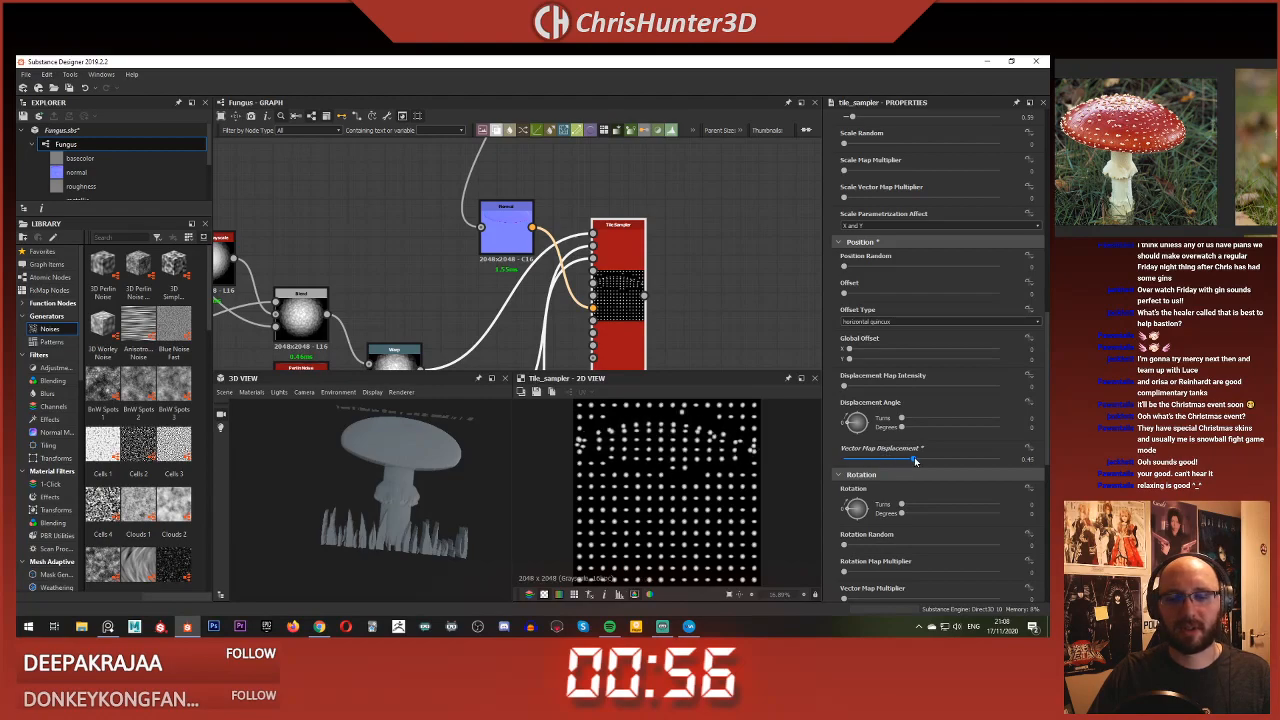
# Step: Add a Splatter Circular node above the Tile Sampler in empty graph space and preview its output
pyautogui.scroll(-4, 530, 316)
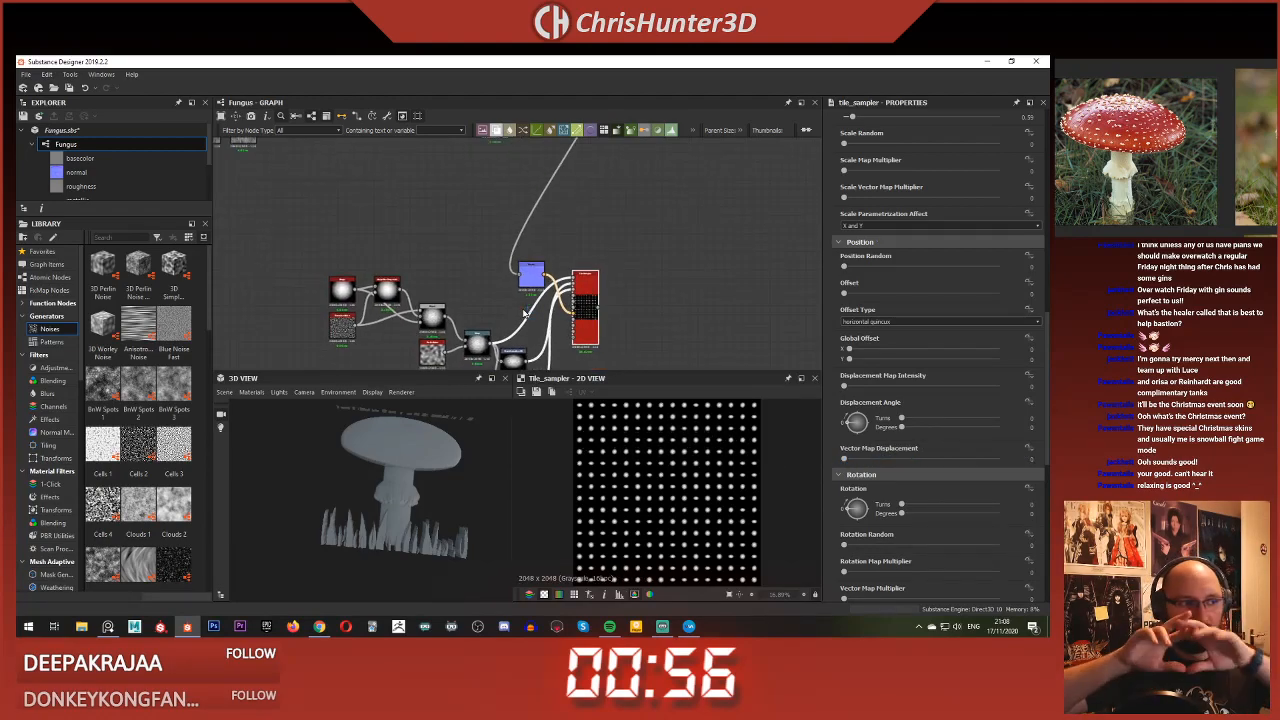
pyautogui.moveTo(600, 297); pyautogui.dragTo(621, 275, button='middle')
pyautogui.click(597, 266)
pyautogui.scroll(2, 591, 269)
pyautogui.press('space')
pyautogui.write('tsp')
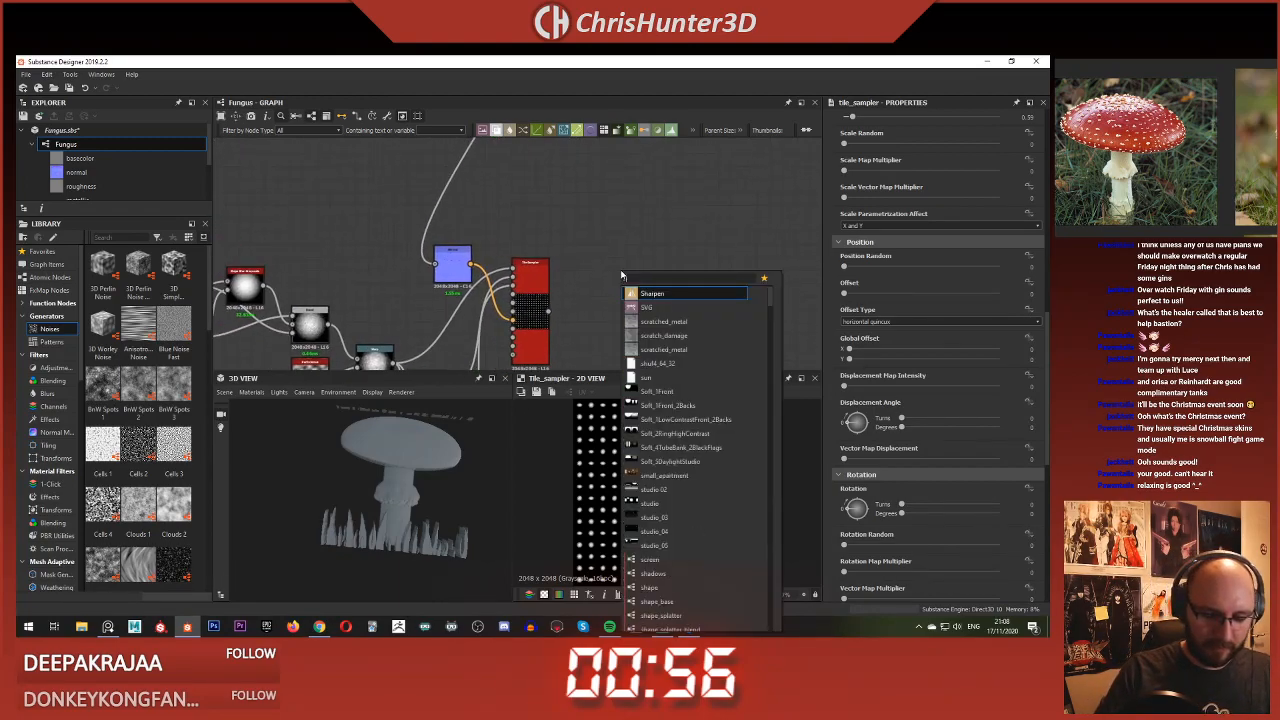
pyautogui.press('BackSpace')
pyautogui.press('BackSpace')
pyautogui.press('BackSpace')
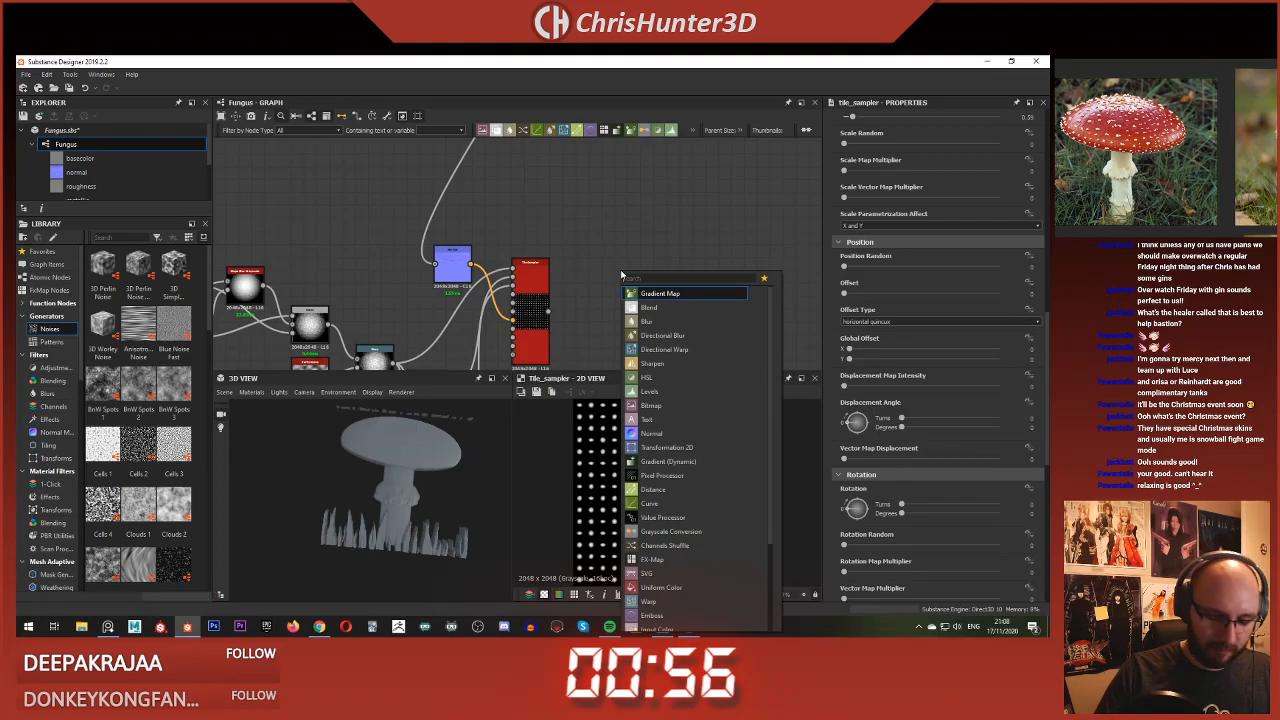
pyautogui.write('shape')
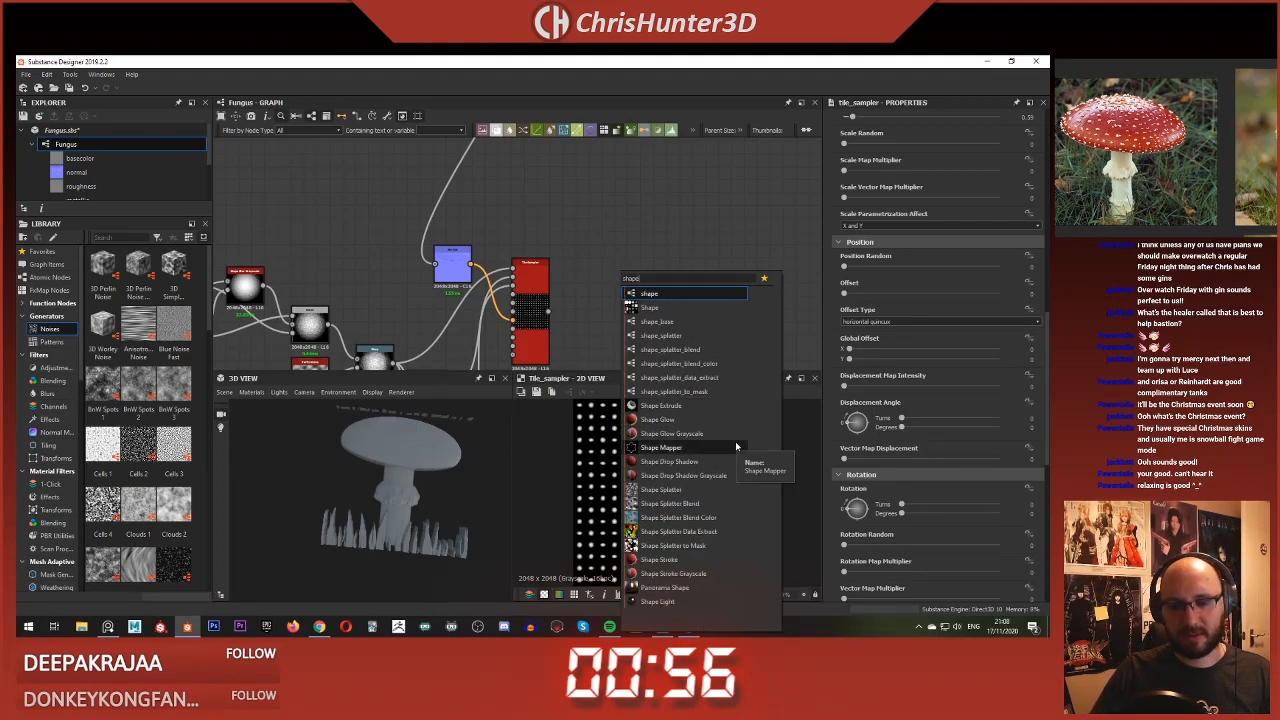
pyautogui.hotkey('ctrl', 'a')
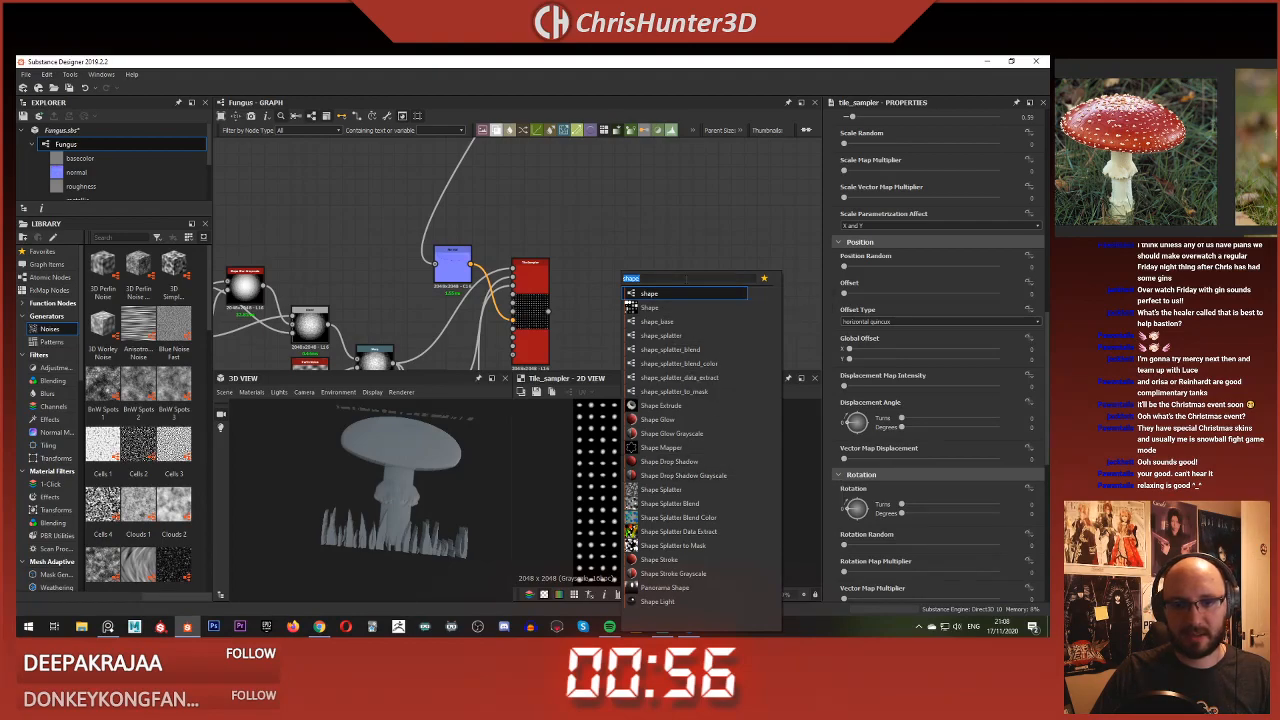
pyautogui.write('circ')
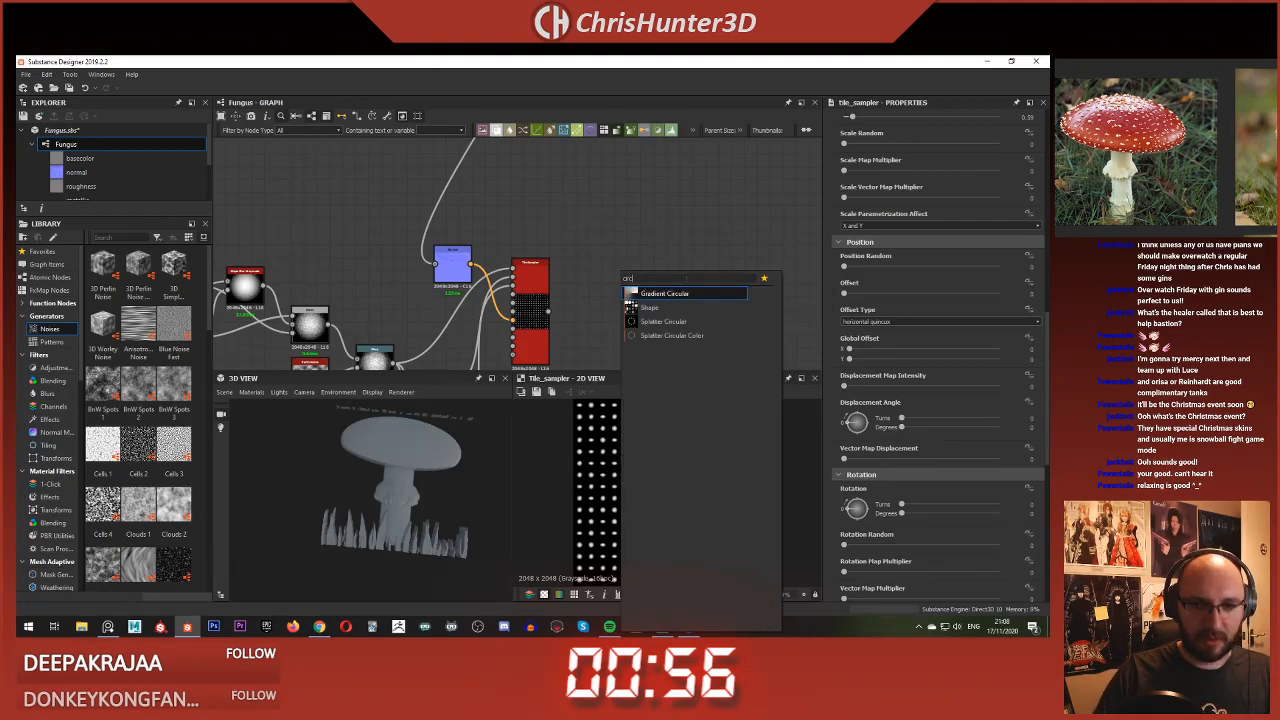
pyautogui.press('Escape')
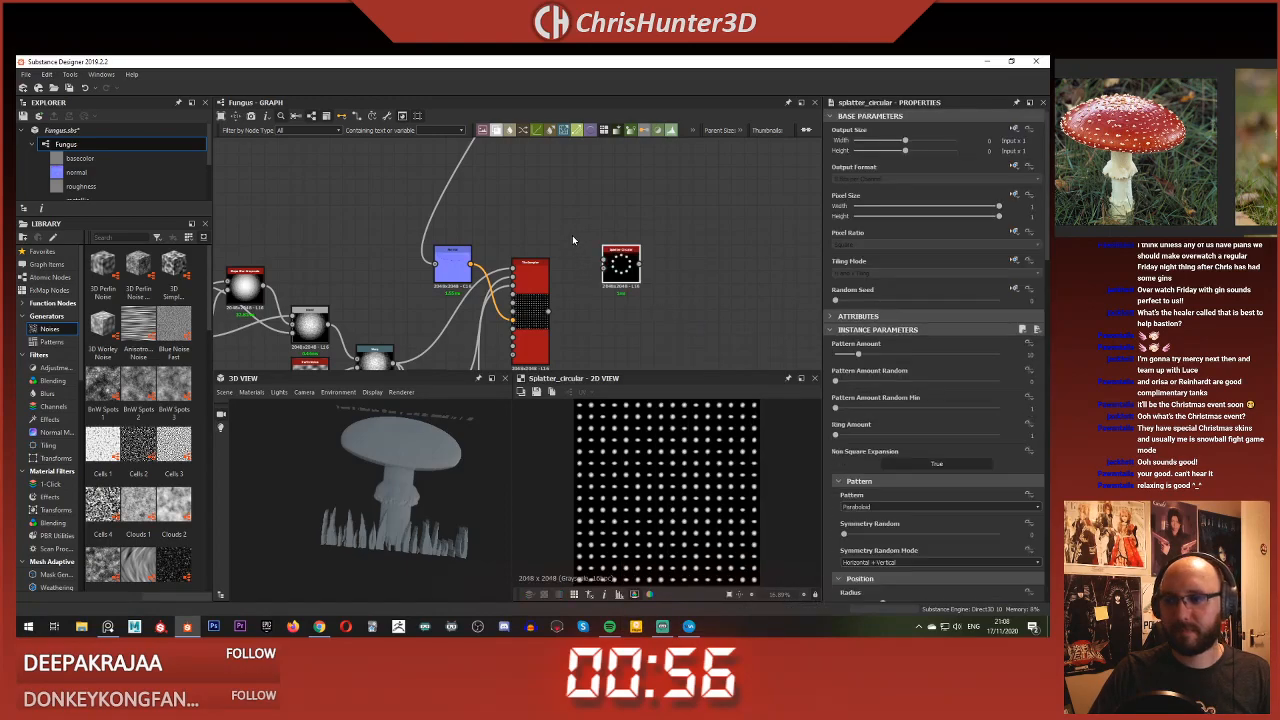
pyautogui.moveTo(618, 264); pyautogui.dragTo(611, 258, button='middle')
pyautogui.moveTo(612, 257); pyautogui.dragTo(600, 207)
pyautogui.scroll(-2, 600, 207)
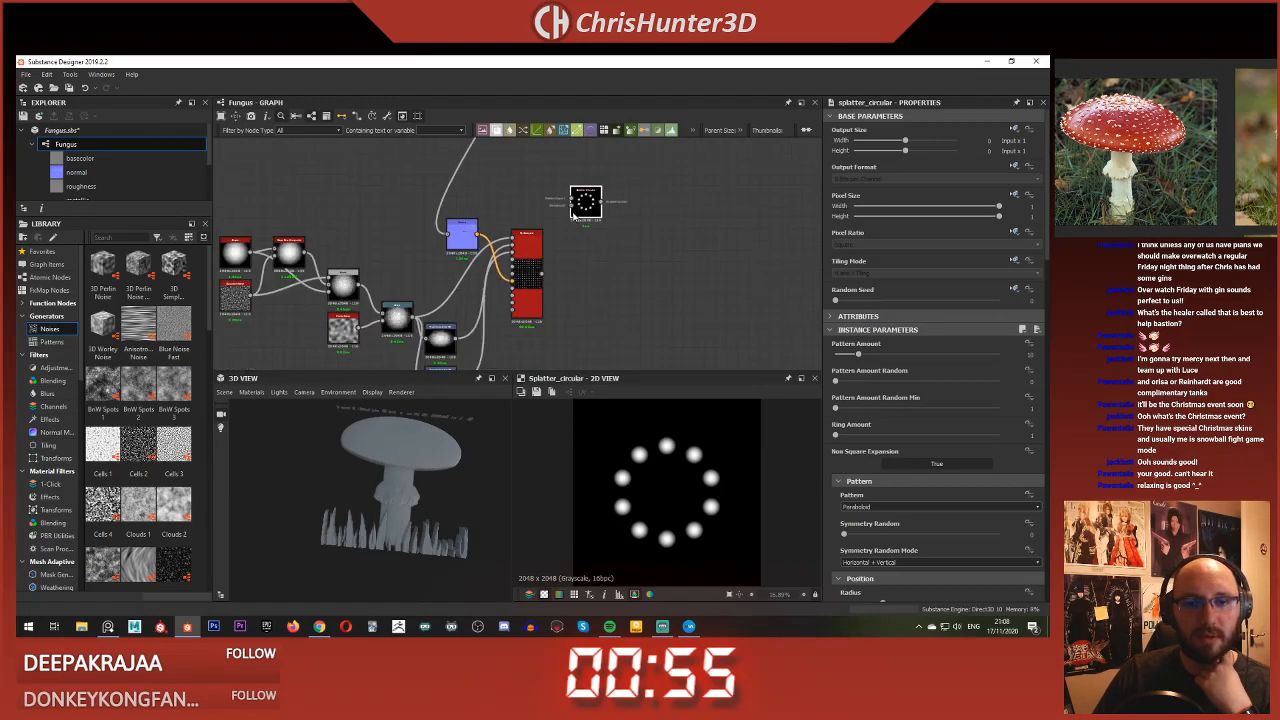
# Step: Set the Splatter Circular's Pattern to Image Input with a Pattern Input Number of 3
pyautogui.scroll(-3, 911, 466)
pyautogui.click(866, 410)
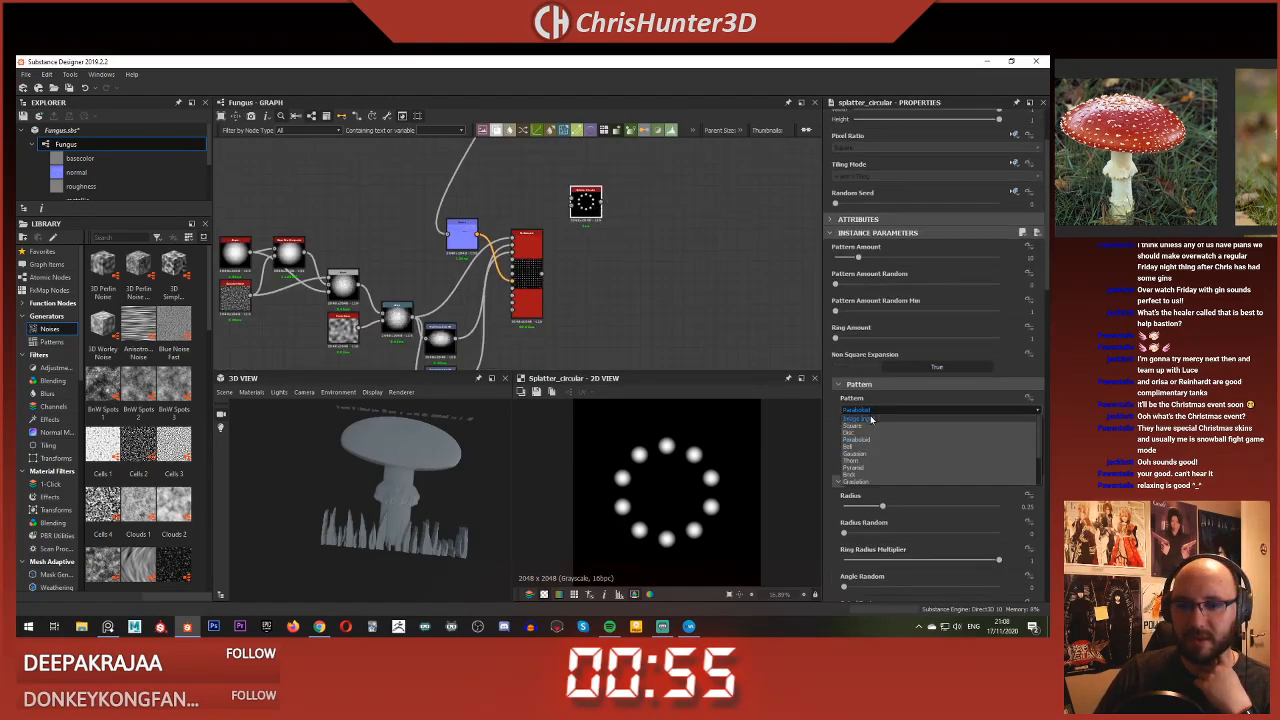
pyautogui.click(860, 434)
pyautogui.moveTo(887, 442); pyautogui.dragTo(903, 442)
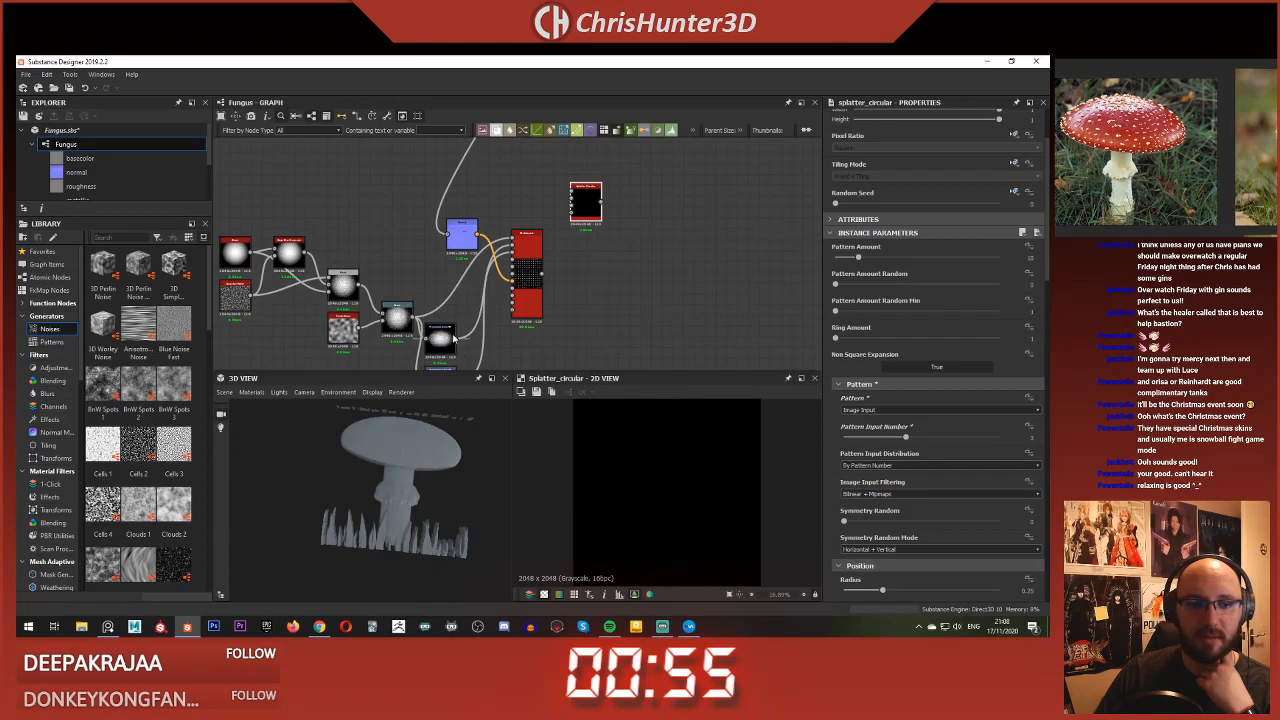
# Step: Connect the Warp and the two Transformation 2D spot shapes to the Splatter Circular's pattern inputs and preview the result
pyautogui.click(407, 317)
pyautogui.moveTo(414, 322); pyautogui.dragTo(576, 191)
pyautogui.moveTo(498, 240); pyautogui.dragTo(500, 194, button='middle')
pyautogui.moveTo(463, 298); pyautogui.dragTo(576, 160)
pyautogui.scroll(3, 576, 159)
pyautogui.doubleClick(576, 160)
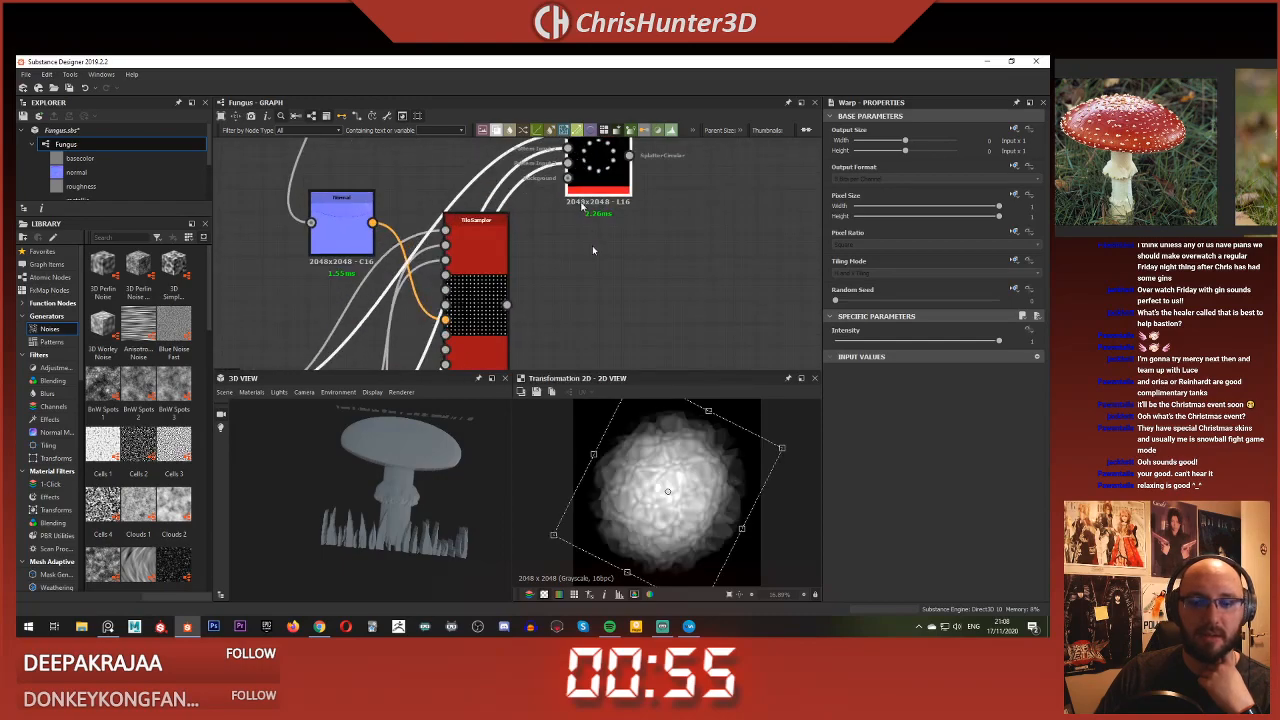
pyautogui.doubleClick(598, 176)
pyautogui.moveTo(598, 176); pyautogui.dragTo(573, 231, button='middle')
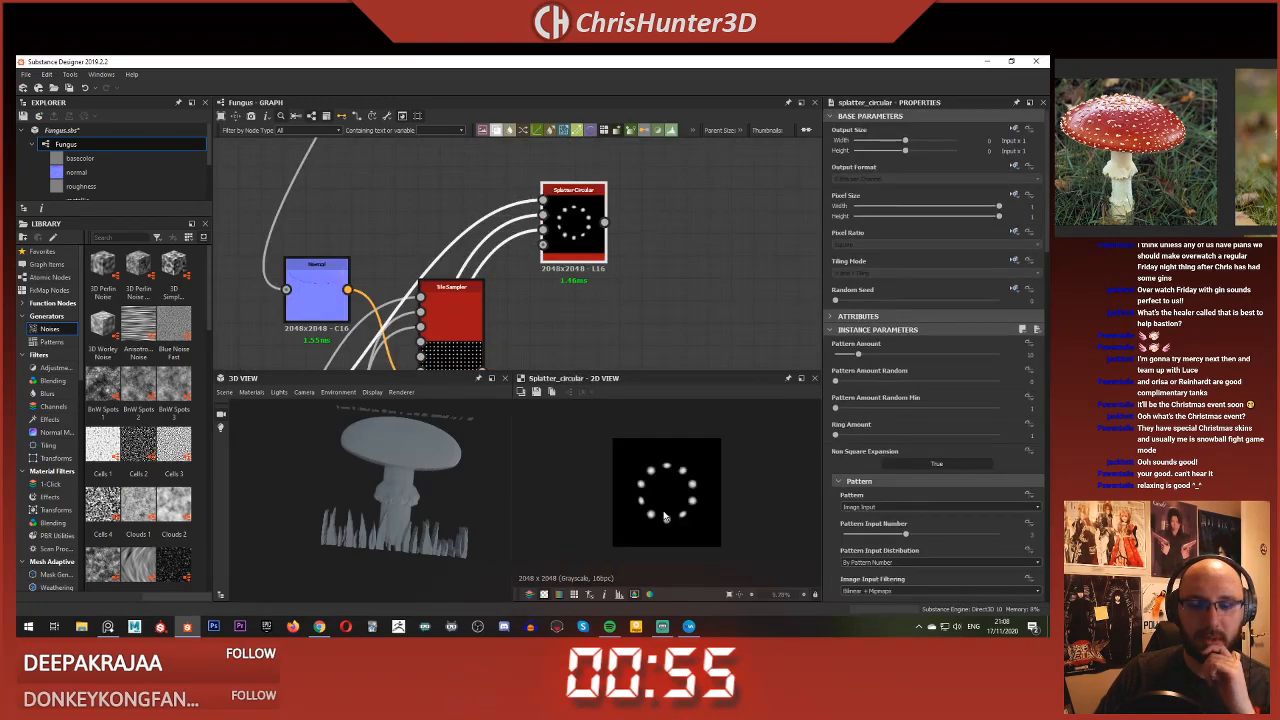
# Step: Try the Pattern Amount Random Min and restore it to 1, and set the Splatter Circular's Ring Amount to 4
pyautogui.scroll(2, 664, 516)
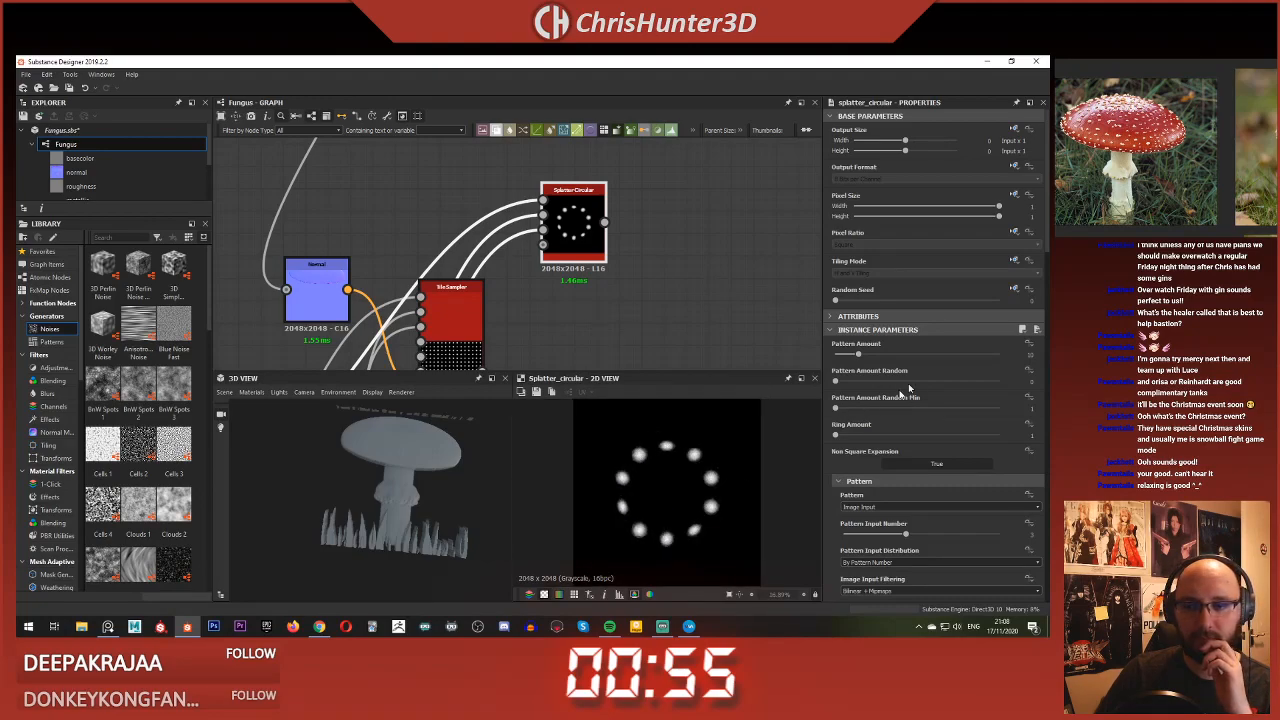
pyautogui.moveTo(862, 356); pyautogui.dragTo(836, 411)
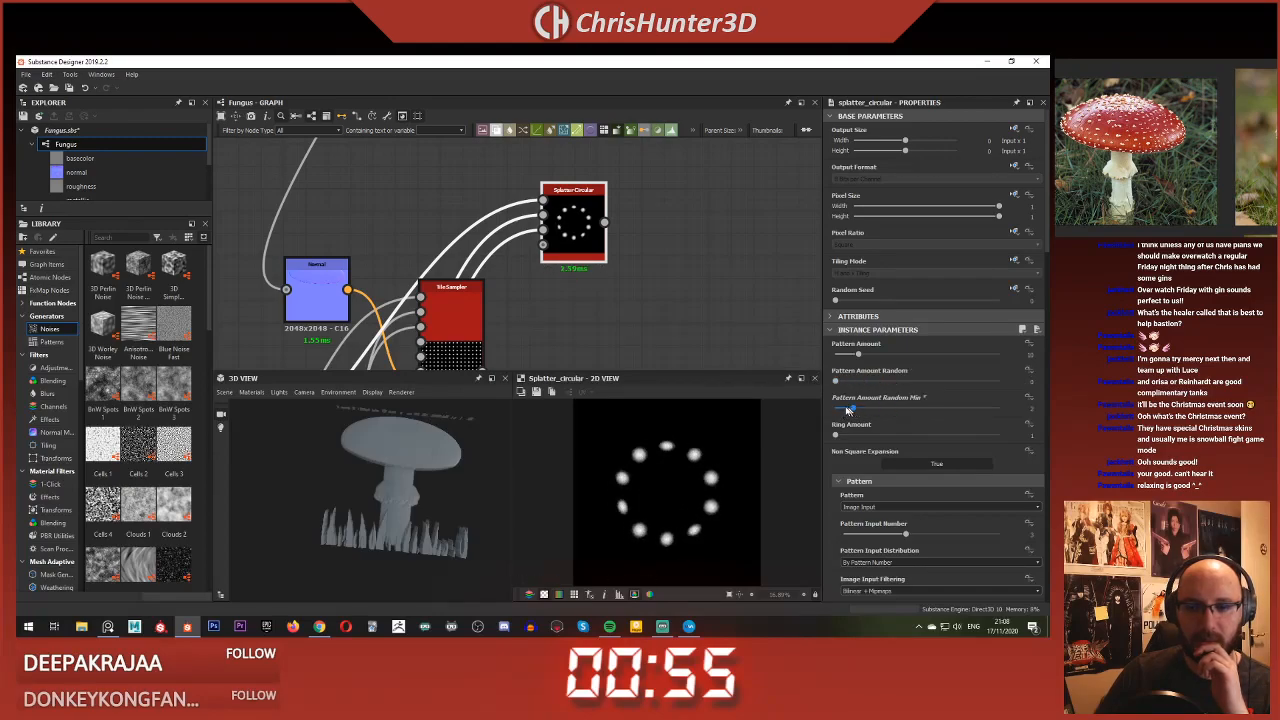
pyautogui.scroll(-3, 868, 411)
pyautogui.moveTo(835, 338); pyautogui.dragTo(896, 348)
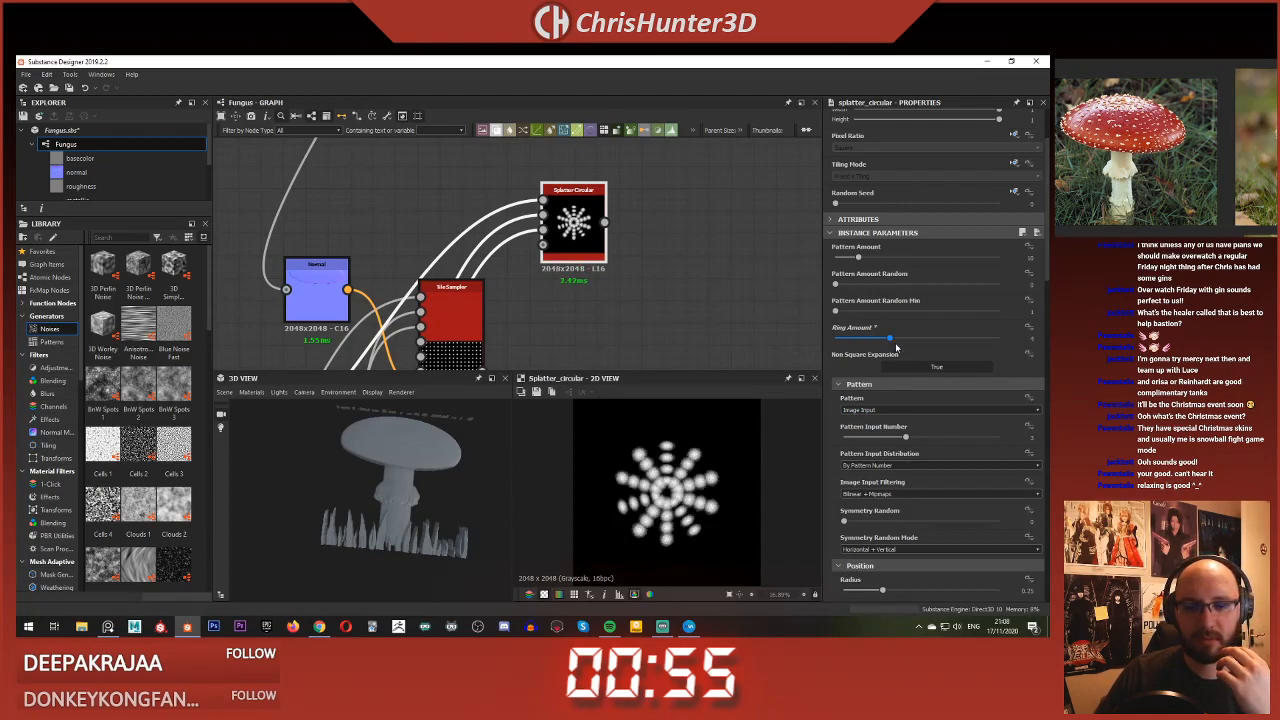
pyautogui.scroll(-2, 710, 447)
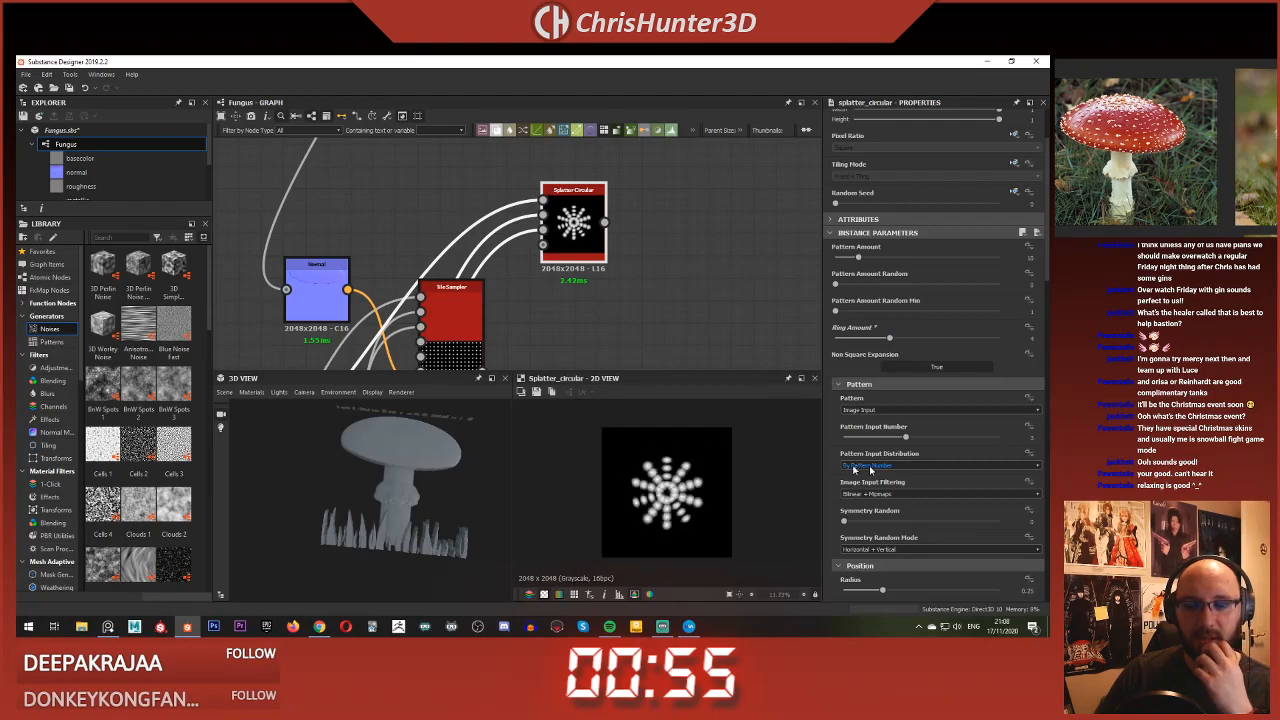
# Step: Set the Splatter Circular's Radius to about 0.42 and its Angle Random to about 0.3
pyautogui.scroll(-3, 924, 477)
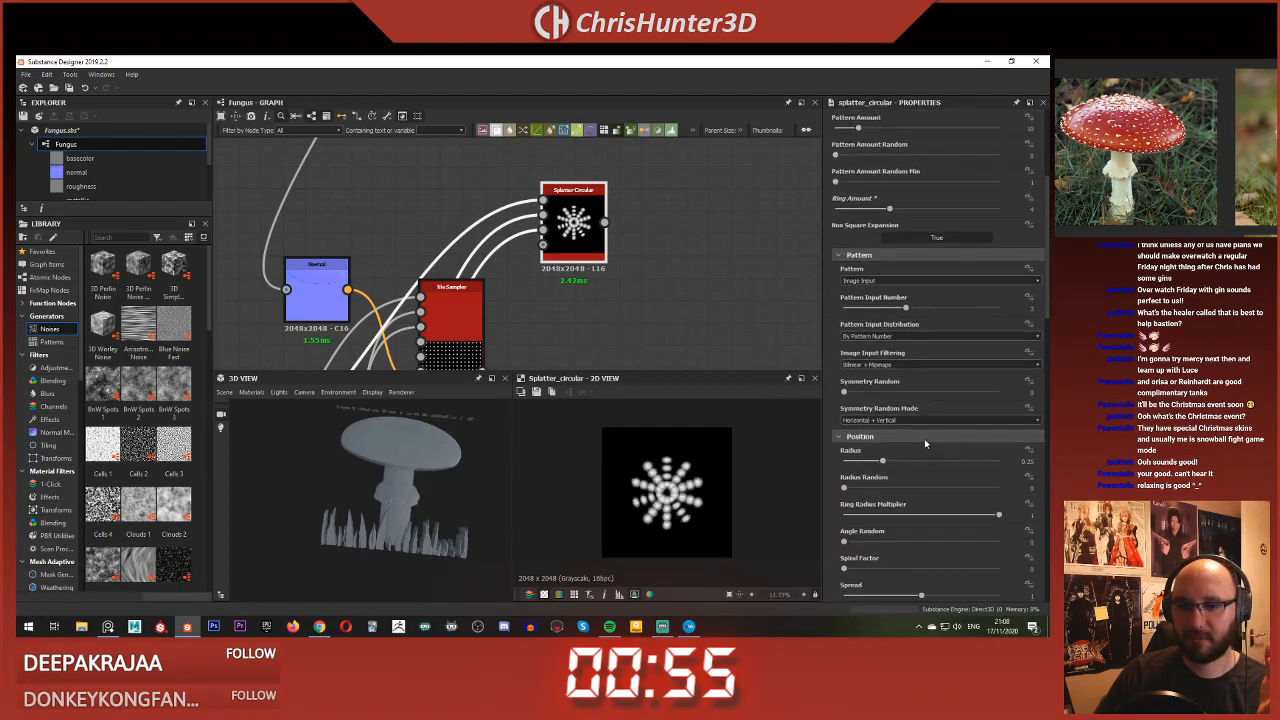
pyautogui.moveTo(895, 398); pyautogui.dragTo(811, 415)
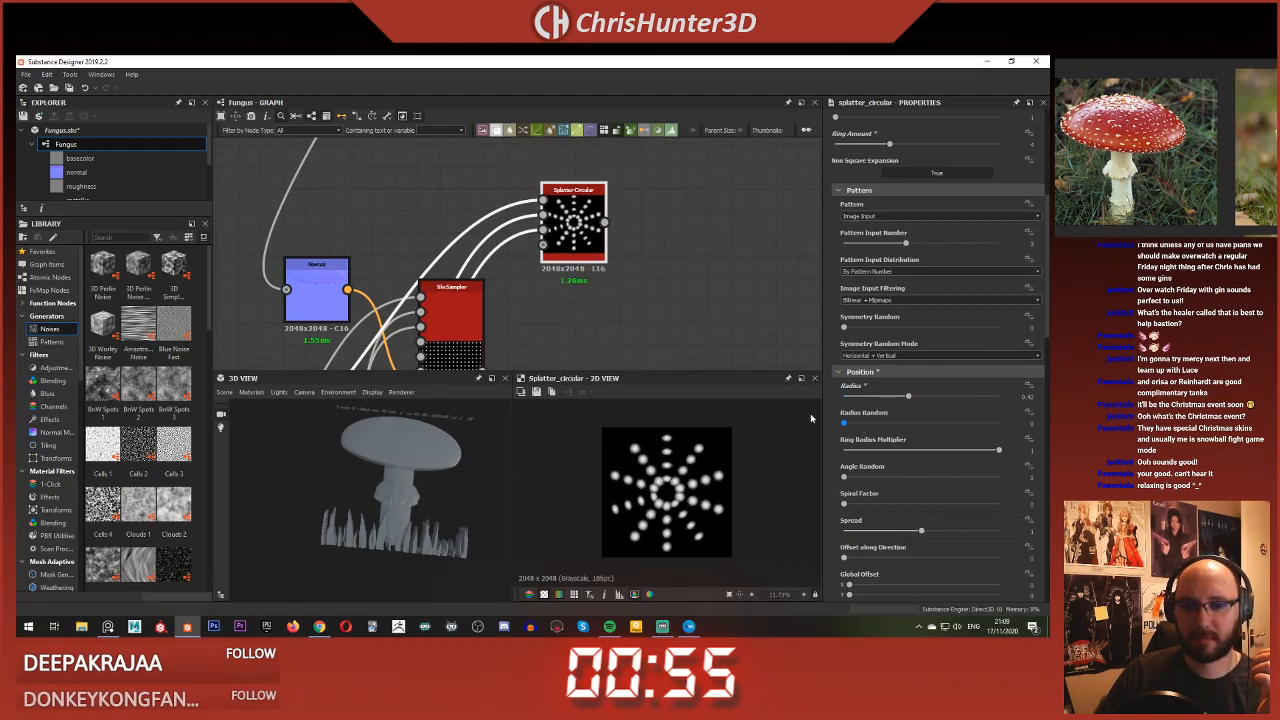
pyautogui.moveTo(856, 481); pyautogui.dragTo(891, 479)
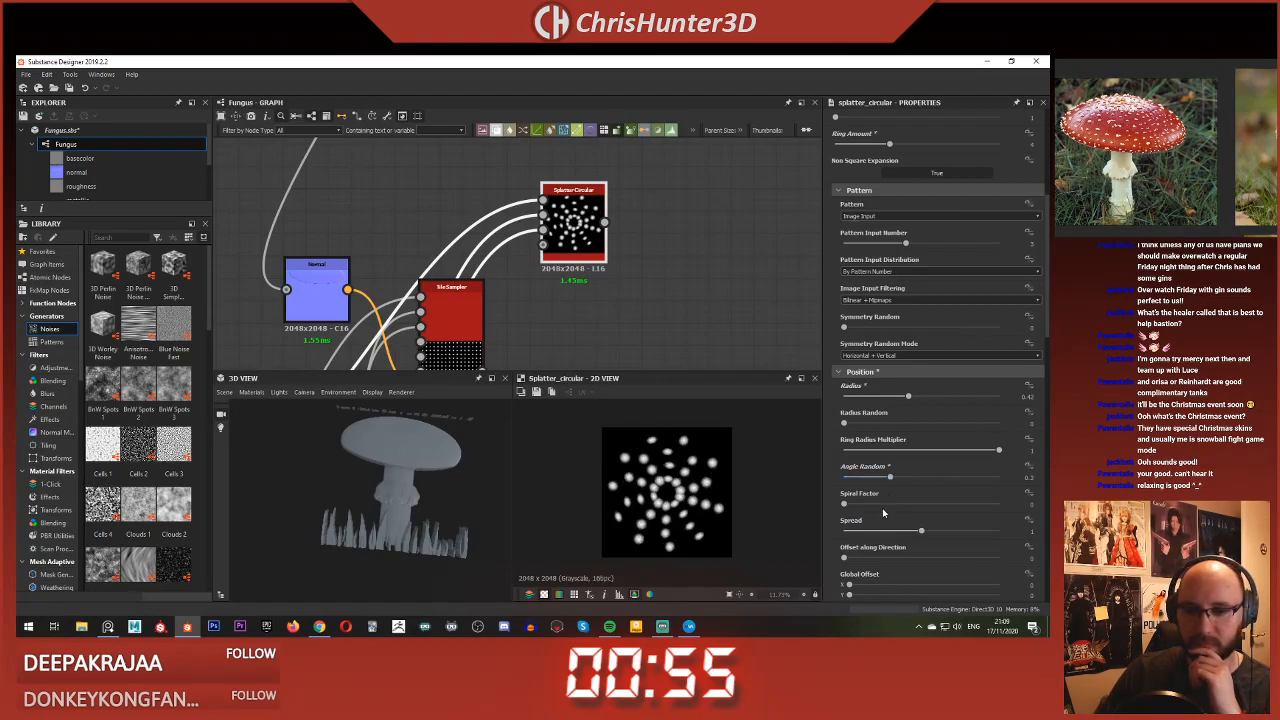
# Step: Reduce the Splatter Circular's Scale to about 0.57 and inspect the smaller spots up close
pyautogui.scroll(-7, 883, 513)
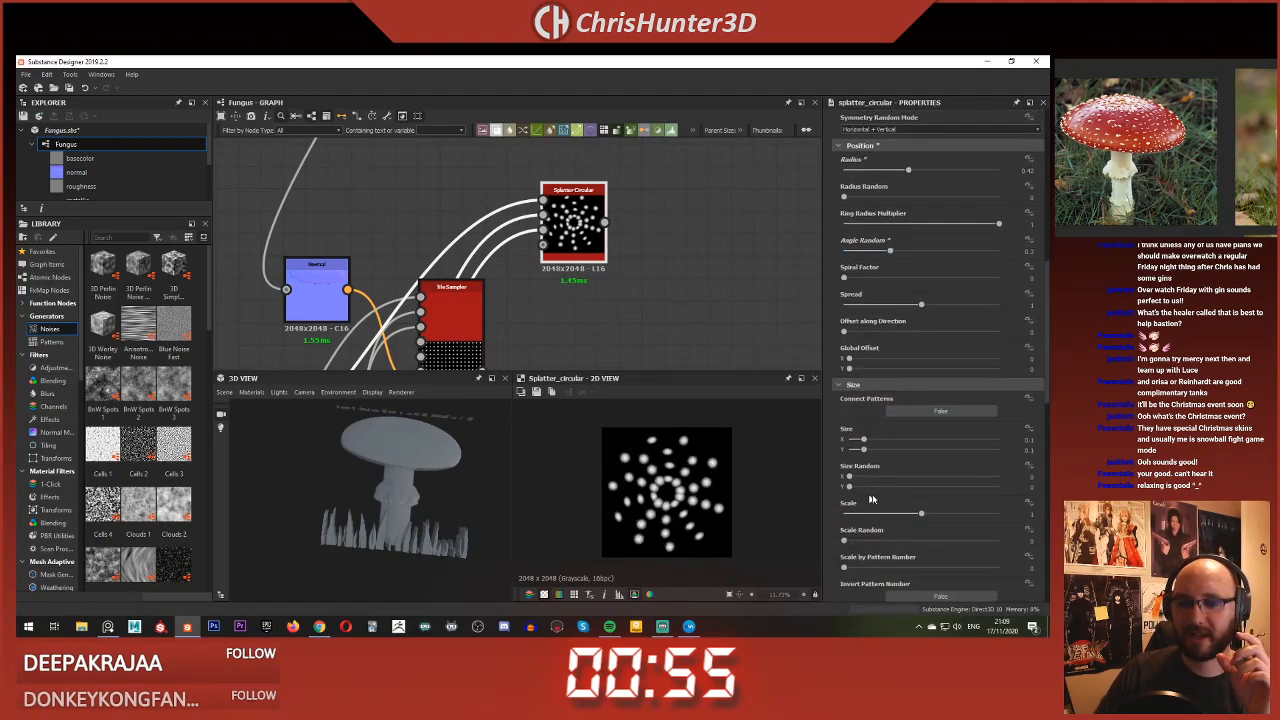
pyautogui.moveTo(922, 514); pyautogui.dragTo(887, 513)
pyautogui.scroll(5, 676, 503)
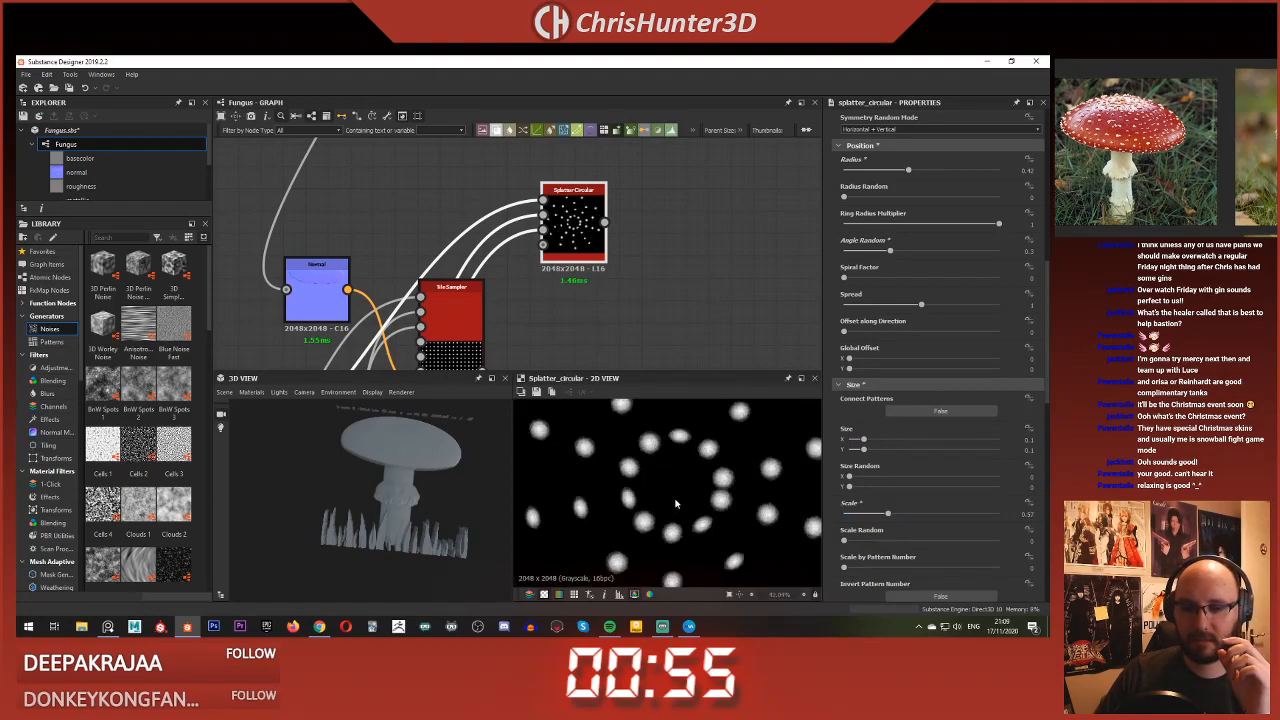
pyautogui.scroll(-5, 678, 499)
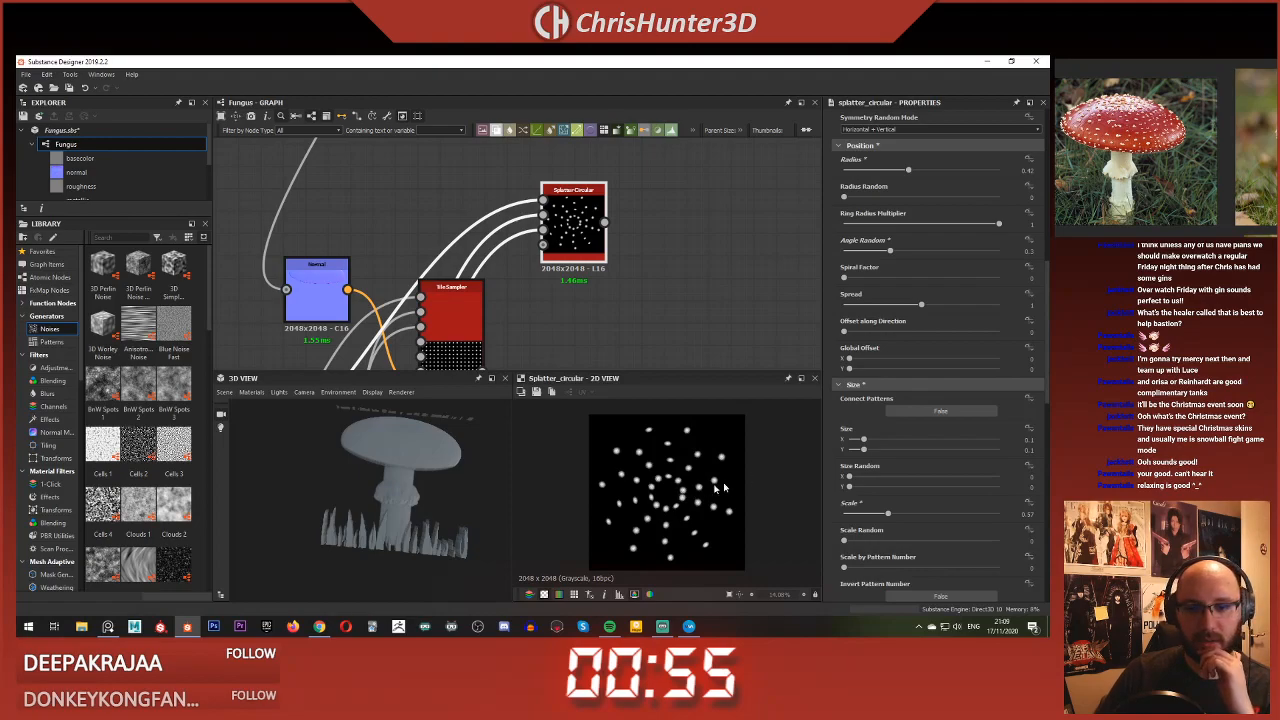
pyautogui.scroll(-1, 672, 497)
pyautogui.scroll(-5, 574, 277)
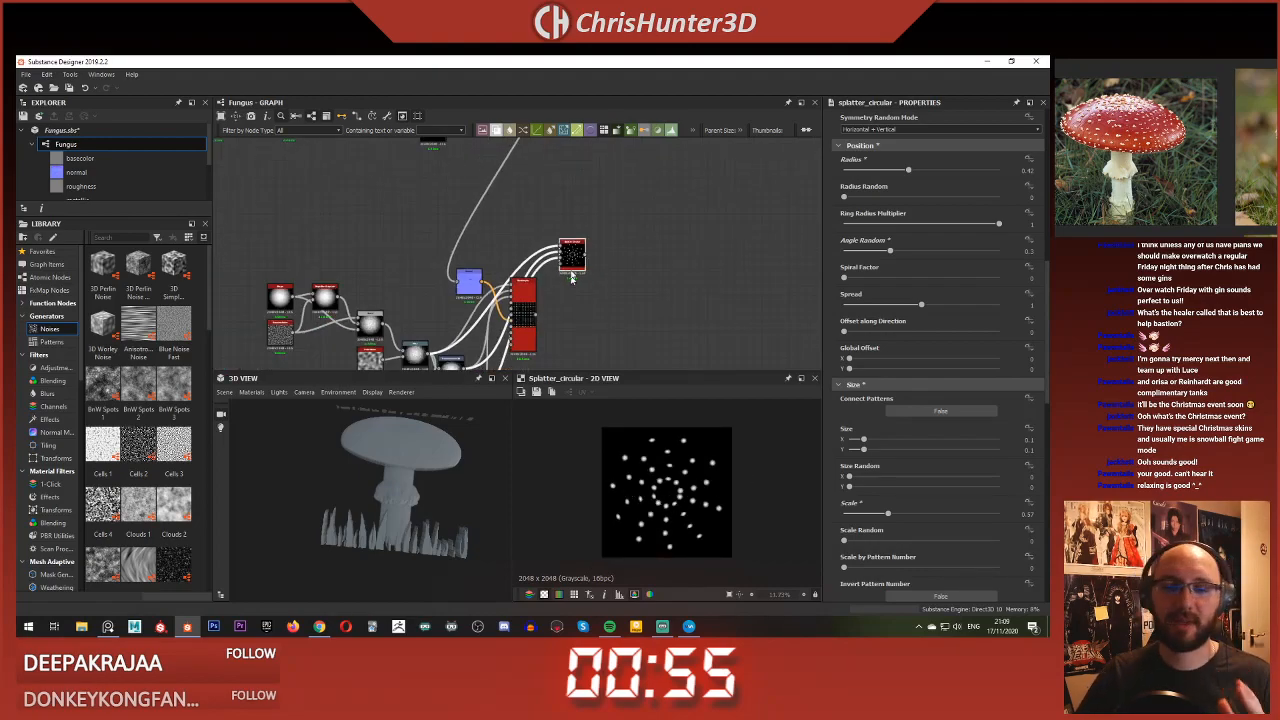
# Step: Examine the node chain that builds the mushroom cap, including its Levels and Blend nodes
pyautogui.moveTo(579, 264); pyautogui.dragTo(603, 252, button='middle')
pyautogui.scroll(2, 603, 252)
pyautogui.scroll(1, 603, 252)
pyautogui.scroll(-4, 668, 212)
pyautogui.moveTo(668, 212); pyautogui.dragTo(570, 283, button='middle')
pyautogui.scroll(-3, 636, 243)
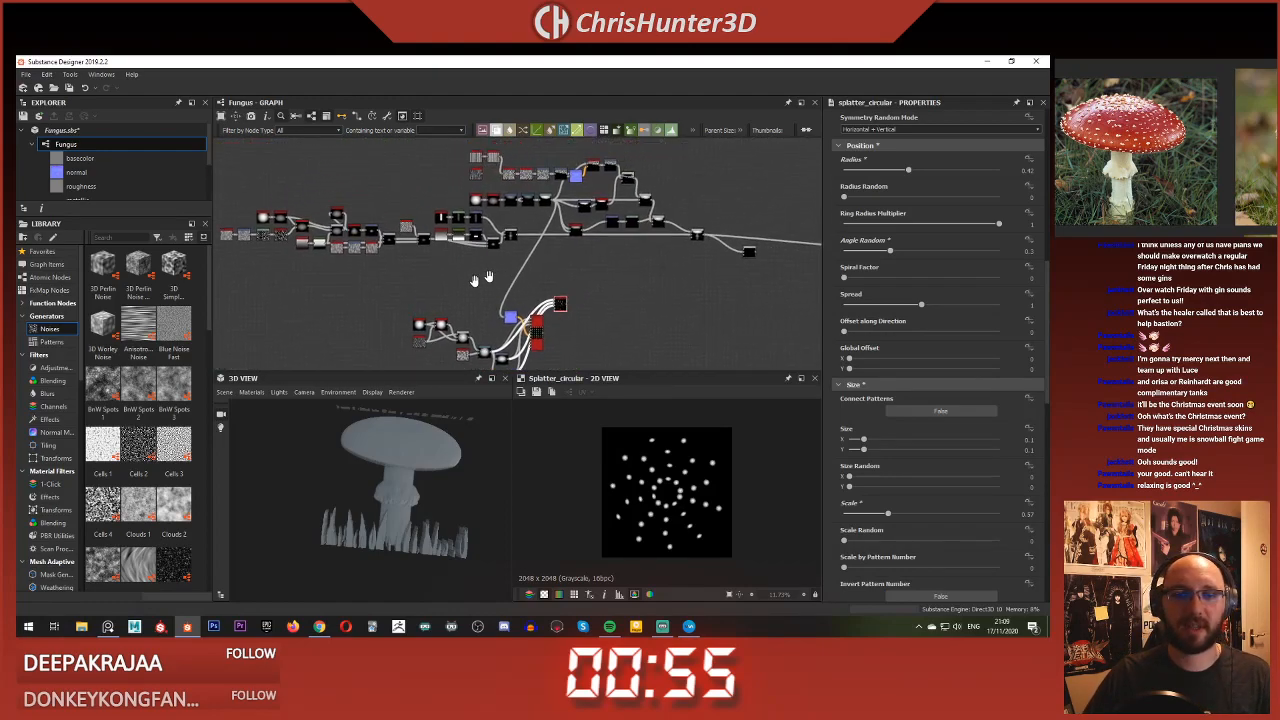
pyautogui.scroll(5, 528, 237)
pyautogui.moveTo(528, 237); pyautogui.dragTo(474, 237, button='middle')
pyautogui.scroll(4, 544, 283)
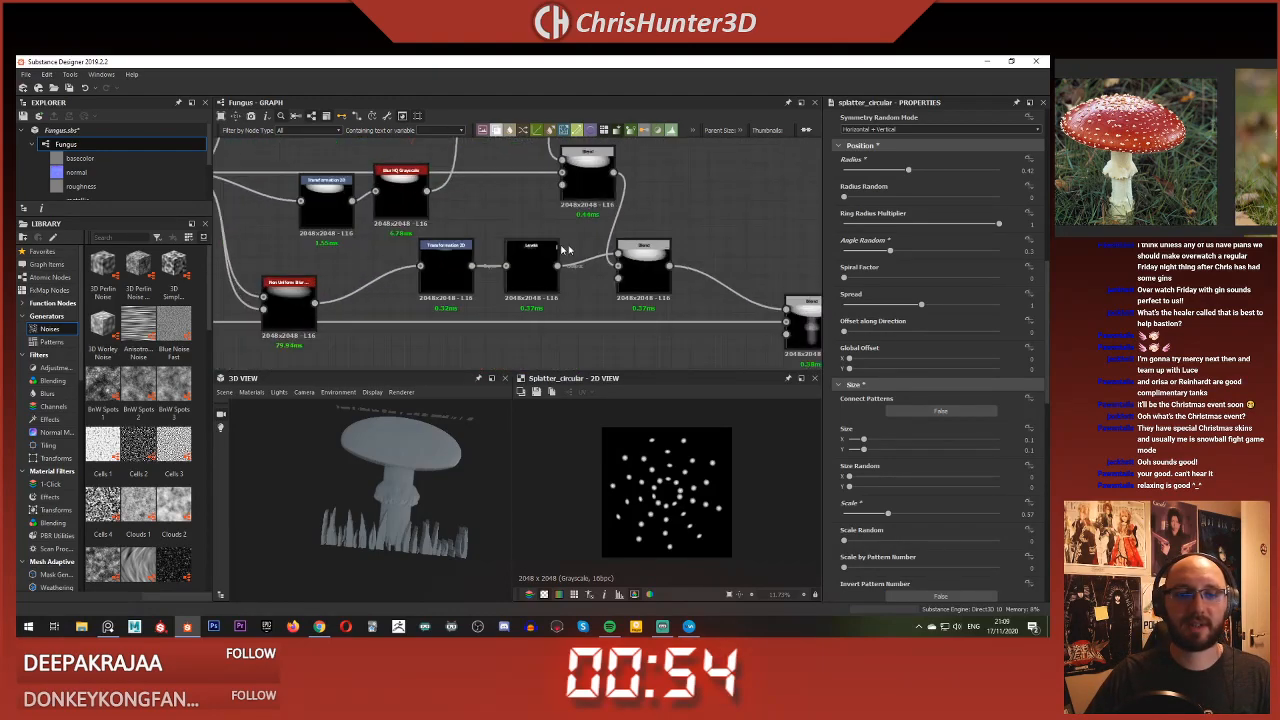
pyautogui.scroll(-4, 571, 295)
pyautogui.scroll(7, 517, 249)
pyautogui.moveTo(652, 337); pyautogui.dragTo(697, 363, button='middle')
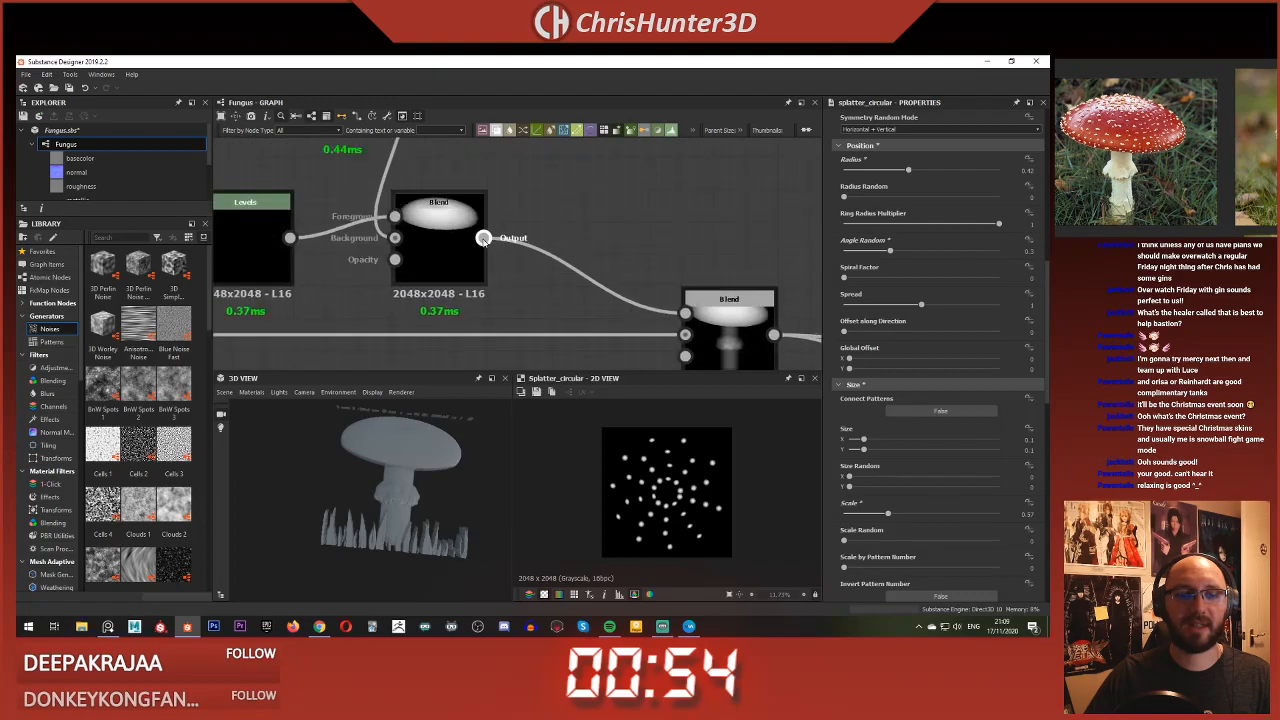
pyautogui.scroll(-1, 551, 263)
pyautogui.moveTo(551, 263); pyautogui.dragTo(757, 309, button='middle')
# Step: Duplicate the cap's Shape Extrude node and place the copy below the mushroom's blend chain
pyautogui.scroll(-4, 603, 240)
pyautogui.scroll(1, 505, 266)
pyautogui.moveTo(505, 266); pyautogui.dragTo(900, 318, button='middle')
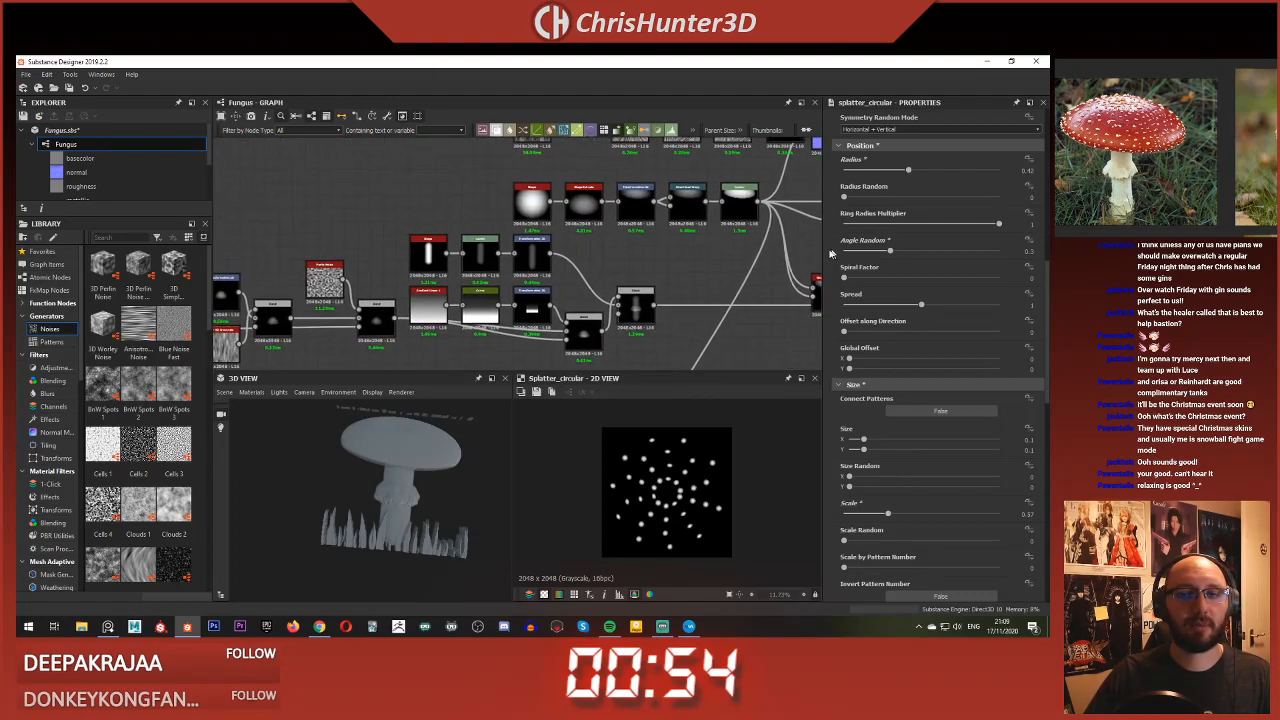
pyautogui.scroll(2, 575, 213)
pyautogui.scroll(1, 576, 216)
pyautogui.scroll(-6, 711, 275)
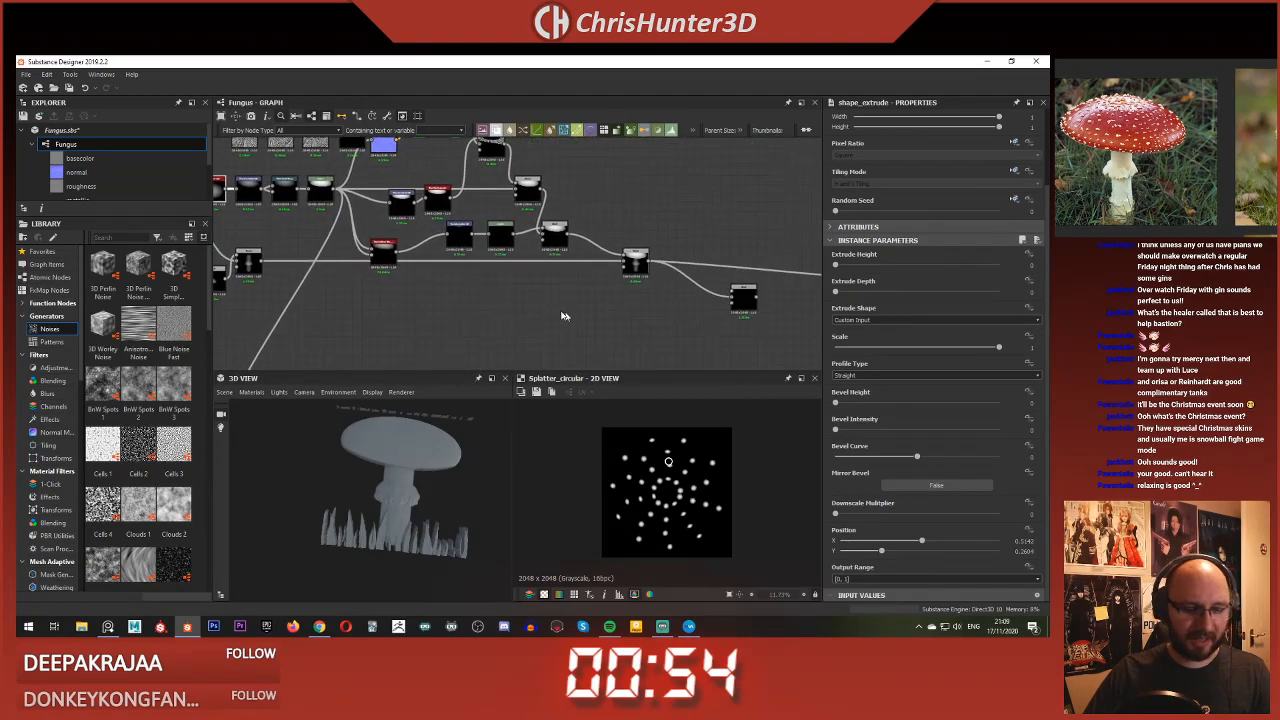
pyautogui.hotkey('ctrl', 'v')
pyautogui.moveTo(519, 255); pyautogui.dragTo(566, 328)
pyautogui.scroll(-2, 566, 328)
pyautogui.moveTo(566, 328); pyautogui.dragTo(591, 228, button='middle')
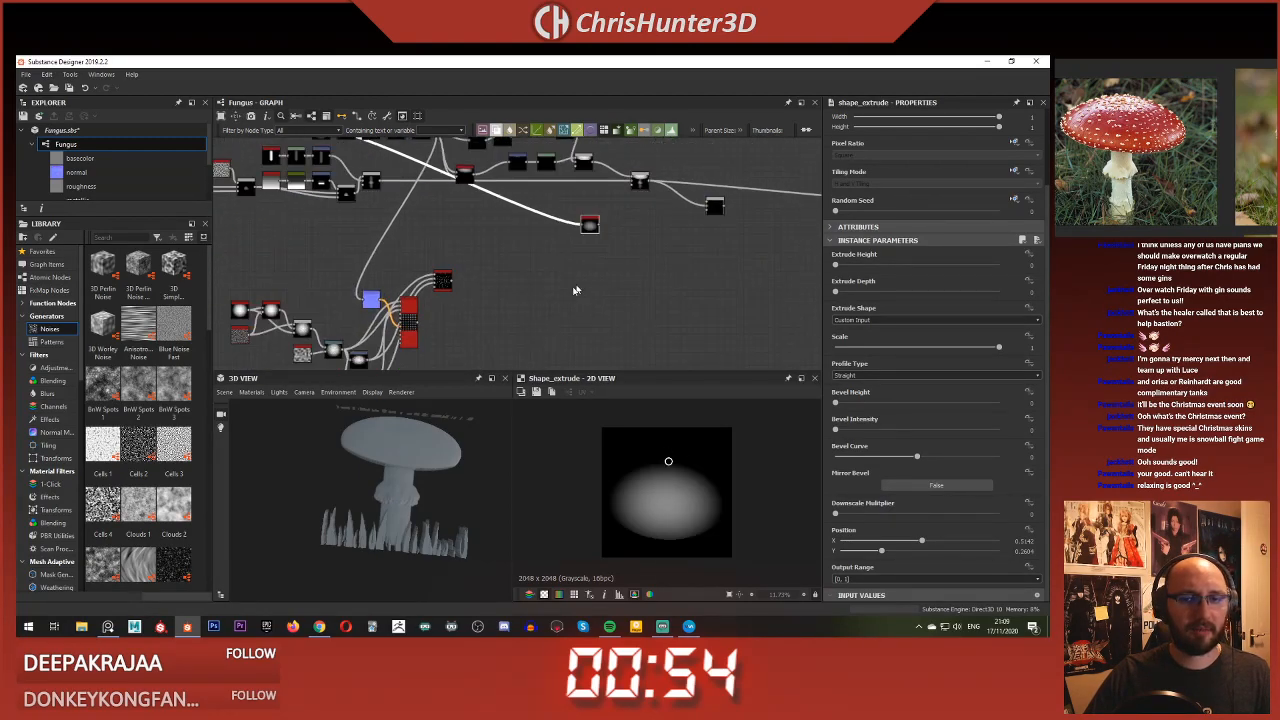
# Step: Connect the Splatter Circular's output to the copied Shape Extrude and inspect the extruded spots
pyautogui.click(445, 281)
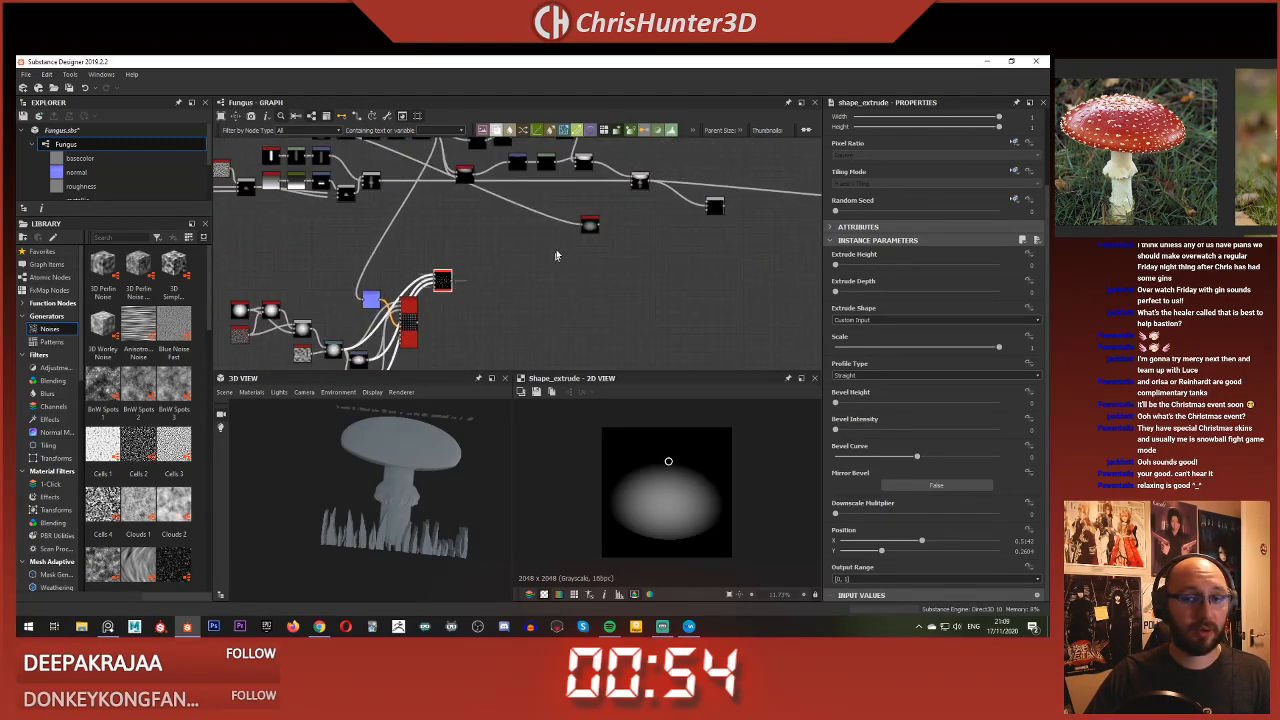
pyautogui.click(449, 283)
pyautogui.moveTo(567, 244); pyautogui.dragTo(585, 228)
pyautogui.click(590, 225)
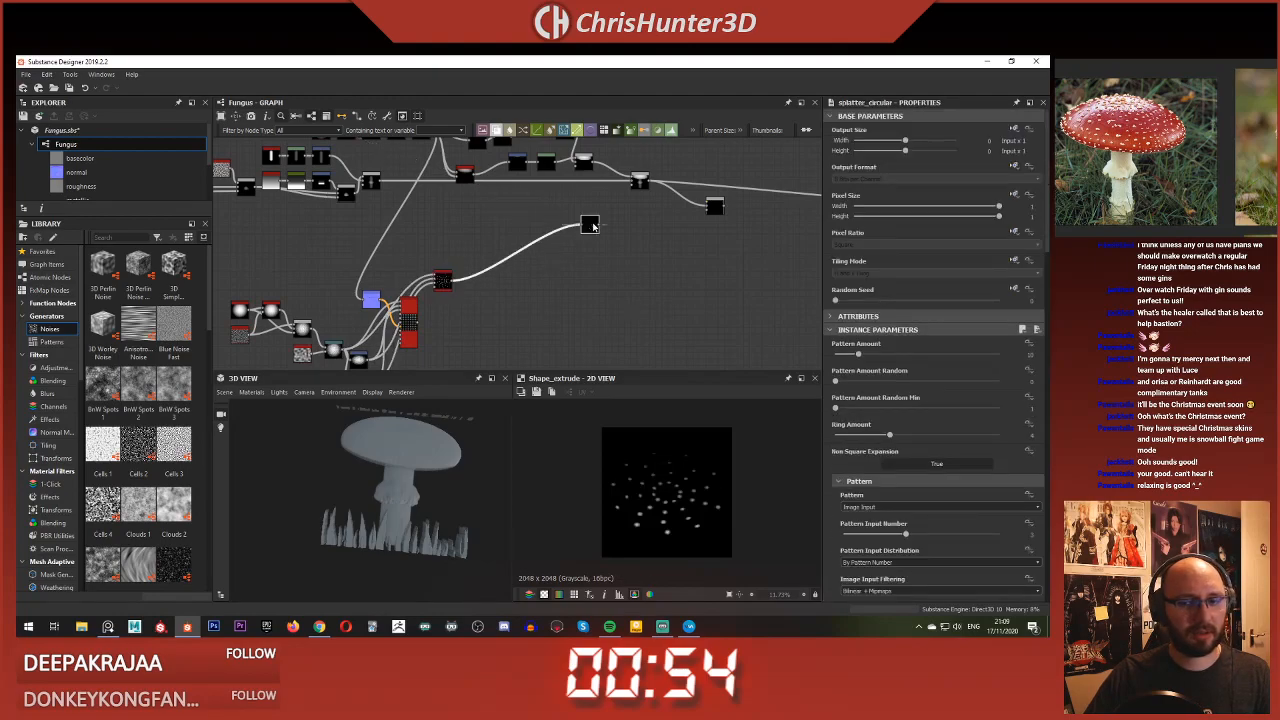
pyautogui.scroll(3, 634, 508)
pyautogui.scroll(-2, 662, 482)
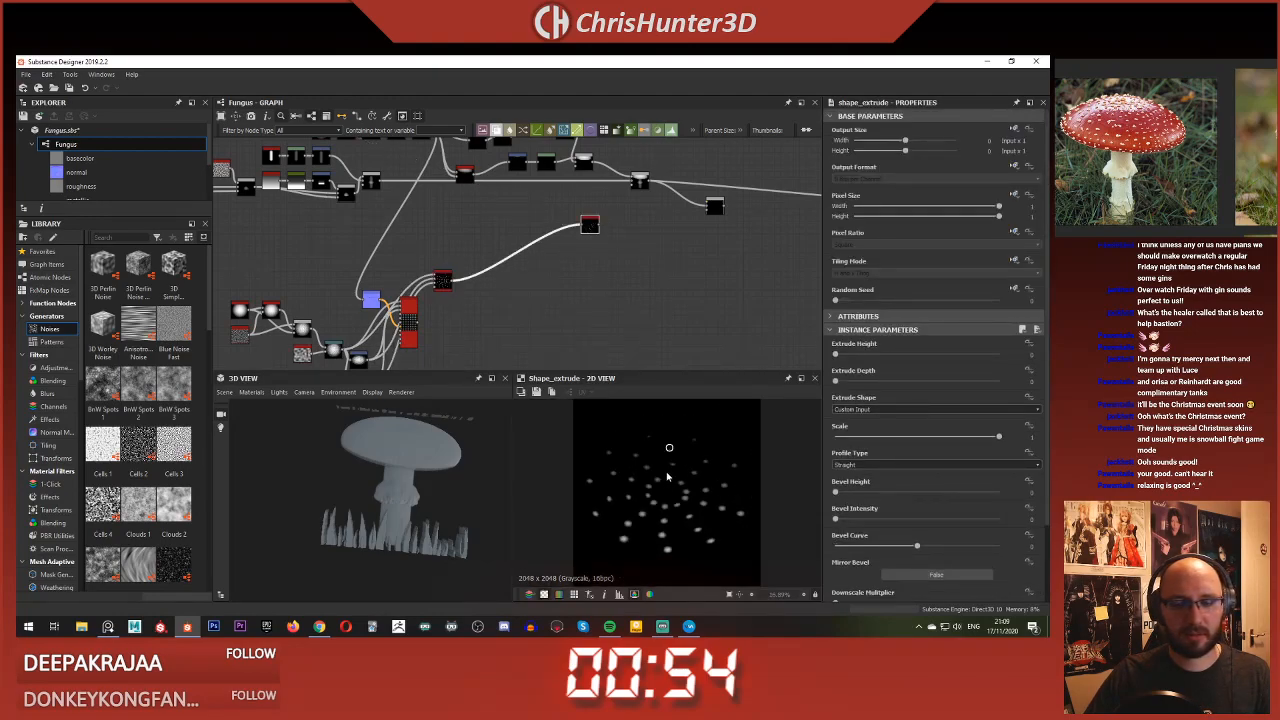
# Step: Compare the previews of the Splatter Circular, the Shape Extrude copy and the Blend showing the whole mushroom
pyautogui.doubleClick(442, 283)
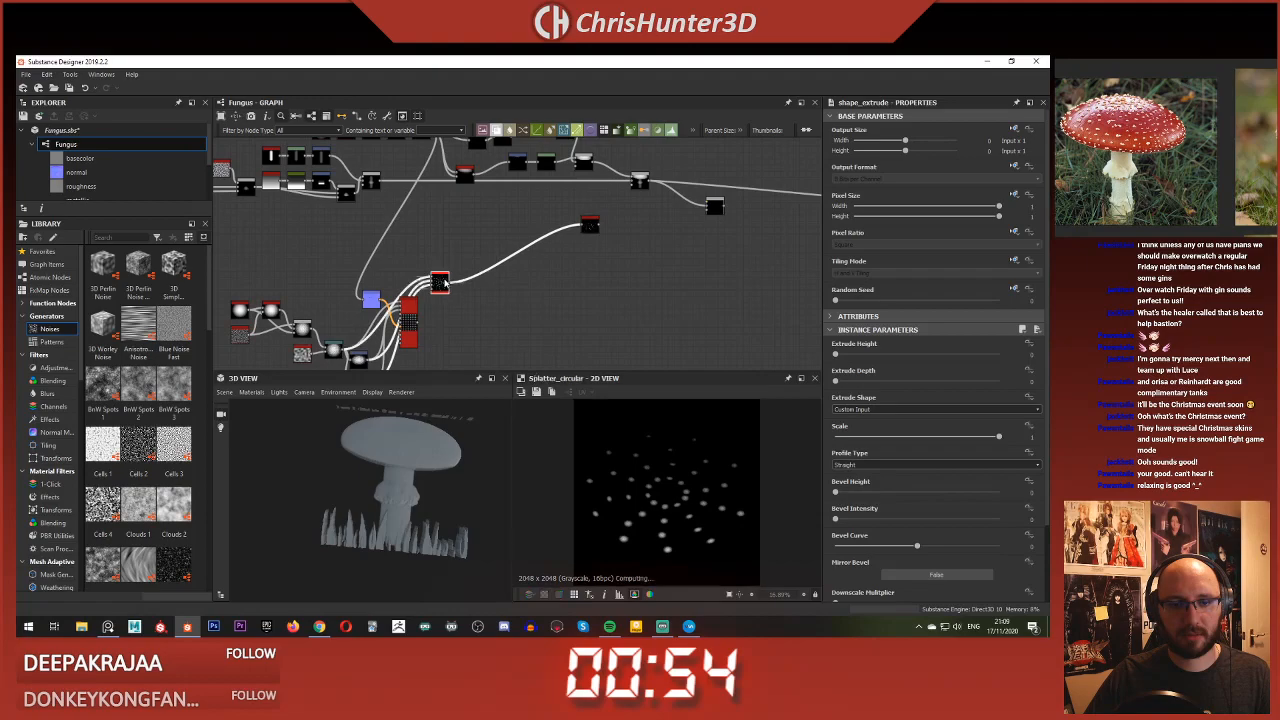
pyautogui.doubleClick(590, 226)
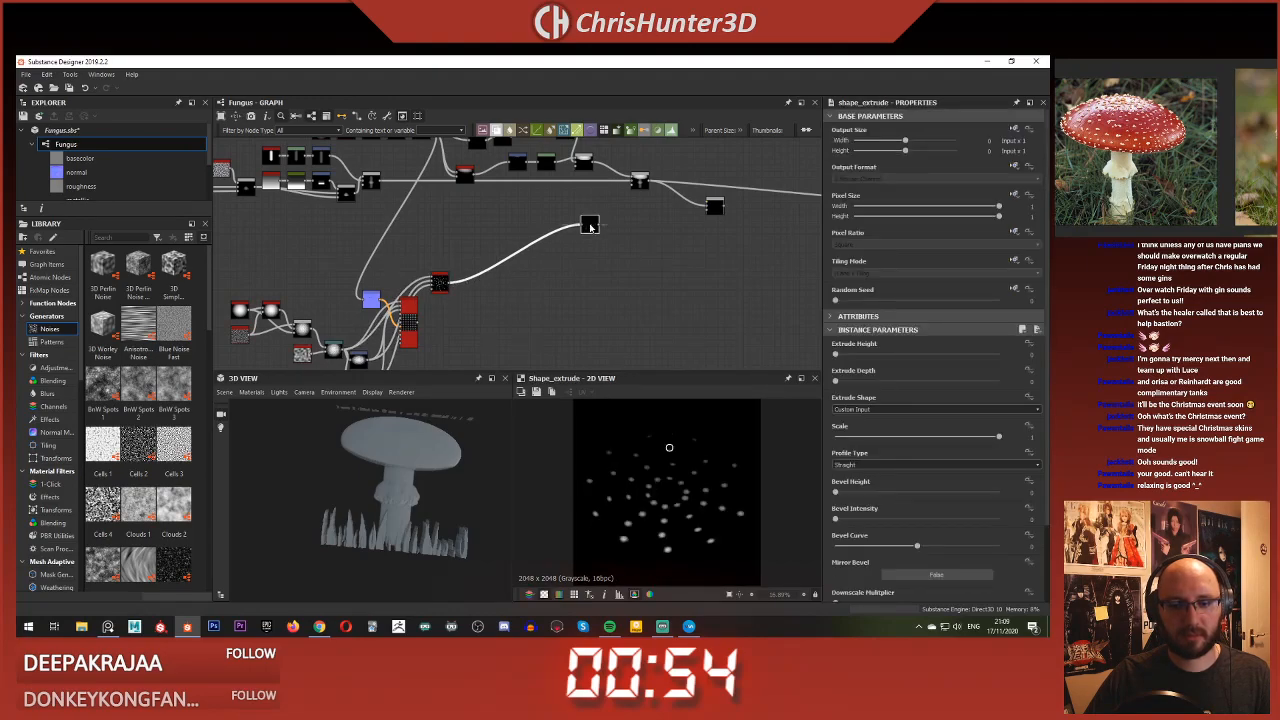
pyautogui.moveTo(590, 226); pyautogui.dragTo(538, 301, button='middle')
pyautogui.doubleClick(589, 255)
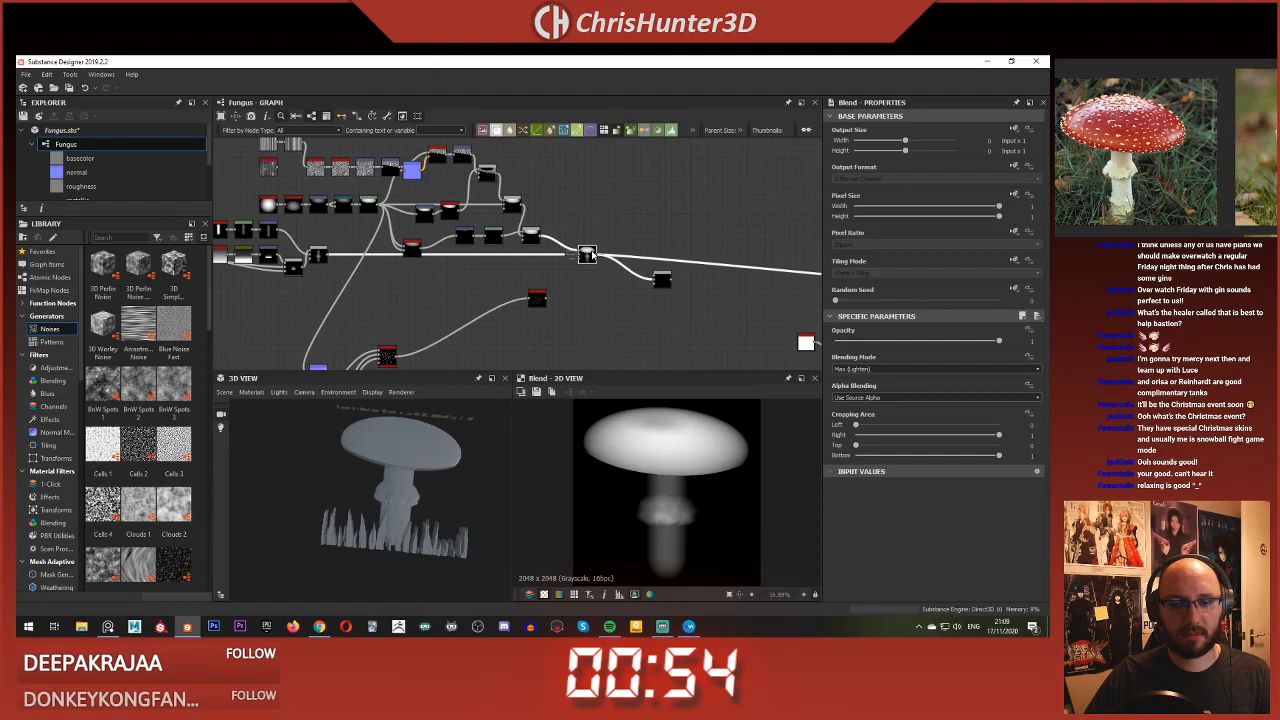
pyautogui.moveTo(420, 270); pyautogui.dragTo(595, 228, button='middle')
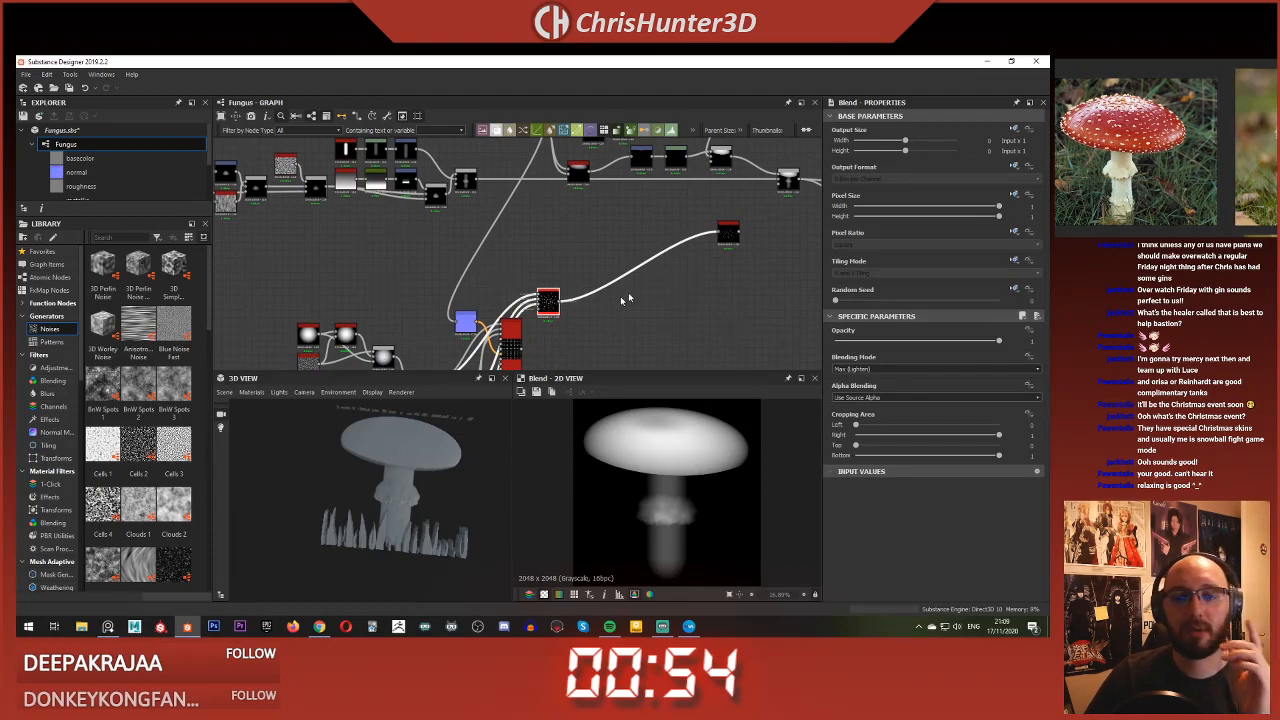
# Step: Delete the Shape Extrude copy fed by the Splatter Circular
pyautogui.scroll(-1, 628, 298)
pyautogui.scroll(4, 655, 285)
pyautogui.click(655, 285)
pyautogui.scroll(-4, 532, 299)
pyautogui.moveTo(532, 299); pyautogui.dragTo(609, 316, button='middle')
pyautogui.scroll(4, 578, 261)
pyautogui.click(783, 200)
pyautogui.press('Delete')
# Step: Move the cap's base Shape node away from the Shape Extrude to make room between them
pyautogui.scroll(-5, 567, 248)
pyautogui.scroll(8, 500, 223)
pyautogui.moveTo(519, 199); pyautogui.dragTo(597, 225, button='middle')
pyautogui.moveTo(494, 222); pyautogui.dragTo(314, 217)
pyautogui.scroll(-6, 450, 229)
pyautogui.moveTo(275, 303); pyautogui.dragTo(423, 288, button='middle')
pyautogui.scroll(4, 620, 229)
pyautogui.moveTo(620, 229); pyautogui.dragTo(611, 291, button='middle')
pyautogui.moveTo(518, 257); pyautogui.dragTo(448, 210)
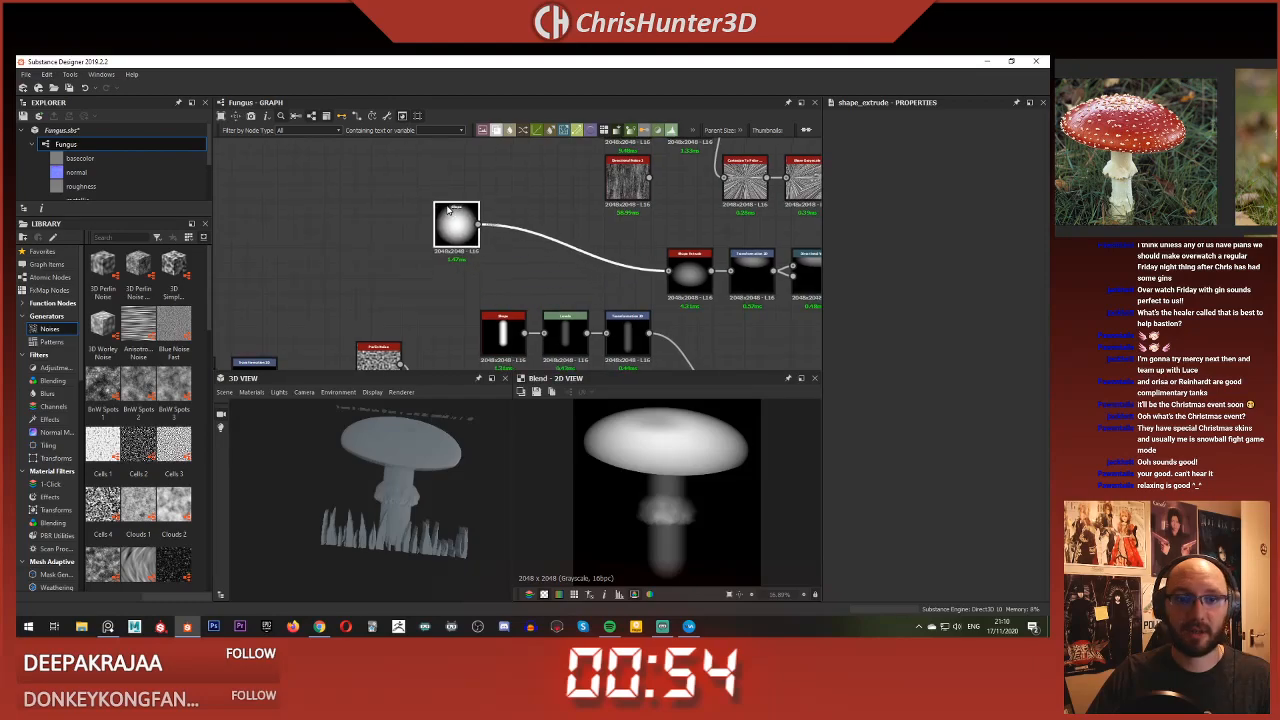
# Step: Add a Blend node beside the cap's Shape node and connect the Shape to its Background
pyautogui.click(560, 220)
pyautogui.press('space')
pyautogui.write('blend')
pyautogui.press('Return')
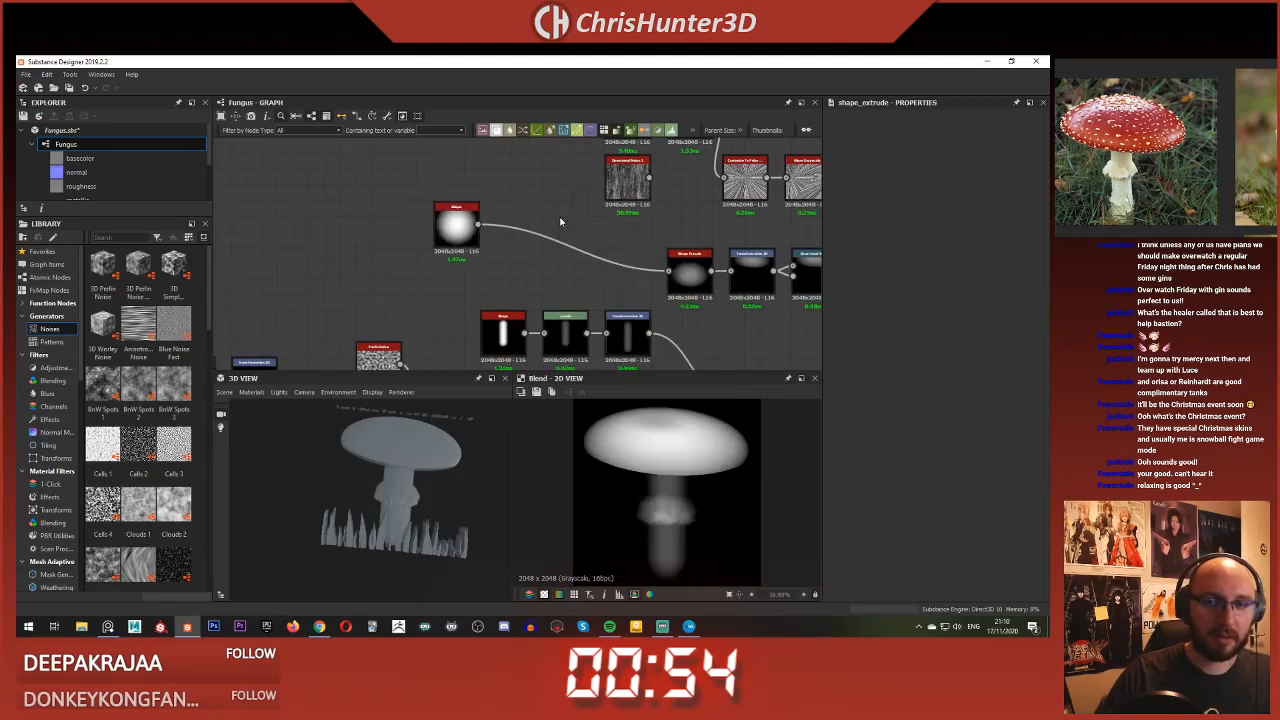
pyautogui.moveTo(478, 226); pyautogui.dragTo(543, 225)
# Step: Connect the Splatter Circular's output to the new Blend's Foreground
pyautogui.scroll(-4, 502, 249)
pyautogui.moveTo(502, 249); pyautogui.dragTo(388, 157, button='middle')
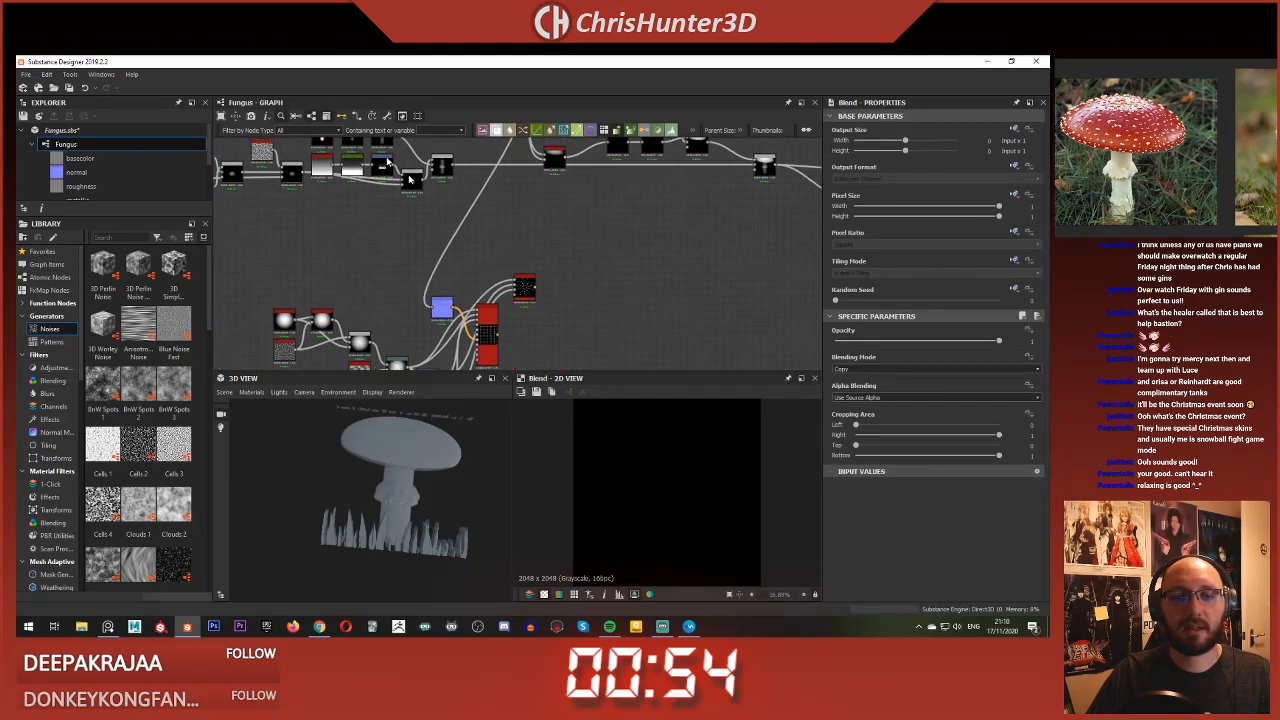
pyautogui.scroll(4, 536, 285)
pyautogui.click(539, 275)
pyautogui.scroll(-4, 541, 280)
pyautogui.moveTo(541, 280); pyautogui.dragTo(697, 431, button='middle')
pyautogui.scroll(4, 523, 240)
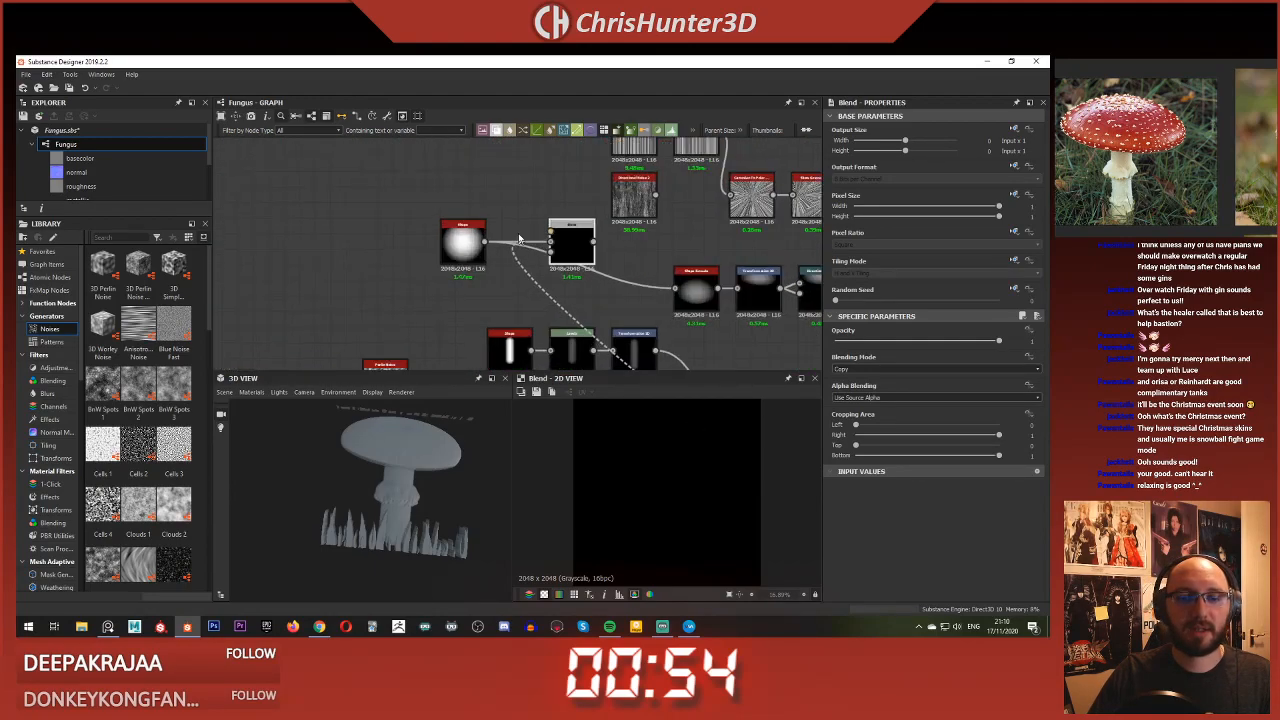
pyautogui.click(550, 232)
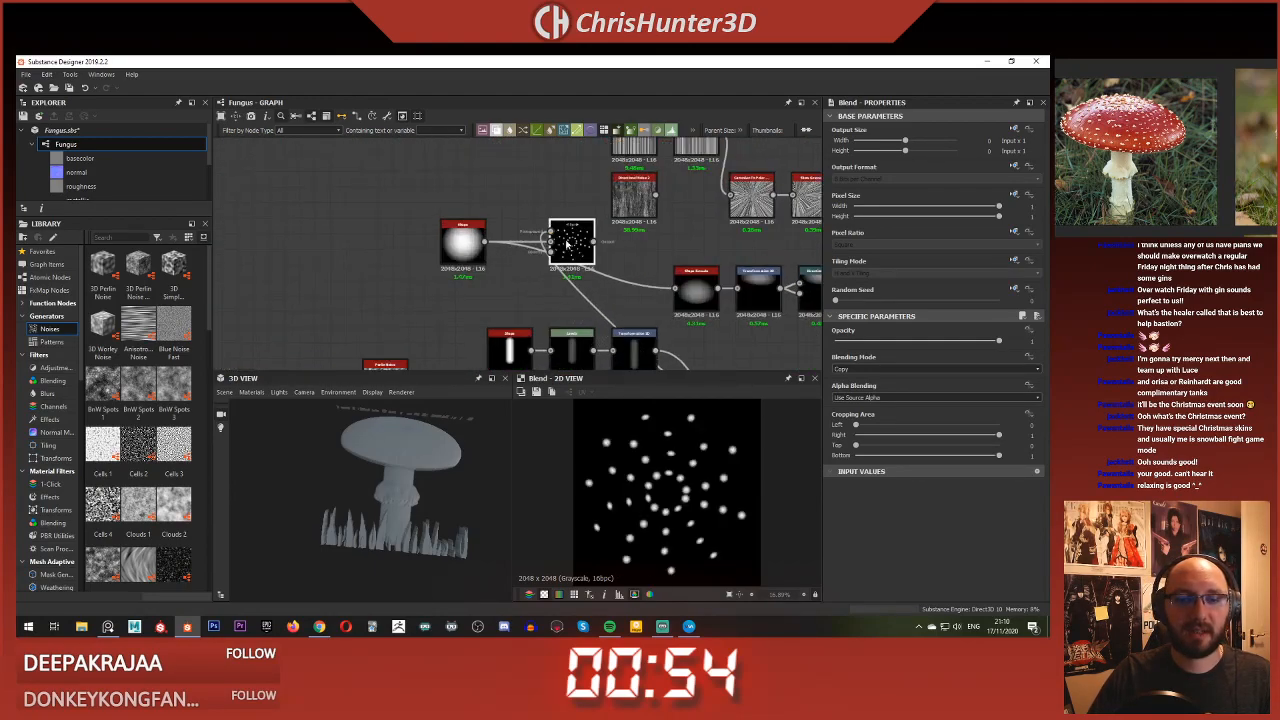
# Step: Set the new Blend's blending mode to Max (Lighten) and inspect the spots on the cap shape up close
pyautogui.click(886, 369)
pyautogui.click(905, 410)
pyautogui.scroll(2, 660, 482)
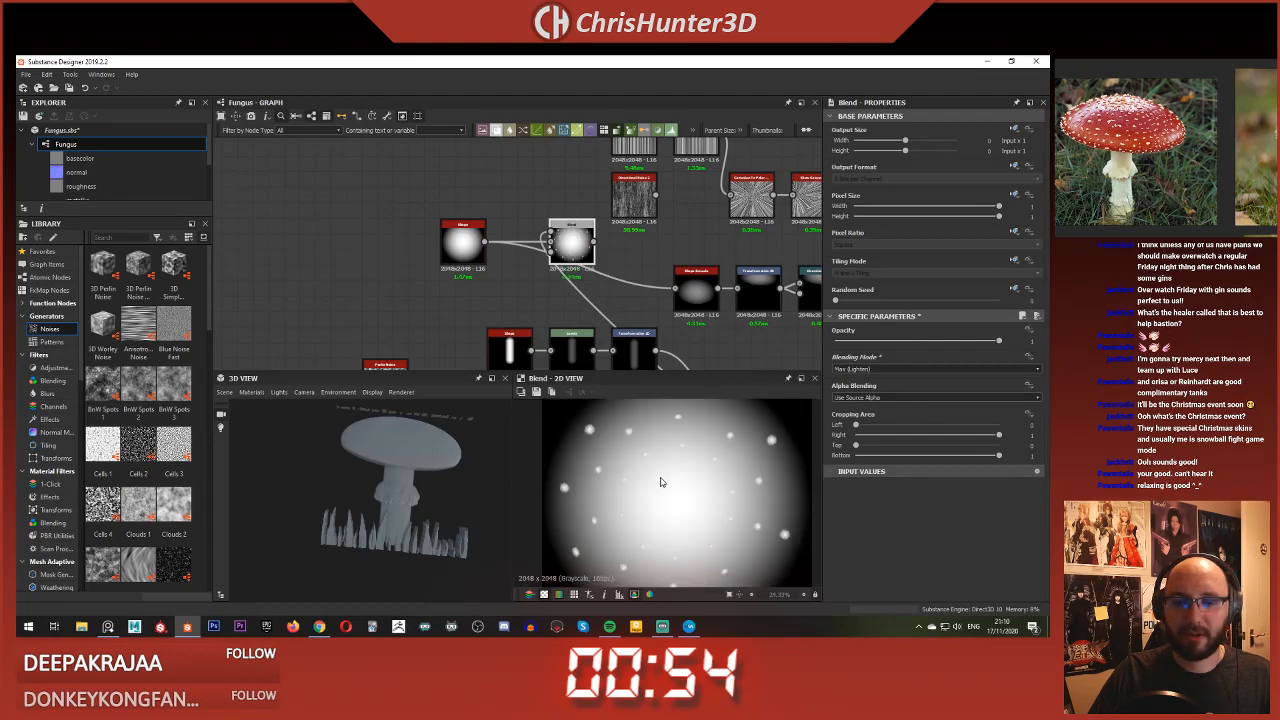
pyautogui.scroll(-2, 660, 482)
# Step: Rearrange the Shape and the new Blend so the Blend sits above and beside the Shape
pyautogui.moveTo(510, 218); pyautogui.dragTo(588, 273, button='middle')
pyautogui.moveTo(544, 297); pyautogui.dragTo(513, 330)
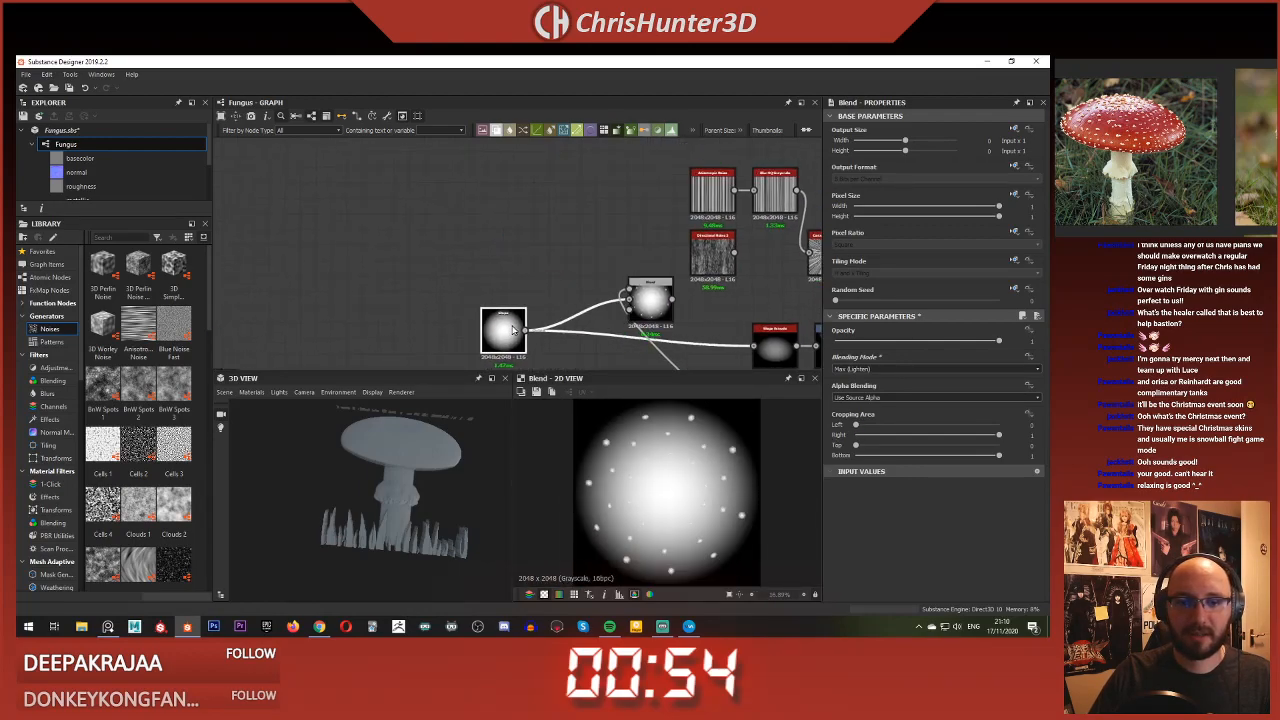
pyautogui.scroll(1, 513, 330)
pyautogui.moveTo(513, 330); pyautogui.dragTo(490, 250, button='middle')
pyautogui.moveTo(675, 228); pyautogui.dragTo(602, 208)
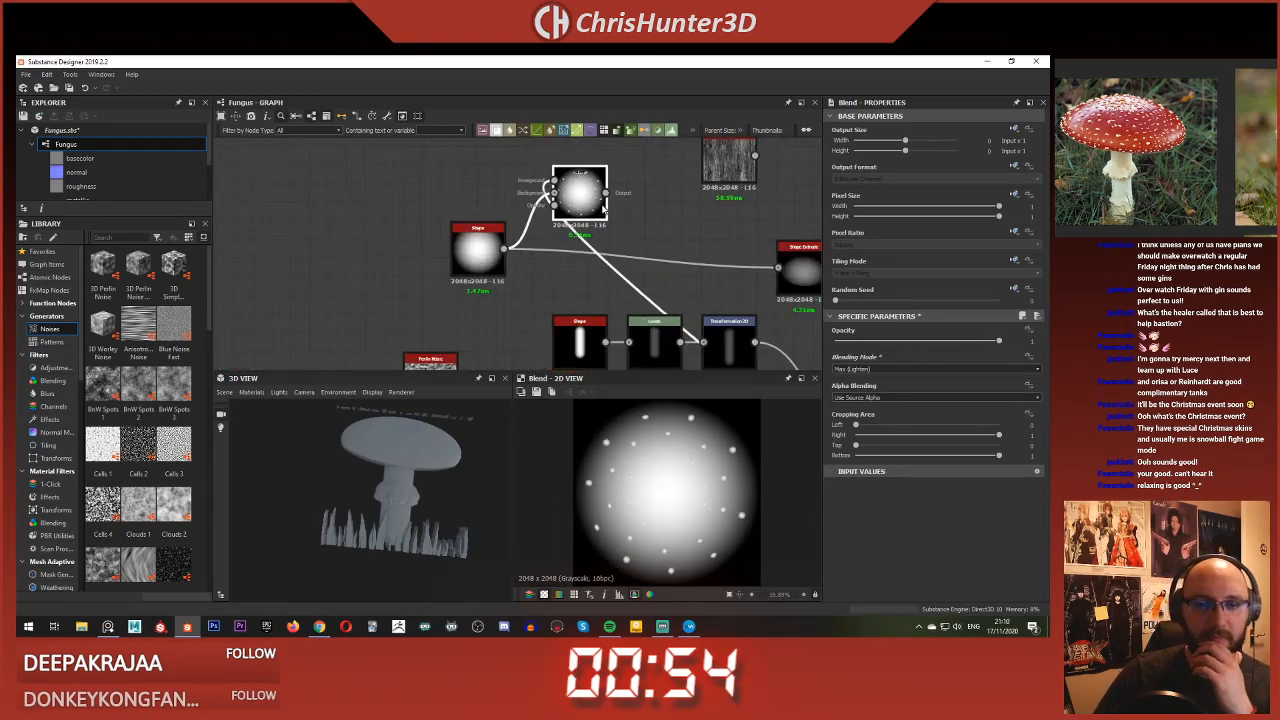
# Step: Try the Add (Linear Dodge) blending mode on the spots Blend with different opacity values
pyautogui.click(864, 368)
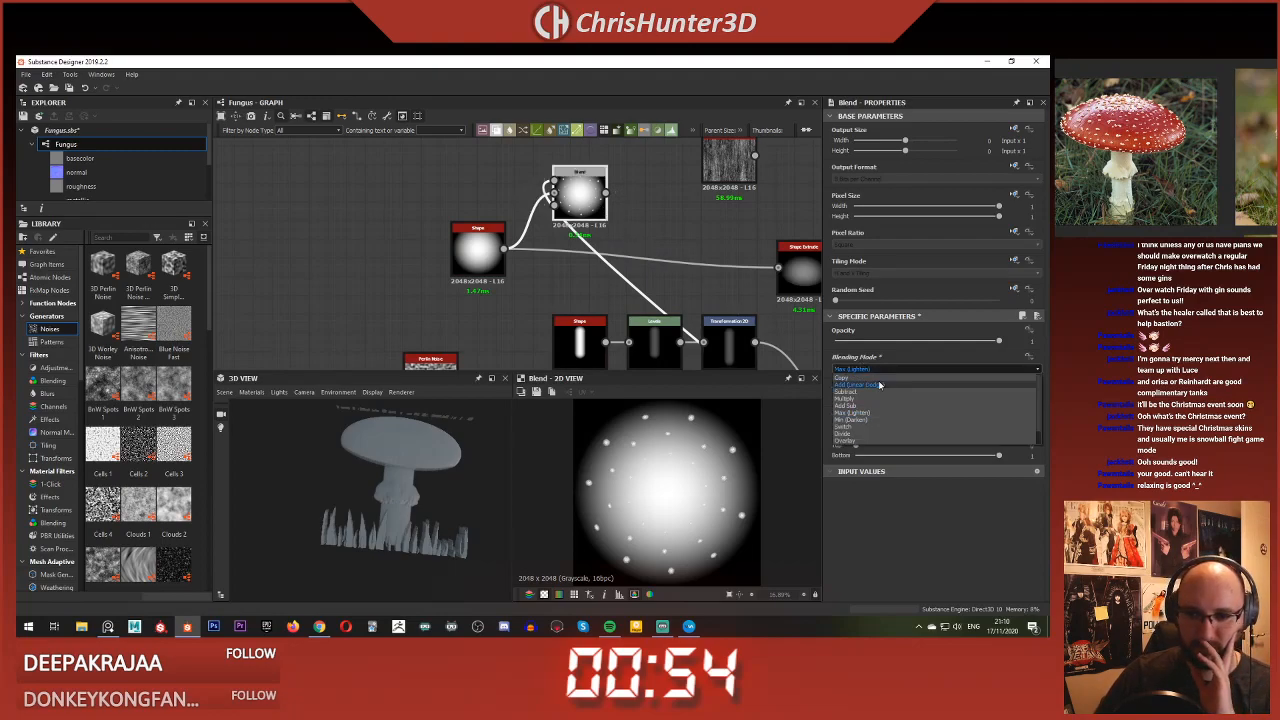
pyautogui.click(880, 386)
pyautogui.moveTo(957, 345); pyautogui.dragTo(1000, 345)
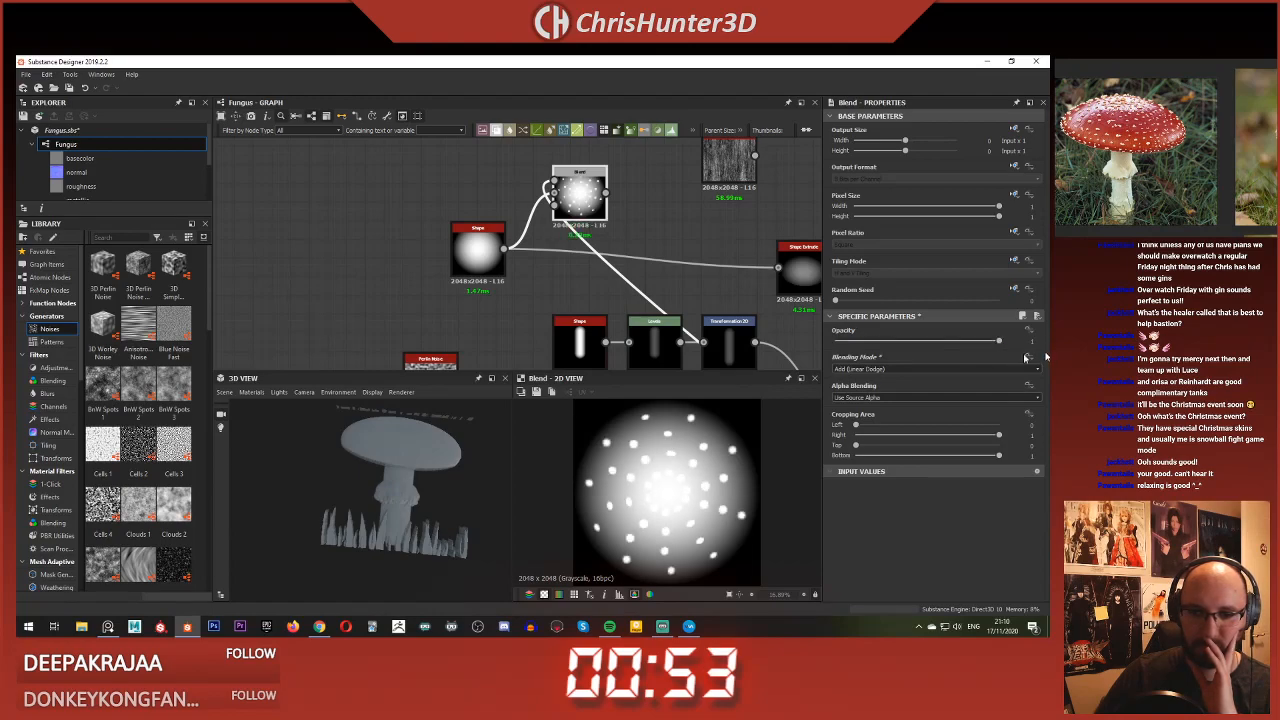
# Step: Try the Add Sub blending mode and step onward through the other modes to Screen
pyautogui.click(936, 370)
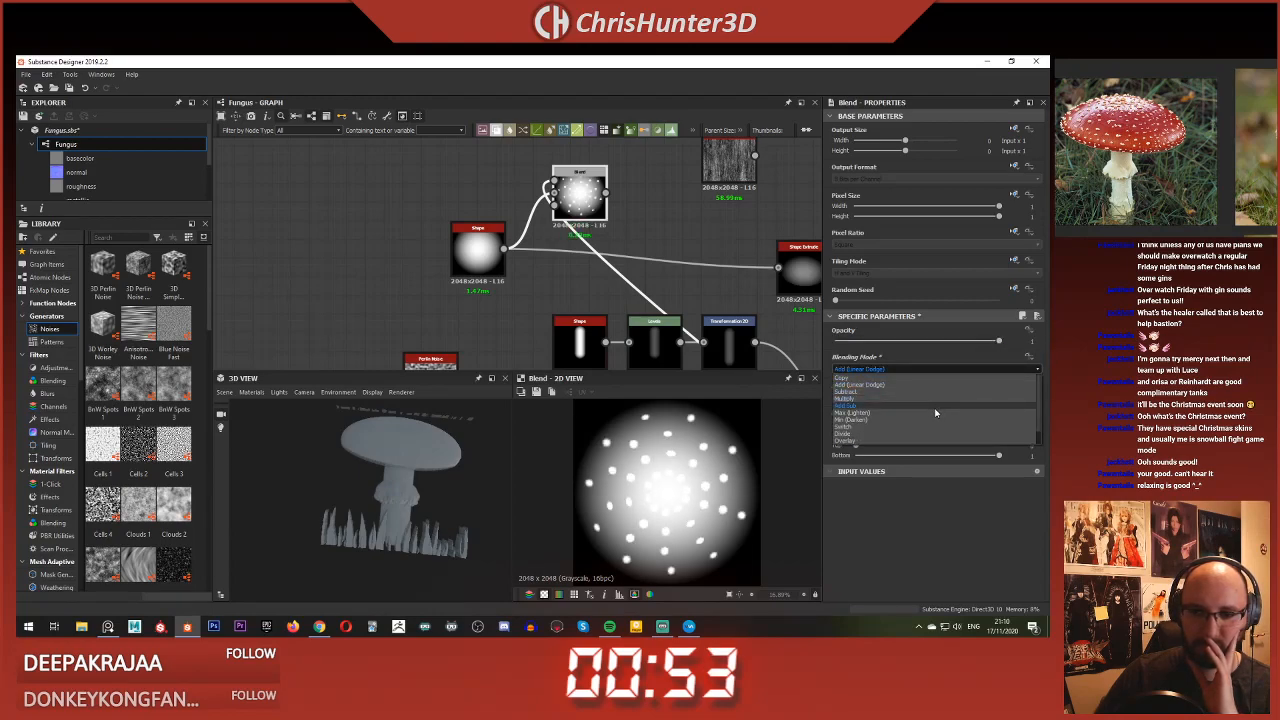
pyautogui.click(935, 406)
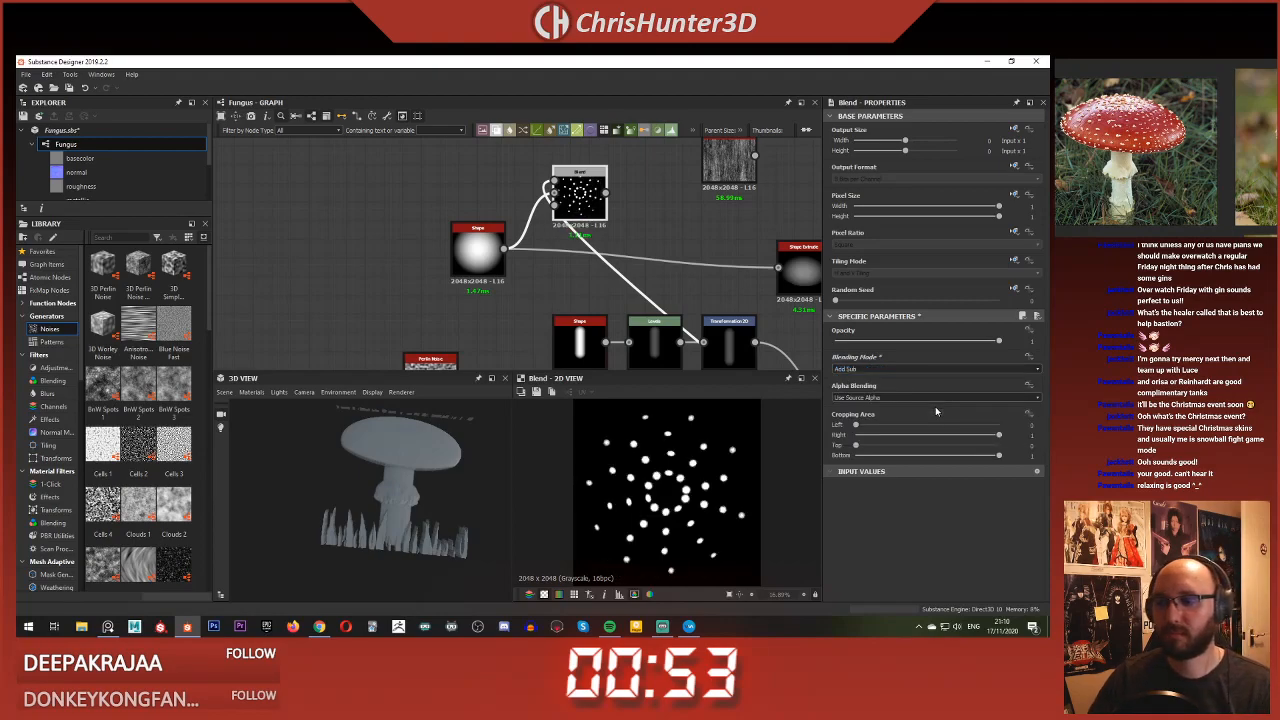
pyautogui.press('Down')
pyautogui.press('Down')
pyautogui.press('Down')
pyautogui.press('Down')
pyautogui.press('Down')
pyautogui.press('Down')
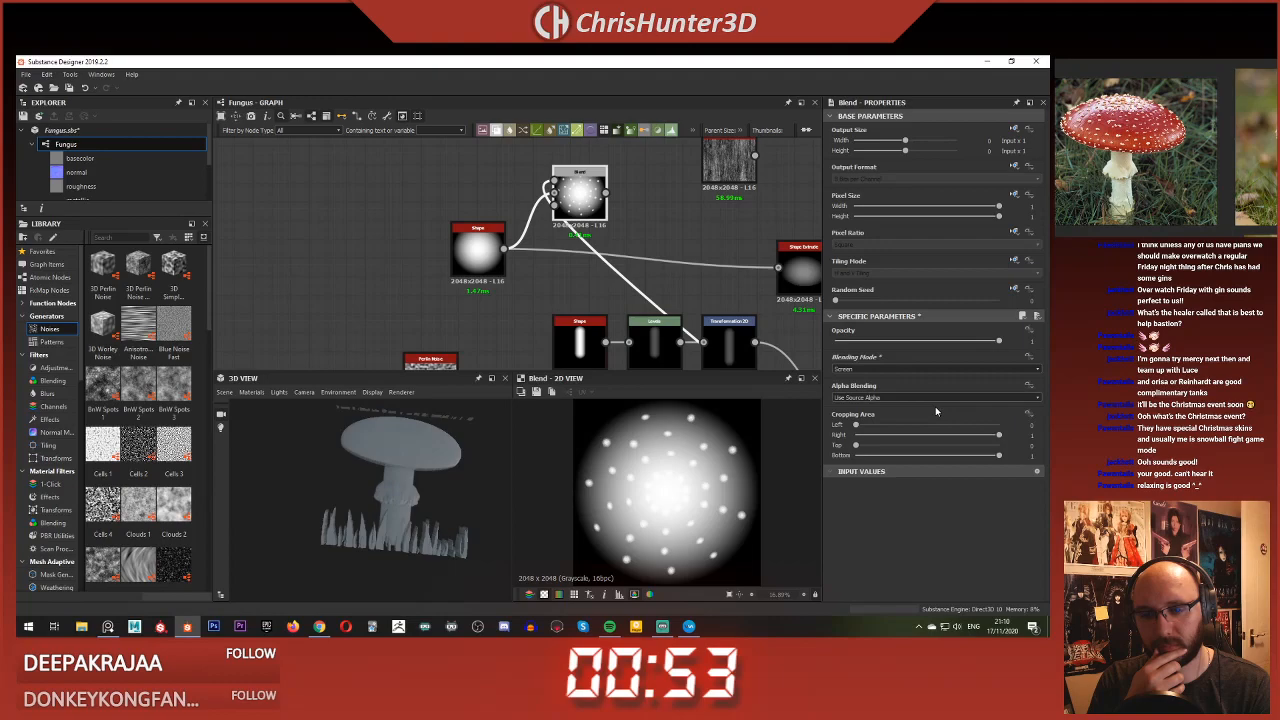
pyautogui.press('Down')
pyautogui.press('Up')
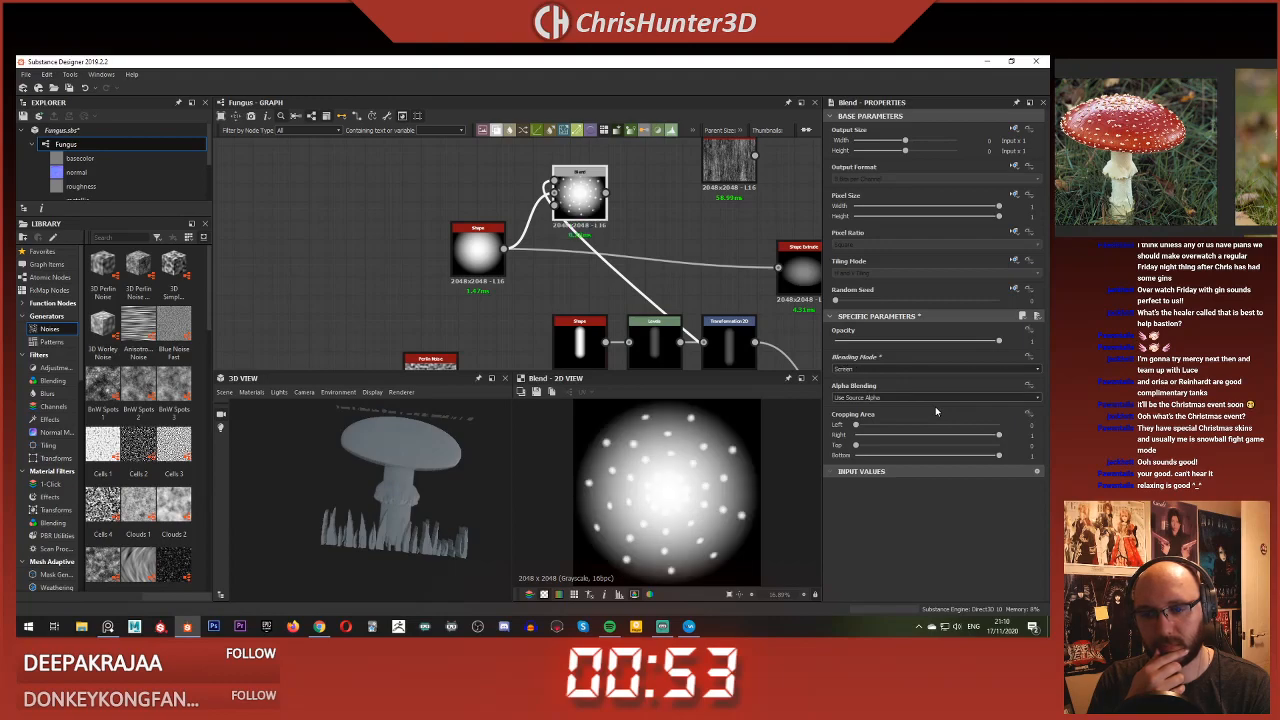
# Step: Step back through the blending modes, including Divide, Add Sub and Multiply, and restore Max (Lighten)
pyautogui.press('Down')
pyautogui.press('Up')
pyautogui.press('Up')
pyautogui.press('Up')
pyautogui.press('Up')
pyautogui.press('Up')
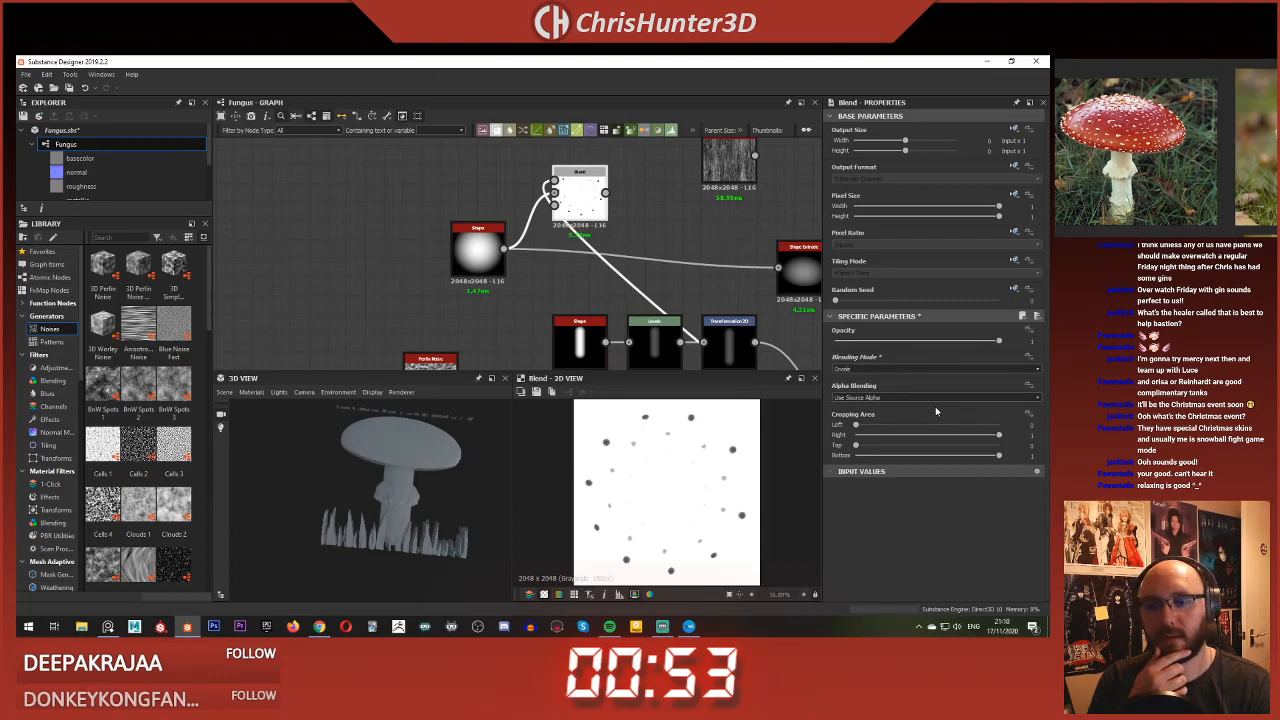
pyautogui.press('Up')
pyautogui.press('Up')
pyautogui.press('Up')
pyautogui.press('Up')
pyautogui.press('Up')
pyautogui.press('Up')
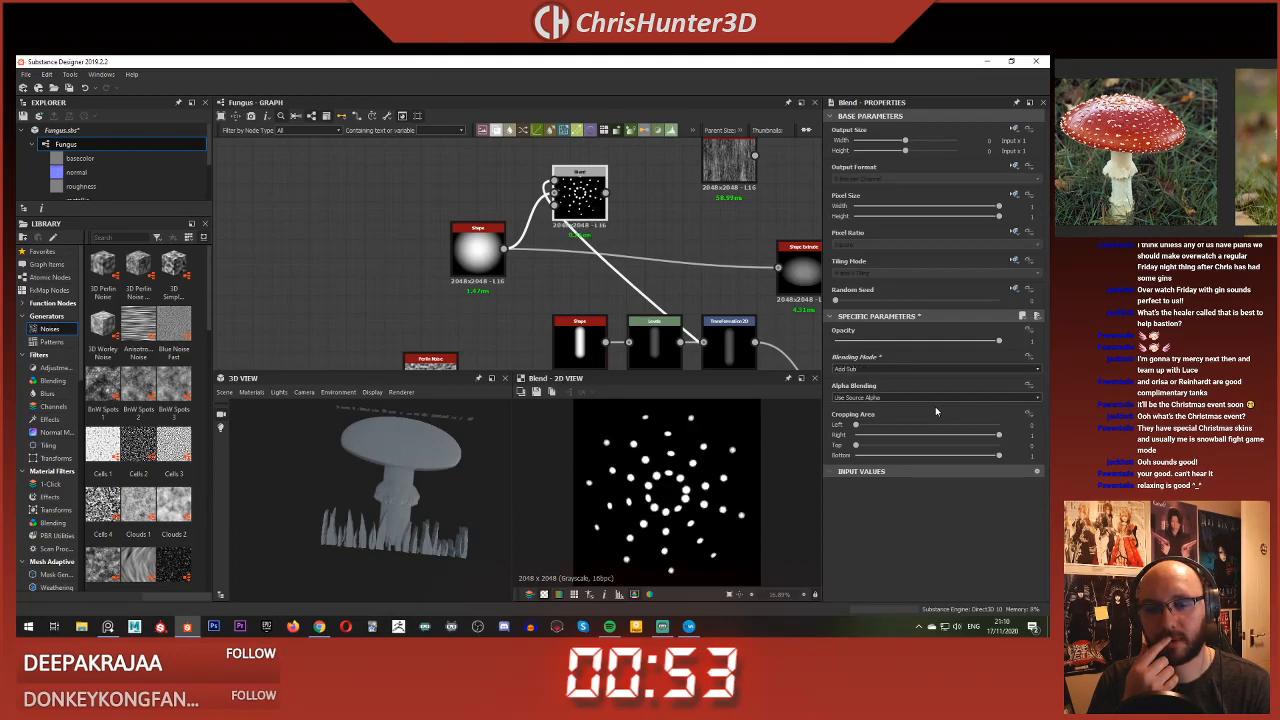
pyautogui.press('Down')
pyautogui.press('Down')
pyautogui.press('Down')
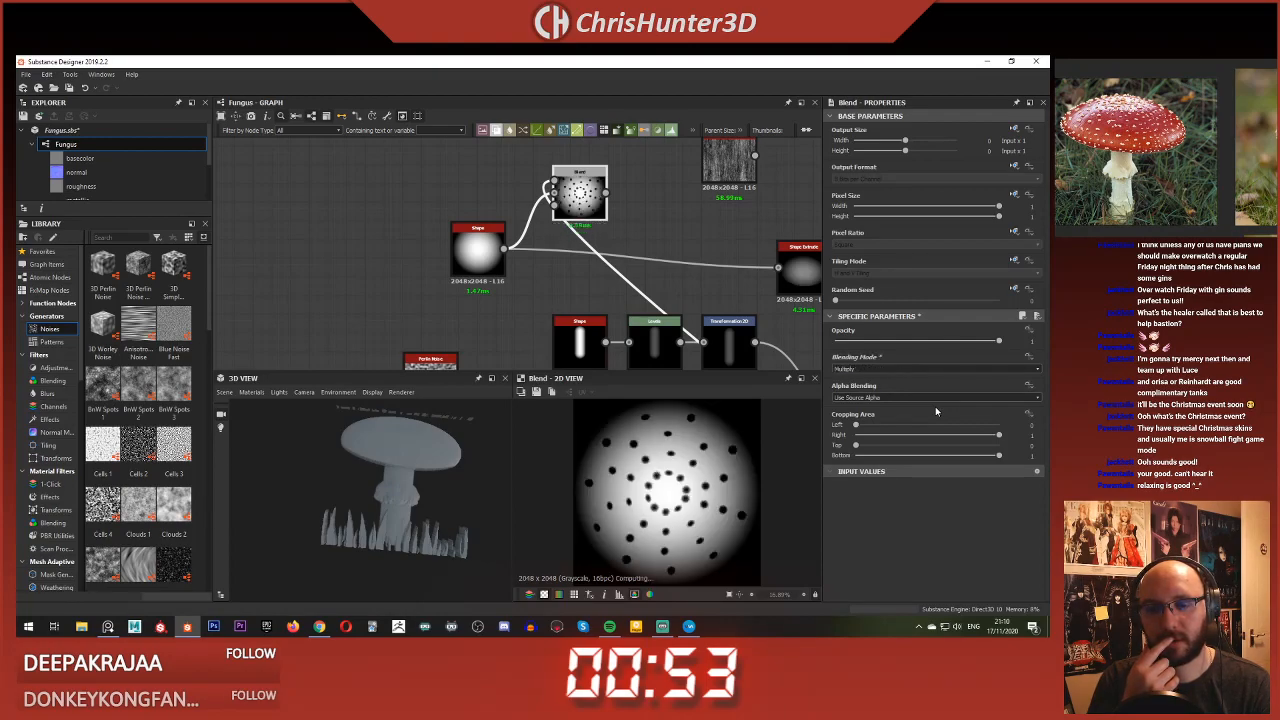
pyautogui.press('Down')
pyautogui.press('Down')
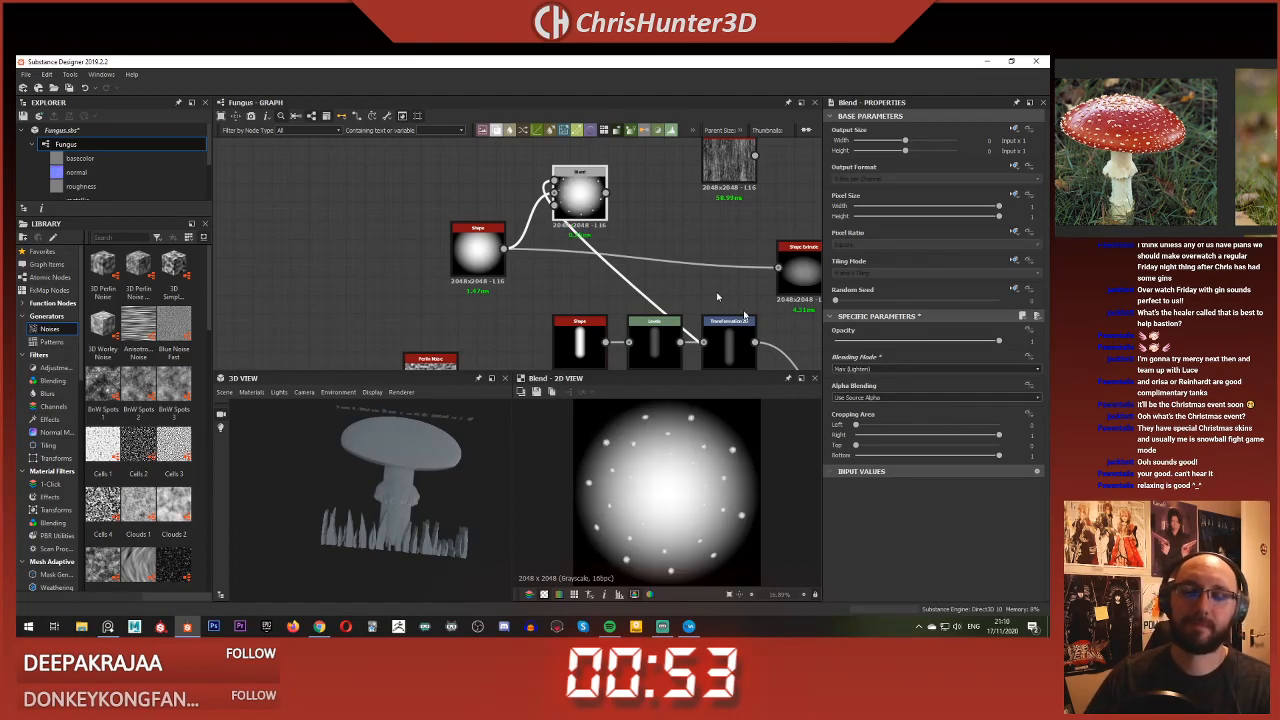
# Step: Shift the Shape node and the spots Blend farther away from the stem nodes
pyautogui.moveTo(596, 240); pyautogui.dragTo(646, 249, button='middle')
pyautogui.moveTo(554, 270); pyautogui.dragTo(517, 268)
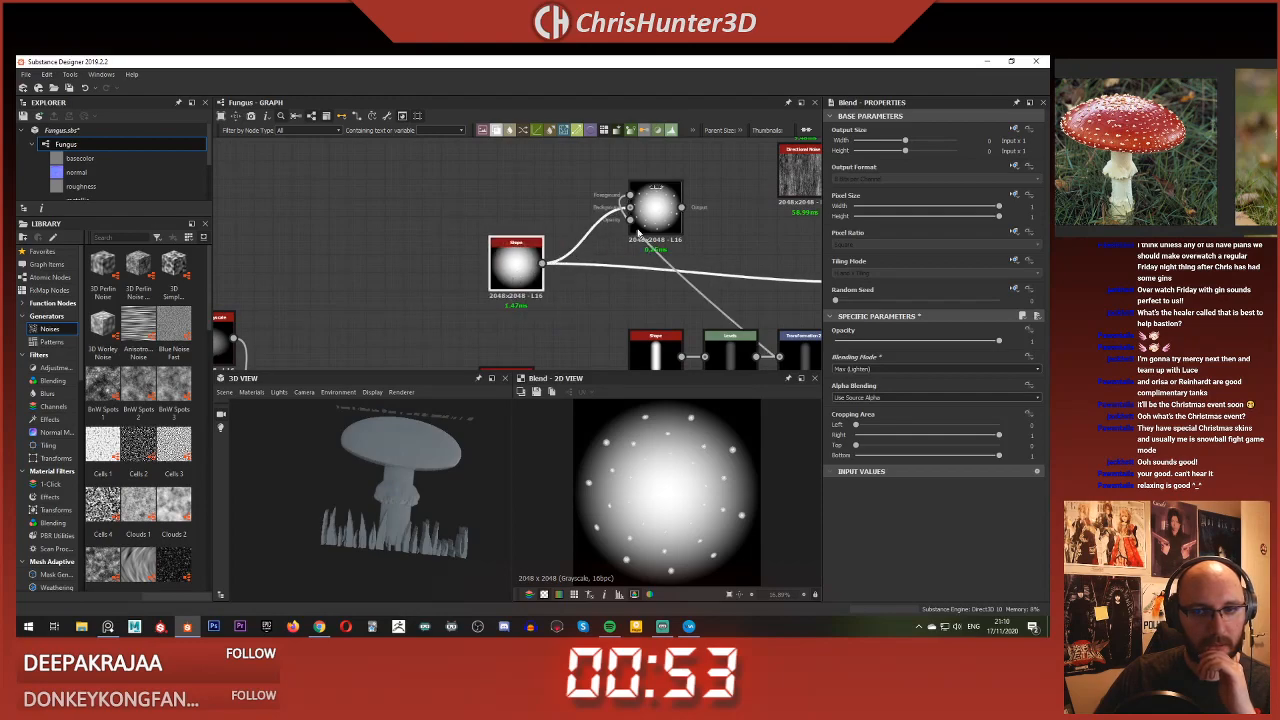
pyautogui.moveTo(652, 217); pyautogui.dragTo(615, 198)
# Step: Preview the Splatter Circular's spots and compare them with the Shape and Blend nodes
pyautogui.scroll(-3, 656, 283)
pyautogui.scroll(8, 672, 297)
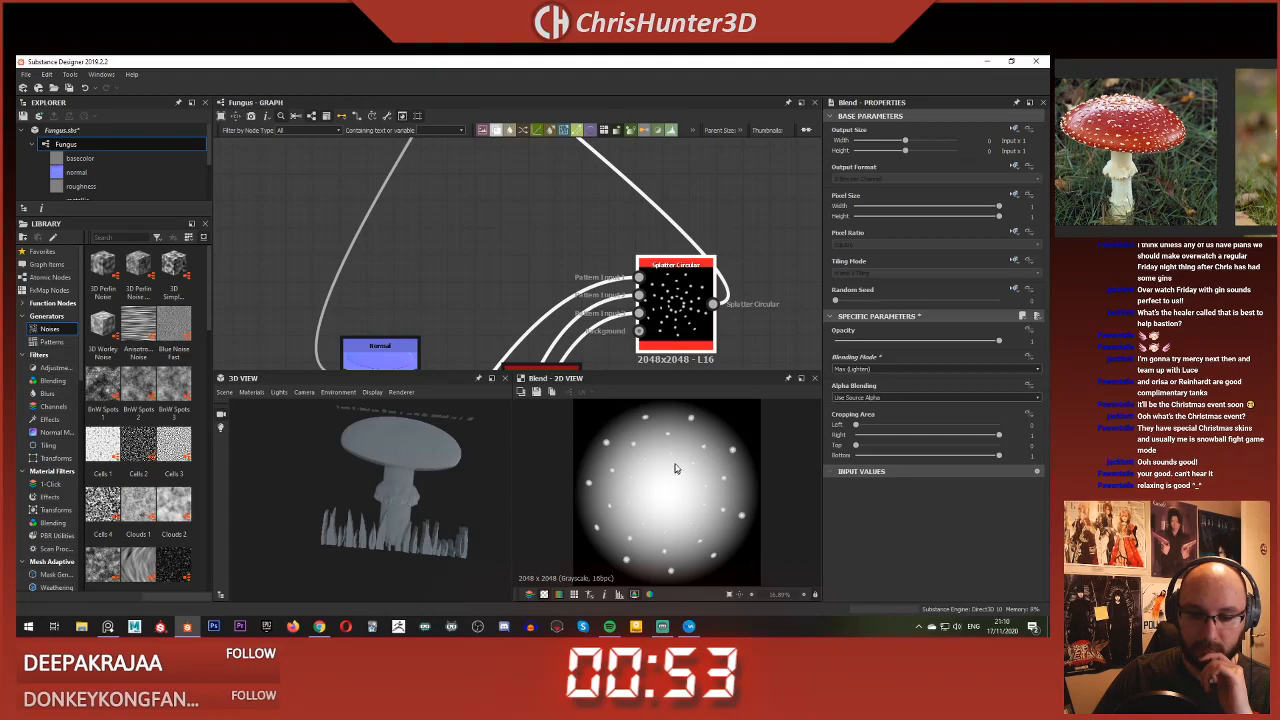
pyautogui.doubleClick(676, 291)
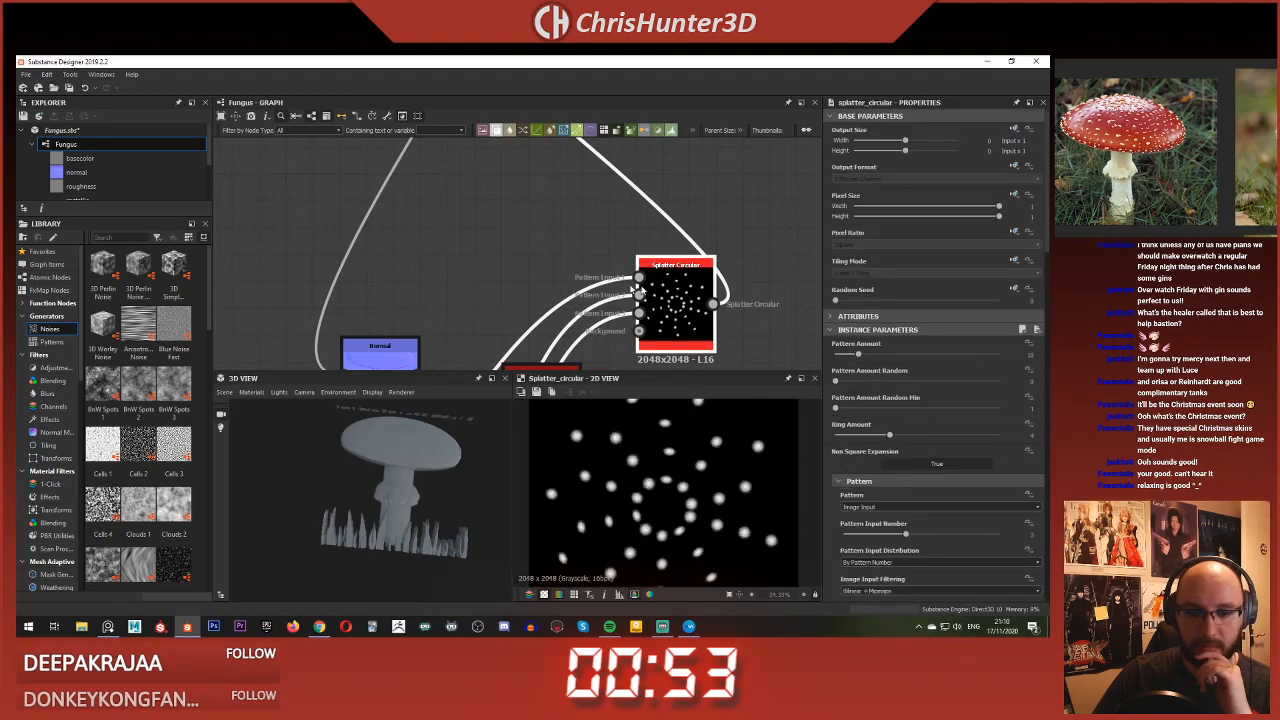
pyautogui.scroll(-3, 634, 290)
pyautogui.scroll(4, 641, 193)
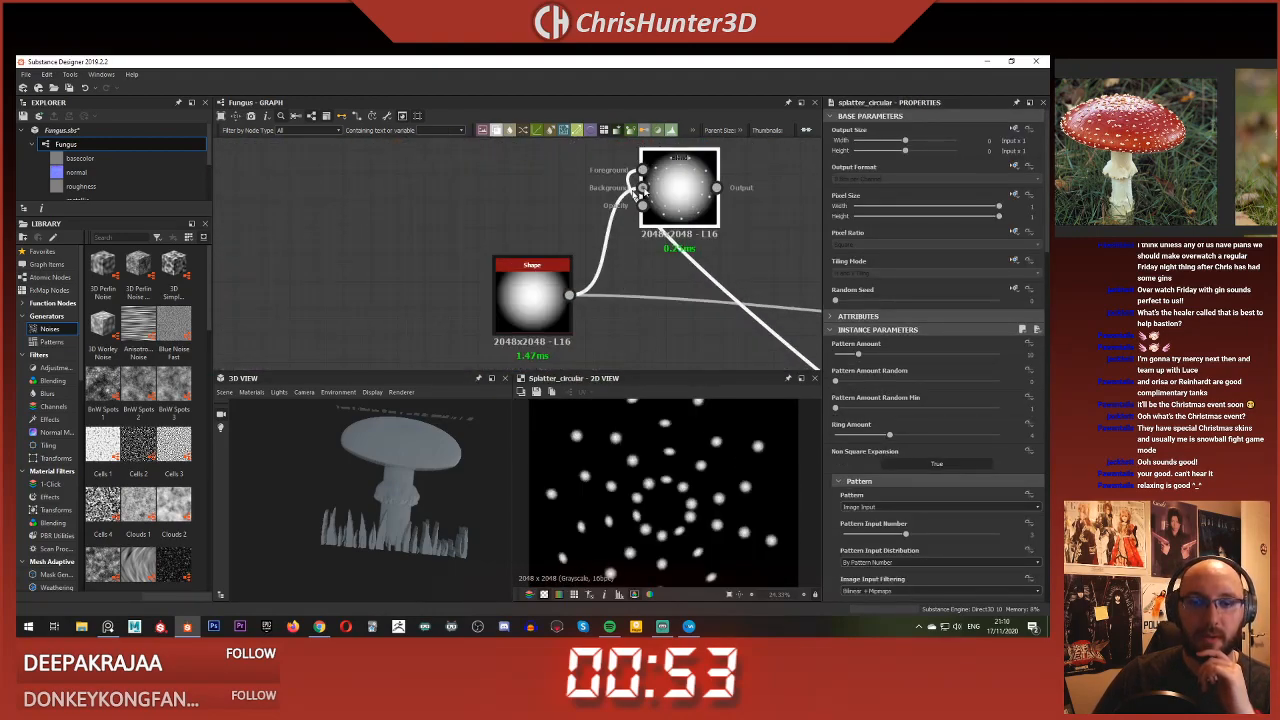
# Step: Insert a Levels node between the Splatter Circular spots and the Blend's foreground input, and preview the Blend
pyautogui.doubleClick(646, 192)
pyautogui.click(563, 197)
pyautogui.press('space')
pyautogui.write('level')
pyautogui.press('Return')
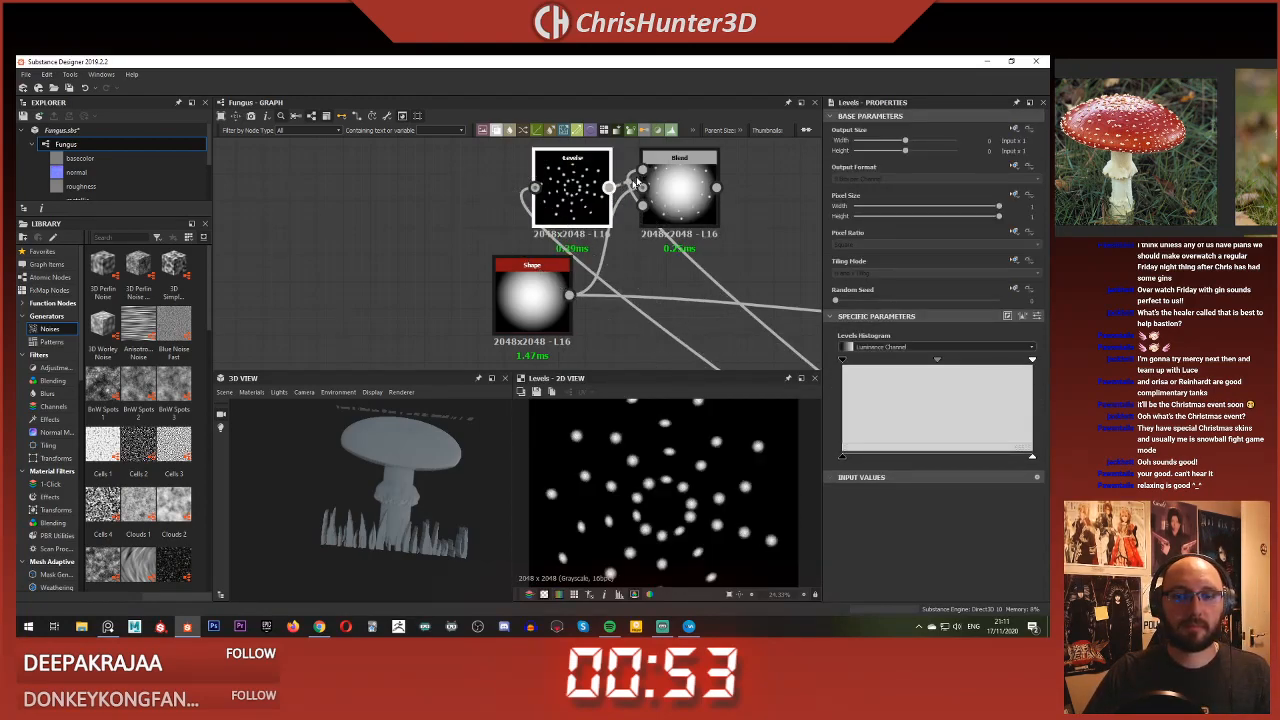
pyautogui.moveTo(633, 179); pyautogui.dragTo(642, 170)
pyautogui.doubleClick(680, 183)
pyautogui.click(555, 190)
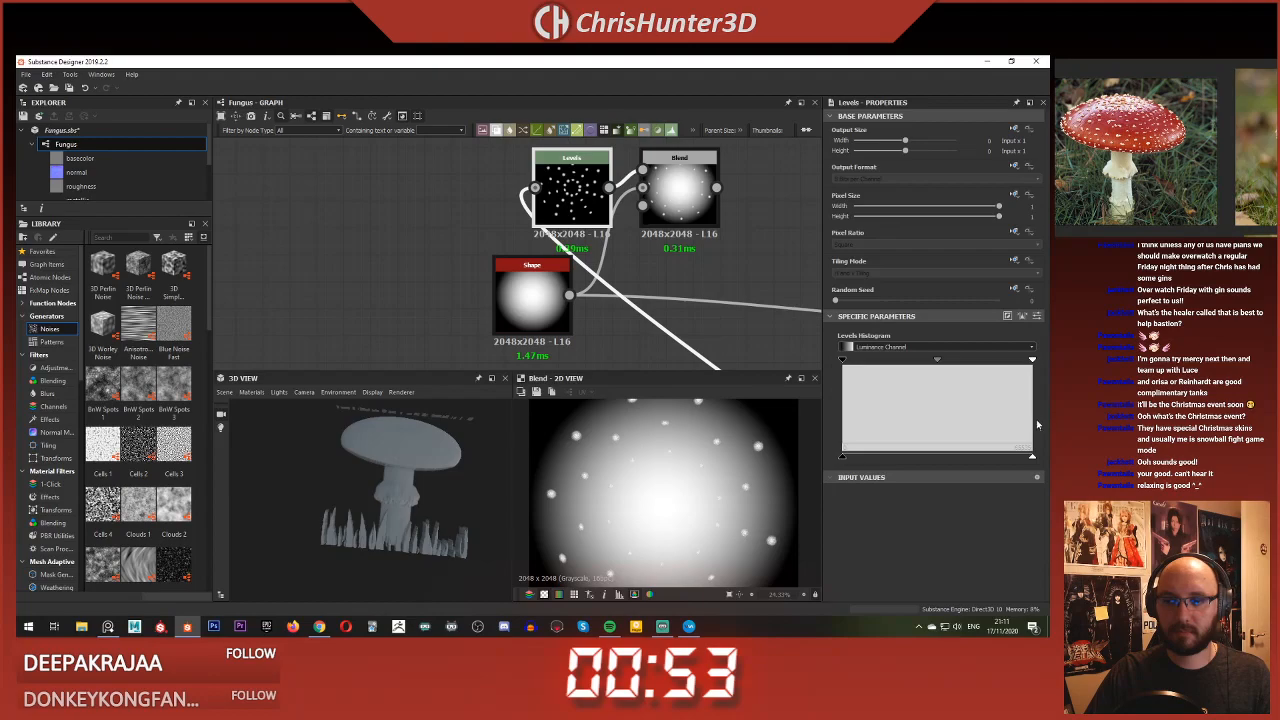
# Step: Adjust the input range in the spots' Levels histogram to make them brighter and harder-edged
pyautogui.moveTo(1021, 361)
pyautogui.mouseDown()
pyautogui.moveTo(932, 363)
pyautogui.moveTo(999, 363)
pyautogui.mouseUp()
pyautogui.scroll(6, 736, 425)
pyautogui.scroll(-7, 714, 430)
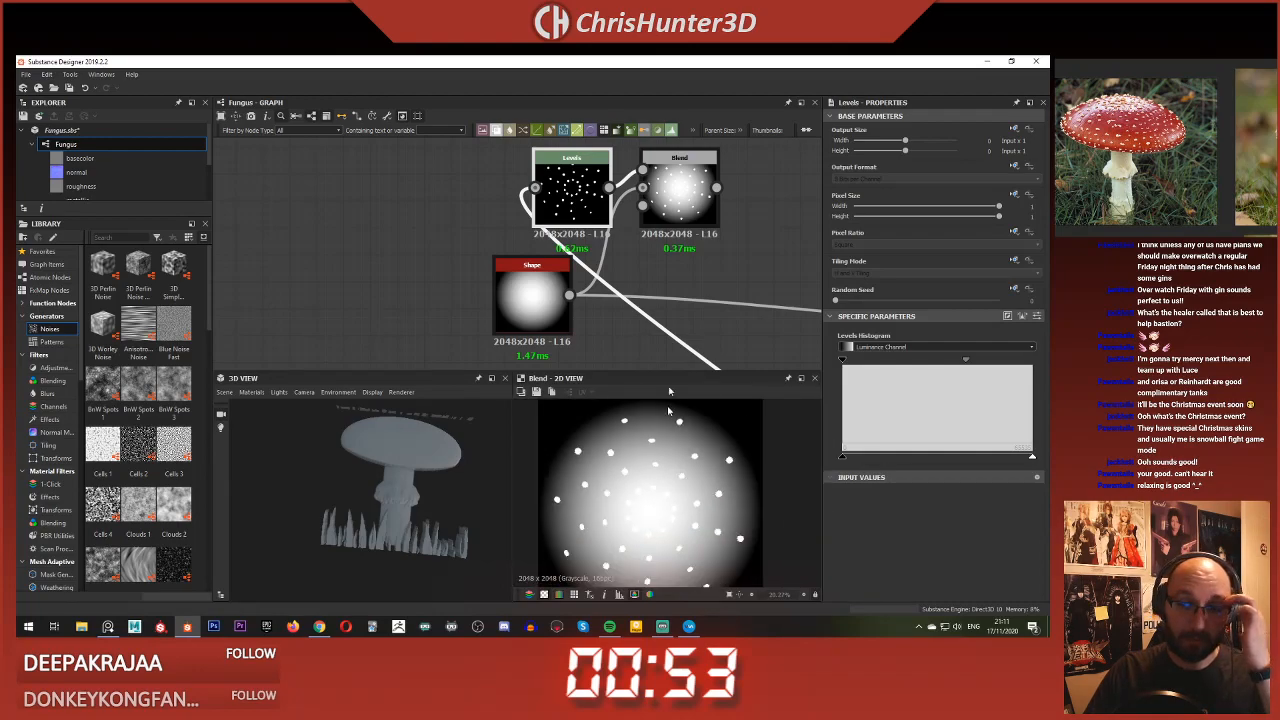
# Step: Set the Blend's mode to Add (Linear Dodge) and remove the Levels node between the spots and the Blend
pyautogui.moveTo(648, 256); pyautogui.dragTo(659, 277, button='middle')
pyautogui.click(686, 217)
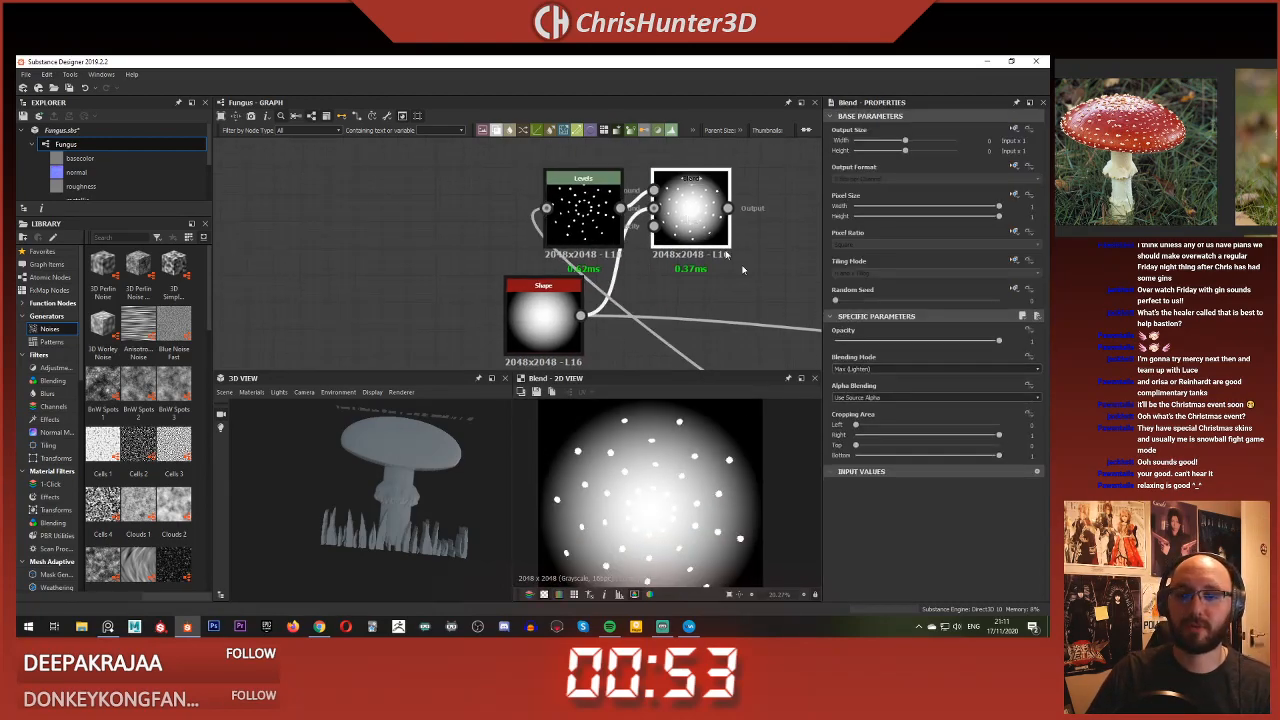
pyautogui.click(907, 374)
pyautogui.click(907, 386)
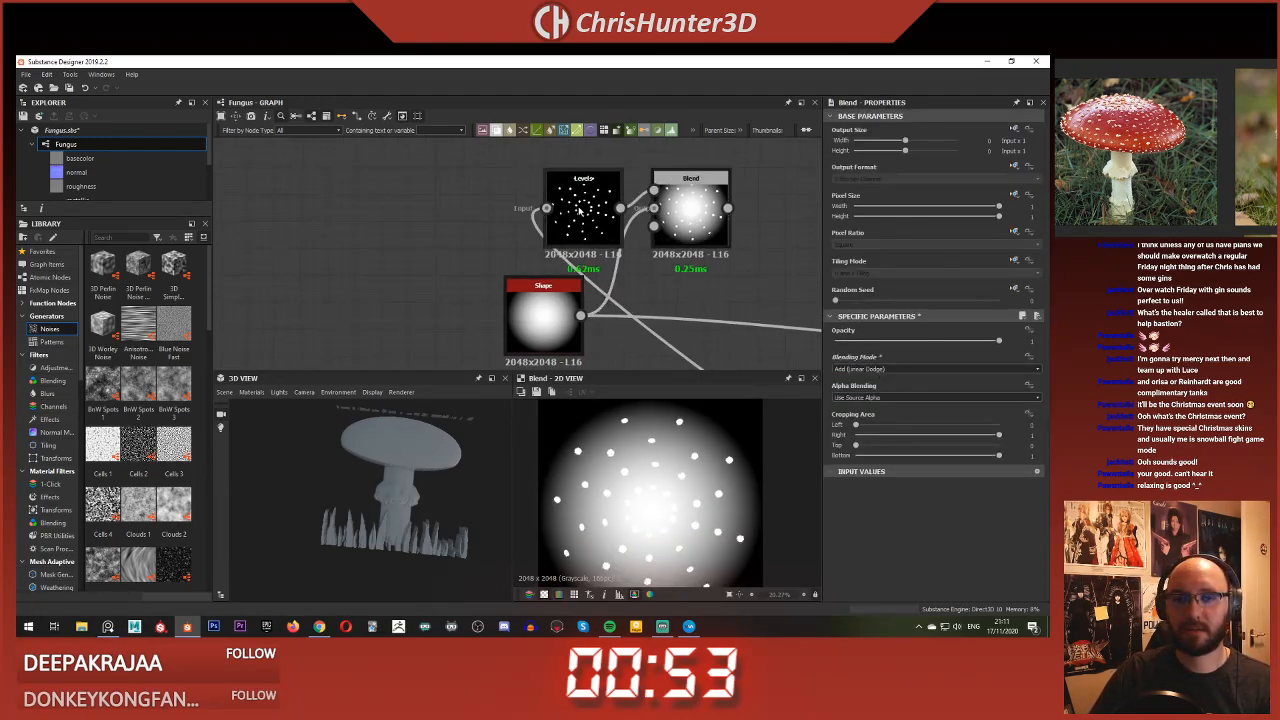
pyautogui.moveTo(591, 217); pyautogui.dragTo(698, 215)
pyautogui.click(698, 215)
pyautogui.scroll(3, 695, 457)
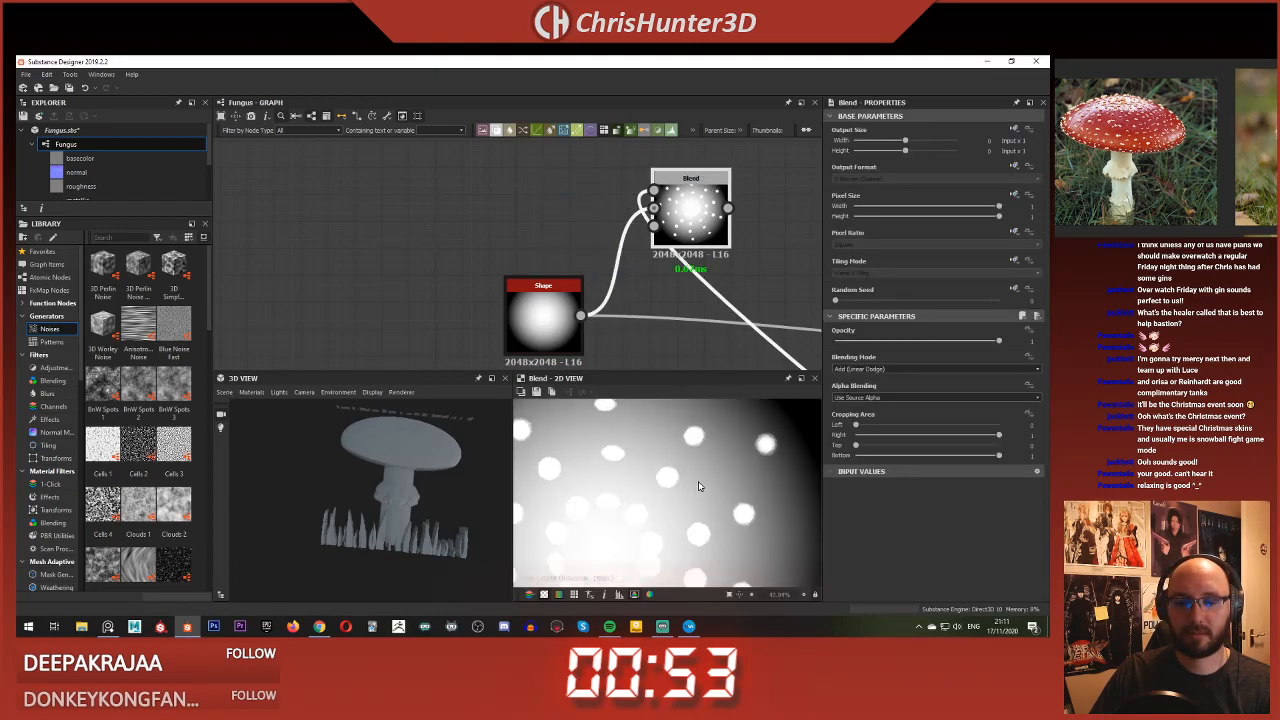
# Step: Try a much lower opacity on the spots Blend and restore it to 1
pyautogui.moveTo(1000, 341); pyautogui.dragTo(779, 344)
pyautogui.moveTo(878, 350); pyautogui.dragTo(1020, 354)
pyautogui.scroll(-4, 655, 265)
pyautogui.scroll(3, 640, 340)
# Step: Try the spots Blend at 0.48 opacity, restore full opacity and fit the result in the 2D preview
pyautogui.moveTo(594, 248); pyautogui.dragTo(536, 266)
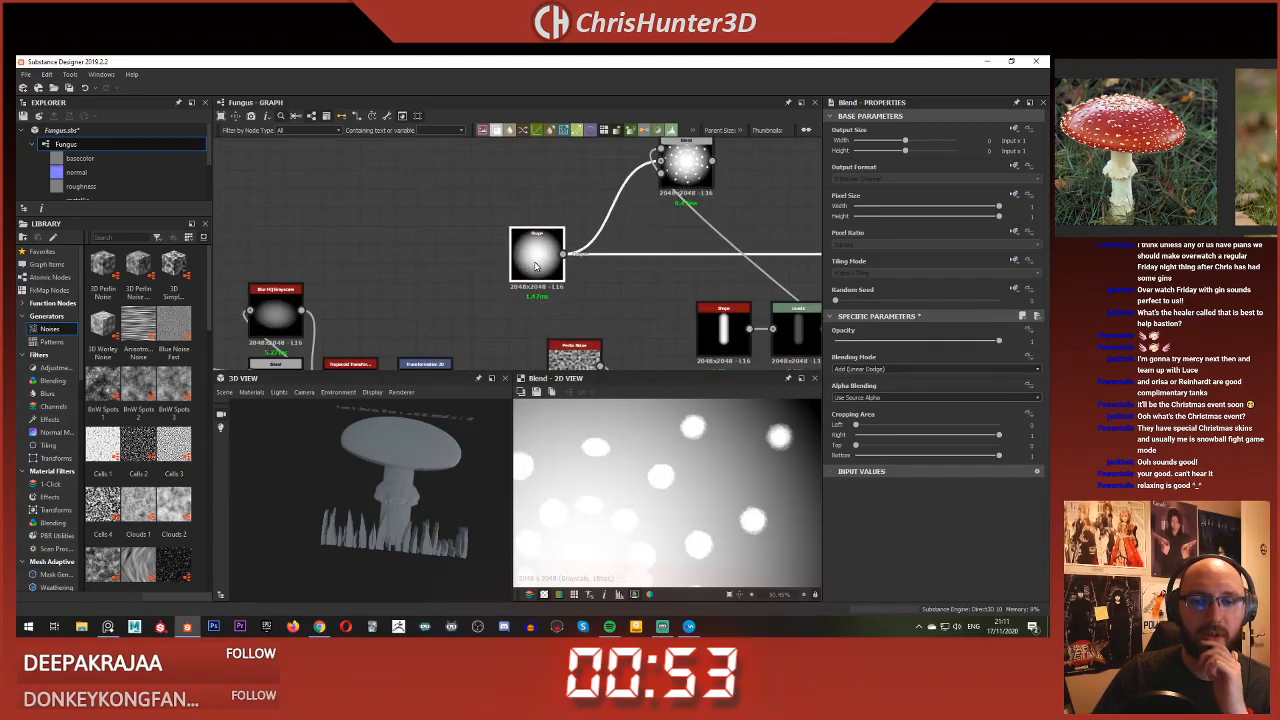
pyautogui.scroll(-3, 565, 275)
pyautogui.scroll(3, 605, 262)
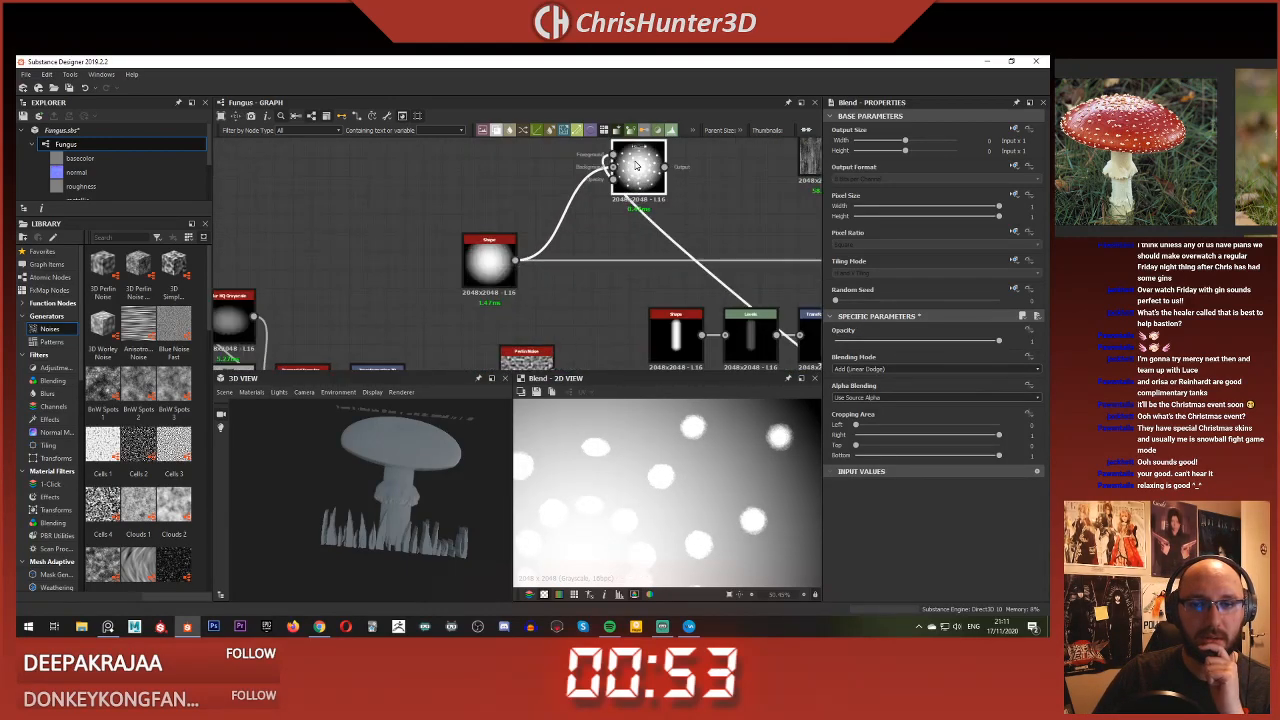
pyautogui.click(880, 369)
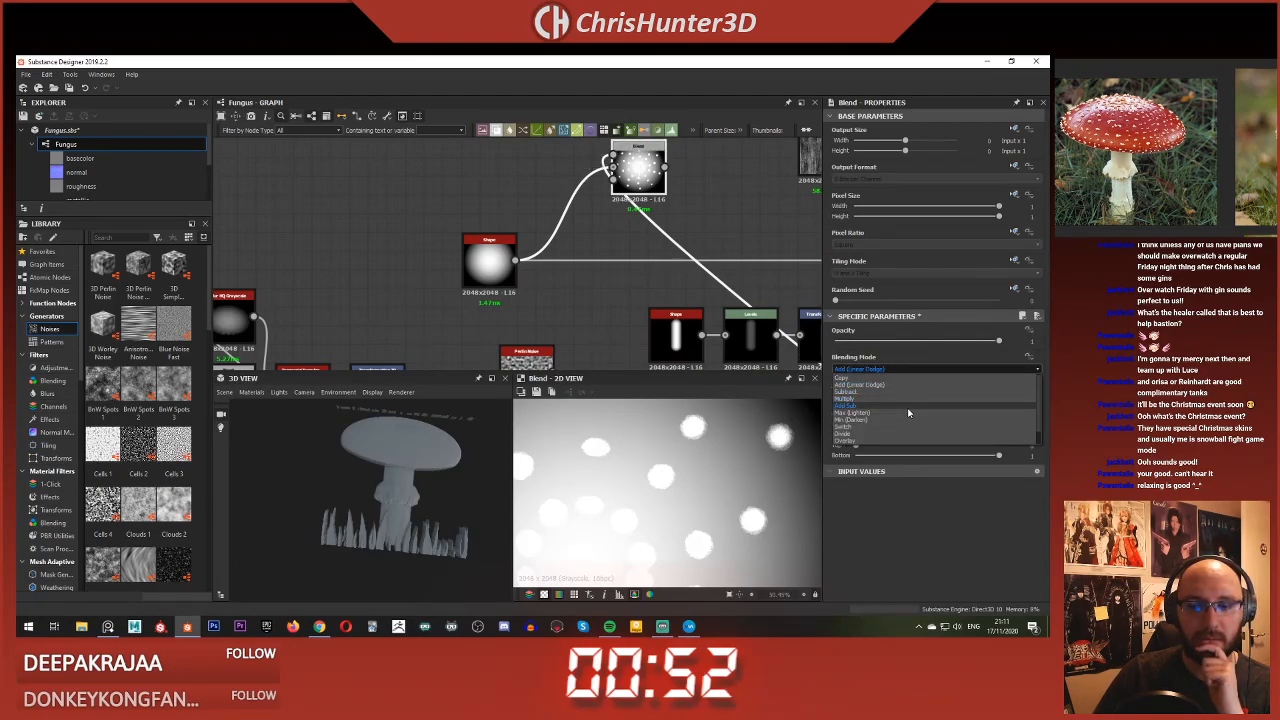
pyautogui.click(912, 347)
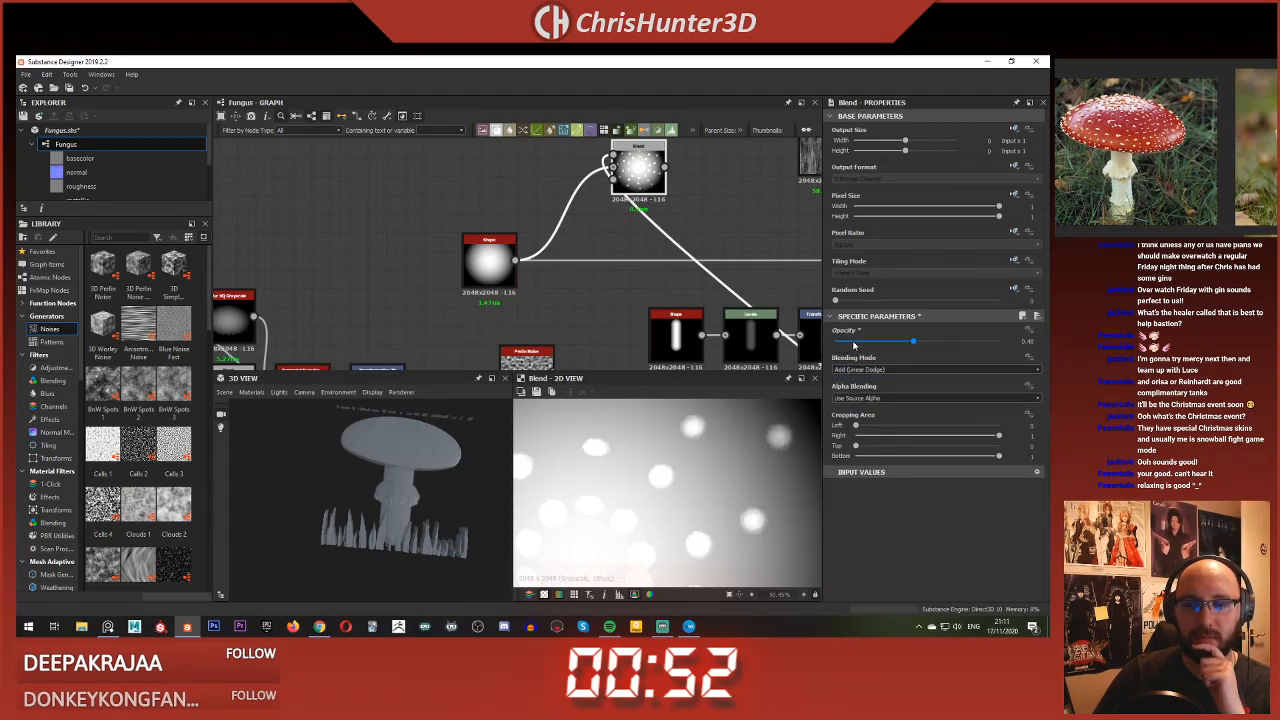
pyautogui.moveTo(854, 342); pyautogui.dragTo(999, 341)
pyautogui.scroll(-3, 657, 480)
pyautogui.press('f')
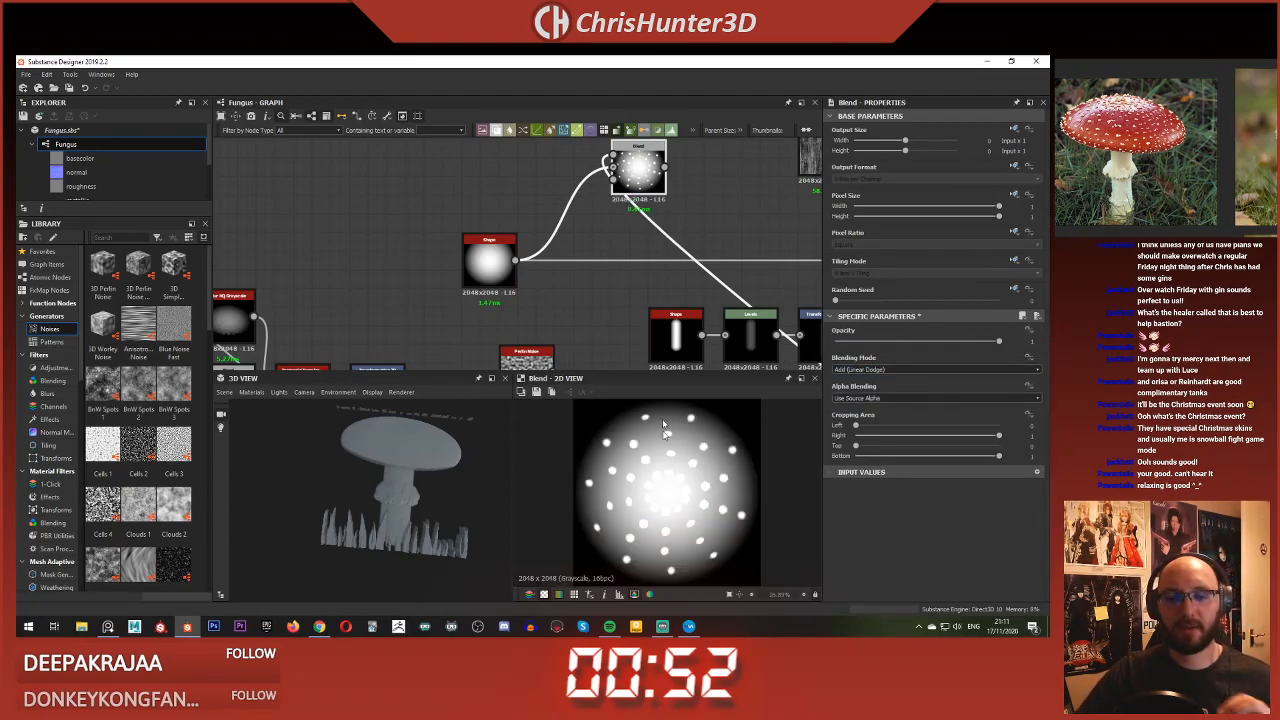
# Step: Add a Levels node beside the cap's Shape node and connect the Shape's output to its input
pyautogui.scroll(-2, 602, 228)
pyautogui.scroll(4, 566, 259)
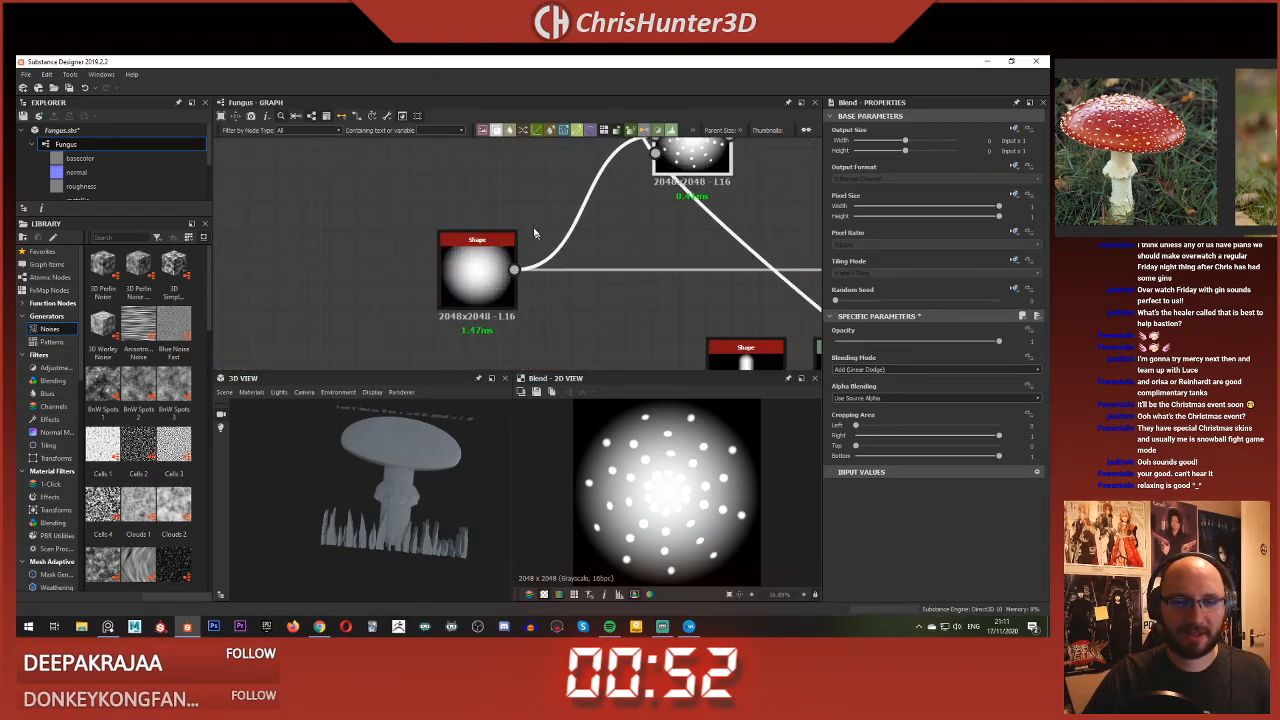
pyautogui.scroll(-2, 570, 245)
pyautogui.scroll(1, 586, 228)
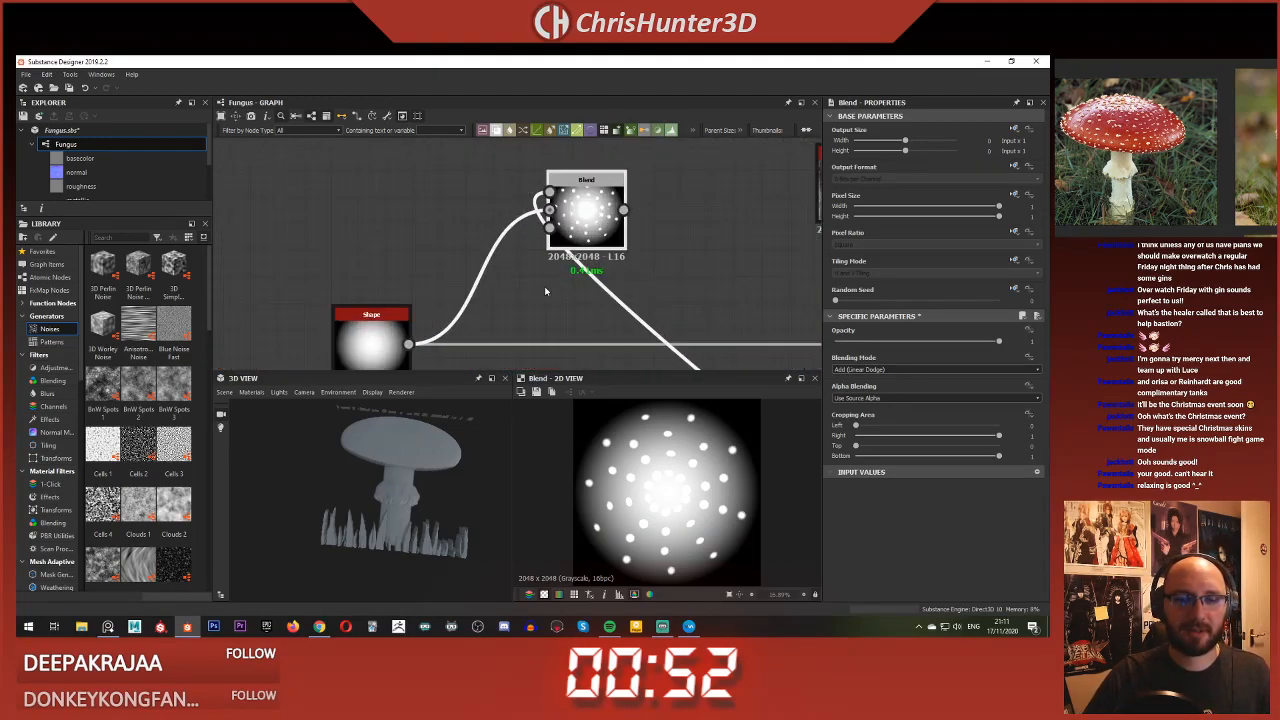
pyautogui.click(586, 228)
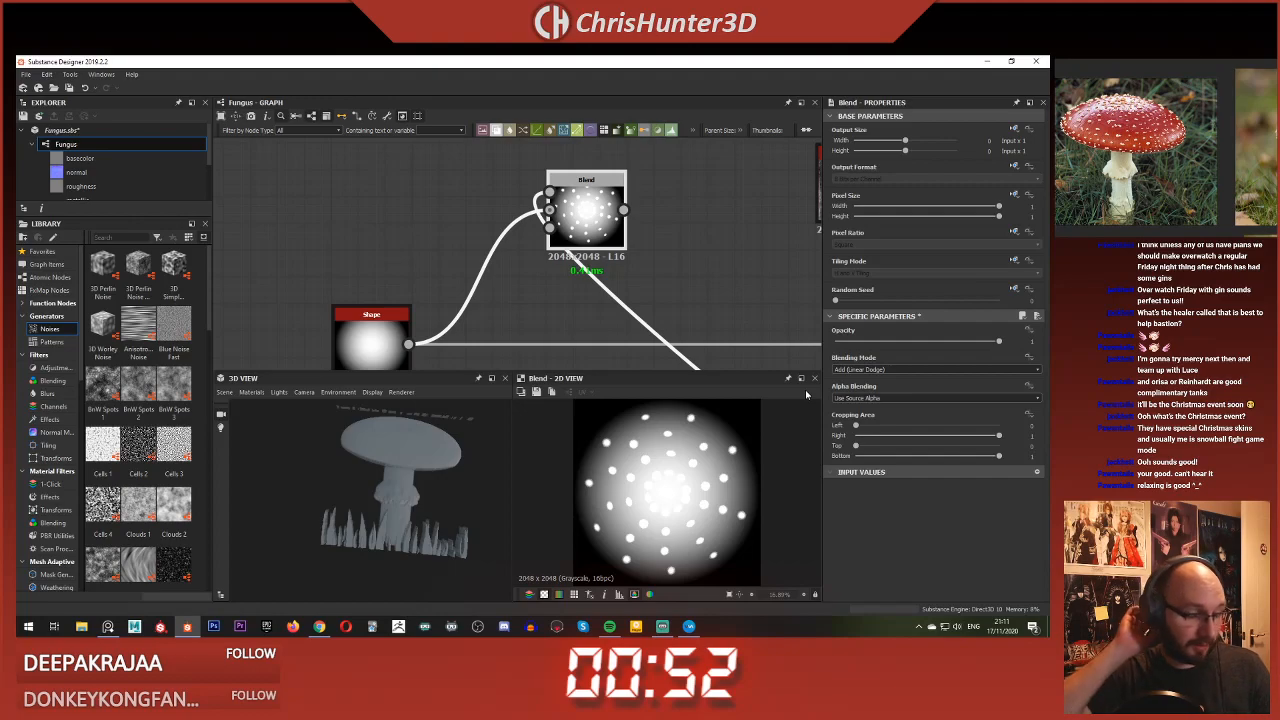
pyautogui.scroll(-2, 524, 327)
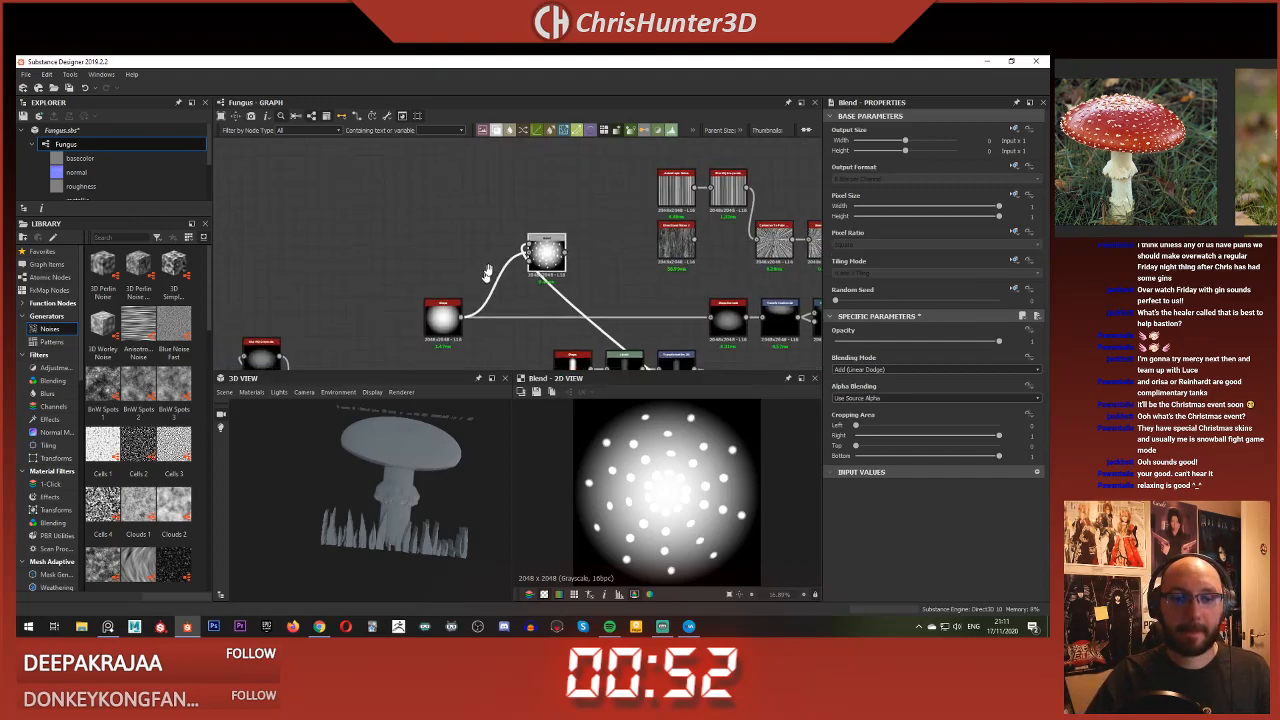
pyautogui.scroll(3, 470, 260)
pyautogui.press('space')
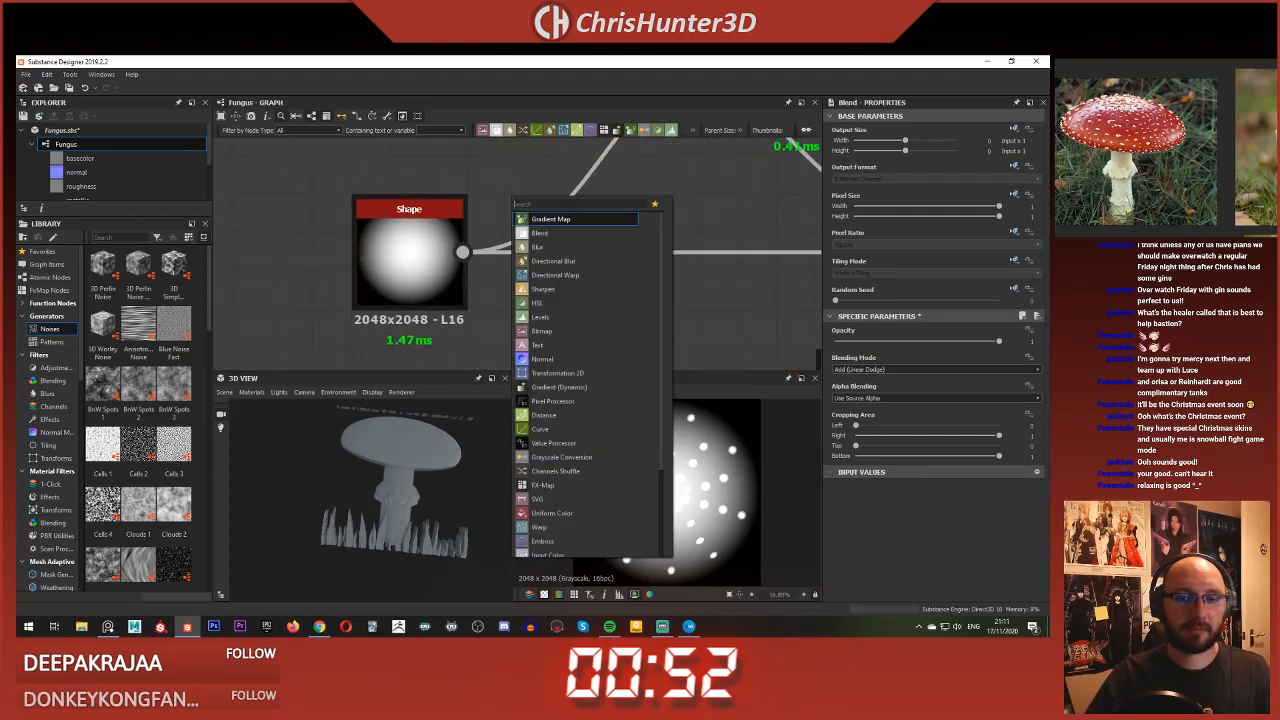
pyautogui.write('lve')
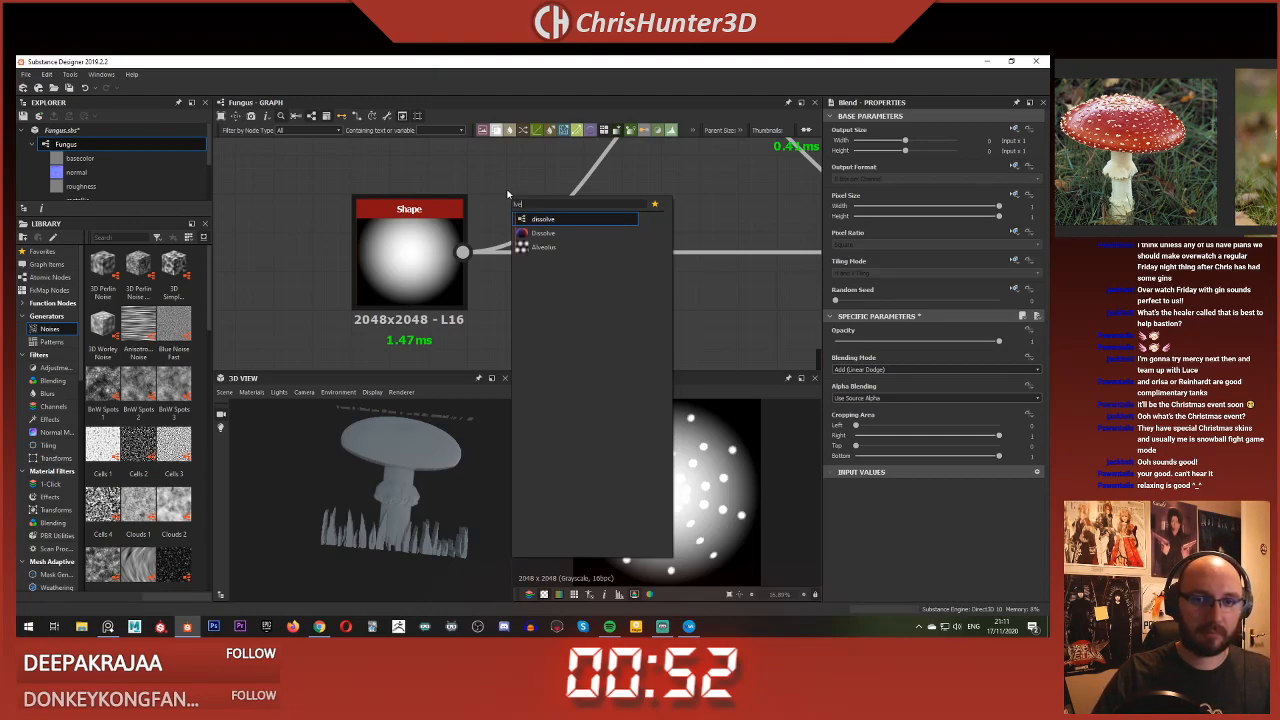
pyautogui.press('BackSpace')
pyautogui.press('BackSpace')
pyautogui.write('le')
pyautogui.press('Return')
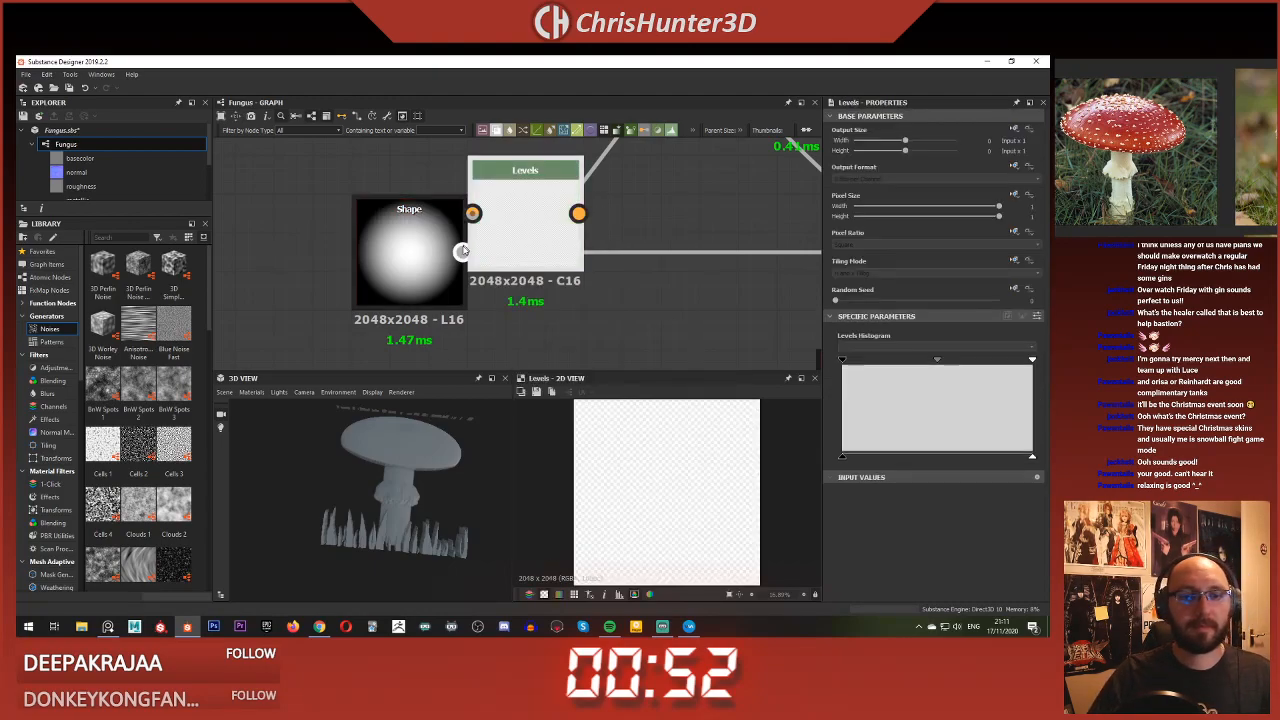
pyautogui.moveTo(495, 213); pyautogui.dragTo(498, 213)
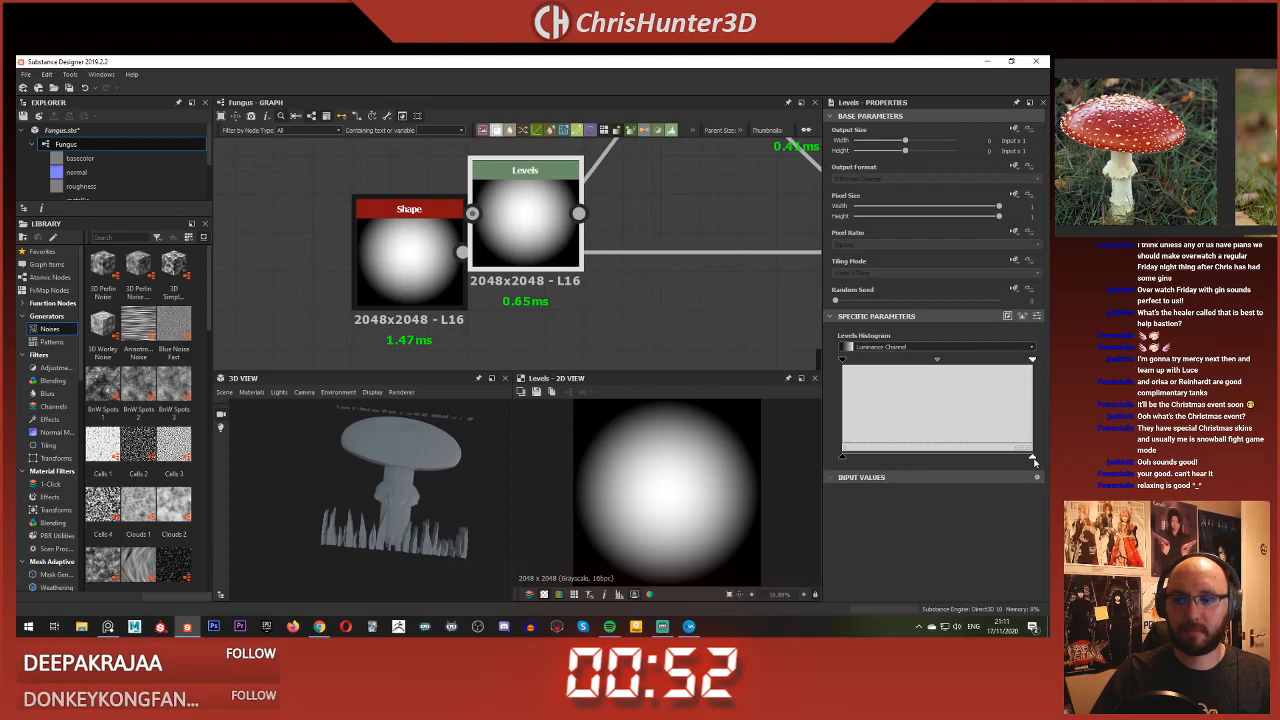
# Step: Lower the Levels node's output white level, connect it to the Blend's background input and preview the Blend
pyautogui.moveTo(1034, 462); pyautogui.dragTo(994, 460)
pyautogui.scroll(-4, 553, 235)
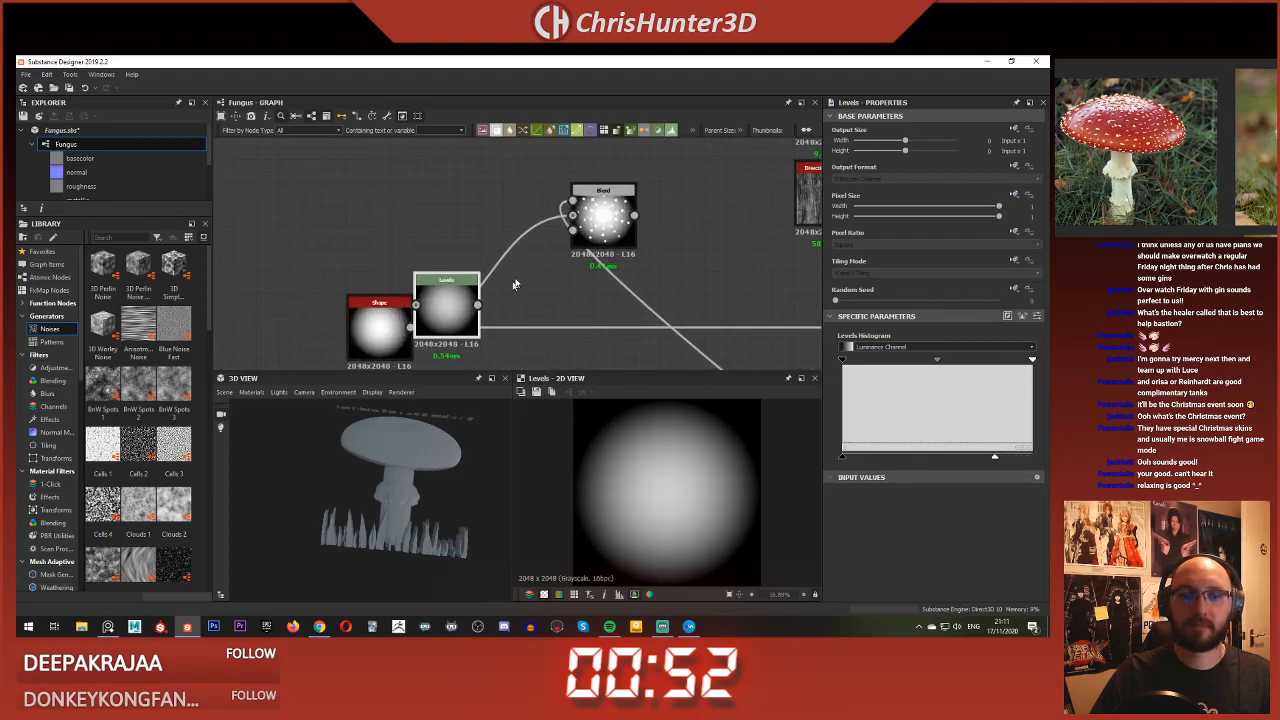
pyautogui.moveTo(586, 226); pyautogui.dragTo(573, 205)
pyautogui.doubleClick(603, 220)
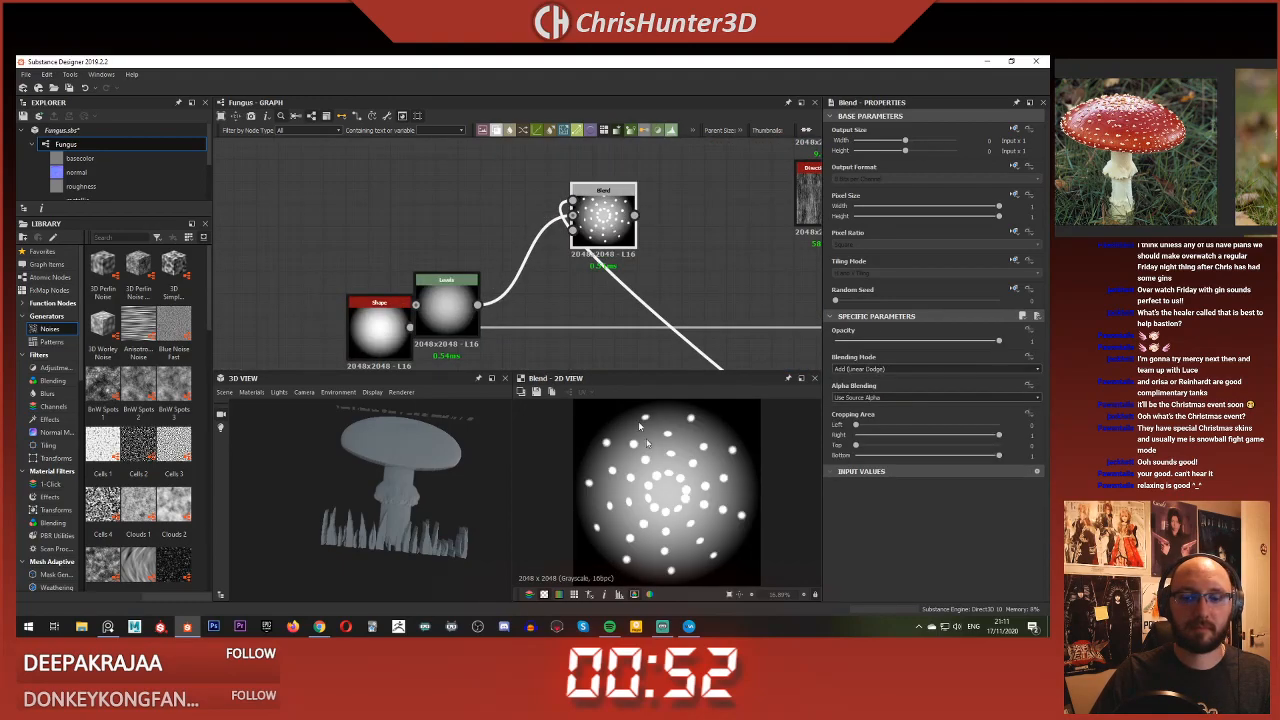
# Step: Set the Blend's mode to Max (Lighten) and compare its preview with the darkened cap from the Levels node
pyautogui.click(911, 368)
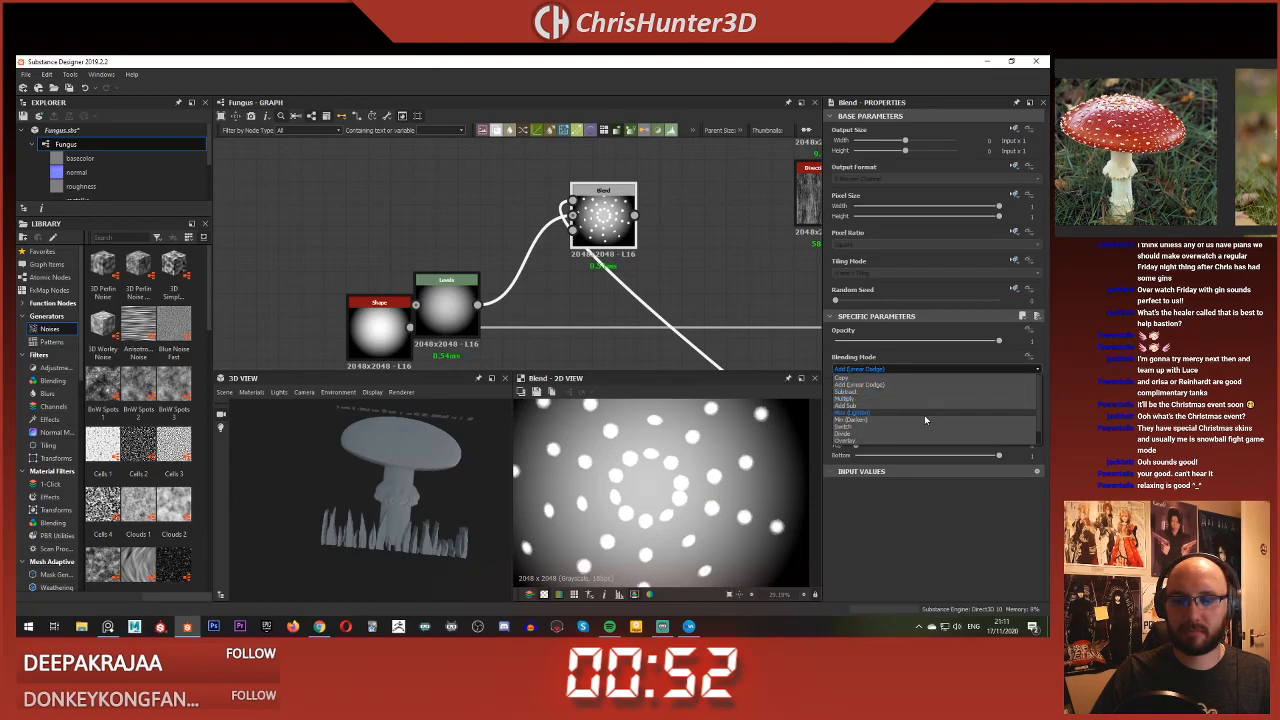
pyautogui.click(924, 414)
pyautogui.scroll(-2, 670, 440)
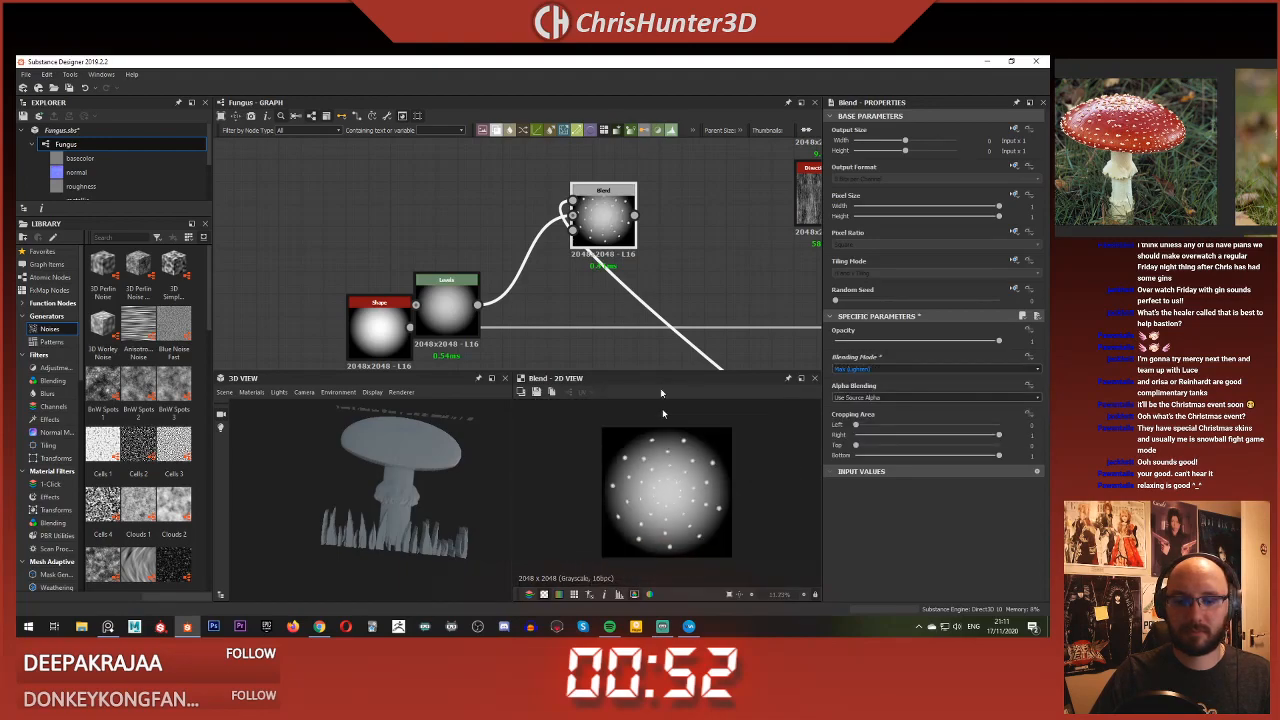
pyautogui.scroll(-3, 444, 258)
pyautogui.doubleClick(434, 256)
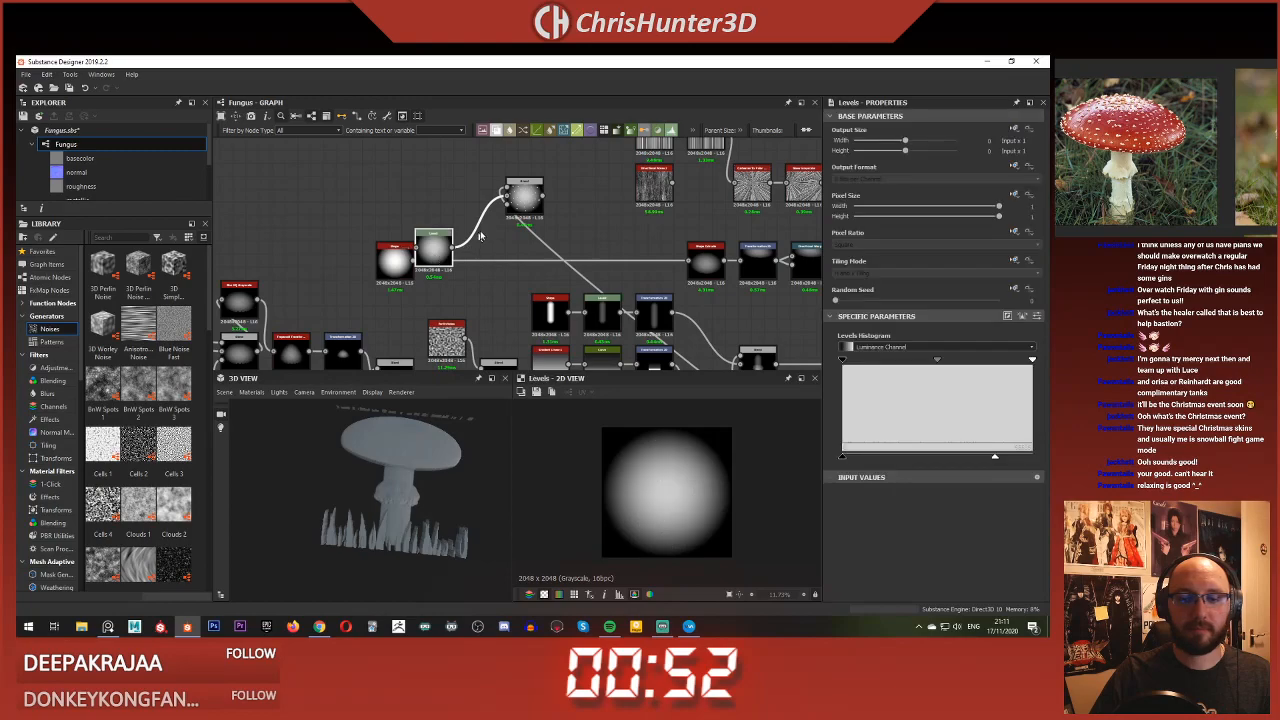
pyautogui.doubleClick(524, 197)
pyautogui.moveTo(607, 229); pyautogui.dragTo(577, 223, button='middle')
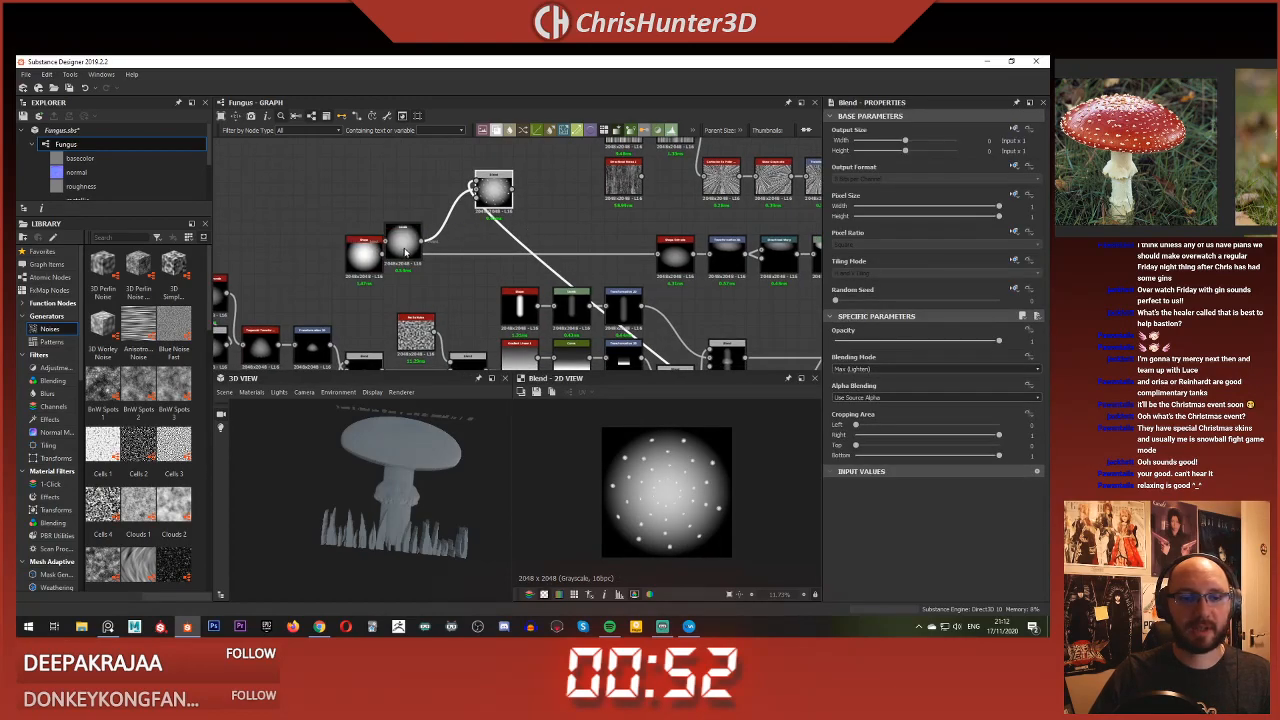
# Step: Move the Levels node up between the Shape and the Blend, and save the package
pyautogui.moveTo(405, 250); pyautogui.dragTo(436, 205)
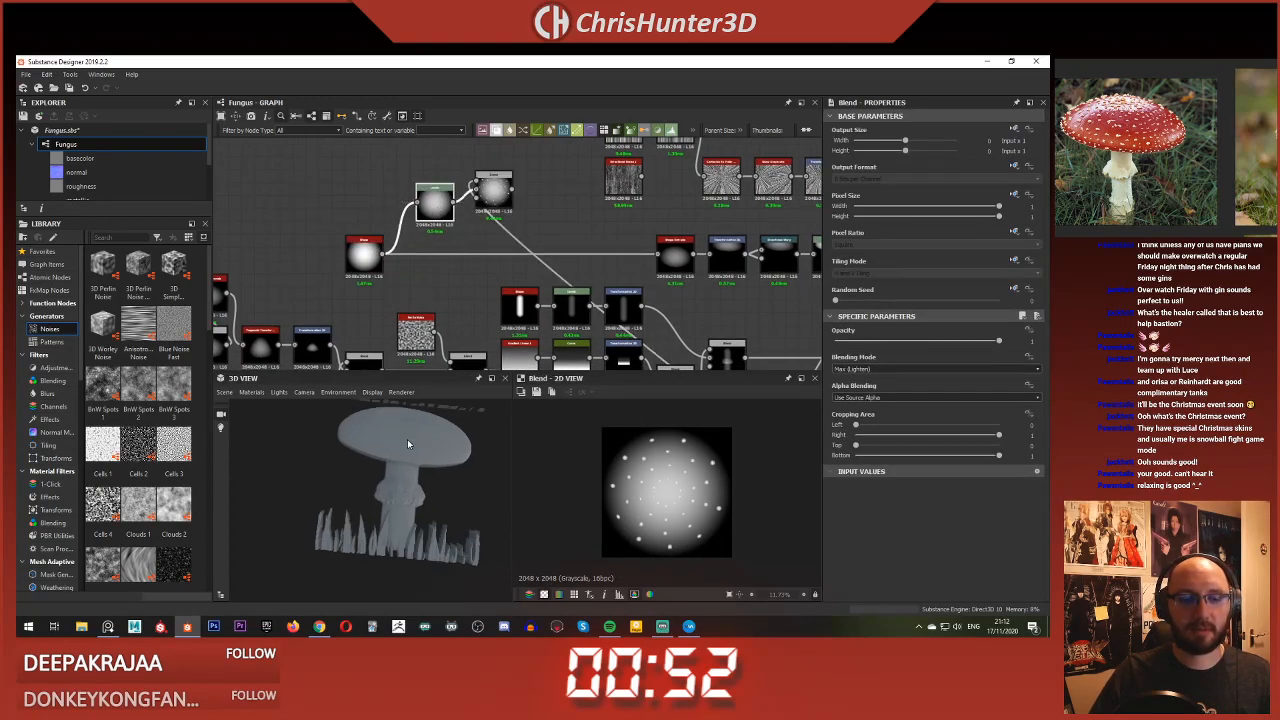
pyautogui.rightClick(468, 290)
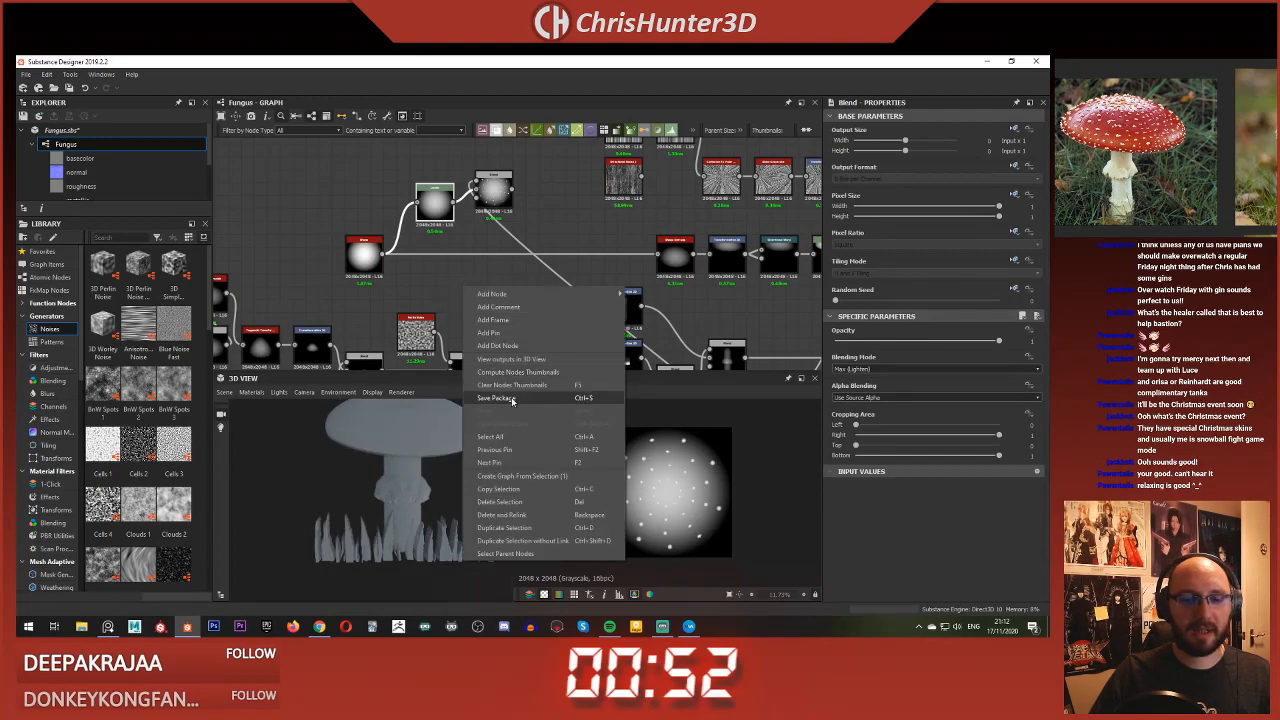
pyautogui.click(512, 401)
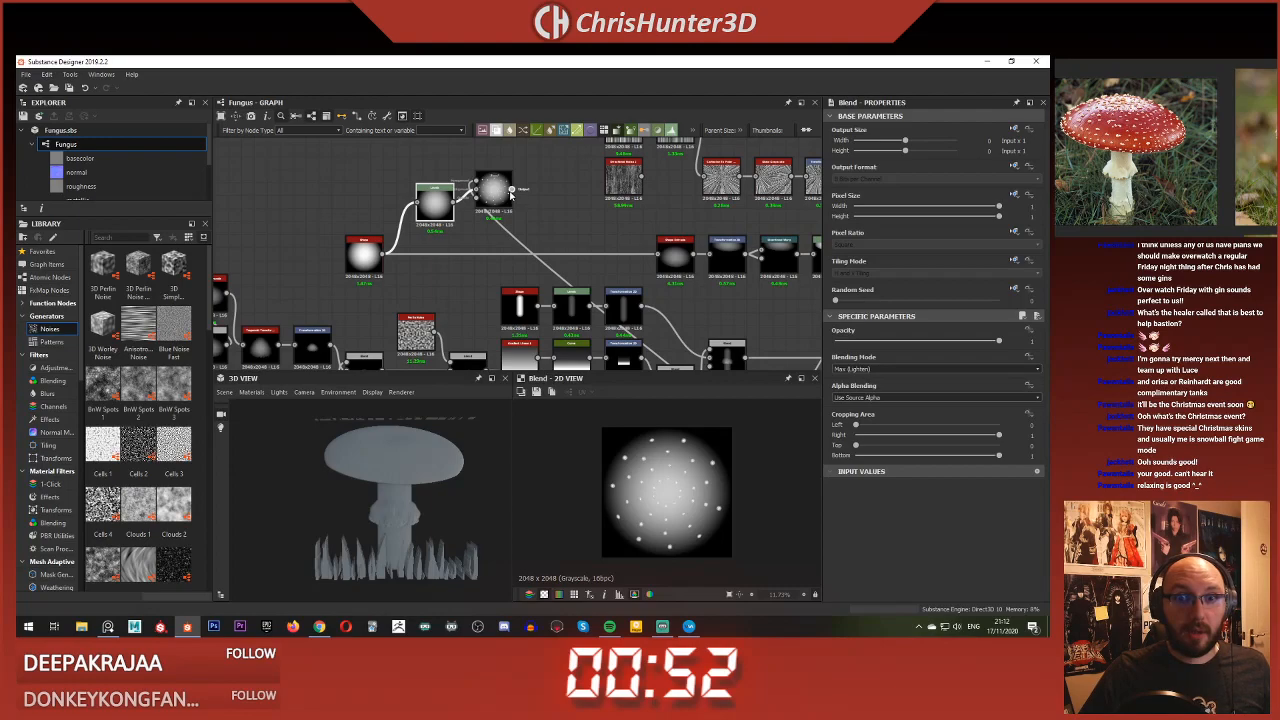
# Step: Connect the Blend's output to the Shape Extrude's input and inspect the spots on the cap in the 3D view
pyautogui.moveTo(592, 236); pyautogui.dragTo(650, 250)
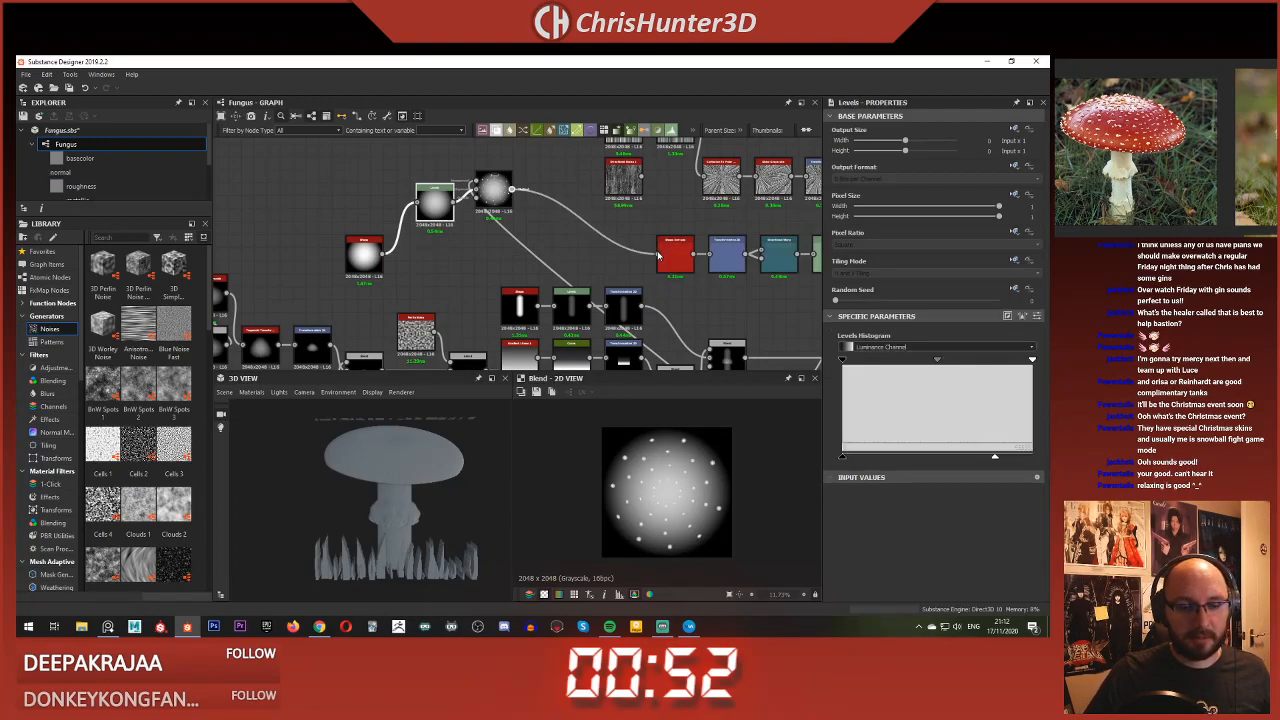
pyautogui.moveTo(405, 467)
pyautogui.mouseDown()
pyautogui.moveTo(420, 418)
pyautogui.moveTo(409, 453)
pyautogui.moveTo(350, 480)
pyautogui.moveTo(370, 482)
pyautogui.moveTo(376, 445)
pyautogui.moveTo(340, 534)
pyautogui.moveTo(395, 455)
pyautogui.mouseUp()
pyautogui.scroll(5, 409, 453)
# Step: Preview the Shape Extrude node to examine how the spots are extruded with the cap
pyautogui.moveTo(492, 253); pyautogui.dragTo(403, 263, button='middle')
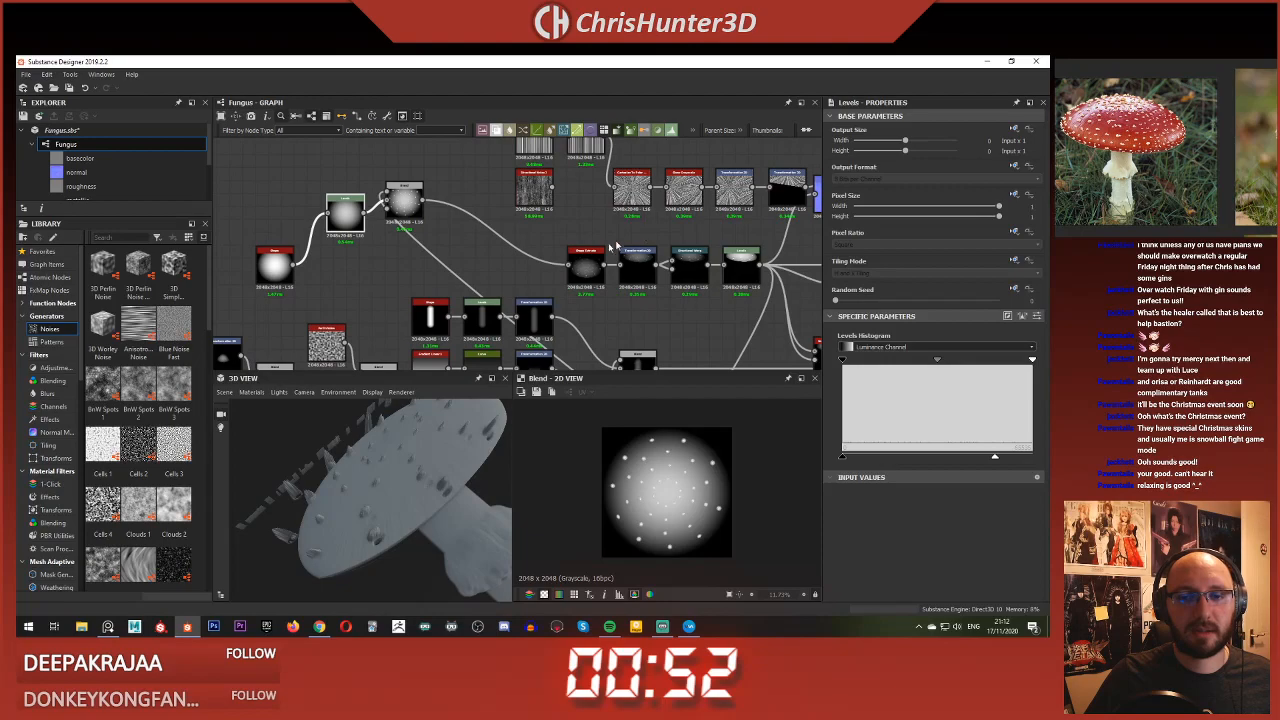
pyautogui.scroll(5, 610, 255)
pyautogui.doubleClick(605, 281)
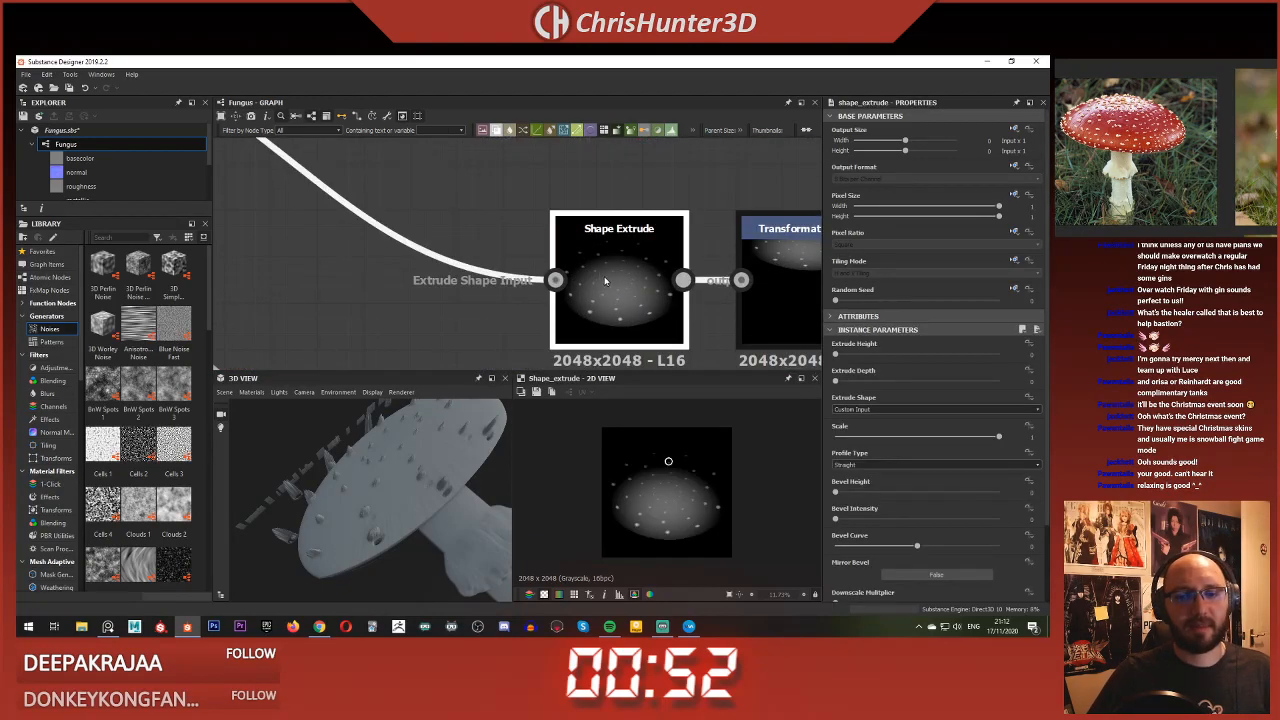
# Step: Insert a Levels node between the Splatter Circular and the Blend, and lower its output white level to darken the spots
pyautogui.scroll(-3, 477, 262)
pyautogui.moveTo(457, 263); pyautogui.dragTo(654, 314, button='middle')
pyautogui.moveTo(506, 249); pyautogui.dragTo(648, 260, button='middle')
pyautogui.click(540, 213)
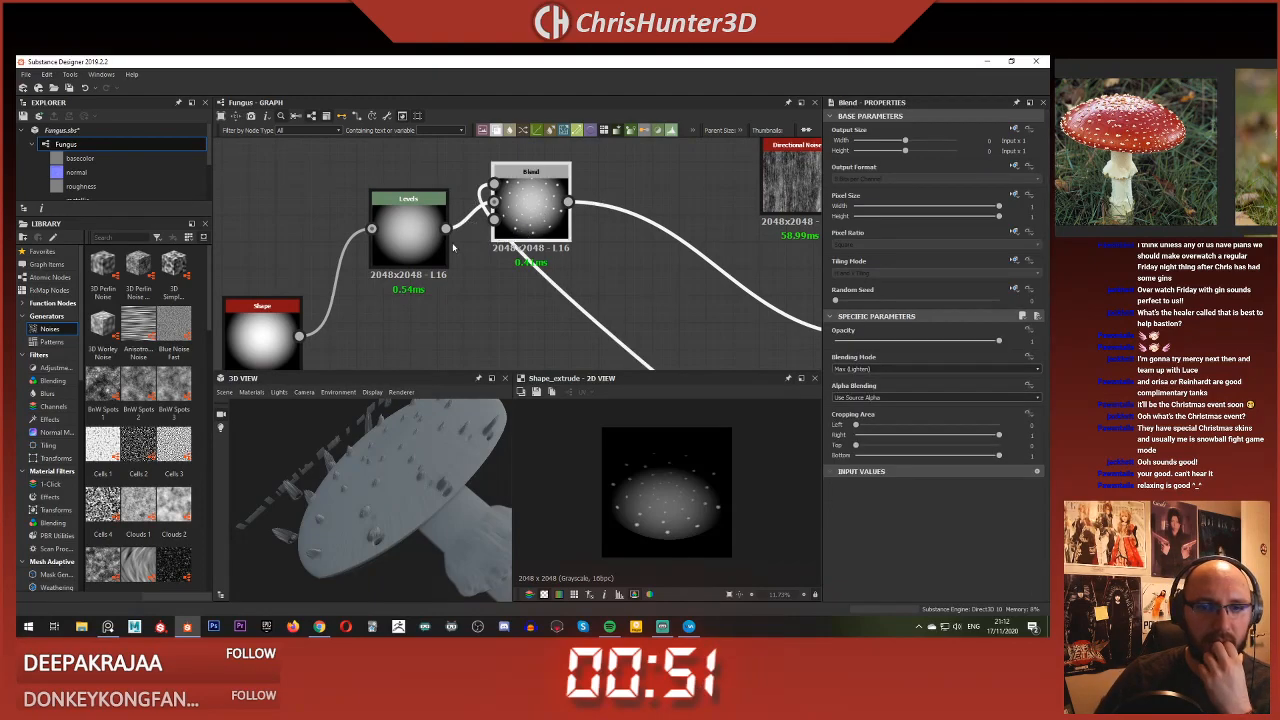
pyautogui.click(512, 281)
pyautogui.press('space')
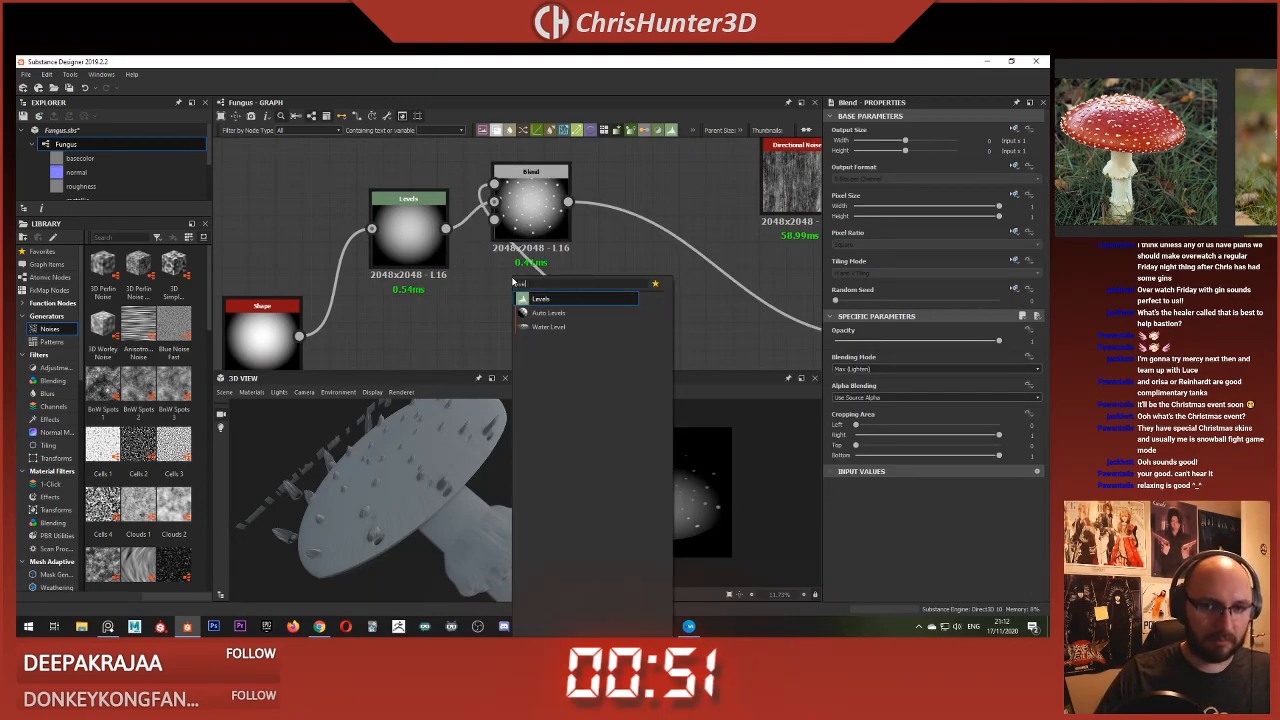
pyautogui.write('level')
pyautogui.press('Return')
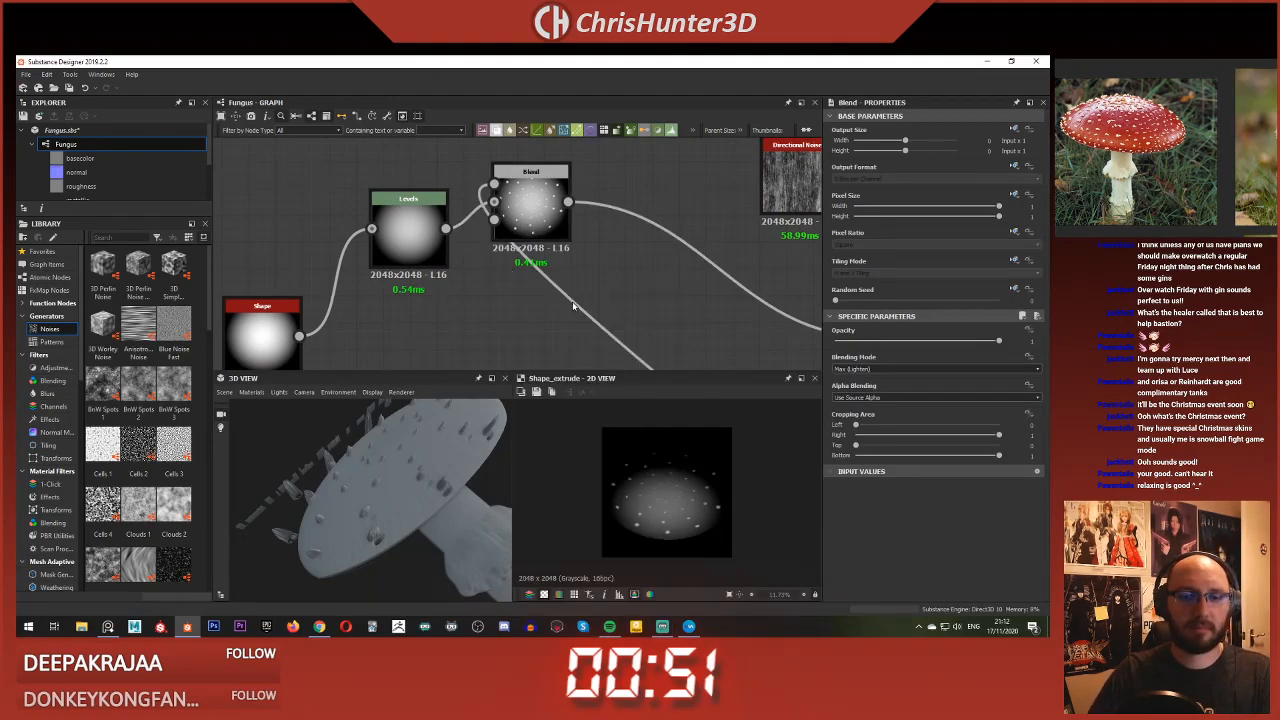
pyautogui.keyDown('ctrl'); pyautogui.moveTo(494, 185); pyautogui.dragTo(485, 348); pyautogui.keyUp('ctrl')
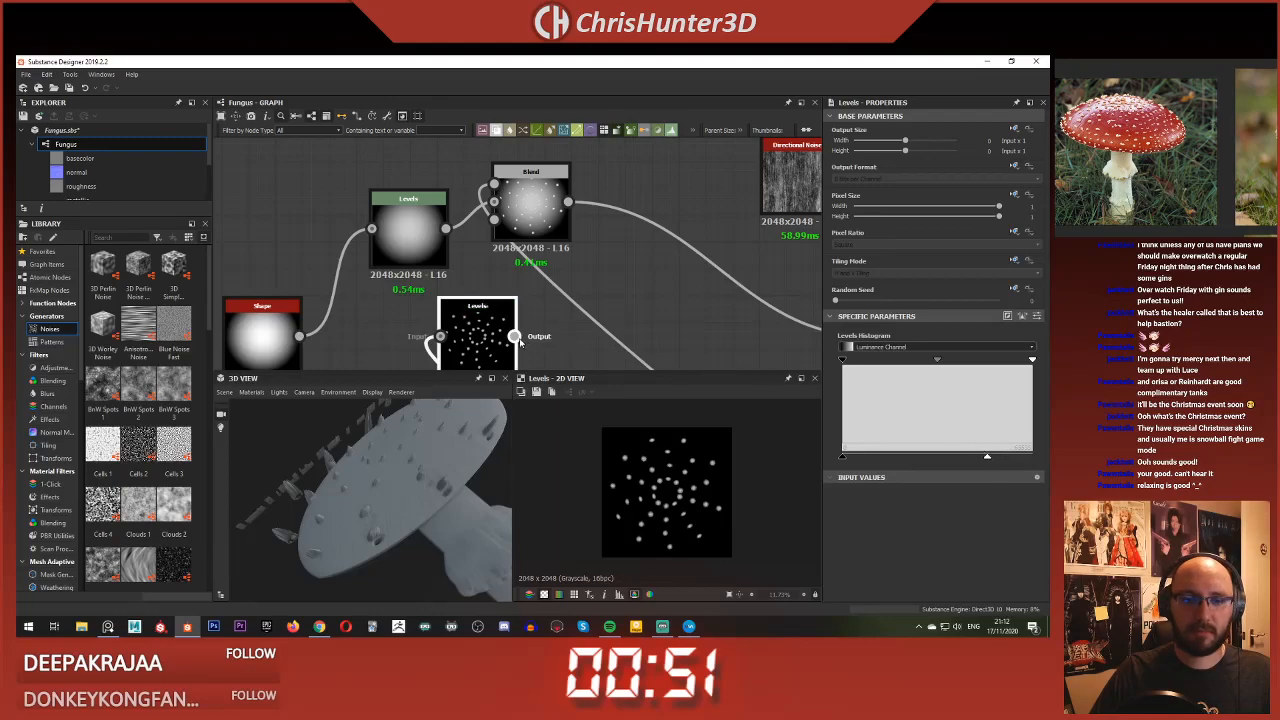
pyautogui.moveTo(514, 336); pyautogui.dragTo(496, 185)
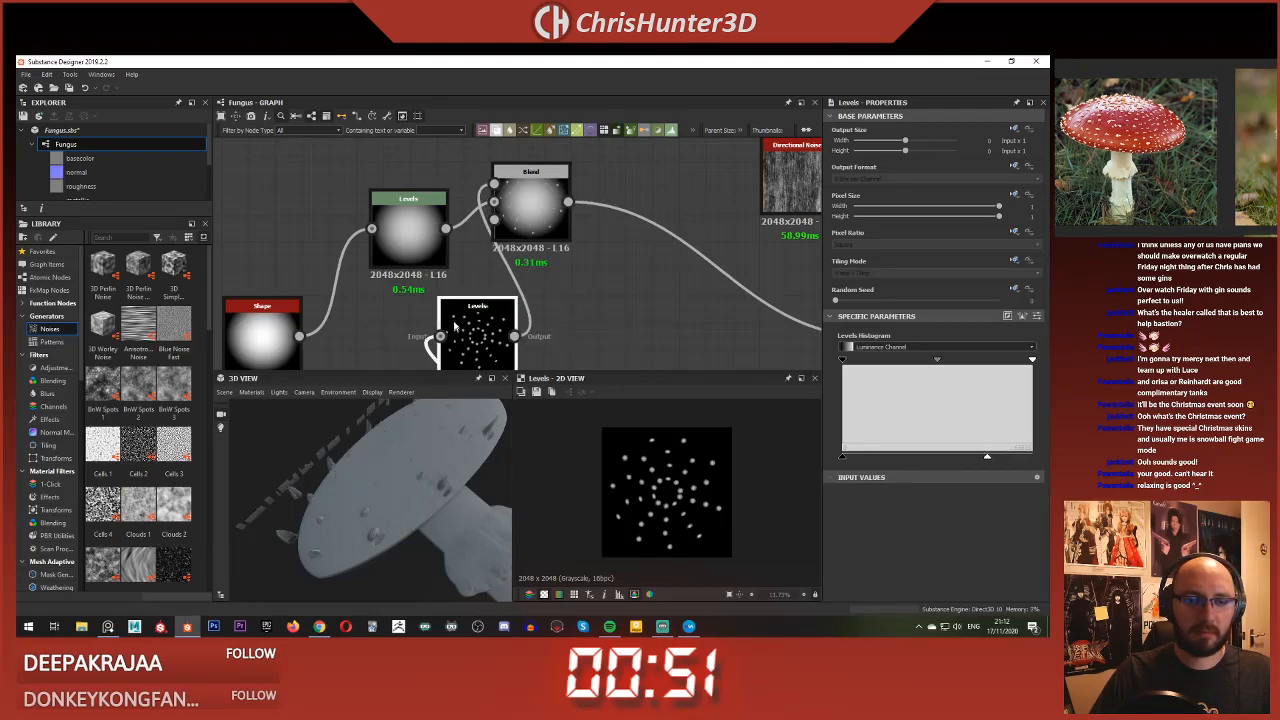
pyautogui.moveTo(988, 460); pyautogui.dragTo(923, 458)
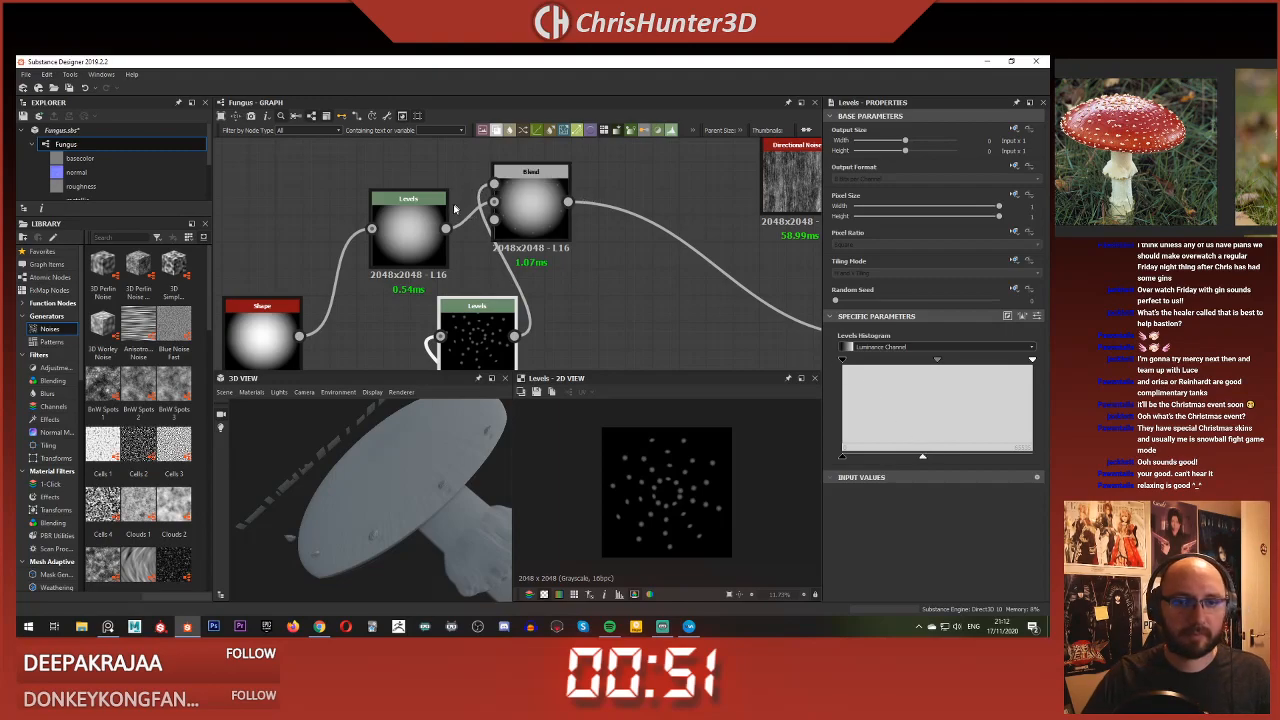
# Step: Try Subtract as the Blend's mode, and then set it to Add (Linear Dodge)
pyautogui.click(530, 205)
pyautogui.click(914, 370)
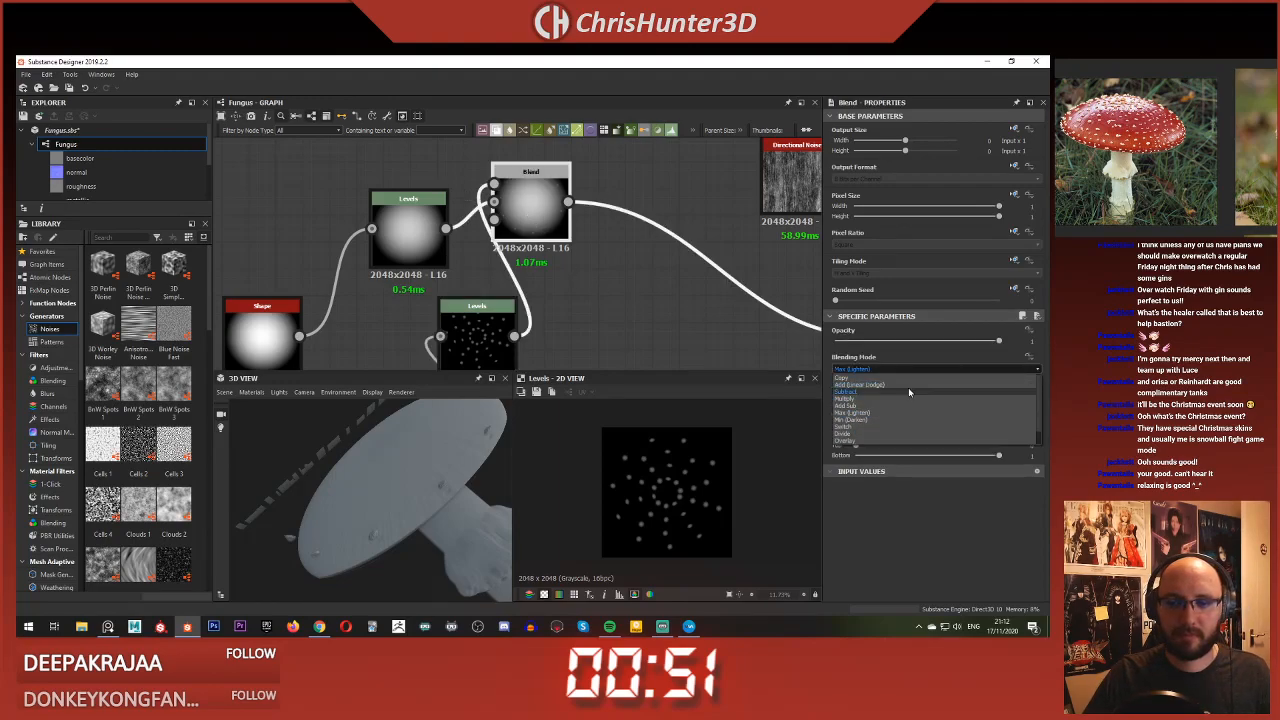
pyautogui.click(907, 390)
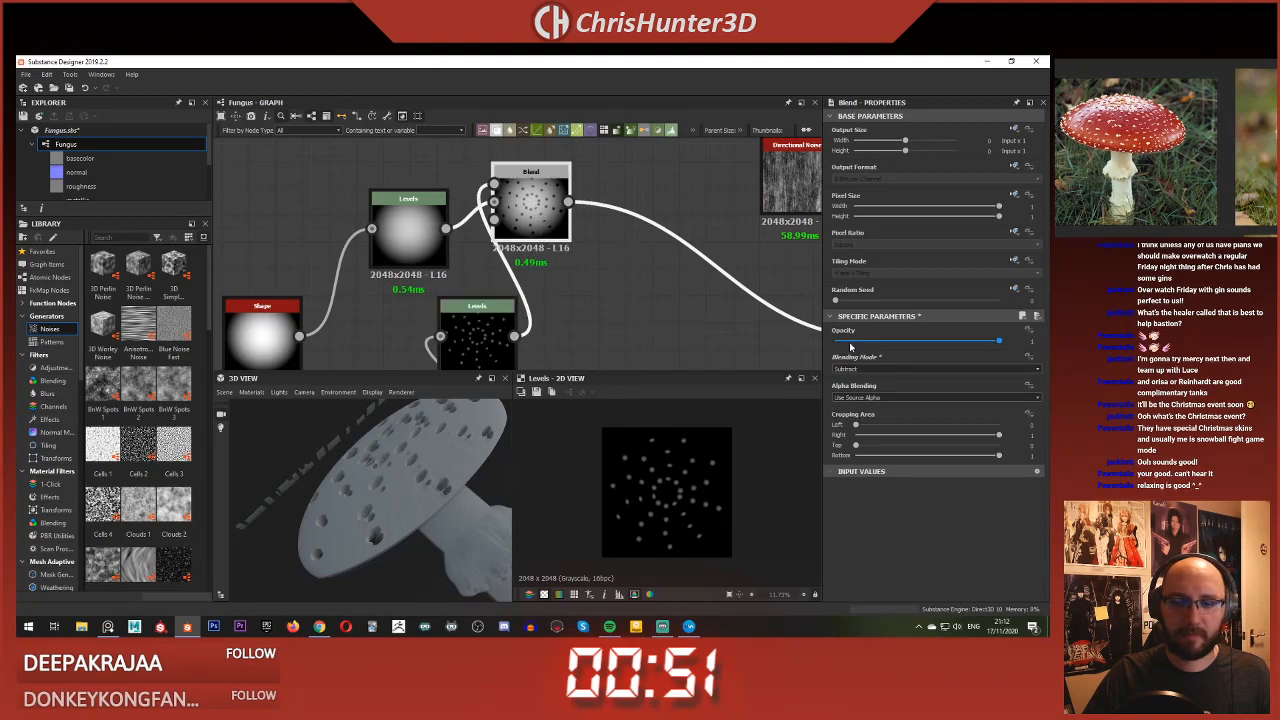
pyautogui.click(878, 369)
pyautogui.click(872, 385)
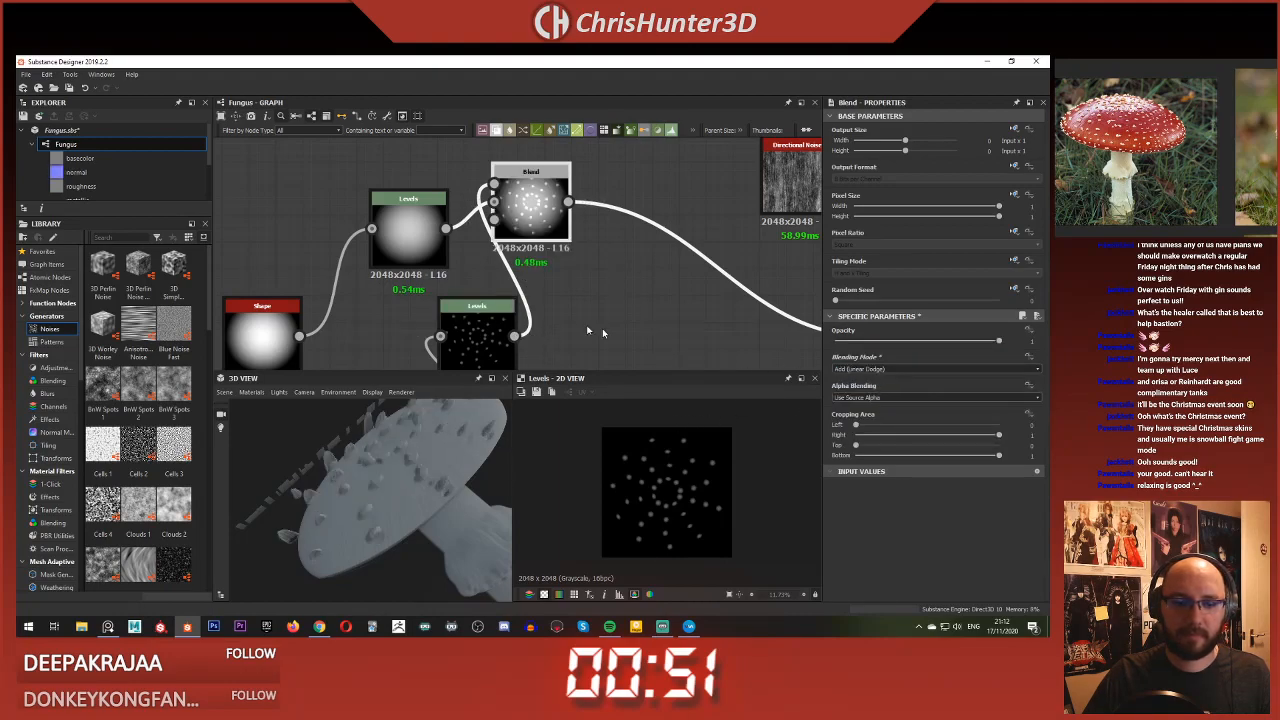
# Step: Lower the spot Levels node's output white to almost black and inspect the flattened spots on the cap in the 3D view
pyautogui.click(407, 219)
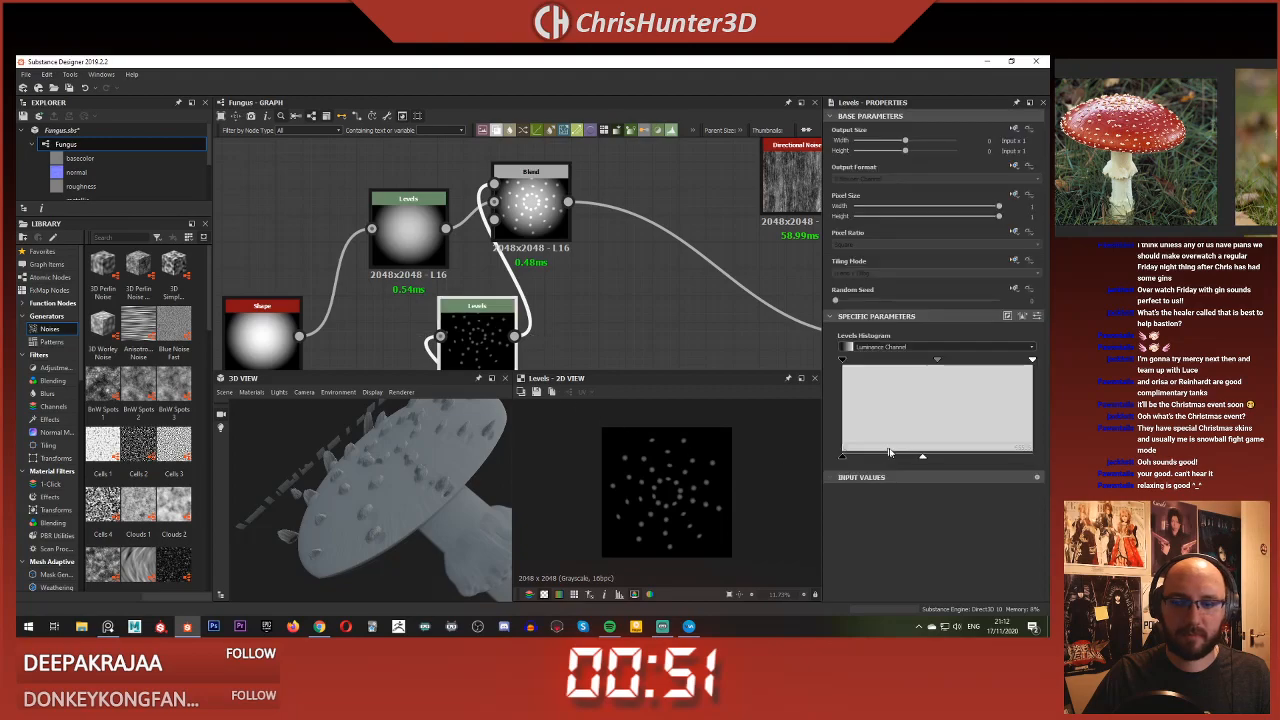
pyautogui.moveTo(922, 458); pyautogui.dragTo(855, 455)
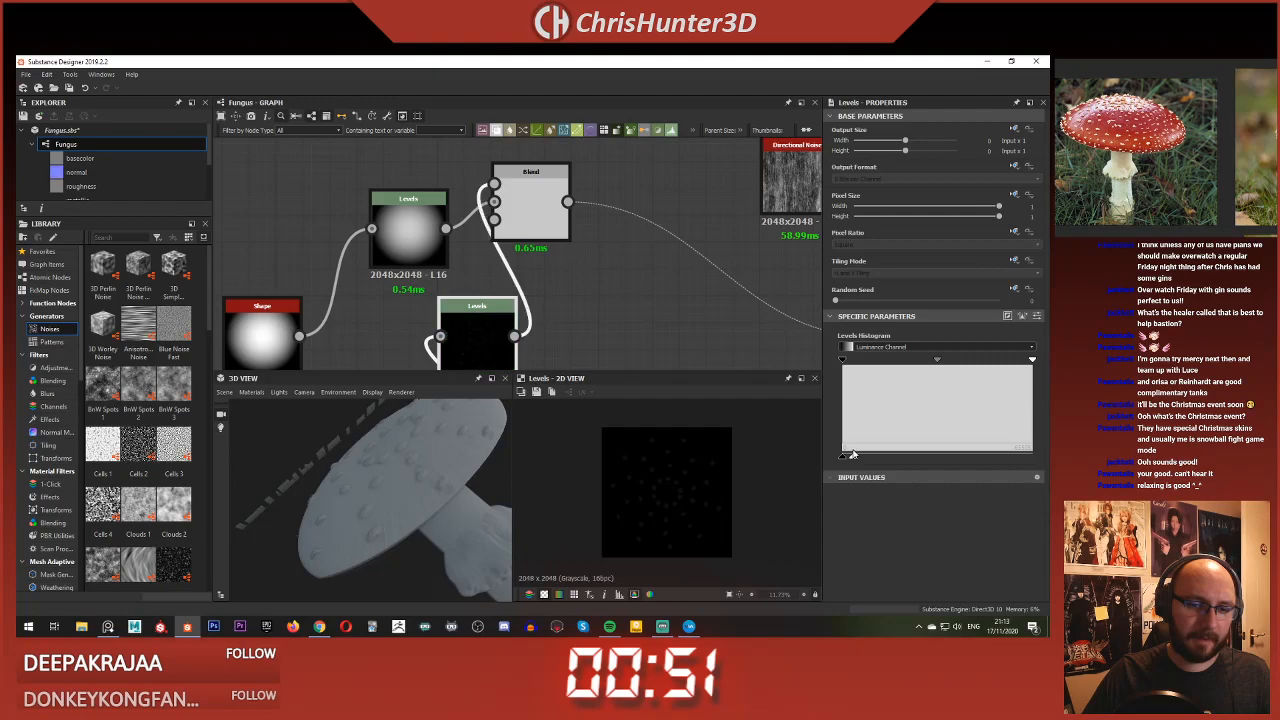
pyautogui.moveTo(376, 493)
pyautogui.mouseDown()
pyautogui.moveTo(325, 501)
pyautogui.moveTo(423, 458)
pyautogui.moveTo(445, 517)
pyautogui.moveTo(349, 509)
pyautogui.moveTo(395, 532)
pyautogui.moveTo(440, 522)
pyautogui.moveTo(412, 510)
pyautogui.moveTo(450, 485)
pyautogui.moveTo(438, 517)
pyautogui.moveTo(400, 497)
pyautogui.mouseUp()
pyautogui.scroll(-5, 549, 292)
pyautogui.scroll(8, 533, 243)
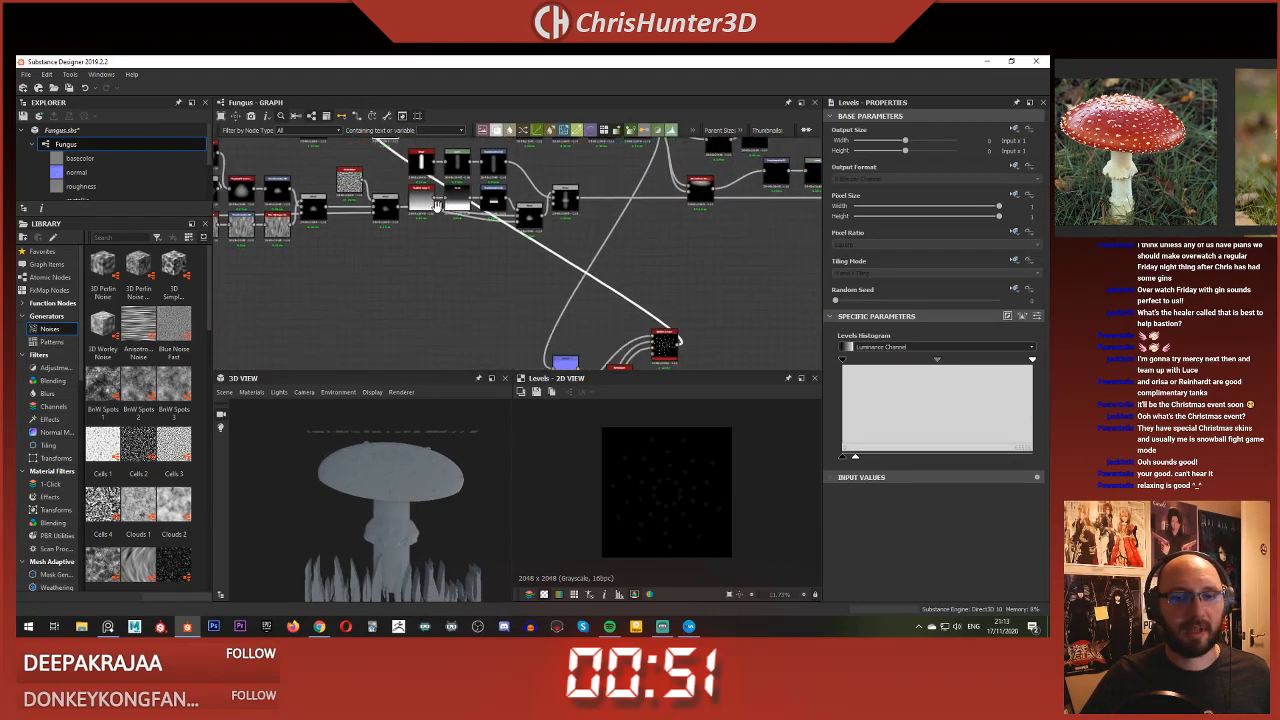
pyautogui.moveTo(372, 468); pyautogui.dragTo(346, 494)
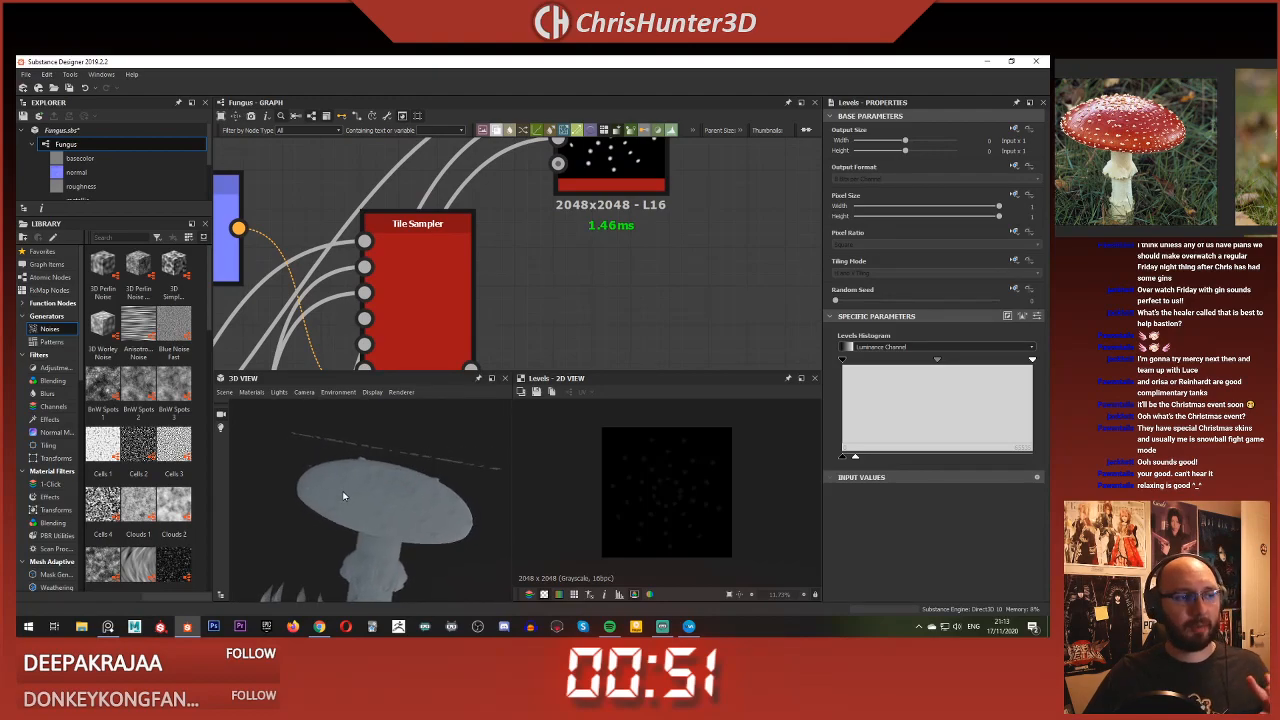
pyautogui.scroll(2, 449, 523)
pyautogui.moveTo(449, 523); pyautogui.dragTo(434, 511)
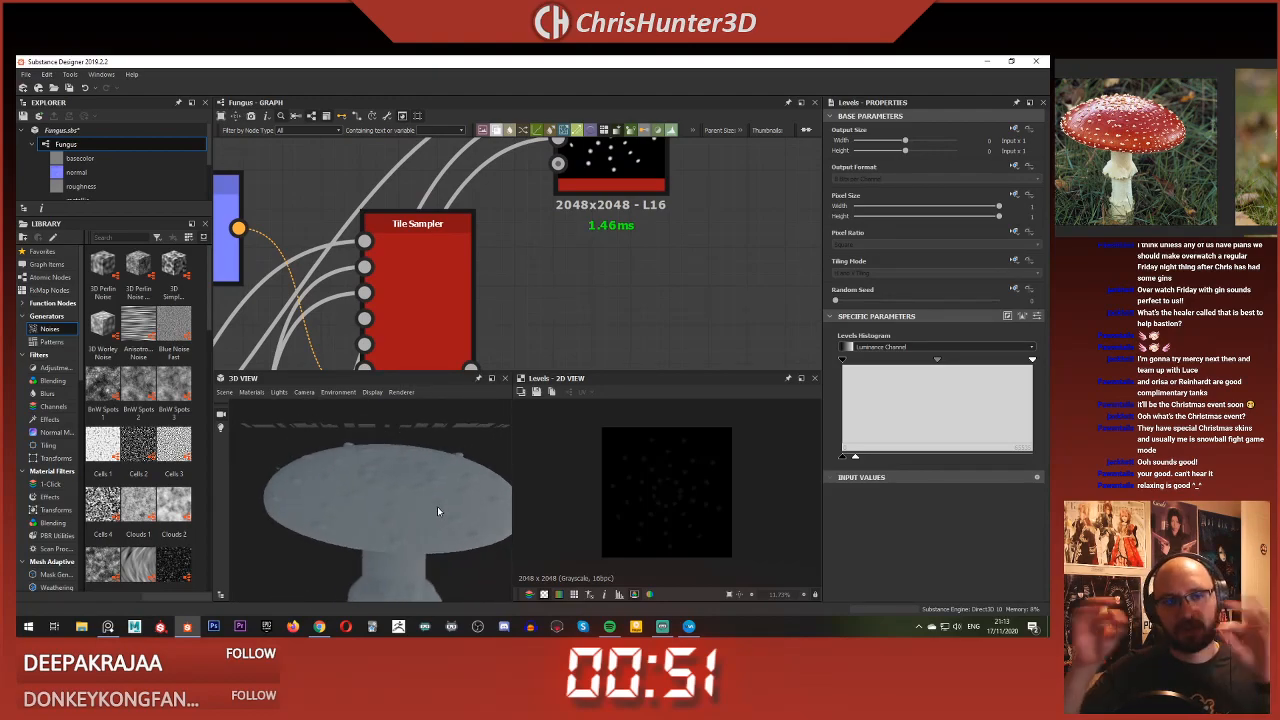
# Step: Set the Splatter Circular's Size X to 0.08 and its Scale to 0.48
pyautogui.scroll(-5, 500, 315)
pyautogui.scroll(5, 585, 245)
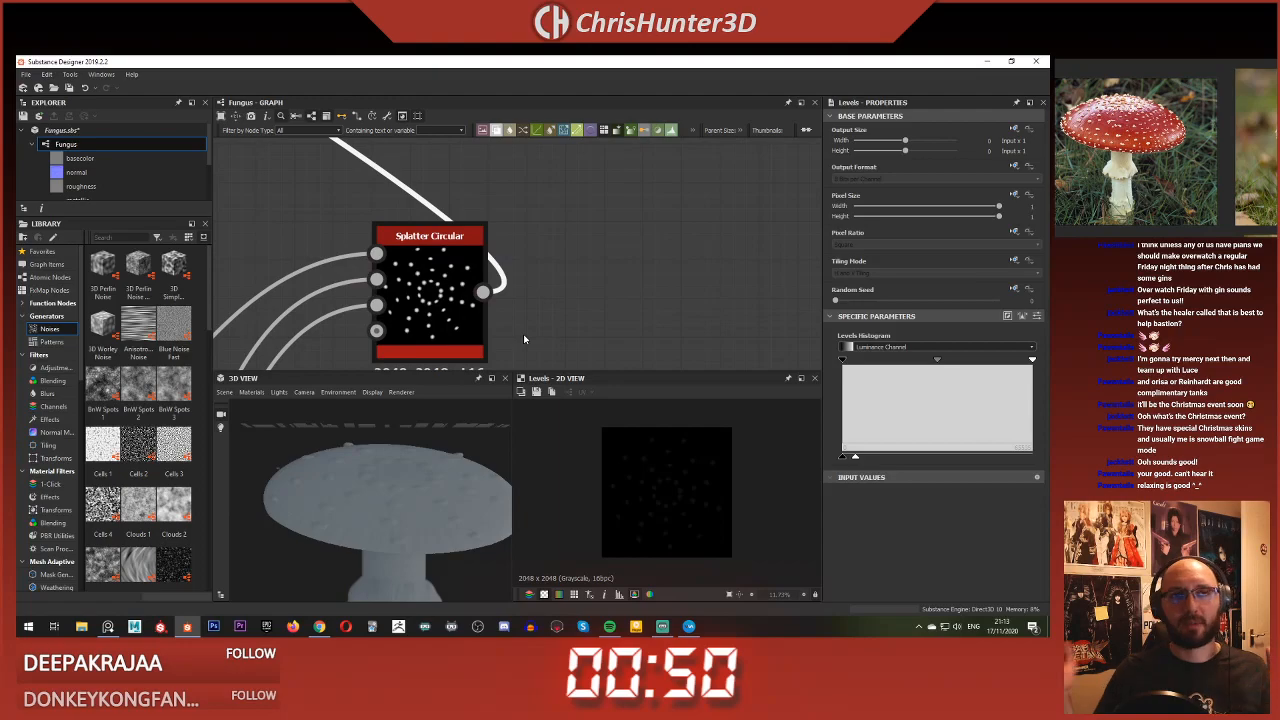
pyautogui.click(470, 292)
pyautogui.moveTo(470, 292); pyautogui.dragTo(525, 259, button='middle')
pyautogui.scroll(-3, 949, 449)
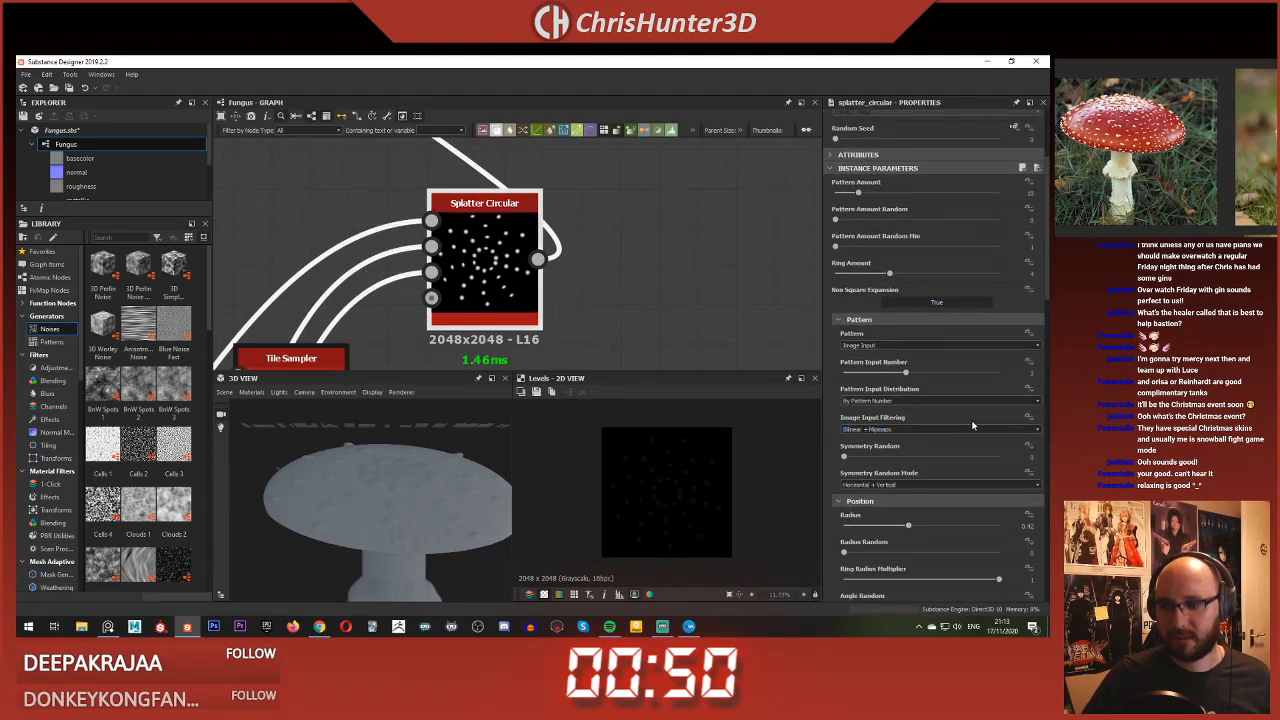
pyautogui.scroll(-10, 958, 411)
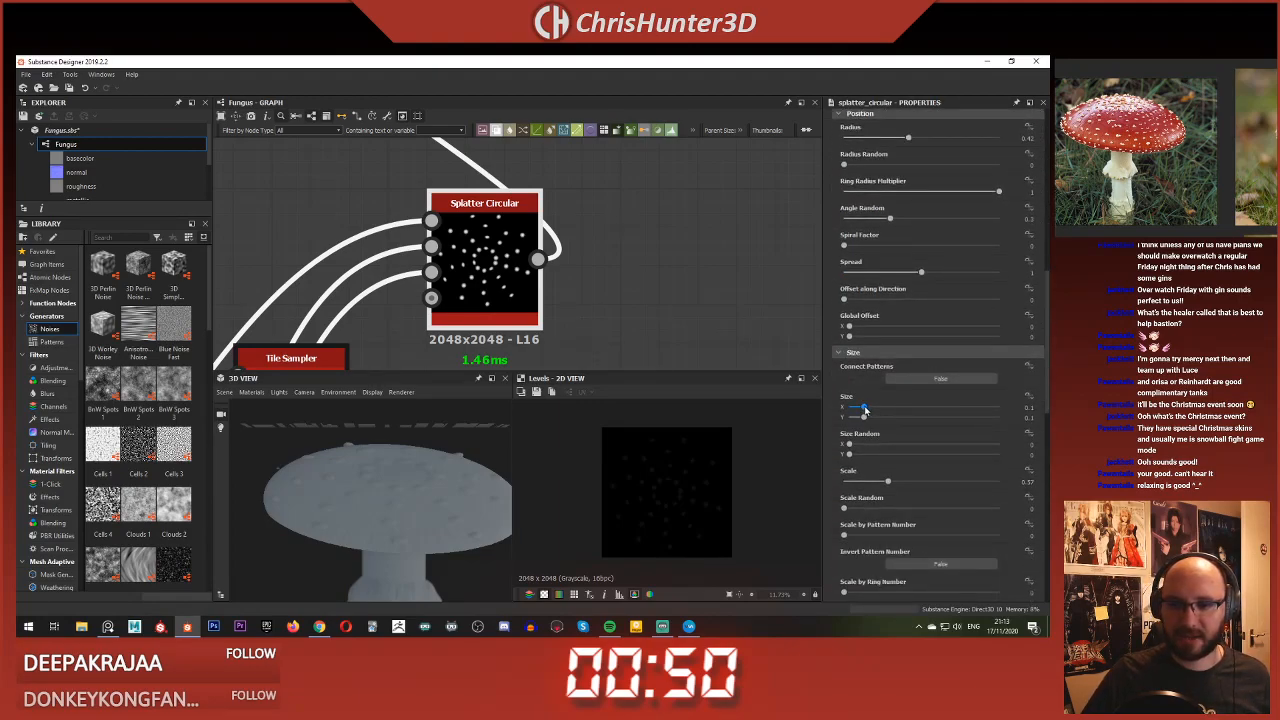
pyautogui.moveTo(864, 410)
pyautogui.mouseDown()
pyautogui.moveTo(893, 410)
pyautogui.moveTo(864, 410)
pyautogui.mouseUp()
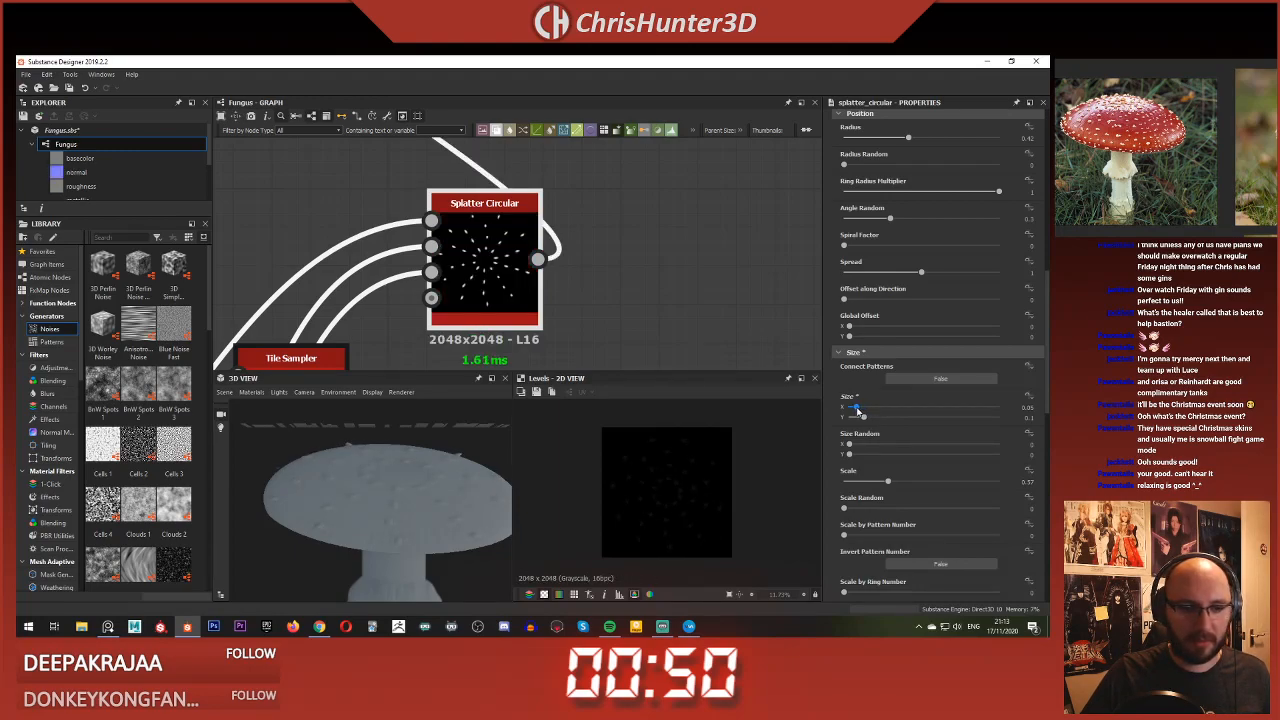
pyautogui.moveTo(857, 410); pyautogui.dragTo(862, 413)
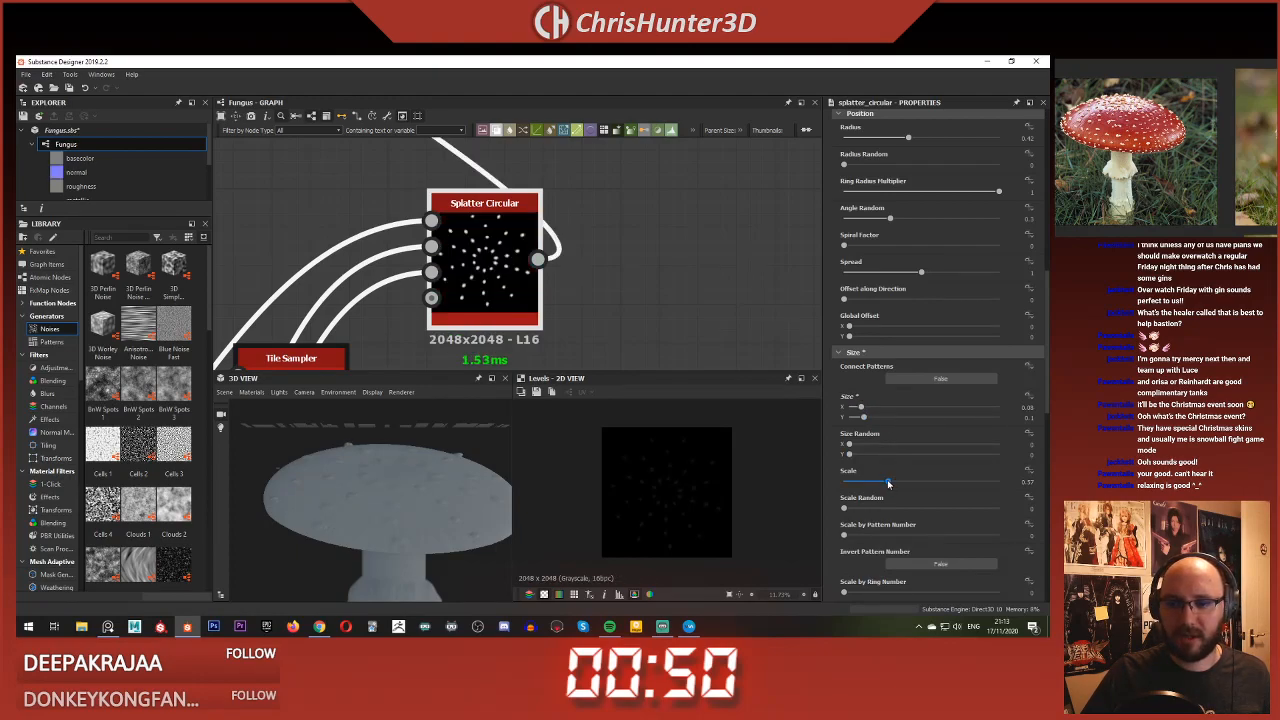
pyautogui.moveTo(888, 484); pyautogui.dragTo(881, 484)
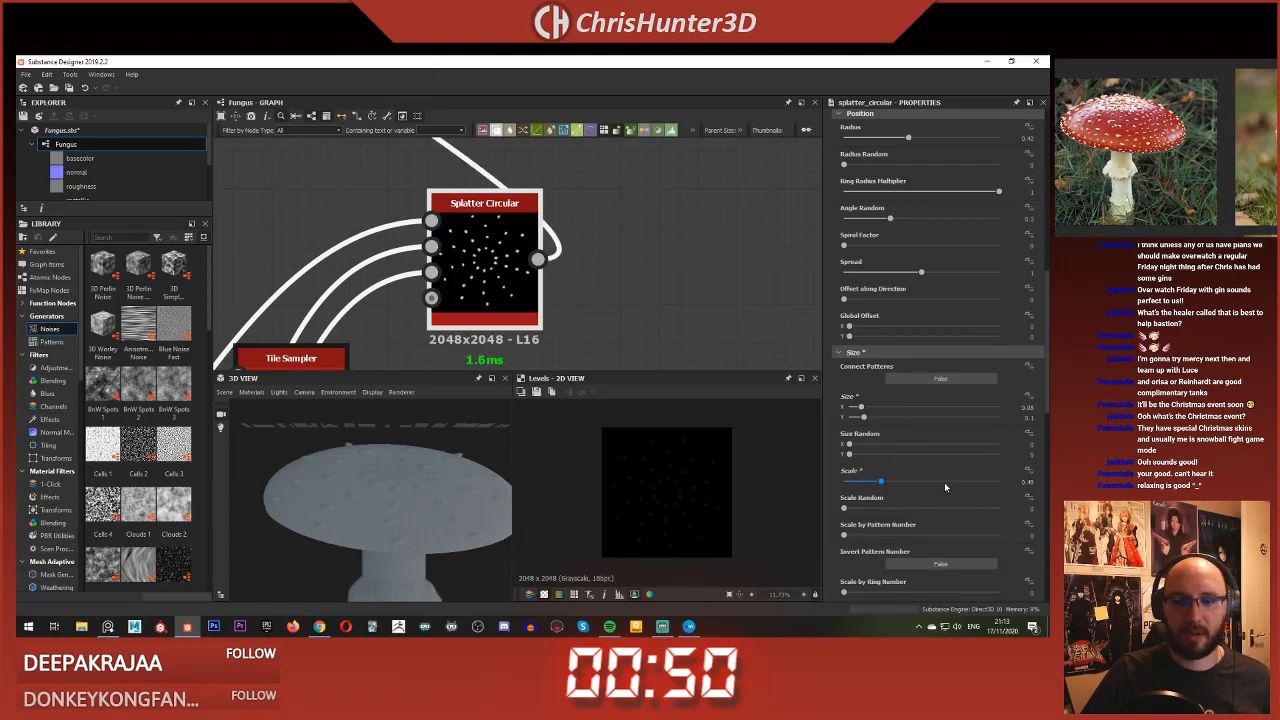
# Step: Set the Splatter Circular's Pattern Amount to 33, Pattern Amount Random to 0.25 with a minimum of 3, and Symmetry Random to 0.35
pyautogui.scroll(2, 944, 482)
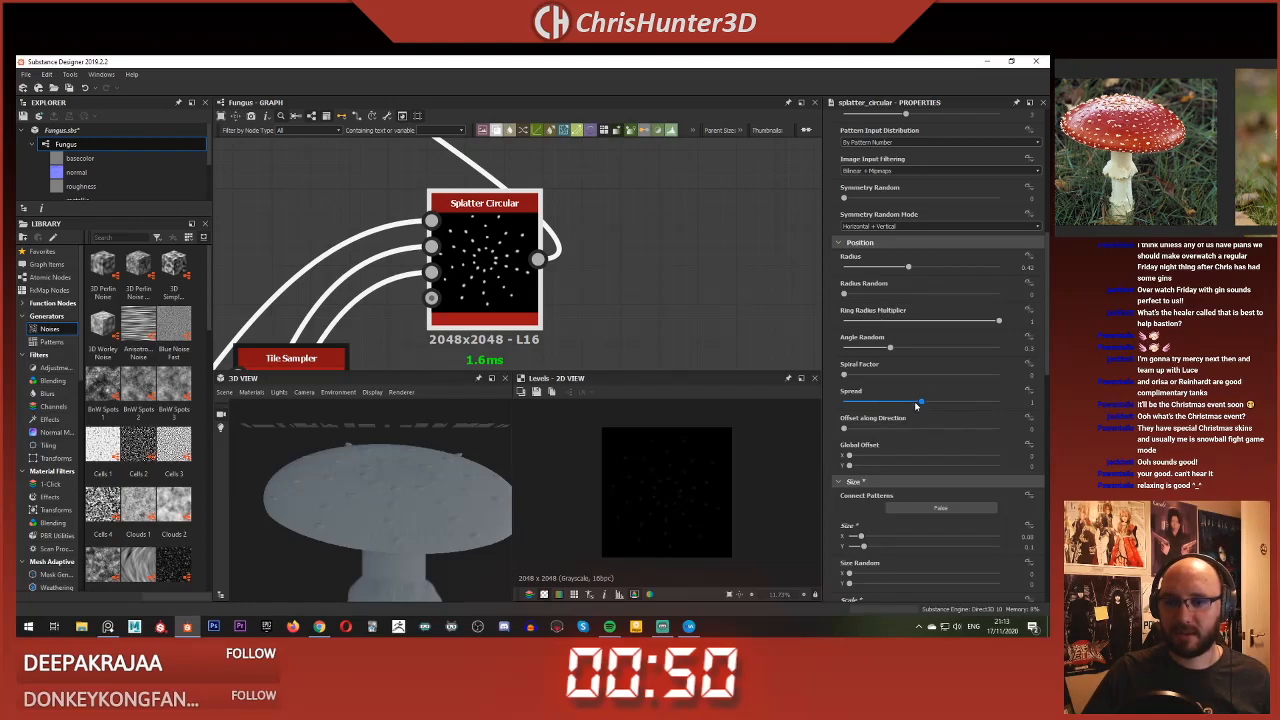
pyautogui.scroll(4, 916, 405)
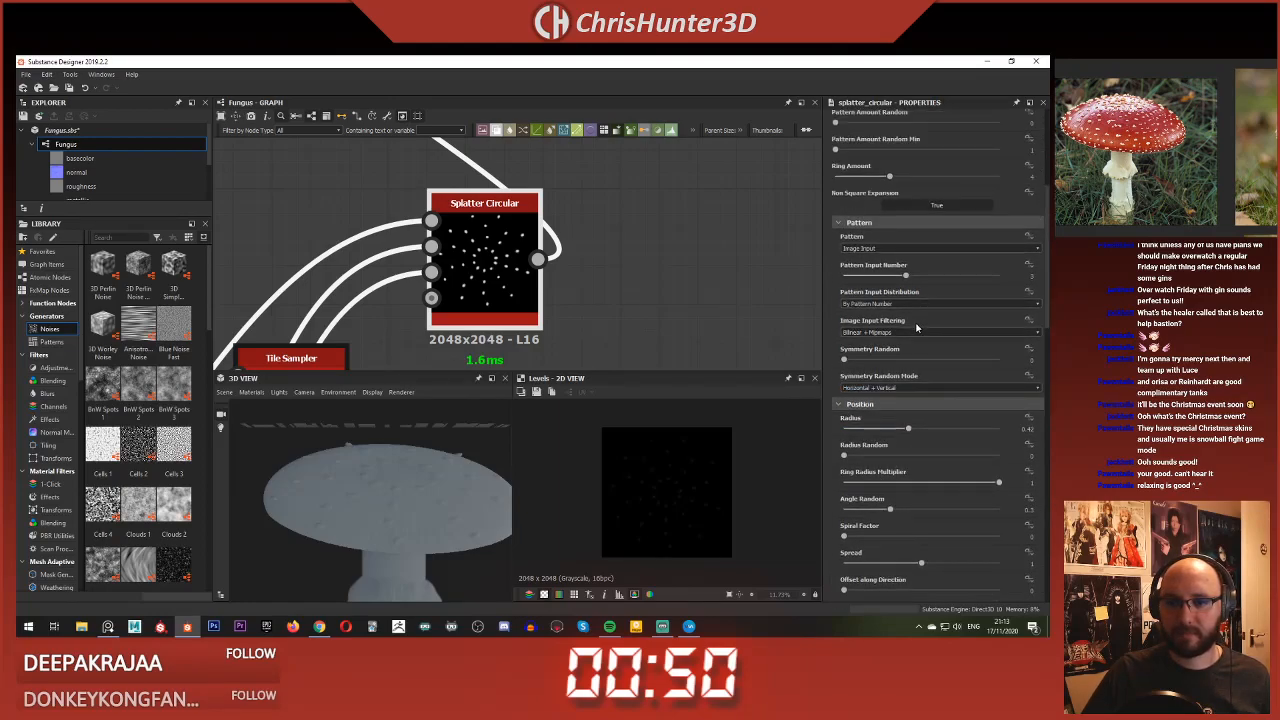
pyautogui.moveTo(858, 192); pyautogui.dragTo(889, 194)
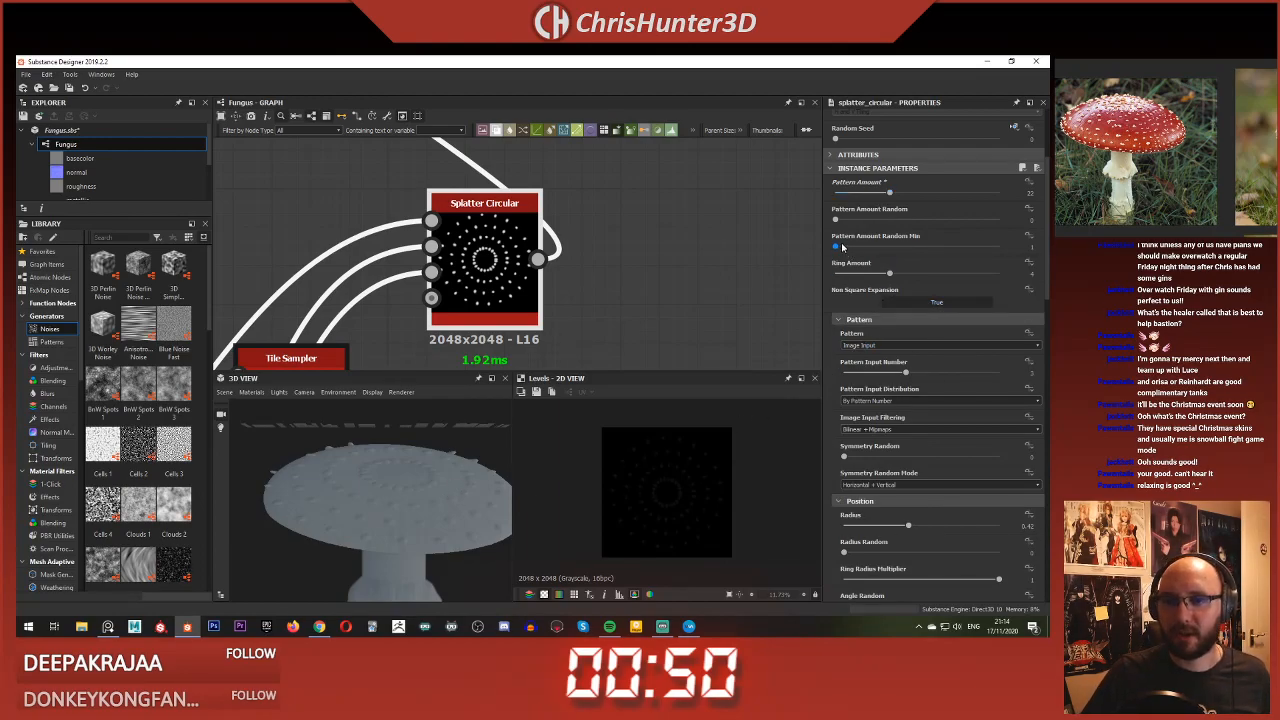
pyautogui.moveTo(836, 219); pyautogui.dragTo(867, 249)
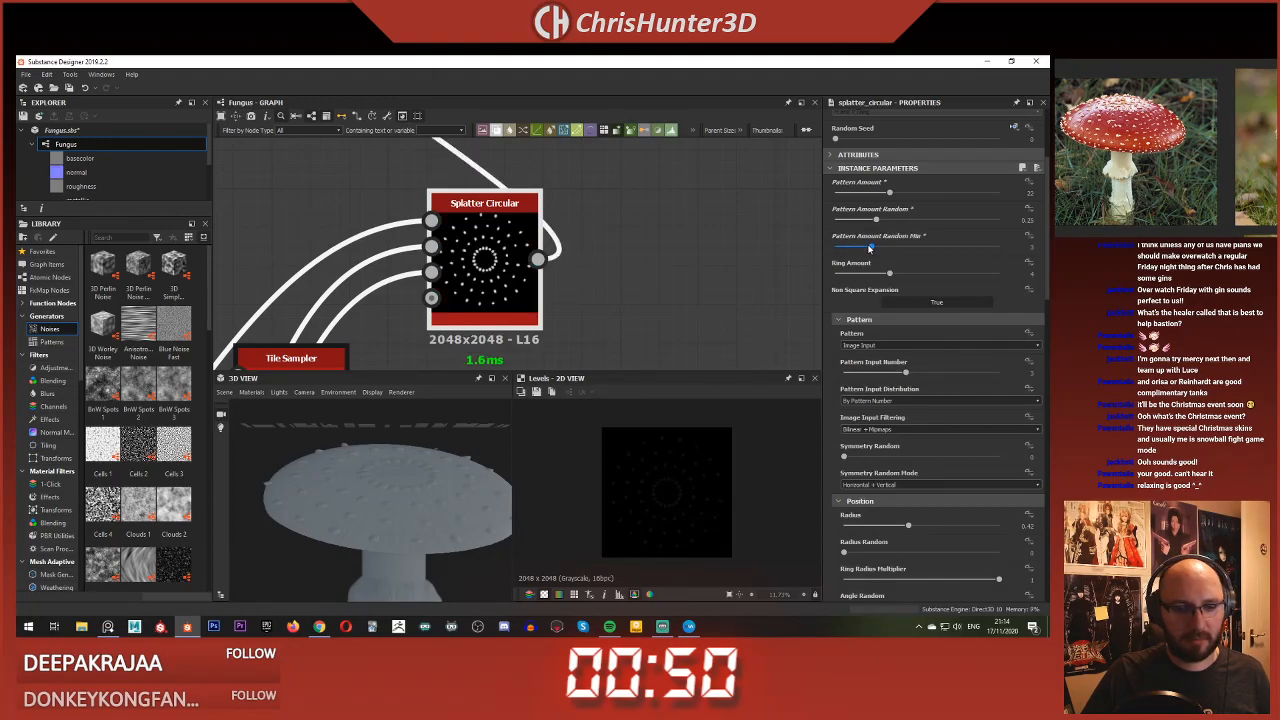
pyautogui.scroll(-2, 893, 301)
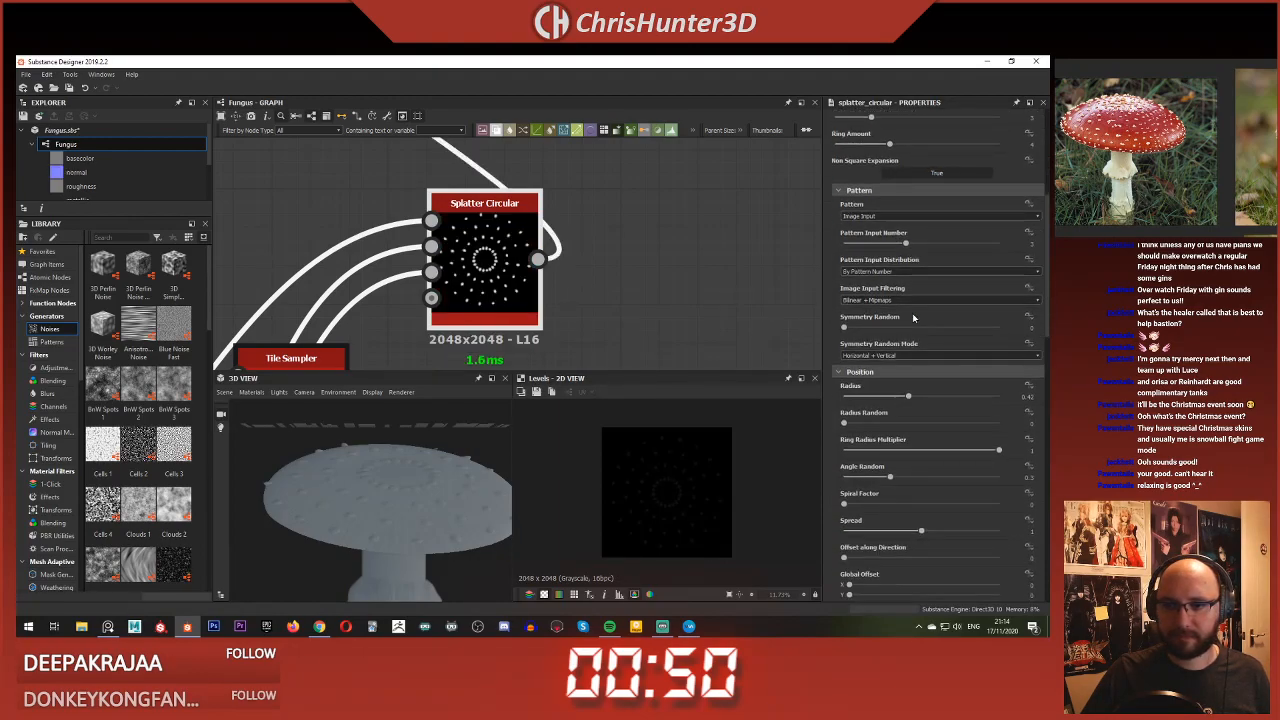
pyautogui.moveTo(870, 328); pyautogui.dragTo(897, 328)
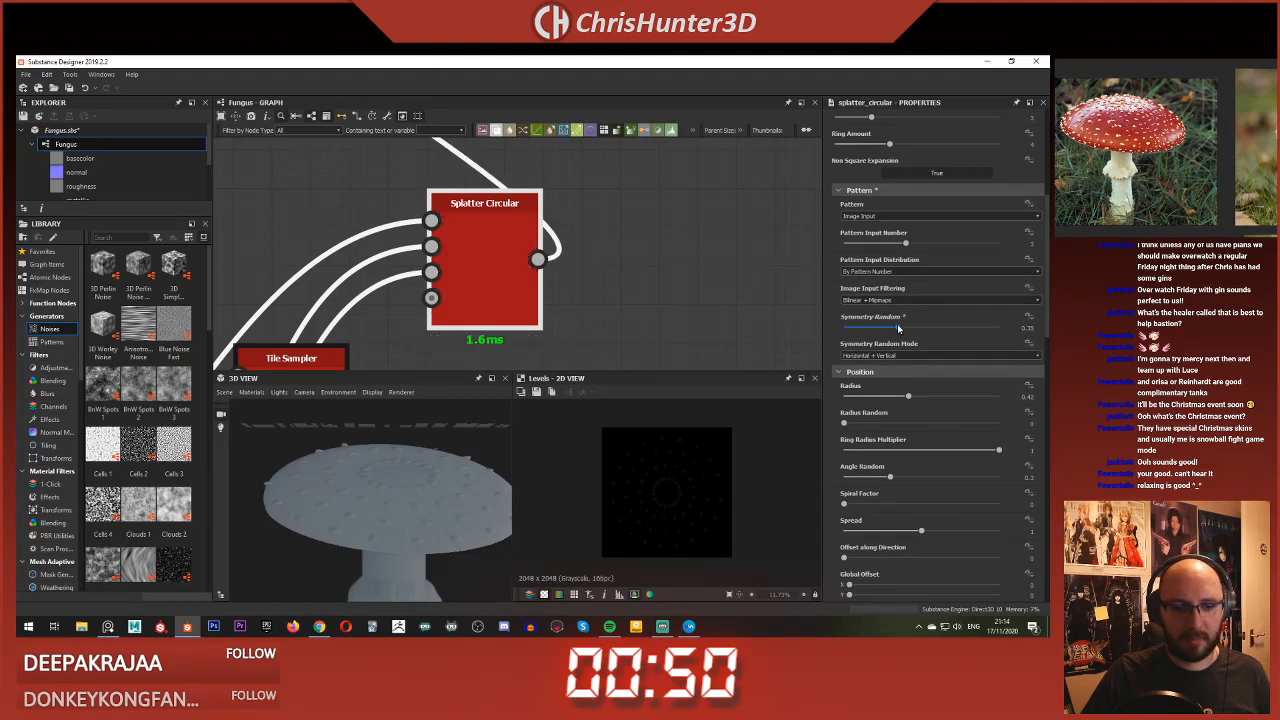
# Step: Try Radius Random and Spiral Factor on the Splatter Circular, returning both to 0
pyautogui.scroll(-2, 933, 330)
pyautogui.scroll(-1, 898, 299)
pyautogui.moveTo(844, 295); pyautogui.dragTo(867, 296)
pyautogui.moveTo(867, 295)
pyautogui.mouseDown()
pyautogui.moveTo(915, 306)
pyautogui.moveTo(864, 302)
pyautogui.mouseUp()
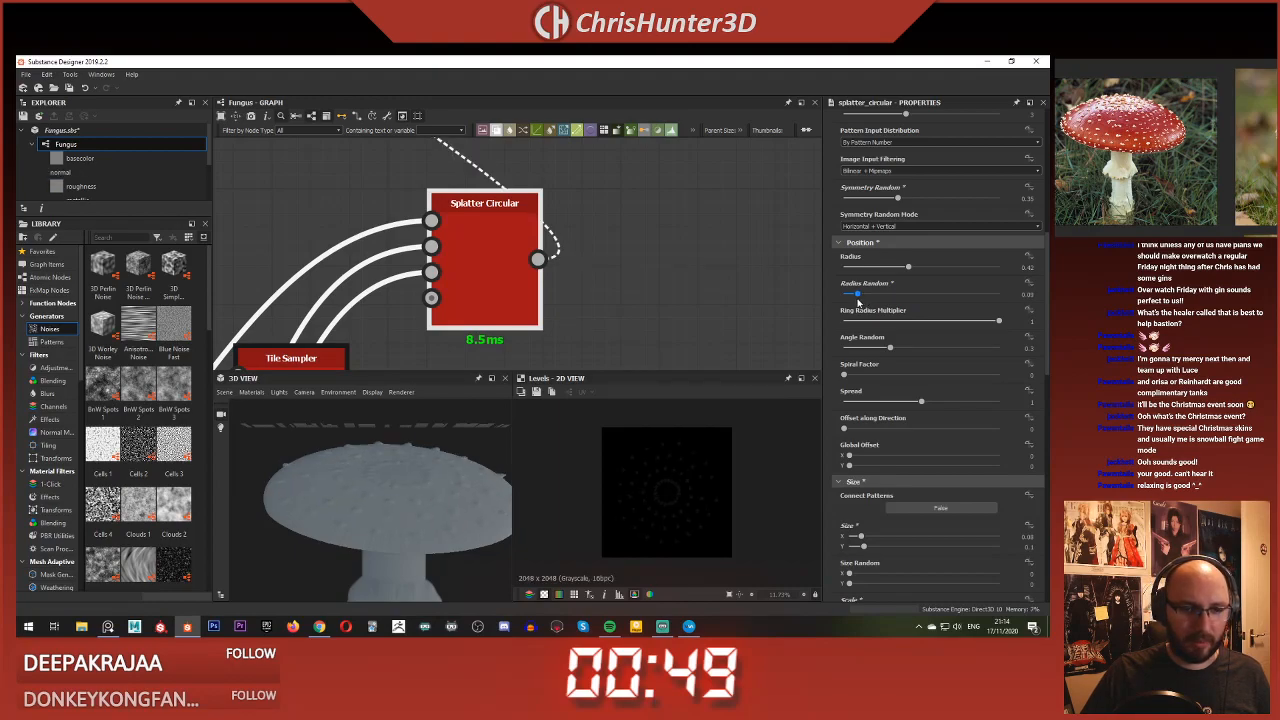
pyautogui.moveTo(848, 300); pyautogui.dragTo(839, 300)
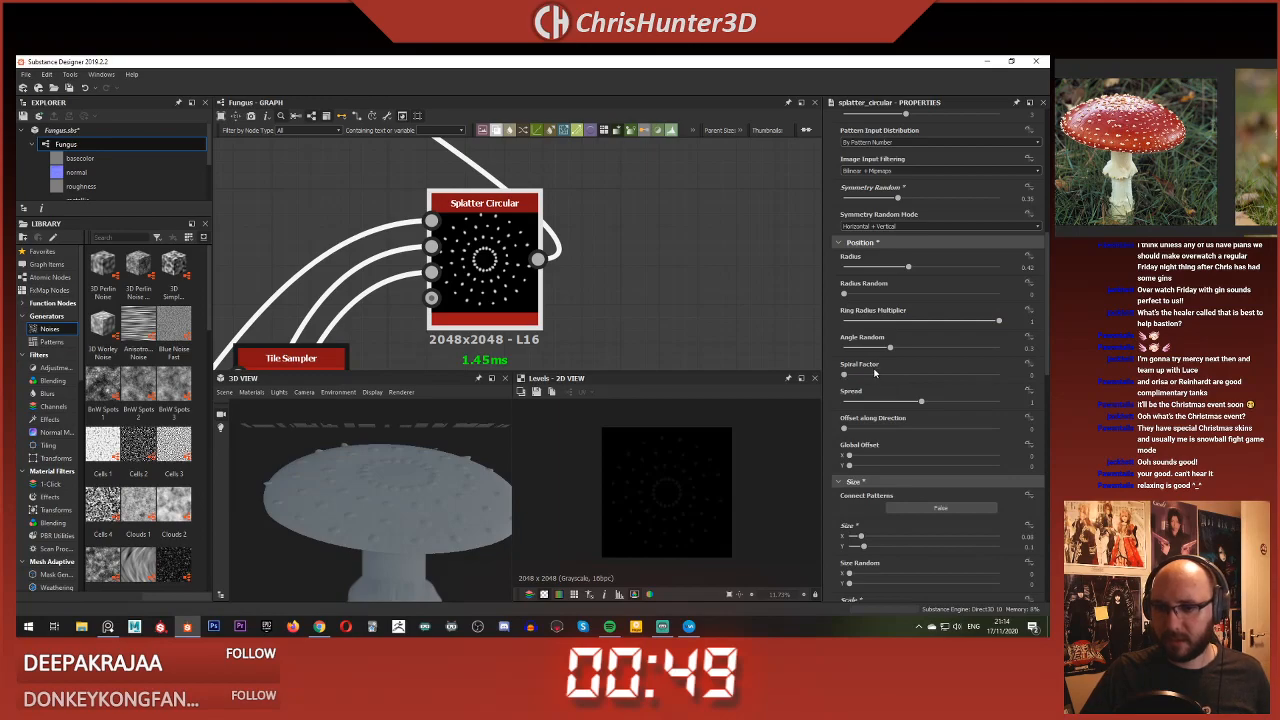
pyautogui.moveTo(875, 373); pyautogui.dragTo(842, 375)
# Step: Set the Splatter Circular's Spread to 1.65 and Offset along Direction to 0.18
pyautogui.moveTo(921, 401); pyautogui.dragTo(957, 401)
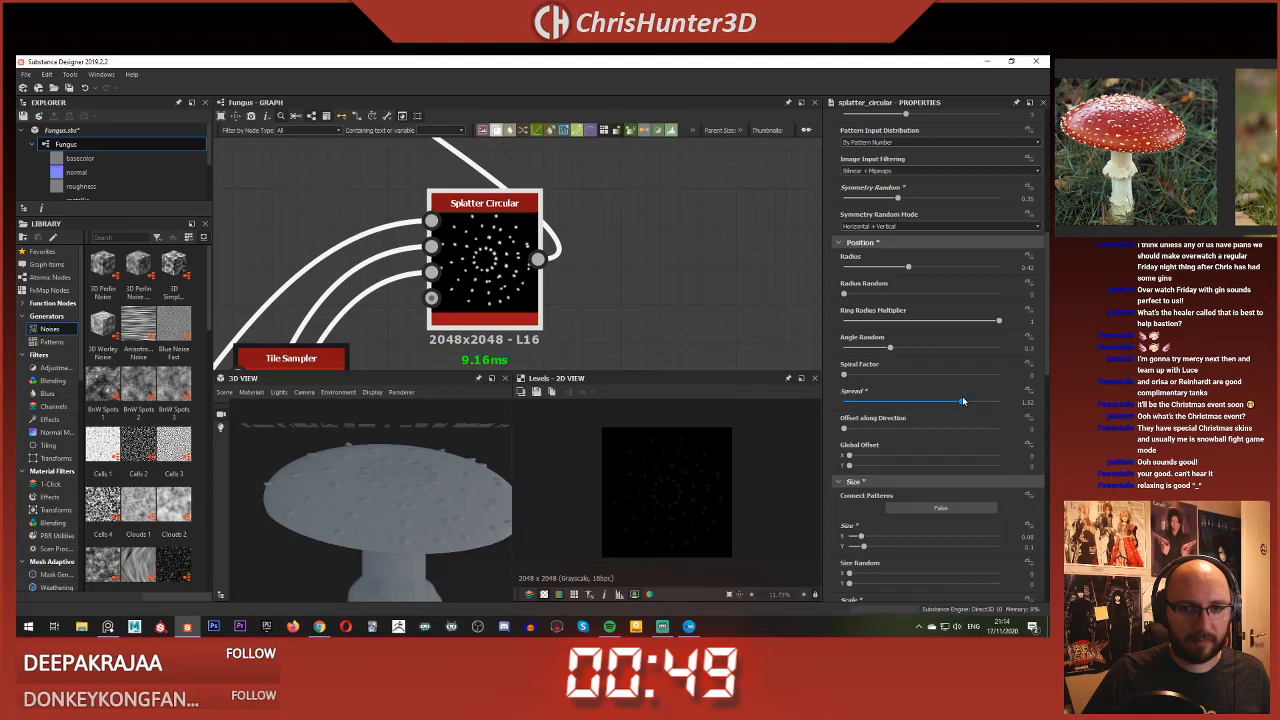
pyautogui.moveTo(962, 401); pyautogui.dragTo(972, 401)
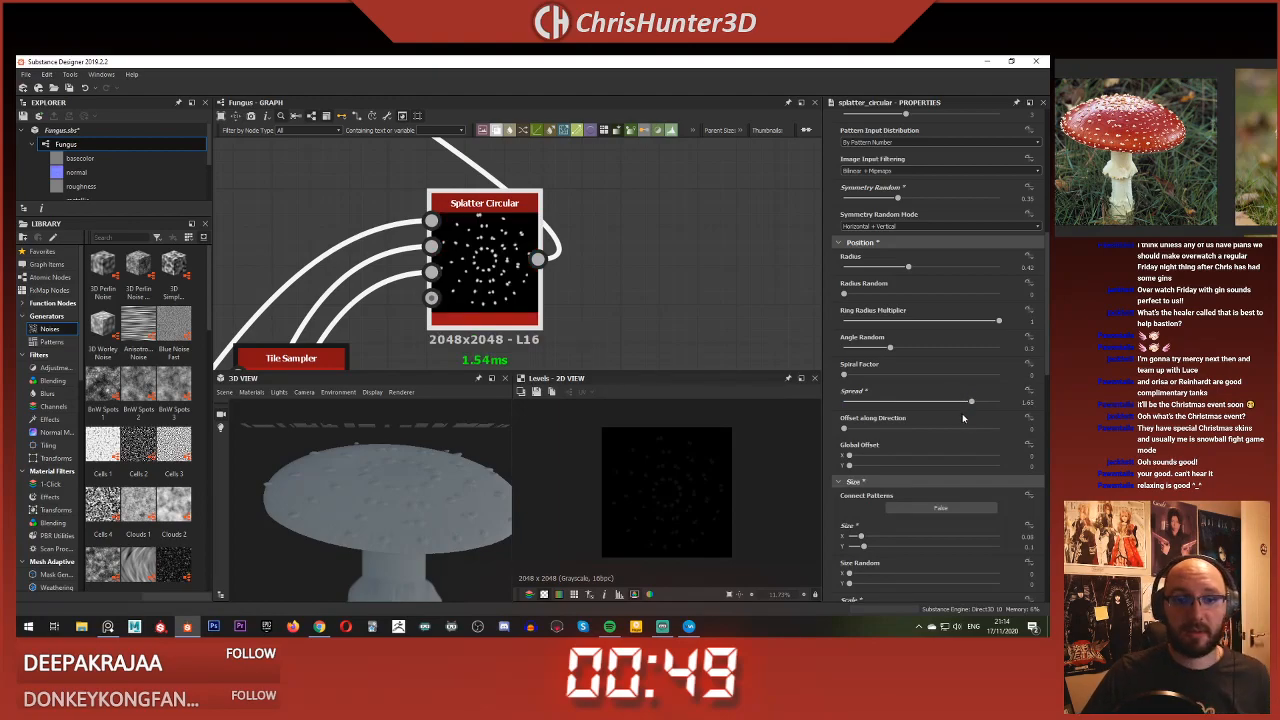
pyautogui.moveTo(869, 432); pyautogui.dragTo(871, 430)
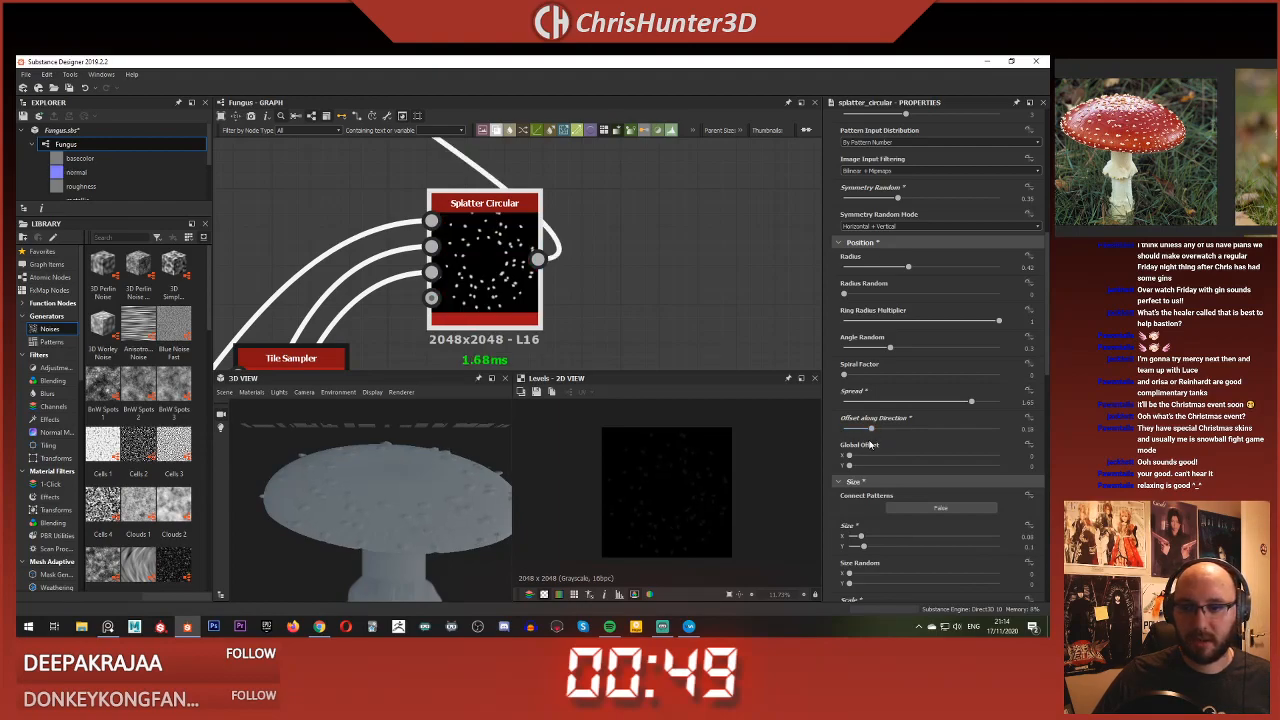
# Step: Try Connect Patterns on the Splatter Circular and turn it off again
pyautogui.scroll(-1, 916, 416)
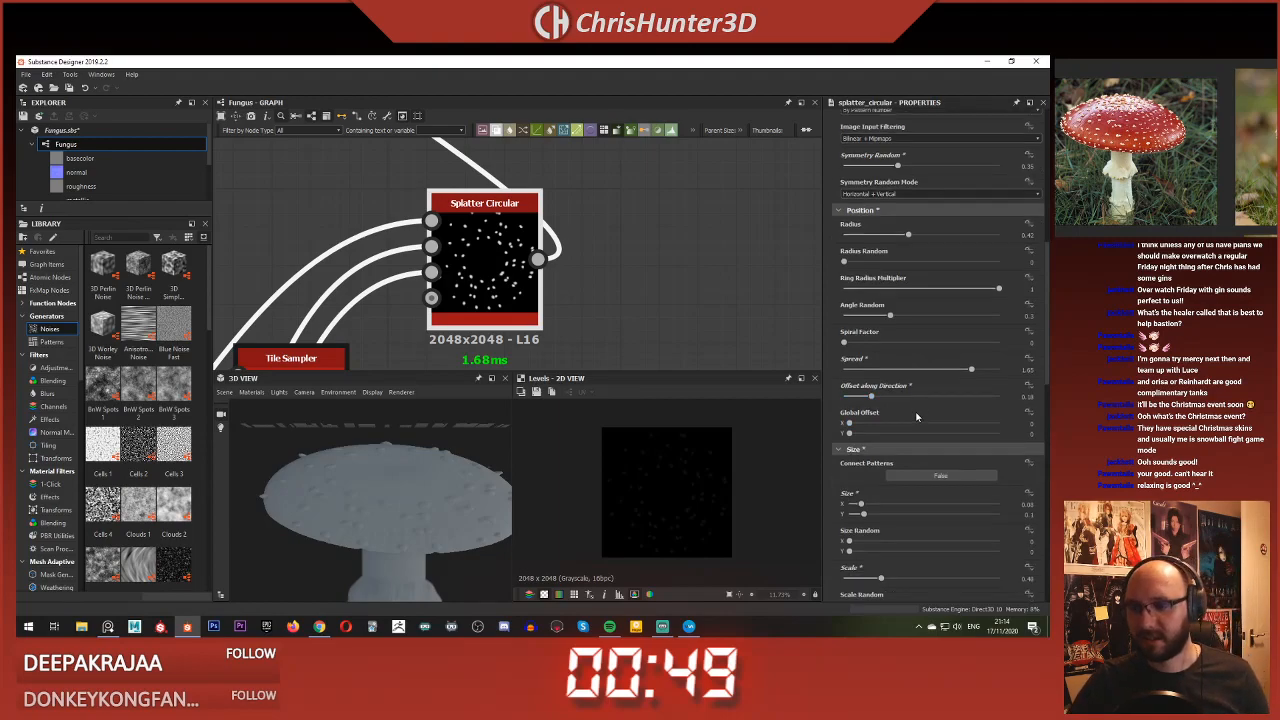
pyautogui.scroll(-2, 917, 410)
pyautogui.click(920, 412)
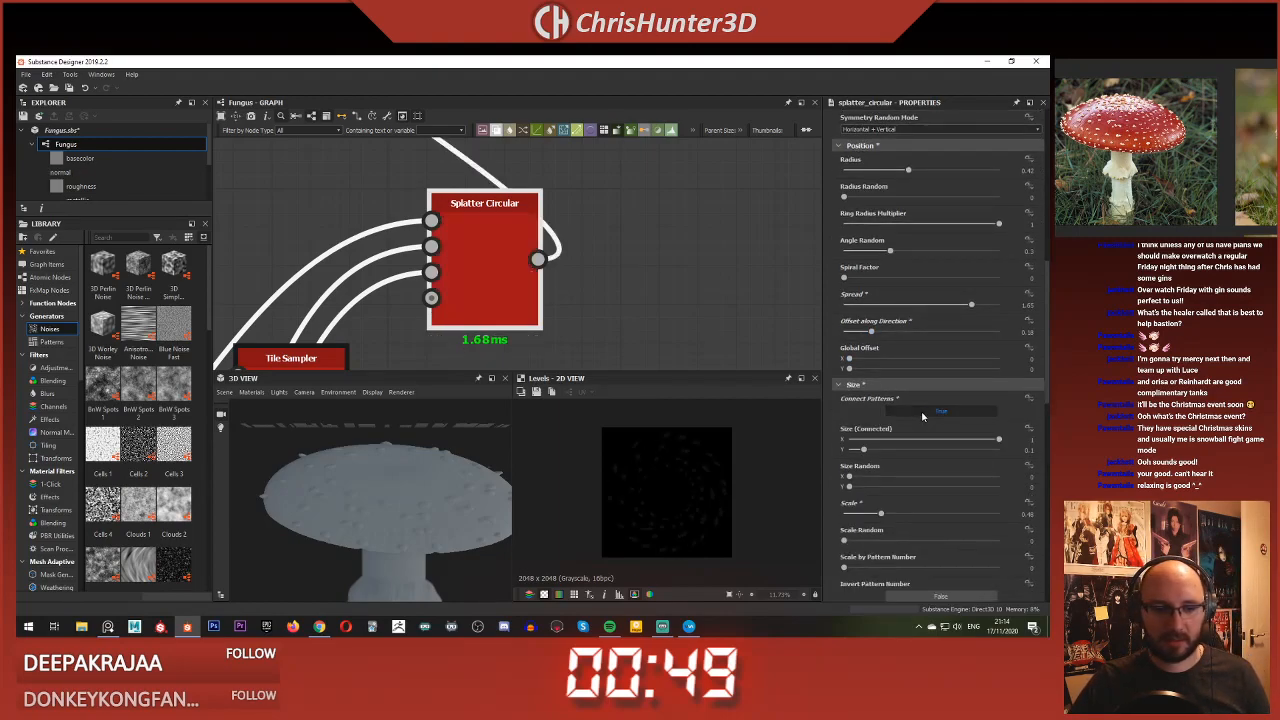
pyautogui.click(922, 412)
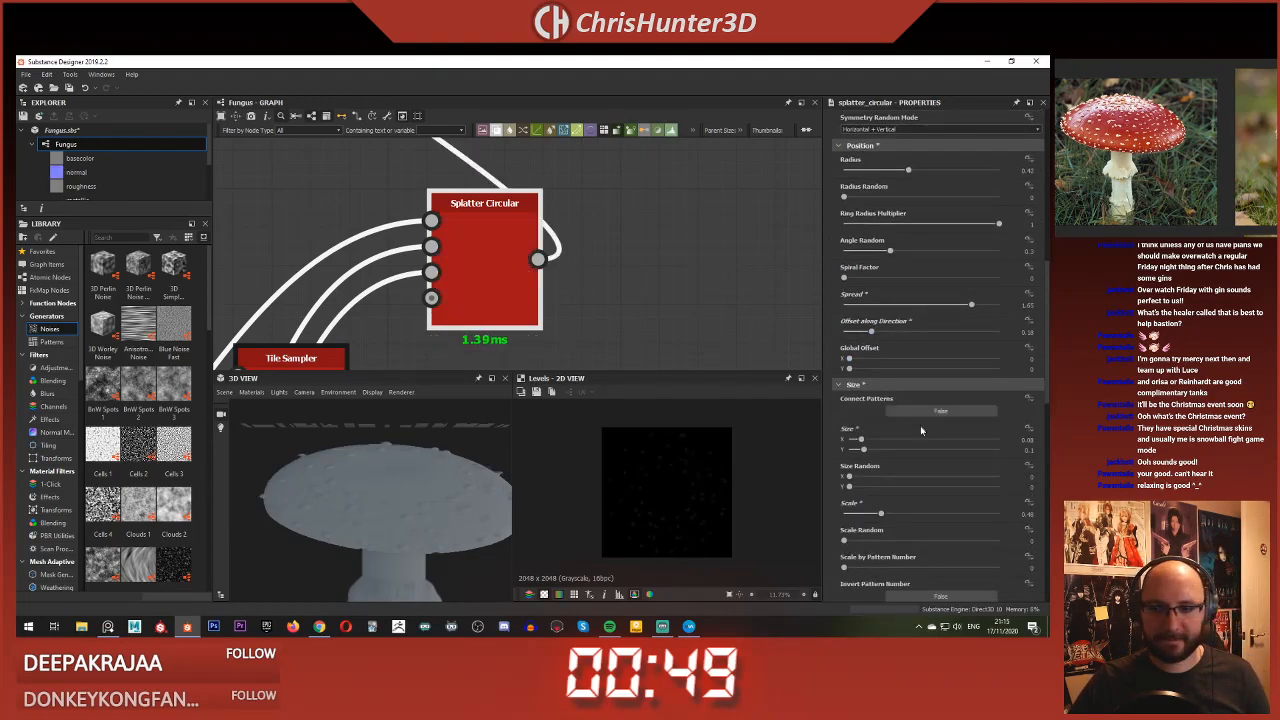
# Step: Raise the Splatter Circular's Scale Random to about 0.22 to vary the spot sizes
pyautogui.scroll(-1, 886, 462)
pyautogui.scroll(-2, 885, 466)
pyautogui.moveTo(844, 444); pyautogui.dragTo(881, 446)
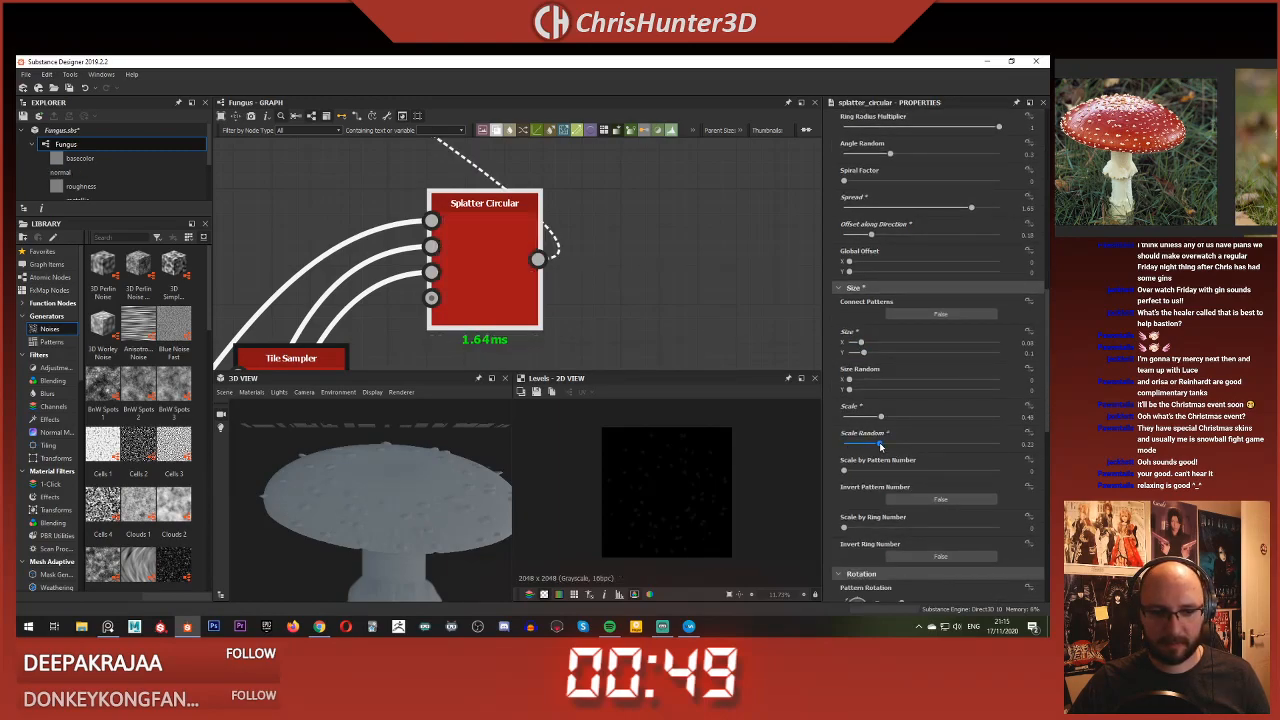
# Step: Set the Splatter Circular's Scale by Ring Number to about 0.28
pyautogui.scroll(-3, 890, 448)
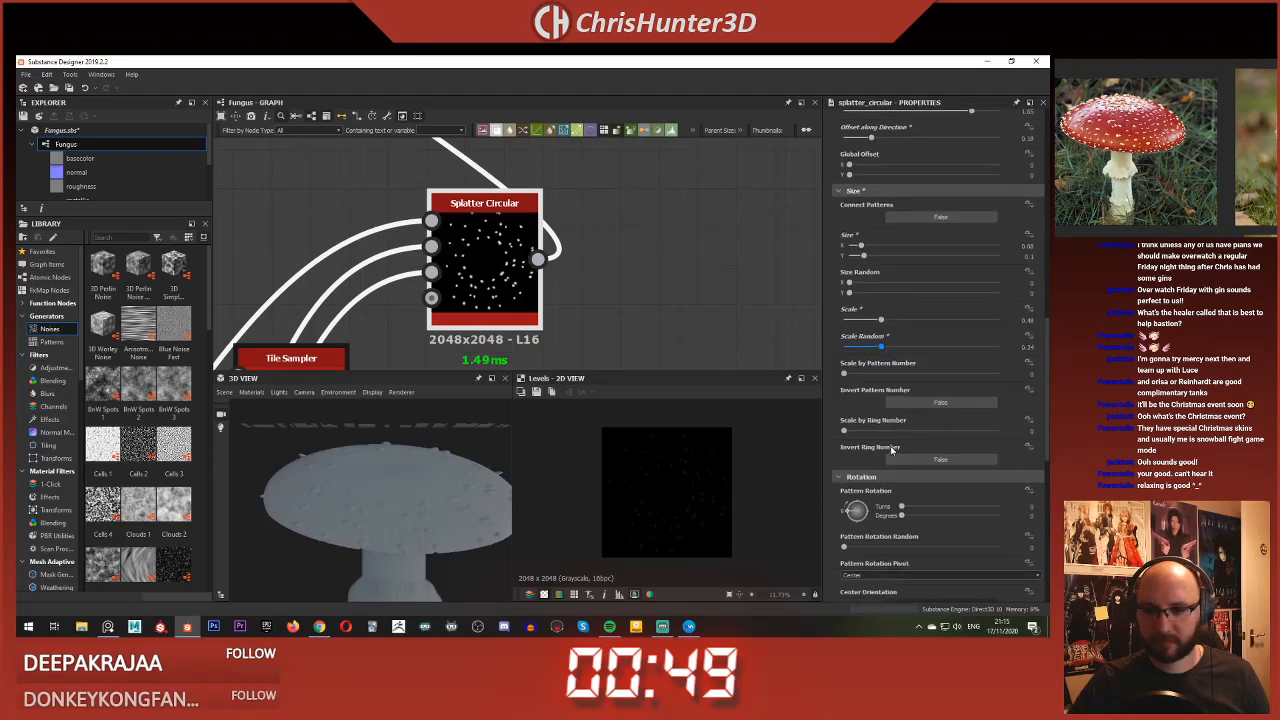
pyautogui.moveTo(879, 432); pyautogui.dragTo(818, 431)
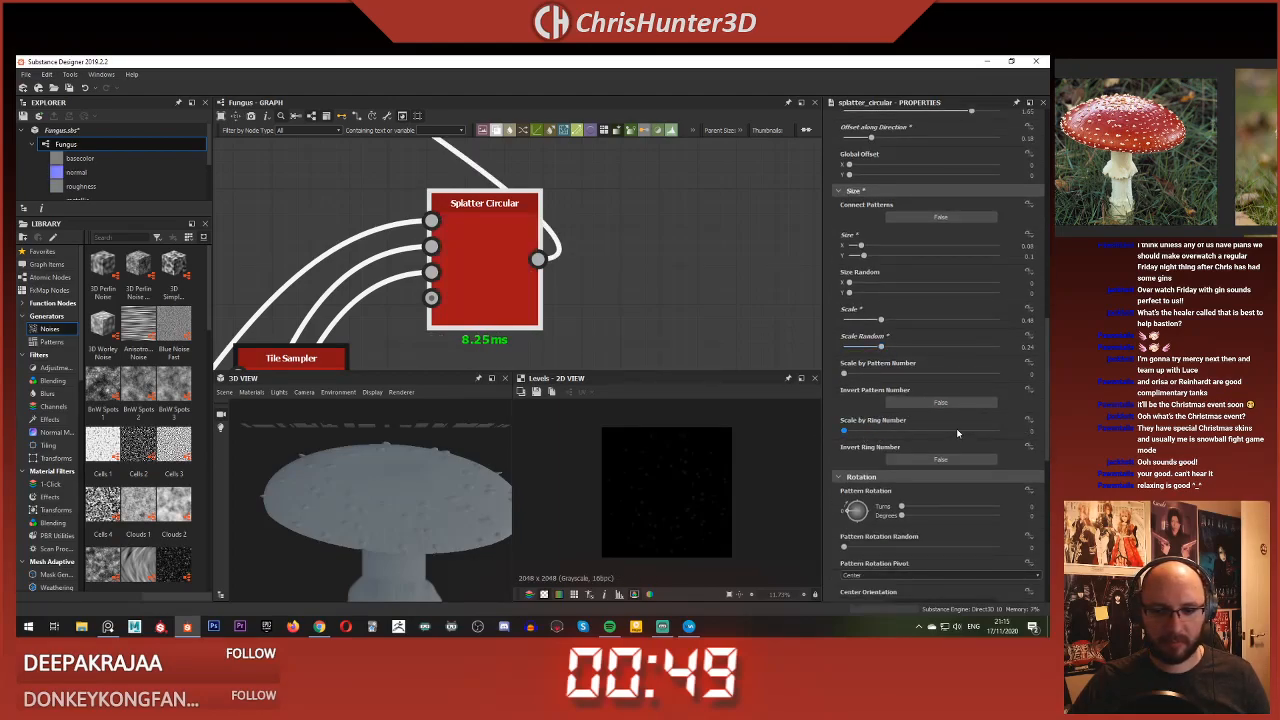
pyautogui.click(891, 431)
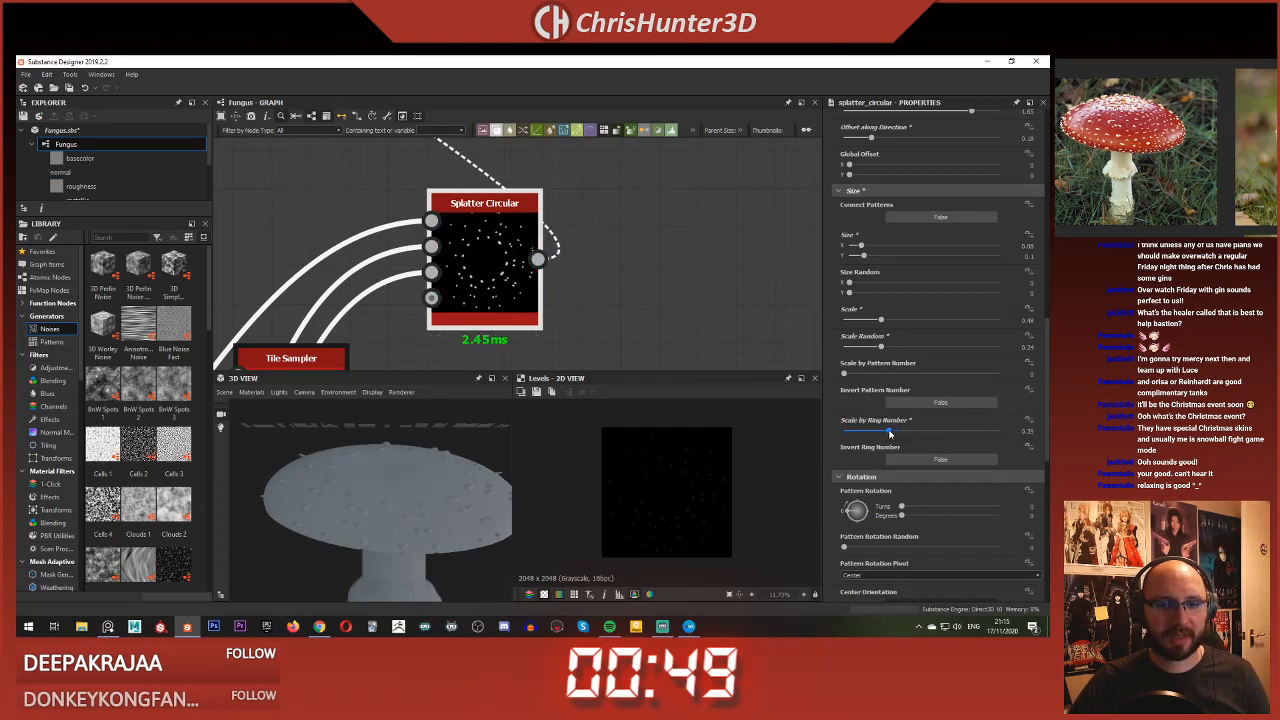
pyautogui.moveTo(891, 432); pyautogui.dragTo(887, 432)
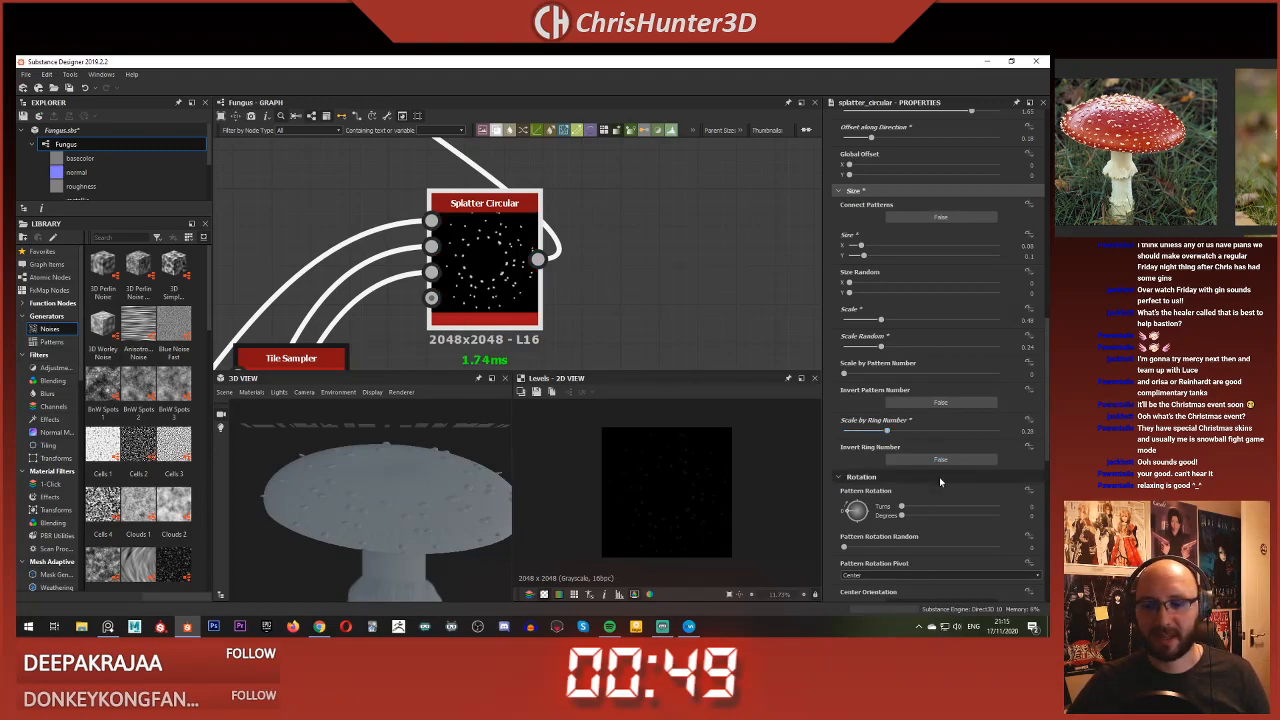
# Step: Leave Pattern Rotation Random at 0 and raise the Splatter Circular's Ring Rotation Random to about 0.19
pyautogui.scroll(-1, 941, 450)
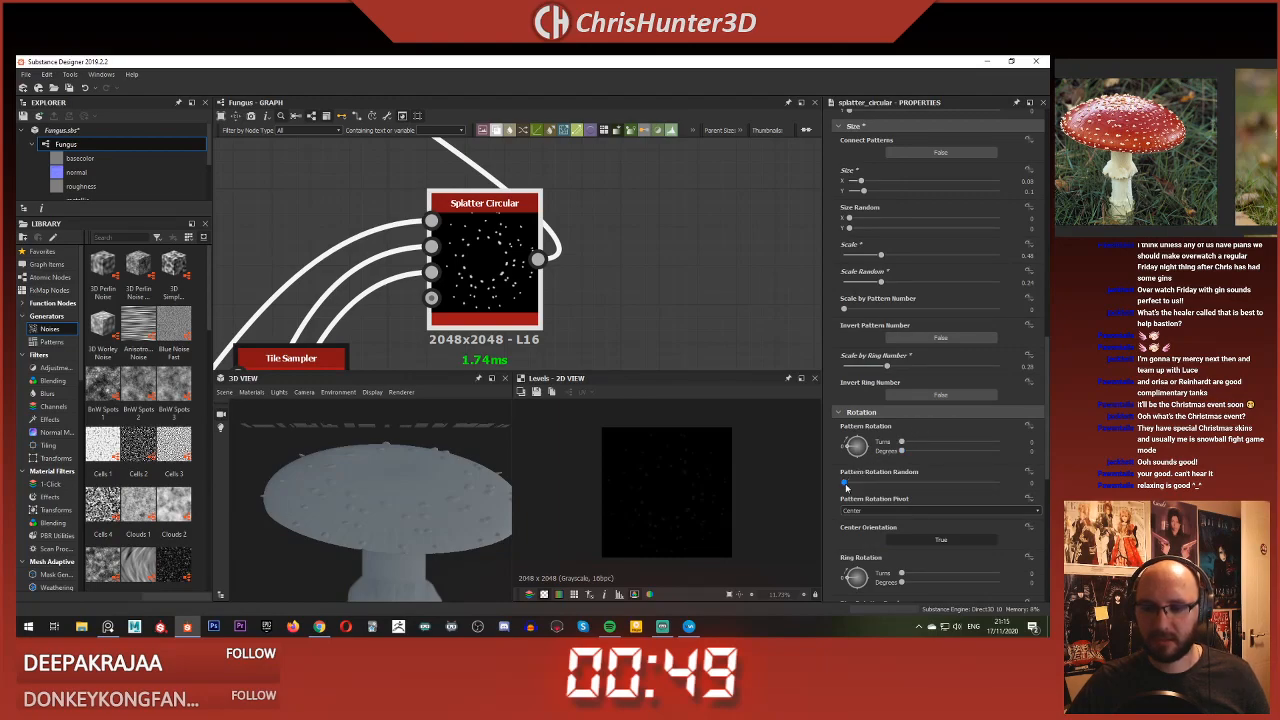
pyautogui.moveTo(845, 483)
pyautogui.mouseDown()
pyautogui.moveTo(865, 482)
pyautogui.moveTo(844, 483)
pyautogui.mouseUp()
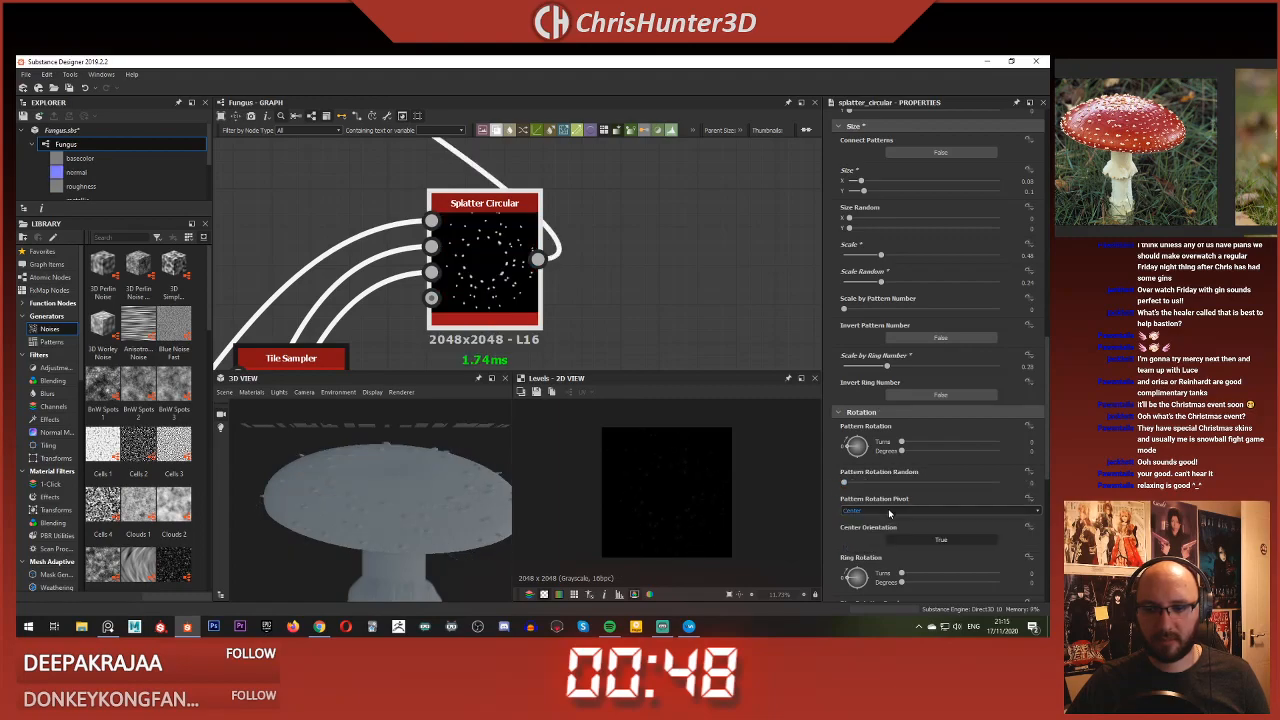
pyautogui.scroll(-2, 895, 497)
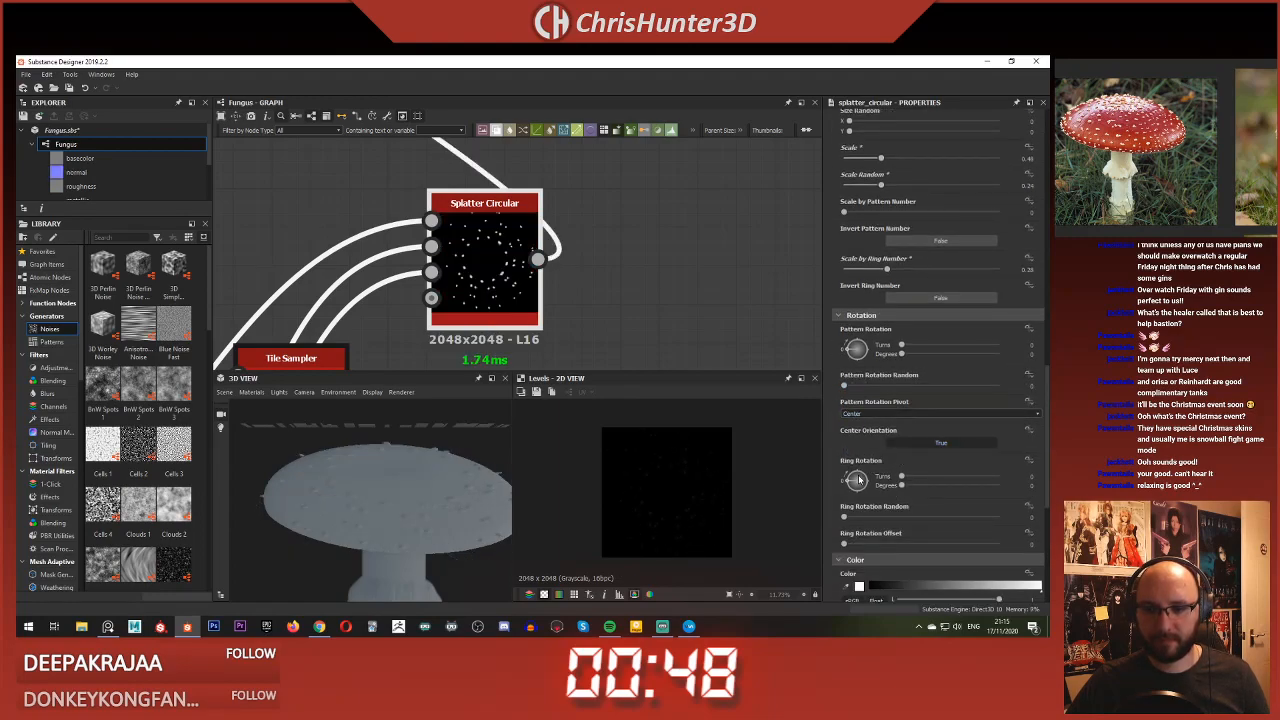
pyautogui.moveTo(850, 519); pyautogui.dragTo(875, 522)
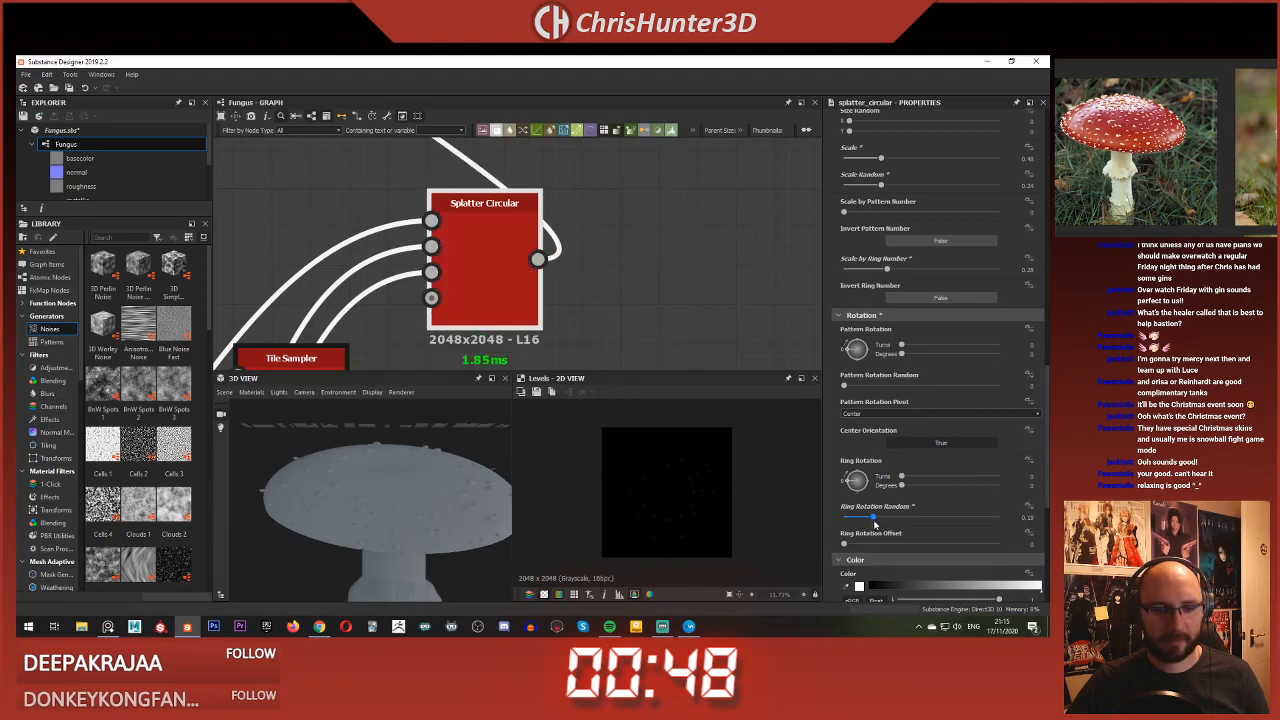
# Step: Reduce the Splatter Circular's Radius to 0.35 to pull the spot rings inward
pyautogui.scroll(10, 923, 364)
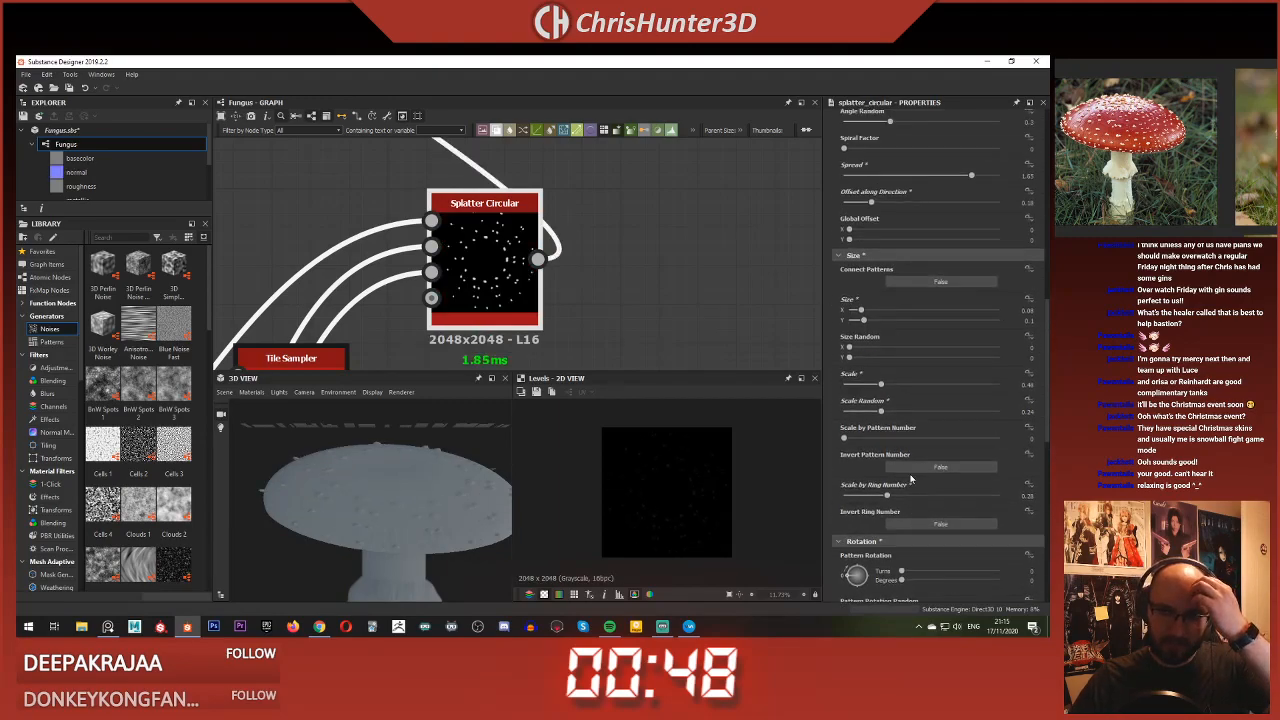
pyautogui.scroll(-3, 915, 355)
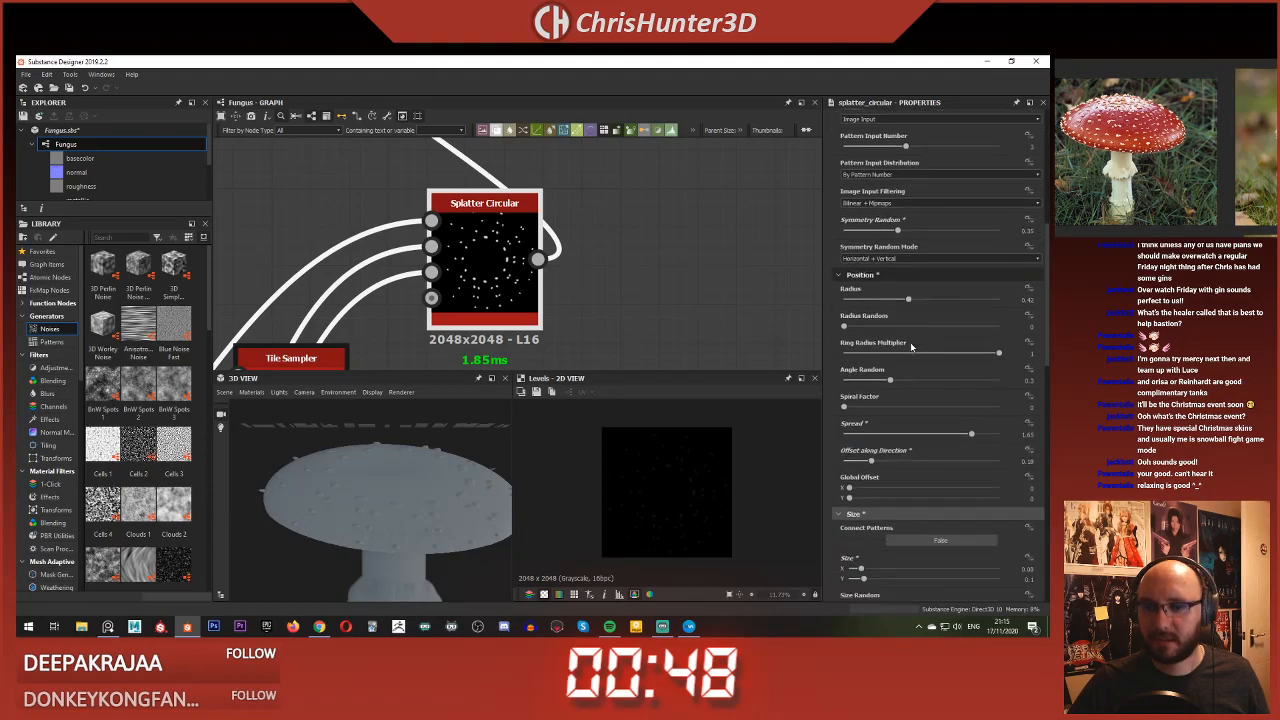
pyautogui.scroll(2, 930, 305)
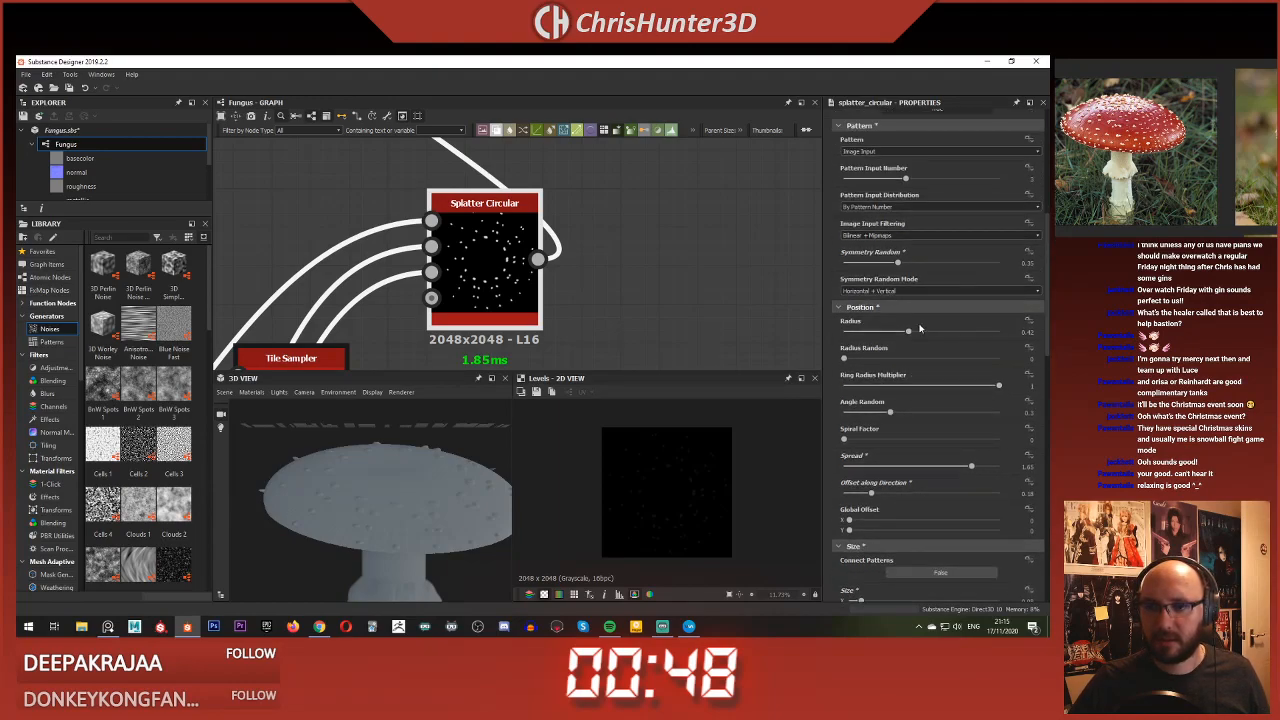
pyautogui.moveTo(907, 333); pyautogui.dragTo(879, 328)
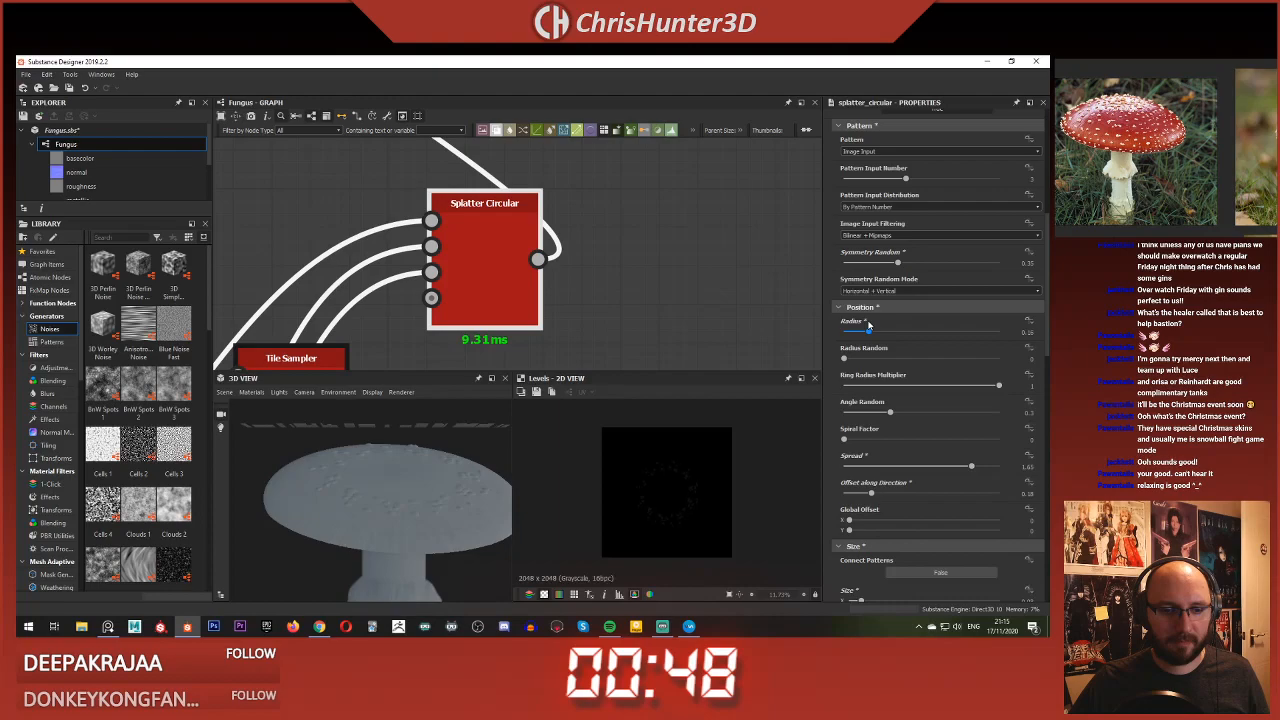
pyautogui.moveTo(880, 325); pyautogui.dragTo(898, 327)
# Step: Increase the Splatter Circular's Ring Amount to 8
pyautogui.scroll(5, 951, 360)
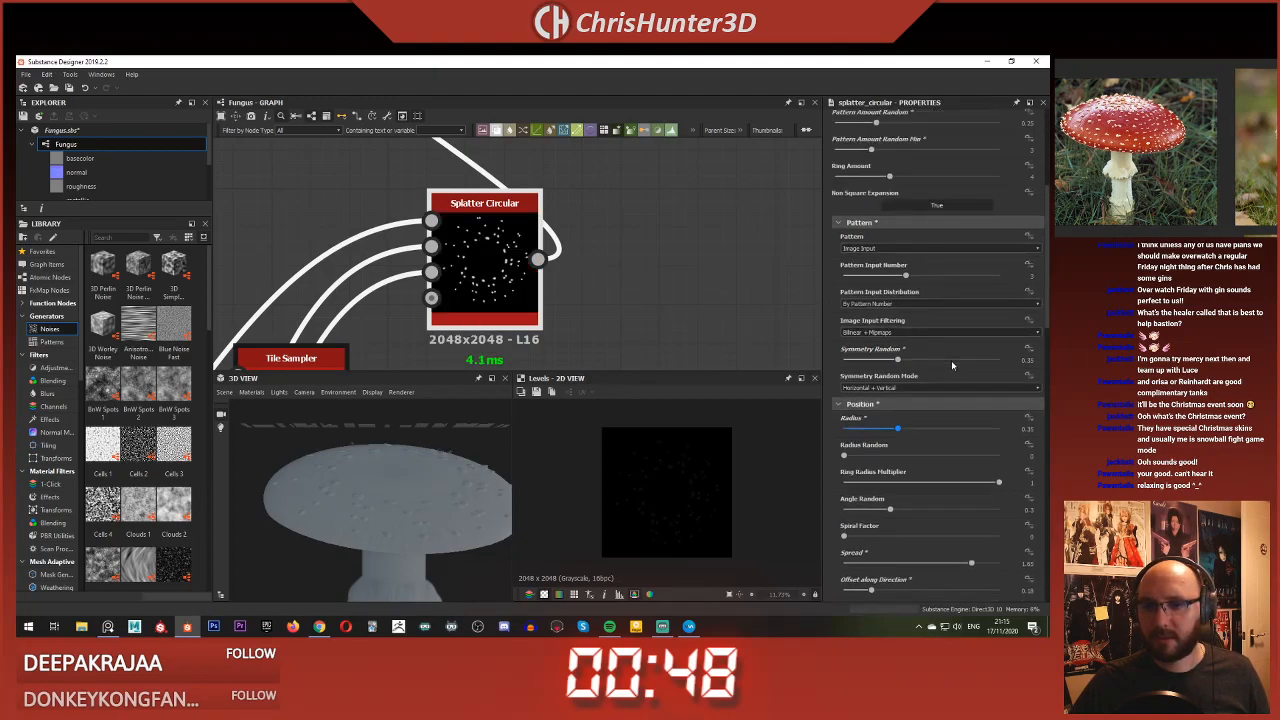
pyautogui.scroll(1, 914, 313)
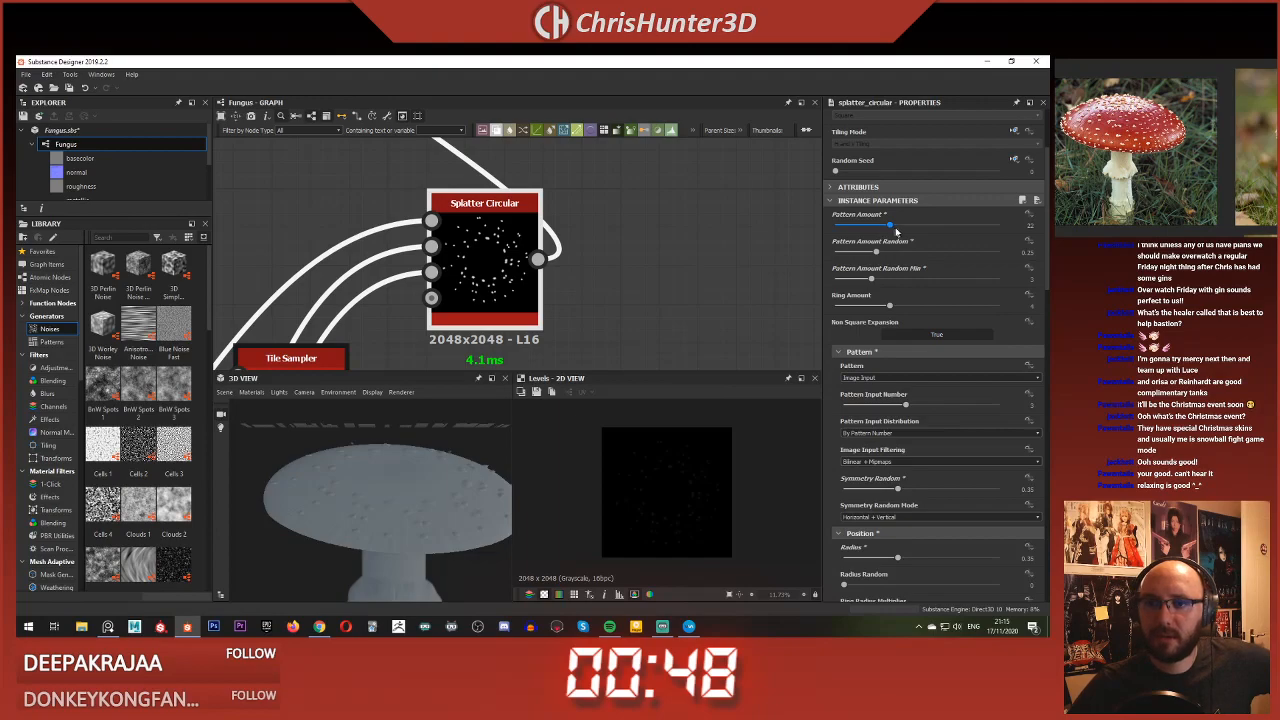
pyautogui.moveTo(891, 308); pyautogui.dragTo(956, 304)
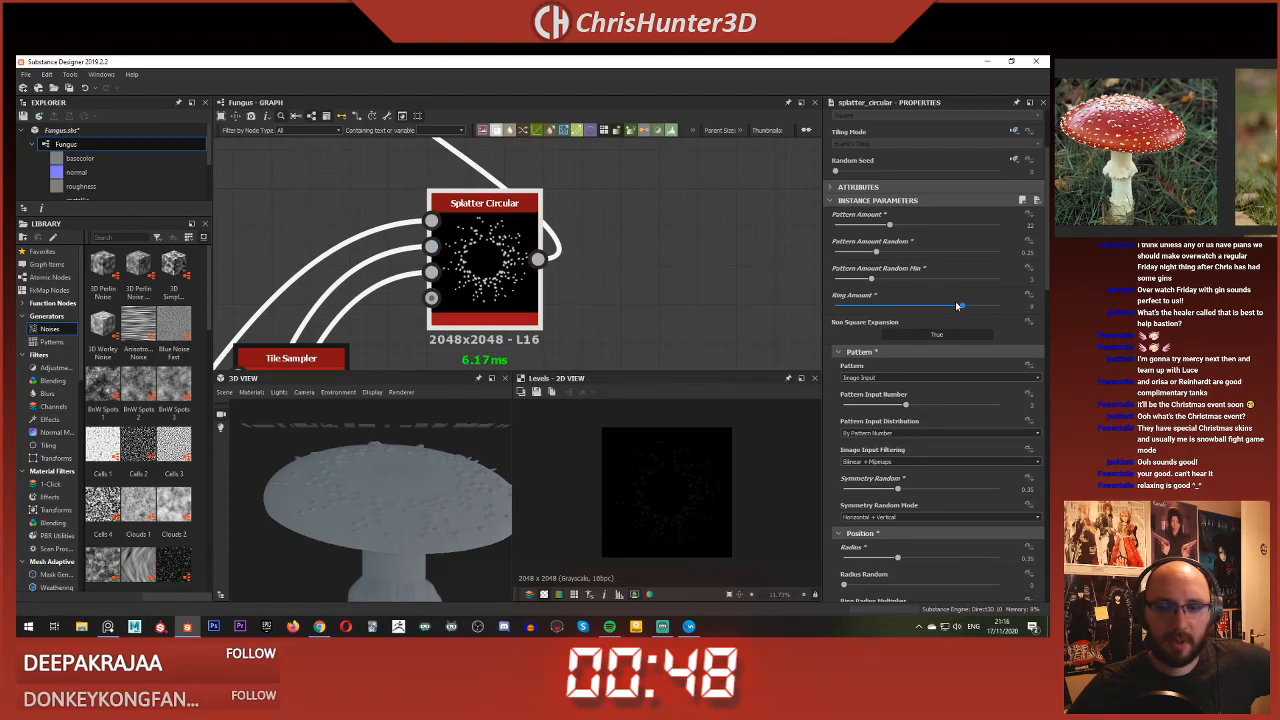
# Step: Set the Splatter Circular's Radius to about 0.33 and its Spread to 1.2
pyautogui.scroll(-4, 900, 292)
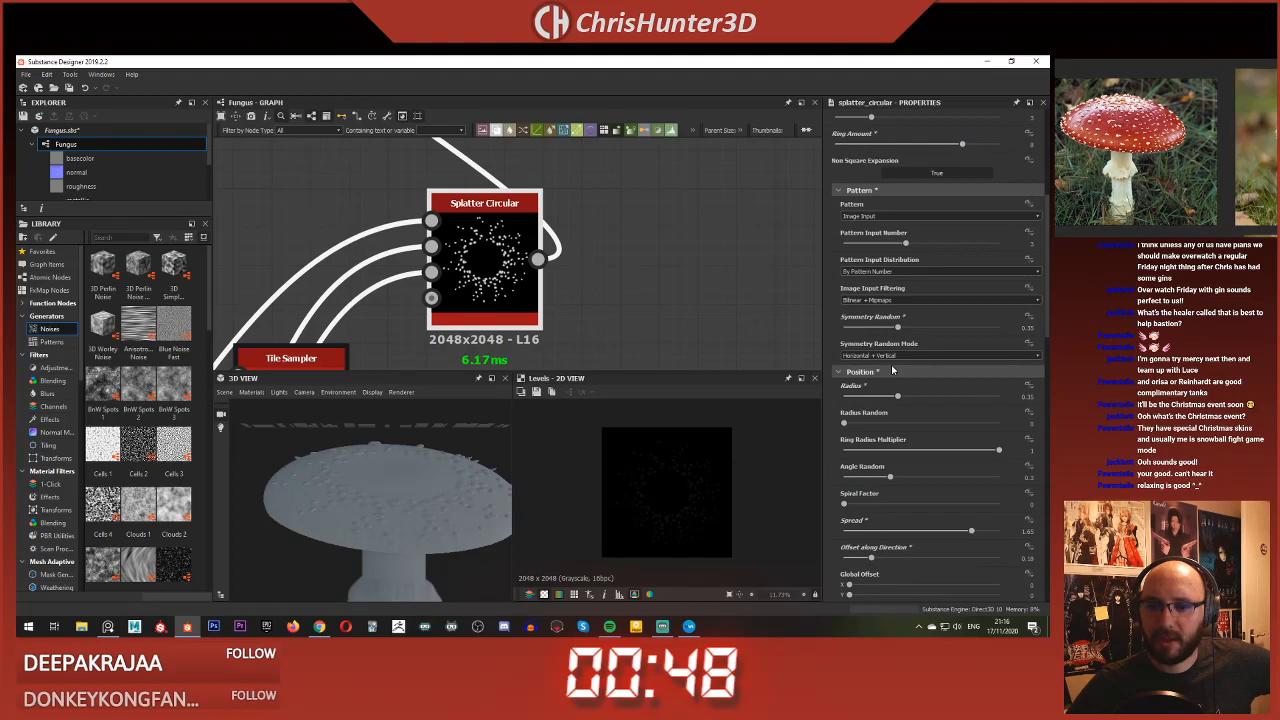
pyautogui.scroll(-1, 890, 374)
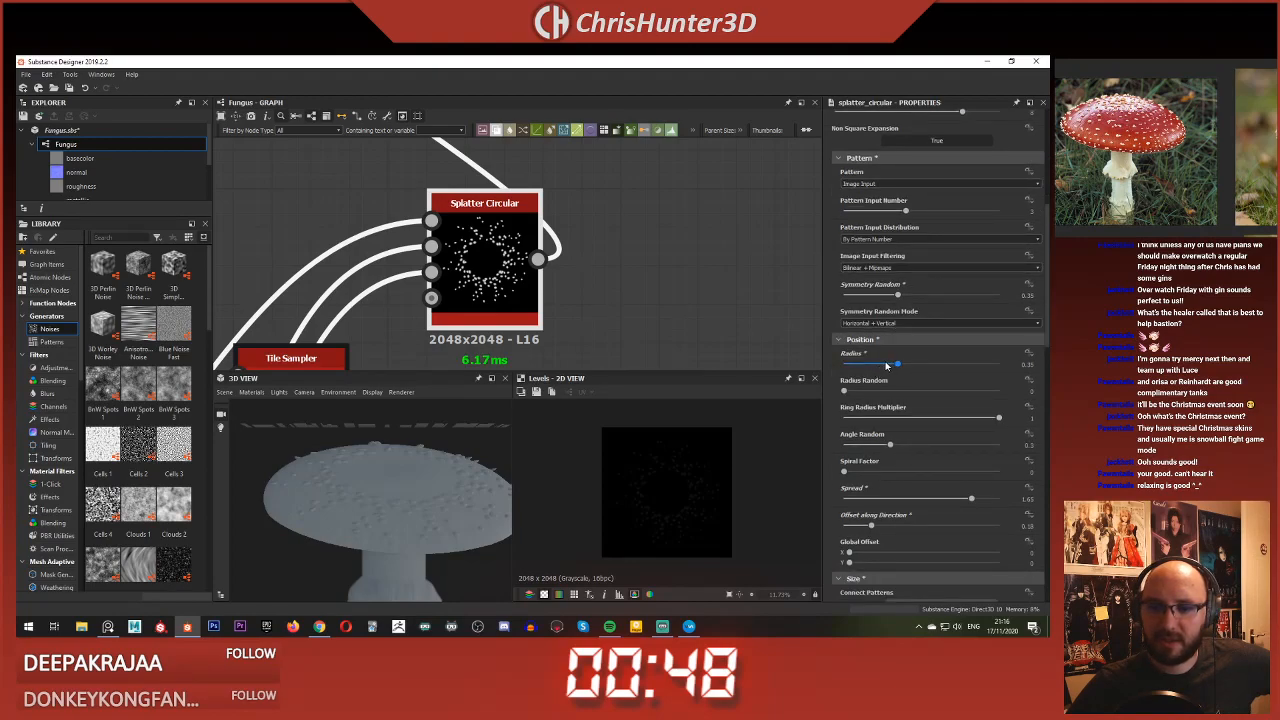
pyautogui.moveTo(885, 366); pyautogui.dragTo(895, 362)
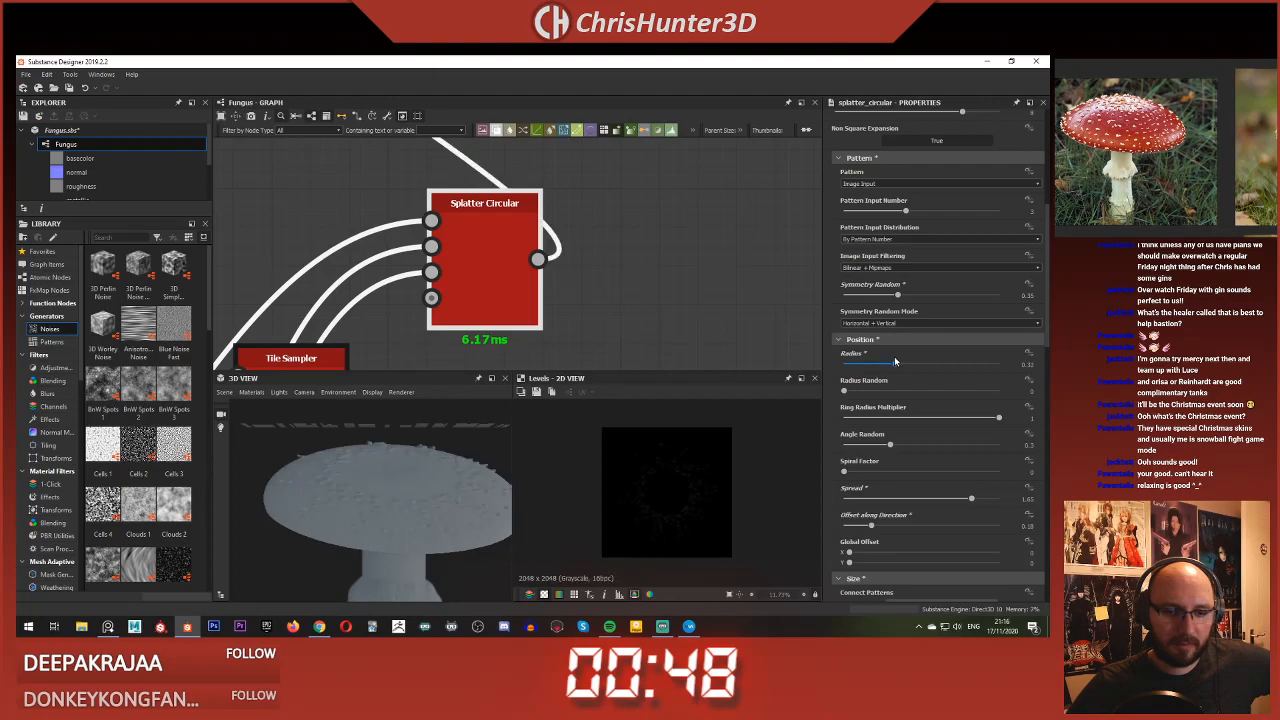
pyautogui.moveTo(920, 498); pyautogui.dragTo(938, 477)
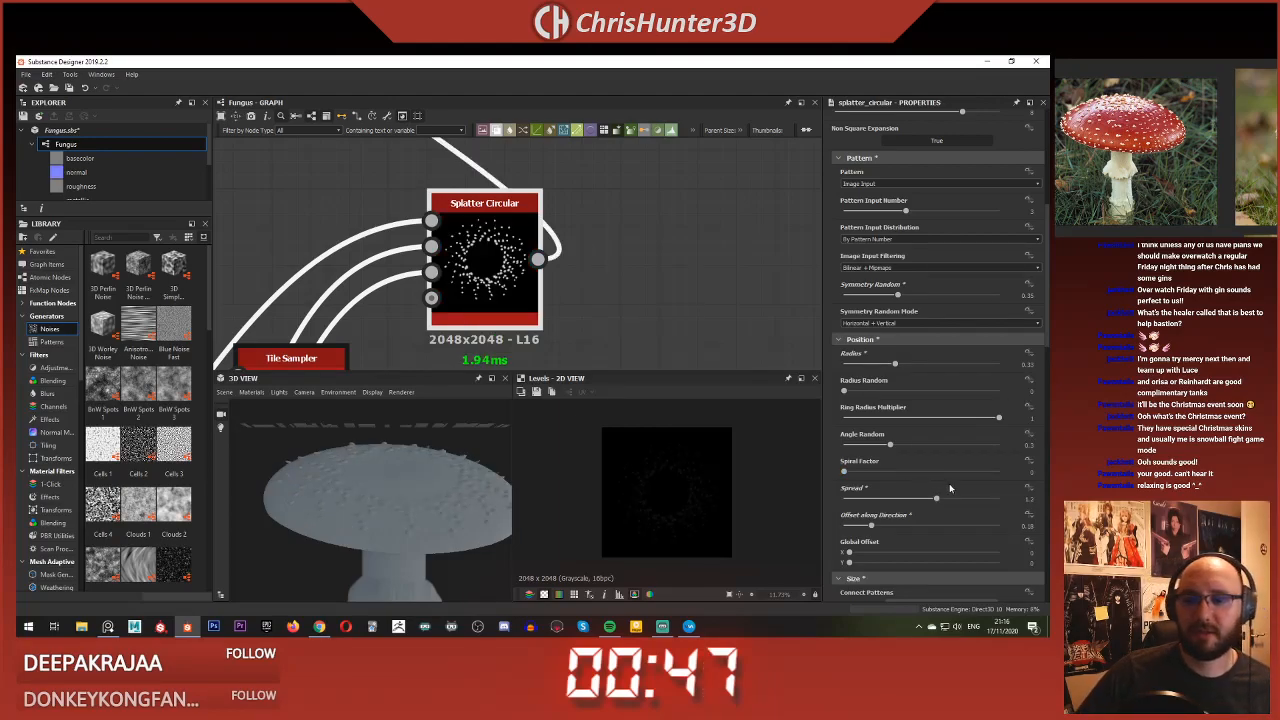
# Step: Lower the Splatter Circular's Offset along Direction to 0.02 and raise its Radius to 0.4
pyautogui.moveTo(871, 525); pyautogui.dragTo(829, 530)
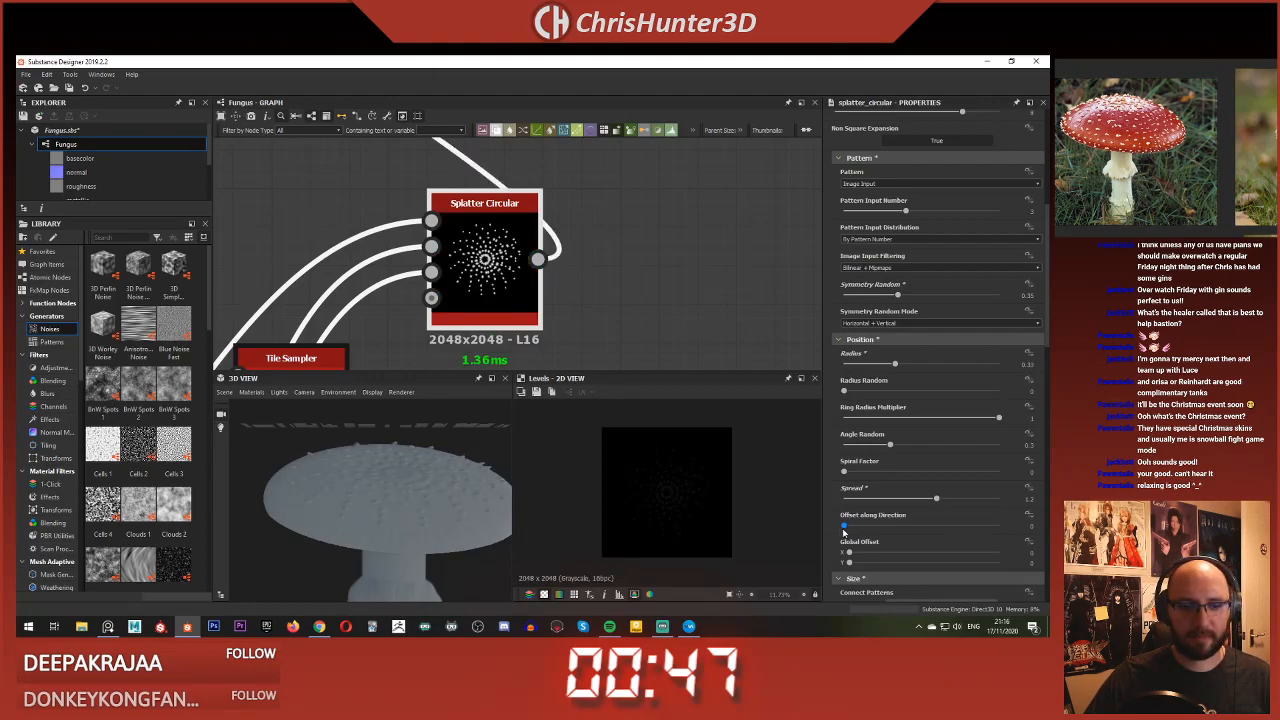
pyautogui.moveTo(843, 526); pyautogui.dragTo(847, 526)
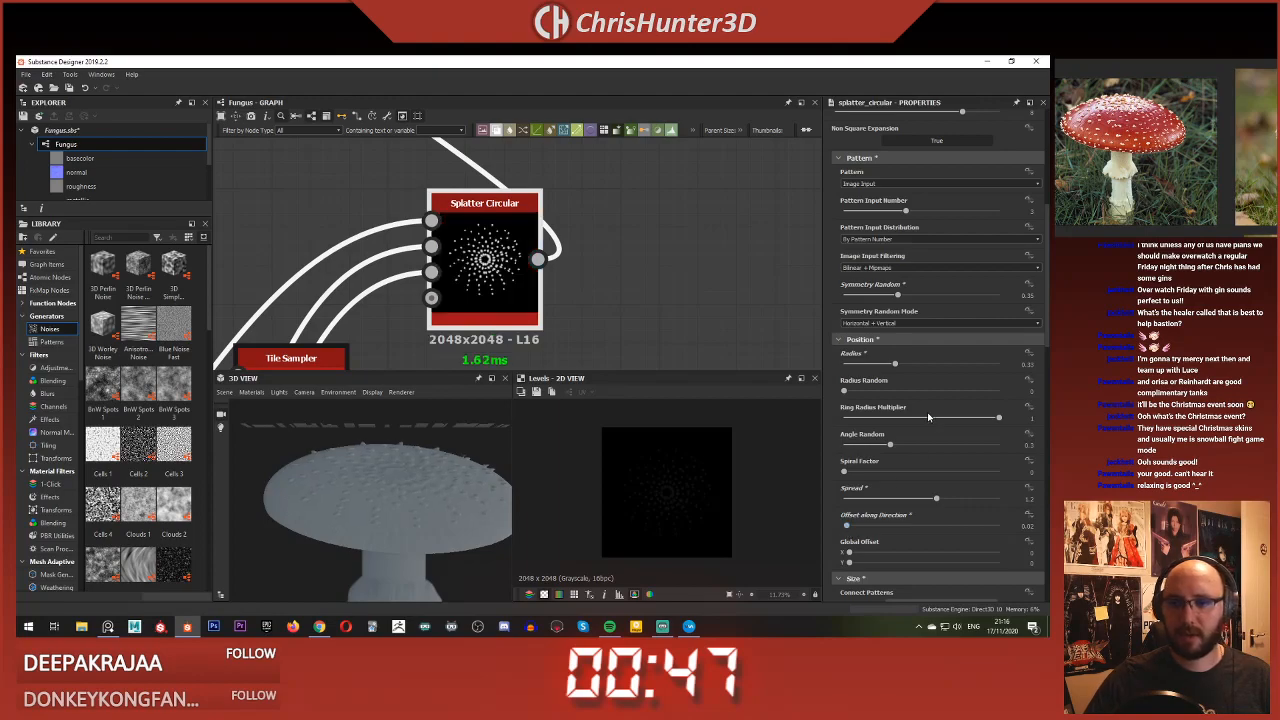
pyautogui.scroll(1, 927, 412)
pyautogui.moveTo(895, 396); pyautogui.dragTo(907, 399)
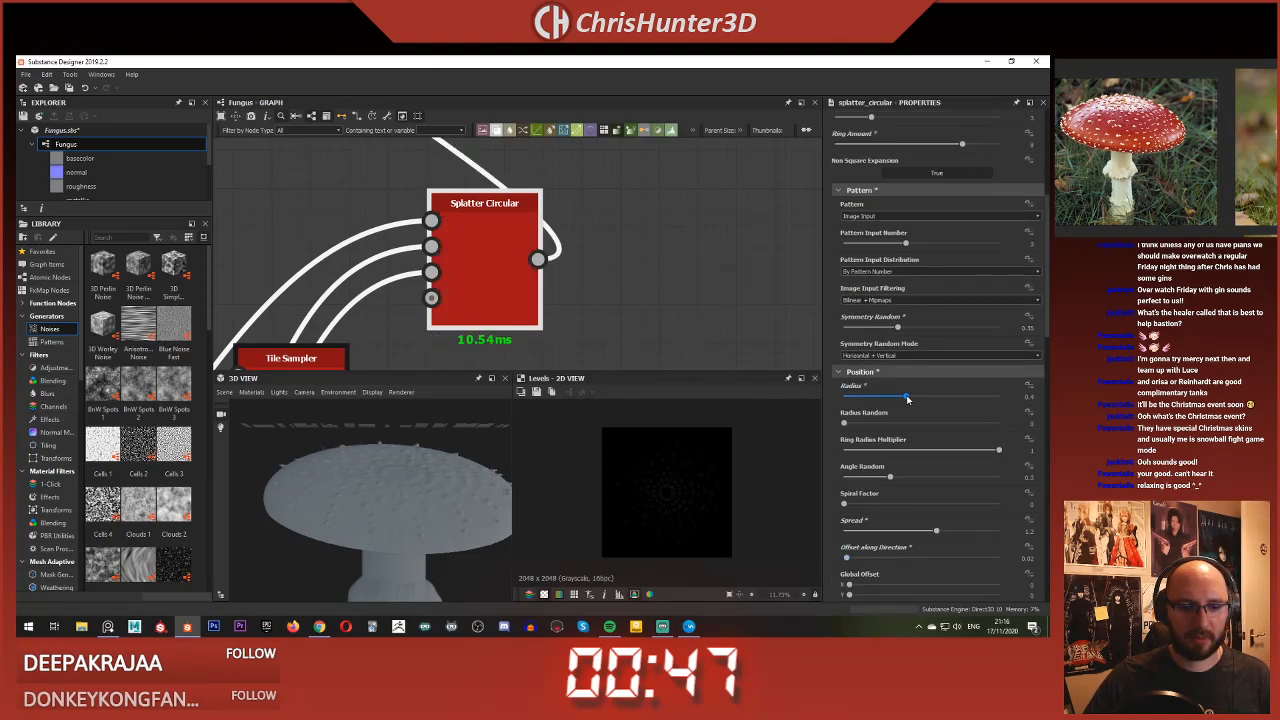
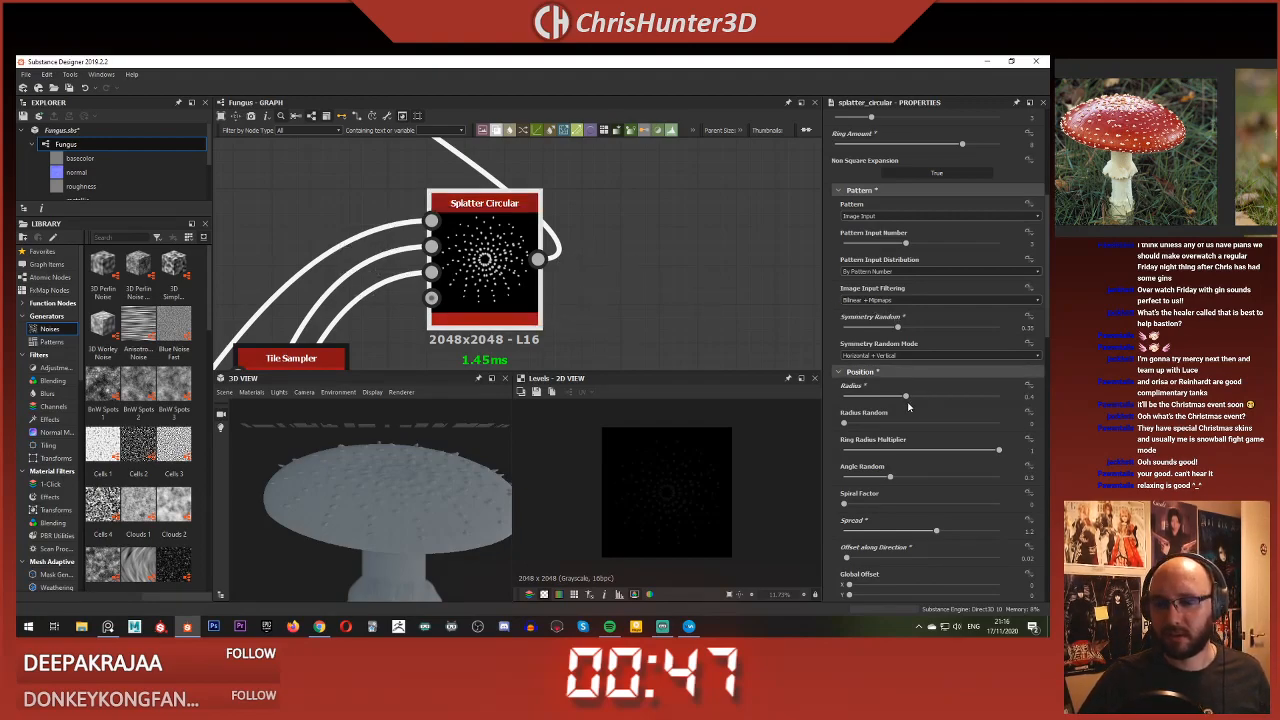
# Step: Set the Splatter Circular's Spread to 2 and Offset along Direction to 0
pyautogui.scroll(-3, 910, 370)
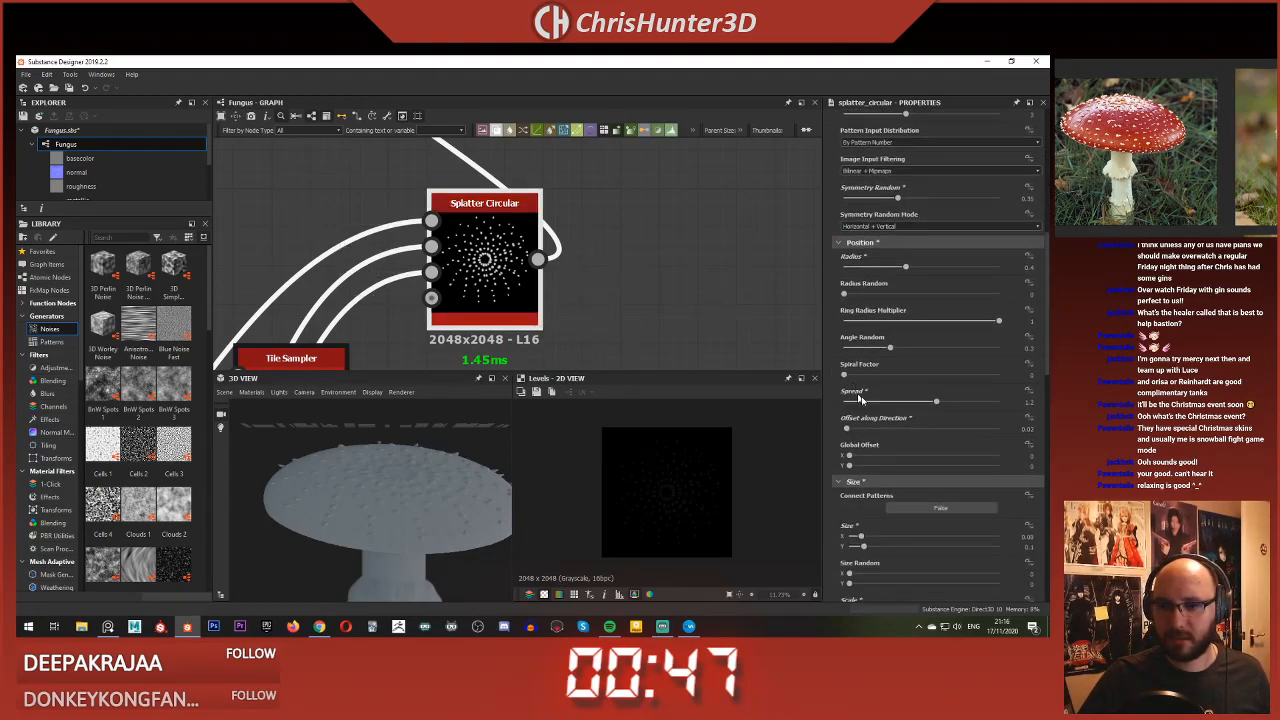
pyautogui.moveTo(936, 401); pyautogui.dragTo(1034, 401)
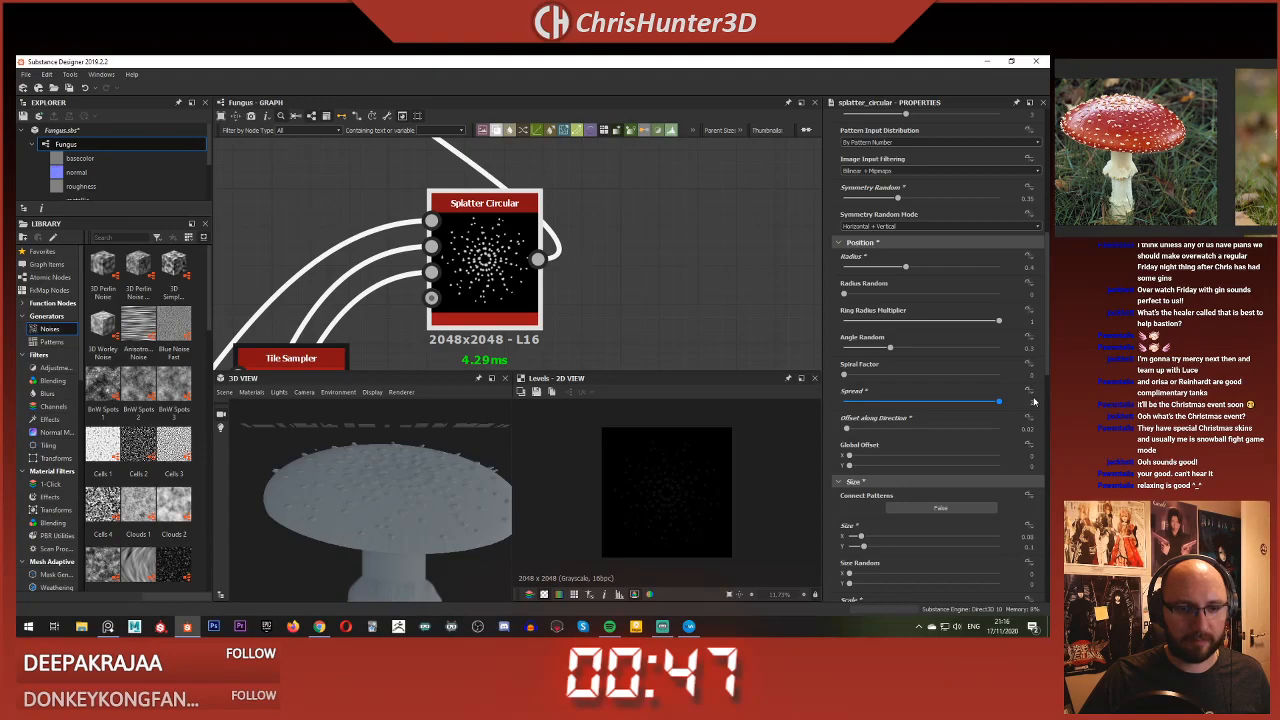
pyautogui.click(858, 430)
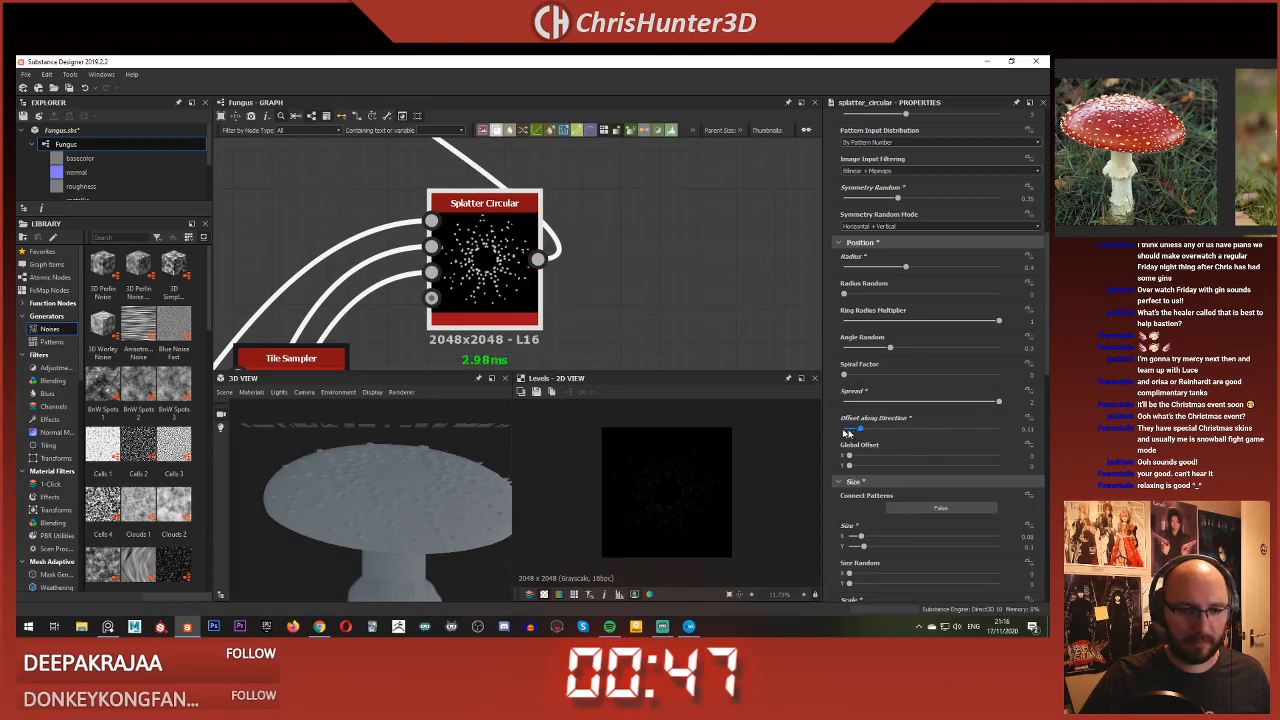
pyautogui.moveTo(847, 432); pyautogui.dragTo(740, 429)
# Step: Try a horizontal Global Offset of about 0.25 on the Splatter Circular and undo it
pyautogui.scroll(-2, 886, 433)
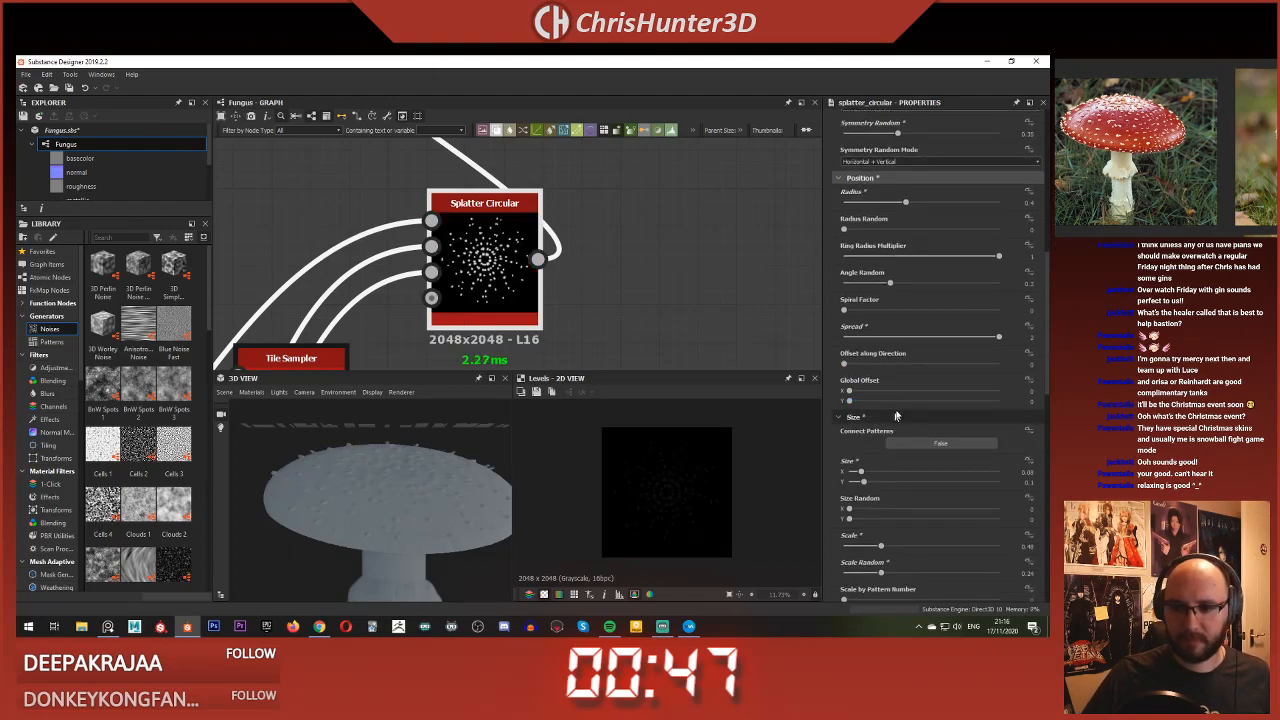
pyautogui.click(886, 391)
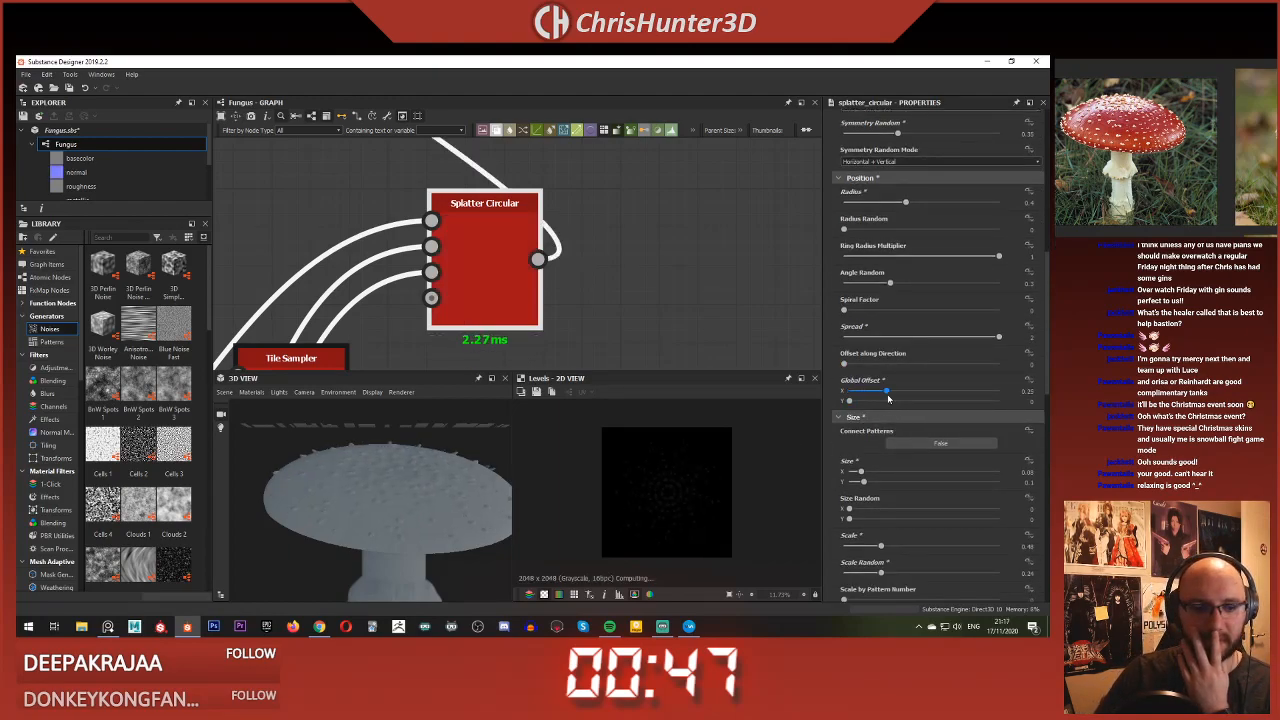
pyautogui.hotkey('ctrl', 'z')
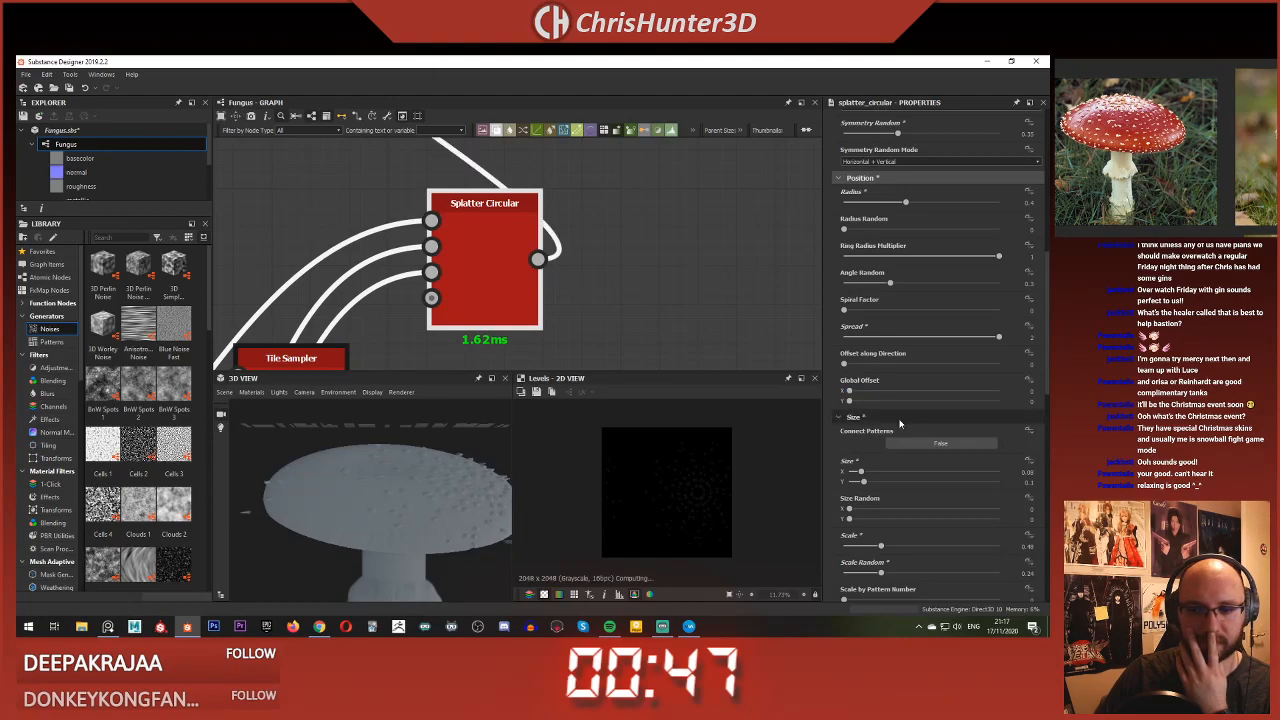
# Step: Review the Splatter Circular's size, rotation, color and position parameters for further ways to vary the spots
pyautogui.scroll(-2, 896, 428)
pyautogui.scroll(-5, 896, 423)
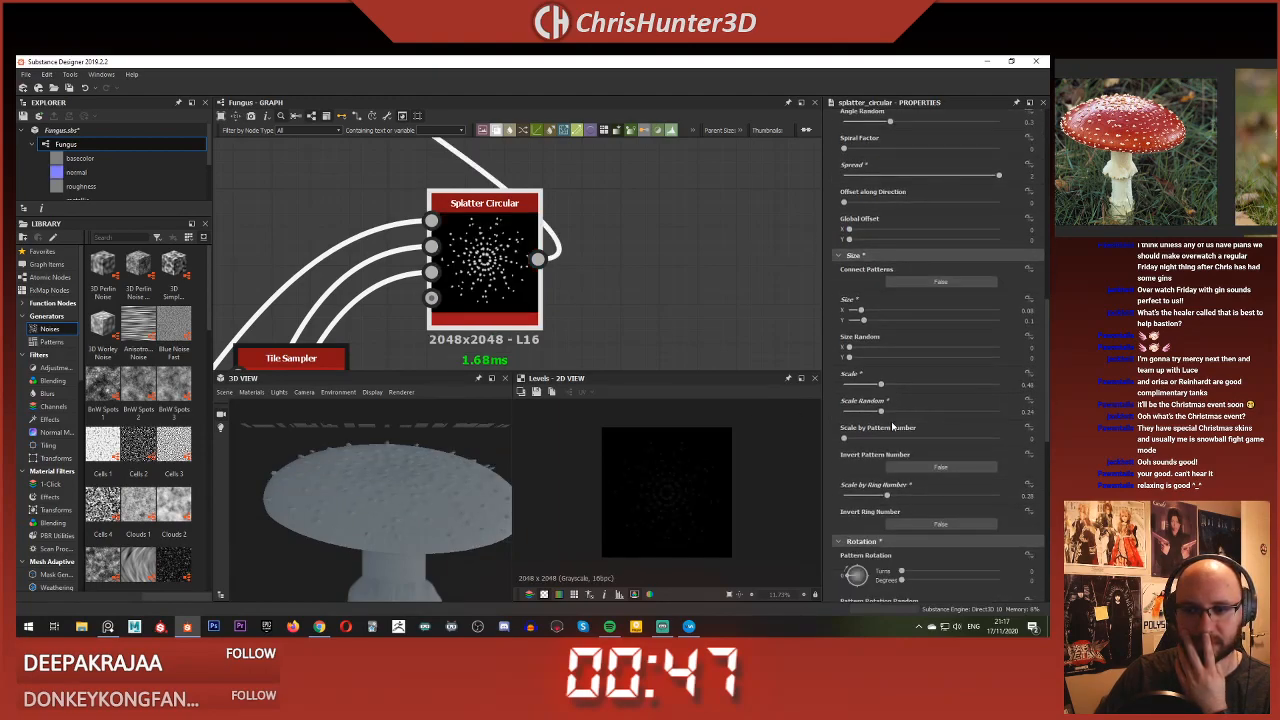
pyautogui.scroll(-8, 891, 421)
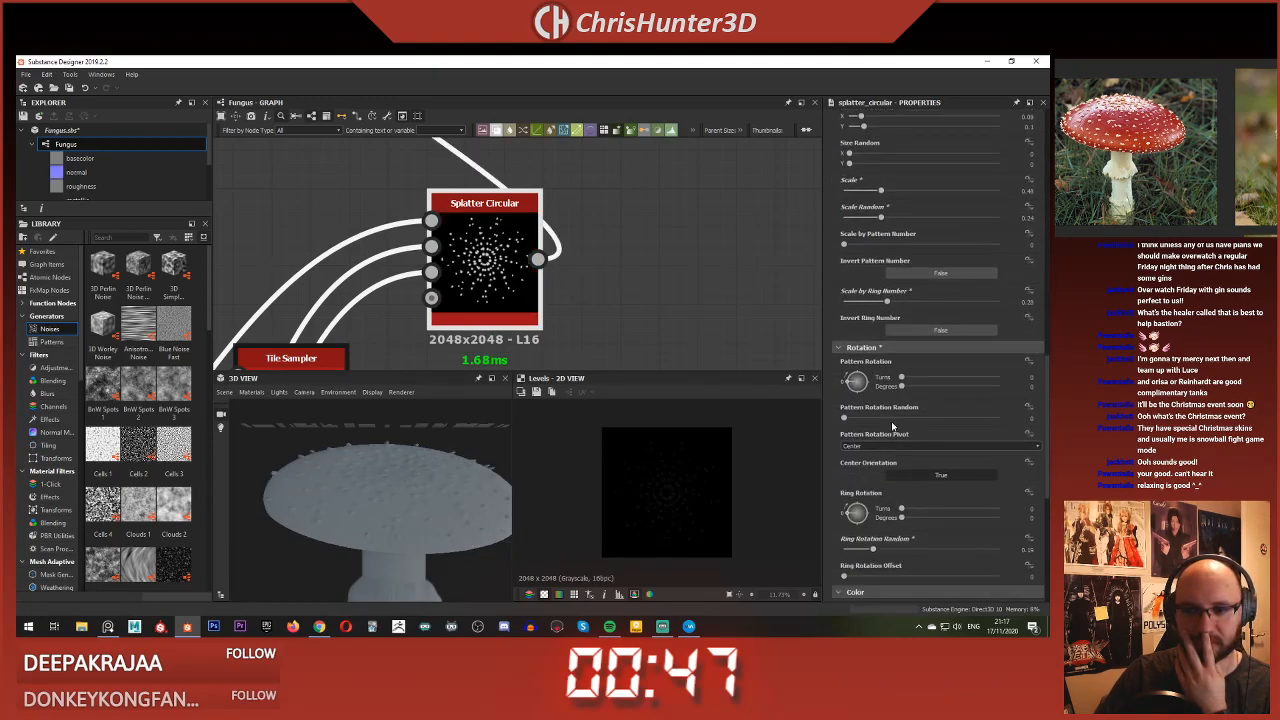
pyautogui.scroll(-7, 893, 426)
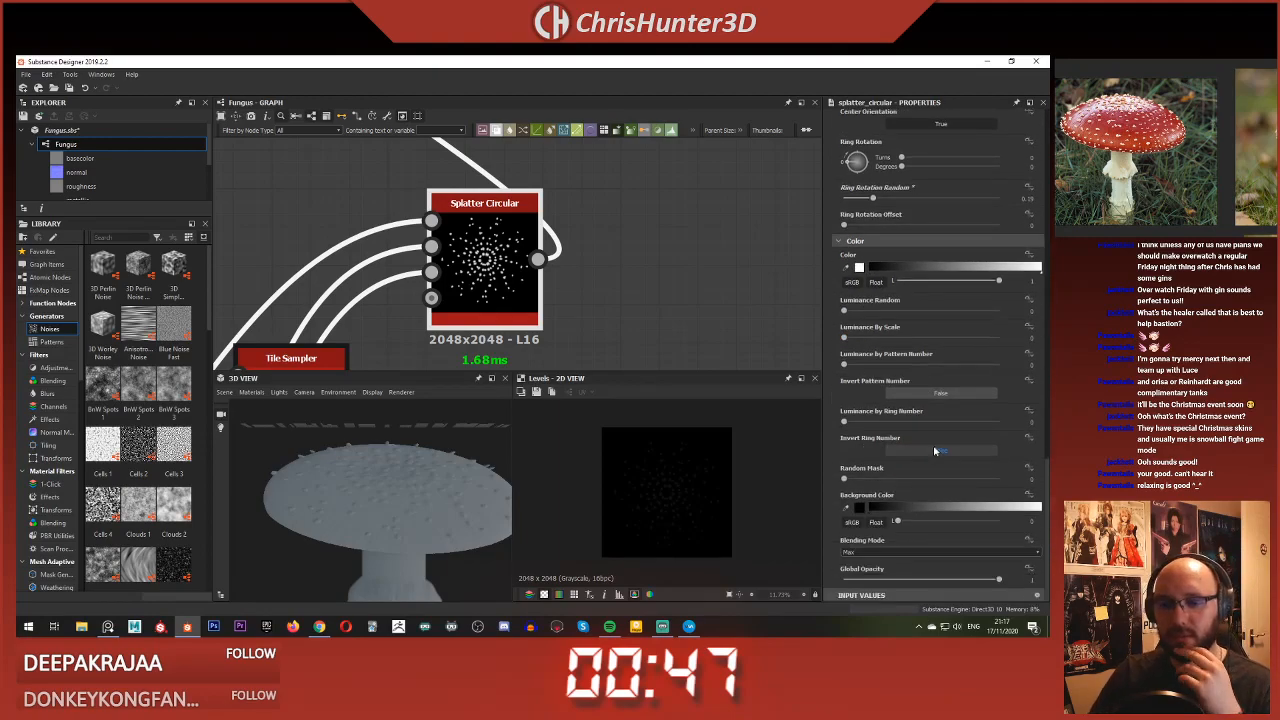
pyautogui.scroll(20, 929, 447)
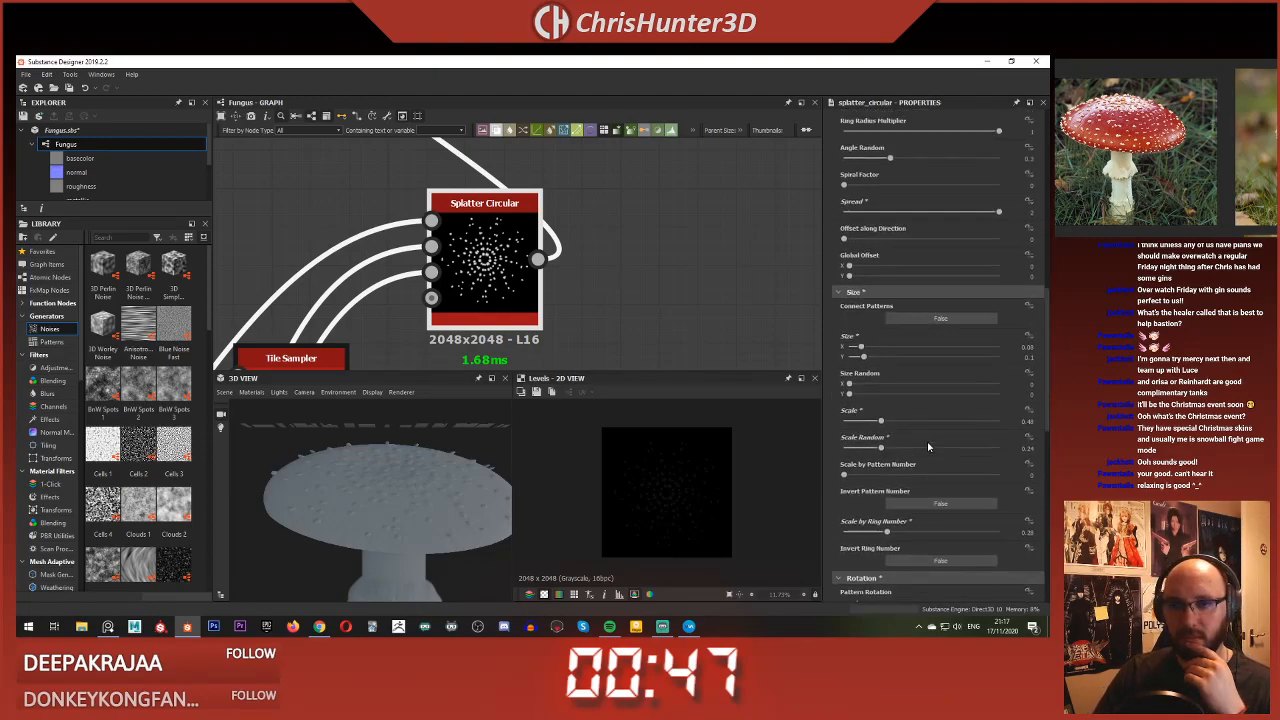
pyautogui.scroll(1, 928, 447)
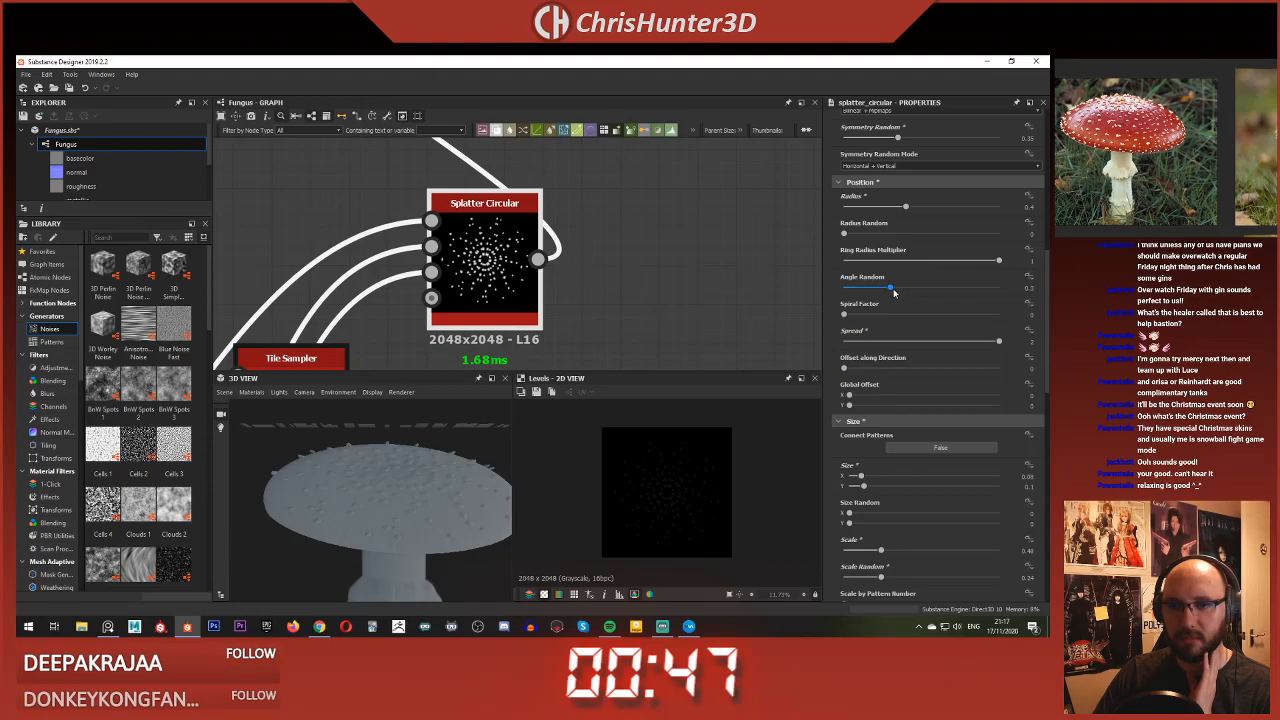
pyautogui.scroll(3, 869, 355)
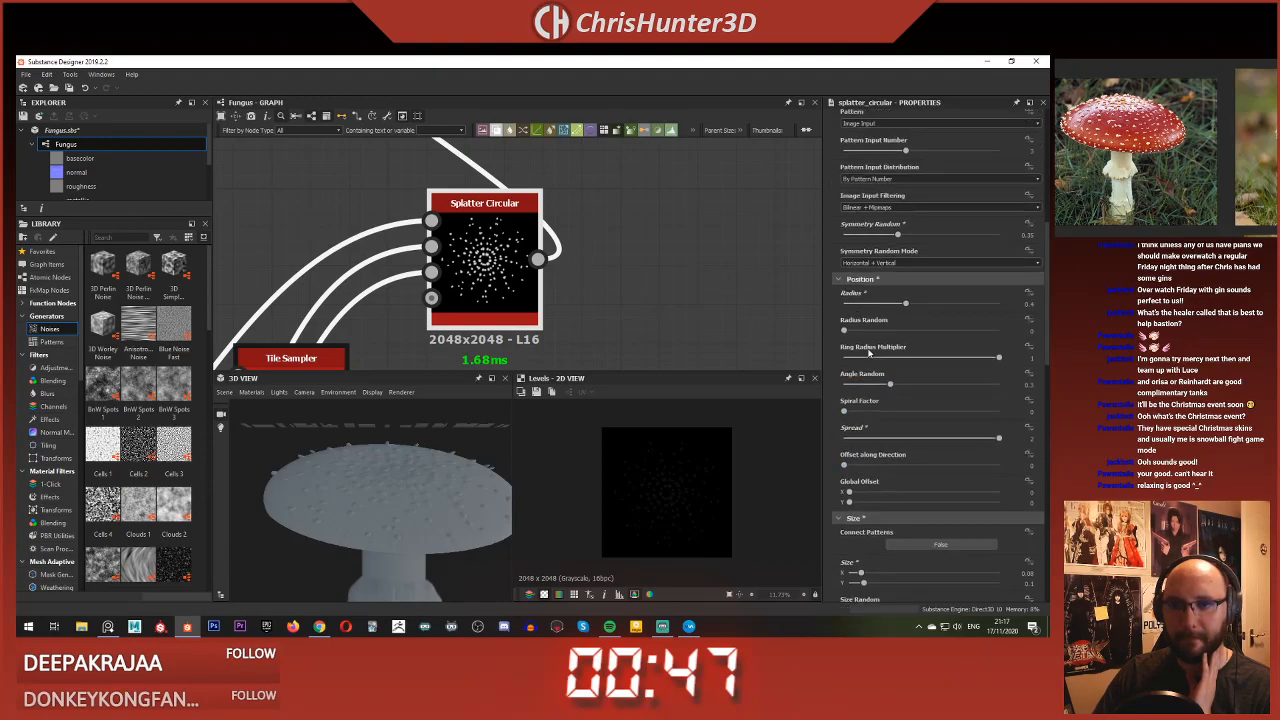
# Step: Set the Splatter Circular's Pattern Amount to 30, Pattern Amount Random to 0.63 and Pattern Amount Random Min to 7
pyautogui.scroll(5, 869, 352)
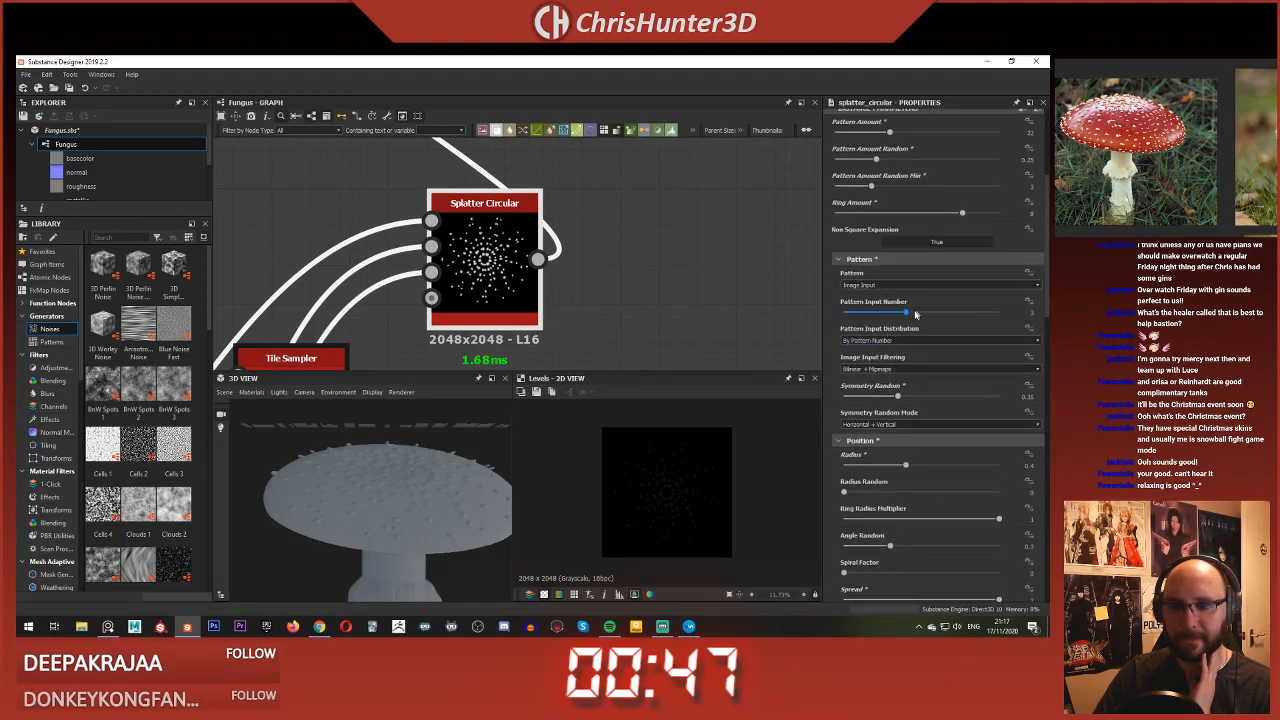
pyautogui.scroll(4, 901, 337)
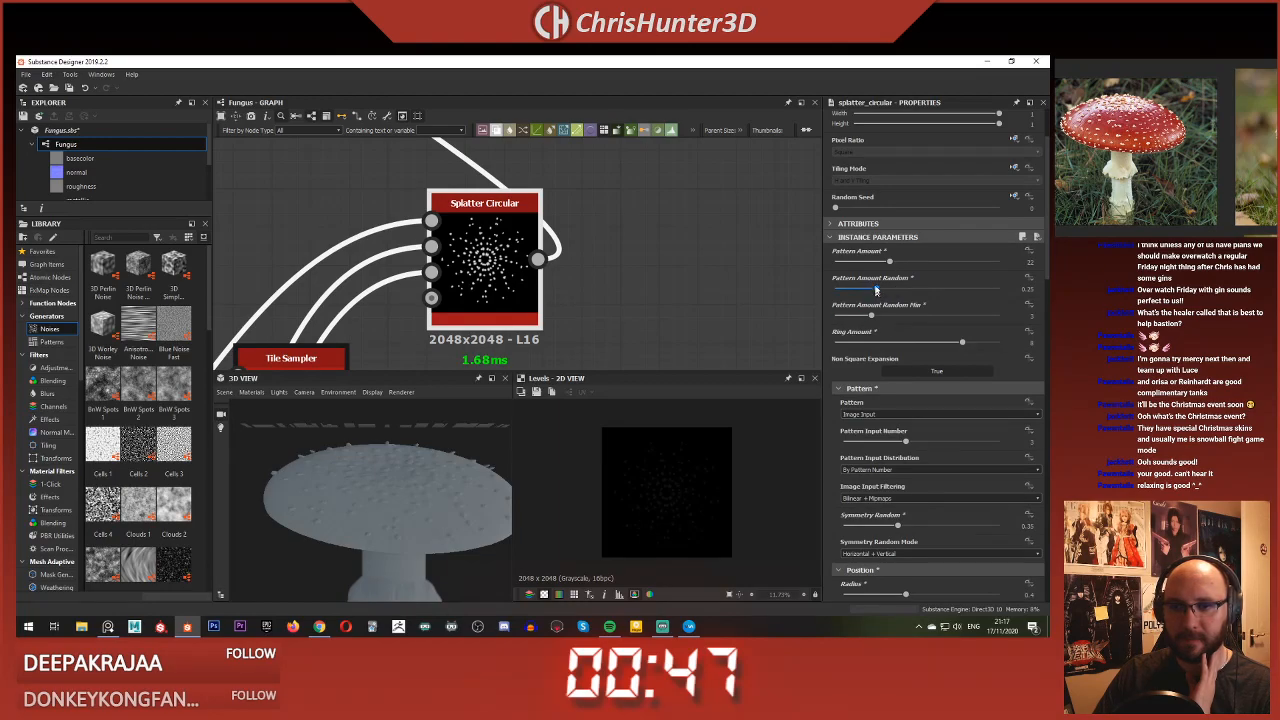
pyautogui.moveTo(888, 262); pyautogui.dragTo(910, 267)
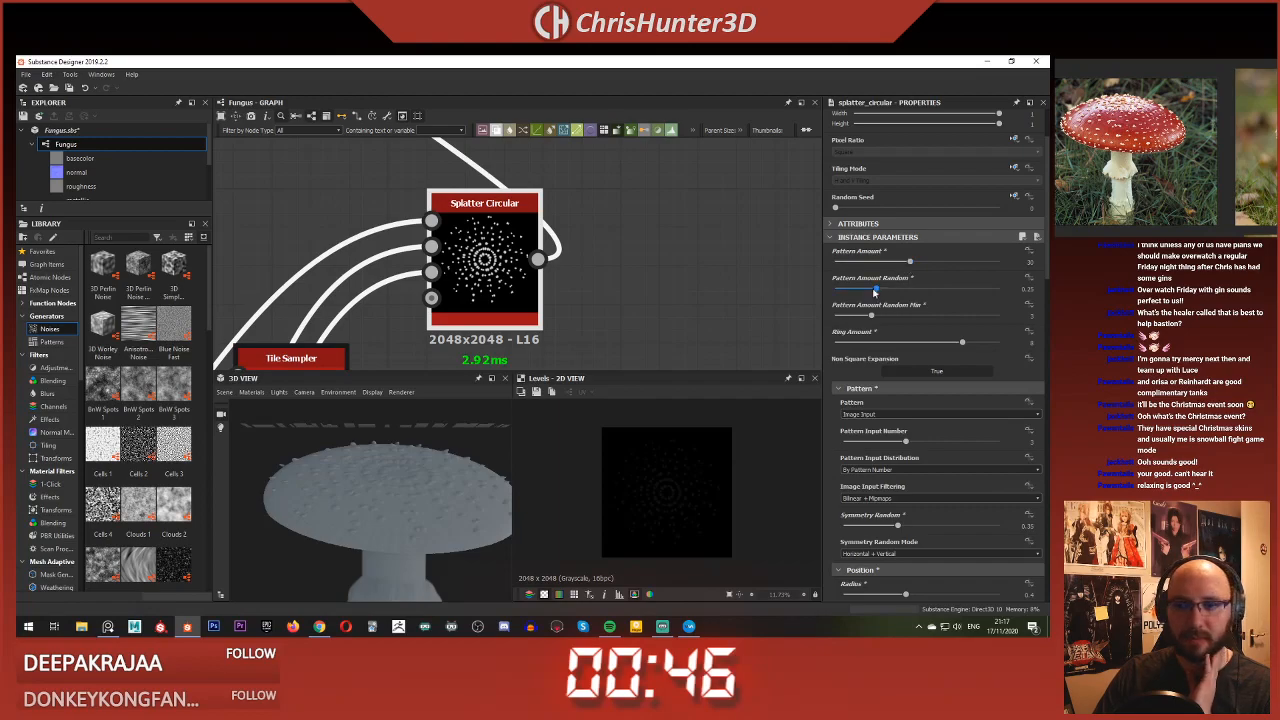
pyautogui.moveTo(879, 290); pyautogui.dragTo(939, 291)
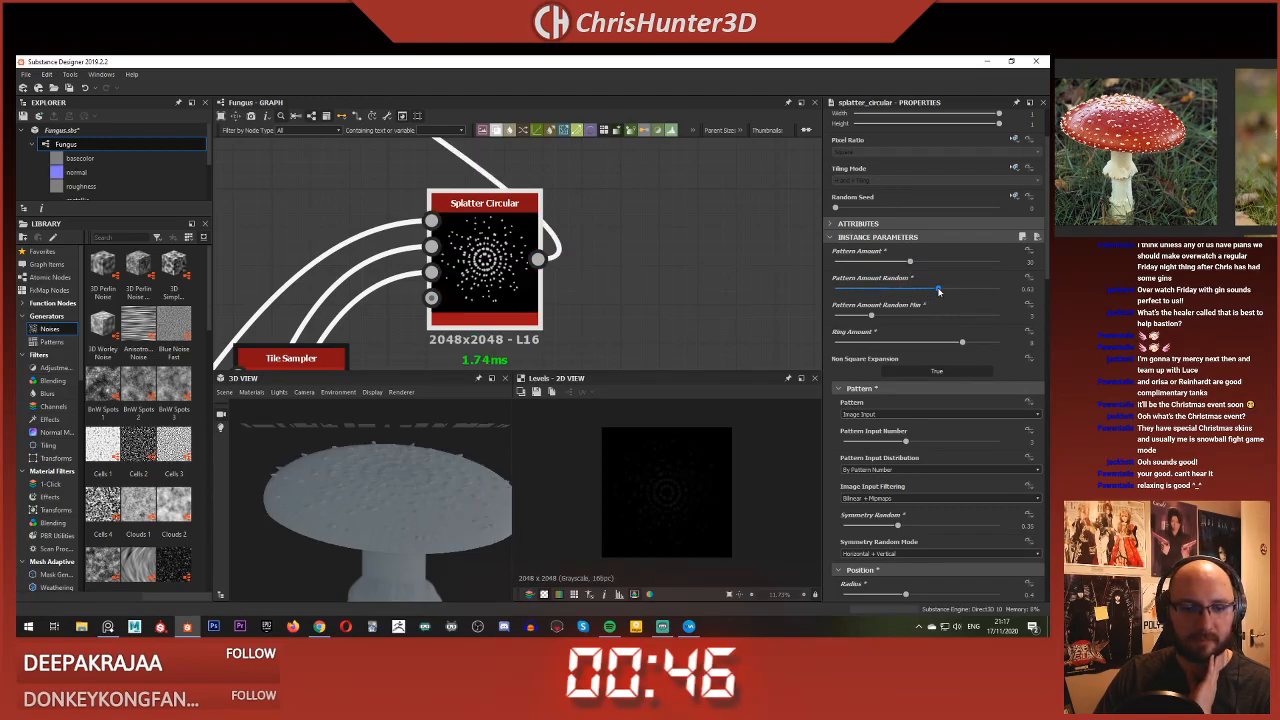
pyautogui.moveTo(871, 316); pyautogui.dragTo(940, 320)
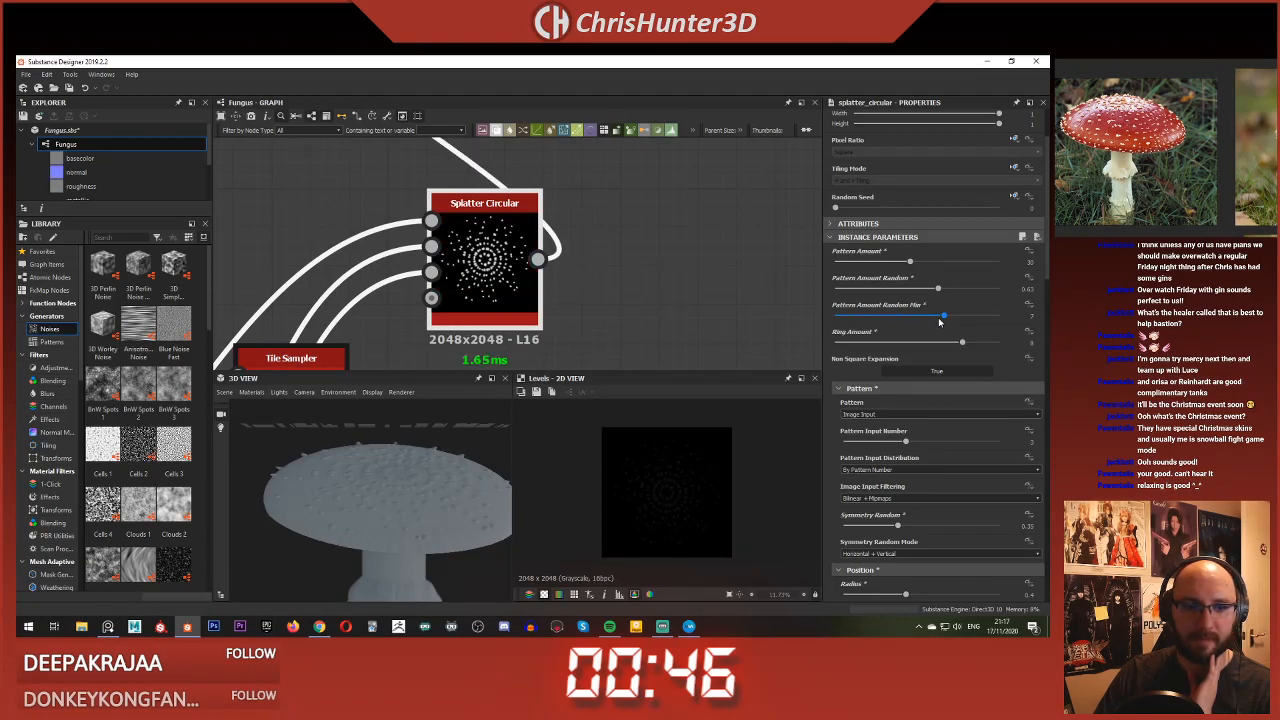
# Step: Raise the Splatter Circular's Radius to 0.47 and check the spots on the mushroom cap
pyautogui.scroll(-3, 939, 321)
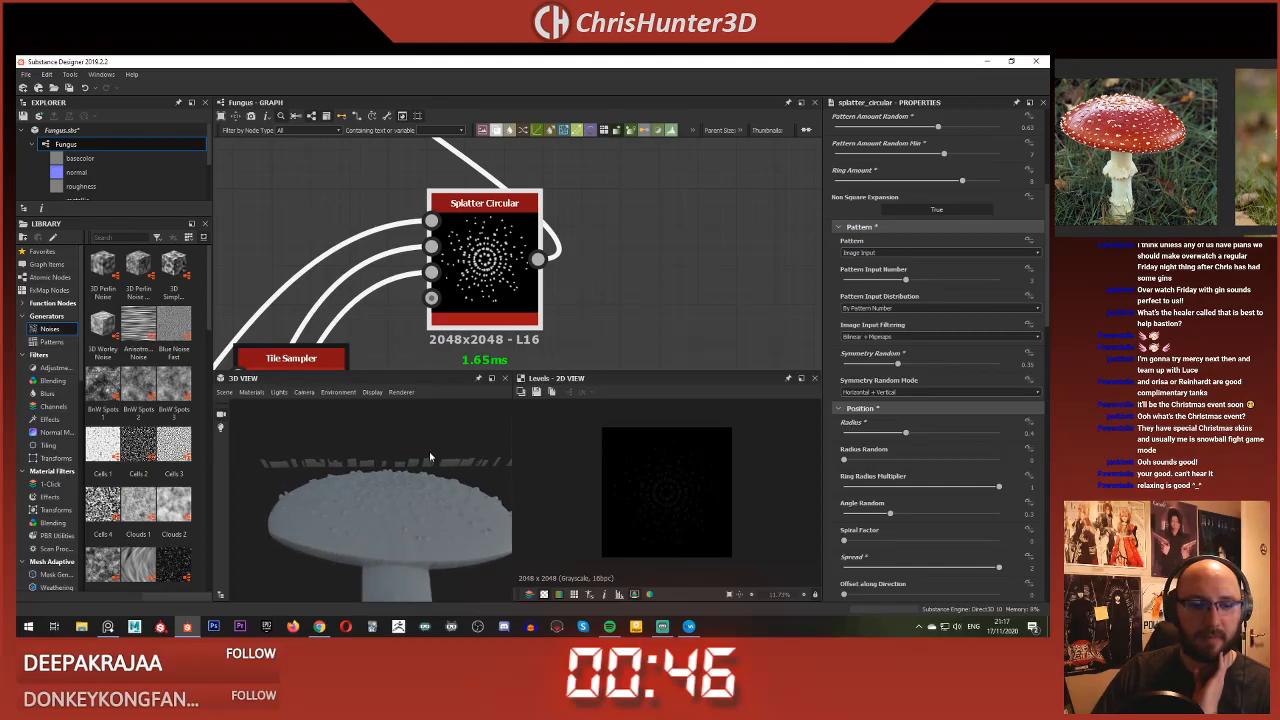
pyautogui.moveTo(430, 457); pyautogui.dragTo(396, 530)
pyautogui.moveTo(398, 505); pyautogui.dragTo(392, 464)
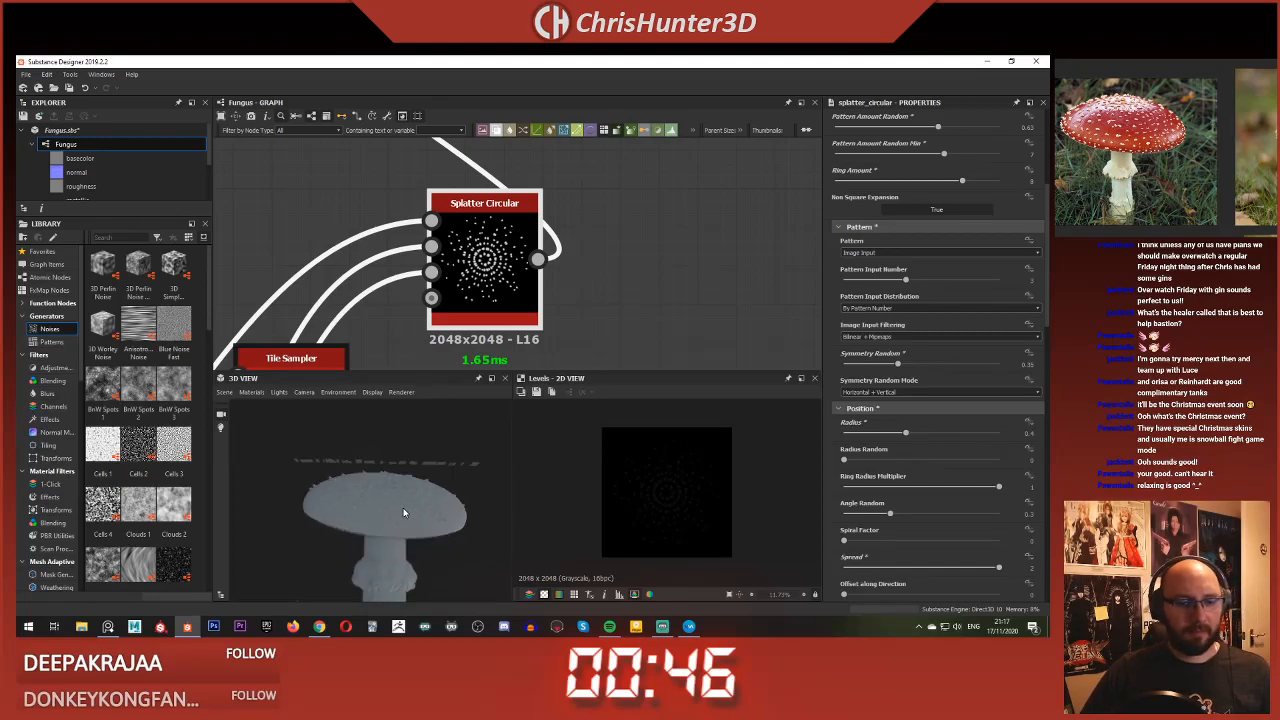
pyautogui.moveTo(392, 464)
pyautogui.mouseDown(button='right')
pyautogui.moveTo(390, 510)
pyautogui.moveTo(391, 482)
pyautogui.mouseUp(button='right')
pyautogui.moveTo(391, 479)
pyautogui.mouseDown()
pyautogui.moveTo(400, 500)
pyautogui.moveTo(391, 471)
pyautogui.moveTo(384, 496)
pyautogui.mouseUp()
pyautogui.moveTo(384, 496); pyautogui.dragTo(388, 547, button='right')
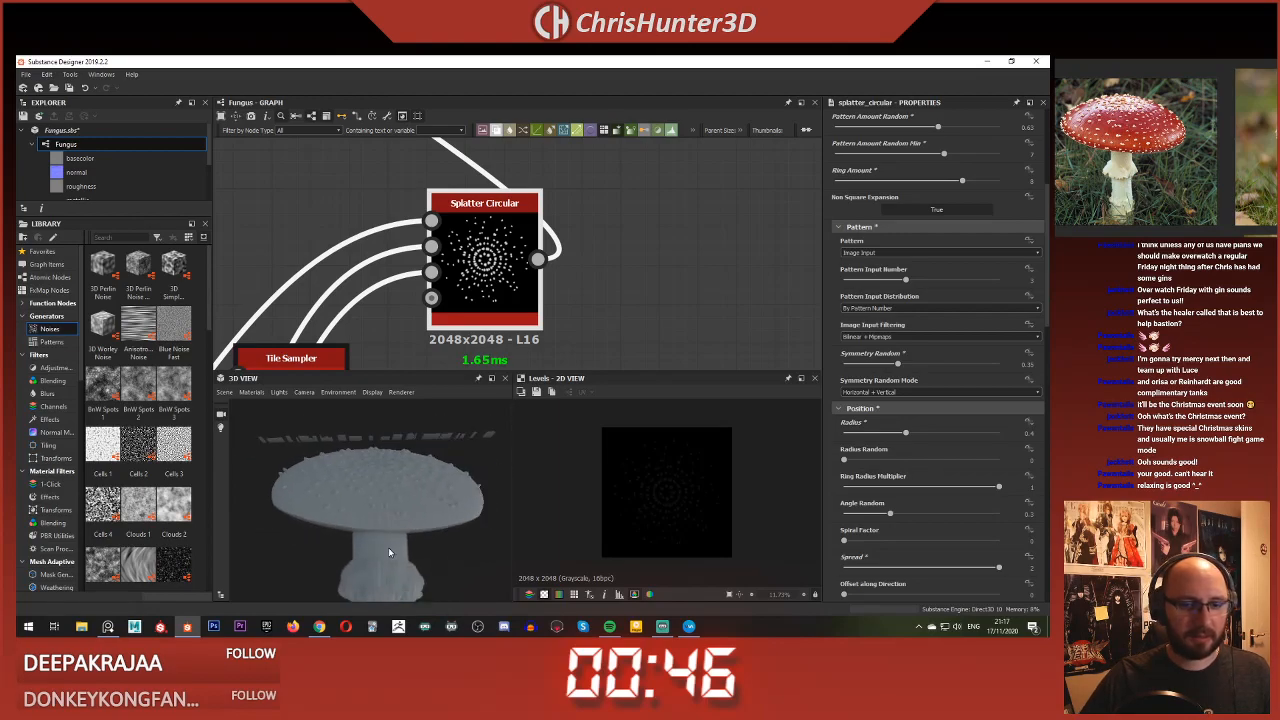
pyautogui.scroll(-5, 882, 288)
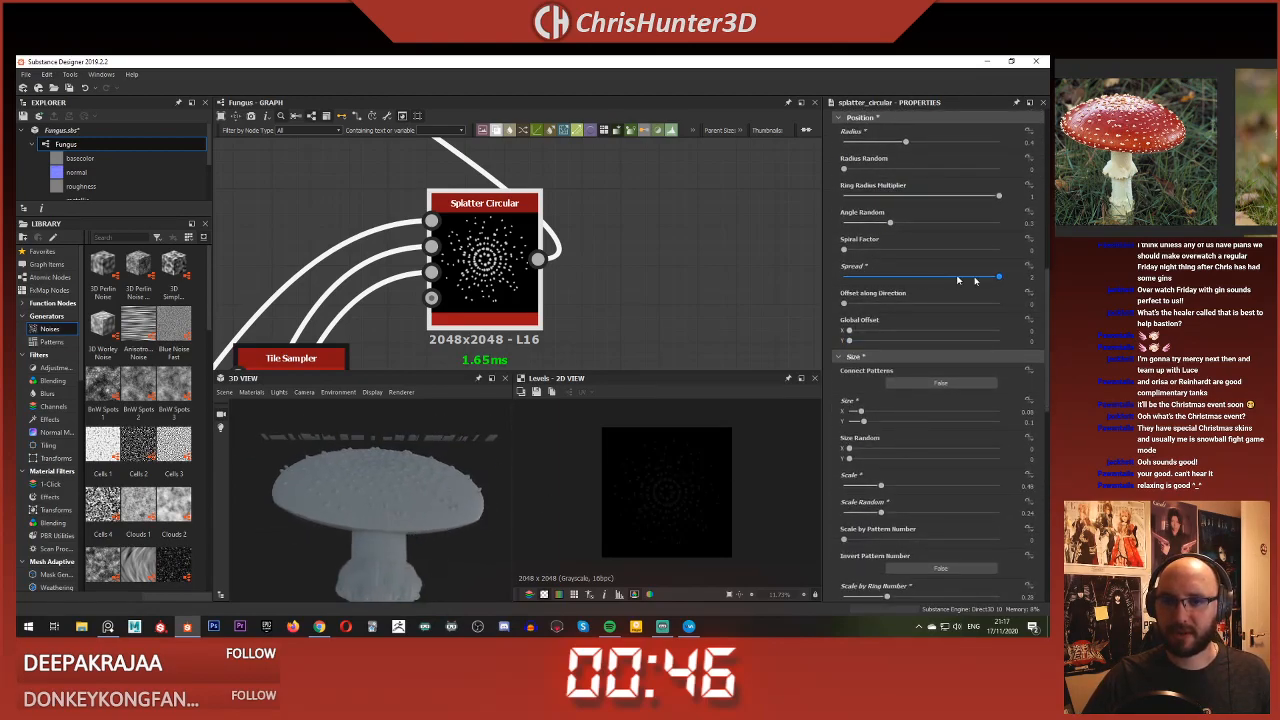
pyautogui.moveTo(999, 276)
pyautogui.mouseDown()
pyautogui.moveTo(968, 277)
pyautogui.moveTo(998, 277)
pyautogui.mouseUp()
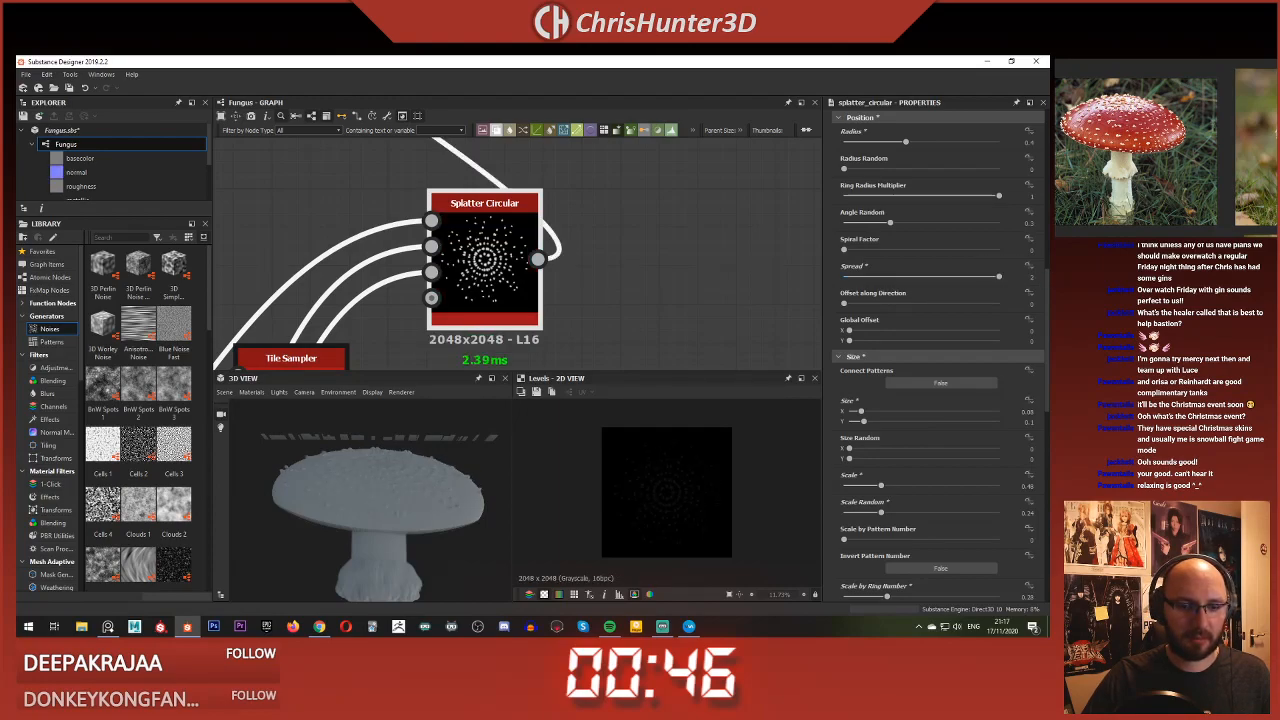
pyautogui.moveTo(903, 143); pyautogui.dragTo(918, 145)
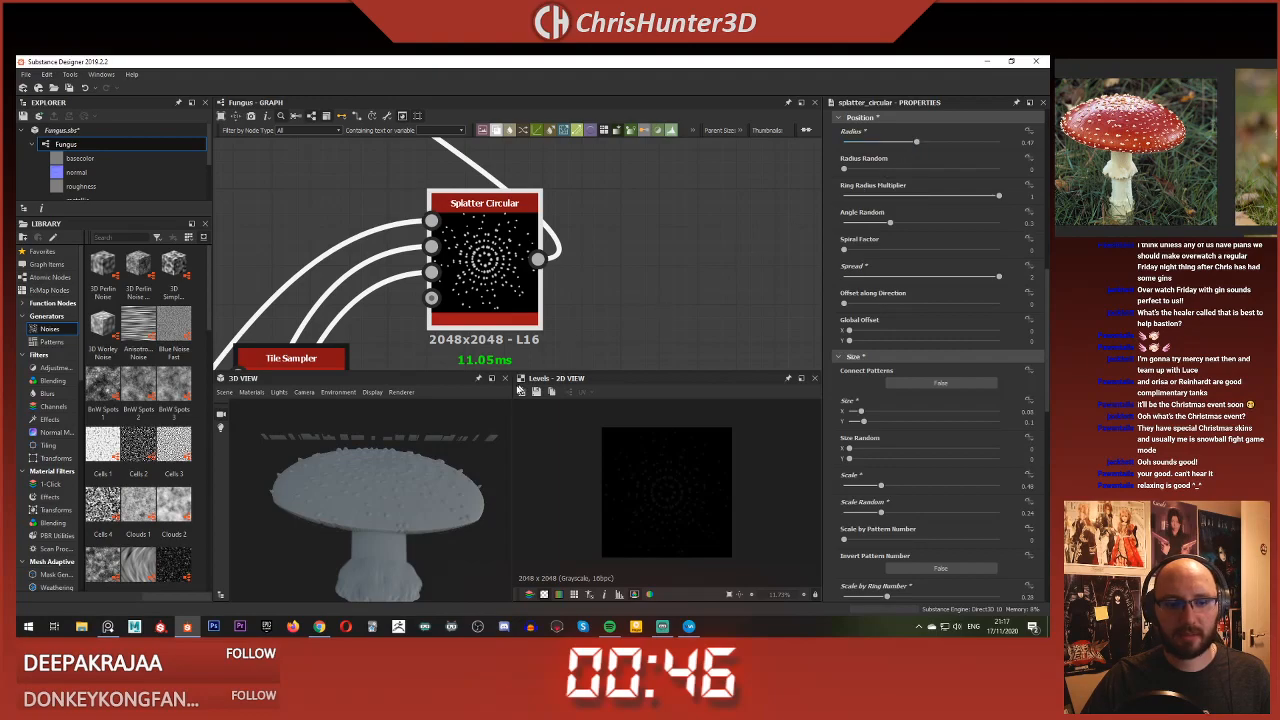
pyautogui.moveTo(437, 432)
pyautogui.mouseDown()
pyautogui.moveTo(429, 466)
pyautogui.moveTo(428, 428)
pyautogui.mouseUp()
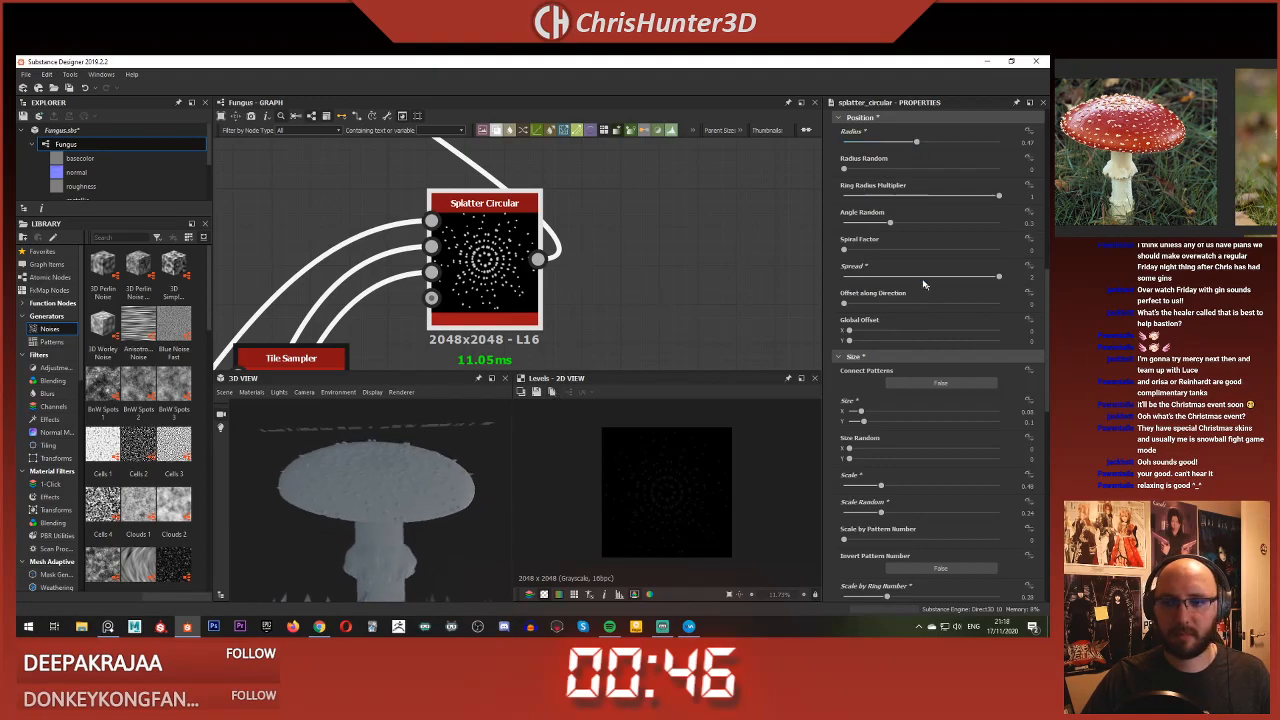
# Step: Raise the Splatter Circular's Offset along Direction to 0.04
pyautogui.scroll(-5, 880, 150)
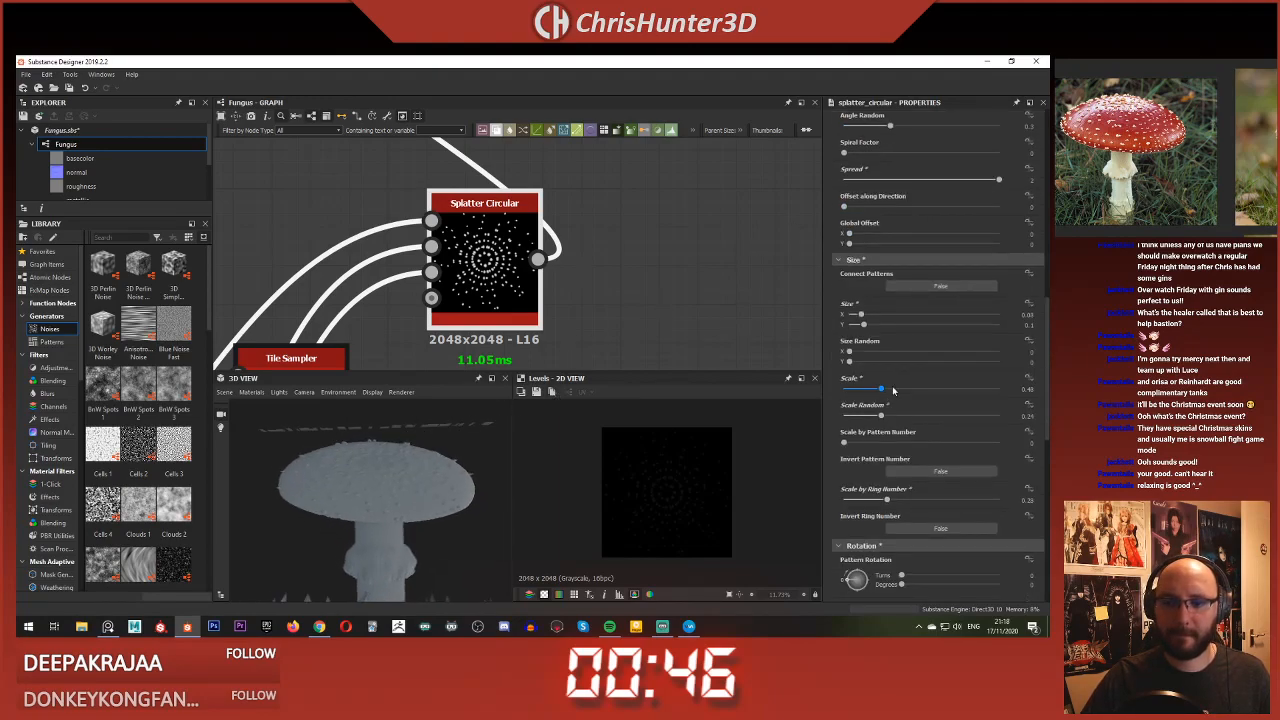
pyautogui.scroll(-6, 887, 397)
pyautogui.scroll(-1, 887, 397)
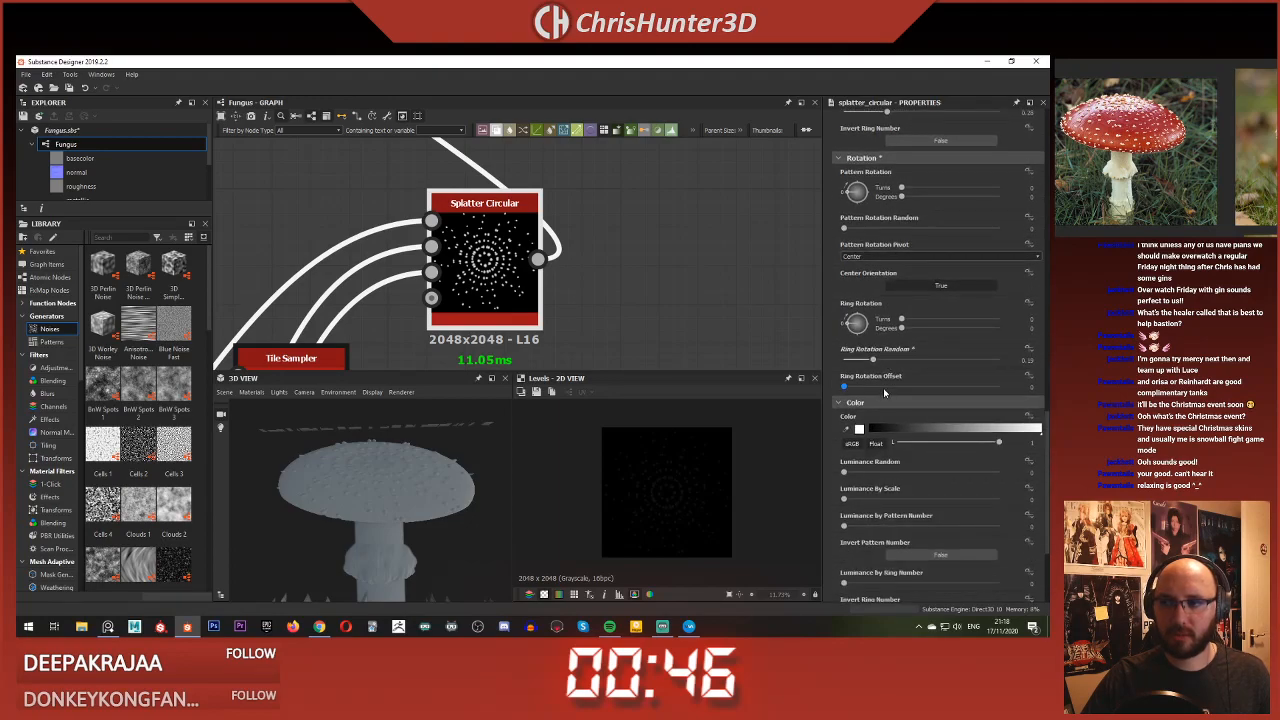
pyautogui.scroll(-5, 884, 393)
pyautogui.scroll(7, 883, 388)
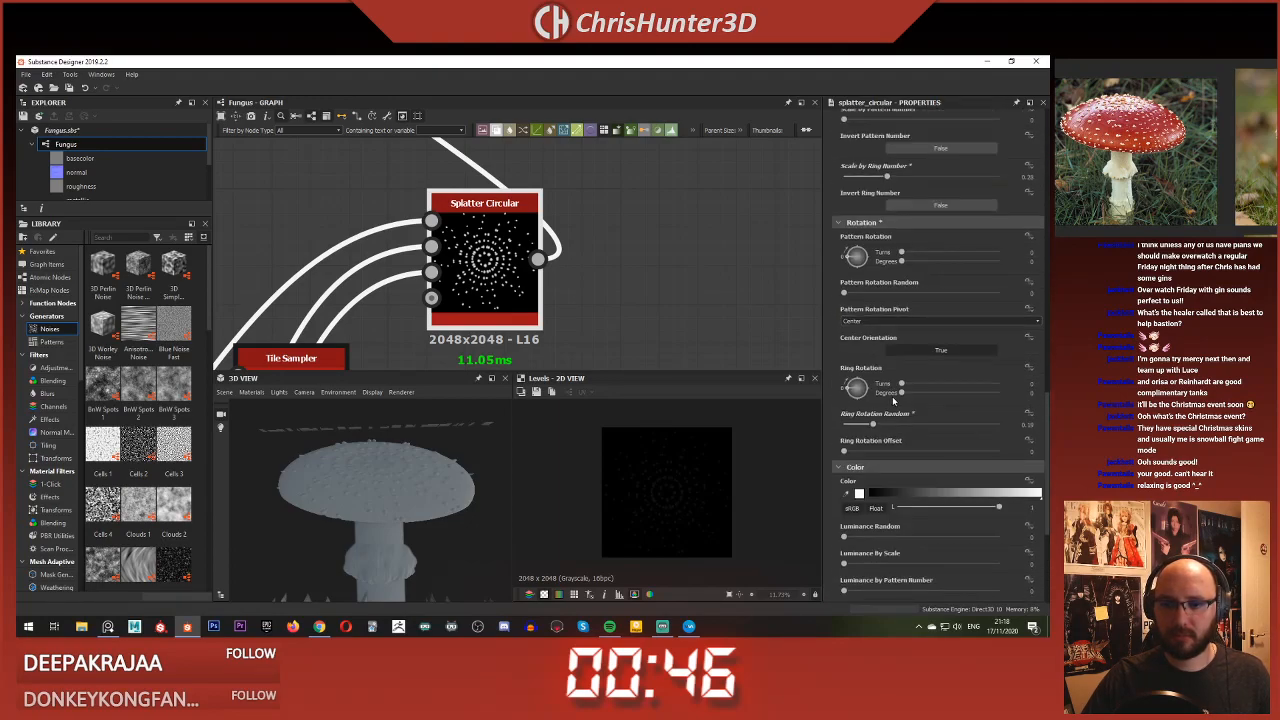
pyautogui.scroll(12, 893, 401)
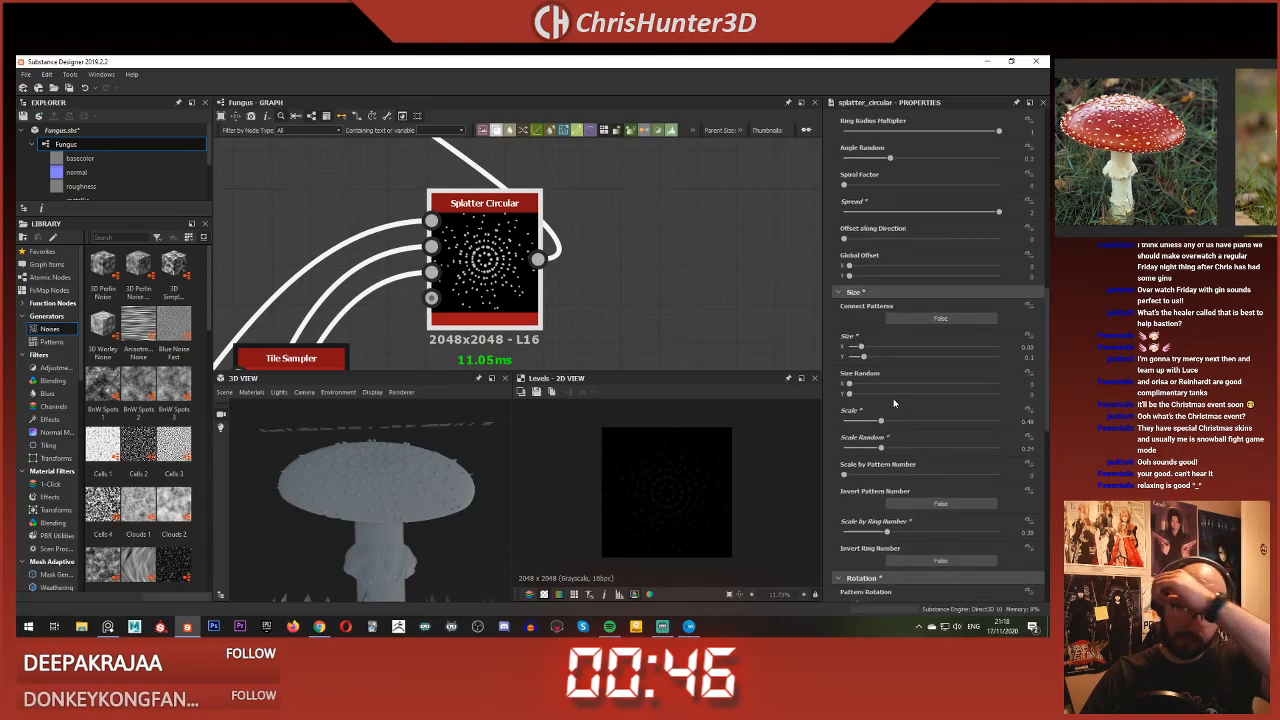
pyautogui.scroll(2, 896, 404)
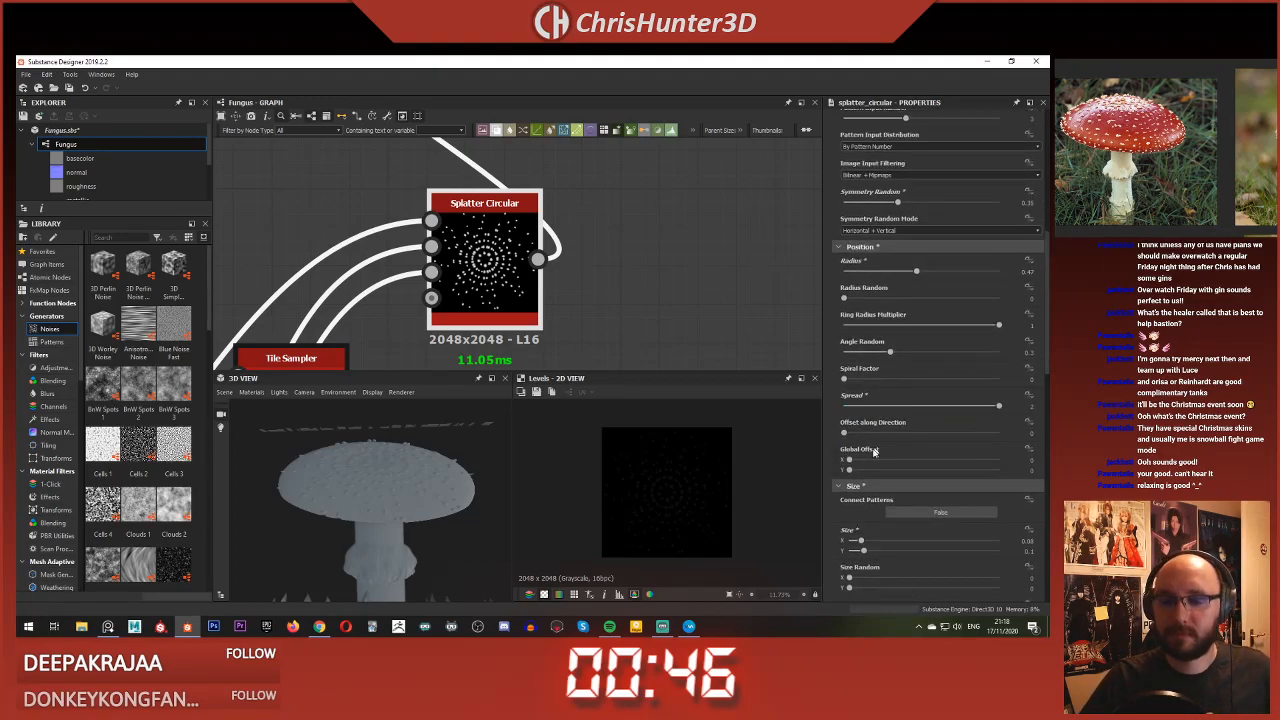
pyautogui.moveTo(850, 461)
pyautogui.mouseDown()
pyautogui.moveTo(867, 471)
pyautogui.moveTo(848, 470)
pyautogui.mouseUp()
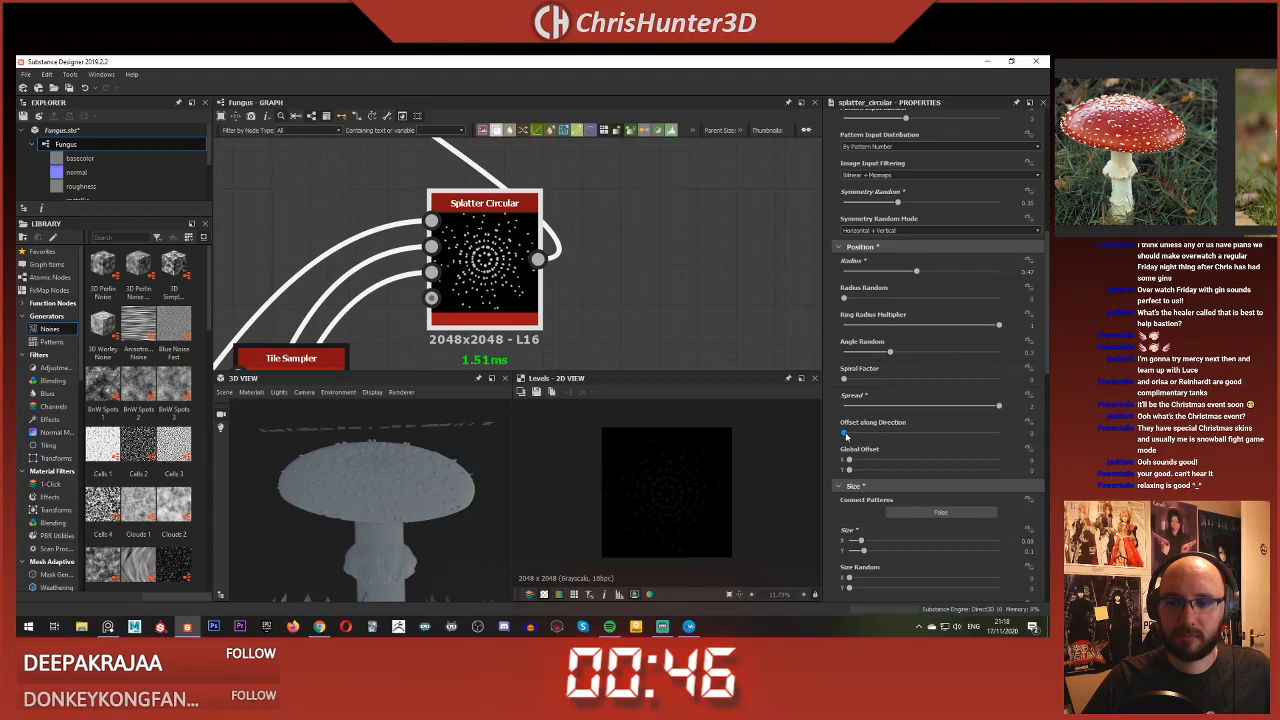
pyautogui.moveTo(846, 436); pyautogui.dragTo(849, 432)
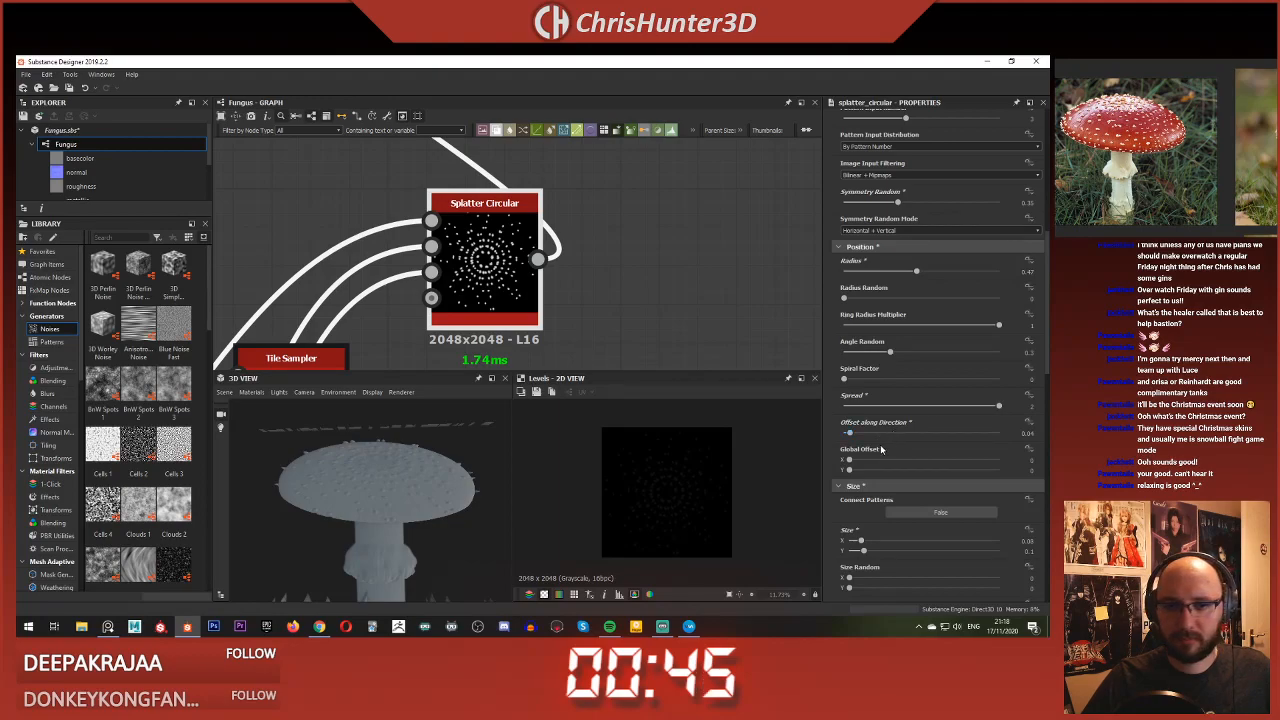
# Step: Shift the Splatter Circular's Global Offset to about -1.05 in X and -1.08 in Y
pyautogui.scroll(8, 410, 465)
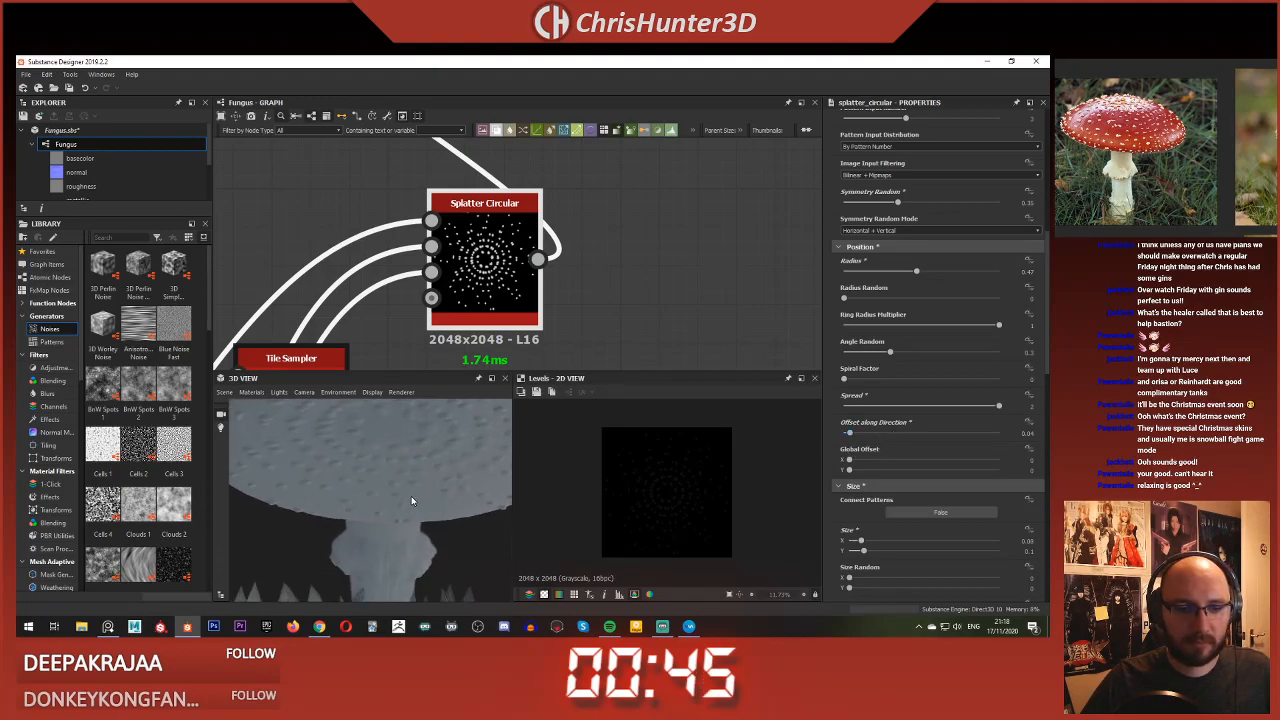
pyautogui.scroll(-6, 418, 468)
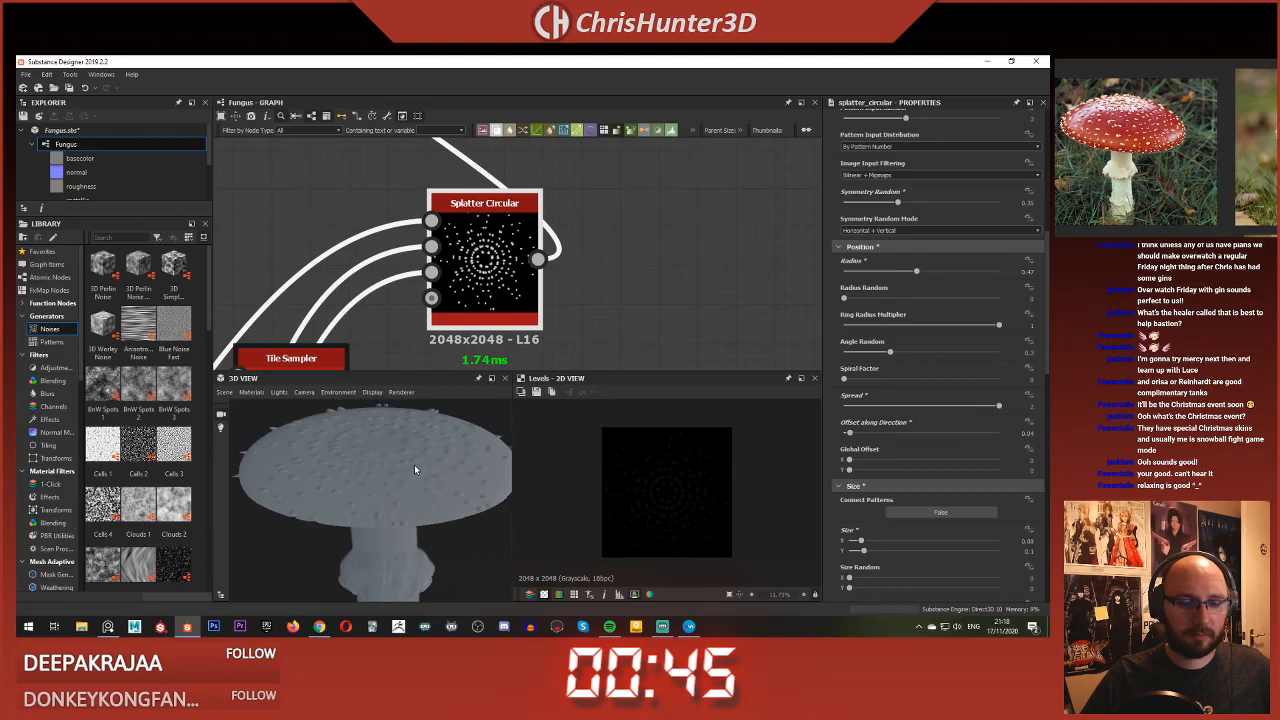
pyautogui.scroll(-2, 415, 464)
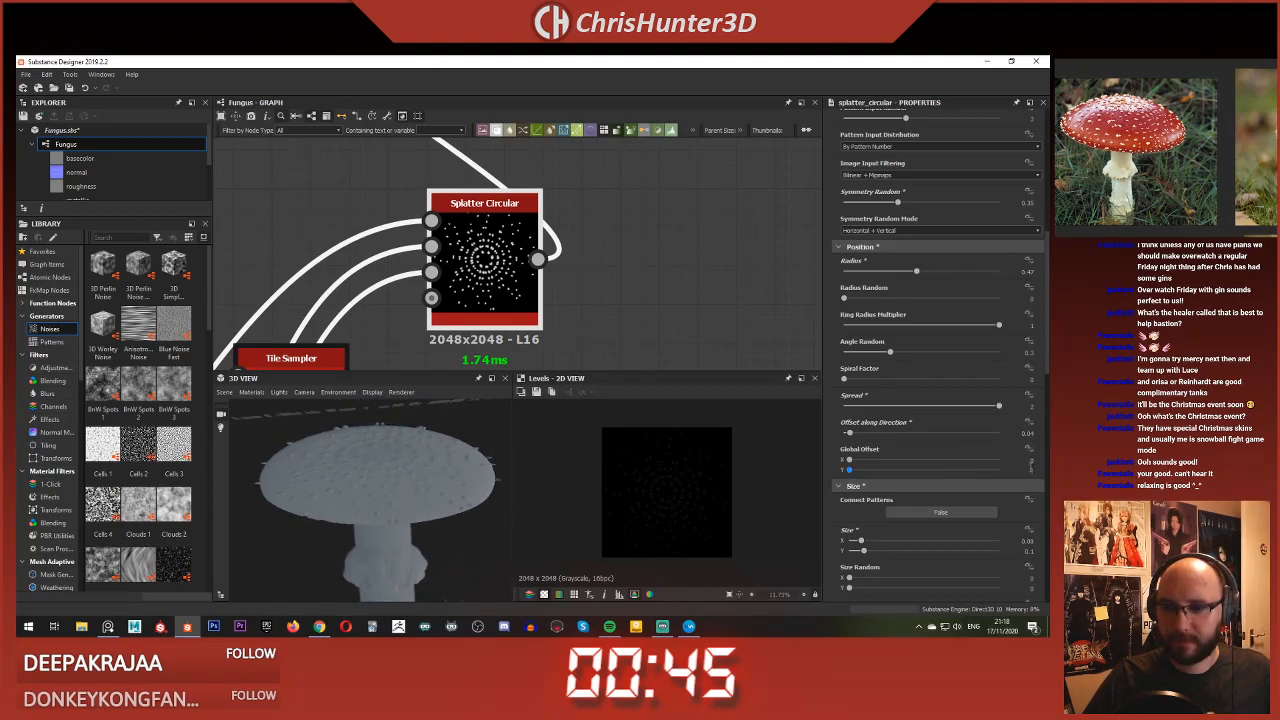
pyautogui.press('Return')
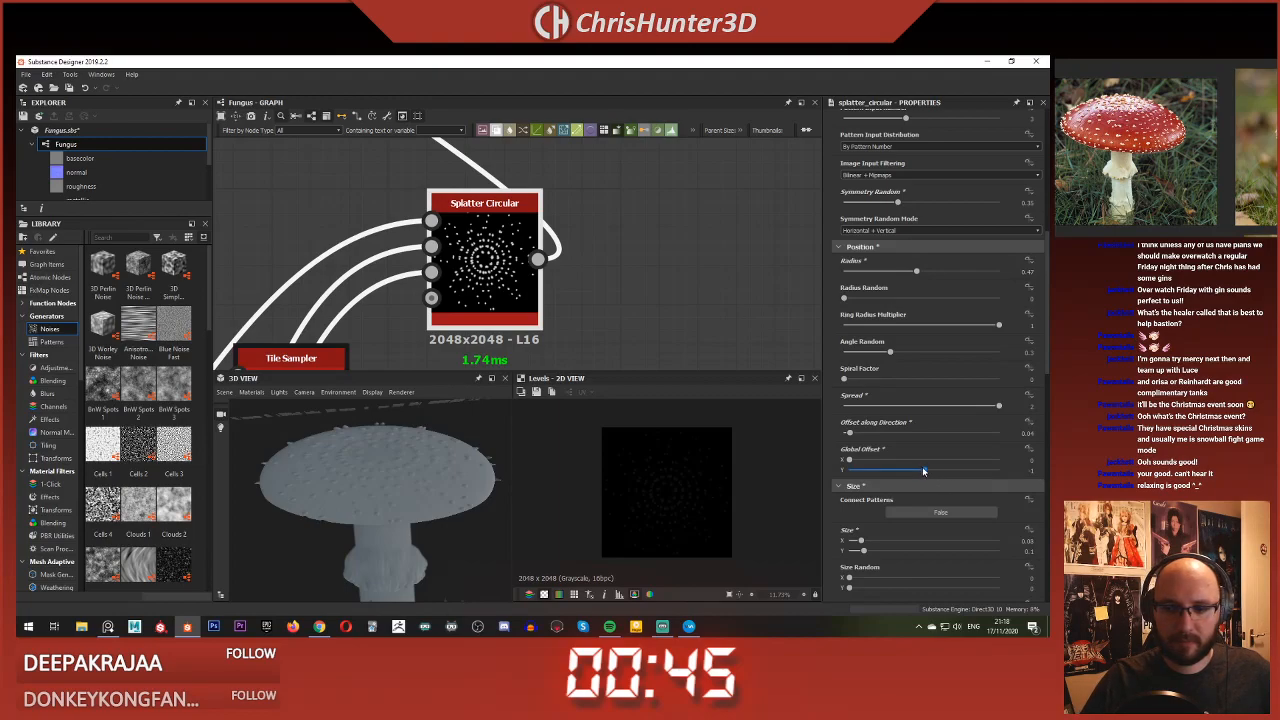
pyautogui.moveTo(923, 470)
pyautogui.mouseDown()
pyautogui.moveTo(940, 471)
pyautogui.moveTo(922, 471)
pyautogui.mouseUp()
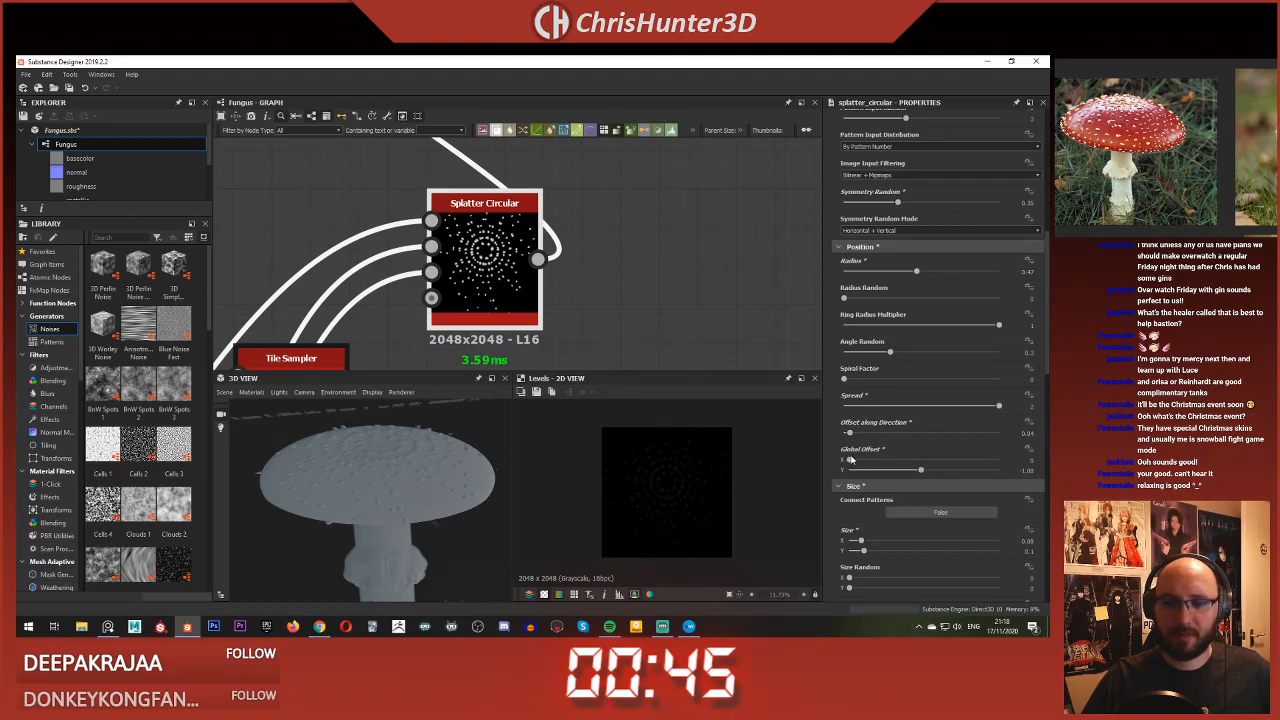
pyautogui.moveTo(851, 461); pyautogui.dragTo(853, 462)
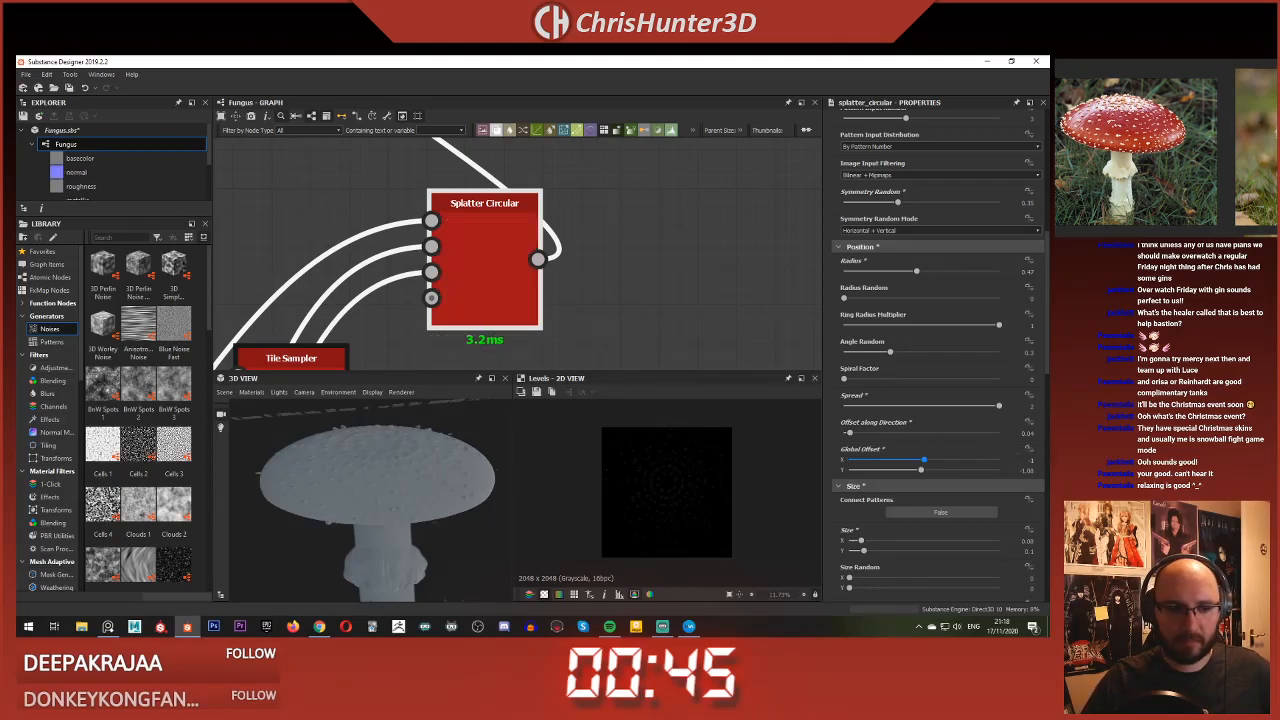
pyautogui.moveTo(924, 460); pyautogui.dragTo(924, 461)
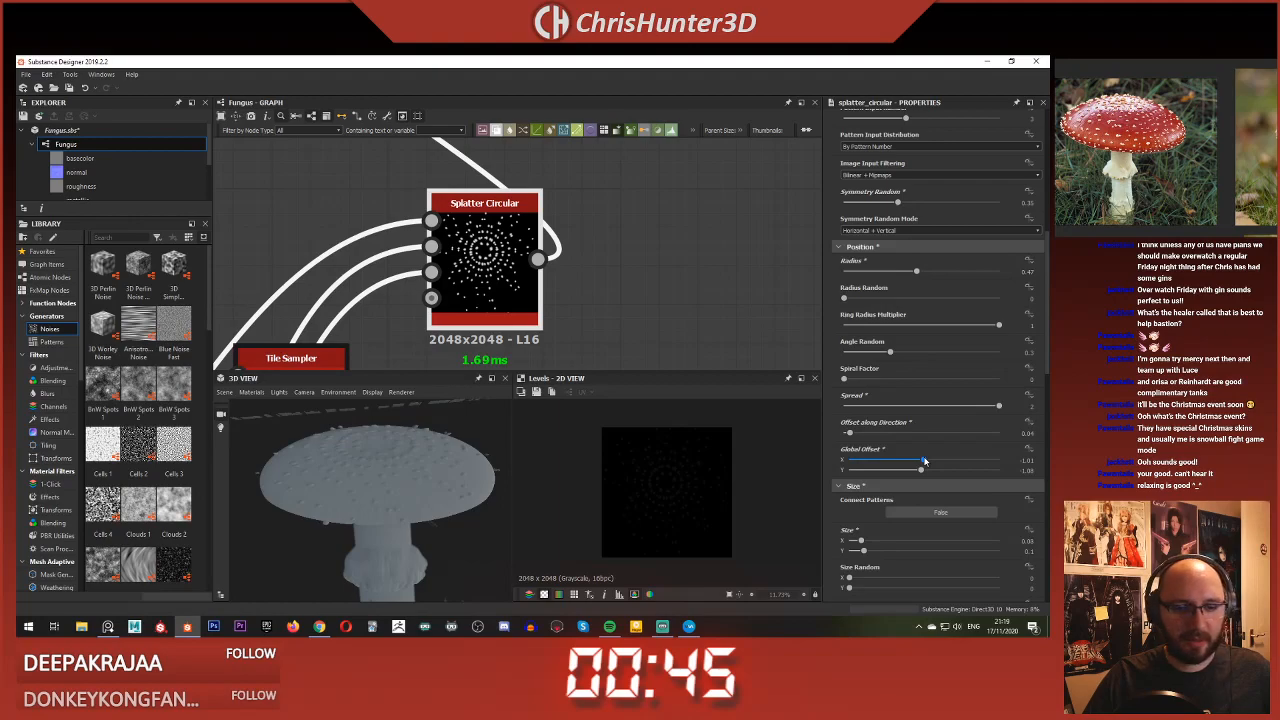
pyautogui.moveTo(925, 461); pyautogui.dragTo(924, 461)
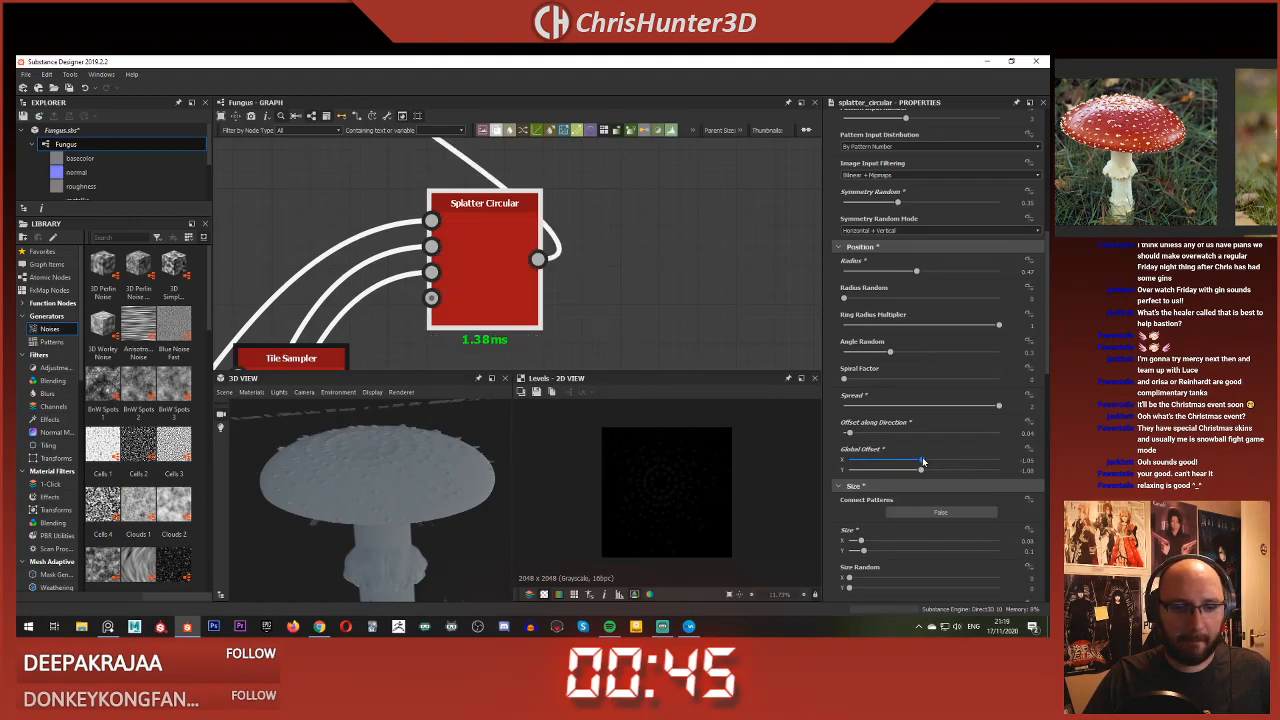
# Step: Increase the Splatter Circular's Radius to 0.52 and check how far the spots reach on the cap
pyautogui.moveTo(413, 498)
pyautogui.mouseDown(button='right')
pyautogui.moveTo(414, 452)
pyautogui.moveTo(414, 476)
pyautogui.mouseUp(button='right')
pyautogui.moveTo(414, 476); pyautogui.dragTo(425, 448)
pyautogui.scroll(4, 878, 345)
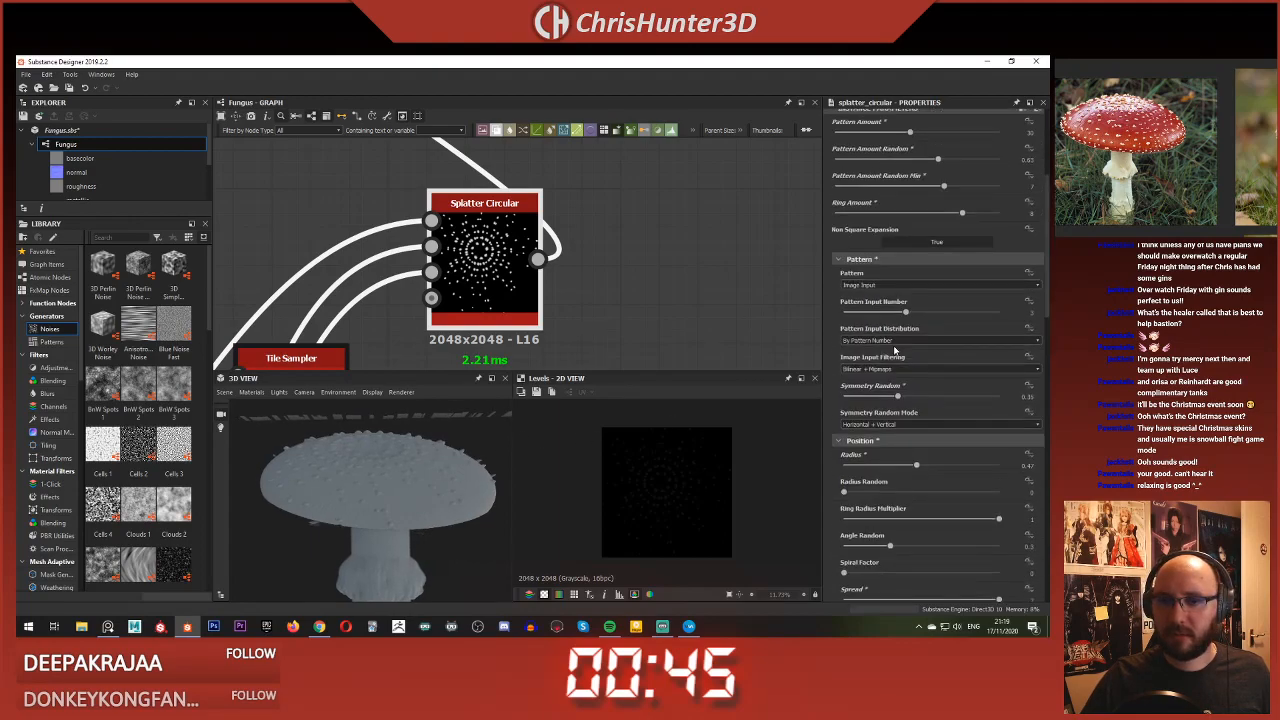
pyautogui.moveTo(920, 469); pyautogui.dragTo(926, 469)
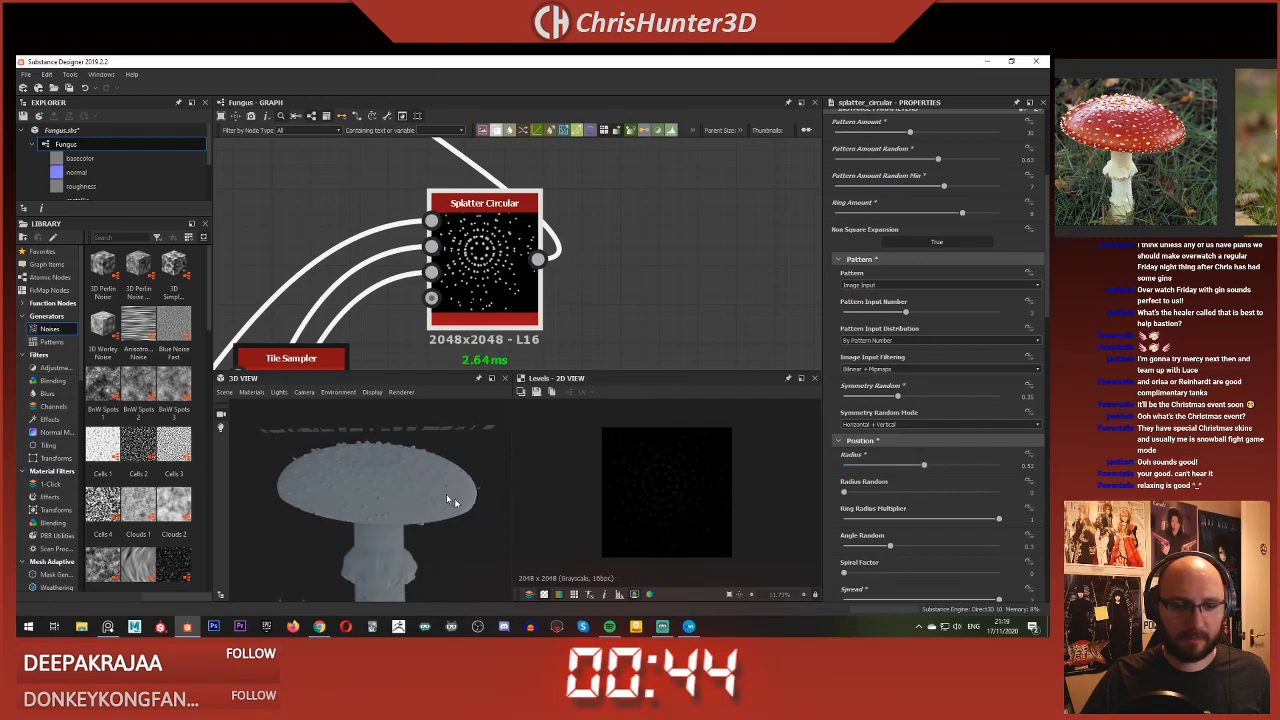
pyautogui.moveTo(446, 494); pyautogui.dragTo(405, 453)
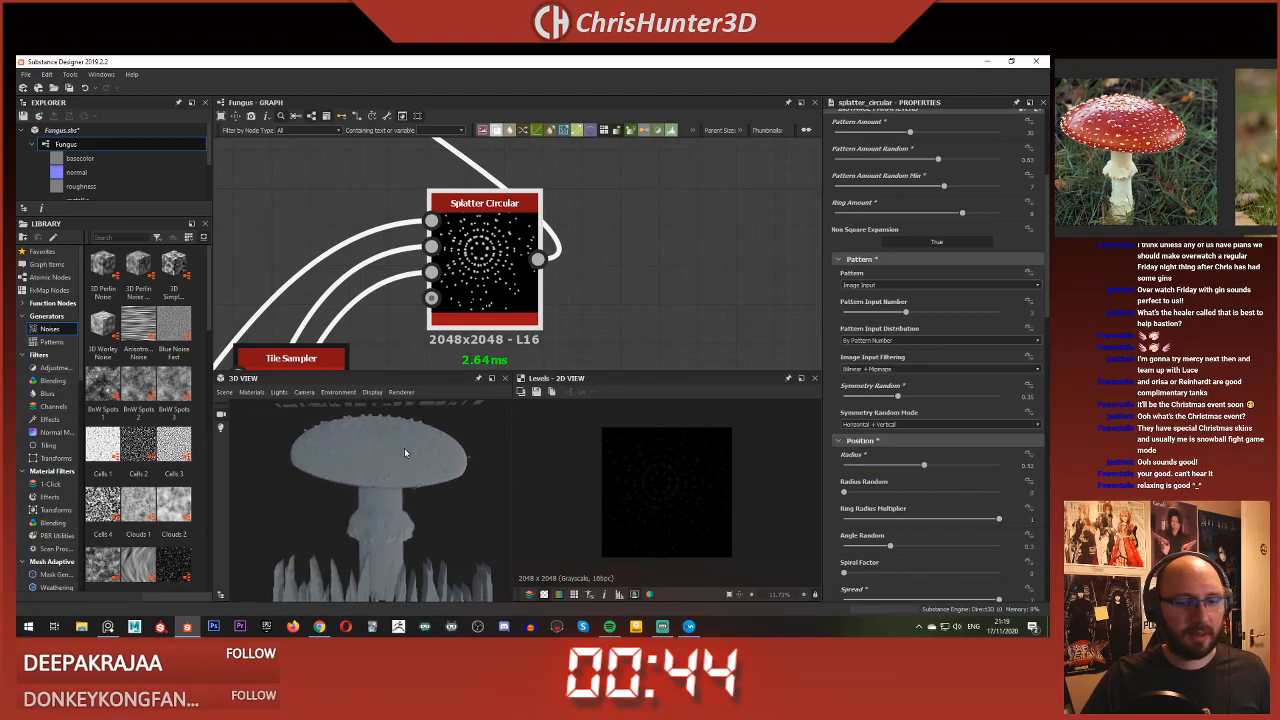
# Step: Reduce the Splatter Circular's Scale to 0.32
pyautogui.scroll(-3, 928, 431)
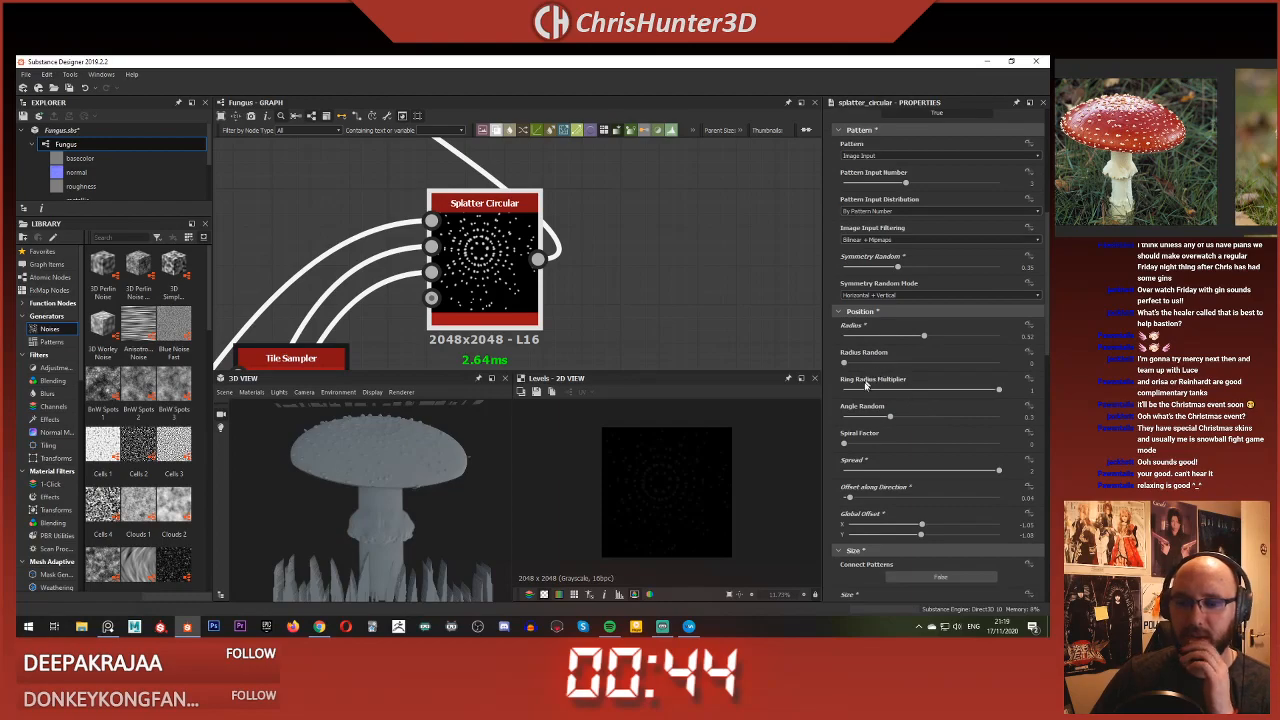
pyautogui.scroll(-7, 866, 385)
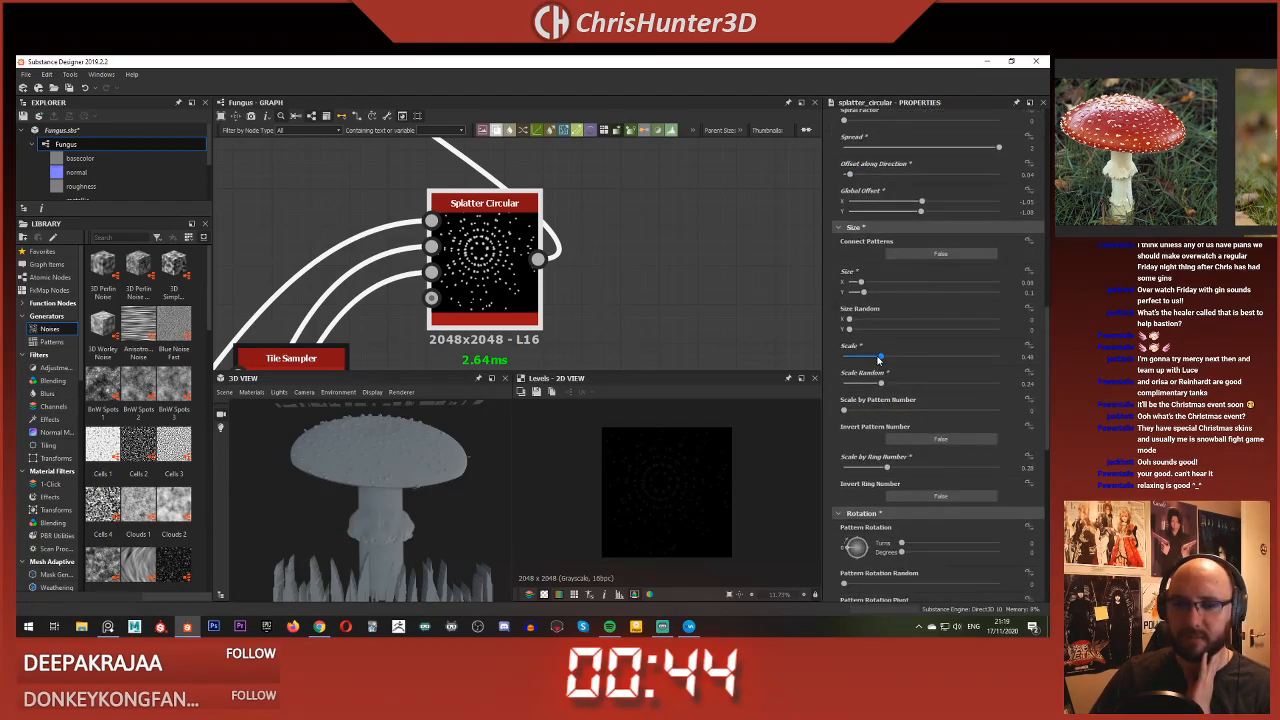
pyautogui.moveTo(879, 358); pyautogui.dragTo(872, 358)
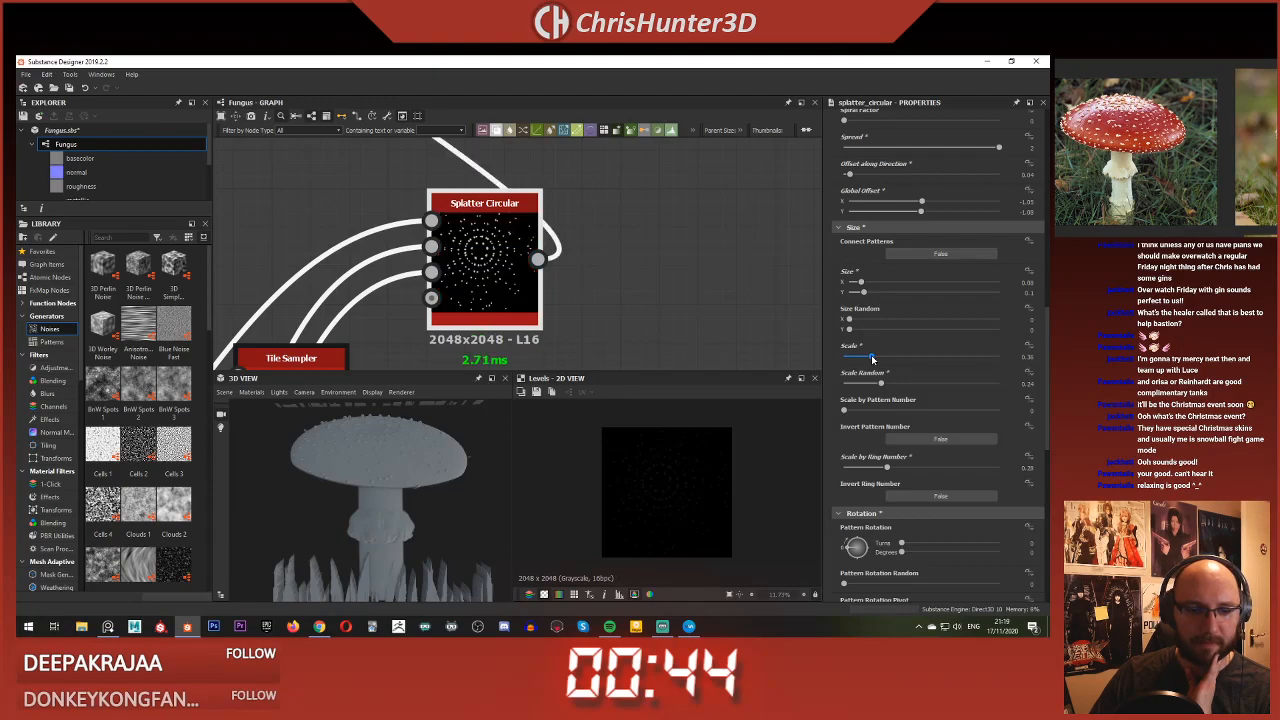
pyautogui.moveTo(872, 358)
pyautogui.mouseDown()
pyautogui.moveTo(851, 359)
pyautogui.moveTo(869, 361)
pyautogui.mouseUp()
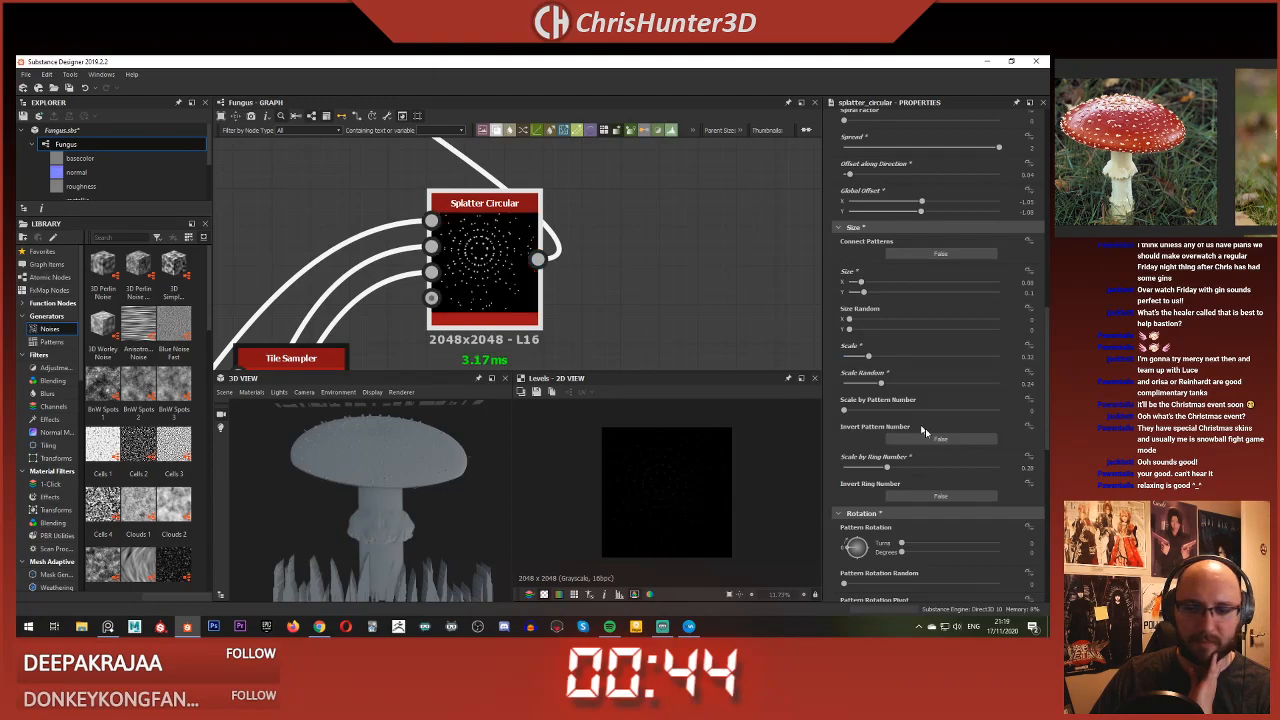
pyautogui.scroll(-5, 925, 430)
pyautogui.scroll(-2, 935, 435)
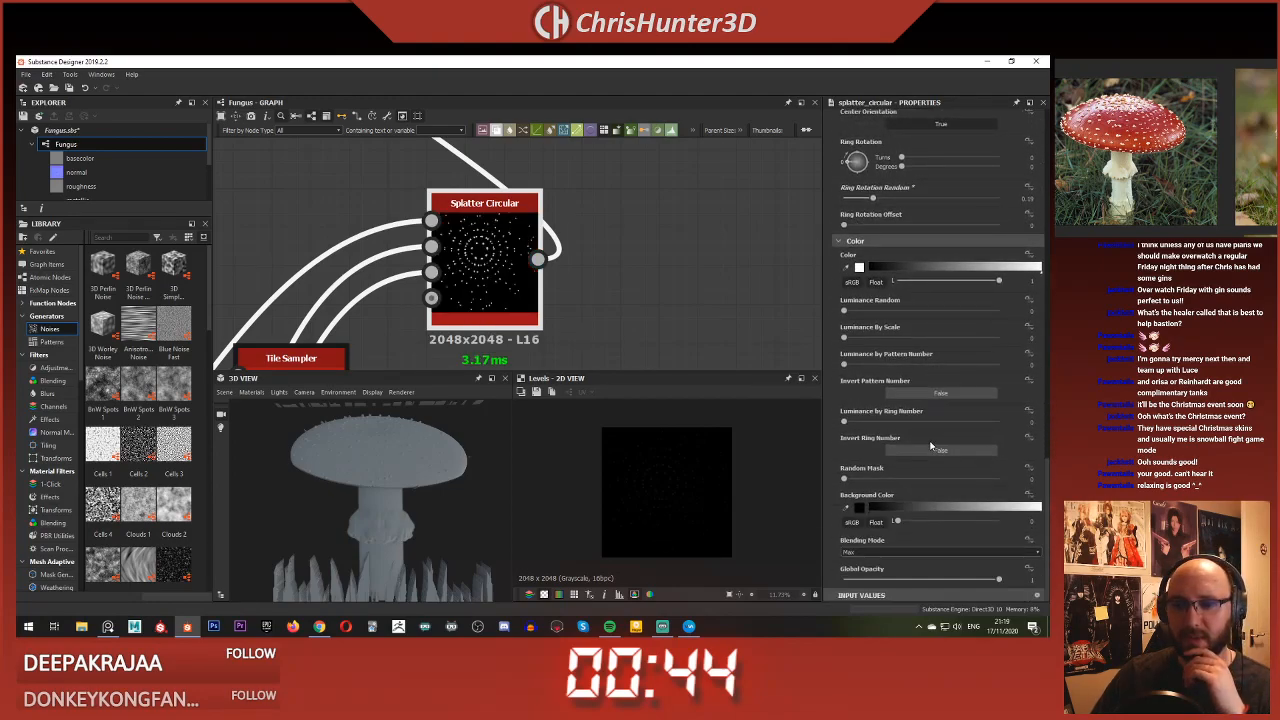
# Step: Set the Splatter Circular's Random Mask to 0.19 and inspect the thinned-out spots on the mushroom cap
pyautogui.moveTo(868, 480); pyautogui.dragTo(873, 480)
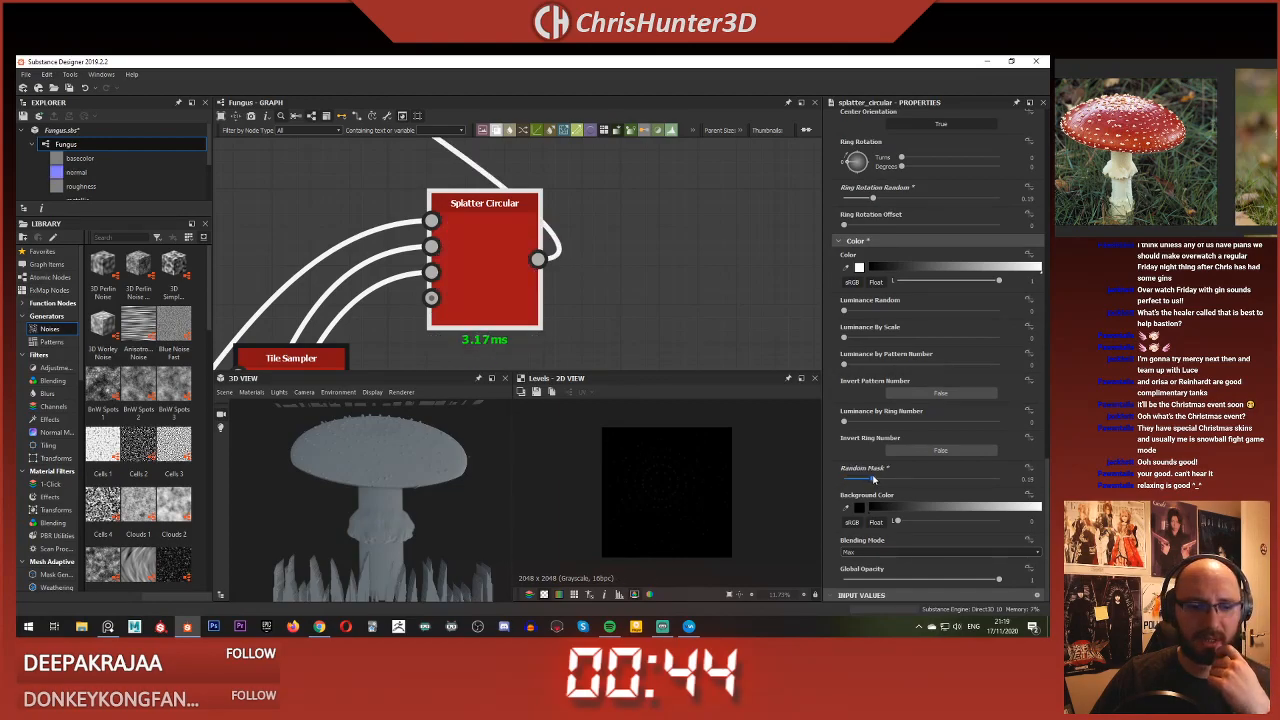
pyautogui.moveTo(332, 541); pyautogui.dragTo(386, 570, button='right')
pyautogui.scroll(-8, 386, 540)
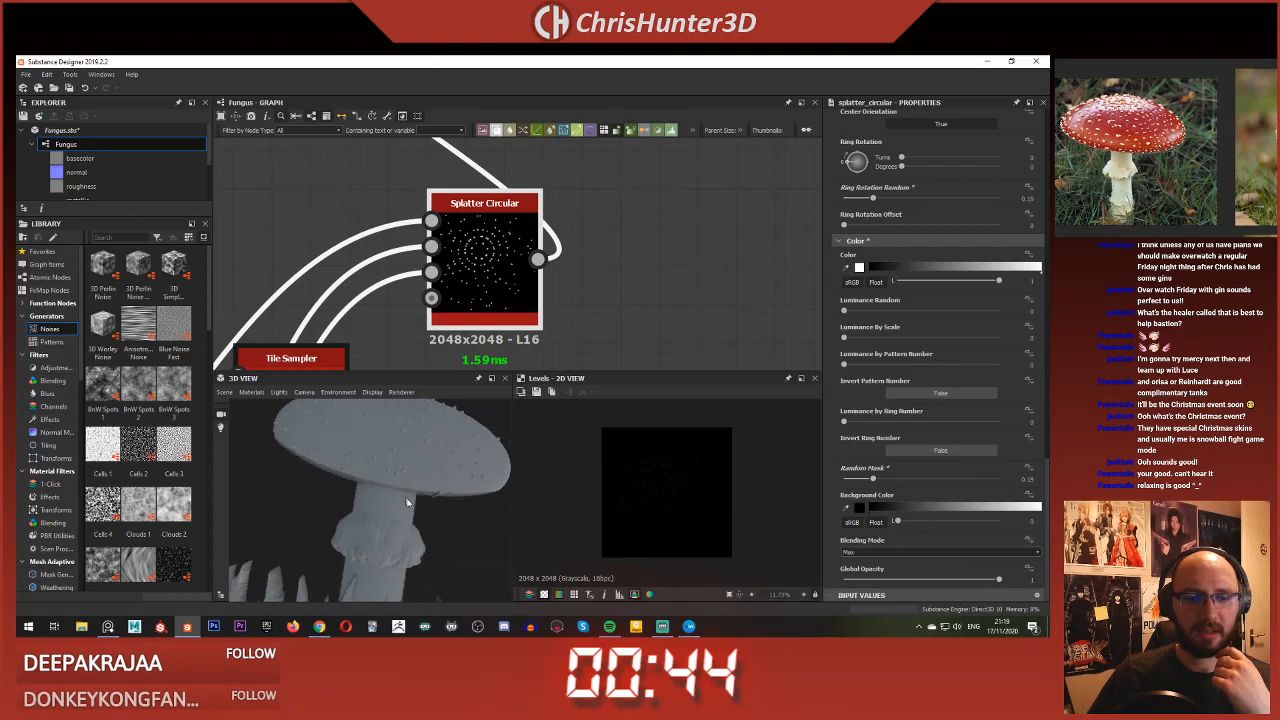
pyautogui.moveTo(396, 512); pyautogui.dragTo(456, 474)
pyautogui.scroll(8, 907, 336)
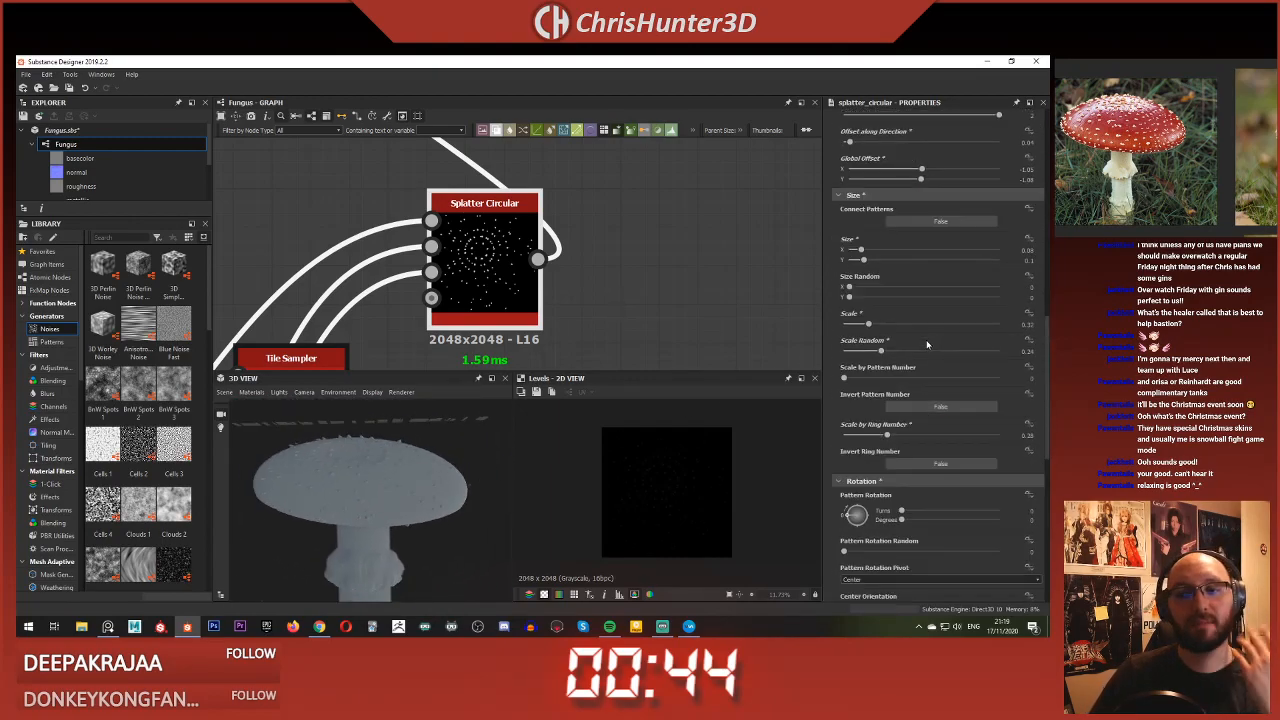
# Step: Raise the Splatter Circular's Pattern Amount to 46 and check the spot density on the cap
pyautogui.scroll(8, 912, 384)
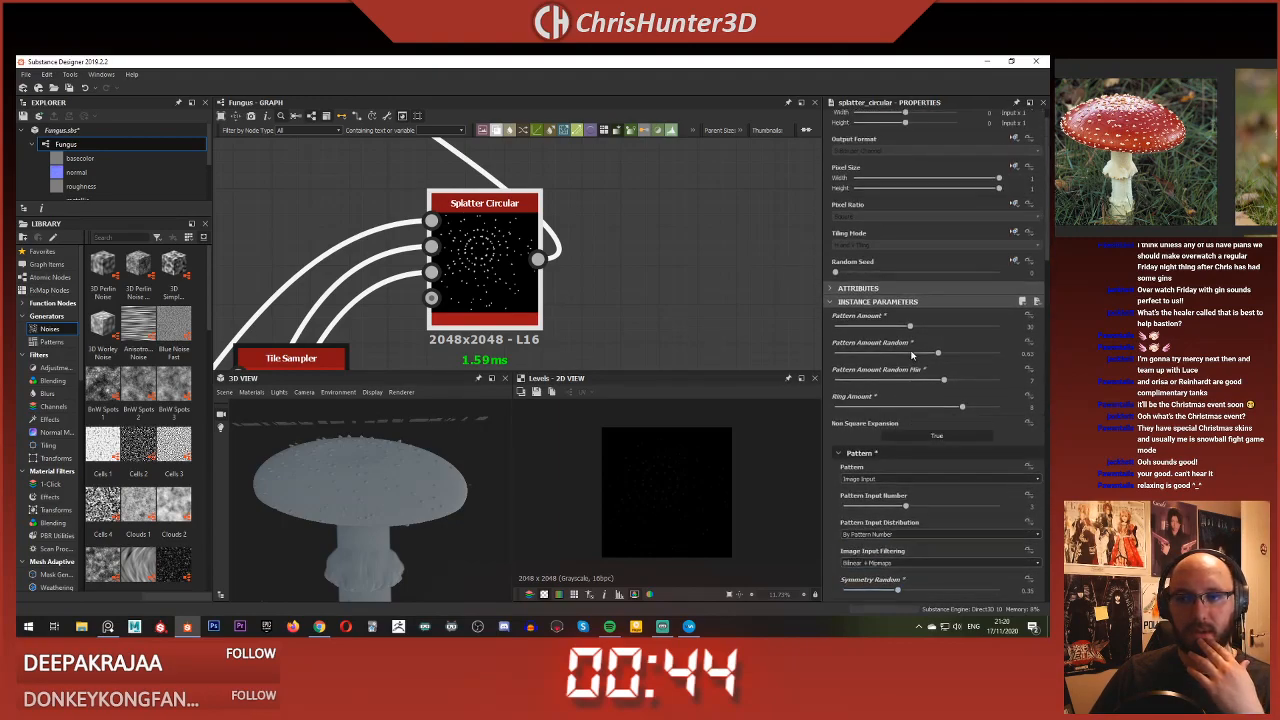
pyautogui.moveTo(910, 356); pyautogui.dragTo(952, 358)
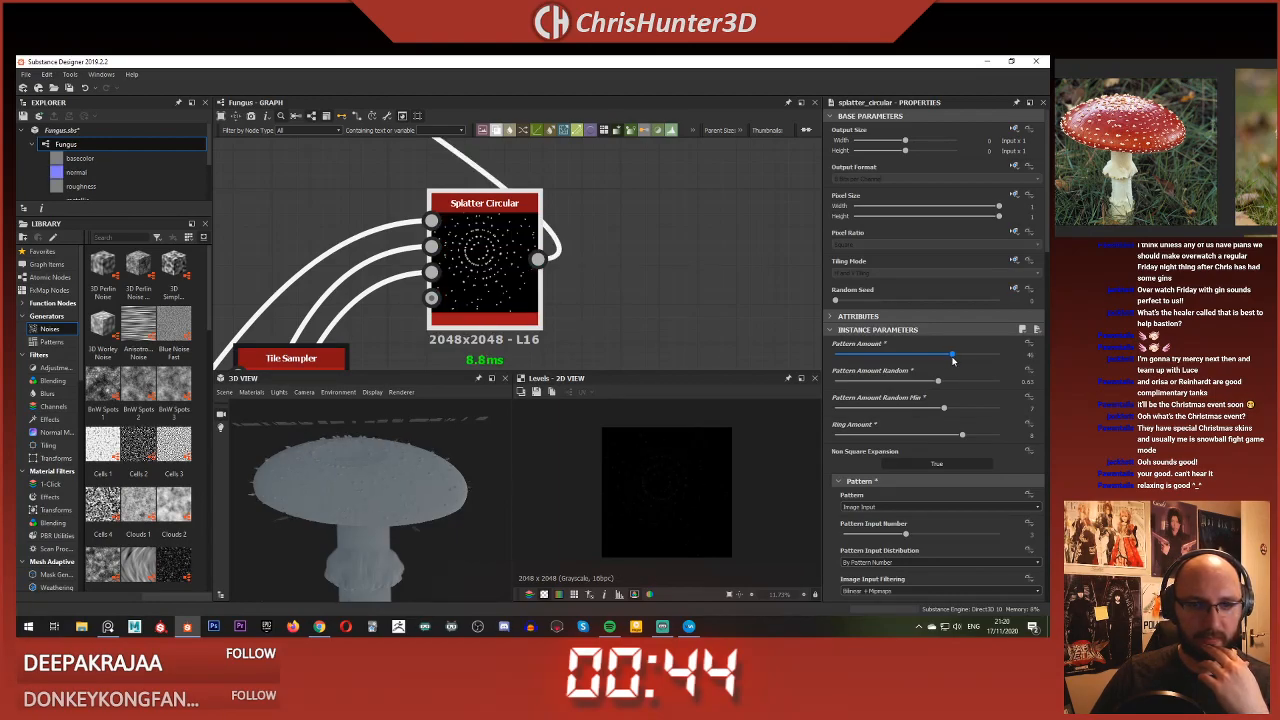
pyautogui.scroll(2, 535, 464)
pyautogui.scroll(5, 426, 461)
pyautogui.moveTo(424, 476); pyautogui.dragTo(405, 440)
pyautogui.scroll(-4, 520, 272)
# Step: Inspect the spots' Levels node and preview the Blend node that adds the spots to the cap
pyautogui.moveTo(514, 286); pyautogui.dragTo(720, 428, button='middle')
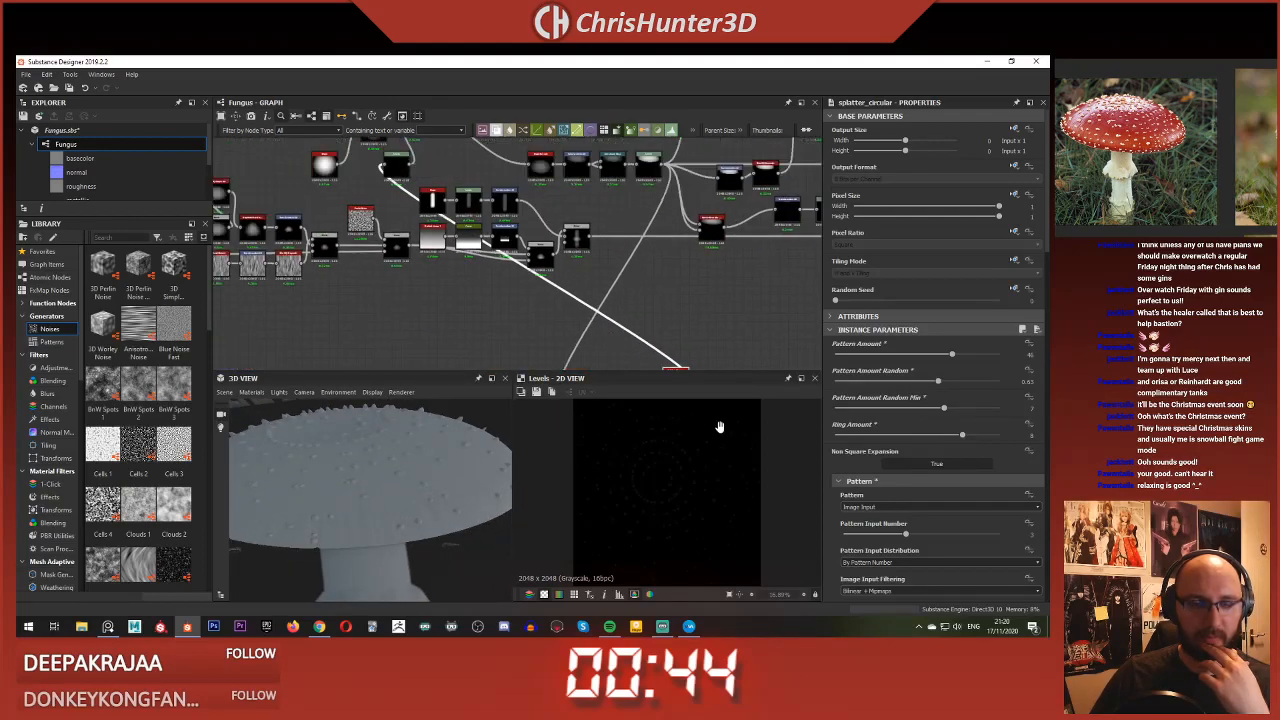
pyautogui.moveTo(390, 205); pyautogui.dragTo(500, 284, button='middle')
pyautogui.scroll(5, 501, 285)
pyautogui.click(610, 295)
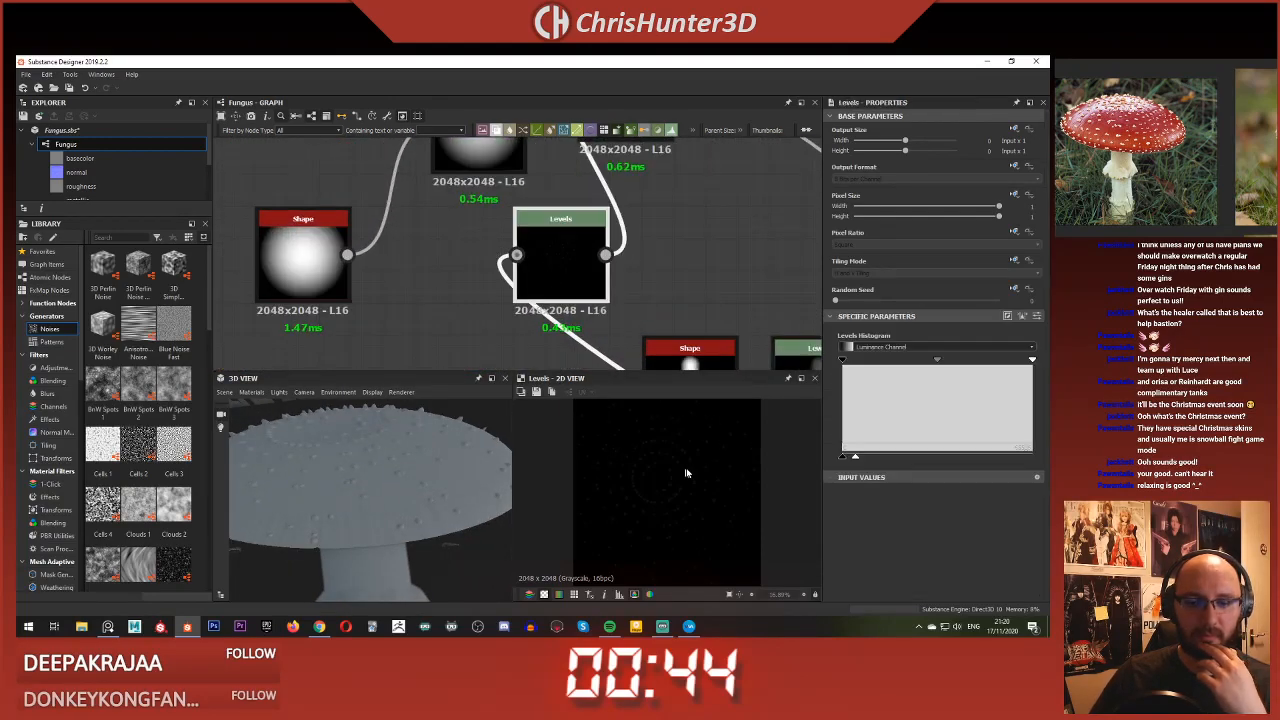
pyautogui.scroll(-3, 617, 298)
pyautogui.scroll(4, 633, 231)
pyautogui.click(634, 230)
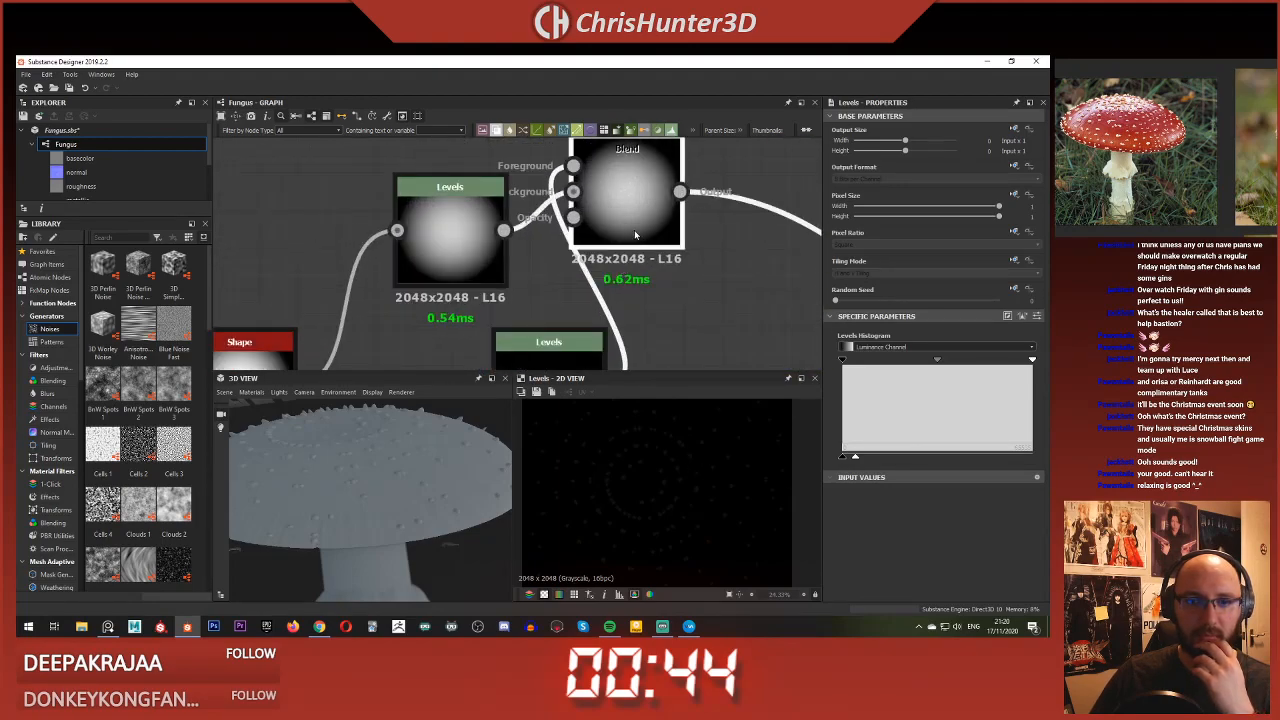
# Step: Connect the existing cap Levels output to the Blend's Opacity input to mask the spots
pyautogui.scroll(-3, 676, 453)
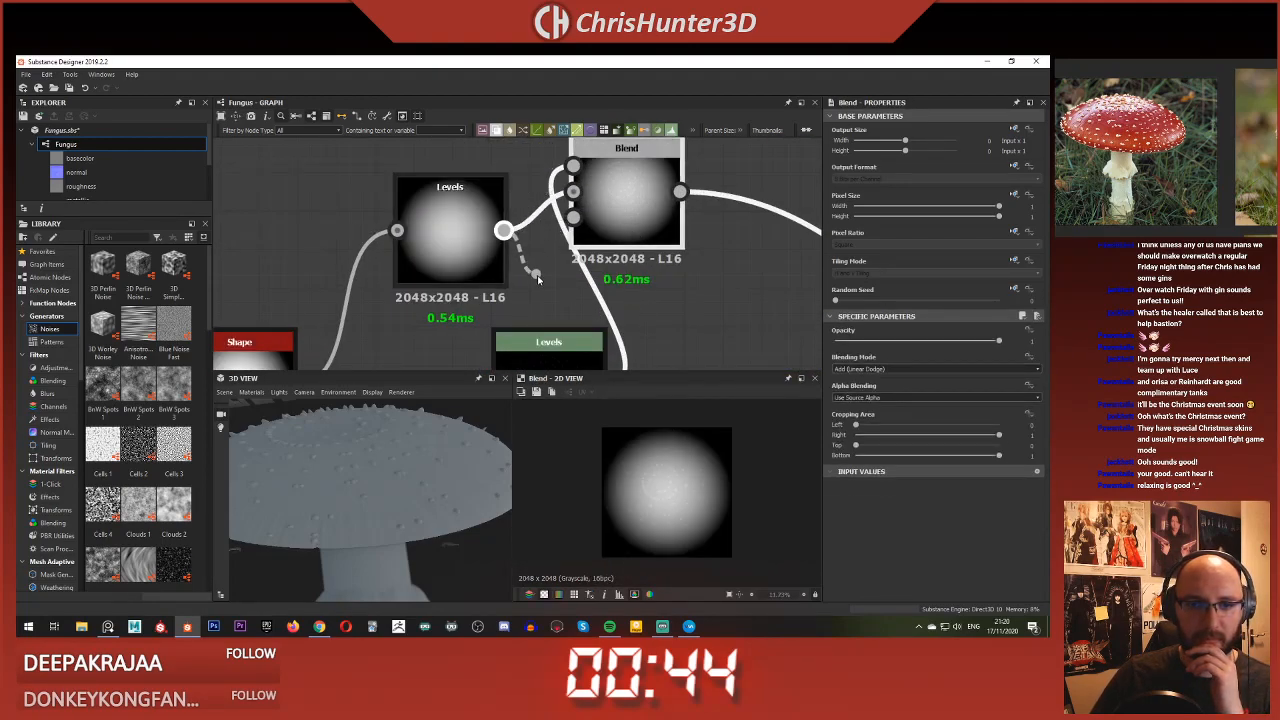
pyautogui.scroll(-3, 348, 320)
pyautogui.moveTo(348, 320); pyautogui.dragTo(410, 350, button='middle')
pyautogui.scroll(3, 390, 220)
pyautogui.scroll(-2, 445, 230)
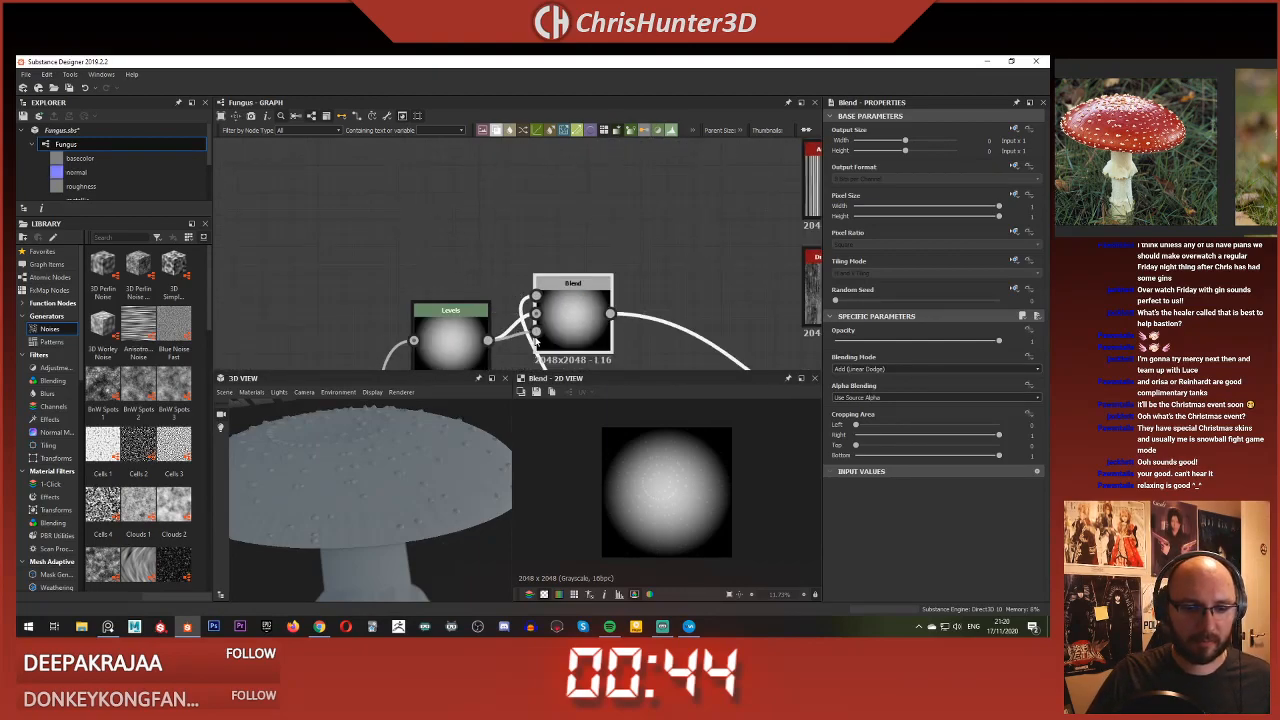
pyautogui.moveTo(428, 310); pyautogui.dragTo(418, 260, button='middle')
pyautogui.scroll(-1, 418, 260)
pyautogui.moveTo(410, 470)
pyautogui.mouseDown()
pyautogui.moveTo(407, 450)
pyautogui.moveTo(407, 489)
pyautogui.moveTo(407, 449)
pyautogui.moveTo(420, 451)
pyautogui.mouseUp()
# Step: Add a new Levels node fed by the cap's Shape and connect its output to the Blend's Opacity input
pyautogui.moveTo(432, 258); pyautogui.dragTo(364, 213)
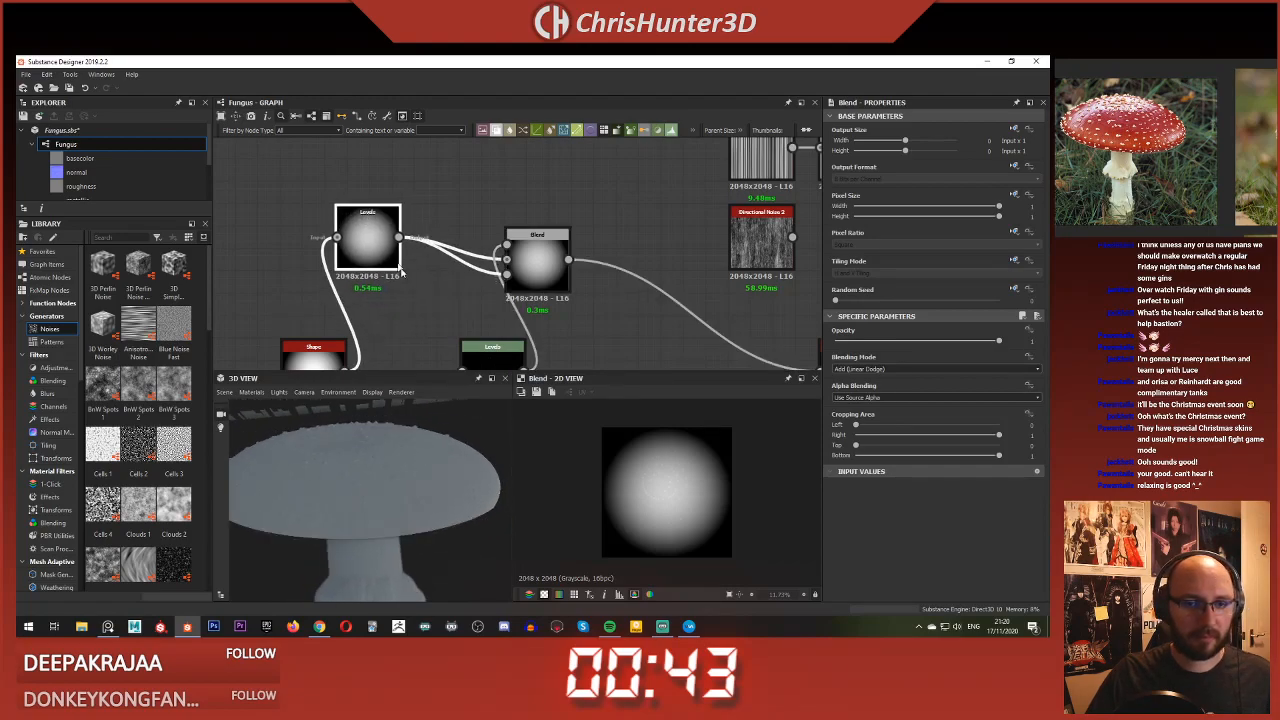
pyautogui.click(424, 276)
pyautogui.press('space')
pyautogui.write('level')
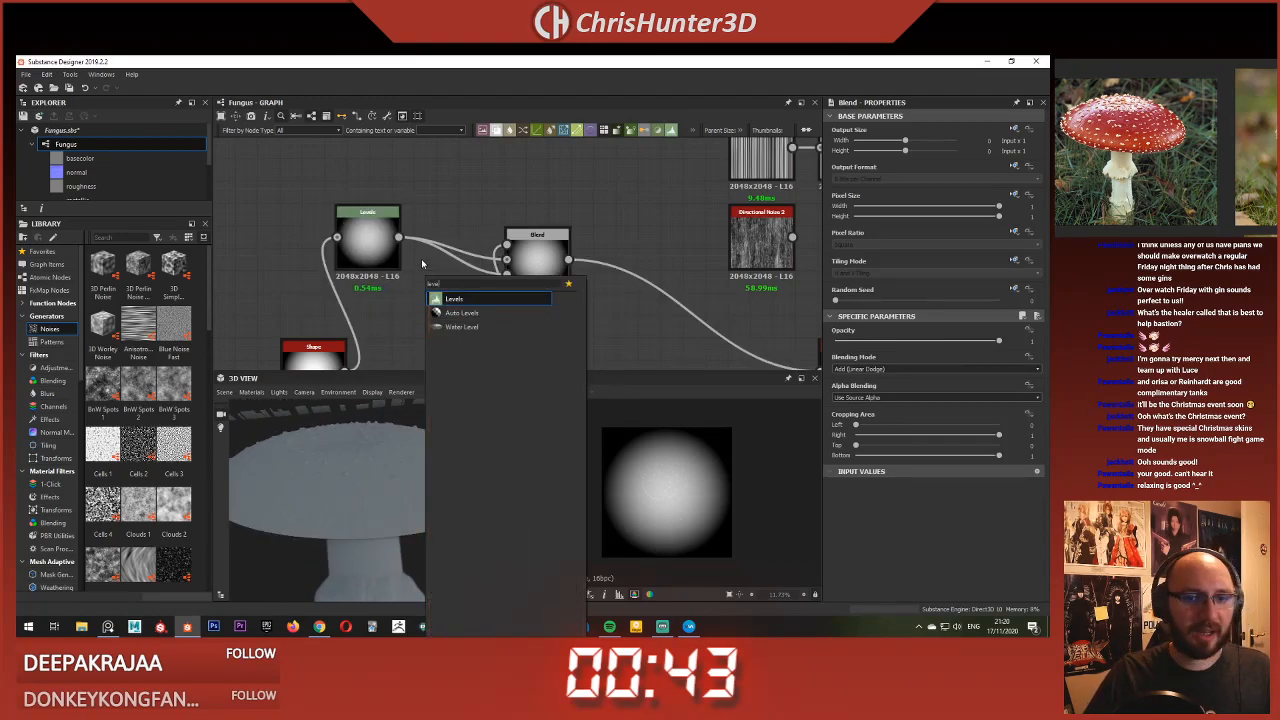
pyautogui.click(467, 299)
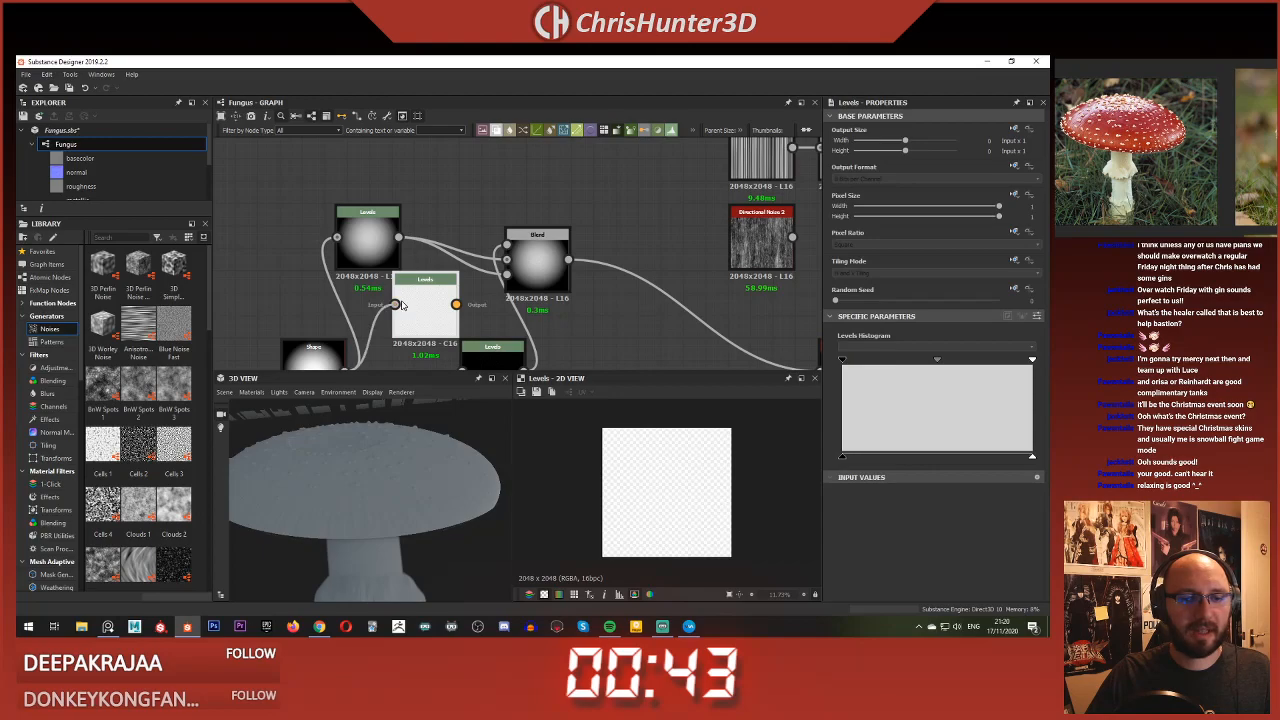
pyautogui.moveTo(402, 305); pyautogui.dragTo(396, 304)
pyautogui.moveTo(514, 286); pyautogui.dragTo(509, 277)
pyautogui.doubleClick(547, 269)
# Step: Lower the input white and midtone points of the new mask Levels to brighten the cap mask, and inspect the spots
pyautogui.click(439, 306)
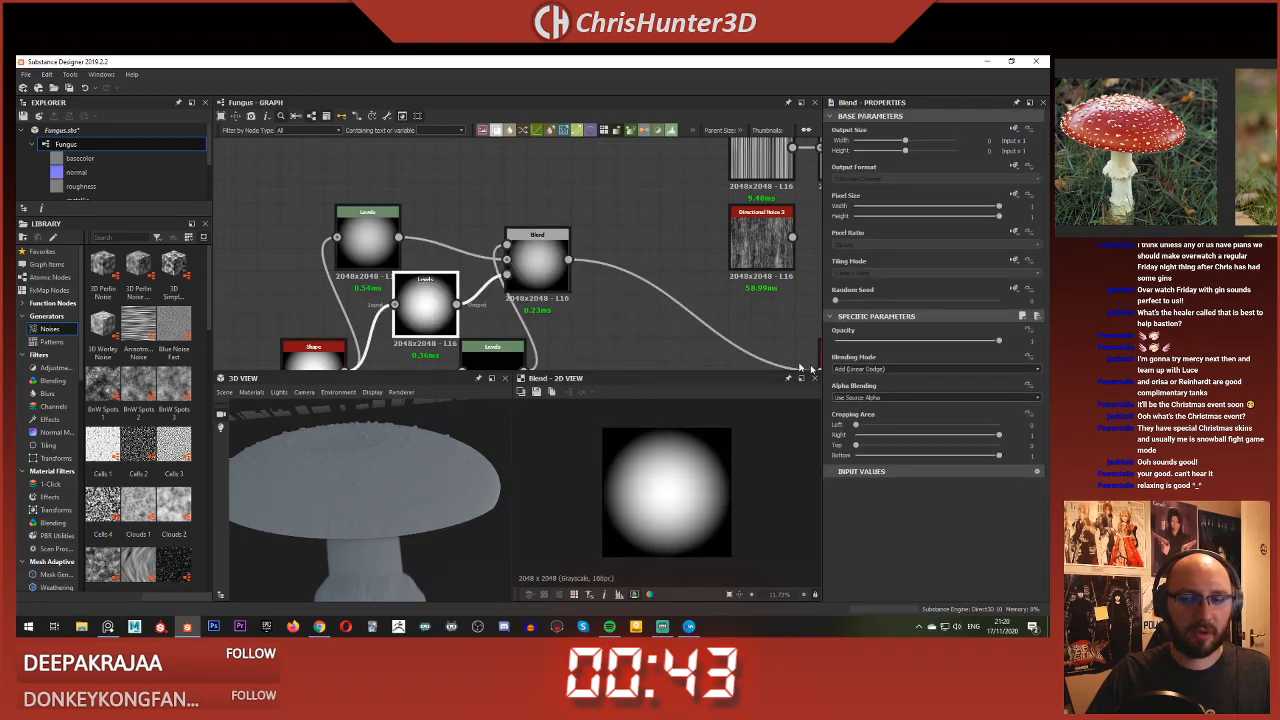
pyautogui.moveTo(1033, 361); pyautogui.dragTo(1012, 360)
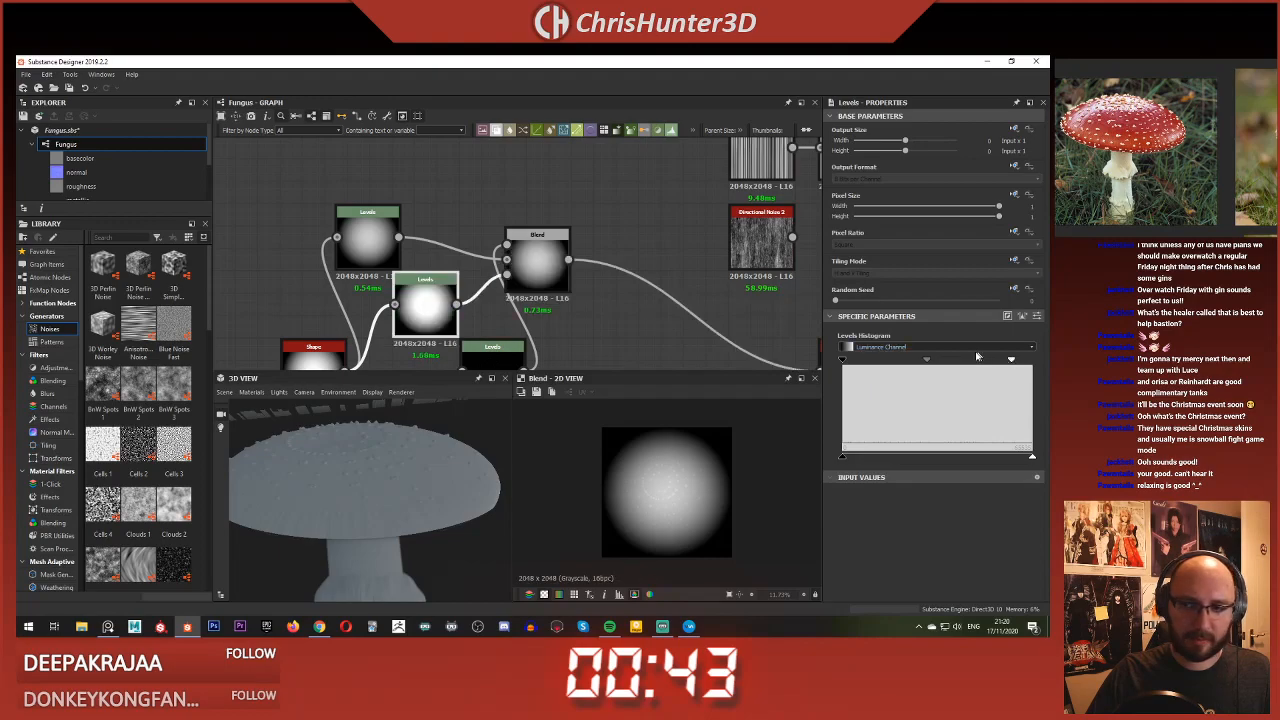
pyautogui.moveTo(928, 362)
pyautogui.mouseDown()
pyautogui.moveTo(943, 360)
pyautogui.moveTo(914, 358)
pyautogui.mouseUp()
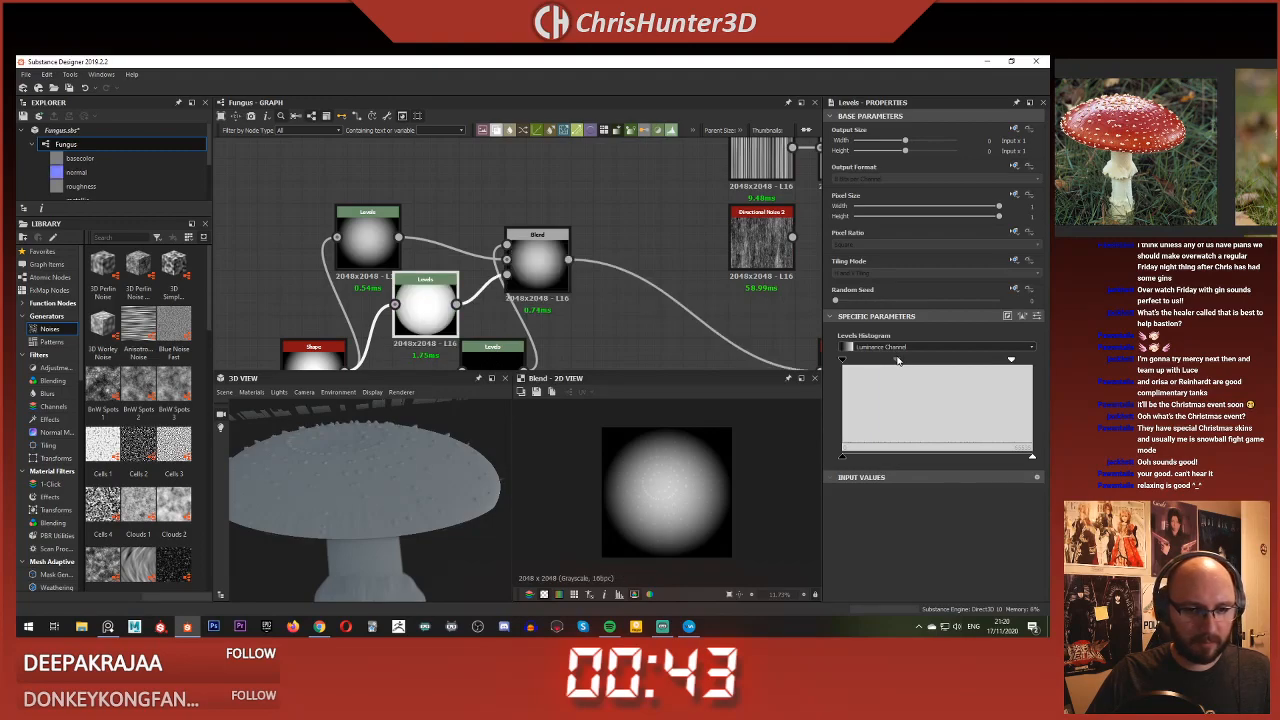
pyautogui.moveTo(440, 440); pyautogui.dragTo(390, 418)
pyautogui.scroll(3, 374, 514)
pyautogui.moveTo(374, 514); pyautogui.dragTo(400, 515)
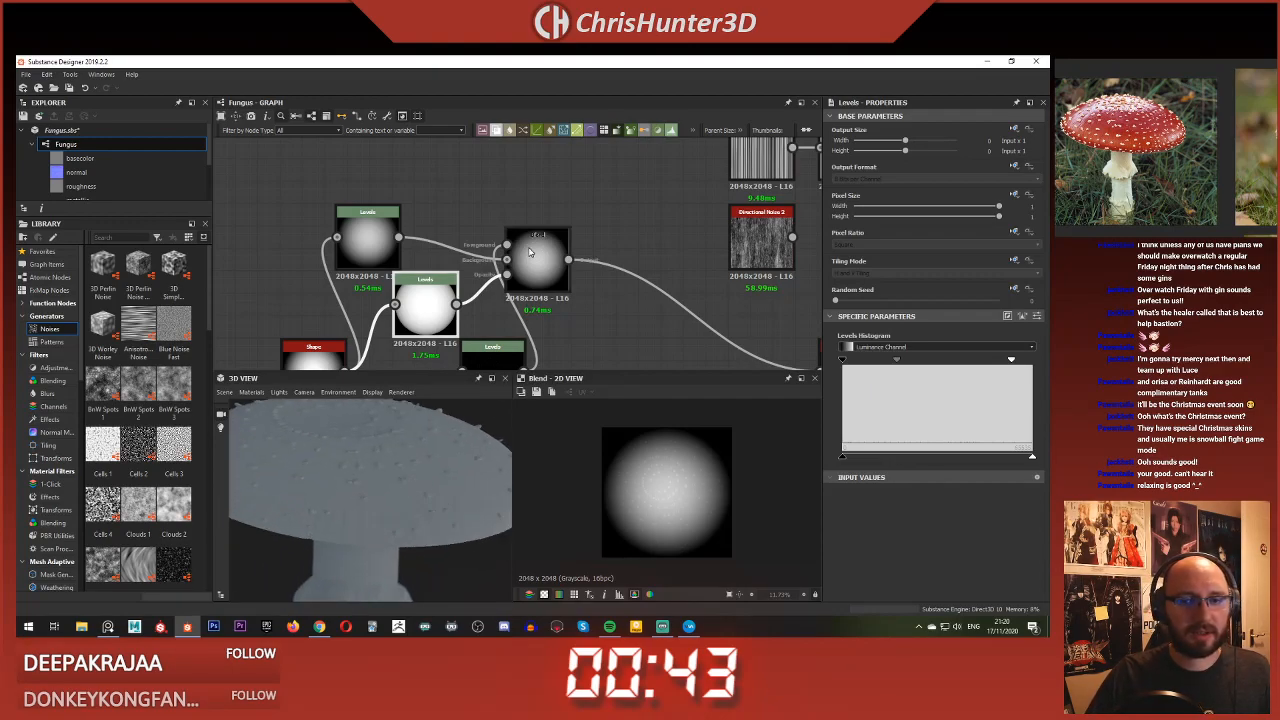
# Step: Reduce the output white level of the spots' Levels node slightly to flatten the bumps on the cap
pyautogui.scroll(-3, 529, 245)
pyautogui.scroll(3, 529, 245)
pyautogui.click(367, 213)
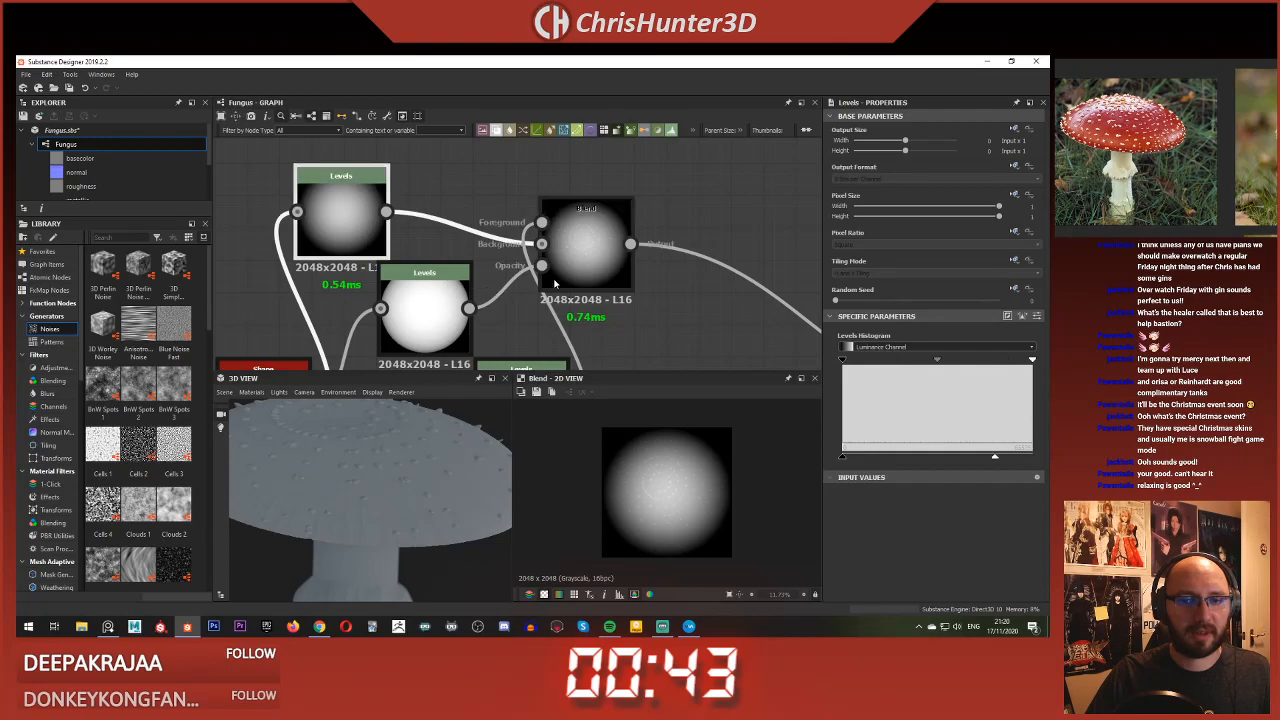
pyautogui.click(601, 246)
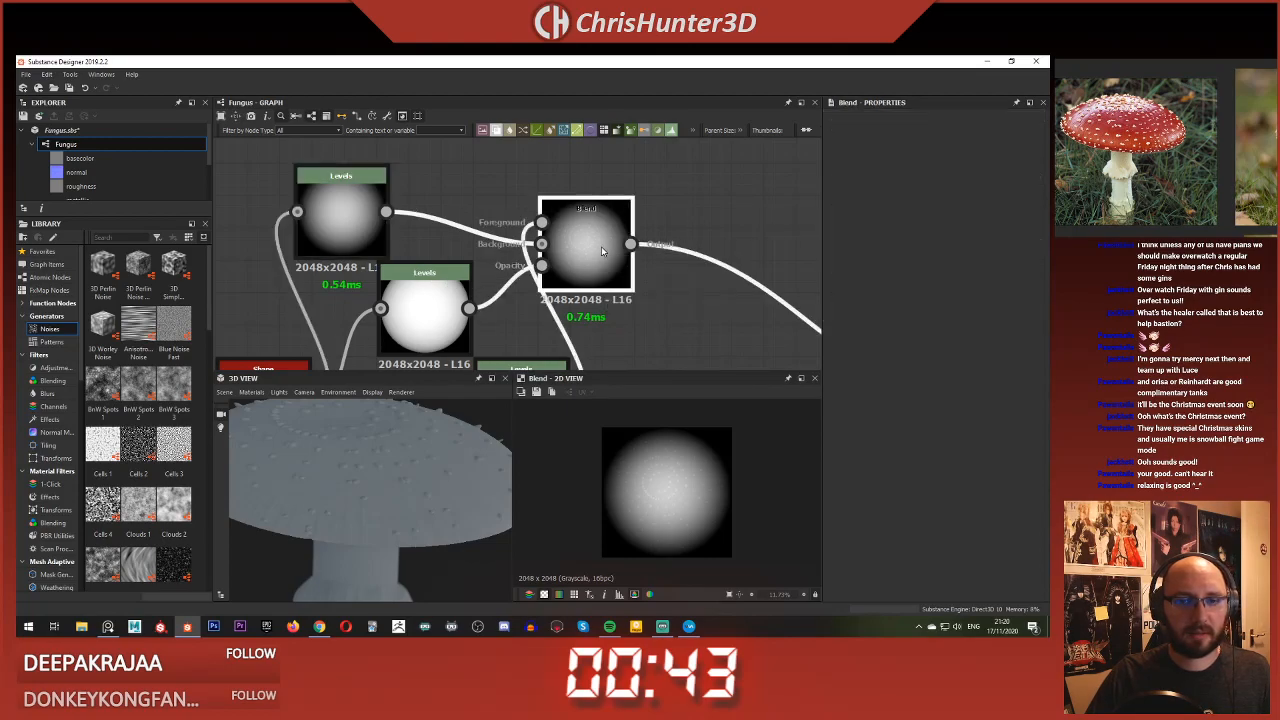
pyautogui.scroll(-3, 553, 192)
pyautogui.scroll(3, 553, 192)
pyautogui.click(520, 260)
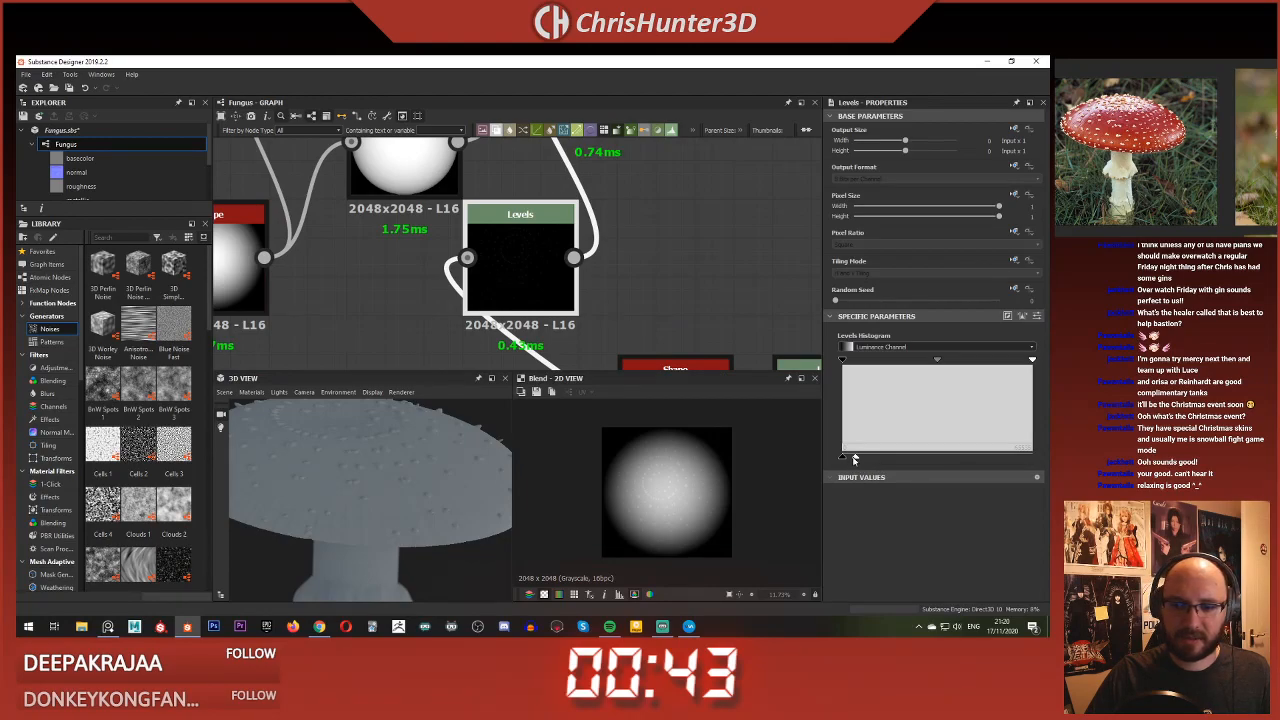
pyautogui.moveTo(854, 458); pyautogui.dragTo(852, 458)
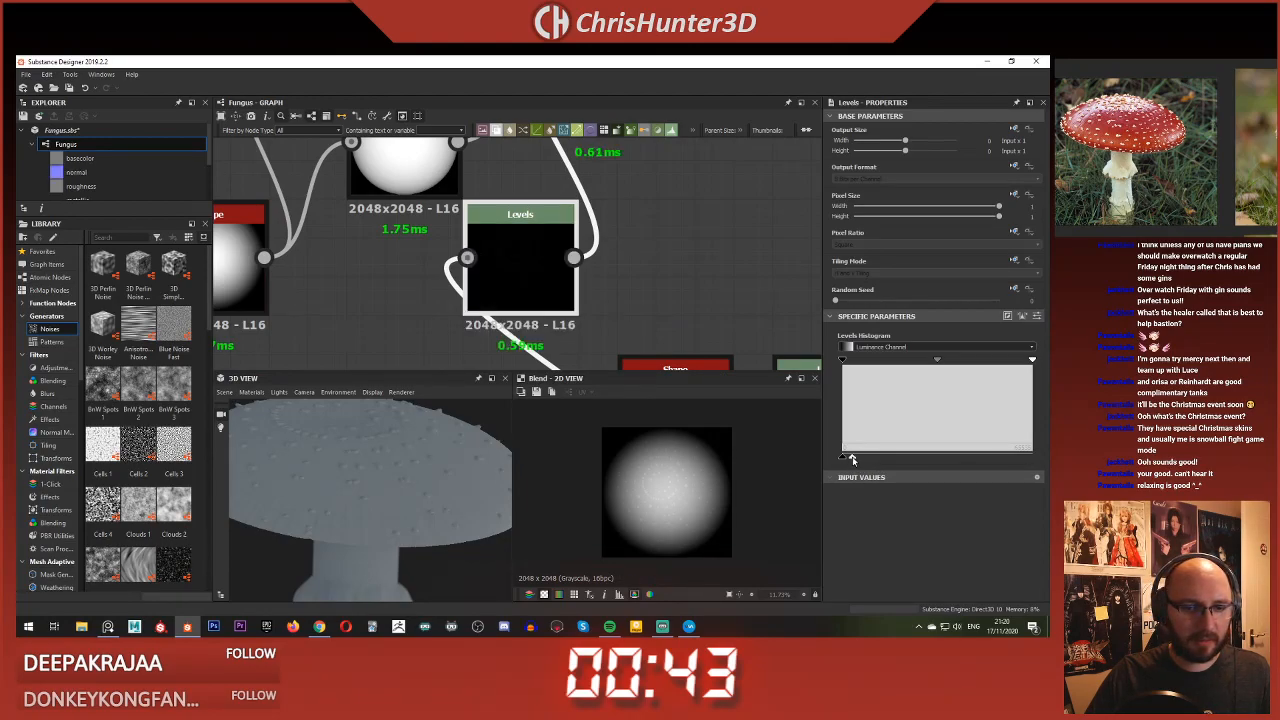
pyautogui.scroll(-4, 377, 491)
pyautogui.scroll(-5, 381, 473)
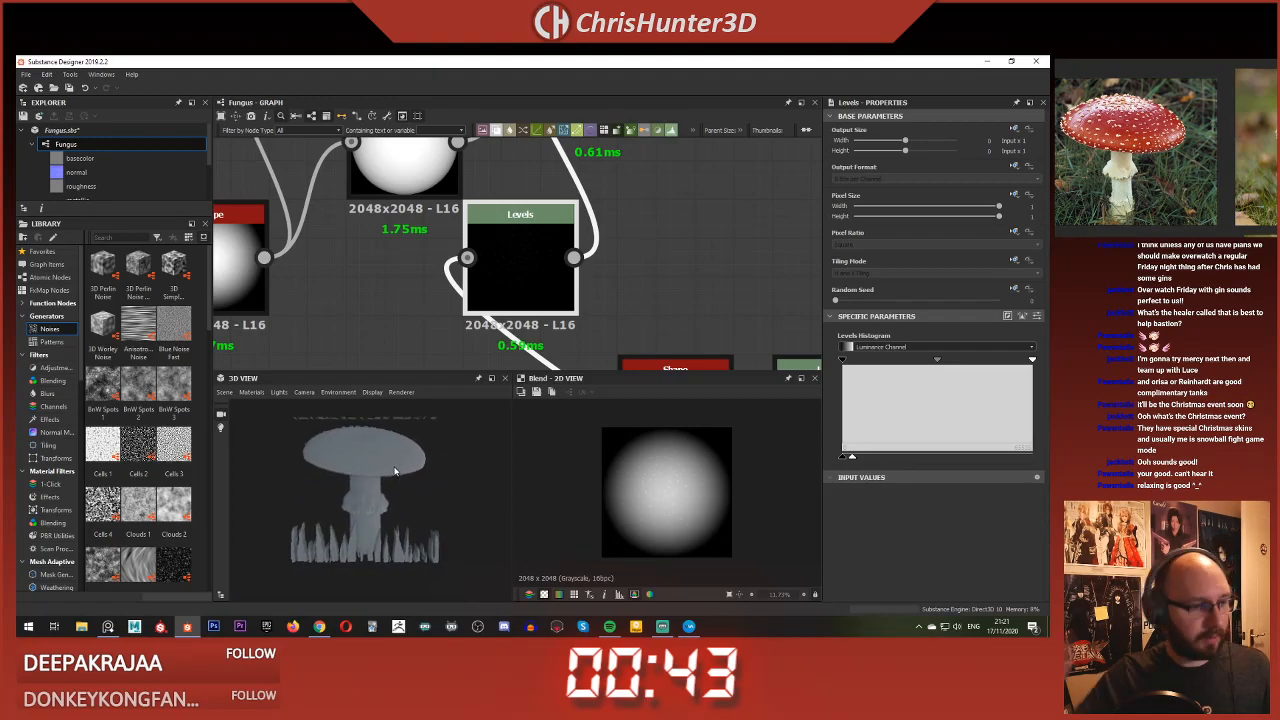
# Step: Save the Fungus package
pyautogui.scroll(-8, 450, 347)
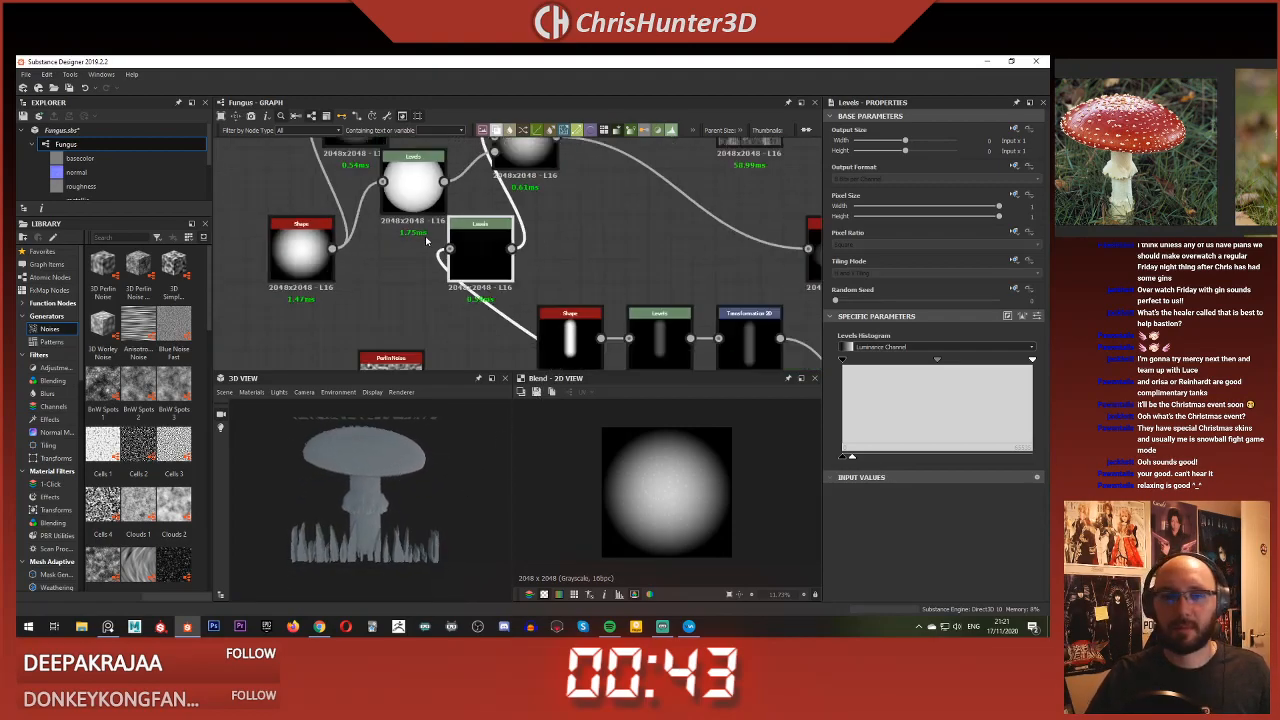
pyautogui.moveTo(451, 347); pyautogui.dragTo(447, 375, button='middle')
pyautogui.rightClick(357, 247)
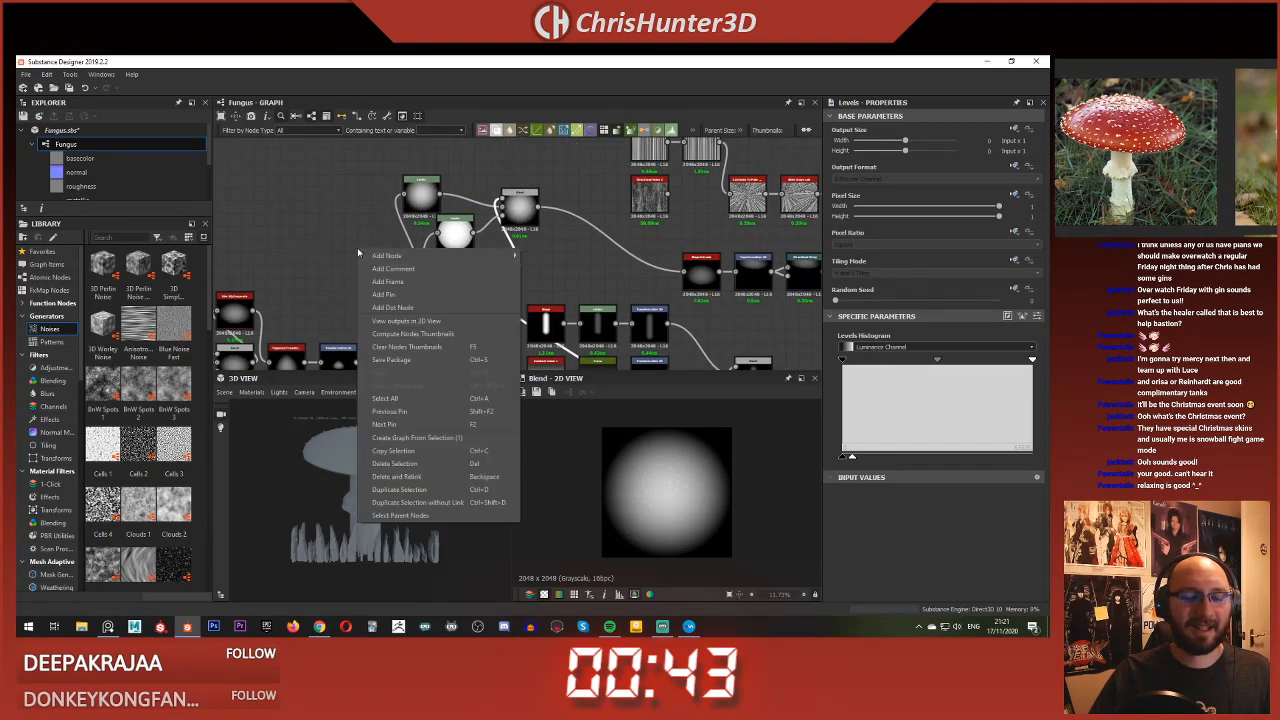
pyautogui.click(420, 362)
# Step: Compare the stem, its ring and the grass in the 3D view with the mushroom reference photo
pyautogui.moveTo(362, 489); pyautogui.dragTo(401, 474)
pyautogui.scroll(3, 1122, 188)
pyautogui.moveTo(1130, 188)
pyautogui.mouseDown(button='middle')
pyautogui.moveTo(1174, 182)
pyautogui.moveTo(1147, 185)
pyautogui.mouseUp(button='middle')
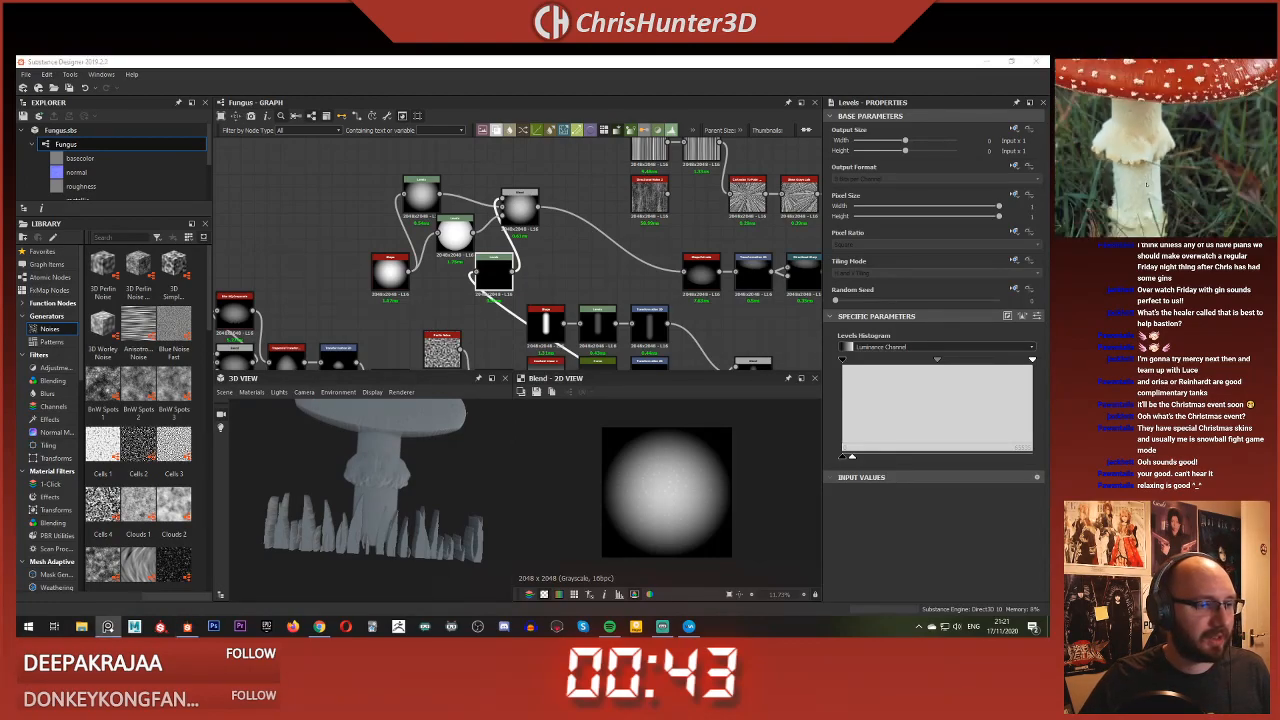
pyautogui.scroll(-2, 385, 474)
pyautogui.moveTo(388, 474); pyautogui.dragTo(400, 425)
pyautogui.scroll(-3, 405, 322)
pyautogui.moveTo(422, 323); pyautogui.dragTo(395, 266, button='middle')
pyautogui.scroll(3, 443, 528)
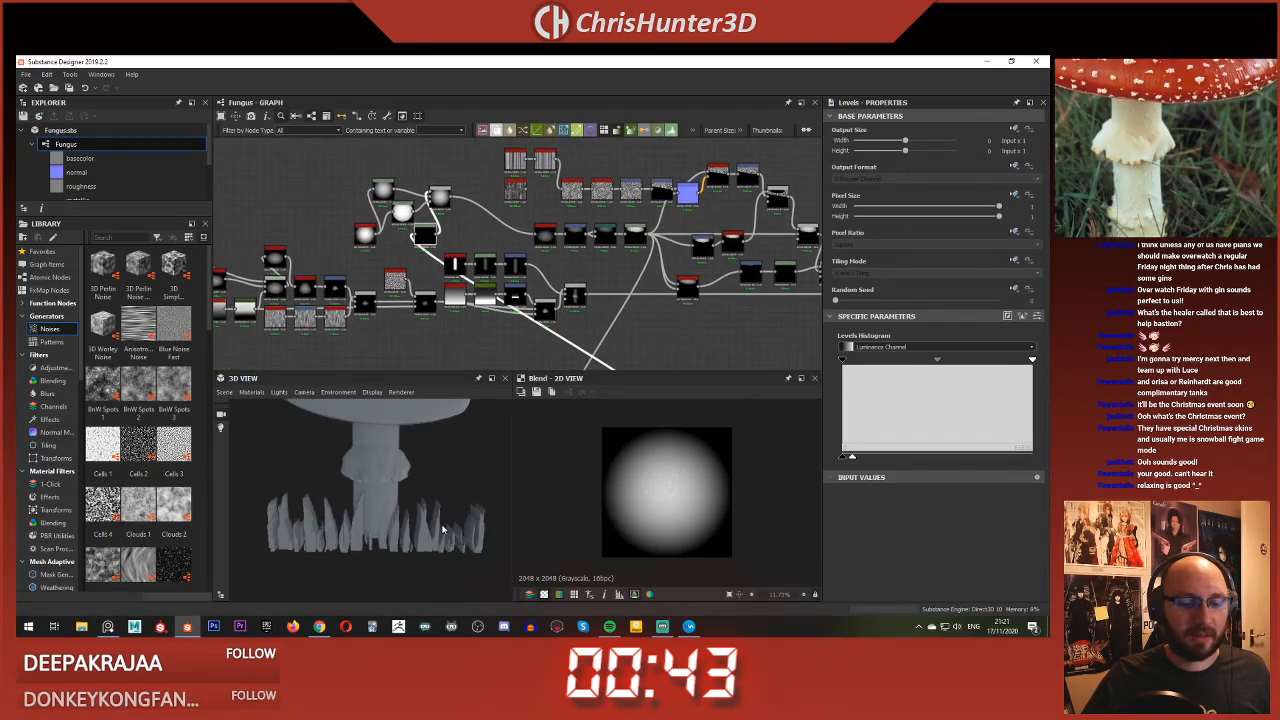
pyautogui.moveTo(443, 528); pyautogui.dragTo(377, 528)
pyautogui.scroll(-5, 377, 526)
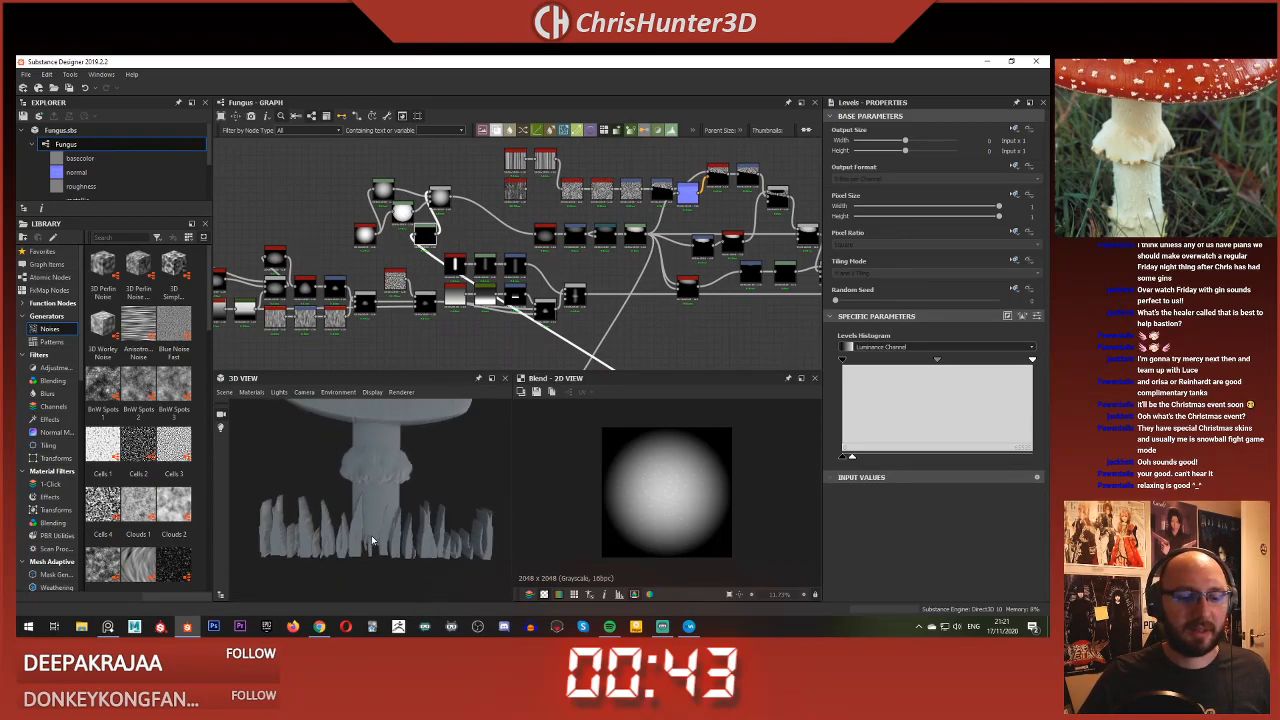
# Step: Move the spot-generating node group from below the graph to the space above the cap nodes
pyautogui.scroll(-3, 489, 341)
pyautogui.scroll(2, 443, 263)
pyautogui.moveTo(489, 341); pyautogui.dragTo(557, 294, button='middle')
pyautogui.moveTo(341, 279); pyautogui.dragTo(553, 374)
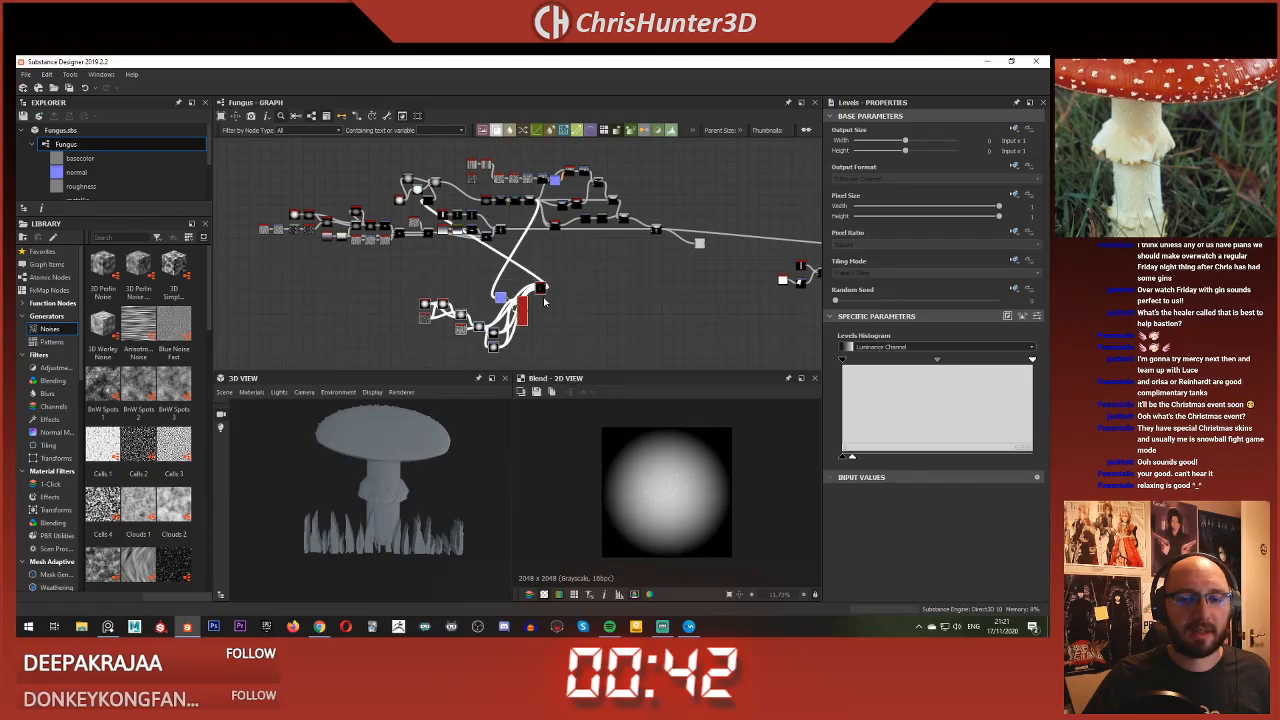
pyautogui.moveTo(539, 292); pyautogui.dragTo(356, 144)
pyautogui.scroll(3, 340, 150)
pyautogui.moveTo(408, 216); pyautogui.dragTo(491, 231, button='middle')
# Step: Delete the unused Tile Sampler node and clear away the leftover Normal node from the spots group
pyautogui.moveTo(440, 245); pyautogui.dragTo(467, 308)
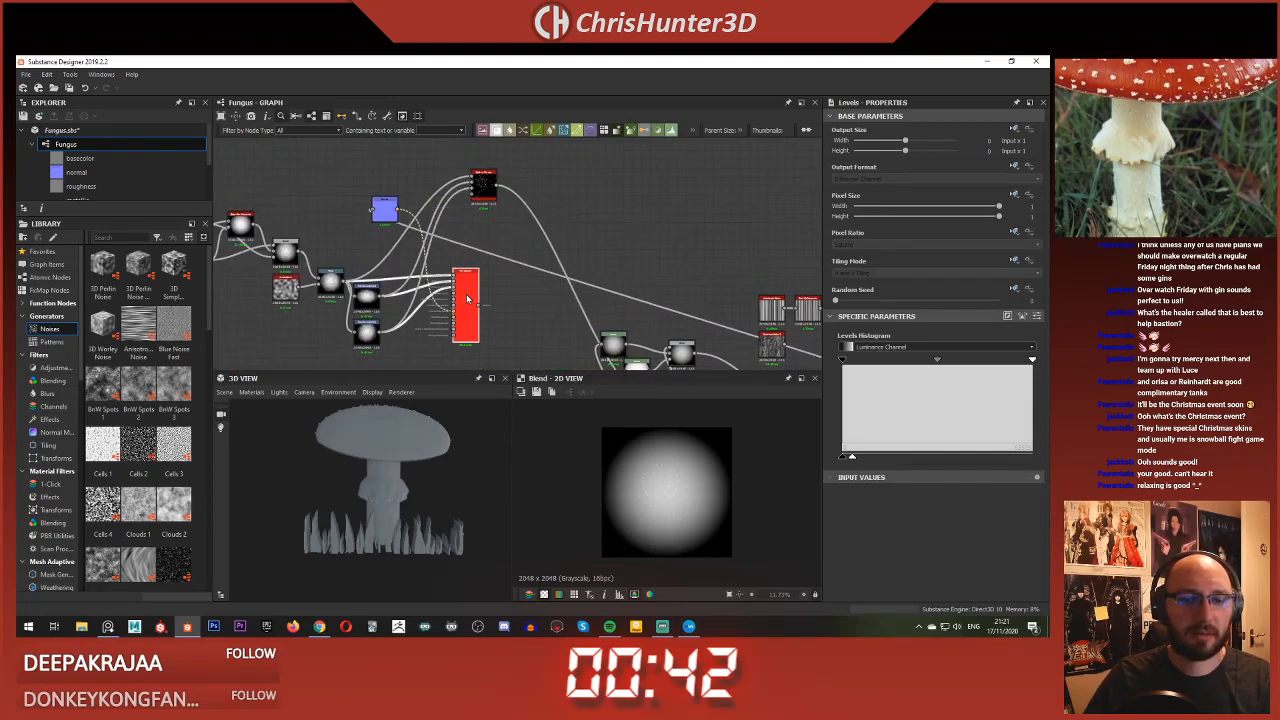
pyautogui.click(461, 271)
pyautogui.press('Delete')
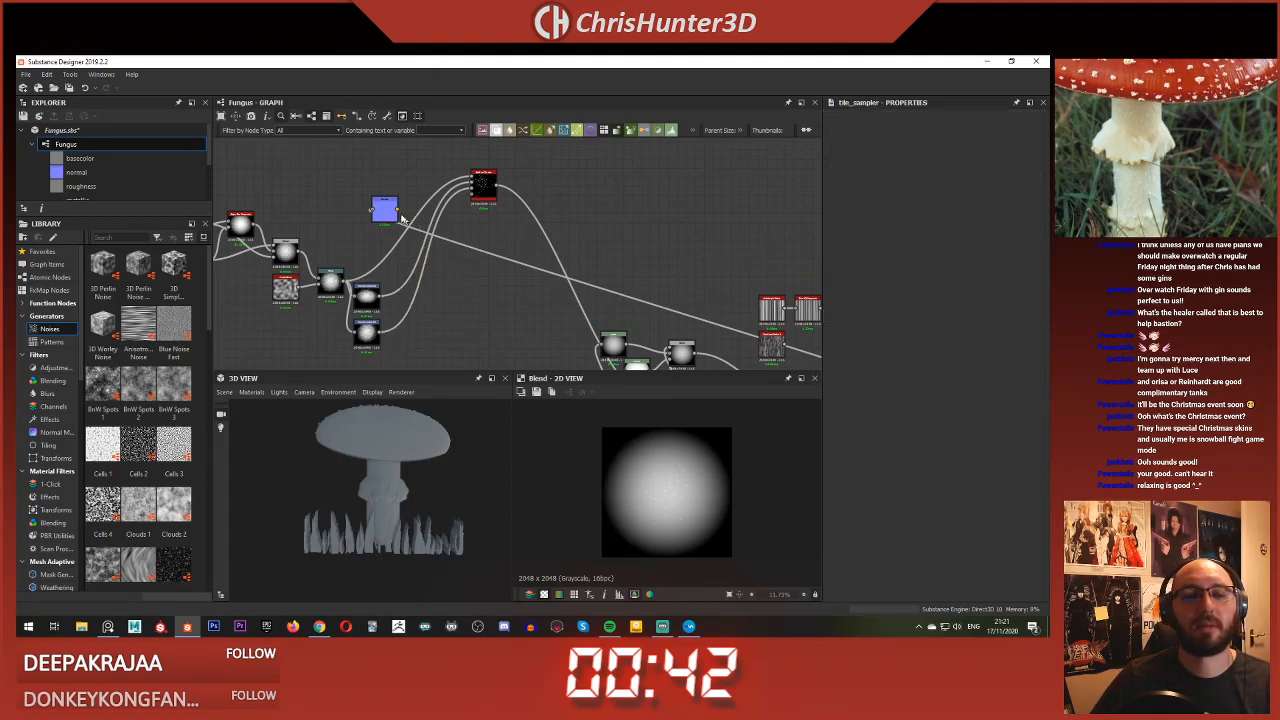
pyautogui.moveTo(394, 212); pyautogui.dragTo(538, 293)
pyautogui.scroll(-3, 540, 294)
pyautogui.scroll(1, 538, 293)
pyautogui.moveTo(538, 293); pyautogui.dragTo(466, 257, button='middle')
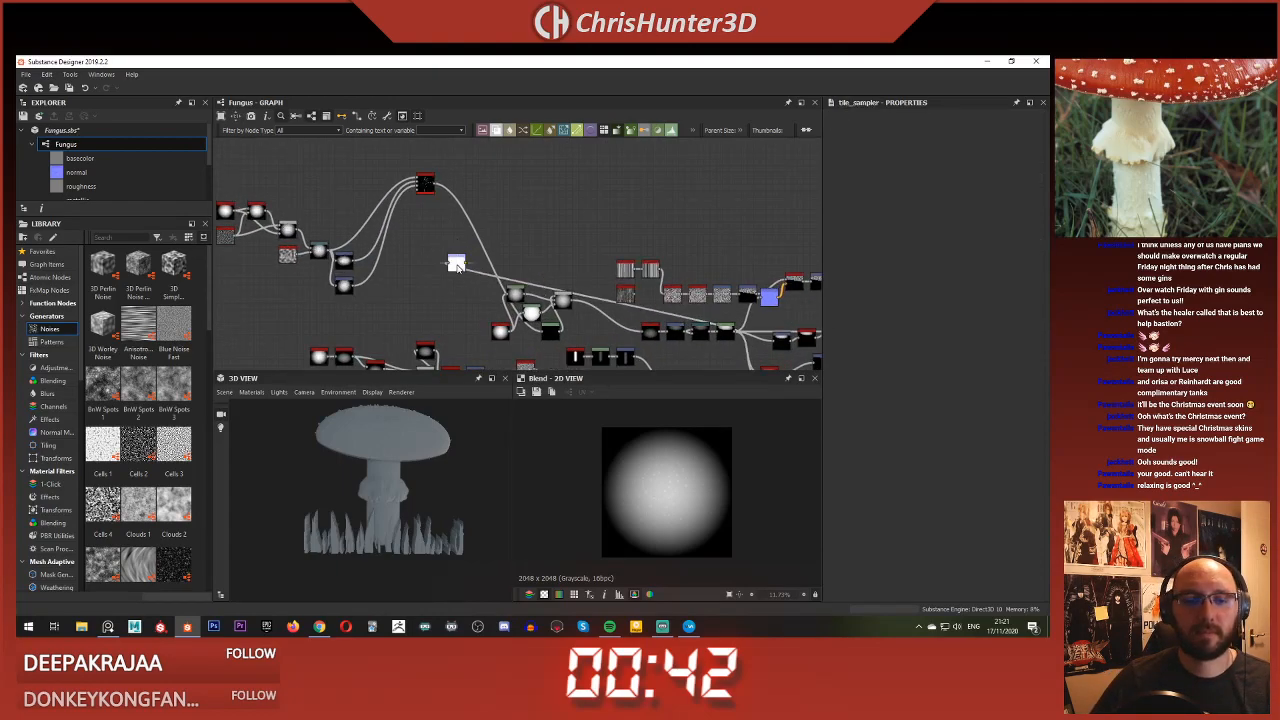
# Step: Place the Splatter Circular beside the cap's Levels nodes and move its source nodes close to it
pyautogui.moveTo(416, 180); pyautogui.dragTo(470, 292)
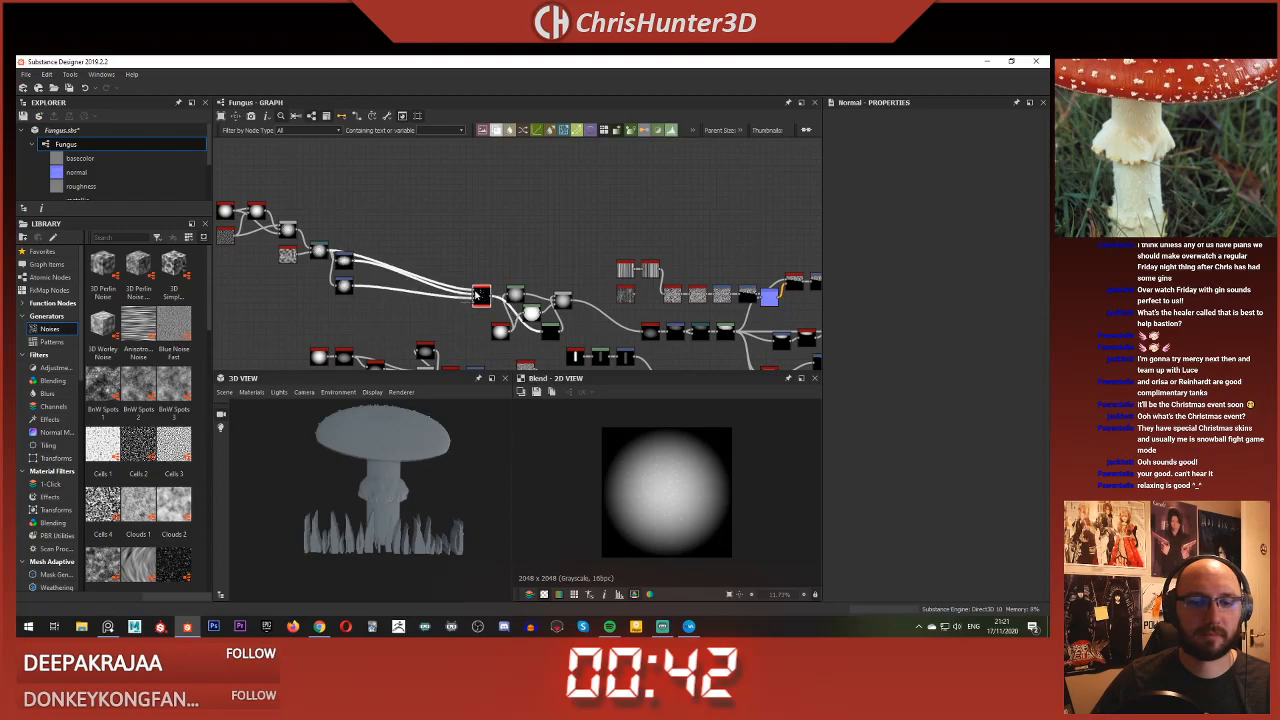
pyautogui.scroll(1, 349, 268)
pyautogui.moveTo(349, 268); pyautogui.dragTo(407, 244, button='middle')
pyautogui.moveTo(229, 155); pyautogui.dragTo(526, 289)
pyautogui.click(555, 220)
# Step: Examine the stem ring up close in the 3D view and locate the stem nodes in the graph
pyautogui.scroll(3, 556, 220)
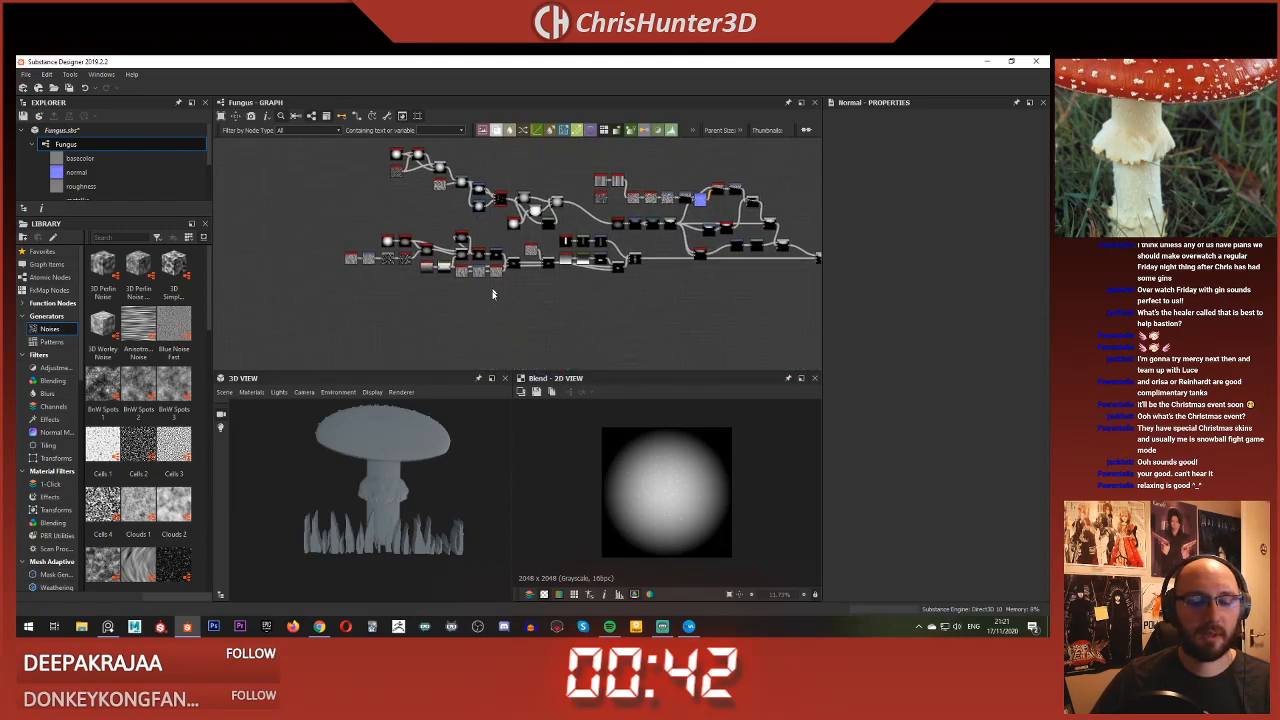
pyautogui.scroll(4, 380, 454)
pyautogui.scroll(2, 395, 439)
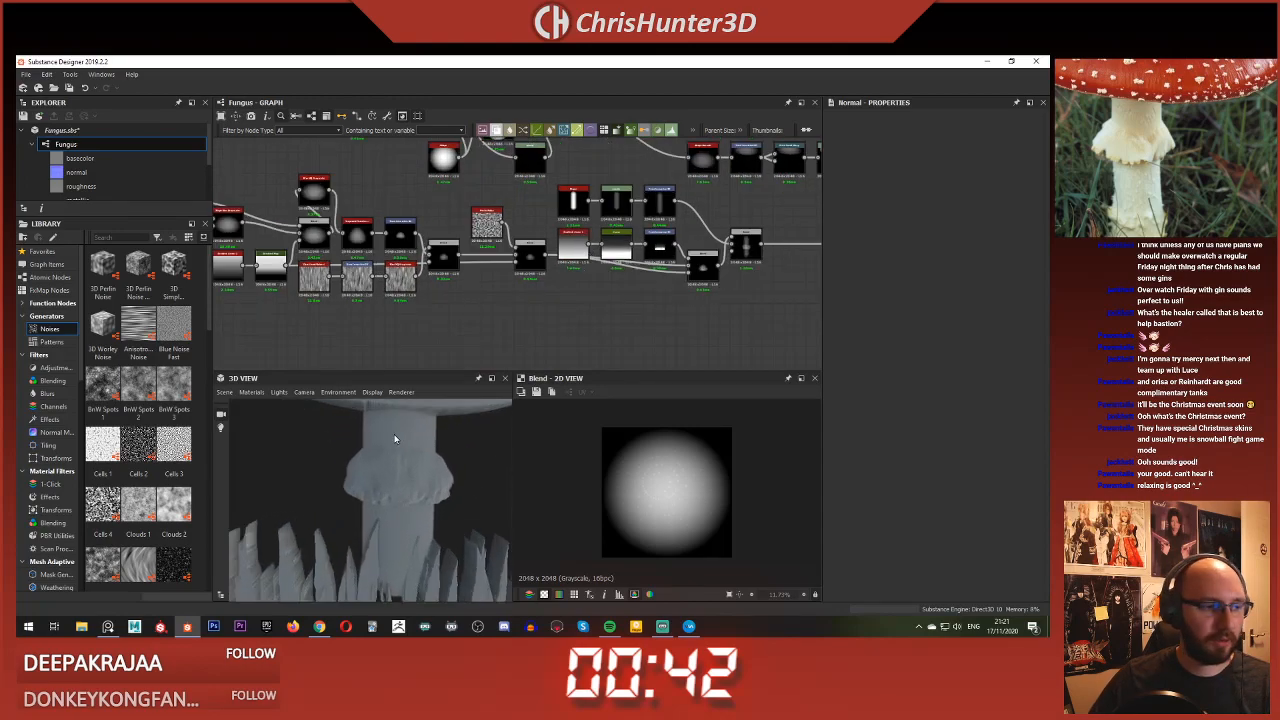
pyautogui.scroll(-4, 554, 328)
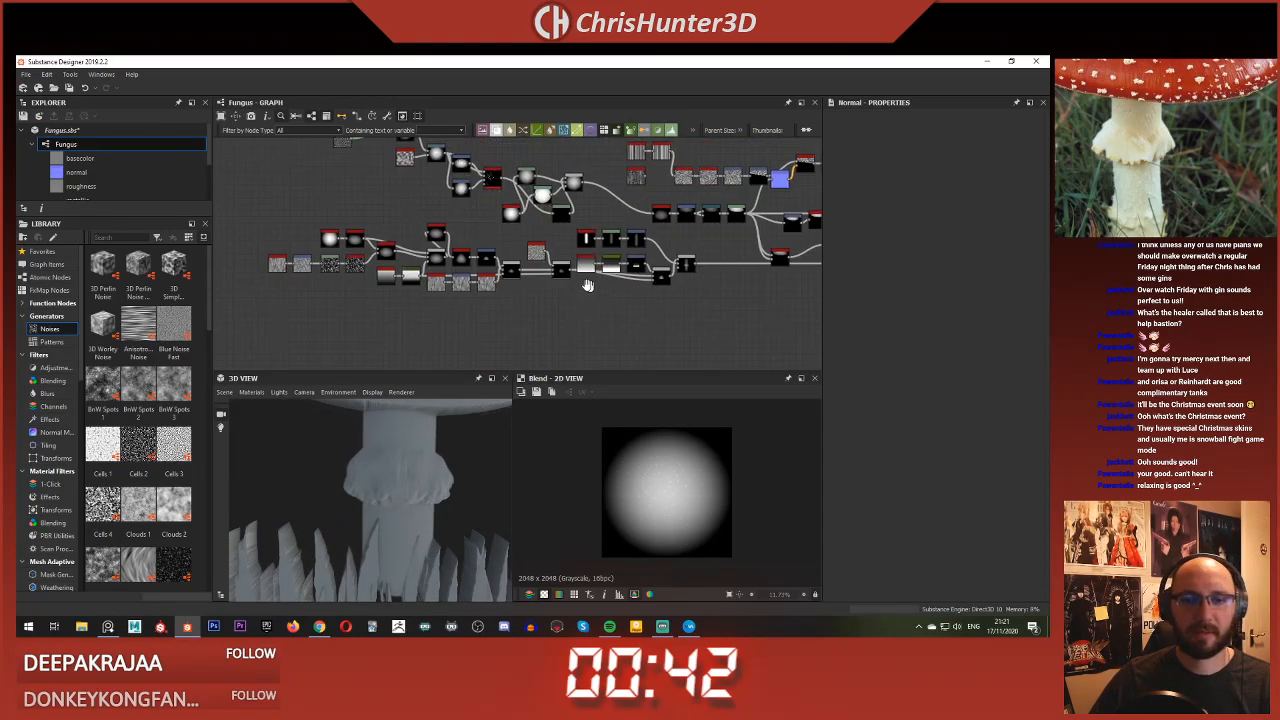
# Step: Add a Clouds 1 noise node in the empty space below the stem nodes
pyautogui.press('space')
pyautogui.press('Escape')
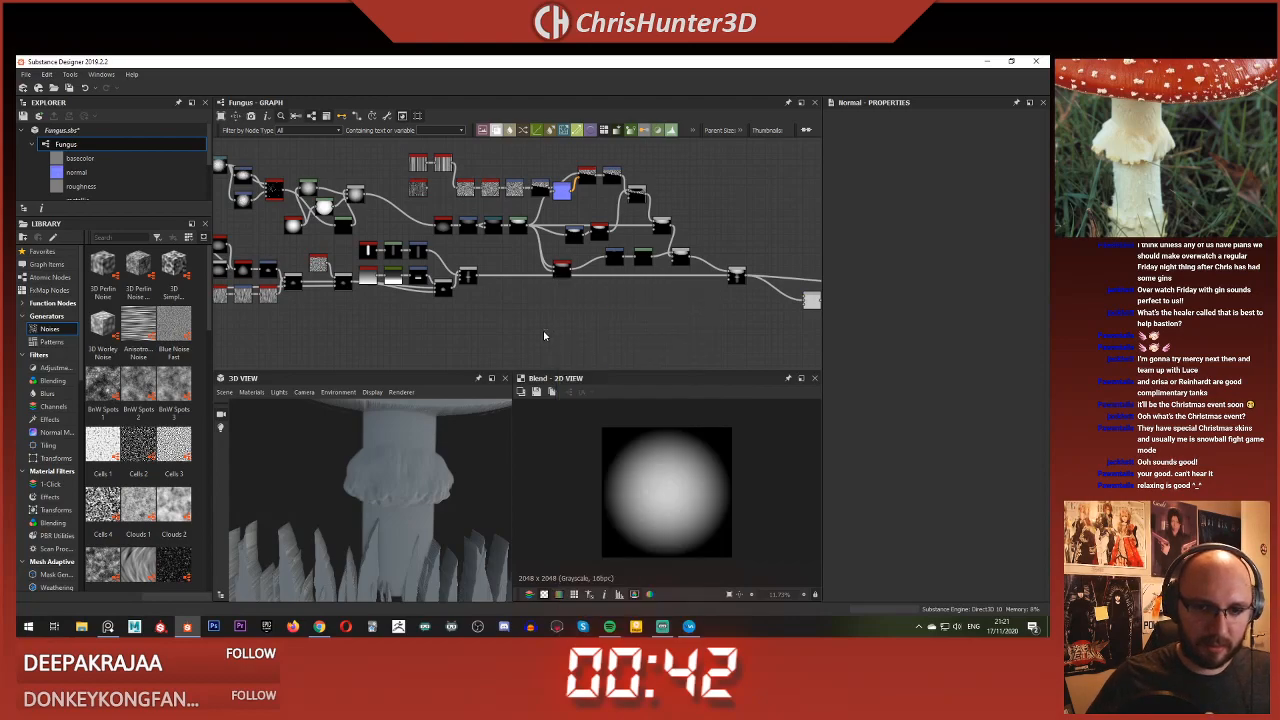
pyautogui.press('space')
pyautogui.write('clou')
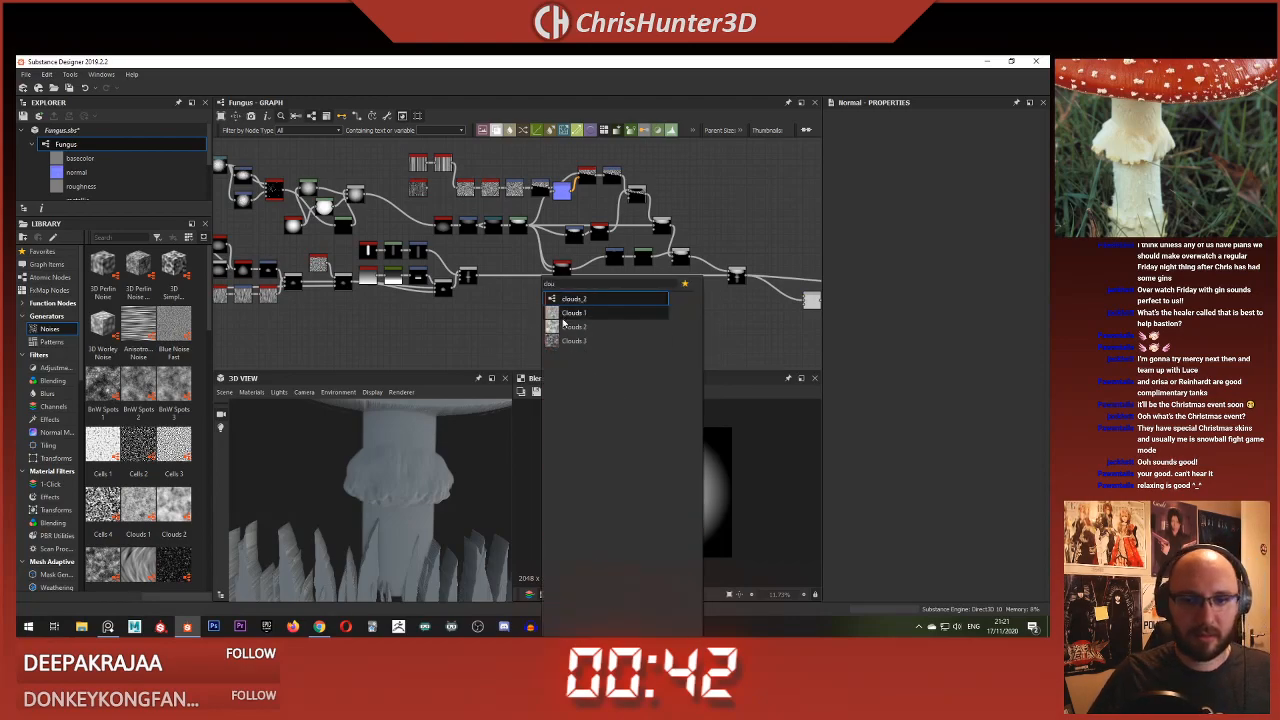
pyautogui.press('Escape')
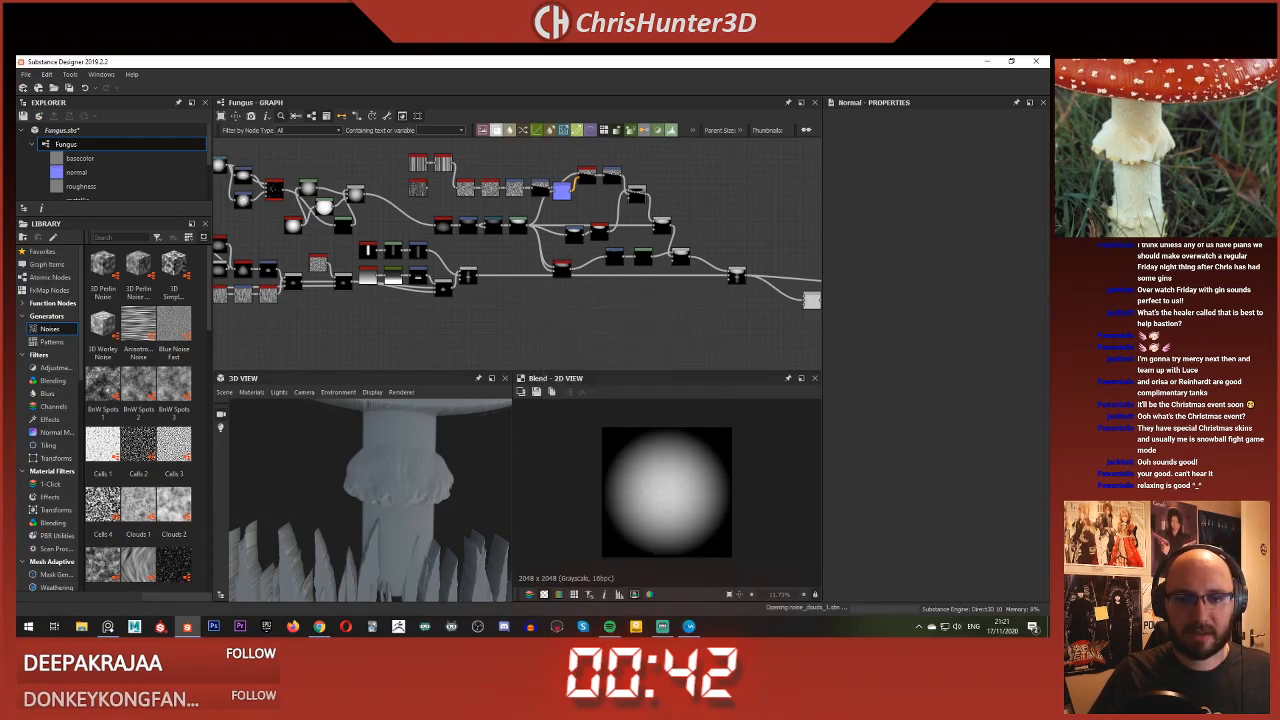
pyautogui.scroll(5, 681, 479)
pyautogui.moveTo(609, 311); pyautogui.dragTo(574, 286, button='middle')
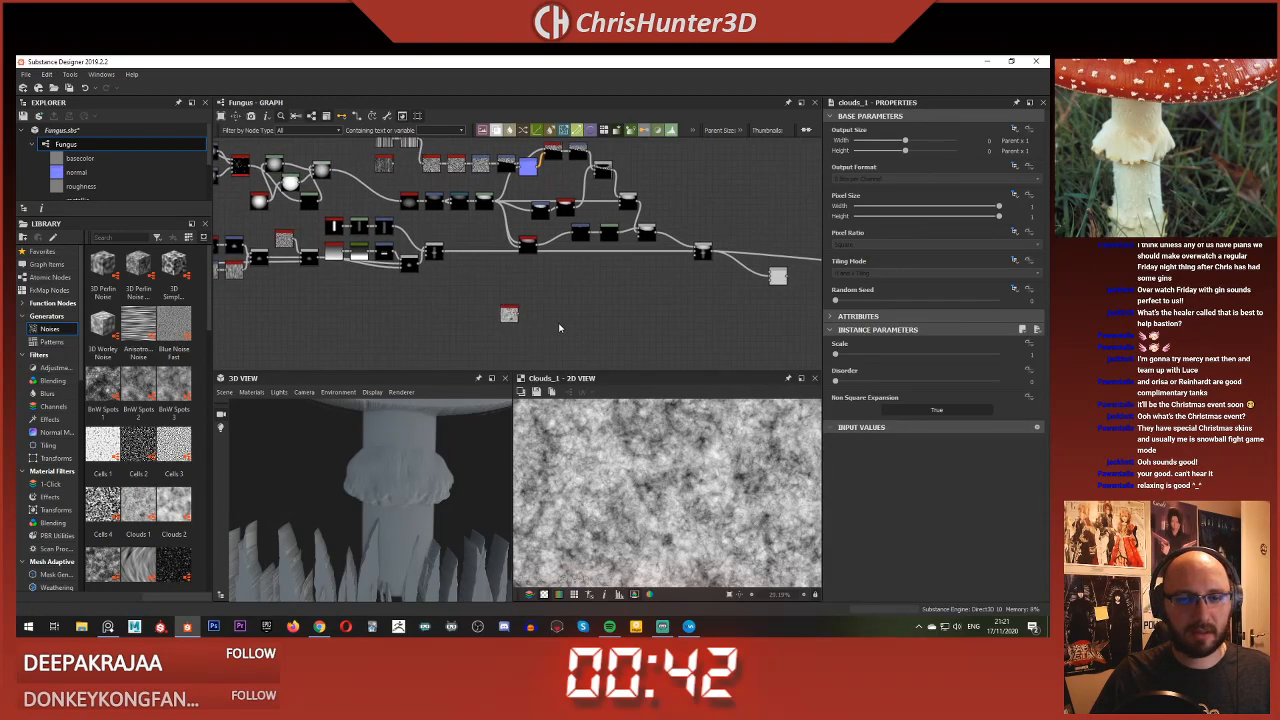
# Step: Add a Directional Warp with Clouds 1 feeding both of its inputs, and set the warp angle to -0.25 turns
pyautogui.scroll(2, 559, 328)
pyautogui.press('space')
pyautogui.write('dire')
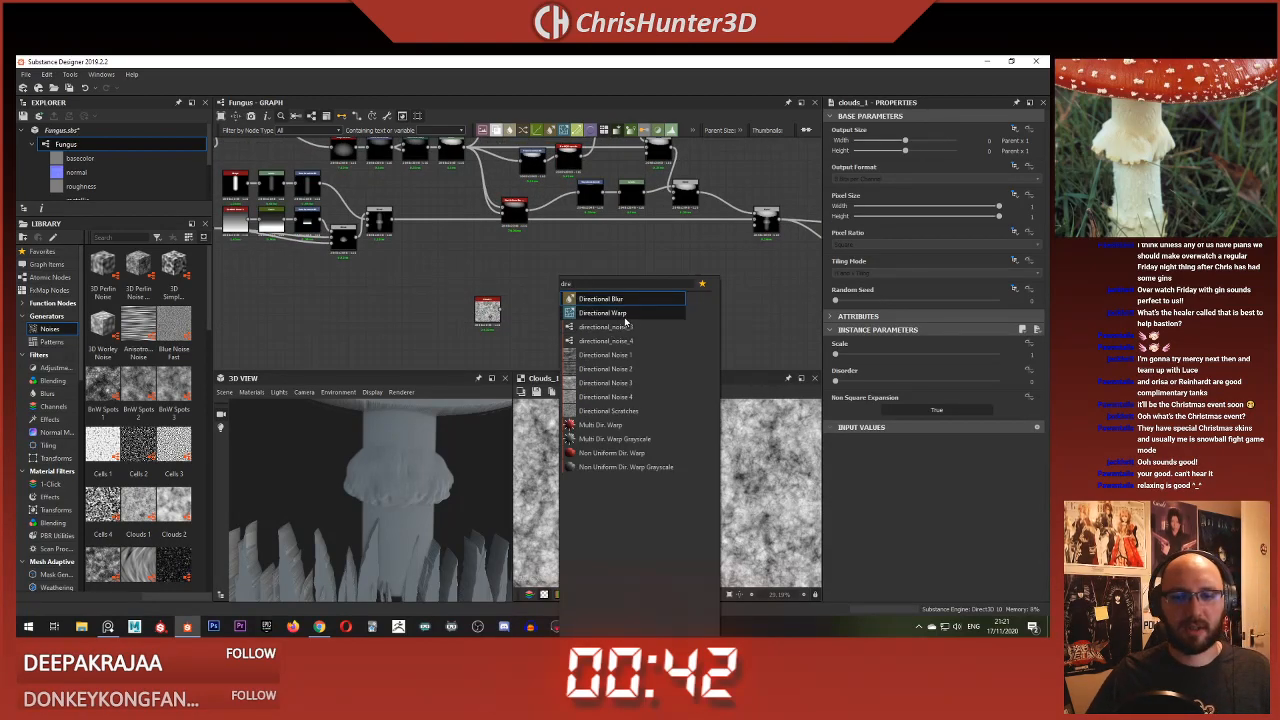
pyautogui.click(625, 314)
pyautogui.moveTo(547, 322); pyautogui.dragTo(503, 315)
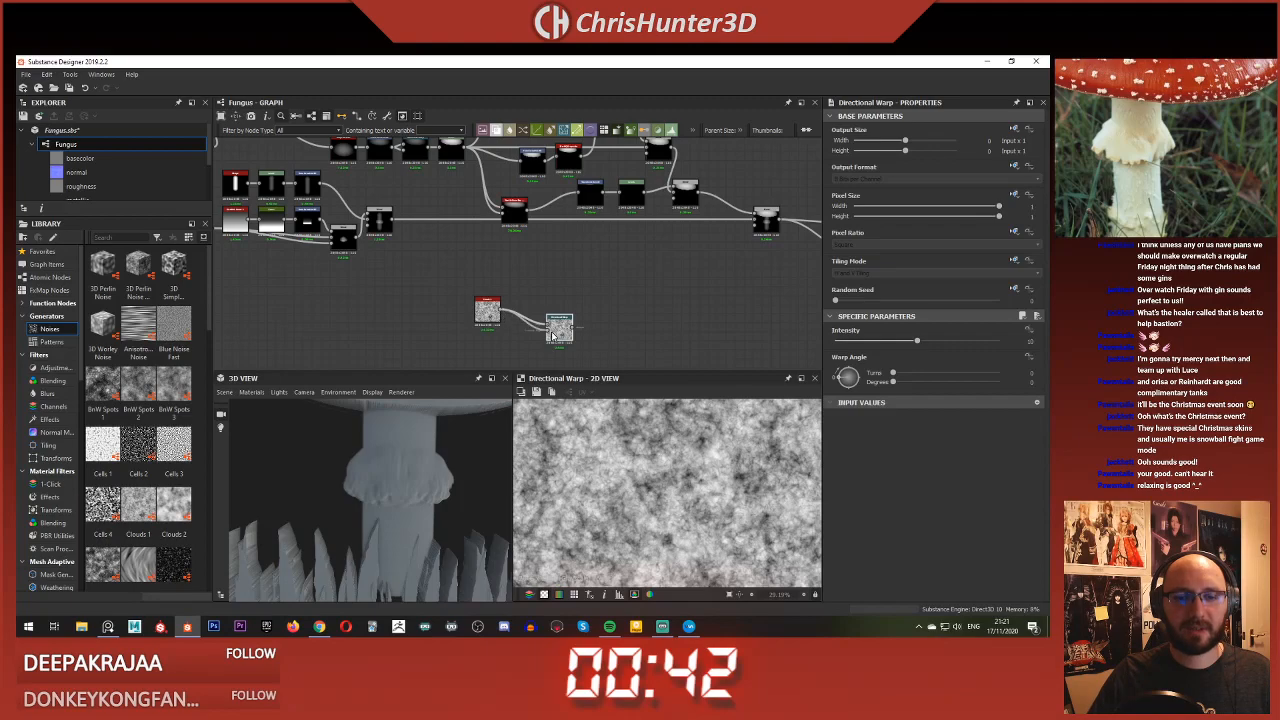
pyautogui.moveTo(857, 388); pyautogui.dragTo(847, 398)
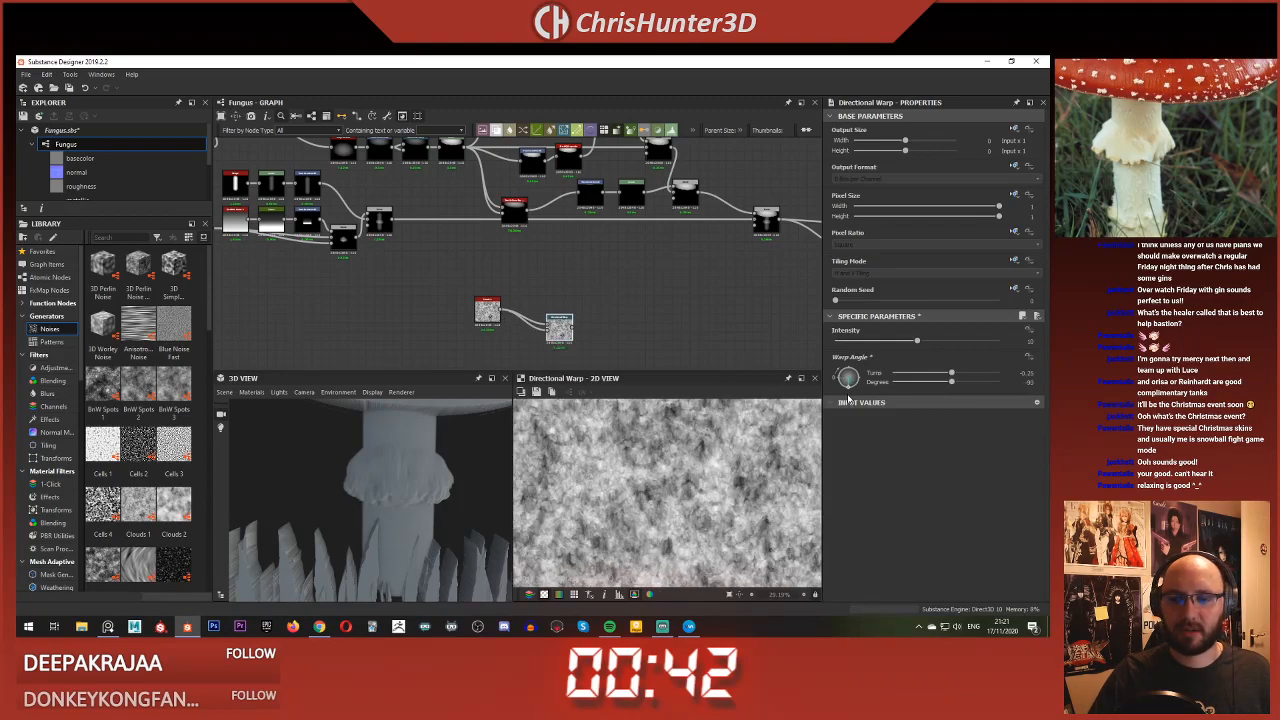
pyautogui.scroll(4, 722, 472)
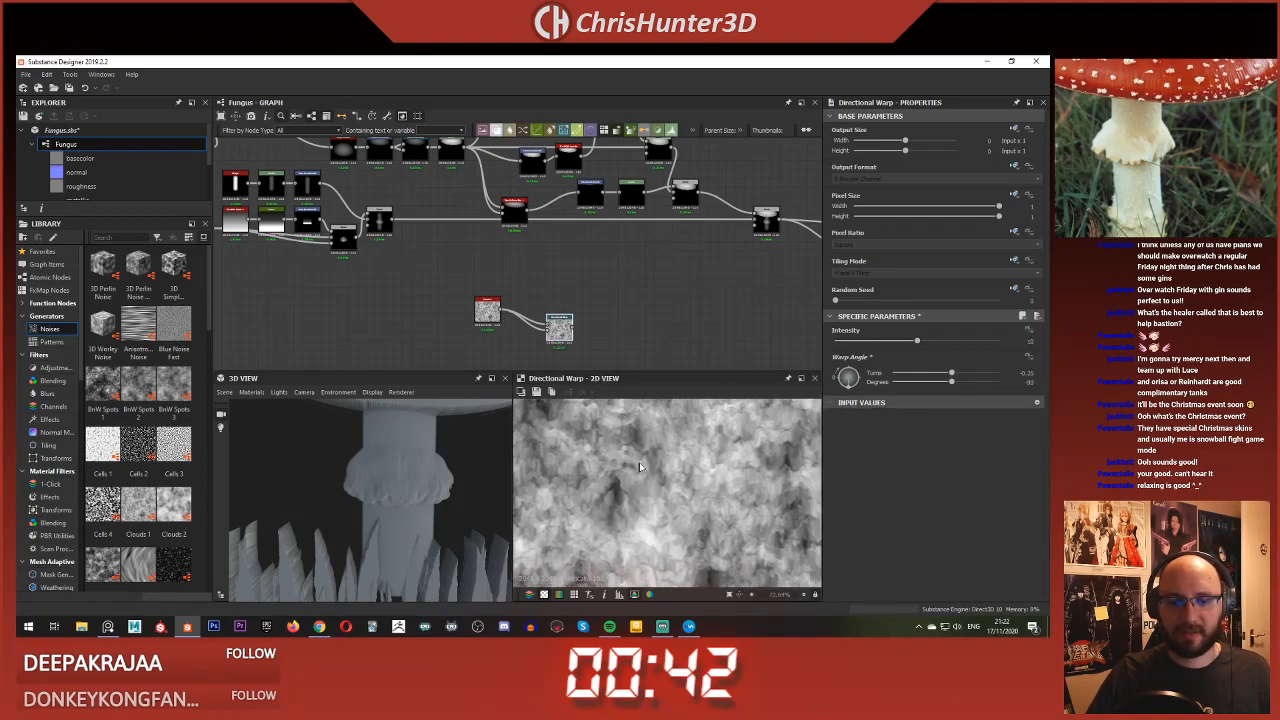
pyautogui.scroll(-1, 447, 316)
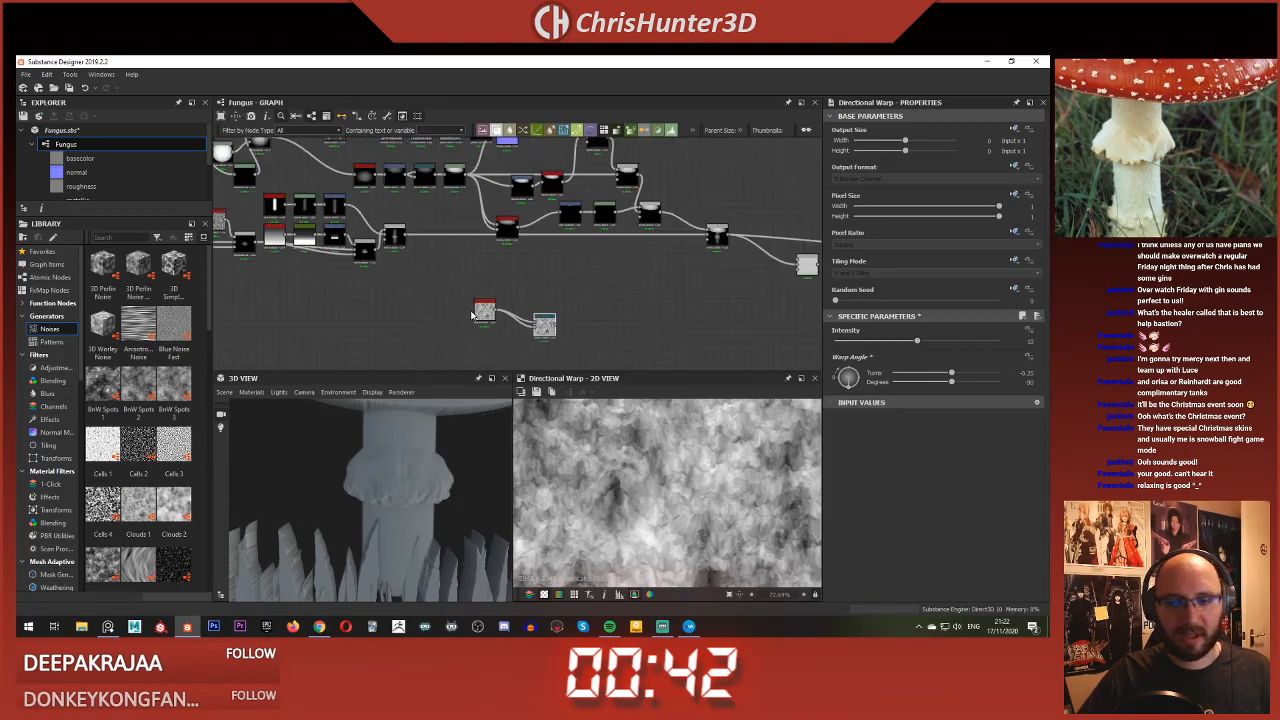
# Step: Add a Levels node after the Directional Warp and pull in its black and white points for high-contrast patches
pyautogui.moveTo(559, 348); pyautogui.dragTo(540, 291, button='middle')
pyautogui.scroll(1, 507, 293)
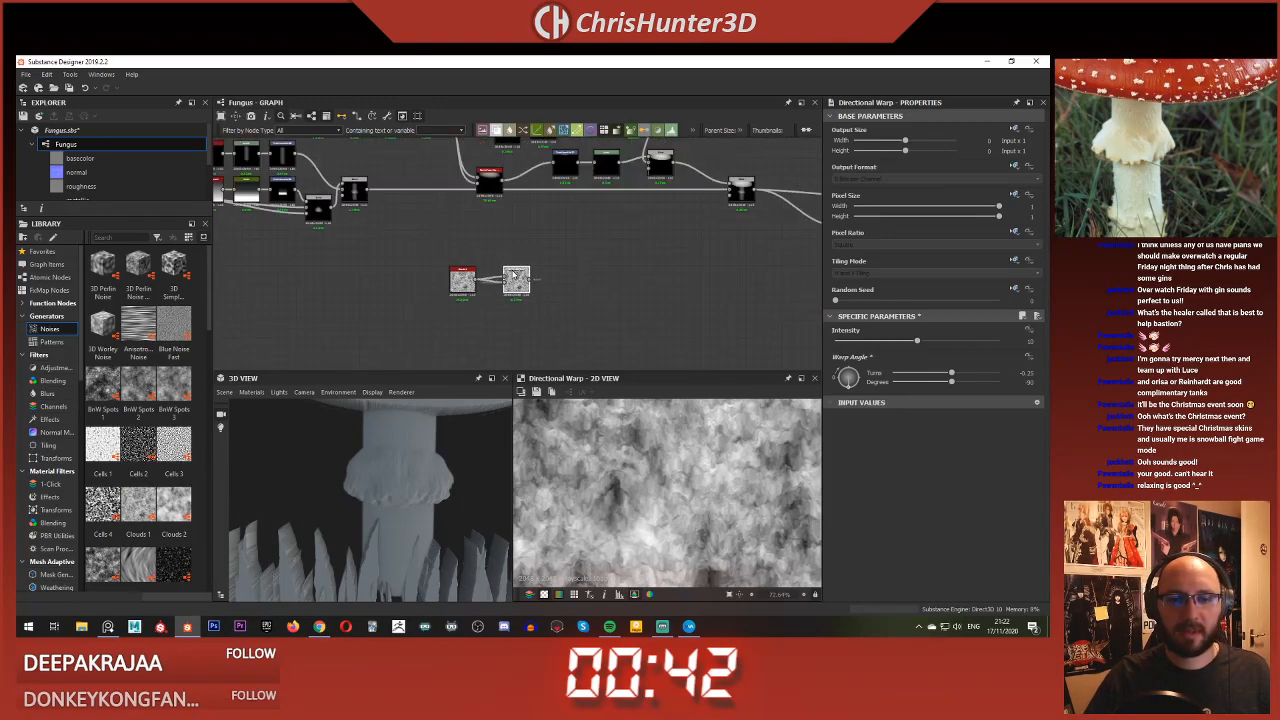
pyautogui.scroll(-5, 677, 523)
pyautogui.scroll(4, 527, 278)
pyautogui.press('space')
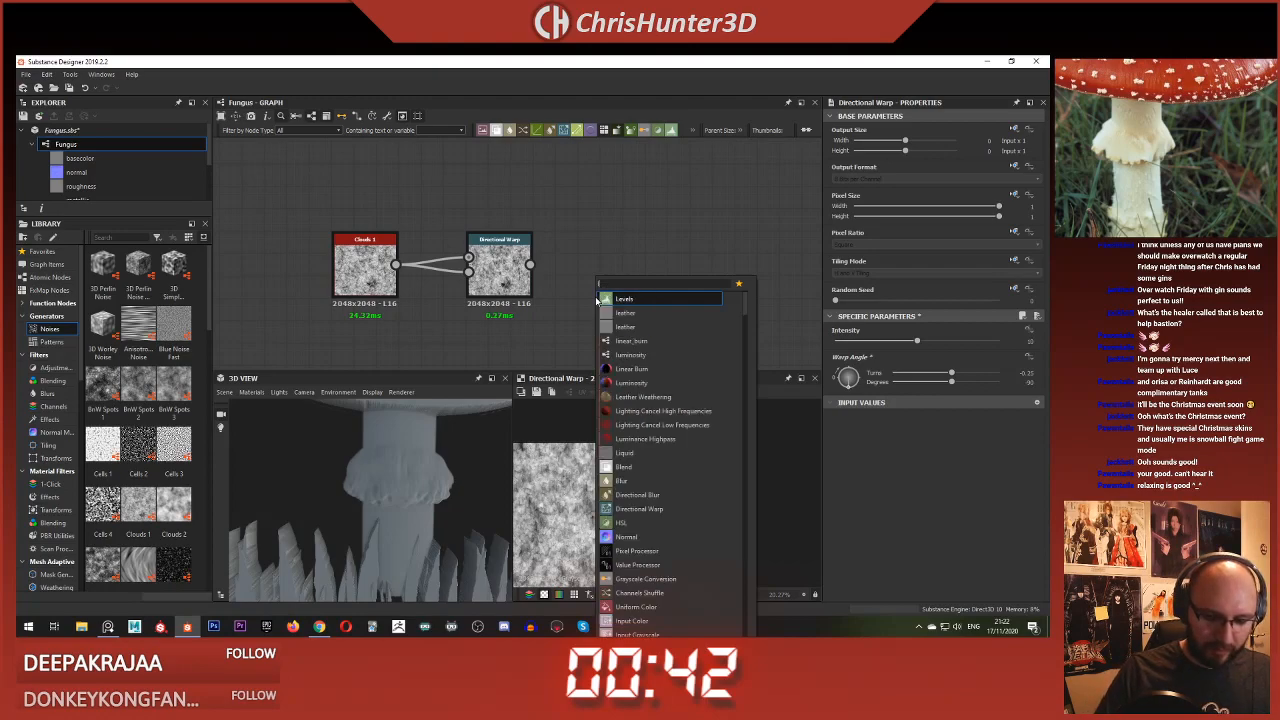
pyautogui.write('l')
pyautogui.press('Return')
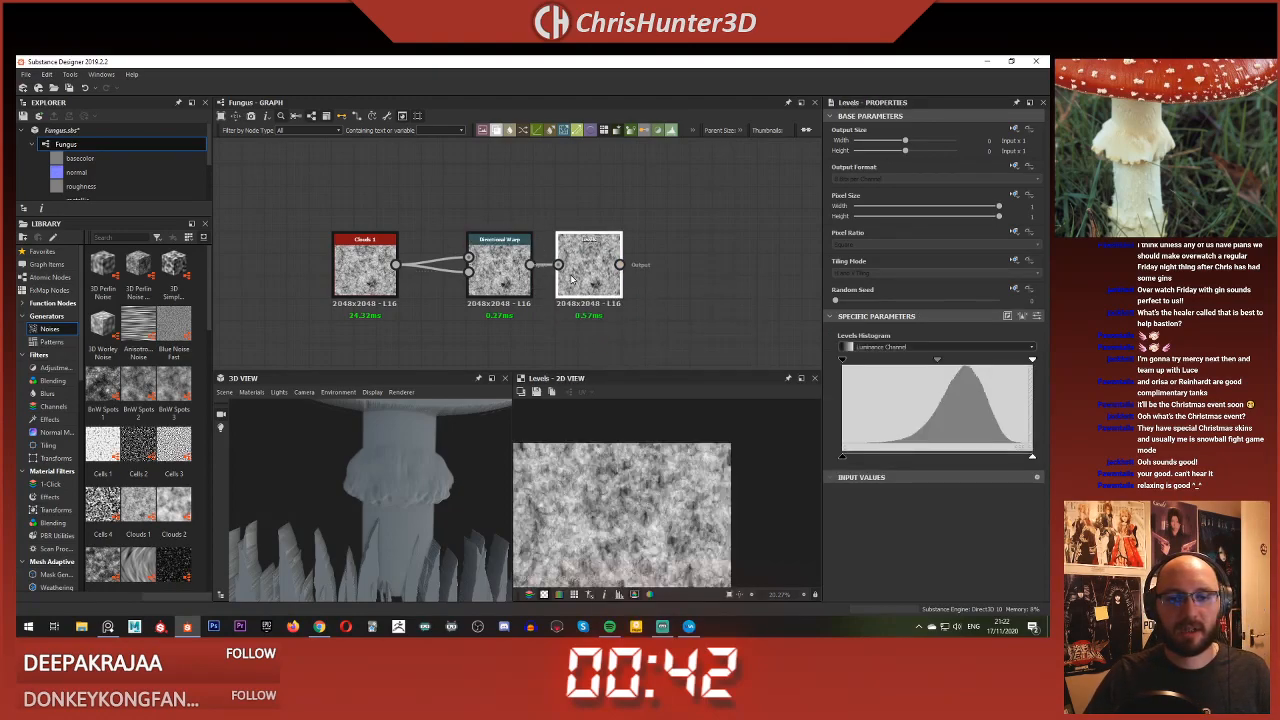
pyautogui.moveTo(870, 365); pyautogui.dragTo(891, 365)
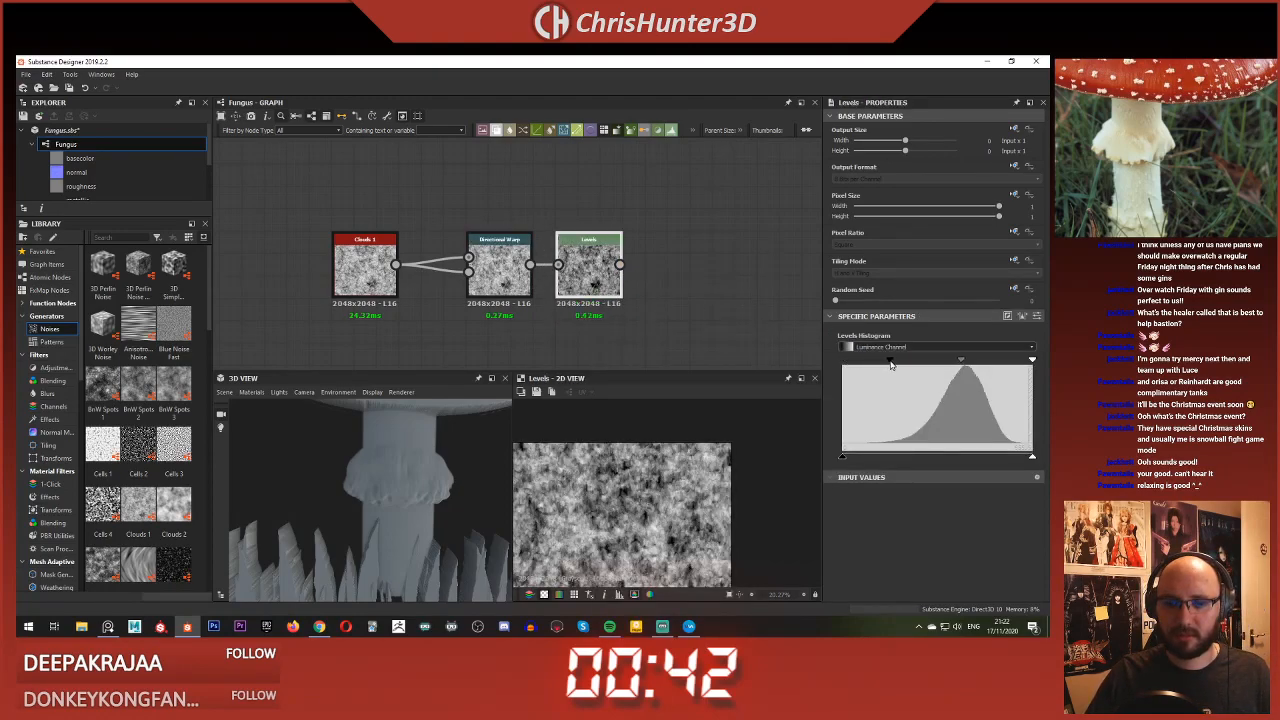
pyautogui.moveTo(1024, 359); pyautogui.dragTo(962, 365)
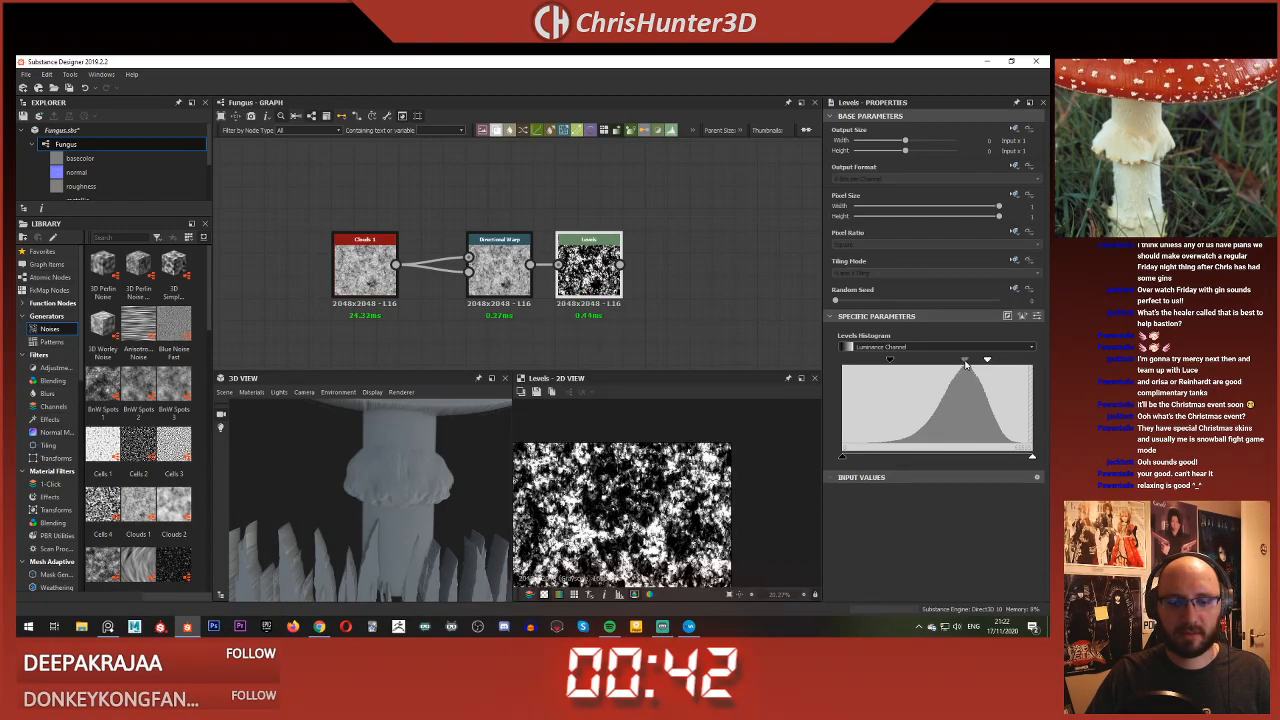
pyautogui.scroll(4, 727, 493)
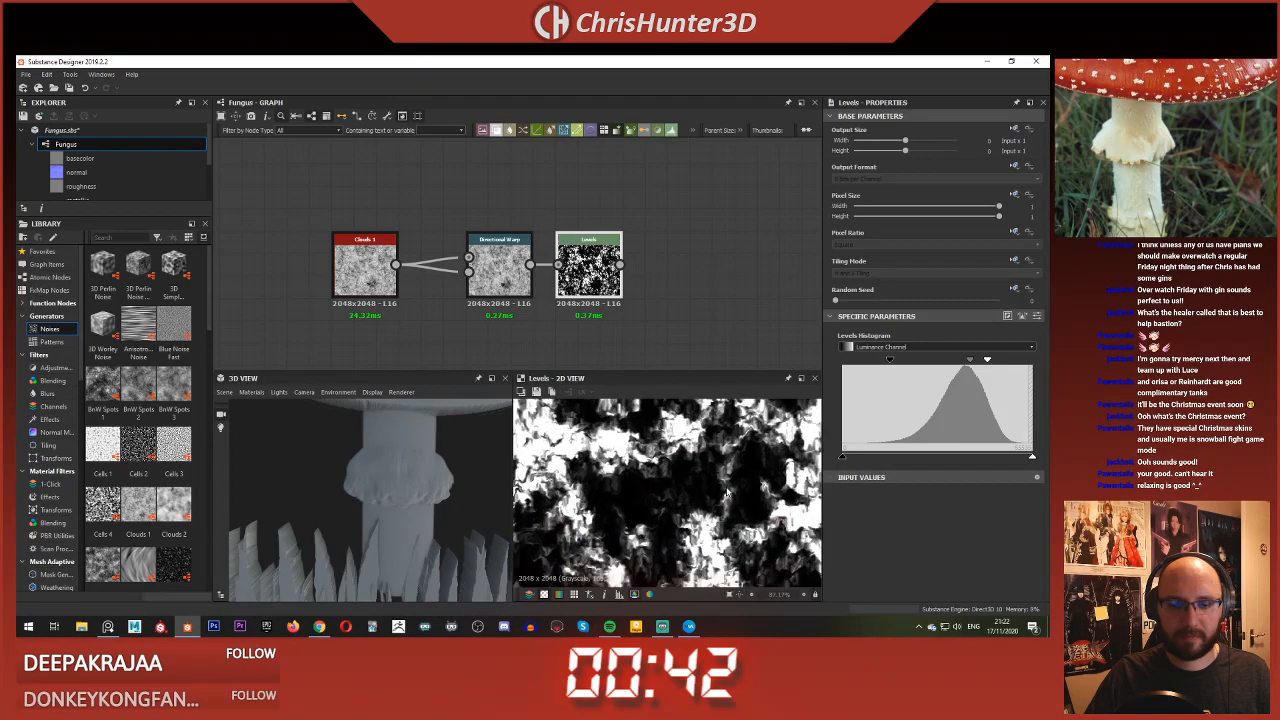
pyautogui.scroll(-3, 727, 493)
pyautogui.scroll(-5, 580, 308)
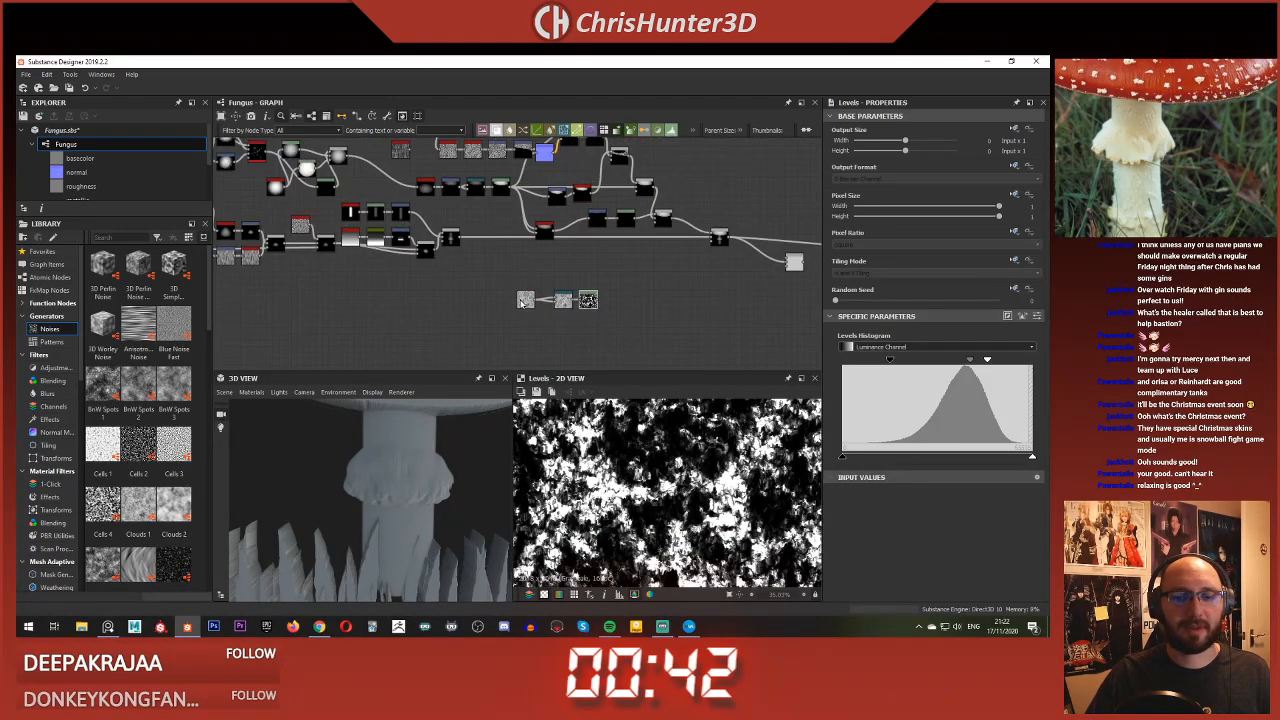
# Step: Delete the unused Blend node branching off the final height Blend
pyautogui.scroll(5, 519, 278)
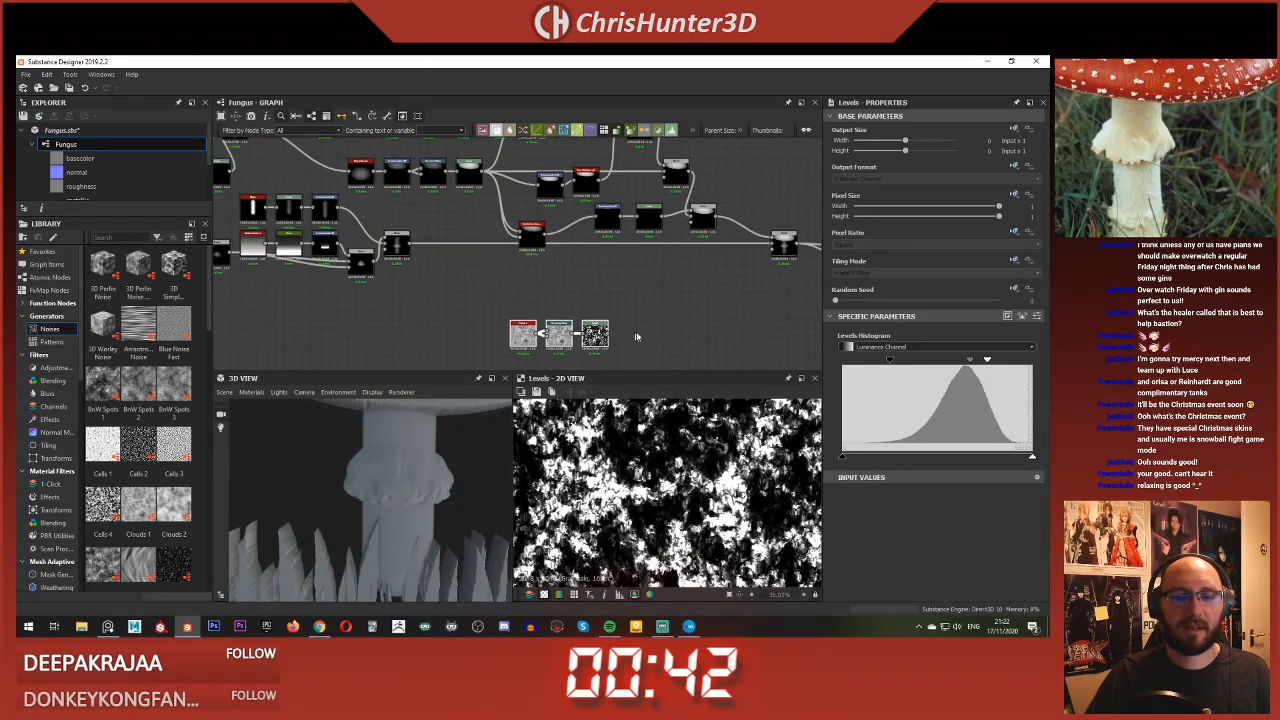
pyautogui.scroll(-3, 641, 225)
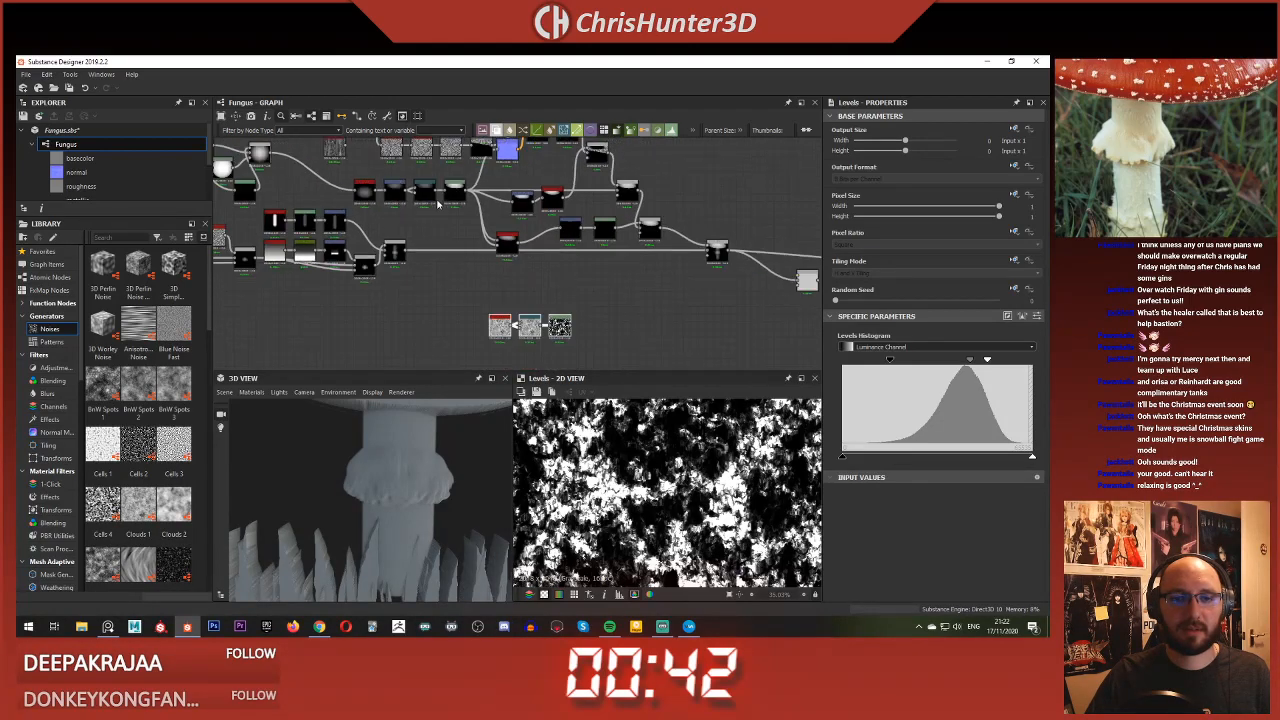
pyautogui.moveTo(652, 277); pyautogui.dragTo(537, 243, button='middle')
pyautogui.scroll(4, 572, 257)
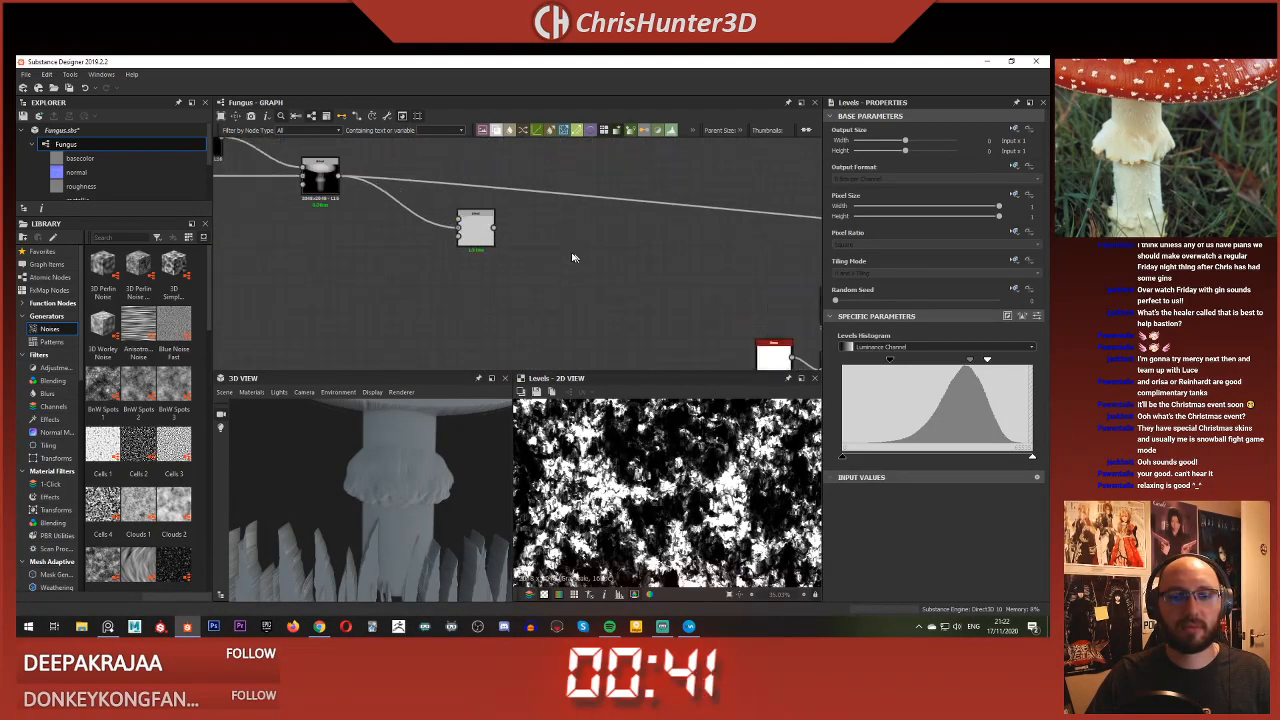
pyautogui.doubleClick(477, 230)
pyautogui.scroll(-4, 517, 263)
pyautogui.moveTo(491, 280); pyautogui.dragTo(600, 289, button='middle')
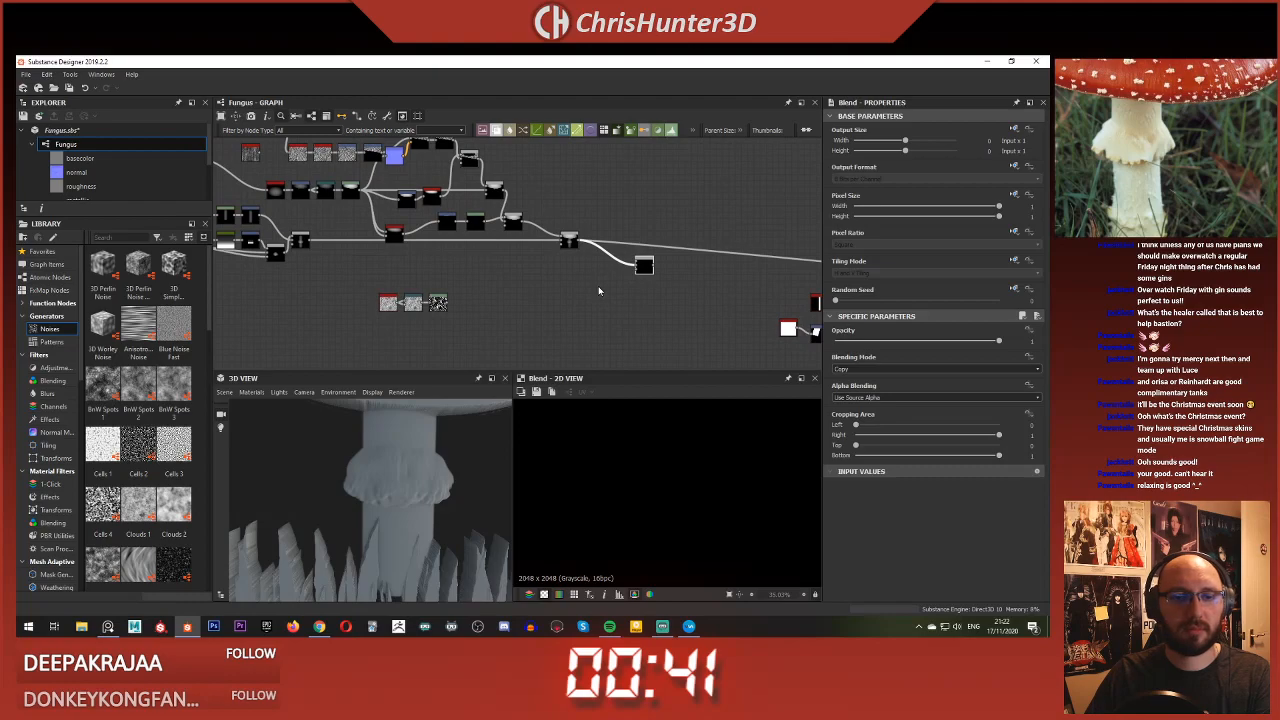
pyautogui.press('Delete')
# Step: Move the Clouds 1, Directional Warp and Levels chain from below the graph to the free space above the stem nodes
pyautogui.scroll(3, 477, 272)
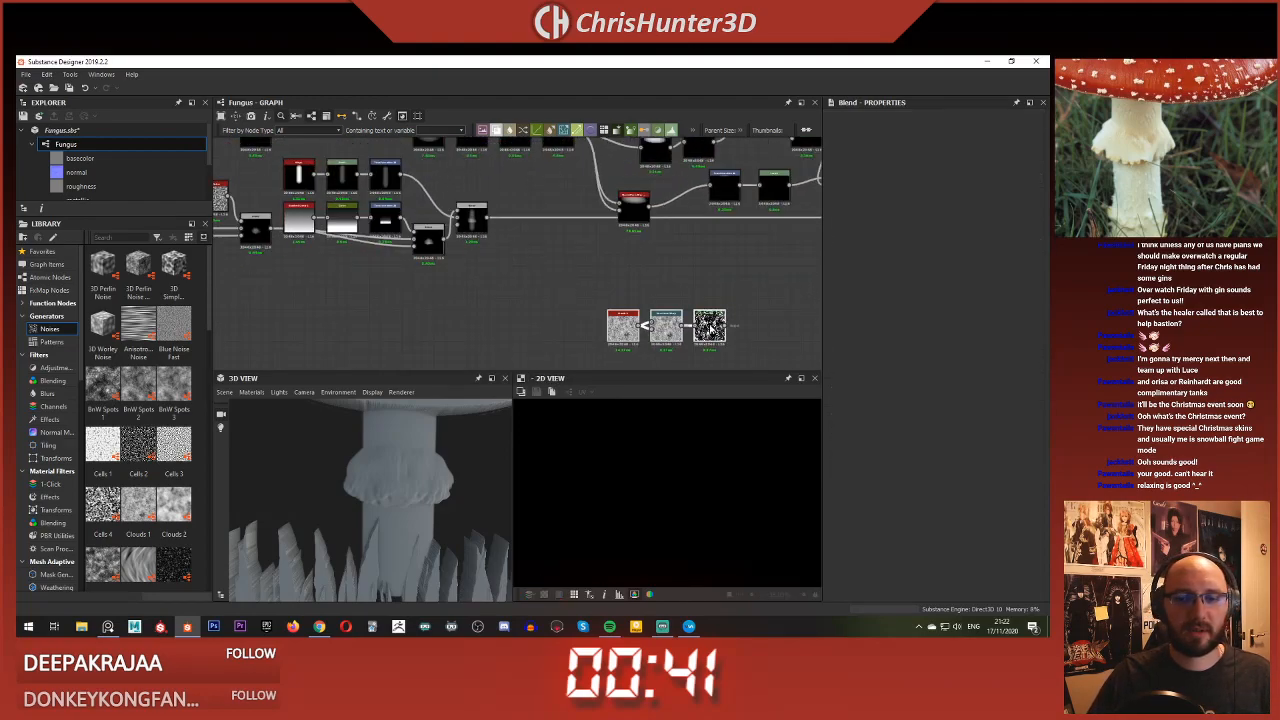
pyautogui.moveTo(711, 328); pyautogui.dragTo(430, 317)
pyautogui.scroll(2, 447, 279)
pyautogui.moveTo(447, 279); pyautogui.dragTo(536, 276, button='middle')
pyautogui.moveTo(417, 235); pyautogui.dragTo(519, 257, button='middle')
pyautogui.scroll(-2, 519, 257)
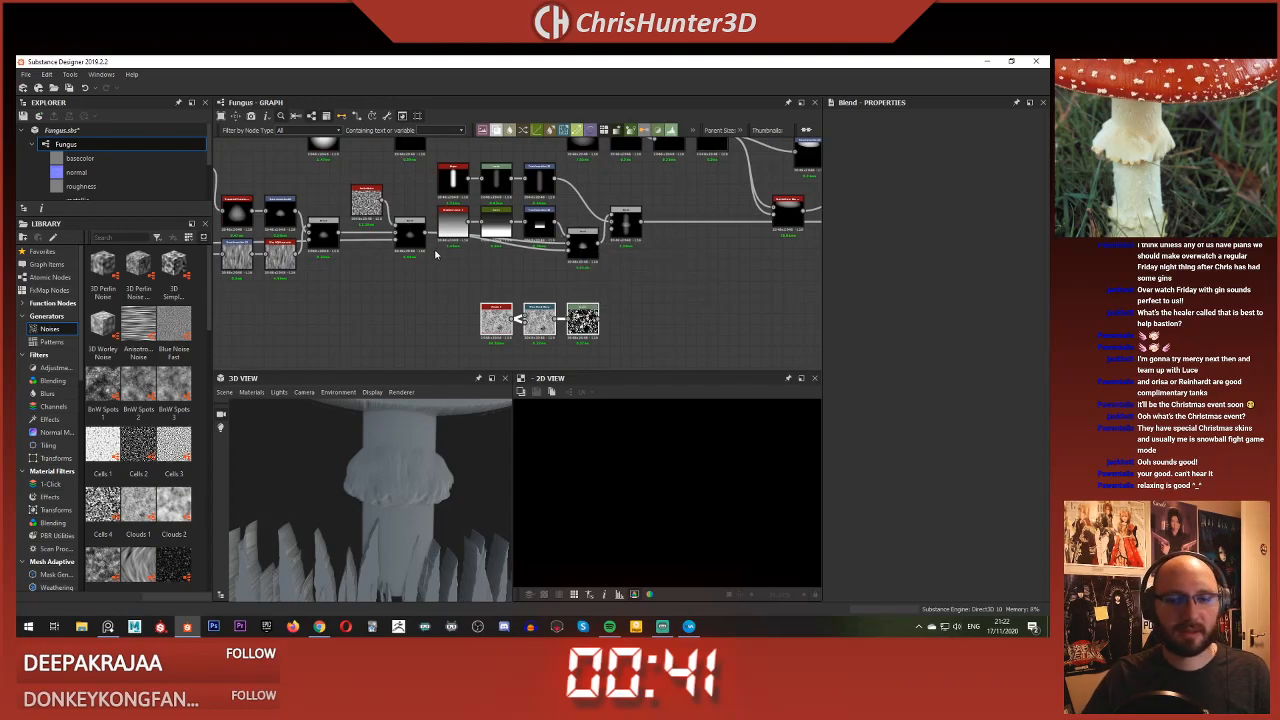
pyautogui.moveTo(584, 319); pyautogui.dragTo(456, 311)
pyautogui.scroll(-1, 463, 276)
pyautogui.moveTo(527, 270); pyautogui.dragTo(594, 294, button='middle')
pyautogui.scroll(1, 594, 294)
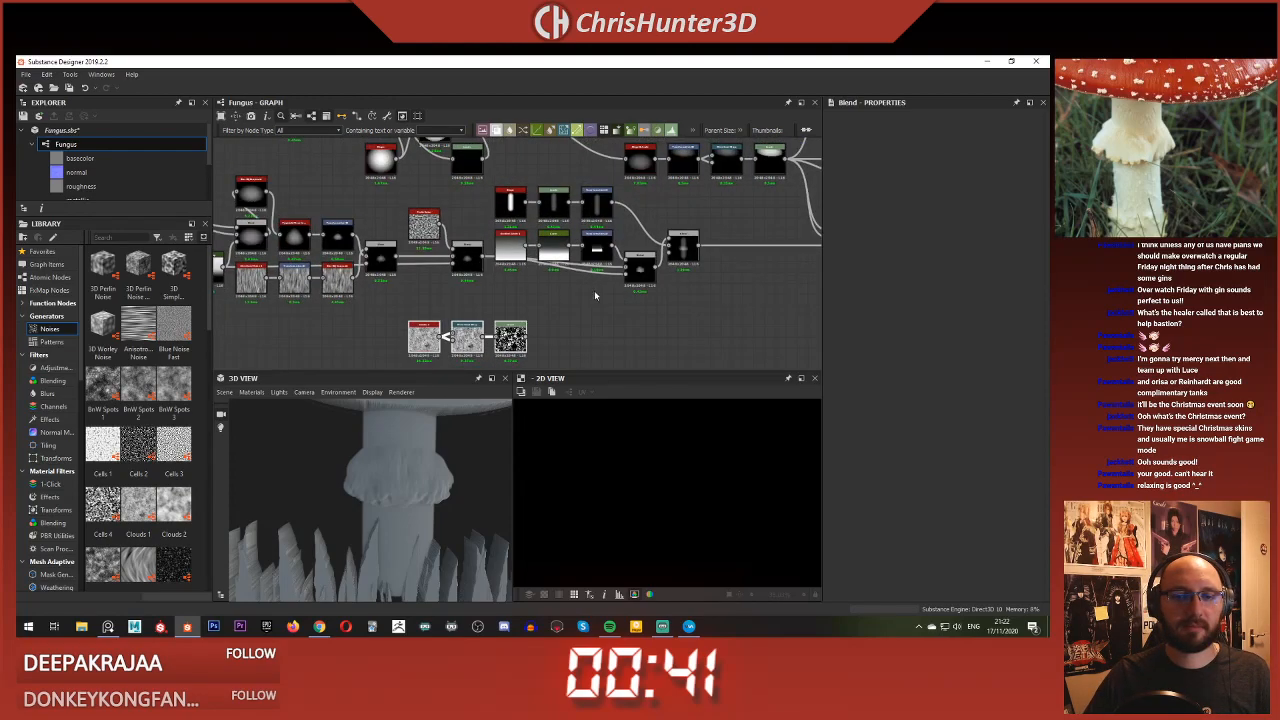
pyautogui.scroll(-3, 511, 252)
pyautogui.moveTo(508, 313); pyautogui.dragTo(534, 271, button='middle')
pyautogui.moveTo(535, 288); pyautogui.dragTo(353, 176)
pyautogui.scroll(-2, 348, 190)
pyautogui.moveTo(340, 198); pyautogui.dragTo(384, 205, button='middle')
# Step: Shift the stem and ring nodes down, lifting the Blur HQ Grayscale and the stem's Shape row above the rest
pyautogui.moveTo(285, 211); pyautogui.dragTo(513, 272)
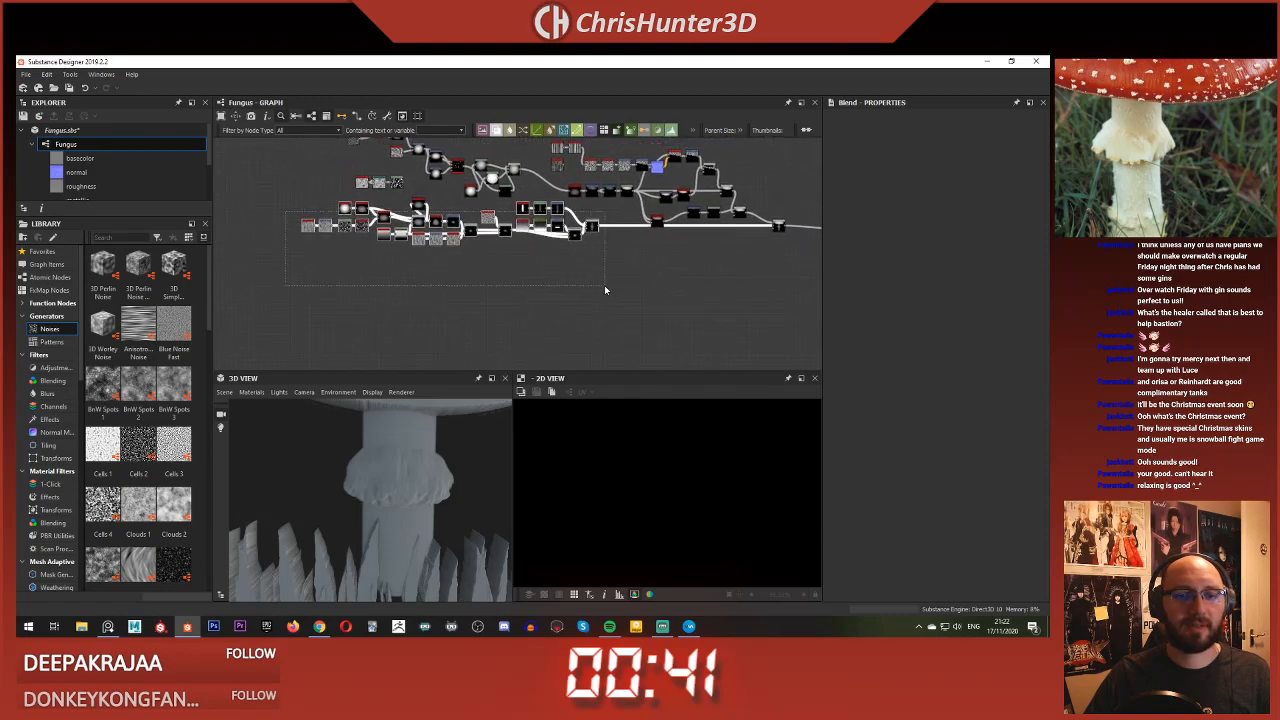
pyautogui.moveTo(558, 226); pyautogui.dragTo(562, 262)
pyautogui.click(425, 206)
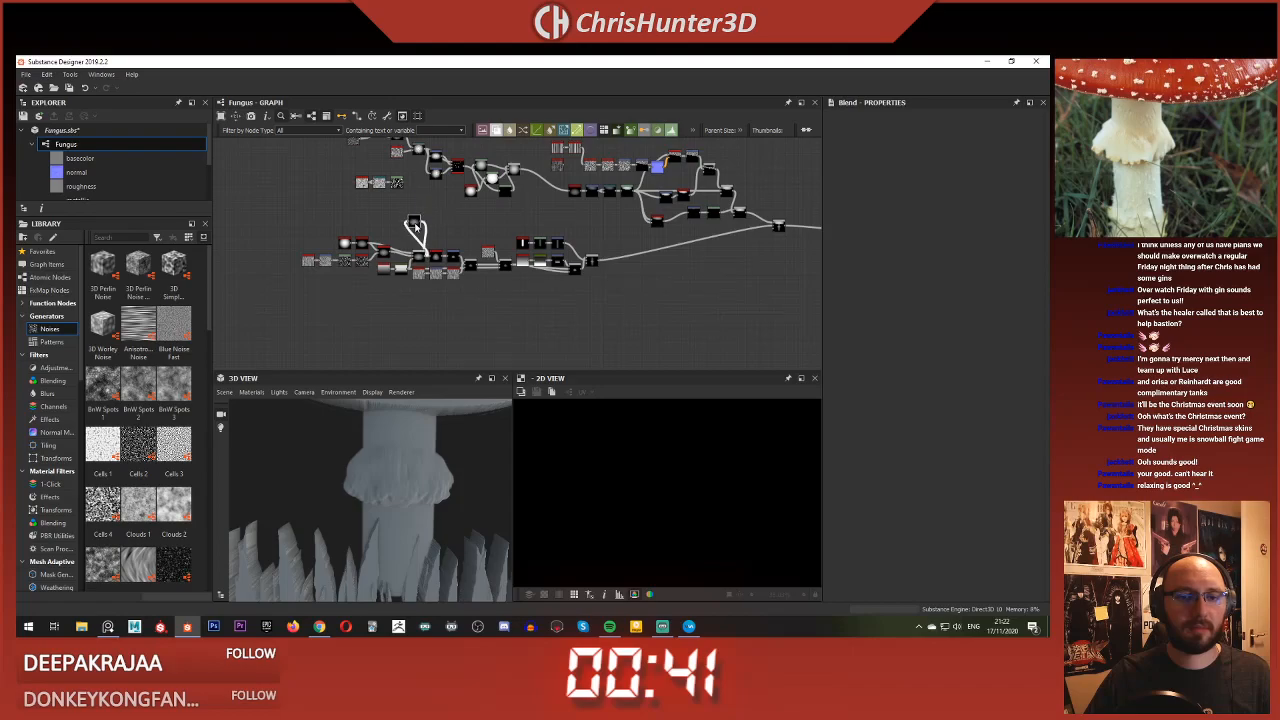
pyautogui.scroll(2, 509, 230)
pyautogui.scroll(3, 588, 240)
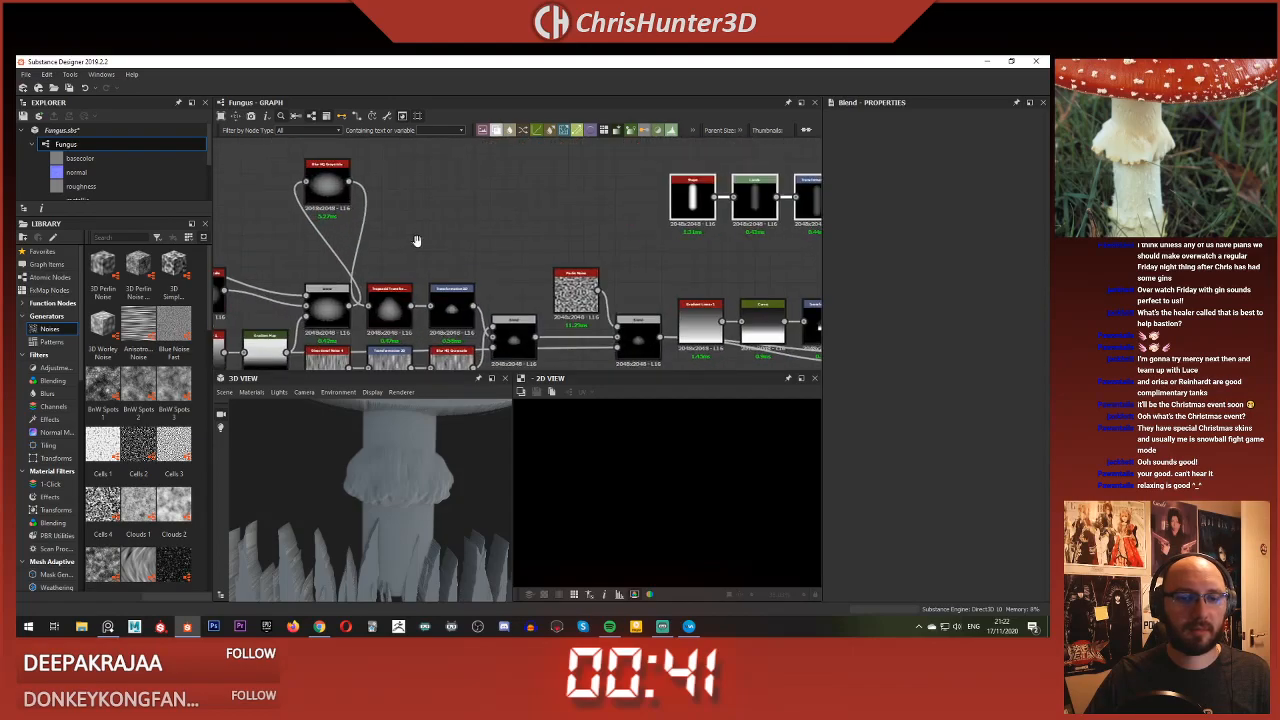
# Step: Line up the Blur HQ Grayscale between the ring's Blend and its following nodes, and close up the source nodes before it
pyautogui.scroll(-3, 442, 259)
pyautogui.moveTo(442, 259); pyautogui.dragTo(537, 234, button='middle')
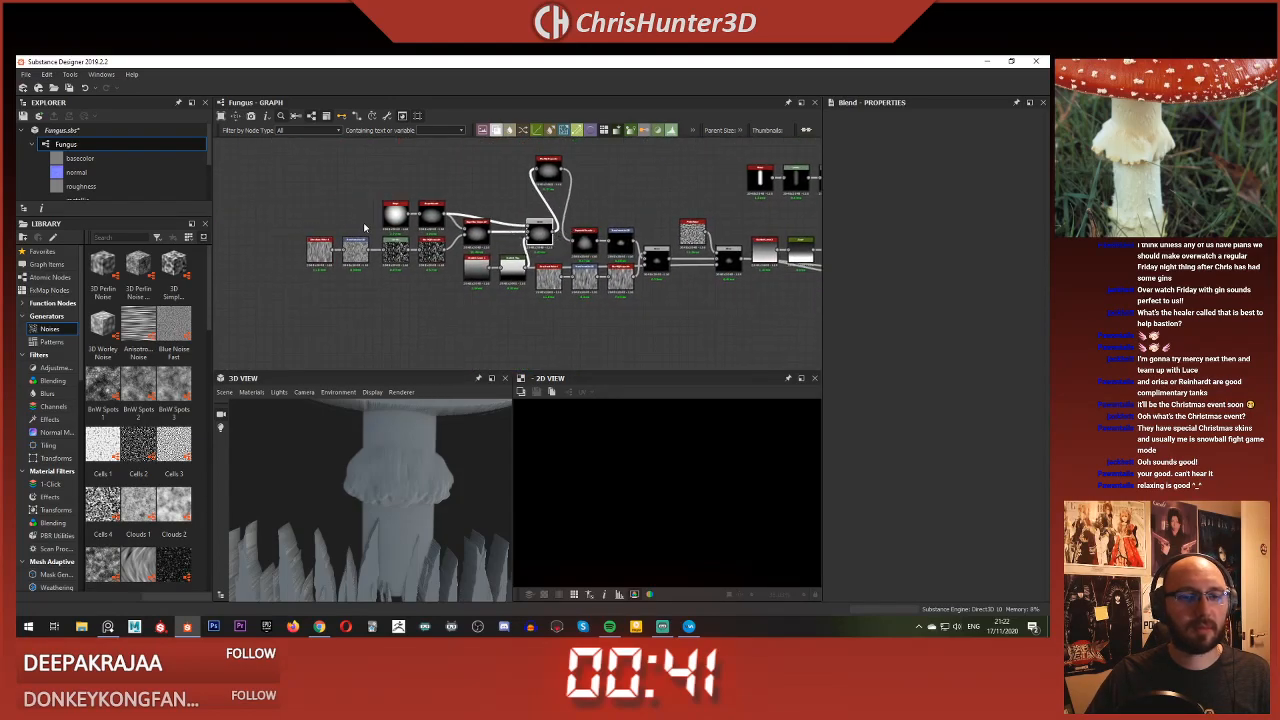
pyautogui.moveTo(291, 190); pyautogui.dragTo(458, 245)
pyautogui.moveTo(548, 172); pyautogui.dragTo(547, 245)
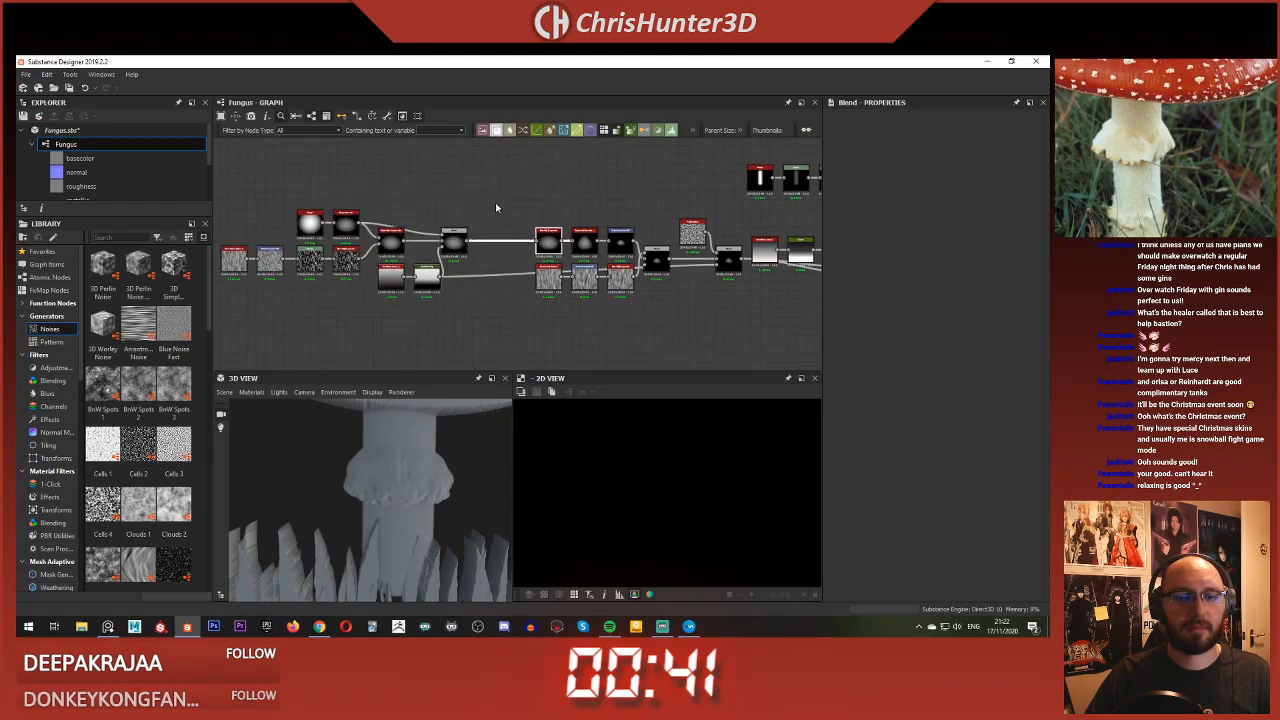
pyautogui.moveTo(251, 204); pyautogui.dragTo(437, 309)
pyautogui.moveTo(453, 238); pyautogui.dragTo(511, 238)
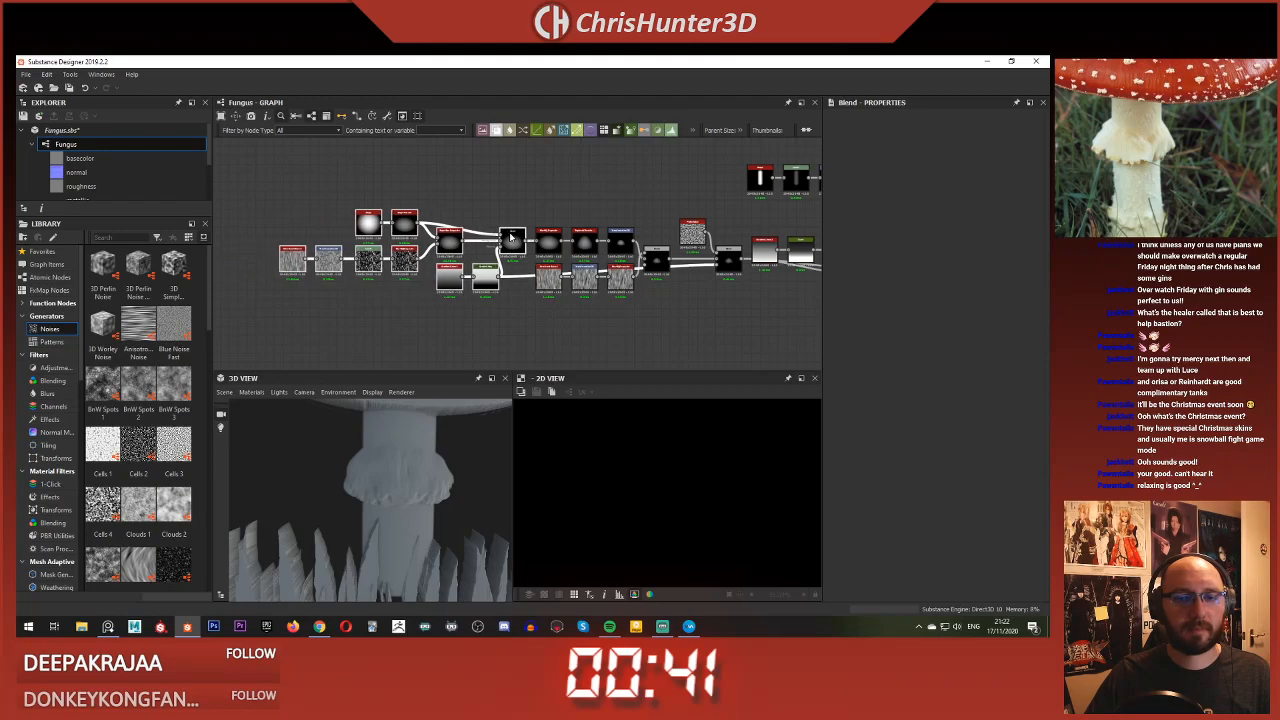
pyautogui.click(517, 203)
# Step: Place the Clouds 1, Directional Warp and Levels chain beside the stem's Shape node
pyautogui.scroll(-3, 520, 200)
pyautogui.moveTo(622, 183); pyautogui.dragTo(503, 237, button='middle')
pyautogui.scroll(4, 503, 237)
pyautogui.moveTo(340, 194); pyautogui.dragTo(387, 251, button='middle')
pyautogui.scroll(-1, 387, 251)
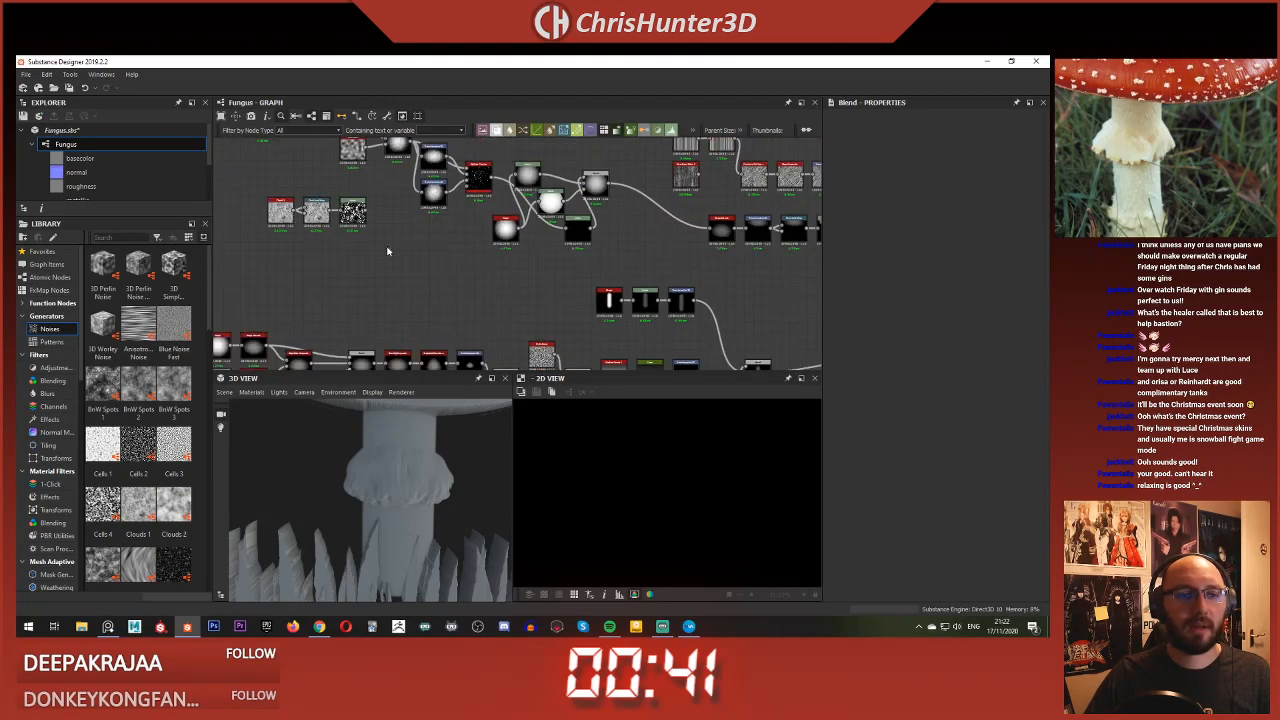
pyautogui.moveTo(274, 208); pyautogui.dragTo(493, 306)
pyautogui.scroll(4, 559, 315)
pyautogui.moveTo(674, 321); pyautogui.dragTo(513, 253, button='middle')
pyautogui.click(555, 275)
# Step: Add a Blend node next to the output of the stem's Transformation 2D
pyautogui.scroll(-2, 513, 253)
pyautogui.press('space')
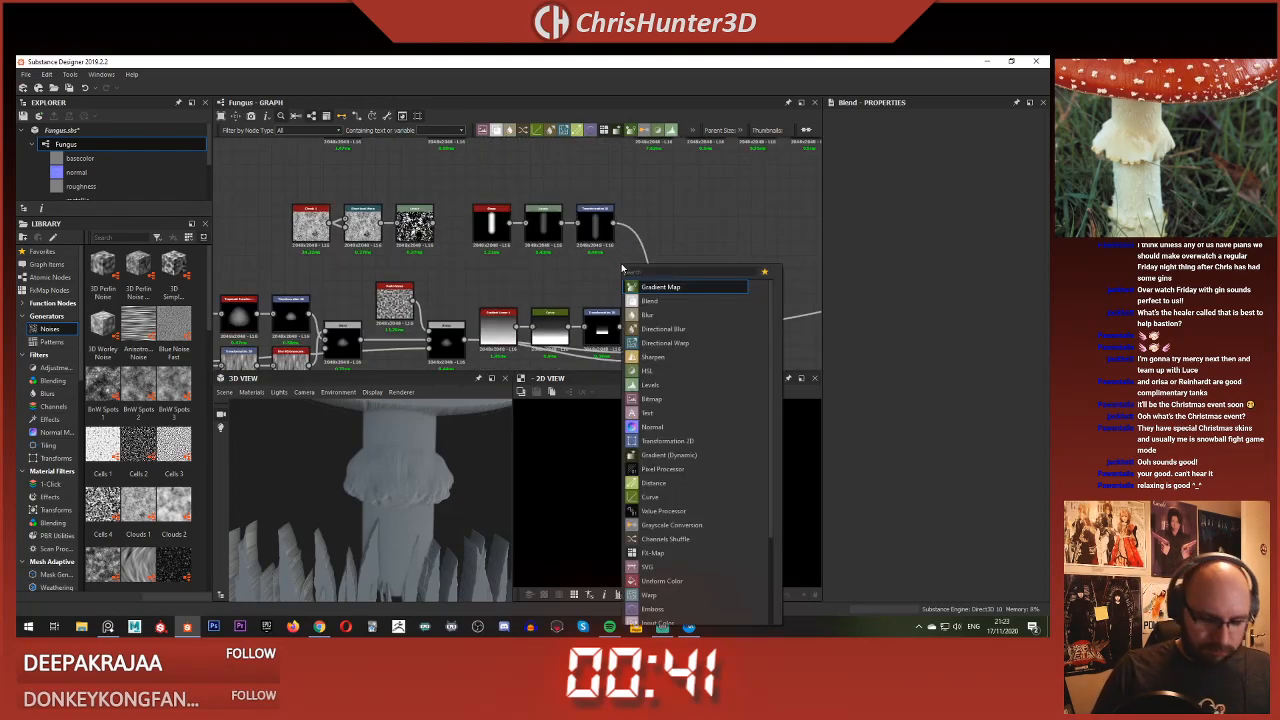
pyautogui.write('gene')
pyautogui.press('BackSpace')
pyautogui.press('BackSpace')
pyautogui.press('BackSpace')
pyautogui.press('BackSpace')
pyautogui.press('BackSpace')
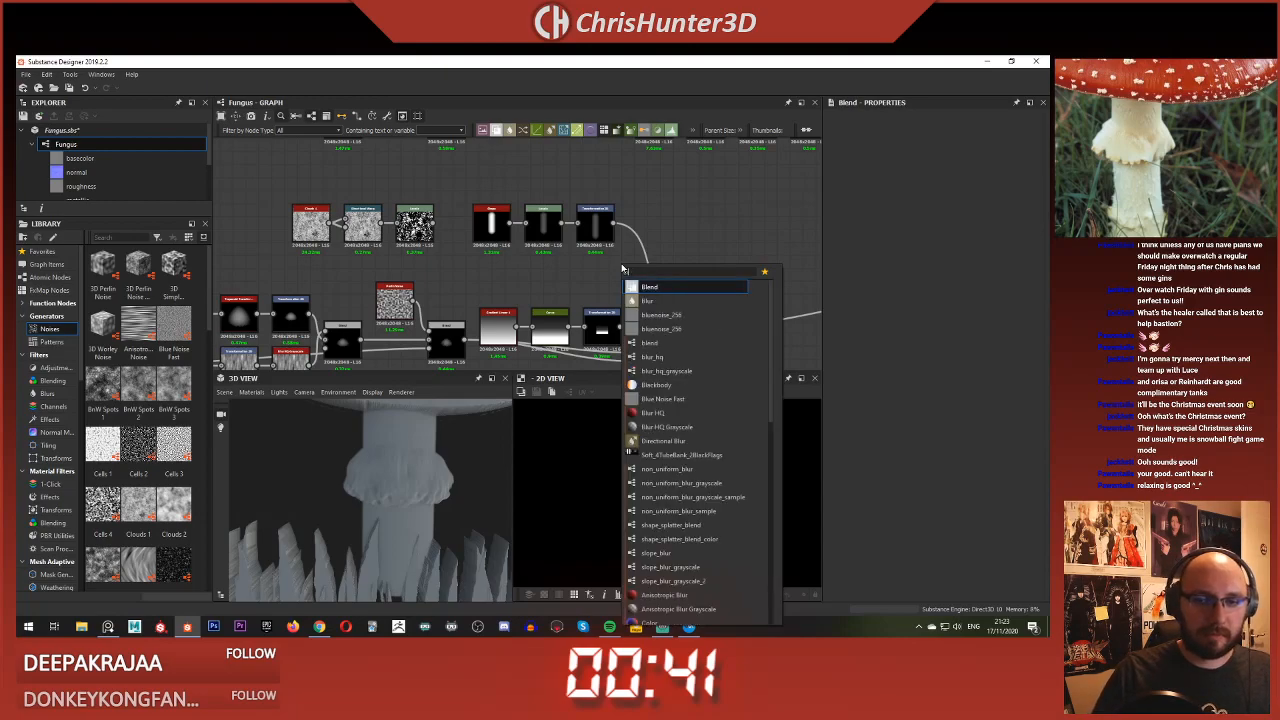
pyautogui.write('blend')
pyautogui.press('Return')
# Step: Connect the stem's Transformation 2D to the new Blend and the cloud chain's Levels to its foreground
pyautogui.scroll(2, 621, 267)
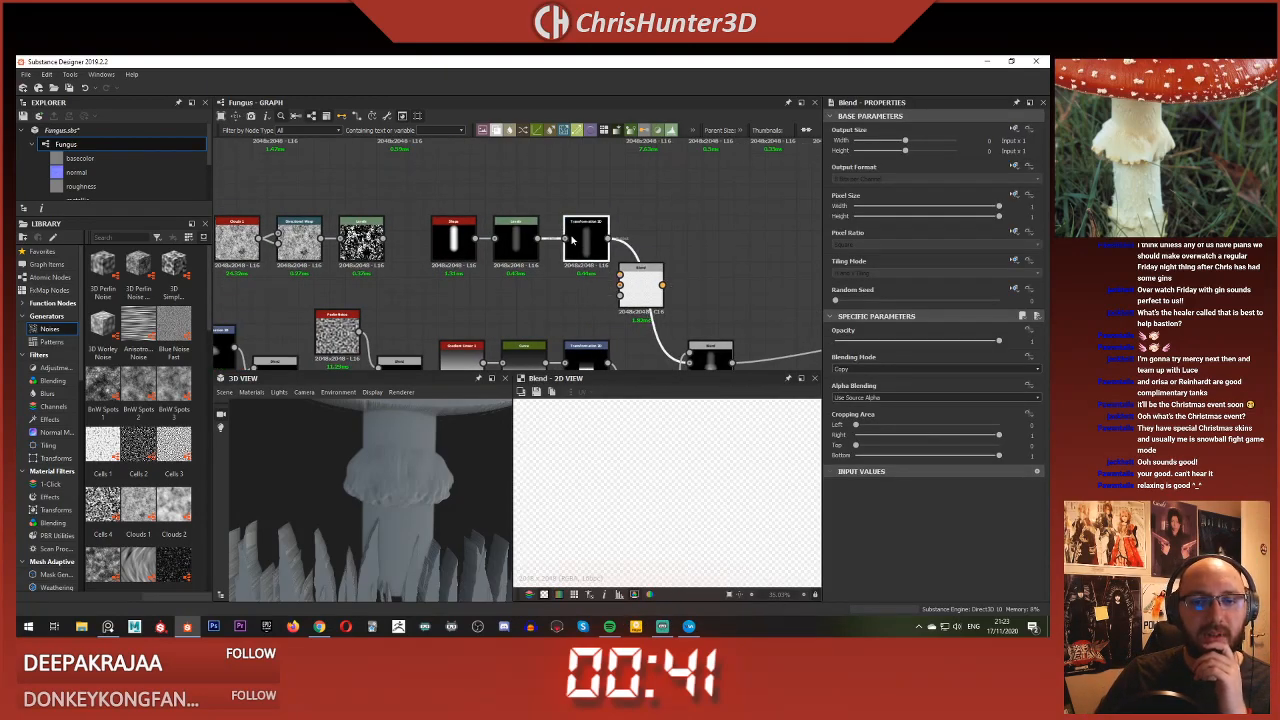
pyautogui.click(604, 232)
pyautogui.moveTo(617, 262); pyautogui.dragTo(620, 275)
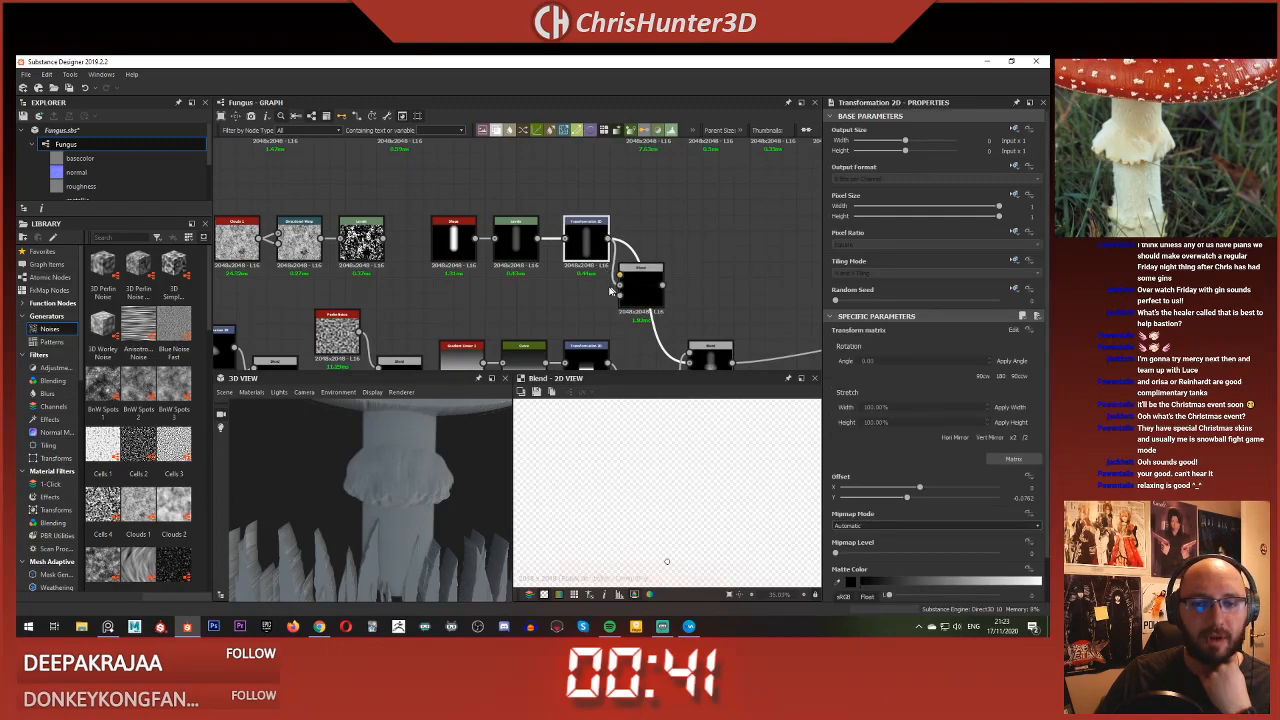
pyautogui.click(625, 276)
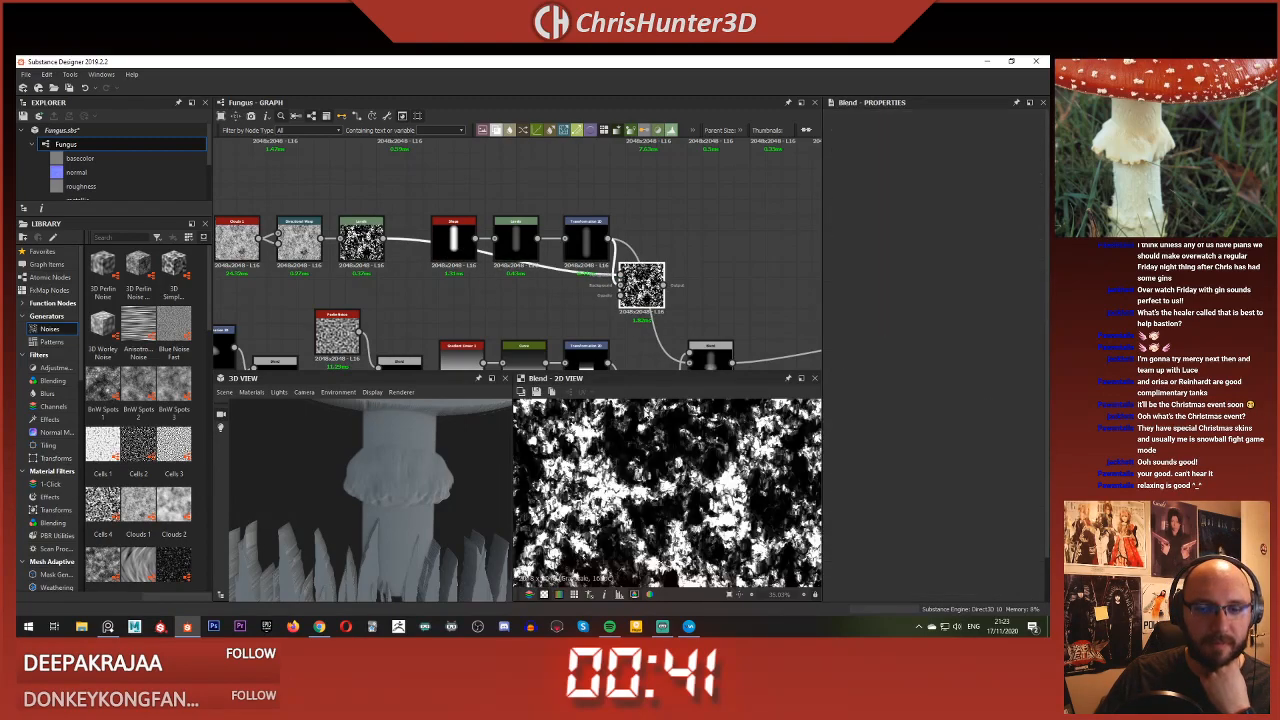
# Step: Set the stem's new Blend node to Subtract mode with an opacity of 0.05
pyautogui.click(890, 370)
pyautogui.click(894, 392)
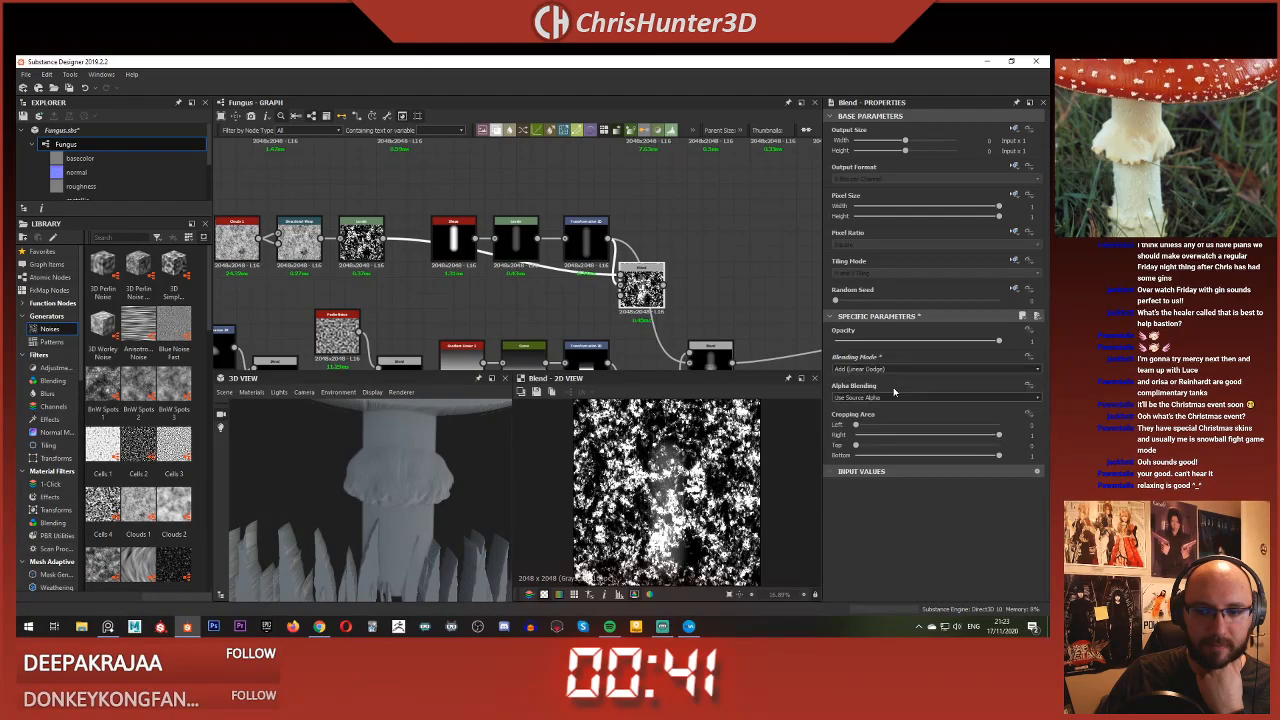
pyautogui.click(903, 370)
pyautogui.click(906, 403)
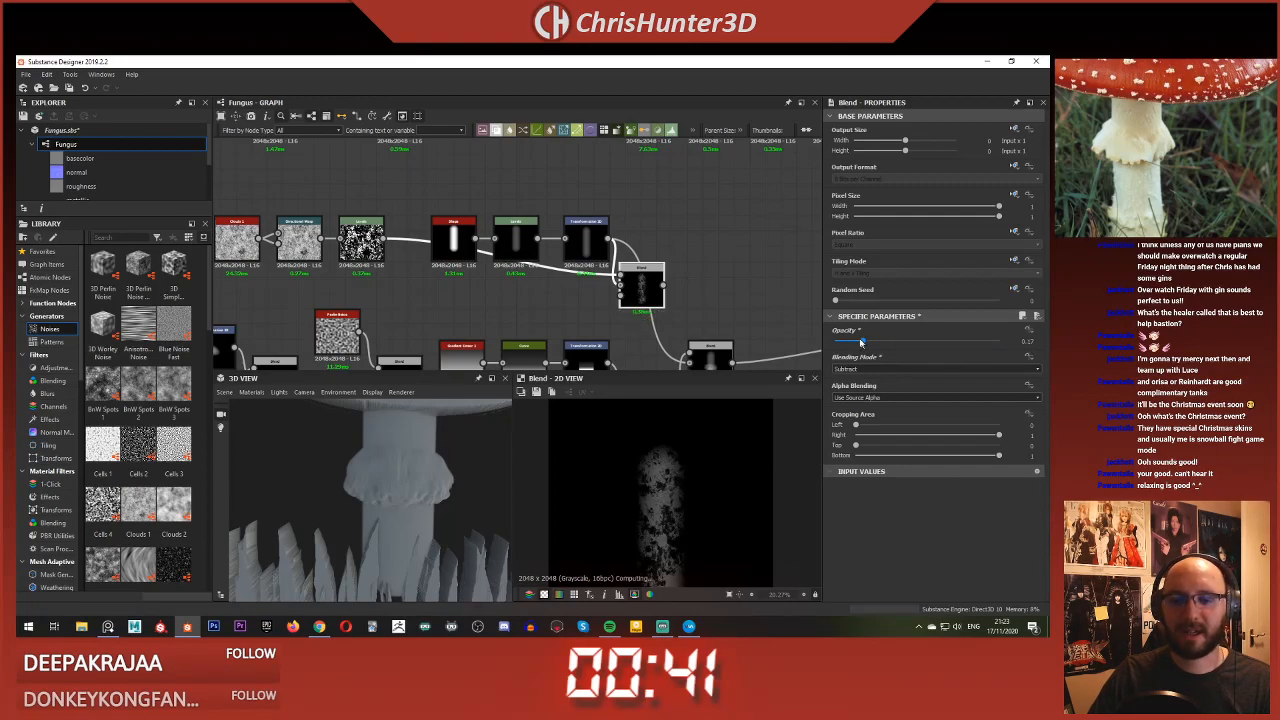
pyautogui.moveTo(860, 342); pyautogui.dragTo(835, 338)
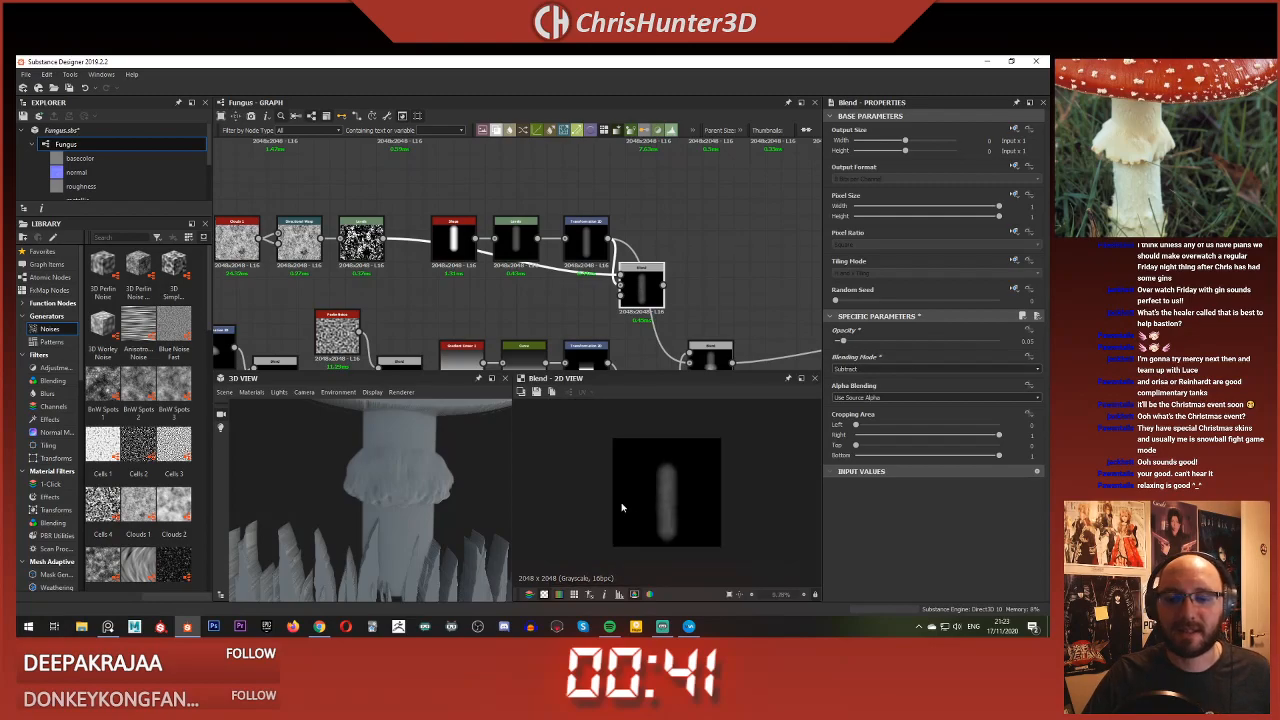
# Step: Stack the stem's Shape, Levels and Transformation 2D row directly above the Clouds 1, Directional Warp and Levels row, close to the Blend
pyautogui.scroll(-2, 430, 216)
pyautogui.moveTo(430, 216); pyautogui.dragTo(477, 250, button='middle')
pyautogui.scroll(3, 530, 236)
pyautogui.scroll(-2, 477, 250)
pyautogui.moveTo(500, 200); pyautogui.dragTo(628, 234)
pyautogui.moveTo(628, 234); pyautogui.dragTo(610, 208)
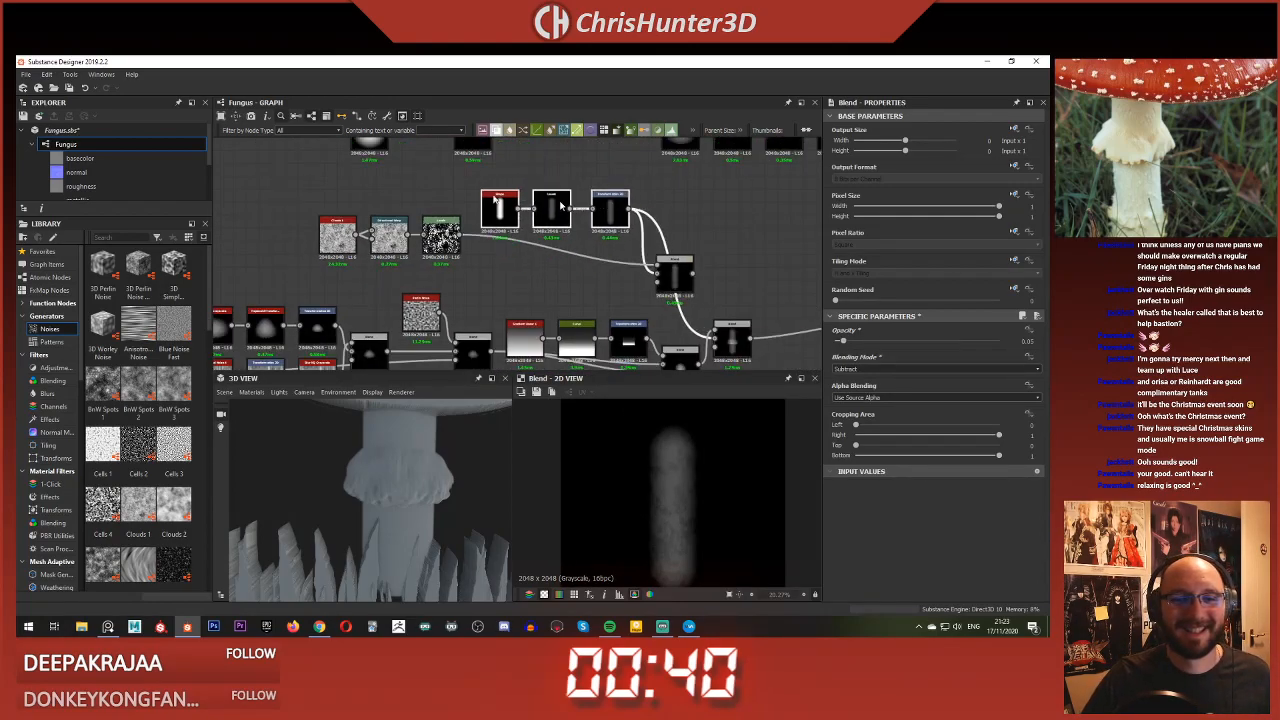
pyautogui.moveTo(319, 196); pyautogui.dragTo(341, 212)
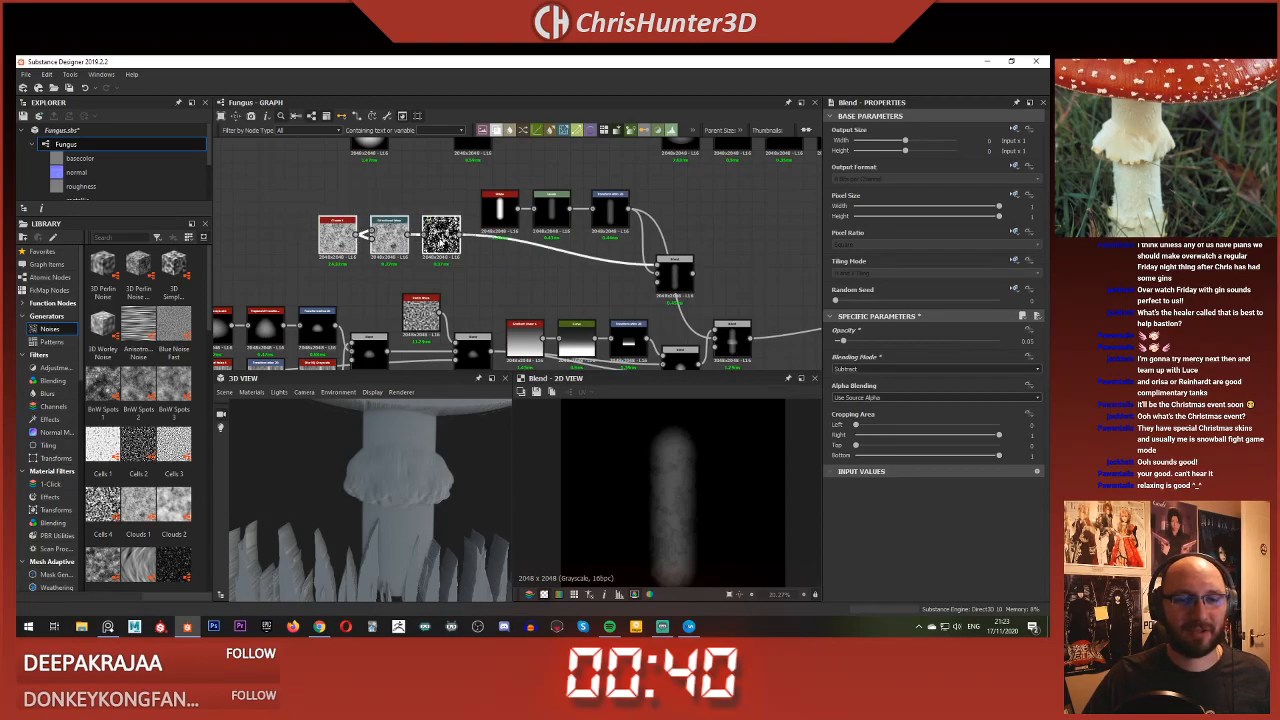
pyautogui.moveTo(440, 240); pyautogui.dragTo(615, 282)
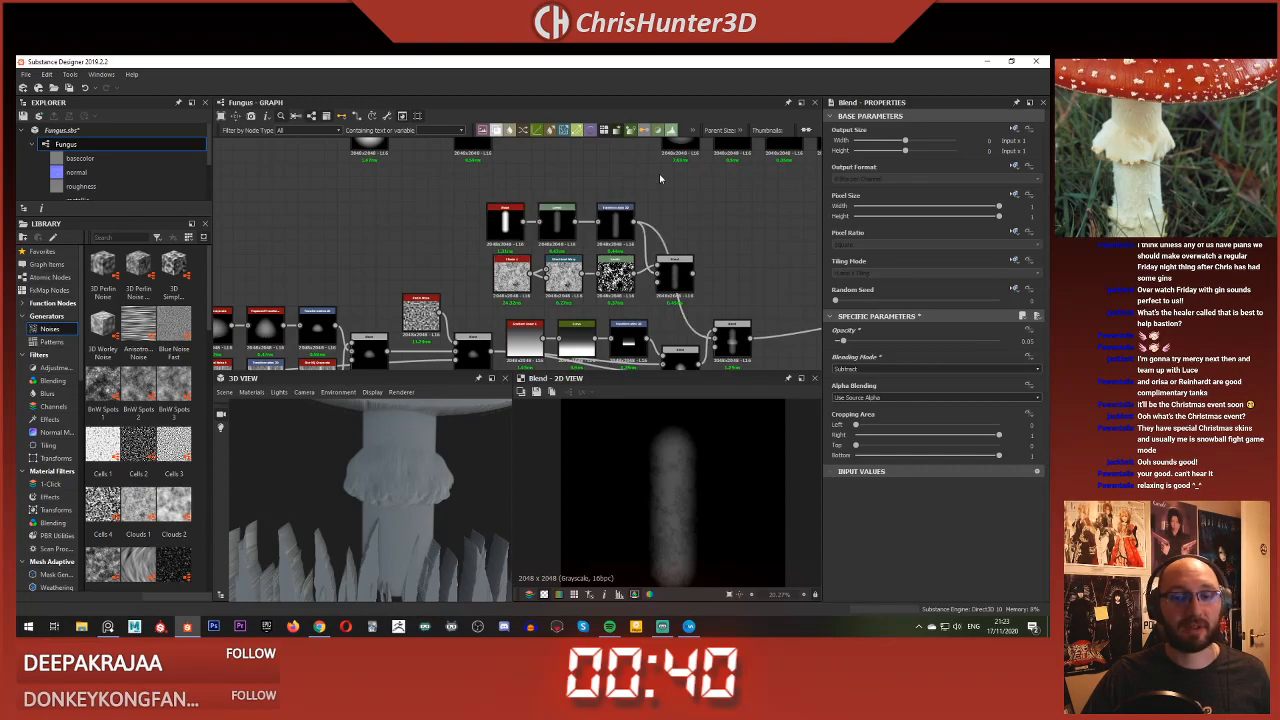
# Step: Move the Blend up so it sits beside the stacked shape and cloud rows
pyautogui.scroll(3, 628, 218)
pyautogui.scroll(-3, 628, 220)
pyautogui.moveTo(708, 268); pyautogui.dragTo(703, 236)
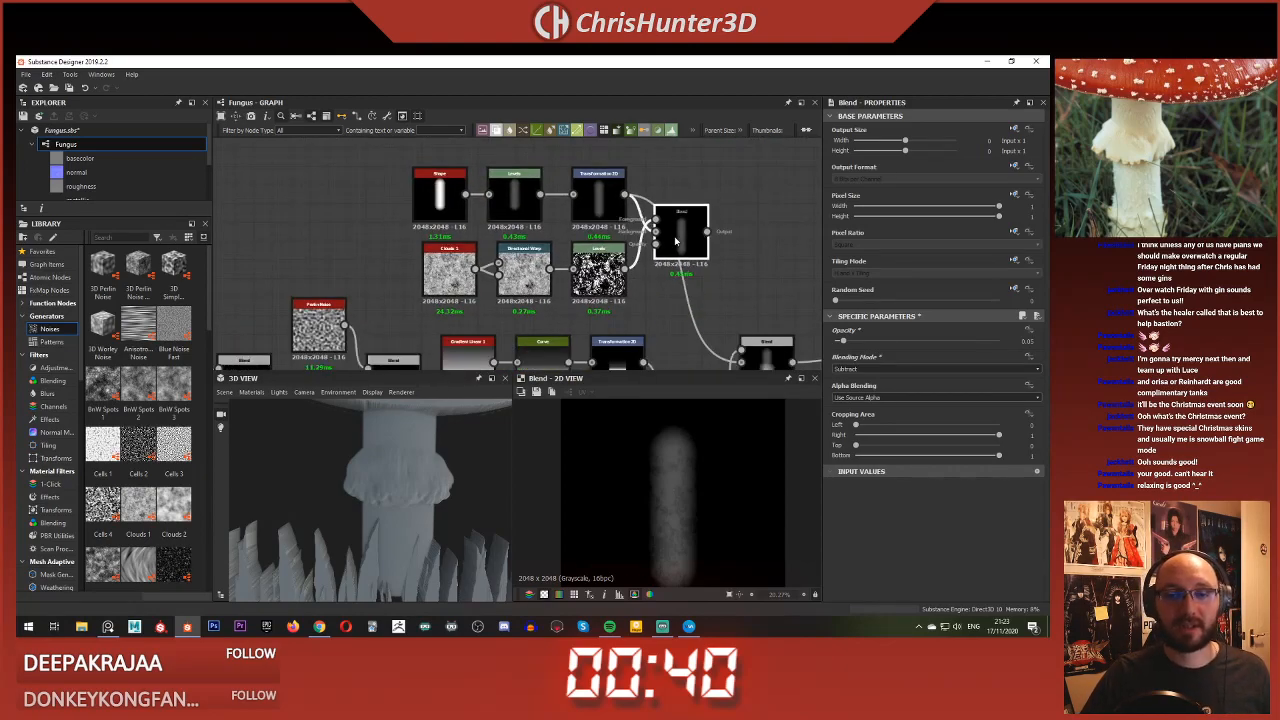
pyautogui.moveTo(696, 350); pyautogui.dragTo(686, 358, button='middle')
pyautogui.scroll(-1, 663, 477)
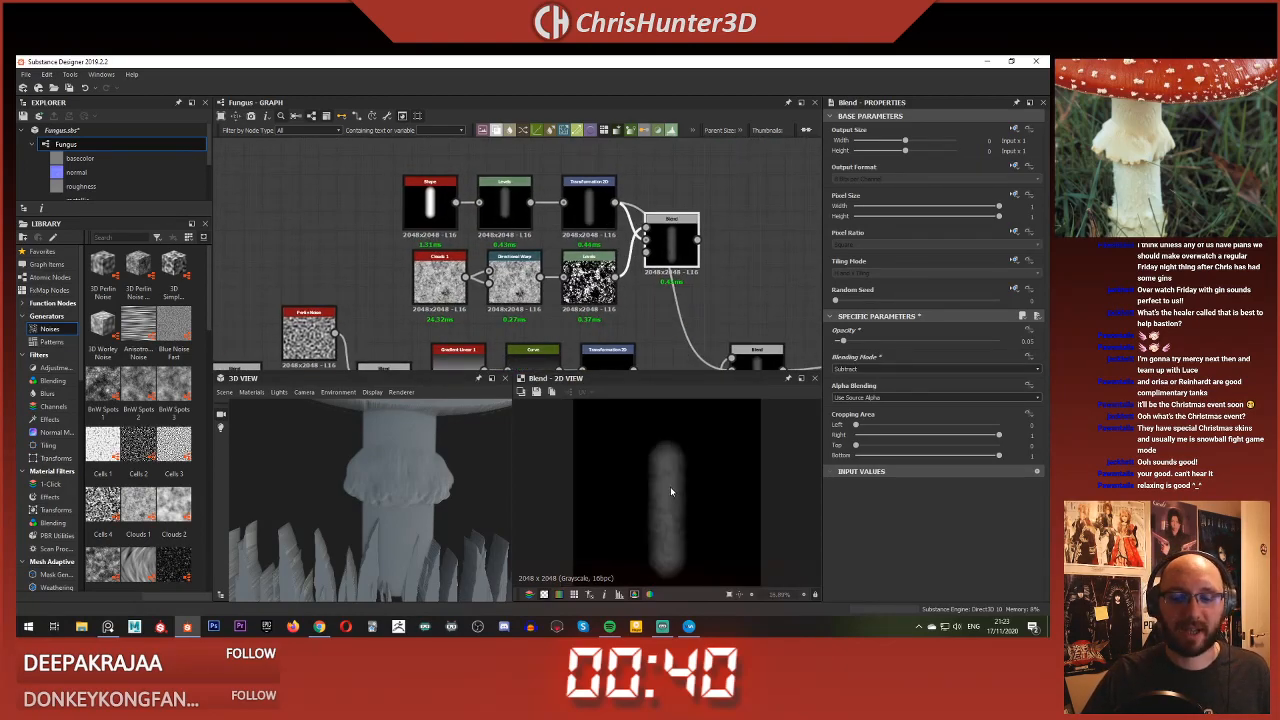
# Step: Raise the intensity of the stem's Directional Warp to 50
pyautogui.scroll(1, 496, 283)
pyautogui.scroll(1, 496, 283)
pyautogui.click(496, 283)
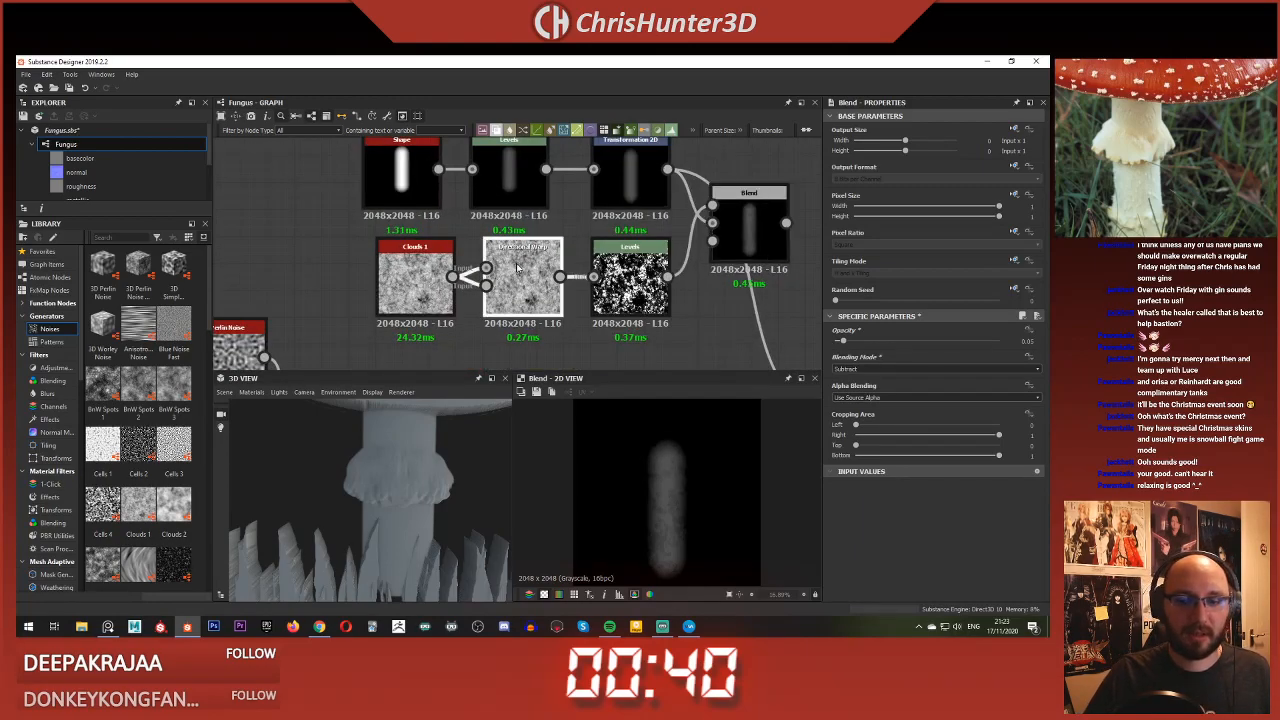
pyautogui.moveTo(925, 342); pyautogui.dragTo(999, 342)
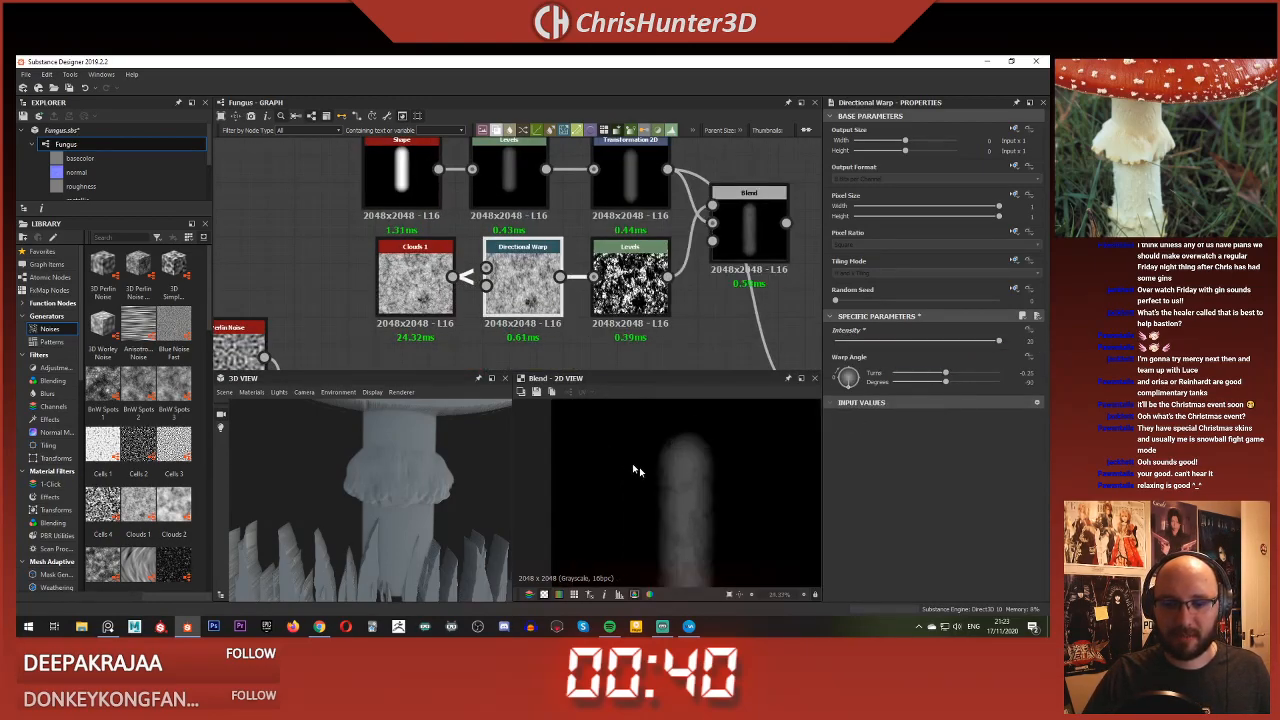
pyautogui.scroll(2, 639, 467)
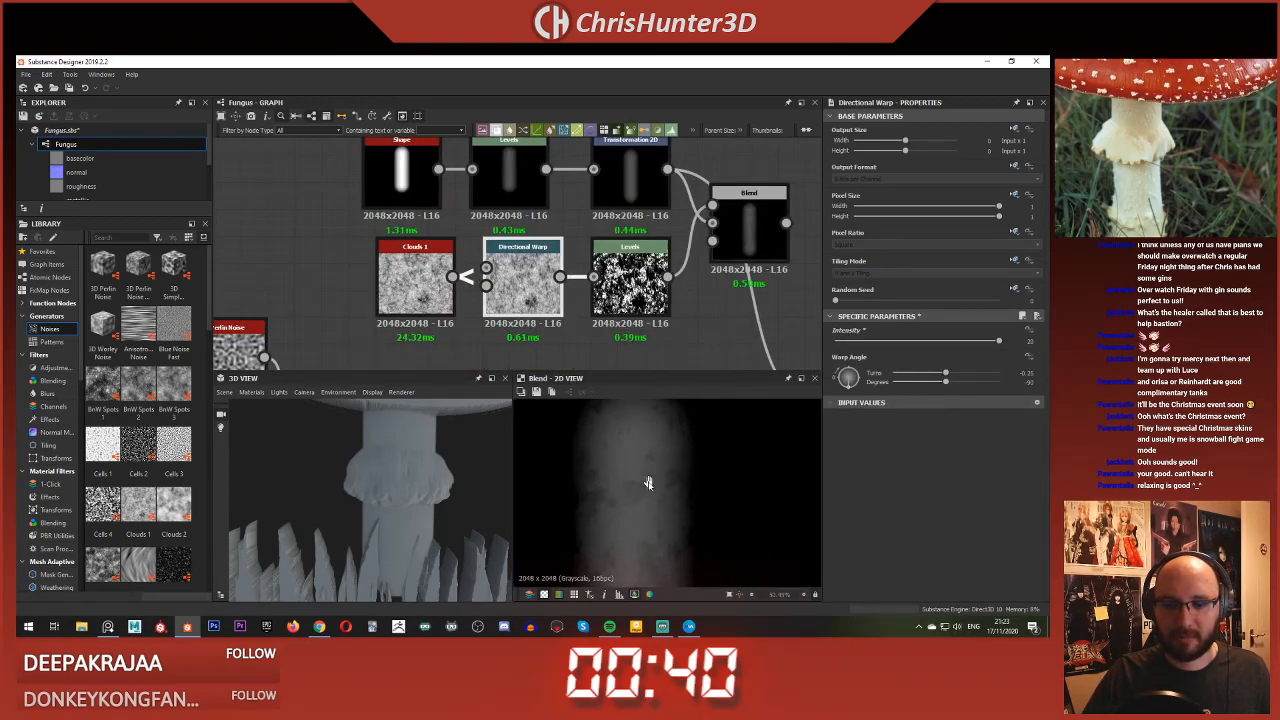
pyautogui.click(1036, 341)
pyautogui.write('50')
pyautogui.press('Return')
# Step: Inspect the warped stem detail up close and lower the Directional Warp intensity to 12.46
pyautogui.scroll(-2, 649, 506)
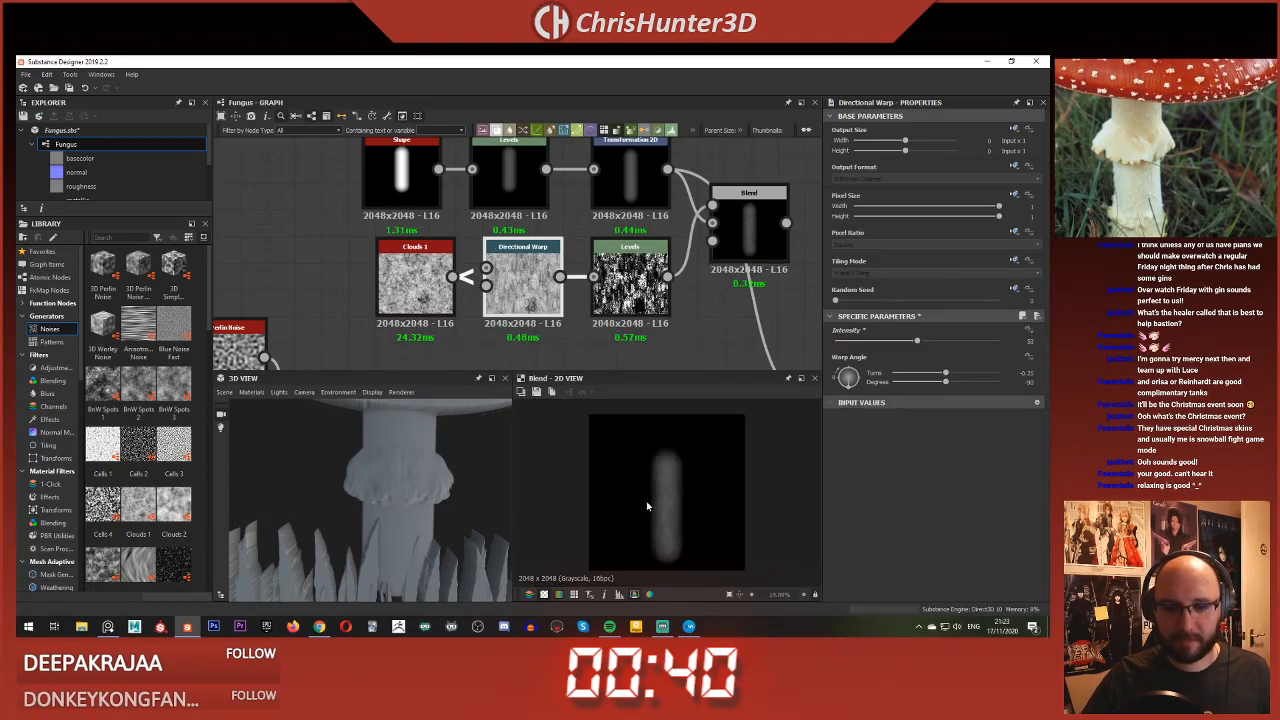
pyautogui.scroll(4, 668, 476)
pyautogui.moveTo(709, 503); pyautogui.dragTo(719, 450, button='middle')
pyautogui.scroll(4, 719, 523)
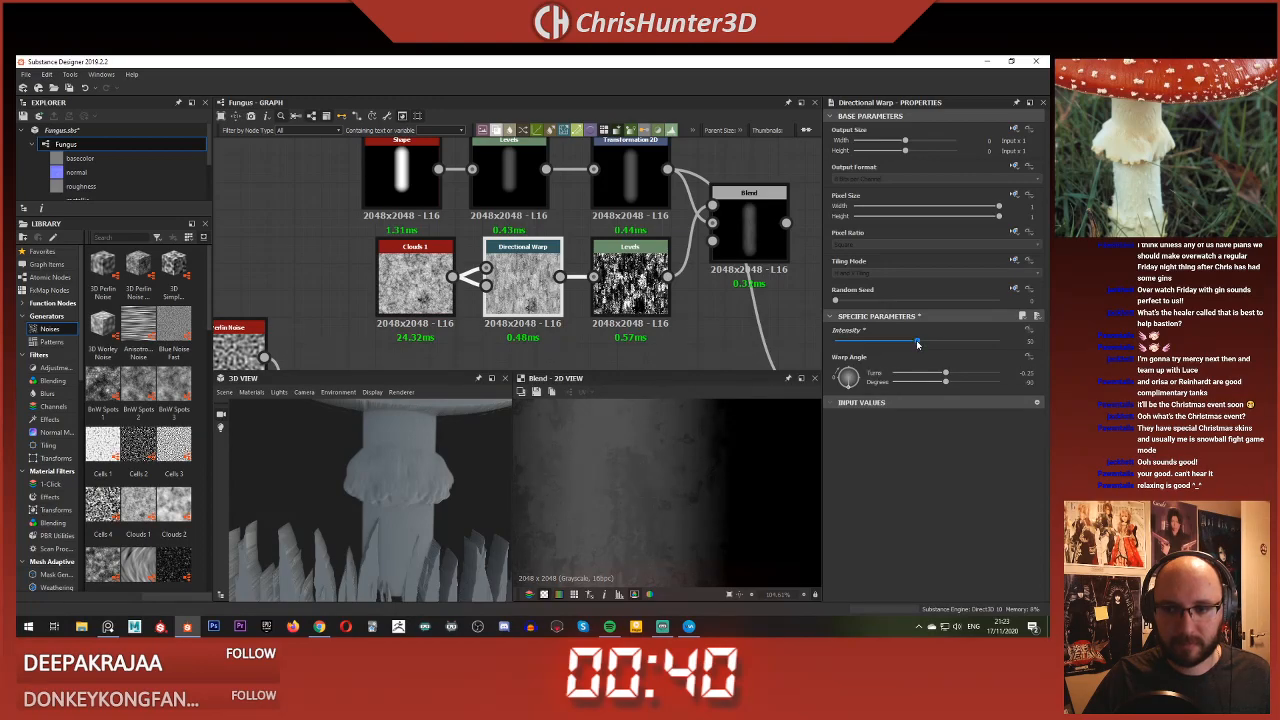
pyautogui.moveTo(917, 343); pyautogui.dragTo(856, 350)
pyautogui.scroll(-5, 716, 485)
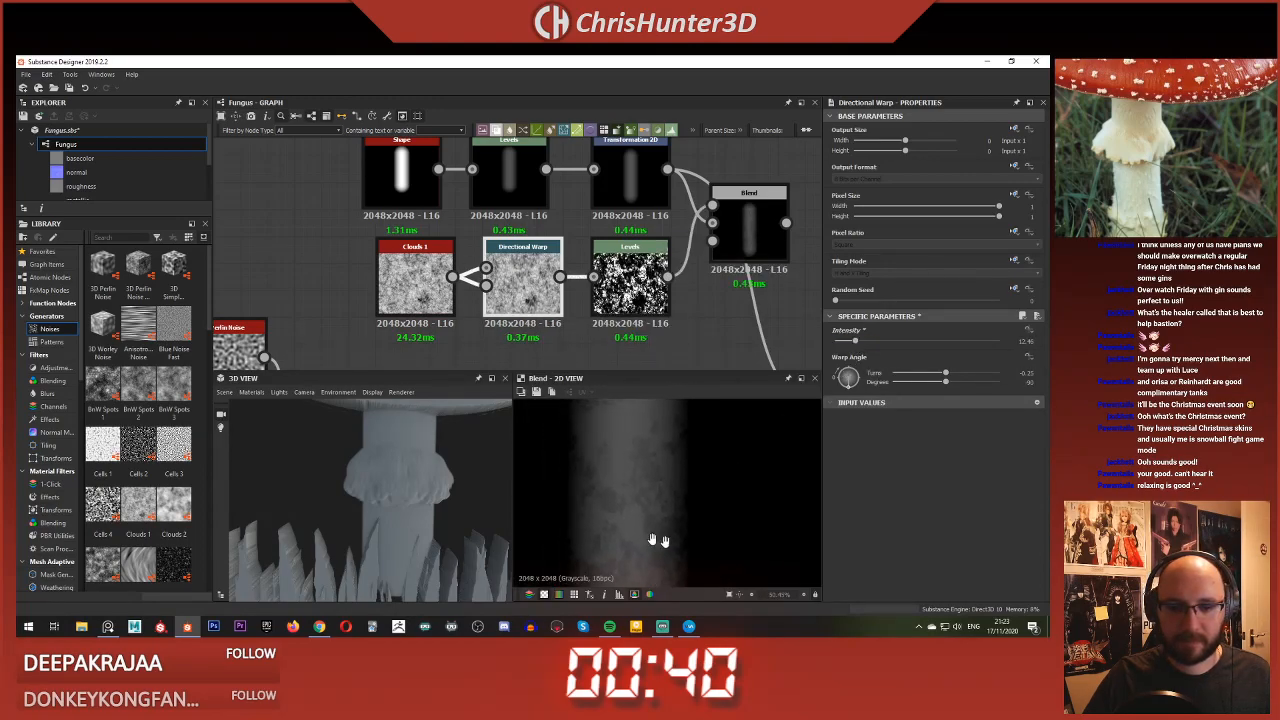
# Step: Move the Clouds 1, Directional Warp and Levels chain well ahead of the stem's Shape node to make room
pyautogui.scroll(-2, 706, 313)
pyautogui.moveTo(704, 311); pyautogui.dragTo(369, 253)
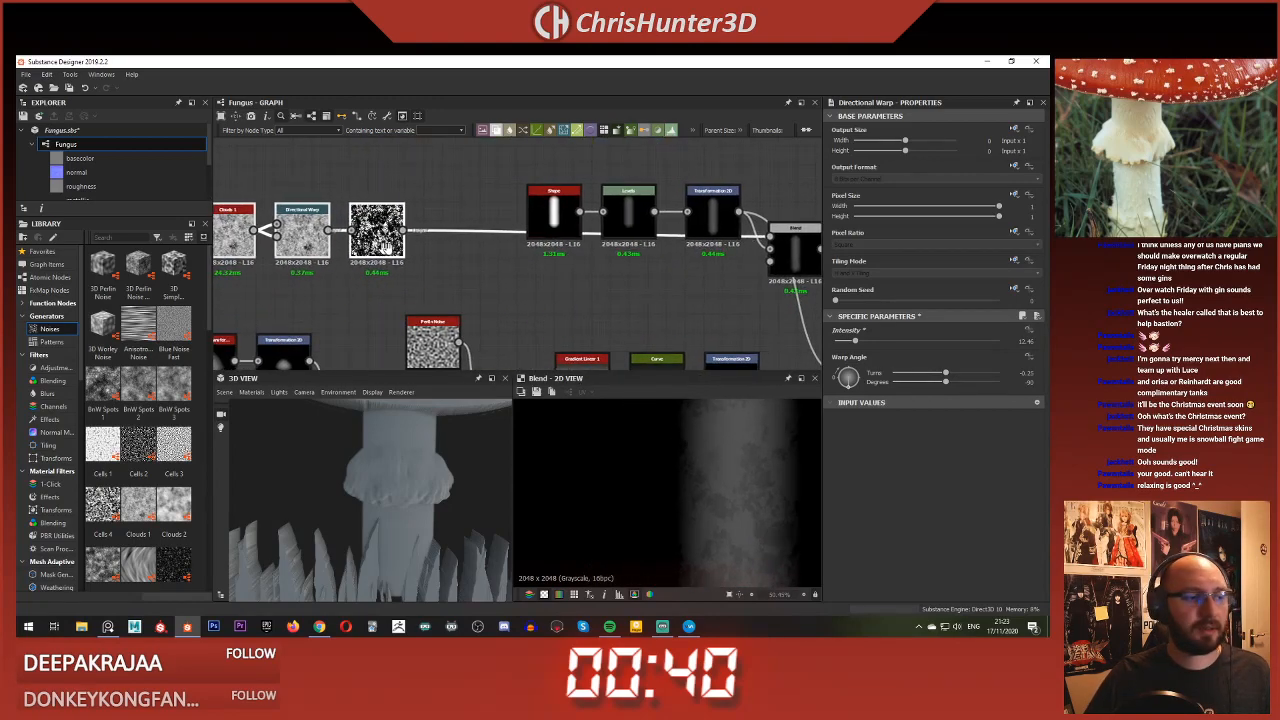
pyautogui.moveTo(432, 251); pyautogui.dragTo(529, 263, button='middle')
pyautogui.scroll(1, 529, 263)
# Step: Add a Histogram Scan node in the gap after the cloud chain's Levels
pyautogui.click(560, 261)
pyautogui.press('space')
pyautogui.write('hist')
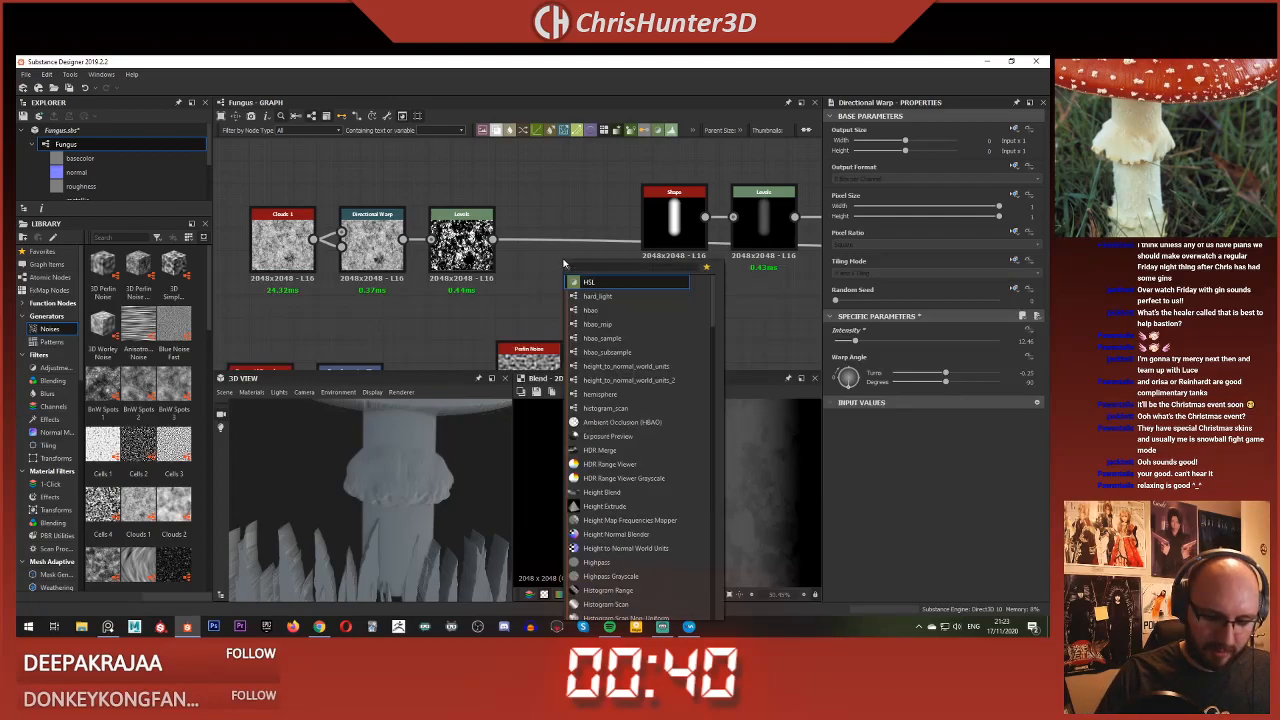
pyautogui.press('Down')
pyautogui.press('Down')
pyautogui.press('Return')
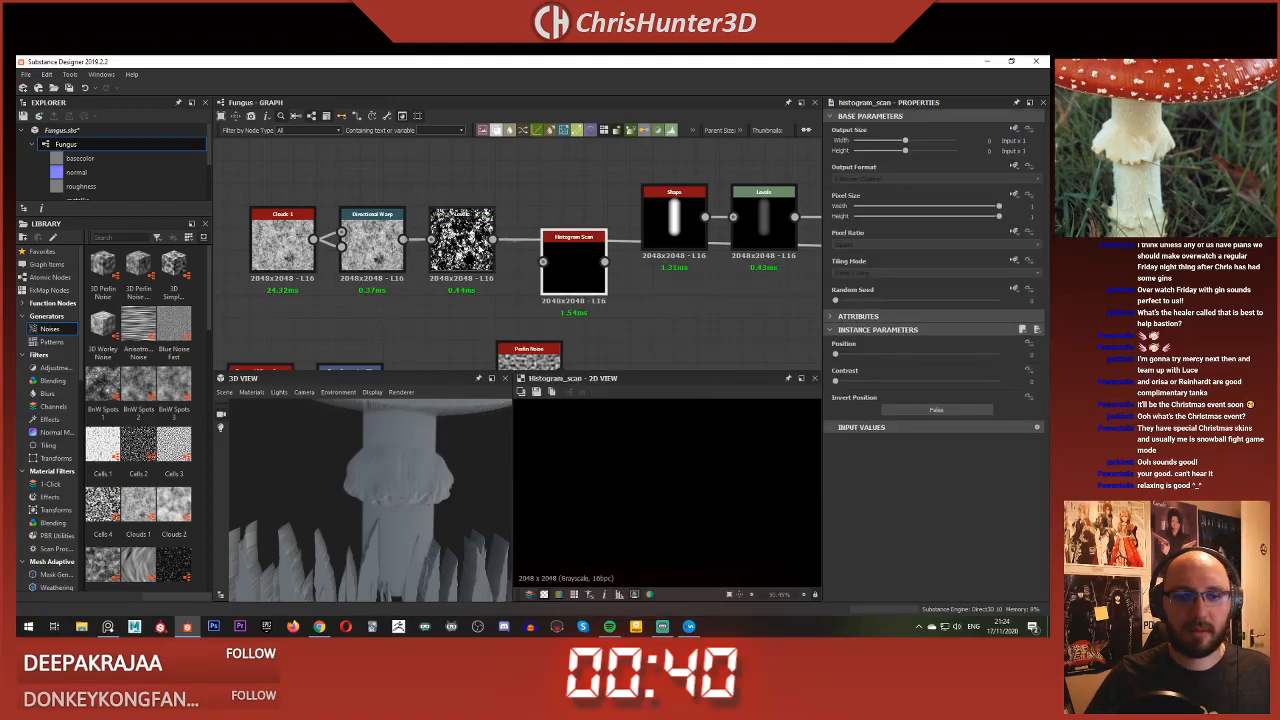
# Step: Feed the cloud Levels into the Histogram Scan and set its position to 0.17 and contrast to 0.95
pyautogui.moveTo(897, 353); pyautogui.dragTo(961, 354)
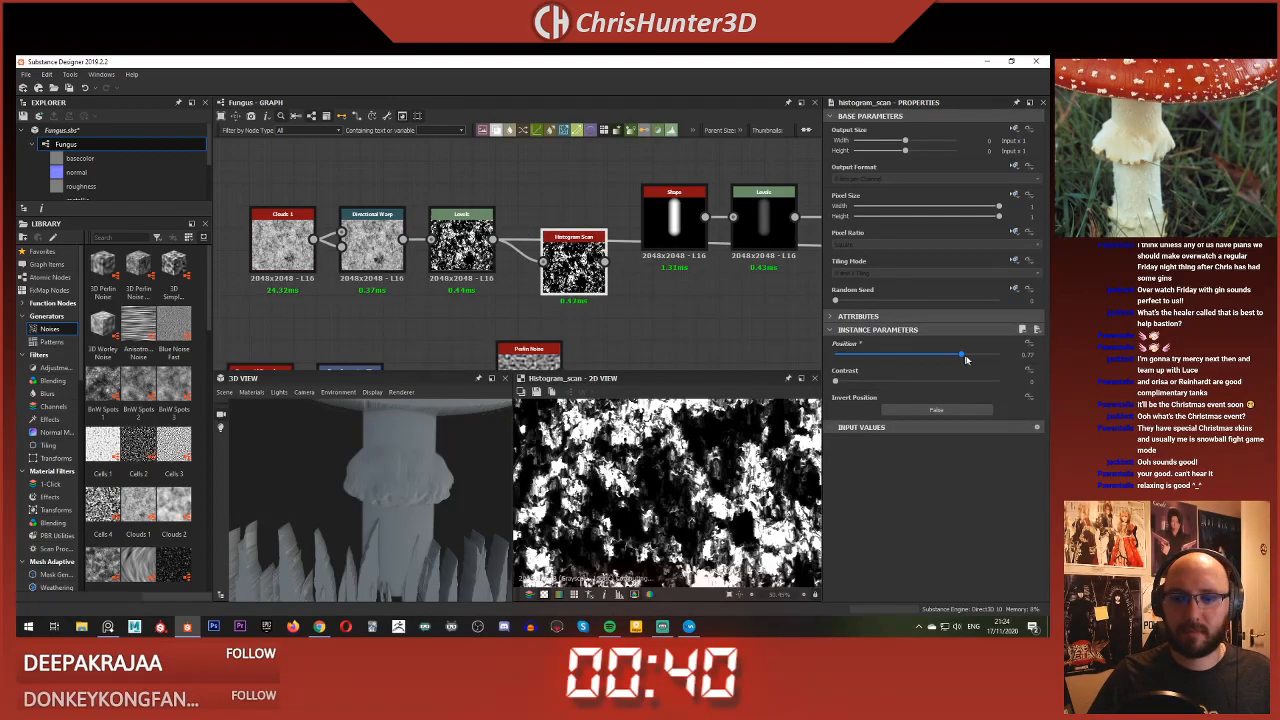
pyautogui.moveTo(895, 382); pyautogui.dragTo(862, 356)
pyautogui.press('f')
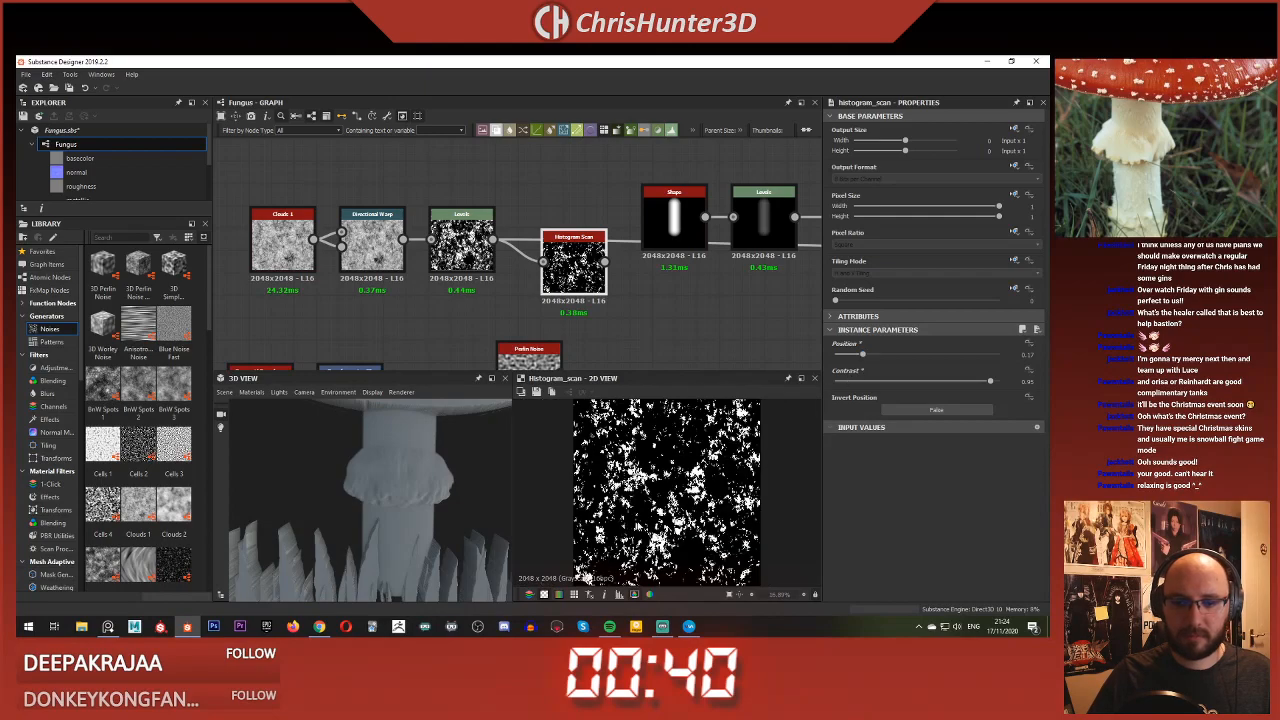
# Step: Move the cloud chain together with the Histogram Scan farther away from the stem's Shape node
pyautogui.scroll(-3, 643, 286)
pyautogui.scroll(3, 700, 290)
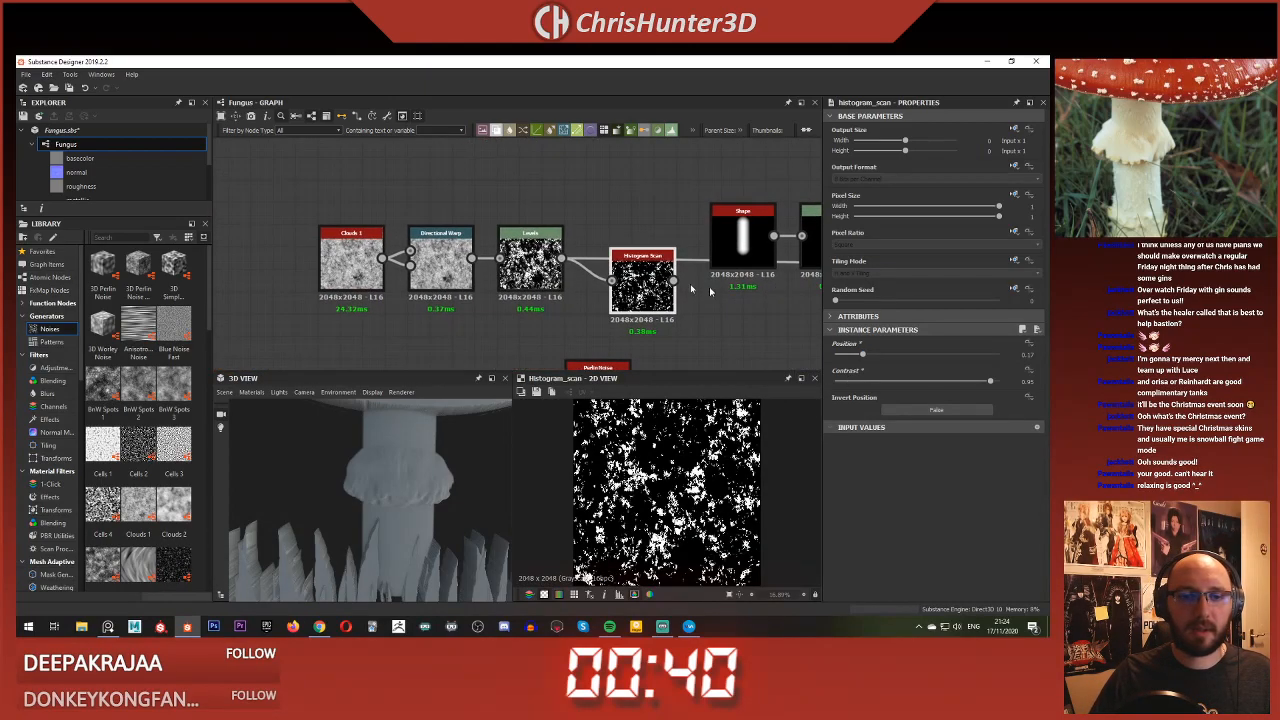
pyautogui.moveTo(311, 219); pyautogui.dragTo(648, 289)
pyautogui.scroll(-2, 648, 289)
pyautogui.moveTo(648, 289); pyautogui.dragTo(682, 259, button='middle')
pyautogui.moveTo(682, 259); pyautogui.dragTo(473, 241)
# Step: Add a Flood Fill node and connect the Histogram Scan output to it
pyautogui.press('space')
pyautogui.write('flood')
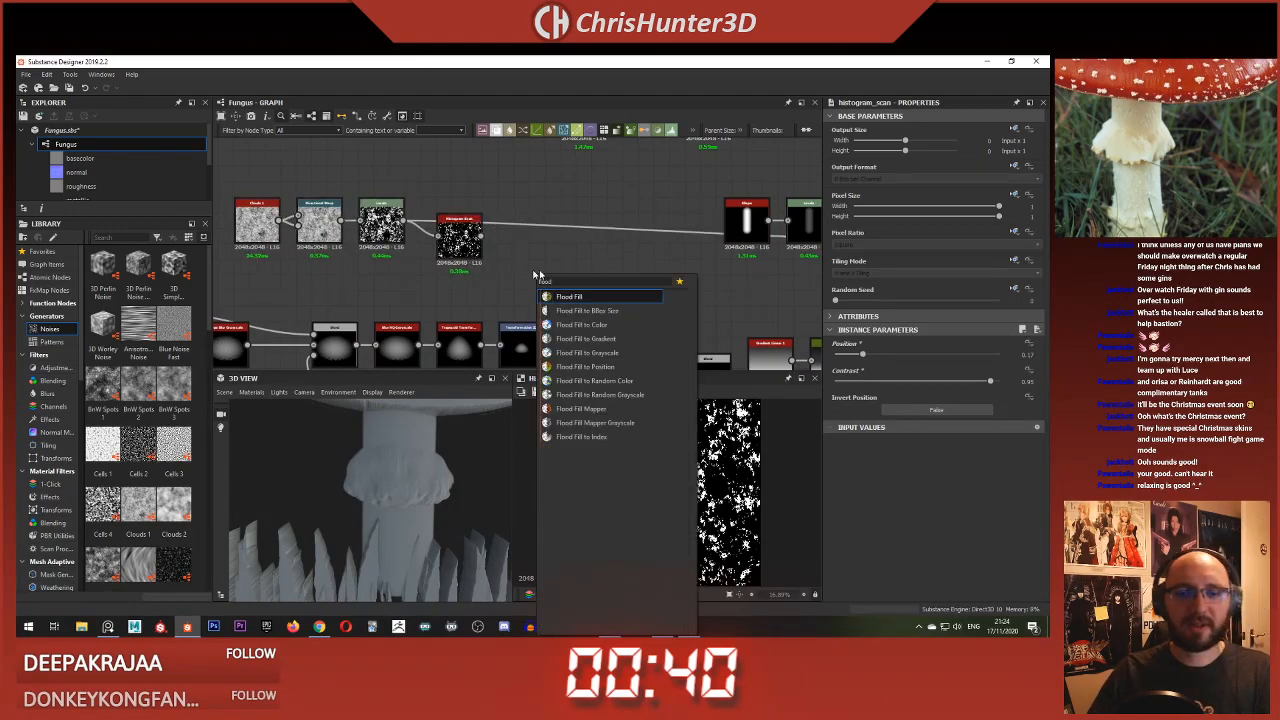
pyautogui.press('Return')
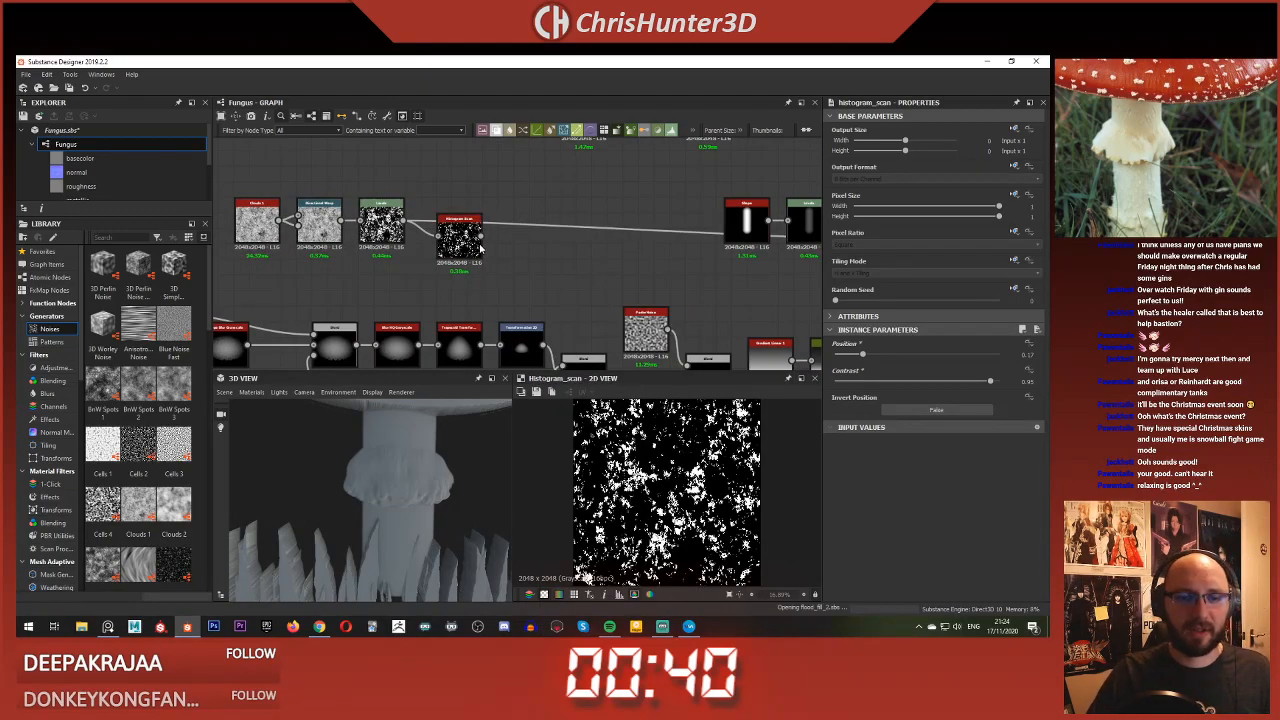
pyautogui.scroll(3, 481, 248)
pyautogui.moveTo(486, 236); pyautogui.dragTo(537, 279)
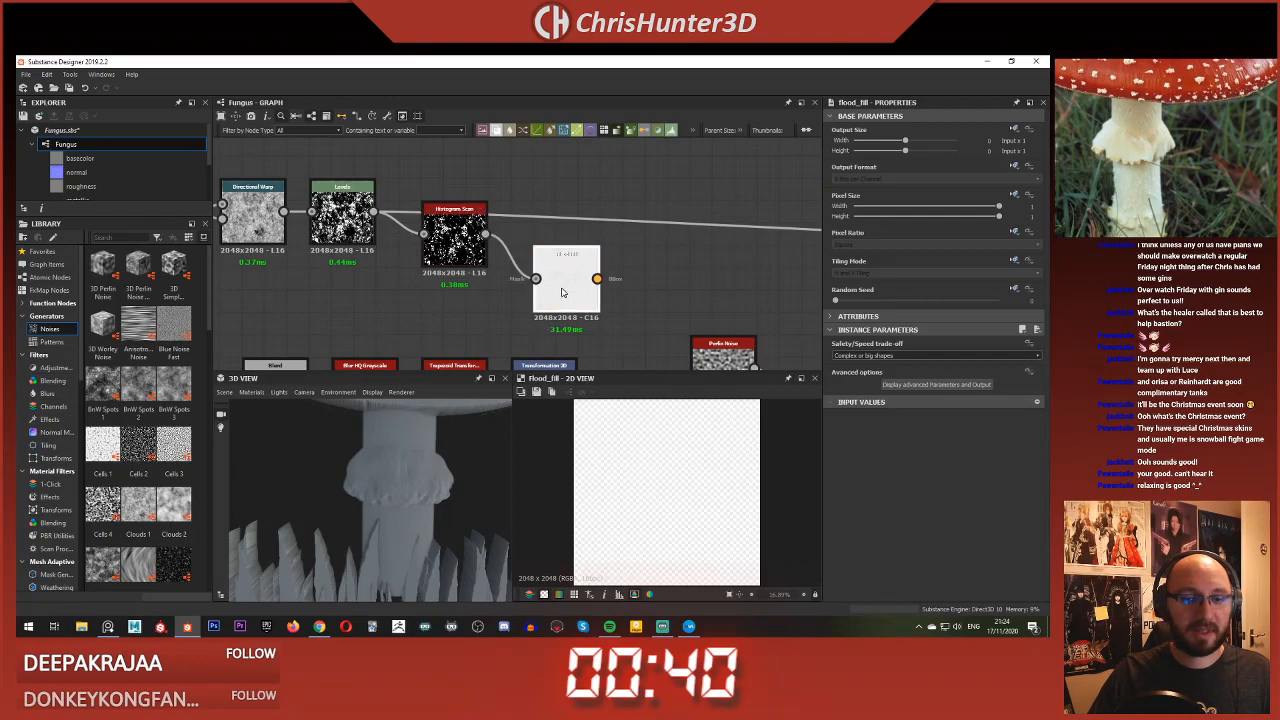
# Step: Add a Flood Fill to Gradient node after the Flood Fill and connect the two
pyautogui.scroll(5, 677, 517)
pyautogui.moveTo(637, 298); pyautogui.dragTo(624, 297, button='middle')
pyautogui.press('space')
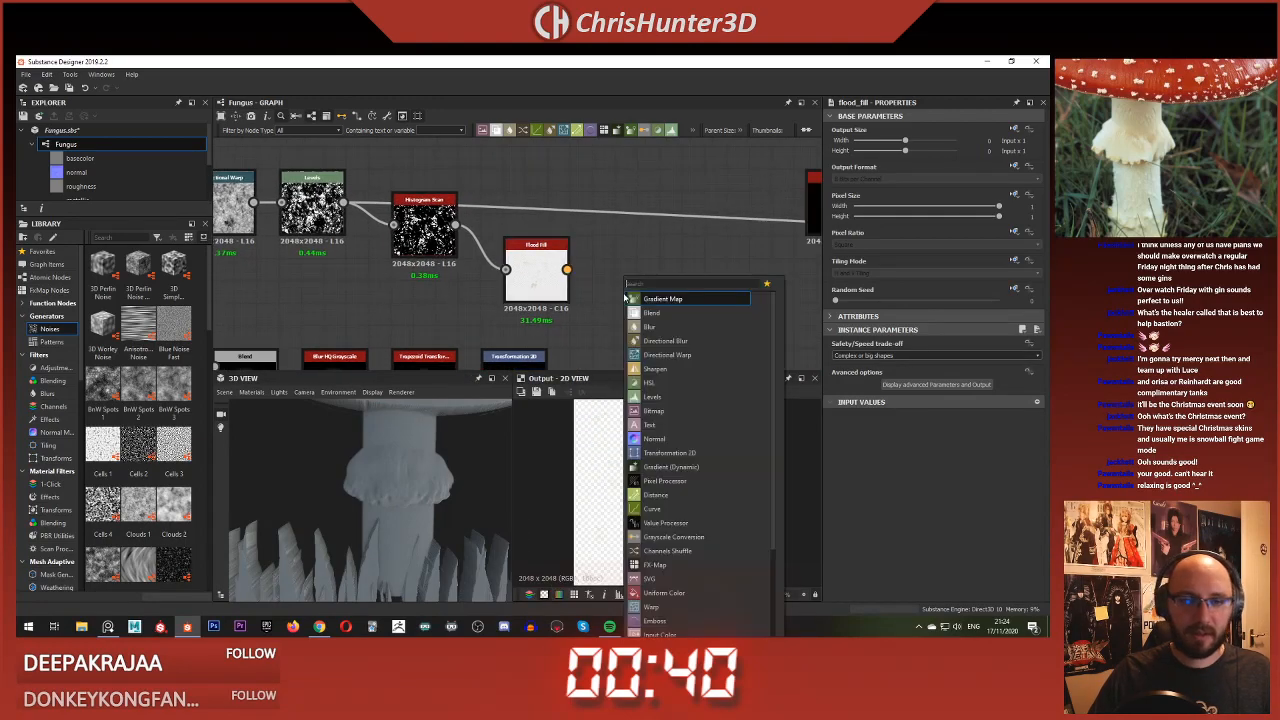
pyautogui.write('flood')
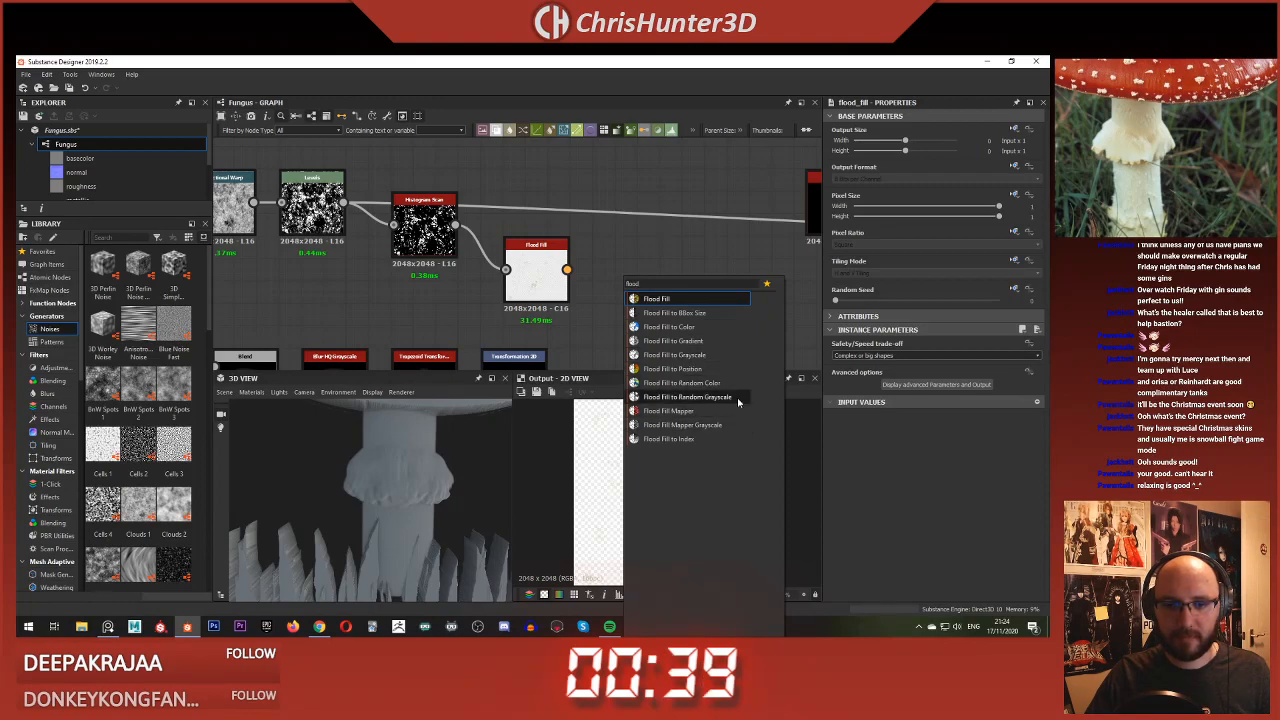
pyautogui.moveTo(739, 401)
pyautogui.click(734, 344)
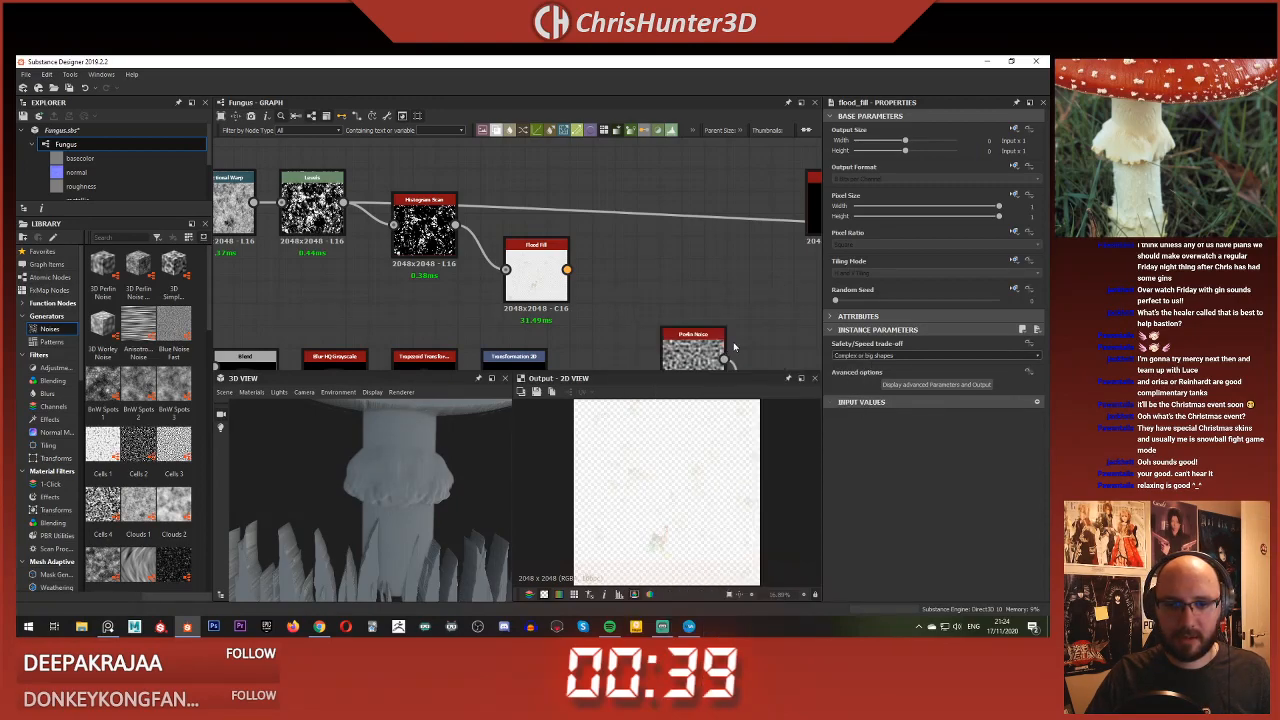
pyautogui.moveTo(626, 289); pyautogui.dragTo(661, 271)
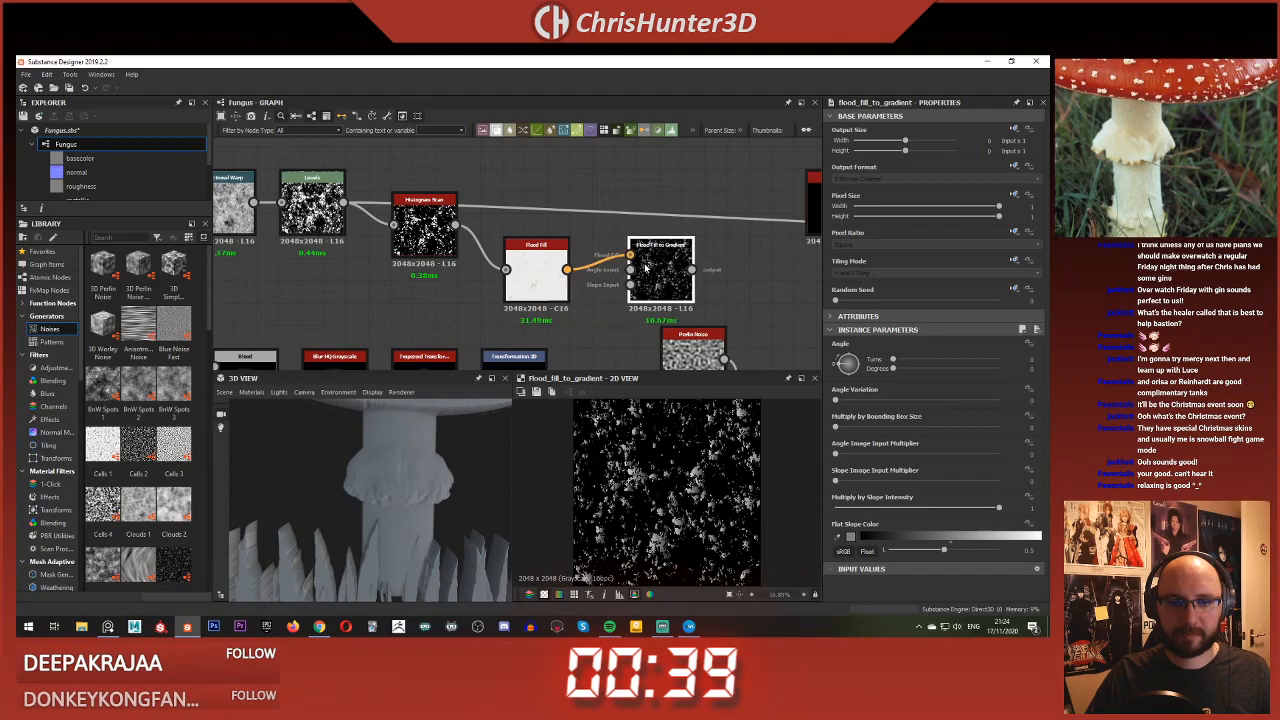
# Step: Set the Flood Fill to Gradient angle to -90 degrees and check the pattern up close
pyautogui.scroll(2, 689, 472)
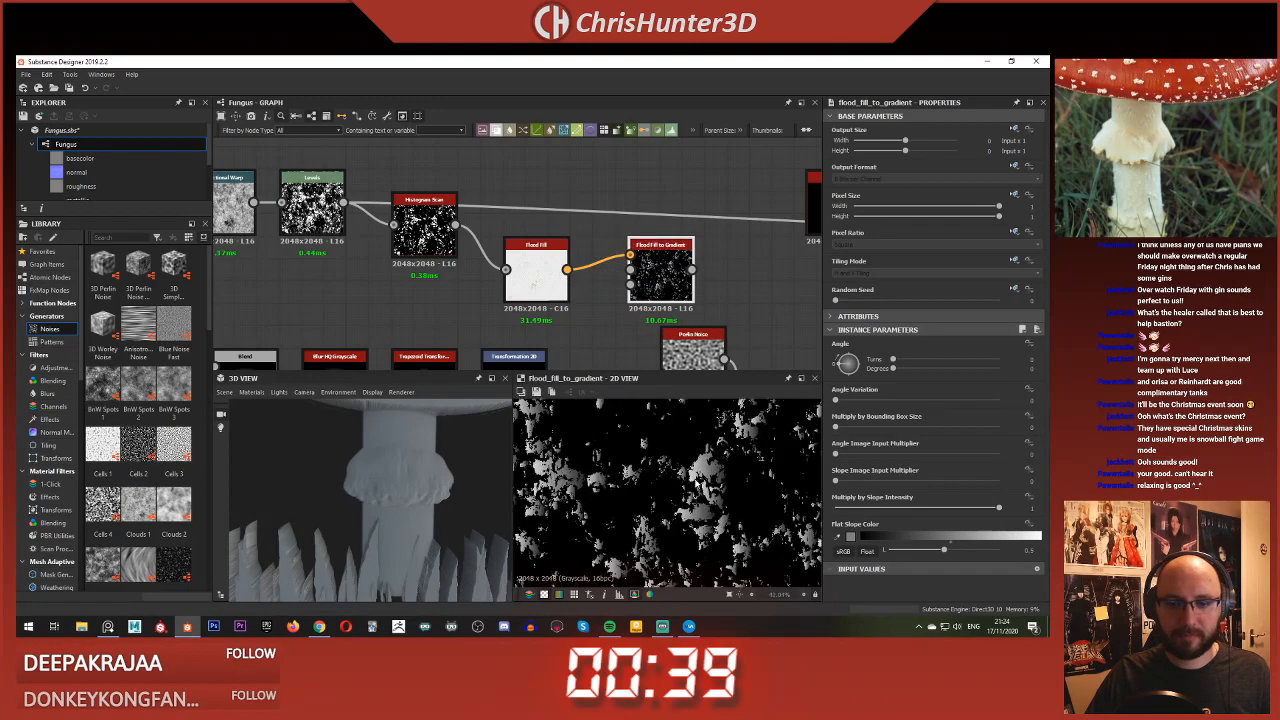
pyautogui.click(848, 372)
pyautogui.scroll(5, 813, 522)
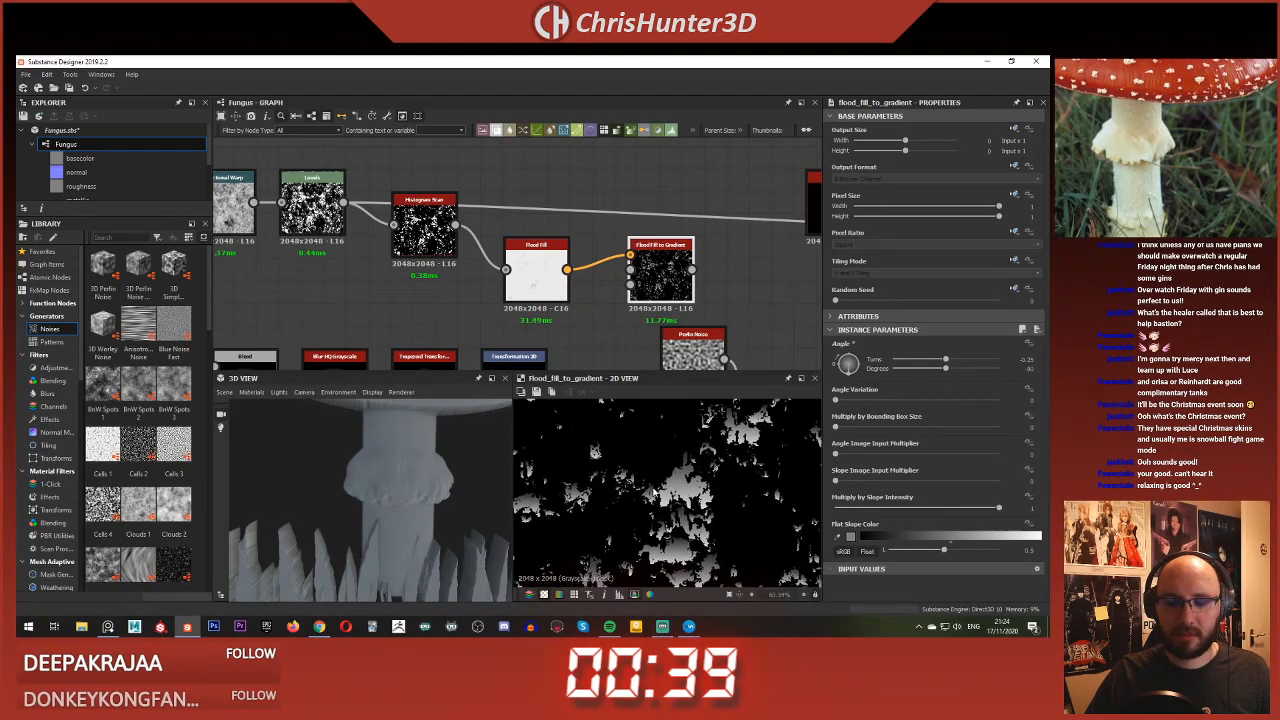
pyautogui.scroll(-6, 813, 522)
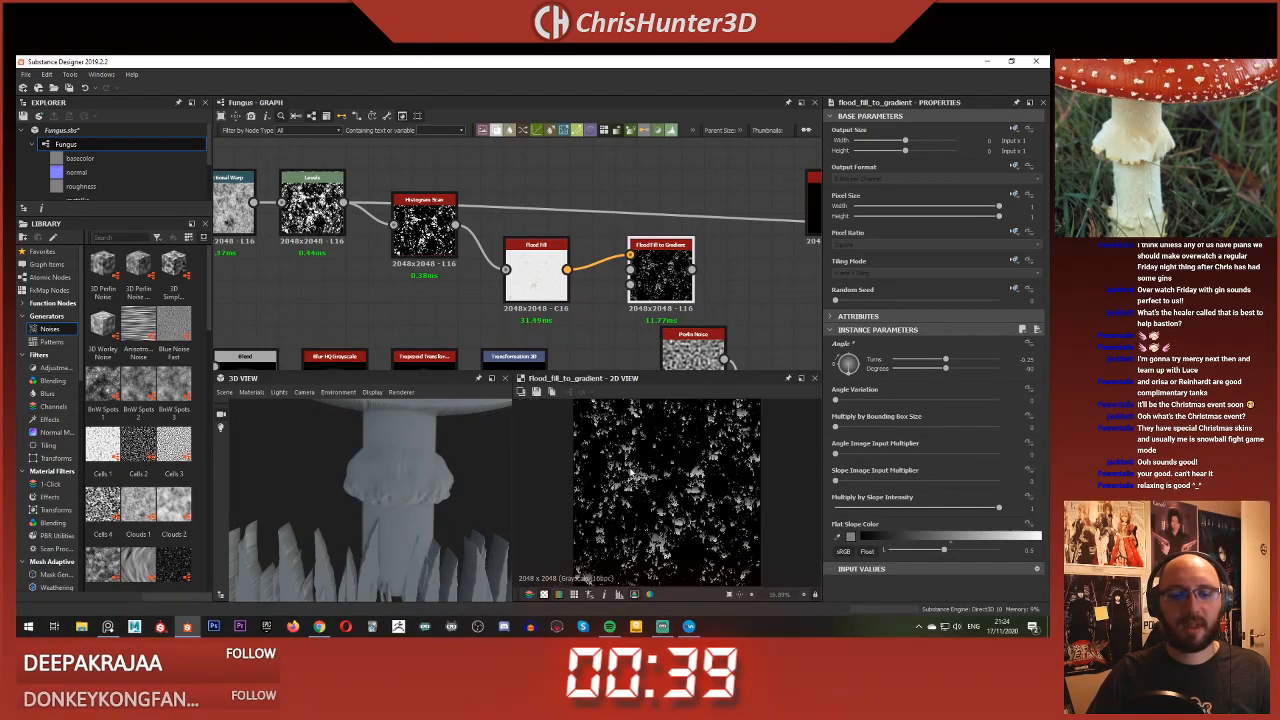
# Step: Connect the Flood Fill to Gradient to the stem Blend's foreground in place of the cloud Levels, and display that Blend
pyautogui.moveTo(657, 271); pyautogui.dragTo(440, 247, button='middle')
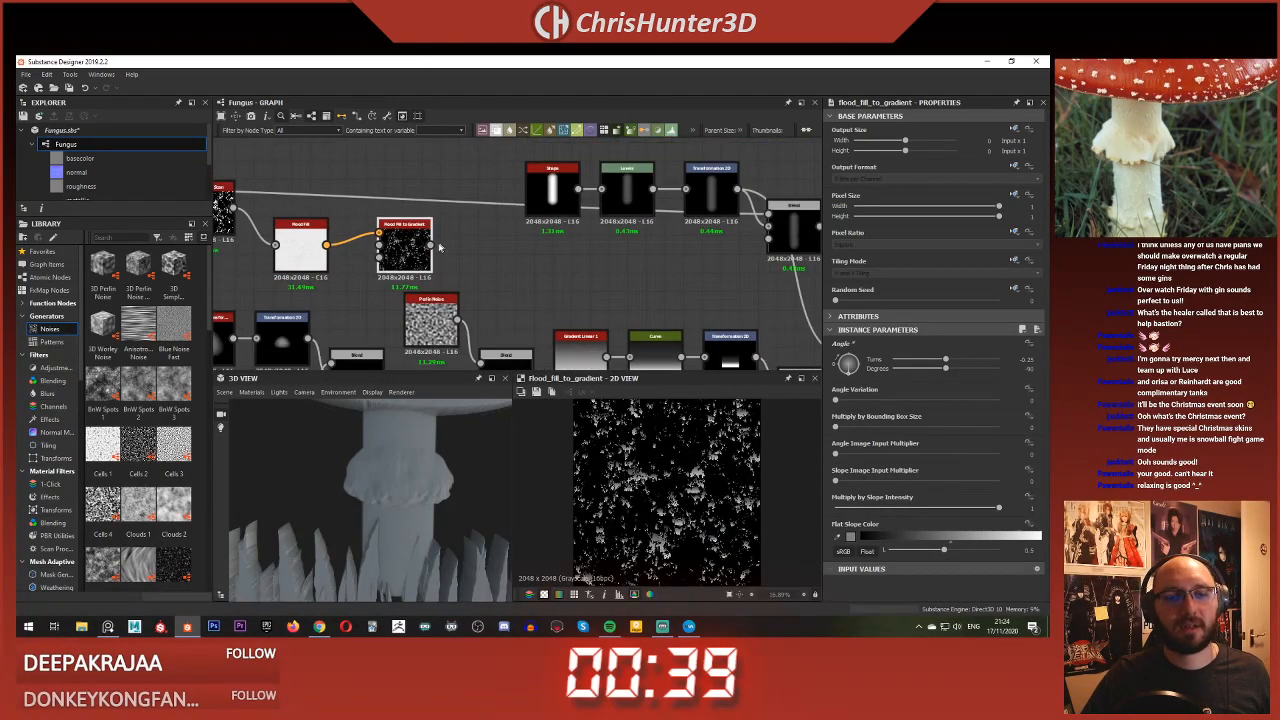
pyautogui.moveTo(712, 257); pyautogui.dragTo(768, 226)
pyautogui.doubleClick(793, 230)
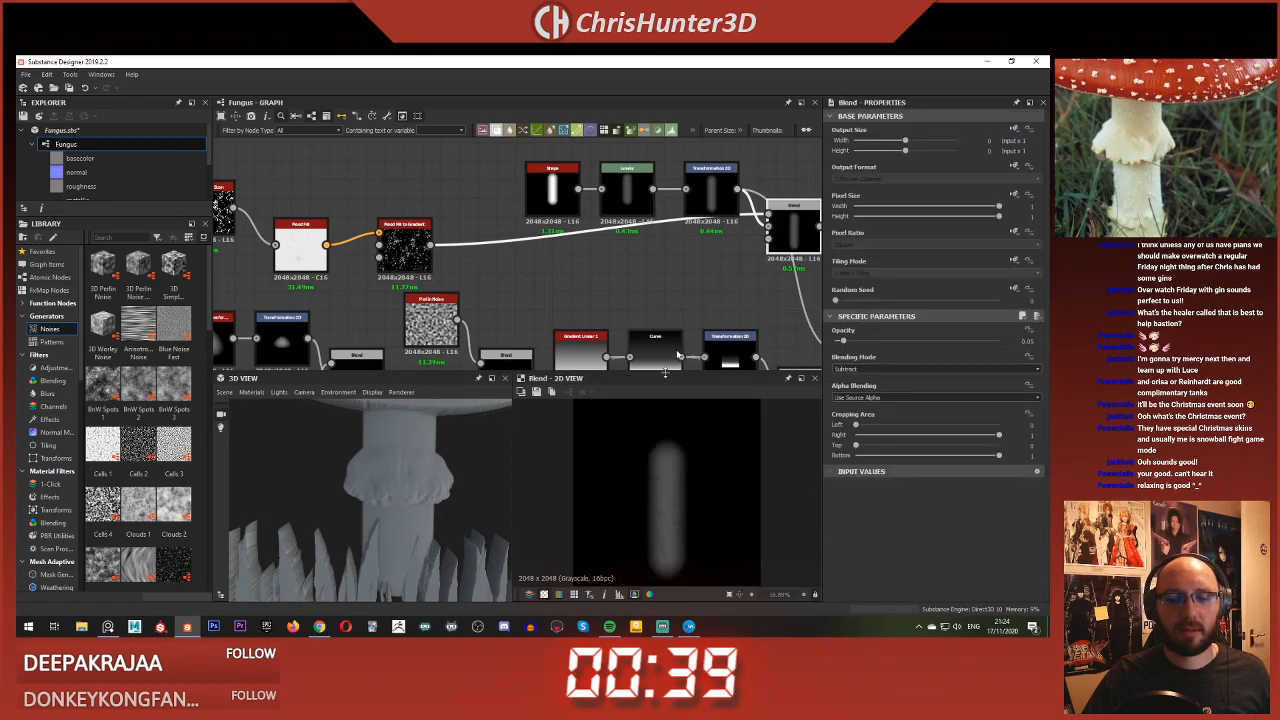
# Step: Switch the stem Blend to Max (Lighten) mode and reduce its opacity to 0.07
pyautogui.click(907, 369)
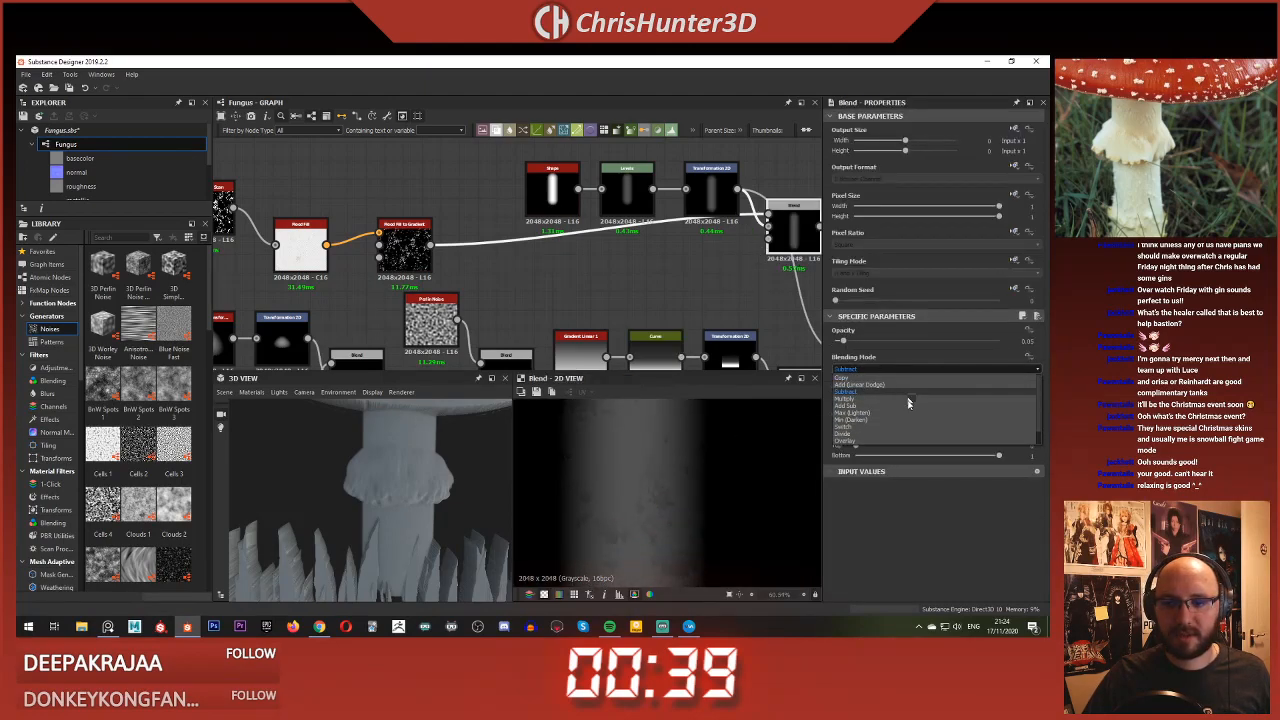
pyautogui.click(909, 413)
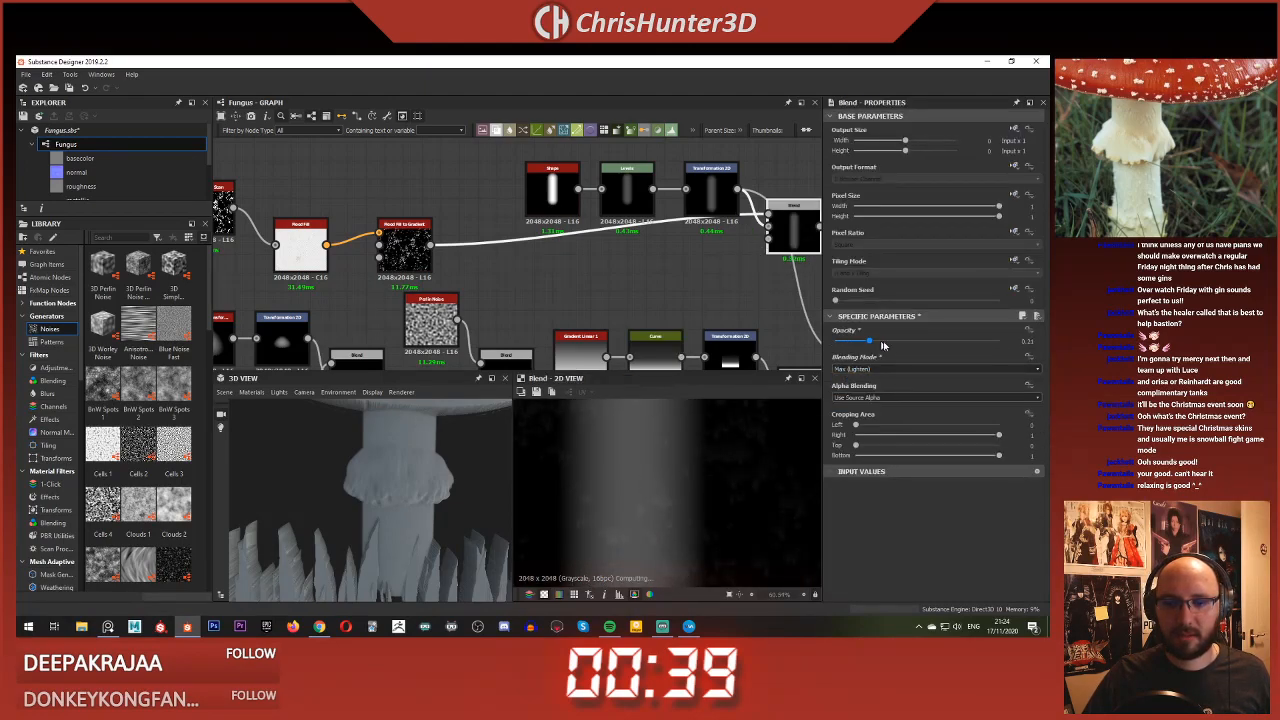
pyautogui.moveTo(882, 345); pyautogui.dragTo(816, 358)
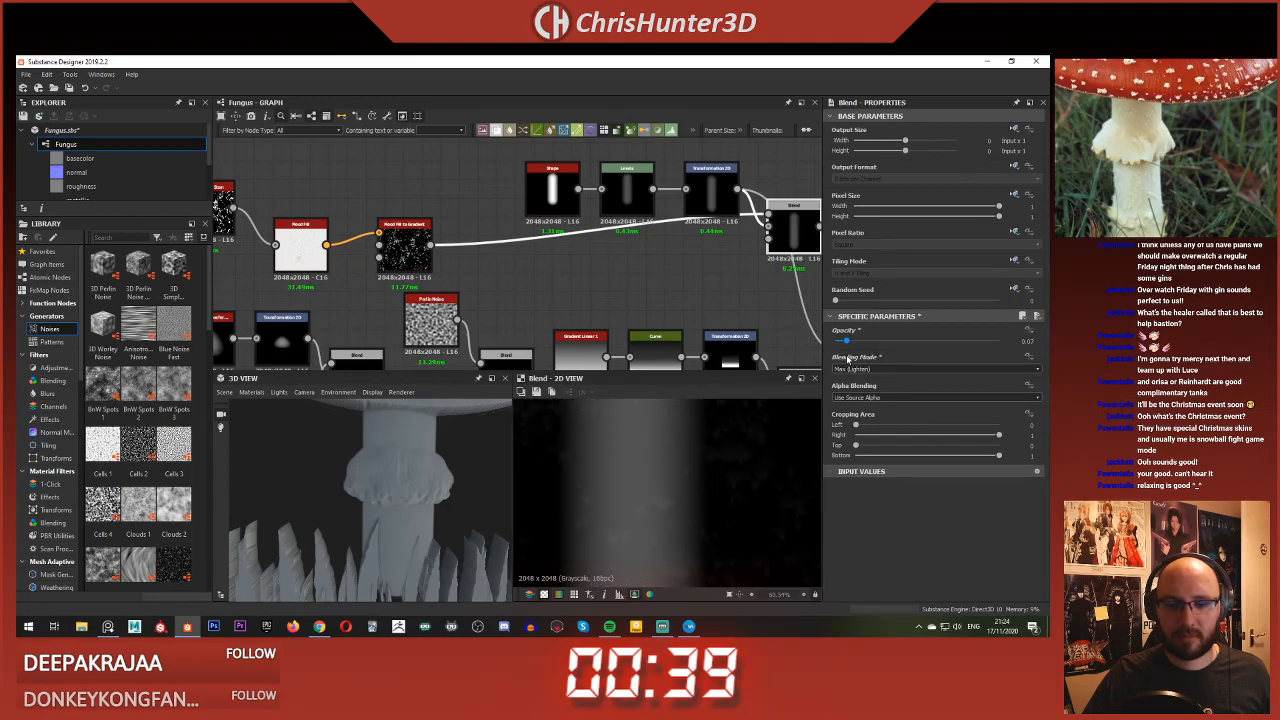
# Step: Connect the stem Shape to the stem Blend's opacity input and feed that Blend into the downstream Blend's foreground
pyautogui.scroll(-6, 678, 525)
pyautogui.scroll(-1, 586, 270)
pyautogui.moveTo(671, 291); pyautogui.dragTo(660, 278, button='middle')
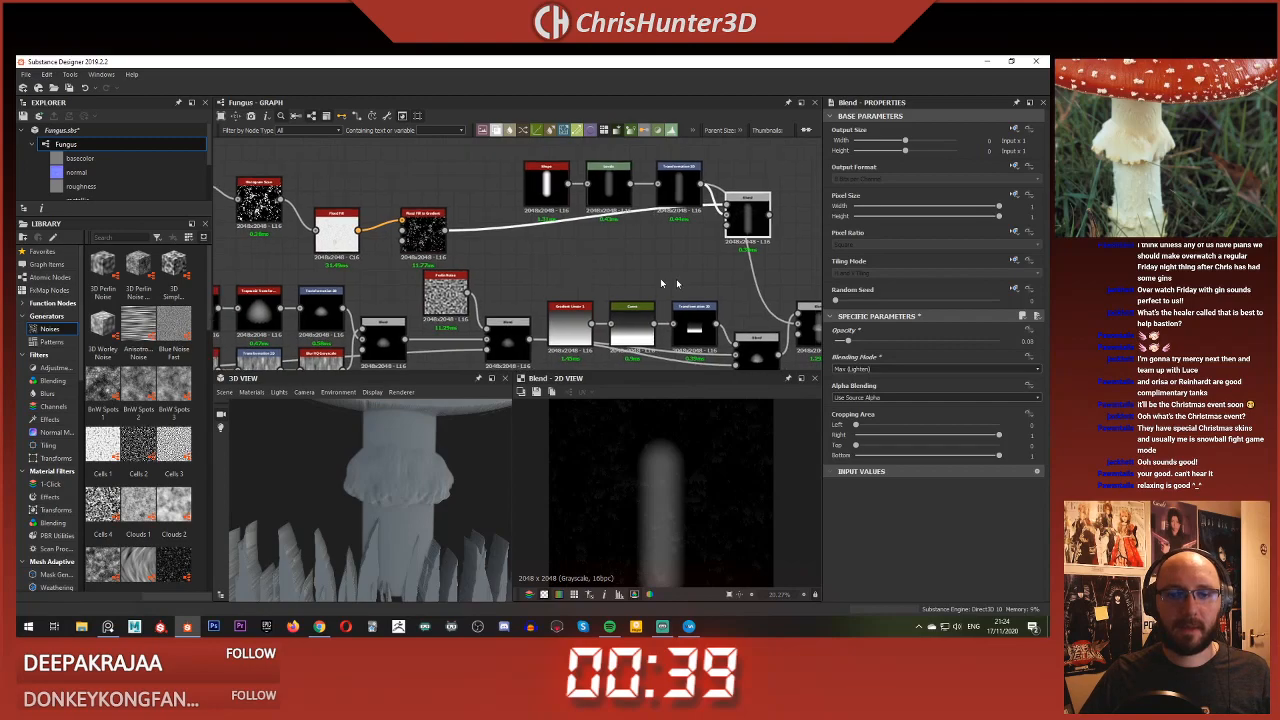
pyautogui.scroll(1, 625, 227)
pyautogui.moveTo(625, 227); pyautogui.dragTo(552, 258, button='middle')
pyautogui.scroll(2, 555, 263)
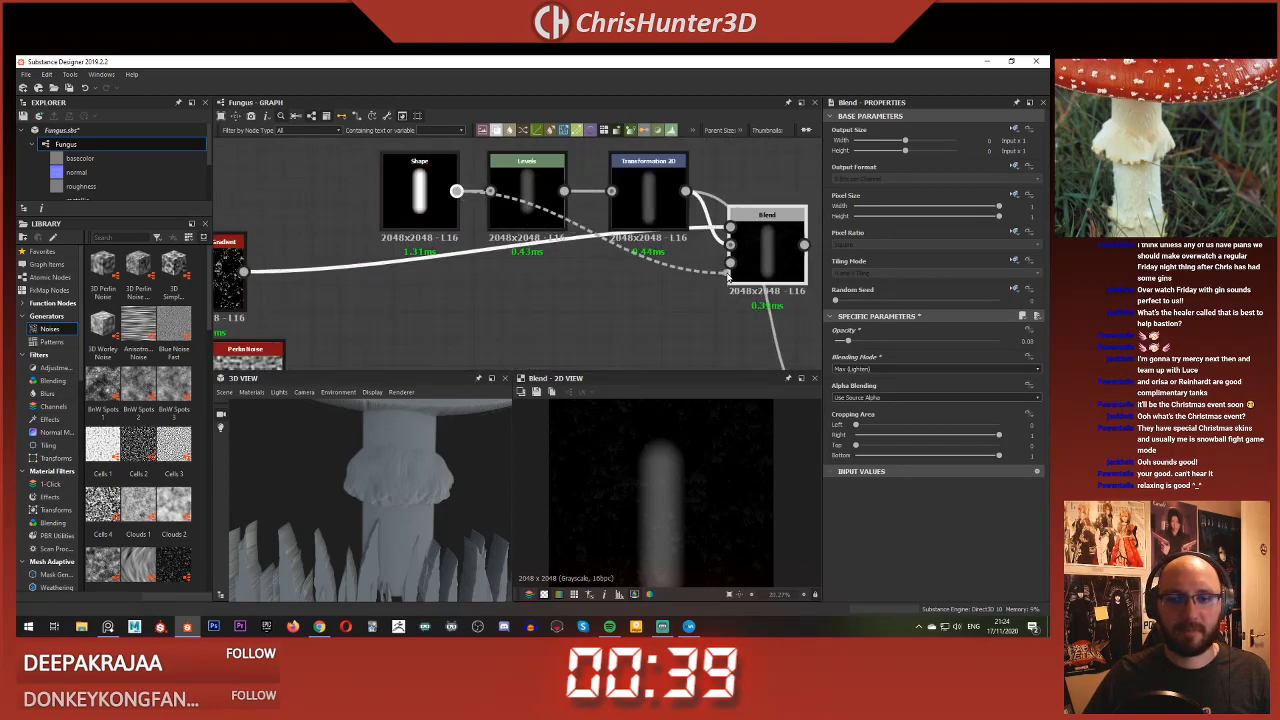
pyautogui.moveTo(727, 273); pyautogui.dragTo(730, 263)
pyautogui.scroll(2, 657, 558)
pyautogui.scroll(-3, 657, 530)
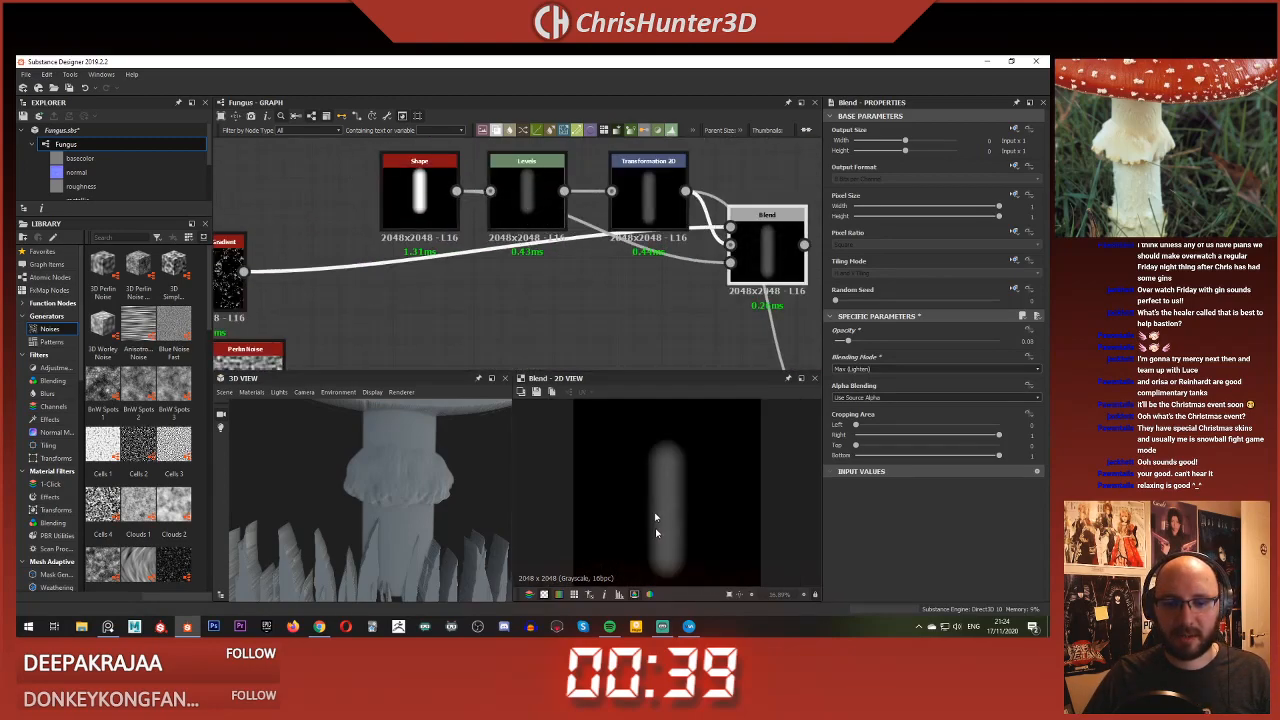
pyautogui.moveTo(803, 265); pyautogui.dragTo(587, 185, button='middle')
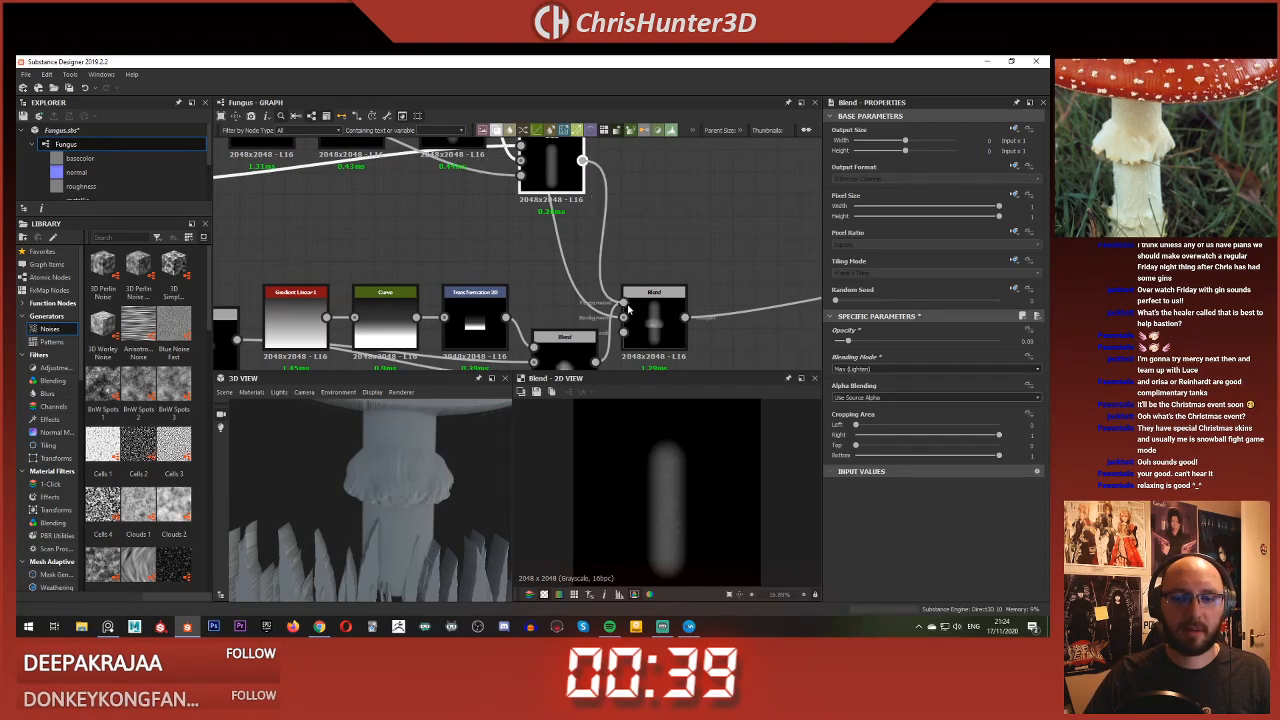
pyautogui.moveTo(628, 310); pyautogui.dragTo(623, 303)
# Step: Examine the scale detail on the stem and its ring up close in the 3D view
pyautogui.scroll(3, 486, 528)
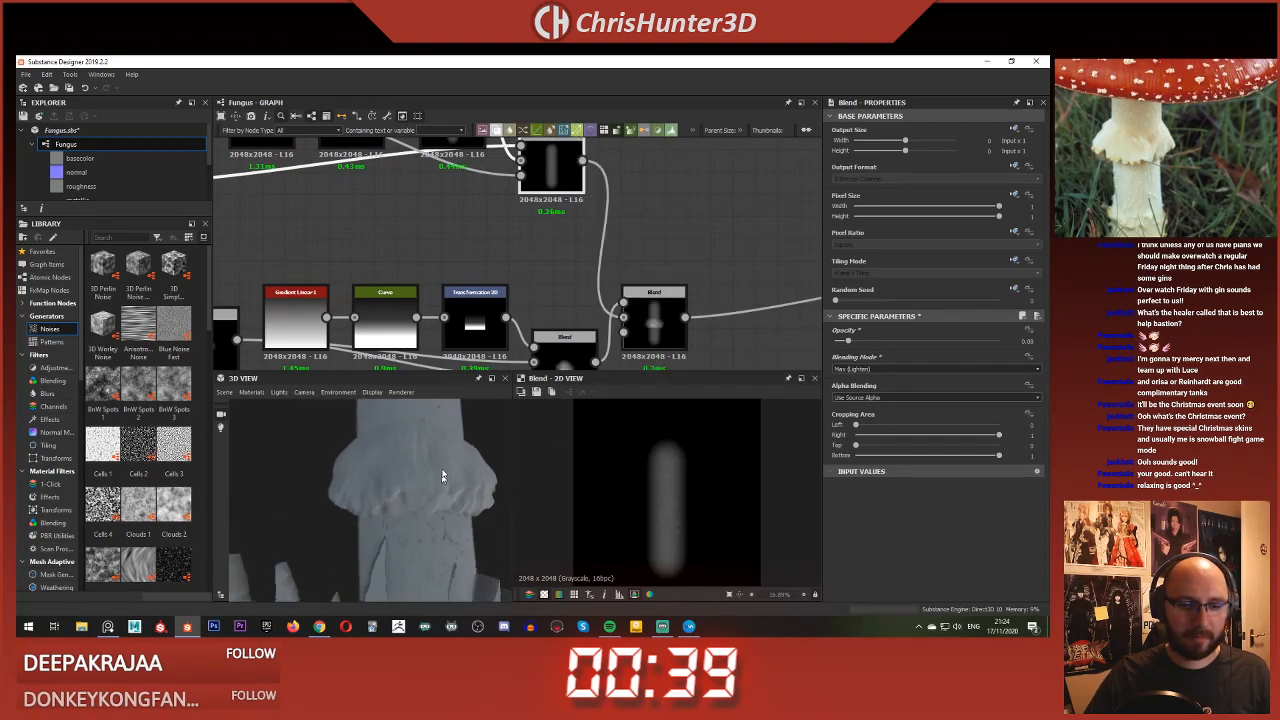
pyautogui.moveTo(443, 476); pyautogui.dragTo(444, 532)
pyautogui.scroll(2, 444, 532)
pyautogui.moveTo(444, 532); pyautogui.dragTo(422, 495, button='middle')
pyautogui.scroll(2, 414, 478)
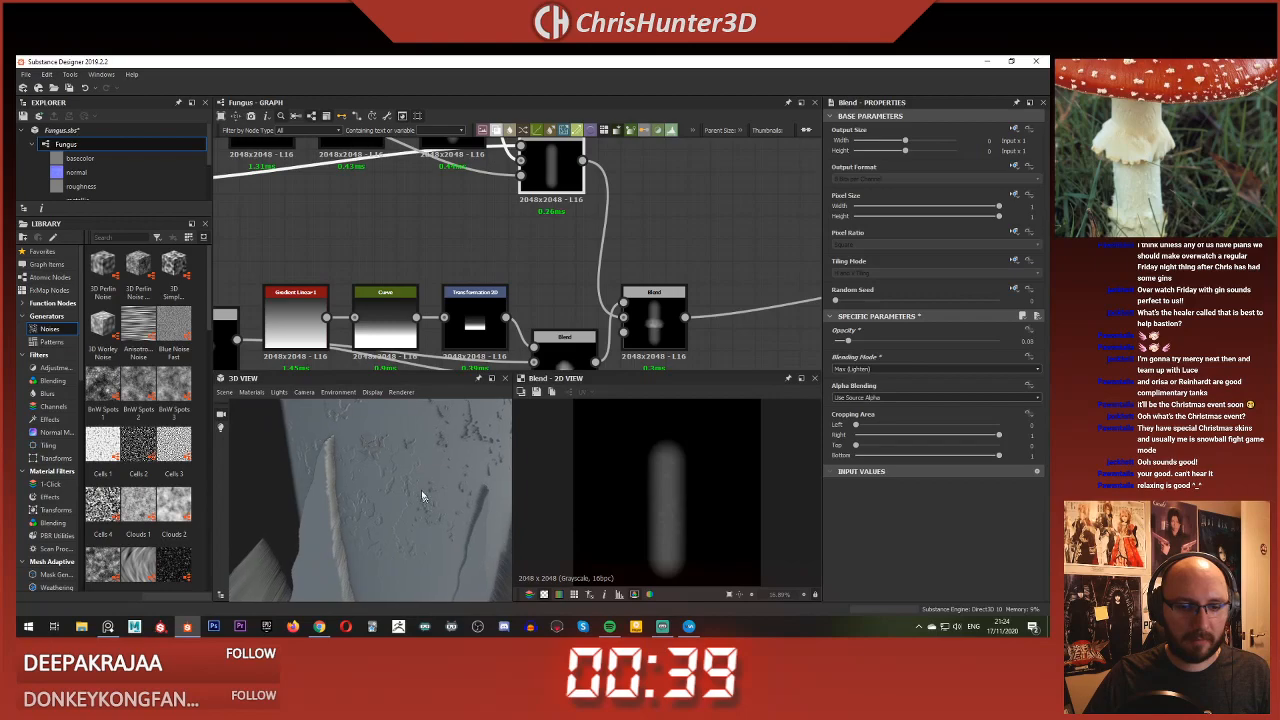
pyautogui.scroll(-2, 420, 428)
pyautogui.moveTo(422, 495); pyautogui.dragTo(419, 464)
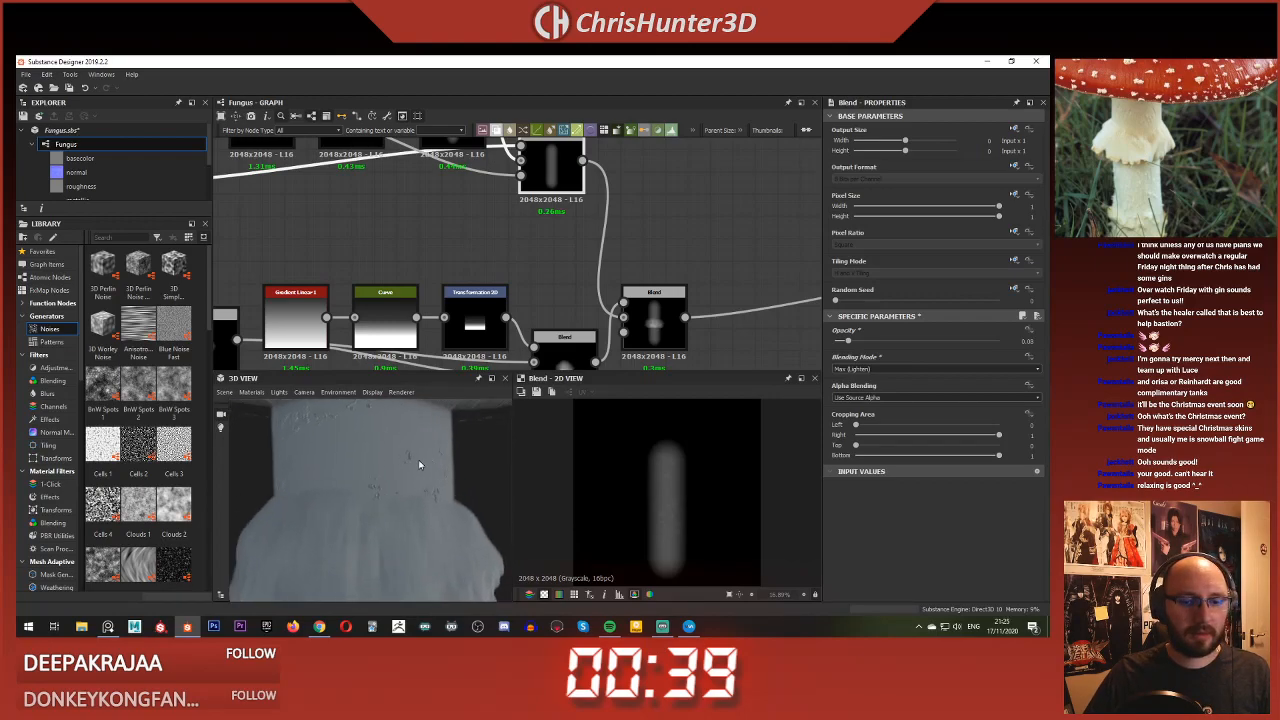
pyautogui.scroll(-1, 420, 465)
pyautogui.moveTo(420, 465); pyautogui.dragTo(429, 485, button='middle')
# Step: Display the Flood Fill to Gradient node's pattern in the 2D view
pyautogui.moveTo(549, 240); pyautogui.dragTo(654, 294, button='middle')
pyautogui.scroll(1, 467, 281)
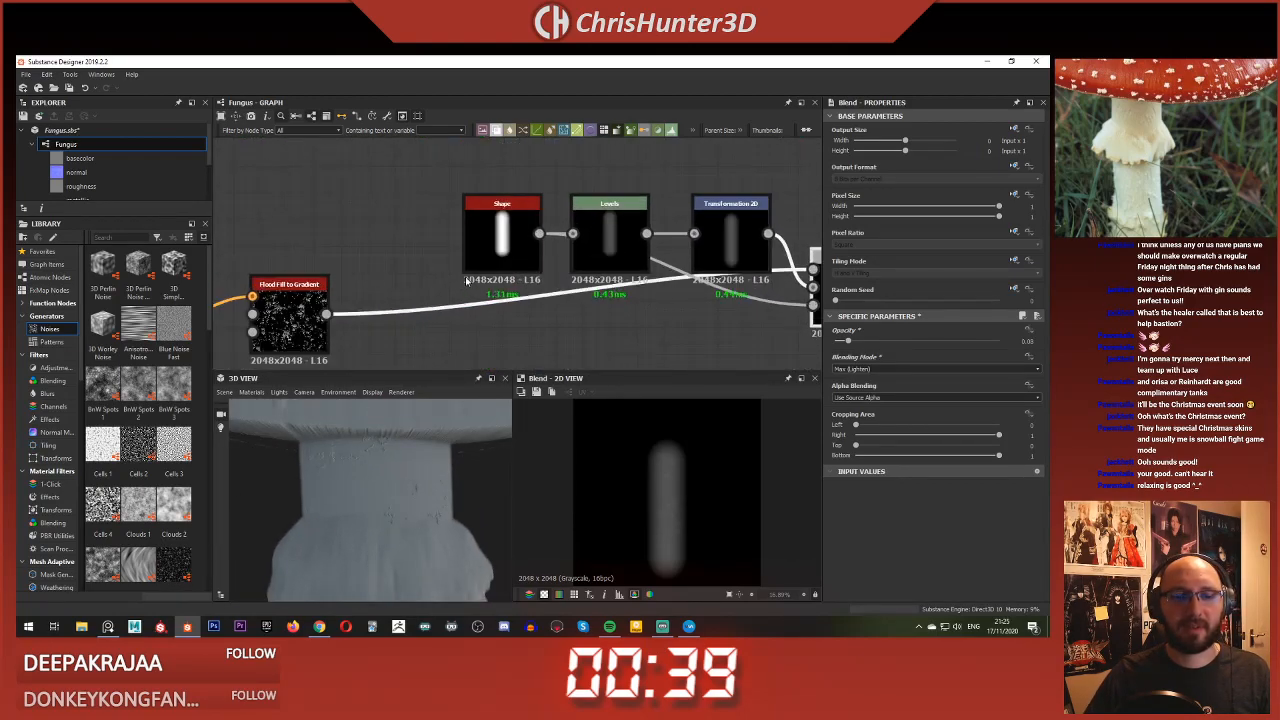
pyautogui.moveTo(408, 340); pyautogui.dragTo(606, 288, button='middle')
pyautogui.moveTo(477, 285); pyautogui.dragTo(468, 282, button='middle')
pyautogui.doubleClick(505, 268)
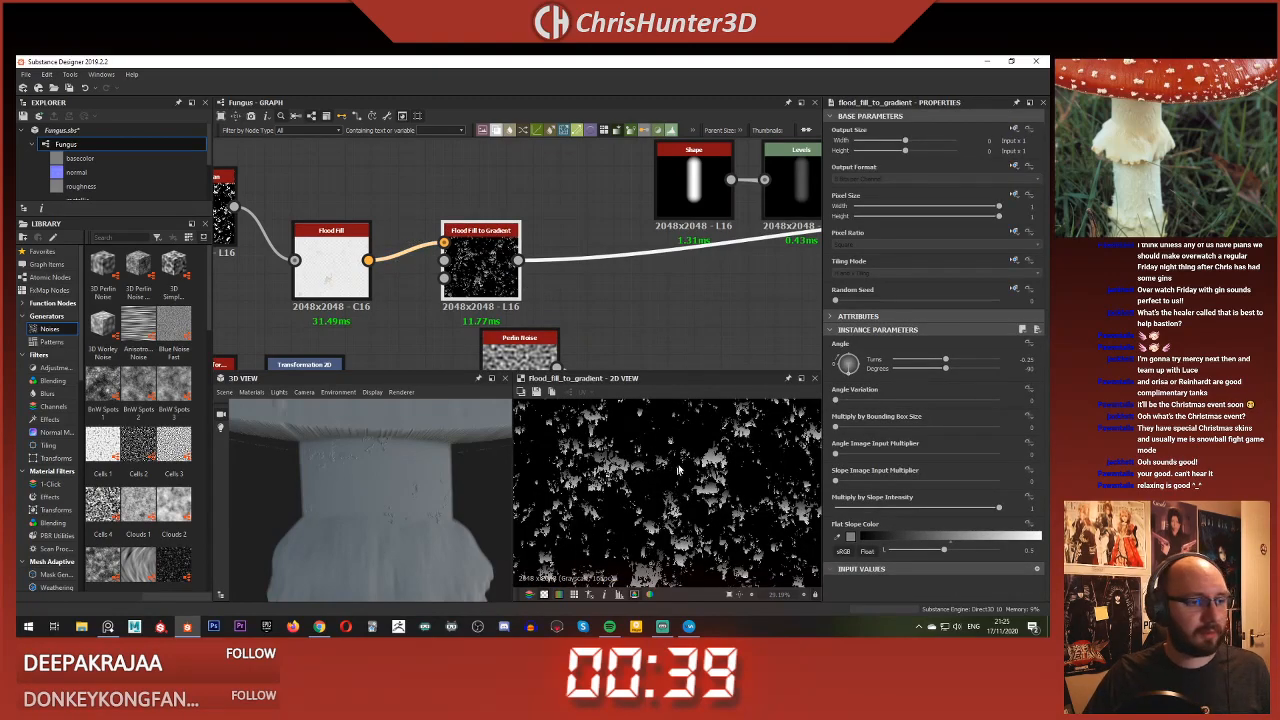
# Step: Try a higher opacity on the stem Blend, and test Multiply mode at several opacities down to about 0.25
pyautogui.scroll(-2, 700, 331)
pyautogui.moveTo(795, 302); pyautogui.dragTo(594, 289, button='middle')
pyautogui.scroll(2, 592, 284)
pyautogui.click(745, 271)
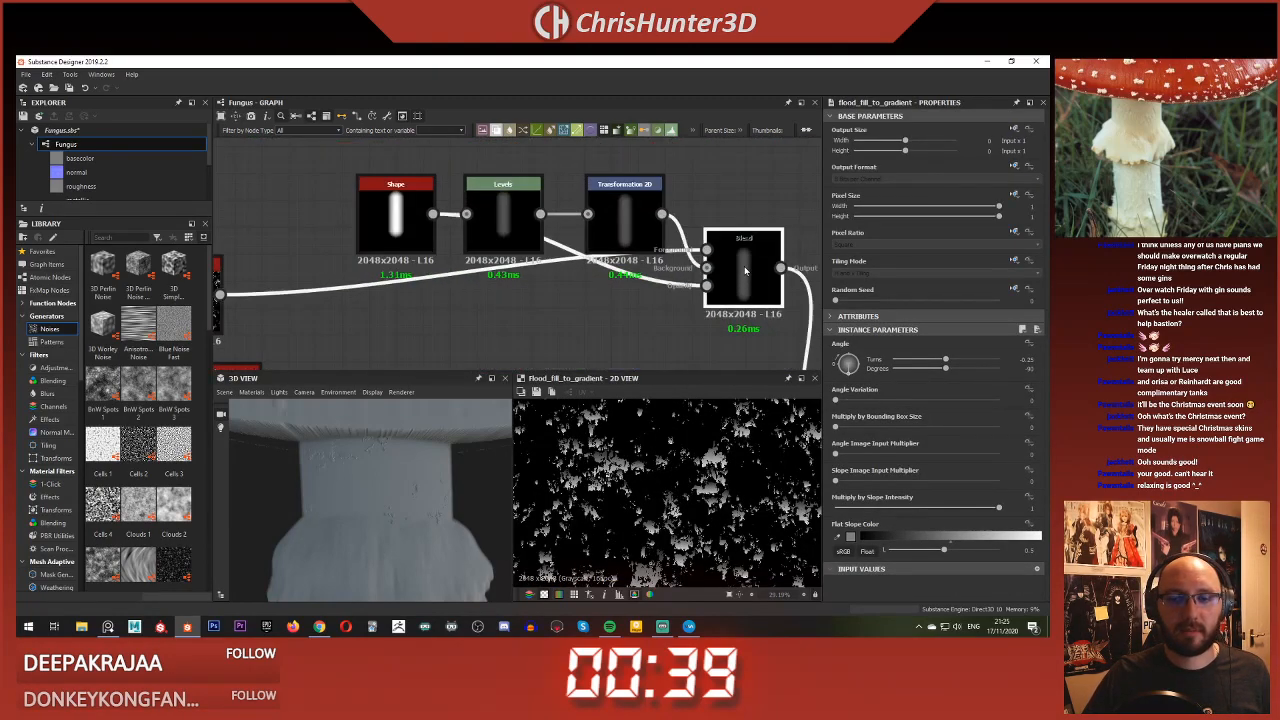
pyautogui.click(745, 270)
pyautogui.moveTo(855, 341); pyautogui.dragTo(998, 341)
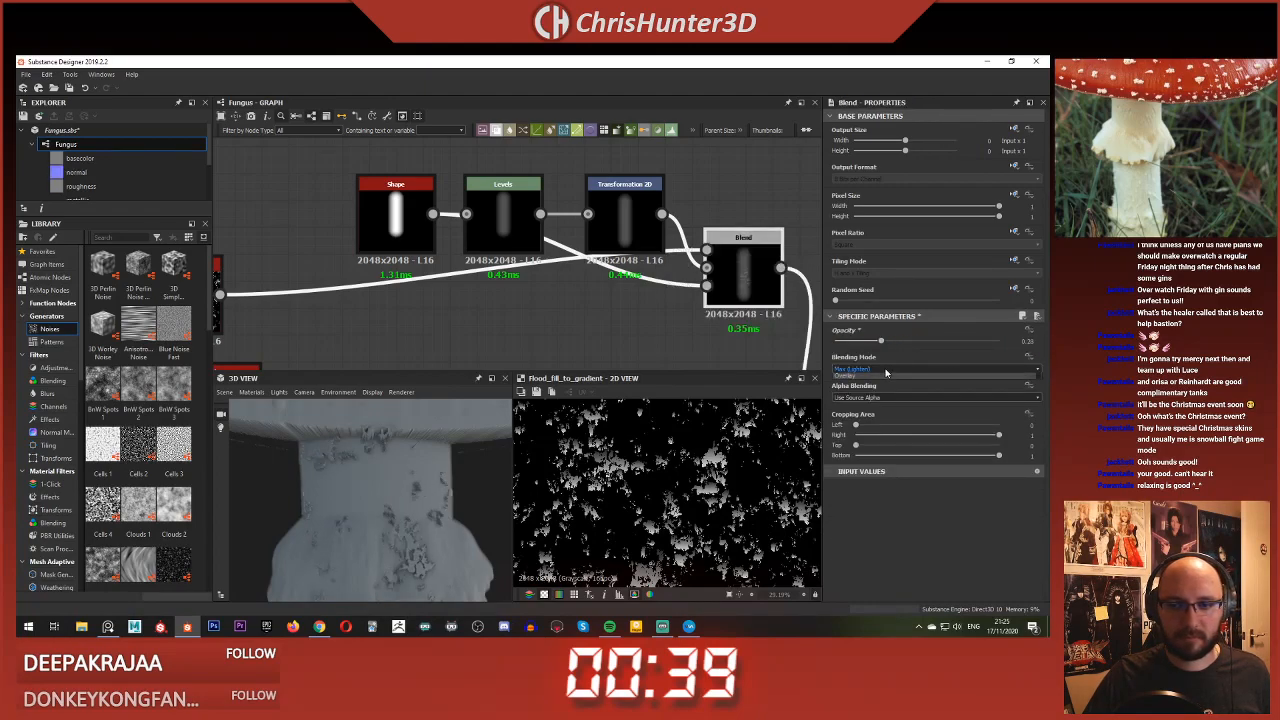
pyautogui.click(935, 369)
pyautogui.click(880, 390)
pyautogui.moveTo(895, 341); pyautogui.dragTo(882, 343)
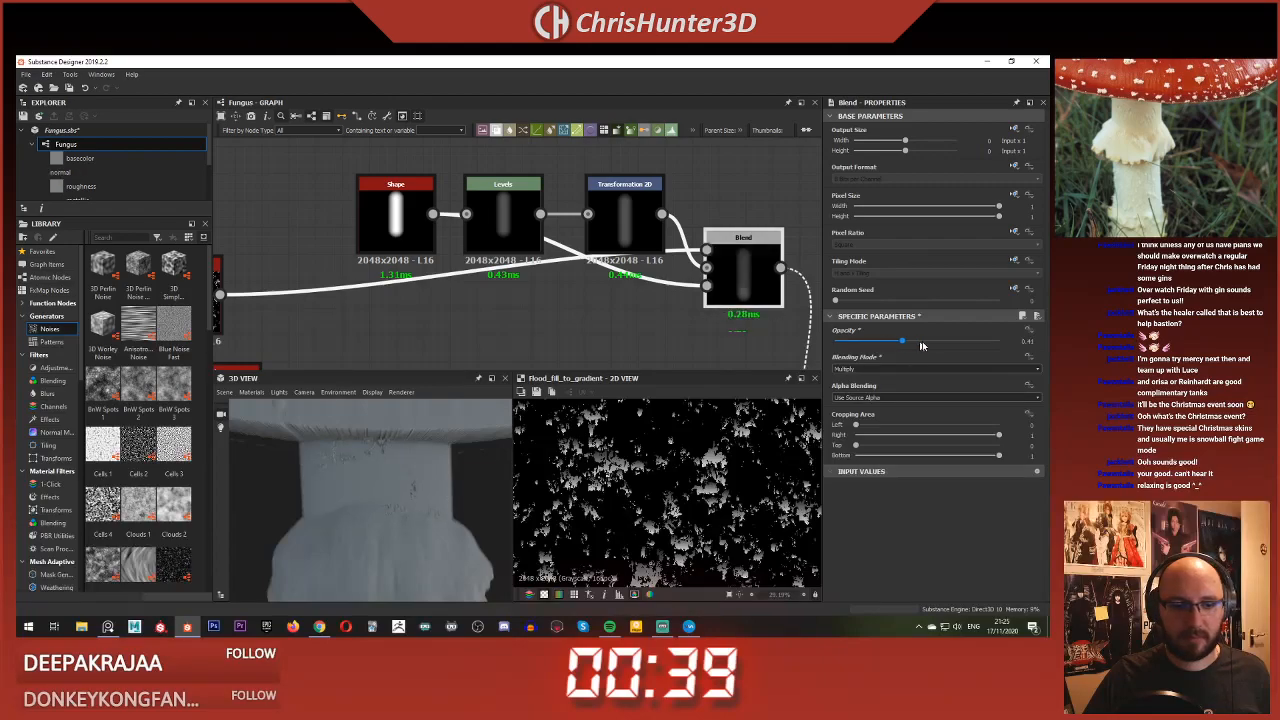
pyautogui.moveTo(1015, 342); pyautogui.dragTo(1043, 346)
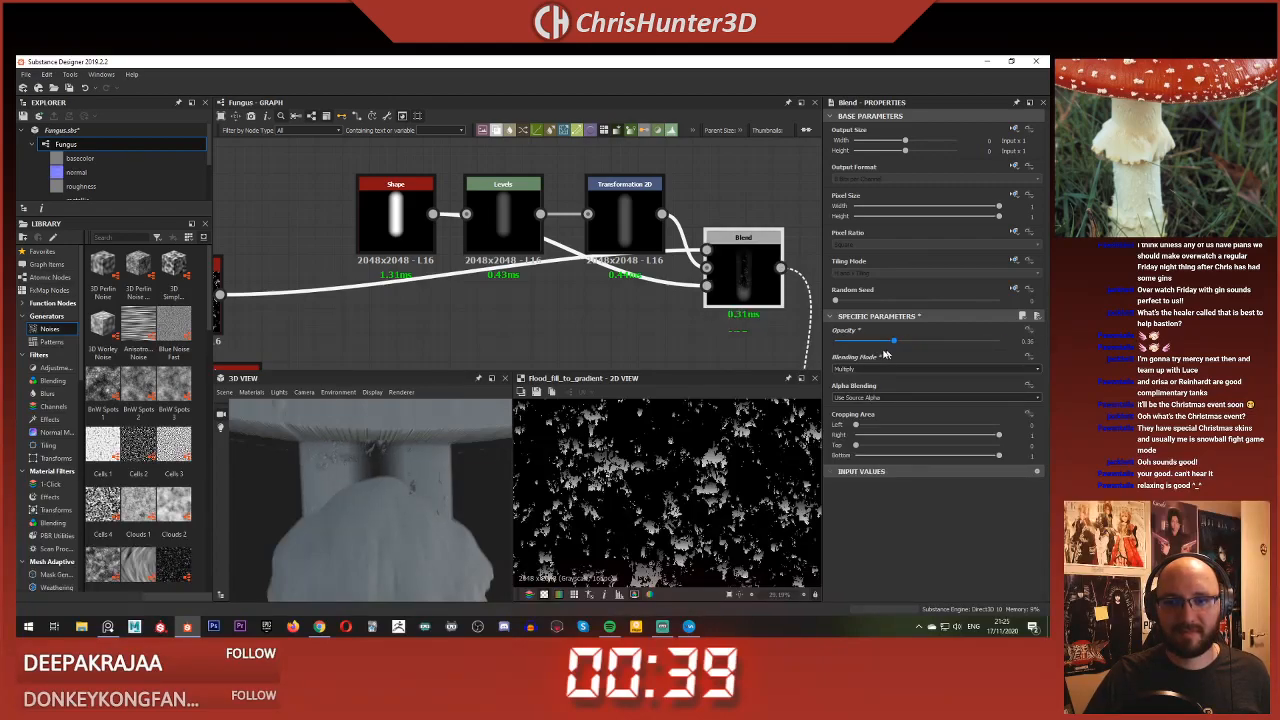
pyautogui.moveTo(885, 354); pyautogui.dragTo(869, 369)
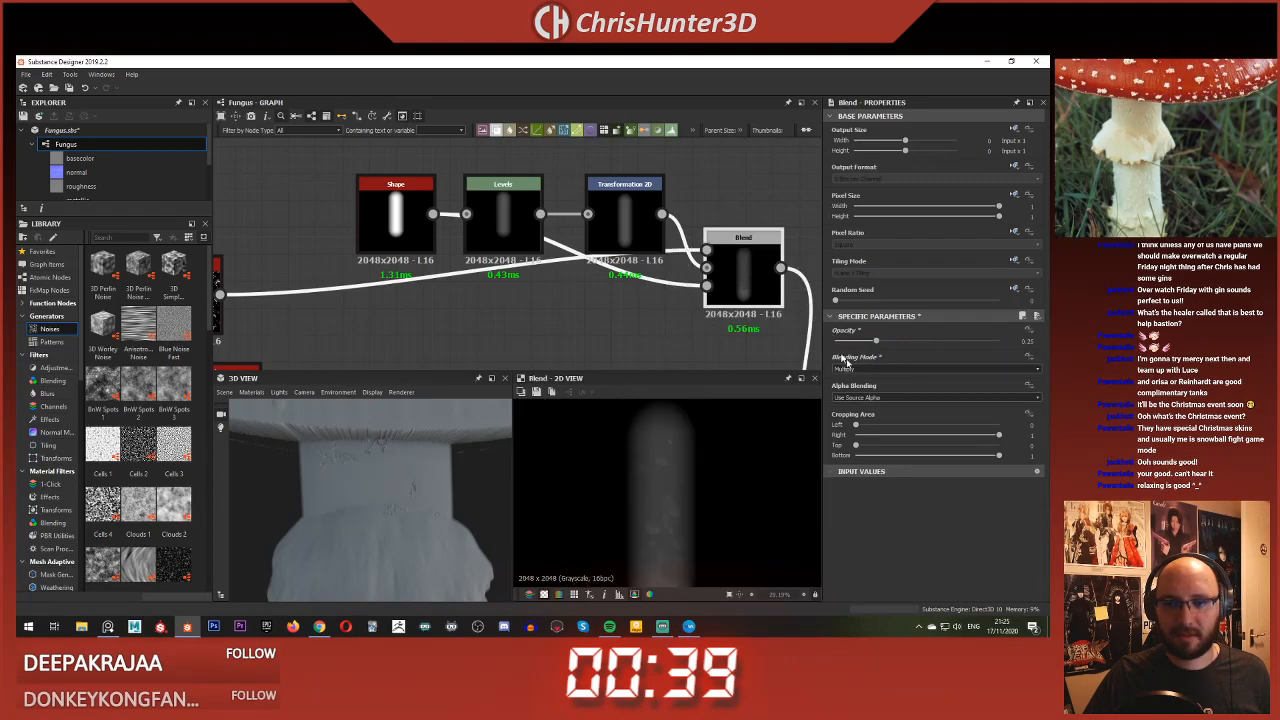
# Step: Try the Min (Darken) blending mode on the stem Blend with an opacity of about 0.27
pyautogui.click(868, 369)
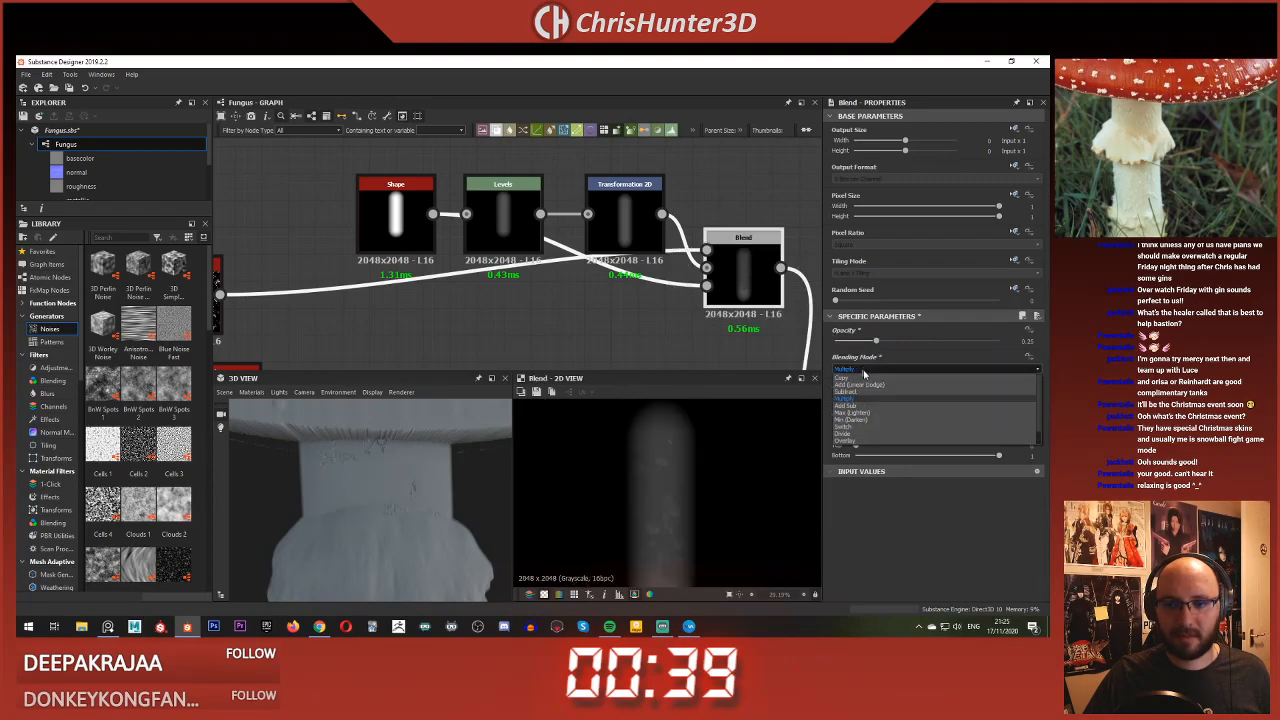
pyautogui.click(894, 420)
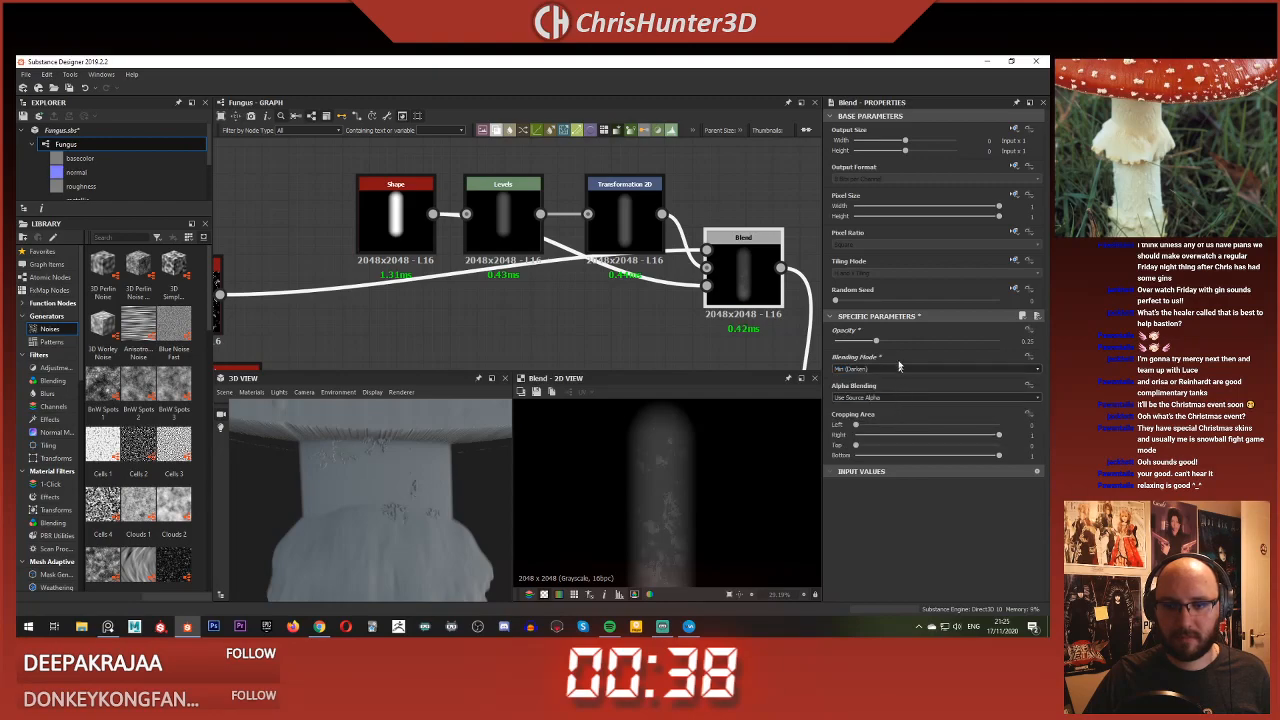
pyautogui.moveTo(876, 341)
pyautogui.mouseDown()
pyautogui.moveTo(830, 339)
pyautogui.moveTo(882, 347)
pyautogui.mouseUp()
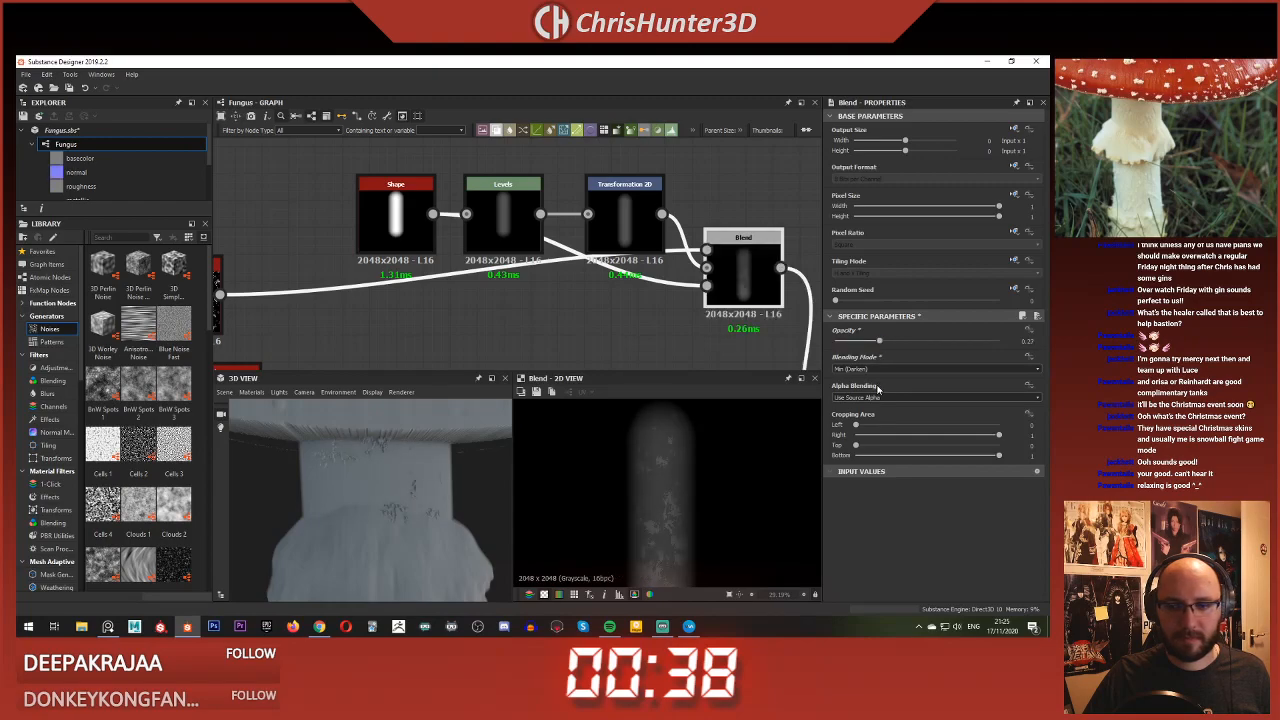
# Step: Set the stem Blend to Max (Lighten) with opacity 0.12 and check the lower stem in 3D
pyautogui.click(878, 369)
pyautogui.click(878, 401)
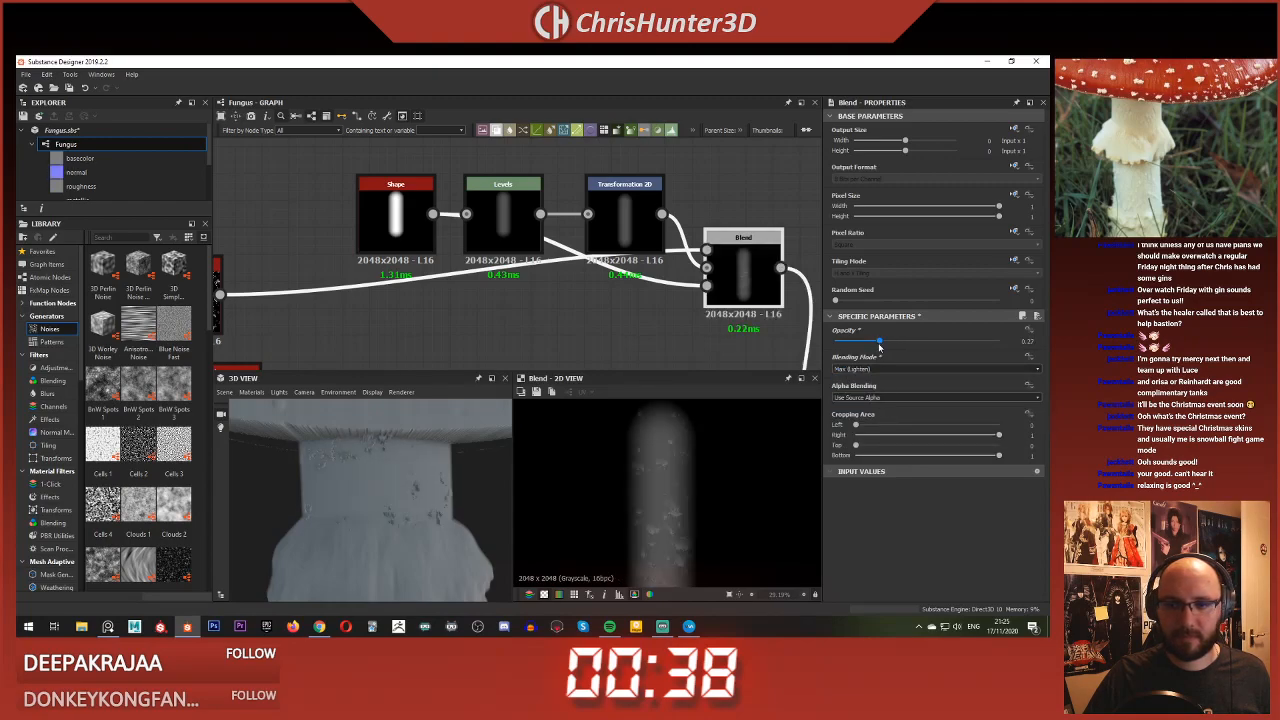
pyautogui.moveTo(879, 345)
pyautogui.mouseDown()
pyautogui.moveTo(828, 347)
pyautogui.moveTo(855, 347)
pyautogui.mouseUp()
pyautogui.moveTo(420, 428); pyautogui.dragTo(422, 466)
pyautogui.moveTo(422, 465); pyautogui.dragTo(408, 502, button='middle')
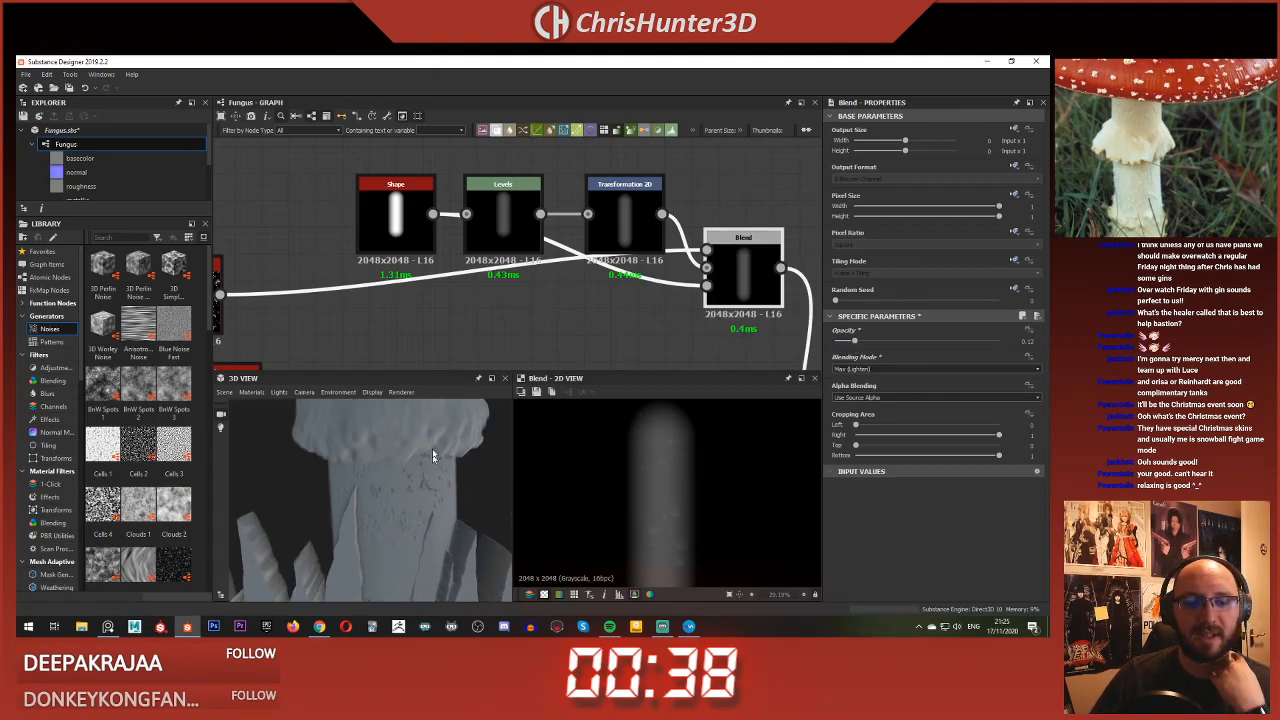
# Step: Align the Flood Fill node in a straight row with the Histogram Scan node
pyautogui.scroll(-5, 428, 243)
pyautogui.scroll(5, 630, 258)
pyautogui.moveTo(320, 254); pyautogui.dragTo(538, 262, button='middle')
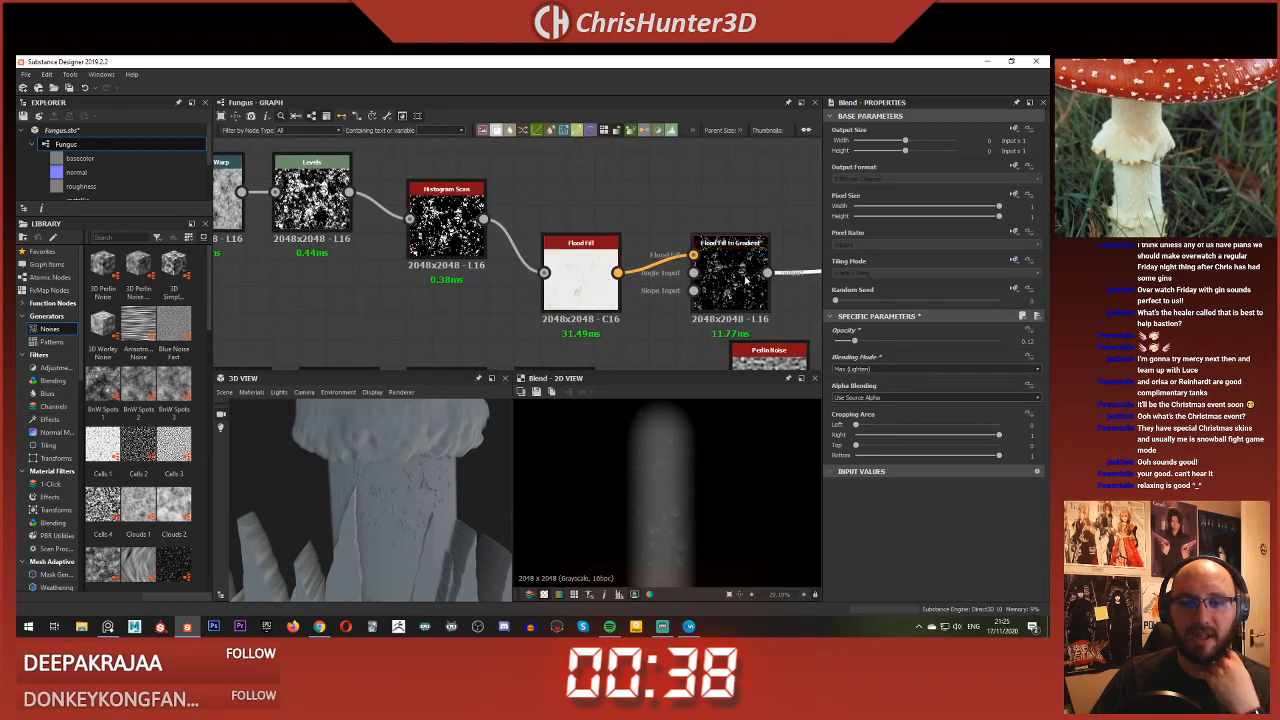
pyautogui.moveTo(590, 273); pyautogui.dragTo(590, 246)
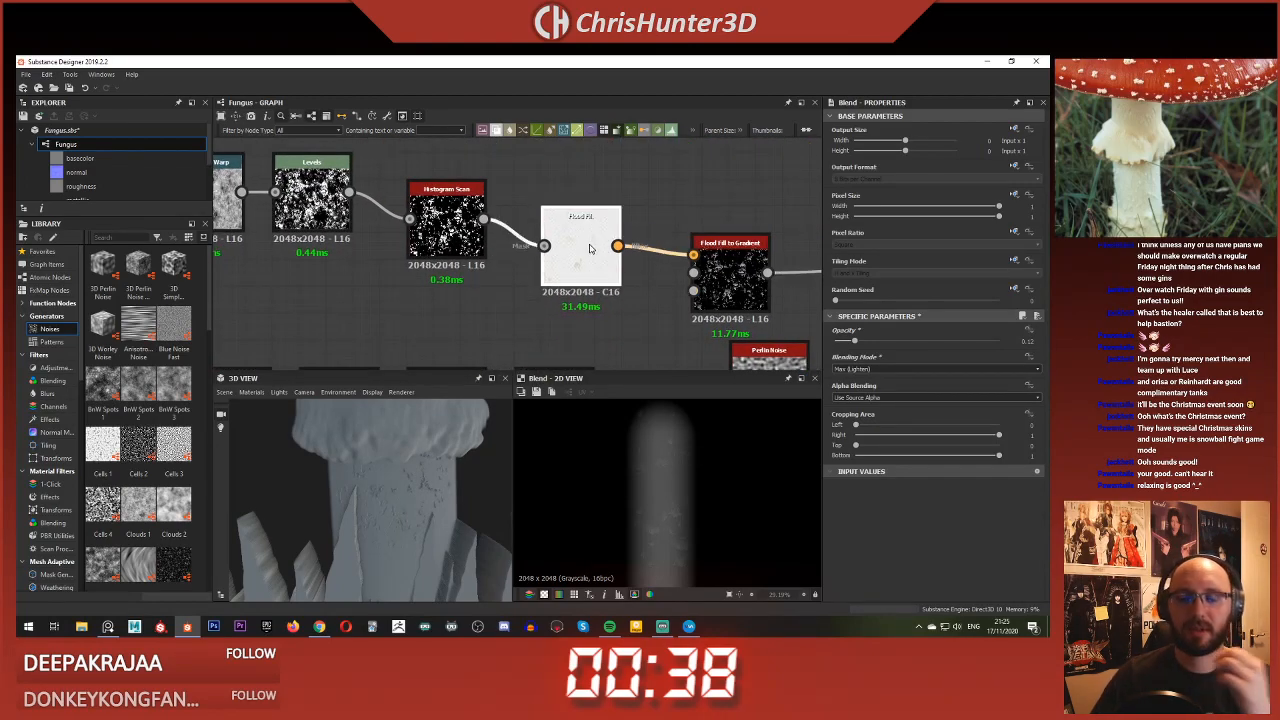
pyautogui.moveTo(494, 172); pyautogui.dragTo(493, 172, button='middle')
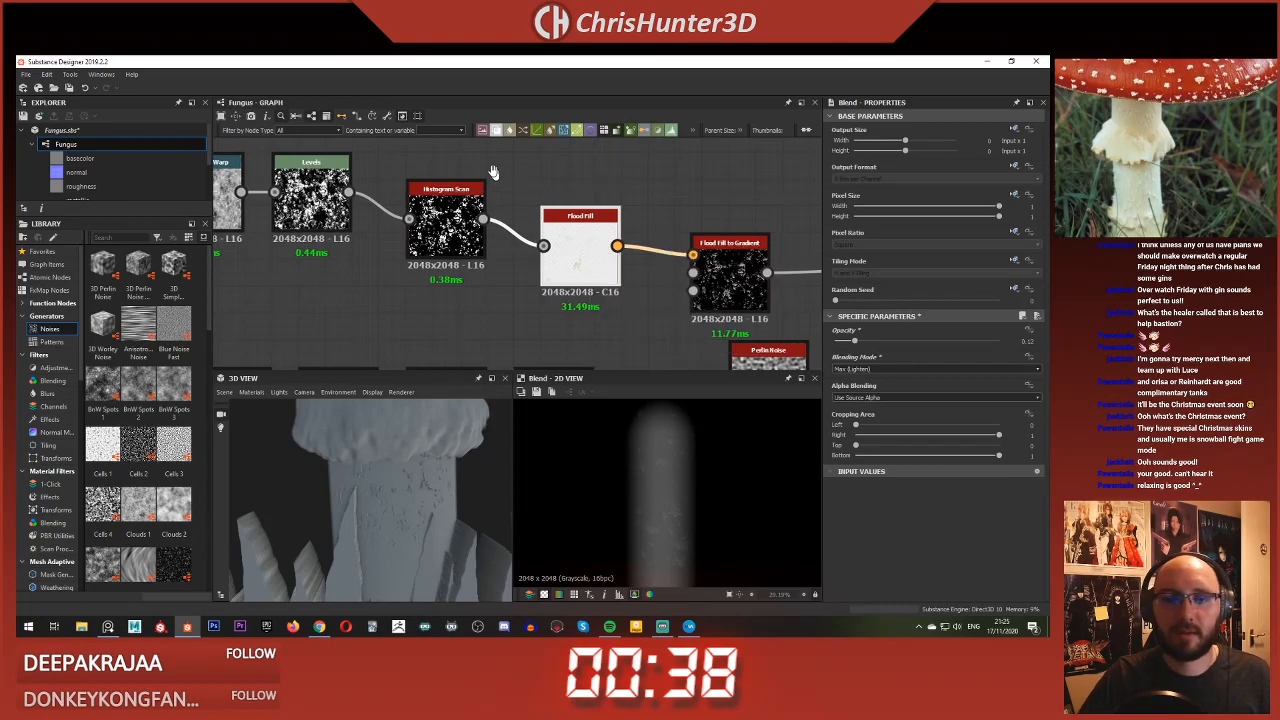
pyautogui.scroll(-4, 600, 300)
pyautogui.scroll(1, 588, 273)
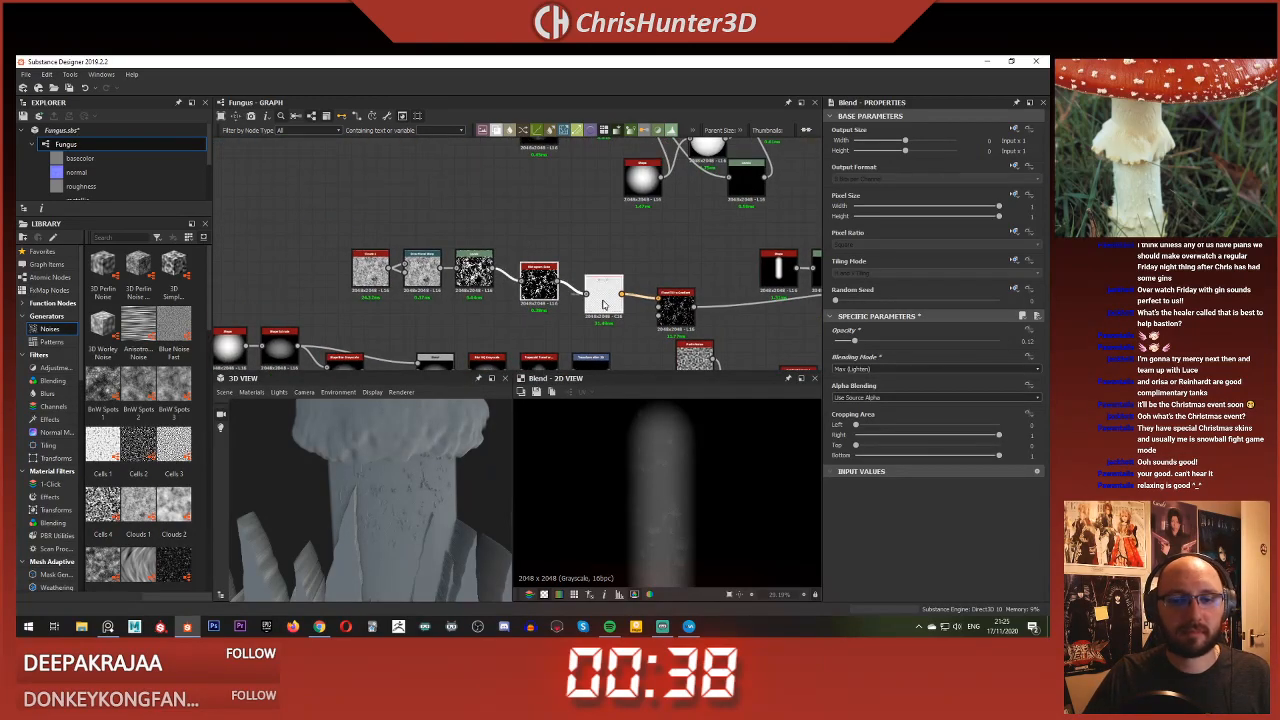
pyautogui.moveTo(603, 305); pyautogui.dragTo(596, 277)
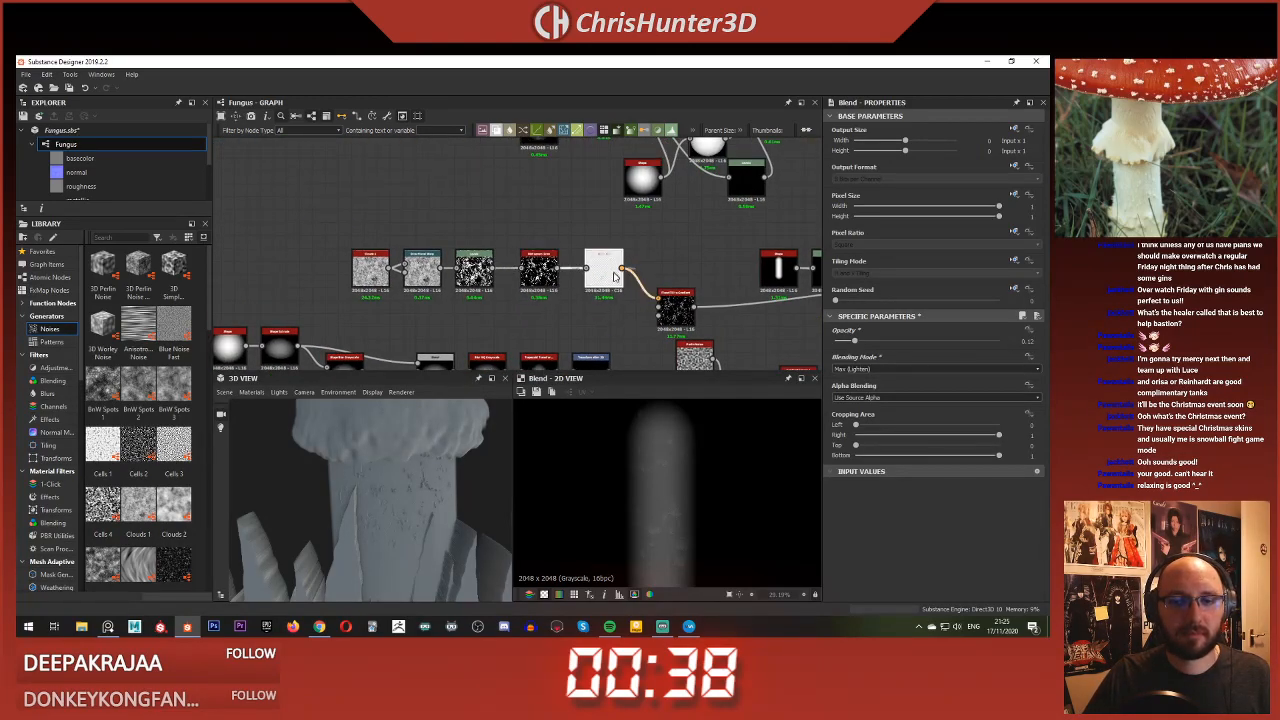
# Step: Add a Gradient Linear 1 node below the Flood Fill and set its rotation to 180°
pyautogui.scroll(5, 597, 273)
pyautogui.press('space')
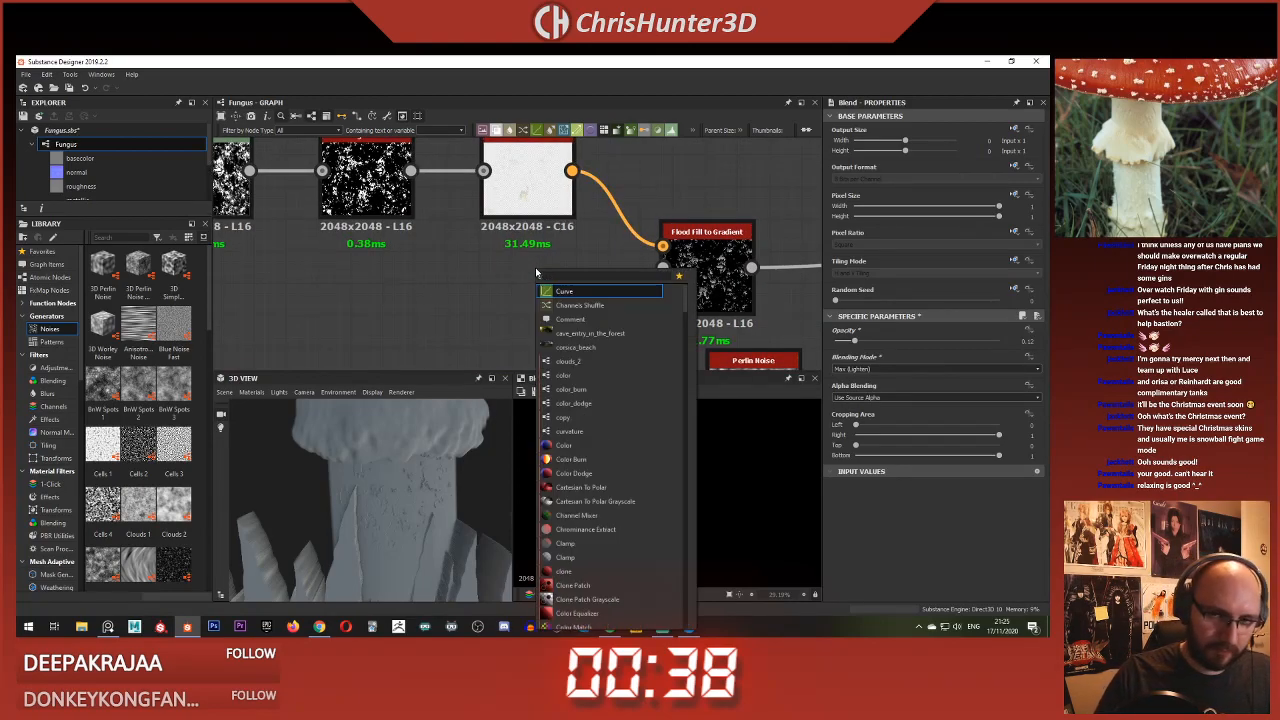
pyautogui.write('grad')
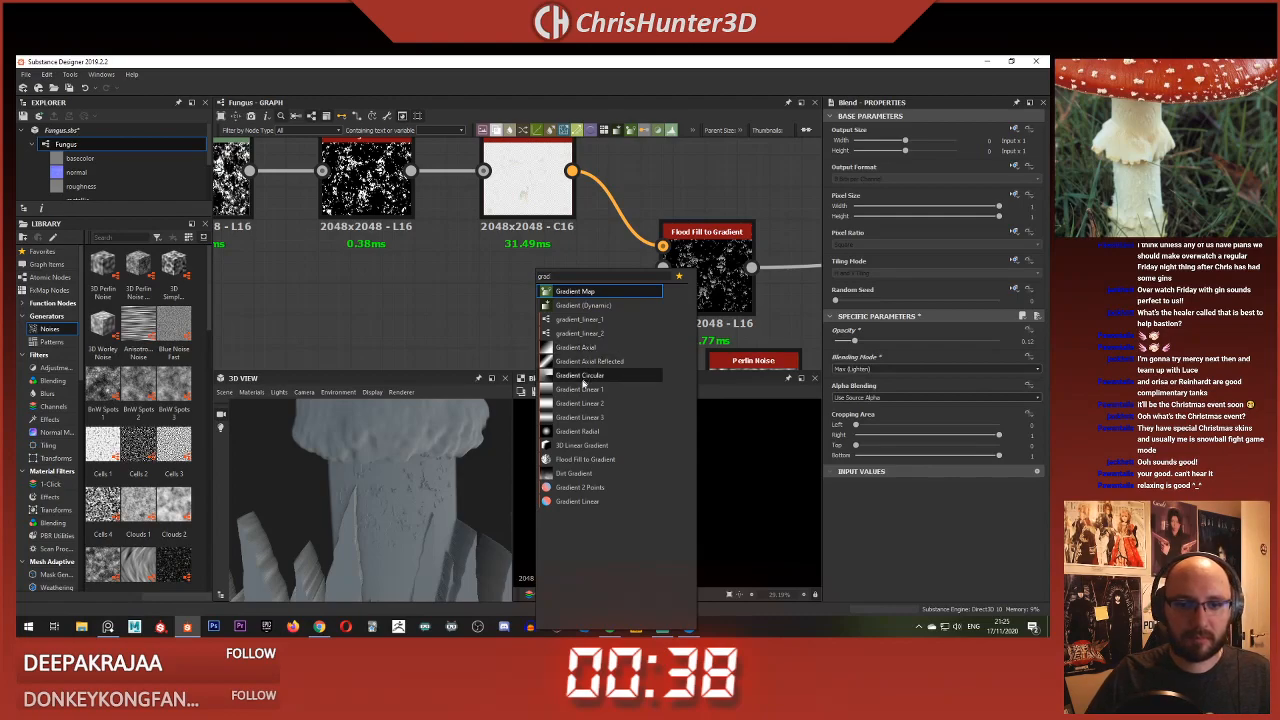
pyautogui.click(583, 389)
pyautogui.moveTo(528, 287); pyautogui.dragTo(511, 313)
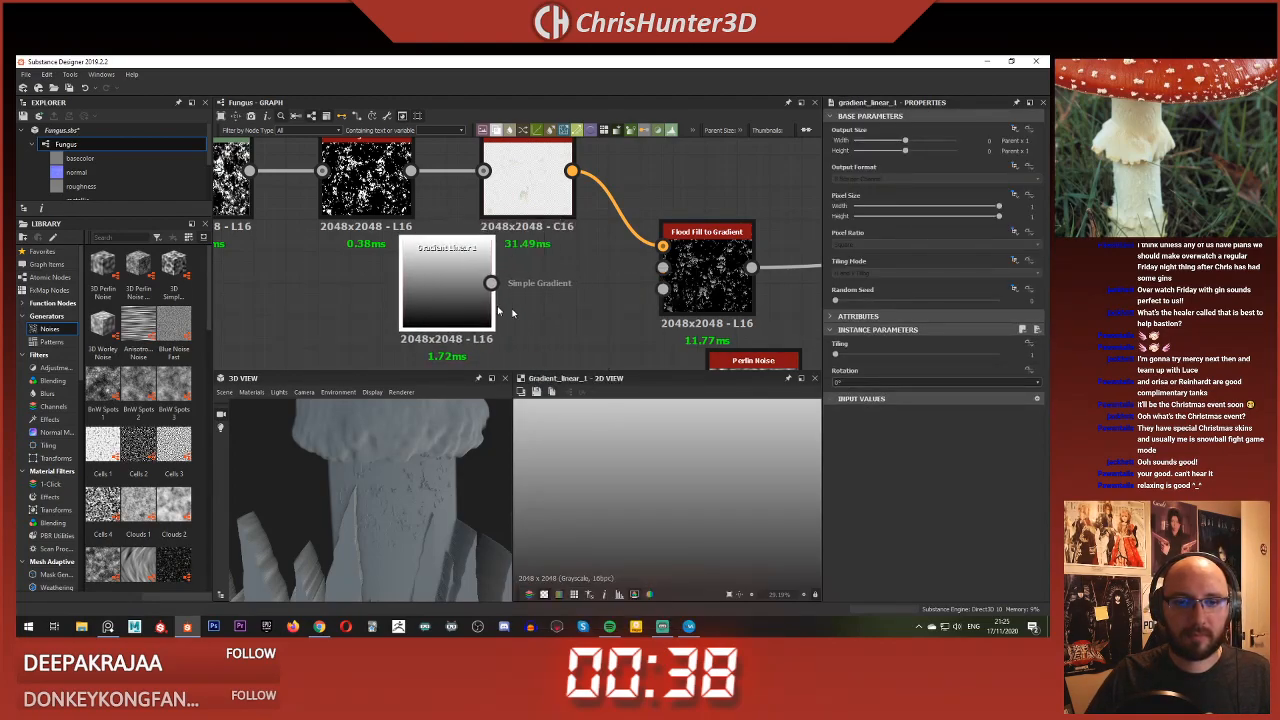
pyautogui.click(880, 381)
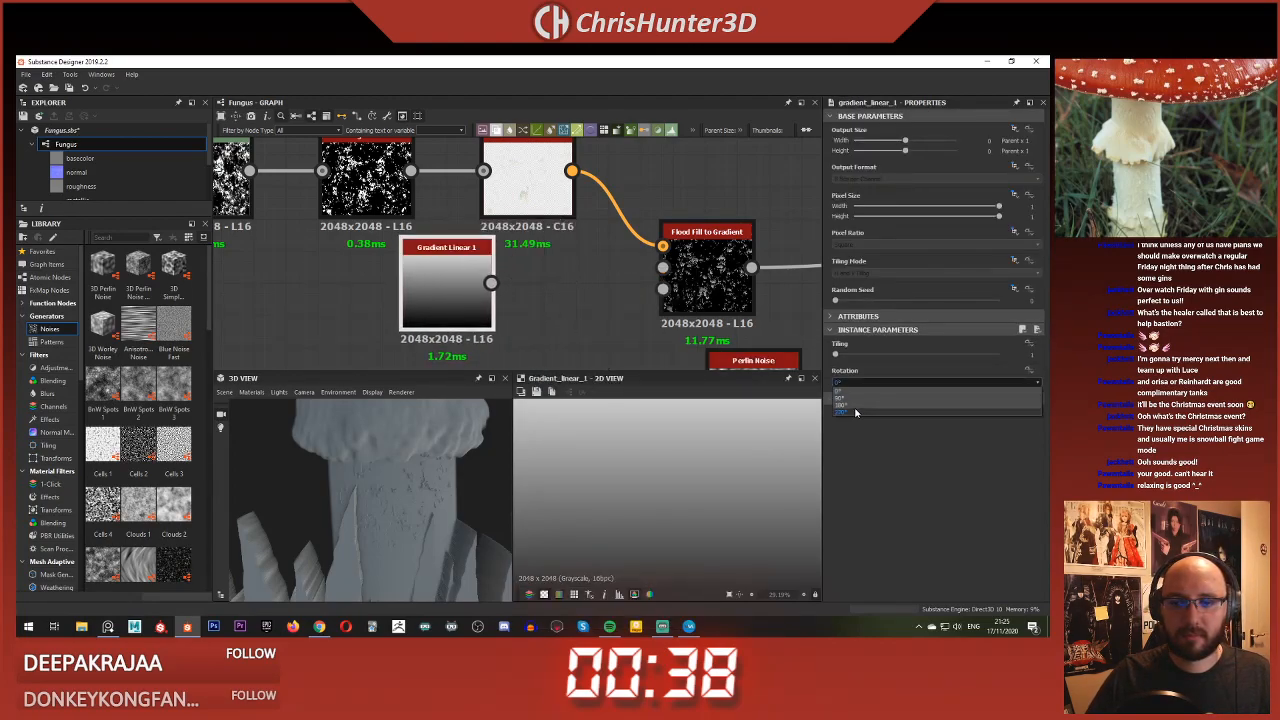
pyautogui.click(855, 410)
# Step: Connect the linear gradient to the Flood Fill to Gradient's slope input and insert a Curve node between them
pyautogui.moveTo(491, 283); pyautogui.dragTo(577, 300)
pyautogui.click(703, 277)
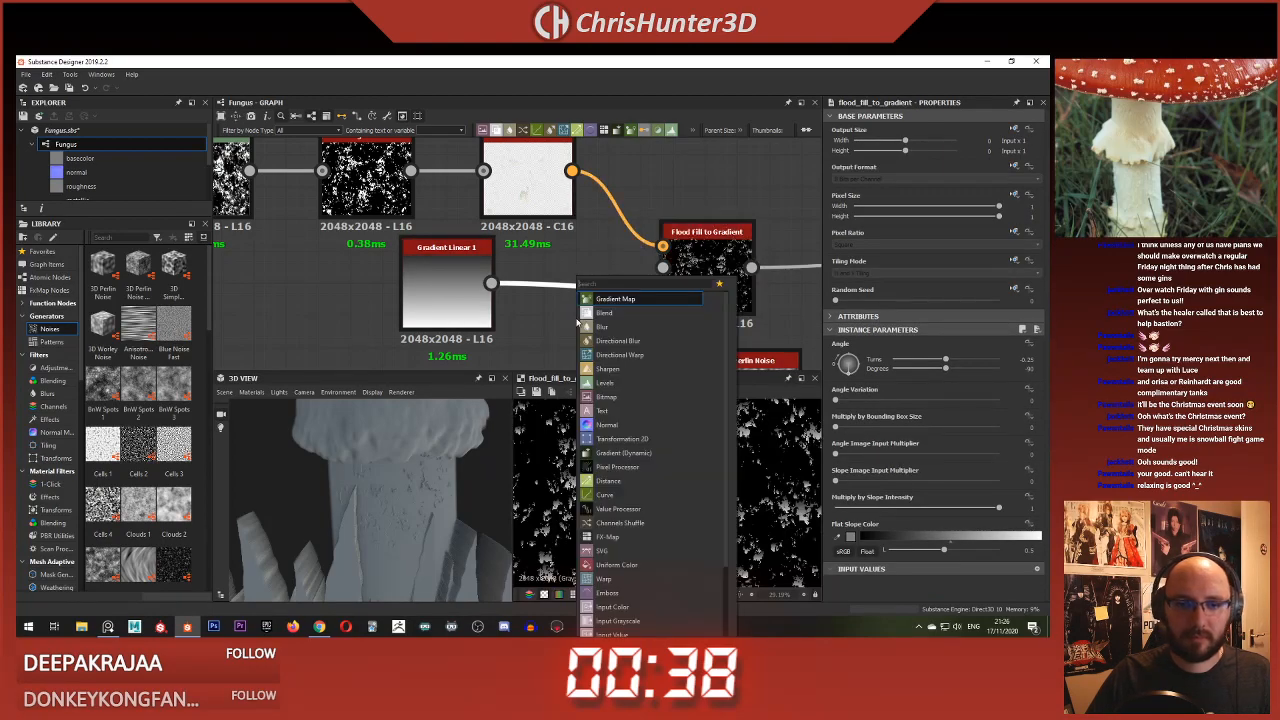
pyautogui.write('cur')
pyautogui.press('Return')
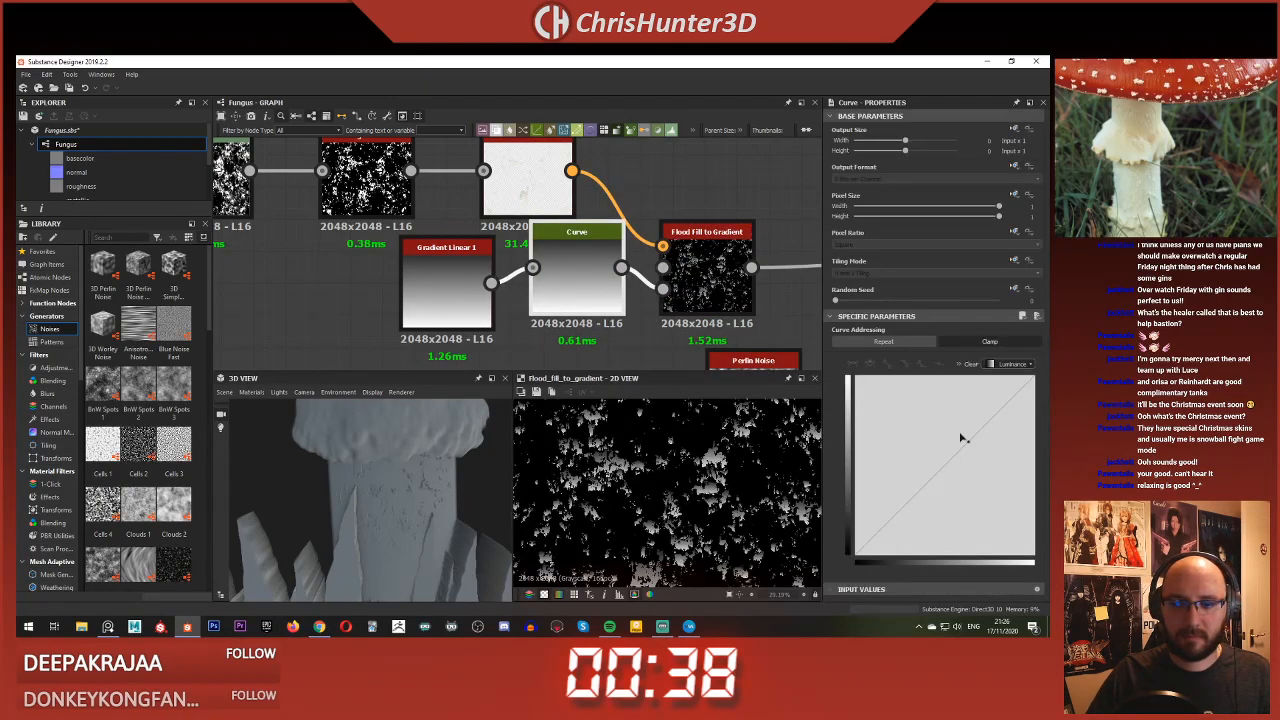
# Step: Bend the Curve node's profile upward with one added point at about 0.35 input and 0.45 output
pyautogui.click(960, 449)
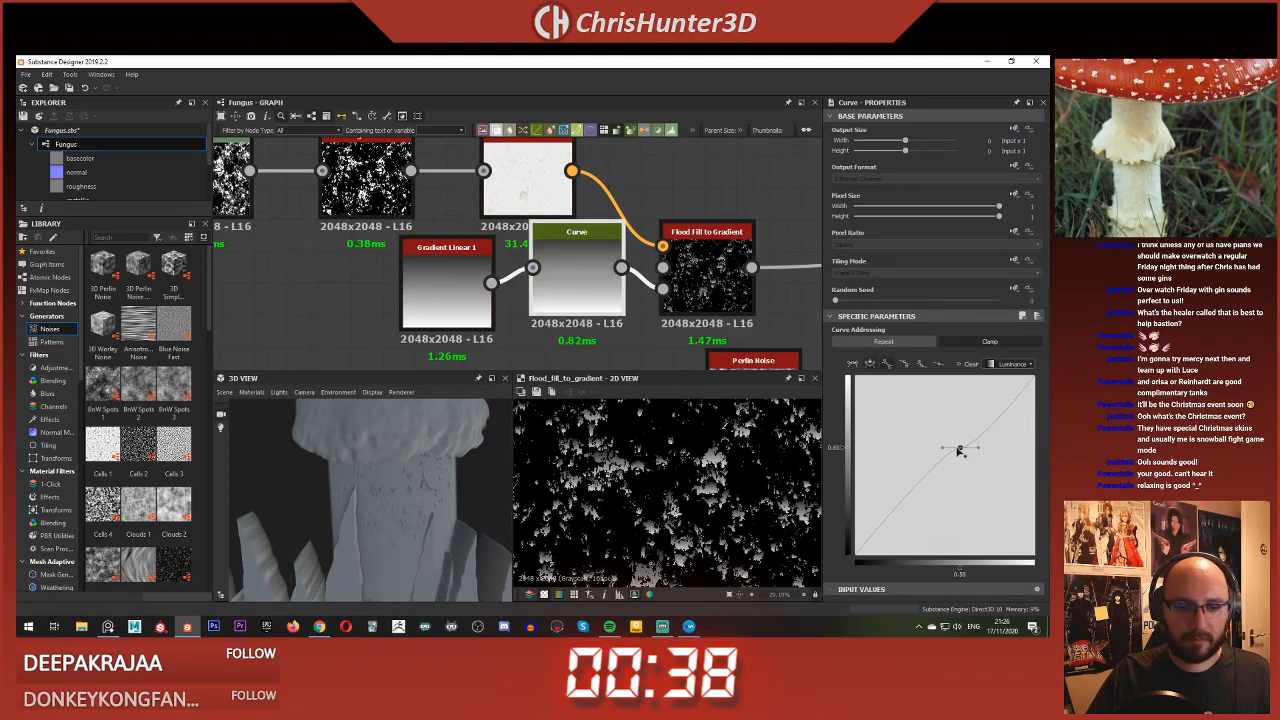
pyautogui.moveTo(960, 449); pyautogui.dragTo(968, 384)
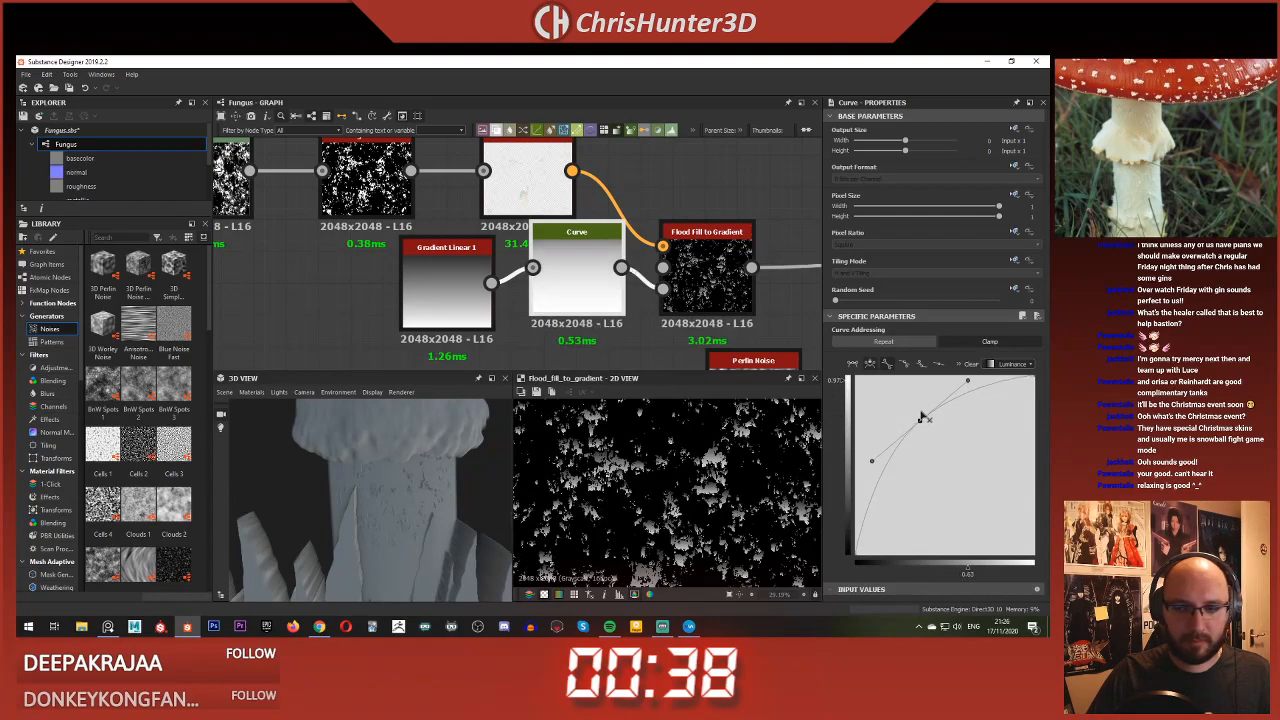
pyautogui.moveTo(920, 420); pyautogui.dragTo(917, 475)
# Step: Delete the Curve node between Gradient Linear 1 and Flood Fill to Gradient
pyautogui.click(702, 284)
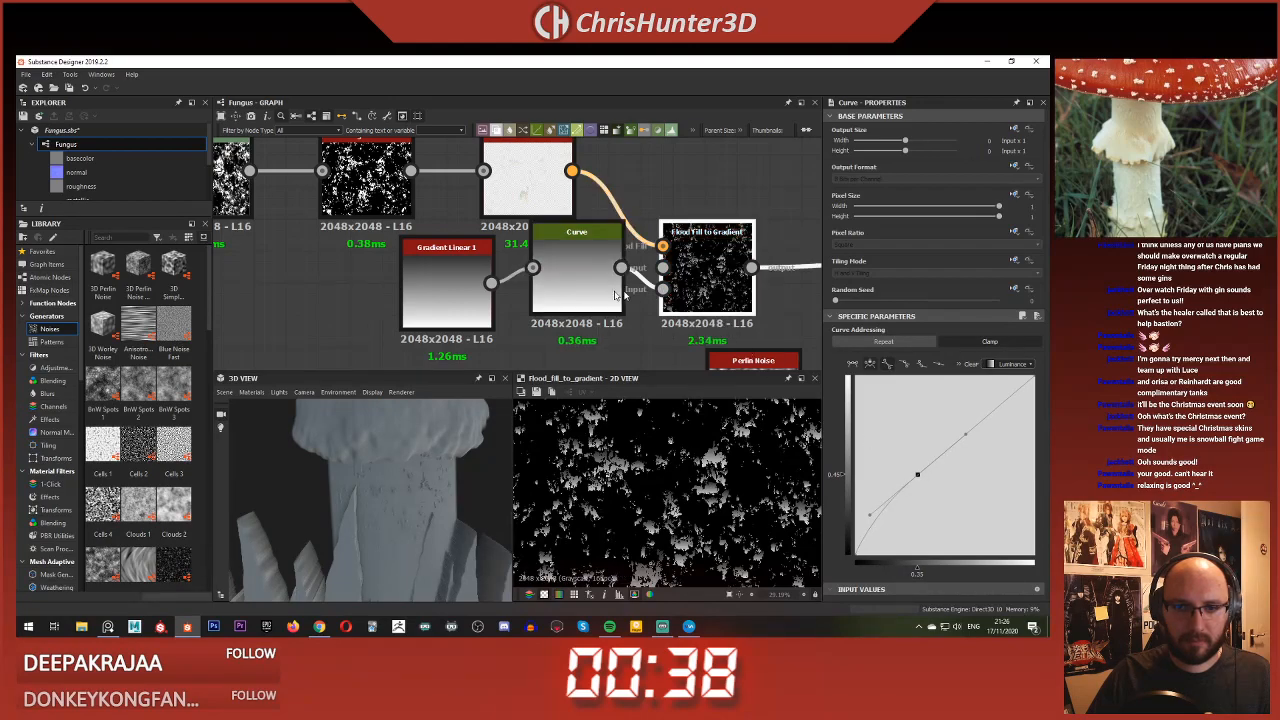
pyautogui.click(565, 287)
pyautogui.press('BackSpace')
pyautogui.click(449, 283)
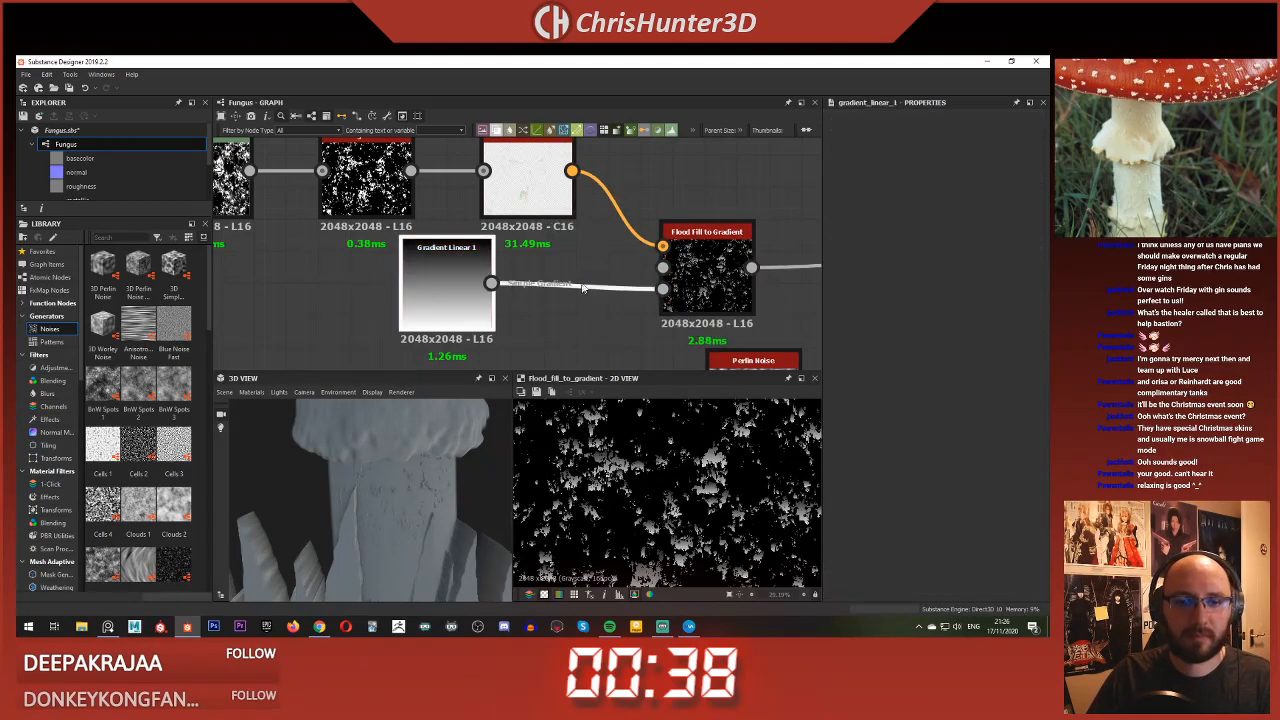
# Step: Insert a Gradient Map node between Gradient Linear 1 and Flood Fill to Gradient and set its color mode to Grayscale
pyautogui.click(580, 266)
pyautogui.press('space')
pyautogui.write('gra')
pyautogui.click(612, 289)
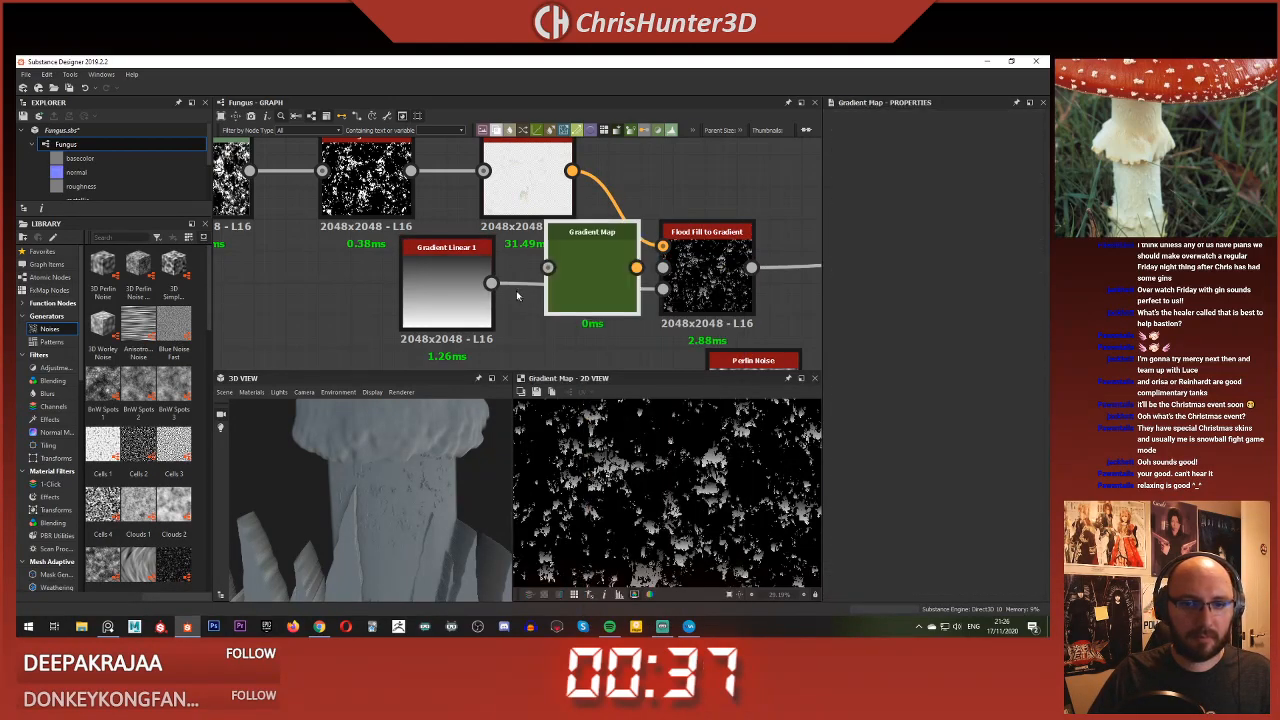
pyautogui.moveTo(675, 300); pyautogui.dragTo(665, 289)
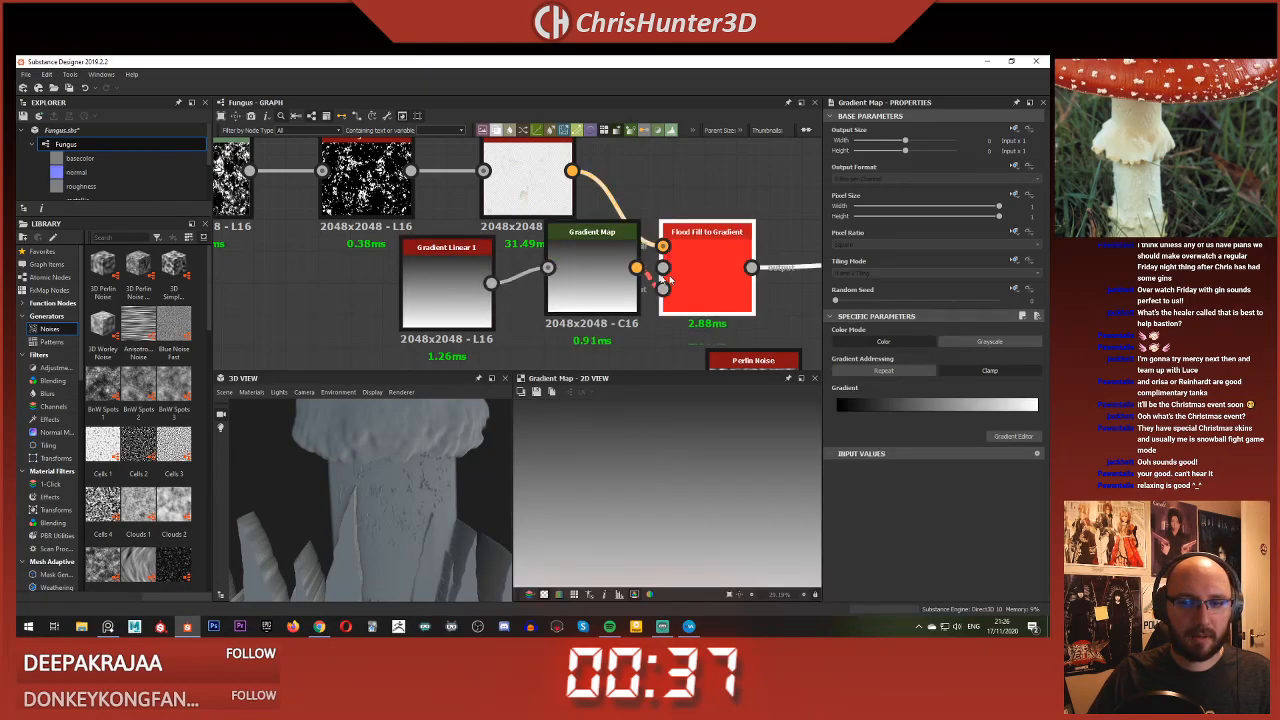
pyautogui.click(600, 272)
pyautogui.click(996, 343)
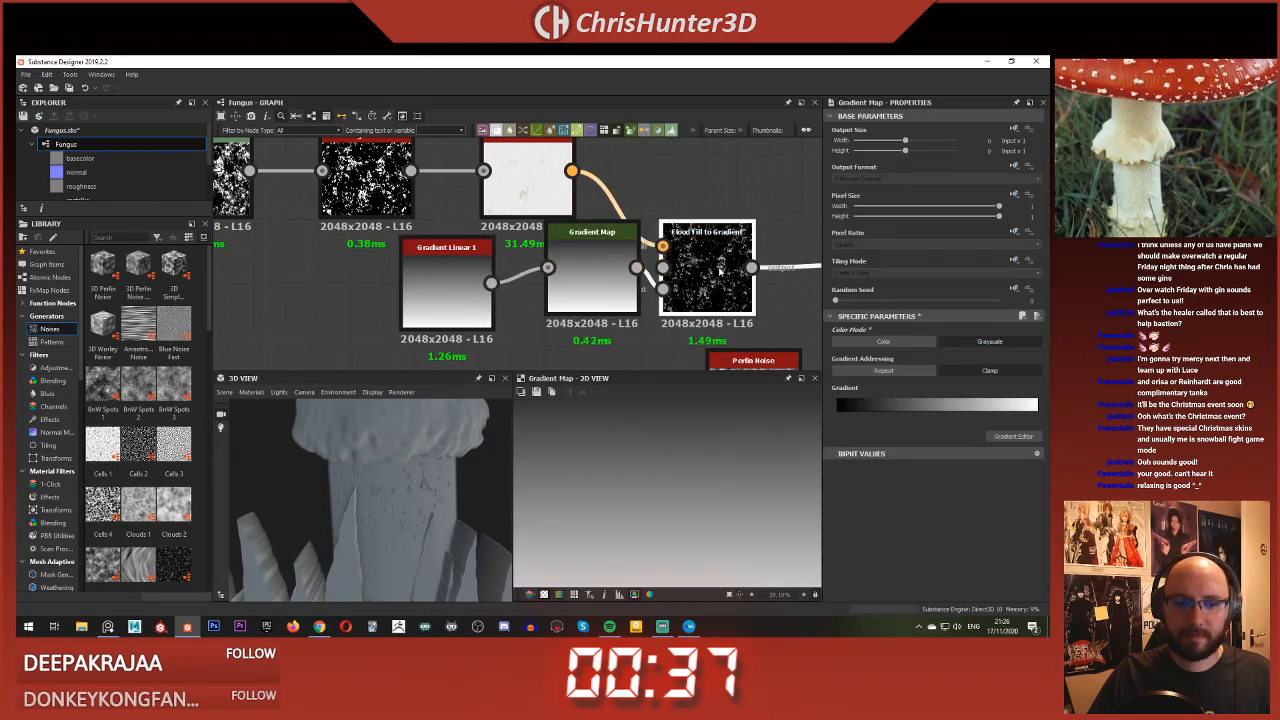
# Step: Try shifting a key of the Gradient Map's gradient toward the dark end, and delete the node
pyautogui.doubleClick(720, 271)
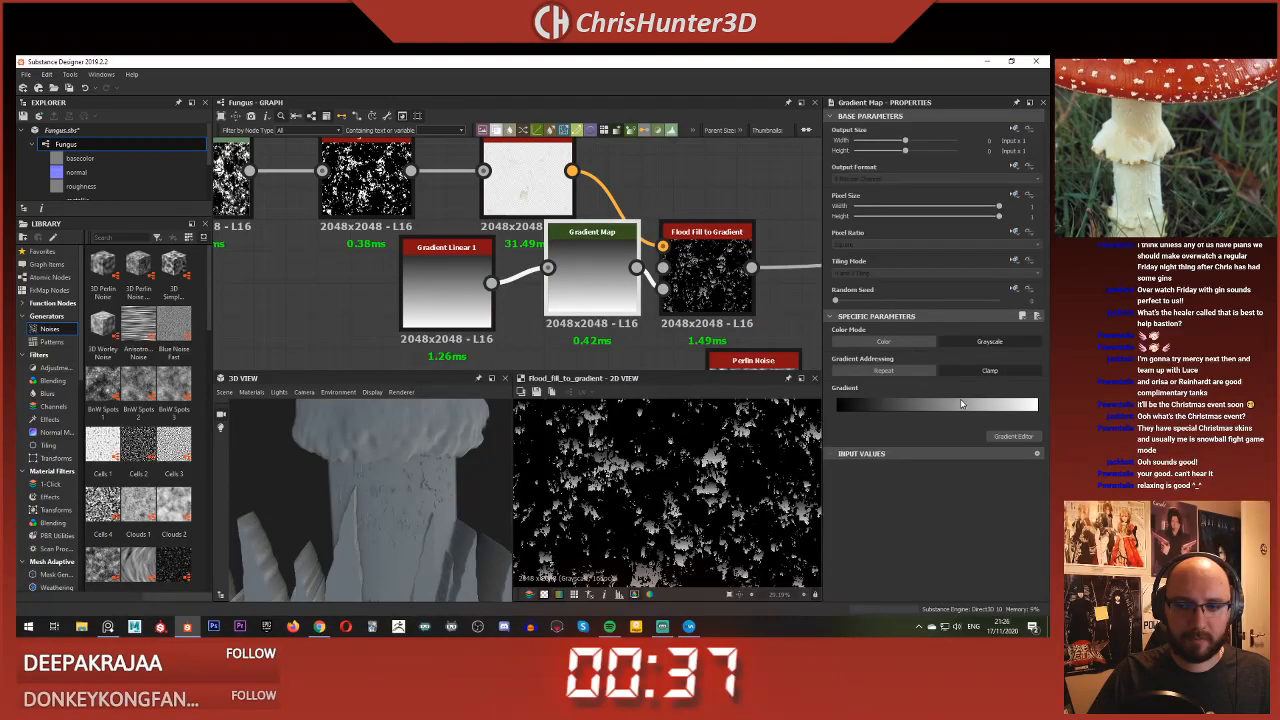
pyautogui.click(962, 406)
pyautogui.moveTo(961, 412); pyautogui.dragTo(890, 412)
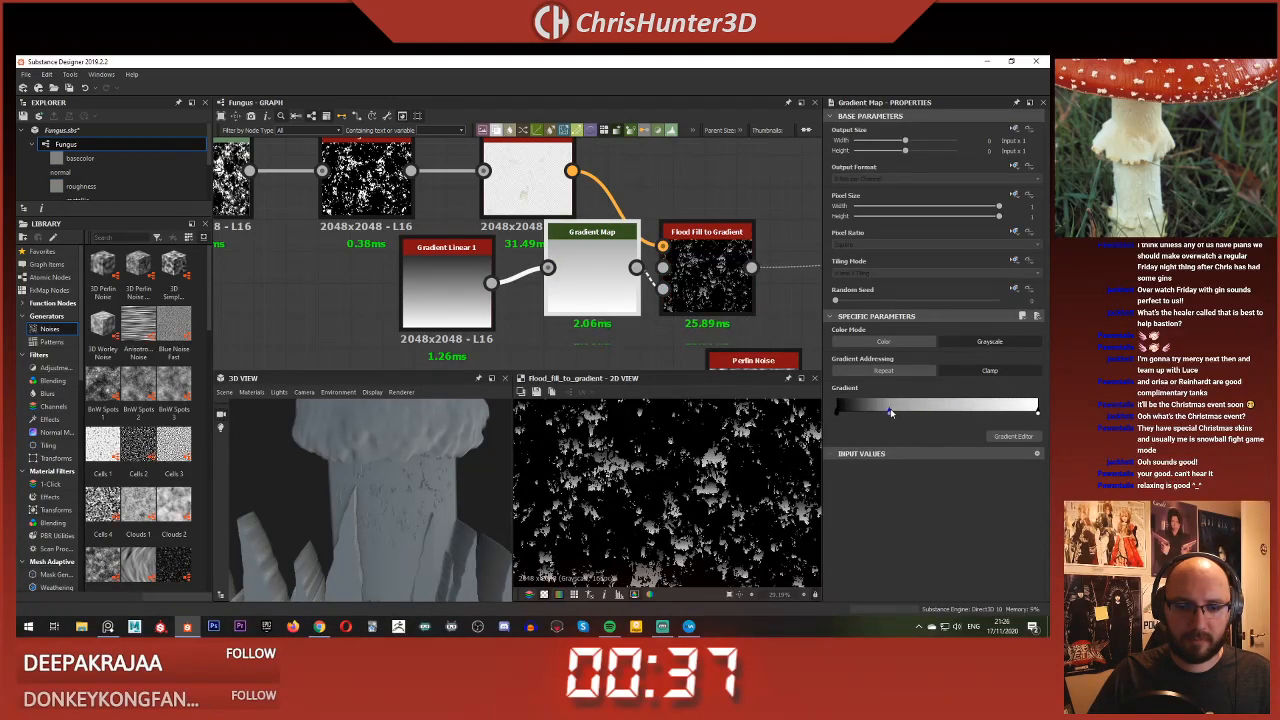
pyautogui.press('Delete')
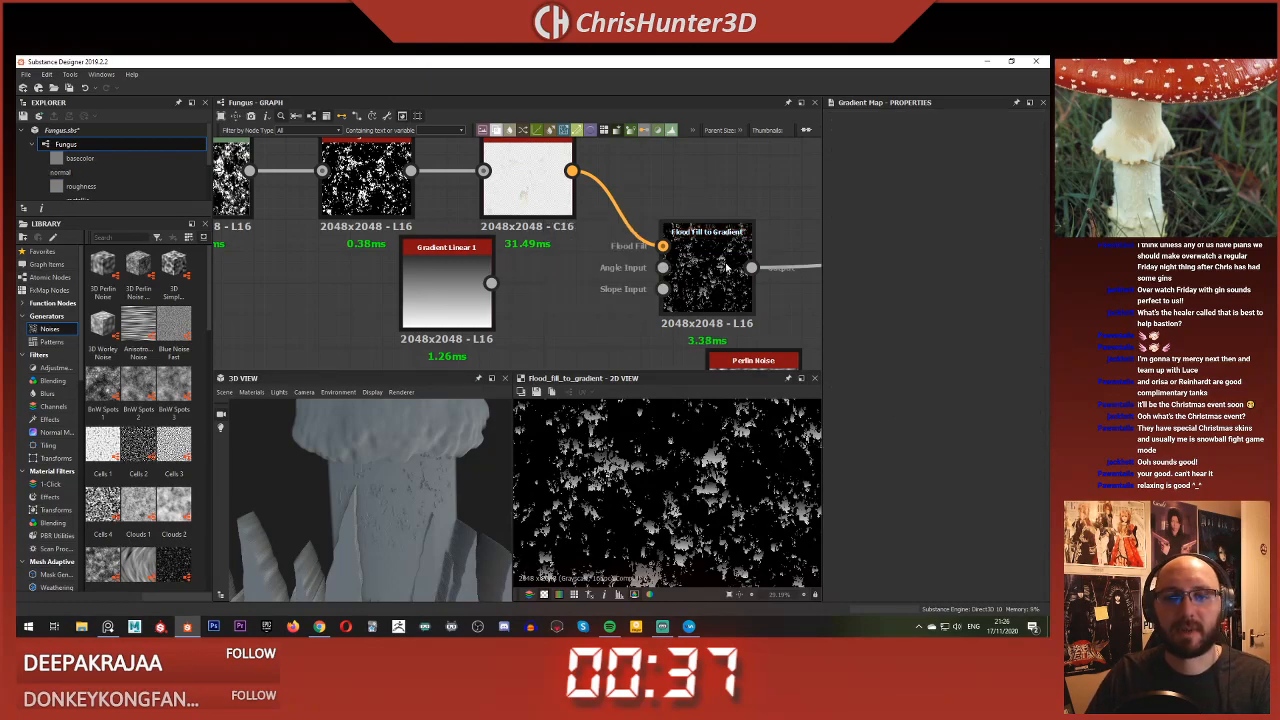
# Step: Connect Gradient Linear 1 to the Angle Input of Flood Fill to Gradient
pyautogui.click(727, 268)
pyautogui.moveTo(727, 268); pyautogui.dragTo(702, 267, button='middle')
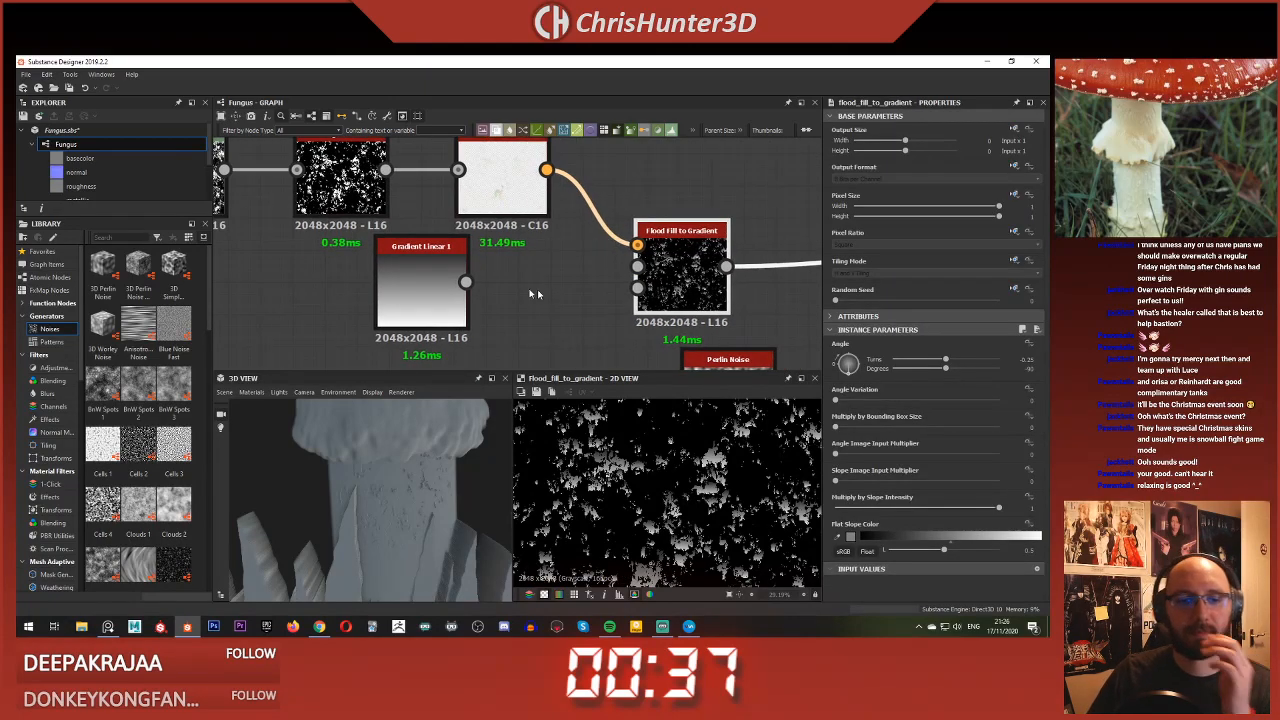
pyautogui.moveTo(466, 281); pyautogui.dragTo(637, 266)
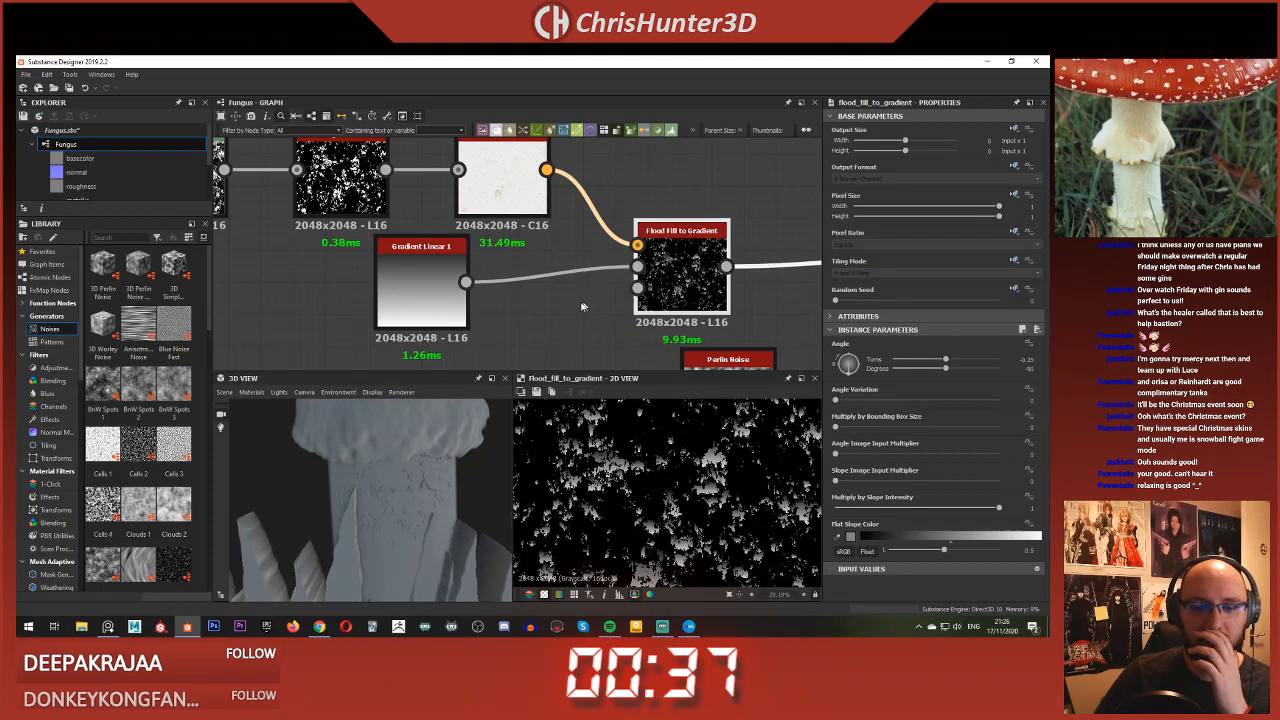
pyautogui.moveTo(845, 399); pyautogui.dragTo(805, 428)
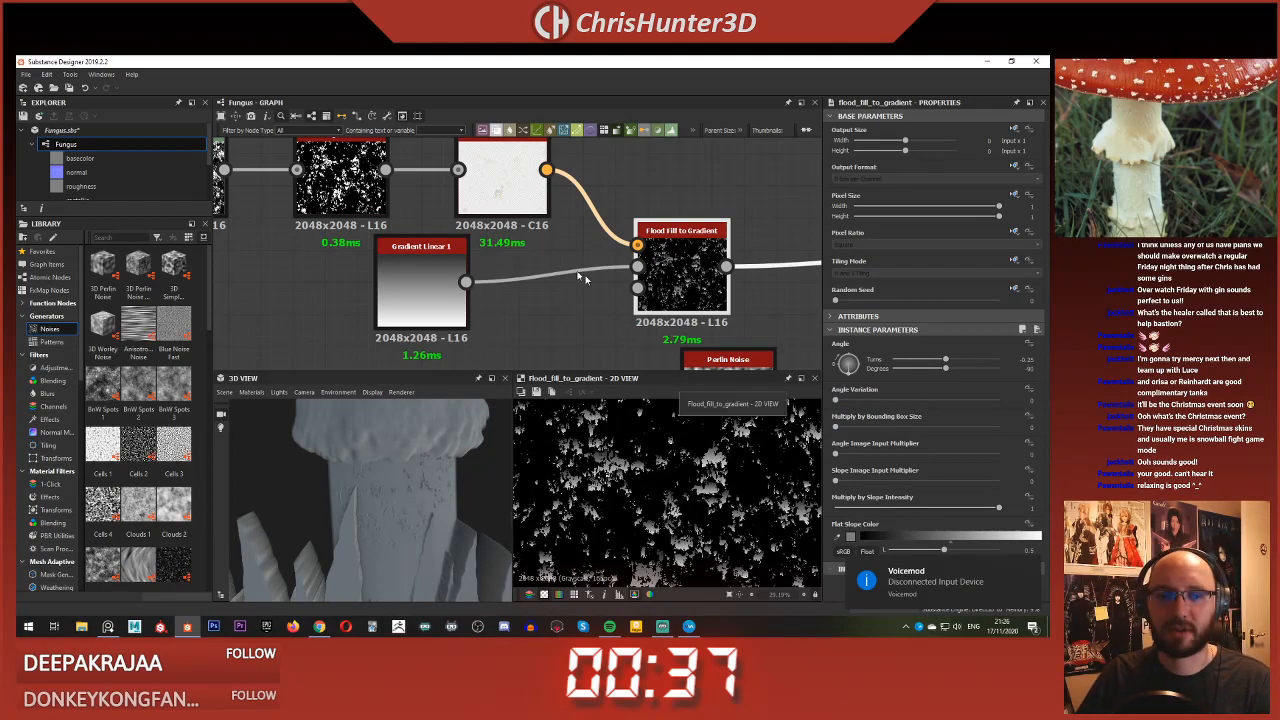
# Step: Examine the Flood Fill to Gradient output up close along with its incoming connections
pyautogui.click(541, 324)
pyautogui.moveTo(531, 311); pyautogui.dragTo(527, 279, button='middle')
pyautogui.scroll(1, 532, 275)
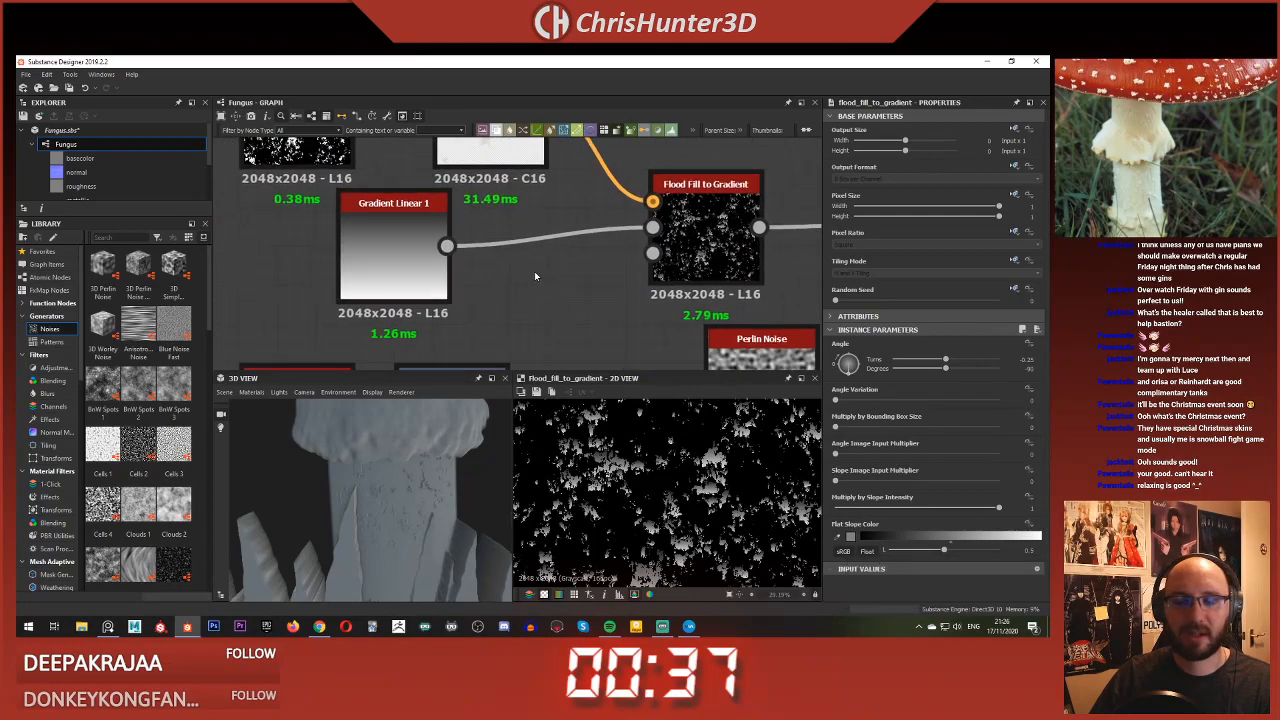
pyautogui.scroll(3, 705, 453)
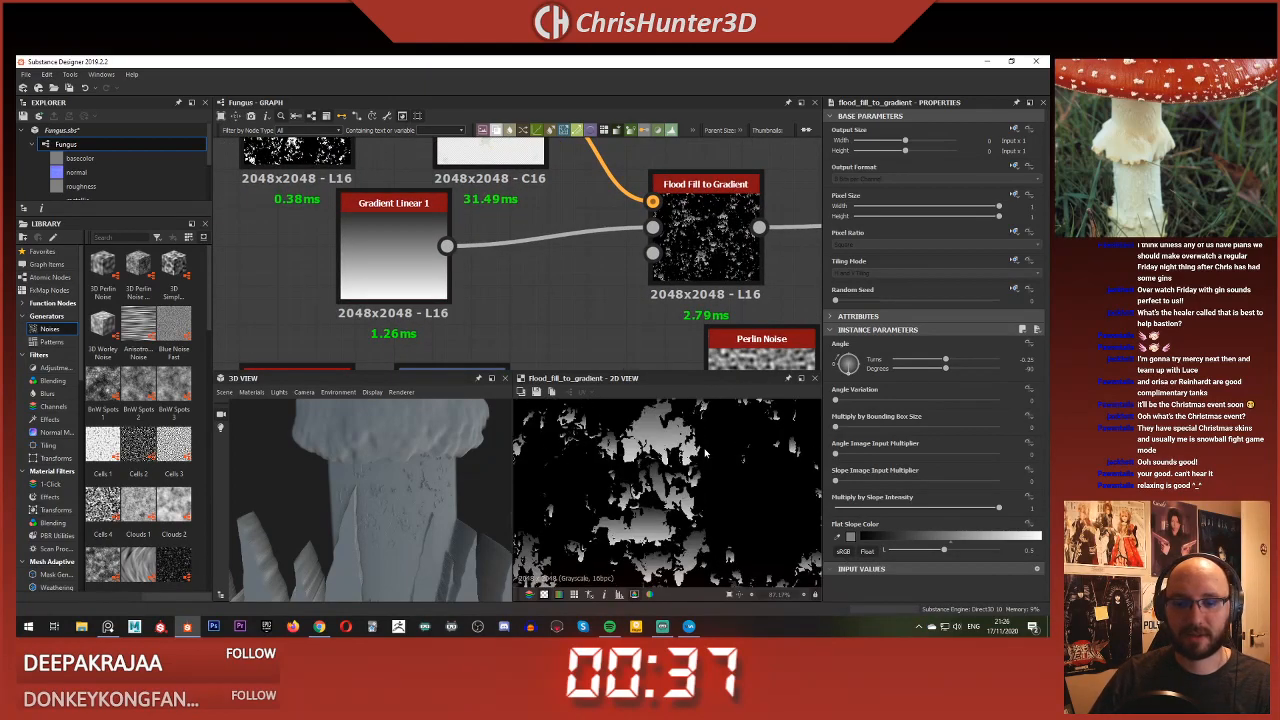
pyautogui.moveTo(705, 453); pyautogui.dragTo(712, 473, button='middle')
pyautogui.scroll(-1, 636, 452)
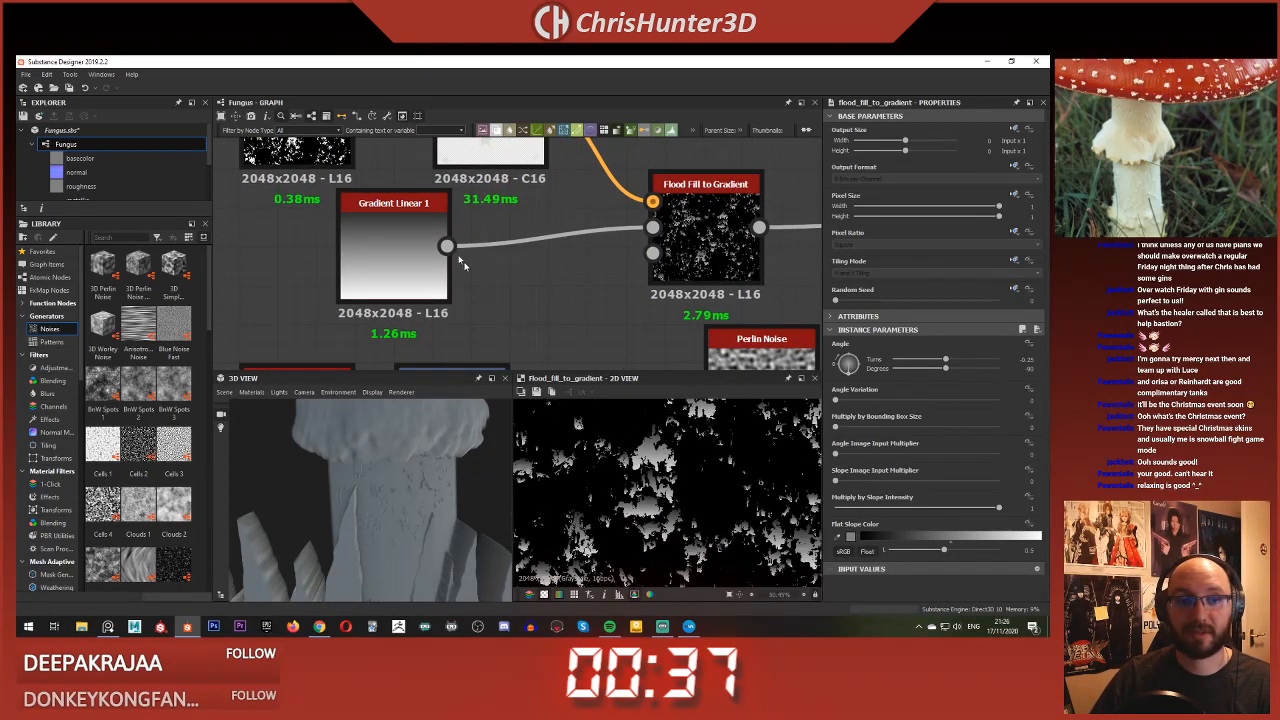
pyautogui.scroll(-1, 458, 262)
pyautogui.moveTo(458, 262); pyautogui.dragTo(563, 305, button='middle')
pyautogui.moveTo(745, 279); pyautogui.dragTo(666, 276, button='middle')
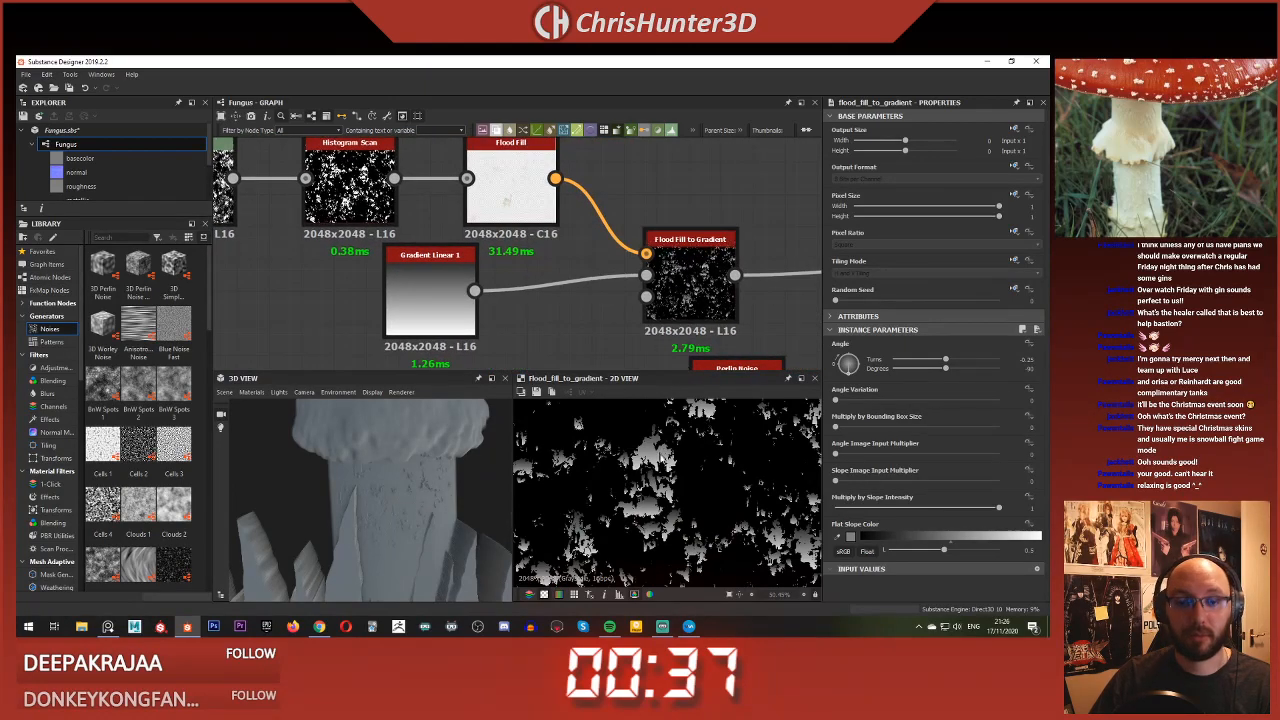
# Step: Try a Flat Slope Color of 1 and a Slope Image Input Multiplier of 0.4 on Flood Fill to Gradient, reverting both
pyautogui.moveTo(944, 551); pyautogui.dragTo(998, 551)
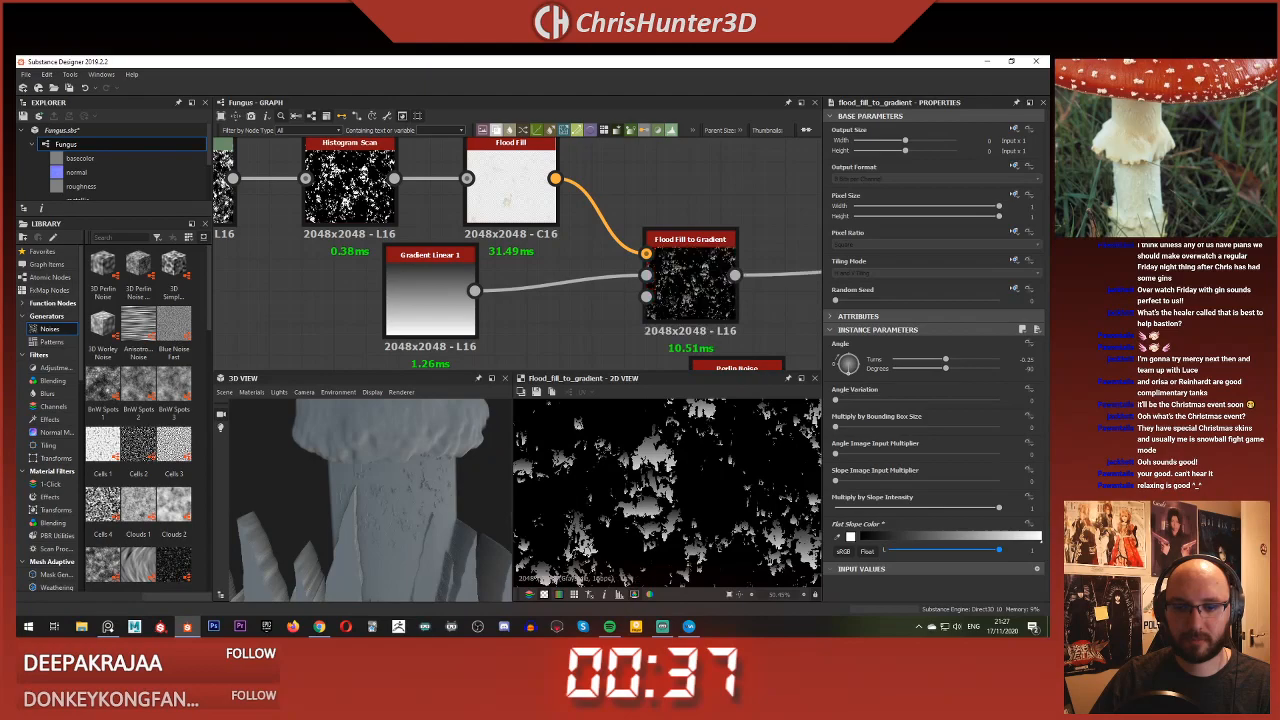
pyautogui.click(921, 534)
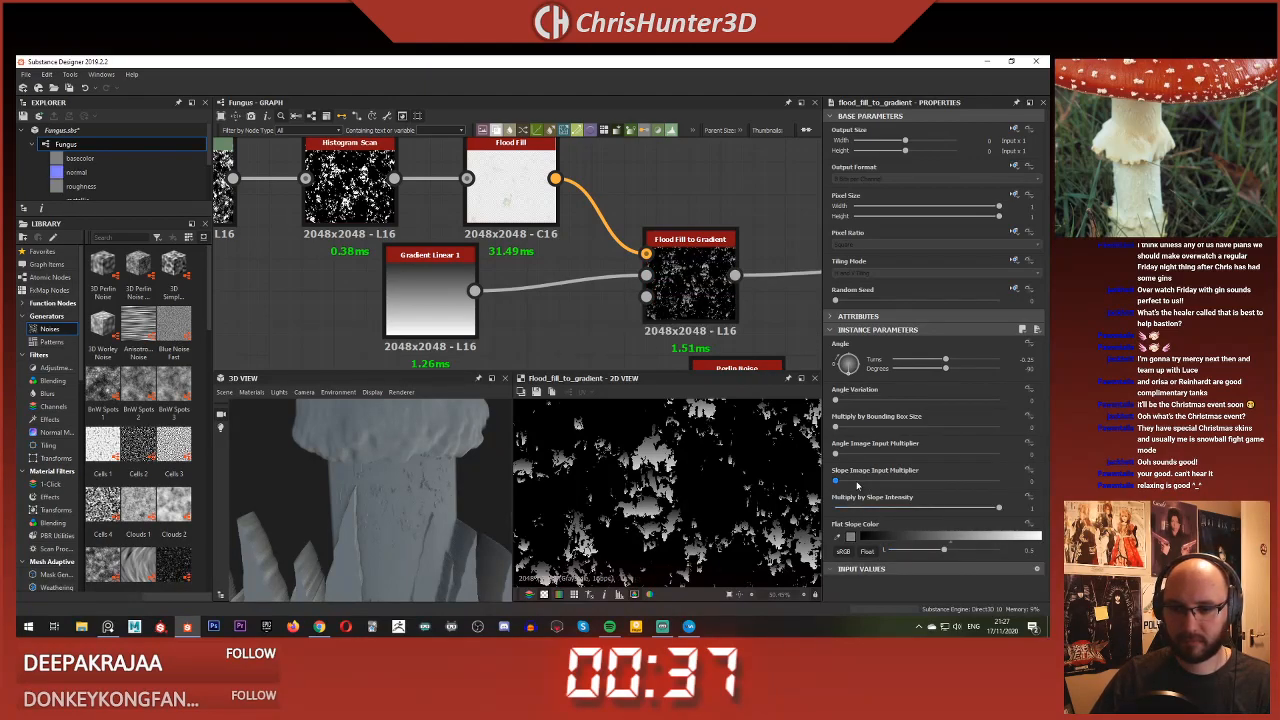
pyautogui.moveTo(863, 484); pyautogui.dragTo(973, 481)
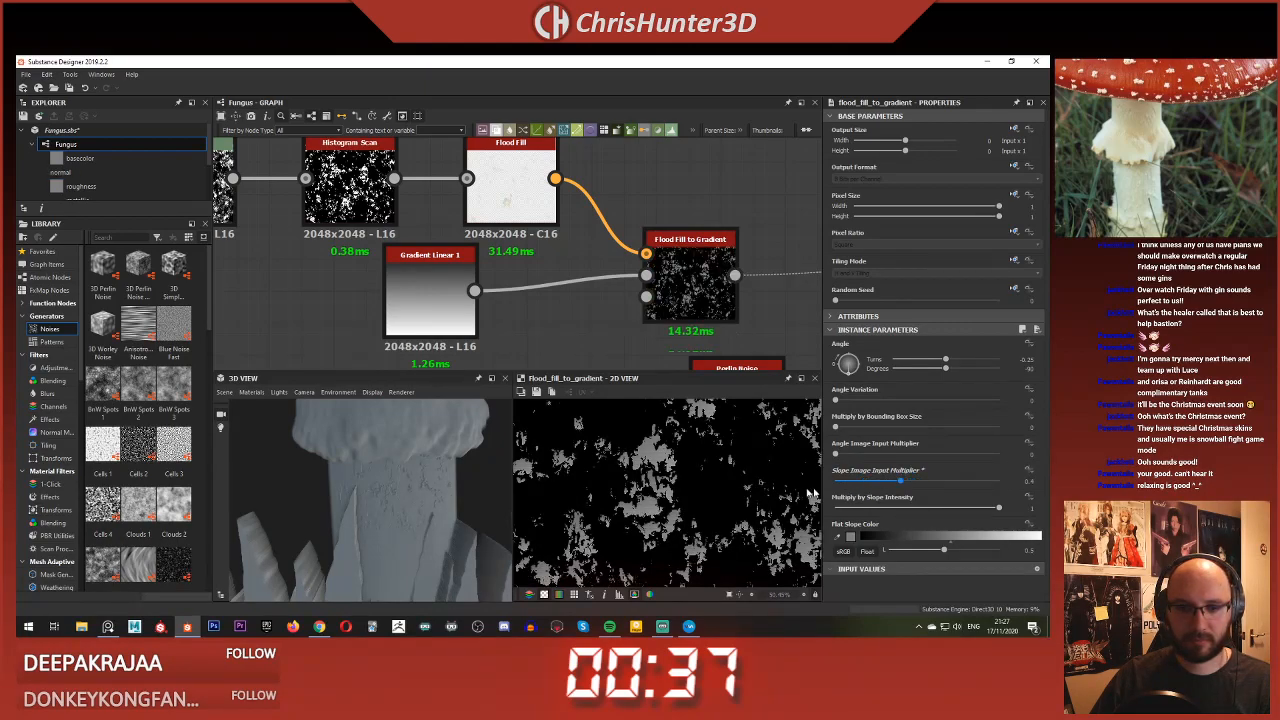
pyautogui.hotkey('ctrl', 'z')
# Step: Connect Gradient Linear 1 through a new Curve node to the Slope Input of Flood Fill to Gradient and line up the nodes
pyautogui.moveTo(475, 291); pyautogui.dragTo(646, 296)
pyautogui.press('space')
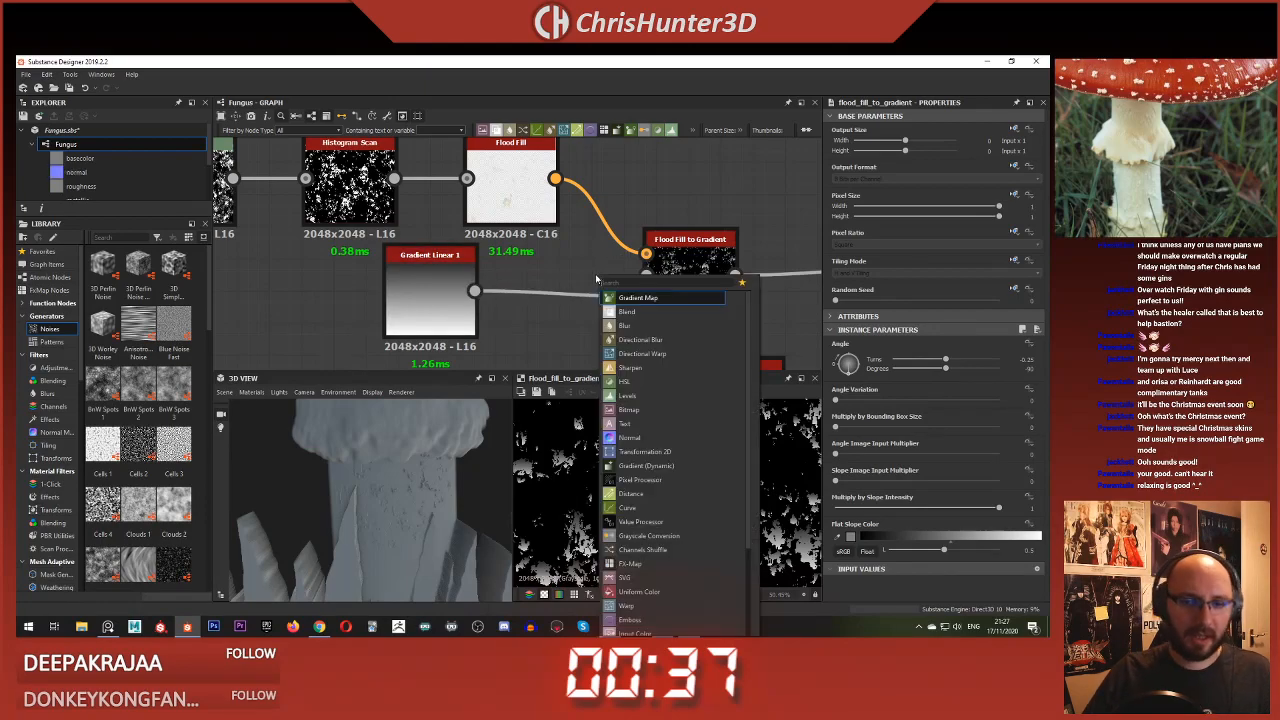
pyautogui.write('curve')
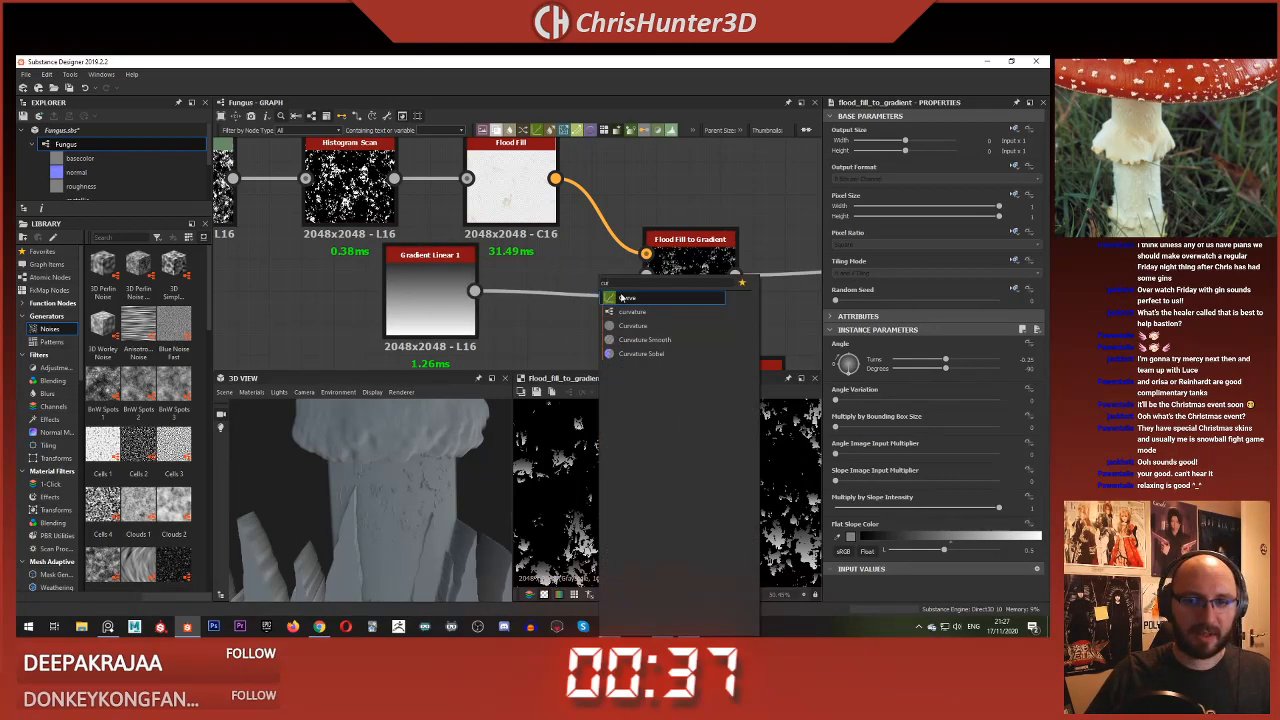
pyautogui.press('Return')
pyautogui.moveTo(586, 306); pyautogui.dragTo(499, 292)
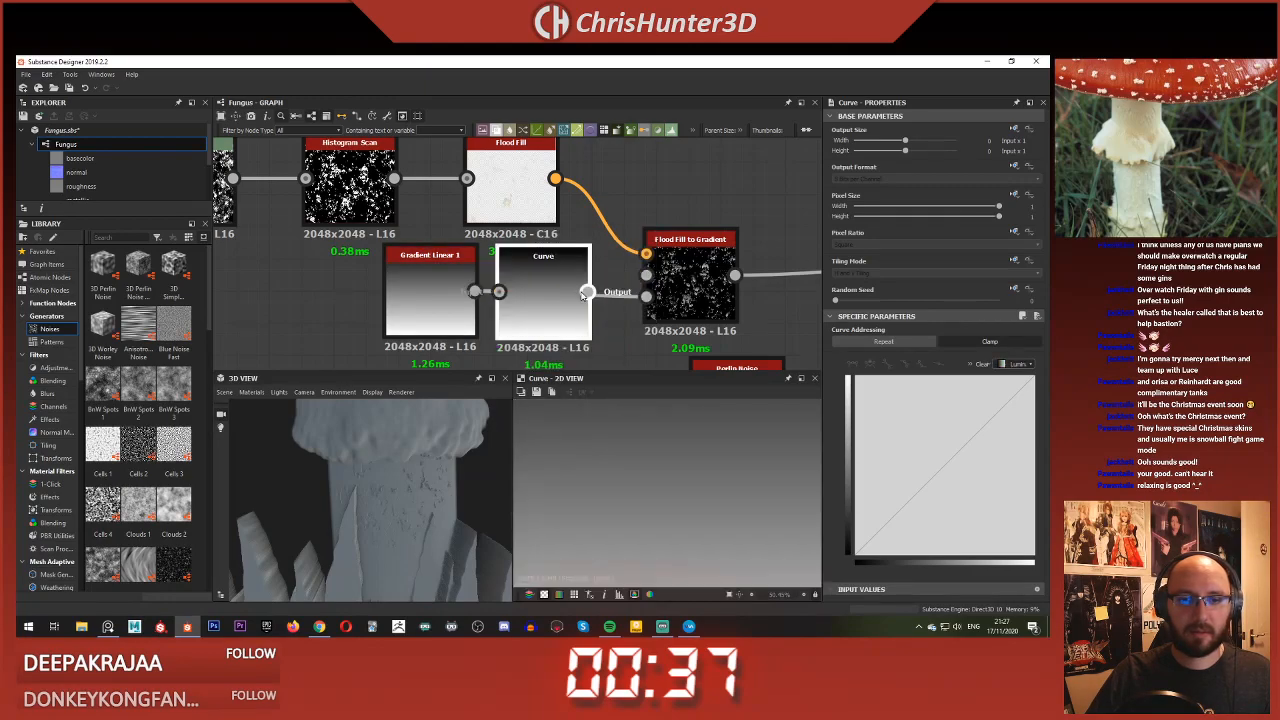
pyautogui.moveTo(640, 298); pyautogui.dragTo(569, 313)
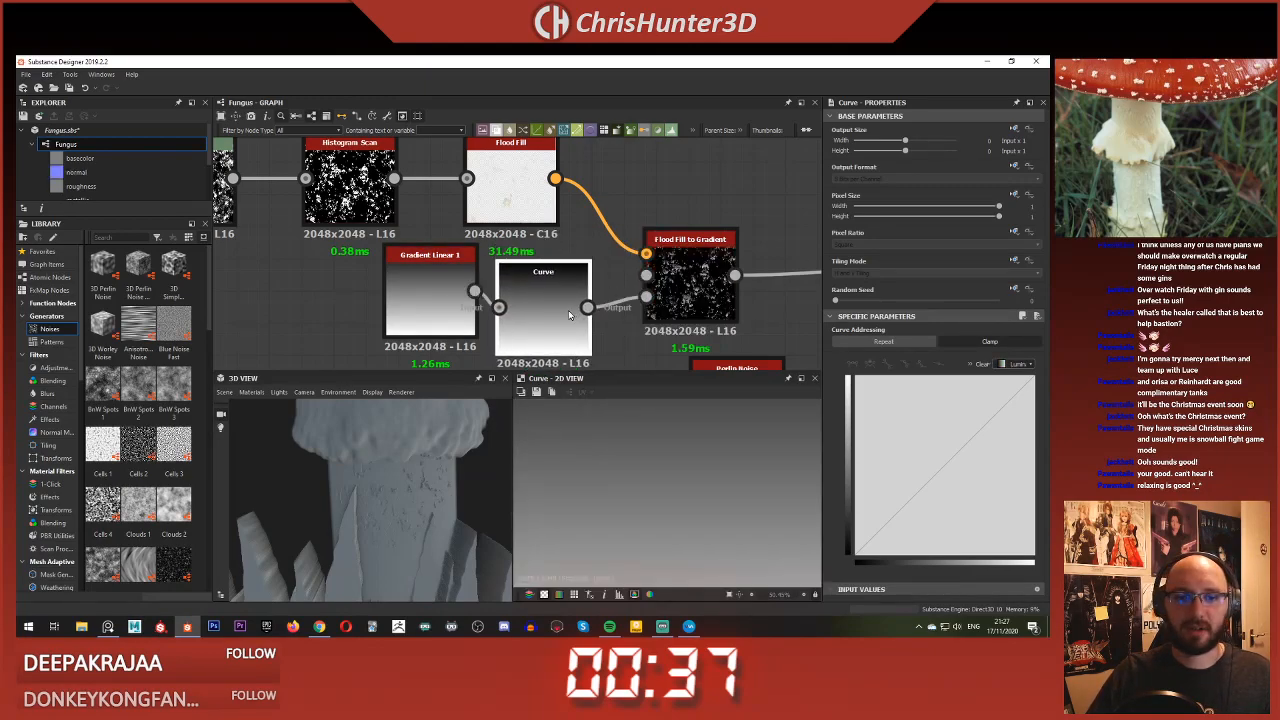
pyautogui.moveTo(560, 311); pyautogui.dragTo(630, 243, button='middle')
pyautogui.moveTo(491, 240); pyautogui.dragTo(475, 257)
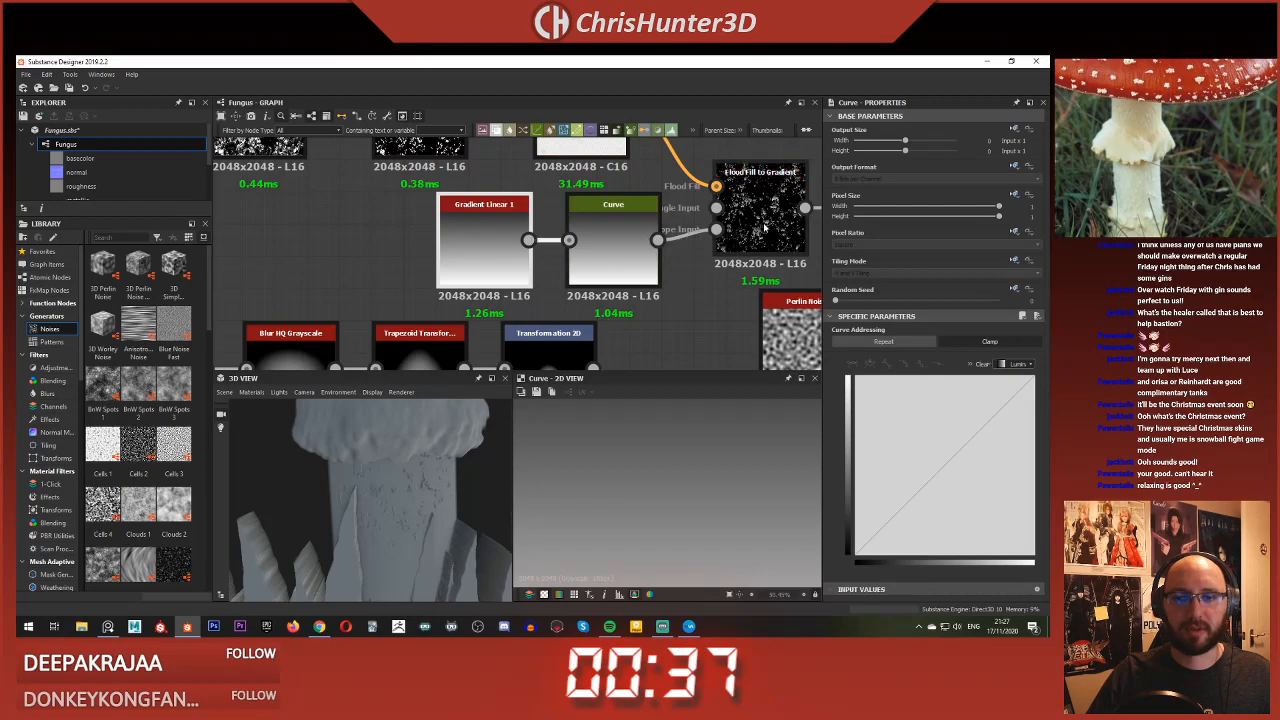
# Step: Set the Slope Image Input Multiplier of Flood Fill to Gradient to 1
pyautogui.doubleClick(729, 232)
pyautogui.moveTo(729, 232); pyautogui.dragTo(655, 245, button='middle')
pyautogui.doubleClick(546, 241)
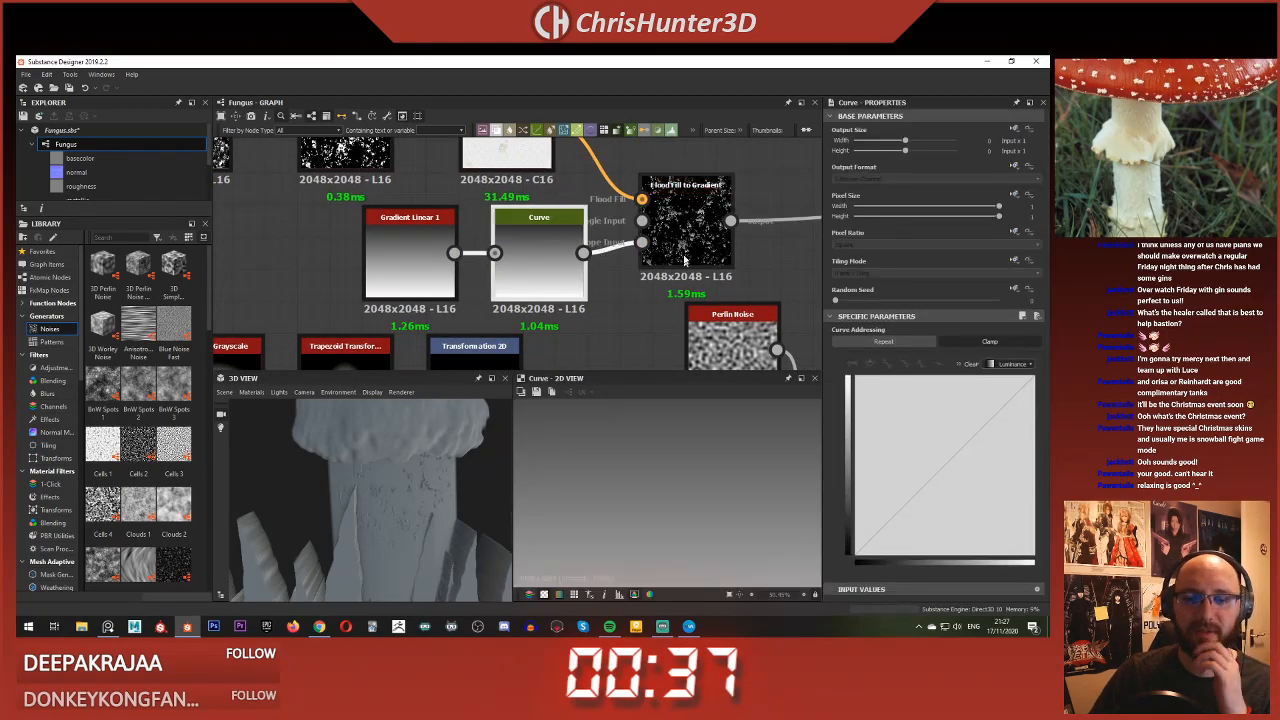
pyautogui.doubleClick(686, 225)
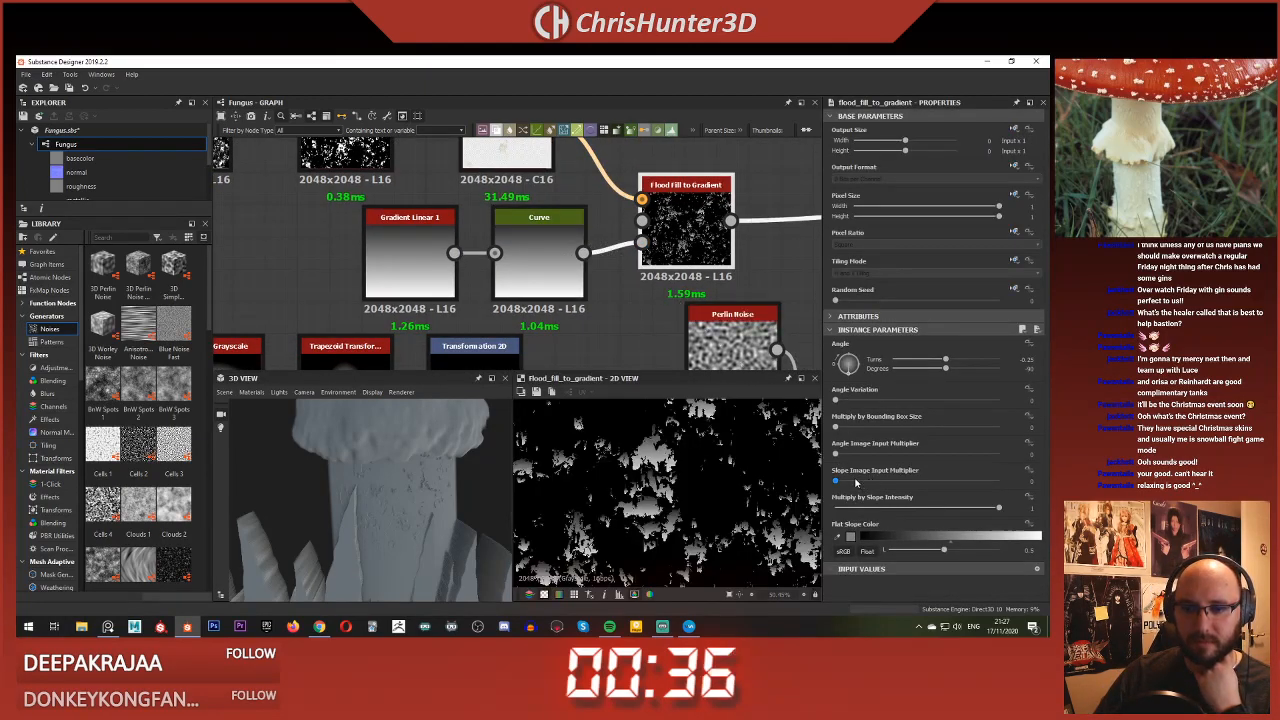
pyautogui.moveTo(856, 483); pyautogui.dragTo(1040, 505)
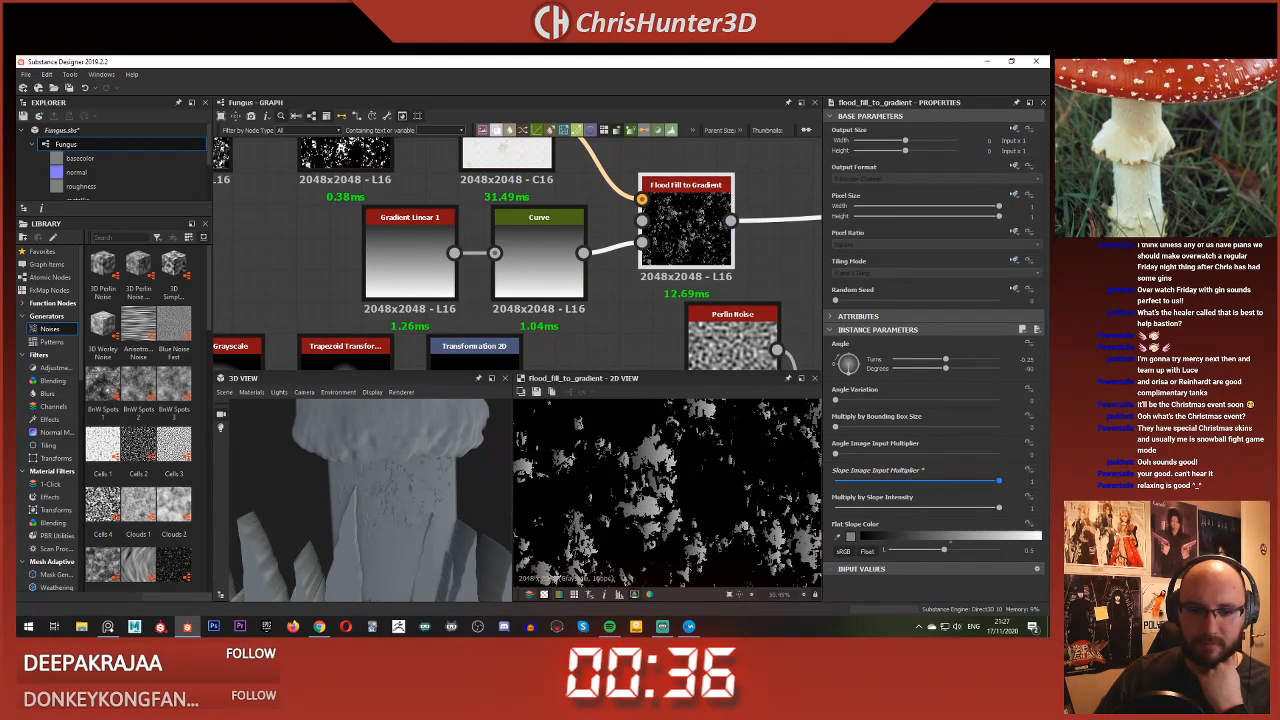
# Step: Add a point to the new Curve node's profile and raise it to brighten the gradient
pyautogui.moveTo(679, 520); pyautogui.dragTo(707, 570, button='middle')
pyautogui.moveTo(664, 470)
pyautogui.mouseDown(button='middle')
pyautogui.moveTo(736, 448)
pyautogui.moveTo(686, 473)
pyautogui.moveTo(655, 519)
pyautogui.mouseUp(button='middle')
pyautogui.scroll(2, 684, 472)
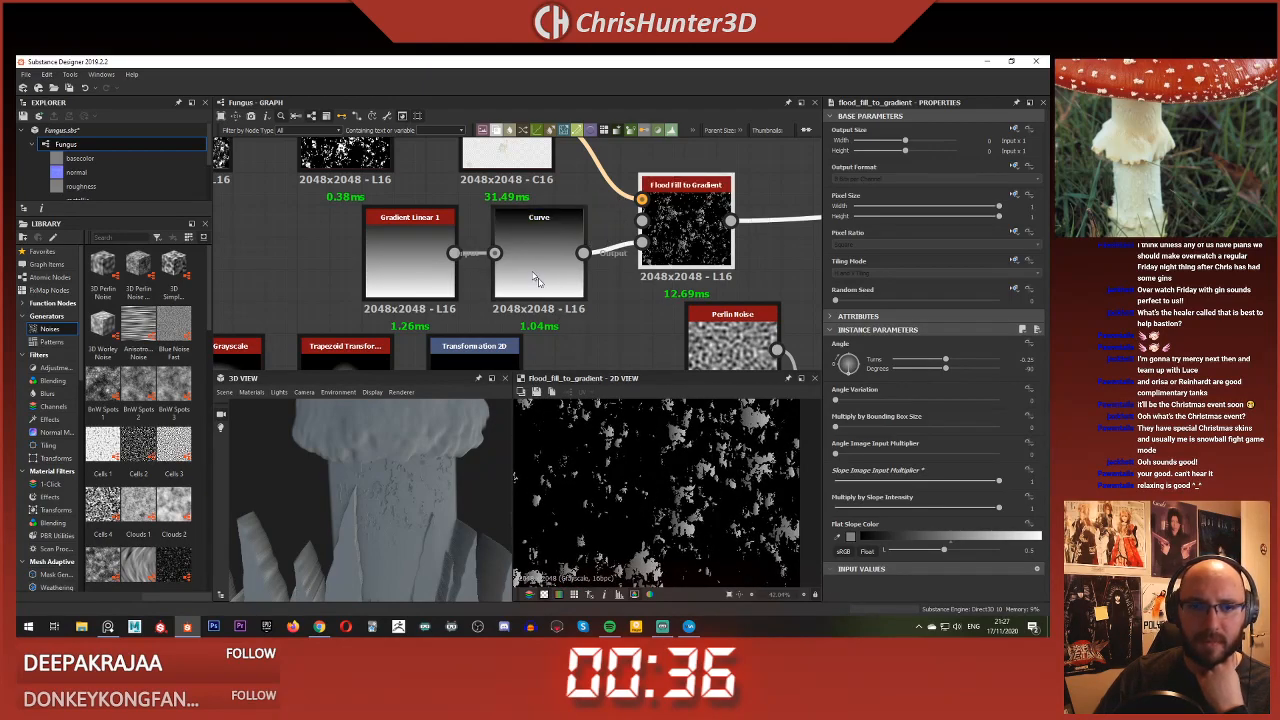
pyautogui.scroll(7, 655, 519)
pyautogui.click(539, 258)
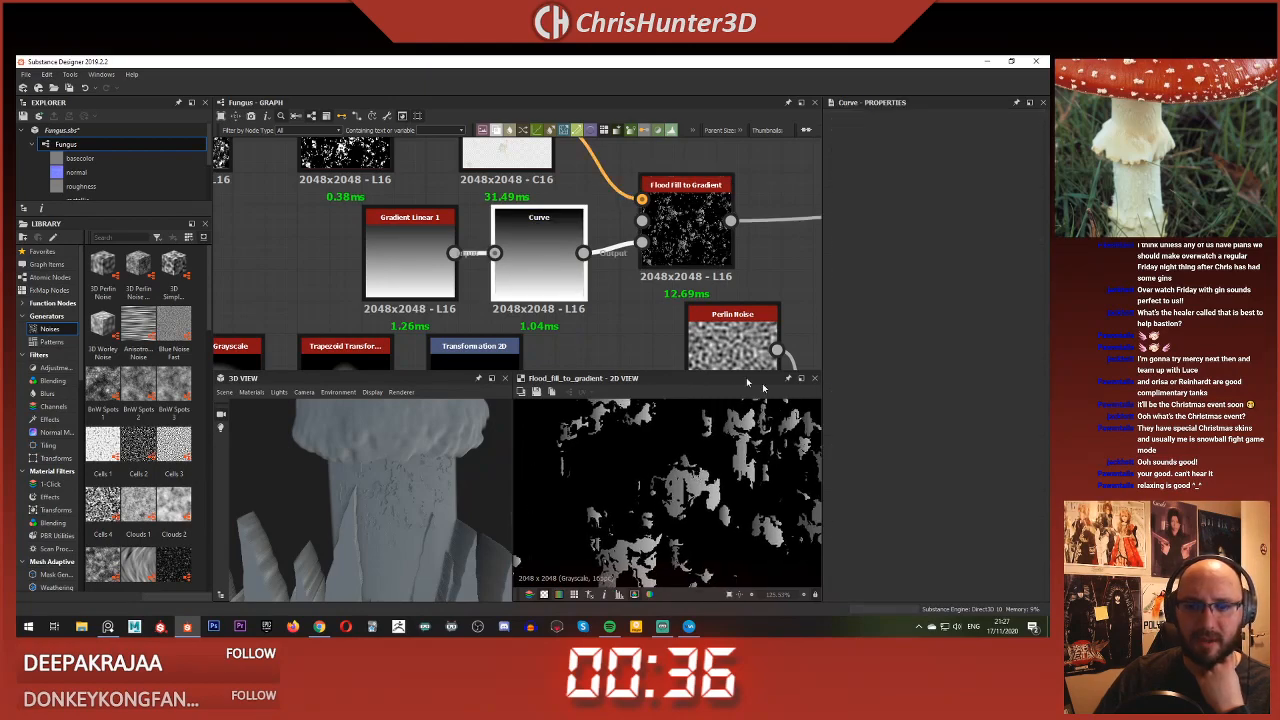
pyautogui.moveTo(901, 432); pyautogui.dragTo(941, 413)
pyautogui.moveTo(940, 413); pyautogui.dragTo(897, 403)
# Step: Set the Angle of Flood Fill to Gradient to 0
pyautogui.moveTo(630, 288); pyautogui.dragTo(545, 319, button='middle')
pyautogui.click(597, 258)
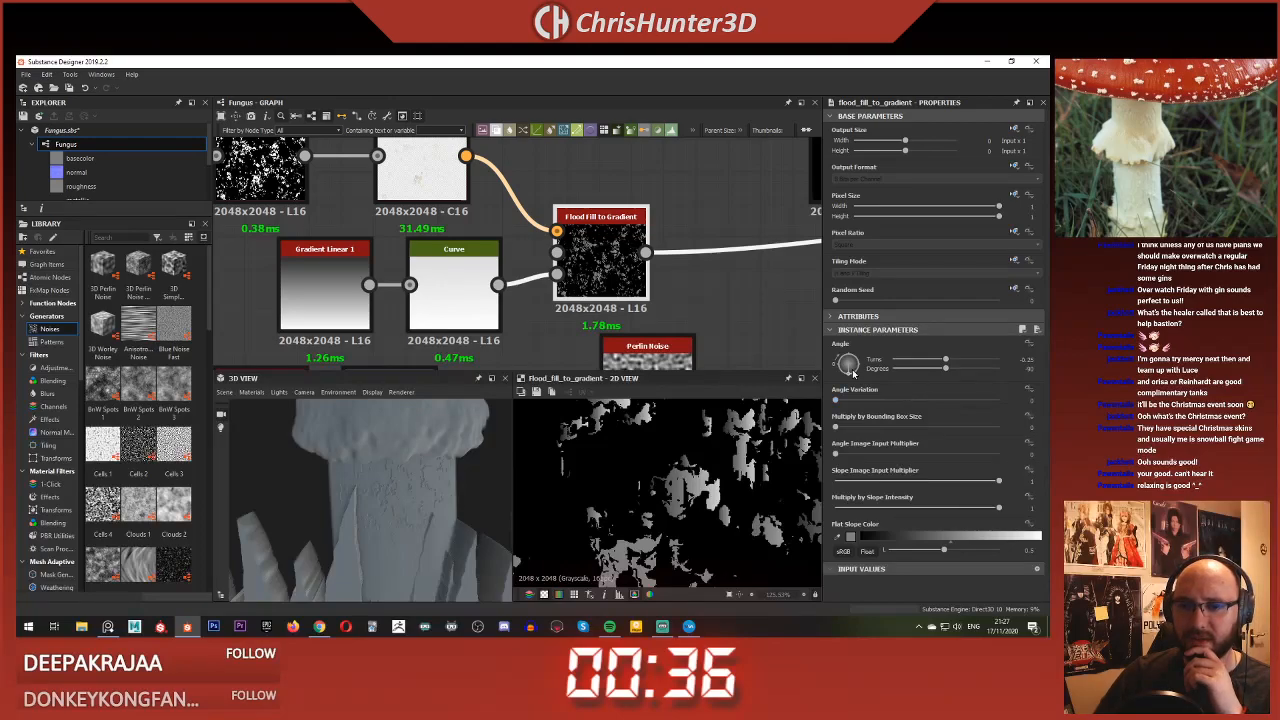
pyautogui.moveTo(852, 372); pyautogui.dragTo(820, 368)
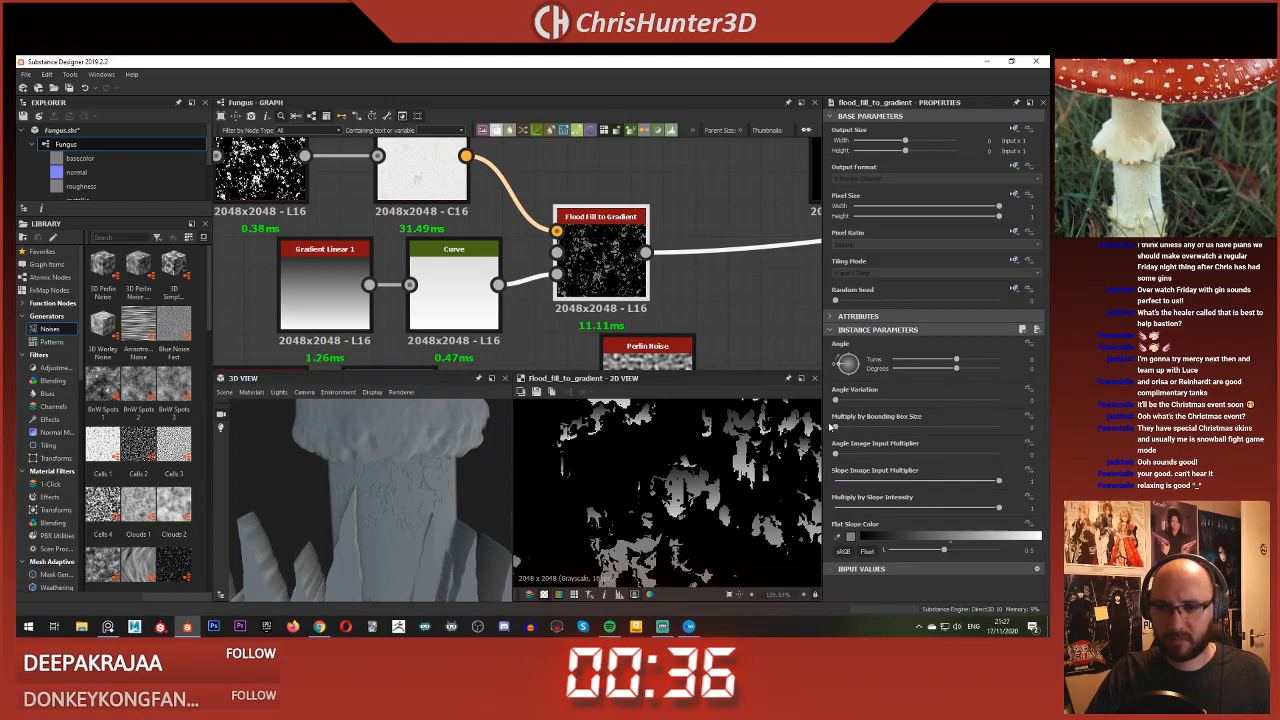
# Step: Set Multiply by Bounding Box Size to 0.34, Angle Image Input Multiplier to 0.87 and Flat Slope Color to 0
pyautogui.moveTo(836, 428); pyautogui.dragTo(978, 457)
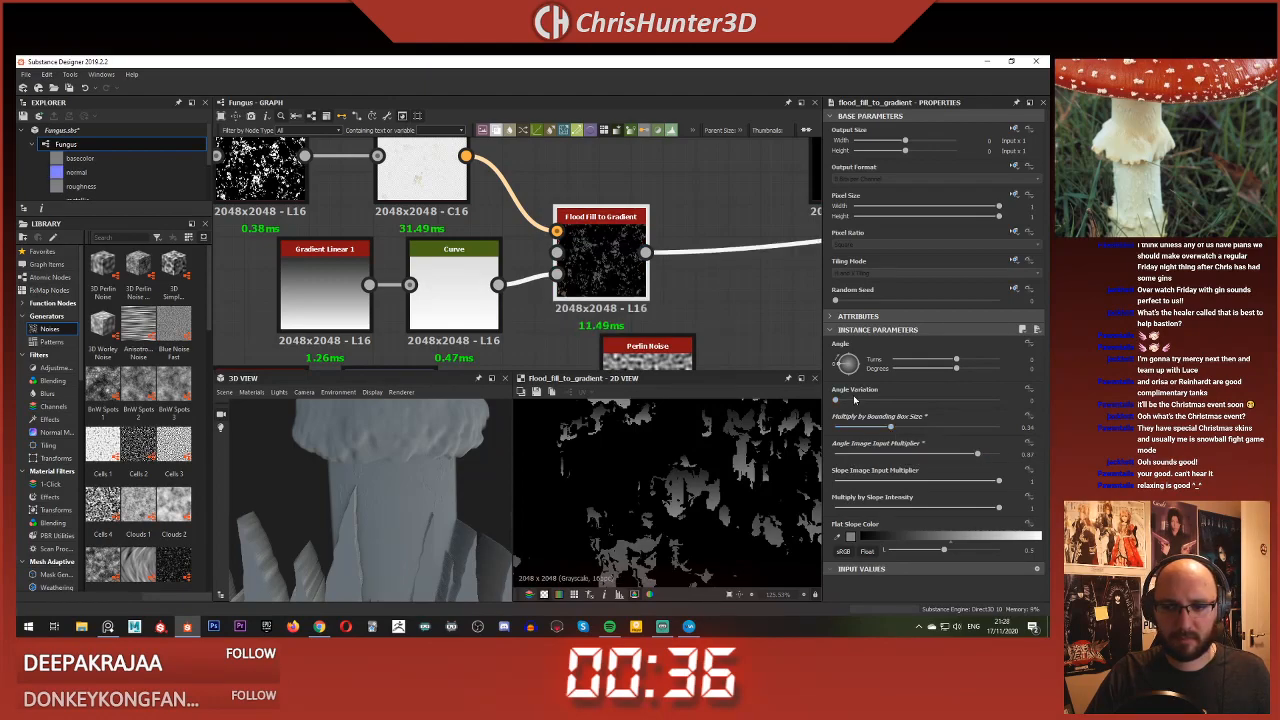
pyautogui.moveTo(945, 550); pyautogui.dragTo(858, 560)
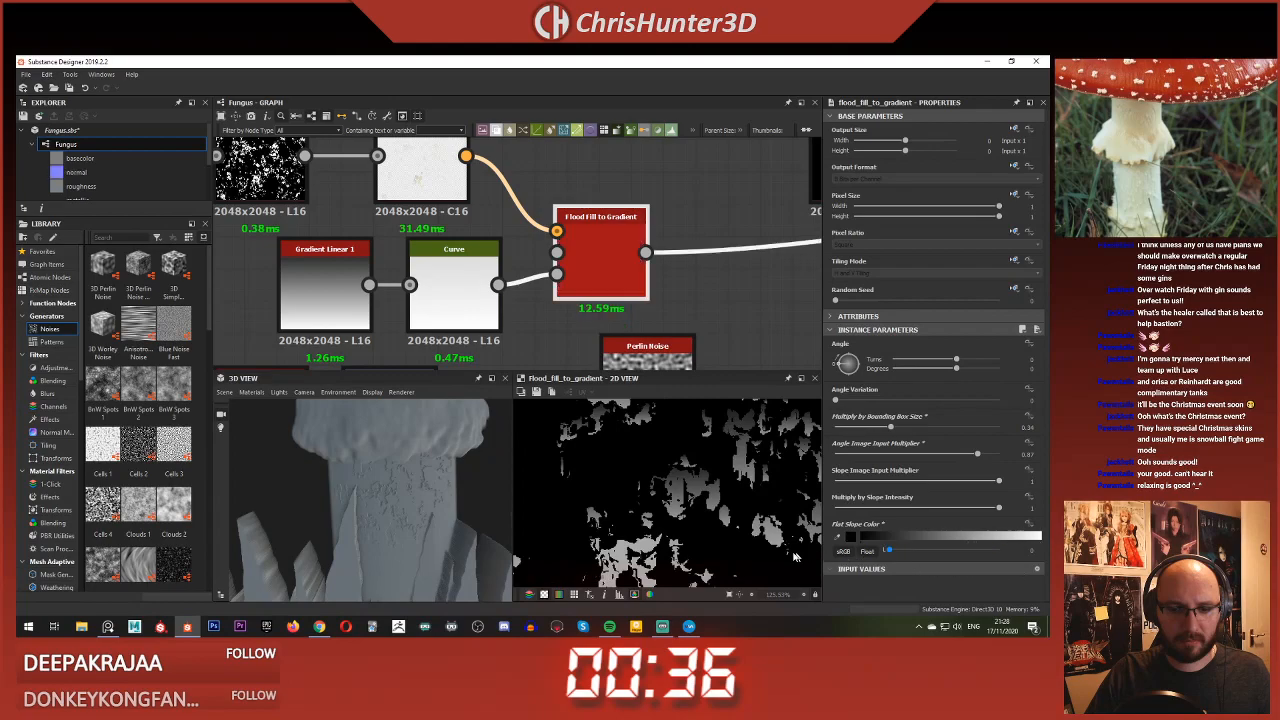
pyautogui.scroll(-5, 700, 540)
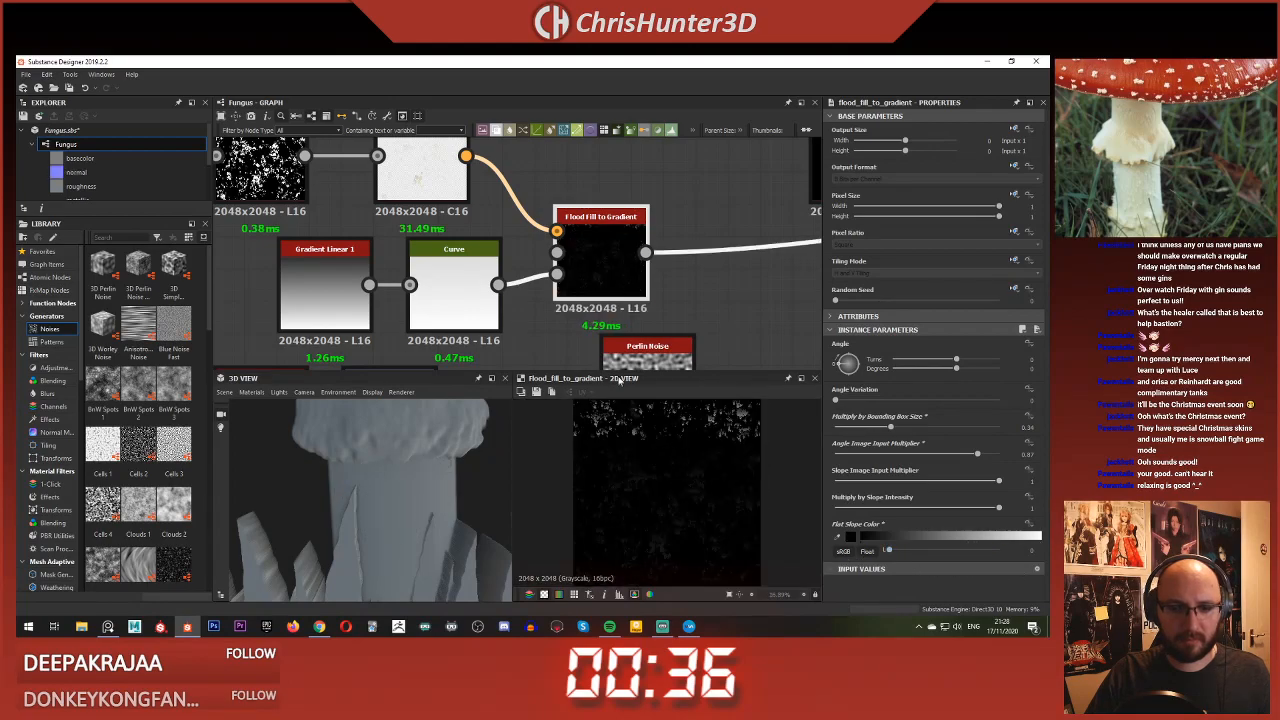
# Step: Disconnect the Curve from Flood Fill to Gradient and delete the Curve and Gradient Linear 1 nodes
pyautogui.scroll(-2, 570, 346)
pyautogui.scroll(1, 617, 285)
pyautogui.moveTo(590, 258); pyautogui.dragTo(623, 231, button='middle')
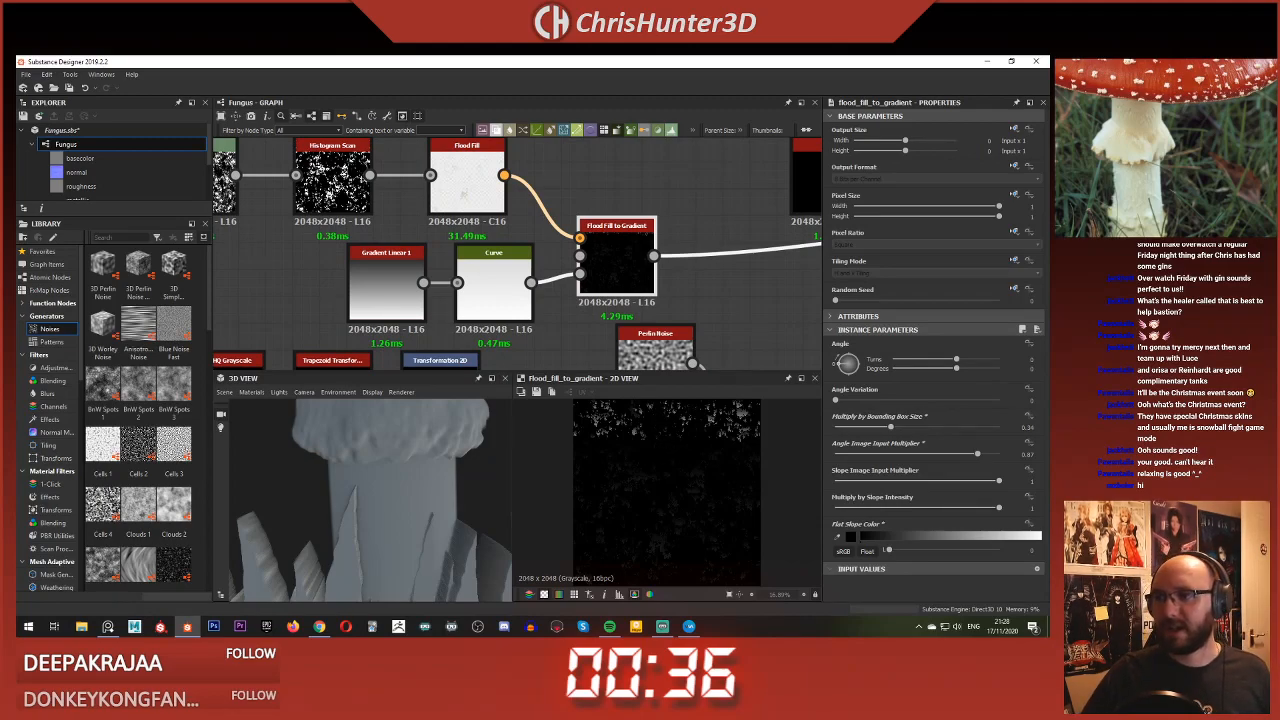
pyautogui.click(728, 217)
pyautogui.scroll(1, 583, 279)
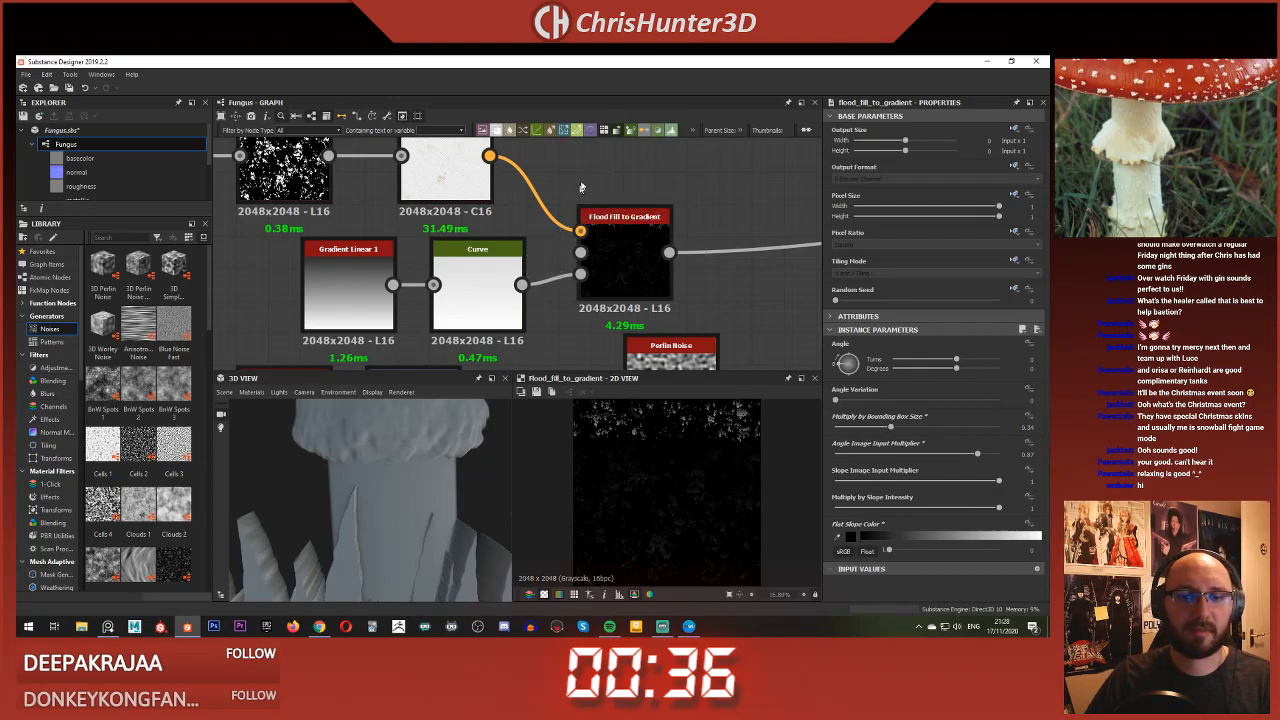
pyautogui.moveTo(545, 191); pyautogui.dragTo(558, 271, button='middle')
pyautogui.press('Delete')
pyautogui.scroll(-2, 552, 350)
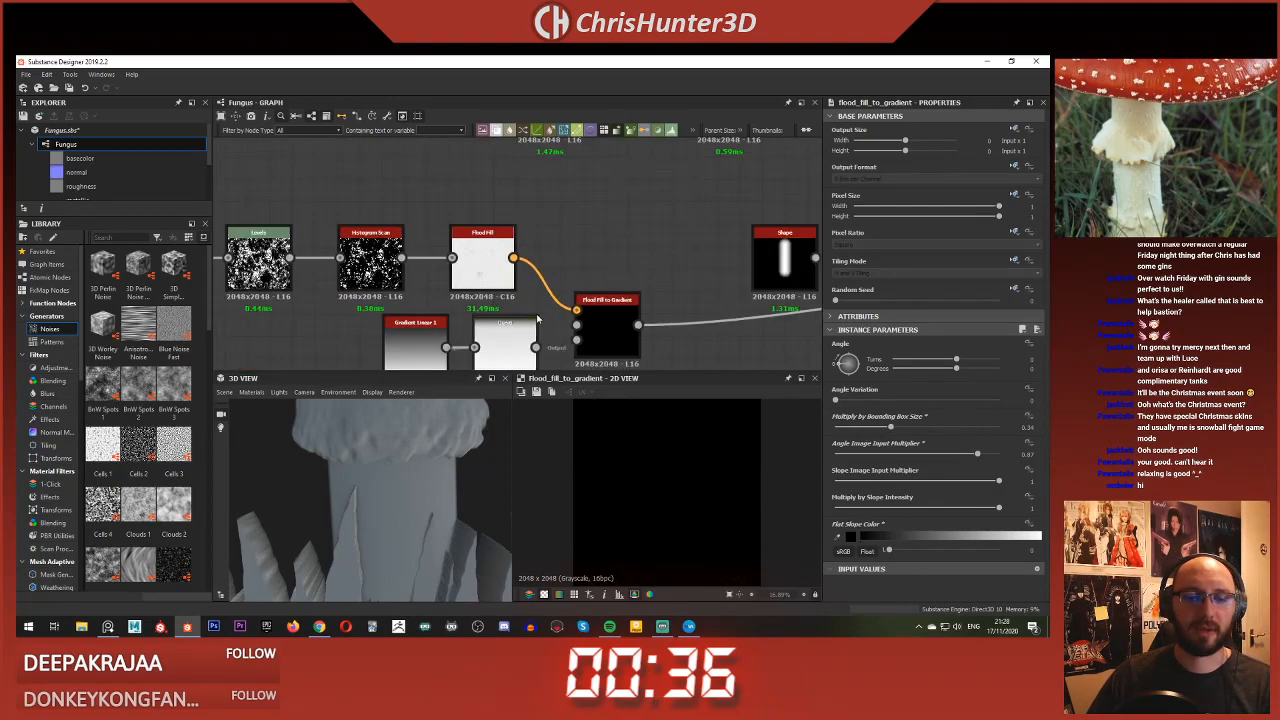
pyautogui.moveTo(549, 346); pyautogui.dragTo(547, 320, button='middle')
pyautogui.click(508, 325)
pyautogui.press('Delete')
pyautogui.click(424, 325)
pyautogui.press('Delete')
# Step: Set Multiply by Bounding Box Size and Slope Image Input Multiplier of Flood Fill to Gradient to 0
pyautogui.click(614, 317)
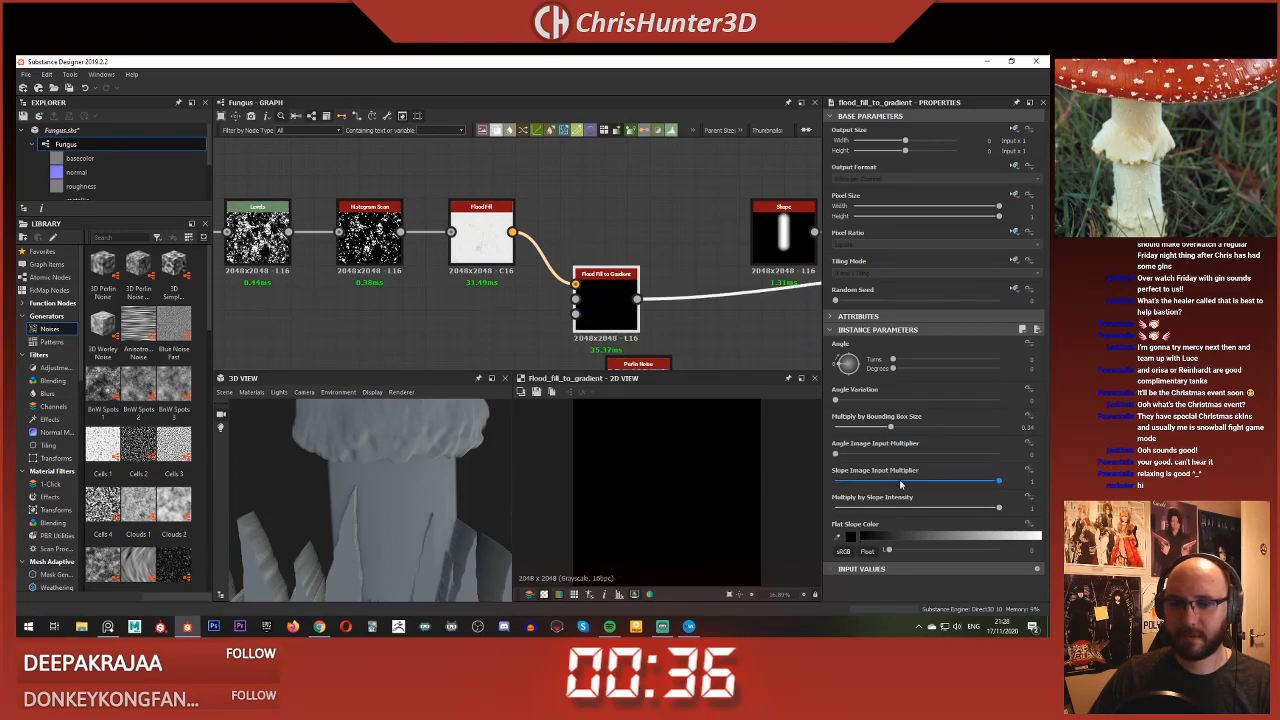
pyautogui.moveTo(900, 482); pyautogui.dragTo(836, 481)
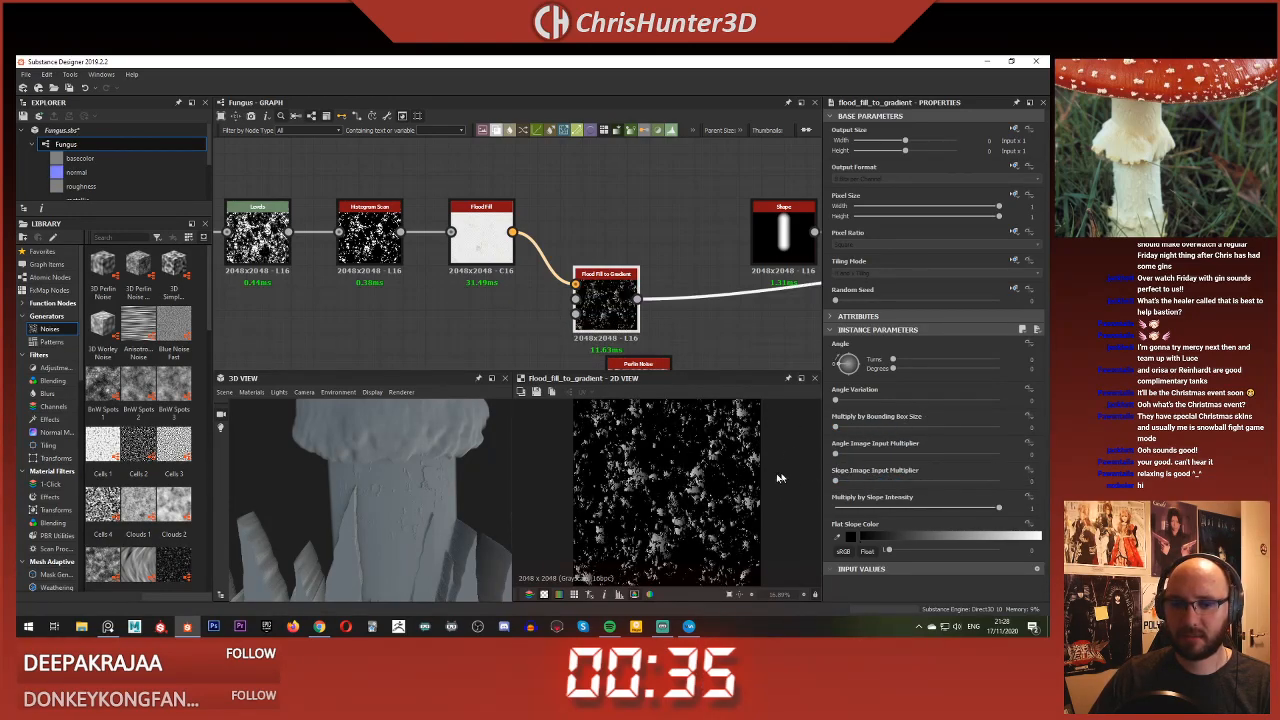
pyautogui.scroll(3, 806, 460)
# Step: Examine the nodes upstream of Flood Fill, displaying the outputs of Histogram Scan and Directional Warp in the 2D view
pyautogui.click(476, 247)
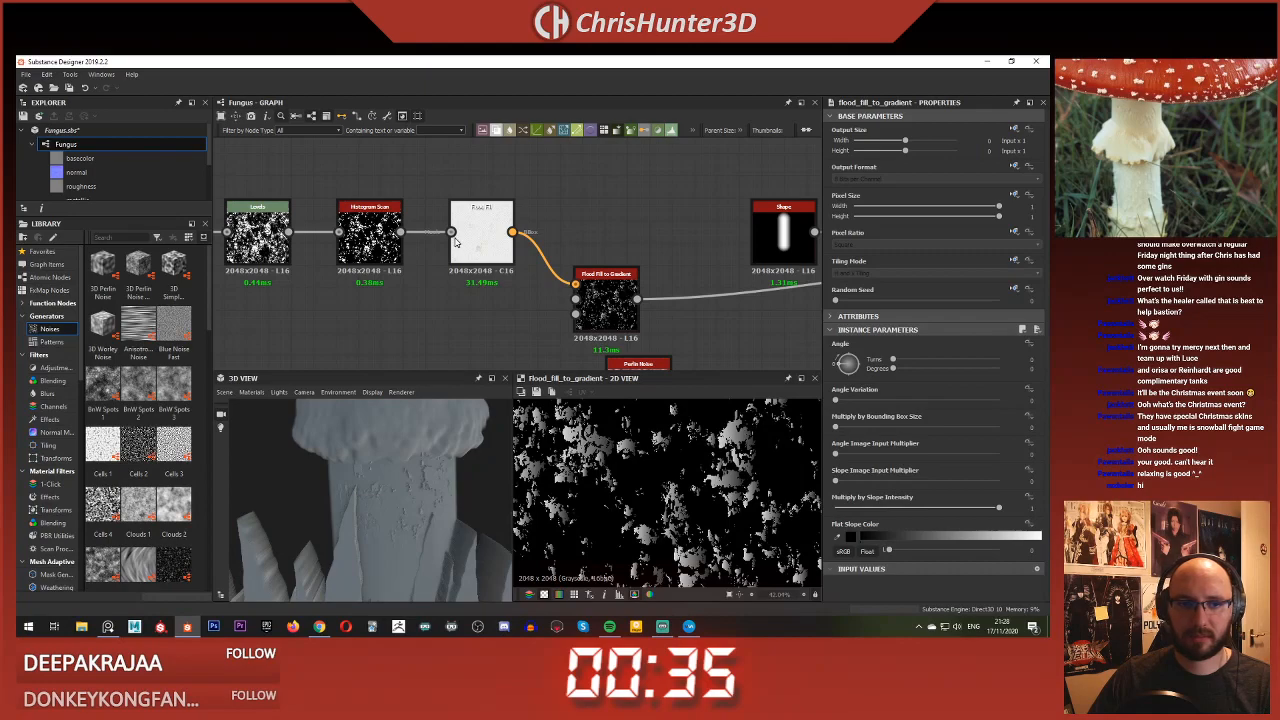
pyautogui.scroll(-1, 434, 501)
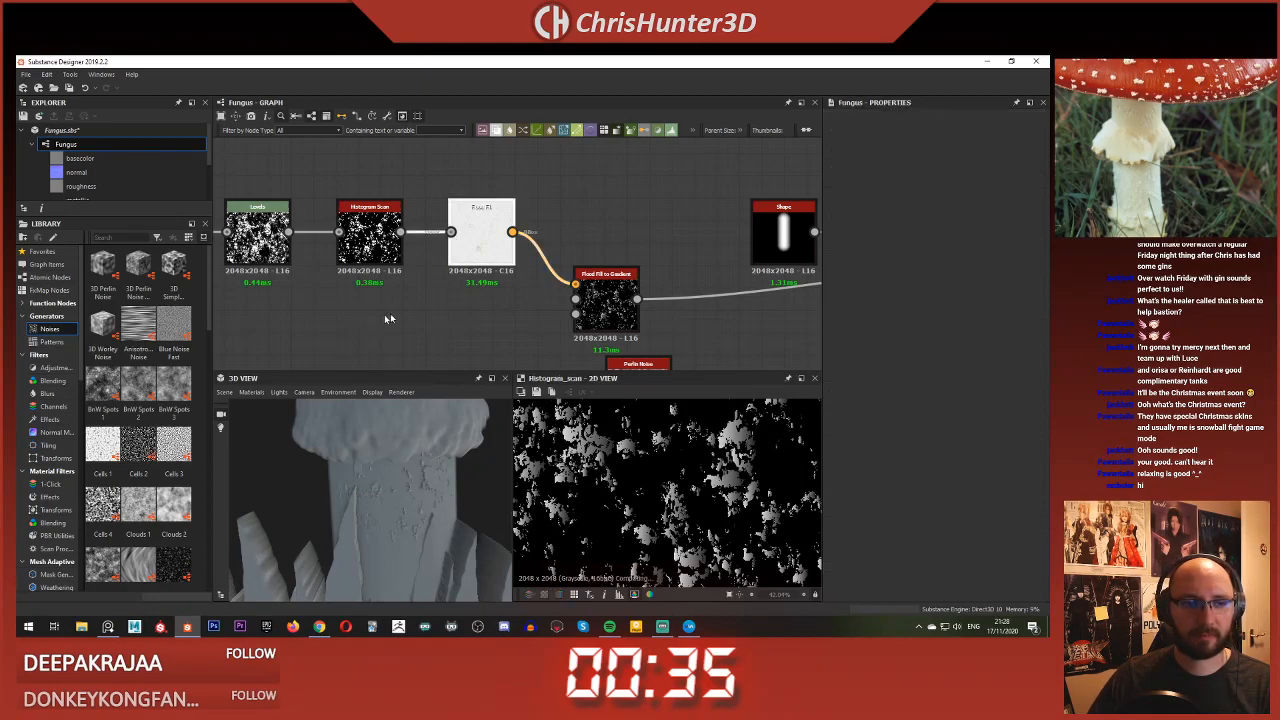
pyautogui.moveTo(343, 303); pyautogui.dragTo(463, 297, button='middle')
pyautogui.scroll(1, 463, 297)
pyautogui.moveTo(492, 436); pyautogui.dragTo(454, 486)
pyautogui.scroll(-2, 452, 300)
pyautogui.moveTo(452, 298); pyautogui.dragTo(589, 294, button='middle')
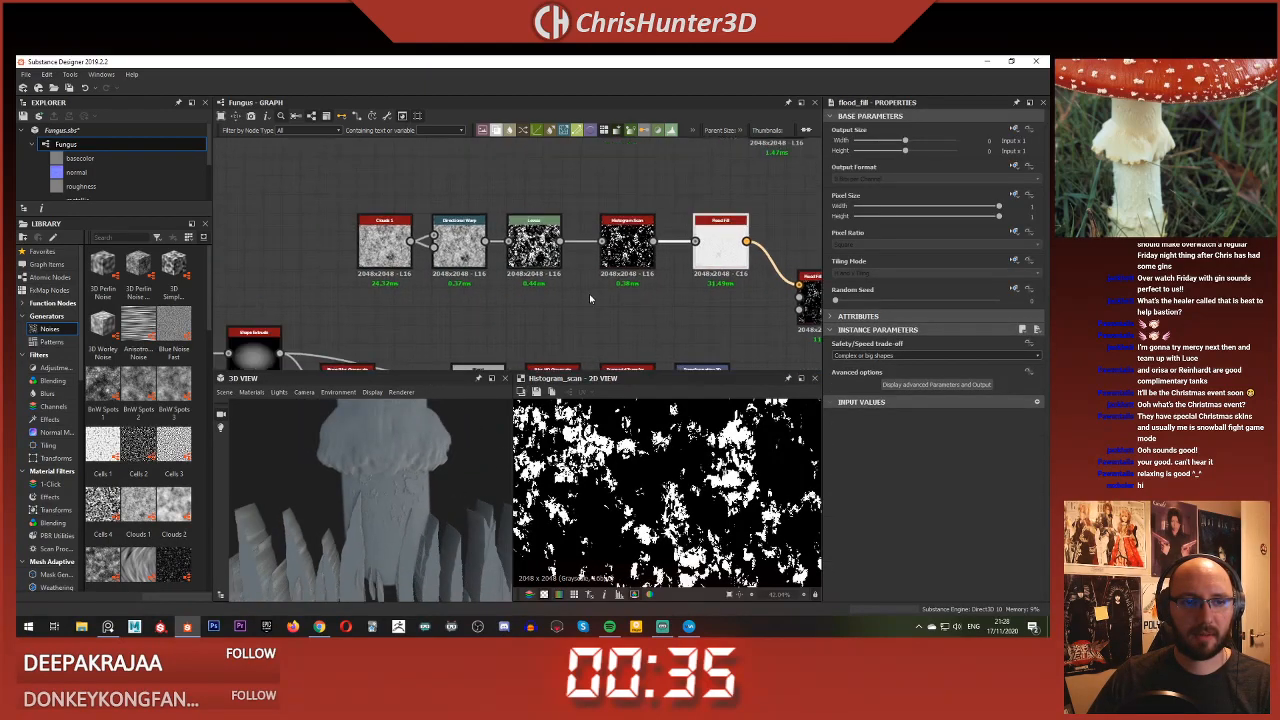
pyautogui.scroll(3, 530, 268)
pyautogui.moveTo(481, 256); pyautogui.dragTo(477, 290, button='middle')
pyautogui.click(531, 240)
pyautogui.doubleClick(376, 240)
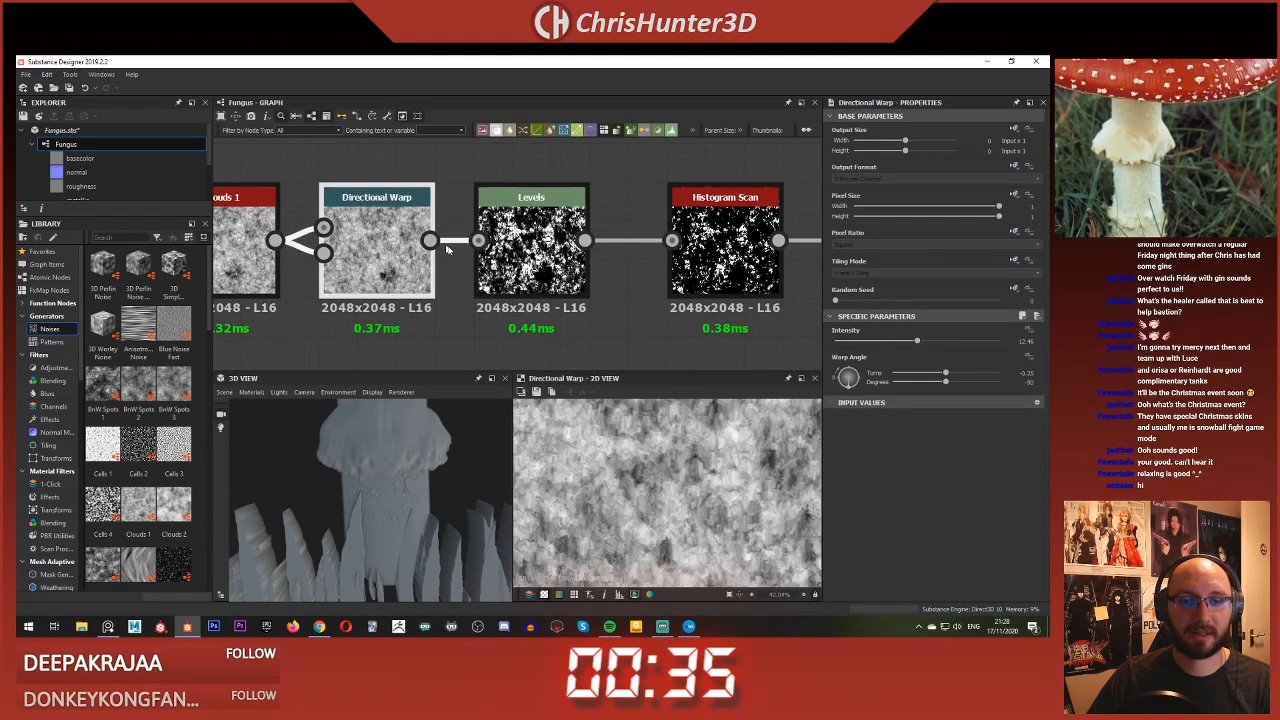
# Step: Connect the Directional Warp output to the stem Blend's foreground input and display the Blend in the 2D view
pyautogui.click(430, 240)
pyautogui.scroll(-3, 560, 260)
pyautogui.moveTo(560, 260); pyautogui.dragTo(350, 235, button='middle')
pyautogui.moveTo(545, 270); pyautogui.dragTo(202, 259, button='middle')
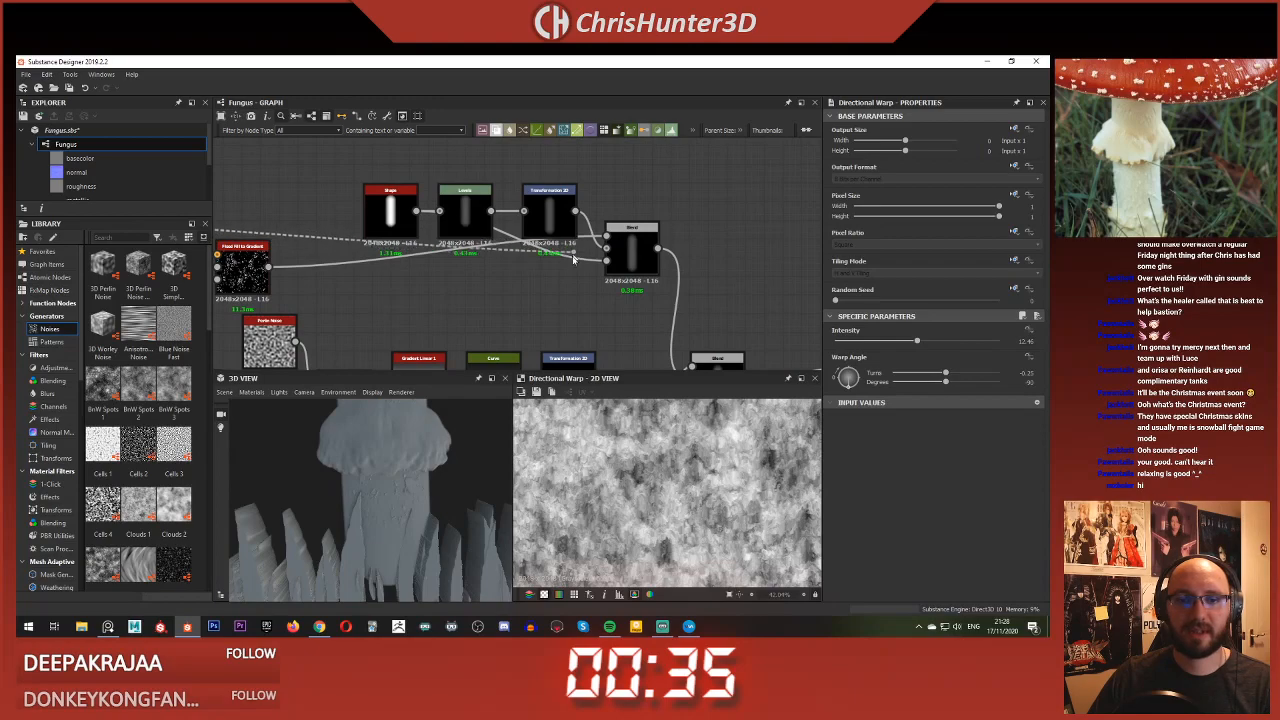
pyautogui.click(606, 236)
pyautogui.doubleClick(631, 250)
pyautogui.moveTo(395, 505); pyautogui.dragTo(432, 499)
pyautogui.scroll(-2, 432, 499)
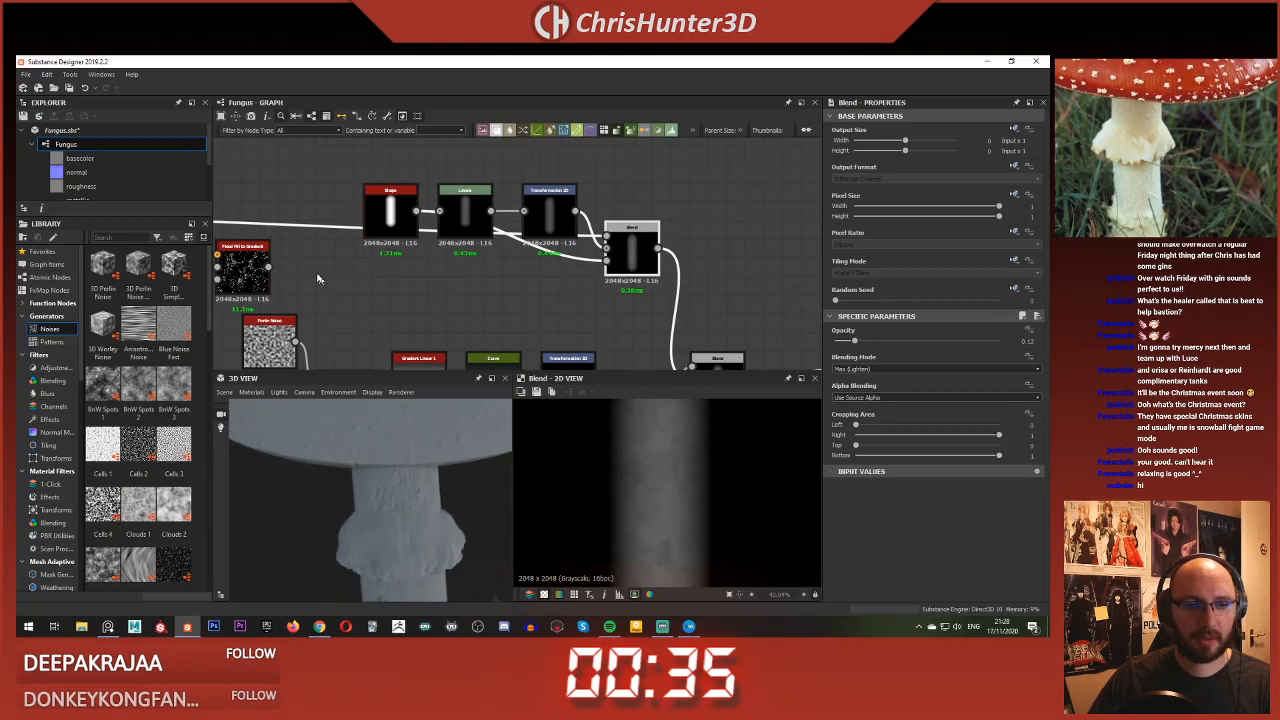
# Step: Connect the output of the Levels node after Directional Warp to the stem Blend's foreground input and check the stem in 3D
pyautogui.scroll(-3, 320, 277)
pyautogui.moveTo(320, 277); pyautogui.dragTo(744, 300, button='middle')
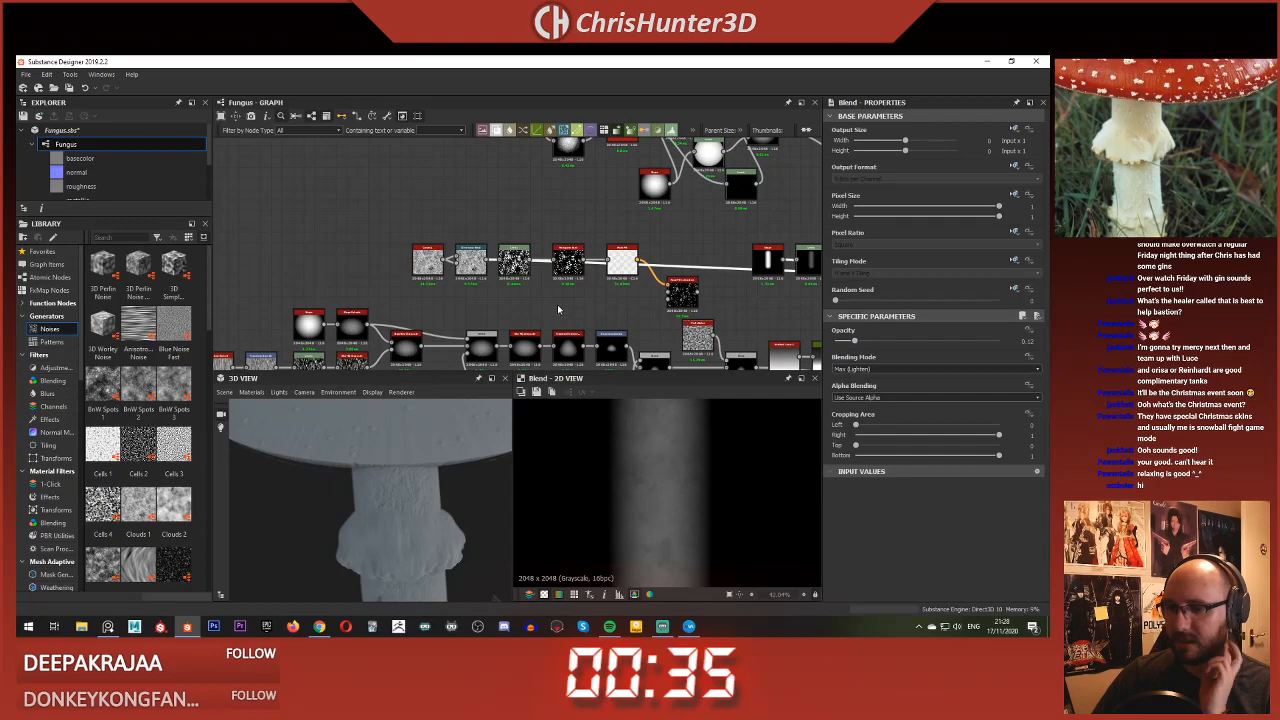
pyautogui.moveTo(535, 304); pyautogui.dragTo(547, 278, button='middle')
pyautogui.scroll(5, 530, 240)
pyautogui.moveTo(567, 222); pyautogui.dragTo(466, 263, button='middle')
pyautogui.scroll(-3, 586, 250)
pyautogui.scroll(4, 646, 293)
pyautogui.moveTo(646, 293); pyautogui.dragTo(534, 286, button='middle')
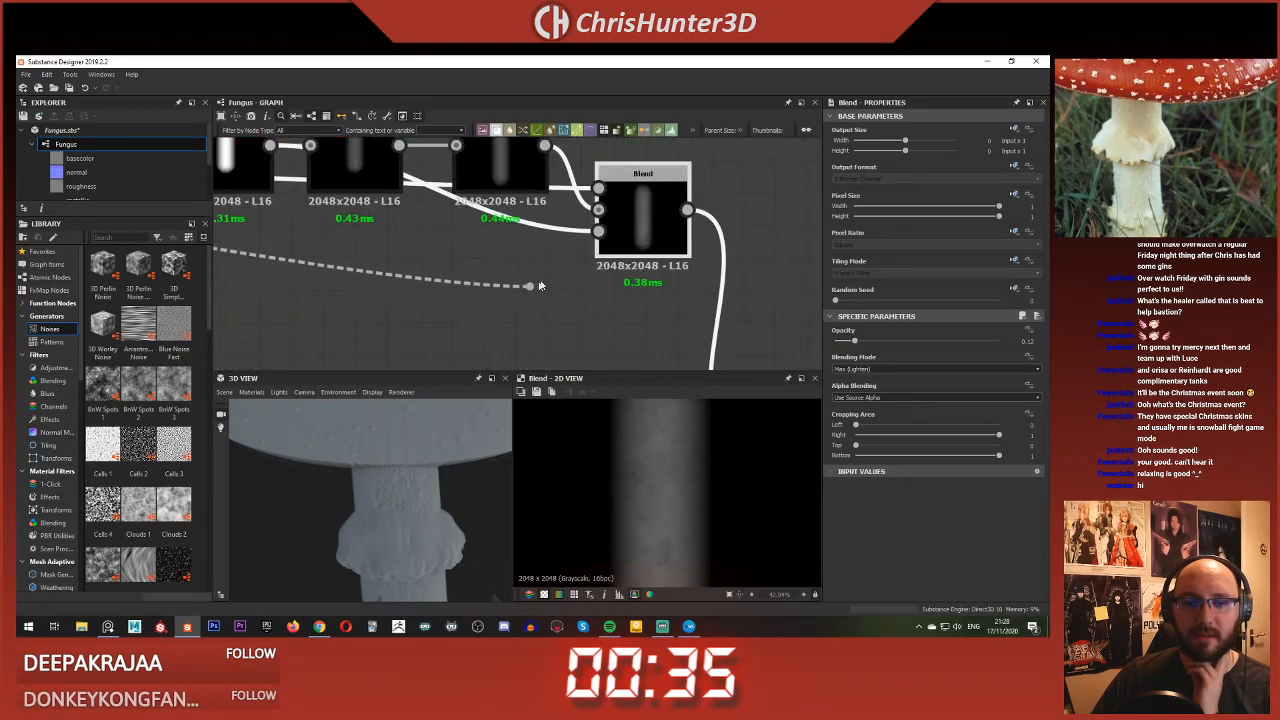
pyautogui.click(621, 186)
pyautogui.moveTo(633, 217); pyautogui.dragTo(611, 227, button='middle')
pyautogui.scroll(-5, 397, 506)
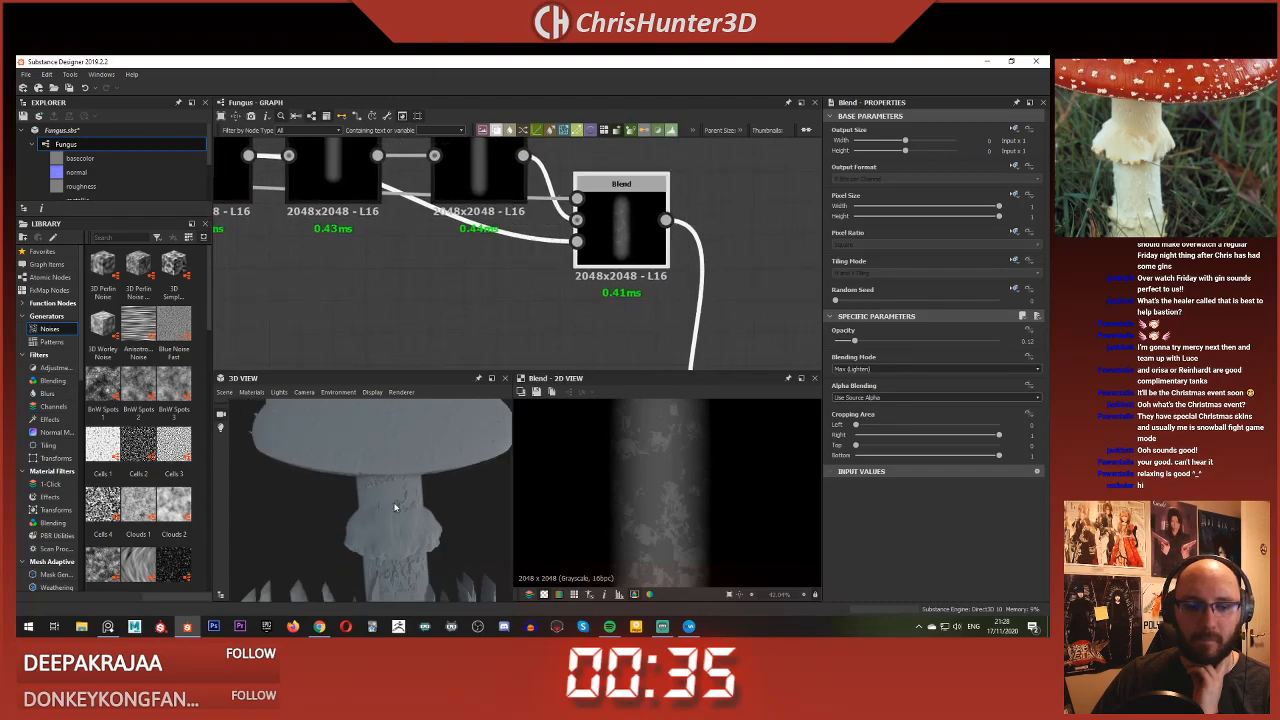
pyautogui.moveTo(405, 490)
pyautogui.mouseDown()
pyautogui.moveTo(445, 483)
pyautogui.moveTo(430, 517)
pyautogui.moveTo(412, 470)
pyautogui.mouseUp()
pyautogui.scroll(-3, 383, 298)
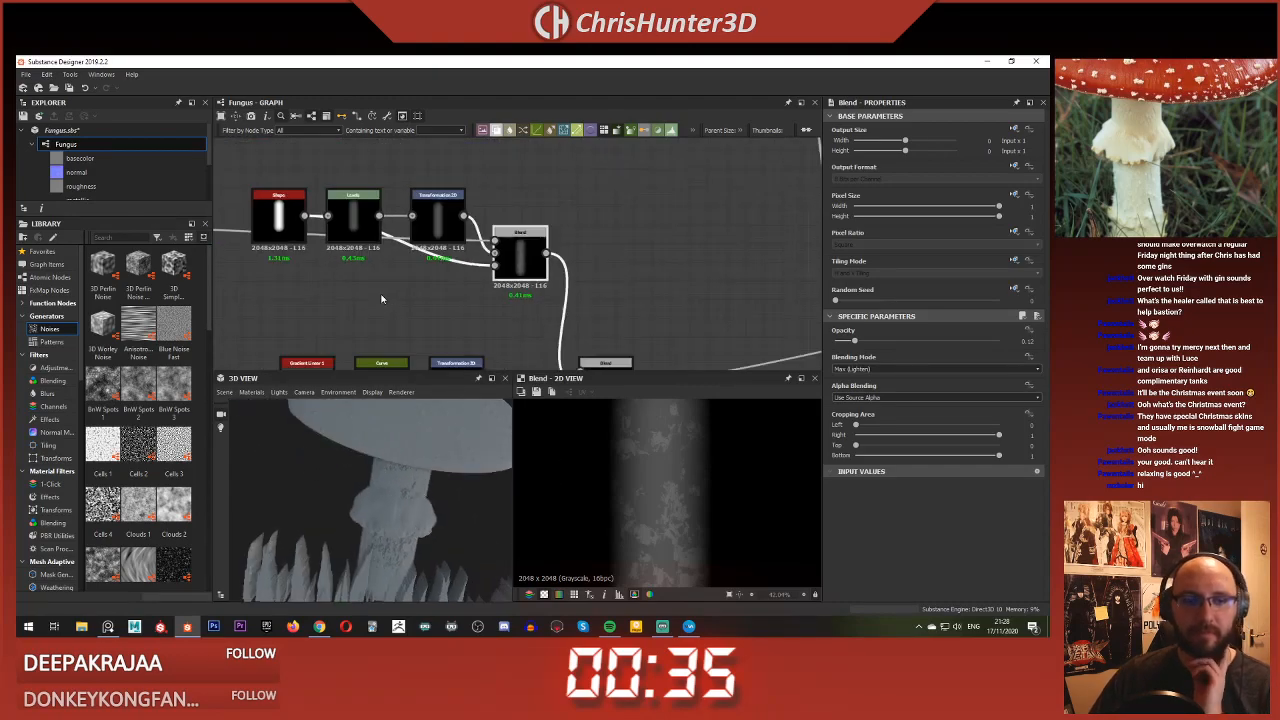
# Step: Delete the Flood Fill to Gradient, Flood Fill and Histogram Scan nodes from the stem detail chain
pyautogui.moveTo(383, 298); pyautogui.dragTo(715, 350, button='middle')
pyautogui.scroll(-1, 715, 350)
pyautogui.scroll(1, 502, 227)
pyautogui.moveTo(502, 227); pyautogui.dragTo(592, 182, button='middle')
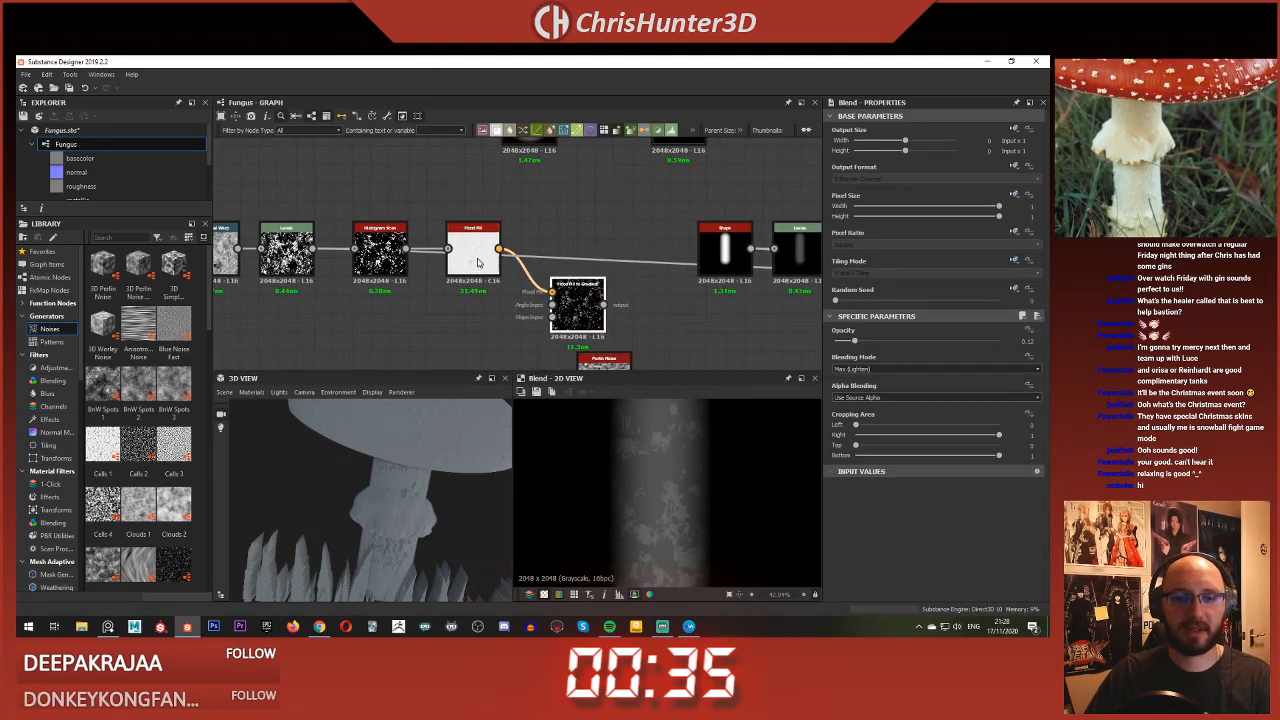
pyautogui.press('Delete')
pyautogui.moveTo(477, 262); pyautogui.dragTo(476, 217)
pyautogui.press('Delete')
pyautogui.moveTo(381, 250); pyautogui.dragTo(378, 209)
pyautogui.press('Delete')
# Step: Move the Levels, Clouds 1 and Directional Warp nodes along the chain, closer to the stem Blend
pyautogui.moveTo(364, 249); pyautogui.dragTo(551, 233, button='middle')
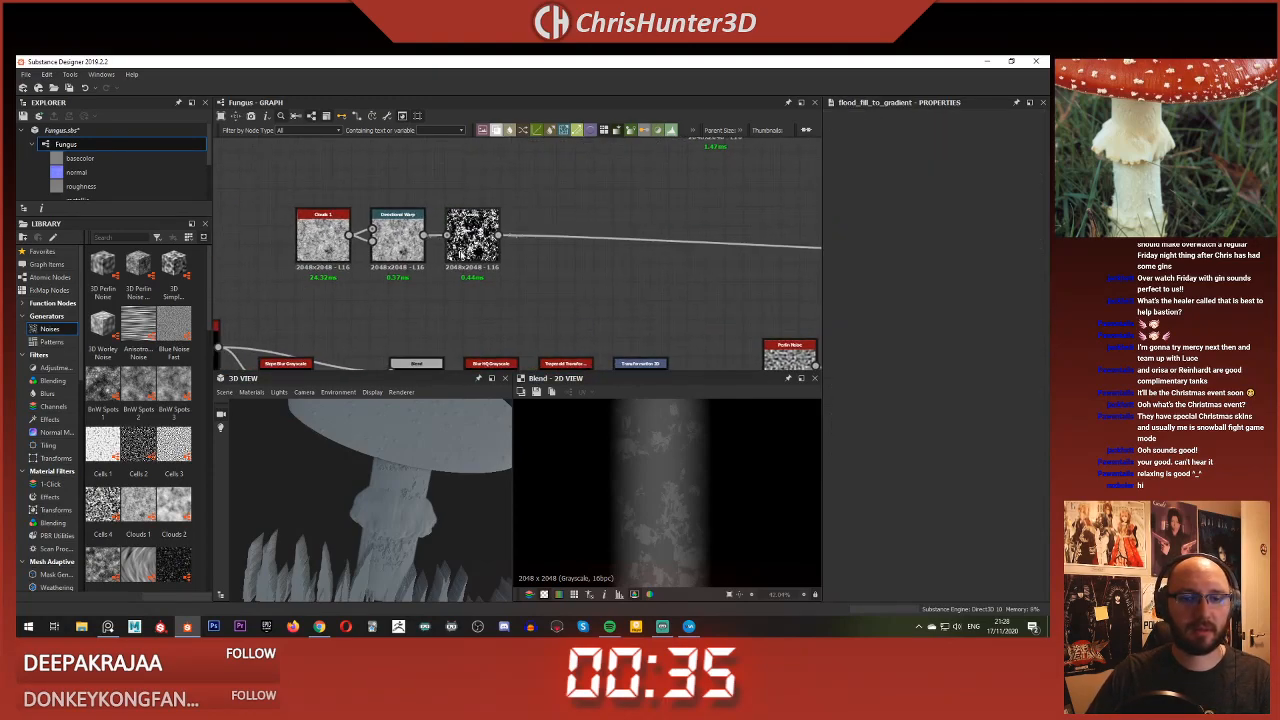
pyautogui.moveTo(461, 254); pyautogui.dragTo(611, 254)
pyautogui.click(335, 243)
pyautogui.keyDown('ctrl'); pyautogui.moveTo(414, 246); pyautogui.dragTo(564, 246); pyautogui.keyUp('ctrl')
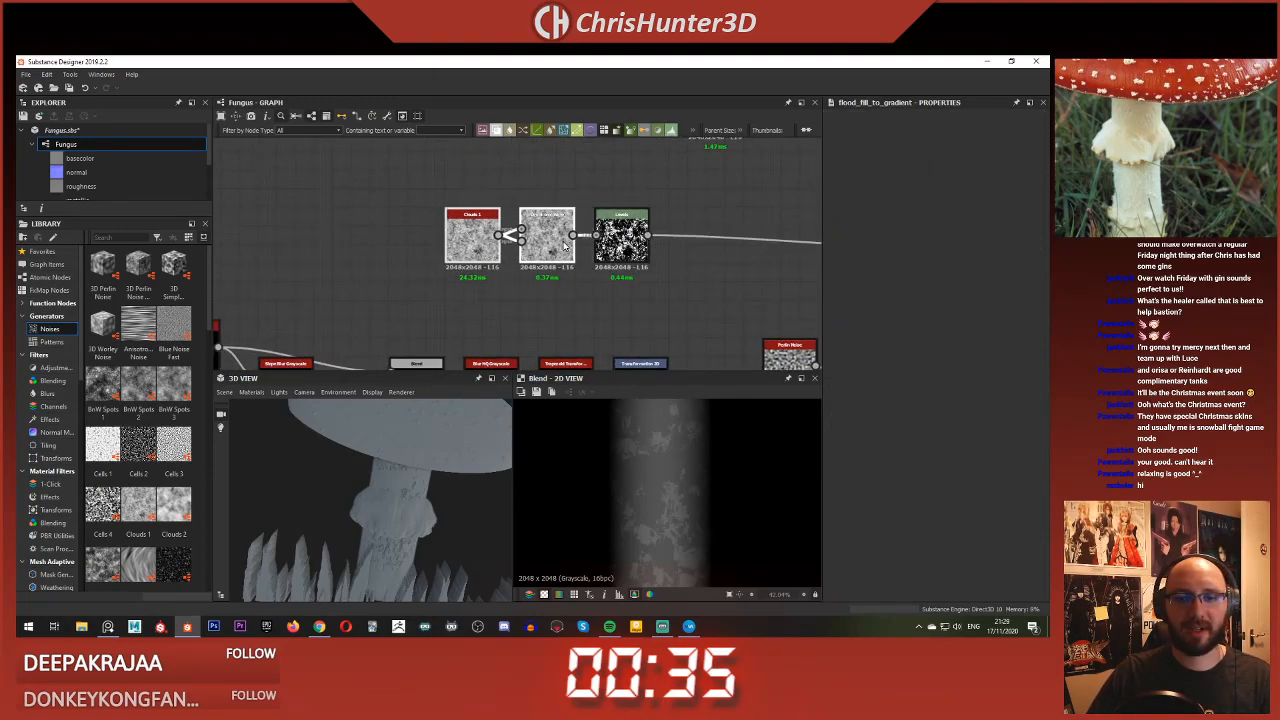
# Step: Add a Blur HQ Grayscale node and place it just after the Levels node
pyautogui.moveTo(648, 267); pyautogui.dragTo(581, 295, button='middle')
pyautogui.scroll(1, 581, 295)
pyautogui.click(583, 297)
pyautogui.press('space')
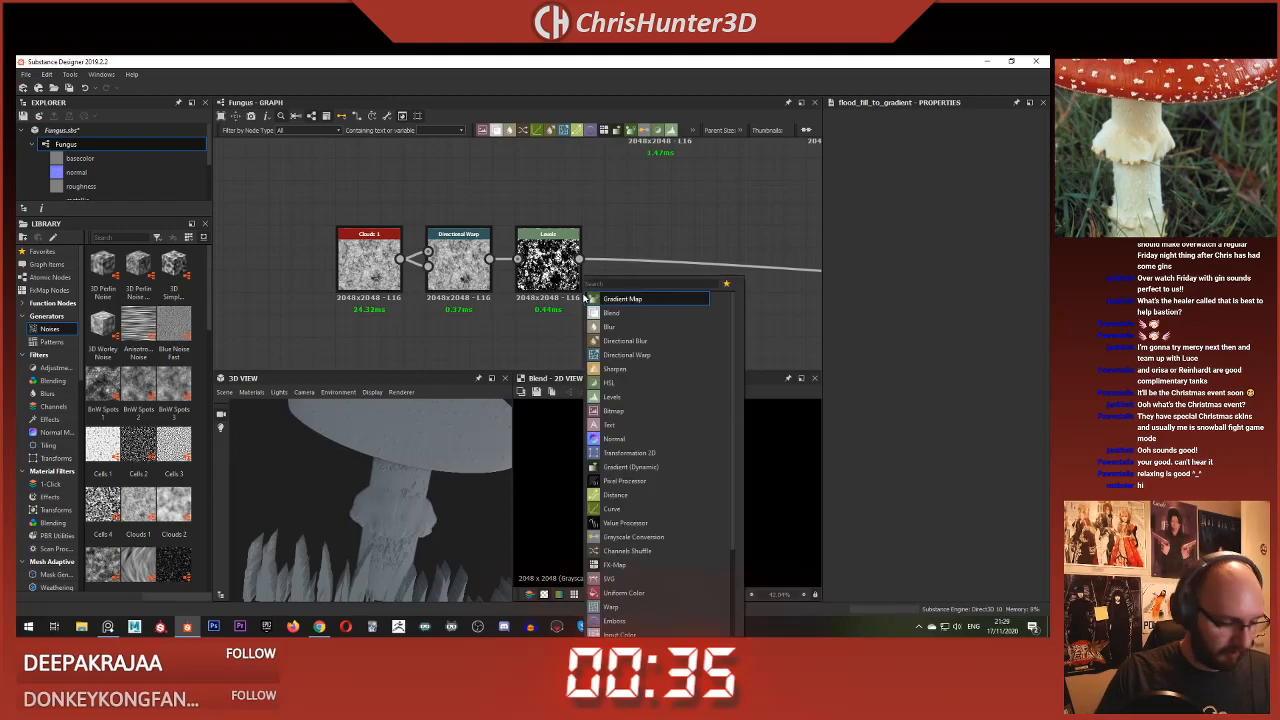
pyautogui.write('blur')
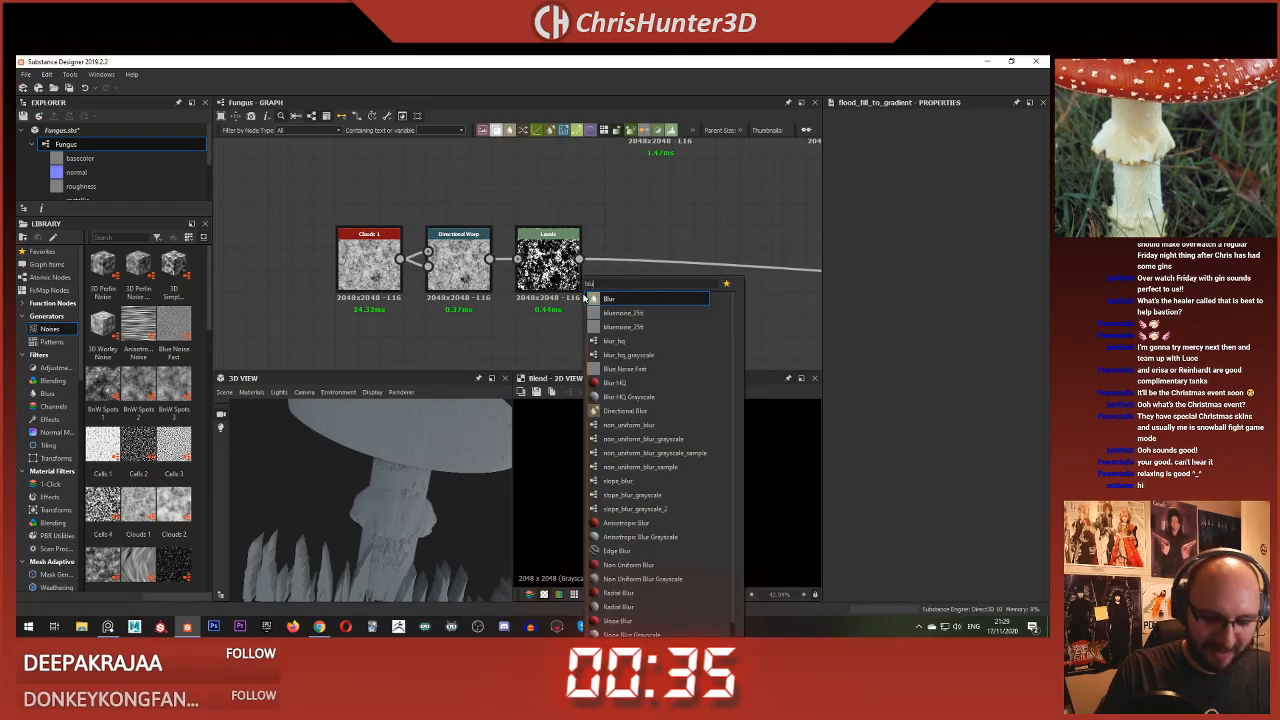
pyautogui.press('Down')
pyautogui.press('Down')
pyautogui.press('Down')
pyautogui.press('Down')
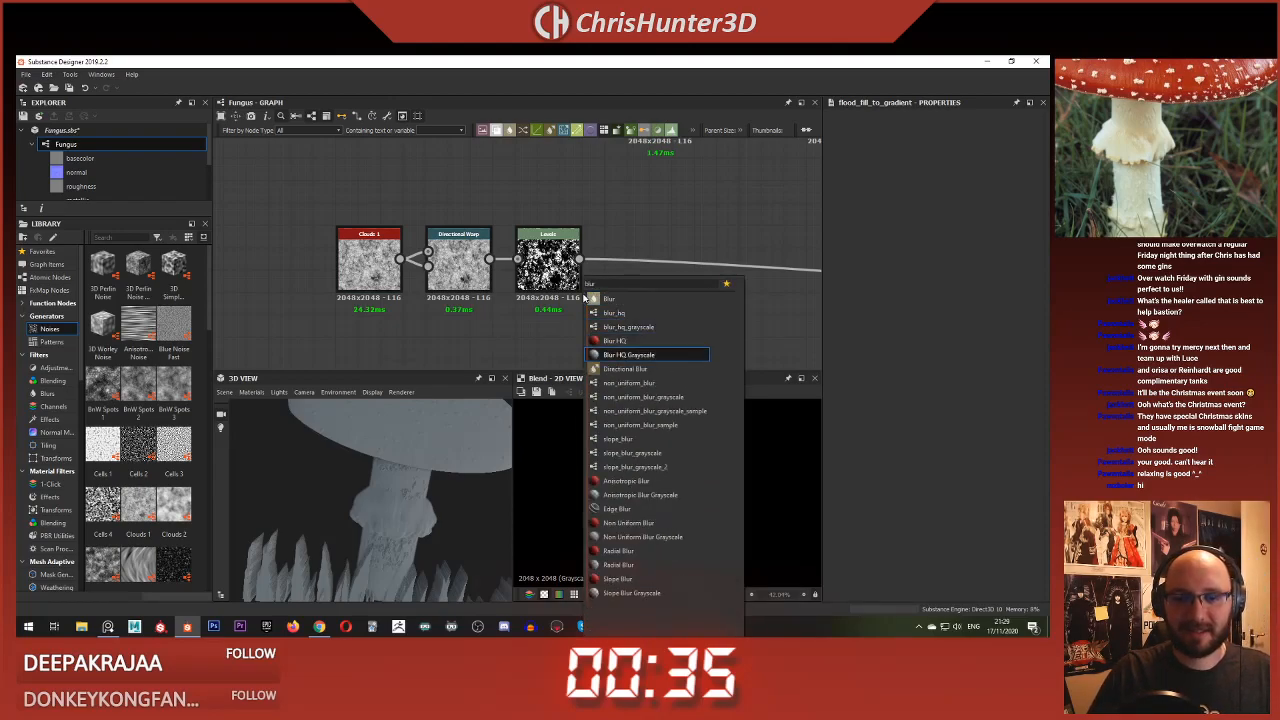
pyautogui.press('Return')
pyautogui.press('f')
pyautogui.moveTo(474, 298); pyautogui.dragTo(571, 298)
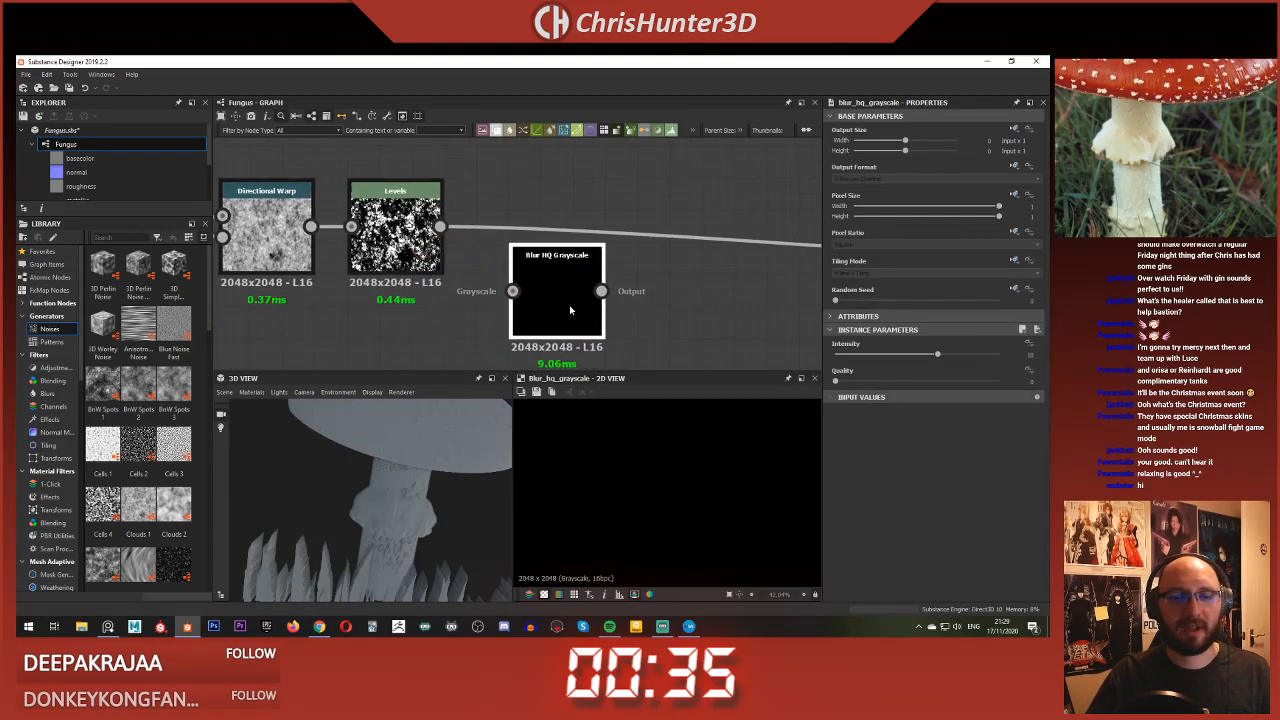
# Step: Insert Blur HQ Grayscale between Levels and the stem Blend, and set its Intensity to 1.31
pyautogui.moveTo(440, 227); pyautogui.dragTo(512, 291)
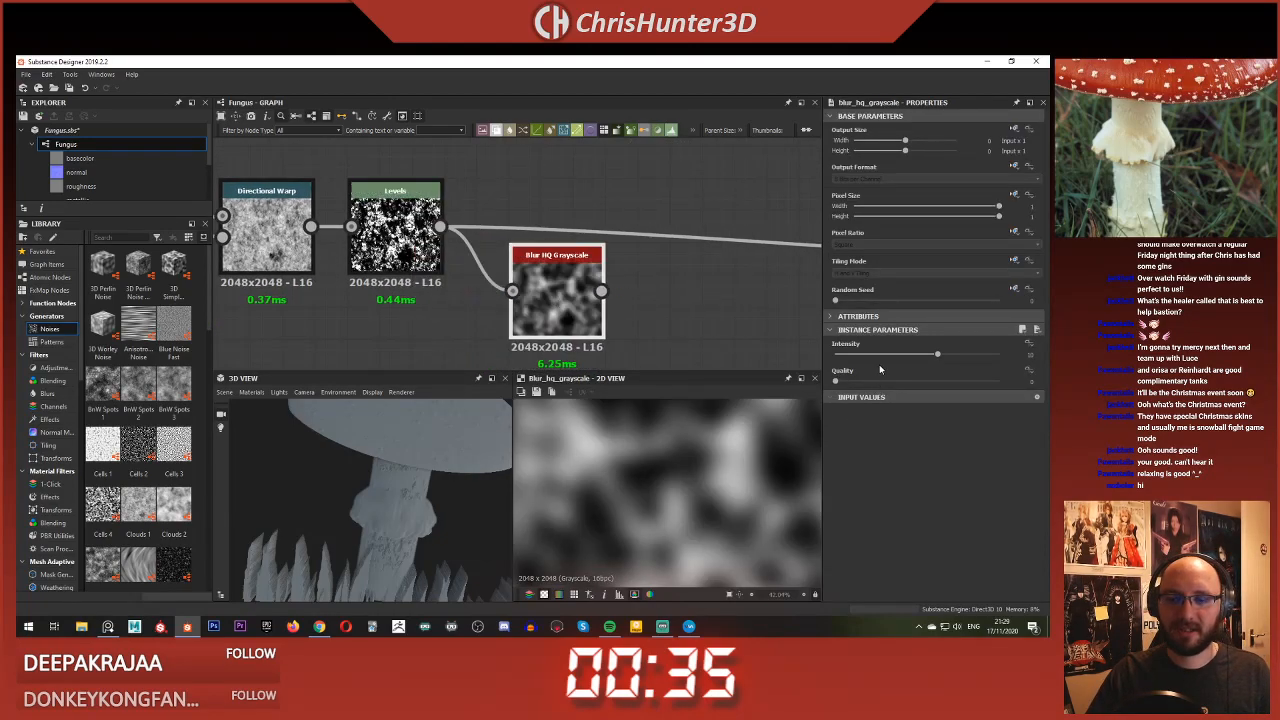
pyautogui.click(835, 354)
pyautogui.keyDown('shift'); pyautogui.moveTo(440, 227); pyautogui.dragTo(601, 291); pyautogui.keyUp('shift')
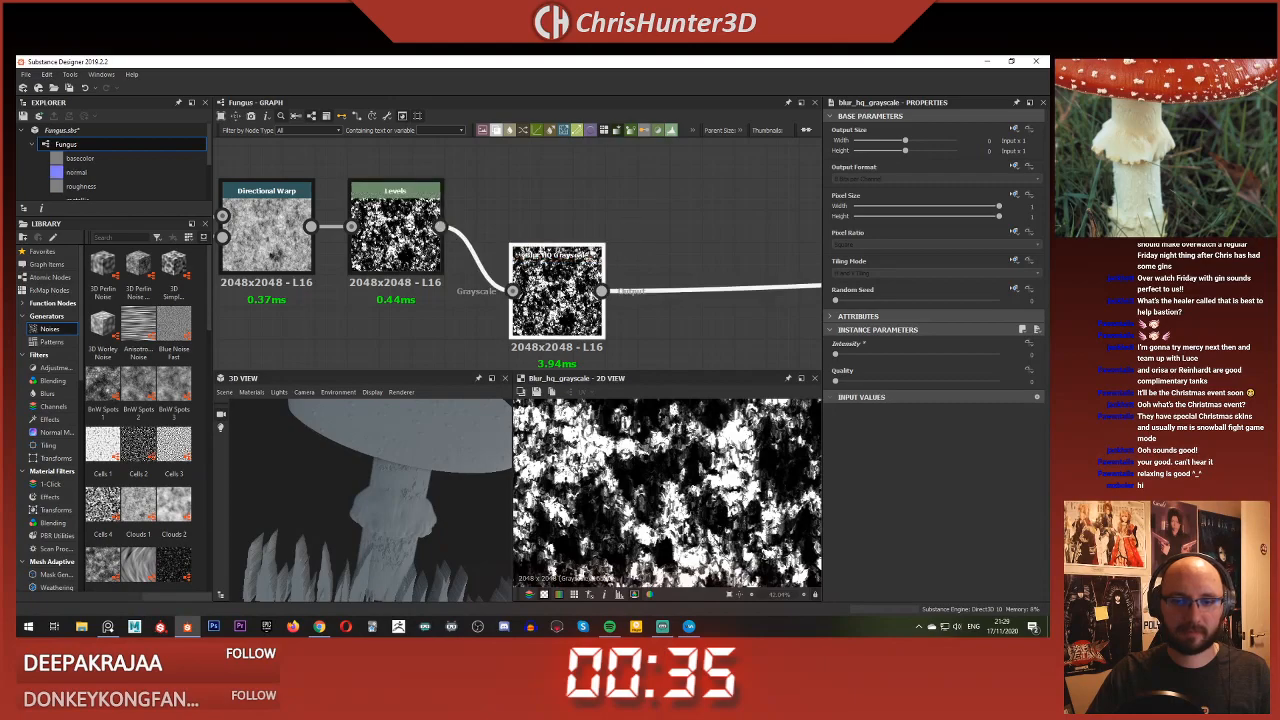
pyautogui.moveTo(839, 353); pyautogui.dragTo(848, 357)
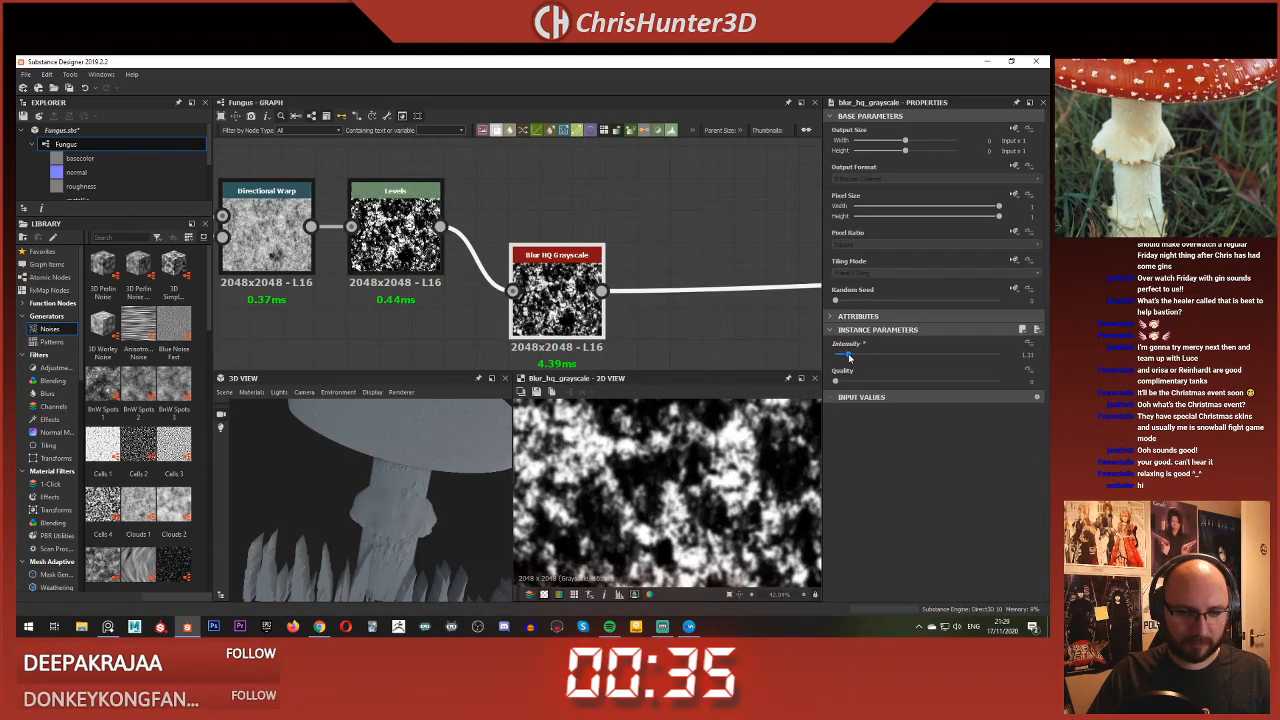
pyautogui.moveTo(410, 487)
pyautogui.mouseDown()
pyautogui.moveTo(397, 437)
pyautogui.moveTo(417, 506)
pyautogui.mouseUp()
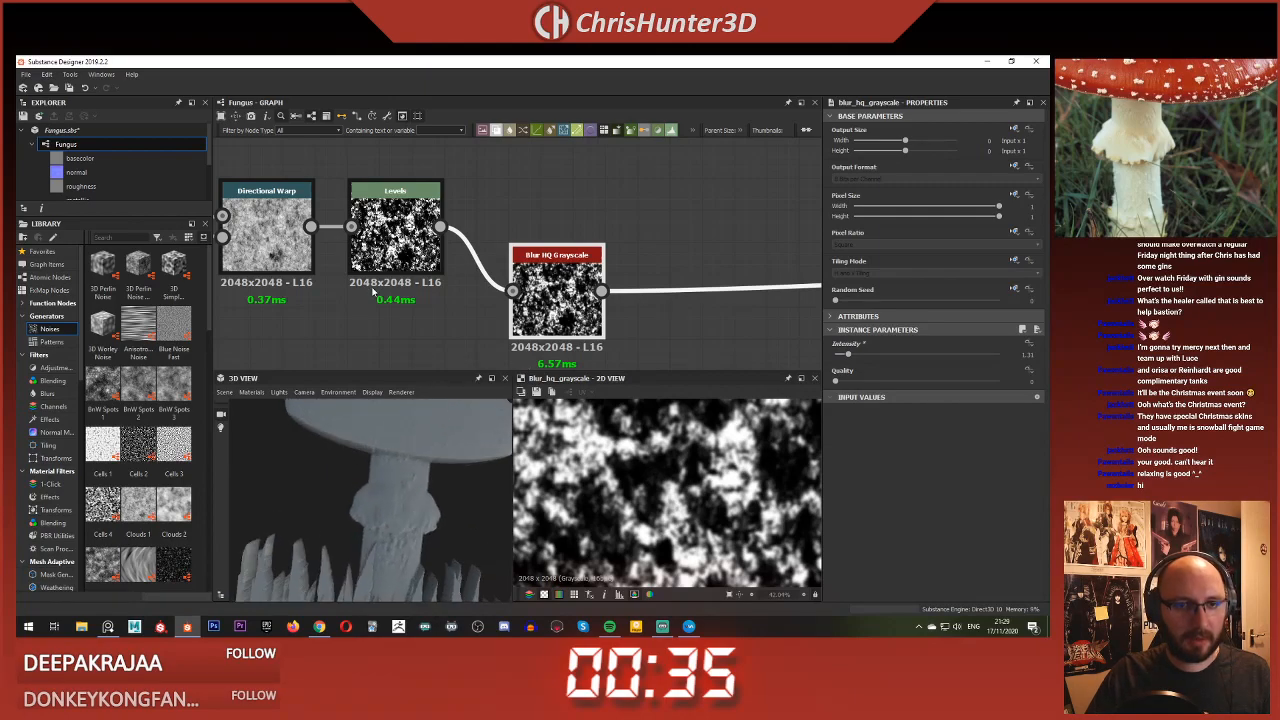
# Step: Set the Clouds 1 Scale to 5 and the Blur HQ Grayscale Intensity to 0.52
pyautogui.moveTo(224, 276); pyautogui.dragTo(397, 271, button='middle')
pyautogui.scroll(-2, 397, 262)
pyautogui.click(341, 233)
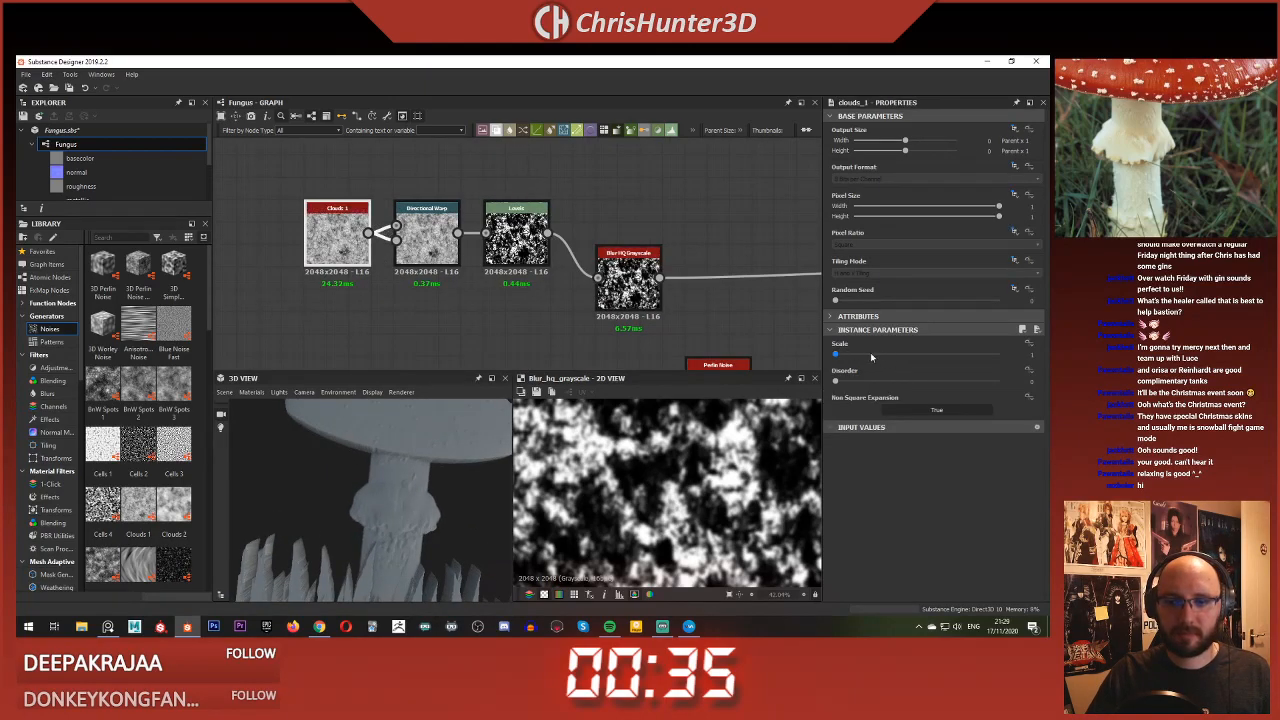
pyautogui.click(871, 355)
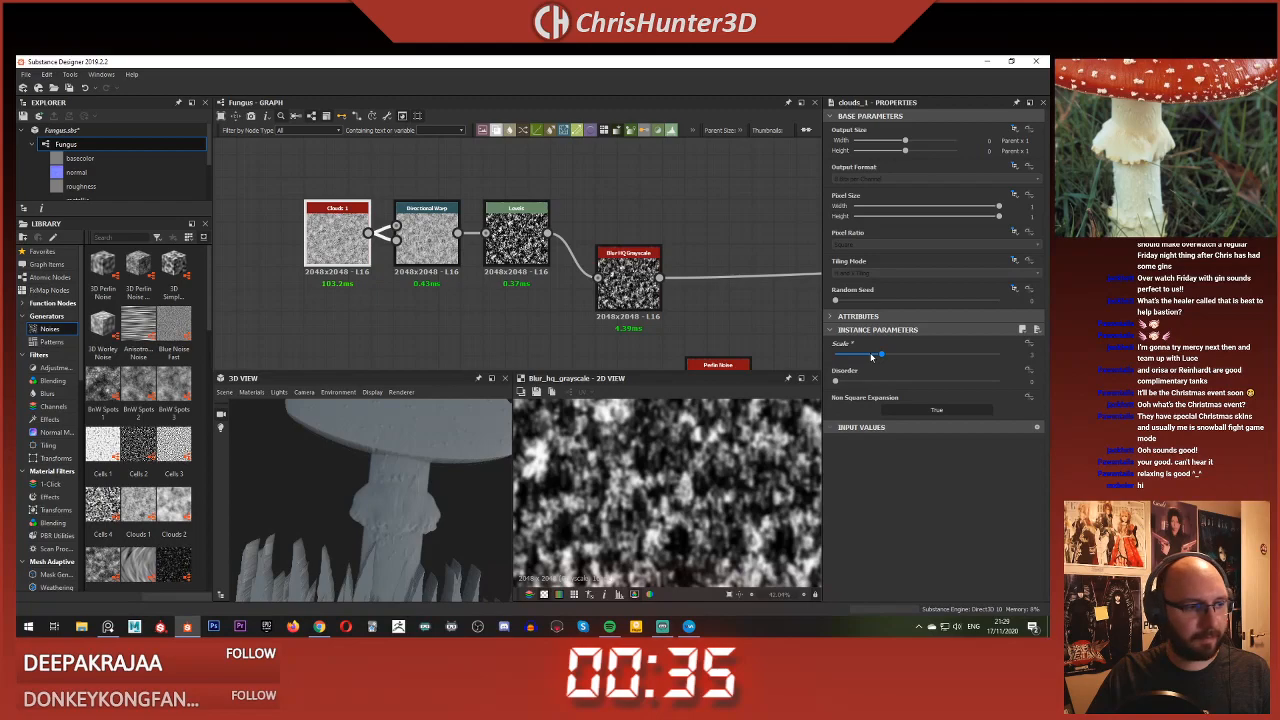
pyautogui.click(928, 355)
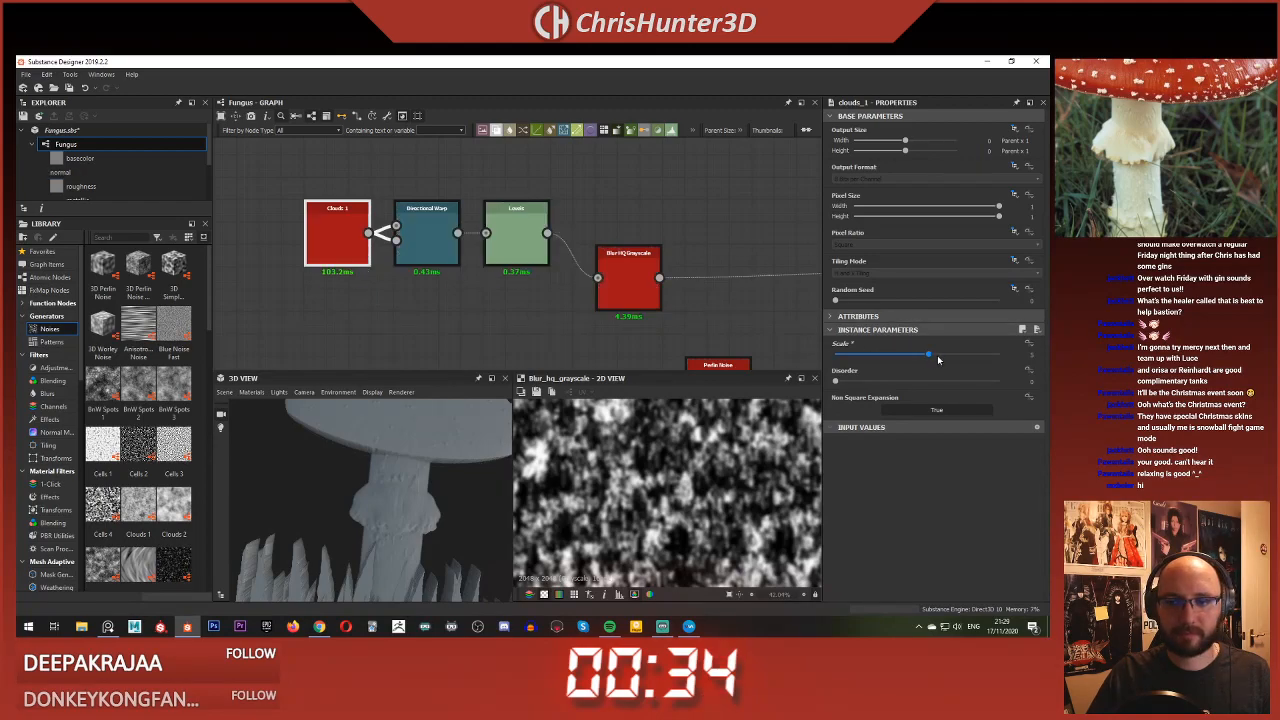
pyautogui.click(628, 280)
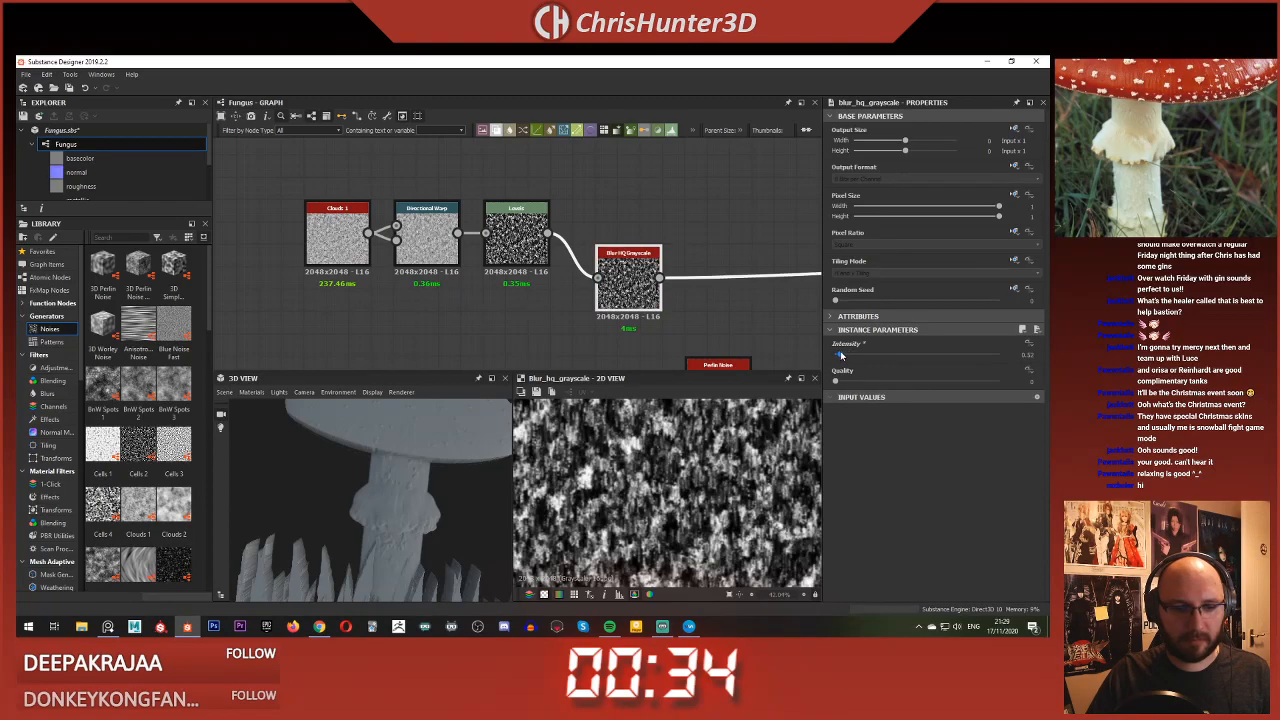
# Step: Set the stem Blend's Opacity to 0.07 and display its whole output in the 2D view
pyautogui.scroll(-4, 554, 197)
pyautogui.scroll(4, 420, 318)
pyautogui.moveTo(420, 318); pyautogui.dragTo(490, 276, button='middle')
pyautogui.scroll(1, 566, 214)
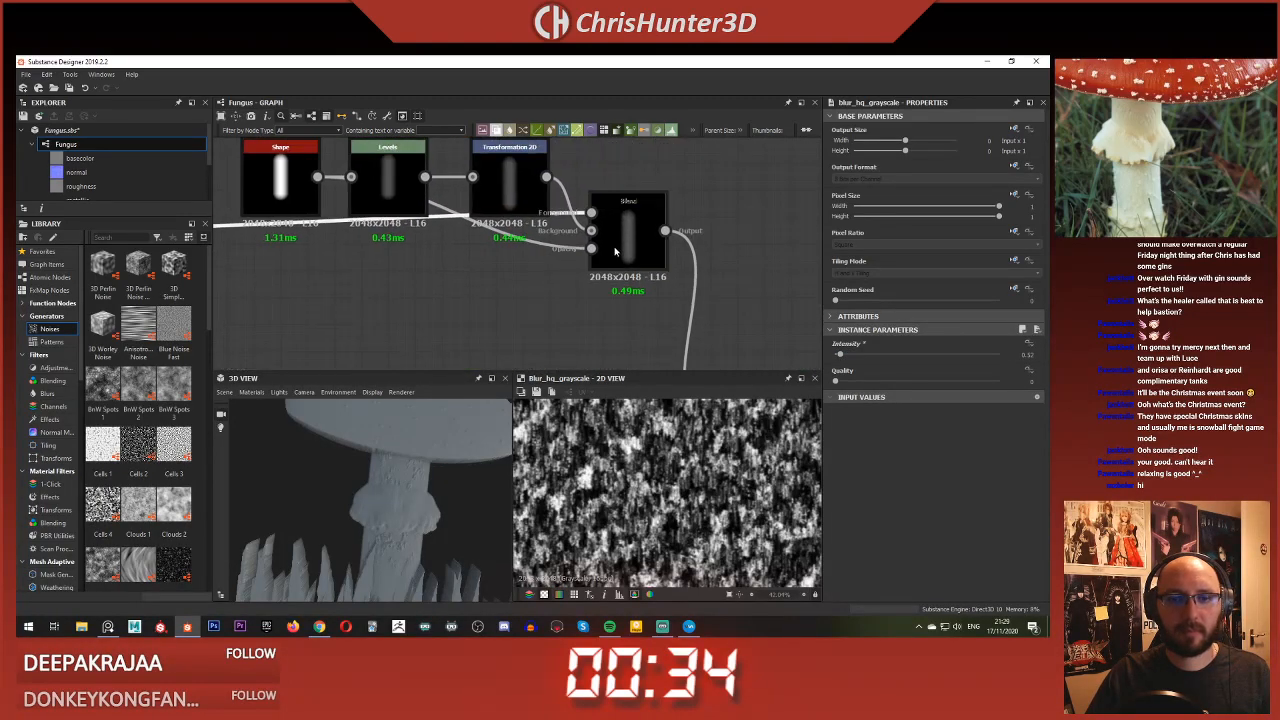
pyautogui.click(624, 241)
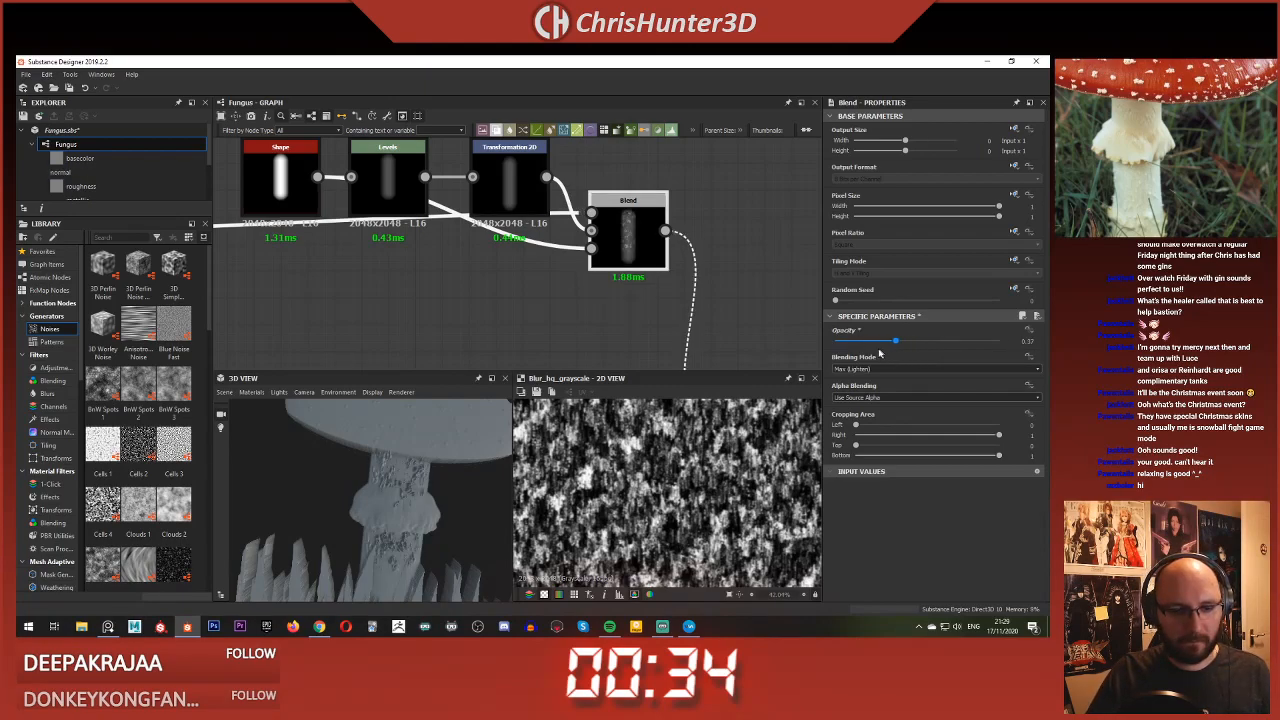
pyautogui.moveTo(831, 349)
pyautogui.mouseDown()
pyautogui.moveTo(809, 346)
pyautogui.moveTo(847, 346)
pyautogui.mouseUp()
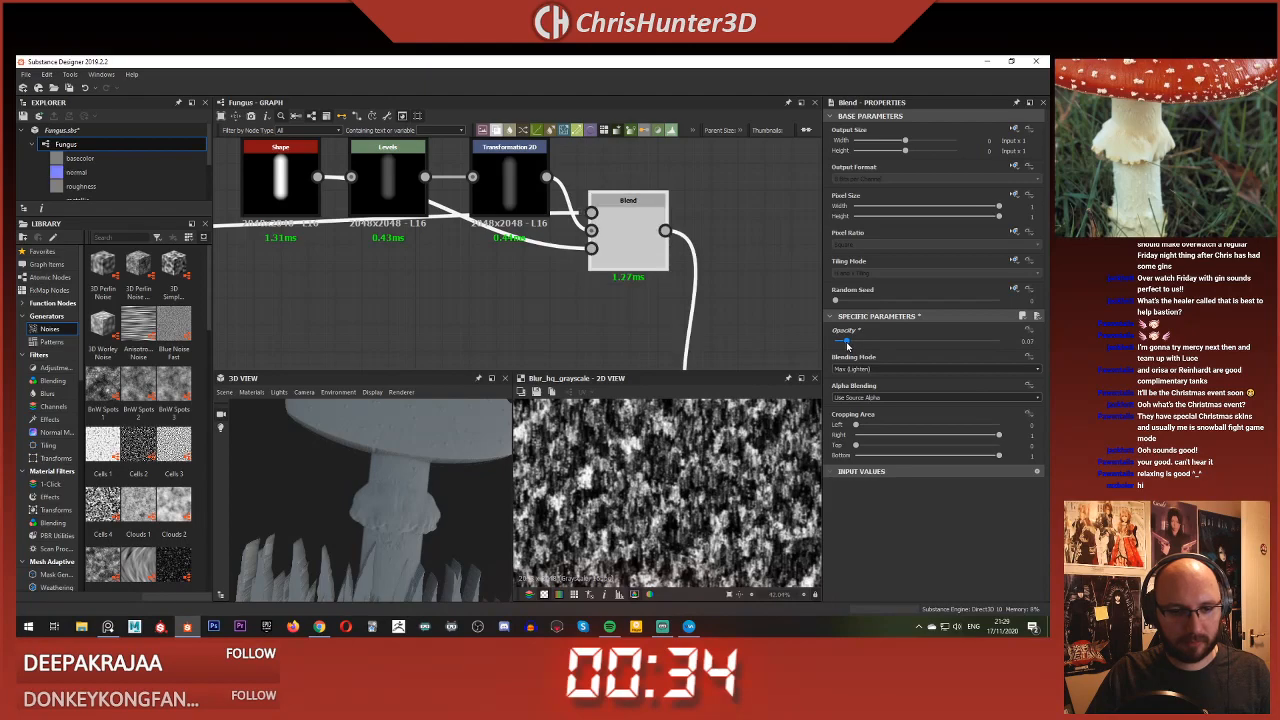
pyautogui.scroll(5, 420, 497)
pyautogui.moveTo(420, 497); pyautogui.dragTo(415, 462)
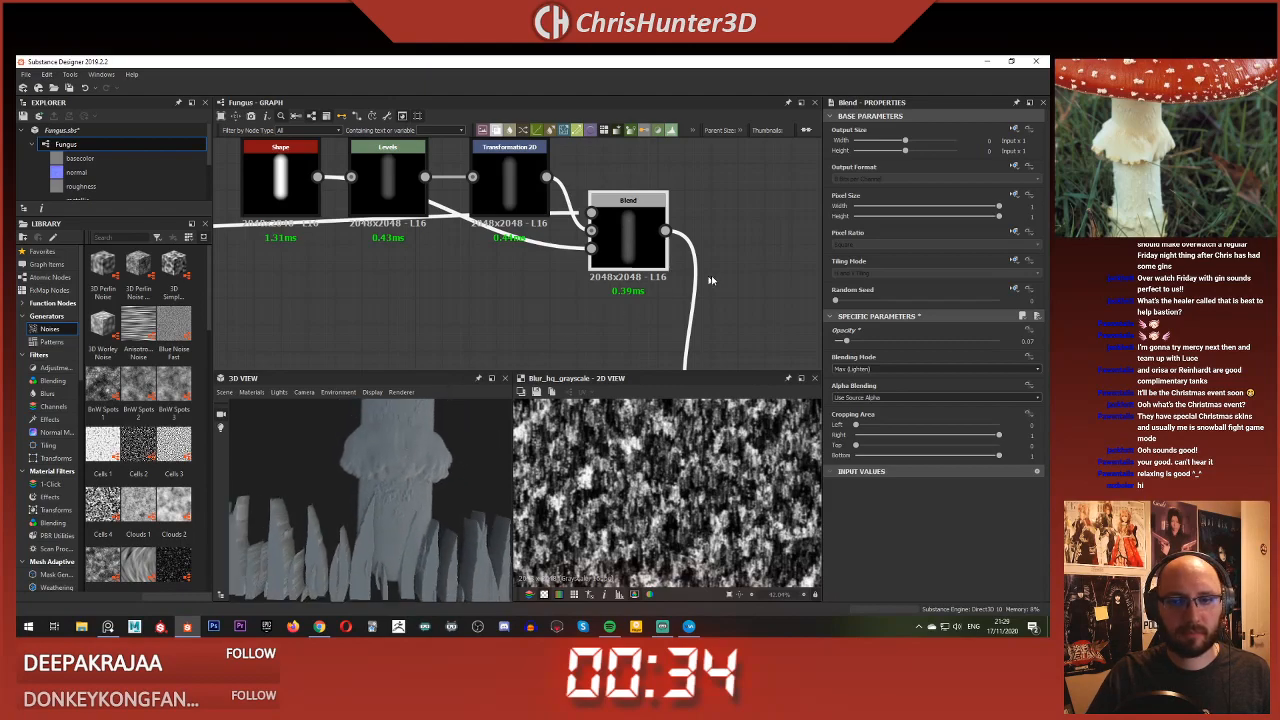
pyautogui.doubleClick(628, 240)
pyautogui.press('f')
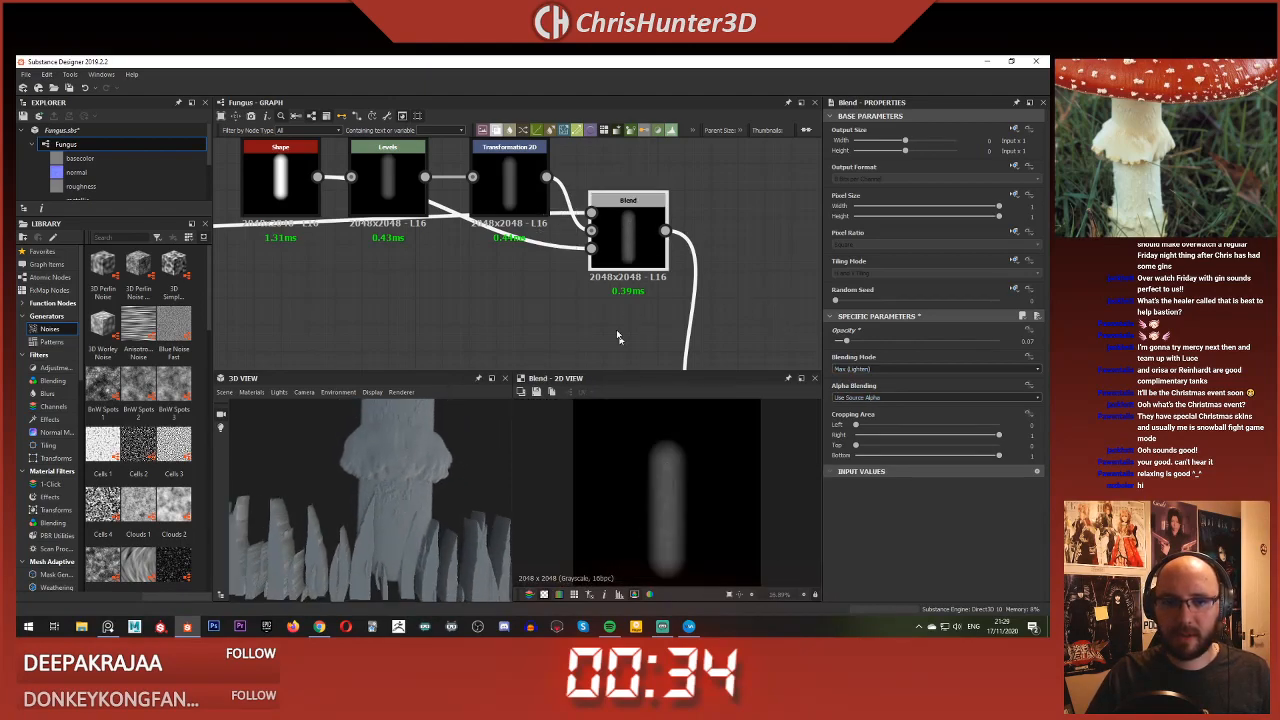
# Step: Move the stem's Shape, Levels and Transformation 2D nodes away from the stem Blend to make room between them
pyautogui.doubleClick(592, 249)
pyautogui.moveTo(592, 251); pyautogui.dragTo(611, 264, button='middle')
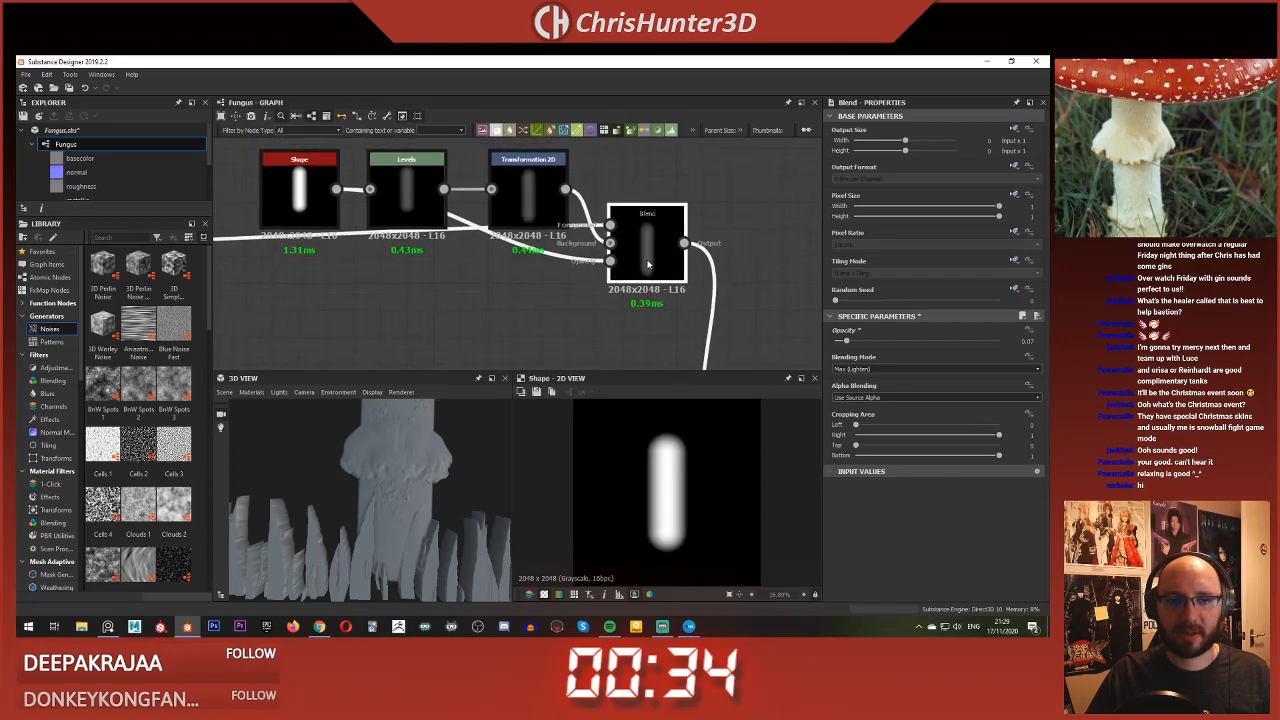
pyautogui.doubleClick(647, 262)
pyautogui.moveTo(590, 200); pyautogui.dragTo(617, 206, button='middle')
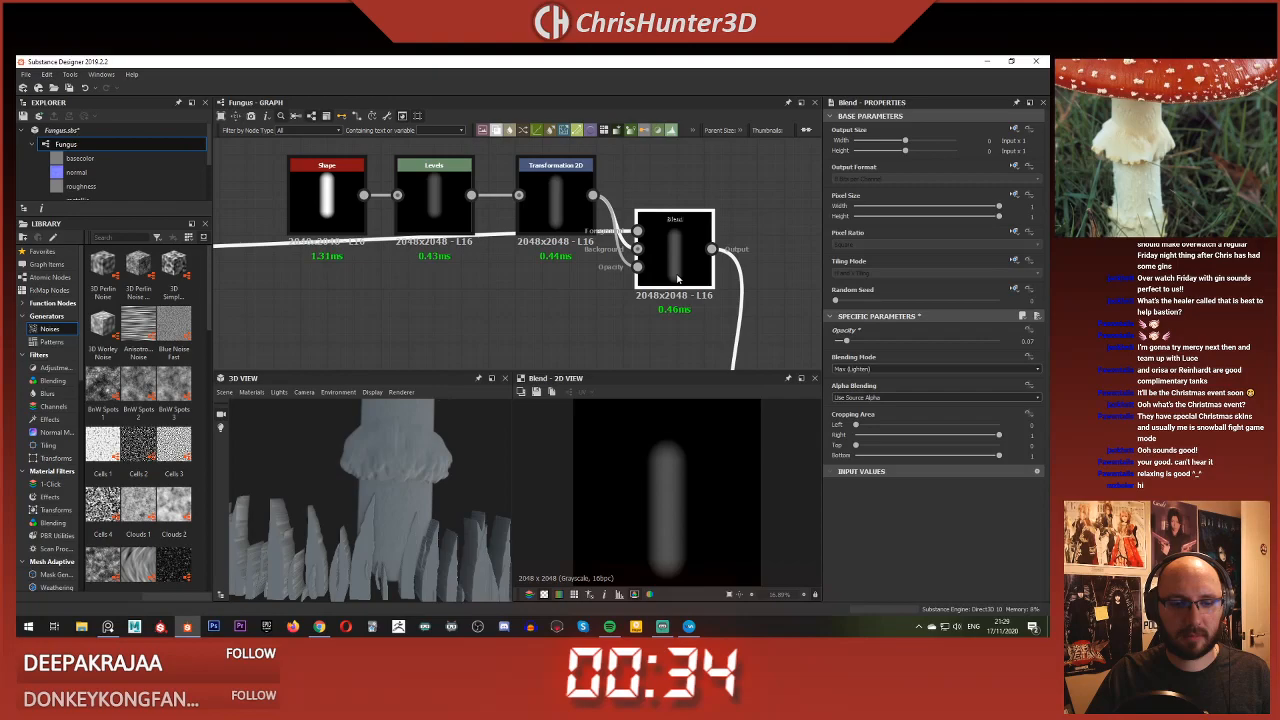
pyautogui.moveTo(529, 274); pyautogui.dragTo(565, 310, button='middle')
pyautogui.moveTo(317, 167); pyautogui.dragTo(461, 234)
# Step: Add a Histogram Scan node beside the stem Blend and feed it from the Transformation 2D output
pyautogui.click(614, 310)
pyautogui.press('space')
pyautogui.write('hist')
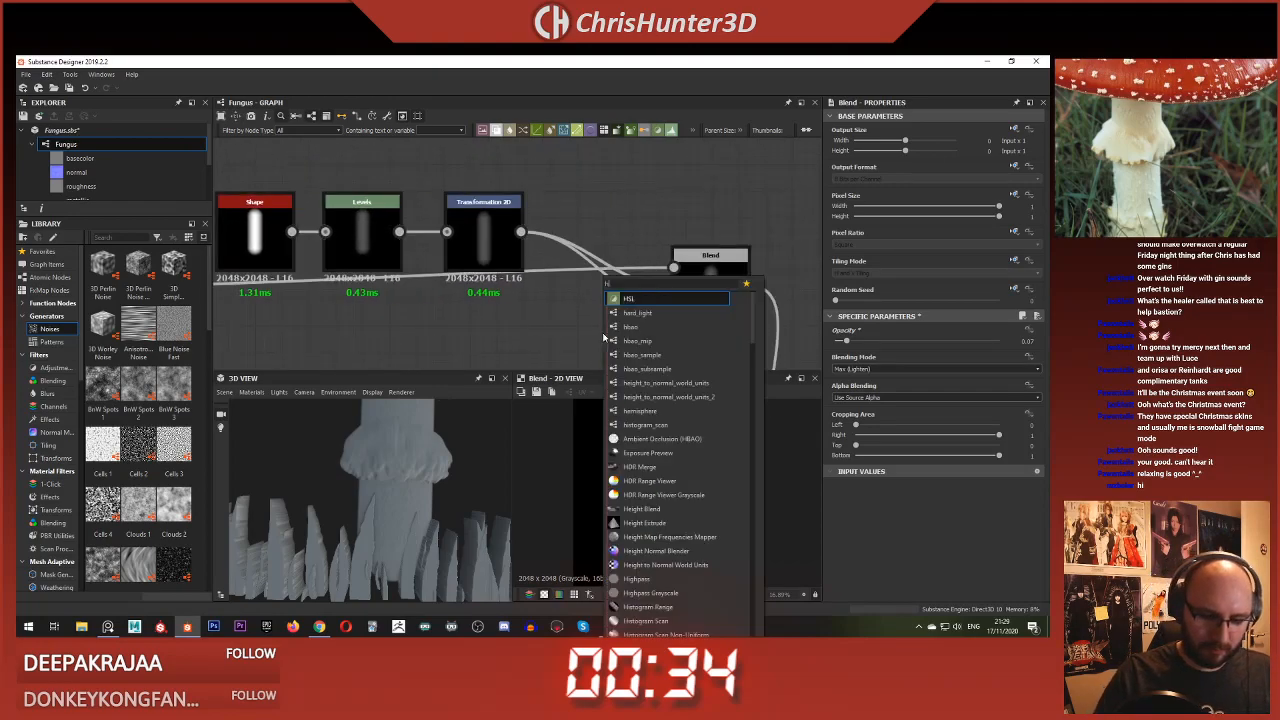
pyautogui.press('Down')
pyautogui.press('Down')
pyautogui.press('Return')
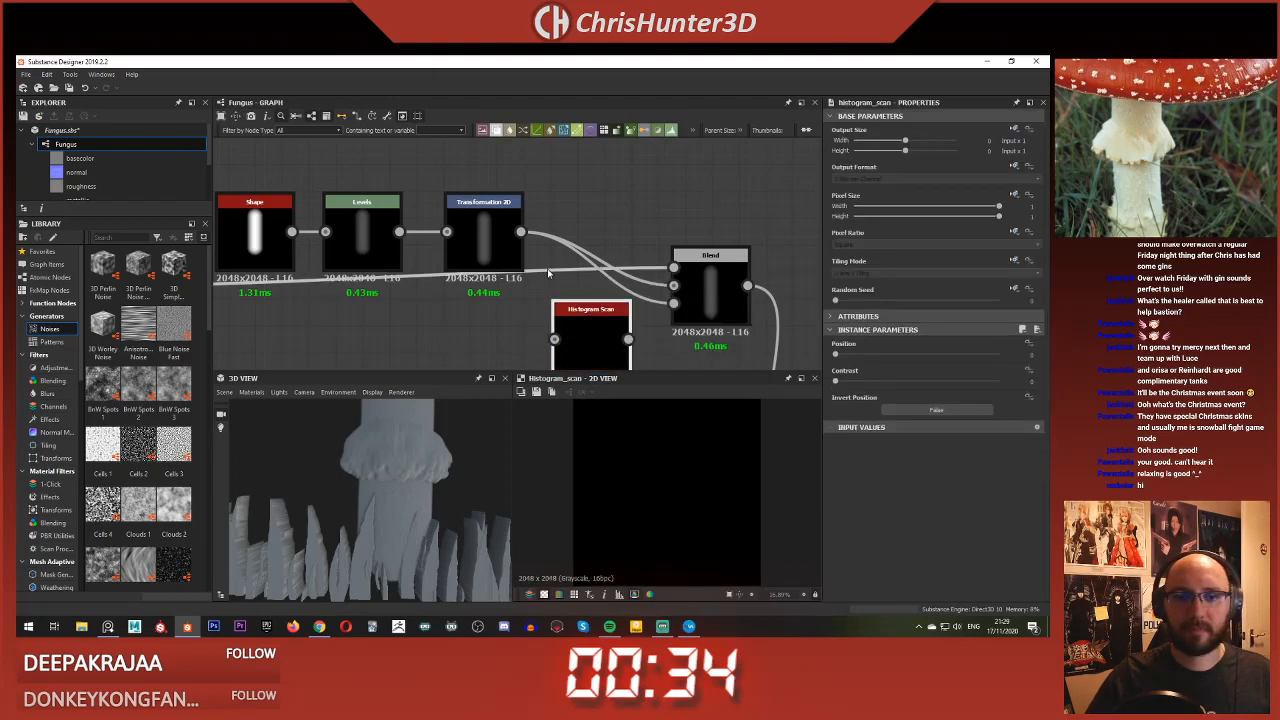
pyautogui.moveTo(520, 232); pyautogui.dragTo(555, 338)
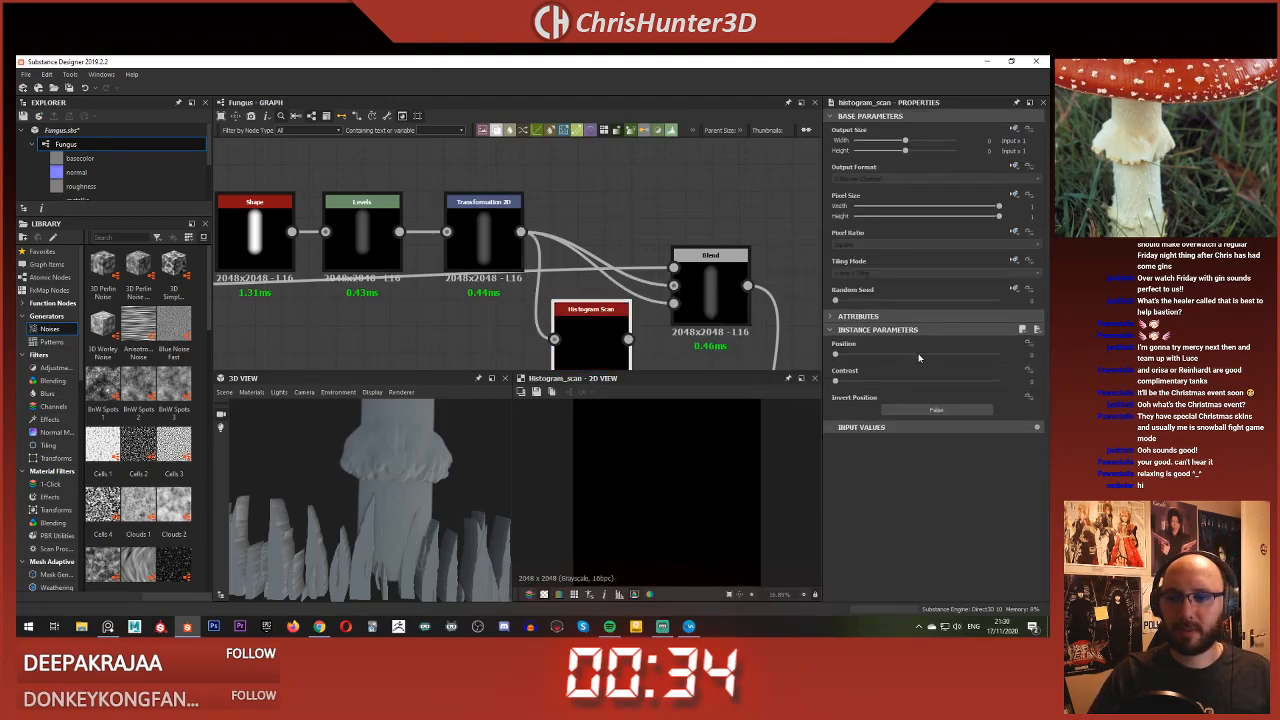
# Step: Set the Histogram Scan's Position to 1 and connect its output to the stem Blend's Opacity input as a mask
pyautogui.moveTo(919, 358); pyautogui.dragTo(1000, 357)
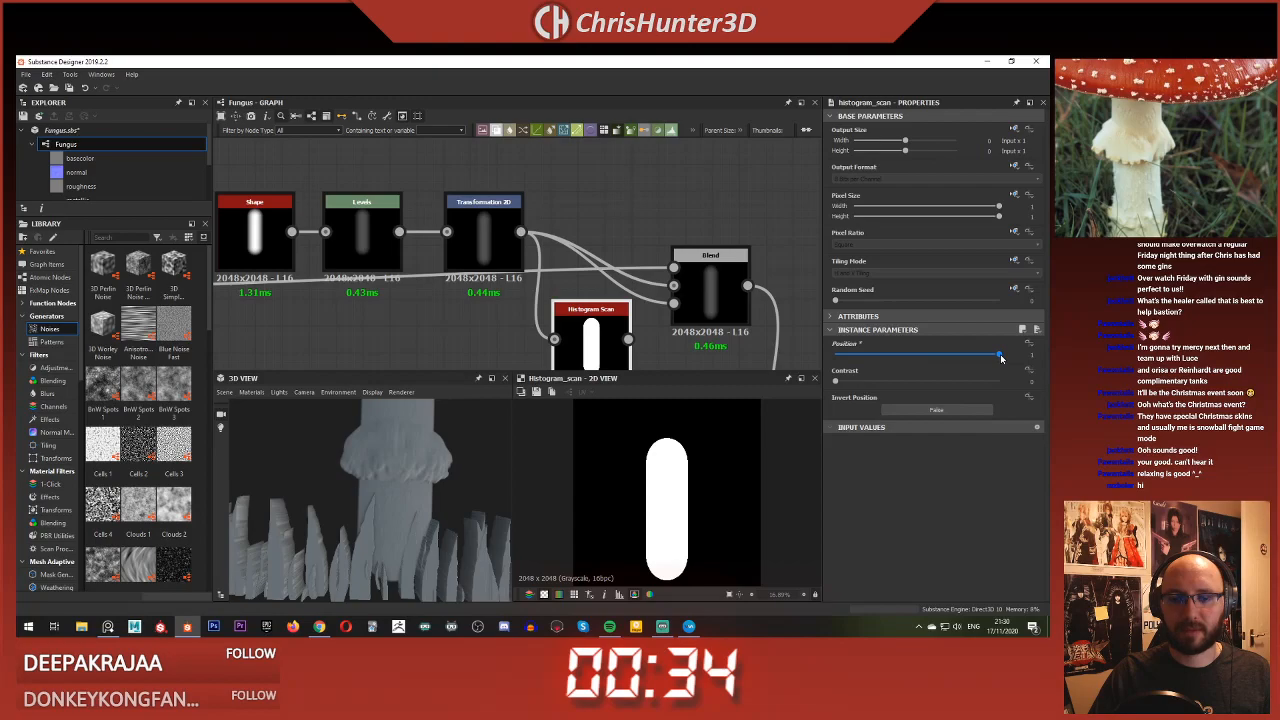
pyautogui.moveTo(627, 338); pyautogui.dragTo(674, 302)
pyautogui.doubleClick(710, 290)
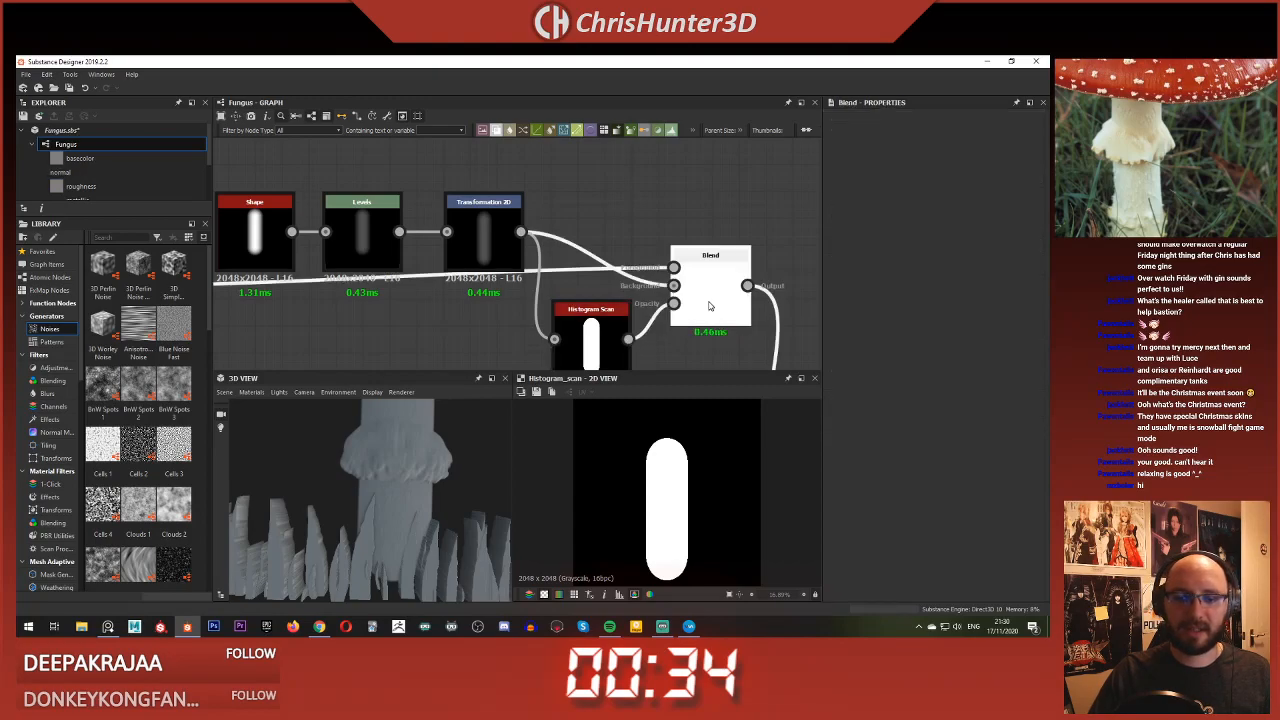
# Step: Set the stem Blend's Opacity to 0.04
pyautogui.scroll(-2, 669, 454)
pyautogui.scroll(-5, 374, 494)
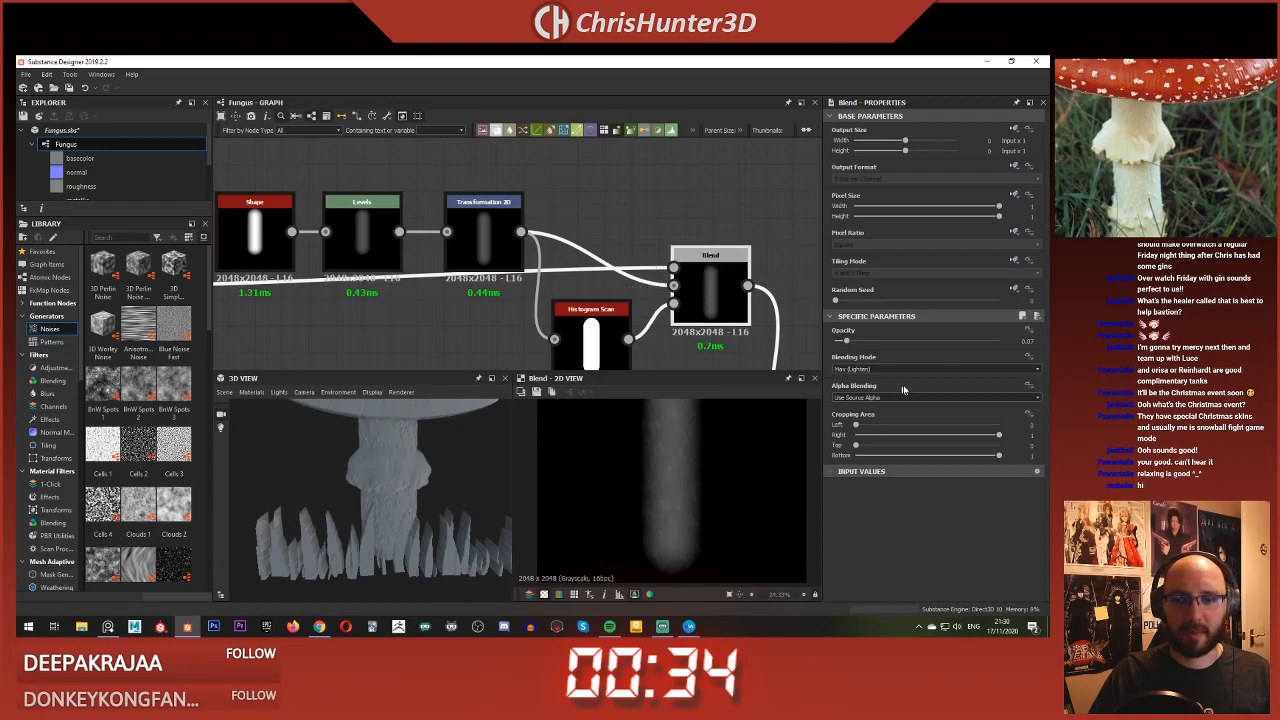
pyautogui.moveTo(845, 343); pyautogui.dragTo(843, 343)
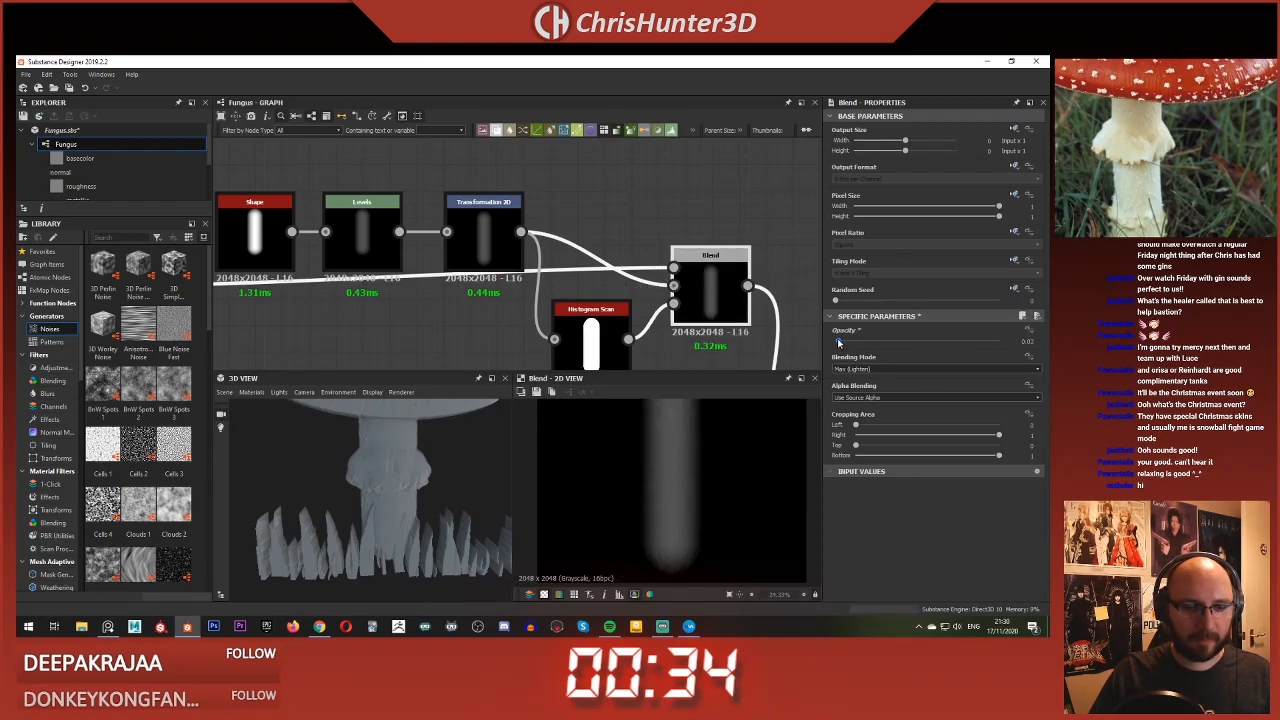
pyautogui.moveTo(838, 343); pyautogui.dragTo(842, 343)
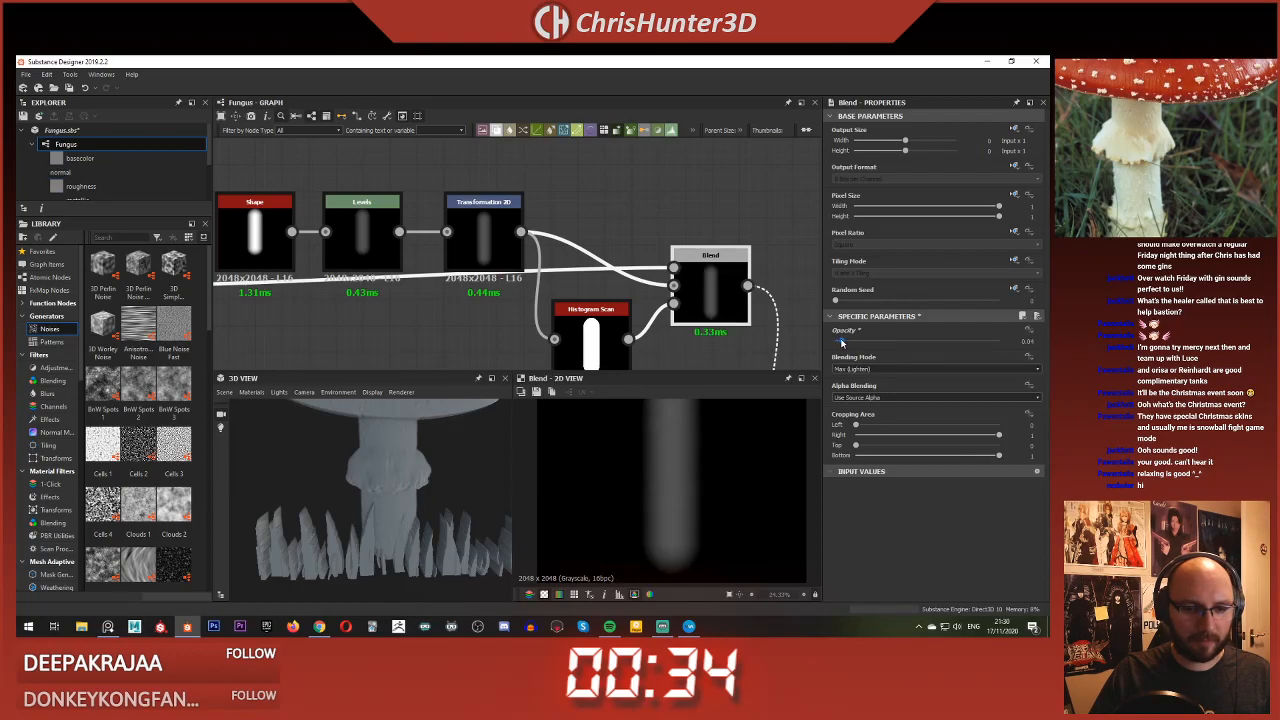
# Step: Examine the stem's surface detail and the overall mushroom shape in the 3D view
pyautogui.moveTo(489, 491); pyautogui.dragTo(427, 490)
pyautogui.moveTo(427, 490); pyautogui.dragTo(403, 478, button='right')
pyautogui.scroll(5, 403, 478)
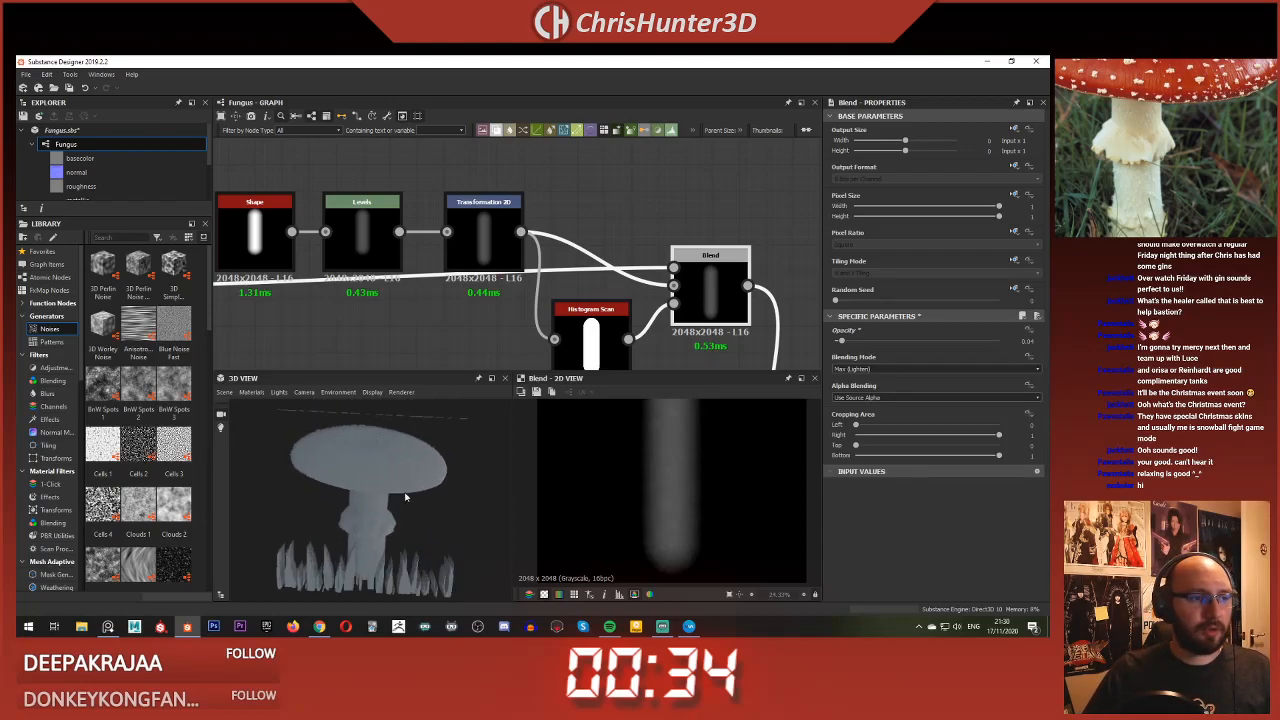
pyautogui.scroll(2, 398, 469)
pyautogui.scroll(-4, 391, 471)
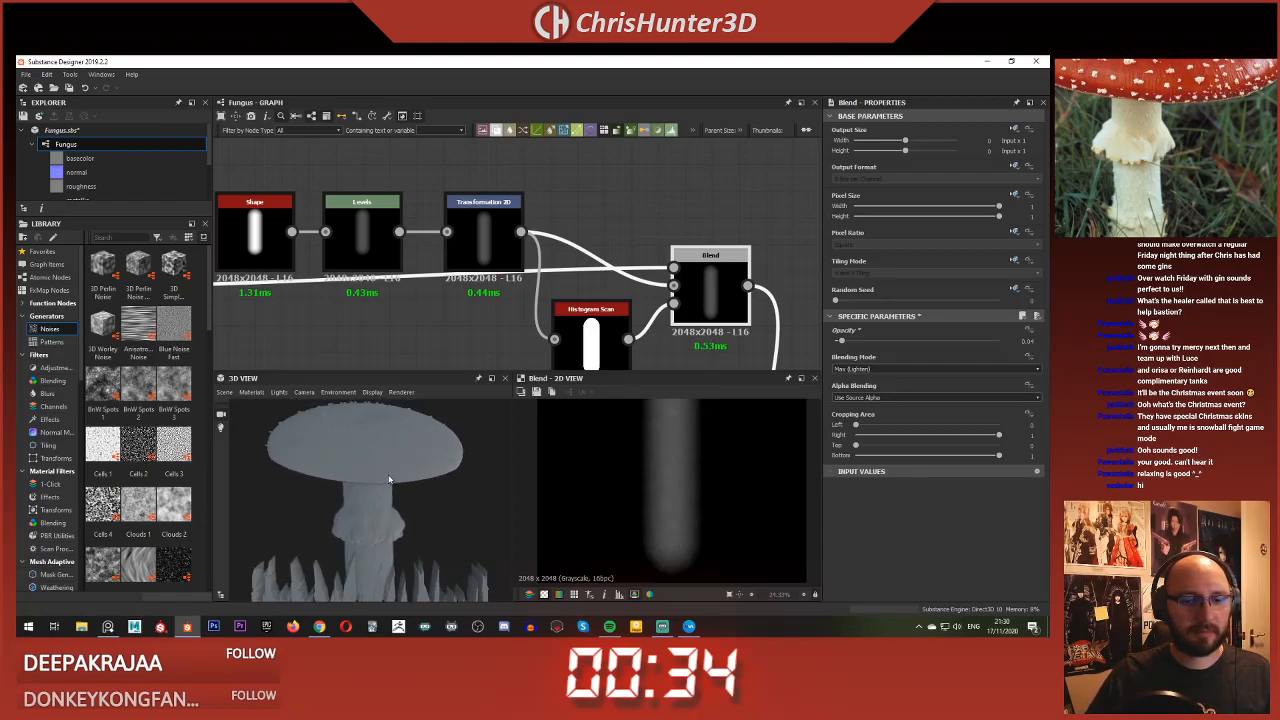
pyautogui.moveTo(388, 477); pyautogui.dragTo(404, 474)
pyautogui.scroll(-3, 446, 297)
pyautogui.moveTo(537, 251); pyautogui.dragTo(537, 208, button='middle')
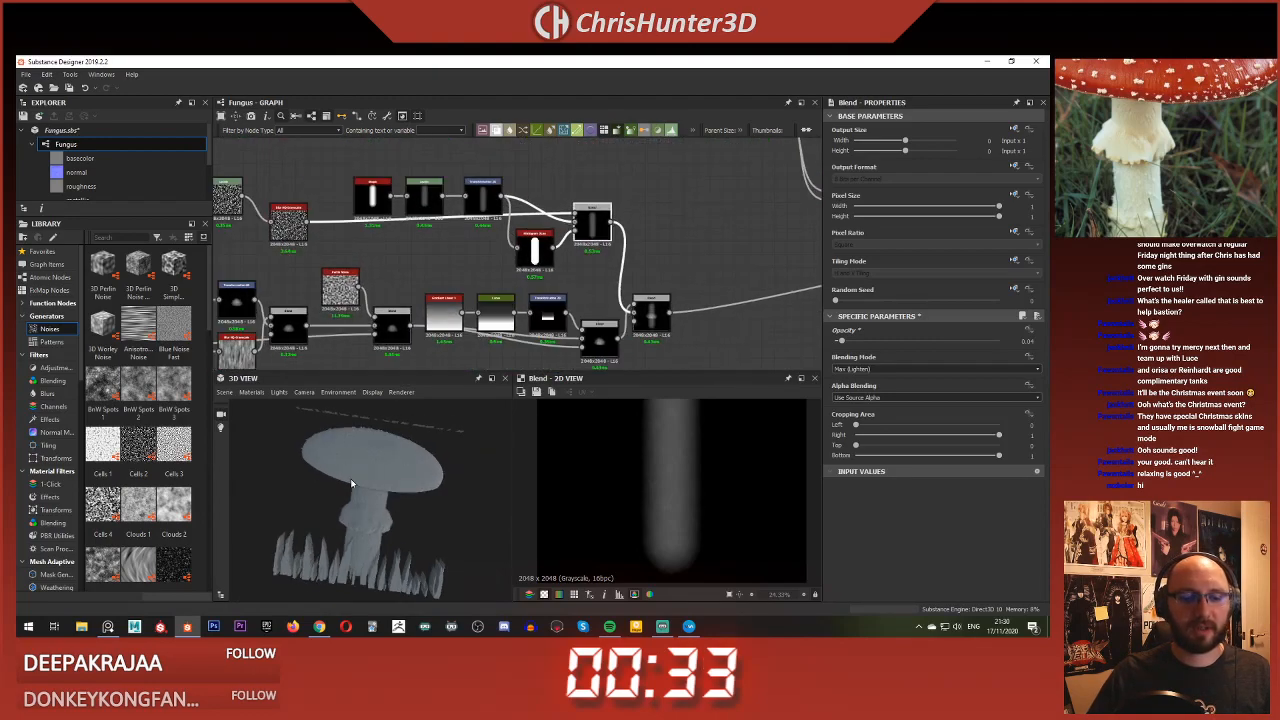
pyautogui.moveTo(352, 479); pyautogui.dragTo(348, 477)
pyautogui.scroll(-3, 392, 290)
pyautogui.scroll(3, 372, 300)
# Step: Move the grass blade's Shape, Transformation 2D and Blend nodes away from the Directional Warp to free up space
pyautogui.moveTo(521, 262); pyautogui.dragTo(463, 290, button='middle')
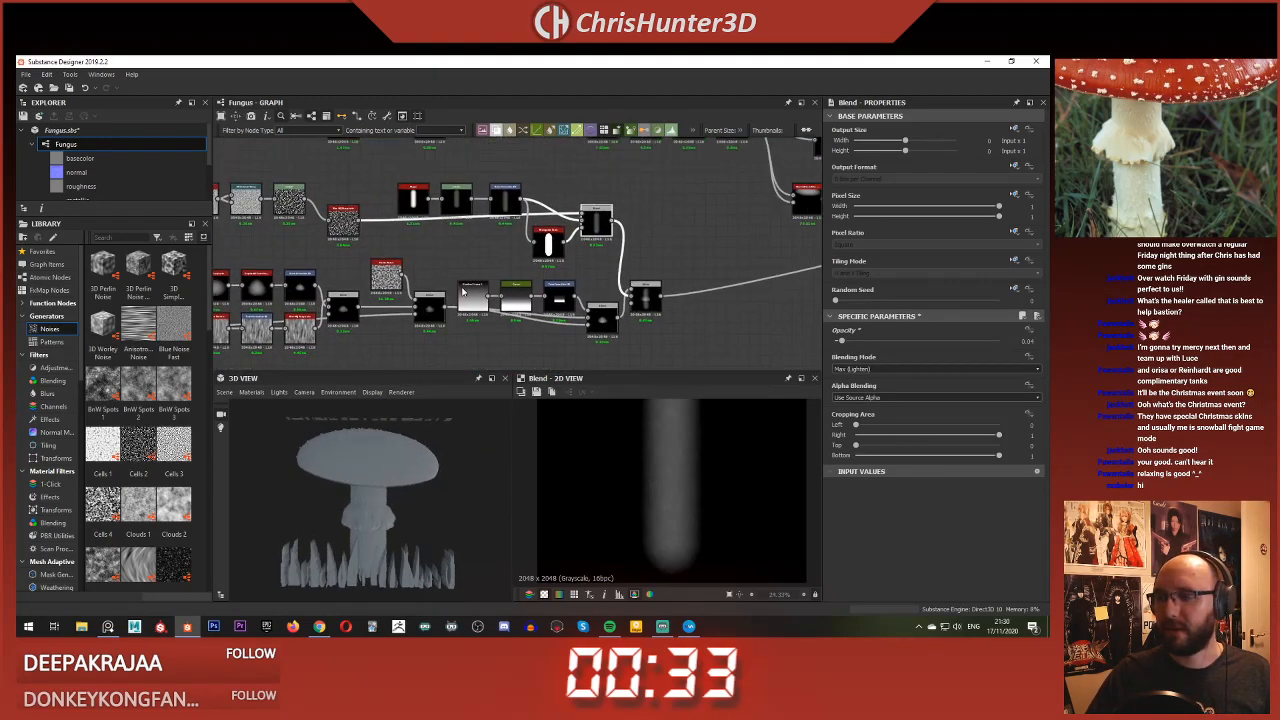
pyautogui.scroll(-2, 500, 236)
pyautogui.moveTo(501, 235); pyautogui.dragTo(420, 303, button='middle')
pyautogui.scroll(3, 506, 269)
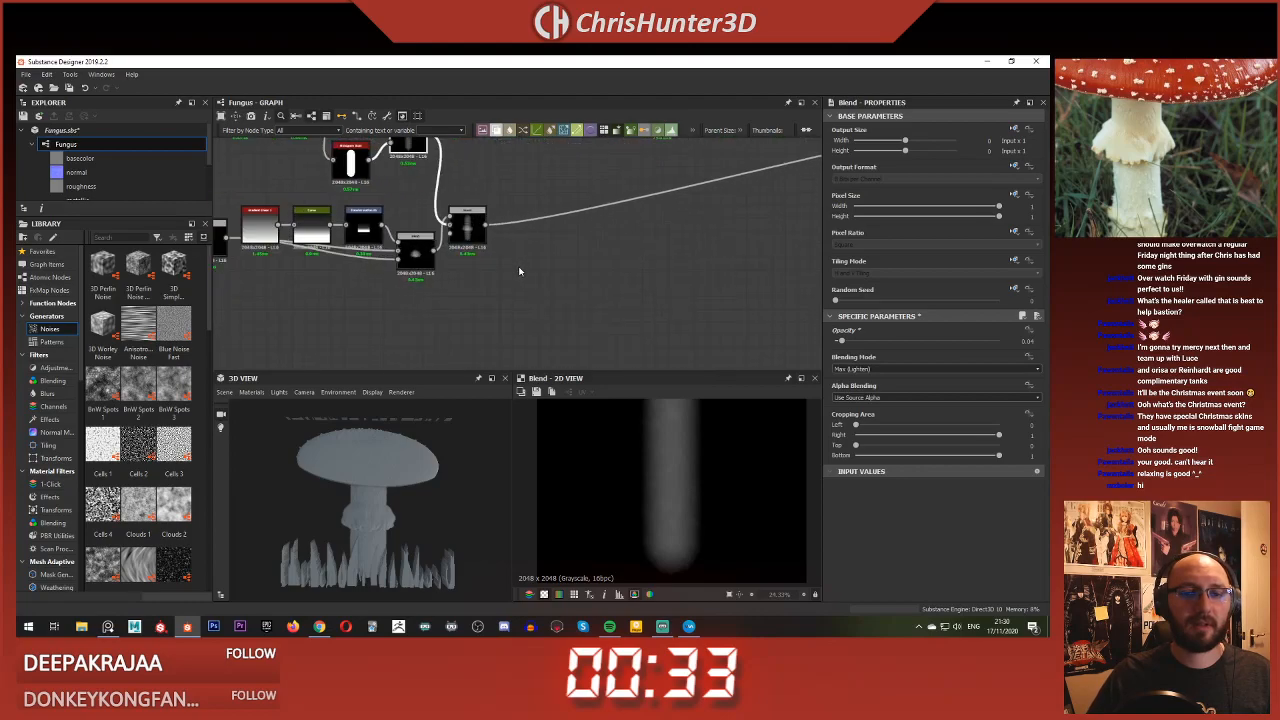
pyautogui.scroll(-4, 534, 260)
pyautogui.moveTo(538, 248); pyautogui.dragTo(326, 351, button='middle')
pyautogui.moveTo(462, 315); pyautogui.dragTo(446, 243, button='middle')
pyautogui.scroll(-2, 448, 243)
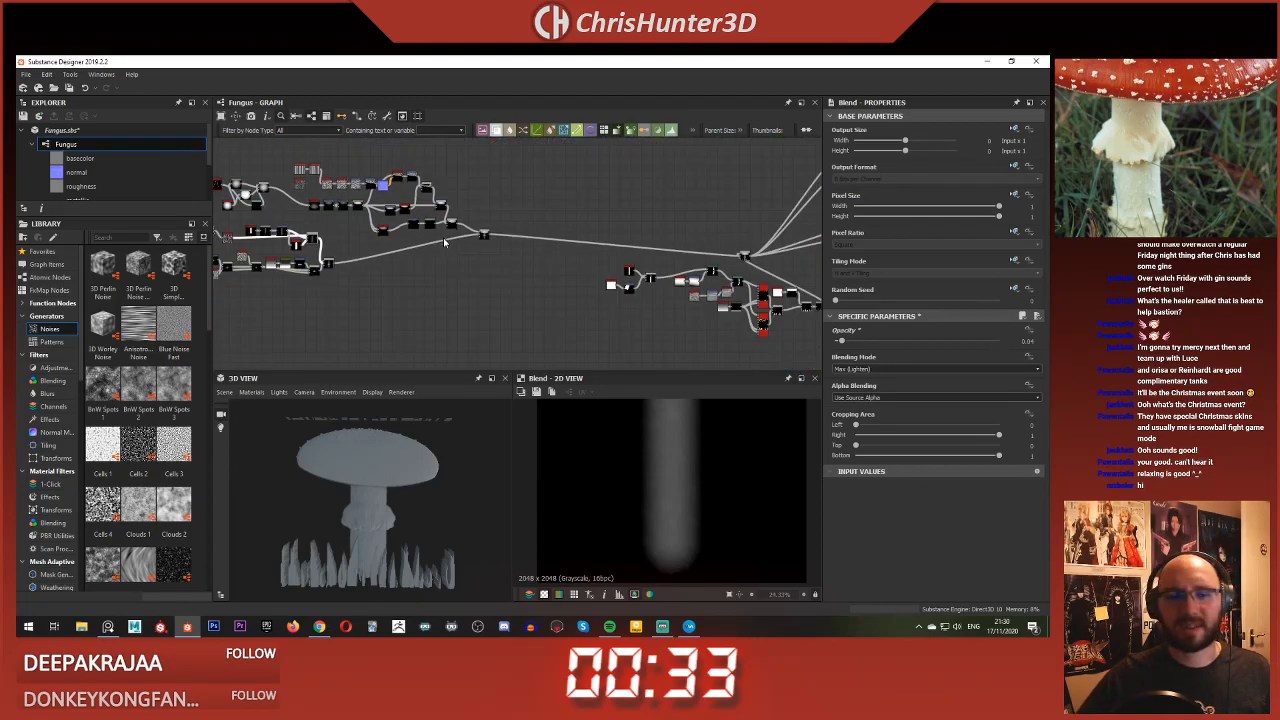
pyautogui.moveTo(655, 283); pyautogui.dragTo(480, 223, button='middle')
pyautogui.scroll(4, 480, 223)
pyautogui.scroll(3, 481, 224)
pyautogui.moveTo(305, 165); pyautogui.dragTo(289, 203, button='middle')
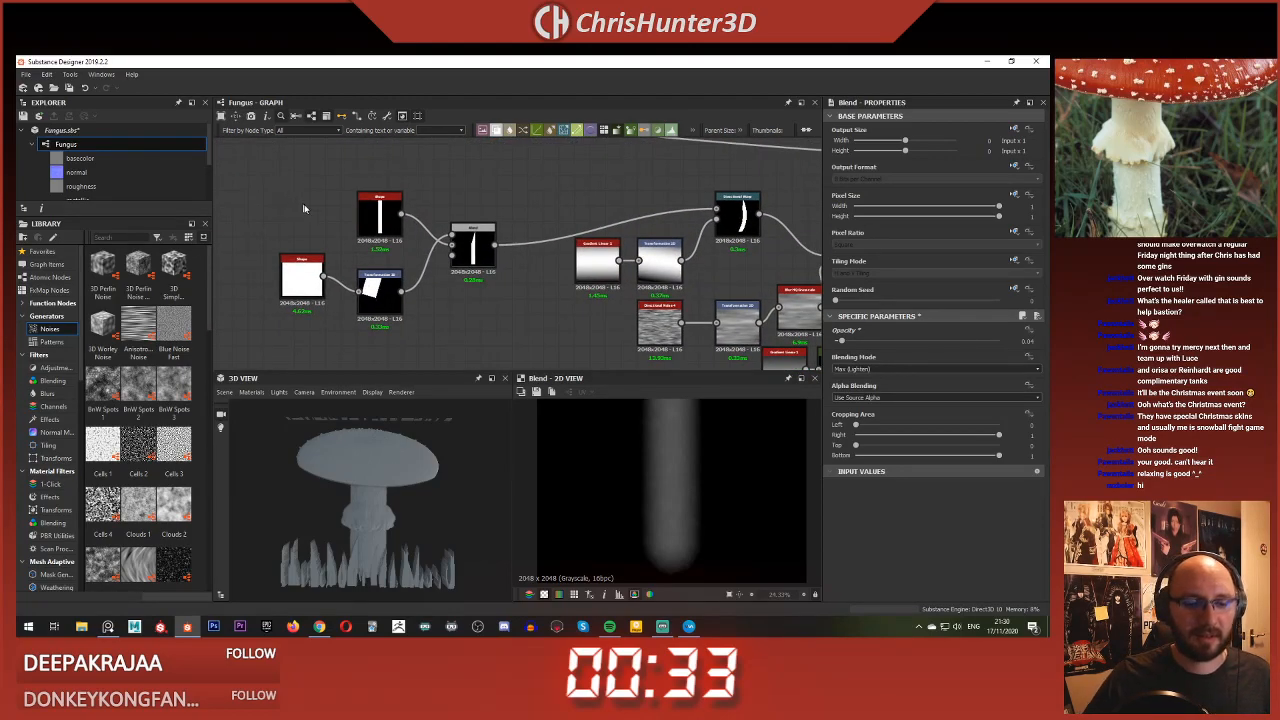
pyautogui.scroll(-2, 594, 214)
pyautogui.moveTo(594, 214); pyautogui.dragTo(678, 222, button='middle')
pyautogui.scroll(2, 678, 222)
pyautogui.moveTo(335, 175); pyautogui.dragTo(574, 310)
pyautogui.moveTo(560, 258); pyautogui.dragTo(436, 228)
pyautogui.moveTo(503, 267); pyautogui.dragTo(552, 293, button='middle')
pyautogui.scroll(1, 552, 293)
pyautogui.click(552, 293)
pyautogui.scroll(3, 552, 293)
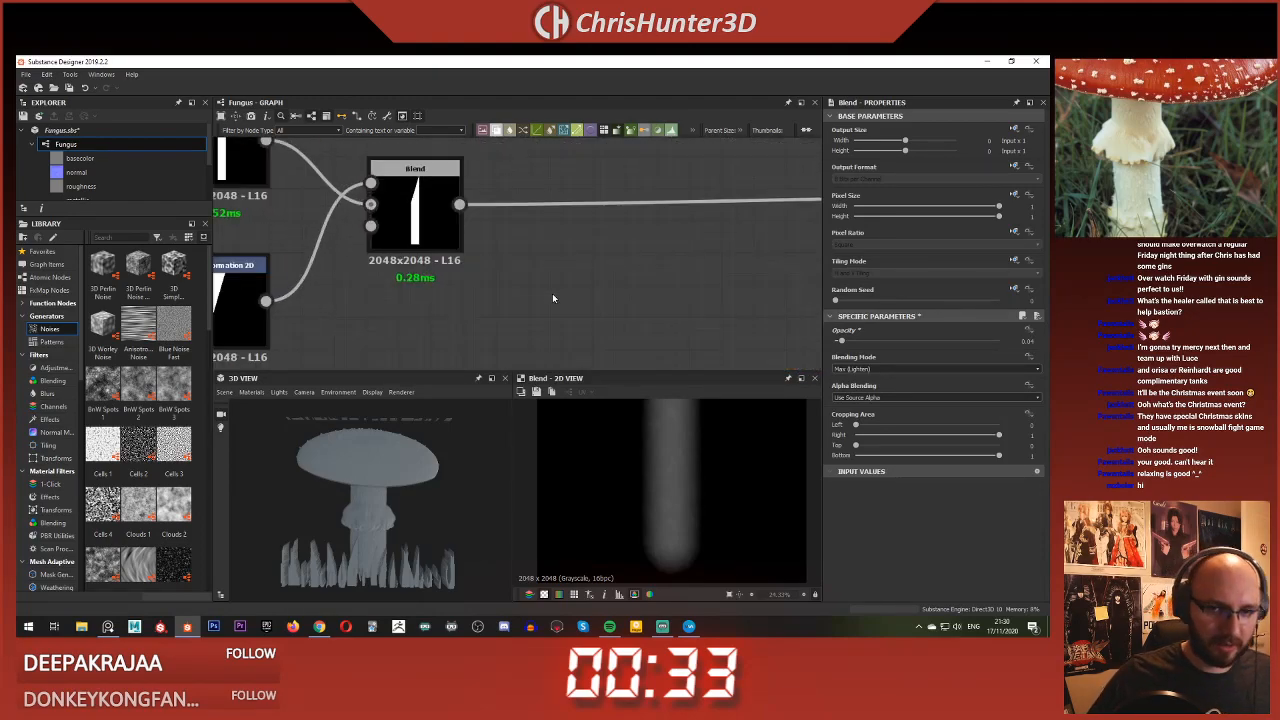
# Step: Add a second Blend node after the blade Blend and connect the blade output to its Background input
pyautogui.click(556, 270)
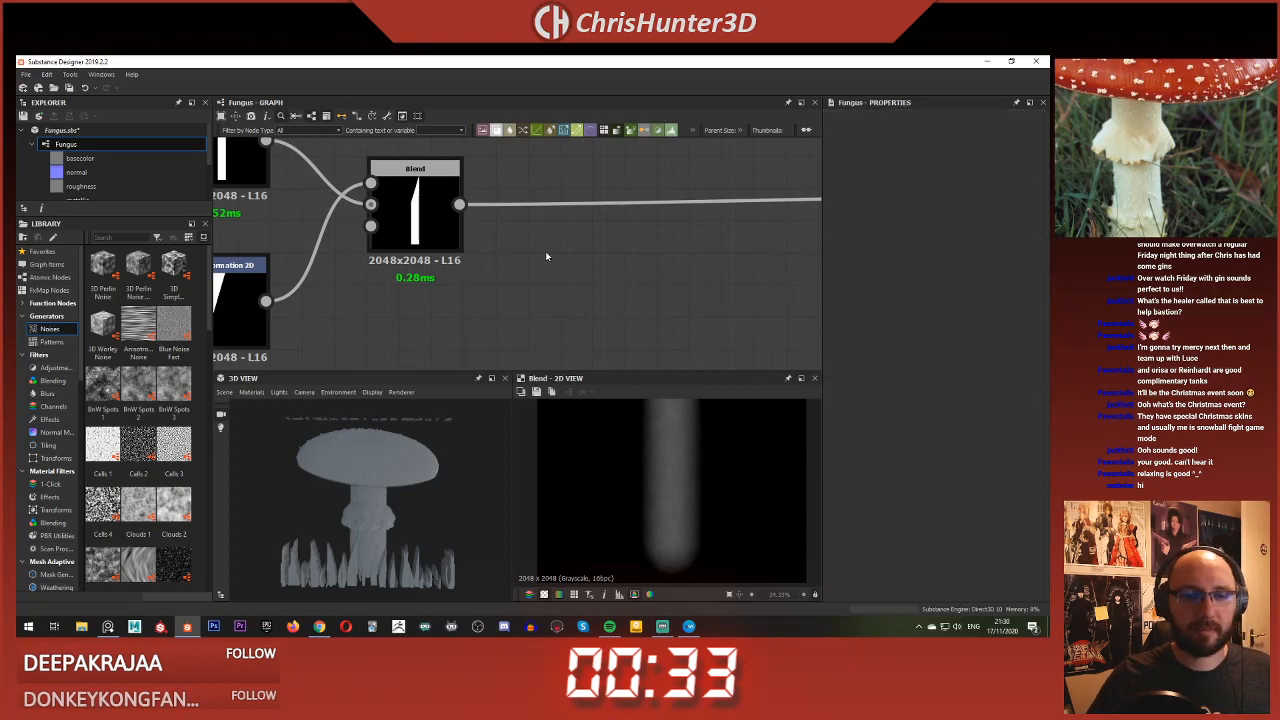
pyautogui.press('b')
pyautogui.moveTo(459, 205); pyautogui.dragTo(675, 308)
# Step: Add a Transformation 2D node fed by the blade Blend and place it directly below that Blend
pyautogui.press('space')
pyautogui.write('tra')
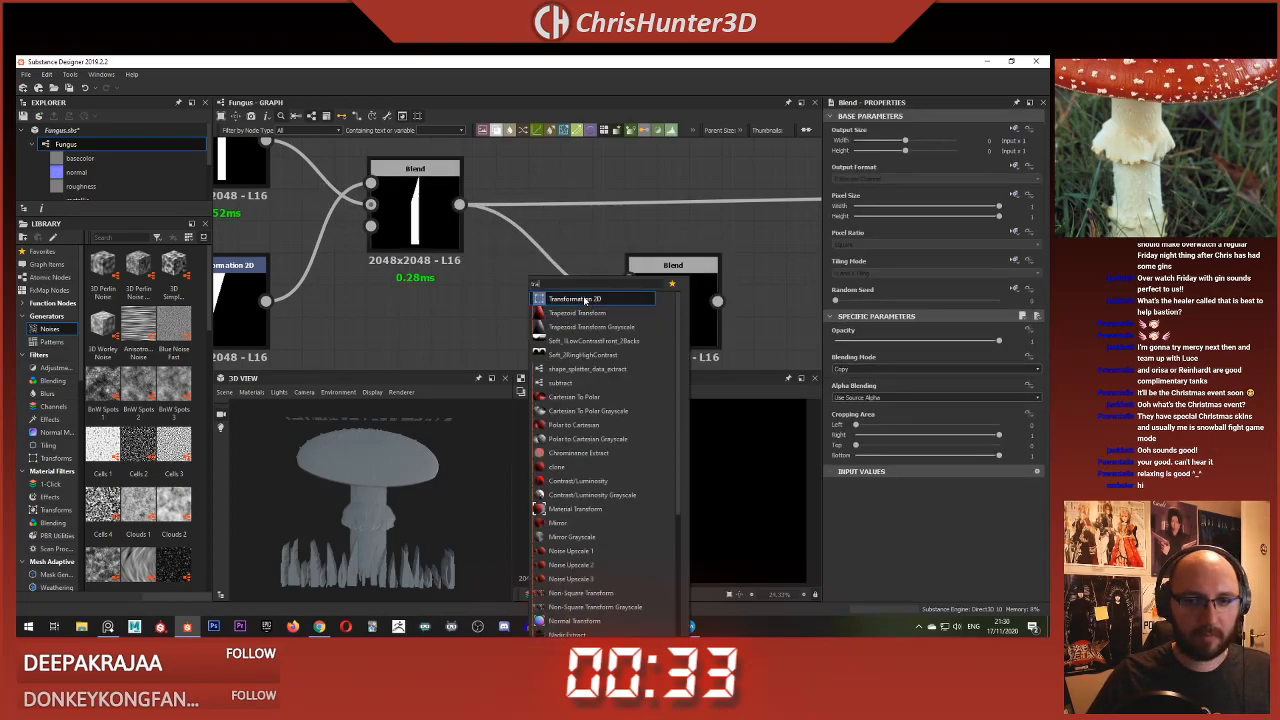
pyautogui.click(585, 300)
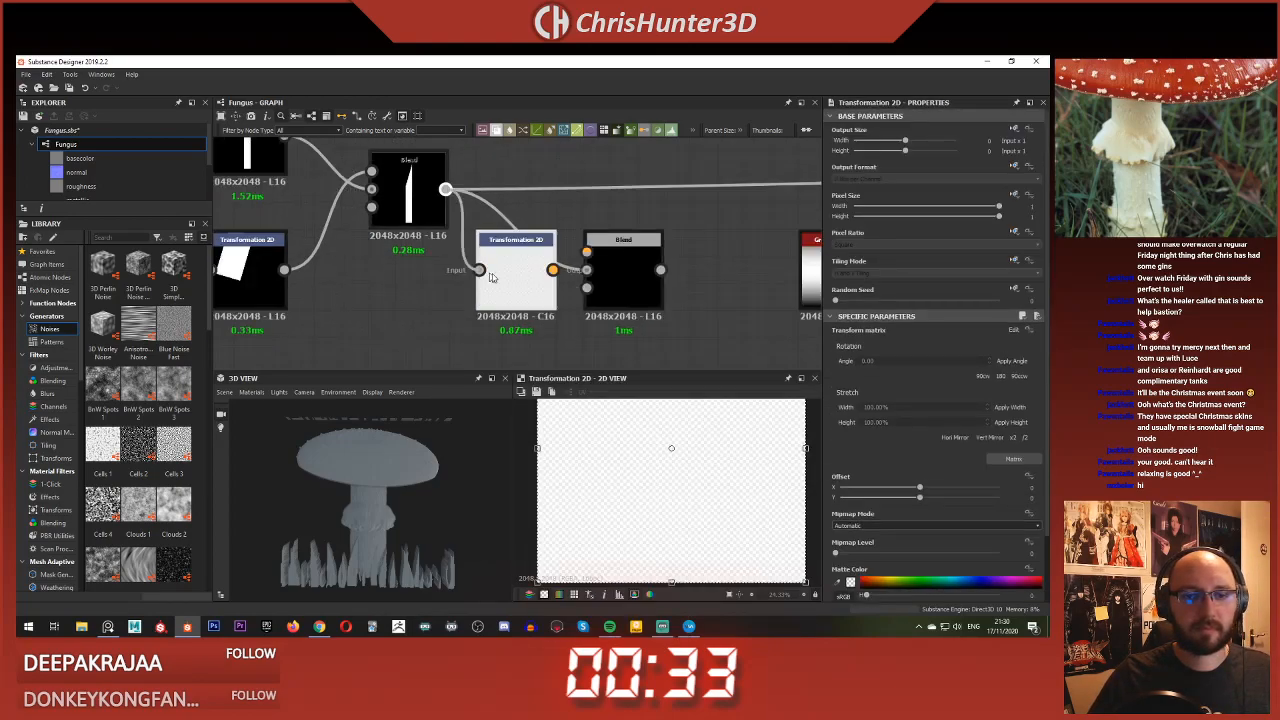
pyautogui.moveTo(491, 277); pyautogui.dragTo(384, 319)
# Step: Add a Blur HQ Grayscale node fed by the new Transformation 2D and lower its Intensity to about 4.5
pyautogui.press('space')
pyautogui.write('b')
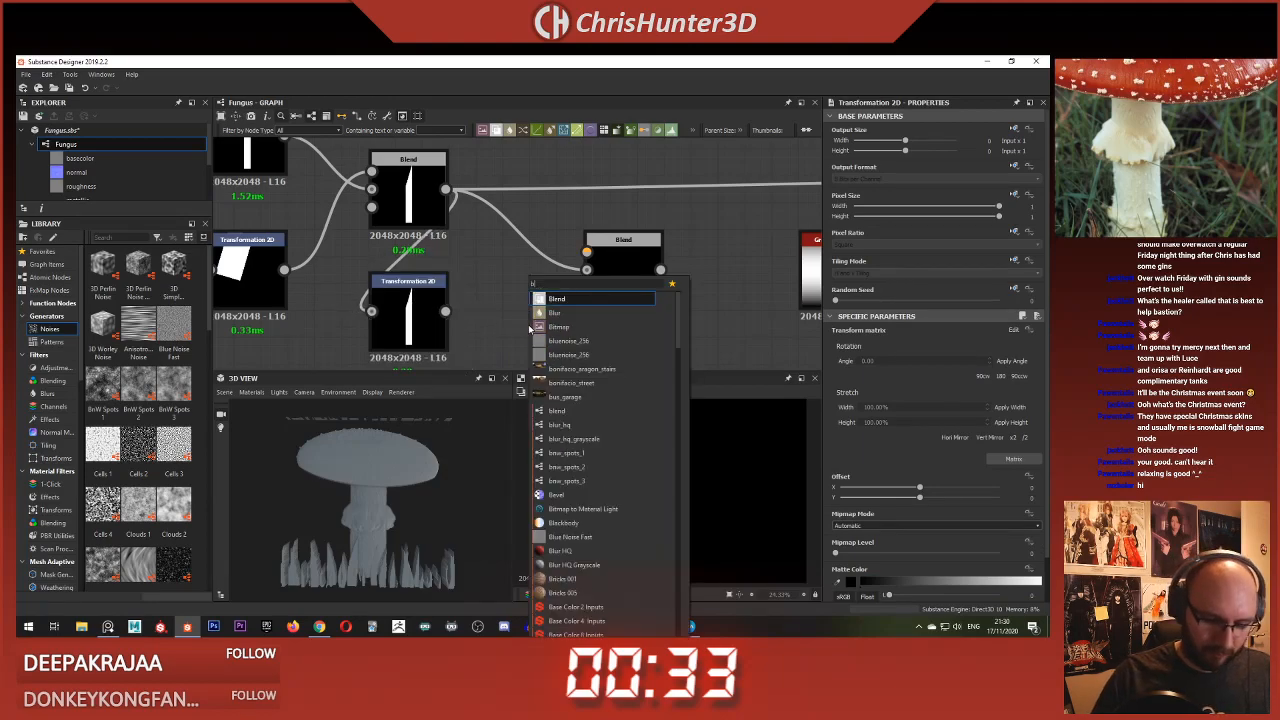
pyautogui.write('lur')
pyautogui.press('Down')
pyautogui.press('Down')
pyautogui.press('Return')
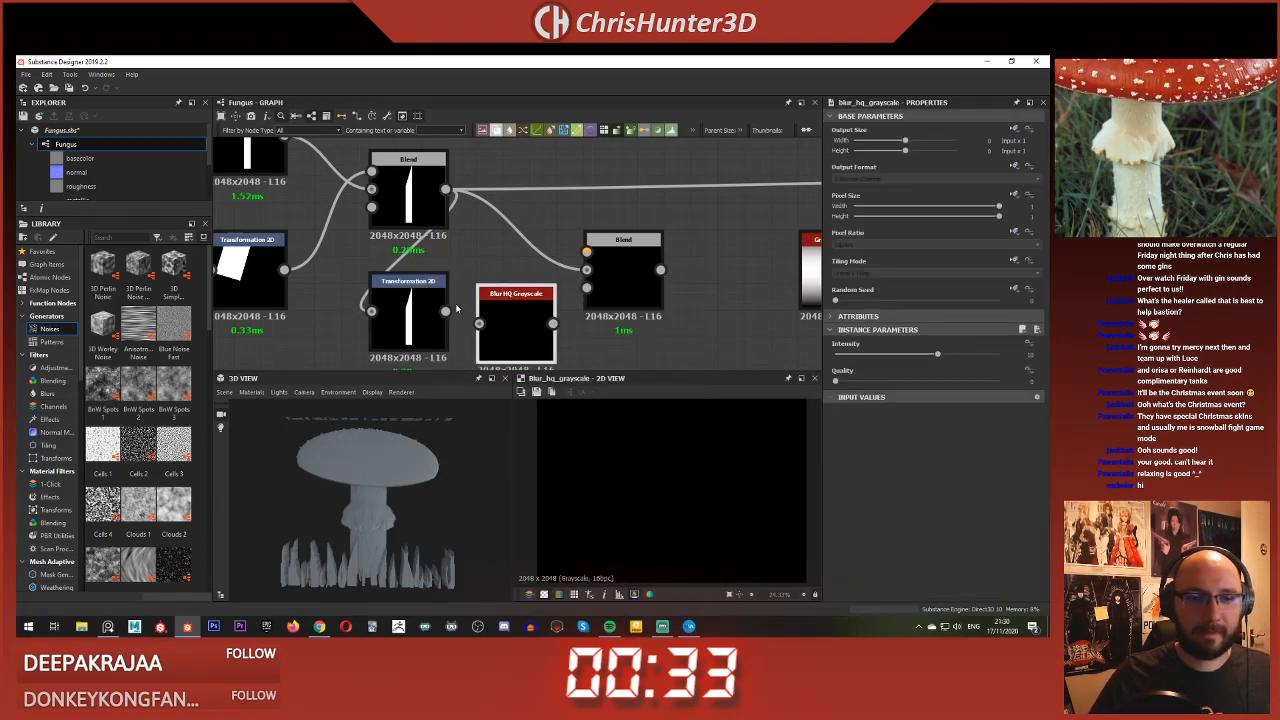
pyautogui.moveTo(445, 310); pyautogui.dragTo(479, 323)
pyautogui.moveTo(937, 354); pyautogui.dragTo(882, 357)
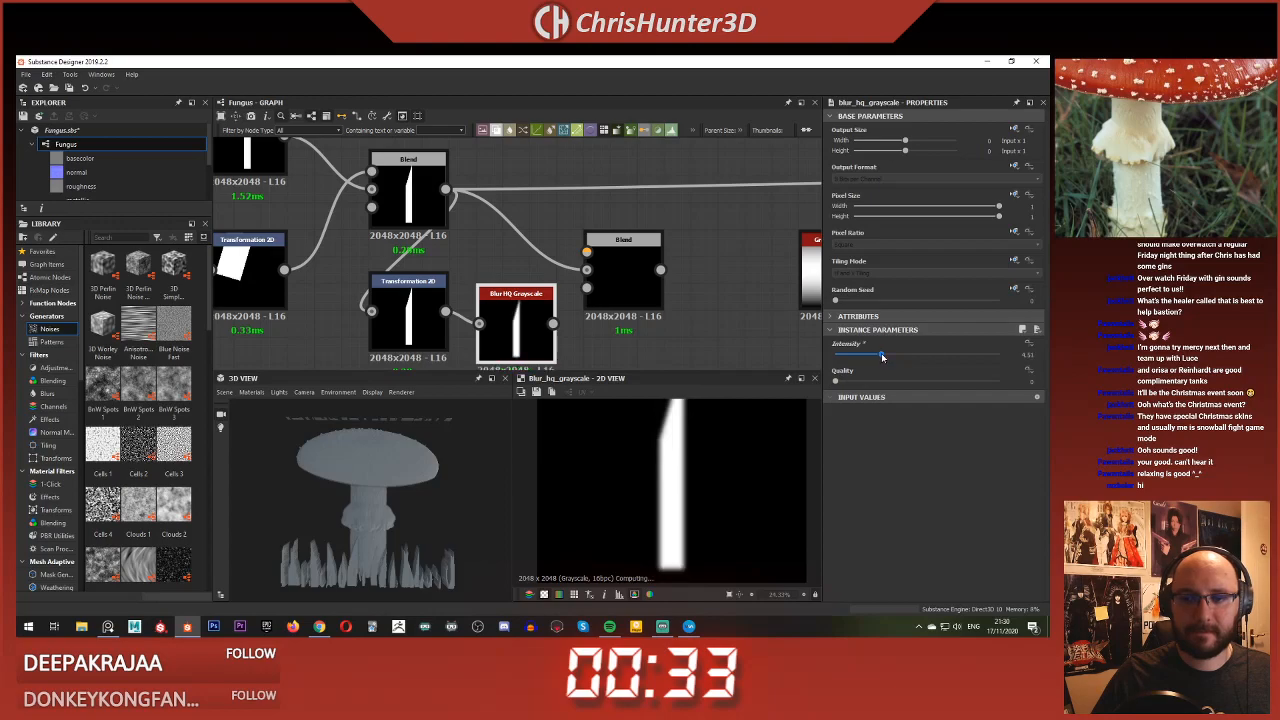
# Step: Connect the blurred blade to the second Blend's Foreground input and set its Blending Mode to Subtract
pyautogui.moveTo(553, 323); pyautogui.dragTo(586, 269)
pyautogui.click(624, 272)
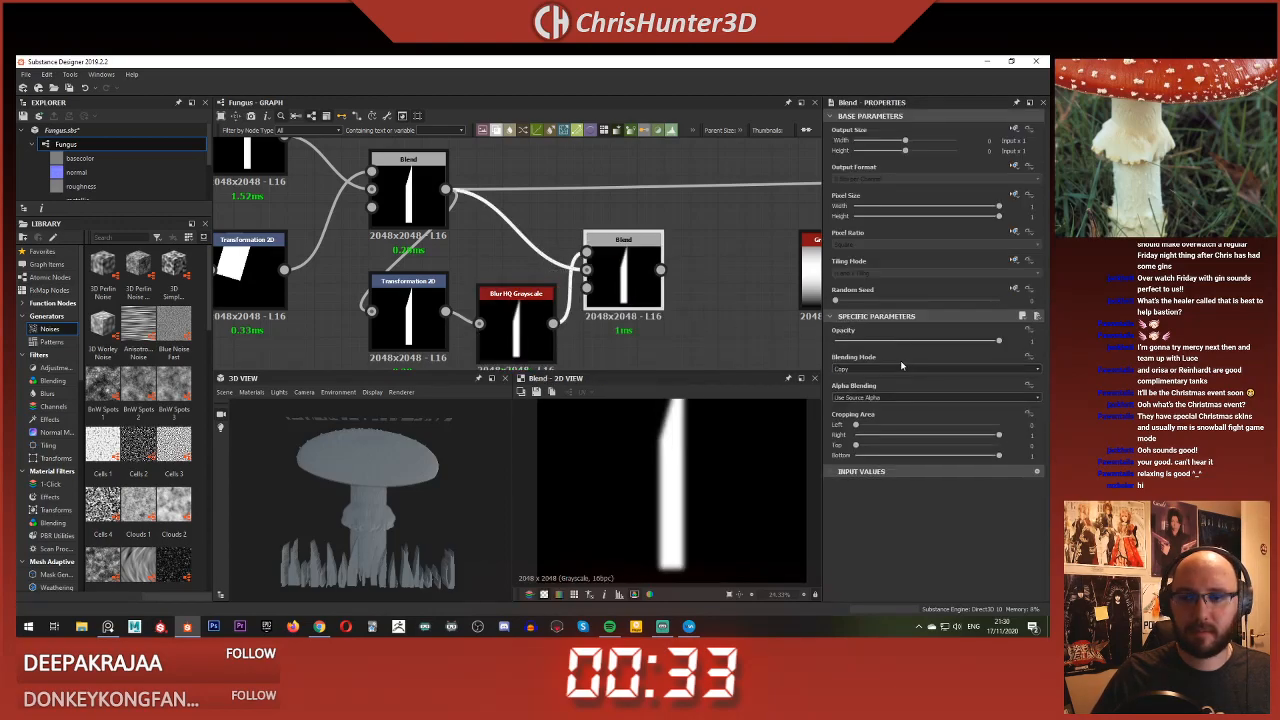
pyautogui.click(904, 369)
pyautogui.click(893, 392)
pyautogui.scroll(-1, 427, 268)
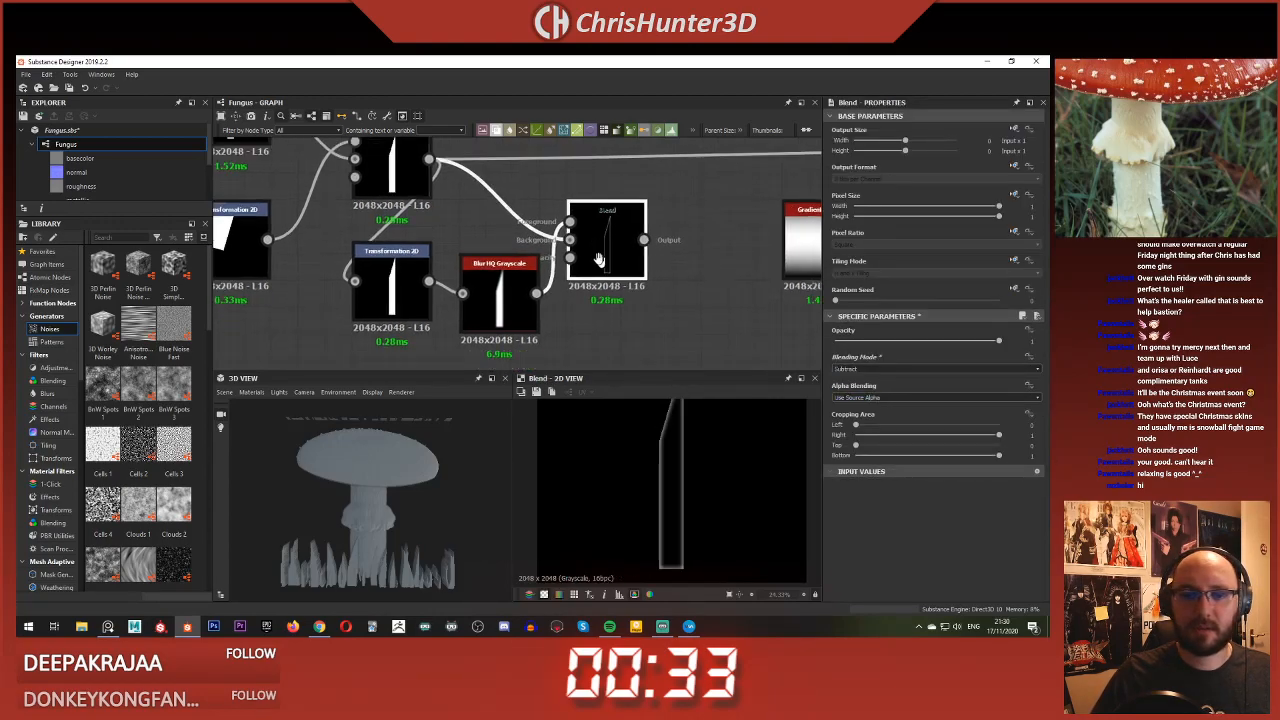
# Step: Scale down the blade copy in the new Transformation 2D and shift it down to align with the blade's base
pyautogui.press('f')
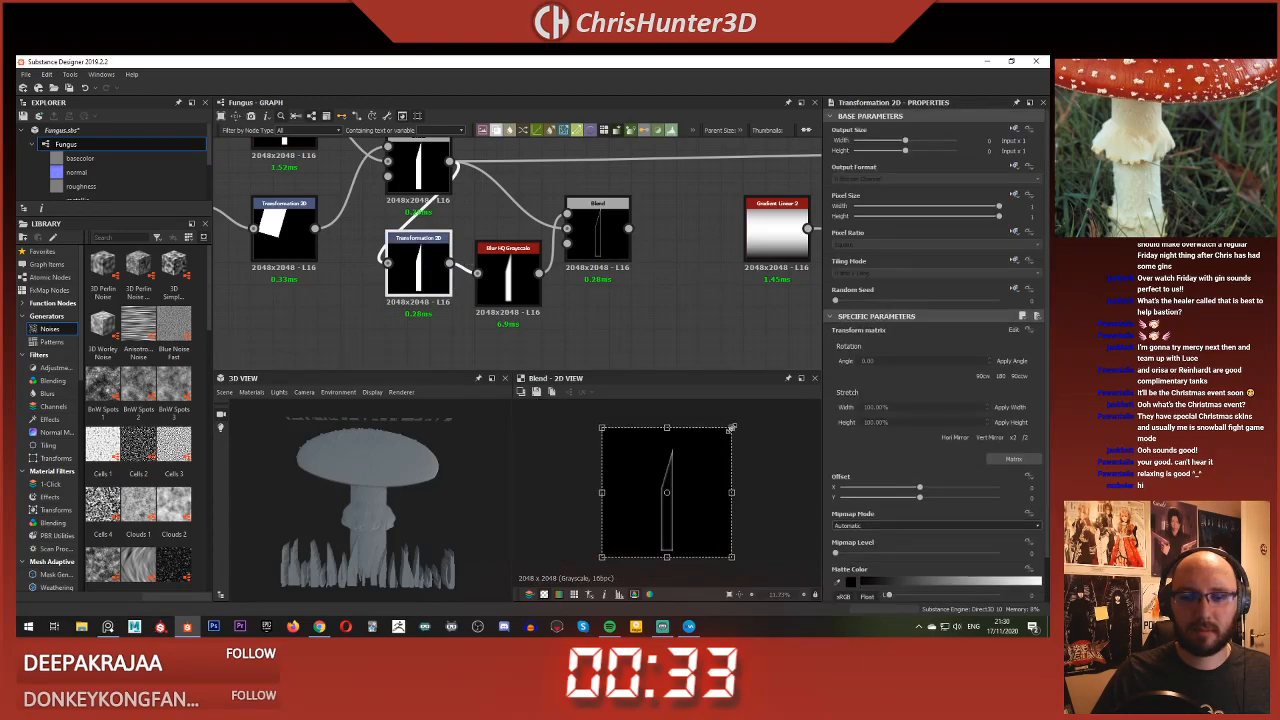
pyautogui.moveTo(732, 427); pyautogui.dragTo(718, 439)
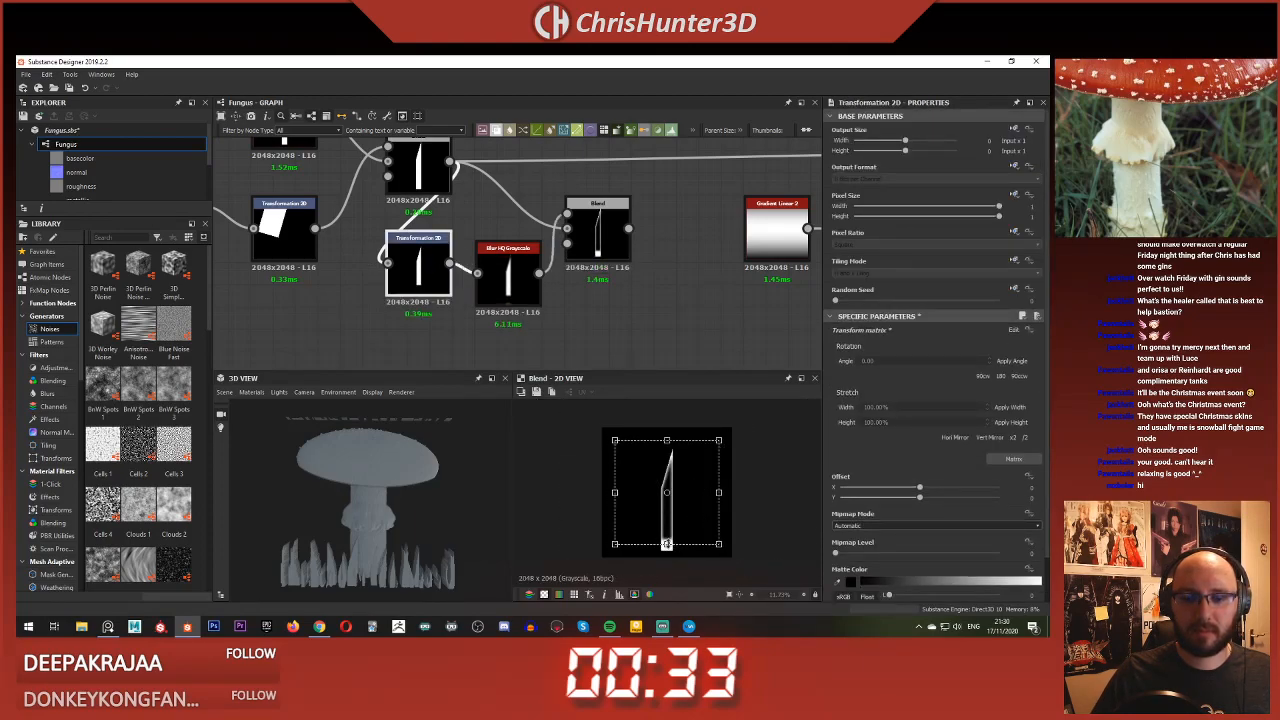
pyautogui.moveTo(667, 544); pyautogui.dragTo(667, 558)
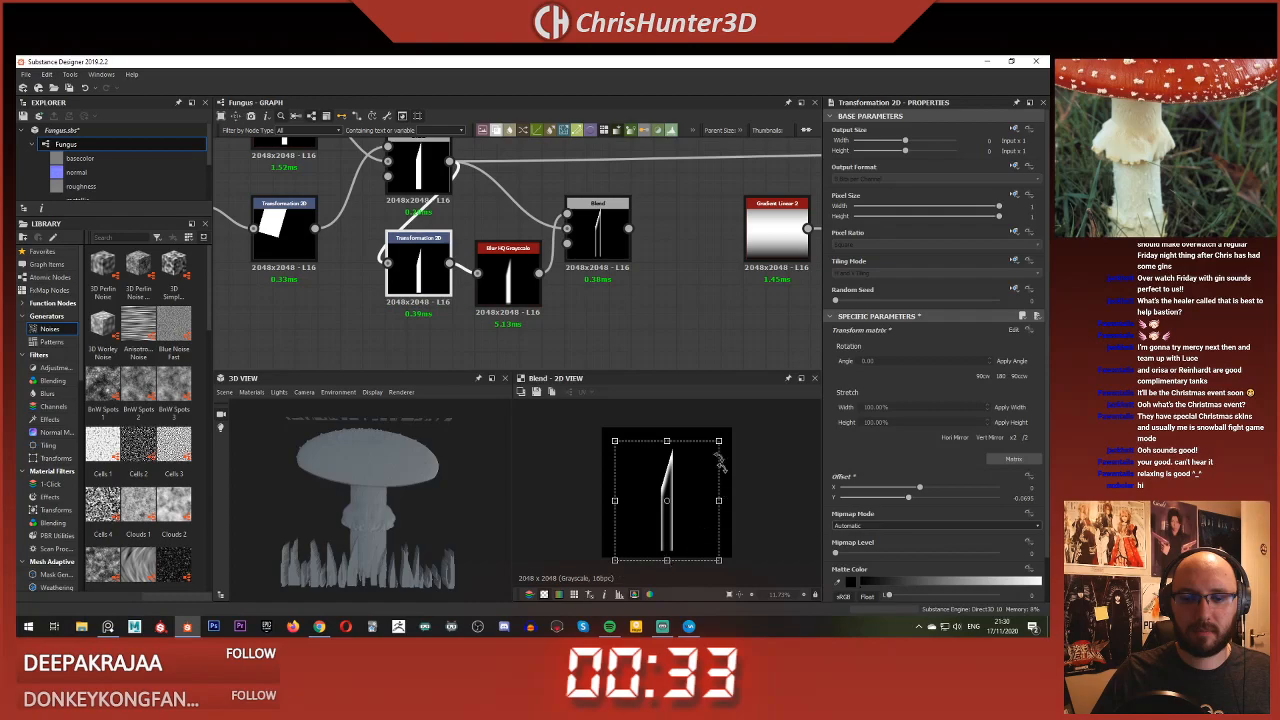
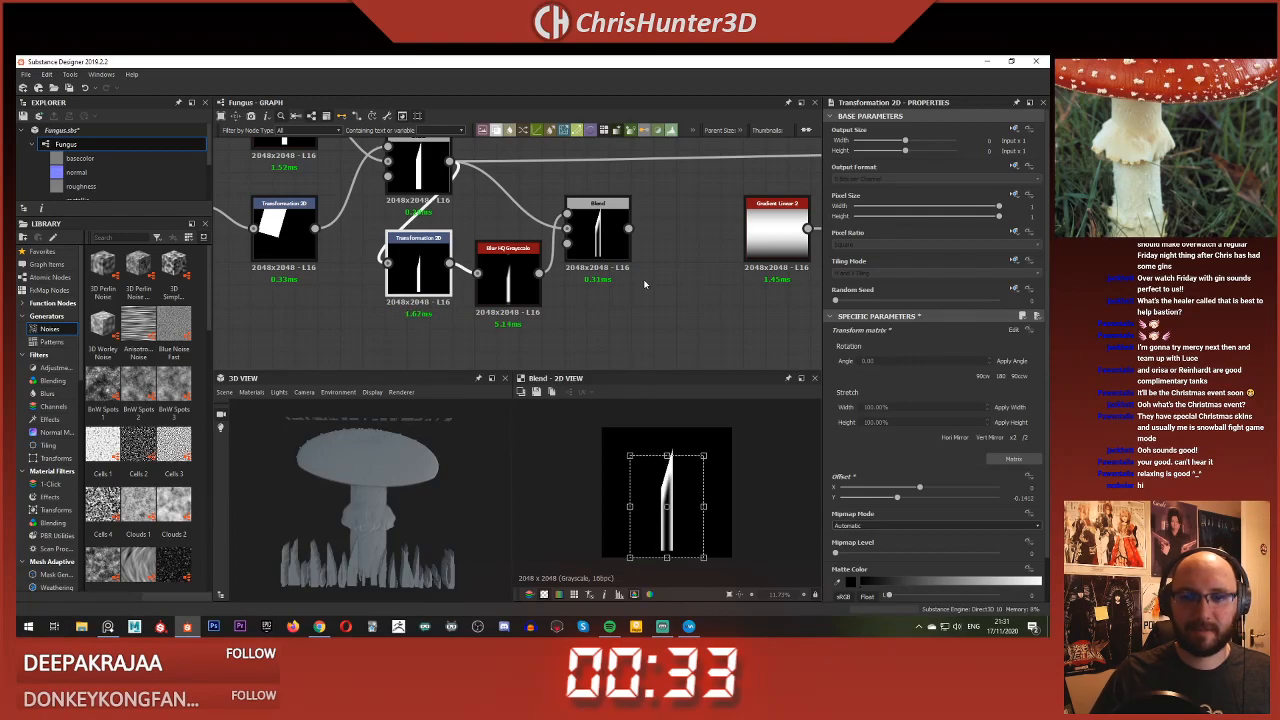
# Step: Set the blade's Blur HQ Grayscale Intensity to 5.25 and connect the subtracting Blend to the Directional Warp
pyautogui.click(605, 240)
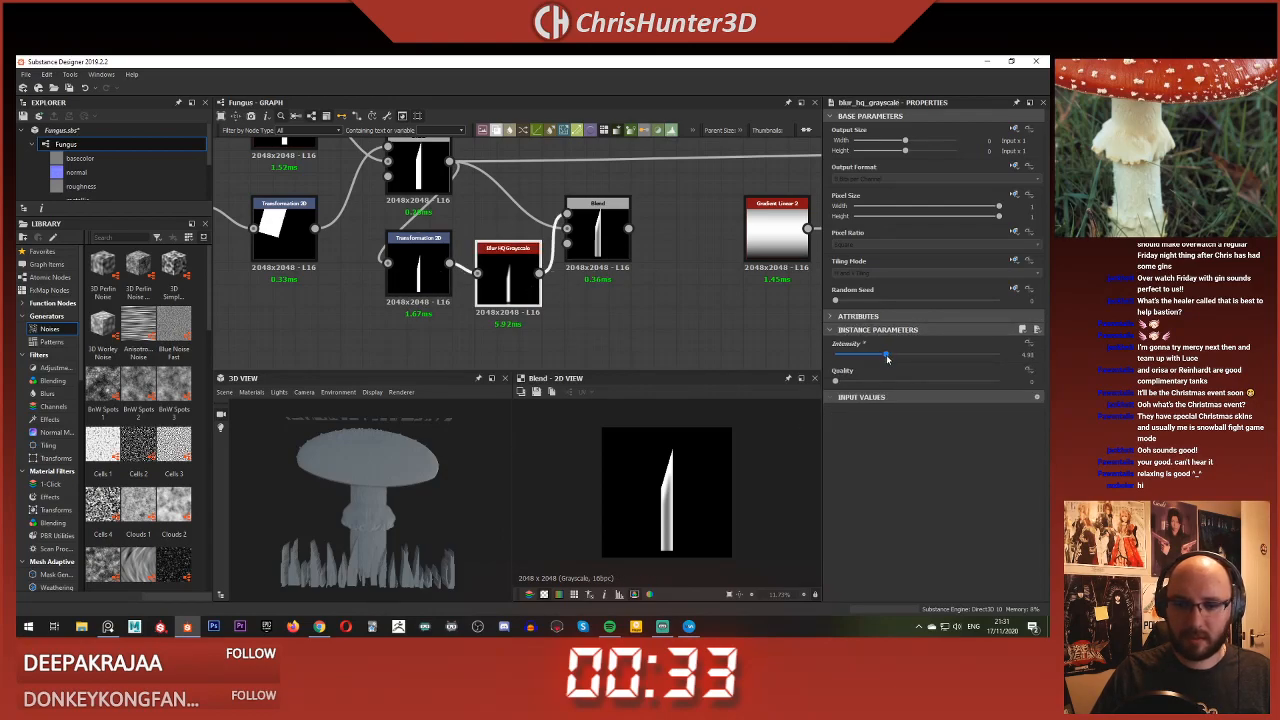
pyautogui.moveTo(628, 233); pyautogui.dragTo(458, 270, button='middle')
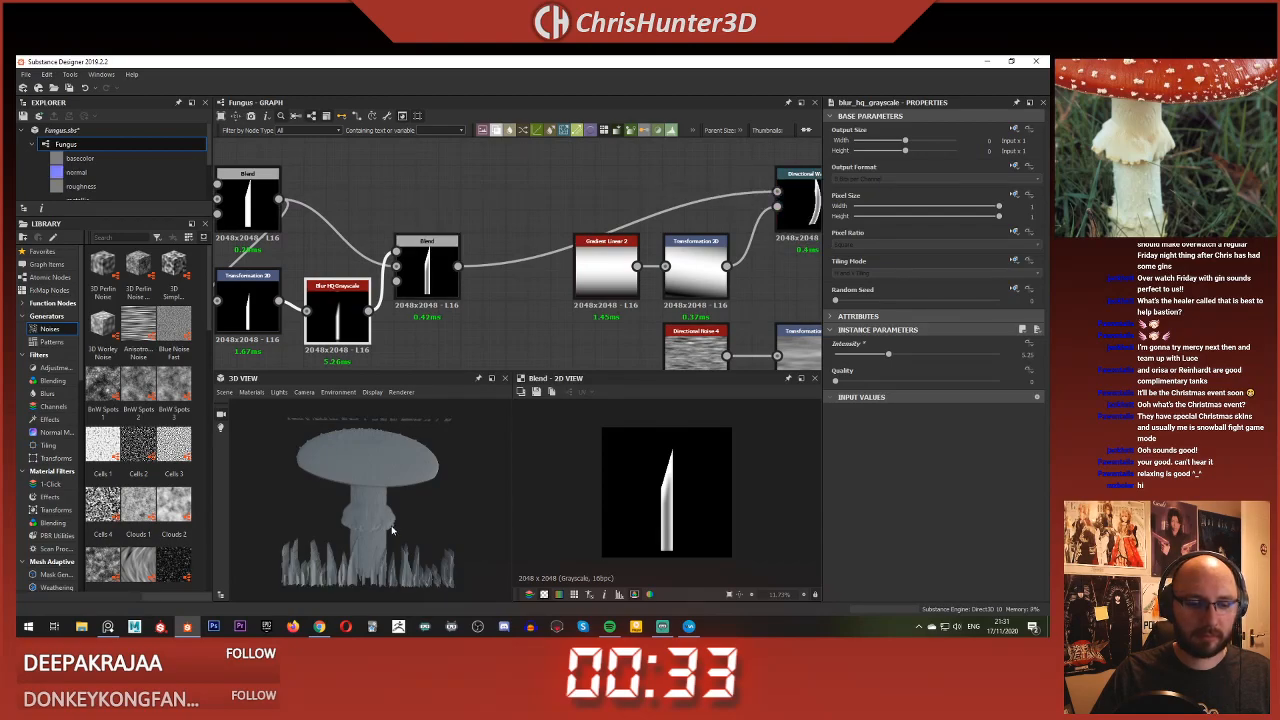
# Step: Set the subtracting Blend's Opacity to 0.2 and check the grass blades in the 3D view
pyautogui.moveTo(392, 530); pyautogui.dragTo(381, 459)
pyautogui.scroll(2, 441, 307)
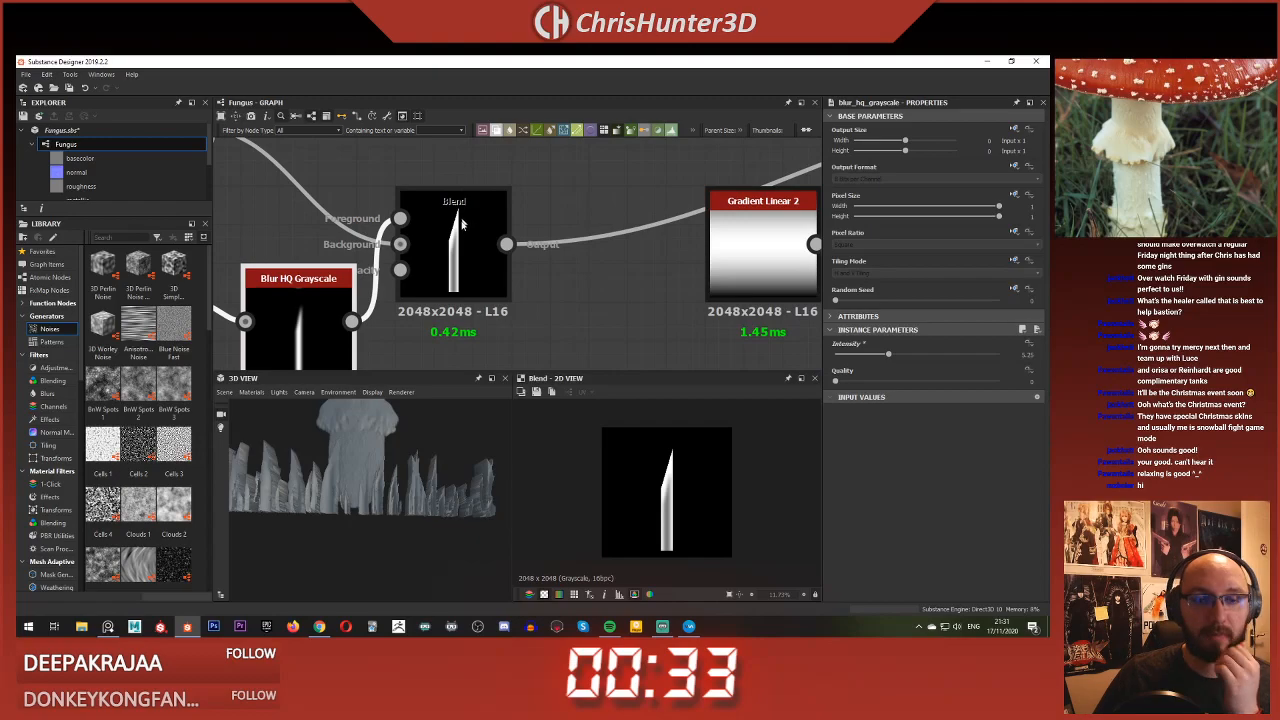
pyautogui.click(453, 255)
pyautogui.moveTo(889, 345); pyautogui.dragTo(868, 344)
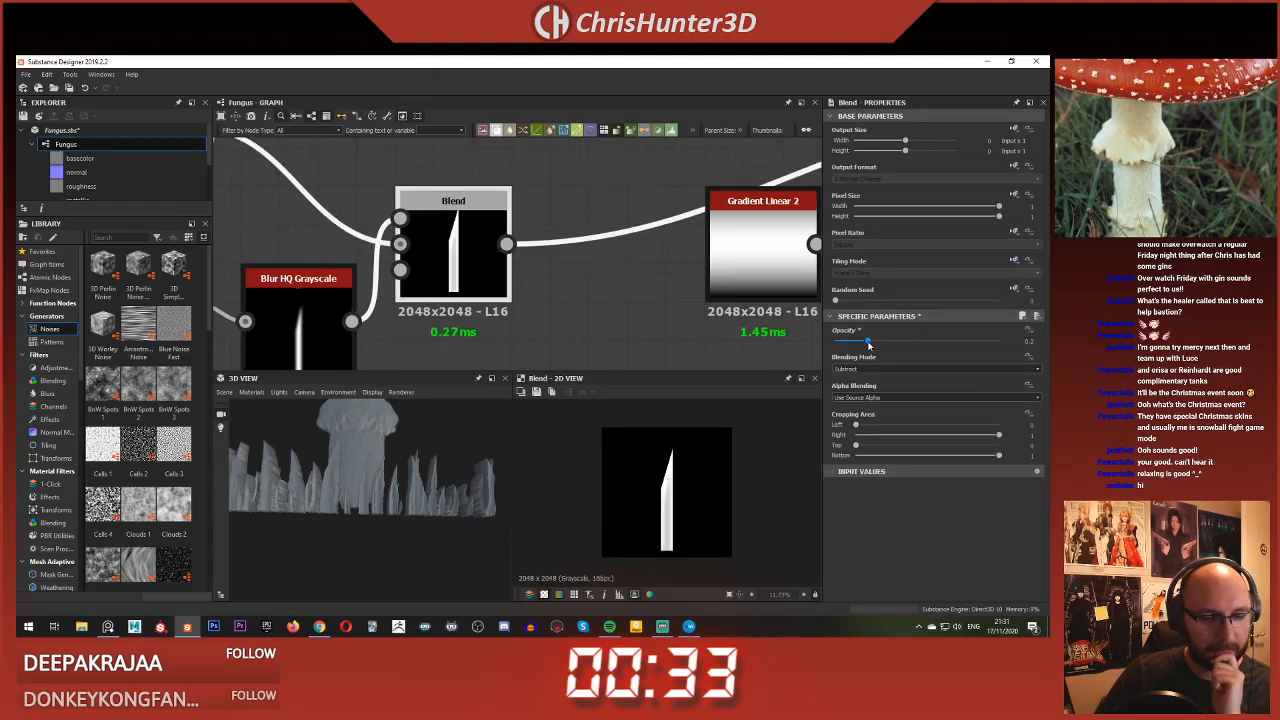
pyautogui.scroll(-2, 411, 526)
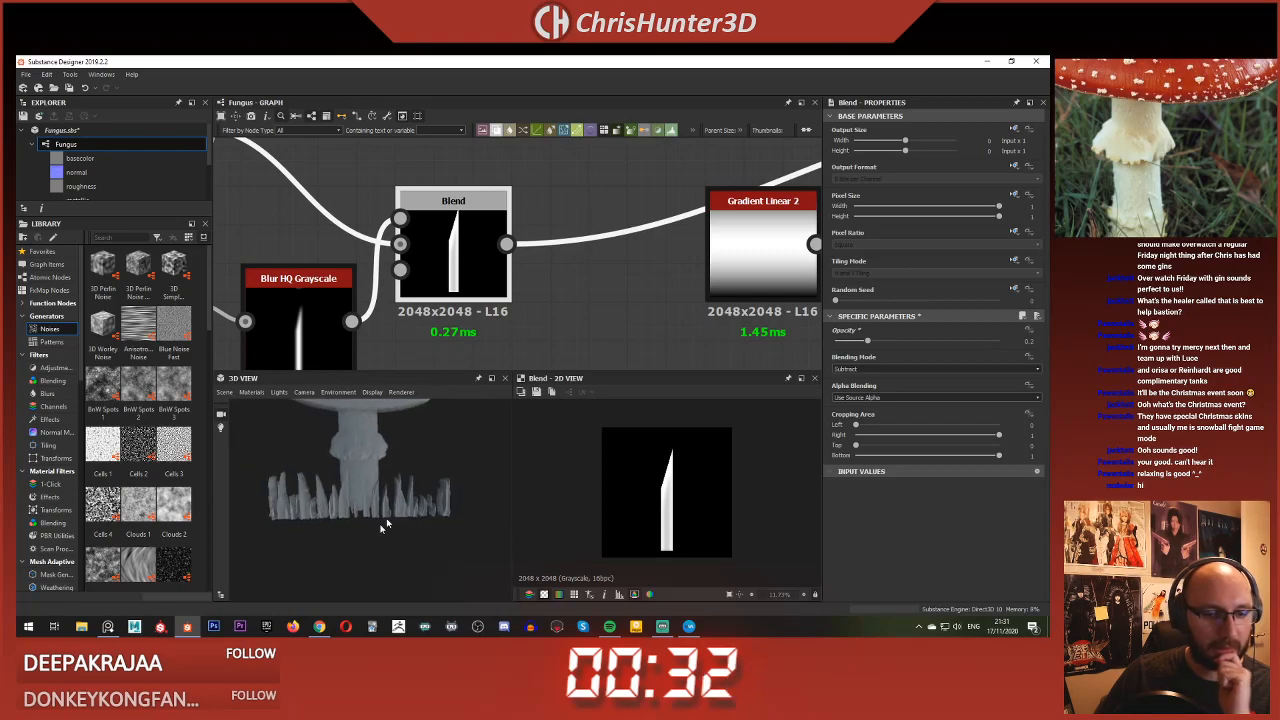
# Step: Set the Color of the first Tile Sampler scattering the grass blades to 0.72
pyautogui.scroll(3, 383, 524)
pyautogui.moveTo(383, 524); pyautogui.dragTo(424, 490)
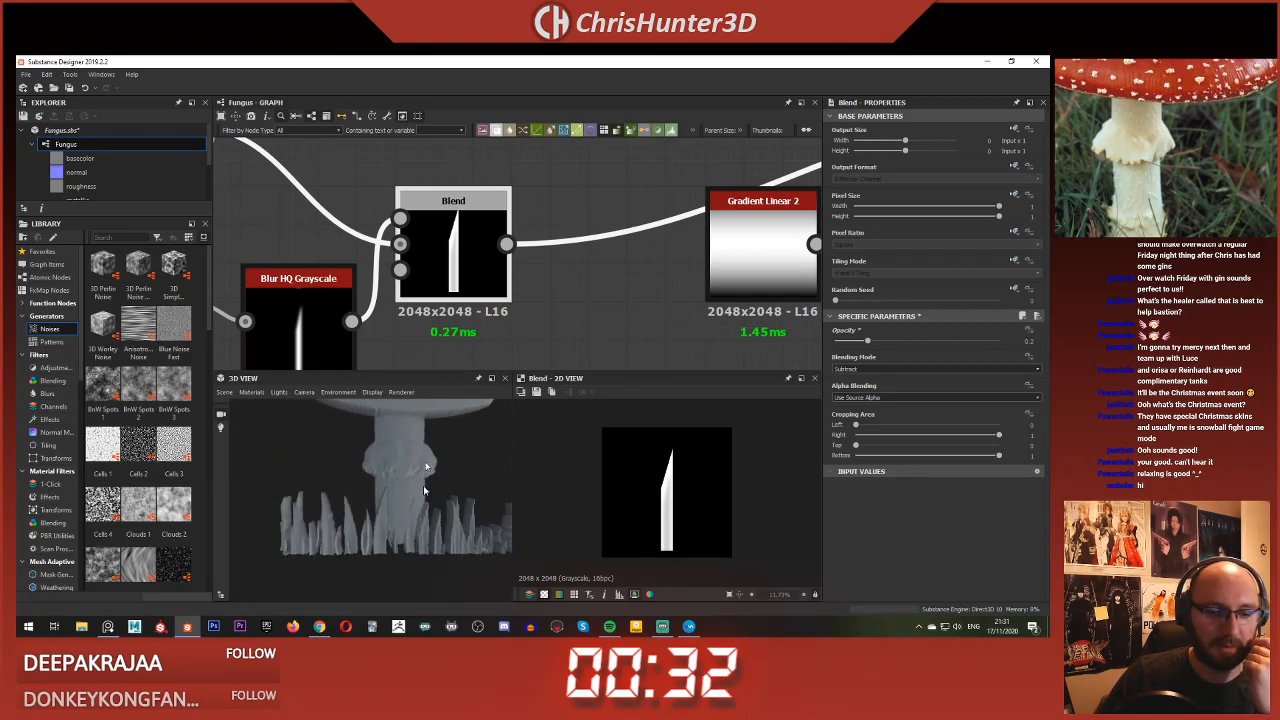
pyautogui.scroll(-4, 548, 272)
pyautogui.moveTo(546, 271); pyautogui.dragTo(437, 288, button='middle')
pyautogui.moveTo(592, 245); pyautogui.dragTo(366, 238, button='middle')
pyautogui.moveTo(708, 333); pyautogui.dragTo(467, 291, button='middle')
pyautogui.scroll(-1, 467, 291)
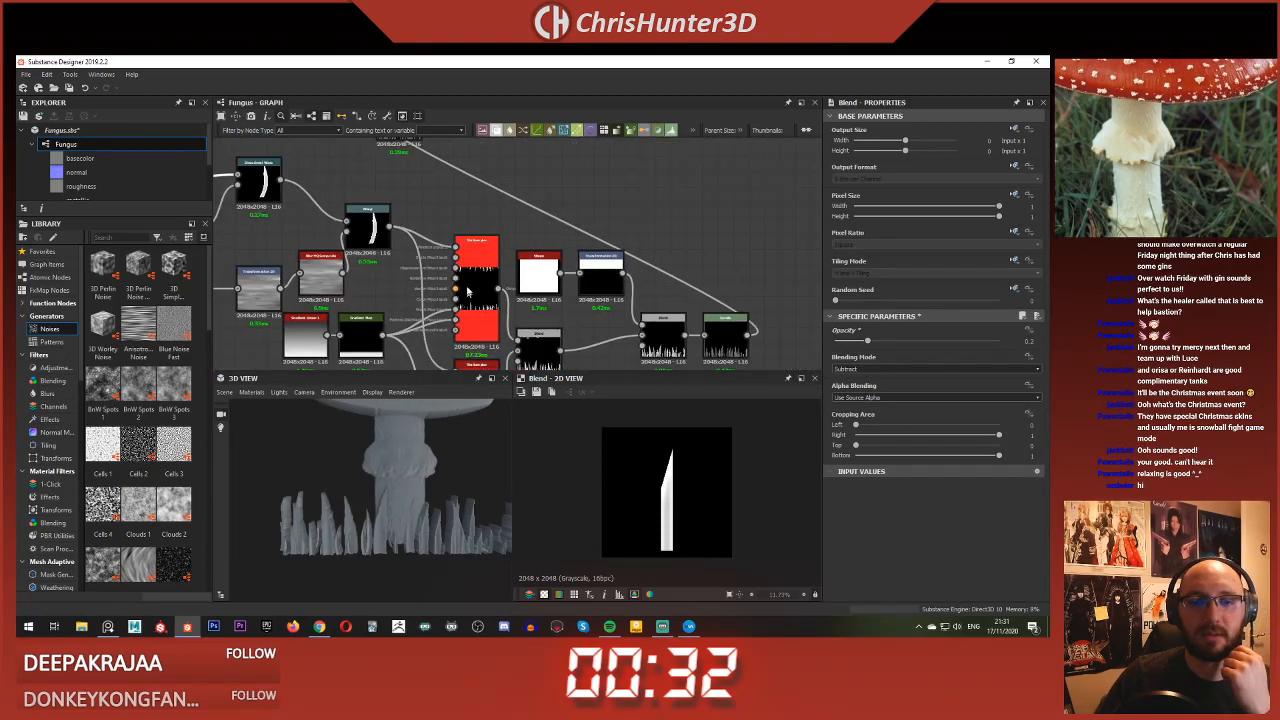
pyautogui.scroll(3, 467, 291)
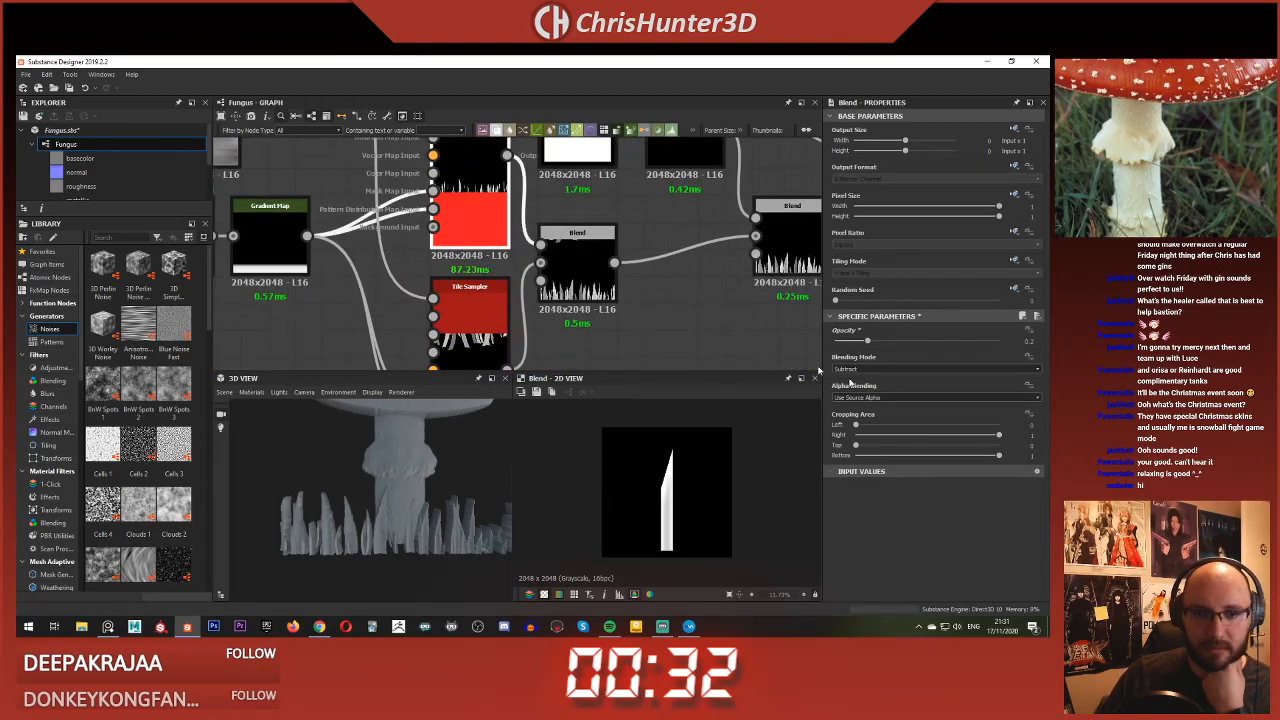
pyautogui.scroll(-3, 587, 267)
pyautogui.moveTo(601, 279); pyautogui.dragTo(642, 312, button='middle')
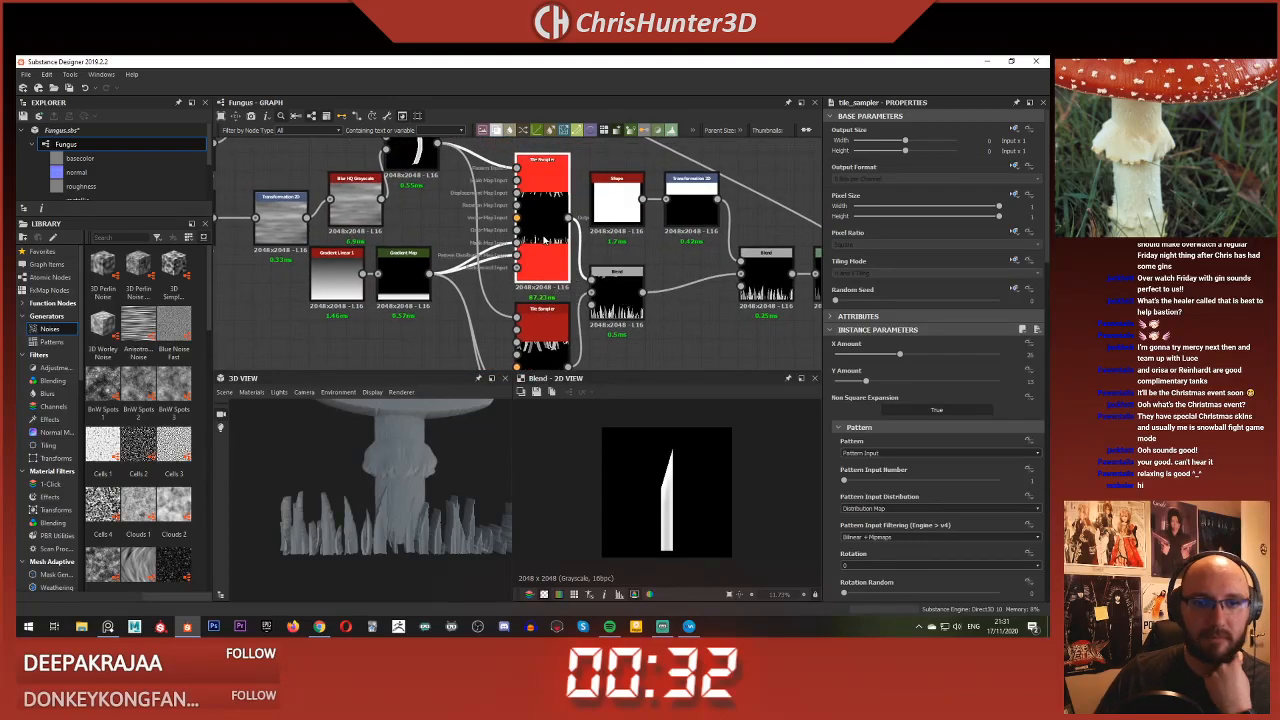
pyautogui.moveTo(524, 258); pyautogui.dragTo(544, 252, button='middle')
pyautogui.scroll(-10, 938, 418)
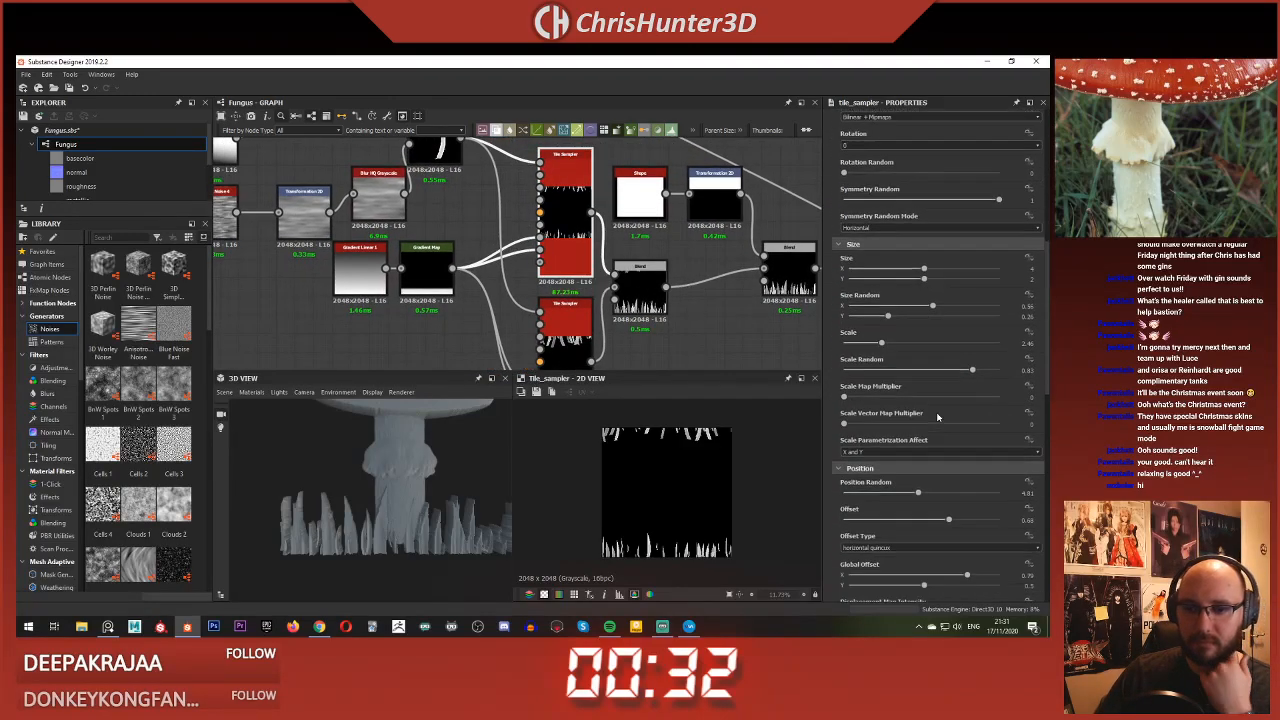
pyautogui.scroll(-4, 940, 418)
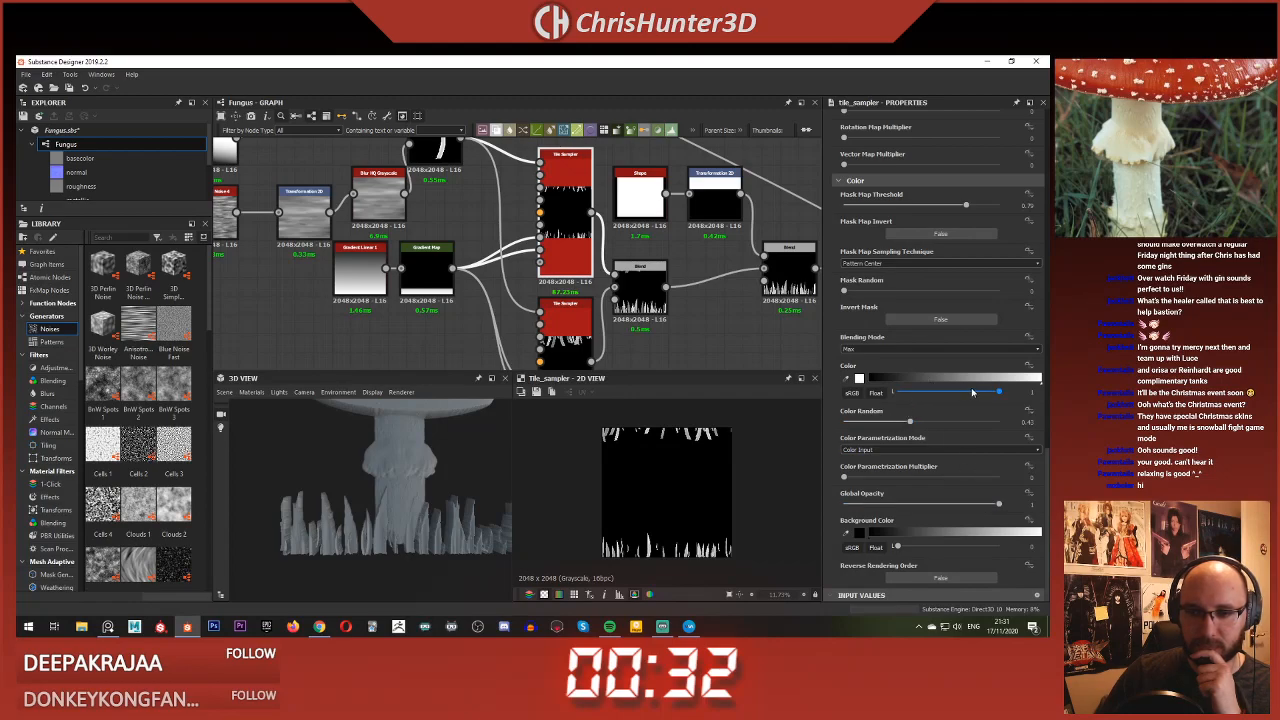
pyautogui.moveTo(971, 392); pyautogui.dragTo(969, 393)
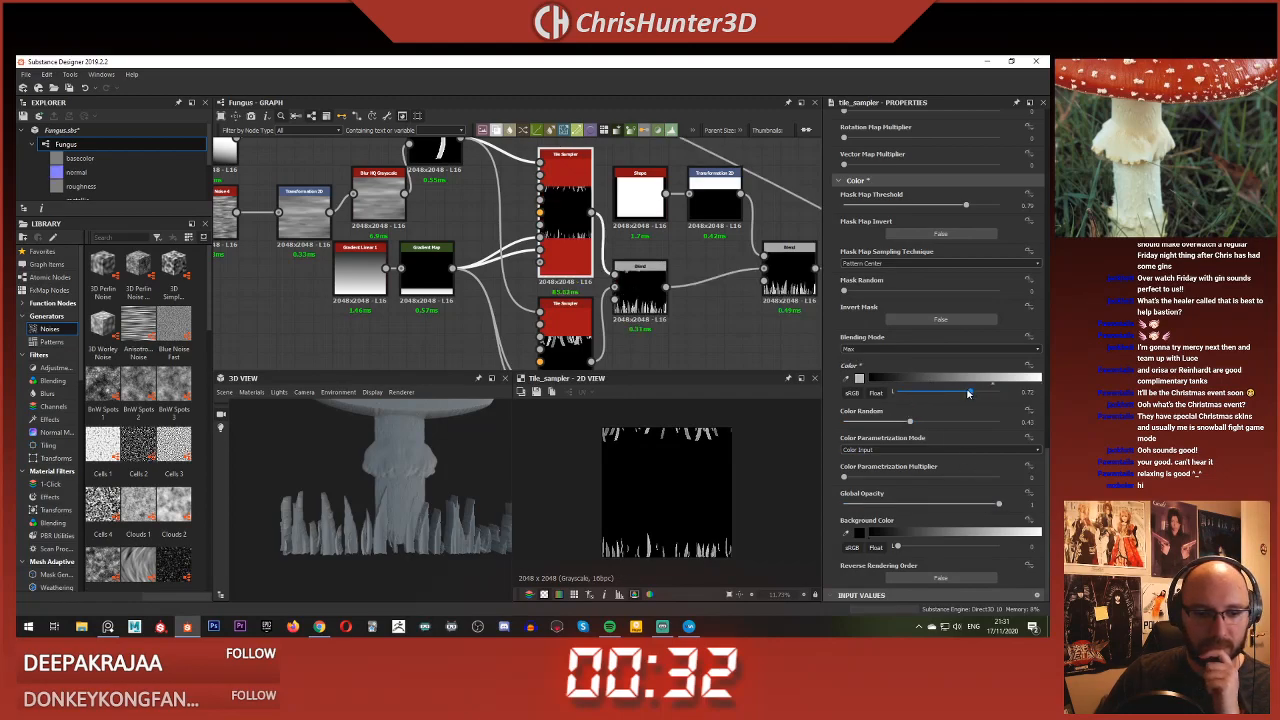
# Step: Check the grass around the mushroom in the 3D view and save the Fungus package
pyautogui.scroll(-5, 446, 420)
pyautogui.moveTo(446, 420); pyautogui.dragTo(422, 512)
pyautogui.rightClick(378, 306)
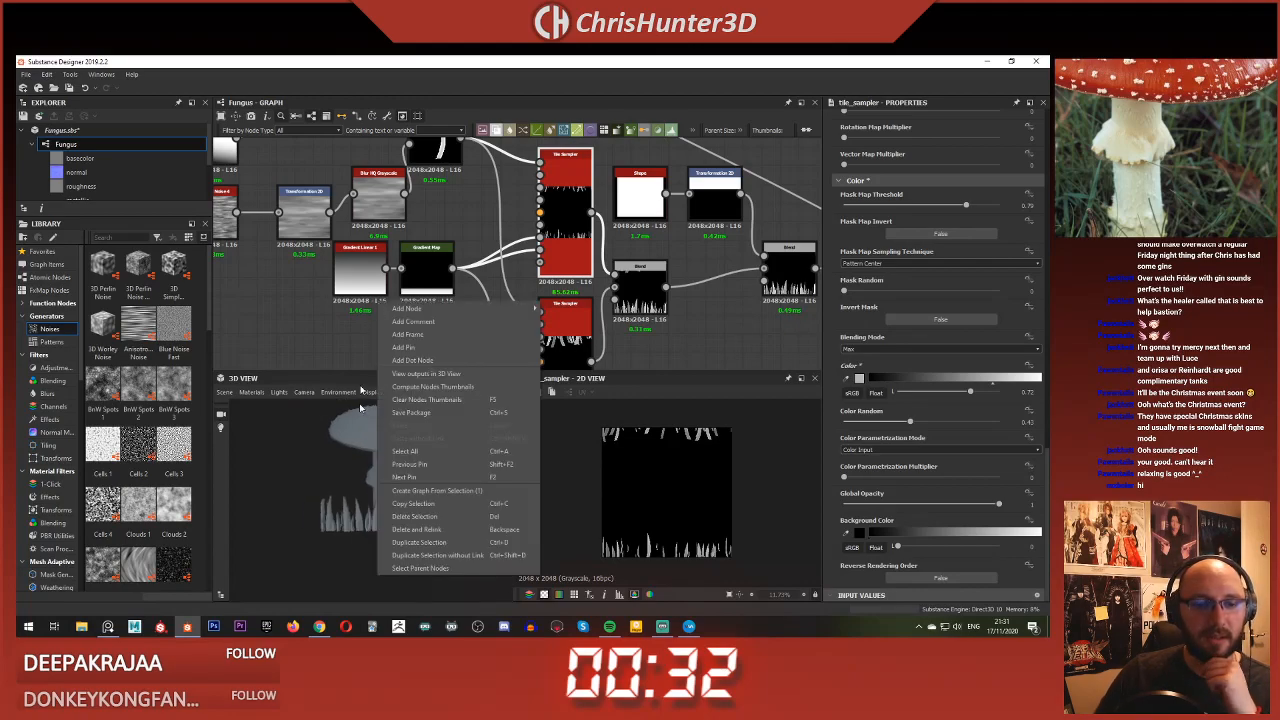
pyautogui.click(440, 415)
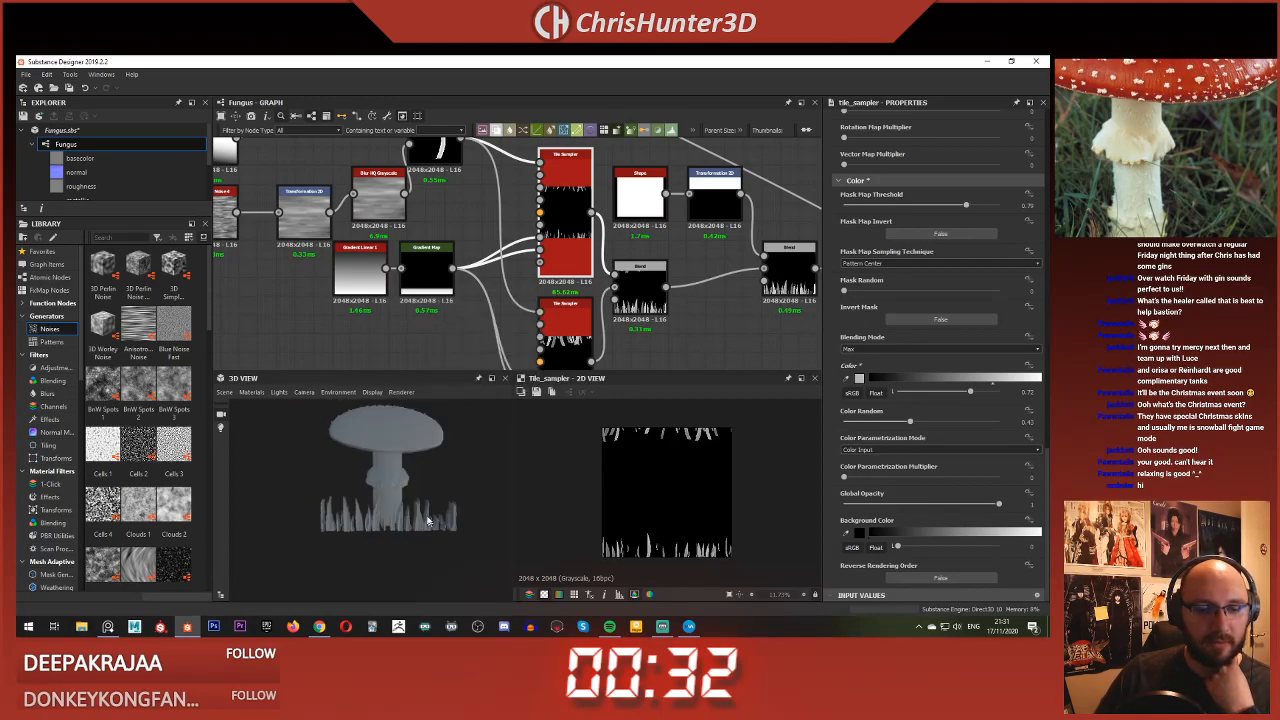
pyautogui.moveTo(428, 520); pyautogui.dragTo(425, 513)
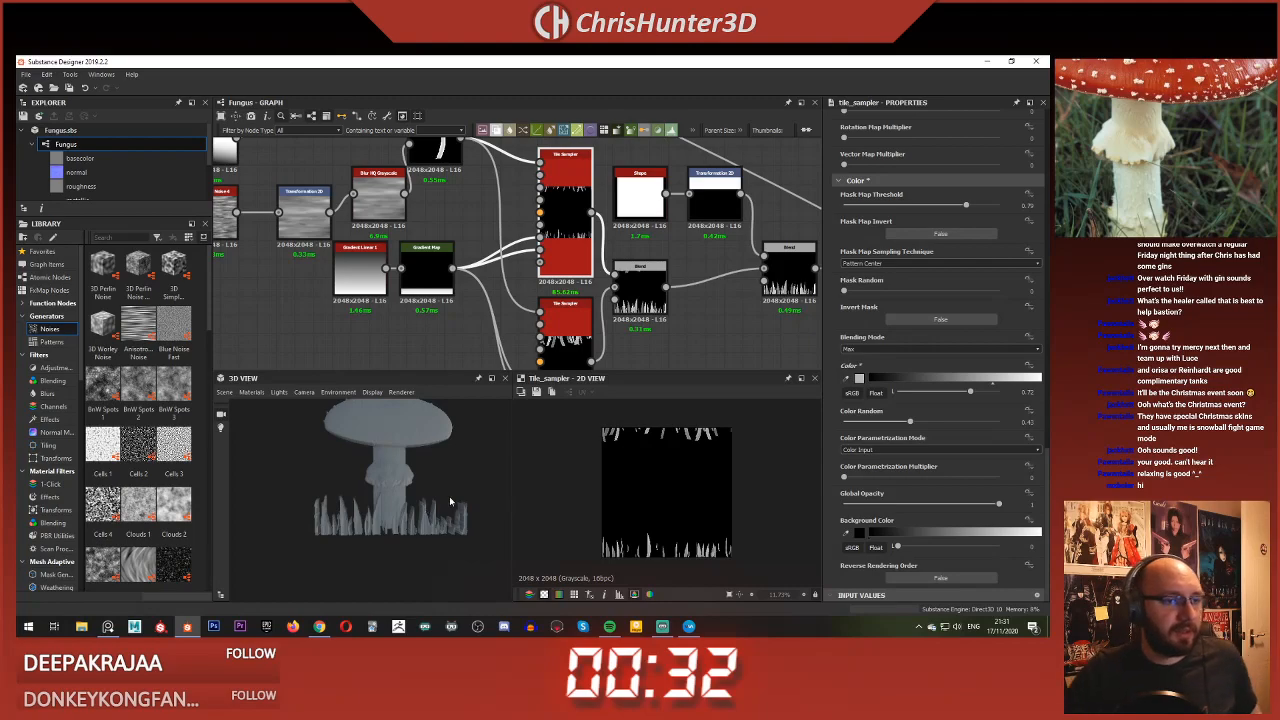
# Step: Select the whole grass node cluster and move it away from the outputs to beneath the stem nodes
pyautogui.scroll(-4, 350, 358)
pyautogui.scroll(-2, 508, 263)
pyautogui.moveTo(510, 258); pyautogui.dragTo(590, 255, button='middle')
pyautogui.scroll(-3, 590, 258)
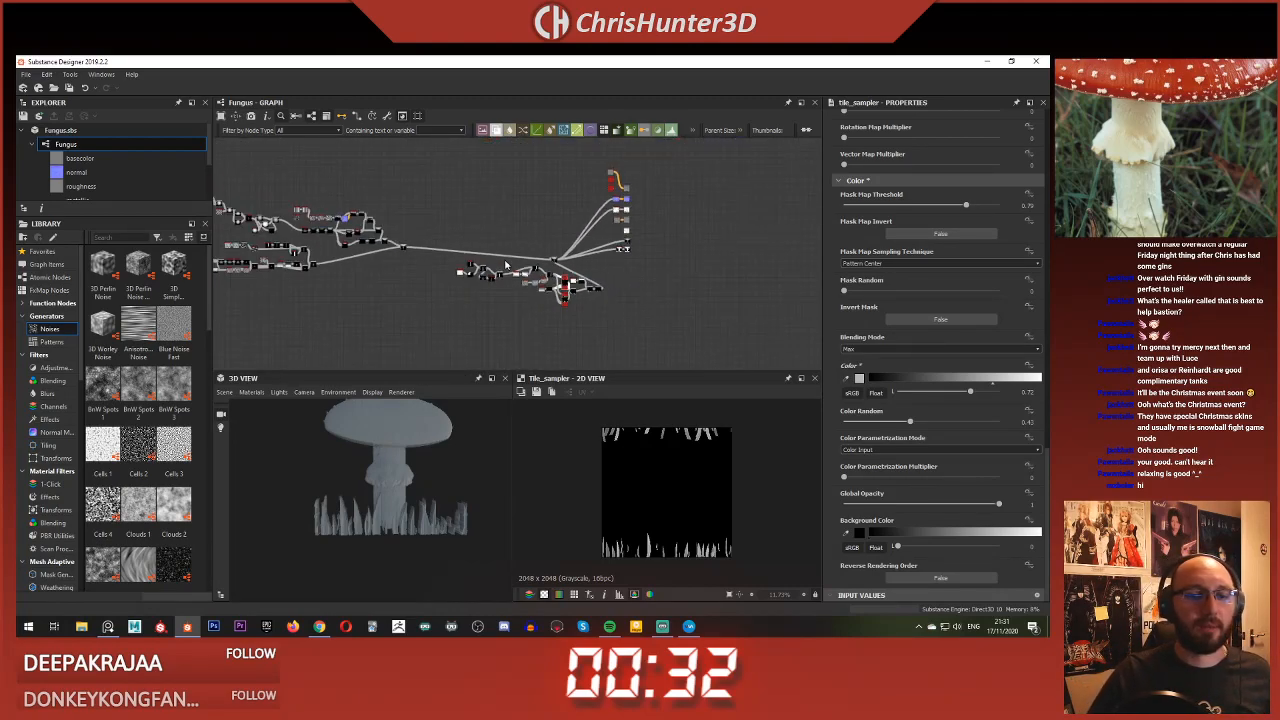
pyautogui.scroll(2, 600, 260)
pyautogui.moveTo(429, 274); pyautogui.dragTo(473, 215, button='middle')
pyautogui.scroll(-1, 513, 242)
pyautogui.moveTo(365, 209); pyautogui.dragTo(583, 289)
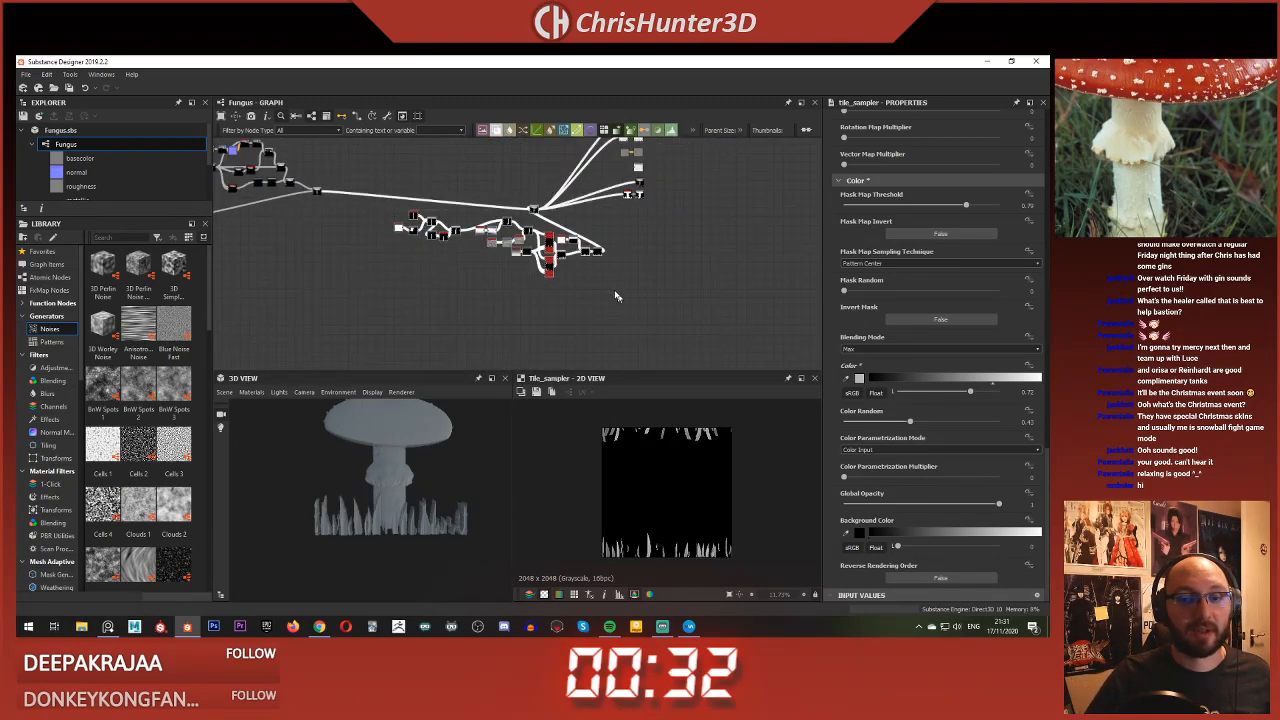
pyautogui.scroll(3, 615, 296)
pyautogui.moveTo(249, 203); pyautogui.dragTo(247, 199)
pyautogui.scroll(-3, 400, 242)
pyautogui.moveTo(400, 242); pyautogui.dragTo(568, 246, button='middle')
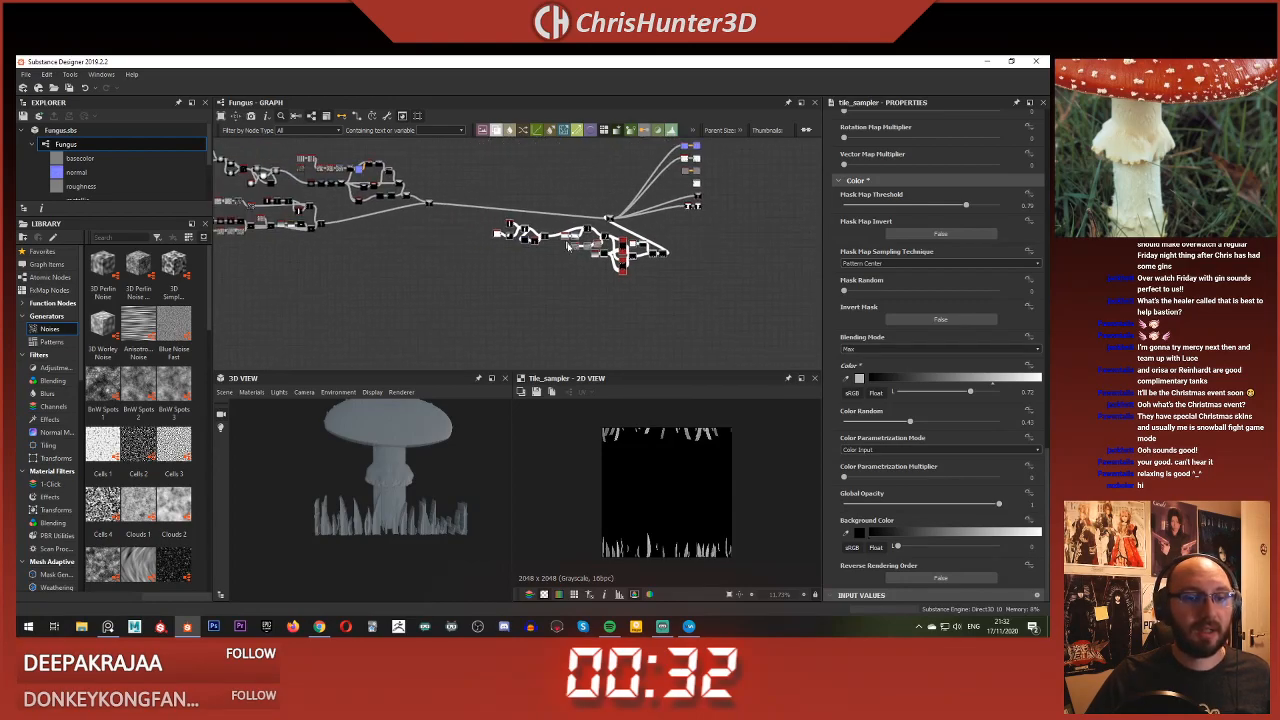
pyautogui.moveTo(496, 235); pyautogui.dragTo(250, 276)
pyautogui.moveTo(506, 275); pyautogui.dragTo(490, 315, button='middle')
# Step: Examine the stem and ring in the 3D view and preview the Blend that combines the cap and stem
pyautogui.scroll(4, 429, 455)
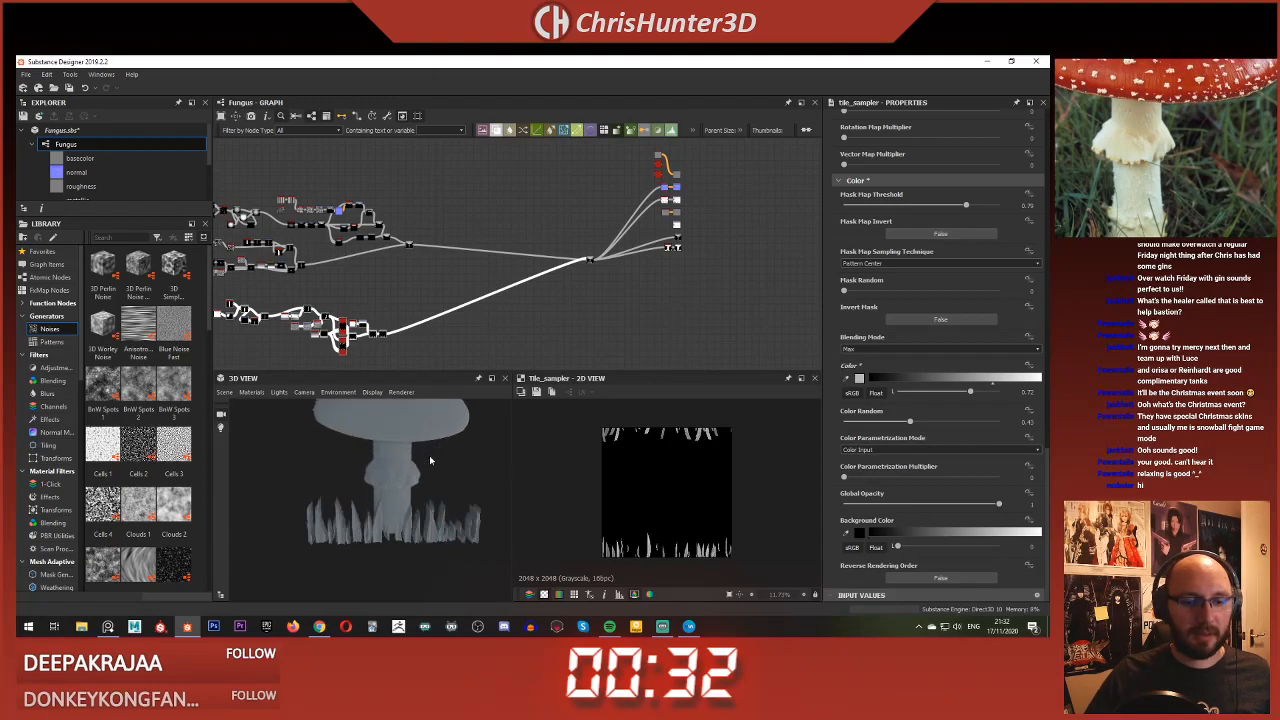
pyautogui.scroll(5, 421, 466)
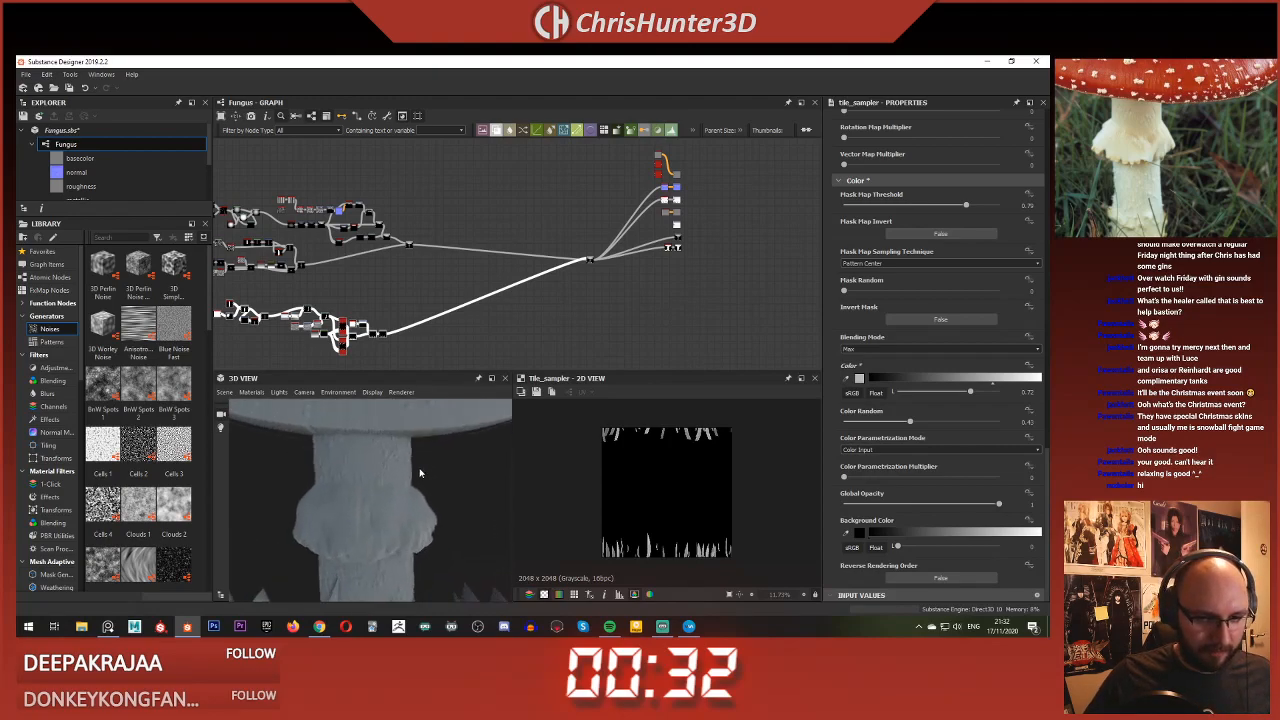
pyautogui.scroll(-5, 428, 468)
pyautogui.moveTo(417, 474); pyautogui.dragTo(492, 448, button='middle')
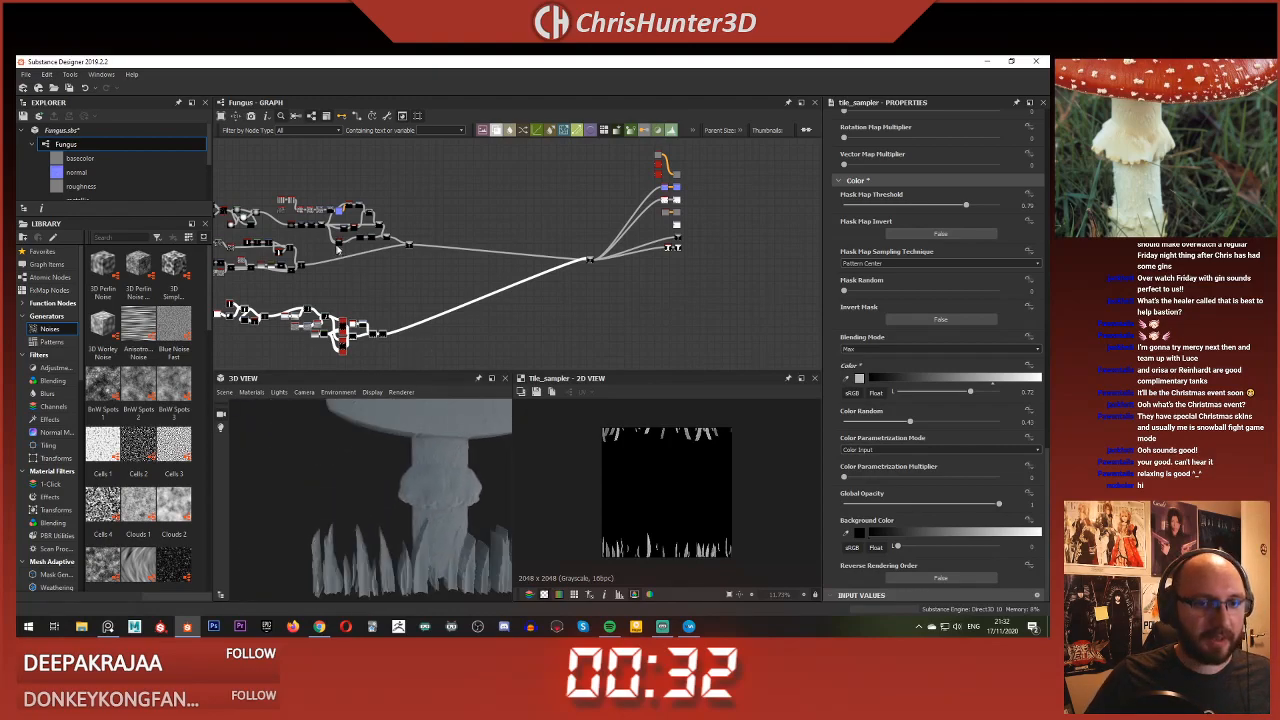
pyautogui.moveTo(328, 200); pyautogui.dragTo(548, 273, button='middle')
pyautogui.scroll(5, 548, 273)
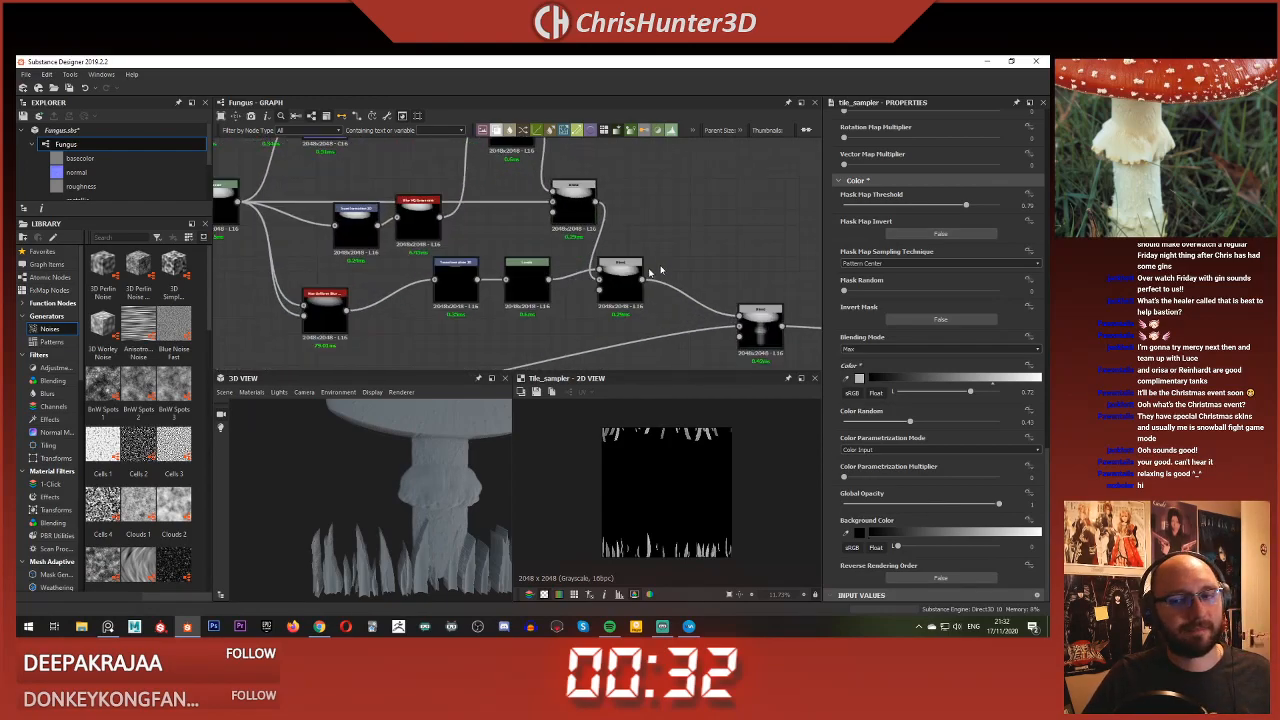
pyautogui.scroll(1, 650, 269)
pyautogui.moveTo(750, 262); pyautogui.dragTo(641, 234, button='middle')
pyautogui.scroll(-2, 610, 270)
pyautogui.scroll(4, 641, 236)
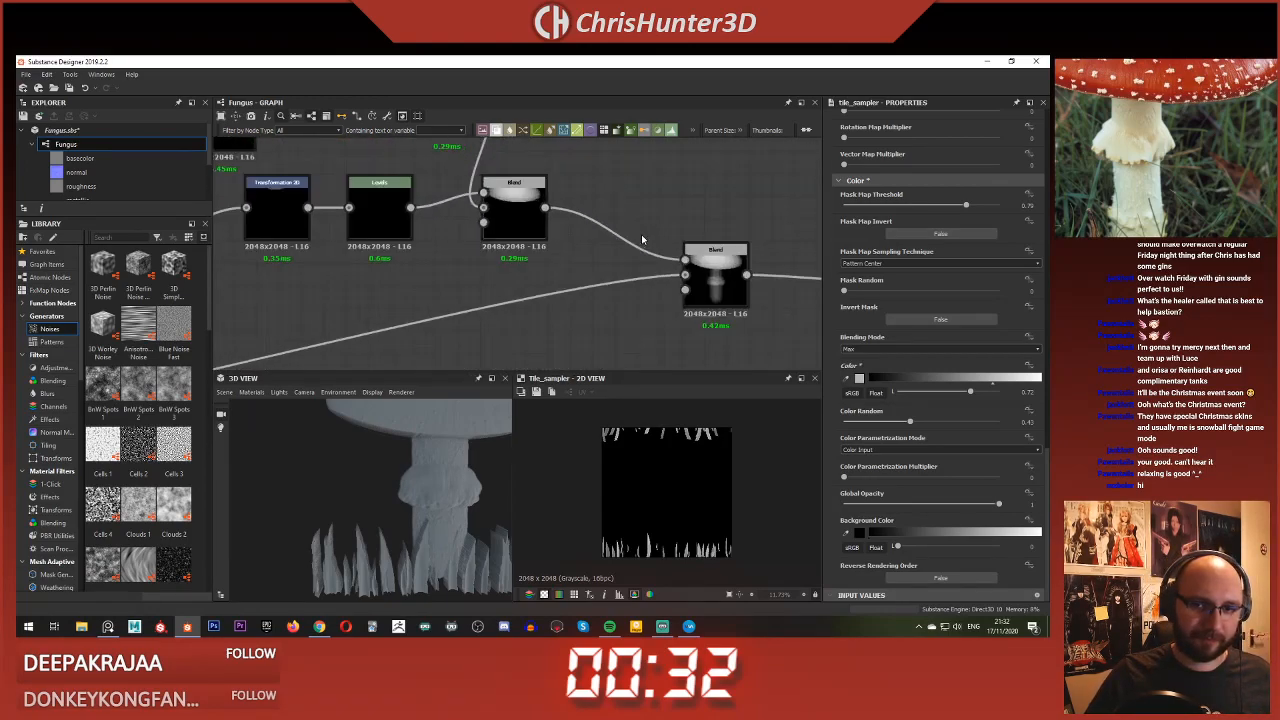
pyautogui.doubleClick(695, 266)
pyautogui.doubleClick(695, 283)
pyautogui.doubleClick(695, 266)
# Step: Set the stem noise Blend's Blending Mode to Min (Darken) and check the stem surface in the 3D view
pyautogui.scroll(-5, 380, 320)
pyautogui.moveTo(360, 325); pyautogui.dragTo(872, 211, button='middle')
pyautogui.scroll(4, 588, 285)
pyautogui.doubleClick(553, 252)
pyautogui.scroll(-2, 545, 255)
pyautogui.moveTo(545, 250); pyautogui.dragTo(661, 311, button='middle')
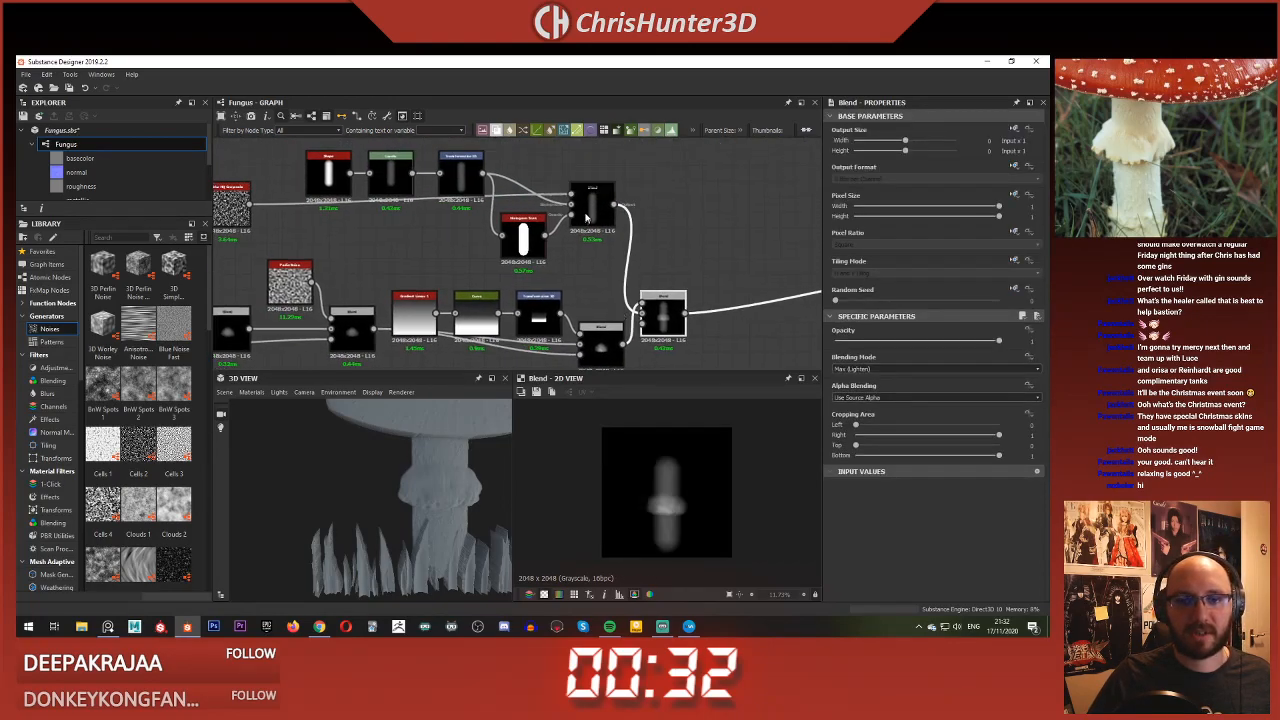
pyautogui.scroll(4, 668, 474)
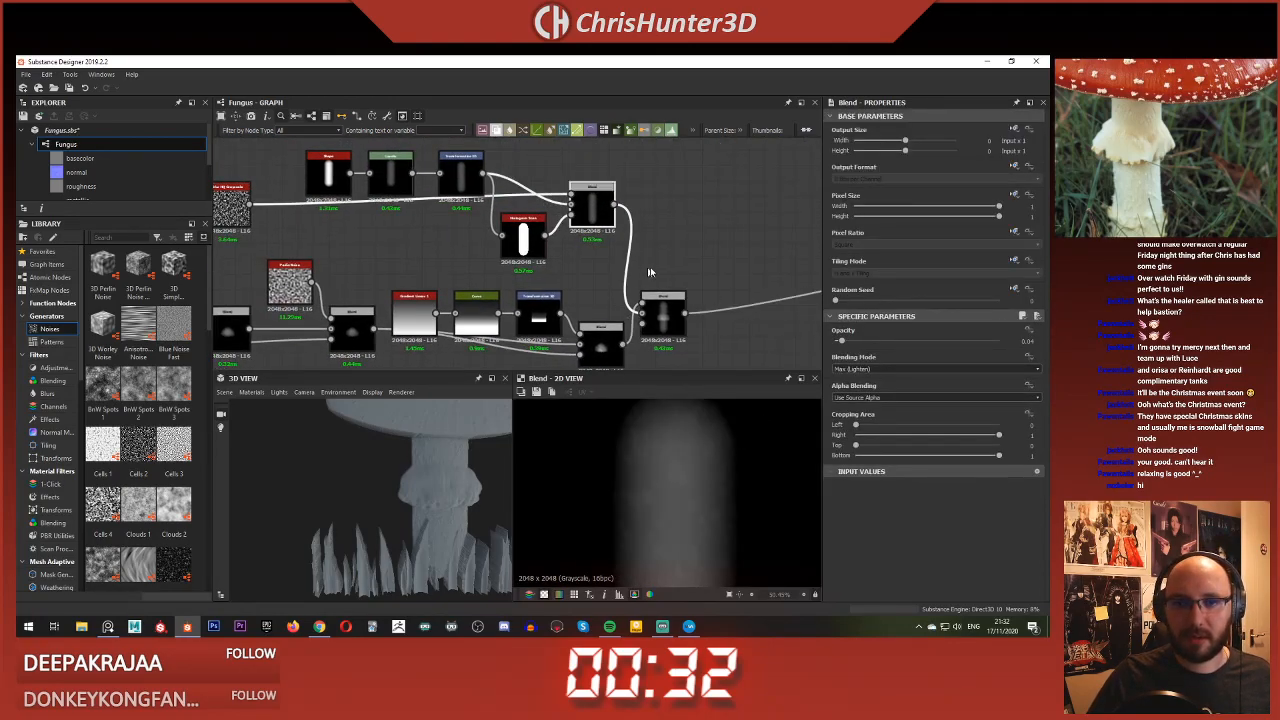
pyautogui.click(881, 371)
pyautogui.click(880, 421)
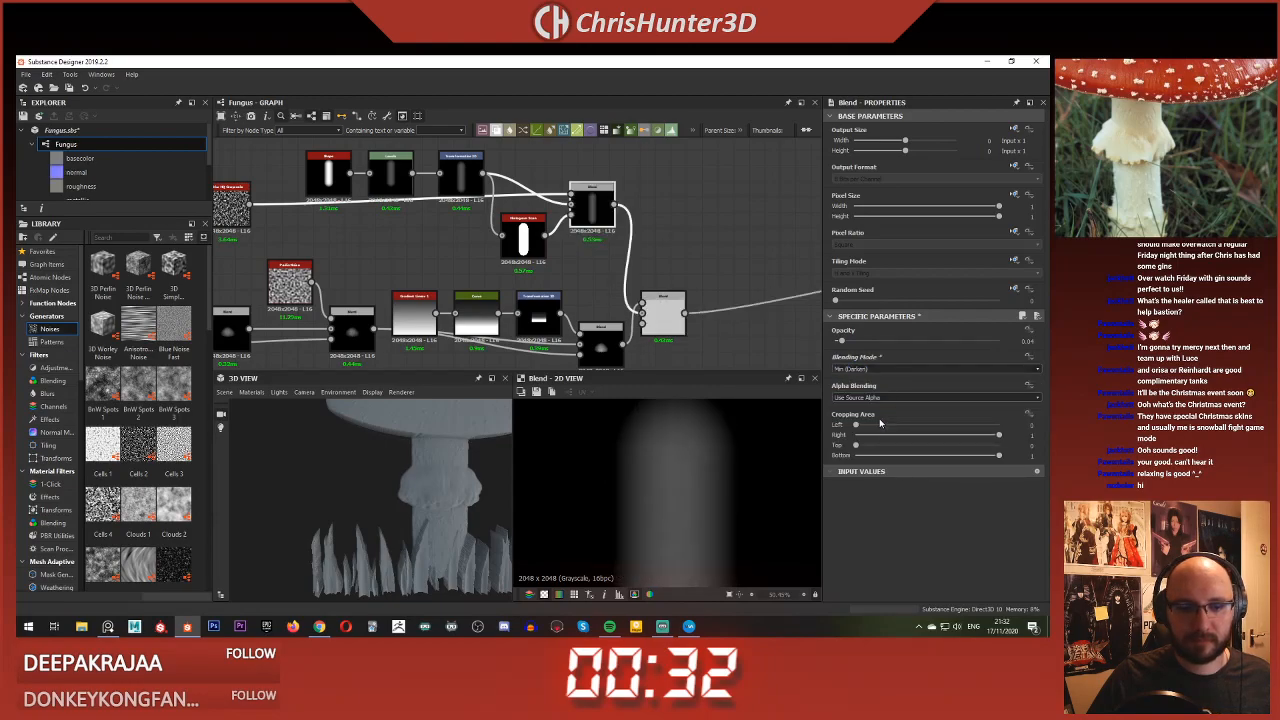
pyautogui.scroll(3, 466, 472)
pyautogui.moveTo(469, 450); pyautogui.dragTo(414, 478, button='middle')
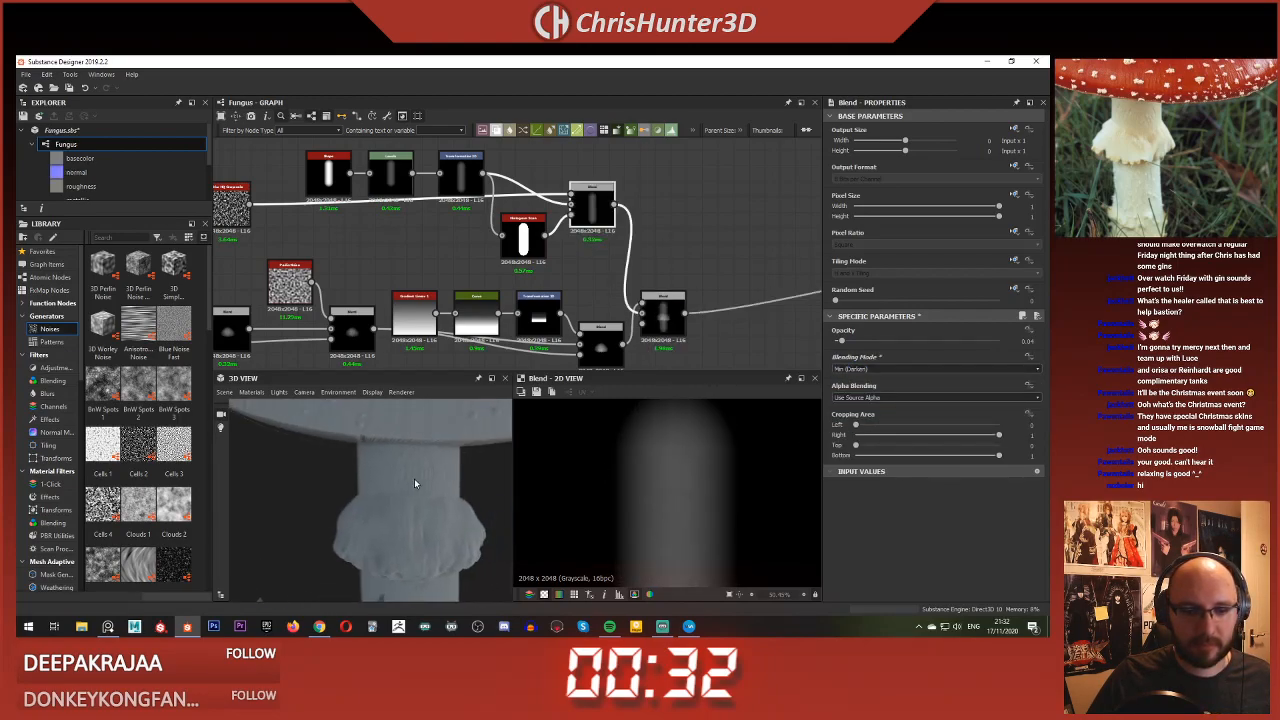
pyautogui.scroll(2, 438, 458)
pyautogui.moveTo(444, 463); pyautogui.dragTo(438, 431)
pyautogui.scroll(-5, 432, 480)
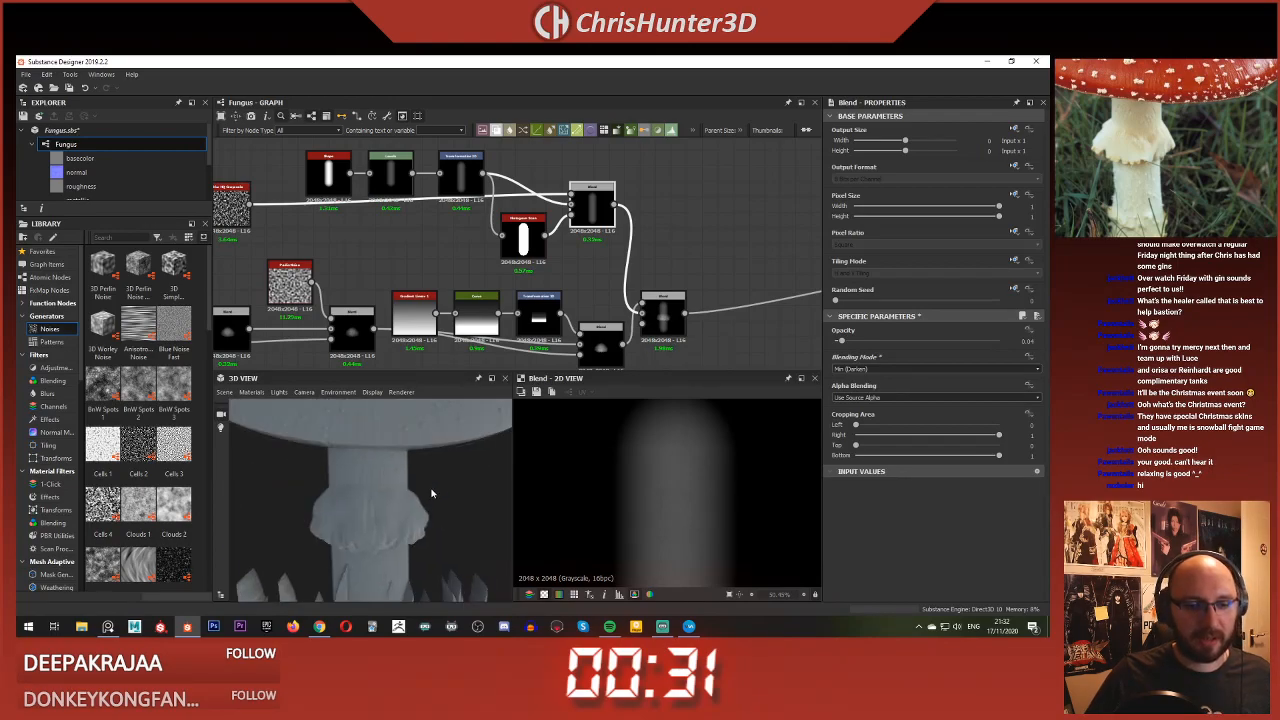
# Step: Move the Uniform Color node feeding the Roughness output farther away to make room between them
pyautogui.scroll(-2, 668, 240)
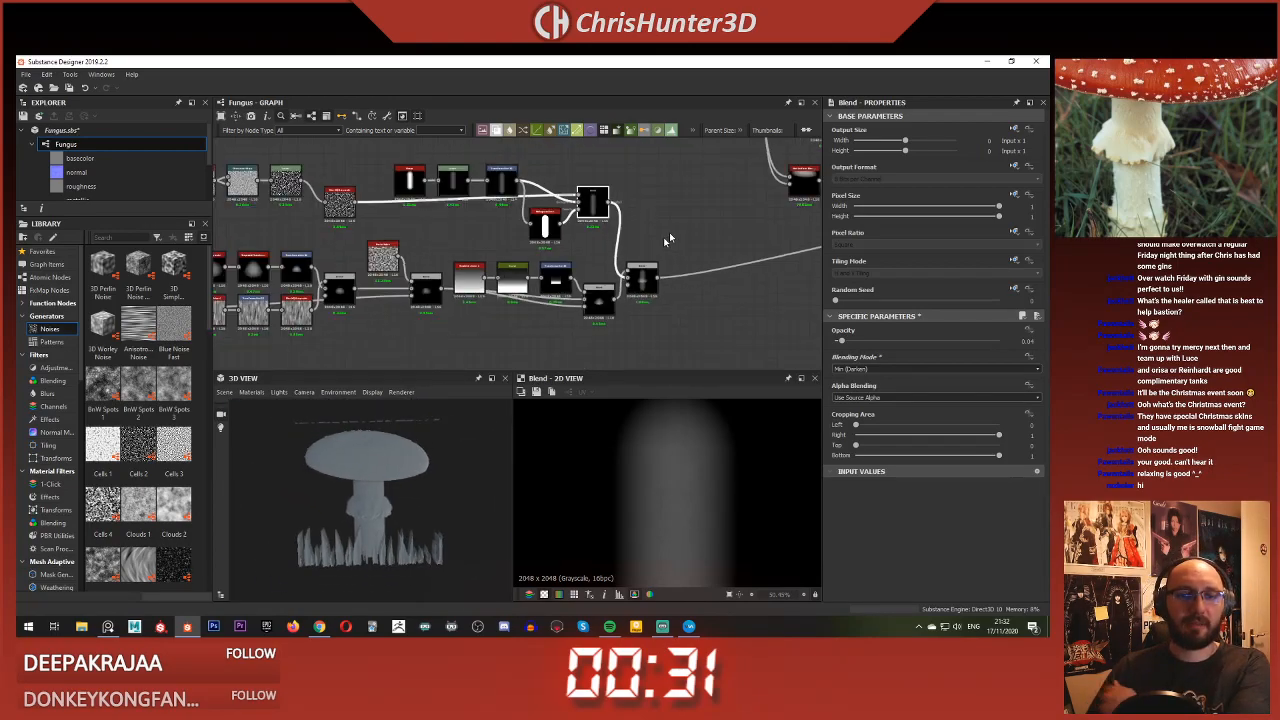
pyautogui.scroll(-2, 668, 240)
pyautogui.moveTo(800, 241); pyautogui.dragTo(577, 294, button='middle')
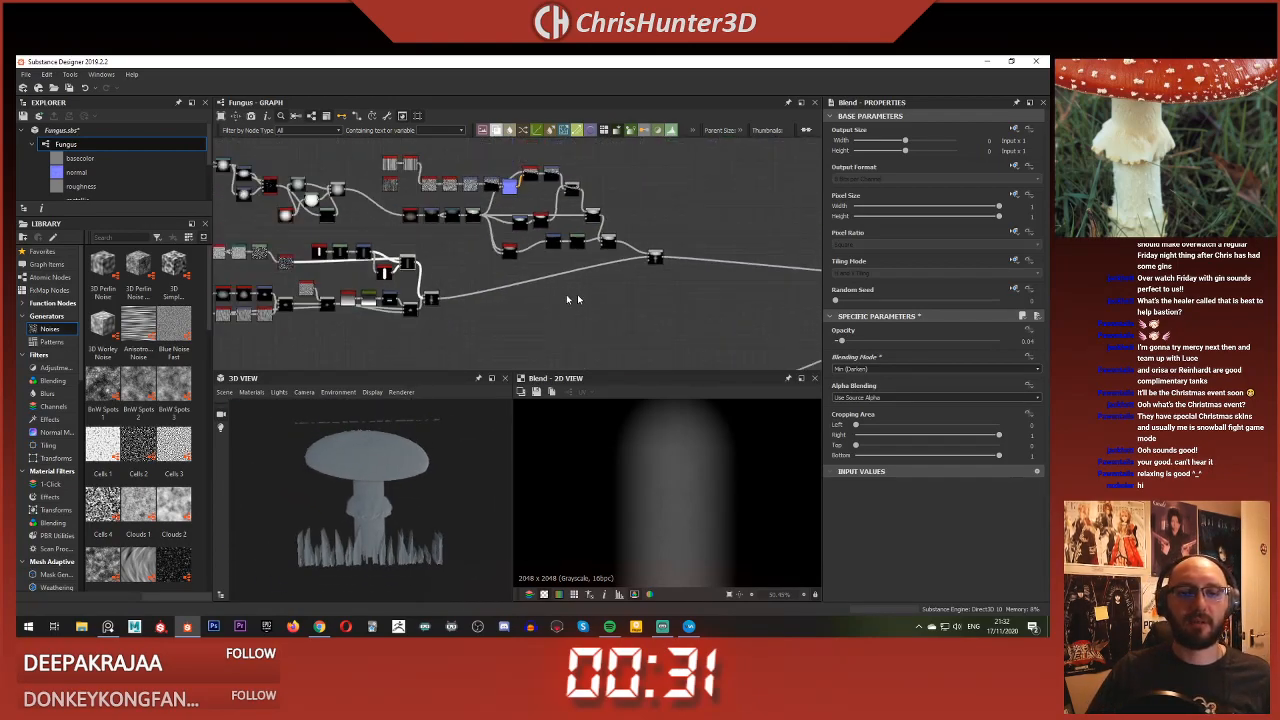
pyautogui.scroll(-1, 577, 294)
pyautogui.moveTo(800, 278); pyautogui.dragTo(465, 238, button='middle')
pyautogui.moveTo(722, 189); pyautogui.dragTo(537, 230, button='middle')
pyautogui.scroll(5, 537, 230)
pyautogui.scroll(2, 535, 250)
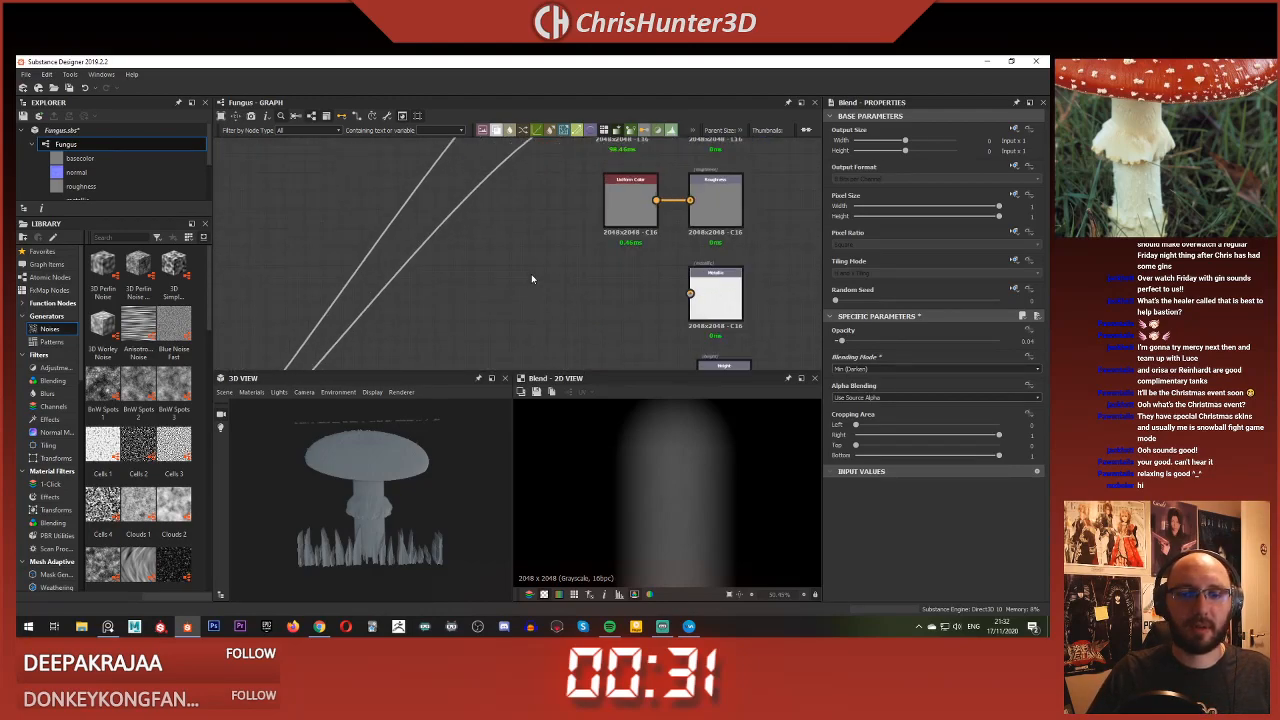
pyautogui.moveTo(626, 226); pyautogui.dragTo(494, 252)
pyautogui.moveTo(494, 252); pyautogui.dragTo(550, 240, button='middle')
pyautogui.scroll(-1, 550, 240)
pyautogui.scroll(-2, 50, 335)
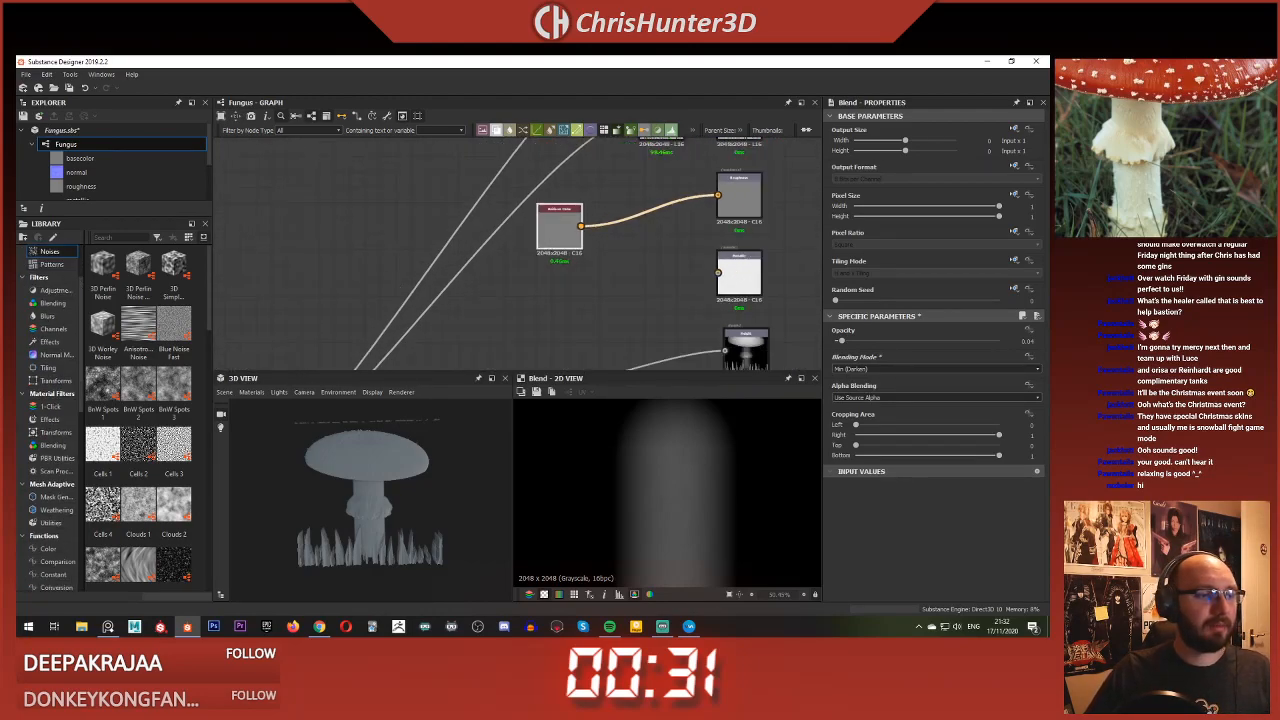
# Step: Line the Uniform Color up with the Roughness output, duplicate it below and set the copy's V value to 0.2
pyautogui.scroll(-4, 1166, 148)
pyautogui.scroll(2, 1154, 123)
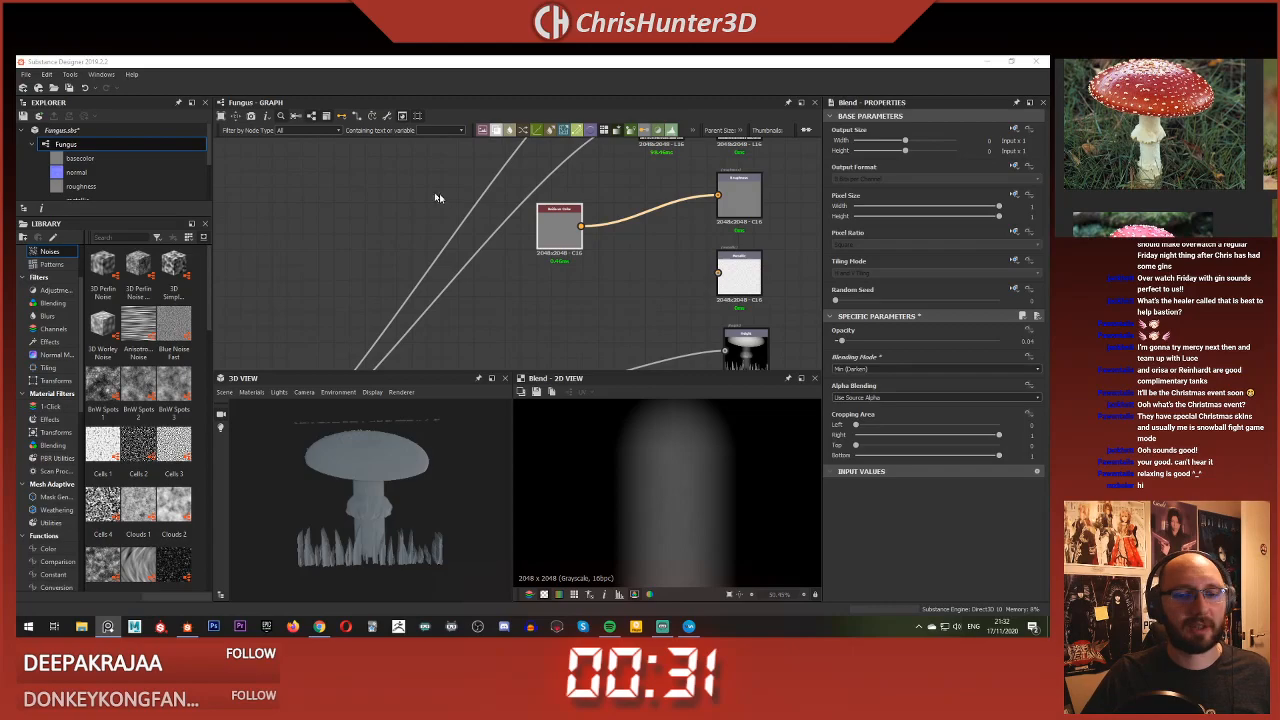
pyautogui.scroll(4, 617, 258)
pyautogui.scroll(-2, 501, 210)
pyautogui.click(501, 207)
pyautogui.moveTo(501, 207); pyautogui.dragTo(492, 250, button='middle')
pyautogui.moveTo(496, 250); pyautogui.dragTo(502, 209)
pyautogui.hotkey('ctrl', 'd')
pyautogui.moveTo(519, 255); pyautogui.dragTo(512, 309)
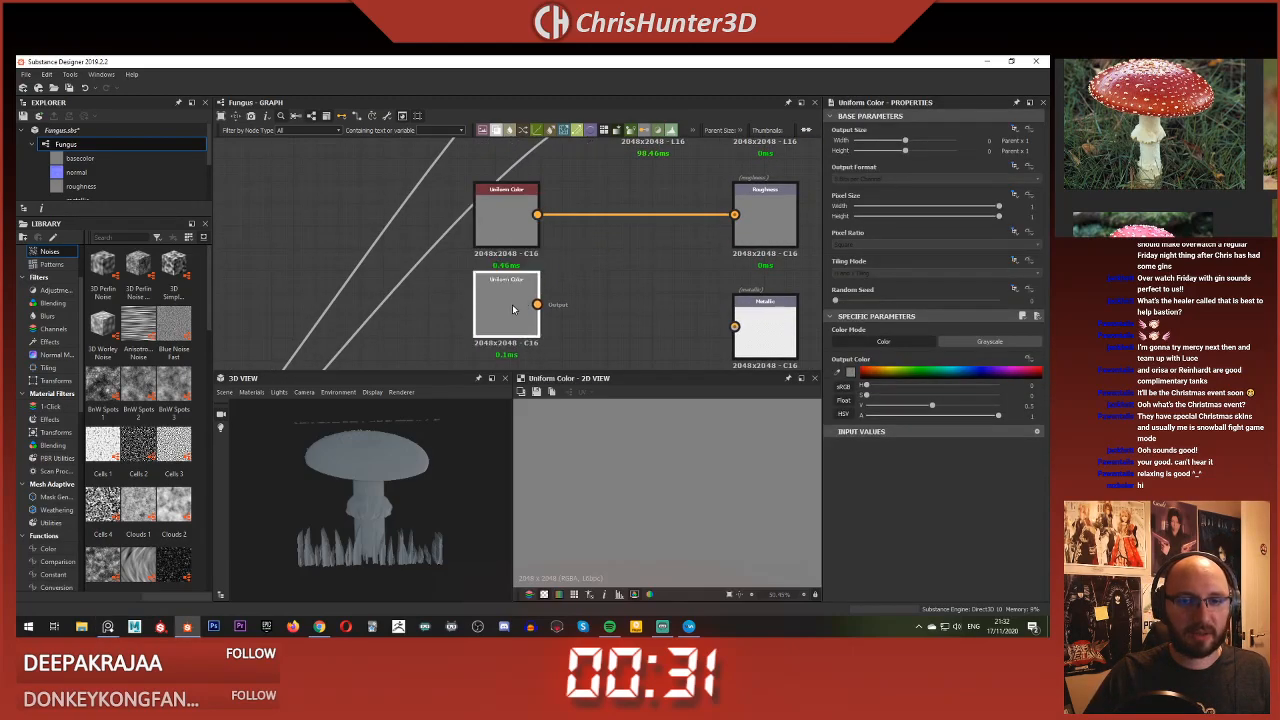
pyautogui.moveTo(898, 414); pyautogui.dragTo(897, 414)
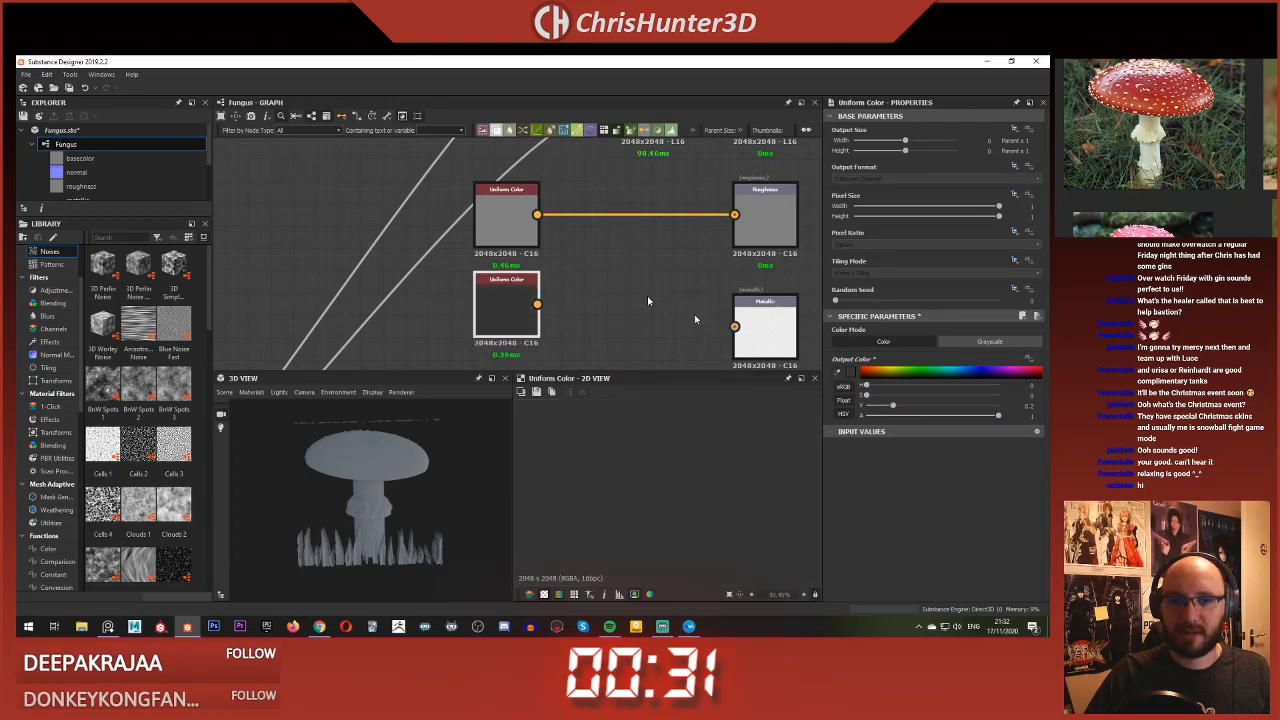
# Step: Add a Blend node beside the two Uniform Color nodes and connect both to it, with the darker one as Foreground
pyautogui.scroll(-3, 575, 226)
pyautogui.moveTo(568, 234); pyautogui.dragTo(568, 227, button='middle')
pyautogui.press('space')
pyautogui.write('blend')
pyautogui.press('Return')
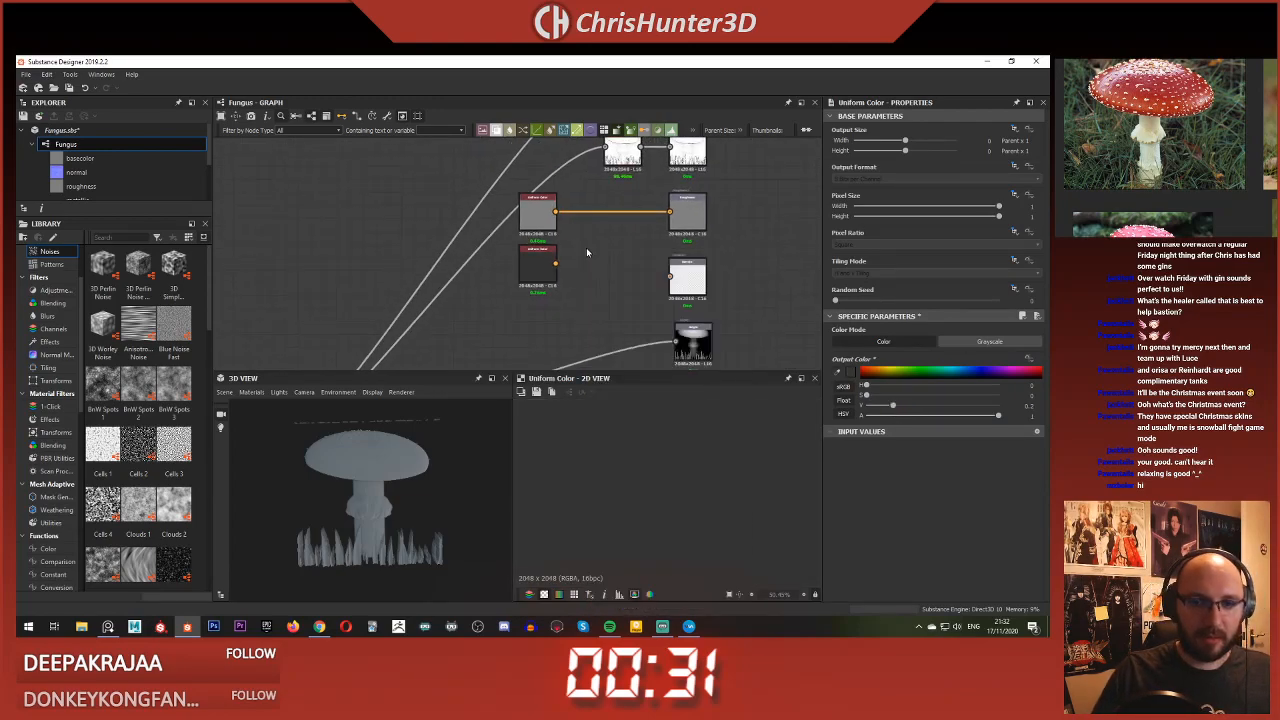
pyautogui.press('space')
pyautogui.write('blend')
pyautogui.press('Return')
pyautogui.click(556, 224)
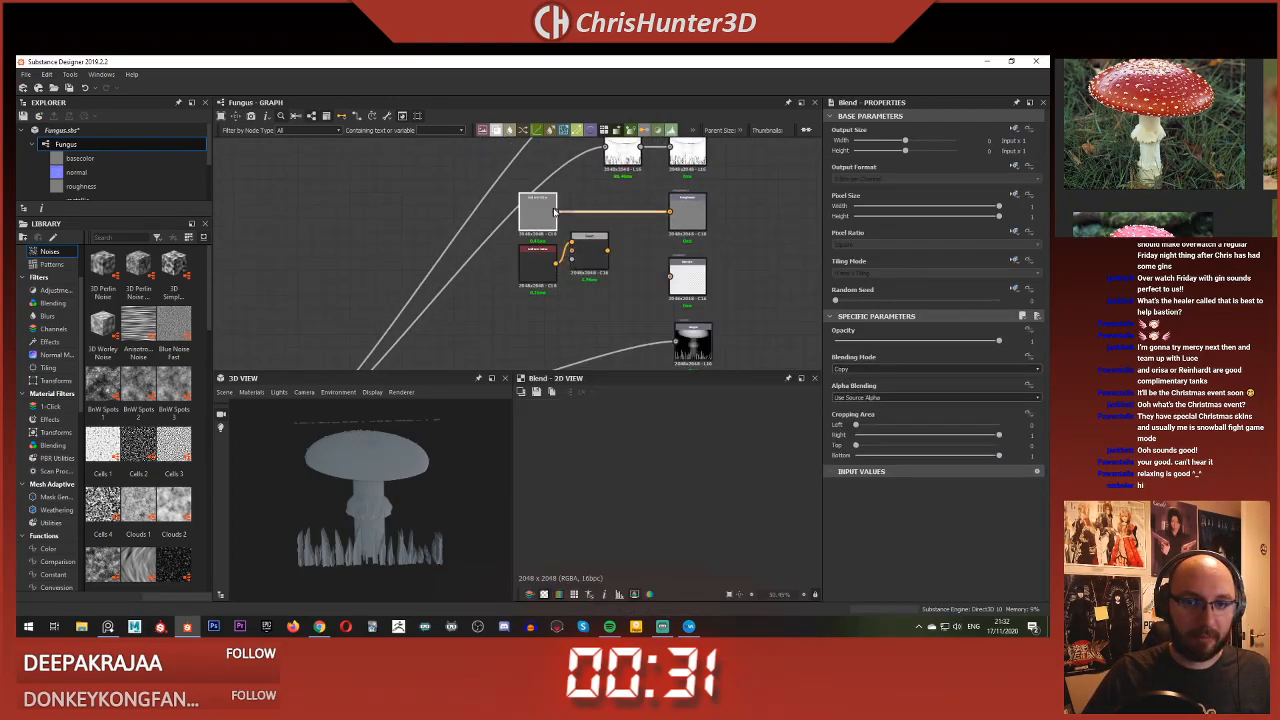
pyautogui.click(589, 255)
# Step: Examine the cap's Multiply Blend and its Blur HQ Grayscale node in the 2D view as sources for a cap mask
pyautogui.scroll(-3, 300, 240)
pyautogui.moveTo(300, 240); pyautogui.dragTo(751, 283, button='middle')
pyautogui.moveTo(286, 266); pyautogui.dragTo(676, 189, button='middle')
pyautogui.moveTo(708, 271); pyautogui.dragTo(548, 256, button='middle')
pyautogui.scroll(3, 548, 256)
pyautogui.scroll(2, 640, 258)
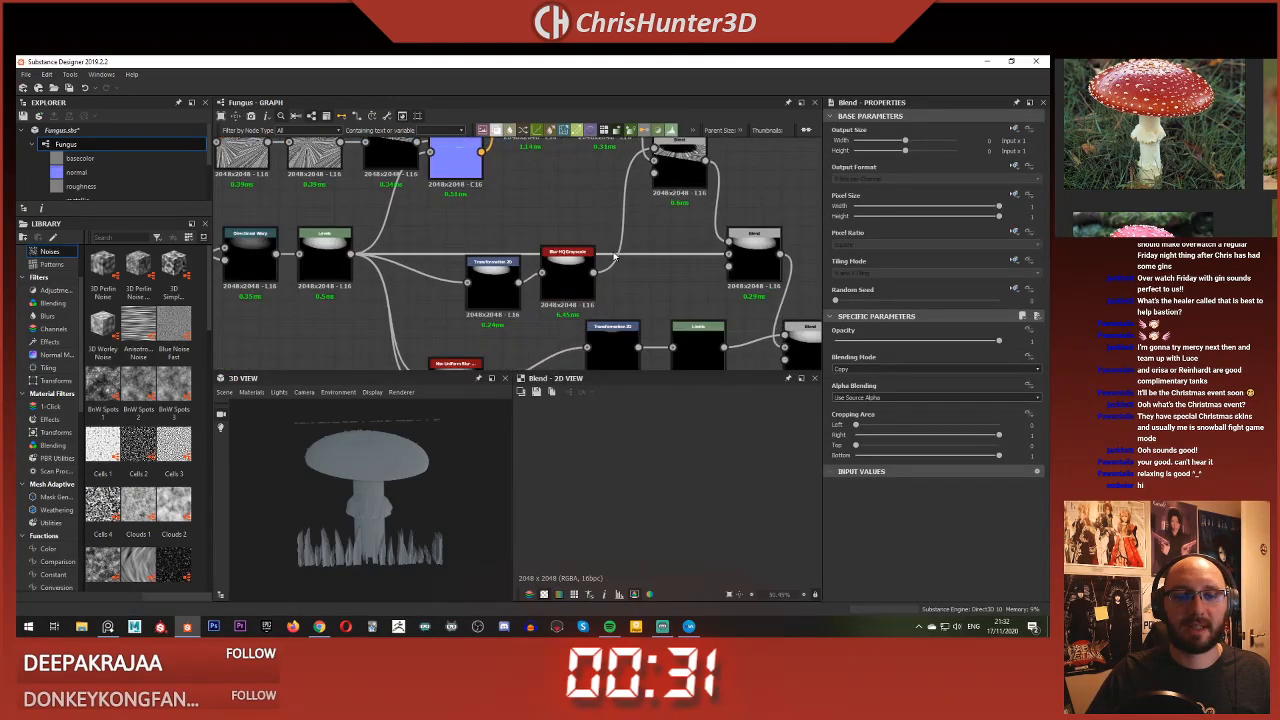
pyautogui.moveTo(647, 262); pyautogui.dragTo(526, 244, button='middle')
pyautogui.scroll(1, 680, 254)
pyautogui.click(645, 232)
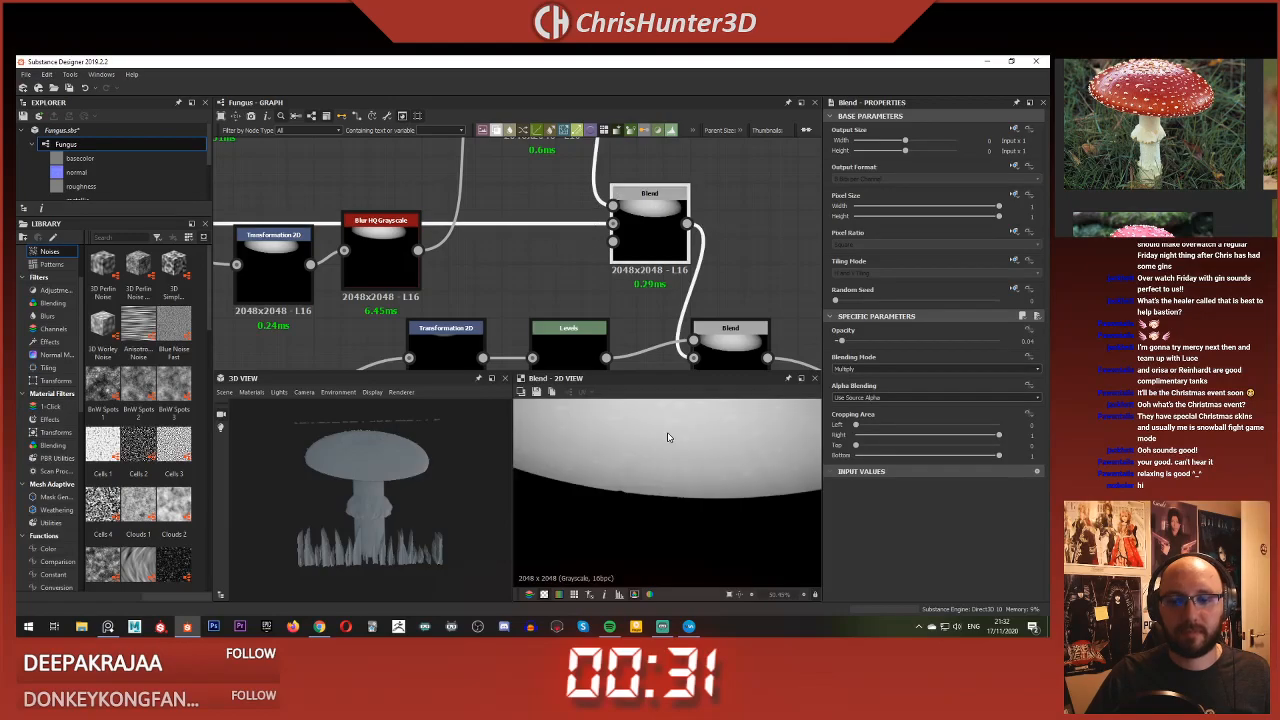
pyautogui.scroll(-5, 667, 432)
pyautogui.scroll(-5, 534, 258)
pyautogui.moveTo(511, 258); pyautogui.dragTo(641, 343, button='middle')
pyautogui.scroll(3, 651, 288)
pyautogui.scroll(-3, 651, 288)
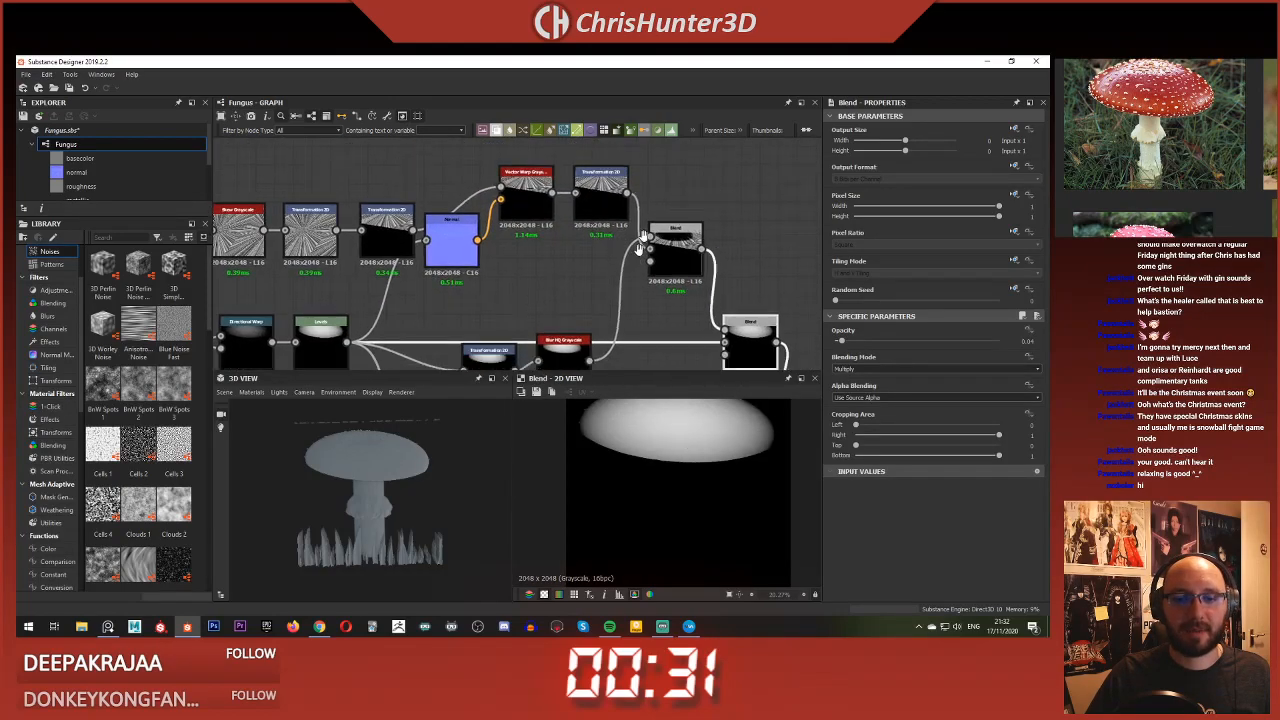
pyautogui.scroll(3, 607, 258)
pyautogui.doubleClick(607, 258)
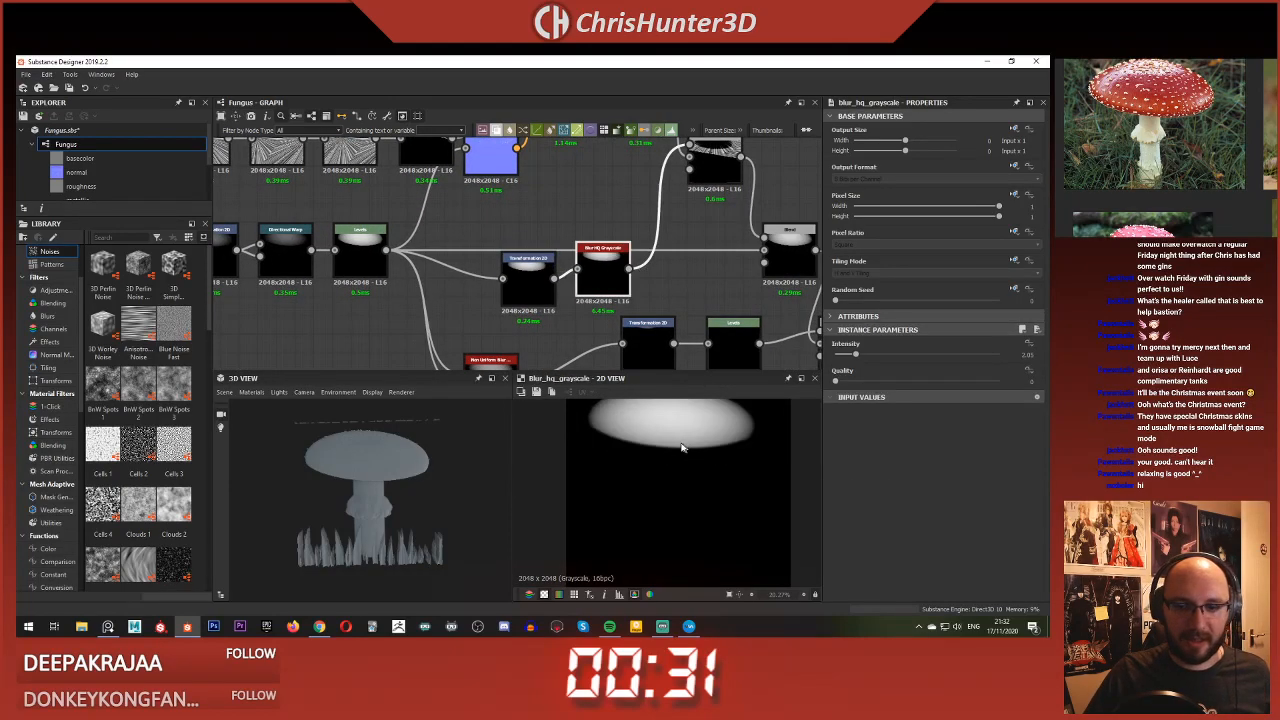
pyautogui.scroll(4, 680, 445)
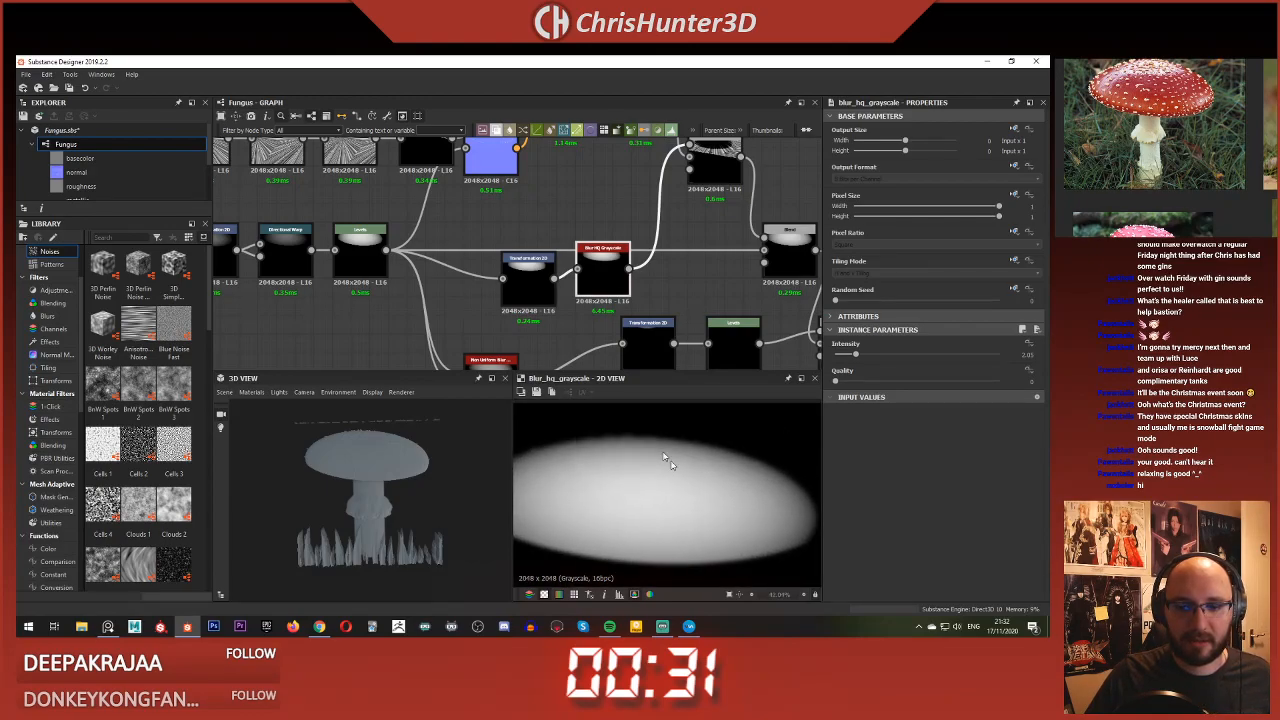
# Step: Trace the graph back through the earlier nodes and view the full Shape Extrude result in the 2D view
pyautogui.scroll(-1, 627, 402)
pyautogui.scroll(-4, 465, 262)
pyautogui.moveTo(291, 291); pyautogui.dragTo(465, 285, button='middle')
pyautogui.moveTo(296, 262); pyautogui.dragTo(545, 140, button='middle')
pyautogui.scroll(3, 457, 210)
pyautogui.moveTo(457, 210); pyautogui.dragTo(429, 377, button='middle')
pyautogui.moveTo(536, 223); pyautogui.dragTo(583, 165, button='middle')
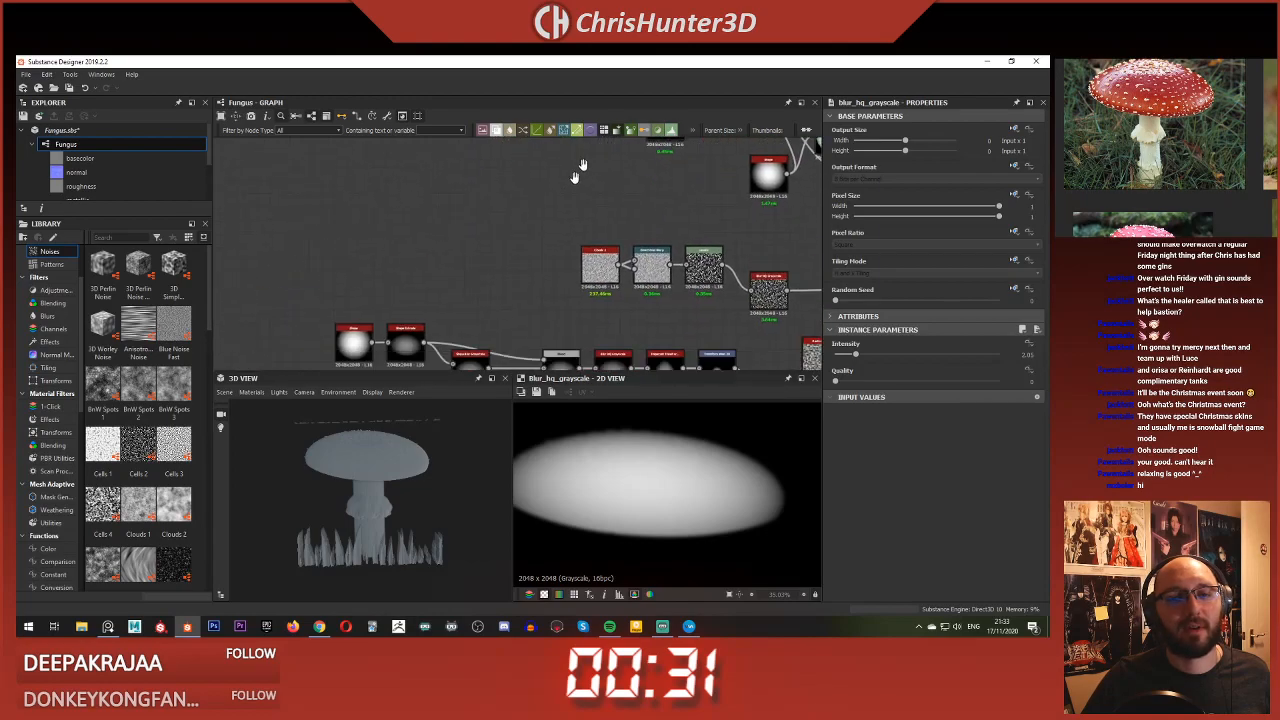
pyautogui.scroll(-3, 583, 164)
pyautogui.scroll(3, 510, 244)
pyautogui.scroll(-5, 506, 244)
pyautogui.moveTo(568, 232); pyautogui.dragTo(503, 211, button='middle')
pyautogui.moveTo(650, 213); pyautogui.dragTo(470, 225, button='middle')
pyautogui.scroll(1, 610, 250)
pyautogui.moveTo(556, 256); pyautogui.dragTo(939, 351, button='middle')
pyautogui.doubleClick(521, 305)
pyautogui.press('f')
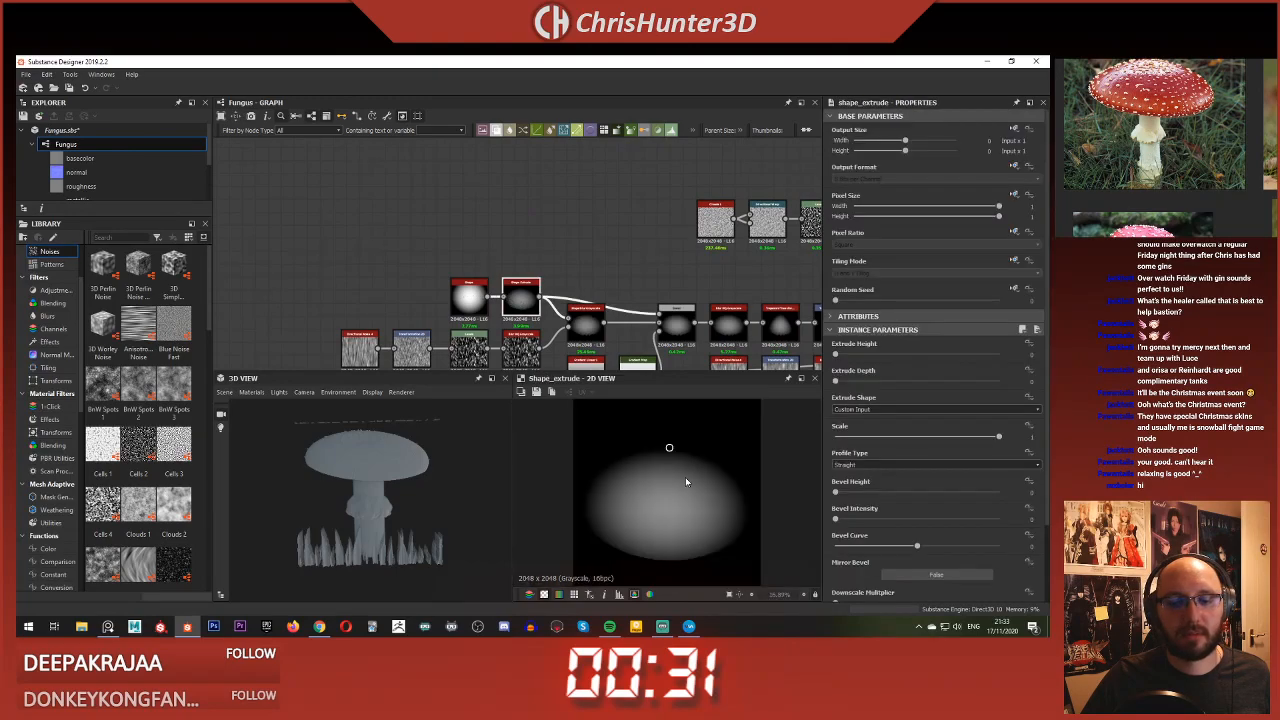
# Step: Inspect the cap spot chain from the Transformation 2D and Splatter Circular nodes through to the Add (Linear Dodge) Blend
pyautogui.scroll(-2, 685, 251)
pyautogui.moveTo(685, 251); pyautogui.dragTo(569, 273, button='middle')
pyautogui.scroll(2, 569, 273)
pyautogui.scroll(2, 394, 219)
pyautogui.moveTo(394, 219); pyautogui.dragTo(537, 271, button='middle')
pyautogui.scroll(4, 454, 244)
pyautogui.moveTo(454, 244); pyautogui.dragTo(608, 226, button='middle')
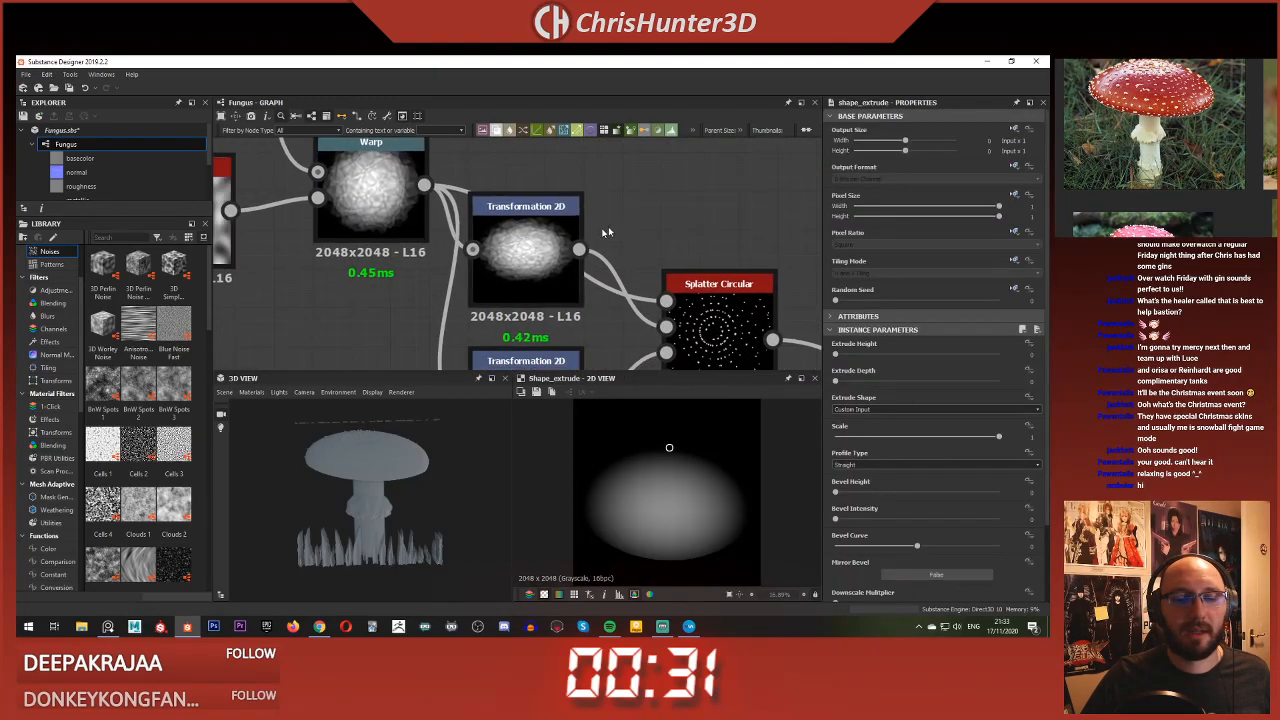
pyautogui.scroll(-3, 491, 214)
pyautogui.moveTo(542, 306); pyautogui.dragTo(521, 238, button='middle')
pyautogui.scroll(2, 521, 240)
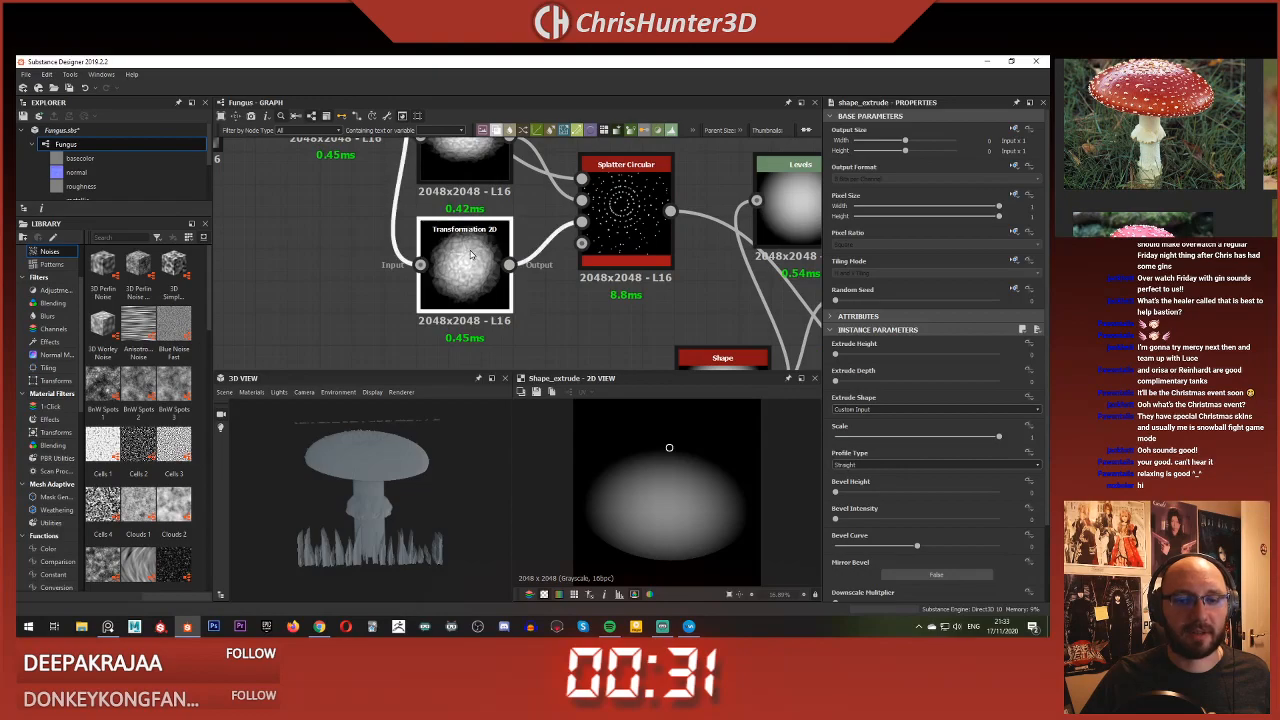
pyautogui.doubleClick(470, 254)
pyautogui.scroll(-3, 470, 254)
pyautogui.scroll(1, 701, 327)
pyautogui.moveTo(701, 327); pyautogui.dragTo(470, 306, button='middle')
pyautogui.scroll(-3, 528, 263)
pyautogui.doubleClick(708, 303)
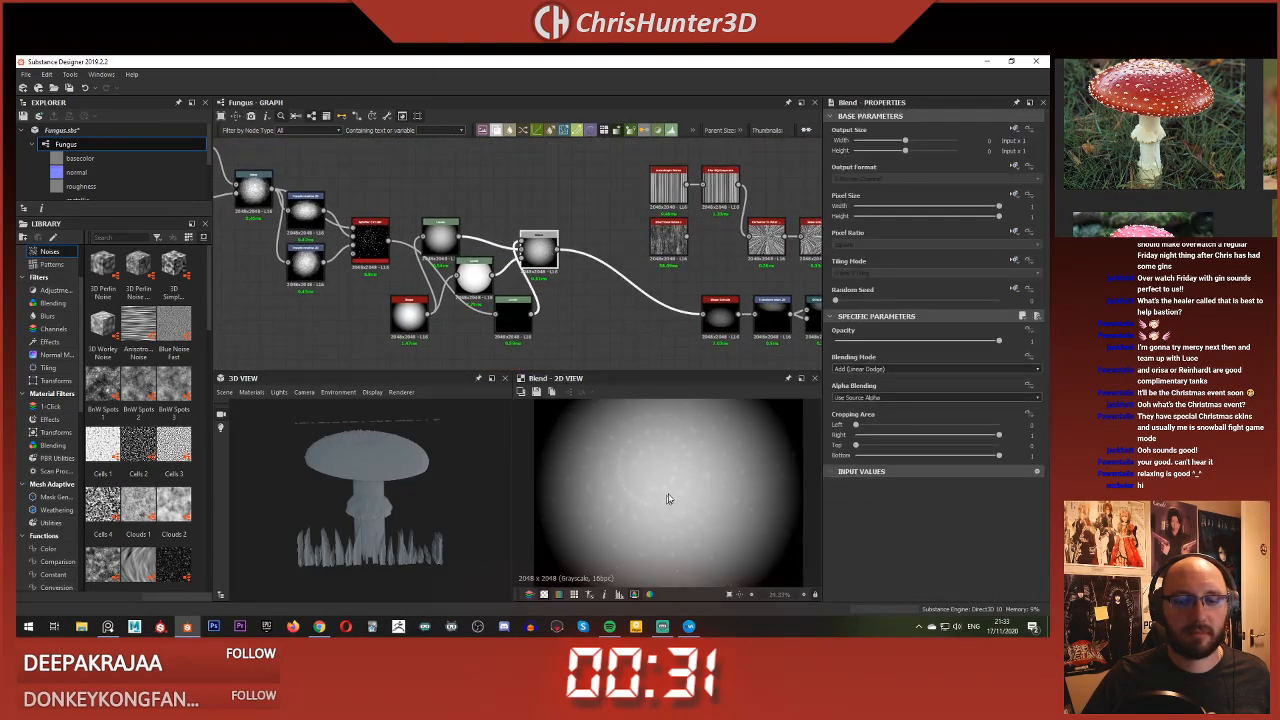
# Step: Compare the cap Levels node after the Directional Warp with the cap's Multiply Blend in the 2D view
pyautogui.moveTo(708, 303); pyautogui.dragTo(288, 270, button='middle')
pyautogui.scroll(4, 598, 293)
pyautogui.doubleClick(426, 257)
pyautogui.scroll(-2, 499, 263)
pyautogui.scroll(5, 667, 487)
pyautogui.scroll(-3, 667, 487)
pyautogui.moveTo(464, 207); pyautogui.dragTo(246, 274, button='middle')
pyautogui.moveTo(367, 250); pyautogui.dragTo(506, 168, button='middle')
pyautogui.scroll(4, 643, 474)
pyautogui.scroll(-3, 676, 450)
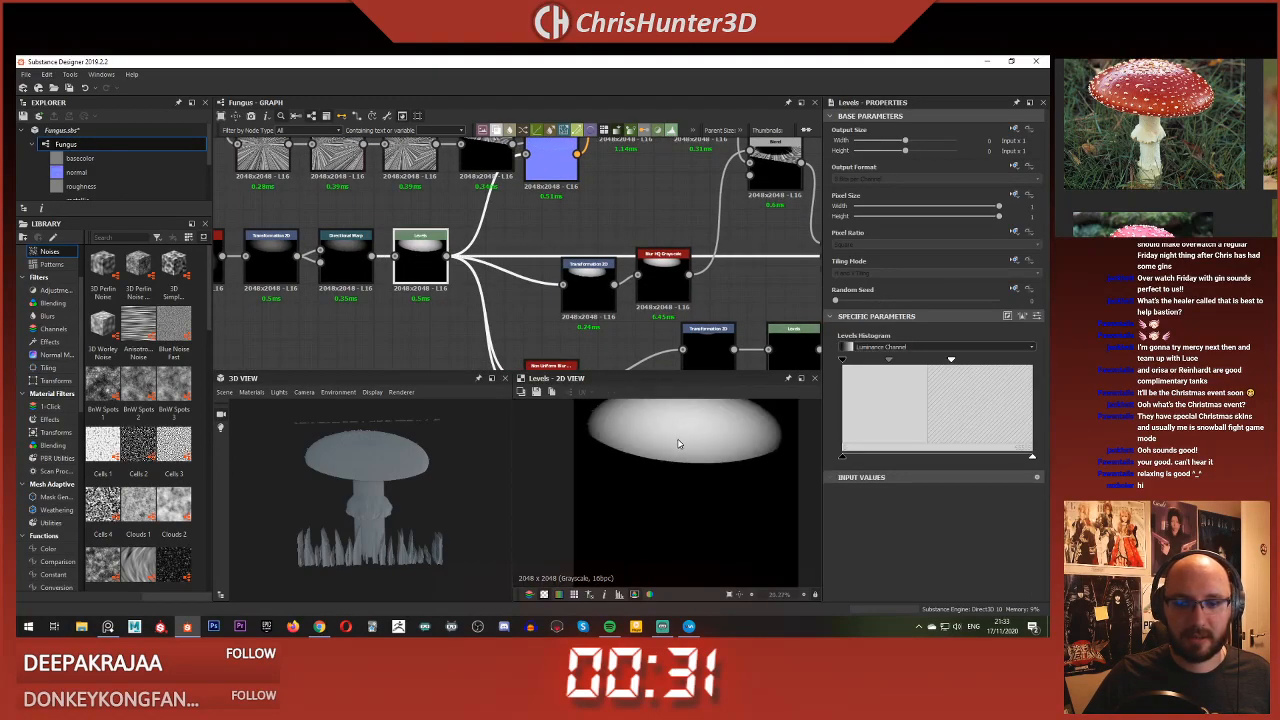
pyautogui.moveTo(676, 450); pyautogui.dragTo(614, 520, button='middle')
pyautogui.scroll(-3, 662, 225)
pyautogui.moveTo(739, 270); pyautogui.dragTo(491, 245, button='middle')
pyautogui.scroll(3, 491, 244)
pyautogui.doubleClick(525, 213)
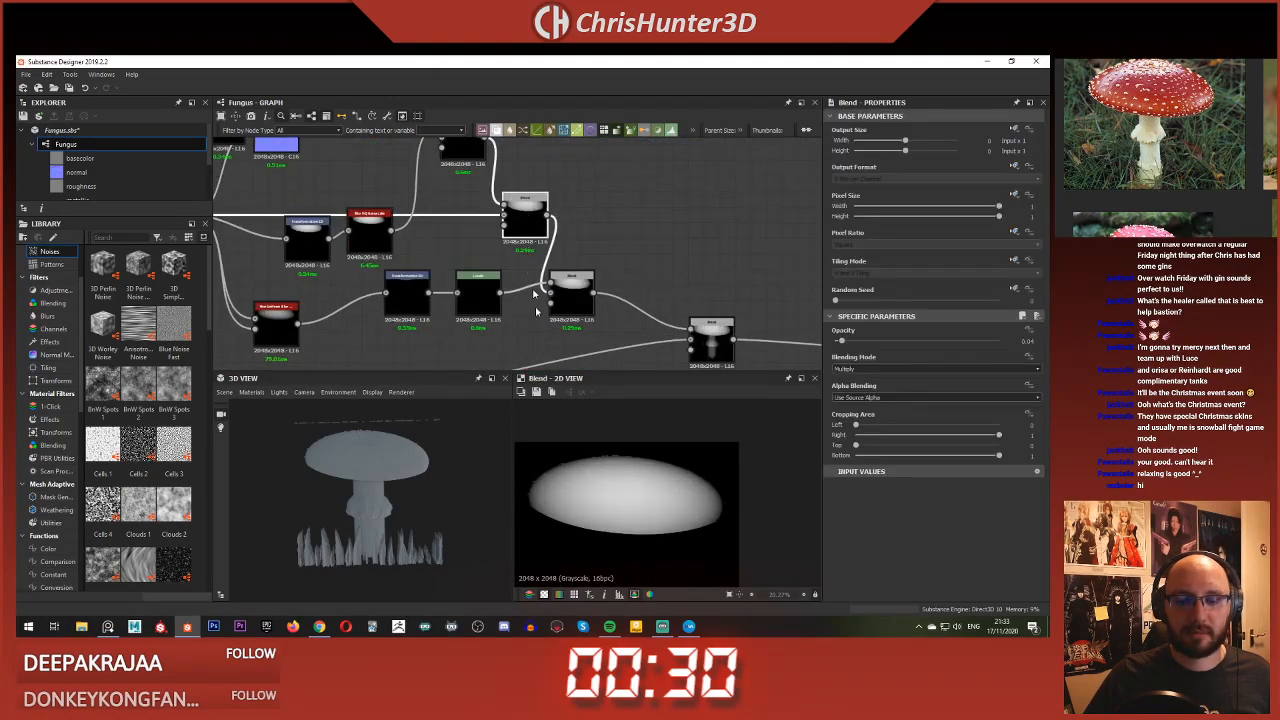
# Step: Connect the cap's Multiply Blend to the roughness Blend's Opacity input as its mask
pyautogui.scroll(3, 628, 457)
pyautogui.scroll(-3, 628, 457)
pyautogui.scroll(-3, 405, 258)
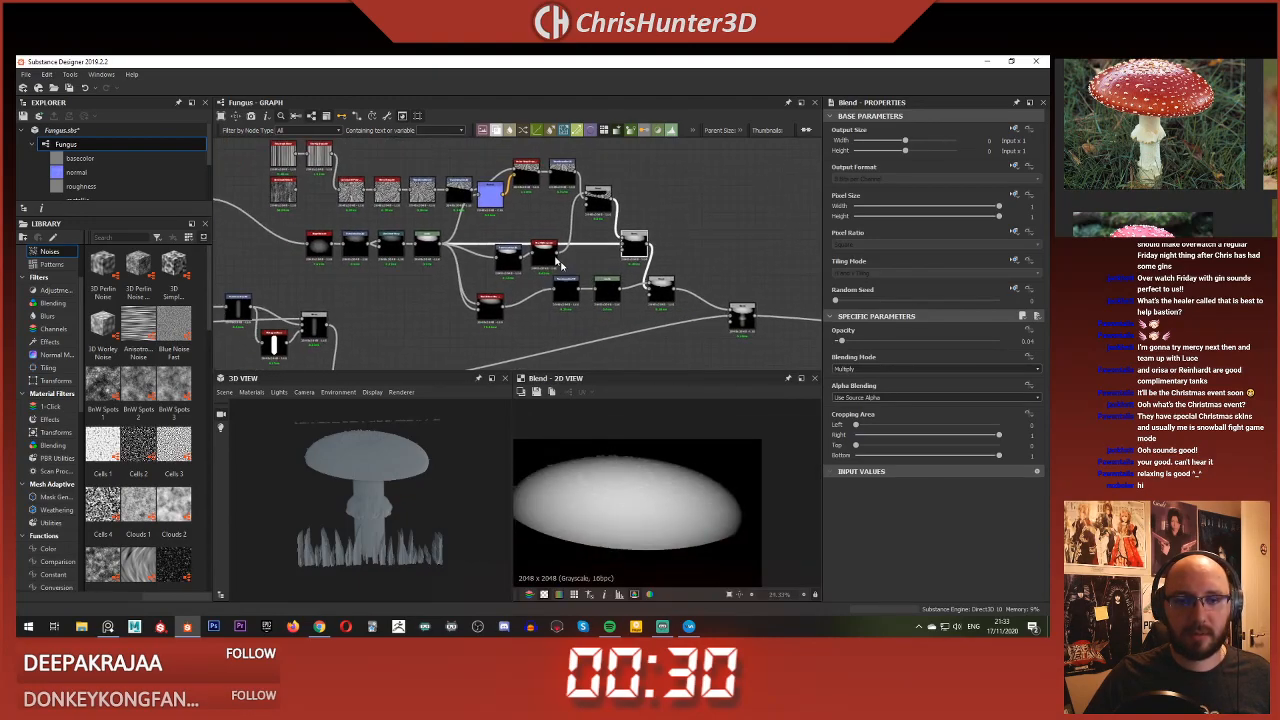
pyautogui.scroll(3, 534, 245)
pyautogui.moveTo(297, 227); pyautogui.dragTo(455, 227, button='middle')
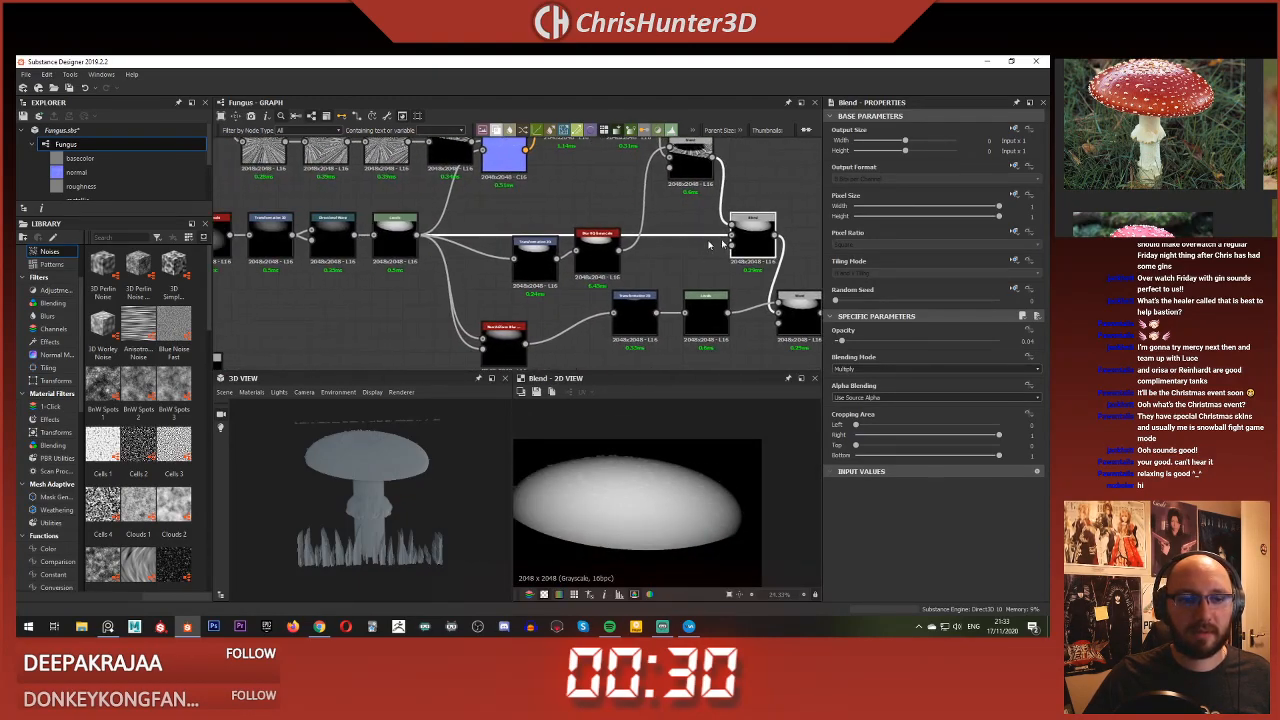
pyautogui.click(776, 236)
pyautogui.scroll(-3, 730, 256)
pyautogui.moveTo(760, 225); pyautogui.dragTo(389, 234, button='middle')
pyautogui.moveTo(766, 151); pyautogui.dragTo(443, 322, button='middle')
pyautogui.scroll(3, 500, 222)
pyautogui.scroll(5, 379, 457)
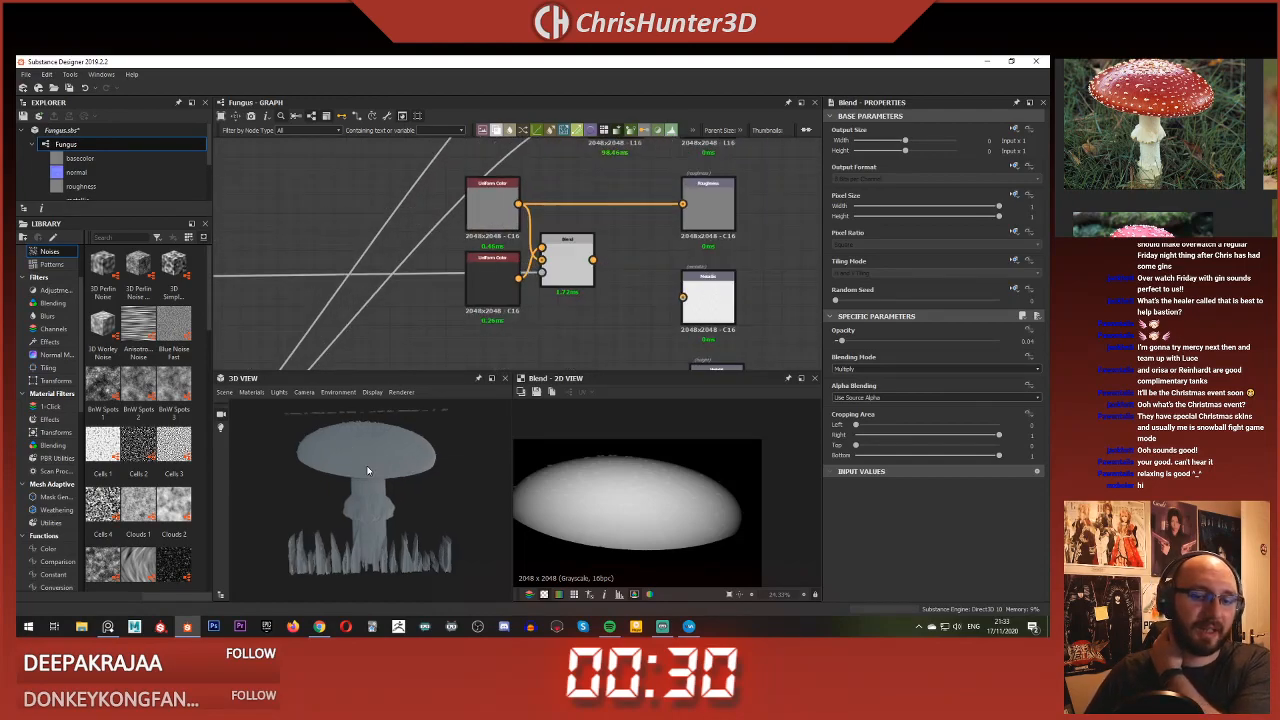
# Step: Lower the darker Uniform Color's V value and connect the roughness Blend to the Roughness output
pyautogui.moveTo(379, 457); pyautogui.dragTo(383, 494, button='middle')
pyautogui.moveTo(383, 494)
pyautogui.mouseDown()
pyautogui.moveTo(475, 397)
pyautogui.moveTo(360, 499)
pyautogui.mouseUp()
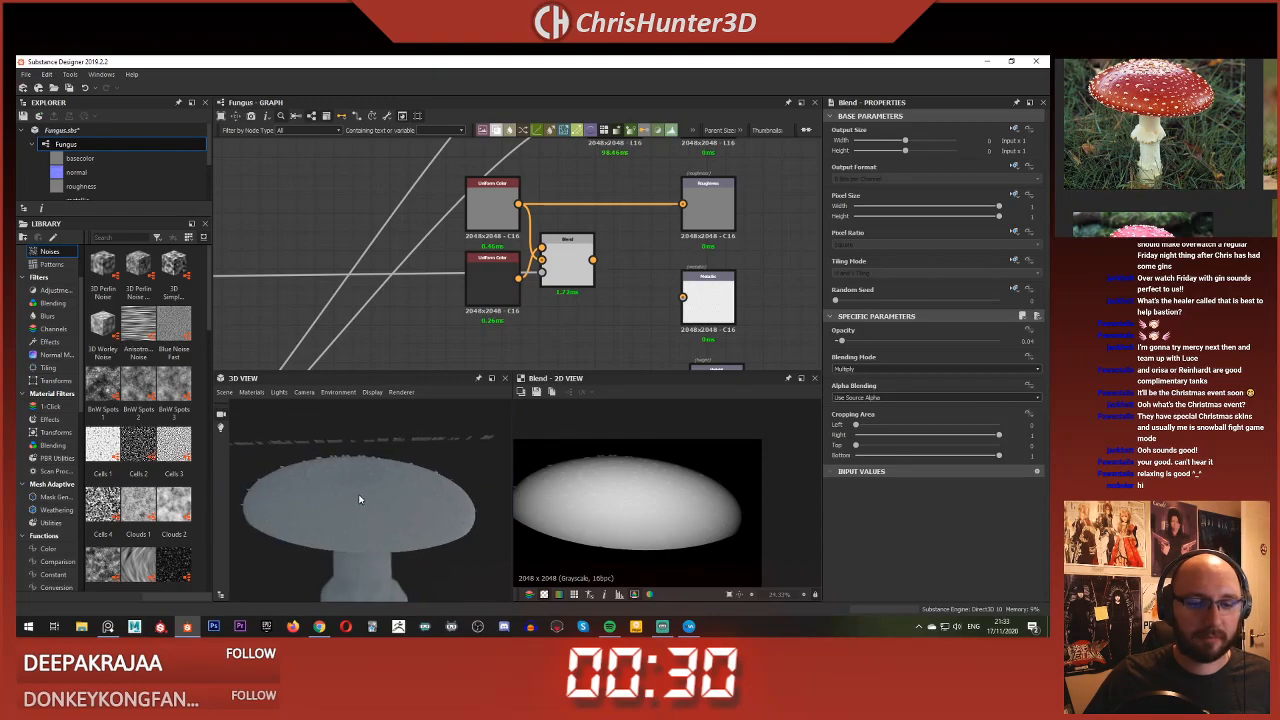
pyautogui.scroll(4, 391, 484)
pyautogui.moveTo(391, 484); pyautogui.dragTo(364, 466, button='middle')
pyautogui.moveTo(364, 466); pyautogui.dragTo(461, 397)
pyautogui.click(497, 291)
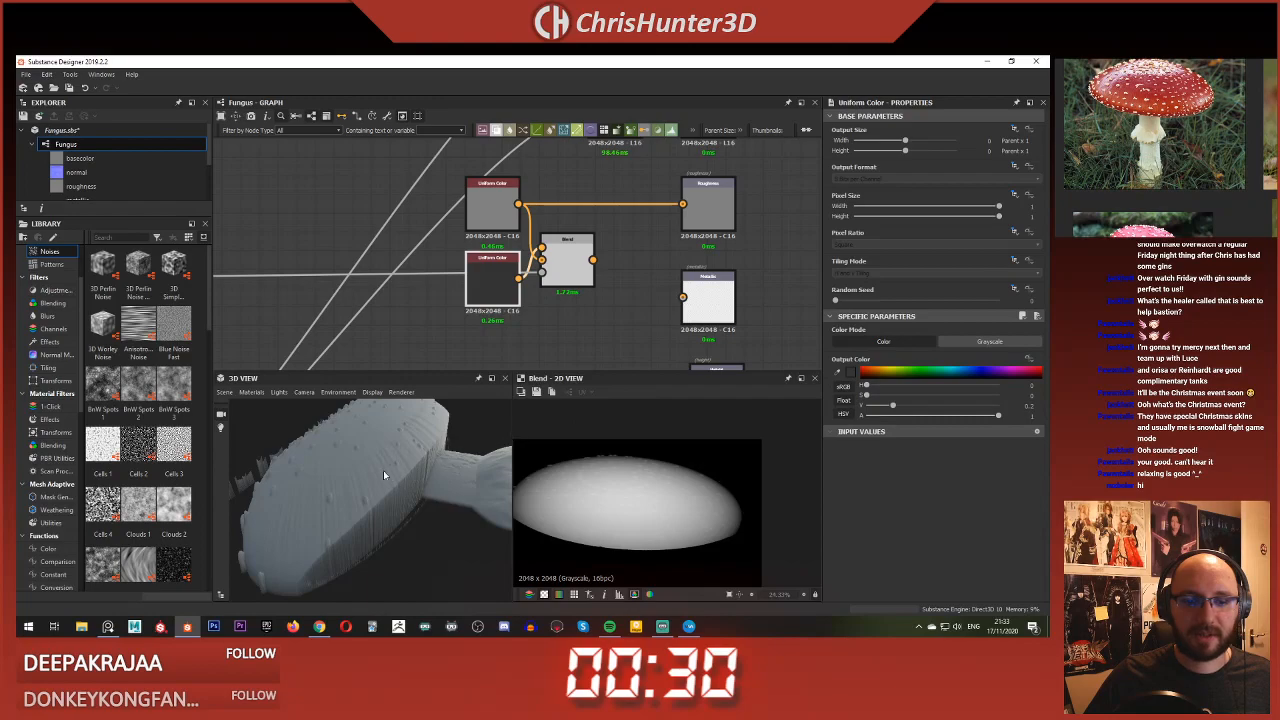
pyautogui.moveTo(383, 470); pyautogui.dragTo(678, 434)
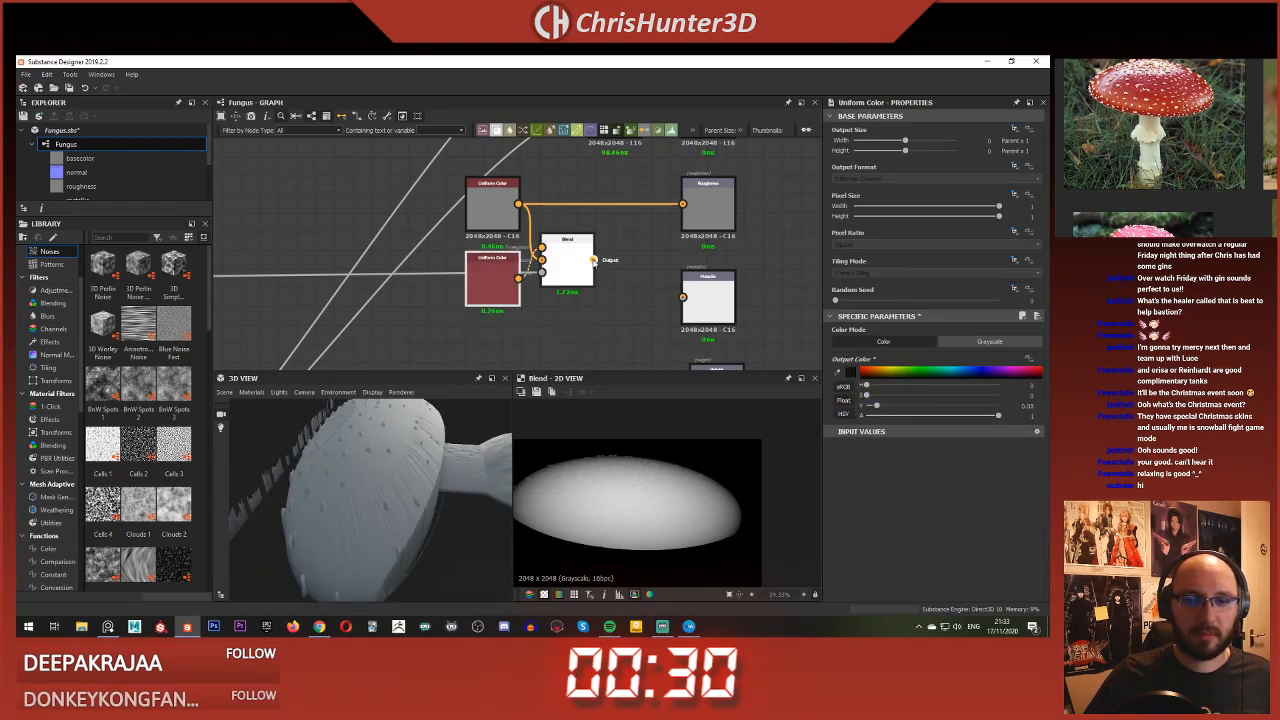
pyautogui.moveTo(593, 260); pyautogui.dragTo(682, 204)
# Step: Raise the darker Uniform Color's V value to about 0.22 and inspect the roughness Blend in the 2D view
pyautogui.moveTo(381, 488); pyautogui.dragTo(436, 323)
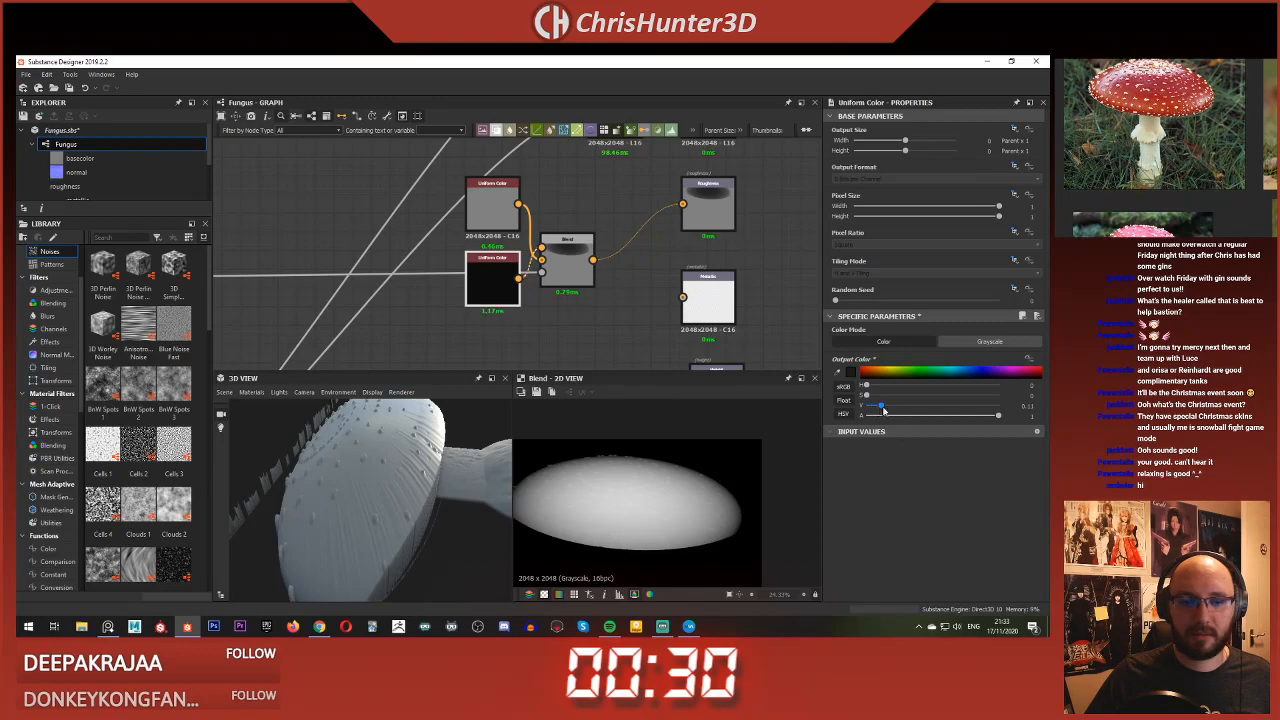
pyautogui.moveTo(883, 410); pyautogui.dragTo(893, 410)
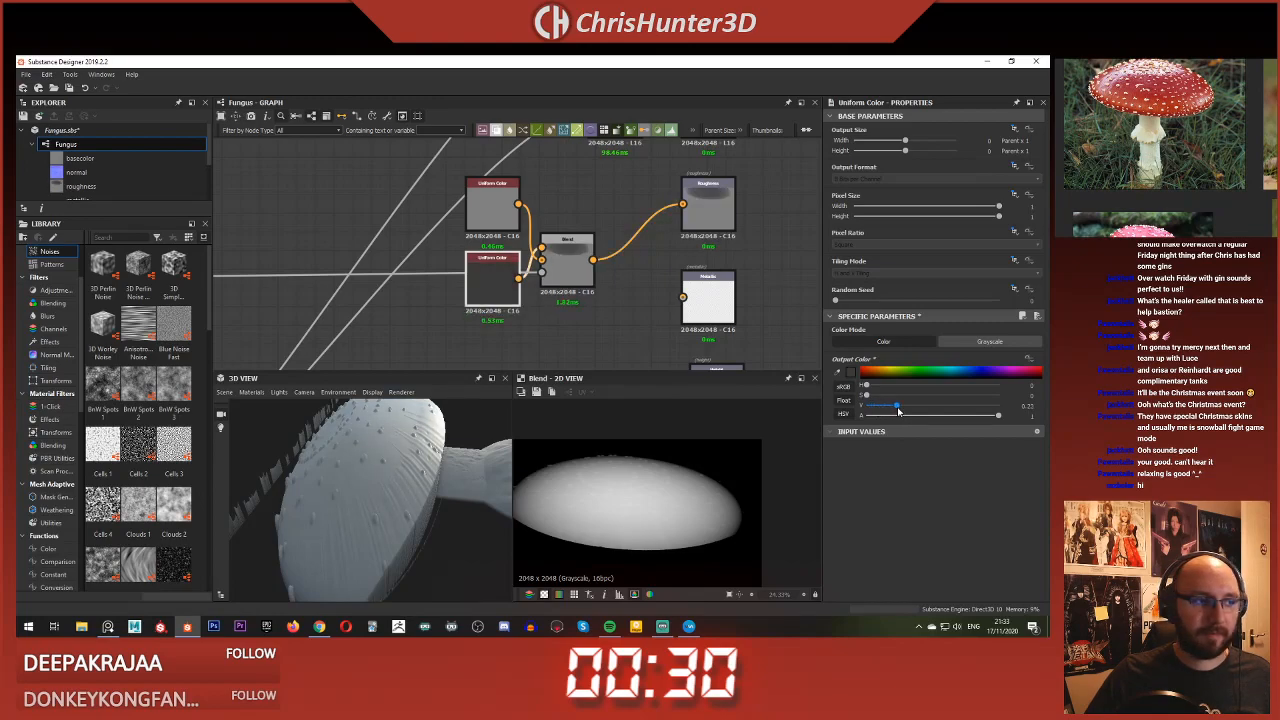
pyautogui.moveTo(367, 506); pyautogui.dragTo(335, 525)
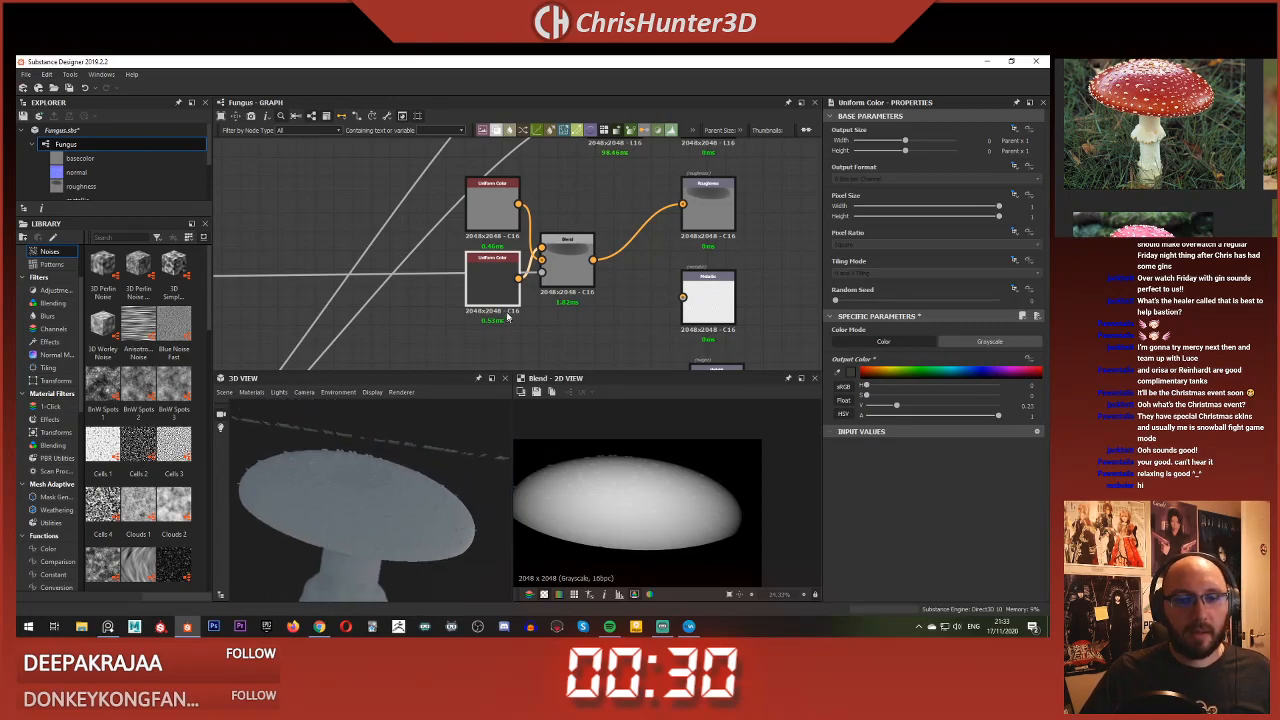
pyautogui.doubleClick(492, 280)
pyautogui.click(567, 274)
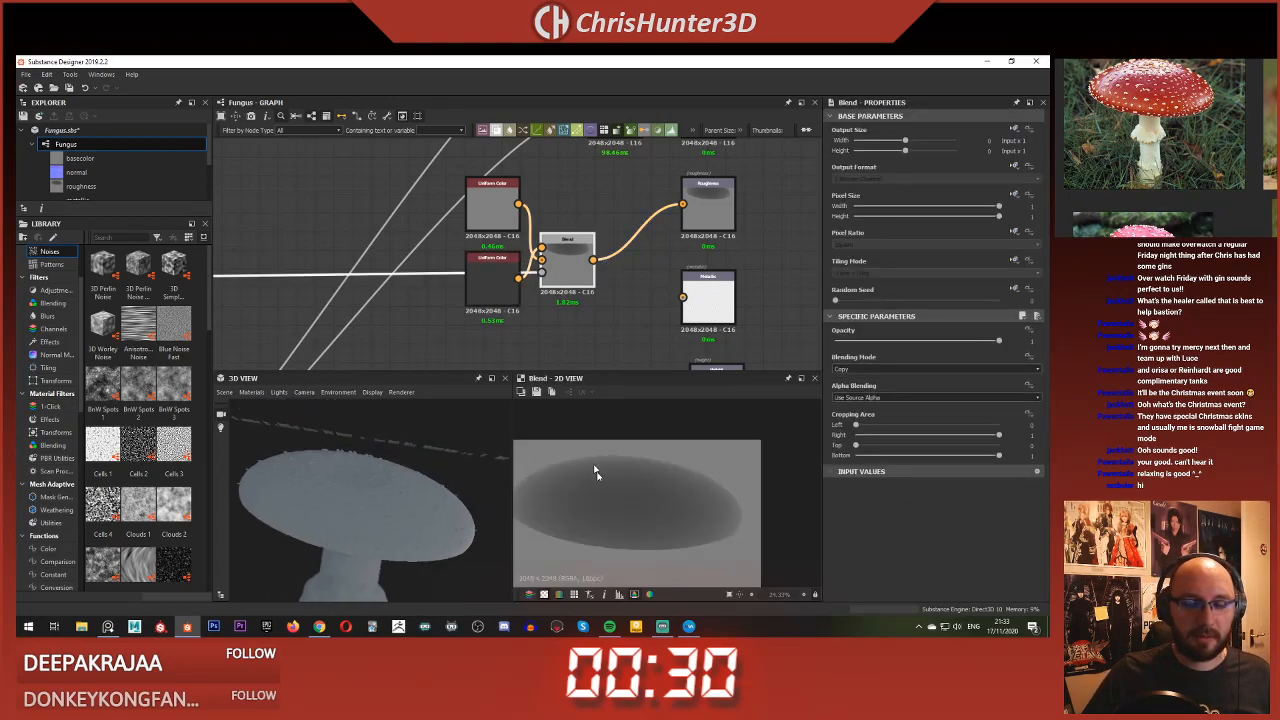
pyautogui.scroll(6, 597, 472)
pyautogui.scroll(-5, 644, 485)
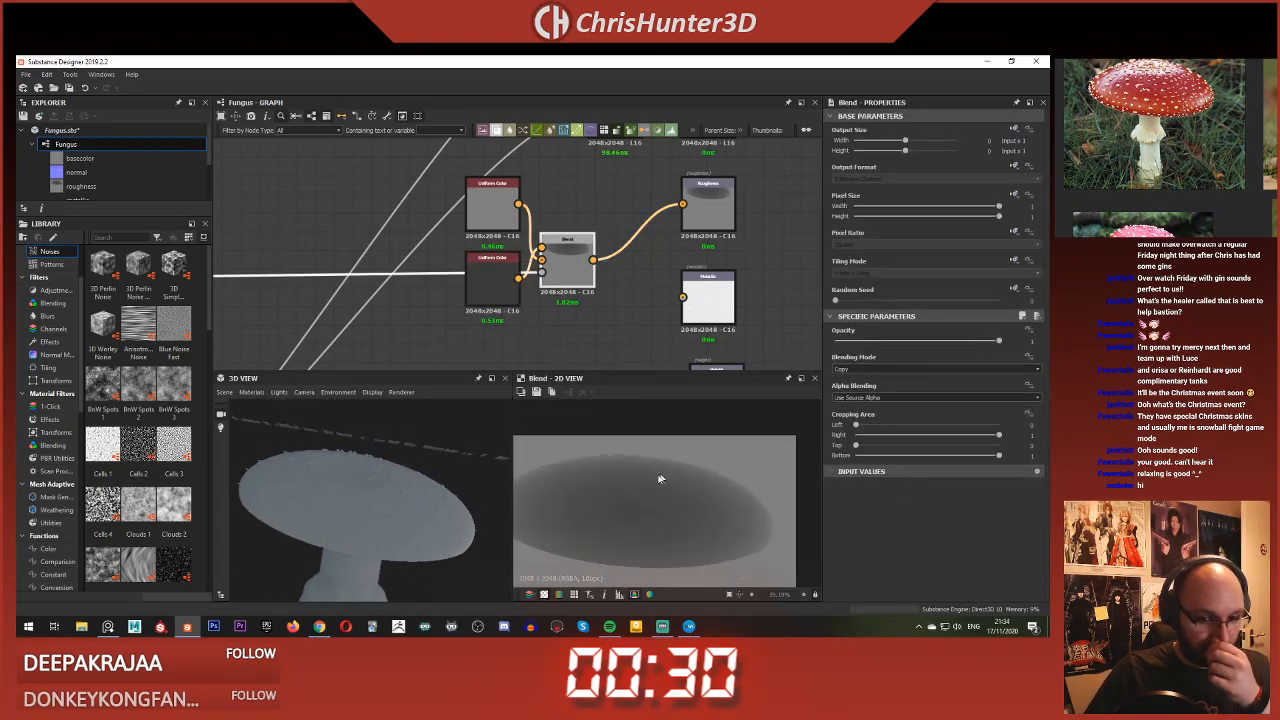
pyautogui.scroll(-1, 596, 468)
# Step: Insert a Histogram Scan with Position 0.9 into the roughness Blend's mask connection and check the cap in the 3D view
pyautogui.moveTo(468, 238); pyautogui.dragTo(524, 245, button='middle')
pyautogui.press('space')
pyautogui.write('his')
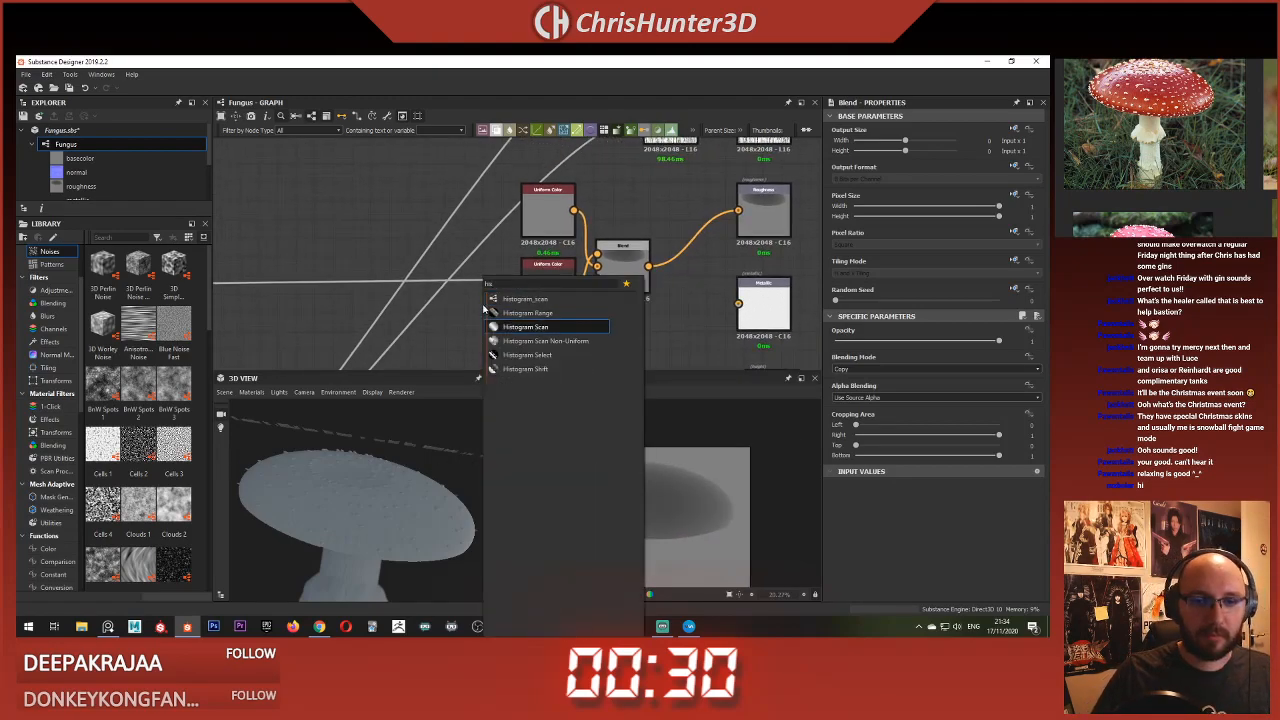
pyautogui.press('Return')
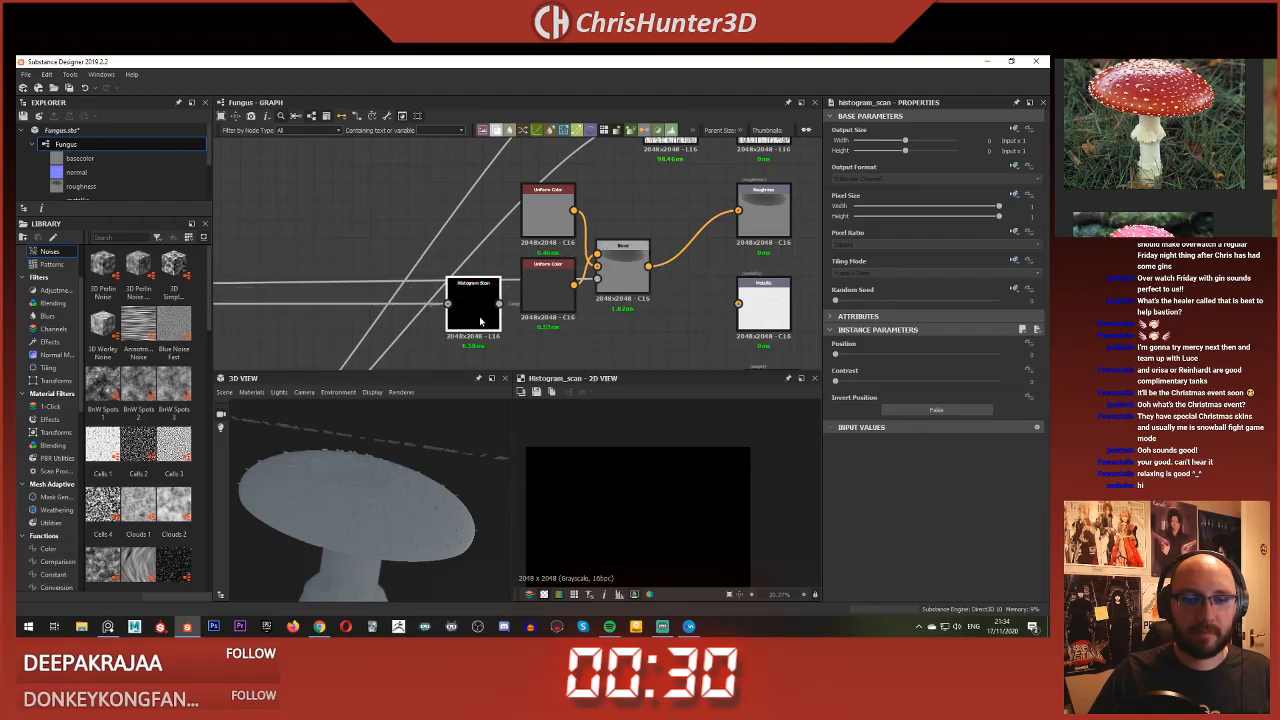
pyautogui.moveTo(836, 355); pyautogui.dragTo(976, 369)
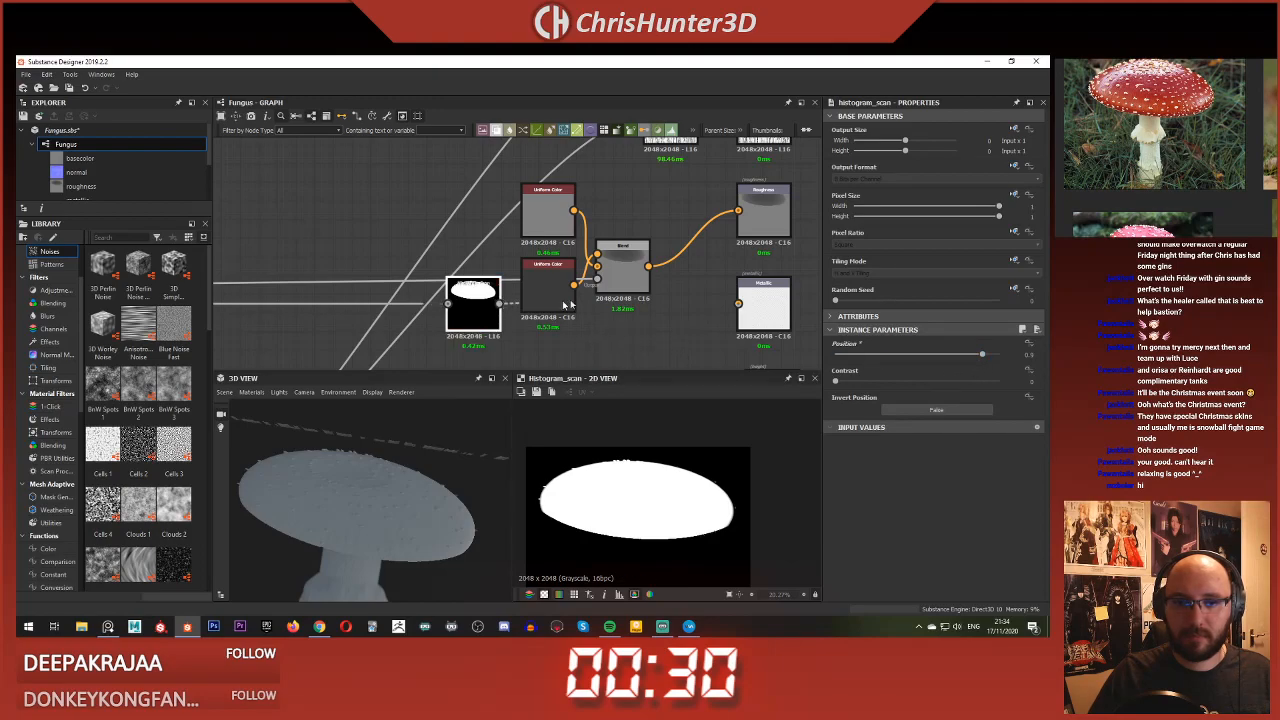
pyautogui.moveTo(380, 500); pyautogui.dragTo(368, 455)
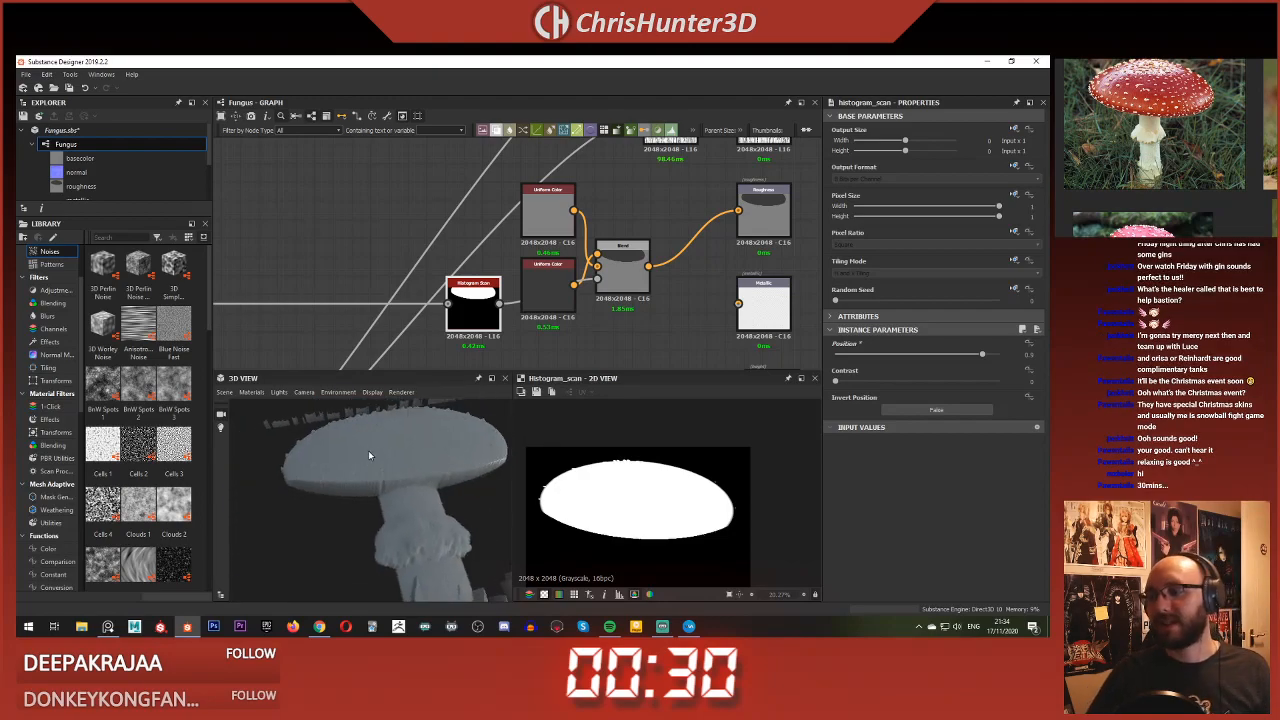
pyautogui.moveTo(391, 526); pyautogui.dragTo(423, 508)
pyautogui.scroll(2, 423, 508)
pyautogui.moveTo(423, 508); pyautogui.dragTo(428, 489, button='middle')
pyautogui.scroll(2, 428, 489)
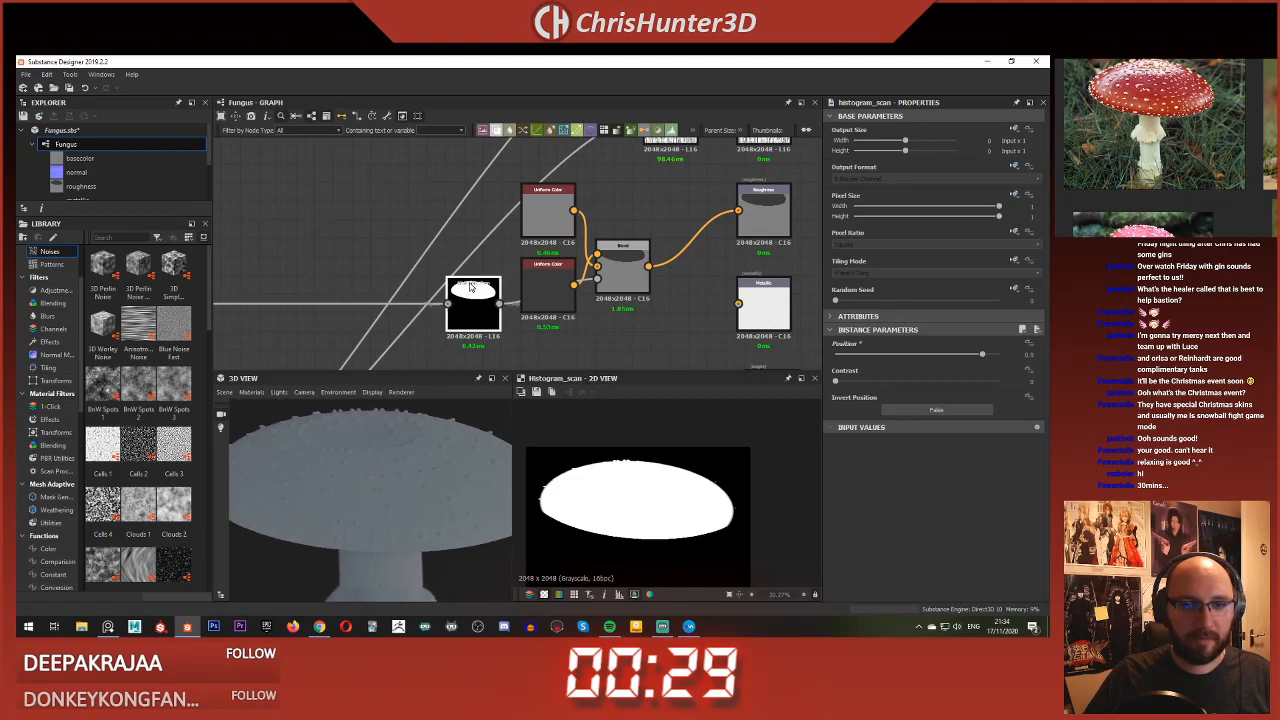
# Step: Examine the Levels and Blend nodes after the Splatter Circular for a way to isolate the cap's spots
pyautogui.scroll(-1, 468, 215)
pyautogui.moveTo(468, 215); pyautogui.dragTo(467, 172, button='middle')
pyautogui.scroll(1, 457, 243)
pyautogui.moveTo(467, 172); pyautogui.dragTo(441, 233)
pyautogui.scroll(-6, 766, 289)
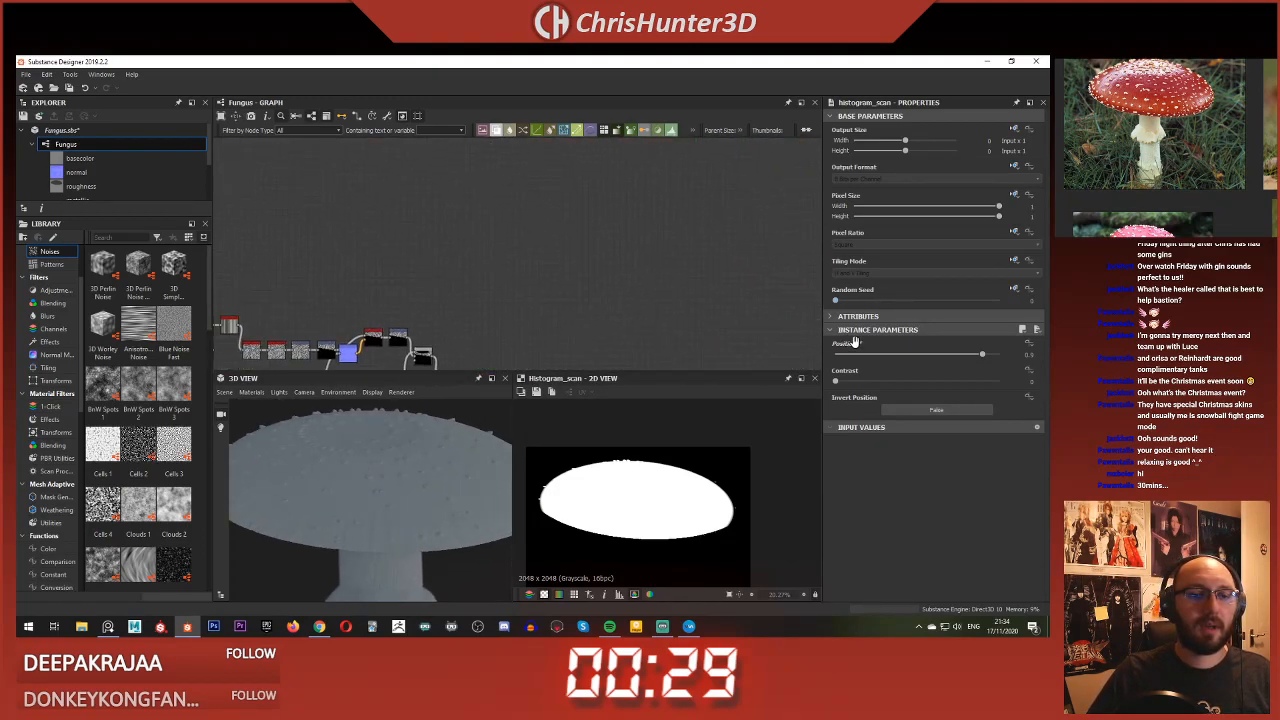
pyautogui.scroll(8, 742, 247)
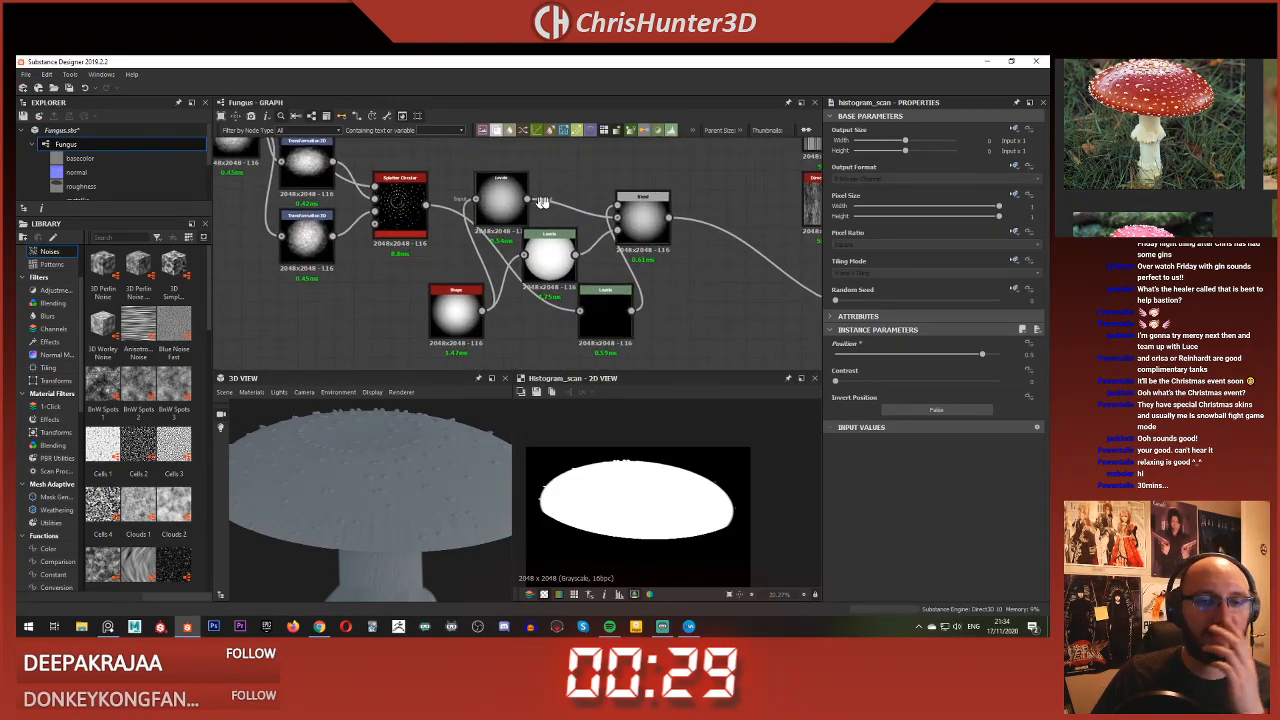
pyautogui.scroll(4, 598, 212)
pyautogui.scroll(-5, 598, 230)
pyautogui.moveTo(598, 230); pyautogui.dragTo(476, 208, button='middle')
pyautogui.scroll(4, 546, 246)
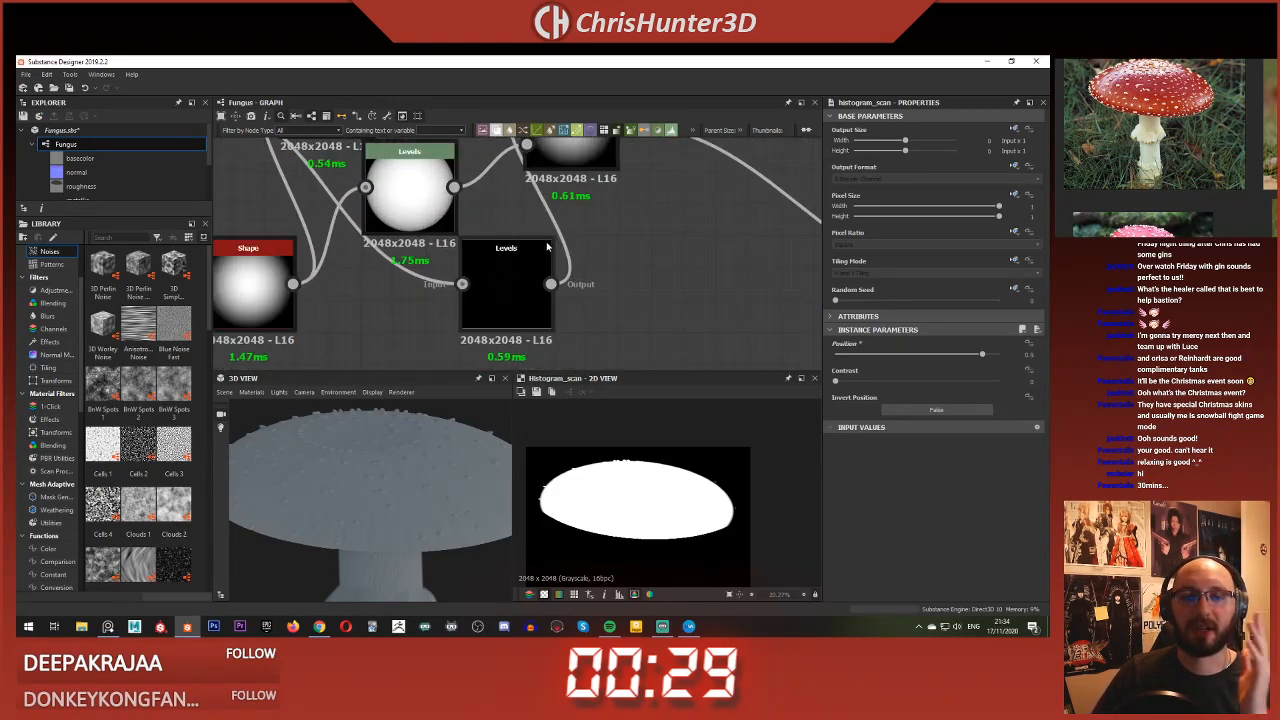
pyautogui.scroll(-4, 558, 226)
pyautogui.moveTo(560, 222); pyautogui.dragTo(546, 272, button='middle')
pyautogui.scroll(3, 546, 272)
pyautogui.scroll(-6, 545, 252)
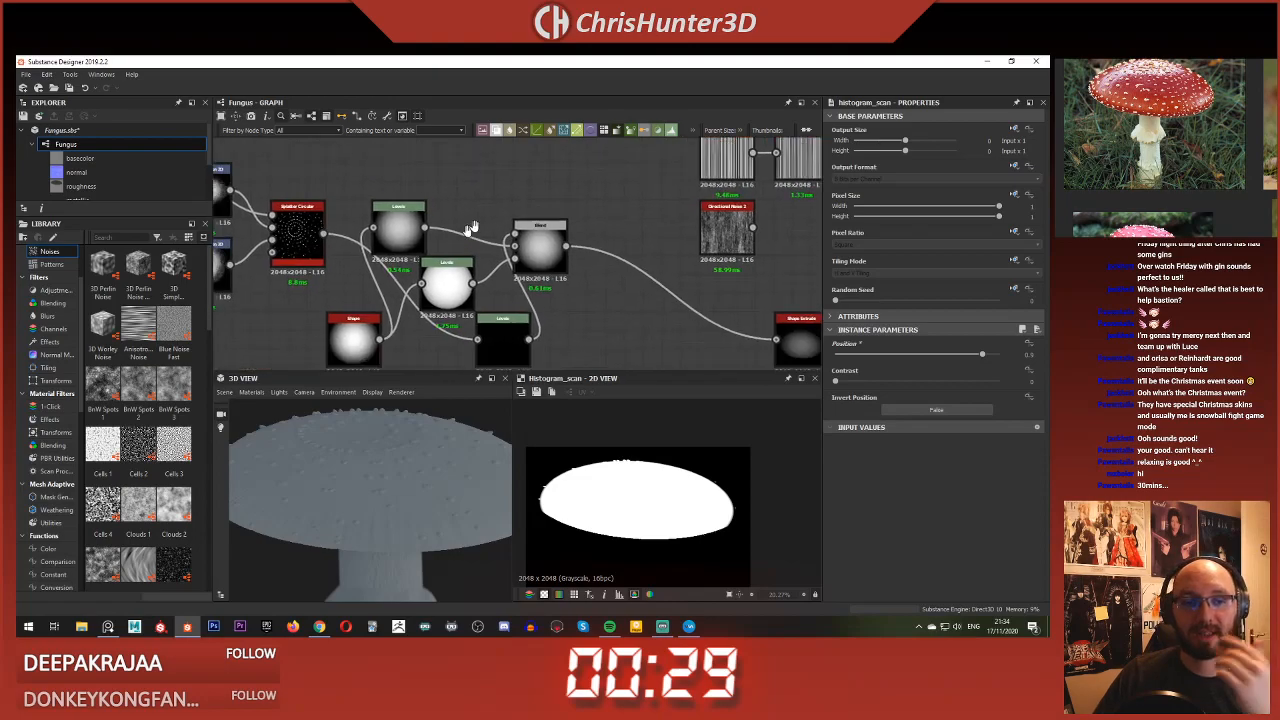
pyautogui.scroll(1, 458, 238)
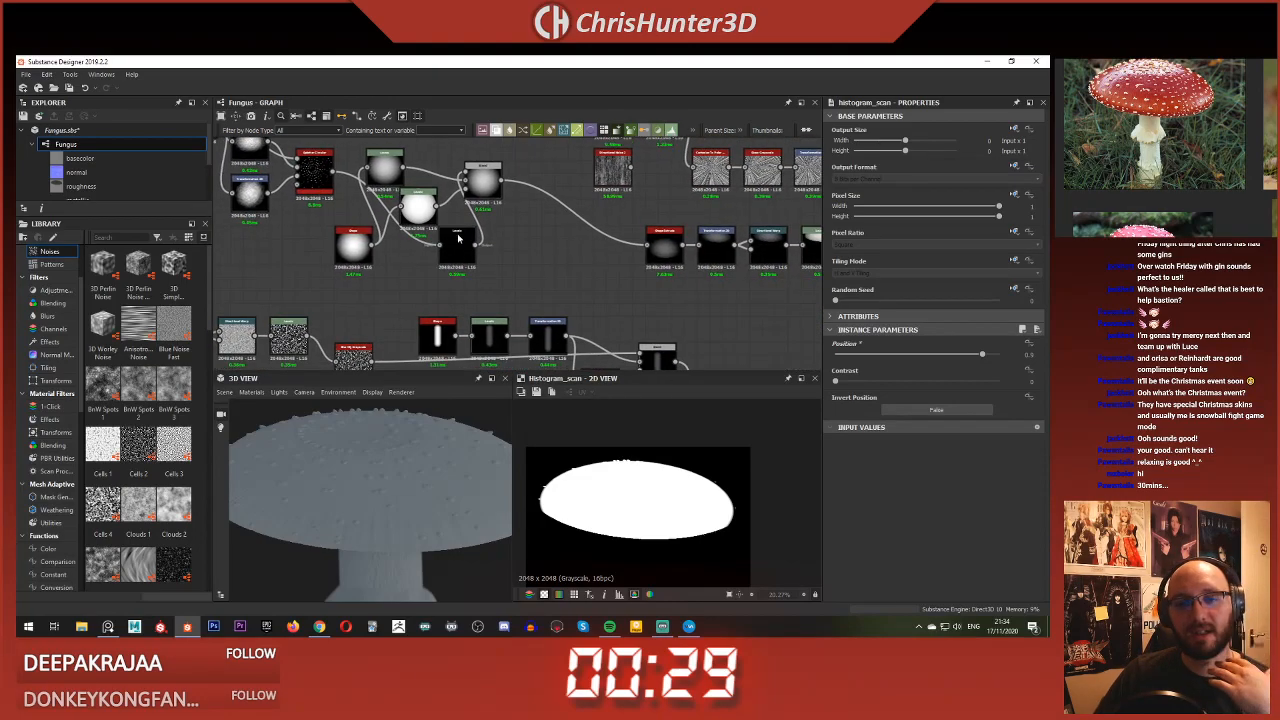
# Step: Follow the spot Blend's output to the Shape Extrude node and preview that node in the 2D view
pyautogui.scroll(3, 485, 237)
pyautogui.scroll(-4, 503, 229)
pyautogui.moveTo(503, 229); pyautogui.dragTo(606, 244, button='middle')
pyautogui.moveTo(662, 276); pyautogui.dragTo(528, 252, button='middle')
pyautogui.scroll(3, 549, 237)
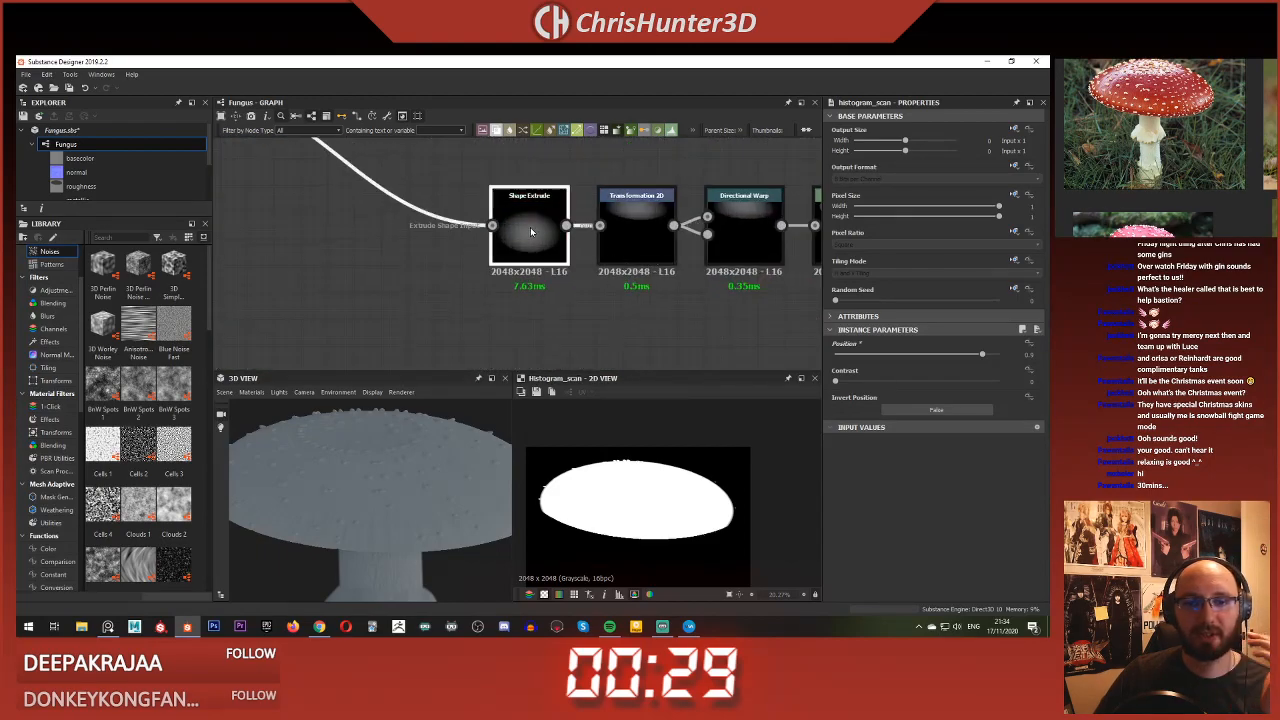
pyautogui.doubleClick(531, 232)
pyautogui.scroll(-5, 433, 245)
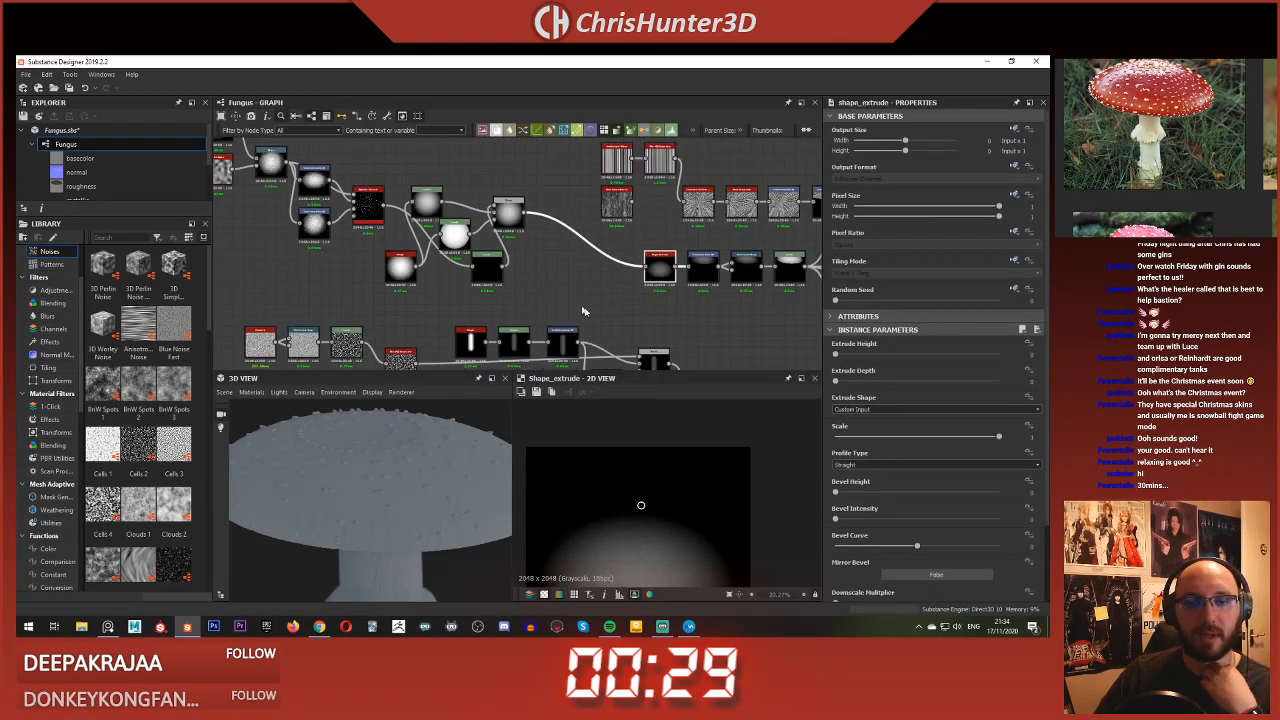
pyautogui.scroll(-1, 687, 293)
pyautogui.moveTo(585, 263); pyautogui.dragTo(548, 299, button='middle')
pyautogui.scroll(-2, 571, 243)
pyautogui.scroll(1, 582, 283)
pyautogui.scroll(2, 595, 290)
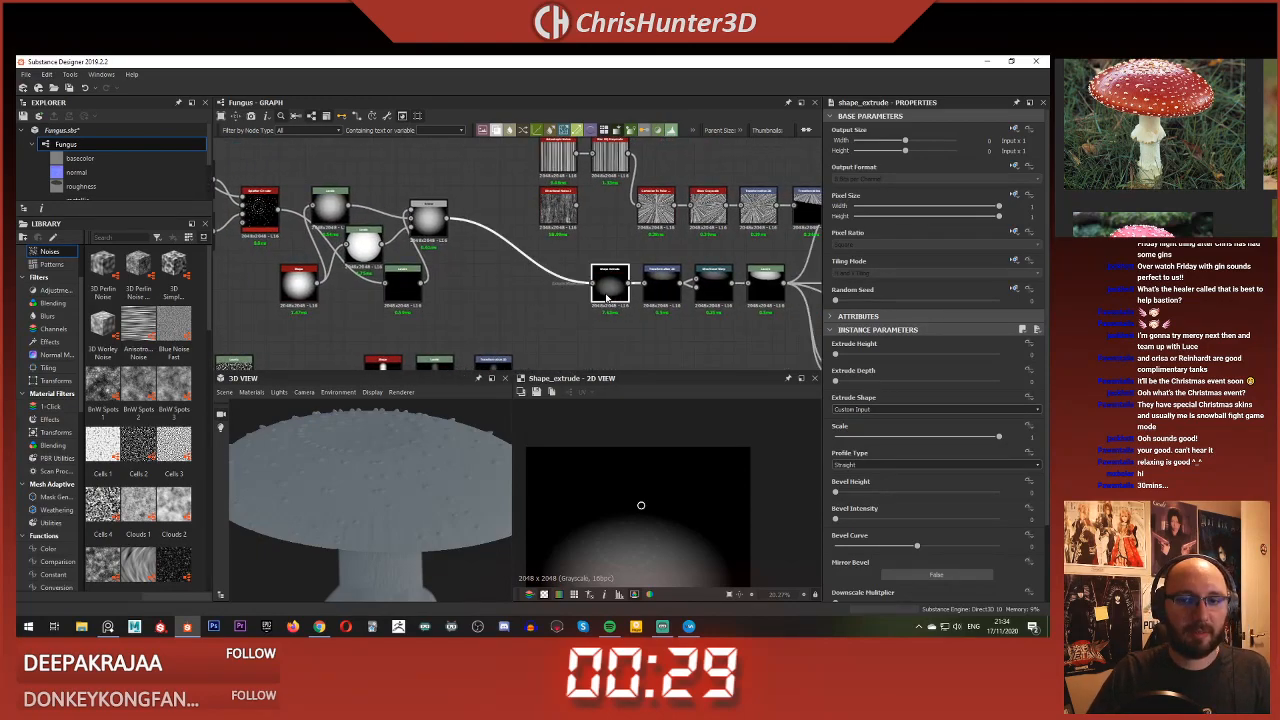
pyautogui.scroll(-3, 525, 265)
pyautogui.moveTo(525, 265); pyautogui.dragTo(568, 257, button='middle')
pyautogui.scroll(3, 572, 256)
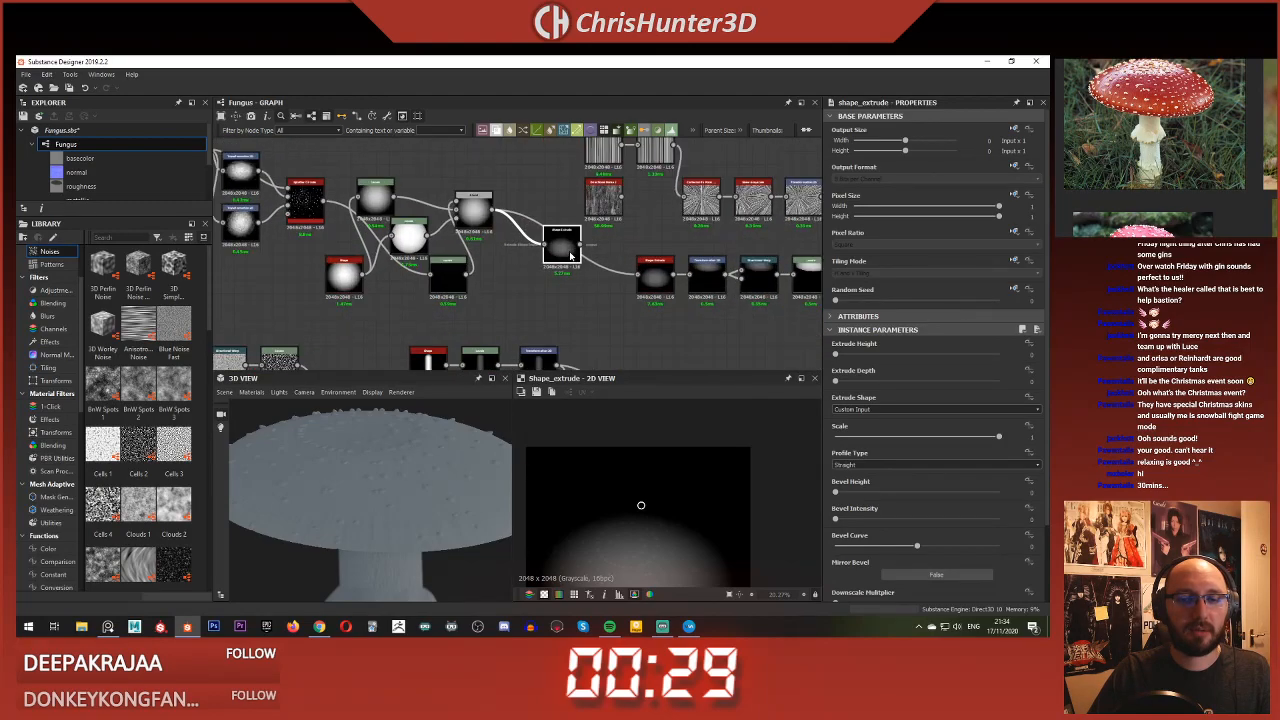
pyautogui.press('Delete')
# Step: Duplicate the cap's Shape Extrude, Transformation 2D, Directional Warp and Levels chain and place the copies above the Splatter Circular
pyautogui.scroll(-2, 629, 286)
pyautogui.moveTo(772, 306); pyautogui.dragTo(579, 294, button='middle')
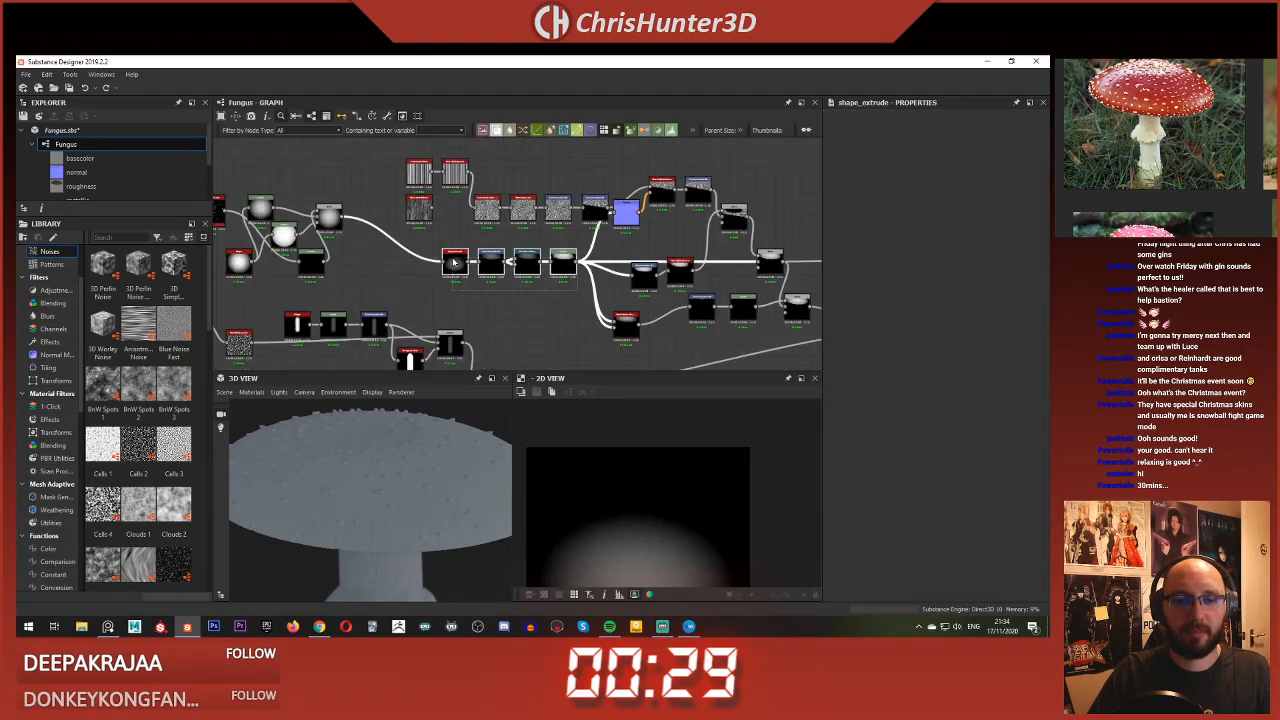
pyautogui.scroll(2, 455, 263)
pyautogui.scroll(-3, 465, 265)
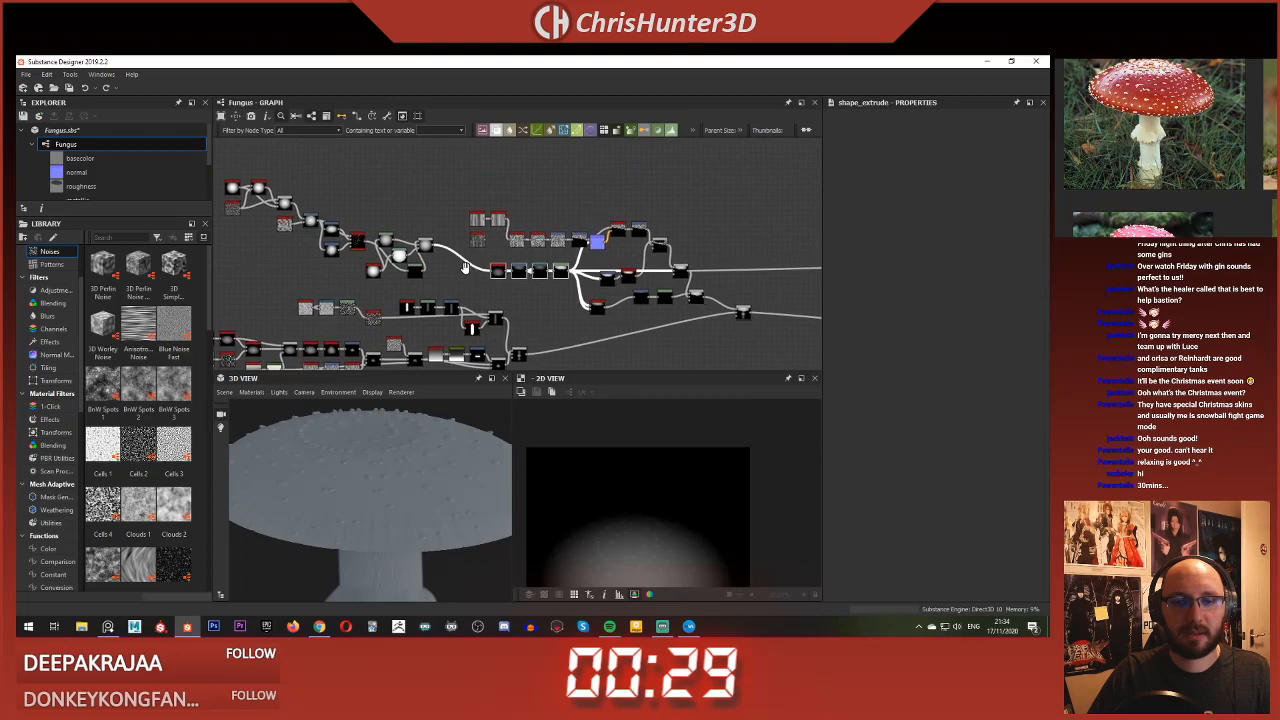
pyautogui.scroll(4, 465, 268)
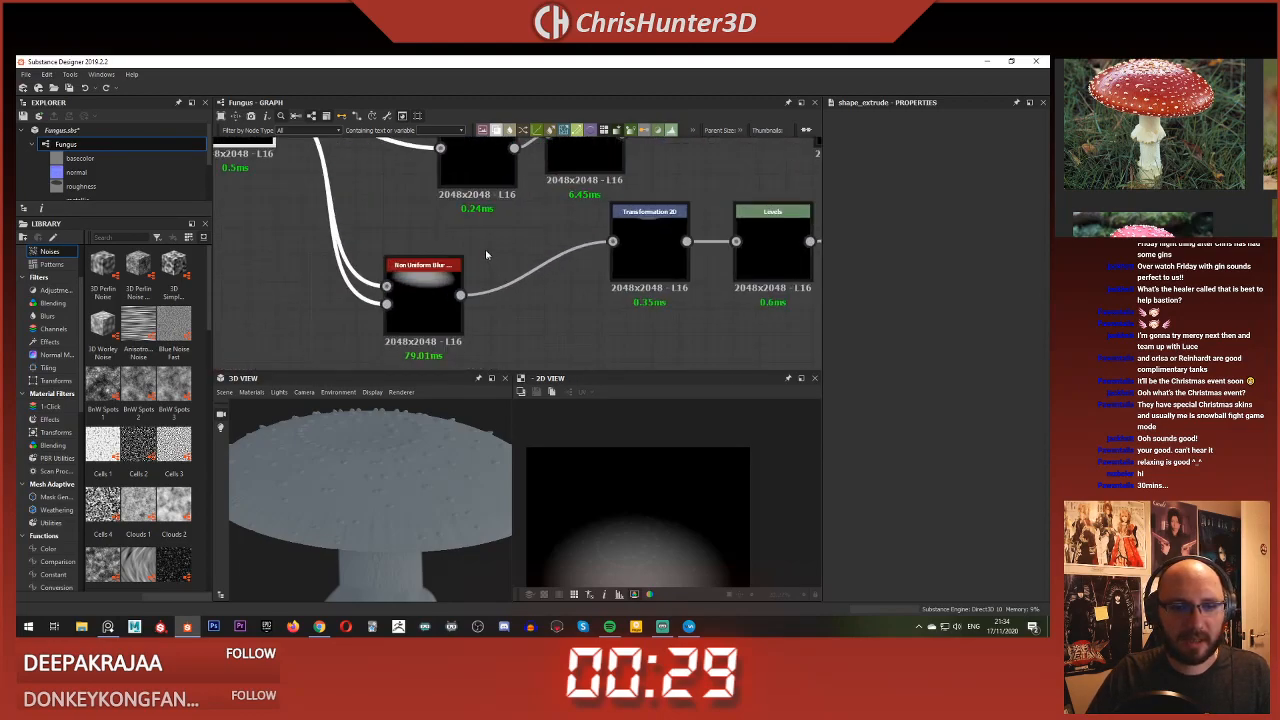
pyautogui.scroll(-2, 485, 249)
pyautogui.scroll(3, 443, 234)
pyautogui.scroll(-4, 443, 234)
pyautogui.moveTo(443, 234); pyautogui.dragTo(842, 224, button='middle')
pyautogui.doubleClick(515, 268)
pyautogui.moveTo(458, 254); pyautogui.dragTo(488, 164)
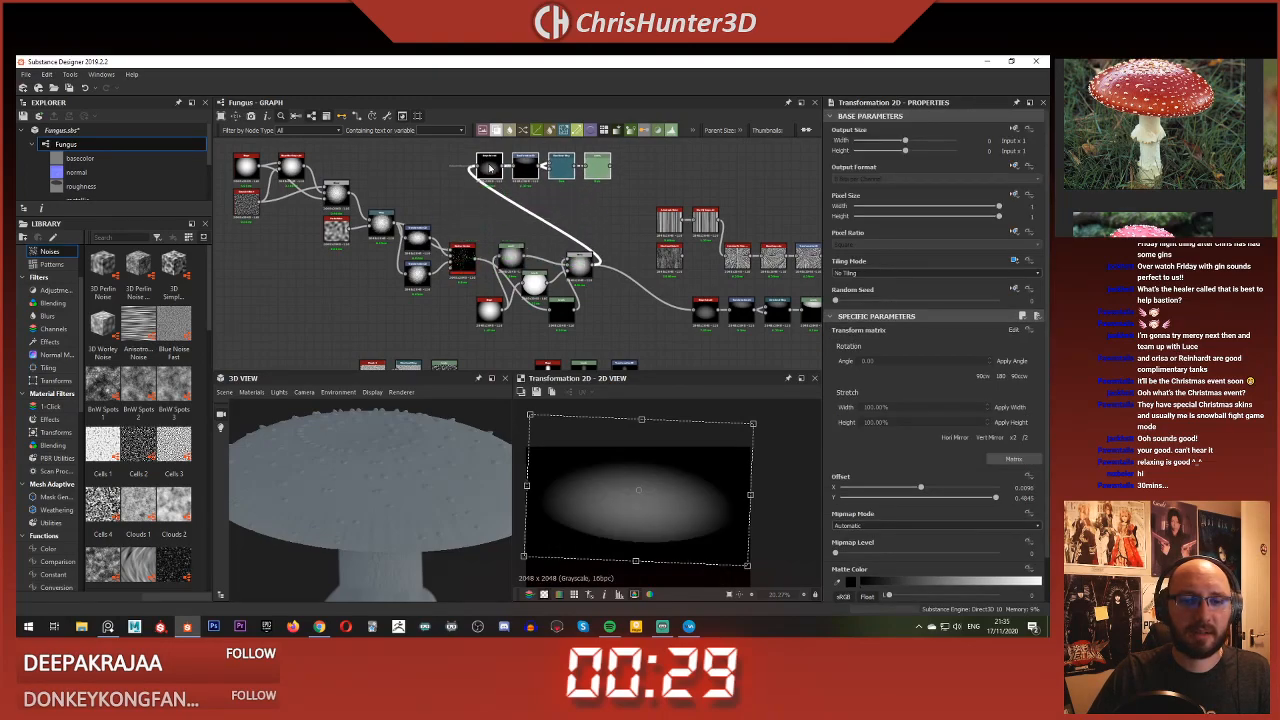
# Step: Connect the Splatter Circular's output to the input of the duplicated Shape Extrude
pyautogui.scroll(3, 514, 229)
pyautogui.moveTo(634, 280); pyautogui.dragTo(617, 228, button='middle')
pyautogui.scroll(2, 619, 277)
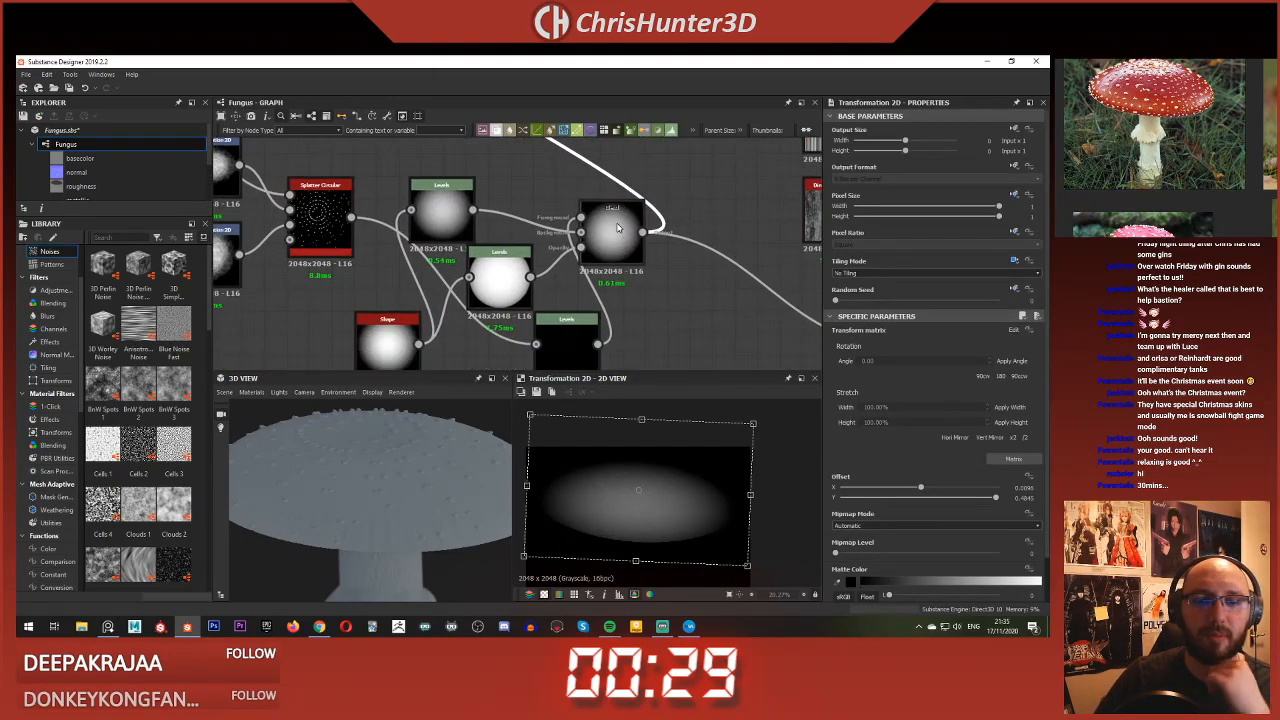
pyautogui.scroll(-3, 569, 336)
pyautogui.scroll(2, 586, 257)
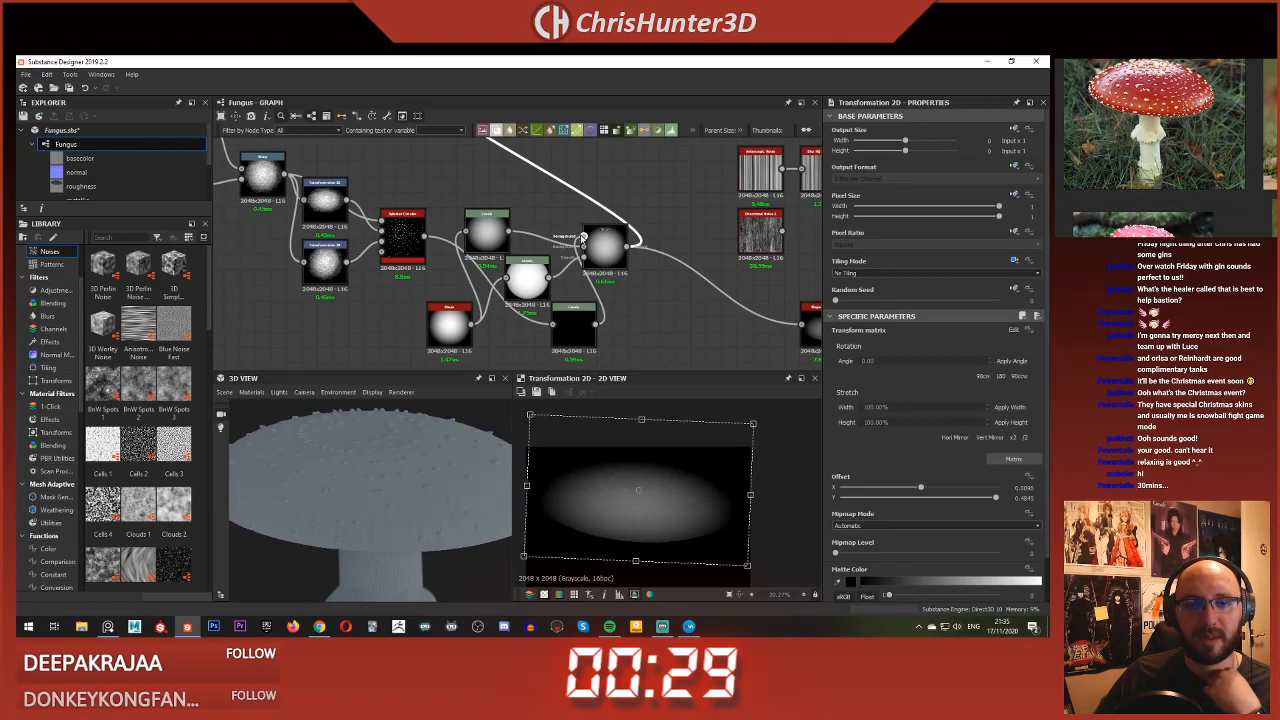
pyautogui.click(574, 323)
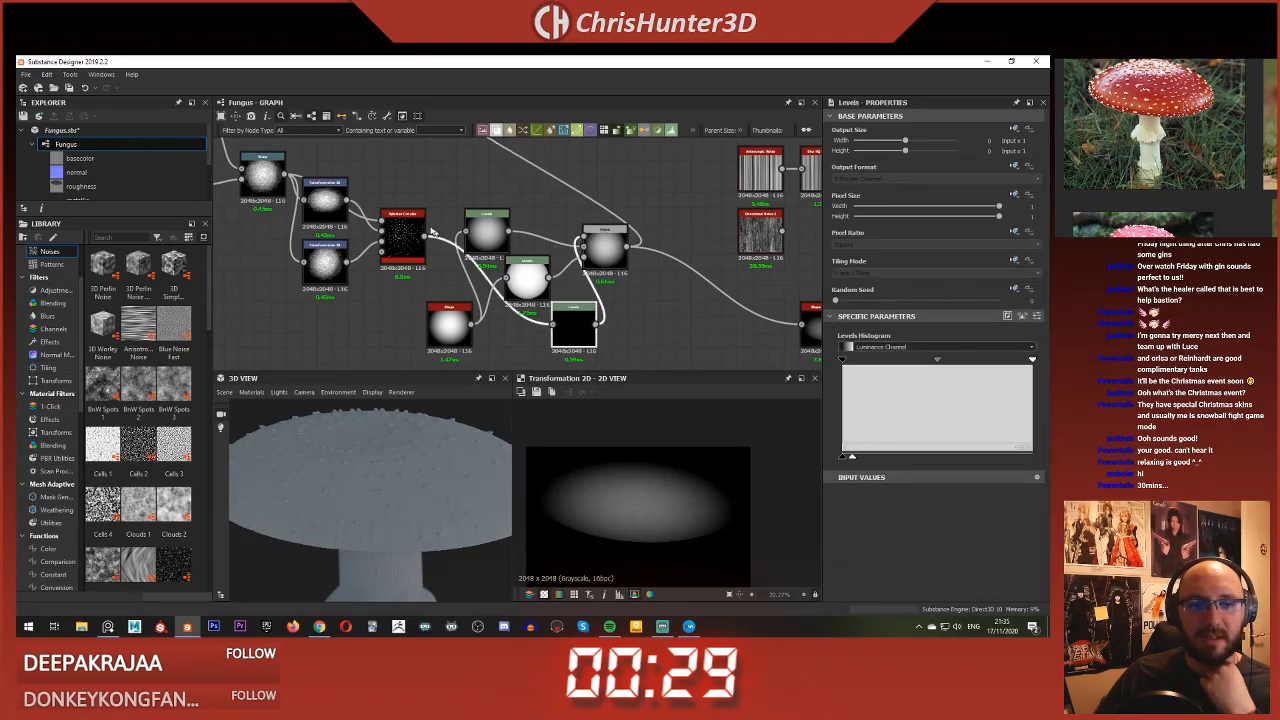
pyautogui.moveTo(427, 240); pyautogui.dragTo(487, 338)
pyautogui.moveTo(461, 250); pyautogui.dragTo(462, 247)
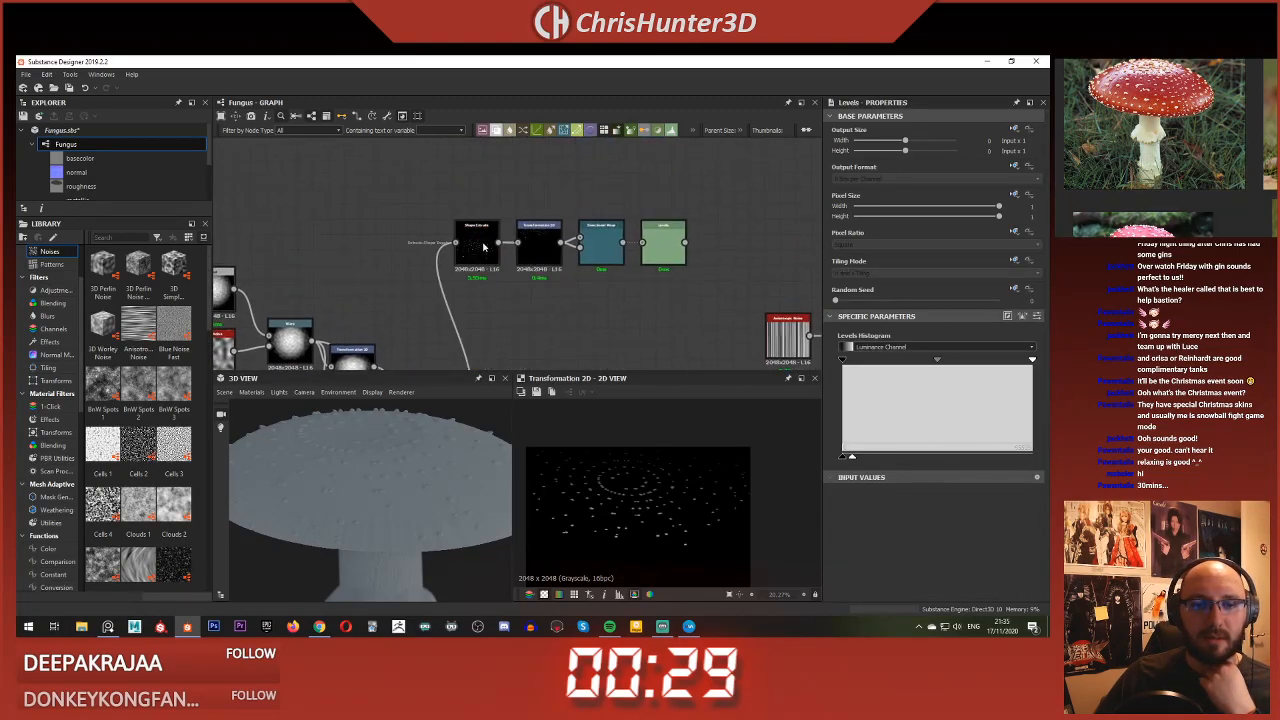
# Step: Preview the duplicated Shape Extrude, Levels and Directional Warp in the 2D view
pyautogui.doubleClick(484, 249)
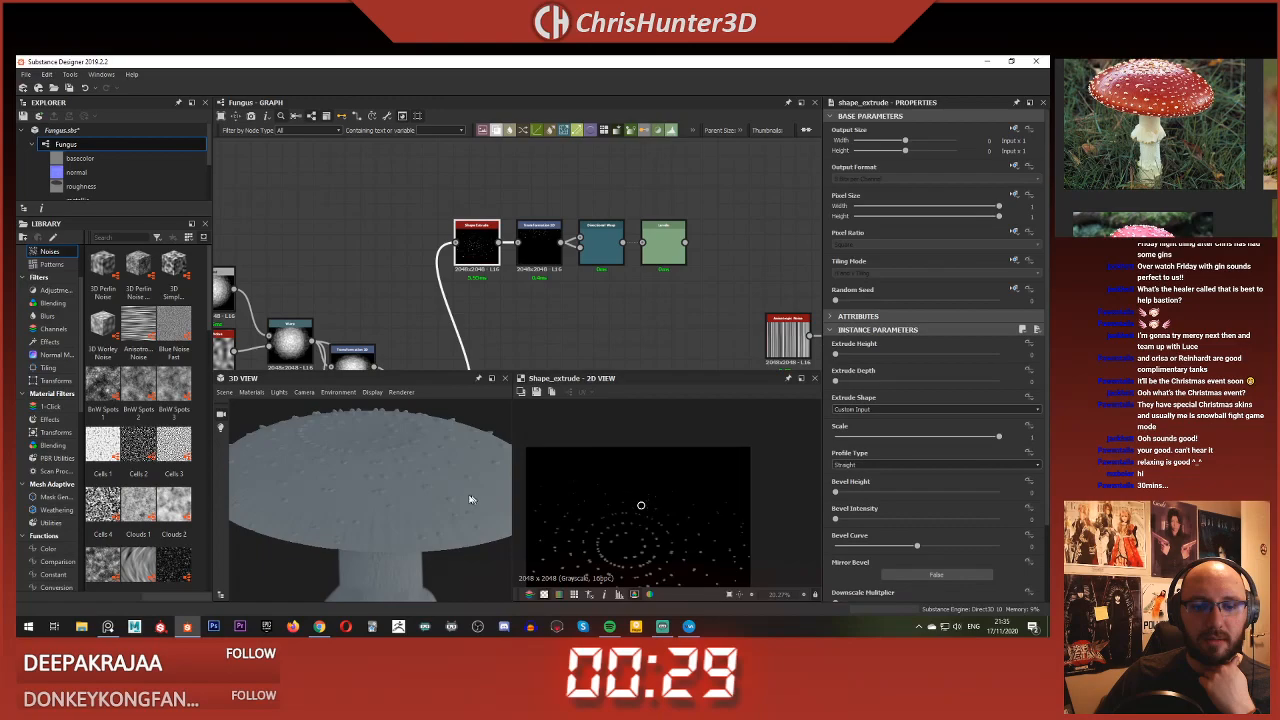
pyautogui.doubleClick(663, 257)
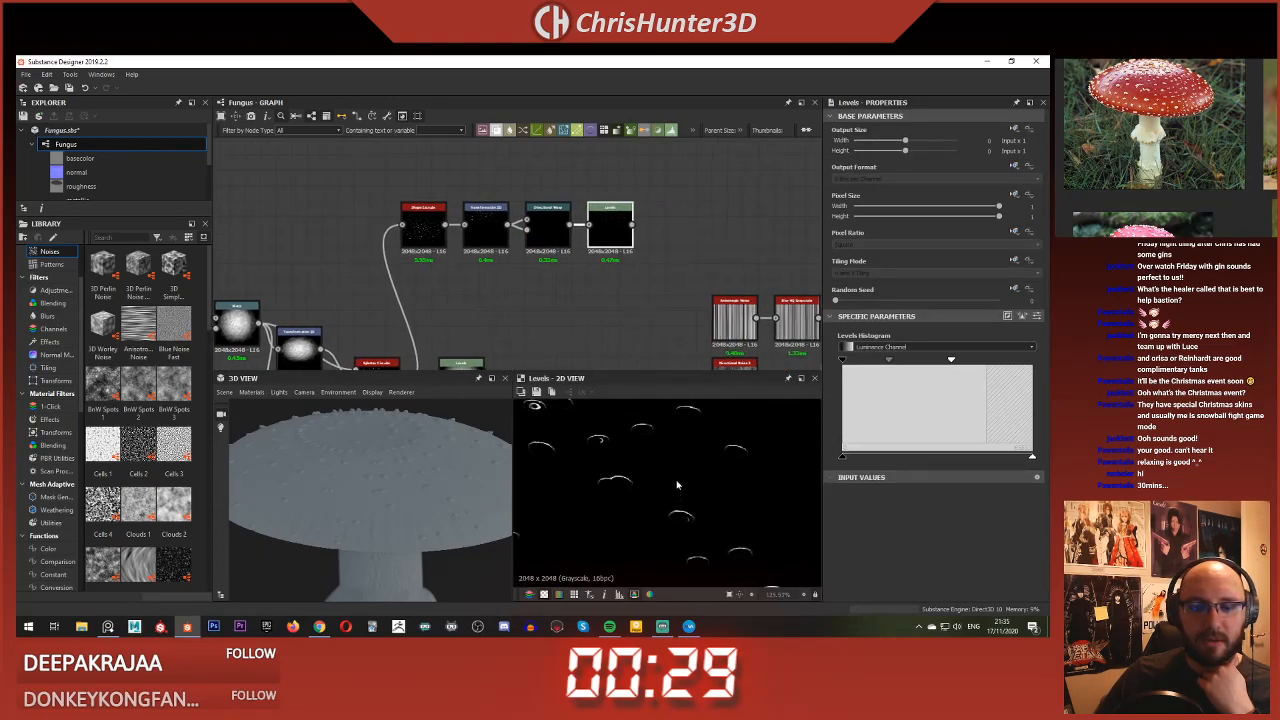
pyautogui.doubleClick(553, 223)
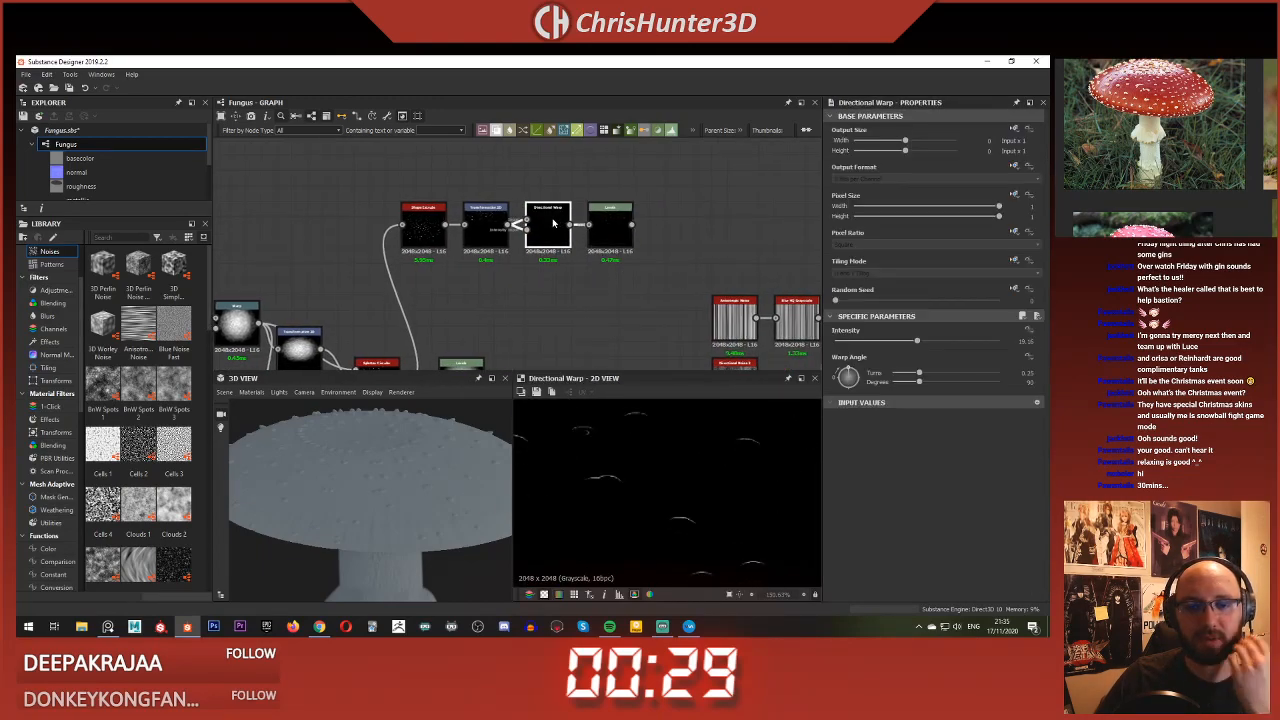
# Step: Open the spot Blend and preview the original Levels after the Directional Warp in the 2D view
pyautogui.scroll(-3, 527, 278)
pyautogui.moveTo(527, 278); pyautogui.dragTo(513, 173, button='middle')
pyautogui.scroll(4, 549, 277)
pyautogui.doubleClick(531, 208)
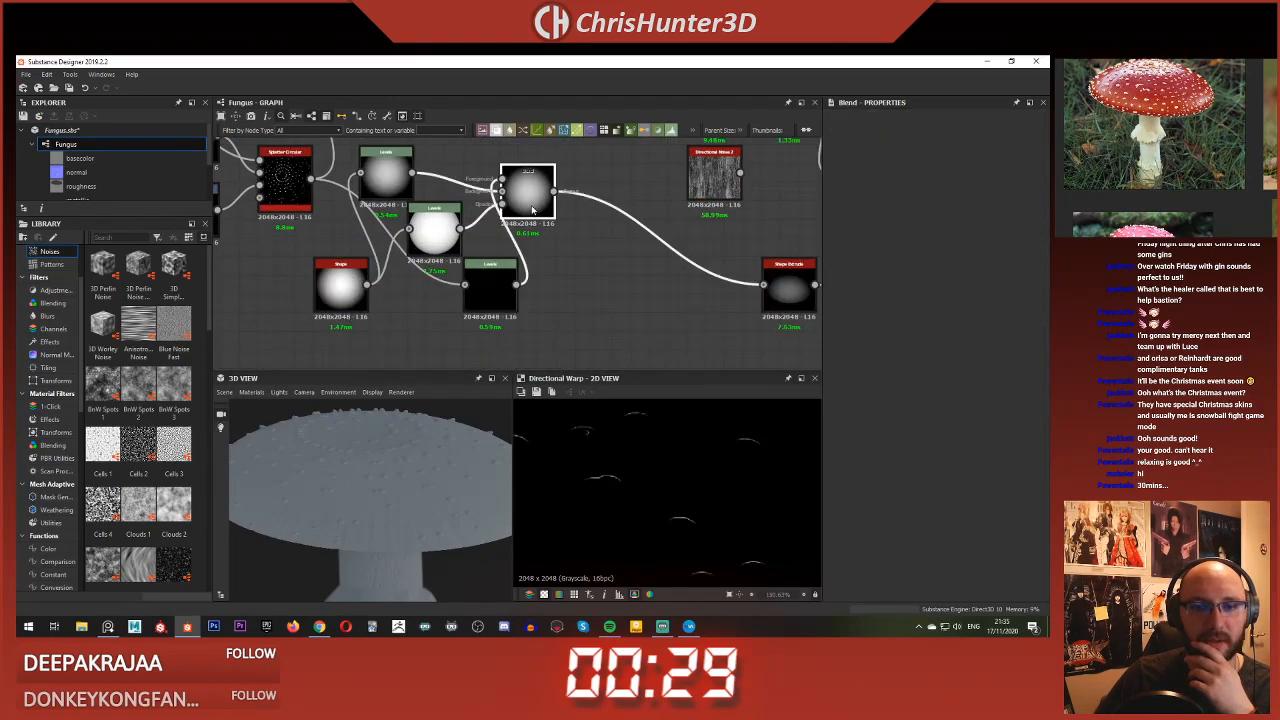
pyautogui.scroll(-3, 531, 215)
pyautogui.scroll(6, 515, 240)
pyautogui.doubleClick(510, 246)
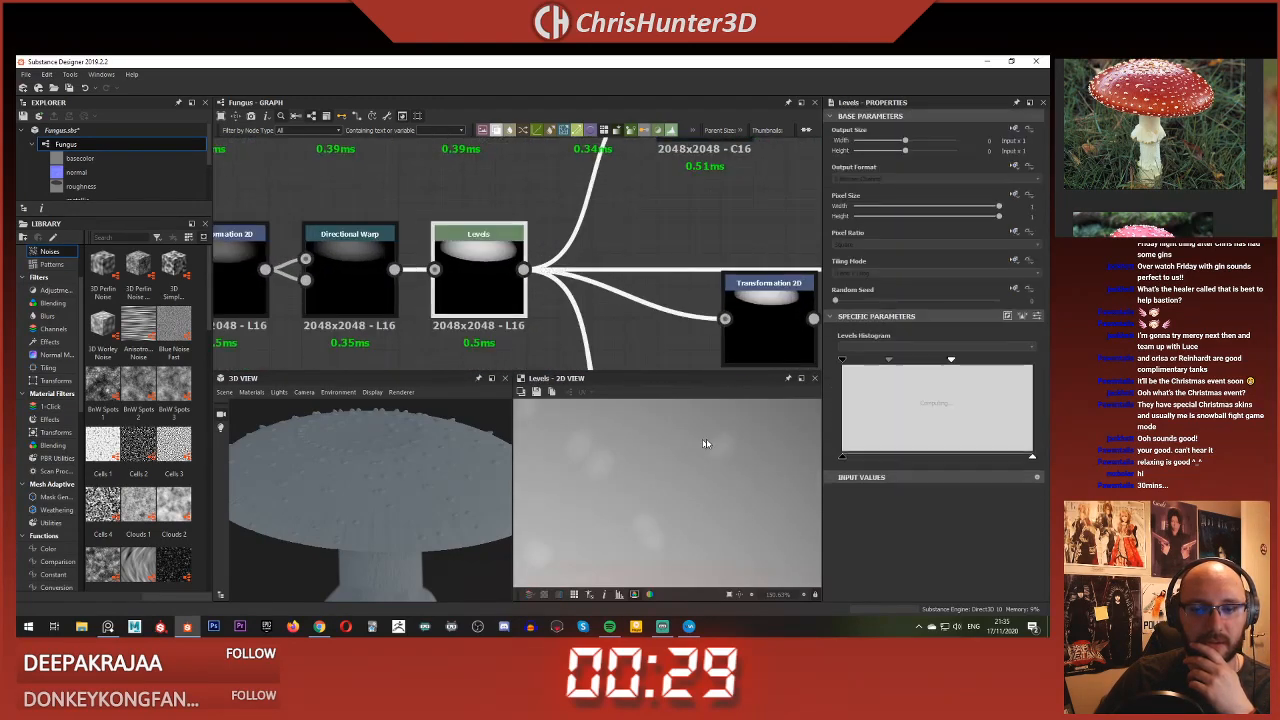
pyautogui.scroll(-5, 715, 437)
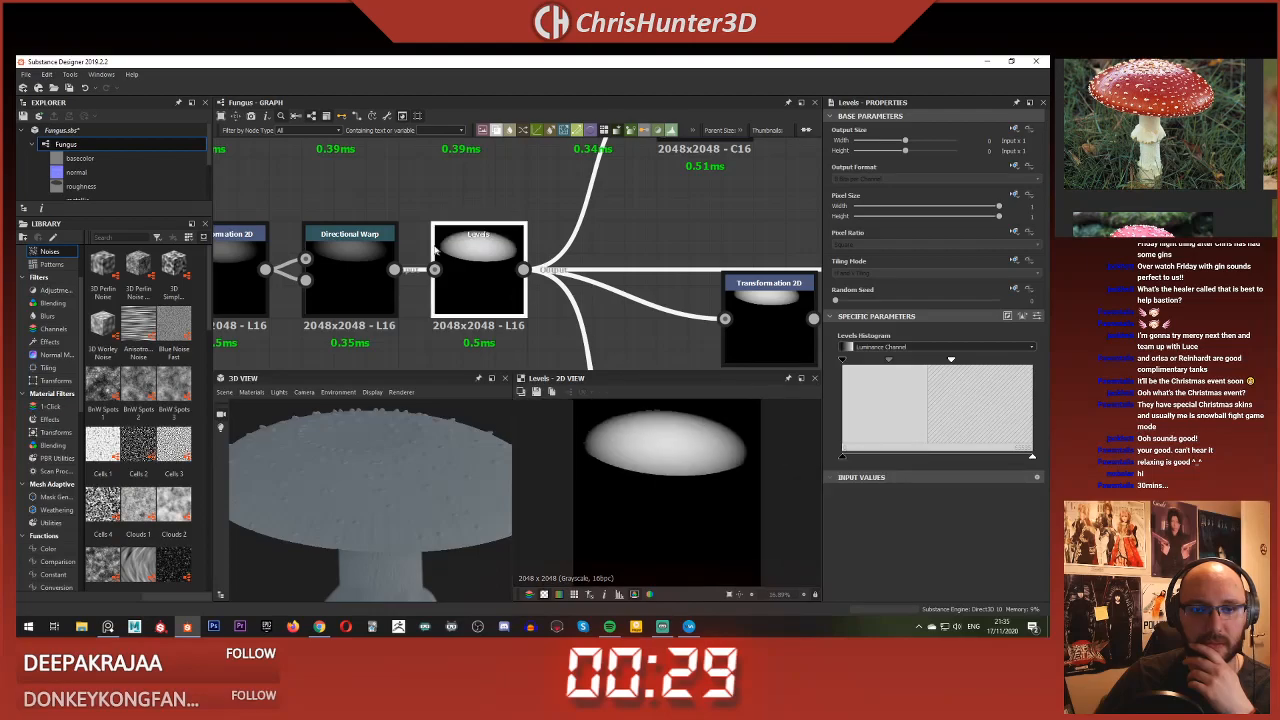
# Step: Preview the original Directional Warp and compare the duplicated Levels with the original Levels in the 2D view
pyautogui.doubleClick(349, 252)
pyautogui.scroll(-5, 536, 314)
pyautogui.scroll(1, 496, 288)
pyautogui.moveTo(496, 288); pyautogui.dragTo(443, 251, button='middle')
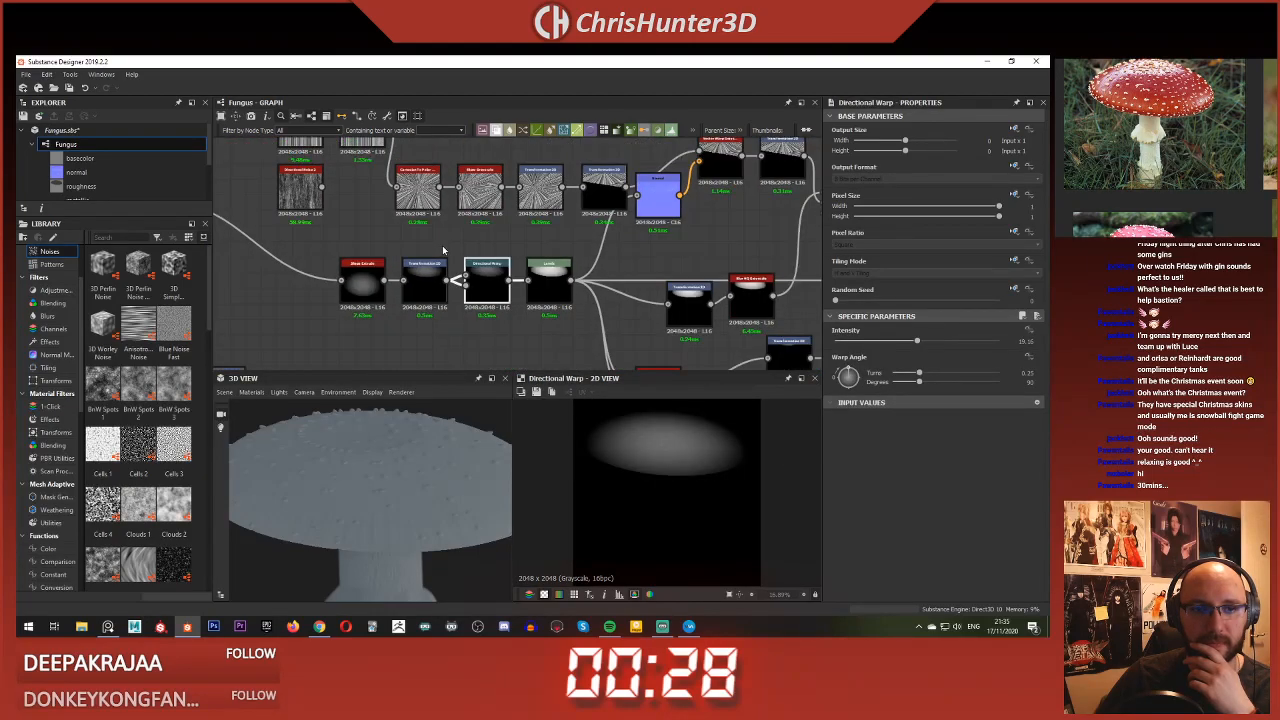
pyautogui.moveTo(368, 198); pyautogui.dragTo(486, 251, button='middle')
pyautogui.scroll(-3, 490, 255)
pyautogui.doubleClick(594, 297)
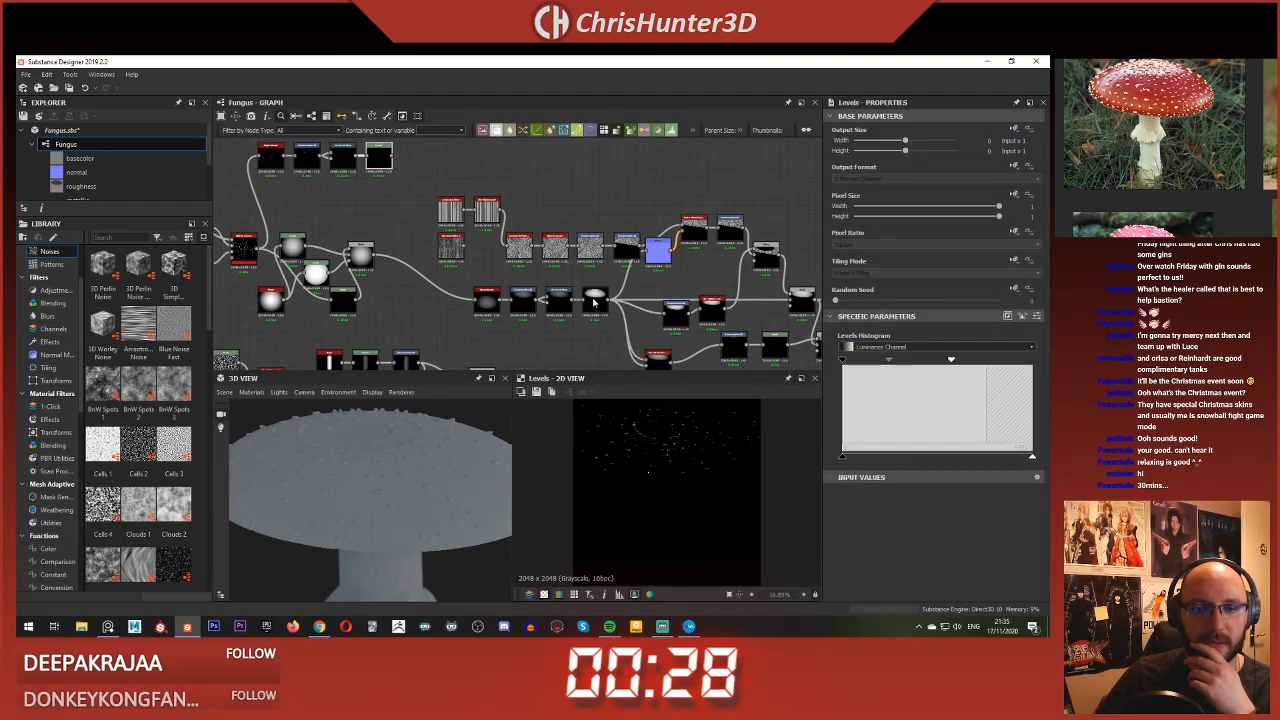
pyautogui.scroll(4, 410, 261)
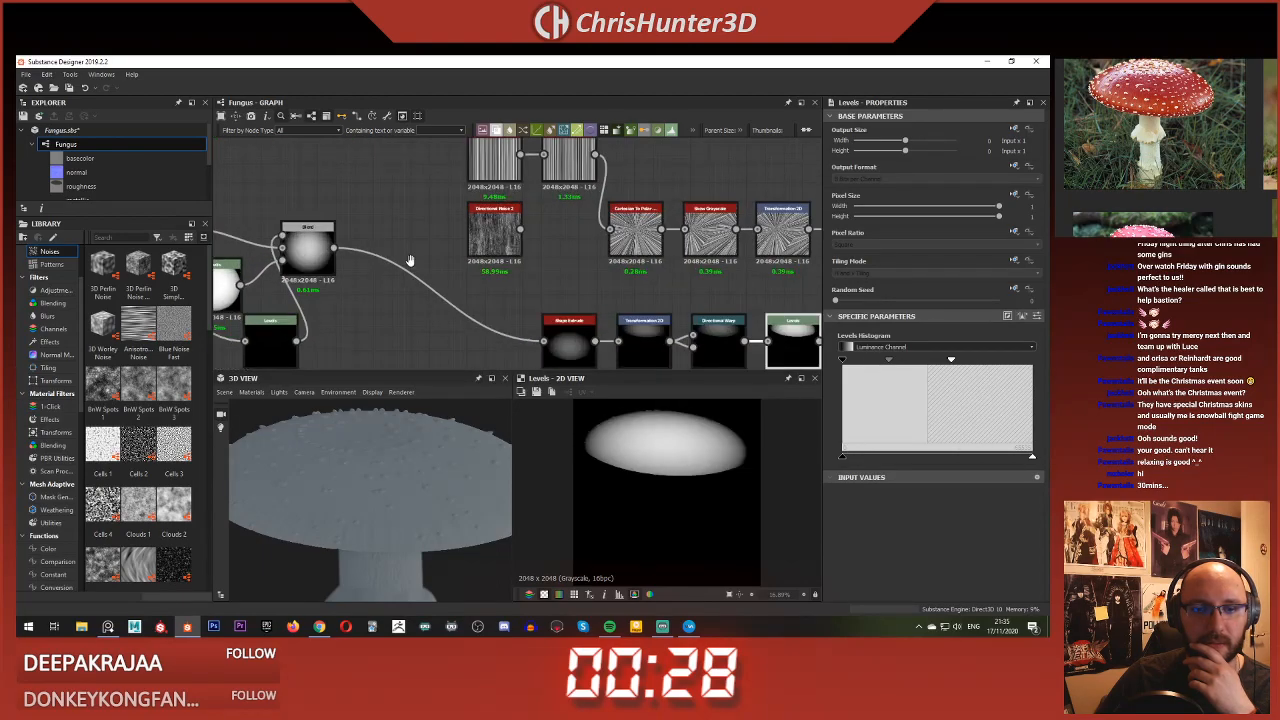
# Step: Delete the duplicated Shape Extrude, Transformation 2D, Directional Warp and Levels chain
pyautogui.scroll(-2, 410, 261)
pyautogui.moveTo(296, 182); pyautogui.dragTo(481, 270, button='middle')
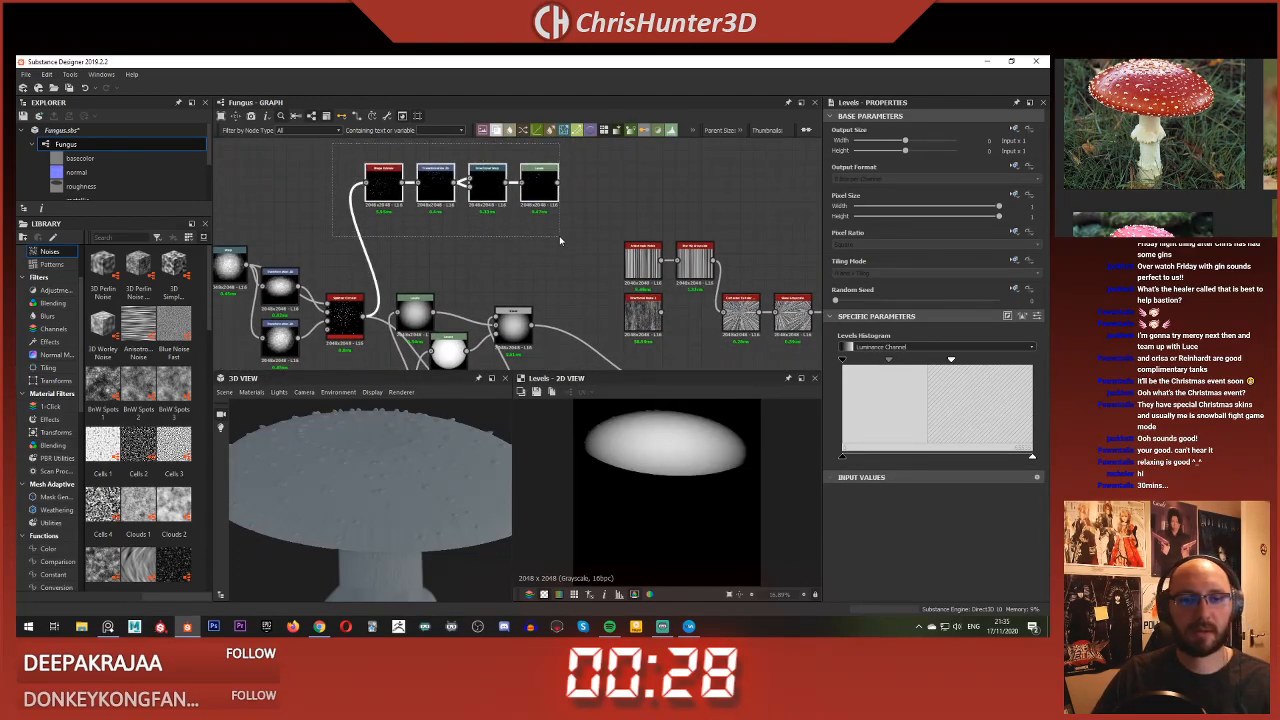
pyautogui.press('Delete')
# Step: Follow the cap branch through the graph and preview its Multiply Blend in the 2D view
pyautogui.scroll(-3, 563, 264)
pyautogui.moveTo(563, 264); pyautogui.dragTo(506, 254, button='middle')
pyautogui.scroll(-3, 506, 254)
pyautogui.moveTo(610, 290); pyautogui.dragTo(448, 243, button='middle')
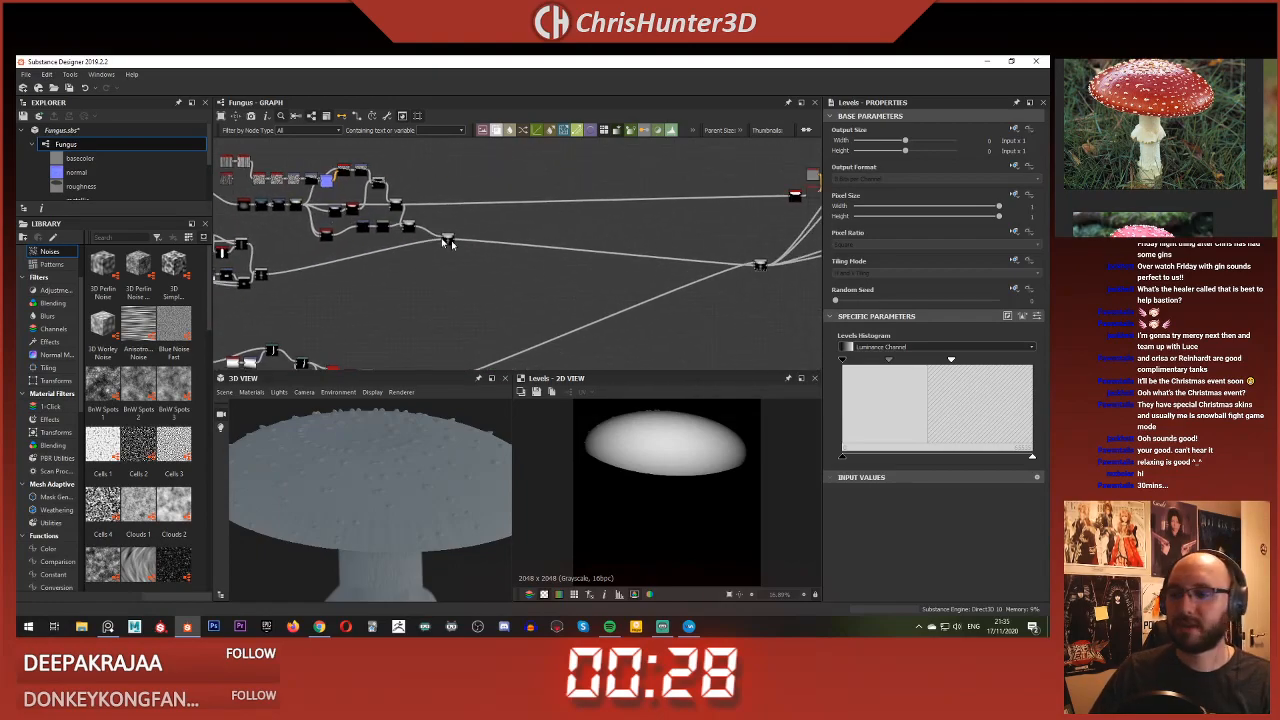
pyautogui.scroll(-1, 490, 285)
pyautogui.moveTo(490, 285); pyautogui.dragTo(369, 280, button='middle')
pyautogui.scroll(-1, 369, 280)
pyautogui.scroll(-1, 600, 278)
pyautogui.moveTo(600, 278); pyautogui.dragTo(723, 309, button='middle')
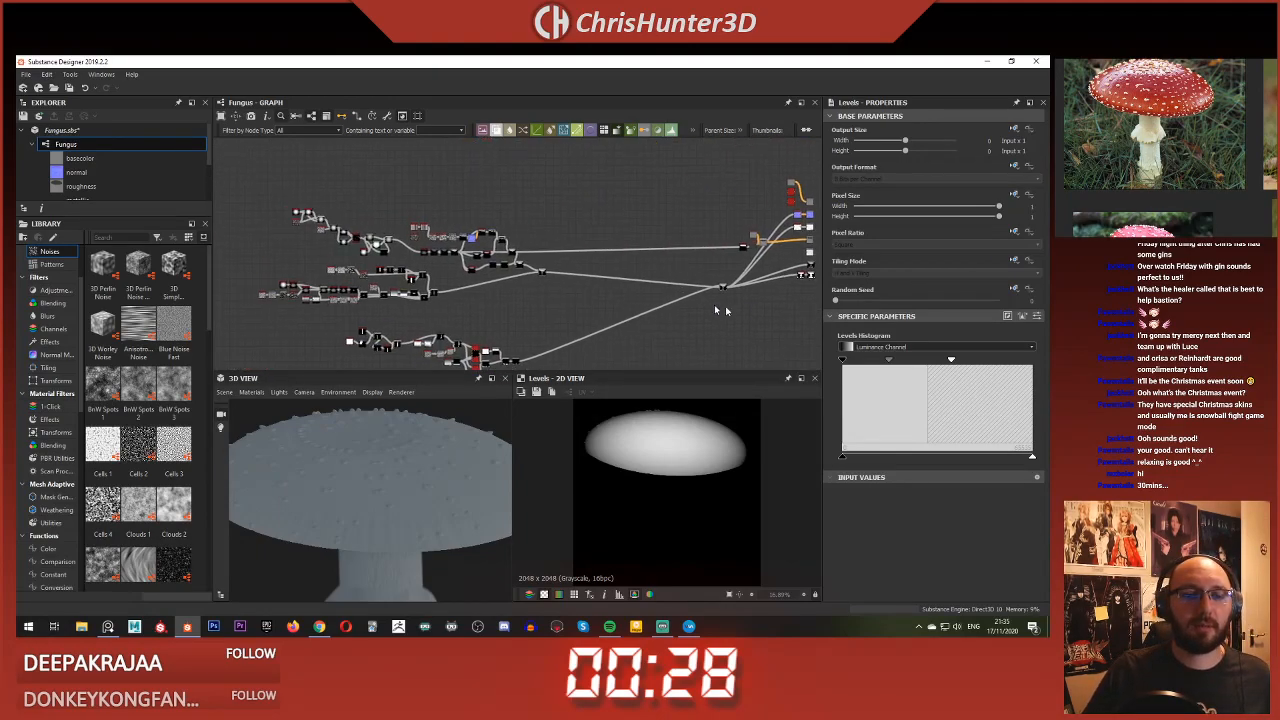
pyautogui.scroll(5, 513, 276)
pyautogui.moveTo(513, 276); pyautogui.dragTo(583, 334, button='middle')
pyautogui.scroll(6, 583, 334)
pyautogui.doubleClick(690, 285)
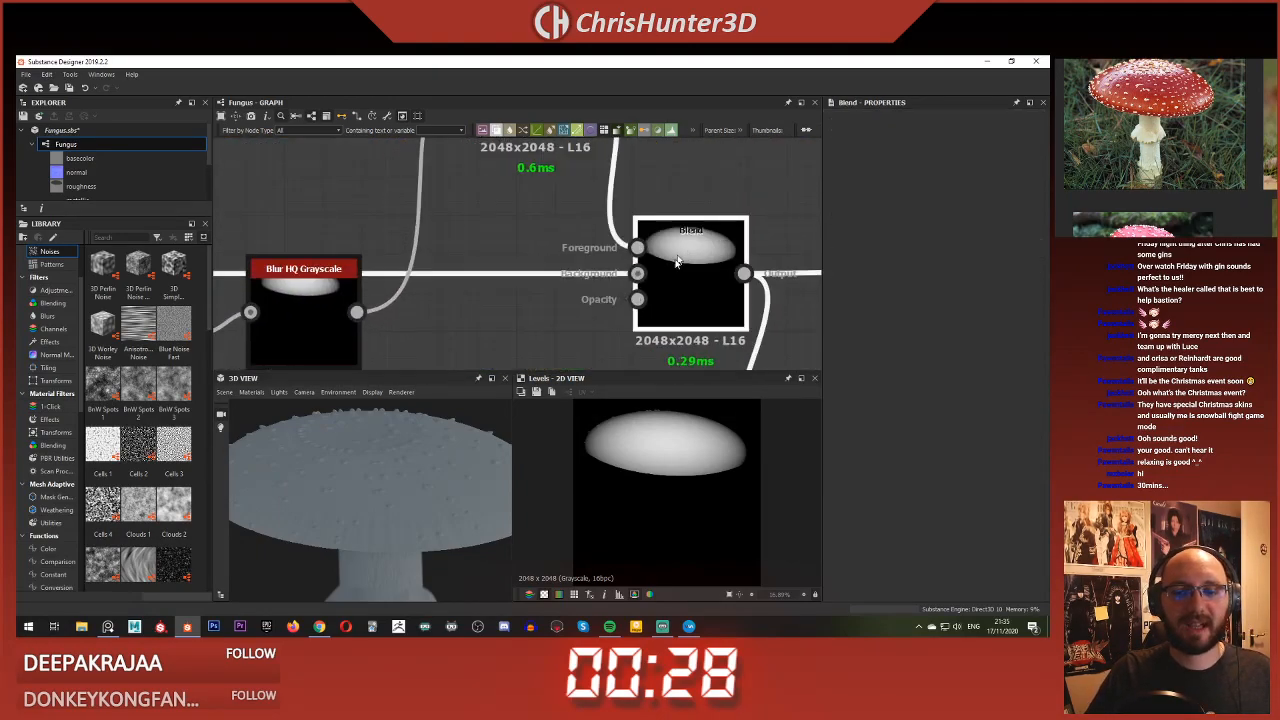
pyautogui.scroll(-5, 696, 444)
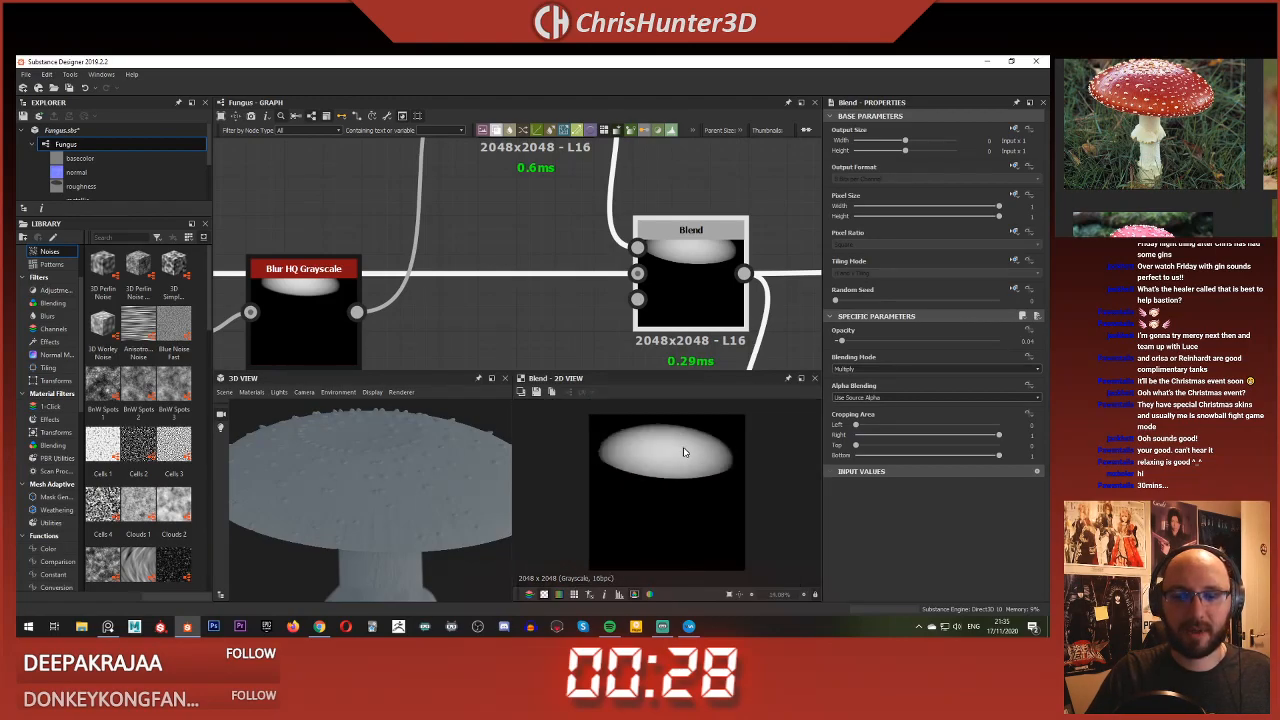
# Step: Add a Histogram Select node fed by the output of the cap's Multiply Blend
pyautogui.scroll(-3, 660, 148)
pyautogui.moveTo(660, 148); pyautogui.dragTo(531, 237, button='middle')
pyautogui.press('space')
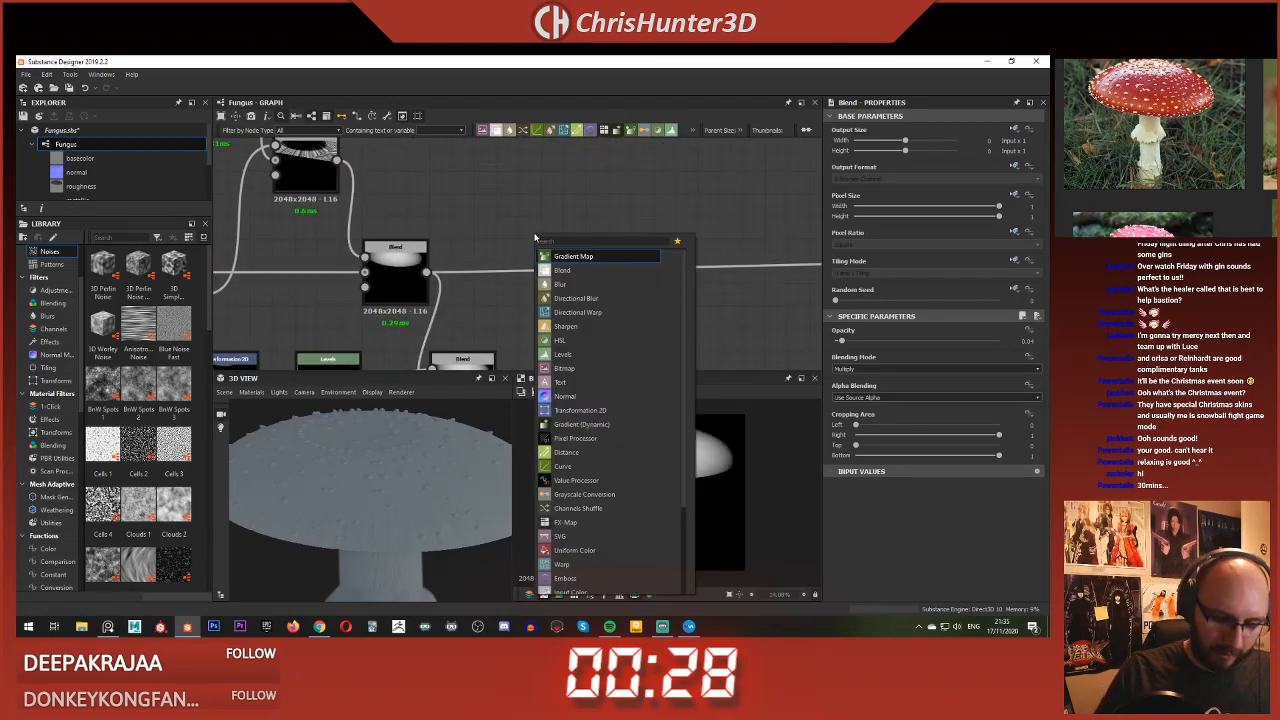
pyautogui.write('hist')
pyautogui.click(619, 313)
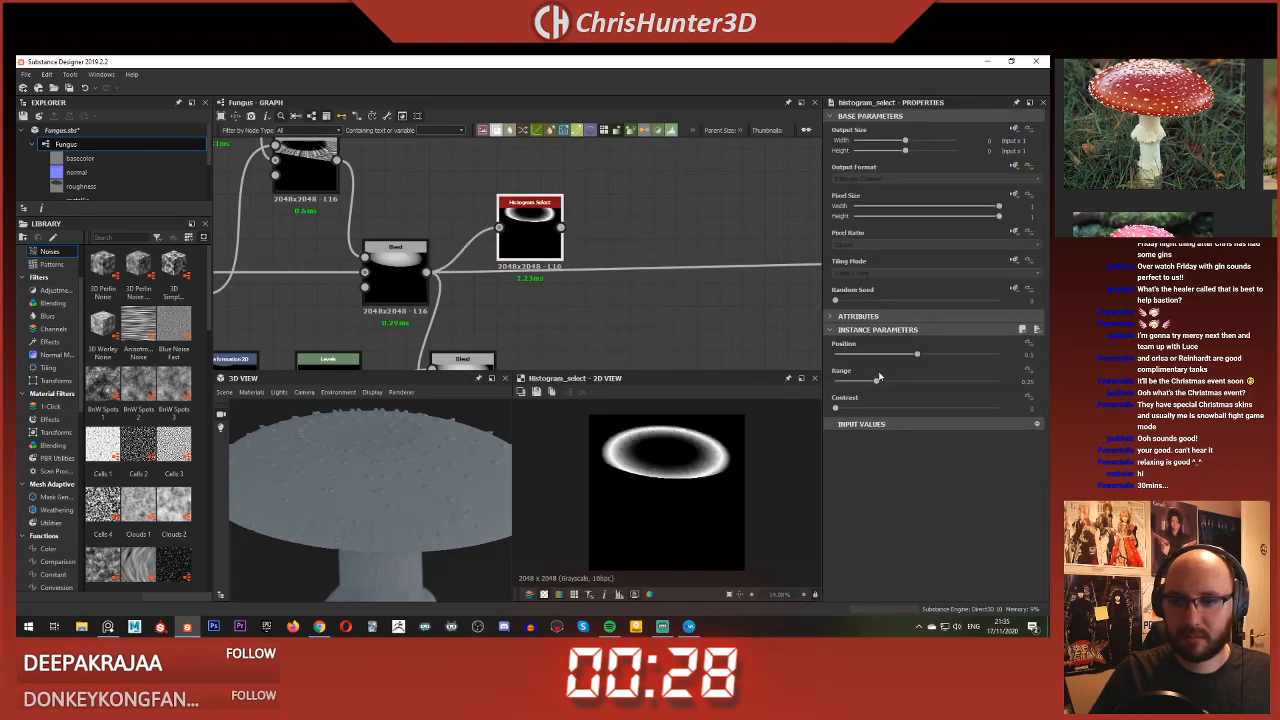
# Step: Try the Histogram Select with Position 1, Range about 0.44 and Contrast 0, and delete the node
pyautogui.moveTo(902, 383); pyautogui.dragTo(855, 384)
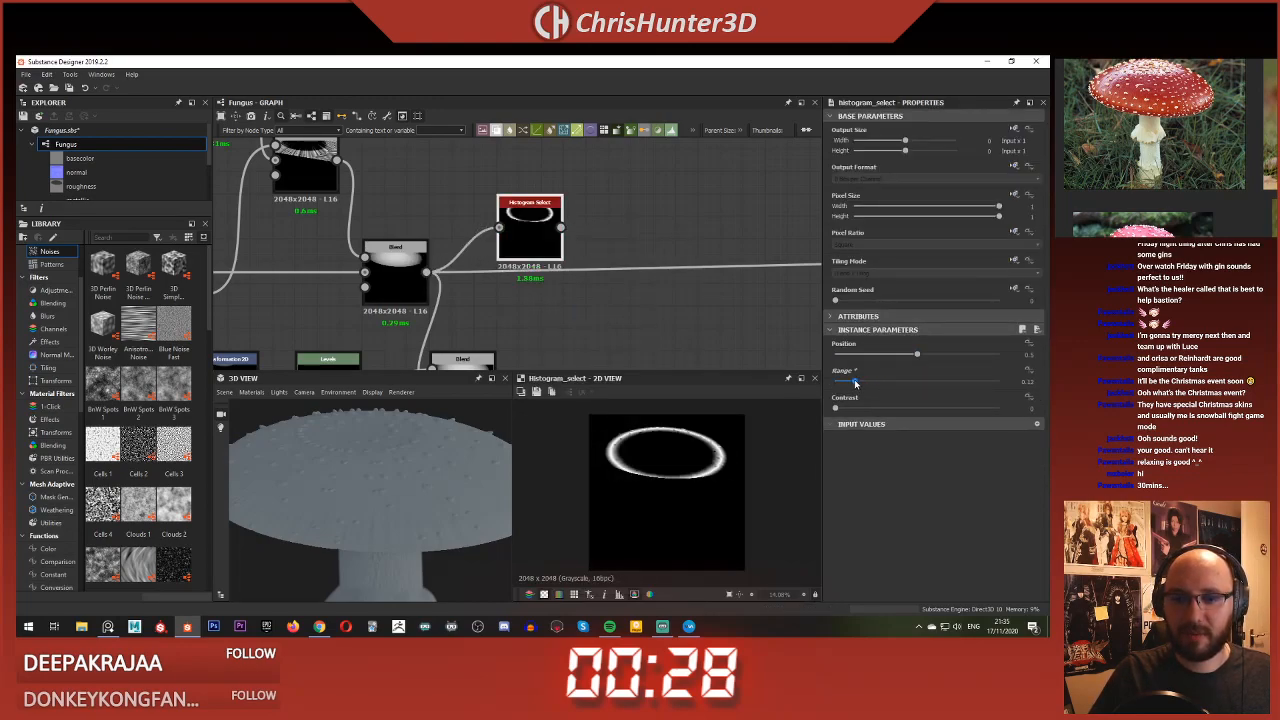
pyautogui.moveTo(917, 358); pyautogui.dragTo(988, 360)
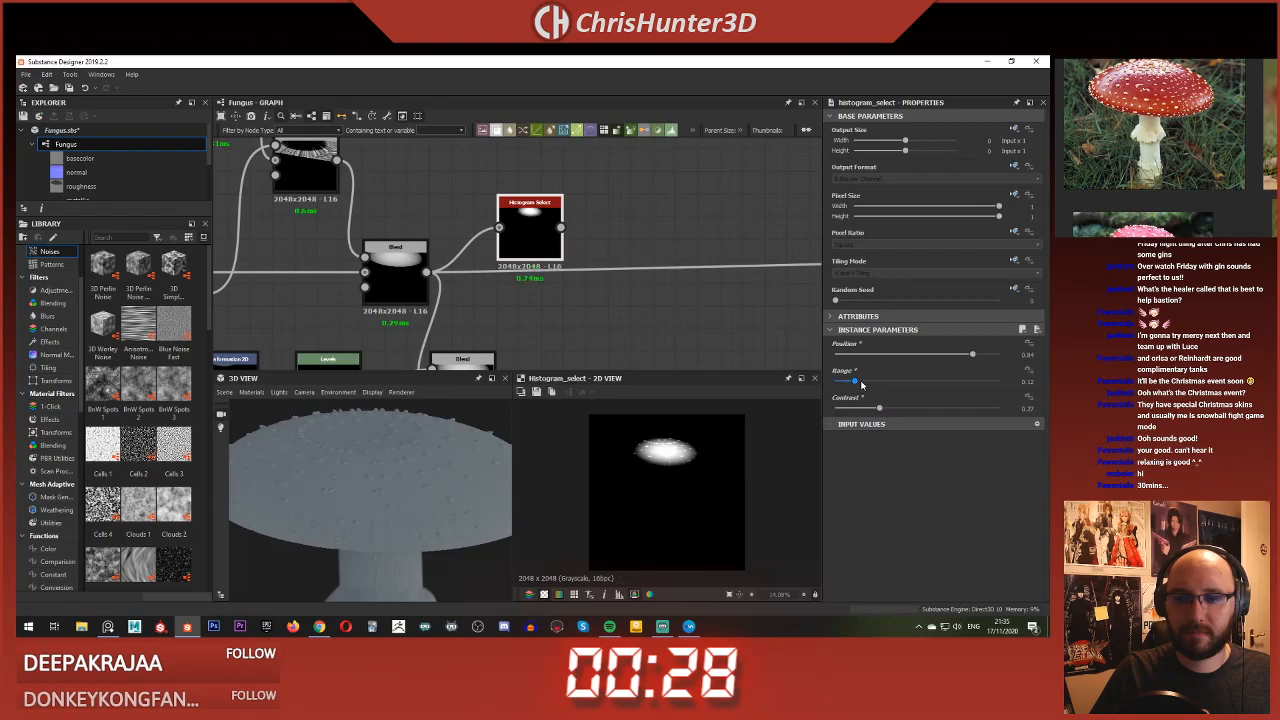
pyautogui.moveTo(913, 383); pyautogui.dragTo(996, 410)
pyautogui.moveTo(827, 411); pyautogui.dragTo(830, 410)
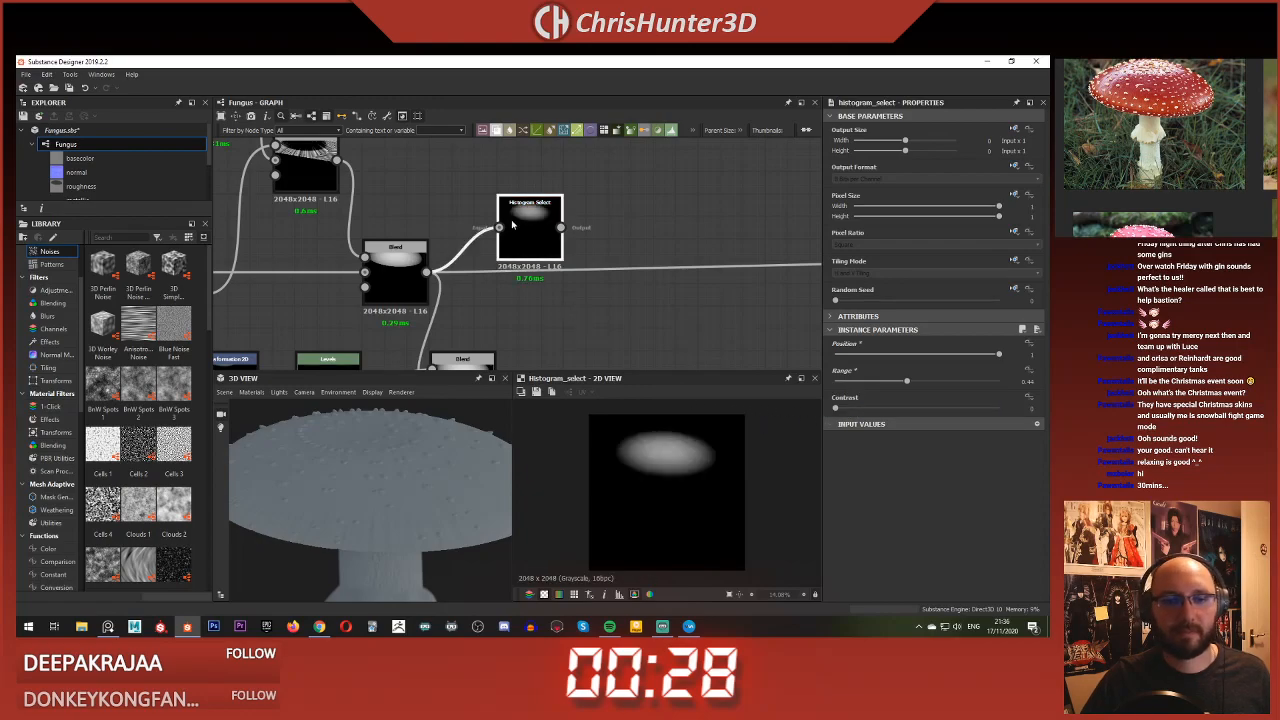
pyautogui.press('Delete')
# Step: Preview the Levels node between the cap's Shape and the spot Blend, and trace the chain that follows
pyautogui.scroll(-4, 537, 241)
pyautogui.moveTo(460, 233); pyautogui.dragTo(680, 250, button='middle')
pyautogui.scroll(-2, 680, 250)
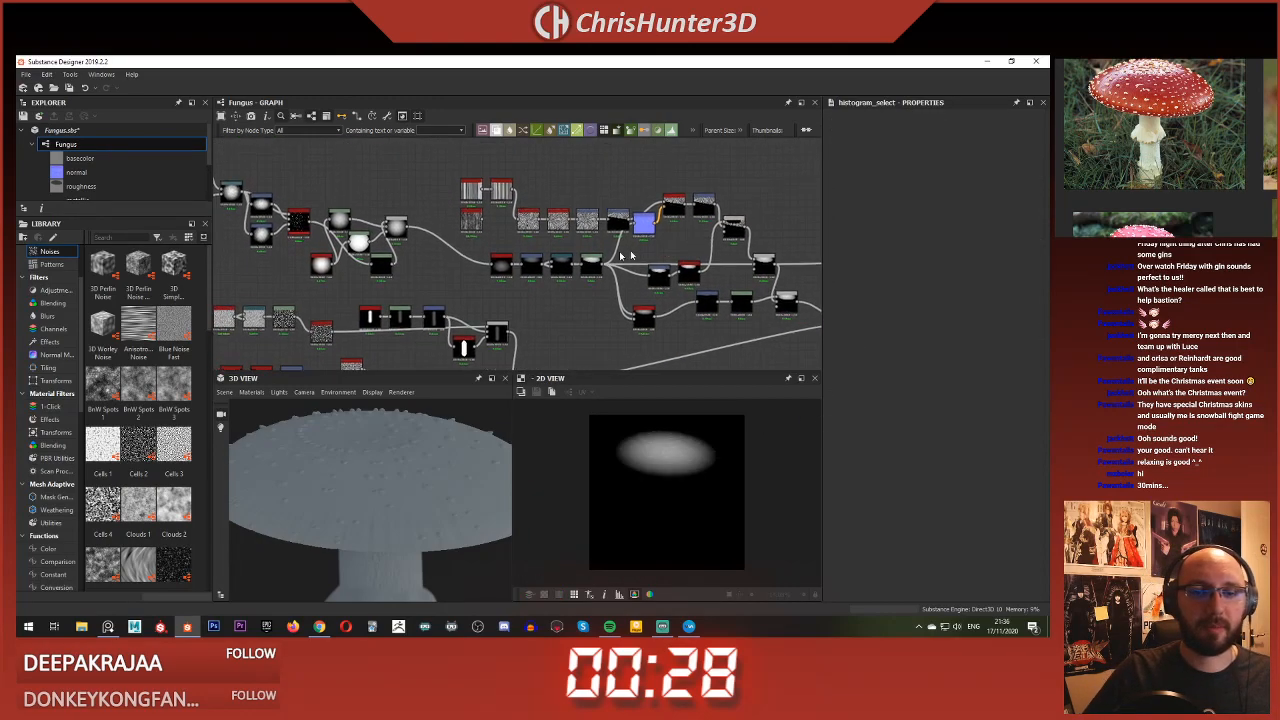
pyautogui.scroll(1, 333, 205)
pyautogui.scroll(4, 333, 205)
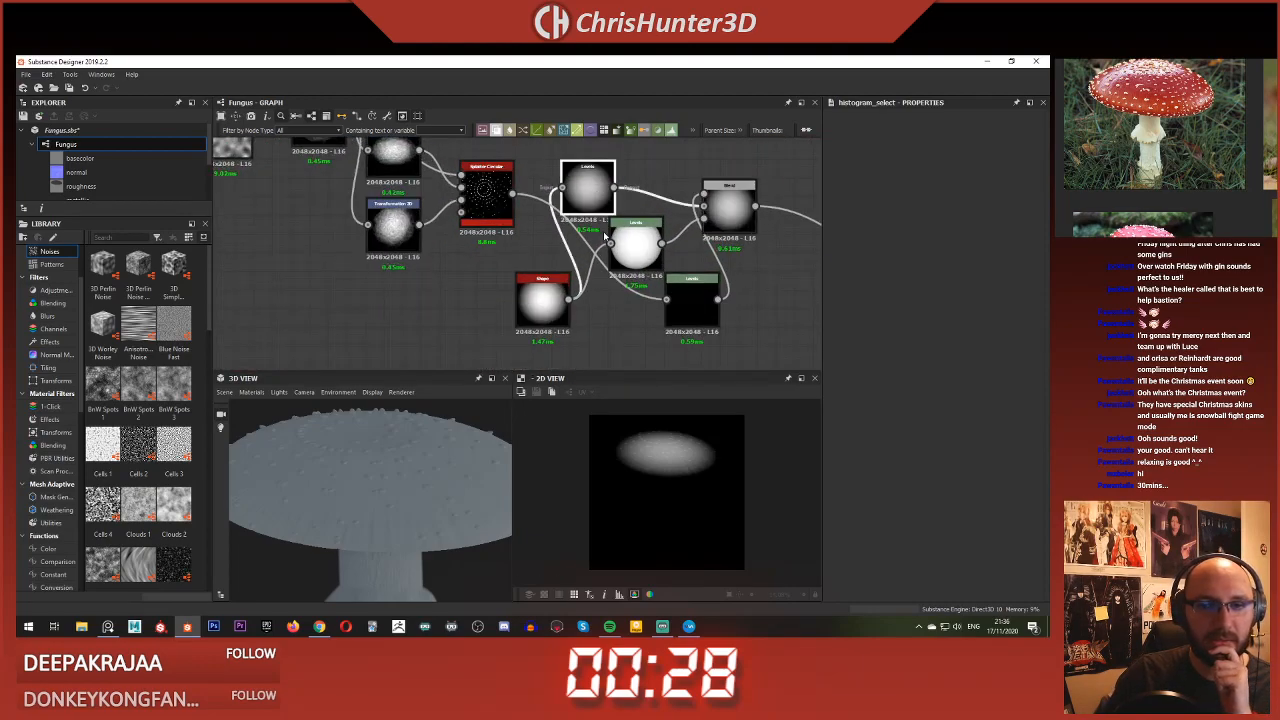
pyautogui.doubleClick(597, 205)
pyautogui.moveTo(683, 334); pyautogui.dragTo(560, 343, button='middle')
pyautogui.scroll(-2, 663, 334)
pyautogui.moveTo(746, 326); pyautogui.dragTo(469, 297, button='middle')
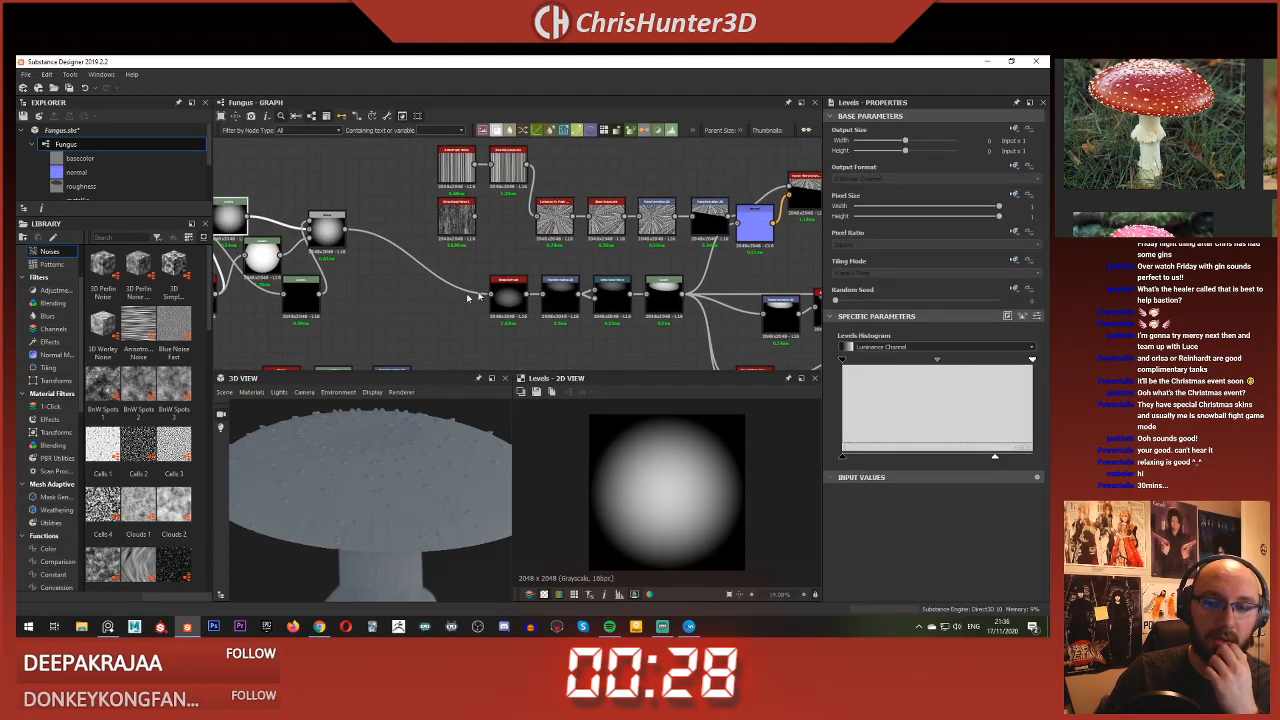
# Step: Preview the Levels after the Directional Warp and examine the cap's spots closely in the 2D view
pyautogui.moveTo(572, 270); pyautogui.dragTo(431, 249, button='middle')
pyautogui.scroll(3, 516, 265)
pyautogui.doubleClick(503, 265)
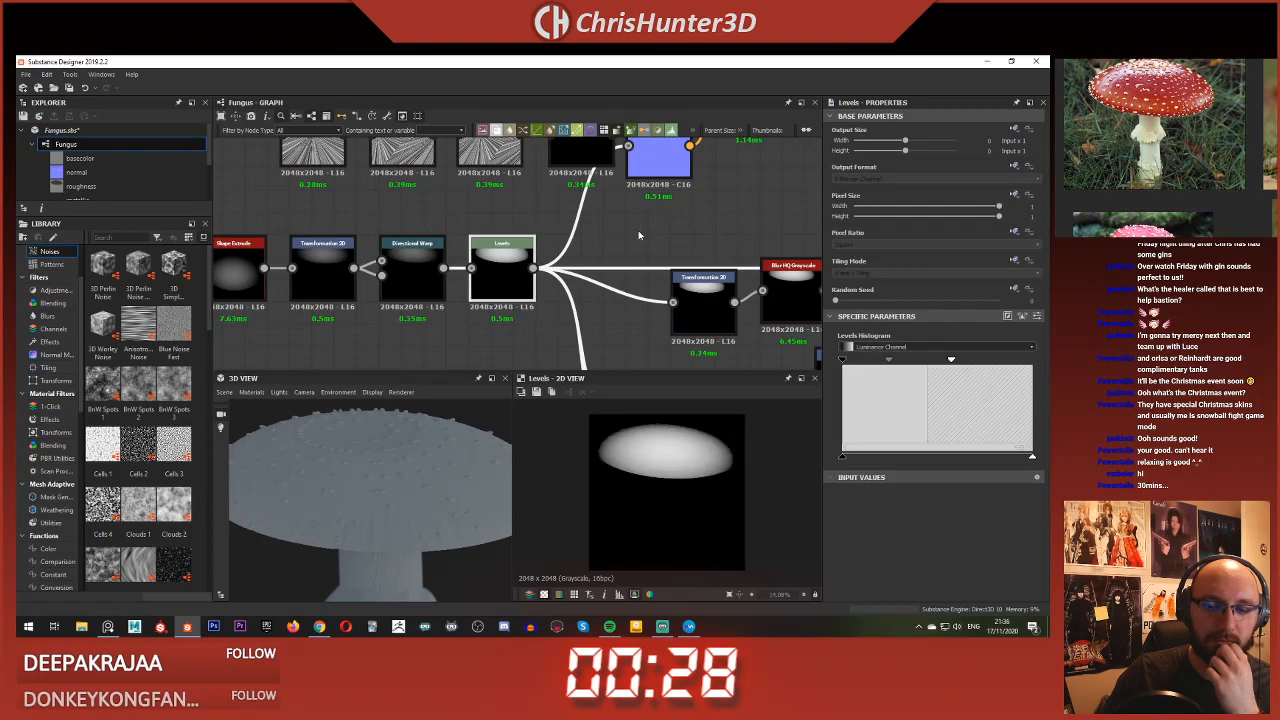
pyautogui.moveTo(760, 330); pyautogui.dragTo(557, 336, button='middle')
pyautogui.scroll(4, 668, 432)
pyautogui.scroll(2, 670, 430)
pyautogui.scroll(-2, 630, 470)
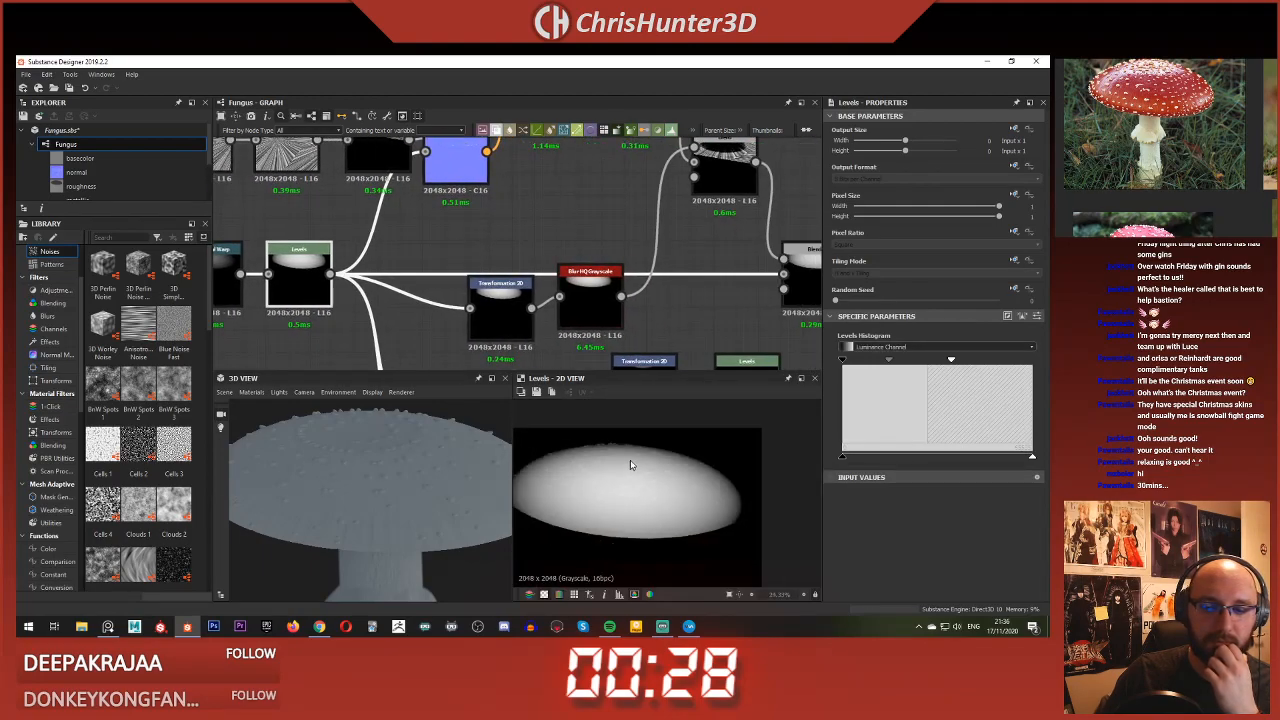
pyautogui.scroll(3, 640, 470)
pyautogui.press('f')
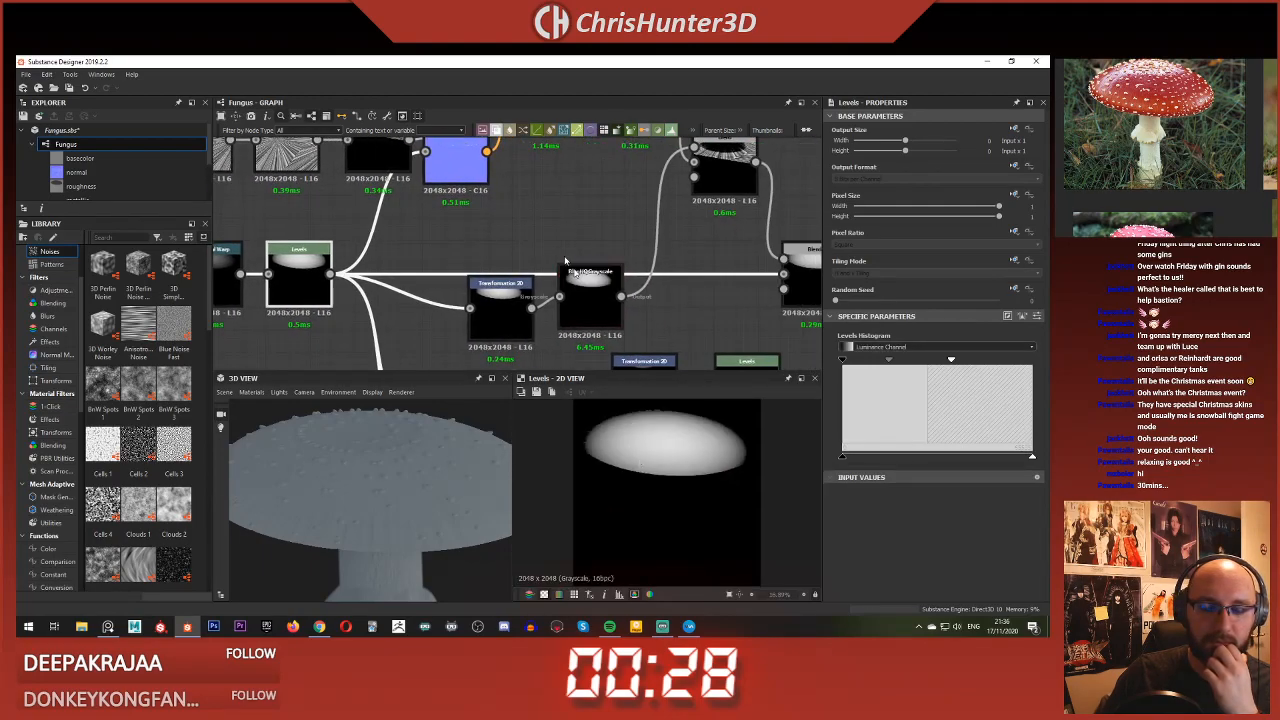
# Step: Add an Ambient Occlusion (HBAO) node fed by the output of the cap's Blend that combines the spotted cap with the radial streaks
pyautogui.scroll(-2, 590, 280)
pyautogui.moveTo(720, 275); pyautogui.dragTo(590, 275, button='middle')
pyautogui.scroll(2, 603, 249)
pyautogui.click(668, 192)
pyautogui.moveTo(668, 192); pyautogui.dragTo(576, 207, button='middle')
pyautogui.scroll(-1, 576, 207)
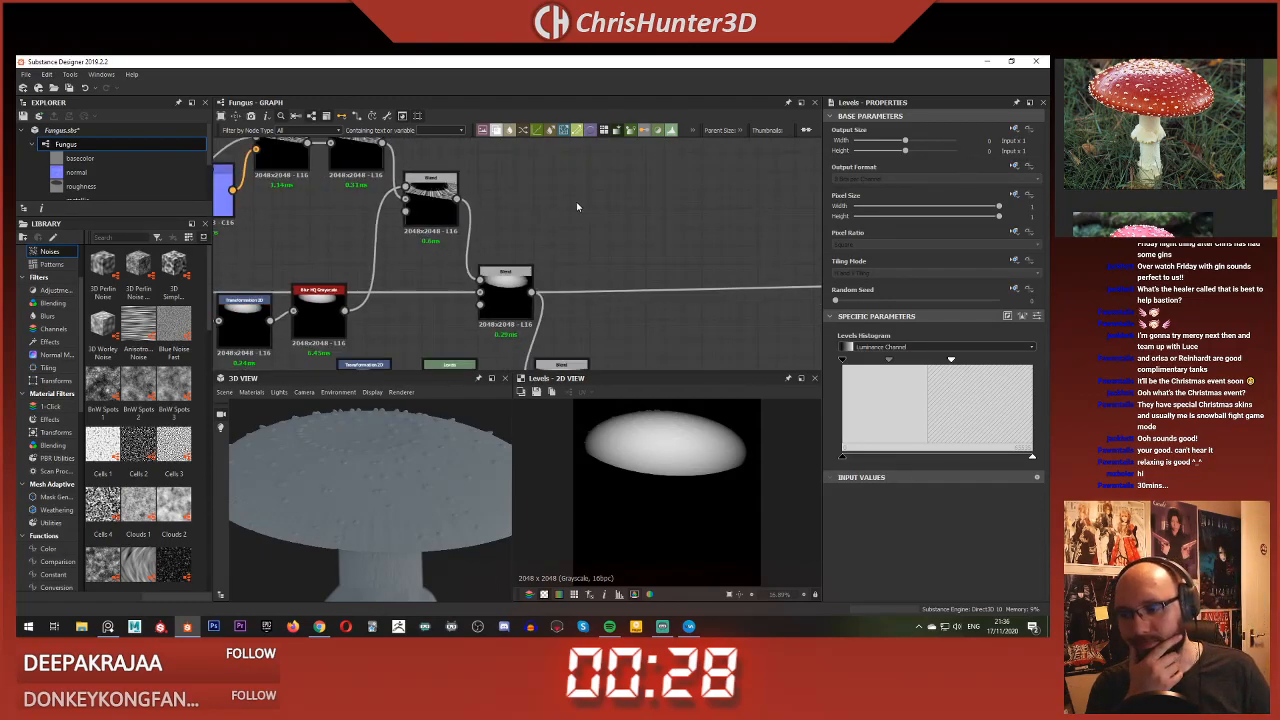
pyautogui.press('space')
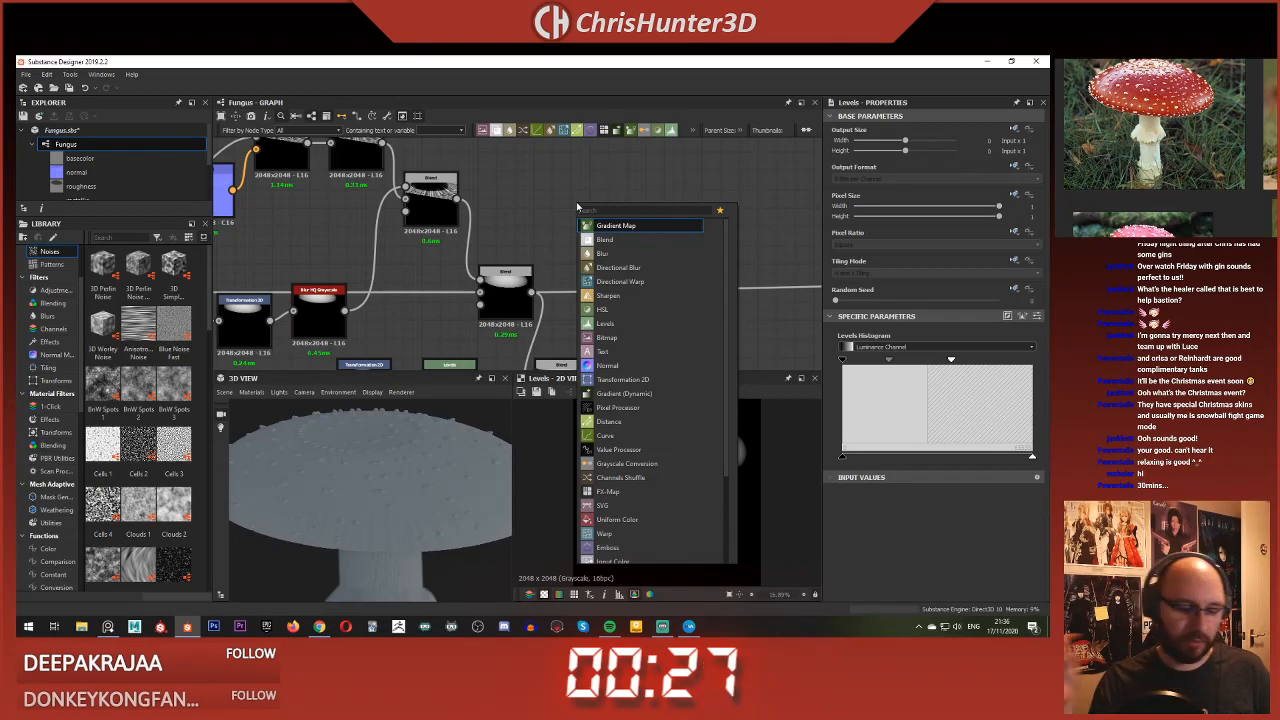
pyautogui.write('hbao')
pyautogui.press('Return')
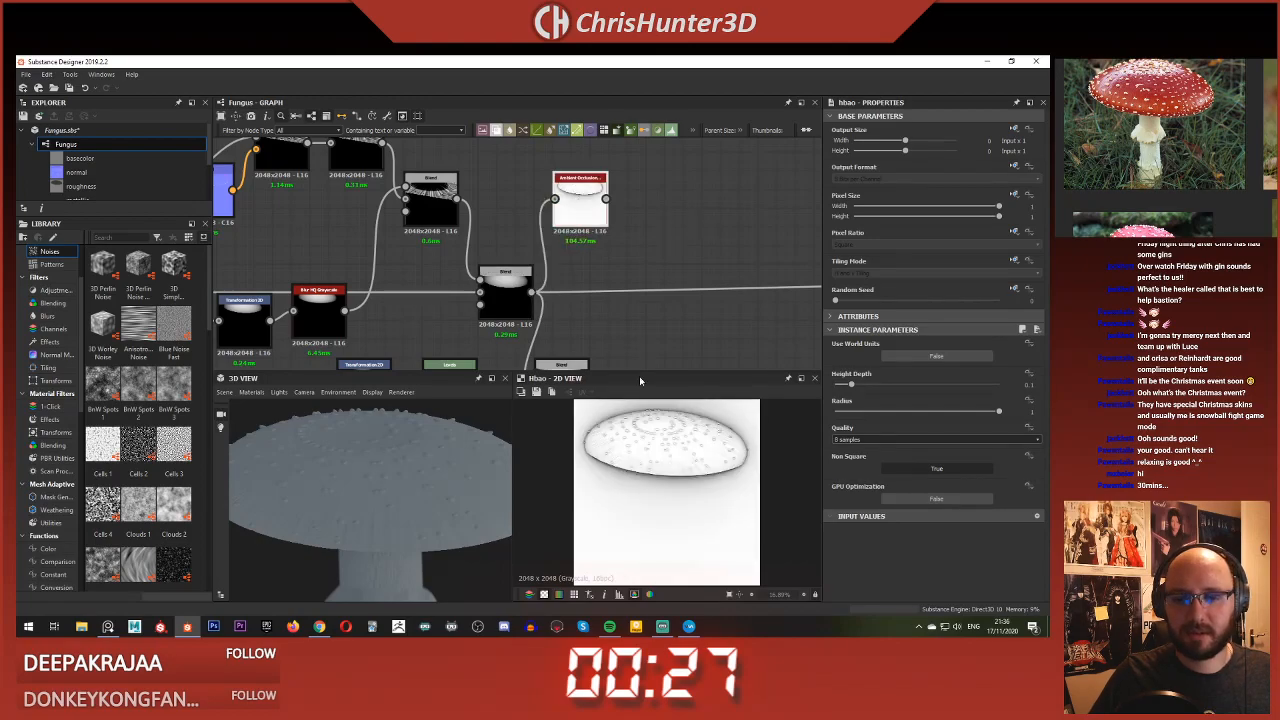
# Step: Try the Ambient Occlusion node with Height Depth about 0.98 and Radius about 0.04, and delete the node
pyautogui.scroll(7, 639, 367)
pyautogui.scroll(-2, 703, 460)
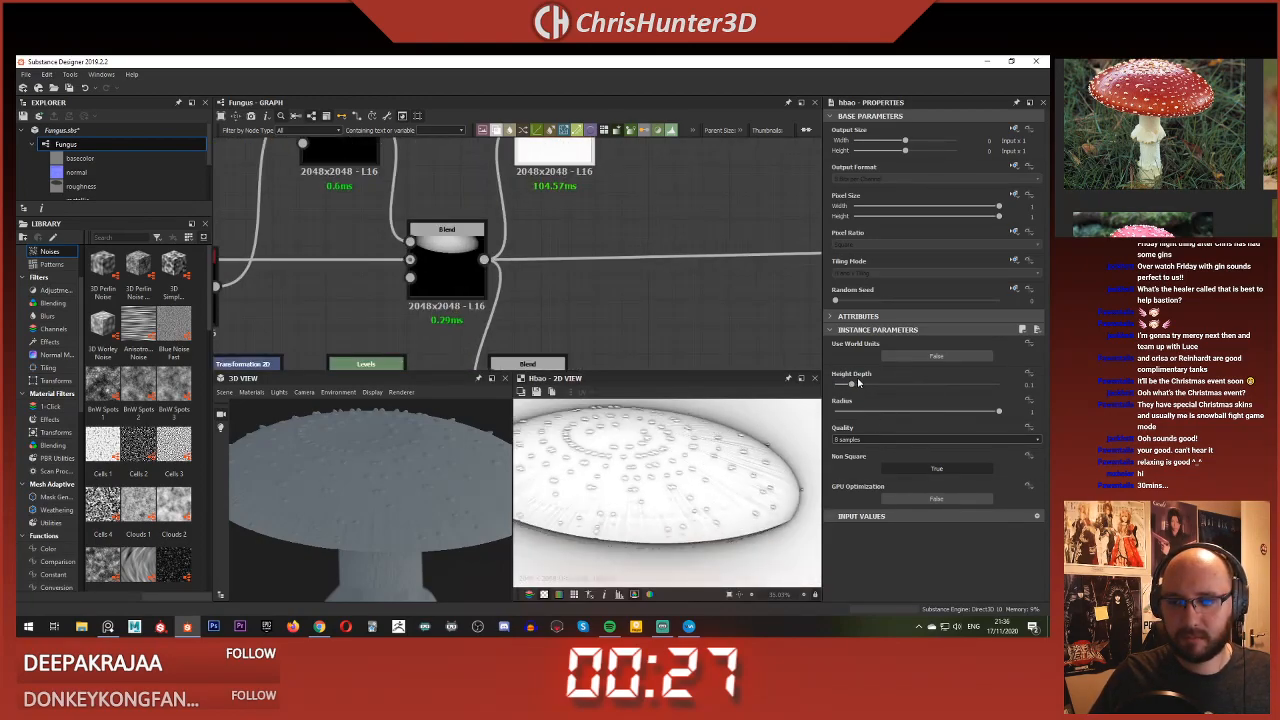
pyautogui.moveTo(860, 386); pyautogui.dragTo(940, 393)
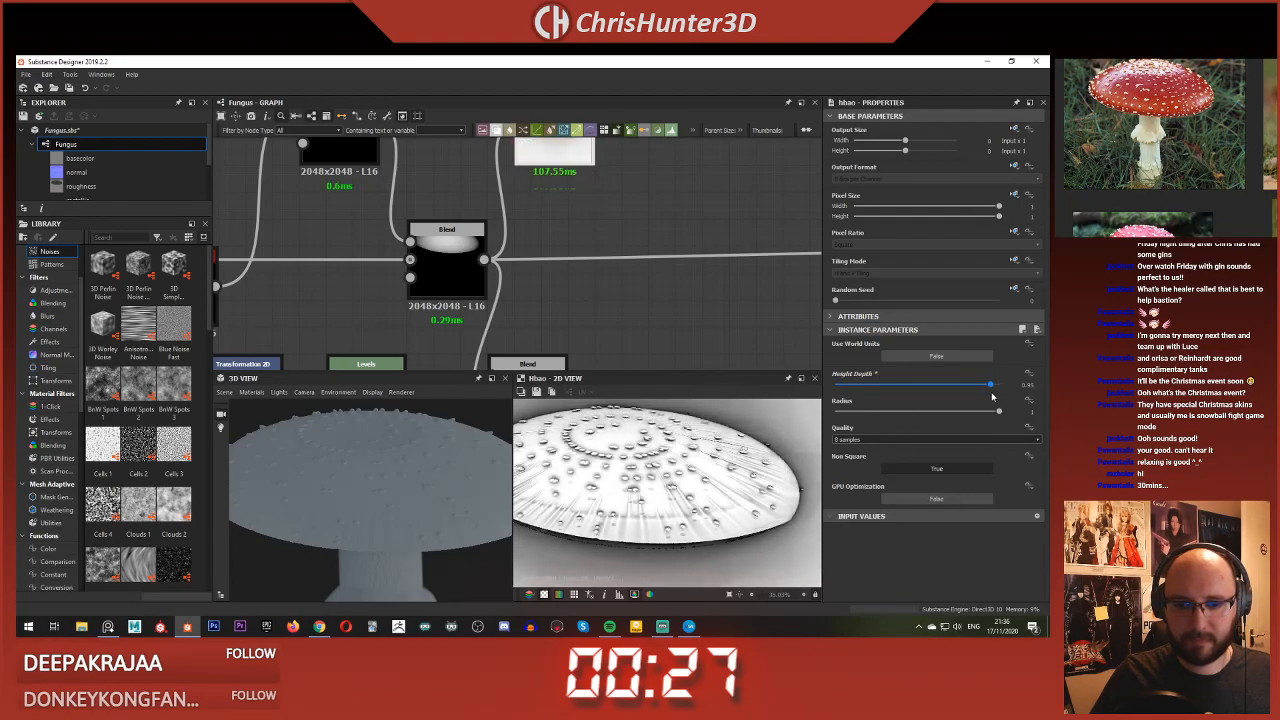
pyautogui.scroll(4, 766, 462)
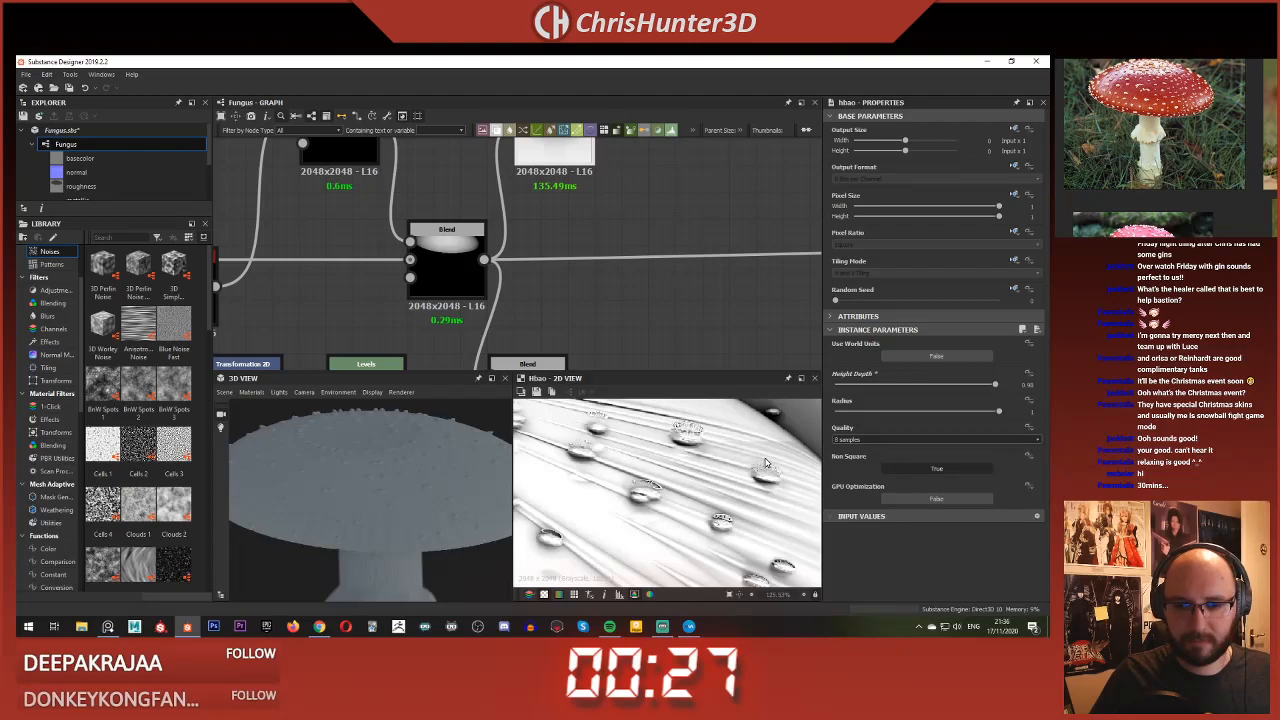
pyautogui.moveTo(895, 425); pyautogui.dragTo(842, 424)
pyautogui.press('f')
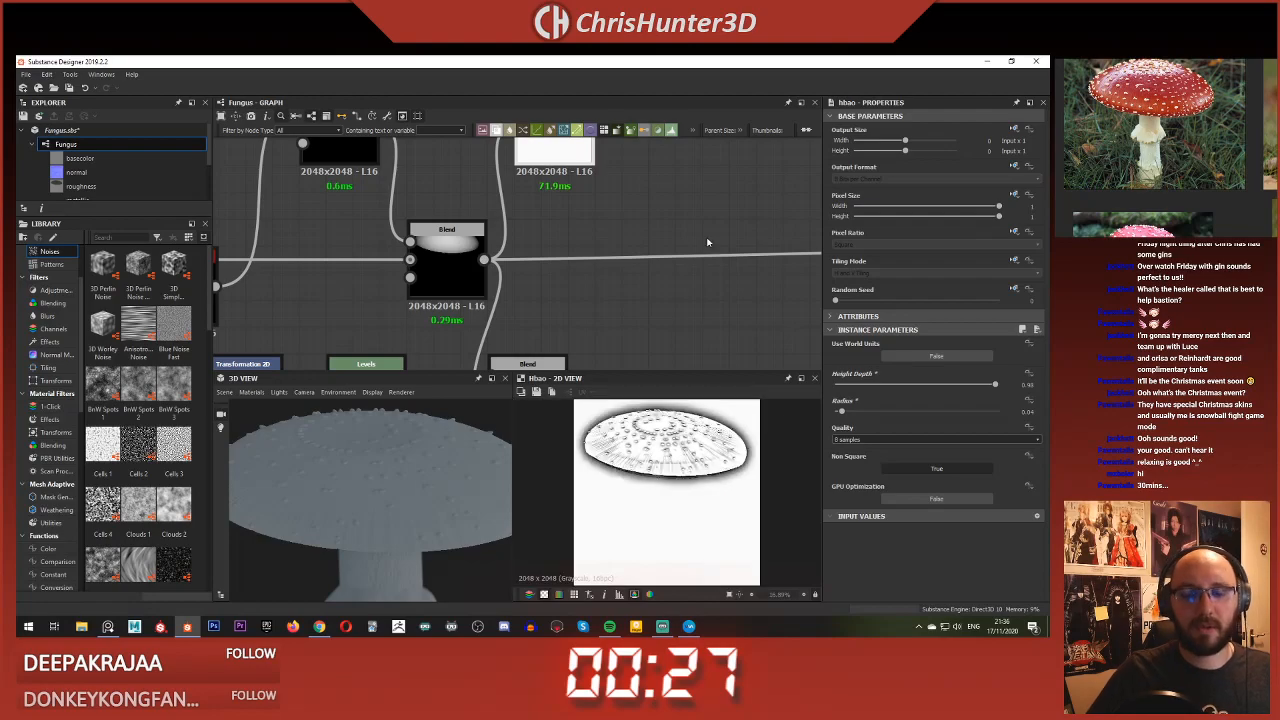
pyautogui.scroll(-1, 660, 265)
pyautogui.moveTo(614, 226); pyautogui.dragTo(616, 250, button='middle')
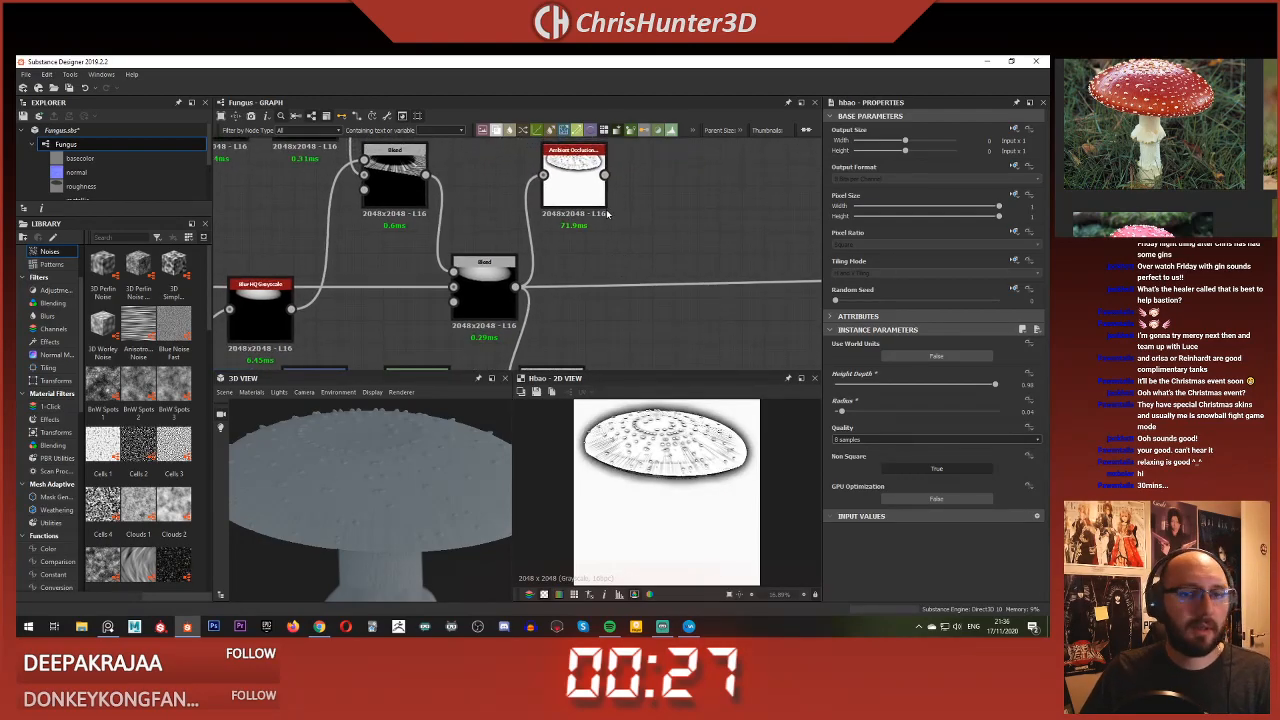
pyautogui.click(610, 215)
pyautogui.scroll(-6, 612, 240)
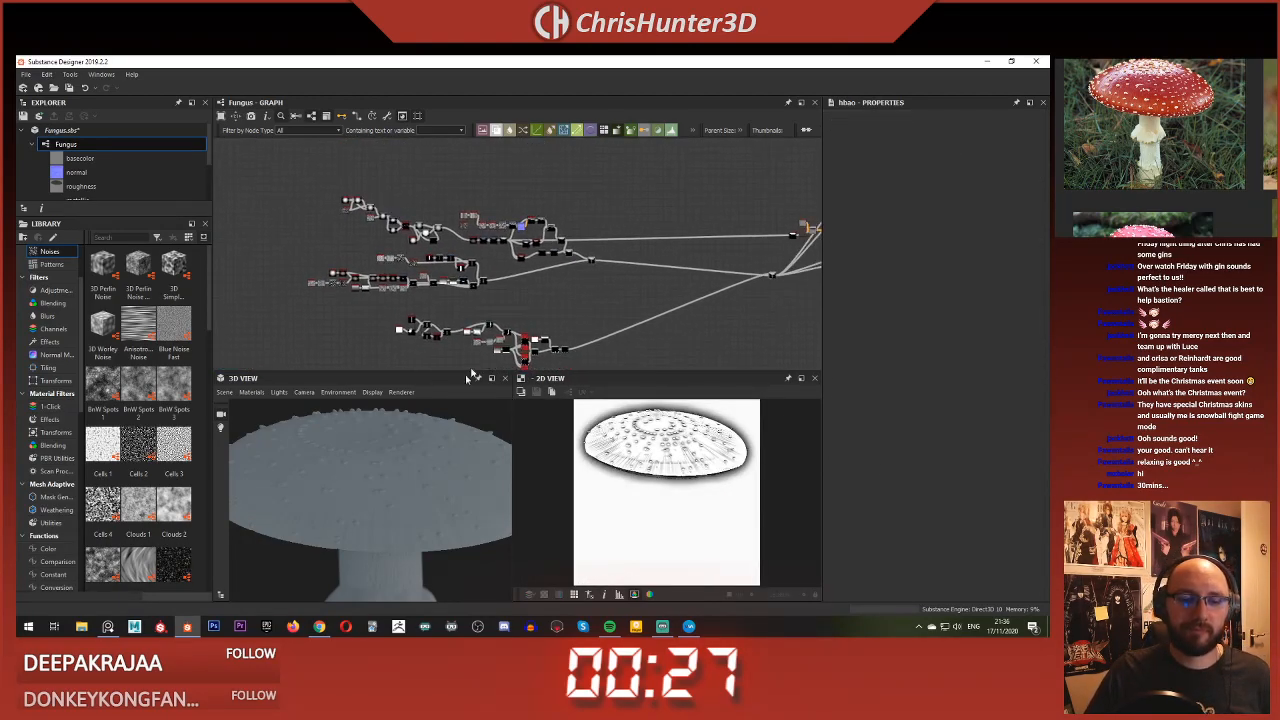
# Step: Bring the whole mushroom into the 3D view and preview the roughness Blend of the two Uniform Colors
pyautogui.moveTo(420, 408); pyautogui.dragTo(360, 472)
pyautogui.scroll(-3, 531, 214)
pyautogui.scroll(6, 668, 290)
pyautogui.moveTo(668, 290); pyautogui.dragTo(466, 362, button='middle')
pyautogui.scroll(-3, 520, 240)
pyautogui.scroll(5, 652, 203)
pyautogui.moveTo(652, 203); pyautogui.dragTo(605, 267, button='middle')
pyautogui.scroll(5, 605, 267)
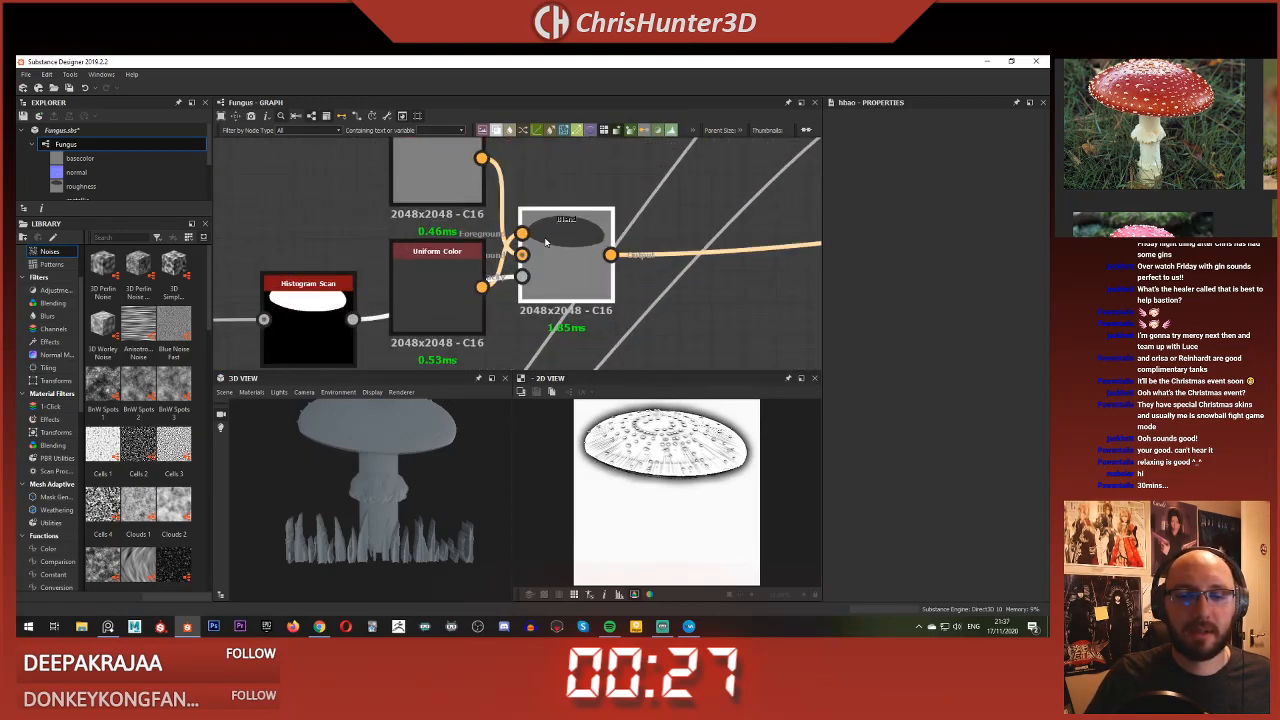
pyautogui.click(545, 241)
pyautogui.scroll(-3, 514, 208)
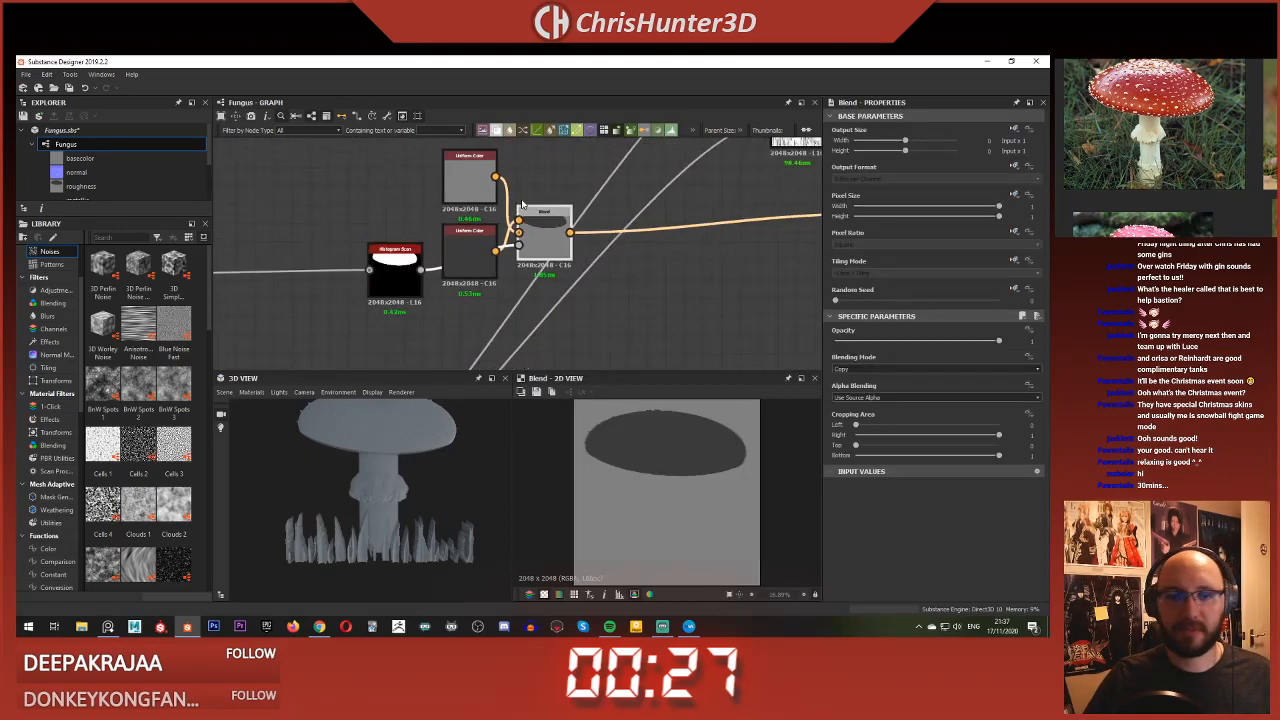
# Step: Preview the Histogram Scan that masks the roughness Blend and check its parameters
pyautogui.moveTo(512, 207); pyautogui.dragTo(593, 195, button='middle')
pyautogui.scroll(-2, 593, 195)
pyautogui.scroll(2, 510, 204)
pyautogui.scroll(-3, 467, 189)
pyautogui.moveTo(452, 225); pyautogui.dragTo(566, 248, button='middle')
pyautogui.scroll(5, 566, 249)
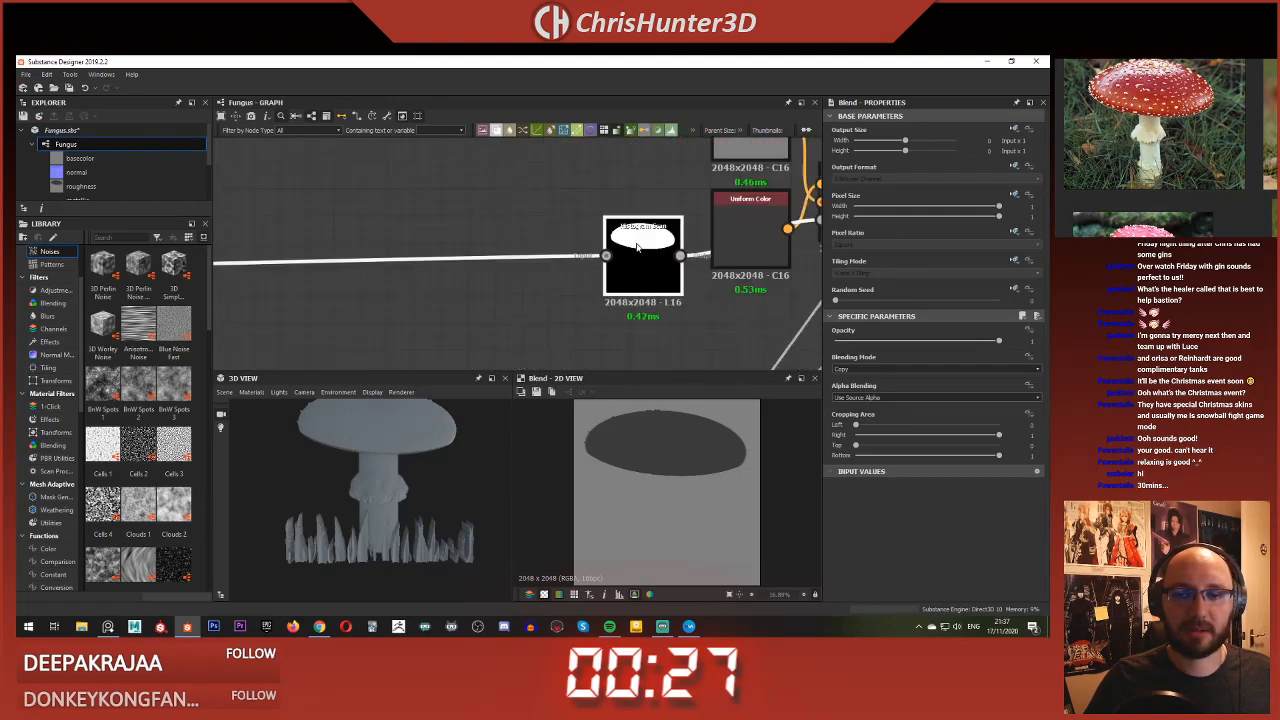
pyautogui.click(645, 261)
pyautogui.moveTo(645, 261); pyautogui.dragTo(834, 289, button='middle')
pyautogui.scroll(-4, 480, 238)
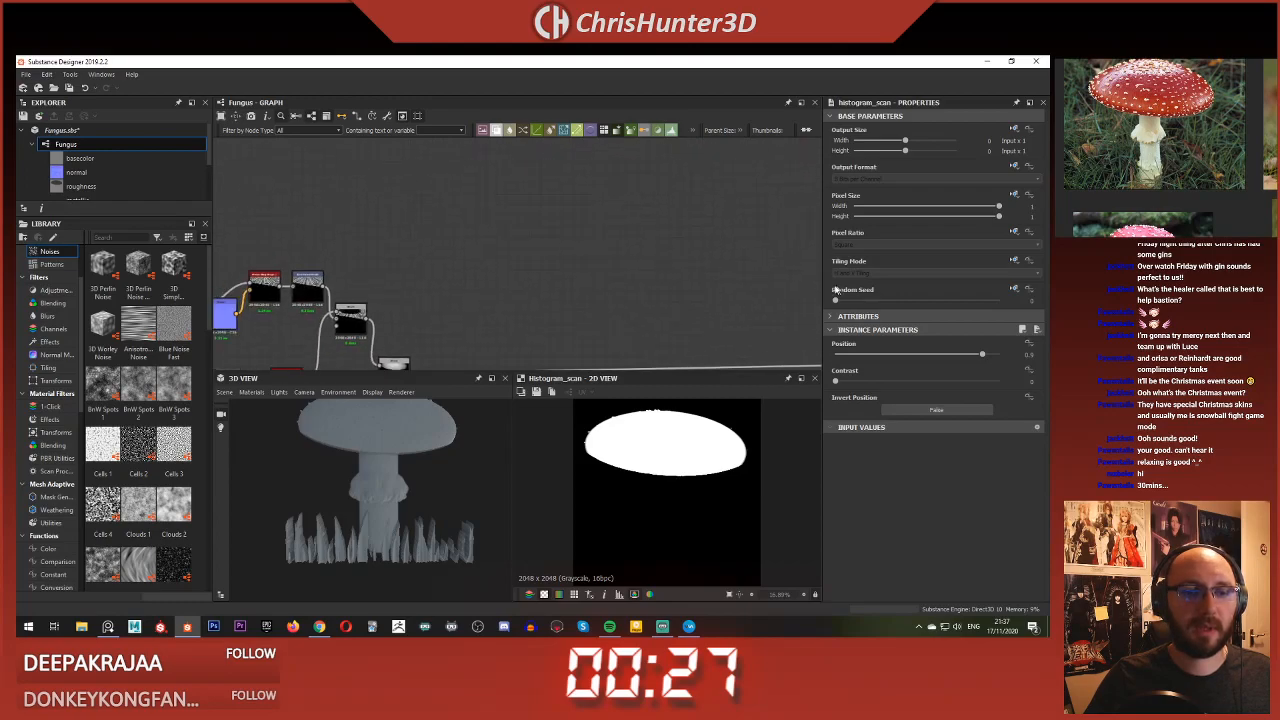
# Step: Trace the cap chain back to its Directional Warp, preview that node and examine it closely in the 2D view
pyautogui.scroll(-3, 571, 222)
pyautogui.moveTo(571, 222); pyautogui.dragTo(689, 197, button='middle')
pyautogui.scroll(3, 503, 255)
pyautogui.moveTo(503, 255); pyautogui.dragTo(524, 174, button='middle')
pyautogui.scroll(3, 720, 199)
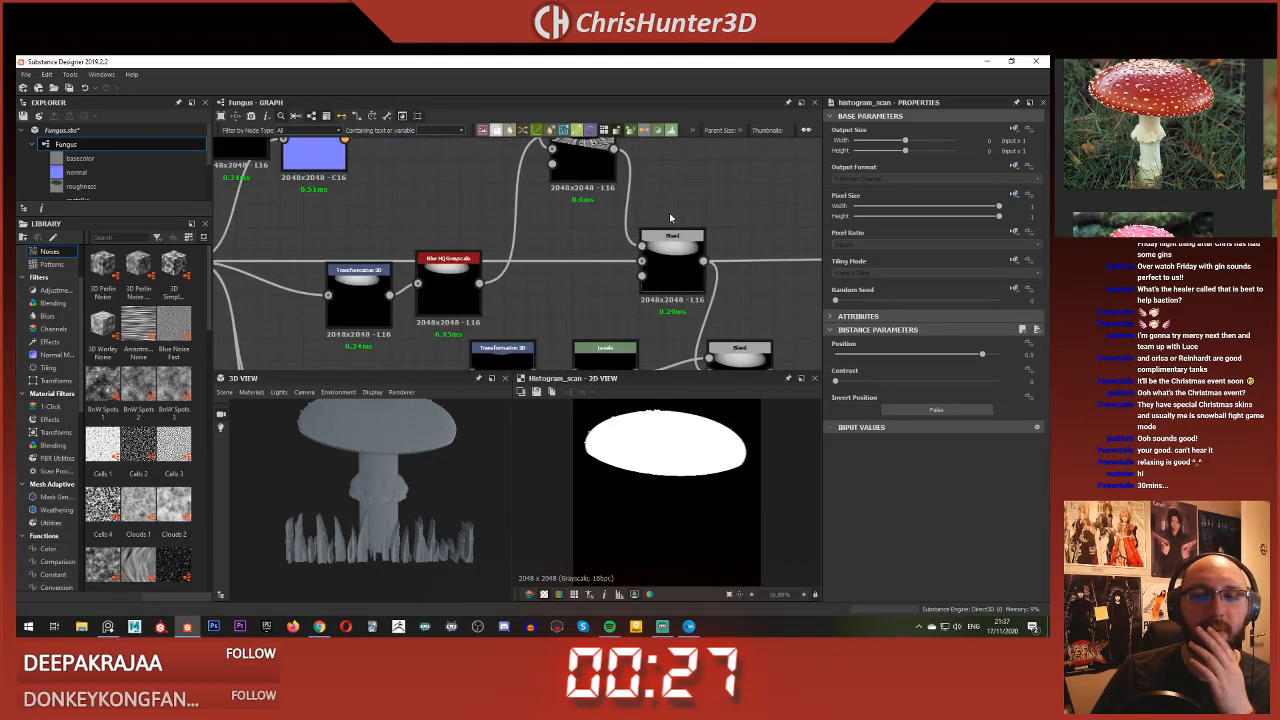
pyautogui.moveTo(478, 231); pyautogui.dragTo(598, 206, button='middle')
pyautogui.scroll(-2, 596, 205)
pyautogui.moveTo(492, 189); pyautogui.dragTo(535, 307, button='middle')
pyautogui.moveTo(433, 238); pyautogui.dragTo(583, 148, button='middle')
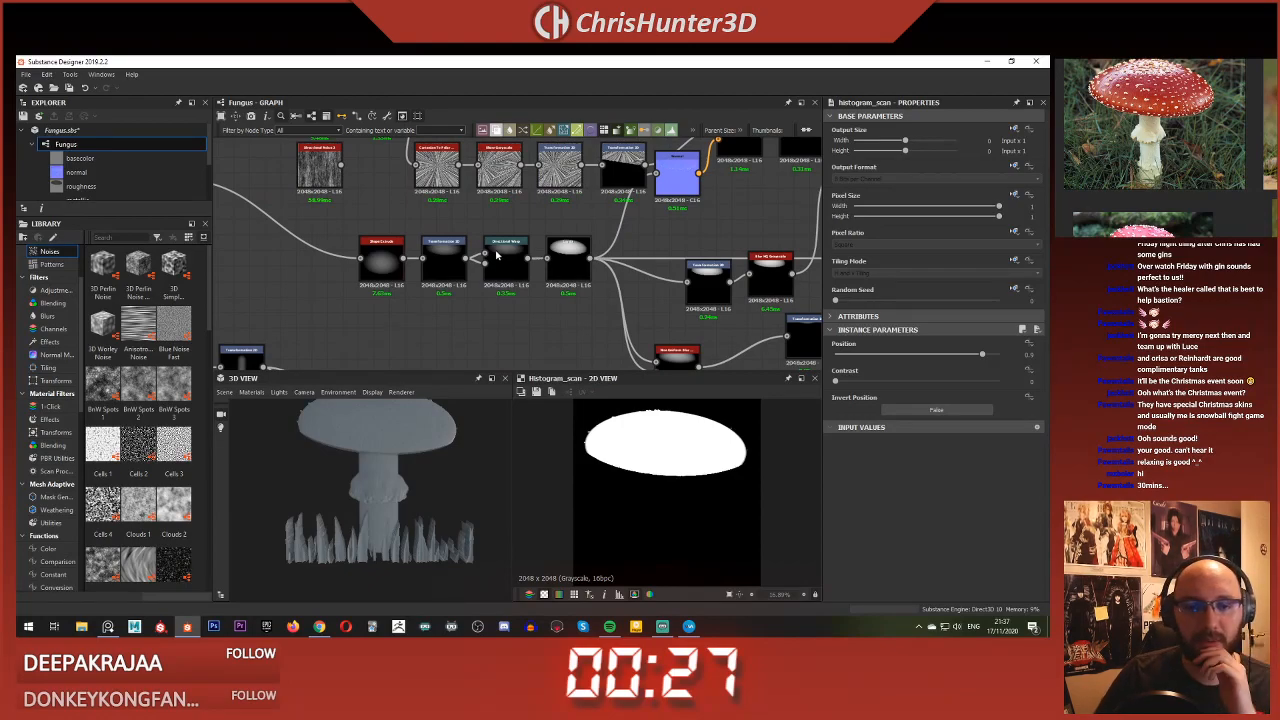
pyautogui.doubleClick(506, 258)
pyautogui.scroll(-3, 554, 280)
pyautogui.moveTo(712, 292); pyautogui.dragTo(516, 279, button='middle')
pyautogui.scroll(4, 409, 299)
pyautogui.scroll(4, 713, 446)
pyautogui.moveTo(709, 448); pyautogui.dragTo(743, 474, button='middle')
pyautogui.scroll(-1, 743, 474)
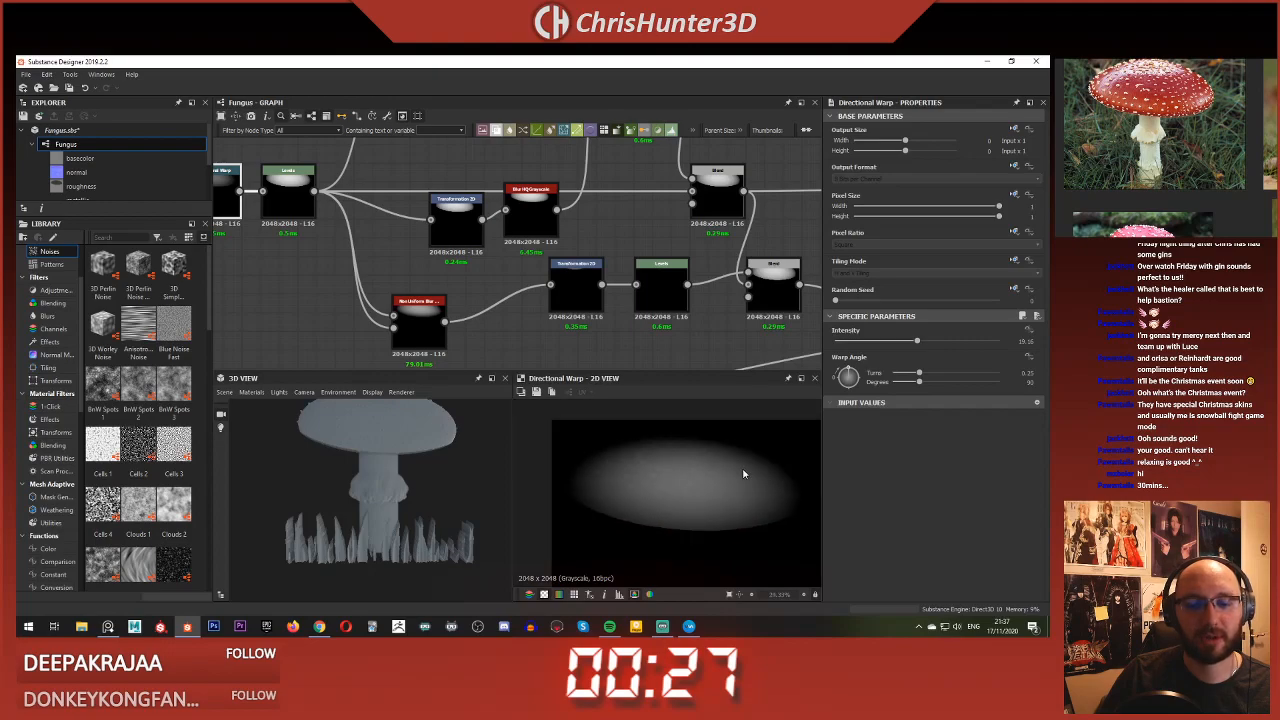
# Step: Trace back to the Splatter Circular and preview the Levels nodes around it that shape the cap and its spots
pyautogui.moveTo(365, 218); pyautogui.dragTo(611, 284, button='middle')
pyautogui.scroll(-3, 611, 284)
pyautogui.moveTo(336, 199); pyautogui.dragTo(503, 254, button='middle')
pyautogui.scroll(2, 503, 254)
pyautogui.moveTo(389, 177); pyautogui.dragTo(514, 188, button='middle')
pyautogui.scroll(2, 514, 188)
pyautogui.click(489, 261)
pyautogui.doubleClick(615, 300)
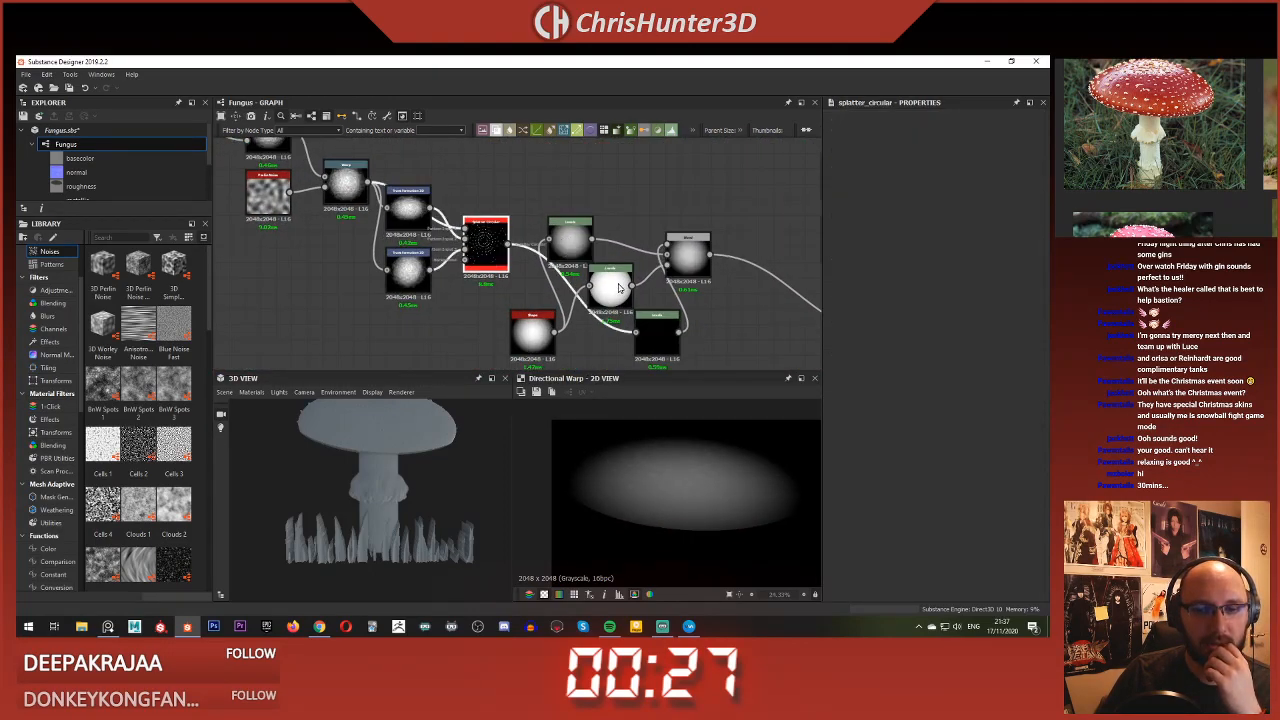
pyautogui.doubleClick(660, 340)
pyautogui.scroll(-3, 693, 504)
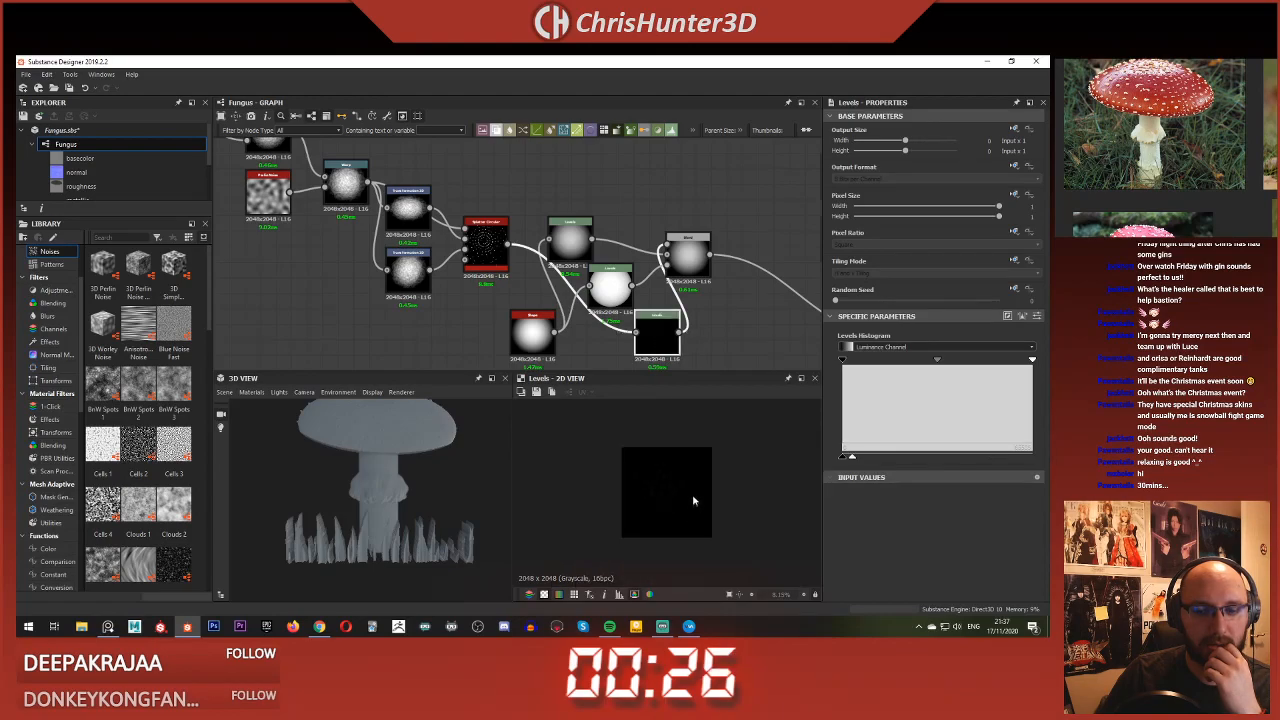
# Step: Preview the Add (Linear Dodge) Blend of the spots and the Shape Extrude it feeds
pyautogui.doubleClick(692, 256)
pyautogui.scroll(-1, 701, 423)
pyautogui.scroll(-2, 800, 298)
pyautogui.moveTo(800, 298); pyautogui.dragTo(492, 283, button='middle')
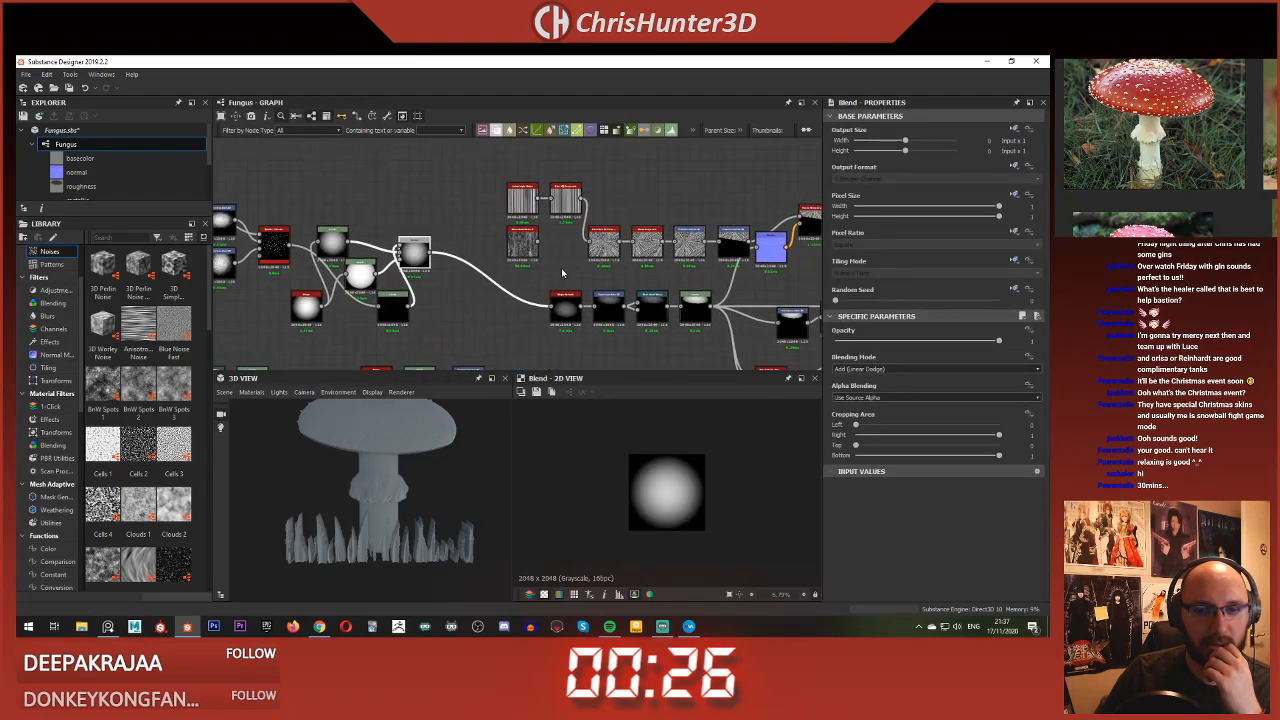
pyautogui.scroll(5, 610, 250)
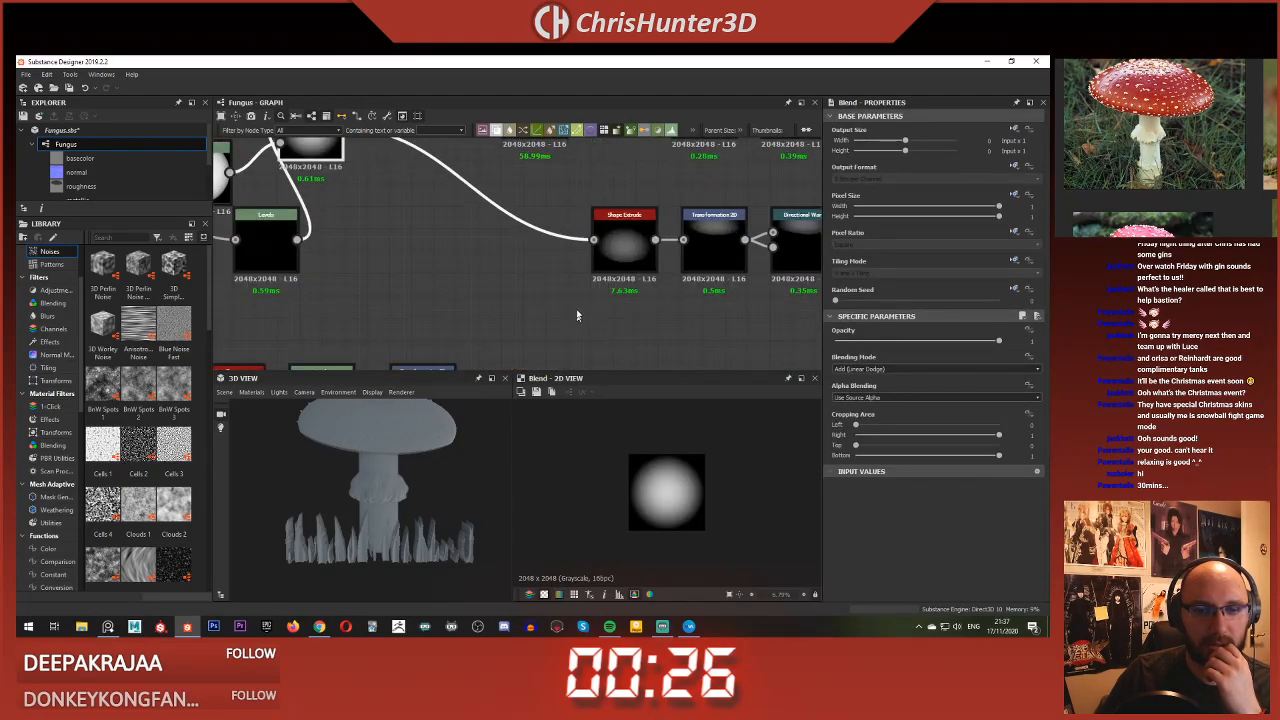
pyautogui.doubleClick(628, 228)
pyautogui.scroll(5, 680, 468)
pyautogui.scroll(-3, 432, 262)
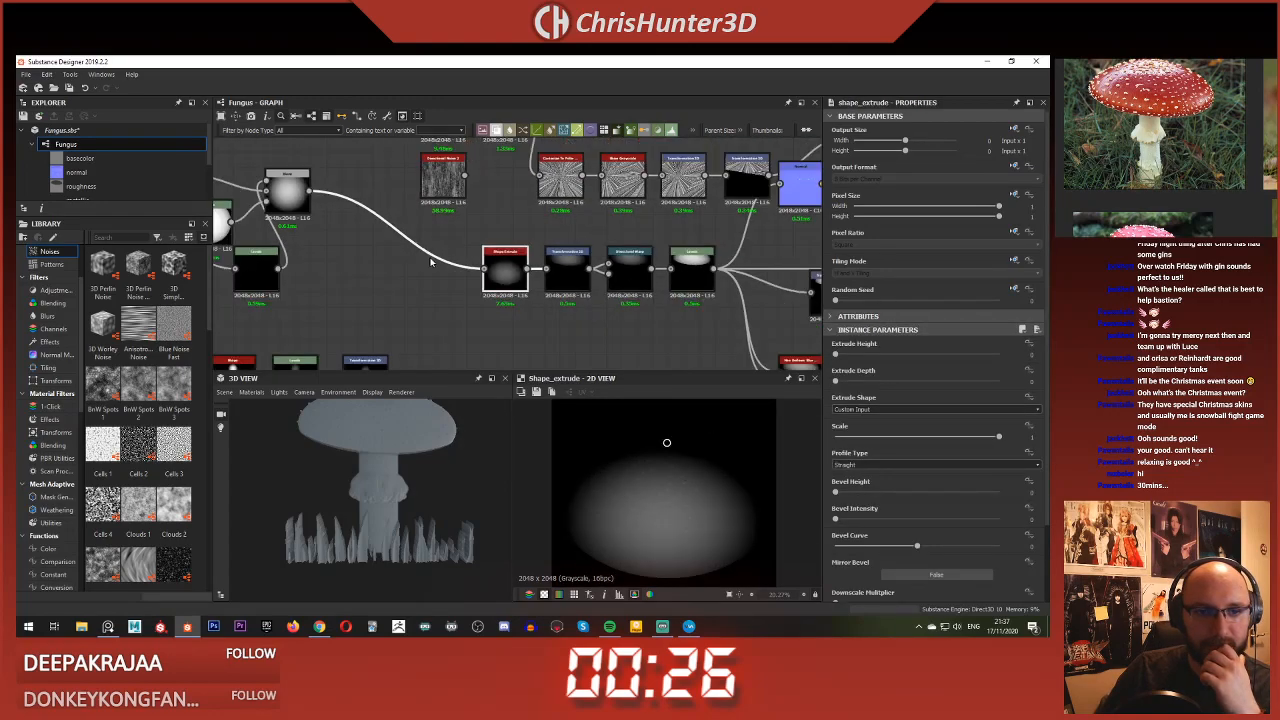
# Step: Preview the Transformation 2D and the Directional Warp that follow the cap's Shape Extrude
pyautogui.scroll(4, 432, 262)
pyautogui.doubleClick(529, 238)
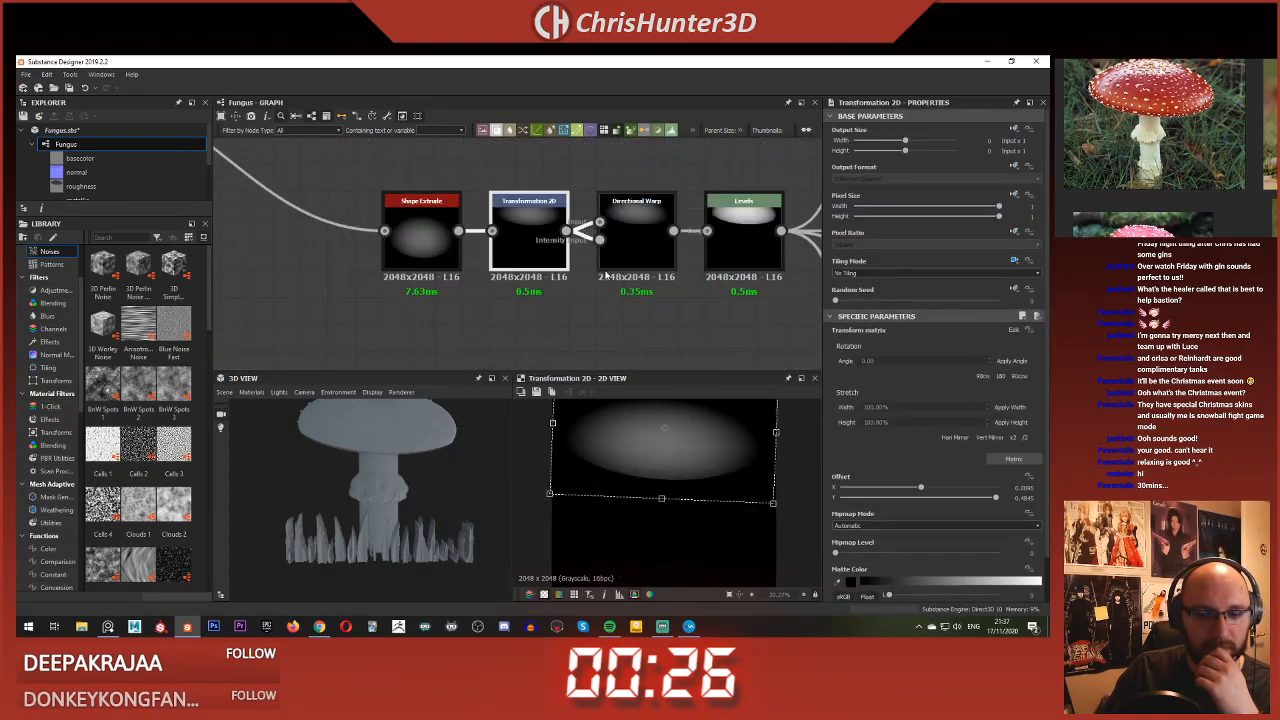
pyautogui.scroll(-2, 606, 274)
pyautogui.doubleClick(651, 282)
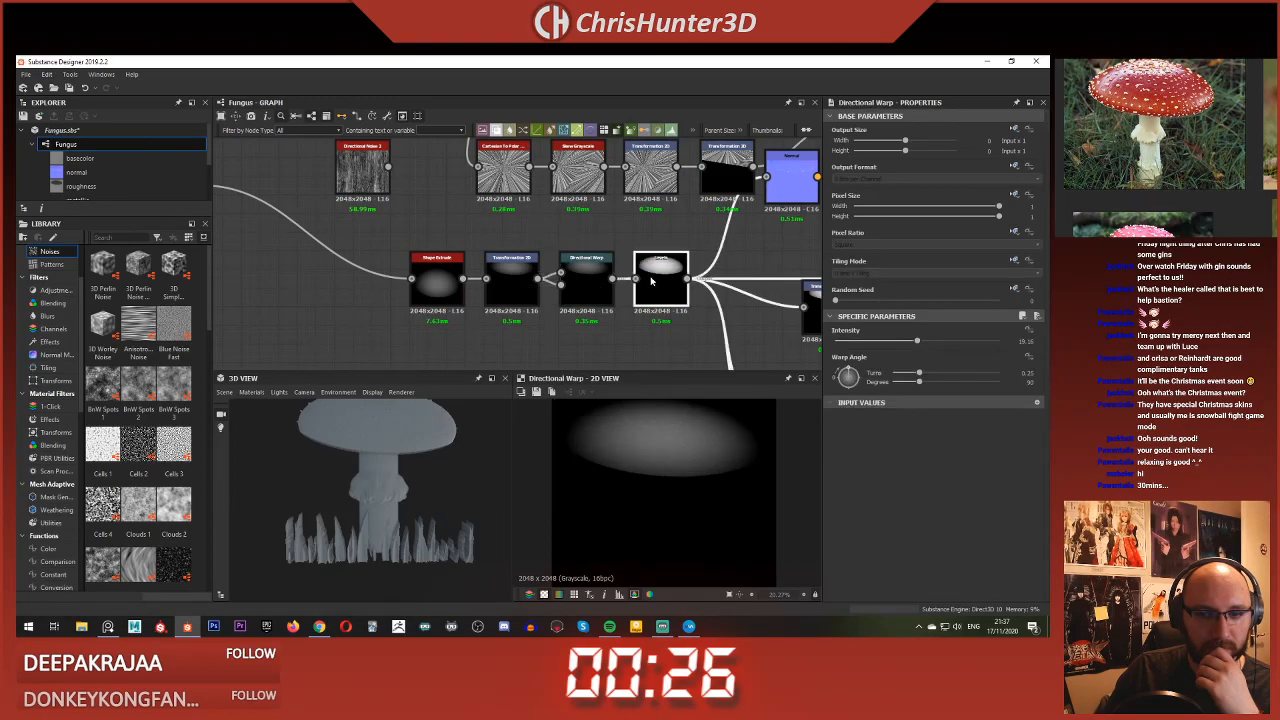
pyautogui.doubleClick(594, 266)
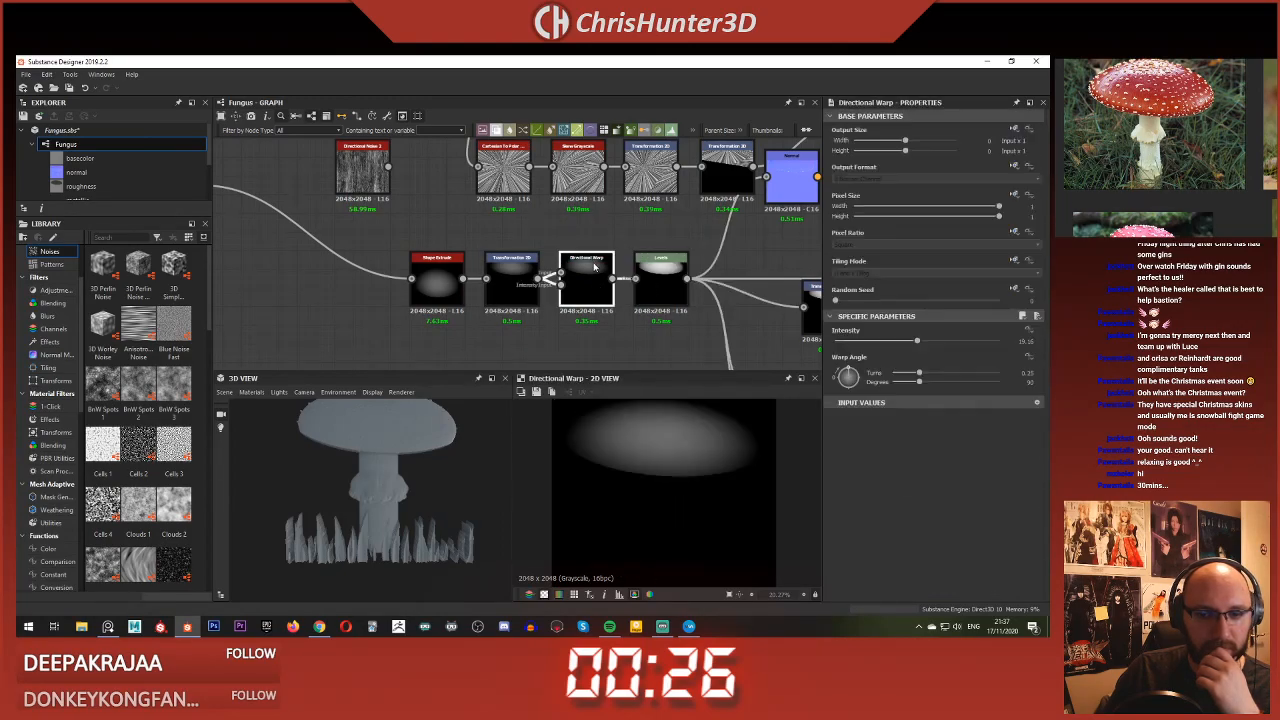
pyautogui.moveTo(507, 242); pyautogui.dragTo(490, 275, button='middle')
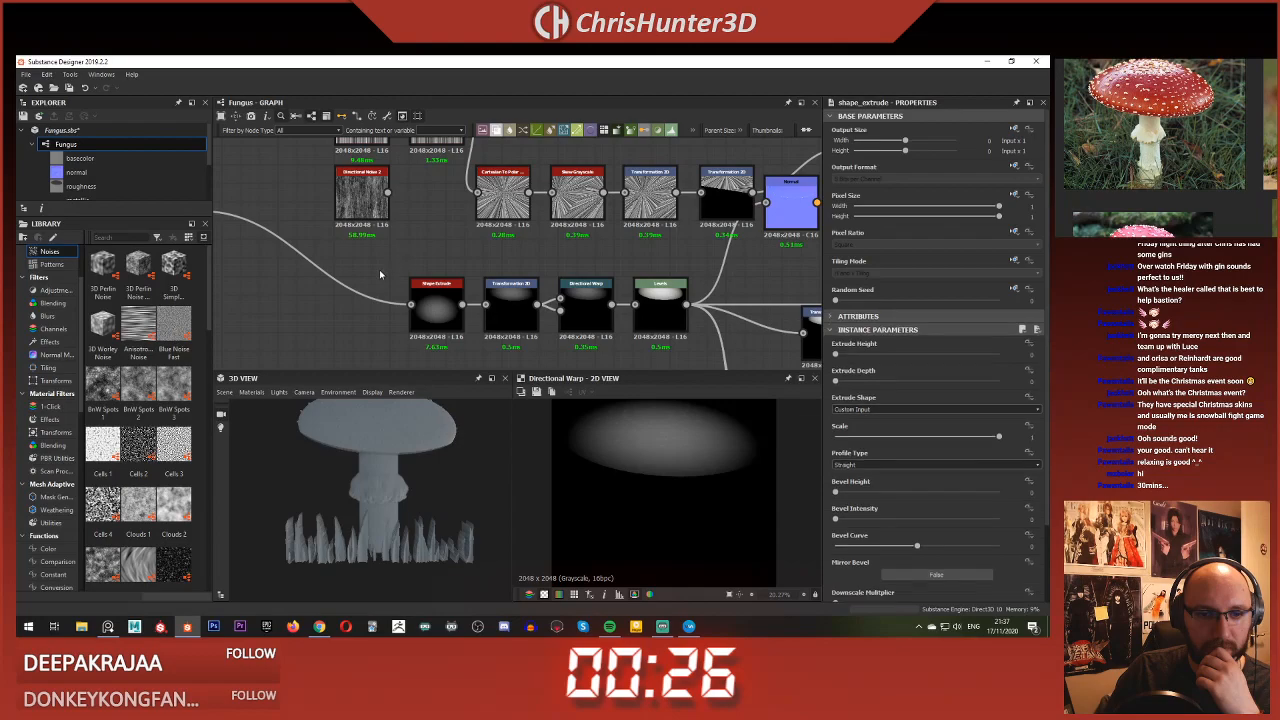
# Step: Try the Shape Extrude's Output Range at [-1, 1] and return it to [0, 1]
pyautogui.scroll(-2, 381, 268)
pyautogui.moveTo(381, 268); pyautogui.dragTo(501, 282, button='middle')
pyautogui.scroll(-1, 843, 462)
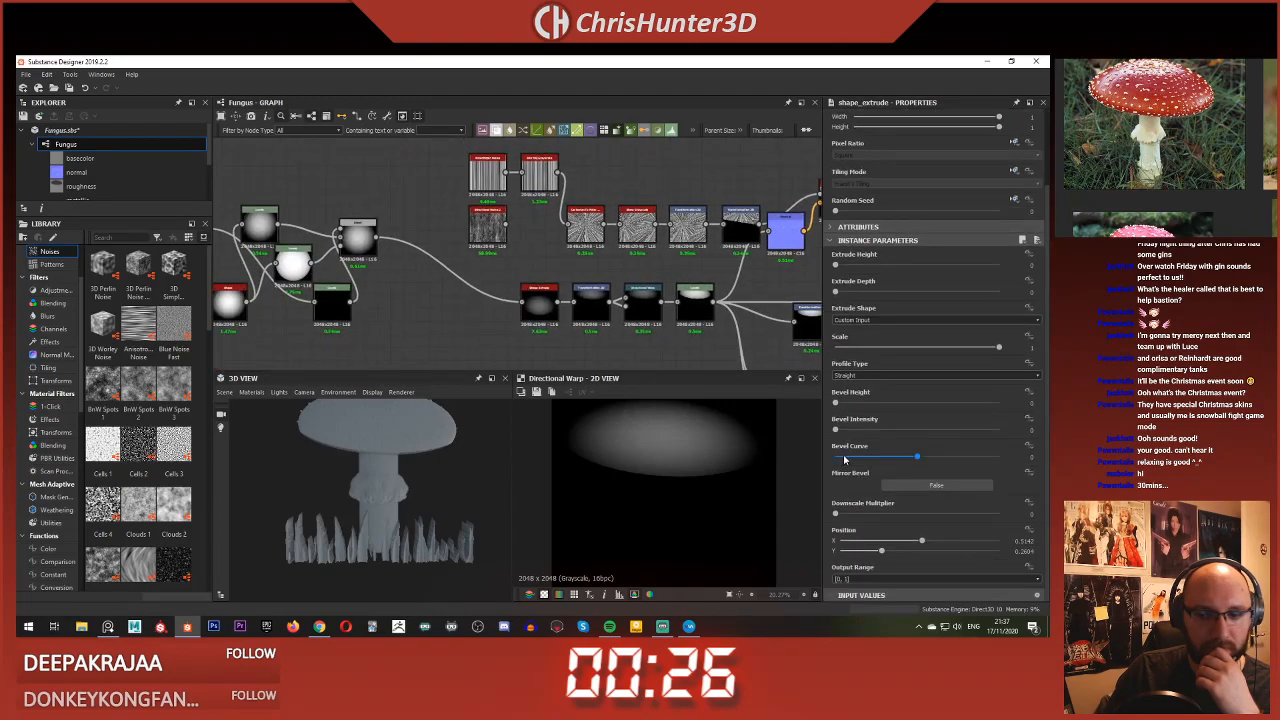
pyautogui.moveTo(470, 323); pyautogui.dragTo(513, 319, button='middle')
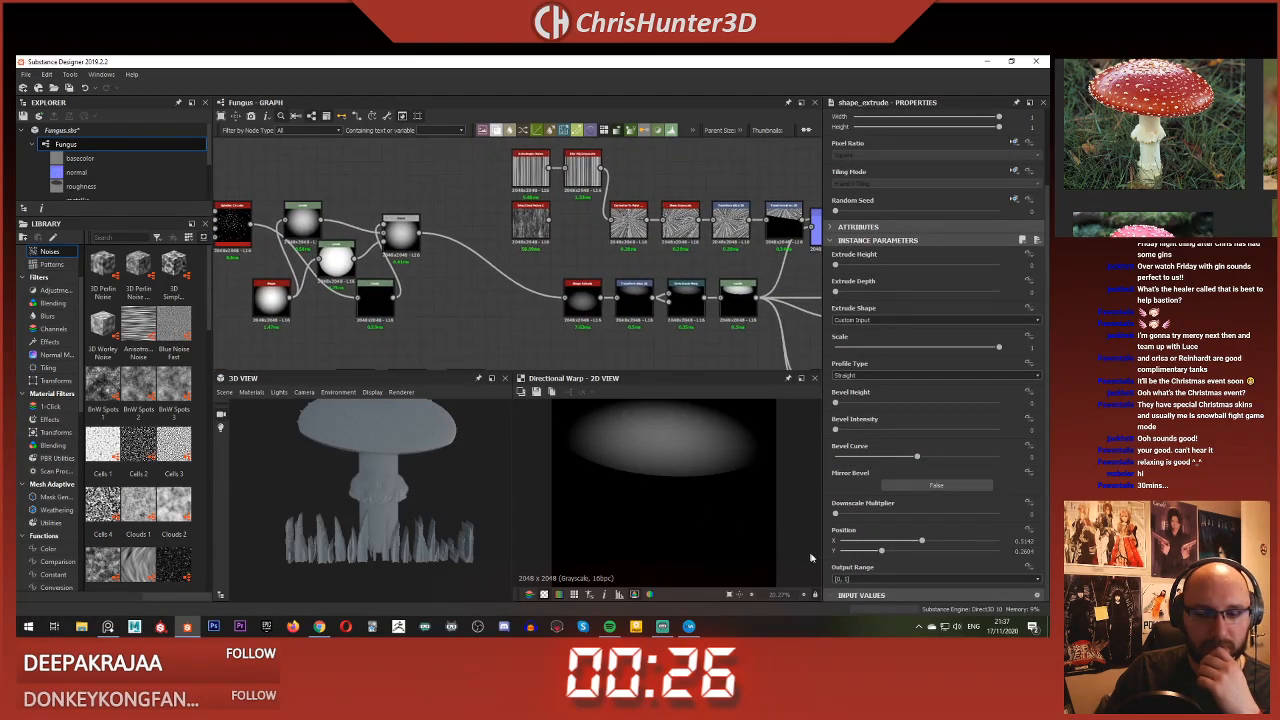
pyautogui.click(882, 578)
pyautogui.click(876, 595)
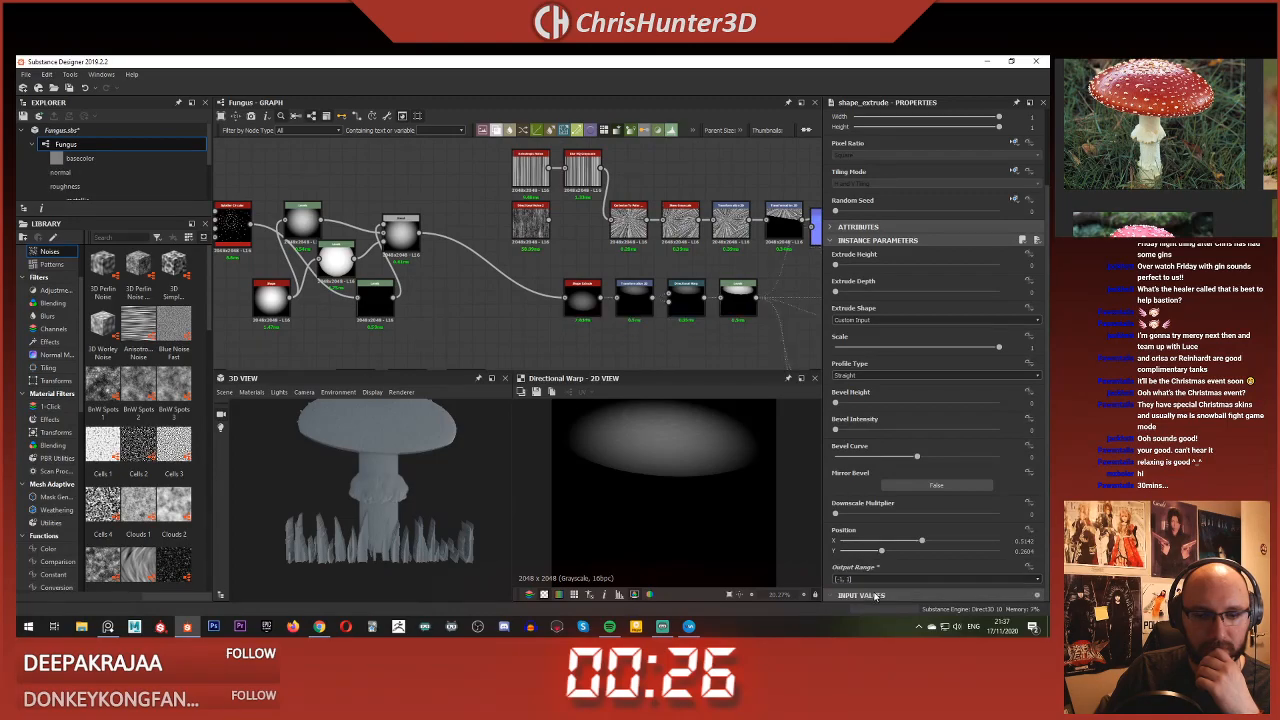
pyautogui.click(878, 579)
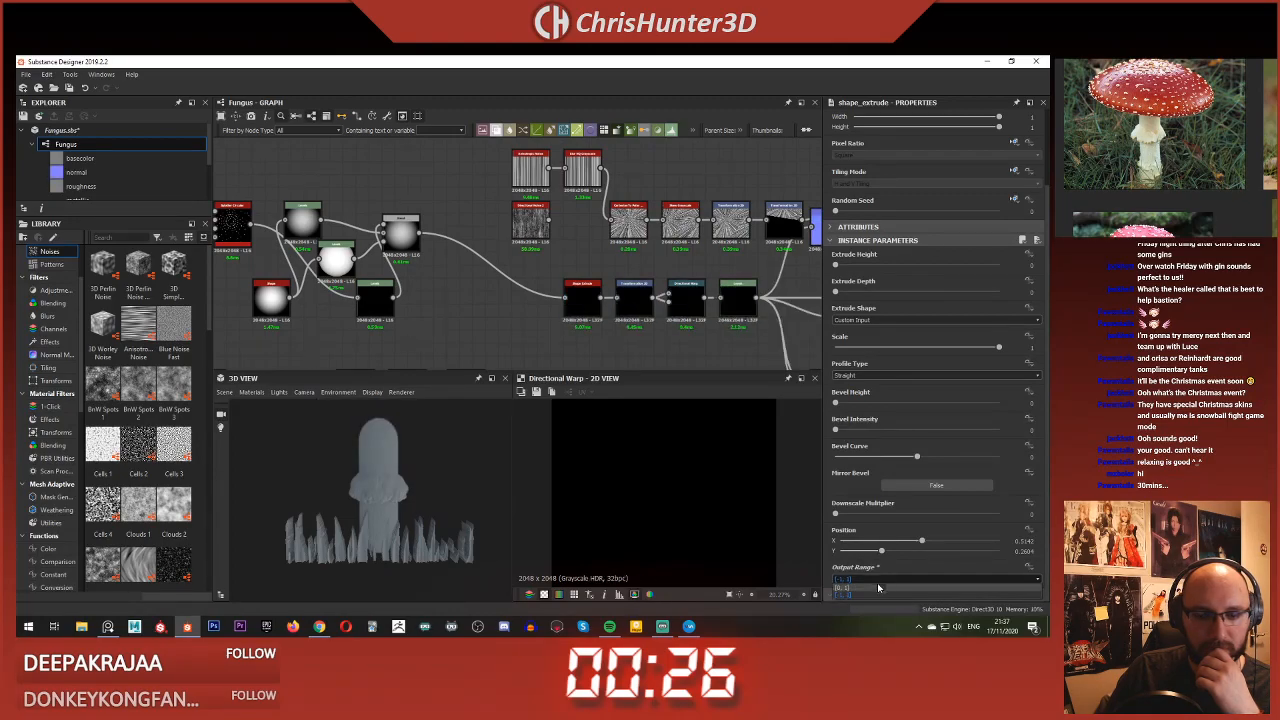
pyautogui.click(878, 589)
pyautogui.moveTo(457, 295); pyautogui.dragTo(555, 295, button='middle')
# Step: Preview the spot Blend, and duplicate the cap's Shape Extrude, Transformation 2D, Directional Warp and Levels as one chain
pyautogui.click(503, 250)
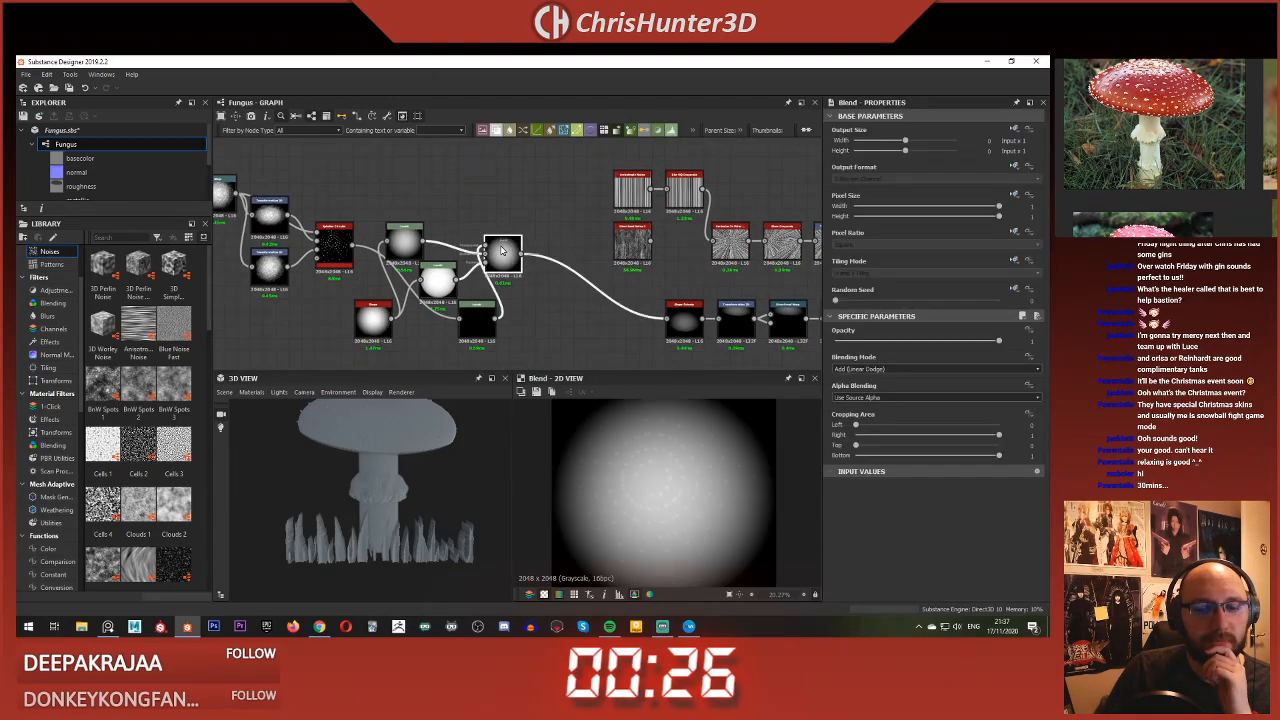
pyautogui.moveTo(652, 323); pyautogui.dragTo(558, 313, button='middle')
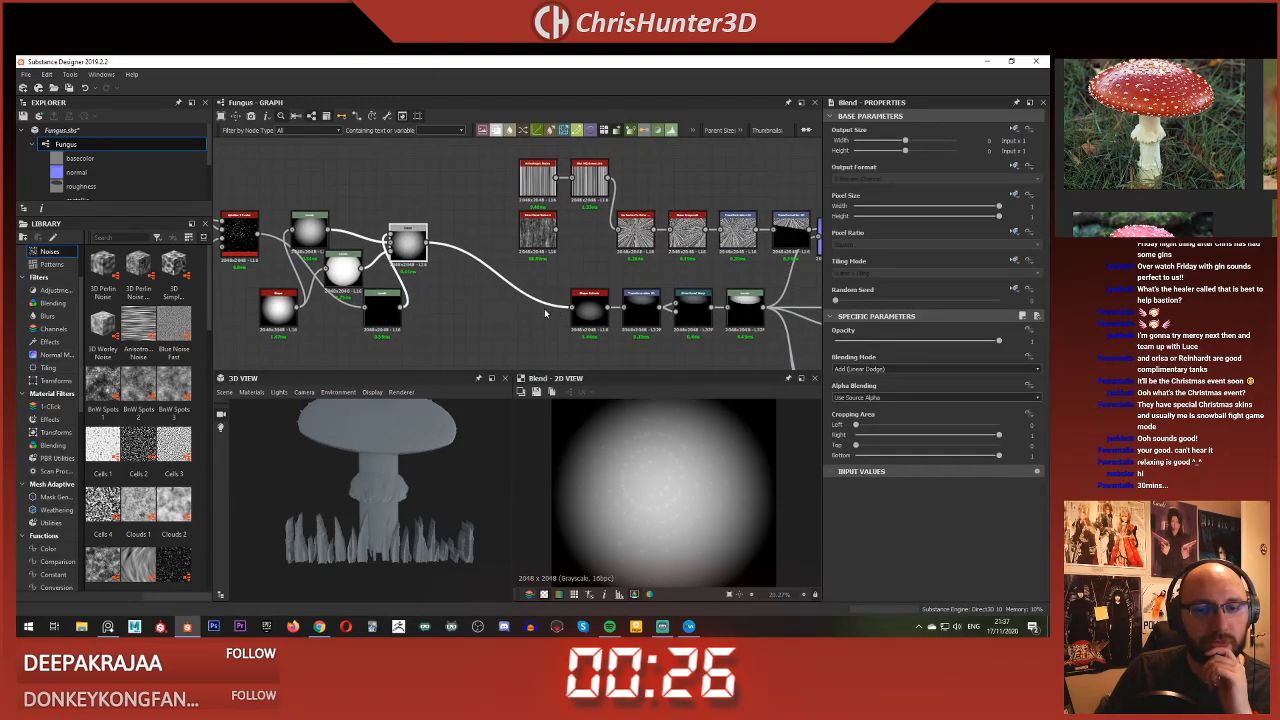
pyautogui.click(576, 313)
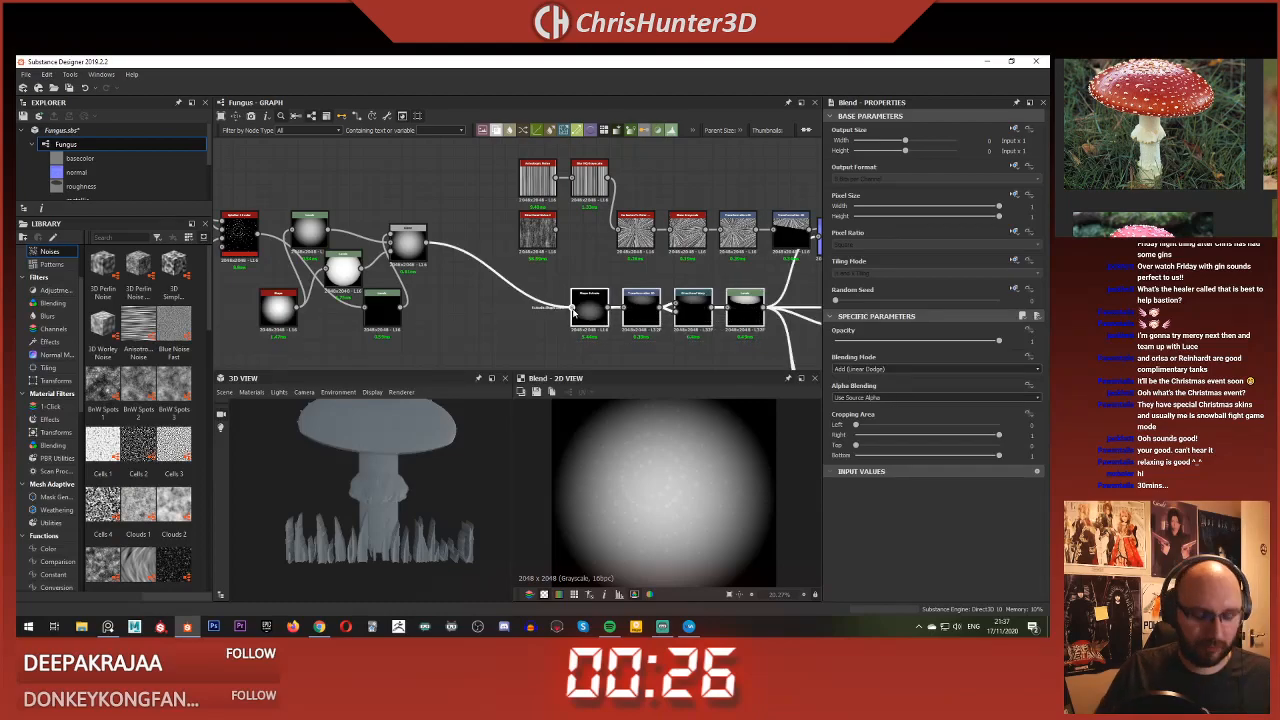
pyautogui.hotkey('ctrl', 'd')
pyautogui.scroll(-3, 424, 263)
pyautogui.moveTo(424, 263); pyautogui.dragTo(491, 328, button='middle')
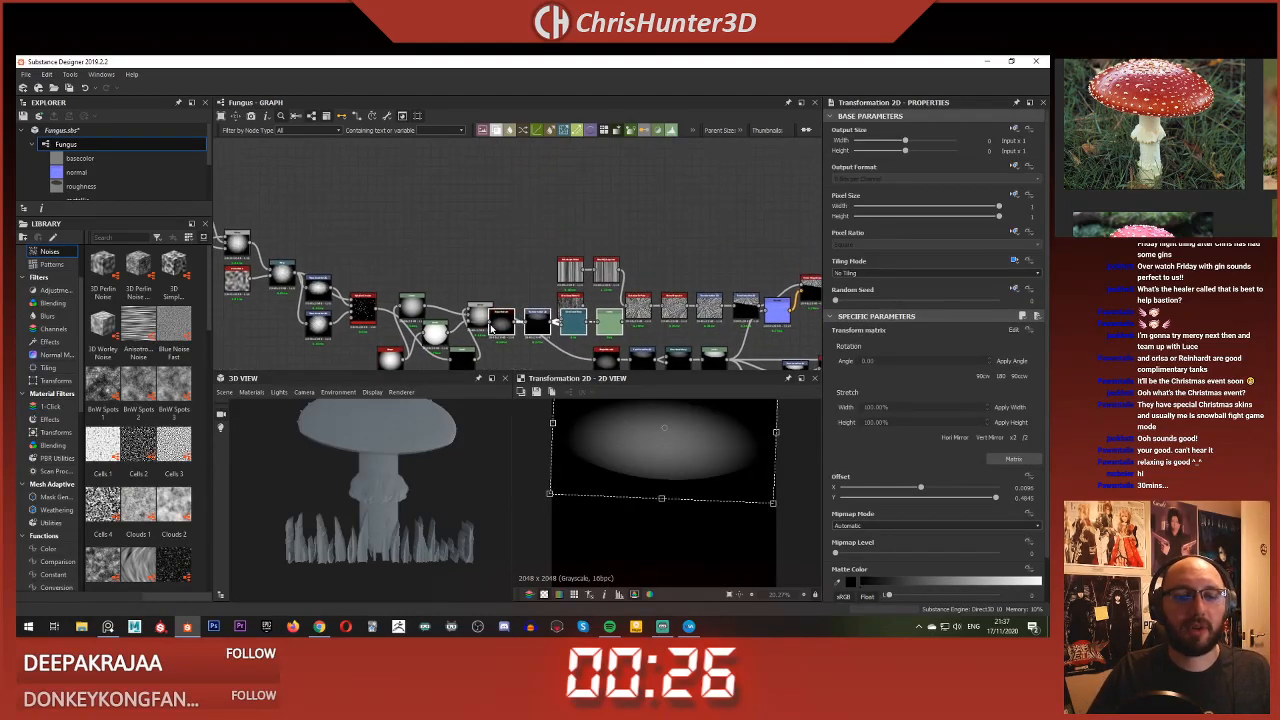
# Step: Lay out the four duplicated nodes in a row in the empty space above the spot Blend
pyautogui.press('space')
pyautogui.press('Escape')
pyautogui.moveTo(506, 329); pyautogui.dragTo(477, 217)
pyautogui.moveTo(532, 330); pyautogui.dragTo(510, 207)
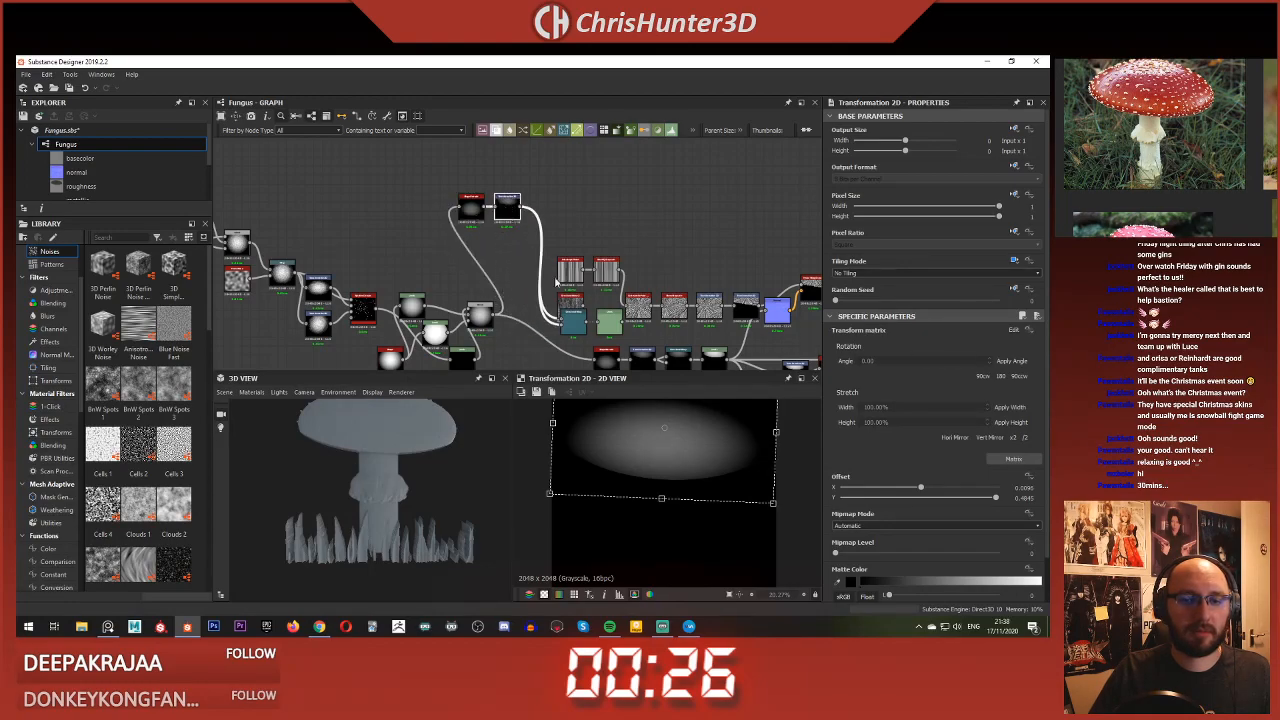
pyautogui.moveTo(576, 320); pyautogui.dragTo(550, 212)
pyautogui.moveTo(616, 330); pyautogui.dragTo(588, 222)
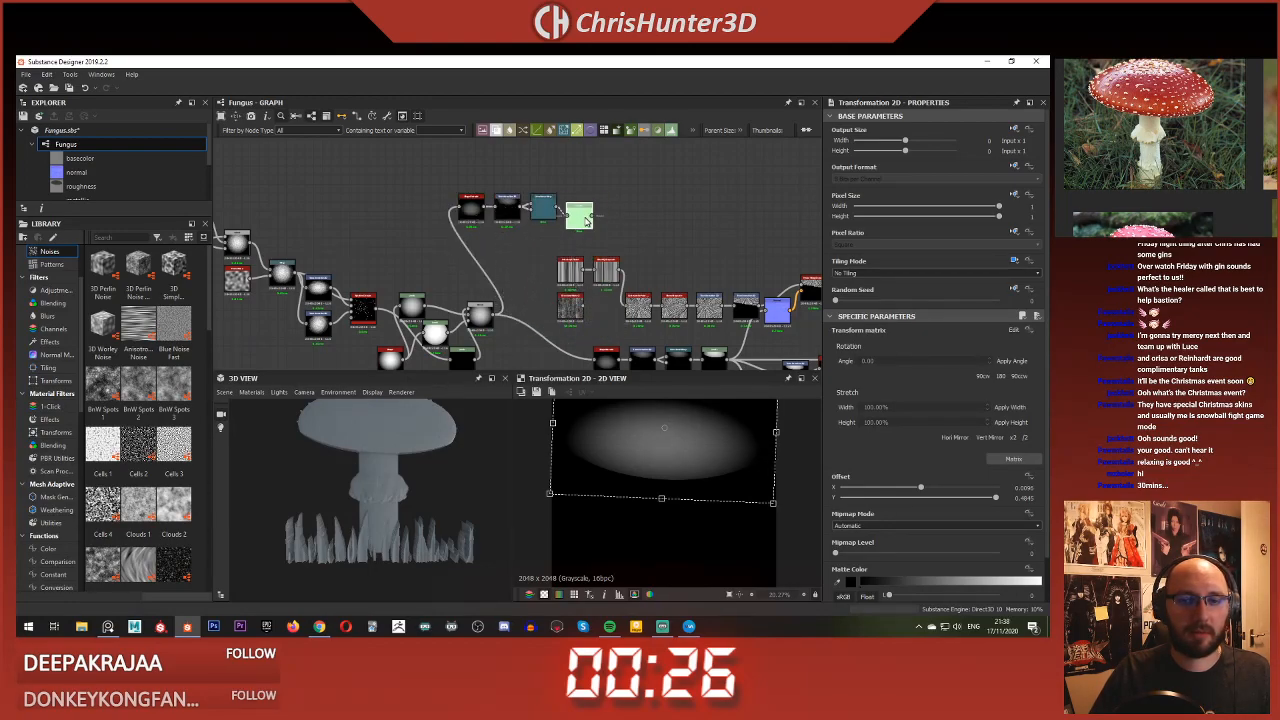
# Step: Try a lower output white, maximum input white and brighter midtones on the duplicated chain's final Levels
pyautogui.scroll(5, 547, 200)
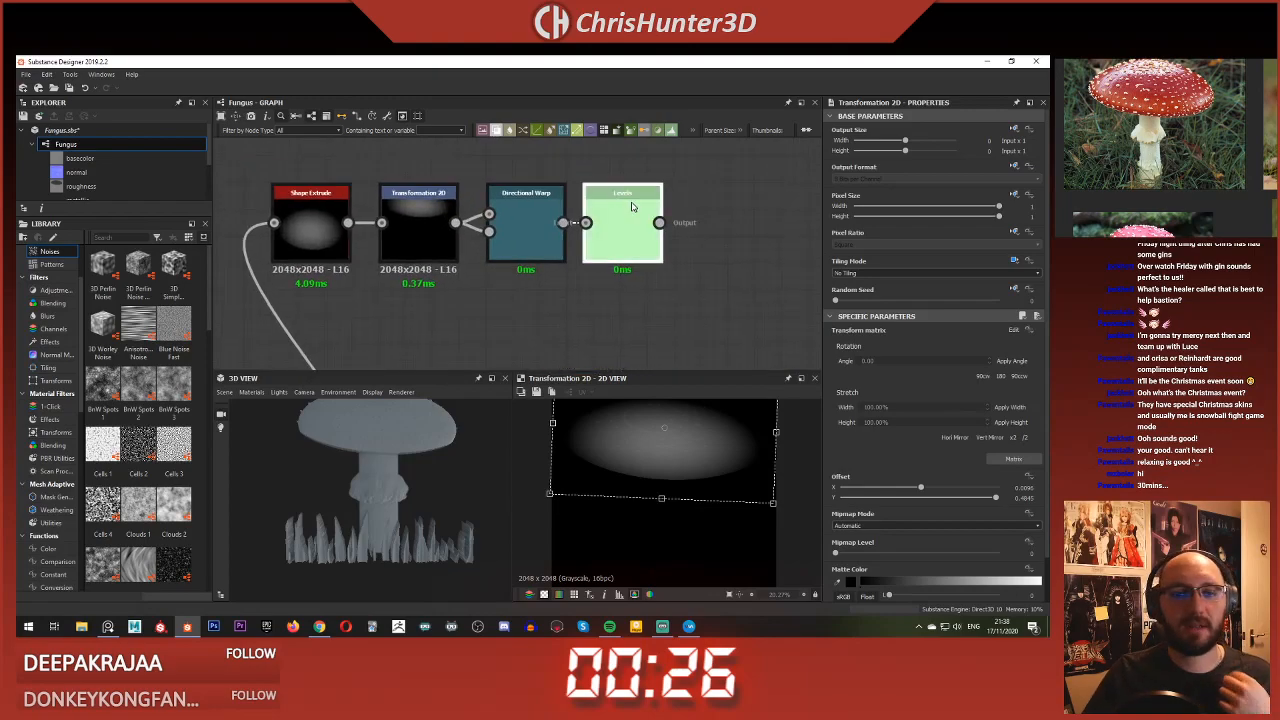
pyautogui.scroll(-2, 489, 215)
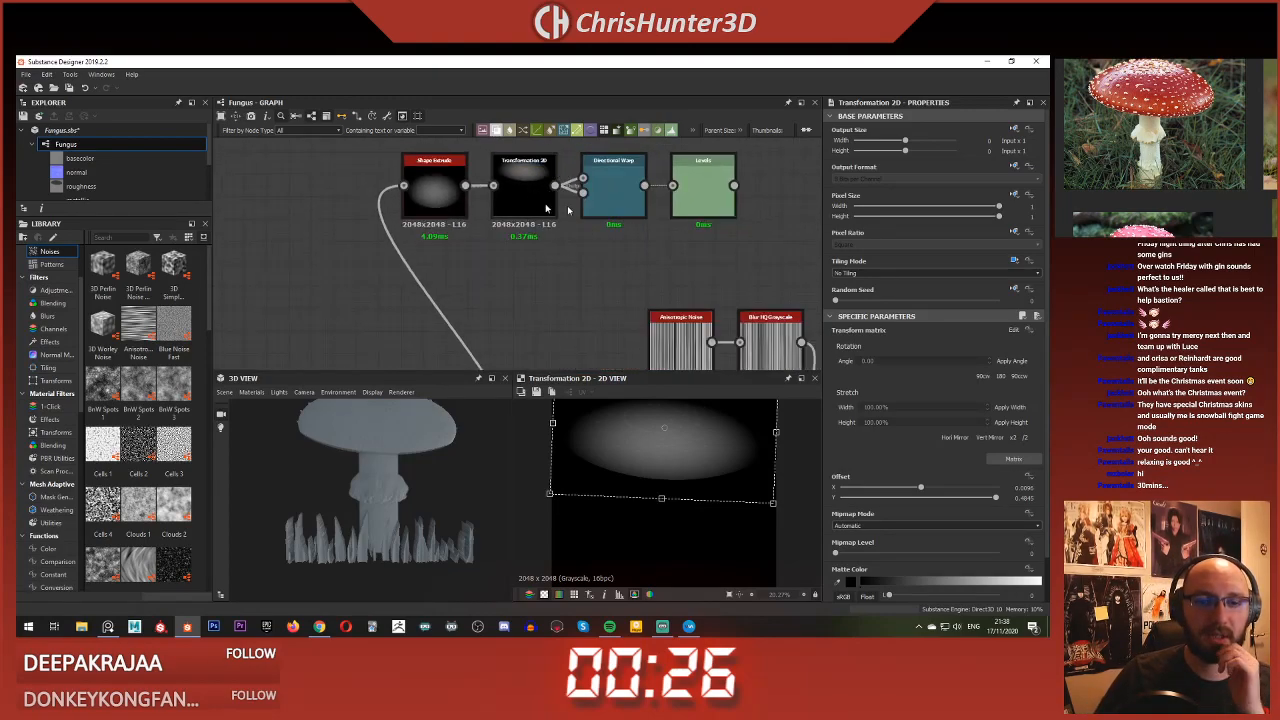
pyautogui.doubleClick(703, 188)
pyautogui.scroll(-1, 680, 440)
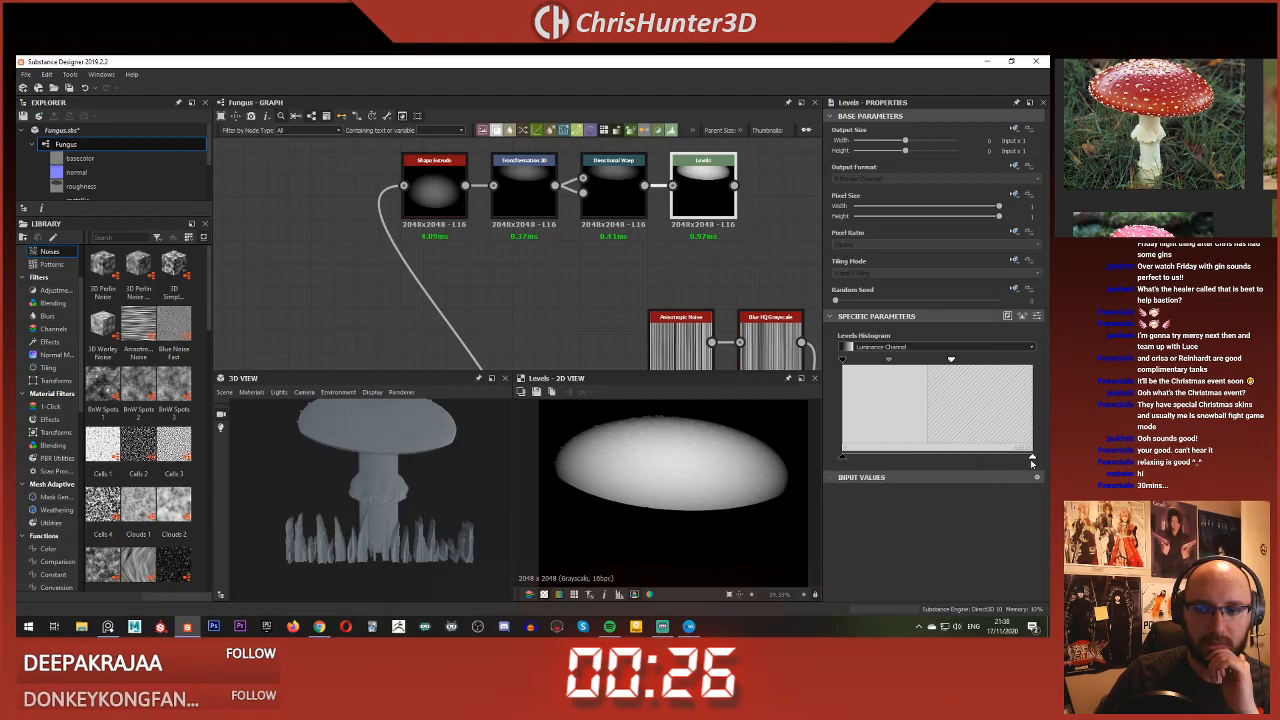
pyautogui.moveTo(1032, 462); pyautogui.dragTo(963, 458)
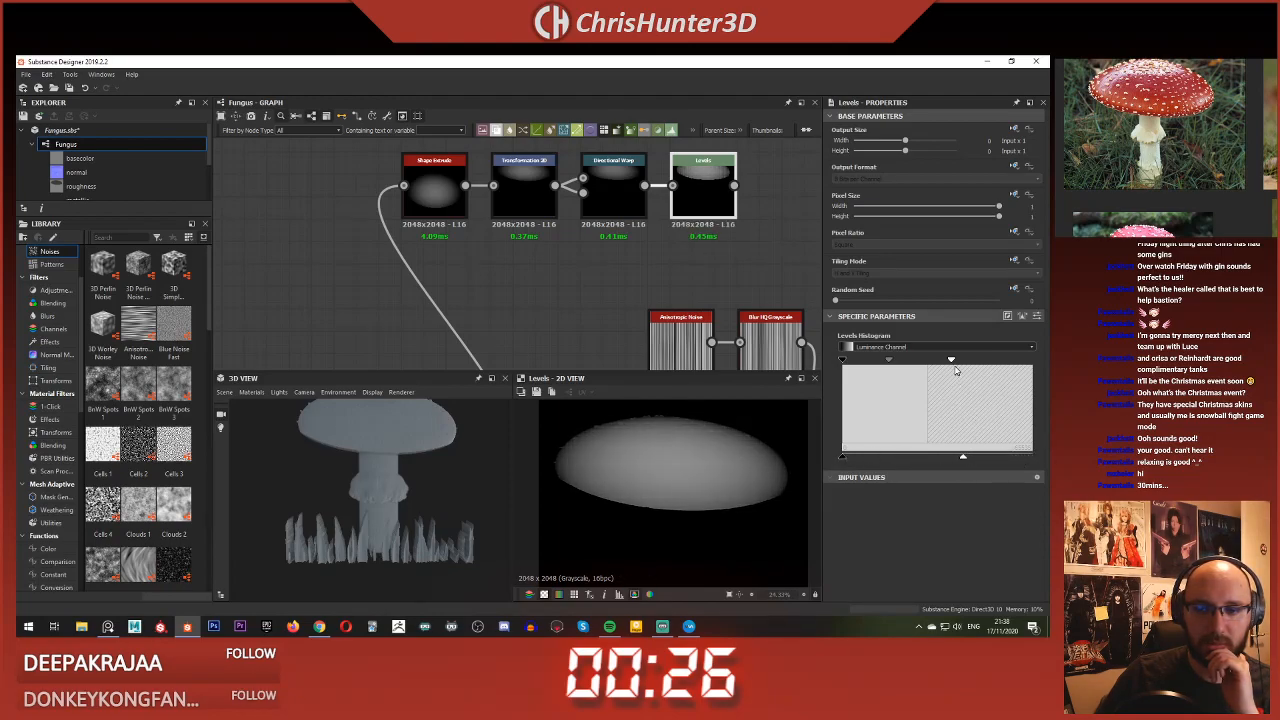
pyautogui.moveTo(968, 365); pyautogui.dragTo(1048, 367)
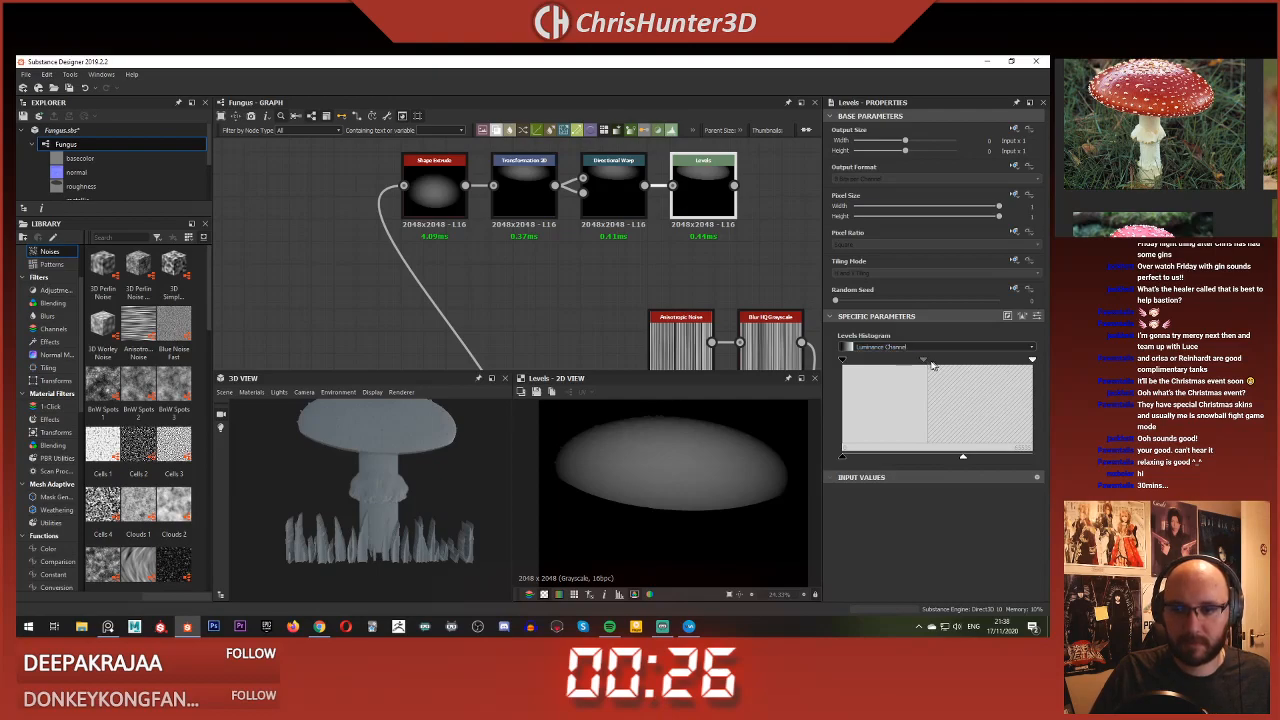
pyautogui.moveTo(950, 360); pyautogui.dragTo(867, 360)
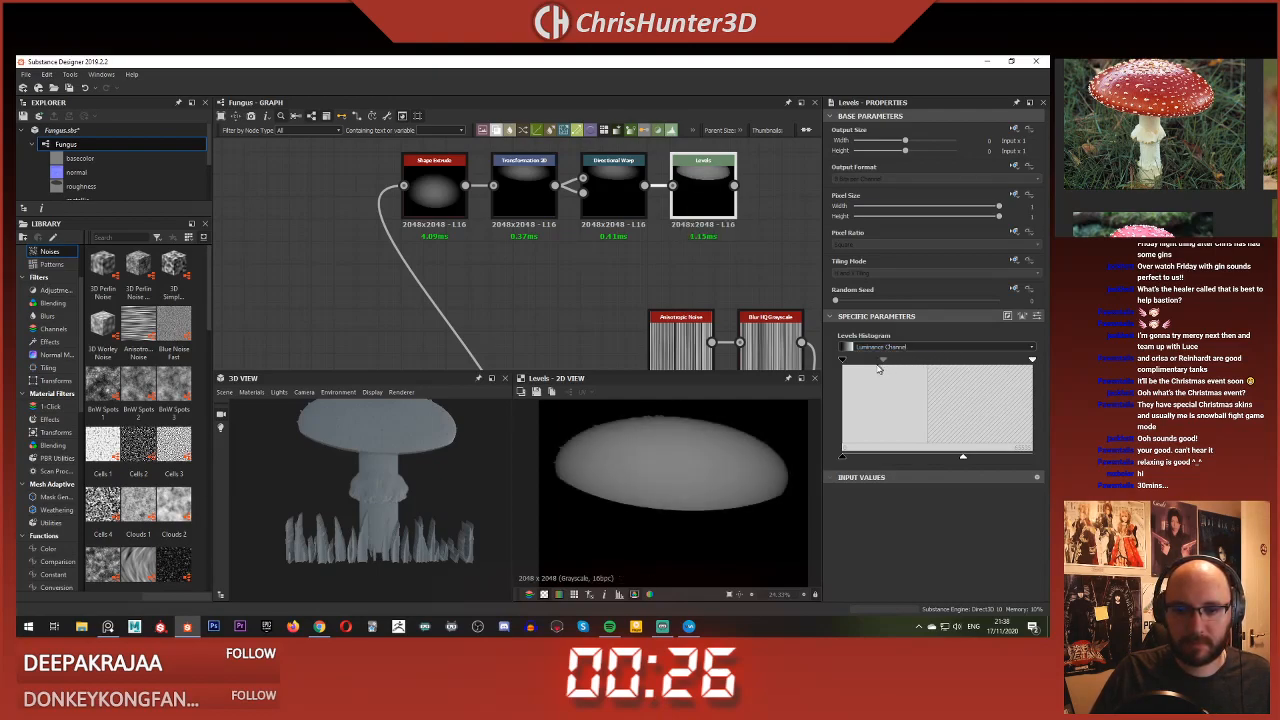
pyautogui.scroll(-2, 600, 288)
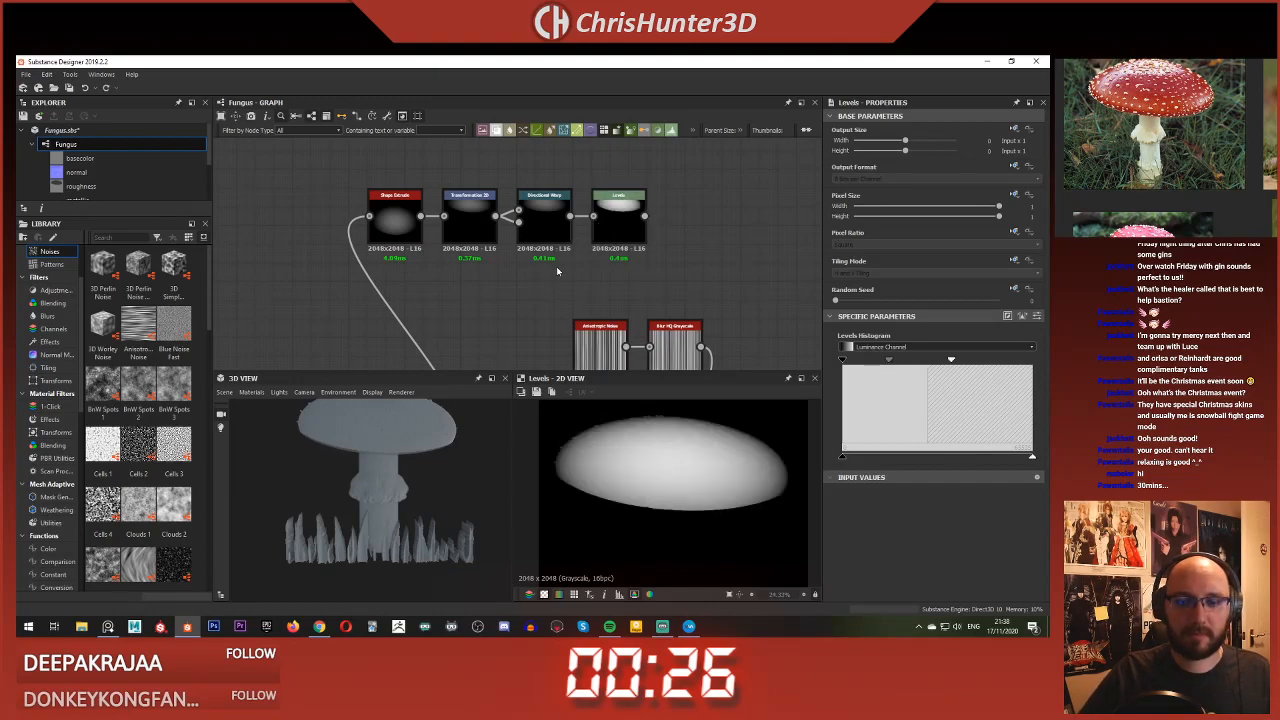
# Step: Preview the spot Blend and the dark spot Levels that feeds it
pyautogui.scroll(-4, 564, 240)
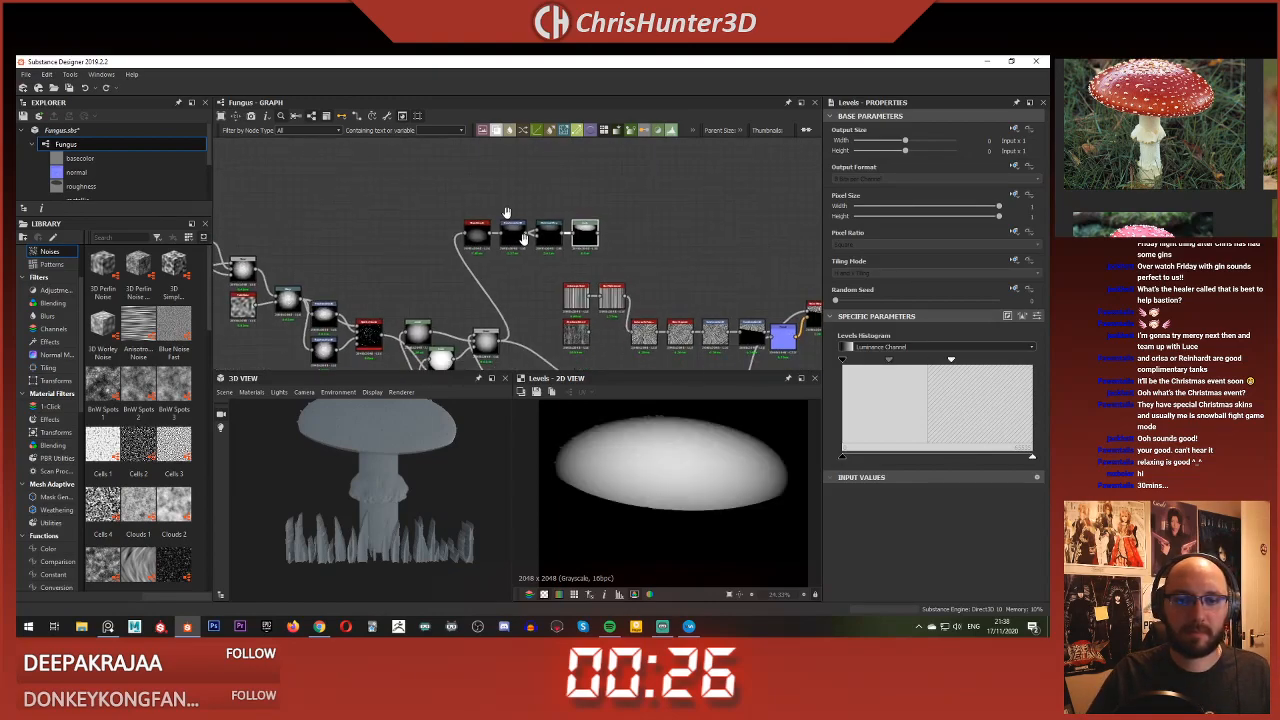
pyautogui.moveTo(718, 368); pyautogui.dragTo(630, 247, button='middle')
pyautogui.doubleClick(630, 262)
pyautogui.scroll(-1, 422, 187)
pyautogui.moveTo(422, 186); pyautogui.dragTo(605, 261, button='middle')
pyautogui.scroll(4, 551, 243)
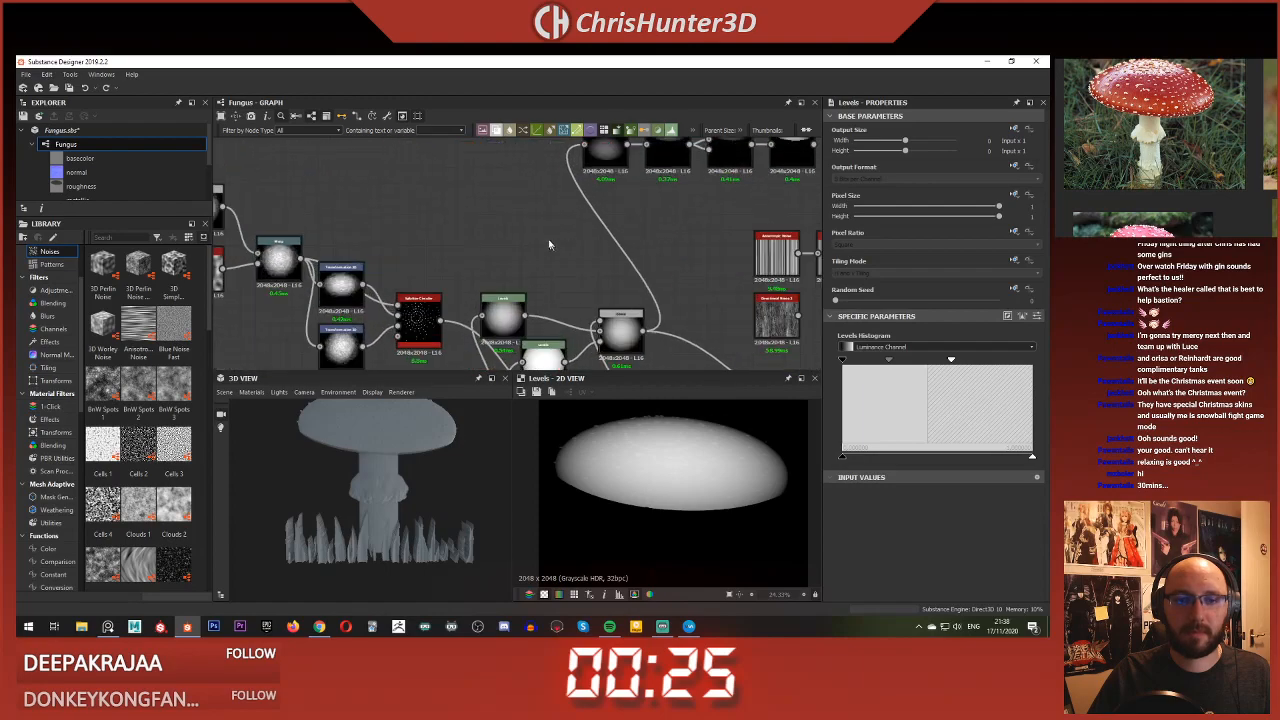
pyautogui.scroll(-3, 530, 243)
pyautogui.click(573, 297)
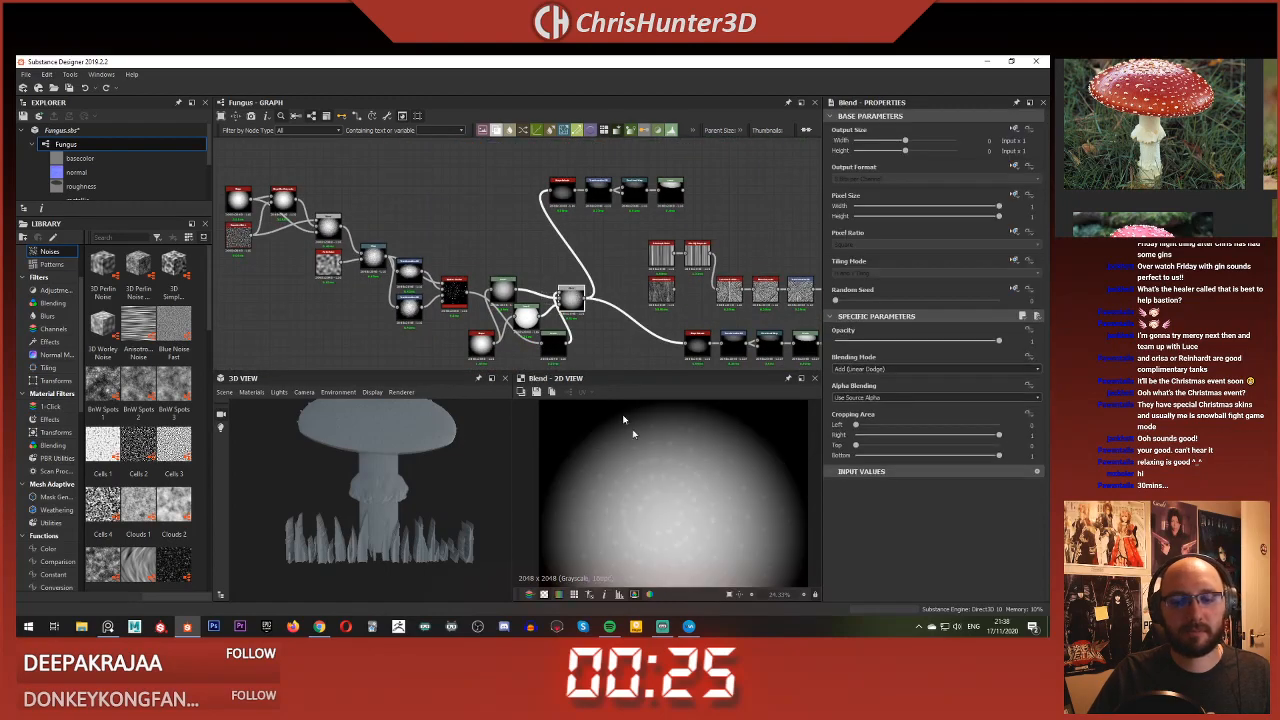
pyautogui.scroll(-2, 640, 450)
pyautogui.scroll(2, 540, 278)
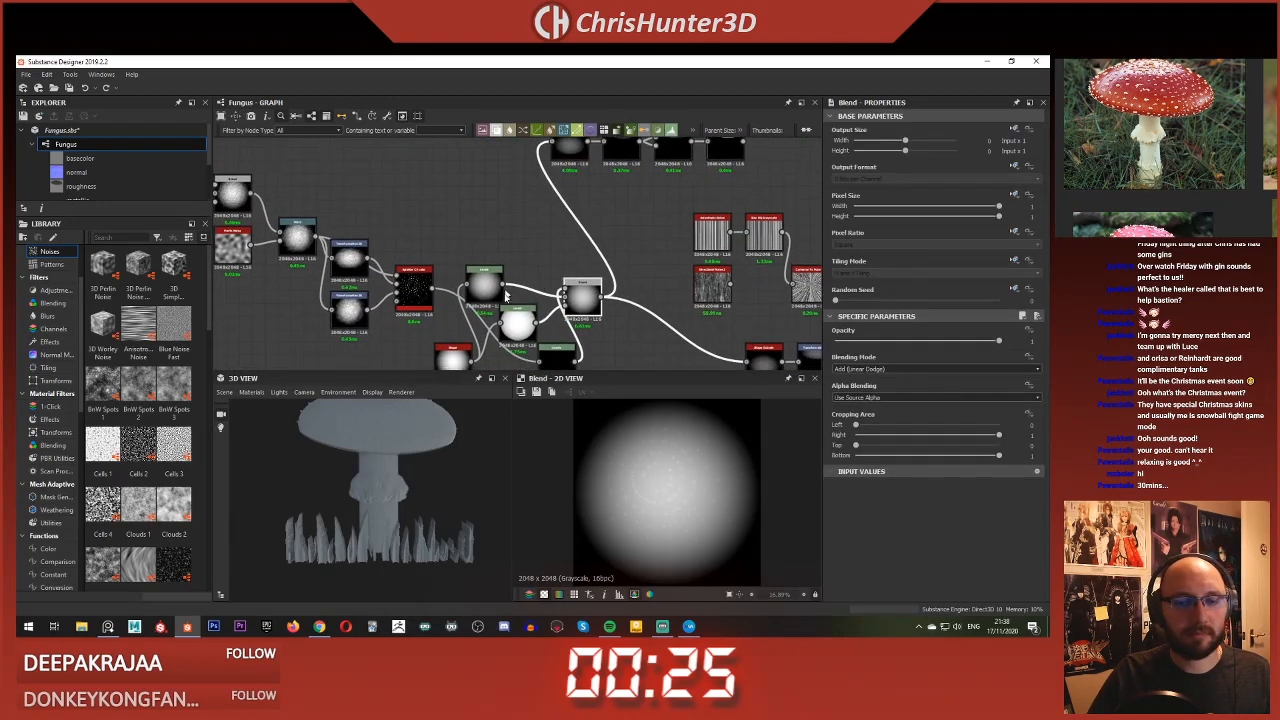
pyautogui.click(564, 364)
pyautogui.doubleClick(564, 366)
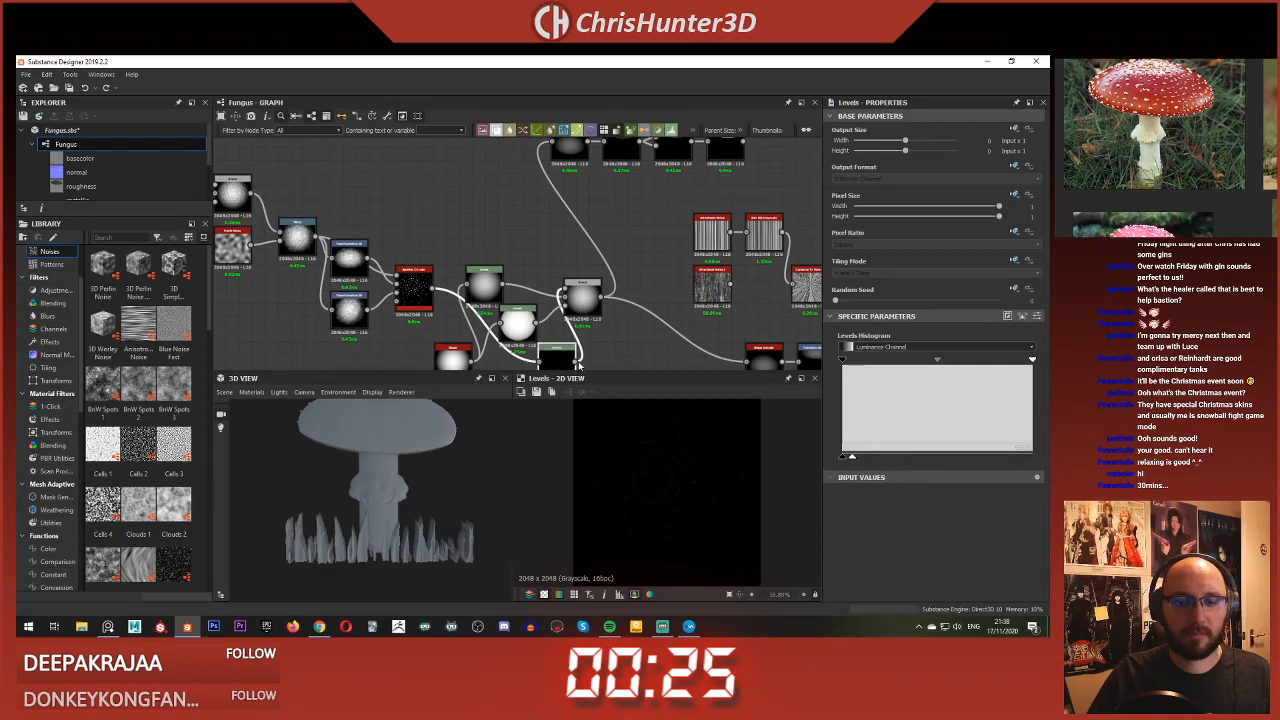
# Step: Try feeding the dark spot Levels into the duplicated Shape Extrude and preview the chain's final Levels
pyautogui.click(578, 360)
pyautogui.moveTo(548, 224); pyautogui.dragTo(525, 345, button='middle')
pyautogui.click(530, 263)
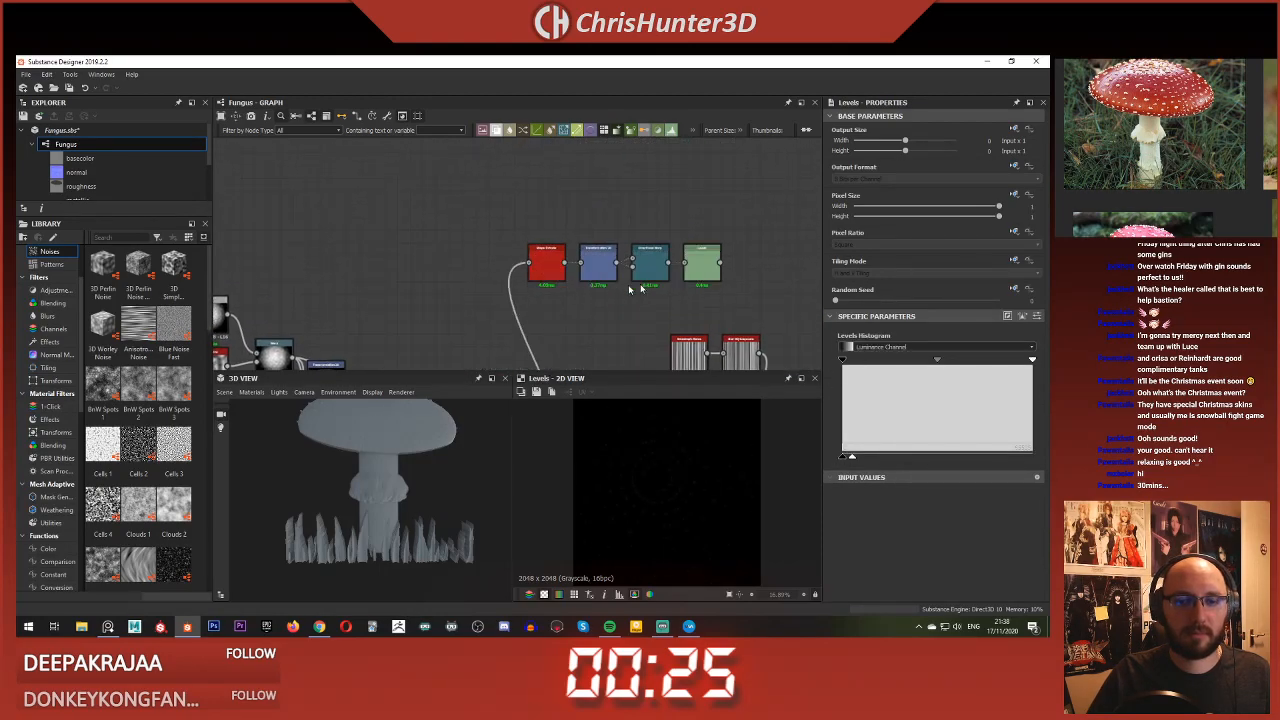
pyautogui.click(700, 266)
pyautogui.scroll(3, 679, 433)
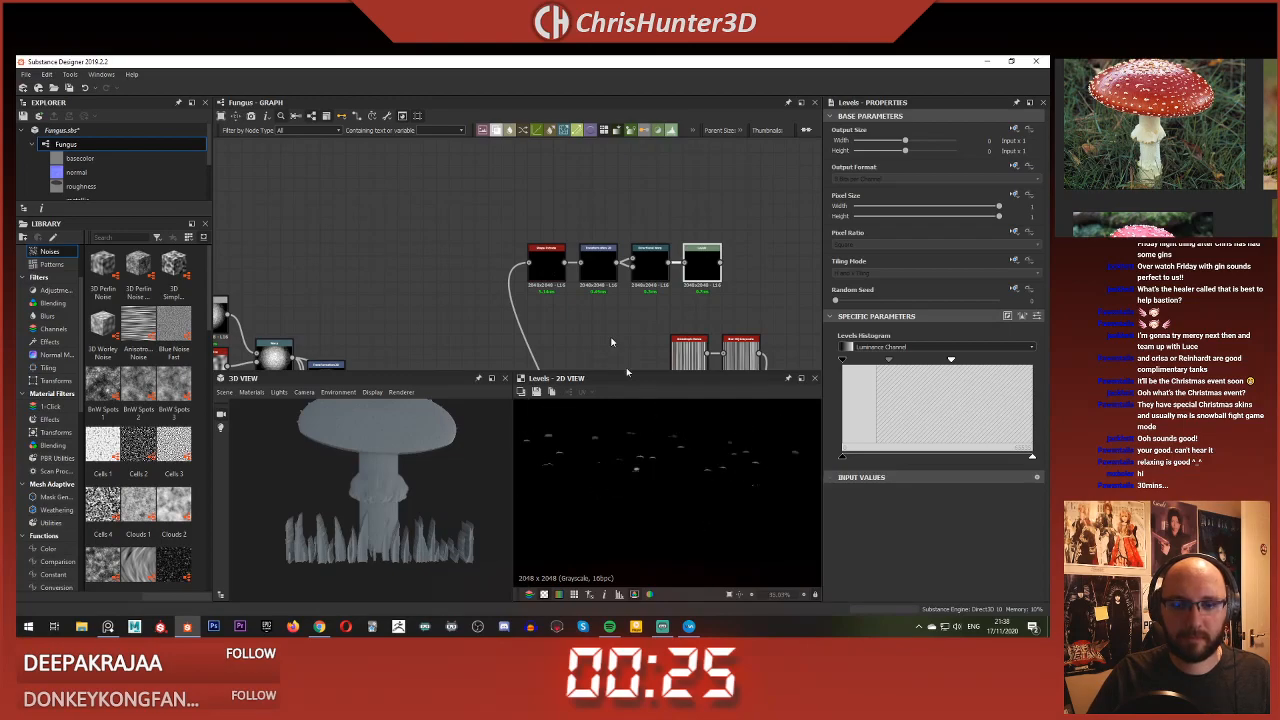
pyautogui.scroll(-1, 590, 315)
pyautogui.moveTo(581, 309); pyautogui.dragTo(549, 294, button='middle')
pyautogui.click(576, 256)
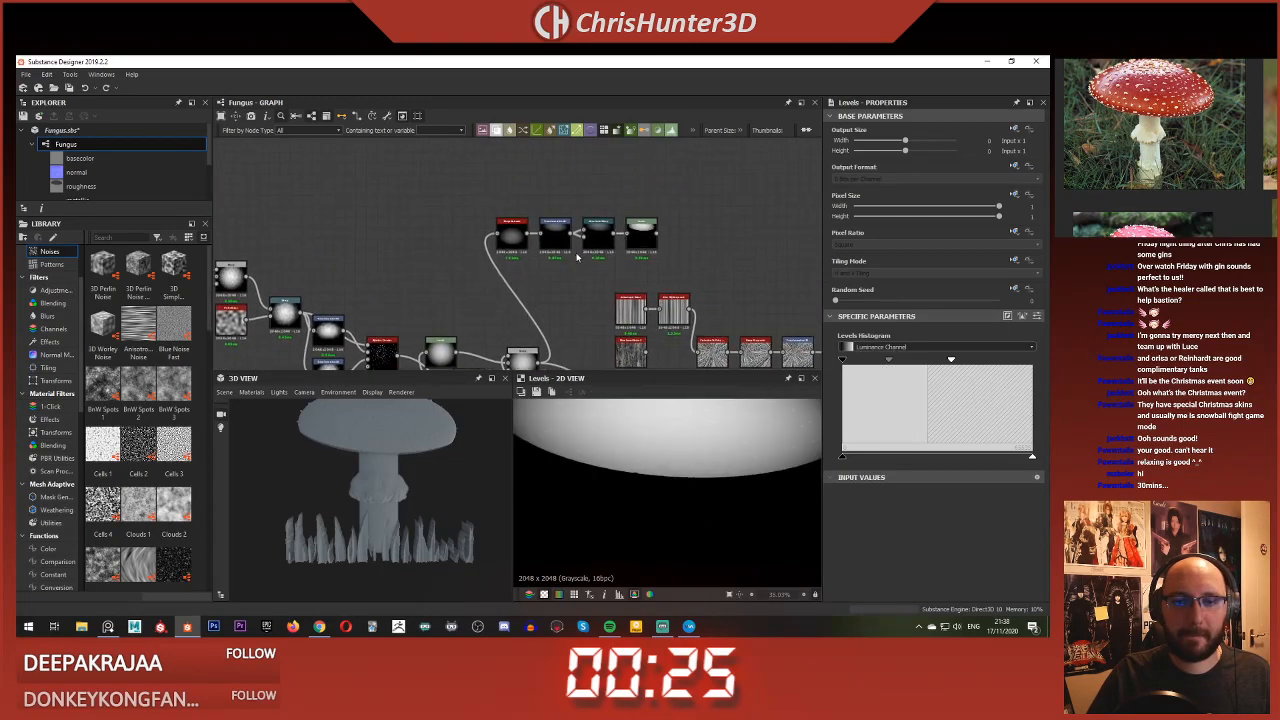
# Step: Compare the outputs of the duplicated Transformation 2D, Directional Warp and Levels in the 2D view
pyautogui.scroll(3, 594, 238)
pyautogui.click(504, 242)
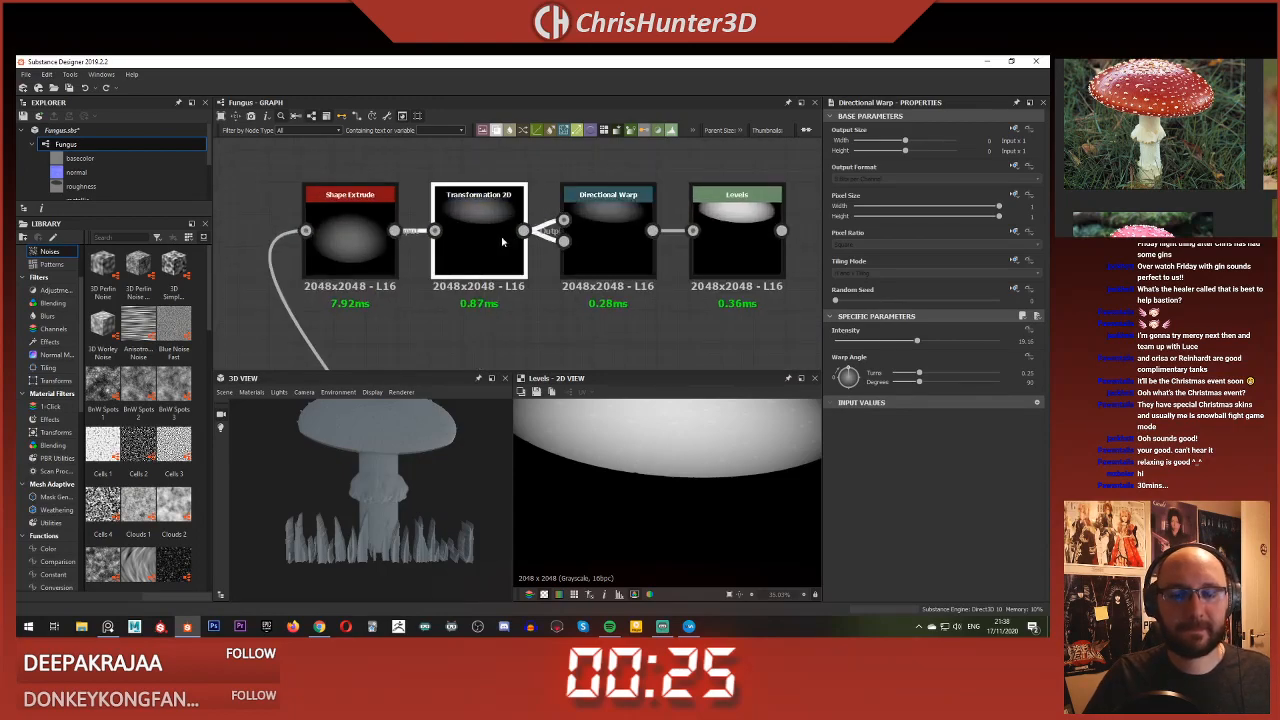
pyautogui.click(630, 250)
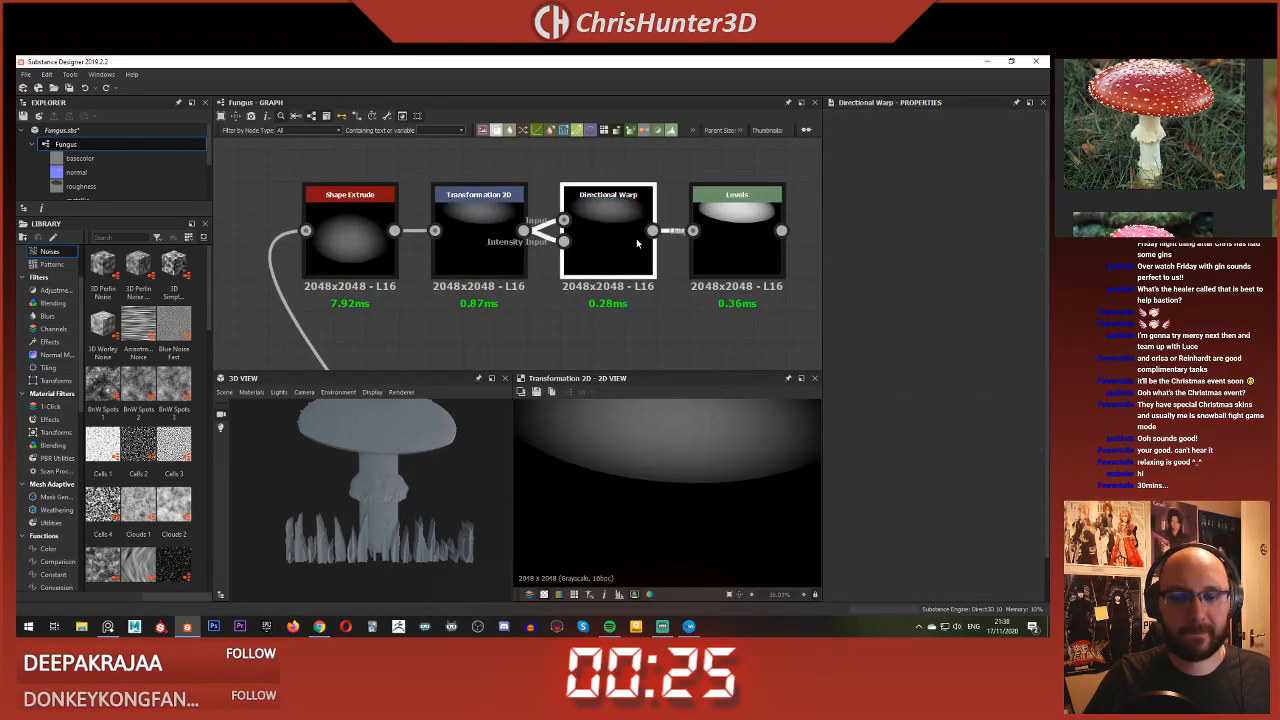
pyautogui.click(566, 221)
pyautogui.click(746, 237)
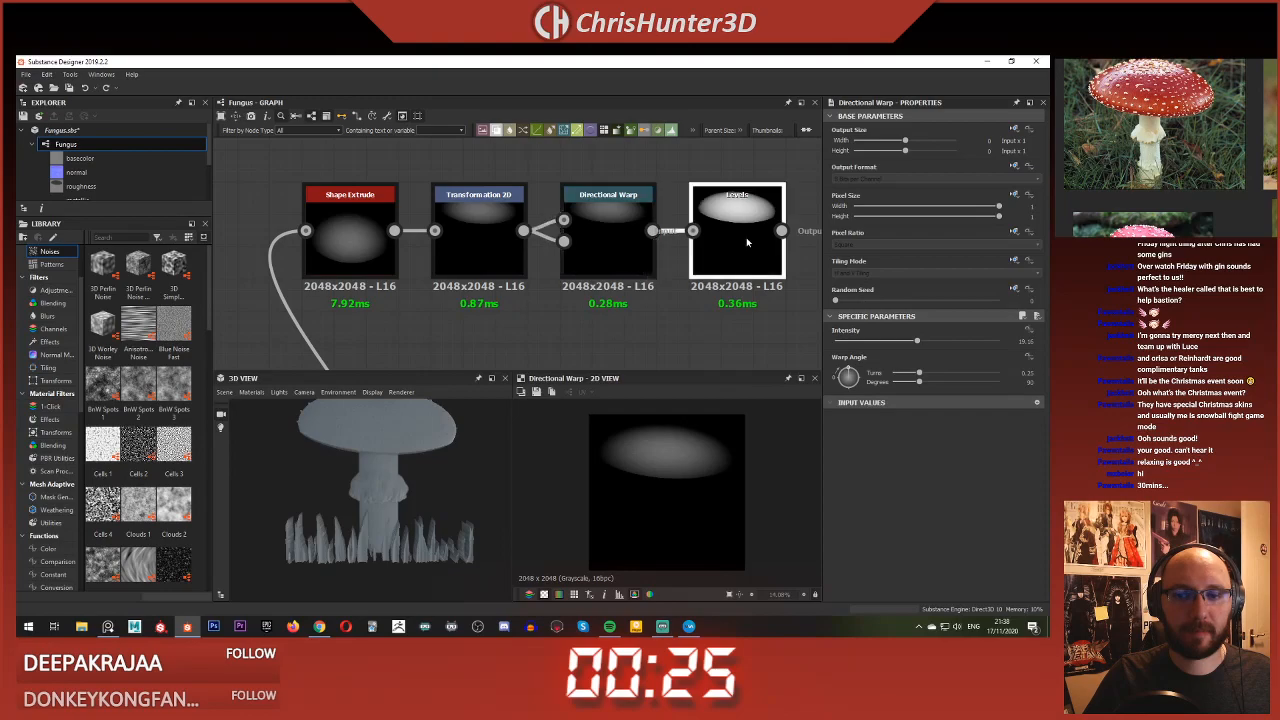
pyautogui.click(488, 238)
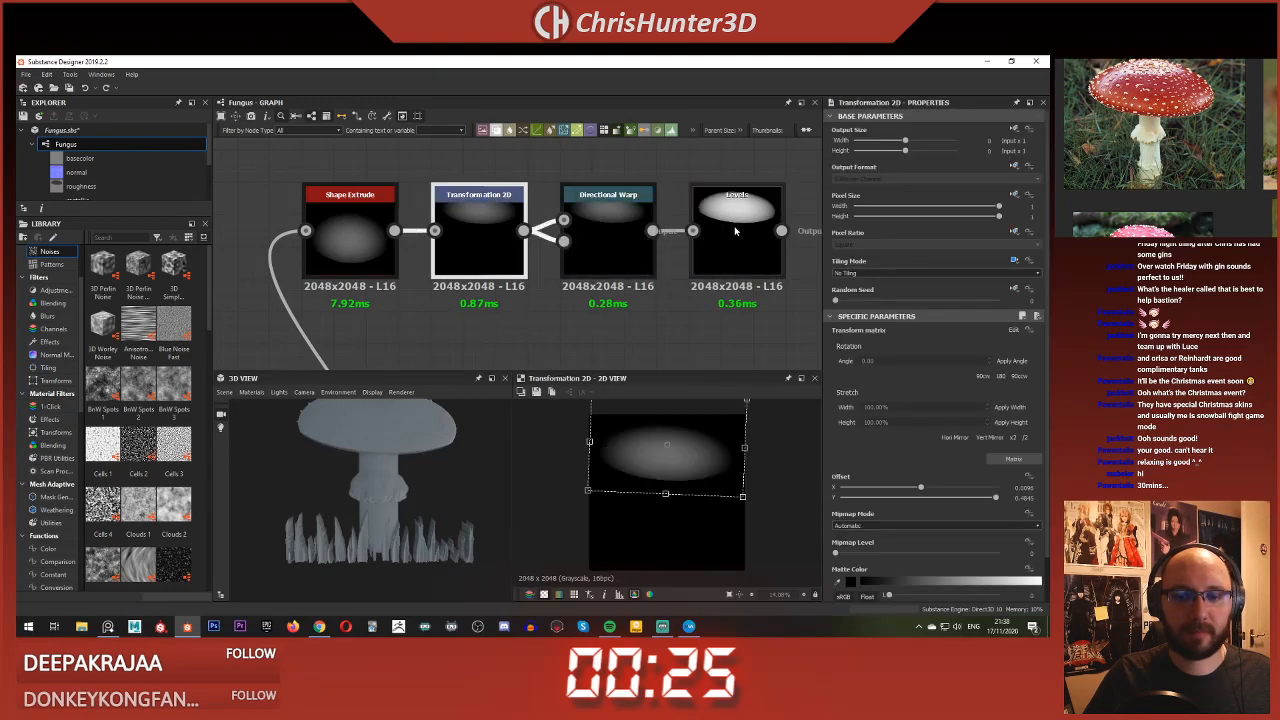
pyautogui.click(721, 242)
pyautogui.click(501, 229)
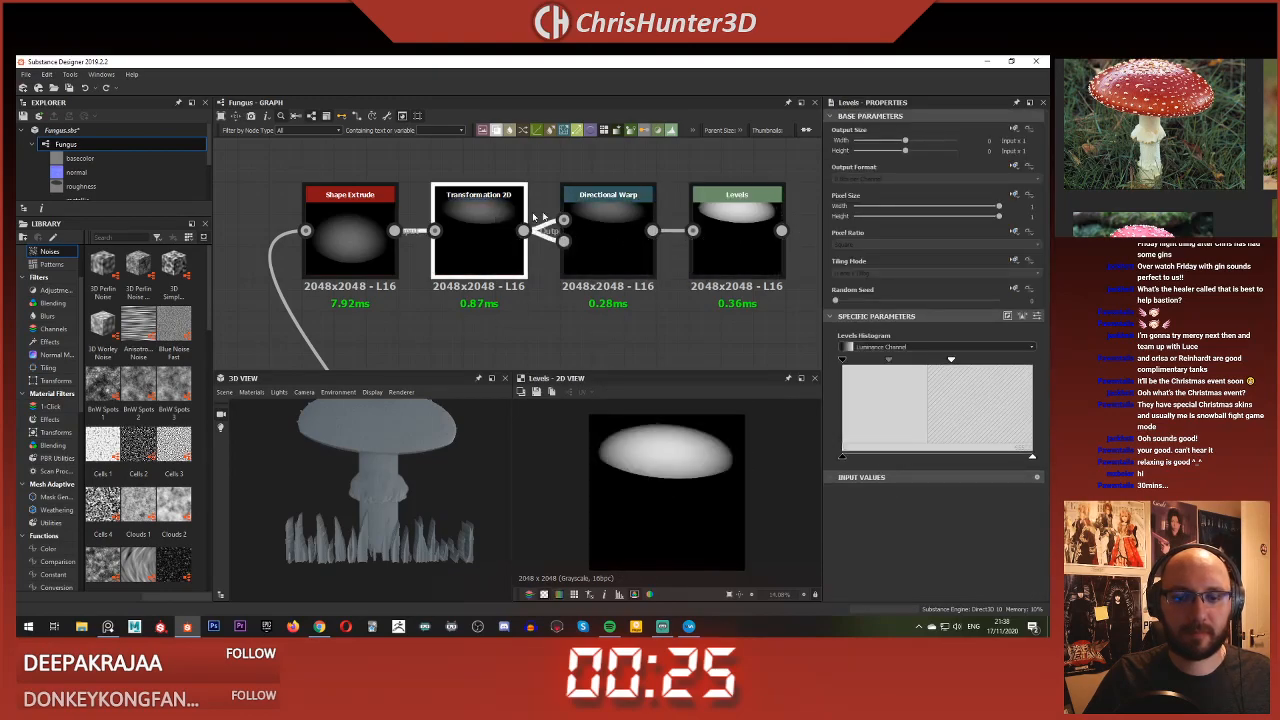
pyautogui.click(601, 208)
pyautogui.scroll(-4, 520, 245)
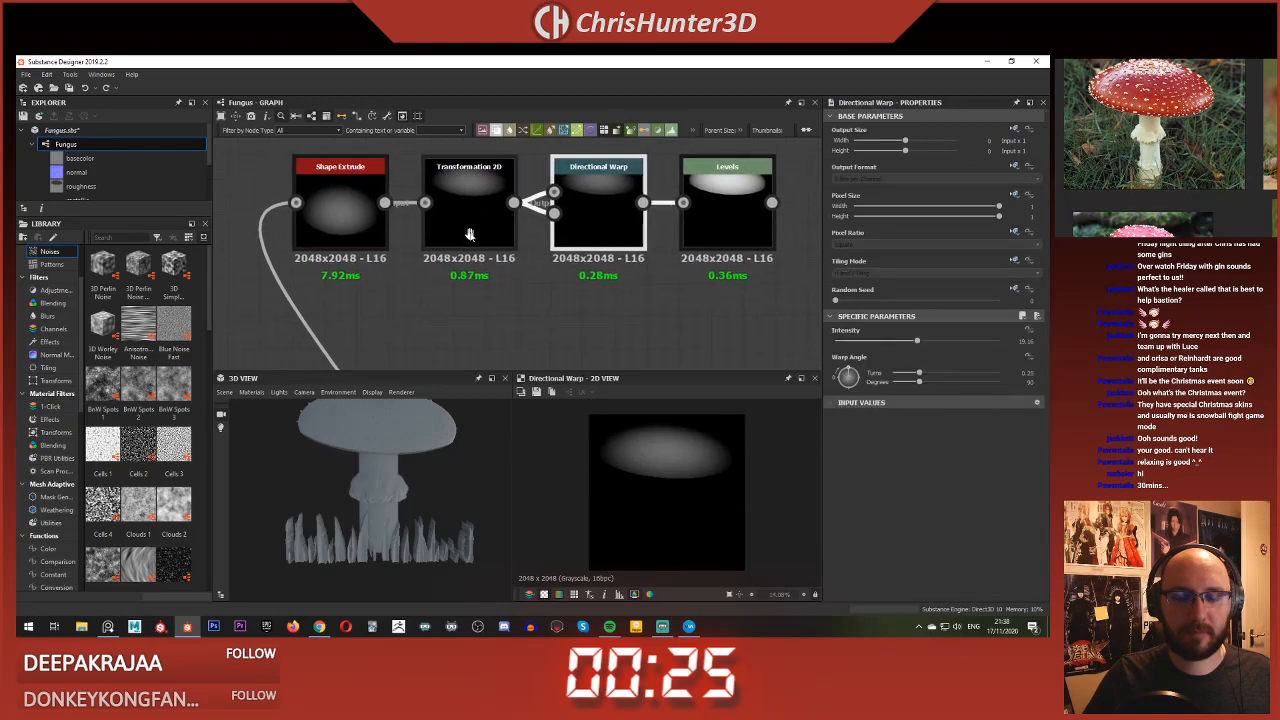
pyautogui.scroll(1, 546, 256)
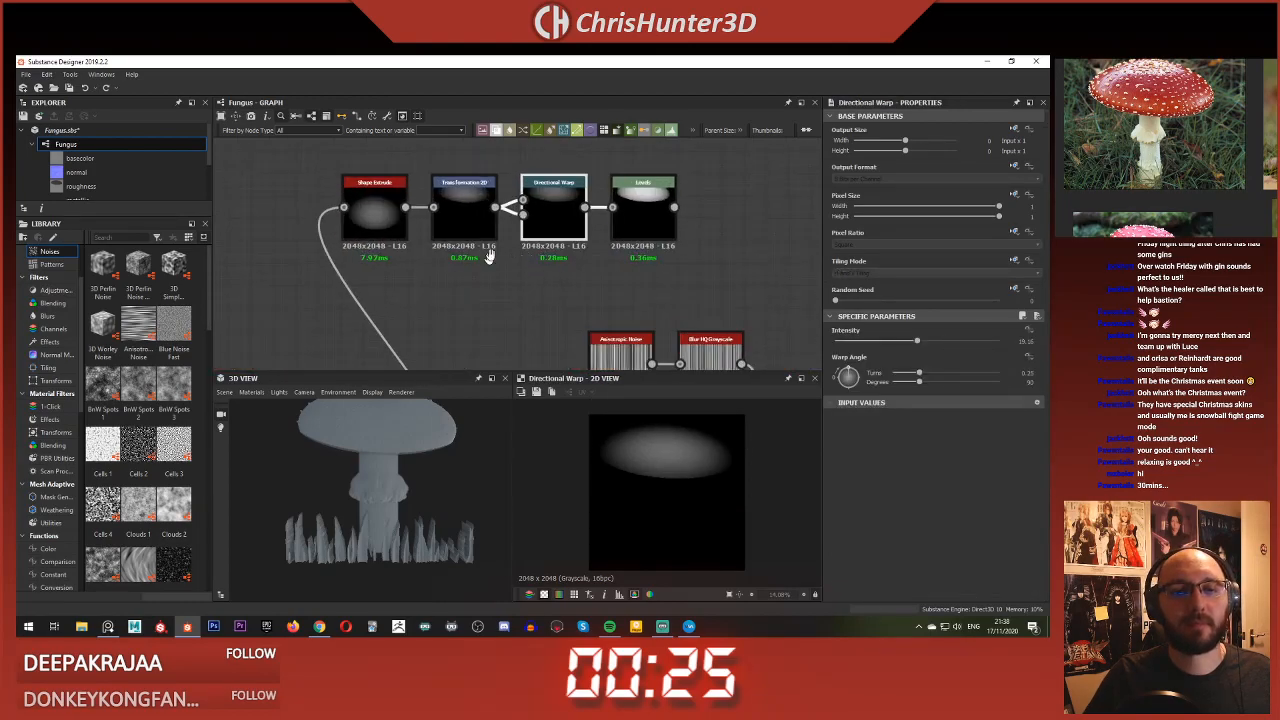
# Step: Connect the dark spot Levels to the duplicated Shape Extrude again and view the final Levels' output
pyautogui.scroll(-2, 490, 256)
pyautogui.moveTo(472, 262); pyautogui.dragTo(540, 208, button='middle')
pyautogui.moveTo(530, 264); pyautogui.dragTo(412, 274, button='middle')
pyautogui.scroll(-1, 515, 251)
pyautogui.moveTo(464, 315); pyautogui.dragTo(445, 230, button='middle')
pyautogui.click(406, 341)
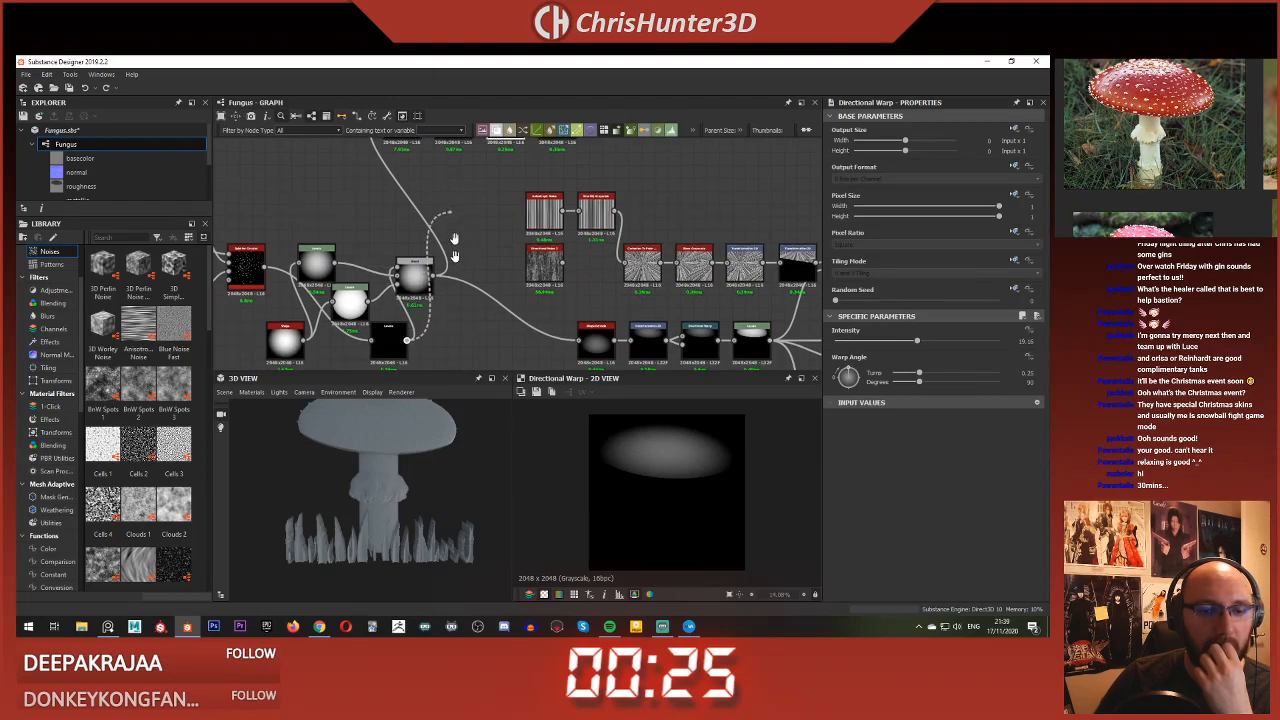
pyautogui.scroll(4, 598, 352)
pyautogui.moveTo(598, 352); pyautogui.dragTo(391, 277, button='middle')
pyautogui.click(323, 200)
pyautogui.scroll(1, 458, 244)
pyautogui.moveTo(458, 244); pyautogui.dragTo(378, 276, button='middle')
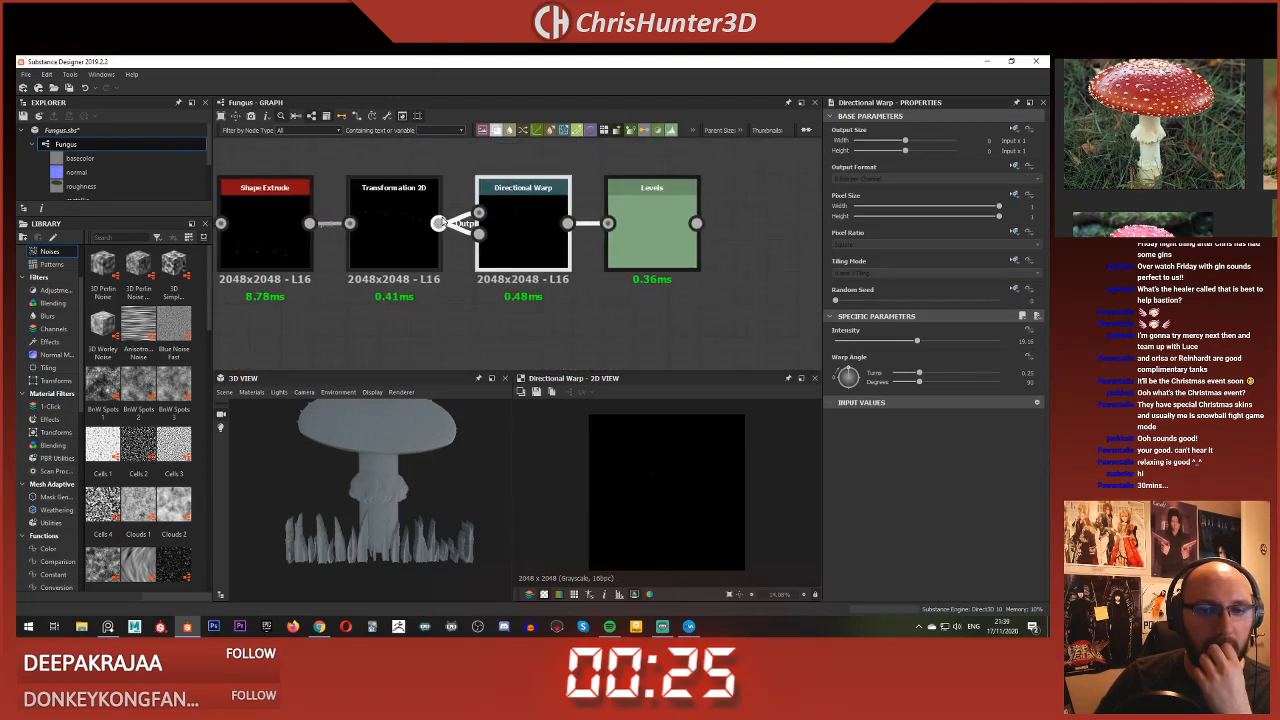
pyautogui.click(650, 240)
pyautogui.scroll(1, 668, 451)
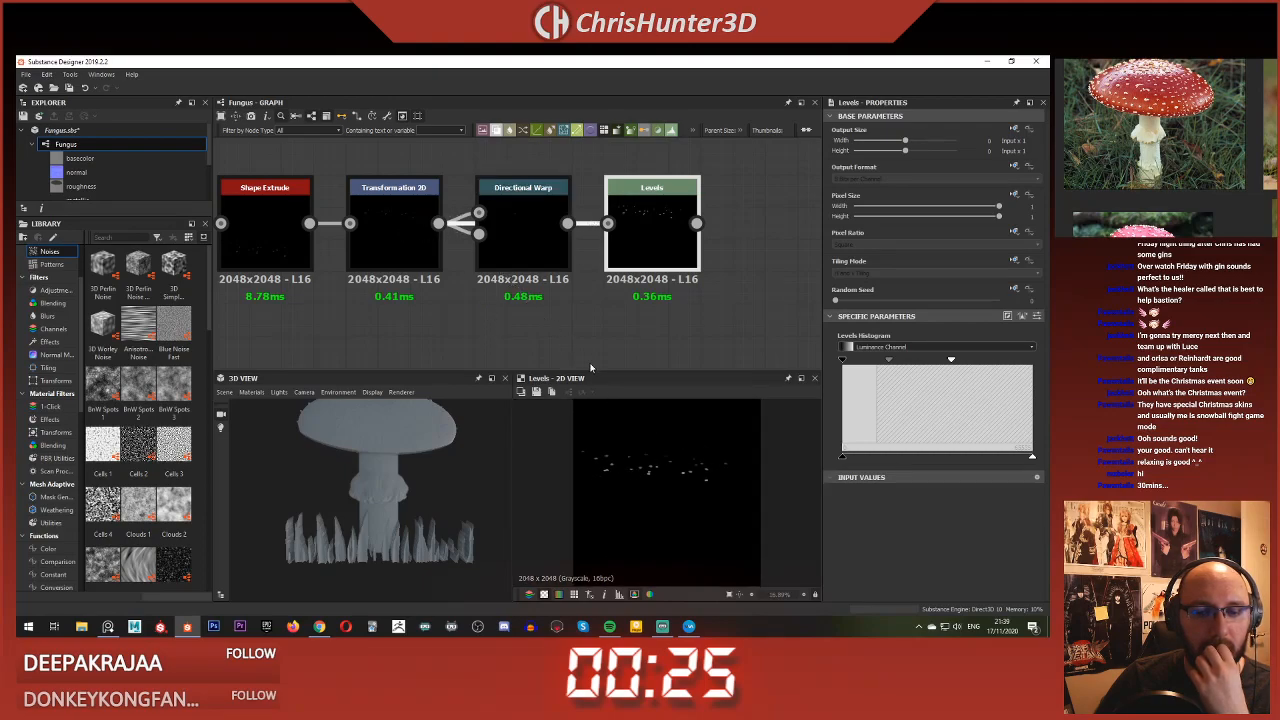
# Step: Preview the spots in the duplicated Transformation 2D and Shape Extrude, and trace the chain back to the spot Blend
pyautogui.click(393, 228)
pyautogui.click(254, 229)
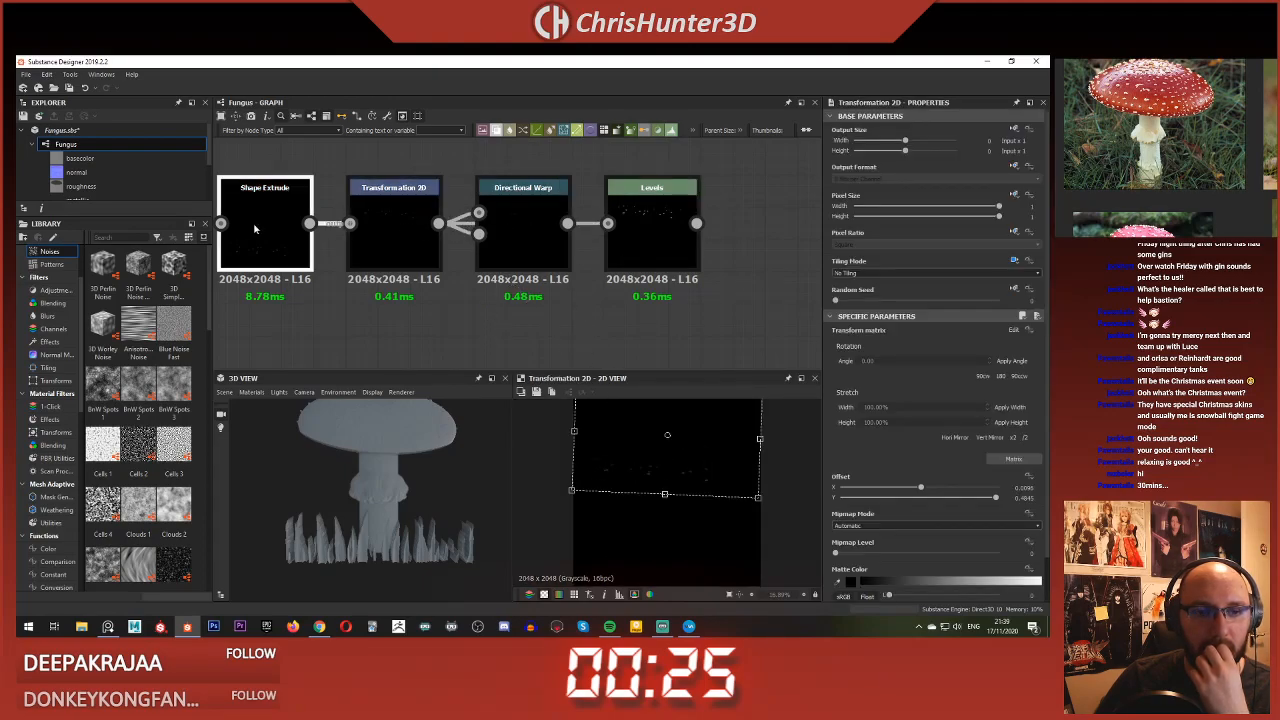
pyautogui.moveTo(313, 254); pyautogui.dragTo(385, 254, button='middle')
pyautogui.scroll(-2, 628, 466)
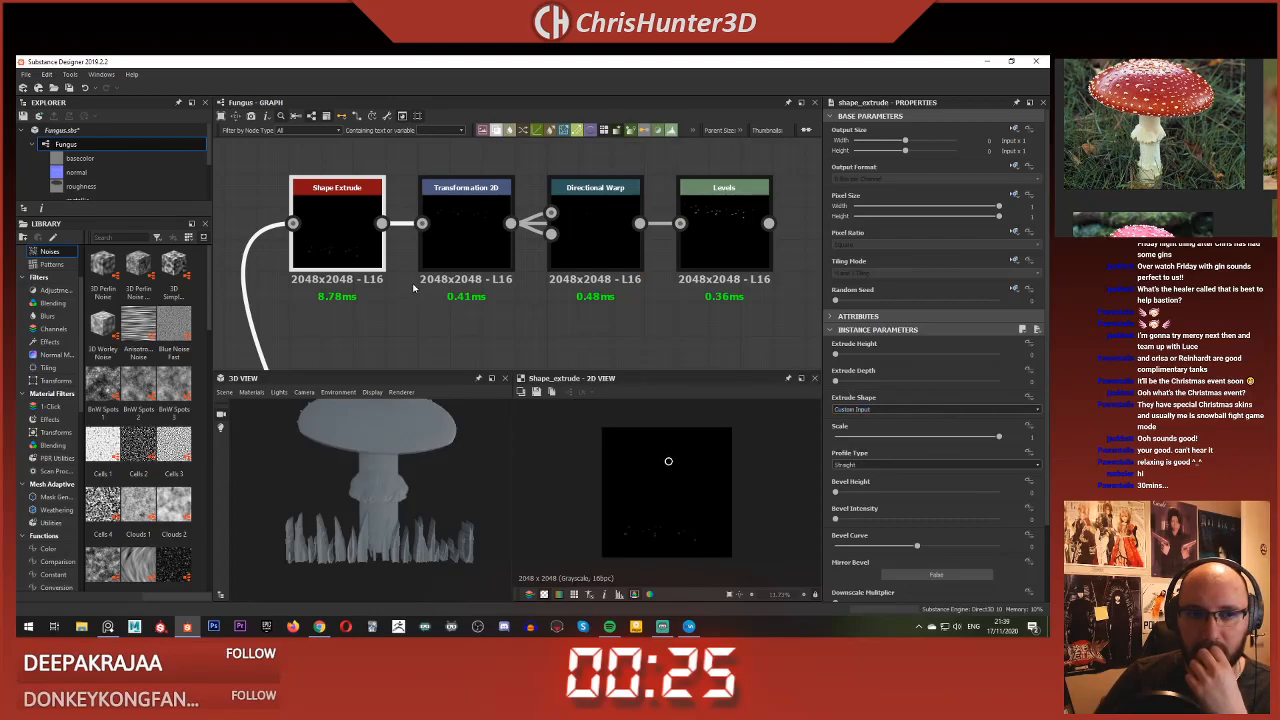
pyautogui.scroll(-4, 344, 237)
pyautogui.moveTo(344, 237); pyautogui.dragTo(383, 164, button='middle')
pyautogui.moveTo(463, 305); pyautogui.dragTo(526, 194, button='middle')
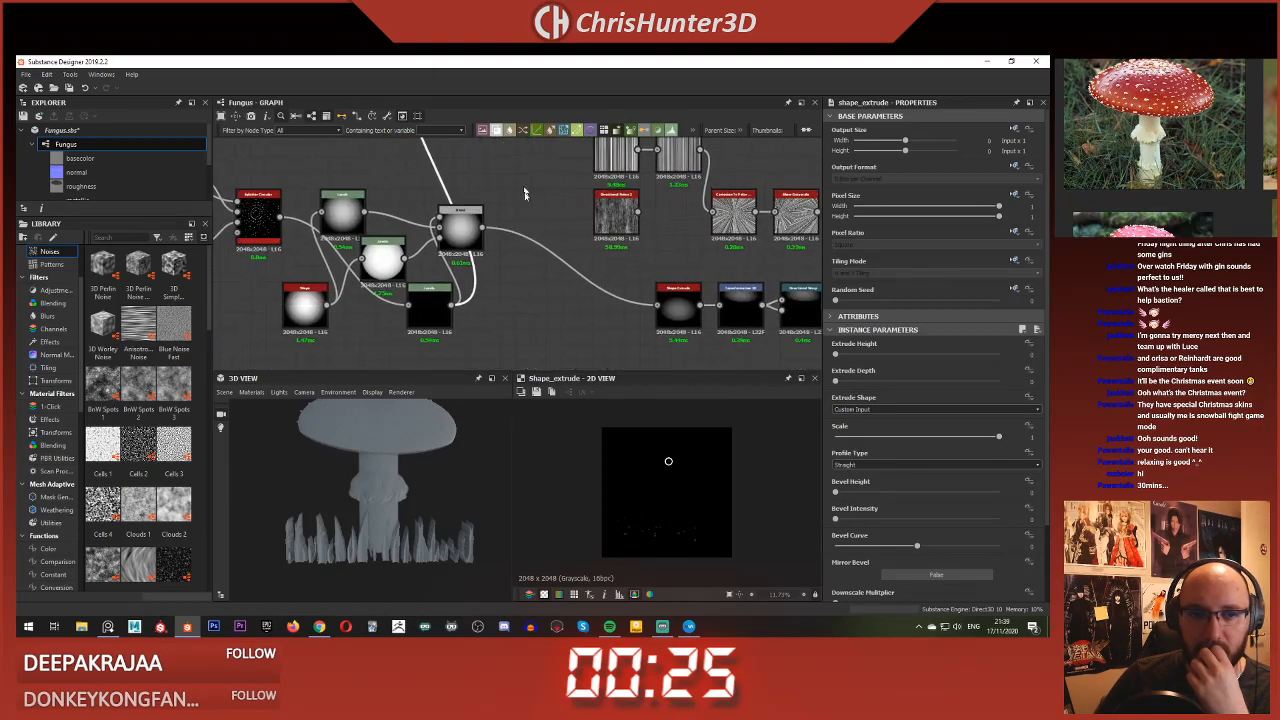
pyautogui.scroll(1, 430, 245)
pyautogui.moveTo(410, 155); pyautogui.dragTo(478, 326, button='middle')
pyautogui.scroll(-3, 487, 229)
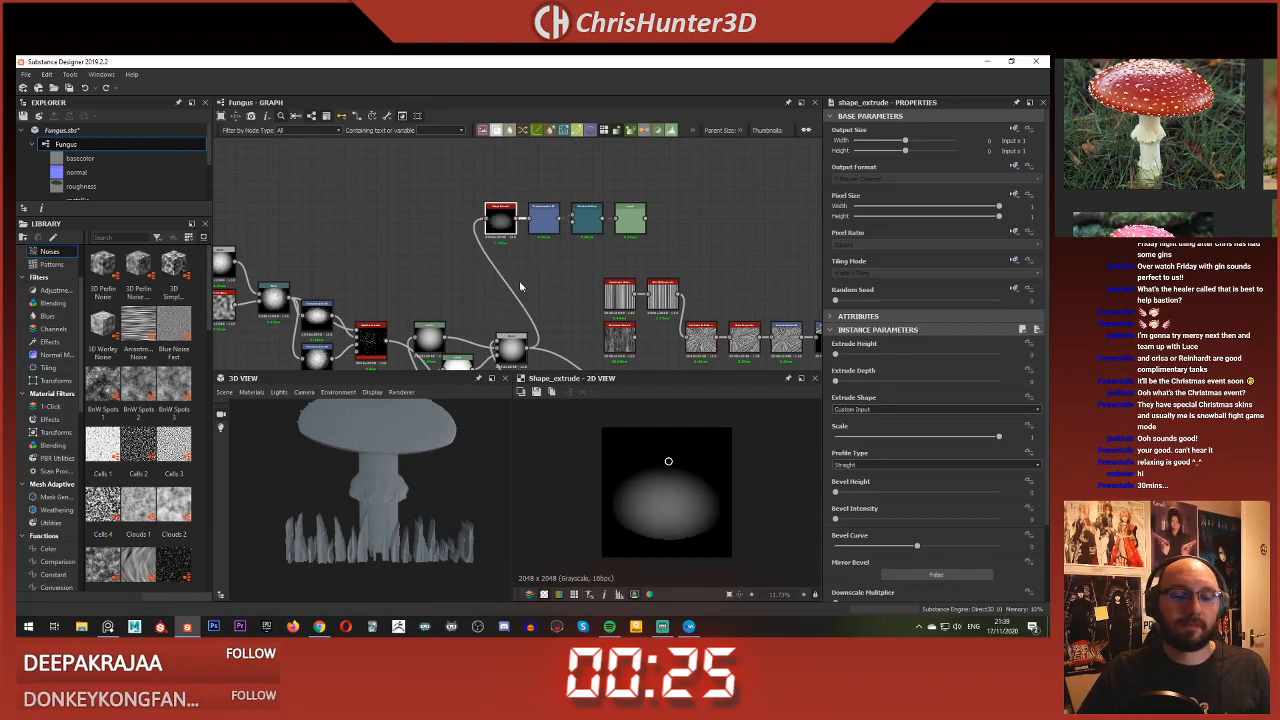
# Step: Examine the settings of the spot Blend and of the Levels nodes that feed it
pyautogui.moveTo(474, 306); pyautogui.dragTo(461, 248, button='middle')
pyautogui.click(504, 298)
pyautogui.moveTo(449, 190); pyautogui.dragTo(461, 234, button='middle')
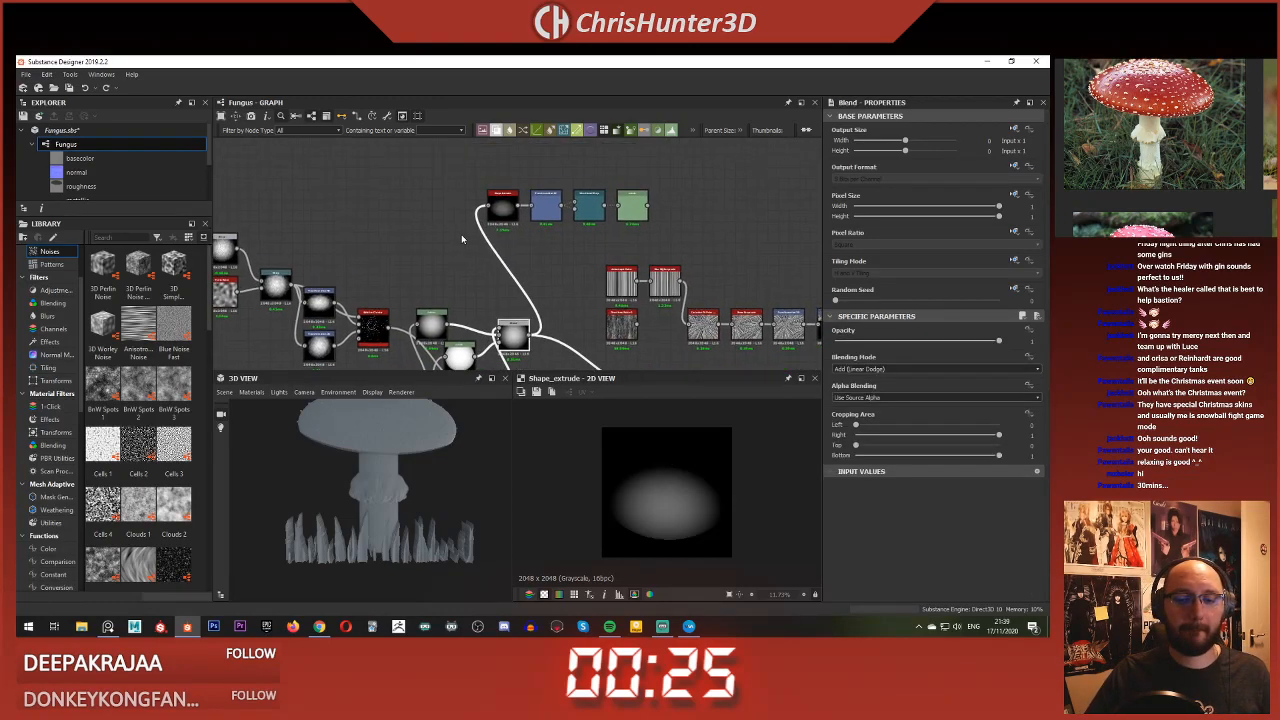
pyautogui.scroll(2, 461, 234)
pyautogui.scroll(-2, 534, 319)
pyautogui.moveTo(527, 326); pyautogui.dragTo(484, 240, button='middle')
pyautogui.click(476, 258)
pyautogui.scroll(-2, 645, 453)
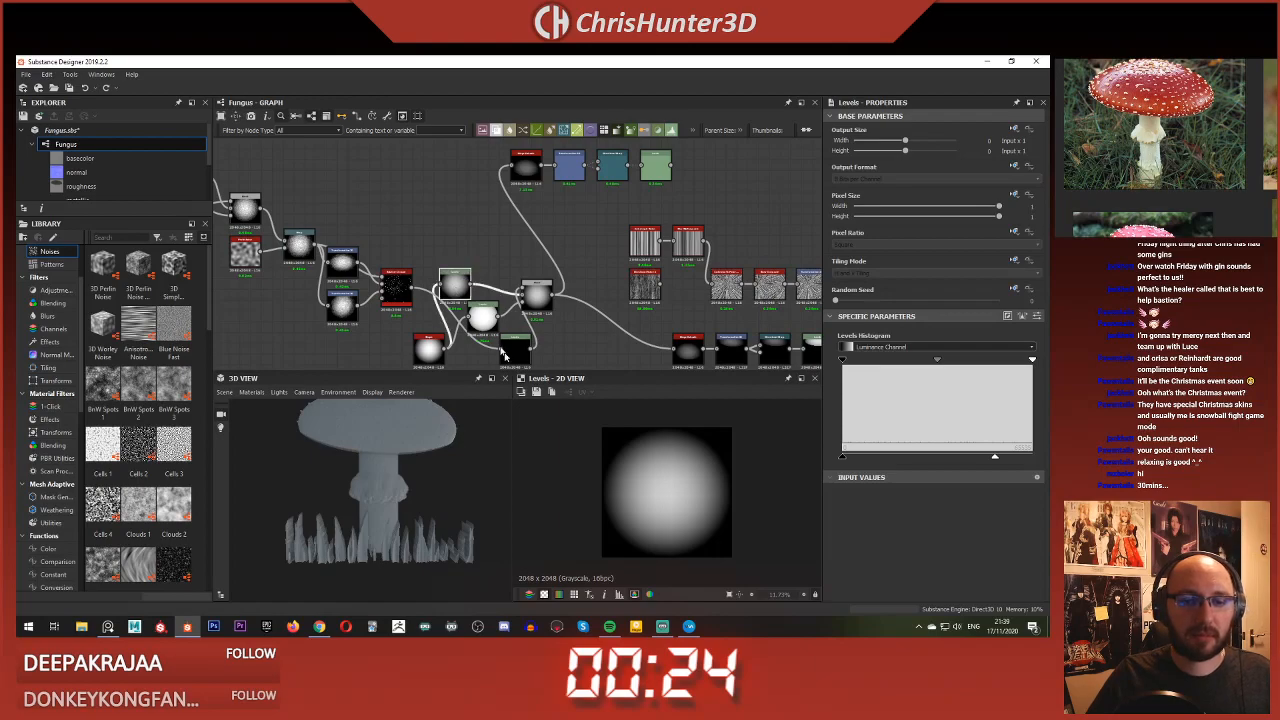
pyautogui.moveTo(439, 209); pyautogui.dragTo(457, 263, button='middle')
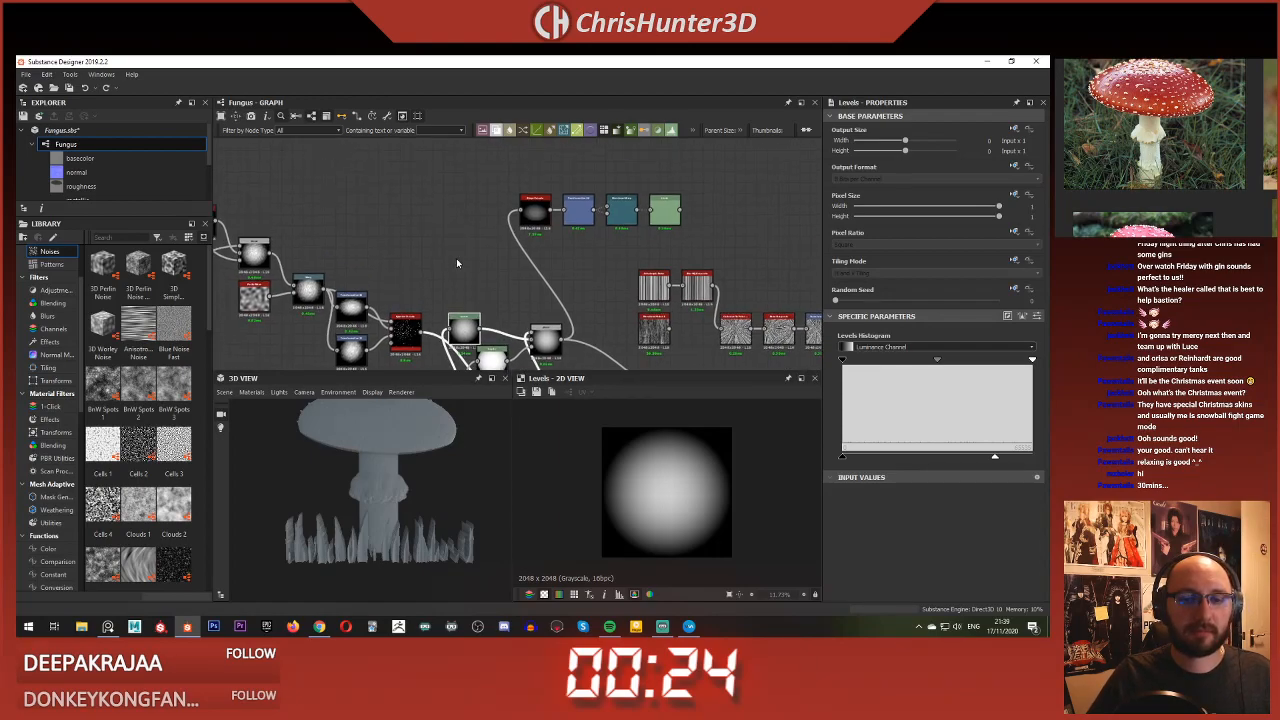
pyautogui.moveTo(531, 325); pyautogui.dragTo(507, 295, button='middle')
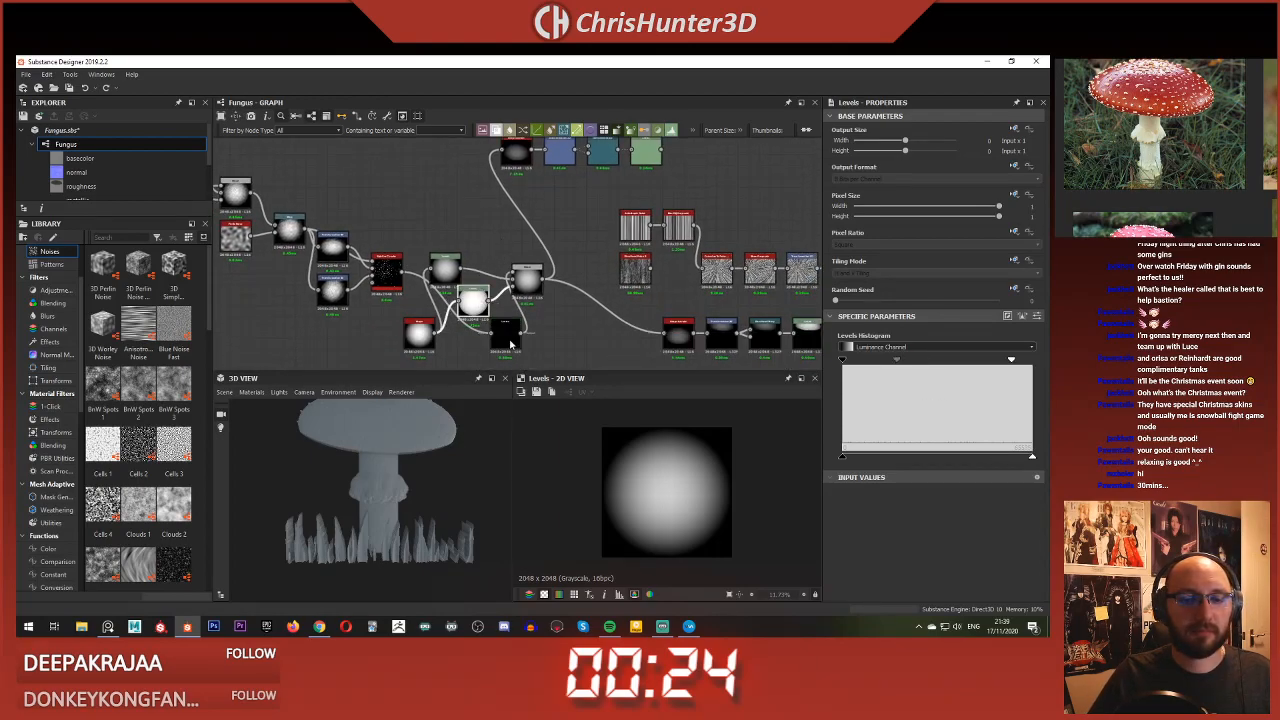
# Step: Duplicate the spot Blend with its three Levels nodes and place the copies in the empty space before the duplicated Shape Extrude
pyautogui.click(507, 336)
pyautogui.moveTo(446, 237); pyautogui.dragTo(552, 343)
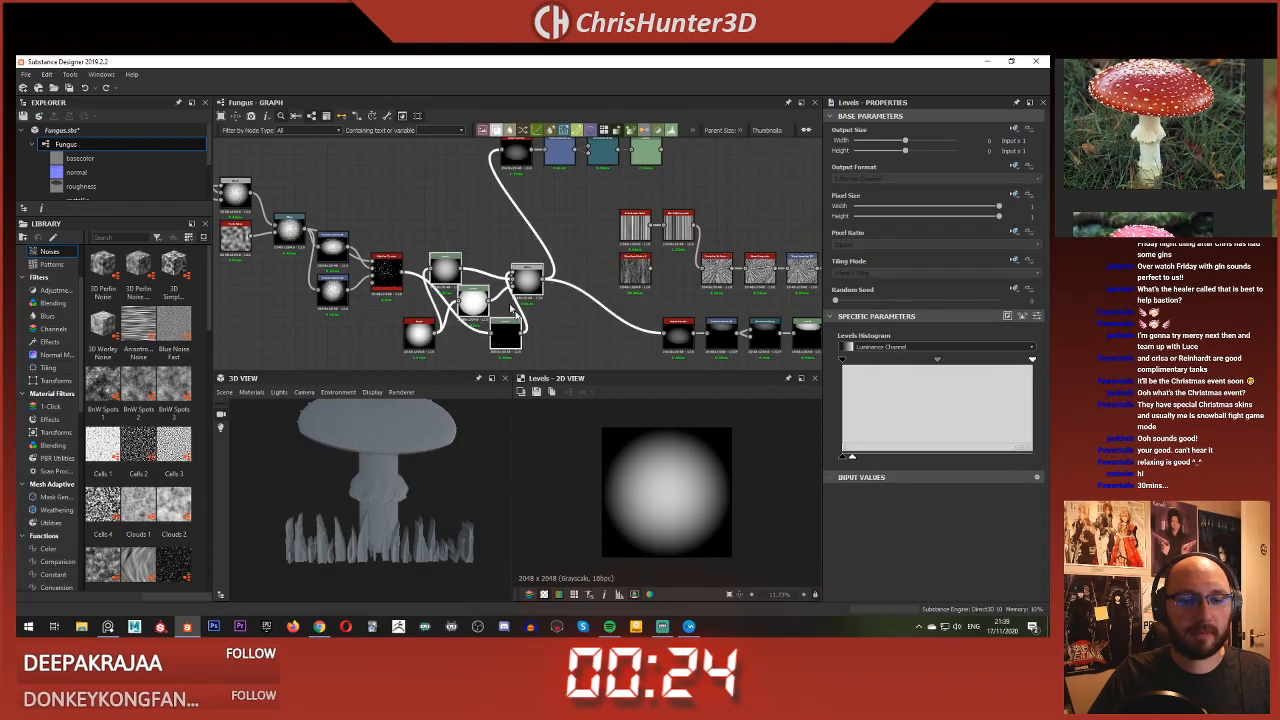
pyautogui.moveTo(510, 308); pyautogui.dragTo(546, 350, button='middle')
pyautogui.hotkey('ctrl', 'd')
pyautogui.moveTo(506, 251); pyautogui.dragTo(426, 179)
pyautogui.scroll(4, 426, 174)
pyautogui.moveTo(426, 178); pyautogui.dragTo(474, 229, button='middle')
pyautogui.click(380, 229)
pyautogui.click(423, 192)
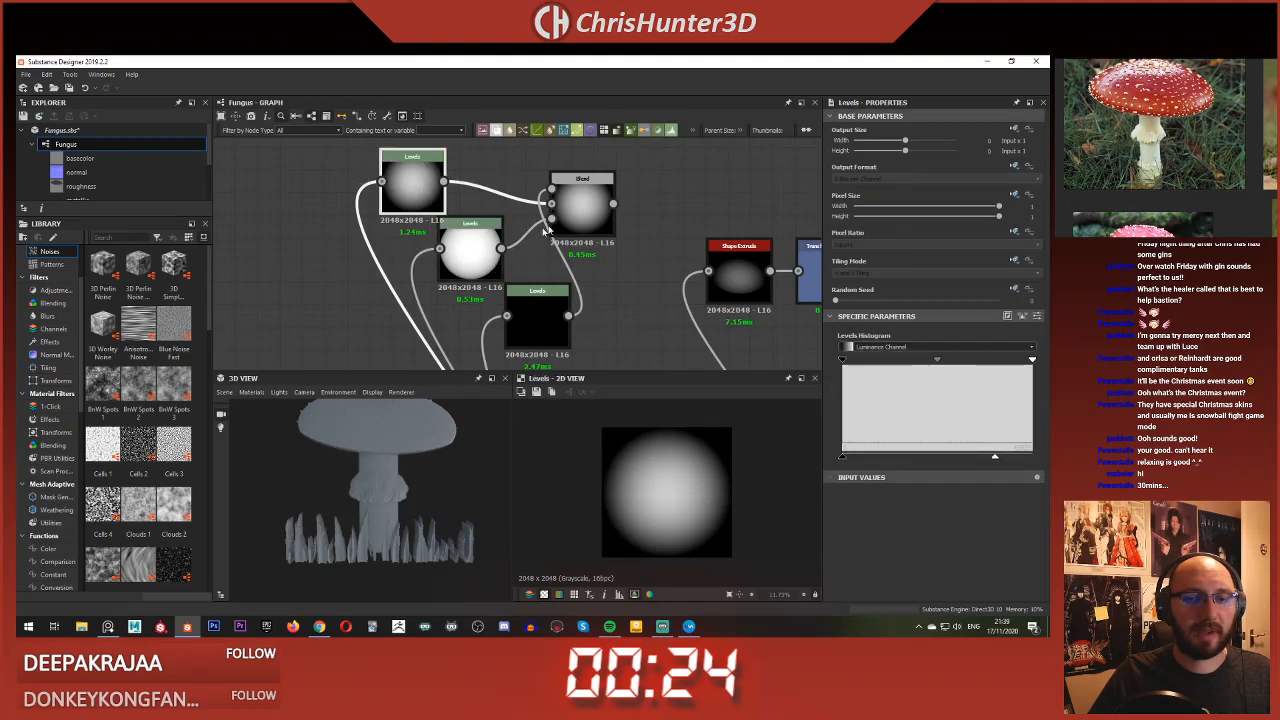
# Step: Preview the duplicated Blend and restore the output white level of its base Levels to the maximum
pyautogui.doubleClick(582, 205)
pyautogui.click(536, 312)
pyautogui.click(415, 197)
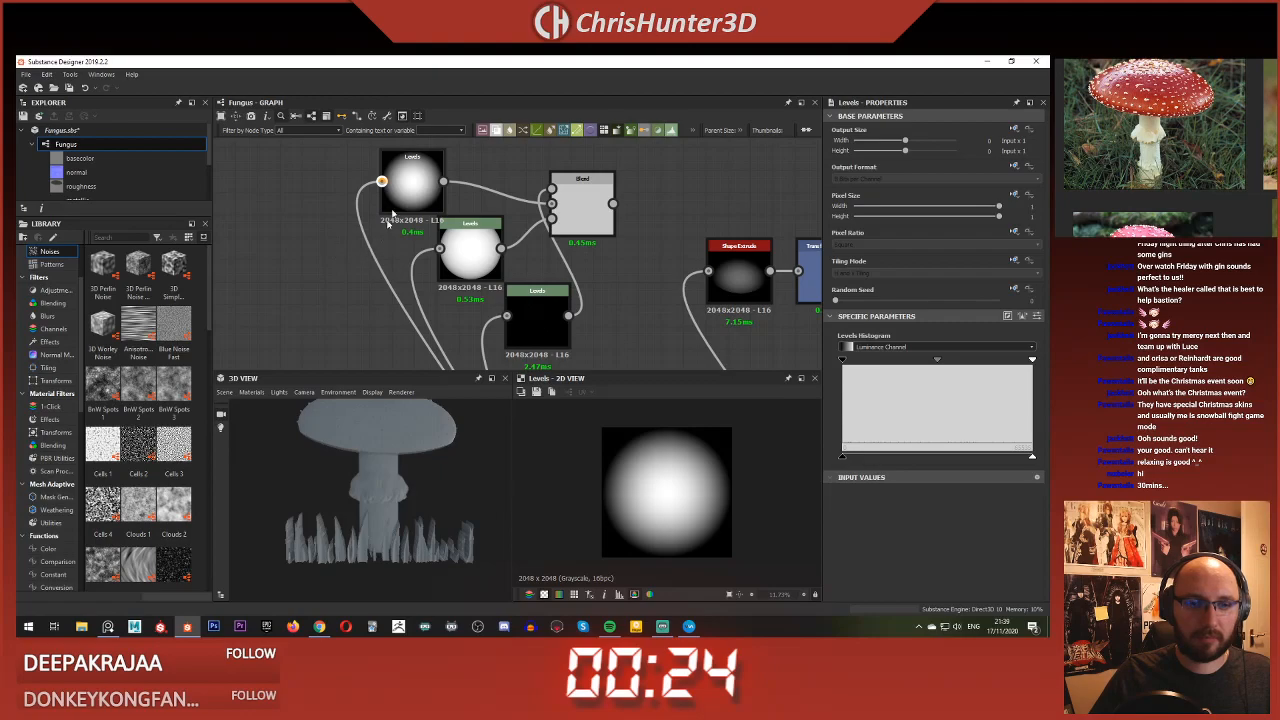
# Step: Duplicate the Shape node that feeds the original spot setup and place the copy before the duplicated base Levels
pyautogui.click(428, 248)
pyautogui.scroll(-4, 426, 250)
pyautogui.moveTo(426, 250); pyautogui.dragTo(431, 178, button='middle')
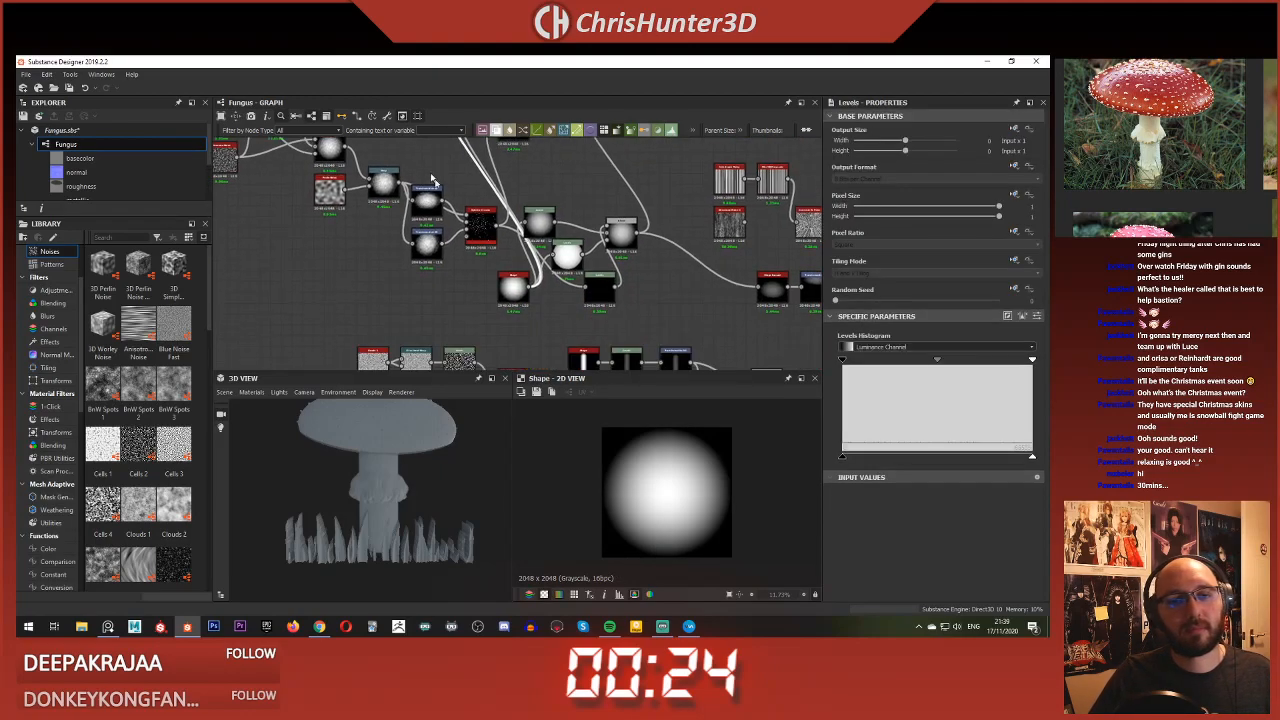
pyautogui.scroll(2, 478, 226)
pyautogui.moveTo(478, 226); pyautogui.dragTo(496, 258, button='middle')
pyautogui.click(551, 339)
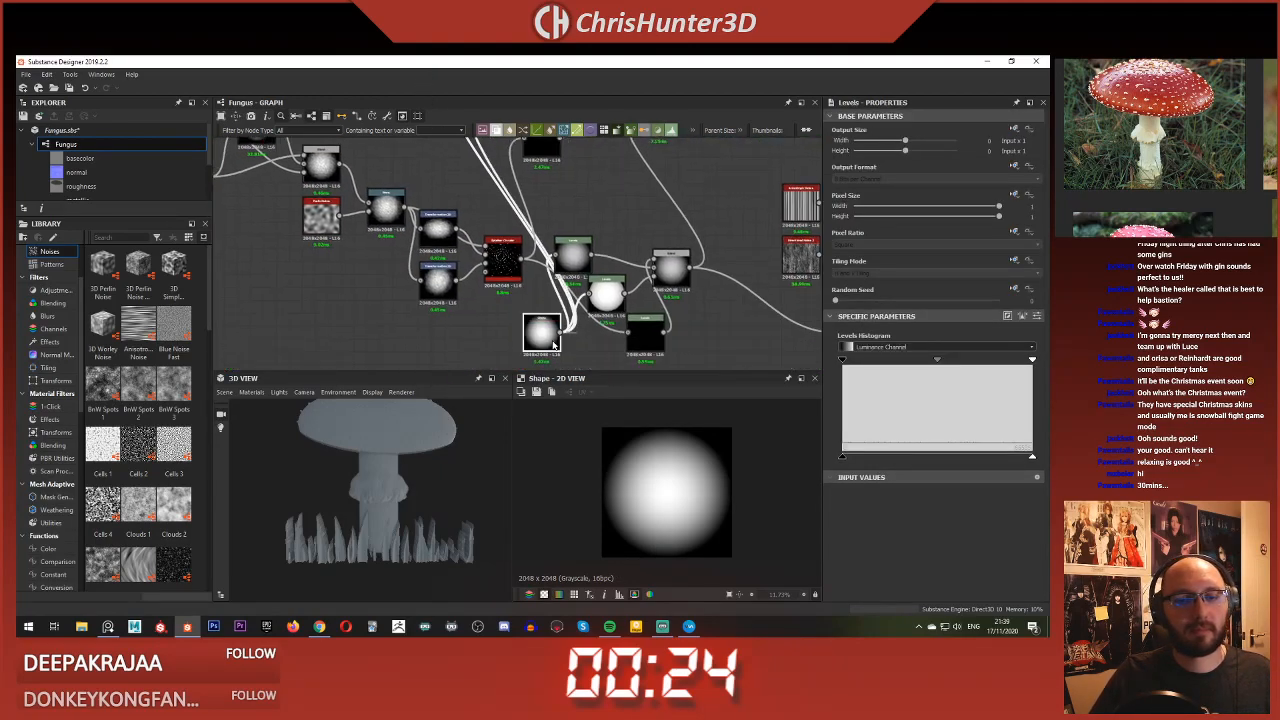
pyautogui.scroll(-1, 437, 222)
pyautogui.moveTo(437, 222); pyautogui.dragTo(514, 372, button='middle')
pyautogui.scroll(2, 458, 268)
pyautogui.hotkey('ctrl', 'v')
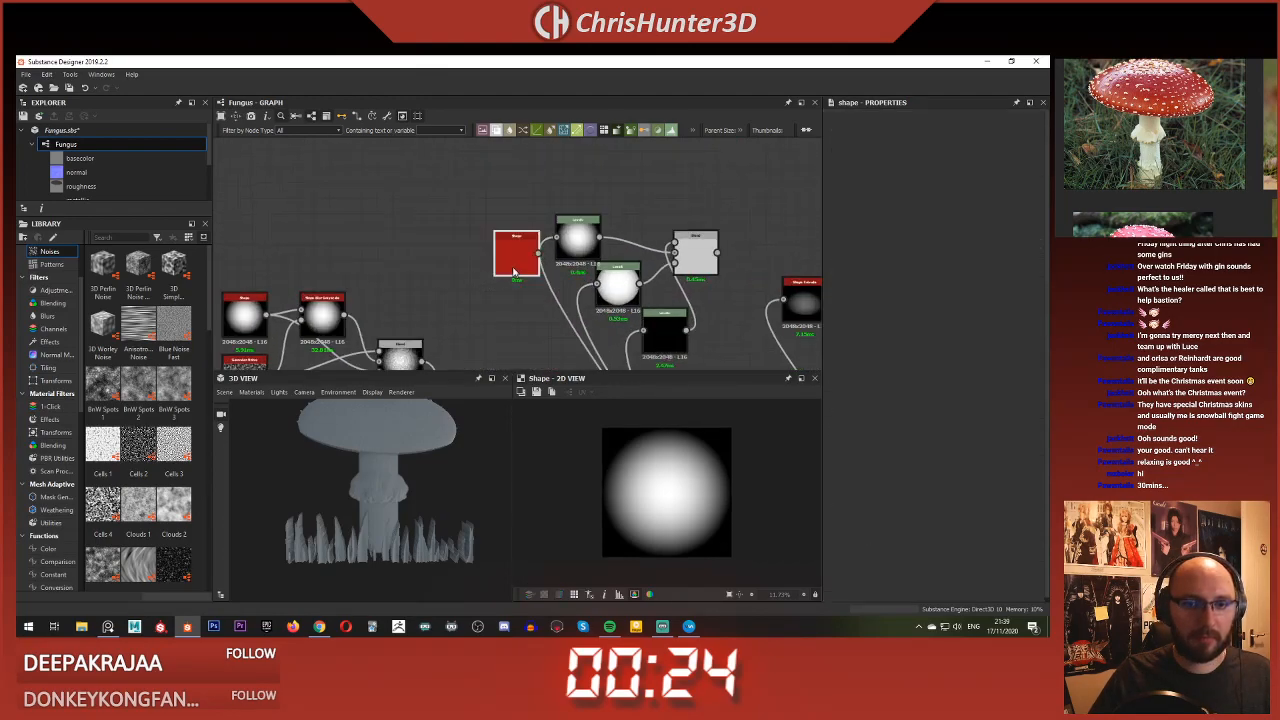
pyautogui.moveTo(516, 270); pyautogui.dragTo(493, 254)
pyautogui.scroll(2, 452, 262)
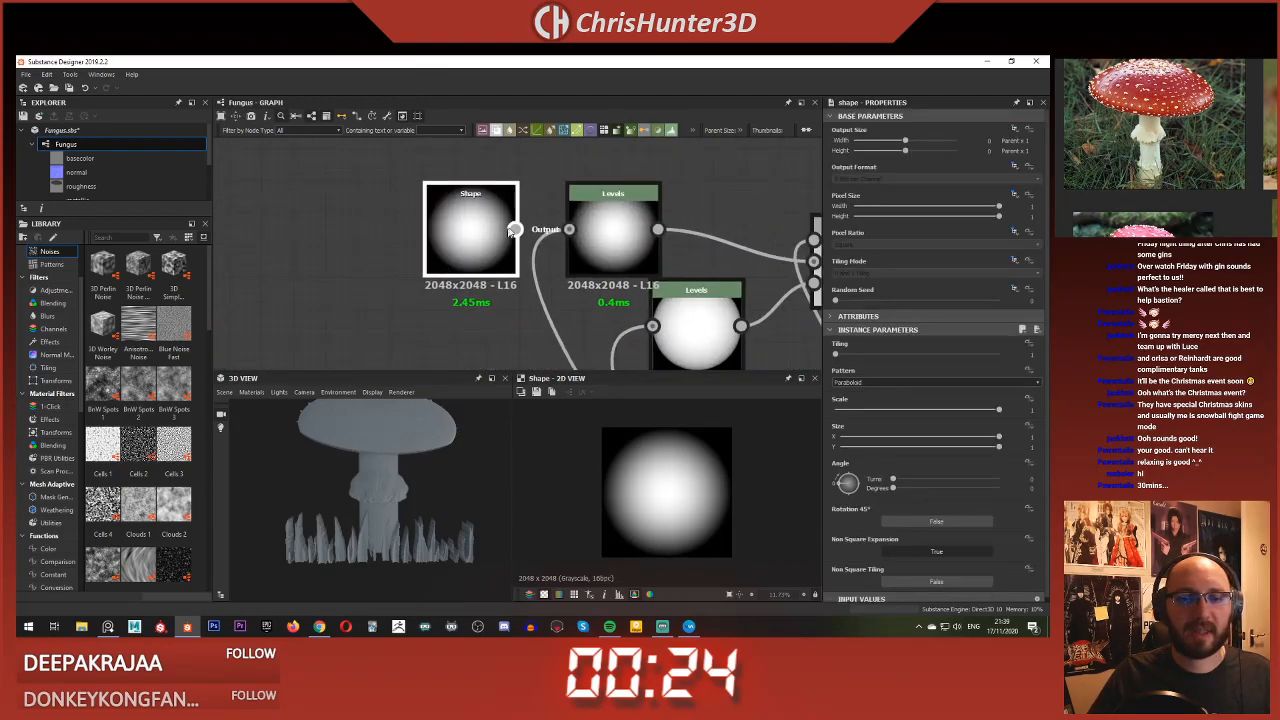
# Step: Connect the copied Shape to the duplicated base Levels and set its pattern to Disc
pyautogui.moveTo(579, 233); pyautogui.dragTo(572, 230)
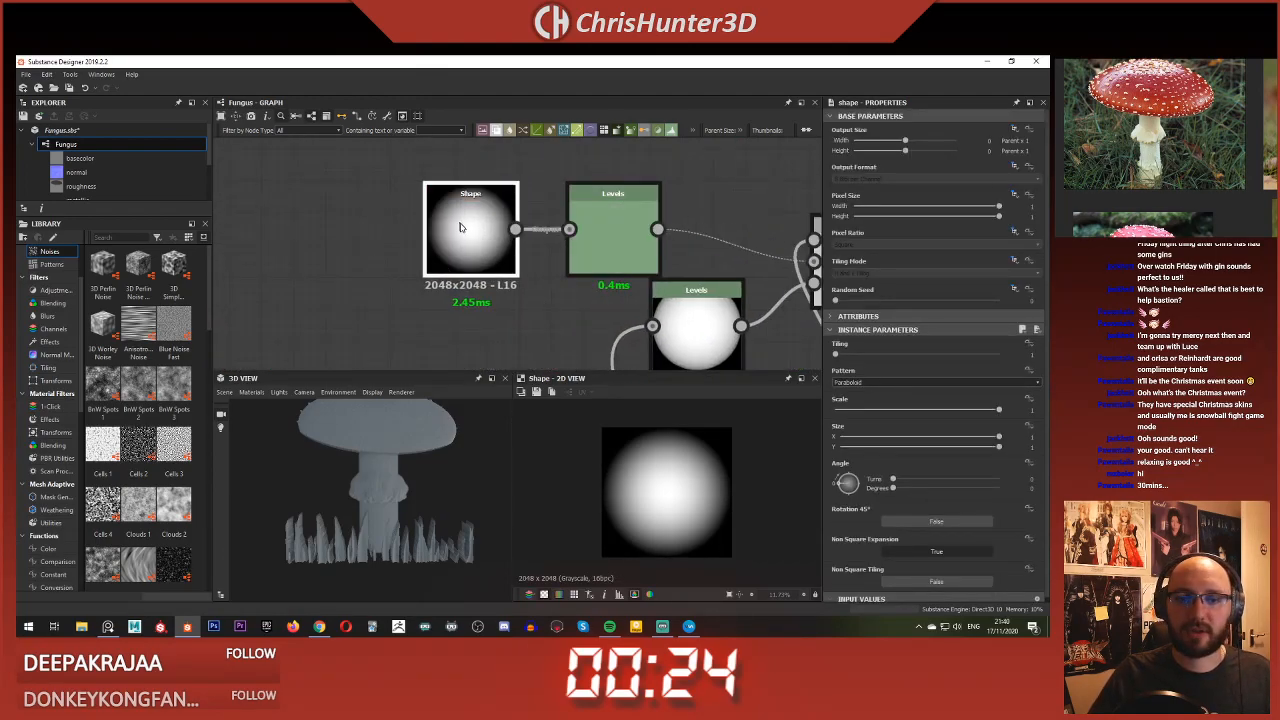
pyautogui.click(893, 383)
pyautogui.click(890, 392)
pyautogui.moveTo(597, 232); pyautogui.dragTo(480, 231, button='middle')
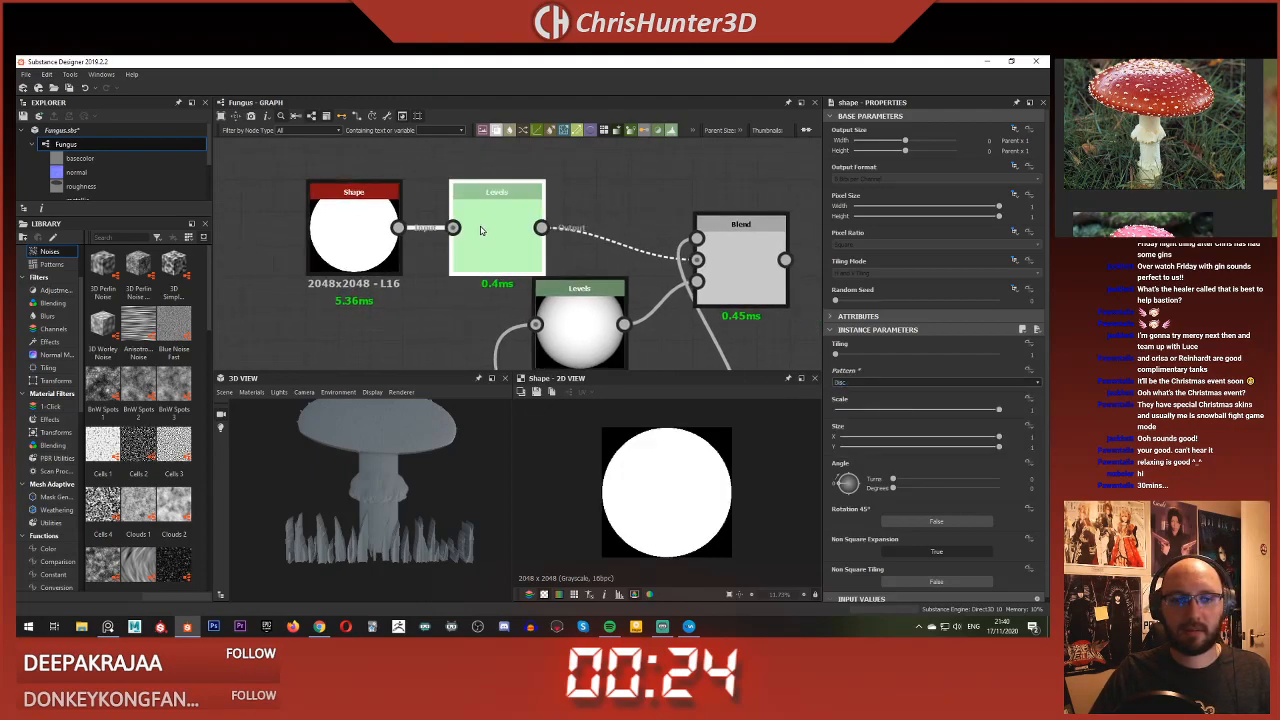
pyautogui.doubleClick(484, 233)
# Step: Preview the duplicated Blend and raise the output white level of its dark spot Levels to the maximum
pyautogui.scroll(-1, 718, 273)
pyautogui.moveTo(718, 273); pyautogui.dragTo(560, 220, button='middle')
pyautogui.doubleClick(559, 217)
pyautogui.click(520, 358)
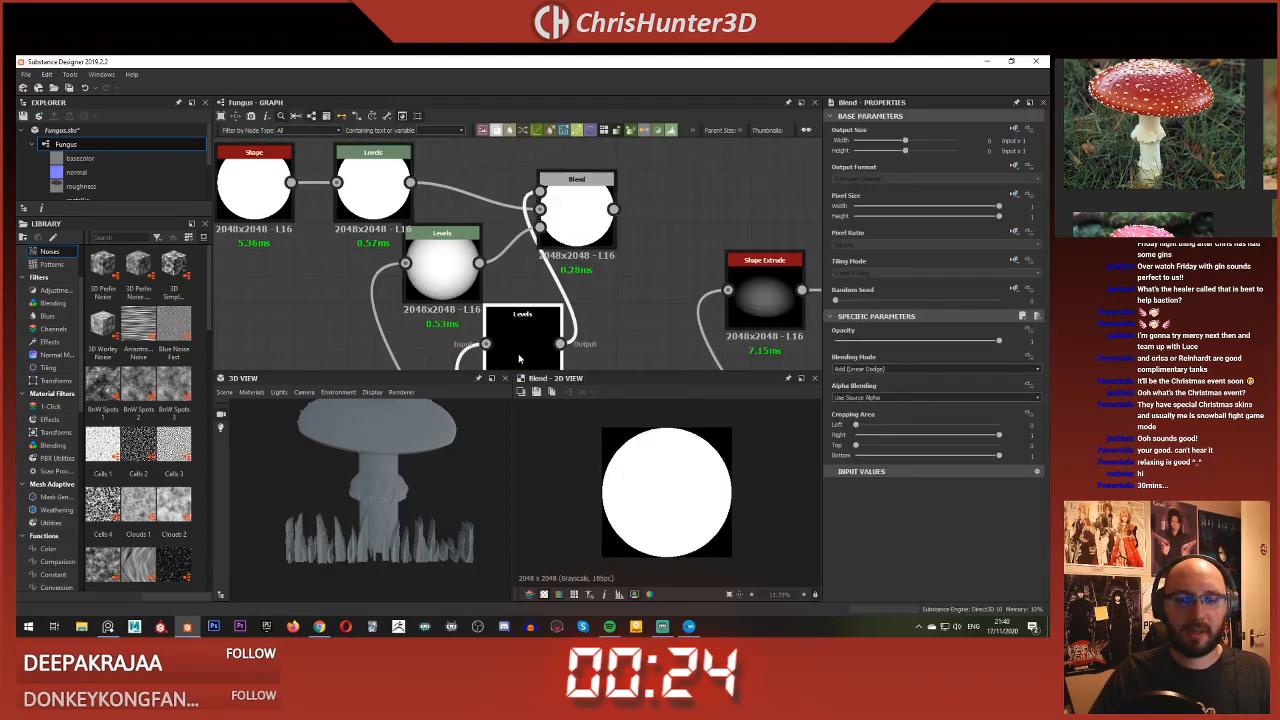
pyautogui.doubleClick(520, 358)
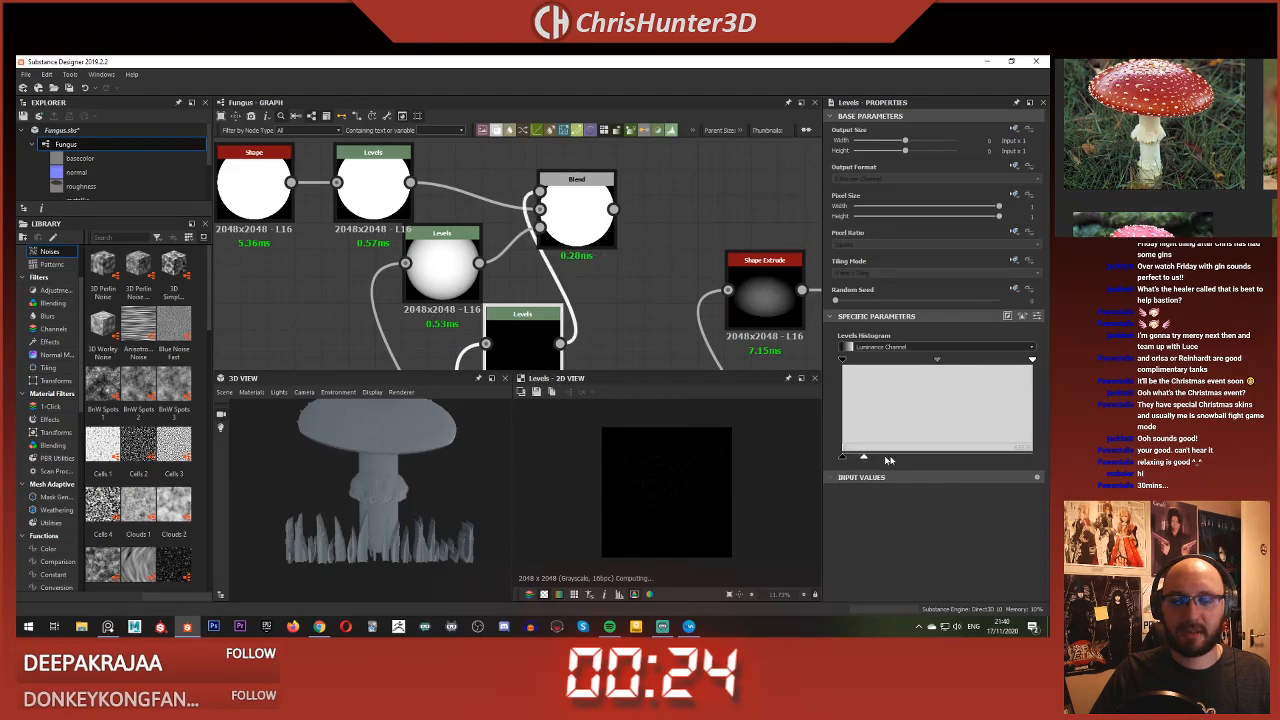
pyautogui.moveTo(888, 460); pyautogui.dragTo(1032, 458)
# Step: Move the duplicated Blend away from its Levels, set its blending mode to Subtract and inspect the resulting spots
pyautogui.doubleClick(585, 212)
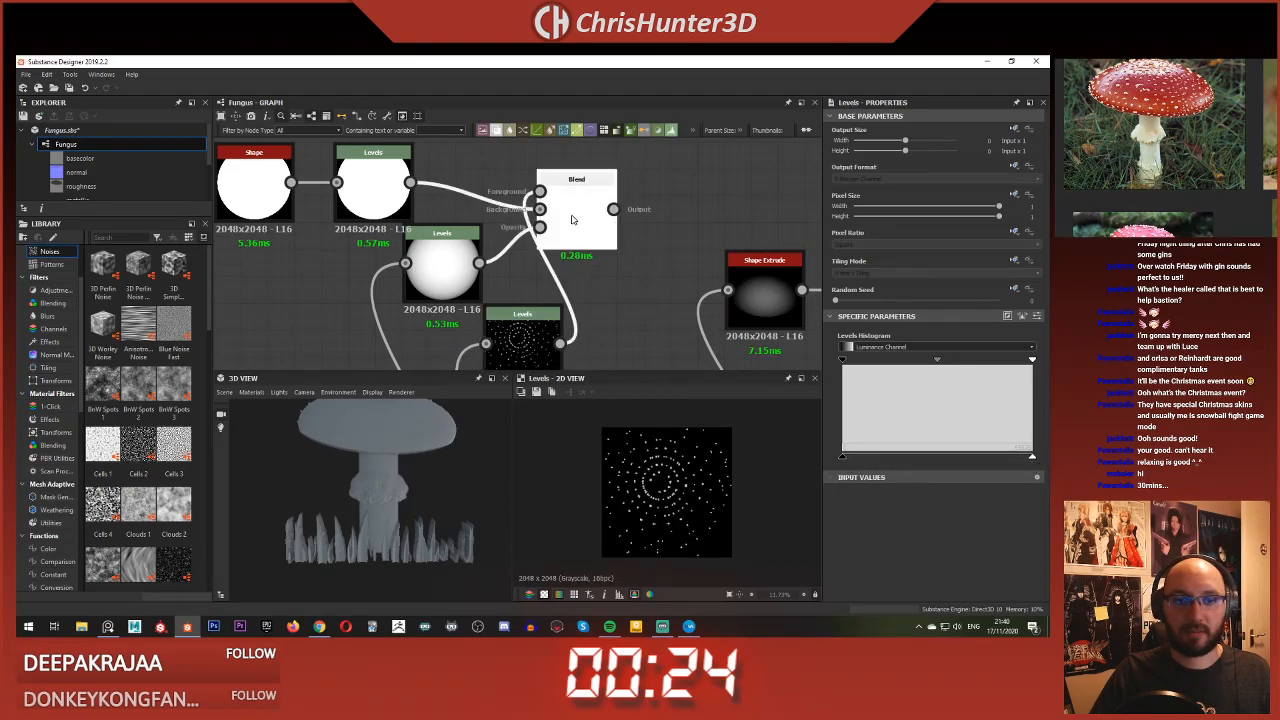
pyautogui.moveTo(585, 212); pyautogui.dragTo(639, 212)
pyautogui.click(878, 370)
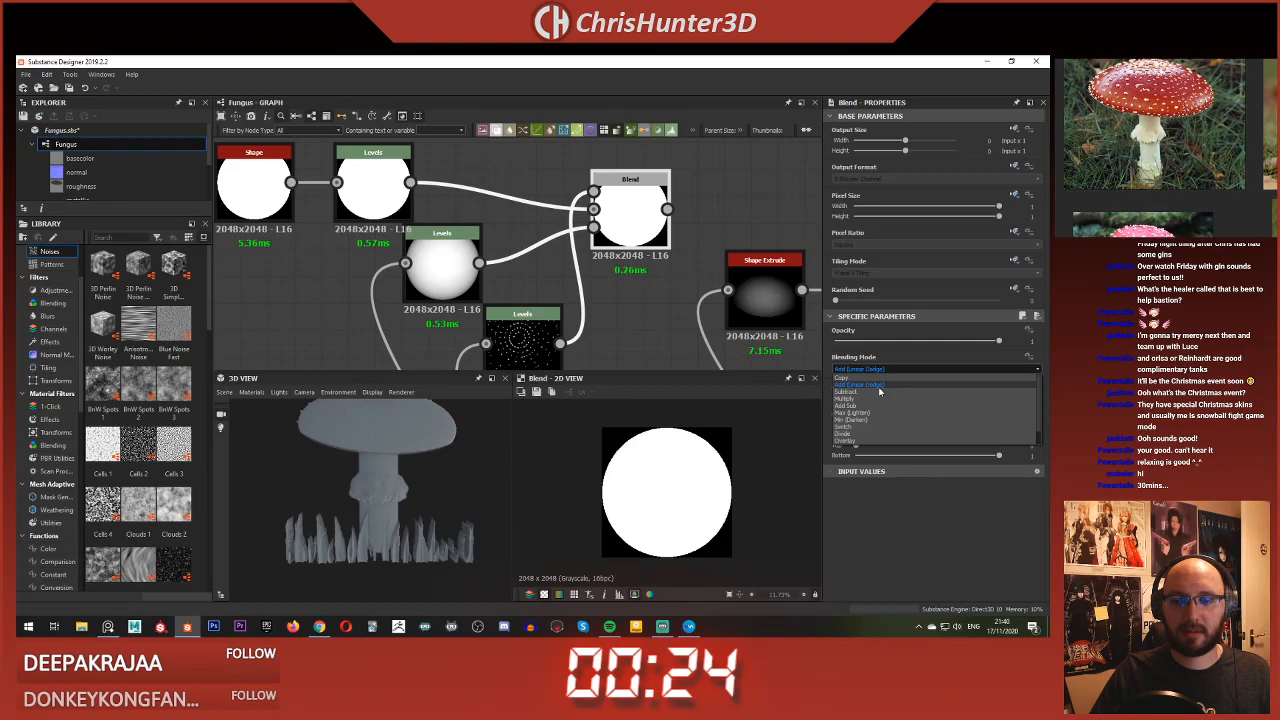
pyautogui.click(878, 394)
pyautogui.click(548, 327)
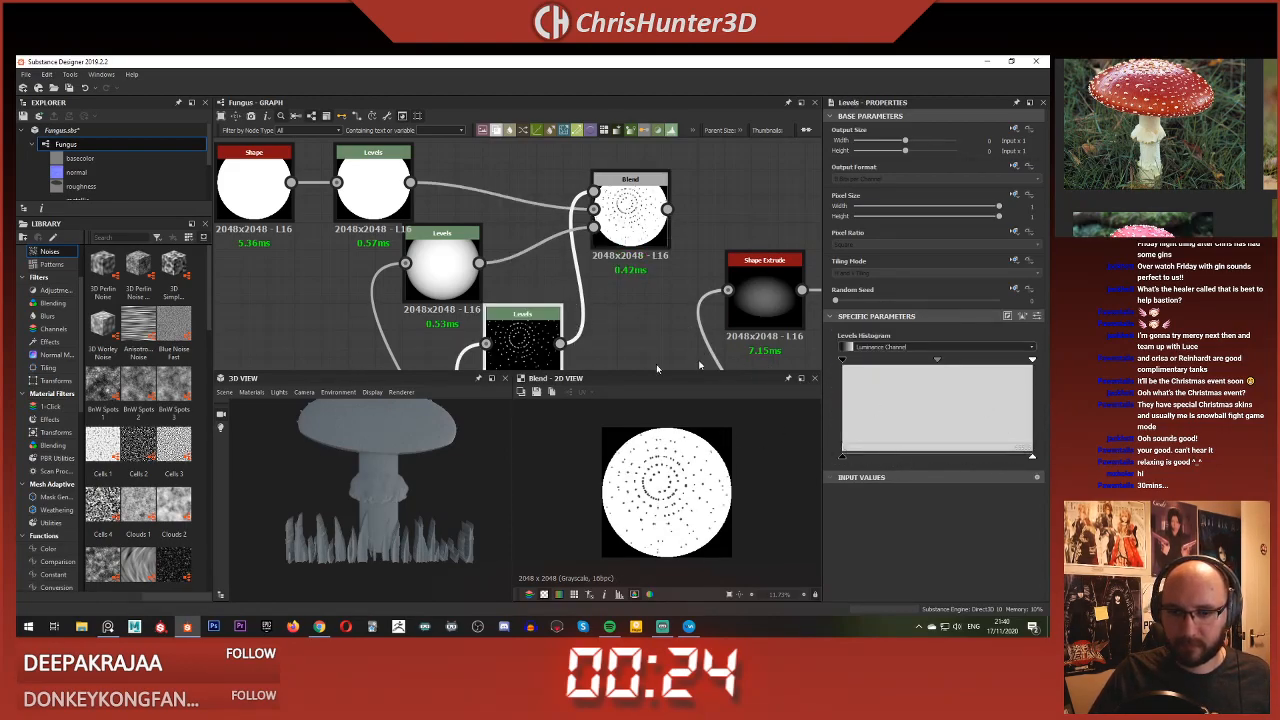
pyautogui.scroll(3, 660, 450)
pyautogui.scroll(-4, 598, 282)
pyautogui.scroll(3, 447, 230)
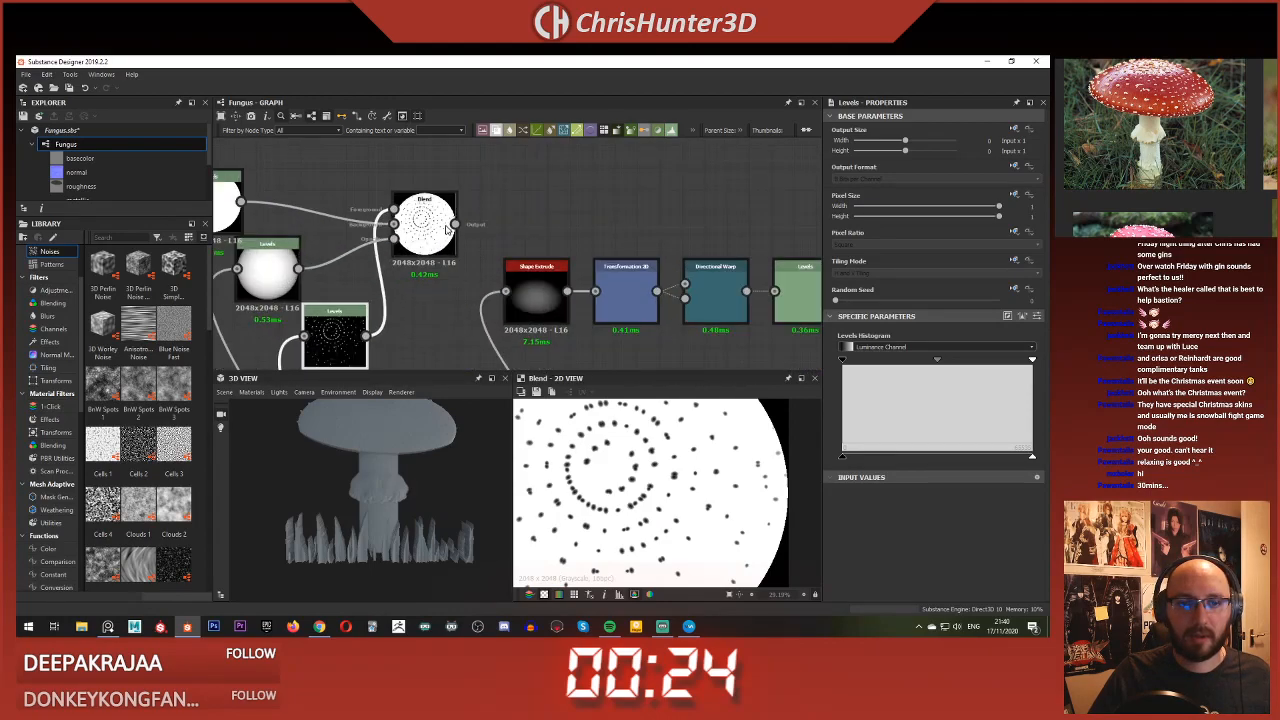
# Step: Connect the duplicated Blend to the duplicated Shape Extrude and preview each node through to the final Levels
pyautogui.moveTo(493, 271); pyautogui.dragTo(506, 291)
pyautogui.moveTo(555, 291); pyautogui.dragTo(466, 234, button='middle')
pyautogui.doubleClick(457, 236)
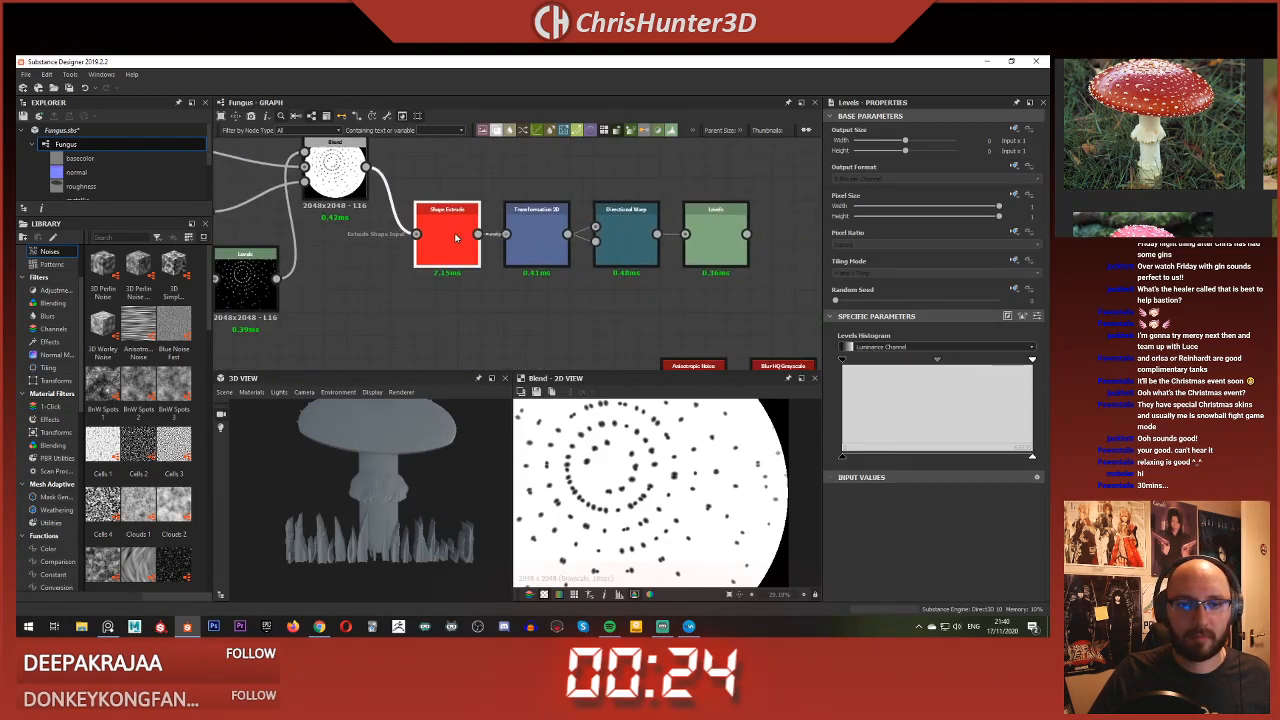
pyautogui.doubleClick(536, 238)
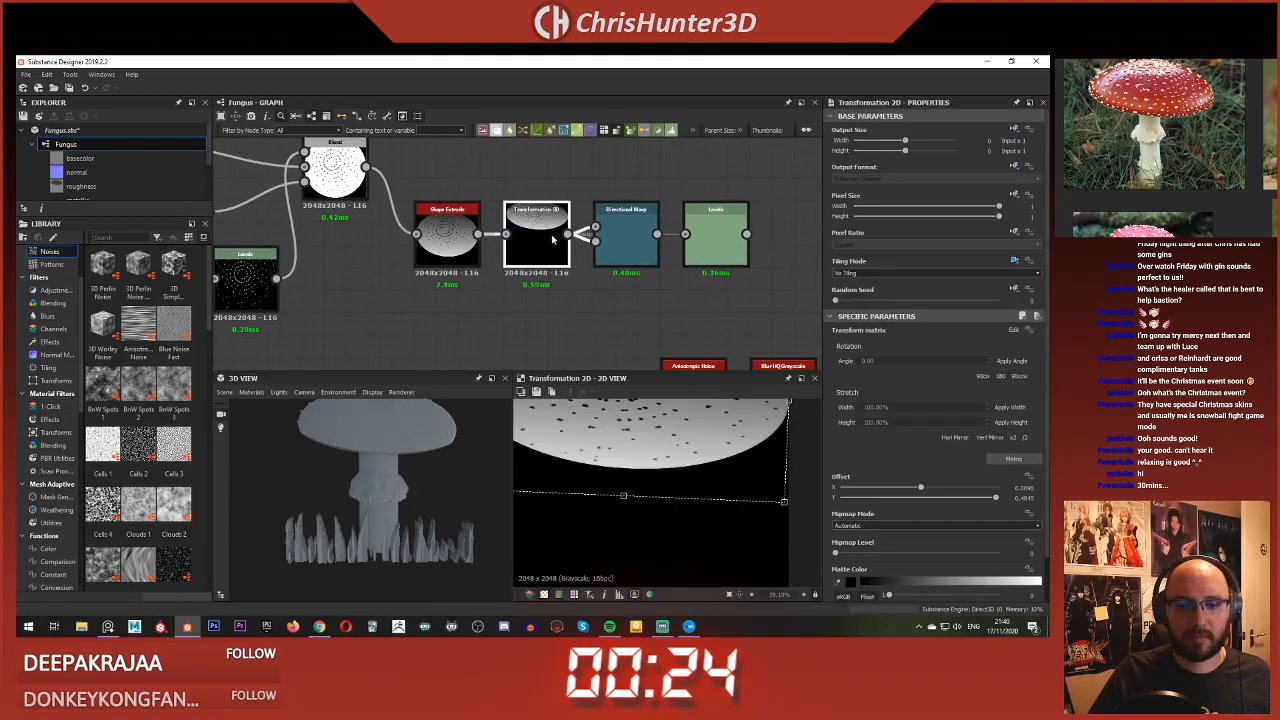
pyautogui.doubleClick(629, 252)
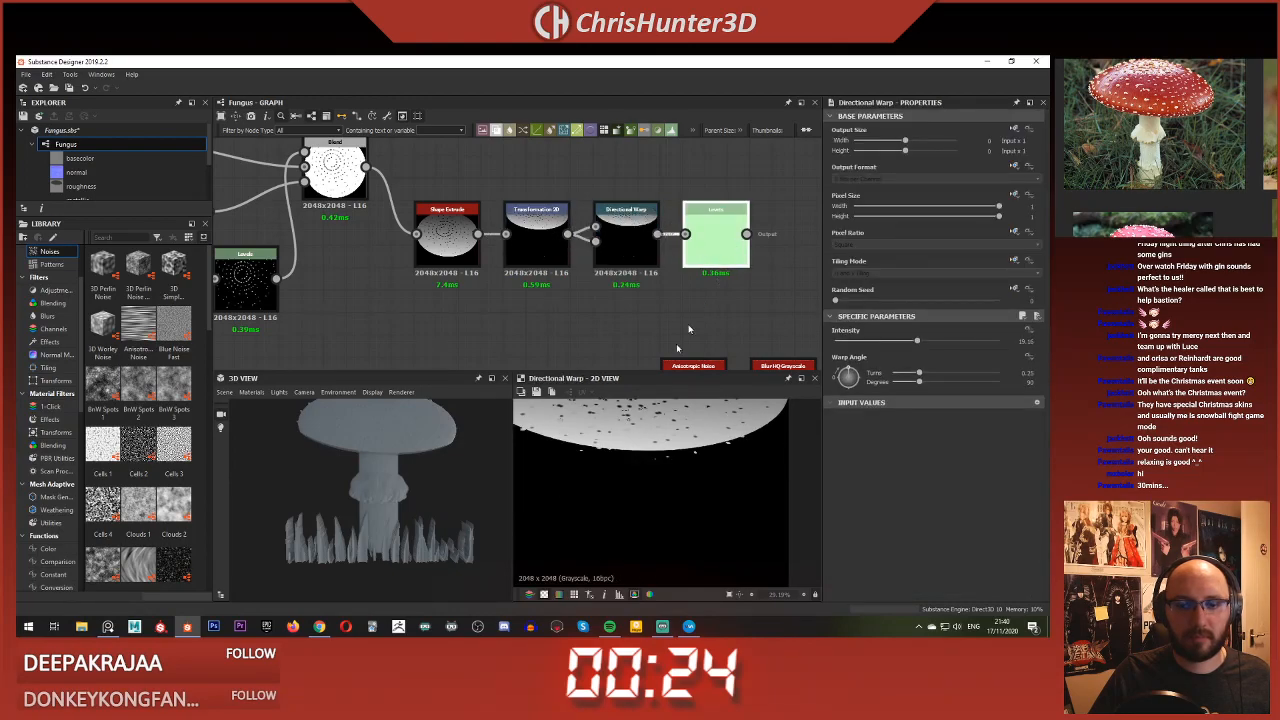
pyautogui.doubleClick(715, 245)
# Step: Examine the spots in the final Levels' output against the bumps on the mushroom cap in the 3D view
pyautogui.scroll(-3, 648, 453)
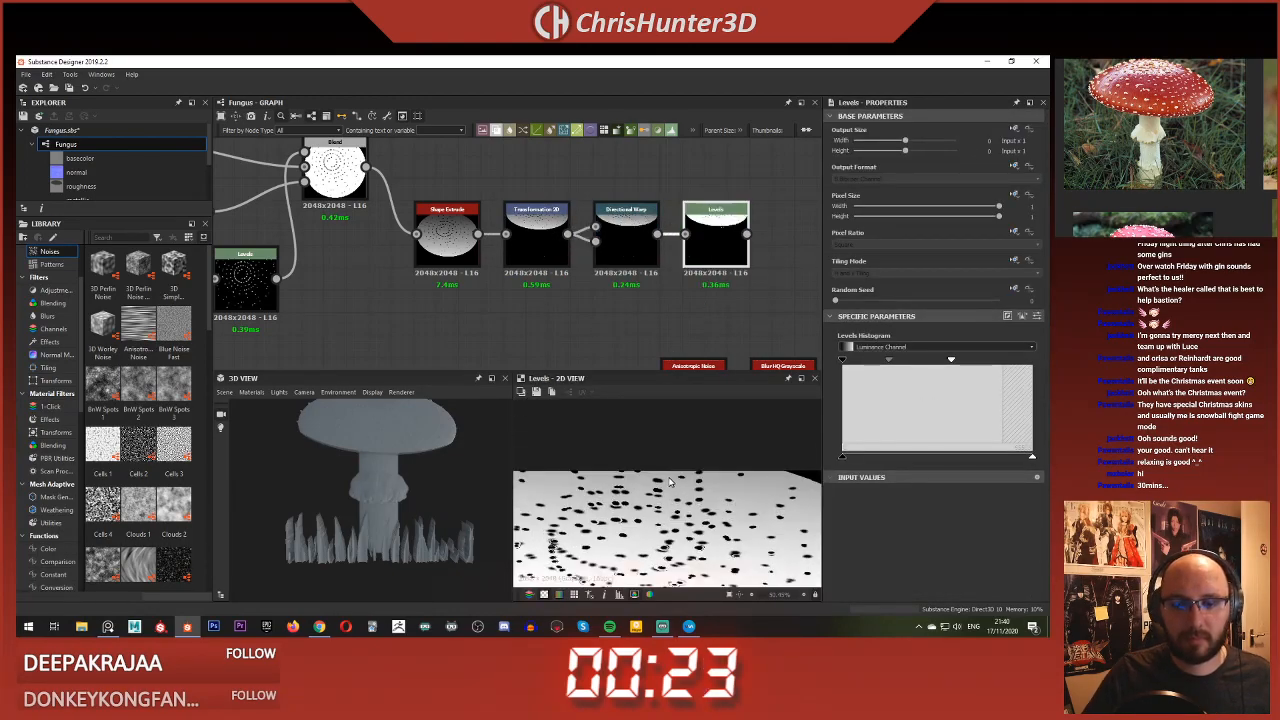
pyautogui.scroll(2, 608, 462)
pyautogui.scroll(8, 422, 450)
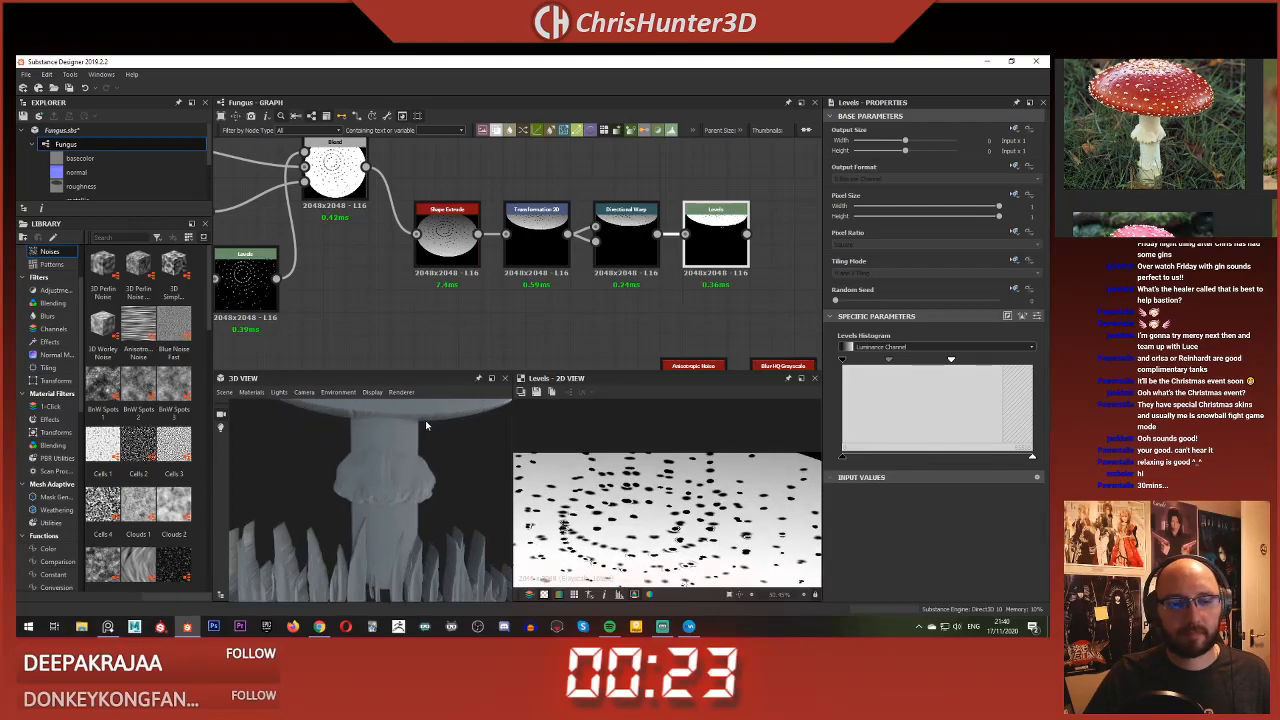
pyautogui.scroll(-4, 419, 484)
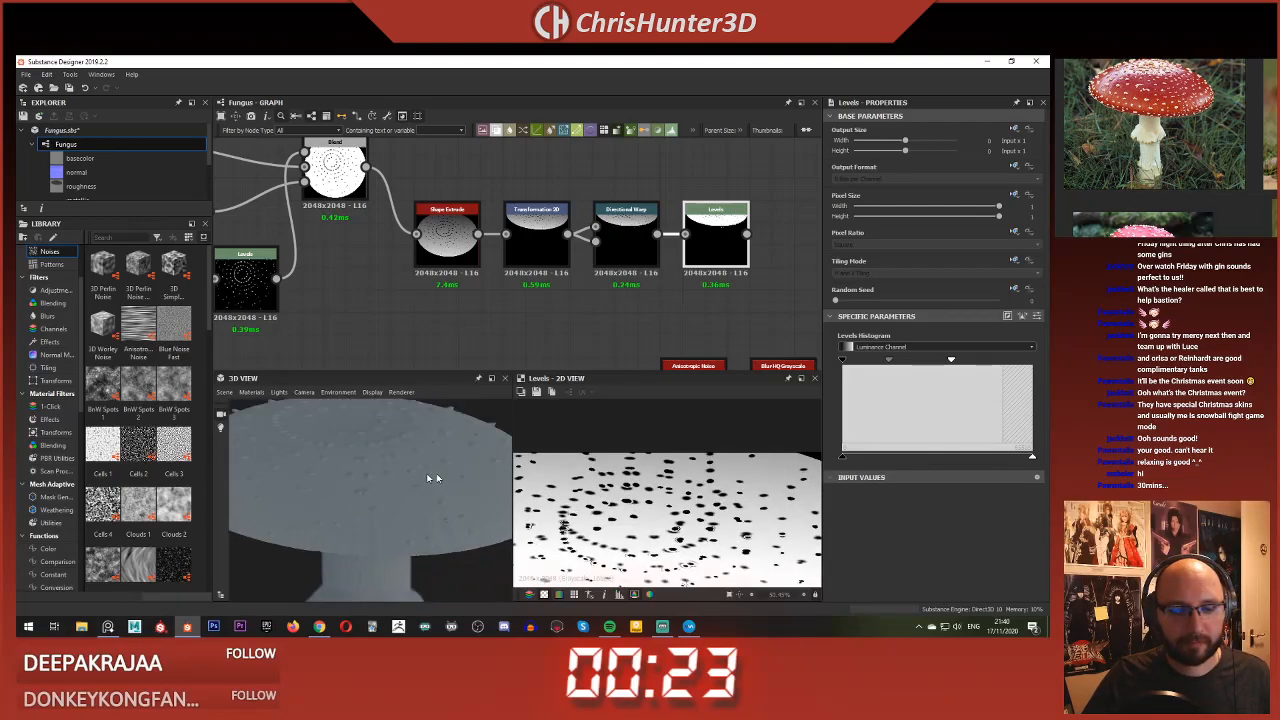
pyautogui.scroll(3, 732, 526)
pyautogui.scroll(-5, 732, 526)
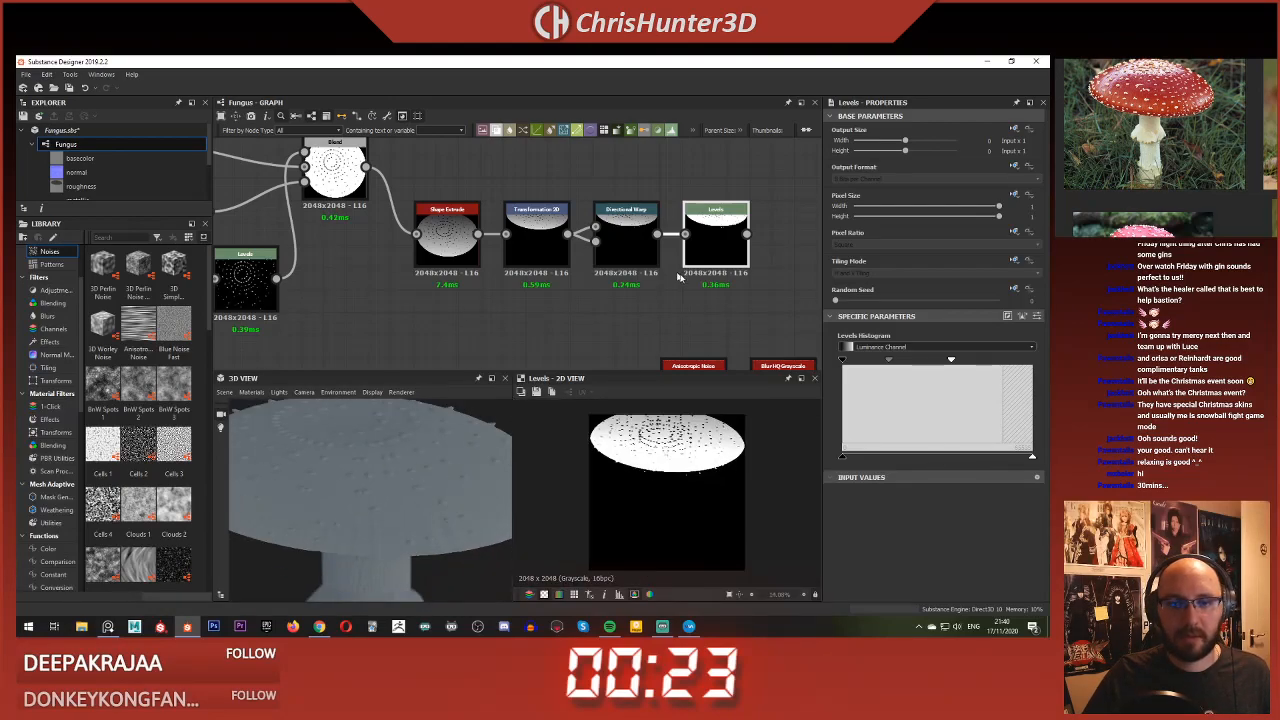
# Step: Compare the original cap chain's final Levels output with that of the duplicated chain
pyautogui.moveTo(678, 277); pyautogui.dragTo(508, 204, button='middle')
pyautogui.scroll(-4, 555, 258)
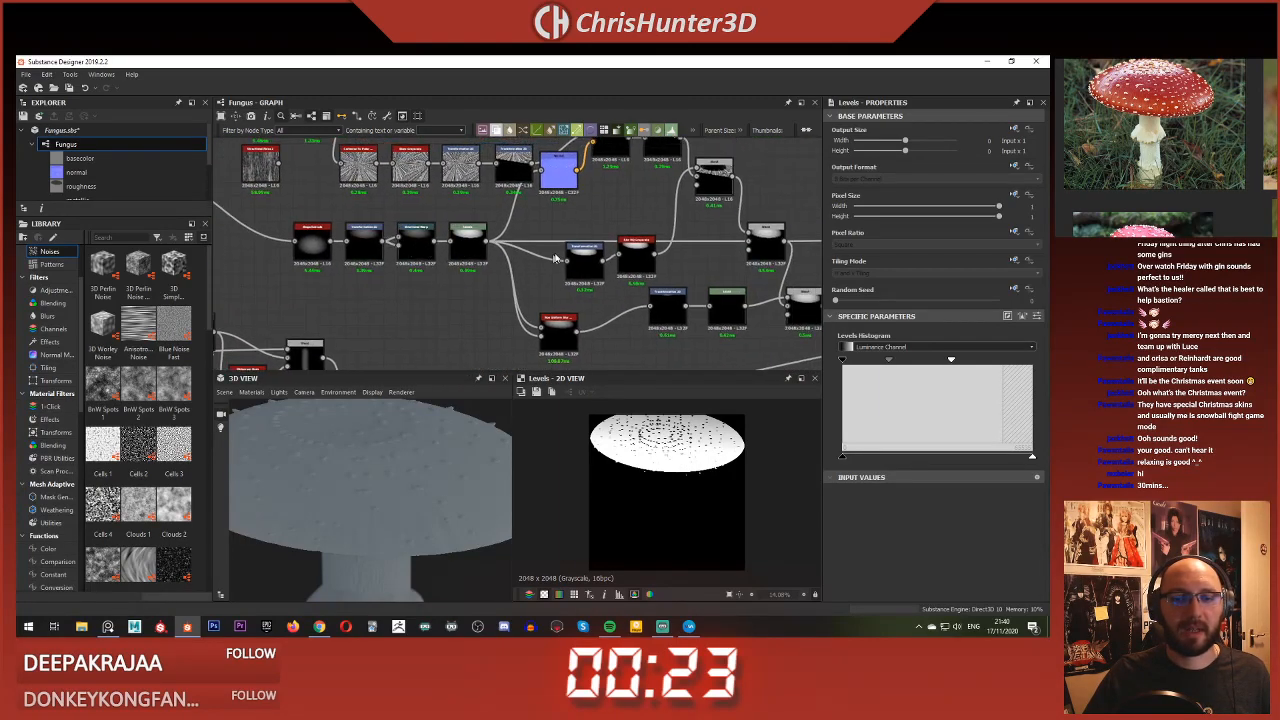
pyautogui.doubleClick(473, 235)
pyautogui.scroll(5, 686, 434)
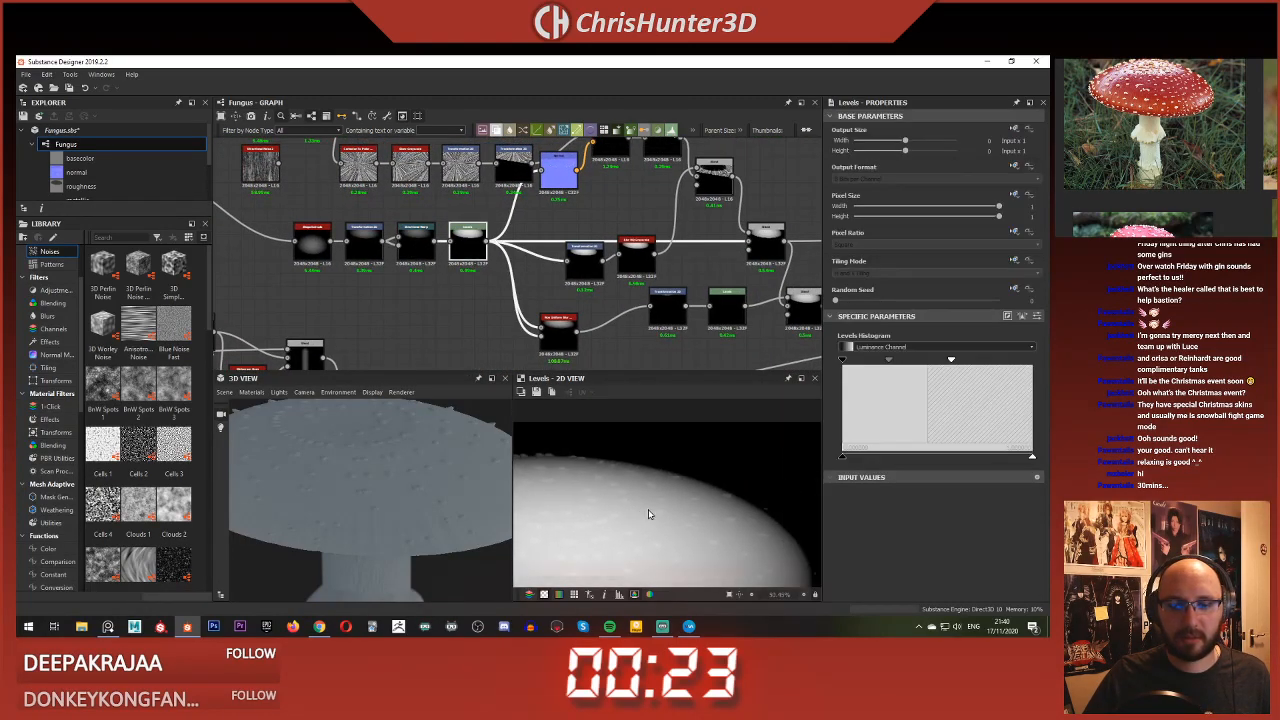
pyautogui.moveTo(441, 245); pyautogui.dragTo(620, 356, button='middle')
pyautogui.scroll(3, 532, 262)
pyautogui.doubleClick(526, 200)
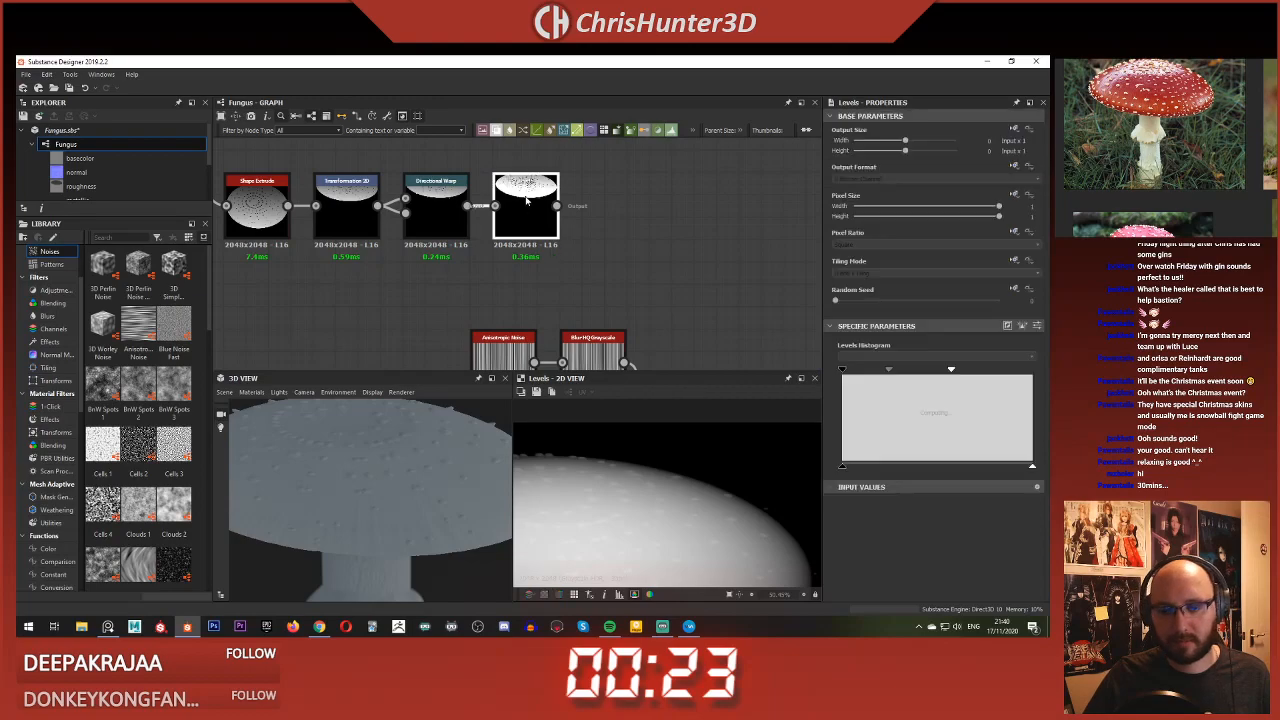
# Step: Restore the original spot Blend's connection to the duplicated Shape Extrude and check both spot Blend setups
pyautogui.scroll(-5, 600, 286)
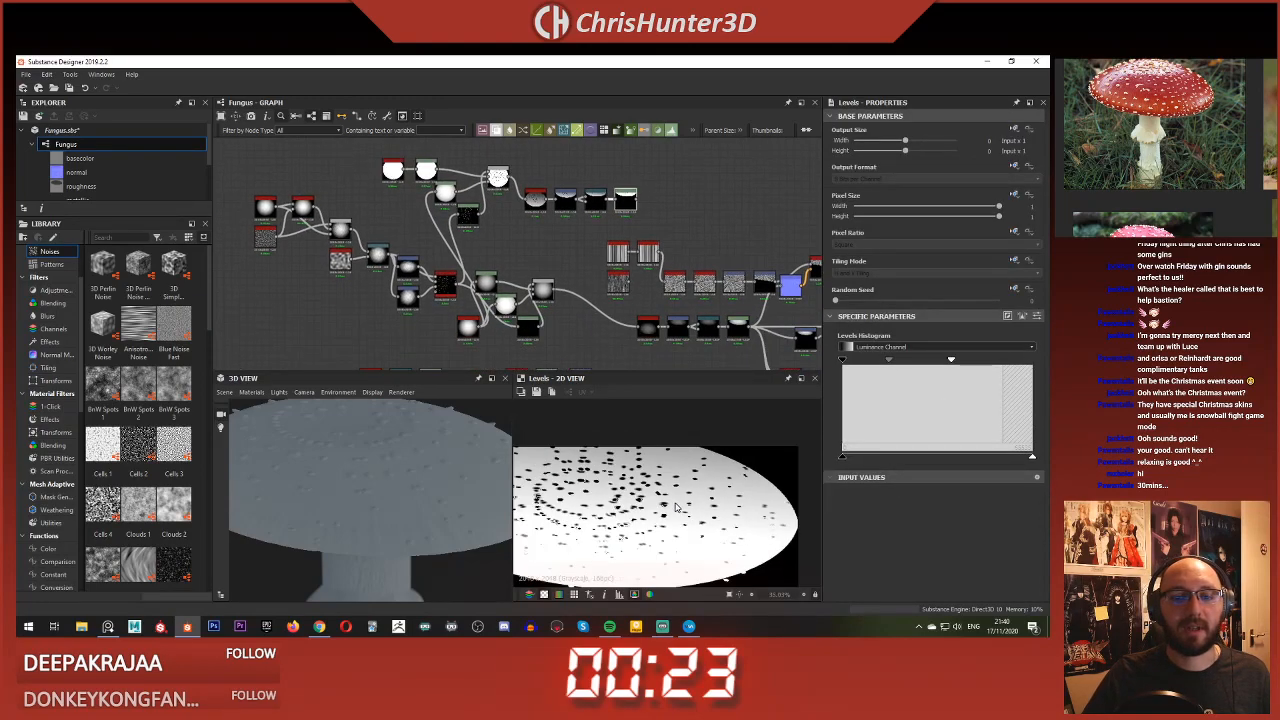
pyautogui.scroll(4, 603, 233)
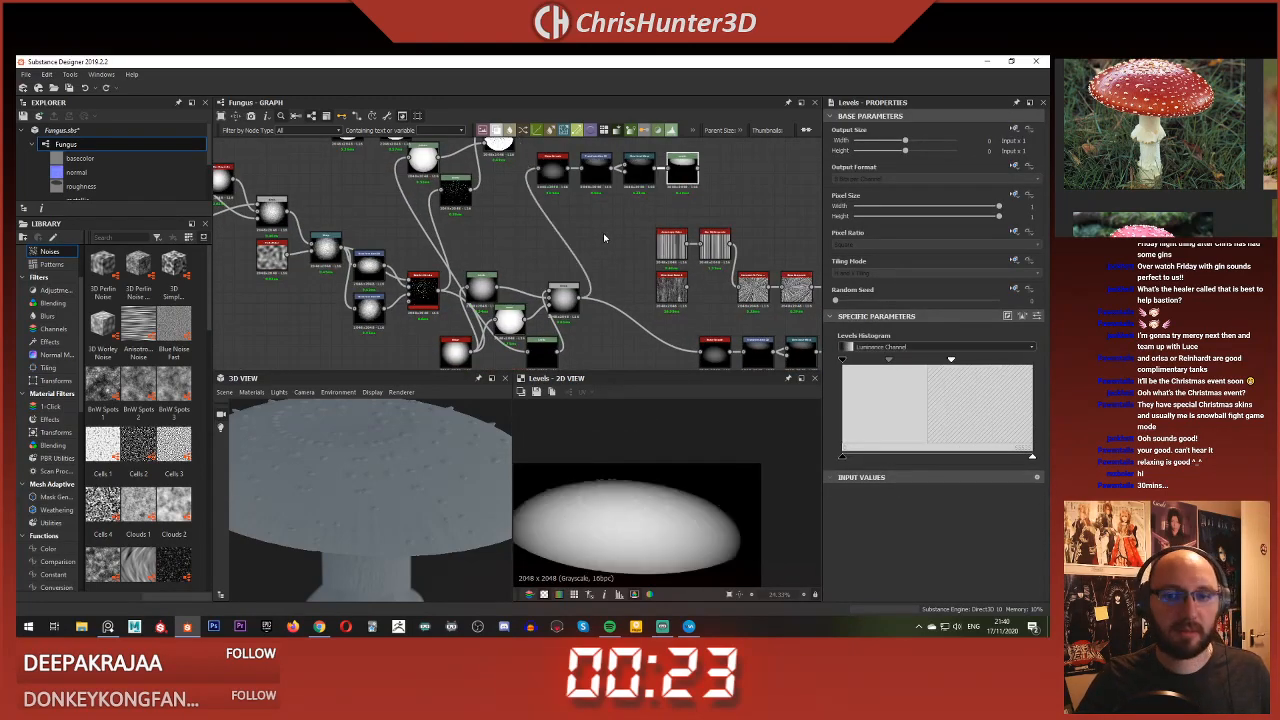
pyautogui.scroll(2, 589, 296)
pyautogui.click(591, 301)
pyautogui.scroll(-3, 574, 302)
pyautogui.scroll(3, 598, 295)
pyautogui.moveTo(618, 299); pyautogui.dragTo(700, 396, button='middle')
pyautogui.scroll(3, 543, 249)
pyautogui.click(543, 249)
pyautogui.scroll(-3, 563, 326)
pyautogui.moveTo(563, 326); pyautogui.dragTo(474, 248, button='middle')
pyautogui.scroll(1, 553, 294)
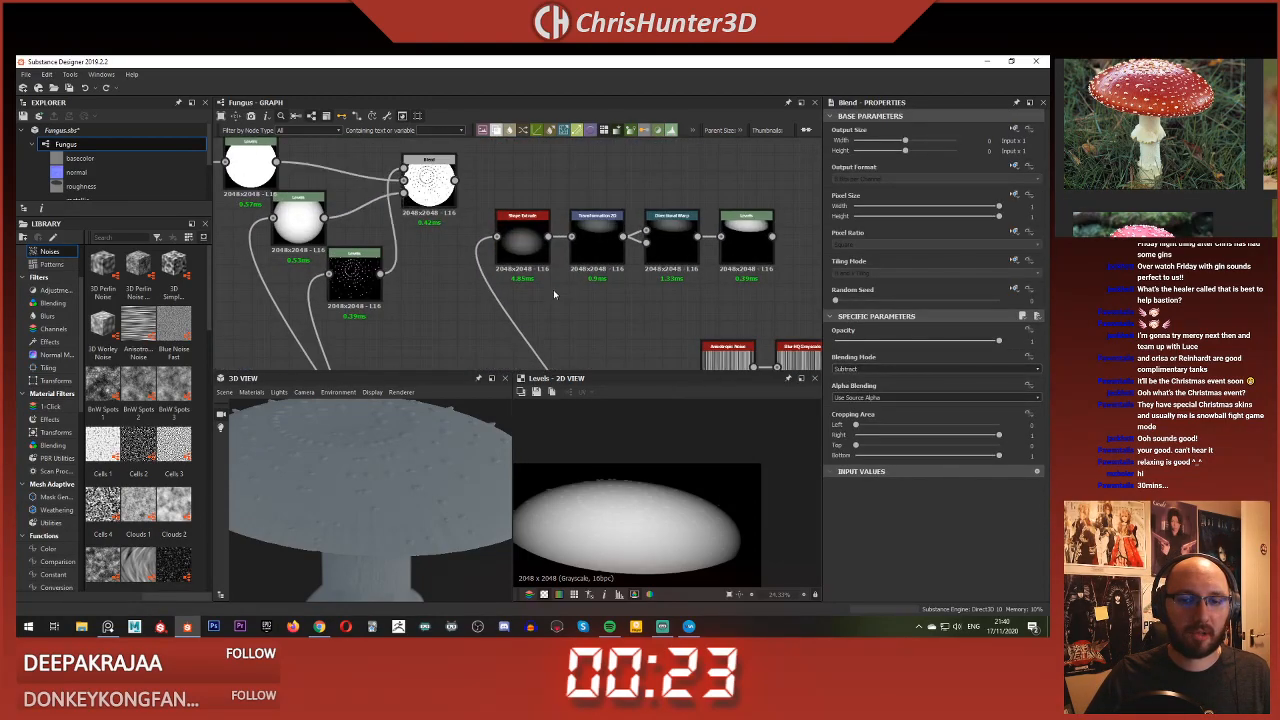
# Step: Preview the duplicated Directional Warp and Transformation 2D, and move the Transformation 2D above the rest of the chain
pyautogui.doubleClick(670, 264)
pyautogui.scroll(2, 688, 282)
pyautogui.moveTo(694, 282); pyautogui.dragTo(681, 311, button='middle')
pyautogui.doubleClick(568, 280)
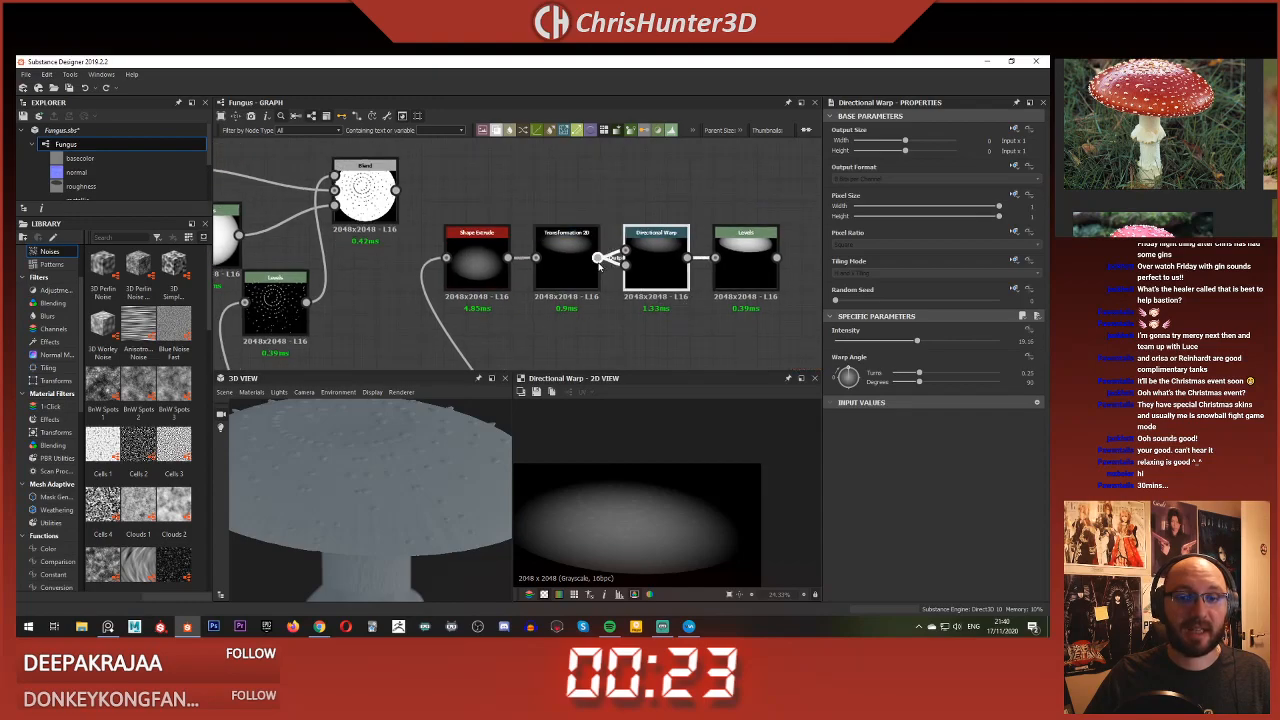
pyautogui.moveTo(568, 281); pyautogui.dragTo(569, 197)
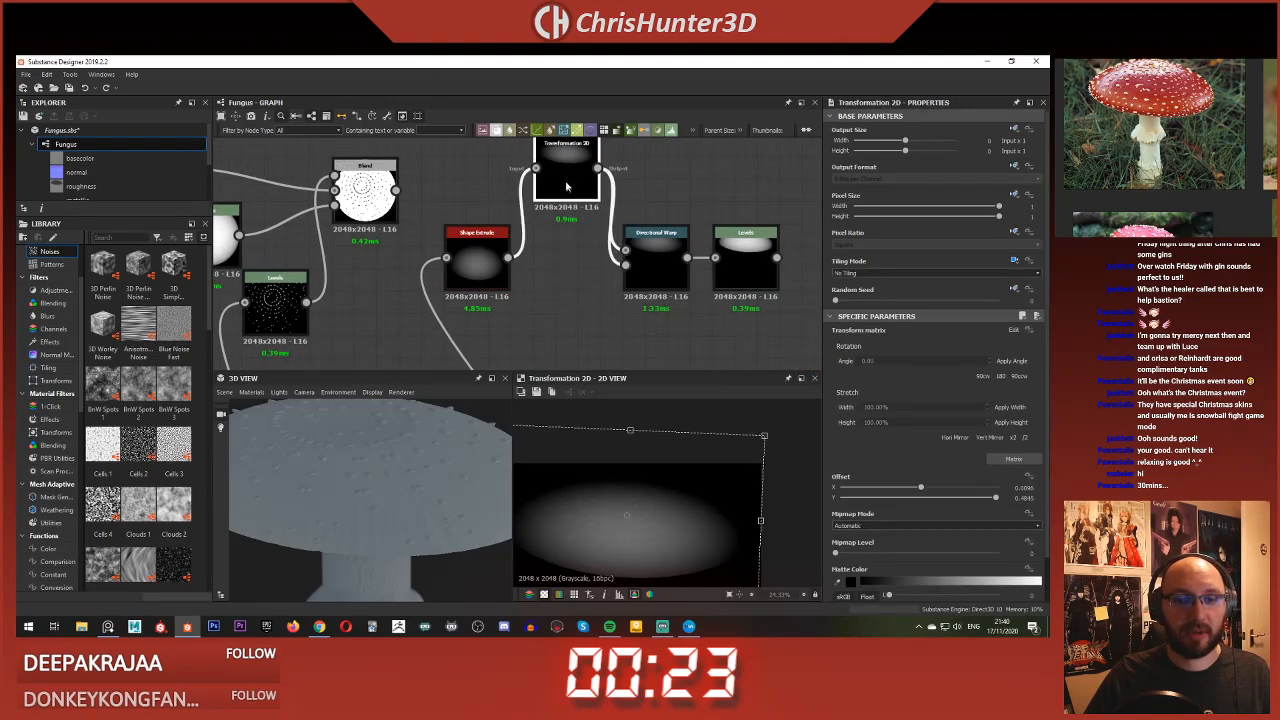
pyautogui.scroll(-2, 402, 195)
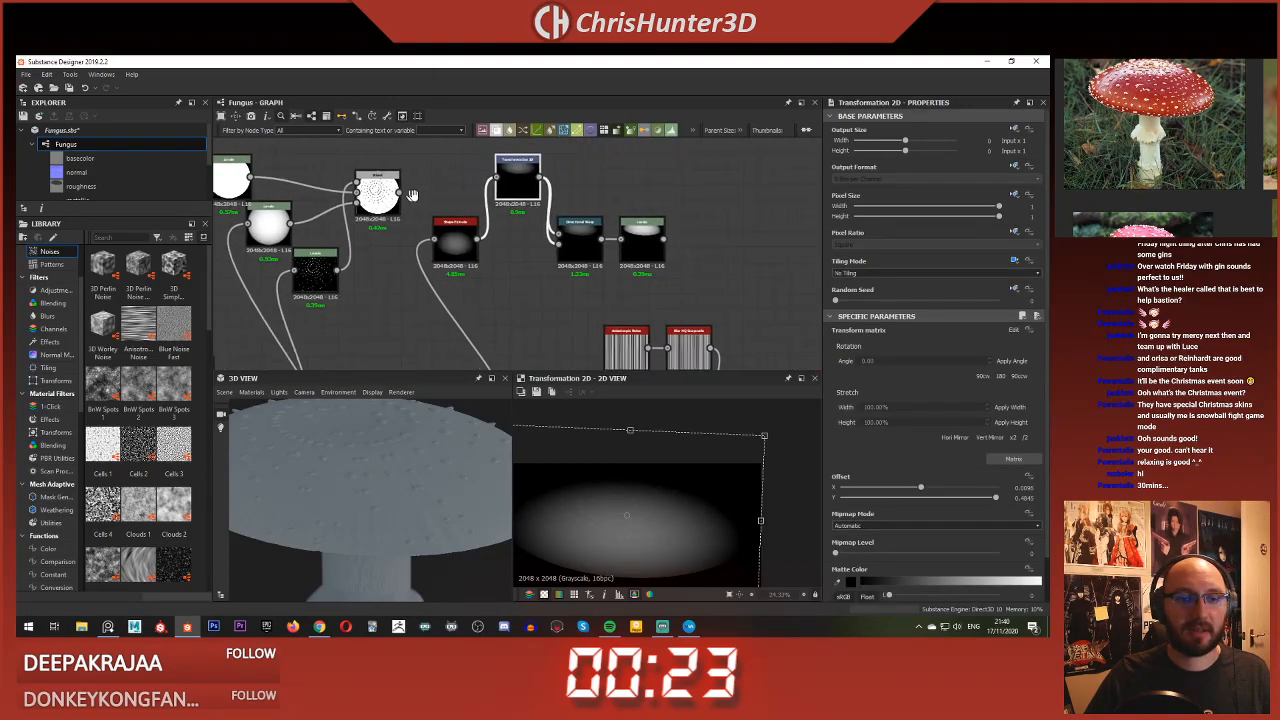
# Step: Feed the original Blend into the Transformation 2D and route the Subtract Blend through Shape Extrude into the Directional Warp, previewing the final Levels
pyautogui.moveTo(495, 233); pyautogui.dragTo(573, 243, button='middle')
pyautogui.scroll(2, 573, 243)
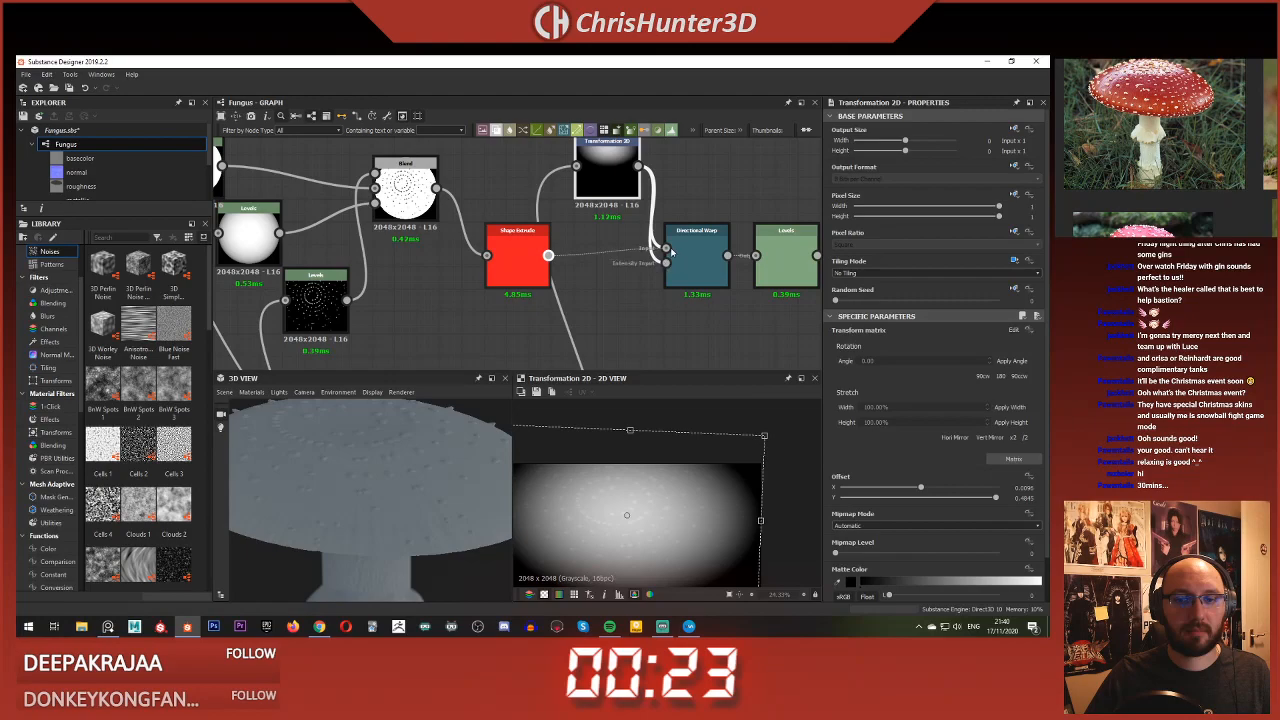
pyautogui.moveTo(672, 253); pyautogui.dragTo(668, 250)
pyautogui.doubleClick(703, 254)
pyautogui.moveTo(703, 254); pyautogui.dragTo(650, 235, button='middle')
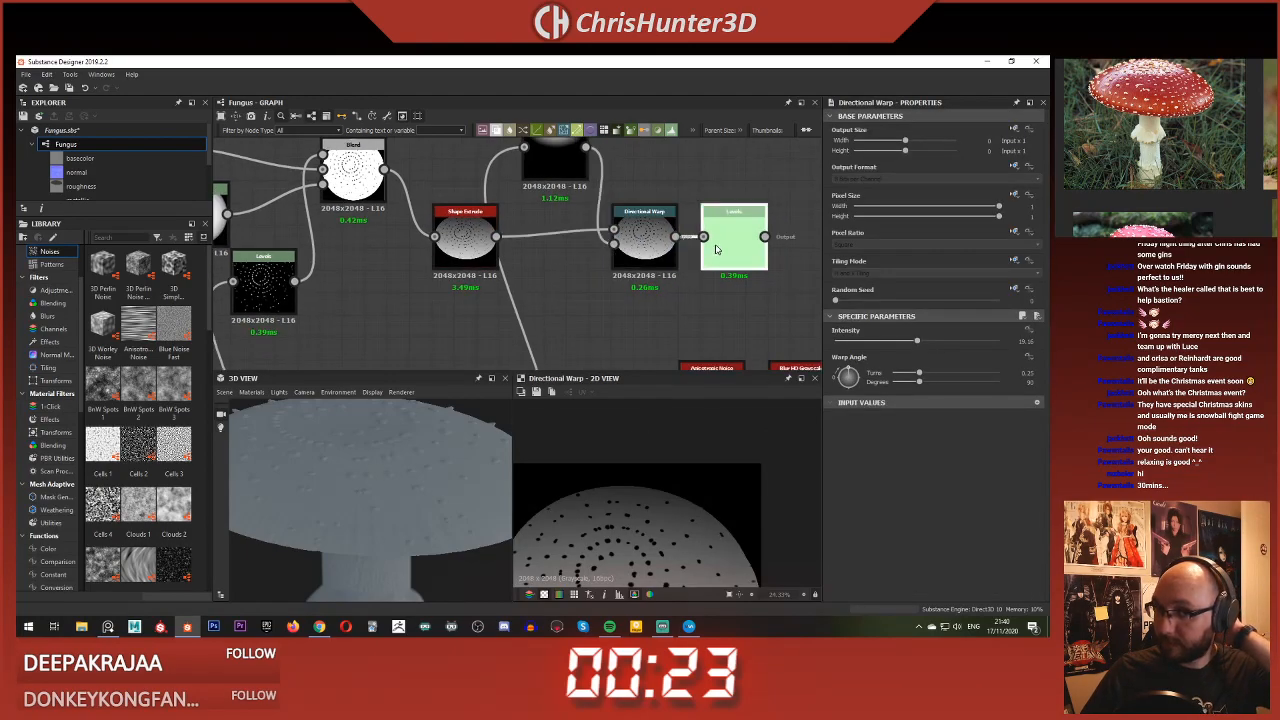
pyautogui.doubleClick(716, 249)
pyautogui.scroll(3, 641, 537)
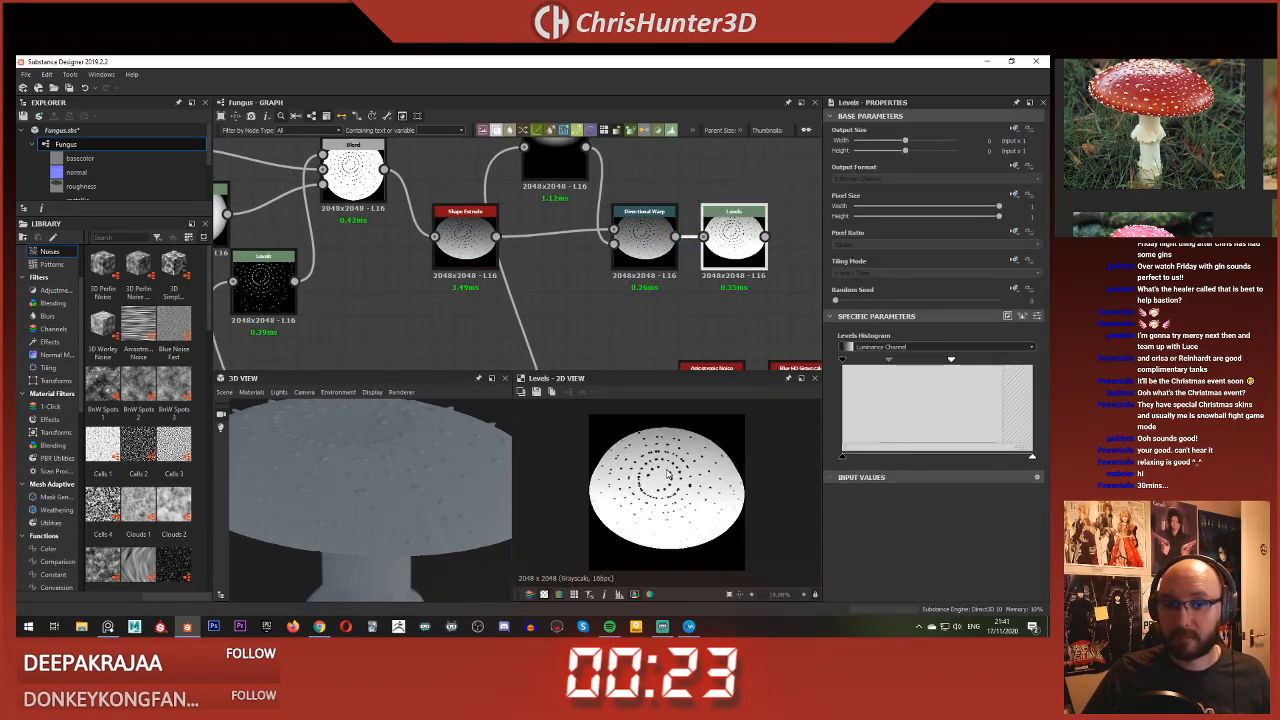
# Step: Inspect the rewired Directional Warp, final Levels and Shape Extrude, and look back at the original cap chain
pyautogui.doubleClick(651, 244)
pyautogui.doubleClick(734, 244)
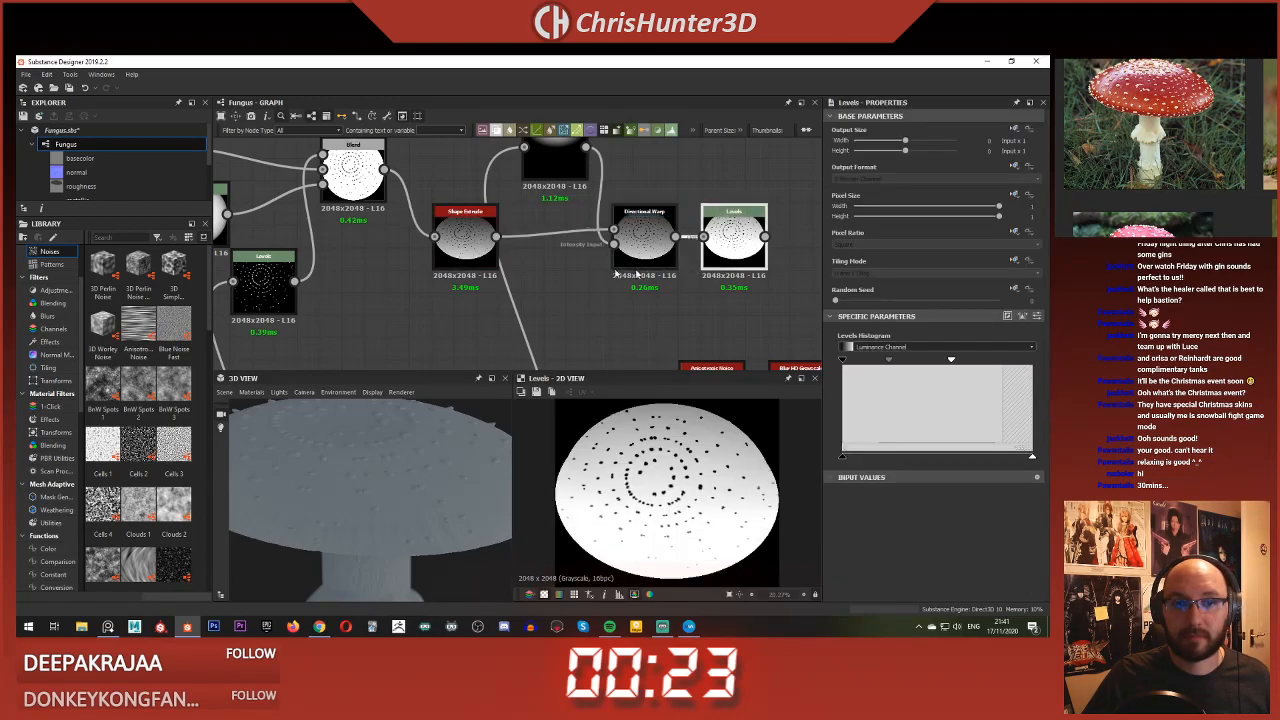
pyautogui.scroll(-3, 495, 236)
pyautogui.scroll(2, 400, 224)
pyautogui.click(510, 258)
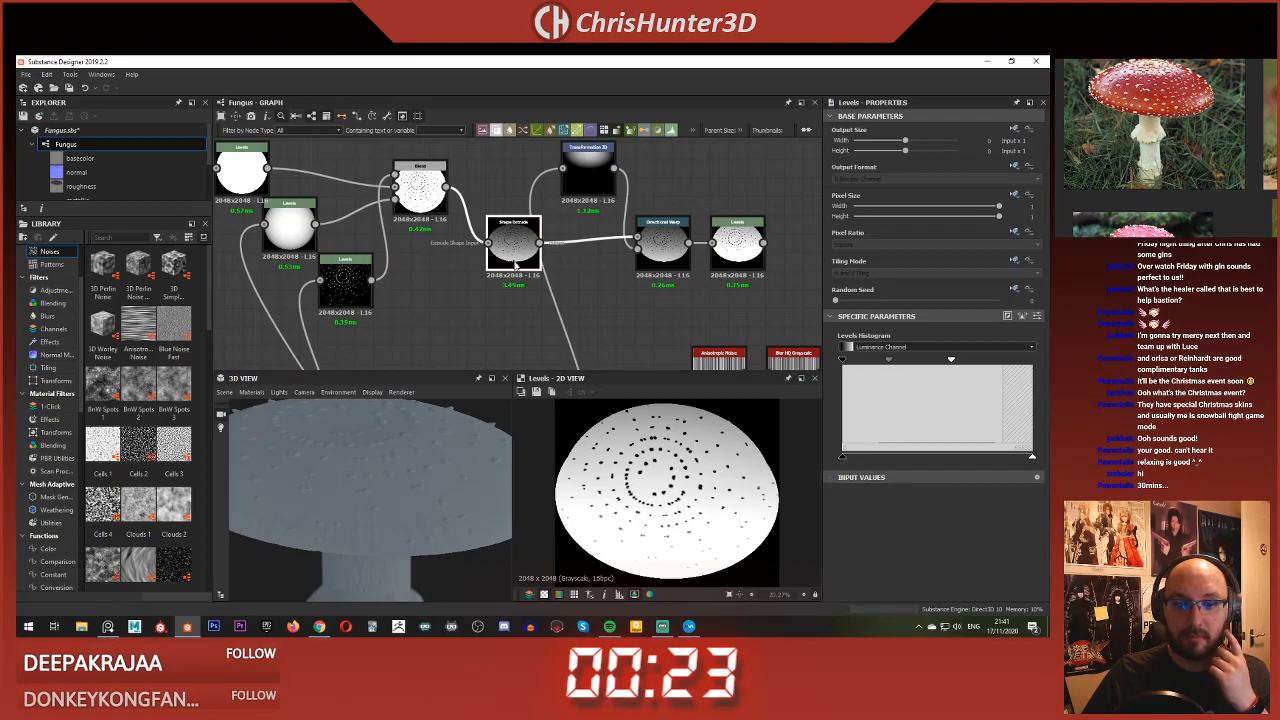
pyautogui.doubleClick(514, 258)
pyautogui.scroll(-3, 592, 234)
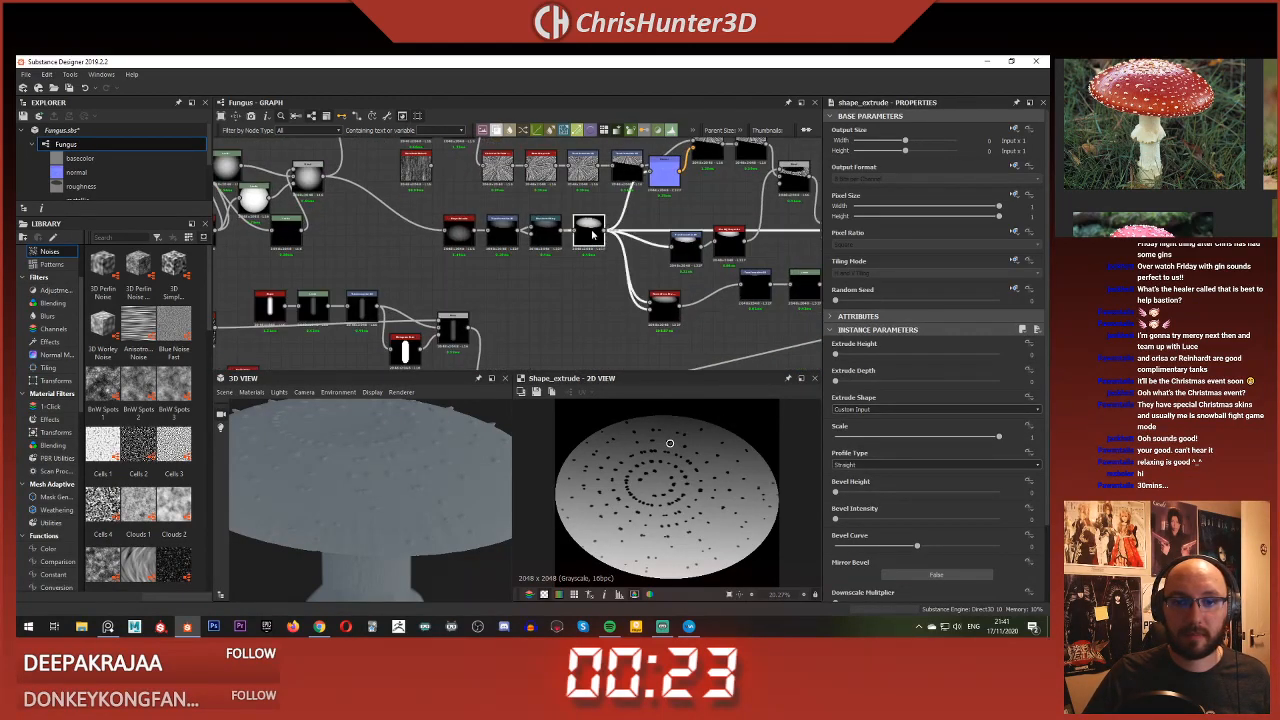
# Step: Delete the duplicated cap mask chain above the graph, from the disc Shape through the Blend and Shape Extrude to the Levels
pyautogui.doubleClick(592, 234)
pyautogui.moveTo(521, 176); pyautogui.dragTo(610, 330, button='middle')
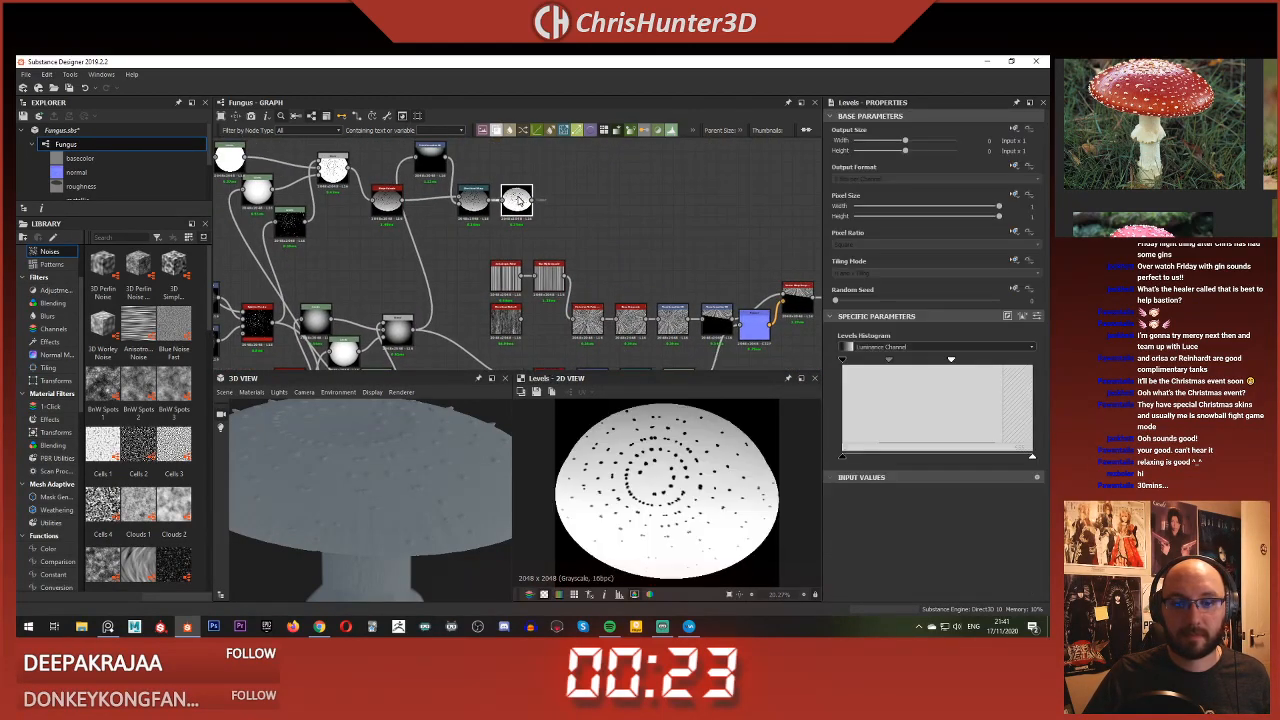
pyautogui.moveTo(518, 200); pyautogui.dragTo(587, 232, button='middle')
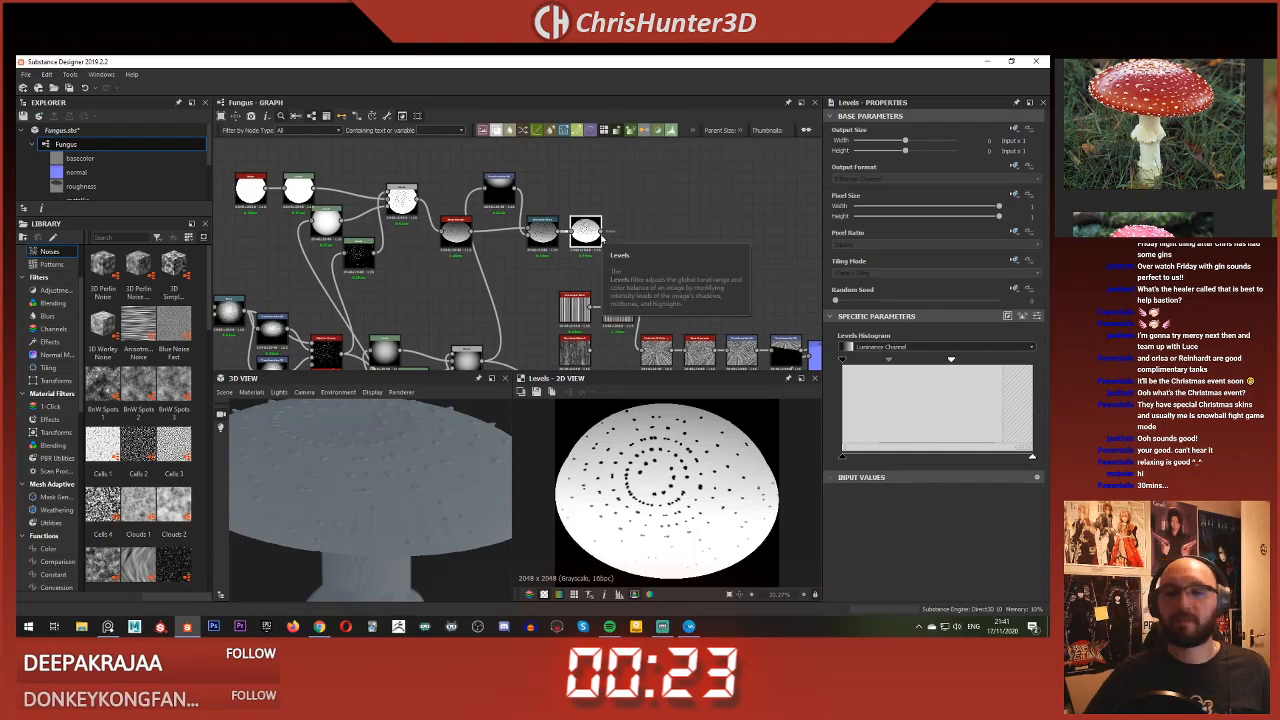
pyautogui.scroll(-4, 558, 254)
pyautogui.scroll(3, 395, 258)
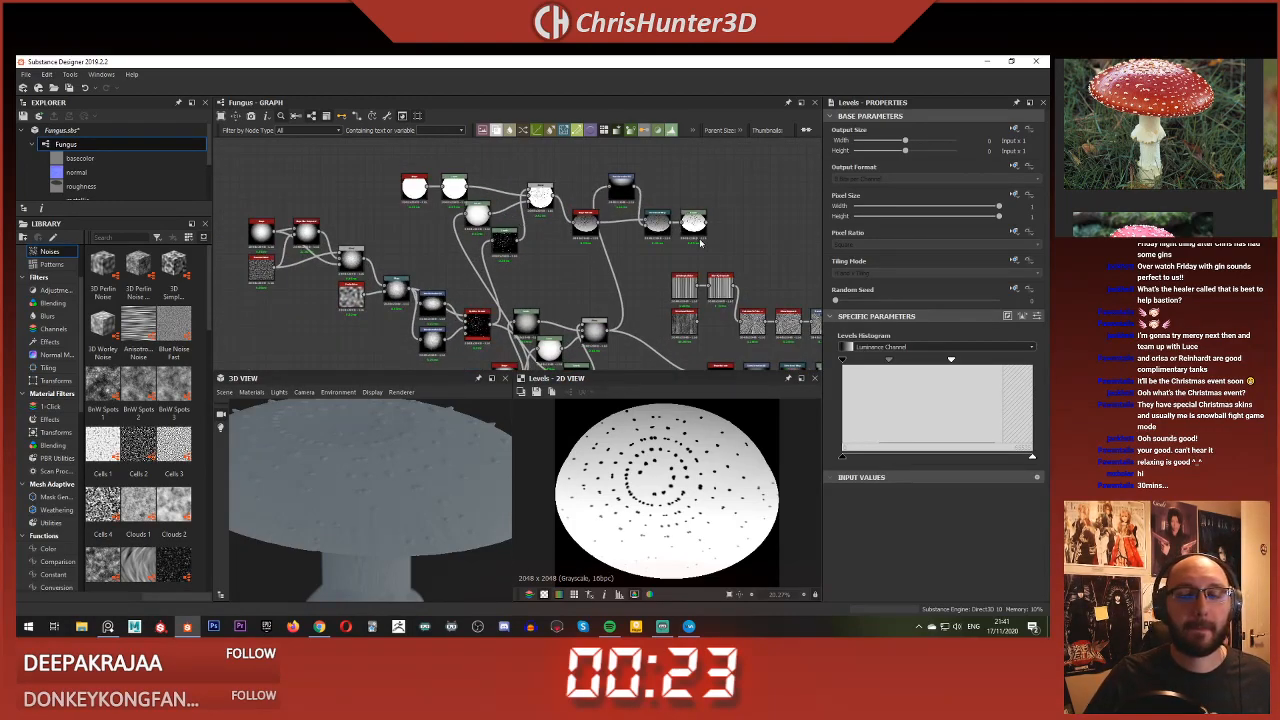
pyautogui.scroll(3, 697, 237)
pyautogui.scroll(-3, 776, 285)
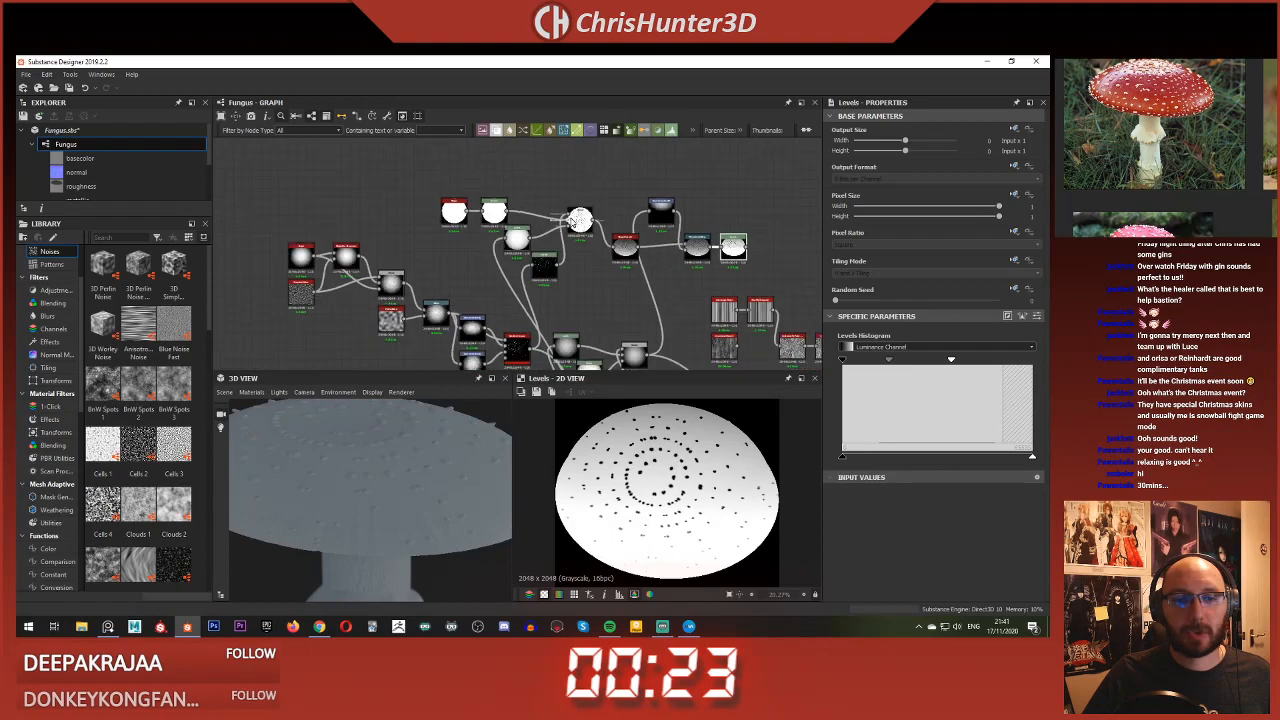
pyautogui.moveTo(453, 188); pyautogui.dragTo(754, 263)
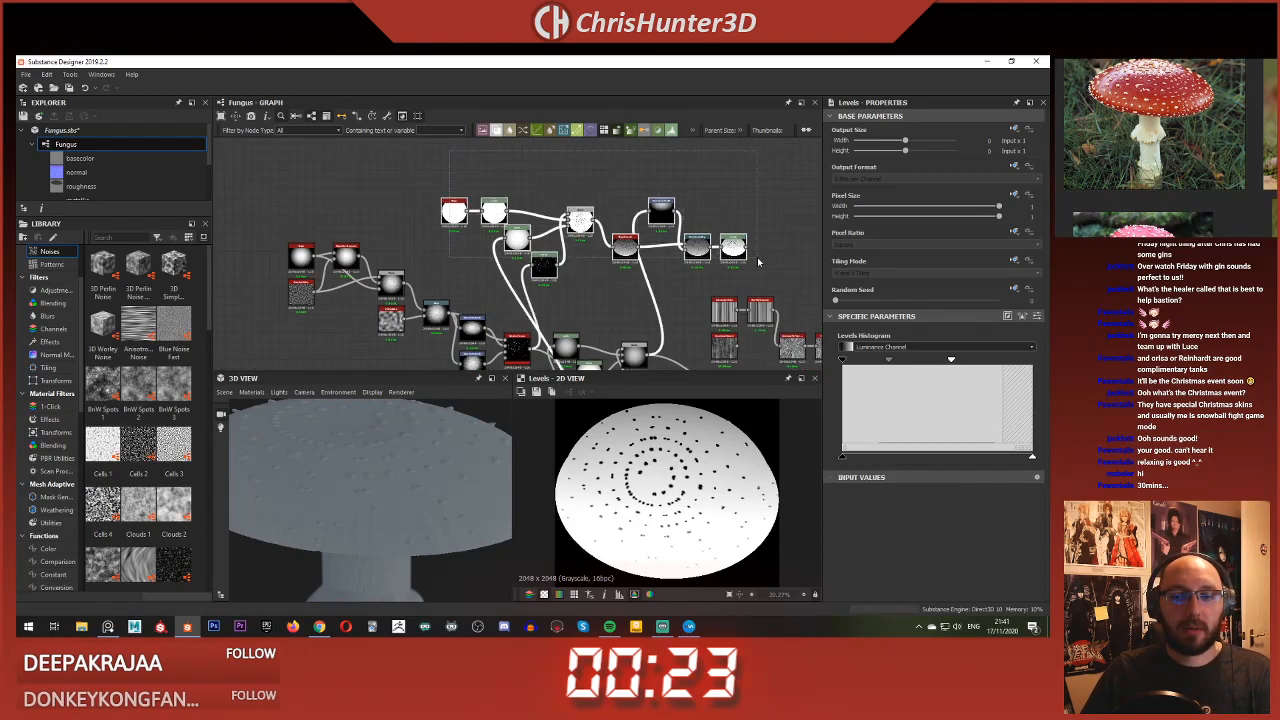
pyautogui.press('Delete')
# Step: Preview the final Levels of the original cap chain and check its cap outline
pyautogui.scroll(-4, 746, 260)
pyautogui.moveTo(746, 260); pyautogui.dragTo(563, 137, button='middle')
pyautogui.scroll(5, 548, 204)
pyautogui.moveTo(690, 225); pyautogui.dragTo(652, 284, button='middle')
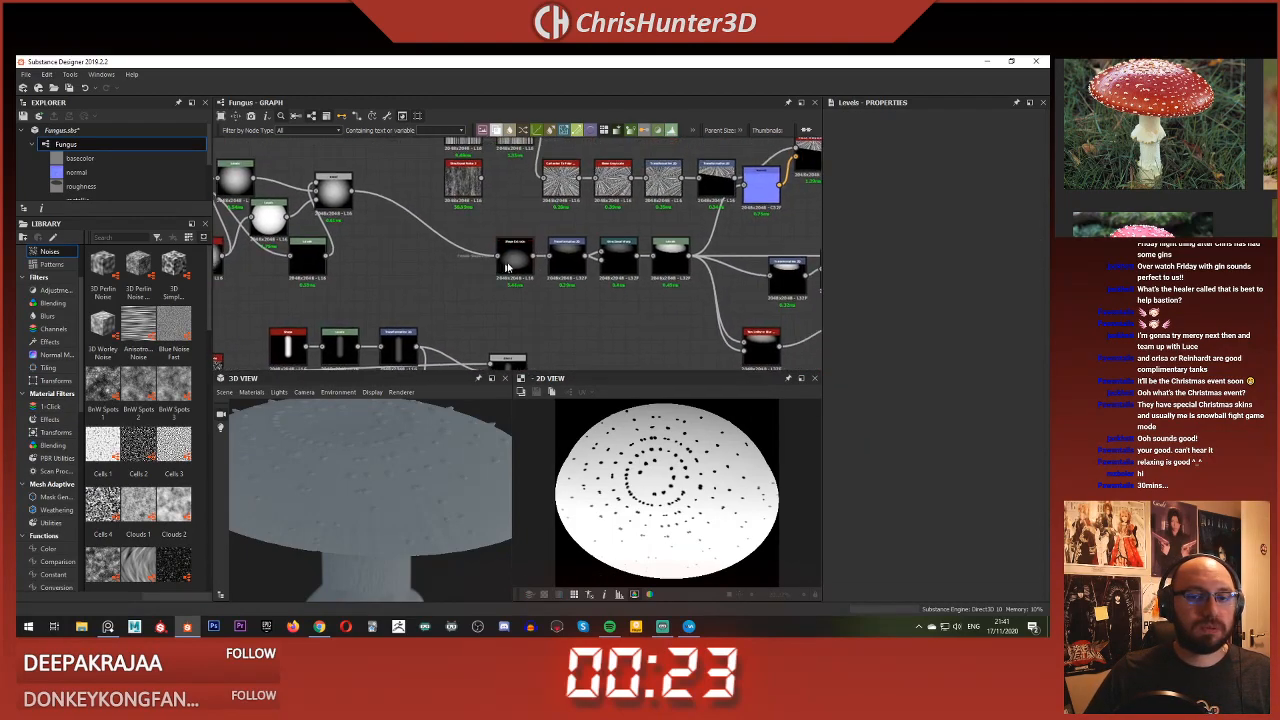
pyautogui.scroll(3, 652, 284)
pyautogui.doubleClick(686, 244)
pyautogui.scroll(4, 704, 451)
pyautogui.scroll(-4, 704, 451)
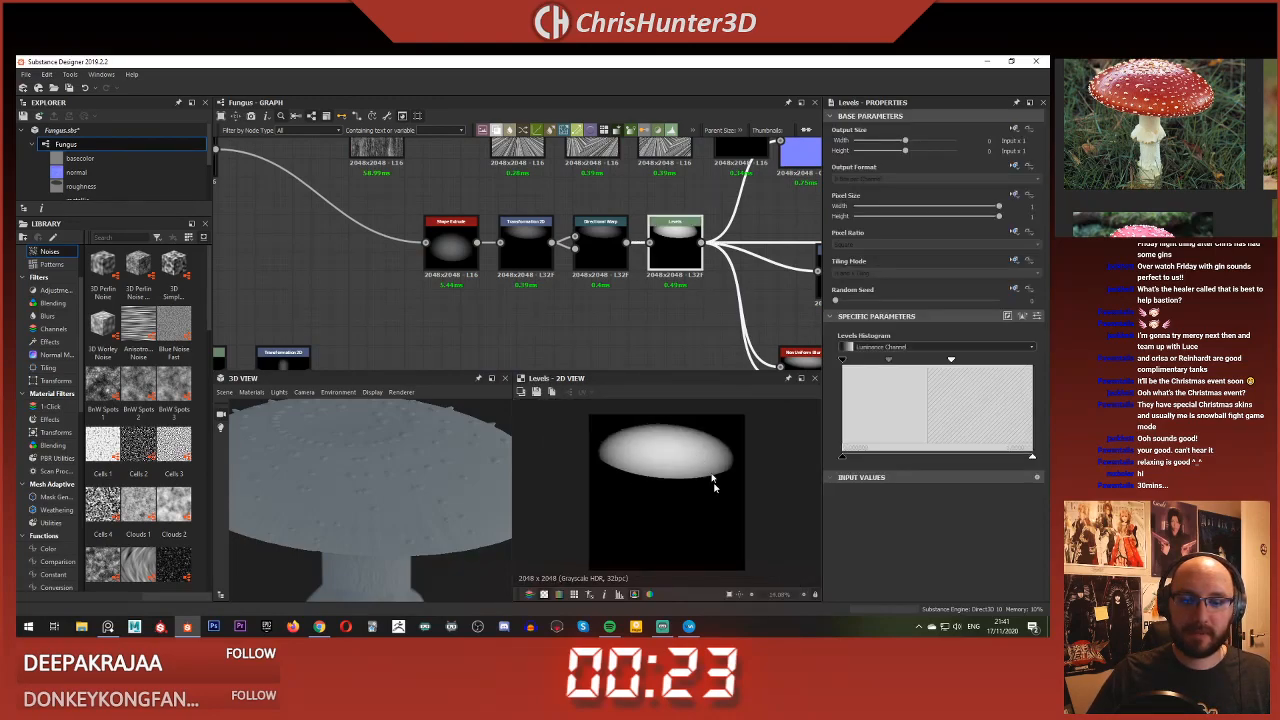
# Step: Compare the original cap chain's Directional Warp output with its Levels output
pyautogui.doubleClick(617, 256)
pyautogui.moveTo(657, 303); pyautogui.dragTo(495, 323, button='middle')
pyautogui.scroll(2, 651, 504)
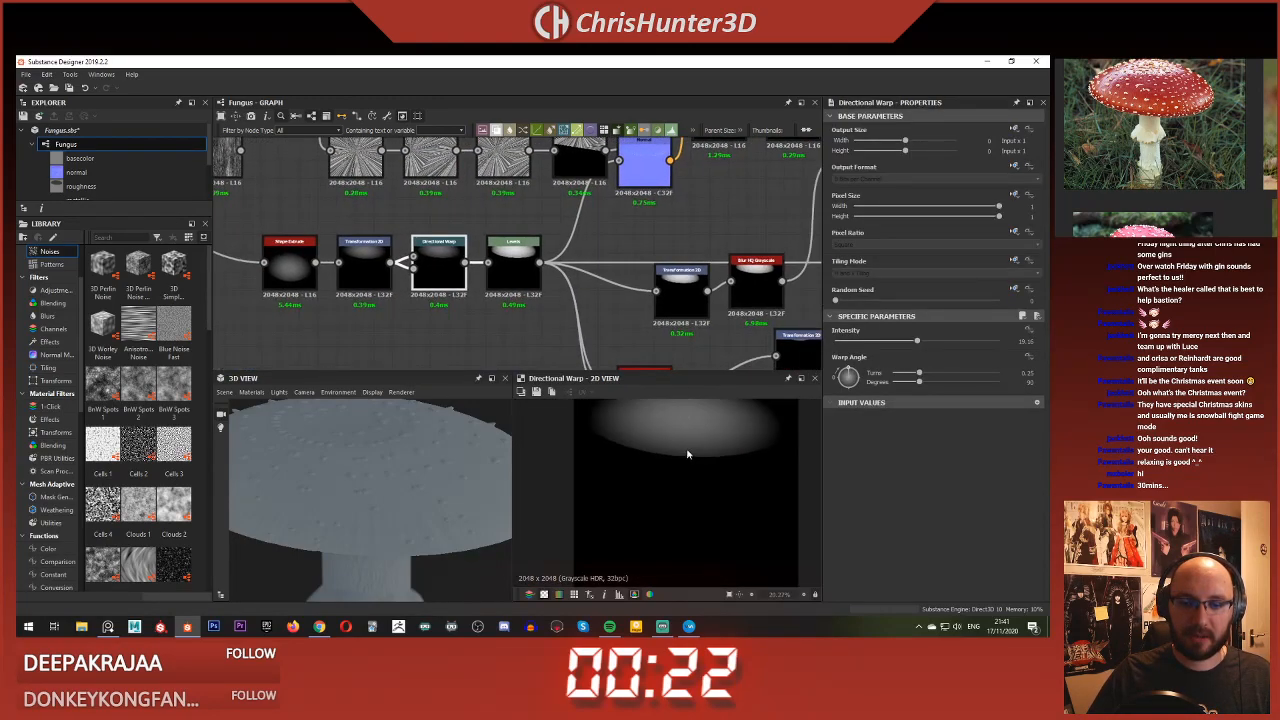
pyautogui.moveTo(688, 475); pyautogui.dragTo(684, 522, button='middle')
pyautogui.scroll(1, 684, 522)
pyautogui.click(527, 272)
pyautogui.doubleClick(527, 272)
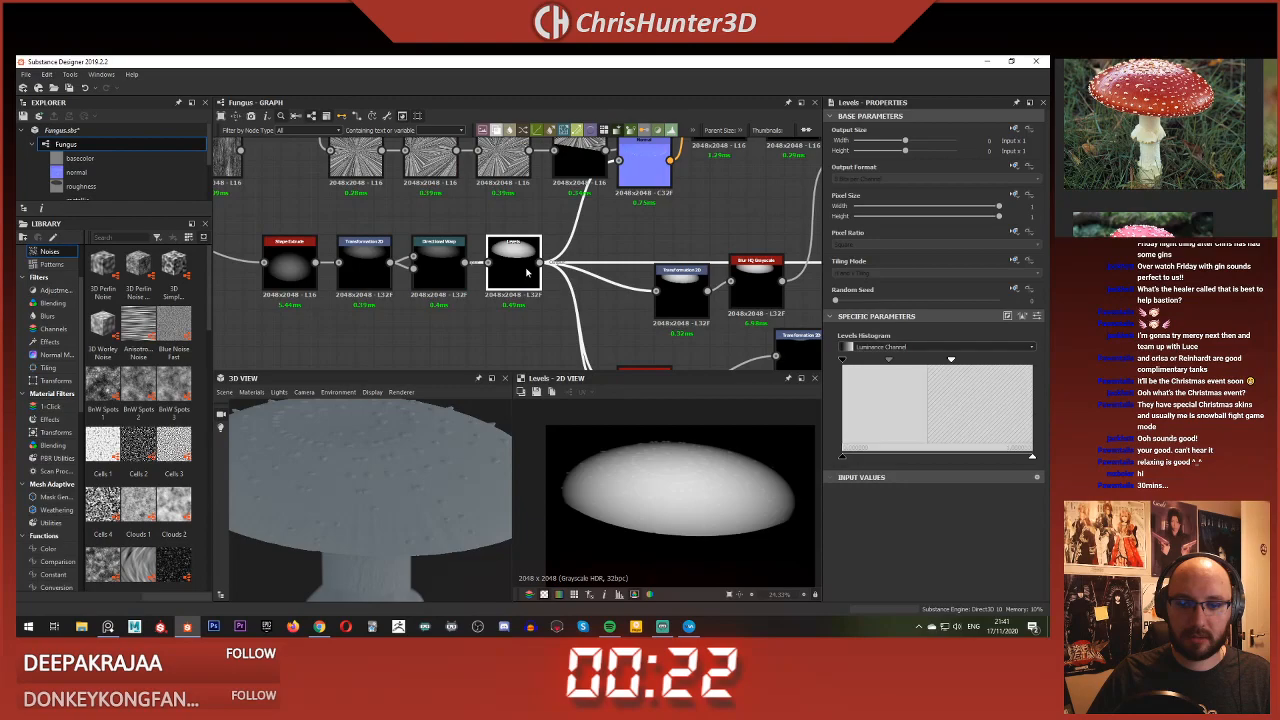
pyautogui.doubleClick(451, 264)
pyautogui.scroll(-3, 451, 264)
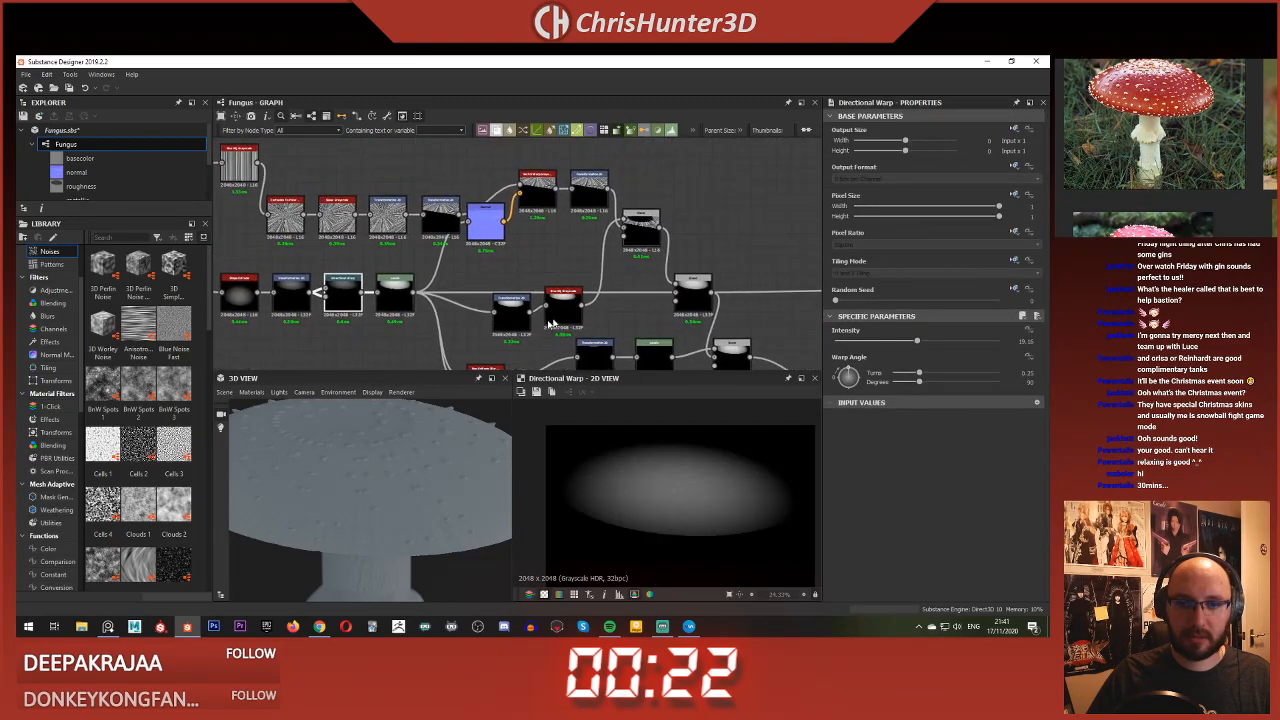
# Step: Inspect the Subtract Blend fed by the Blur HQ Grayscale and the Multiply Blend that follows it
pyautogui.scroll(3, 643, 196)
pyautogui.doubleClick(643, 196)
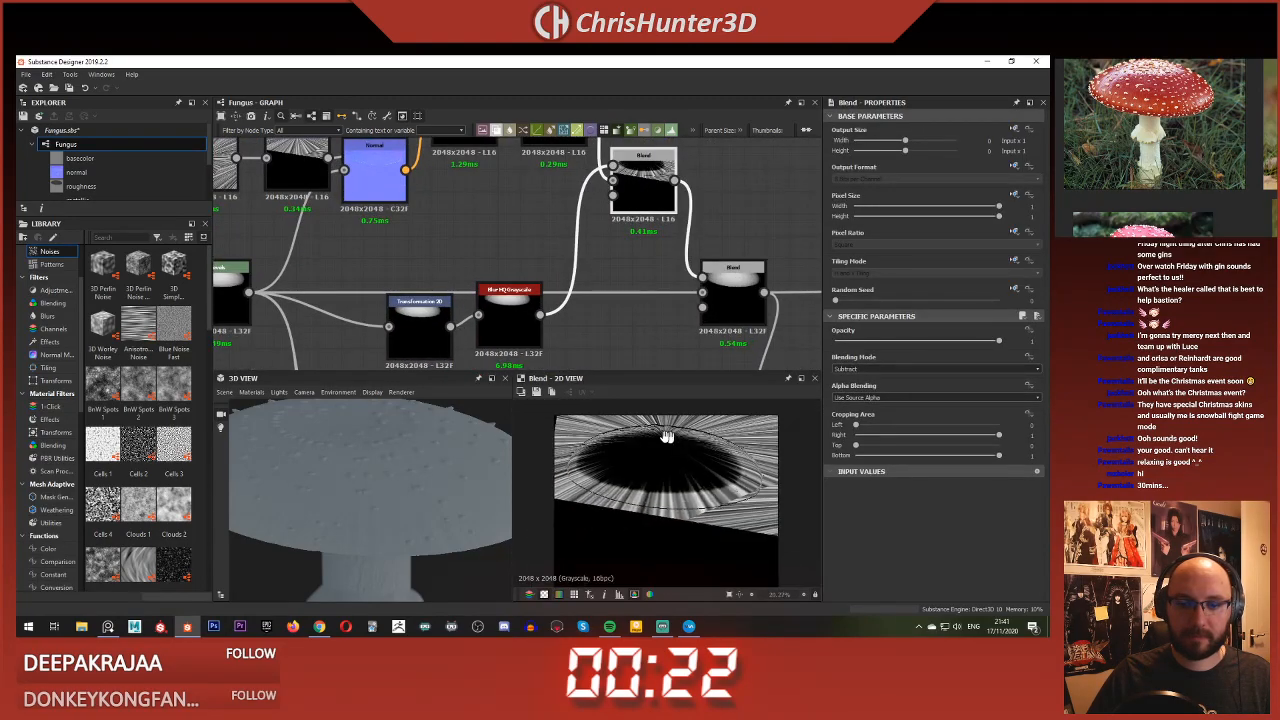
pyautogui.scroll(-1, 657, 440)
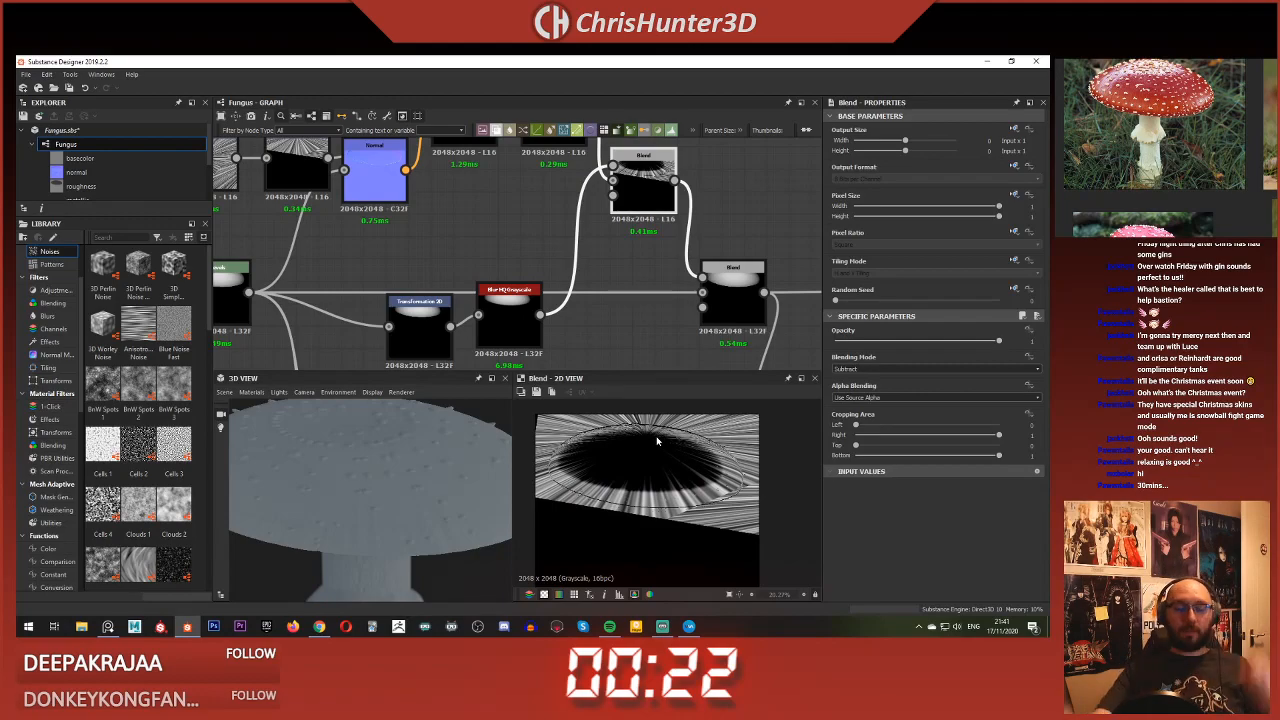
pyautogui.doubleClick(735, 280)
pyautogui.scroll(3, 720, 285)
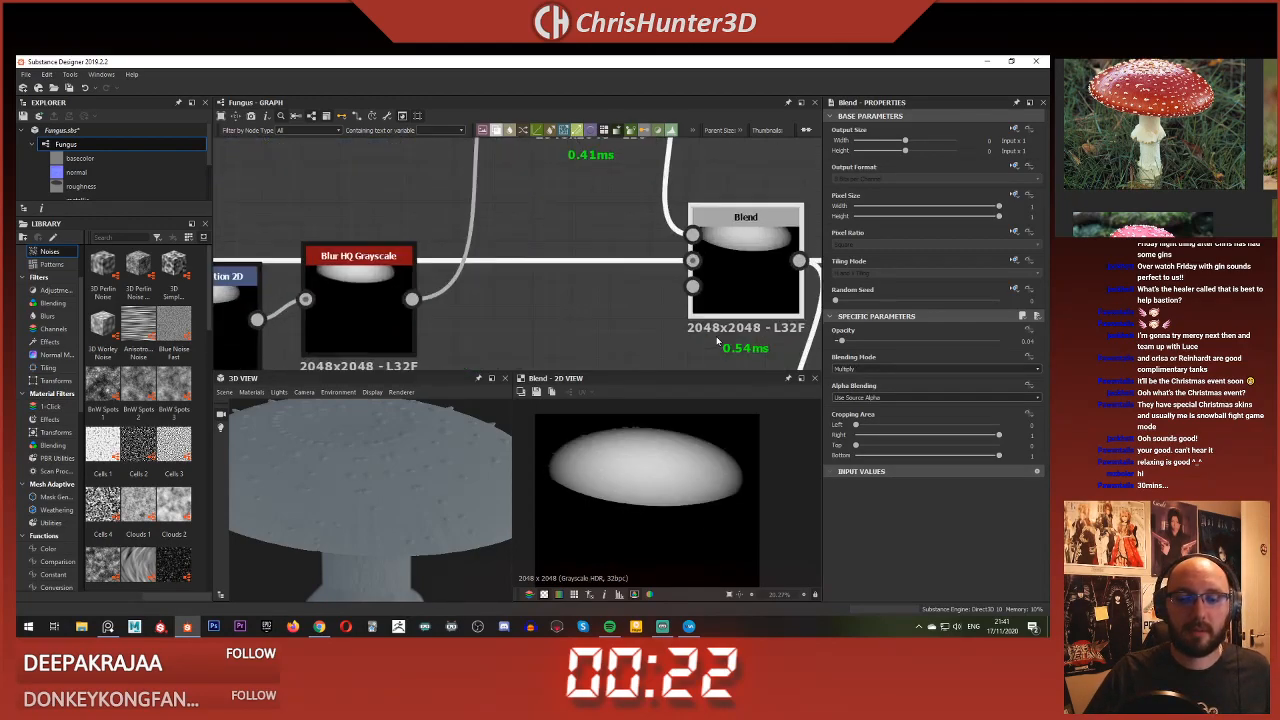
pyautogui.scroll(-4, 684, 242)
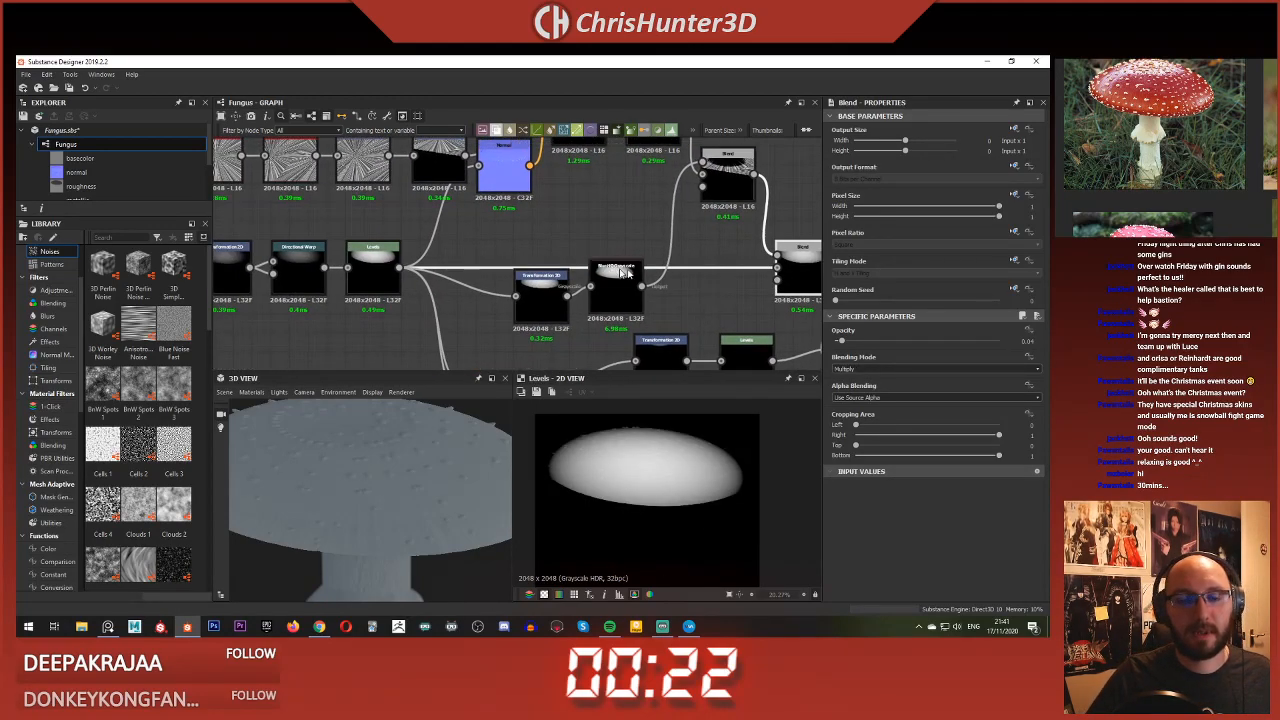
# Step: Move the Blur HQ Grayscale and its Transformation 2D above the main Levels connection, and preview the Transformation 2D
pyautogui.moveTo(601, 272); pyautogui.dragTo(639, 200)
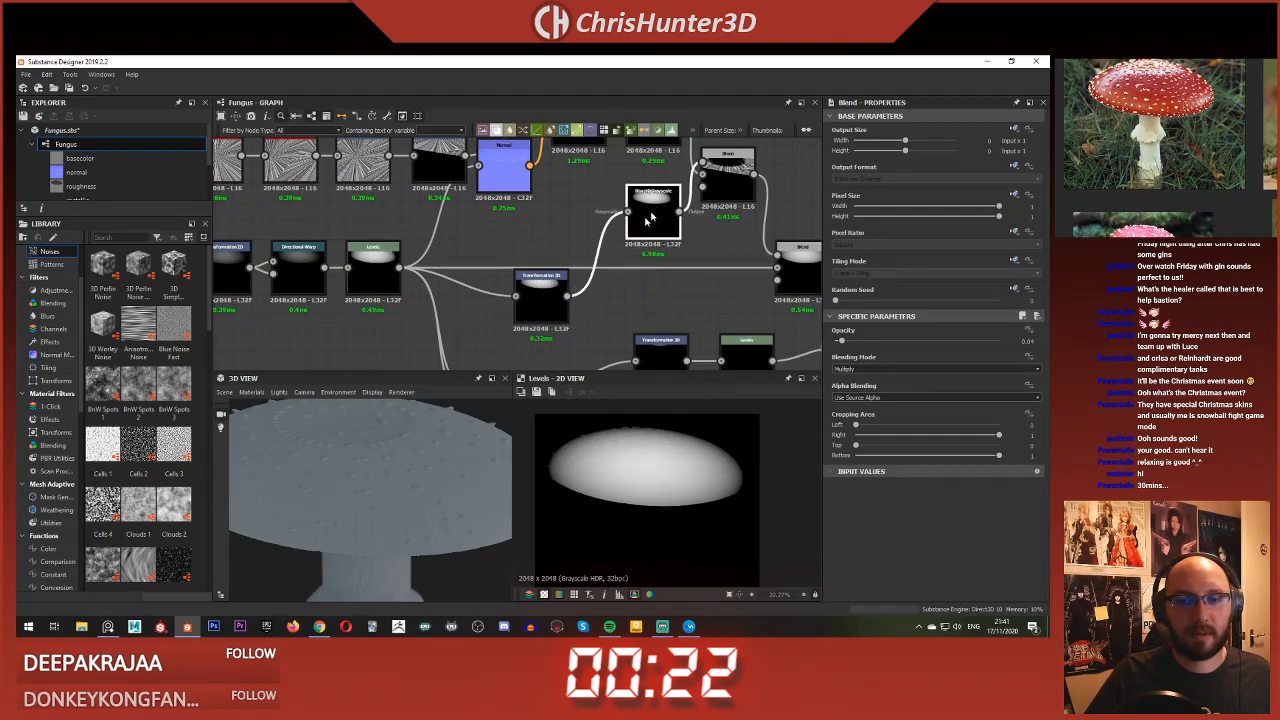
pyautogui.moveTo(555, 280); pyautogui.dragTo(594, 210)
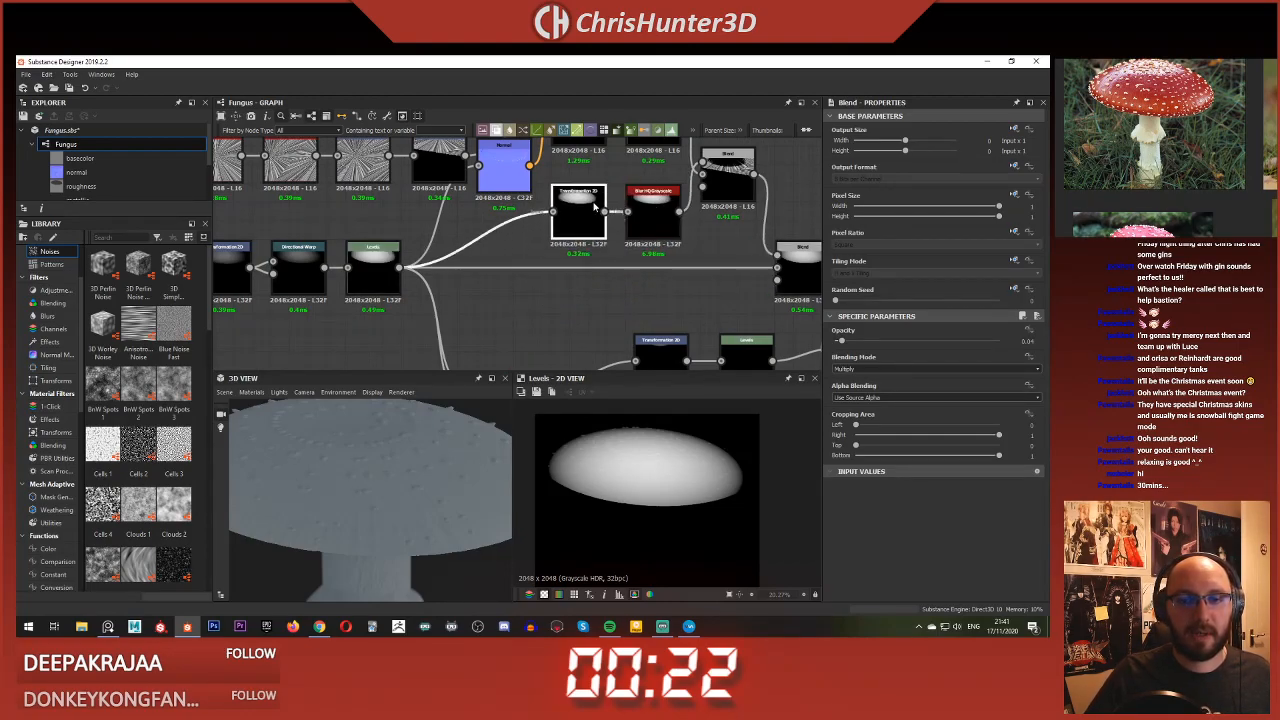
pyautogui.doubleClick(594, 207)
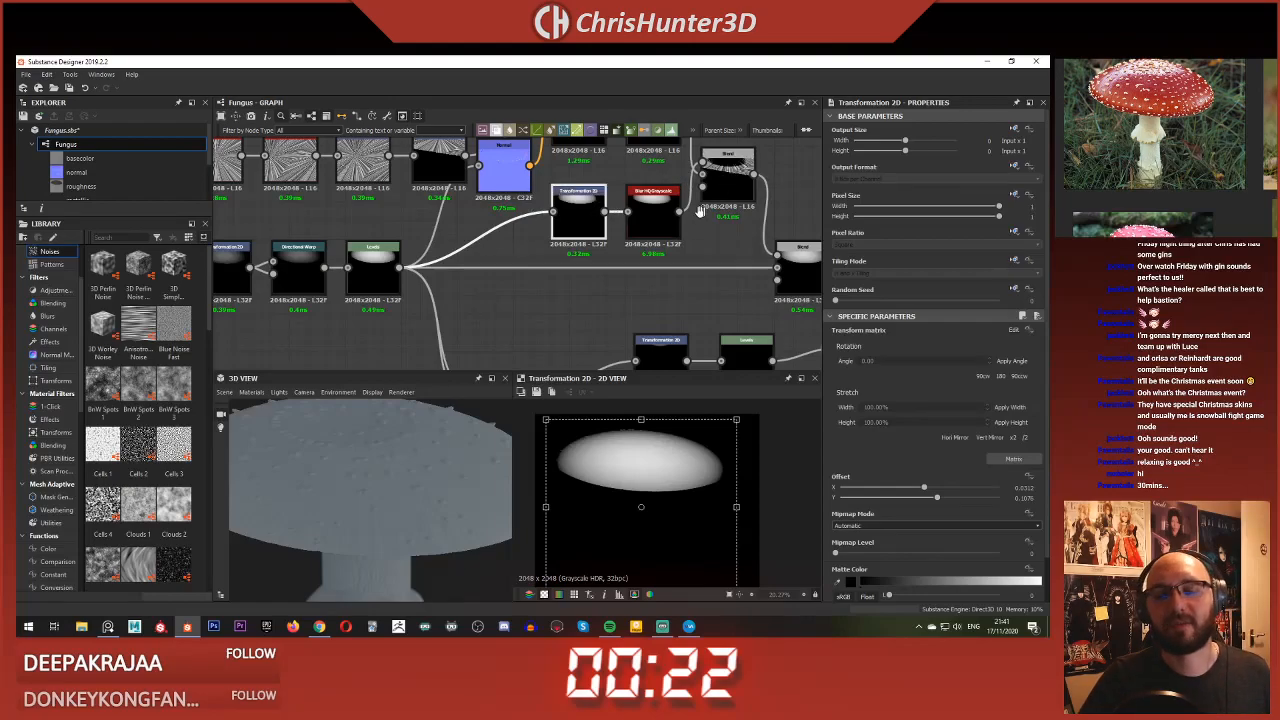
# Step: Look over the graph through to the output nodes and view the mushroom model from another angle
pyautogui.scroll(-3, 700, 210)
pyautogui.moveTo(518, 272); pyautogui.dragTo(594, 243, button='middle')
pyautogui.scroll(-2, 584, 274)
pyautogui.moveTo(812, 294); pyautogui.dragTo(310, 278, button='middle')
pyautogui.scroll(-4, 583, 271)
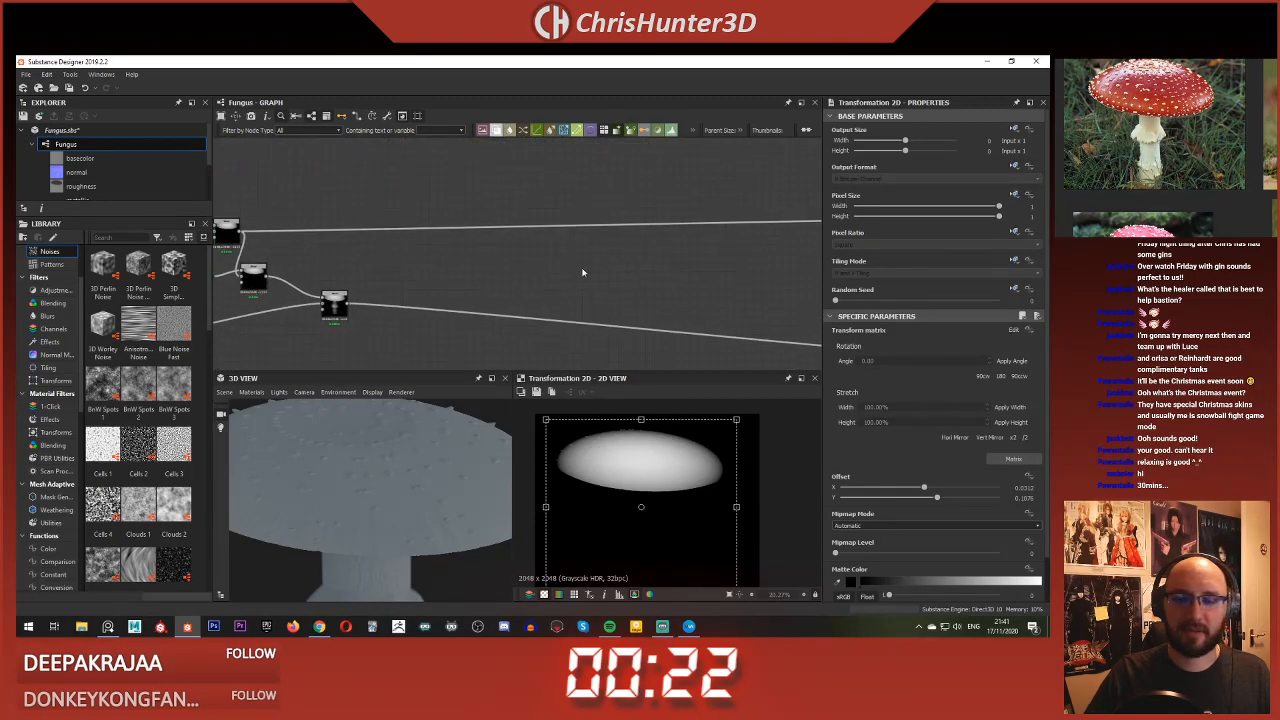
pyautogui.moveTo(740, 280); pyautogui.dragTo(322, 275, button='middle')
pyautogui.scroll(4, 507, 208)
pyautogui.moveTo(507, 208); pyautogui.dragTo(646, 254, button='middle')
pyautogui.moveTo(395, 470); pyautogui.dragTo(338, 485)
pyautogui.scroll(-3, 590, 285)
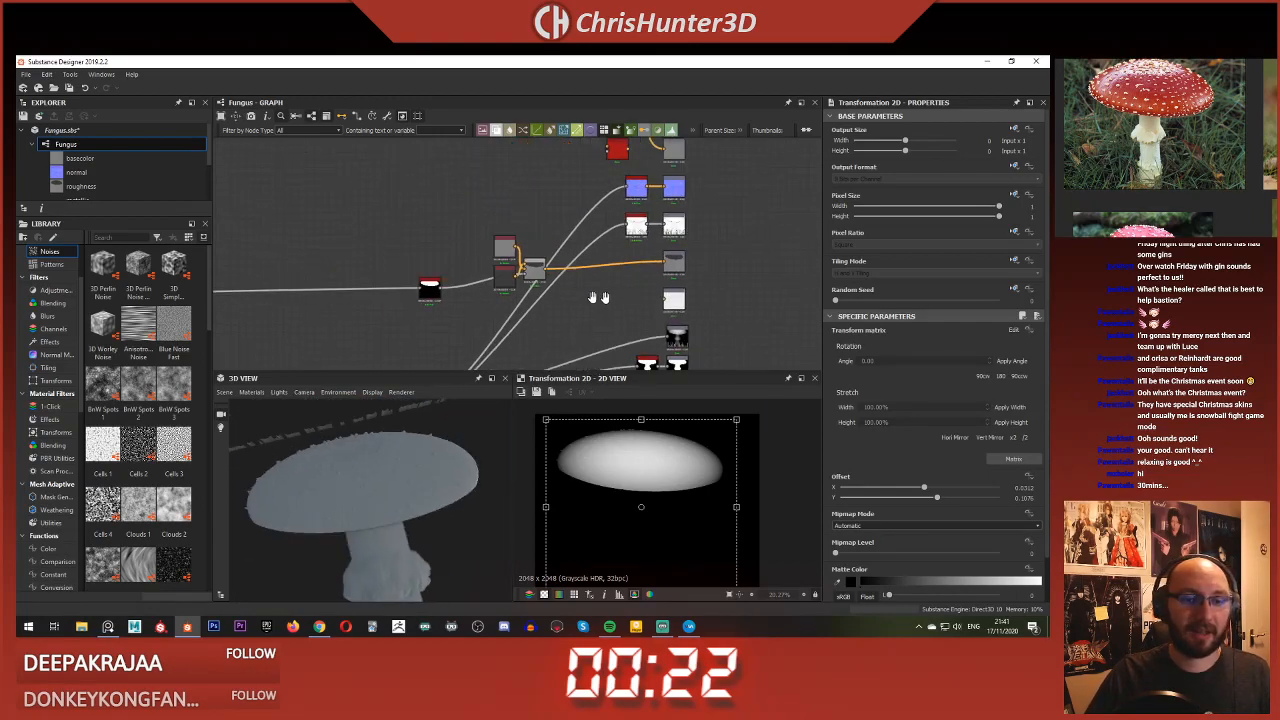
pyautogui.moveTo(600, 294); pyautogui.dragTo(717, 306, button='middle')
pyautogui.moveTo(400, 216); pyautogui.dragTo(597, 223, button='middle')
pyautogui.scroll(4, 591, 322)
pyautogui.moveTo(591, 322); pyautogui.dragTo(625, 258, button='middle')
pyautogui.scroll(2, 403, 280)
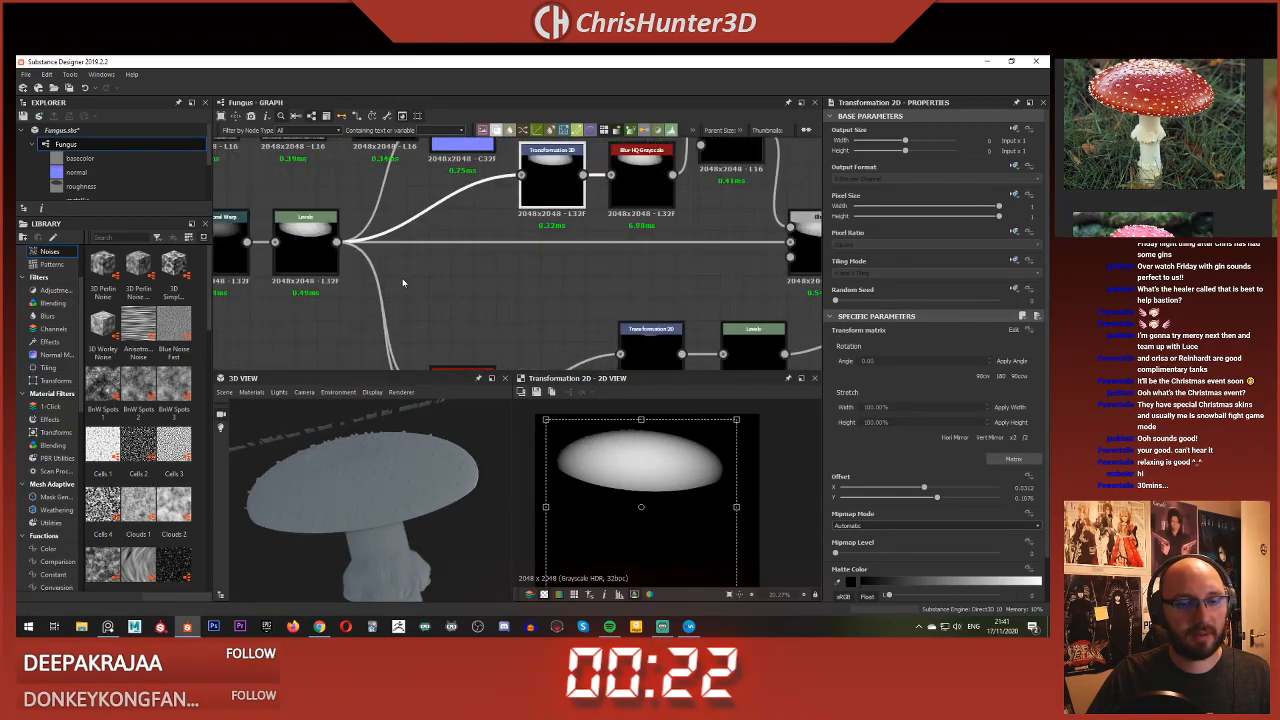
# Step: Preview the cap chain's Directional Warp and examine its surface shading up close
pyautogui.moveTo(403, 280); pyautogui.dragTo(579, 283, button='middle')
pyautogui.scroll(3, 446, 268)
pyautogui.doubleClick(386, 223)
pyautogui.scroll(5, 627, 454)
pyautogui.scroll(-5, 627, 454)
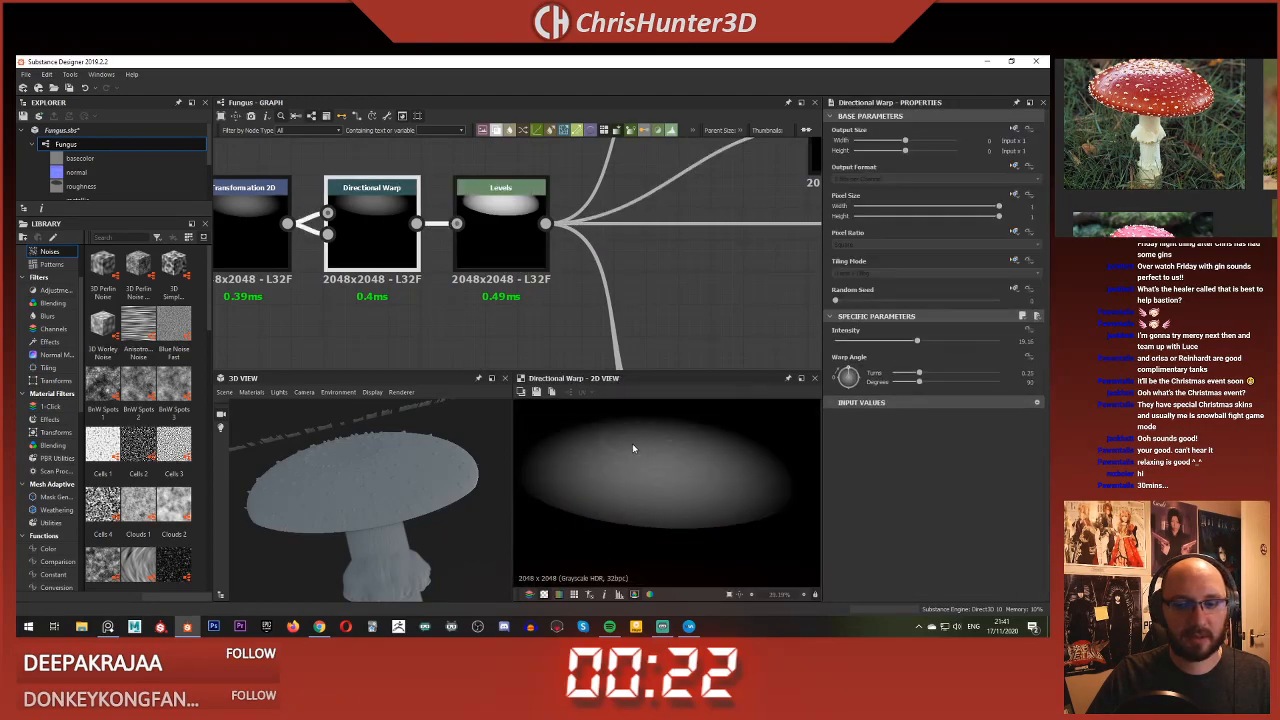
# Step: Try a Histogram Shift on the Directional Warp's output with Position set to 1, and delete the node
pyautogui.scroll(-3, 500, 290)
pyautogui.press('space')
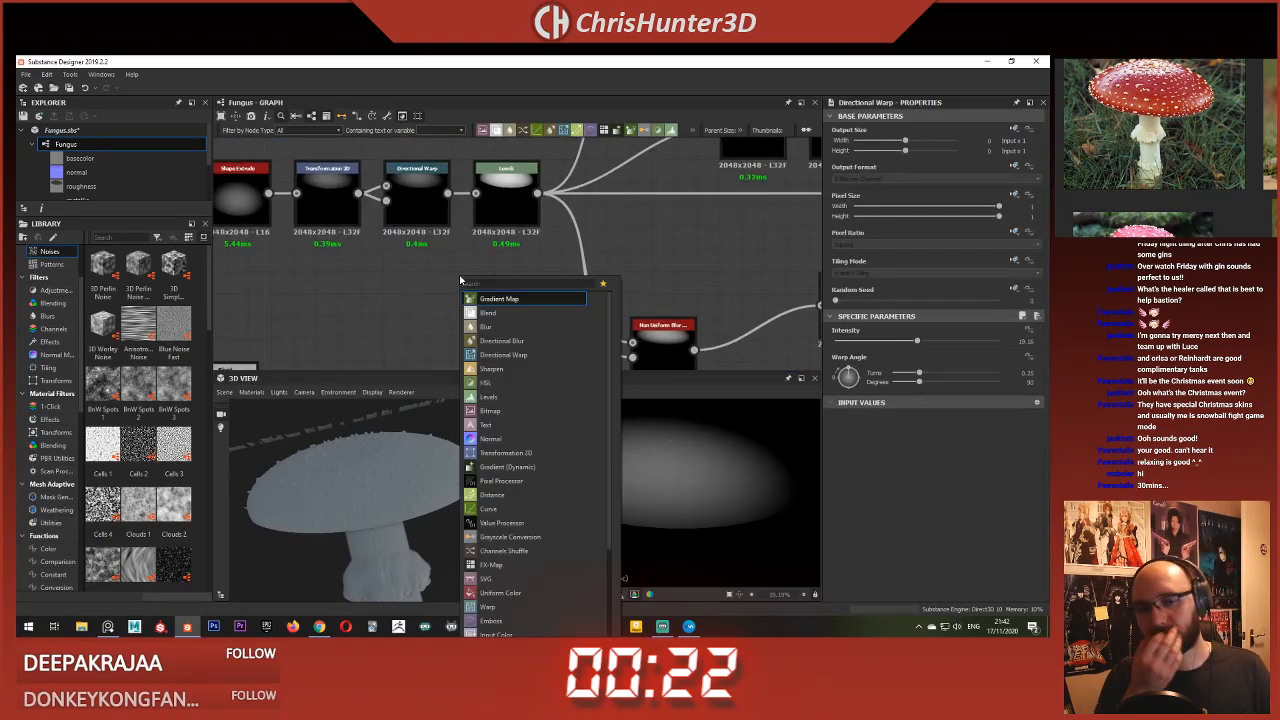
pyautogui.write('hist')
pyautogui.press('Down')
pyautogui.press('Down')
pyautogui.press('Down')
pyautogui.press('Down')
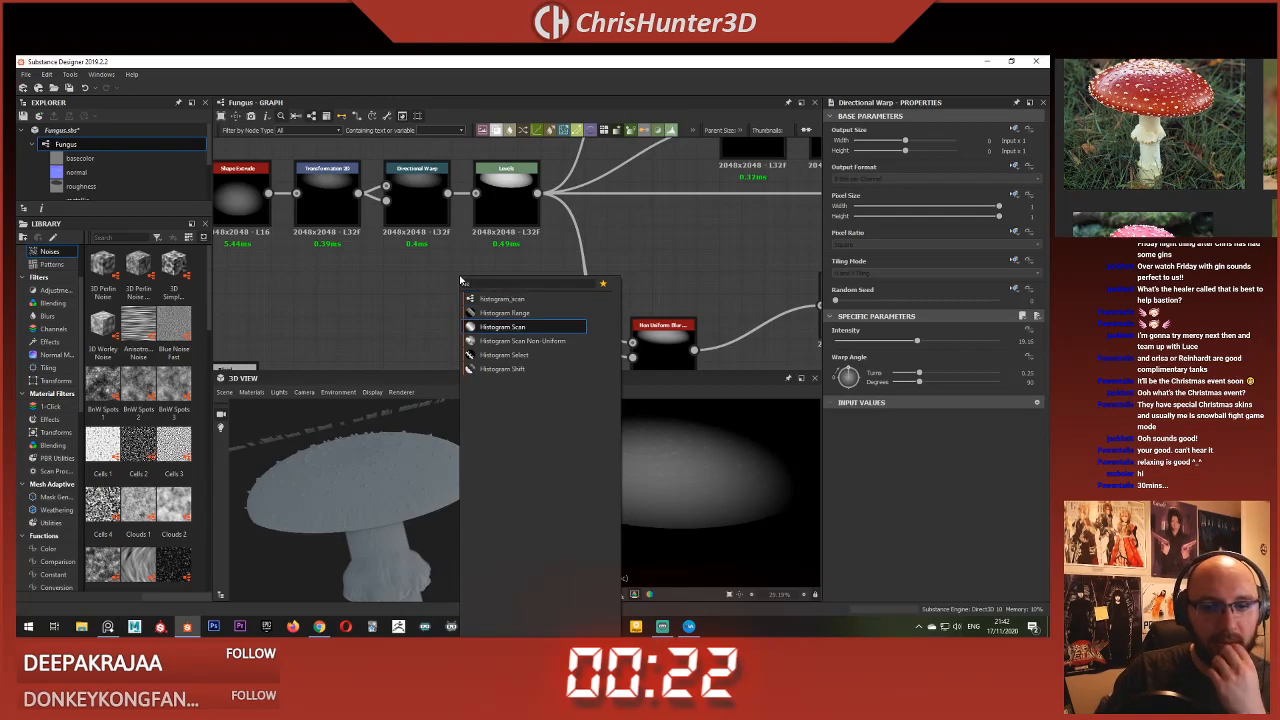
pyautogui.press('Down')
pyautogui.press('Return')
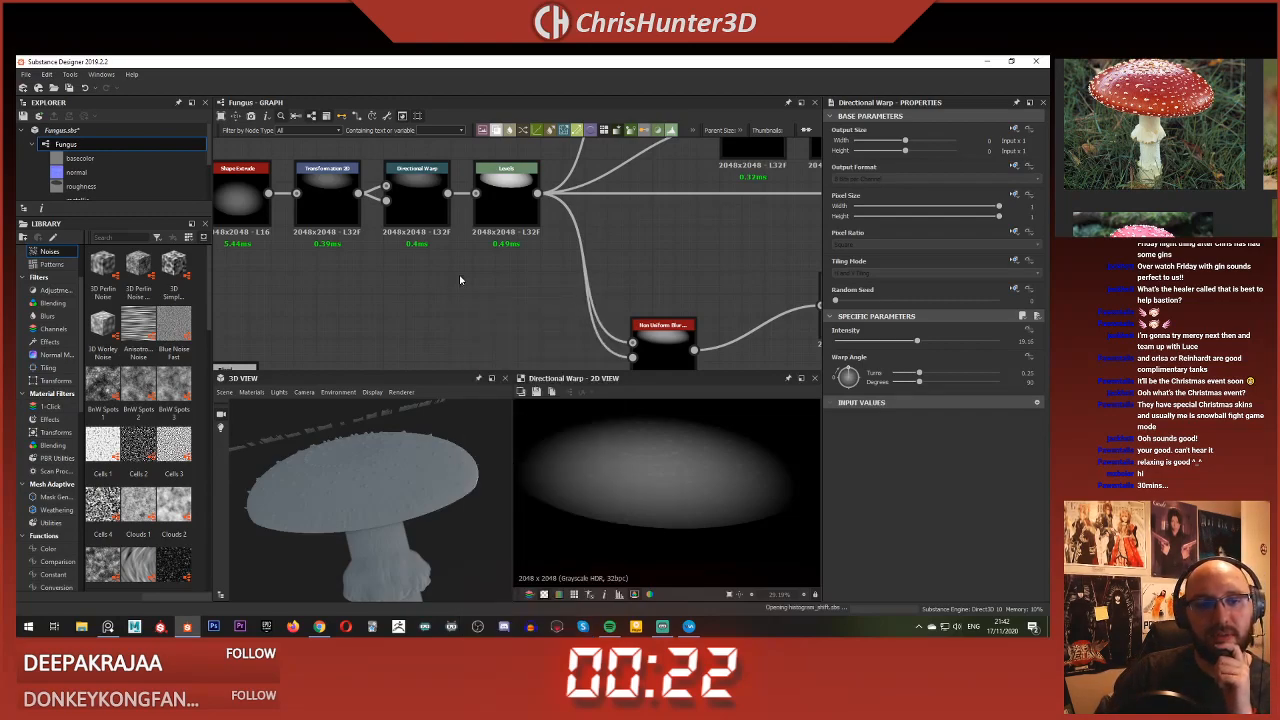
pyautogui.moveTo(448, 193); pyautogui.dragTo(431, 282)
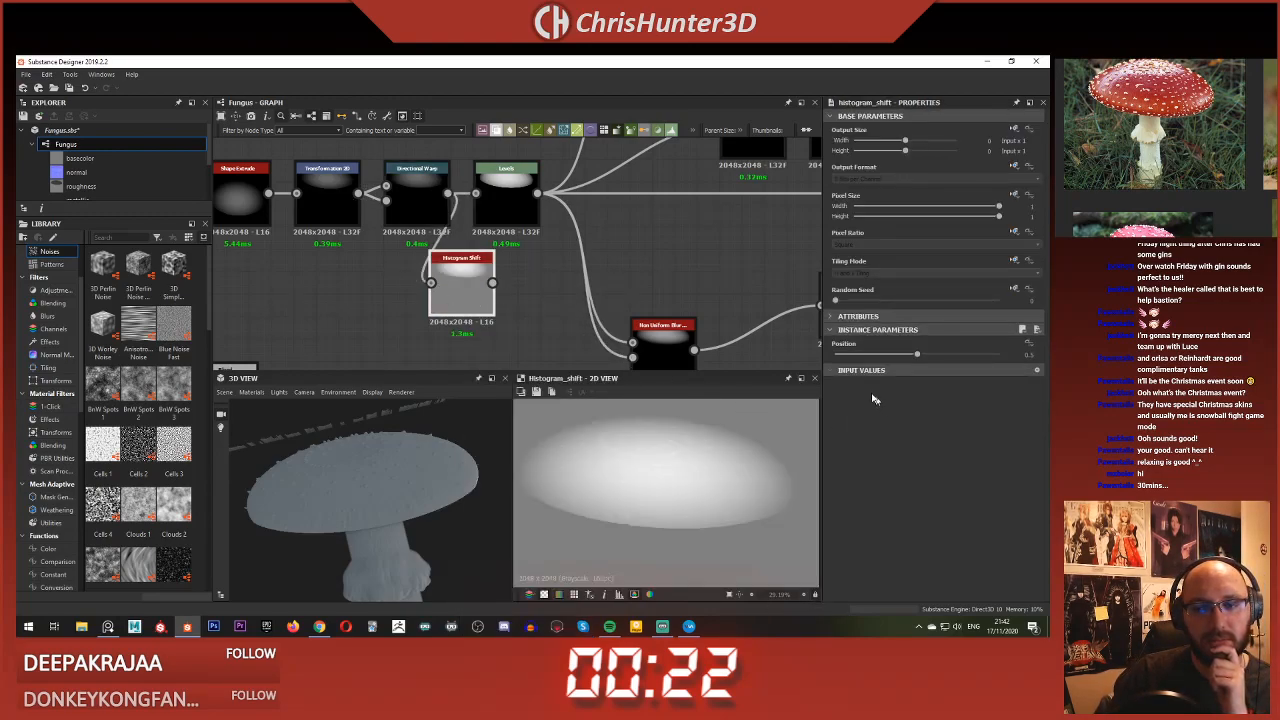
pyautogui.moveTo(917, 355); pyautogui.dragTo(1016, 380)
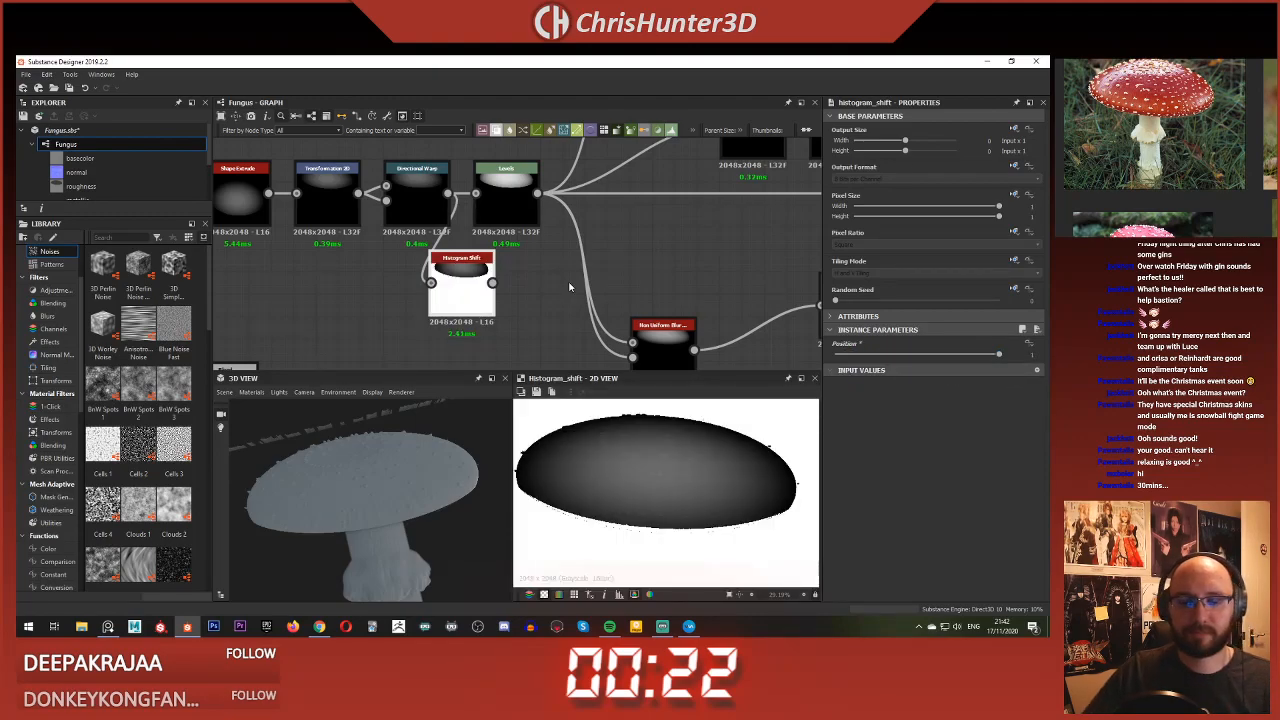
pyautogui.press('Delete')
# Step: Add a Histogram Scan Non-Uniform and feed the Directional Warp into its input, position map and contrast map
pyautogui.press('space')
pyautogui.write('hist')
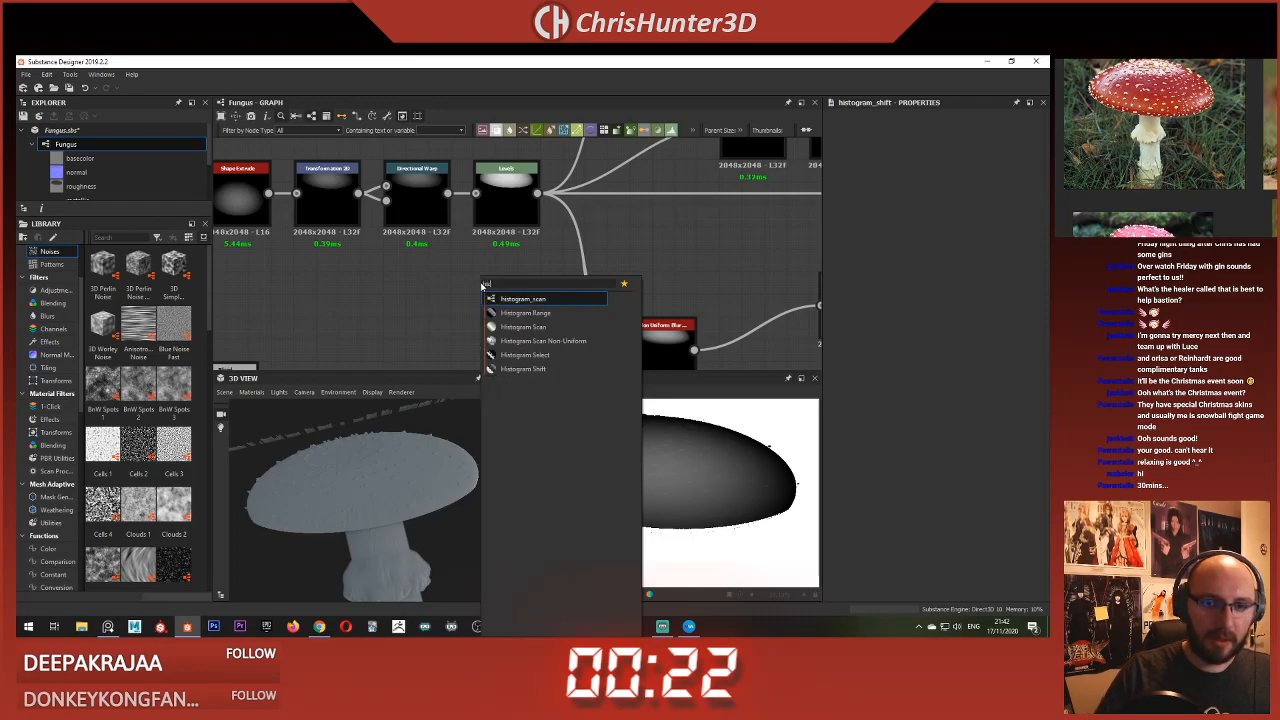
pyautogui.press('Down')
pyautogui.press('Down')
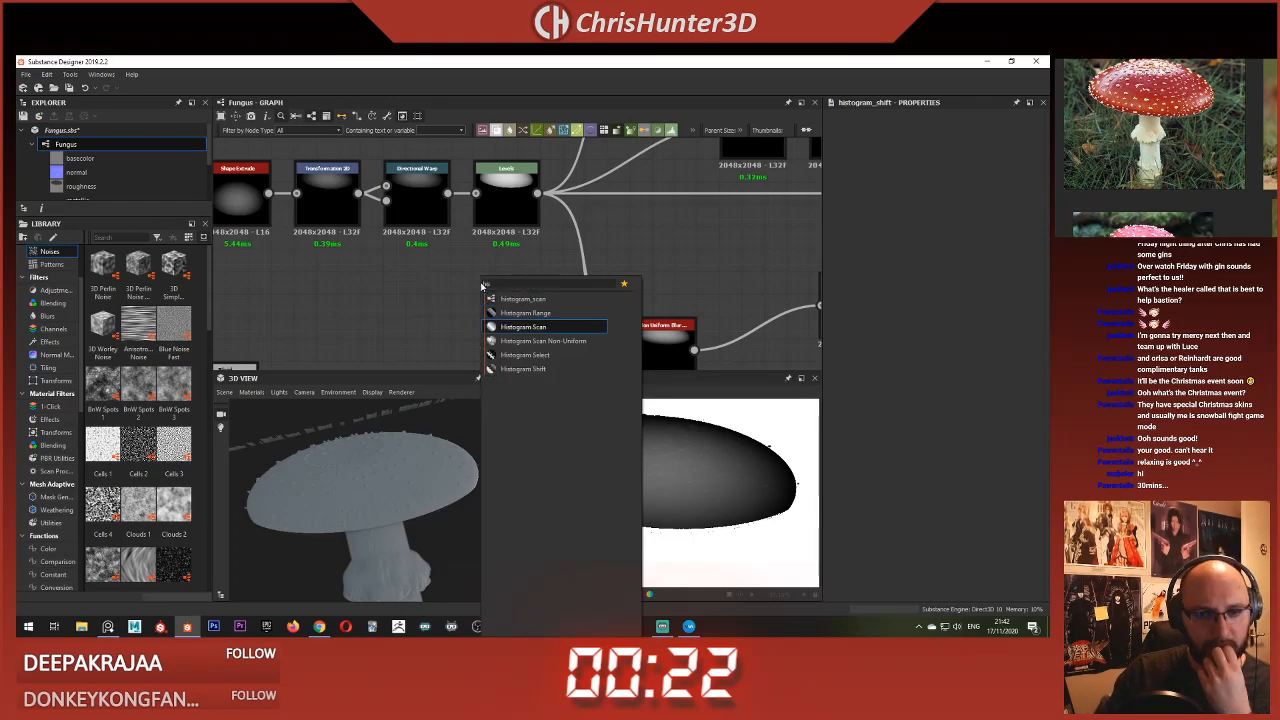
pyautogui.press('Down')
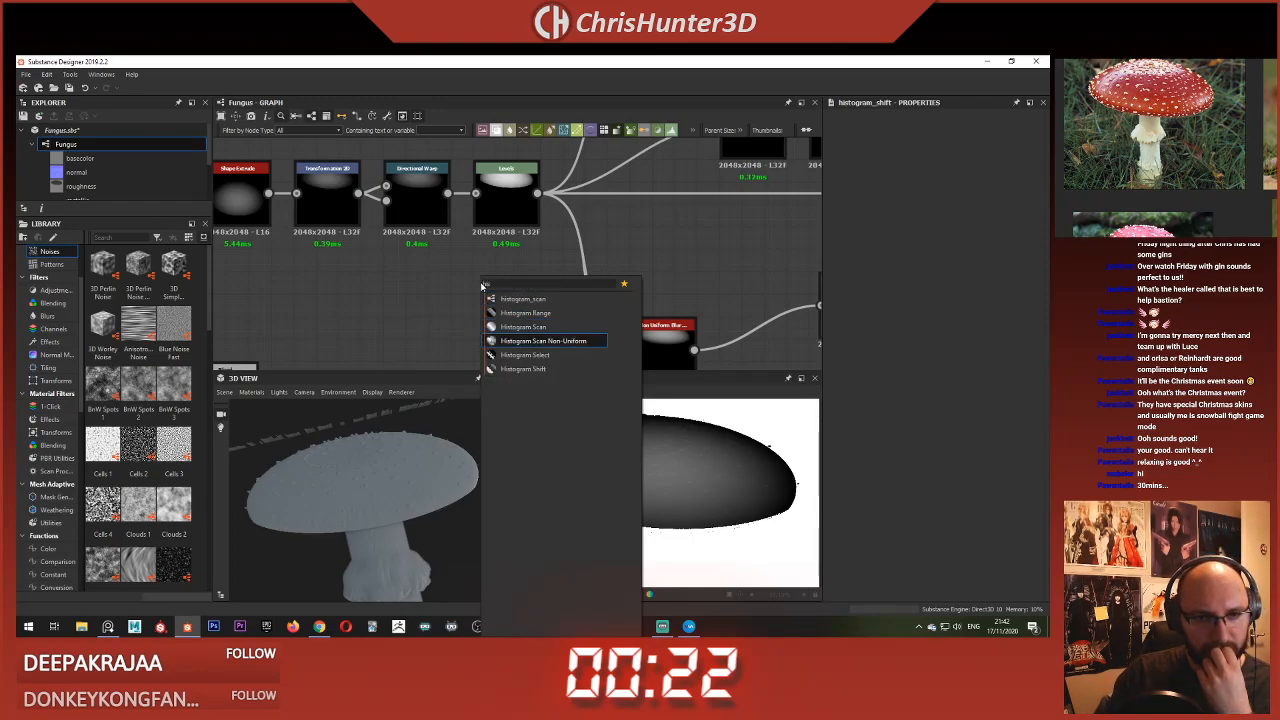
pyautogui.press('Return')
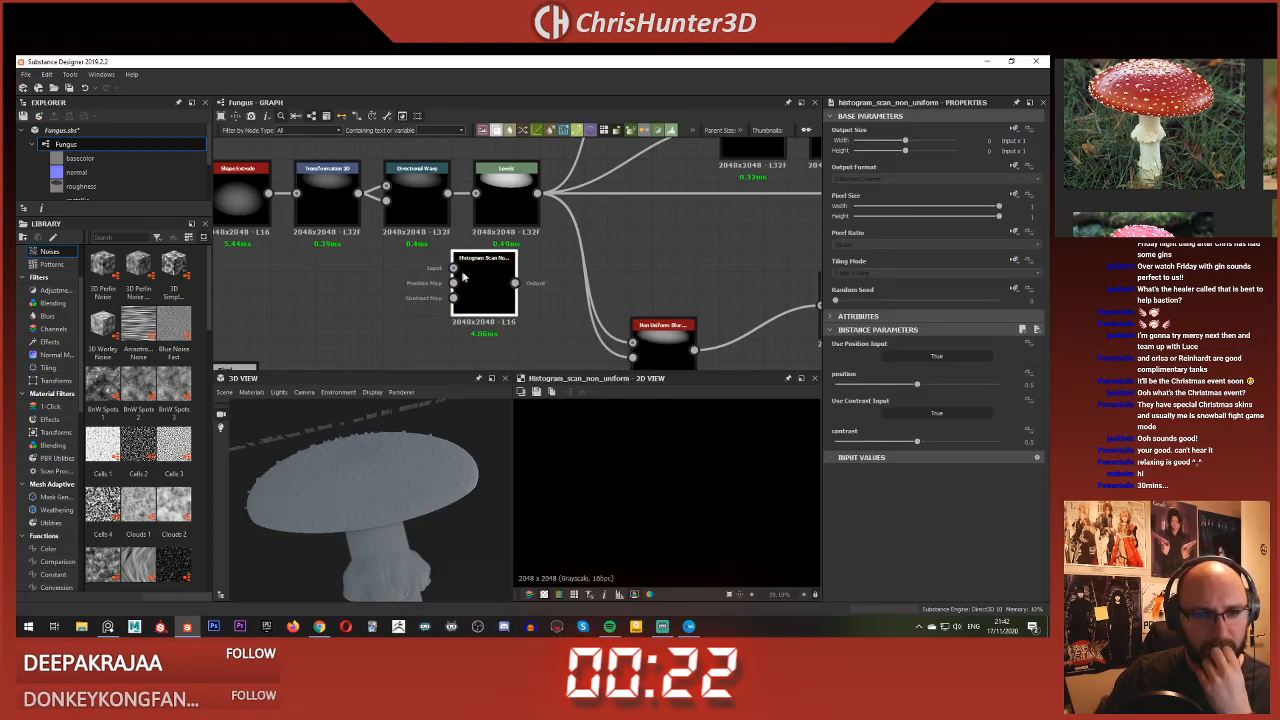
pyautogui.moveTo(486, 279); pyautogui.dragTo(509, 277)
pyautogui.doubleClick(504, 268)
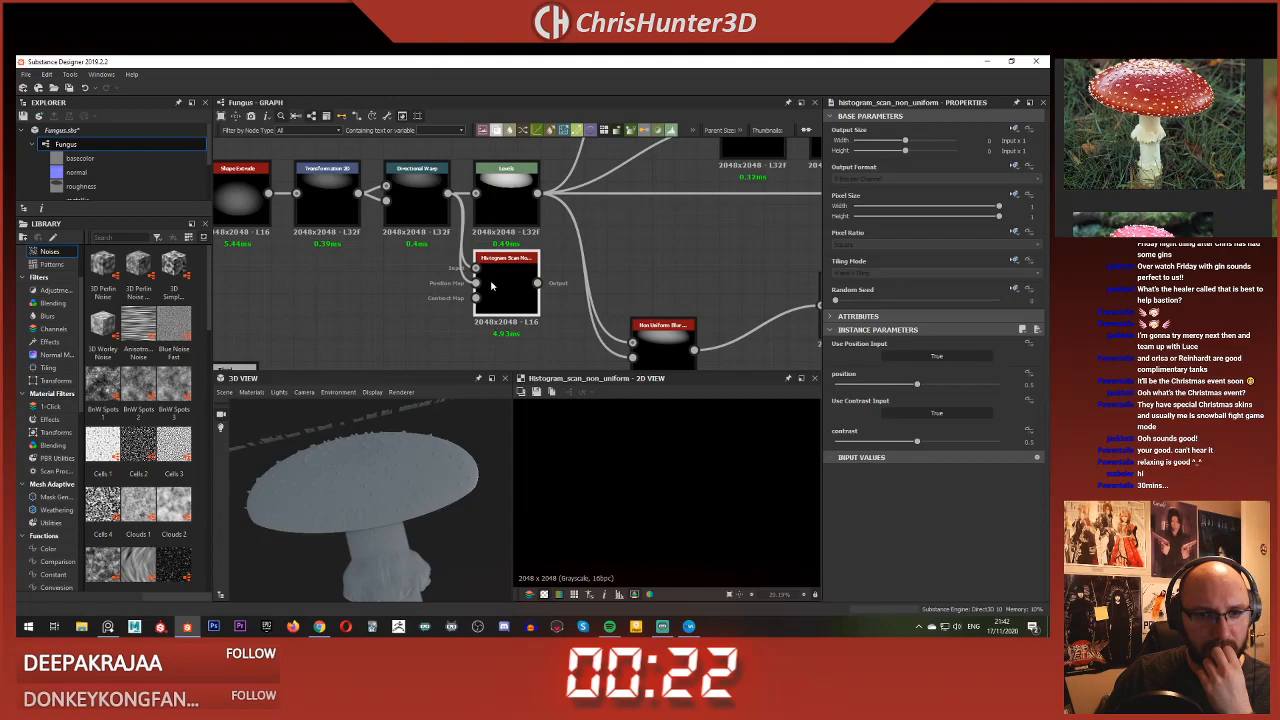
pyautogui.moveTo(477, 268)
pyautogui.mouseDown()
pyautogui.moveTo(446, 194)
pyautogui.moveTo(476, 281)
pyautogui.mouseUp()
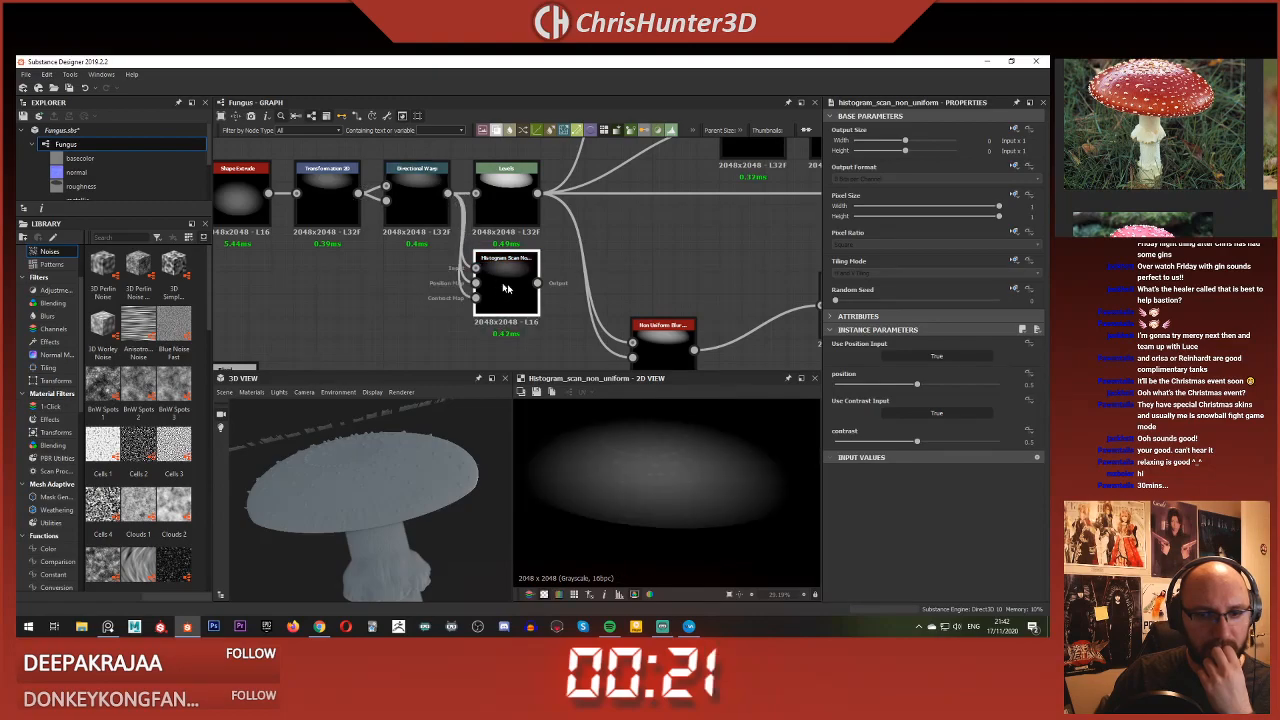
# Step: Try lowering the scan's position with its position and contrast inputs off, and delete the Histogram Scan Non-Uniform
pyautogui.moveTo(938, 385); pyautogui.dragTo(893, 386)
pyautogui.click(511, 294)
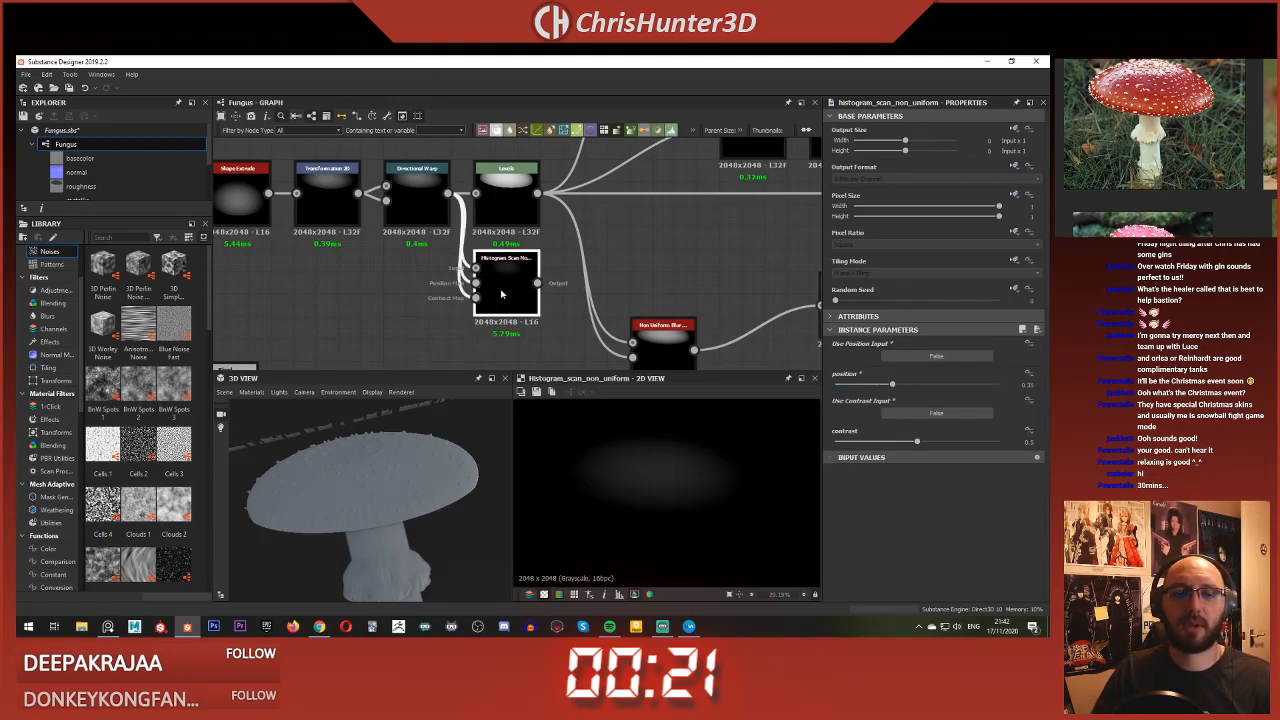
pyautogui.press('Delete')
# Step: Add a Histogram Scan below the cap's Levels and connect the Directional Warp's output to it
pyautogui.hotkey('ctrl', 'z')
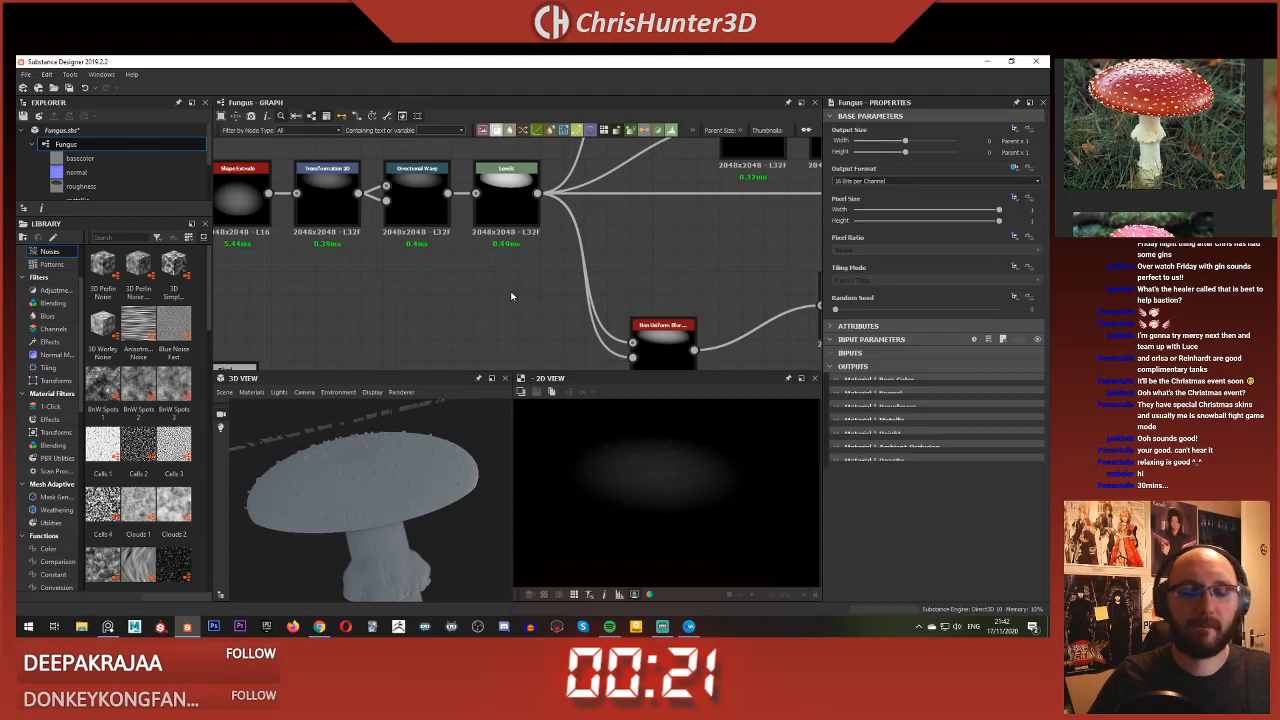
pyautogui.moveTo(448, 193); pyautogui.dragTo(476, 283)
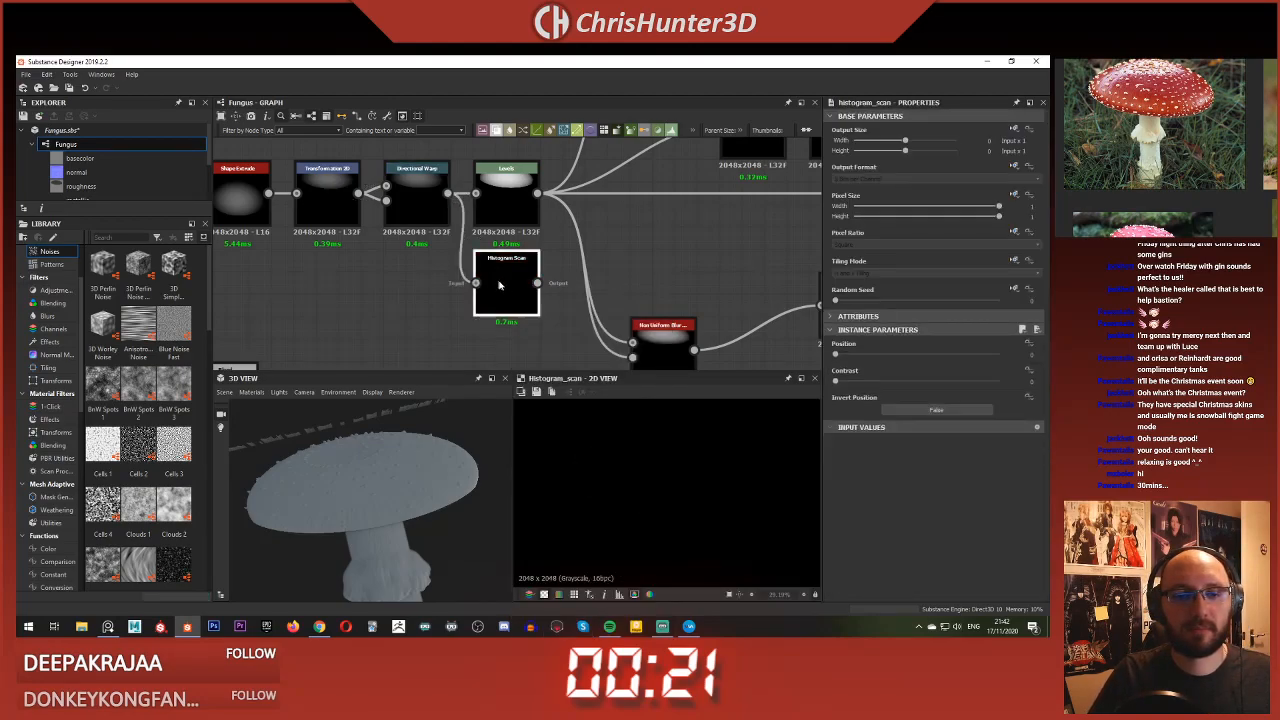
# Step: Try the Histogram Scan with Position about 0.64 and Contrast 0.8, and delete the node
pyautogui.moveTo(876, 358); pyautogui.dragTo(940, 362)
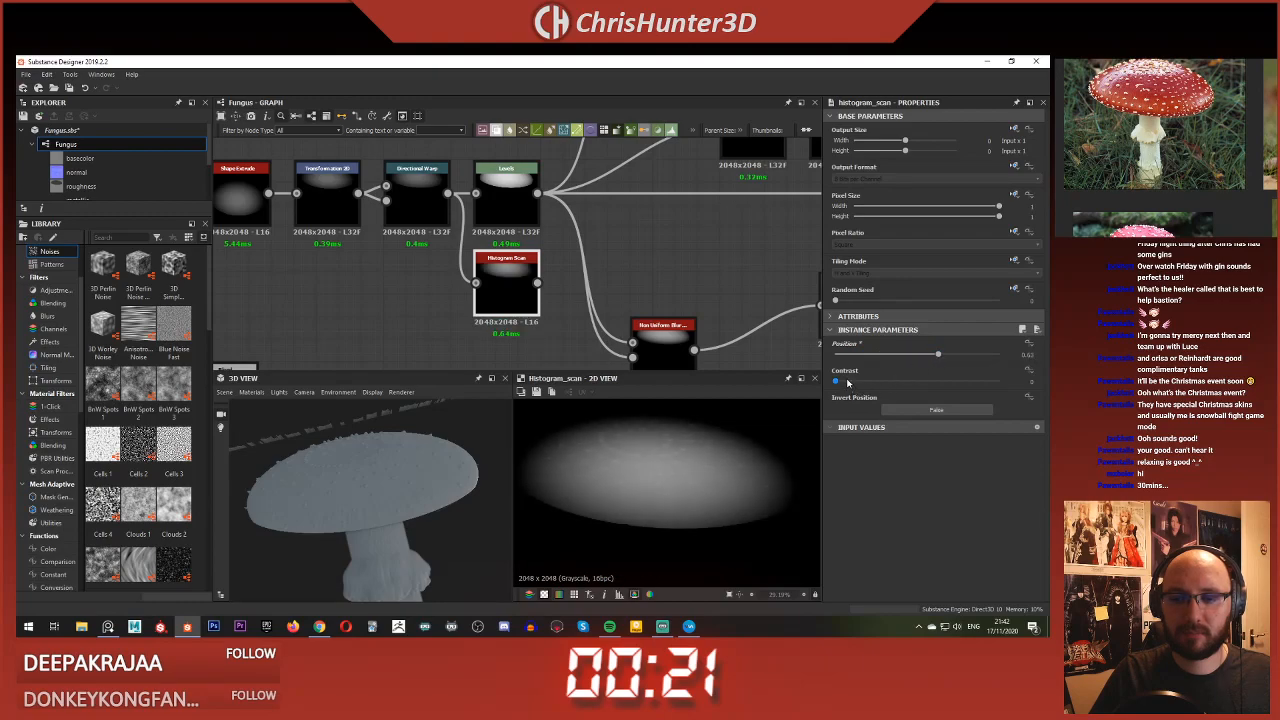
pyautogui.moveTo(847, 383); pyautogui.dragTo(940, 357)
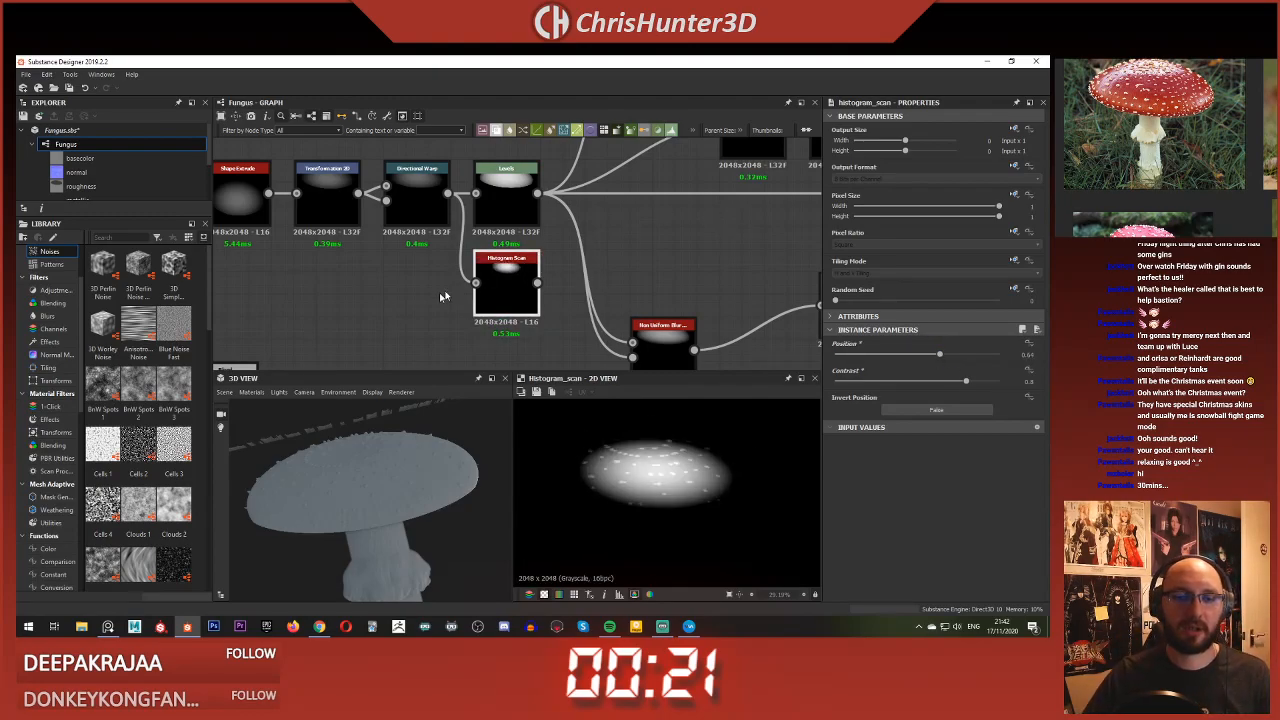
pyautogui.press('Delete')
pyautogui.scroll(-3, 480, 285)
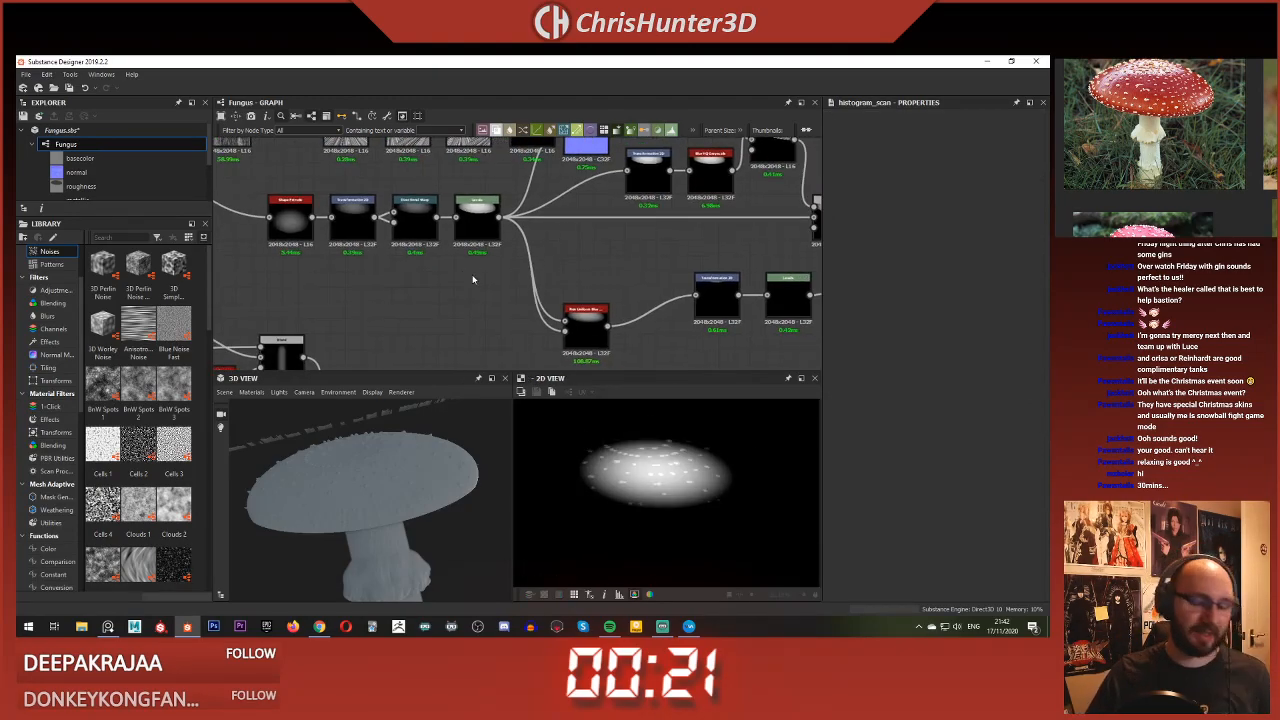
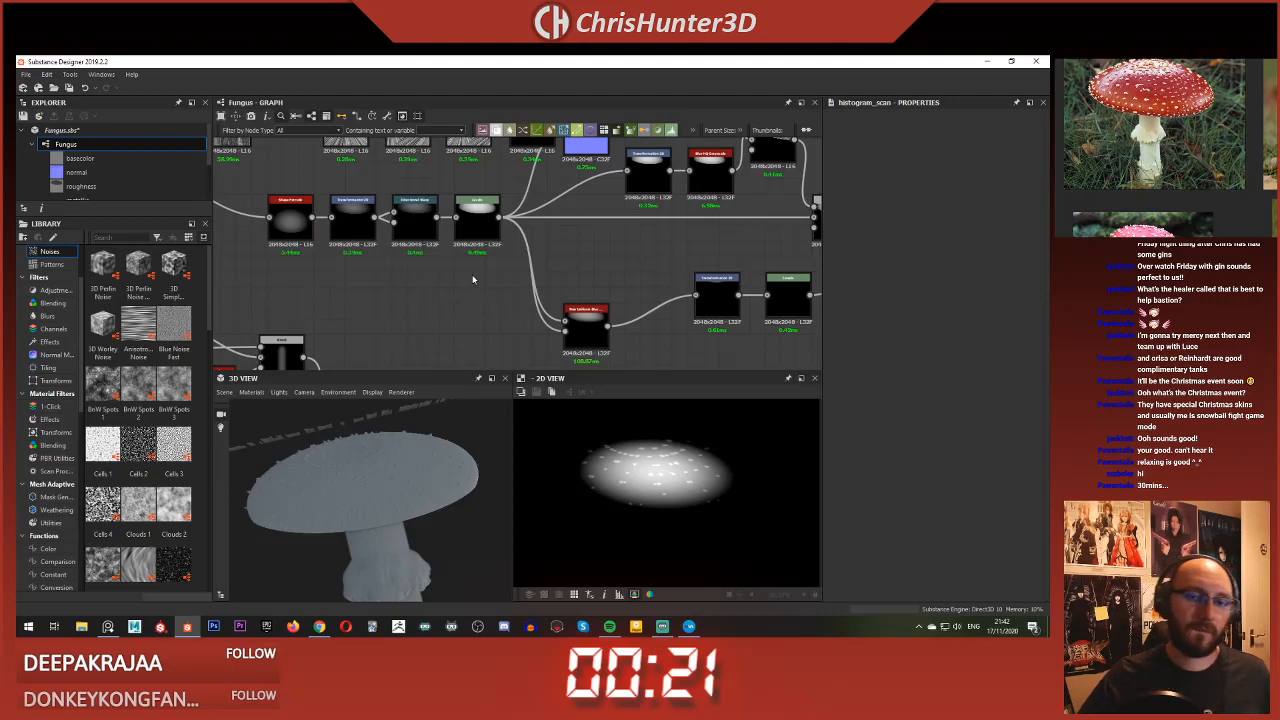
# Step: Add a Normal node after the original cap chain's Levels and connect the Levels output to its input
pyautogui.scroll(-3, 410, 281)
pyautogui.scroll(2, 543, 276)
pyautogui.moveTo(543, 276); pyautogui.dragTo(480, 280, button='middle')
pyautogui.scroll(-2, 565, 266)
pyautogui.scroll(-1, 617, 254)
pyautogui.moveTo(617, 254); pyautogui.dragTo(536, 254, button='middle')
pyautogui.scroll(4, 536, 256)
pyautogui.scroll(-2, 634, 212)
pyautogui.moveTo(634, 212); pyautogui.dragTo(705, 269, button='middle')
pyautogui.scroll(2, 480, 294)
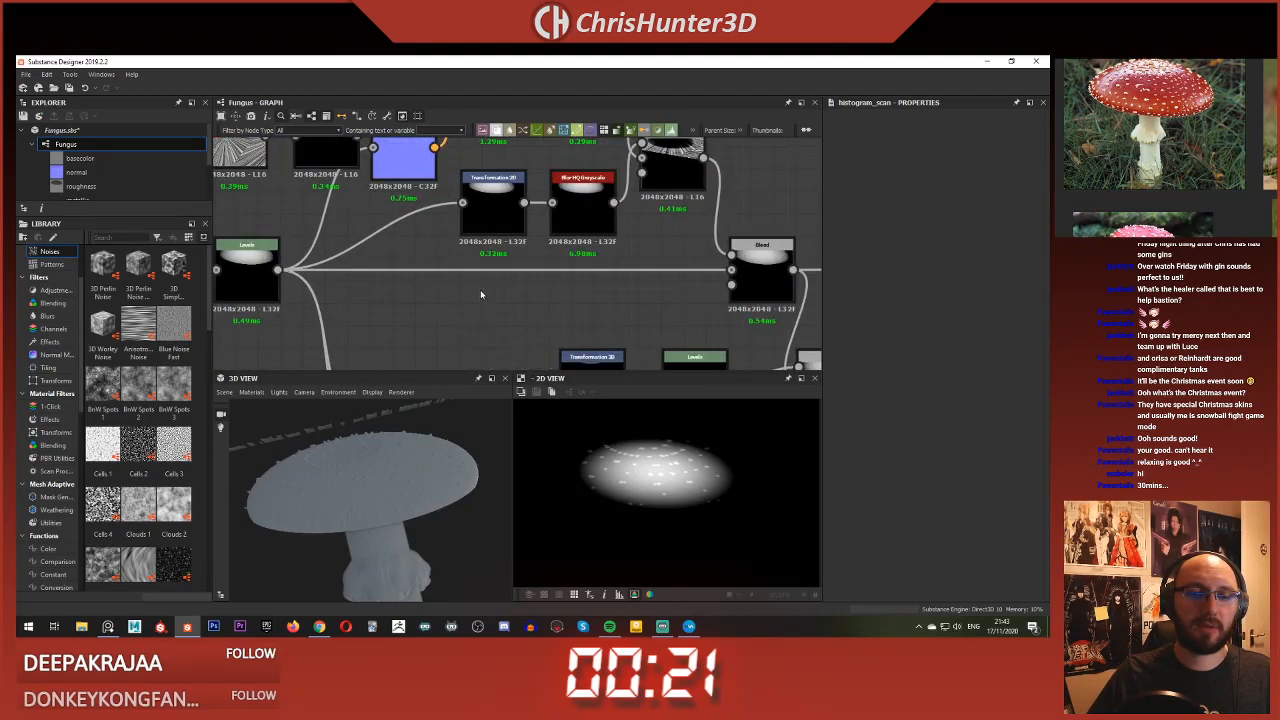
pyautogui.scroll(-2, 480, 294)
pyautogui.moveTo(480, 294); pyautogui.dragTo(534, 263, button='middle')
pyautogui.scroll(2, 476, 245)
pyautogui.press('space')
pyautogui.write('no')
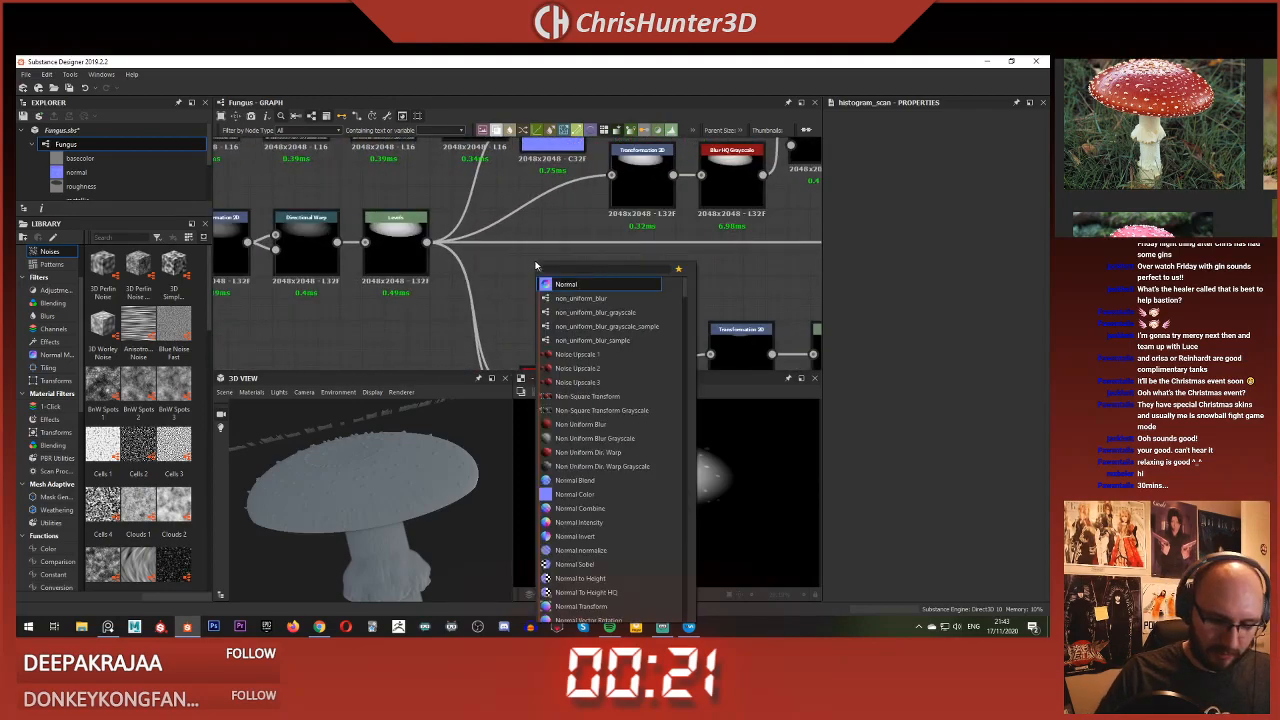
pyautogui.write('rmal')
pyautogui.press('Return')
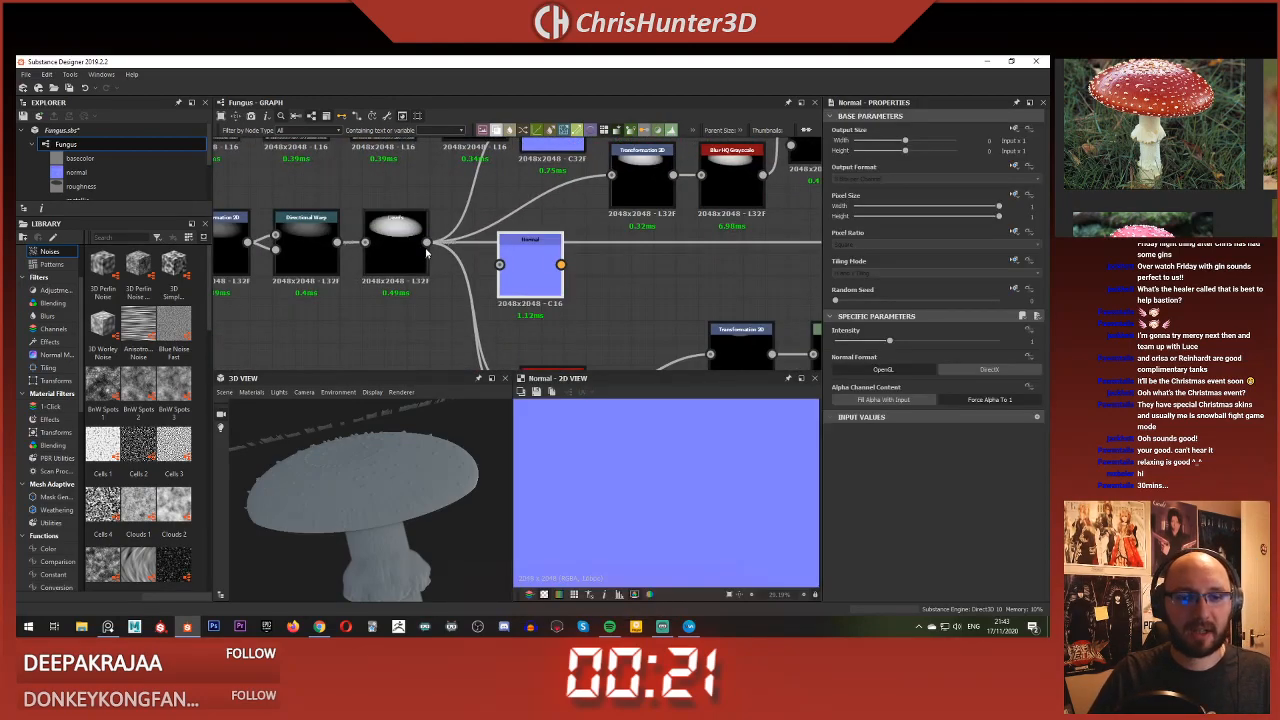
# Step: Set the new Normal node's format to DirectX and its Intensity to about 22
pyautogui.click(978, 367)
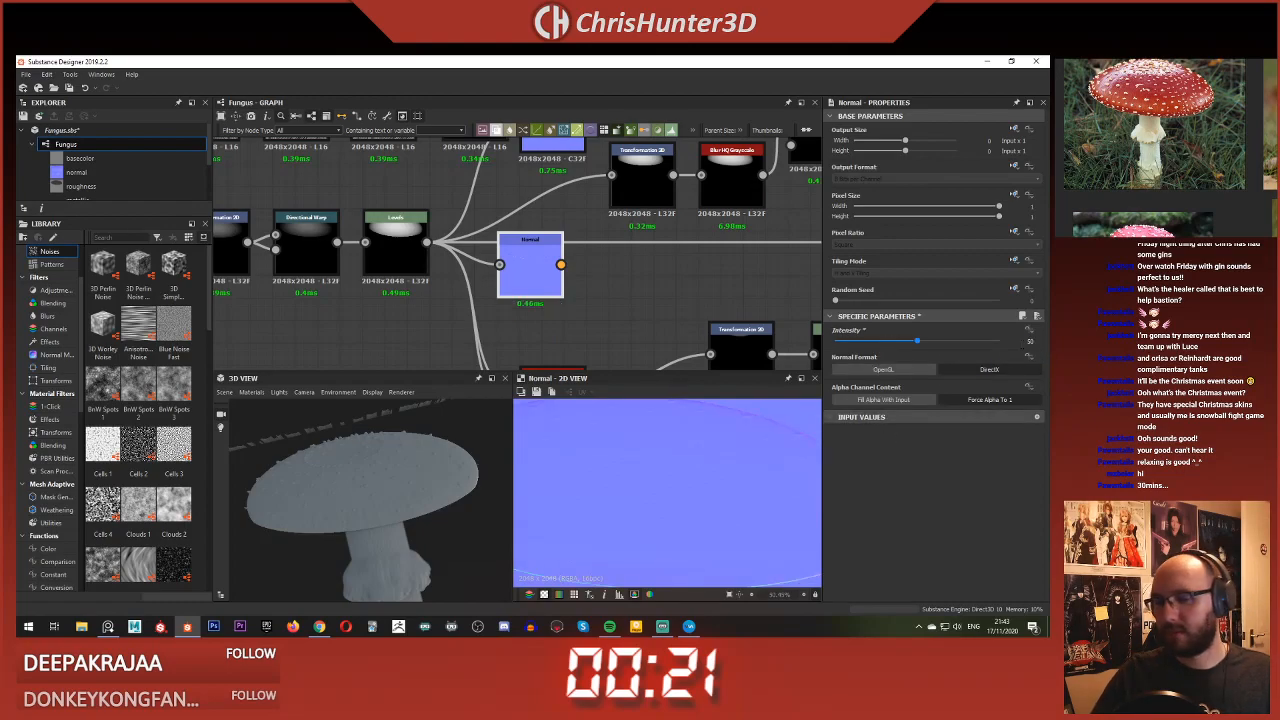
pyautogui.scroll(-3, 593, 489)
pyautogui.scroll(4, 593, 489)
pyautogui.scroll(-3, 593, 489)
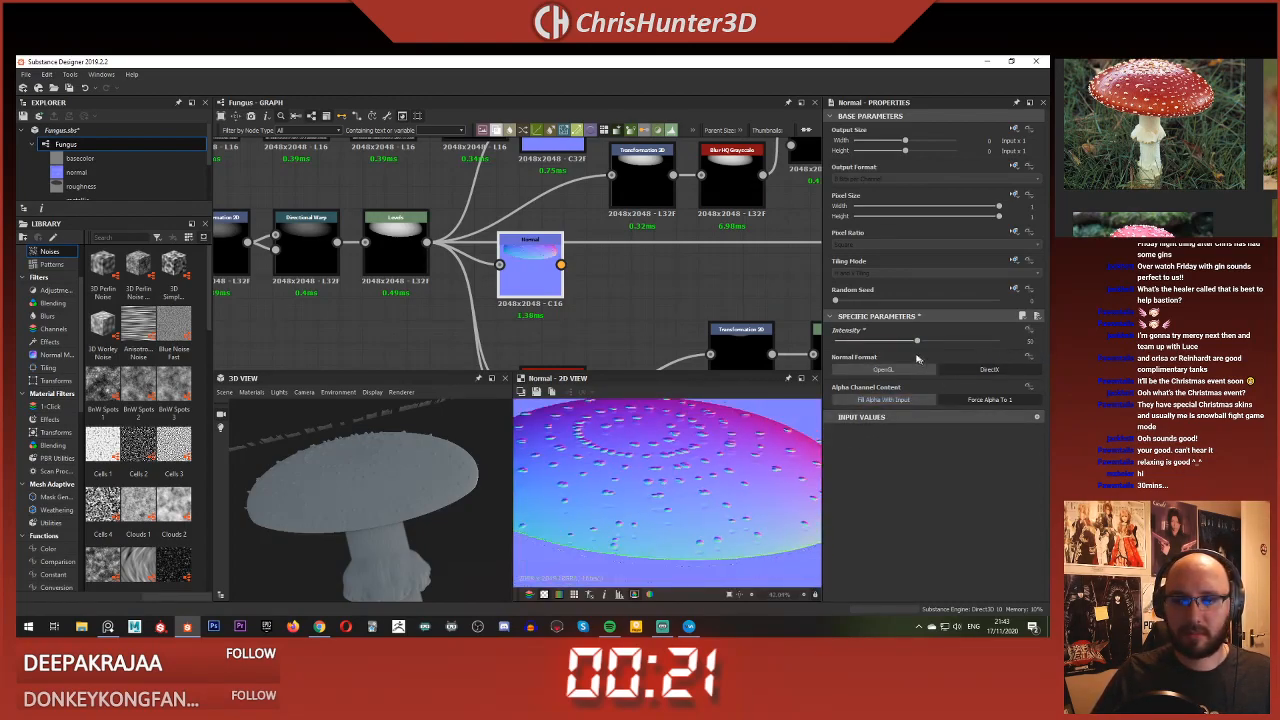
pyautogui.moveTo(845, 342); pyautogui.dragTo(872, 343)
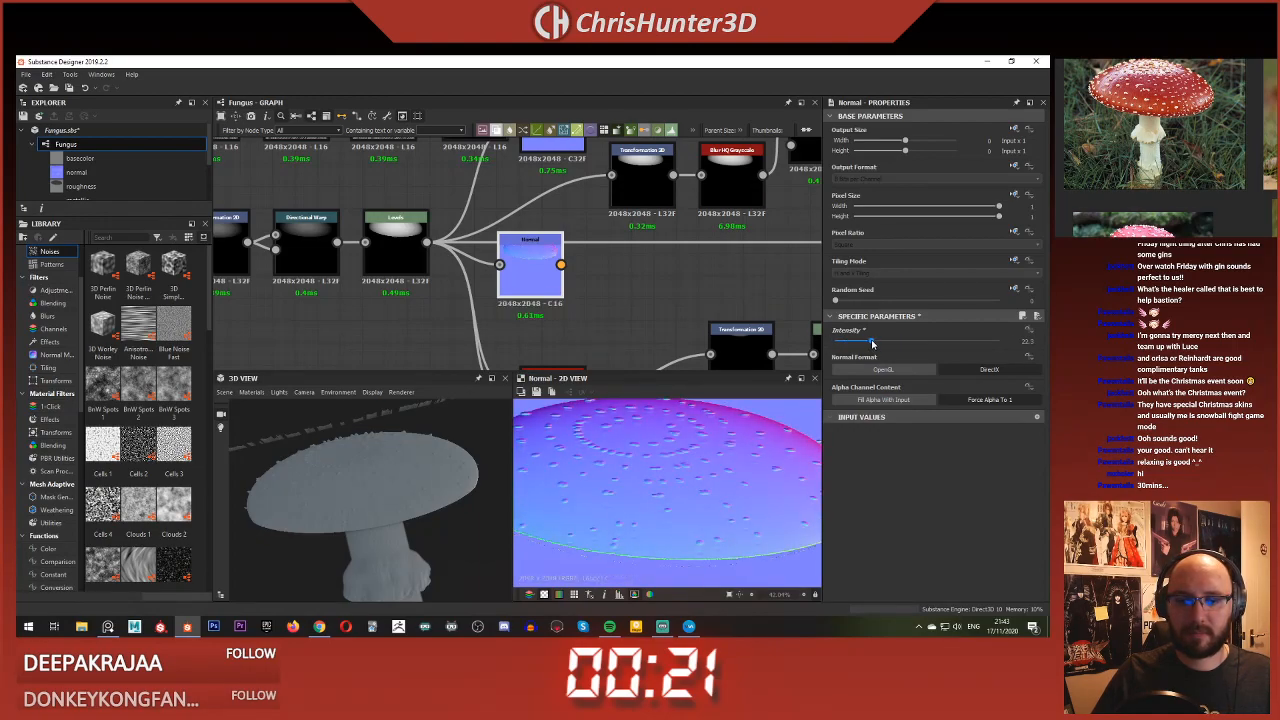
# Step: Add an RGBA Split node beside the new Normal node and connect the Normal output to it
pyautogui.moveTo(576, 273); pyautogui.dragTo(512, 283, button='middle')
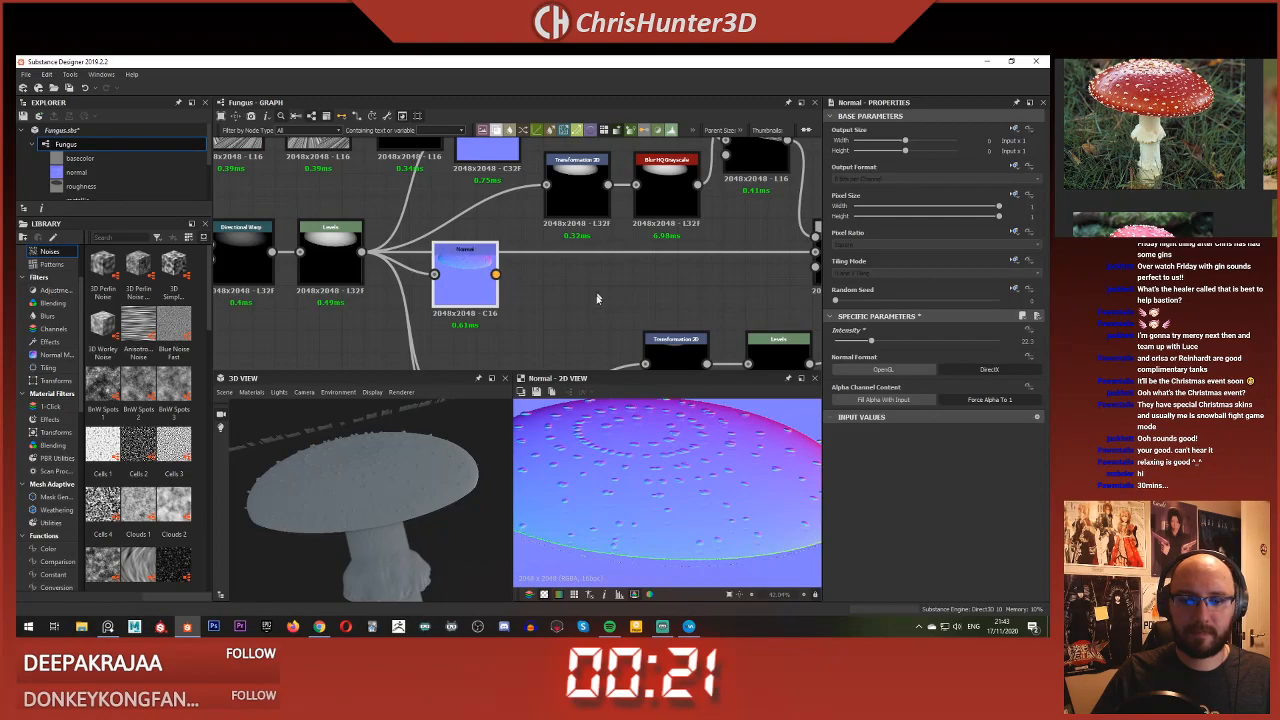
pyautogui.scroll(2, 664, 510)
pyautogui.scroll(-3, 664, 510)
pyautogui.press('space')
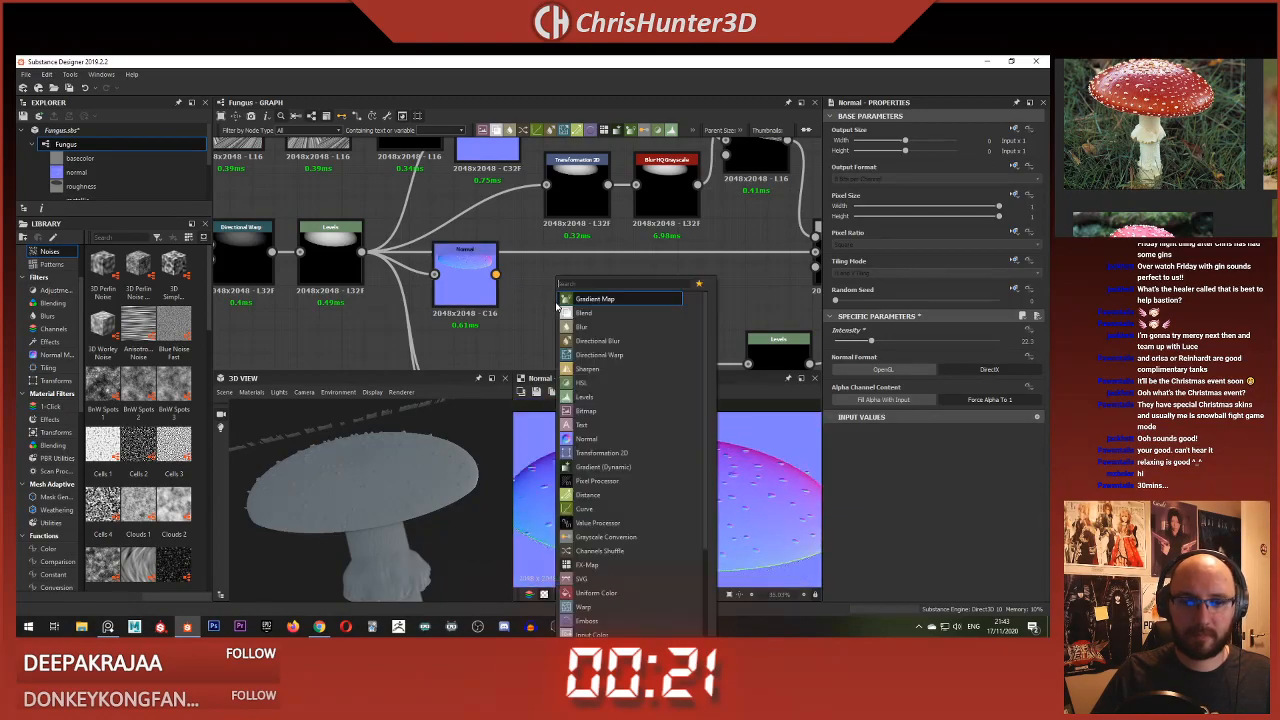
pyautogui.write('rgb')
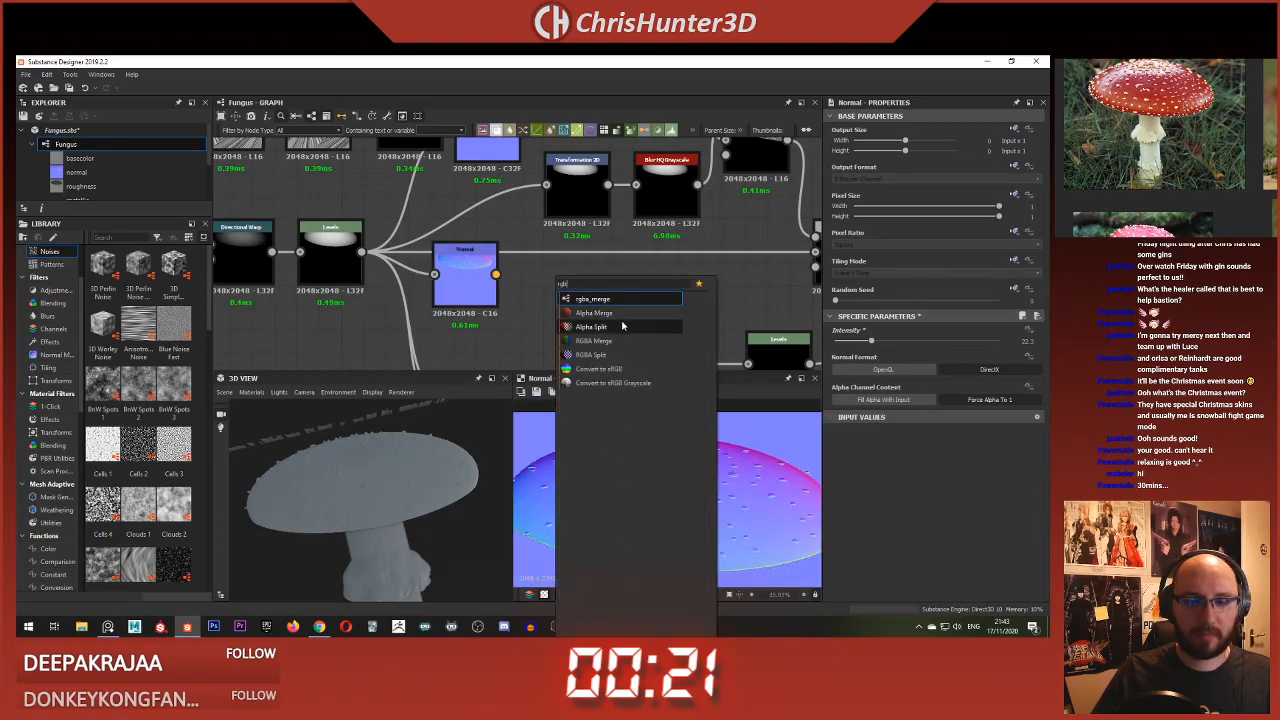
pyautogui.click(591, 355)
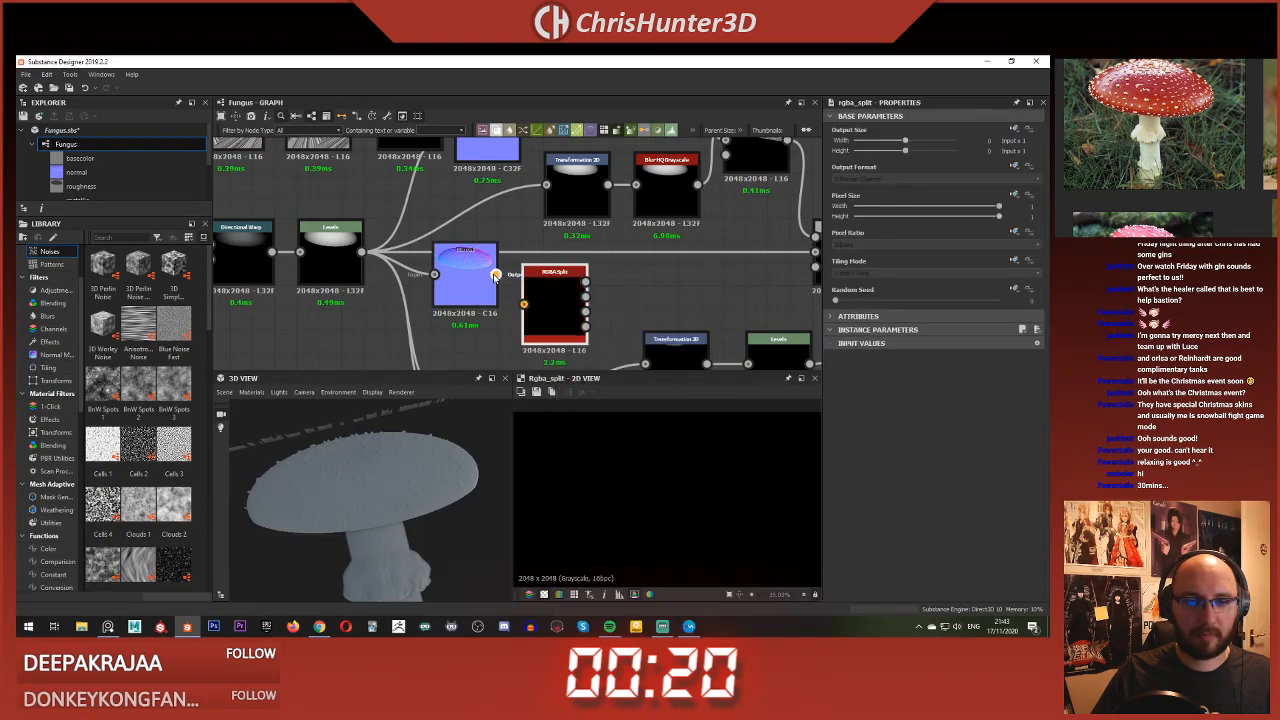
# Step: Examine the RGBA Split's R, G and B outputs for how clearly each separates the cap's spots
pyautogui.click(585, 282)
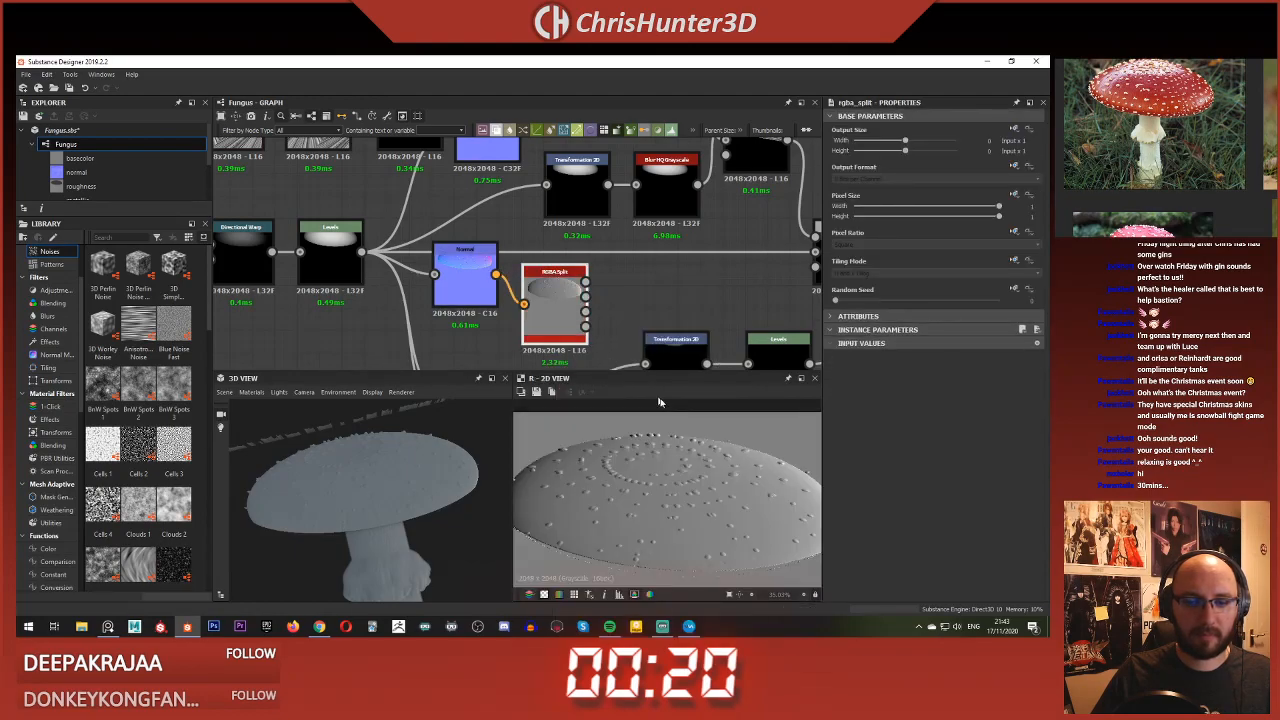
pyautogui.click(586, 297)
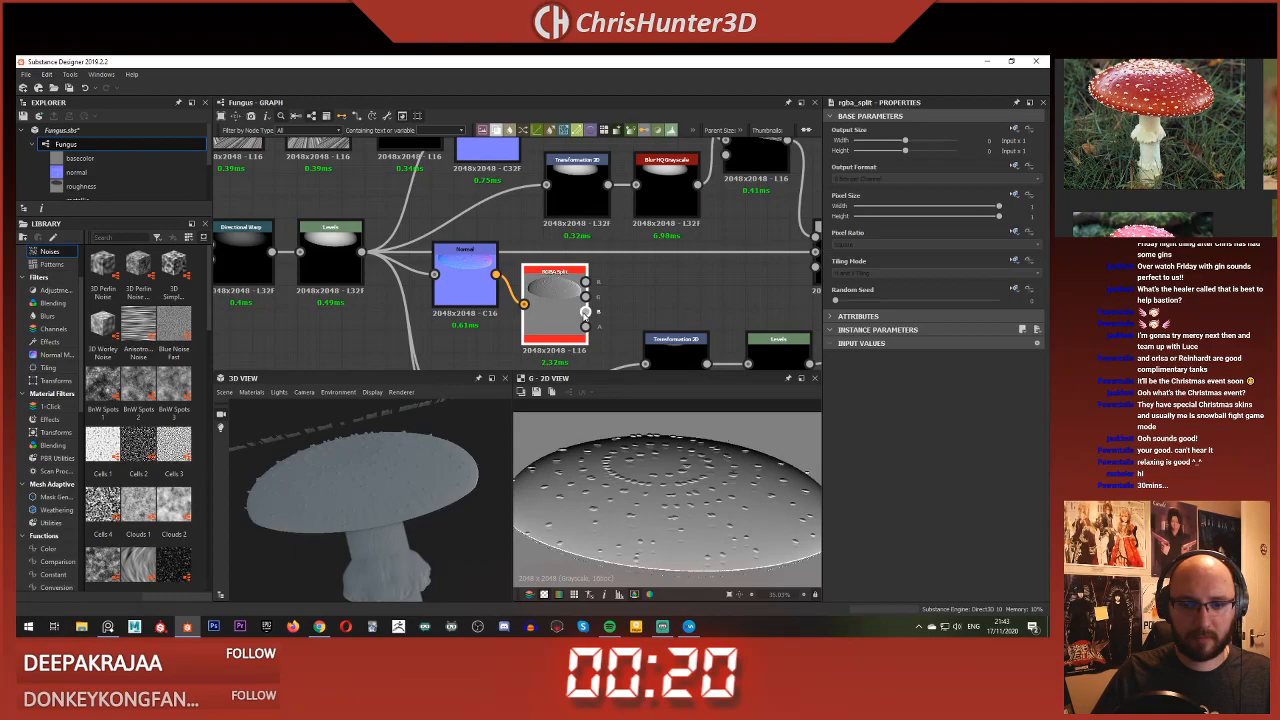
pyautogui.click(585, 312)
pyautogui.scroll(5, 744, 521)
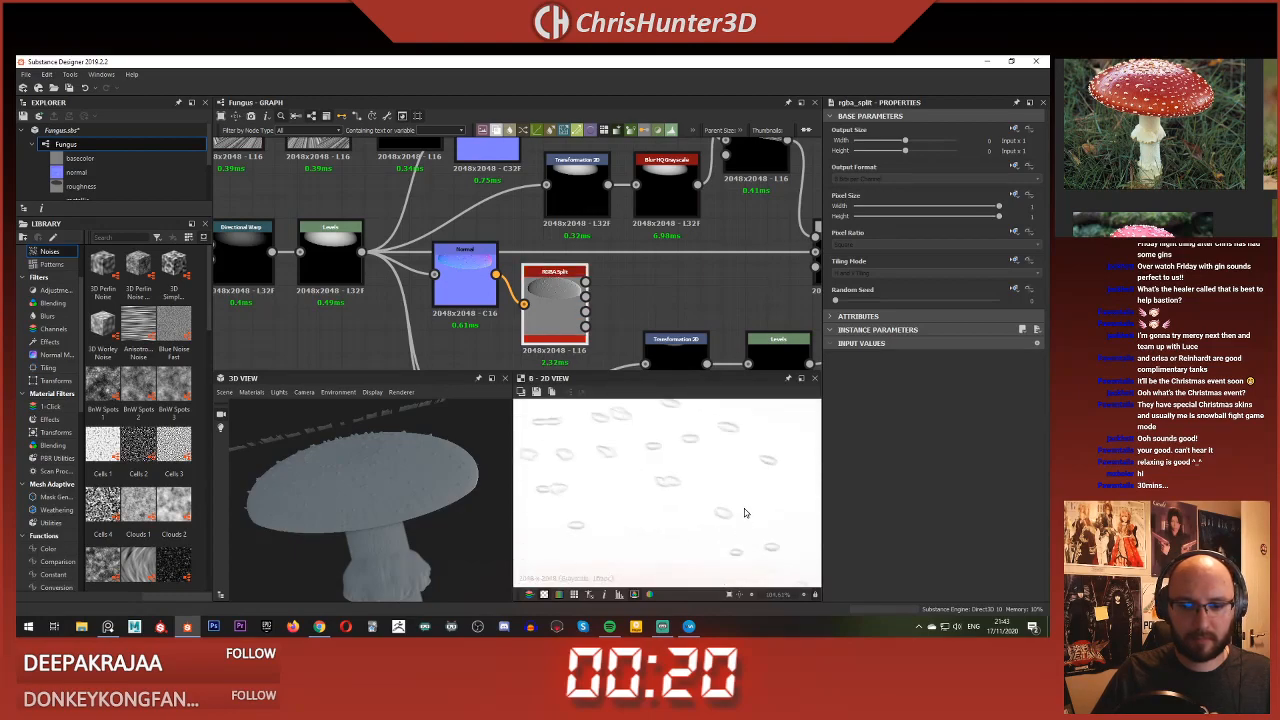
pyautogui.scroll(-6, 745, 512)
pyautogui.scroll(-2, 621, 313)
# Step: Add a Levels node above the cap's Blend and feed it the RGBA Split's B output
pyautogui.moveTo(633, 305); pyautogui.dragTo(564, 306, button='middle')
pyautogui.moveTo(509, 275); pyautogui.dragTo(428, 279, button='middle')
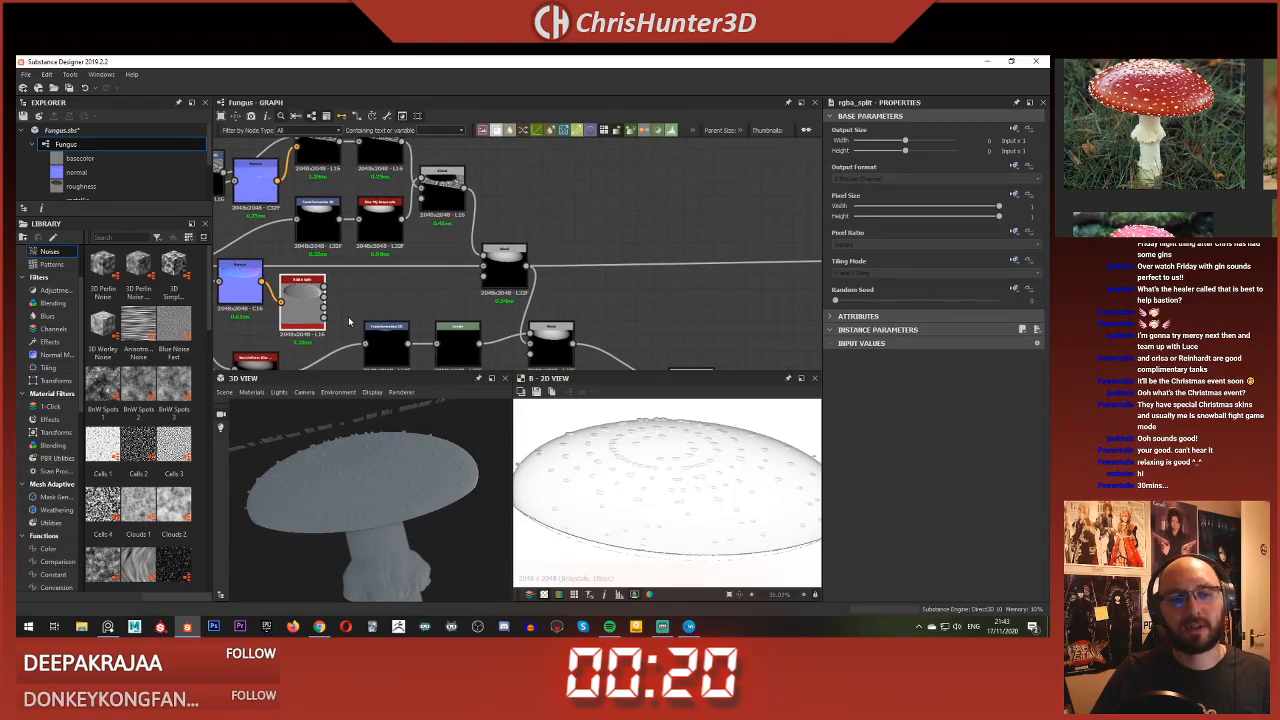
pyautogui.scroll(2, 595, 206)
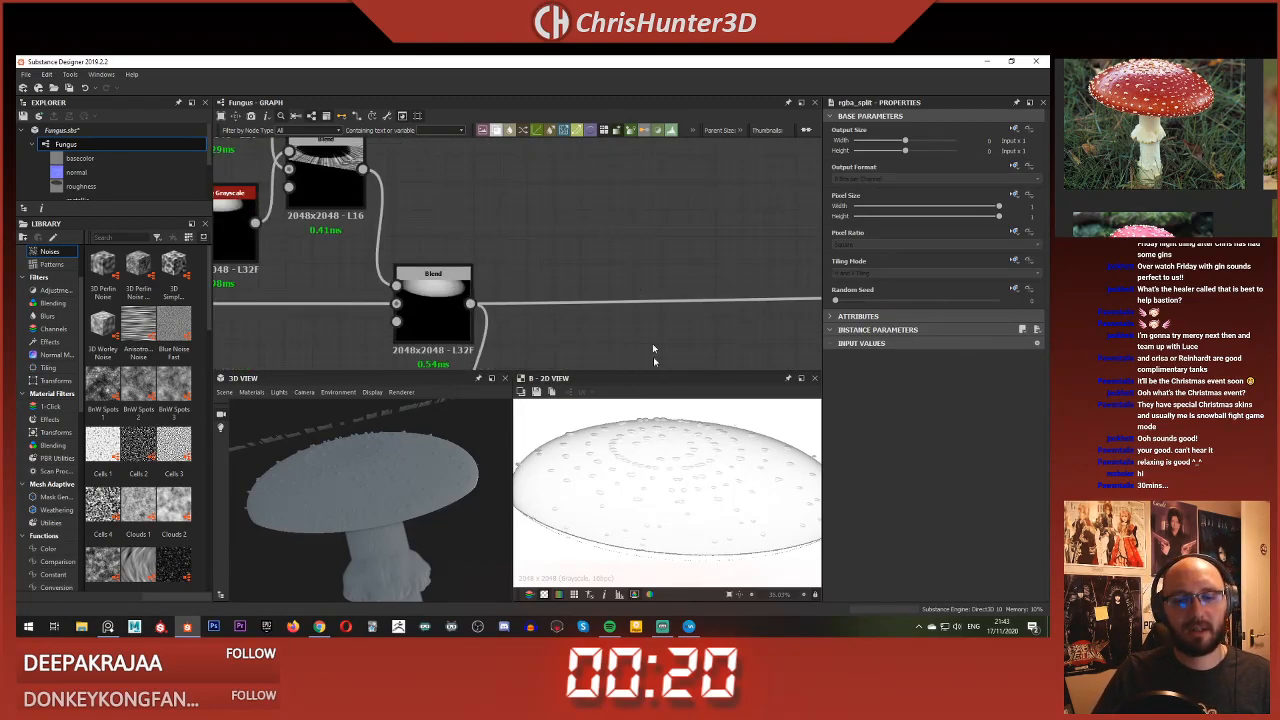
pyautogui.scroll(6, 684, 469)
pyautogui.scroll(-8, 684, 469)
pyautogui.scroll(-2, 580, 256)
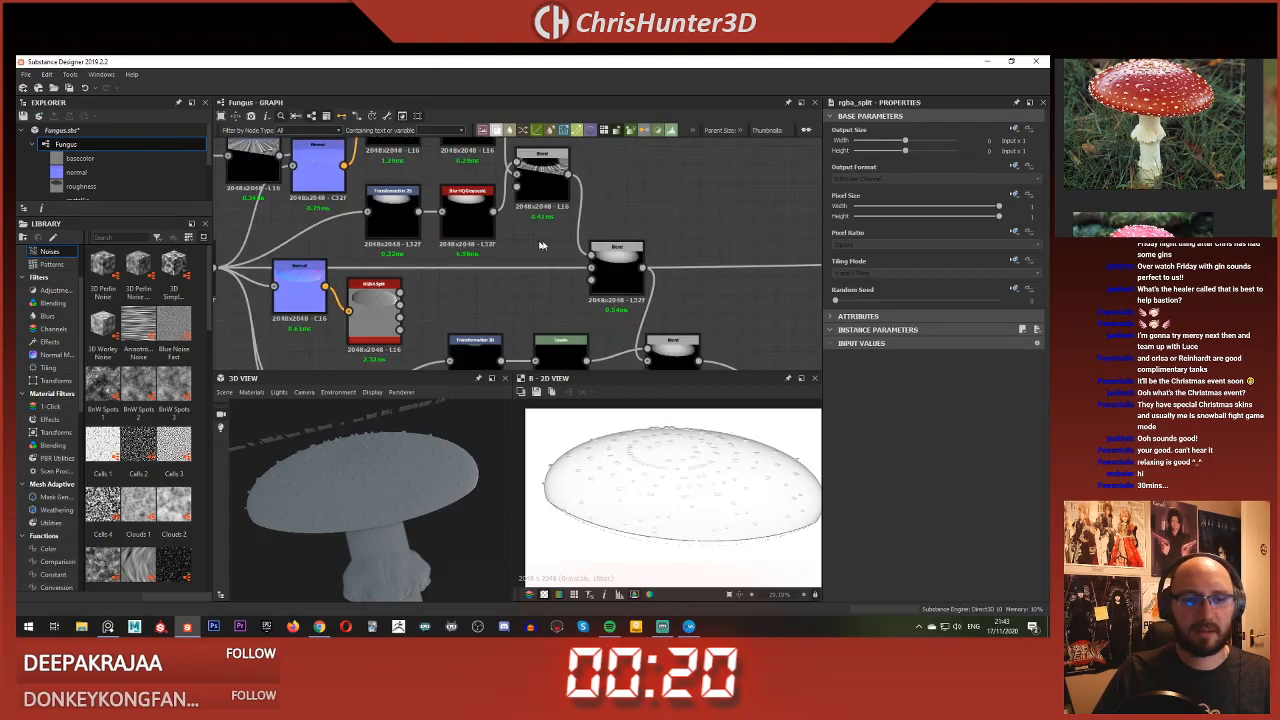
pyautogui.press('space')
pyautogui.write('le')
pyautogui.press('Return')
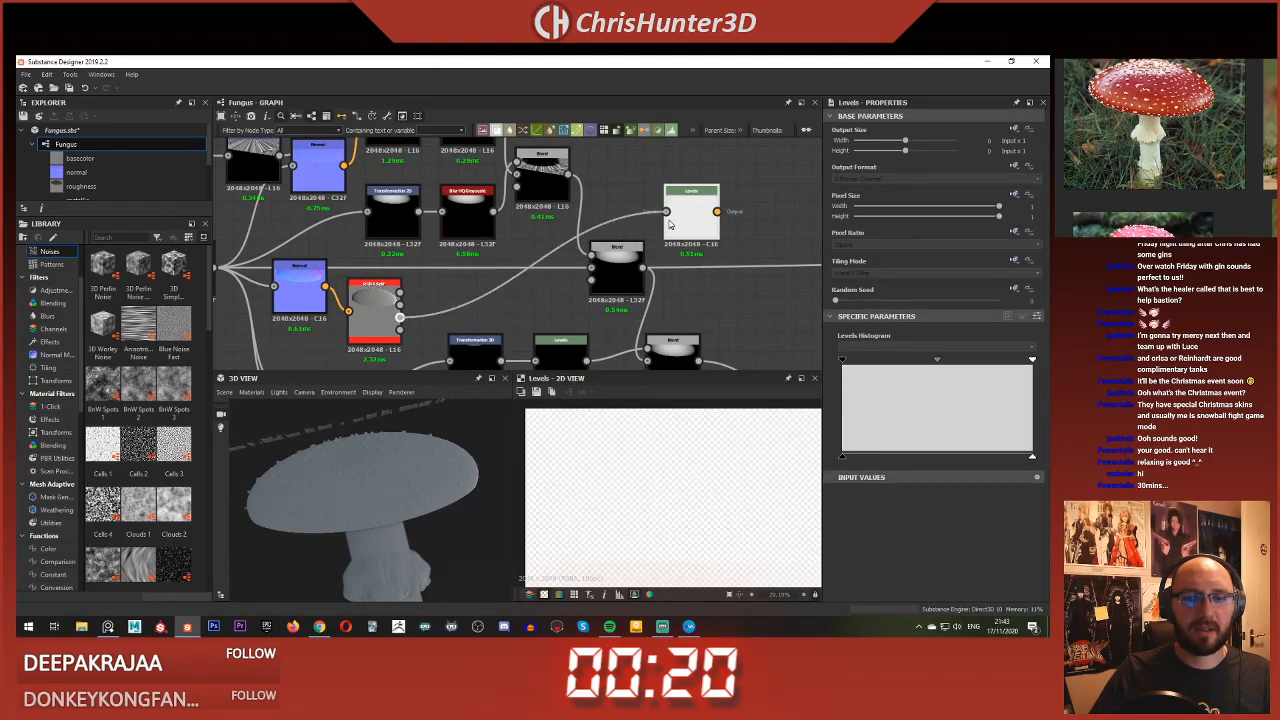
# Step: Raise the new Levels node's black input point to roughly 70% of the histogram to darken the spot outlines
pyautogui.scroll(3, 721, 289)
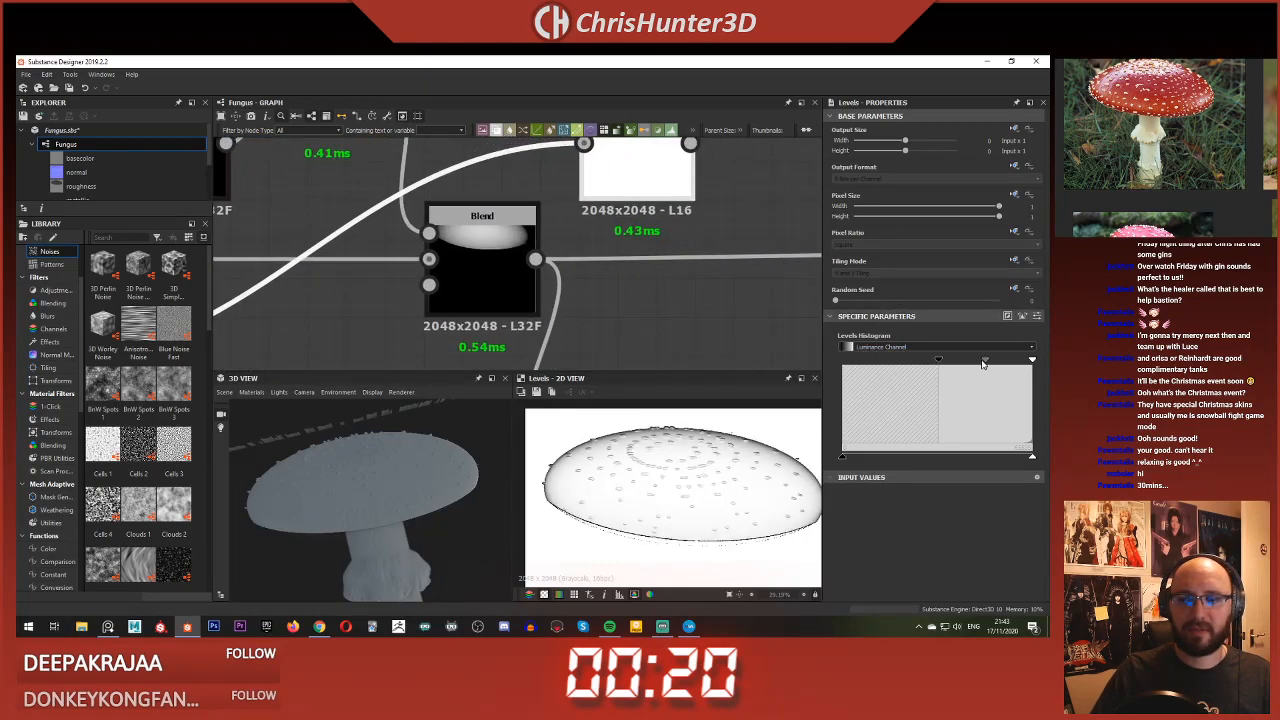
pyautogui.moveTo(982, 364)
pyautogui.mouseDown()
pyautogui.moveTo(969, 364)
pyautogui.moveTo(993, 364)
pyautogui.moveTo(955, 364)
pyautogui.moveTo(1015, 363)
pyautogui.moveTo(1004, 363)
pyautogui.mouseUp()
pyautogui.scroll(5, 687, 440)
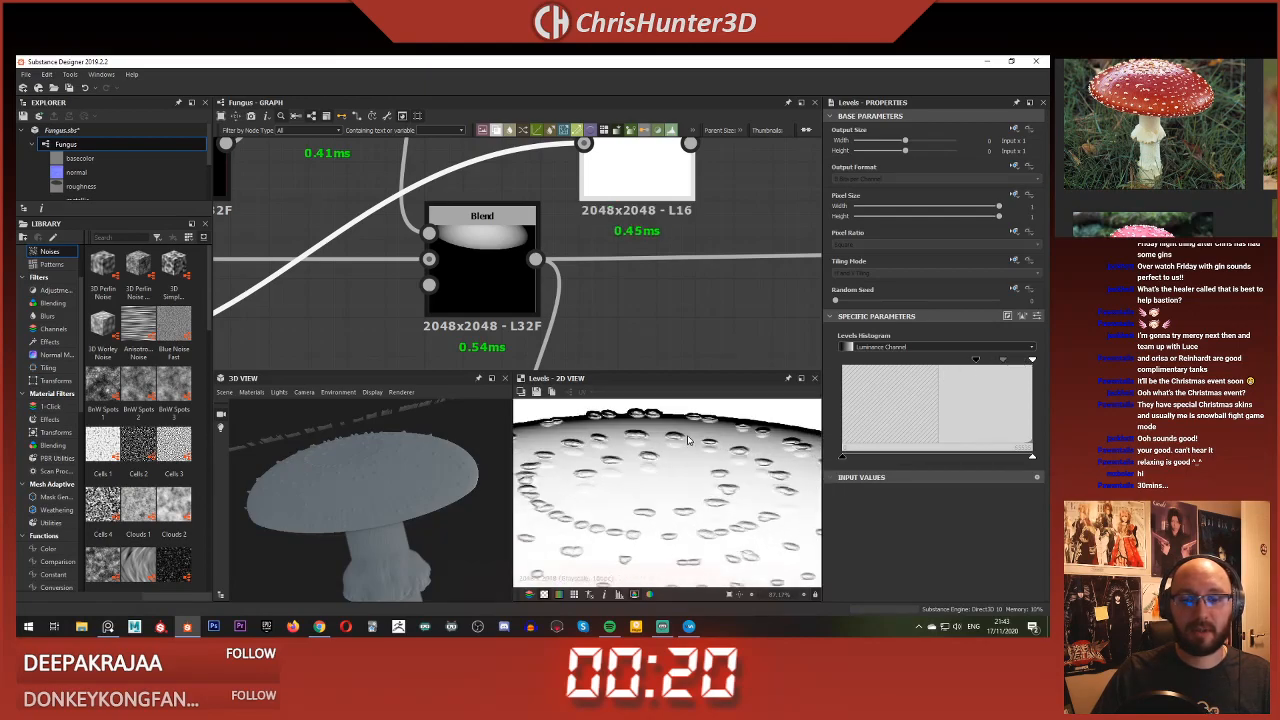
pyautogui.scroll(-5, 695, 438)
# Step: Add a Flood Fill node after the new Levels and connect the Levels output to it
pyautogui.scroll(-2, 622, 276)
pyautogui.moveTo(622, 276); pyautogui.dragTo(603, 360, button='middle')
pyautogui.scroll(2, 692, 252)
pyautogui.press('space')
pyautogui.write('flood')
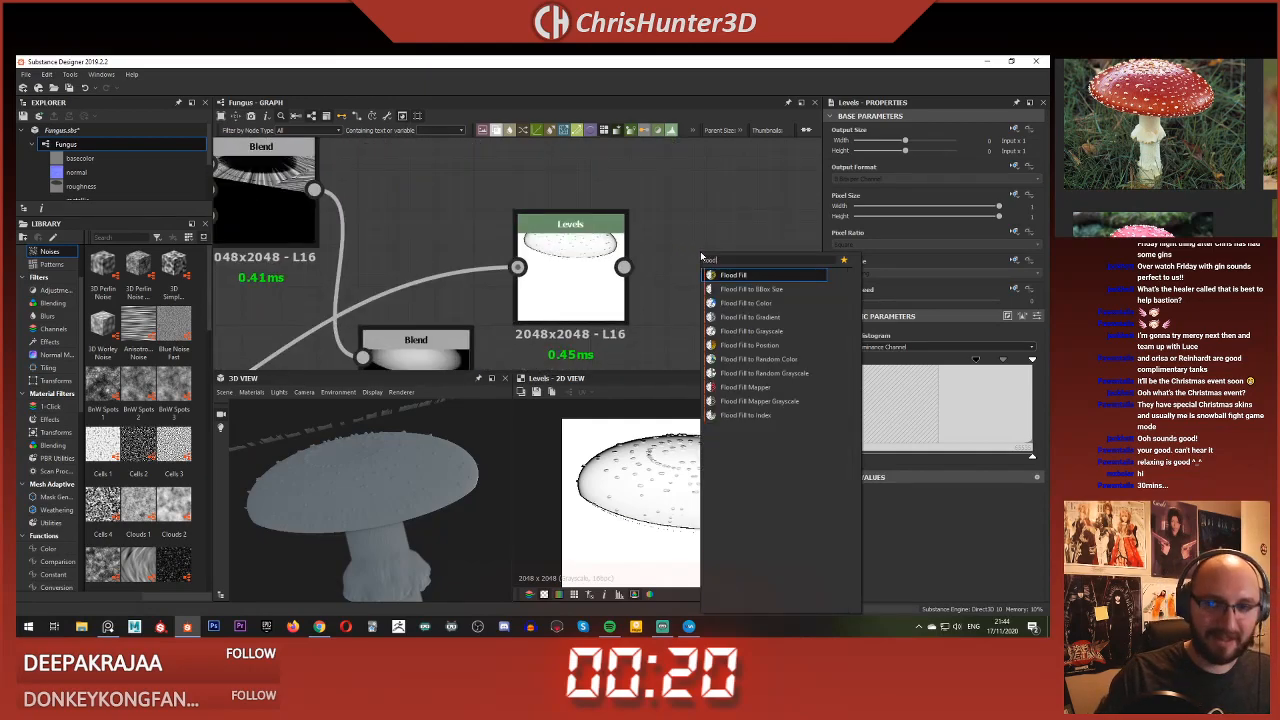
pyautogui.press('Return')
pyautogui.moveTo(673, 267); pyautogui.dragTo(624, 267)
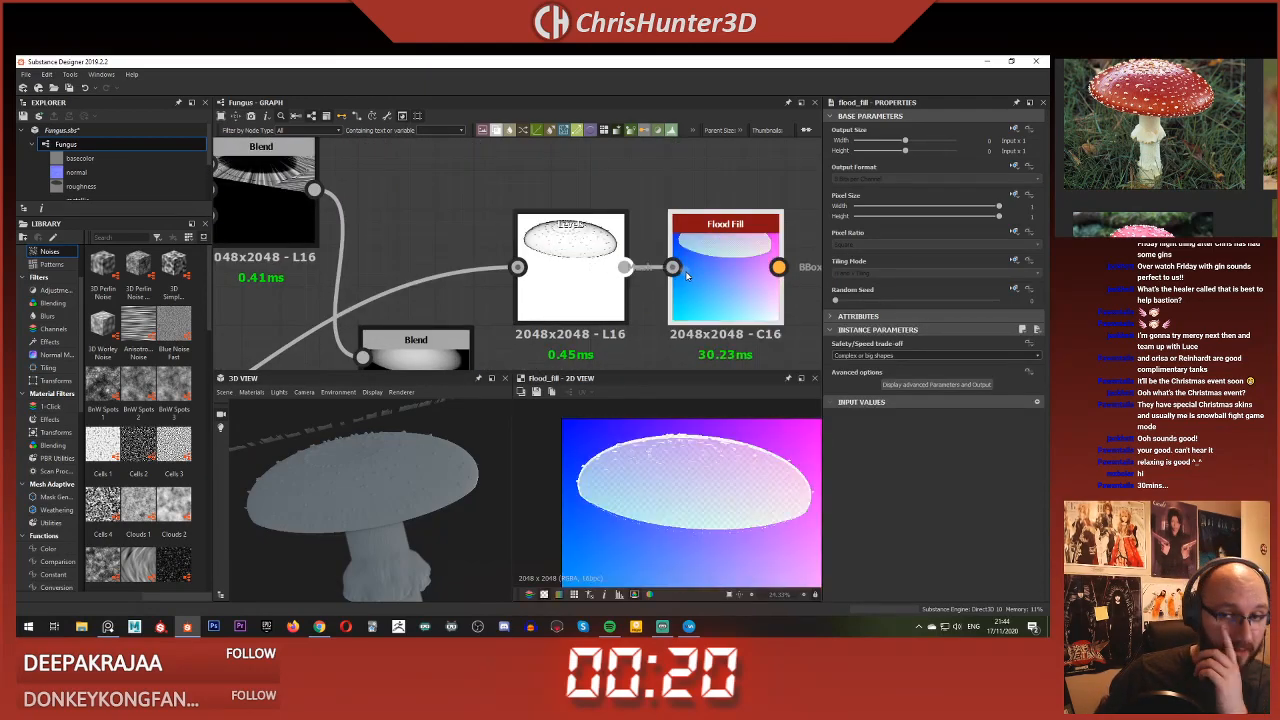
pyautogui.scroll(1, 733, 471)
pyautogui.scroll(-1, 733, 471)
pyautogui.moveTo(725, 273); pyautogui.dragTo(663, 250, button='middle')
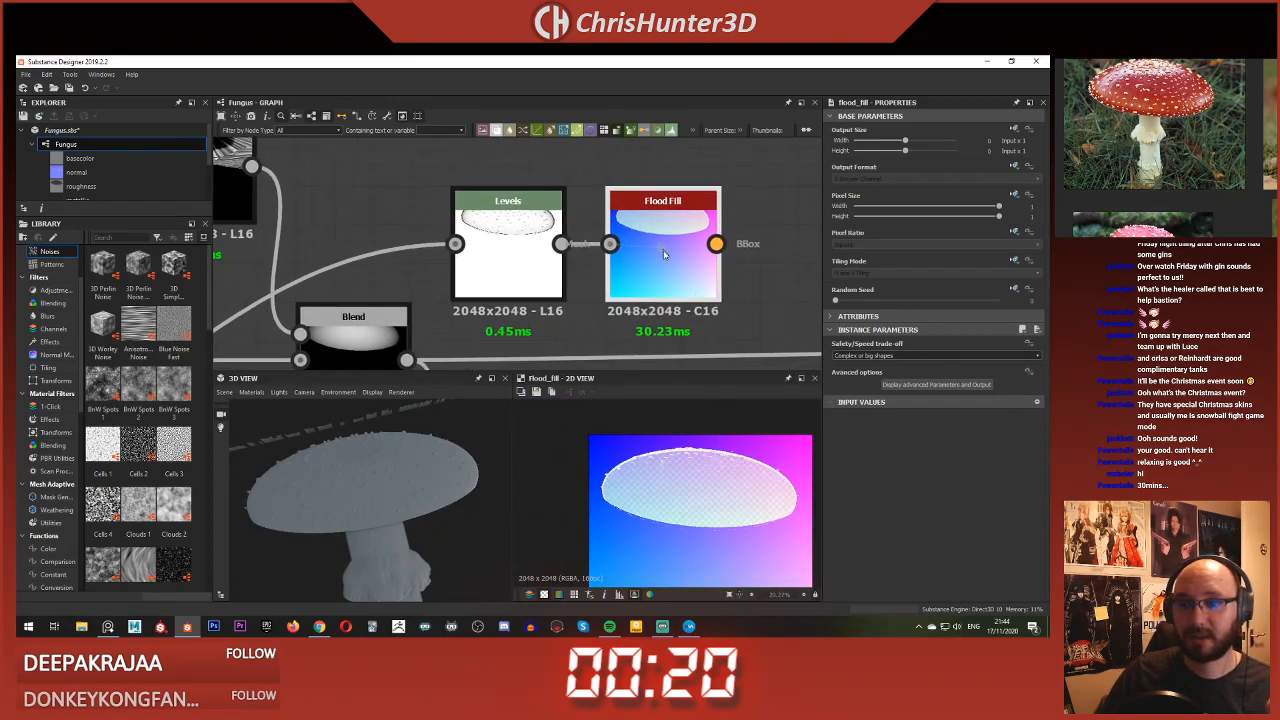
# Step: Set the Flood Fill's Safety/Speed trade-off to Simple or small shapes, and reopen the trade-off choices
pyautogui.click(891, 357)
pyautogui.click(907, 366)
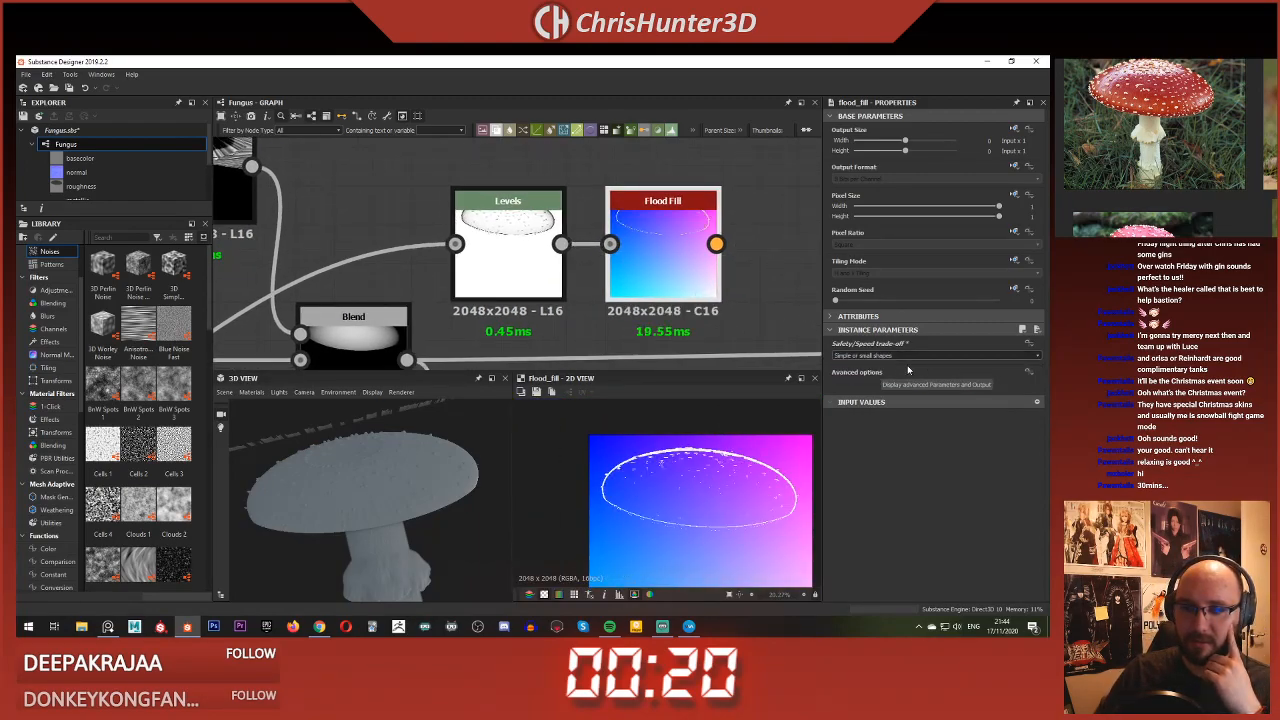
pyautogui.scroll(5, 750, 471)
pyautogui.click(880, 356)
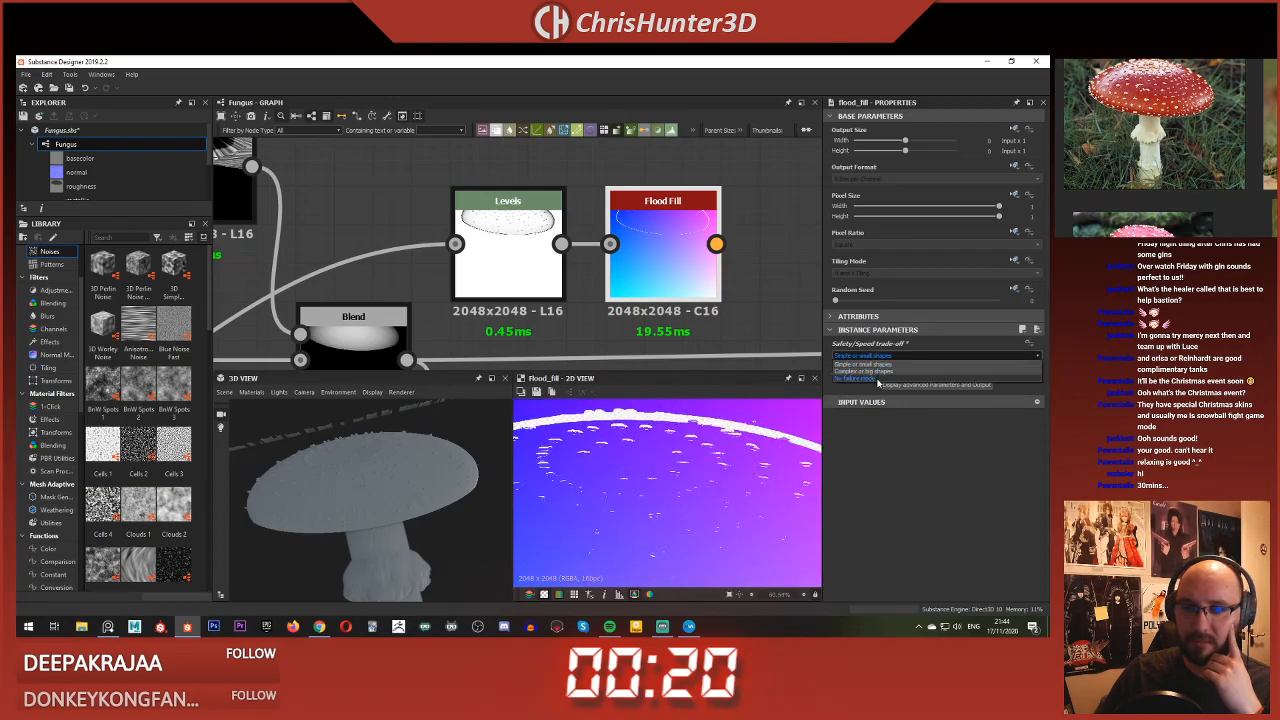
# Step: Switch the Flood Fill's safety/speed trade-off to No failure mode and toggle its advanced options on and off
pyautogui.click(880, 384)
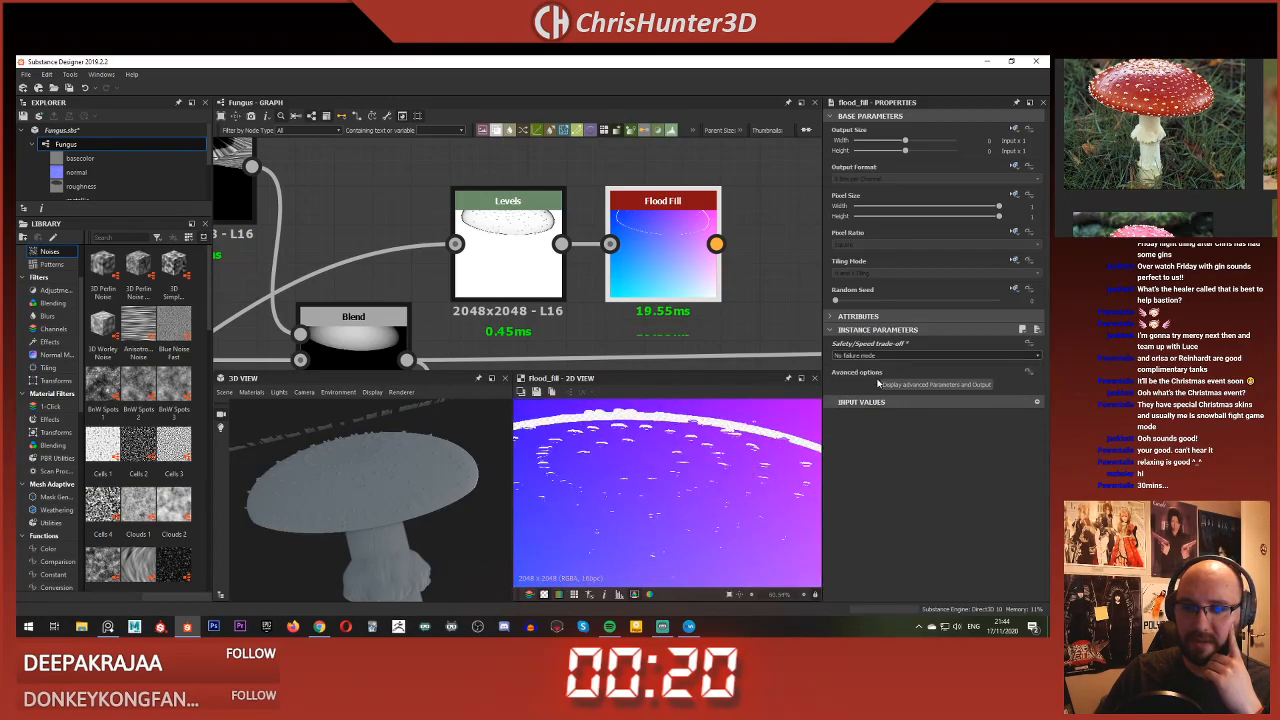
pyautogui.click(937, 388)
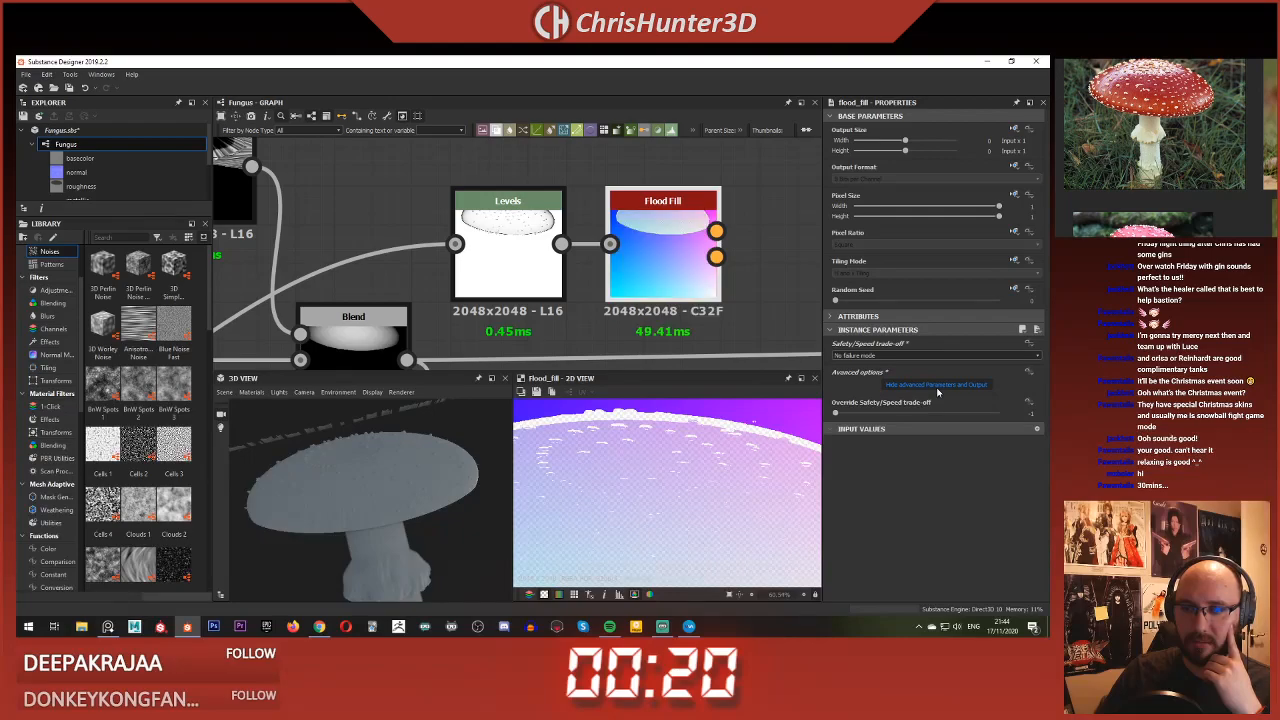
pyautogui.click(932, 386)
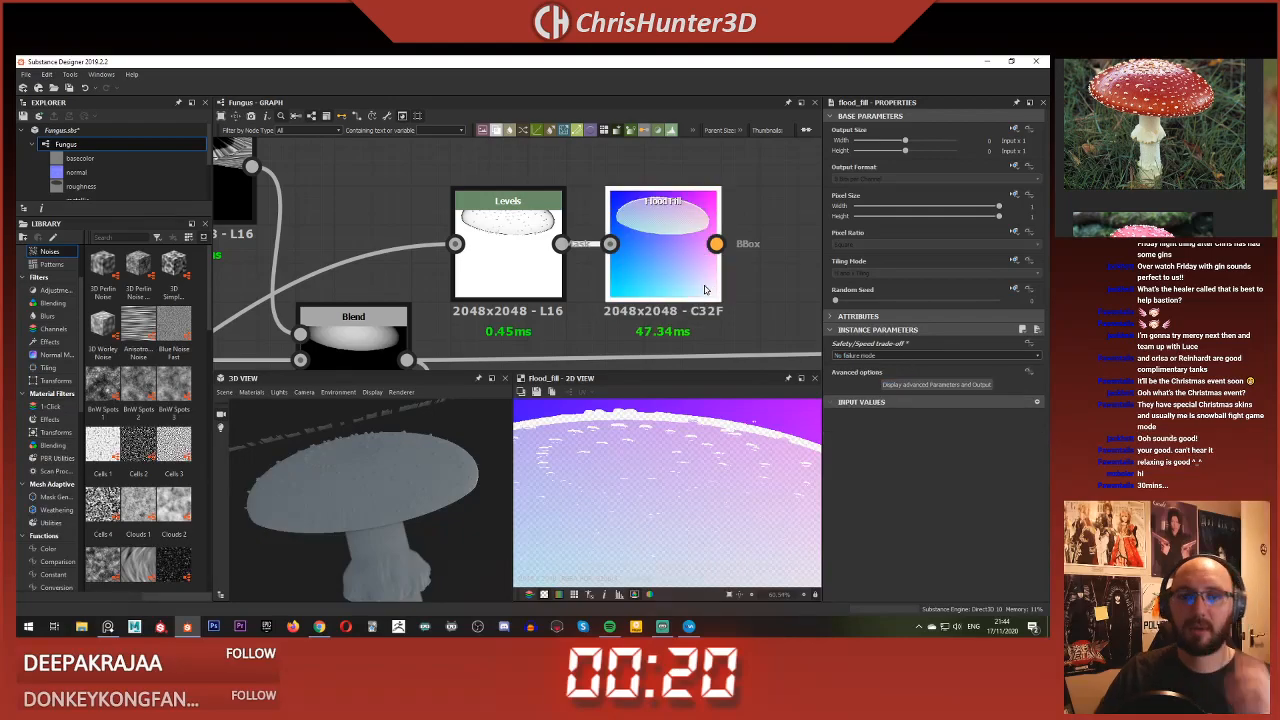
# Step: Delete the Flood Fill node and the Levels node feeding it
pyautogui.press('Delete')
pyautogui.click(529, 263)
pyautogui.press('Delete')
# Step: Preview the final combined height Blend and examine the mushroom's cap, stem and grass on the 3D model
pyautogui.scroll(-1, 547, 281)
pyautogui.scroll(-8, 591, 206)
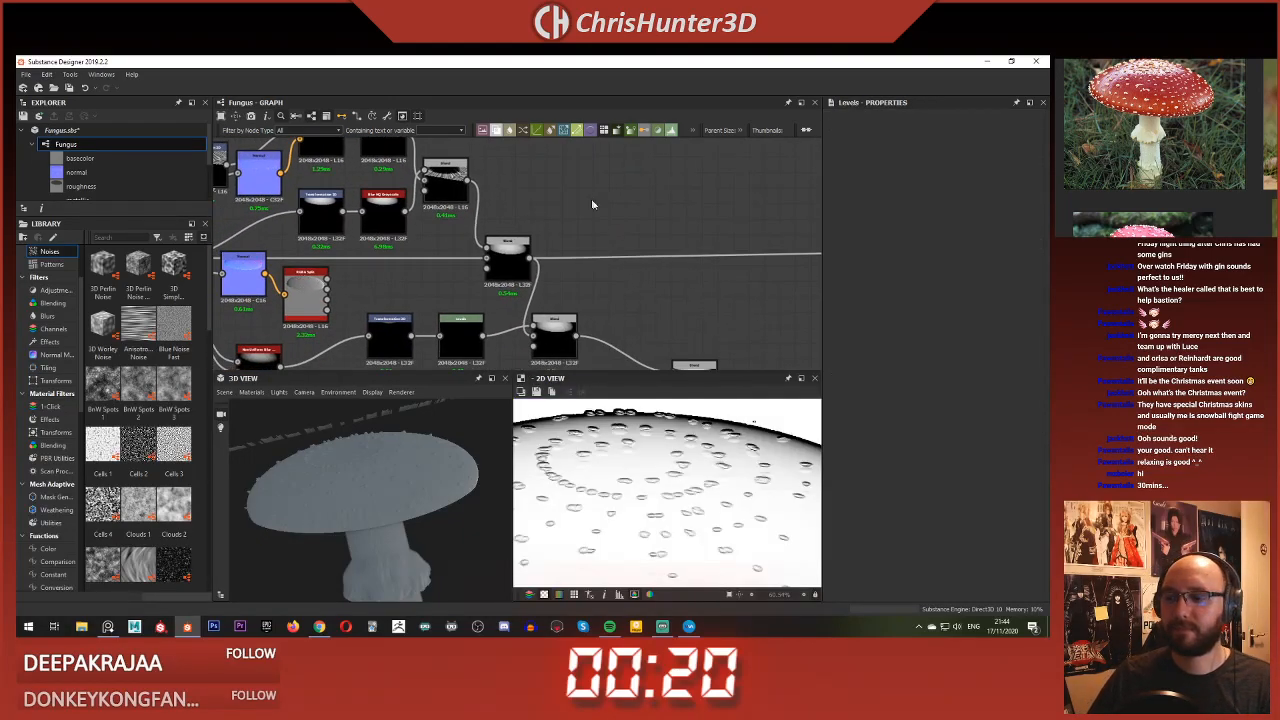
pyautogui.moveTo(650, 272); pyautogui.dragTo(585, 267, button='middle')
pyautogui.moveTo(388, 498); pyautogui.dragTo(349, 538)
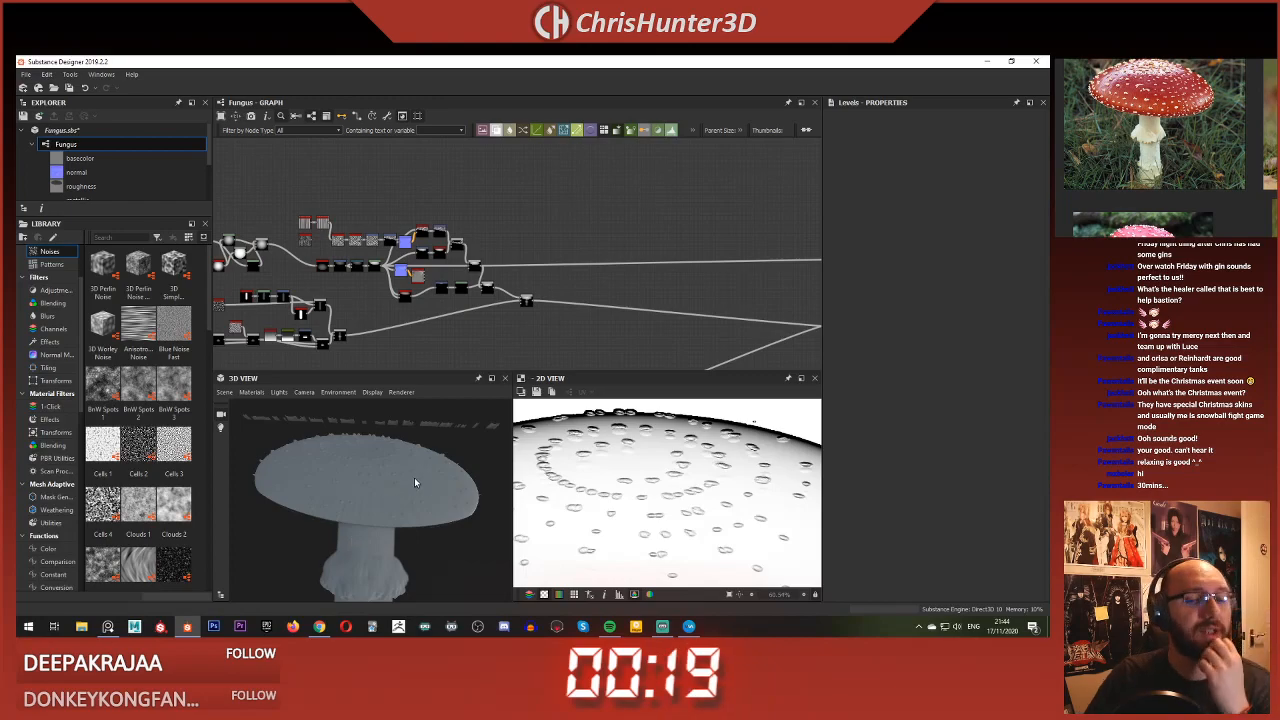
pyautogui.scroll(-3, 414, 477)
pyautogui.scroll(-9, 694, 503)
pyautogui.scroll(-2, 496, 364)
pyautogui.moveTo(568, 230); pyautogui.dragTo(332, 189, button='middle')
pyautogui.scroll(3, 425, 297)
pyautogui.doubleClick(565, 291)
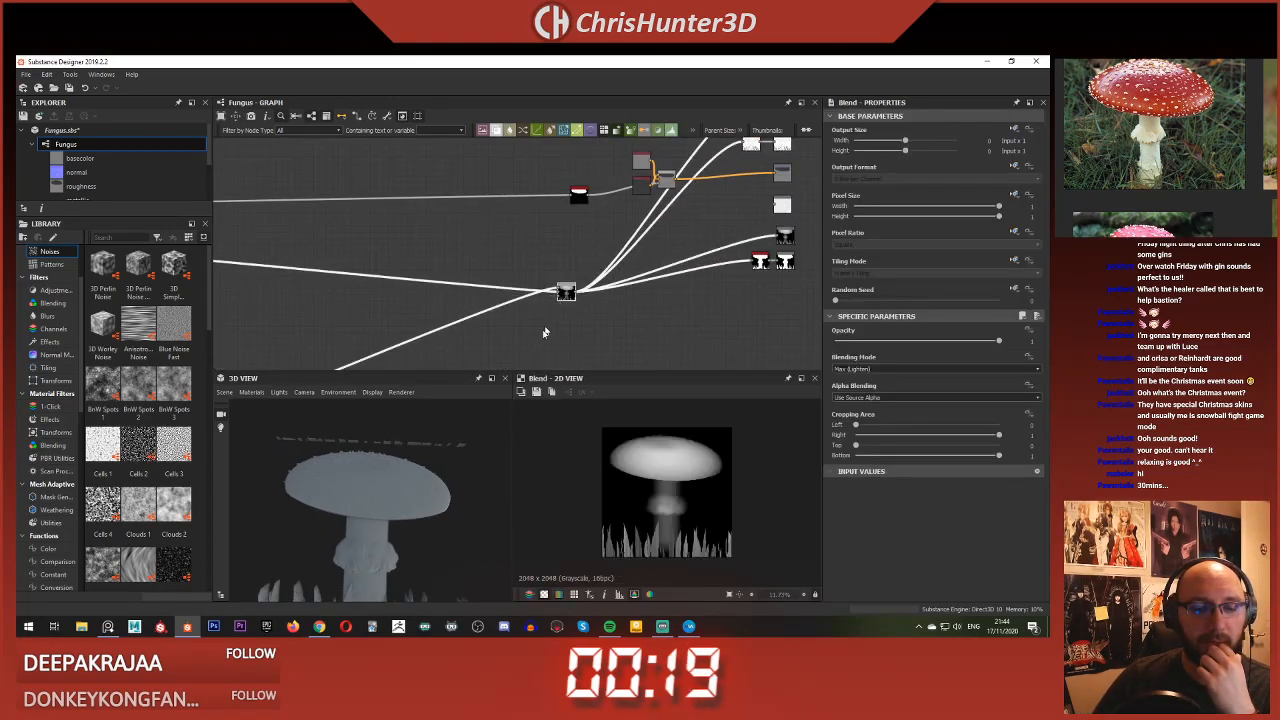
pyautogui.moveTo(440, 500); pyautogui.dragTo(400, 510)
pyautogui.scroll(3, 402, 510)
pyautogui.moveTo(405, 540); pyautogui.dragTo(393, 458, button='middle')
pyautogui.scroll(3, 411, 490)
pyautogui.scroll(-5, 402, 509)
pyautogui.scroll(2, 400, 495)
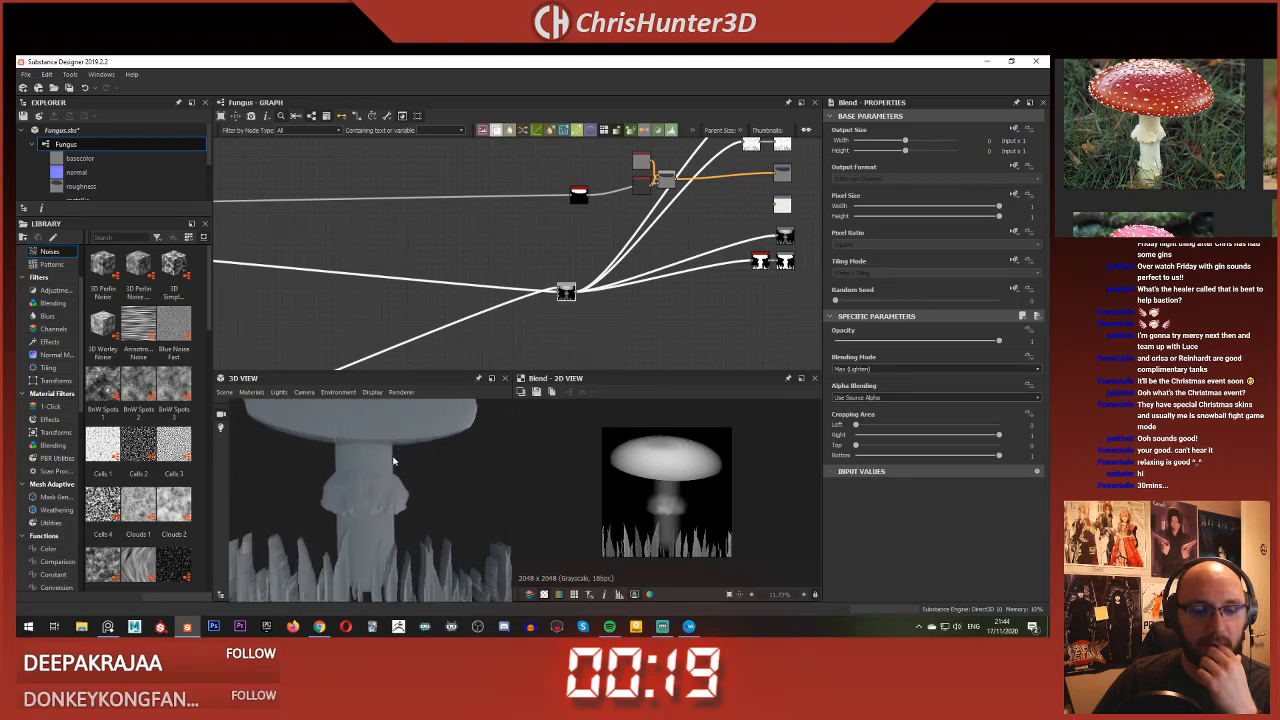
pyautogui.scroll(-5, 395, 465)
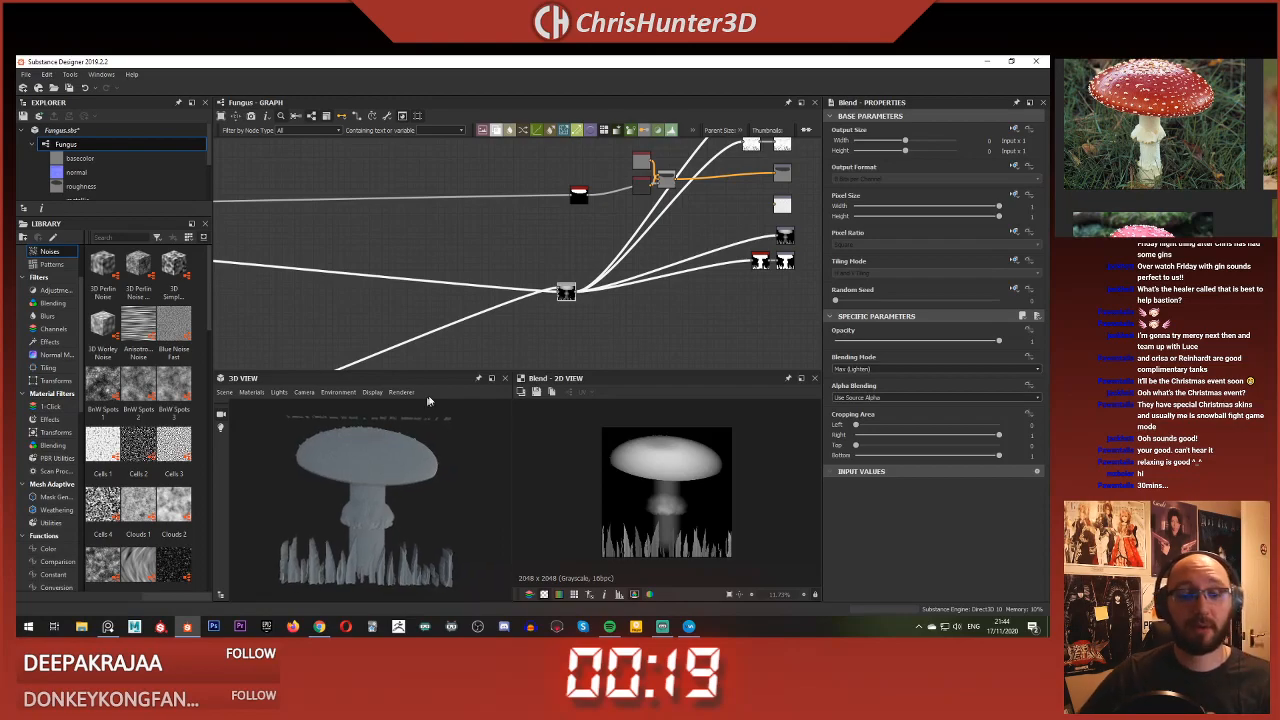
# Step: Add a Uniform Color node in the empty graph area beside the base color output nodes
pyautogui.moveTo(463, 198); pyautogui.dragTo(467, 305, button='middle')
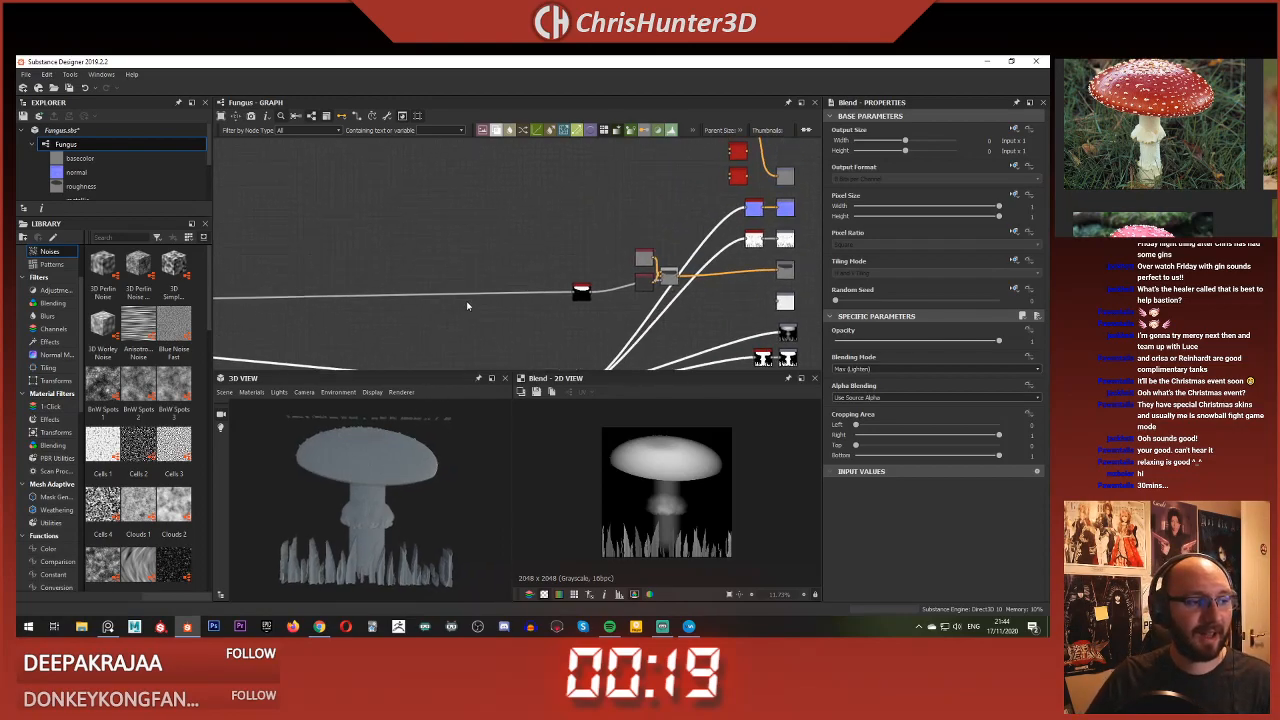
pyautogui.scroll(2, 627, 182)
pyautogui.moveTo(627, 182); pyautogui.dragTo(554, 243, button='middle')
pyautogui.scroll(1, 496, 298)
pyautogui.moveTo(496, 298); pyautogui.dragTo(421, 273, button='middle')
pyautogui.press('space')
pyautogui.write('uni')
pyautogui.click(527, 277)
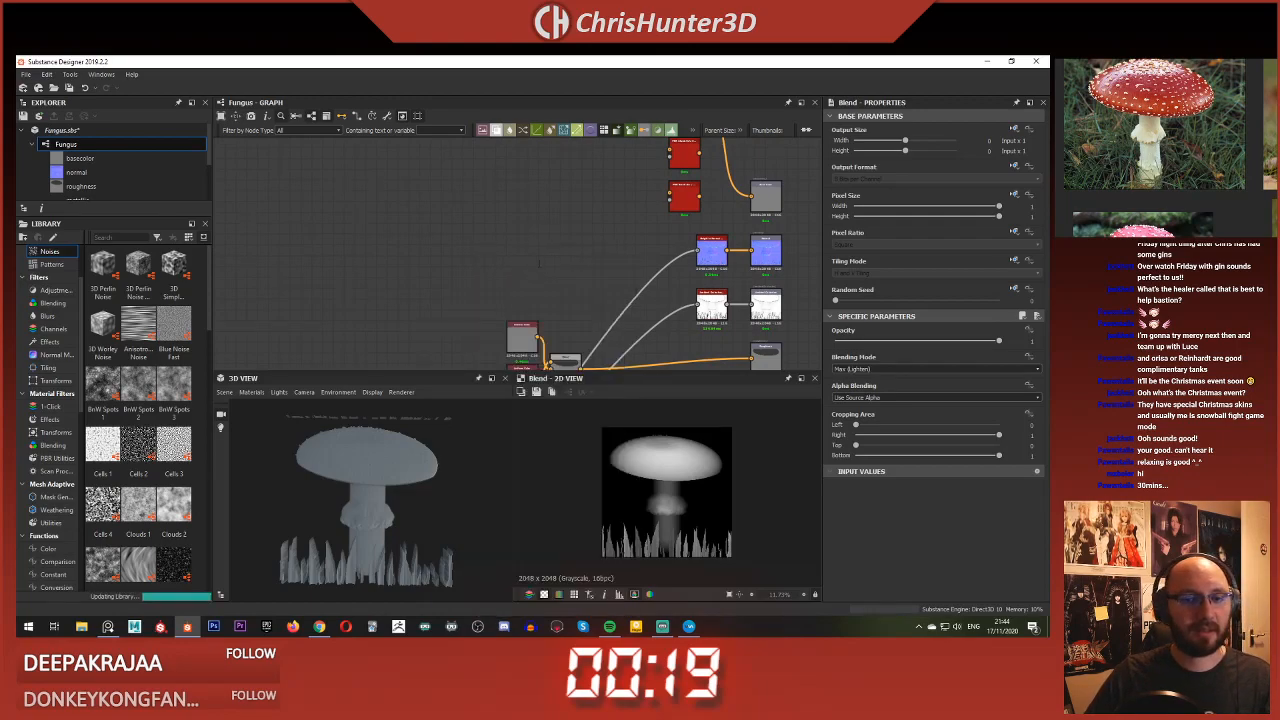
pyautogui.moveTo(467, 251); pyautogui.dragTo(463, 198)
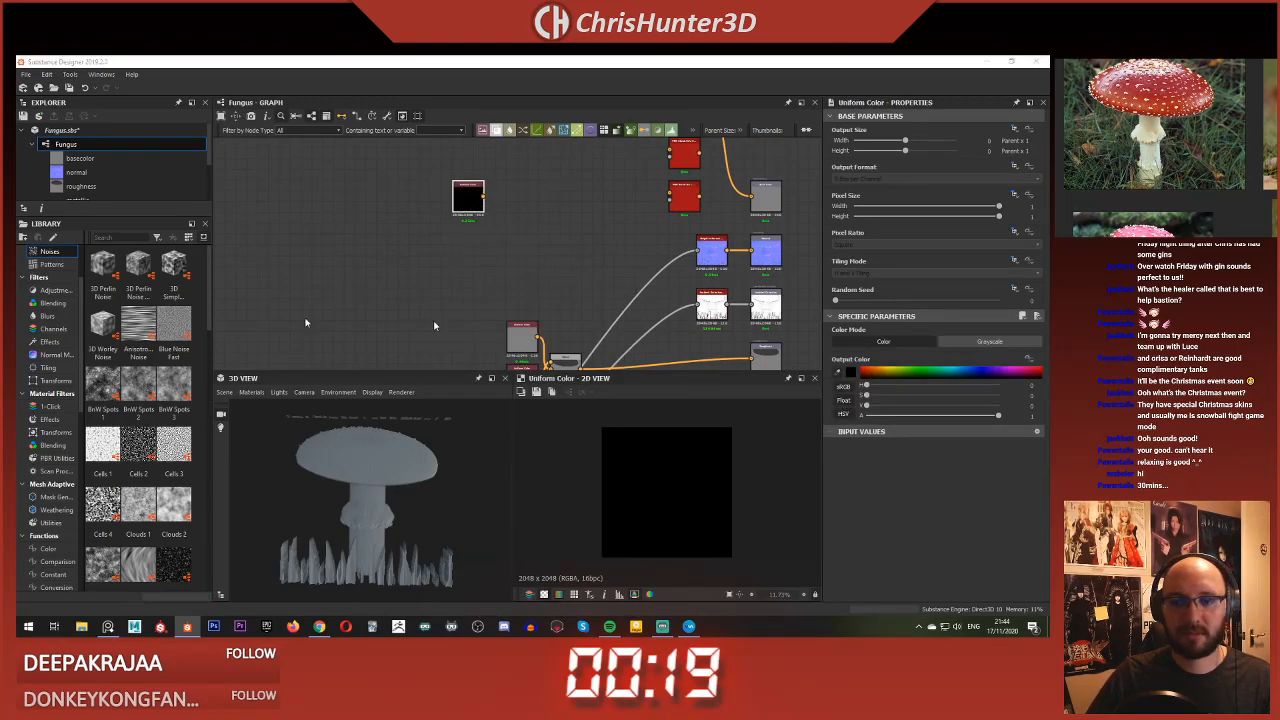
# Step: Sample a pale grey-green from the reference mushroom photo for the Uniform Color and set its saturation to 0.04
pyautogui.click(1149, 140)
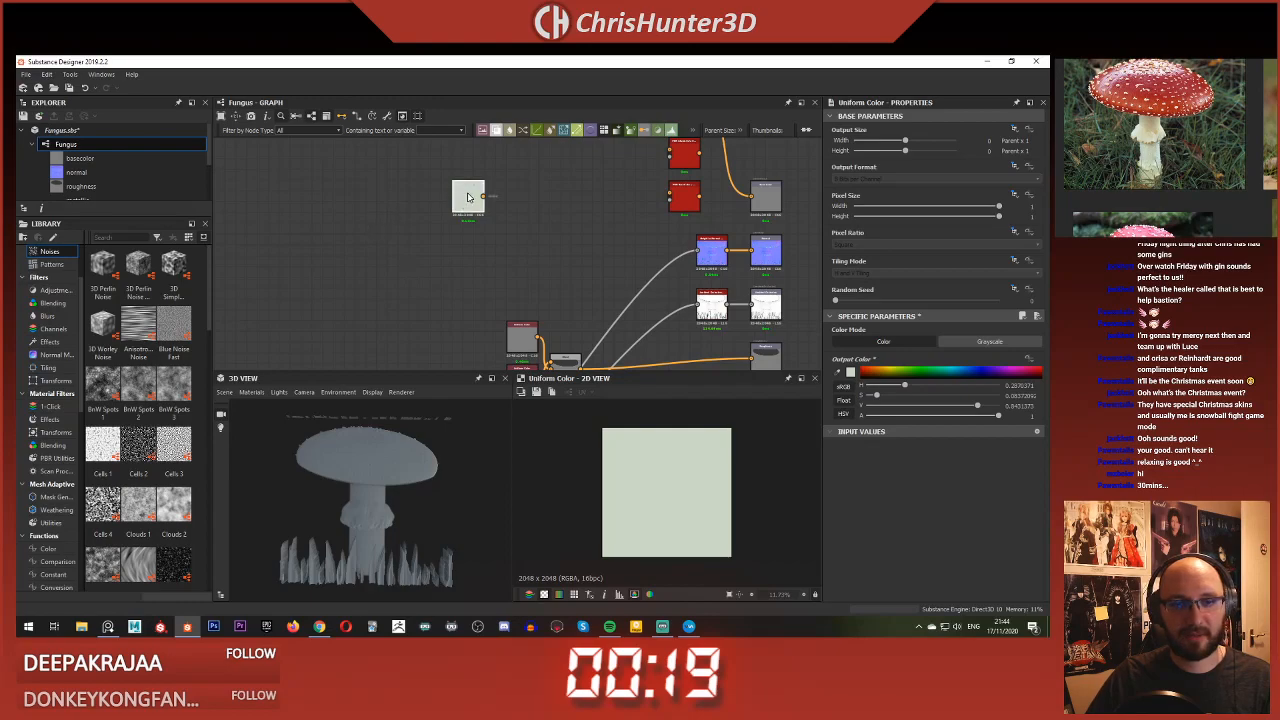
pyautogui.moveTo(468, 197); pyautogui.dragTo(422, 176)
pyautogui.scroll(4, 422, 176)
pyautogui.moveTo(422, 176); pyautogui.dragTo(459, 225, button='middle')
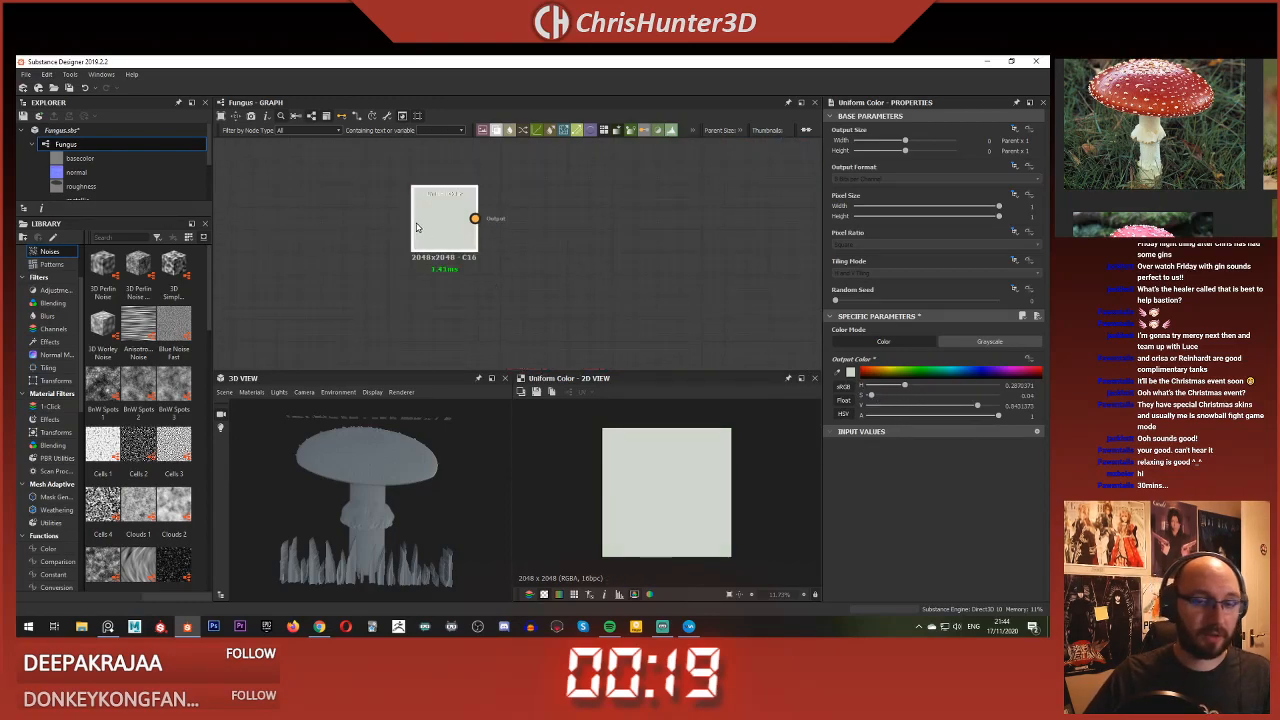
# Step: Duplicate the Uniform Color below the original, give it a sampled beige tone, and set its saturation to about 0.09
pyautogui.hotkey('ctrl', 'd')
pyautogui.moveTo(526, 267); pyautogui.dragTo(456, 322)
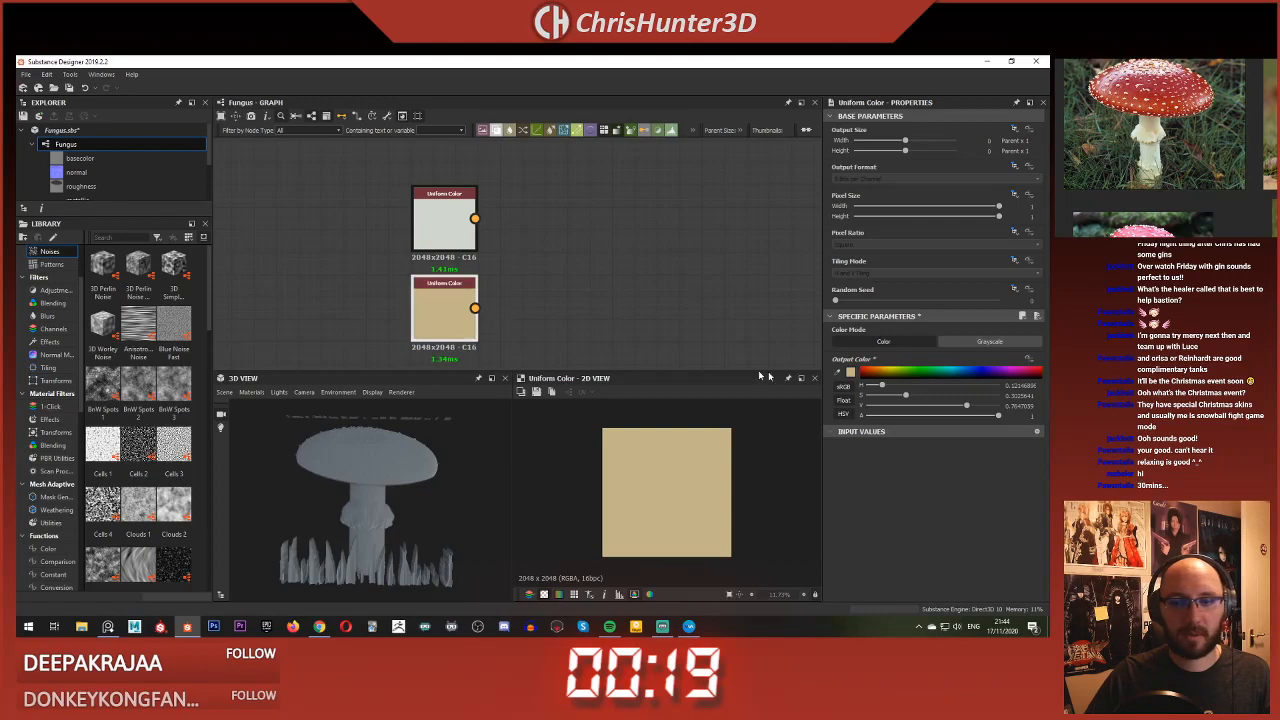
pyautogui.moveTo(895, 397); pyautogui.dragTo(879, 398)
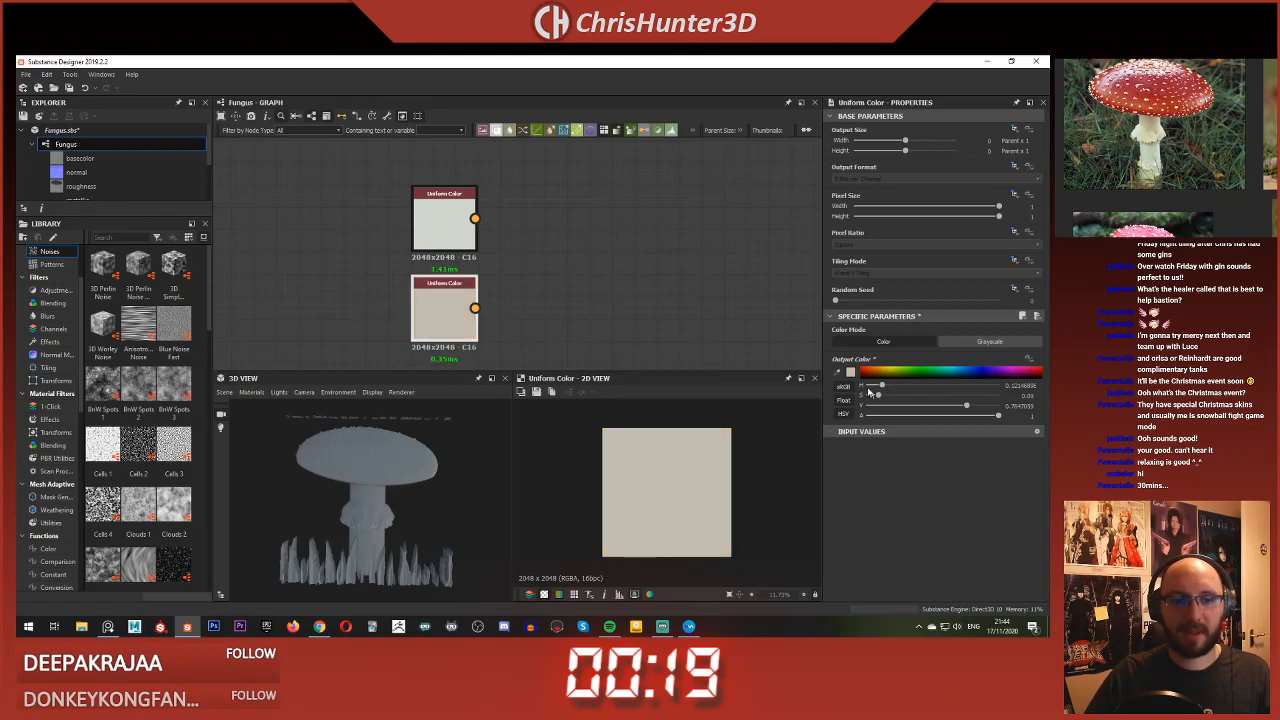
# Step: Add a Blend node and connect the pale Uniform Color as foreground and the beige one as background
pyautogui.click(588, 300)
pyautogui.press('space')
pyautogui.write('blend')
pyautogui.press('Return')
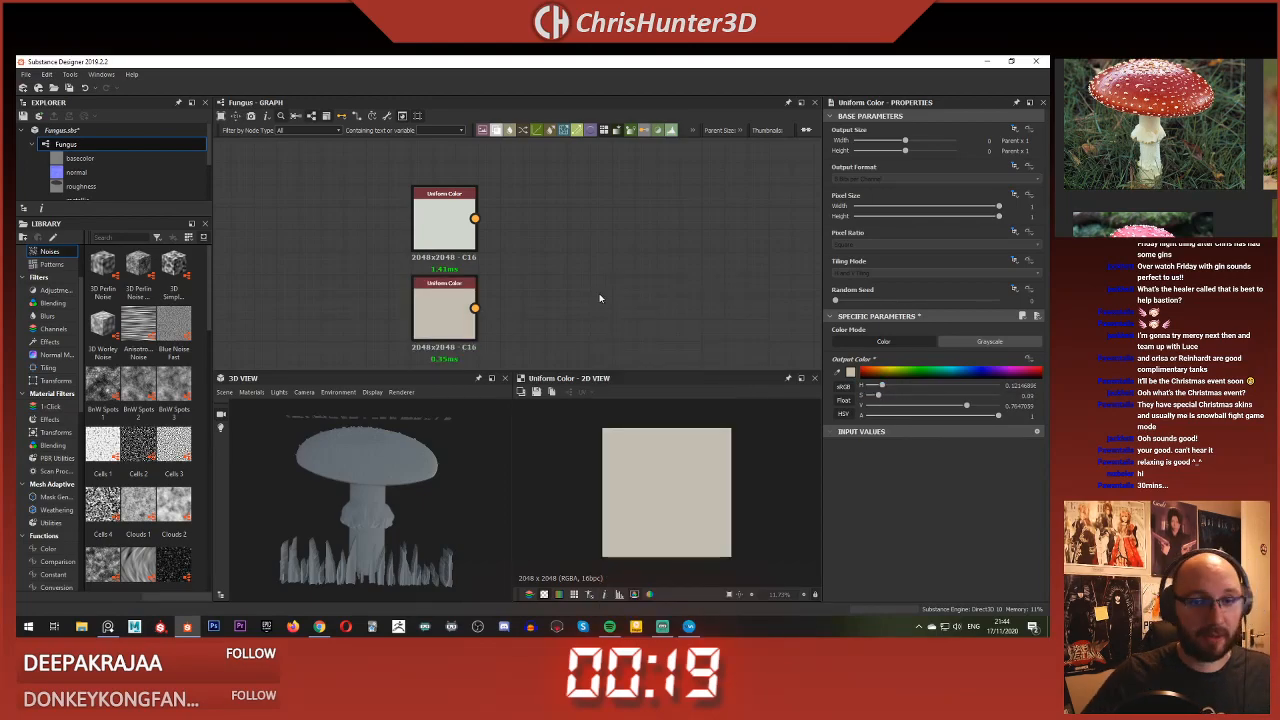
pyautogui.moveTo(605, 285); pyautogui.dragTo(547, 257)
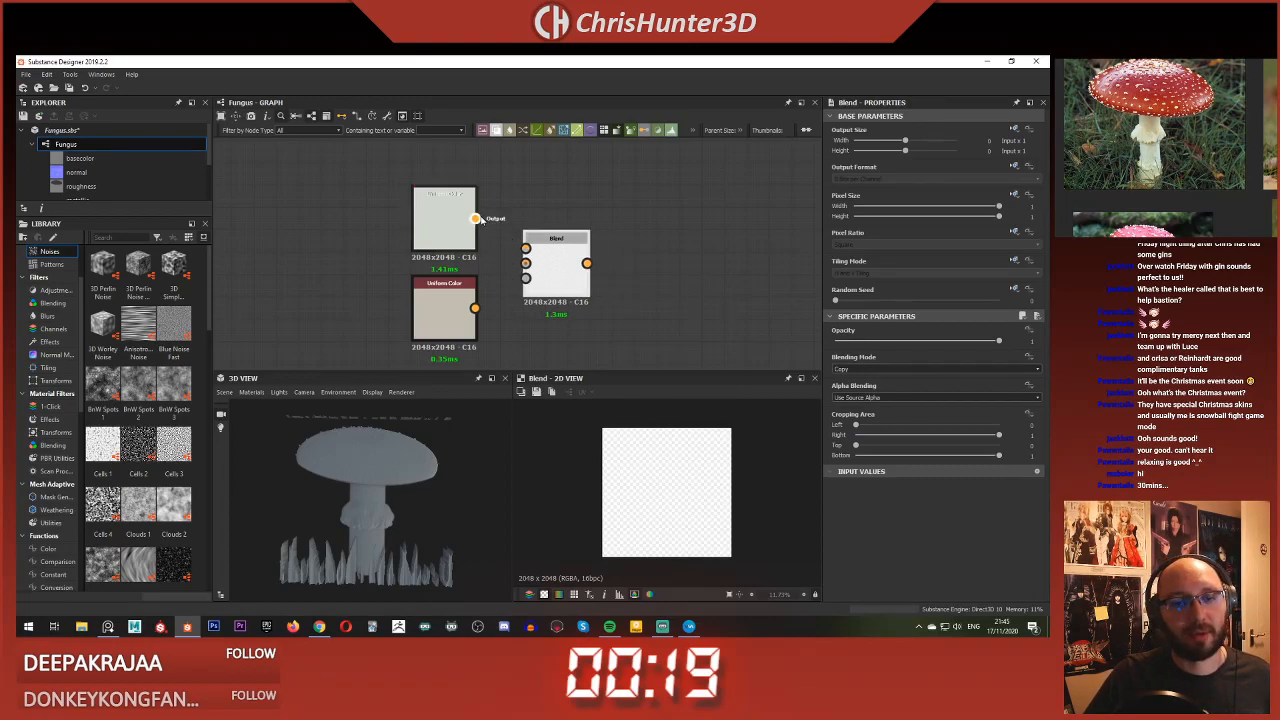
pyautogui.moveTo(478, 219); pyautogui.dragTo(525, 247)
pyautogui.click(450, 298)
# Step: Add a Clouds 2 noise as the Blend's opacity mask and set the Blend's opacity to 0.99
pyautogui.moveTo(450, 298); pyautogui.dragTo(428, 206, button='middle')
pyautogui.scroll(-2, 428, 206)
pyautogui.click(382, 288)
pyautogui.press('space')
pyautogui.write('cloud')
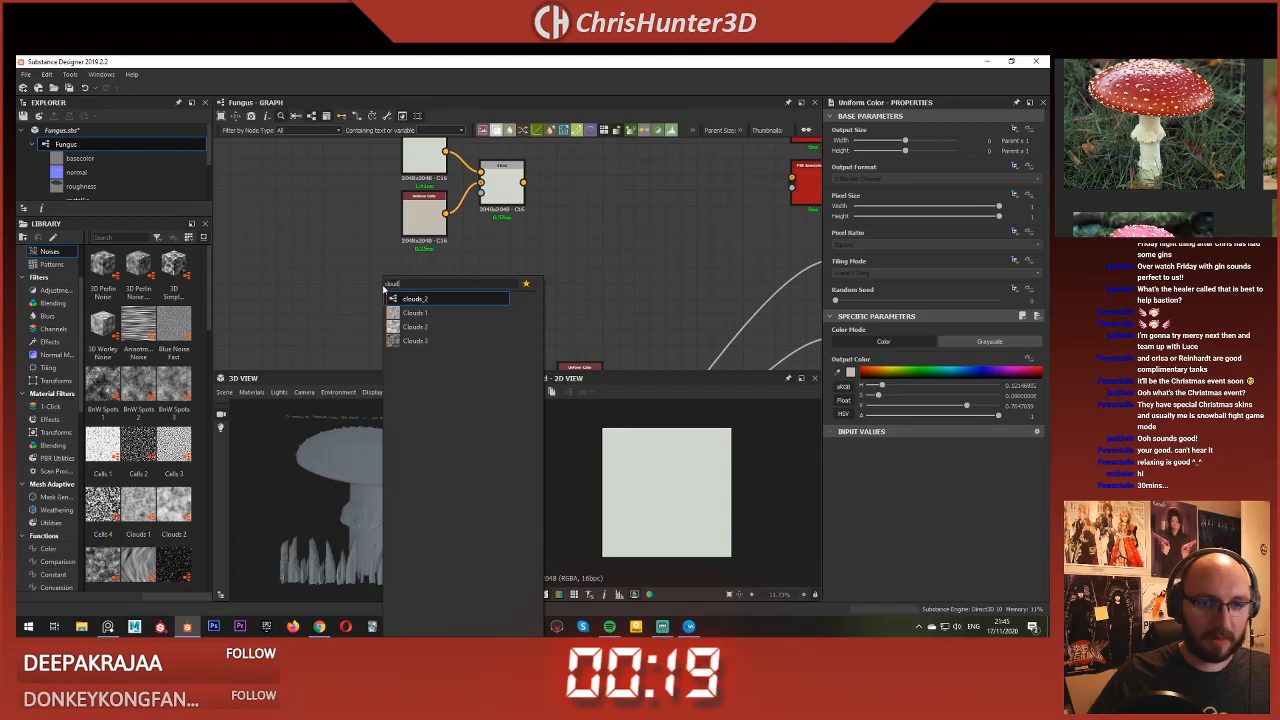
pyautogui.click(408, 332)
pyautogui.moveTo(391, 297); pyautogui.dragTo(433, 281)
pyautogui.click(490, 203)
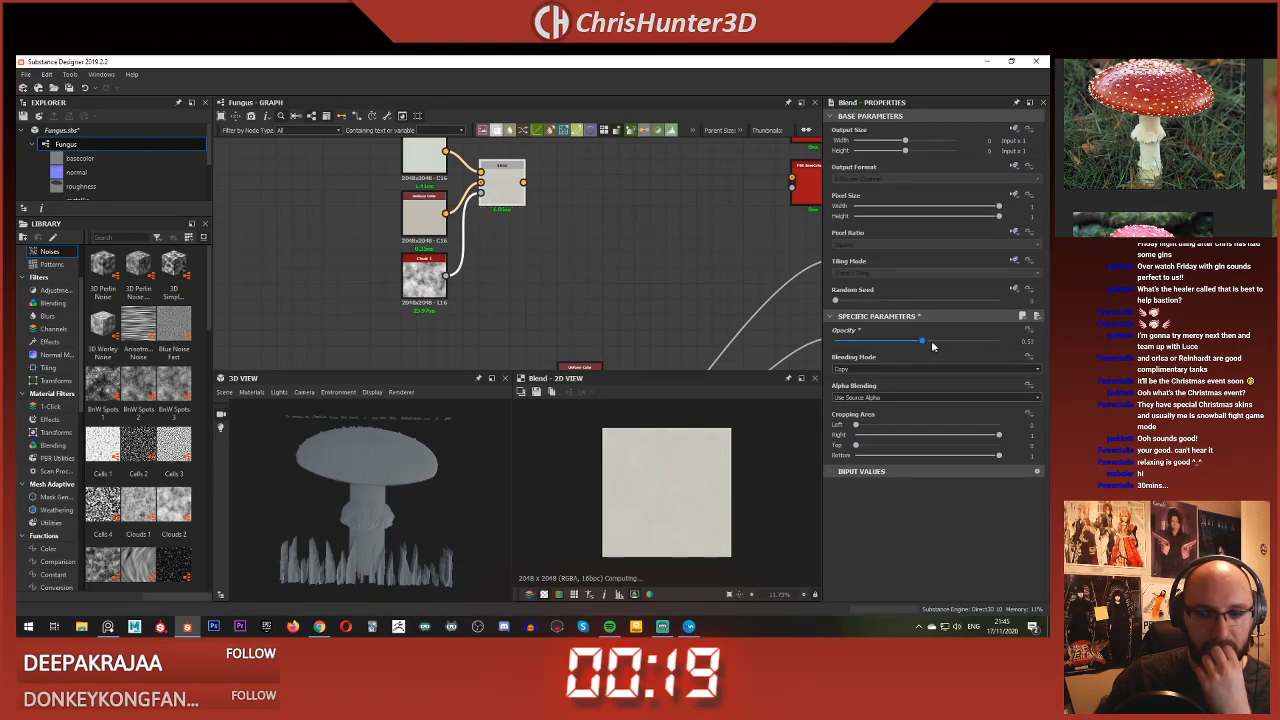
pyautogui.moveTo(993, 348); pyautogui.dragTo(999, 348)
# Step: Move the Uniform Color, Clouds 2 and Blend group farther away from the base color output nodes
pyautogui.moveTo(521, 199); pyautogui.dragTo(568, 242, button='middle')
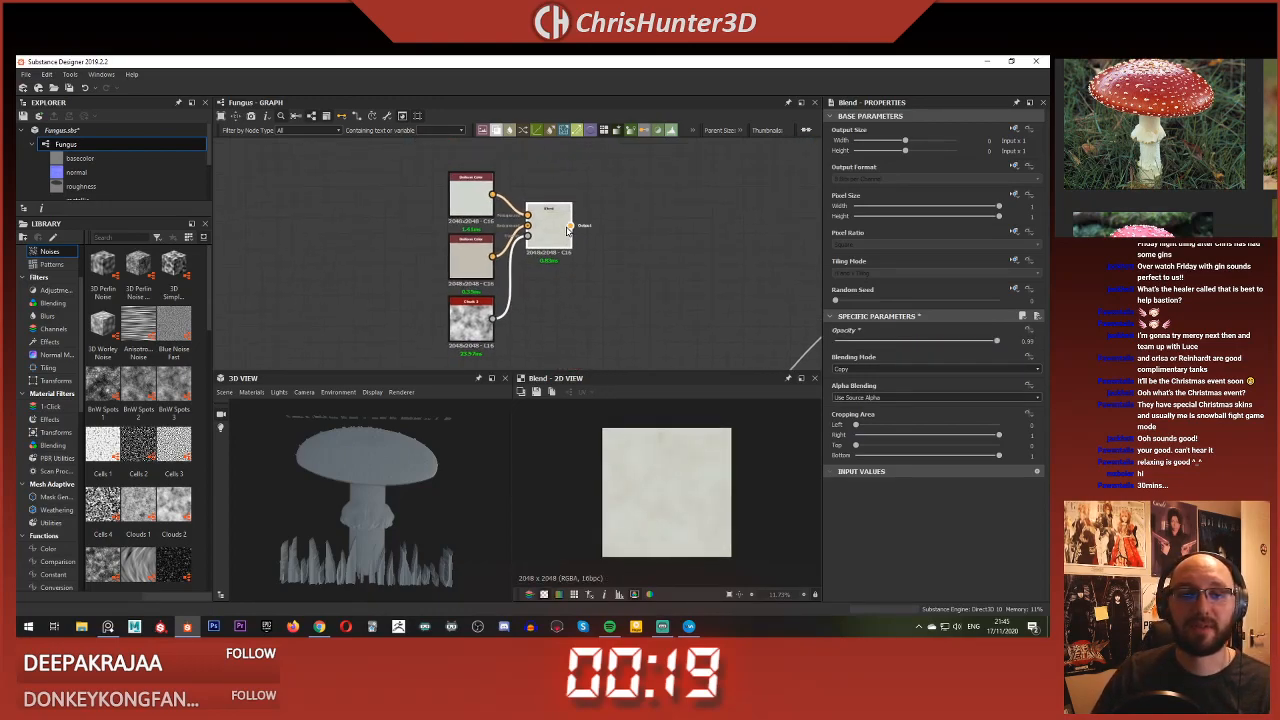
pyautogui.scroll(-4, 545, 236)
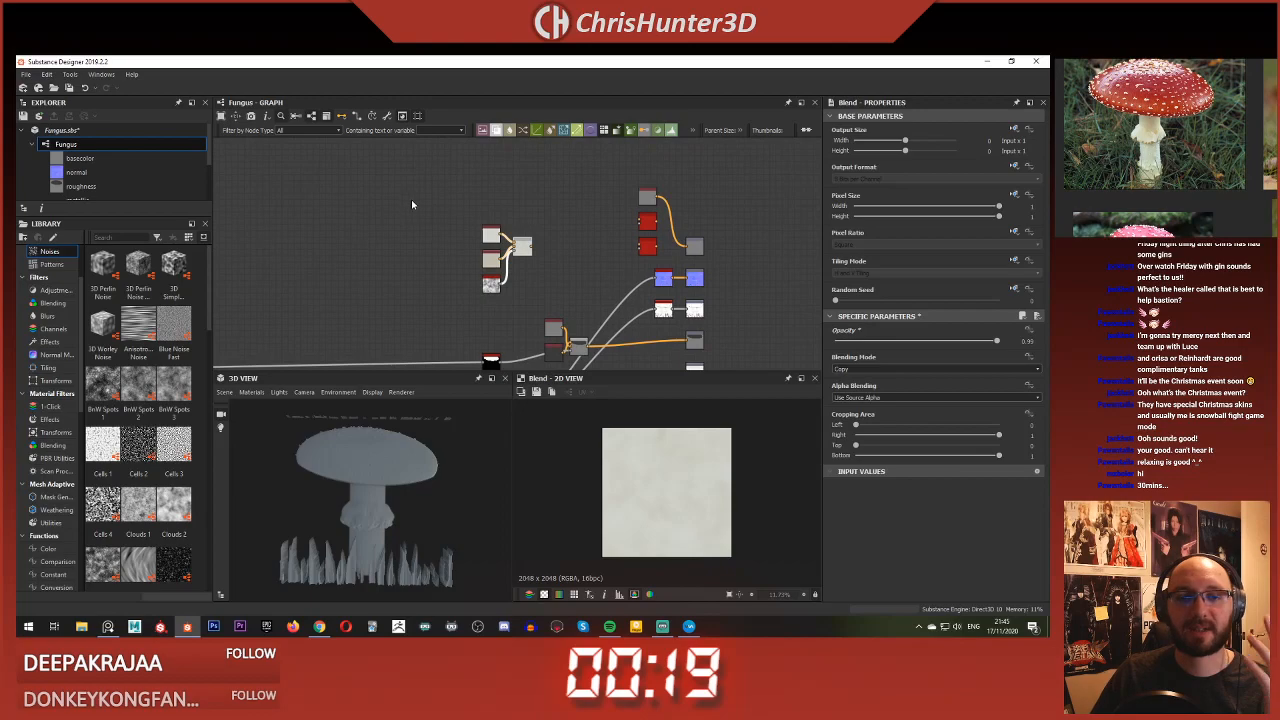
pyautogui.moveTo(512, 250); pyautogui.dragTo(426, 232)
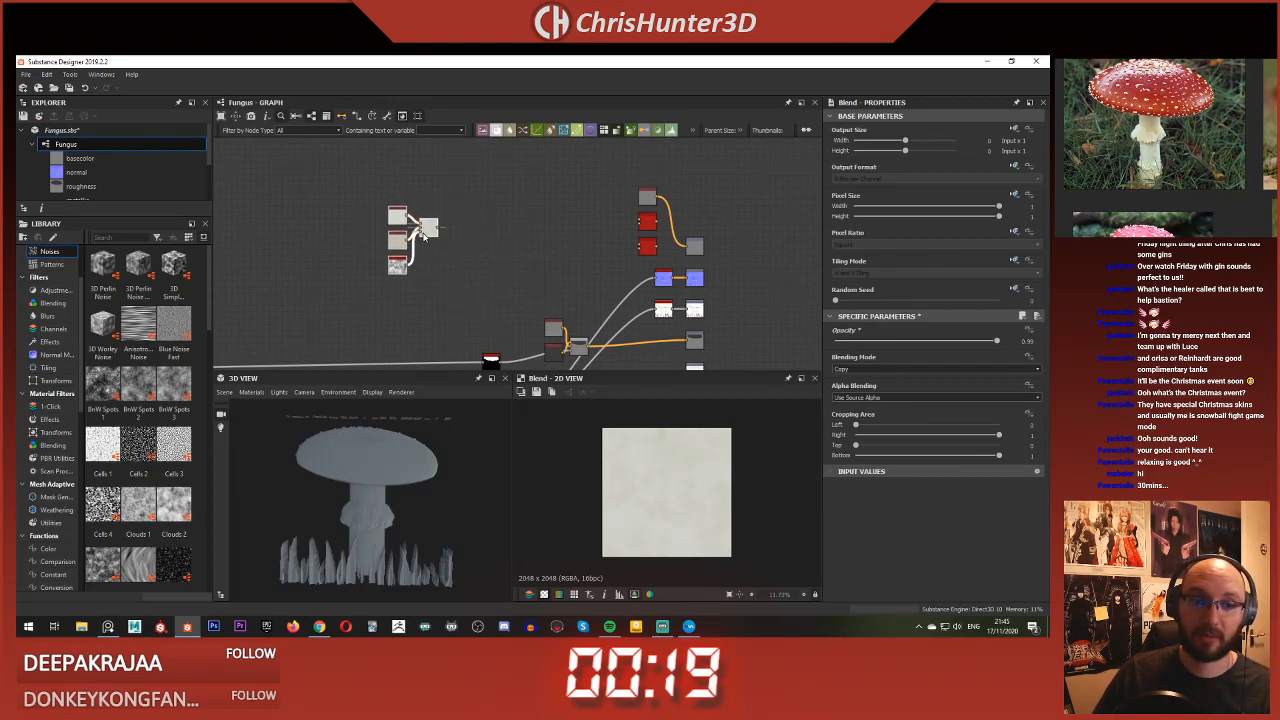
pyautogui.scroll(3, 440, 250)
pyautogui.moveTo(462, 250); pyautogui.dragTo(392, 275, button='middle')
pyautogui.scroll(-2, 392, 275)
pyautogui.scroll(2, 393, 263)
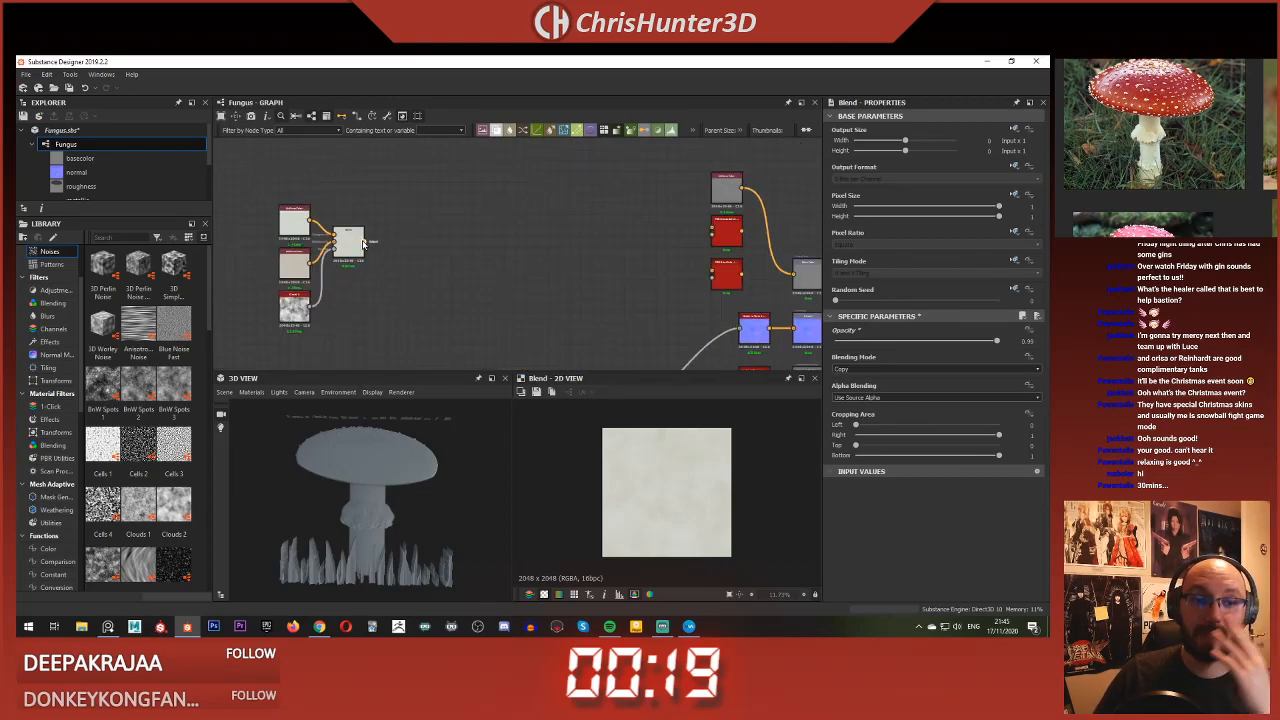
pyautogui.moveTo(789, 272); pyautogui.dragTo(795, 274)
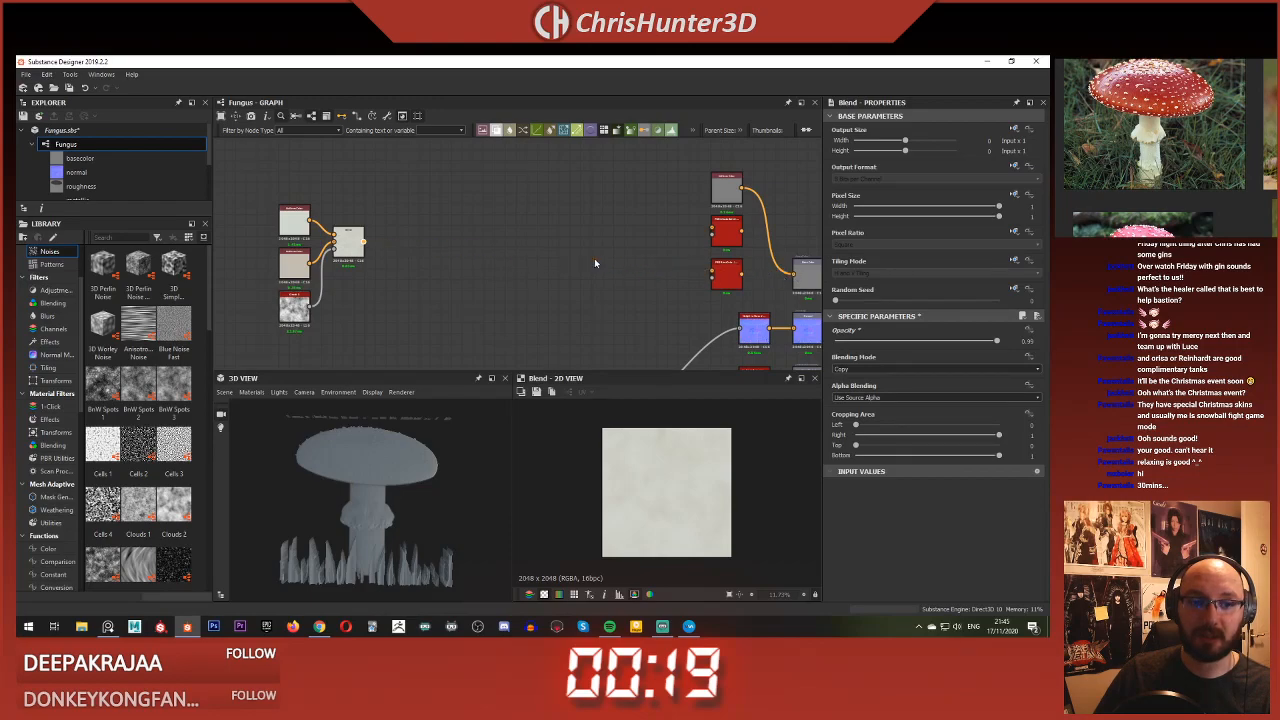
# Step: Add a second Blend node after the colour group and connect the first Blend's output to its background
pyautogui.press('space')
pyautogui.write('blend')
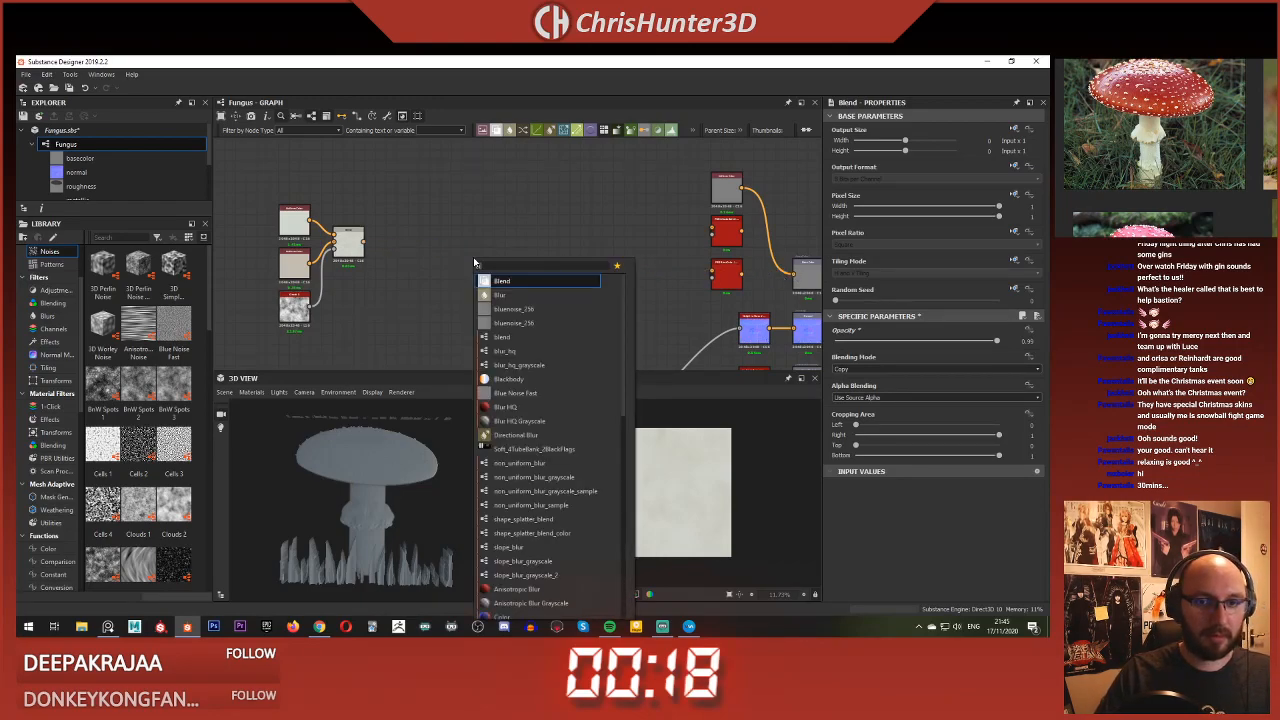
pyautogui.press('Return')
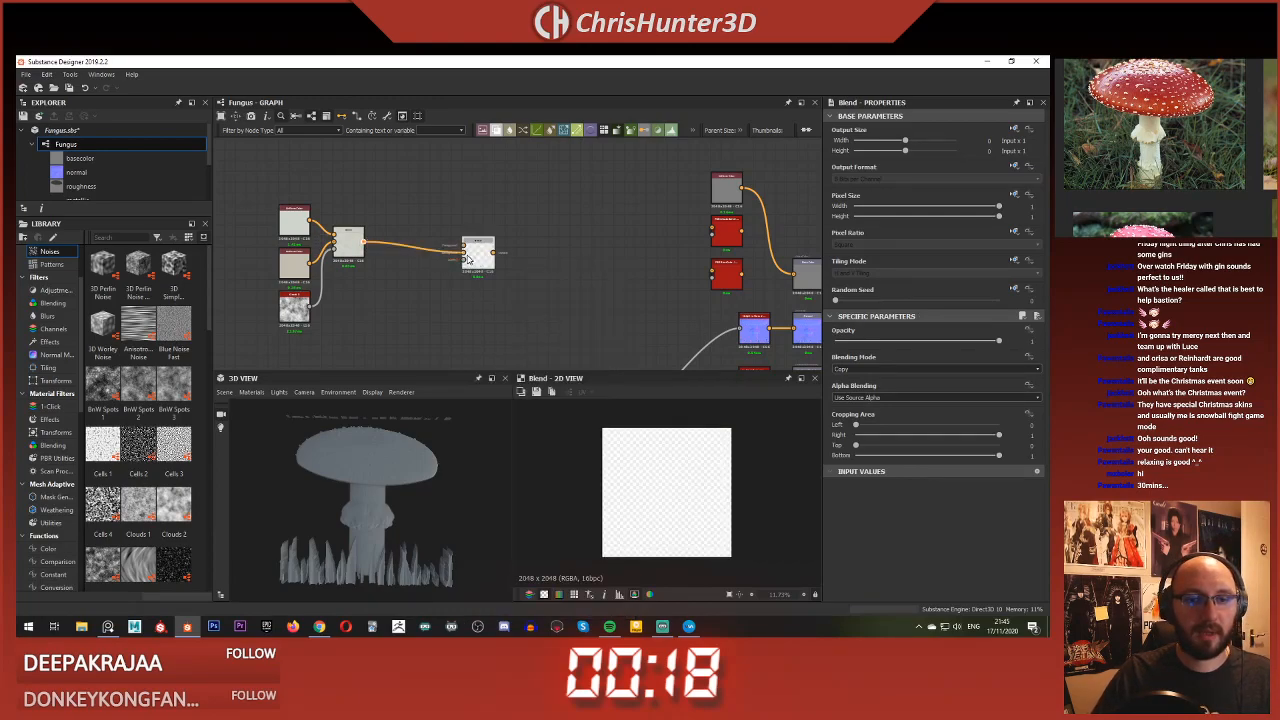
pyautogui.scroll(3, 468, 258)
pyautogui.scroll(-3, 357, 282)
pyautogui.moveTo(401, 278); pyautogui.dragTo(509, 258, button='middle')
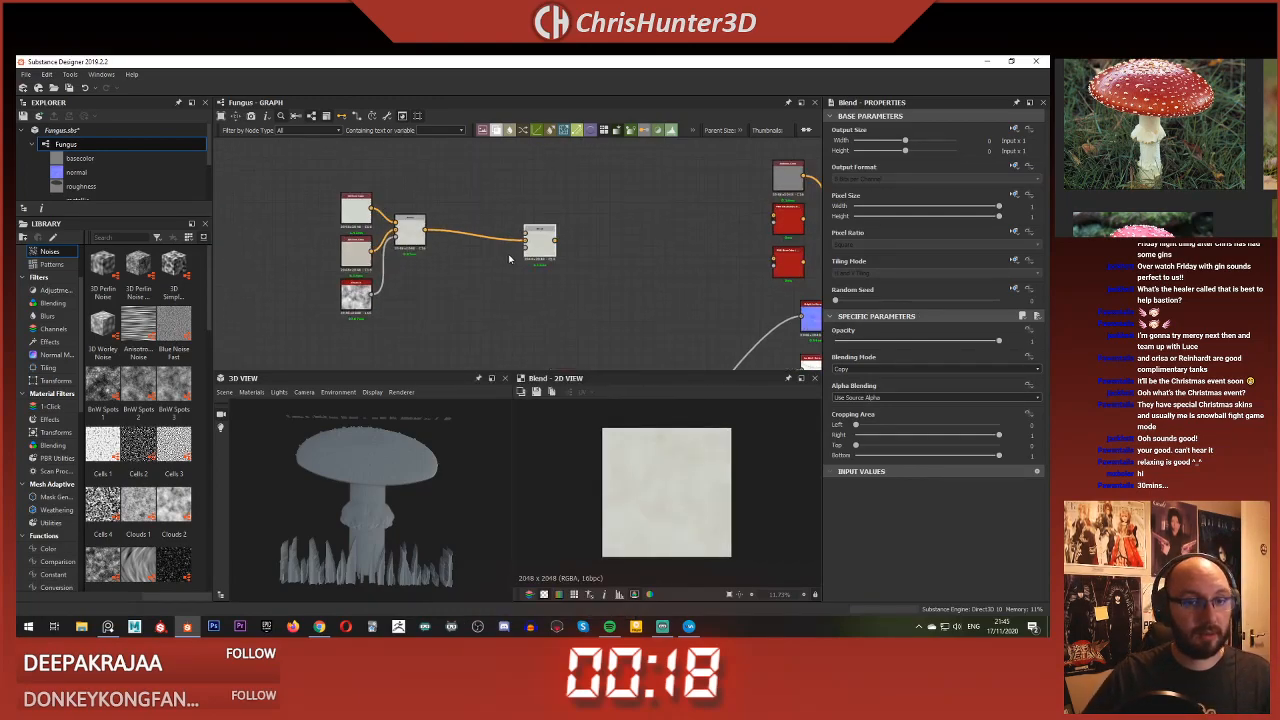
pyautogui.scroll(-4, 390, 276)
pyautogui.scroll(4, 562, 246)
pyautogui.moveTo(388, 270); pyautogui.dragTo(520, 257, button='middle')
pyautogui.scroll(3, 520, 257)
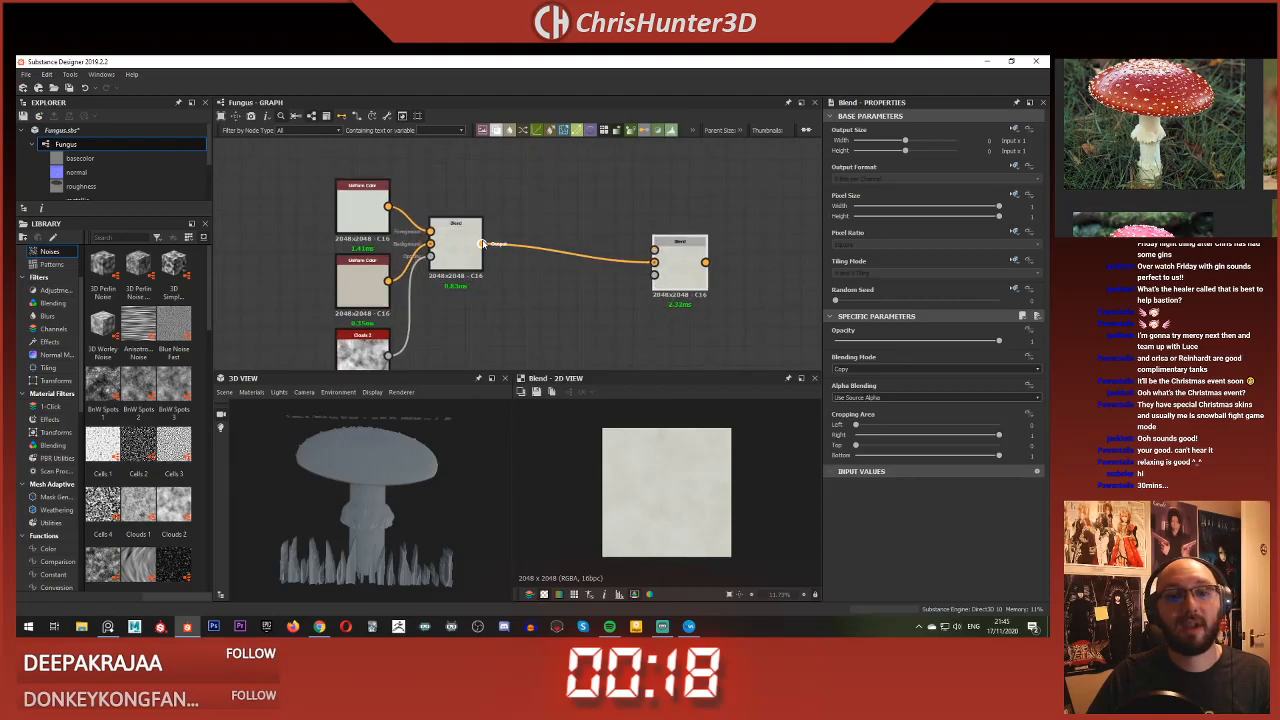
# Step: Locate the Blend node that combines the mushroom stem shapes and preview its output
pyautogui.scroll(-1, 484, 245)
pyautogui.scroll(-4, 481, 246)
pyautogui.moveTo(368, 239); pyautogui.dragTo(640, 90, button='middle')
pyautogui.moveTo(440, 275); pyautogui.dragTo(683, 229, button='middle')
pyautogui.scroll(-1, 643, 238)
pyautogui.moveTo(460, 245); pyautogui.dragTo(572, 286, button='middle')
pyautogui.scroll(3, 650, 238)
pyautogui.scroll(-3, 570, 285)
pyautogui.moveTo(570, 240); pyautogui.dragTo(800, 150, button='middle')
pyautogui.scroll(6, 600, 217)
pyautogui.doubleClick(610, 217)
pyautogui.scroll(-3, 663, 240)
pyautogui.moveTo(663, 240); pyautogui.dragTo(570, 290, button='middle')
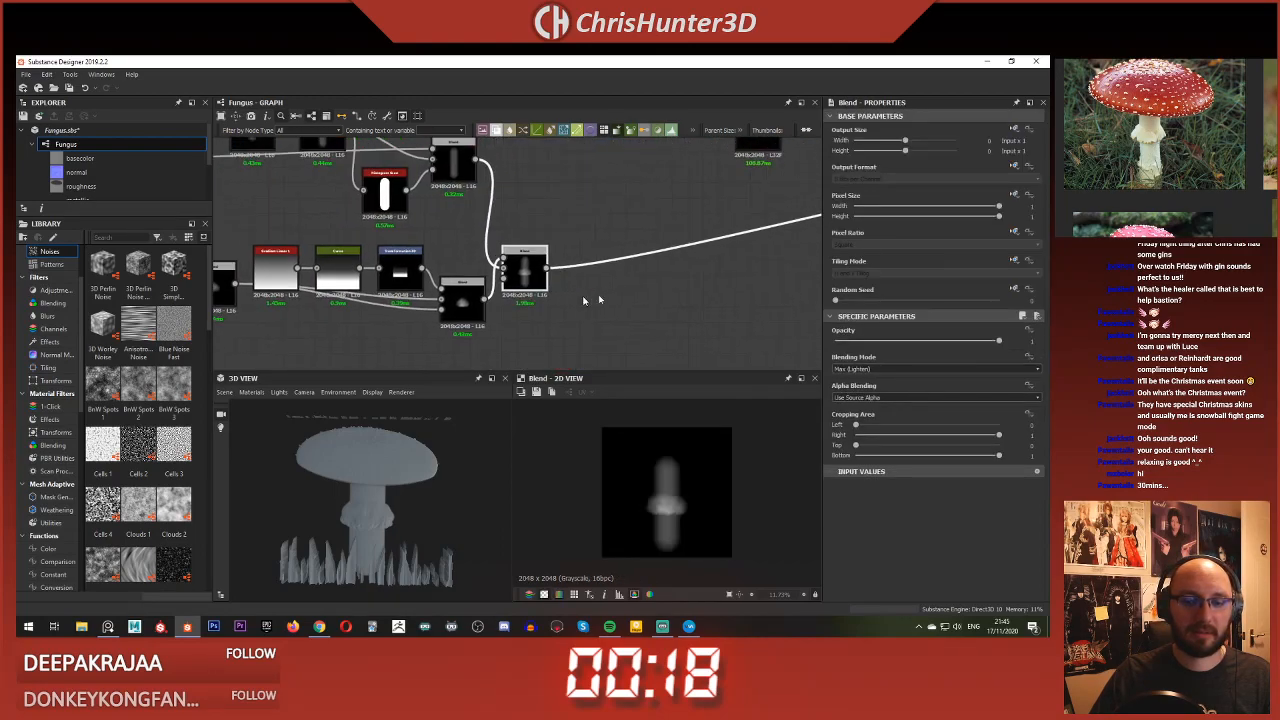
# Step: Add a Histogram Scan node below the second colour Blend
pyautogui.scroll(-3, 687, 250)
pyautogui.moveTo(805, 172); pyautogui.dragTo(400, 310, button='middle')
pyautogui.scroll(2, 638, 268)
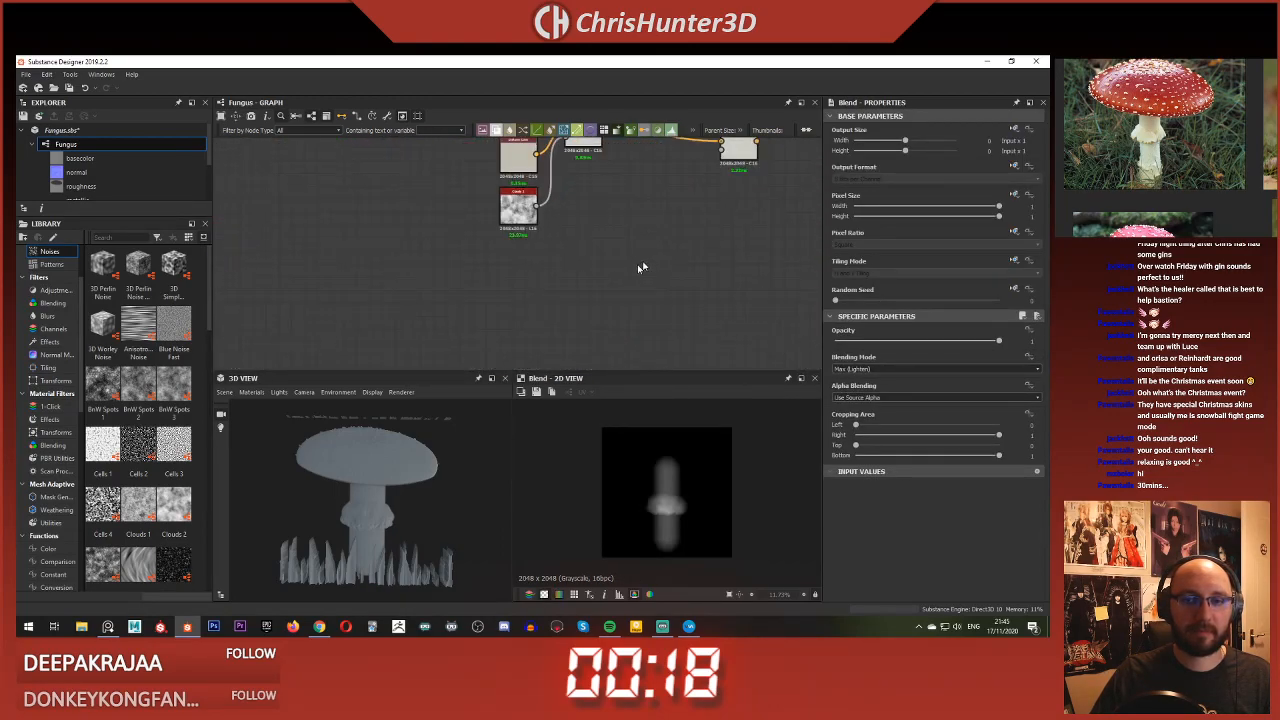
pyautogui.scroll(2, 643, 266)
pyautogui.moveTo(703, 192); pyautogui.dragTo(607, 281, button='middle')
pyautogui.press('space')
pyautogui.write('his')
pyautogui.press('Down')
pyautogui.press('Down')
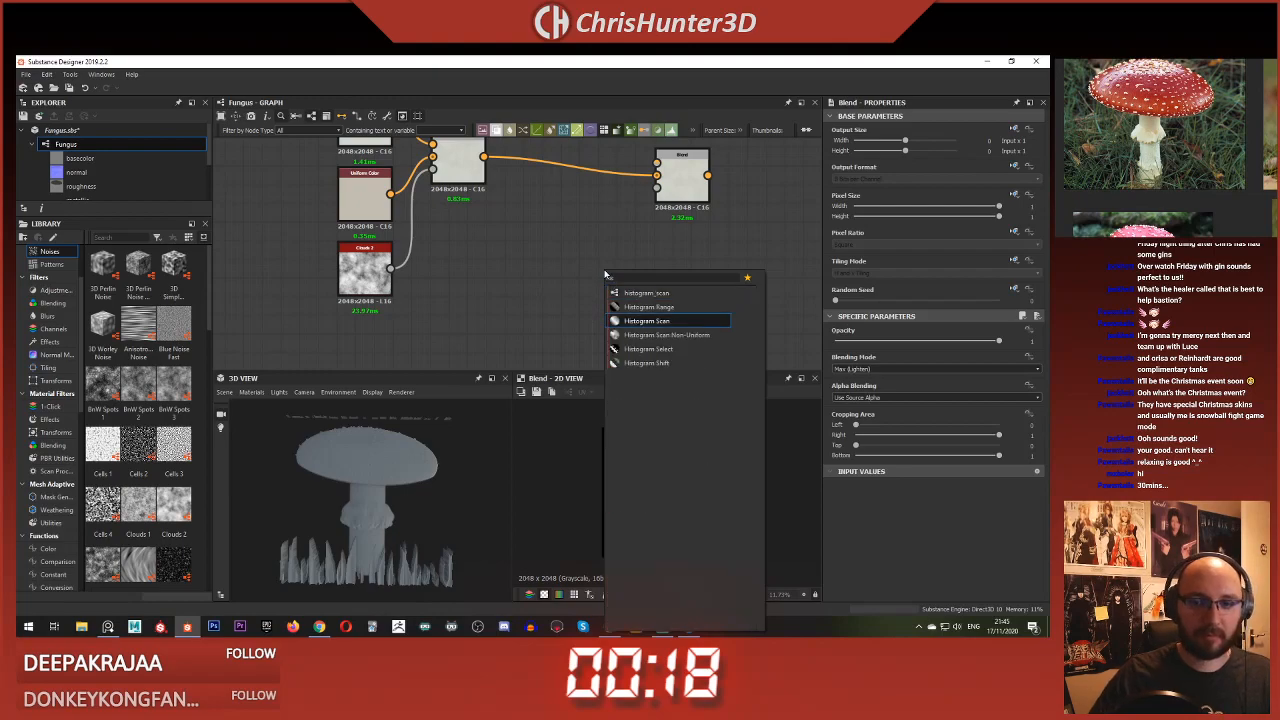
pyautogui.press('Return')
# Step: Feed the stem height Blend into the Histogram Scan and connect the scan to the second colour Blend's opacity input
pyautogui.scroll(-3, 580, 268)
pyautogui.moveTo(427, 281); pyautogui.dragTo(548, 251, button='middle')
pyautogui.click(318, 311)
pyautogui.scroll(-3, 640, 214)
pyautogui.scroll(5, 725, 200)
pyautogui.moveTo(705, 230); pyautogui.dragTo(511, 297, button='middle')
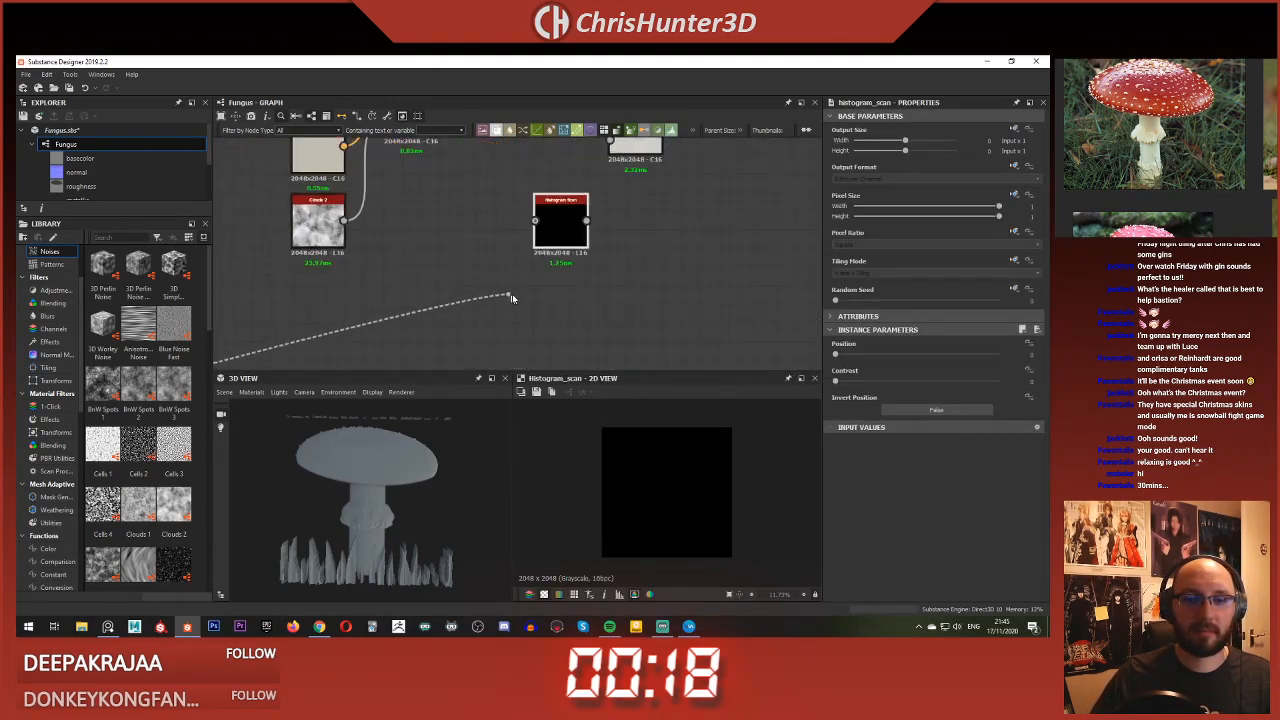
pyautogui.scroll(1, 508, 300)
pyautogui.click(541, 206)
pyautogui.moveTo(551, 207); pyautogui.dragTo(486, 318, button='middle')
pyautogui.moveTo(497, 251); pyautogui.dragTo(501, 204)
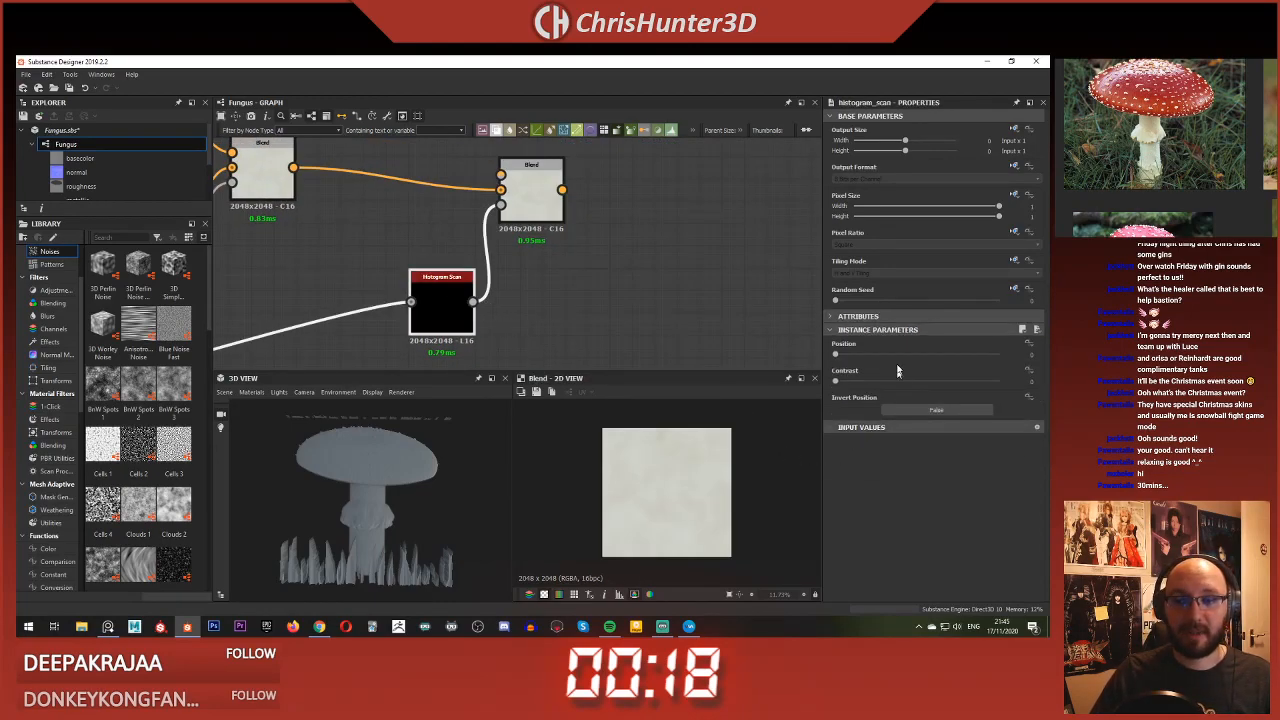
# Step: Set the stem mask's Histogram Scan position to 0.6
pyautogui.moveTo(900, 354); pyautogui.dragTo(933, 354)
pyautogui.click(560, 210)
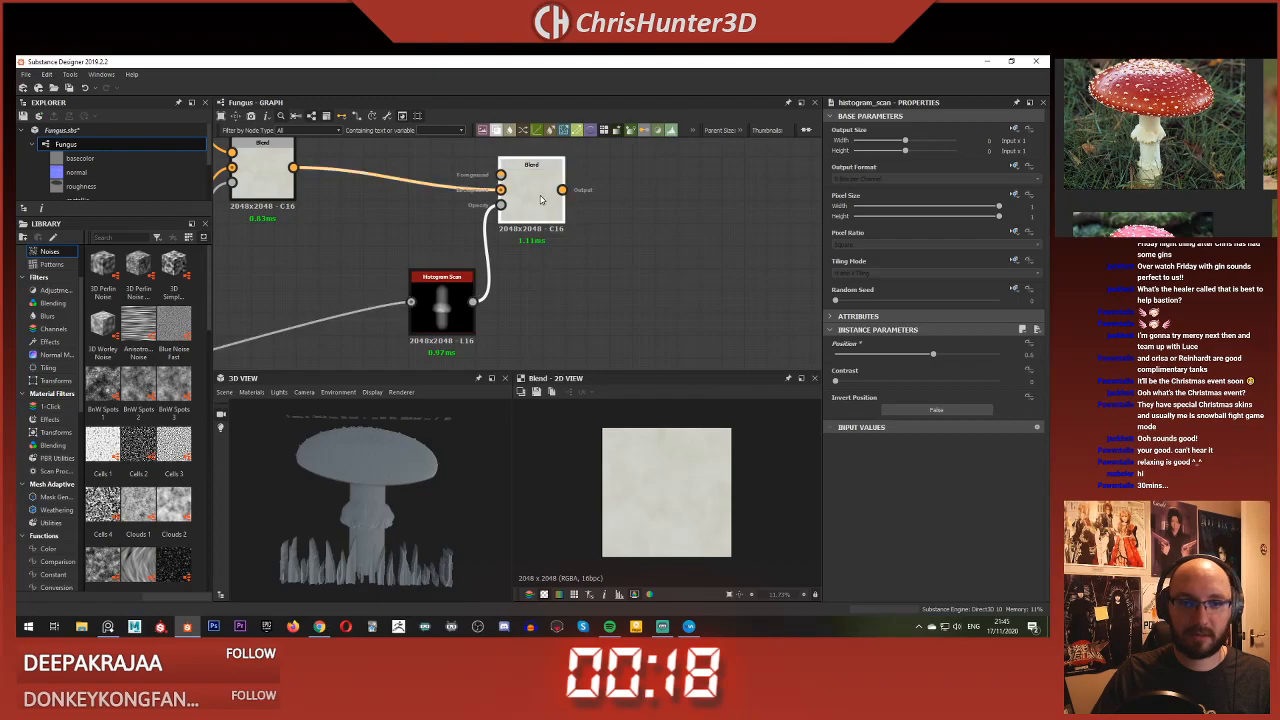
pyautogui.click(438, 295)
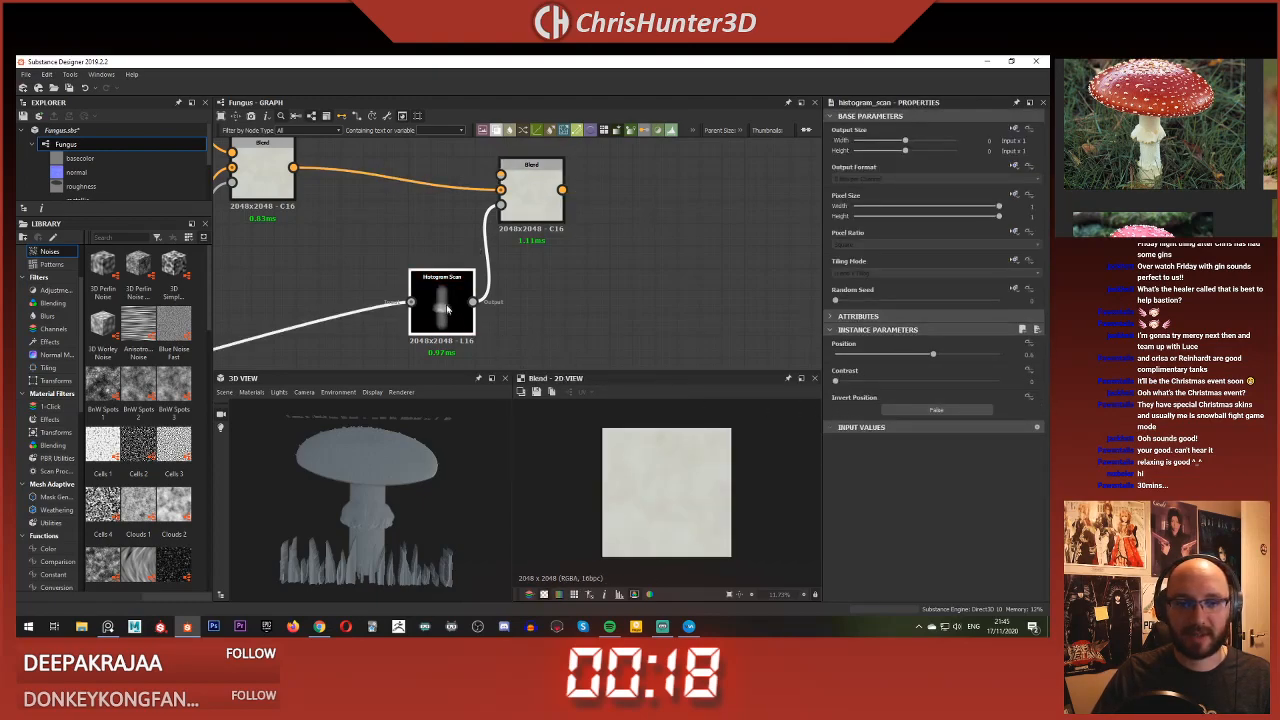
# Step: Preview the stem's Histogram Scan, then set its position to 1 and raise its contrast to about 0.5
pyautogui.scroll(2, 648, 460)
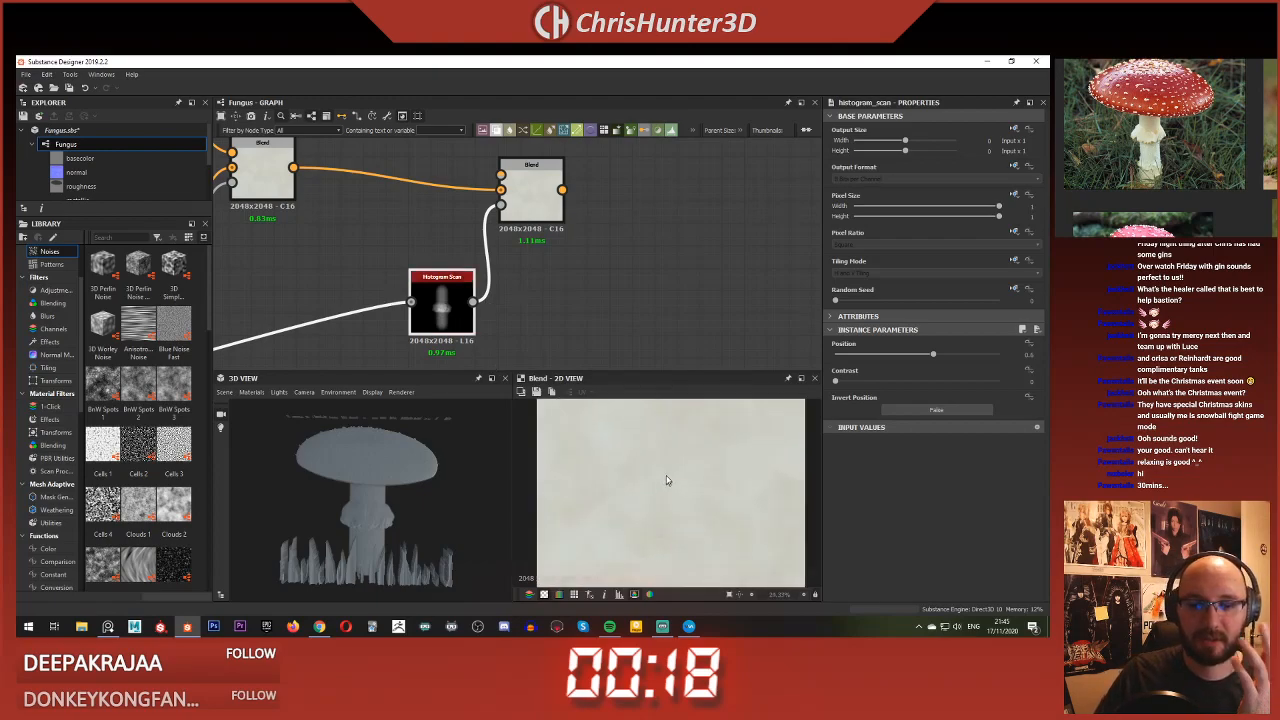
pyautogui.scroll(-1, 668, 480)
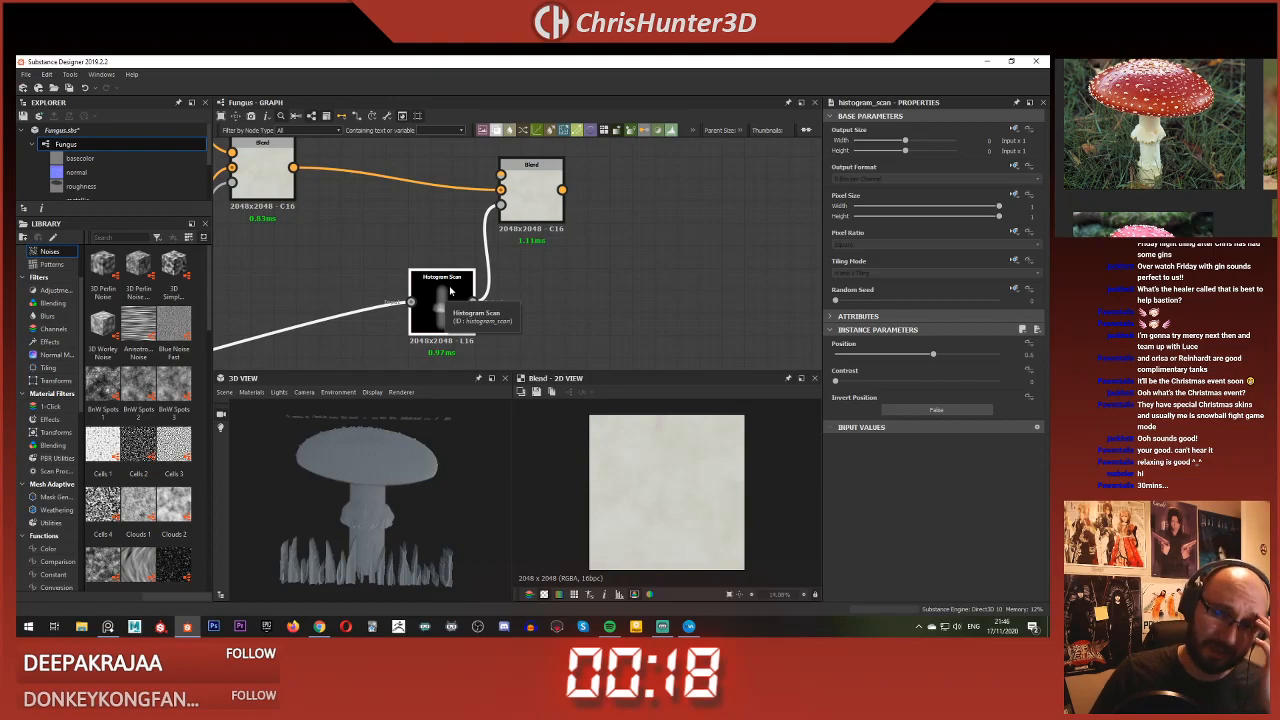
pyautogui.doubleClick(450, 290)
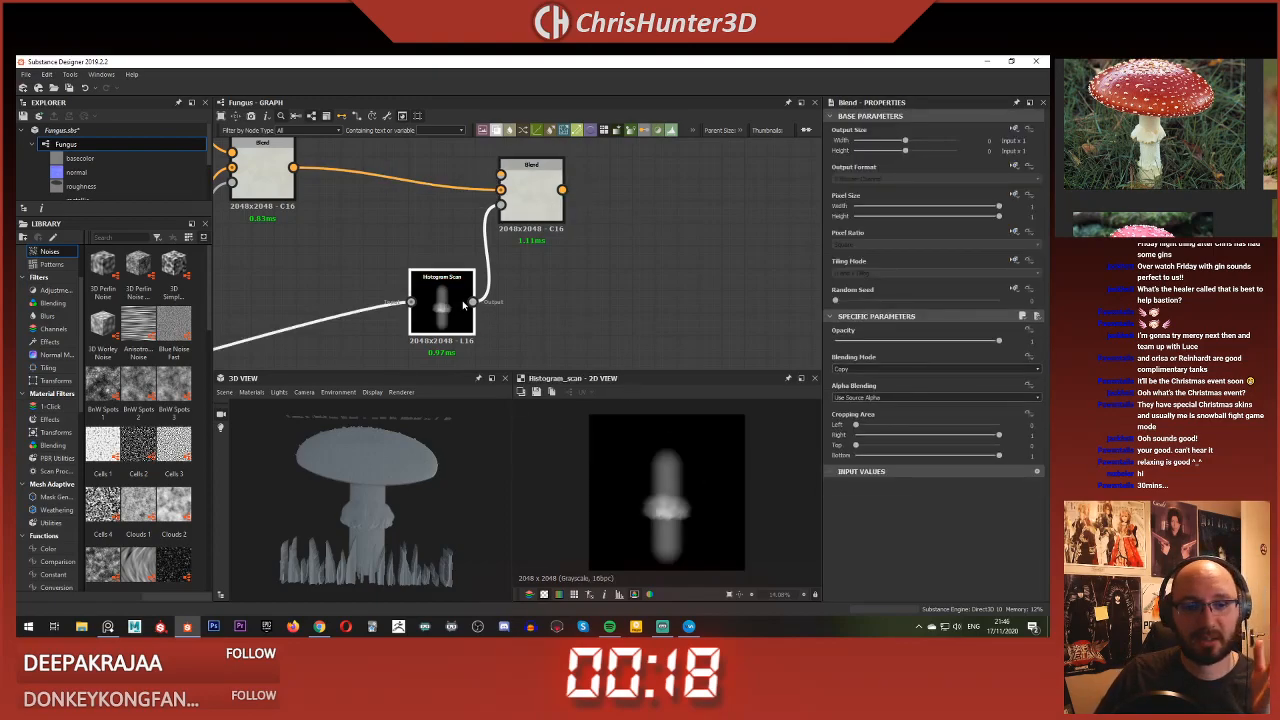
pyautogui.click(462, 300)
pyautogui.moveTo(851, 383); pyautogui.dragTo(1037, 370)
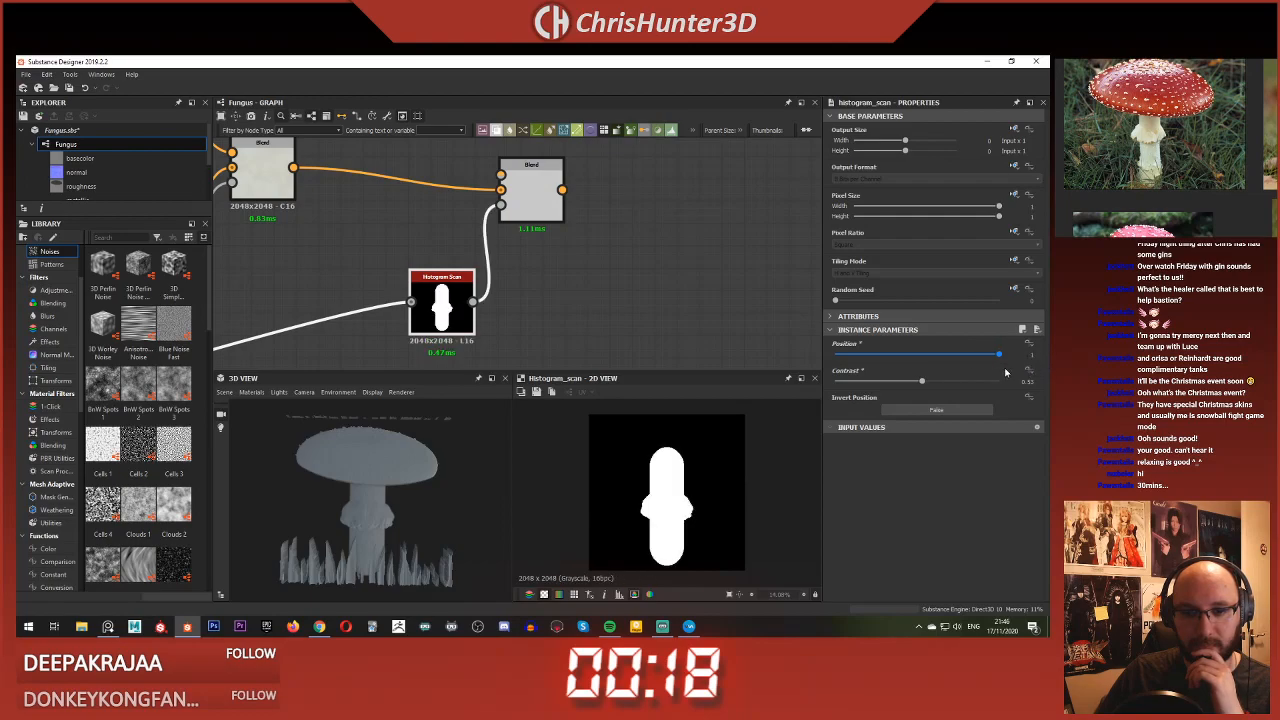
# Step: Move the stem colour connection from the second Blend's background to its foreground input and inspect the masked result
pyautogui.doubleClick(531, 192)
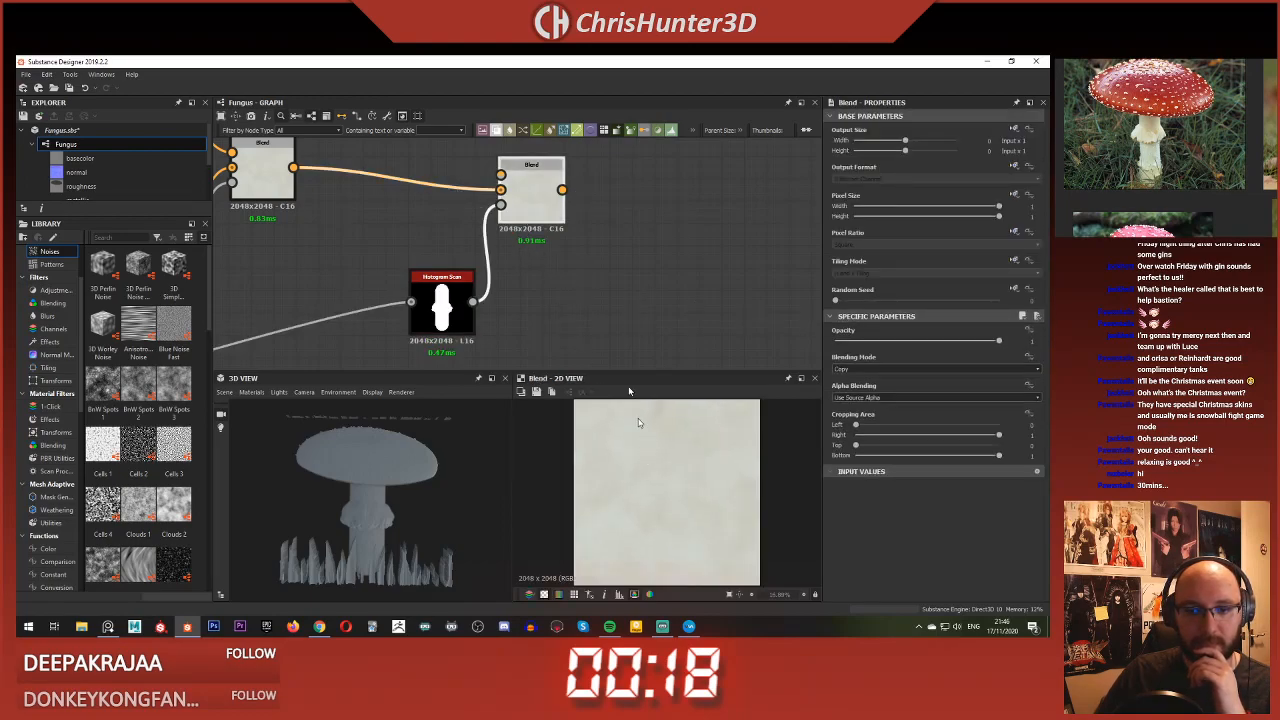
pyautogui.scroll(-1, 318, 179)
pyautogui.moveTo(335, 160); pyautogui.dragTo(527, 242, button='middle')
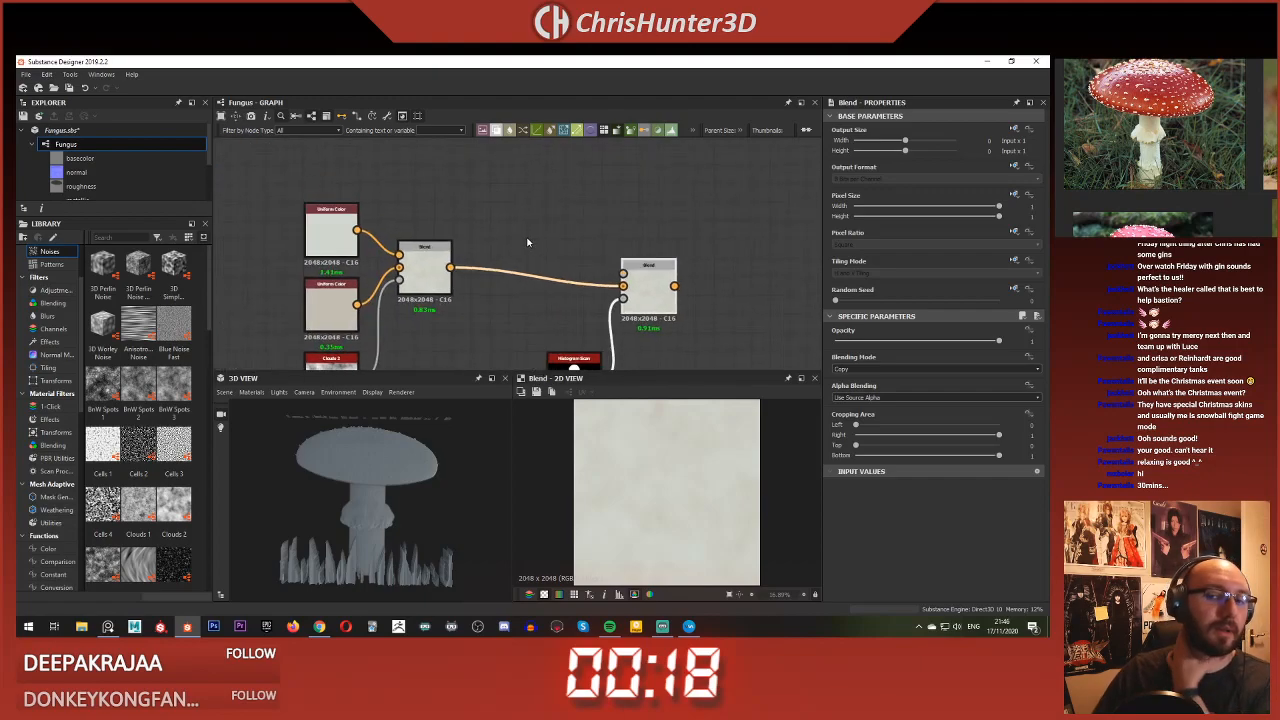
pyautogui.click(582, 287)
pyautogui.press('Delete')
pyautogui.scroll(6, 628, 500)
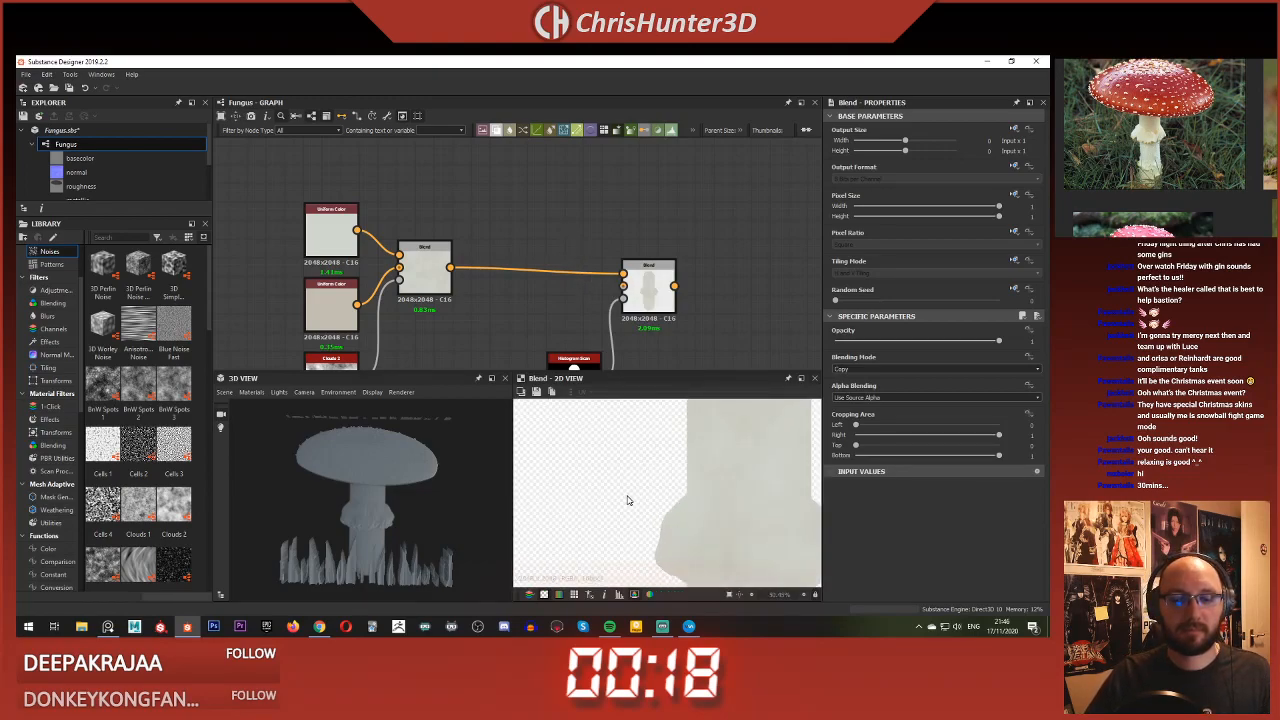
pyautogui.scroll(-7, 633, 500)
# Step: Connect the masked stem colour Blend to the base color output, replacing the placeholder colour, and inspect the mushroom in 3D
pyautogui.moveTo(650, 293); pyautogui.dragTo(524, 252, button='middle')
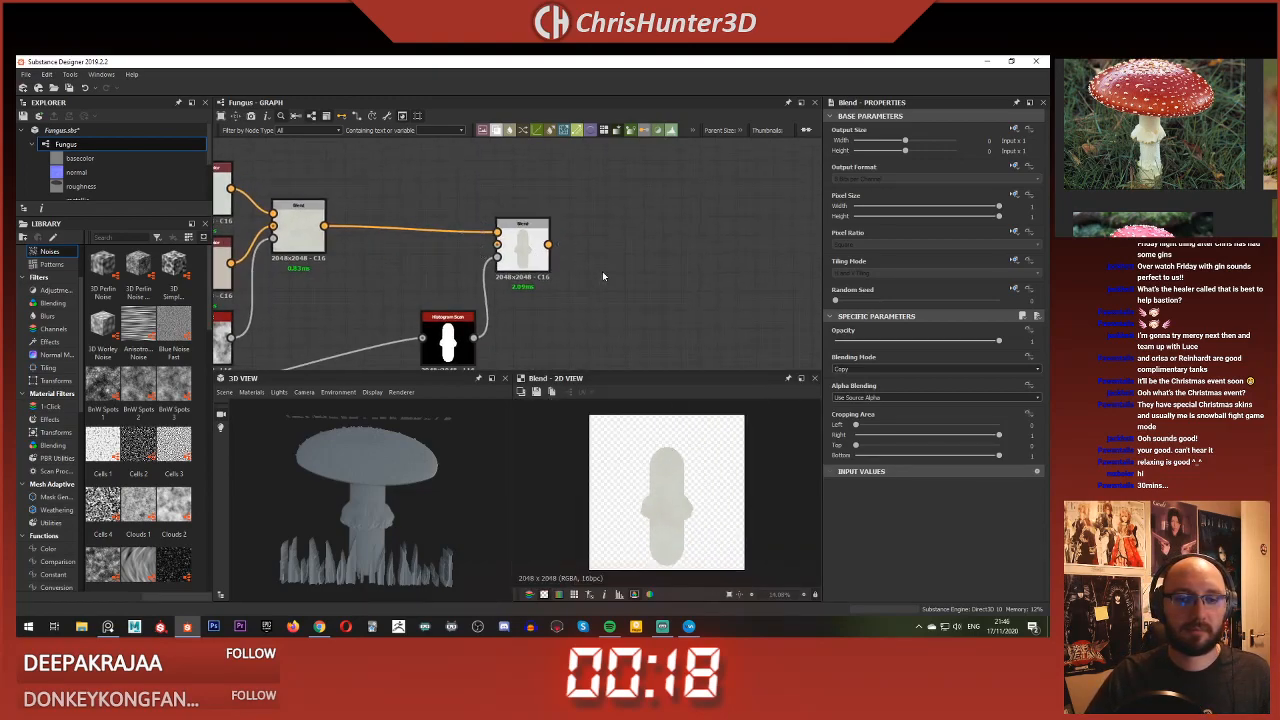
pyautogui.scroll(-3, 603, 273)
pyautogui.moveTo(649, 269); pyautogui.dragTo(515, 267, button='middle')
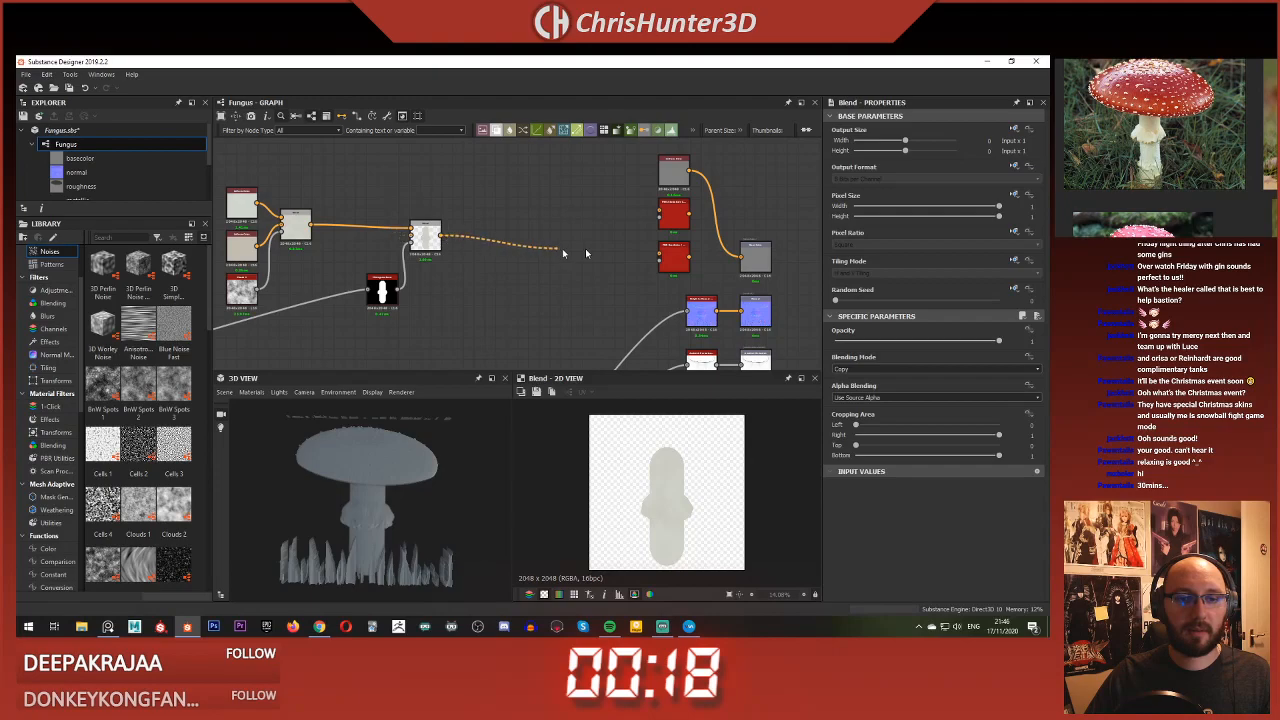
pyautogui.scroll(3, 400, 440)
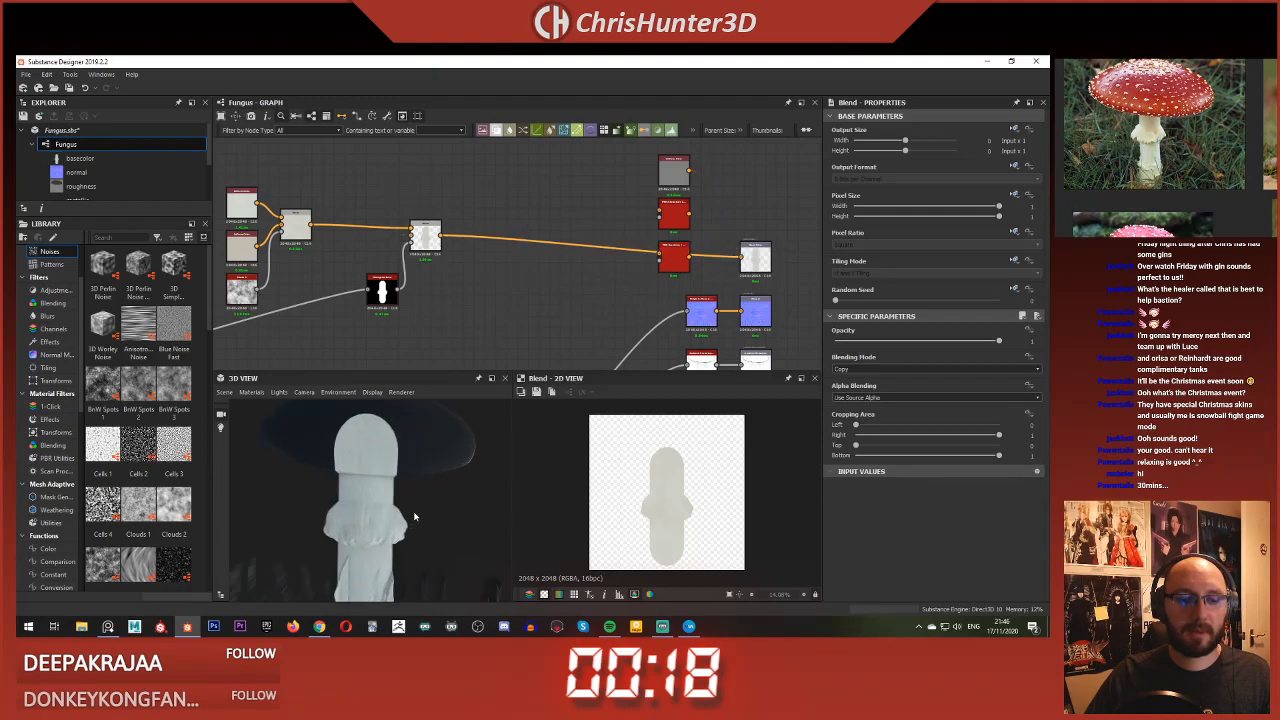
pyautogui.scroll(-2, 490, 290)
pyautogui.scroll(5, 507, 293)
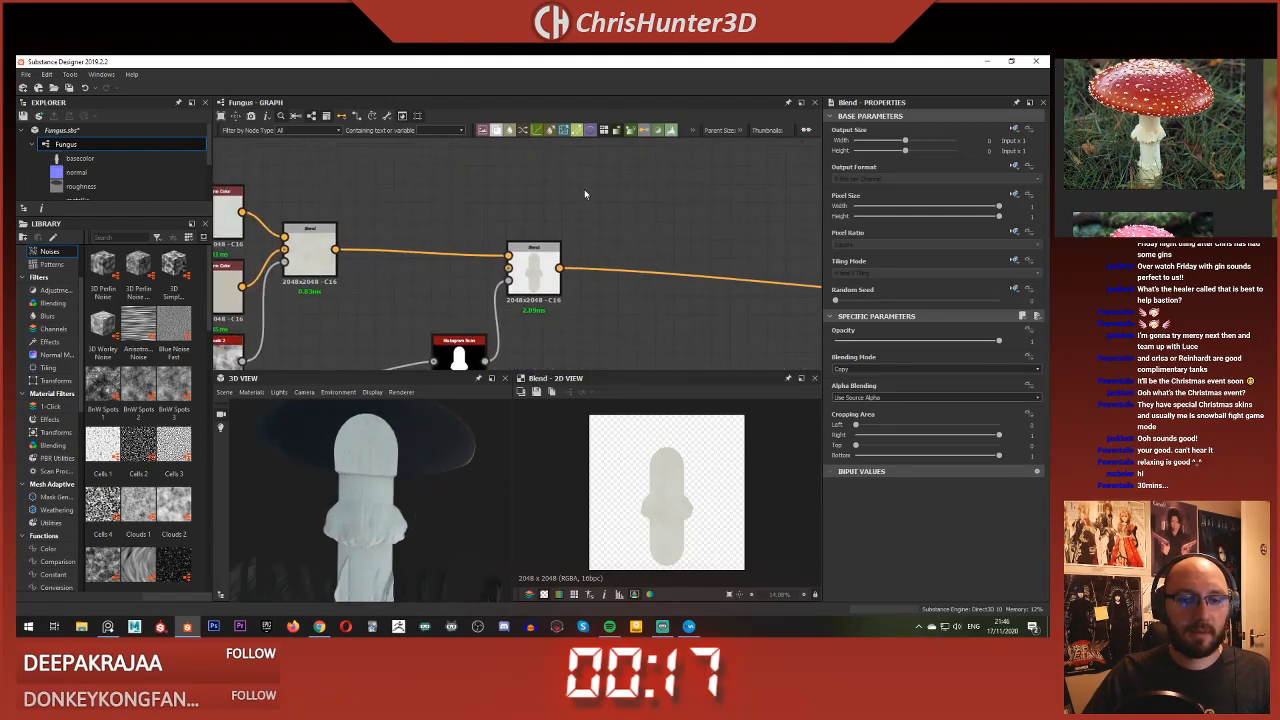
# Step: Add a Blend node below the masked stem colour and feed the stem's Histogram Scan into its background
pyautogui.moveTo(403, 330); pyautogui.dragTo(431, 279, button='middle')
pyautogui.scroll(-4, 456, 251)
pyautogui.scroll(5, 456, 256)
pyautogui.moveTo(550, 254); pyautogui.dragTo(510, 254)
pyautogui.scroll(-3, 510, 251)
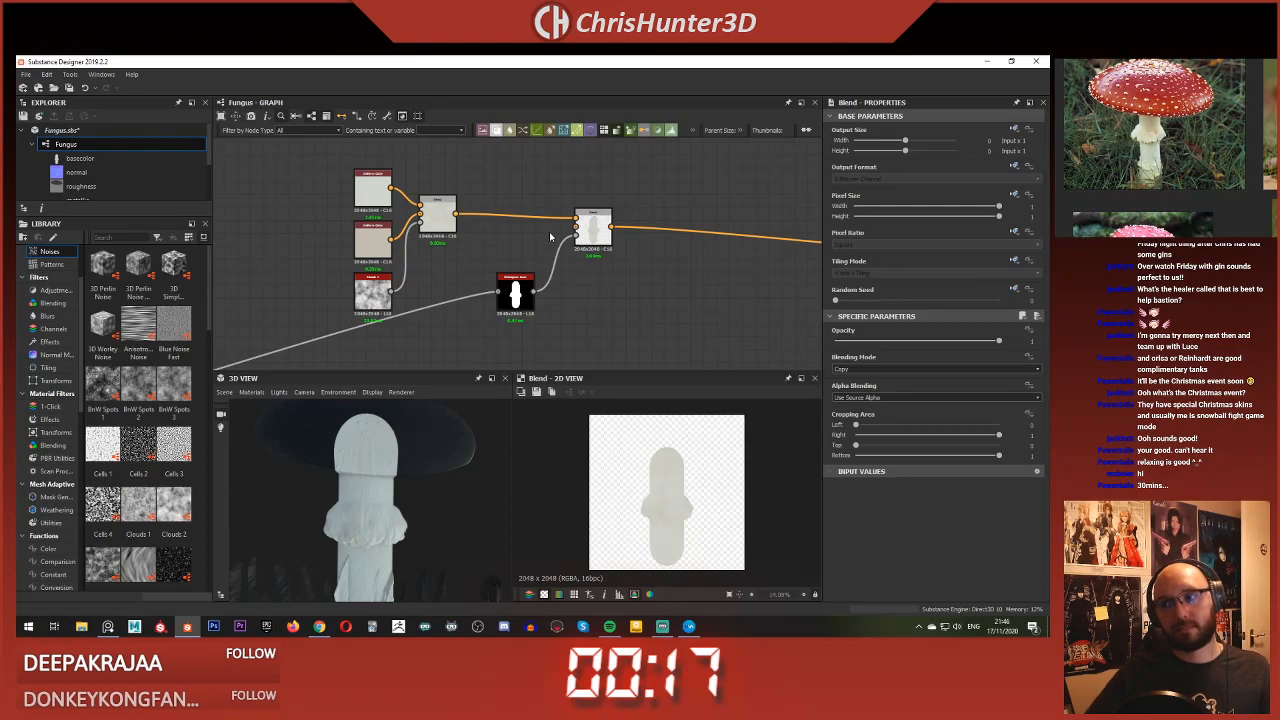
pyautogui.press('space')
pyautogui.write('bl')
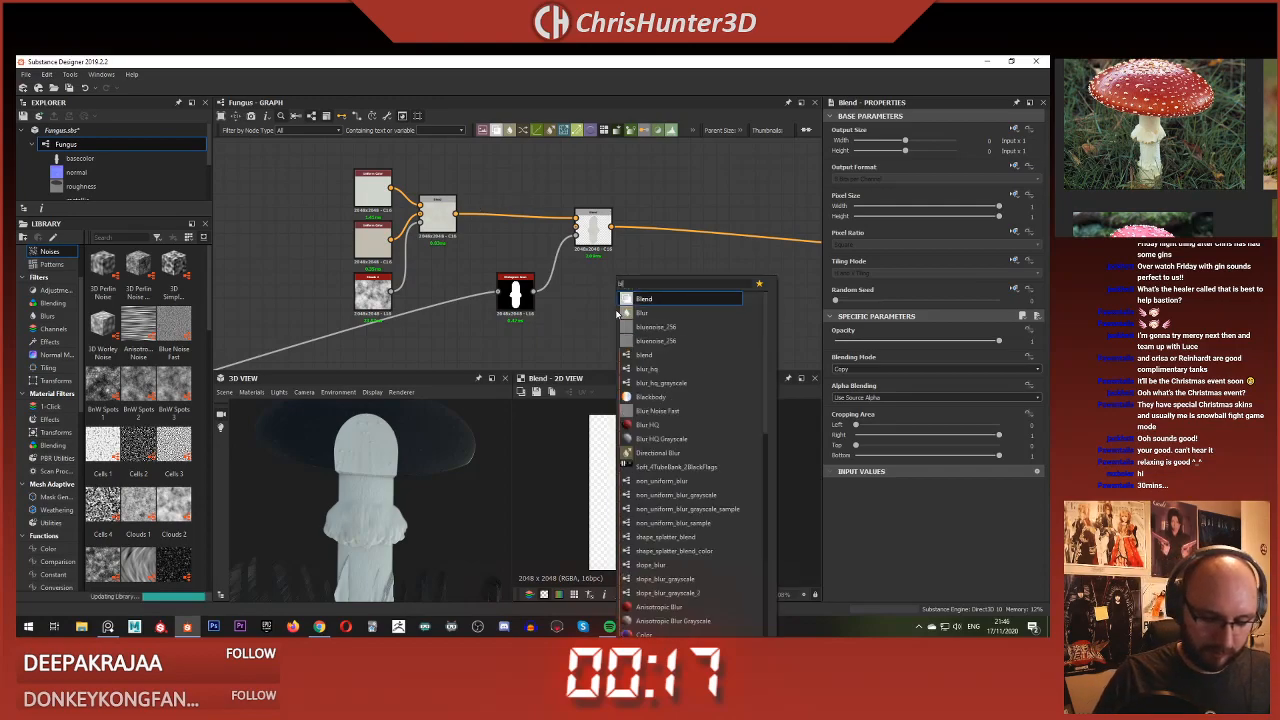
pyautogui.press('Return')
pyautogui.moveTo(536, 294); pyautogui.dragTo(602, 303)
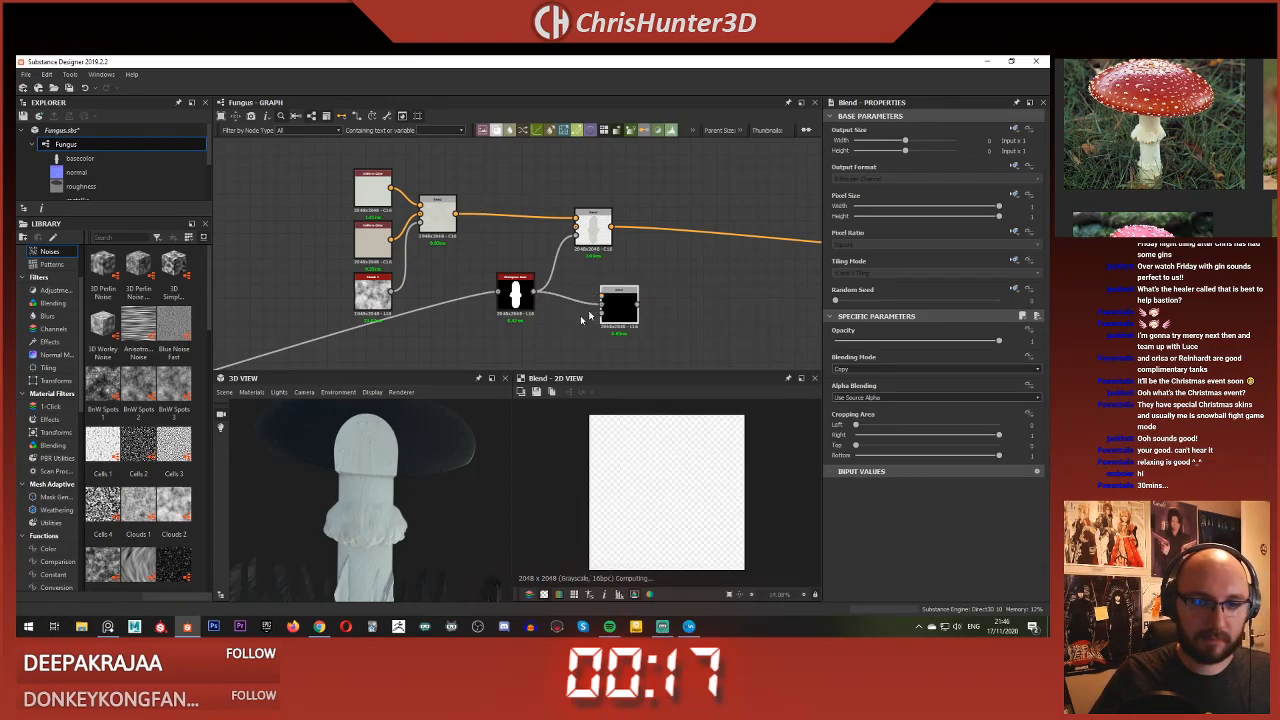
pyautogui.scroll(-5, 594, 181)
pyautogui.moveTo(452, 262); pyautogui.dragTo(610, 200, button='middle')
pyautogui.scroll(5, 355, 259)
pyautogui.moveTo(325, 256); pyautogui.dragTo(353, 311, button='middle')
pyautogui.scroll(3, 606, 277)
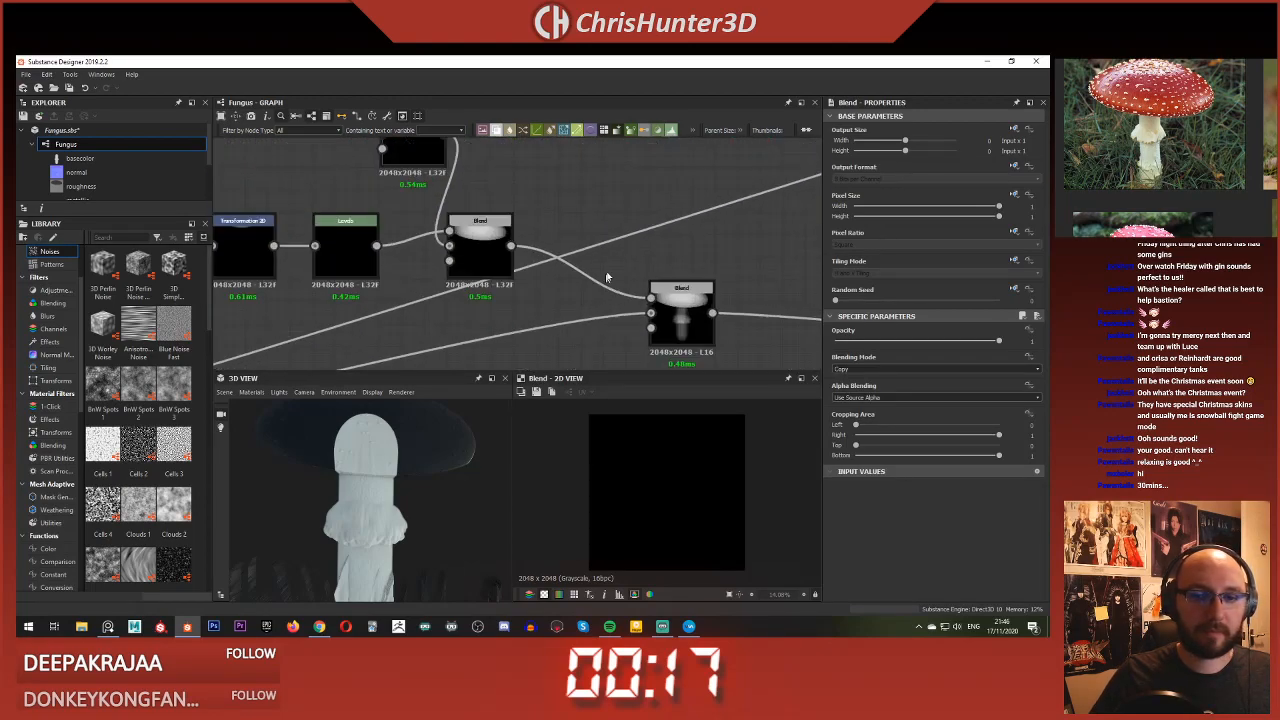
pyautogui.moveTo(515, 246); pyautogui.dragTo(731, 200)
pyautogui.scroll(-2, 690, 204)
pyautogui.scroll(-4, 735, 202)
pyautogui.moveTo(790, 190); pyautogui.dragTo(500, 300, button='middle')
pyautogui.scroll(1, 541, 312)
# Step: Duplicate the stem's Histogram Scan and feed the copy from the mushroom cap's height Blend
pyautogui.click(510, 260)
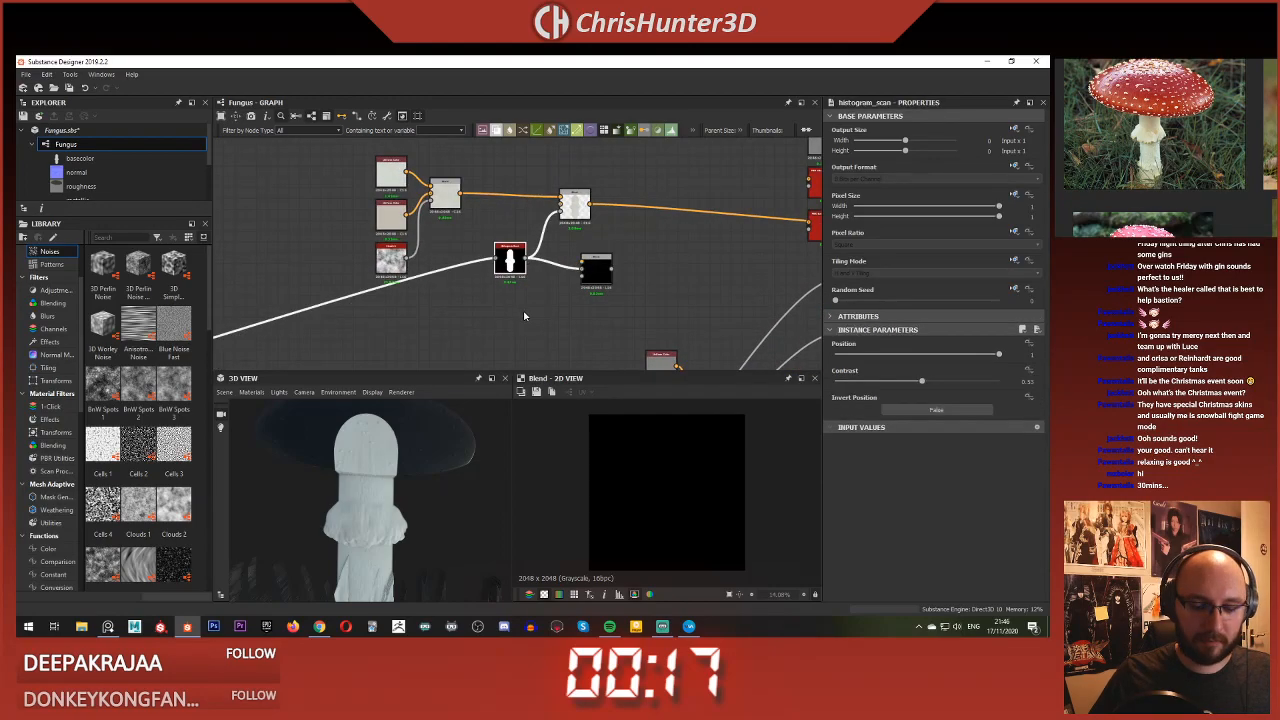
pyautogui.scroll(-3, 468, 301)
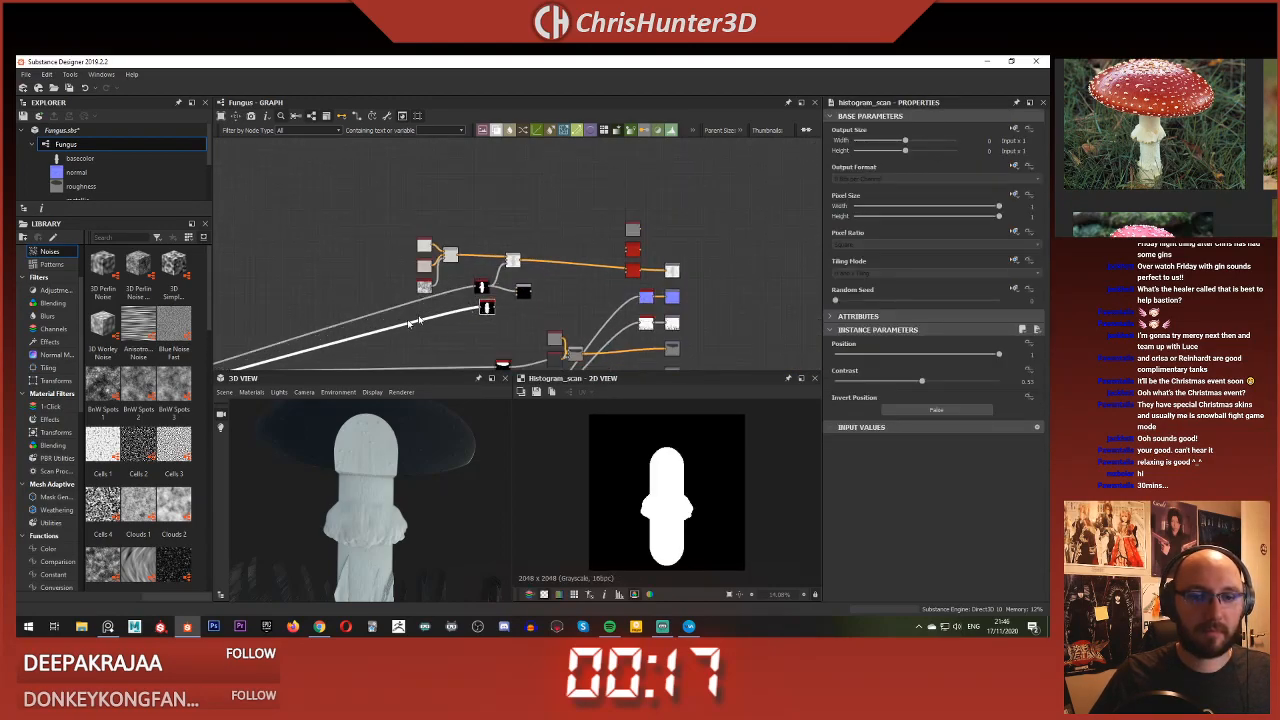
pyautogui.scroll(4, 484, 285)
pyautogui.scroll(-2, 598, 192)
pyautogui.moveTo(780, 150); pyautogui.dragTo(380, 278, button='middle')
pyautogui.scroll(5, 580, 257)
pyautogui.click(566, 257)
# Step: Connect the cap mask to the mask Blend's foreground and set the blending mode to Subtract
pyautogui.moveTo(647, 280); pyautogui.dragTo(482, 296, button='middle')
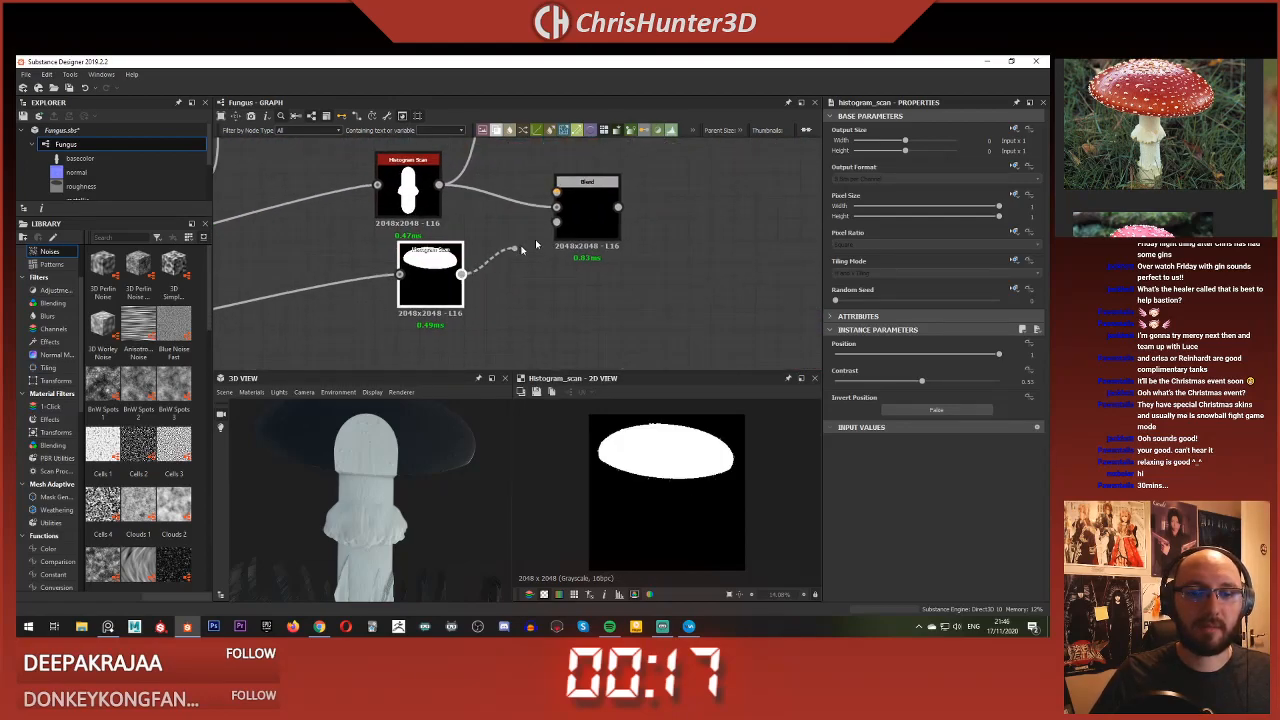
pyautogui.click(585, 190)
pyautogui.click(900, 368)
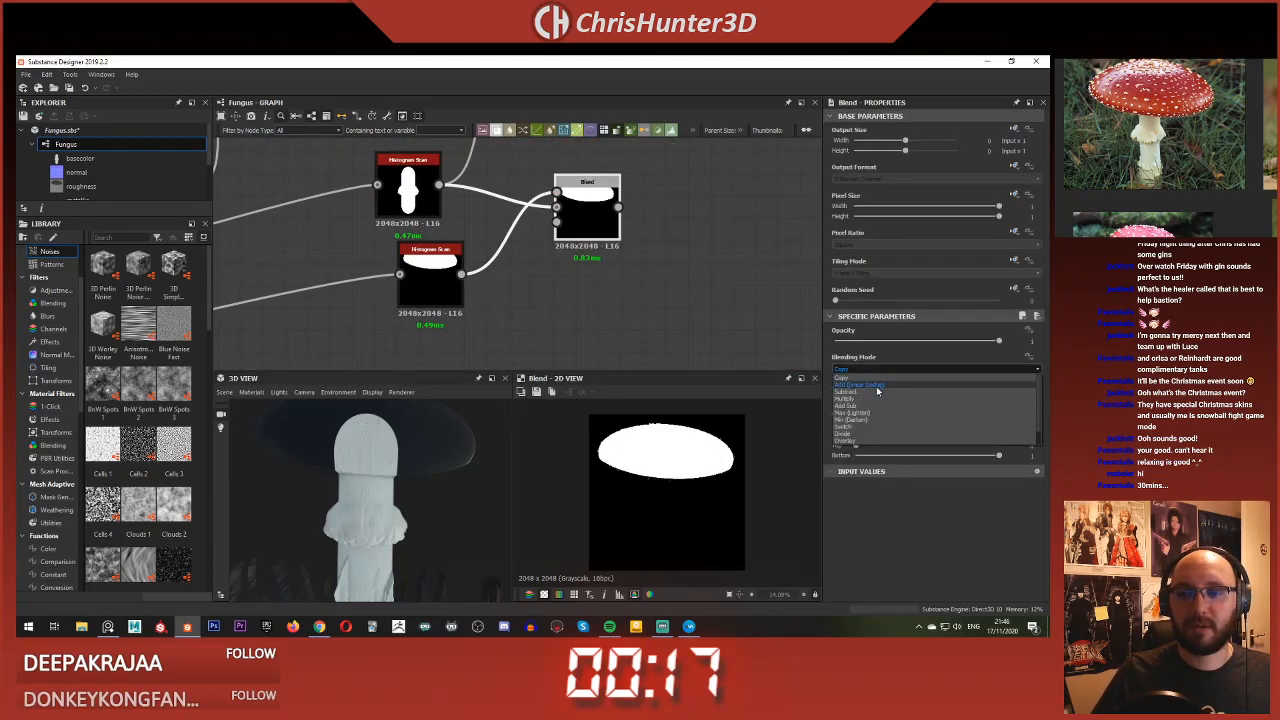
pyautogui.click(875, 396)
pyautogui.scroll(-2, 560, 256)
# Step: Connect the subtracted stem mask to the stem colour Blend's opacity input and check the stem in 3D
pyautogui.moveTo(581, 250); pyautogui.dragTo(539, 348, button='middle')
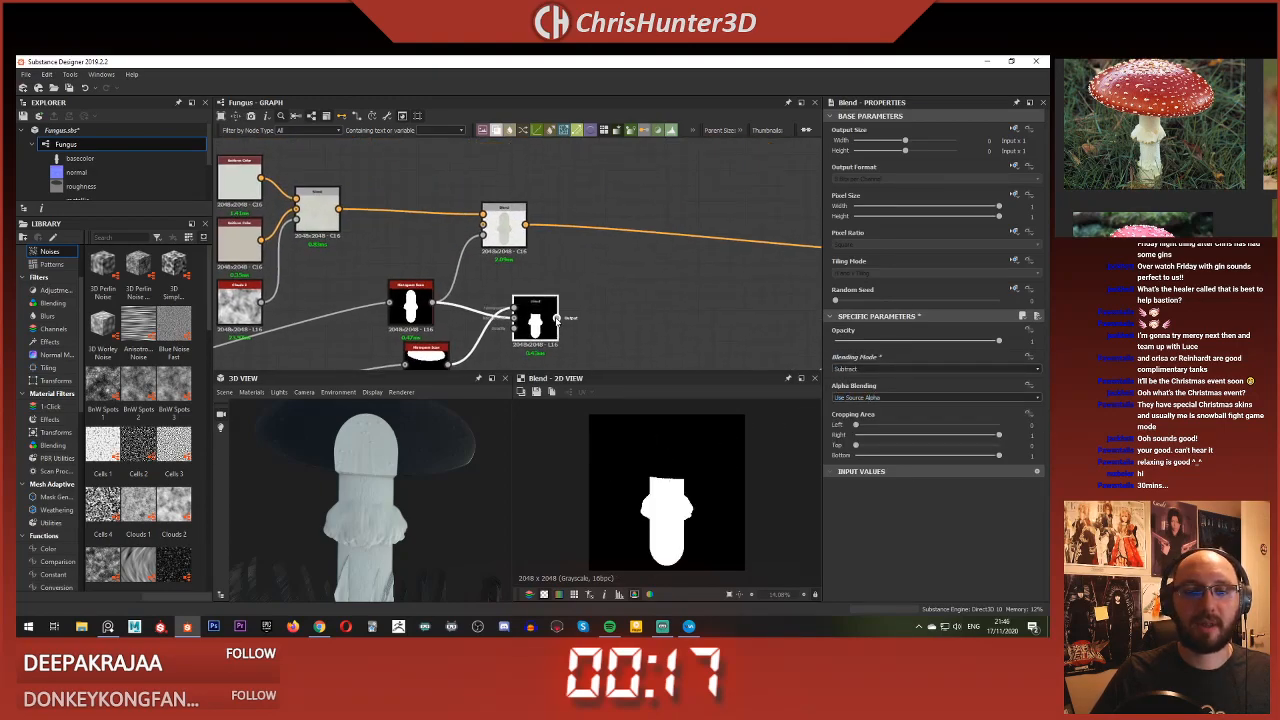
pyautogui.scroll(-3, 378, 466)
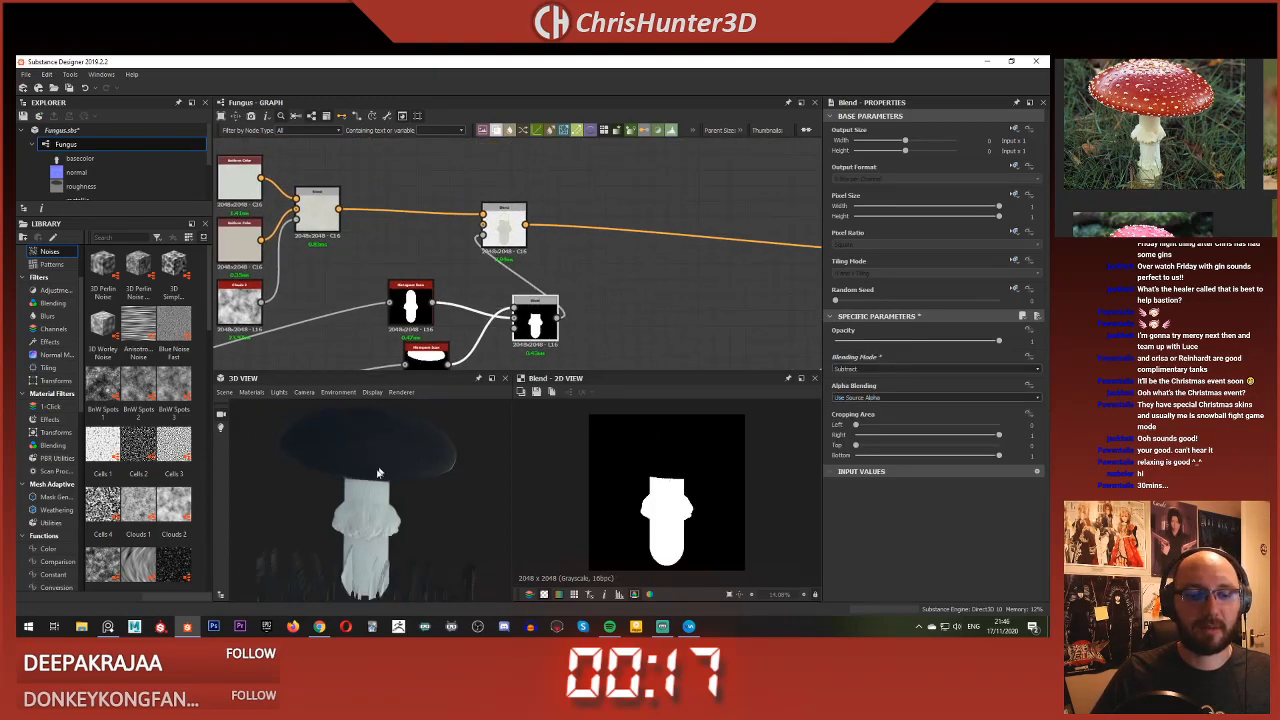
pyautogui.scroll(-5, 426, 292)
pyautogui.scroll(3, 448, 288)
pyautogui.scroll(1, 471, 297)
# Step: Rearrange the two Histogram Scan nodes and their Subtract Blend into a compact group beneath the stem colour nodes
pyautogui.moveTo(471, 297); pyautogui.dragTo(527, 249, button='middle')
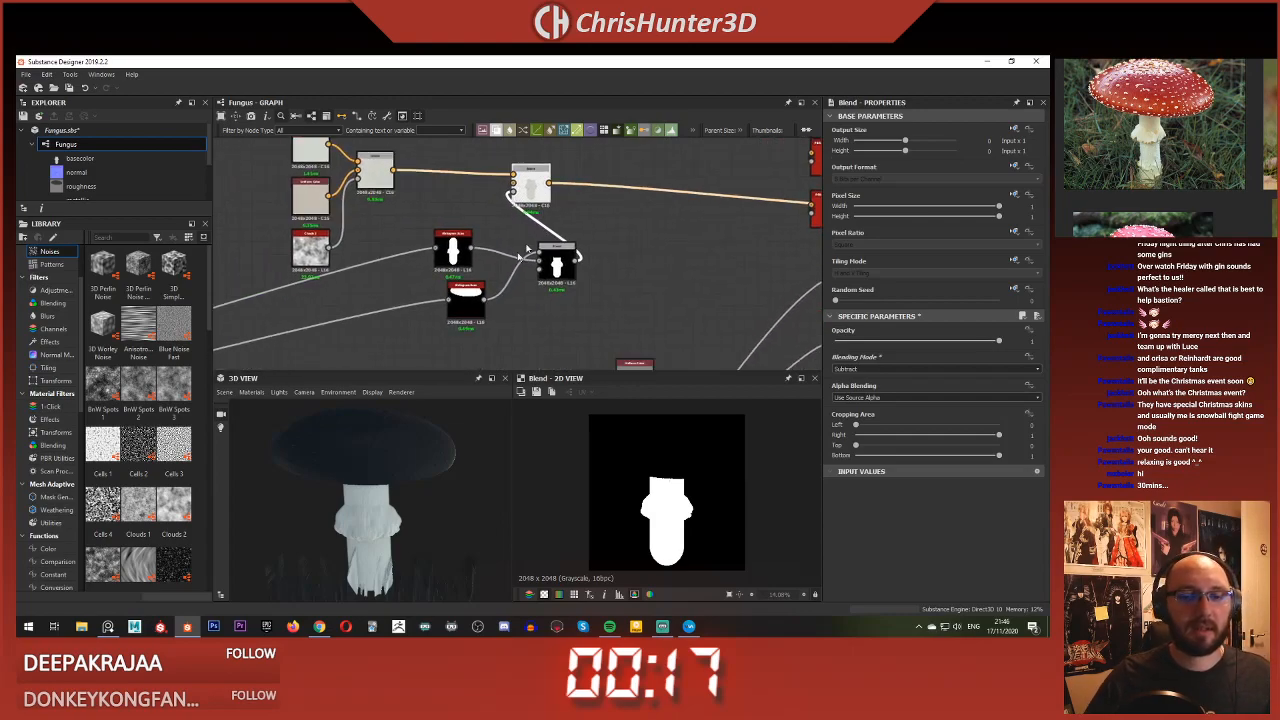
pyautogui.moveTo(406, 218); pyautogui.dragTo(524, 320)
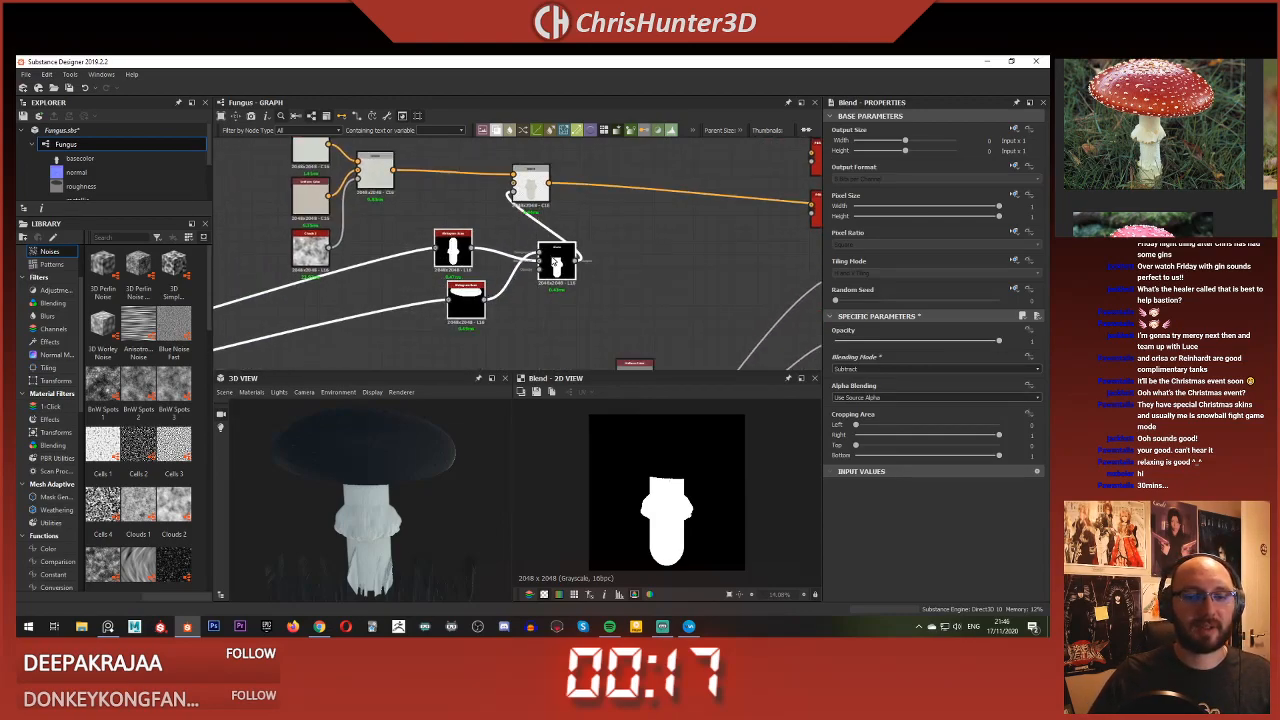
pyautogui.moveTo(555, 262); pyautogui.dragTo(503, 264)
pyautogui.moveTo(399, 243); pyautogui.dragTo(412, 241)
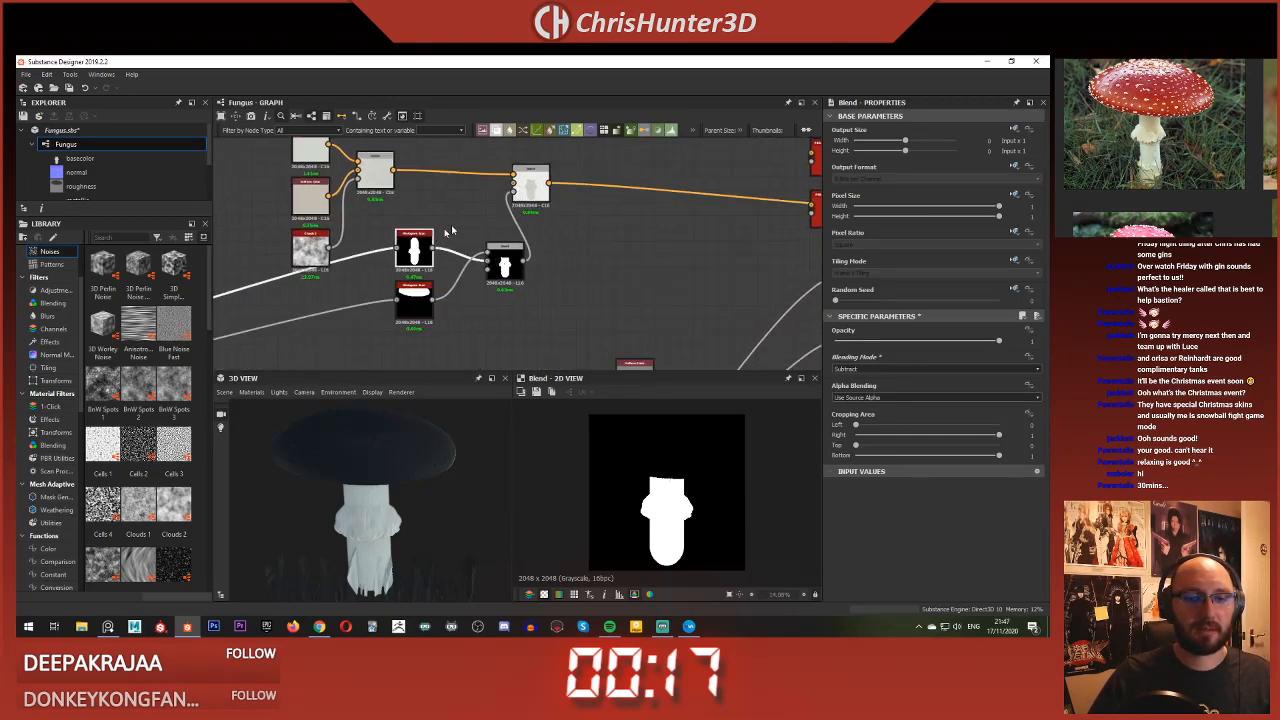
pyautogui.moveTo(508, 261); pyautogui.dragTo(469, 275)
# Step: Add another Blend after the stem mask, feed the mask into its background, and set its blending mode to Subtract
pyautogui.scroll(3, 504, 286)
pyautogui.moveTo(506, 288); pyautogui.dragTo(540, 254, button='middle')
pyautogui.press('space')
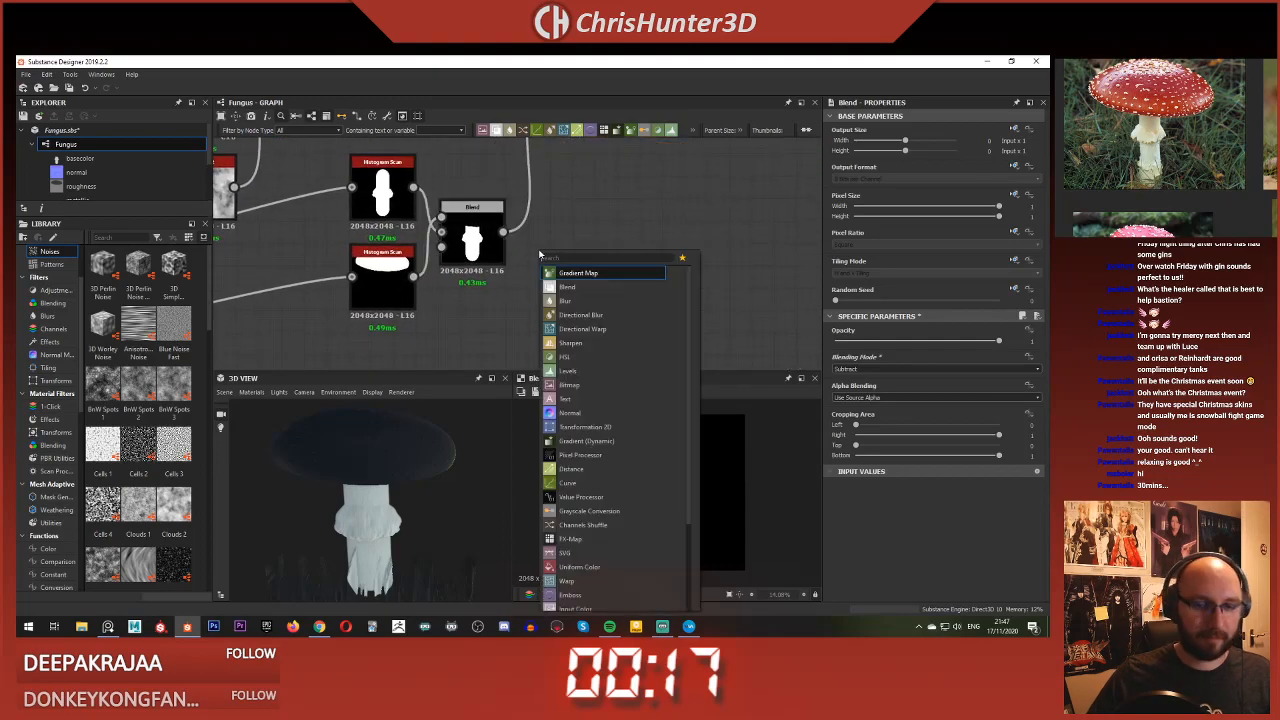
pyautogui.write('b')
pyautogui.press('Return')
pyautogui.moveTo(517, 262); pyautogui.dragTo(503, 232)
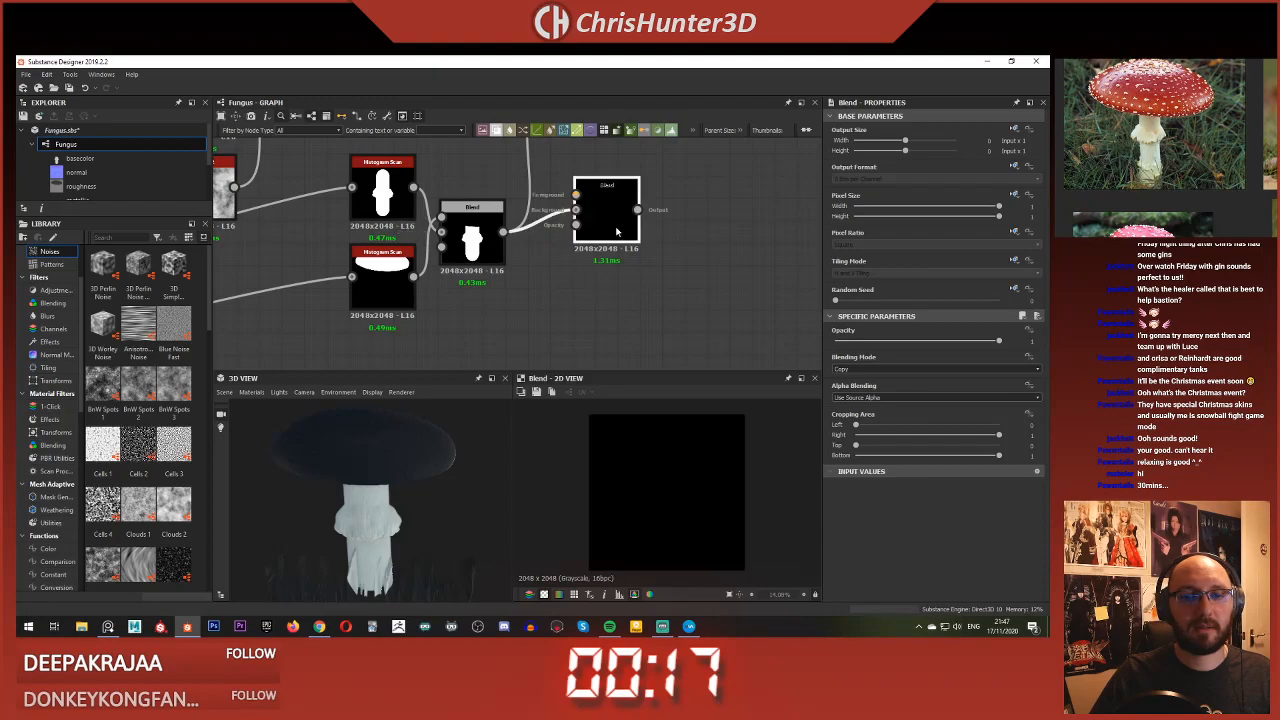
pyautogui.click(869, 370)
pyautogui.click(872, 390)
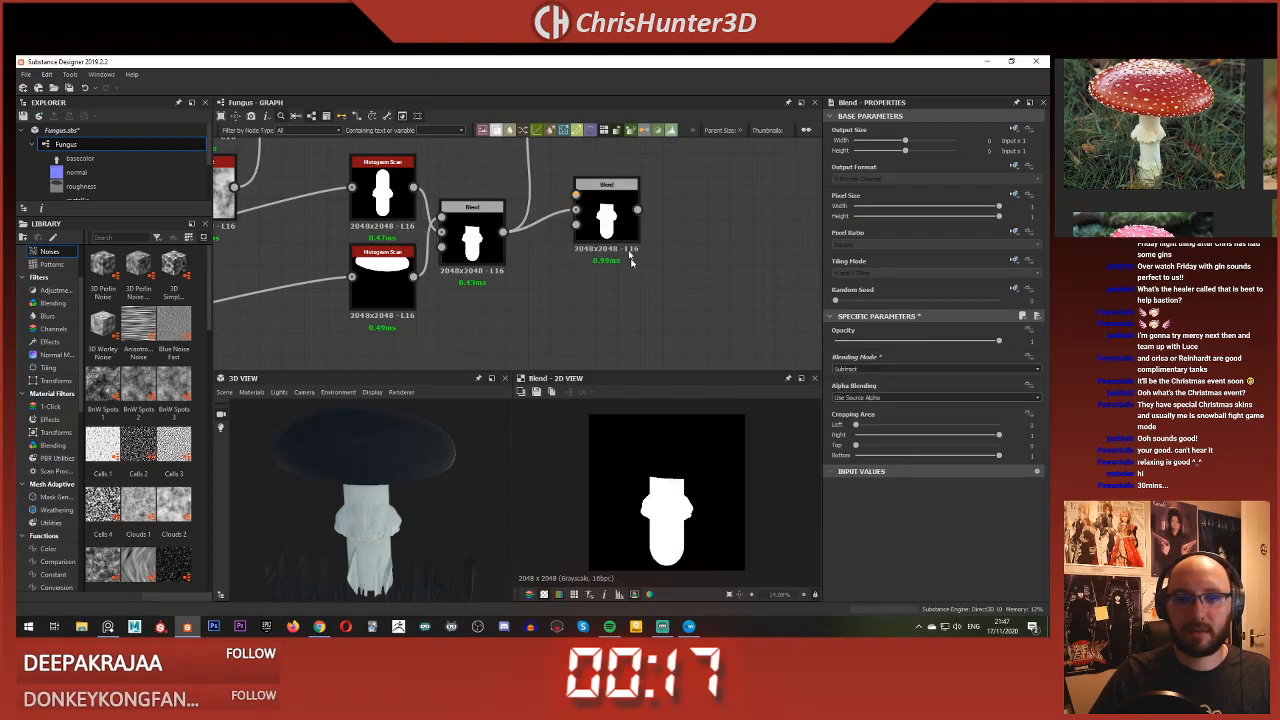
# Step: Locate the grass branch of the height graph and its final Levels node
pyautogui.scroll(-2, 485, 326)
pyautogui.scroll(-5, 485, 326)
pyautogui.moveTo(485, 326); pyautogui.dragTo(625, 208, button='middle')
pyautogui.moveTo(240, 314); pyautogui.dragTo(583, 260, button='middle')
pyautogui.scroll(6, 583, 260)
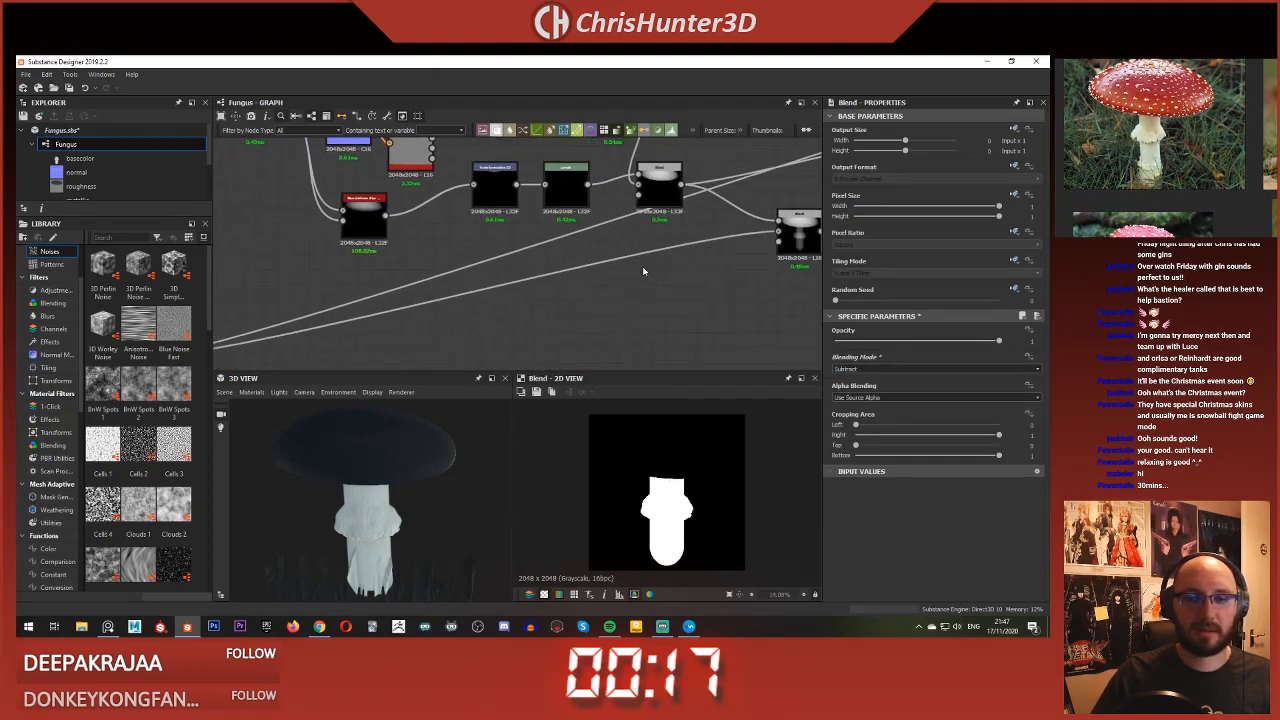
pyautogui.scroll(-1, 645, 270)
pyautogui.scroll(-5, 235, 355)
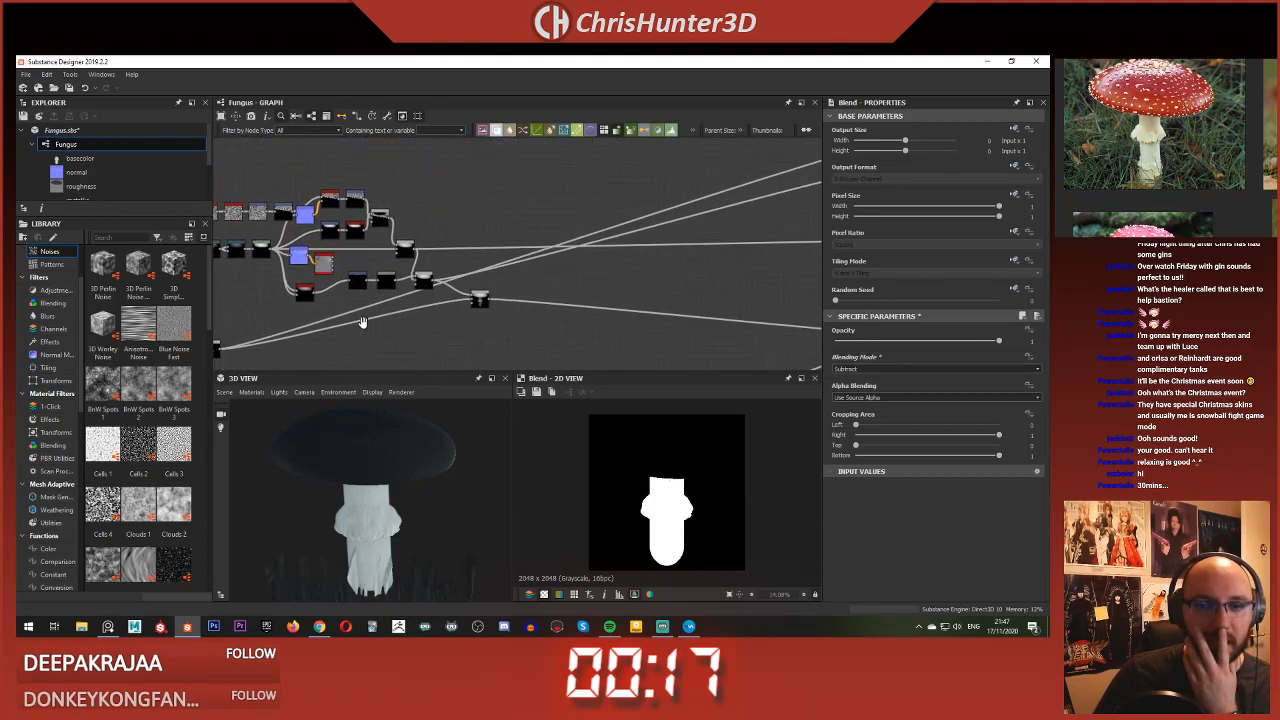
pyautogui.moveTo(233, 366); pyautogui.dragTo(520, 290, button='middle')
pyautogui.scroll(4, 520, 290)
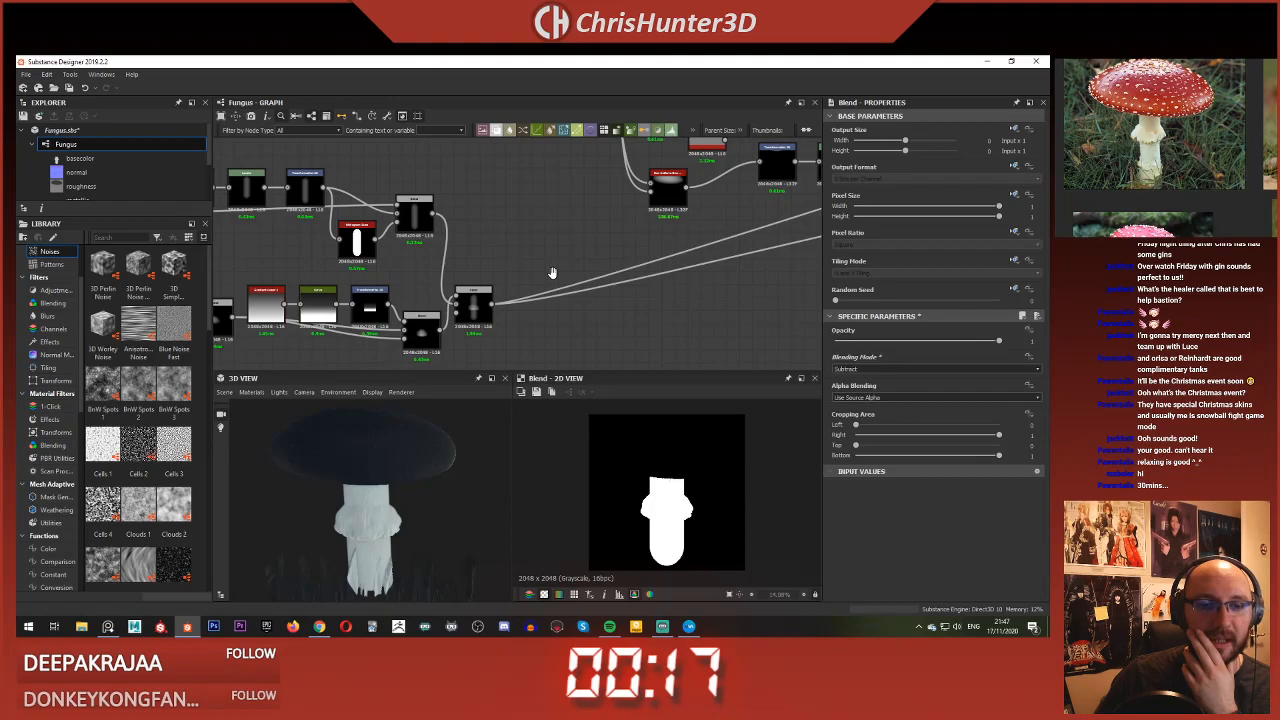
pyautogui.scroll(-3, 540, 272)
pyautogui.scroll(4, 494, 210)
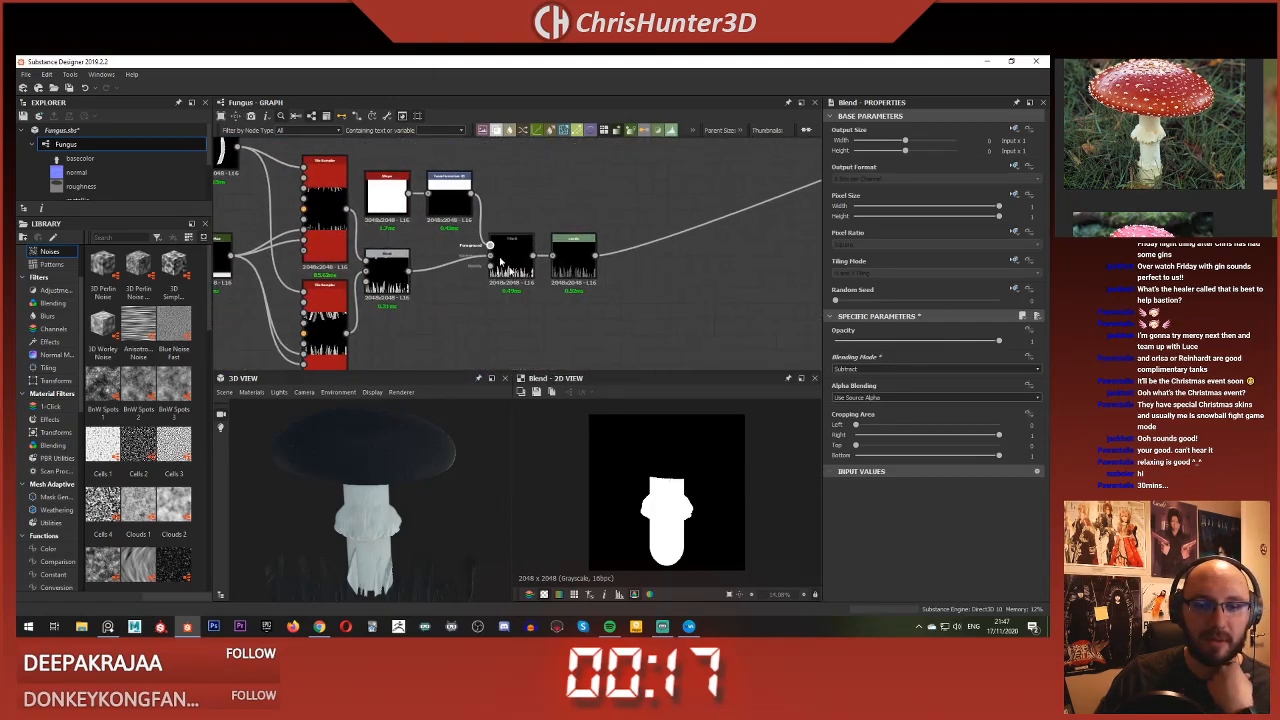
pyautogui.scroll(2, 501, 262)
# Step: Connect the output of the grass branch's final Levels node to the foreground of the second Subtract Blend
pyautogui.click(538, 247)
pyautogui.scroll(-4, 660, 180)
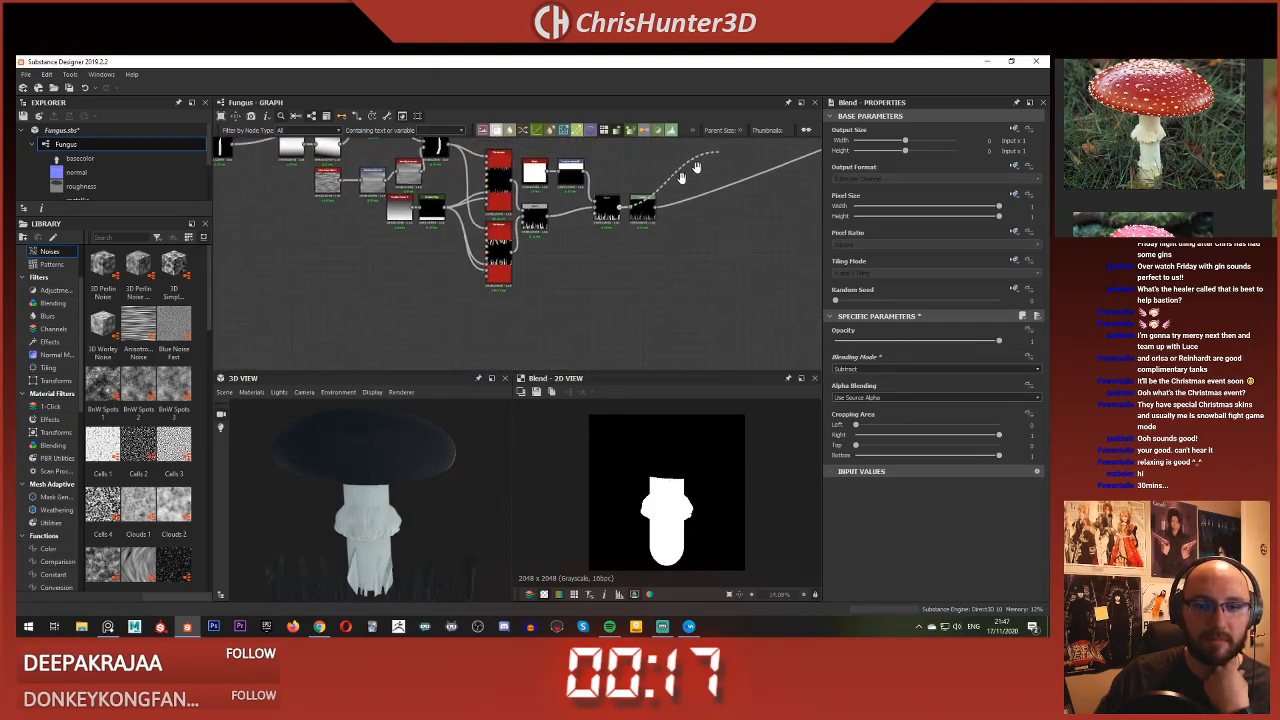
pyautogui.moveTo(686, 177); pyautogui.dragTo(359, 341, button='middle')
pyautogui.scroll(-4, 616, 290)
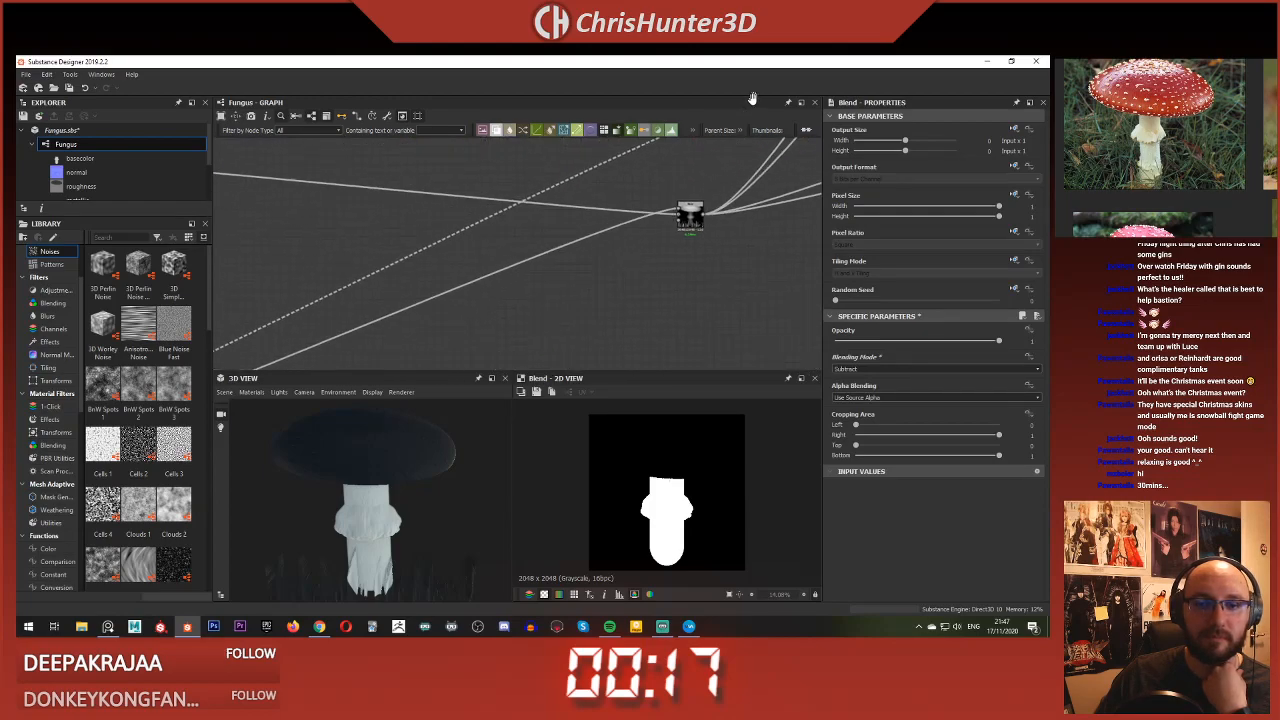
pyautogui.click(464, 306)
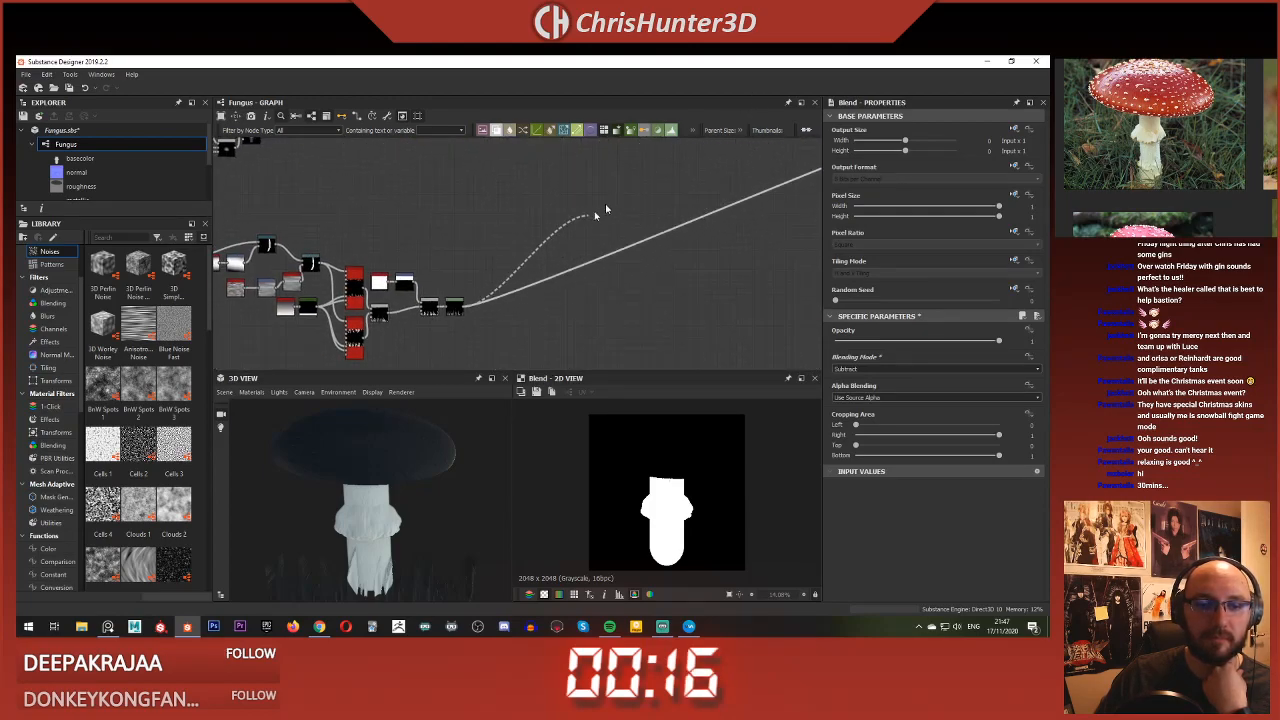
pyautogui.moveTo(640, 205); pyautogui.dragTo(645, 295, button='middle')
pyautogui.scroll(3, 572, 236)
pyautogui.scroll(4, 640, 220)
pyautogui.scroll(-1, 646, 220)
pyautogui.moveTo(563, 290); pyautogui.dragTo(646, 276, button='middle')
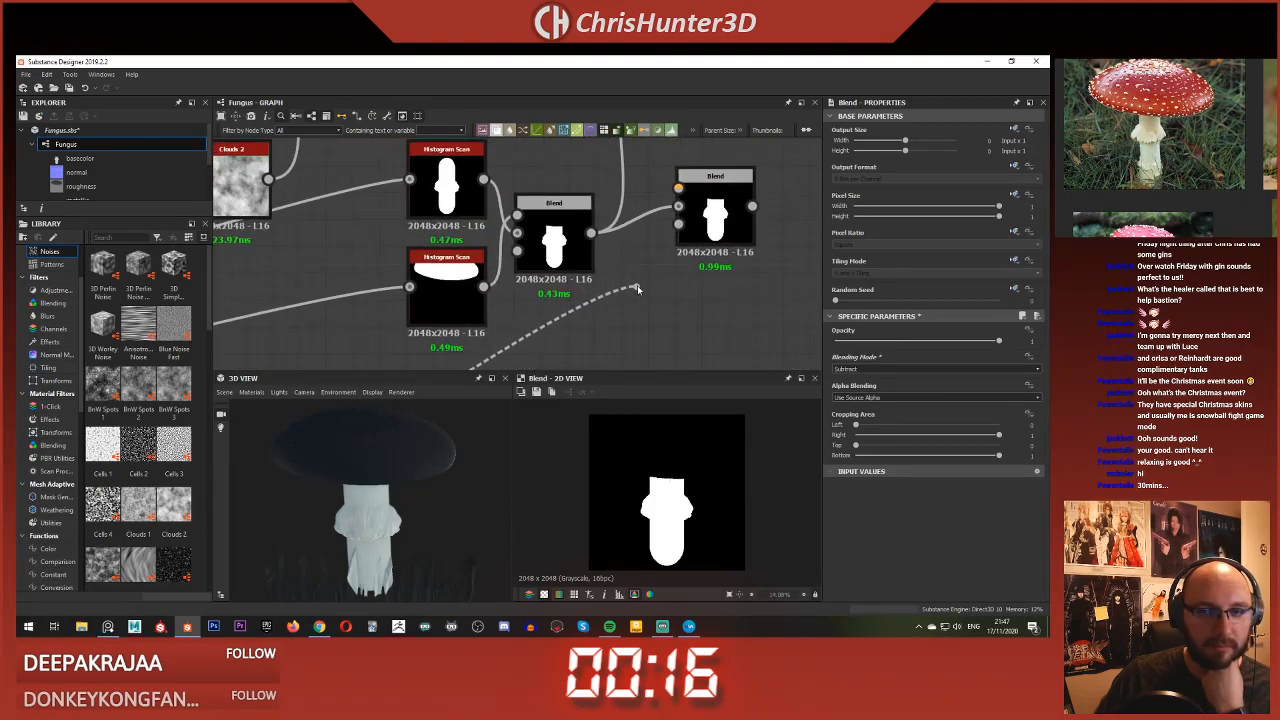
pyautogui.moveTo(659, 271); pyautogui.dragTo(678, 188)
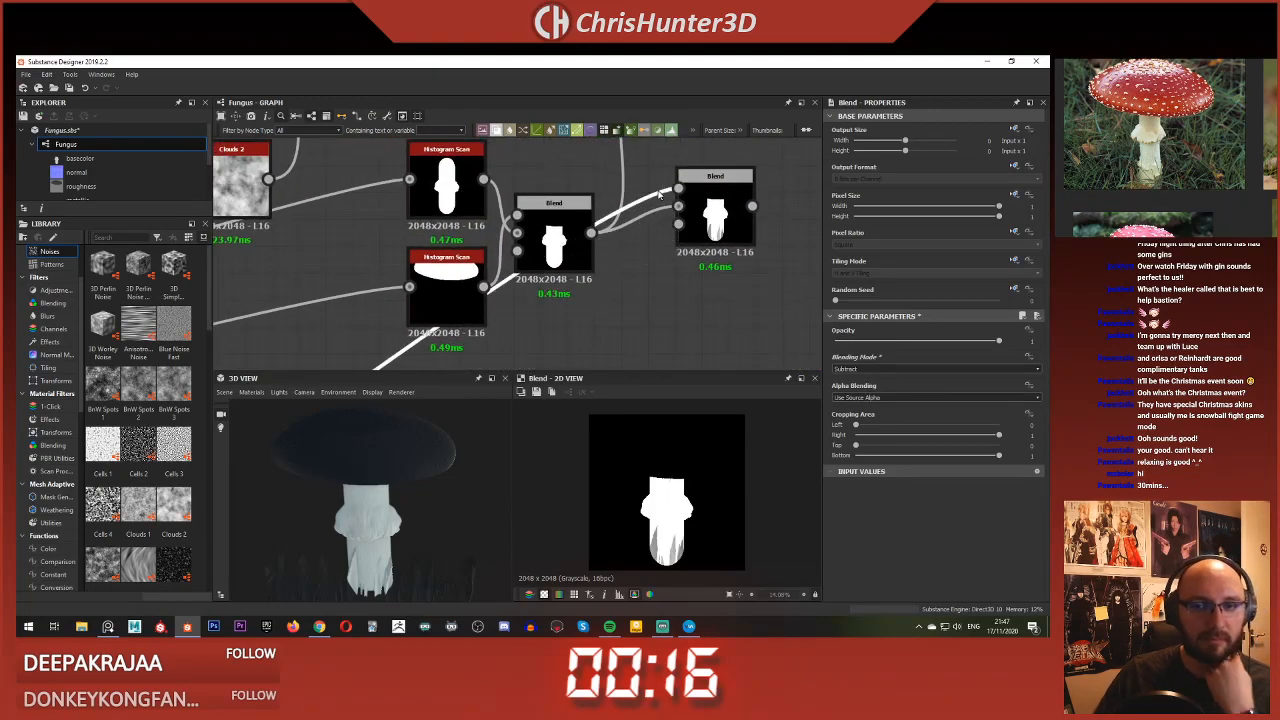
# Step: Duplicate the cap's Histogram Scan and insert the copy between the grass Levels output and the second Subtract Blend
pyautogui.press('space')
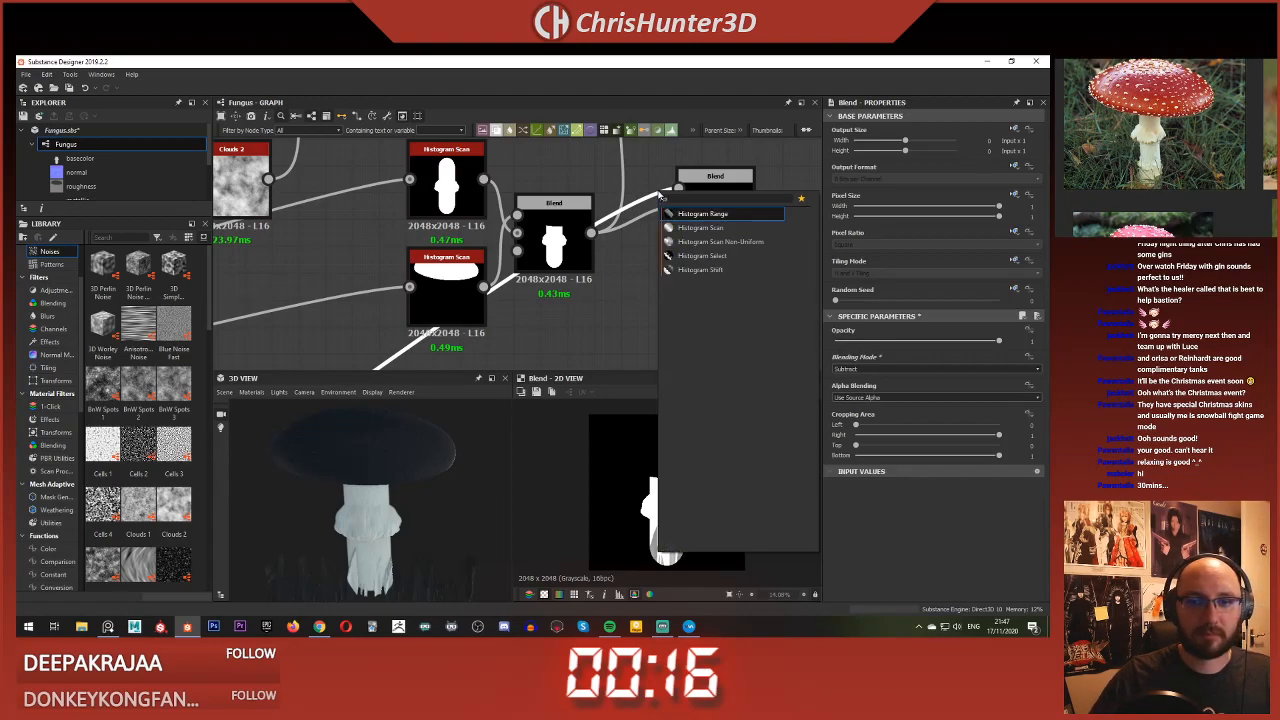
pyautogui.click(568, 180)
pyautogui.click(462, 287)
pyautogui.moveTo(464, 287); pyautogui.dragTo(463, 230, button='middle')
pyautogui.scroll(-1, 546, 263)
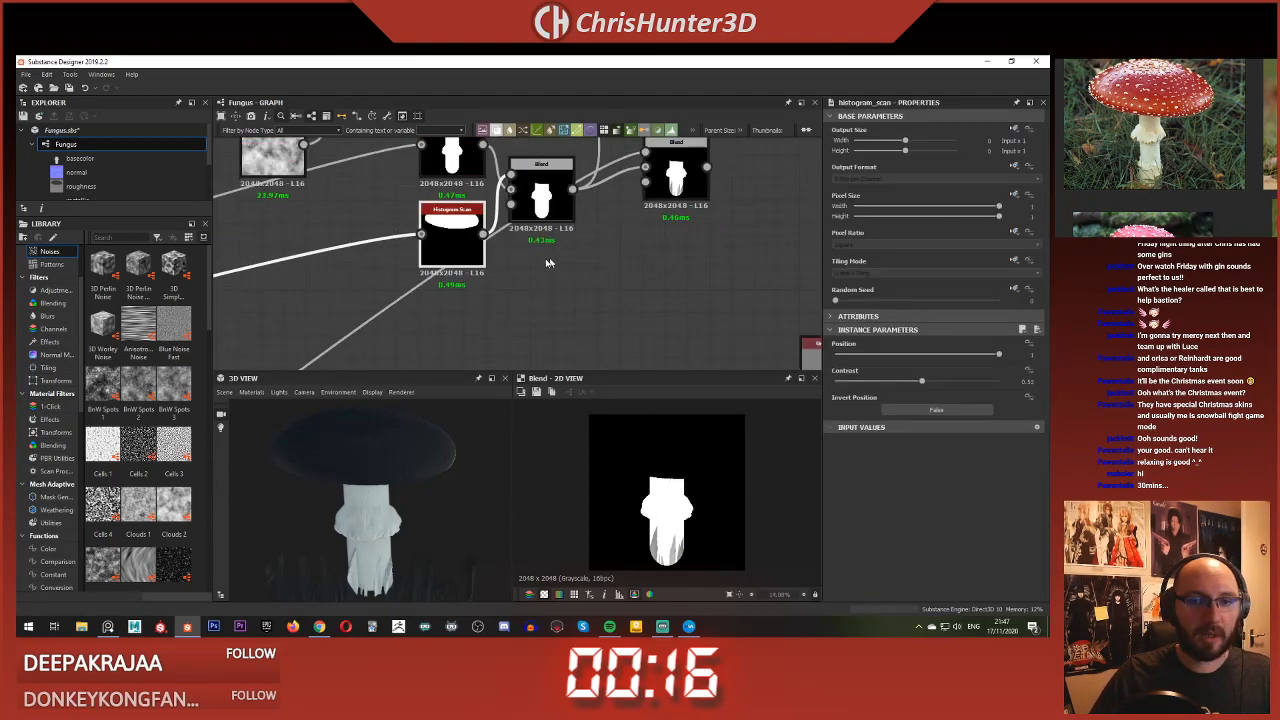
pyautogui.hotkey('ctrl', 'd')
pyautogui.doubleClick(532, 262)
pyautogui.moveTo(532, 262); pyautogui.dragTo(676, 298)
pyautogui.moveTo(661, 157); pyautogui.dragTo(664, 160)
# Step: Set the second mask Blend to Subtract, connect it to the stem colour Blend's opacity, and inspect the stem in 3D
pyautogui.doubleClick(680, 179)
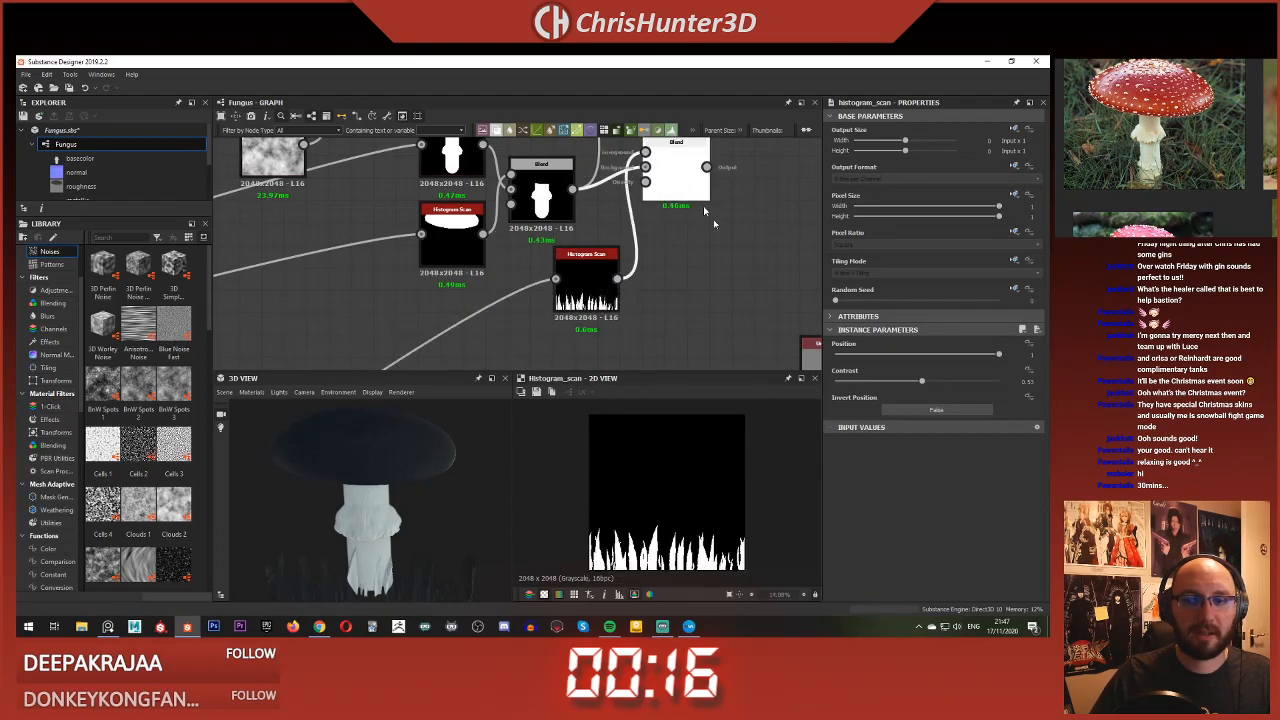
pyautogui.click(867, 371)
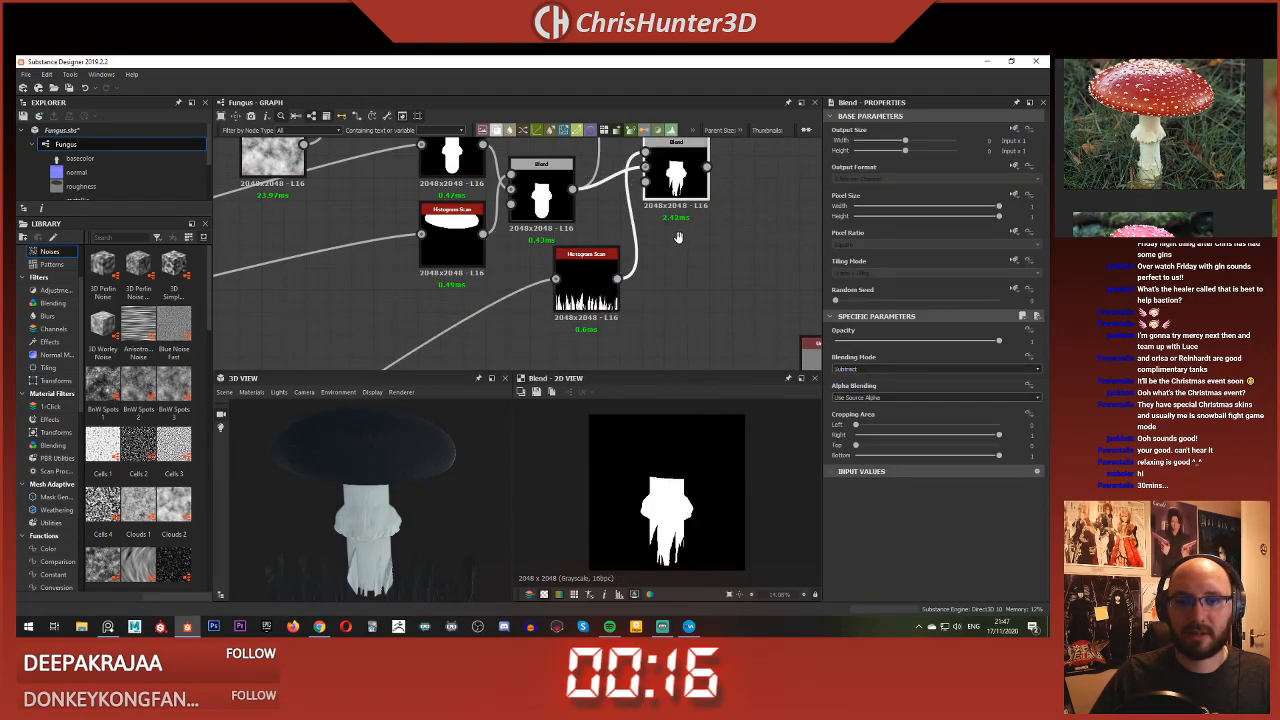
pyautogui.moveTo(678, 237); pyautogui.dragTo(650, 310, button='middle')
pyautogui.moveTo(598, 215); pyautogui.dragTo(565, 177)
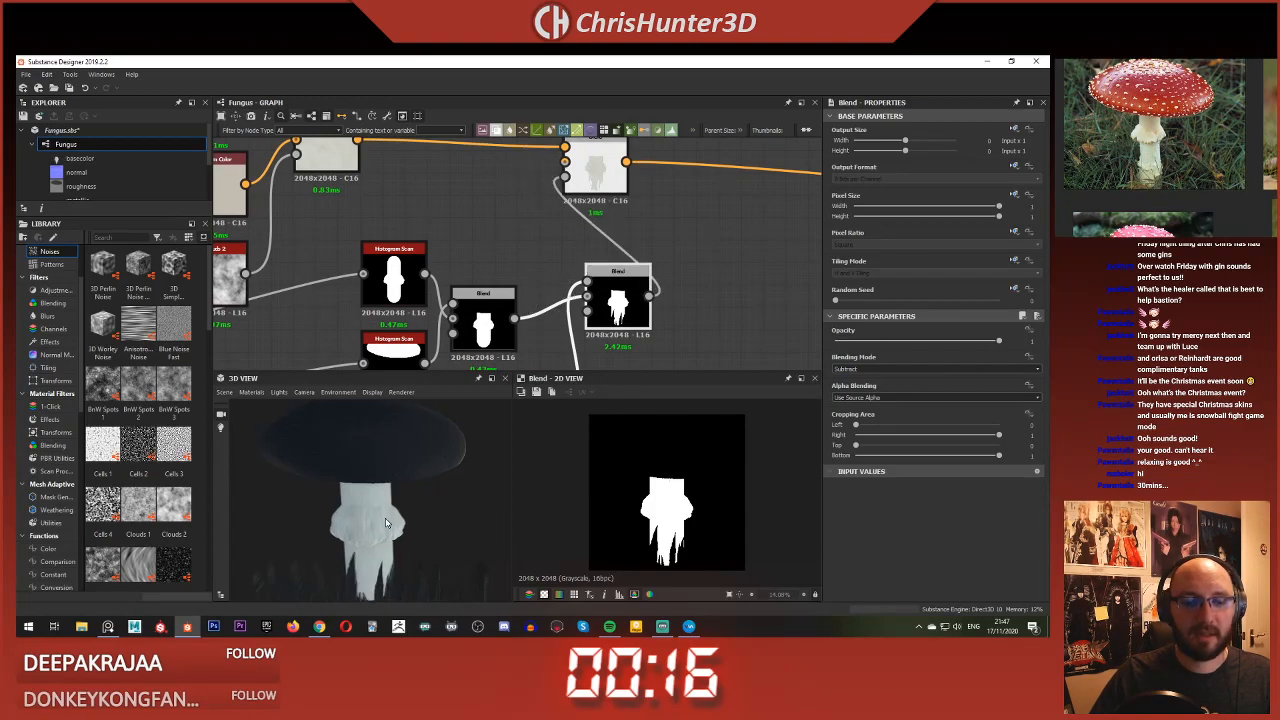
pyautogui.moveTo(380, 505)
pyautogui.mouseDown()
pyautogui.moveTo(405, 491)
pyautogui.moveTo(403, 504)
pyautogui.mouseUp()
pyautogui.scroll(-3, 403, 504)
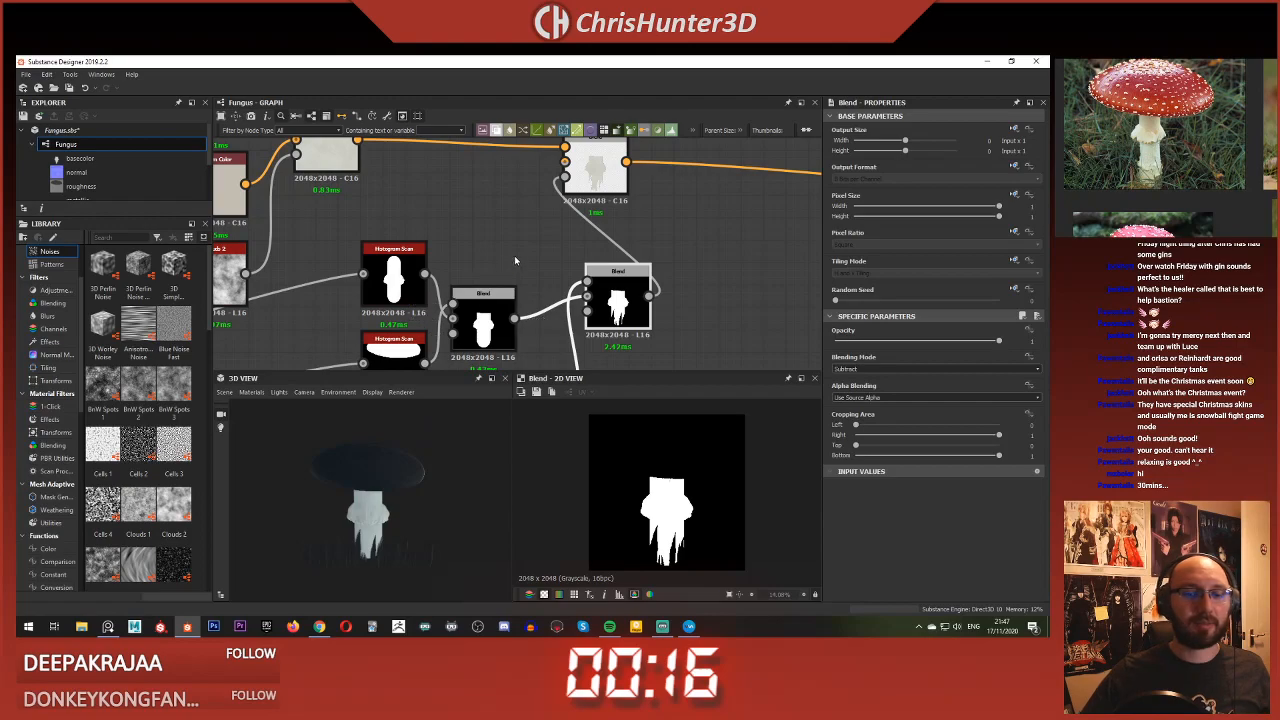
# Step: Move the stem colour Blend further downstream and shift the whole stem mask group up closer to it
pyautogui.scroll(-3, 515, 259)
pyautogui.scroll(2, 590, 200)
pyautogui.moveTo(563, 223); pyautogui.dragTo(524, 250, button='middle')
pyautogui.moveTo(501, 195); pyautogui.dragTo(609, 195)
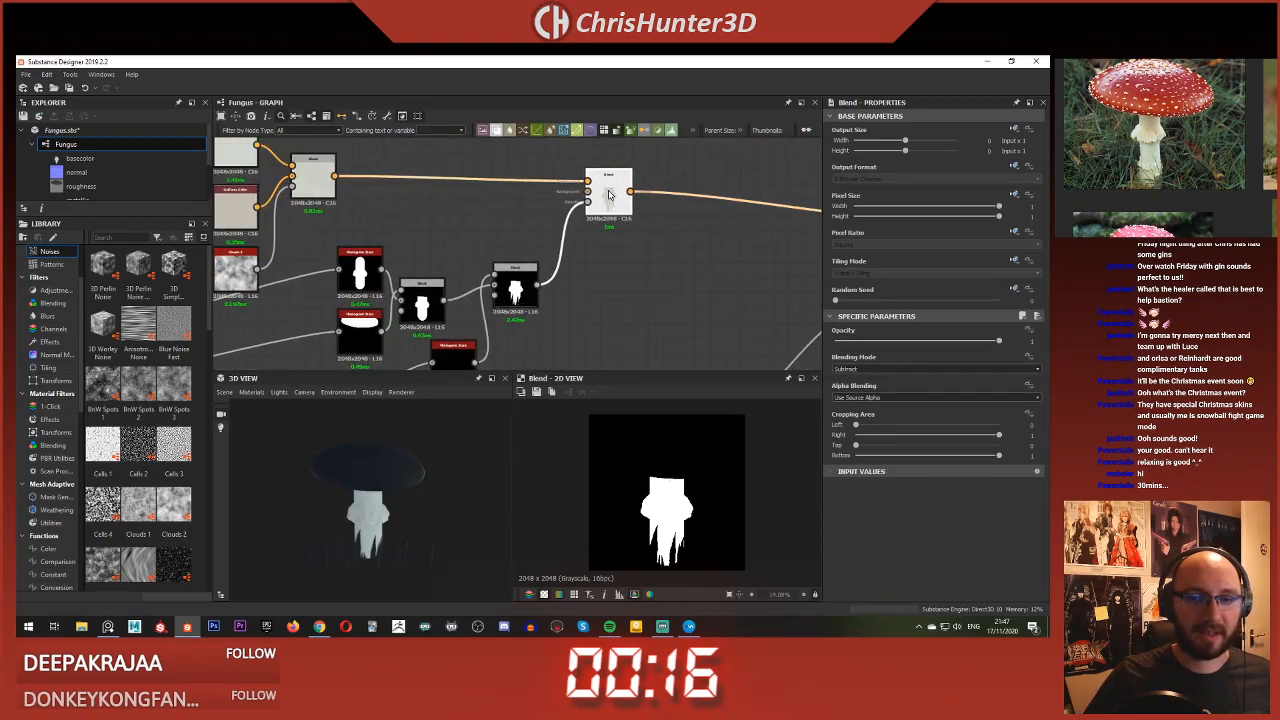
pyautogui.scroll(-1, 512, 263)
pyautogui.moveTo(512, 263); pyautogui.dragTo(586, 221, button='middle')
pyautogui.moveTo(447, 195); pyautogui.dragTo(567, 321)
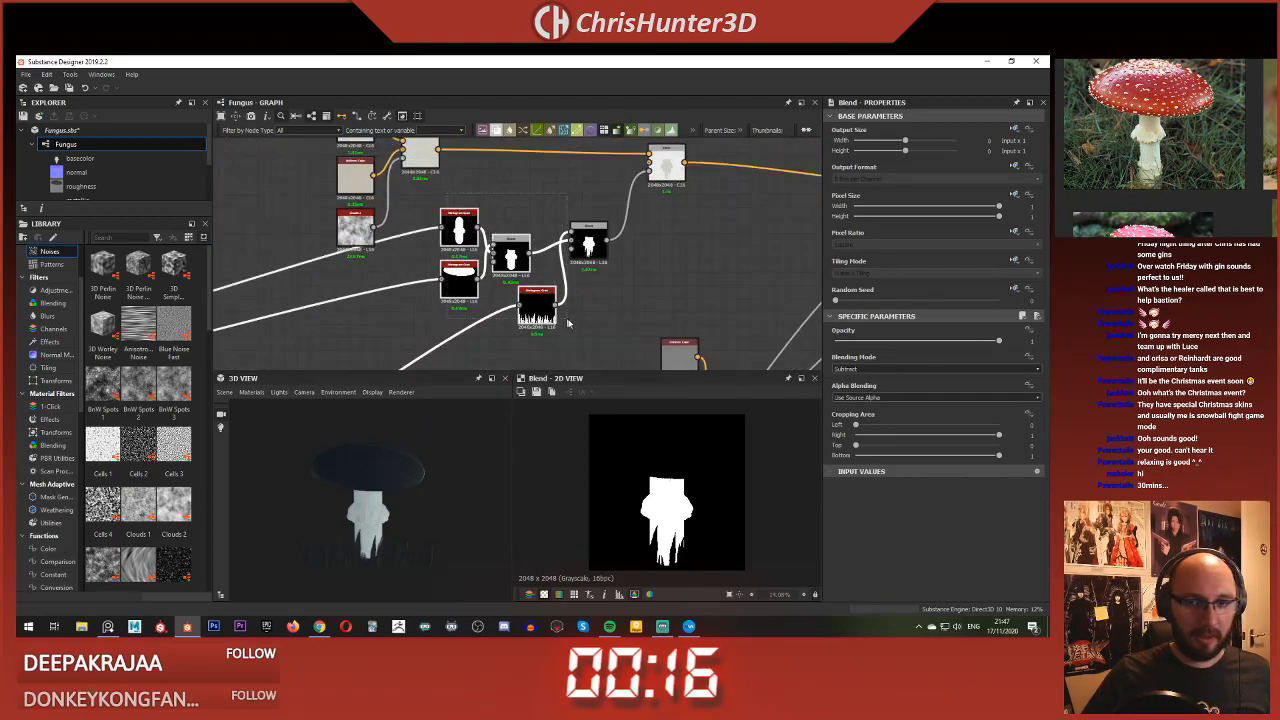
pyautogui.moveTo(583, 246); pyautogui.dragTo(596, 222)
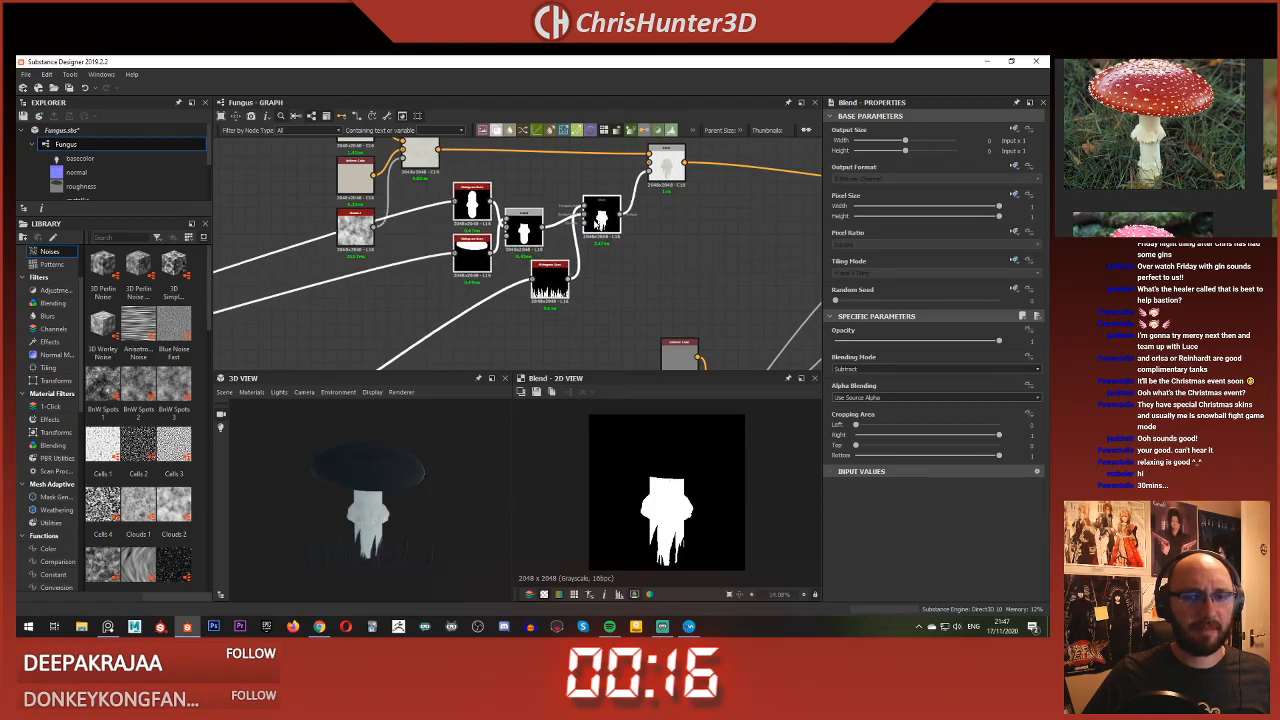
# Step: Tuck the grass Histogram Scan beneath the first Subtract Blend, and bring the second Subtract Blend and stem colour Blend in beside them
pyautogui.click(561, 180)
pyautogui.scroll(1, 553, 226)
pyautogui.moveTo(545, 310); pyautogui.dragTo(509, 305)
pyautogui.scroll(-1, 568, 288)
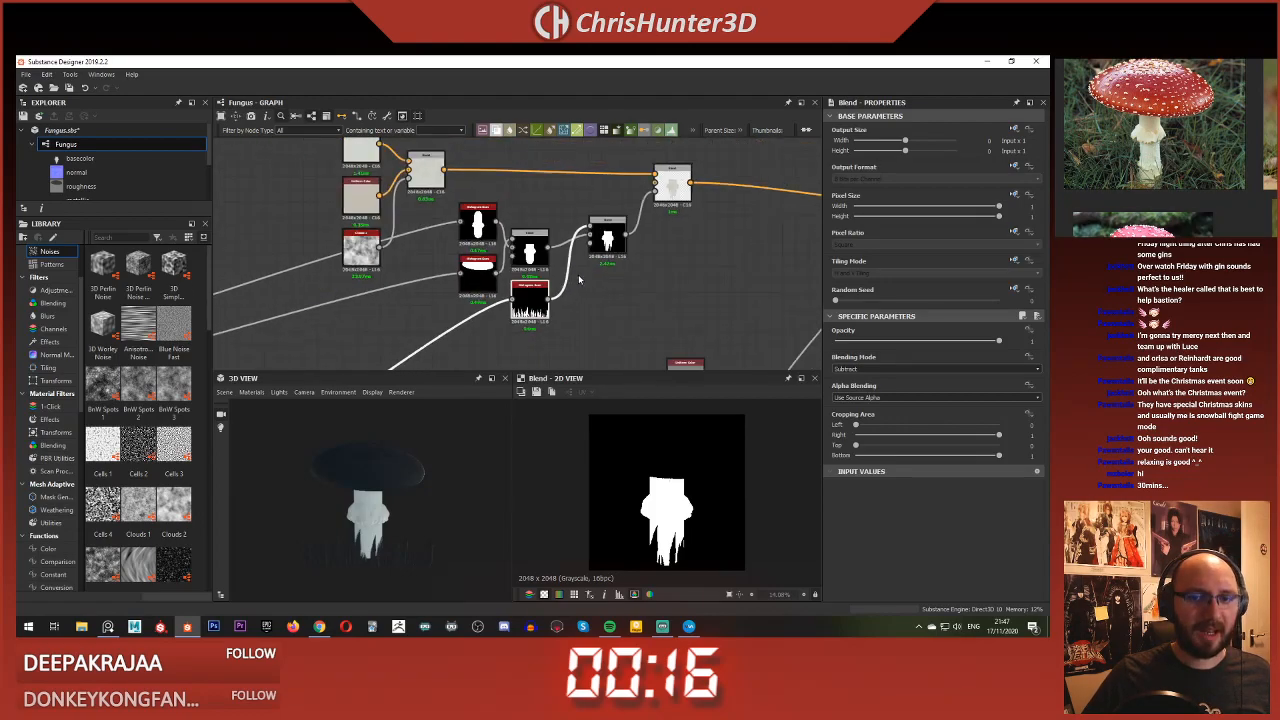
pyautogui.moveTo(640, 250); pyautogui.dragTo(543, 282, button='middle')
pyautogui.moveTo(507, 271); pyautogui.dragTo(480, 309)
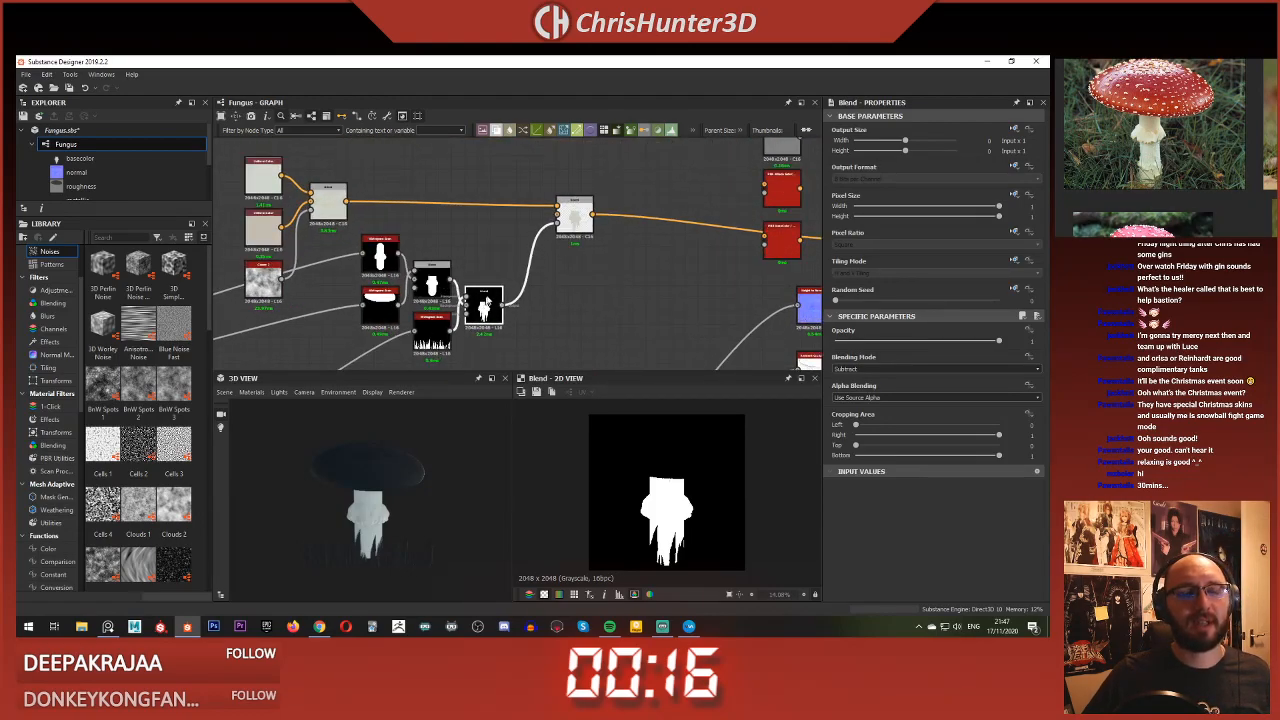
pyautogui.scroll(2, 487, 303)
pyautogui.scroll(-3, 500, 260)
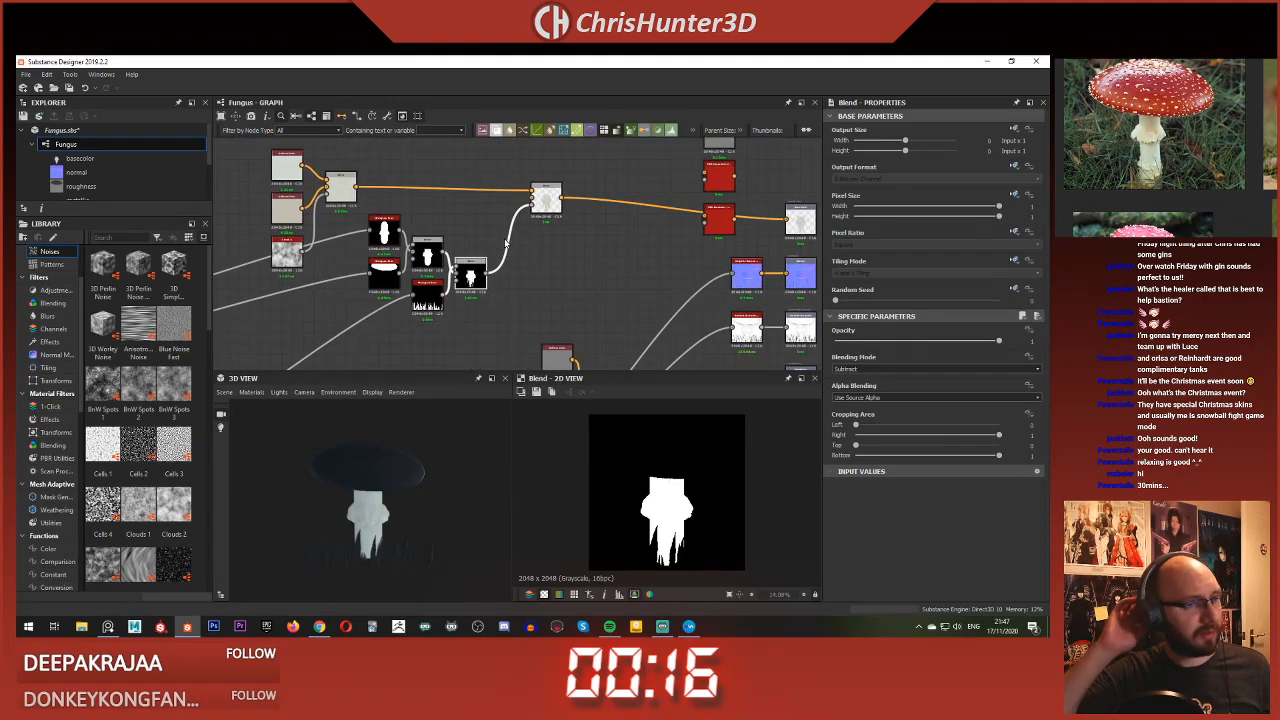
pyautogui.scroll(2, 485, 255)
pyautogui.scroll(-1, 466, 264)
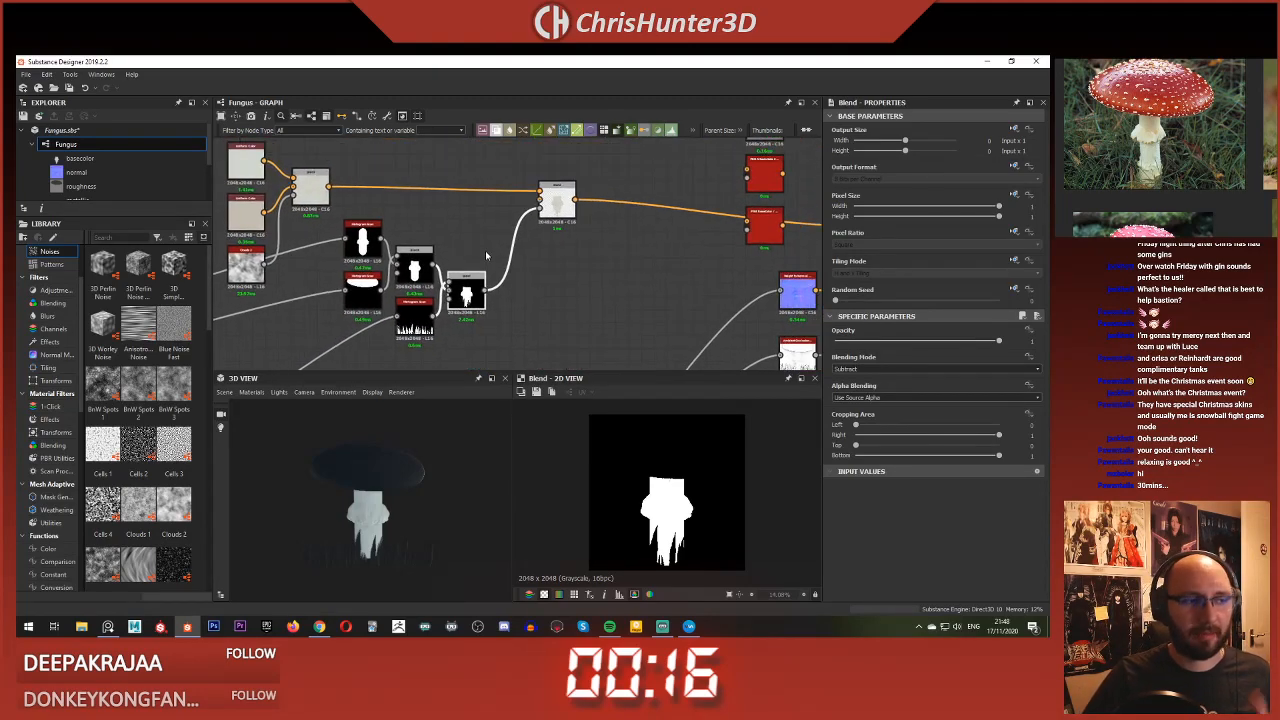
pyautogui.moveTo(556, 199); pyautogui.dragTo(530, 212)
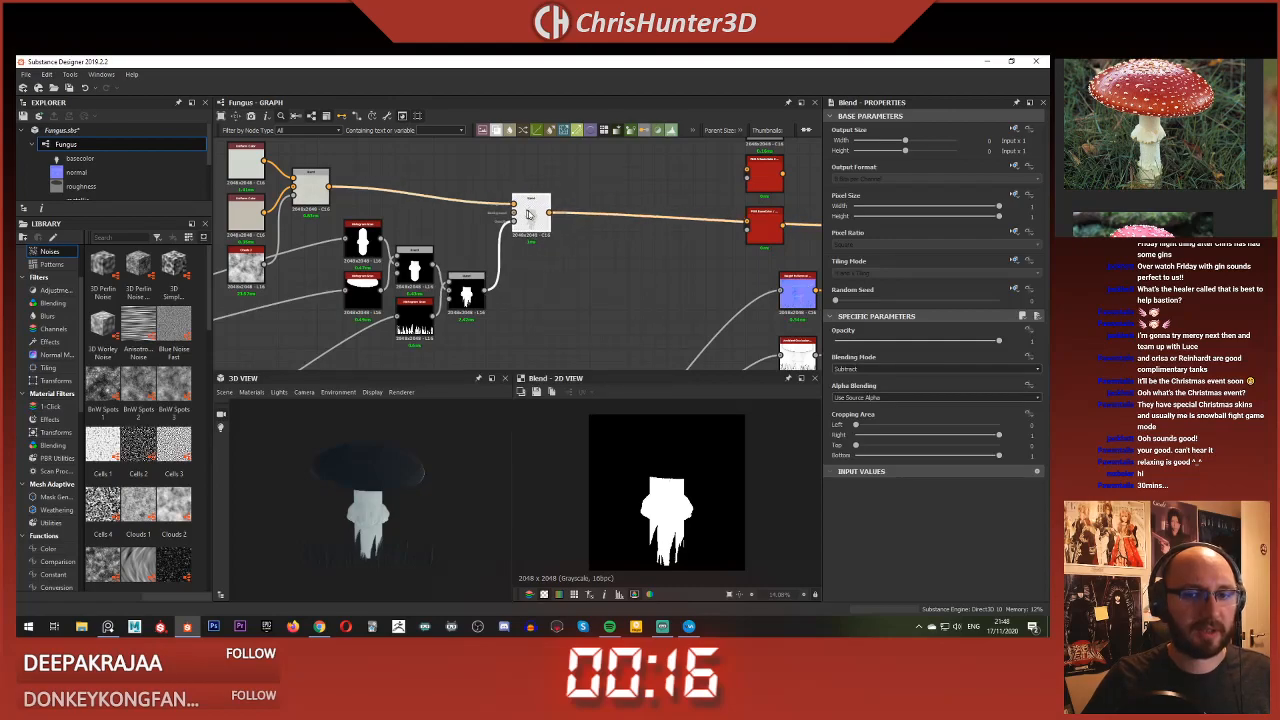
# Step: Add a Blend for the cap colour, feeding the stem colour Blend into its background and the cap's Histogram Scan into its opacity
pyautogui.click(588, 256)
pyautogui.press('space')
pyautogui.write('bl')
pyautogui.press('Return')
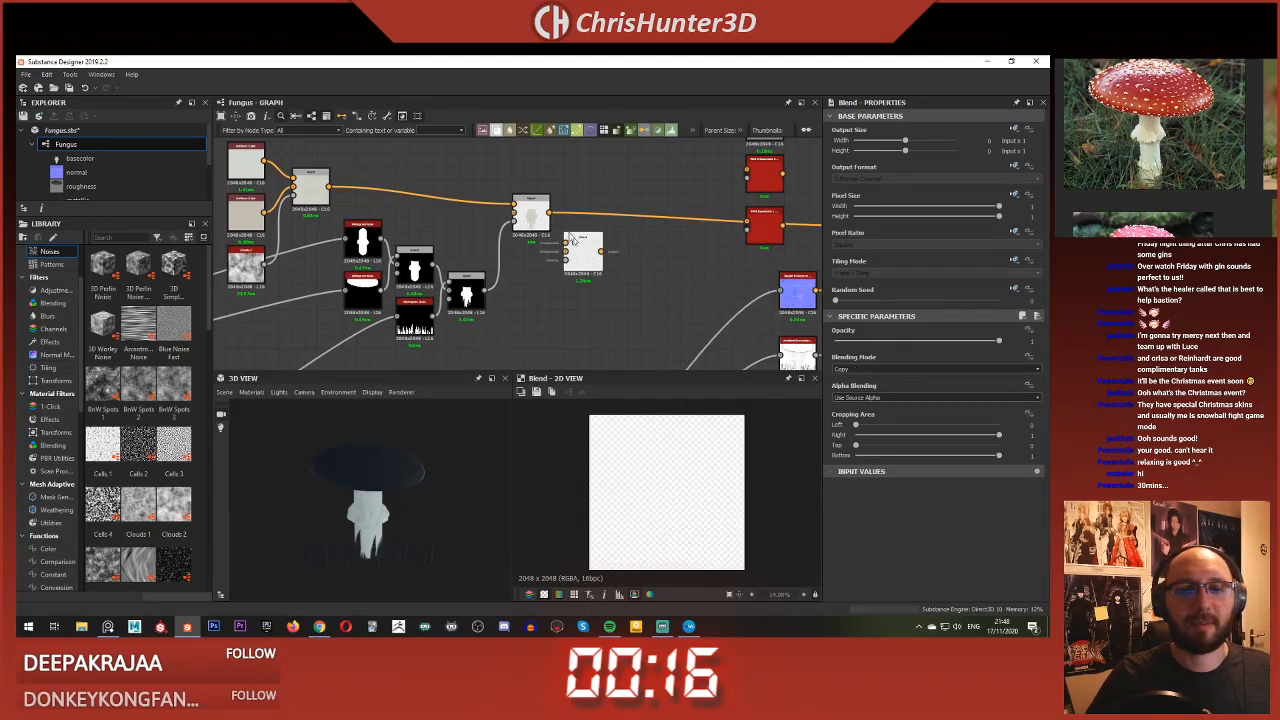
pyautogui.moveTo(591, 256); pyautogui.dragTo(630, 255)
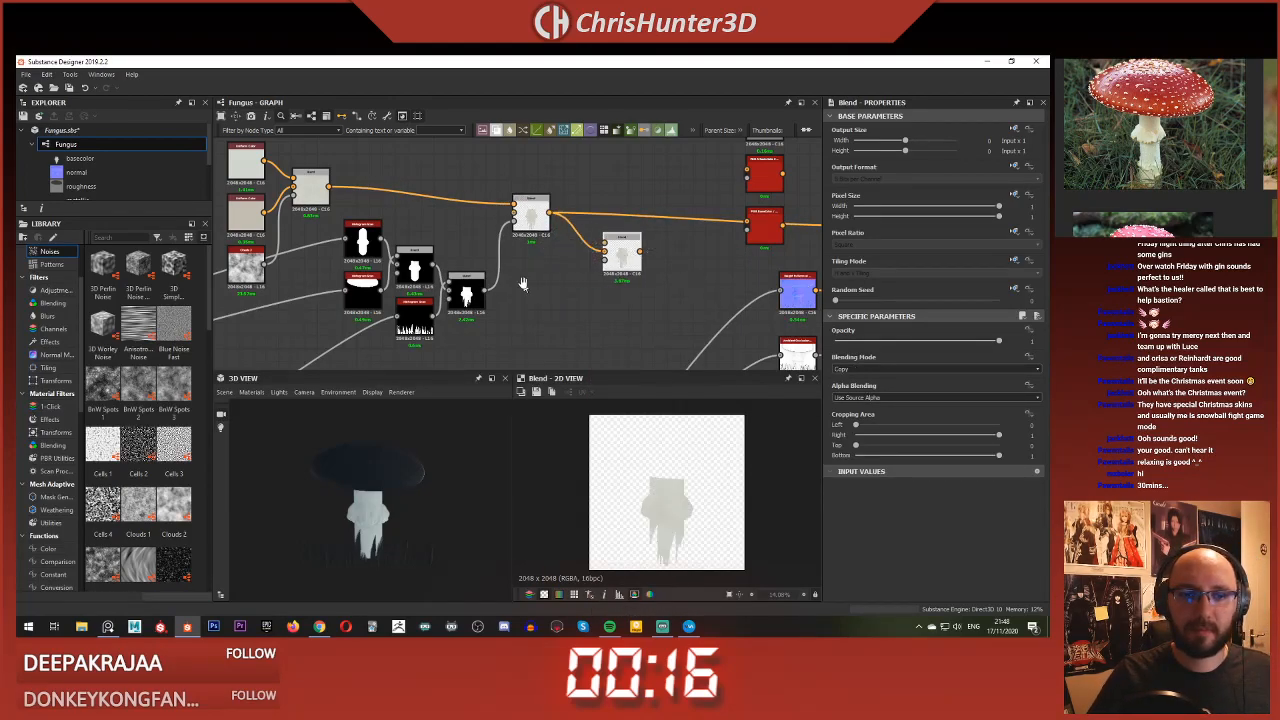
pyautogui.moveTo(523, 284); pyautogui.dragTo(529, 273, button='middle')
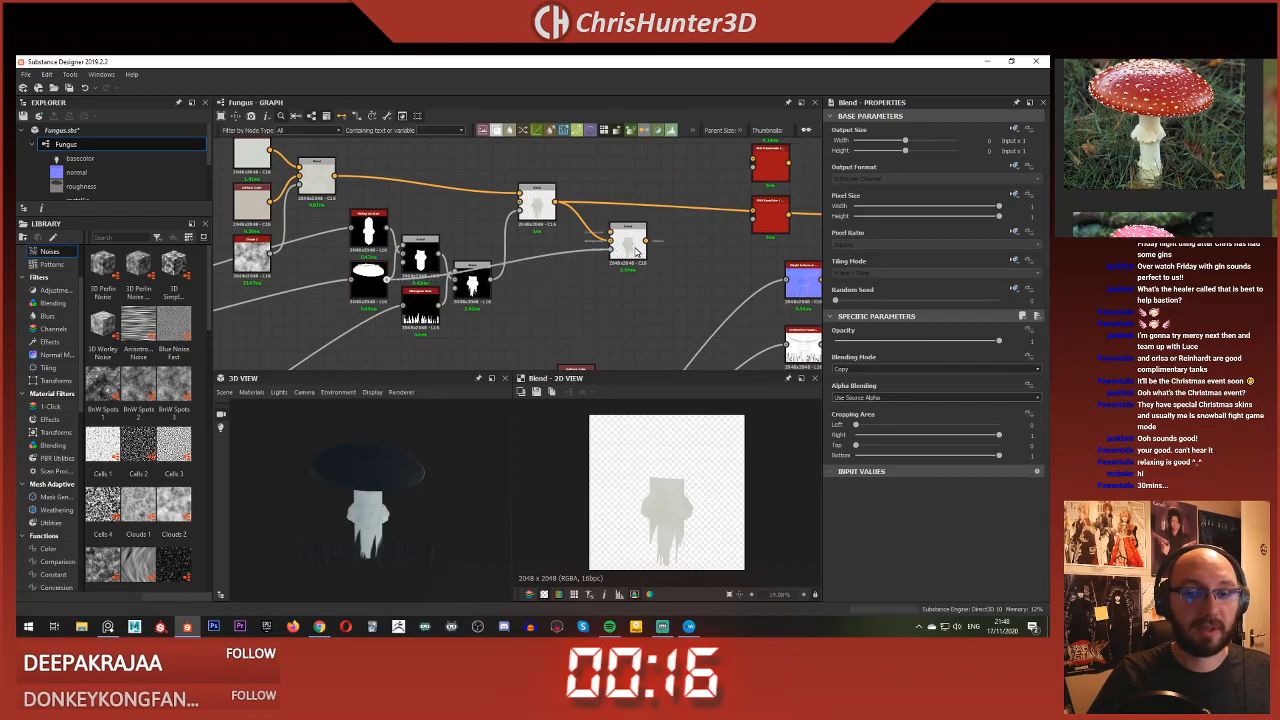
# Step: Copy the stem's two Uniform Color nodes, Clouds 2 and their Blend, and place the copy above the stem colour nodes
pyautogui.scroll(1, 595, 296)
pyautogui.moveTo(568, 228); pyautogui.dragTo(565, 288, button='middle')
pyautogui.scroll(-2, 557, 271)
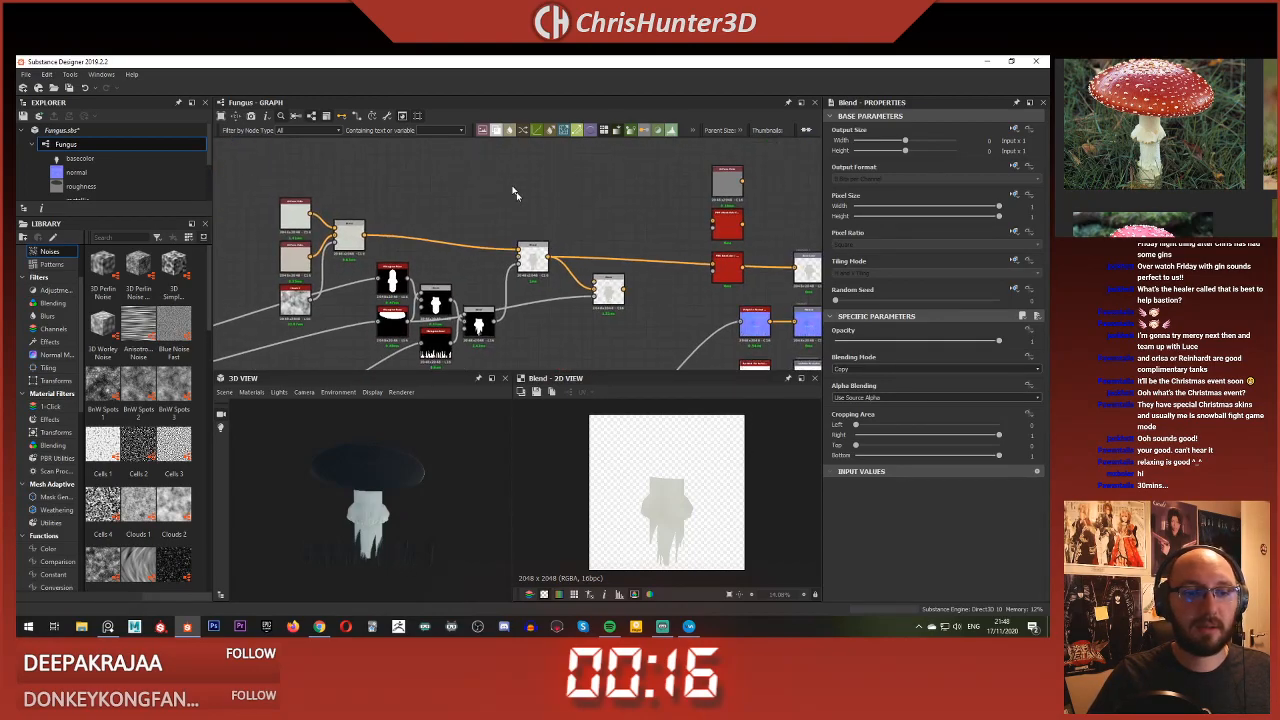
pyautogui.moveTo(285, 199); pyautogui.dragTo(312, 206, button='middle')
pyautogui.moveTo(328, 250); pyautogui.dragTo(365, 289)
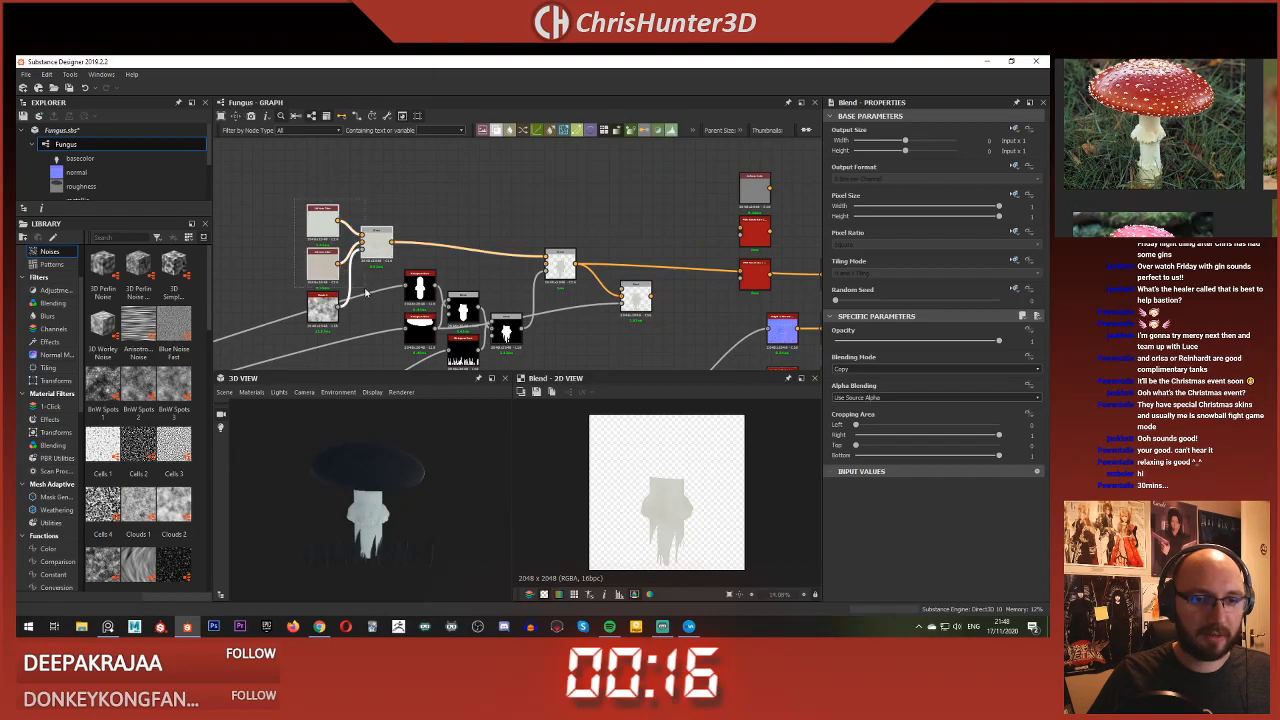
pyautogui.scroll(2, 366, 291)
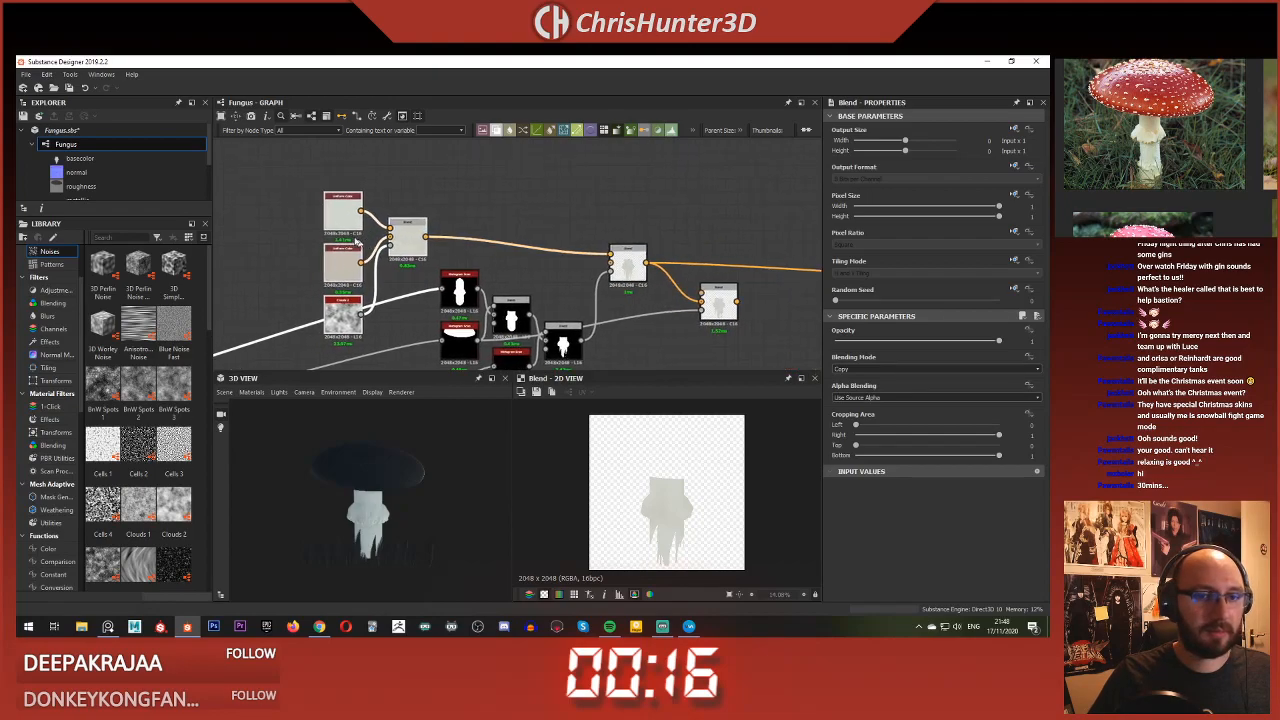
pyautogui.moveTo(272, 164); pyautogui.dragTo(420, 341)
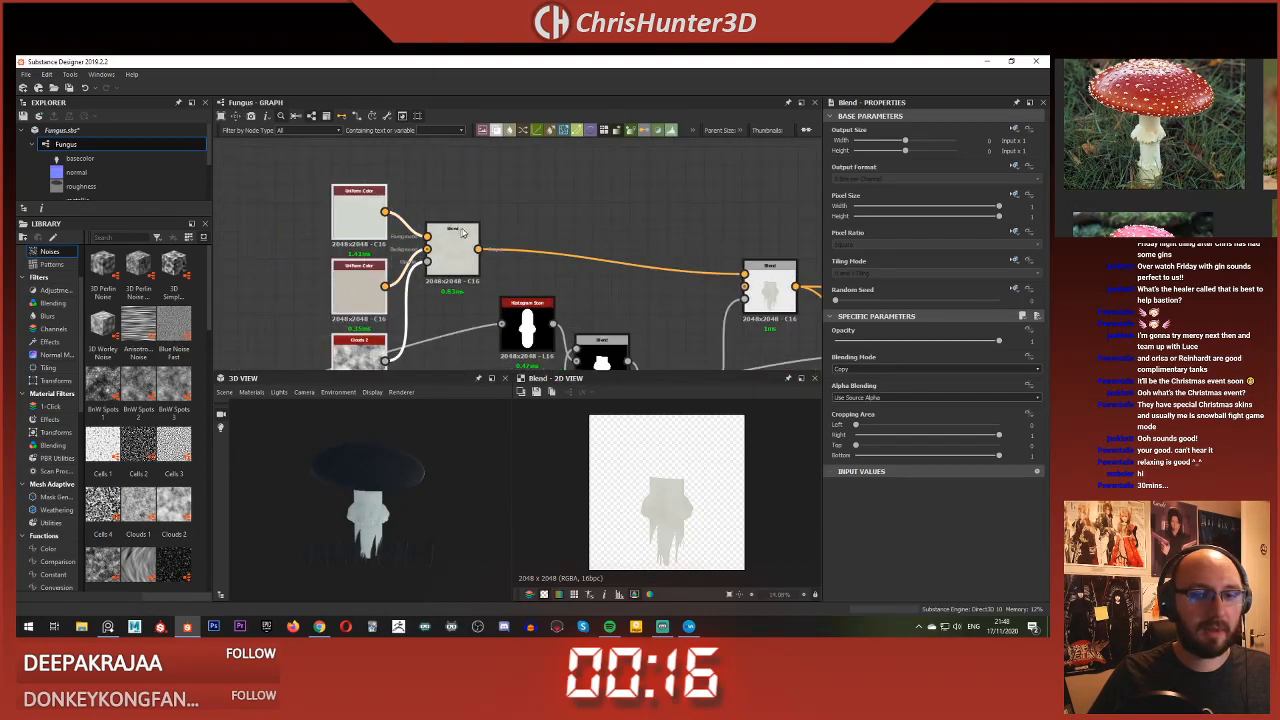
pyautogui.keyDown('ctrl'); pyautogui.click(462, 232); pyautogui.keyUp('ctrl')
pyautogui.hotkey('ctrl', 'c')
pyautogui.scroll(-3, 560, 233)
pyautogui.moveTo(597, 231); pyautogui.dragTo(526, 263, button='middle')
pyautogui.hotkey('ctrl', 'v')
pyautogui.doubleClick(547, 233)
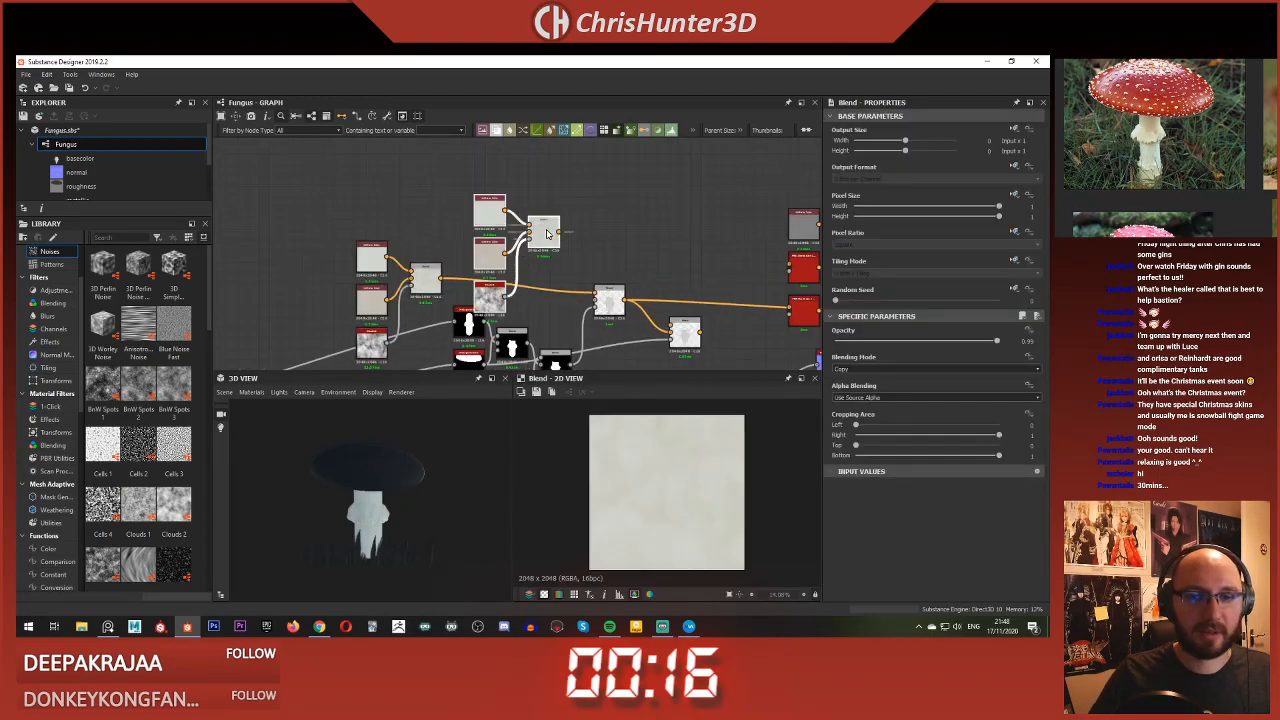
pyautogui.moveTo(547, 233); pyautogui.dragTo(570, 195)
# Step: Set the two copied Uniform Color nodes to reds sampled from the mushroom cap in the reference photo
pyautogui.click(512, 162)
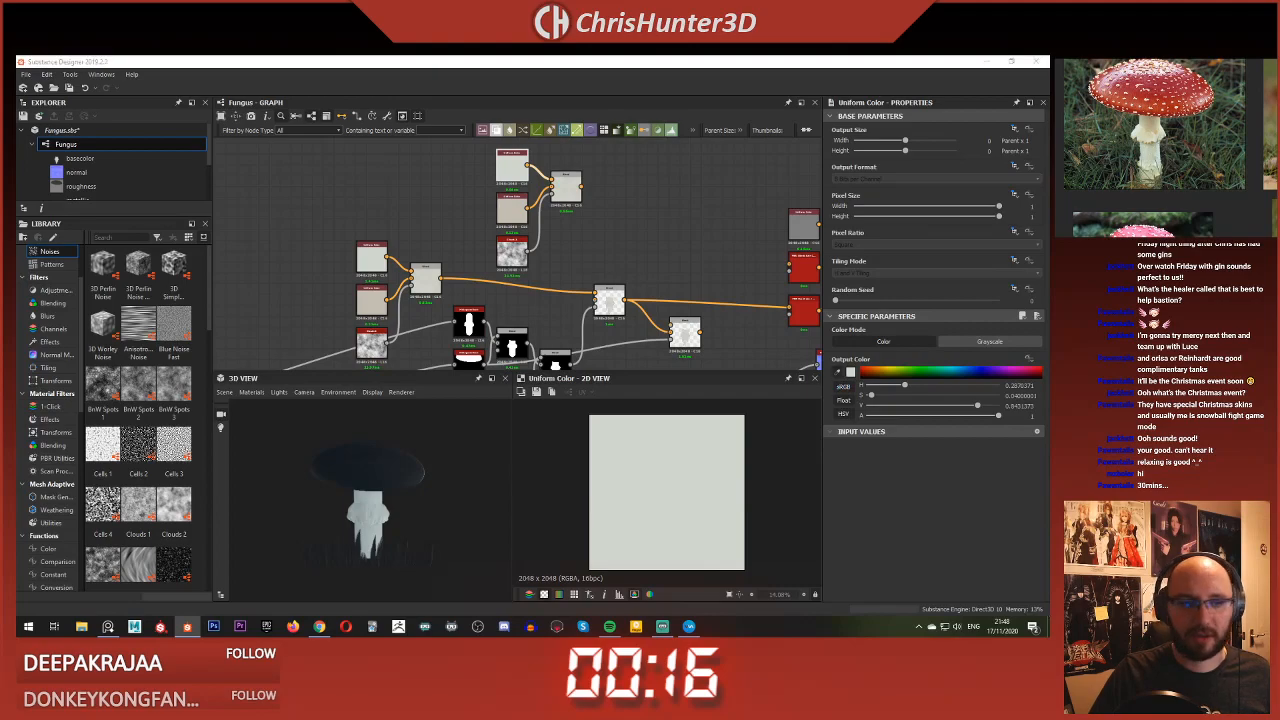
pyautogui.click(1150, 92)
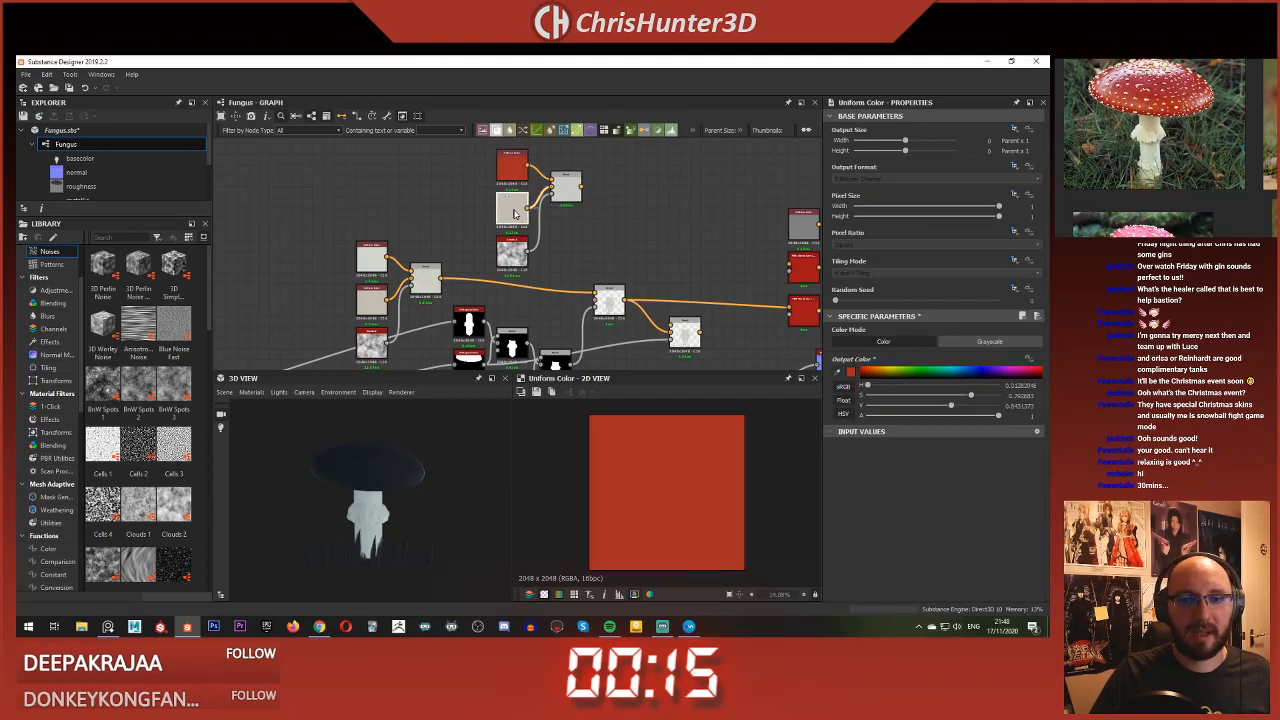
pyautogui.click(514, 211)
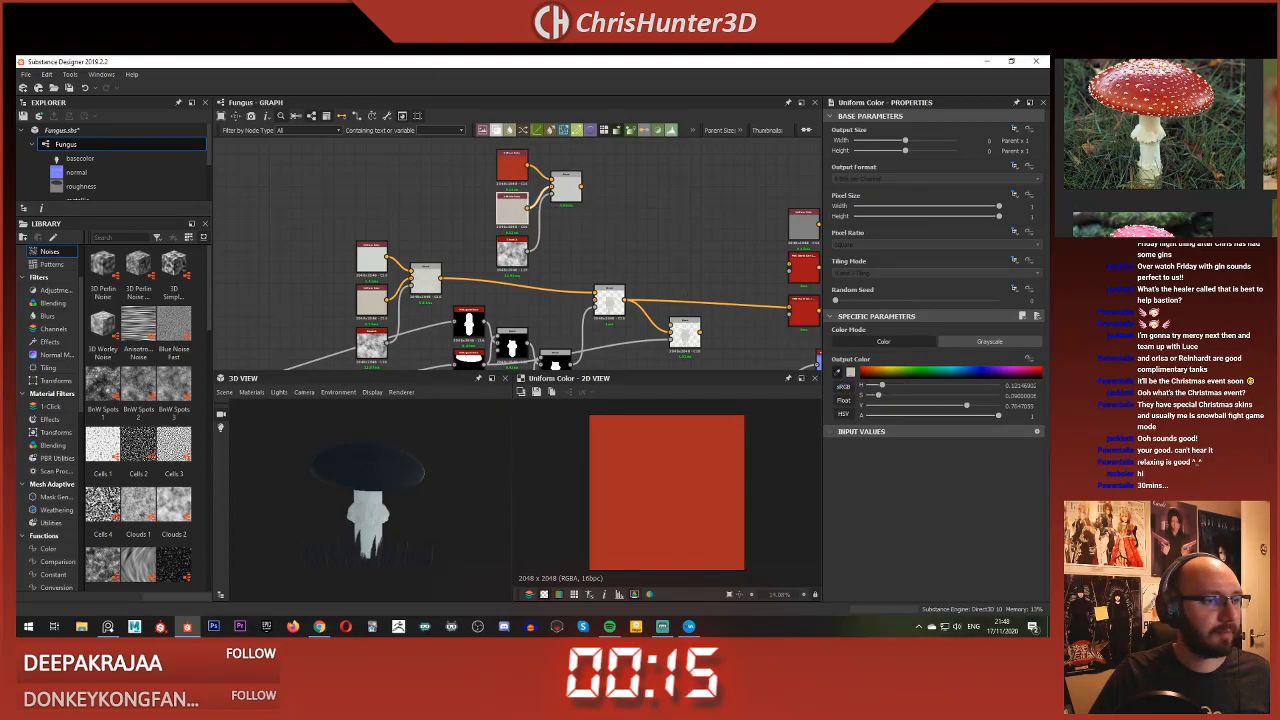
pyautogui.click(1150, 95)
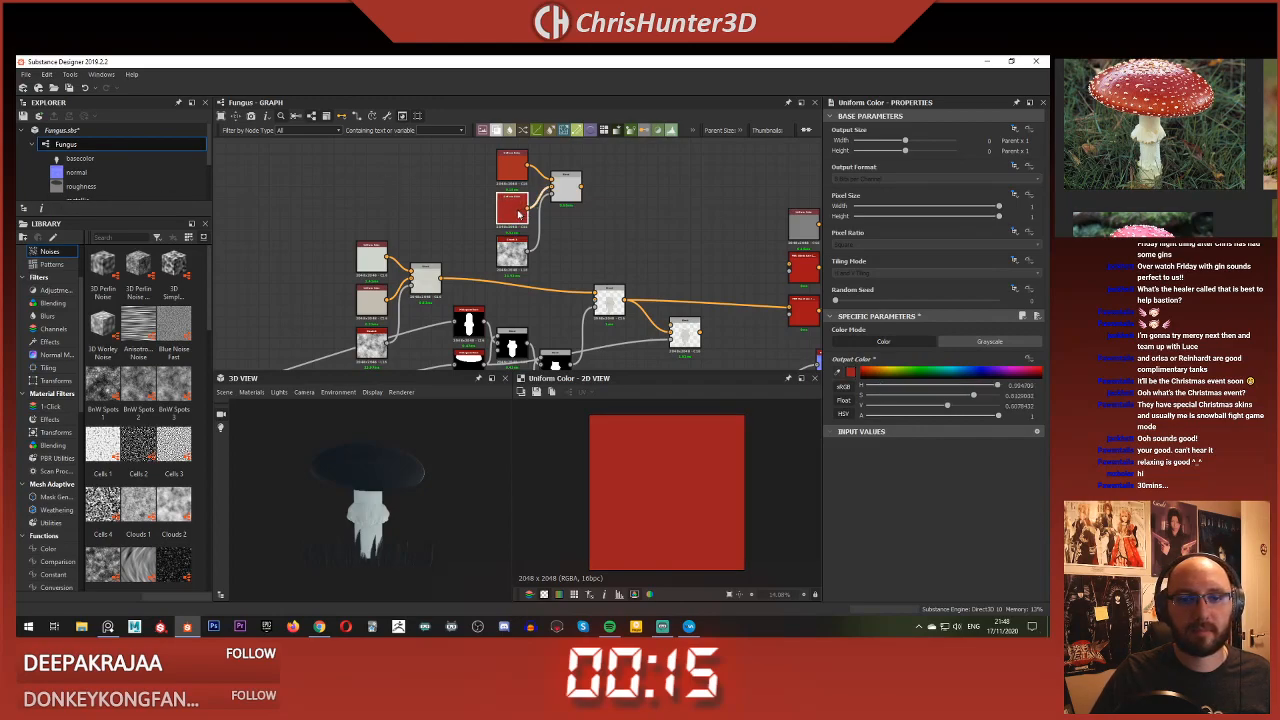
# Step: Connect the red Blend to the cap Blend's foreground, route that Blend into the PBR BaseColor node, and check the cap in 3D
pyautogui.click(565, 191)
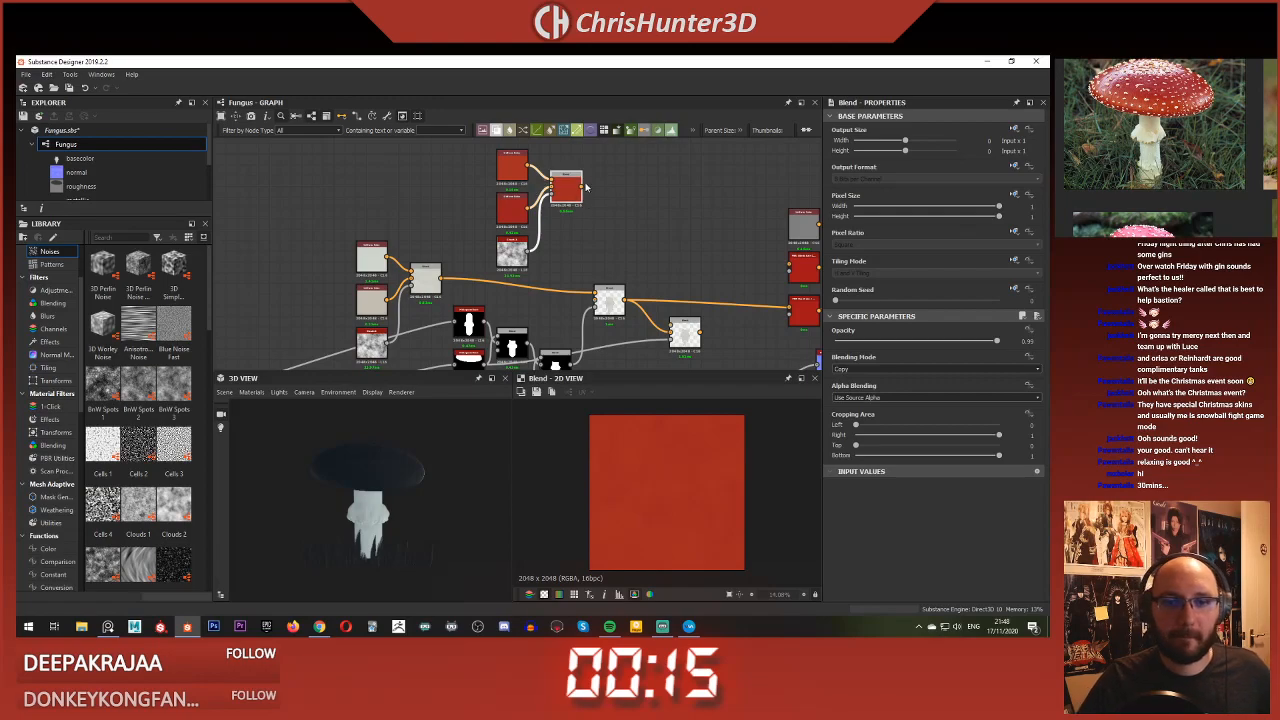
pyautogui.moveTo(678, 318); pyautogui.dragTo(671, 323)
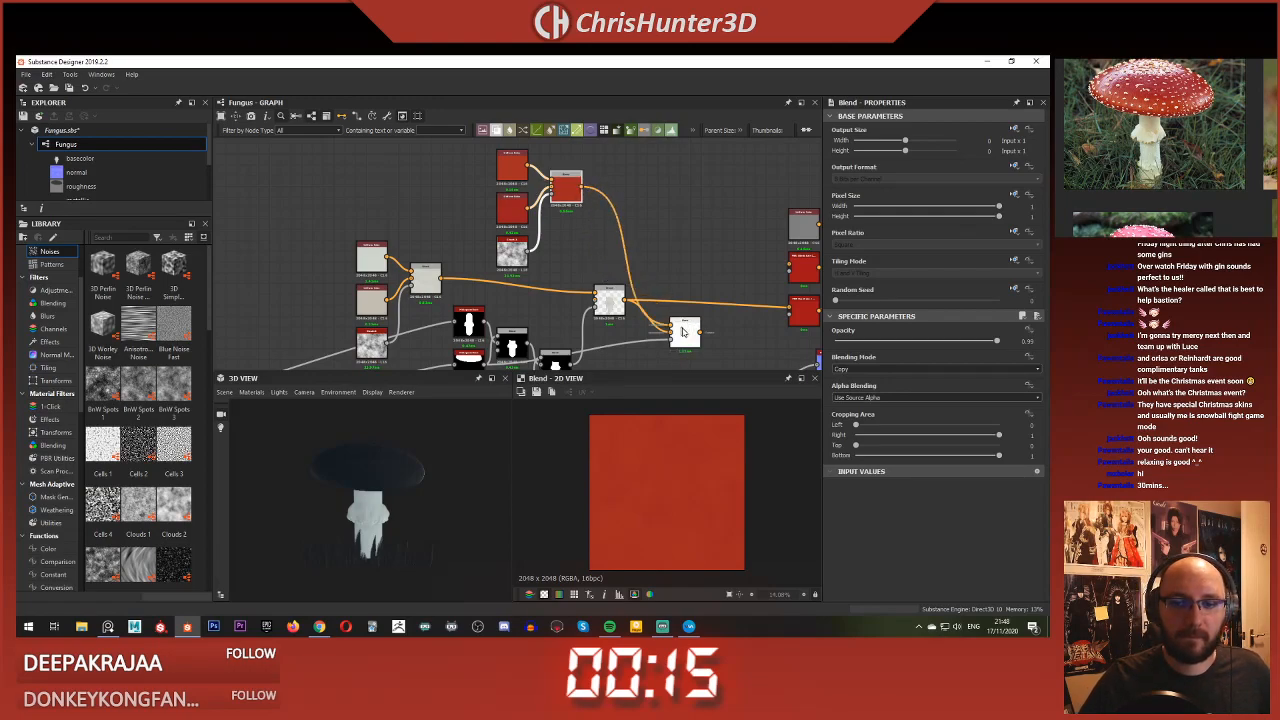
pyautogui.moveTo(672, 345); pyautogui.dragTo(630, 318, button='middle')
pyautogui.scroll(5, 720, 312)
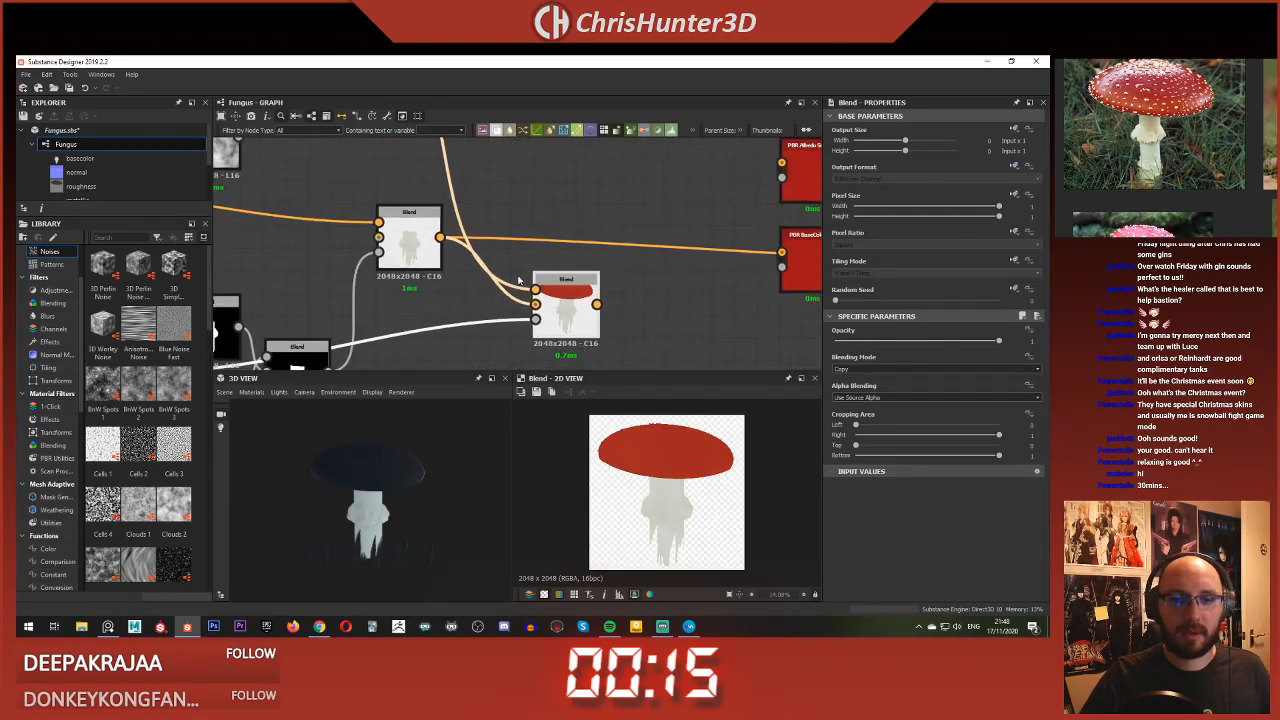
pyautogui.scroll(4, 397, 456)
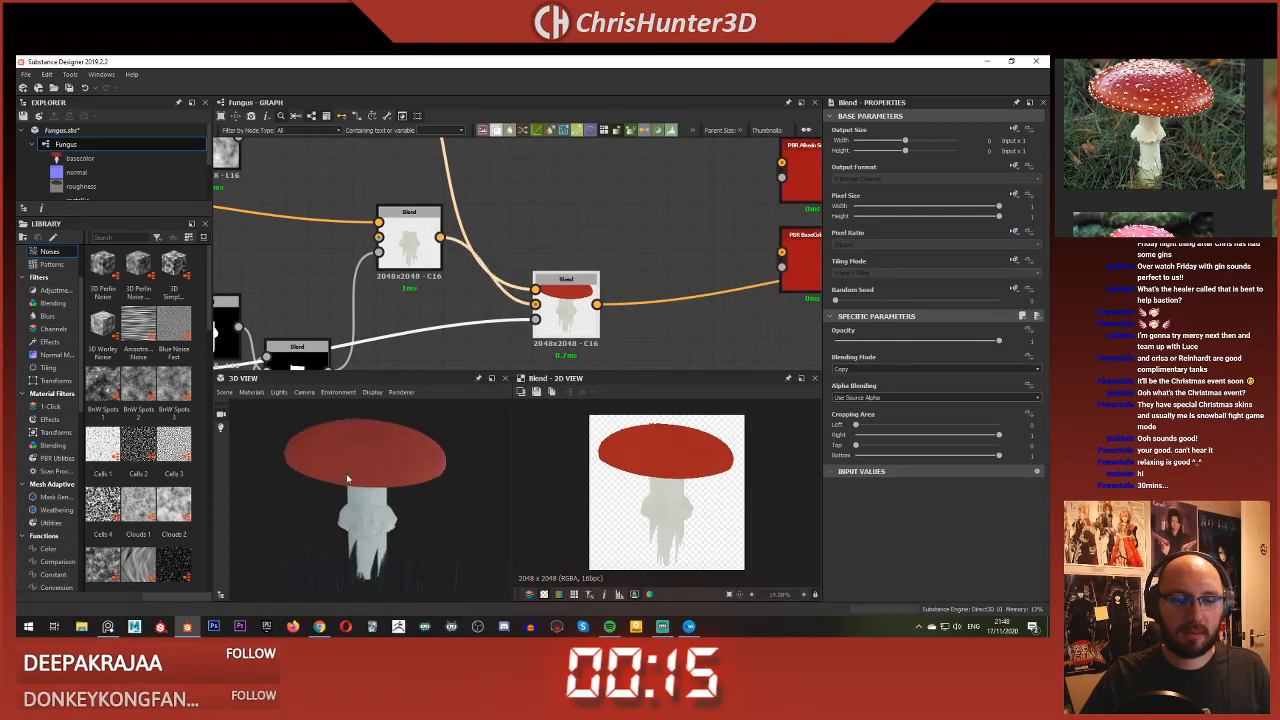
# Step: Move the stem colour nodes, mask nodes and stem Blend as a group away from the cap Blend to free up space
pyautogui.moveTo(366, 434); pyautogui.dragTo(385, 466)
pyautogui.scroll(-4, 457, 268)
pyautogui.moveTo(457, 266); pyautogui.dragTo(615, 269, button='middle')
pyautogui.moveTo(555, 210); pyautogui.dragTo(439, 230, button='middle')
pyautogui.scroll(1, 439, 230)
pyautogui.moveTo(519, 222); pyautogui.dragTo(640, 204, button='middle')
pyautogui.scroll(-2, 564, 271)
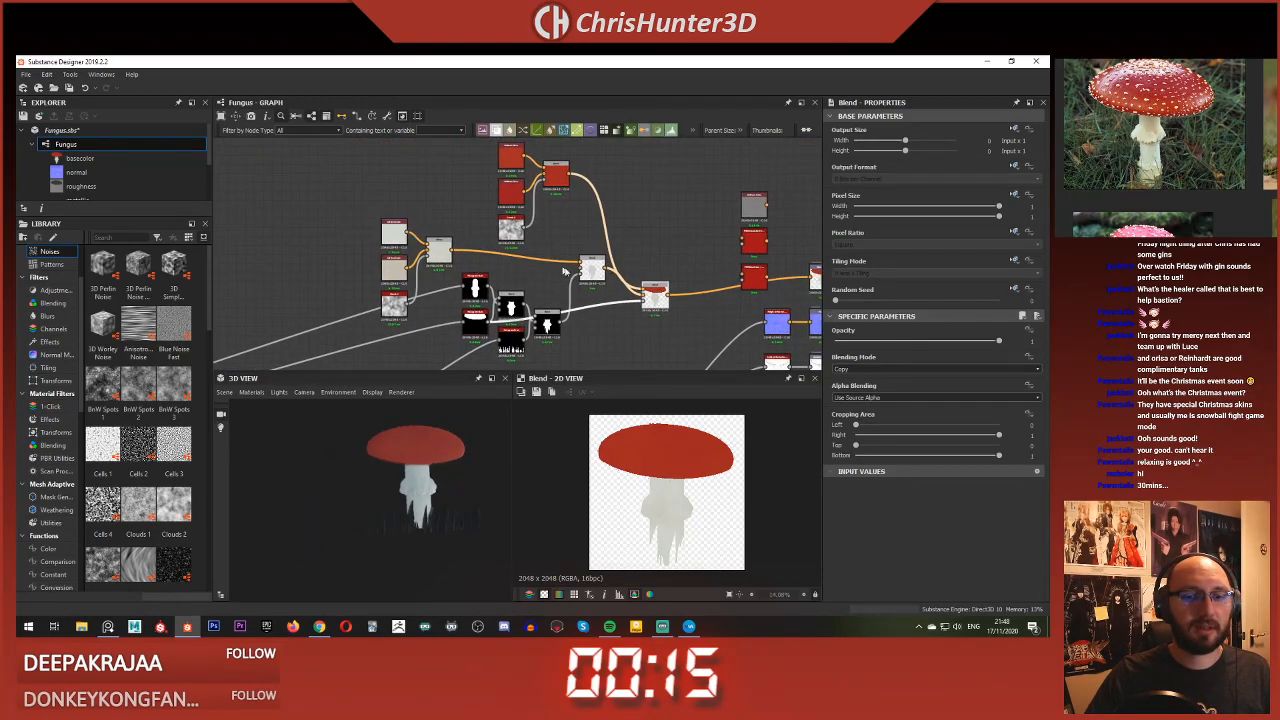
pyautogui.scroll(-2, 509, 265)
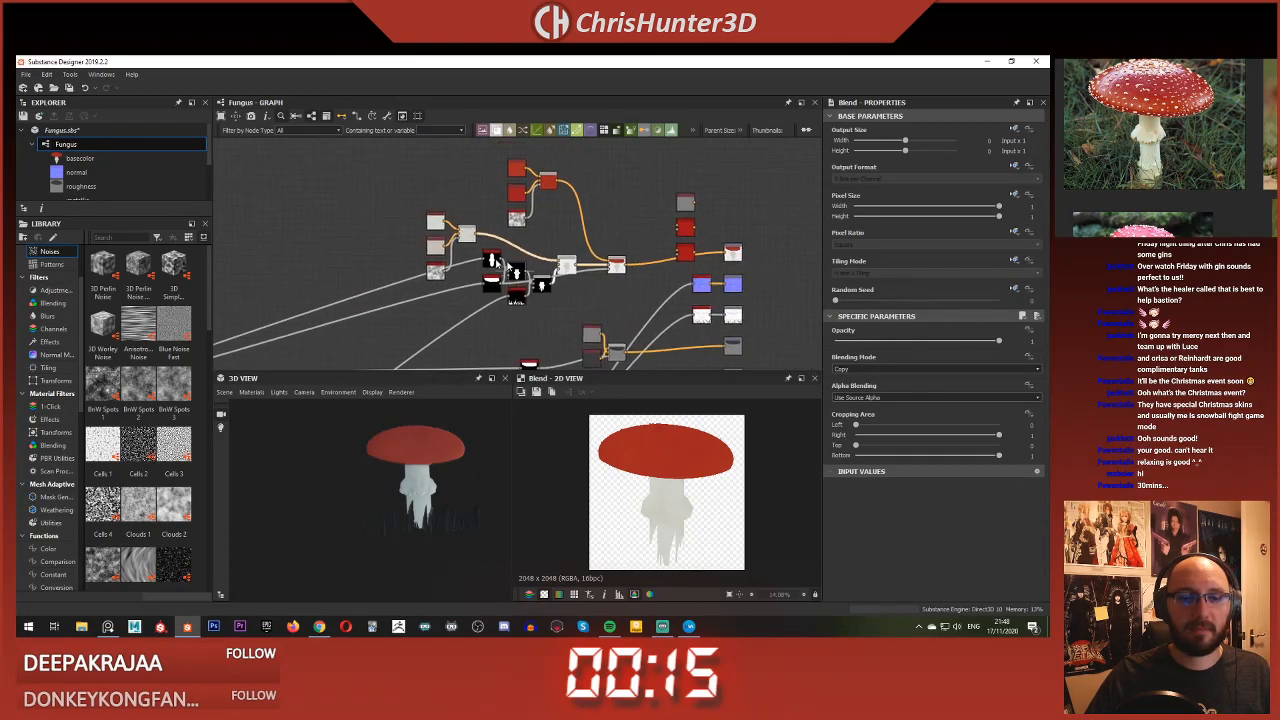
pyautogui.moveTo(475, 283); pyautogui.dragTo(564, 315)
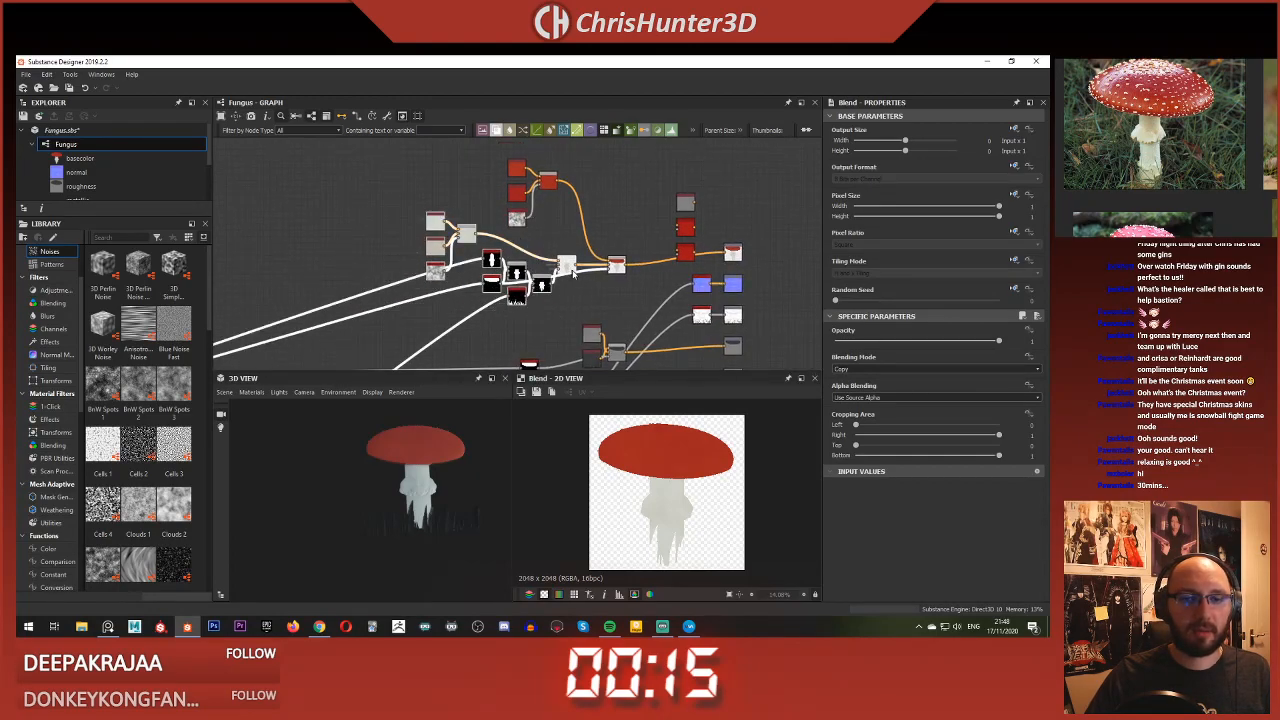
pyautogui.moveTo(572, 270); pyautogui.dragTo(446, 264)
pyautogui.click(543, 246)
# Step: Move the red cap colour nodes and the cap Blend closer to the stem Blend
pyautogui.scroll(2, 497, 191)
pyautogui.moveTo(497, 191); pyautogui.dragTo(467, 192, button='middle')
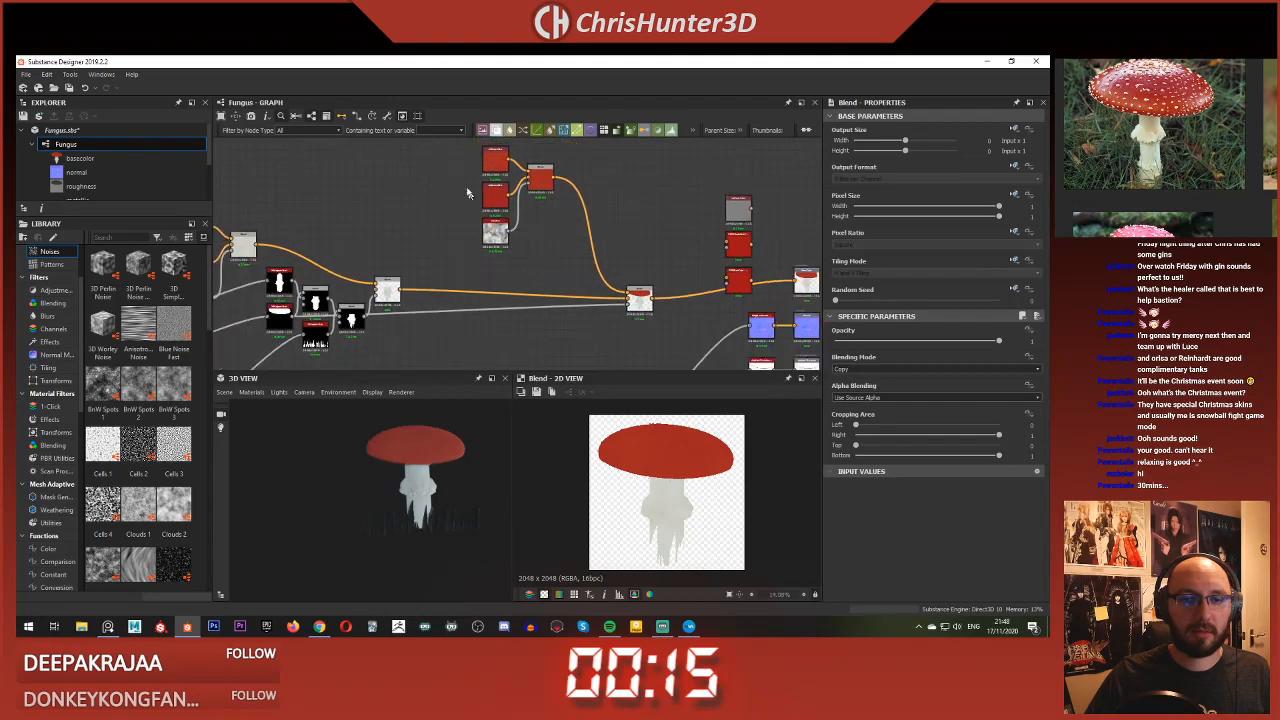
pyautogui.moveTo(452, 144); pyautogui.dragTo(535, 235)
pyautogui.moveTo(537, 183); pyautogui.dragTo(504, 238)
pyautogui.click(563, 219)
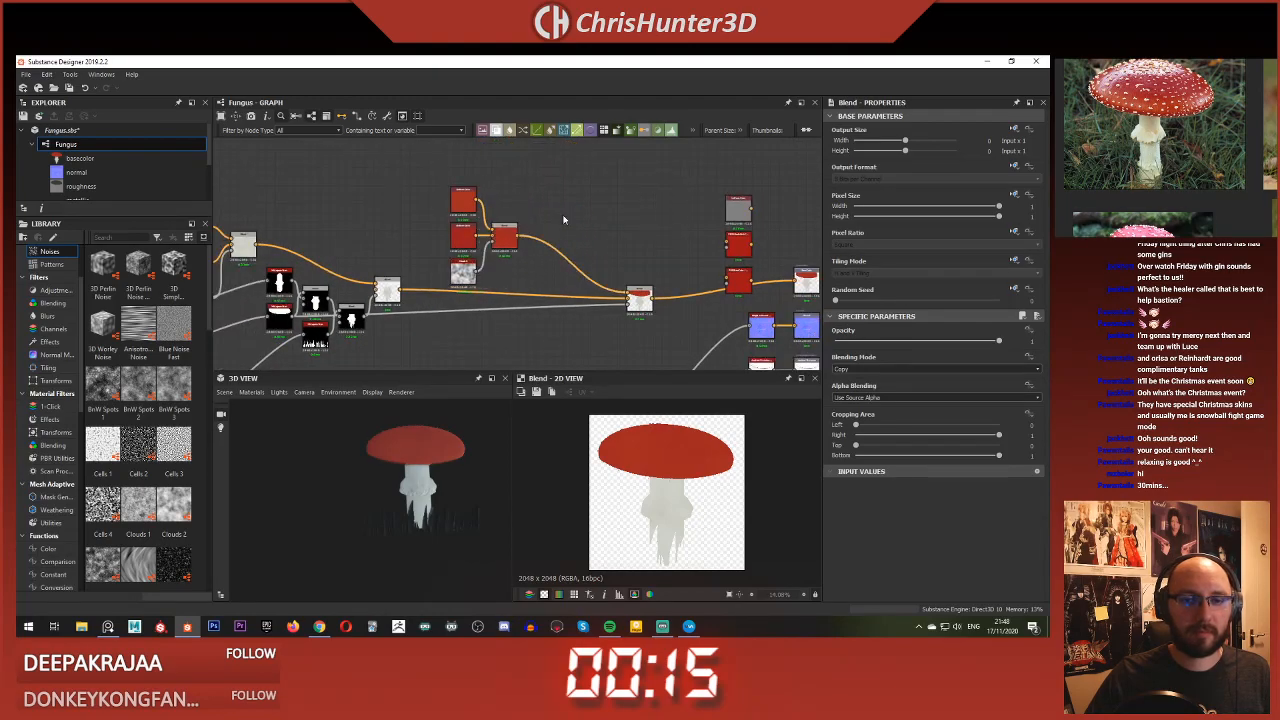
pyautogui.moveTo(643, 304); pyautogui.dragTo(553, 303)
# Step: Add a Blend node for the grass colour after the cap Blend and feed the cap Blend into its background
pyautogui.scroll(2, 555, 300)
pyautogui.moveTo(586, 264); pyautogui.dragTo(438, 283, button='middle')
pyautogui.scroll(2, 437, 283)
pyautogui.press('space')
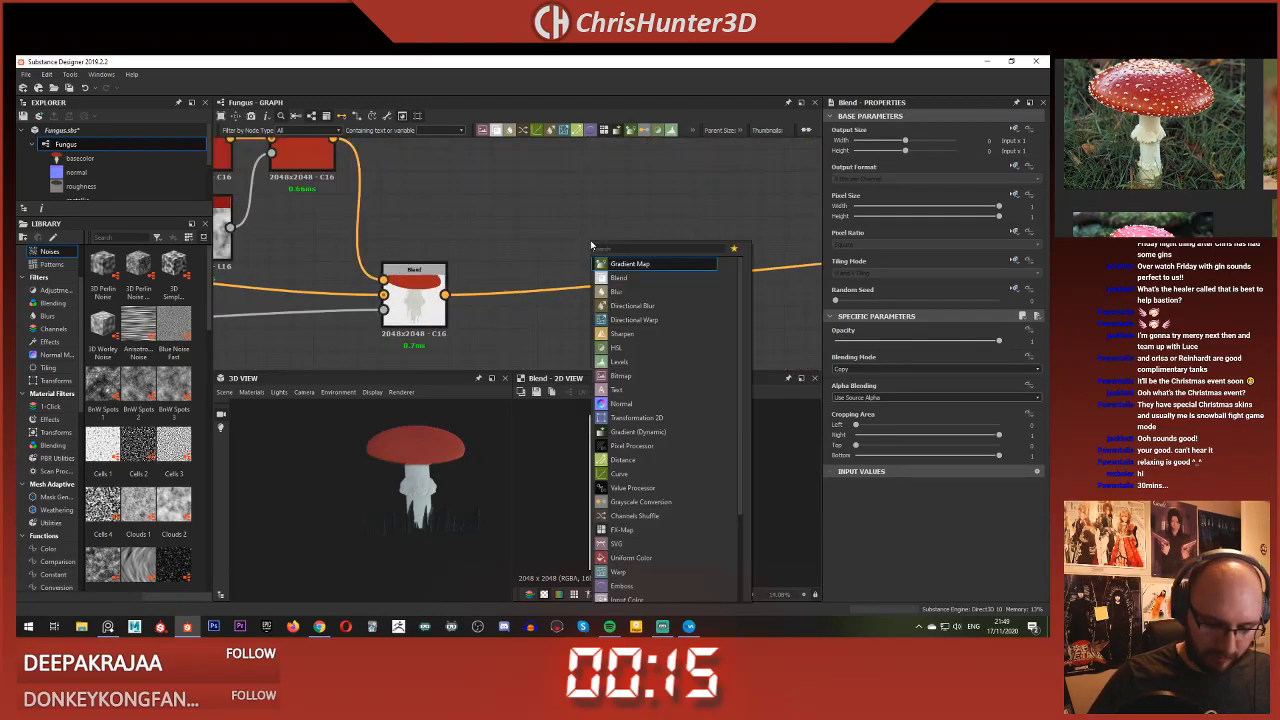
pyautogui.write('ble')
pyautogui.press('Return')
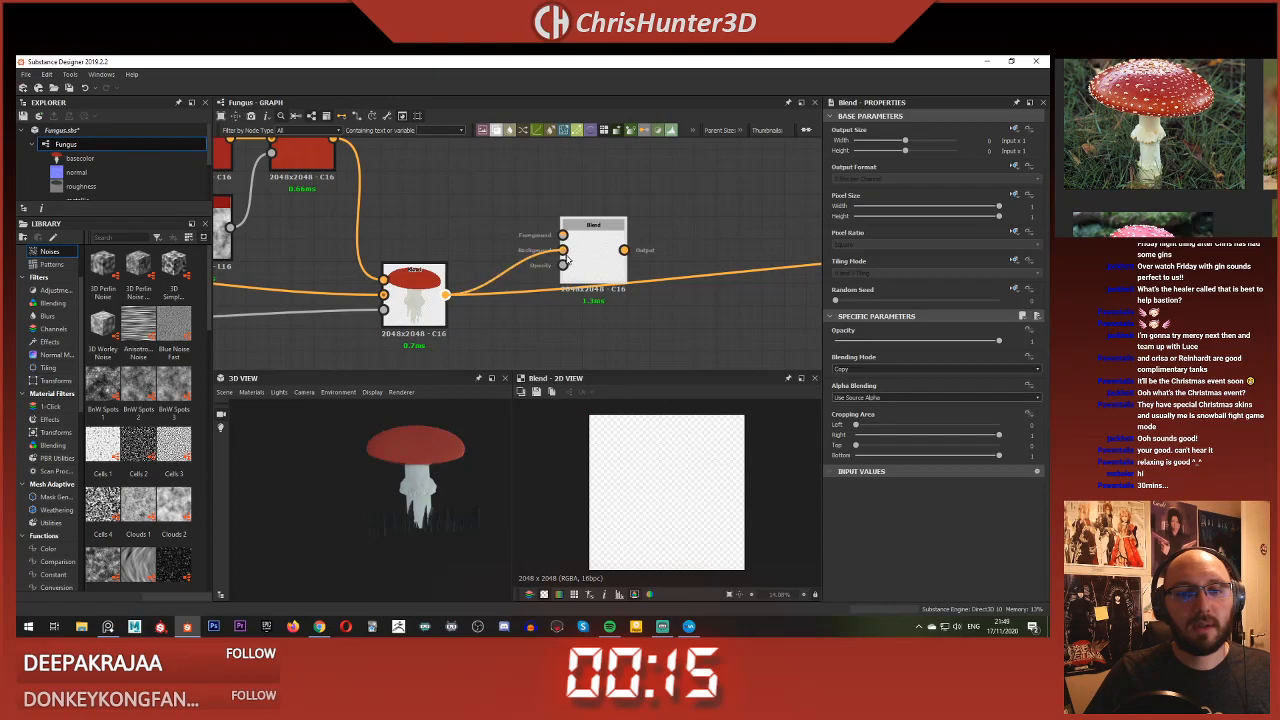
pyautogui.scroll(-2, 506, 241)
pyautogui.moveTo(511, 208); pyautogui.dragTo(520, 226, button='middle')
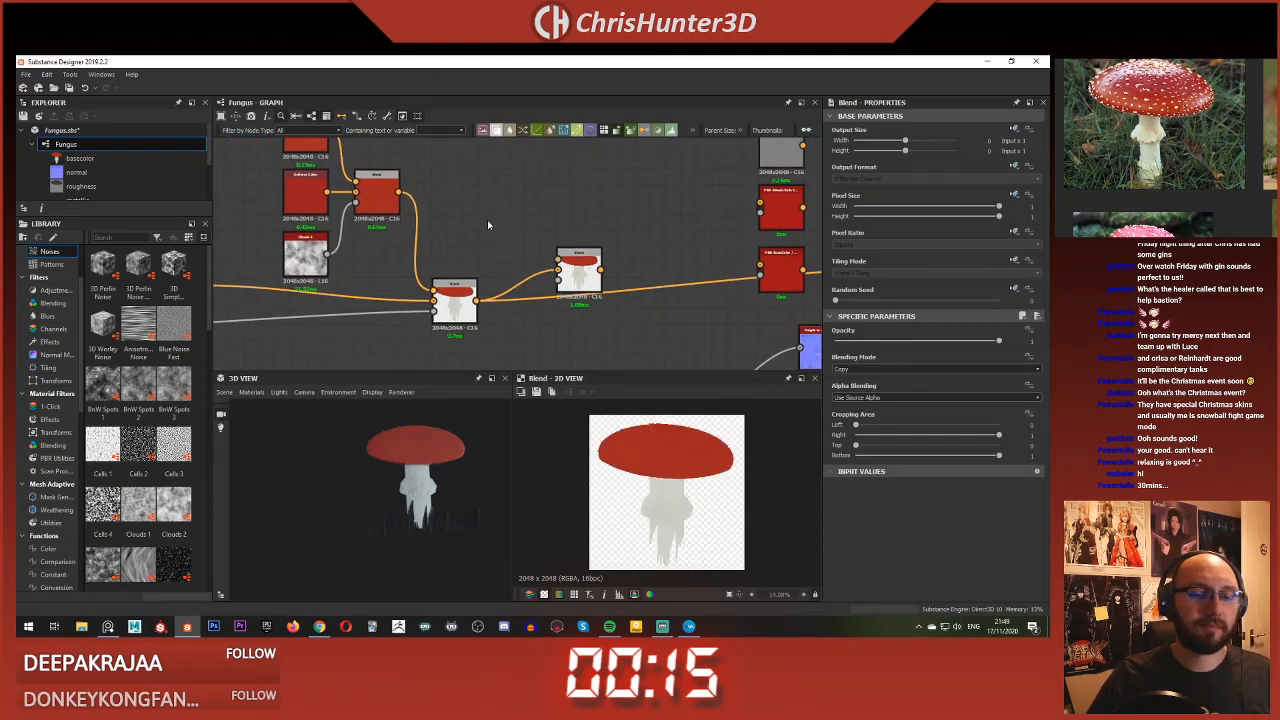
# Step: Copy the cap's two red Uniform Color nodes, Clouds 2 and their Blend, and place the copy above the new Blend
pyautogui.press('space')
pyautogui.press('Escape')
pyautogui.scroll(-2, 425, 186)
pyautogui.moveTo(427, 187); pyautogui.dragTo(507, 238, button='middle')
pyautogui.moveTo(397, 190); pyautogui.dragTo(475, 277)
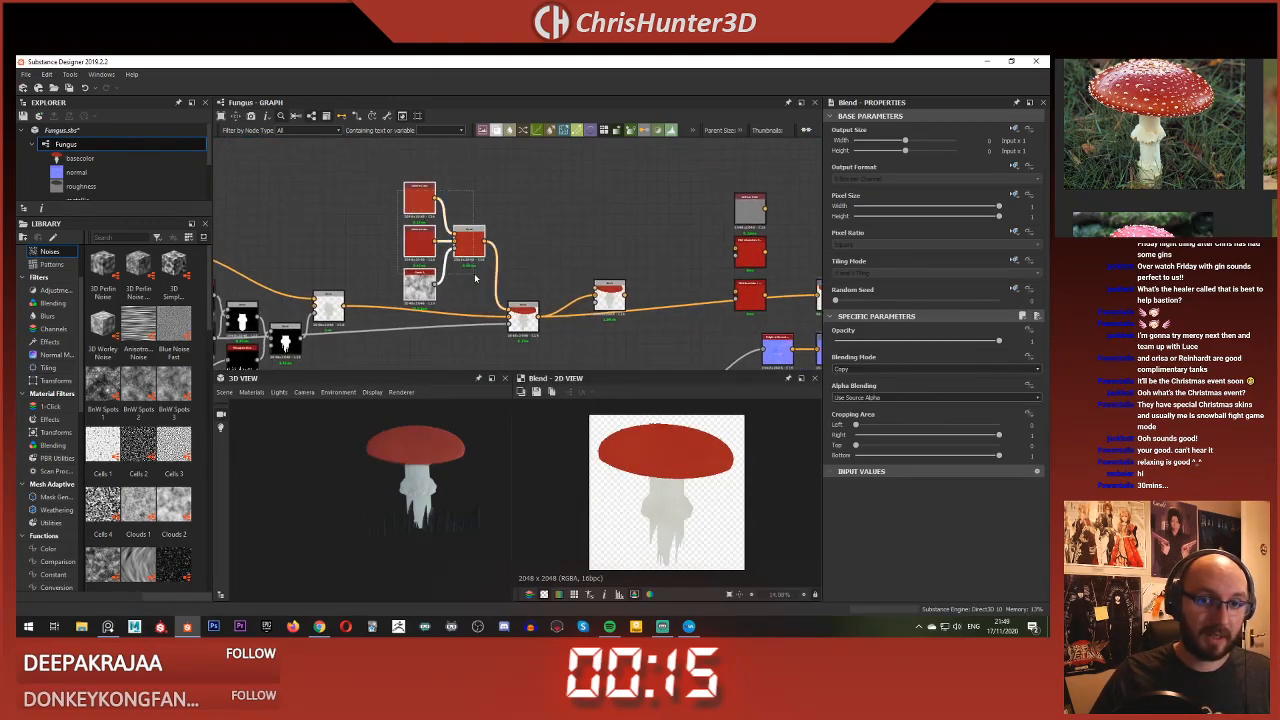
pyautogui.hotkey('ctrl', 'd')
pyautogui.moveTo(540, 251); pyautogui.dragTo(576, 218)
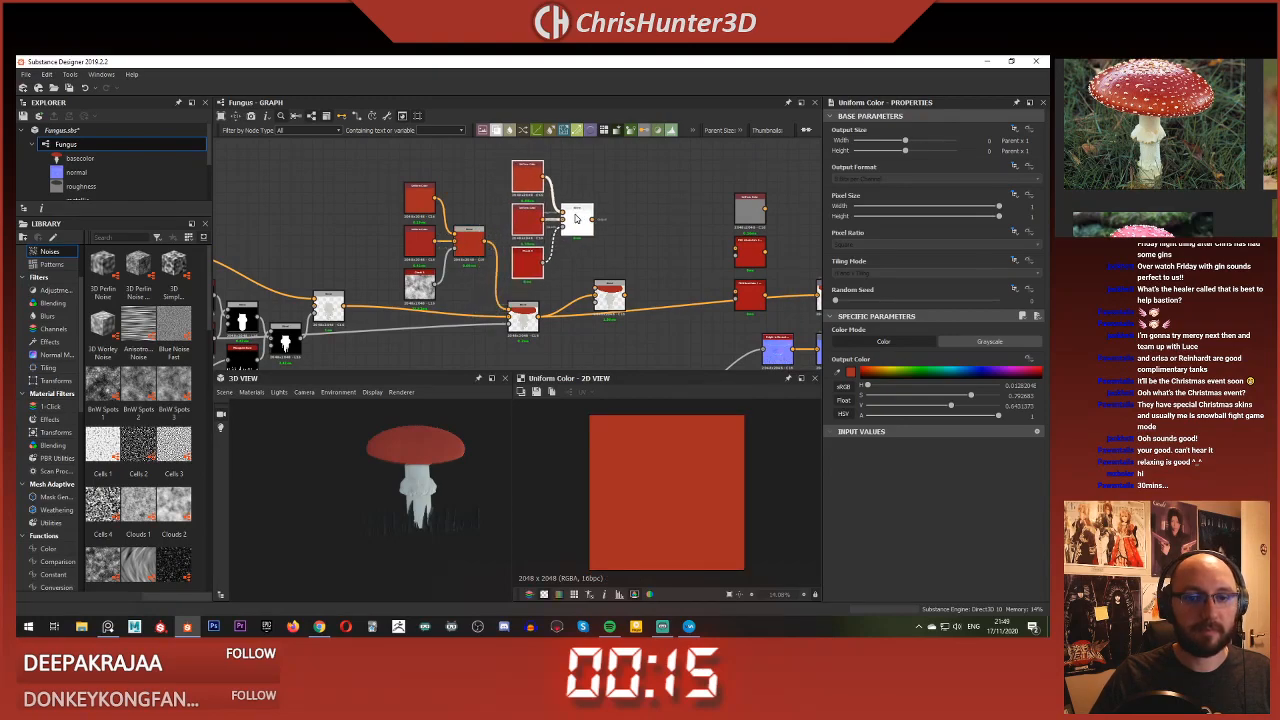
# Step: Change the random seed of the copied Clouds 2 node and set its scale to 2
pyautogui.click(528, 260)
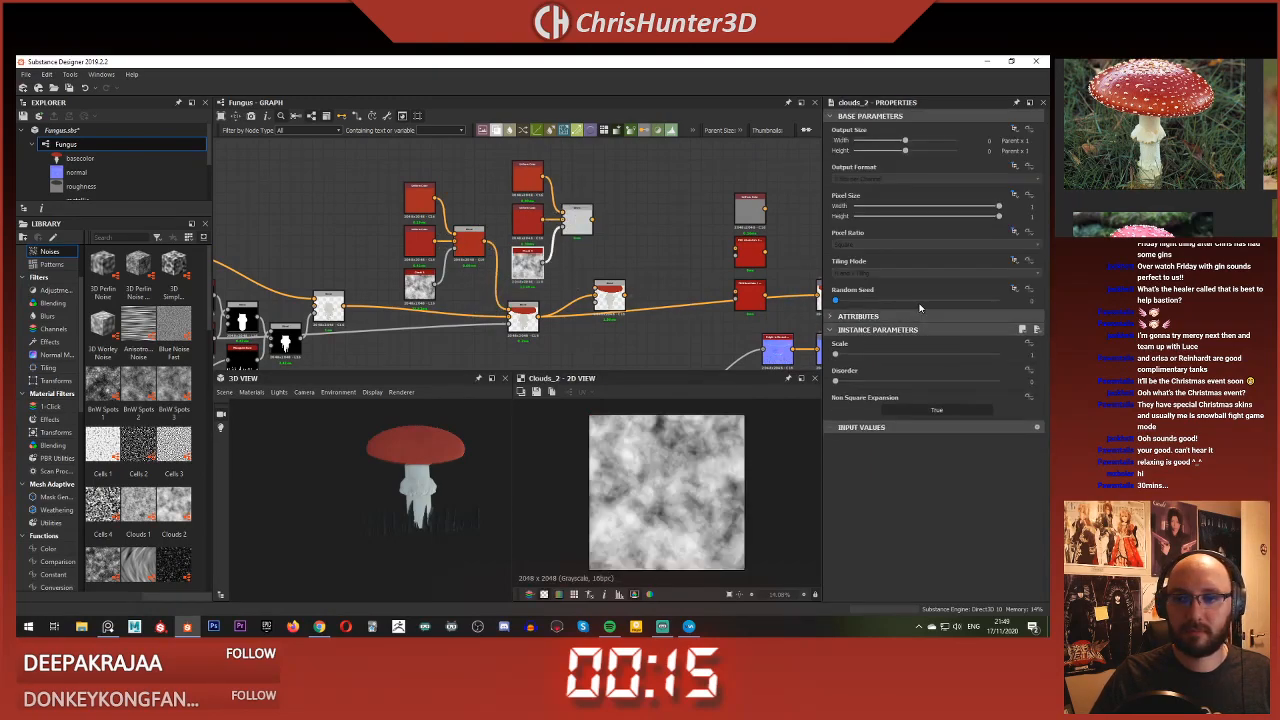
pyautogui.click(914, 300)
pyautogui.click(901, 300)
pyautogui.click(862, 355)
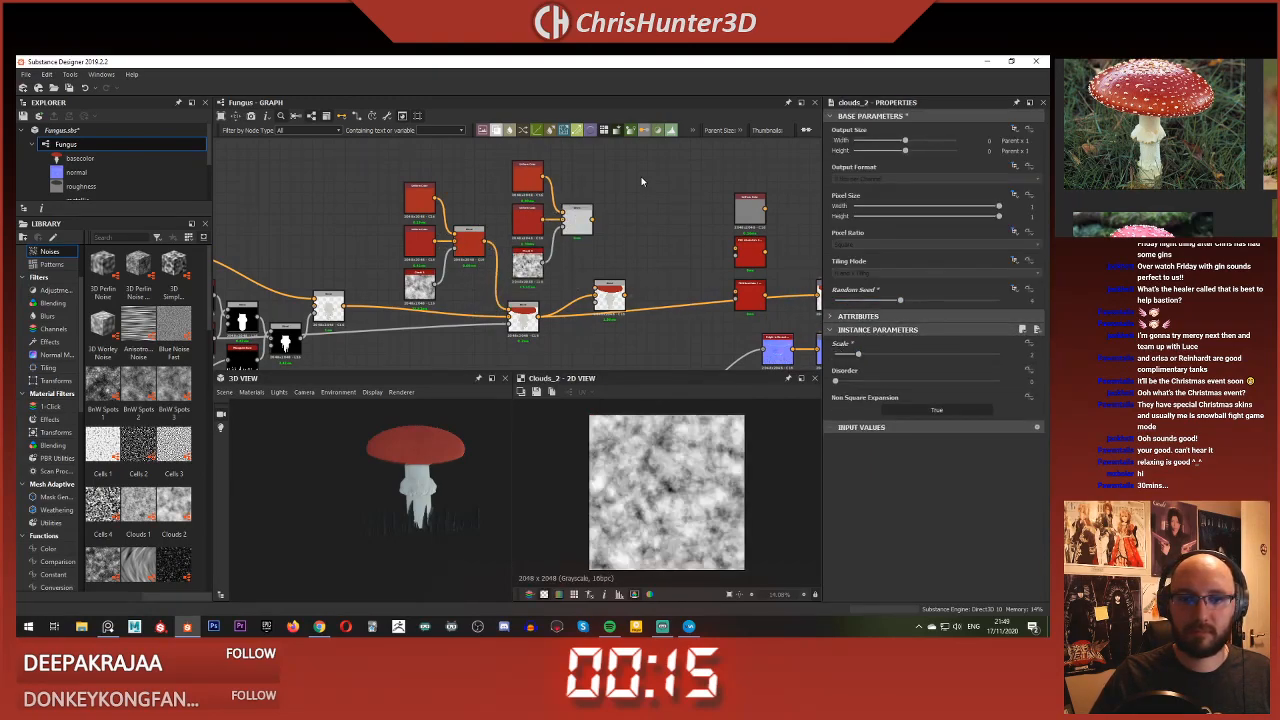
# Step: Set the two copied Uniform Color nodes to a lighter and a darker green, and swap the inputs of their Blend
pyautogui.click(577, 222)
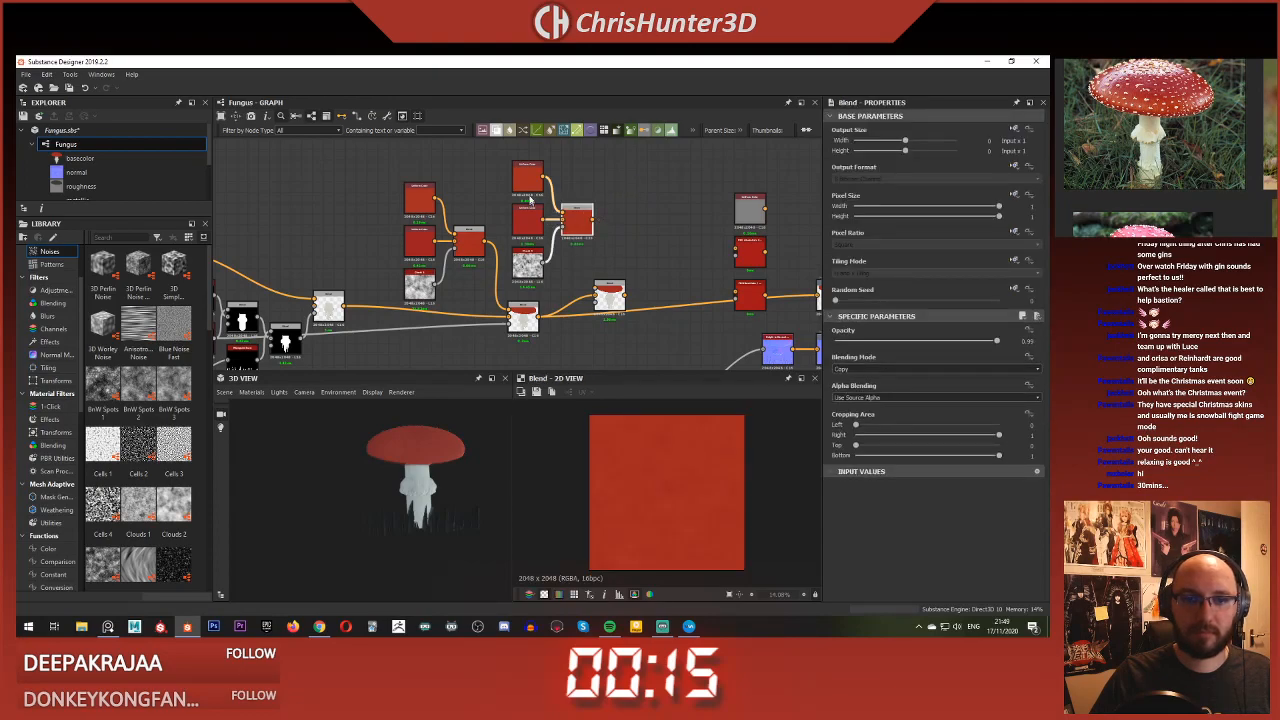
pyautogui.click(529, 190)
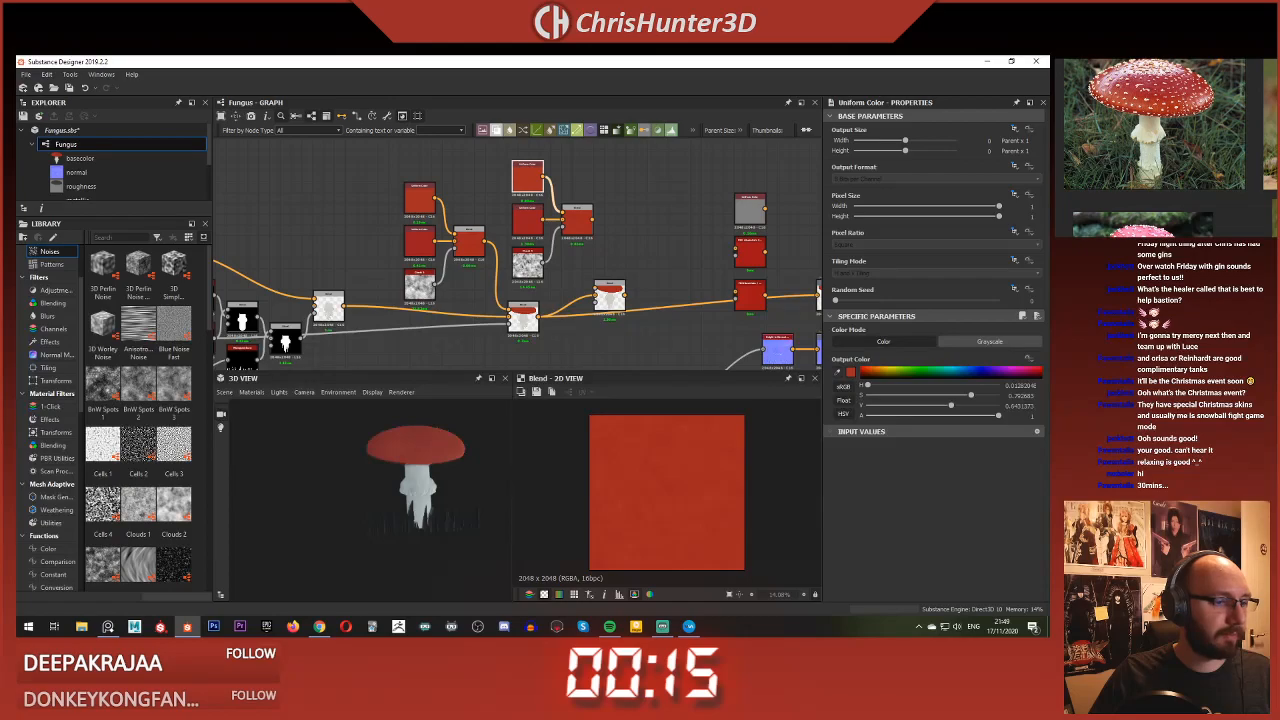
pyautogui.click(421, 305)
pyautogui.hotkey('ctrl', 'z')
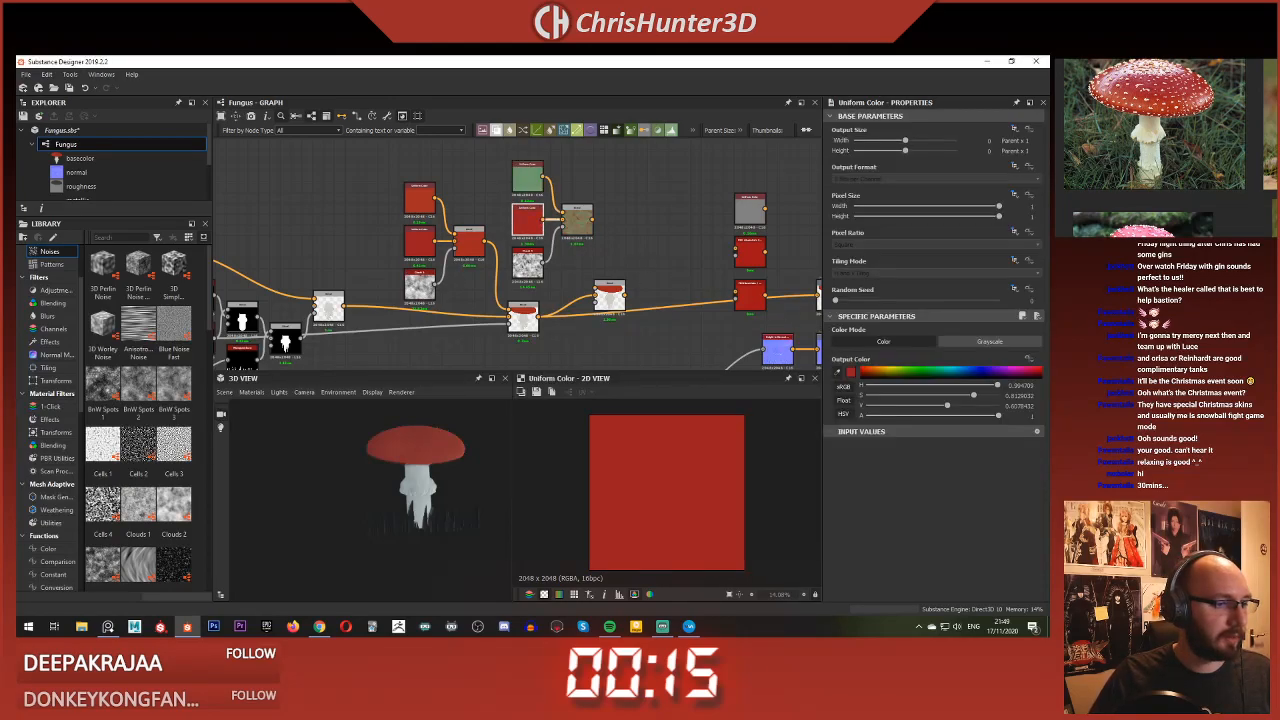
pyautogui.hotkey('ctrl', 'y')
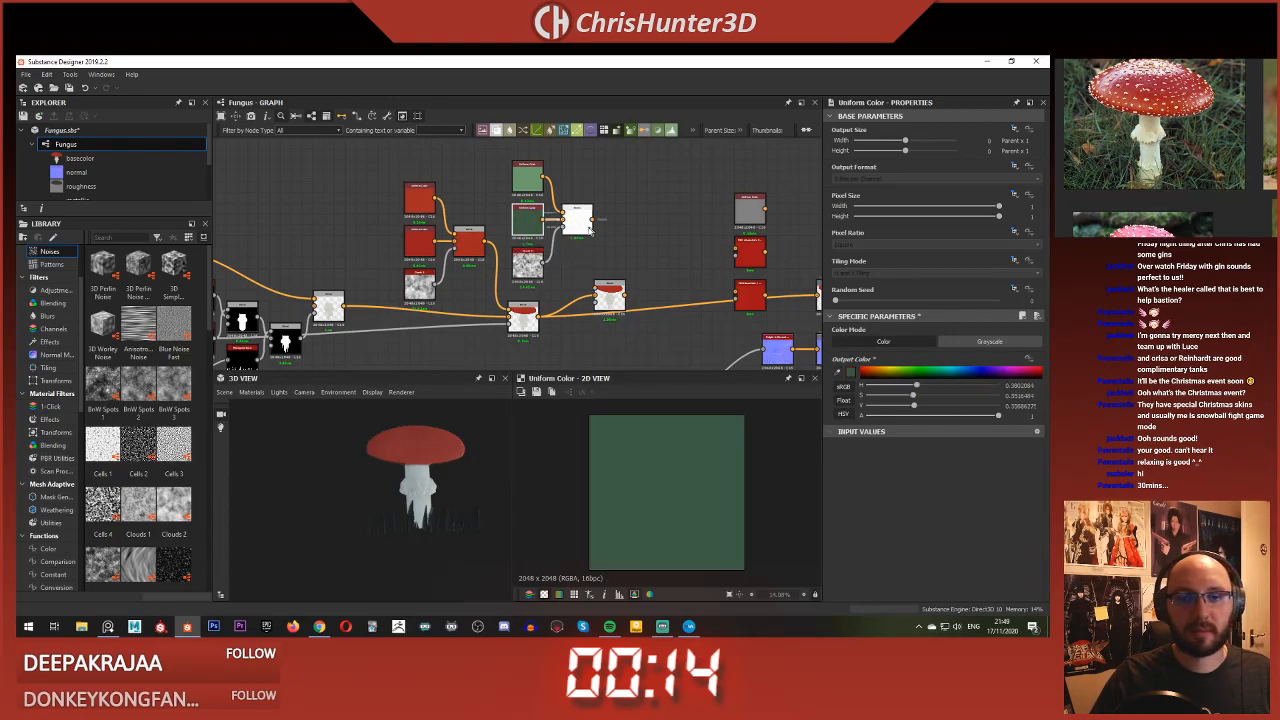
pyautogui.doubleClick(575, 228)
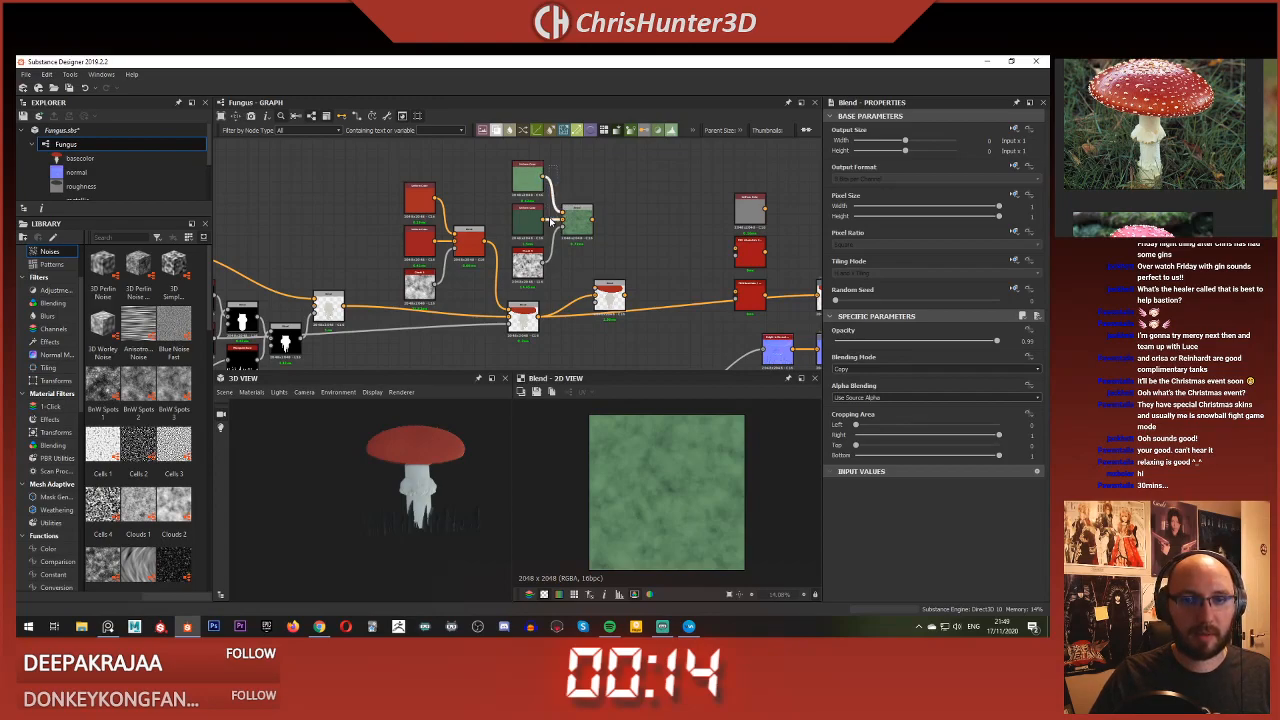
pyautogui.press('x')
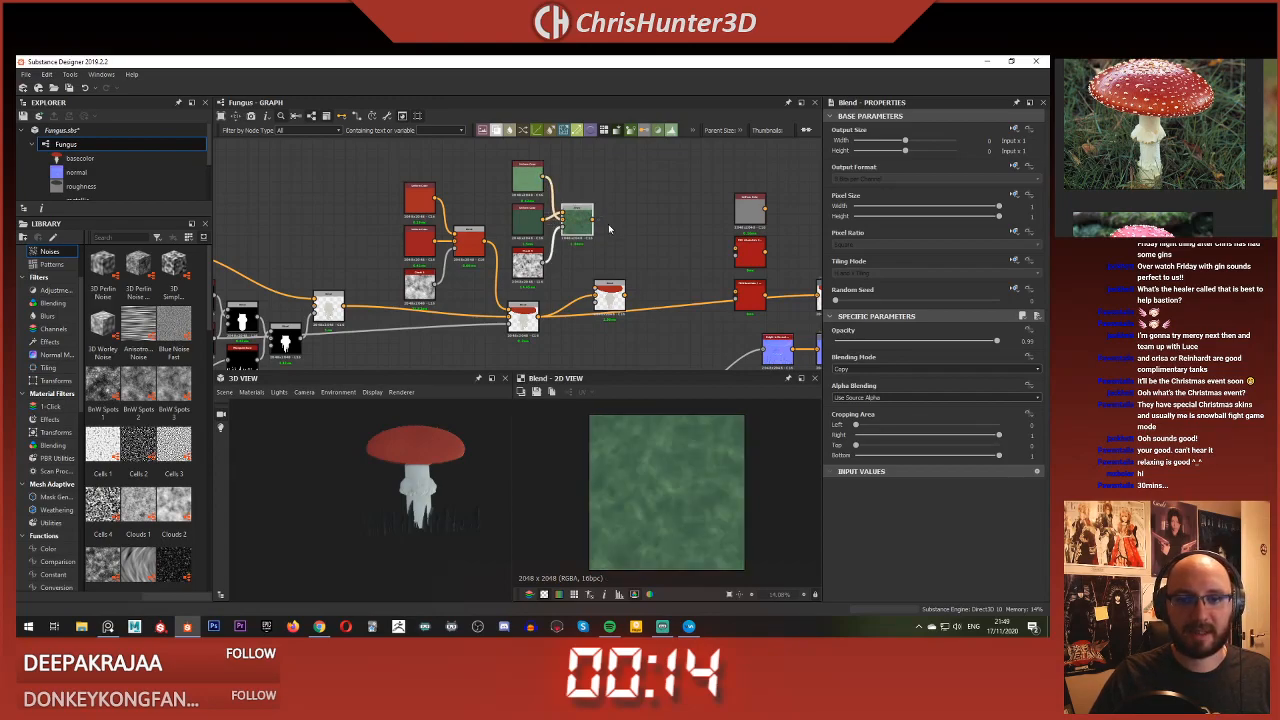
# Step: Connect the green Blend to the grass Blend's foreground and the grass mask's Histogram Scan to its opacity
pyautogui.click(610, 295)
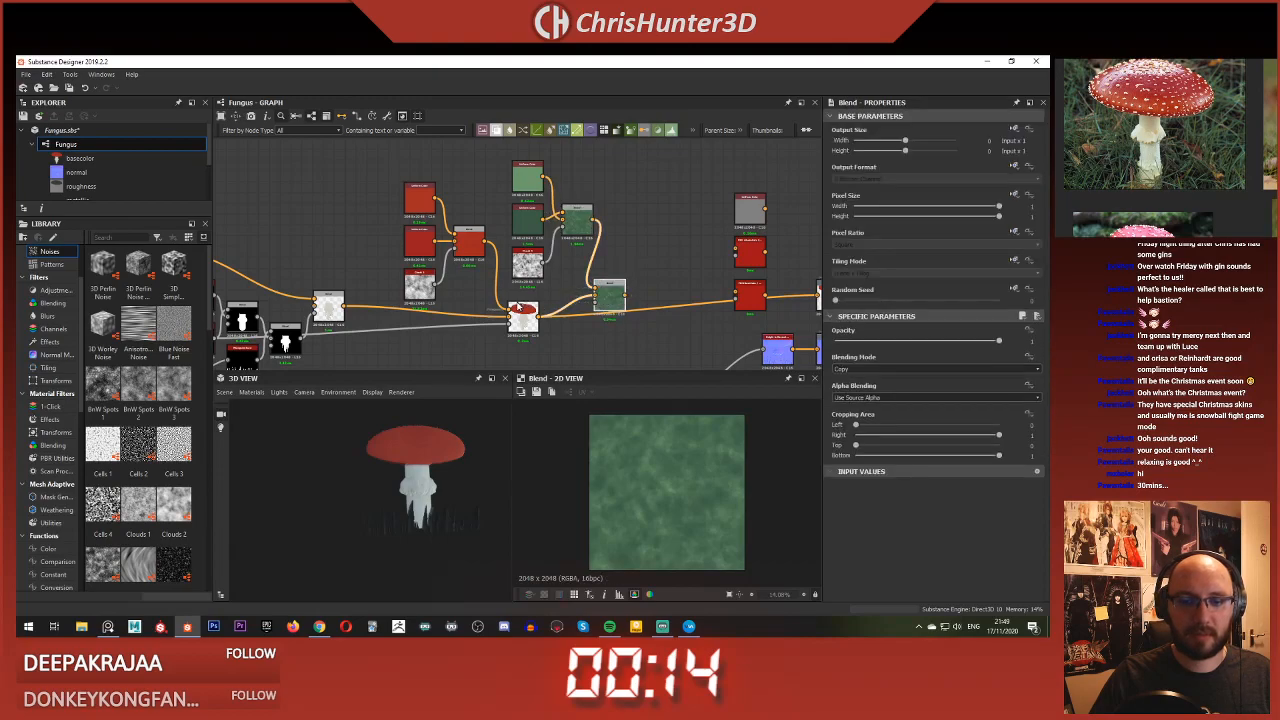
pyautogui.scroll(-3, 612, 300)
pyautogui.moveTo(612, 300); pyautogui.dragTo(655, 140, button='middle')
pyautogui.scroll(3, 530, 228)
pyautogui.moveTo(530, 228); pyautogui.dragTo(513, 371, button='middle')
pyautogui.click(410, 236)
pyautogui.scroll(2, 525, 257)
pyautogui.moveTo(525, 257); pyautogui.dragTo(300, 350, button='middle')
pyautogui.click(547, 326)
pyautogui.moveTo(429, 308); pyautogui.dragTo(585, 266, button='middle')
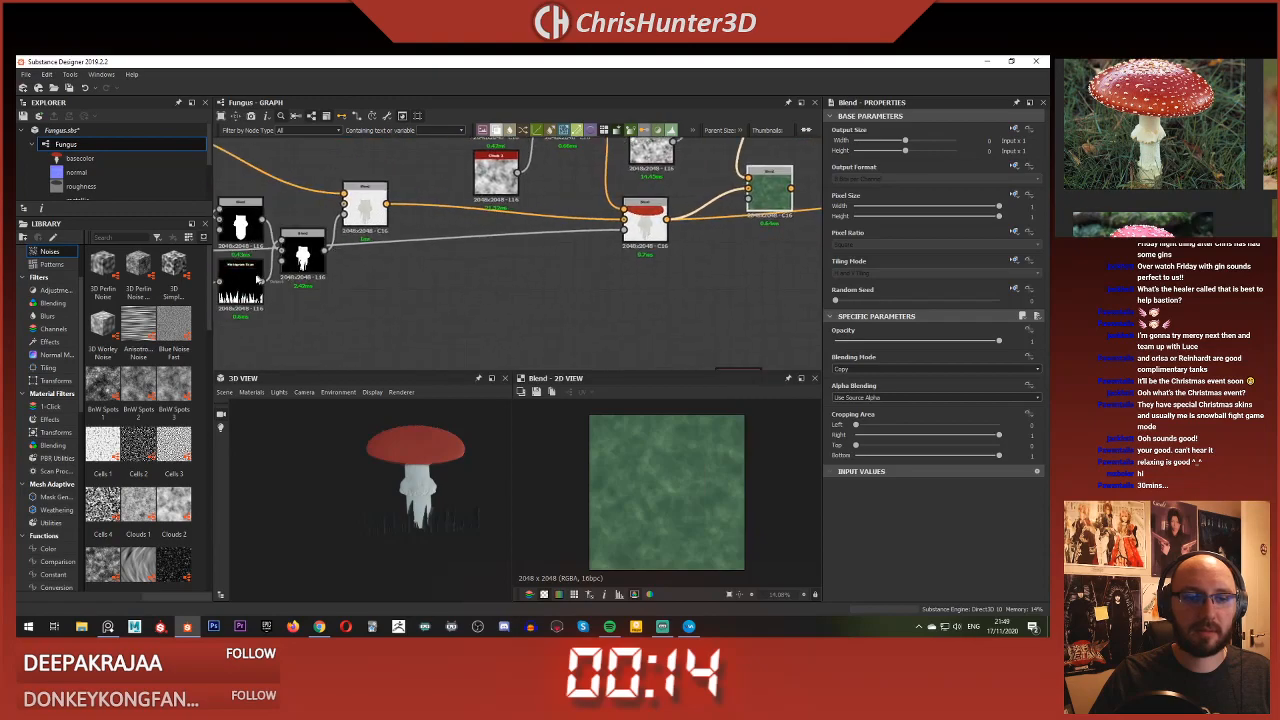
pyautogui.moveTo(262, 283); pyautogui.dragTo(747, 198)
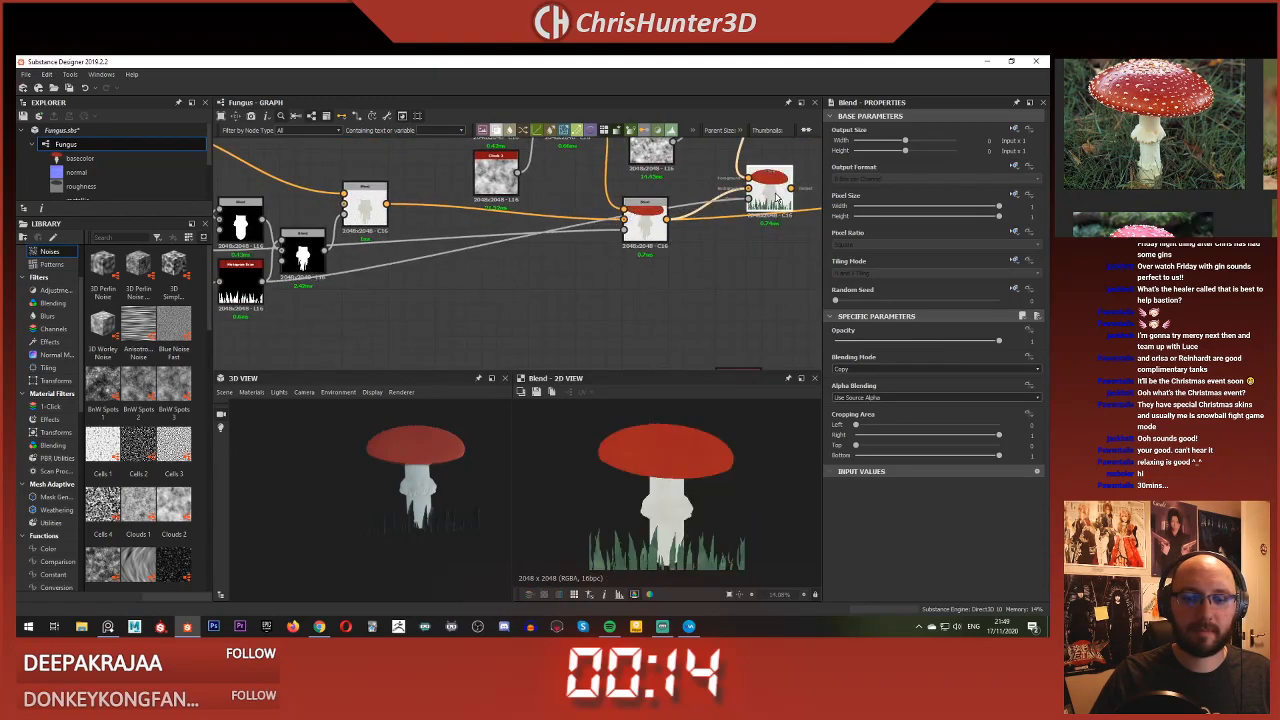
# Step: Route the grass Blend into the PBR BaseColor node in place of the cap Blend, and check the grass in 3D
pyautogui.moveTo(685, 209); pyautogui.dragTo(467, 252, button='middle')
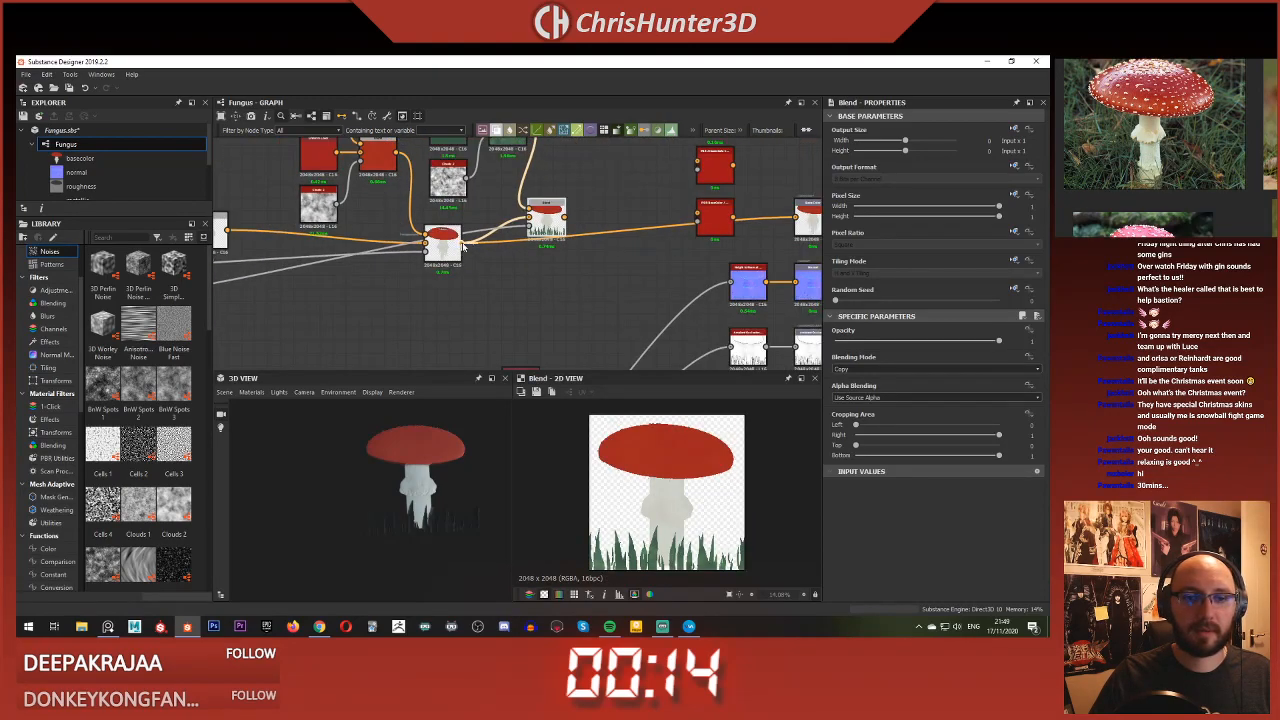
pyautogui.keyDown('shift'); pyautogui.moveTo(462, 244); pyautogui.dragTo(566, 217); pyautogui.keyUp('shift')
pyautogui.scroll(3, 373, 496)
pyautogui.moveTo(373, 496)
pyautogui.mouseDown()
pyautogui.moveTo(368, 481)
pyautogui.moveTo(378, 502)
pyautogui.mouseUp()
pyautogui.scroll(2, 380, 500)
pyautogui.scroll(-1, 380, 500)
pyautogui.scroll(3, 480, 240)
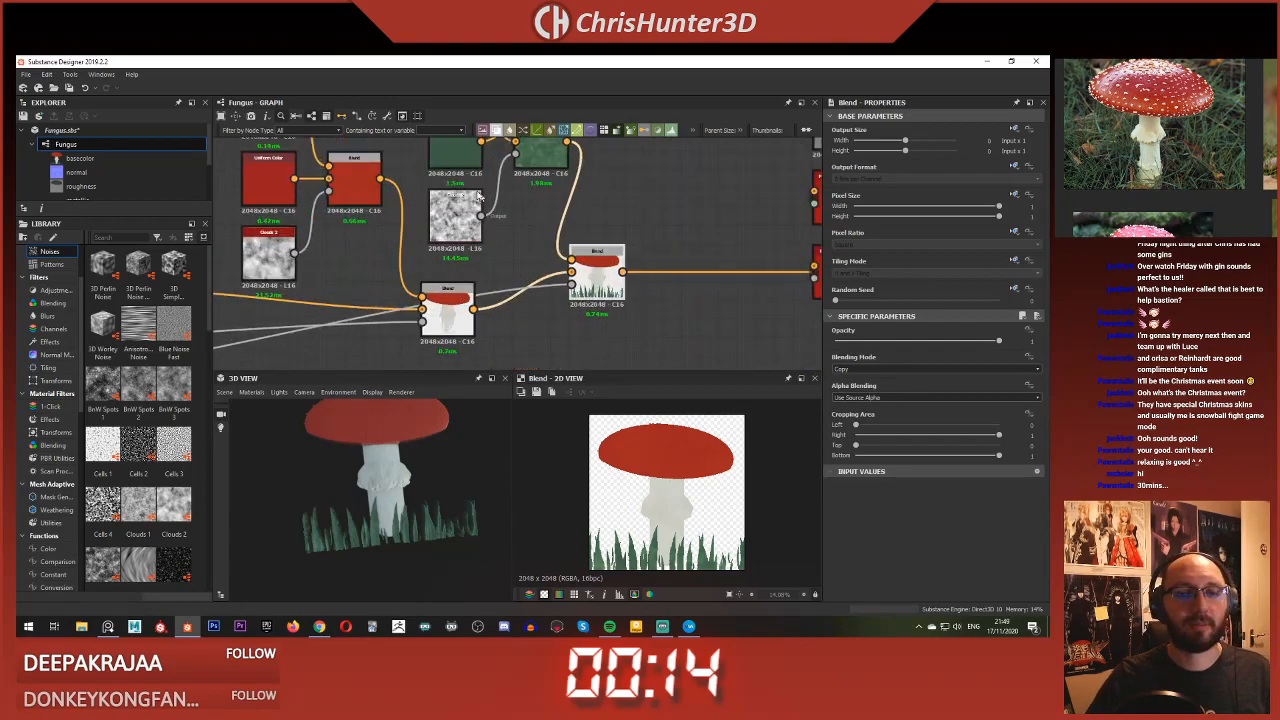
# Step: Brighten the darker green Uniform Color, raise the lighter green's saturation, and check the grass in 3D
pyautogui.click(451, 160)
pyautogui.moveTo(519, 211); pyautogui.dragTo(589, 333, button='middle')
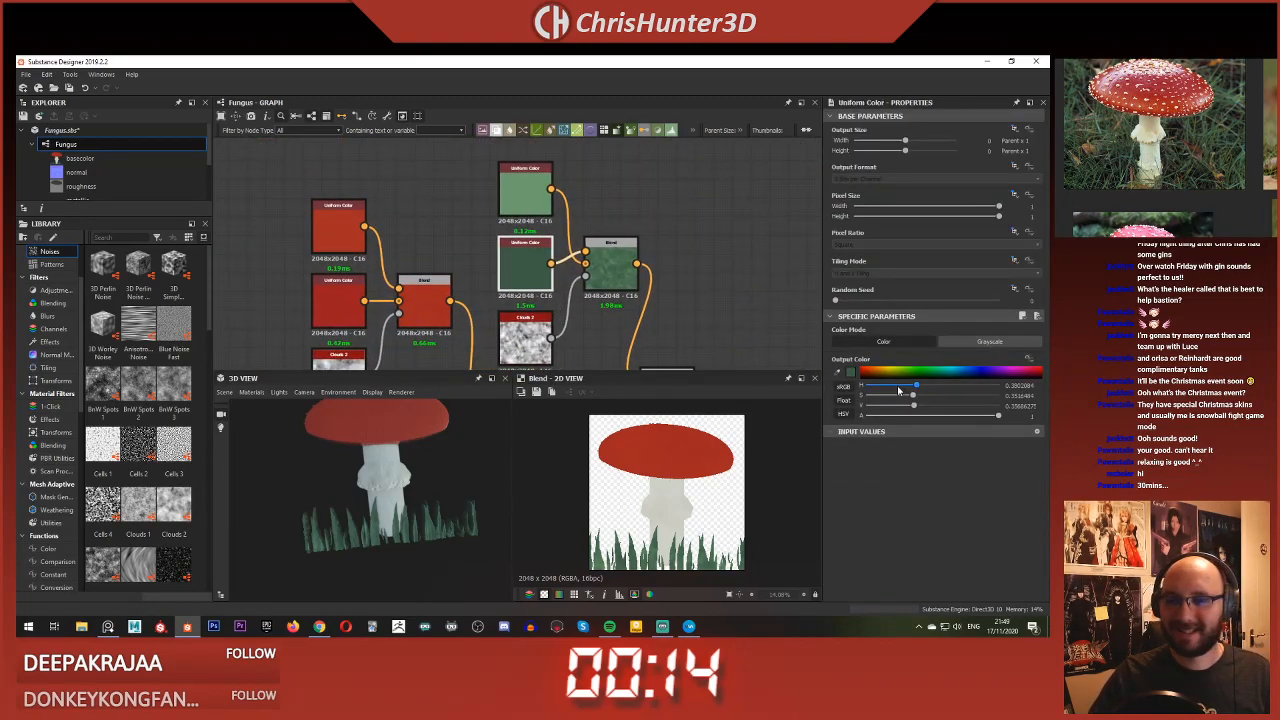
pyautogui.moveTo(903, 408); pyautogui.dragTo(929, 408)
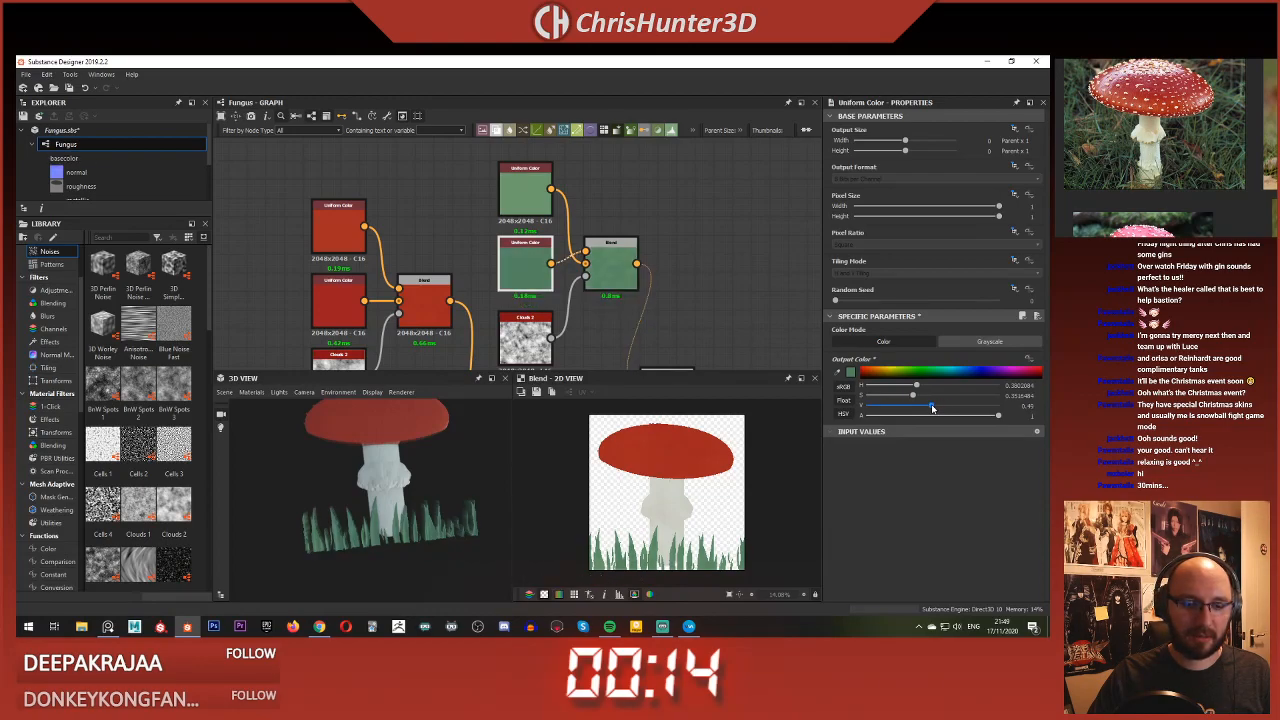
pyautogui.click(510, 196)
pyautogui.moveTo(911, 398); pyautogui.dragTo(950, 398)
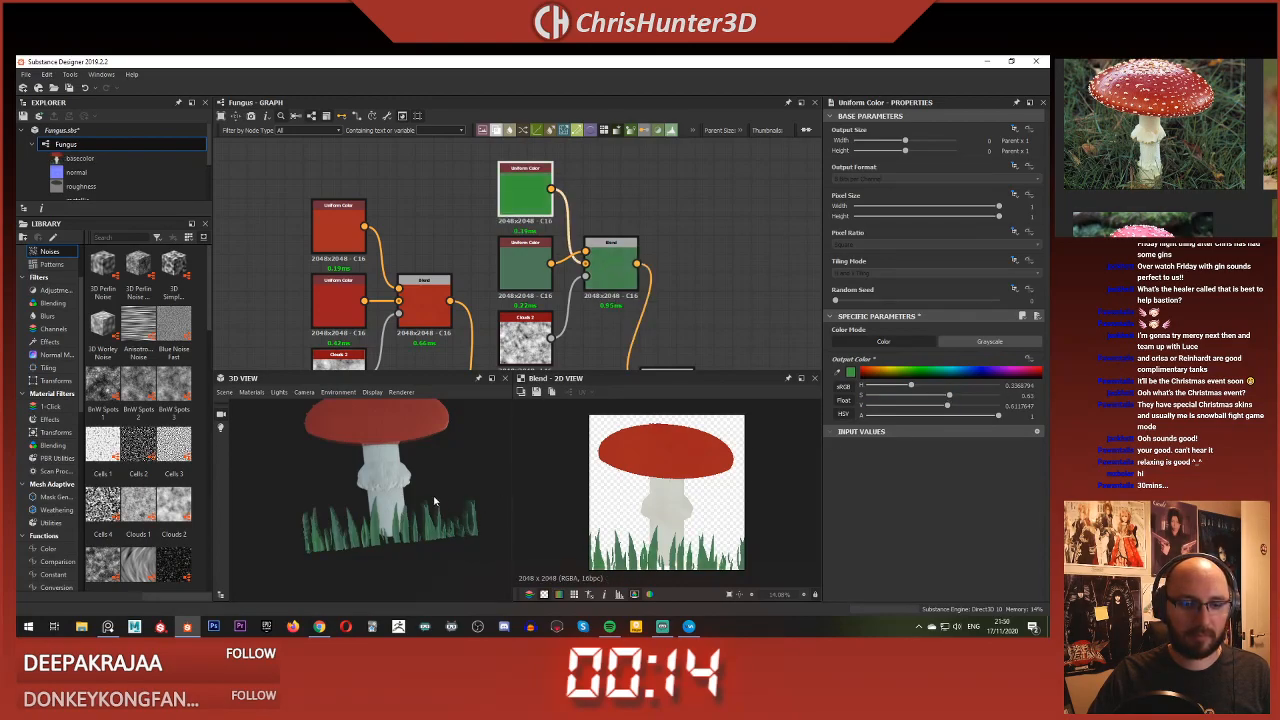
pyautogui.scroll(-2, 434, 500)
pyautogui.moveTo(434, 500); pyautogui.dragTo(450, 495)
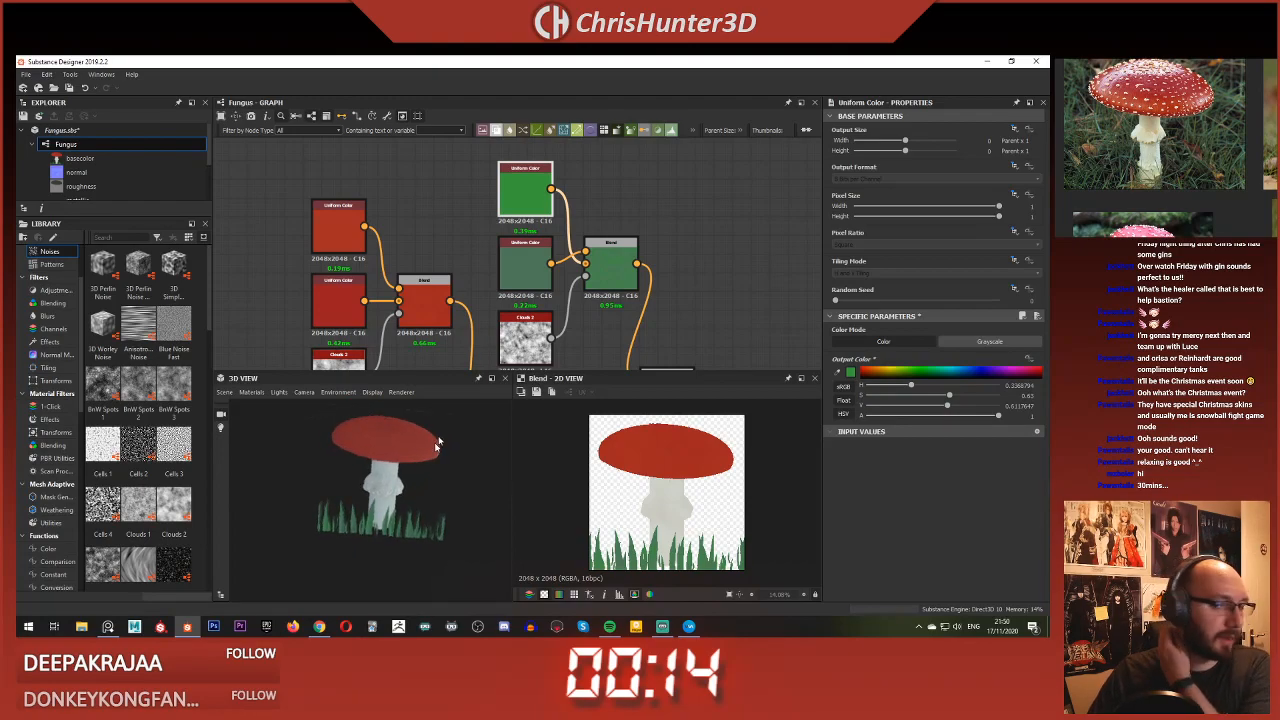
# Step: Spread the base colour nodes apart, leaving a wide gap between the cap Blend and the green grass colour nodes
pyautogui.scroll(-3, 485, 215)
pyautogui.moveTo(480, 178); pyautogui.dragTo(466, 110, button='middle')
pyautogui.scroll(-2, 487, 171)
pyautogui.scroll(3, 490, 185)
pyautogui.scroll(-4, 509, 200)
pyautogui.moveTo(509, 200); pyautogui.dragTo(651, 201, button='middle')
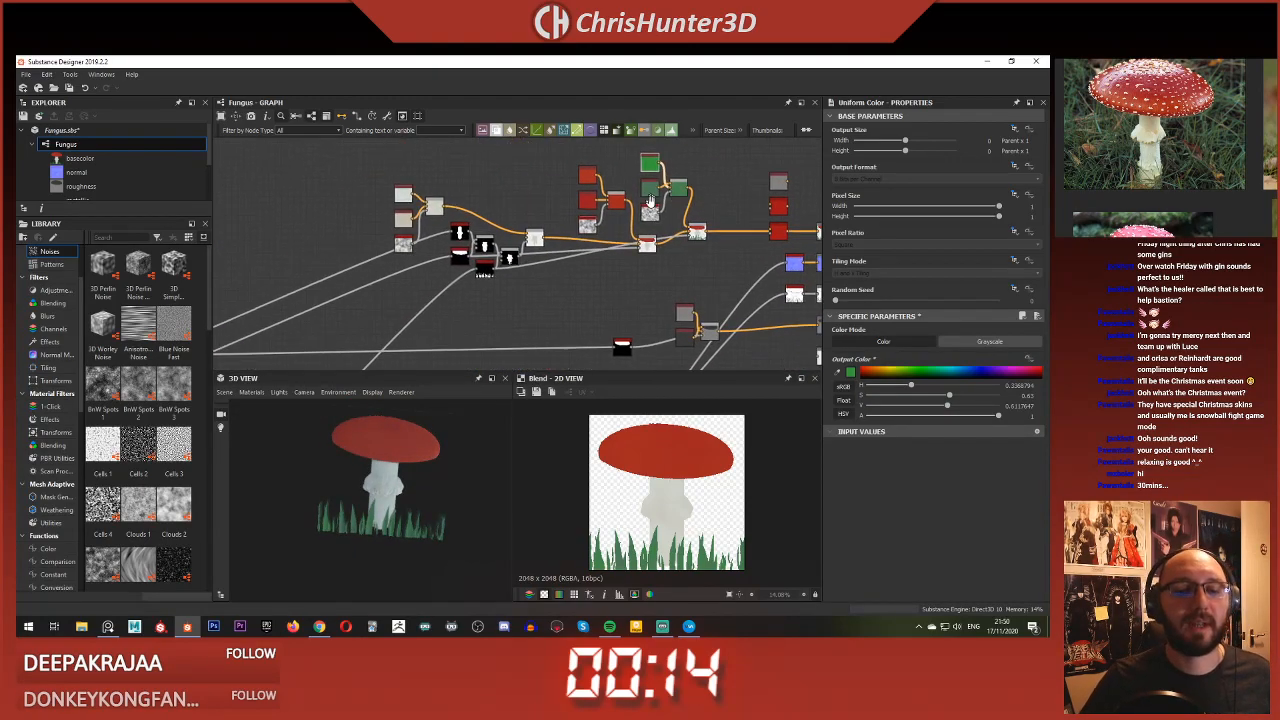
pyautogui.scroll(-3, 650, 200)
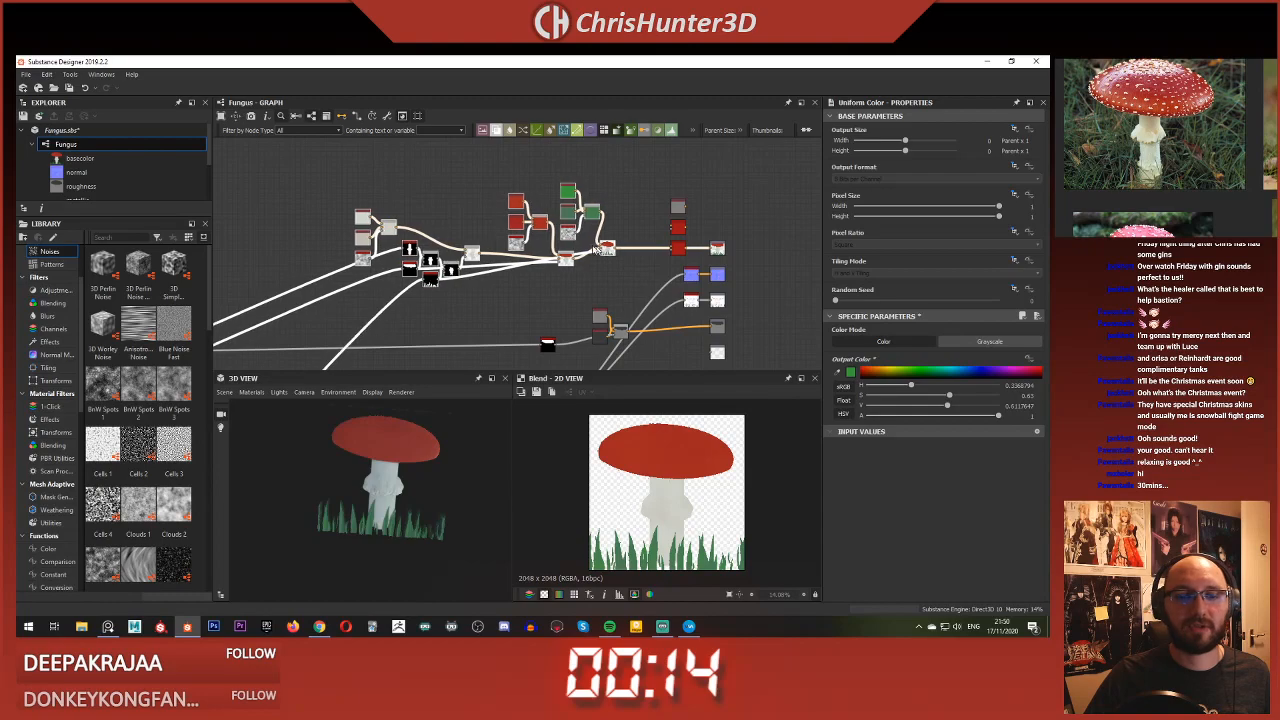
pyautogui.moveTo(595, 250); pyautogui.dragTo(475, 250)
pyautogui.click(566, 217)
pyautogui.scroll(4, 474, 232)
pyautogui.scroll(-2, 474, 235)
pyautogui.moveTo(435, 164); pyautogui.dragTo(679, 262)
pyautogui.keyDown('ctrl'); pyautogui.click(504, 258); pyautogui.keyUp('ctrl')
pyautogui.click(521, 219)
# Step: Add an Ambient Occlusion (HBAO) node in the gap between the cap Blend and the grass colour nodes
pyautogui.scroll(4, 521, 219)
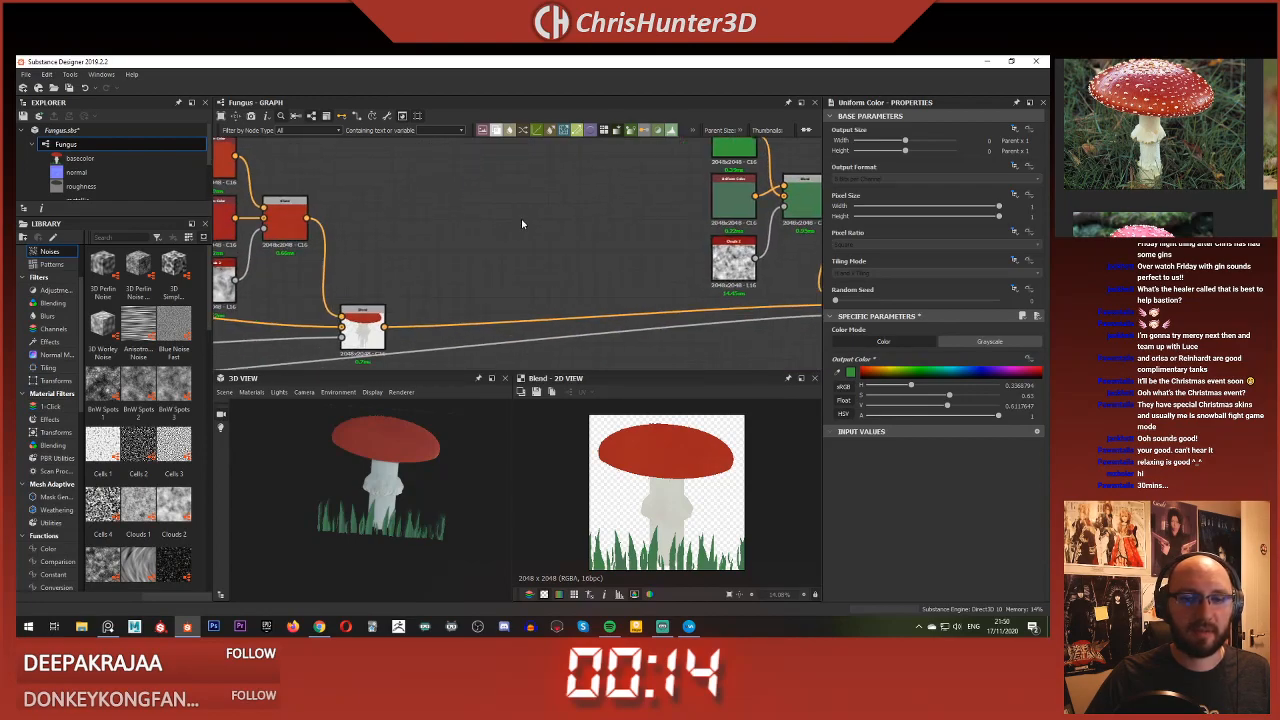
pyautogui.moveTo(521, 223); pyautogui.dragTo(569, 221, button='middle')
pyautogui.press('space')
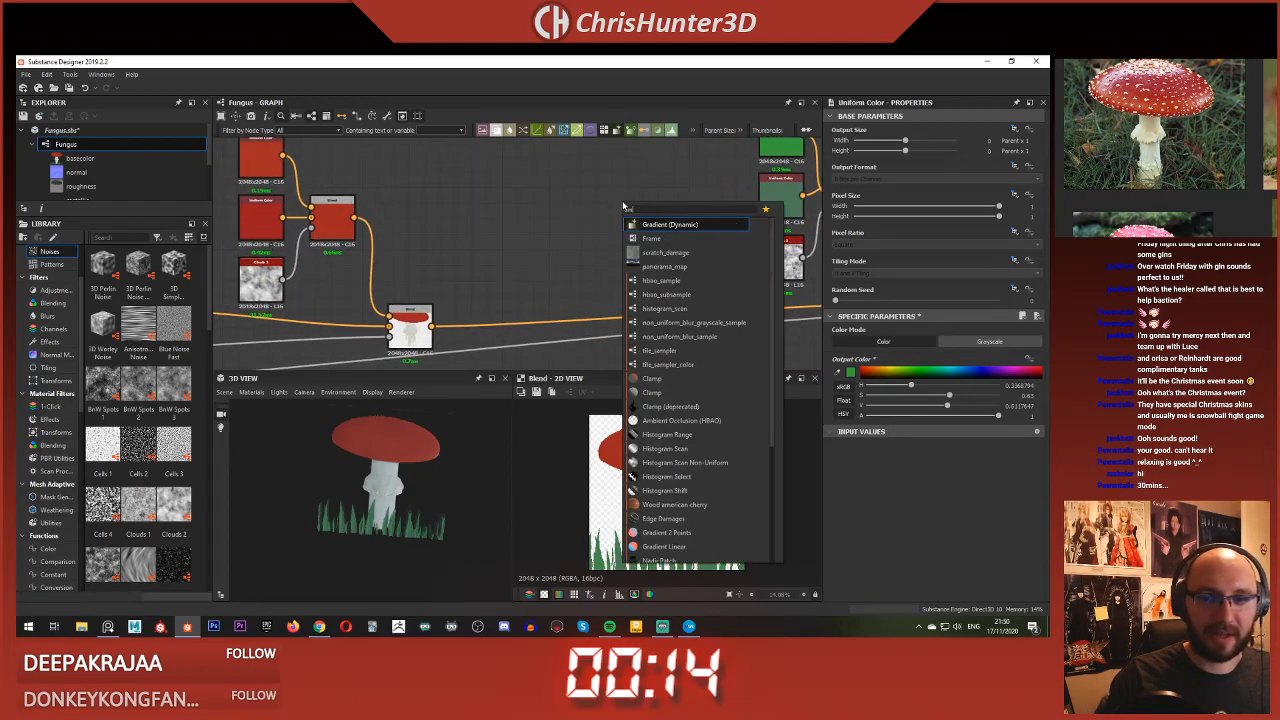
pyautogui.press('Escape')
pyautogui.scroll(-1, 600, 202)
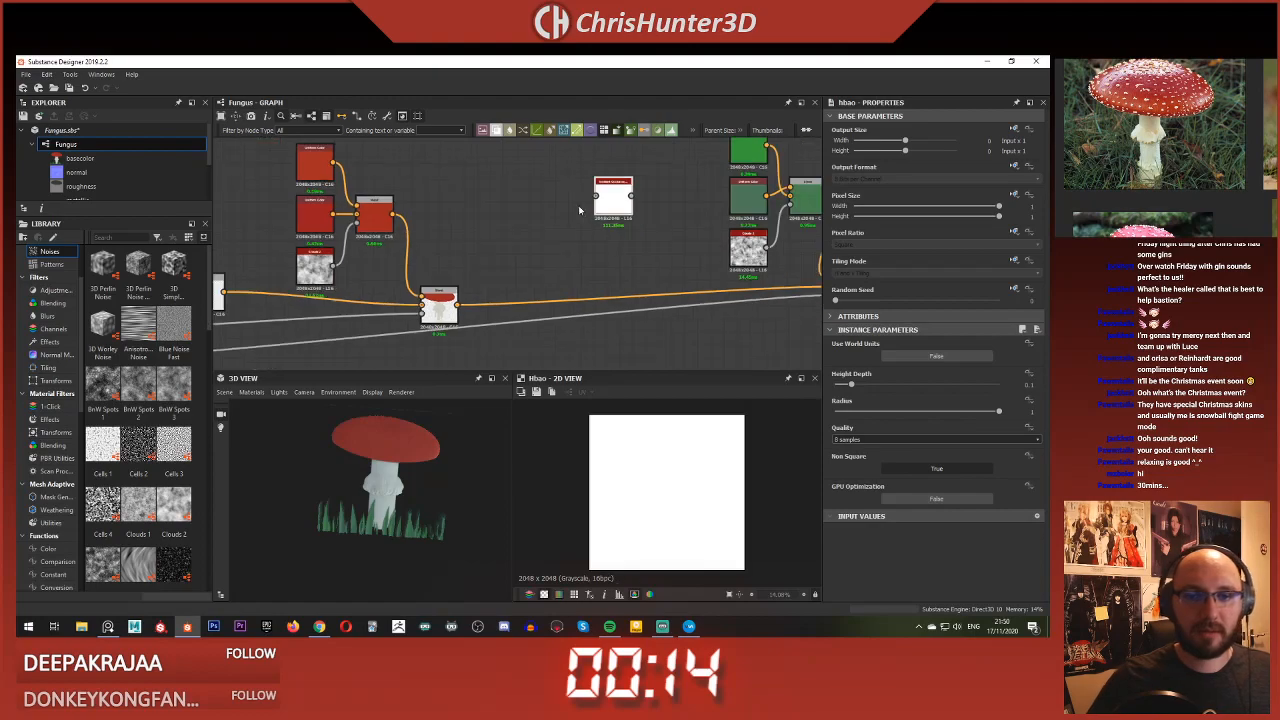
pyautogui.moveTo(596, 213); pyautogui.dragTo(585, 249)
# Step: Connect the final height Blend, combining mushroom and grass, to the input of the Ambient Occlusion (HBAO) node
pyautogui.scroll(-3, 586, 249)
pyautogui.moveTo(586, 249); pyautogui.dragTo(577, 143, button='middle')
pyautogui.scroll(-2, 572, 280)
pyautogui.moveTo(572, 300); pyautogui.dragTo(560, 189, button='middle')
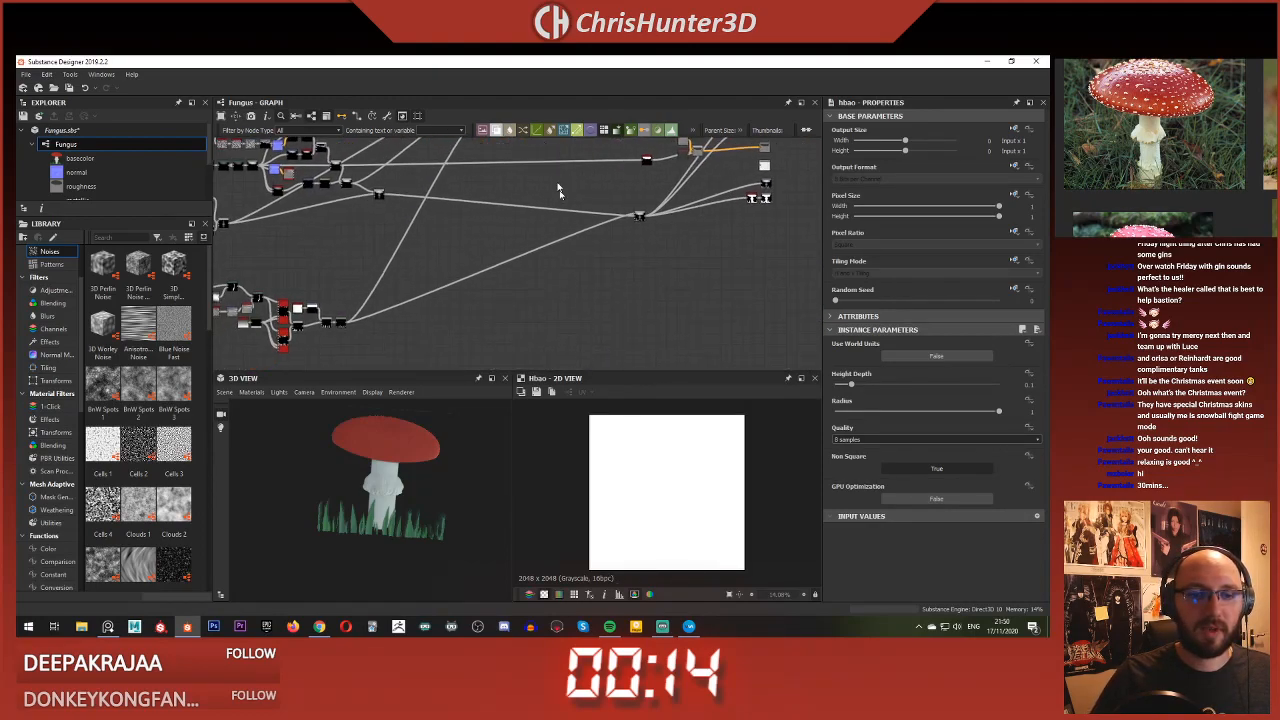
pyautogui.scroll(3, 612, 250)
pyautogui.moveTo(612, 250); pyautogui.dragTo(463, 354, button='middle')
pyautogui.scroll(3, 503, 282)
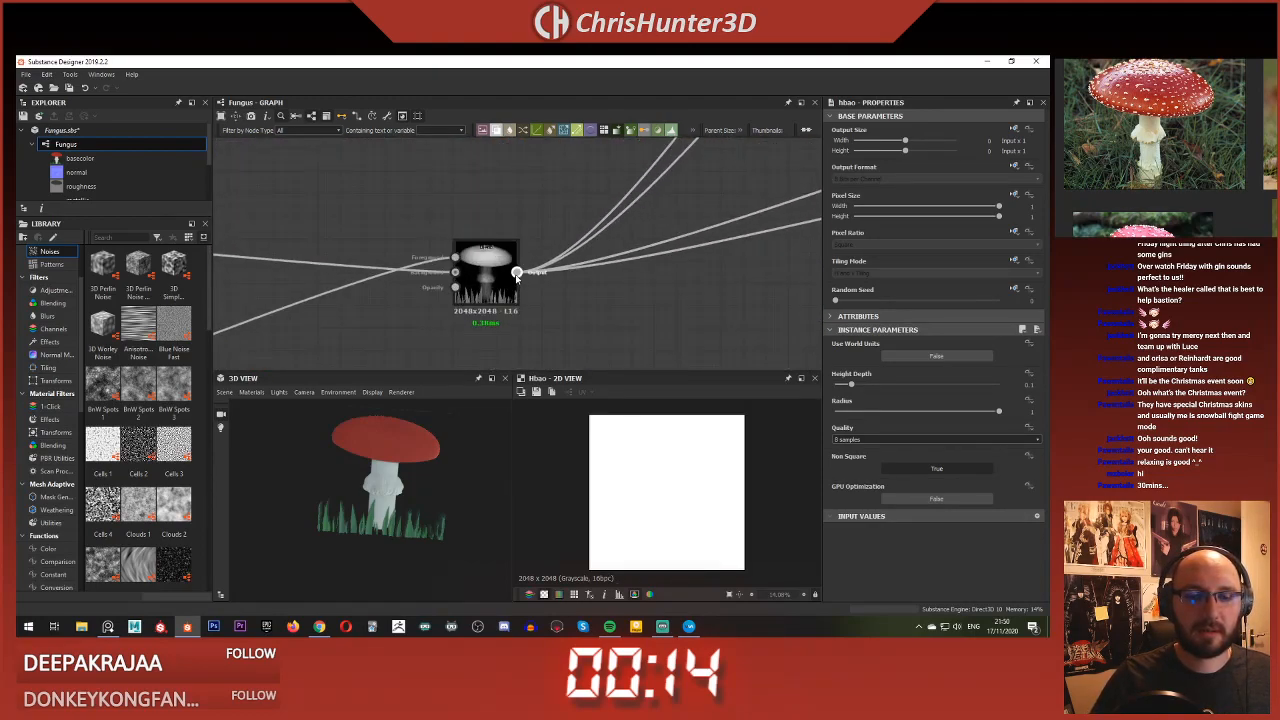
pyautogui.scroll(-4, 443, 182)
pyautogui.moveTo(516, 273); pyautogui.dragTo(480, 258)
pyautogui.moveTo(443, 177); pyautogui.dragTo(480, 258, button='middle')
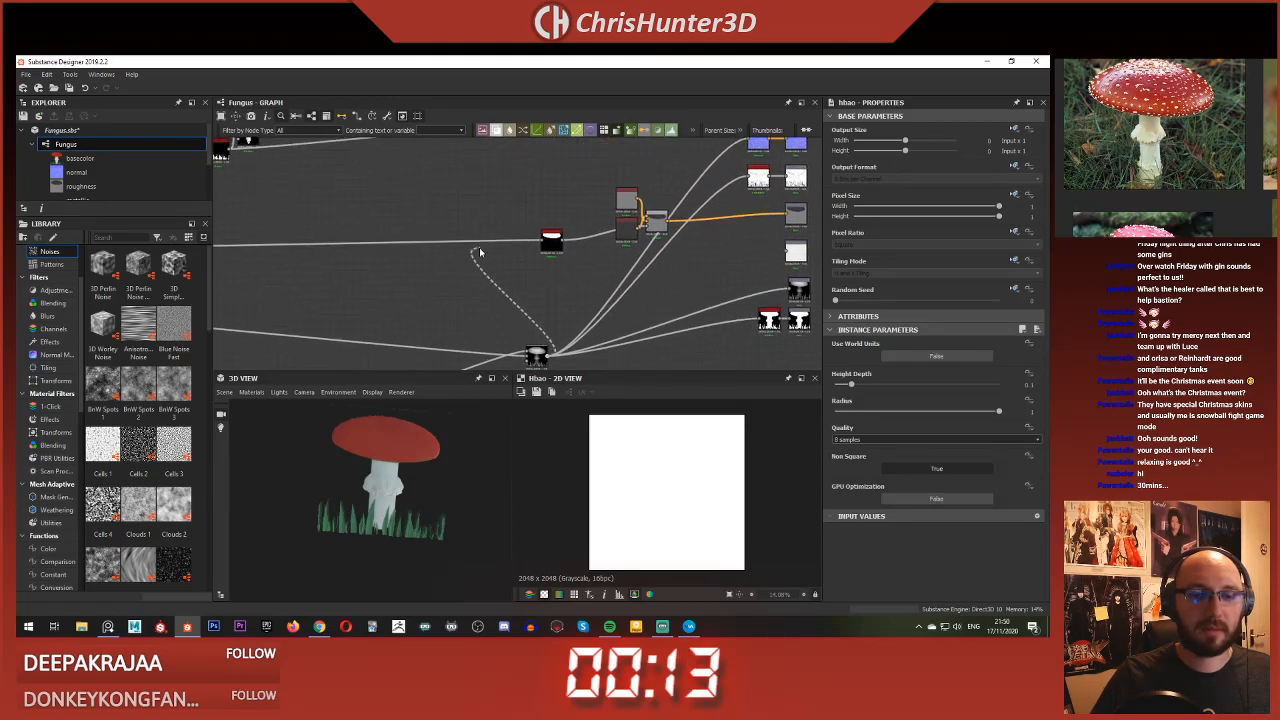
pyautogui.click(480, 250)
pyautogui.scroll(-2, 366, 249)
pyautogui.moveTo(366, 249); pyautogui.dragTo(579, 235, button='middle')
pyautogui.scroll(-1, 579, 235)
pyautogui.scroll(1, 370, 305)
pyautogui.moveTo(370, 305); pyautogui.dragTo(534, 271, button='middle')
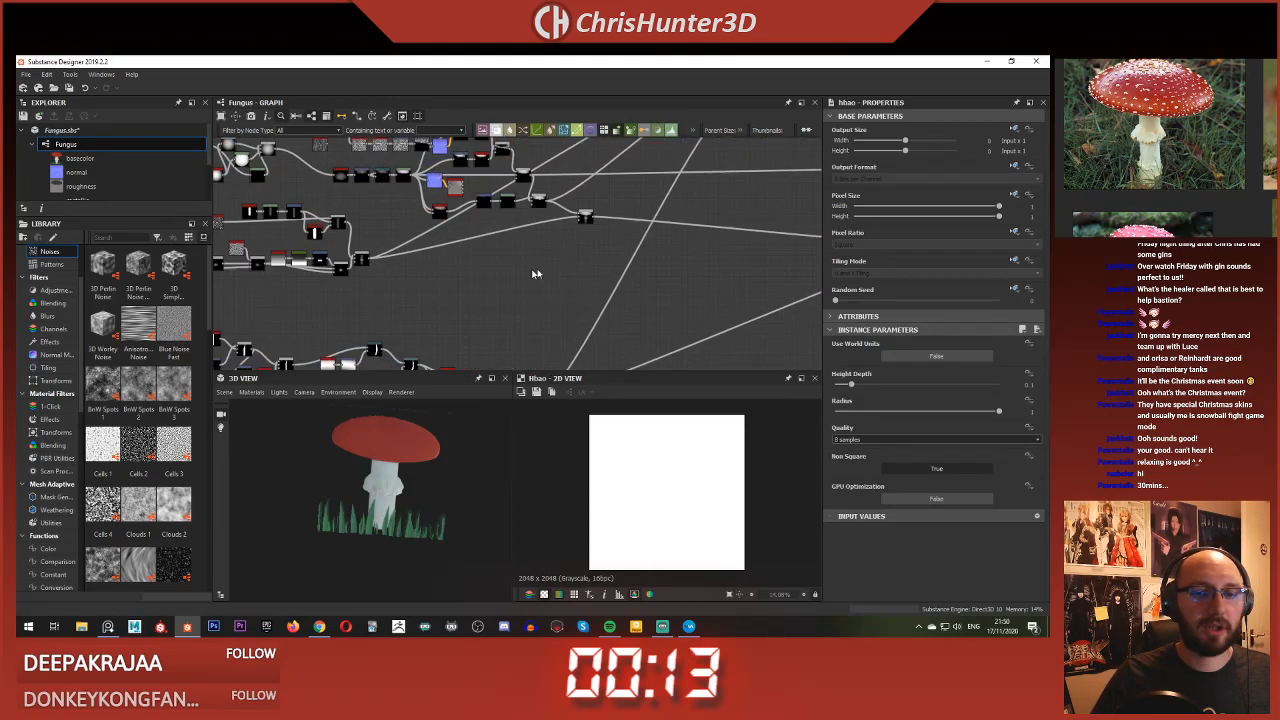
pyautogui.scroll(4, 535, 273)
pyautogui.scroll(-3, 641, 187)
pyautogui.moveTo(660, 190); pyautogui.dragTo(420, 320, button='middle')
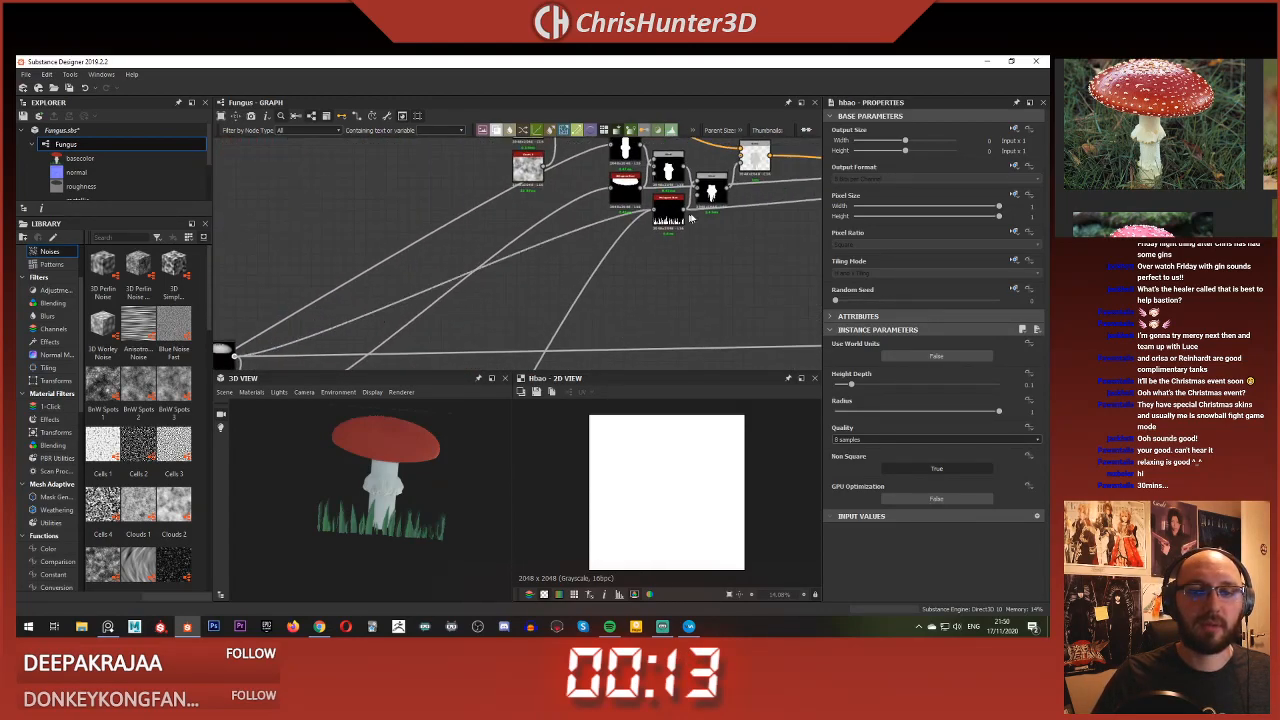
pyautogui.moveTo(641, 263); pyautogui.dragTo(430, 345, button='middle')
pyautogui.moveTo(525, 275); pyautogui.dragTo(439, 355, button='middle')
pyautogui.moveTo(530, 312); pyautogui.dragTo(417, 298, button='middle')
pyautogui.scroll(3, 655, 273)
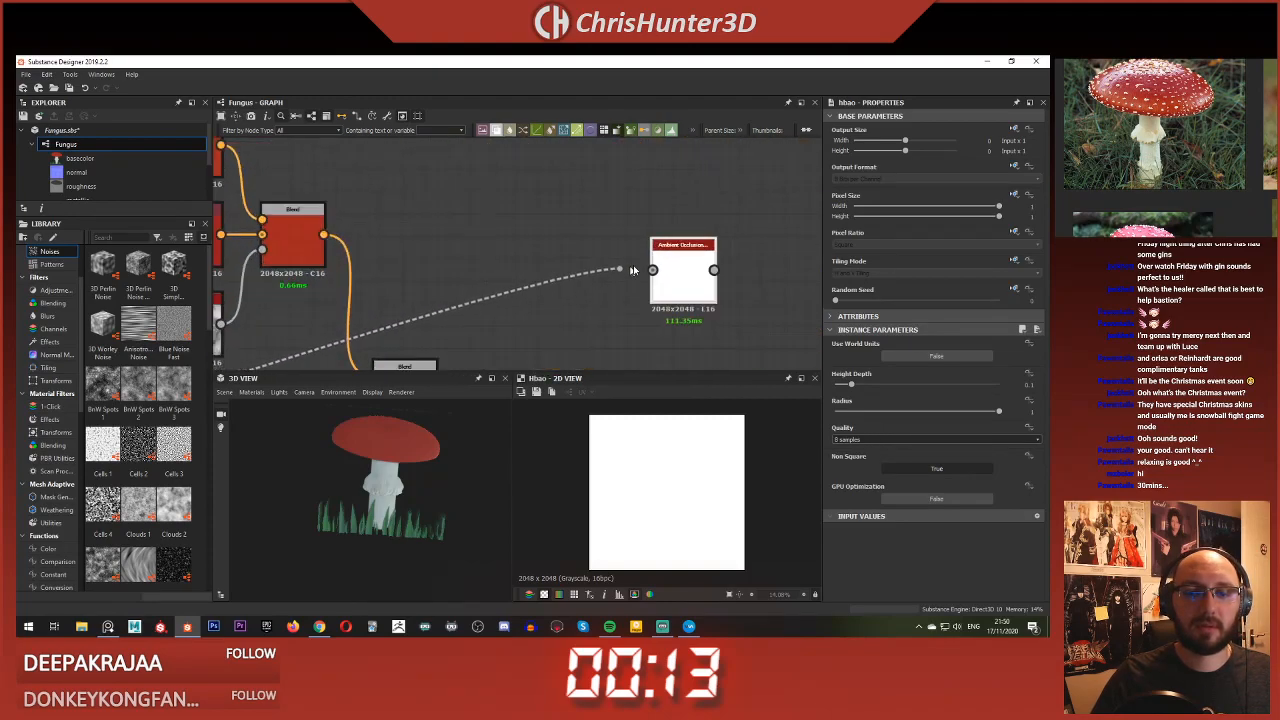
pyautogui.click(650, 271)
# Step: Move the Ambient Occlusion node closer to the red cap colour nodes and raise its Height Depth to about 0.25
pyautogui.moveTo(676, 265); pyautogui.dragTo(509, 243)
pyautogui.scroll(2, 505, 269)
pyautogui.moveTo(505, 269); pyautogui.dragTo(510, 228, button='middle')
pyautogui.click(509, 228)
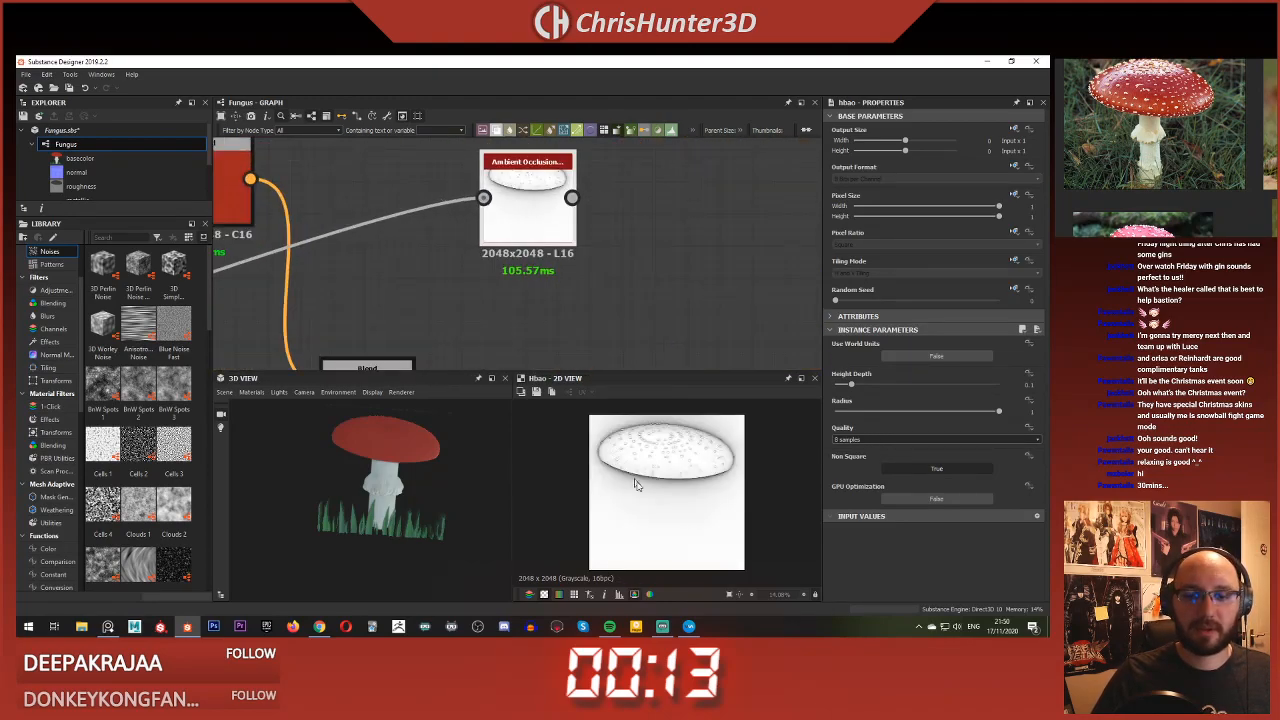
pyautogui.scroll(2, 628, 510)
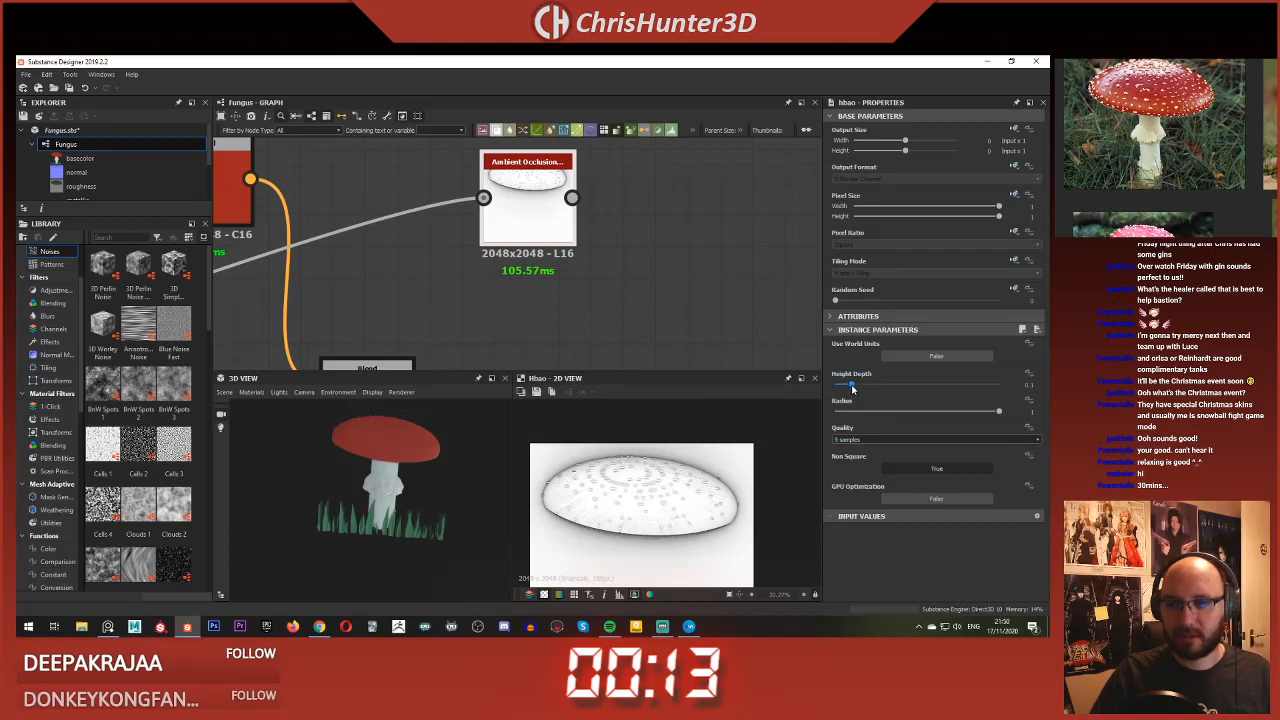
pyautogui.moveTo(852, 388); pyautogui.dragTo(880, 388)
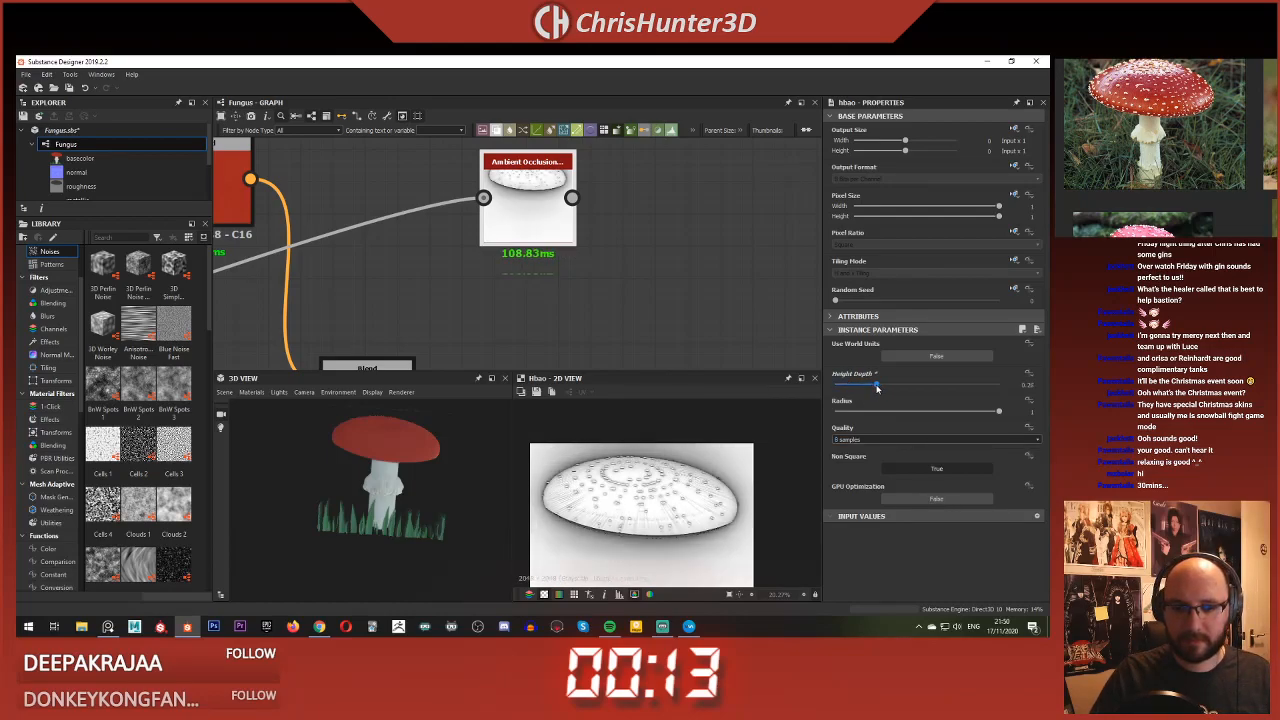
# Step: Add a Blend node beyond the cap Blend and connect the cap Blend's output to its background input
pyautogui.scroll(-3, 600, 303)
pyautogui.moveTo(600, 303); pyautogui.dragTo(671, 289, button='middle')
pyautogui.moveTo(631, 235); pyautogui.dragTo(566, 238)
pyautogui.moveTo(588, 326); pyautogui.dragTo(579, 276, button='middle')
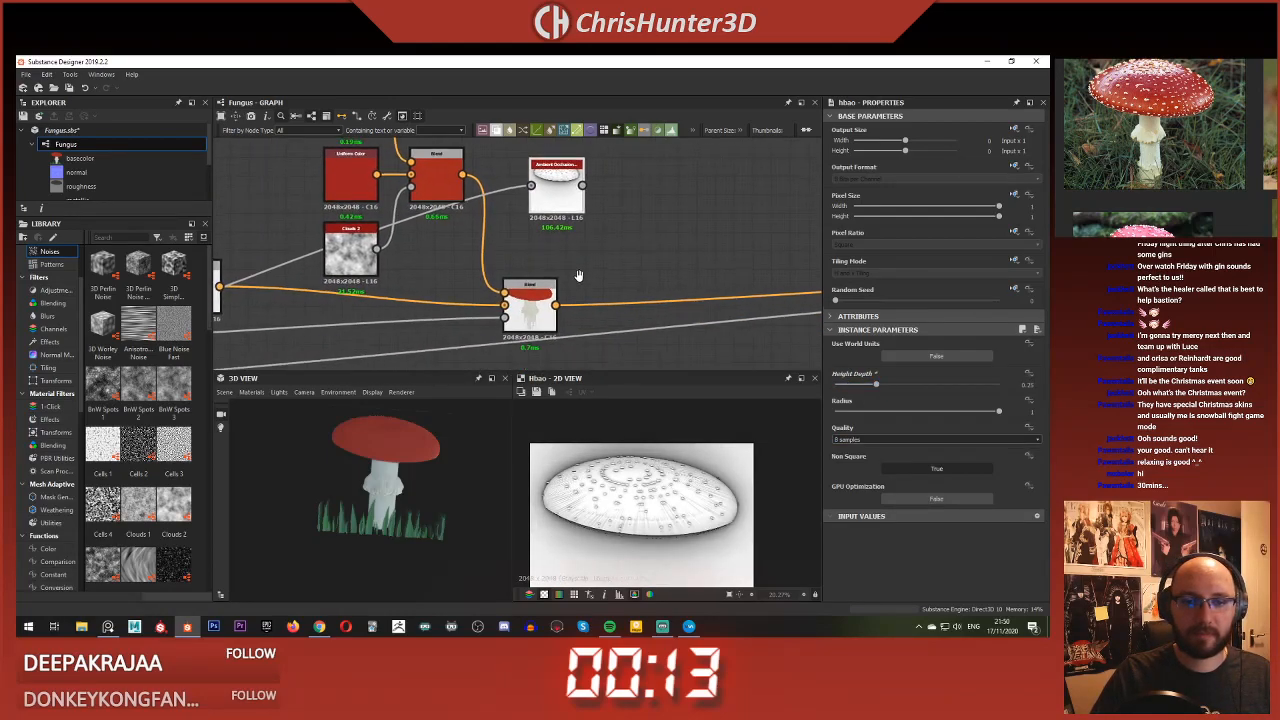
pyautogui.press('space')
pyautogui.write('blend')
pyautogui.press('Return')
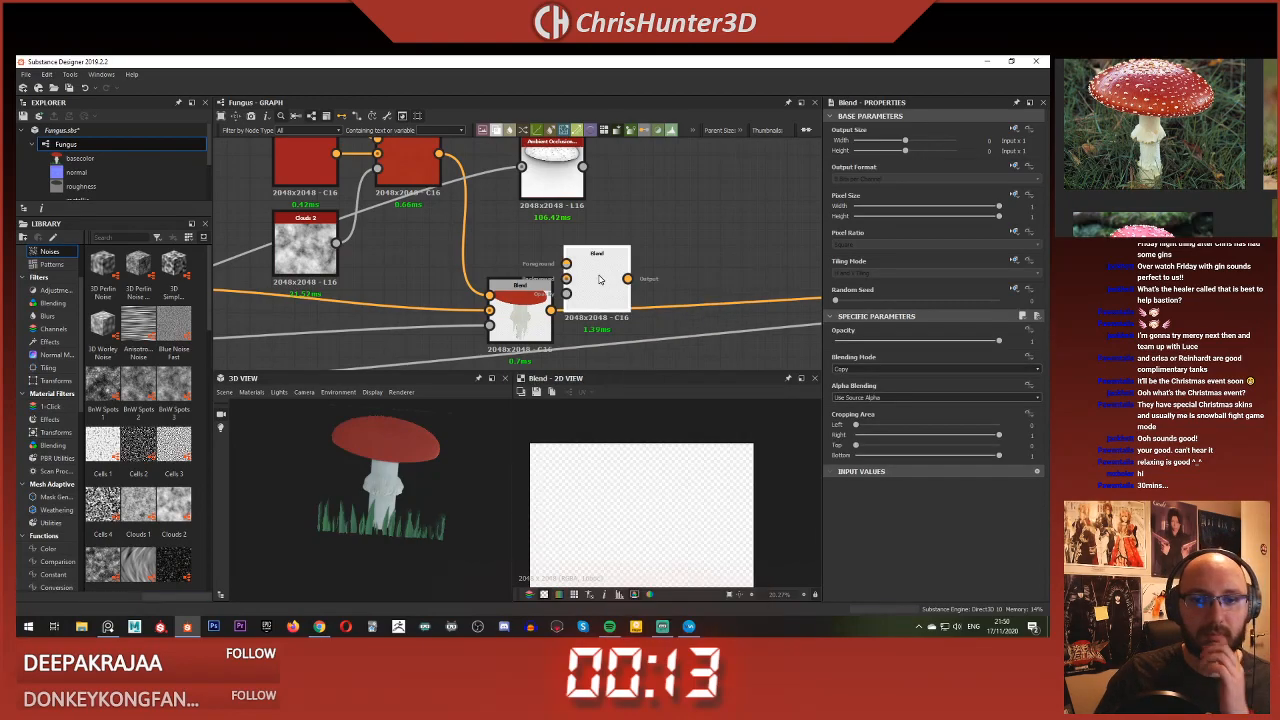
pyautogui.moveTo(599, 280); pyautogui.dragTo(688, 258)
pyautogui.moveTo(585, 296); pyautogui.dragTo(656, 256)
# Step: Feed the ambient occlusion into the new Blend's foreground through a Gradient Map node
pyautogui.moveTo(582, 167); pyautogui.dragTo(656, 241)
pyautogui.rightClick(607, 220)
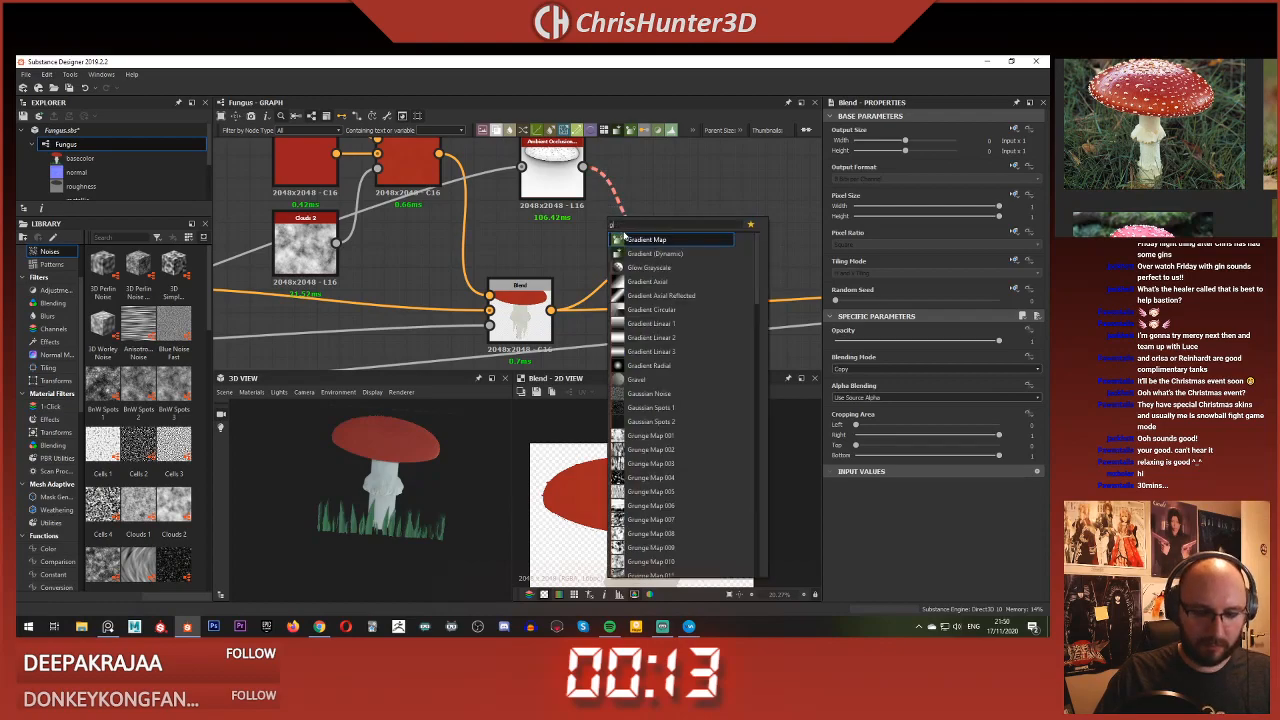
pyautogui.click(672, 240)
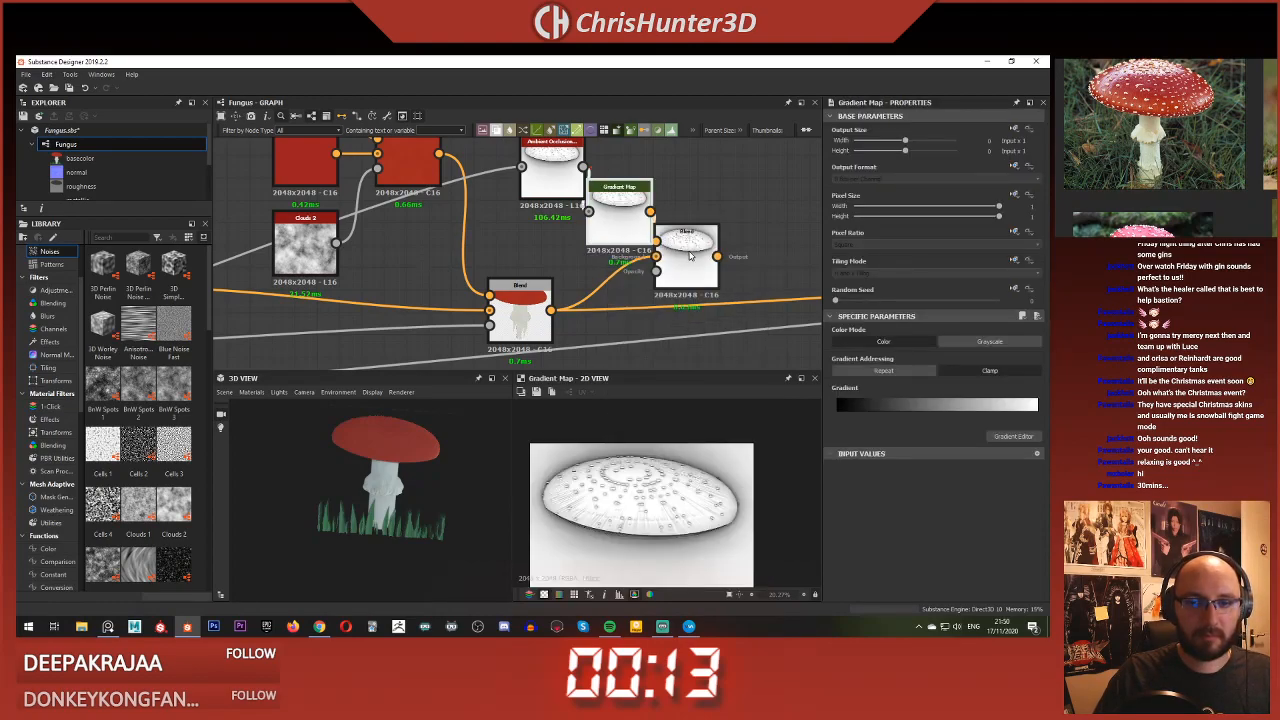
# Step: Set the ambient occlusion Blend to Multiply mode with an opacity of 0.85
pyautogui.click(690, 255)
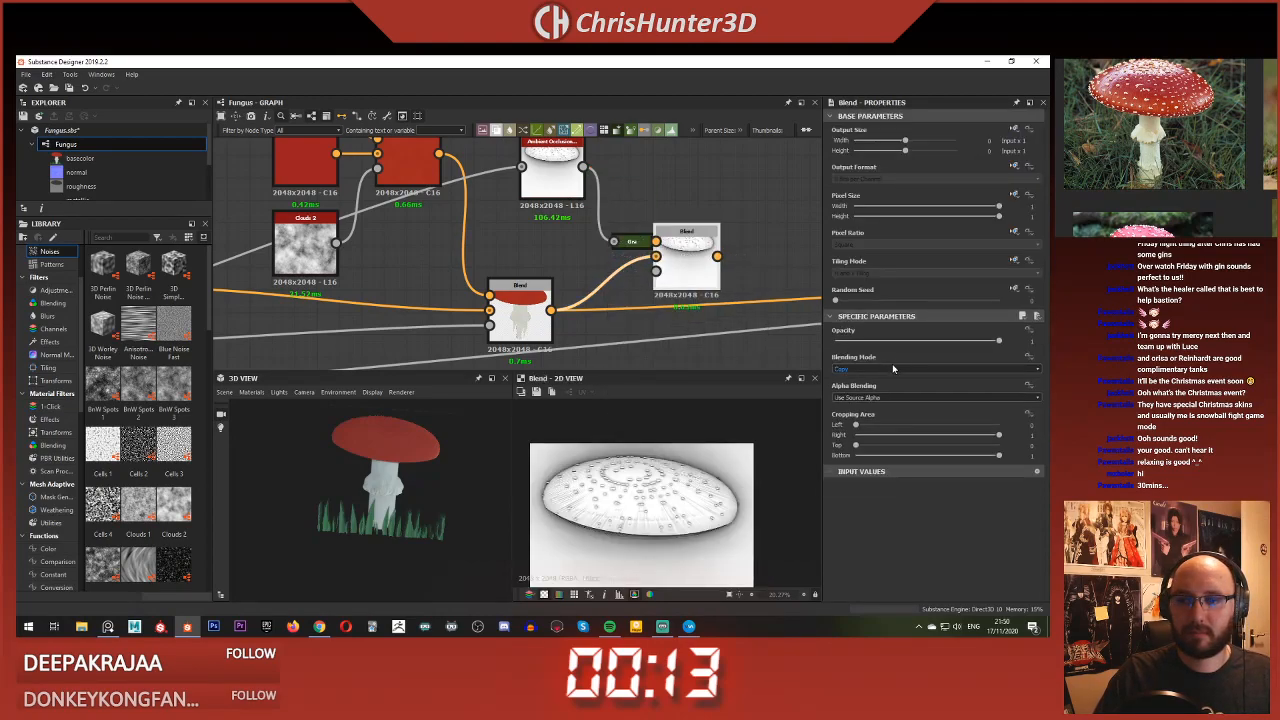
pyautogui.click(893, 369)
pyautogui.click(948, 388)
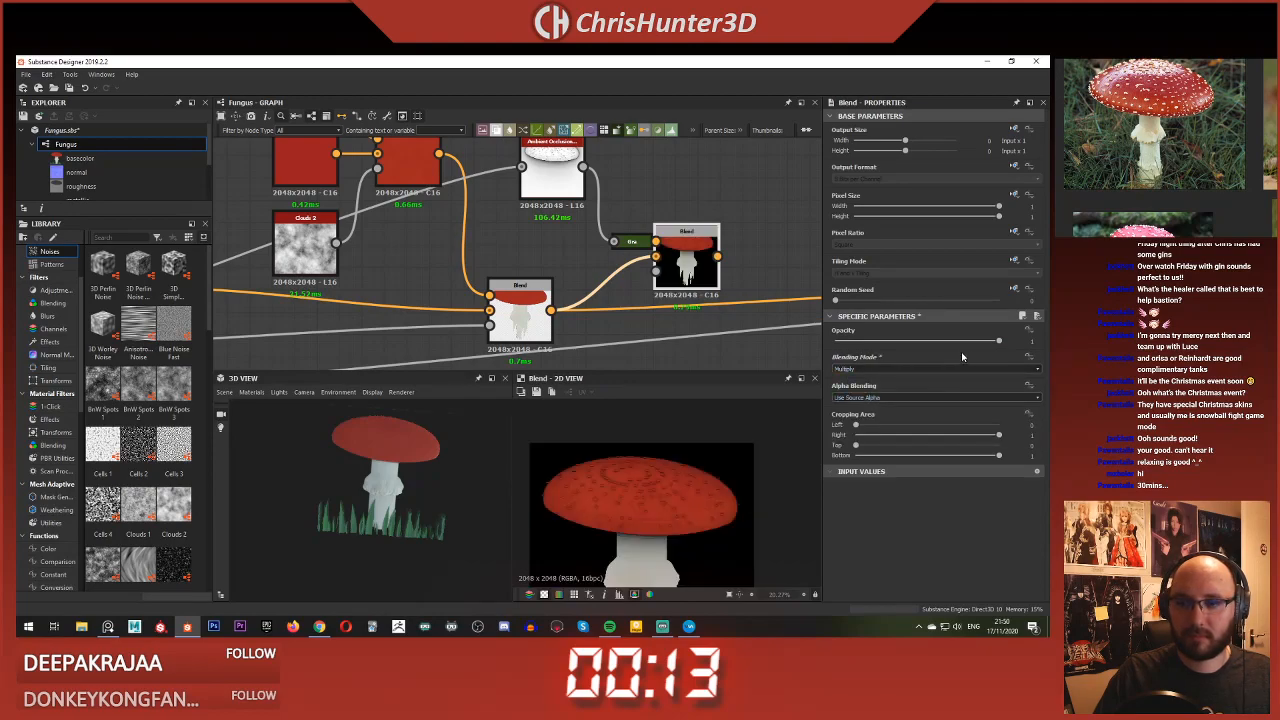
pyautogui.moveTo(976, 346); pyautogui.dragTo(1014, 345)
pyautogui.moveTo(998, 341); pyautogui.dragTo(970, 338)
# Step: Transfer the cap Blend's outgoing link to the ambient occlusion Blend's output, and inspect the cap, stem and grass in 3D
pyautogui.keyDown('shift'); pyautogui.moveTo(550, 311); pyautogui.dragTo(717, 256); pyautogui.keyUp('shift')
pyautogui.moveTo(386, 419); pyautogui.dragTo(349, 465, button='right')
pyautogui.moveTo(348, 462); pyautogui.dragTo(352, 482)
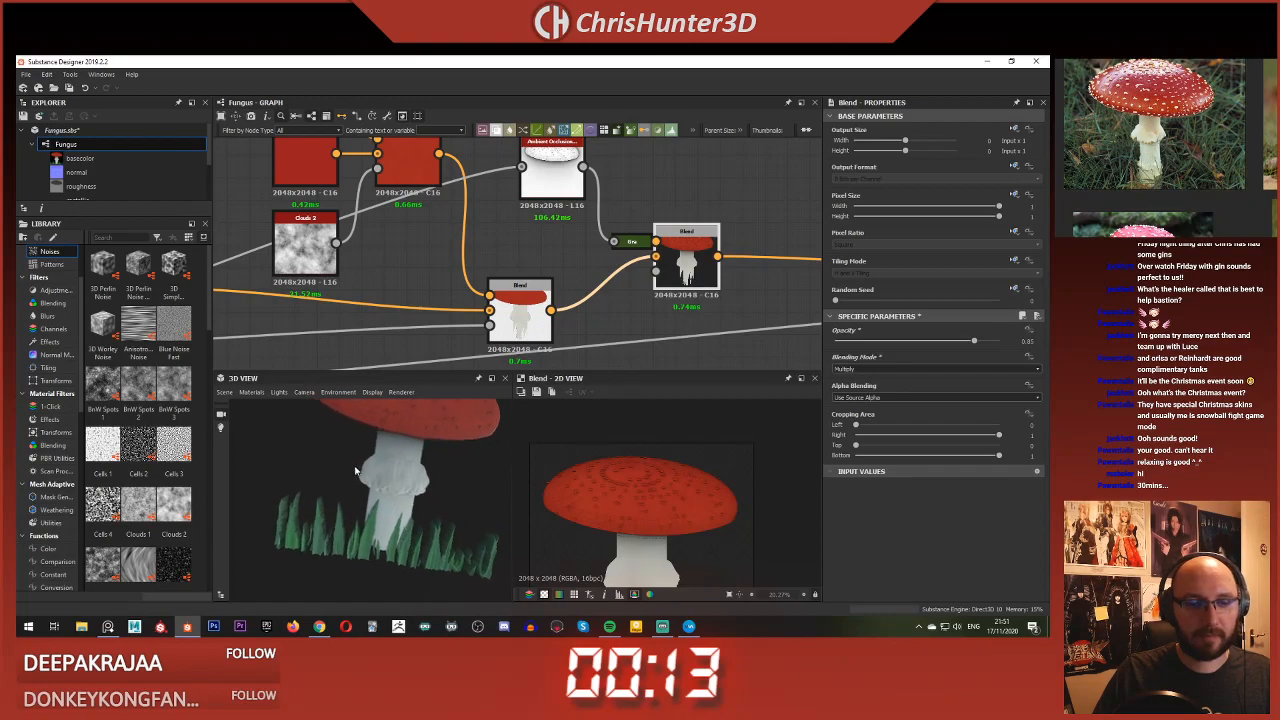
pyautogui.moveTo(352, 482); pyautogui.dragTo(360, 568, button='middle')
pyautogui.moveTo(338, 493); pyautogui.dragTo(396, 461)
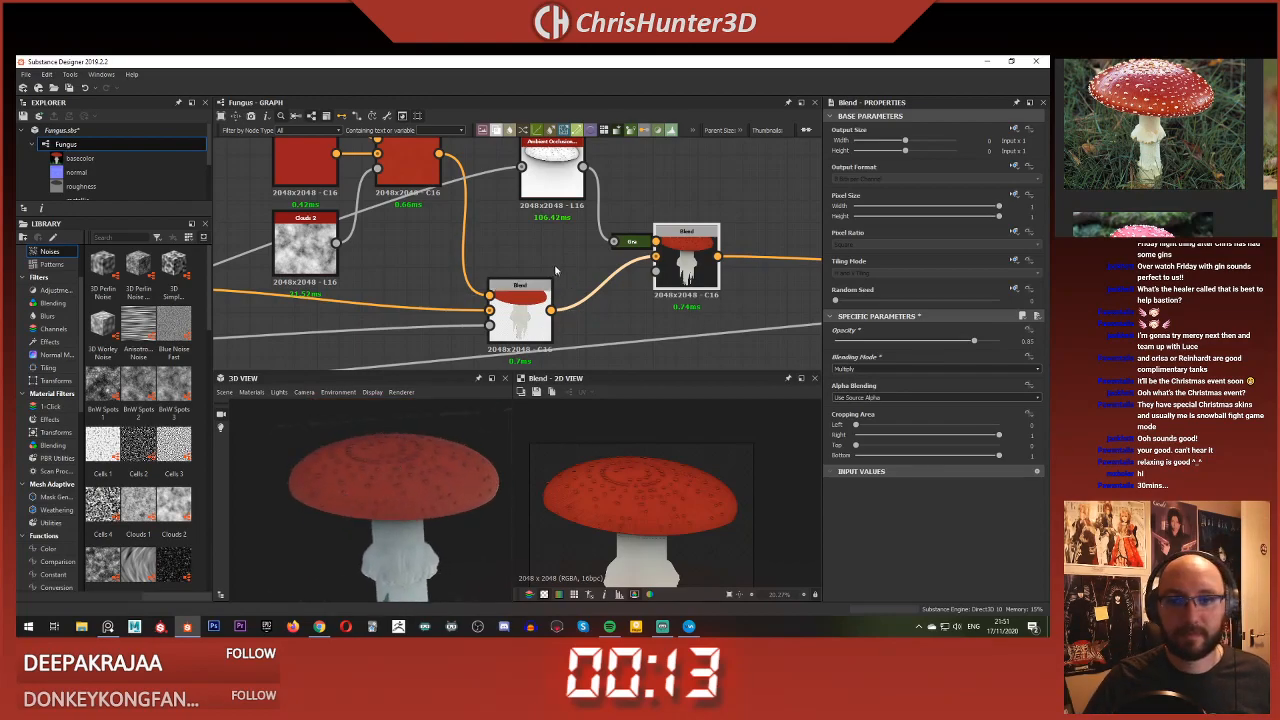
pyautogui.scroll(-3, 467, 266)
pyautogui.moveTo(397, 446); pyautogui.dragTo(374, 503, button='right')
pyautogui.moveTo(374, 503); pyautogui.dragTo(369, 429, button='middle')
pyautogui.moveTo(369, 429); pyautogui.dragTo(376, 469)
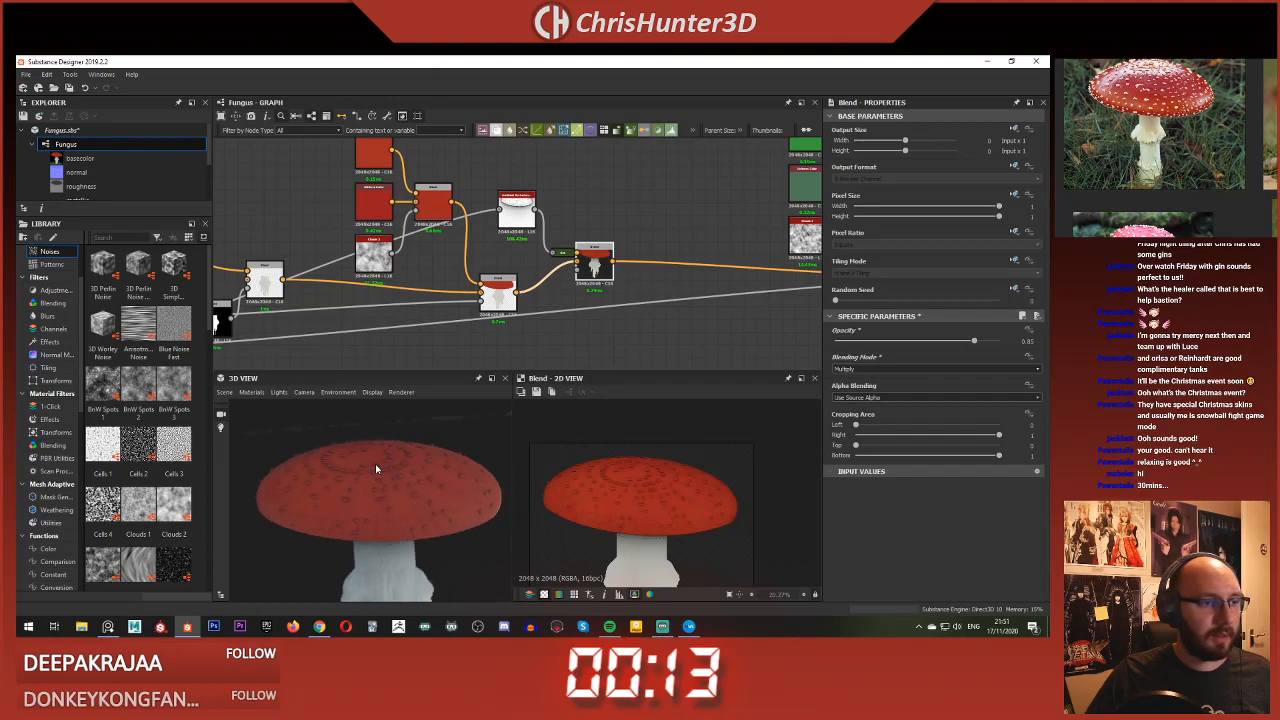
# Step: Lower the Ambient Occlusion node's Height Depth to 0.09 and check the cap shading in 3D
pyautogui.scroll(3, 620, 258)
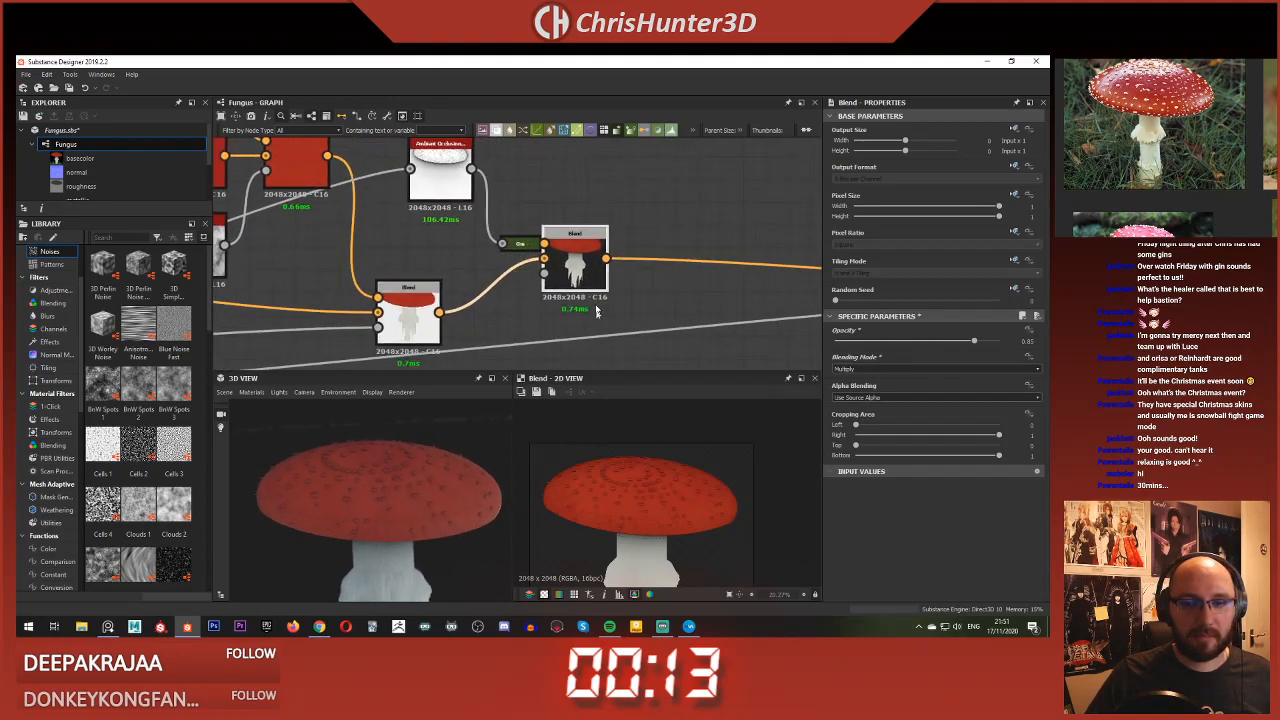
pyautogui.click(440, 178)
pyautogui.moveTo(873, 386)
pyautogui.mouseDown()
pyautogui.moveTo(840, 386)
pyautogui.moveTo(851, 387)
pyautogui.mouseUp()
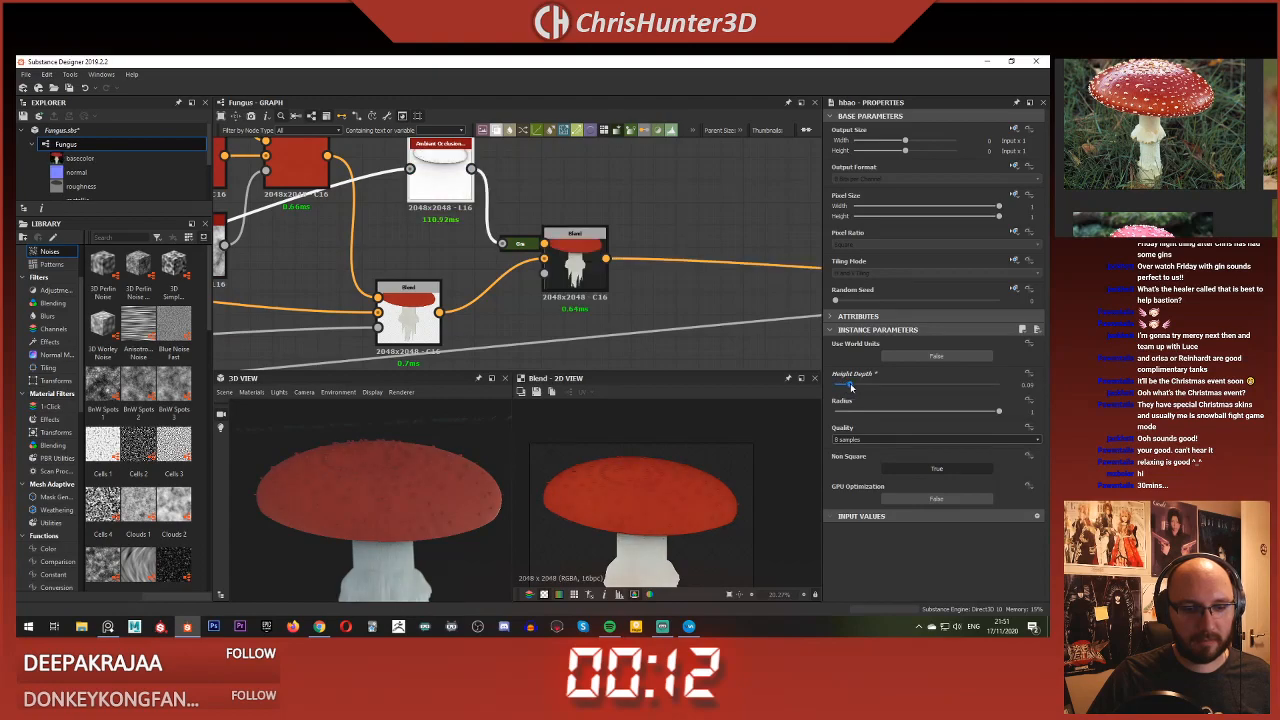
pyautogui.scroll(-3, 434, 472)
pyautogui.moveTo(434, 472); pyautogui.dragTo(411, 494)
pyautogui.scroll(-2, 545, 263)
# Step: Try feeding the ambient occlusion into the mask input of a Distance node, and delete that node
pyautogui.scroll(3, 547, 268)
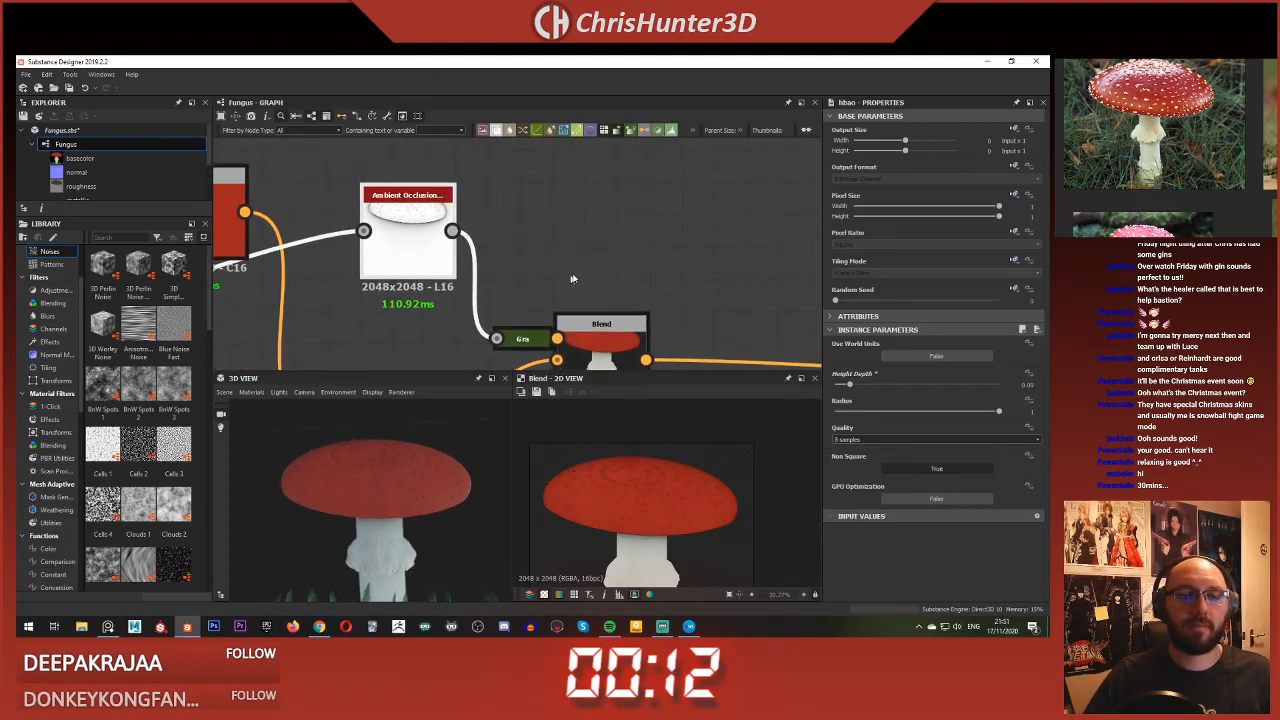
pyautogui.press('space')
pyautogui.write('dist')
pyautogui.press('Return')
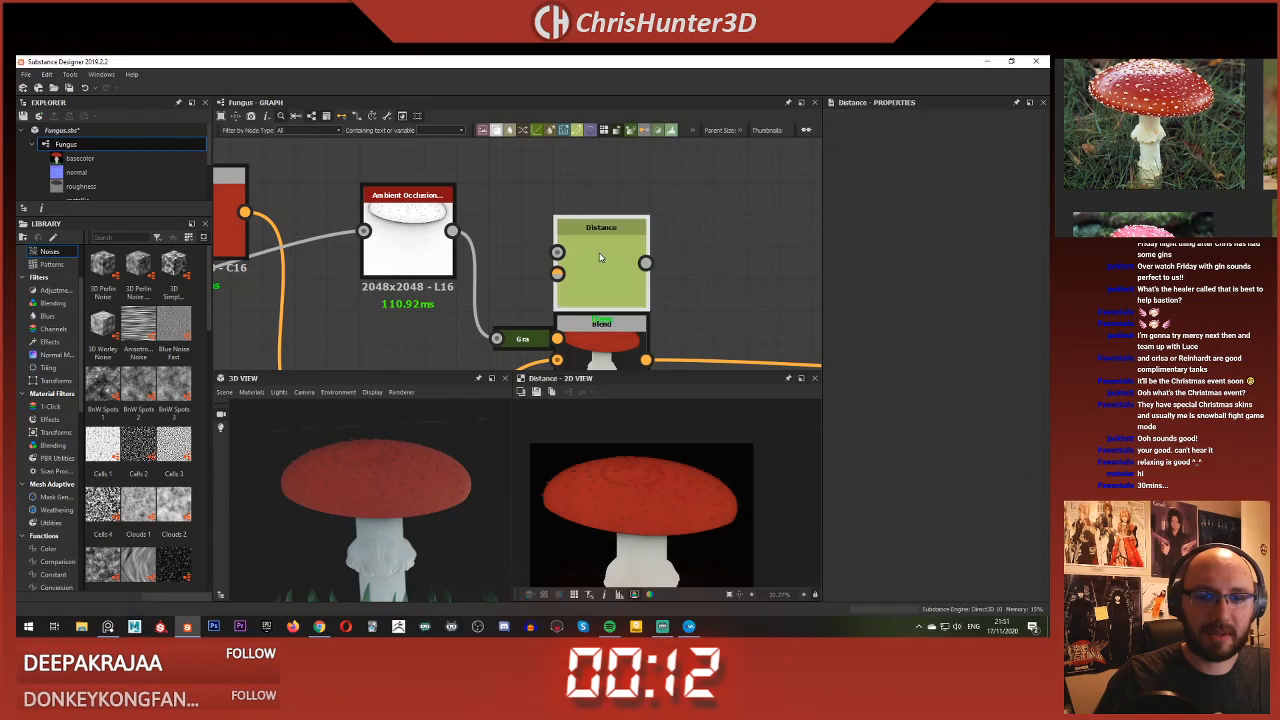
pyautogui.moveTo(453, 230); pyautogui.dragTo(568, 247)
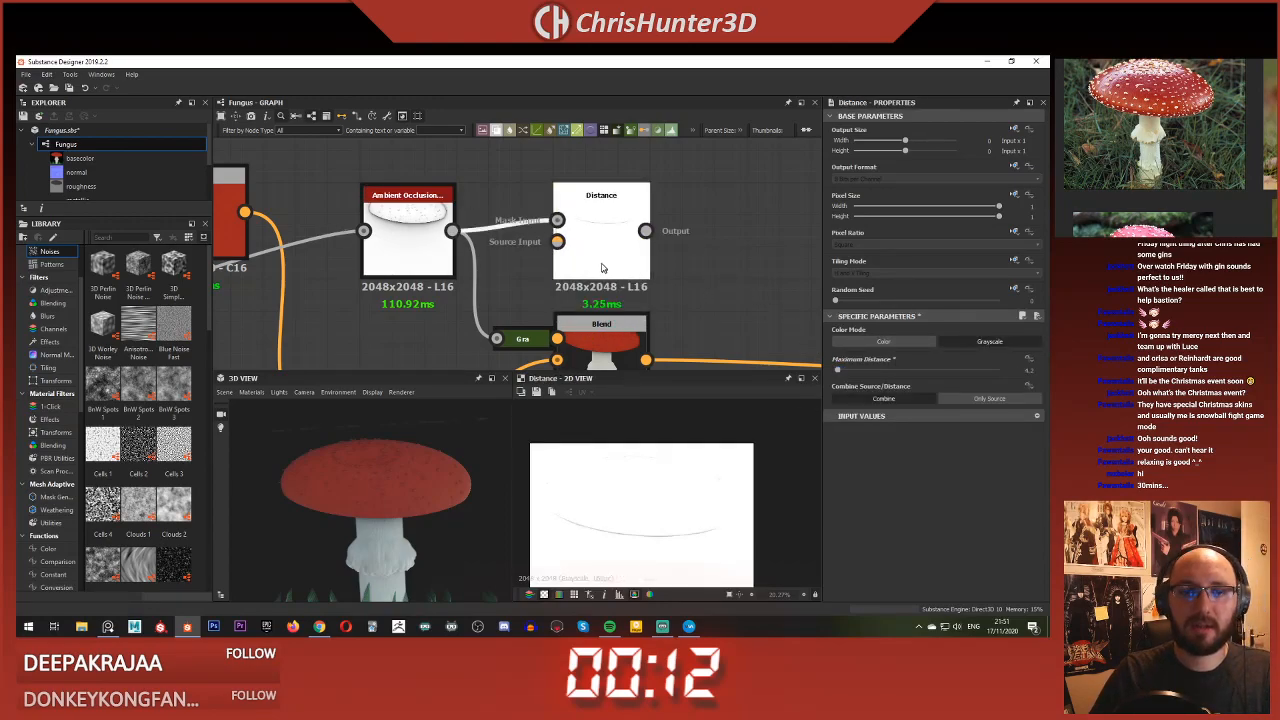
pyautogui.press('Delete')
# Step: Try darkening the ambient occlusion with a Levels node by shifting its midtone and black points, and delete that node
pyautogui.click(438, 210)
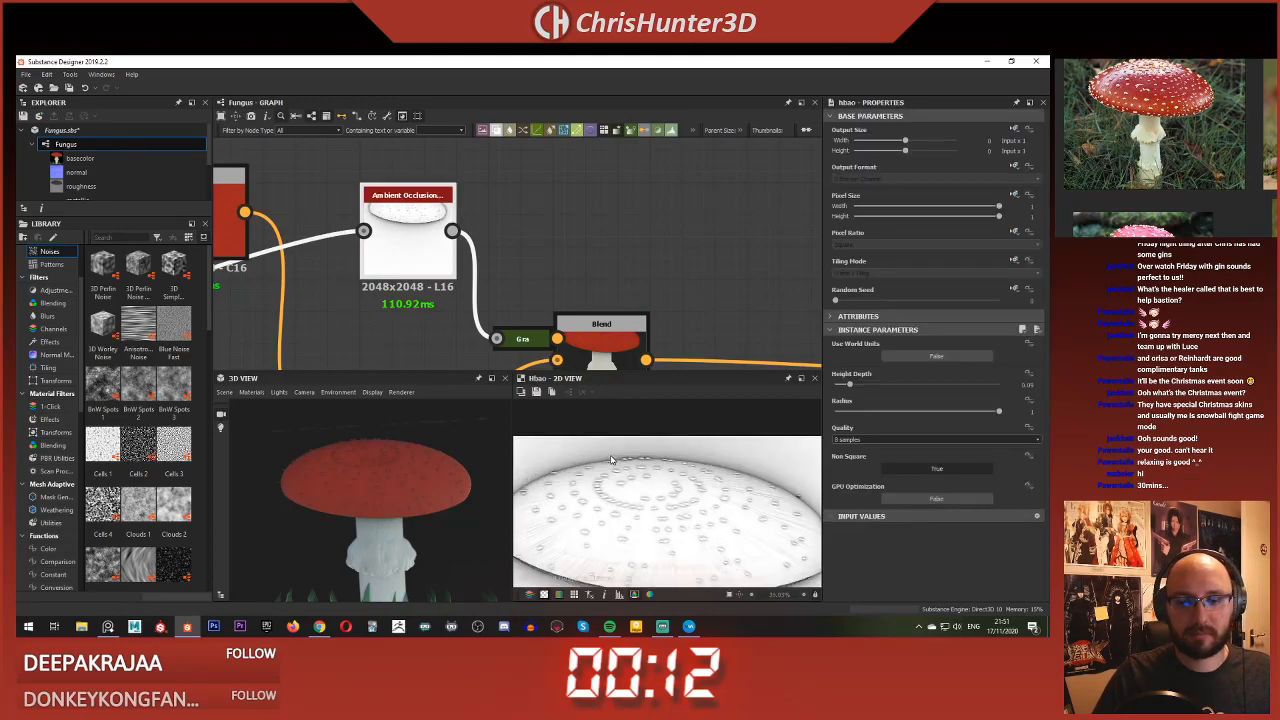
pyautogui.press('space')
pyautogui.click(570, 363)
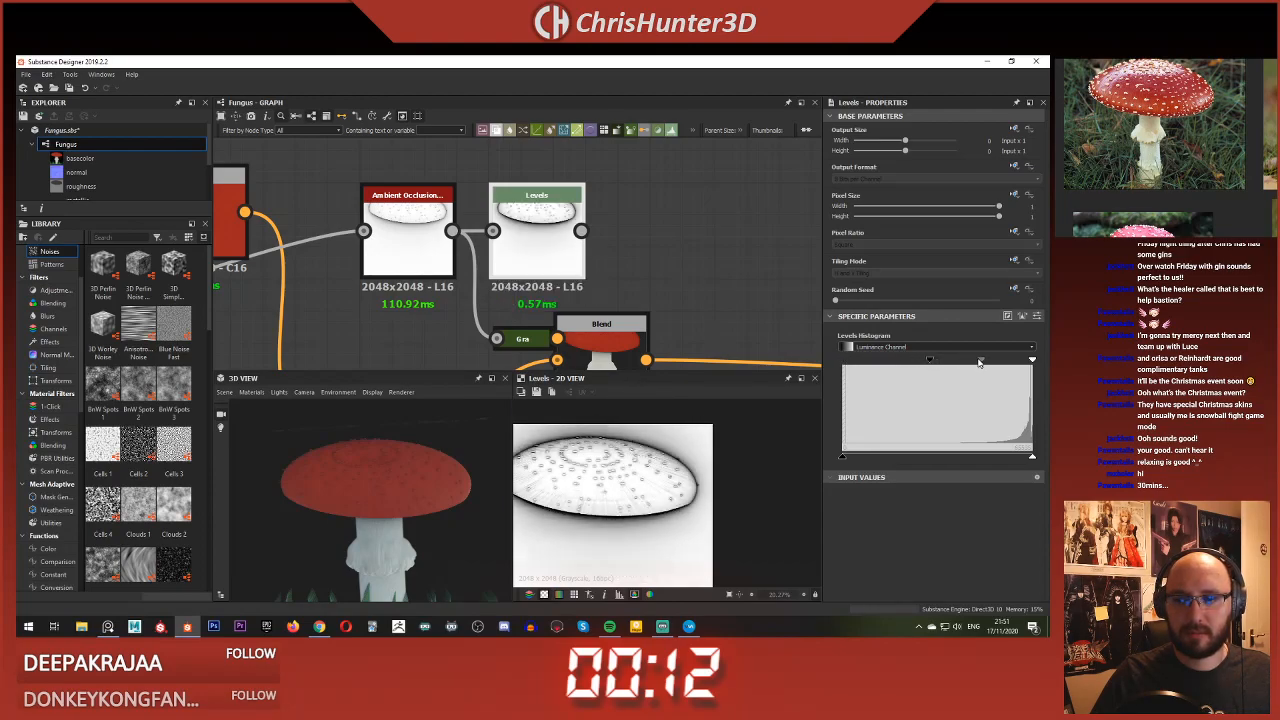
pyautogui.moveTo(979, 362); pyautogui.dragTo(1042, 362)
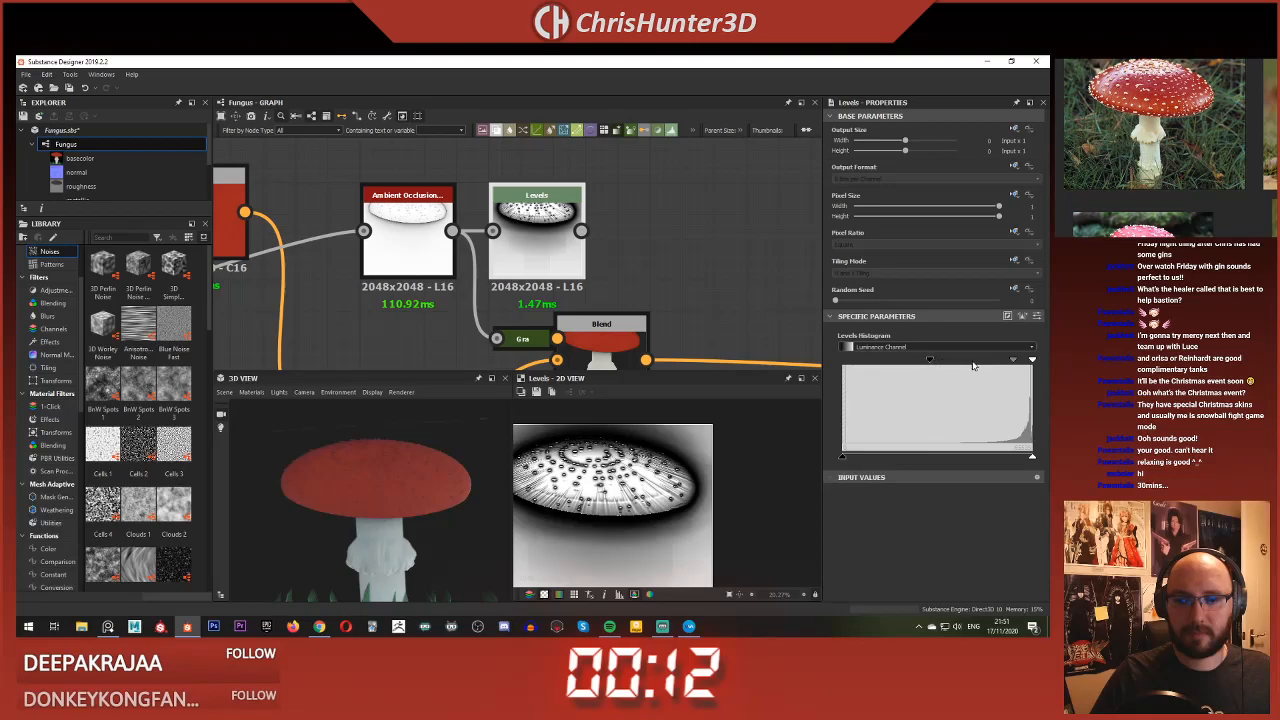
pyautogui.moveTo(942, 362); pyautogui.dragTo(978, 362)
pyautogui.press('Delete')
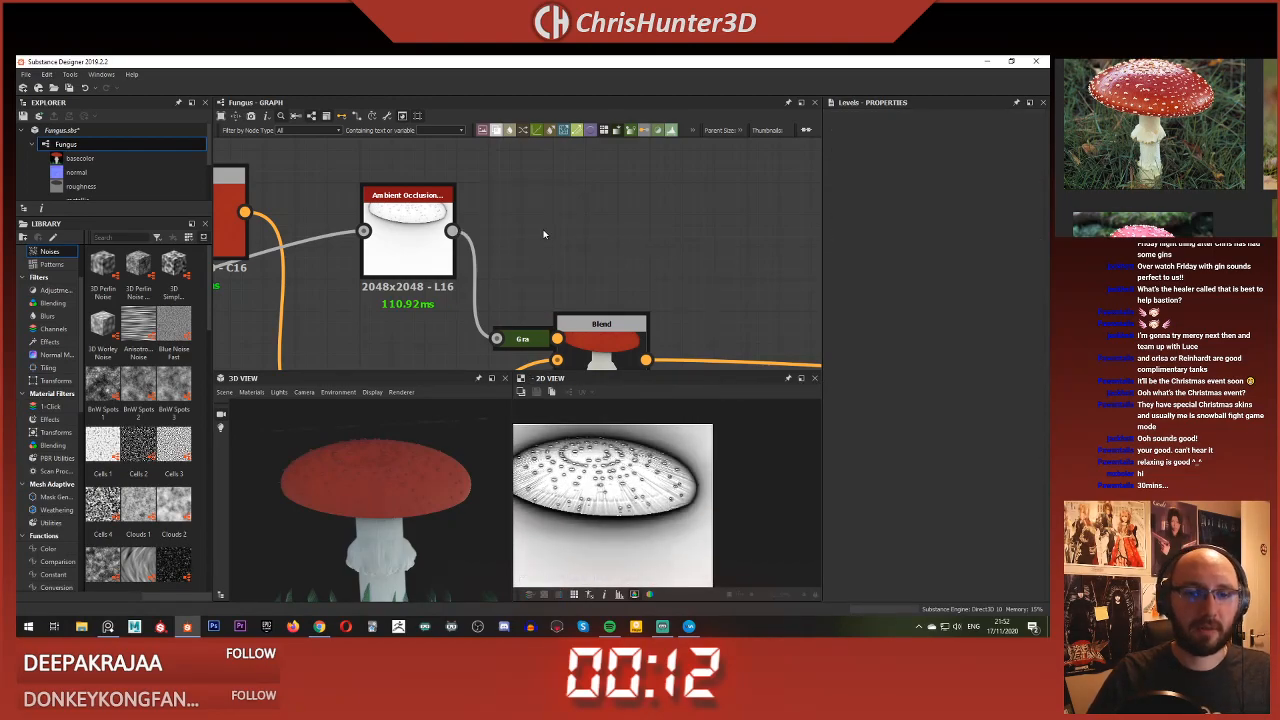
# Step: Add a Curvature node and place it a short distance beyond the Ambient Occlusion node
pyautogui.press('space')
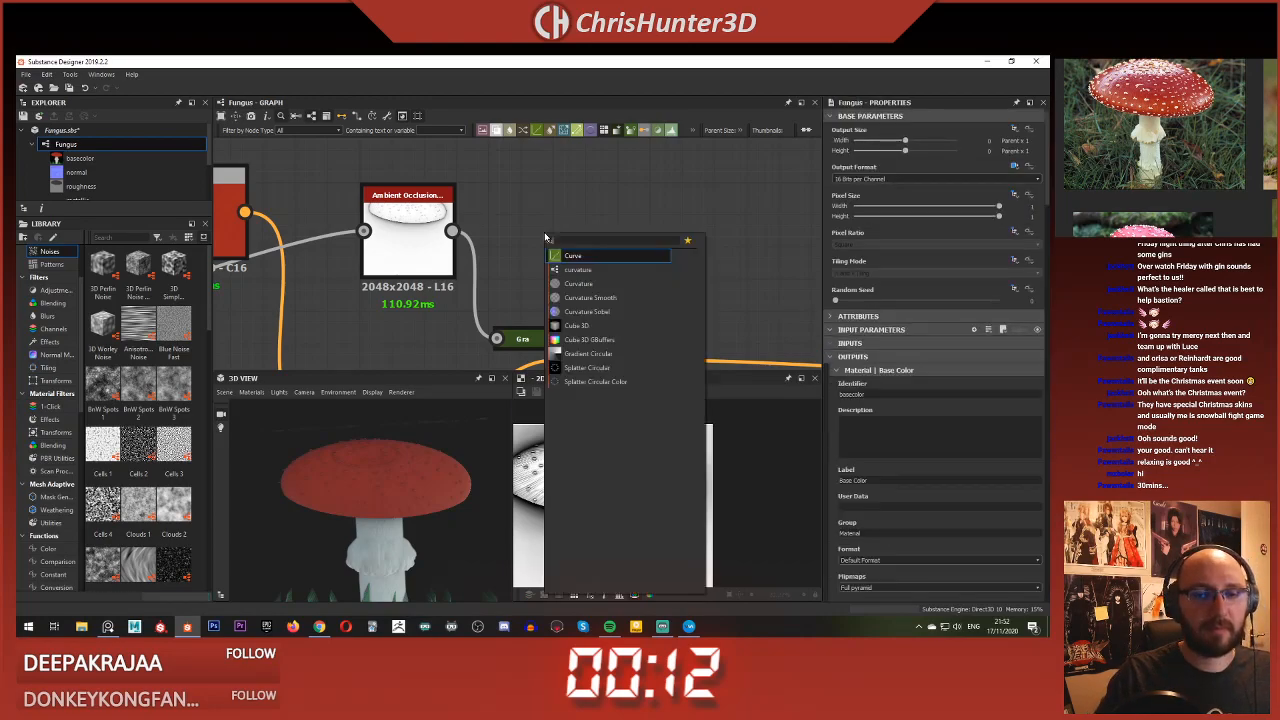
pyautogui.write('cur')
pyautogui.click(610, 286)
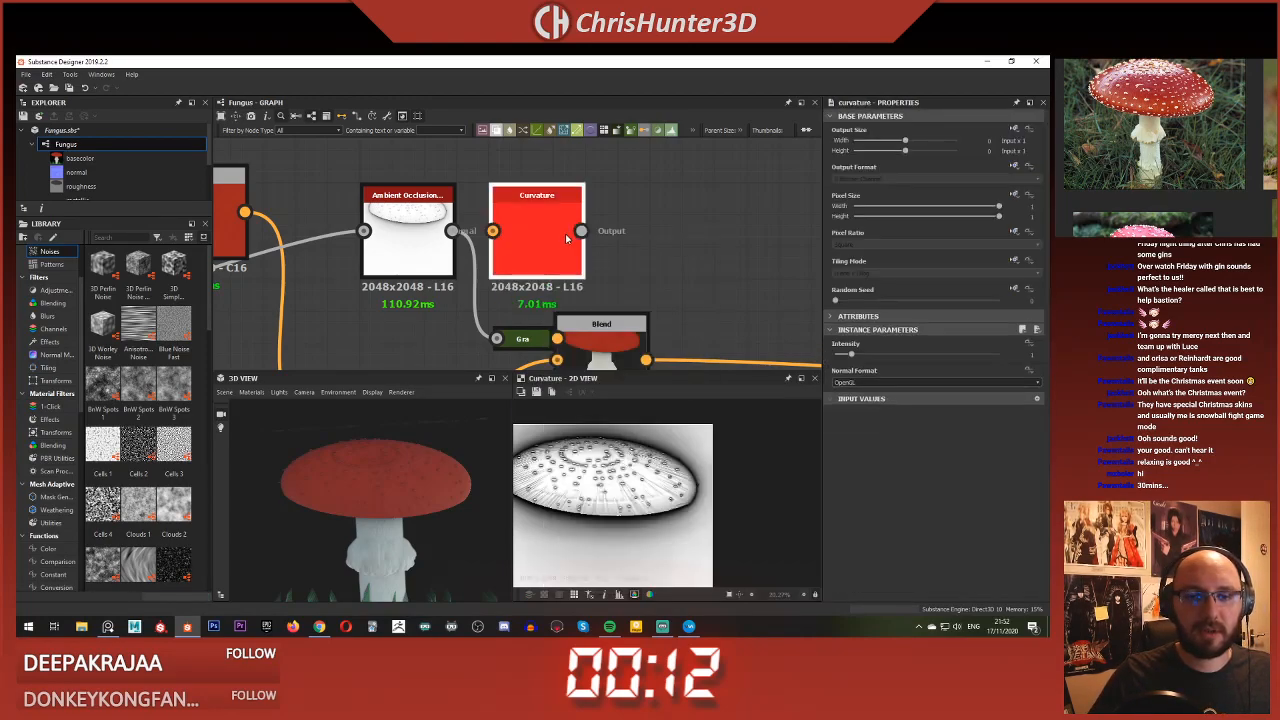
pyautogui.moveTo(539, 243); pyautogui.dragTo(662, 247)
# Step: Connect the height-to-normal node that feeds the normal output to the Curvature node's Normal input, and inspect the curvature map
pyautogui.scroll(-2, 652, 262)
pyautogui.scroll(-3, 650, 275)
pyautogui.moveTo(751, 362); pyautogui.dragTo(399, 262, button='middle')
pyautogui.scroll(-1, 689, 275)
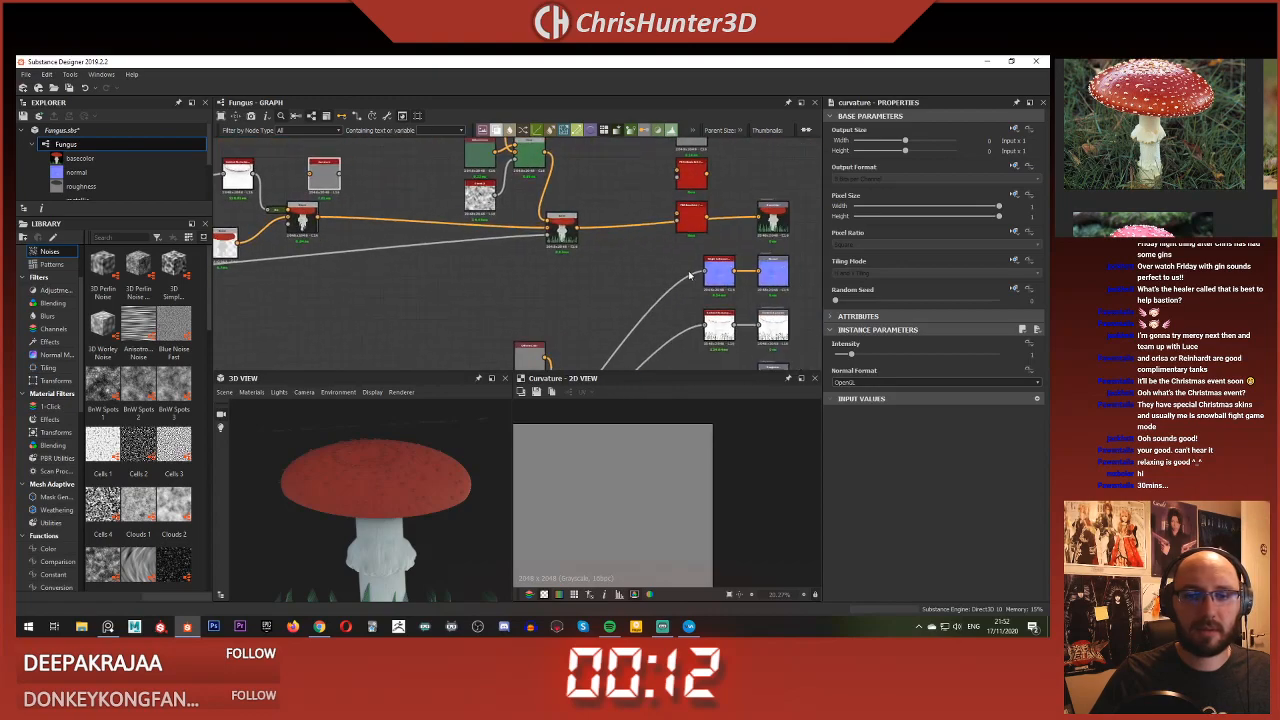
pyautogui.moveTo(706, 268); pyautogui.dragTo(325, 180)
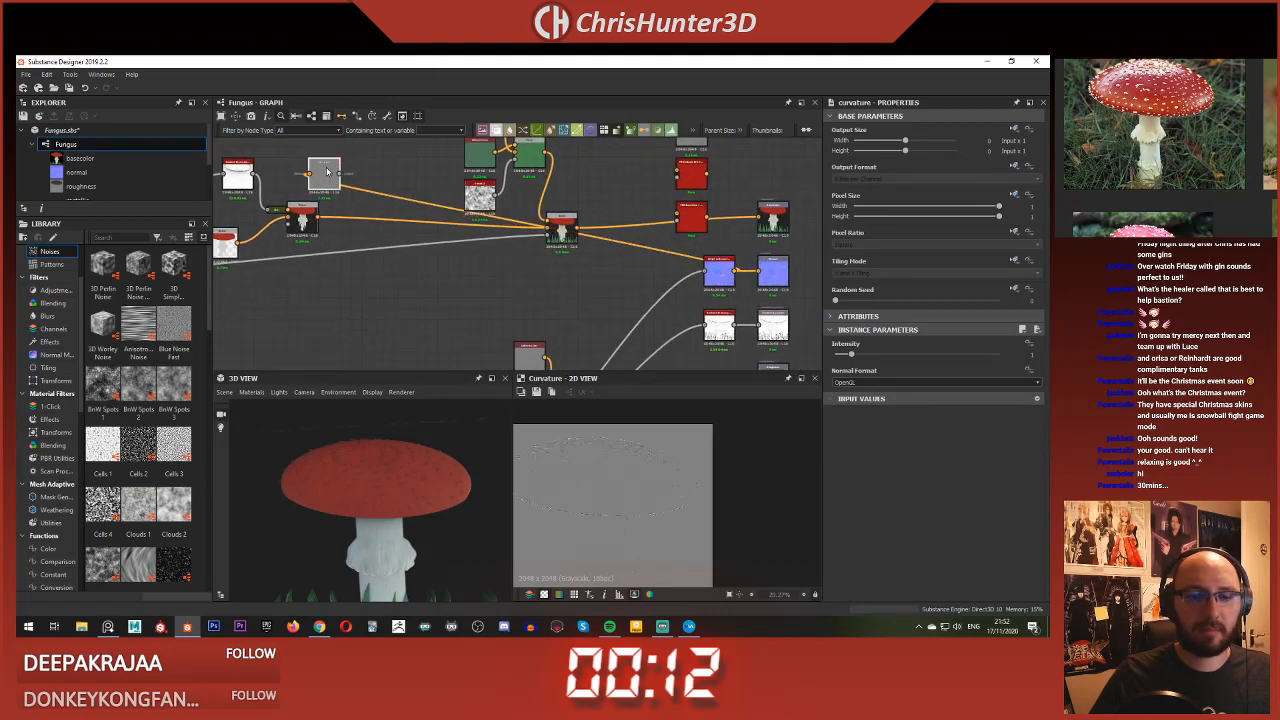
pyautogui.scroll(5, 590, 484)
pyautogui.moveTo(400, 250); pyautogui.dragTo(560, 355, button='middle')
pyautogui.scroll(-2, 560, 355)
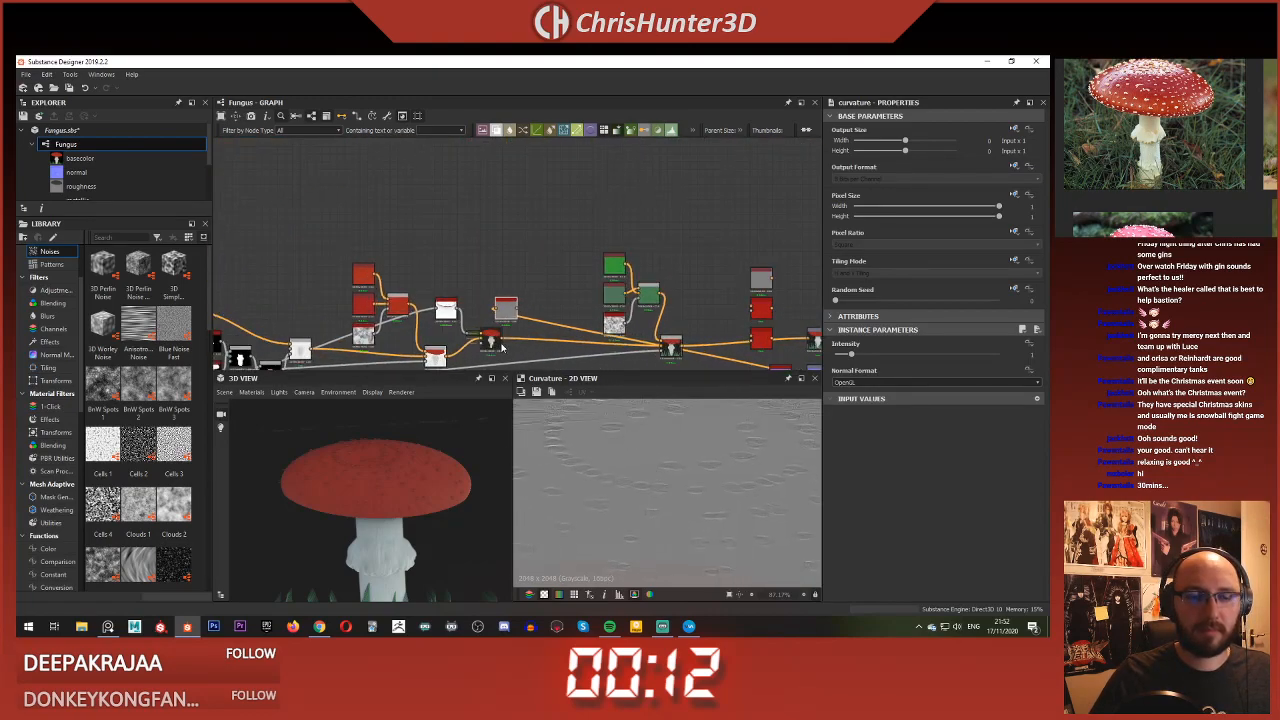
# Step: Add a Normal node between the Ambient Occlusion and Curvature nodes and set its normal format to DirectX
pyautogui.scroll(4, 501, 340)
pyautogui.press('space')
pyautogui.write('normal')
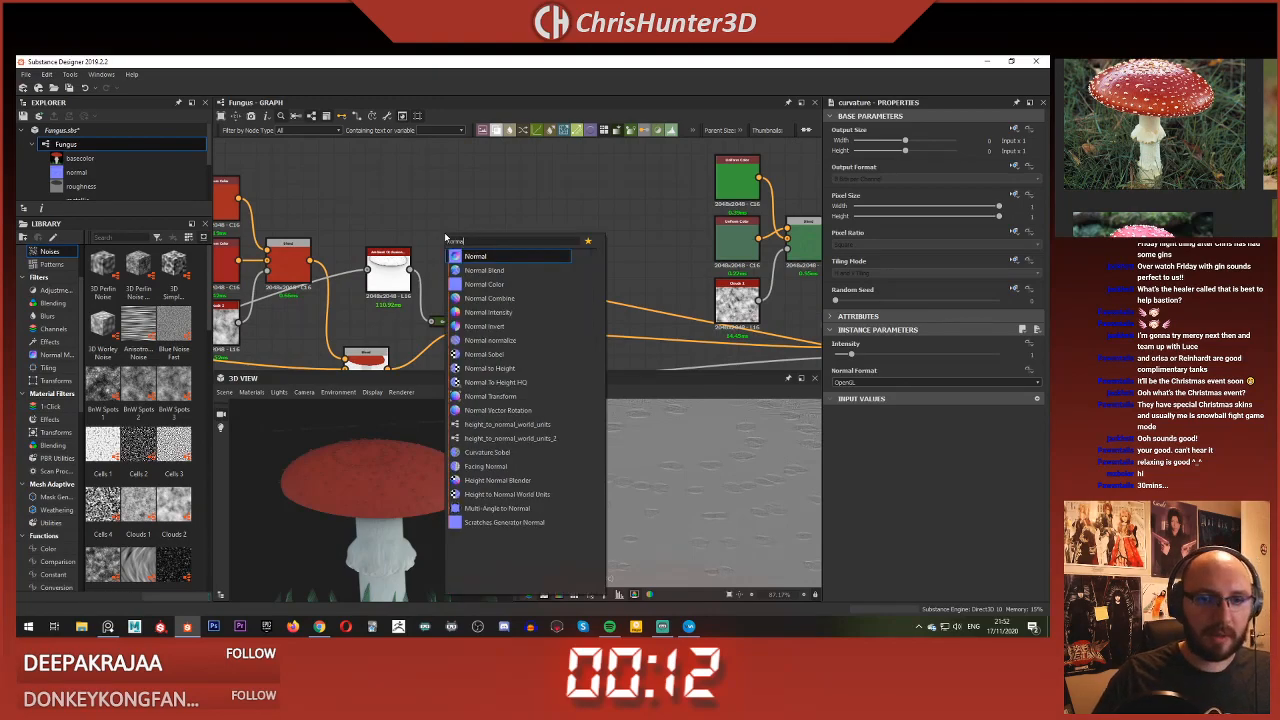
pyautogui.press('Return')
pyautogui.click(968, 370)
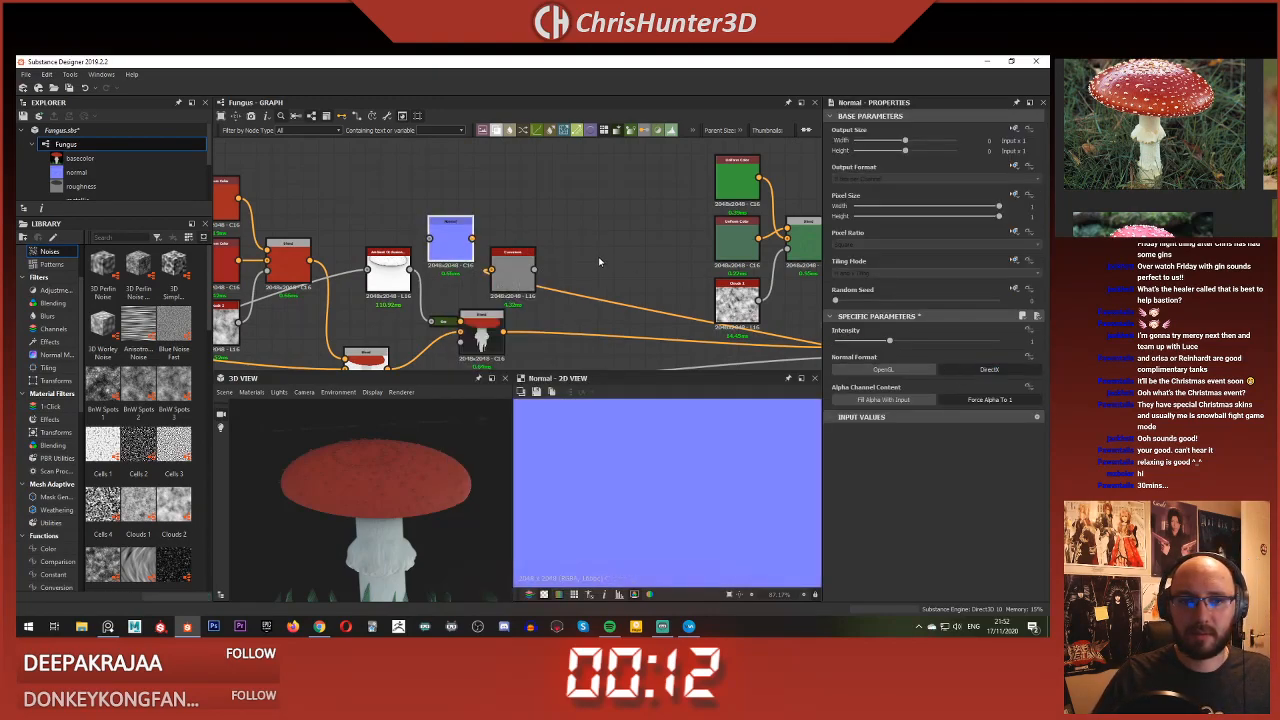
# Step: Examine the height-to-normal world units node's parameters and its normal map in the 2D view
pyautogui.scroll(-3, 401, 229)
pyautogui.doubleClick(521, 236)
pyautogui.moveTo(402, 222); pyautogui.dragTo(625, 277, button='middle')
pyautogui.moveTo(768, 288); pyautogui.dragTo(527, 247, button='middle')
pyautogui.scroll(3, 527, 247)
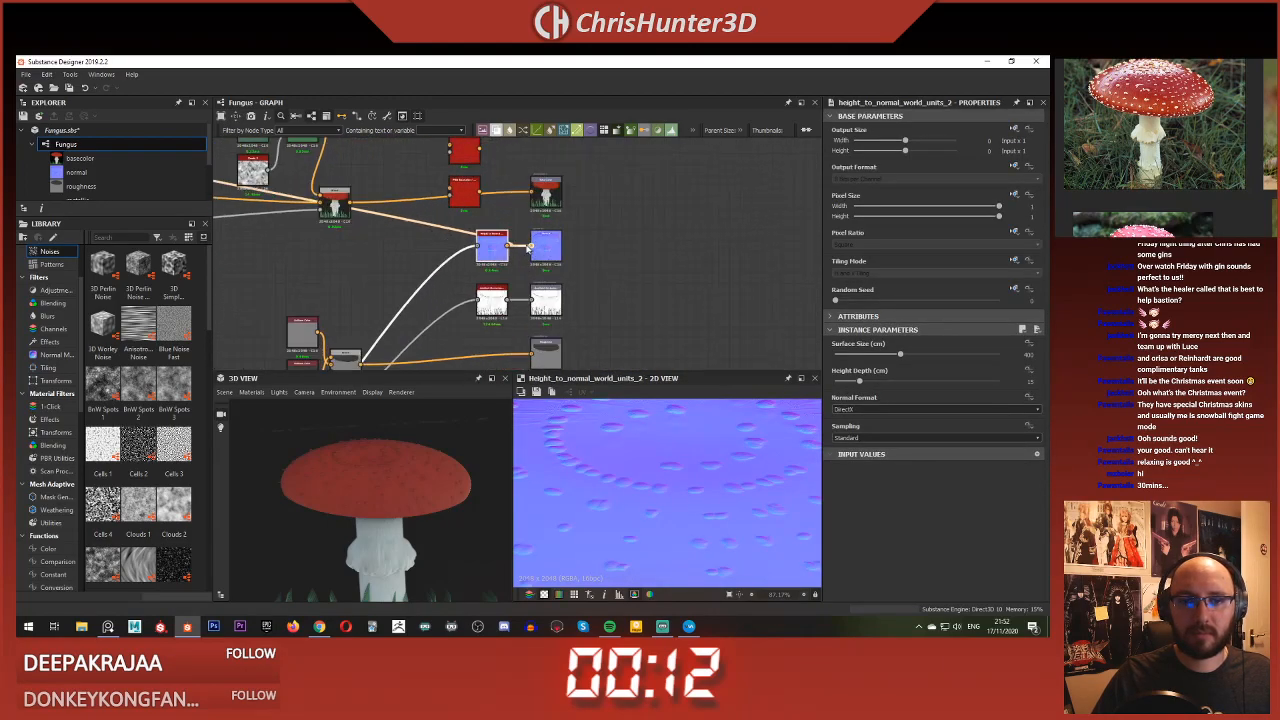
# Step: Paste a copy of the height-to-normal world units node above the Ambient Occlusion and Curvature nodes, and delete the plain Normal node
pyautogui.scroll(-3, 383, 244)
pyautogui.moveTo(383, 244); pyautogui.dragTo(700, 300, button='middle')
pyautogui.scroll(3, 541, 259)
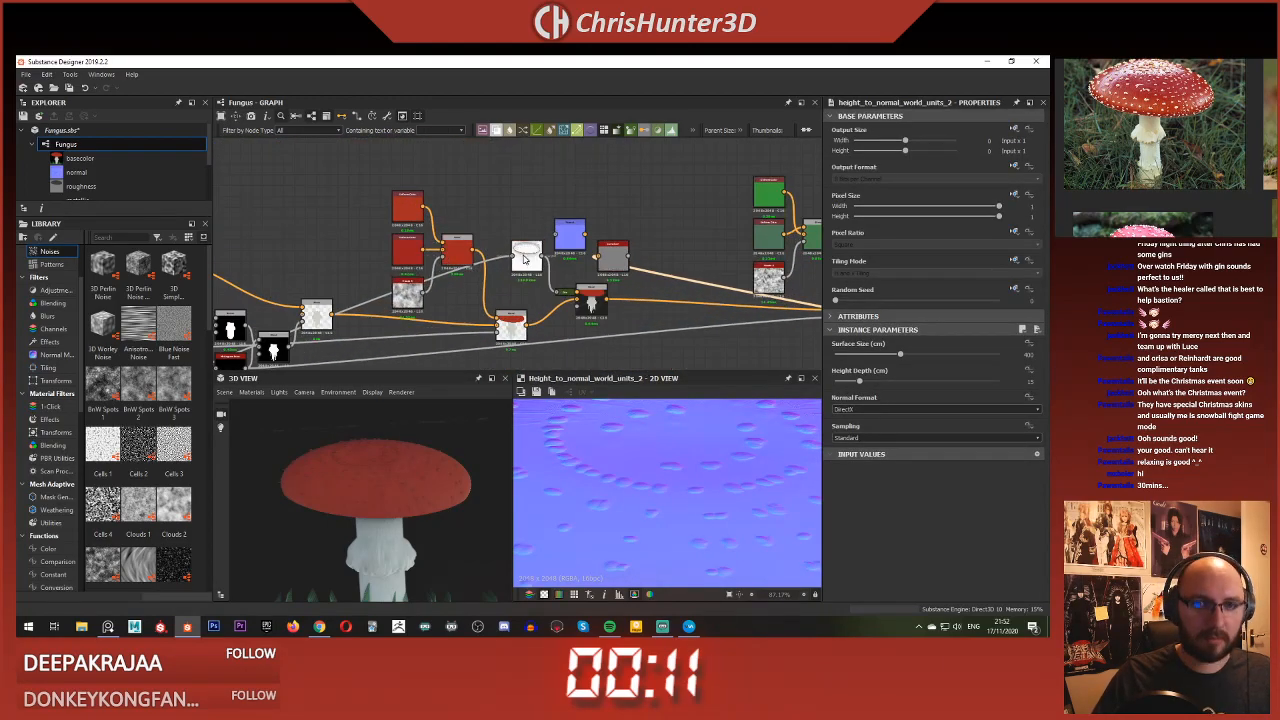
pyautogui.hotkey('ctrl', 'v')
pyautogui.scroll(3, 577, 214)
pyautogui.moveTo(475, 278); pyautogui.dragTo(587, 170)
pyautogui.click(581, 241)
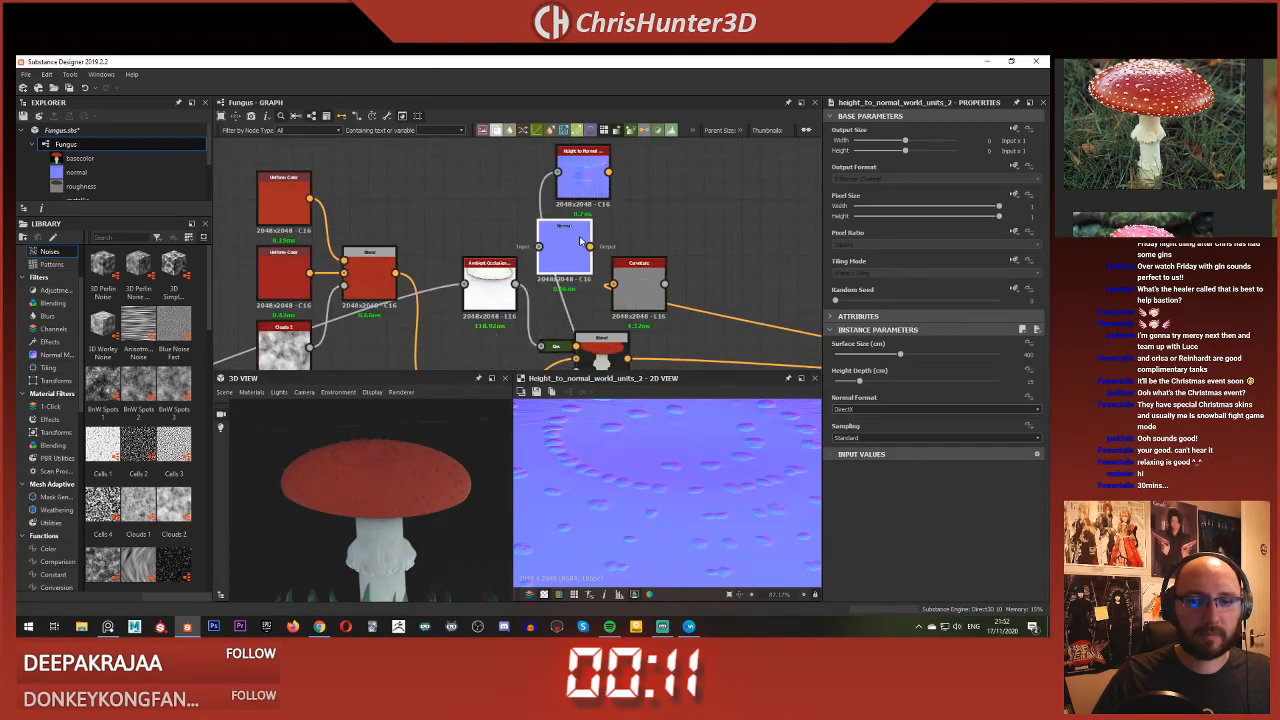
pyautogui.press('Delete')
# Step: Connect the copied height-to-normal node to the Curvature node's Normal input, reposition the Curvature node and display its map
pyautogui.click(575, 185)
pyautogui.scroll(-1, 575, 185)
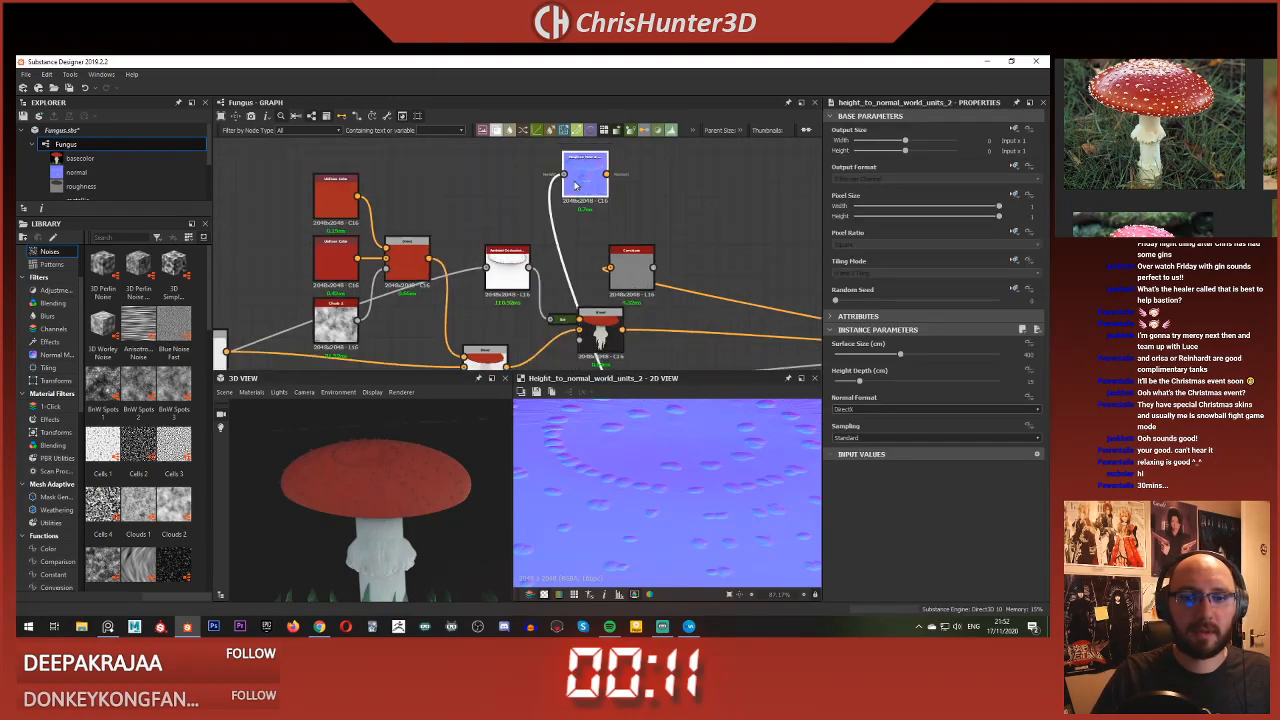
pyautogui.scroll(-3, 575, 185)
pyautogui.scroll(4, 489, 237)
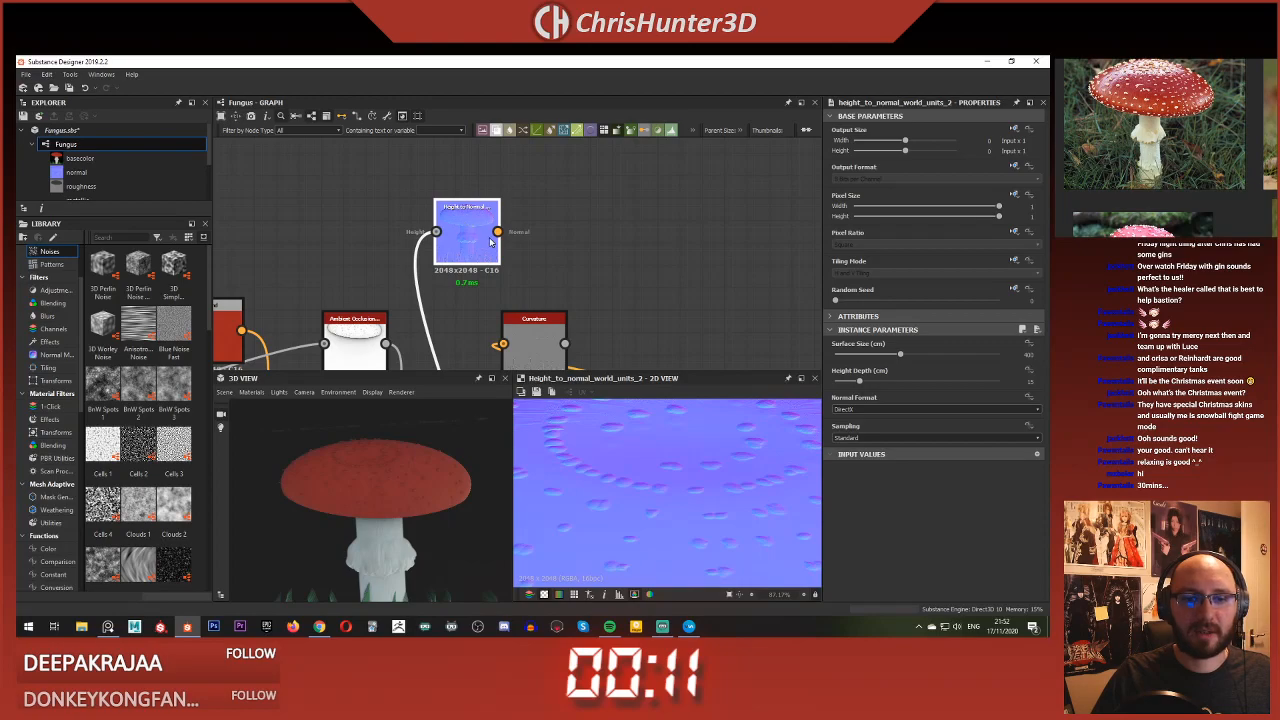
pyautogui.moveTo(513, 338); pyautogui.dragTo(506, 342)
pyautogui.moveTo(534, 312); pyautogui.dragTo(514, 229, button='middle')
pyautogui.moveTo(514, 229); pyautogui.dragTo(537, 206)
pyautogui.doubleClick(540, 230)
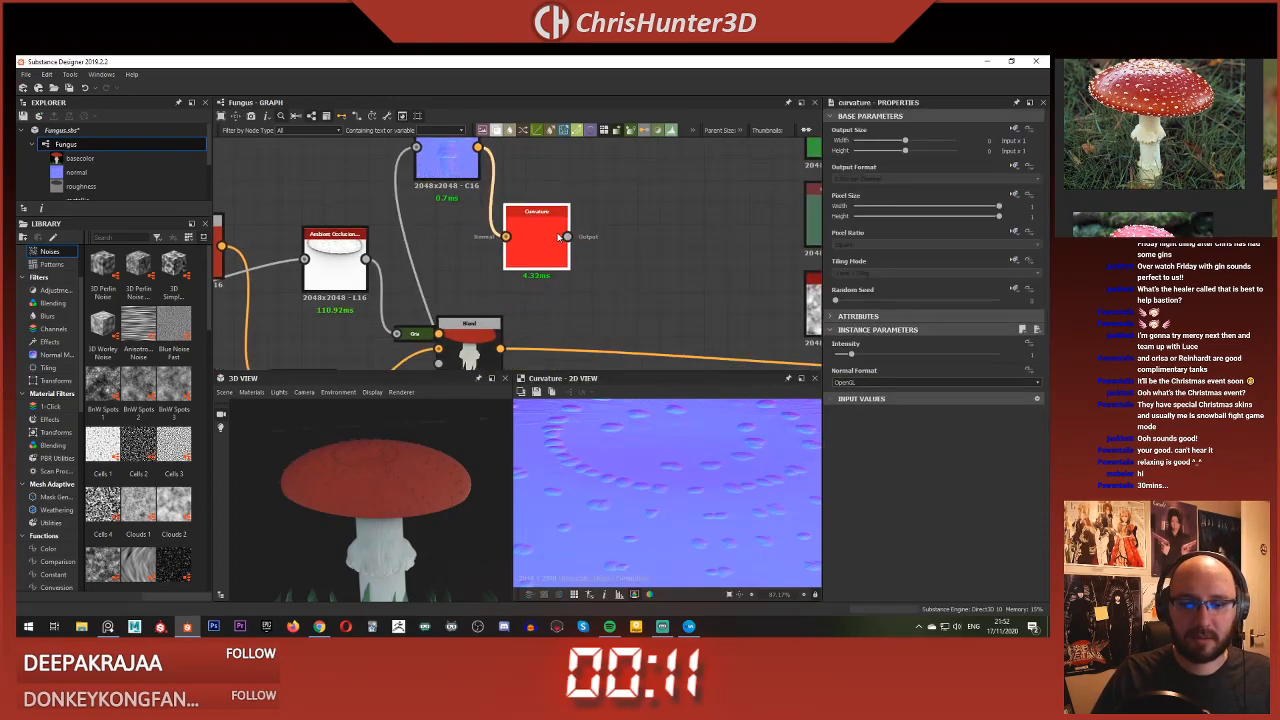
# Step: Set the Curvature node's normal format to DirectX and its intensity to about 4.1
pyautogui.moveTo(575, 257); pyautogui.dragTo(569, 305, button='middle')
pyautogui.scroll(-1, 569, 306)
pyautogui.click(463, 217)
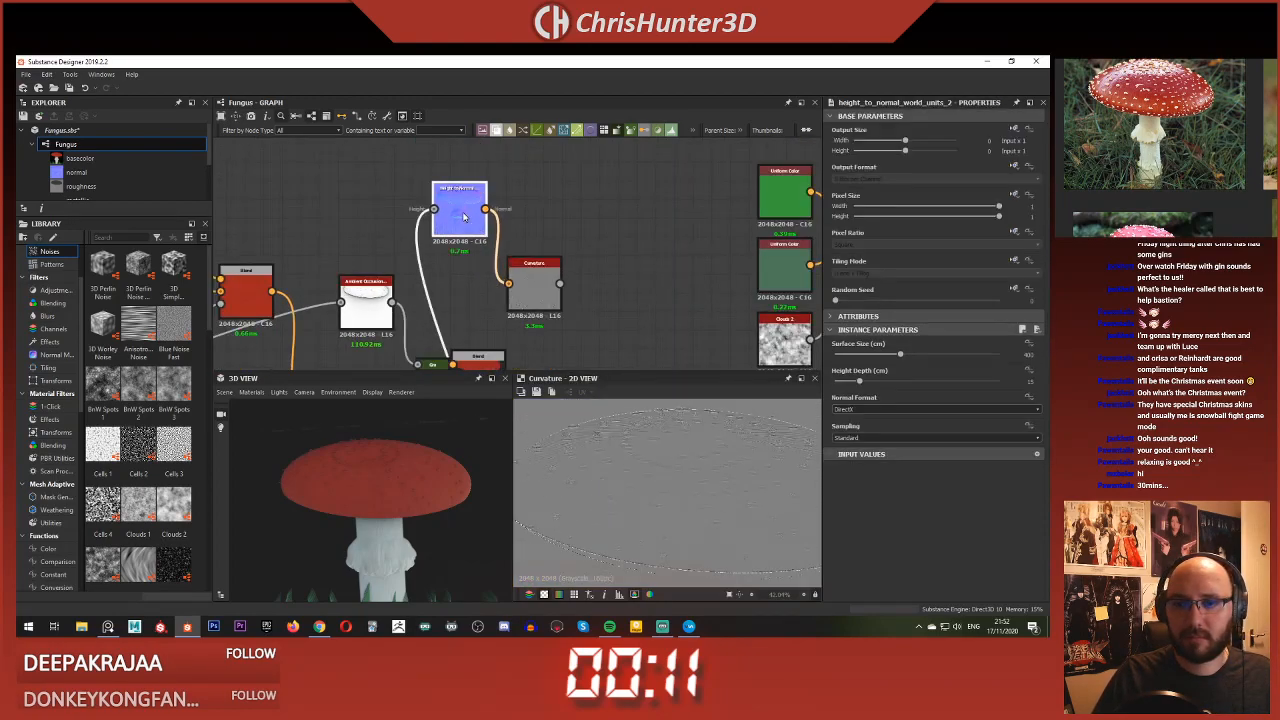
pyautogui.click(537, 300)
pyautogui.click(886, 384)
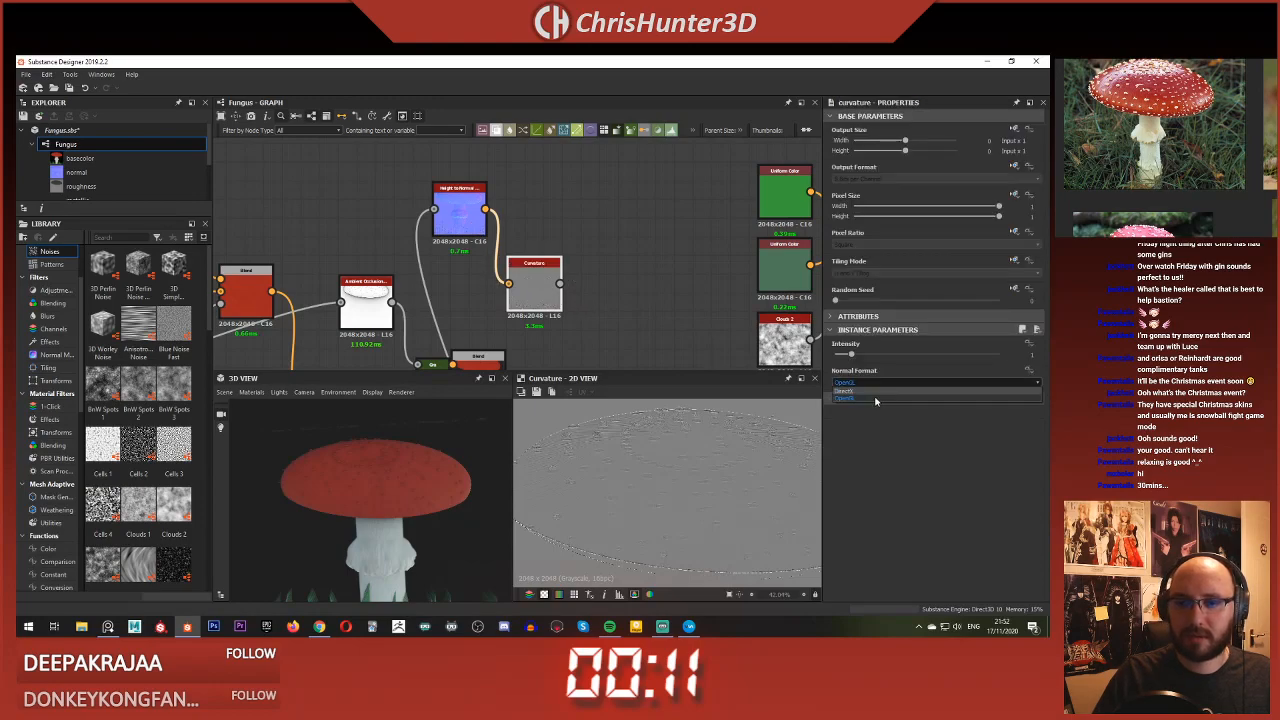
pyautogui.click(861, 394)
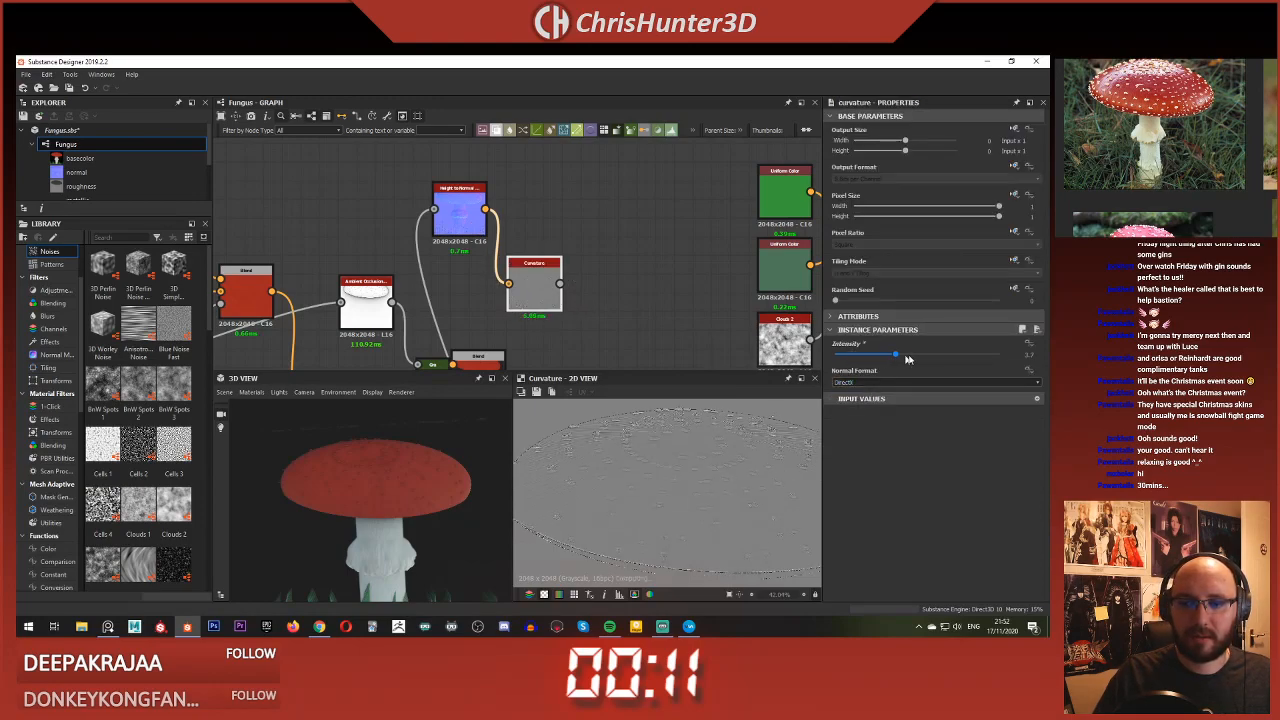
pyautogui.moveTo(907, 358)
pyautogui.mouseDown()
pyautogui.moveTo(955, 354)
pyautogui.moveTo(915, 357)
pyautogui.mouseUp()
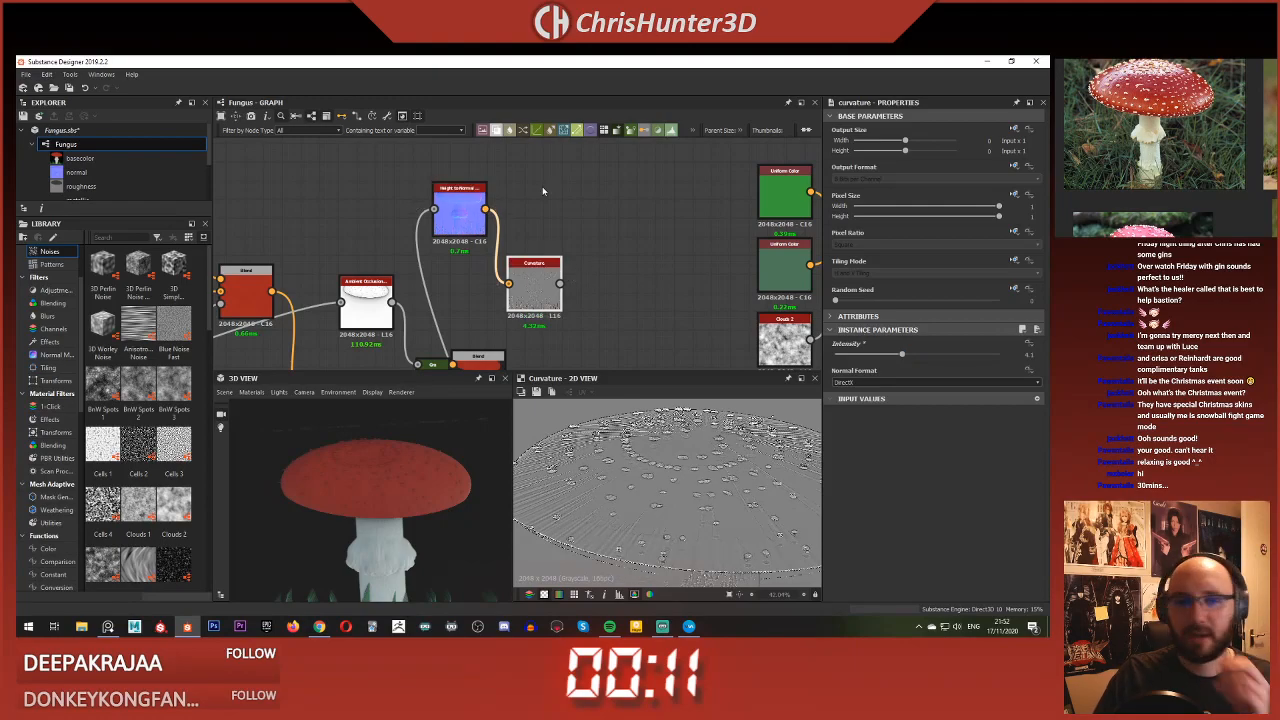
# Step: Increase the height depth of the height-to-normal node feeding Curvature, and inspect the curvature map on the cap and stem
pyautogui.click(459, 212)
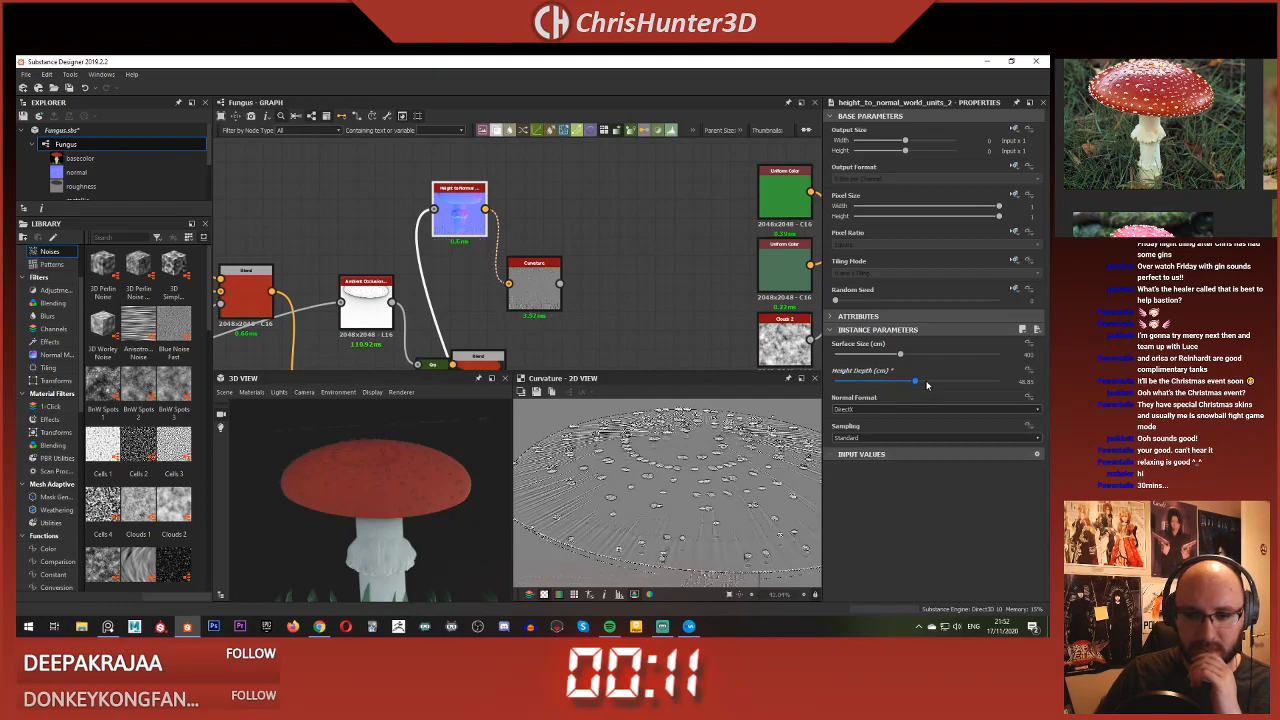
pyautogui.moveTo(927, 384); pyautogui.dragTo(936, 385)
pyautogui.click(532, 288)
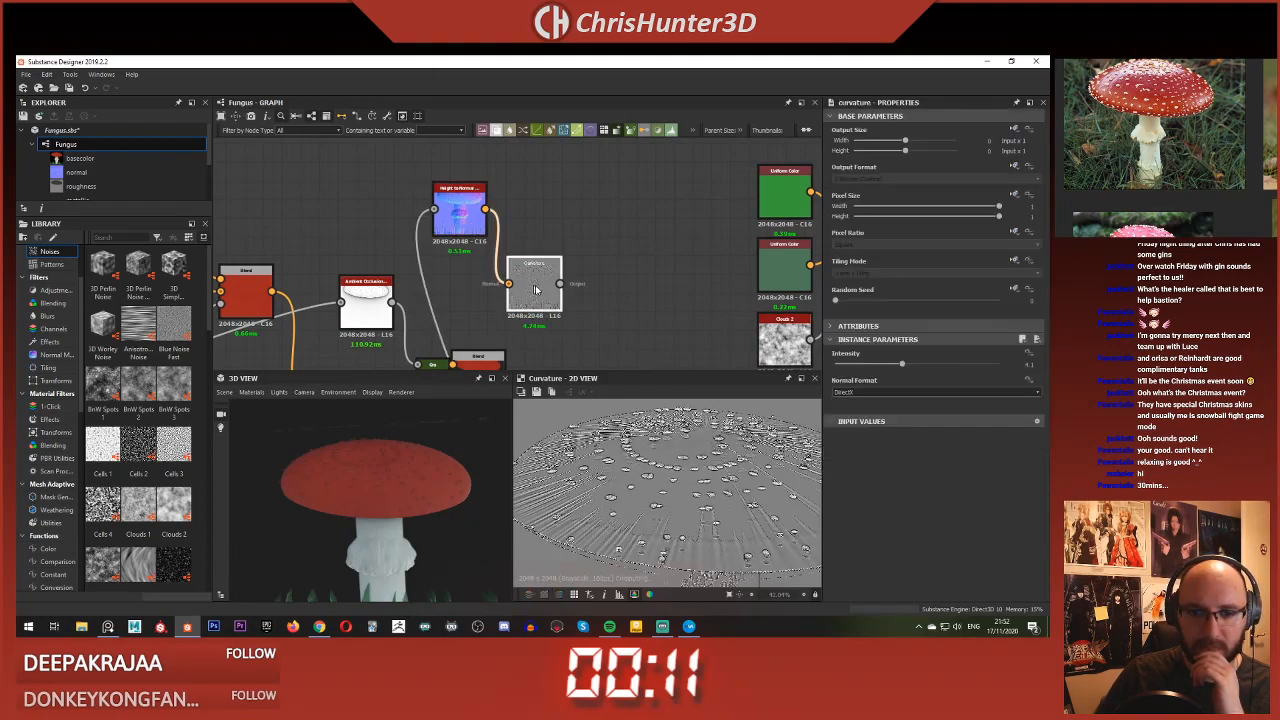
pyautogui.moveTo(577, 269); pyautogui.dragTo(538, 229, button='middle')
pyautogui.scroll(-4, 672, 463)
pyautogui.scroll(4, 672, 463)
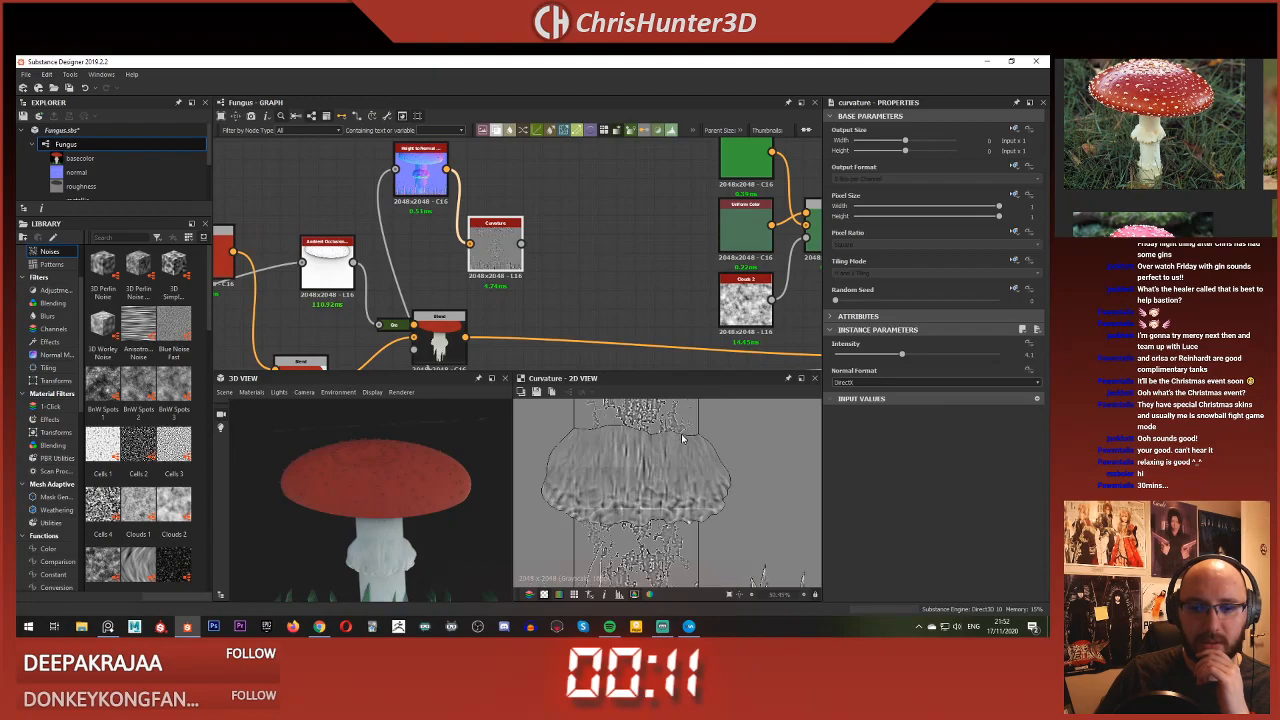
pyautogui.moveTo(672, 463); pyautogui.dragTo(684, 525, button='middle')
pyautogui.scroll(-4, 684, 525)
# Step: Add a Blend node after the ambient occlusion Blend and feed the combined mushroom colour into its Background input
pyautogui.moveTo(548, 309); pyautogui.dragTo(600, 263, button='middle')
pyautogui.press('space')
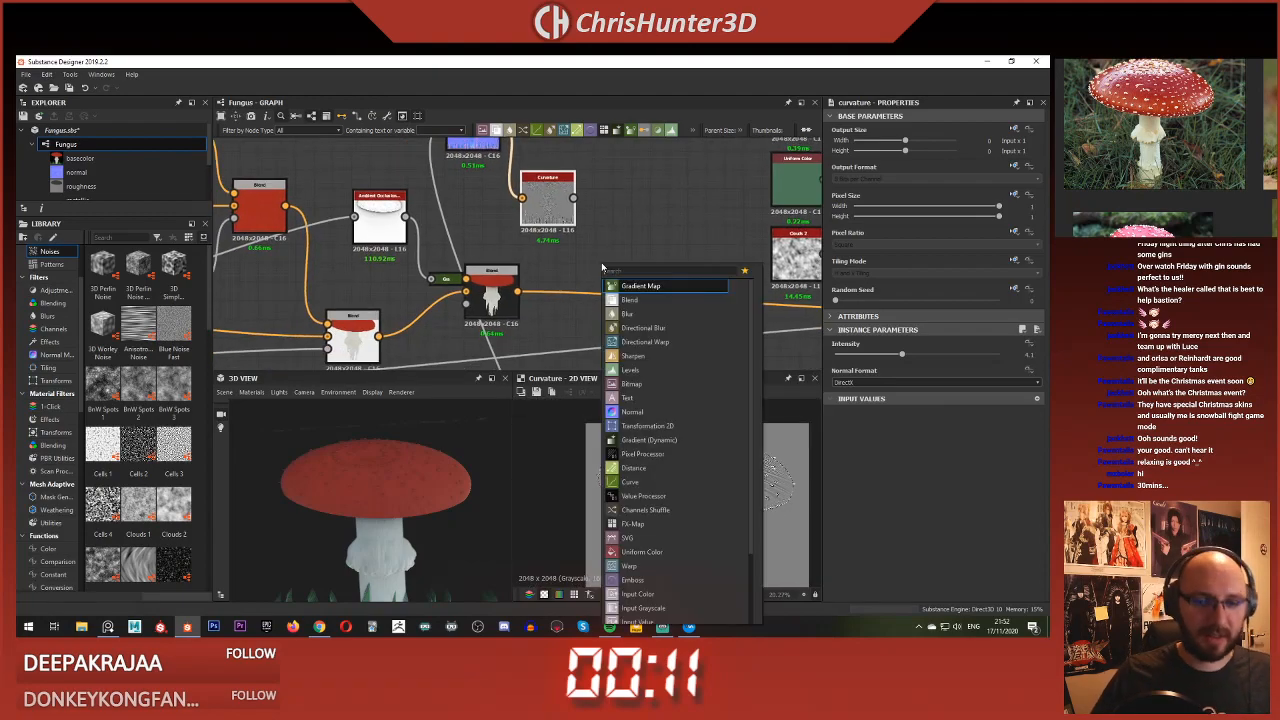
pyautogui.write('blend')
pyautogui.press('Return')
pyautogui.moveTo(641, 205); pyautogui.dragTo(667, 268)
pyautogui.moveTo(548, 284); pyautogui.dragTo(641, 254)
pyautogui.moveTo(620, 240); pyautogui.dragTo(648, 323, button='middle')
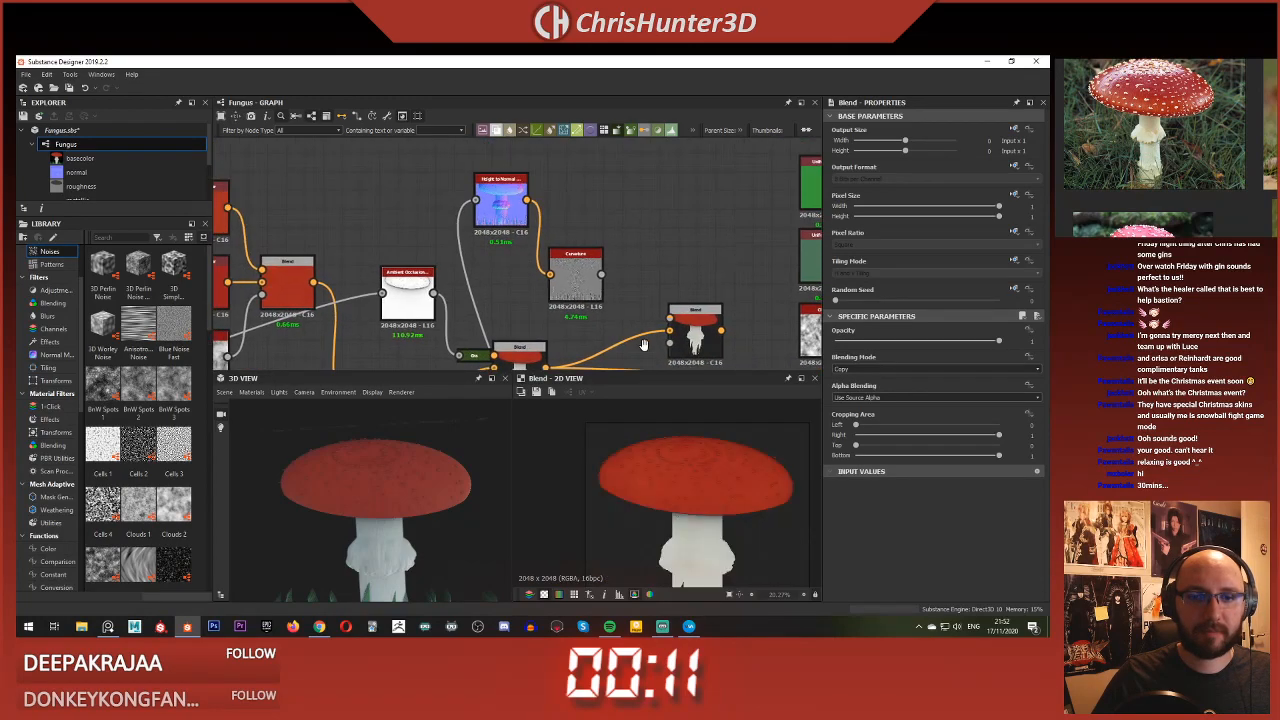
# Step: Connect the pale stem colour Blend's output to the Foreground input of the new Blend node
pyautogui.scroll(-3, 650, 332)
pyautogui.moveTo(530, 216); pyautogui.dragTo(565, 246)
pyautogui.scroll(3, 620, 285)
pyautogui.moveTo(617, 266); pyautogui.dragTo(781, 220, button='middle')
pyautogui.press('space')
pyautogui.click(477, 232)
pyautogui.scroll(-4, 532, 230)
pyautogui.moveTo(423, 243); pyautogui.dragTo(457, 238, button='middle')
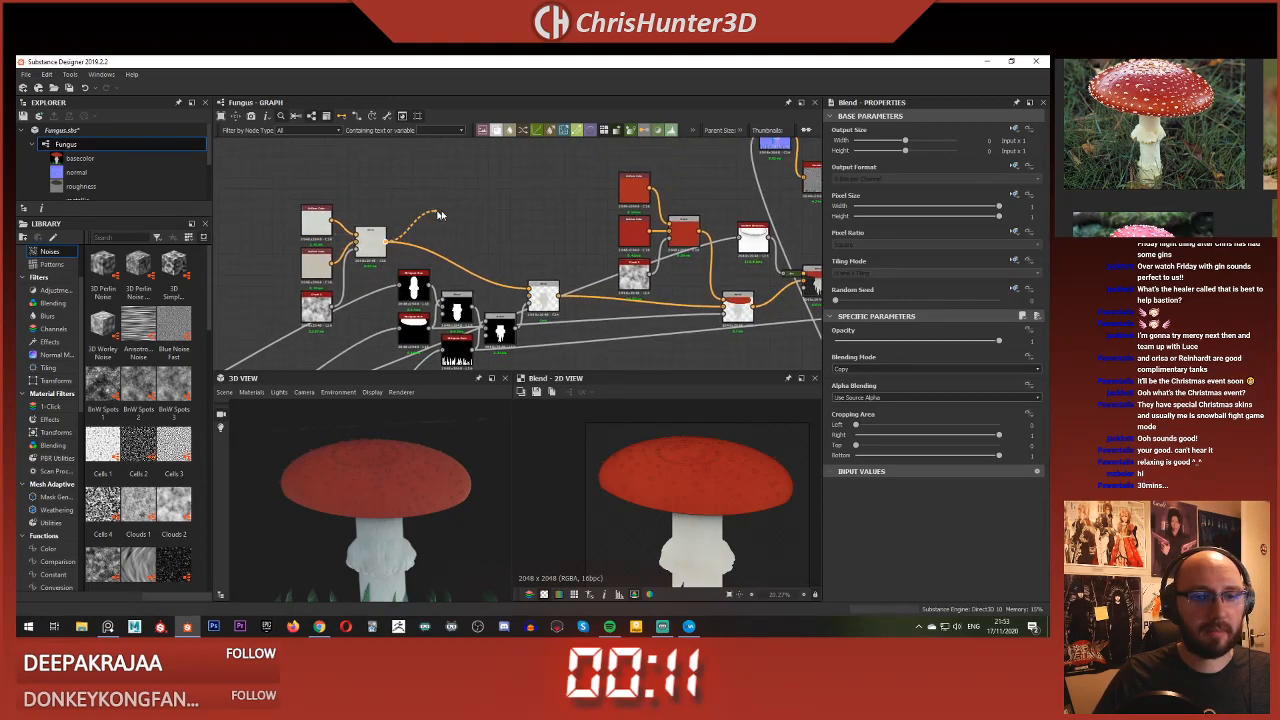
pyautogui.moveTo(750, 225); pyautogui.dragTo(463, 245, button='middle')
pyautogui.scroll(3, 590, 252)
pyautogui.click(647, 298)
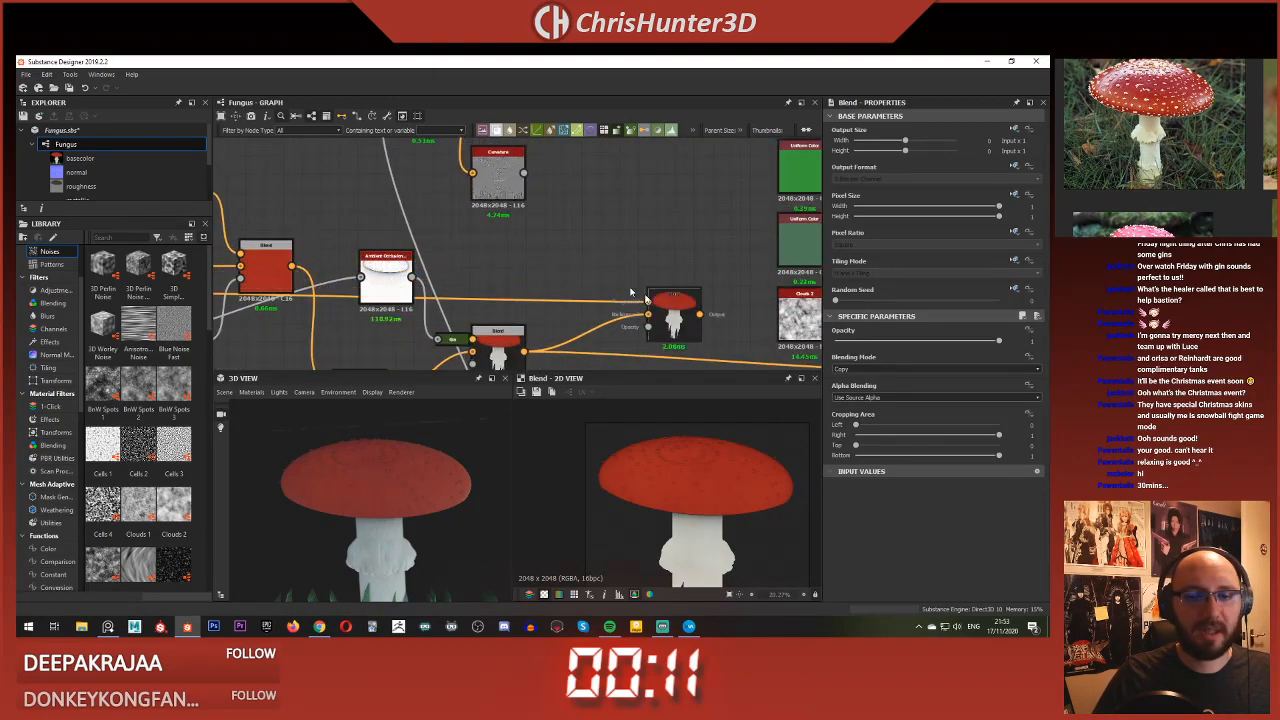
pyautogui.moveTo(631, 291); pyautogui.dragTo(648, 299)
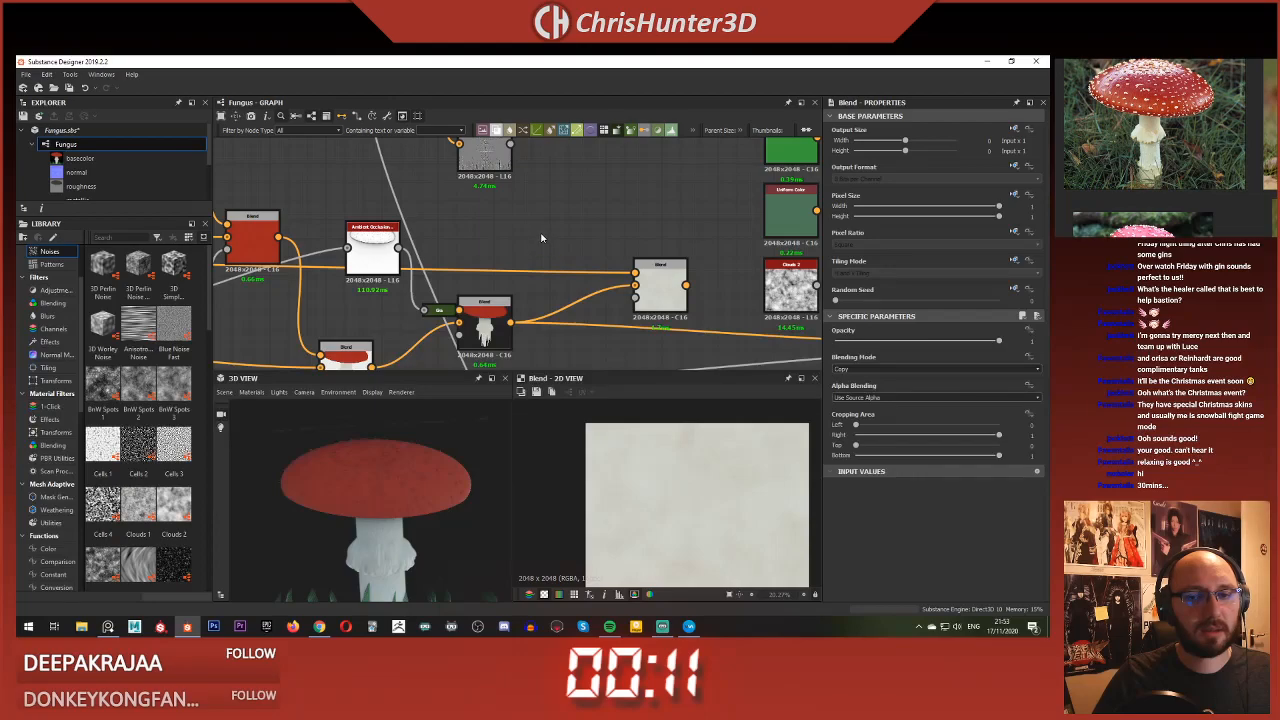
# Step: Add a second Blend node beside the Curvature node and connect the curvature map to its Background input
pyautogui.click(541, 238)
pyautogui.scroll(-1, 538, 242)
pyautogui.moveTo(541, 238); pyautogui.dragTo(527, 249, button='middle')
pyautogui.scroll(2, 527, 249)
pyautogui.press('space')
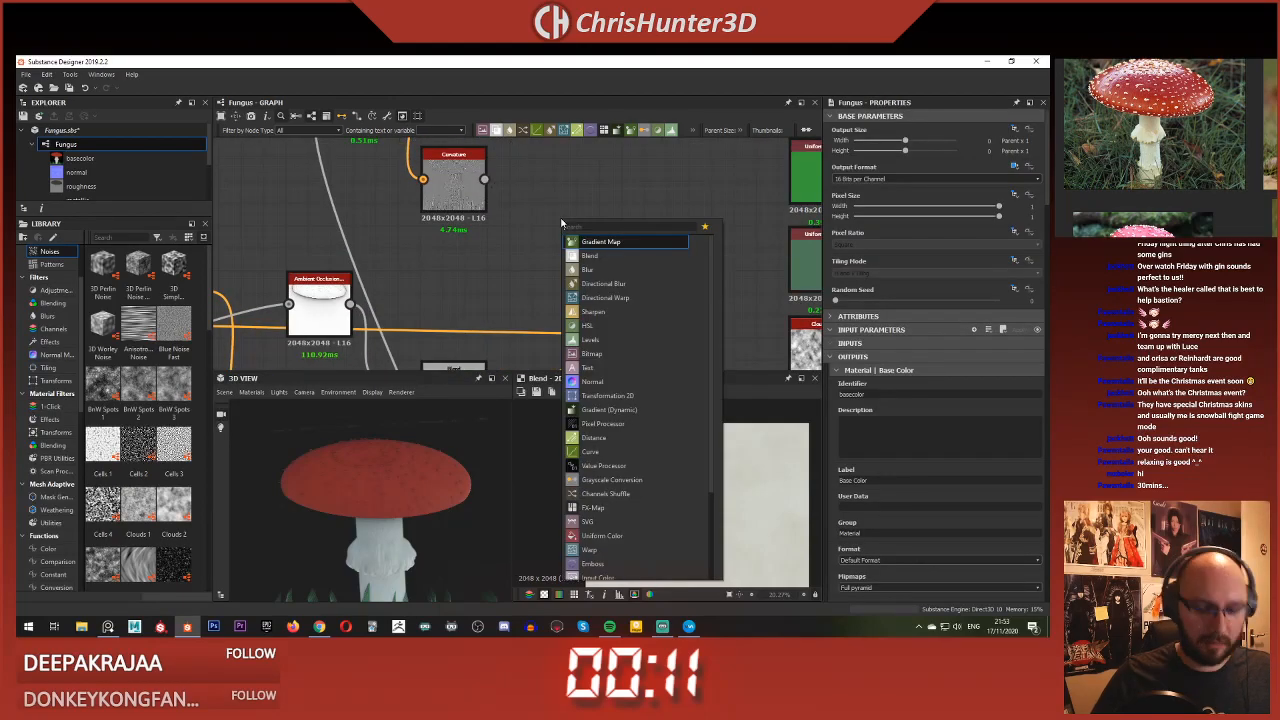
pyautogui.write('blend')
pyautogui.press('Return')
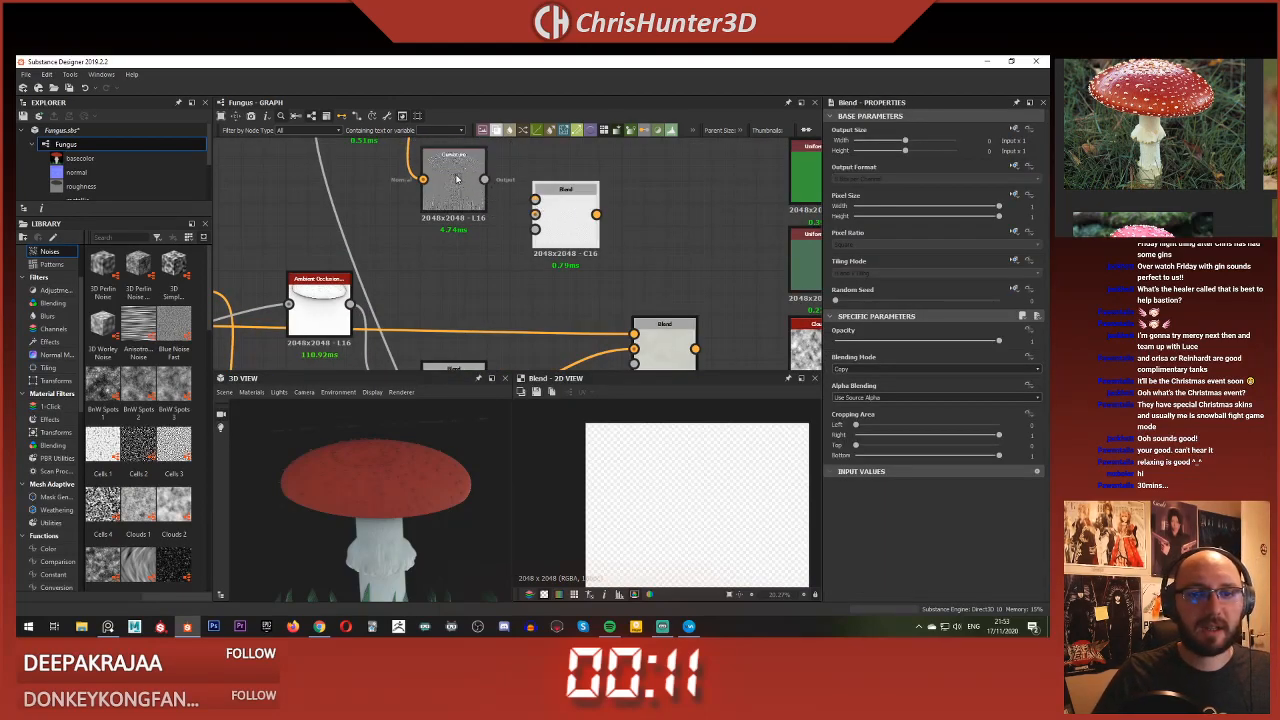
pyautogui.moveTo(522, 213); pyautogui.dragTo(535, 214)
pyautogui.moveTo(556, 238); pyautogui.dragTo(565, 182, button='middle')
pyautogui.scroll(-2, 588, 229)
pyautogui.scroll(1, 585, 225)
pyautogui.moveTo(565, 182); pyautogui.dragTo(582, 199)
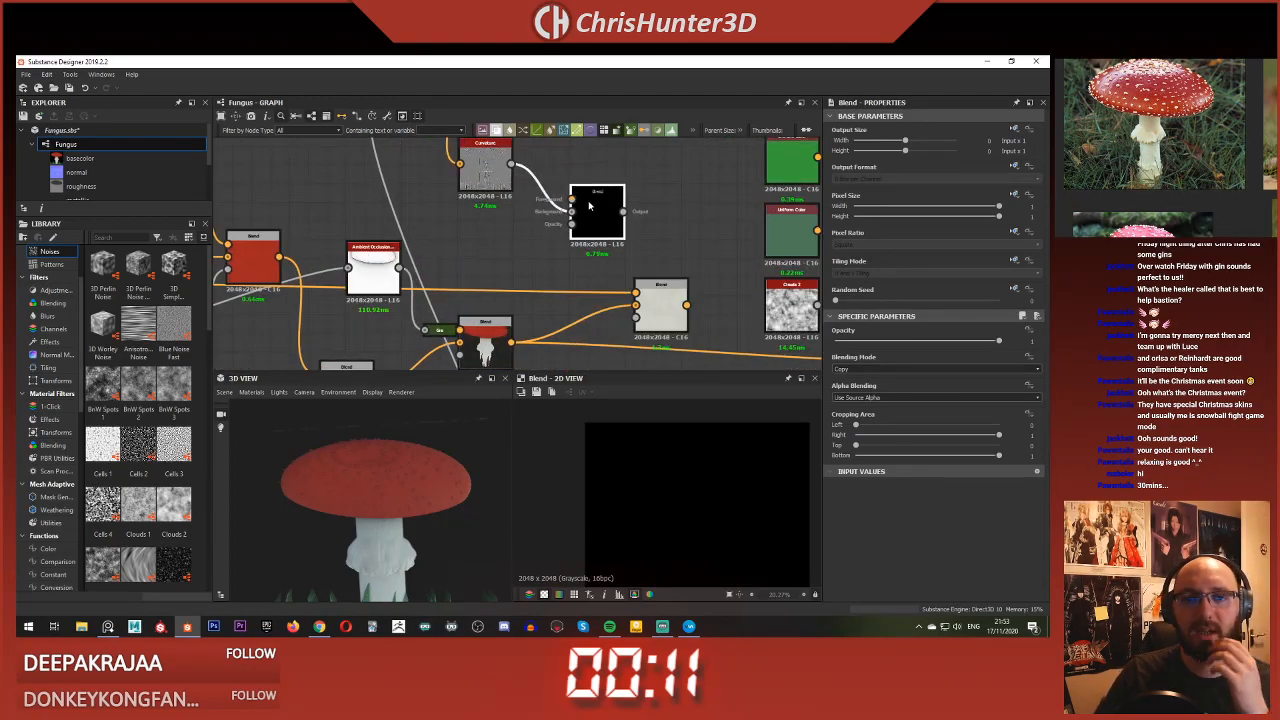
# Step: Connect the mushroom cap mask to the Foreground input of the curvature Blend node
pyautogui.scroll(-4, 553, 181)
pyautogui.scroll(4, 540, 243)
pyautogui.moveTo(574, 240); pyautogui.dragTo(612, 282, button='middle')
pyautogui.scroll(-3, 486, 262)
pyautogui.moveTo(486, 262); pyautogui.dragTo(540, 258, button='middle')
pyautogui.moveTo(398, 274); pyautogui.dragTo(536, 275, button='middle')
pyautogui.moveTo(325, 307); pyautogui.dragTo(361, 309, button='middle')
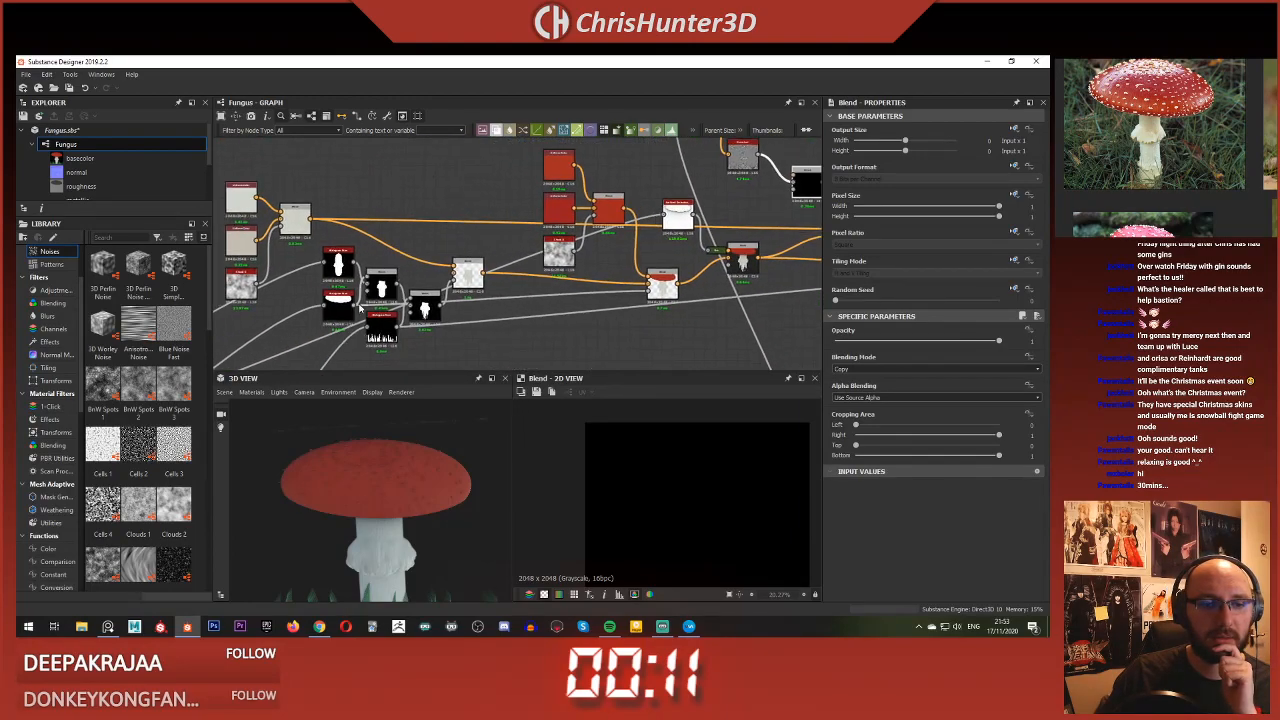
pyautogui.click(356, 305)
pyautogui.moveTo(588, 208); pyautogui.dragTo(321, 287, button='middle')
pyautogui.click(532, 257)
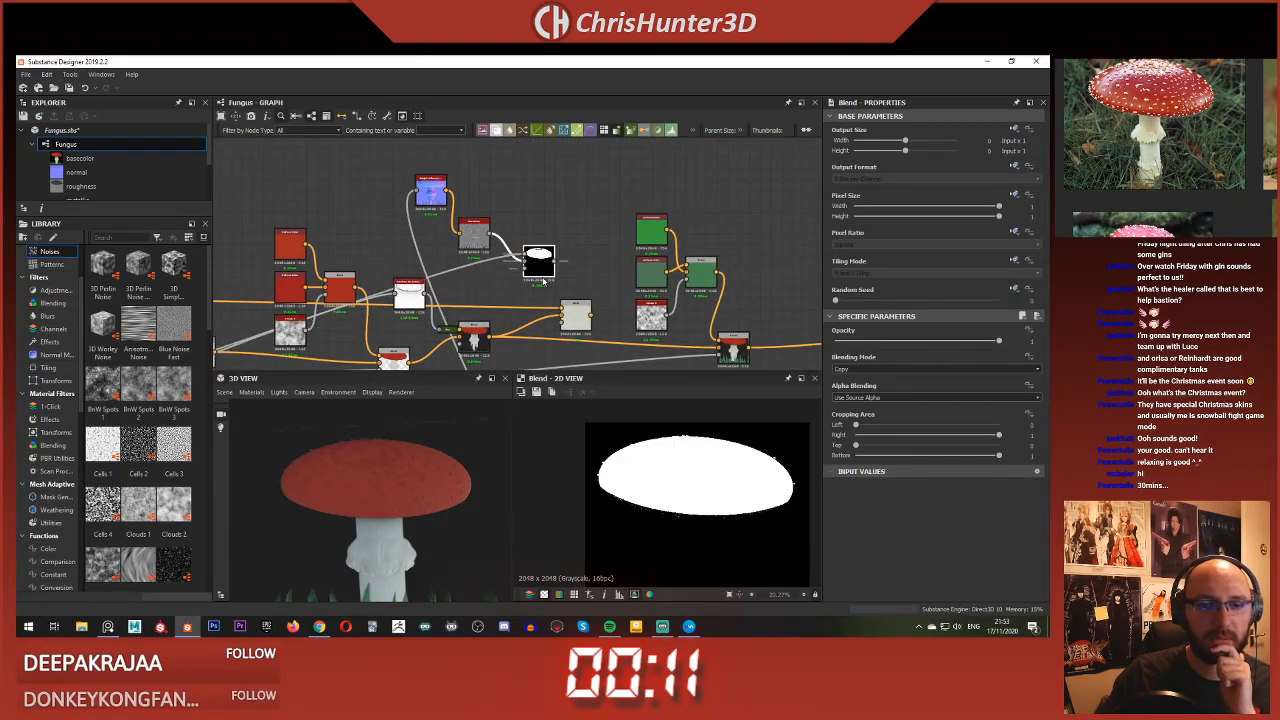
pyautogui.scroll(2, 562, 289)
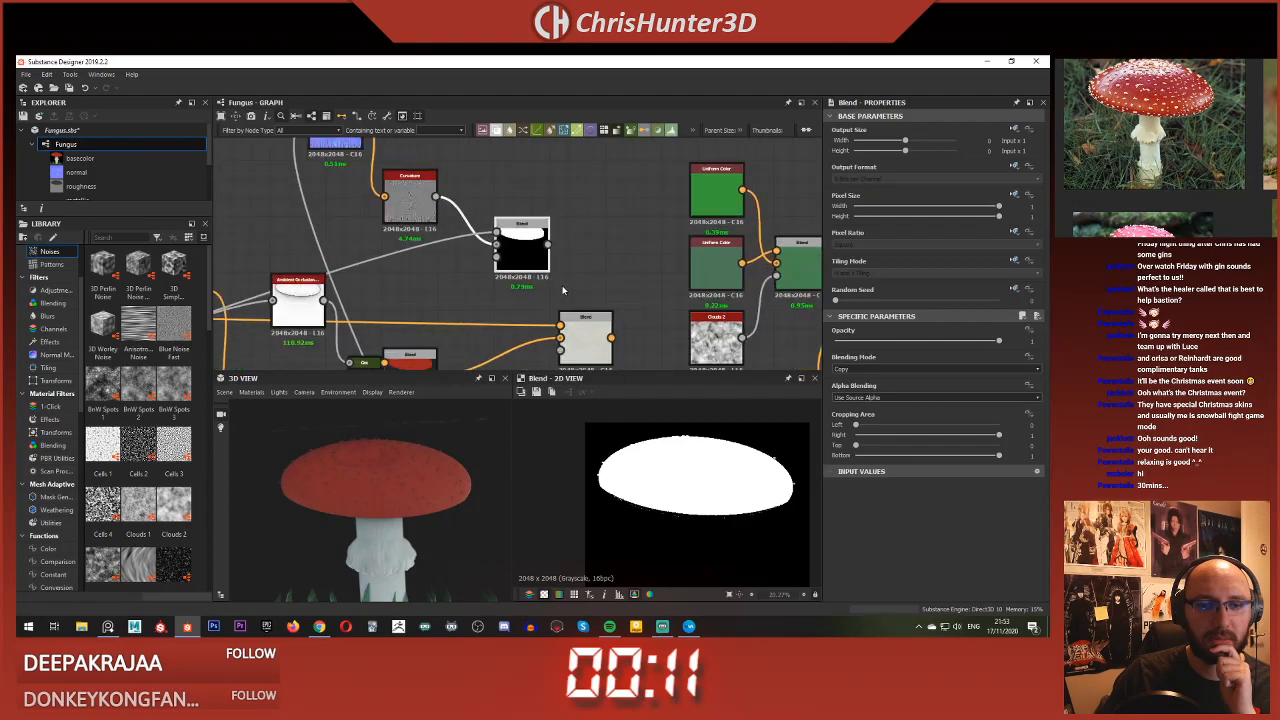
# Step: Try Add (Linear Dodge) on the curvature Blend node, and set its blending mode to Multiply
pyautogui.click(870, 369)
pyautogui.click(868, 386)
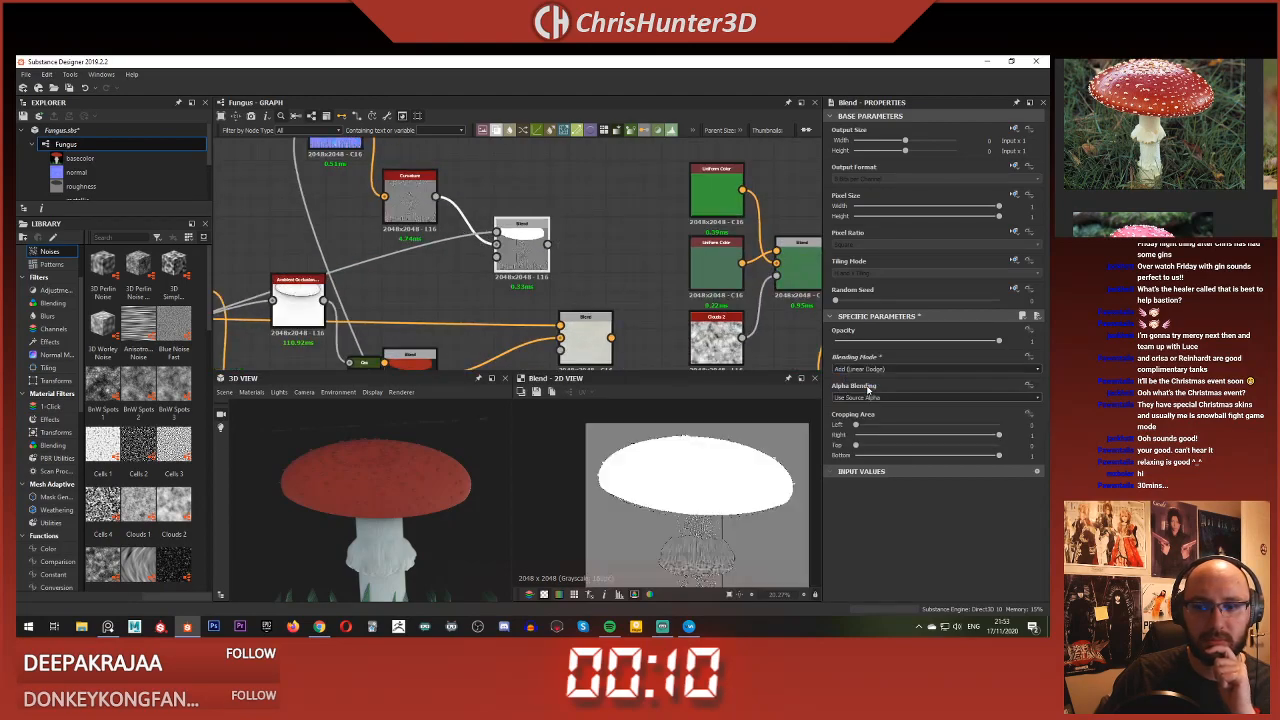
pyautogui.click(870, 369)
pyautogui.click(887, 401)
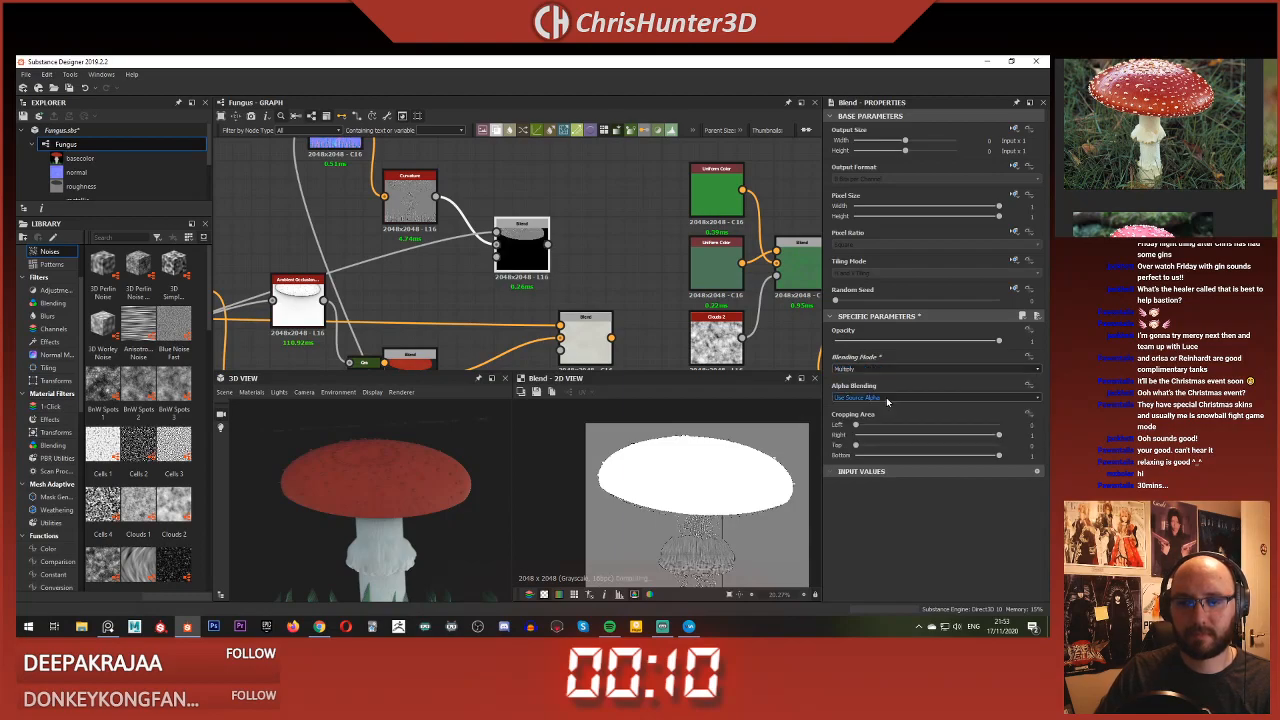
# Step: Connect the cap-masked curvature Blend to the Opacity input of the Blend that overlays the pale stem colour
pyautogui.moveTo(614, 356); pyautogui.dragTo(620, 298, button='middle')
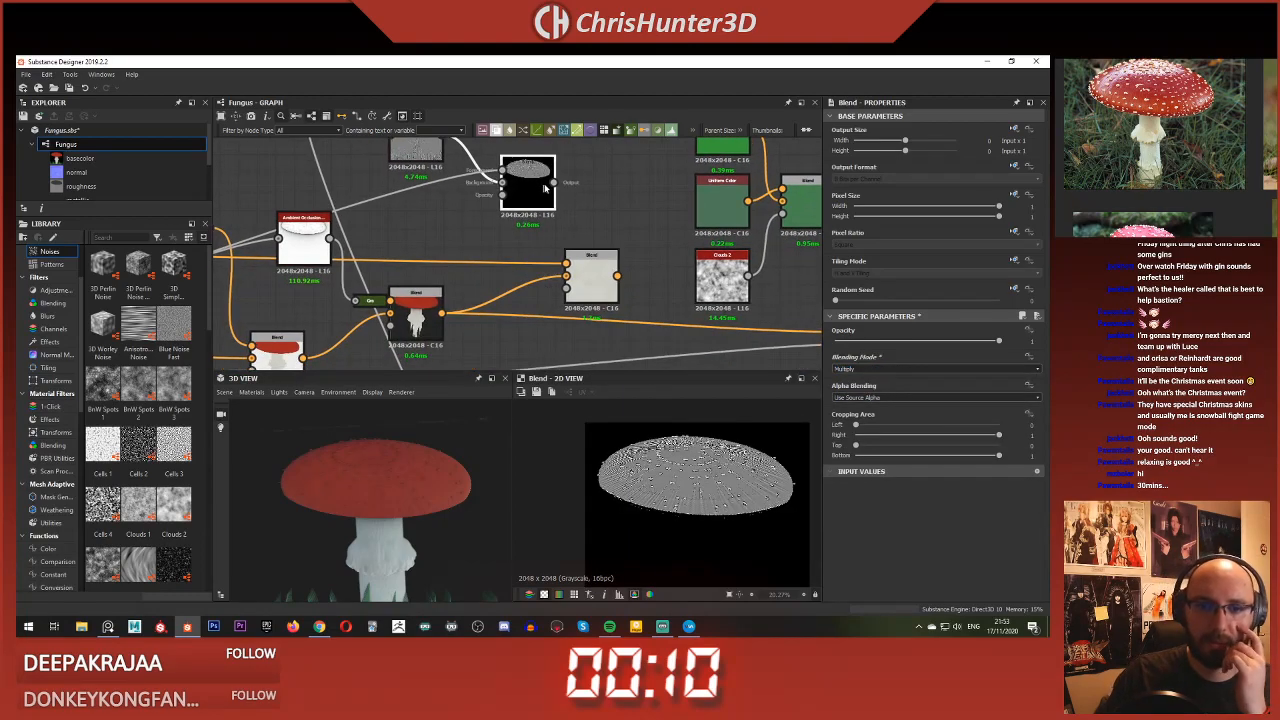
pyautogui.click(587, 290)
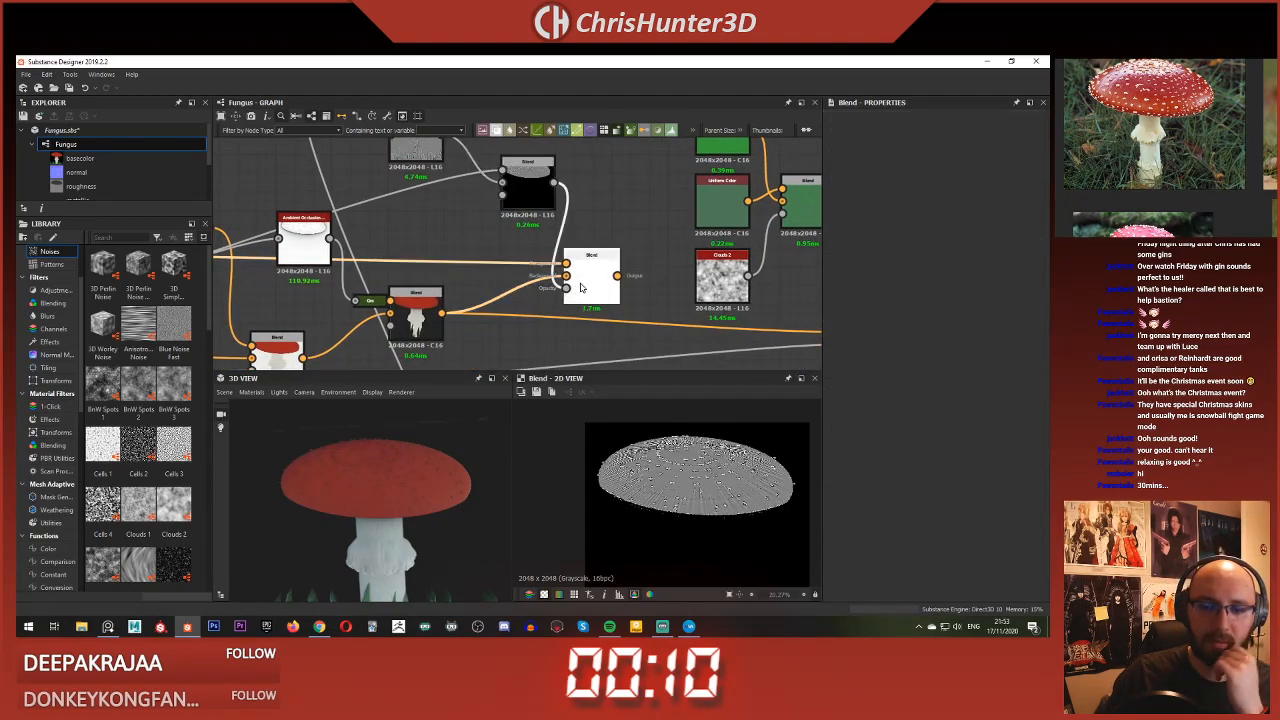
pyautogui.scroll(2, 564, 262)
pyautogui.moveTo(500, 208); pyautogui.dragTo(543, 255, button='middle')
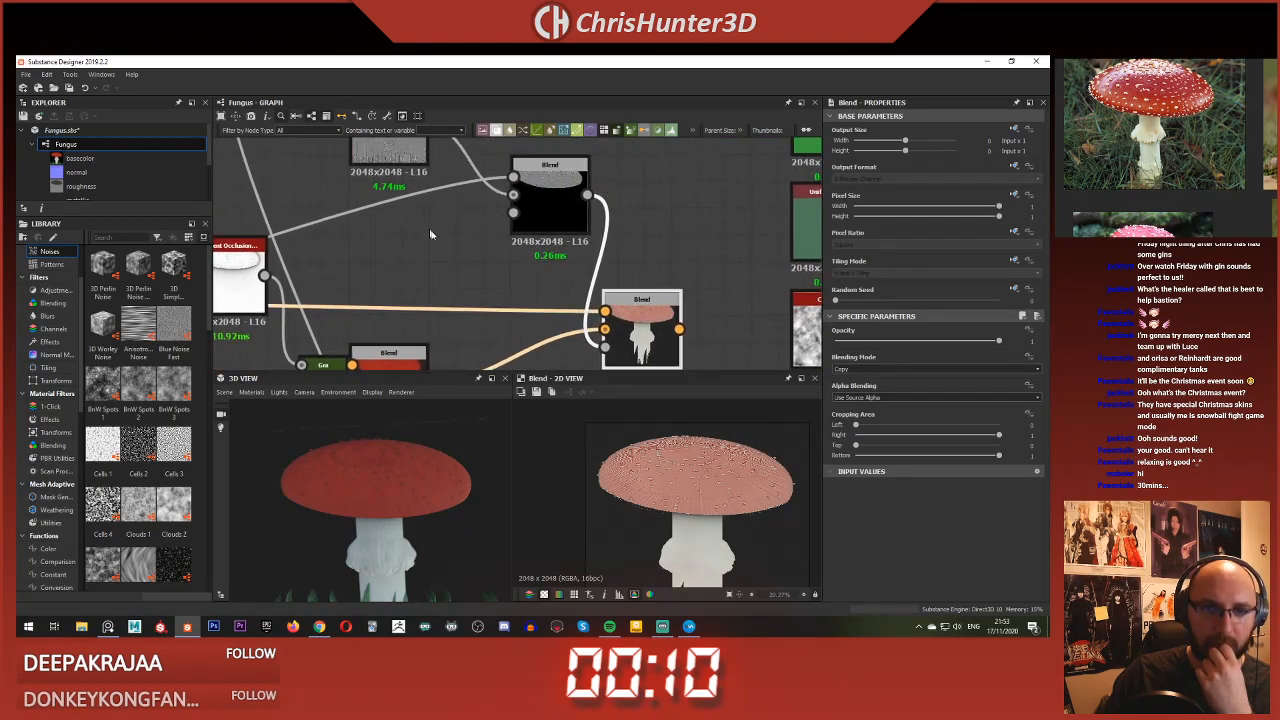
# Step: Add a Levels node fed by the cap-masked curvature Blend's output
pyautogui.scroll(-1, 432, 233)
pyautogui.moveTo(472, 192); pyautogui.dragTo(509, 298, button='middle')
pyautogui.moveTo(567, 298); pyautogui.dragTo(561, 264)
pyautogui.press('space')
pyautogui.press('Escape')
pyautogui.press('l')
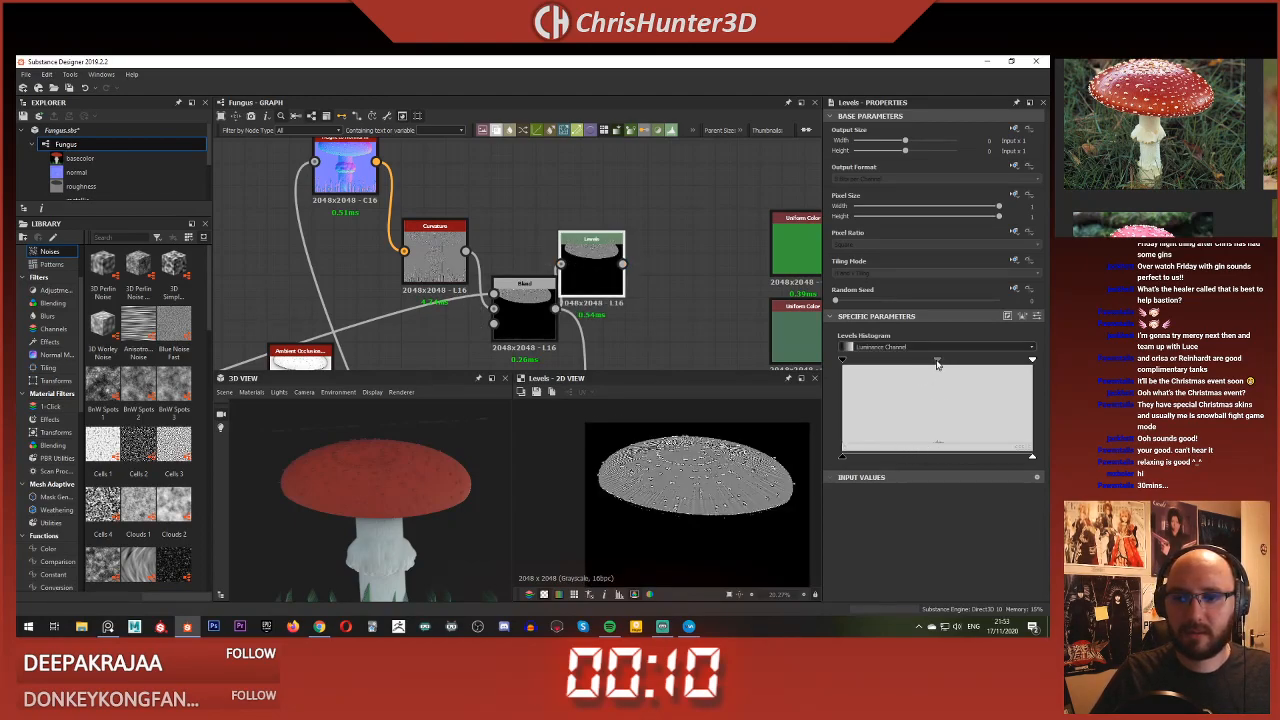
# Step: Raise the Levels node's input midtone and black point to isolate the brightest curvature details on the cap
pyautogui.moveTo(937, 361); pyautogui.dragTo(999, 360)
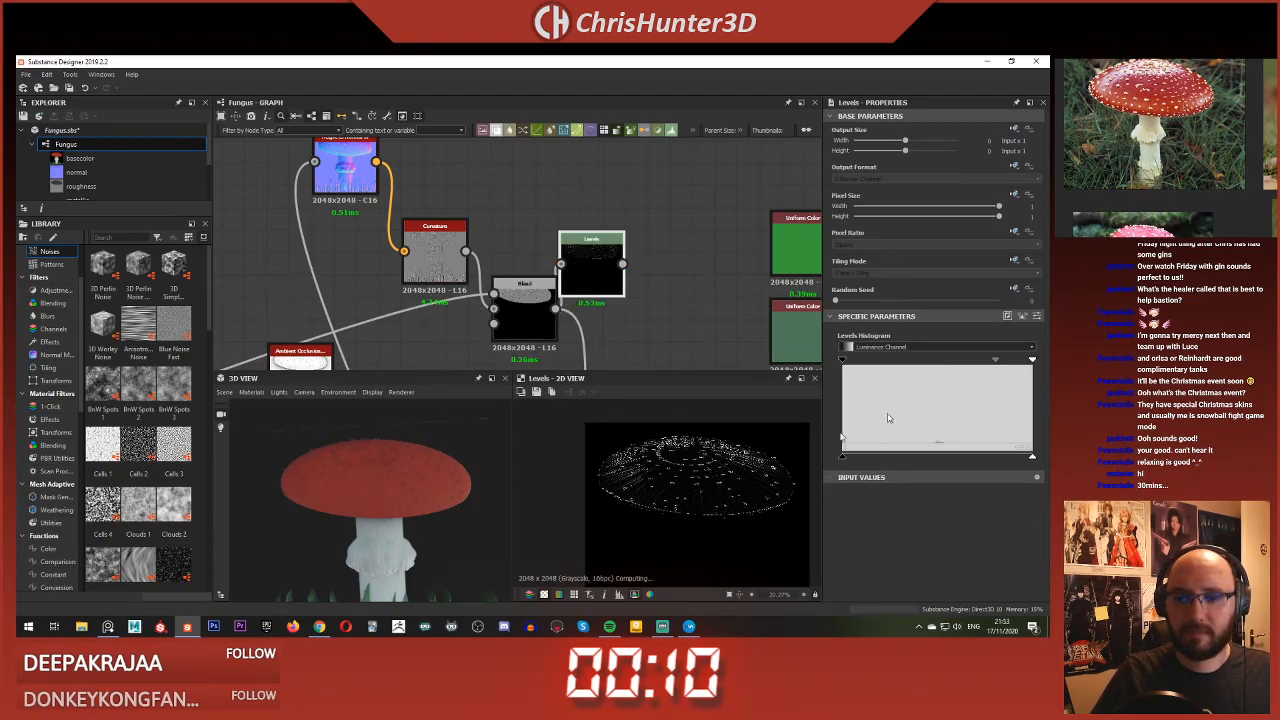
pyautogui.scroll(4, 743, 463)
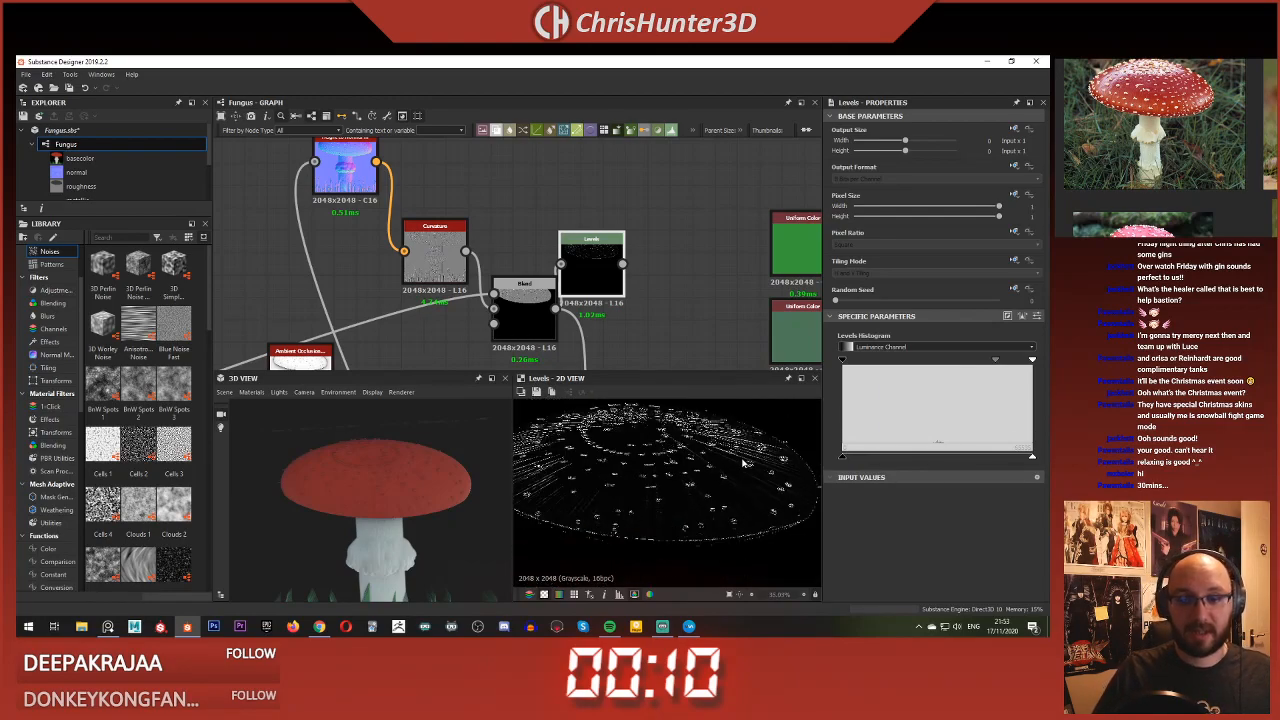
pyautogui.scroll(-2, 743, 463)
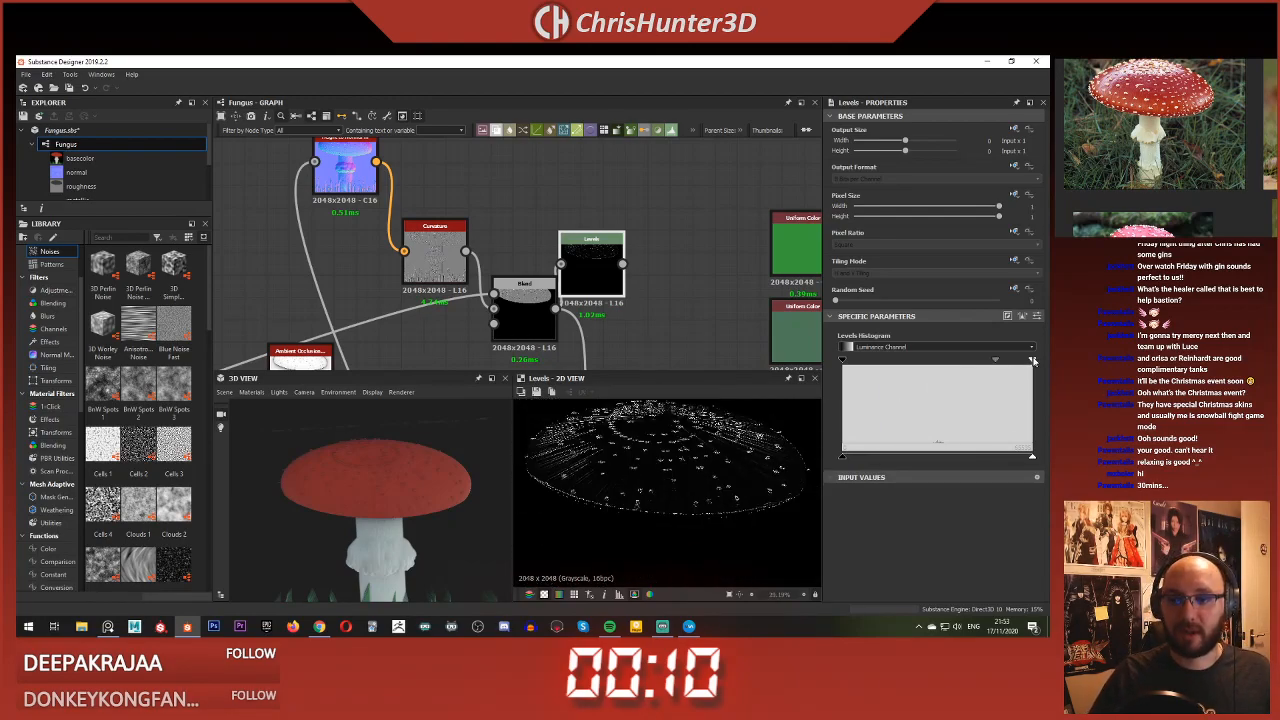
pyautogui.moveTo(1019, 361); pyautogui.dragTo(1032, 367)
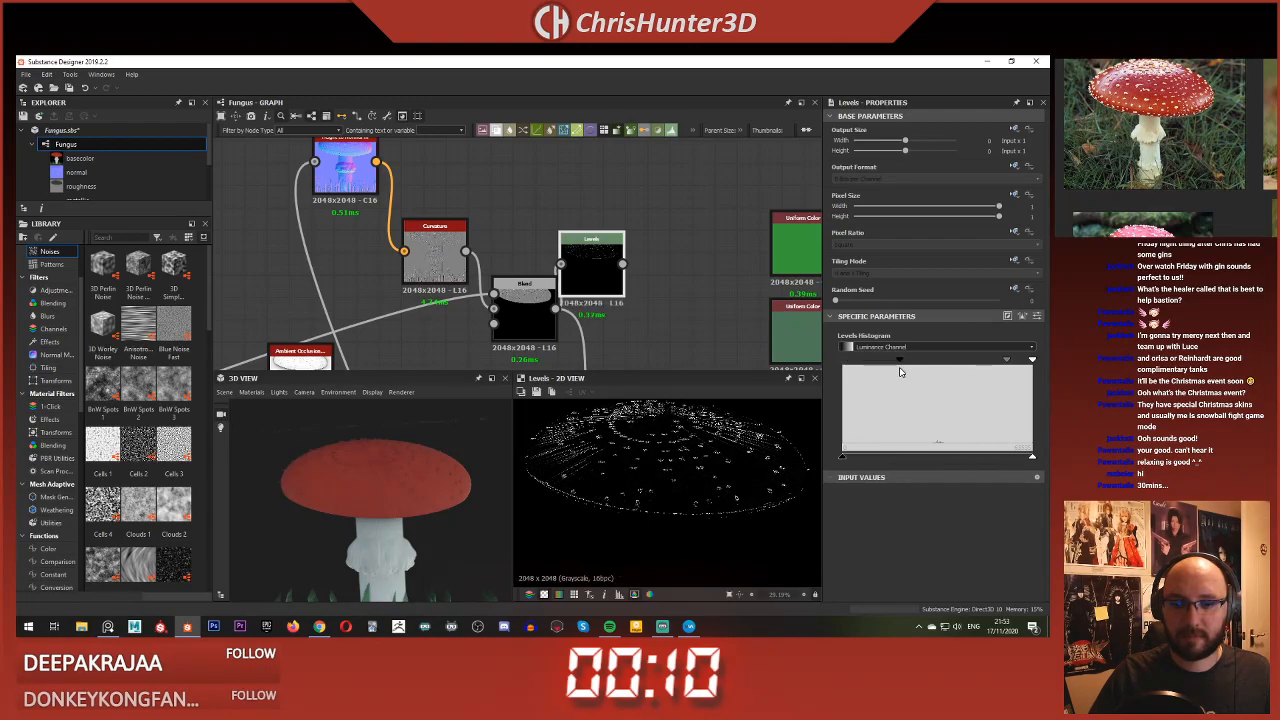
pyautogui.moveTo(991, 363); pyautogui.dragTo(1005, 365)
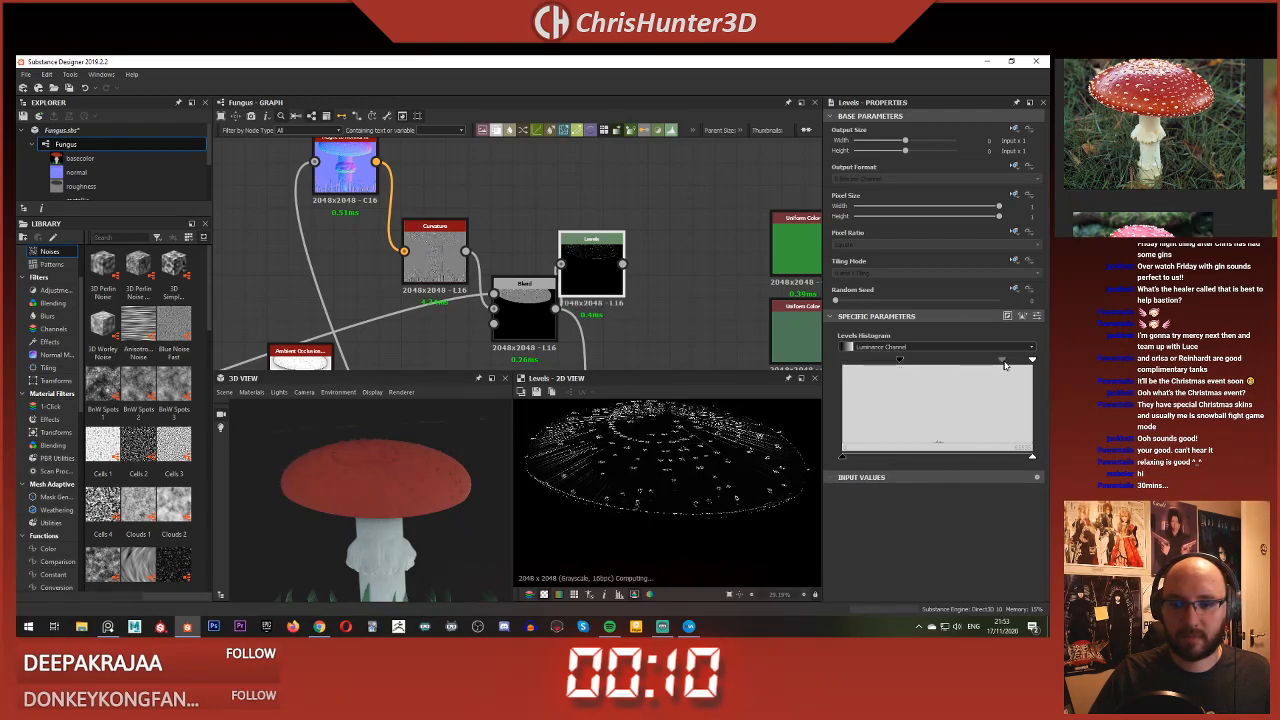
# Step: Connect the Levels output to the Opacity input of the Blend overlaying the pale stem colour, and preview that Blend
pyautogui.scroll(-2, 573, 268)
pyautogui.moveTo(574, 268); pyautogui.dragTo(573, 178, button='middle')
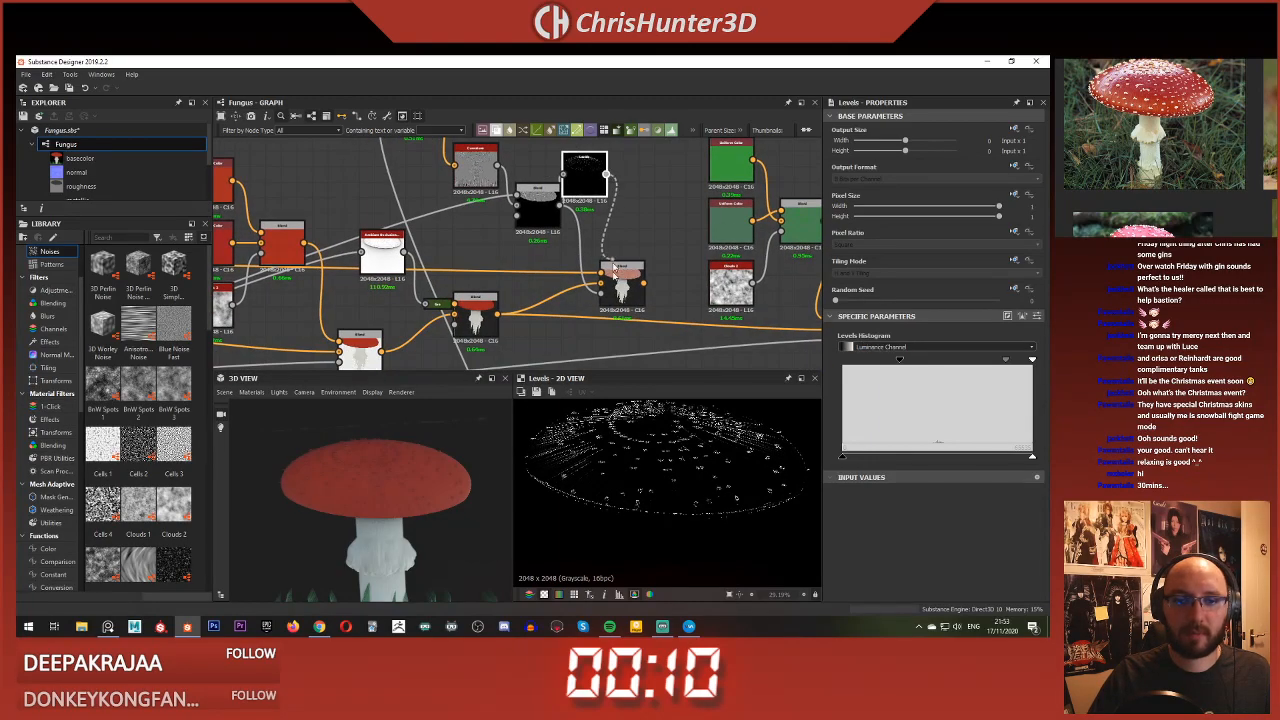
pyautogui.doubleClick(612, 292)
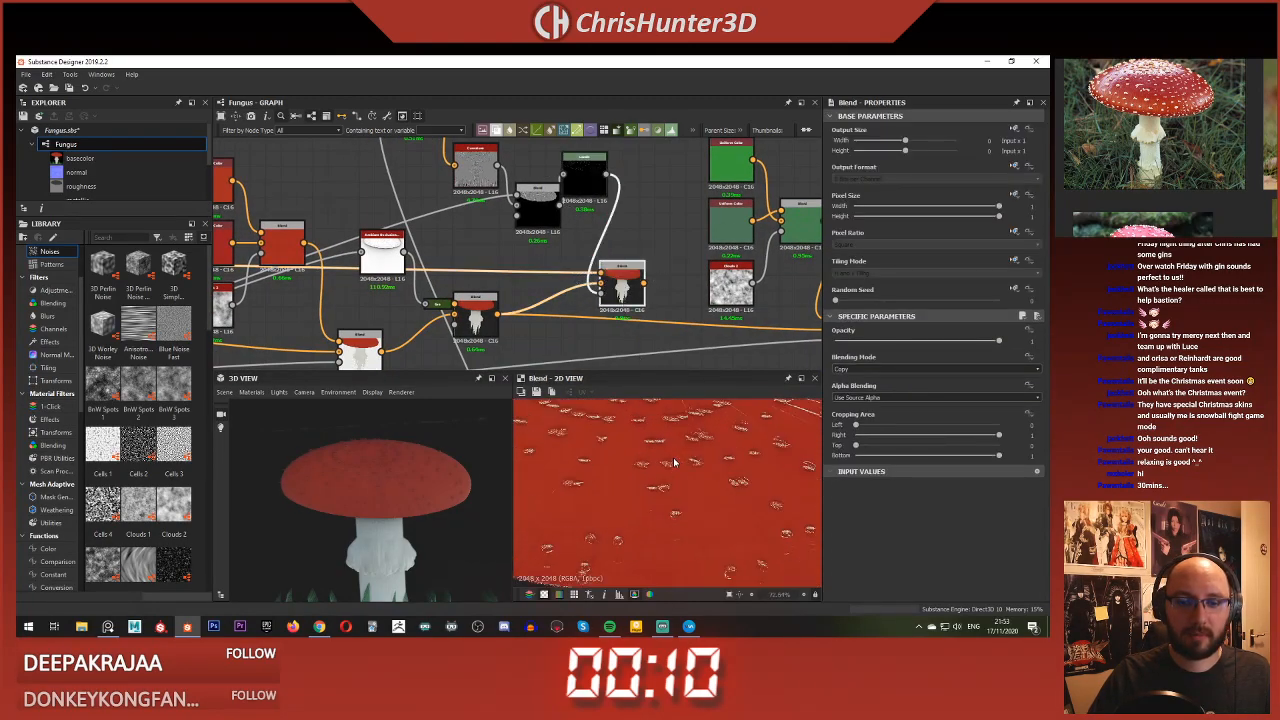
pyautogui.scroll(2, 594, 312)
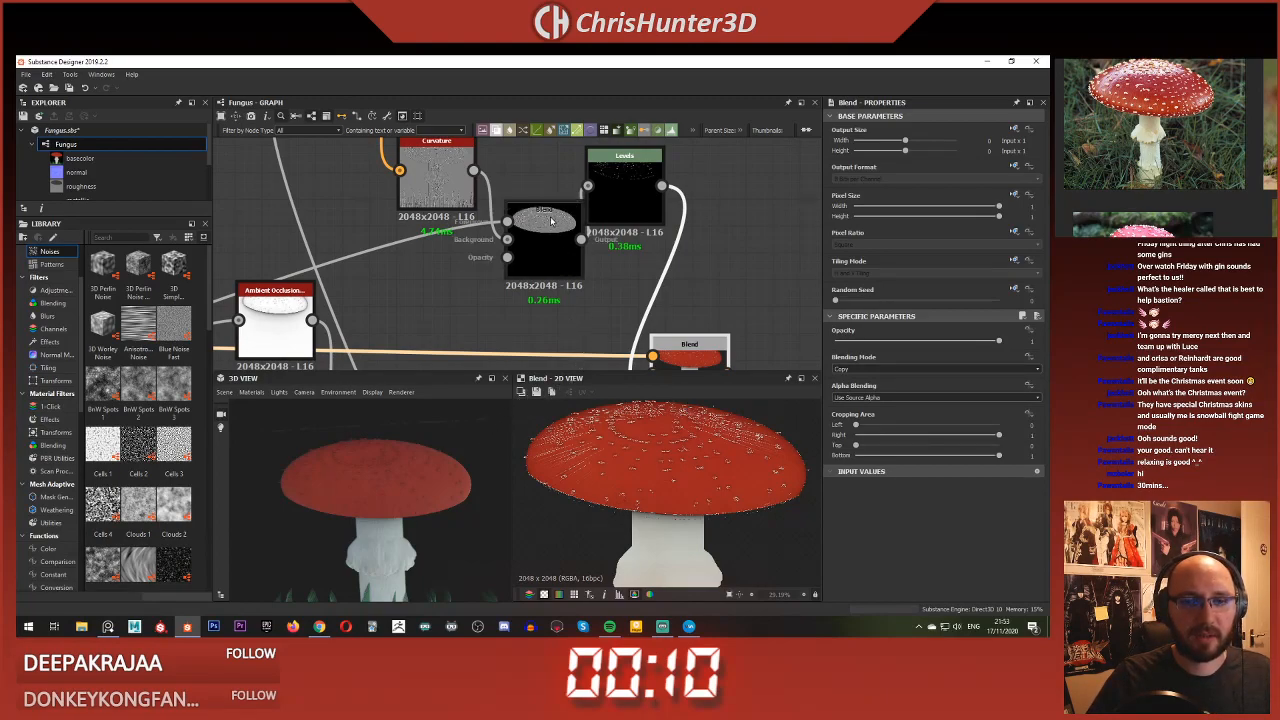
# Step: Move the cap-masked curvature Blend closer beneath the Curvature node, and preview the Levels mask feeding the colour Blend's Opacity
pyautogui.moveTo(550, 251); pyautogui.dragTo(521, 276)
pyautogui.scroll(-2, 521, 276)
pyautogui.moveTo(521, 276); pyautogui.dragTo(510, 203, button='middle')
pyautogui.scroll(3, 585, 277)
pyautogui.doubleClick(616, 291)
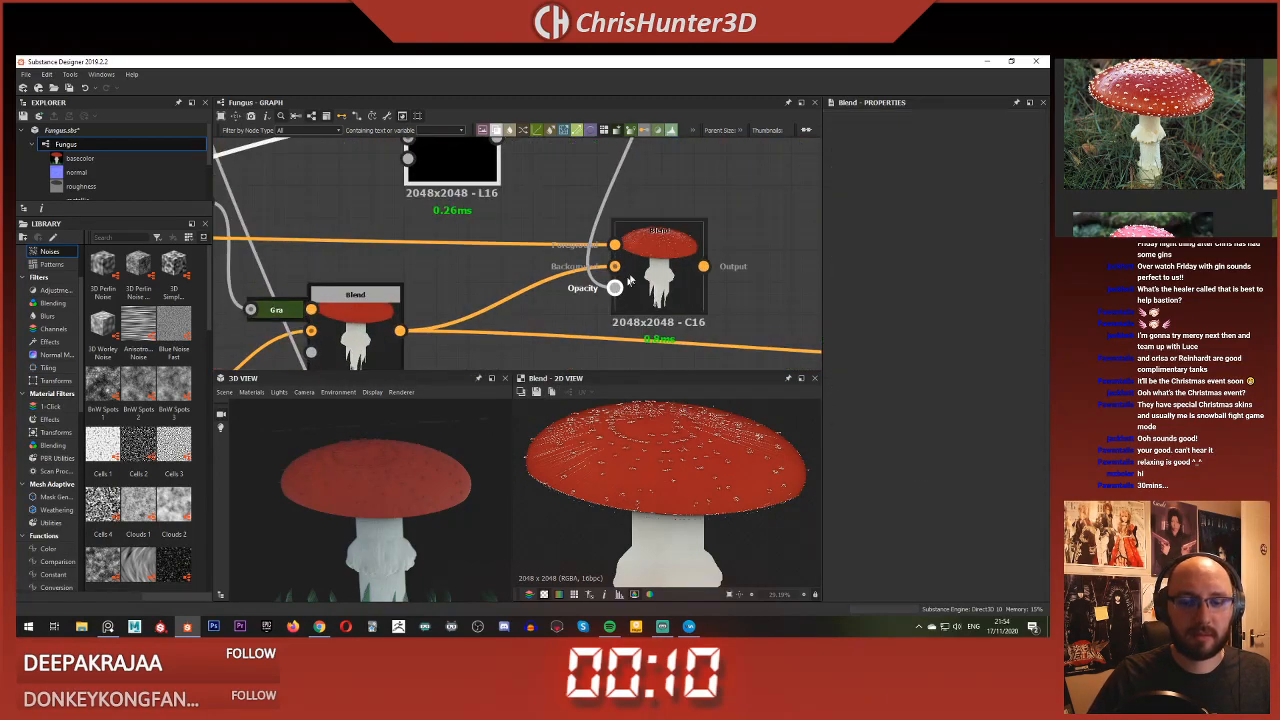
pyautogui.doubleClick(660, 267)
pyautogui.doubleClick(616, 291)
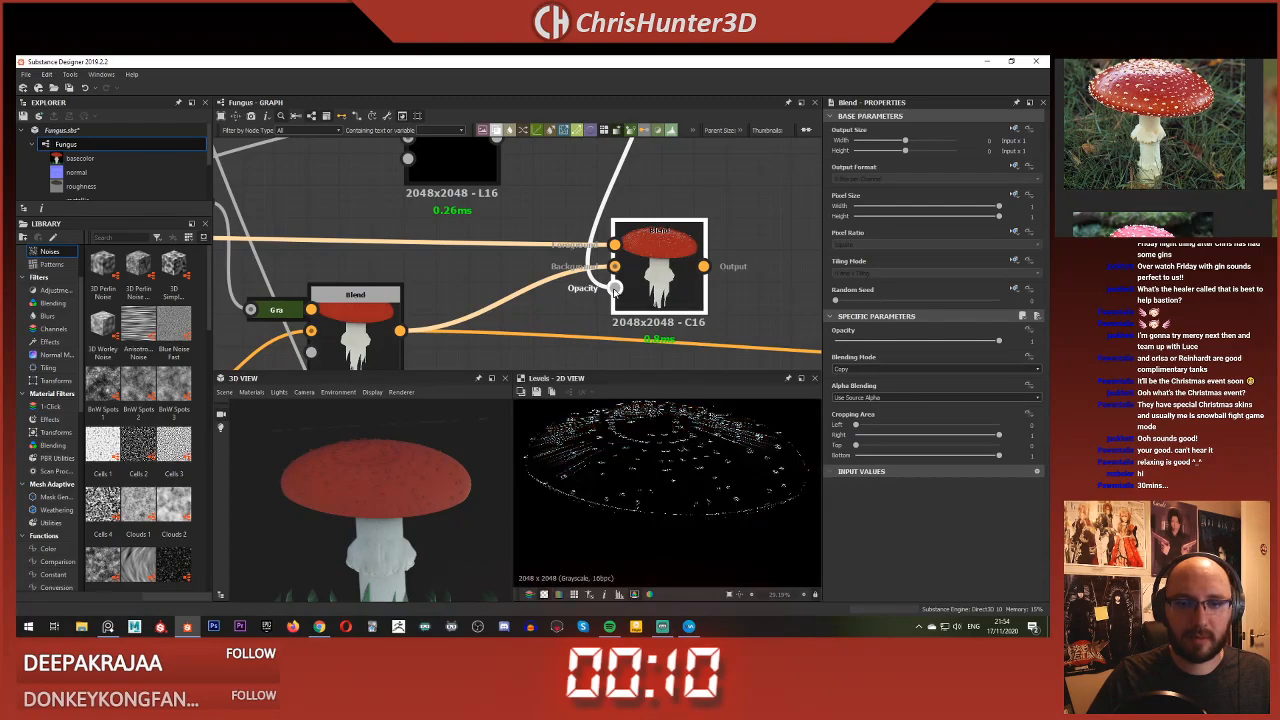
# Step: Preview the Histogram Scan cap mask feeding the curvature Blend and the Blend's own result
pyautogui.scroll(-4, 613, 343)
pyautogui.moveTo(557, 245); pyautogui.dragTo(571, 271, button='middle')
pyautogui.scroll(2, 571, 271)
pyautogui.scroll(-1, 574, 267)
pyautogui.scroll(-3, 557, 285)
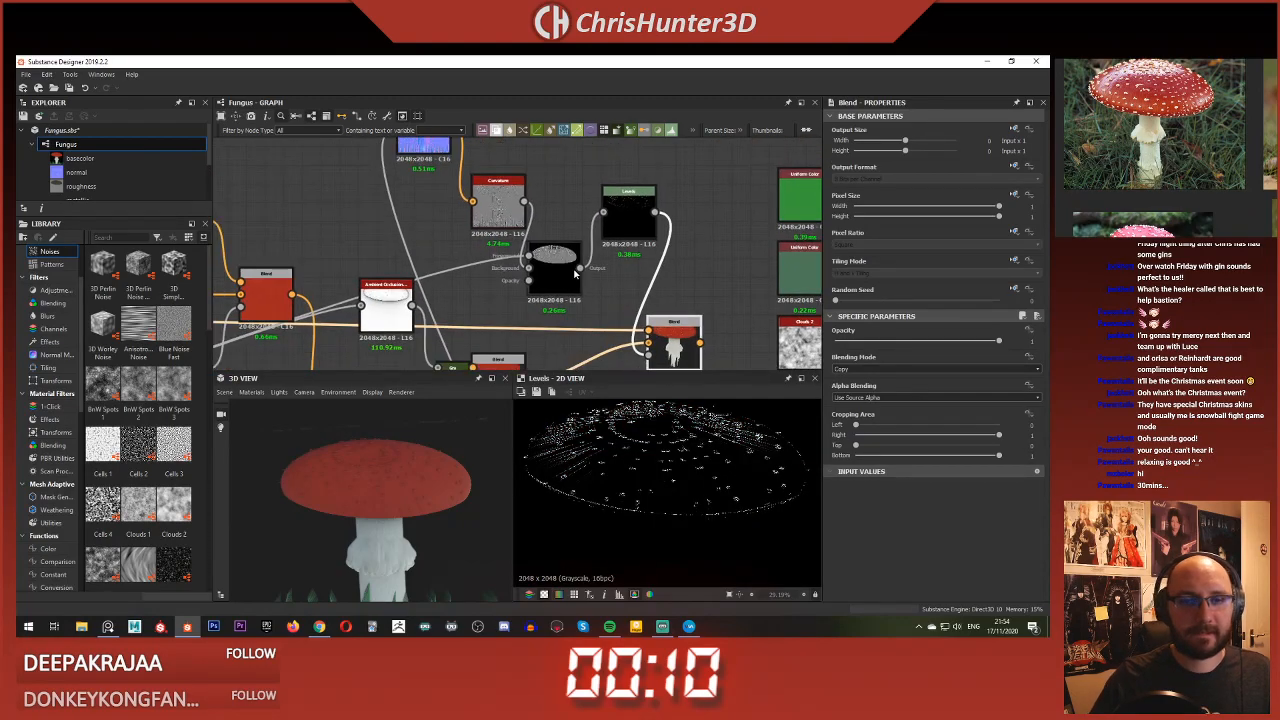
pyautogui.scroll(2, 502, 230)
pyautogui.moveTo(502, 230); pyautogui.dragTo(590, 295, button='middle')
pyautogui.doubleClick(620, 283)
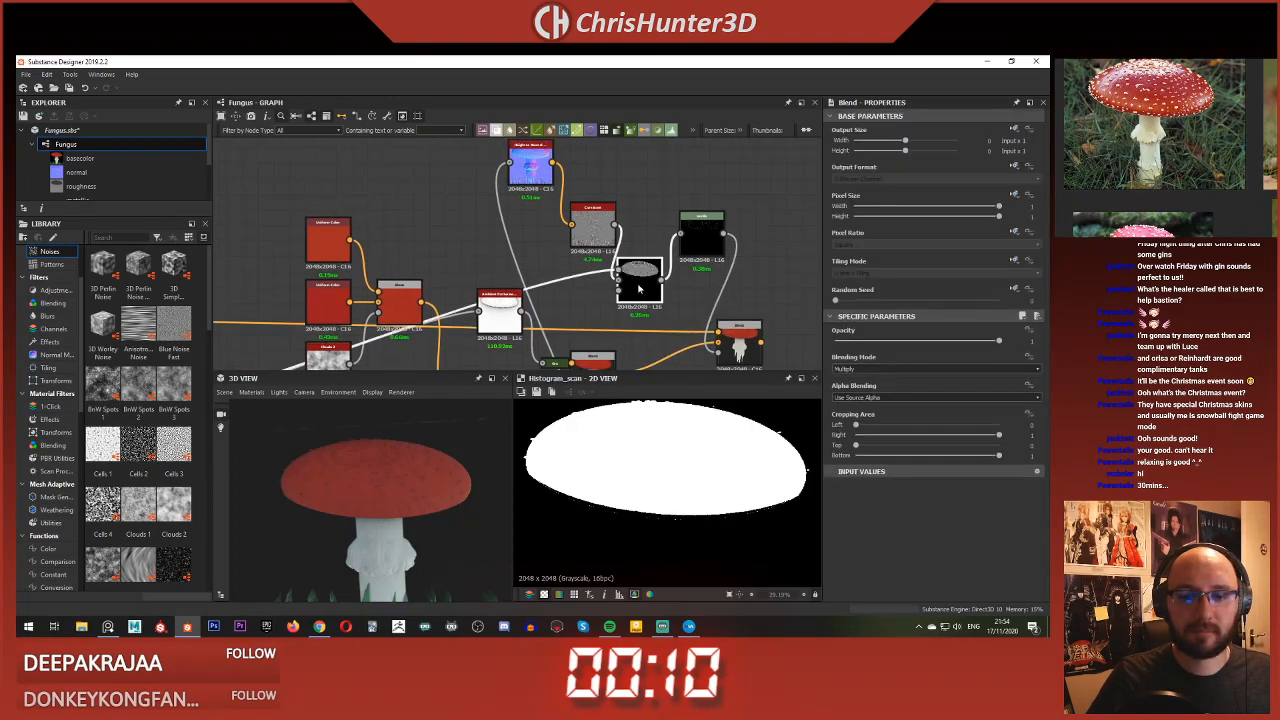
pyautogui.doubleClick(640, 289)
# Step: Adjust the cap mask's Histogram Scan to Position 0.92 and Contrast 0.62
pyautogui.scroll(-3, 590, 290)
pyautogui.moveTo(340, 350); pyautogui.dragTo(450, 270, button='middle')
pyautogui.scroll(5, 385, 277)
pyautogui.click(383, 277)
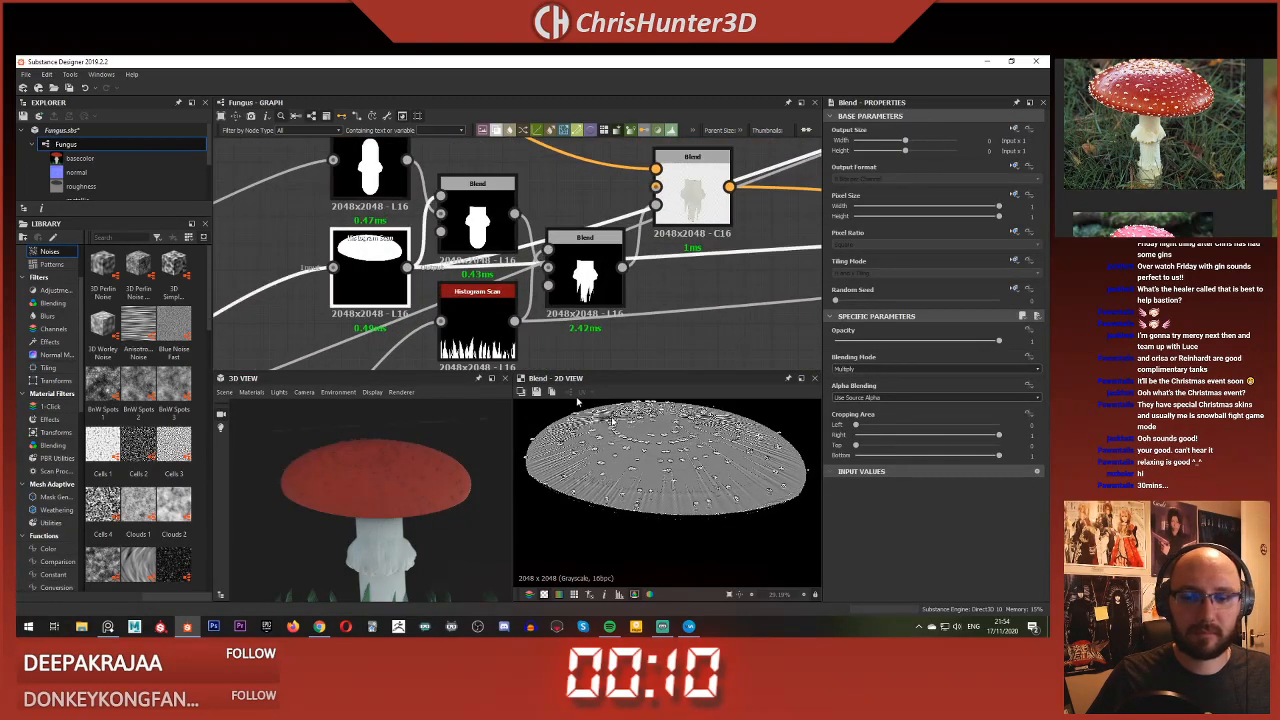
pyautogui.moveTo(918, 386); pyautogui.dragTo(987, 357)
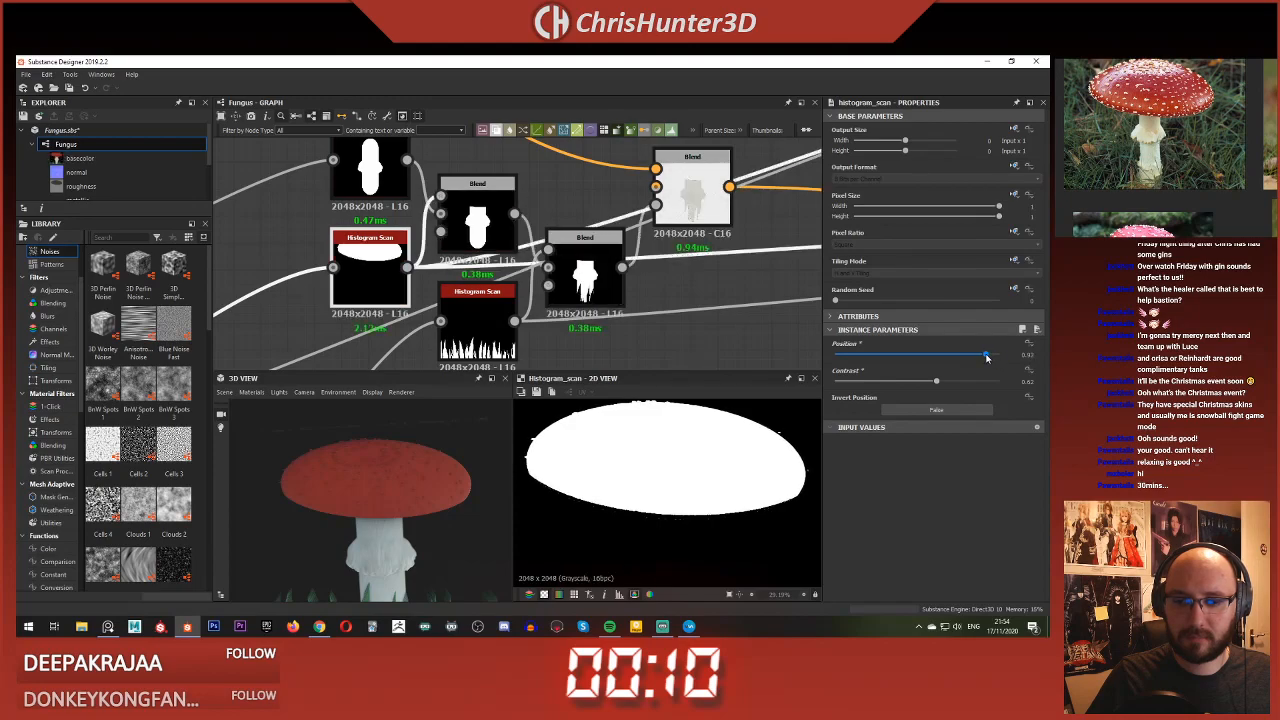
# Step: Examine the curvature details in the Levels output up close and their effect on the cap colour Blend
pyautogui.scroll(-3, 640, 220)
pyautogui.scroll(1, 618, 234)
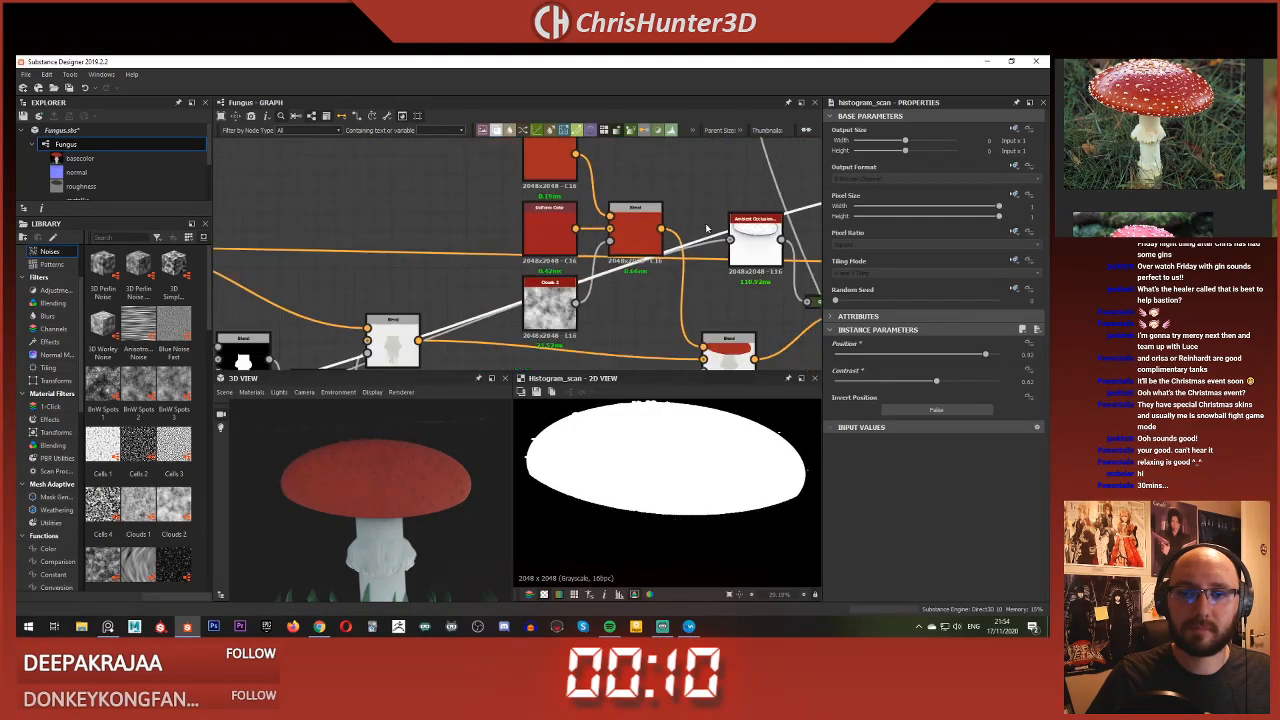
pyautogui.scroll(-3, 706, 229)
pyautogui.moveTo(706, 229); pyautogui.dragTo(475, 232, button='middle')
pyautogui.scroll(3, 636, 228)
pyautogui.moveTo(614, 189); pyautogui.dragTo(589, 229, button='middle')
pyautogui.doubleClick(554, 228)
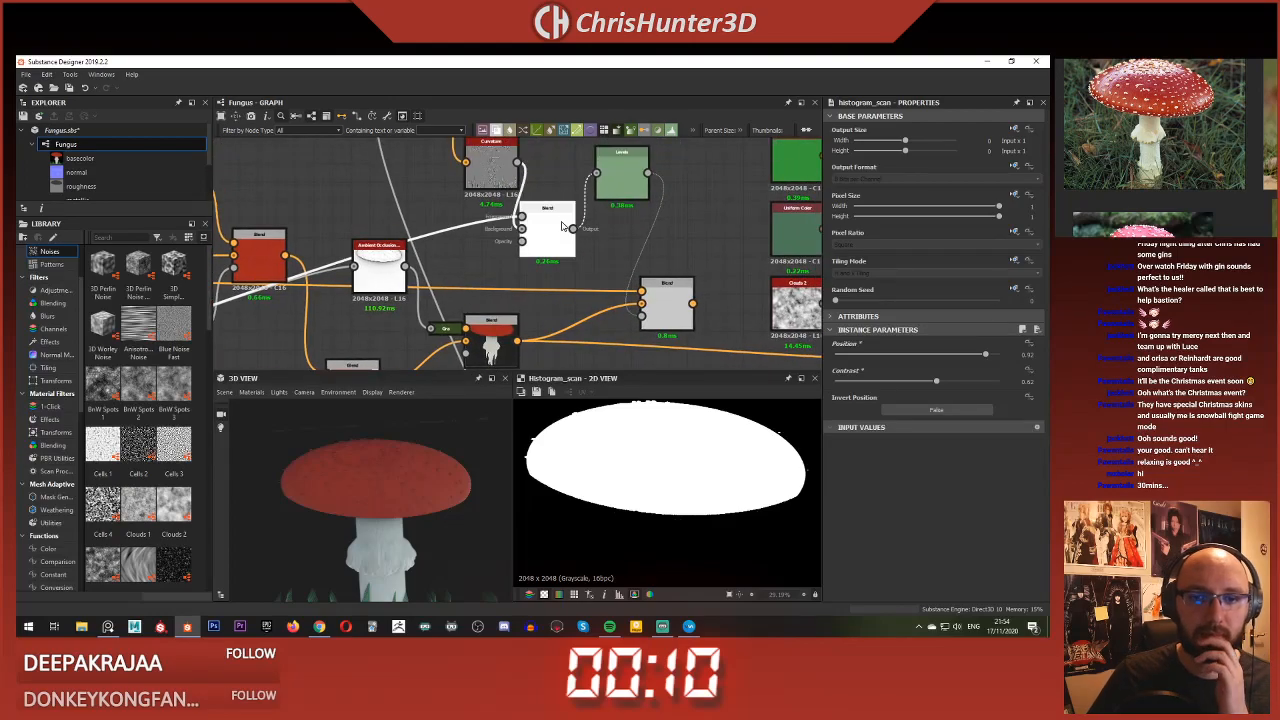
pyautogui.doubleClick(620, 175)
pyautogui.scroll(4, 675, 479)
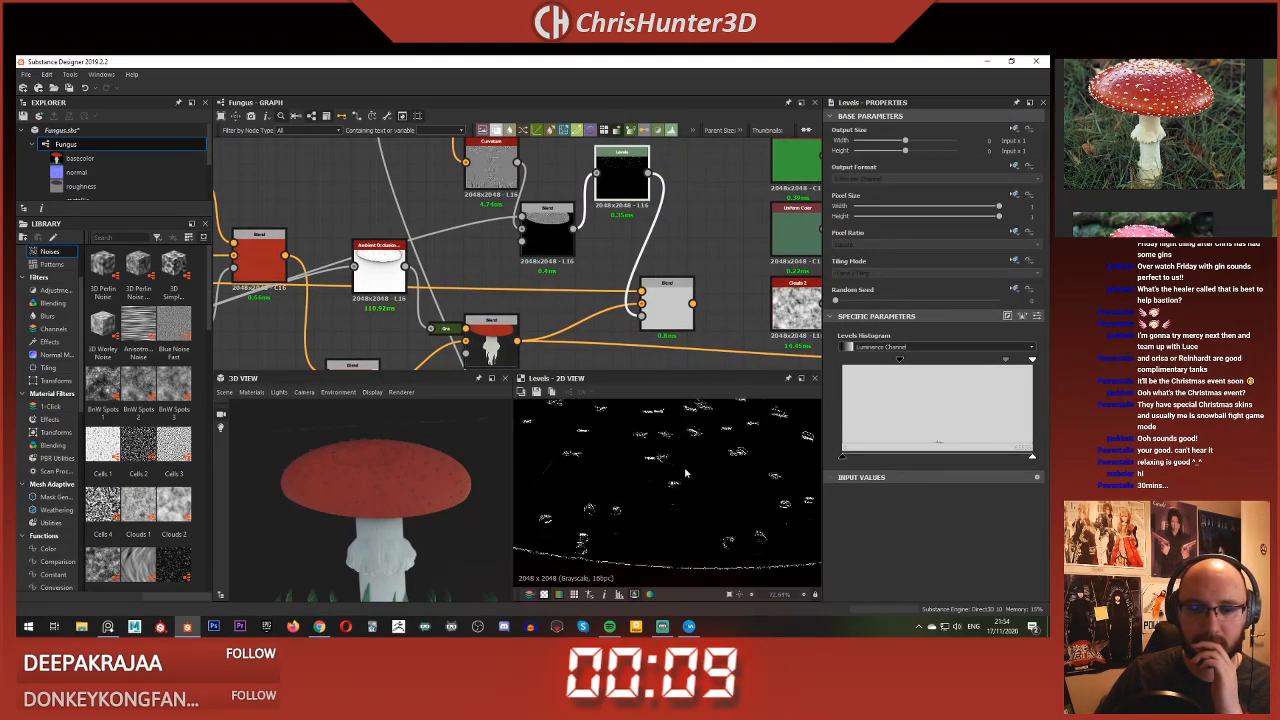
pyautogui.scroll(-4, 688, 463)
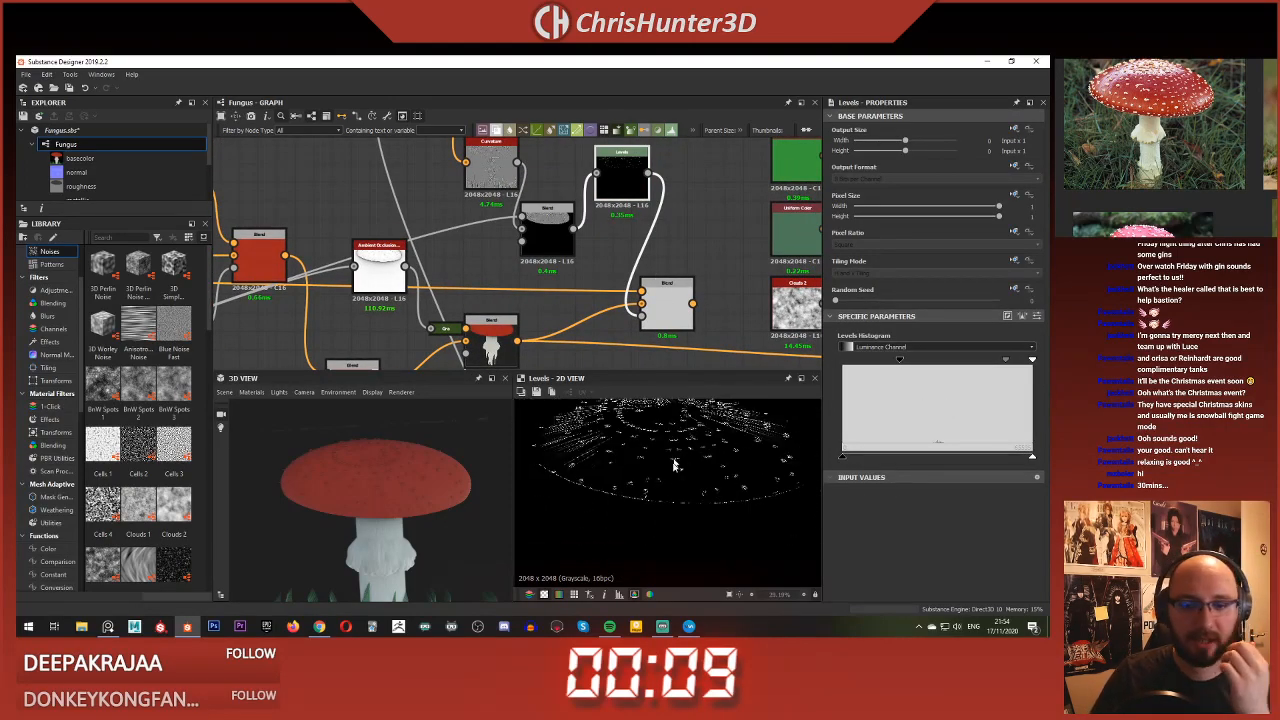
pyautogui.doubleClick(667, 308)
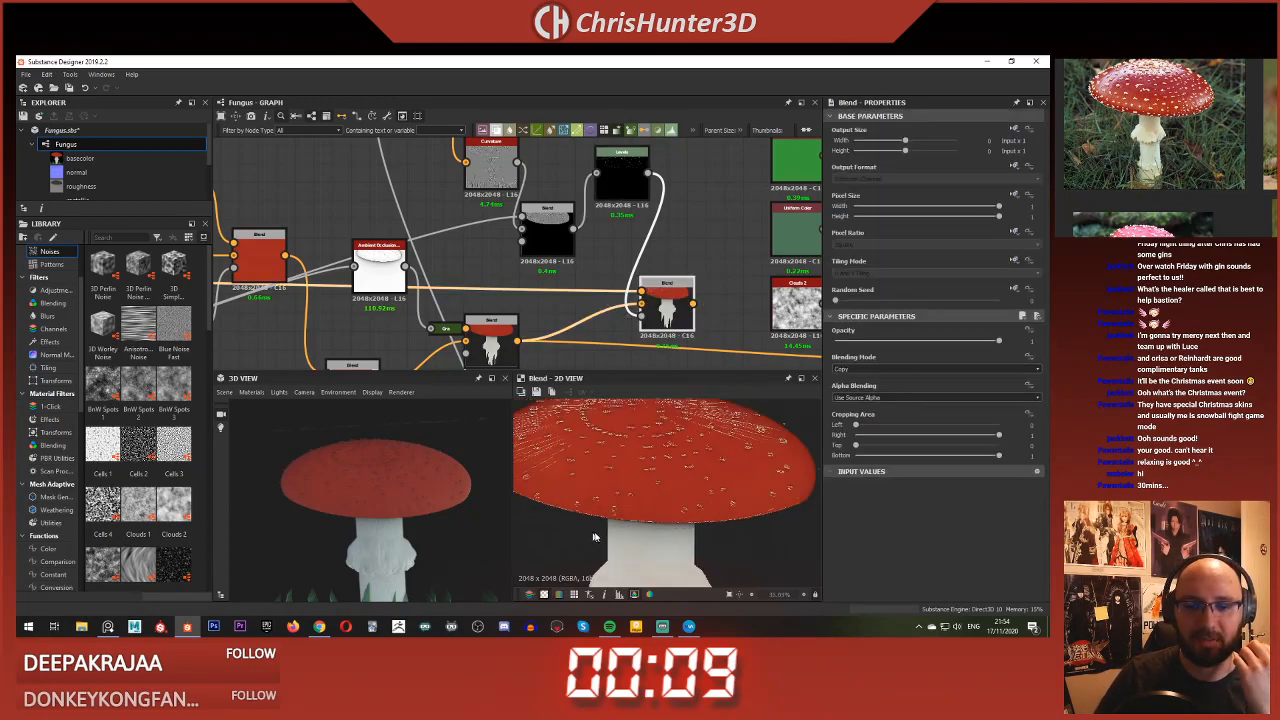
# Step: Set the Curvature node's Intensity to about 5.3
pyautogui.scroll(-1, 620, 470)
pyautogui.moveTo(558, 308); pyautogui.dragTo(634, 334, button='middle')
pyautogui.scroll(-3, 536, 262)
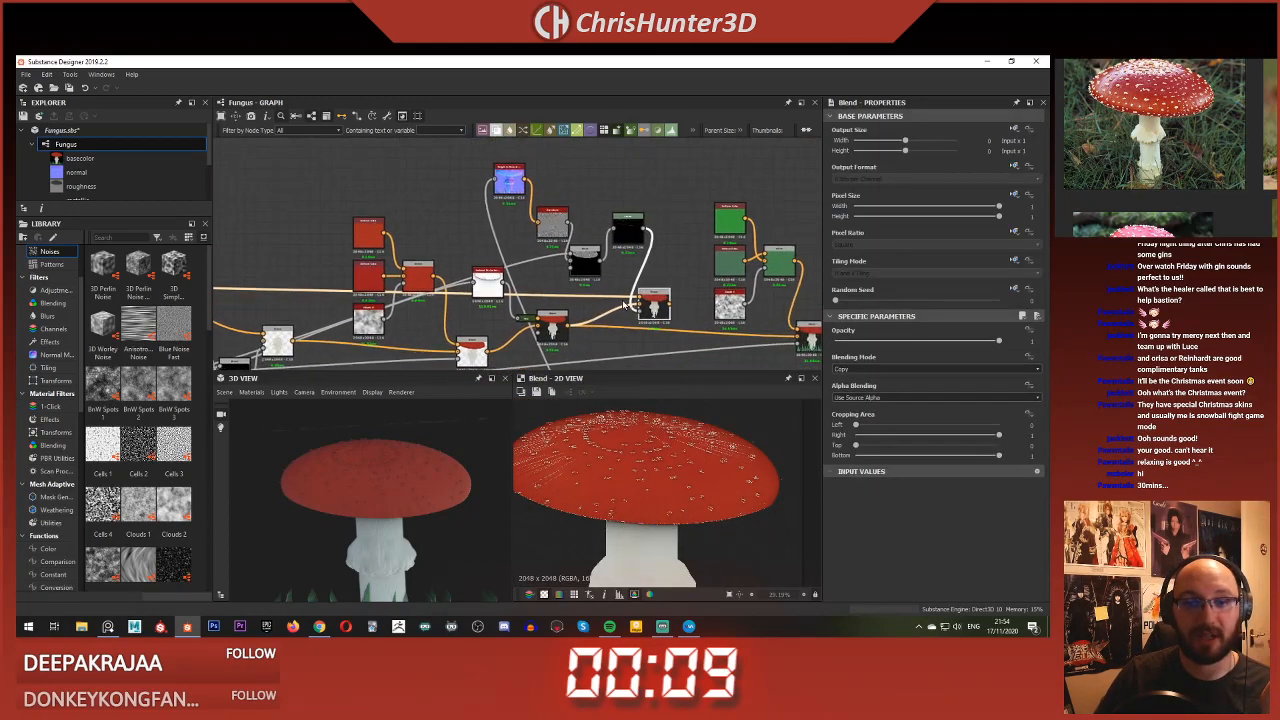
pyautogui.scroll(1, 606, 284)
pyautogui.click(577, 248)
pyautogui.click(553, 208)
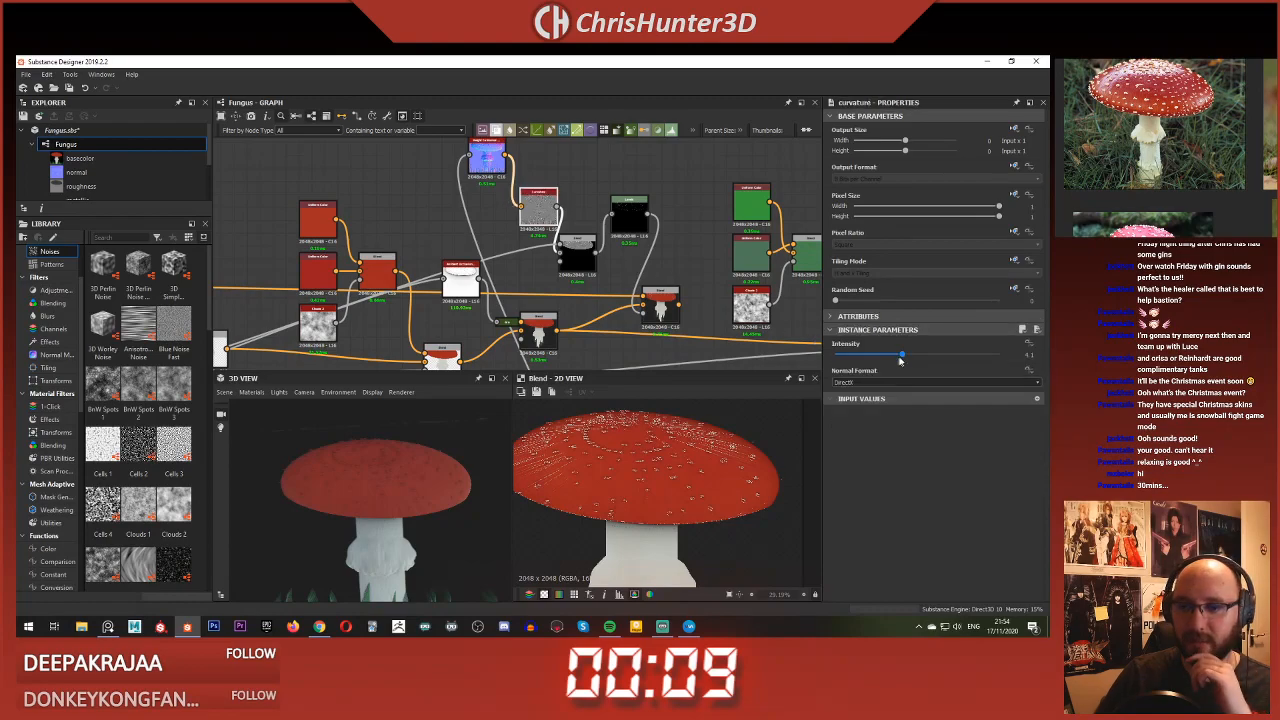
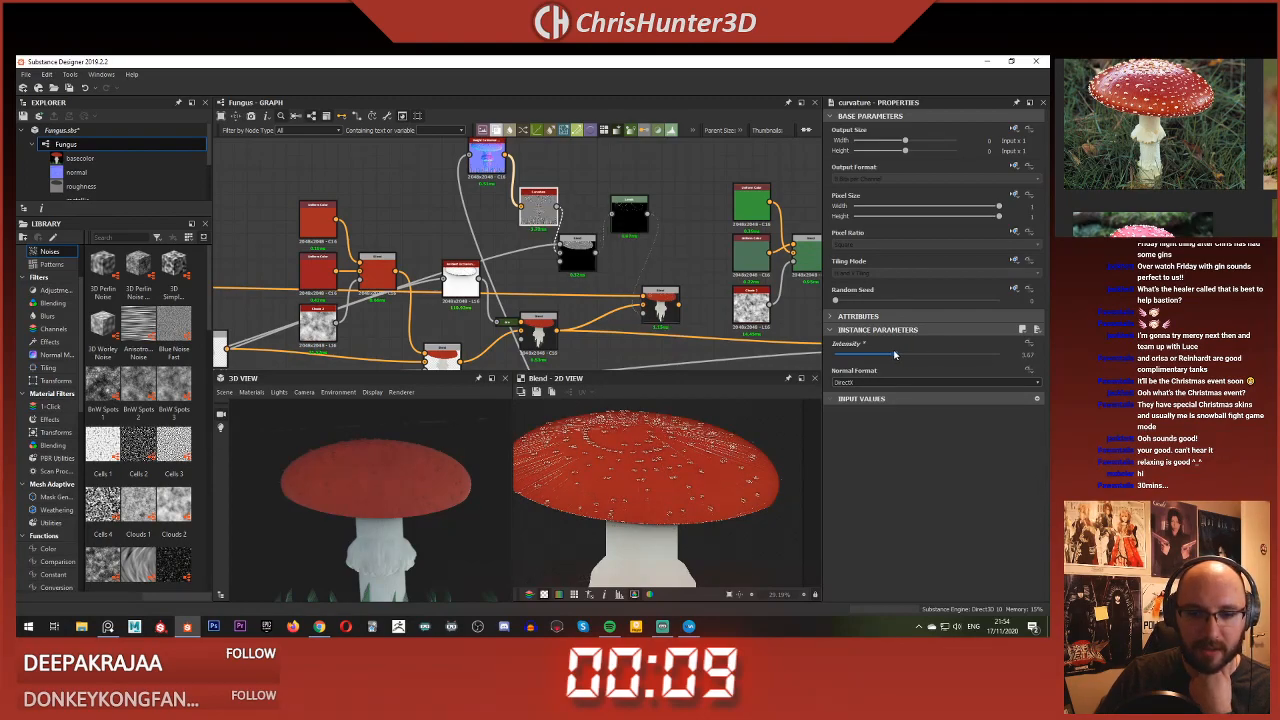
pyautogui.moveTo(843, 348); pyautogui.dragTo(921, 350)
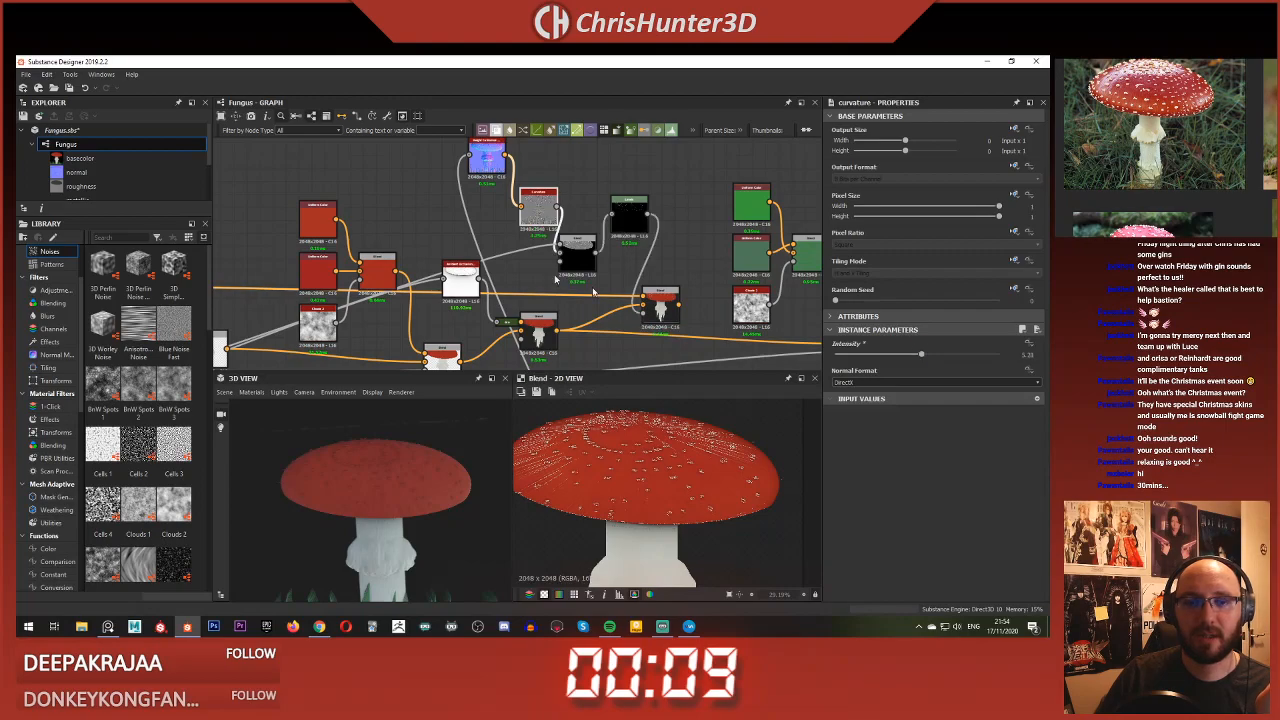
# Step: Lower the Height Depth of the Height to Normal node feeding the Curvature to about 59 cm
pyautogui.scroll(4, 533, 222)
pyautogui.click(533, 222)
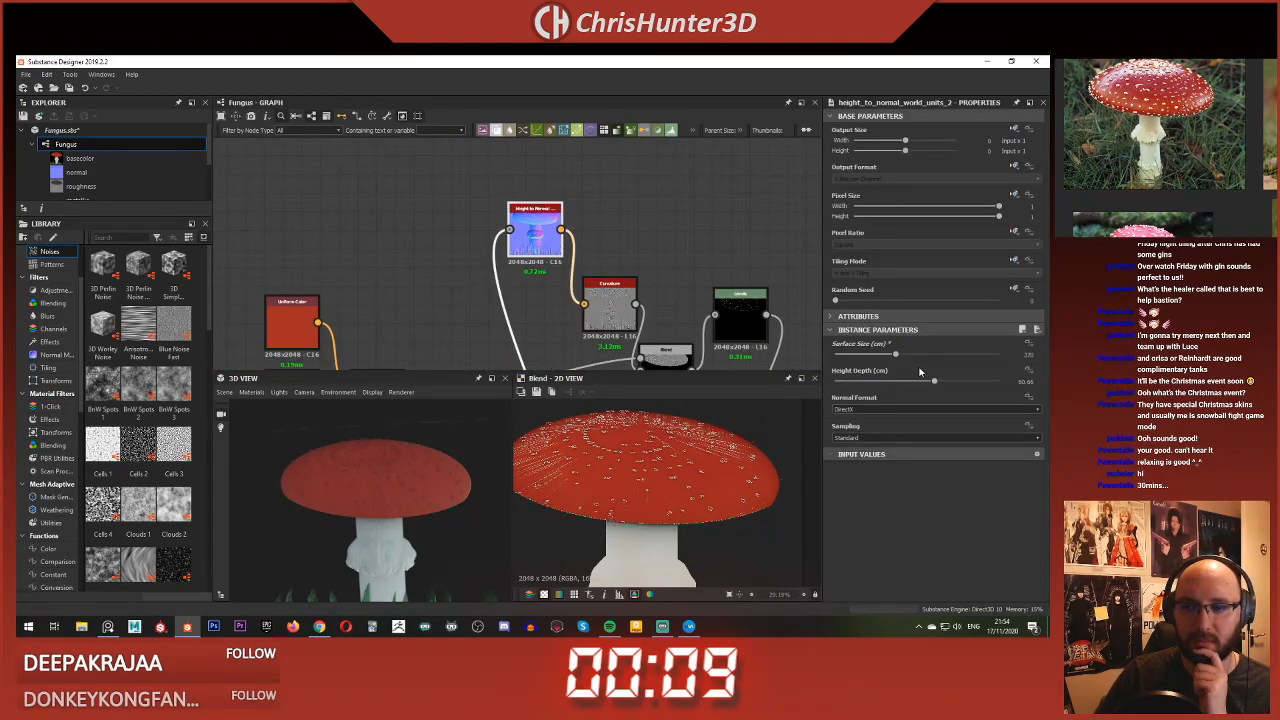
pyautogui.moveTo(935, 383)
pyautogui.mouseDown()
pyautogui.moveTo(890, 385)
pyautogui.moveTo(946, 392)
pyautogui.moveTo(932, 395)
pyautogui.mouseUp()
pyautogui.scroll(-4, 572, 277)
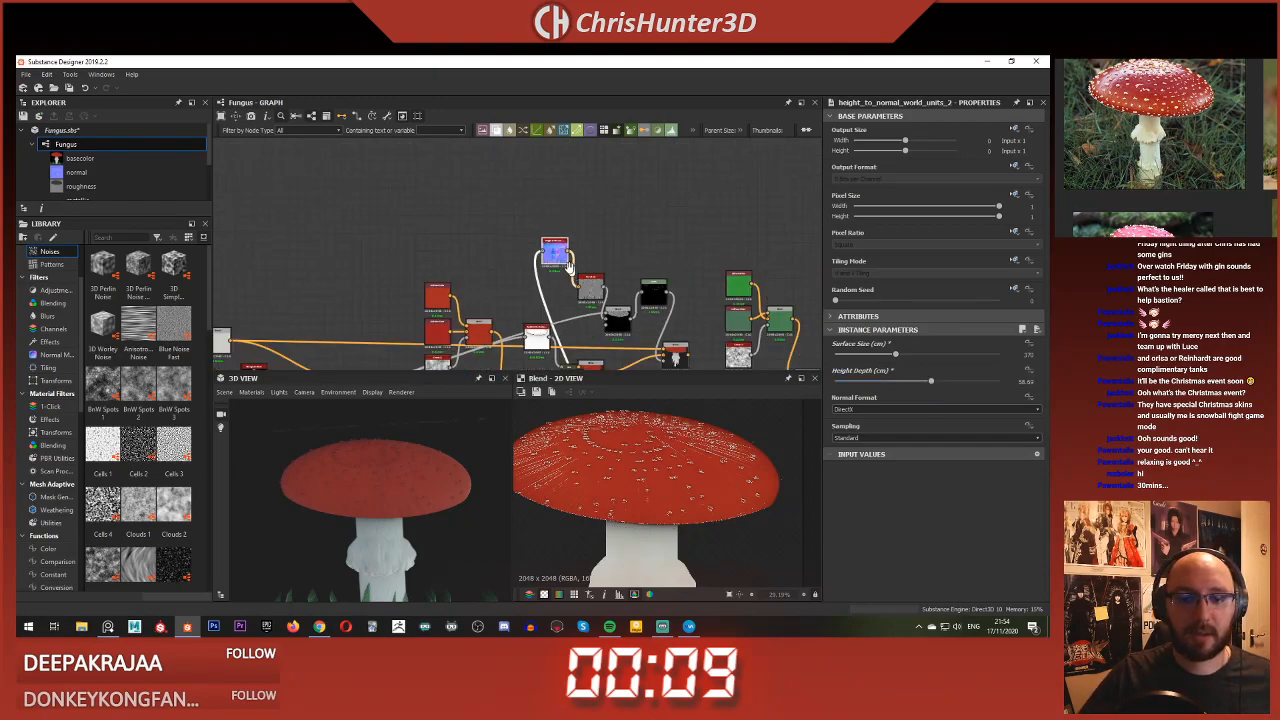
# Step: Preview the cap-masked curvature Blend and the Levels output to check the adjusted curvature details
pyautogui.scroll(5, 592, 320)
pyautogui.moveTo(652, 322); pyautogui.dragTo(597, 252, button='middle')
pyautogui.click(612, 256)
pyautogui.scroll(1, 590, 260)
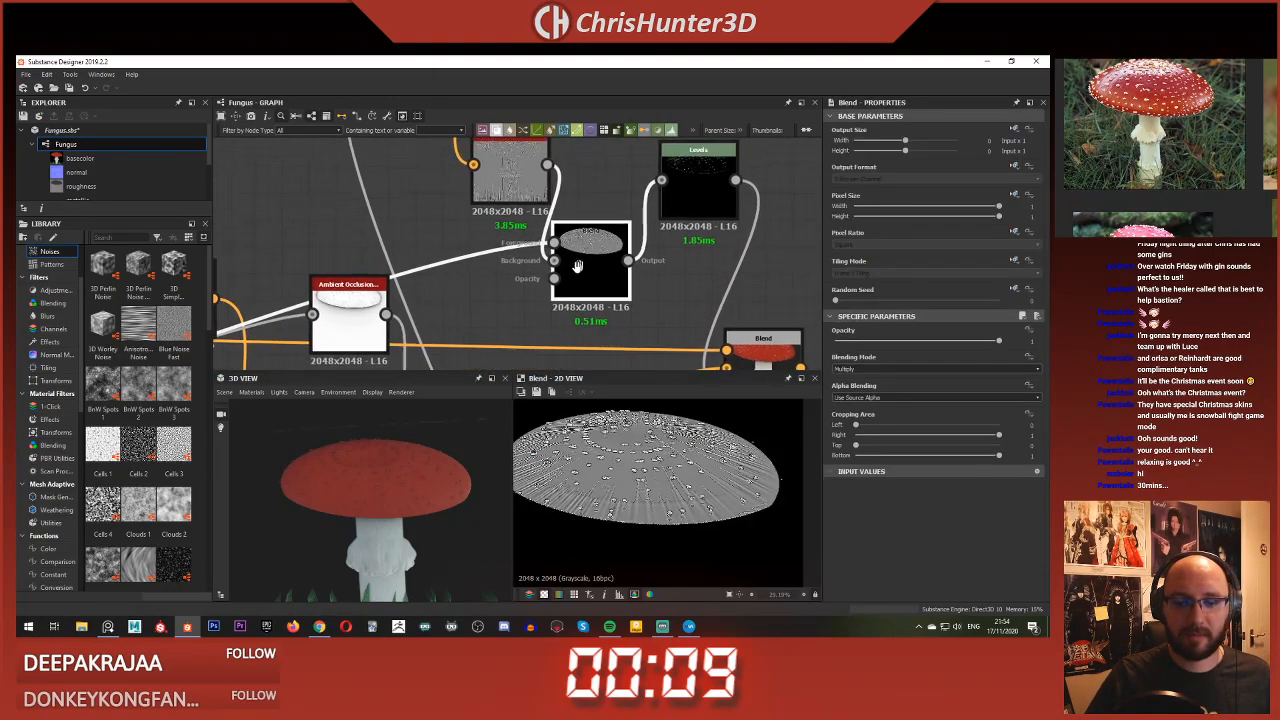
pyautogui.scroll(-1, 560, 340)
pyautogui.doubleClick(676, 216)
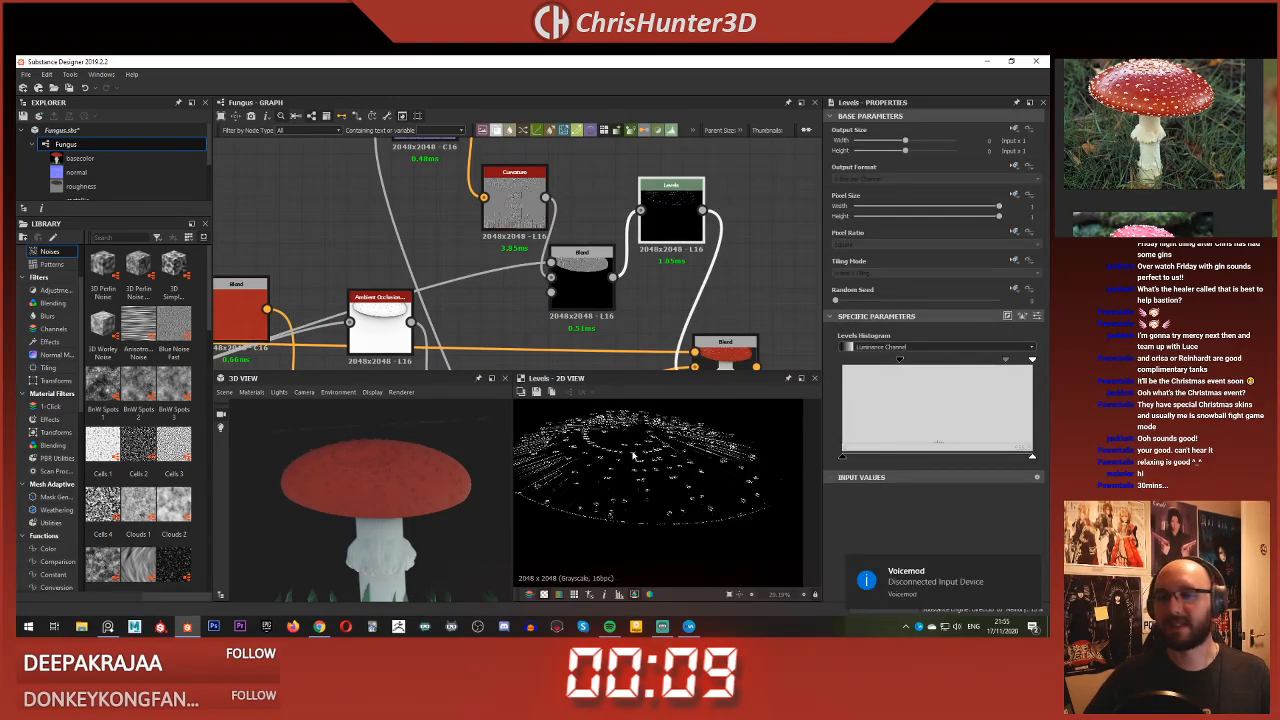
# Step: Reroute the ambient occlusion Blend's outgoing base colour link to the curvature-detail Blend's output, and check the cap in 3D
pyautogui.scroll(-3, 662, 332)
pyautogui.moveTo(665, 328); pyautogui.dragTo(507, 176, button='middle')
pyautogui.scroll(4, 662, 297)
pyautogui.doubleClick(713, 275)
pyautogui.keyDown('shift'); pyautogui.moveTo(367, 281); pyautogui.dragTo(557, 256); pyautogui.keyUp('shift')
pyautogui.scroll(5, 406, 491)
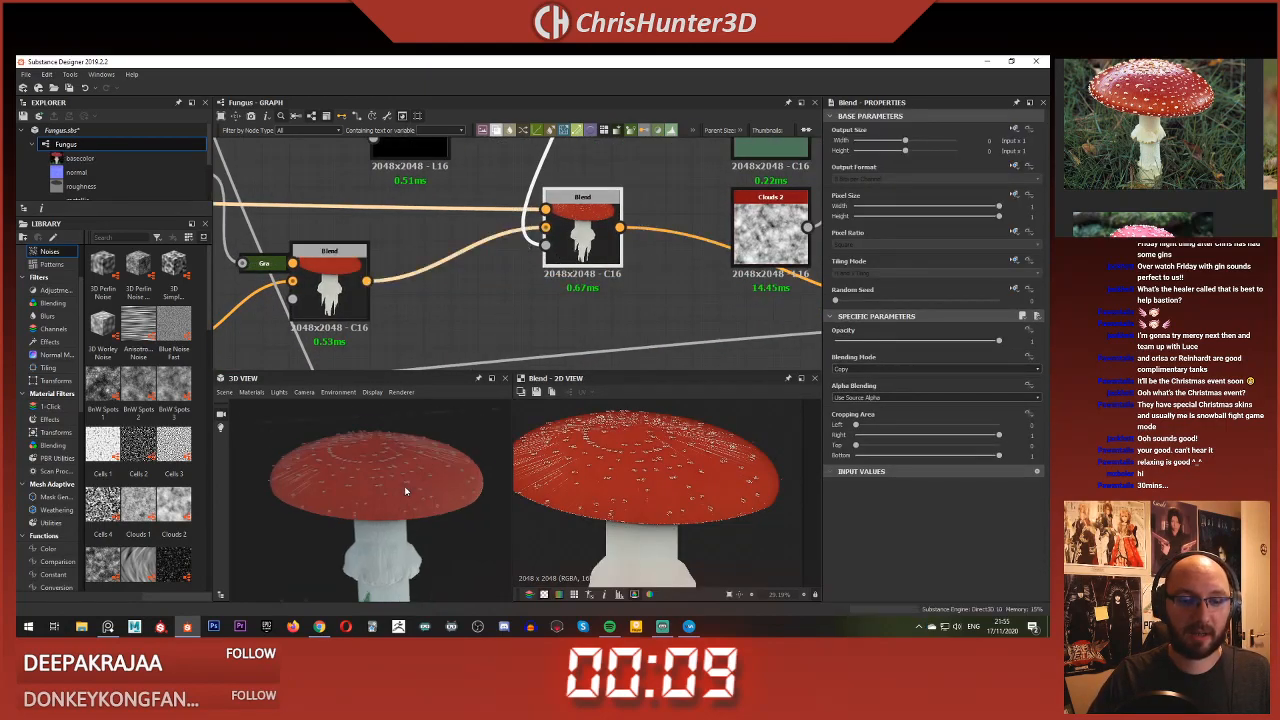
pyautogui.moveTo(406, 491); pyautogui.dragTo(394, 497)
pyautogui.scroll(-4, 396, 492)
pyautogui.scroll(-3, 405, 435)
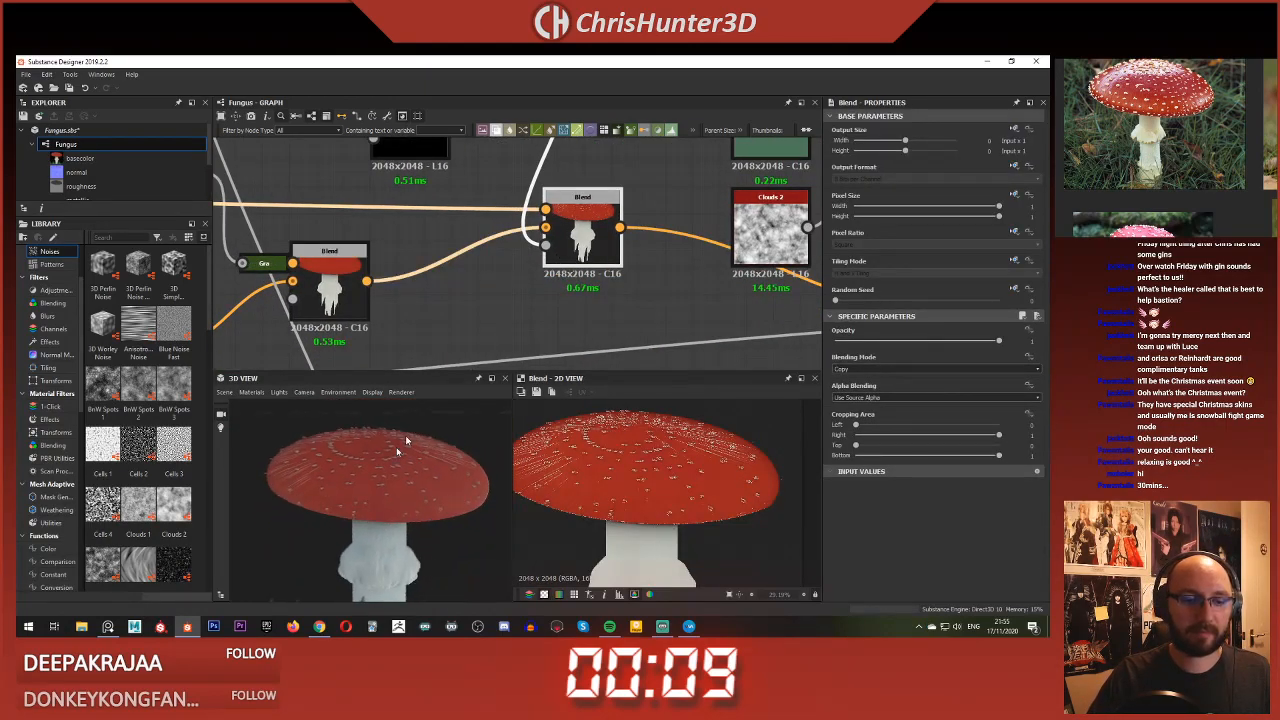
# Step: Preview the inputs behind the cap-masked curvature Blend, and move the Curvature node slightly lower beside it
pyautogui.scroll(-3, 605, 293)
pyautogui.scroll(5, 486, 283)
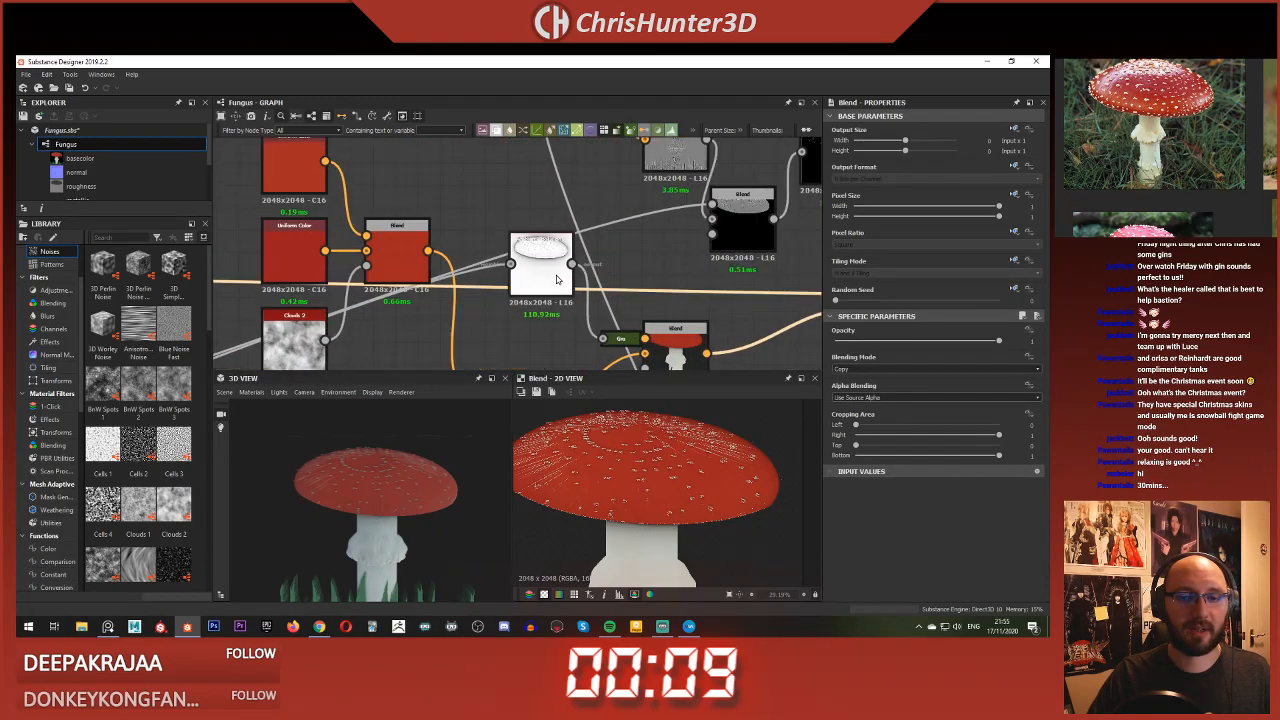
pyautogui.doubleClick(503, 268)
pyautogui.scroll(-3, 535, 273)
pyautogui.moveTo(634, 215); pyautogui.dragTo(532, 312, button='middle')
pyautogui.scroll(3, 500, 295)
pyautogui.doubleClick(486, 277)
pyautogui.doubleClick(467, 236)
pyautogui.moveTo(467, 236); pyautogui.dragTo(445, 269)
# Step: Raise the input black point of the Levels node and readjust its midtone to tighten the curvature mask
pyautogui.doubleClick(605, 217)
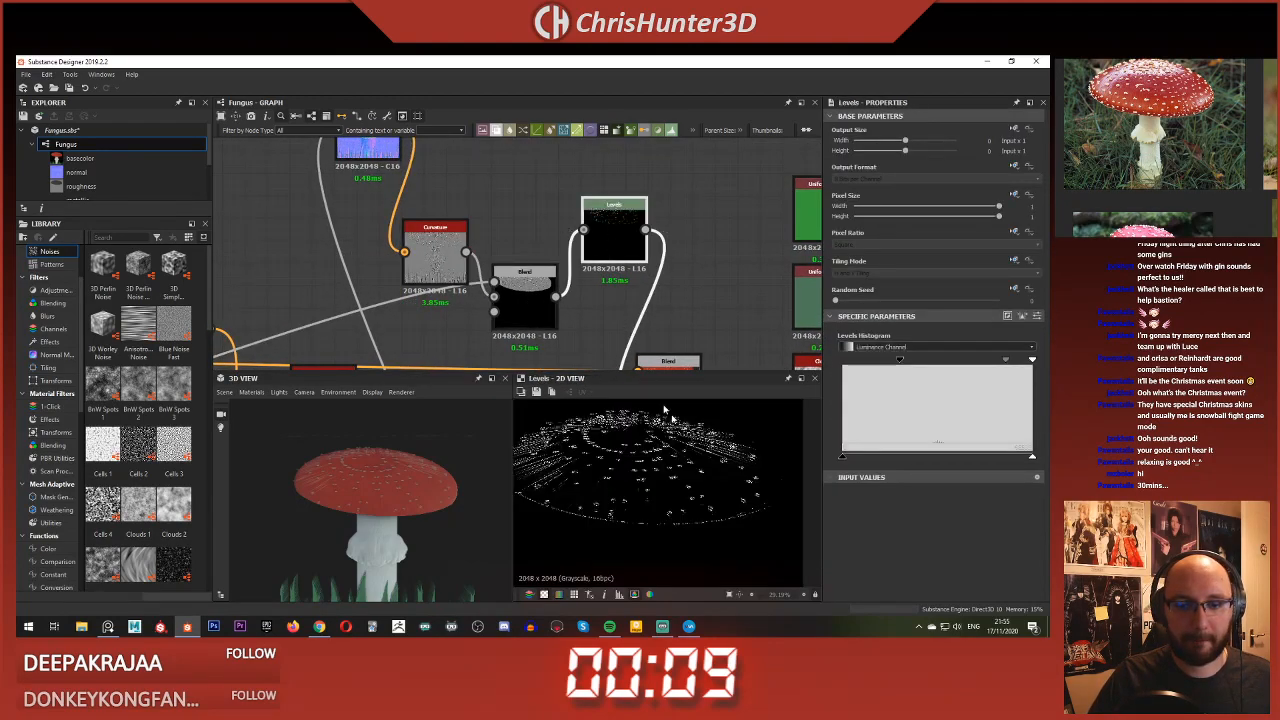
pyautogui.moveTo(899, 362)
pyautogui.mouseDown()
pyautogui.moveTo(866, 361)
pyautogui.moveTo(900, 362)
pyautogui.mouseUp()
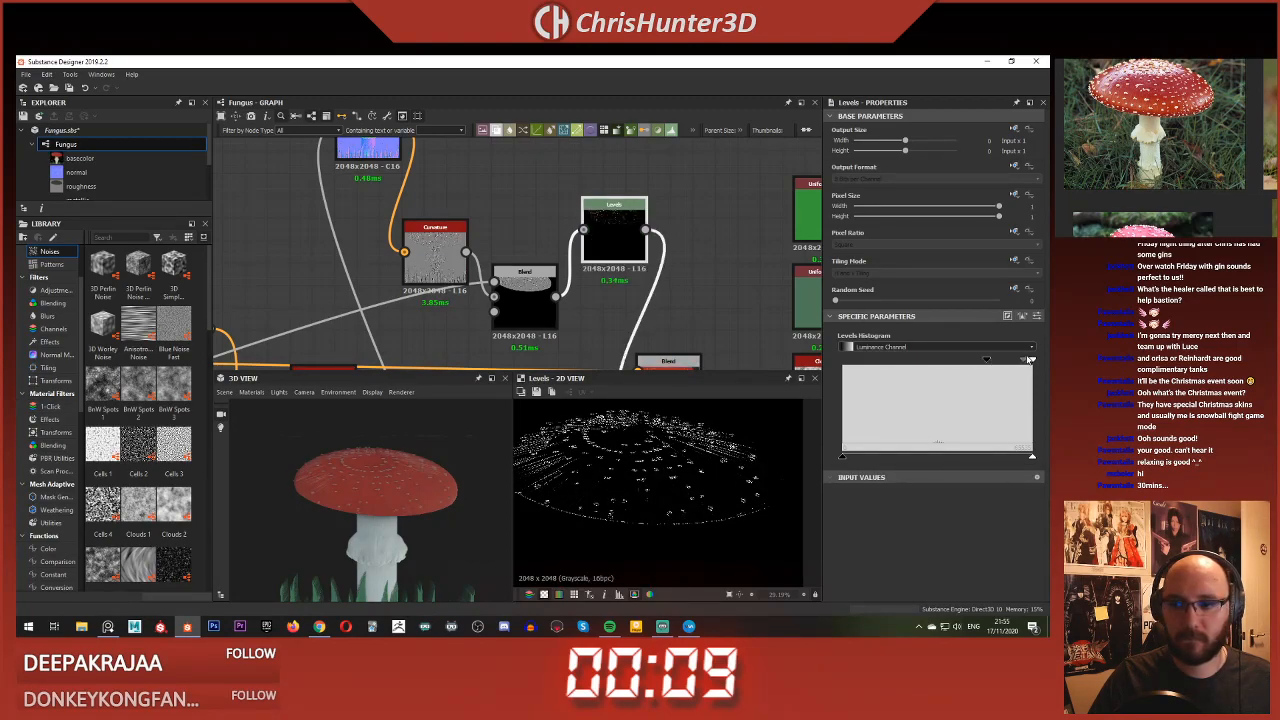
pyautogui.moveTo(1027, 357); pyautogui.dragTo(918, 375)
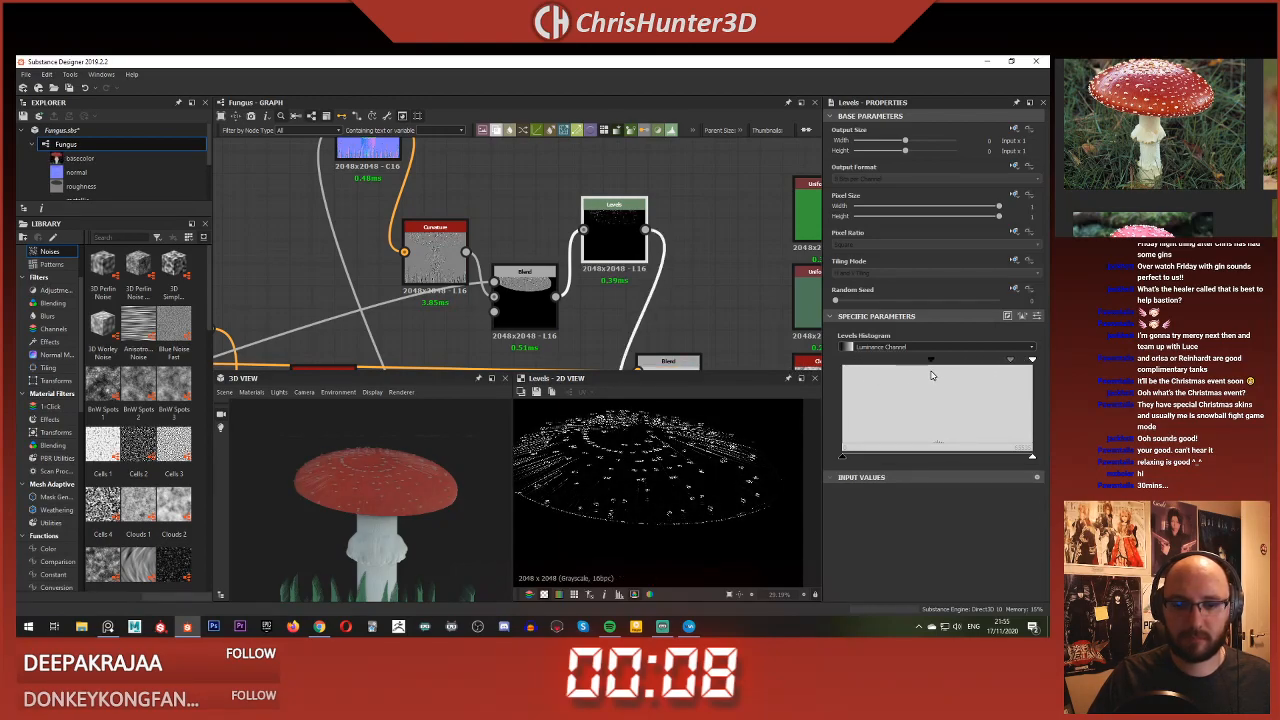
# Step: Stagger the Curvature node below its Blend, preview the masked curvature, and inspect the cap's details up close in 3D
pyautogui.moveTo(507, 288); pyautogui.dragTo(432, 323)
pyautogui.doubleClick(522, 276)
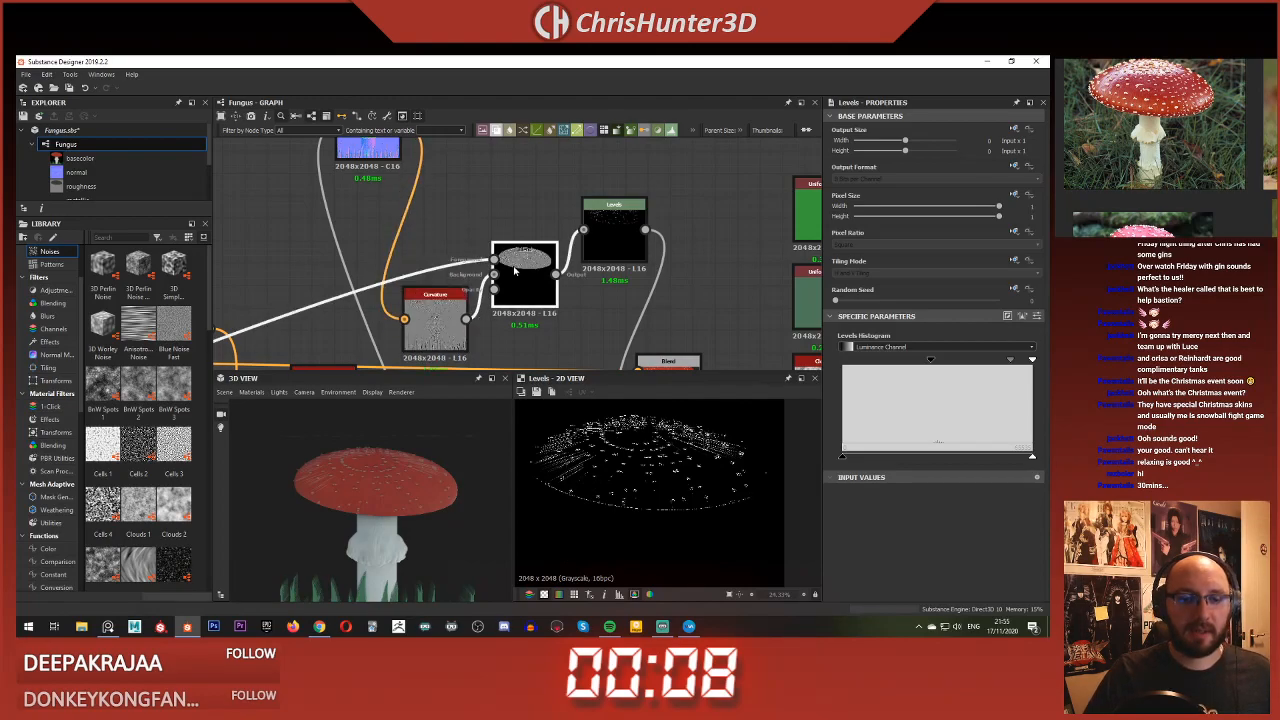
pyautogui.scroll(8, 390, 475)
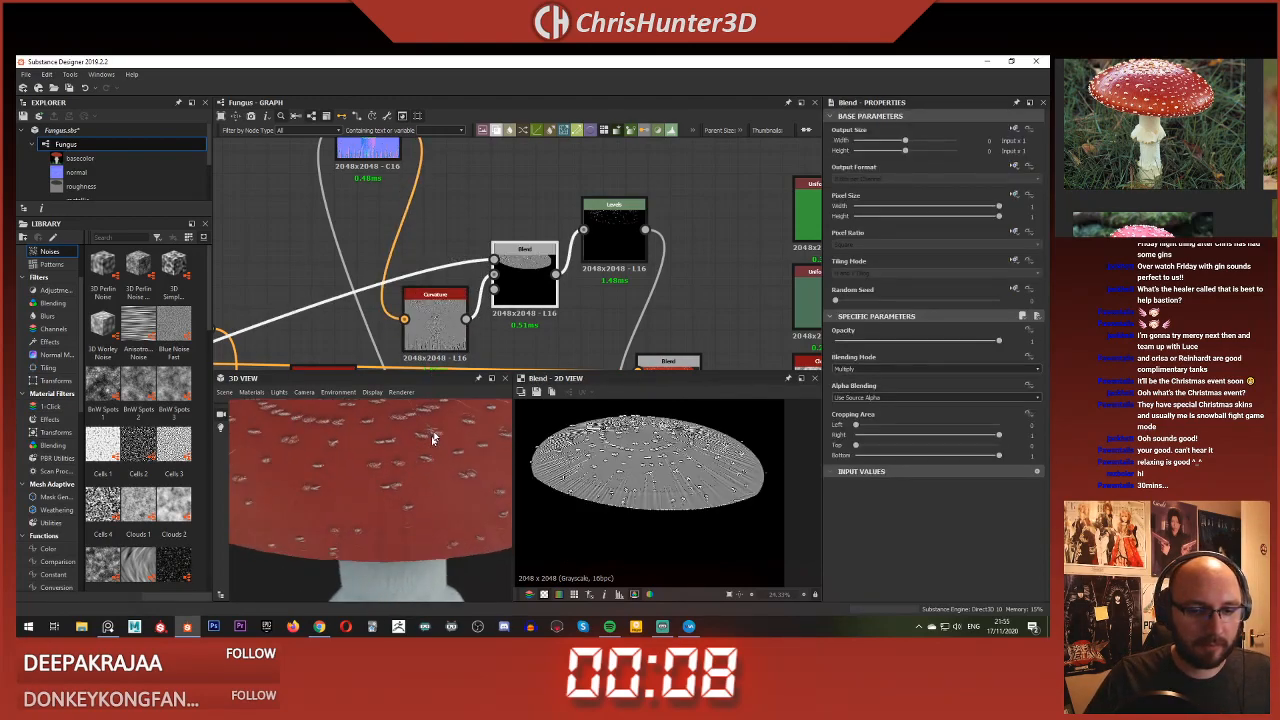
pyautogui.scroll(-2, 401, 491)
pyautogui.scroll(-3, 419, 214)
pyautogui.scroll(3, 419, 214)
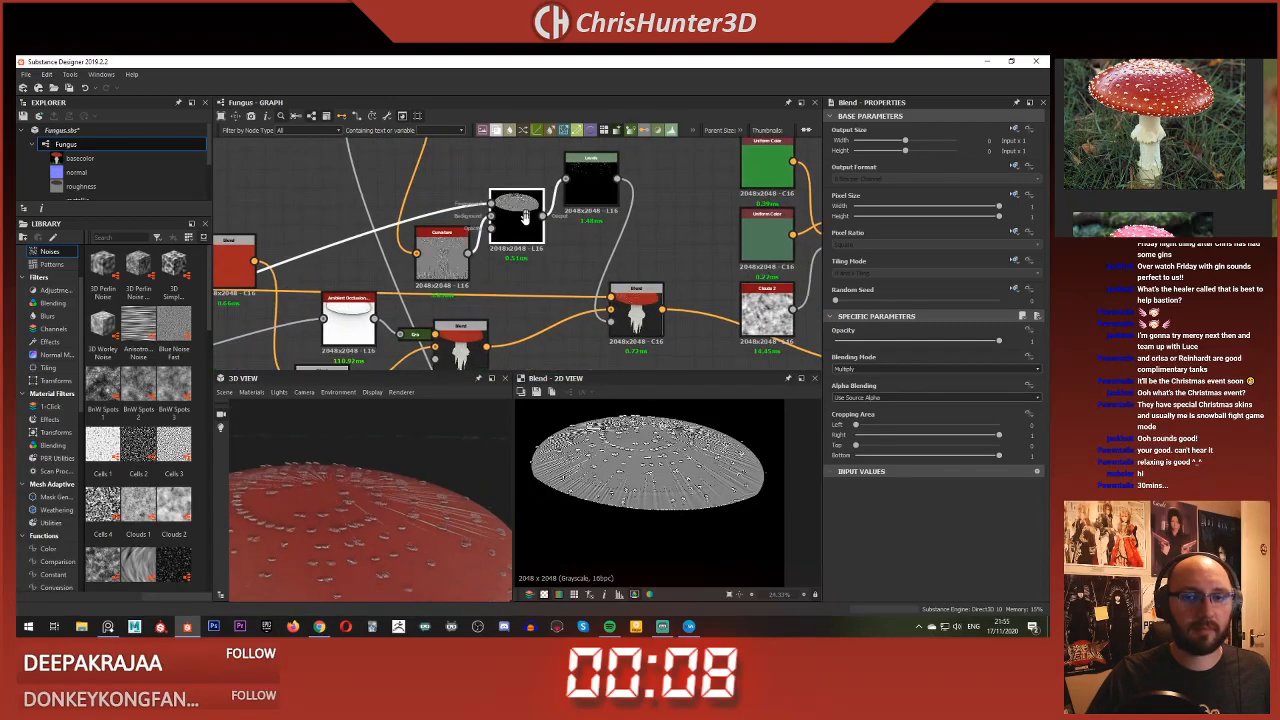
# Step: Move the Curvature, Blend and Levels nodes together away from the grass colour nodes to free space after Levels
pyautogui.moveTo(420, 214); pyautogui.dragTo(603, 323)
pyautogui.moveTo(596, 236); pyautogui.dragTo(506, 223)
pyautogui.click(598, 202)
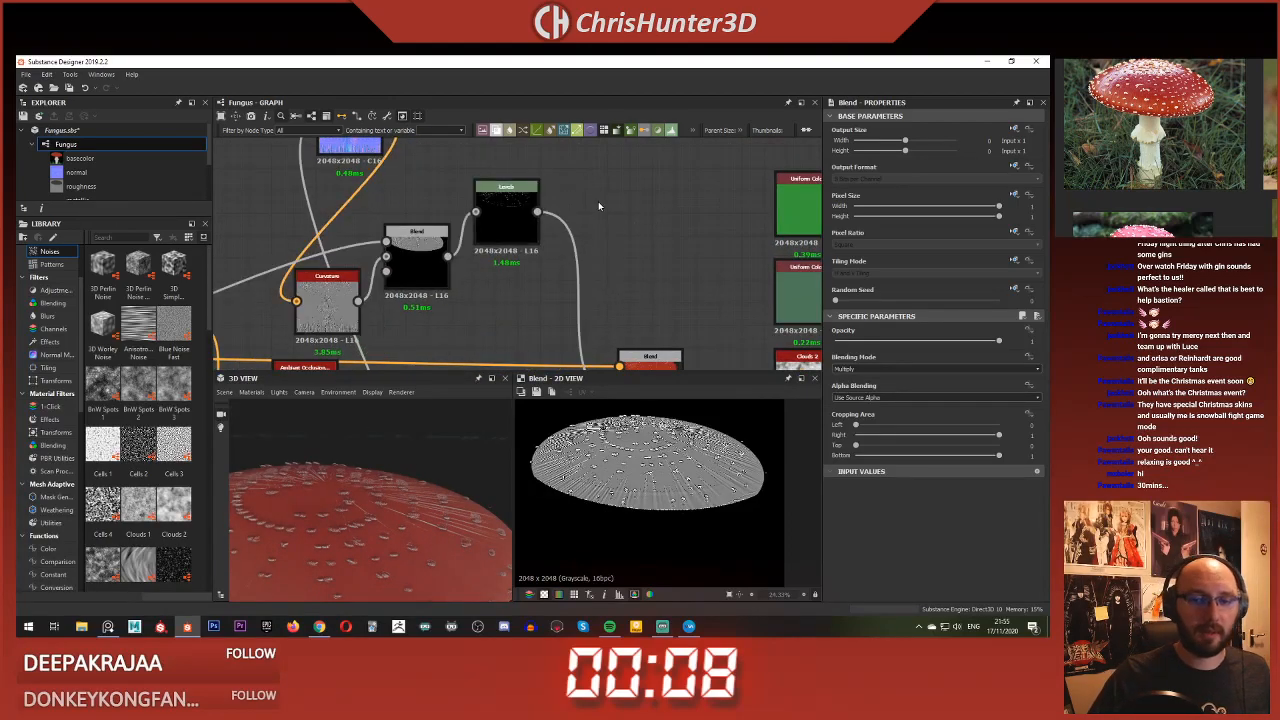
# Step: Add a Blur HQ Grayscale node after Levels, set its intensity to about 1.31, and route its output to the cap colour Blend's mask
pyautogui.press('space')
pyautogui.write('blur')
pyautogui.press('Down')
pyautogui.press('Down')
pyautogui.press('Down')
pyautogui.press('Down')
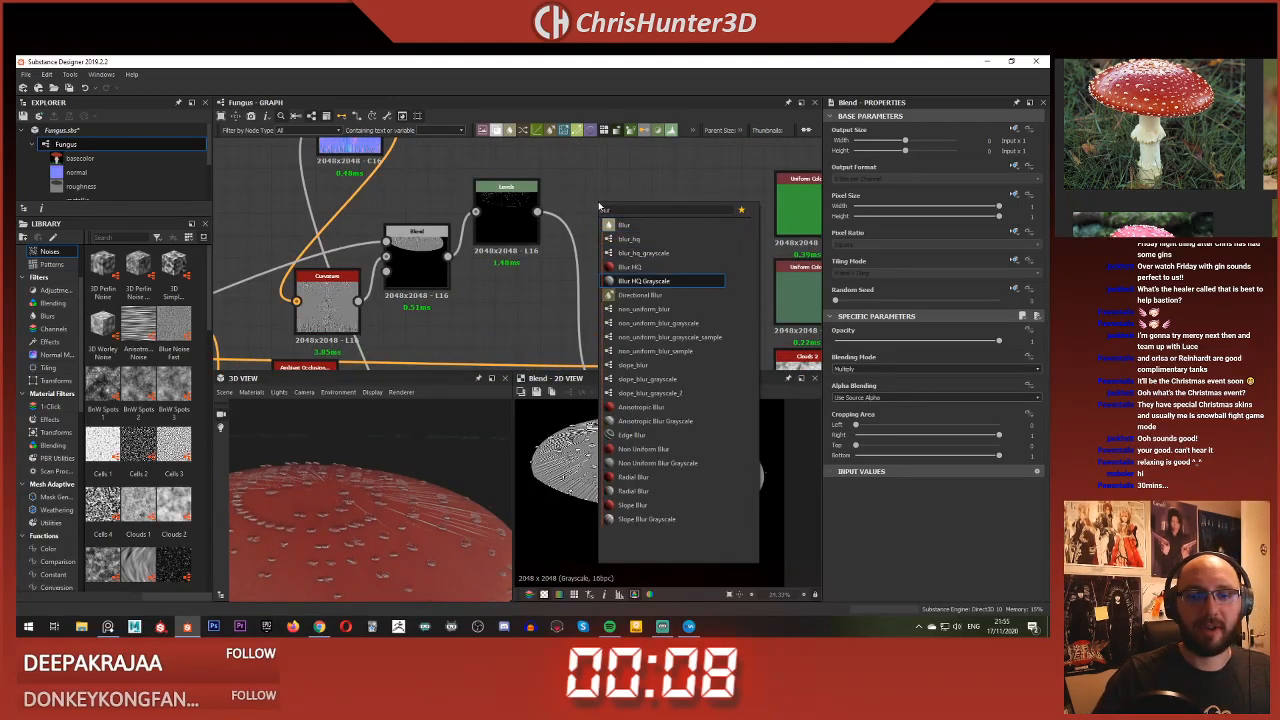
pyautogui.press('Return')
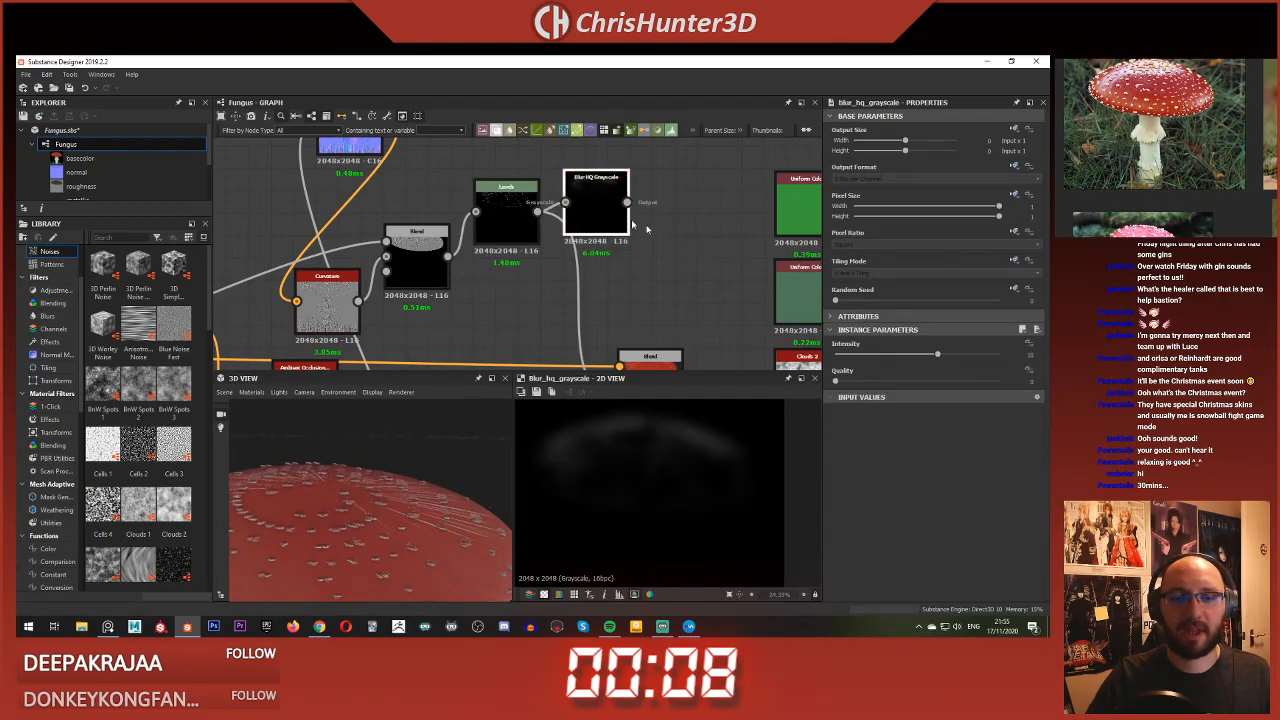
pyautogui.moveTo(880, 355); pyautogui.dragTo(837, 357)
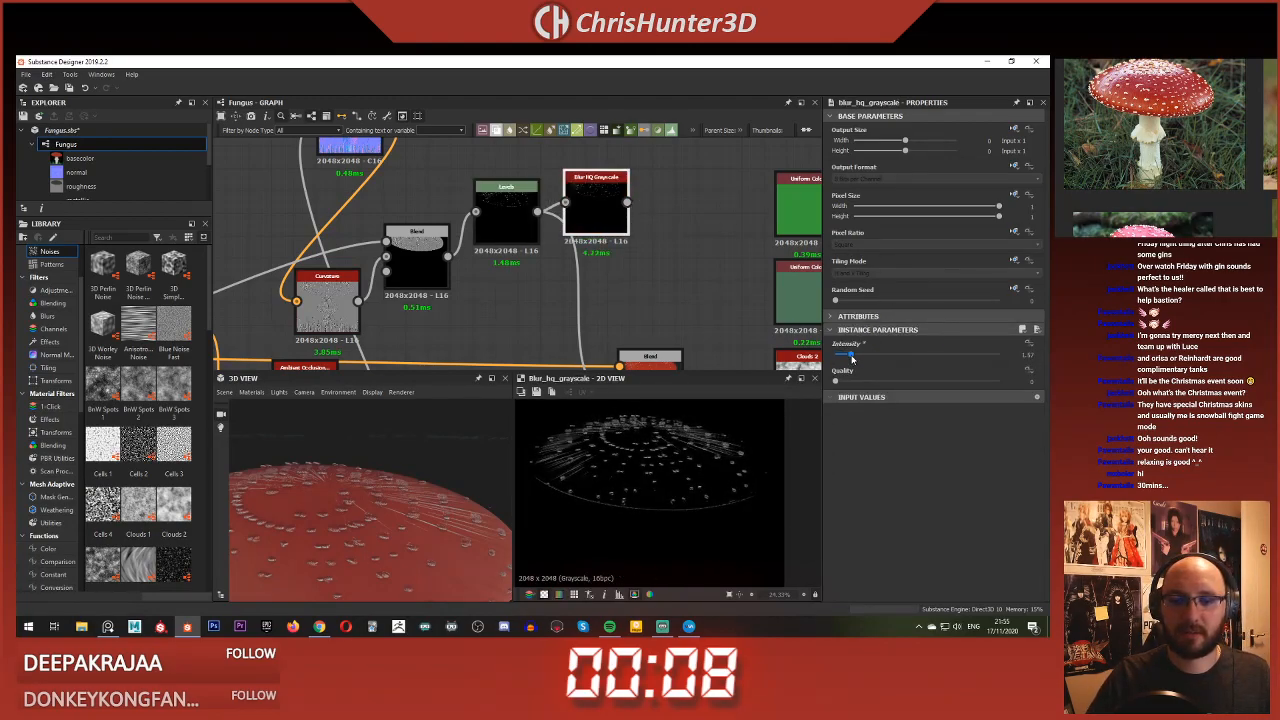
pyautogui.keyDown('shift'); pyautogui.moveTo(537, 212); pyautogui.dragTo(627, 202); pyautogui.keyUp('shift')
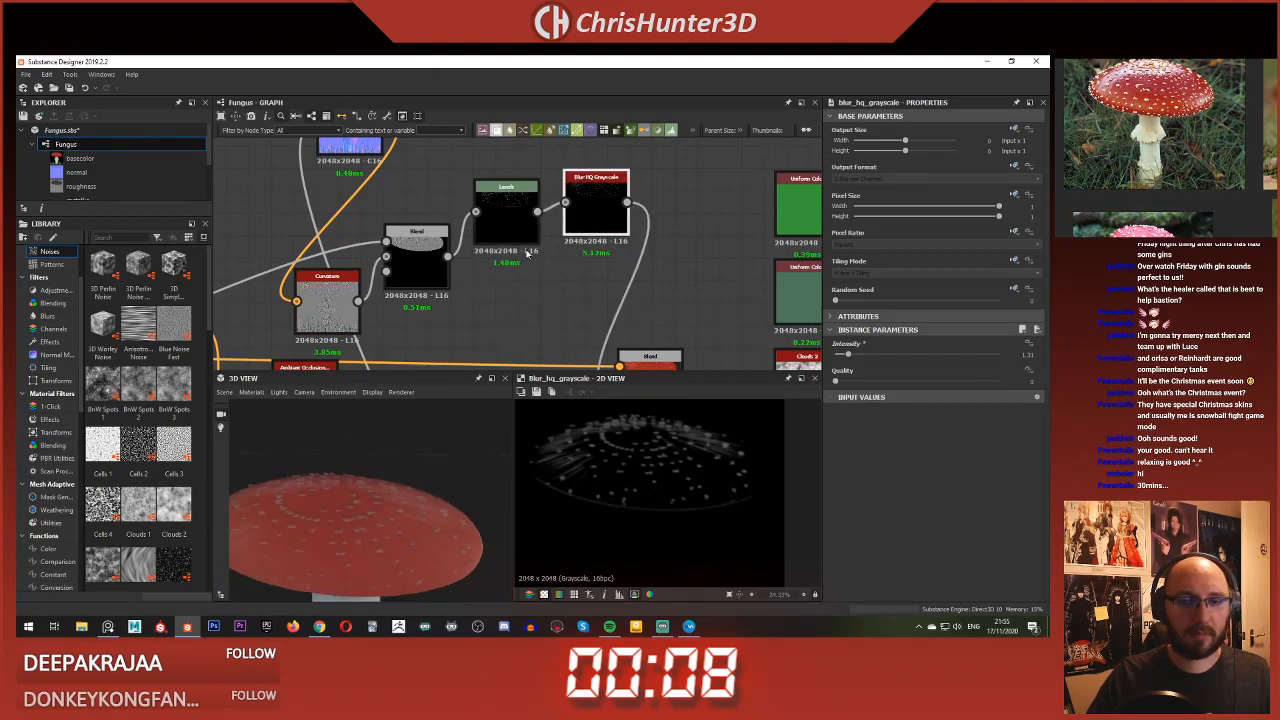
# Step: Add a Histogram Scan node after the Blur HQ Grayscale node and connect the blurred curvature to its input
pyautogui.scroll(-2, 610, 285)
pyautogui.scroll(2, 605, 218)
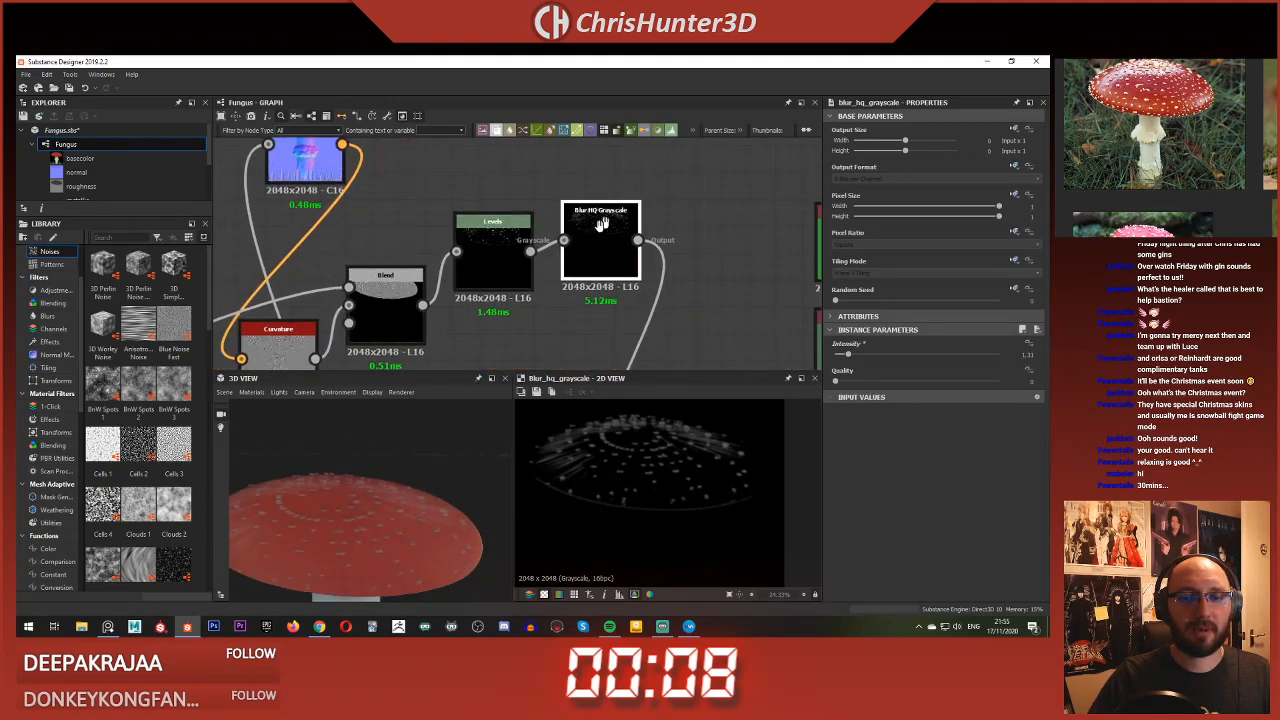
pyautogui.press('space')
pyautogui.write('hist')
pyautogui.press('Down')
pyautogui.press('Down')
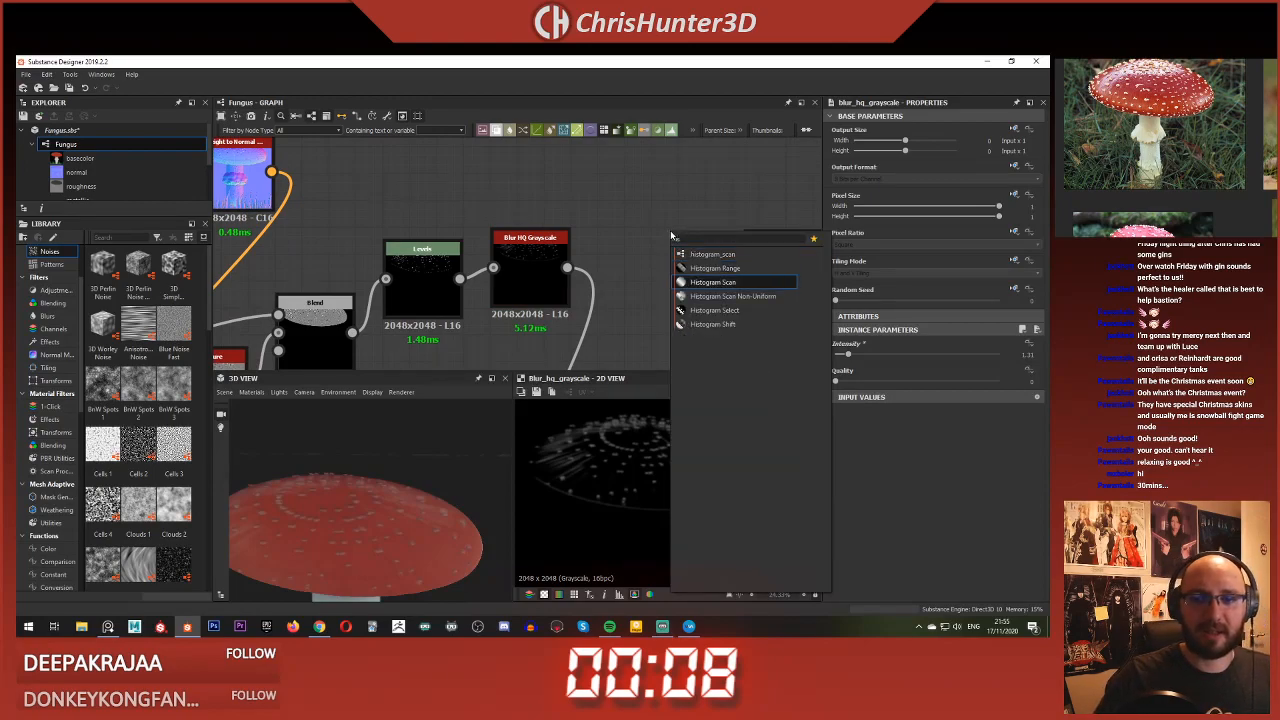
pyautogui.press('Return')
pyautogui.moveTo(567, 267); pyautogui.dragTo(650, 248)
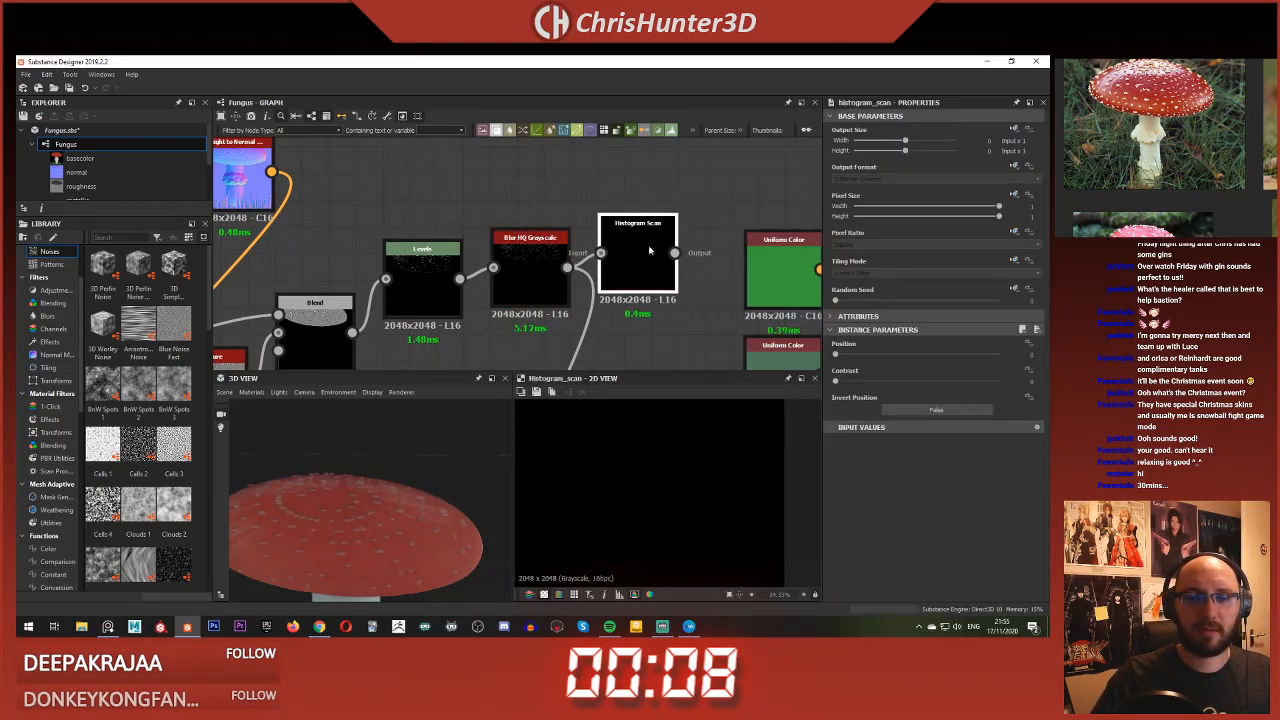
# Step: Set the Histogram Scan's position to 0.74 and contrast to about 0.76, and use its output as the cap colour Blend's mask
pyautogui.moveTo(946, 358)
pyautogui.mouseDown()
pyautogui.moveTo(975, 357)
pyautogui.moveTo(953, 357)
pyautogui.mouseUp()
pyautogui.moveTo(878, 382); pyautogui.dragTo(934, 382)
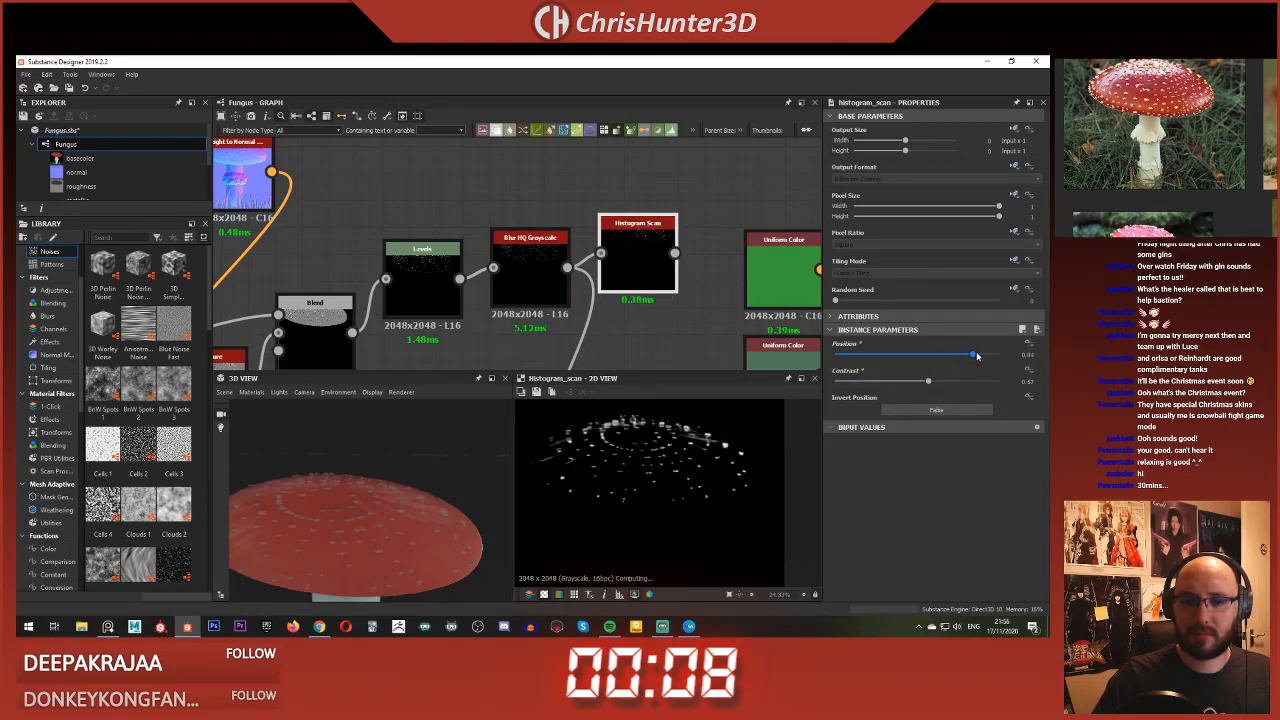
pyautogui.moveTo(975, 356); pyautogui.dragTo(954, 358)
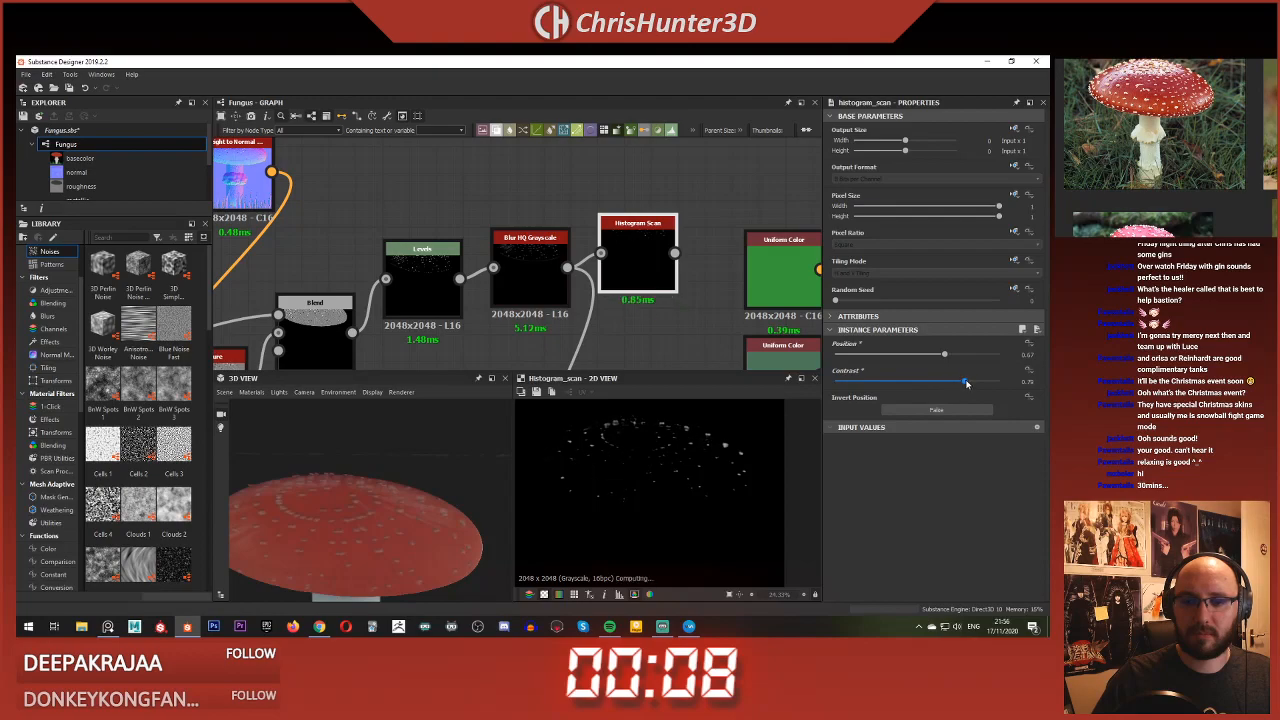
pyautogui.moveTo(947, 357); pyautogui.dragTo(959, 357)
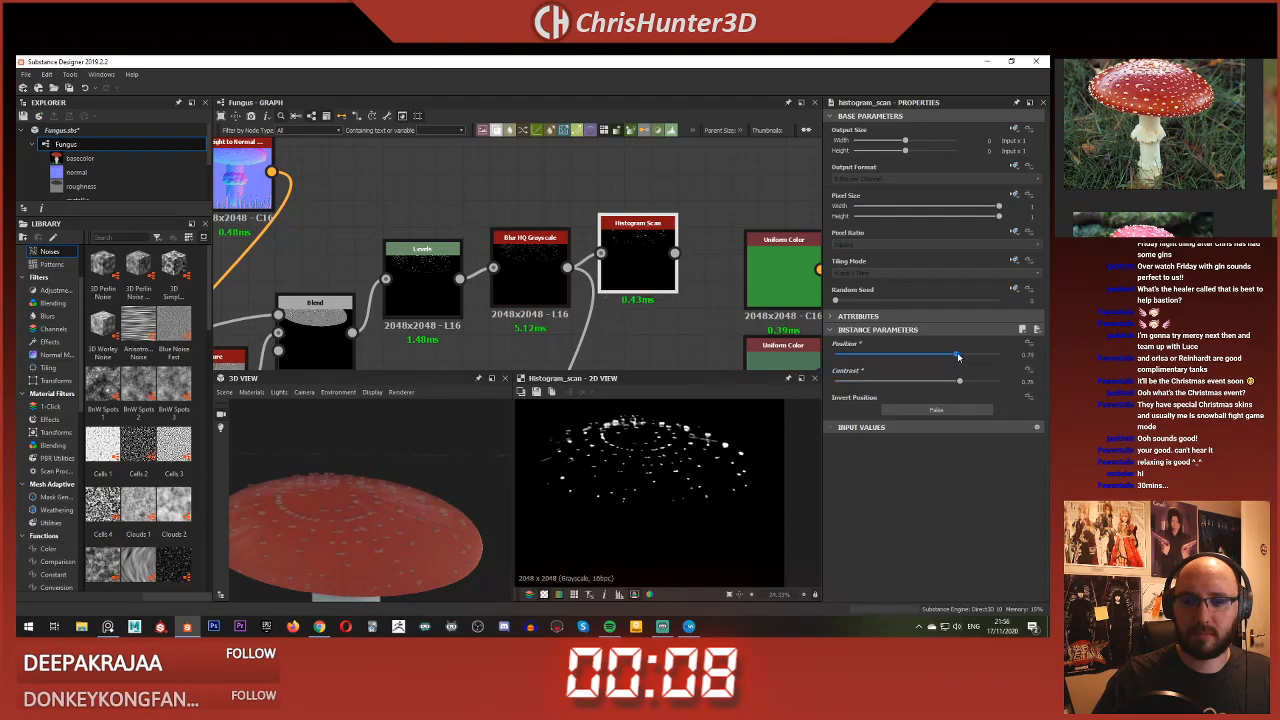
pyautogui.scroll(-3, 600, 220)
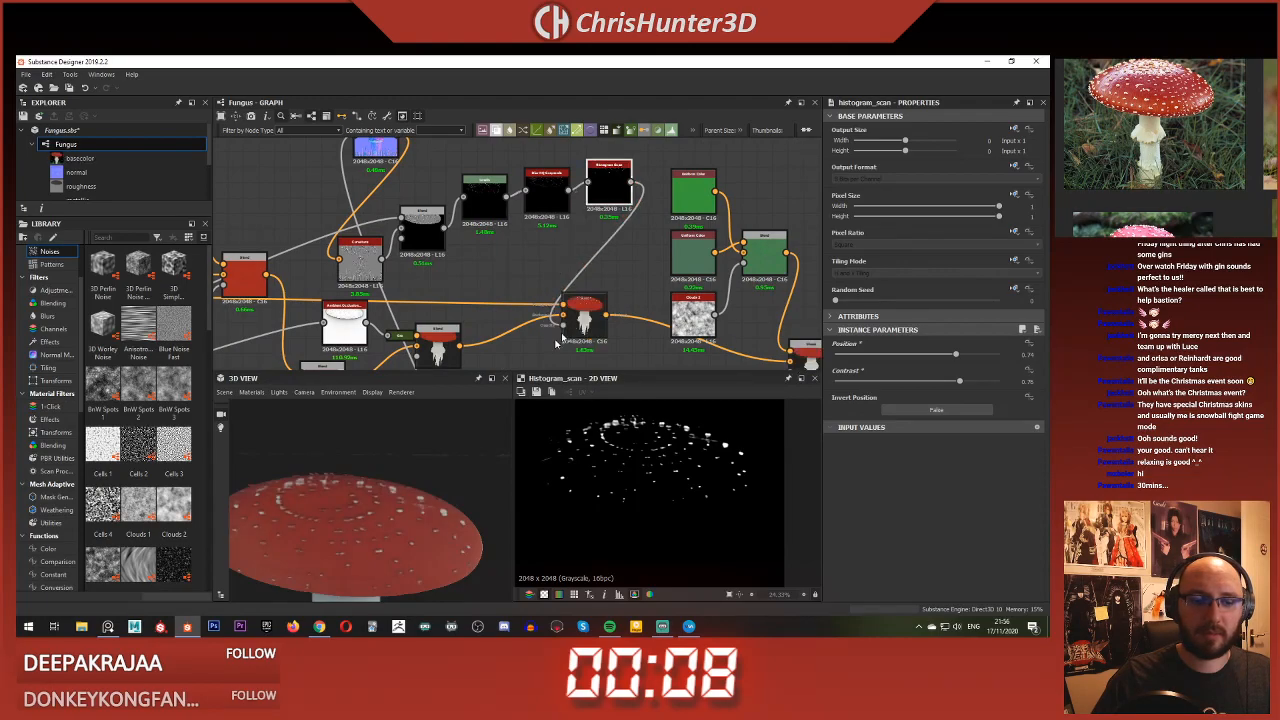
pyautogui.scroll(3, 350, 516)
pyautogui.scroll(-5, 350, 516)
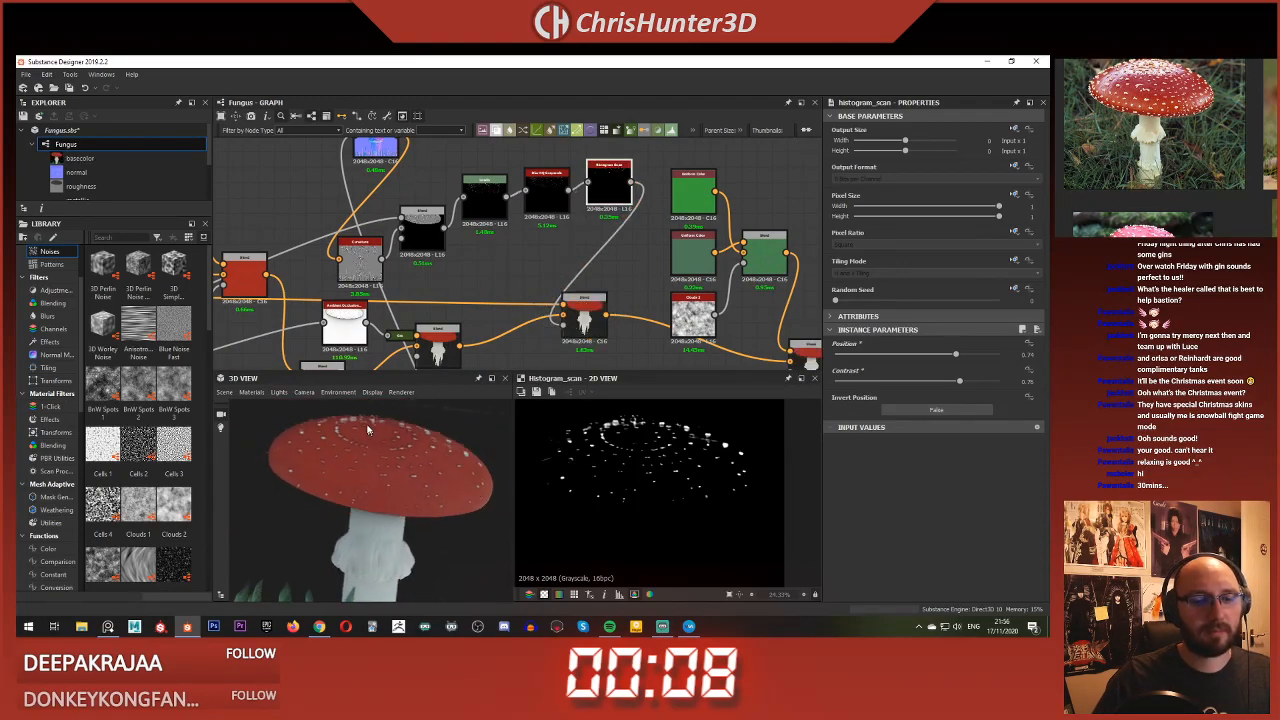
# Step: Raise the Histogram Scan's contrast to about 0.88 and position to about 0.77, checking the cap spots in 3D
pyautogui.scroll(3, 549, 290)
pyautogui.scroll(-4, 578, 266)
pyautogui.moveTo(570, 180); pyautogui.dragTo(526, 272, button='middle')
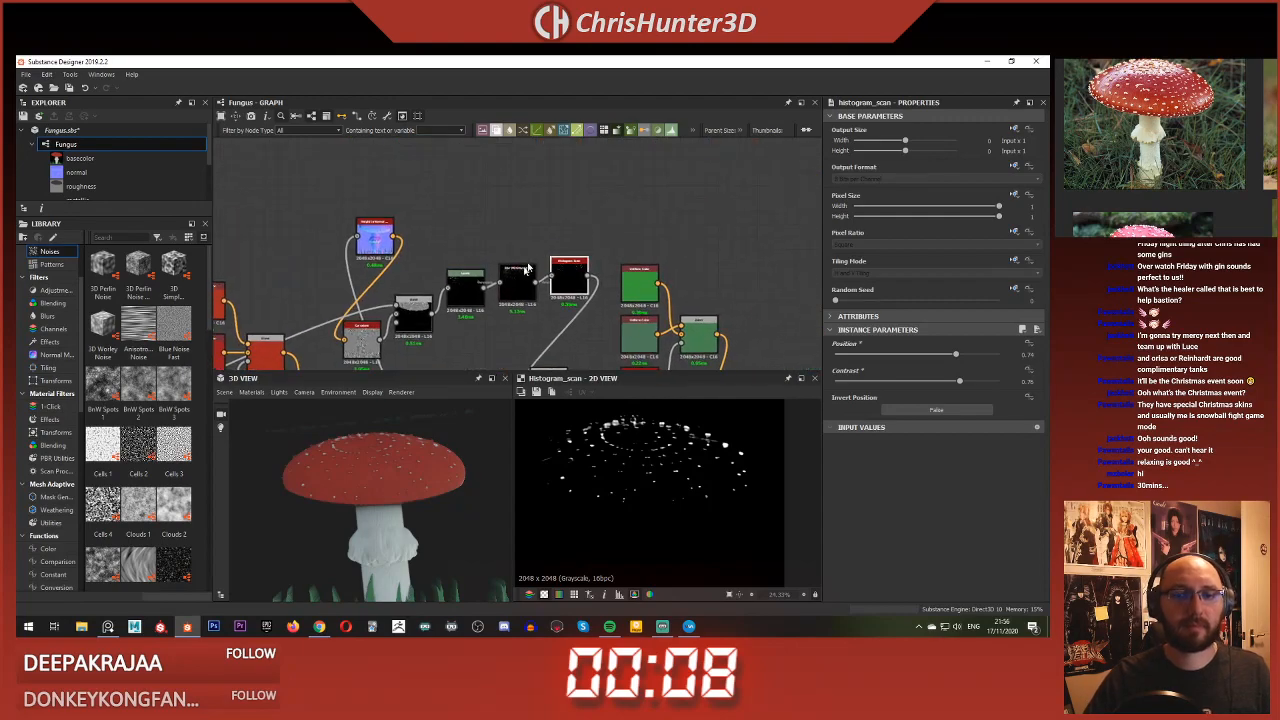
pyautogui.scroll(2, 546, 265)
pyautogui.moveTo(568, 296); pyautogui.dragTo(566, 306)
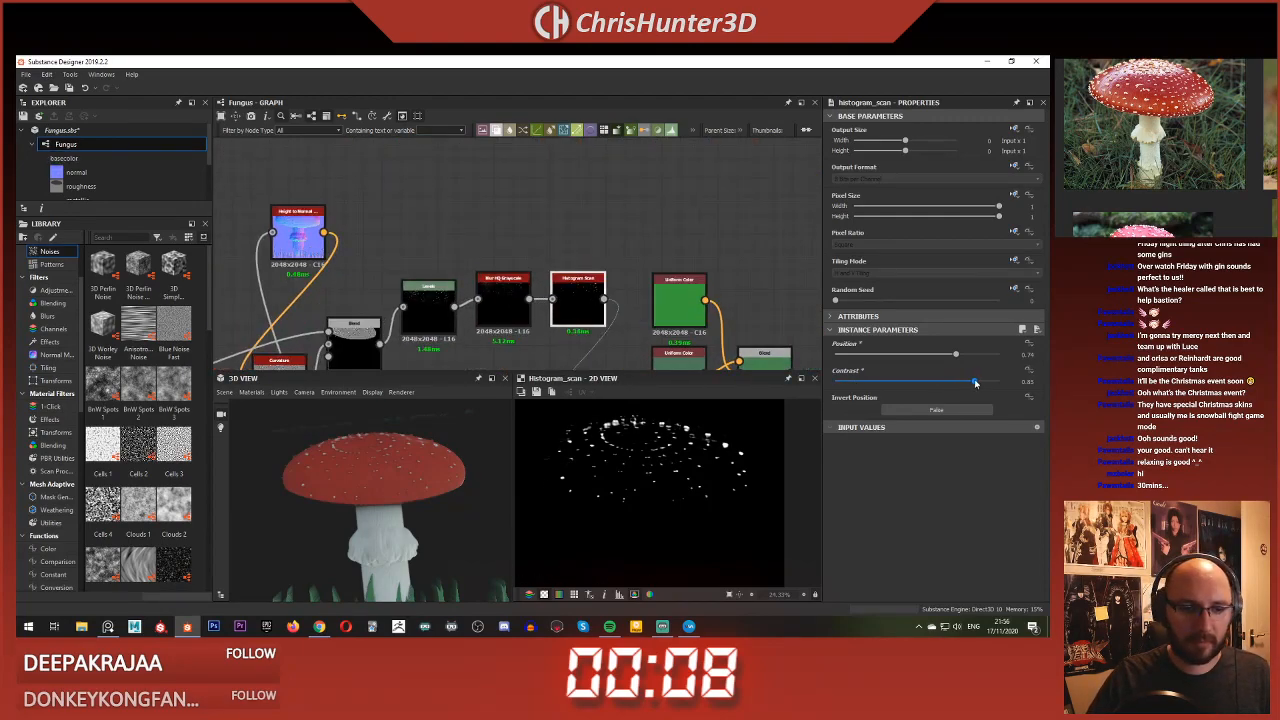
pyautogui.moveTo(975, 383); pyautogui.dragTo(947, 357)
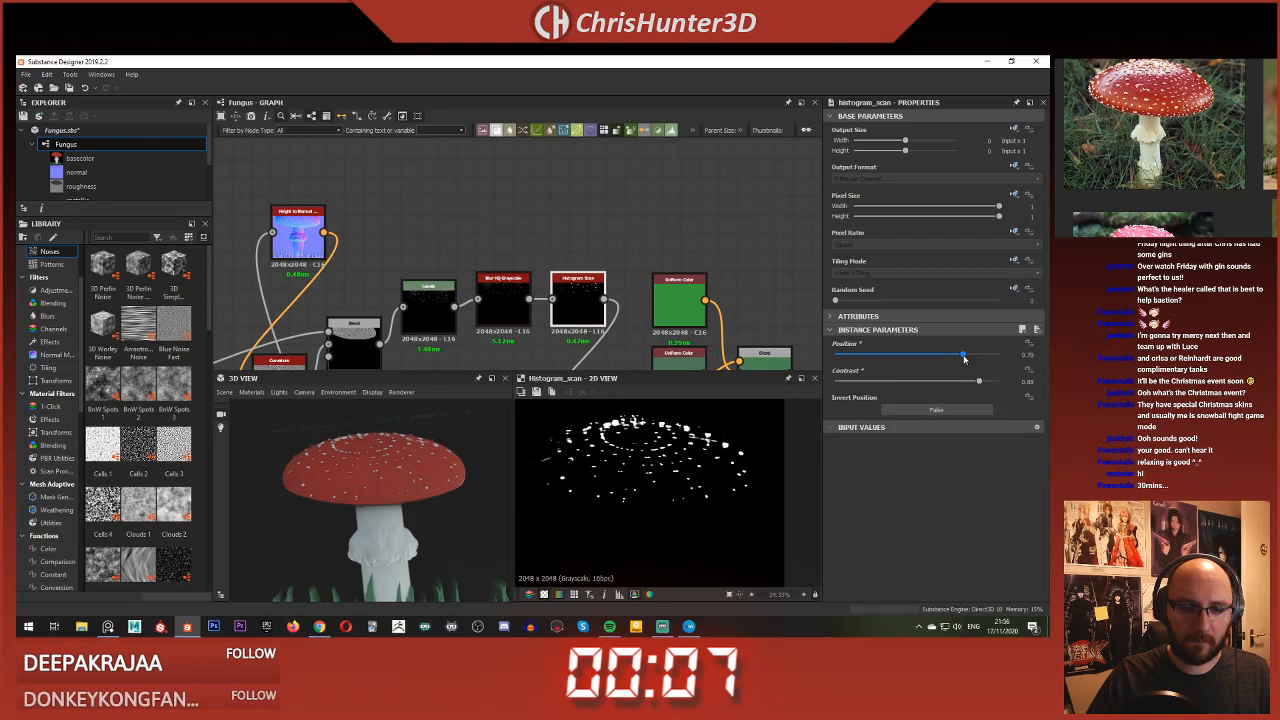
pyautogui.scroll(3, 368, 500)
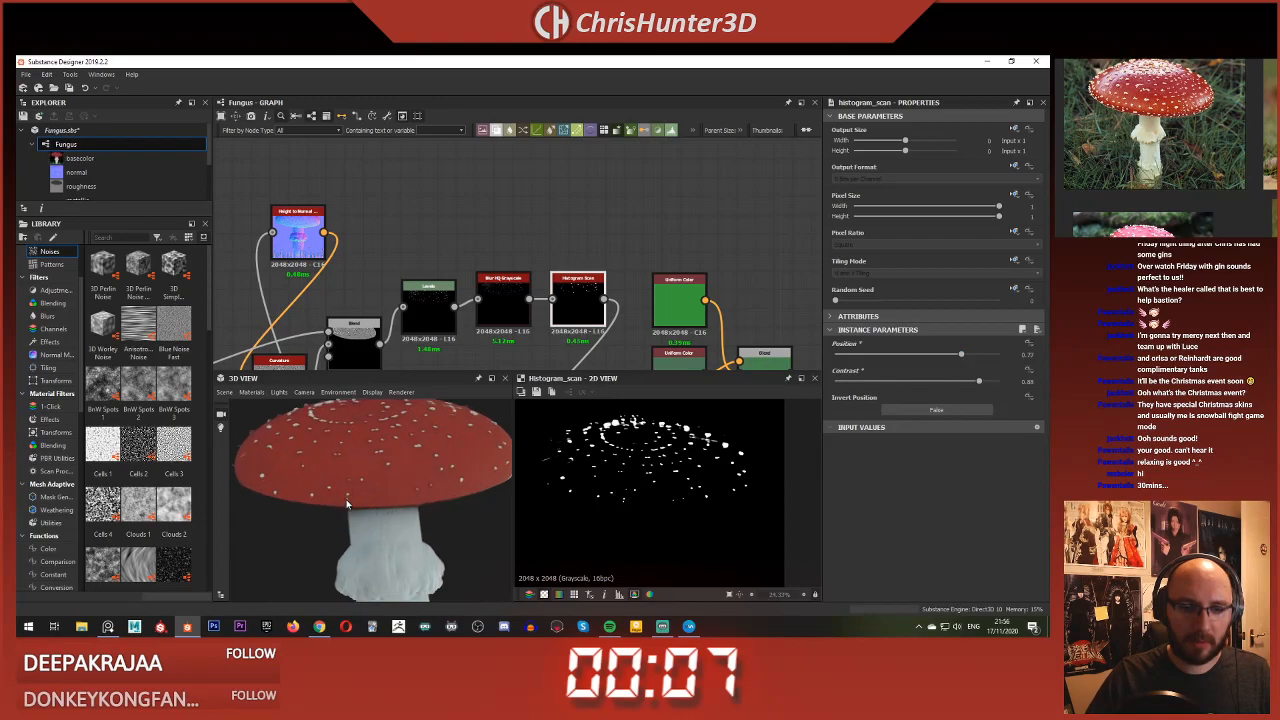
pyautogui.moveTo(399, 488); pyautogui.dragTo(511, 361)
# Step: Lower the Blur HQ Grayscale intensity to 0.94 and inspect the cap spots in 3D from near and far
pyautogui.click(508, 293)
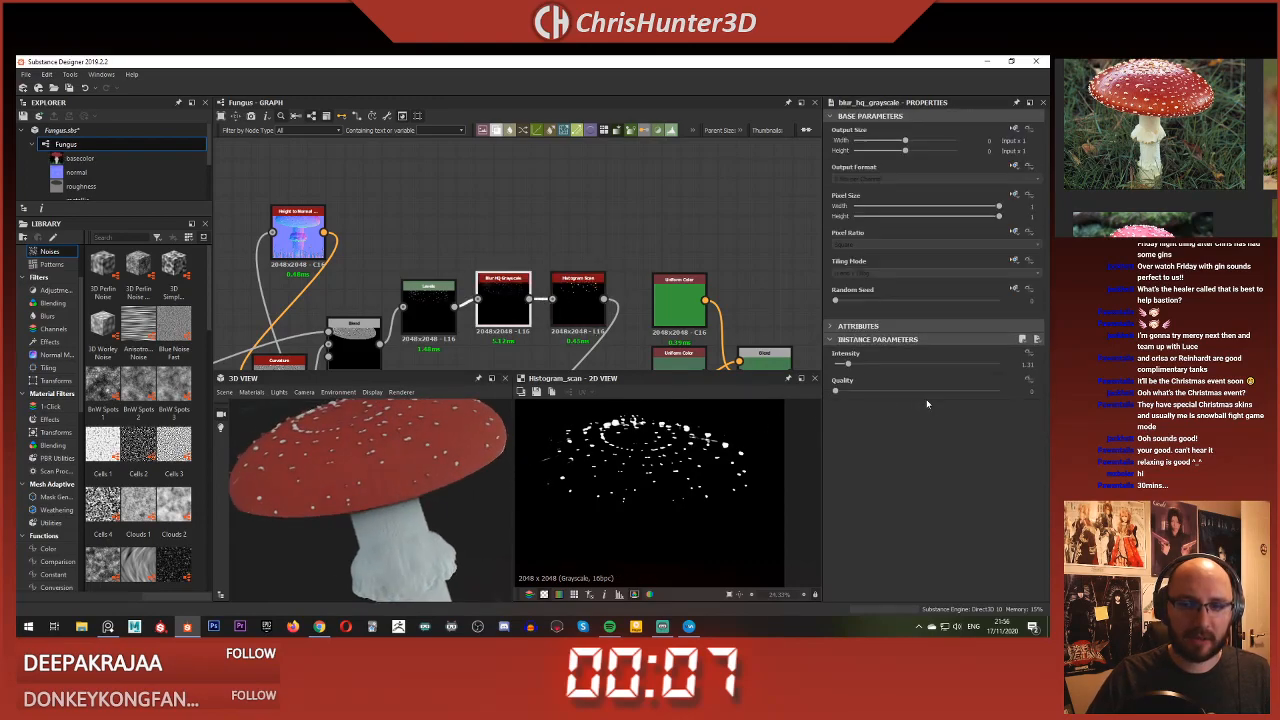
pyautogui.moveTo(848, 356); pyautogui.dragTo(845, 358)
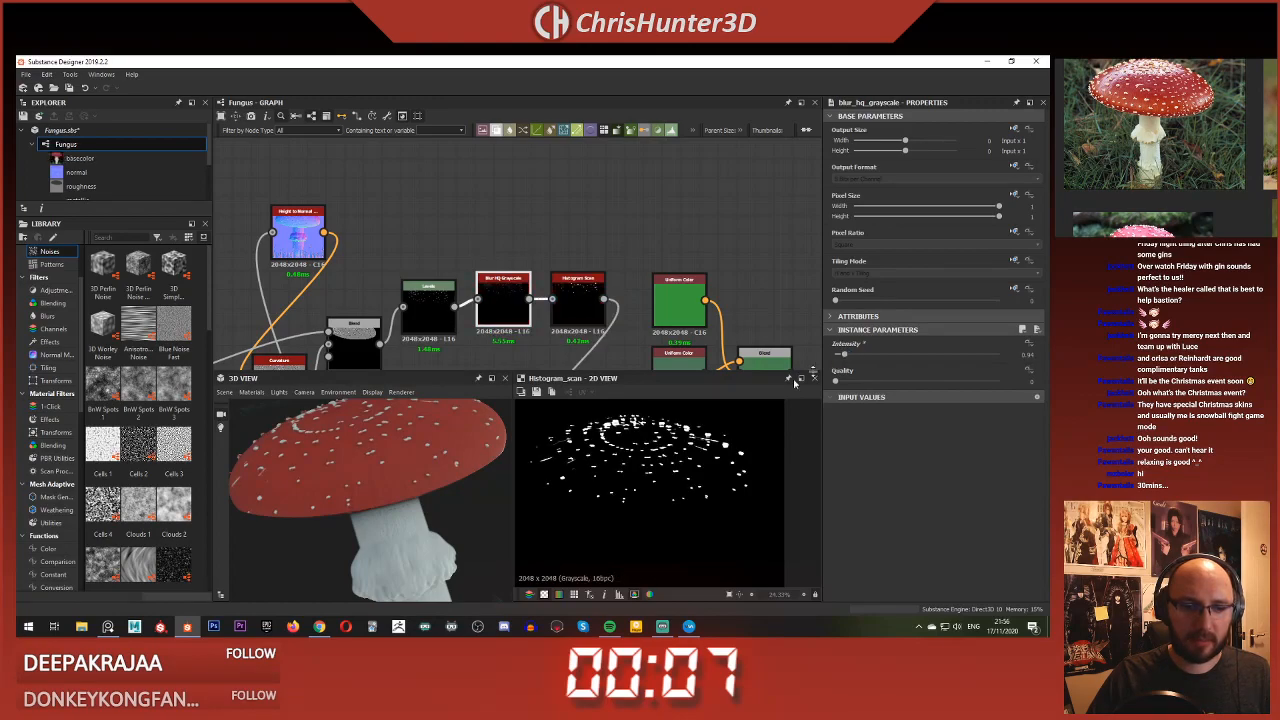
pyautogui.scroll(-5, 349, 466)
pyautogui.moveTo(349, 466); pyautogui.dragTo(398, 488)
pyautogui.scroll(-2, 386, 486)
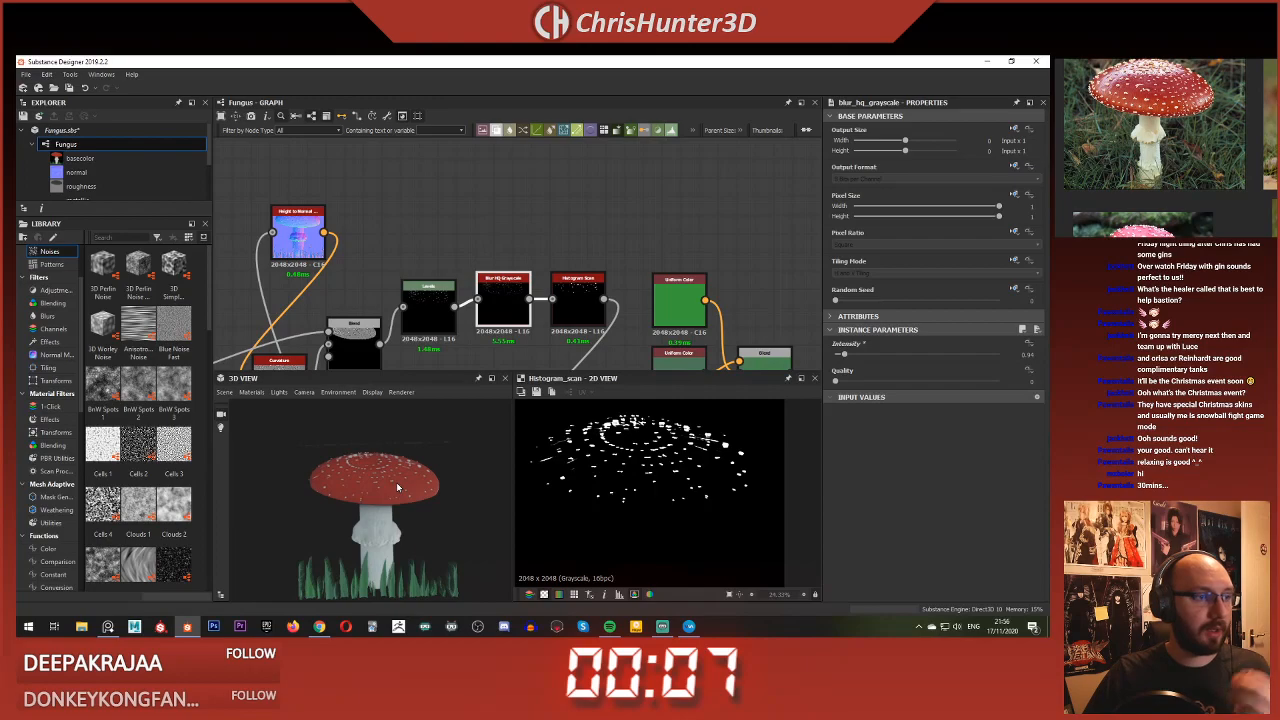
pyautogui.scroll(5, 398, 488)
pyautogui.scroll(-3, 495, 188)
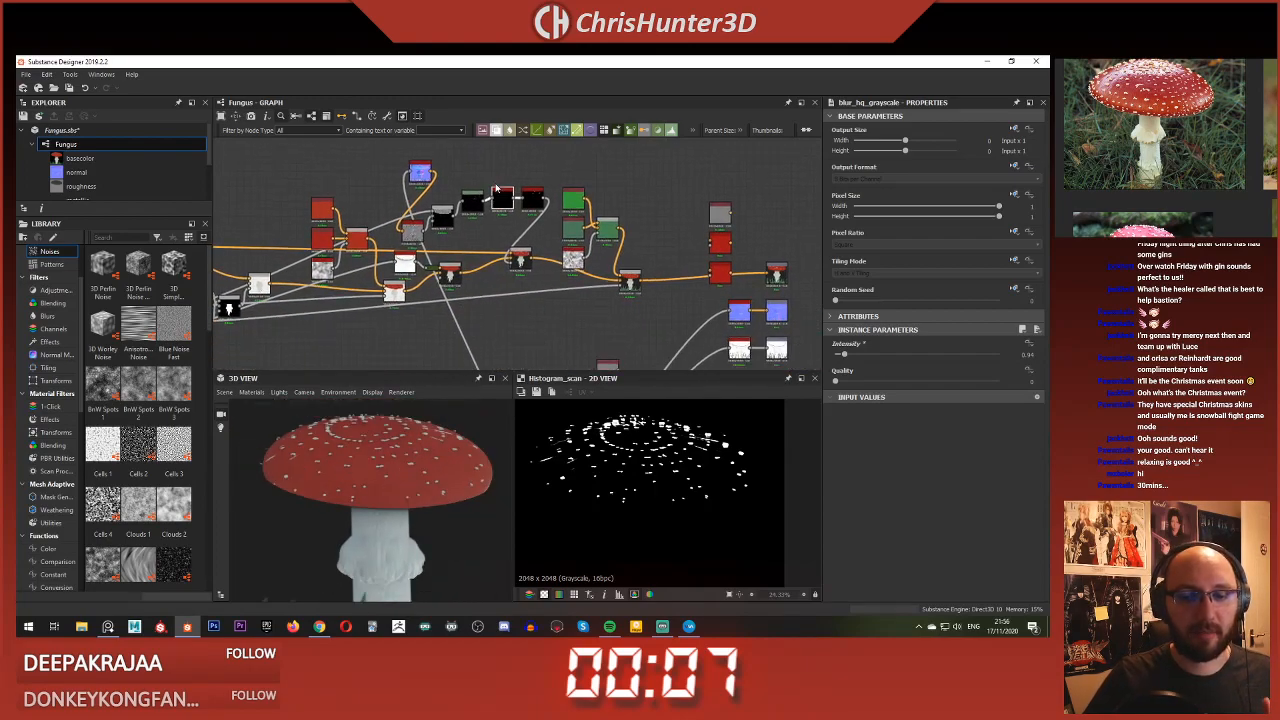
# Step: Move the roughness Blend closer to its two Uniform Color nodes to free space before the roughness output
pyautogui.scroll(-3, 495, 188)
pyautogui.moveTo(498, 286); pyautogui.dragTo(536, 267, button='middle')
pyautogui.rightClick(536, 267)
pyautogui.press('Escape')
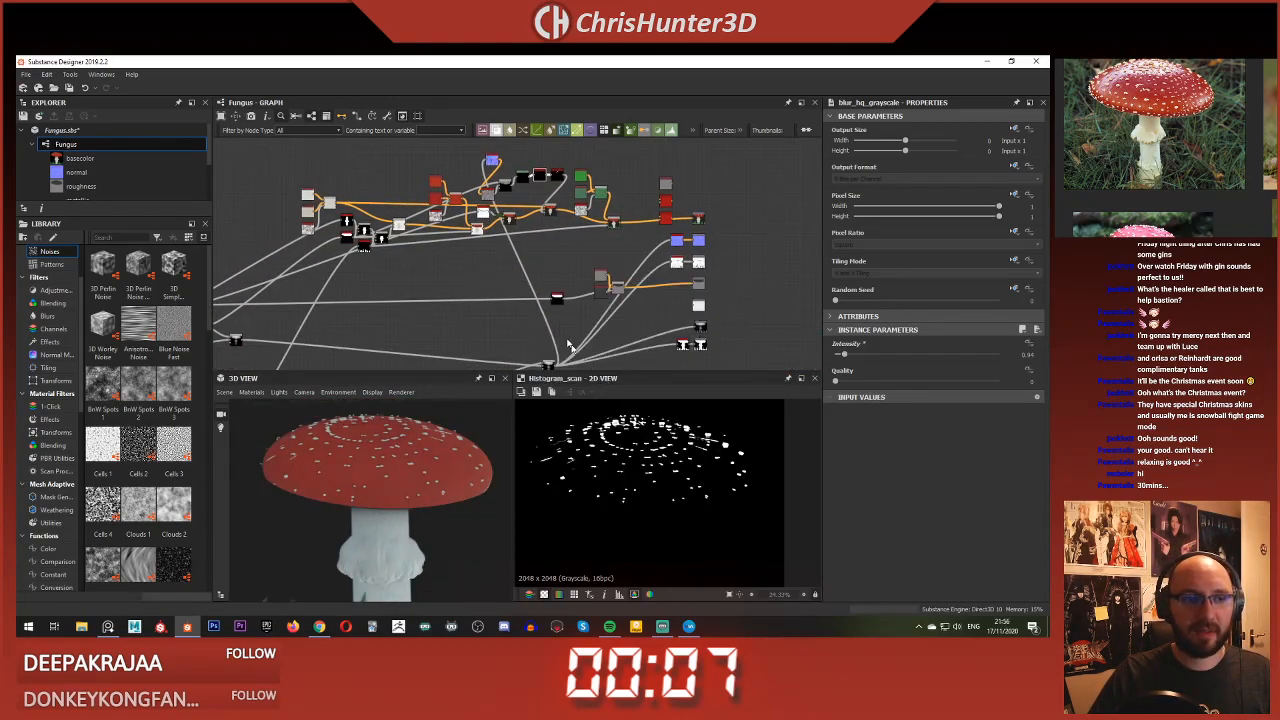
pyautogui.scroll(4, 603, 259)
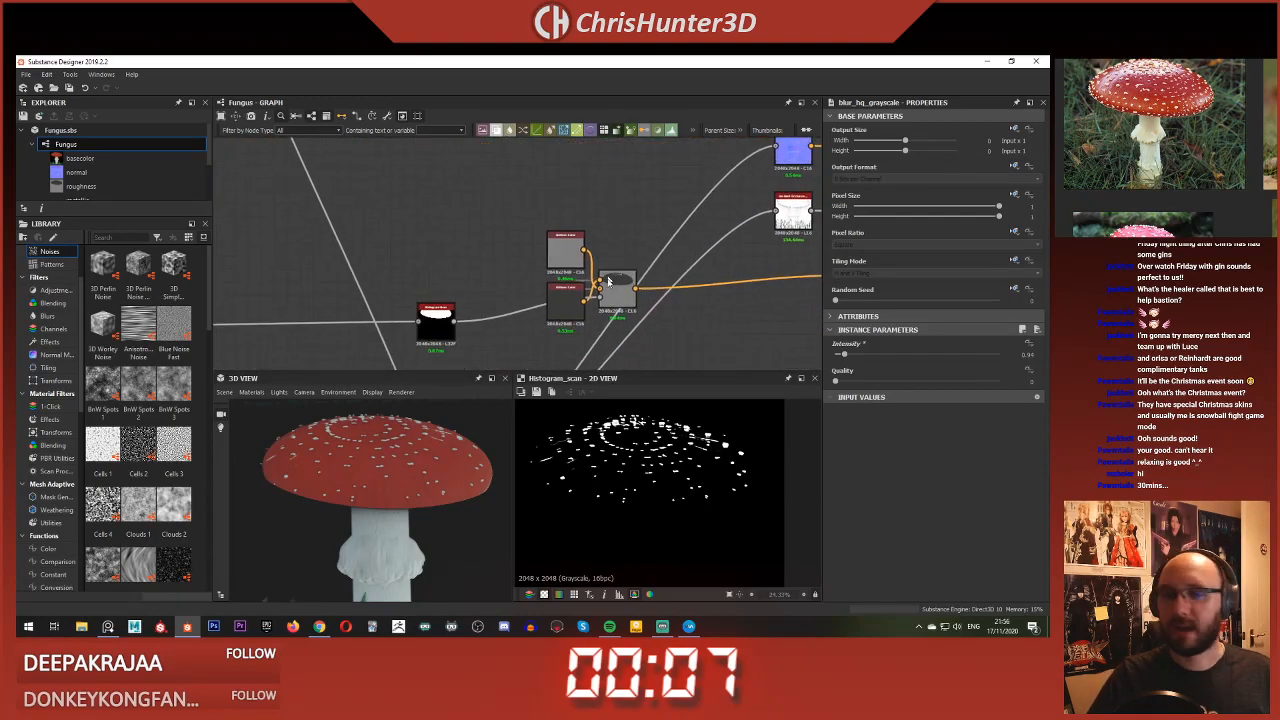
pyautogui.scroll(3, 651, 283)
pyautogui.scroll(-3, 610, 288)
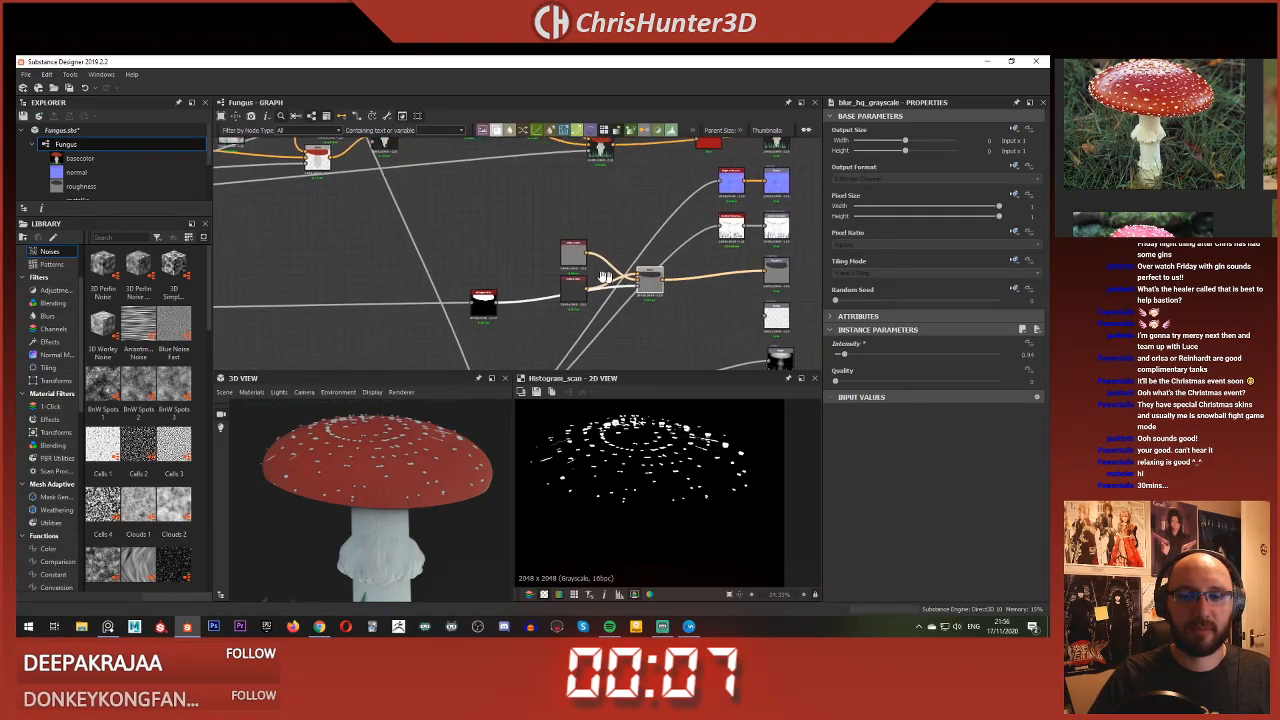
pyautogui.scroll(4, 604, 292)
pyautogui.scroll(-1, 604, 292)
pyautogui.scroll(-3, 515, 263)
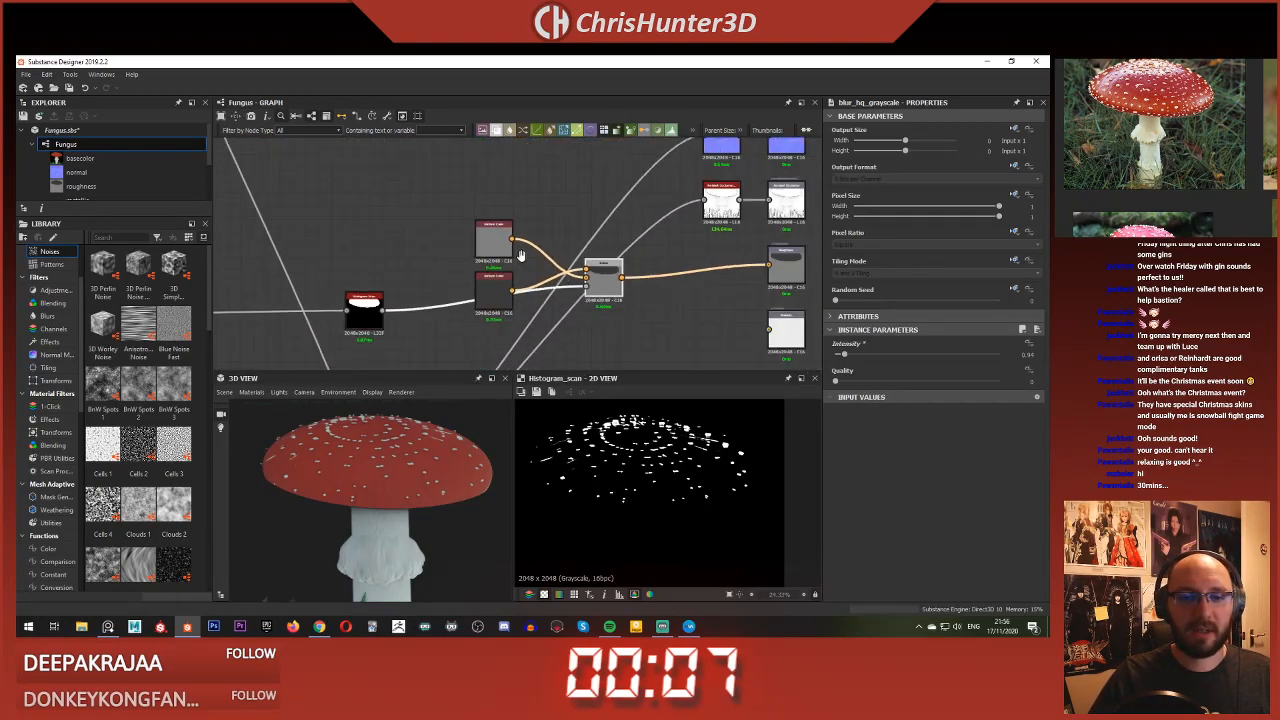
pyautogui.moveTo(520, 257); pyautogui.dragTo(455, 249, button='middle')
pyautogui.moveTo(542, 274); pyautogui.dragTo(498, 275)
# Step: Add a second Blend after the roughness Blend, using that Blend as background and the upper Uniform Color as foreground
pyautogui.press('space')
pyautogui.write('ble')
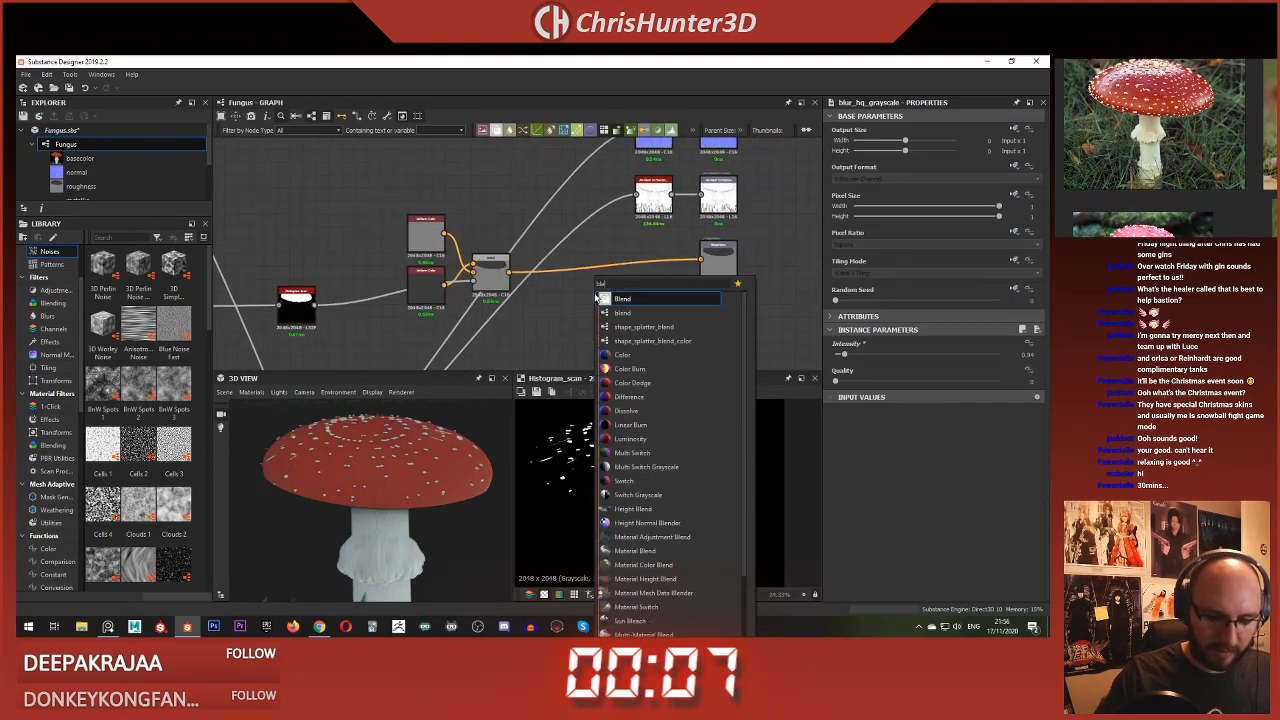
pyautogui.press('Return')
pyautogui.scroll(3, 580, 283)
pyautogui.moveTo(600, 322); pyautogui.dragTo(458, 266)
pyautogui.moveTo(384, 192); pyautogui.dragTo(448, 199, button='middle')
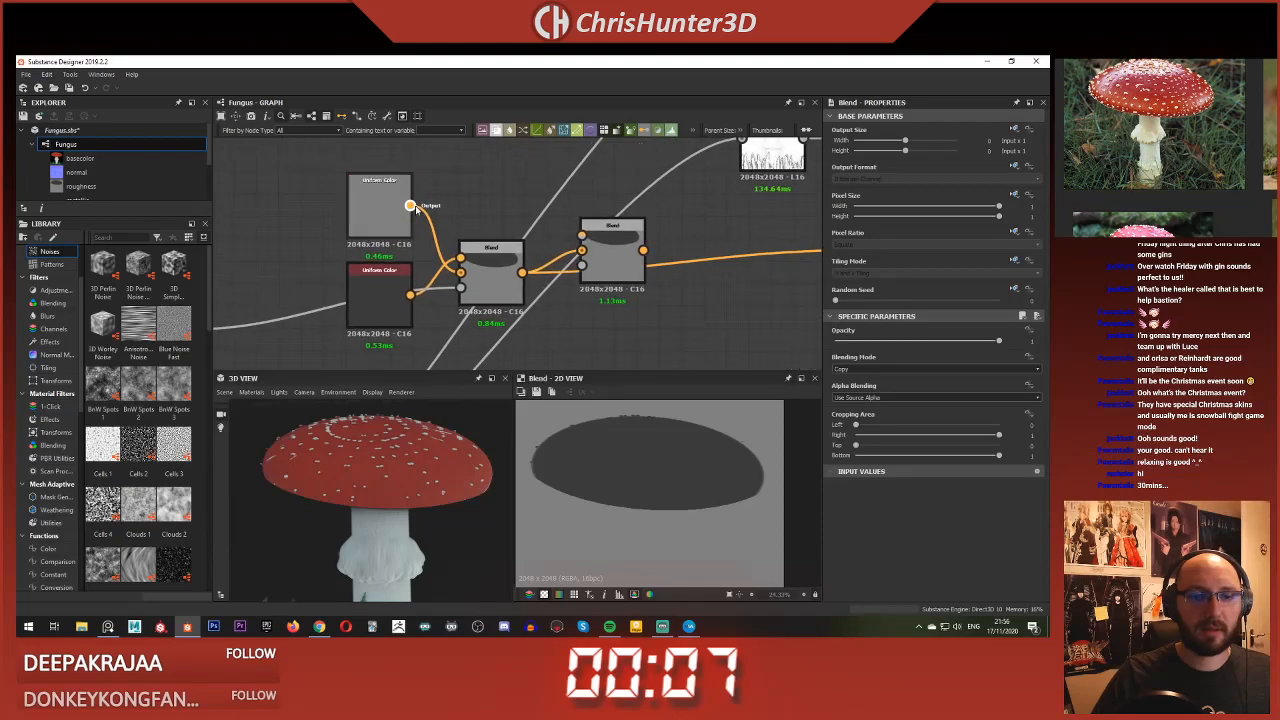
pyautogui.moveTo(576, 235); pyautogui.dragTo(581, 235)
# Step: Connect the Histogram Scan to the new roughness Blend's opacity input and route that Blend to the roughness output
pyautogui.scroll(-4, 474, 177)
pyautogui.moveTo(474, 177); pyautogui.dragTo(686, 203, button='middle')
pyautogui.scroll(4, 485, 245)
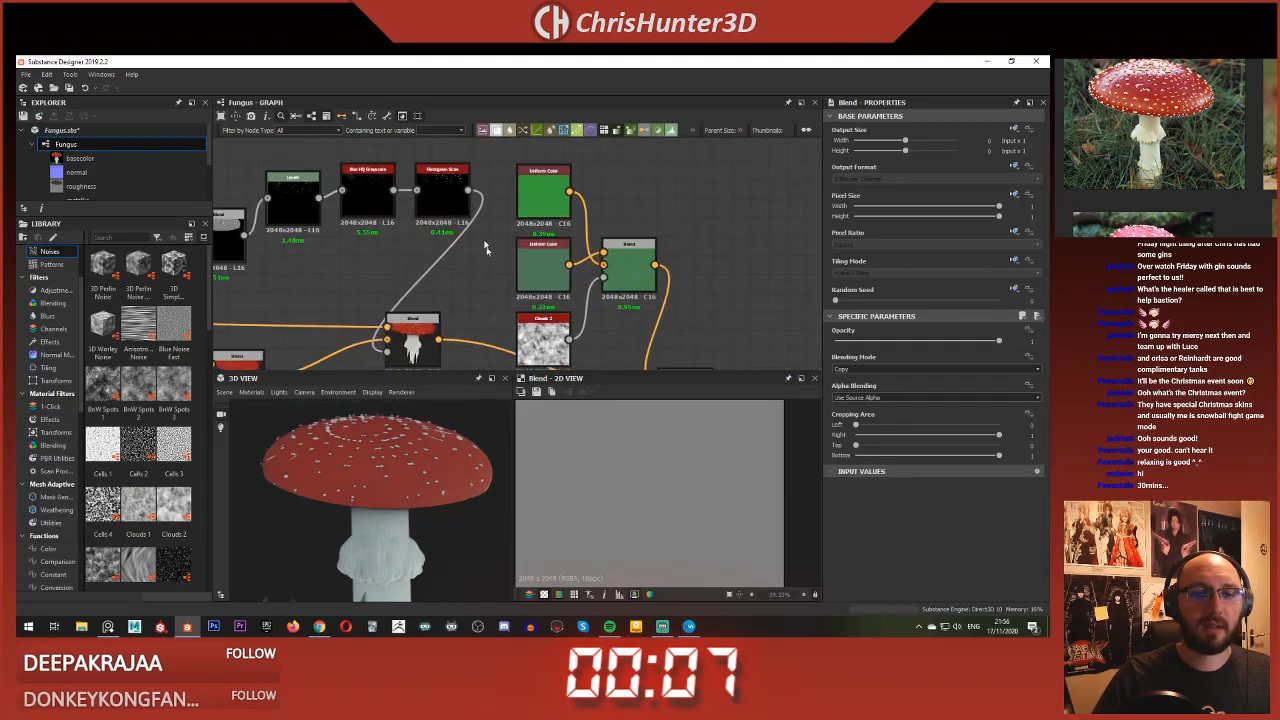
pyautogui.scroll(-4, 490, 269)
pyautogui.moveTo(490, 269); pyautogui.dragTo(440, 160, button='middle')
pyautogui.scroll(5, 563, 340)
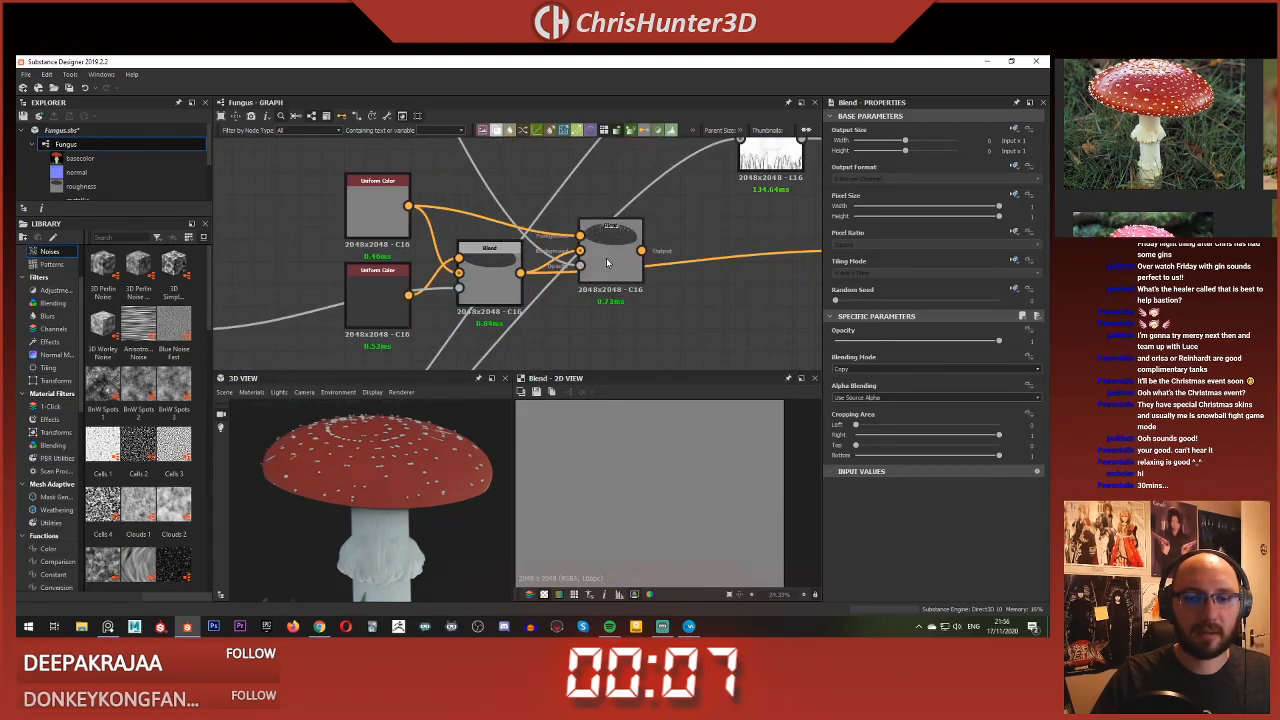
pyautogui.click(607, 262)
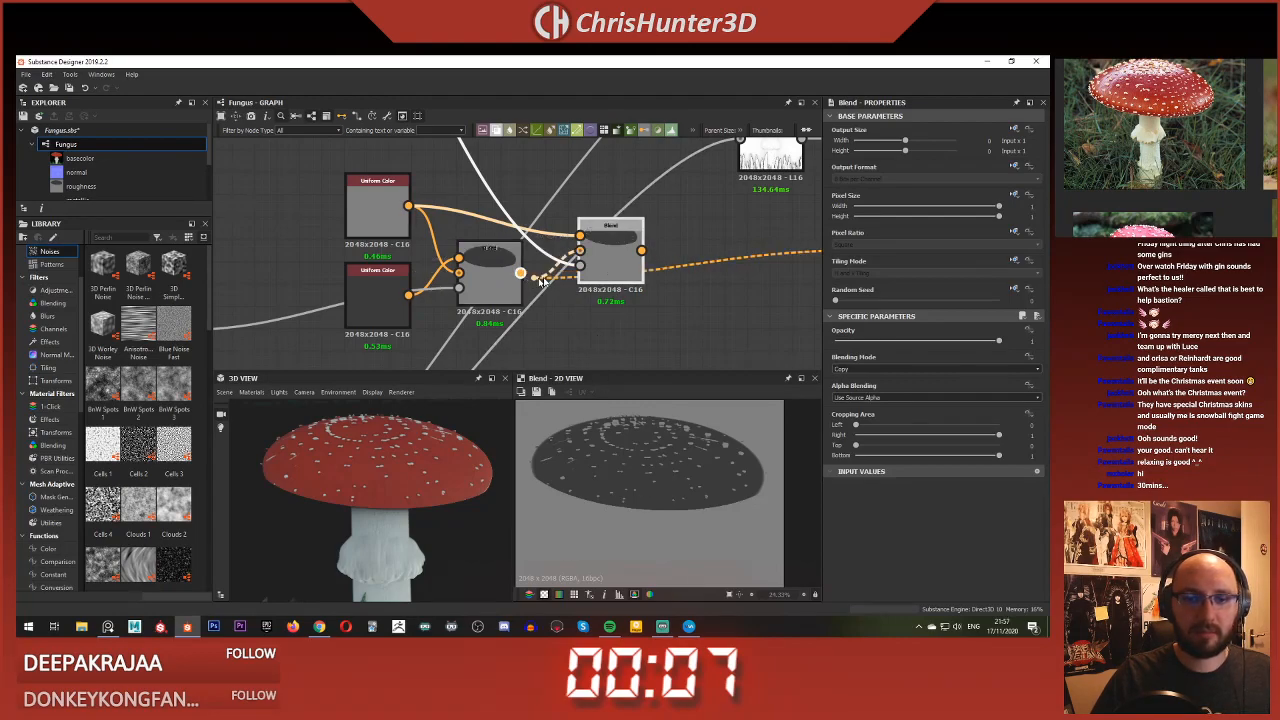
pyautogui.moveTo(540, 282); pyautogui.dragTo(579, 262)
# Step: Set the lower roughness Uniform Color's value to 0.41 and check the cap's shine in 3D from several angles
pyautogui.moveTo(400, 450); pyautogui.dragTo(345, 470)
pyautogui.click(377, 295)
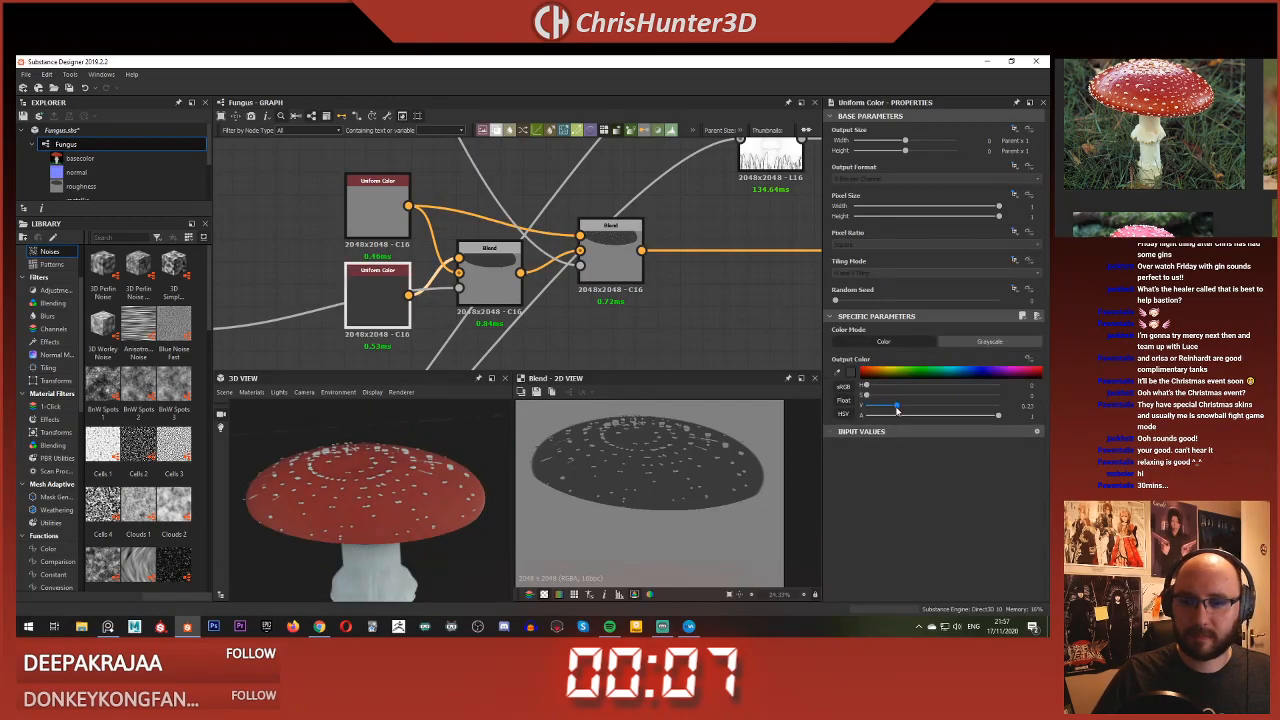
pyautogui.moveTo(897, 410); pyautogui.dragTo(903, 410)
pyautogui.moveTo(400, 449); pyautogui.dragTo(450, 432)
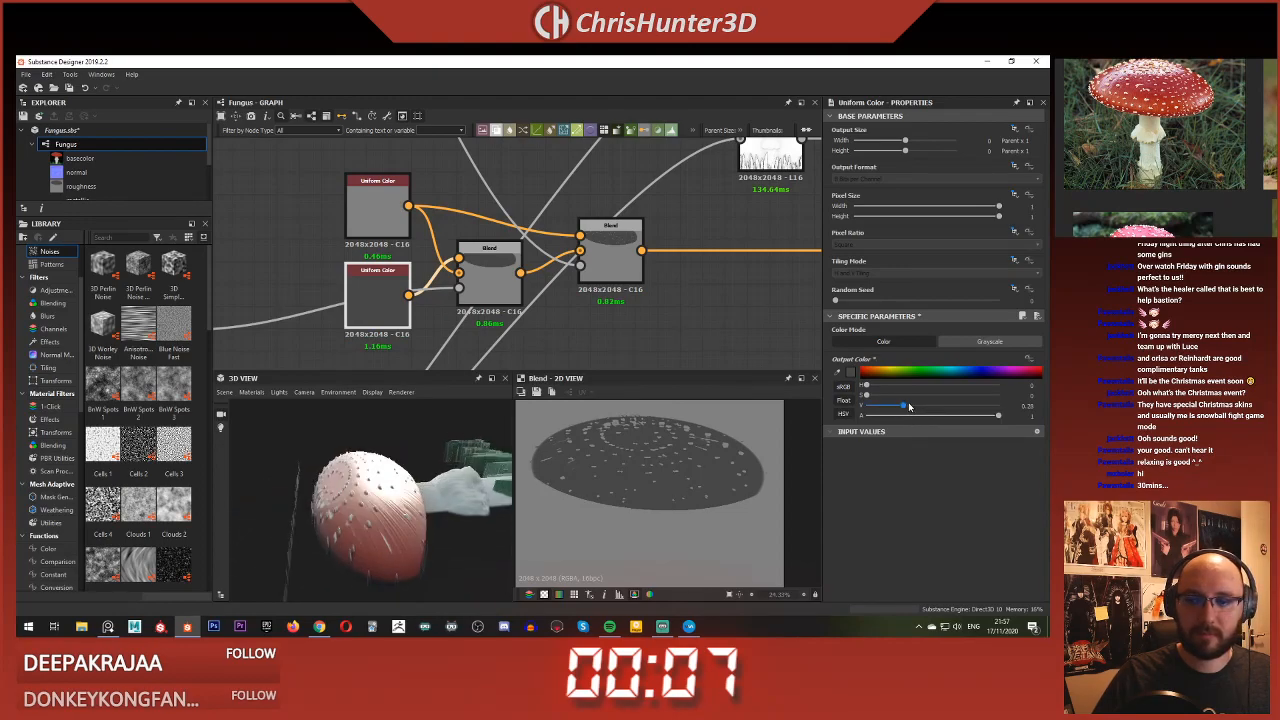
pyautogui.moveTo(908, 406); pyautogui.dragTo(926, 406)
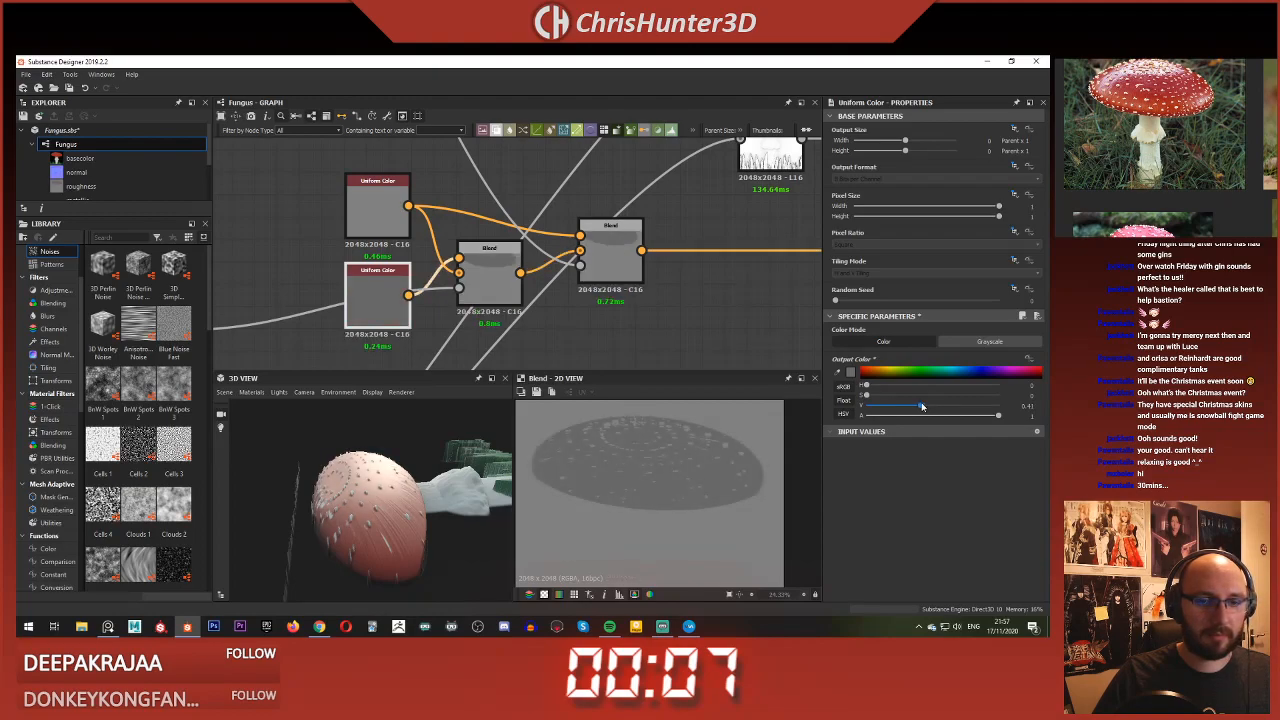
pyautogui.moveTo(474, 458); pyautogui.dragTo(360, 503)
pyautogui.scroll(-2, 348, 498)
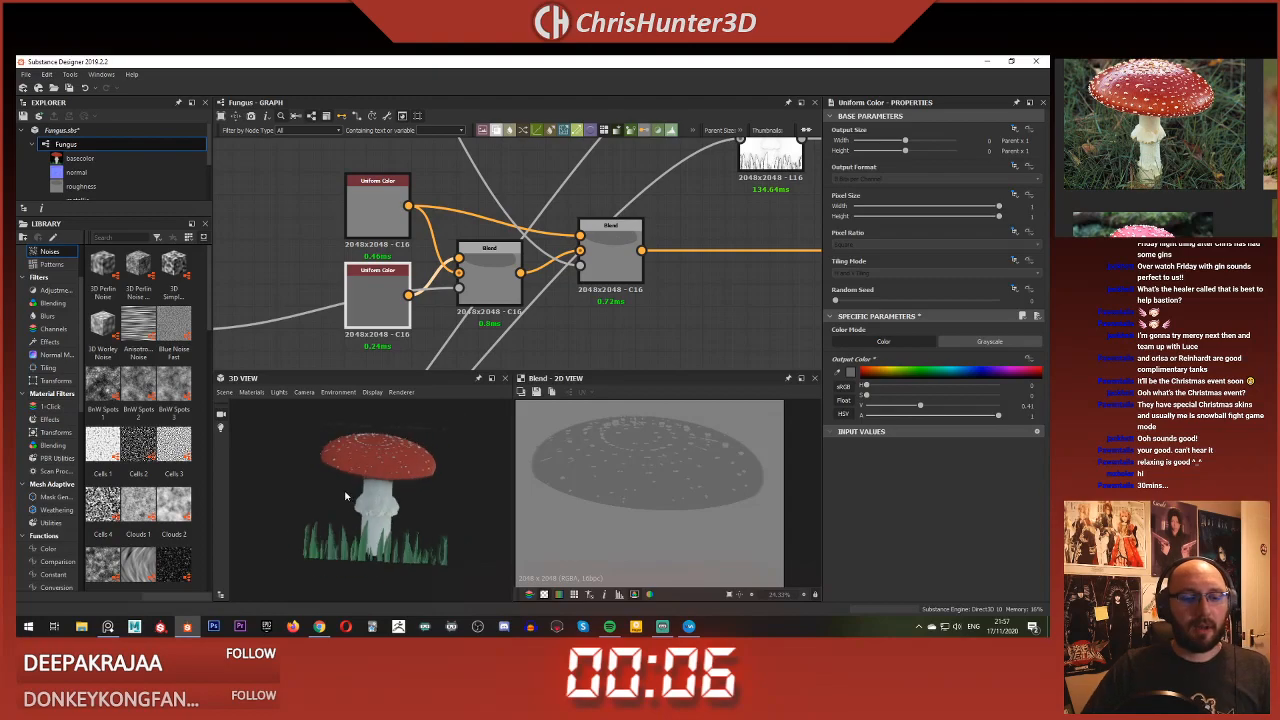
pyautogui.scroll(3, 348, 502)
pyautogui.scroll(-5, 482, 318)
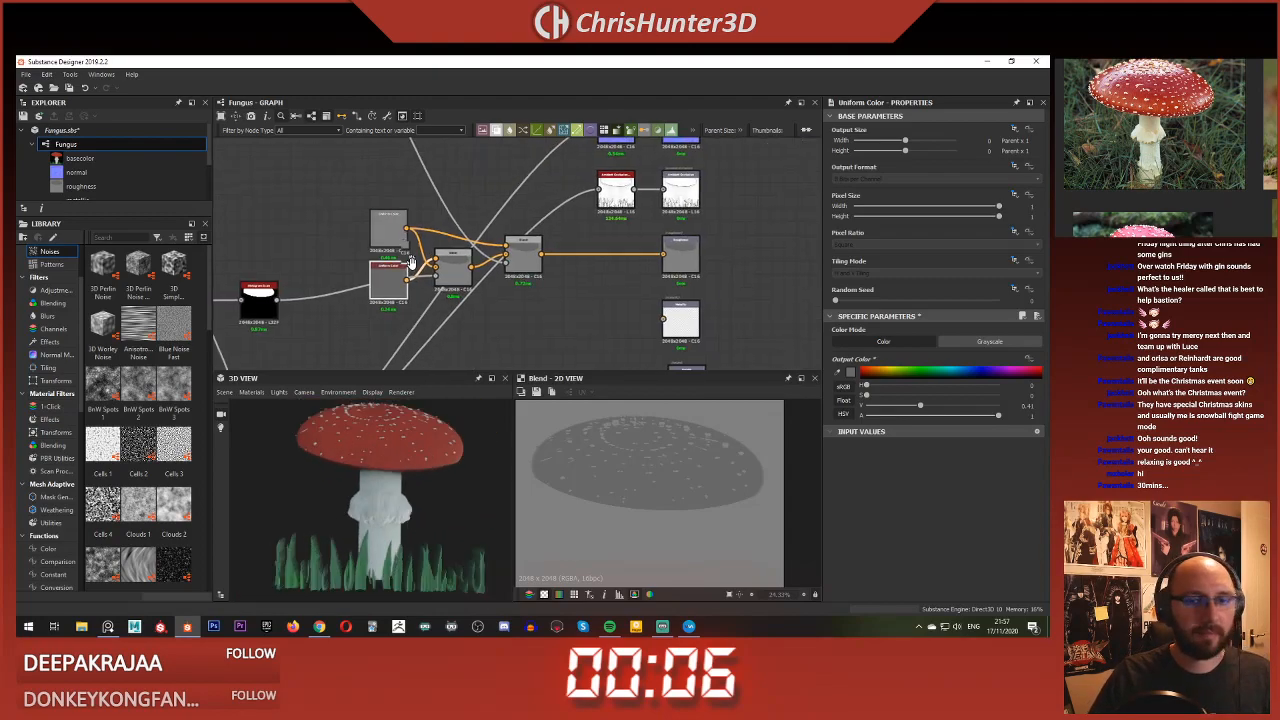
pyautogui.moveTo(517, 337); pyautogui.dragTo(660, 400, button='middle')
pyautogui.scroll(-1, 620, 370)
pyautogui.scroll(5, 565, 266)
pyautogui.scroll(-4, 500, 200)
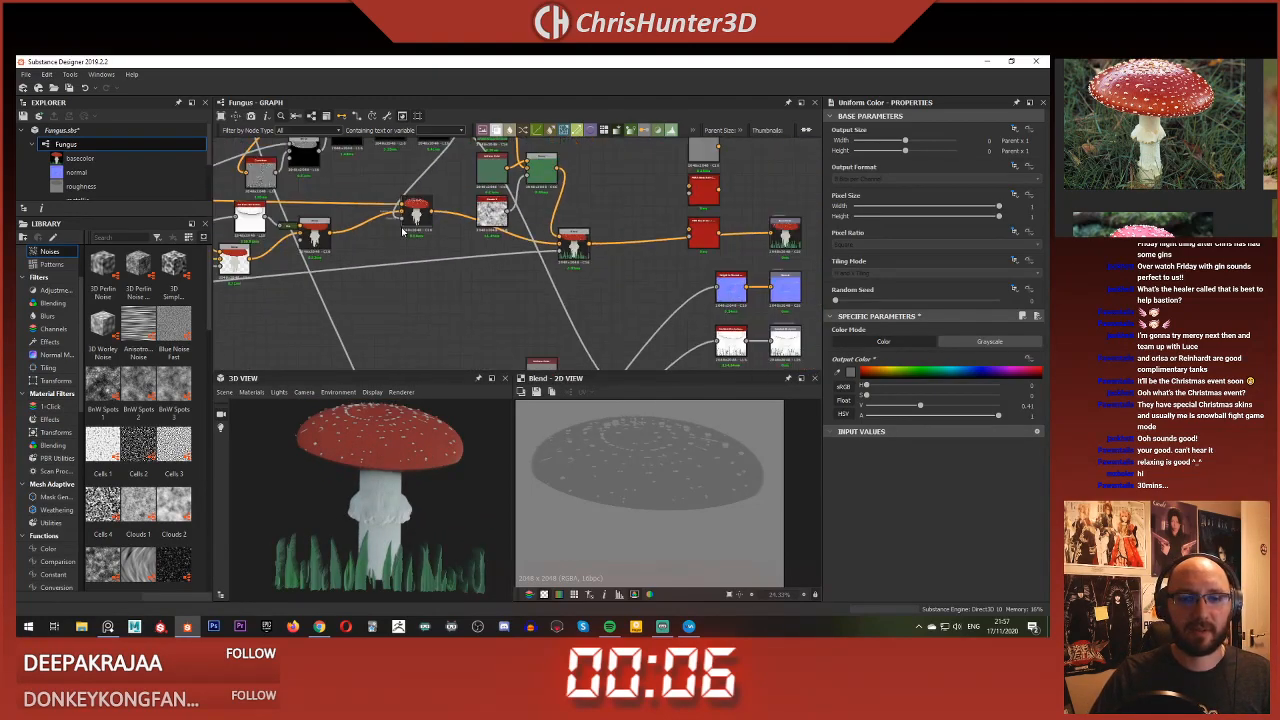
# Step: Move the stem's color nodes with their Blend, and the stem mask nodes beside them, away from the cap color nodes to free space
pyautogui.moveTo(260, 204); pyautogui.dragTo(719, 260, button='middle')
pyautogui.scroll(-2, 599, 263)
pyautogui.scroll(2, 564, 257)
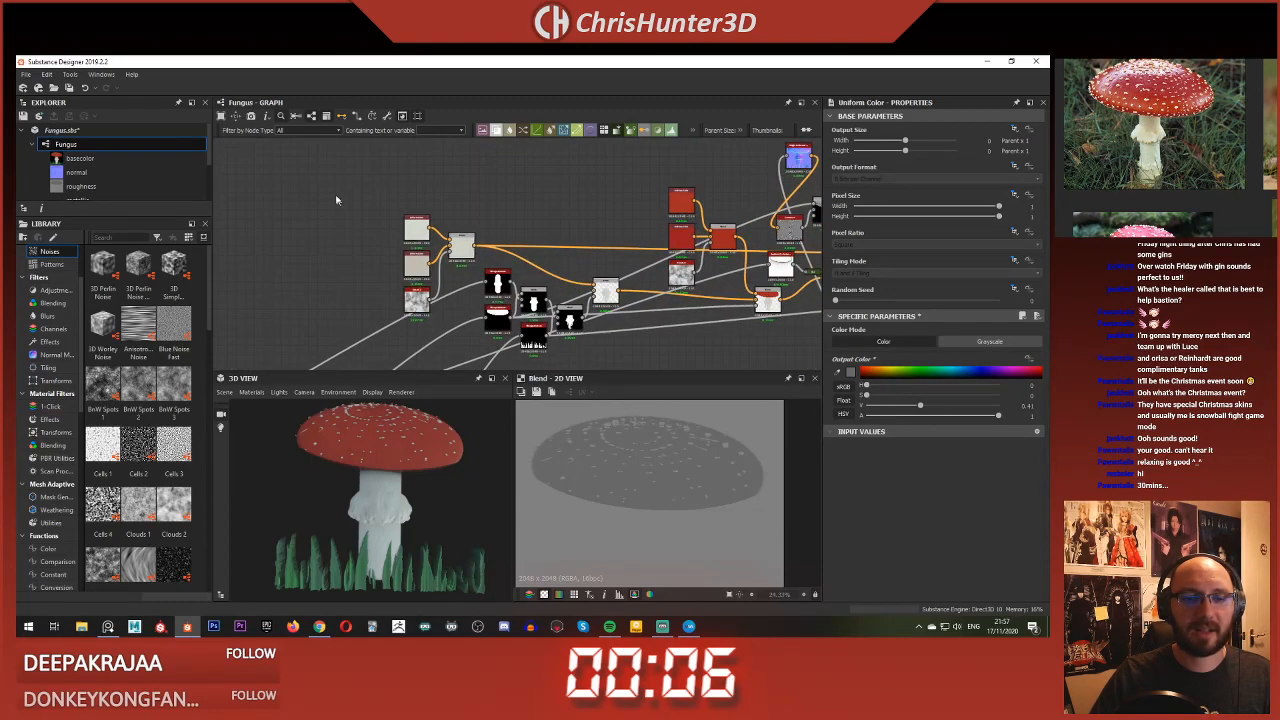
pyautogui.moveTo(338, 199); pyautogui.dragTo(470, 313)
pyautogui.moveTo(464, 250); pyautogui.dragTo(361, 249)
pyautogui.scroll(2, 476, 284)
pyautogui.moveTo(476, 284); pyautogui.dragTo(430, 232, button='middle')
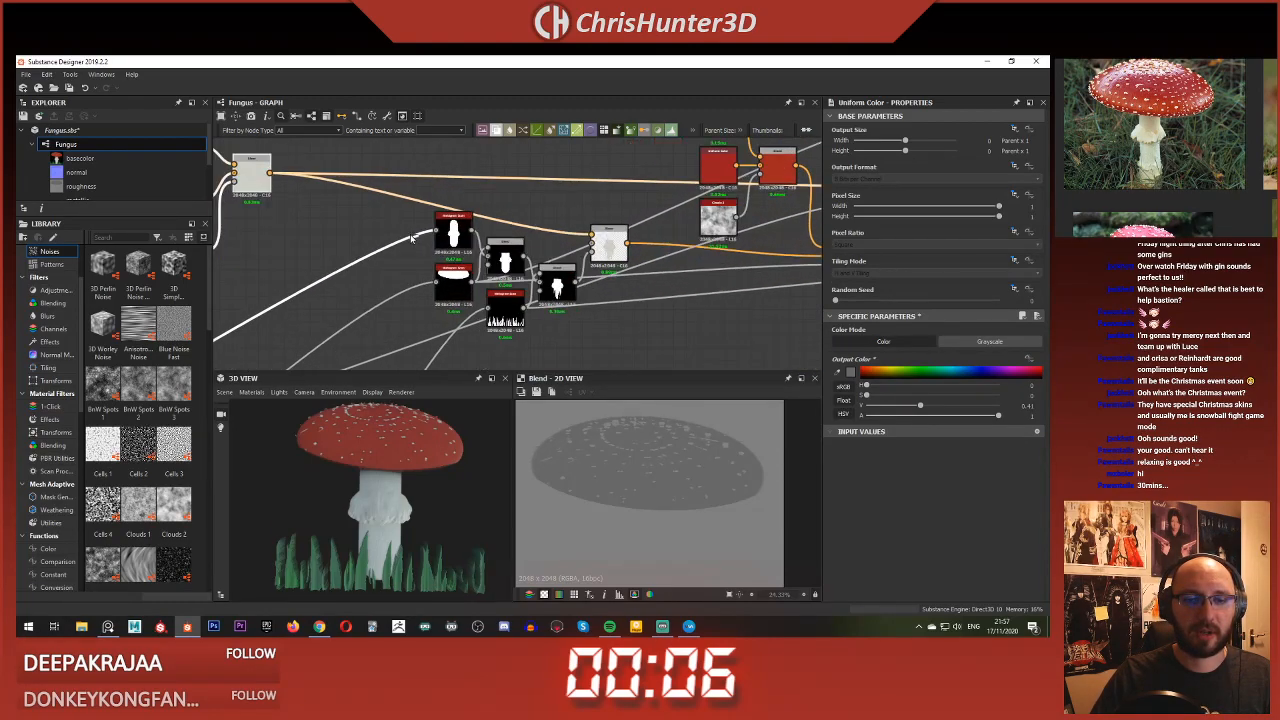
pyautogui.scroll(1, 432, 230)
pyautogui.moveTo(374, 196); pyautogui.dragTo(634, 328)
pyautogui.moveTo(651, 244); pyautogui.dragTo(487, 254, button='middle')
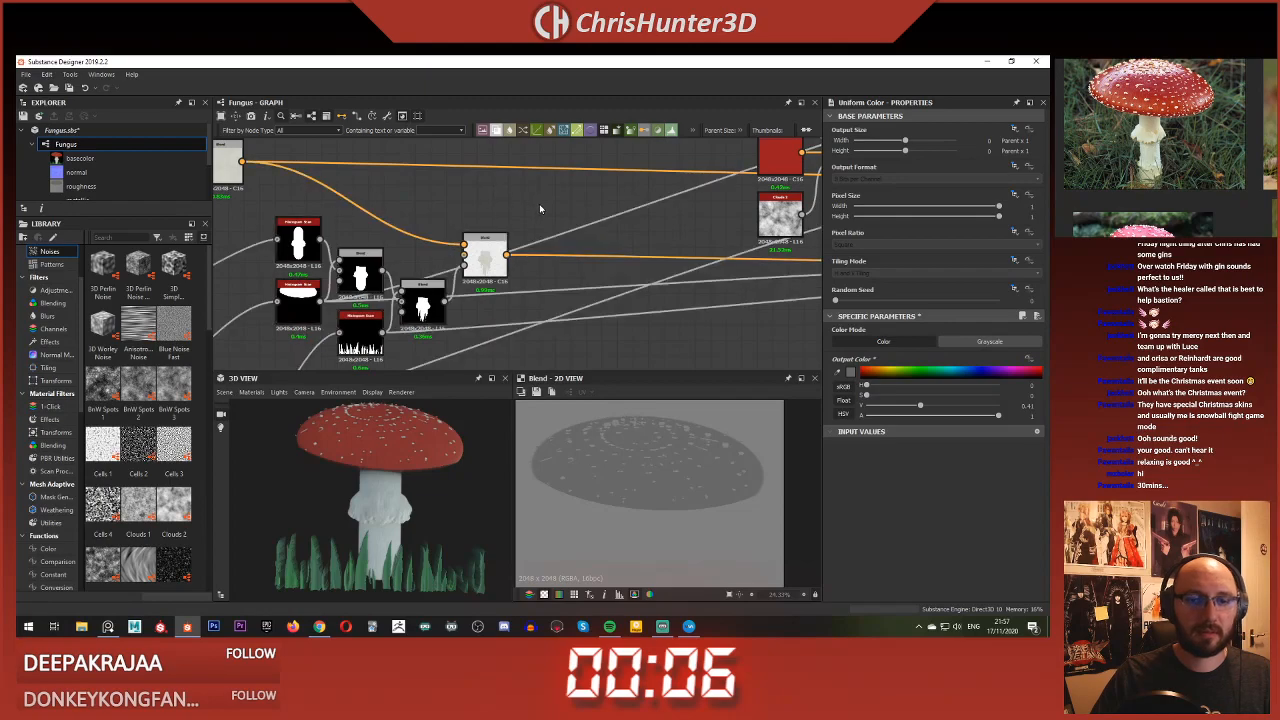
# Step: Add an Ambient Occlusion (HBAO) node in the freed space beside the masked stem Blend
pyautogui.press('space')
pyautogui.write('ambi')
pyautogui.press('Return')
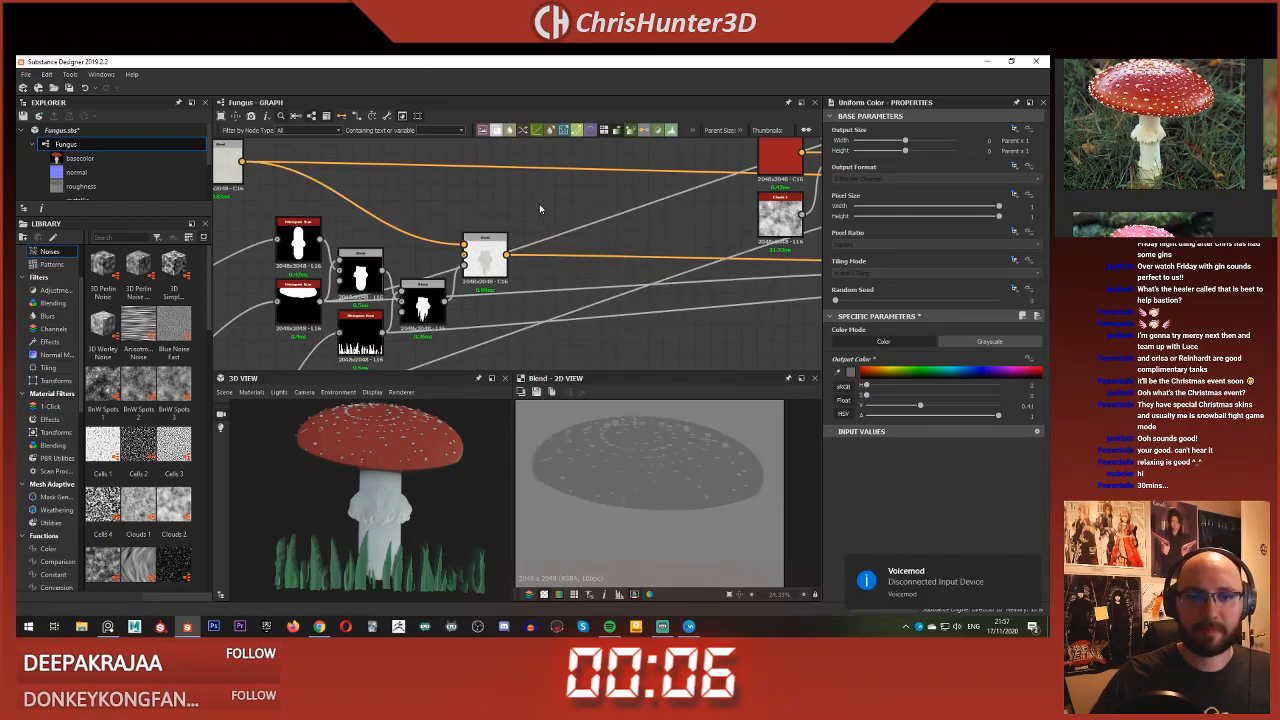
pyautogui.scroll(2, 502, 214)
pyautogui.doubleClick(536, 202)
pyautogui.scroll(-4, 505, 265)
pyautogui.scroll(2, 495, 273)
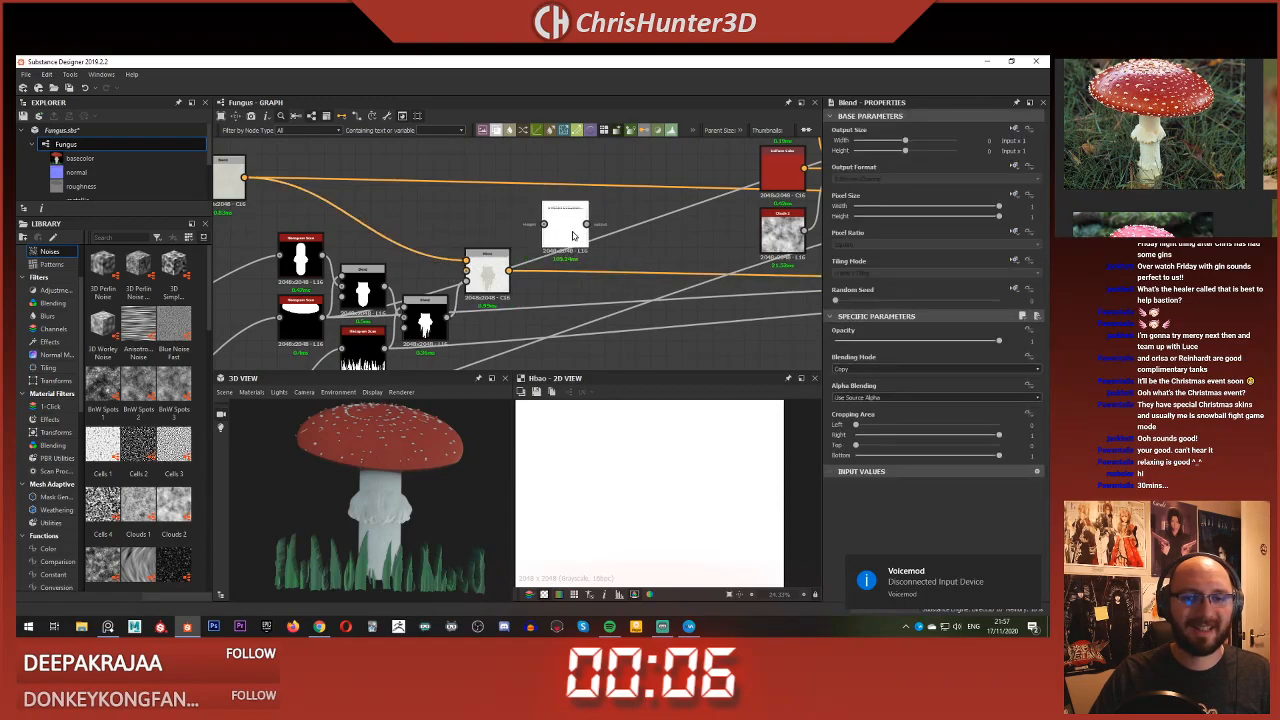
pyautogui.scroll(-1, 563, 230)
pyautogui.moveTo(573, 236); pyautogui.dragTo(581, 225)
pyautogui.scroll(1, 557, 236)
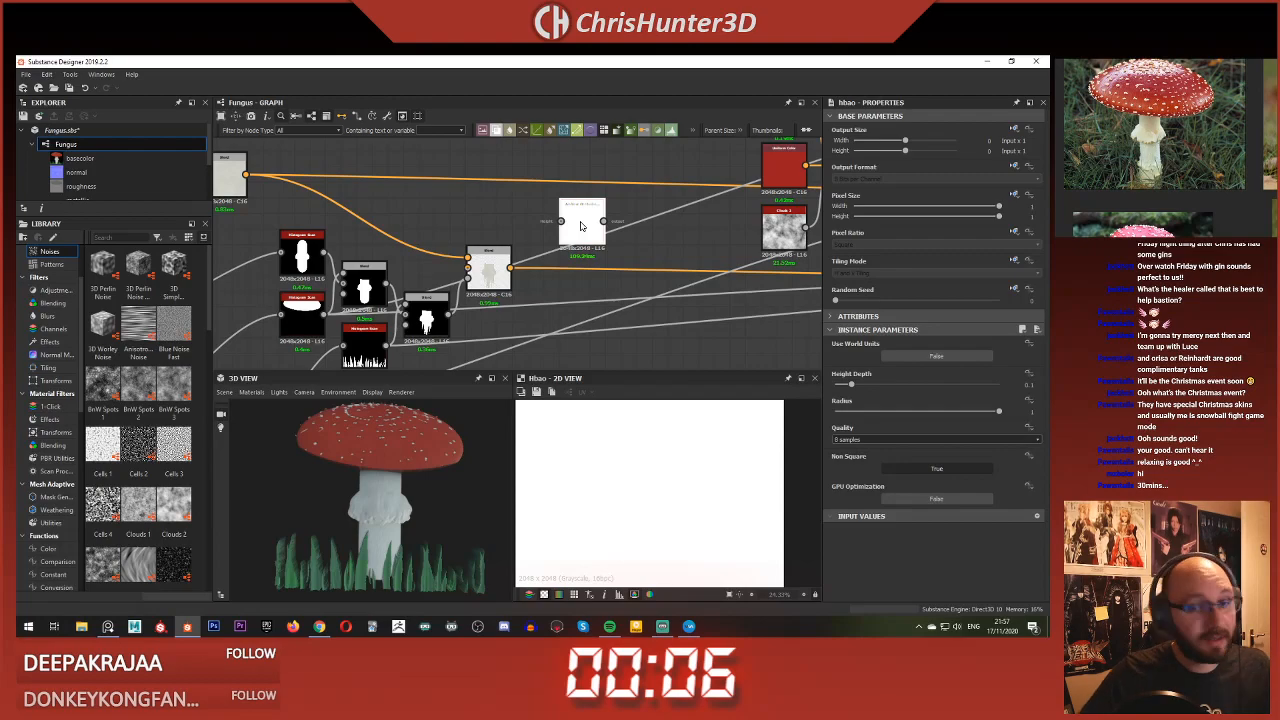
# Step: Connect the stem's height shape to the Ambient Occlusion node's input and set Height Depth to 0.19
pyautogui.scroll(-5, 570, 244)
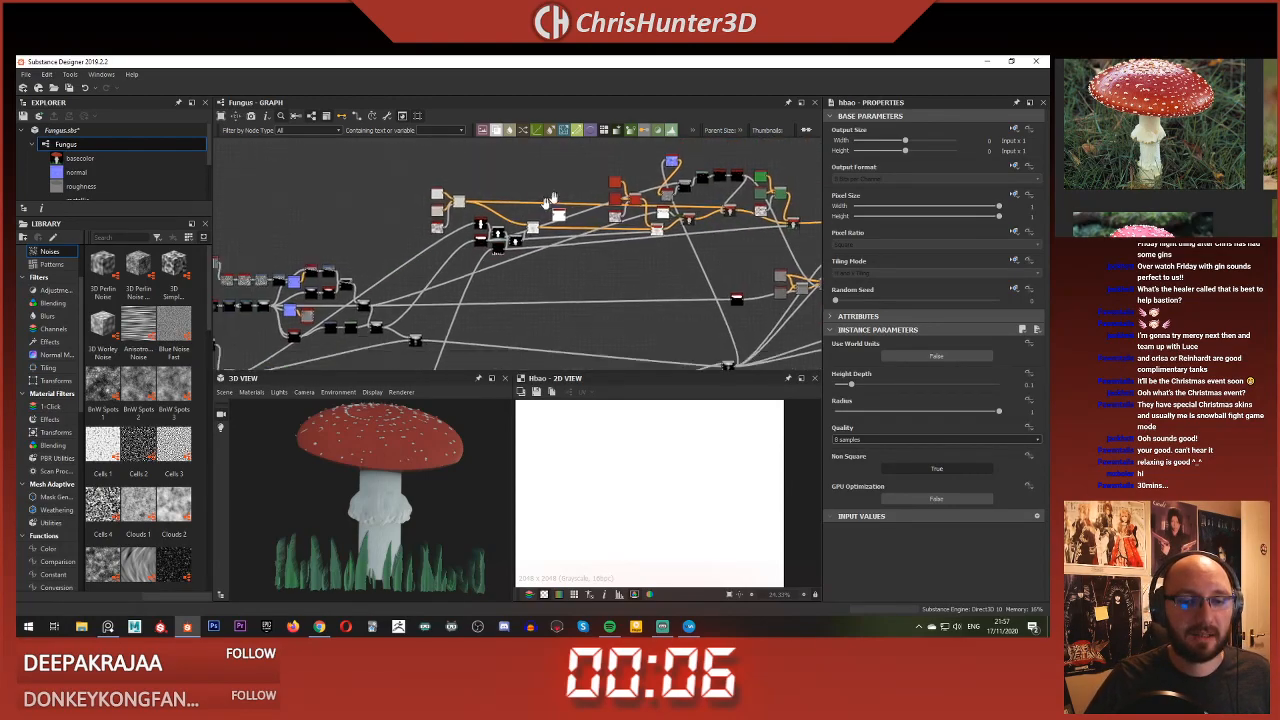
pyautogui.scroll(4, 623, 202)
pyautogui.click(520, 212)
pyautogui.scroll(-5, 540, 209)
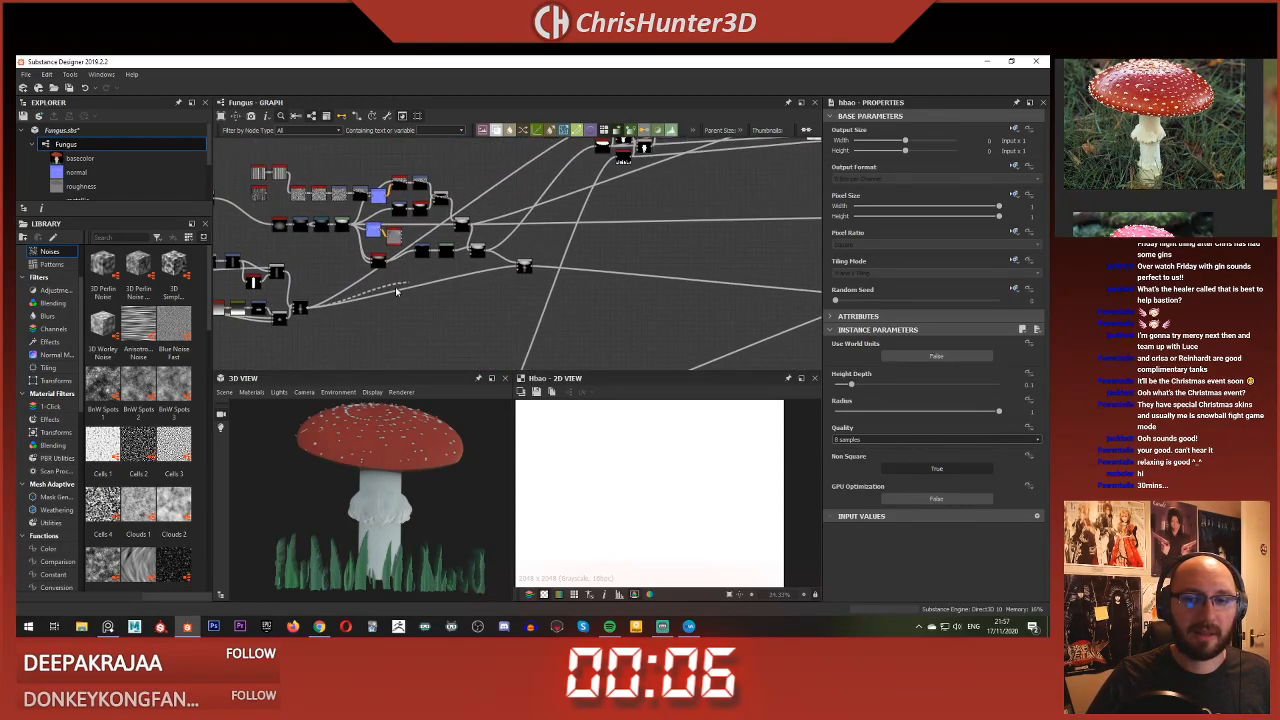
pyautogui.moveTo(590, 195); pyautogui.dragTo(526, 289, button='middle')
pyautogui.scroll(5, 530, 289)
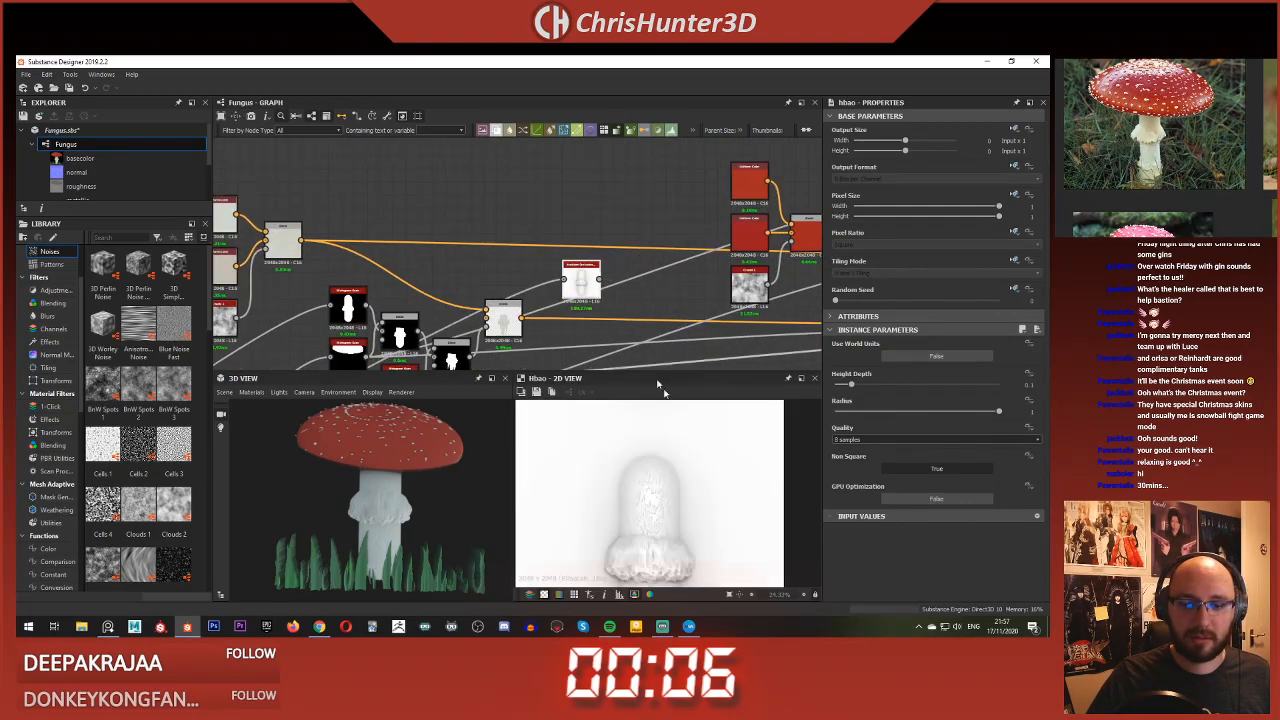
pyautogui.scroll(-2, 701, 480)
pyautogui.moveTo(863, 387); pyautogui.dragTo(867, 386)
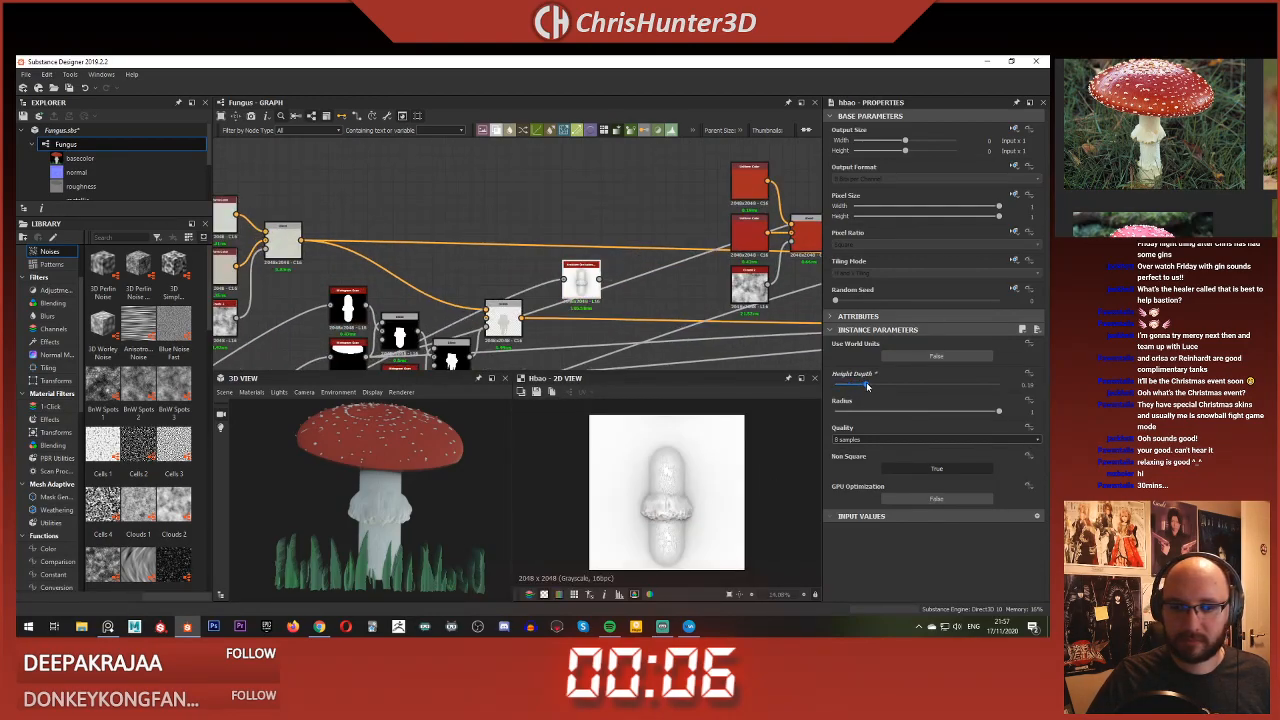
# Step: Examine the existing base color Blends for the cap and stem and how their occlusion is wired
pyautogui.scroll(4, 593, 275)
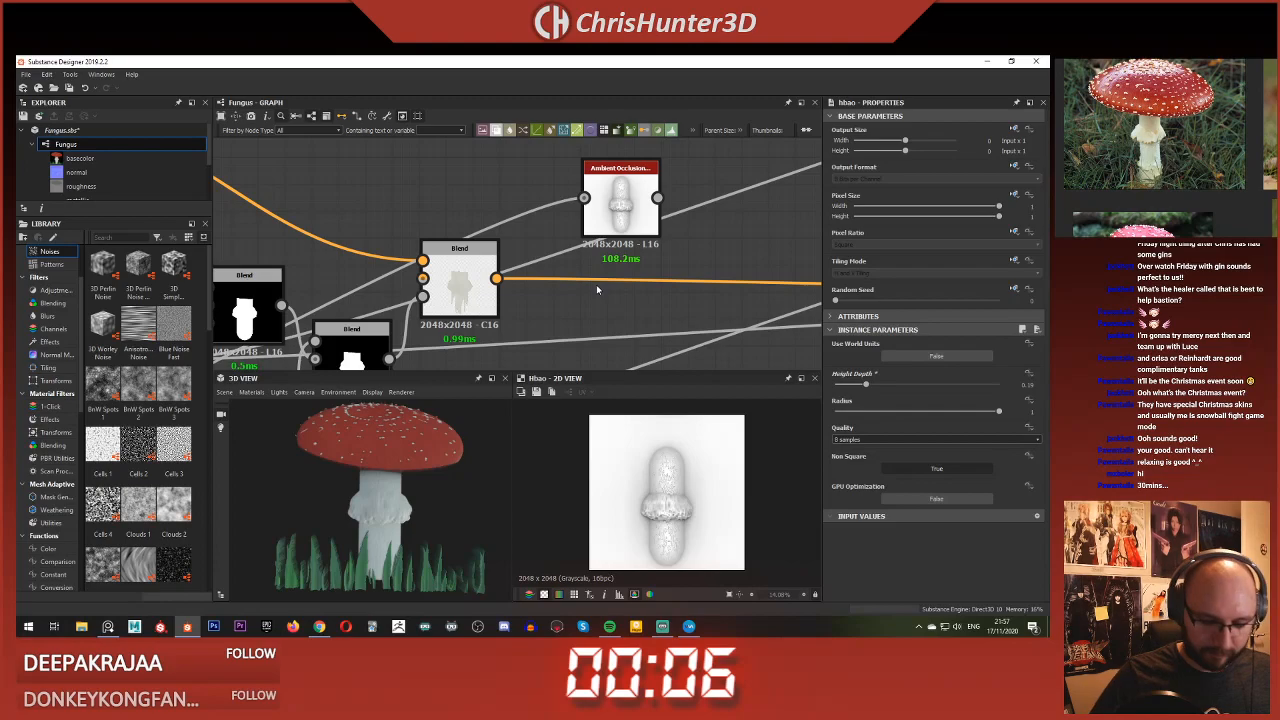
pyautogui.scroll(-4, 597, 289)
pyautogui.moveTo(597, 289); pyautogui.dragTo(260, 262, button='middle')
pyautogui.scroll(3, 594, 277)
pyautogui.scroll(-3, 594, 277)
pyautogui.moveTo(467, 264); pyautogui.dragTo(246, 253, button='middle')
pyautogui.scroll(3, 450, 265)
pyautogui.scroll(-3, 502, 258)
pyautogui.moveTo(394, 225); pyautogui.dragTo(503, 260, button='middle')
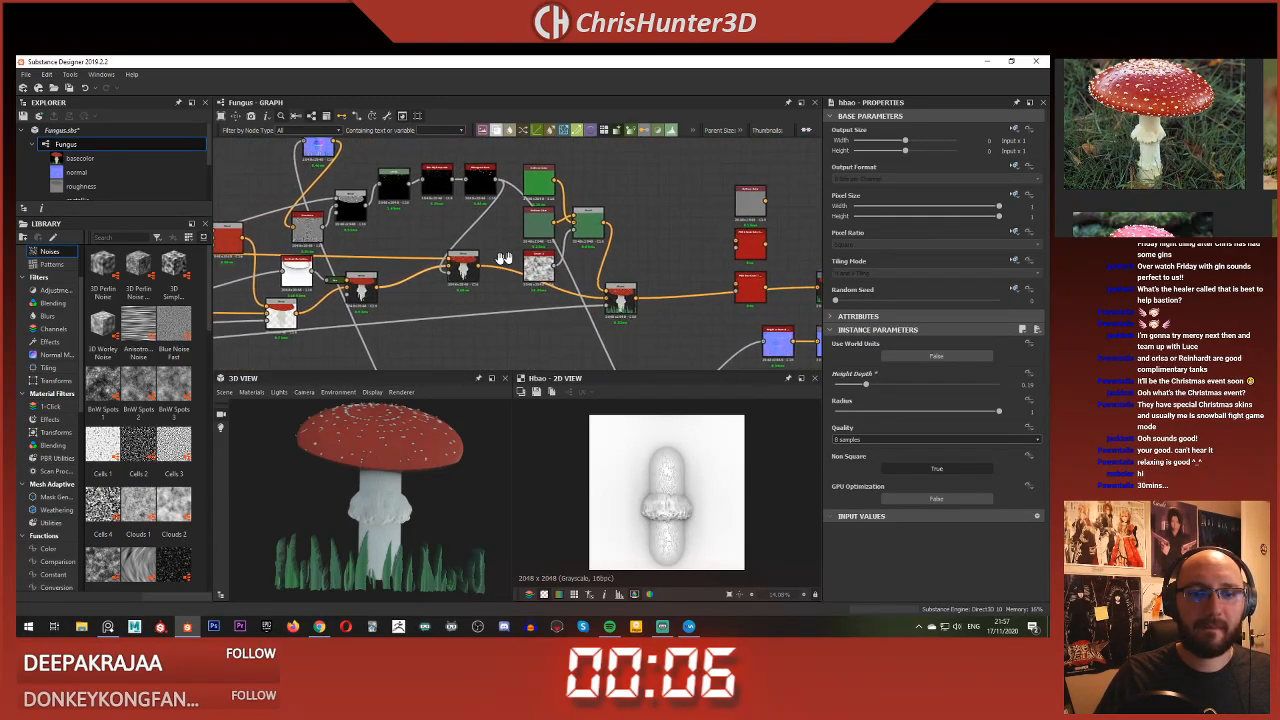
pyautogui.scroll(2, 503, 260)
pyautogui.moveTo(387, 276); pyautogui.dragTo(560, 264, button='middle')
pyautogui.click(592, 265)
pyautogui.scroll(-1, 434, 260)
pyautogui.moveTo(322, 263); pyautogui.dragTo(447, 227, button='middle')
pyautogui.scroll(1, 512, 266)
pyautogui.click(531, 291)
pyautogui.scroll(-3, 523, 291)
pyautogui.scroll(3, 363, 270)
pyautogui.scroll(-2, 543, 251)
pyautogui.scroll(2, 572, 252)
pyautogui.click(521, 279)
pyautogui.scroll(-2, 551, 243)
# Step: Add a Blend node after the masked stem Blend, using that Blend as its background
pyautogui.press('space')
pyautogui.press('Escape')
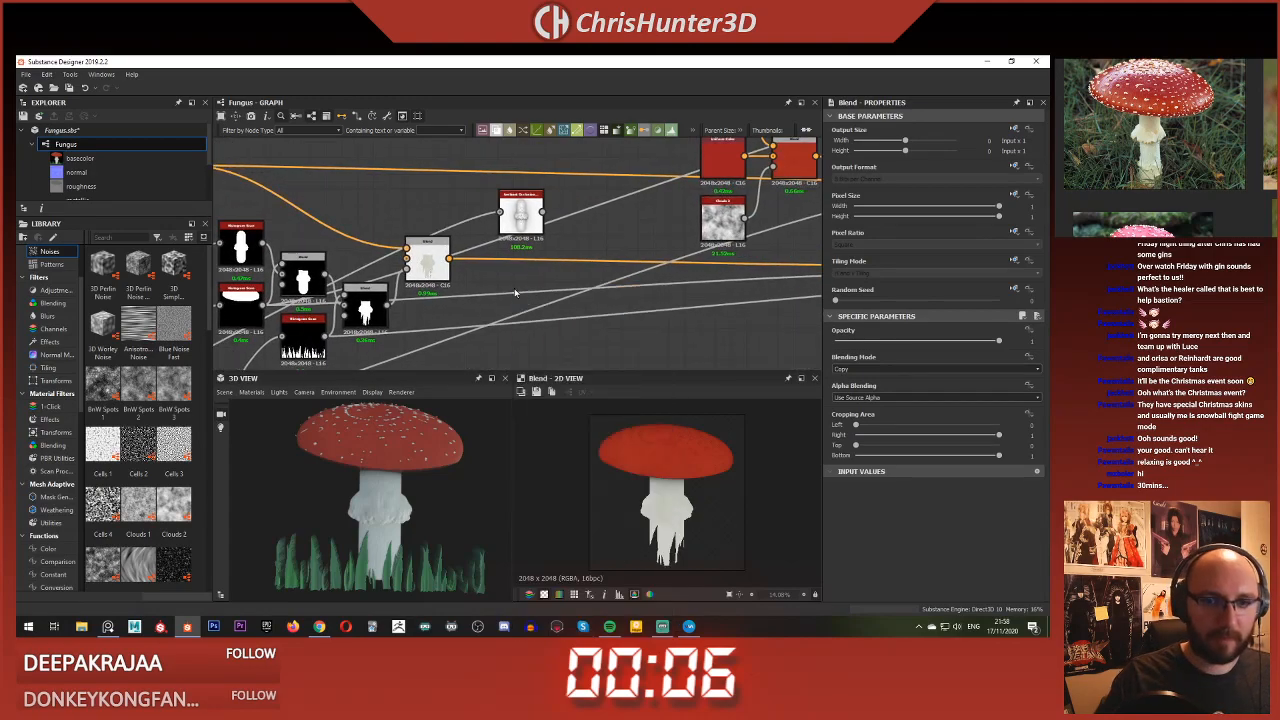
pyautogui.press('space')
pyautogui.write('blend')
pyautogui.press('Return')
pyautogui.moveTo(516, 292); pyautogui.dragTo(561, 289)
# Step: Add a Gradient Map after the stem's Ambient Occlusion, connect it to the new Blend's foreground, and place both nodes above the masked stem Blend
pyautogui.press('space')
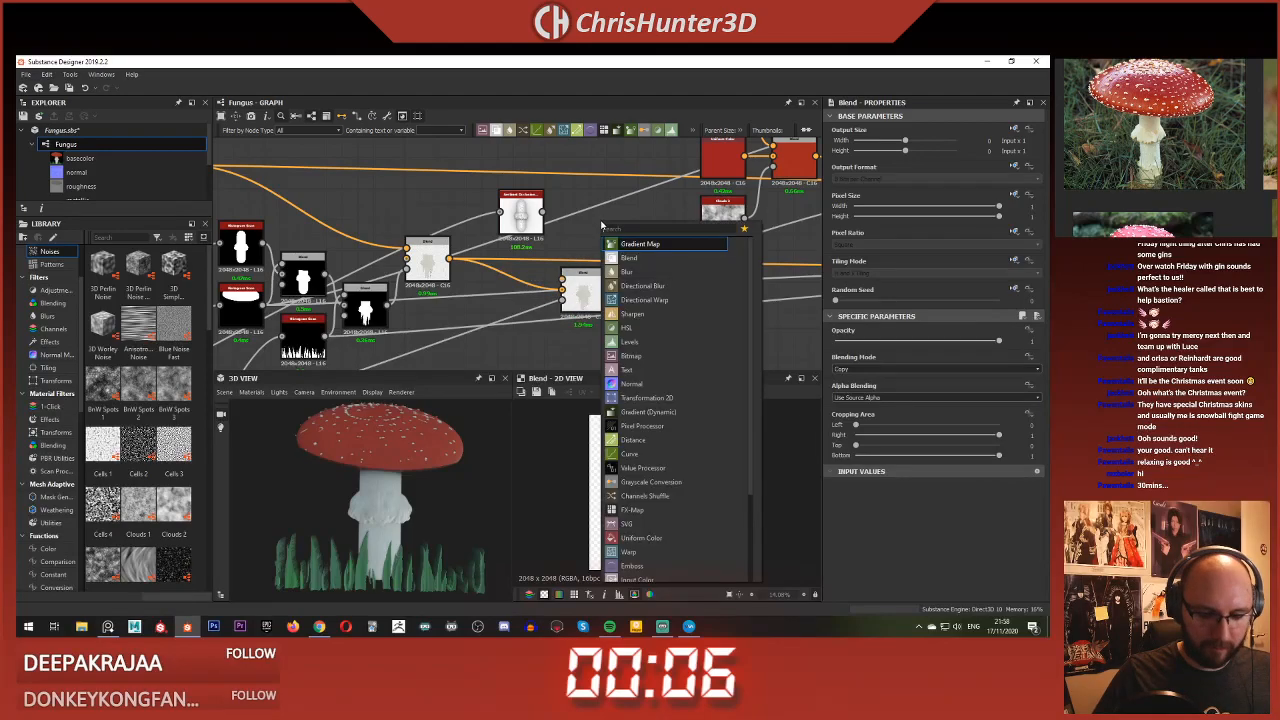
pyautogui.press('Return')
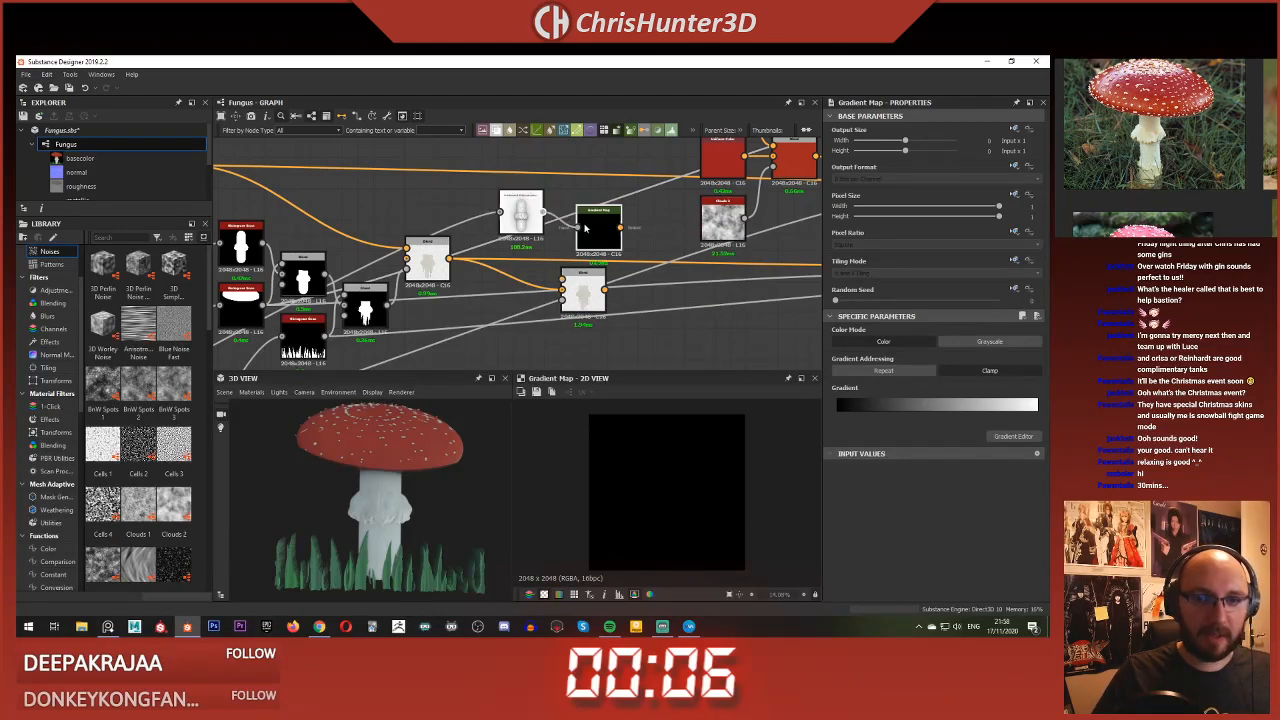
pyautogui.moveTo(585, 229); pyautogui.dragTo(591, 230)
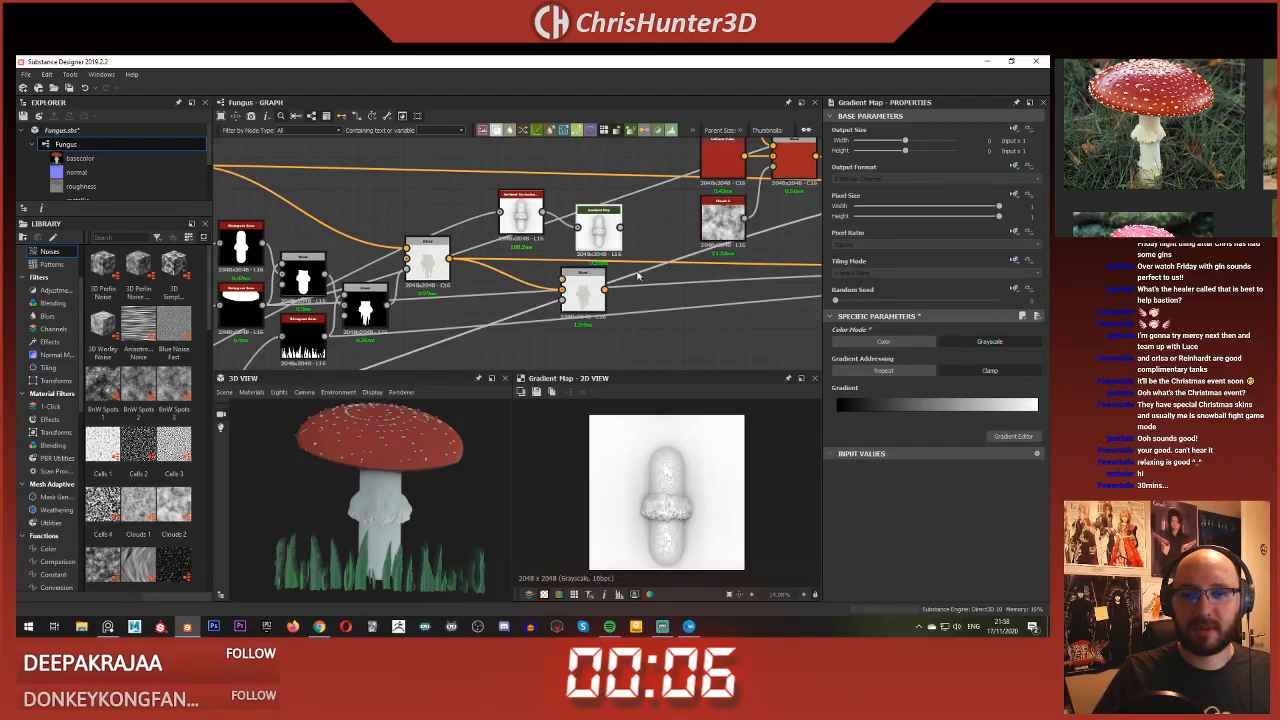
pyautogui.moveTo(588, 252); pyautogui.dragTo(562, 279)
pyautogui.moveTo(532, 222); pyautogui.dragTo(424, 206)
pyautogui.moveTo(599, 235); pyautogui.dragTo(482, 206)
pyautogui.moveTo(391, 207); pyautogui.dragTo(481, 217)
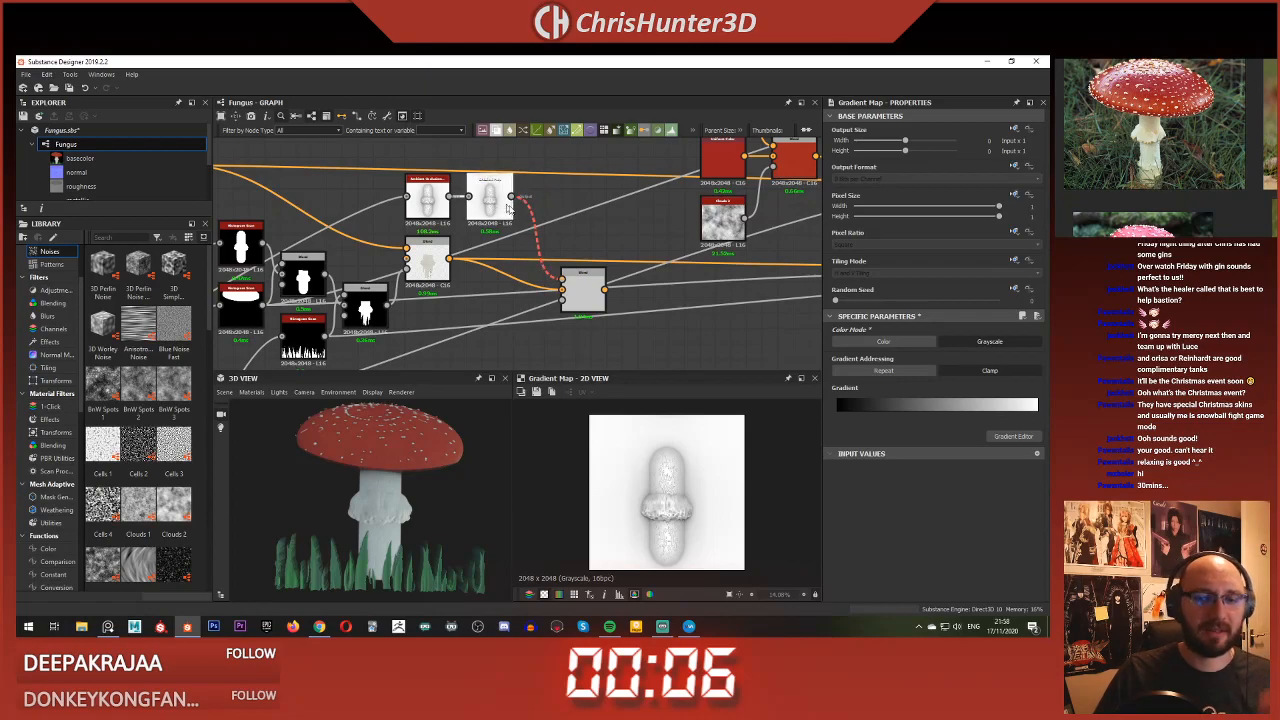
# Step: Set the Gradient Map's color mode to Color and dock the node to the new stem Blend
pyautogui.click(574, 284)
pyautogui.click(493, 202)
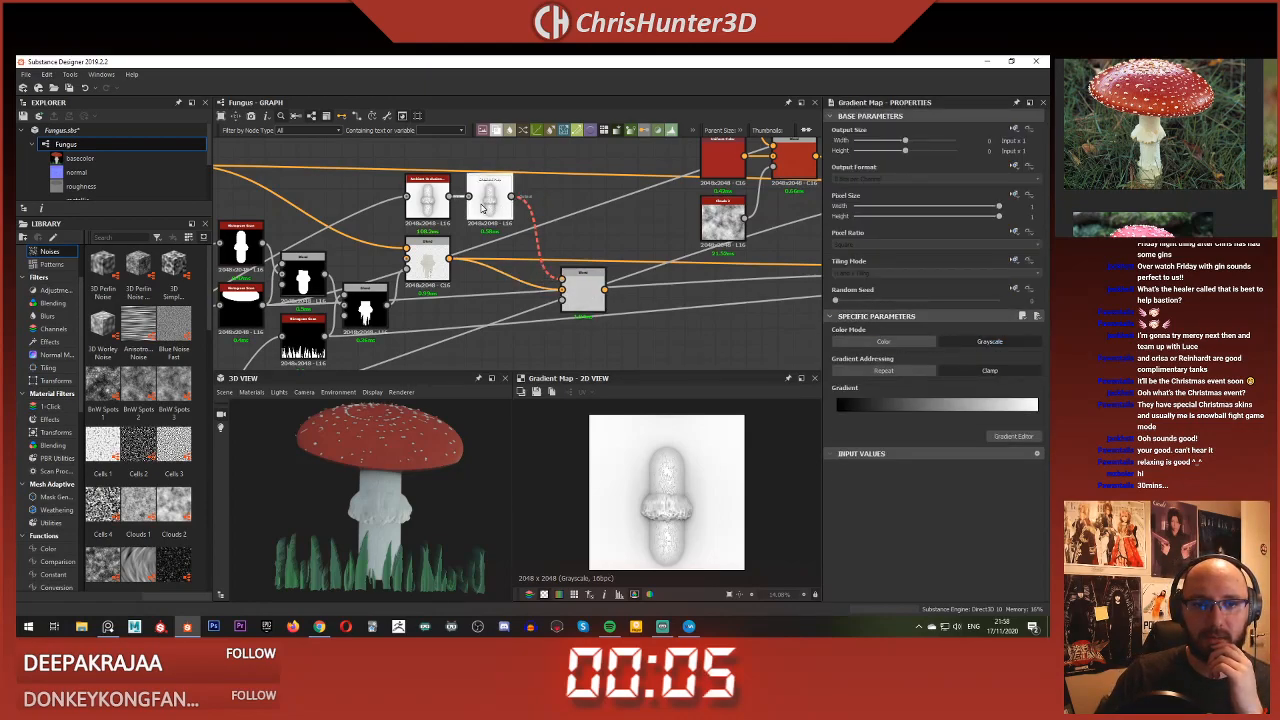
pyautogui.click(882, 342)
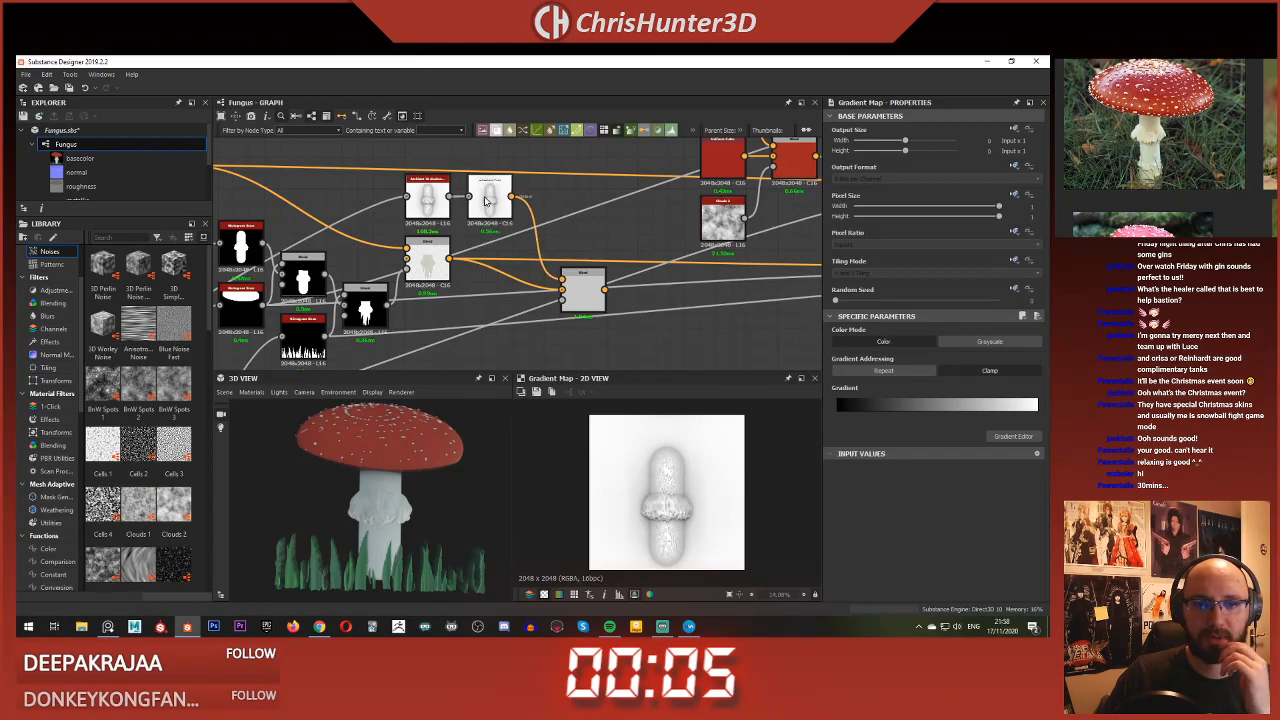
pyautogui.press('d')
# Step: Set the new stem Blend's blending mode to Multiply and its opacity to 0.3
pyautogui.doubleClick(586, 292)
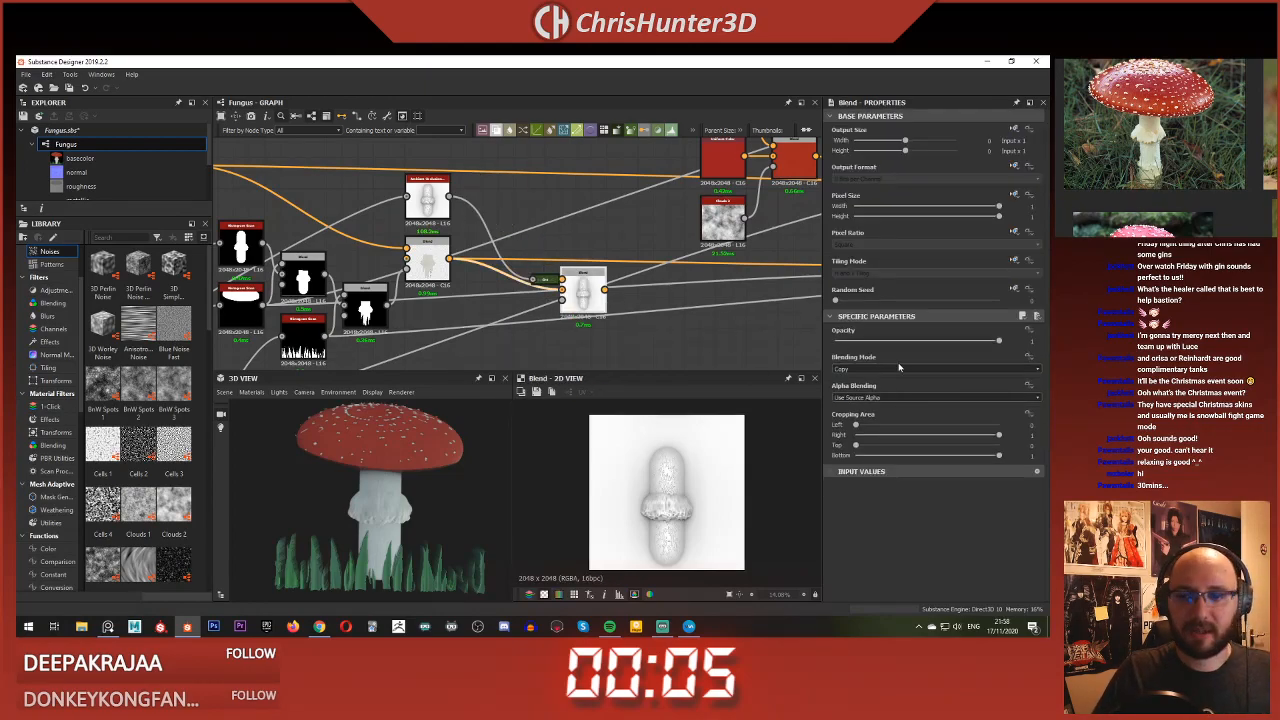
pyautogui.click(901, 369)
pyautogui.click(892, 396)
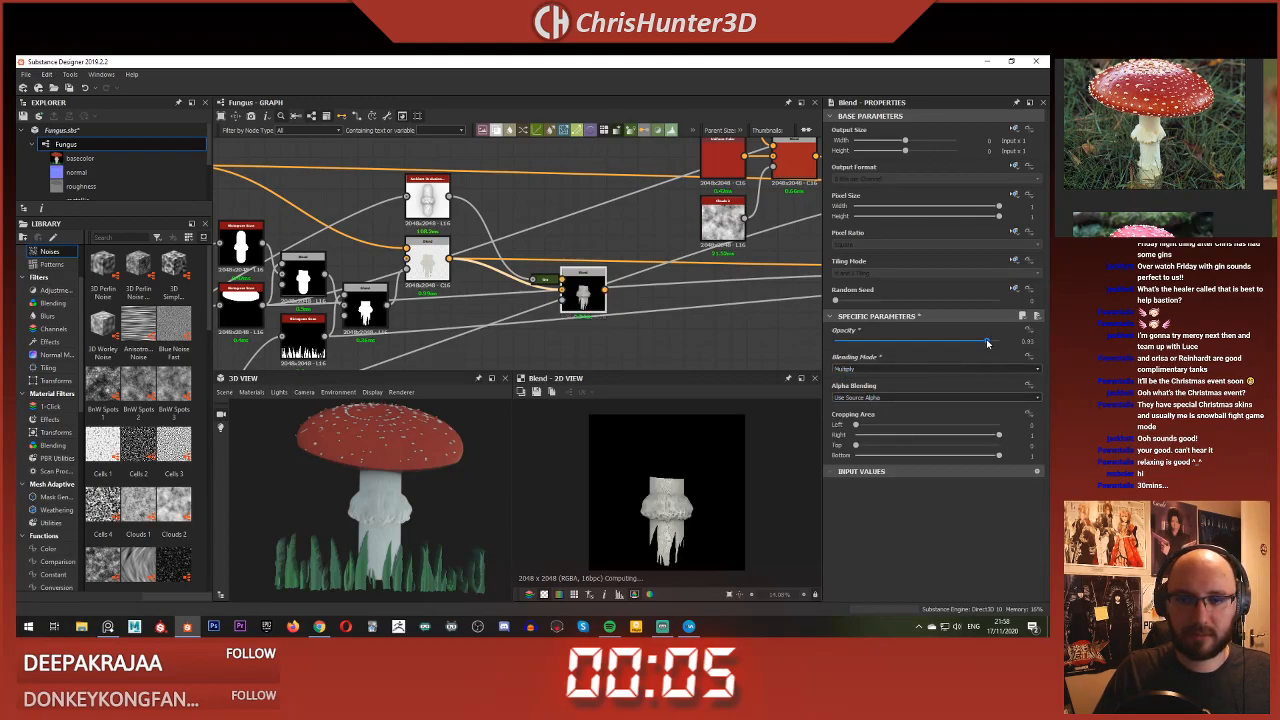
pyautogui.moveTo(987, 342); pyautogui.dragTo(886, 338)
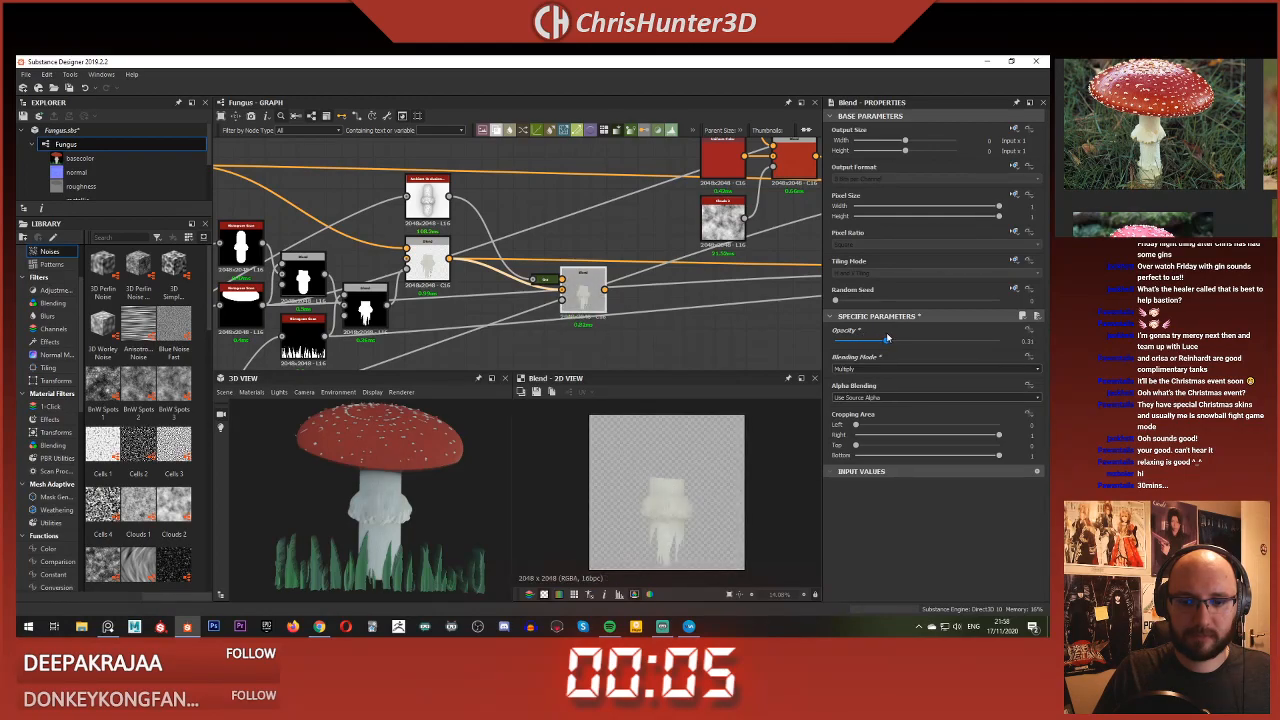
pyautogui.moveTo(481, 290); pyautogui.dragTo(423, 315, button='middle')
pyautogui.scroll(3, 686, 482)
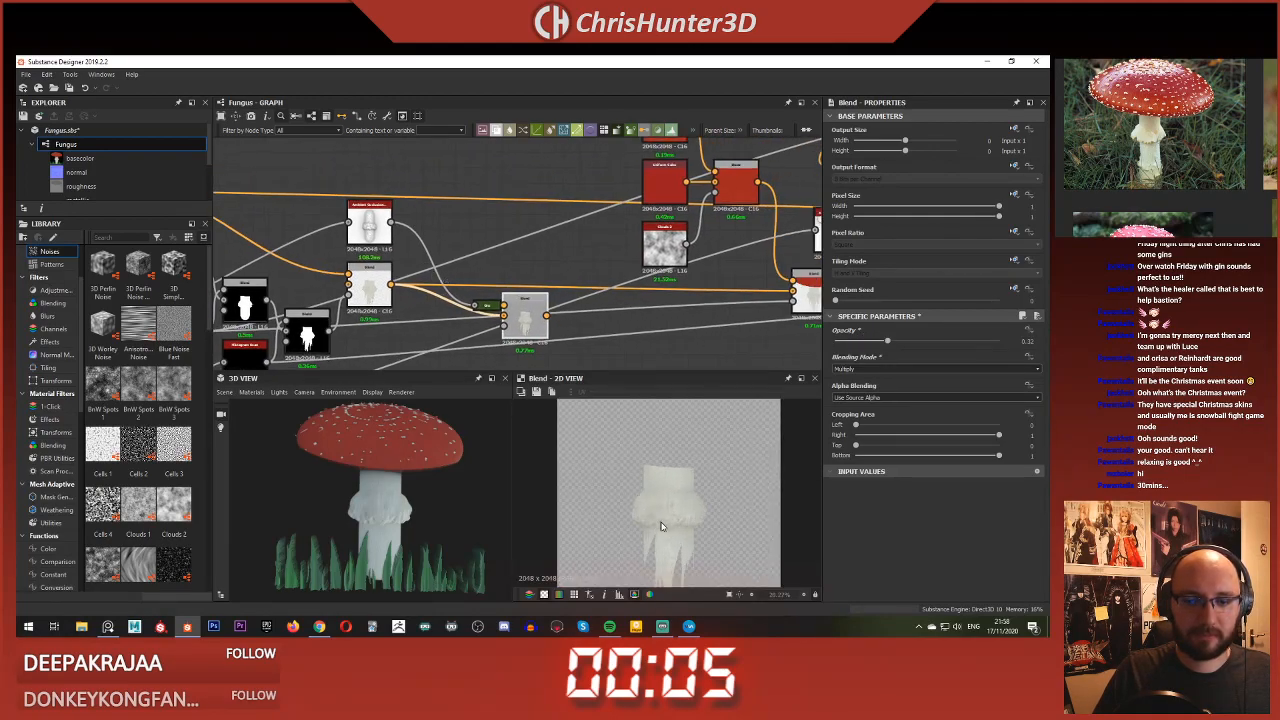
pyautogui.moveTo(845, 347); pyautogui.dragTo(885, 347)
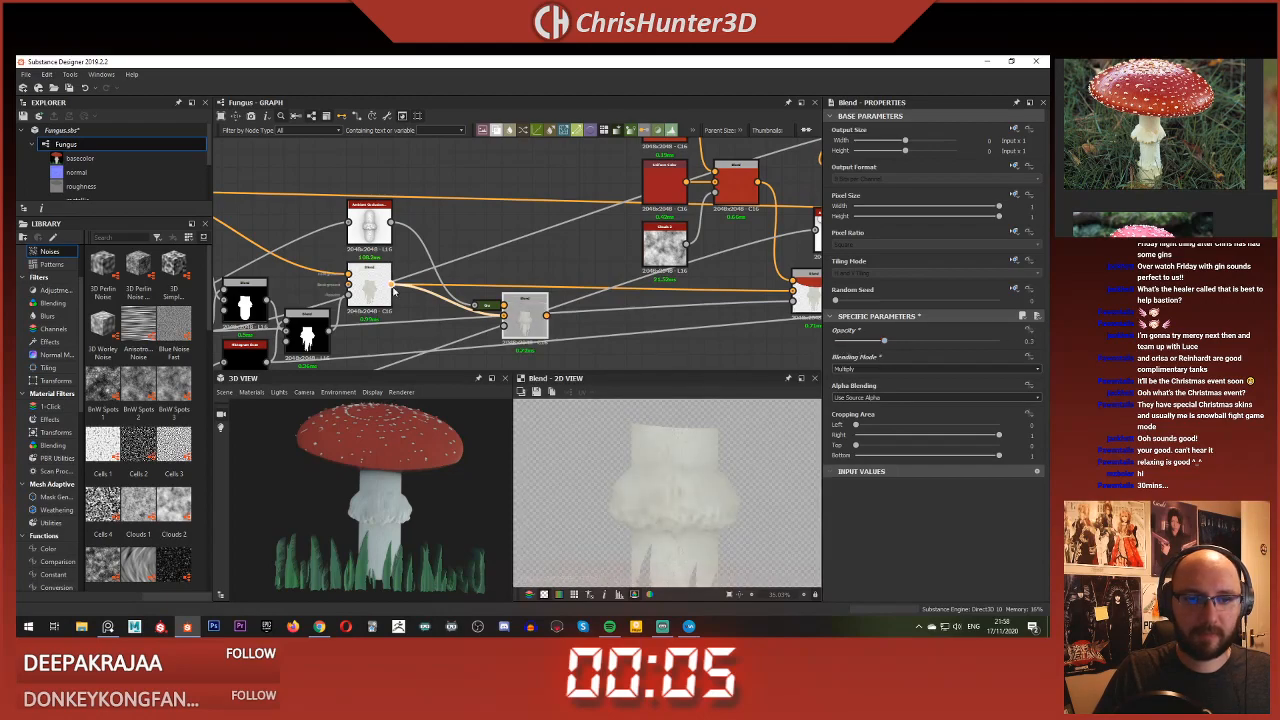
# Step: Route the stem's Multiply Blend into the Blend that combines cap and stem, and check the stem in 3D
pyautogui.moveTo(527, 312); pyautogui.dragTo(512, 290)
pyautogui.scroll(4, 405, 502)
pyautogui.scroll(-5, 406, 498)
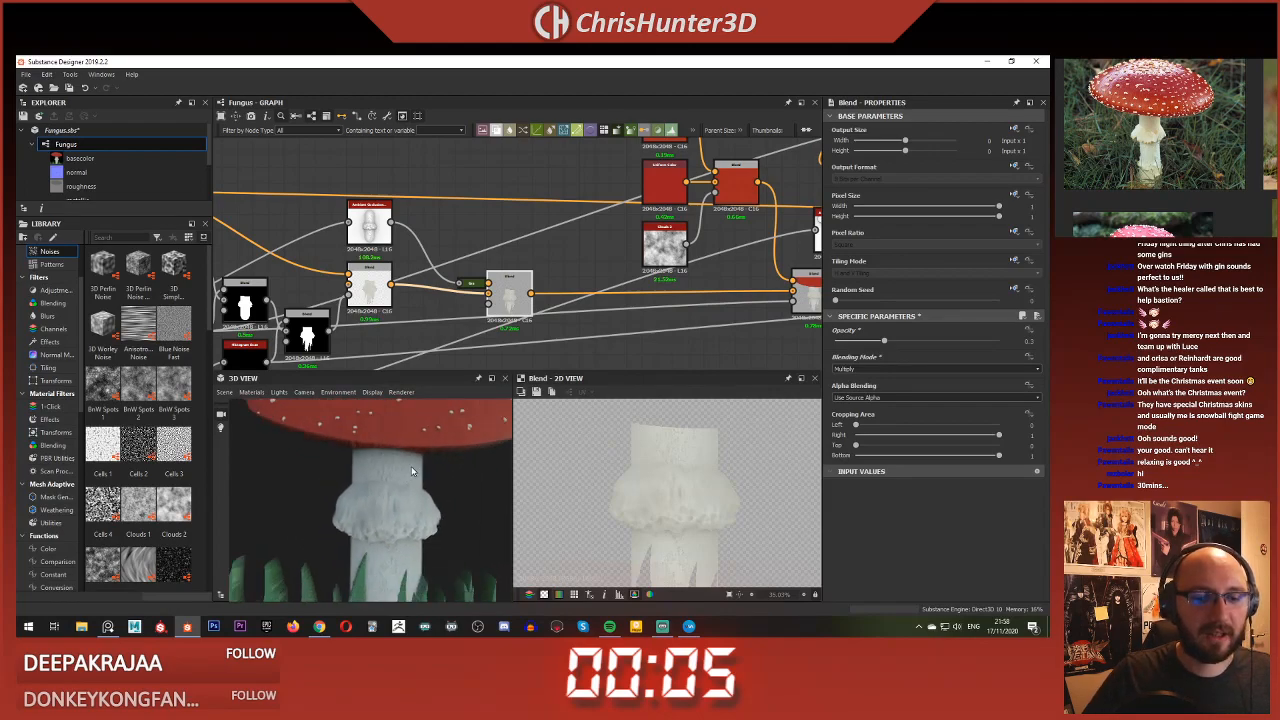
pyautogui.scroll(-3, 405, 472)
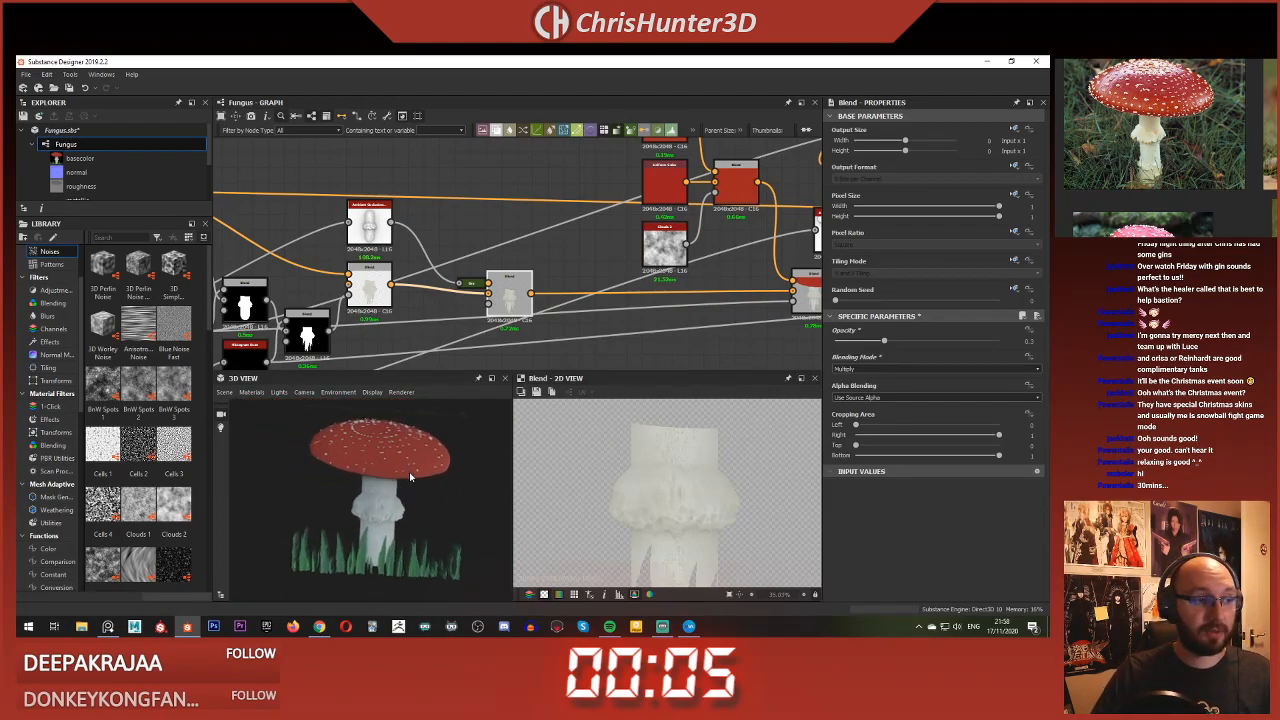
pyautogui.scroll(-1, 405, 472)
pyautogui.moveTo(394, 457); pyautogui.dragTo(408, 446)
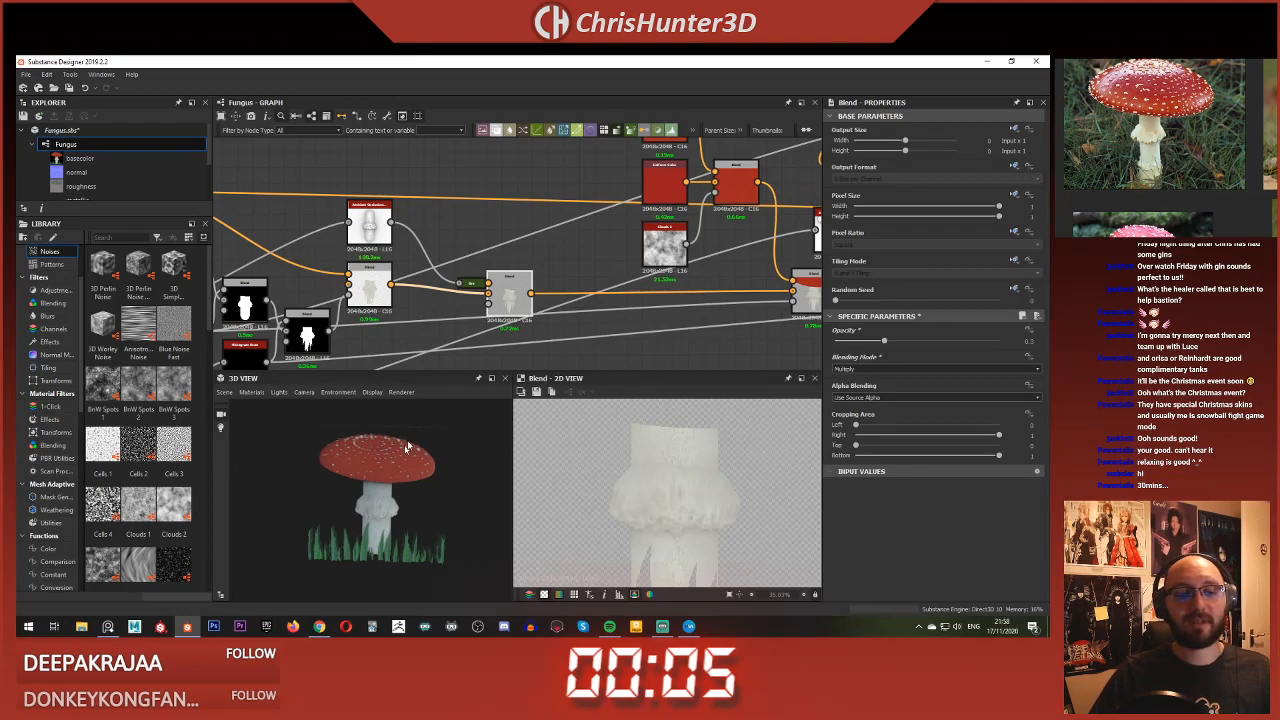
# Step: Review the remaining base color node chain and inspect the stem and grass shading in 3D
pyautogui.scroll(-3, 428, 283)
pyautogui.moveTo(428, 283); pyautogui.dragTo(276, 298, button='middle')
pyautogui.moveTo(755, 256); pyautogui.dragTo(680, 242, button='middle')
pyautogui.scroll(3, 640, 256)
pyautogui.scroll(-3, 596, 236)
pyautogui.scroll(-3, 528, 258)
pyautogui.moveTo(500, 262); pyautogui.dragTo(402, 243, button='middle')
pyautogui.scroll(3, 580, 236)
pyautogui.scroll(-3, 434, 200)
pyautogui.scroll(3, 342, 186)
pyautogui.moveTo(434, 200); pyautogui.dragTo(360, 184, button='middle')
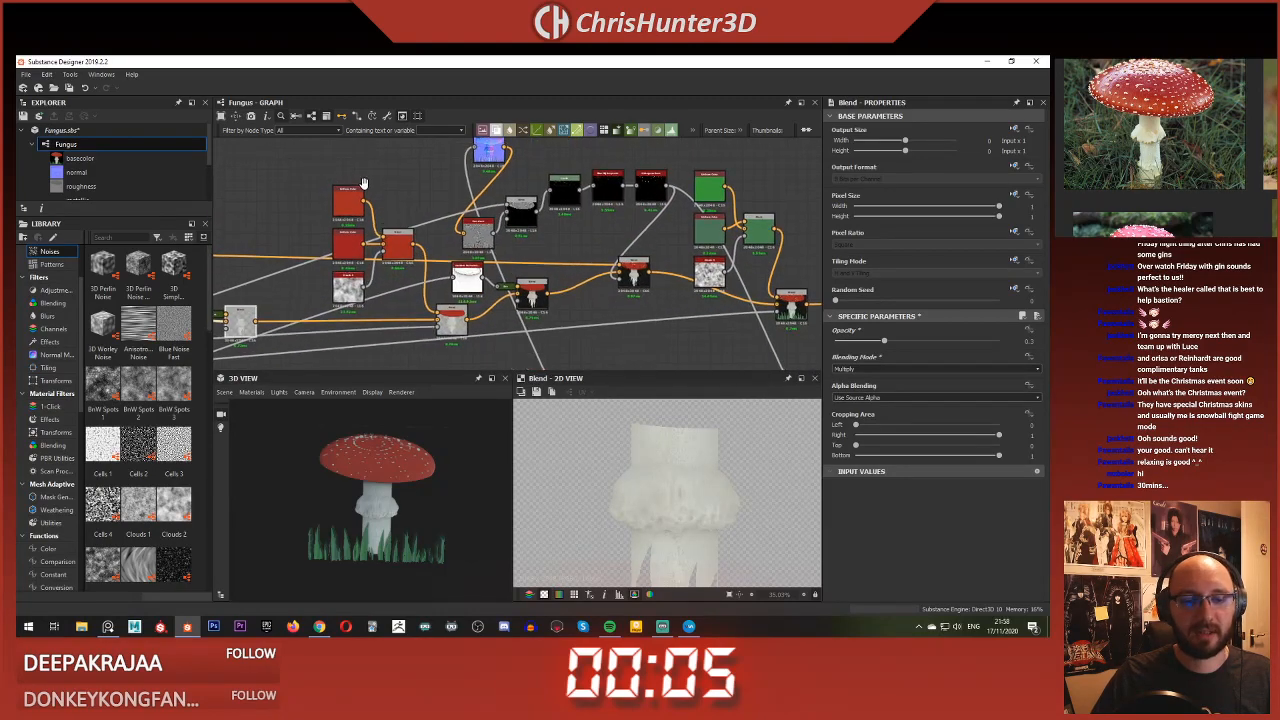
pyautogui.scroll(-2, 366, 206)
pyautogui.scroll(1, 373, 340)
pyautogui.scroll(4, 381, 549)
pyautogui.moveTo(381, 549); pyautogui.dragTo(380, 447, button='middle')
pyautogui.scroll(-2, 380, 447)
pyautogui.scroll(-6, 381, 447)
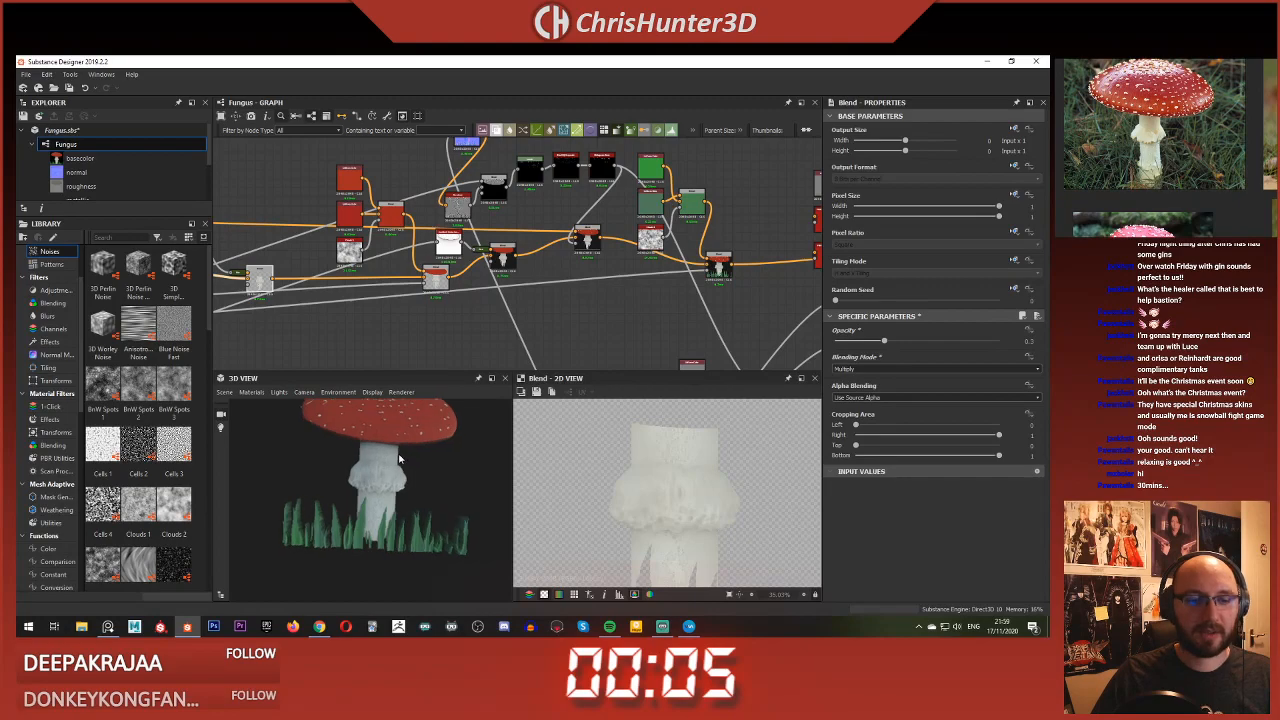
# Step: Move the grass color nodes and the final base color Blend away from the cap-spot Blend to free space
pyautogui.moveTo(503, 243); pyautogui.dragTo(478, 272, button='middle')
pyautogui.scroll(-3, 444, 226)
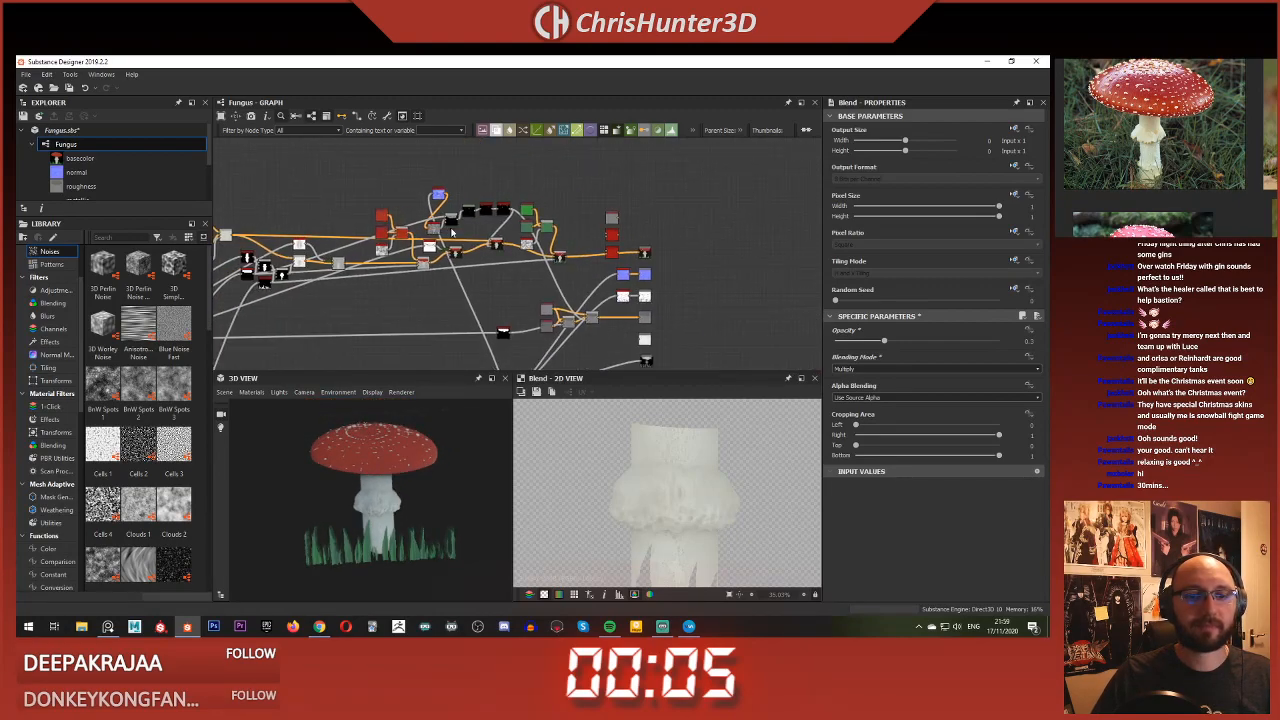
pyautogui.scroll(3, 480, 231)
pyautogui.moveTo(576, 166); pyautogui.dragTo(495, 205, button='middle')
pyautogui.moveTo(495, 204); pyautogui.dragTo(631, 309)
pyautogui.scroll(2, 478, 290)
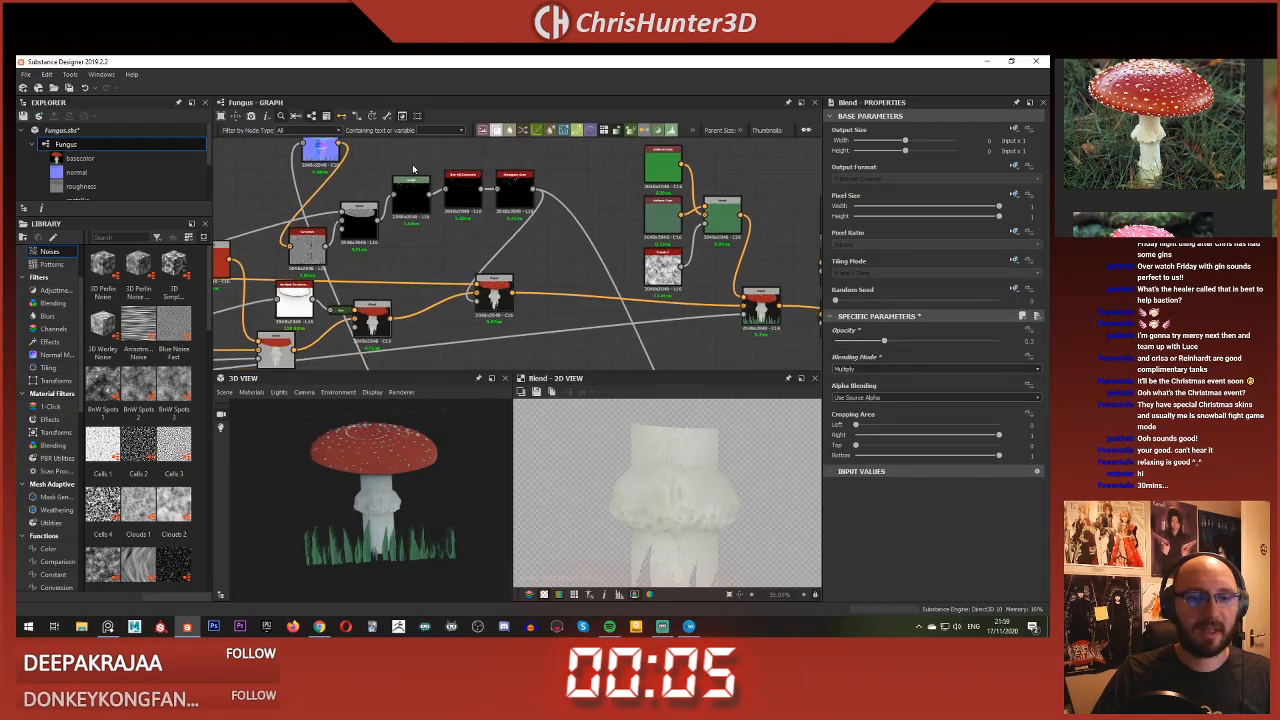
# Step: Inspect the cap in 3D, move the cap-spot Blend farther from the preceding occlusion Blend, and preview that occlusion Blend in 2D
pyautogui.scroll(3, 366, 471)
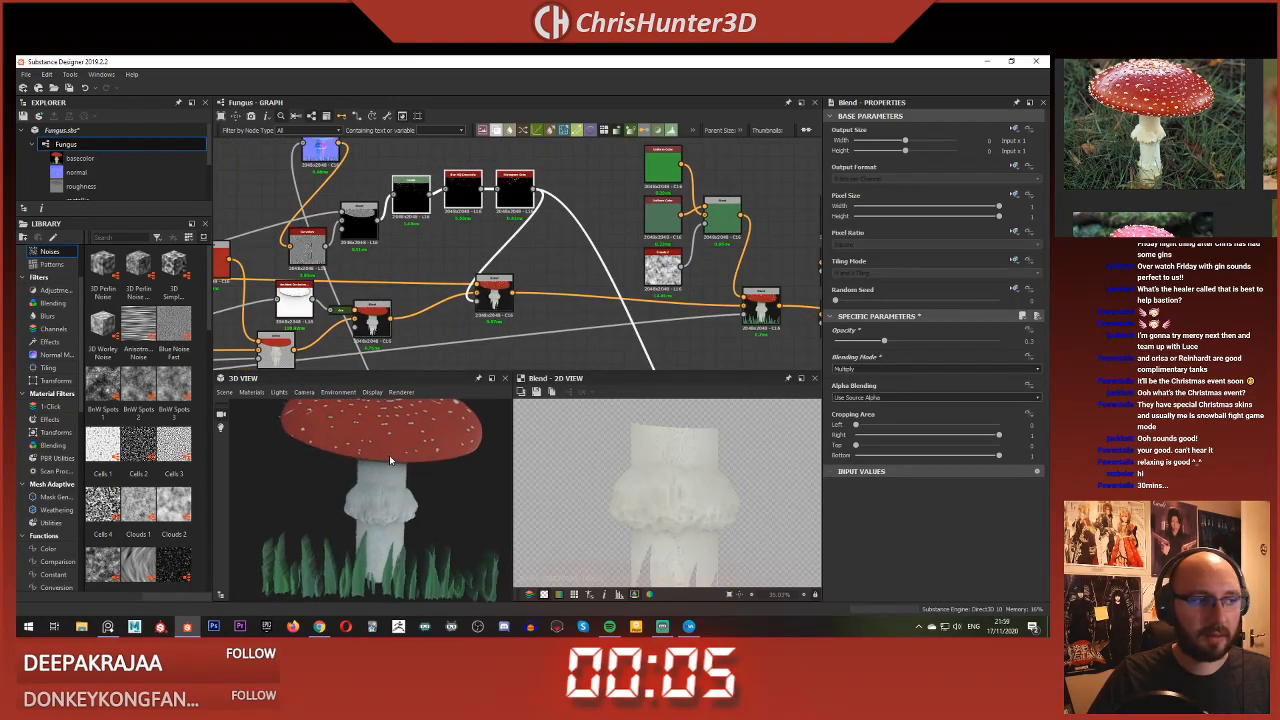
pyautogui.scroll(-2, 405, 364)
pyautogui.scroll(2, 416, 433)
pyautogui.moveTo(416, 433); pyautogui.dragTo(414, 488, button='middle')
pyautogui.moveTo(414, 488); pyautogui.dragTo(398, 477)
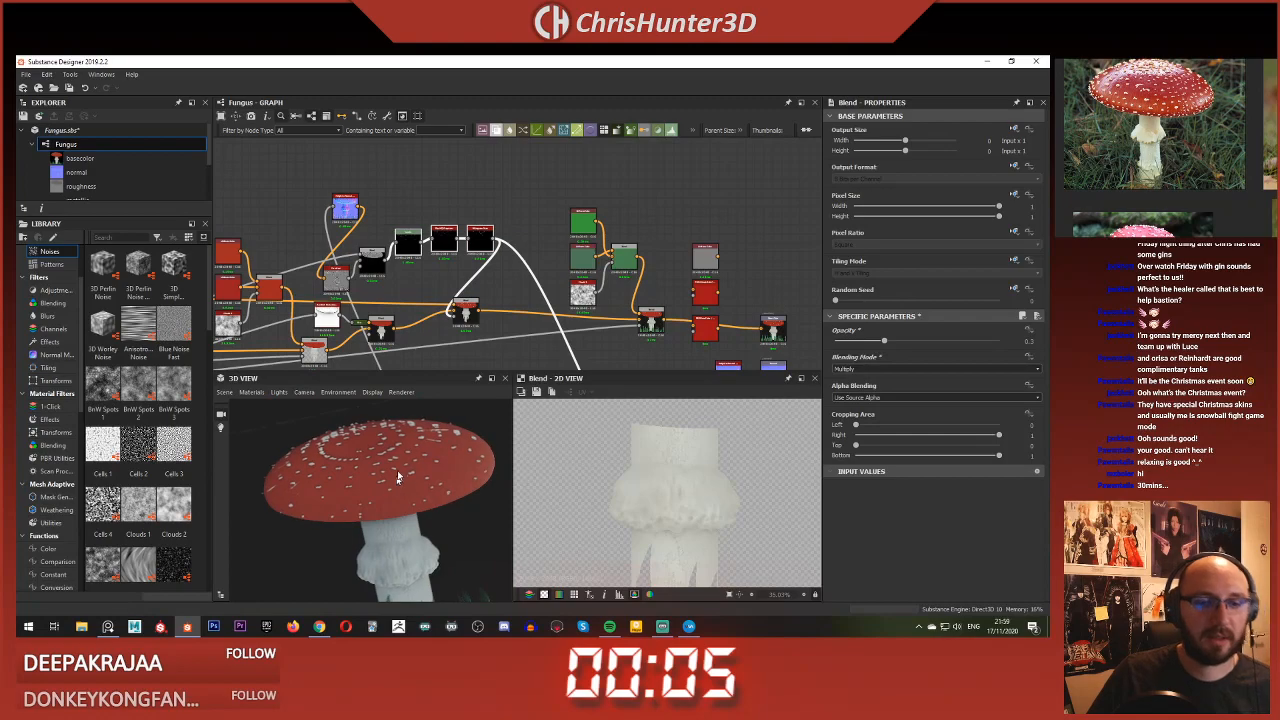
pyautogui.scroll(3, 386, 314)
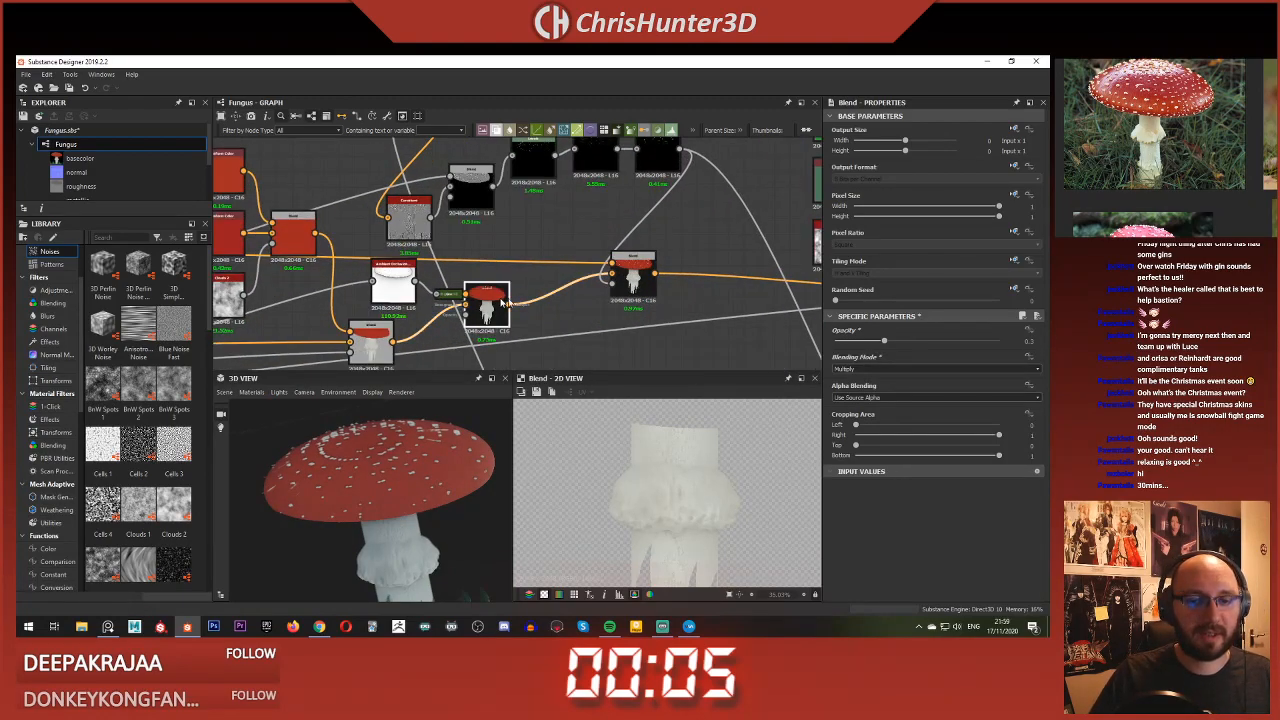
pyautogui.doubleClick(503, 302)
pyautogui.moveTo(632, 273); pyautogui.dragTo(688, 265)
pyautogui.doubleClick(492, 312)
pyautogui.scroll(-4, 656, 456)
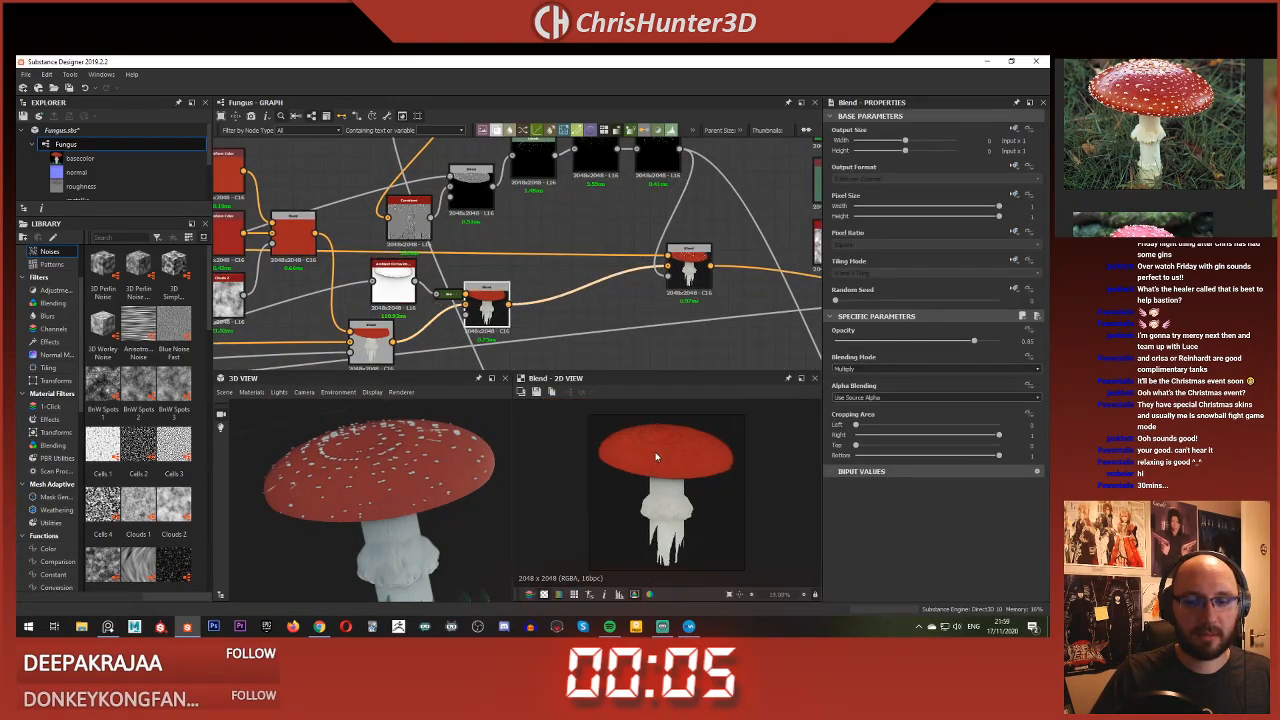
# Step: Add a Blend node after the cap-and-stem occlusion Blend, feeding that Blend's output into its background
pyautogui.scroll(4, 656, 457)
pyautogui.press('space')
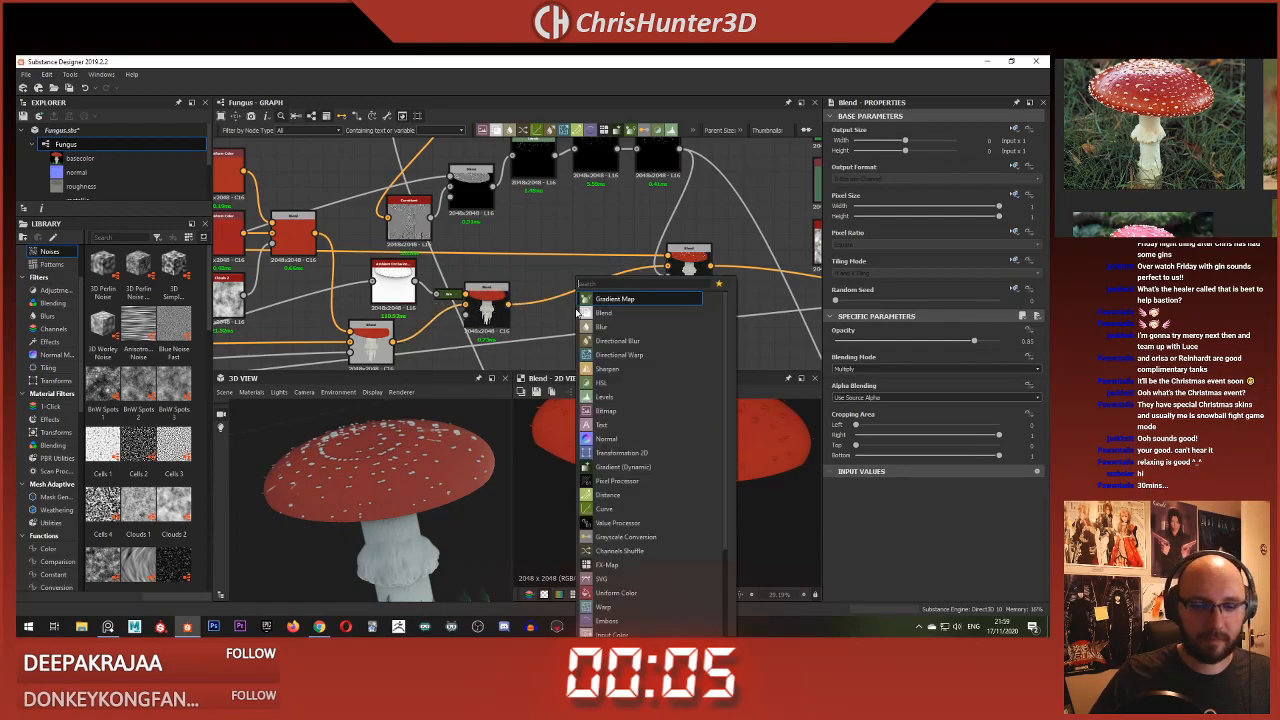
pyautogui.write('blend')
pyautogui.press('Return')
pyautogui.moveTo(576, 313); pyautogui.dragTo(484, 307, button='middle')
pyautogui.moveTo(563, 298); pyautogui.dragTo(593, 320)
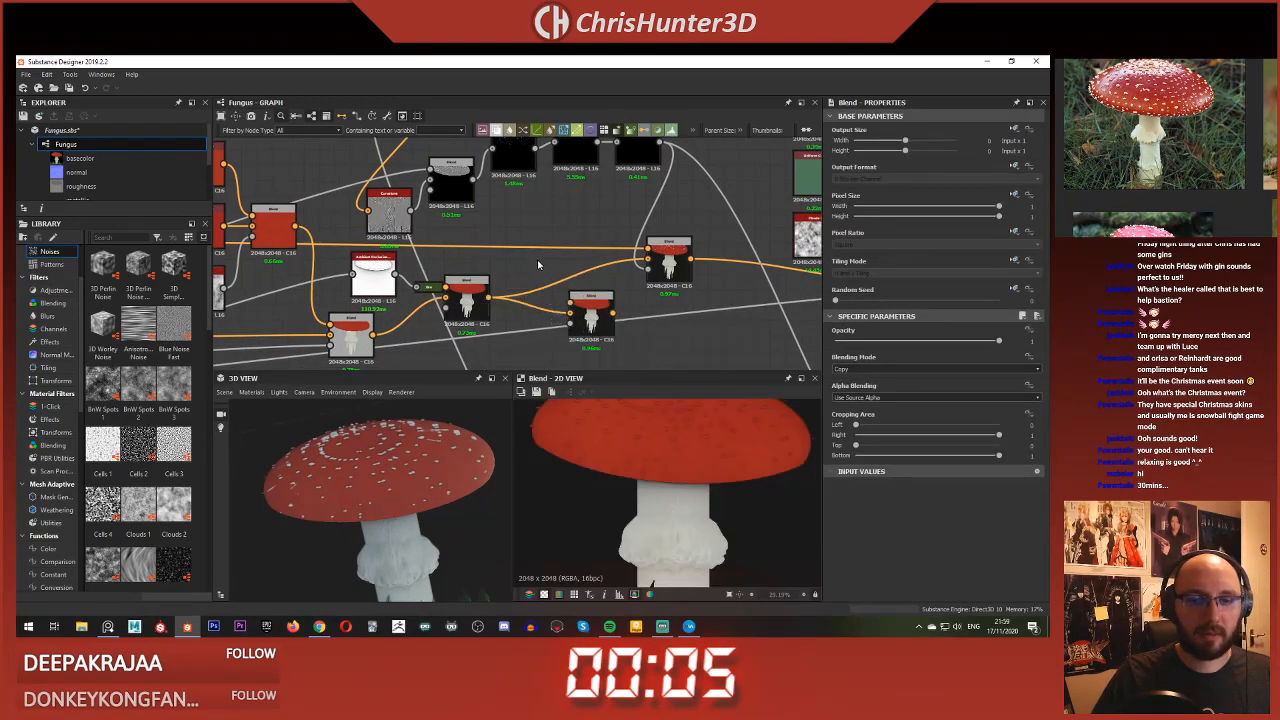
# Step: Add a Shadows node between the occlusion Blend and the new Blend, and shift the new Blend to make room
pyautogui.press('space')
pyautogui.write('ble')
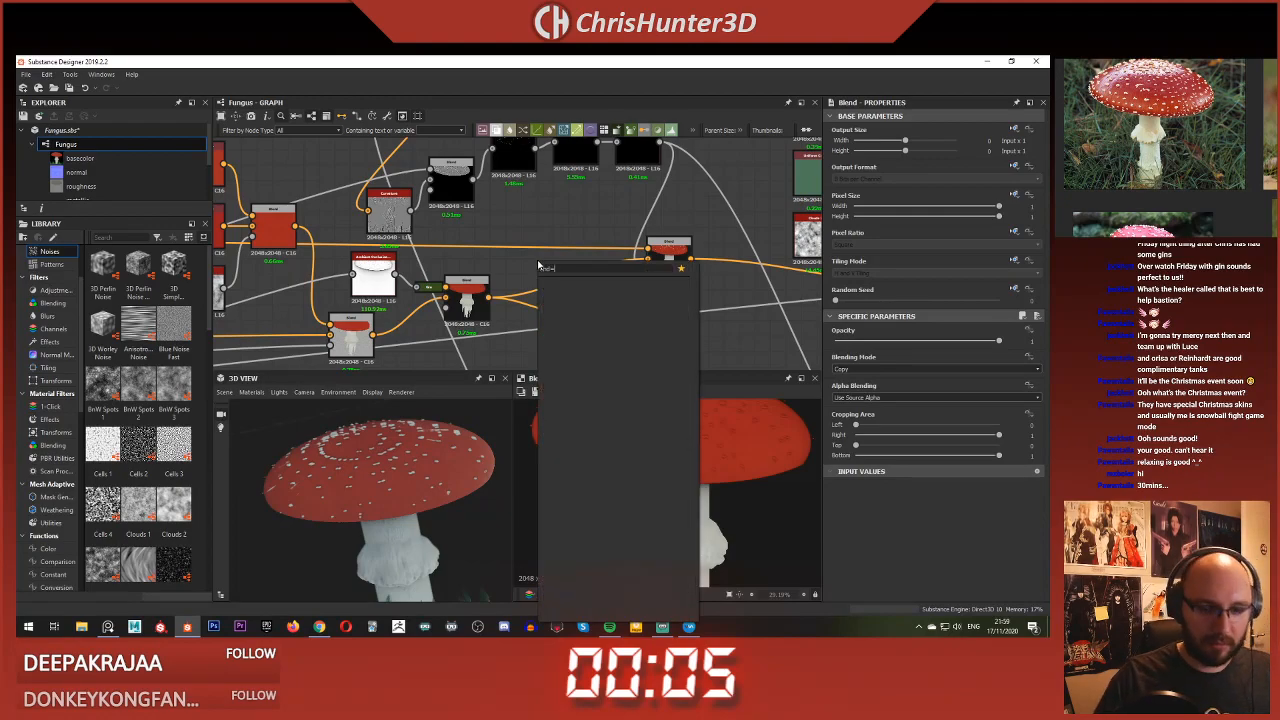
pyautogui.press('BackSpace')
pyautogui.press('BackSpace')
pyautogui.press('BackSpace')
pyautogui.press('BackSpace')
pyautogui.press('BackSpace')
pyautogui.write('shad')
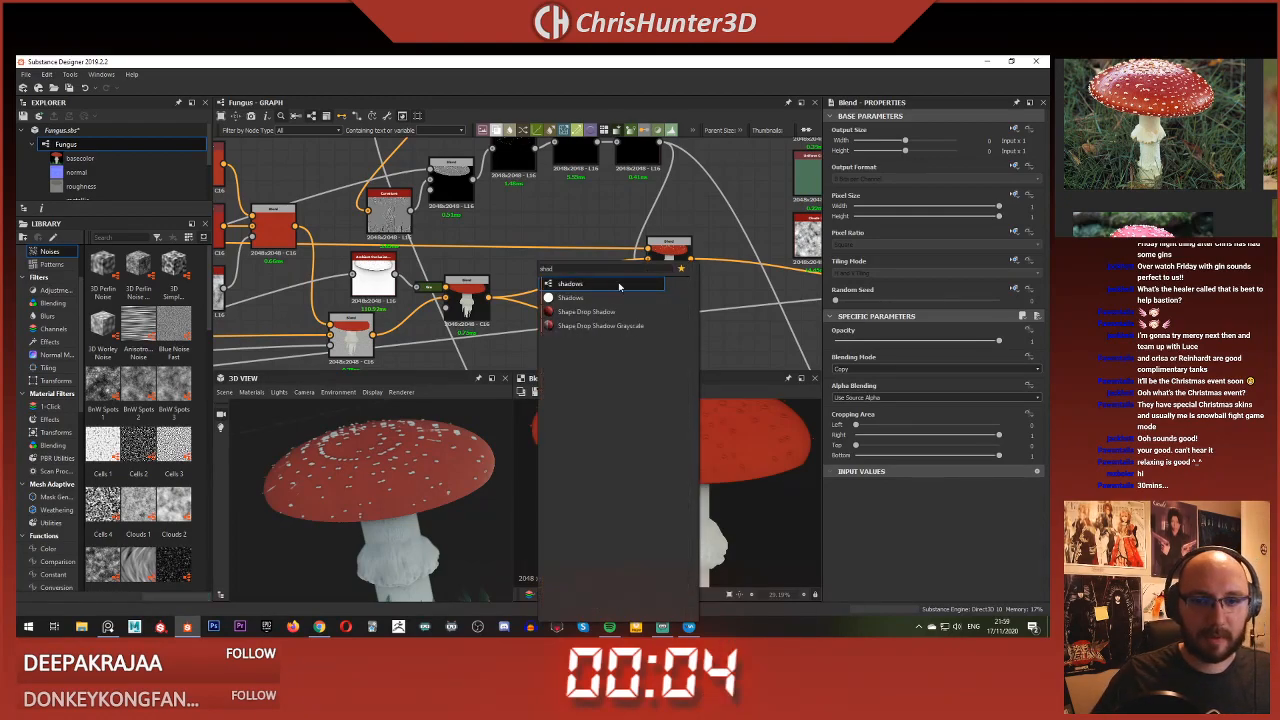
pyautogui.click(619, 285)
pyautogui.doubleClick(548, 265)
pyautogui.moveTo(590, 318); pyautogui.dragTo(605, 318)
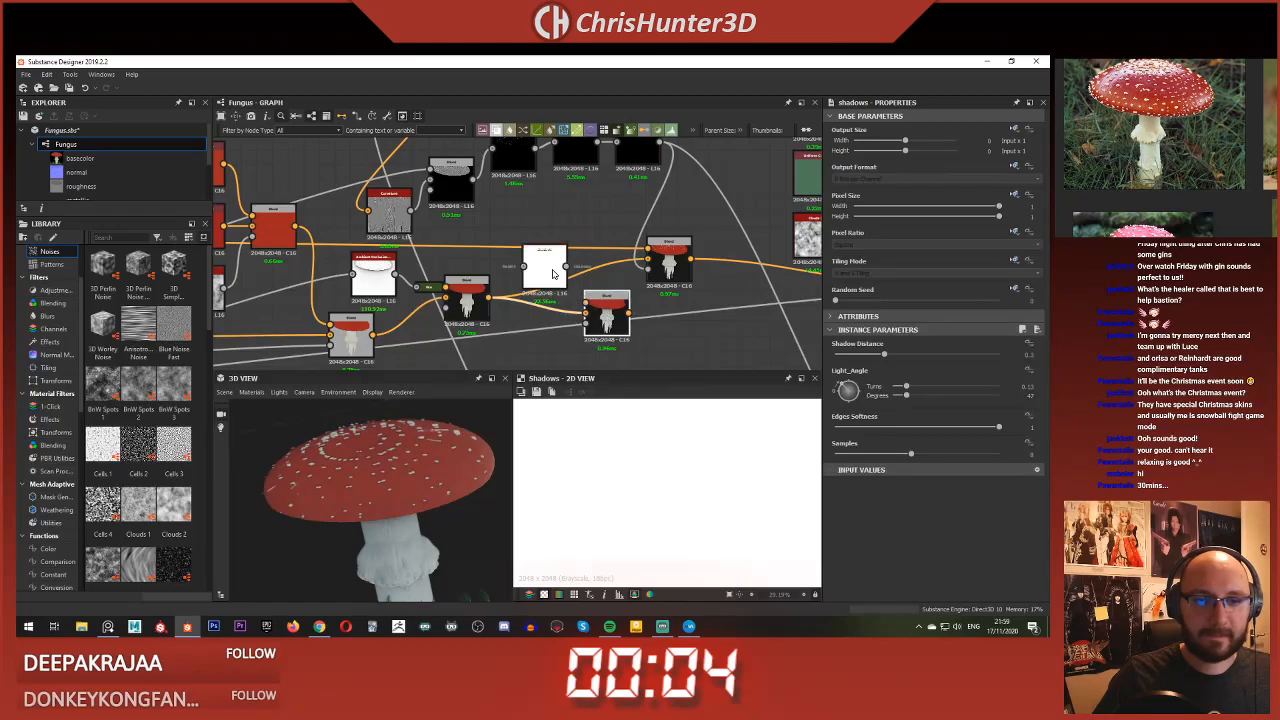
# Step: Feed the cap's Histogram Scan mask into the Shadows node and set its Shadow Distance to 1
pyautogui.scroll(-2, 550, 273)
pyautogui.scroll(2, 473, 264)
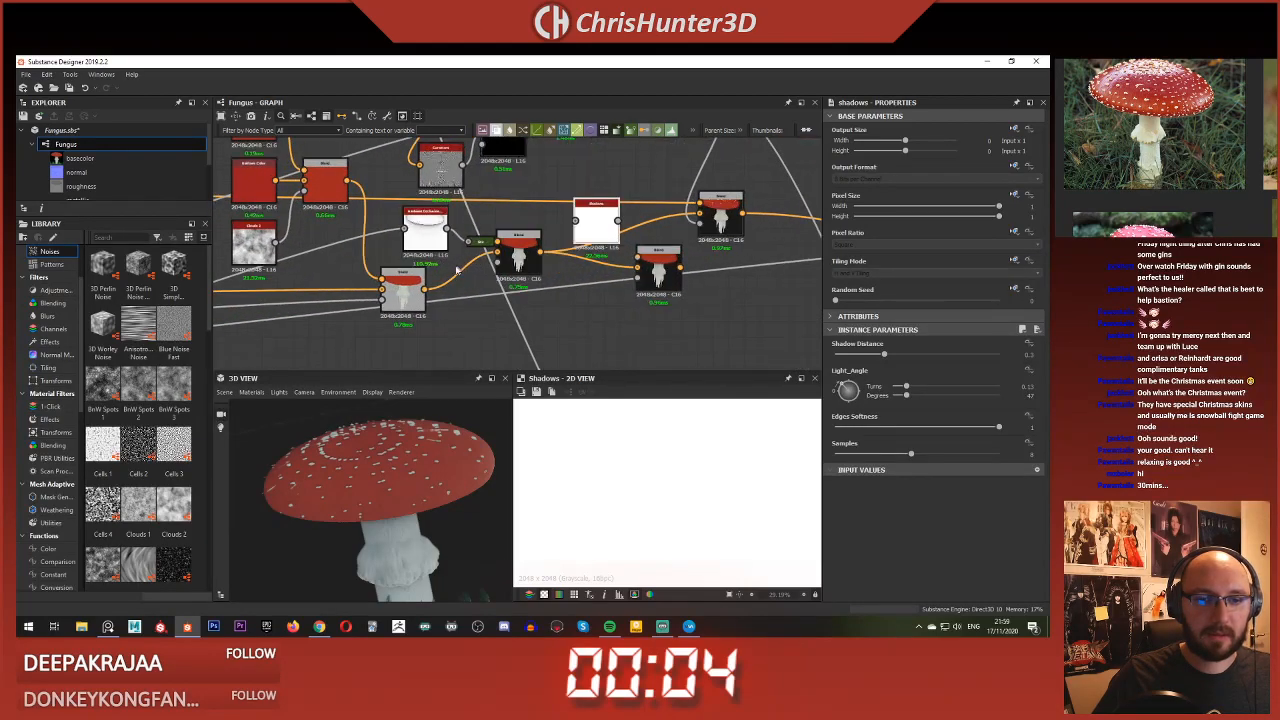
pyautogui.doubleClick(381, 300)
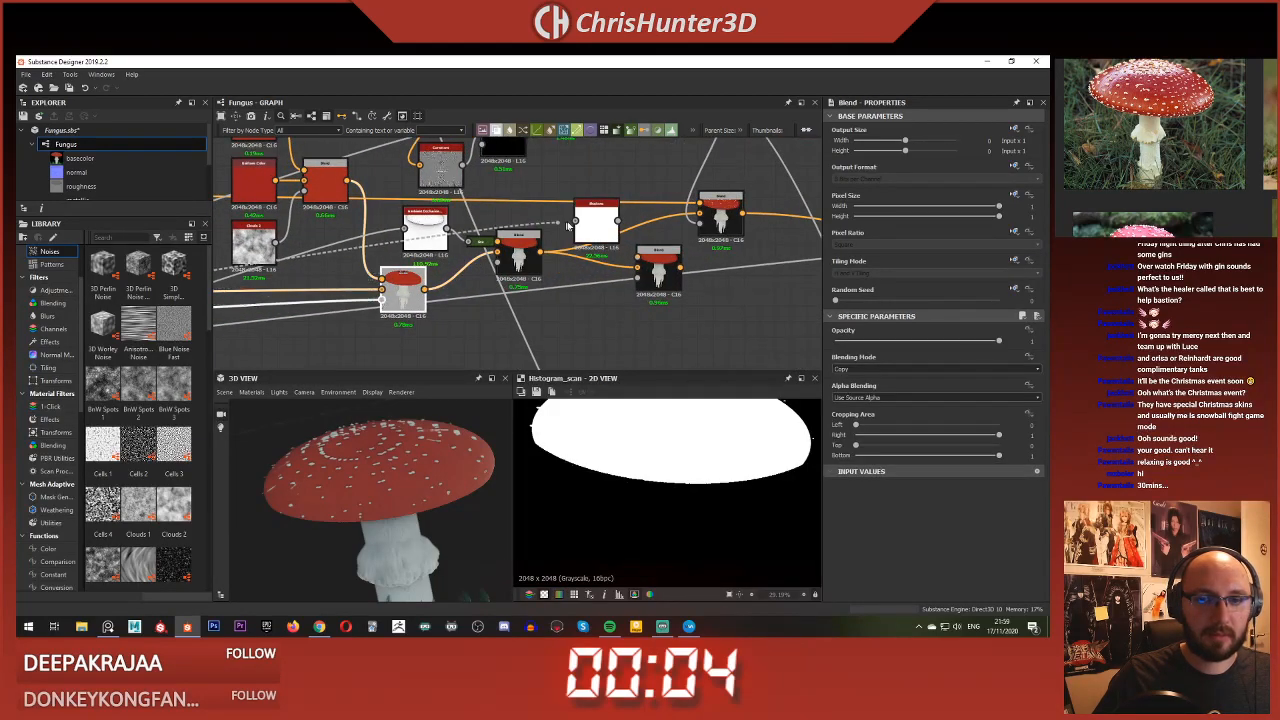
pyautogui.doubleClick(597, 219)
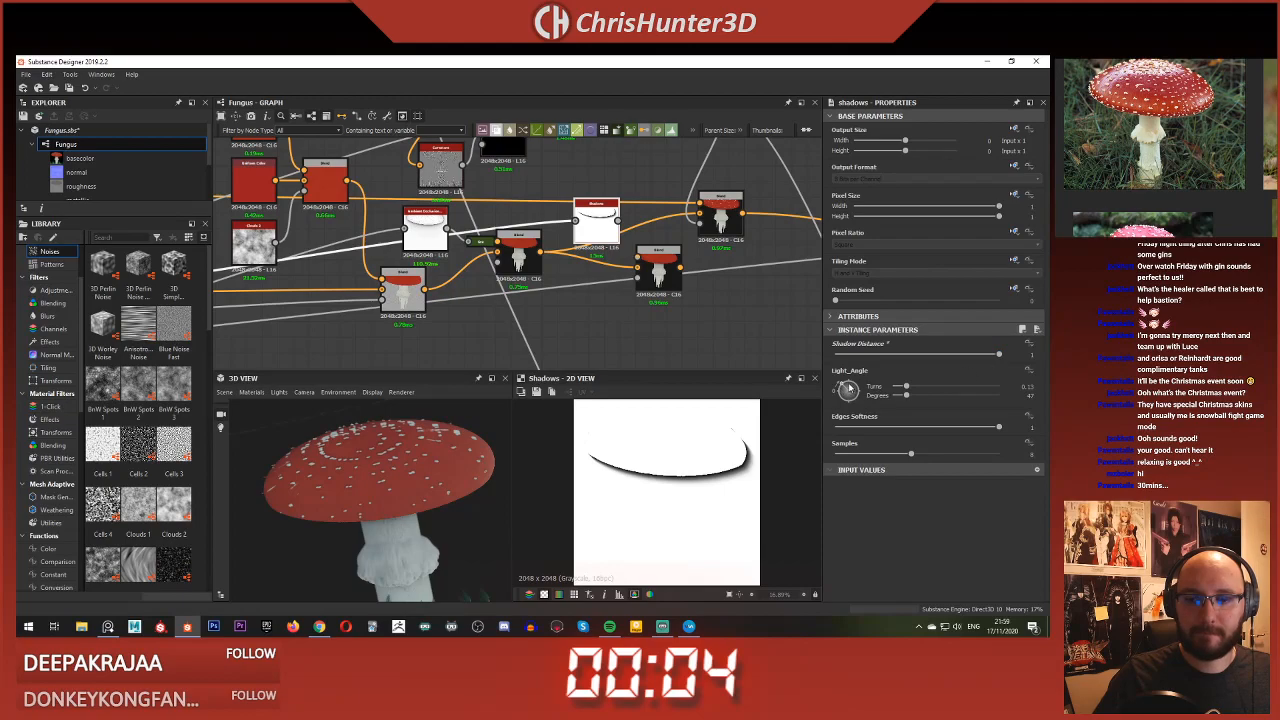
# Step: Connect the Shadows output to the new Blend's foreground through a Gradient Map in Grayscale mode
pyautogui.moveTo(625, 228); pyautogui.dragTo(548, 228, button='middle')
pyautogui.click(578, 268)
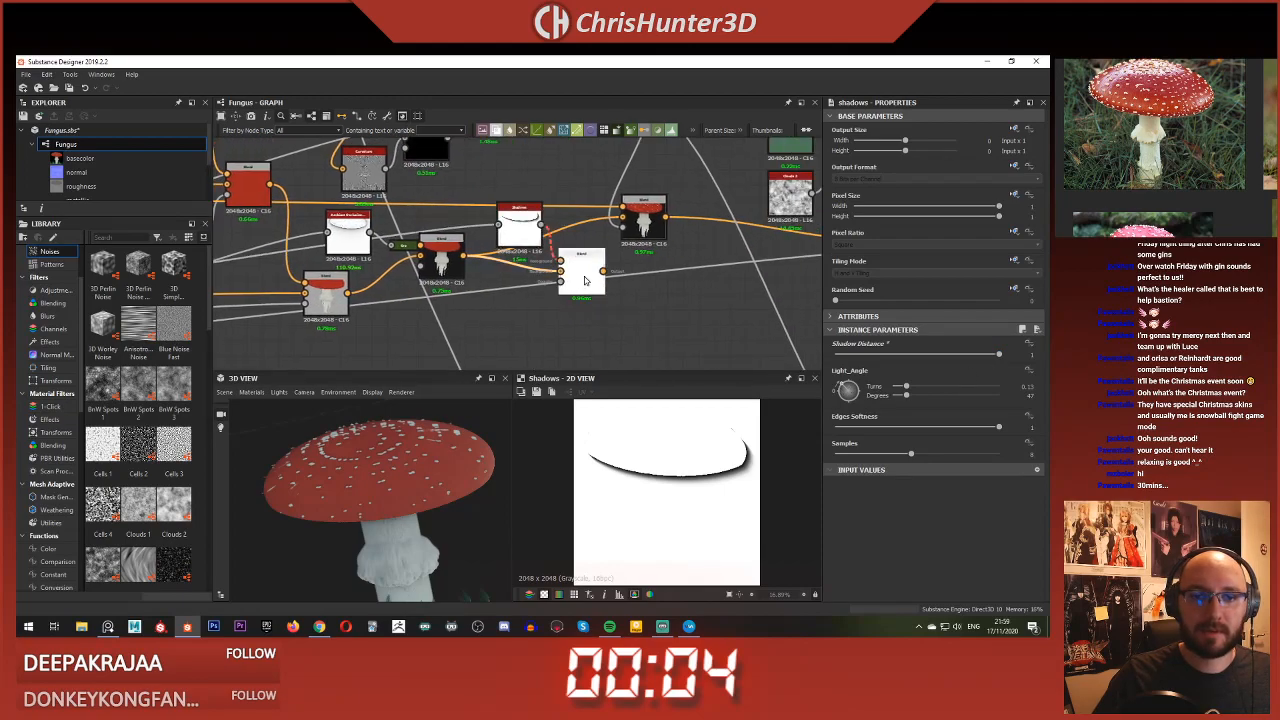
pyautogui.press('space')
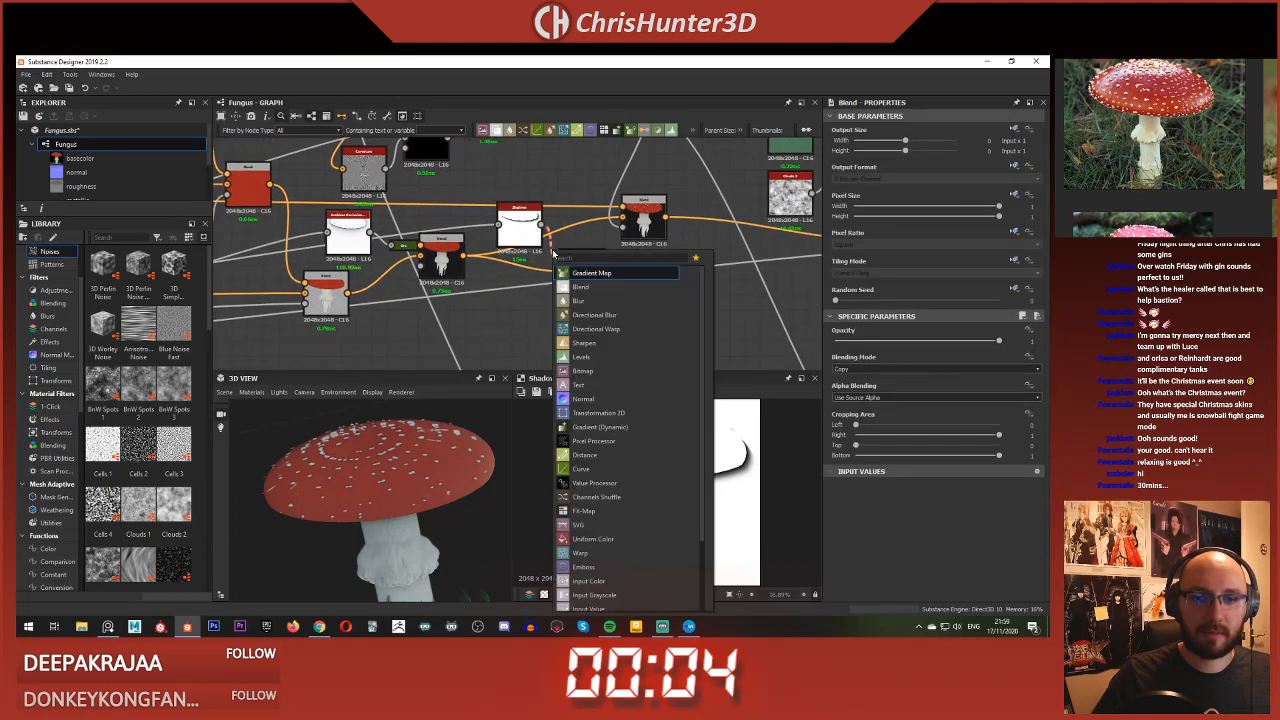
pyautogui.press('Return')
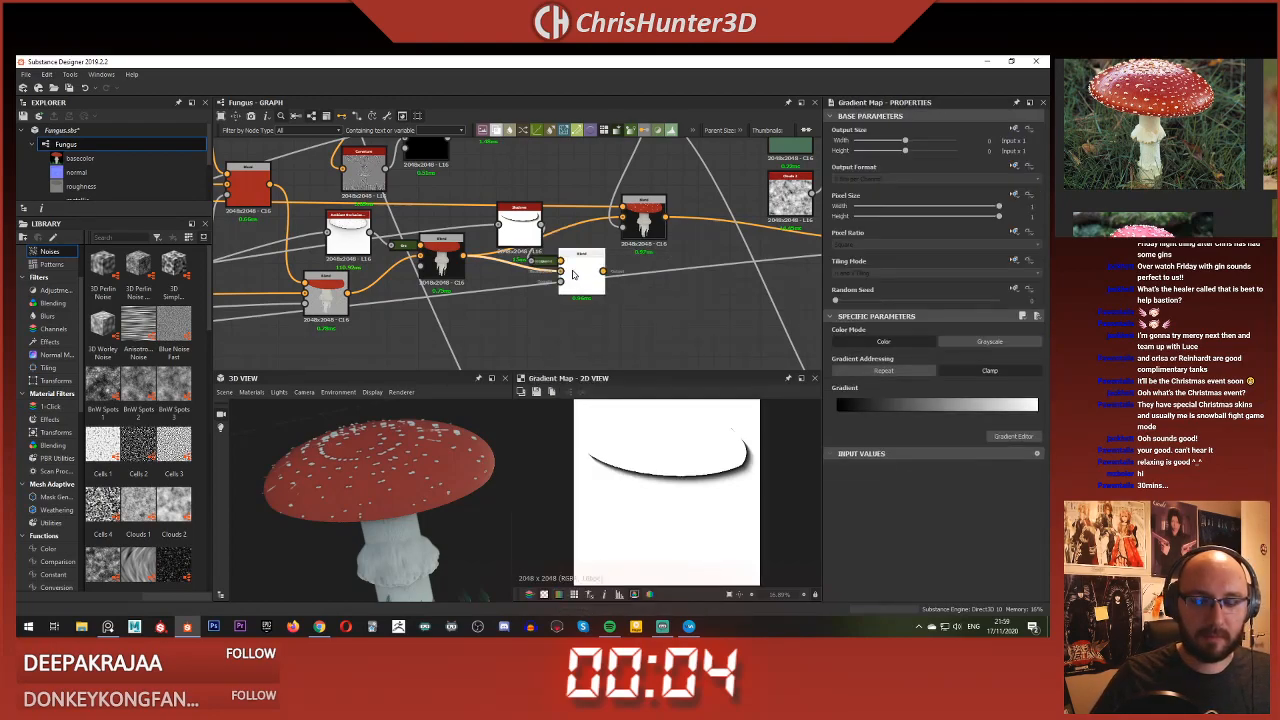
pyautogui.hotkey('ctrl', 'z')
# Step: Set the cap-shadow Blend to Multiply, route it into the cap-spot Blend, and check the mushroom in 3D
pyautogui.click(920, 369)
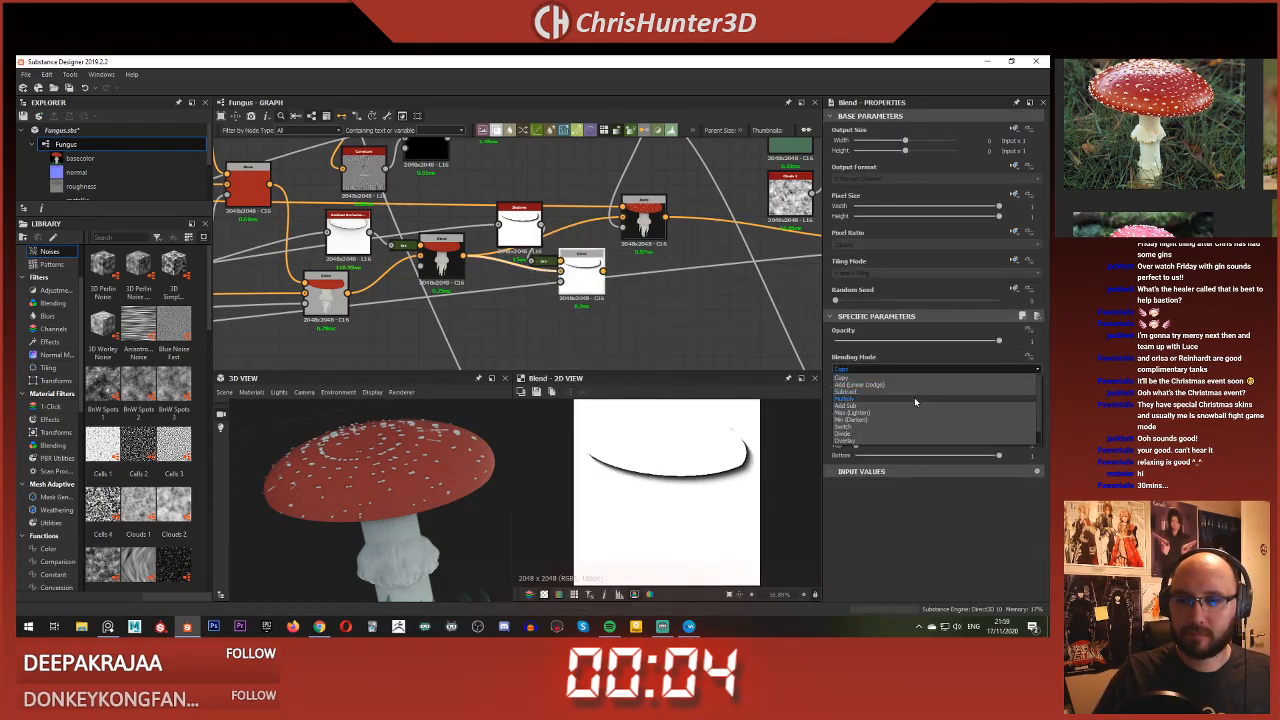
pyautogui.click(914, 397)
pyautogui.moveTo(613, 271); pyautogui.dragTo(563, 283, button='middle')
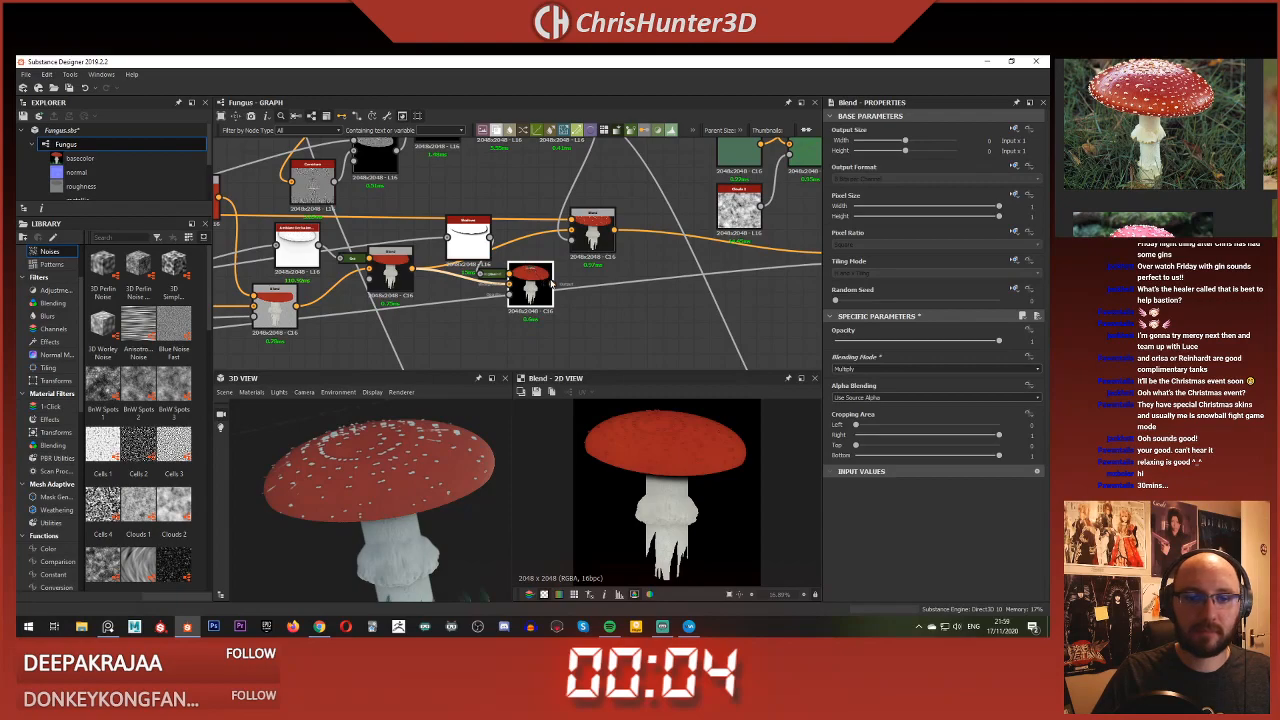
pyautogui.scroll(-5, 430, 450)
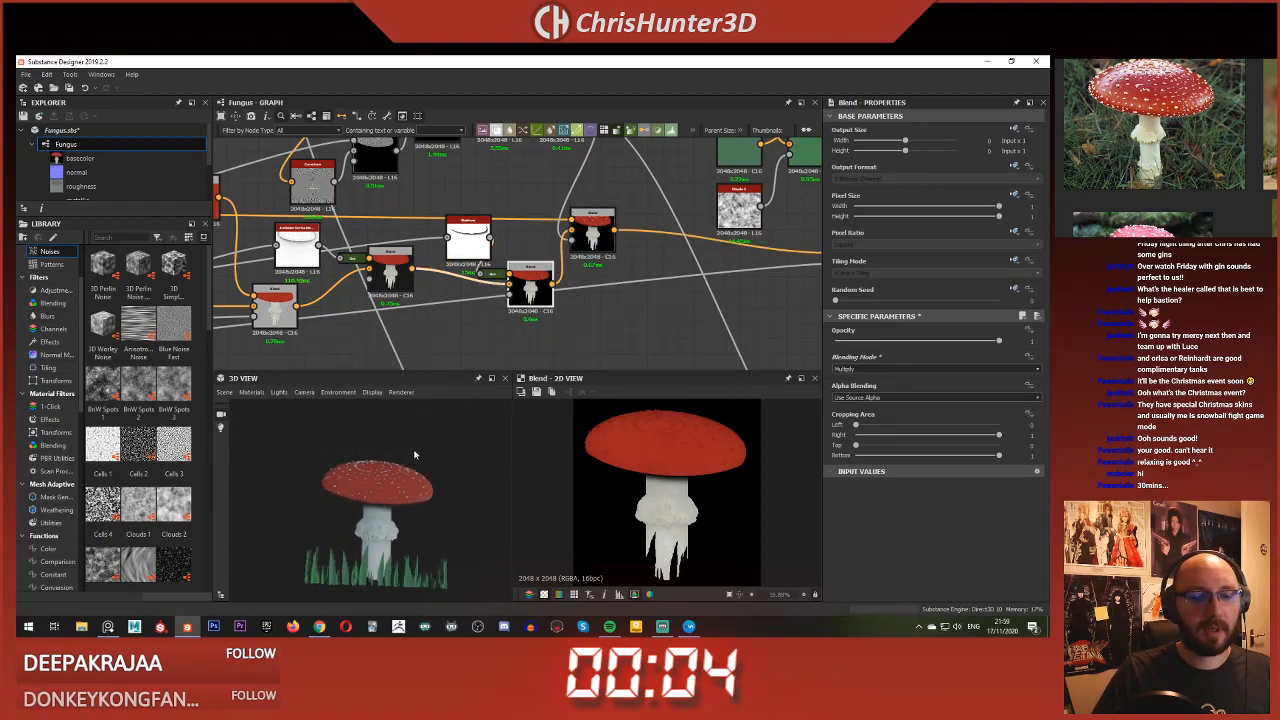
pyautogui.scroll(4, 415, 458)
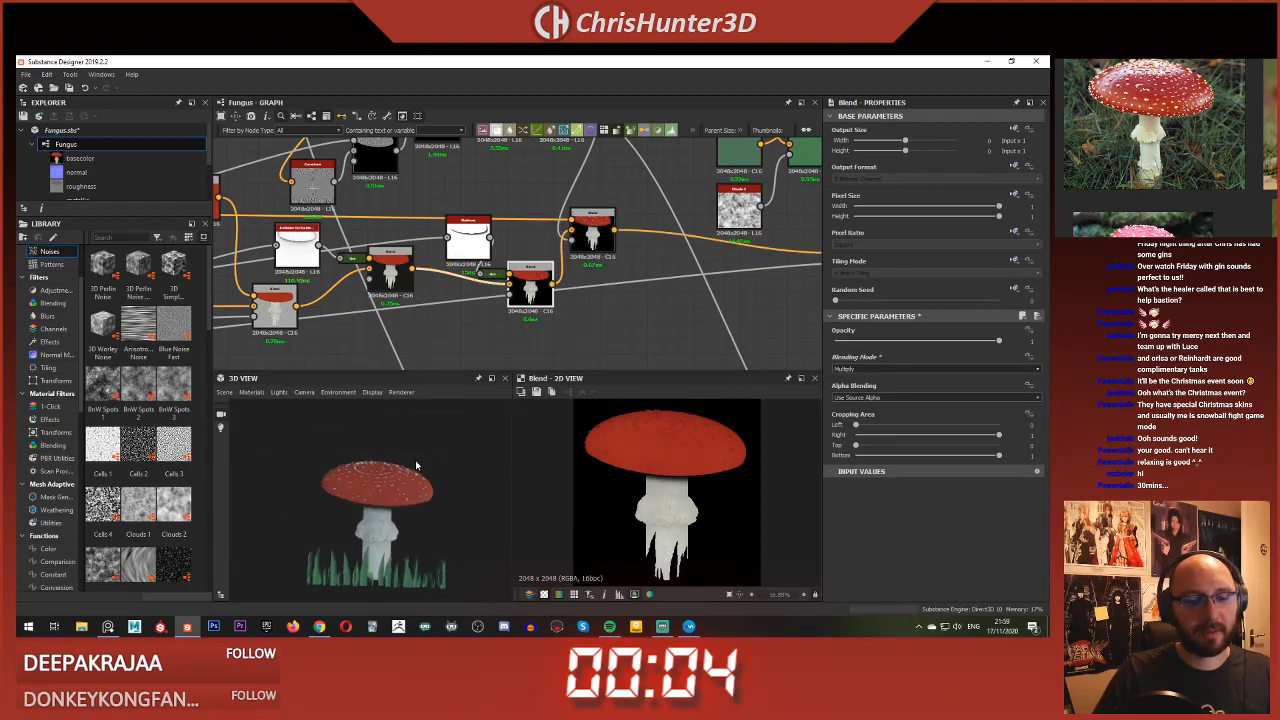
pyautogui.scroll(-2, 420, 457)
# Step: Set the cap Shadows node's Shadow Distance to 2
pyautogui.click(482, 242)
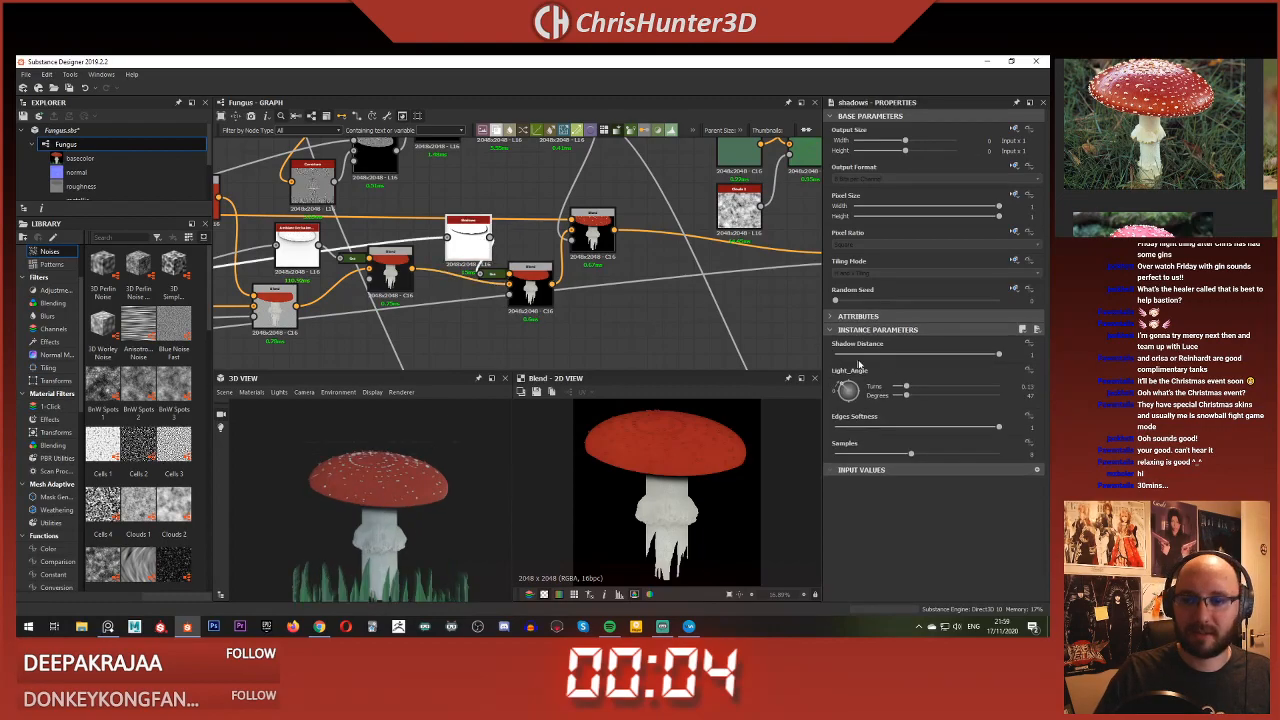
pyautogui.moveTo(976, 357); pyautogui.dragTo(970, 357)
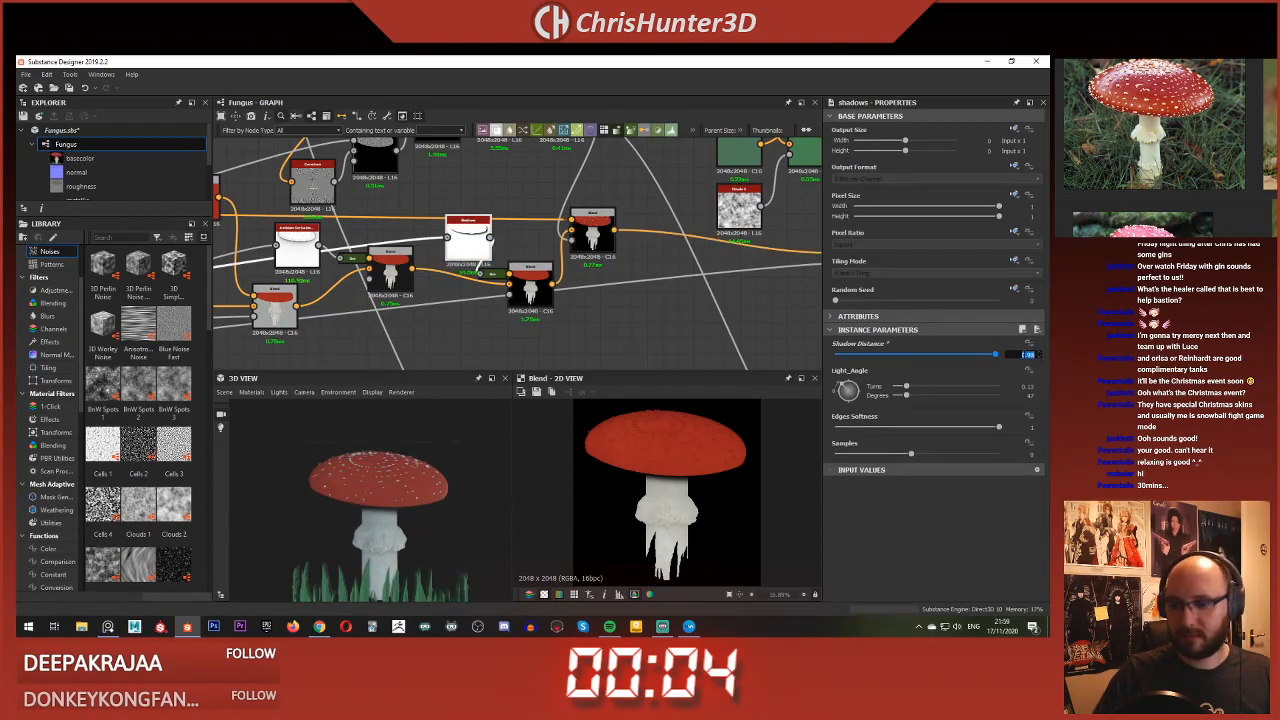
pyautogui.write('2')
pyautogui.press('Return')
# Step: Check the cap's shadow on the stem in 3D and set the Shadows node's Shadow Distance to 1.84
pyautogui.moveTo(427, 433); pyautogui.dragTo(395, 450)
pyautogui.moveTo(395, 450); pyautogui.dragTo(457, 508, button='right')
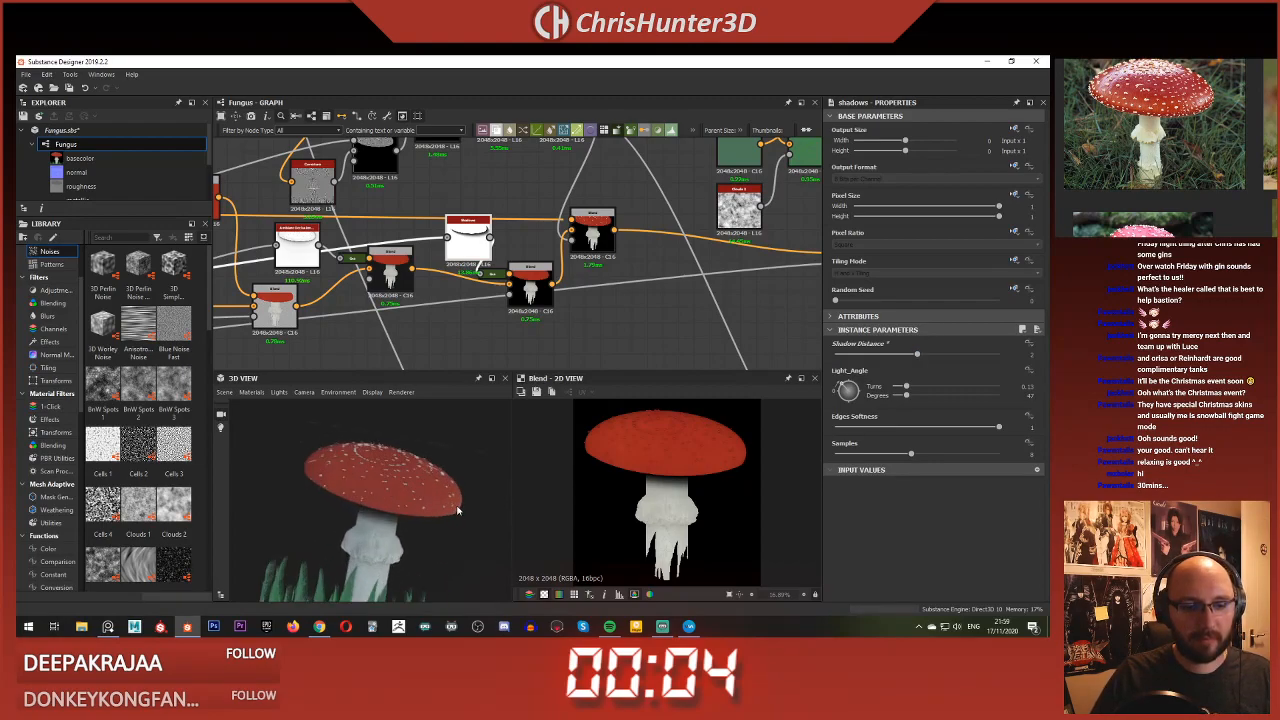
pyautogui.moveTo(457, 508); pyautogui.dragTo(420, 440)
pyautogui.moveTo(420, 440); pyautogui.dragTo(393, 488, button='right')
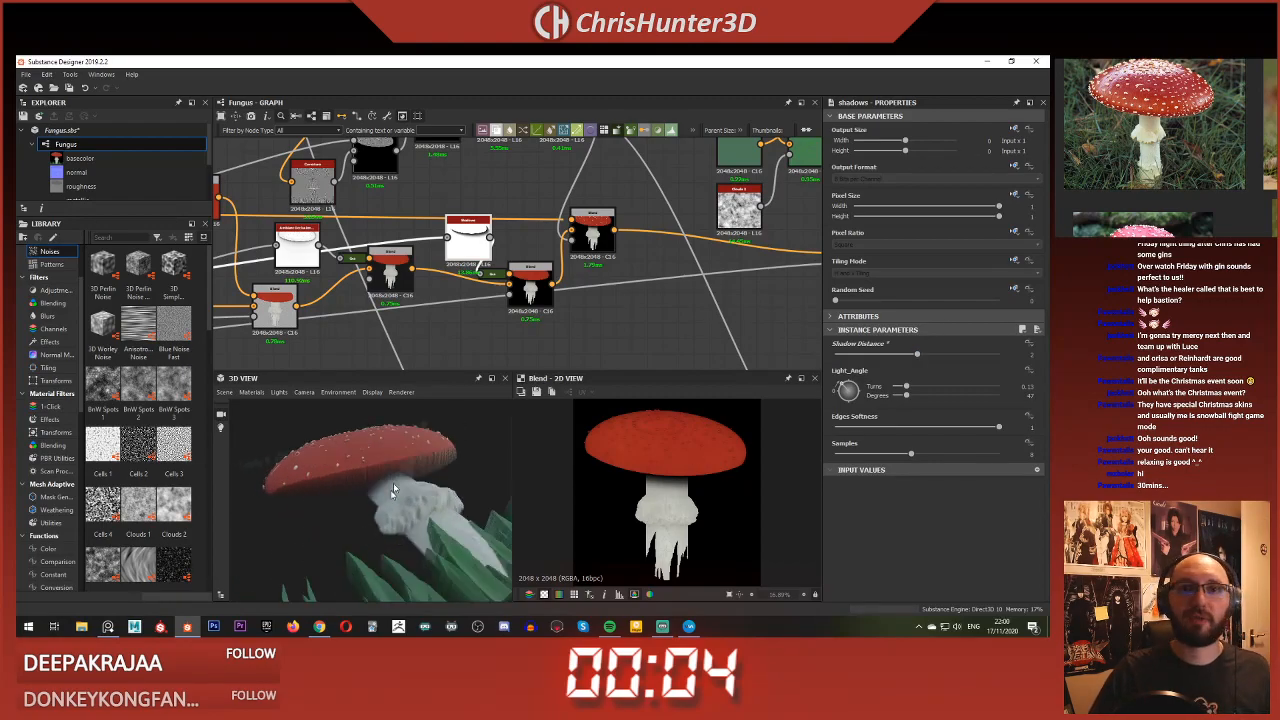
pyautogui.moveTo(393, 488); pyautogui.dragTo(371, 516)
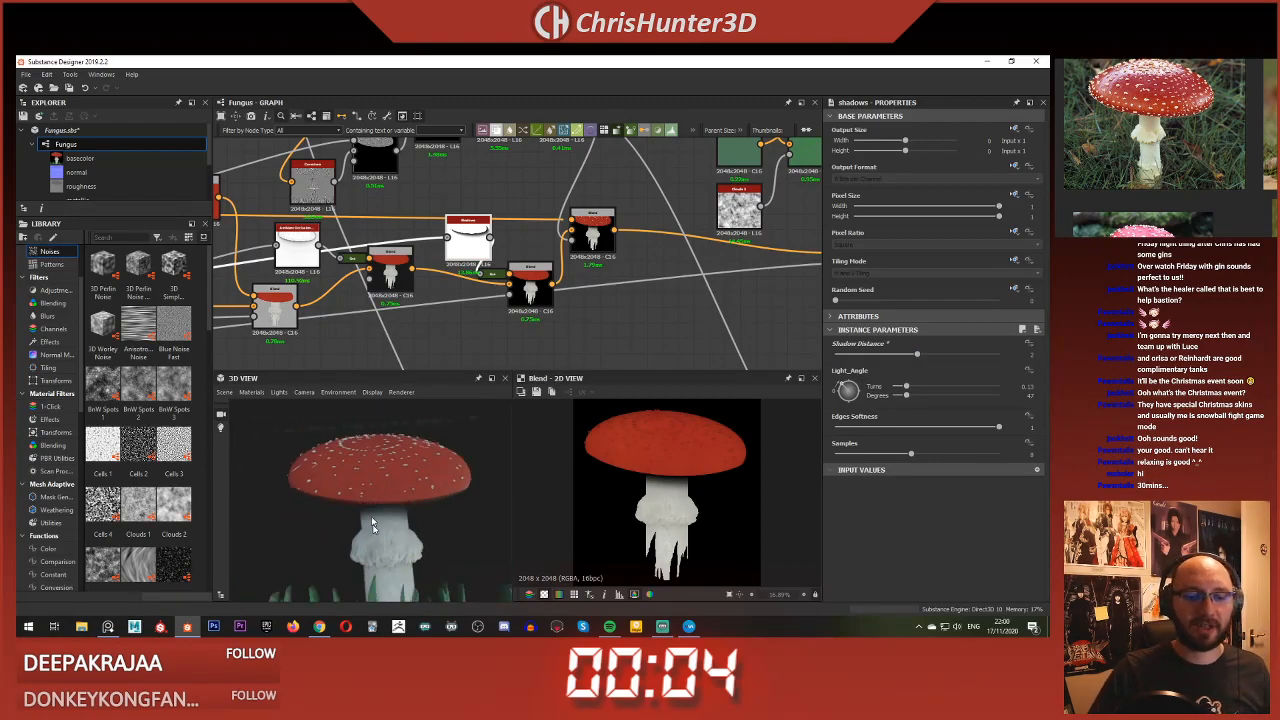
pyautogui.scroll(-3, 371, 516)
pyautogui.moveTo(359, 529); pyautogui.dragTo(359, 484, button='middle')
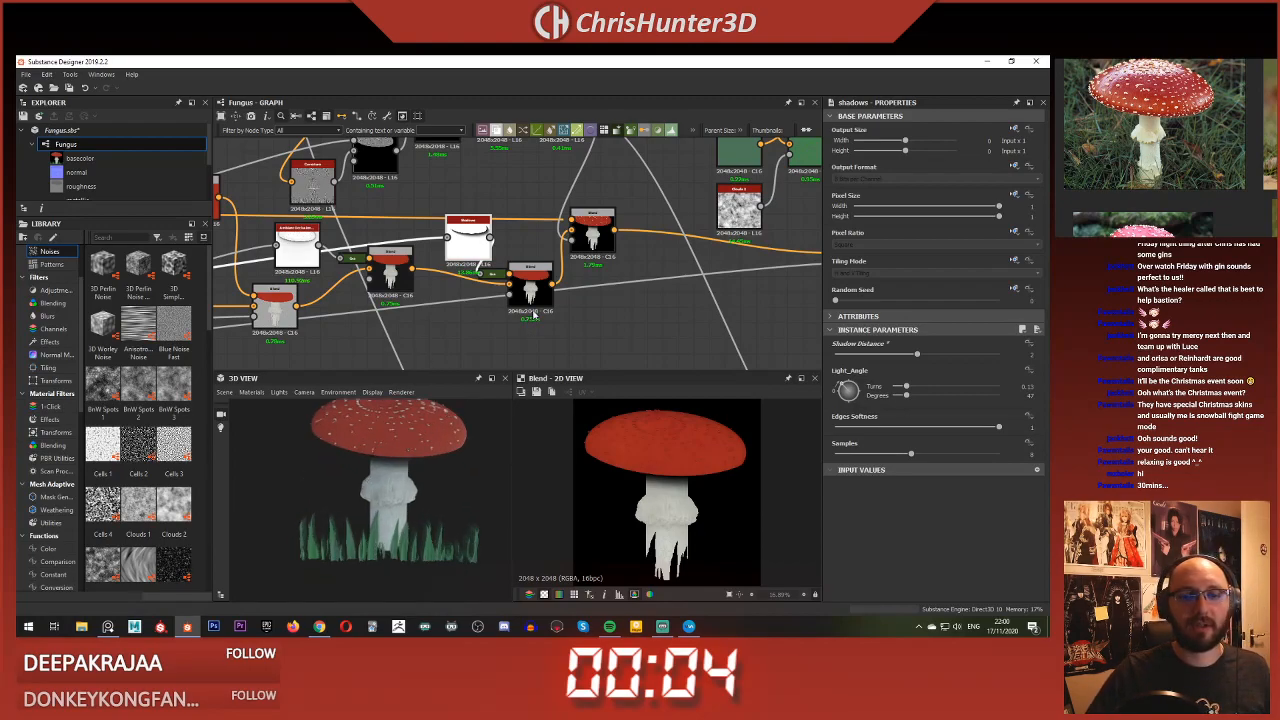
pyautogui.scroll(1, 540, 320)
pyautogui.moveTo(542, 326); pyautogui.dragTo(540, 348, button='middle')
pyautogui.scroll(-2, 421, 459)
pyautogui.moveTo(420, 454); pyautogui.dragTo(432, 470, button='right')
pyautogui.moveTo(545, 318)
pyautogui.mouseDown(button='middle')
pyautogui.moveTo(556, 332)
pyautogui.moveTo(541, 296)
pyautogui.mouseUp(button='middle')
pyautogui.moveTo(478, 420); pyautogui.dragTo(490, 440, button='right')
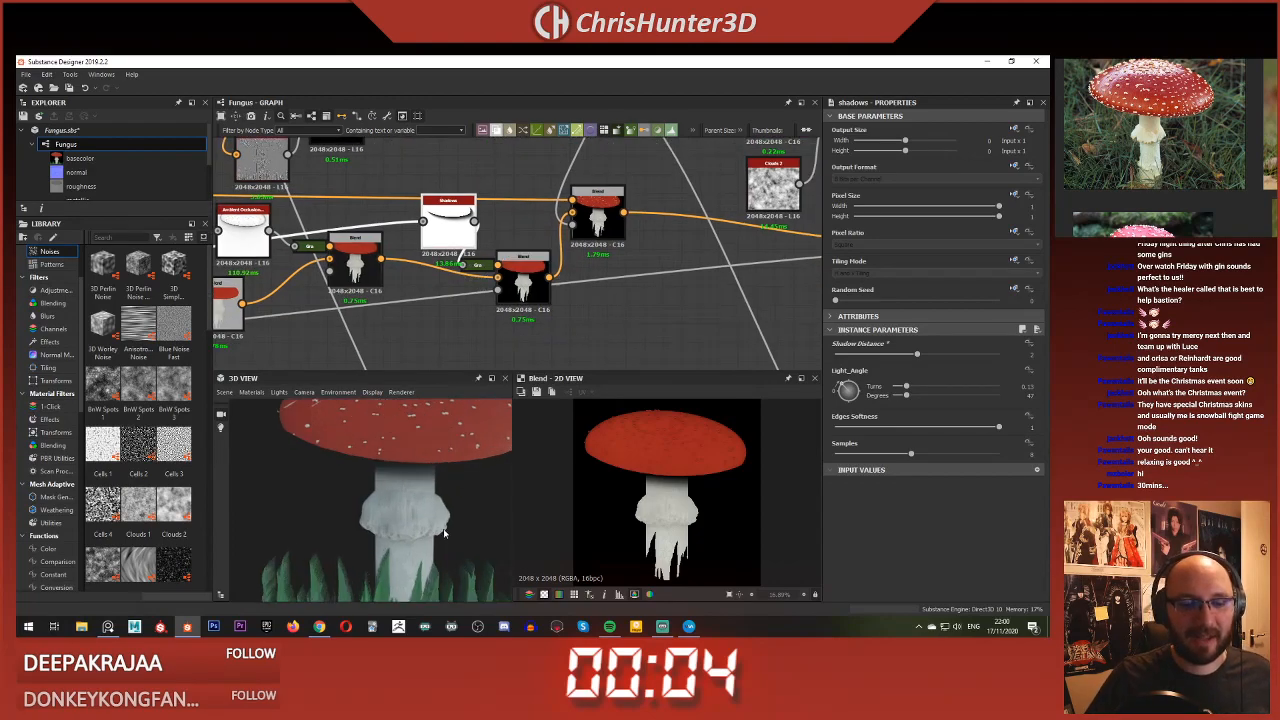
pyautogui.scroll(-3, 511, 339)
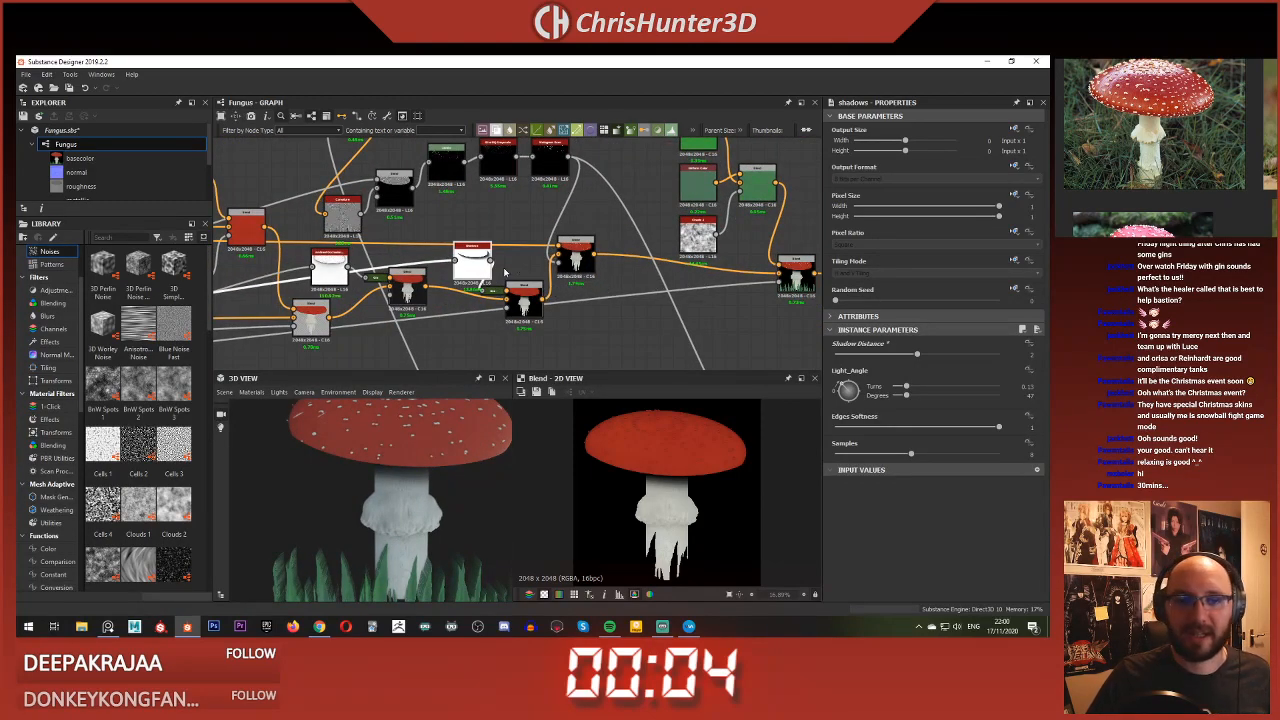
pyautogui.moveTo(908, 356); pyautogui.dragTo(906, 358)
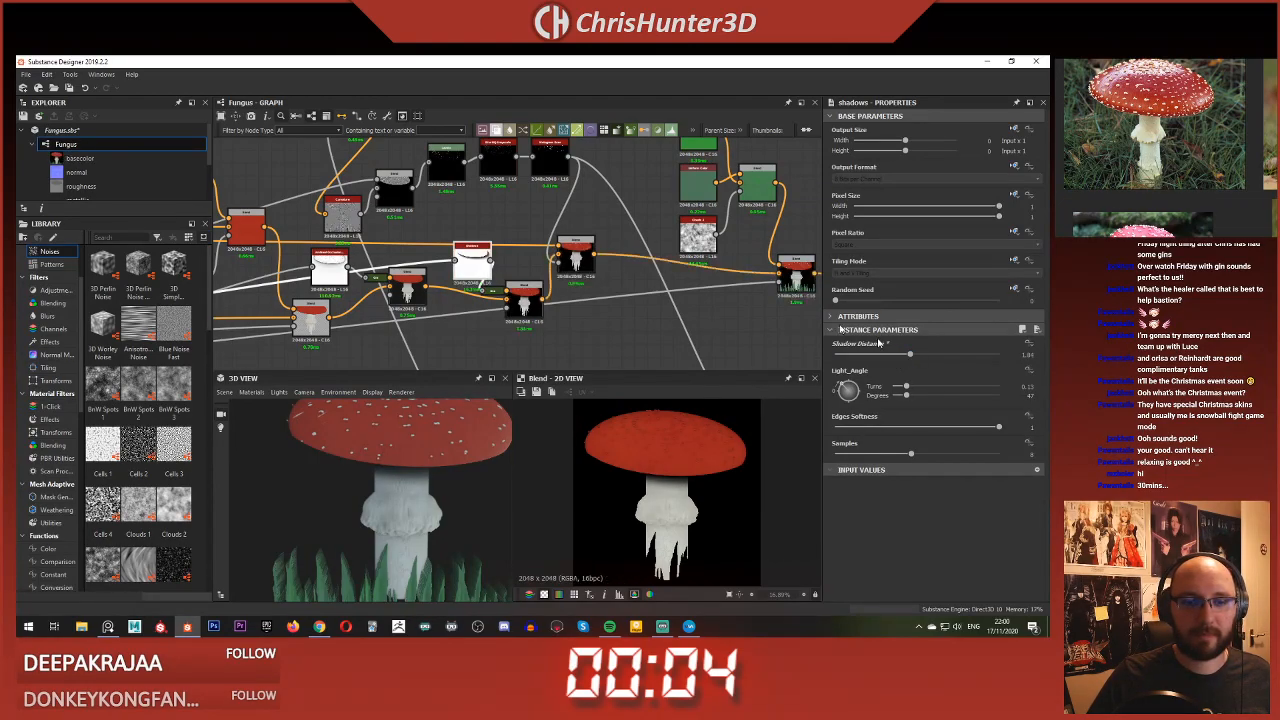
# Step: Duplicate the cap Shadows node and place the copy below the stem's Multiply Blend
pyautogui.moveTo(480, 339); pyautogui.dragTo(636, 273, button='middle')
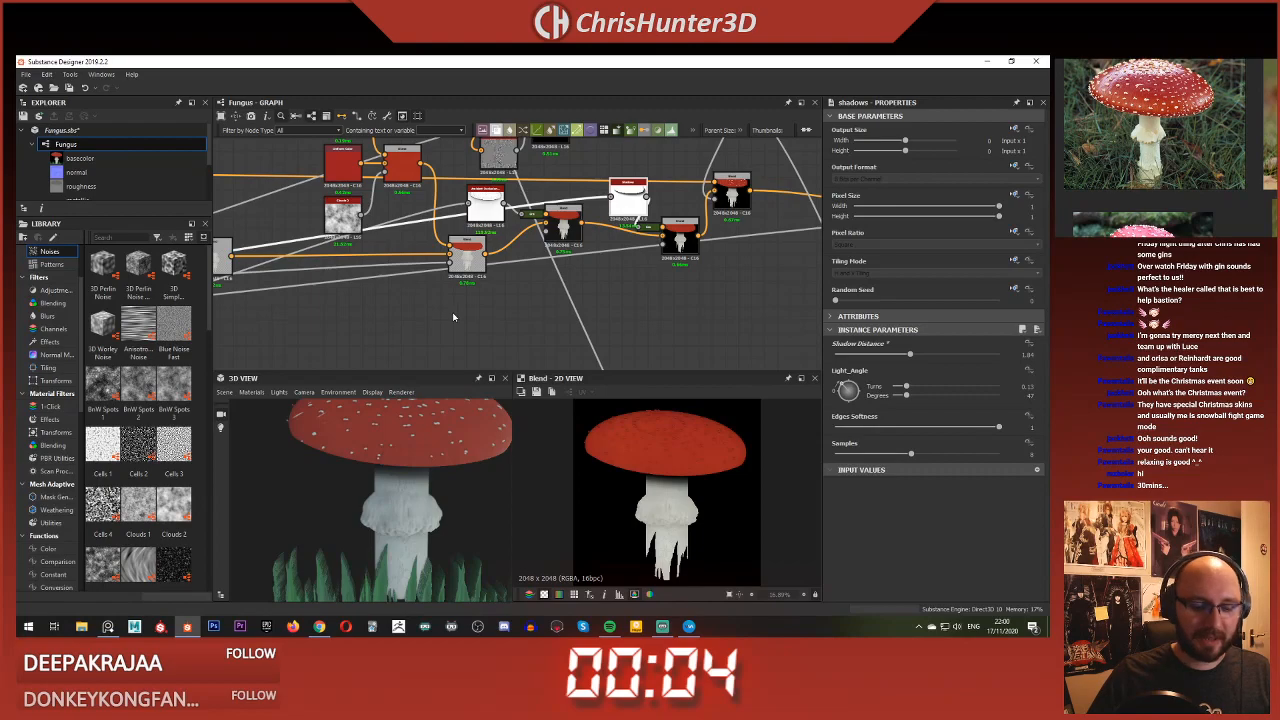
pyautogui.hotkey('ctrl', 'd')
pyautogui.moveTo(385, 311); pyautogui.dragTo(501, 274, button='middle')
pyautogui.moveTo(445, 264); pyautogui.dragTo(428, 260)
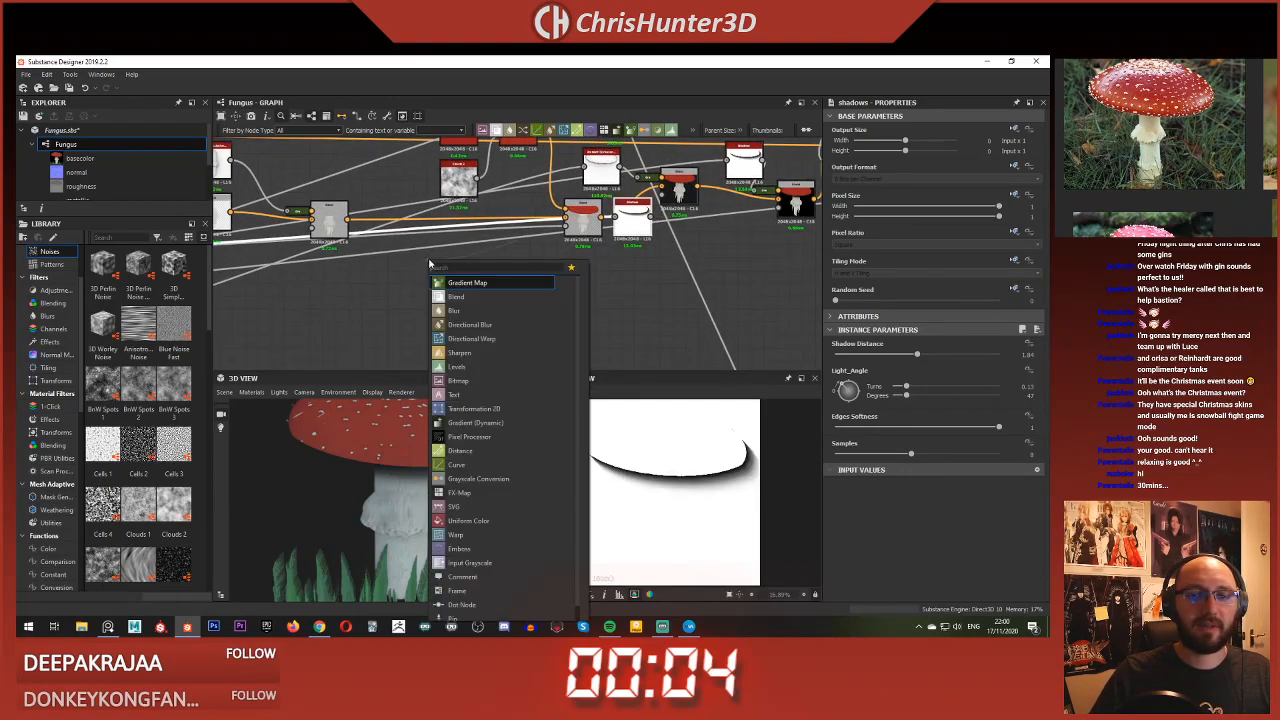
pyautogui.click(683, 285)
pyautogui.moveTo(644, 208); pyautogui.dragTo(350, 259)
pyautogui.moveTo(351, 261); pyautogui.dragTo(600, 310, button='middle')
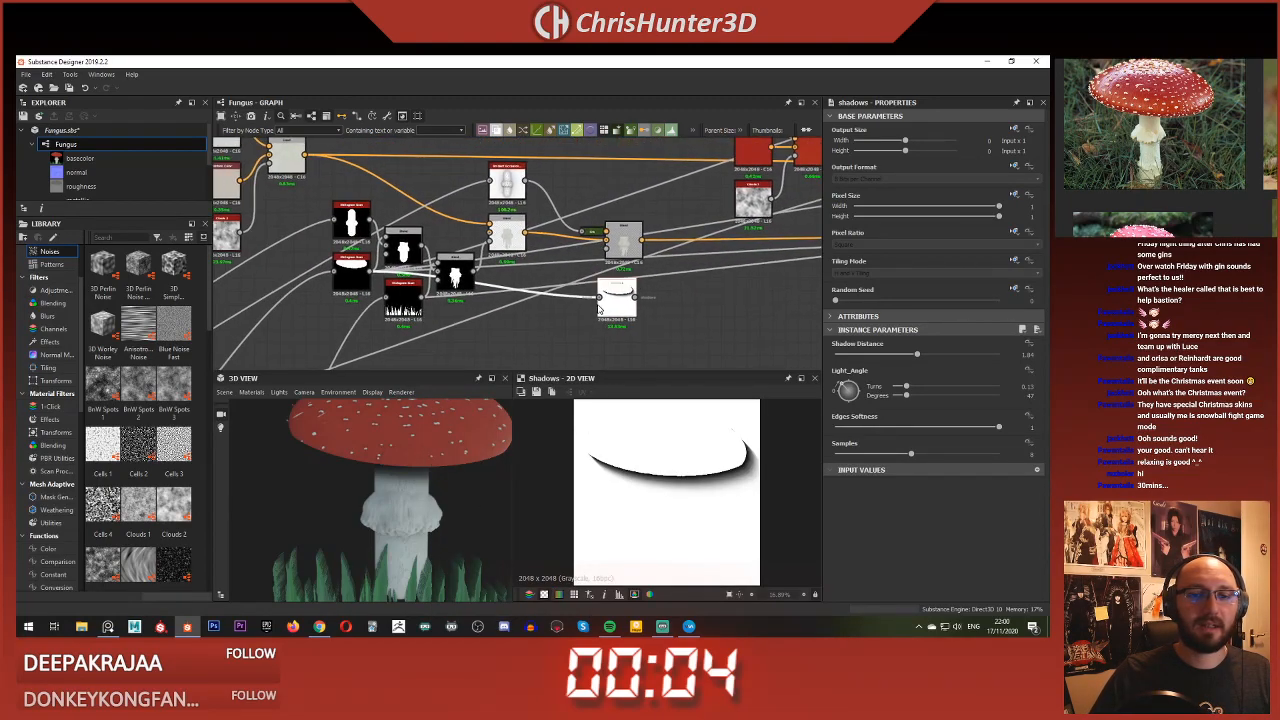
# Step: Add a Blend node beside the duplicated Shadows node and connect the shadow output to its foreground
pyautogui.scroll(2, 612, 320)
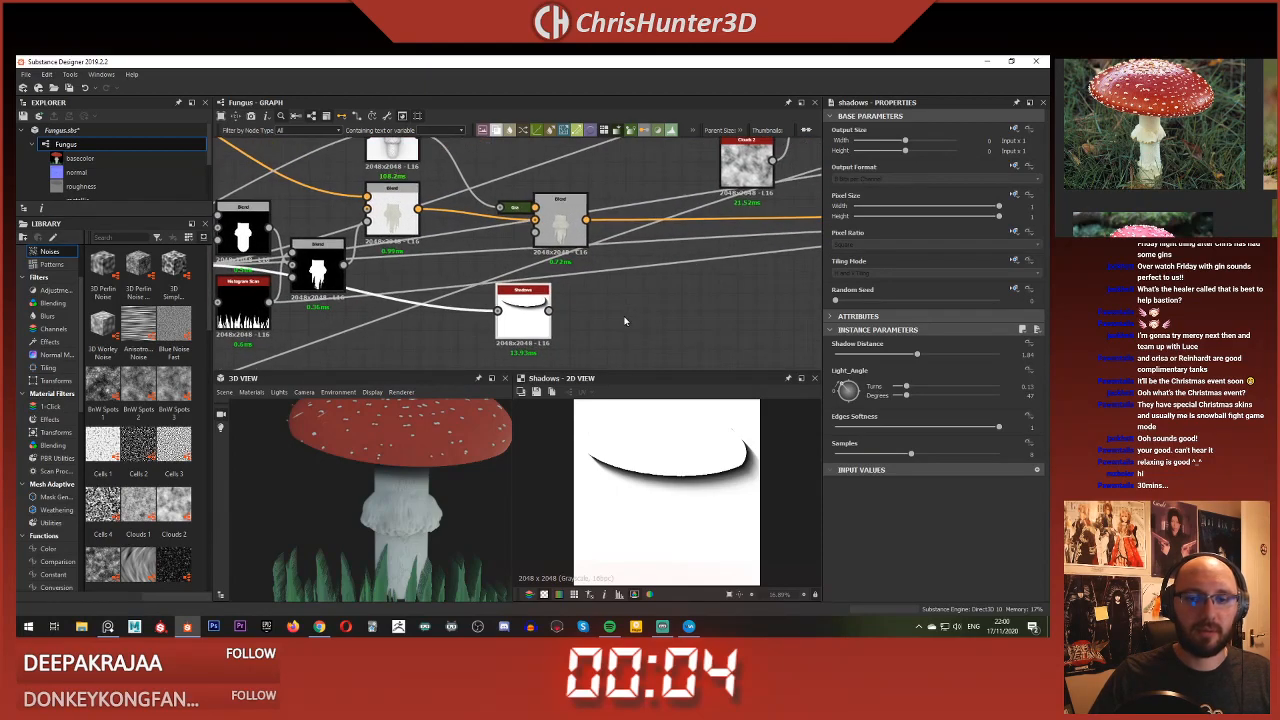
pyautogui.press('space')
pyautogui.write('blen')
pyautogui.press('Return')
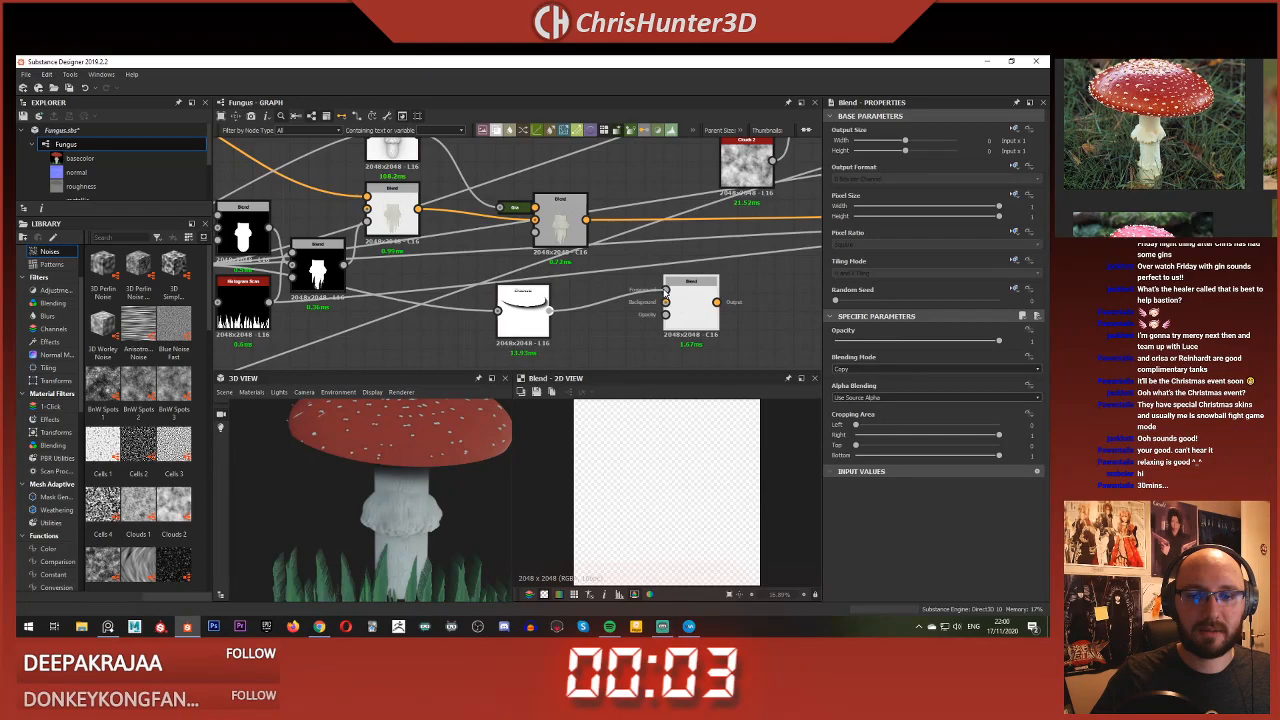
pyautogui.moveTo(665, 292); pyautogui.dragTo(666, 290)
# Step: Replace the duplicated Shadows node's cap mask input with the stem's ring shape from earlier in the graph, and preview it
pyautogui.scroll(-3, 450, 325)
pyautogui.moveTo(450, 325); pyautogui.dragTo(672, 220, button='middle')
pyautogui.moveTo(457, 271); pyautogui.dragTo(790, 218, button='middle')
pyautogui.moveTo(430, 326); pyautogui.dragTo(566, 288, button='middle')
pyautogui.scroll(4, 455, 273)
pyautogui.click(581, 320)
pyautogui.scroll(-4, 690, 211)
pyautogui.moveTo(800, 200); pyautogui.dragTo(351, 304, button='middle')
pyautogui.moveTo(690, 213); pyautogui.dragTo(494, 297, button='middle')
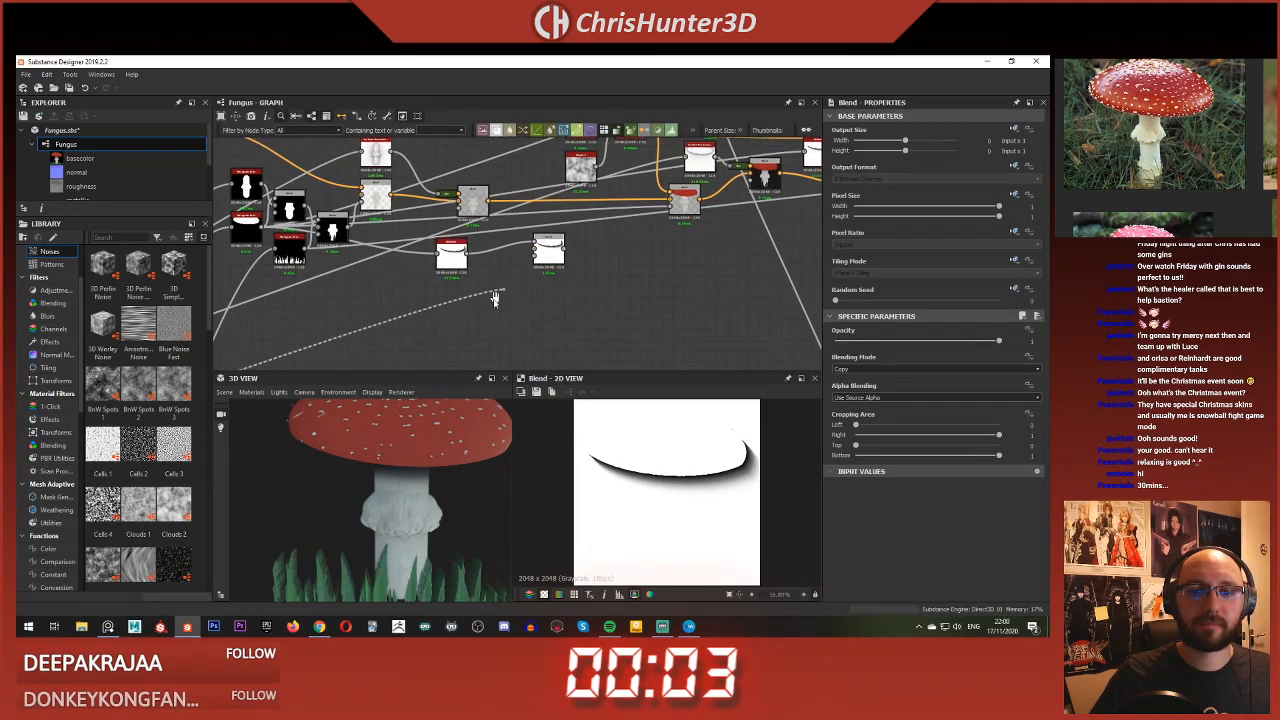
pyautogui.scroll(3, 450, 240)
pyautogui.click(483, 269)
pyautogui.click(516, 275)
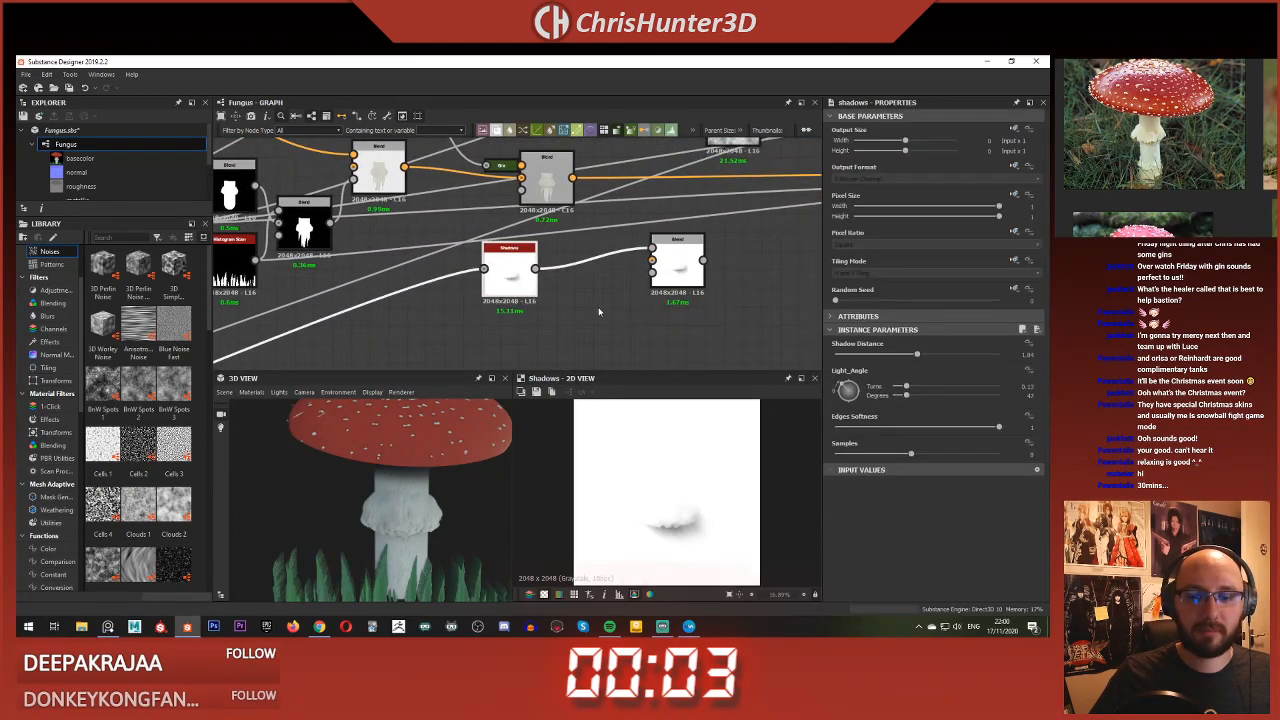
# Step: Connect the stem's Multiply Blend output to the background of the ring-shadow Blend
pyautogui.scroll(2, 571, 310)
pyautogui.click(698, 253)
pyautogui.scroll(-2, 525, 275)
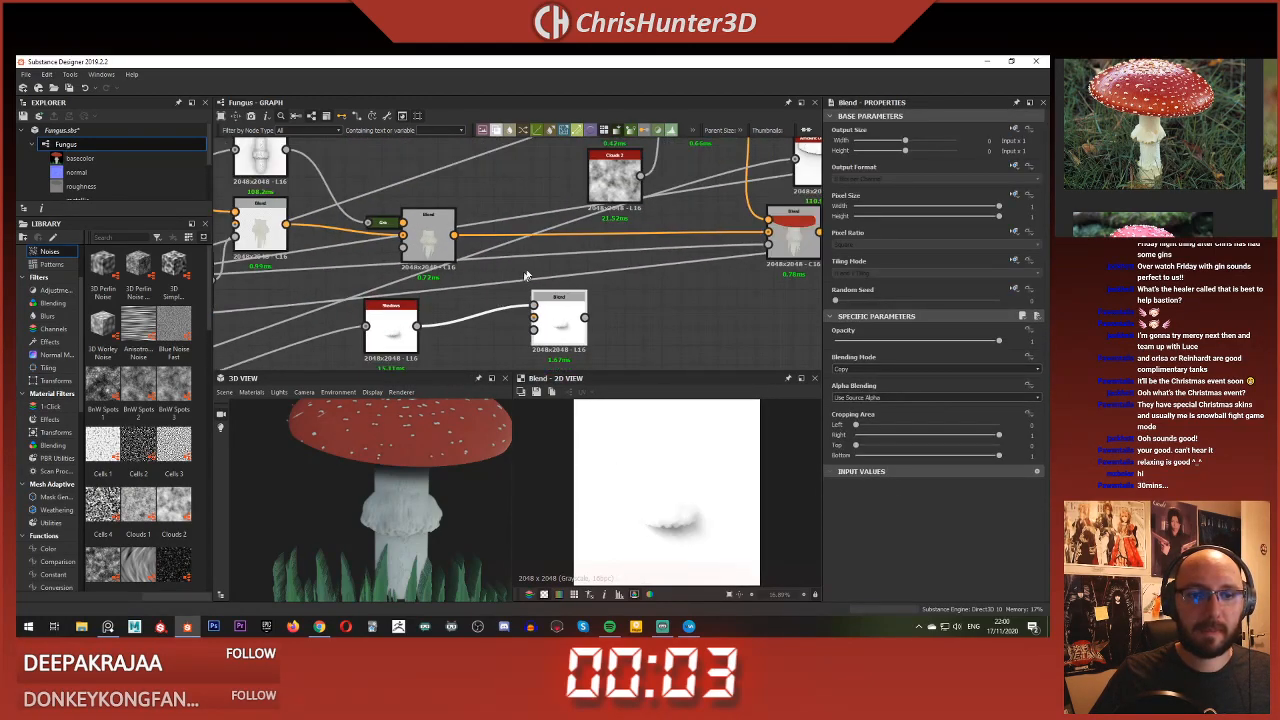
pyautogui.press('space')
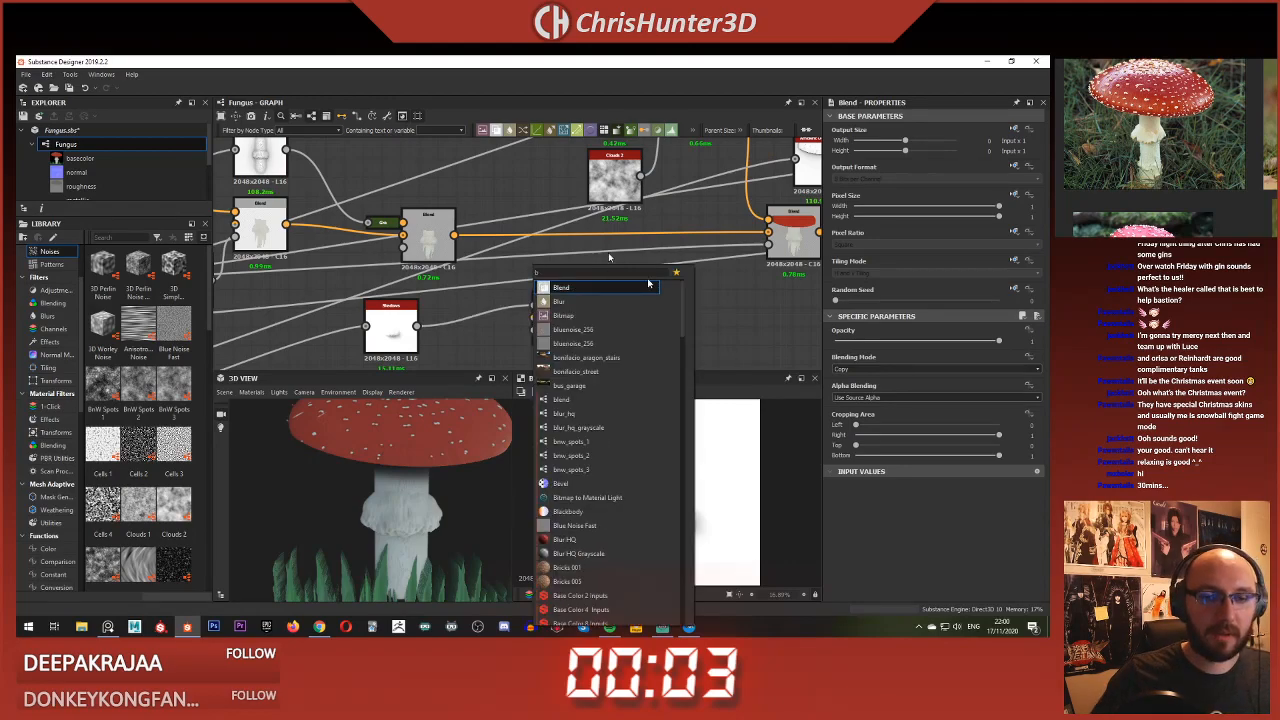
pyautogui.click(648, 287)
pyautogui.moveTo(545, 327); pyautogui.dragTo(547, 326)
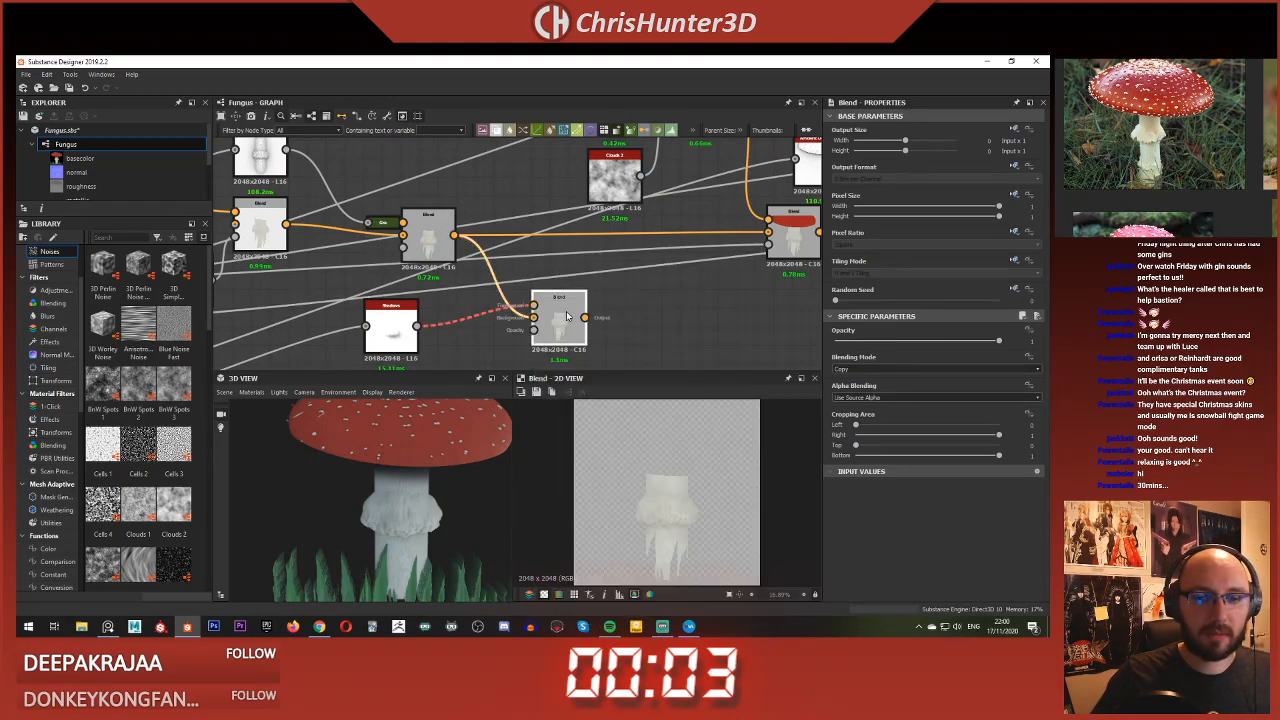
# Step: Insert a Gradient Map between the ring Shadows node and its Blend, and set that Blend to Multiply
pyautogui.moveTo(459, 315); pyautogui.dragTo(472, 330)
pyautogui.press('space')
pyautogui.write('gr')
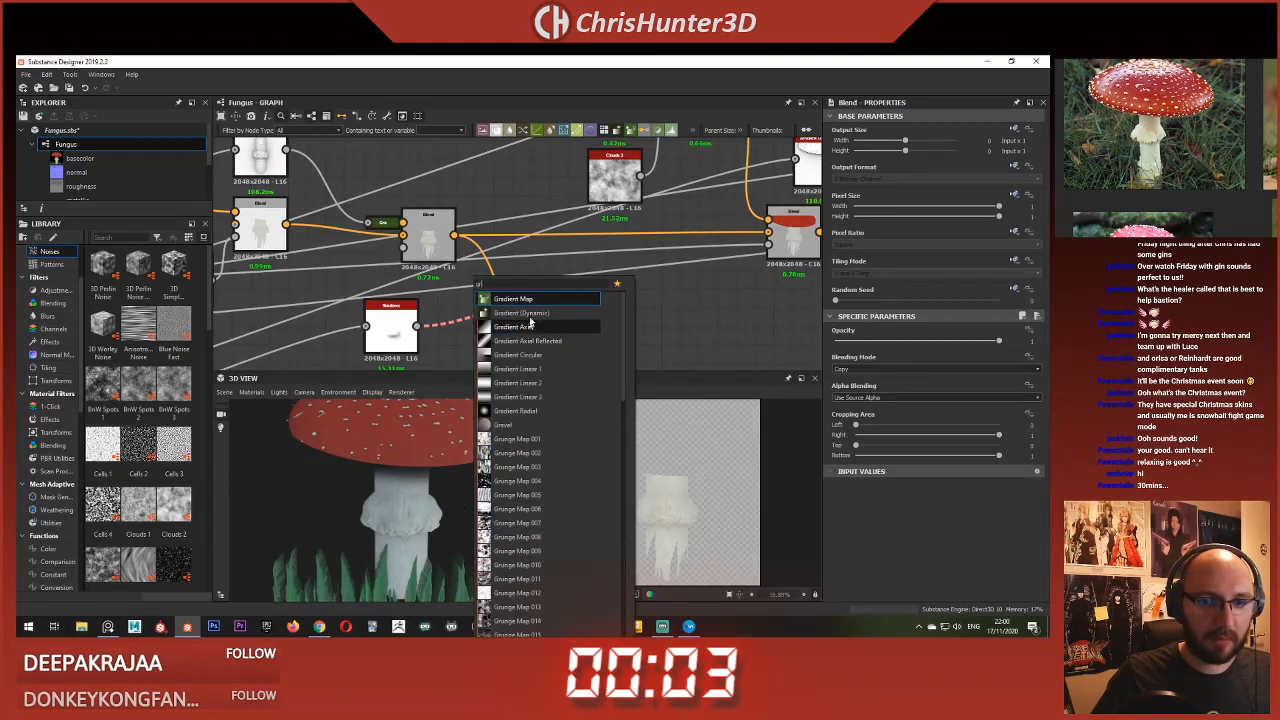
pyautogui.click(531, 299)
pyautogui.click(559, 322)
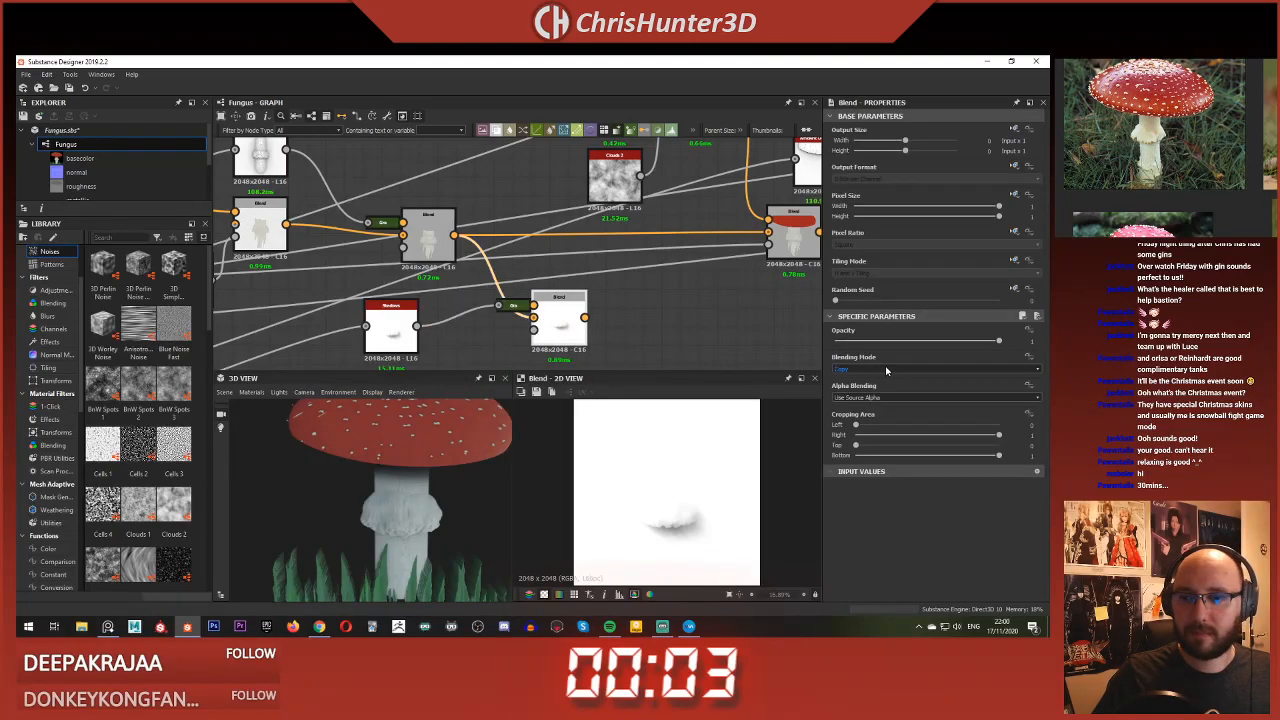
pyautogui.click(935, 369)
pyautogui.click(879, 400)
# Step: Connect the ring-shadow Blend to the cap-and-stem Blend in place of the stem's earlier Blend, and align the node with the stem chain
pyautogui.moveTo(589, 321); pyautogui.dragTo(521, 325, button='middle')
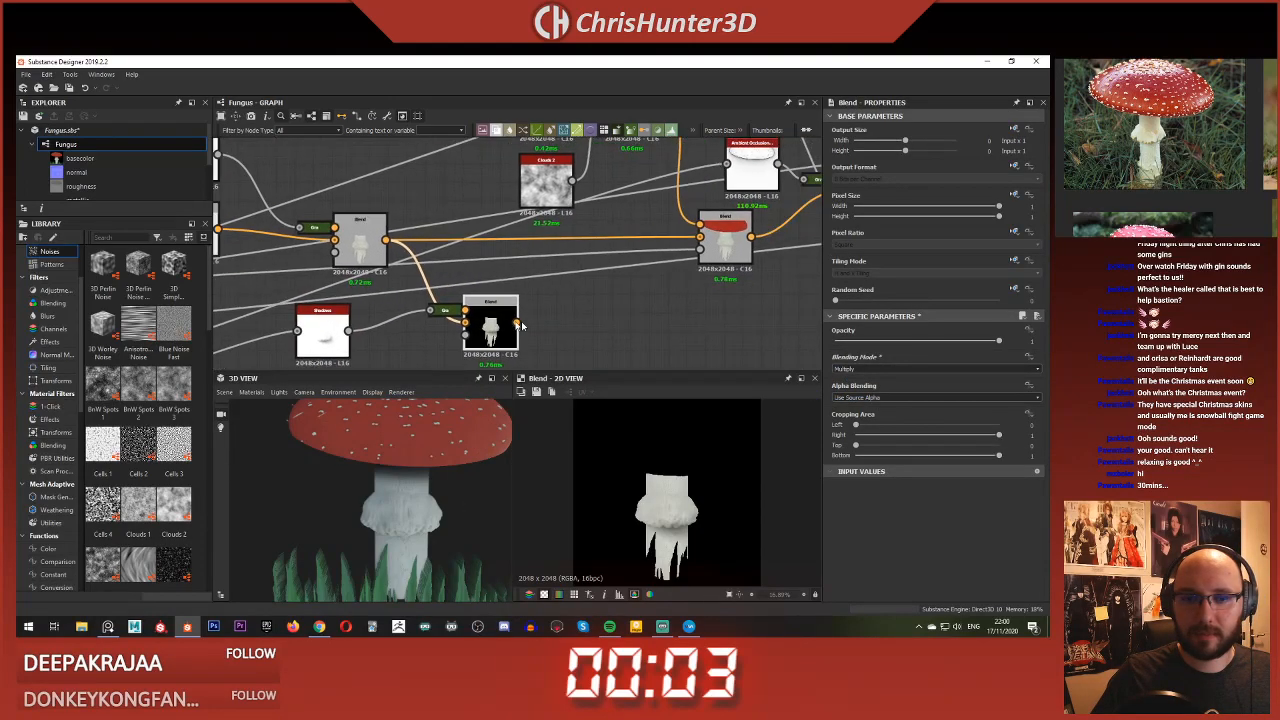
pyautogui.doubleClick(465, 323)
pyautogui.doubleClick(482, 322)
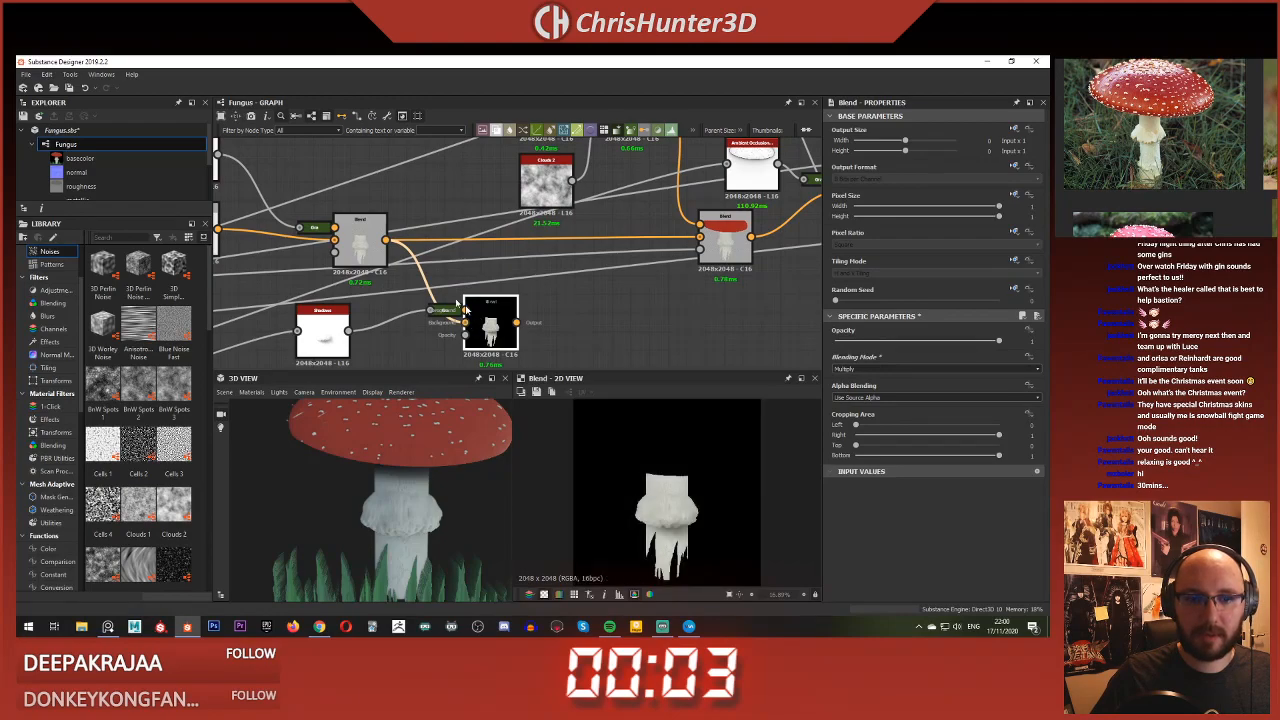
pyautogui.keyDown('shift'); pyautogui.moveTo(509, 313); pyautogui.dragTo(510, 313); pyautogui.keyUp('shift')
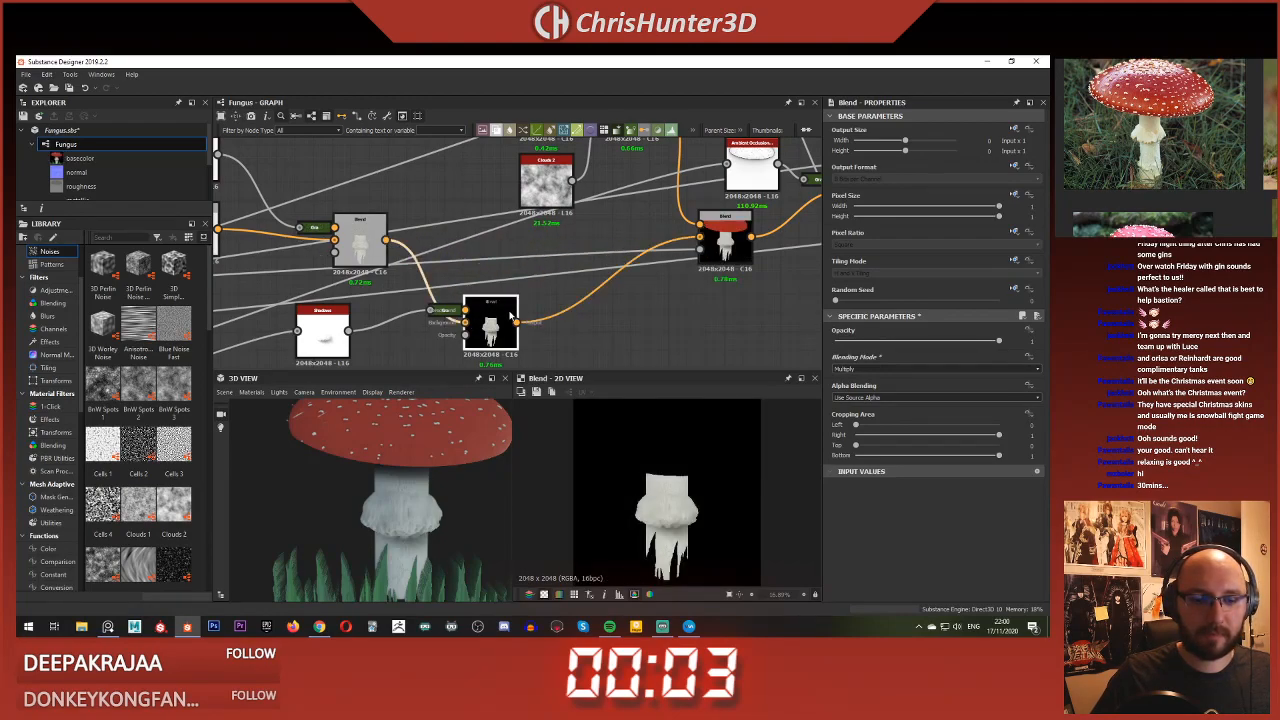
pyautogui.scroll(-4, 440, 526)
pyautogui.moveTo(444, 504)
pyautogui.mouseDown()
pyautogui.moveTo(403, 503)
pyautogui.moveTo(425, 494)
pyautogui.mouseUp()
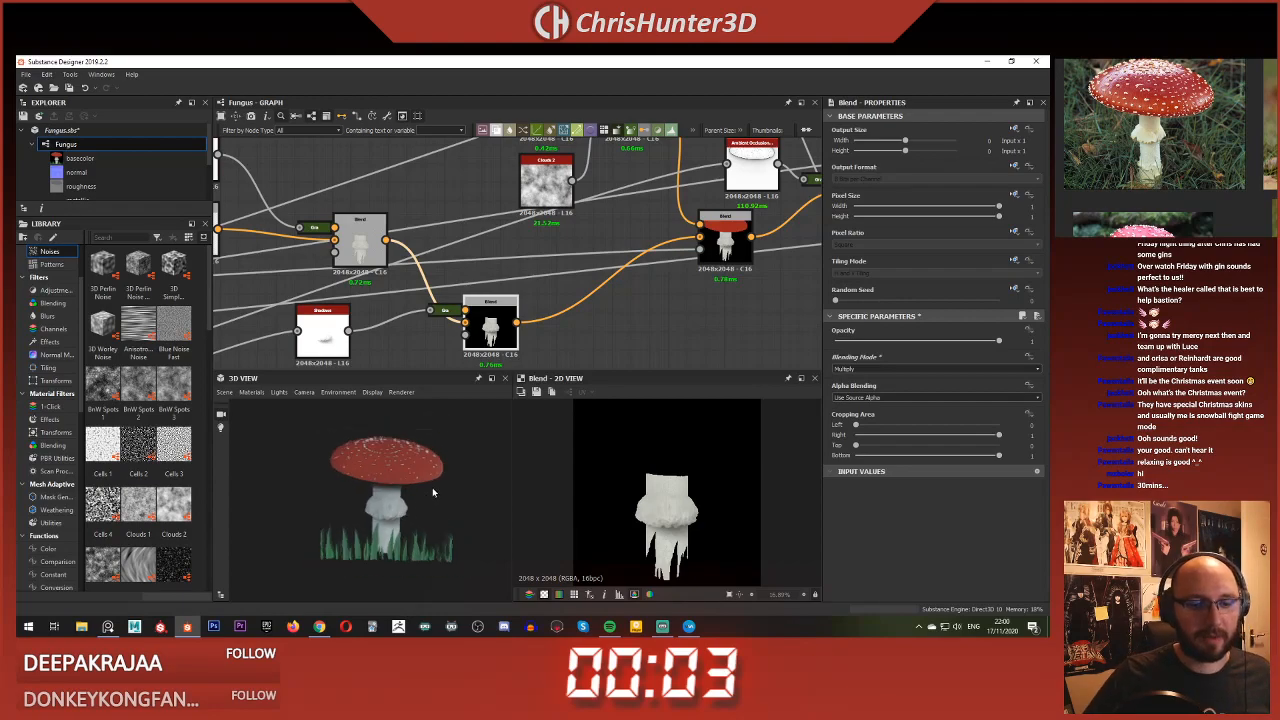
pyautogui.scroll(-1, 503, 258)
pyautogui.scroll(-2, 510, 255)
pyautogui.scroll(5, 520, 258)
pyautogui.scroll(-1, 524, 254)
pyautogui.moveTo(509, 304); pyautogui.dragTo(525, 239)
# Step: Examine the shading of the stem ring, grass and cap in the 3D view from several angles and distances
pyautogui.scroll(4, 420, 497)
pyautogui.moveTo(424, 497); pyautogui.dragTo(399, 497)
pyautogui.scroll(-2, 402, 494)
pyautogui.scroll(3, 403, 515)
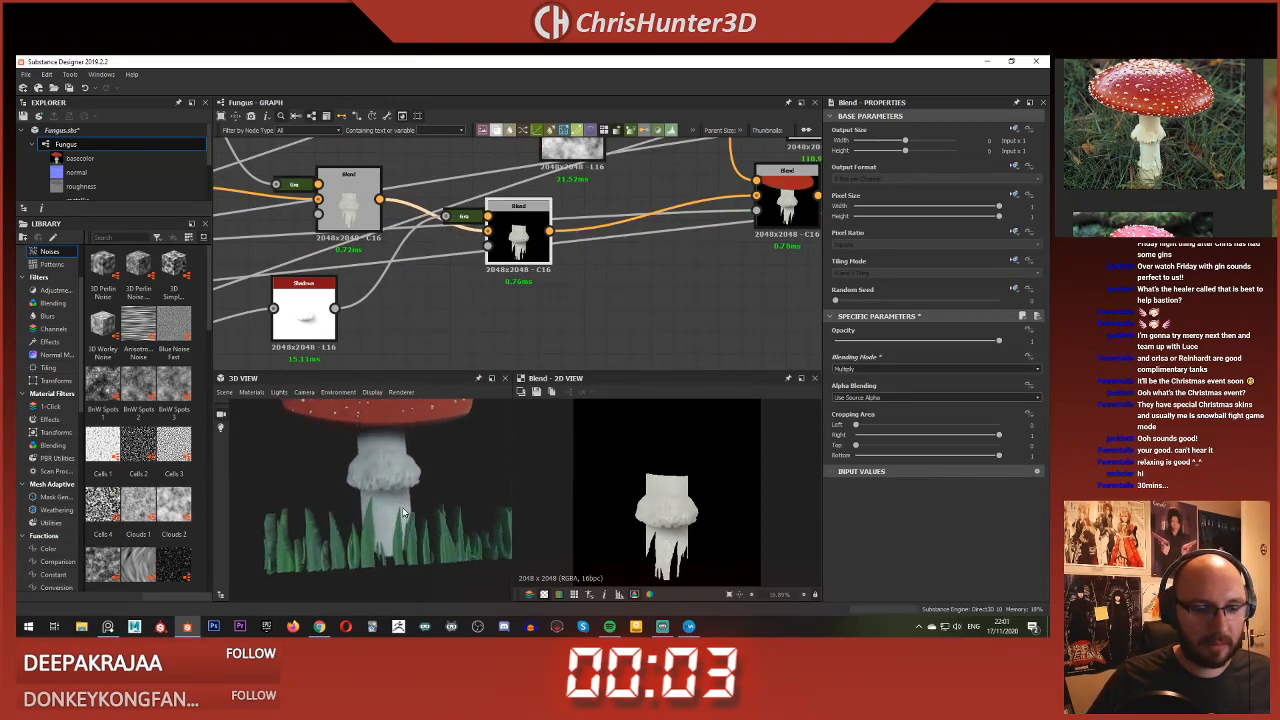
pyautogui.scroll(-5, 403, 515)
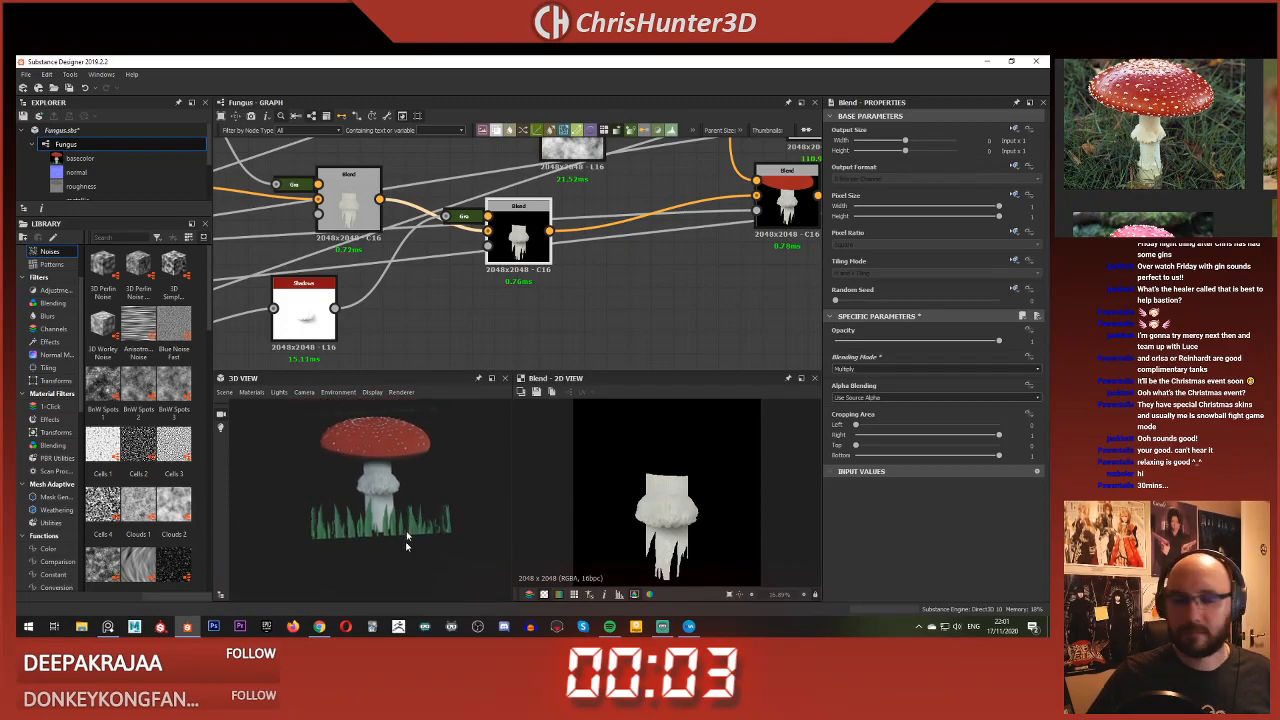
pyautogui.scroll(3, 406, 543)
pyautogui.scroll(-2, 408, 545)
pyautogui.moveTo(408, 545); pyautogui.dragTo(386, 494)
pyautogui.scroll(6, 371, 453)
pyautogui.scroll(-2, 472, 439)
pyautogui.scroll(-2, 400, 564)
pyautogui.scroll(-2, 398, 565)
pyautogui.scroll(3, 382, 529)
pyautogui.scroll(-3, 380, 208)
pyautogui.moveTo(454, 306); pyautogui.dragTo(514, 248, button='middle')
pyautogui.scroll(-3, 506, 300)
pyautogui.scroll(3, 421, 455)
pyautogui.moveTo(421, 455); pyautogui.dragTo(385, 464)
pyautogui.scroll(-2, 396, 490)
pyautogui.scroll(-3, 381, 350)
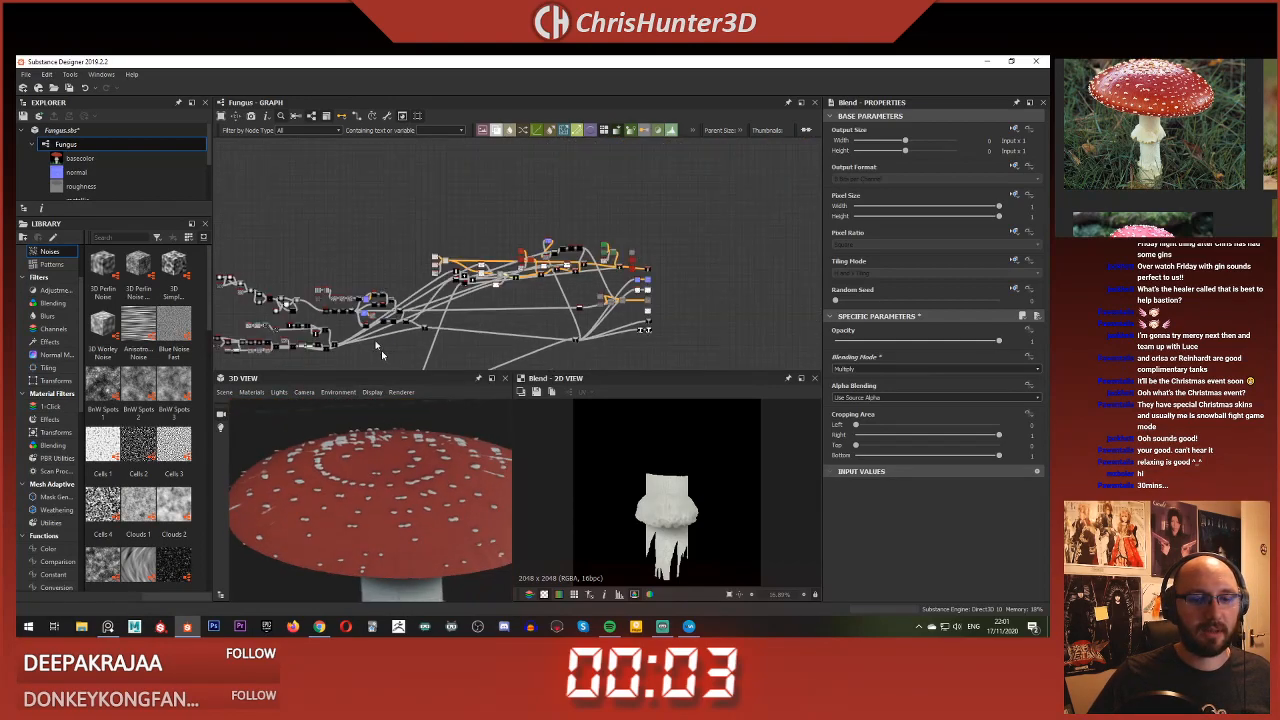
# Step: Locate the Blend node that outputs the cap's height shape earlier in the graph and preview it
pyautogui.moveTo(381, 350); pyautogui.dragTo(414, 371, button='middle')
pyautogui.scroll(3, 471, 251)
pyautogui.scroll(3, 530, 260)
pyautogui.moveTo(532, 328); pyautogui.dragTo(469, 185, button='middle')
pyautogui.scroll(-3, 469, 200)
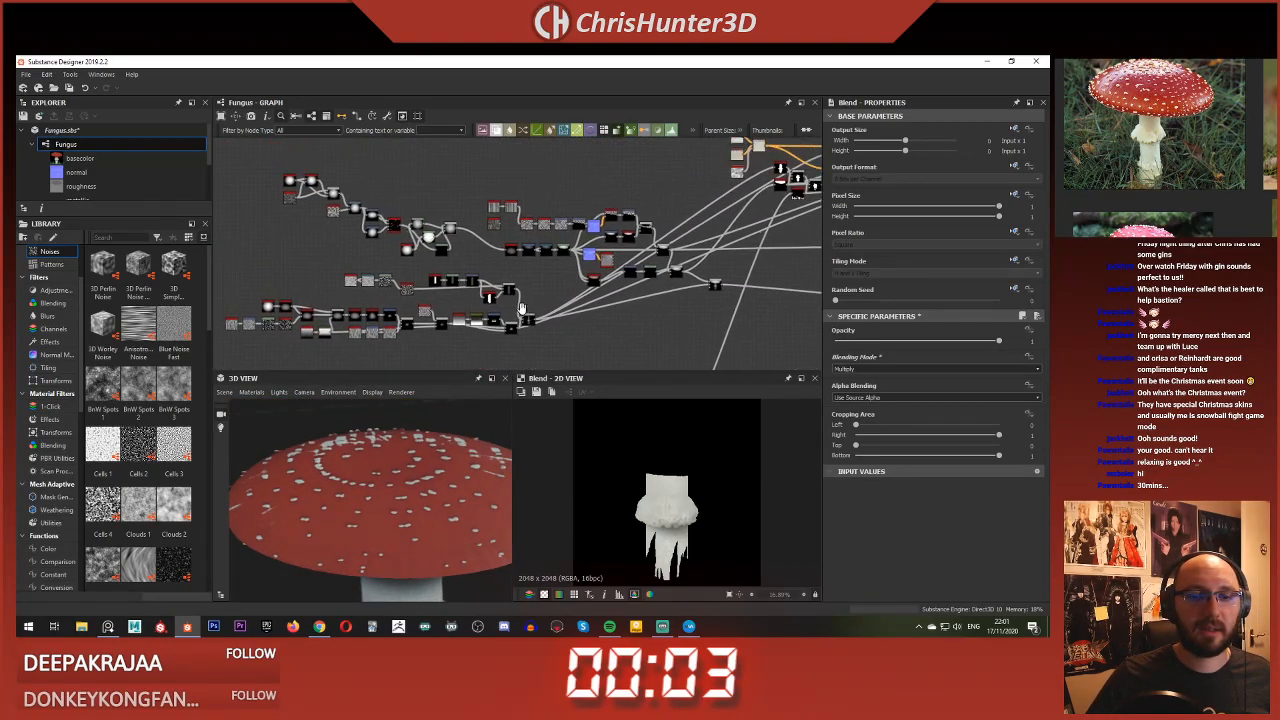
pyautogui.scroll(3, 474, 271)
pyautogui.moveTo(474, 271); pyautogui.dragTo(429, 289, button='middle')
pyautogui.scroll(1, 537, 271)
pyautogui.moveTo(700, 255); pyautogui.dragTo(390, 271, button='middle')
pyautogui.scroll(2, 558, 305)
pyautogui.scroll(1, 558, 308)
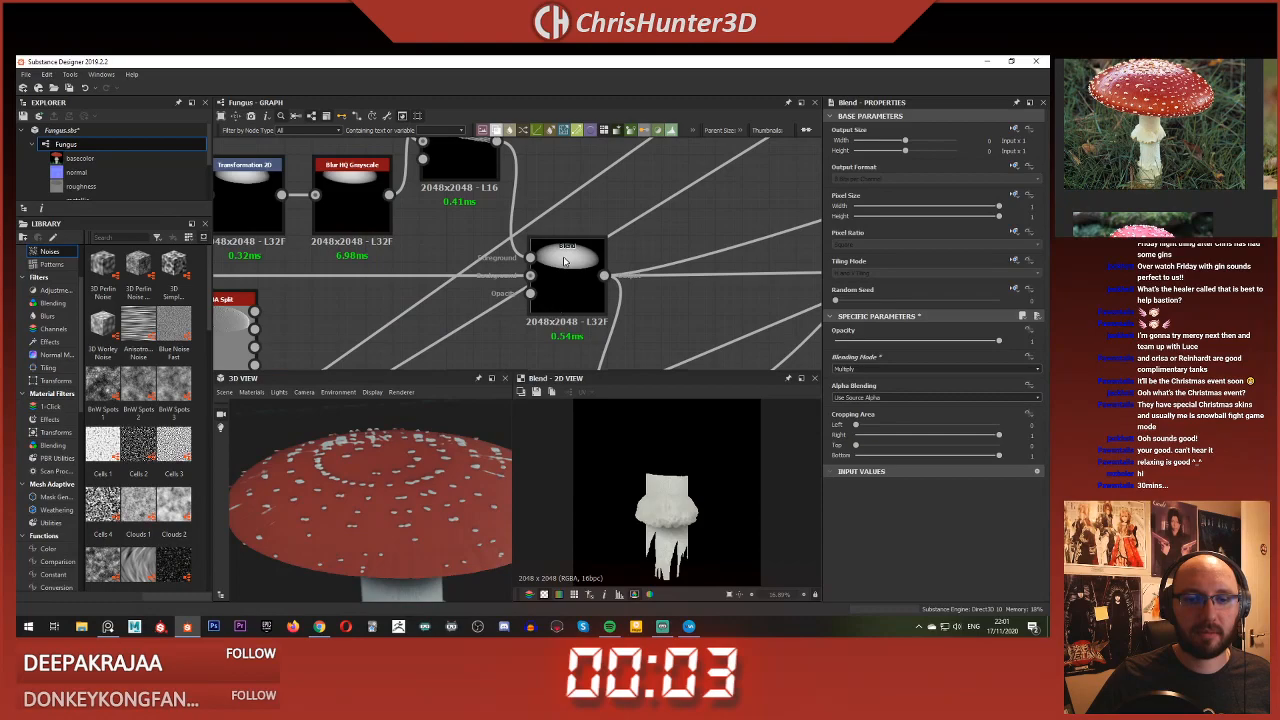
pyautogui.doubleClick(562, 292)
pyautogui.scroll(-2, 647, 476)
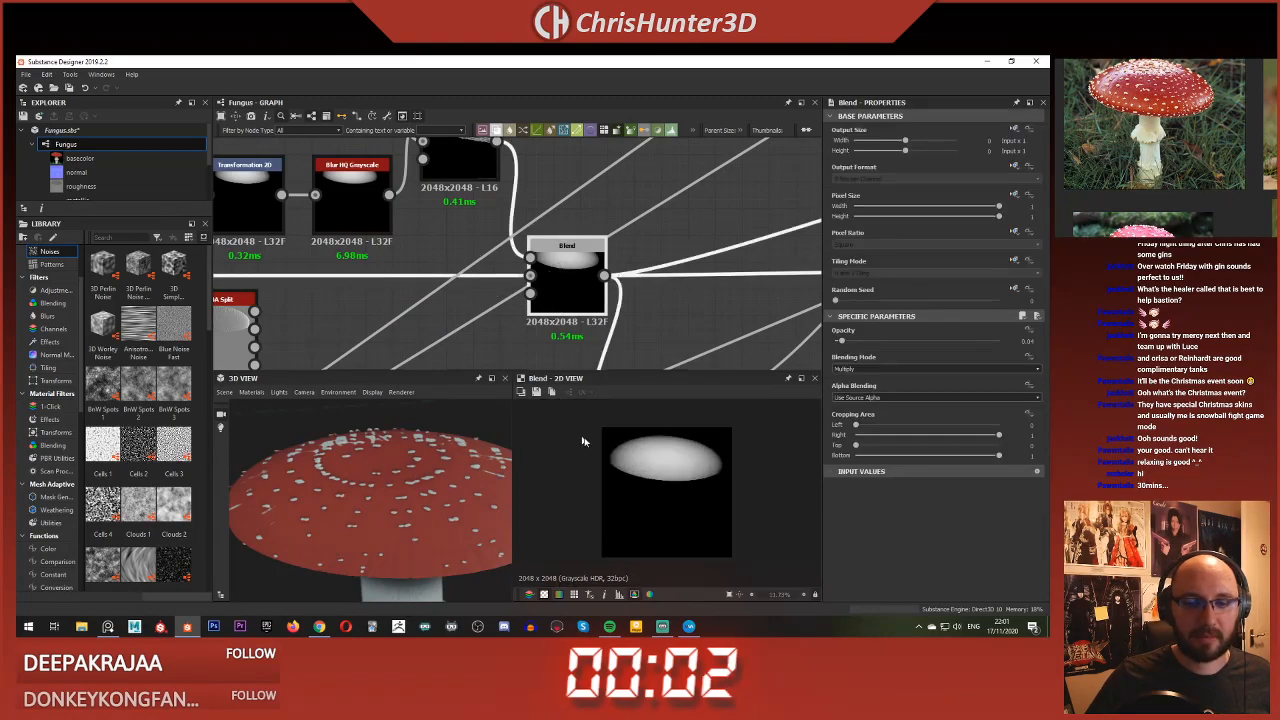
pyautogui.scroll(1, 650, 470)
pyautogui.scroll(-4, 468, 263)
pyautogui.scroll(5, 468, 264)
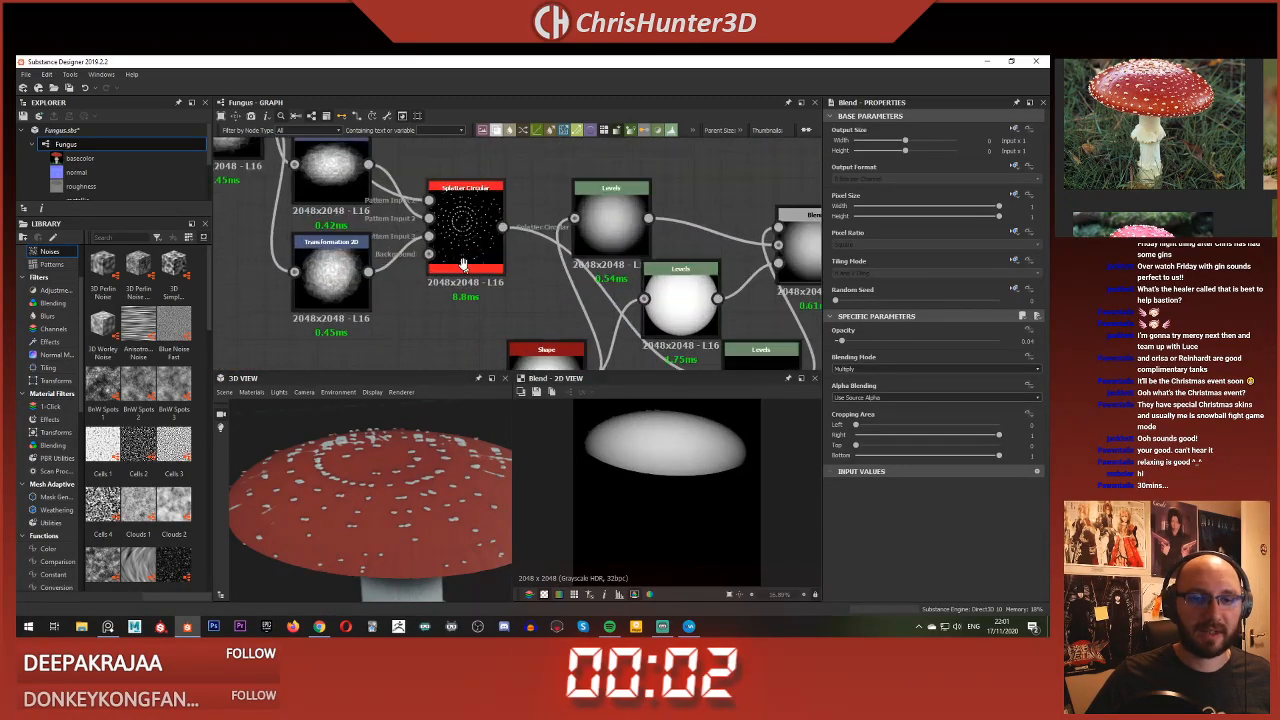
# Step: Add a Blend node branching off the cap's spherical Levels node, keeping that Levels node linked to the original Blend
pyautogui.scroll(-2, 466, 264)
pyautogui.moveTo(466, 264); pyautogui.dragTo(665, 297, button='middle')
pyautogui.scroll(1, 560, 275)
pyautogui.moveTo(715, 362); pyautogui.dragTo(441, 324, button='middle')
pyautogui.scroll(1, 560, 275)
pyautogui.scroll(-1, 571, 283)
pyautogui.moveTo(620, 275); pyautogui.dragTo(467, 316, button='middle')
pyautogui.click(532, 242)
pyautogui.moveTo(532, 242); pyautogui.dragTo(631, 242)
pyautogui.scroll(3, 500, 205)
pyautogui.moveTo(516, 208); pyautogui.dragTo(560, 248, button='middle')
pyautogui.click(574, 244)
pyautogui.scroll(-3, 560, 220)
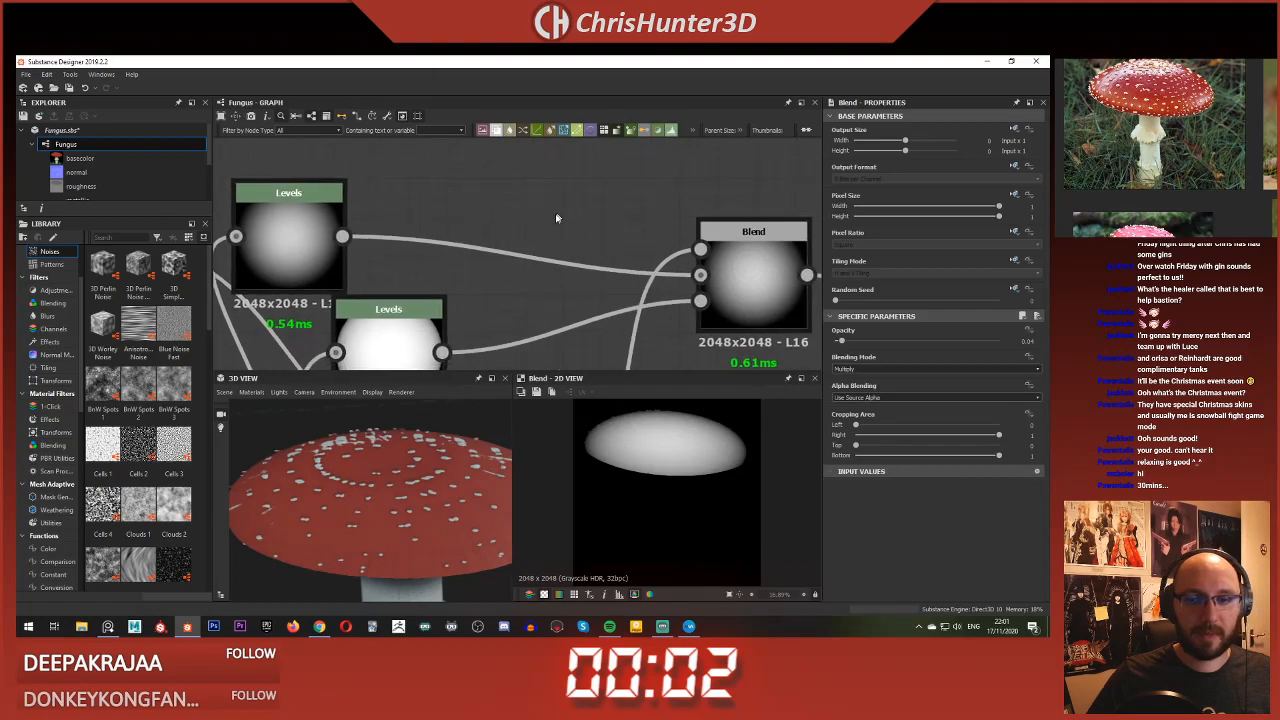
pyautogui.click(368, 232)
pyautogui.press('space')
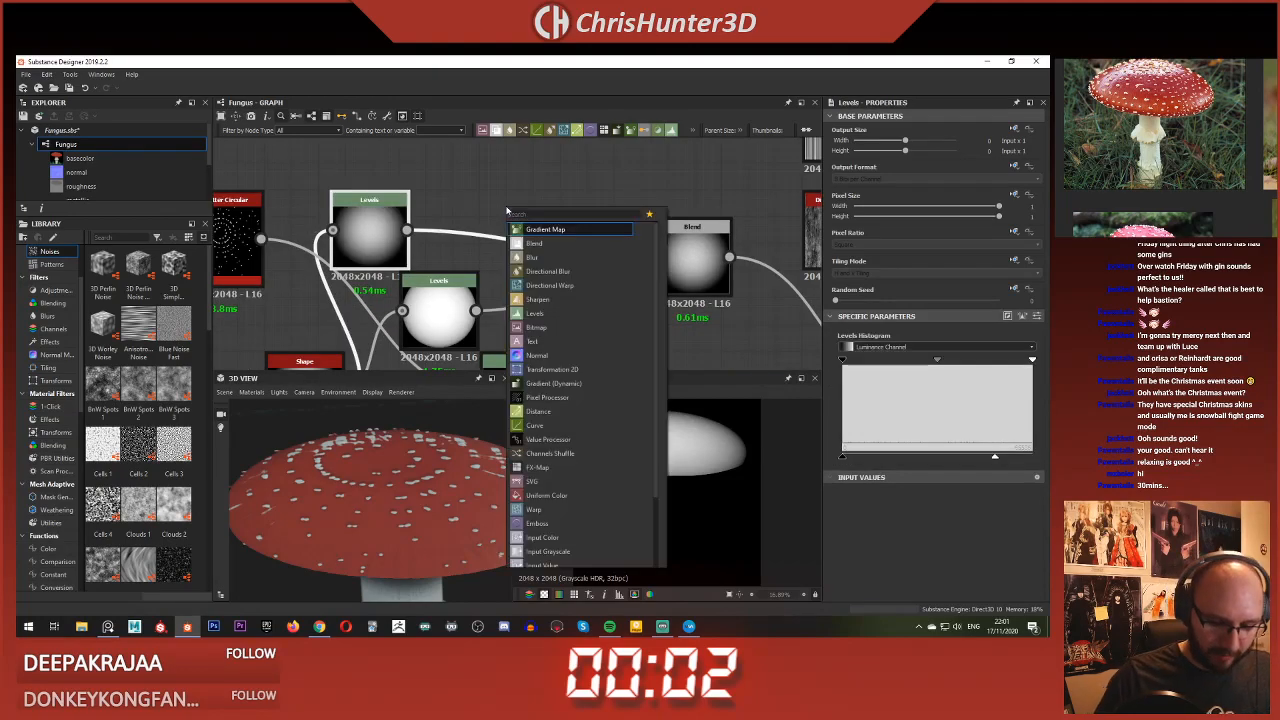
pyautogui.write('blend')
pyautogui.press('Return')
pyautogui.moveTo(484, 229); pyautogui.dragTo(501, 175)
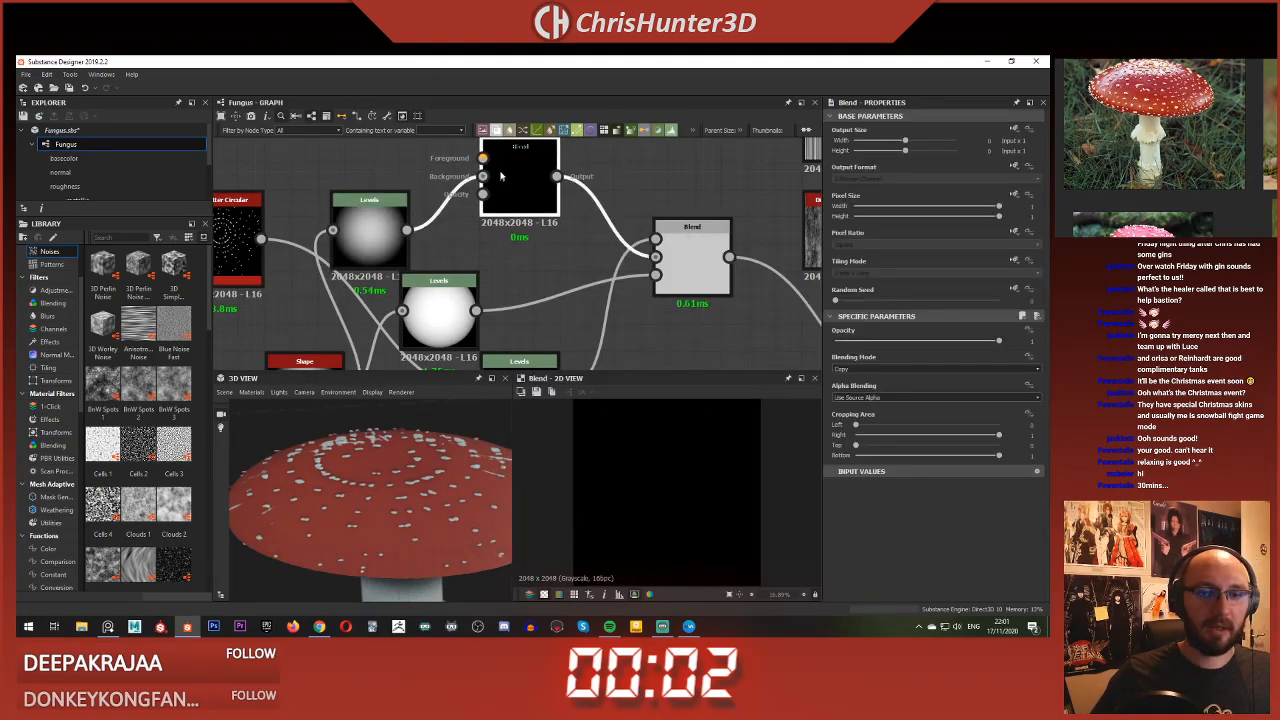
pyautogui.moveTo(501, 176); pyautogui.dragTo(501, 232, button='middle')
pyautogui.moveTo(406, 287); pyautogui.dragTo(654, 299)
# Step: Add a Fractal Sum Base noise above the cap's Levels node and connect it to the new Blend's foreground
pyautogui.scroll(2, 436, 237)
pyautogui.press('space')
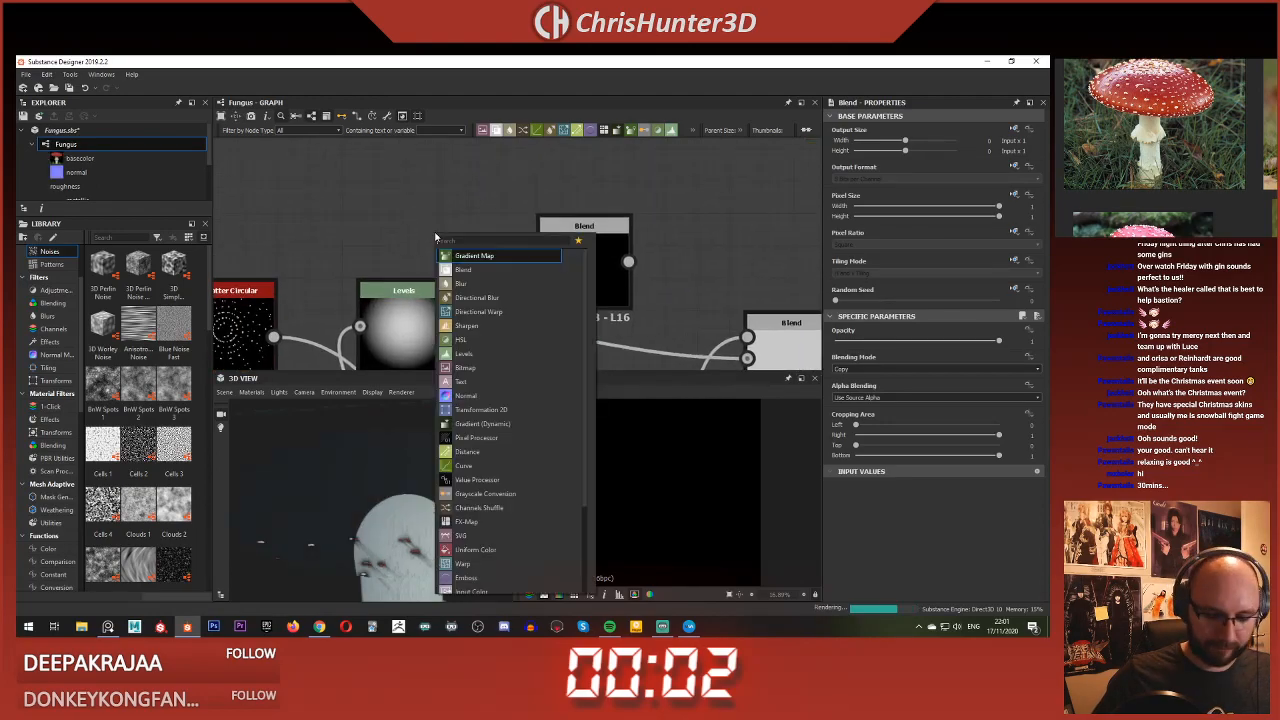
pyautogui.press('Escape')
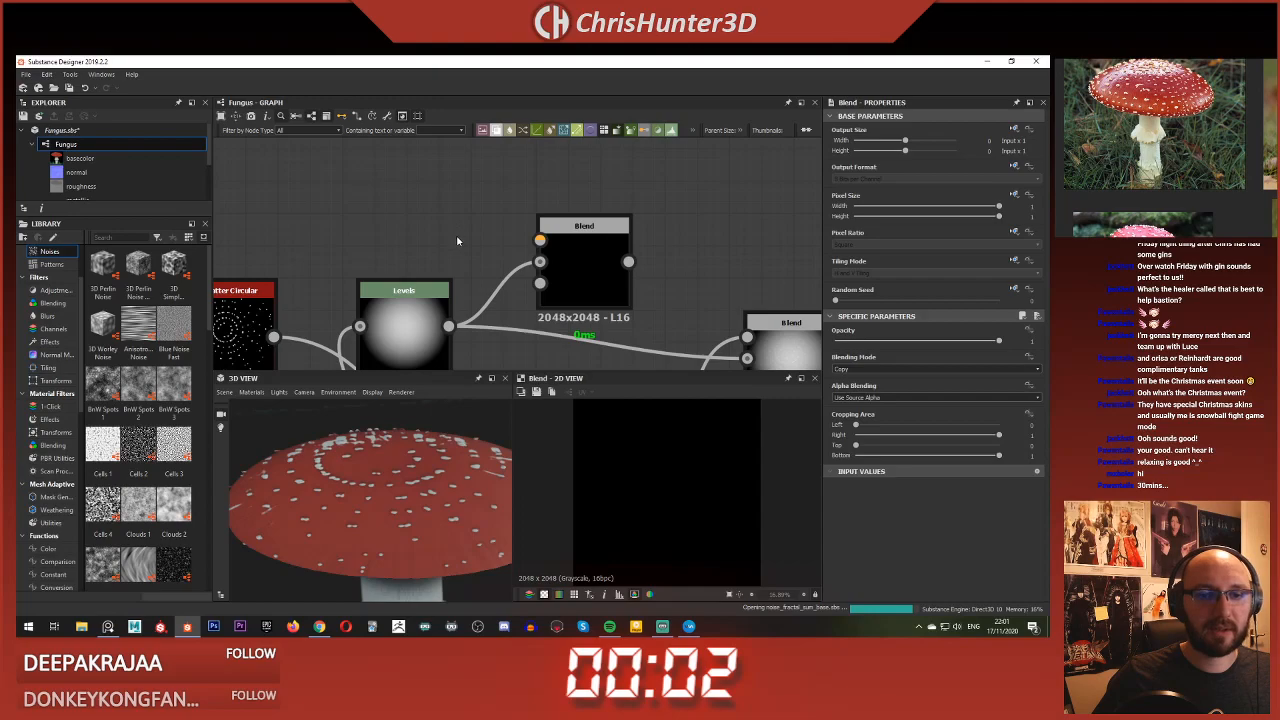
pyautogui.moveTo(433, 229); pyautogui.dragTo(539, 240)
# Step: Set the noise Blend to Subtract with opacity 0.03 and connect it to the background of the following cap Blend
pyautogui.click(571, 251)
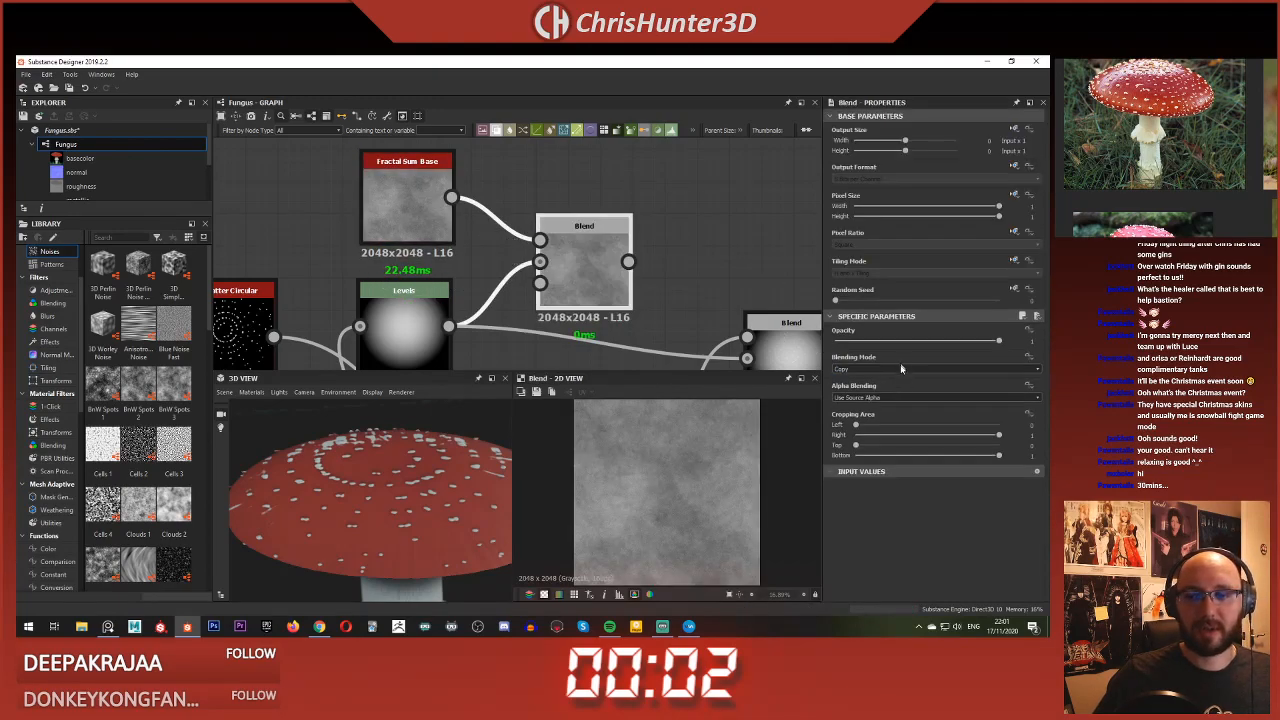
pyautogui.click(899, 370)
pyautogui.click(897, 397)
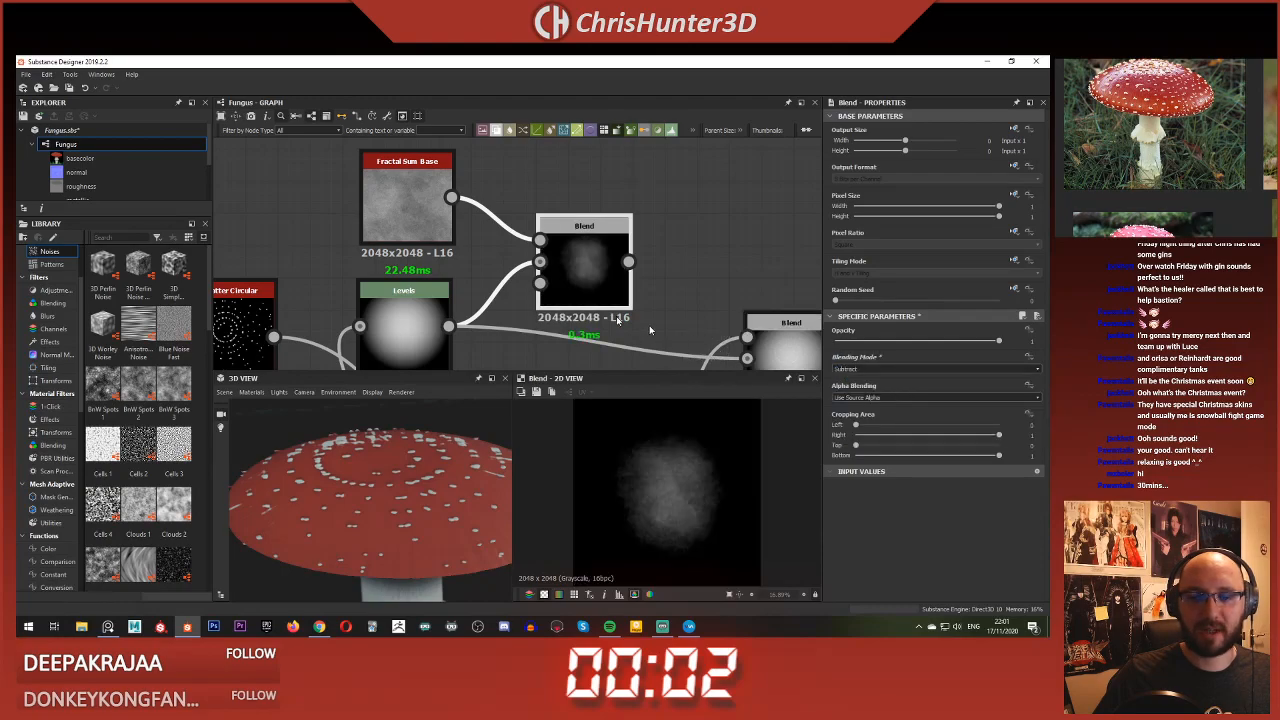
pyautogui.moveTo(998, 341); pyautogui.dragTo(811, 347)
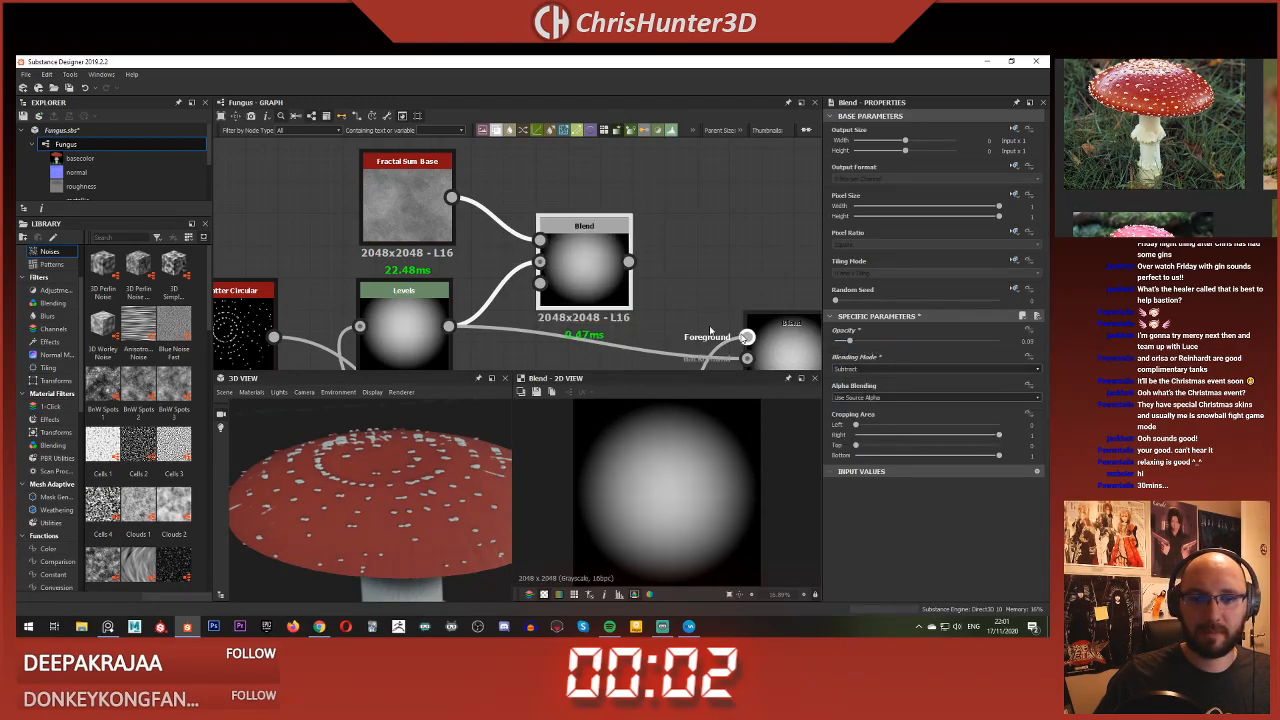
pyautogui.moveTo(747, 357); pyautogui.dragTo(620, 278)
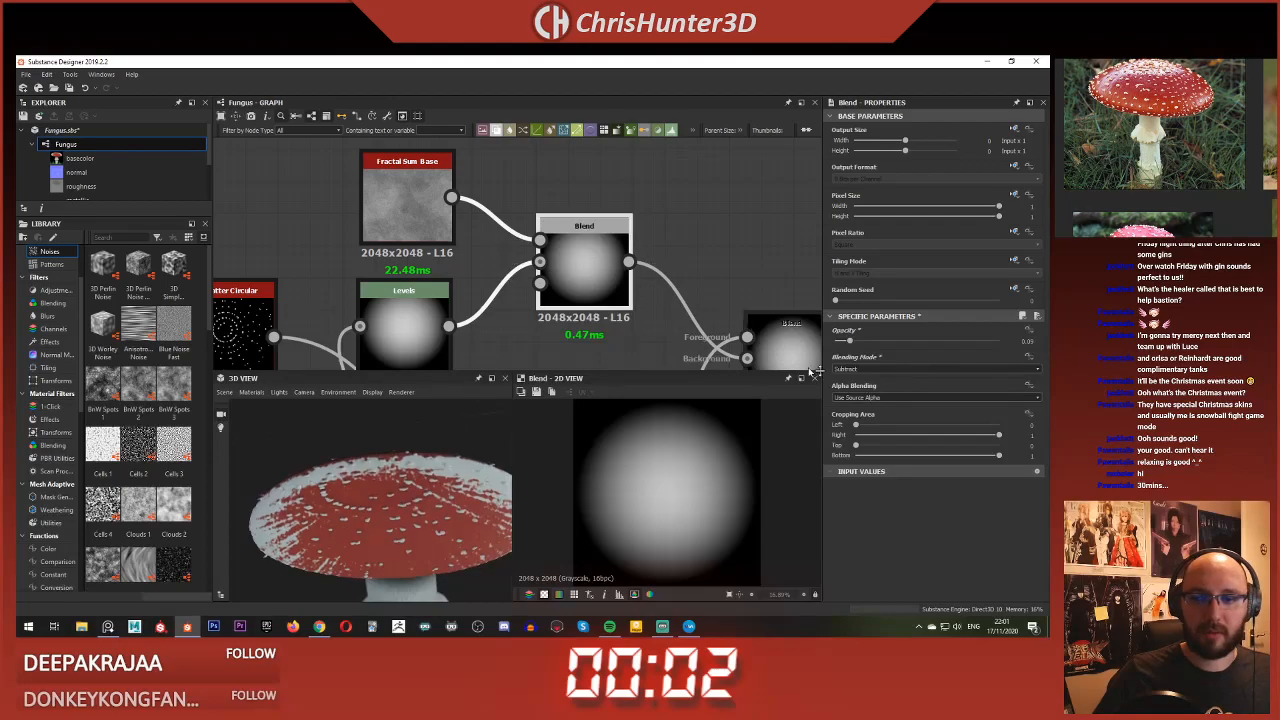
# Step: Reduce the noise Blend's opacity to 0, switch its blending mode to Multiply and try different opacities
pyautogui.moveTo(841, 343); pyautogui.dragTo(835, 344)
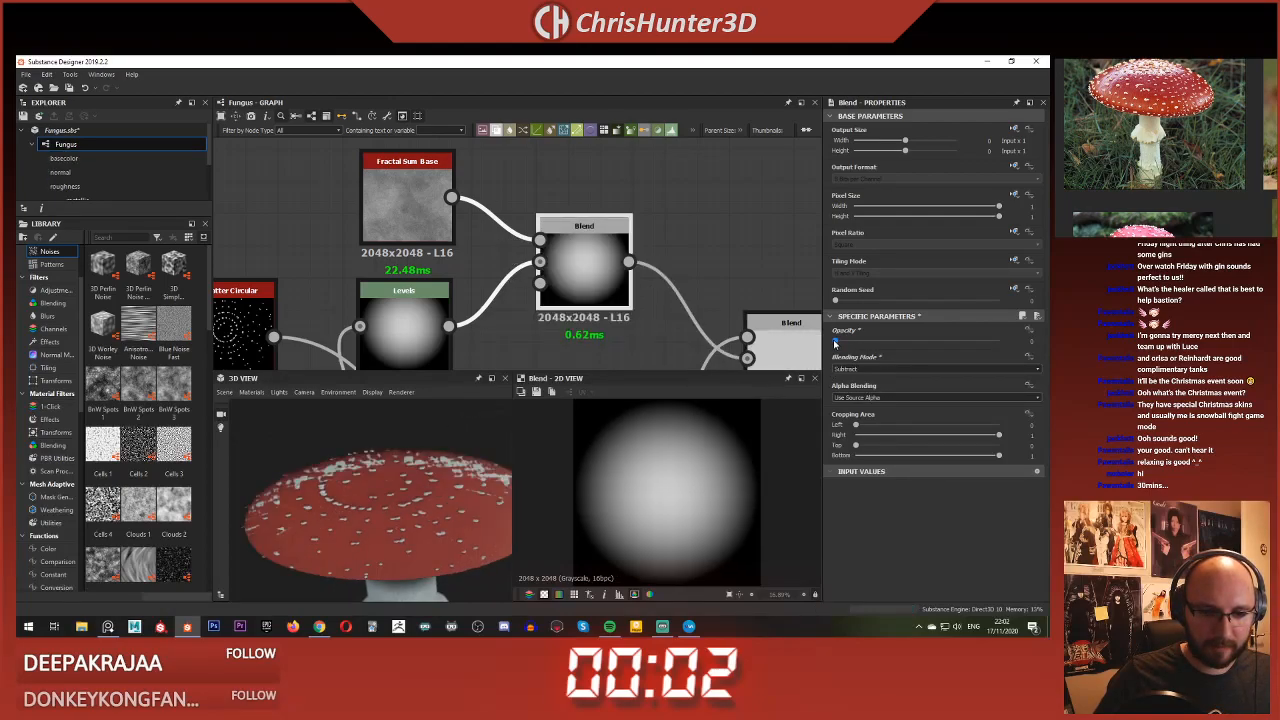
pyautogui.click(860, 369)
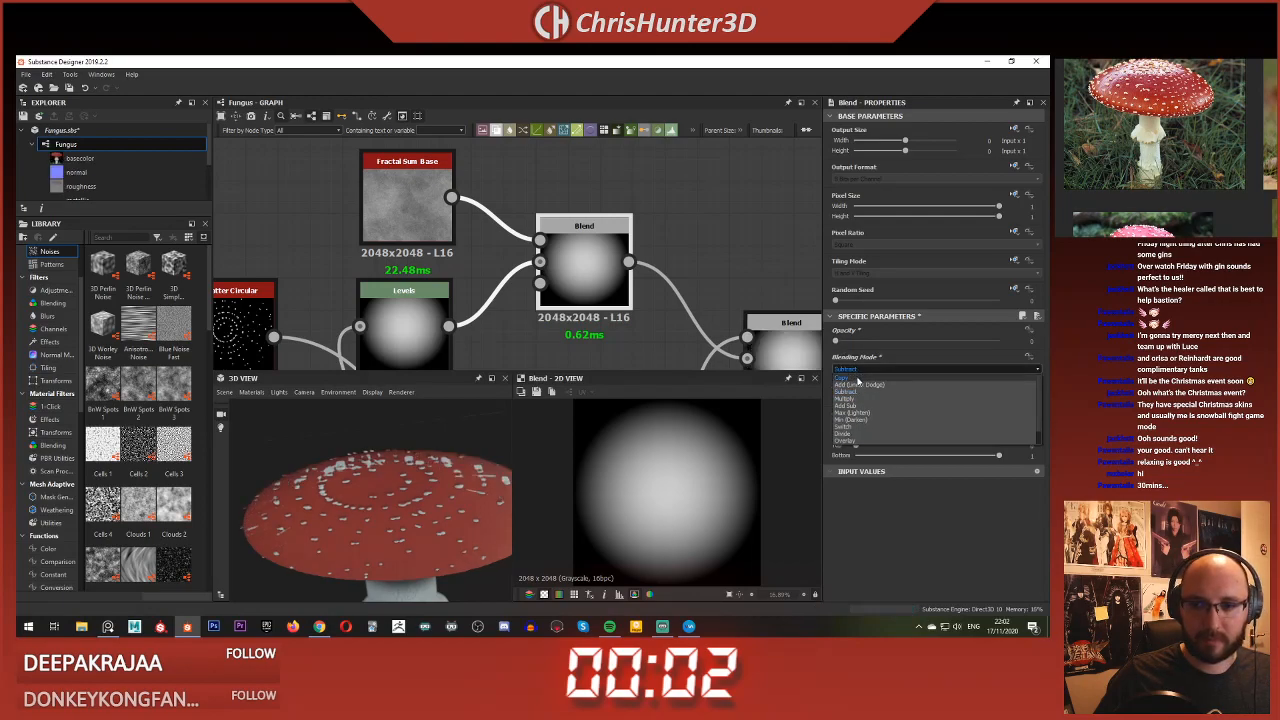
pyautogui.click(858, 402)
pyautogui.click(848, 345)
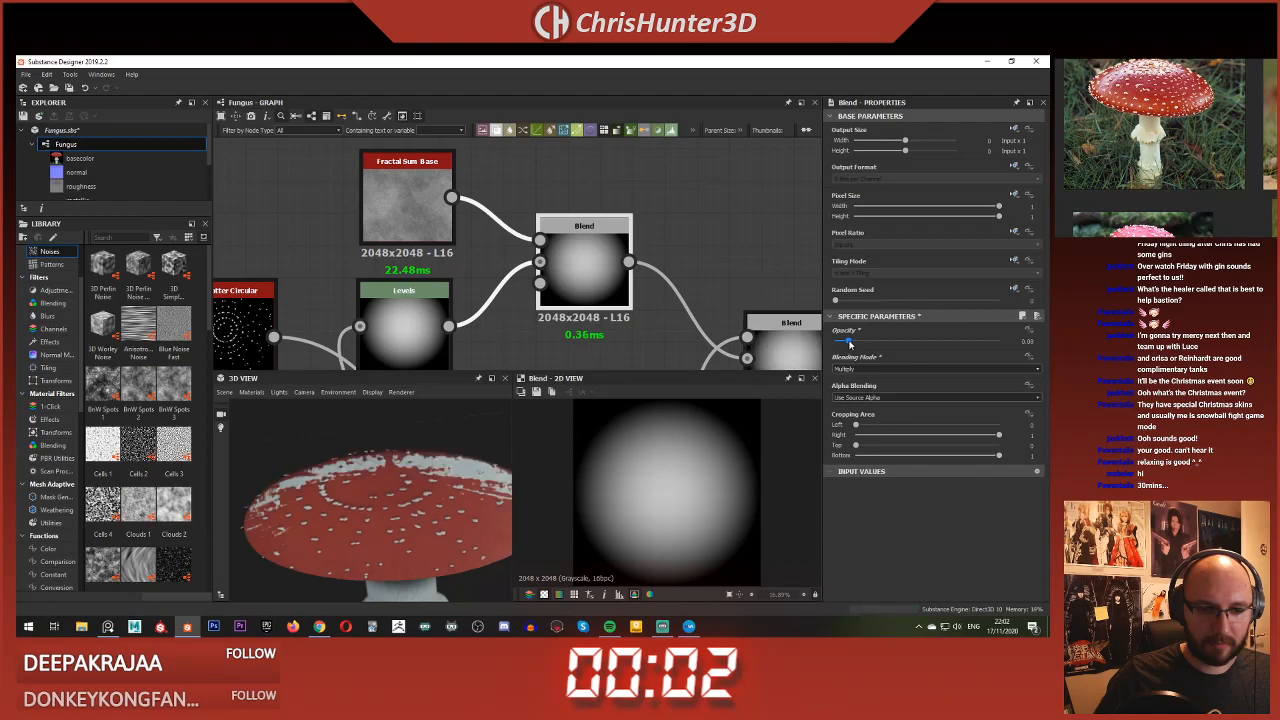
pyautogui.moveTo(848, 344); pyautogui.dragTo(939, 343)
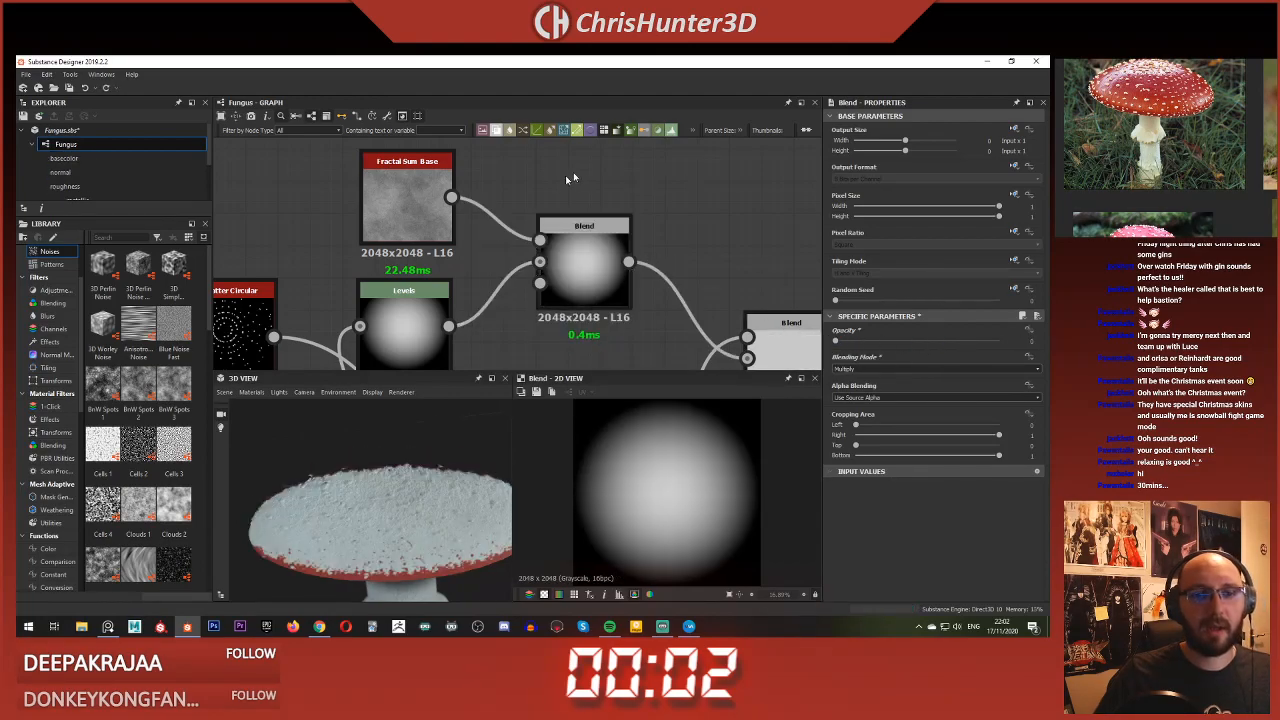
# Step: Reconnect the cap's Levels node directly to the following Blend and delete the noise Blend and Fractal Sum Base nodes
pyautogui.click(433, 216)
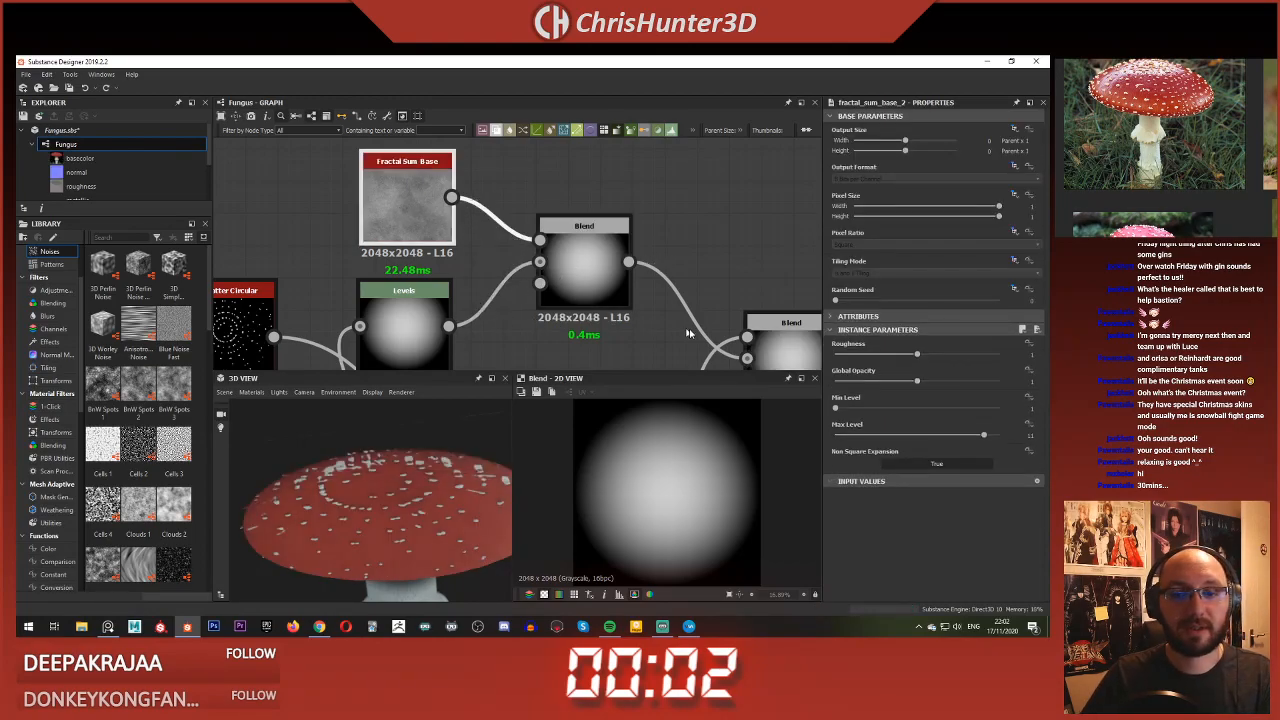
pyautogui.moveTo(747, 357); pyautogui.dragTo(450, 328)
pyautogui.click(660, 206)
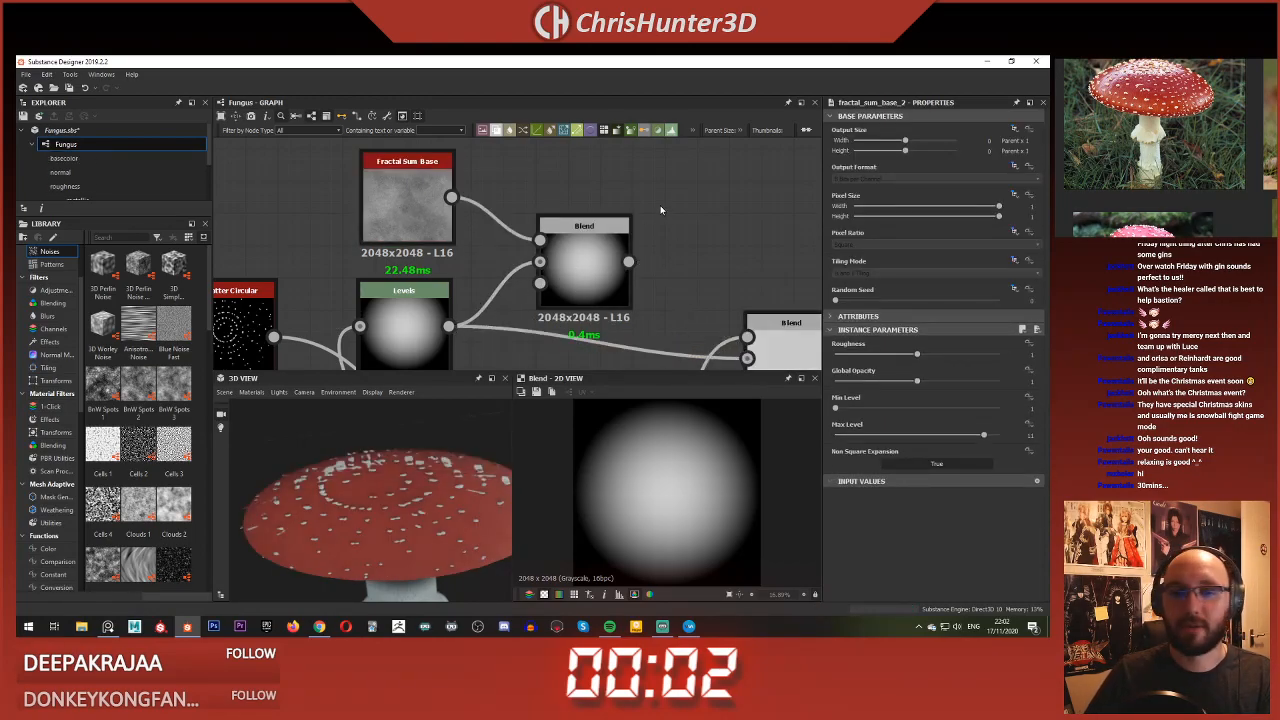
pyautogui.click(576, 249)
pyautogui.press('Delete')
pyautogui.click(421, 205)
pyautogui.press('Delete')
# Step: Inspect the restored cap surface and the whole mushroom in the 3D view
pyautogui.scroll(-4, 488, 334)
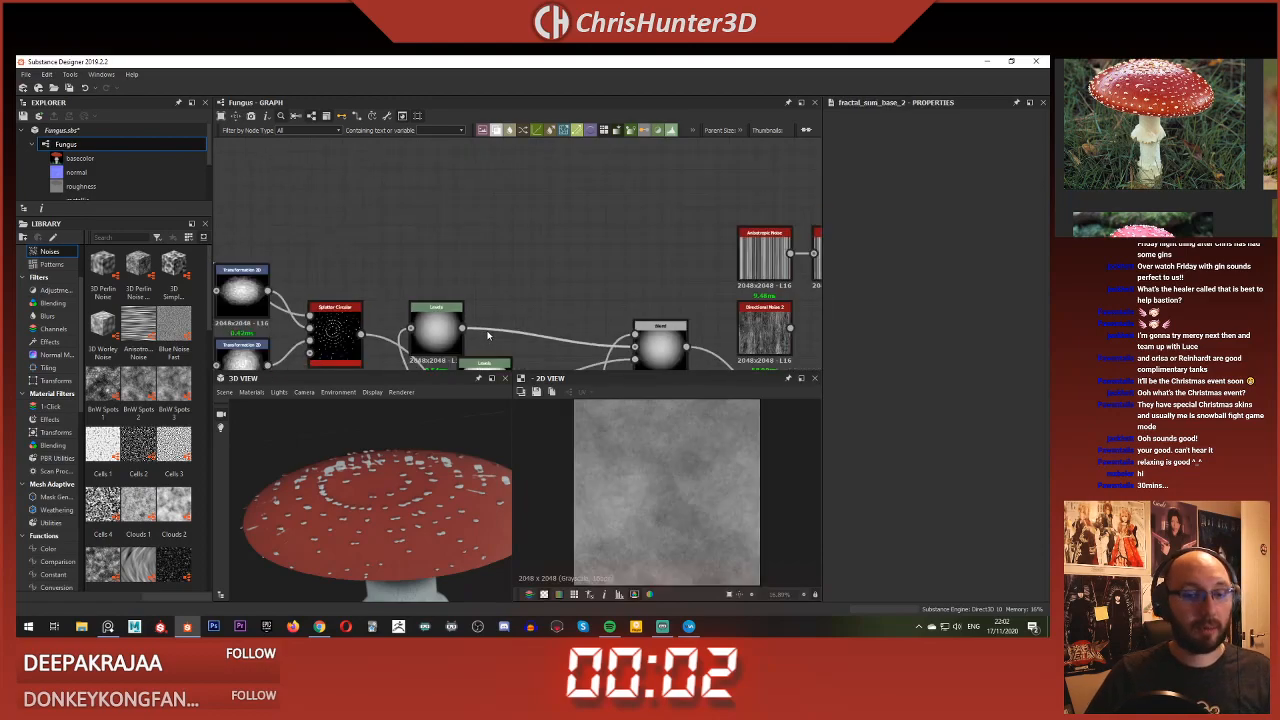
pyautogui.moveTo(488, 334); pyautogui.dragTo(520, 178, button='middle')
pyautogui.scroll(4, 441, 439)
pyautogui.moveTo(430, 560); pyautogui.dragTo(418, 471, button='middle')
pyautogui.scroll(-5, 416, 474)
pyautogui.moveTo(414, 492); pyautogui.dragTo(382, 525)
pyautogui.scroll(3, 425, 496)
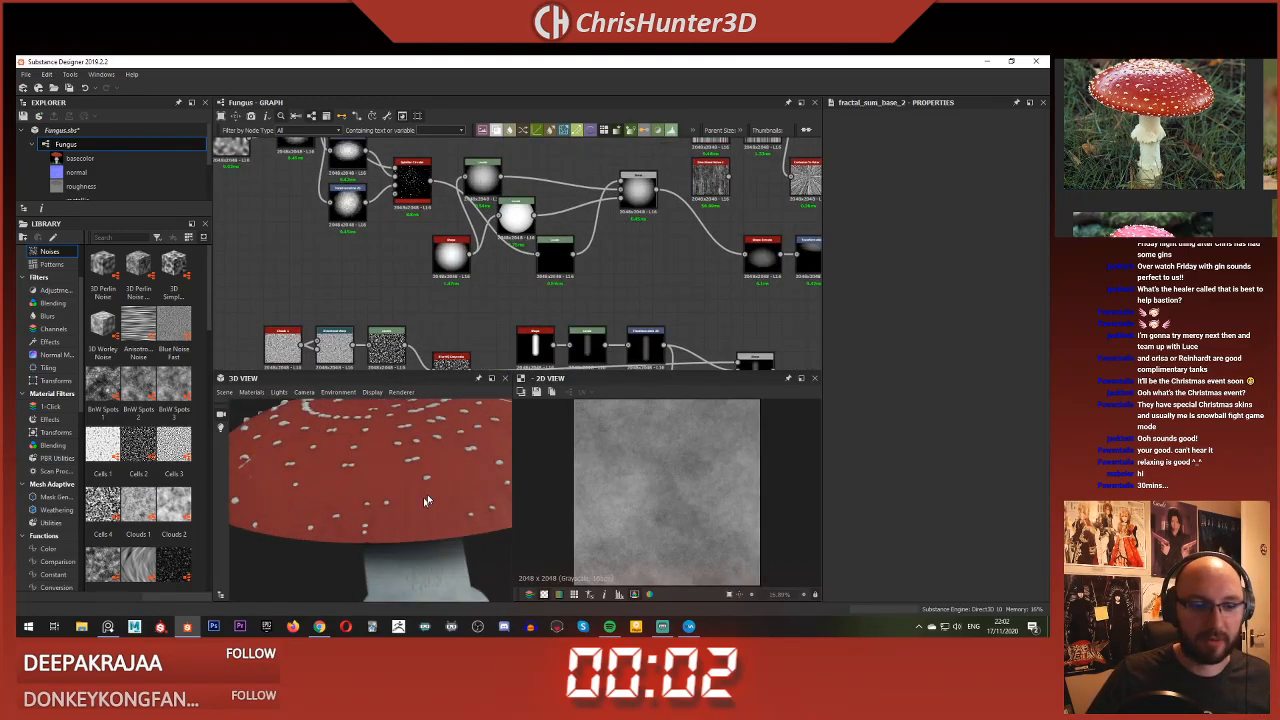
pyautogui.scroll(-6, 520, 256)
pyautogui.moveTo(419, 501); pyautogui.dragTo(396, 451, button='middle')
pyautogui.scroll(-3, 386, 497)
pyautogui.moveTo(396, 451); pyautogui.dragTo(440, 441)
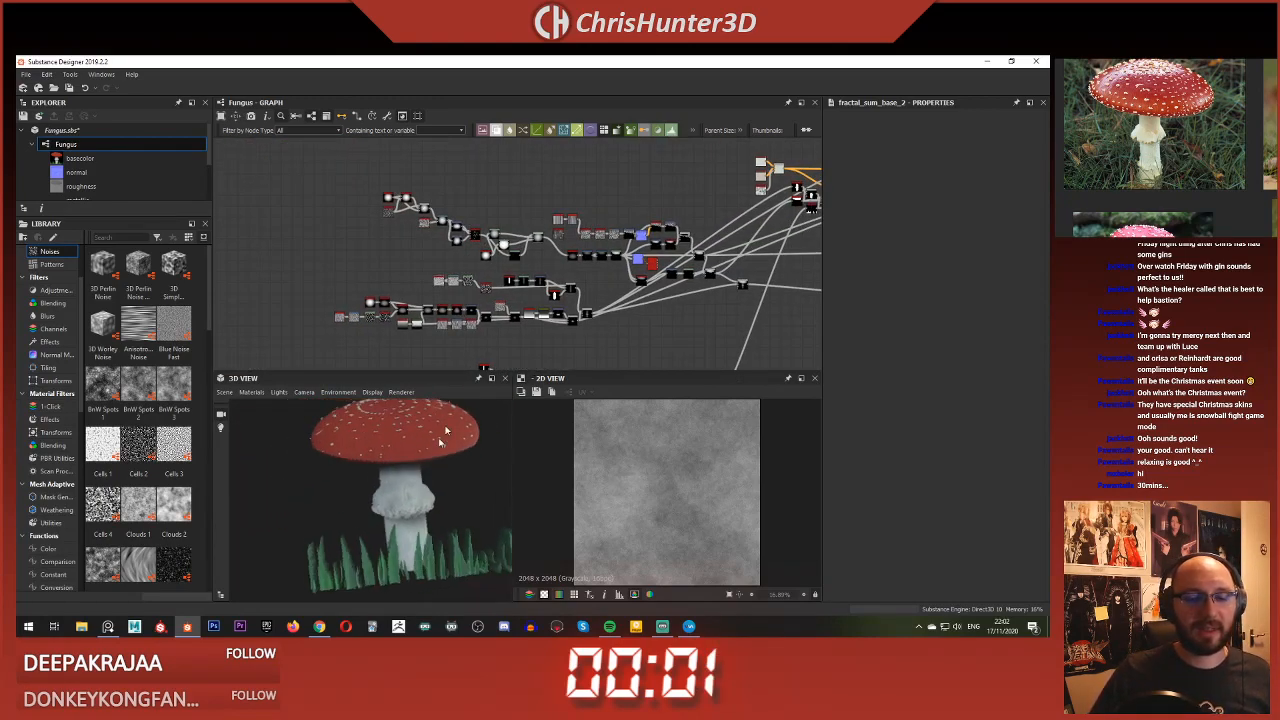
# Step: Undock the 3D view as a large floating window over the graph and examine the whole mushroom
pyautogui.click(491, 379)
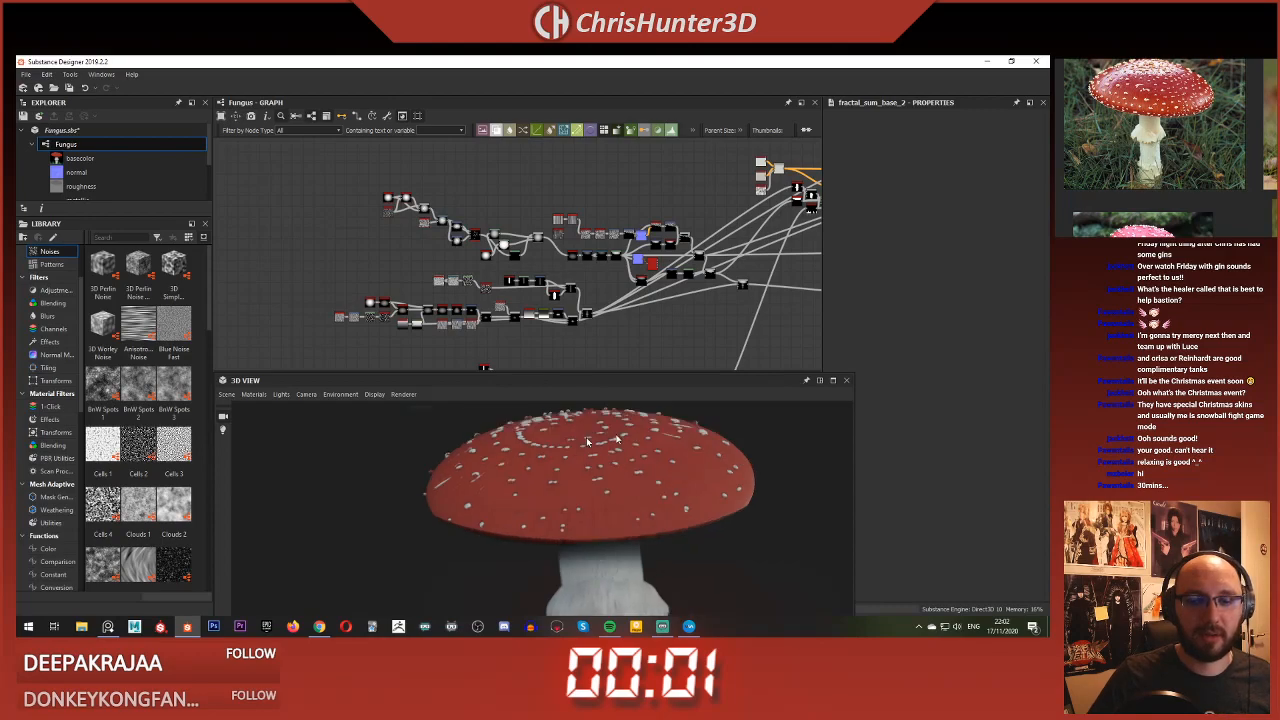
pyautogui.moveTo(742, 383); pyautogui.dragTo(680, 149)
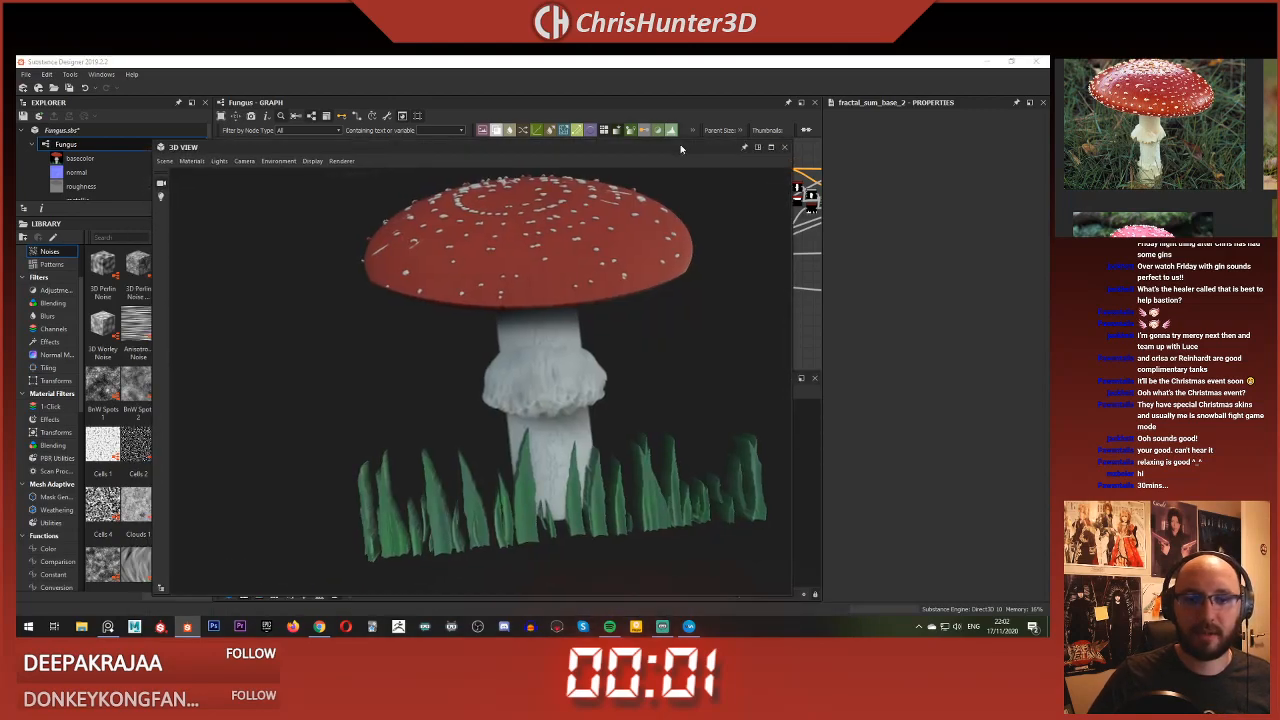
pyautogui.scroll(-3, 597, 351)
pyautogui.moveTo(597, 351); pyautogui.dragTo(589, 354)
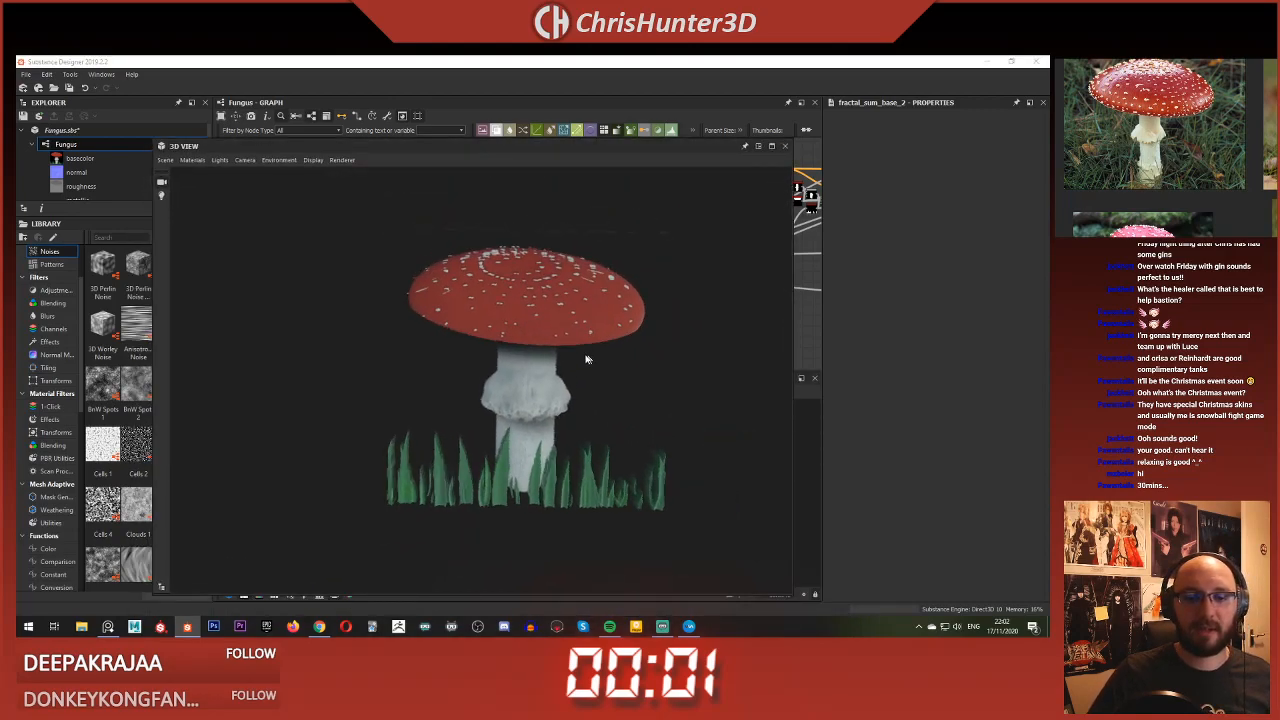
pyautogui.moveTo(586, 355)
pyautogui.mouseDown(button='middle')
pyautogui.moveTo(554, 344)
pyautogui.moveTo(568, 349)
pyautogui.mouseUp(button='middle')
pyautogui.scroll(1, 554, 344)
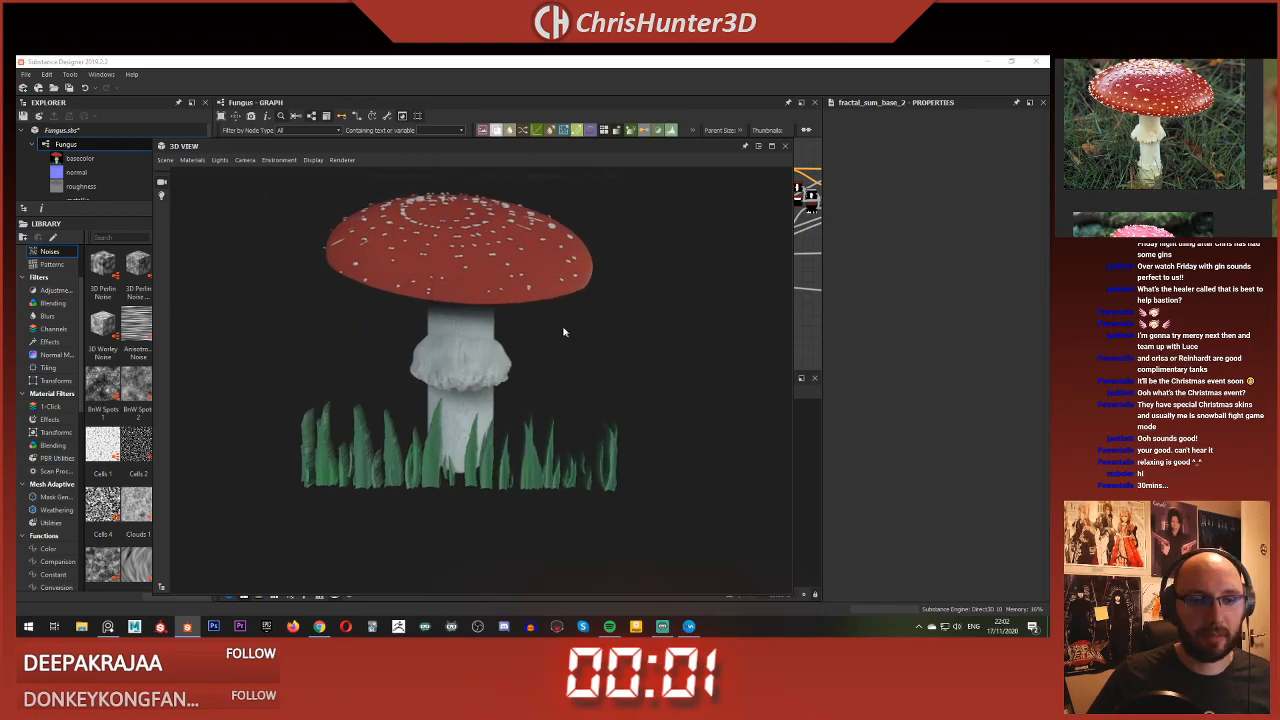
pyautogui.moveTo(561, 340); pyautogui.dragTo(449, 357)
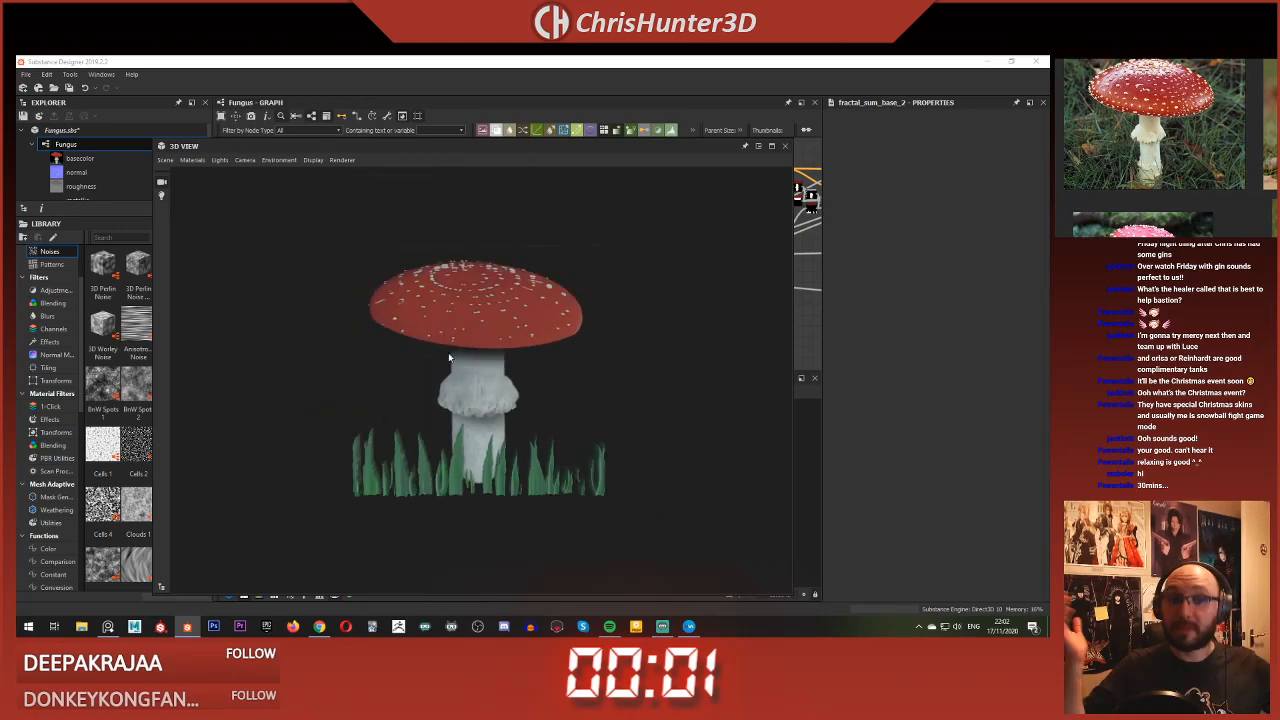